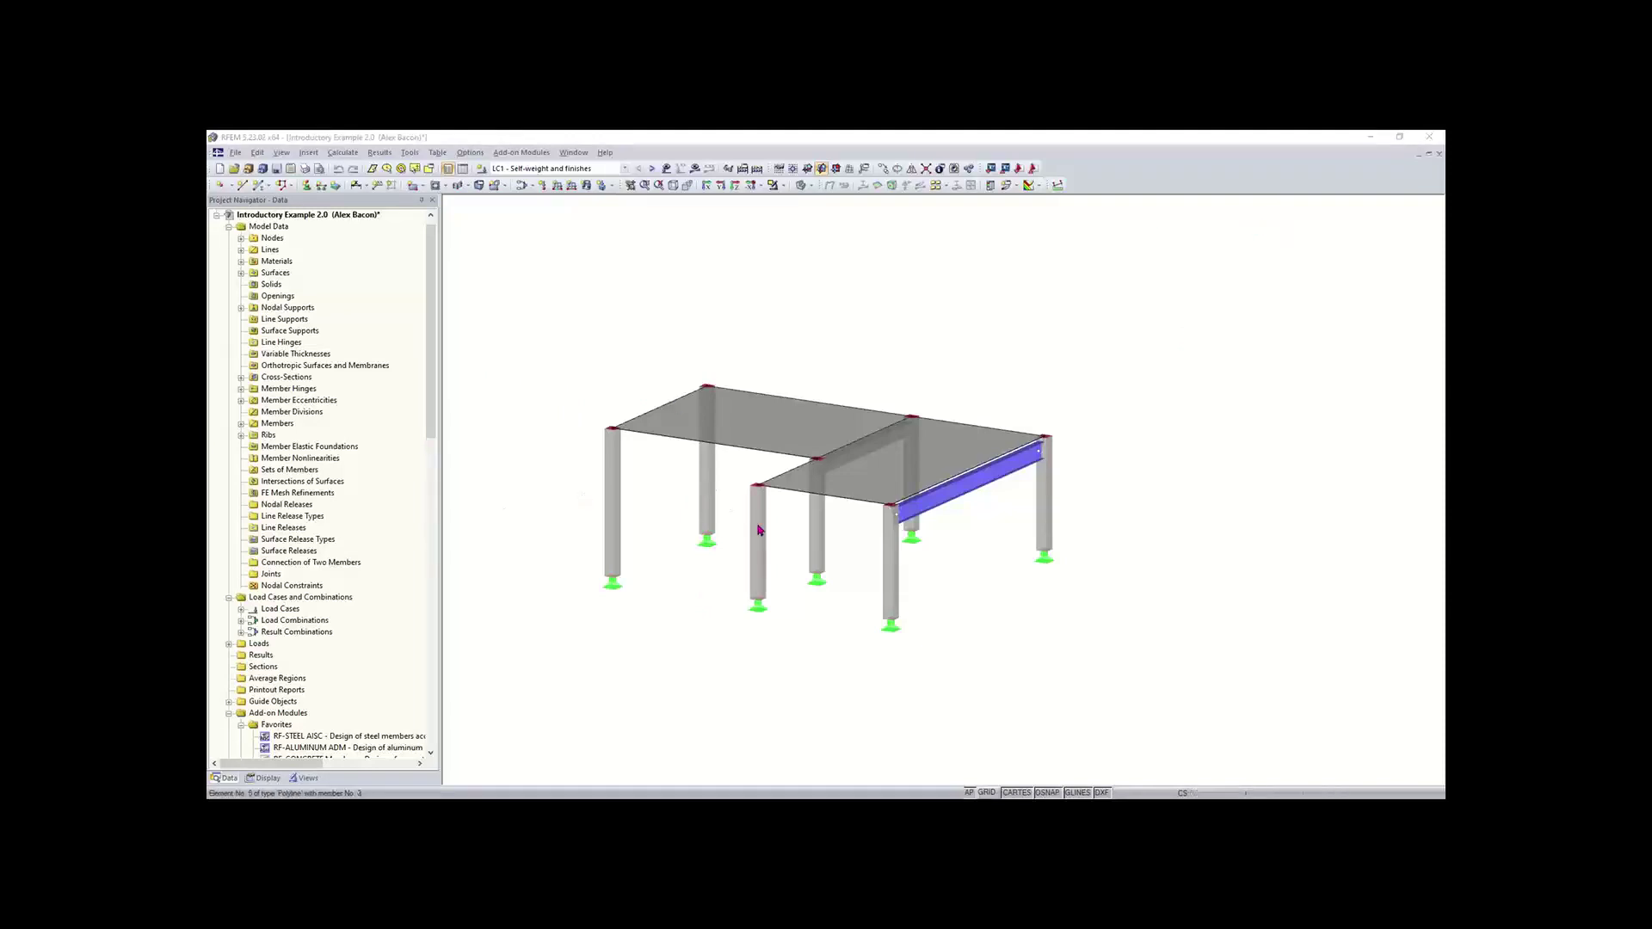
# - Expand the member list in the project data and highlight members 1 to 5 and 9 individually in the model
pyautogui.keyDown('ctrl'); pyautogui.moveTo(869, 565); pyautogui.dragTo(830, 571, button='middle'); pyautogui.keyUp('ctrl')
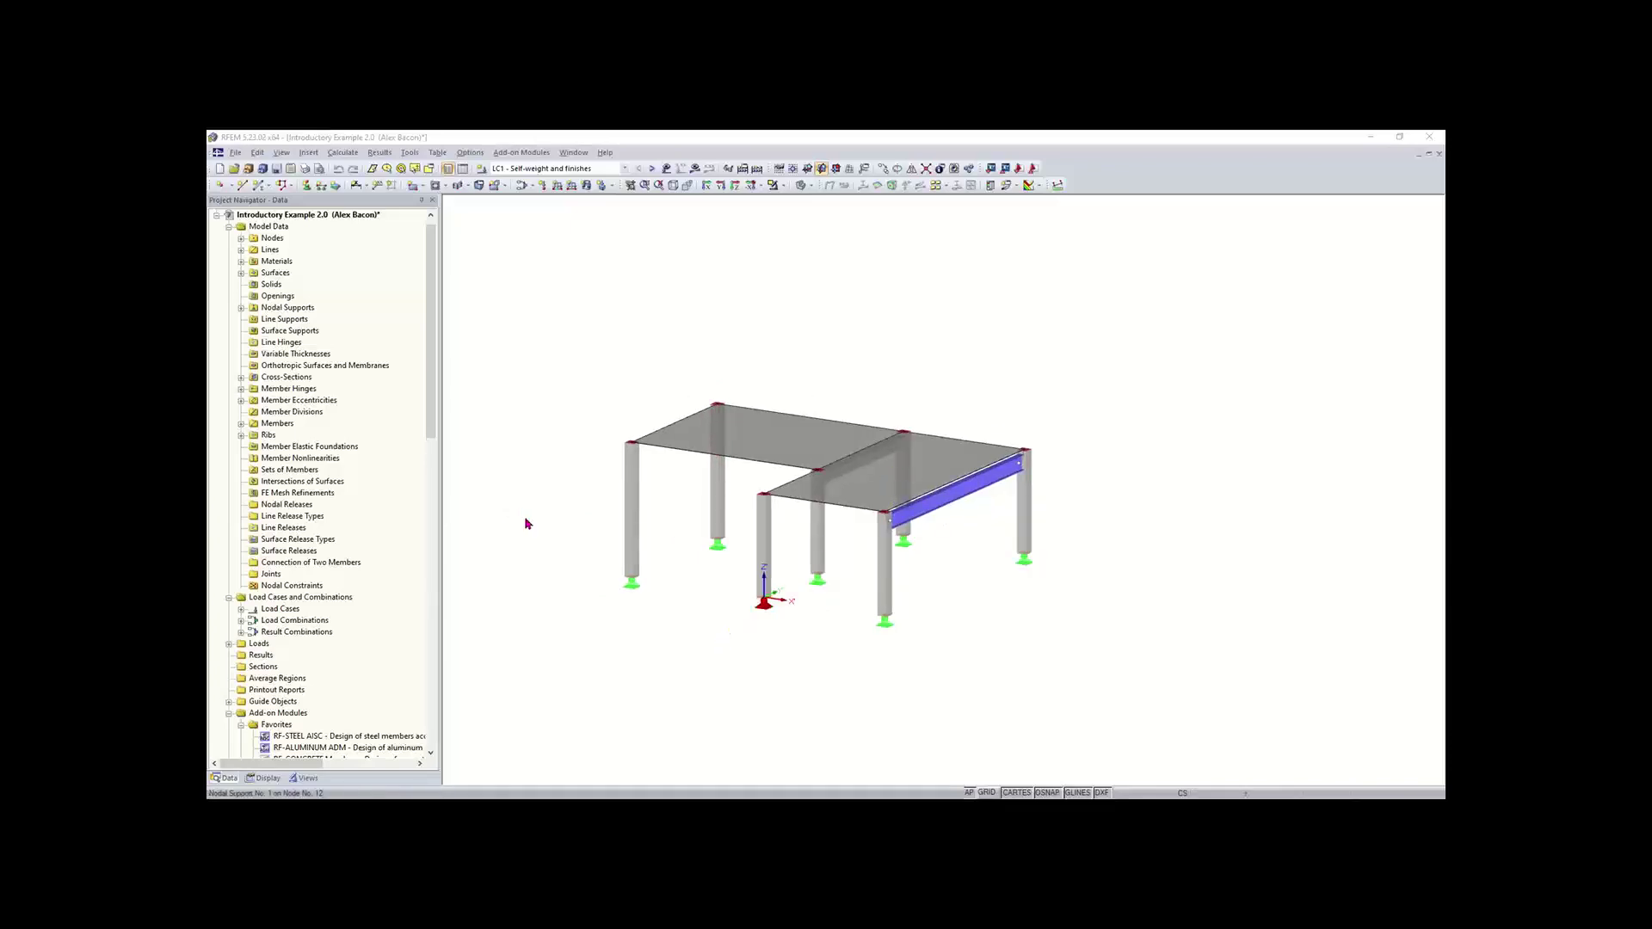
pyautogui.moveTo(833, 568); pyautogui.dragTo(899, 492, button='middle')
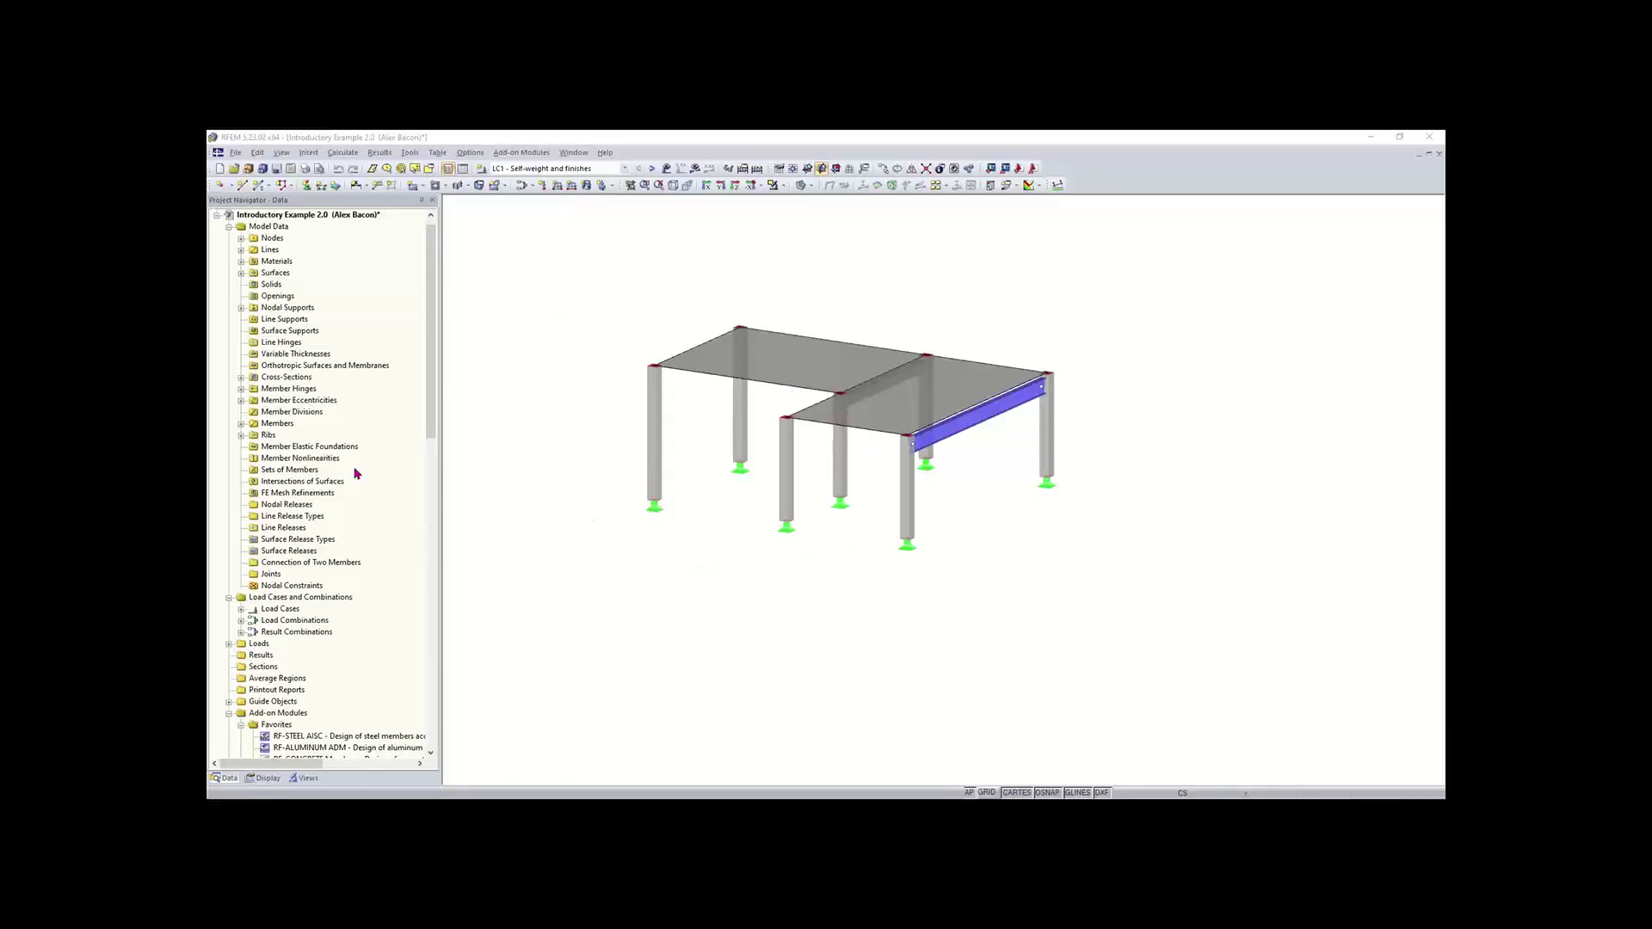
pyautogui.click(241, 423)
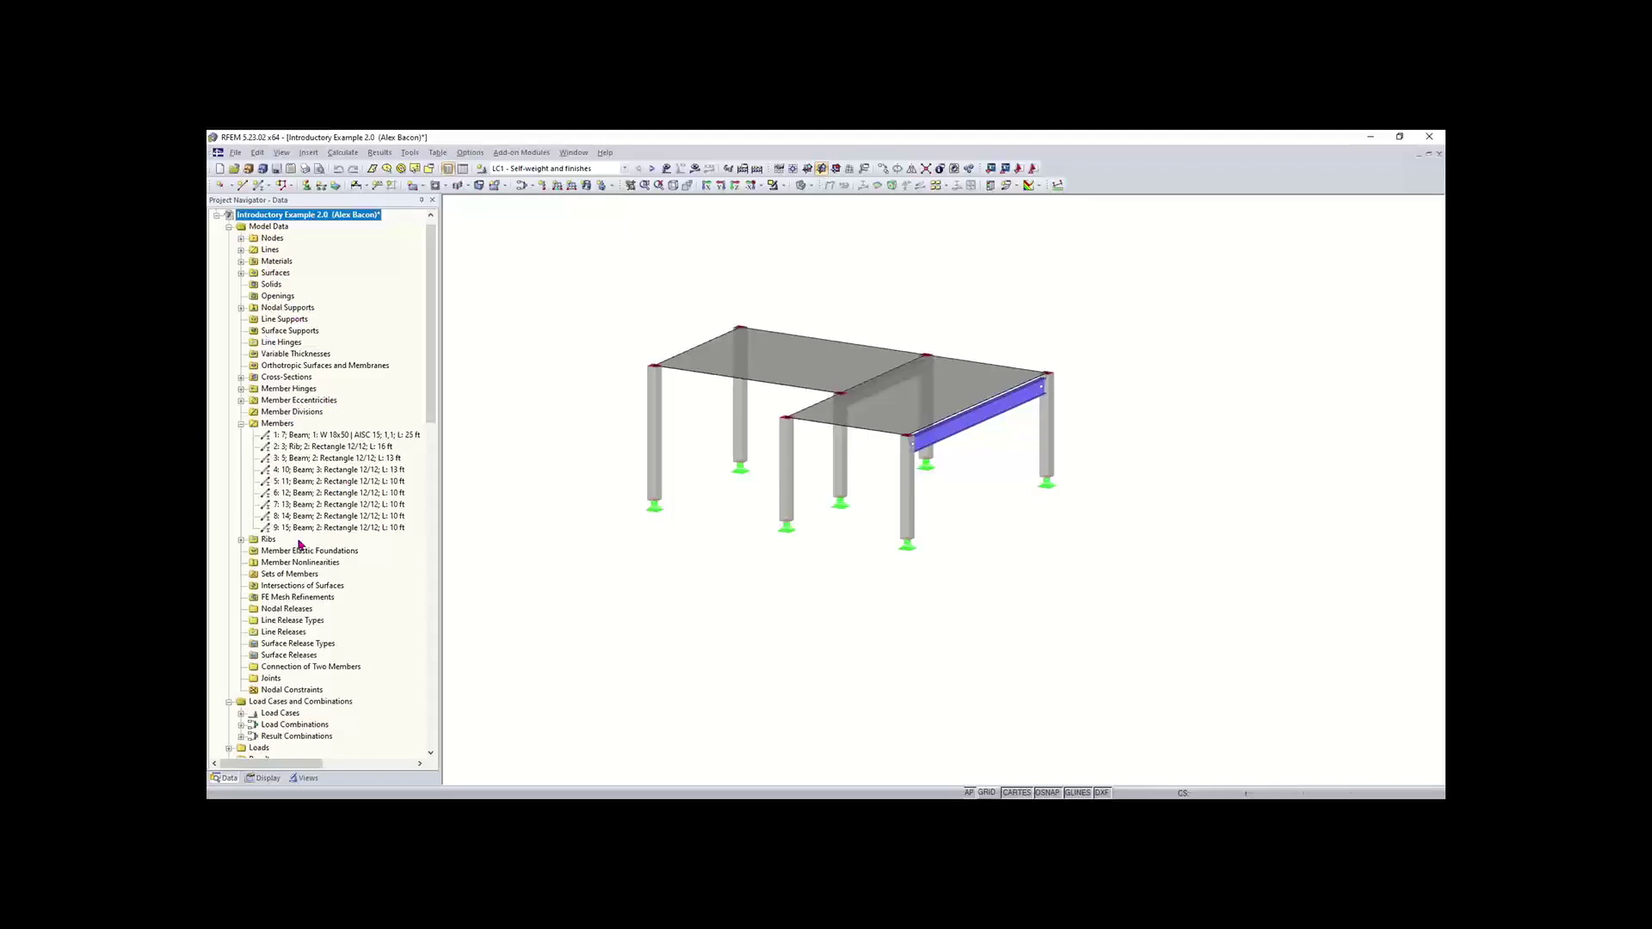
pyautogui.click(356, 435)
pyautogui.click(345, 448)
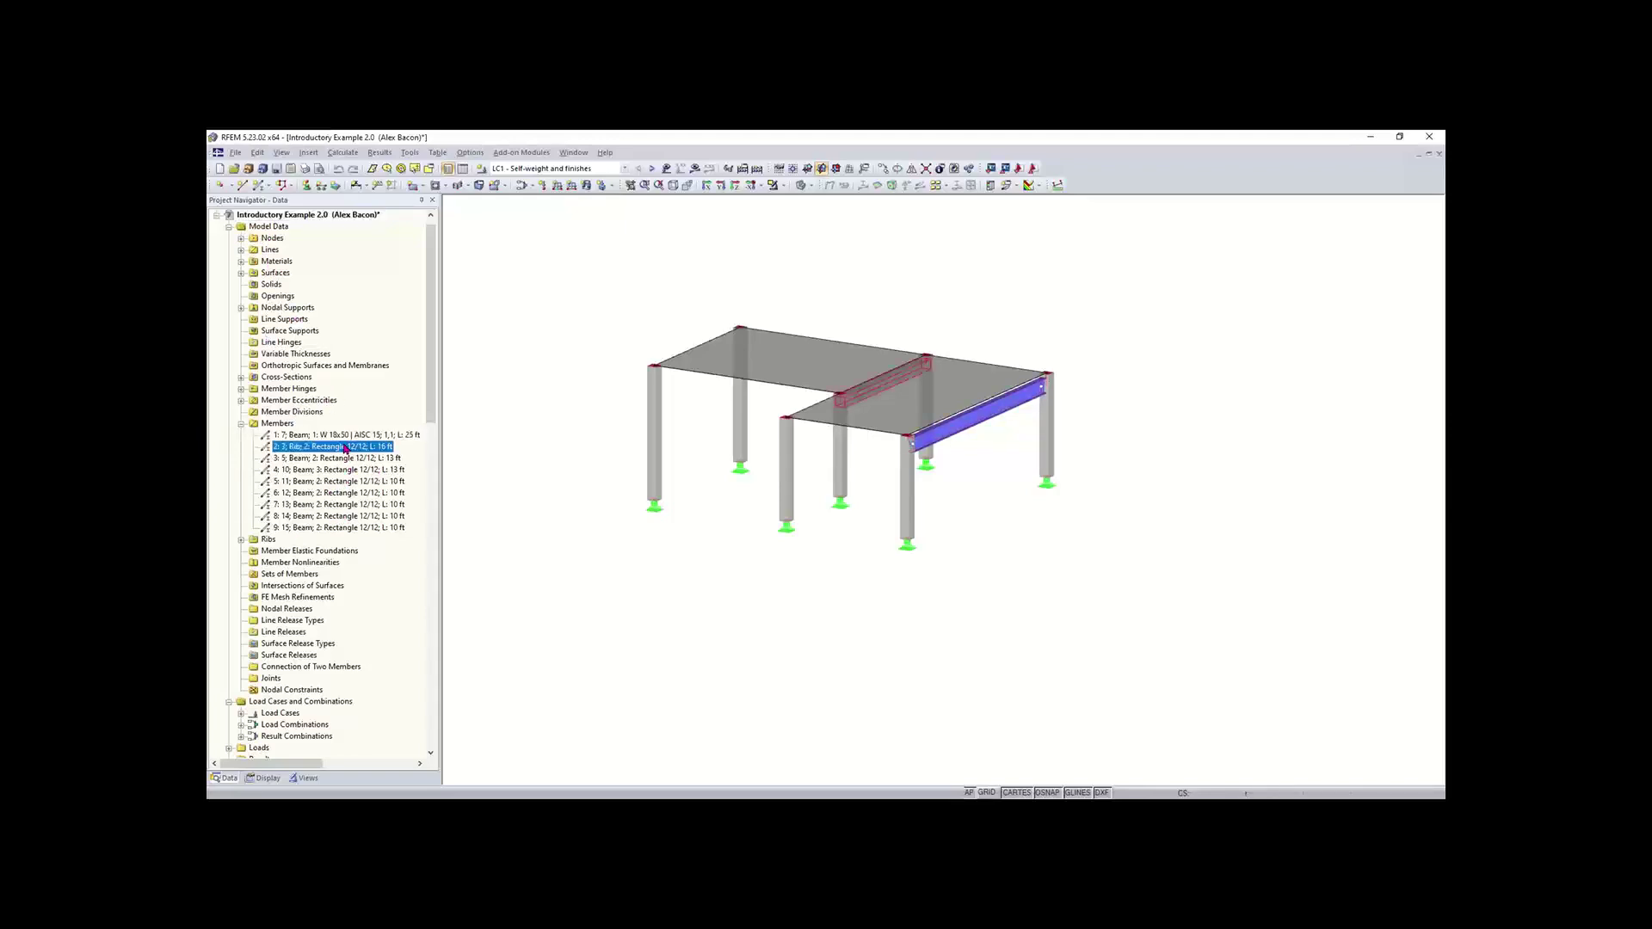
pyautogui.click(350, 459)
pyautogui.click(359, 470)
pyautogui.click(359, 482)
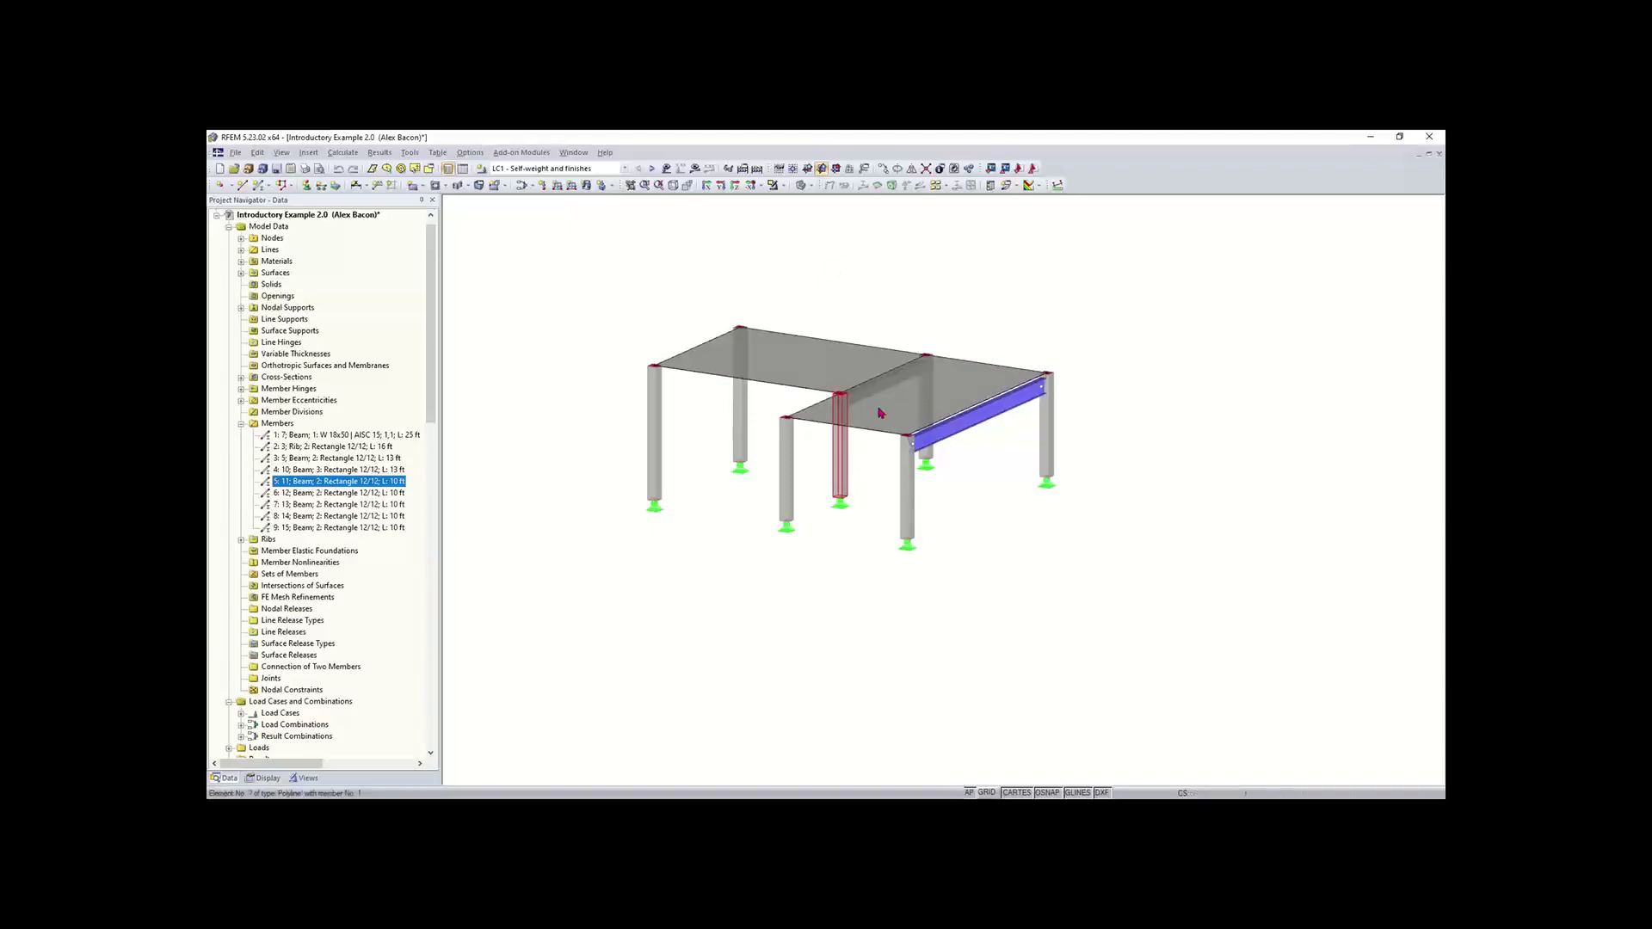
pyautogui.scroll(3, 880, 413)
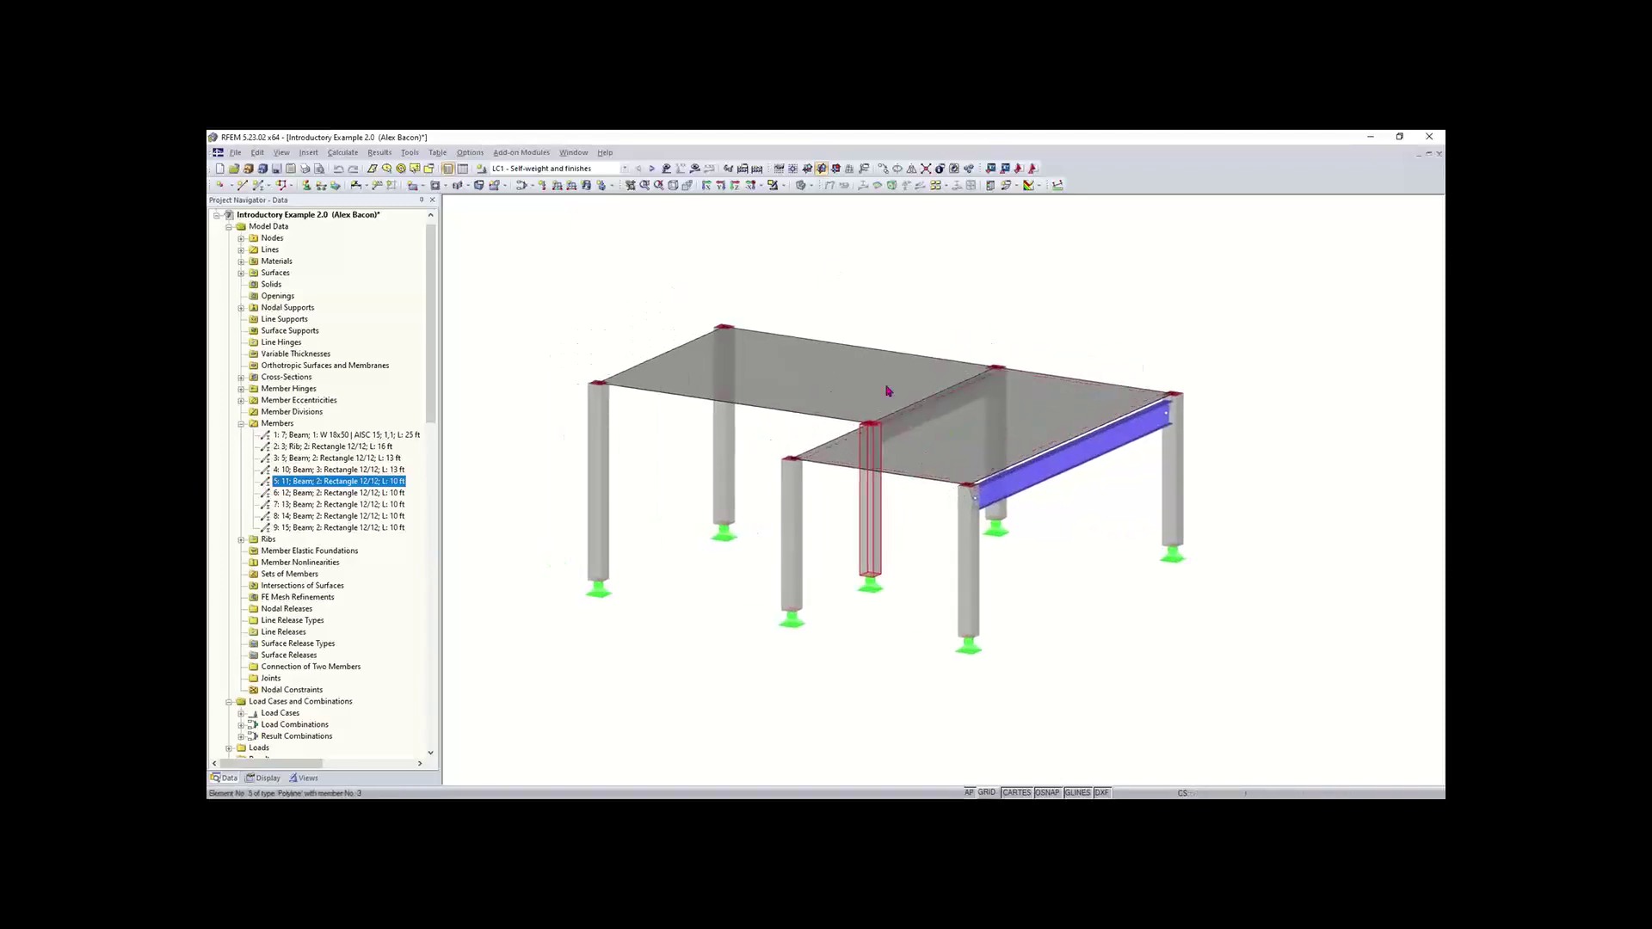
pyautogui.click(366, 528)
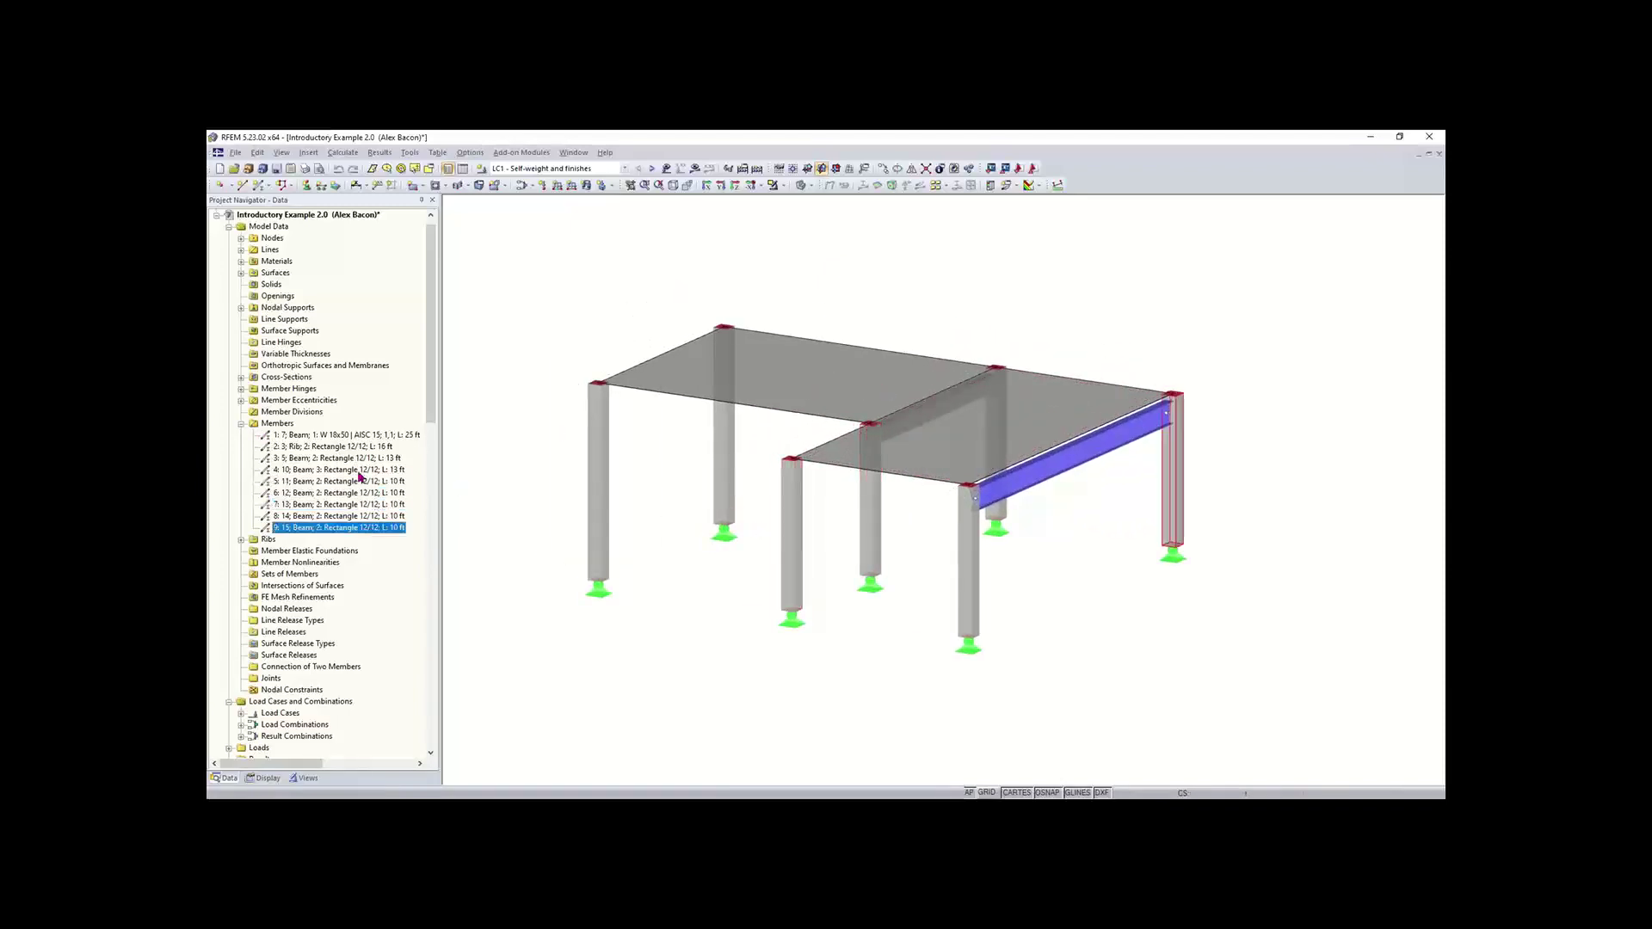
pyautogui.click(360, 471)
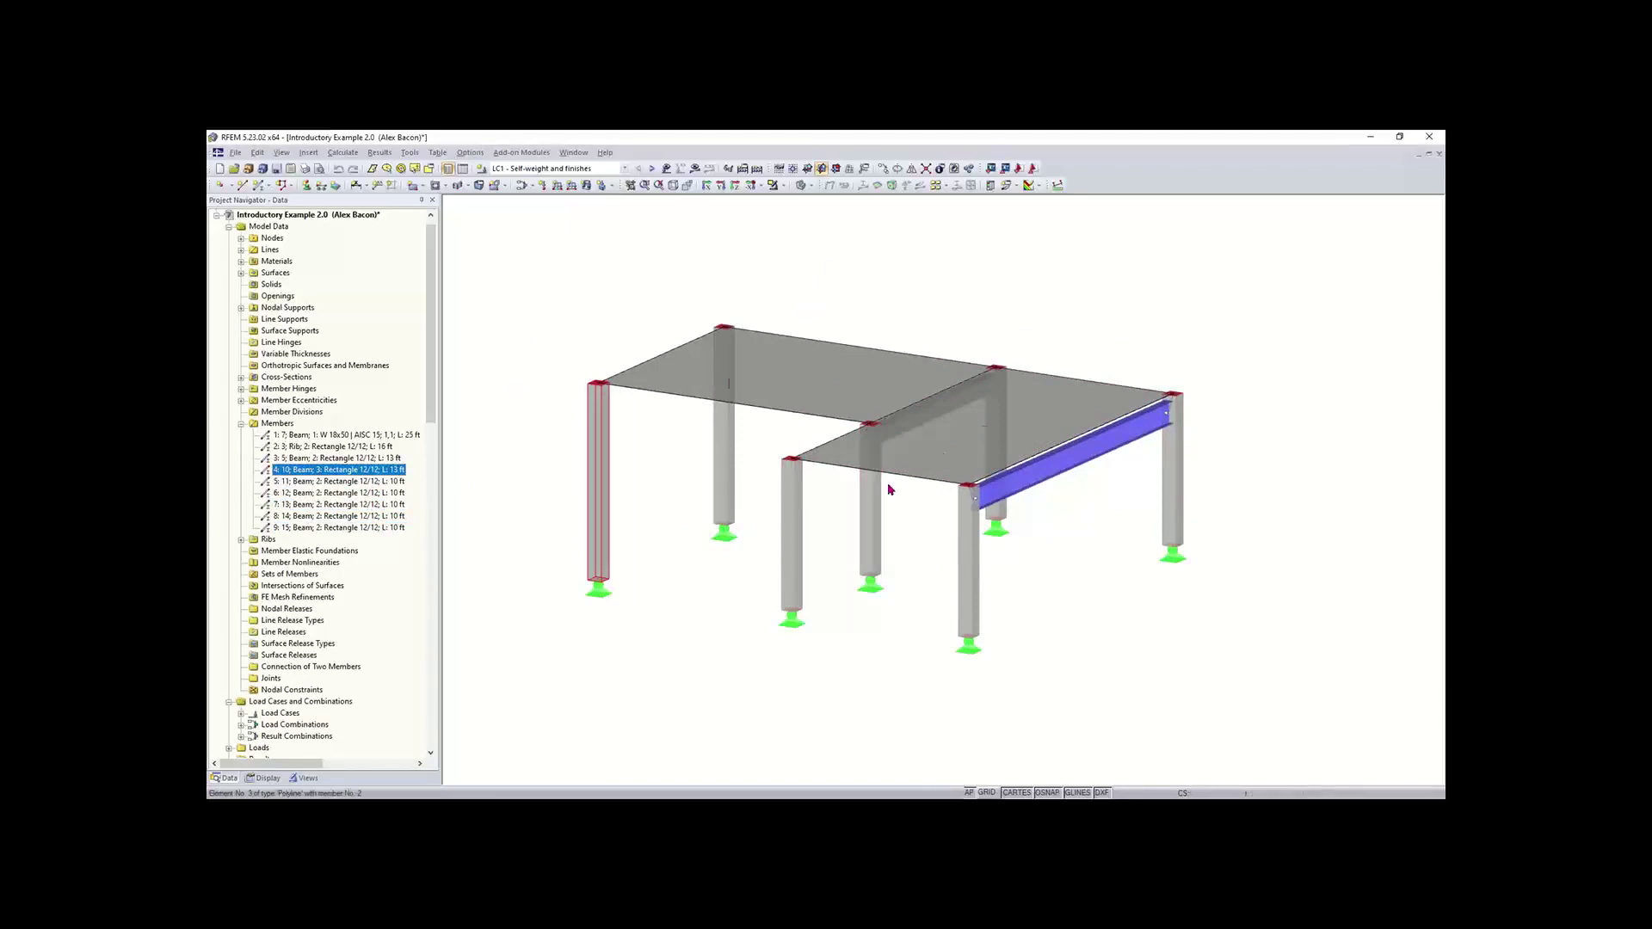
# - Display the Members data table below the model and enlarge its area
pyautogui.scroll(-2, 801, 372)
pyautogui.moveTo(800, 372); pyautogui.dragTo(844, 255, button='middle')
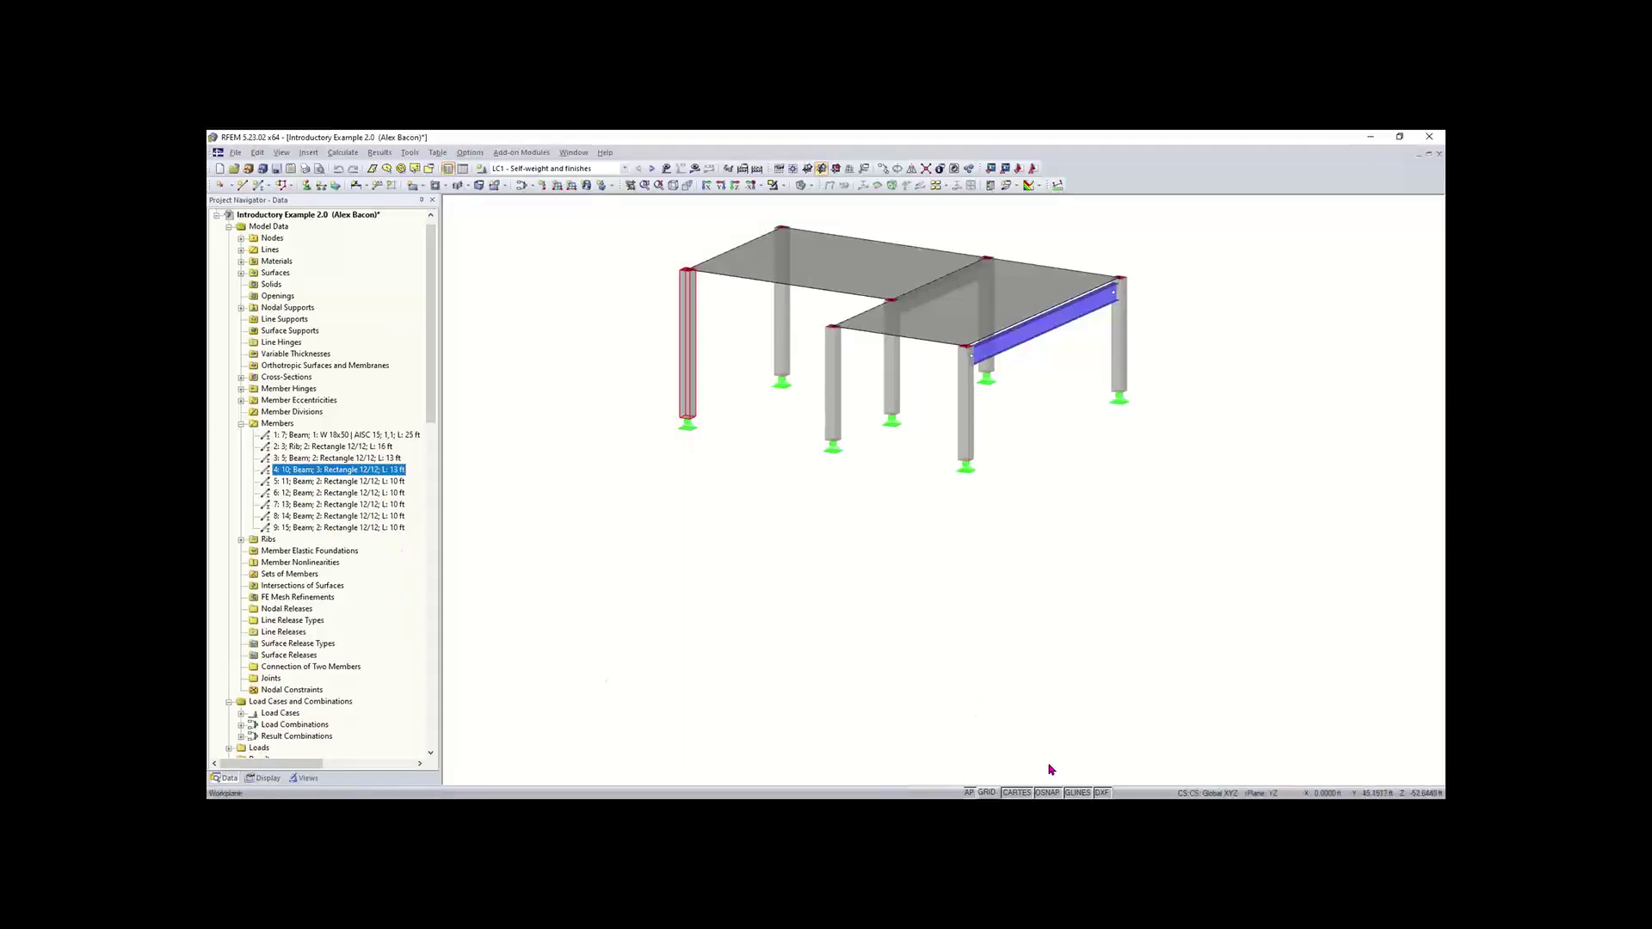
pyautogui.click(465, 170)
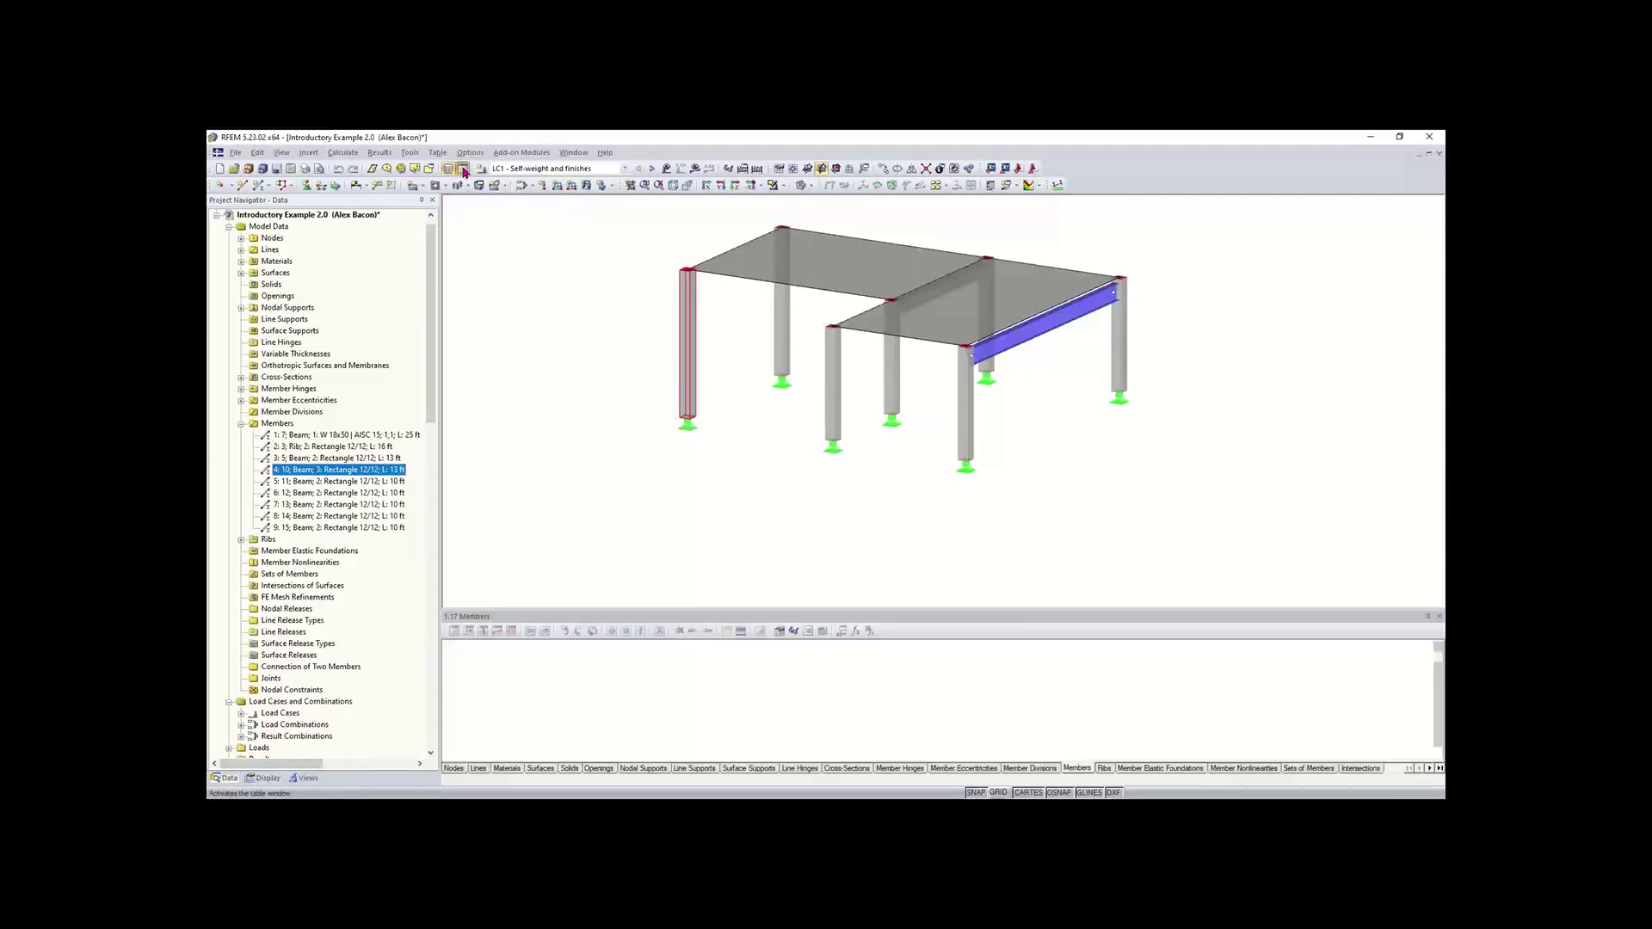
pyautogui.click(464, 169)
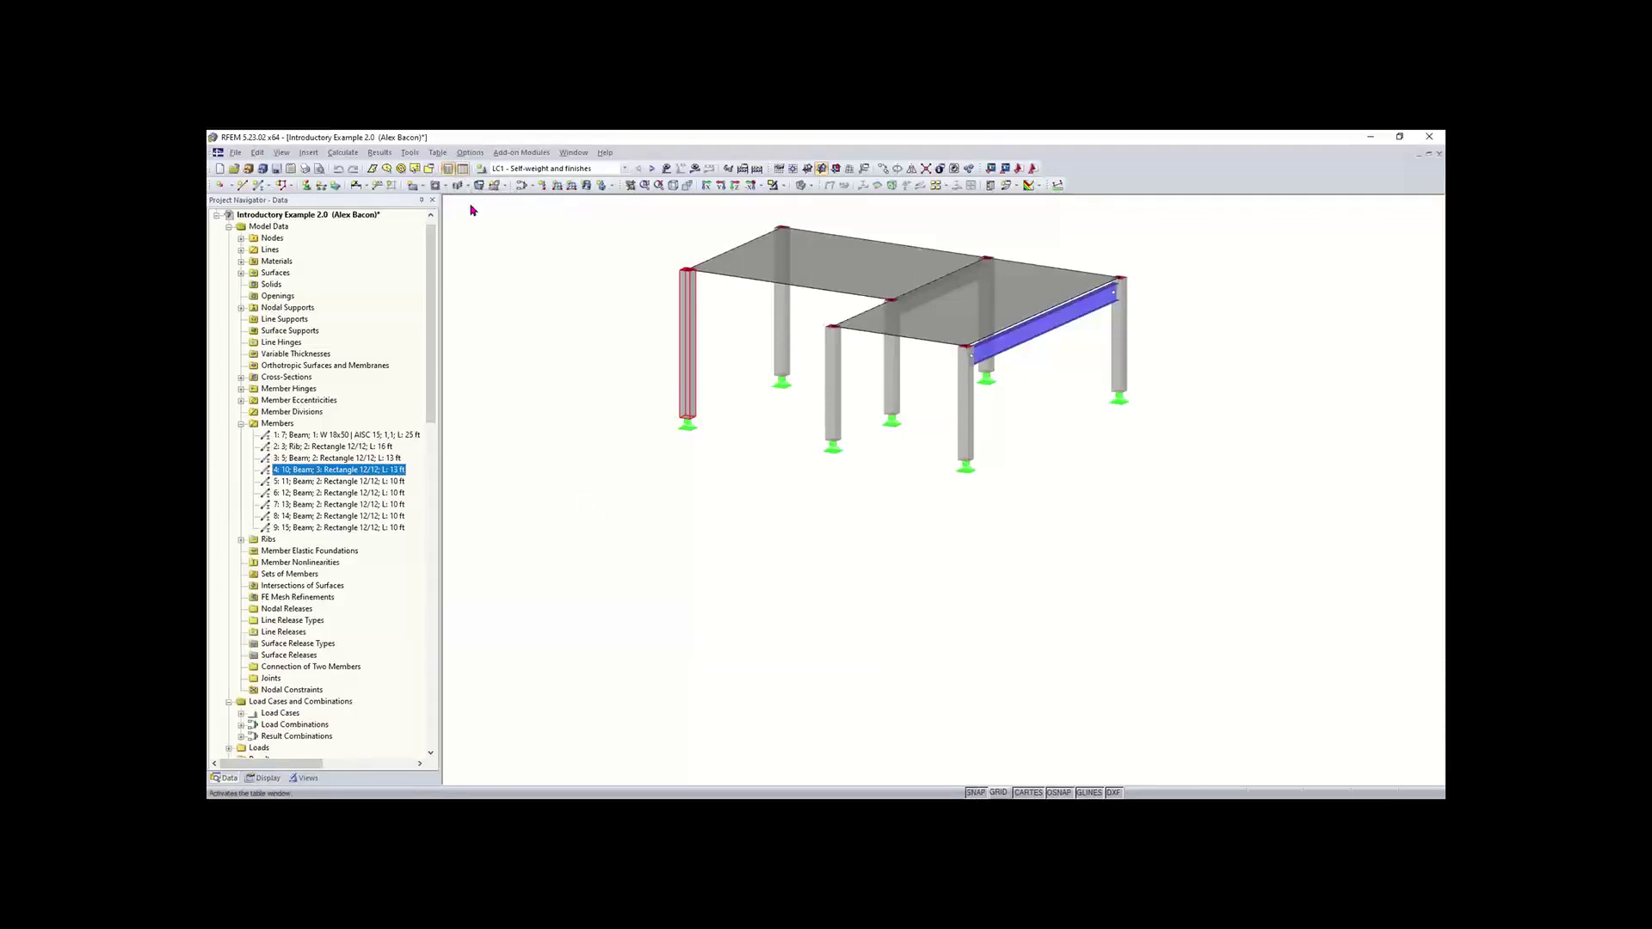
pyautogui.click(463, 170)
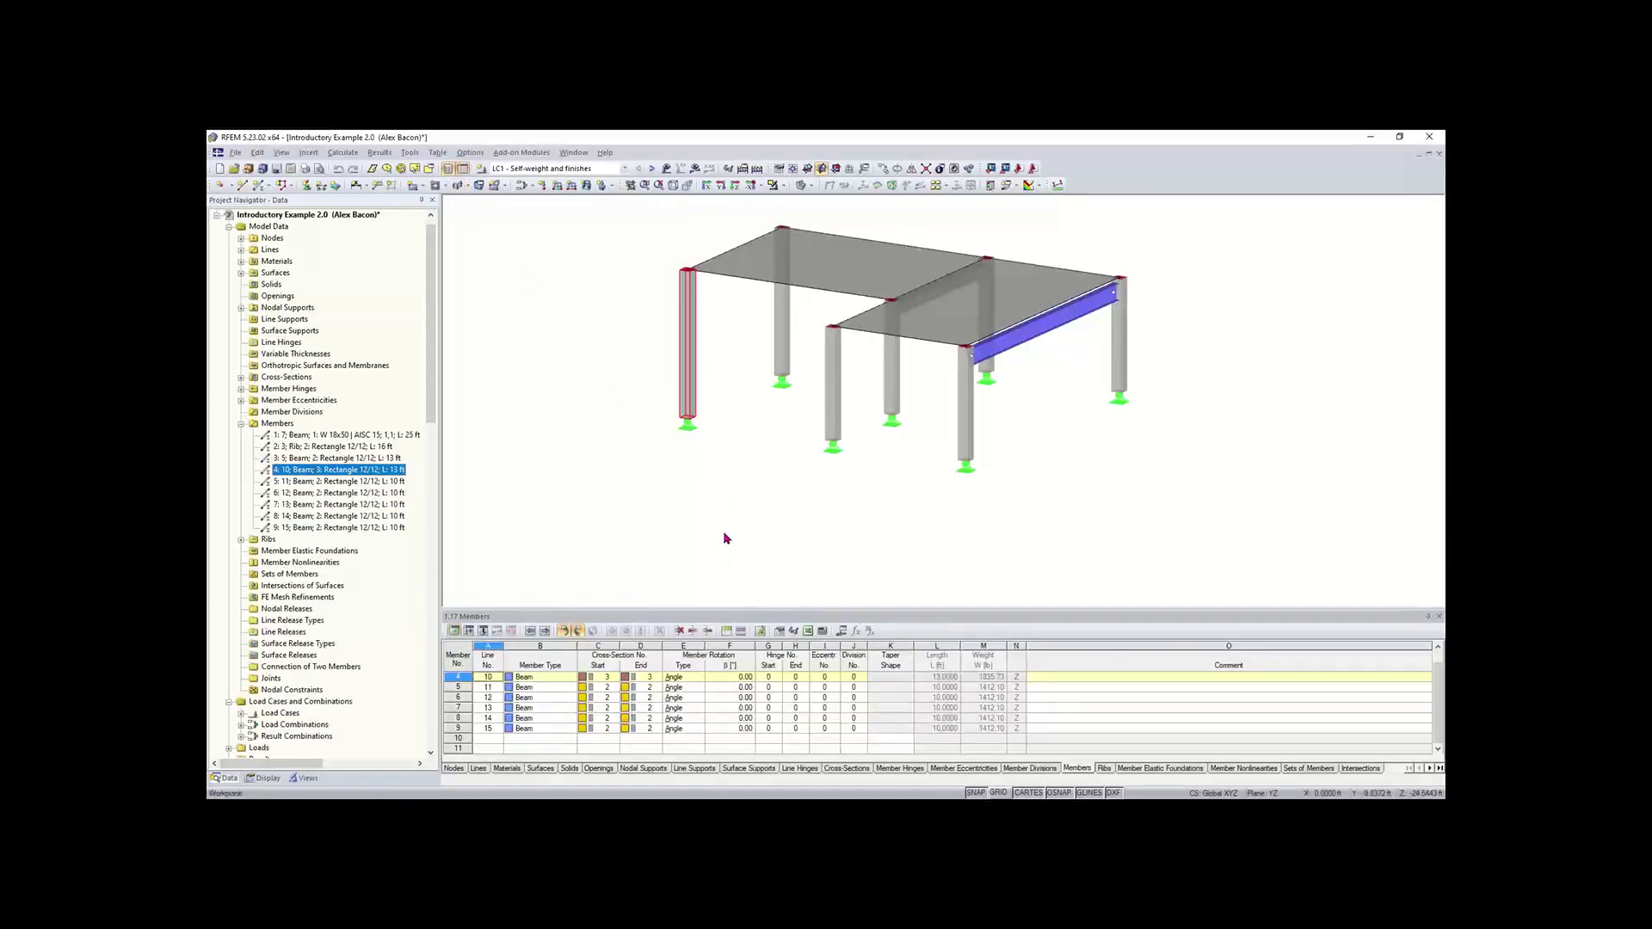
pyautogui.moveTo(736, 611); pyautogui.dragTo(736, 527)
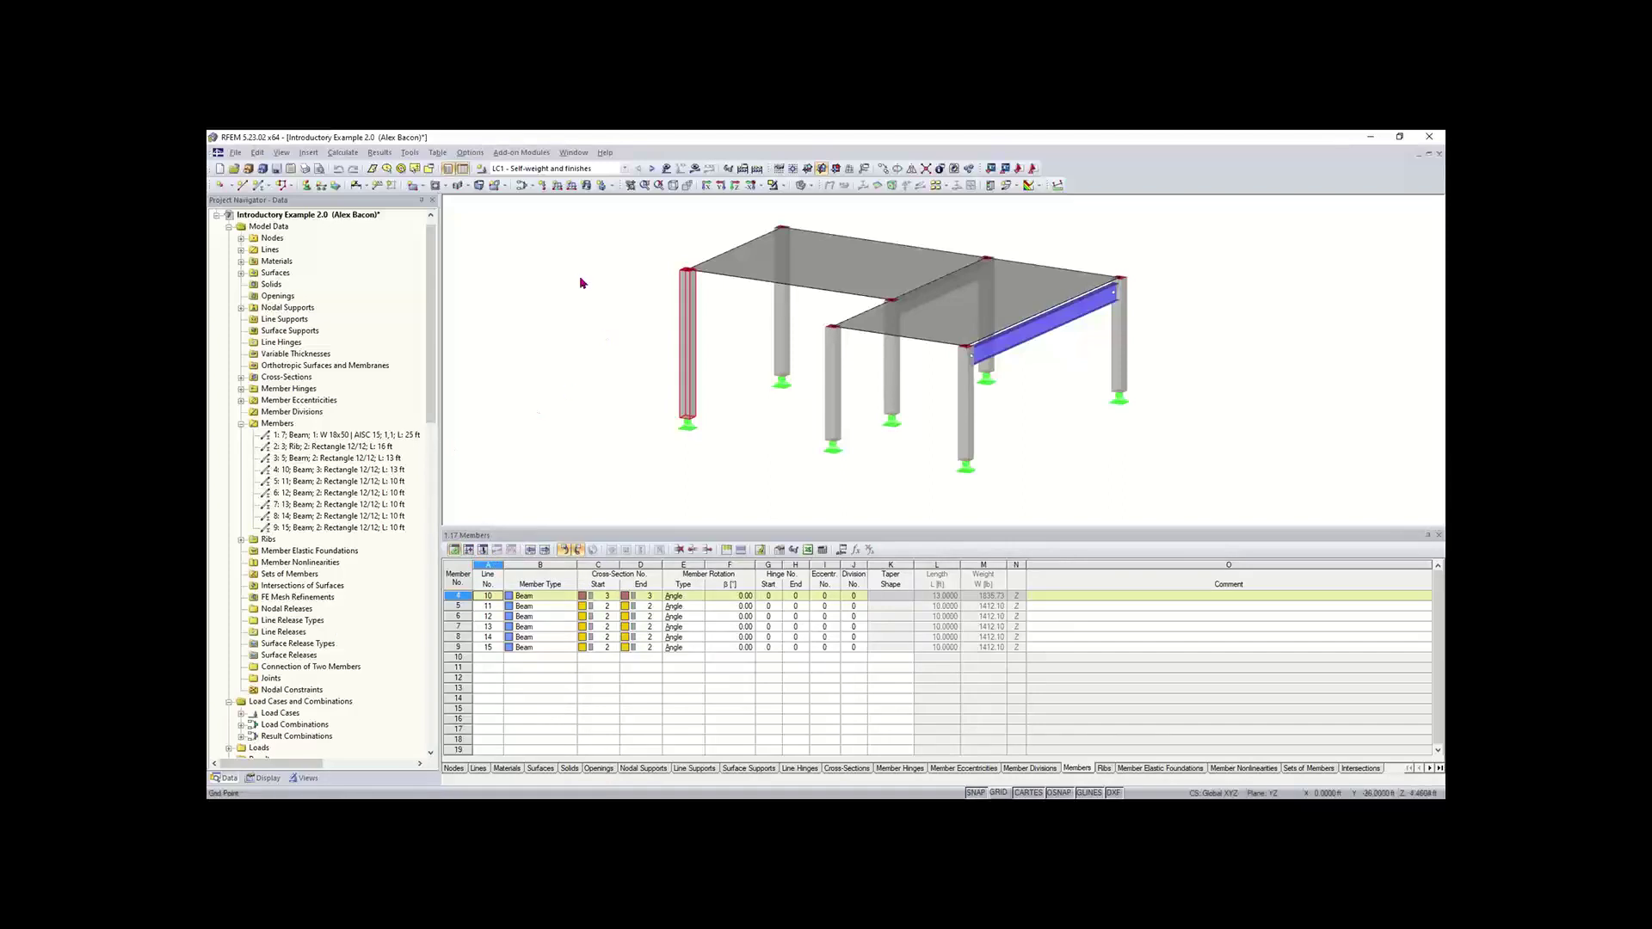
# - Inspect the Standard - White configuration in the Configuration Manager, close it and hide the data tables
pyautogui.click(469, 155)
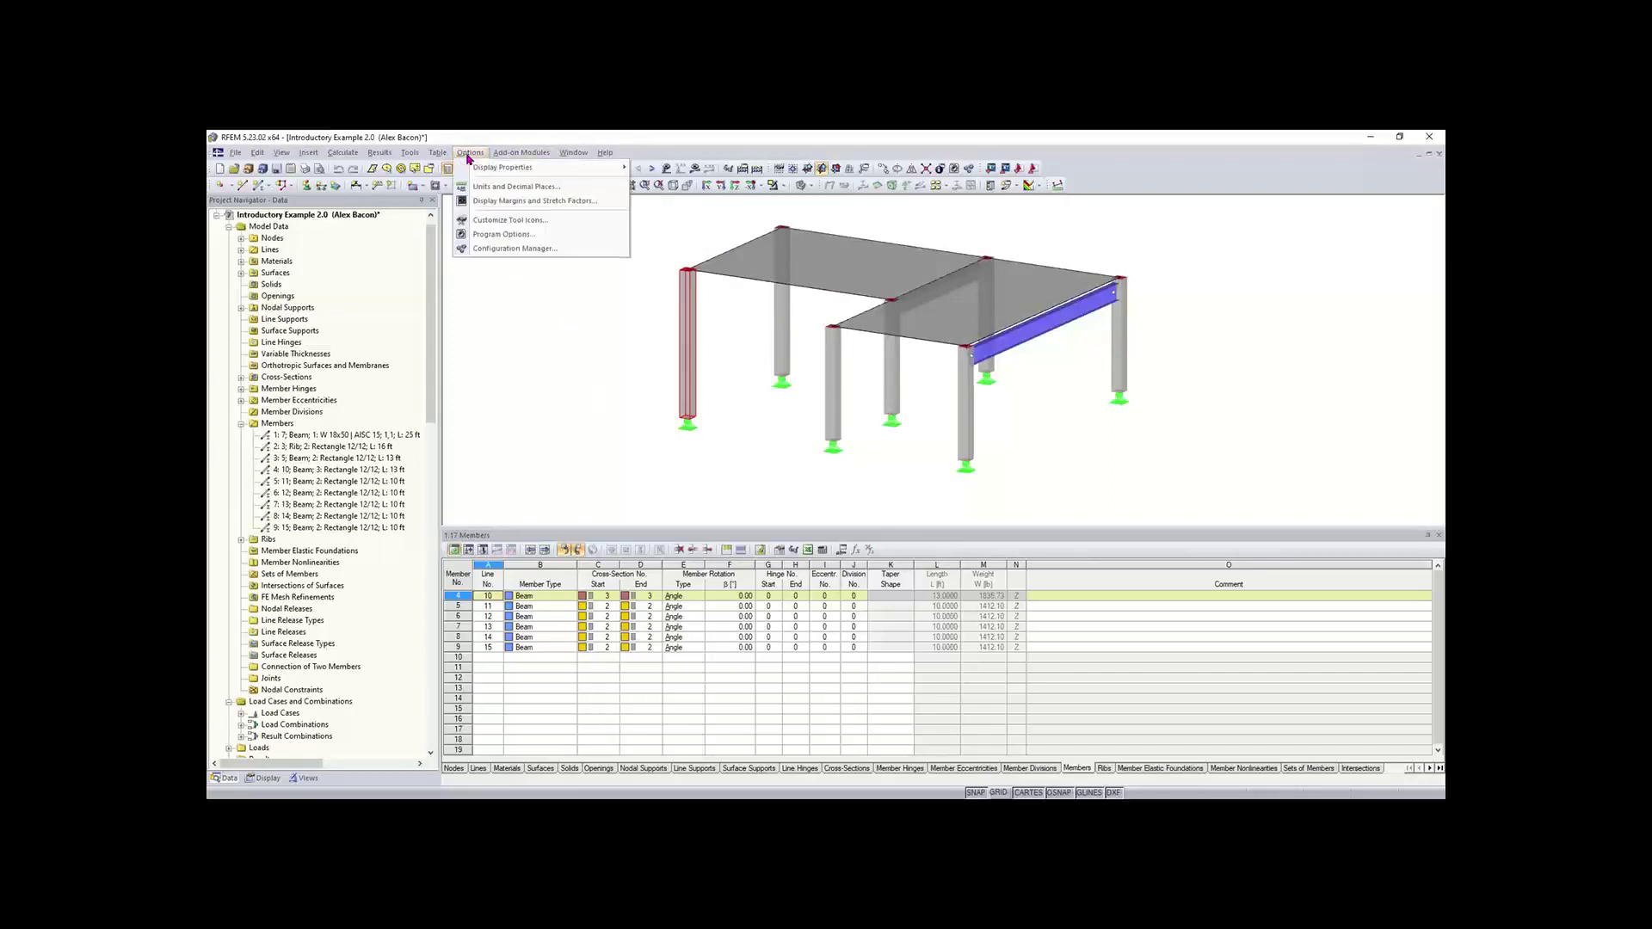
pyautogui.click(505, 249)
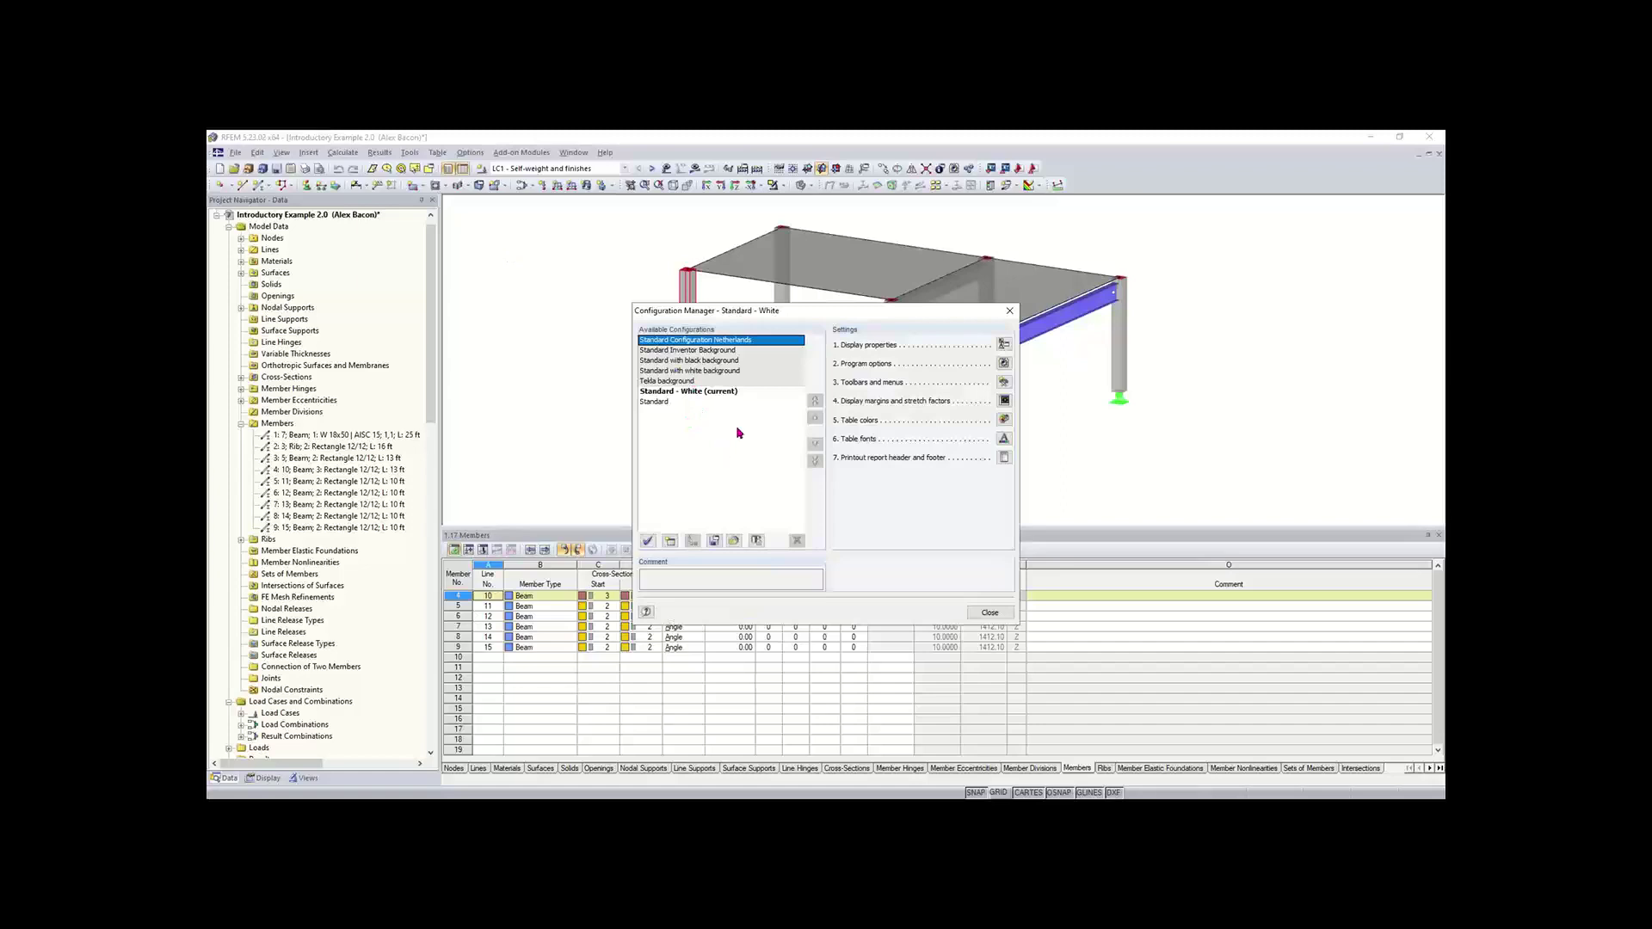
pyautogui.click(700, 392)
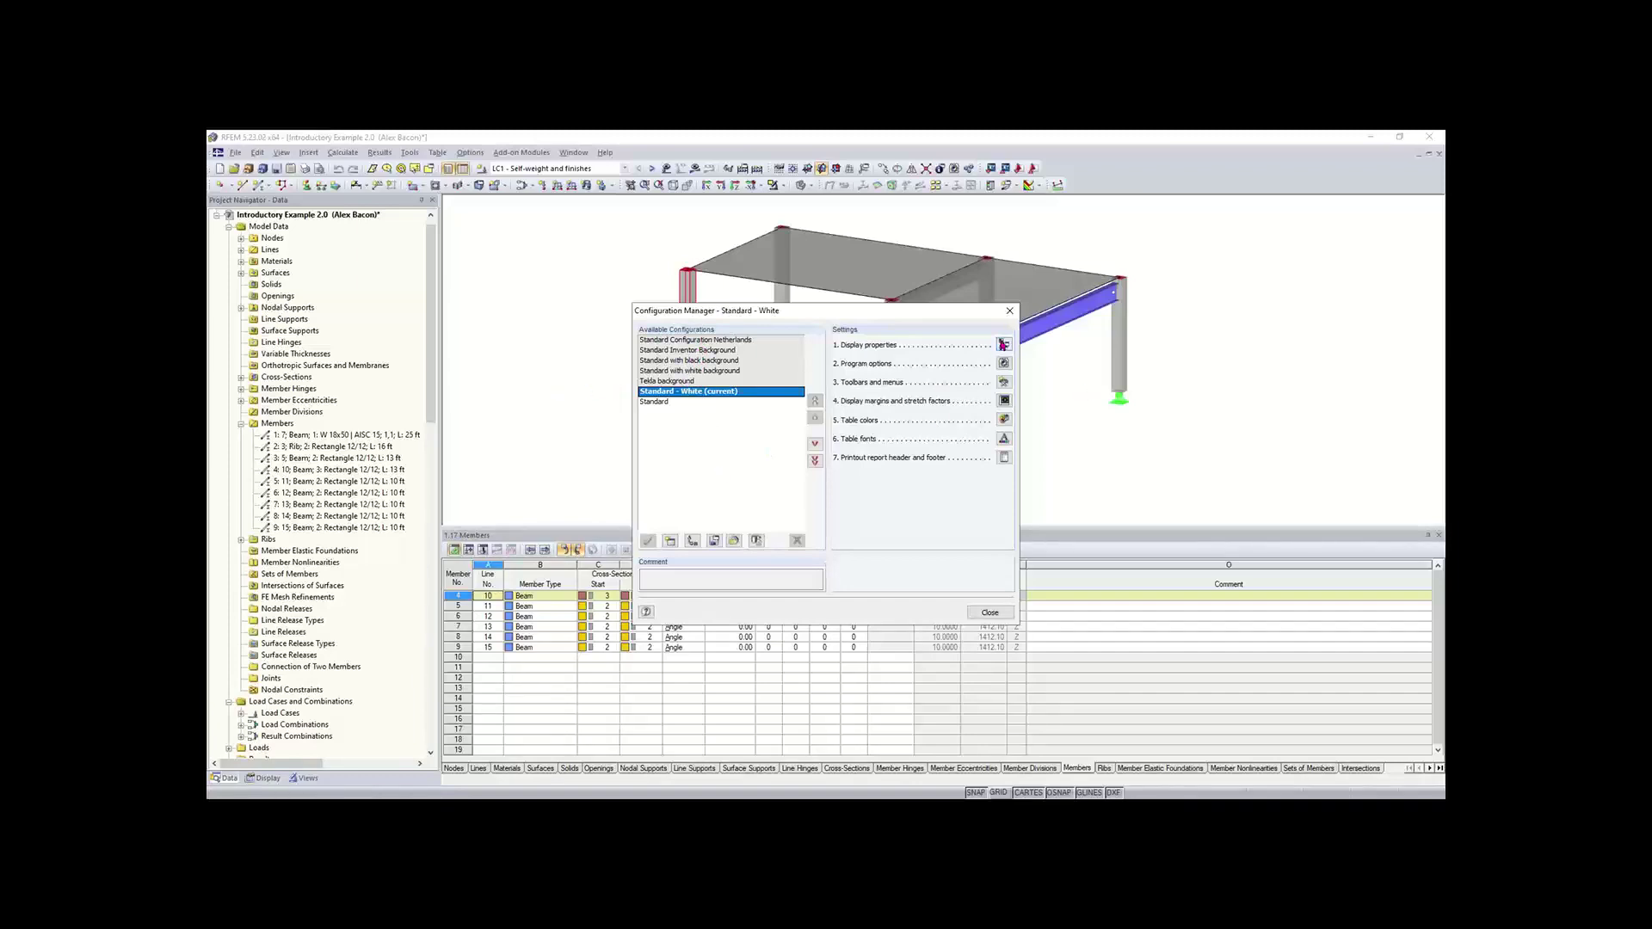
pyautogui.click(1010, 310)
pyautogui.click(463, 170)
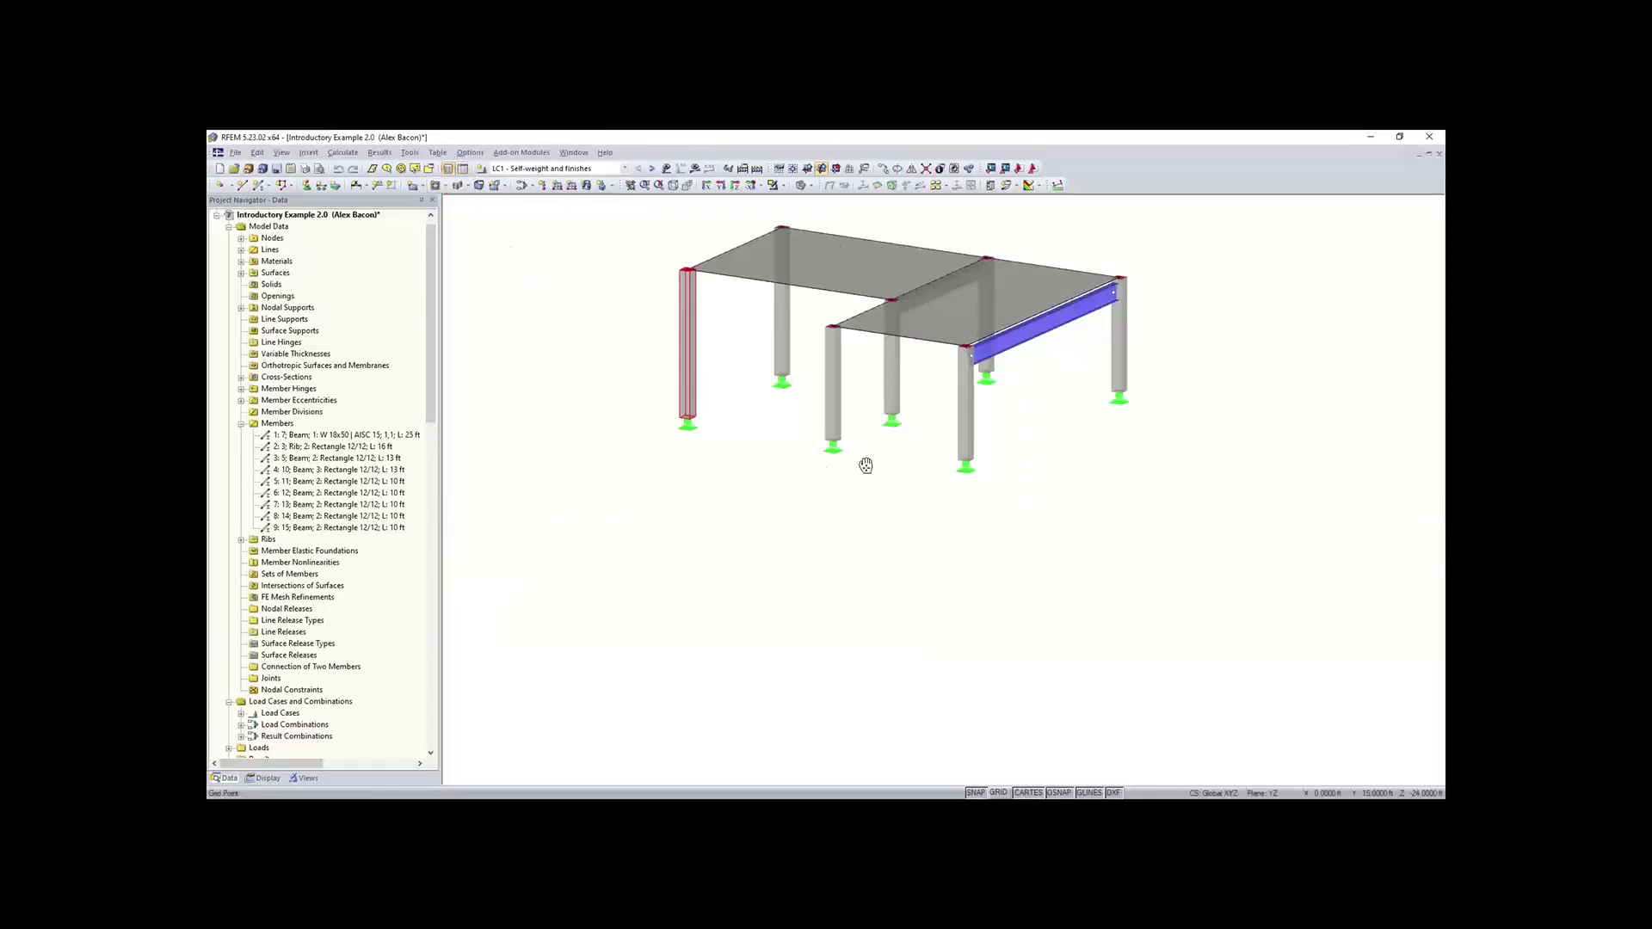
# - Reset all toolbars and menus to their default arrangement
pyautogui.moveTo(866, 466); pyautogui.dragTo(848, 562, button='middle')
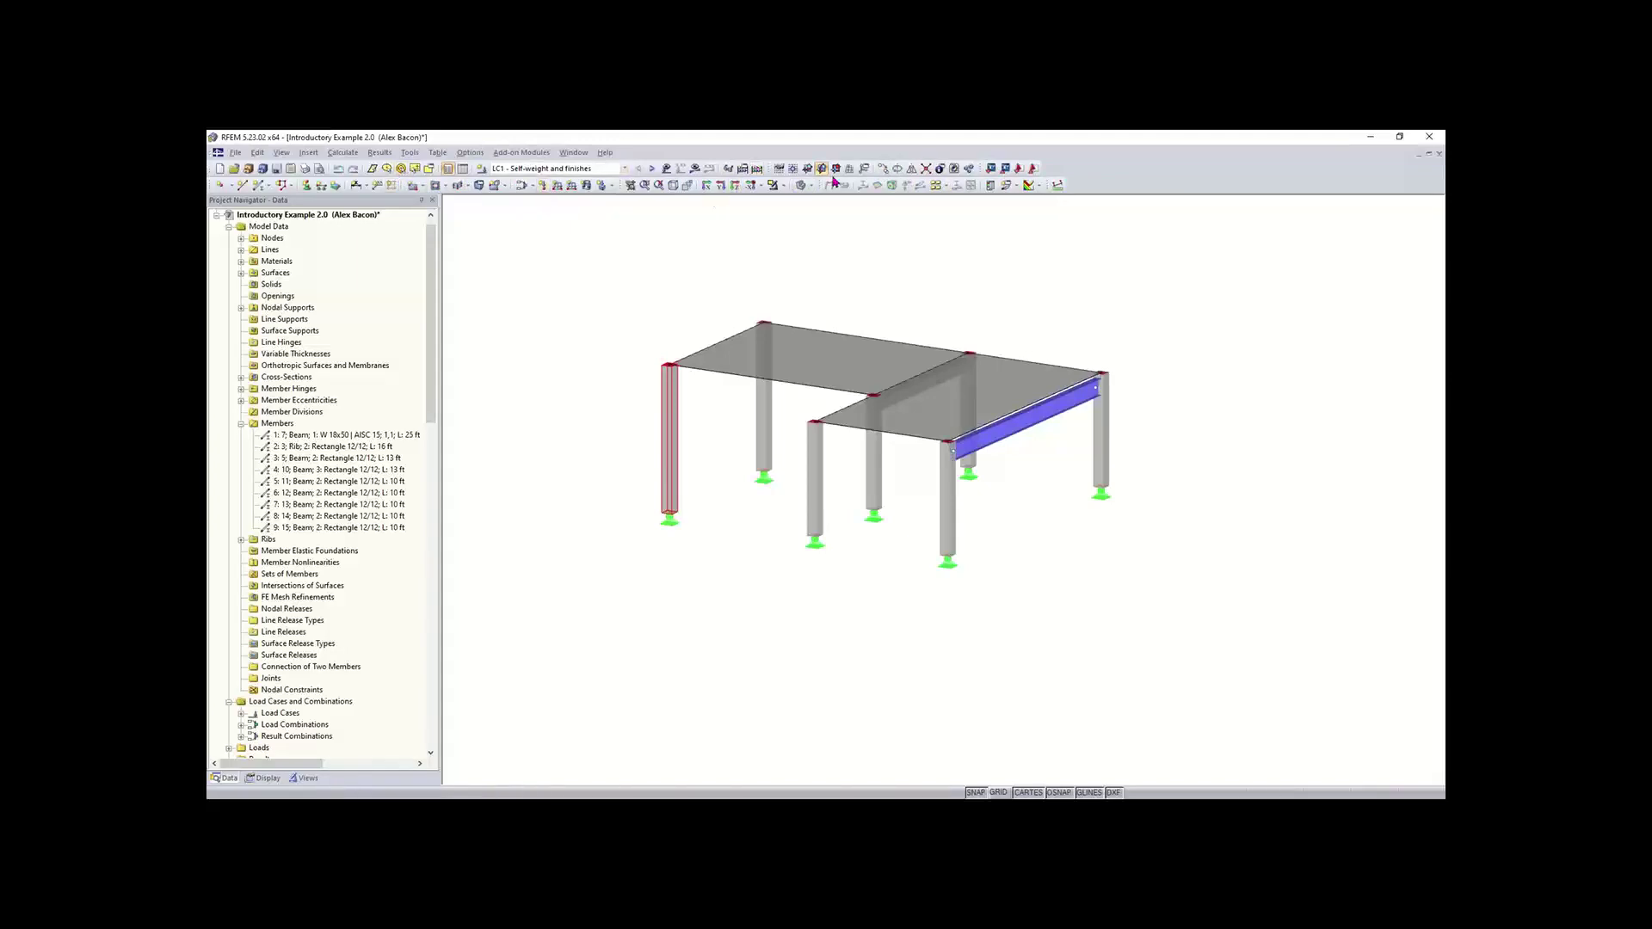
pyautogui.rightClick(1085, 179)
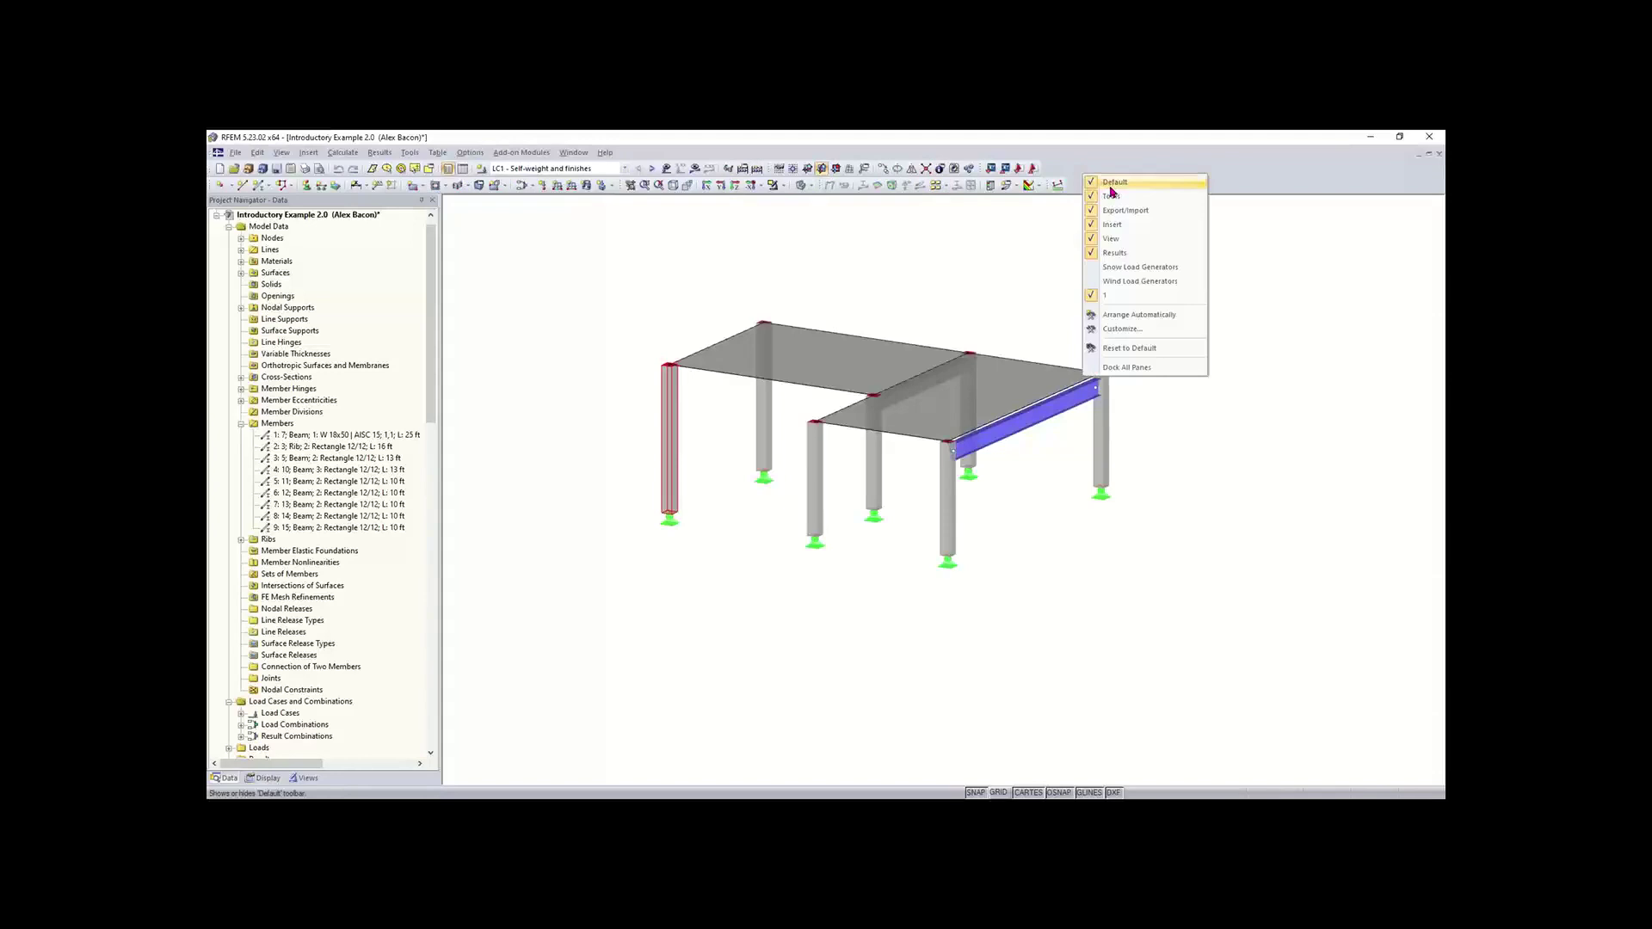
pyautogui.click(1131, 350)
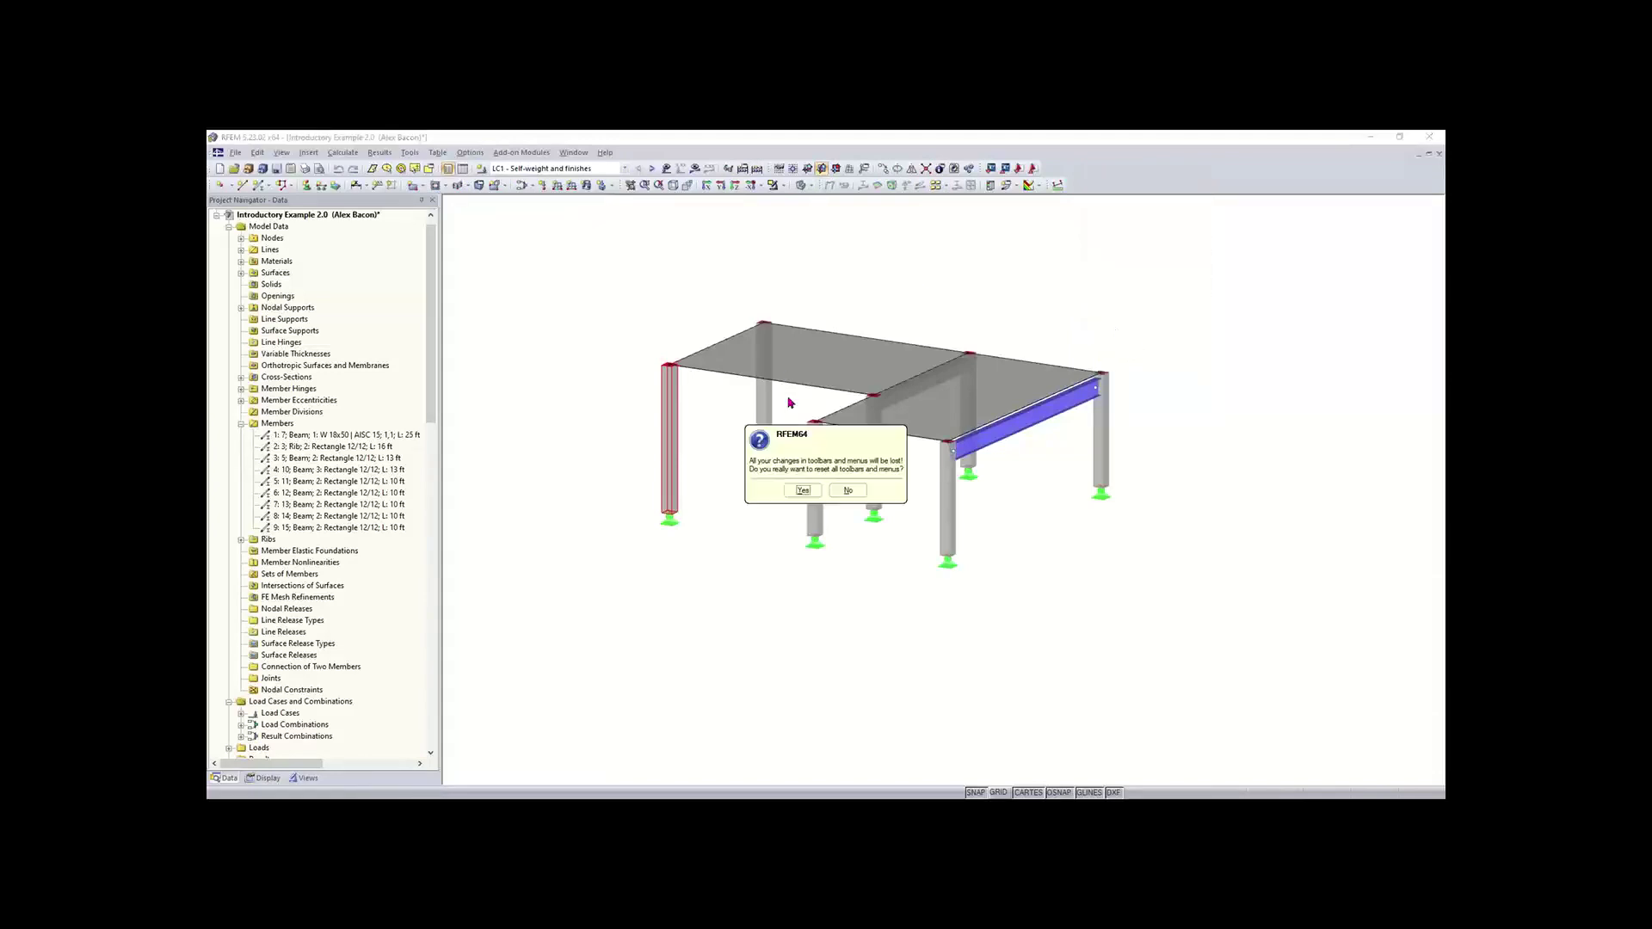
pyautogui.click(799, 490)
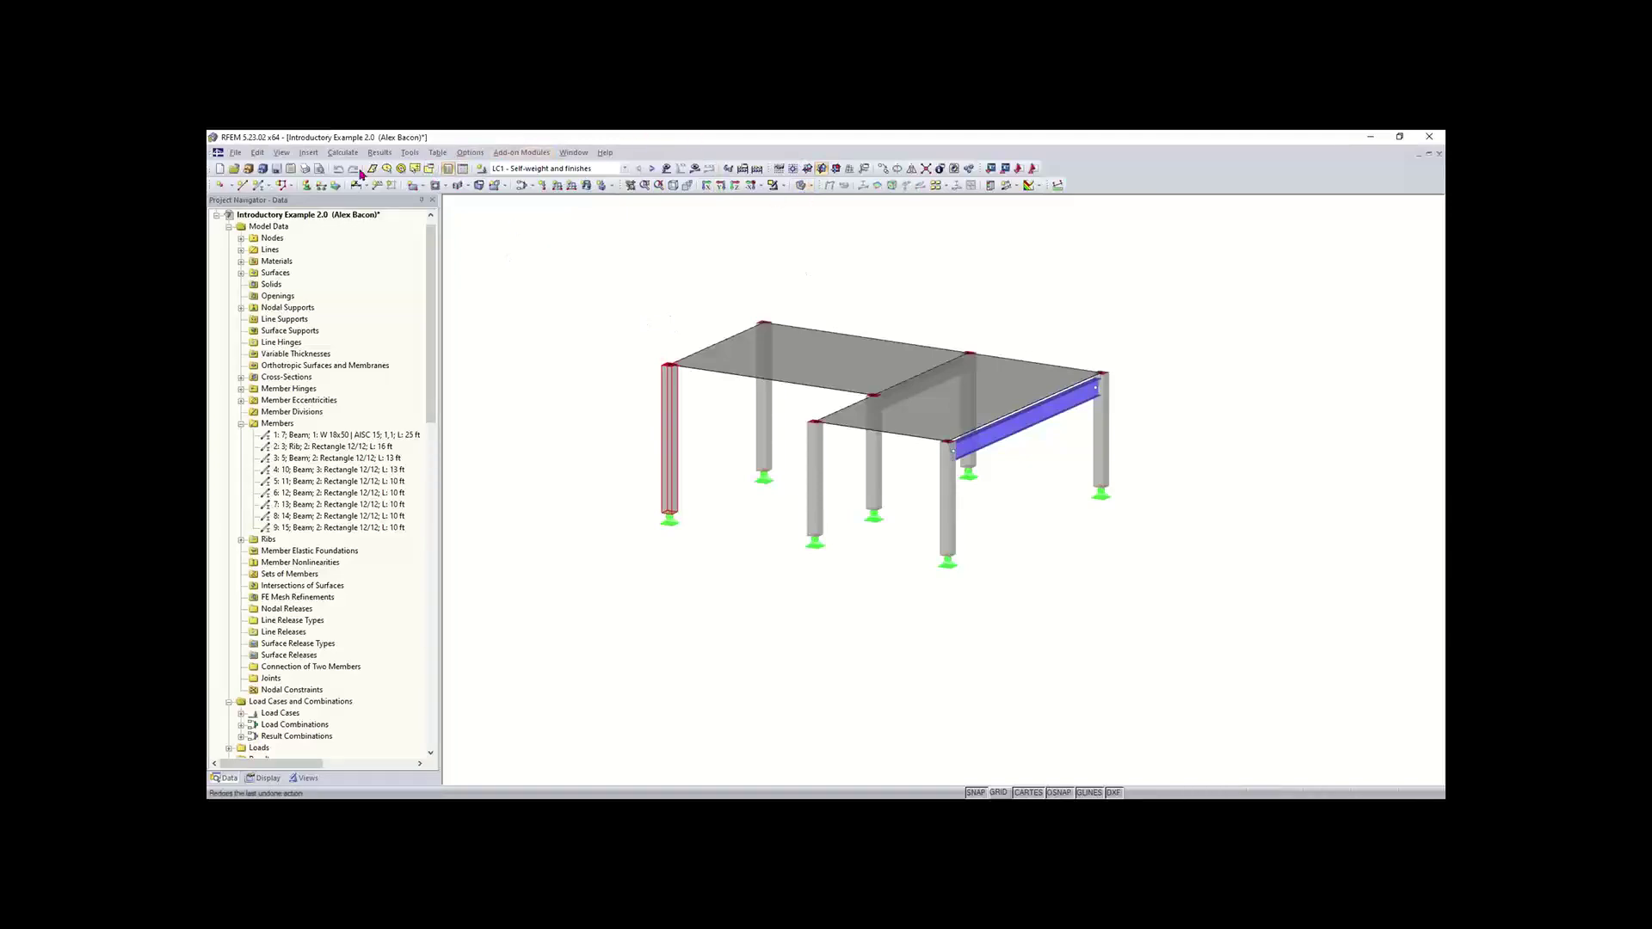
pyautogui.click(309, 153)
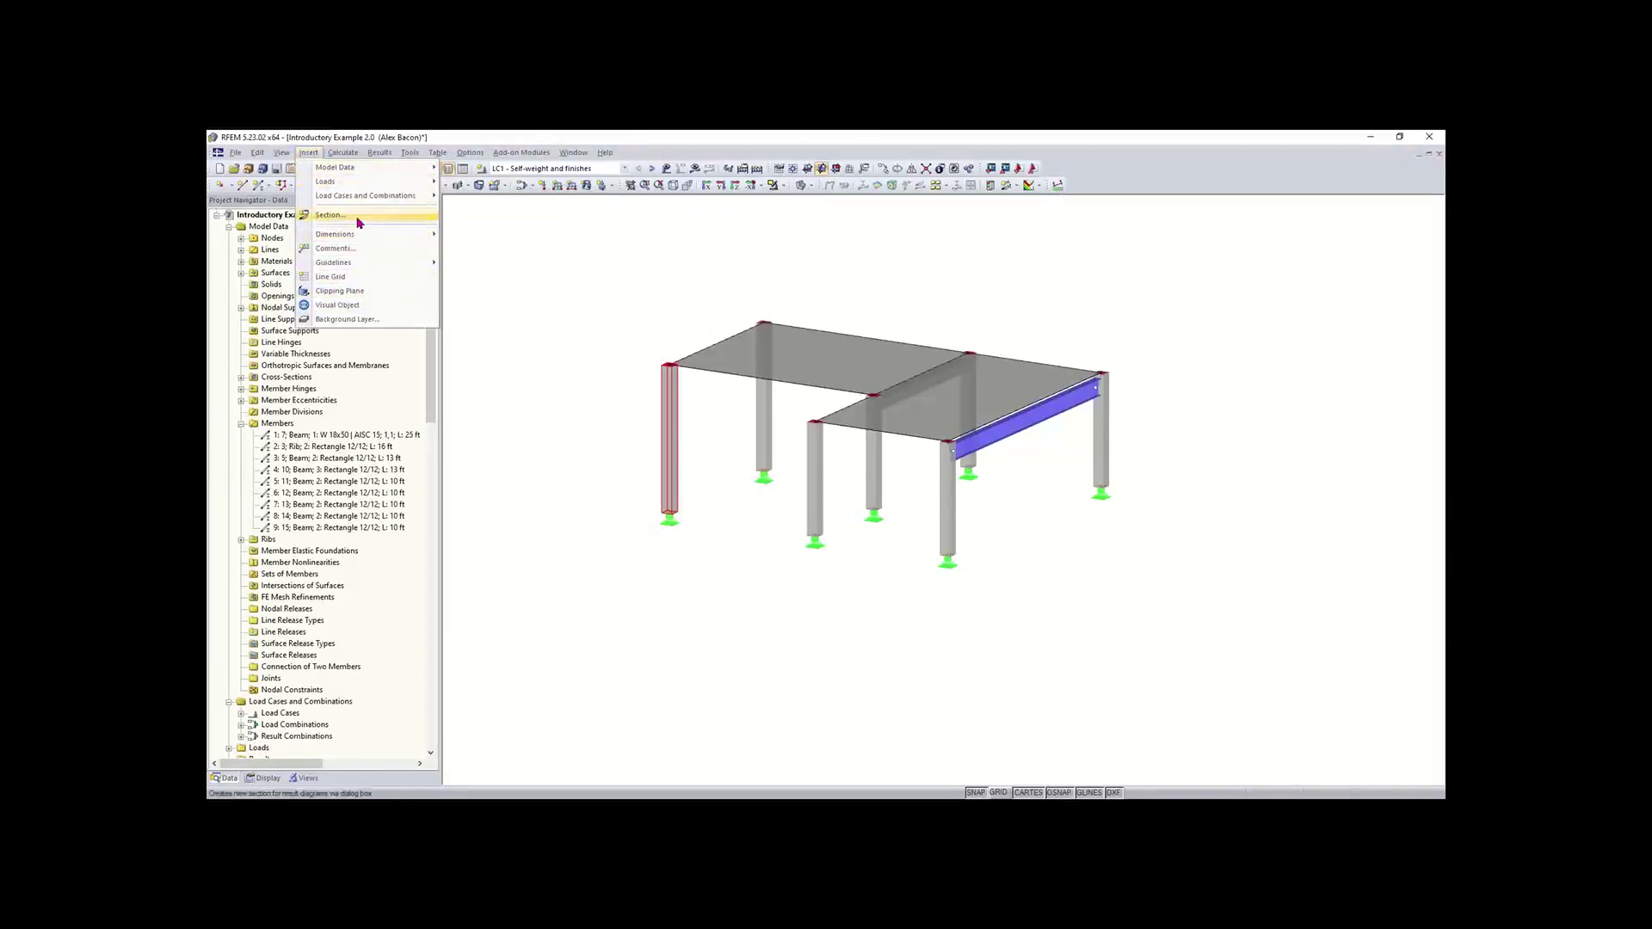
pyautogui.moveTo(361, 174)
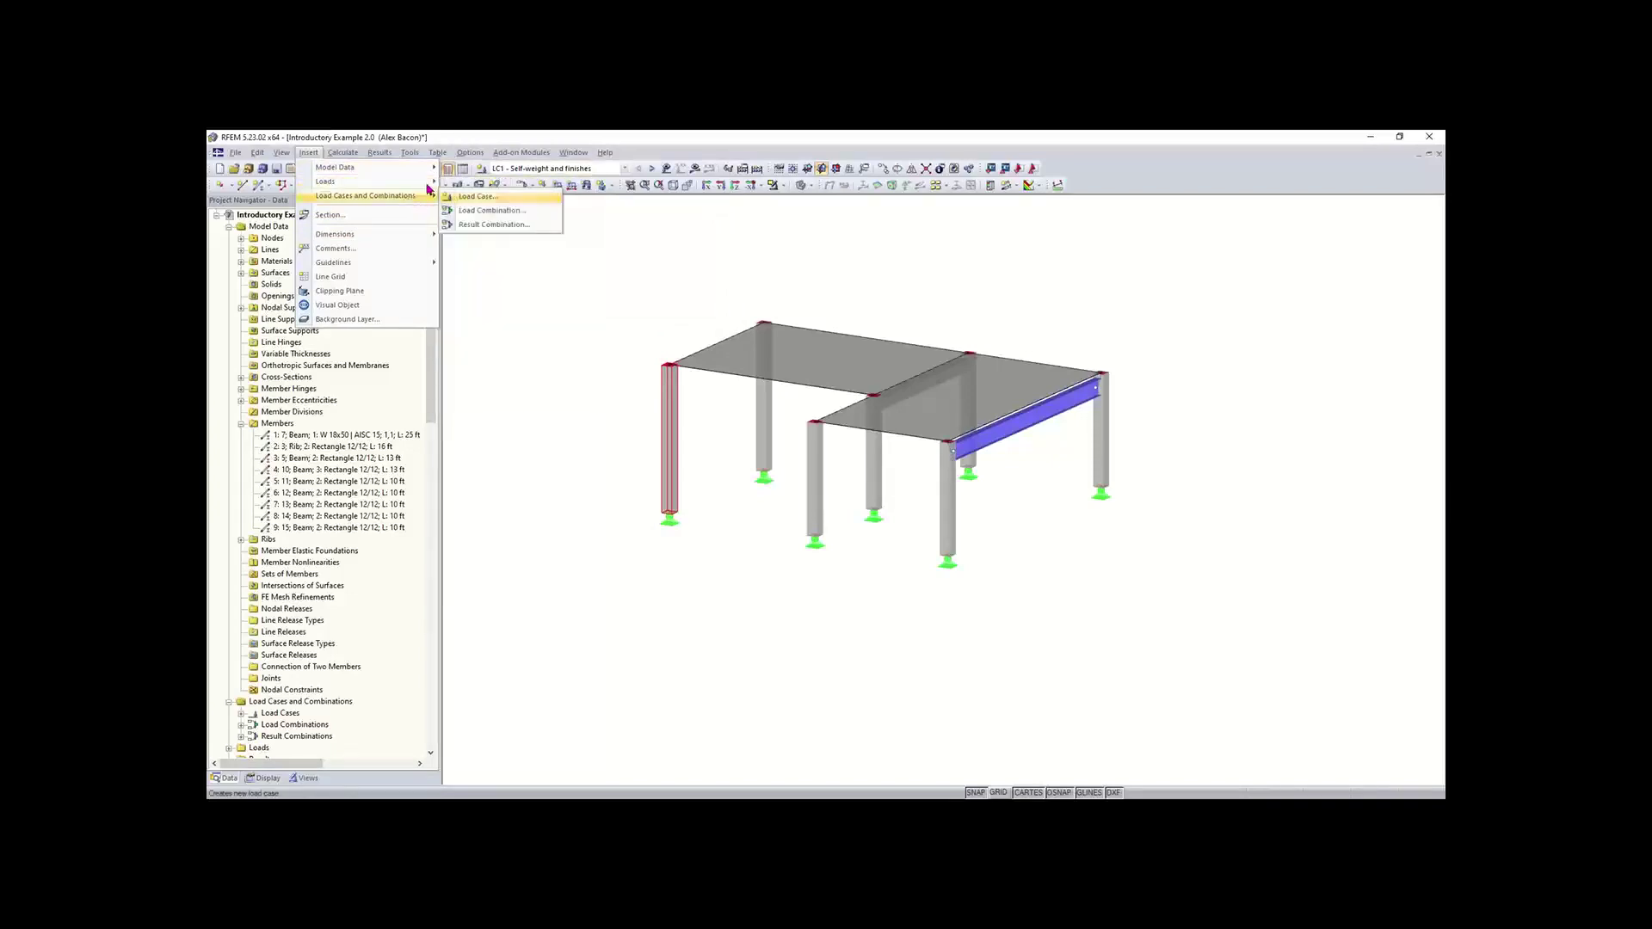
pyautogui.click(682, 244)
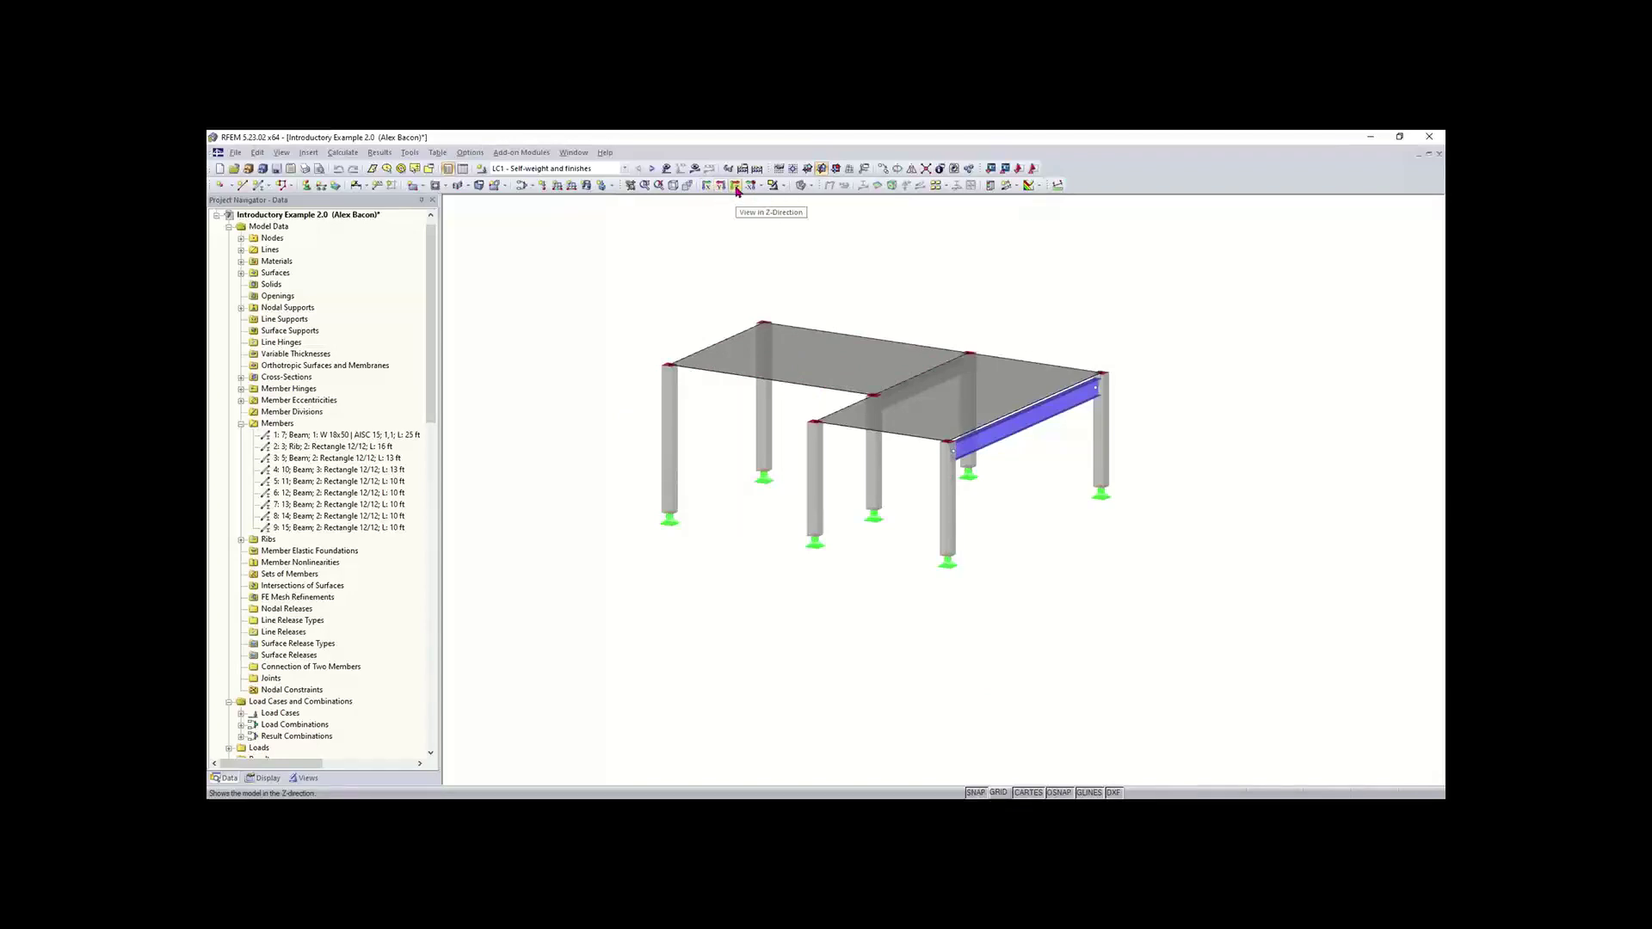
# - View the model in isometric, along the Y, Z and X directions, and return to the isometric view
pyautogui.click(675, 186)
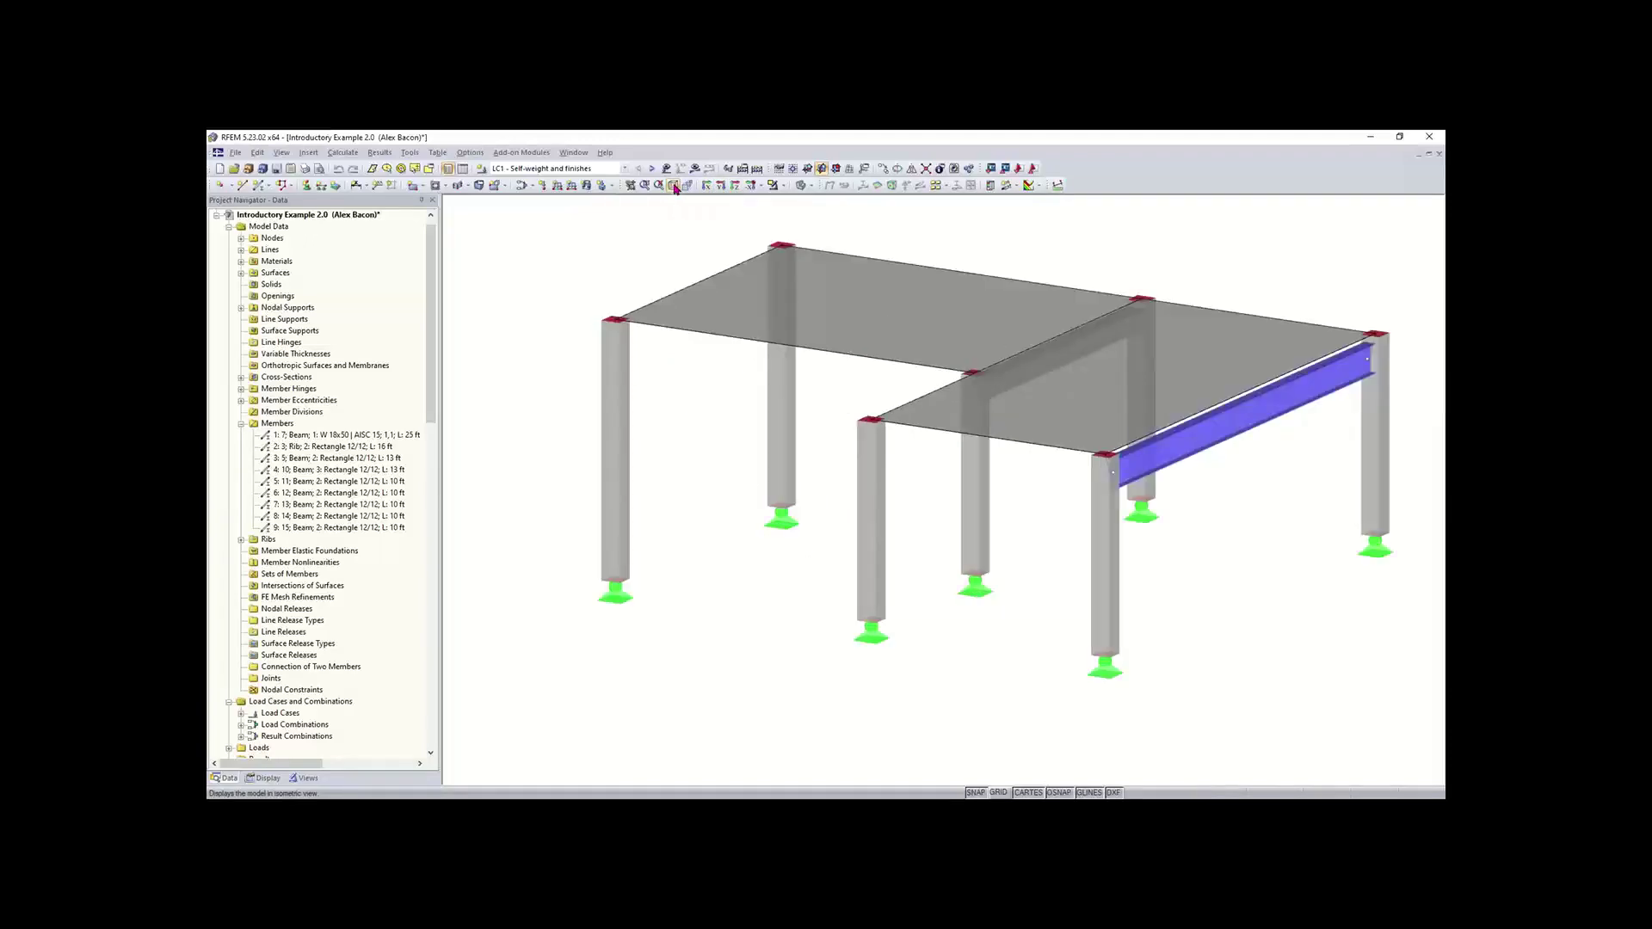
pyautogui.click(719, 186)
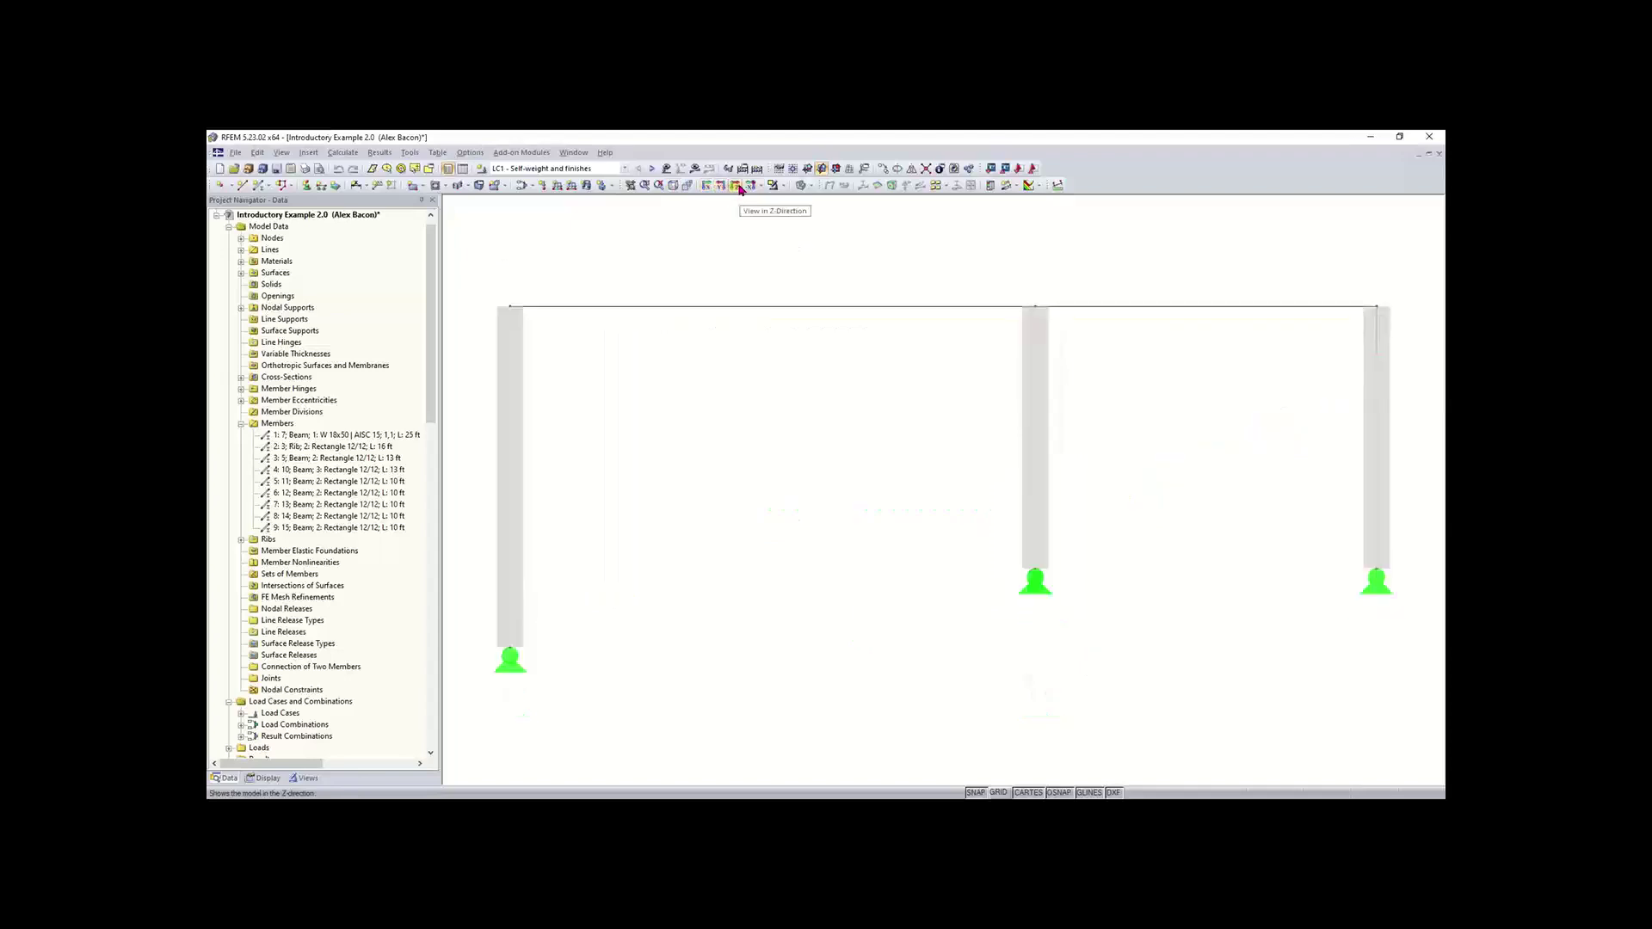
pyautogui.click(737, 187)
pyautogui.click(706, 186)
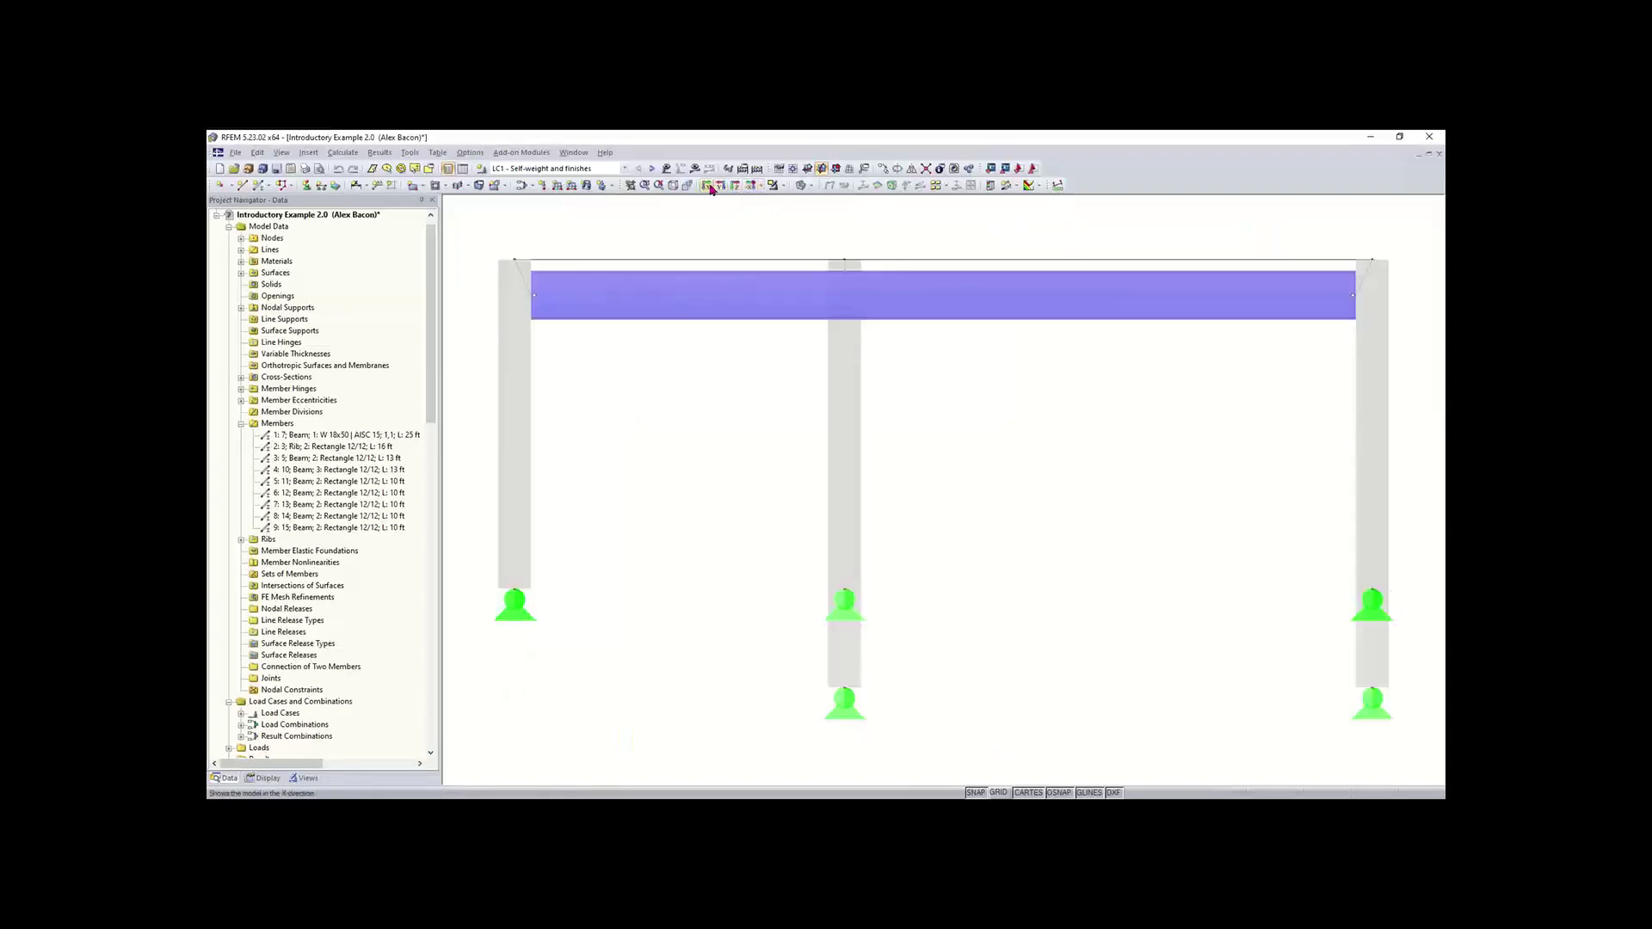
pyautogui.click(675, 187)
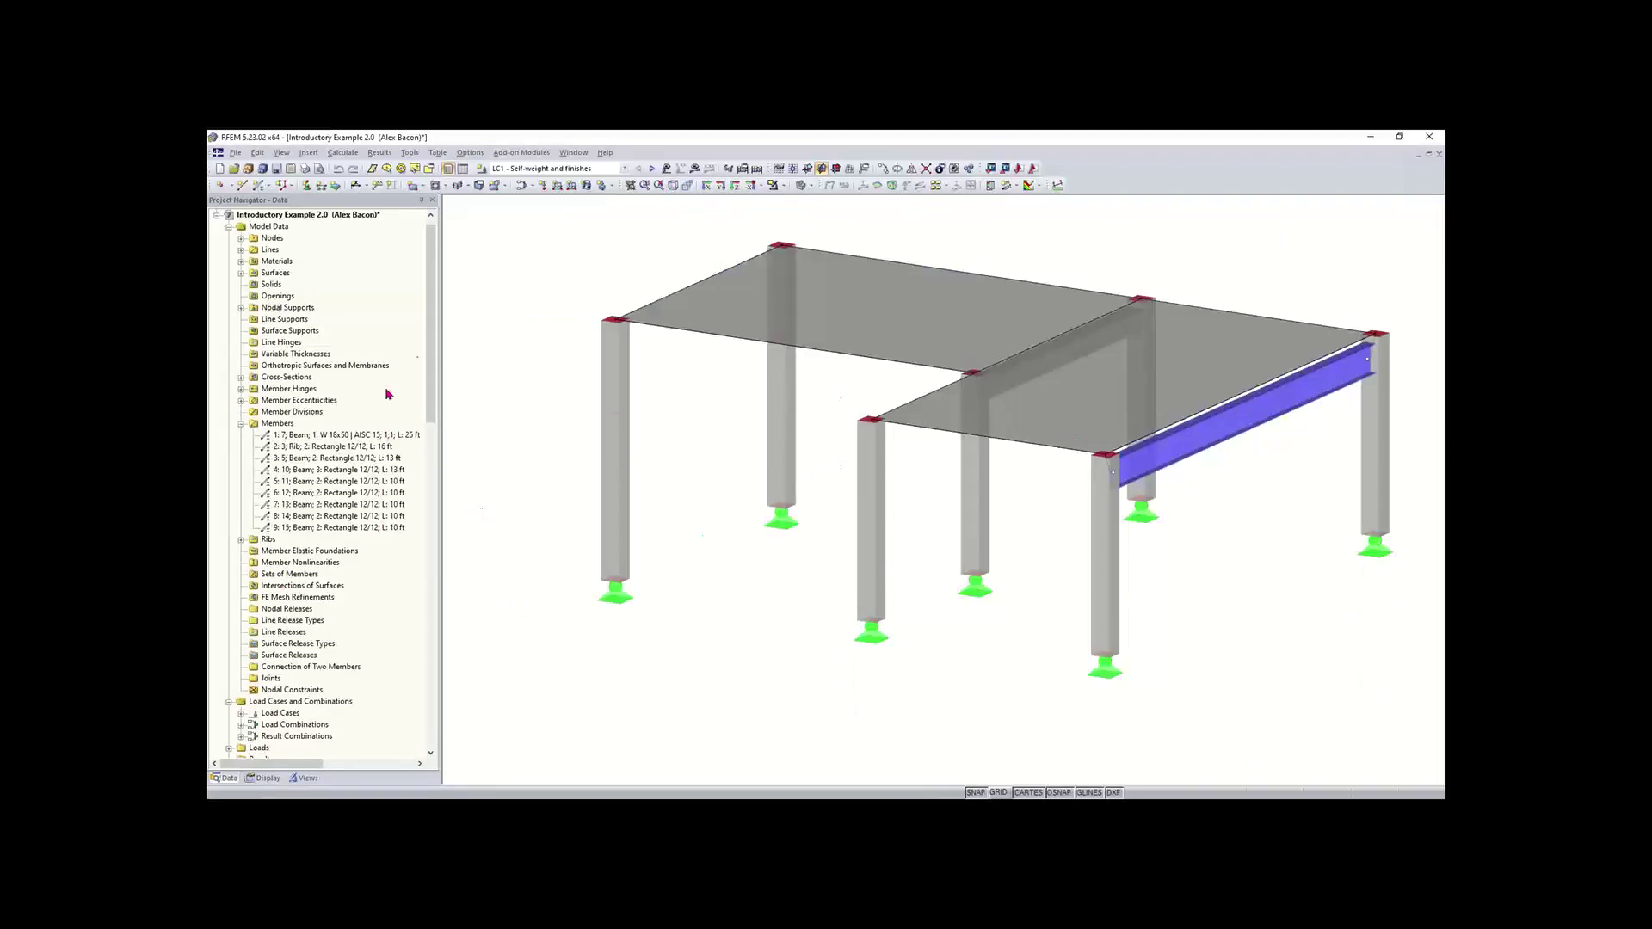
# - Look through the available add-on modules in the project navigator and select member 4 in the member list
pyautogui.moveTo(431, 330); pyautogui.dragTo(430, 524)
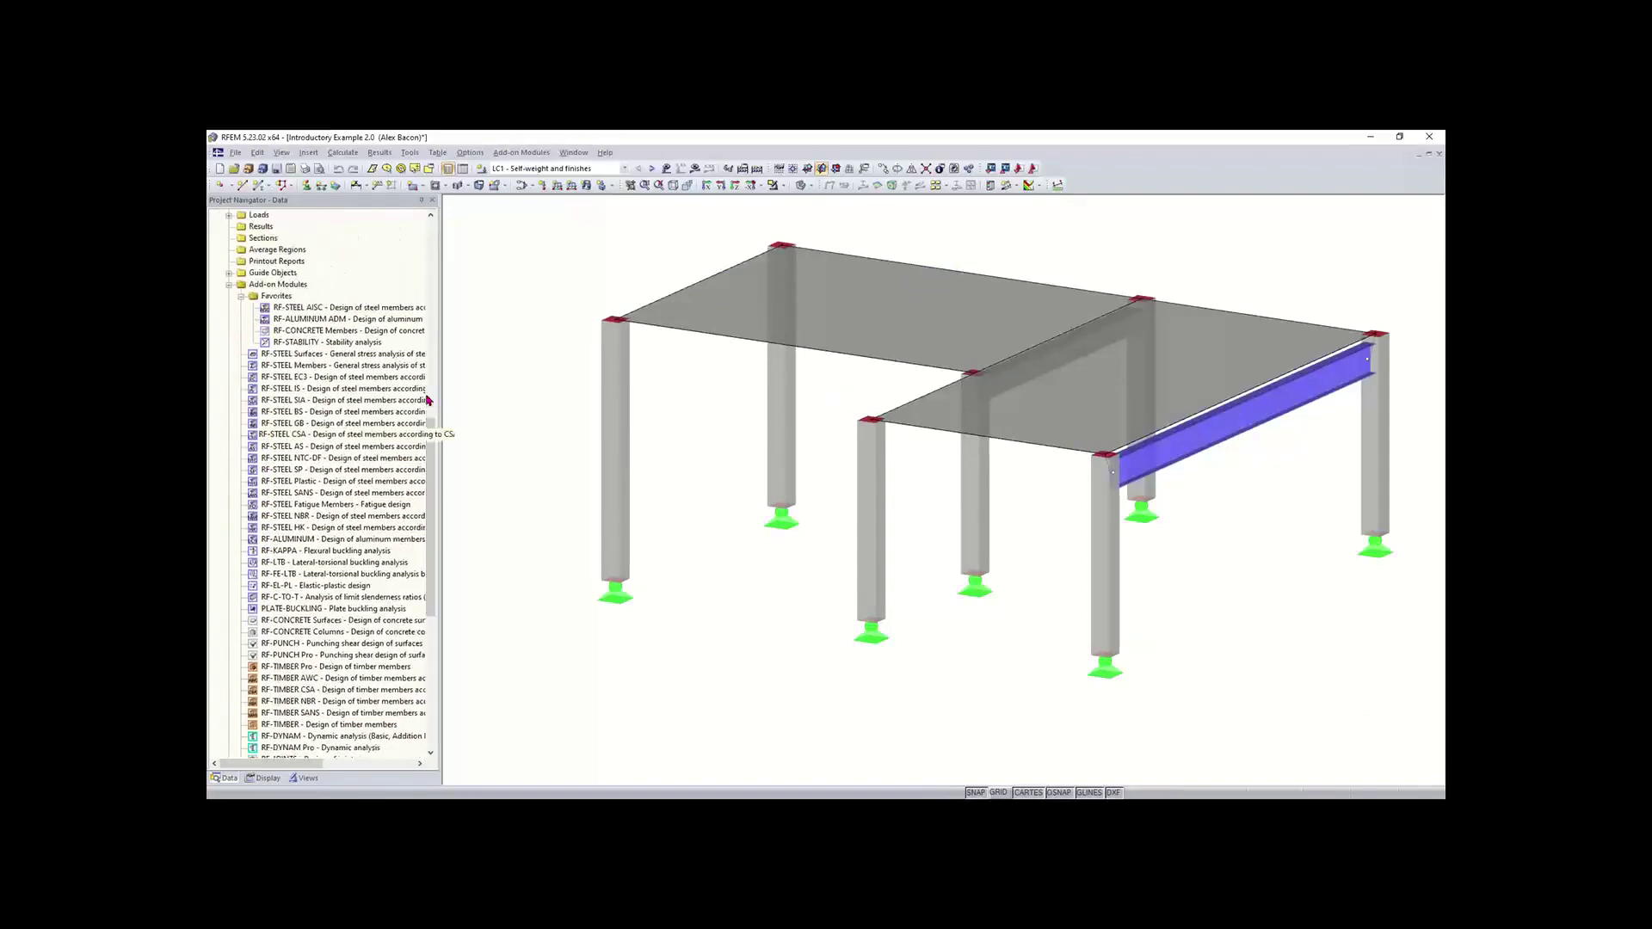
pyautogui.moveTo(432, 467); pyautogui.dragTo(435, 535)
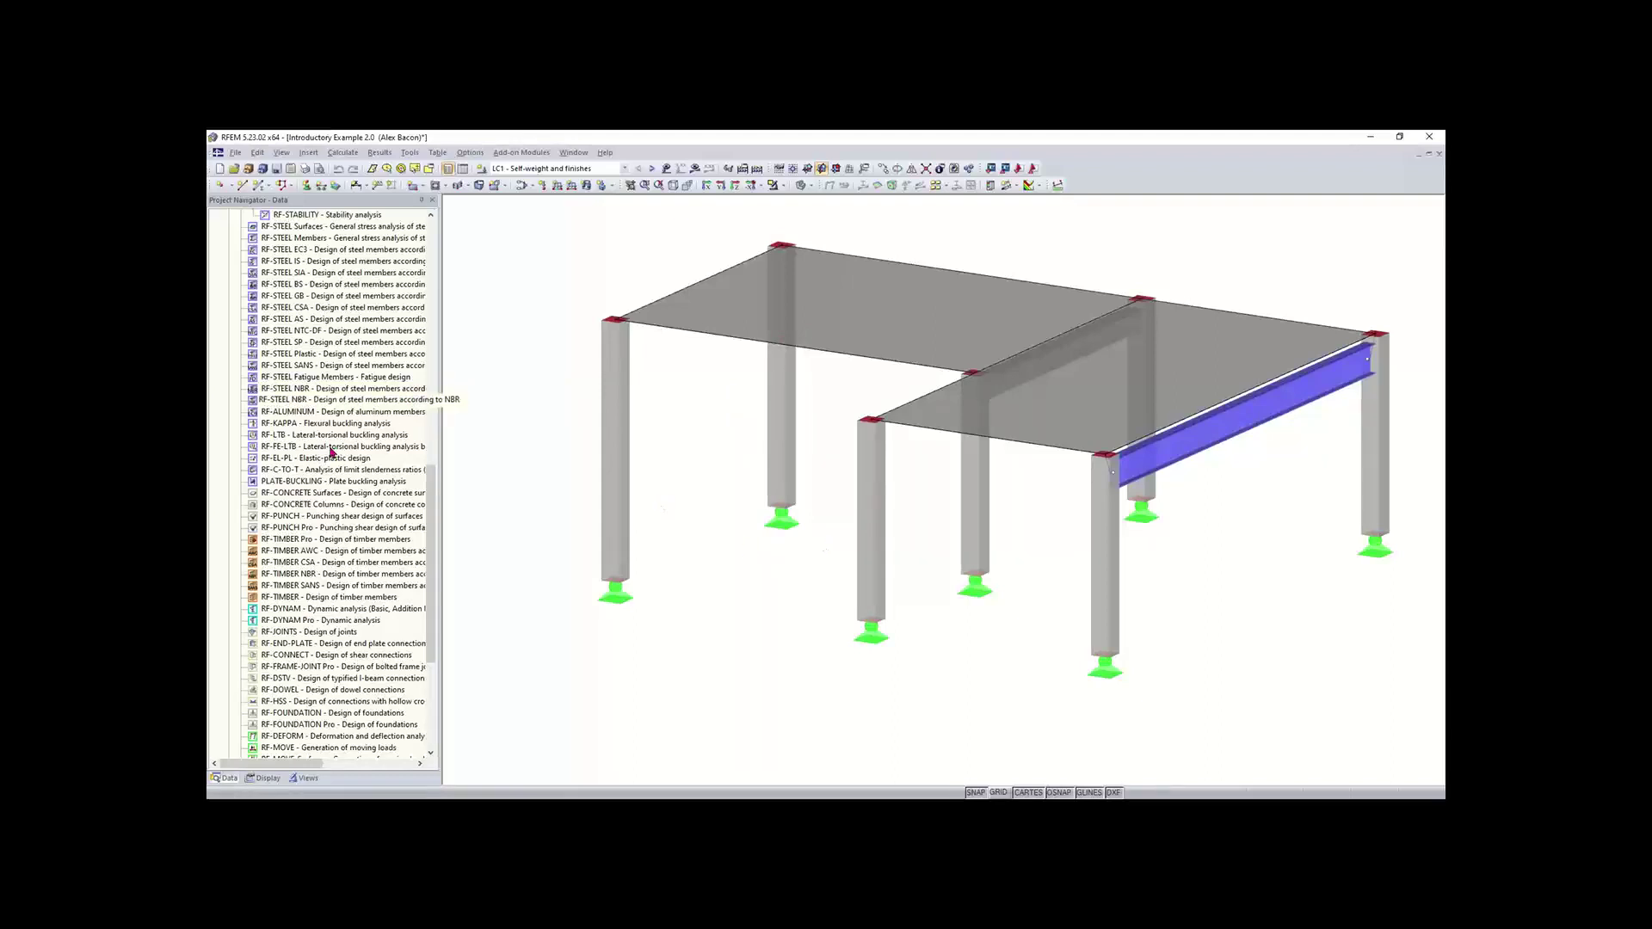
pyautogui.scroll(2, 434, 482)
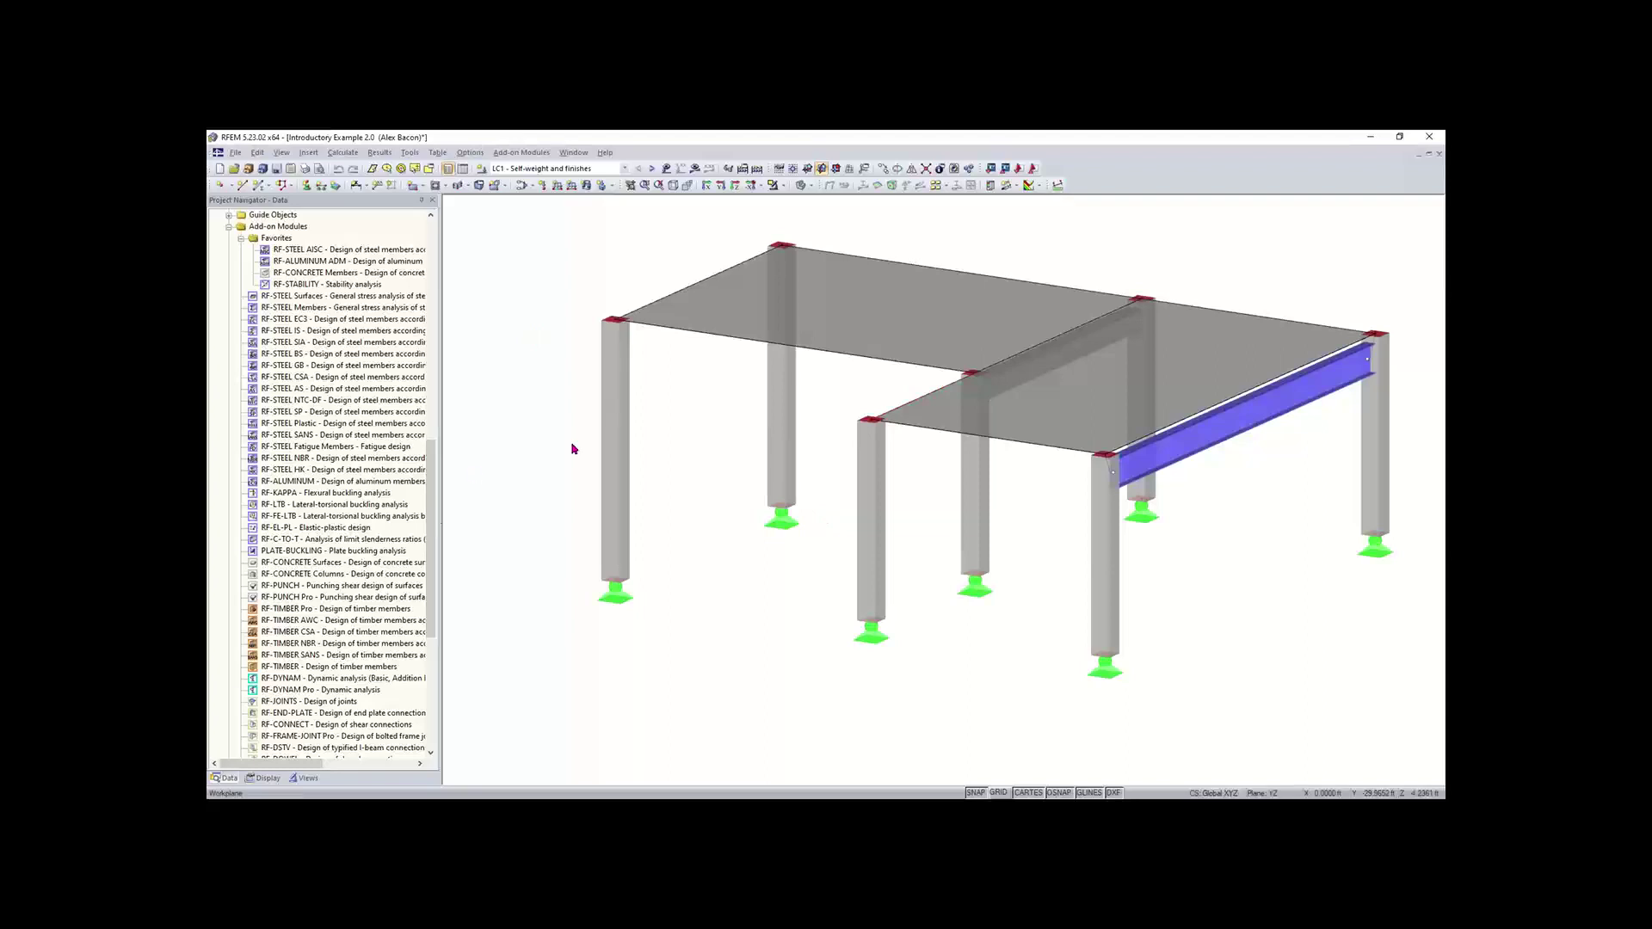
pyautogui.scroll(3, 422, 448)
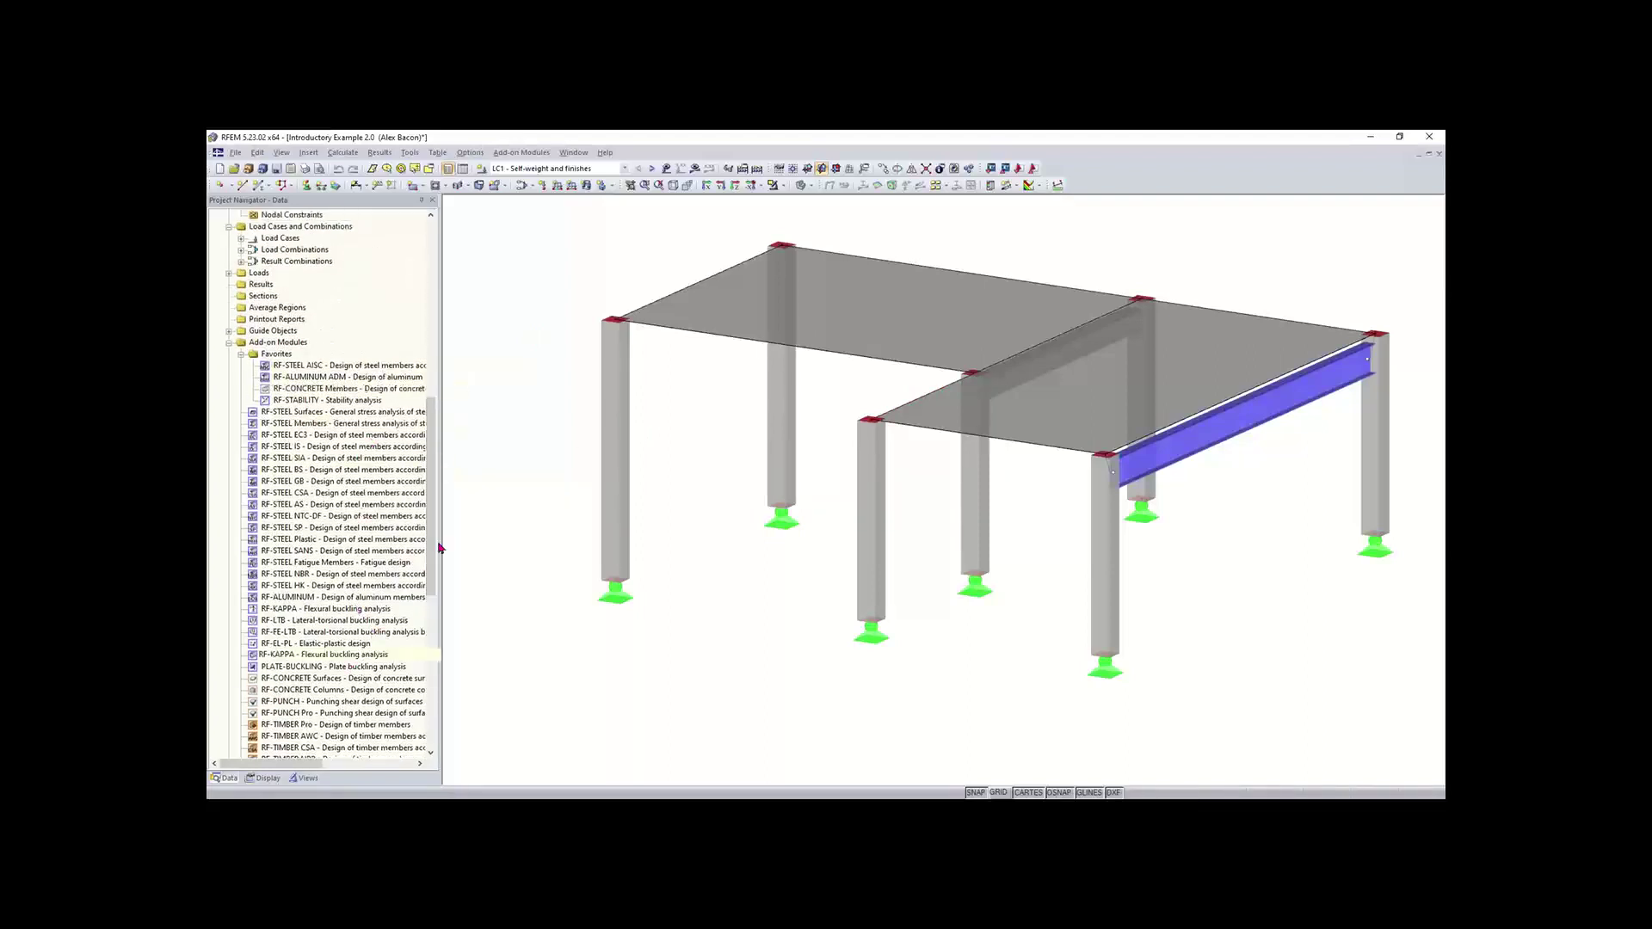
pyautogui.moveTo(431, 517); pyautogui.dragTo(430, 588)
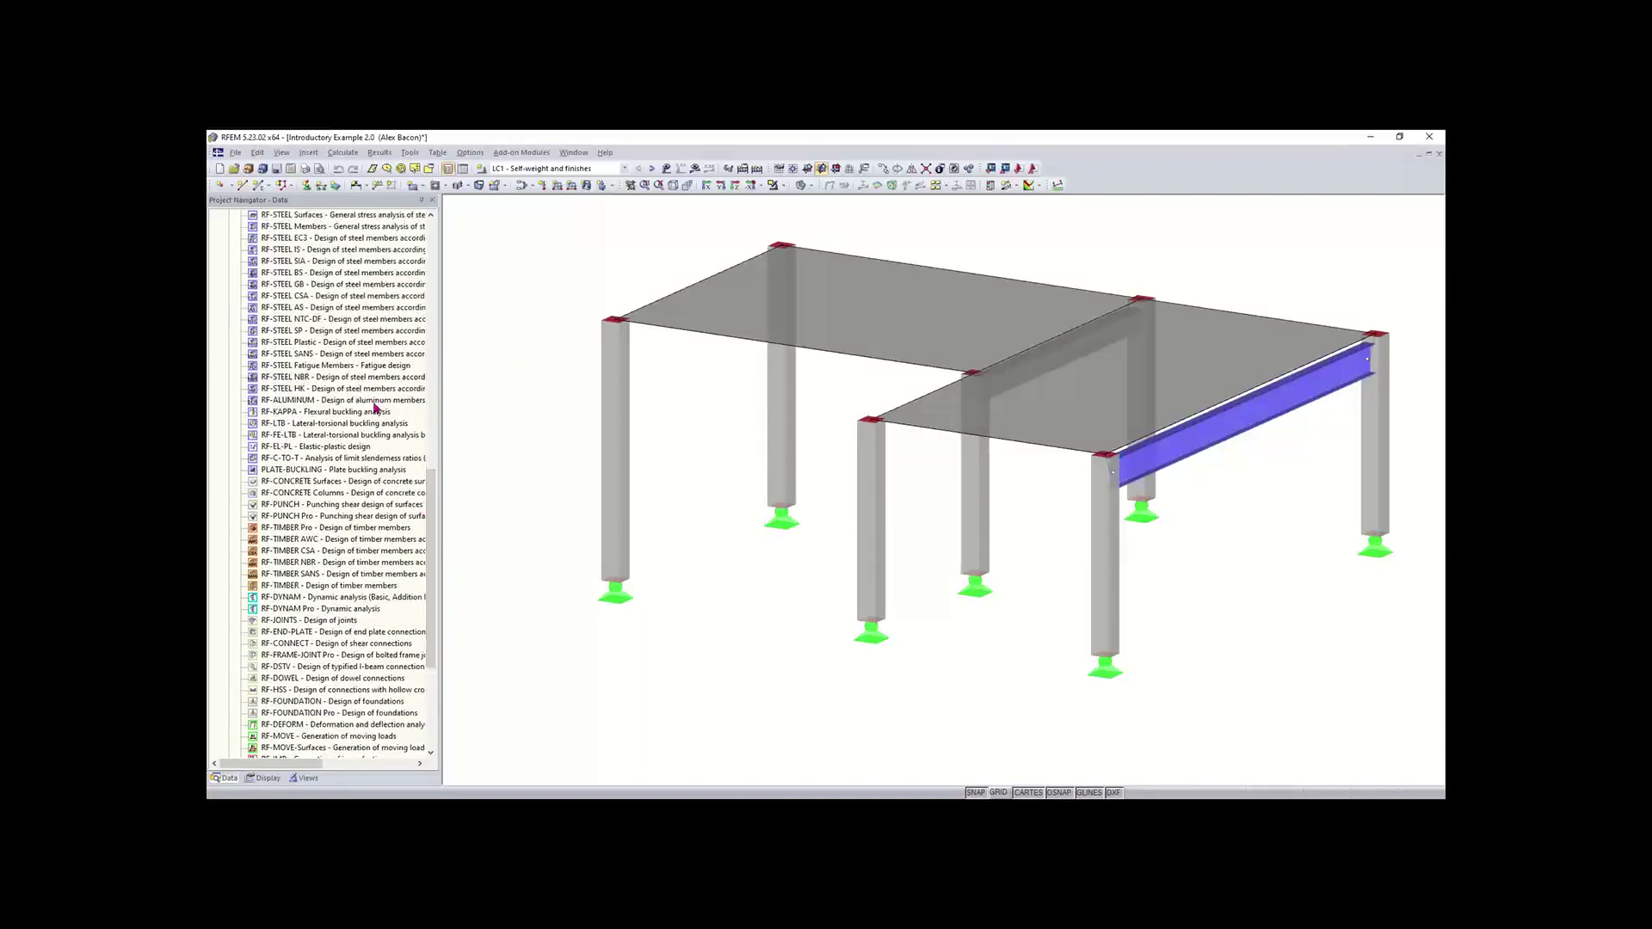
pyautogui.moveTo(431, 510); pyautogui.dragTo(411, 315)
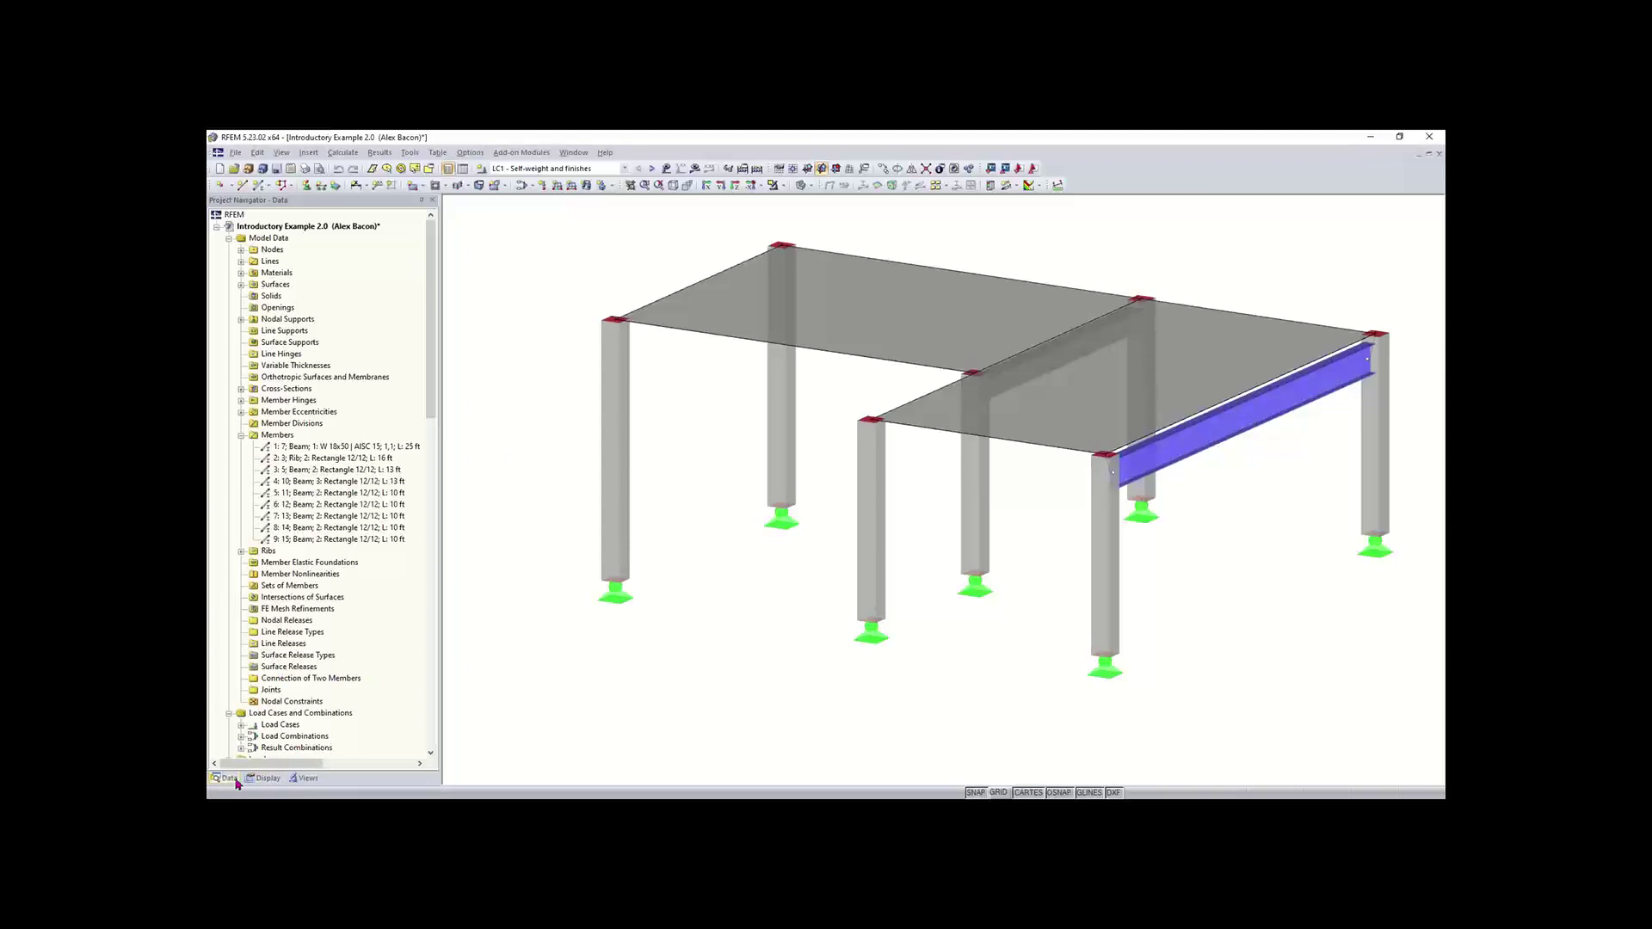
pyautogui.click(297, 481)
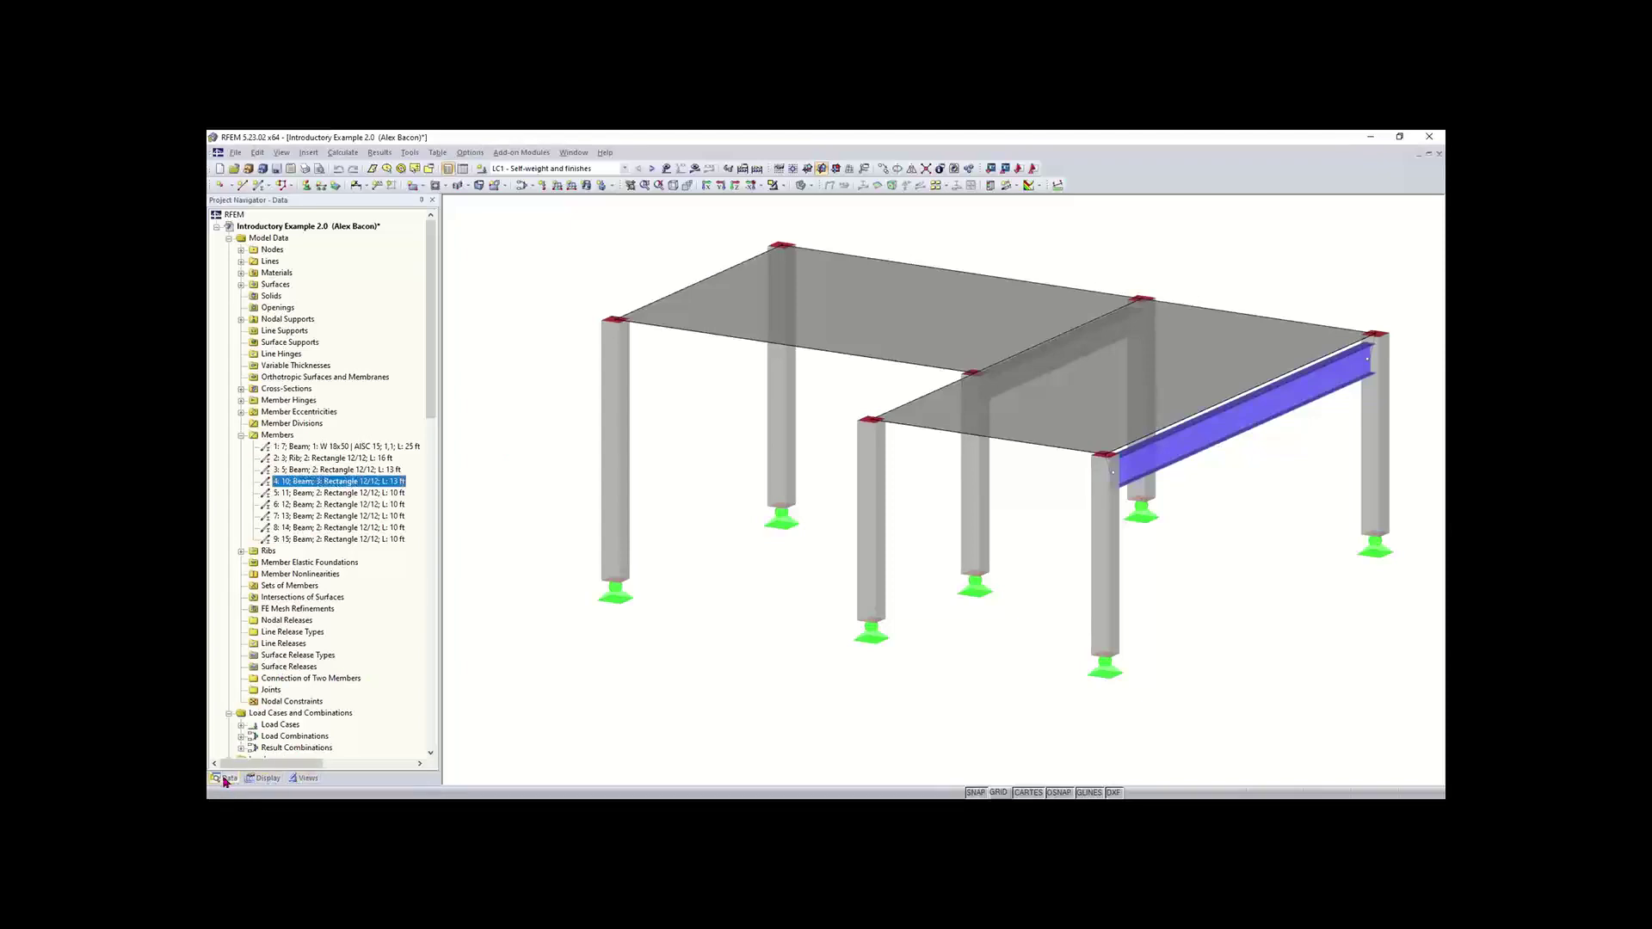
# - Open the navigator's display settings and collapse all its categories, from Model to Rendering, into a short overview
pyautogui.click(268, 780)
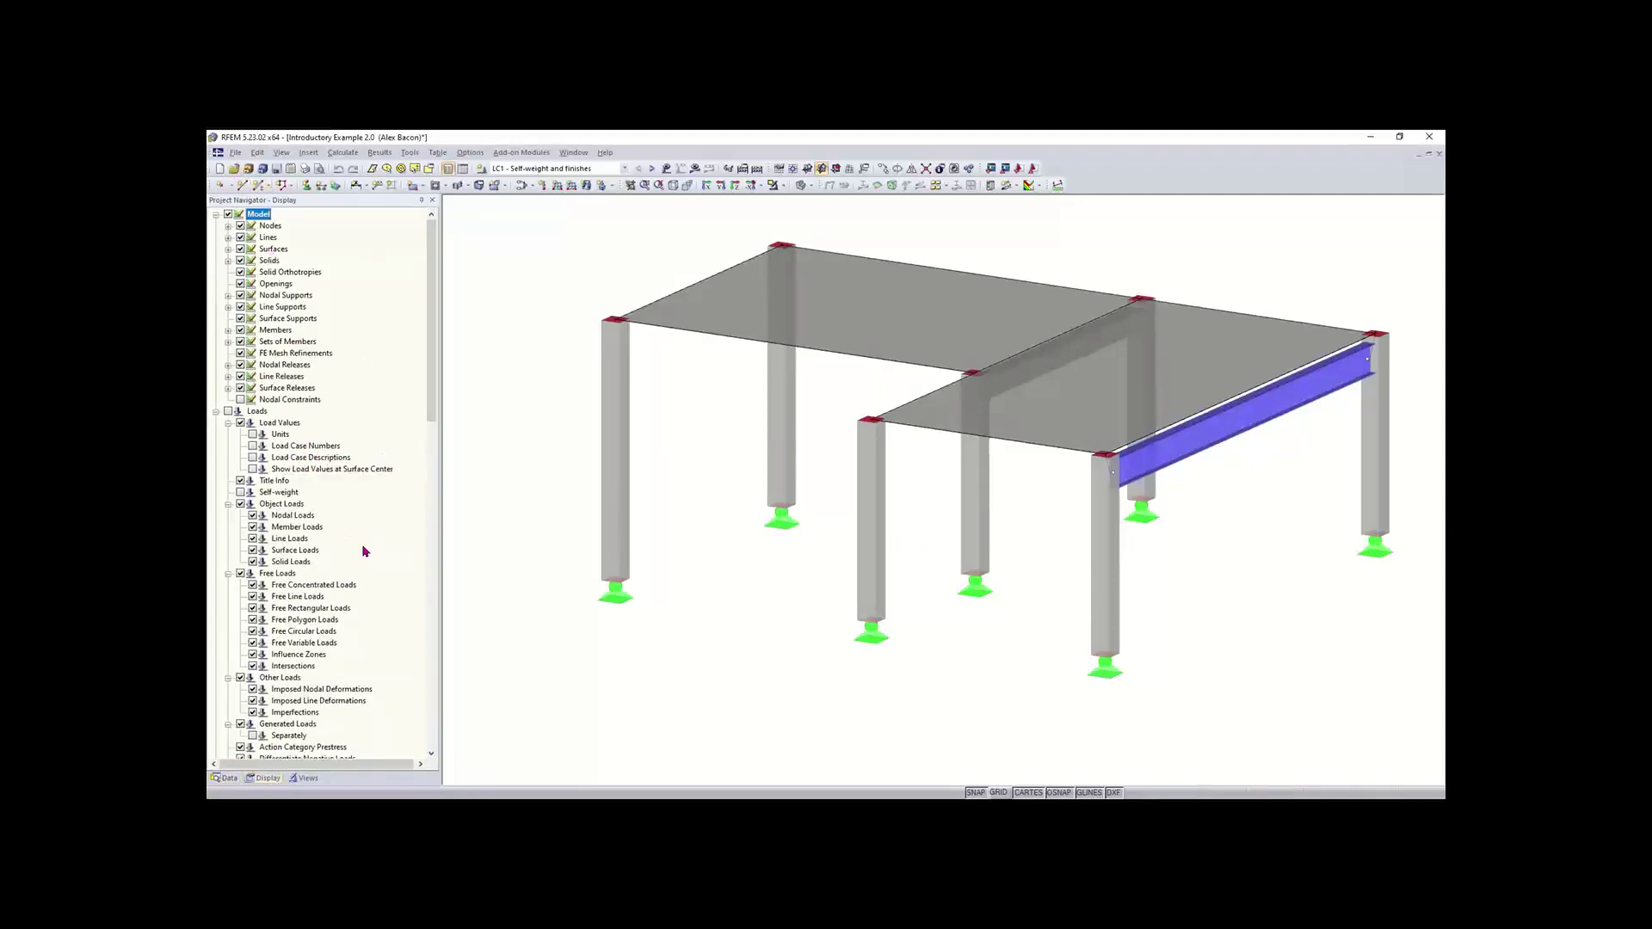
pyautogui.click(216, 411)
pyautogui.click(216, 215)
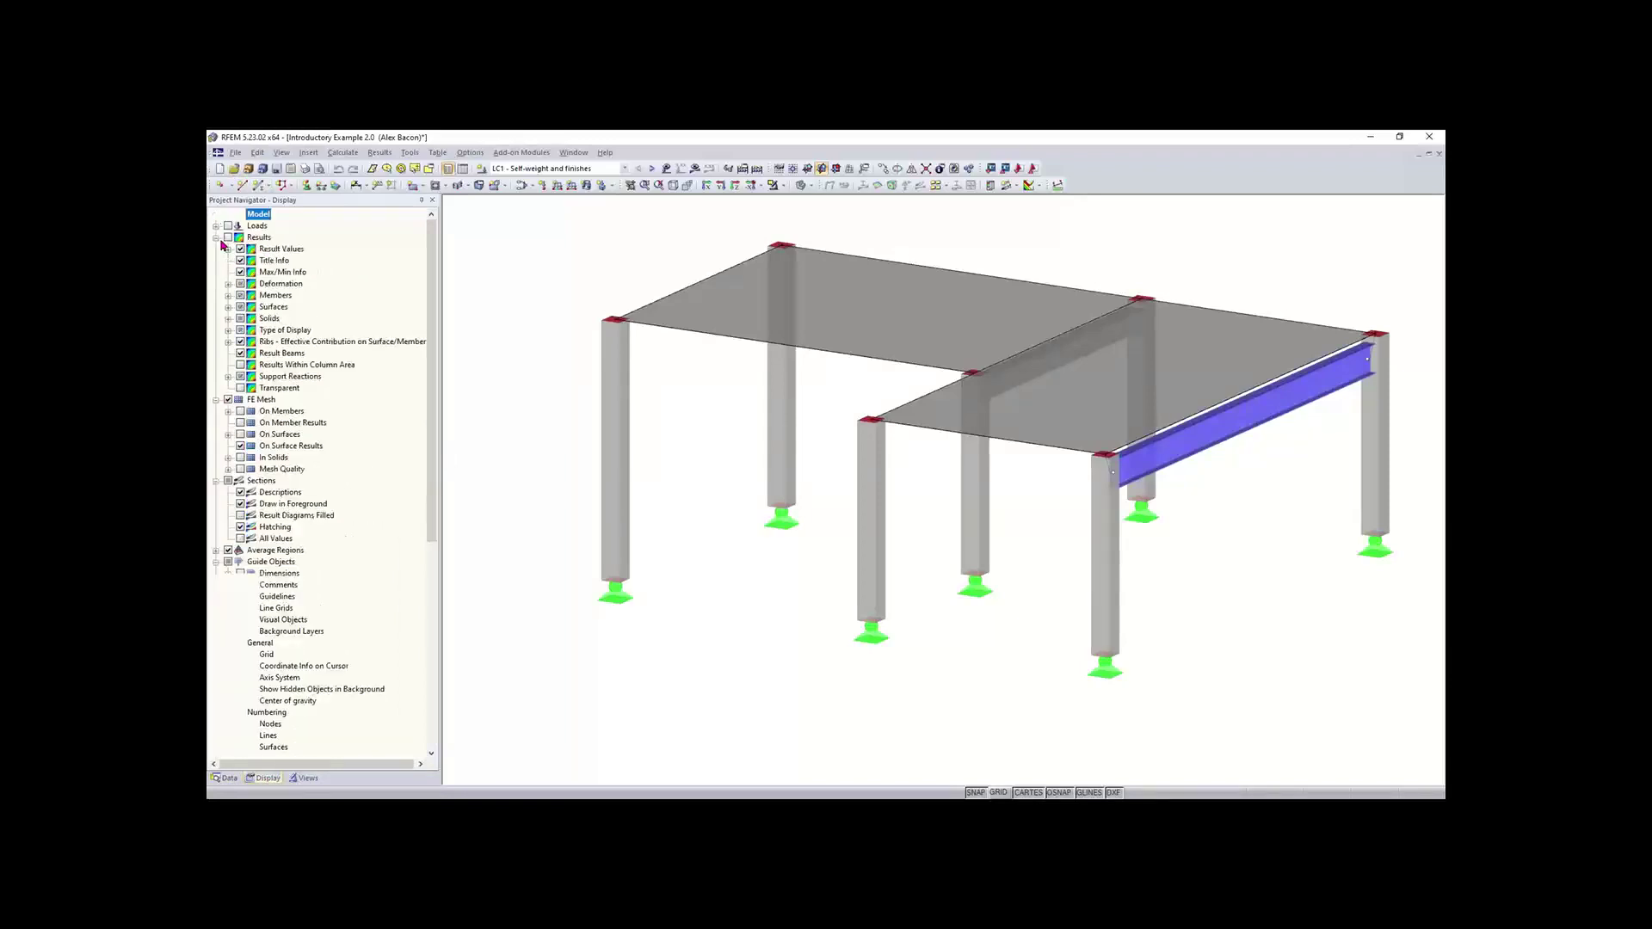
pyautogui.click(216, 237)
pyautogui.click(216, 249)
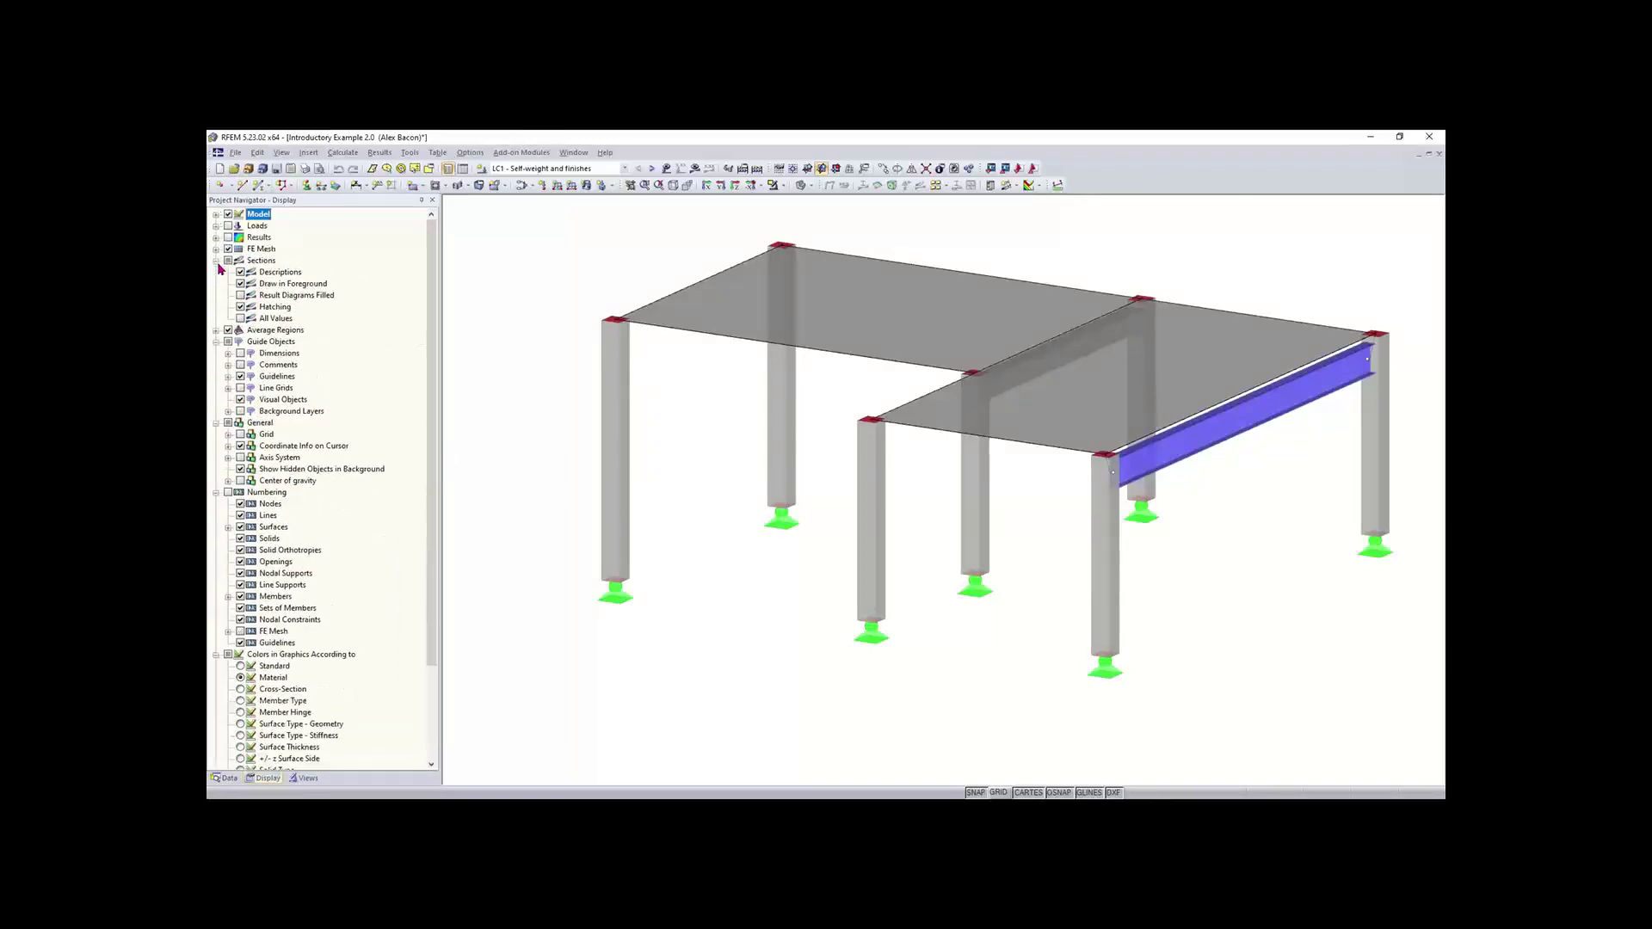
pyautogui.click(216, 260)
pyautogui.click(216, 284)
pyautogui.click(216, 295)
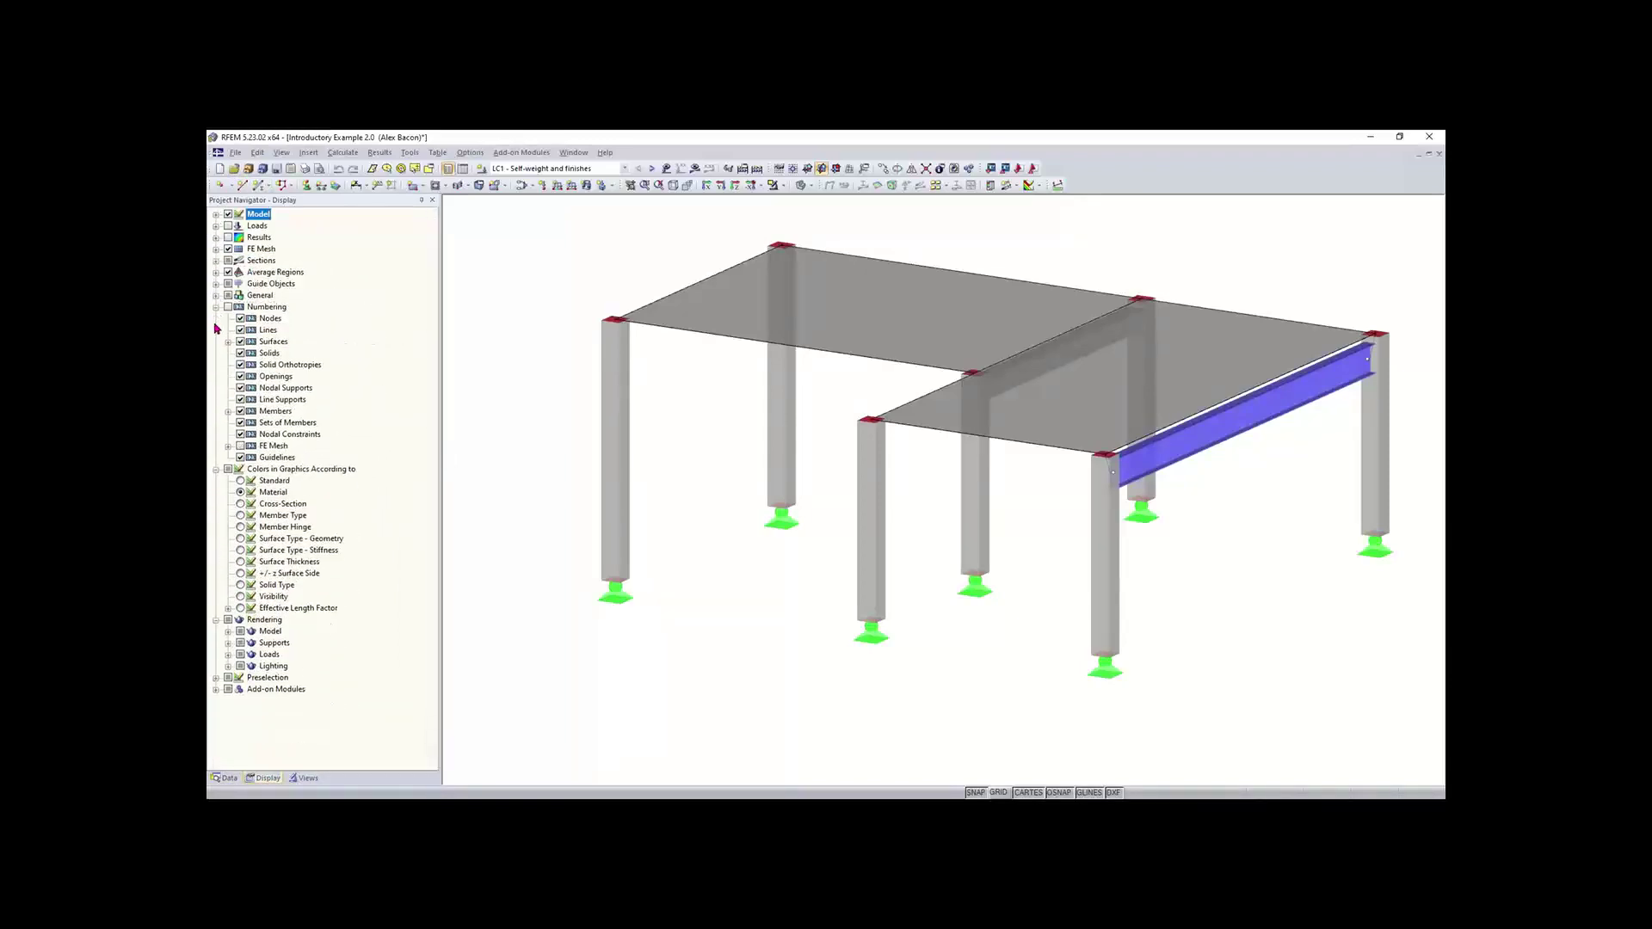
pyautogui.click(216, 308)
pyautogui.click(216, 318)
pyautogui.click(216, 331)
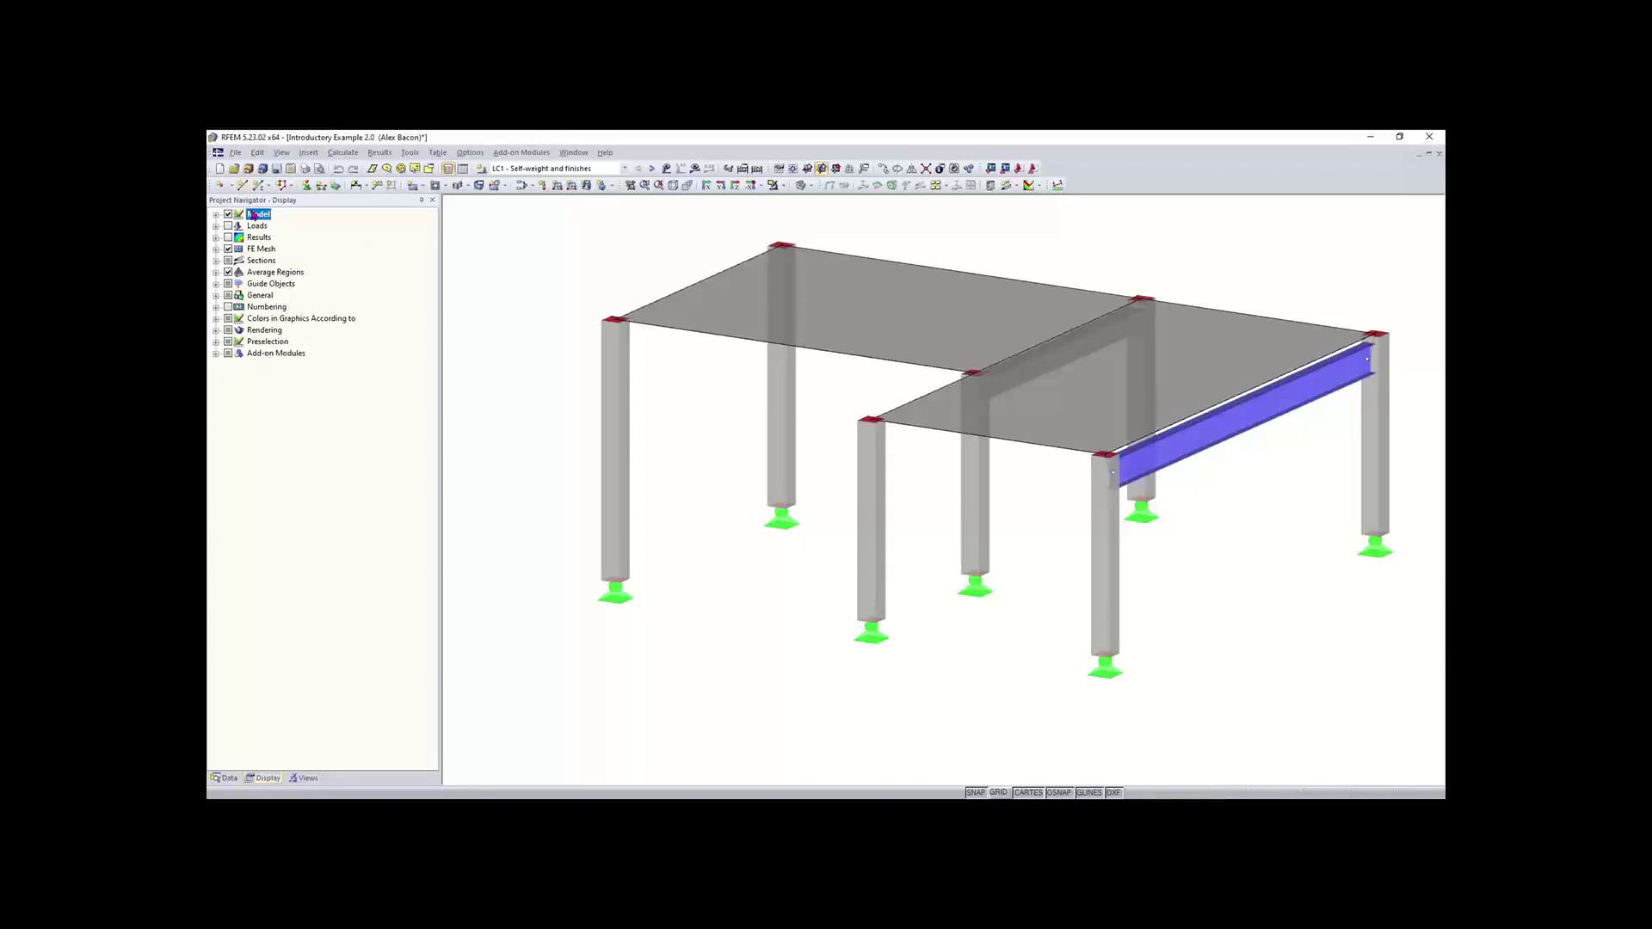
# - Hide the surfaces through the Model display settings, show them again and collapse the Model category
pyautogui.click(216, 214)
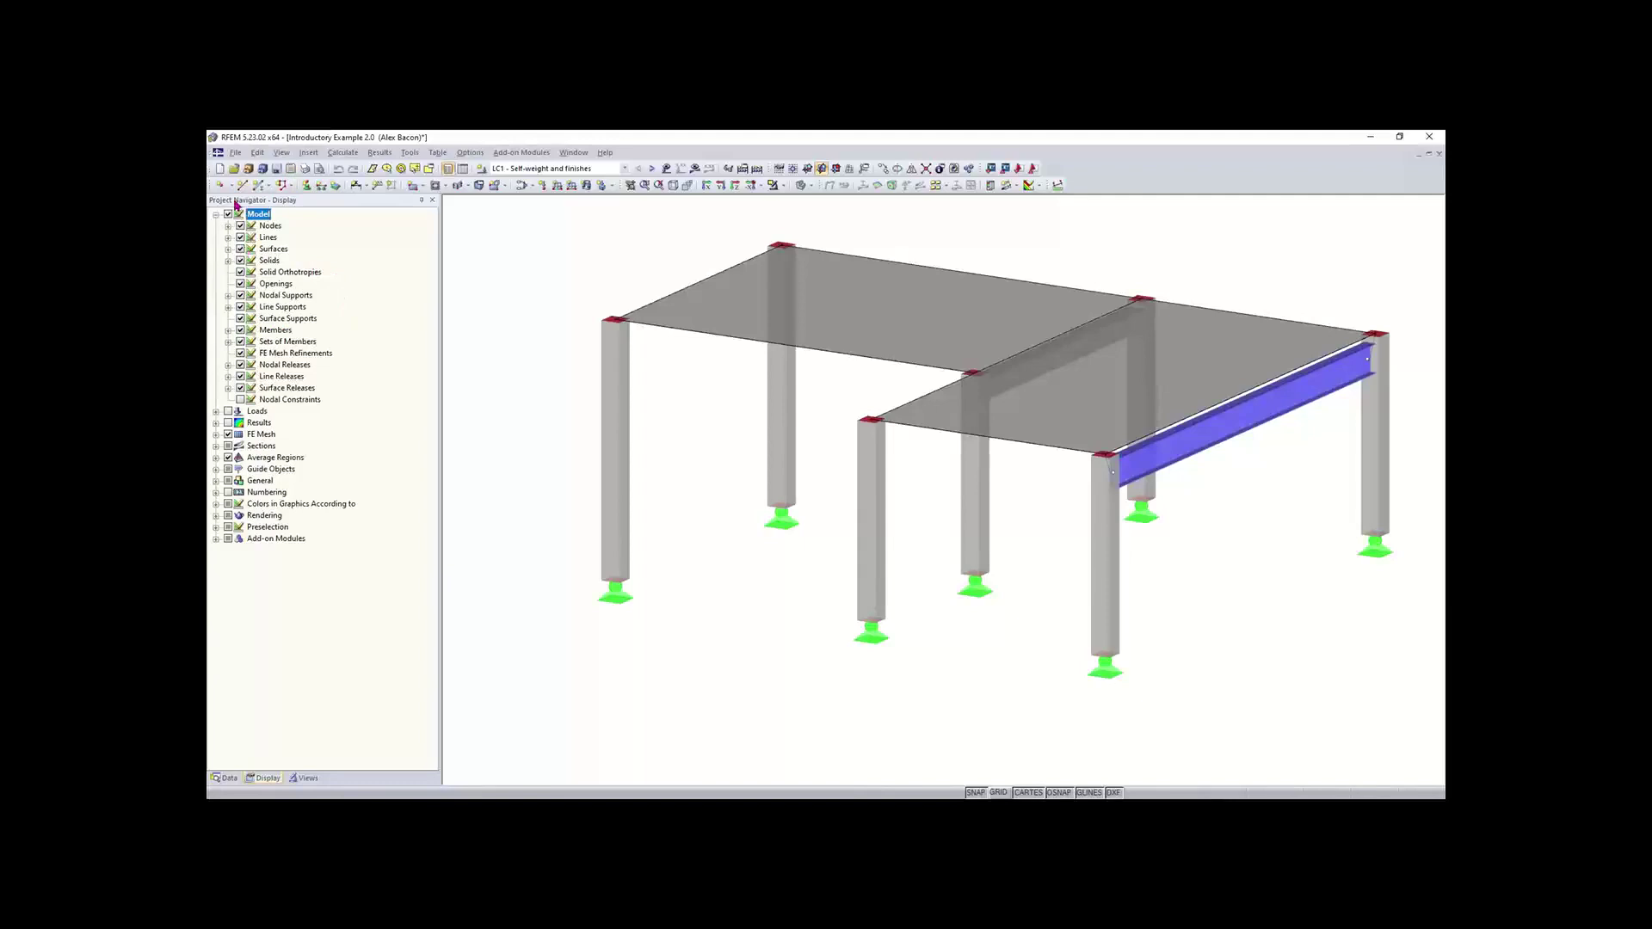
pyautogui.click(241, 248)
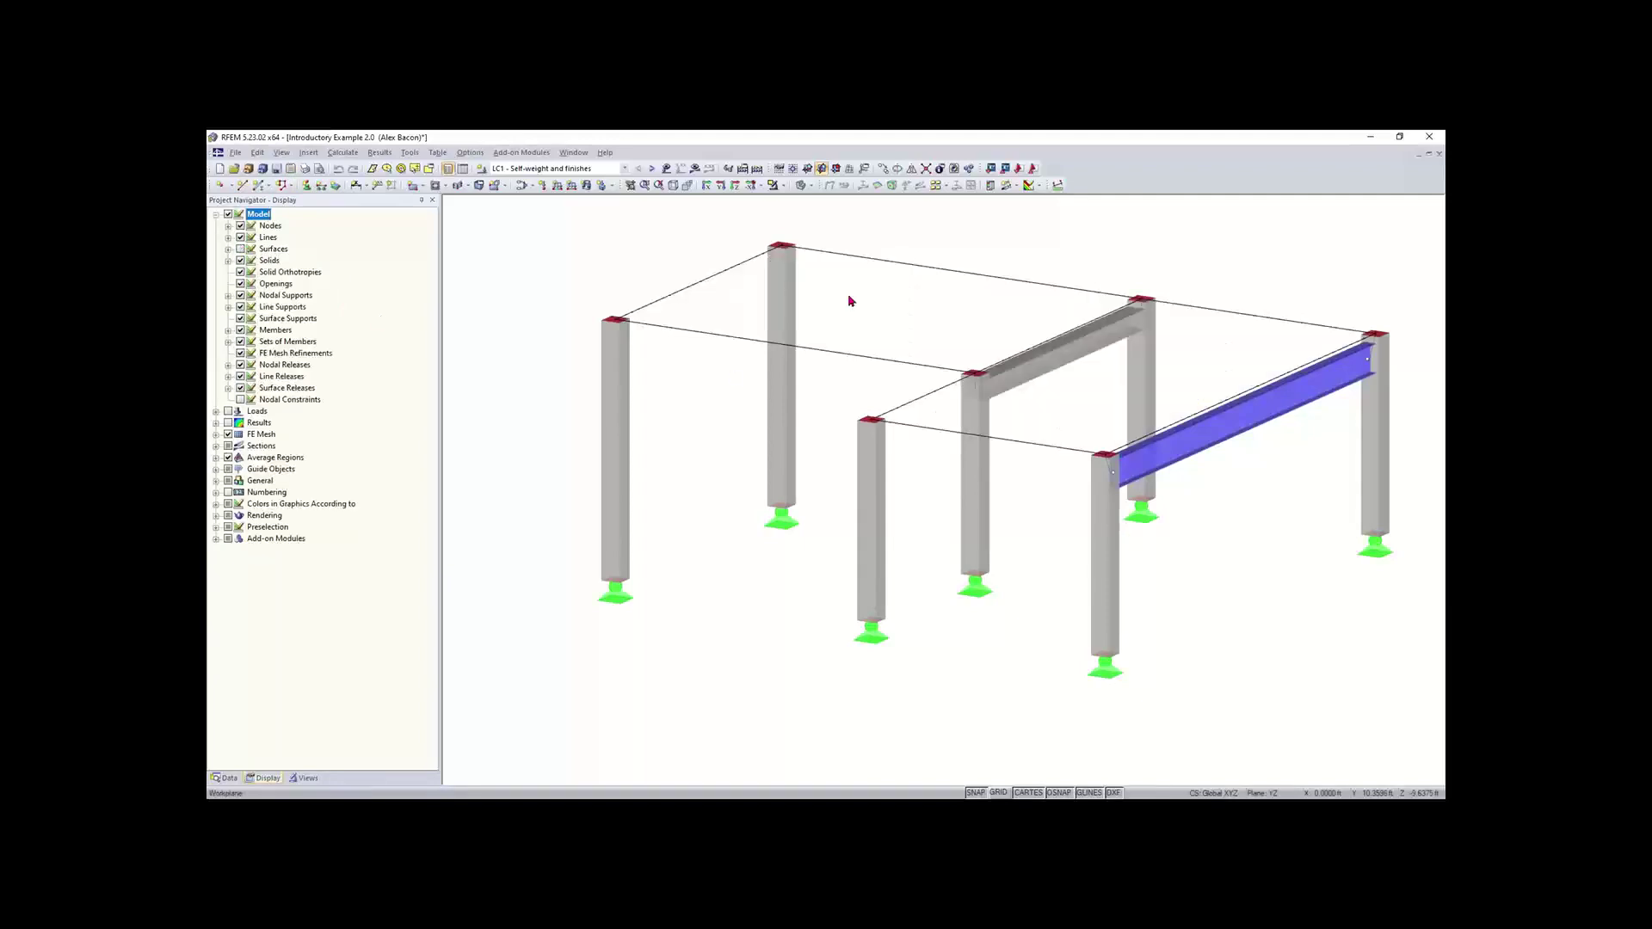
pyautogui.click(241, 250)
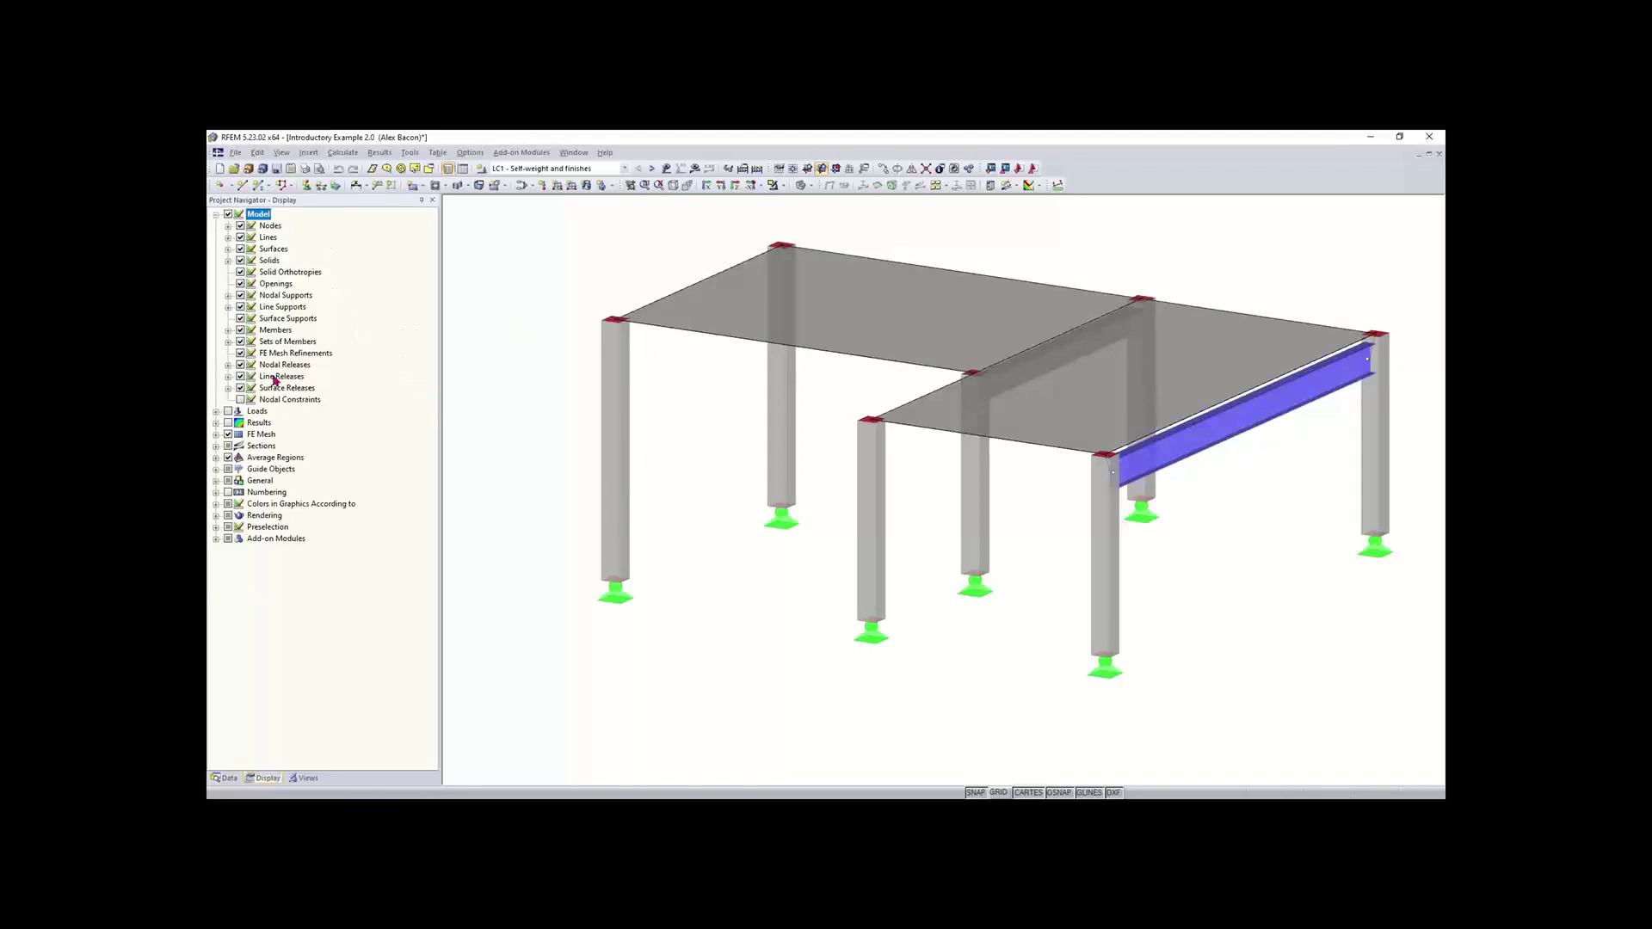
pyautogui.click(216, 214)
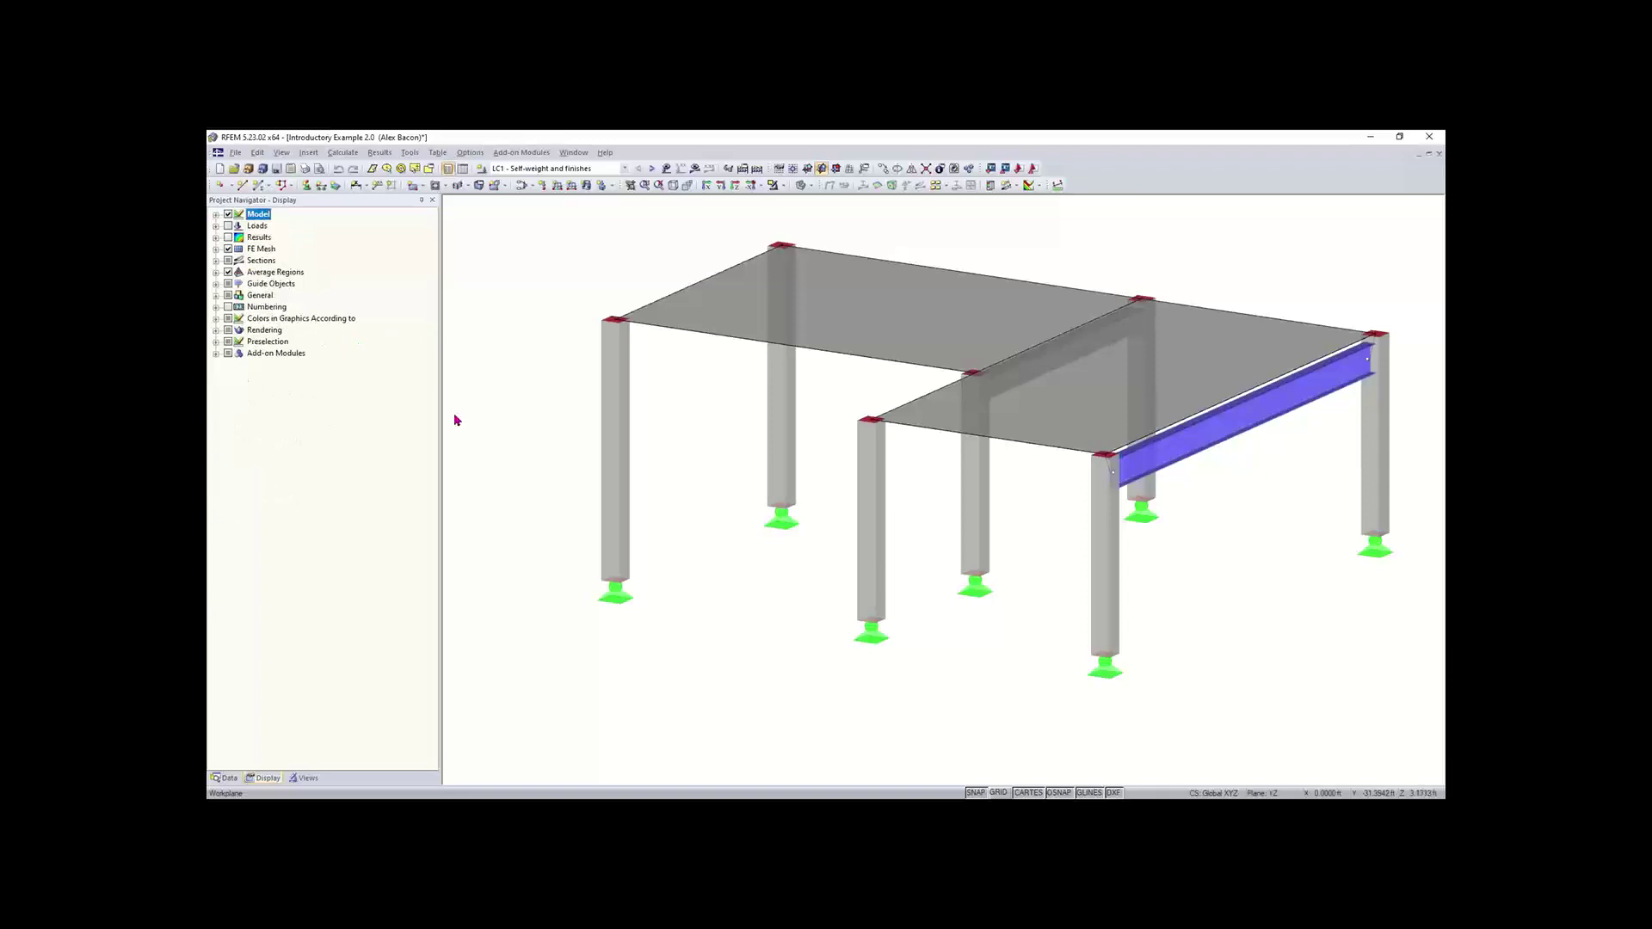
# - Activate the visibilities in the views navigator and expand Members by Cross-Section with only the W 18x50 beam isolated
pyautogui.click(306, 780)
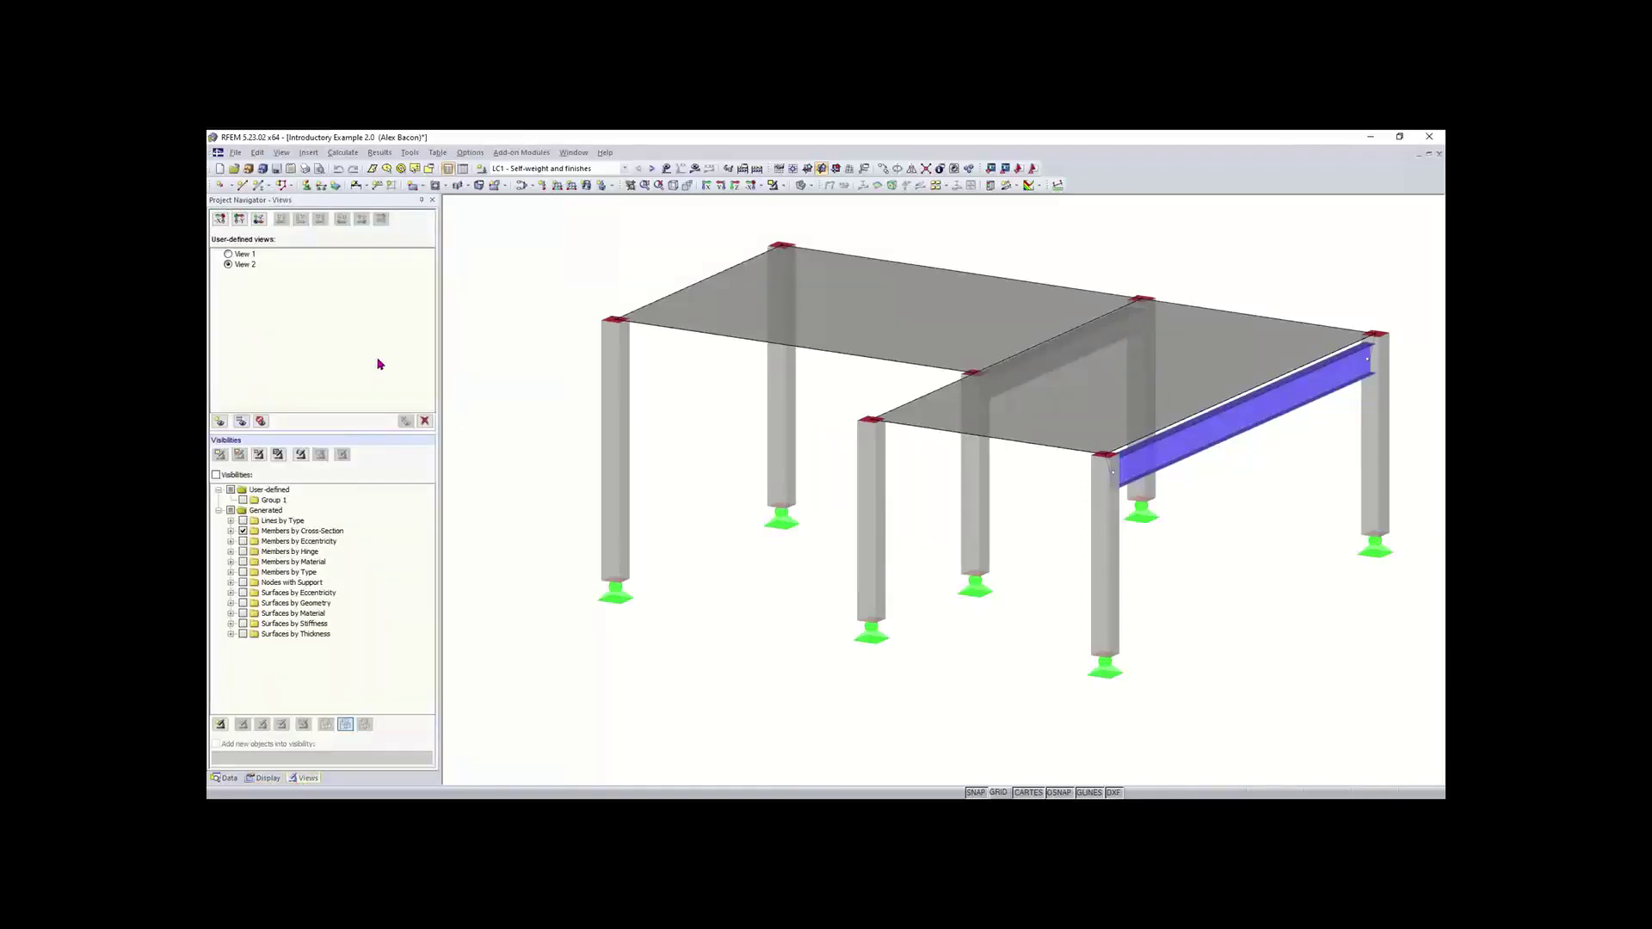
pyautogui.click(217, 476)
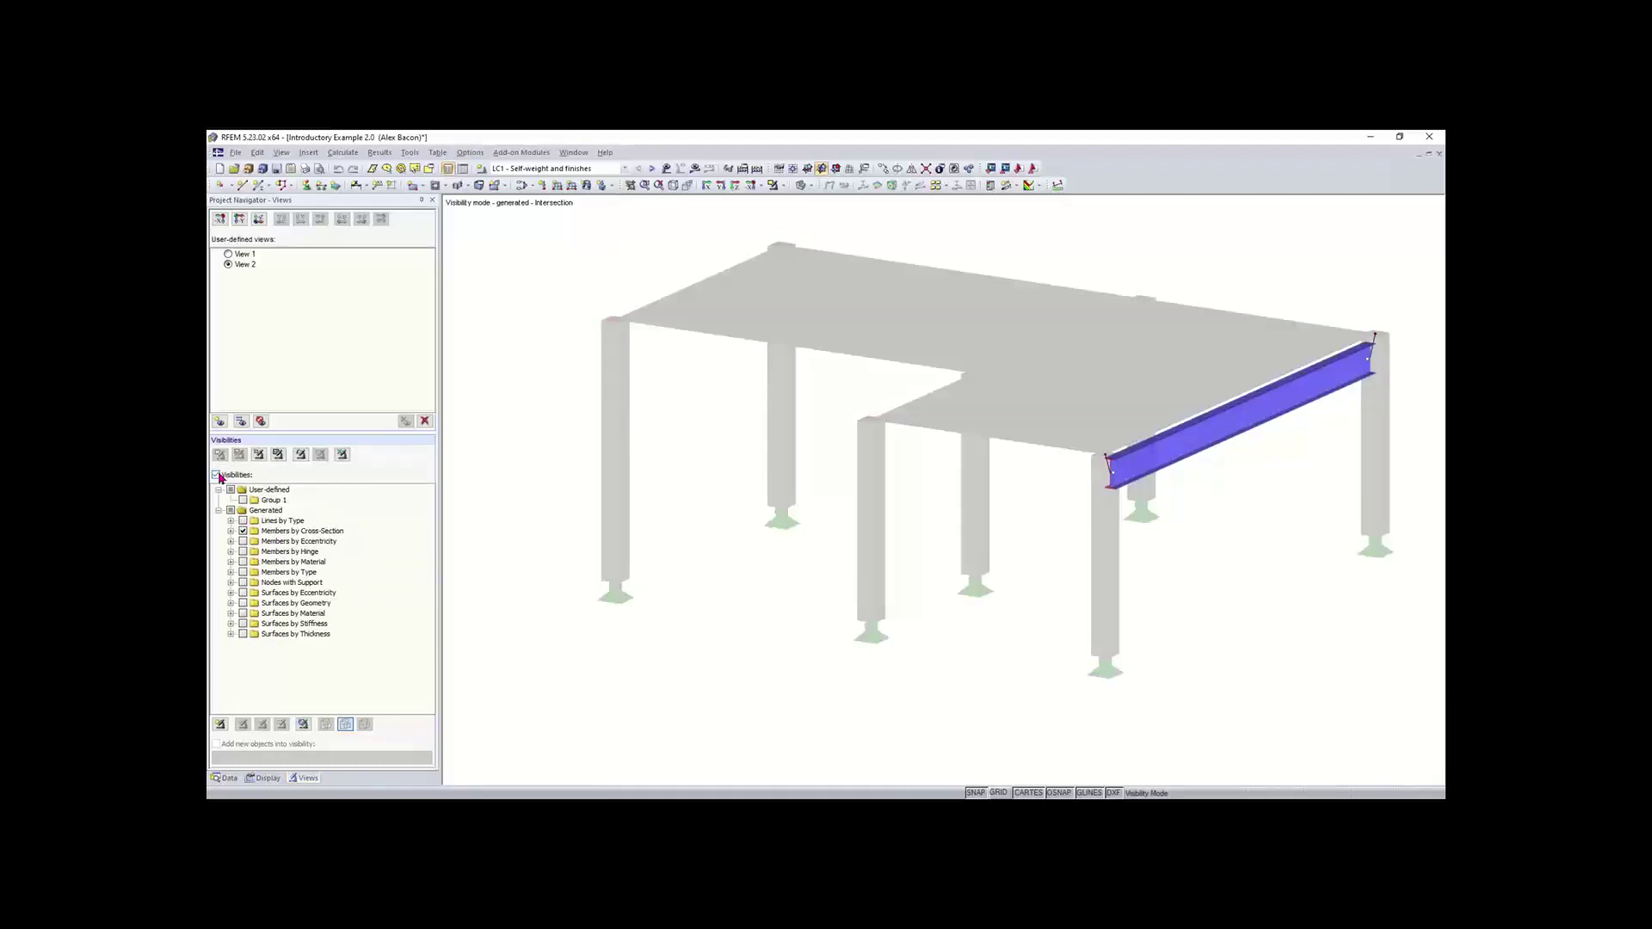
pyautogui.click(243, 532)
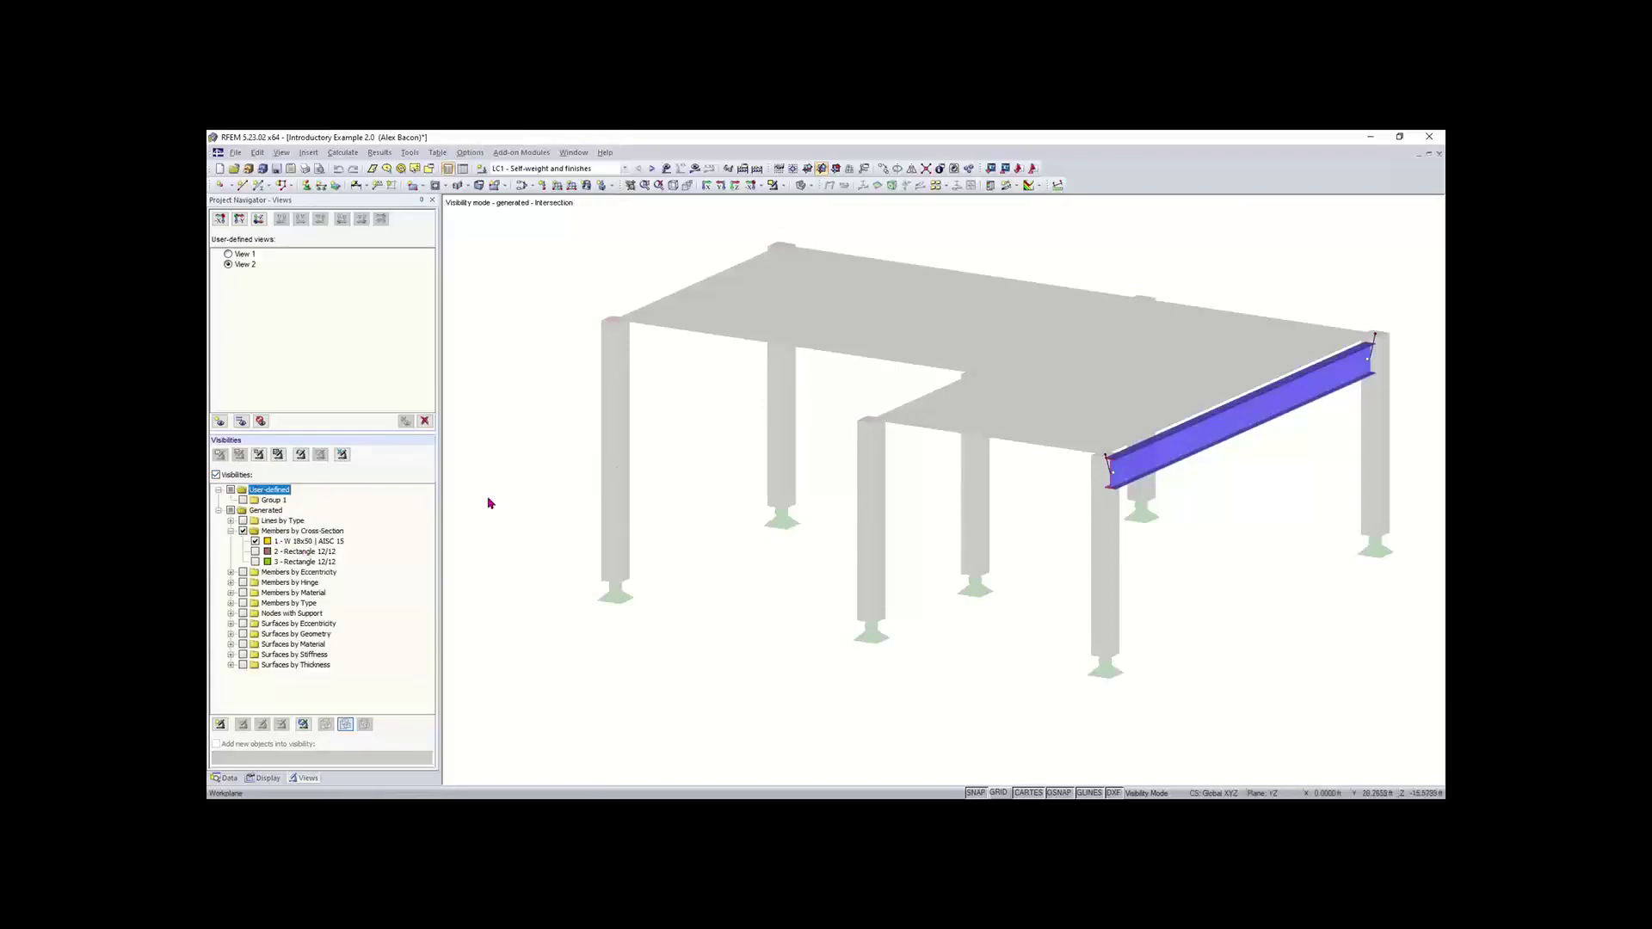
pyautogui.scroll(-1, 779, 509)
pyautogui.moveTo(779, 508); pyautogui.dragTo(722, 509, button='middle')
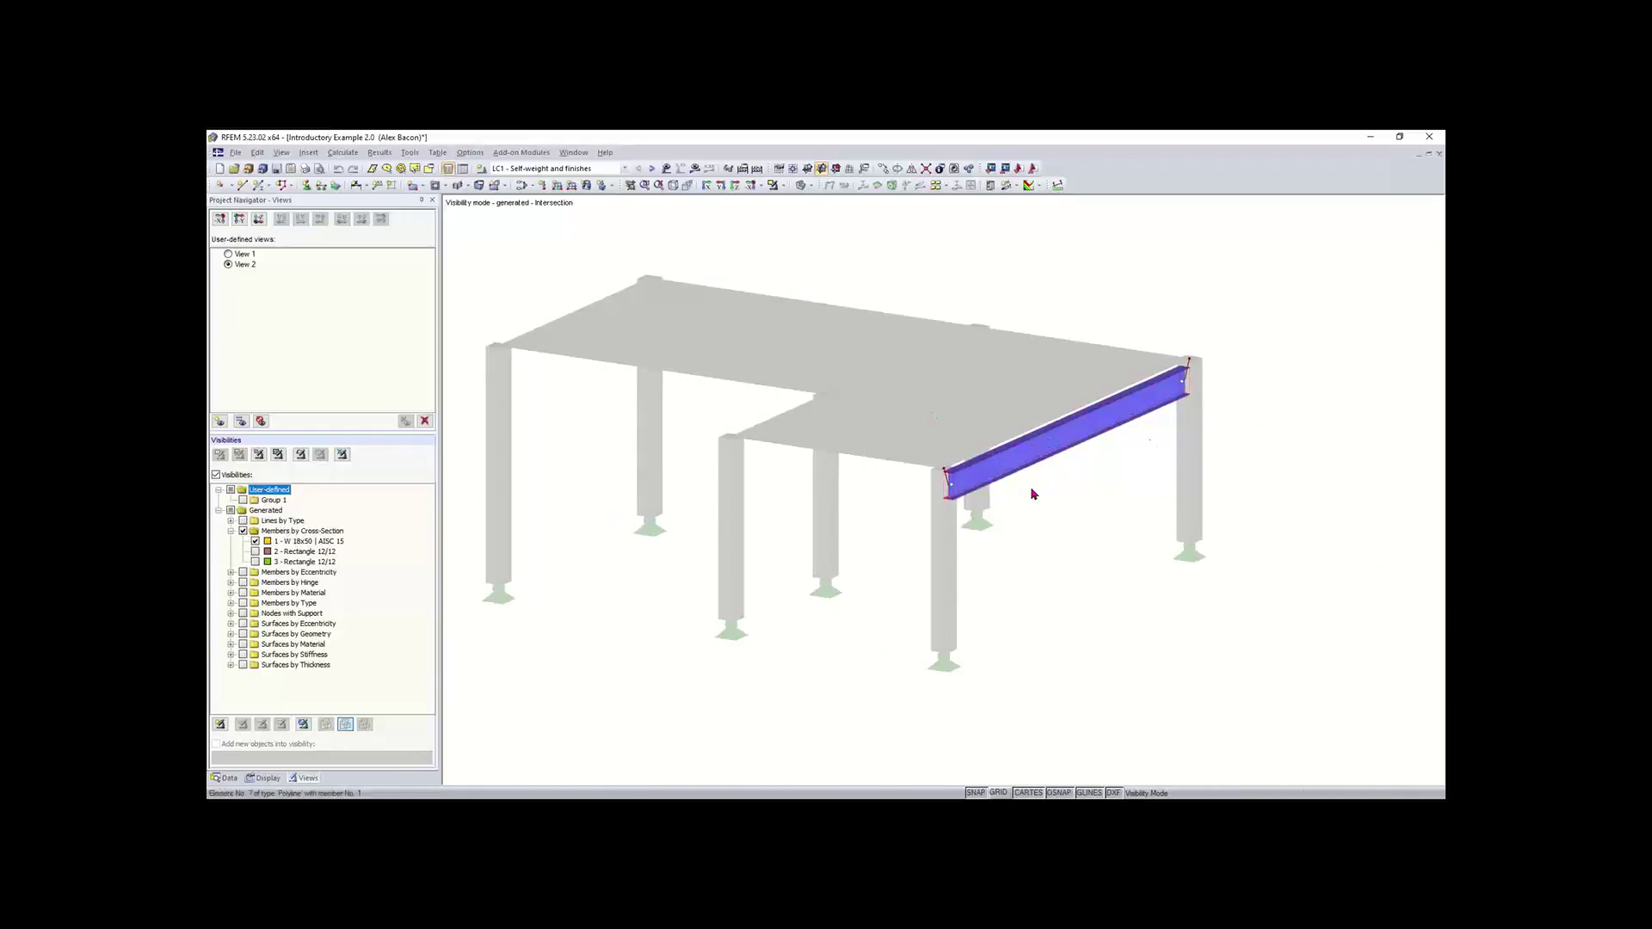
# - Isolate the members with cross-section 2 - Rectangle 12/12, then switch the visibility back to the W 18x50 beam
pyautogui.click(255, 551)
pyautogui.click(256, 542)
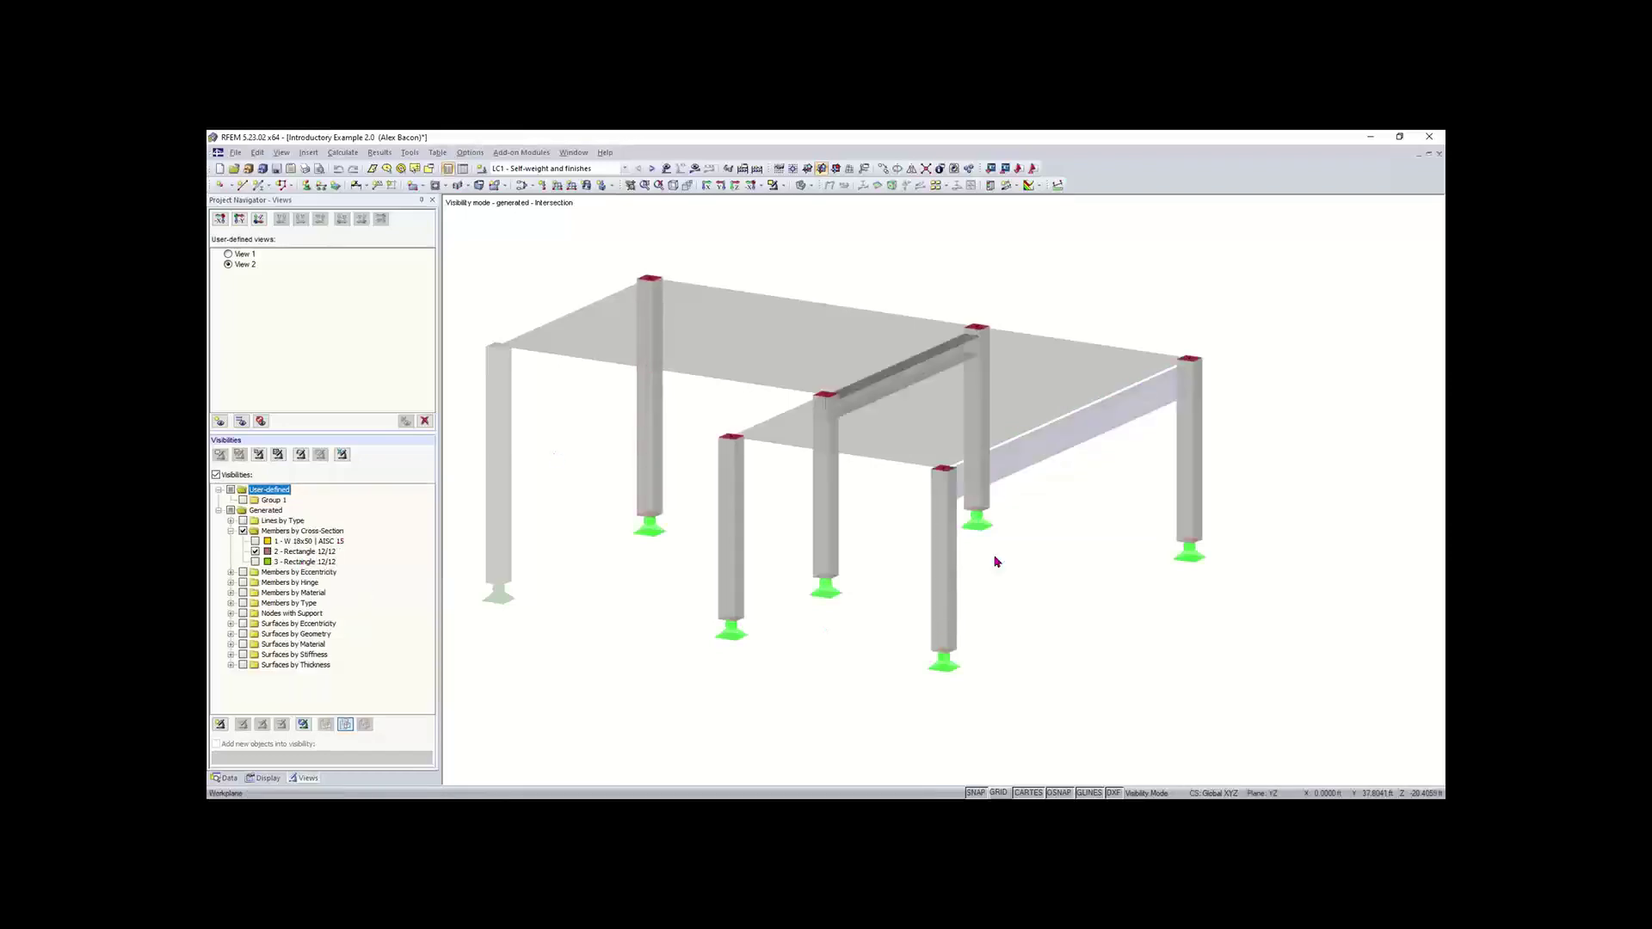
pyautogui.scroll(-1, 952, 592)
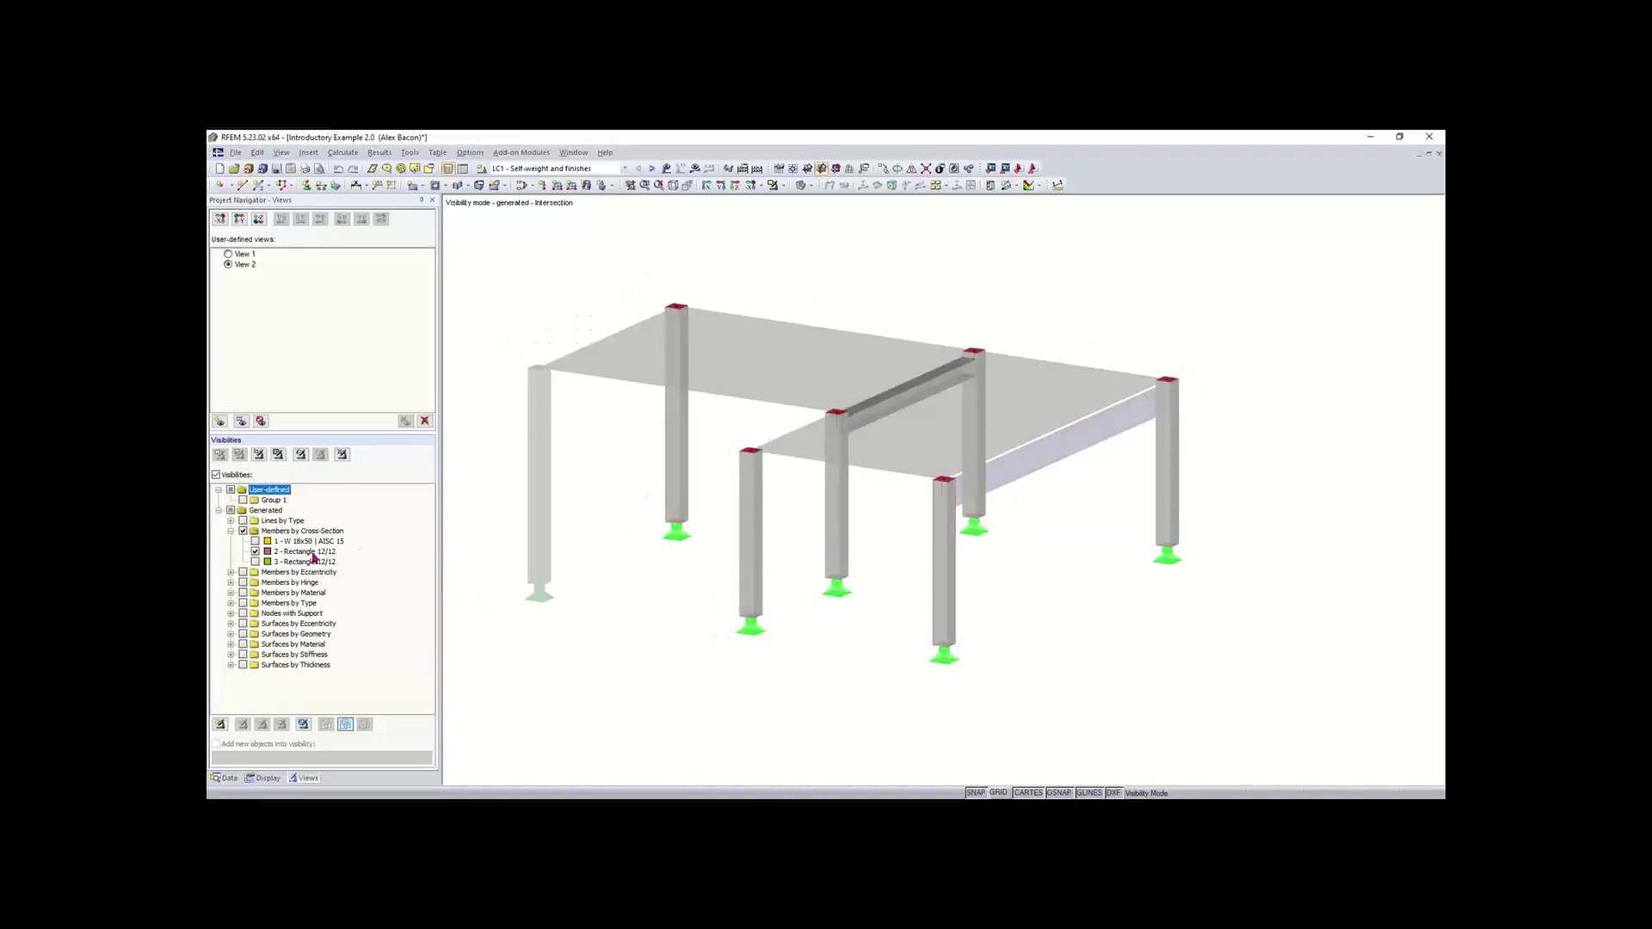
pyautogui.click(255, 552)
pyautogui.click(255, 541)
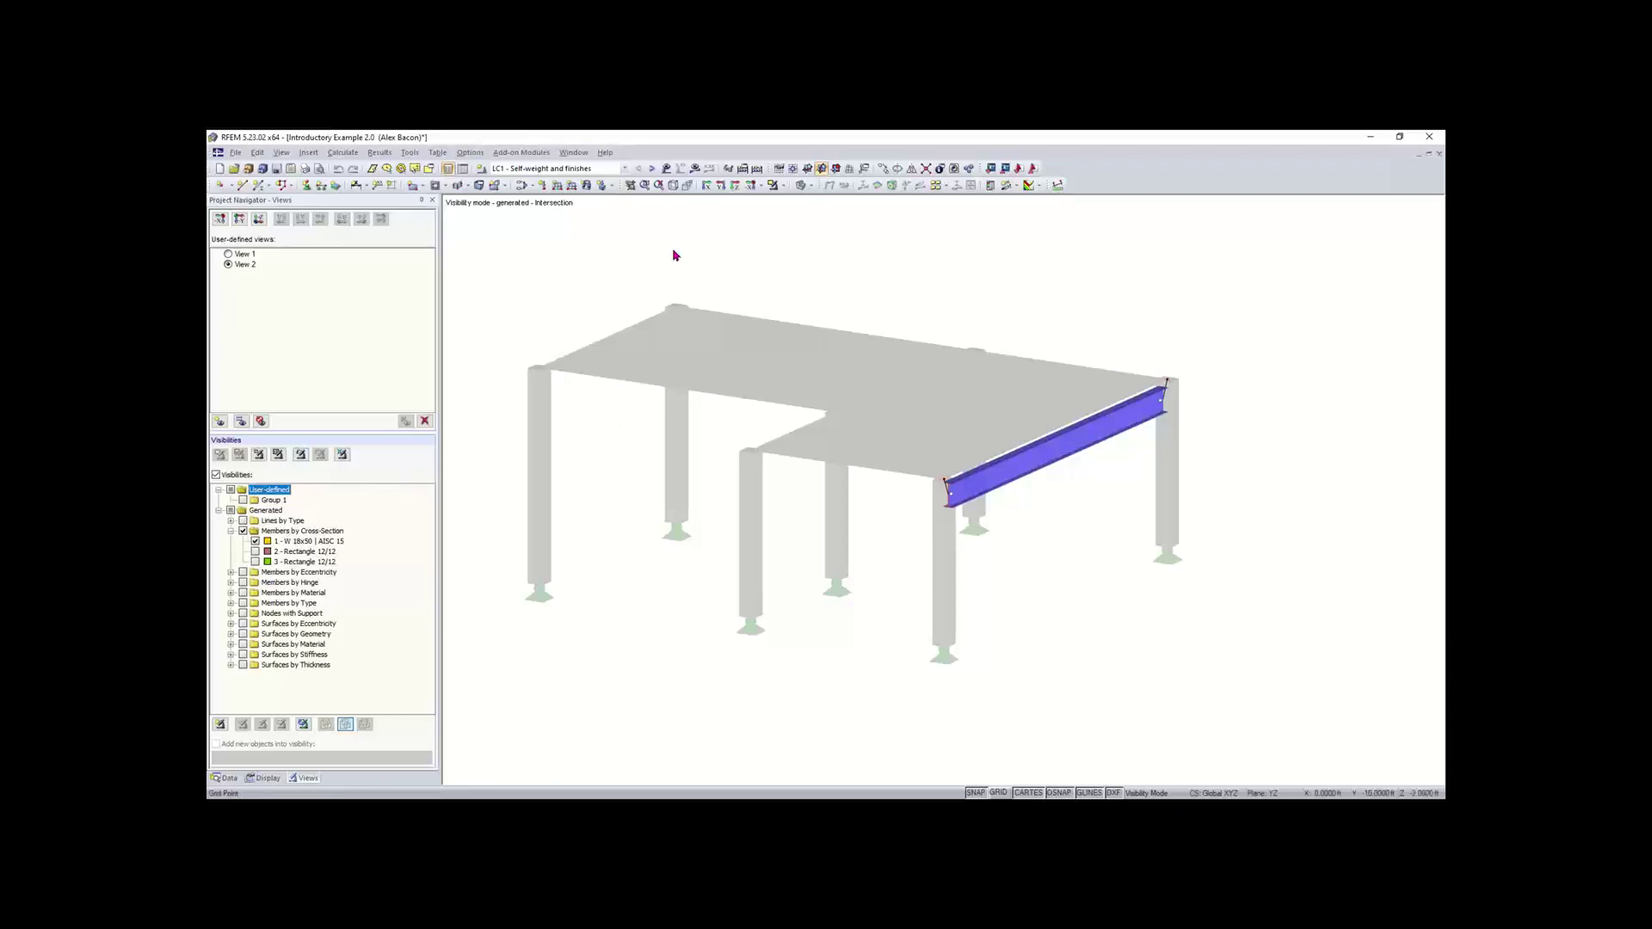
# - Display the global deformations of the isolated beam for LC1, then deactivate the visibilities to include the whole model
pyautogui.click(840, 490)
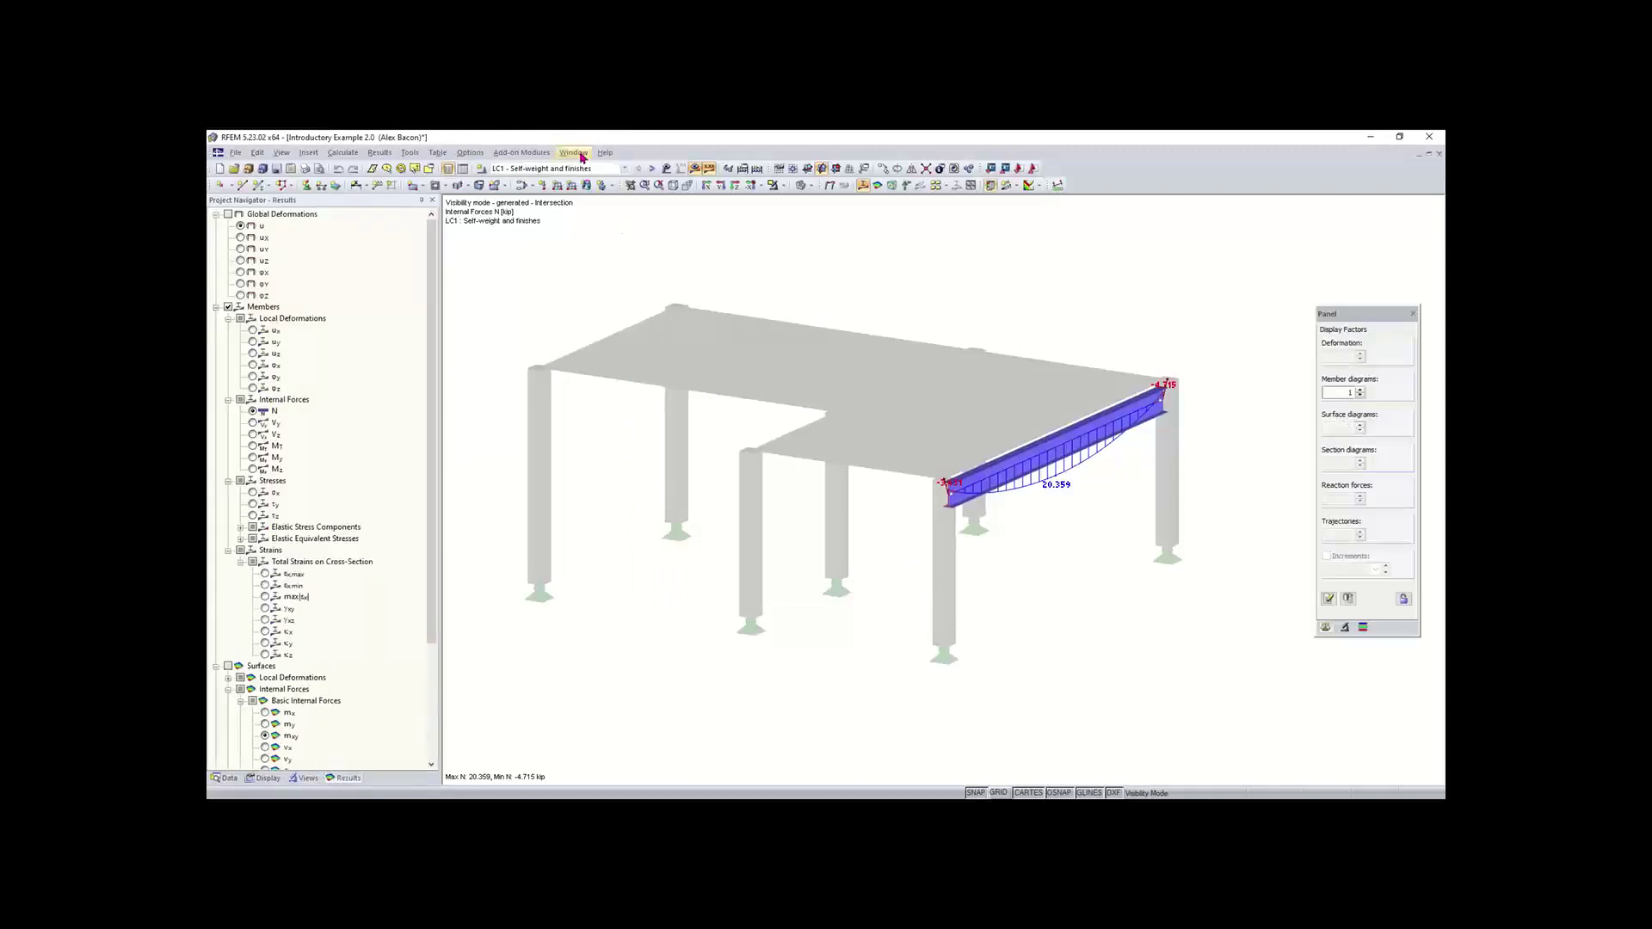
pyautogui.click(228, 214)
pyautogui.click(302, 778)
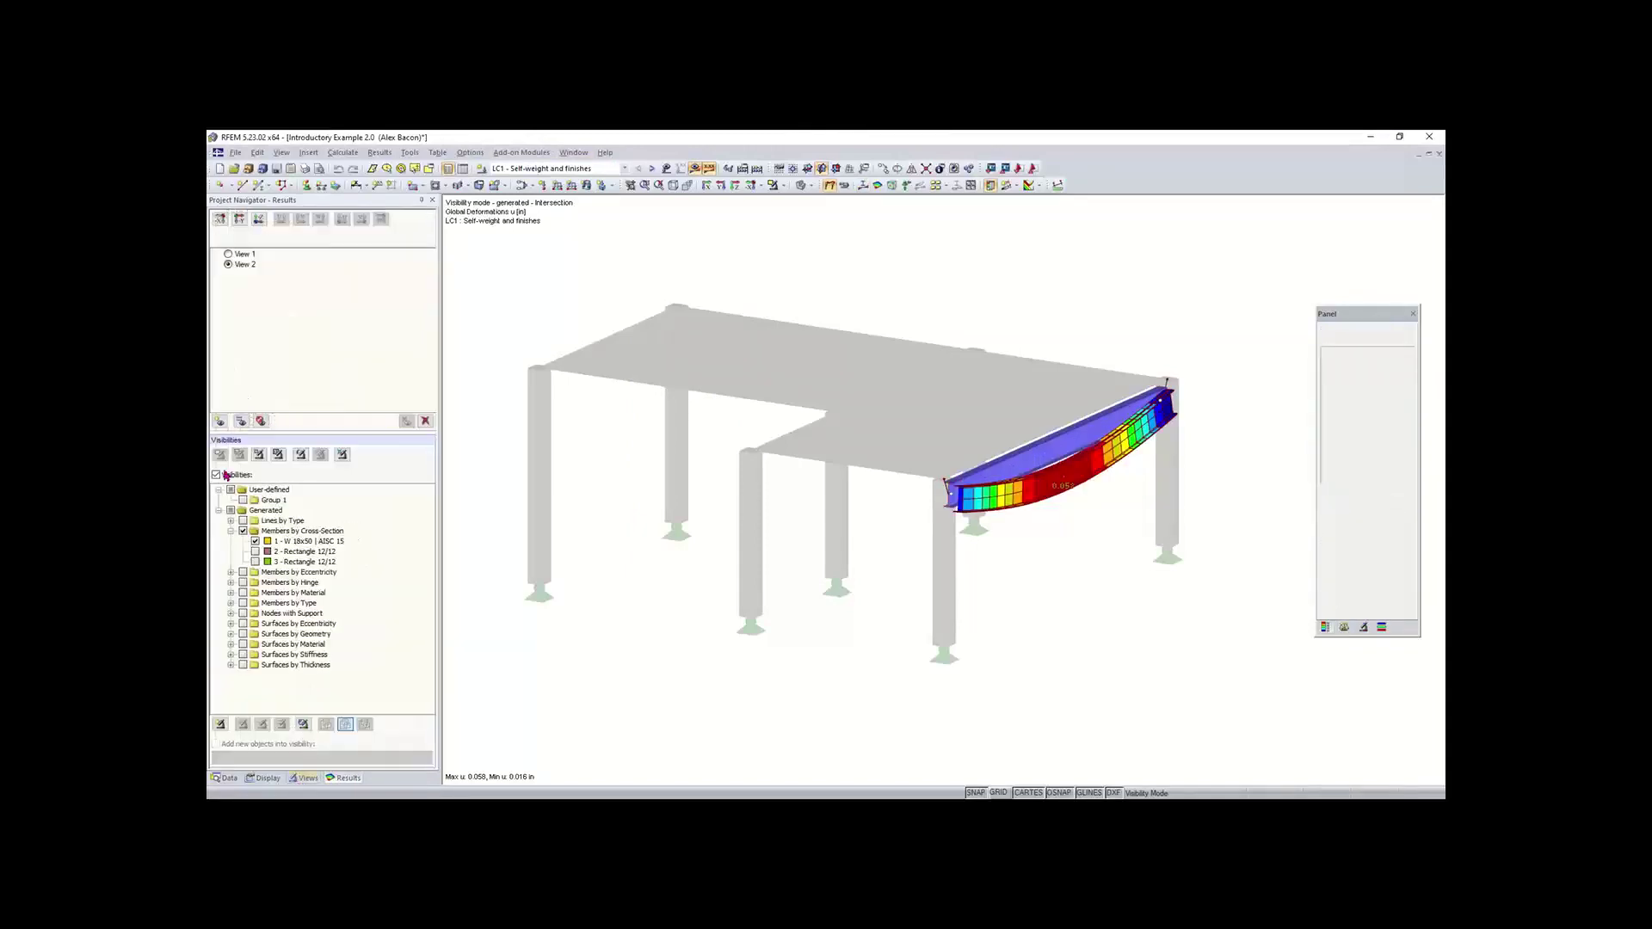
pyautogui.click(216, 475)
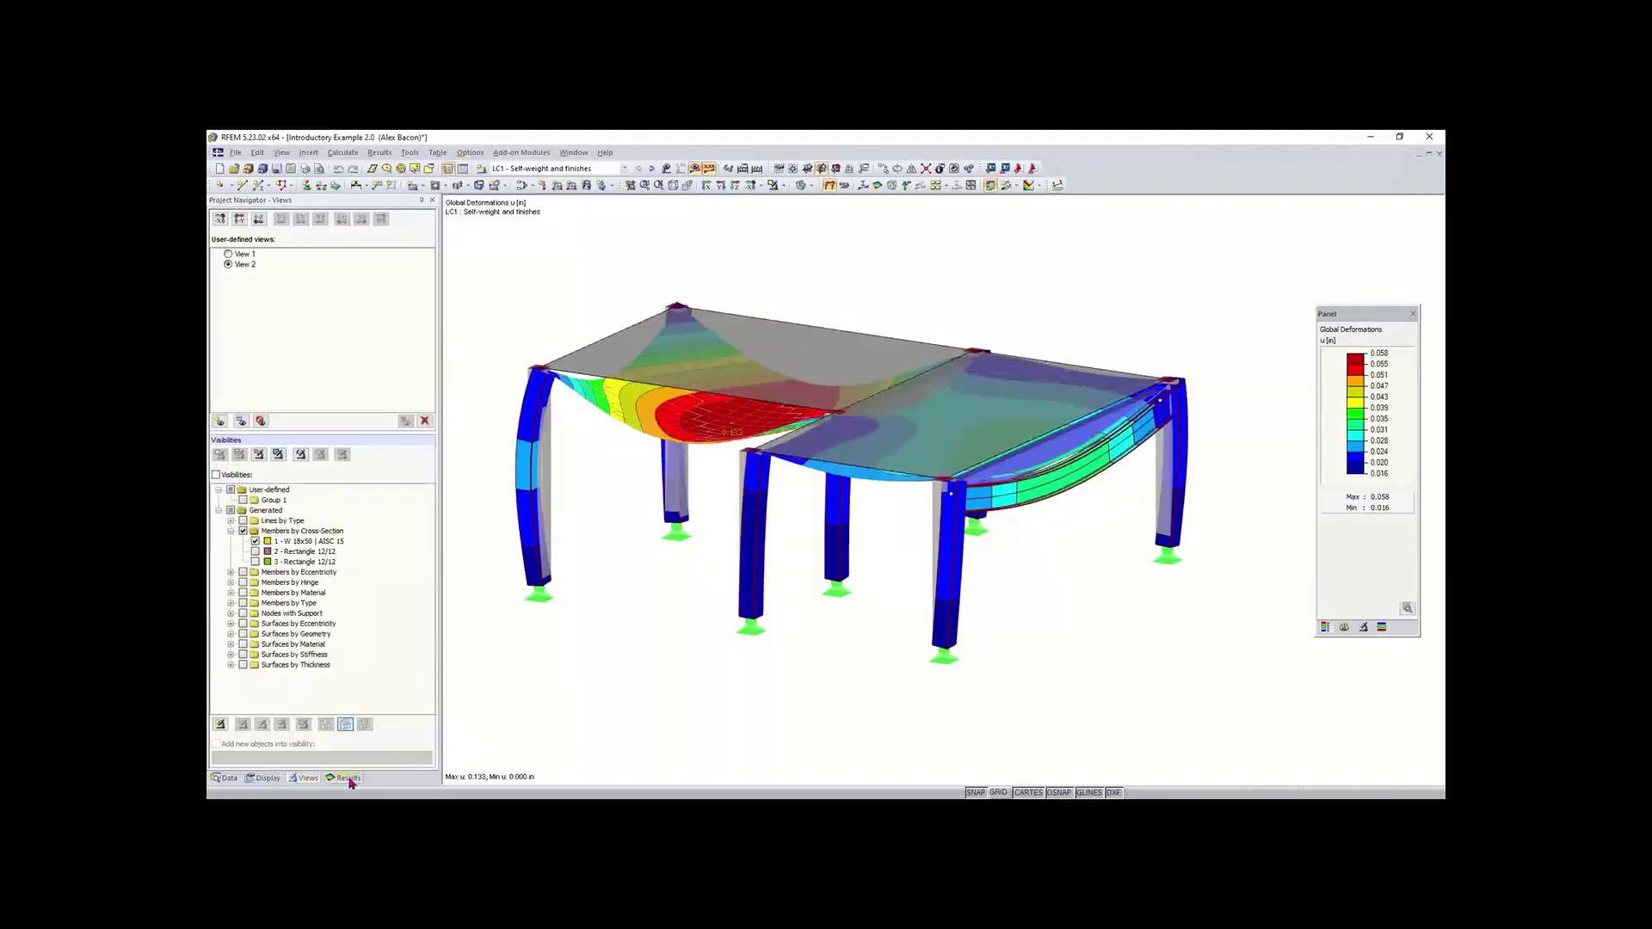
# - Return to the results navigator, collapse the Surfaces and Members categories and view the deformed model from a slightly rotated angle
pyautogui.click(347, 778)
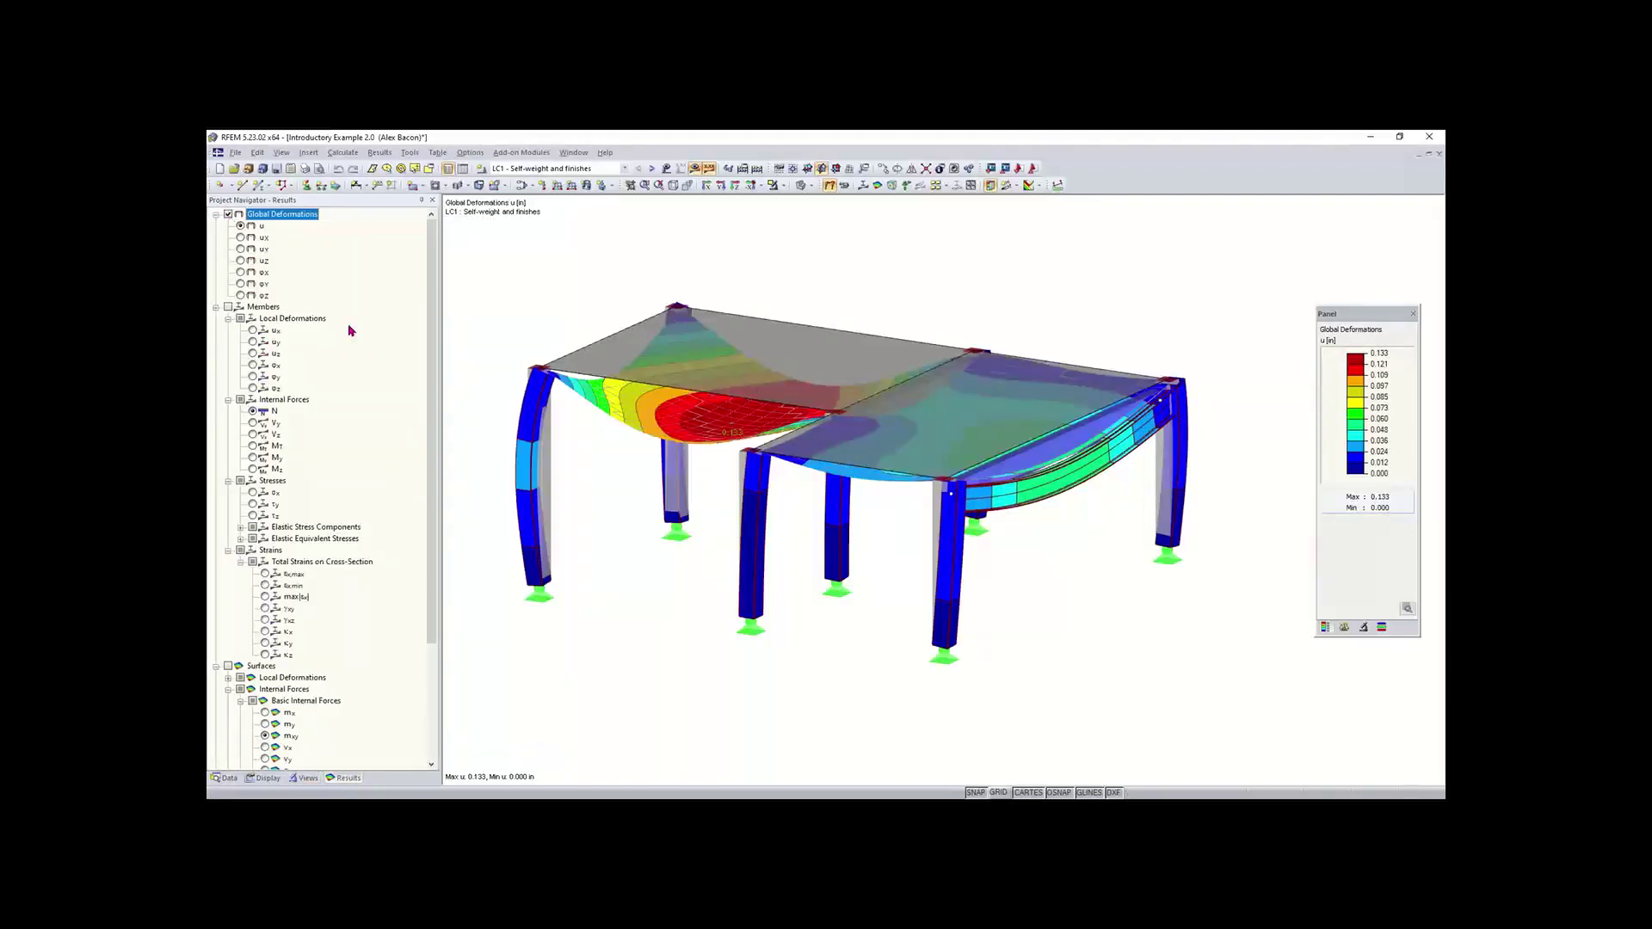
pyautogui.click(216, 667)
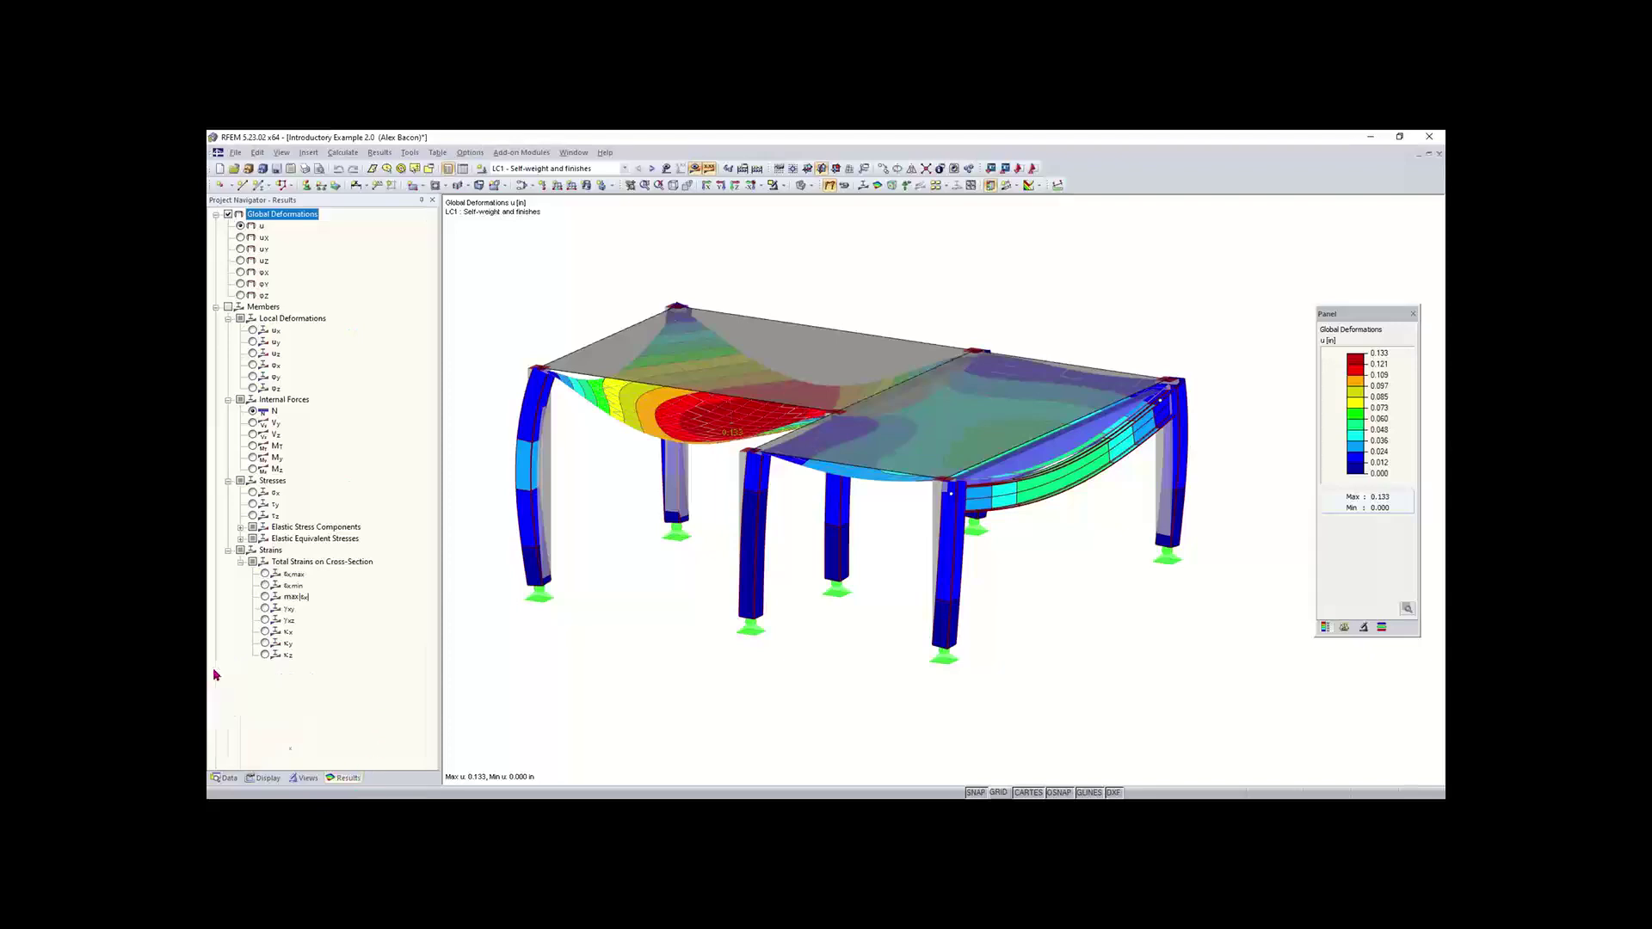
pyautogui.click(216, 307)
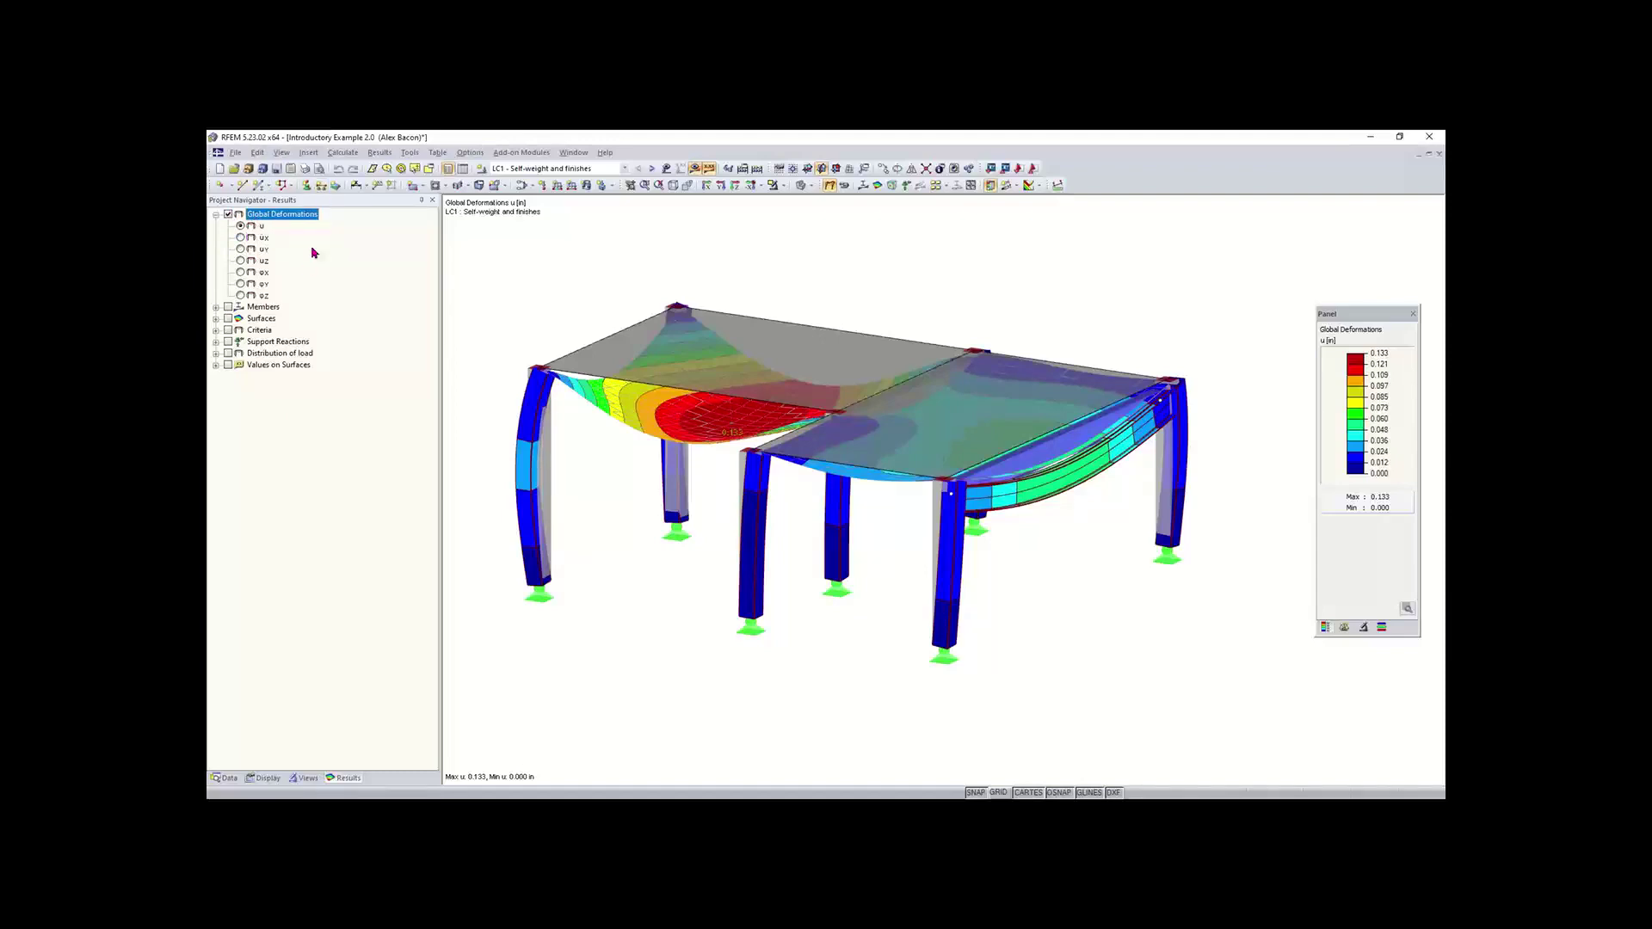
pyautogui.moveTo(1121, 631)
pyautogui.keyDown('ctrl'); pyautogui.mouseDown(button='middle')
pyautogui.moveTo(1055, 612)
pyautogui.moveTo(1146, 628)
pyautogui.mouseUp(button='middle'); pyautogui.keyUp('ctrl')
pyautogui.rightClick(1148, 632)
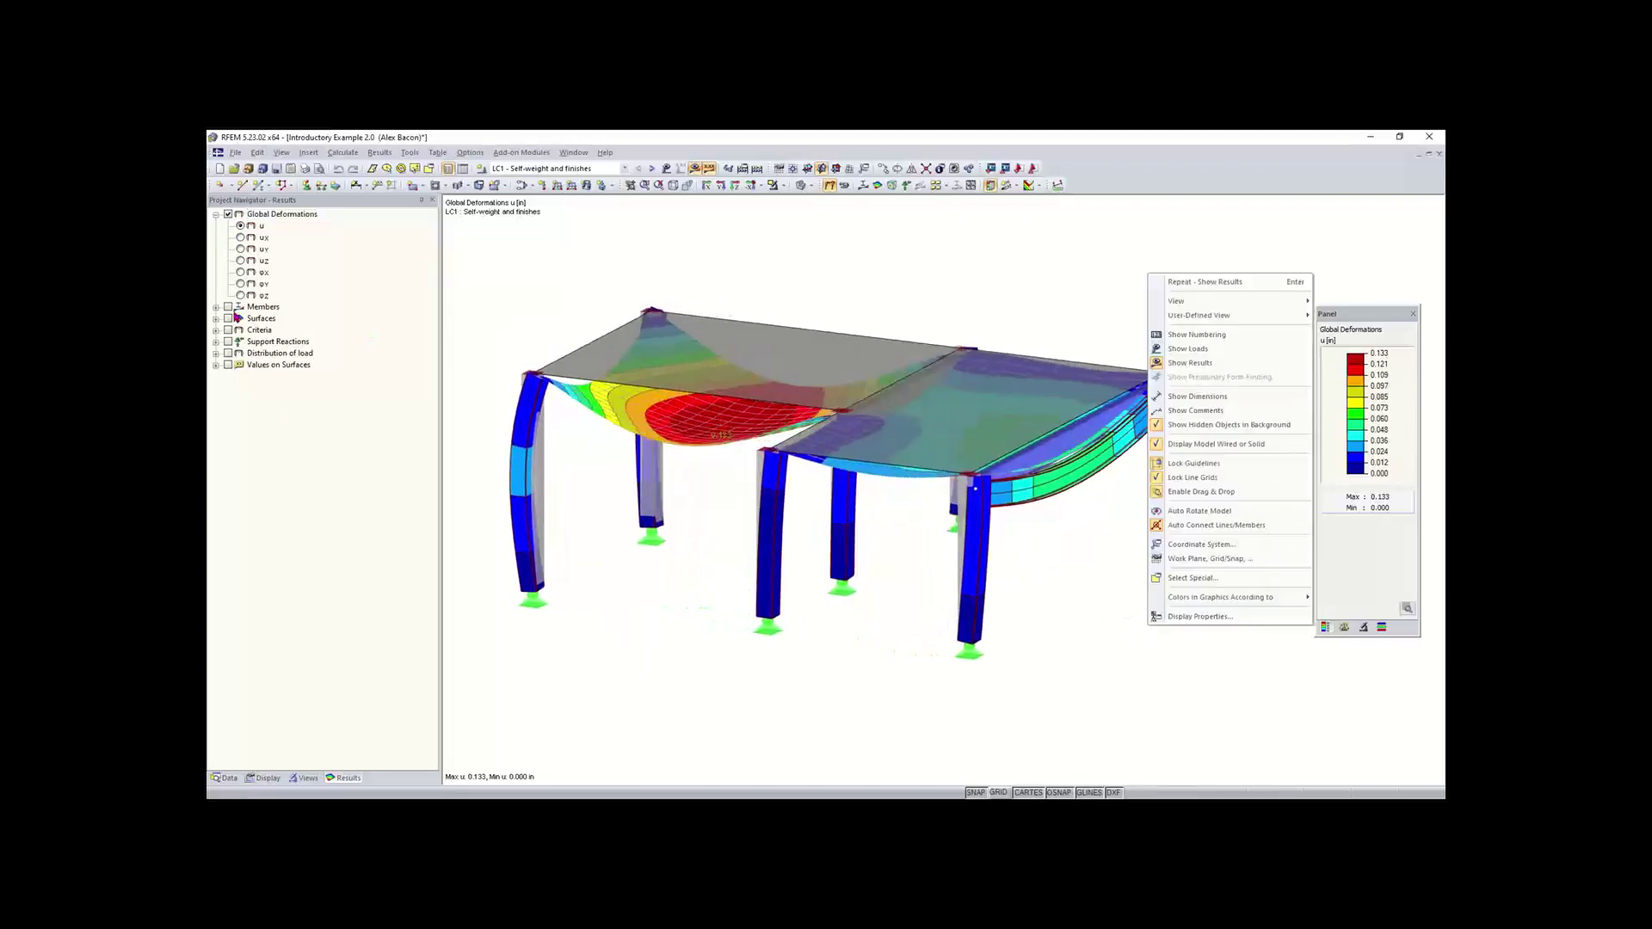
# - Display the member internal forces N together with the surface internal forces mxy, and collapse the Members and Global Deformations categories
pyautogui.click(228, 307)
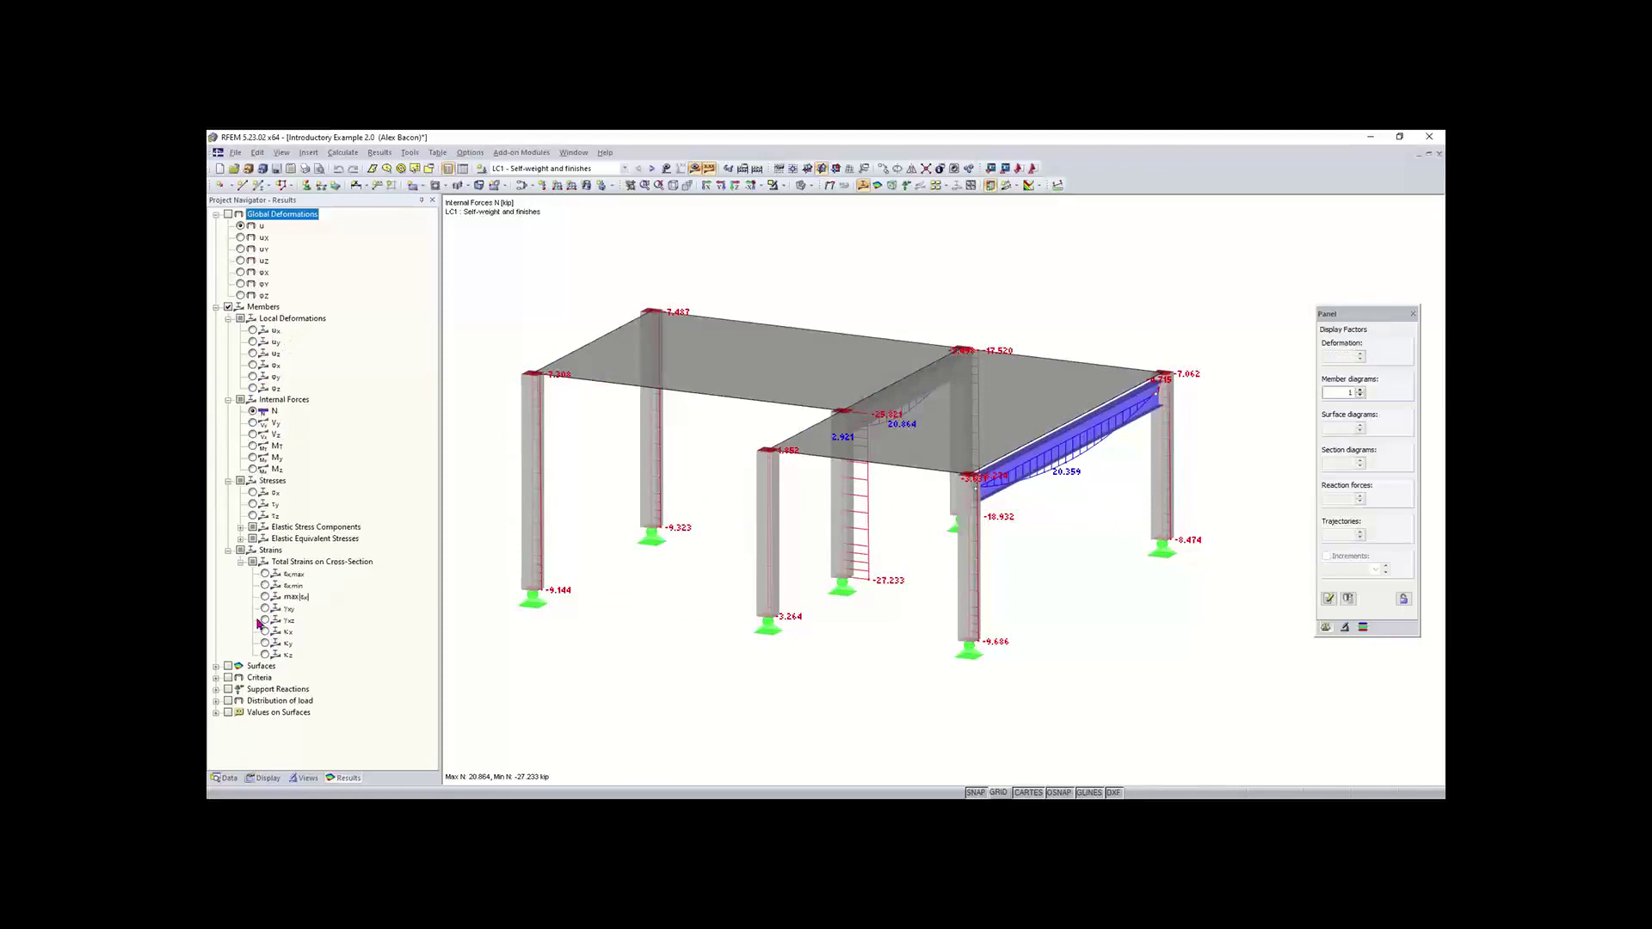
pyautogui.click(216, 667)
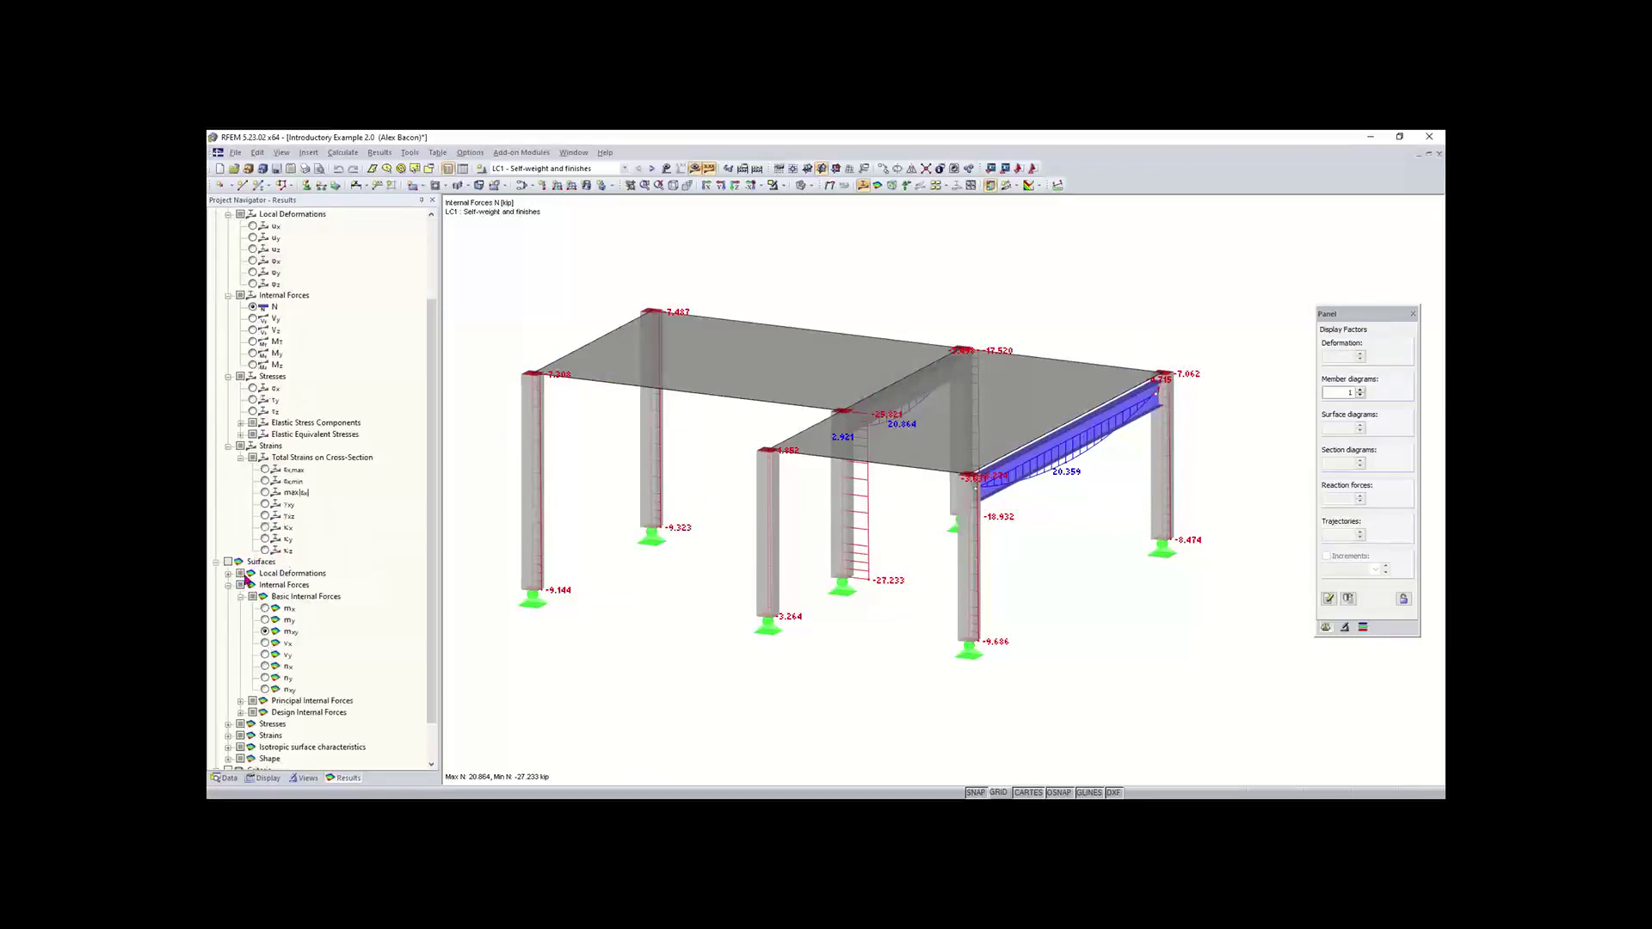
pyautogui.click(229, 562)
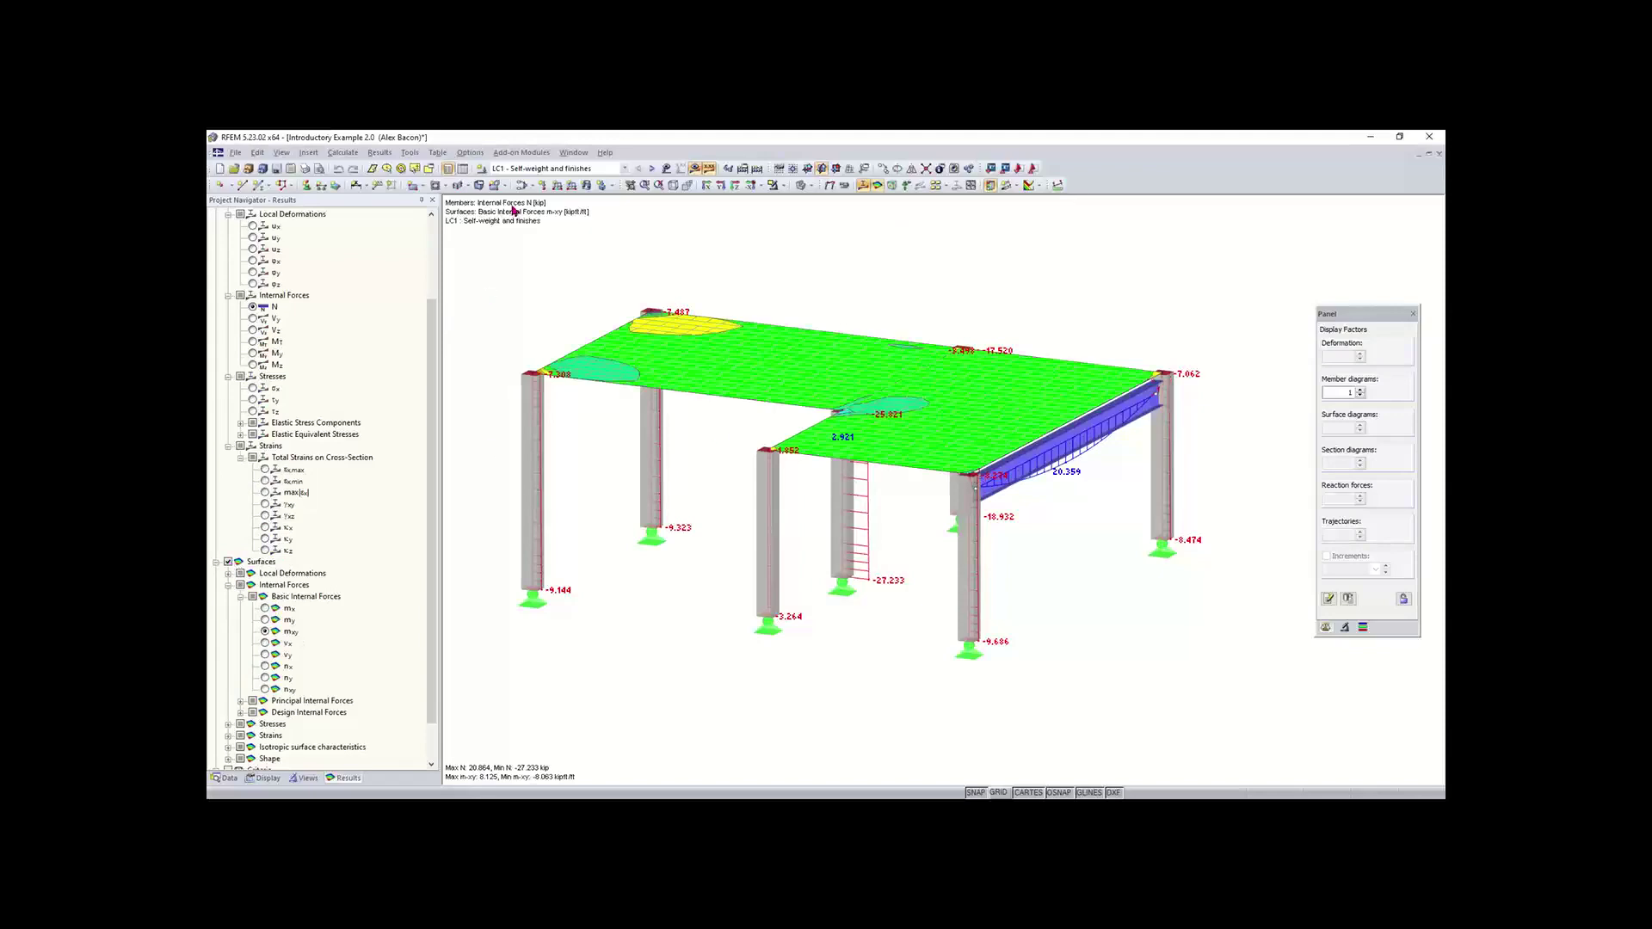
pyautogui.scroll(3, 413, 370)
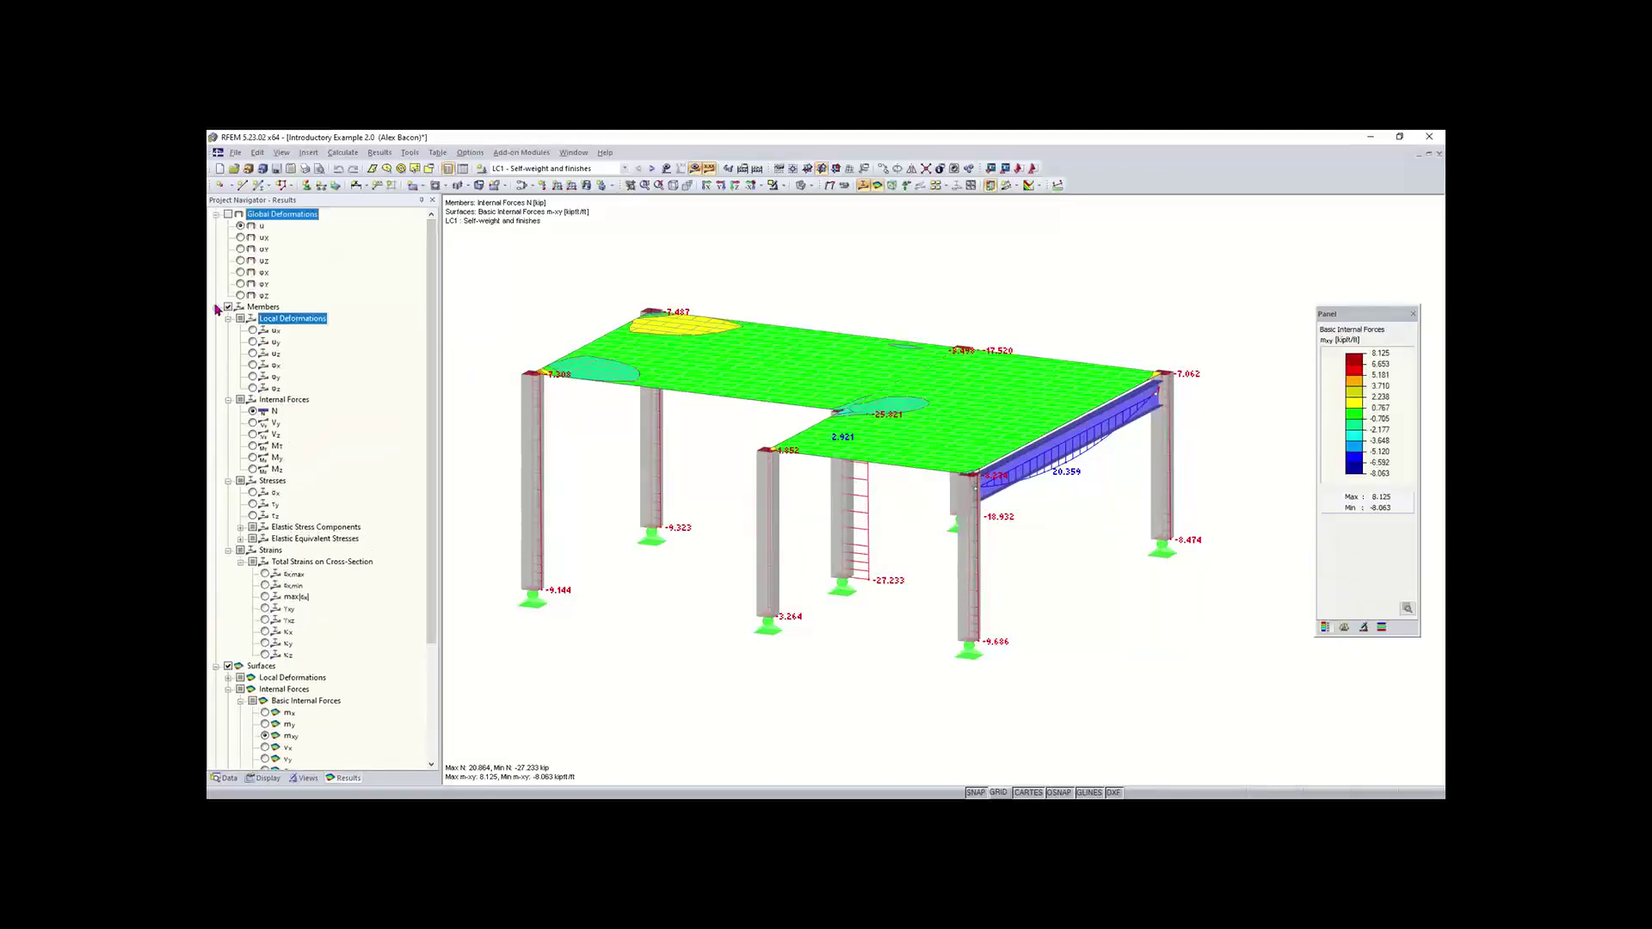
pyautogui.click(216, 307)
pyautogui.click(216, 216)
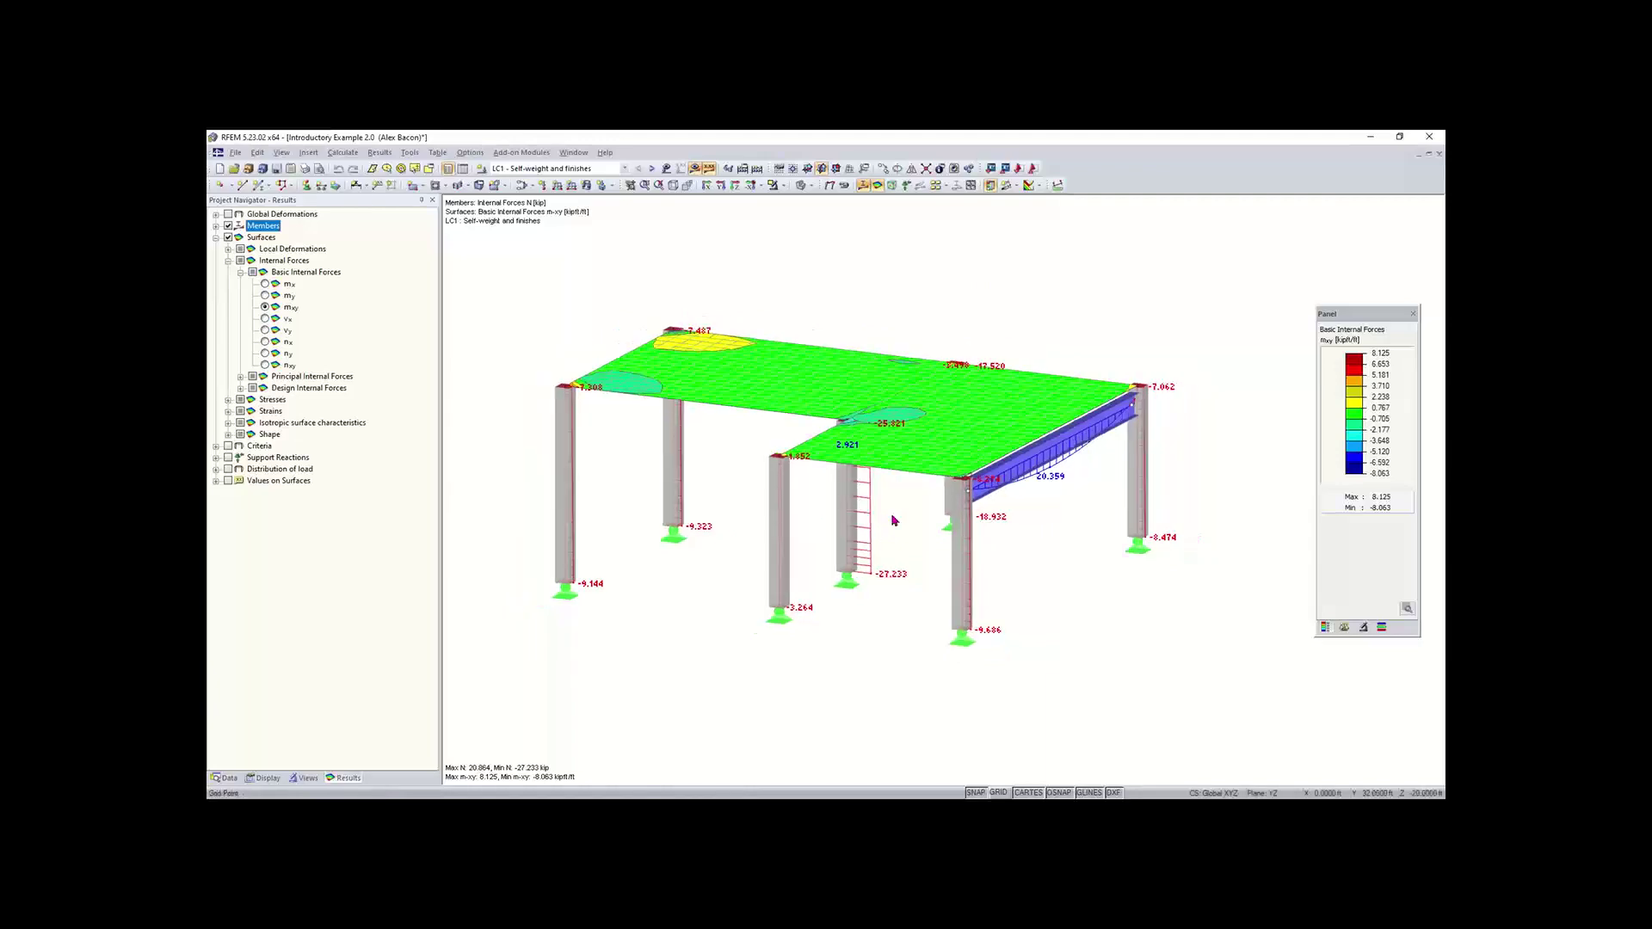
# - Practise panning, zooming and rotating the model view while the member and surface results are displayed
pyautogui.moveTo(898, 527); pyautogui.dragTo(938, 518, button='middle')
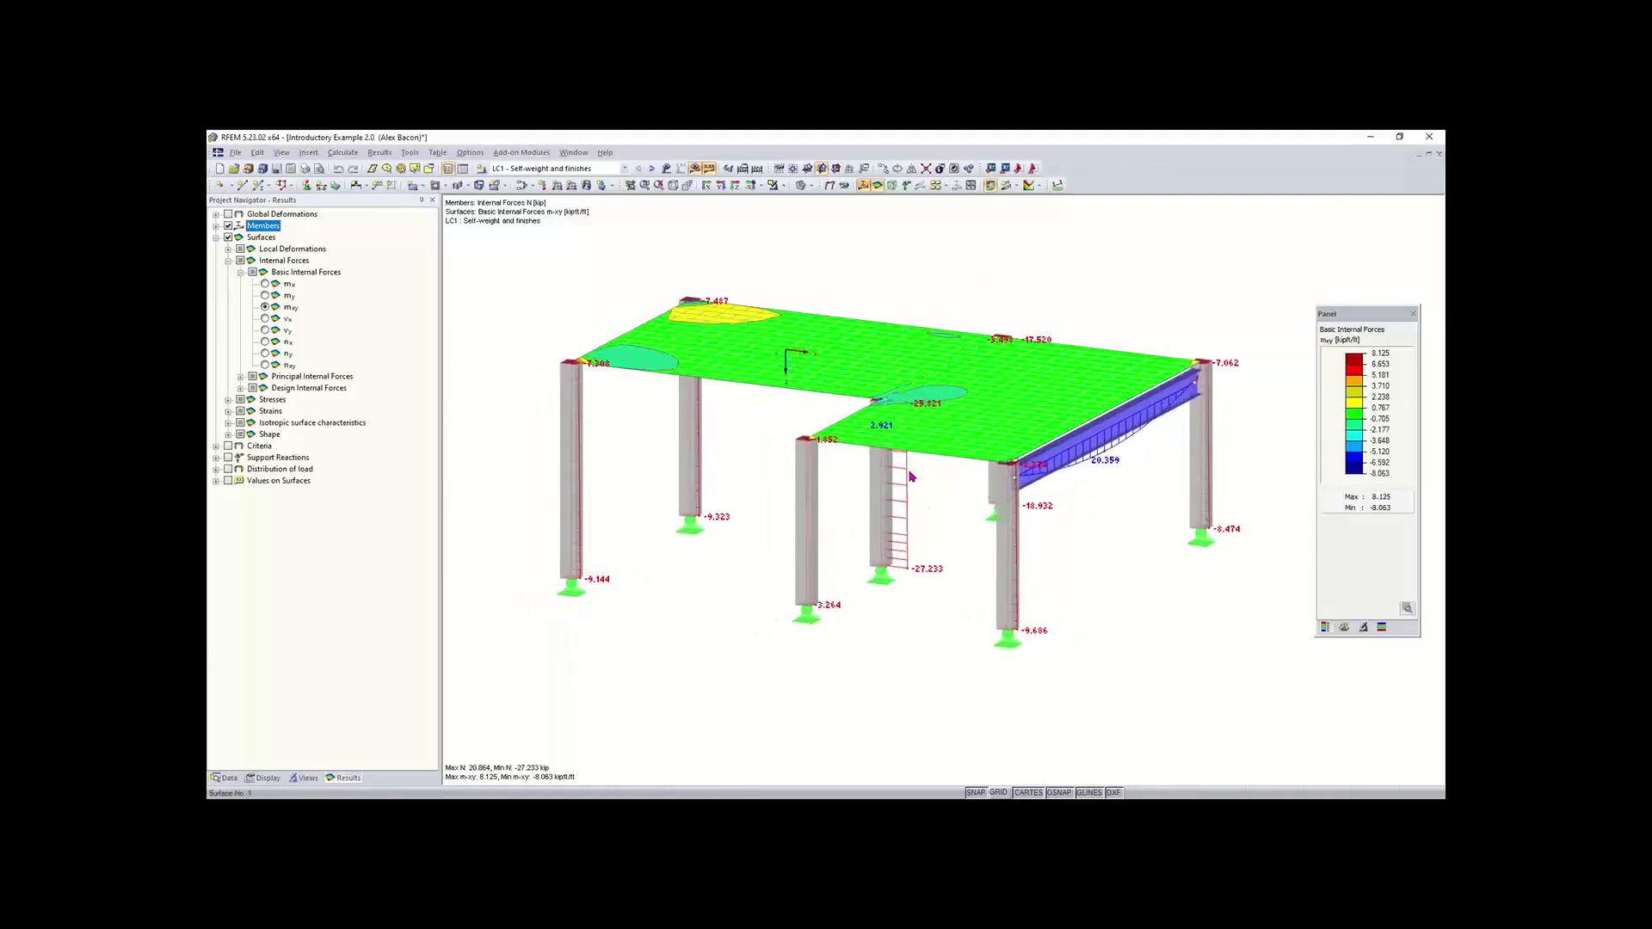
pyautogui.scroll(-1, 795, 421)
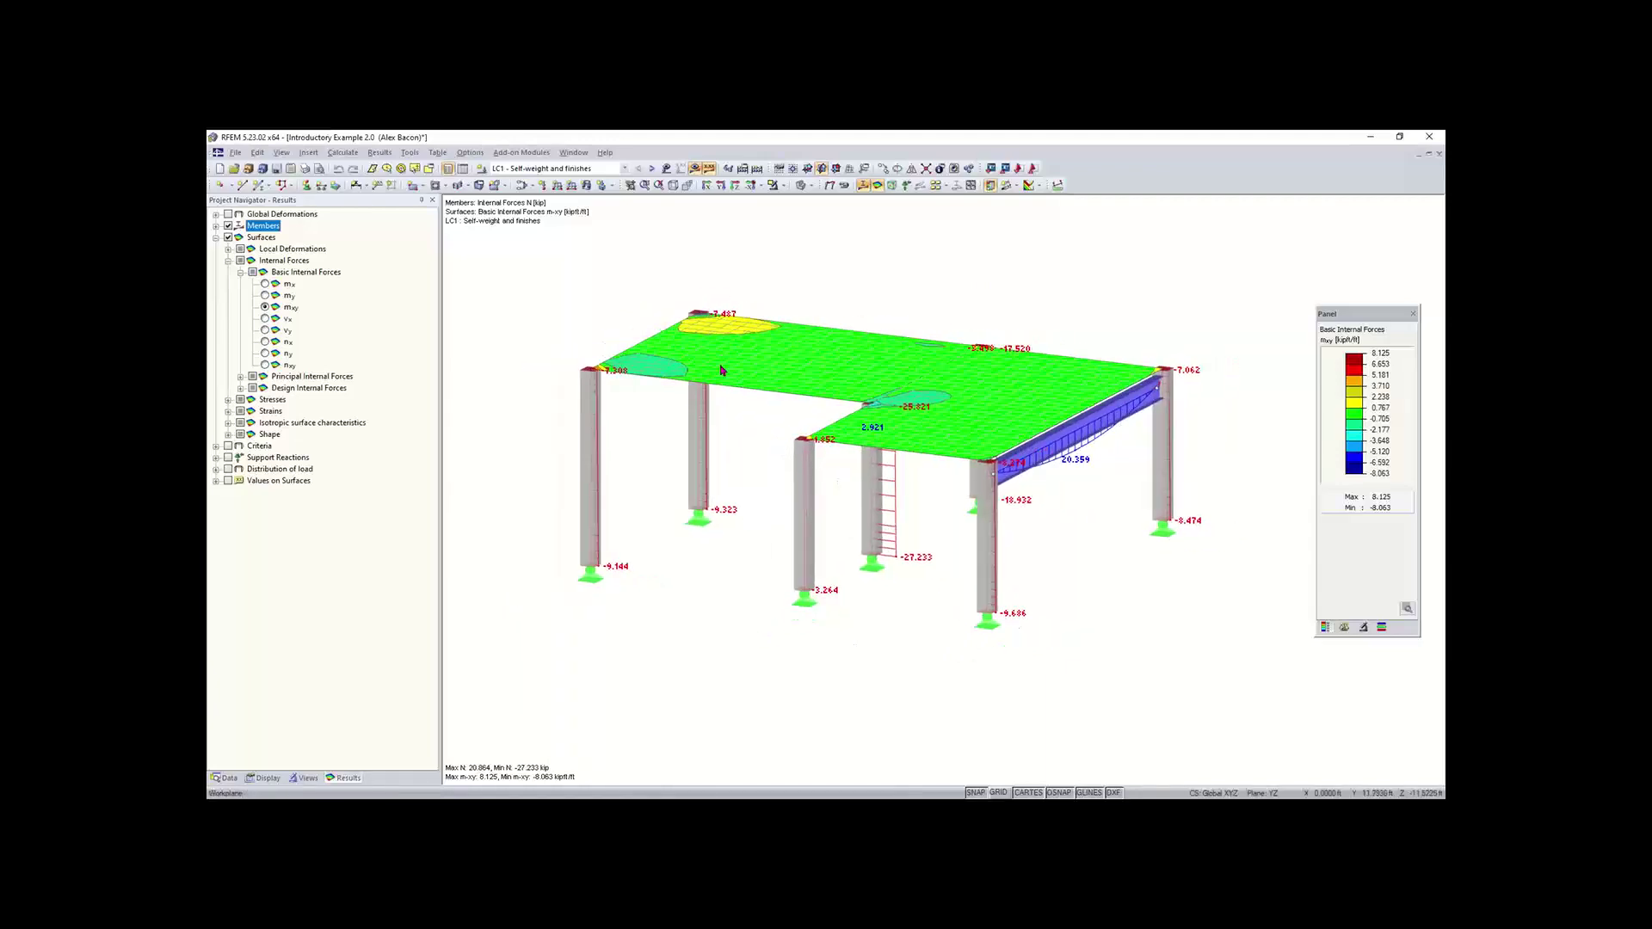
pyautogui.scroll(-2, 766, 443)
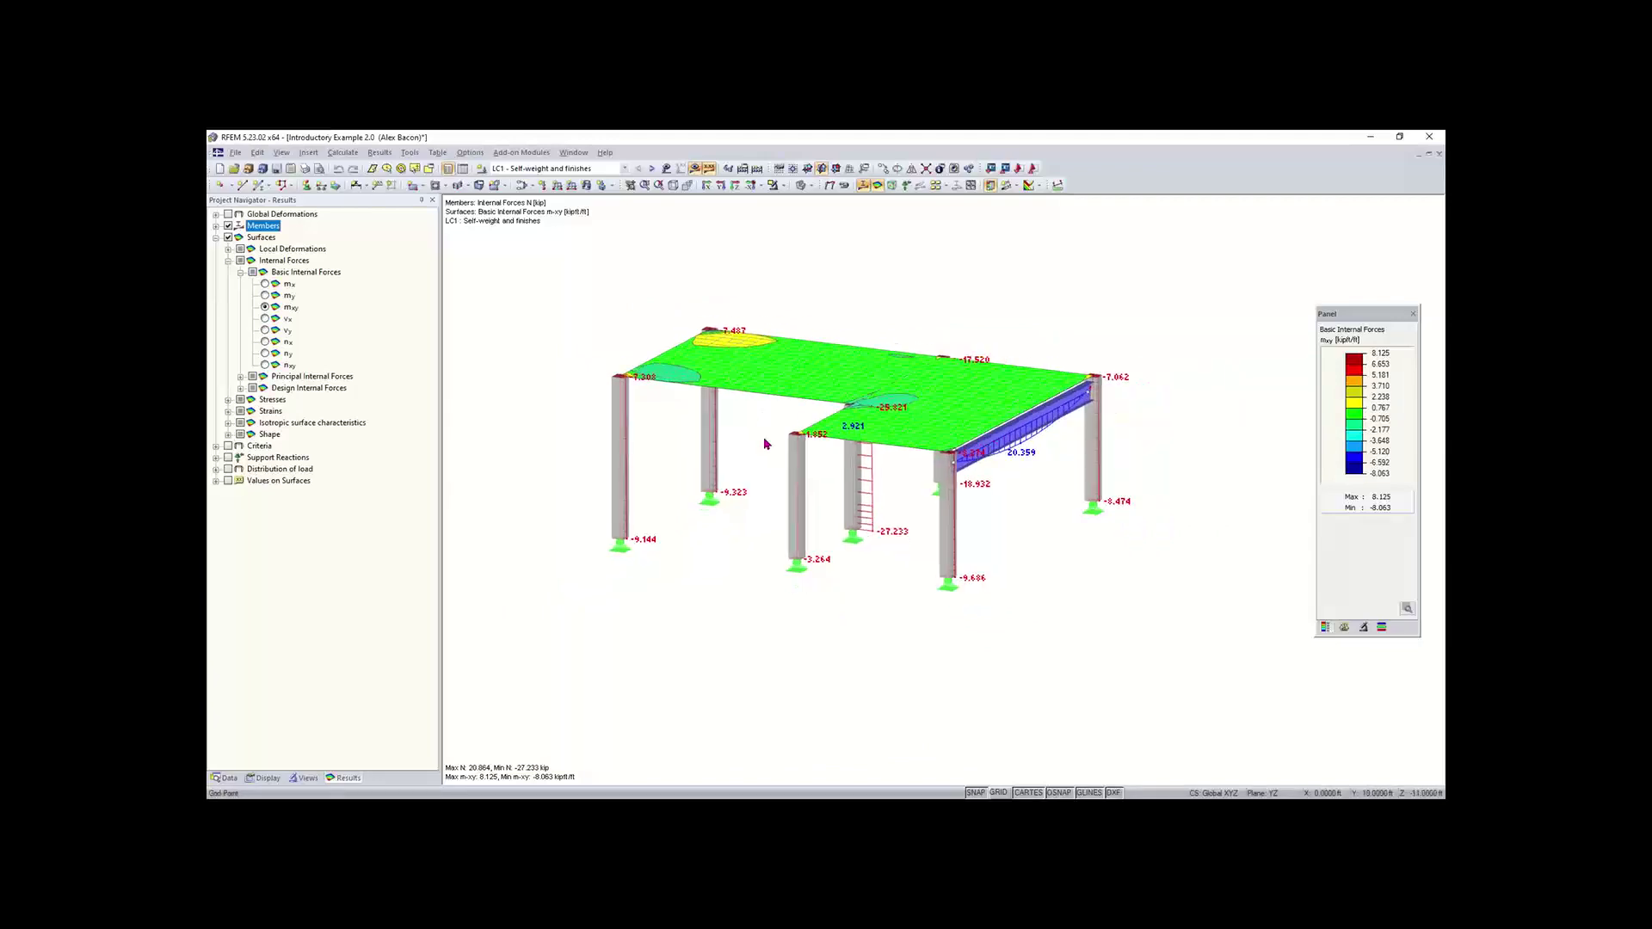
pyautogui.scroll(3, 766, 443)
pyautogui.scroll(-2, 768, 447)
pyautogui.scroll(2, 779, 452)
pyautogui.scroll(-1, 783, 454)
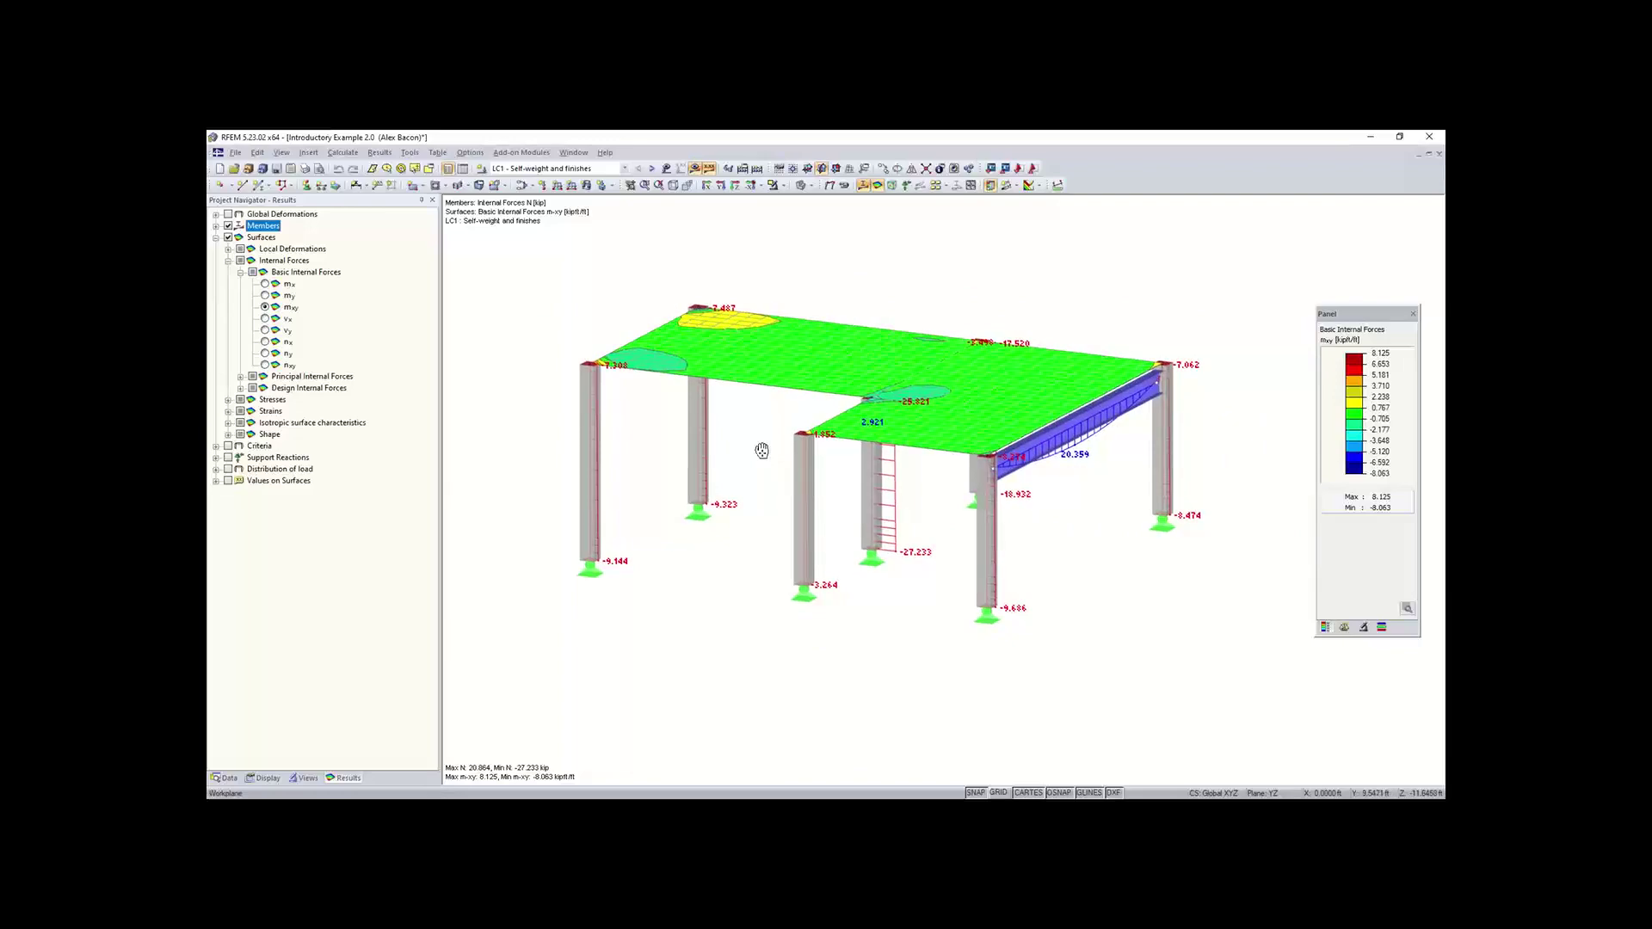
pyautogui.moveTo(762, 450)
pyautogui.mouseDown(button='middle')
pyautogui.moveTo(766, 387)
pyautogui.moveTo(770, 498)
pyautogui.moveTo(872, 441)
pyautogui.moveTo(778, 435)
pyautogui.mouseUp(button='middle')
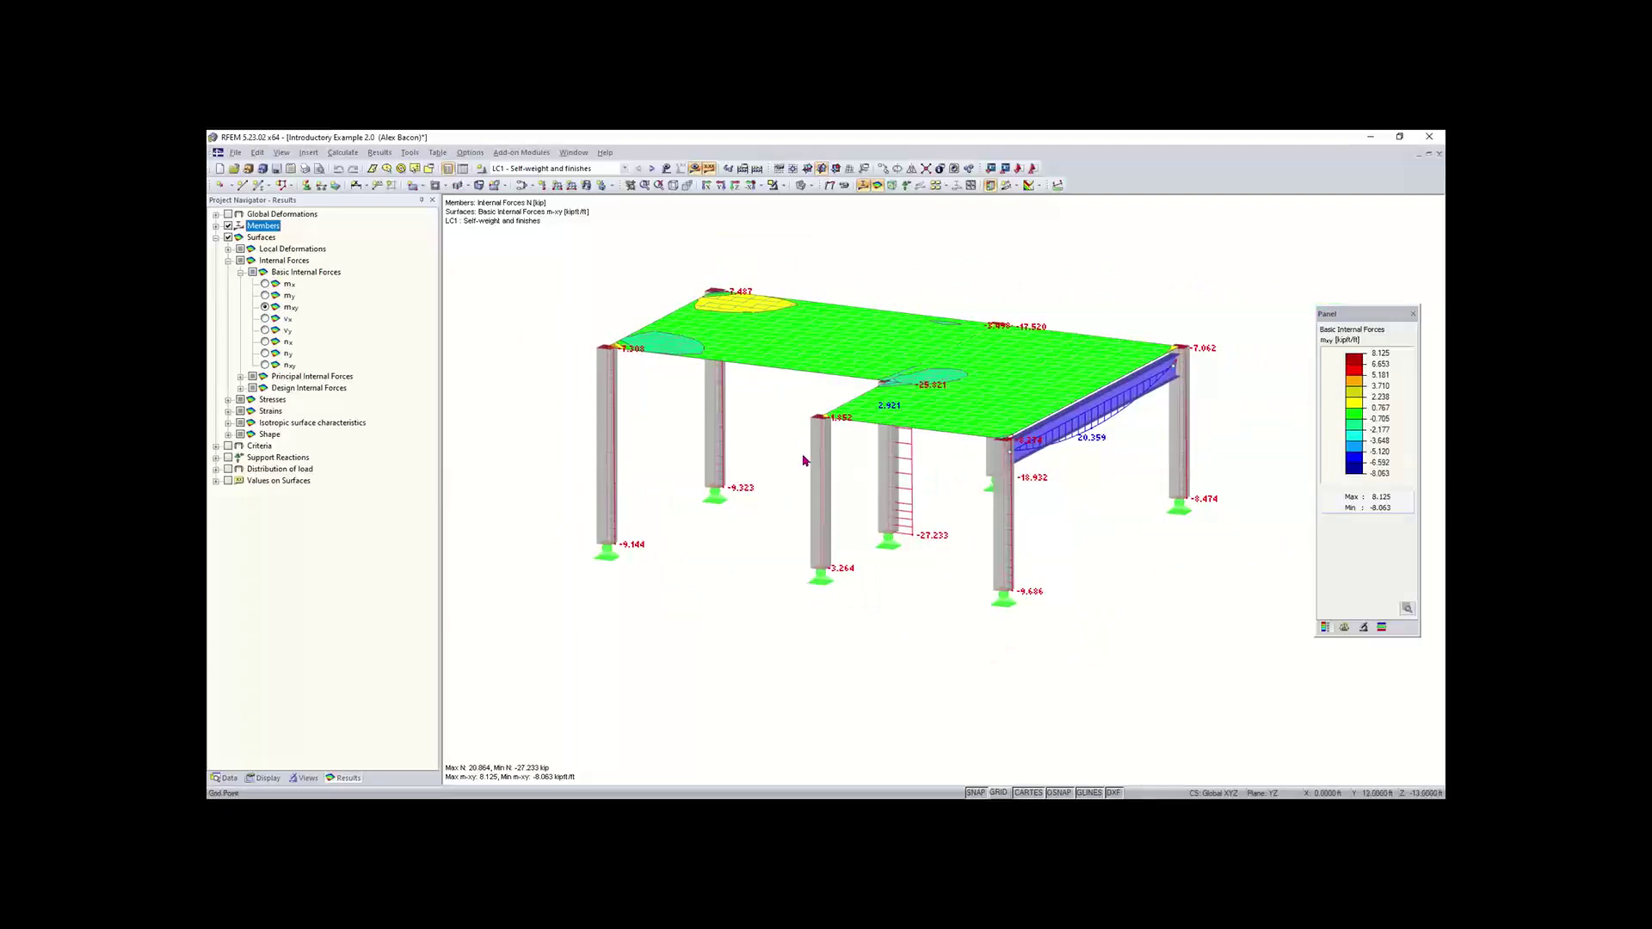
pyautogui.keyDown('ctrl'); pyautogui.moveTo(792, 450); pyautogui.dragTo(844, 358, button='middle'); pyautogui.keyUp('ctrl')
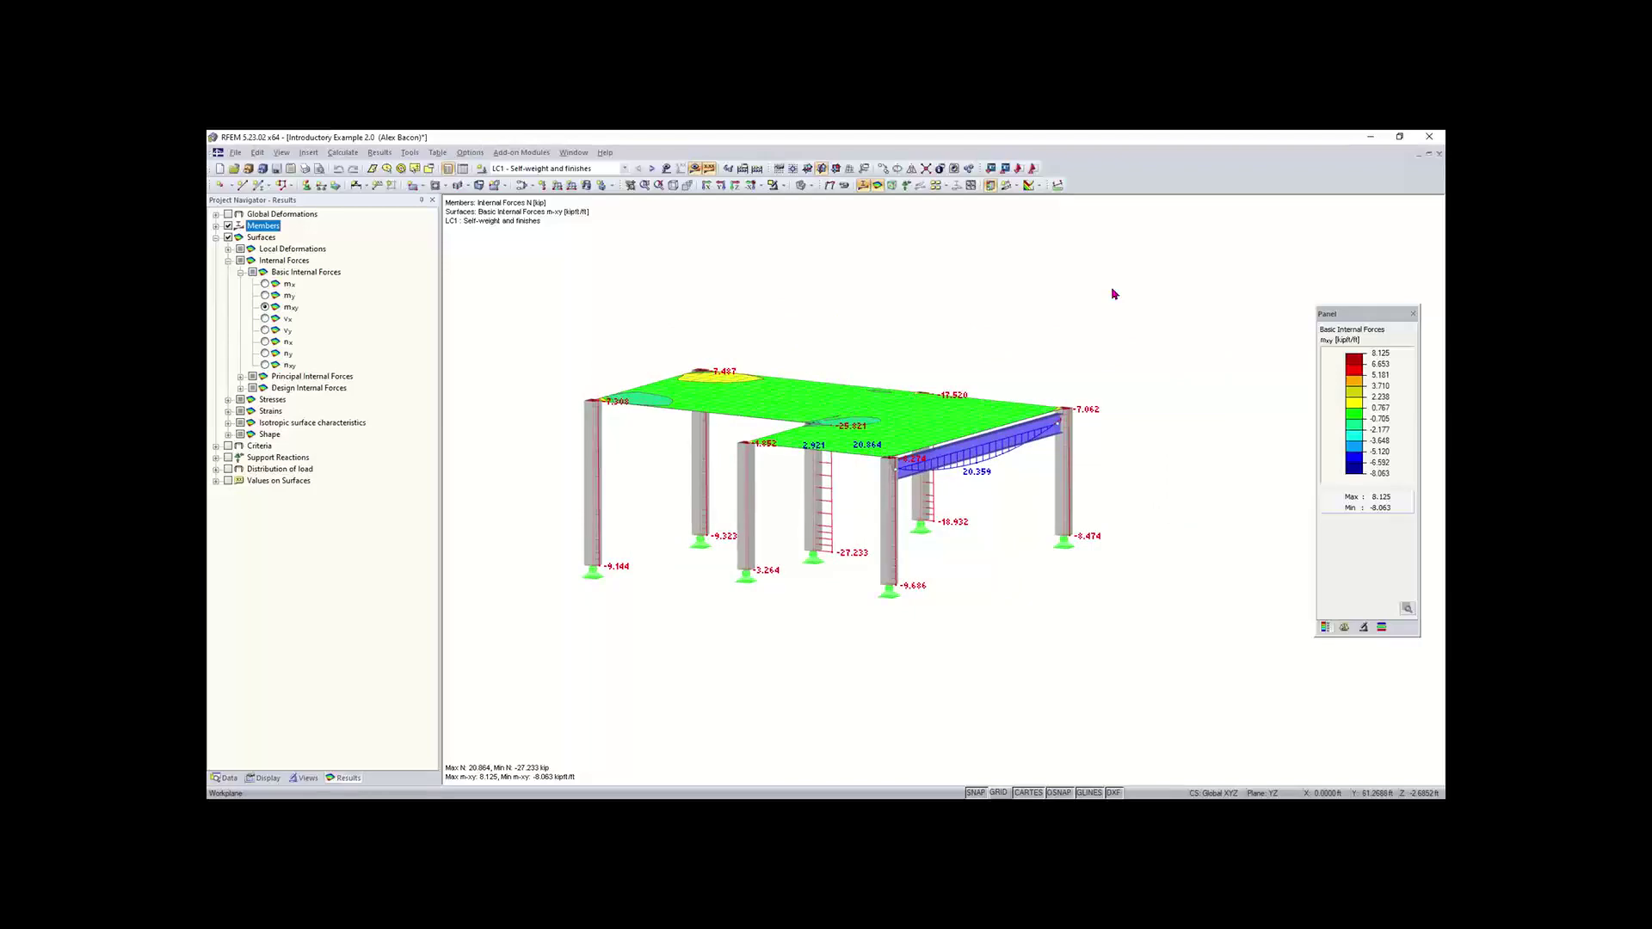
# - Shift the model view in small increments up, sideways in both directions and down
pyautogui.press('Up')
pyautogui.click(1027, 310)
pyautogui.press('Left')
pyautogui.press('Left')
pyautogui.press('Right')
pyautogui.press('Right')
pyautogui.press('Right')
pyautogui.press('Down')
pyautogui.press('Down')
pyautogui.press('Down')
pyautogui.press('Down')
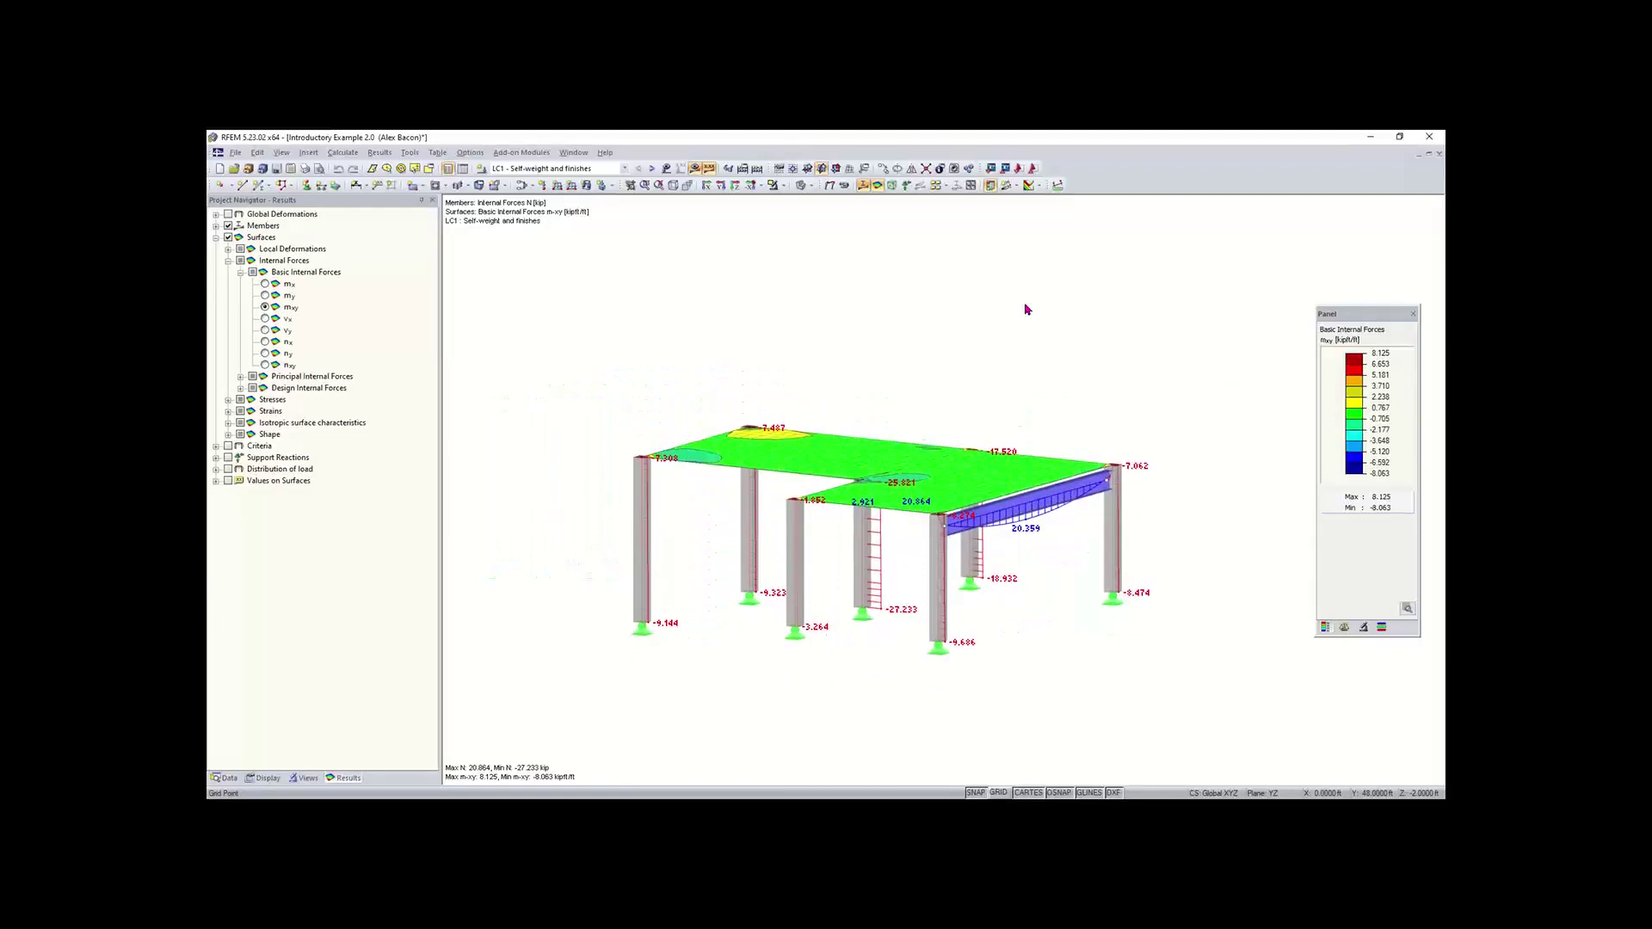
# - Rotate the model view in small increments sideways, downward and upward while the results are displayed
pyautogui.press('Up')
pyautogui.hotkey('ctrl', 'Right')
pyautogui.hotkey('ctrl', 'Right')
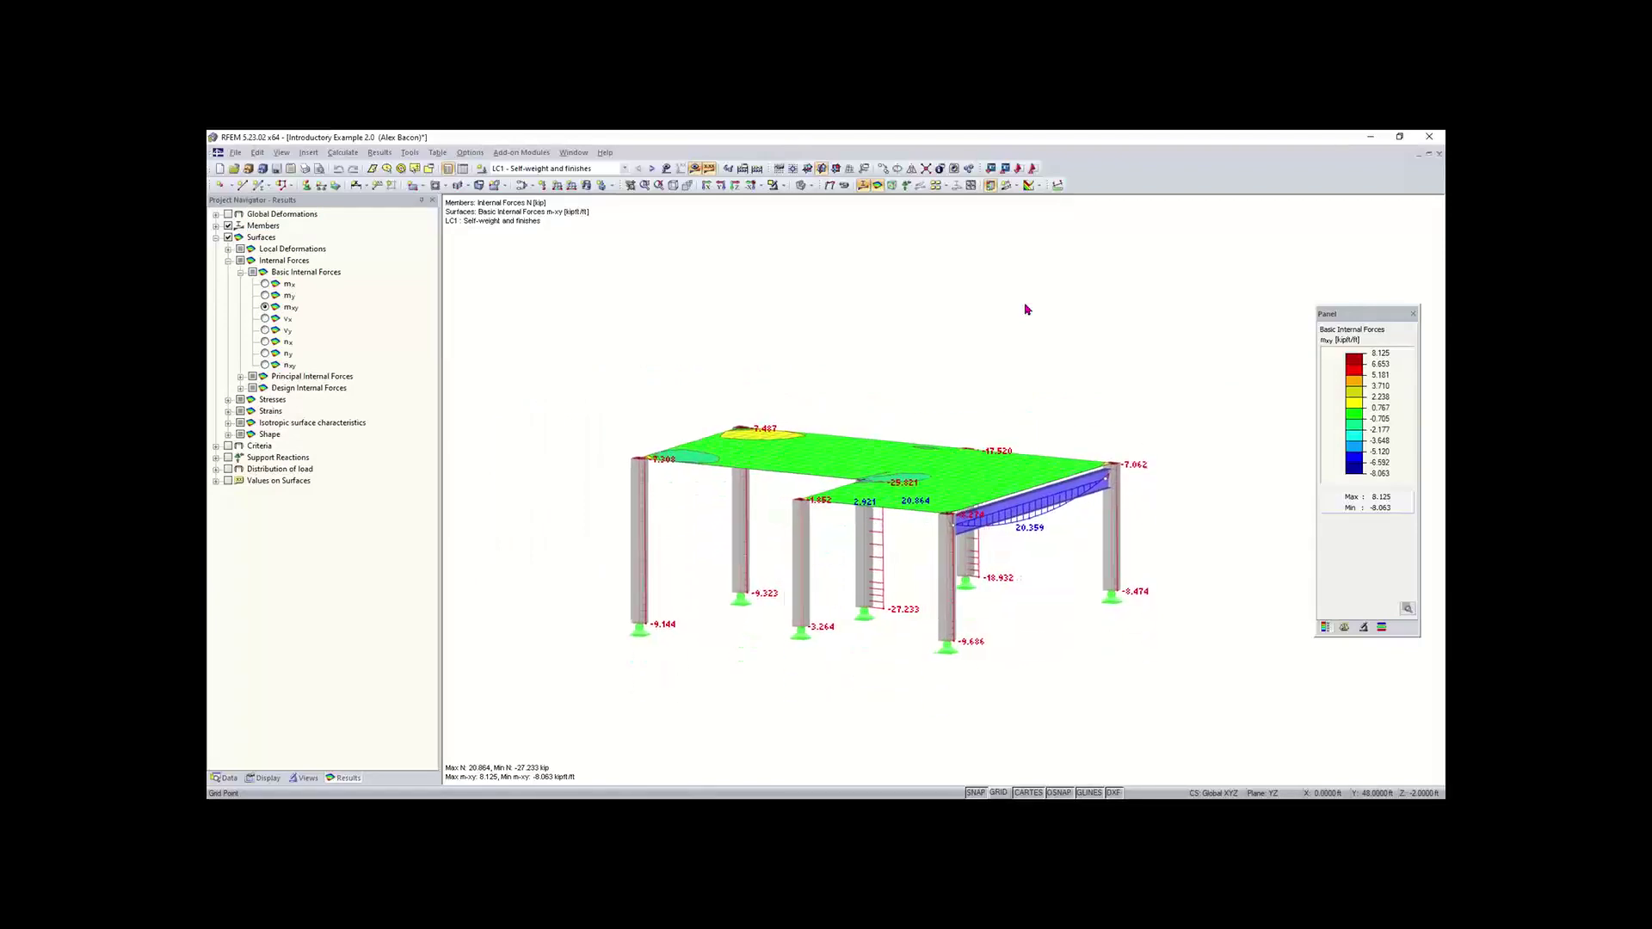
pyautogui.hotkey('ctrl', 'Down')
pyautogui.hotkey('ctrl', 'Down')
pyautogui.hotkey('ctrl', 'Down')
pyautogui.hotkey('ctrl', 'Down')
pyautogui.hotkey('ctrl', 'Down')
pyautogui.hotkey('ctrl', 'Down')
pyautogui.hotkey('ctrl', 'Up')
pyautogui.hotkey('ctrl', 'Up')
pyautogui.hotkey('ctrl', 'Up')
pyautogui.hotkey('ctrl', 'Up')
pyautogui.hotkey('ctrl', 'Up')
pyautogui.hotkey('ctrl', 'Up')
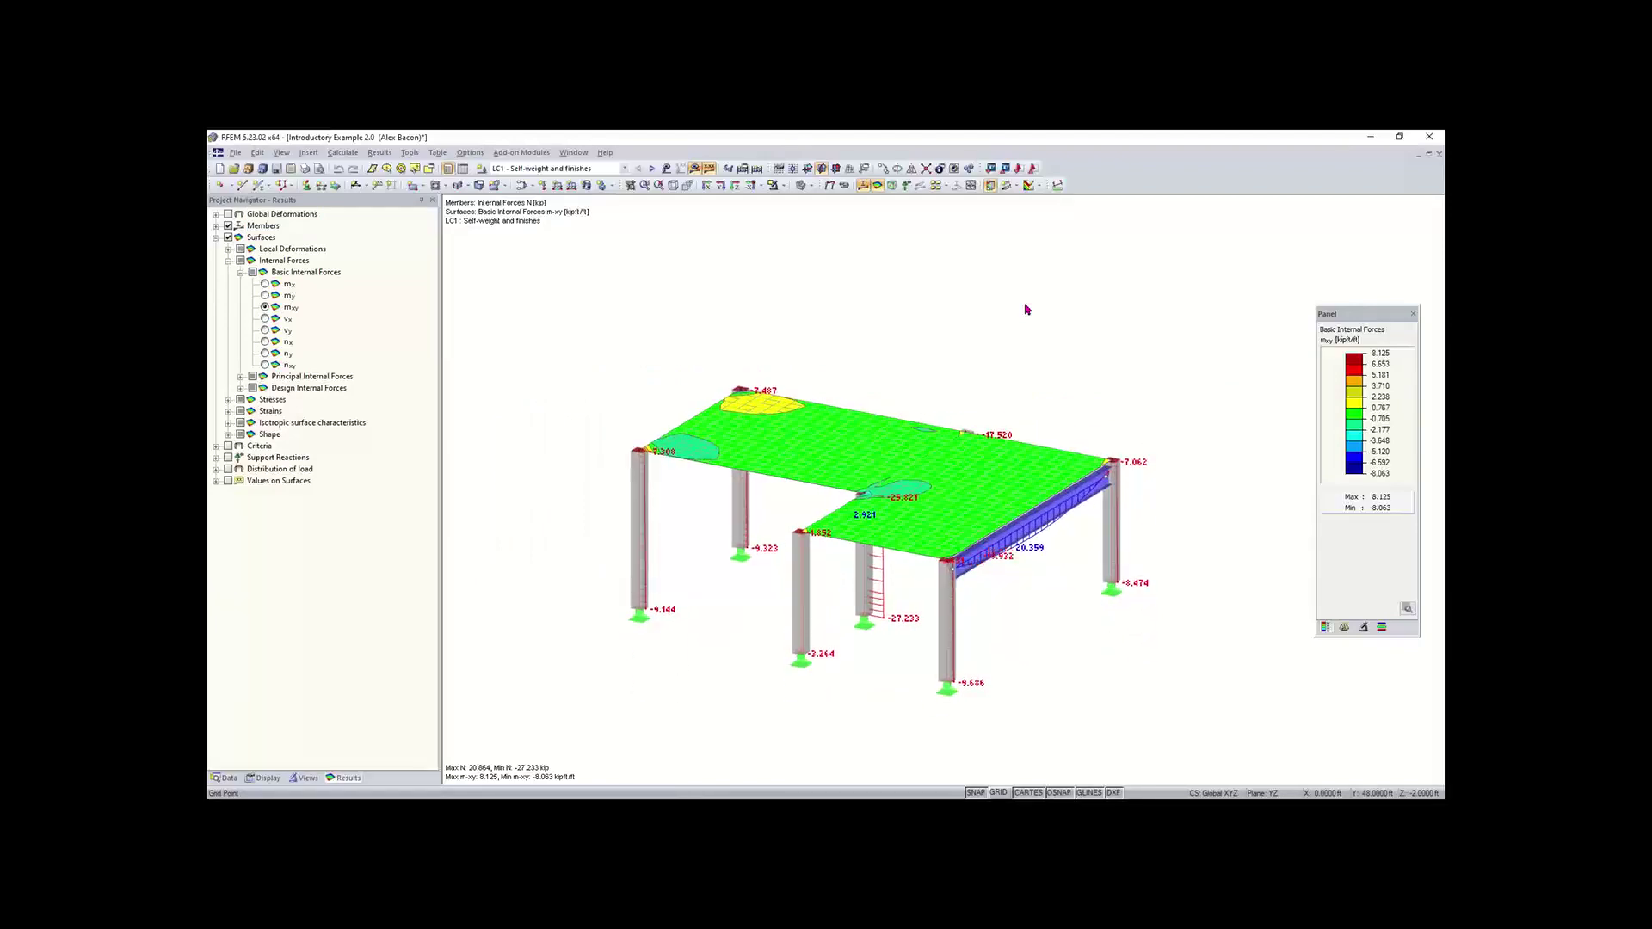
# - Zoom the model view out and in by increments, and adjust its angle and position to show the whole structure
pyautogui.hotkey('shift', 'Down')
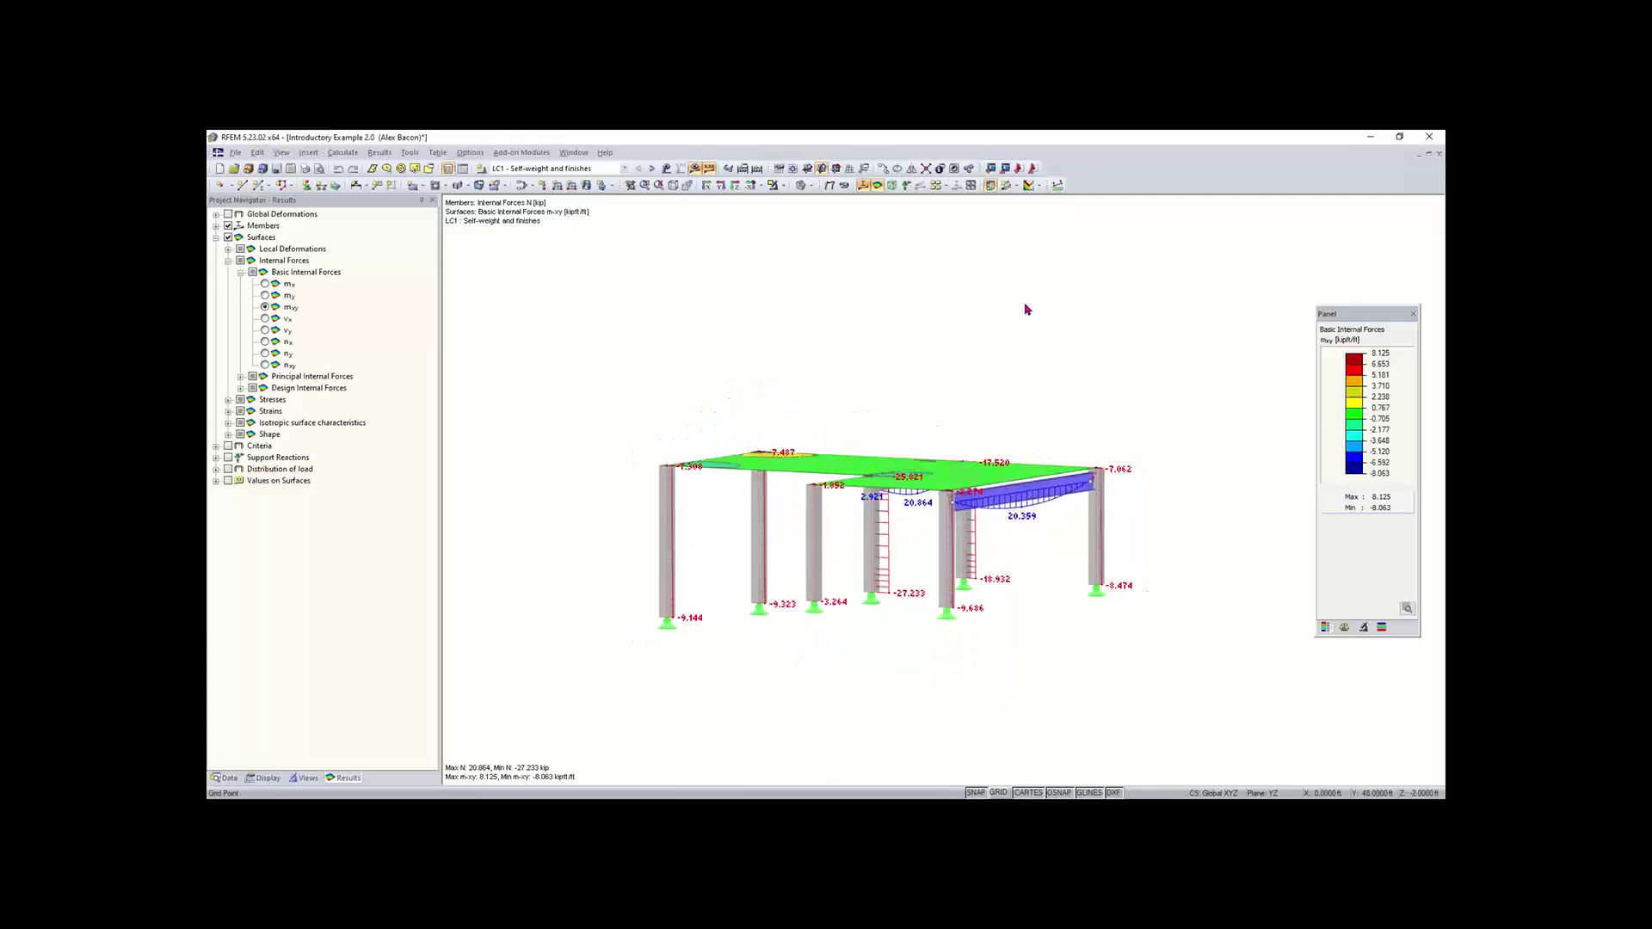
pyautogui.hotkey('shift', 'Up')
pyautogui.hotkey('shift', 'Up')
pyautogui.hotkey('shift', 'Up')
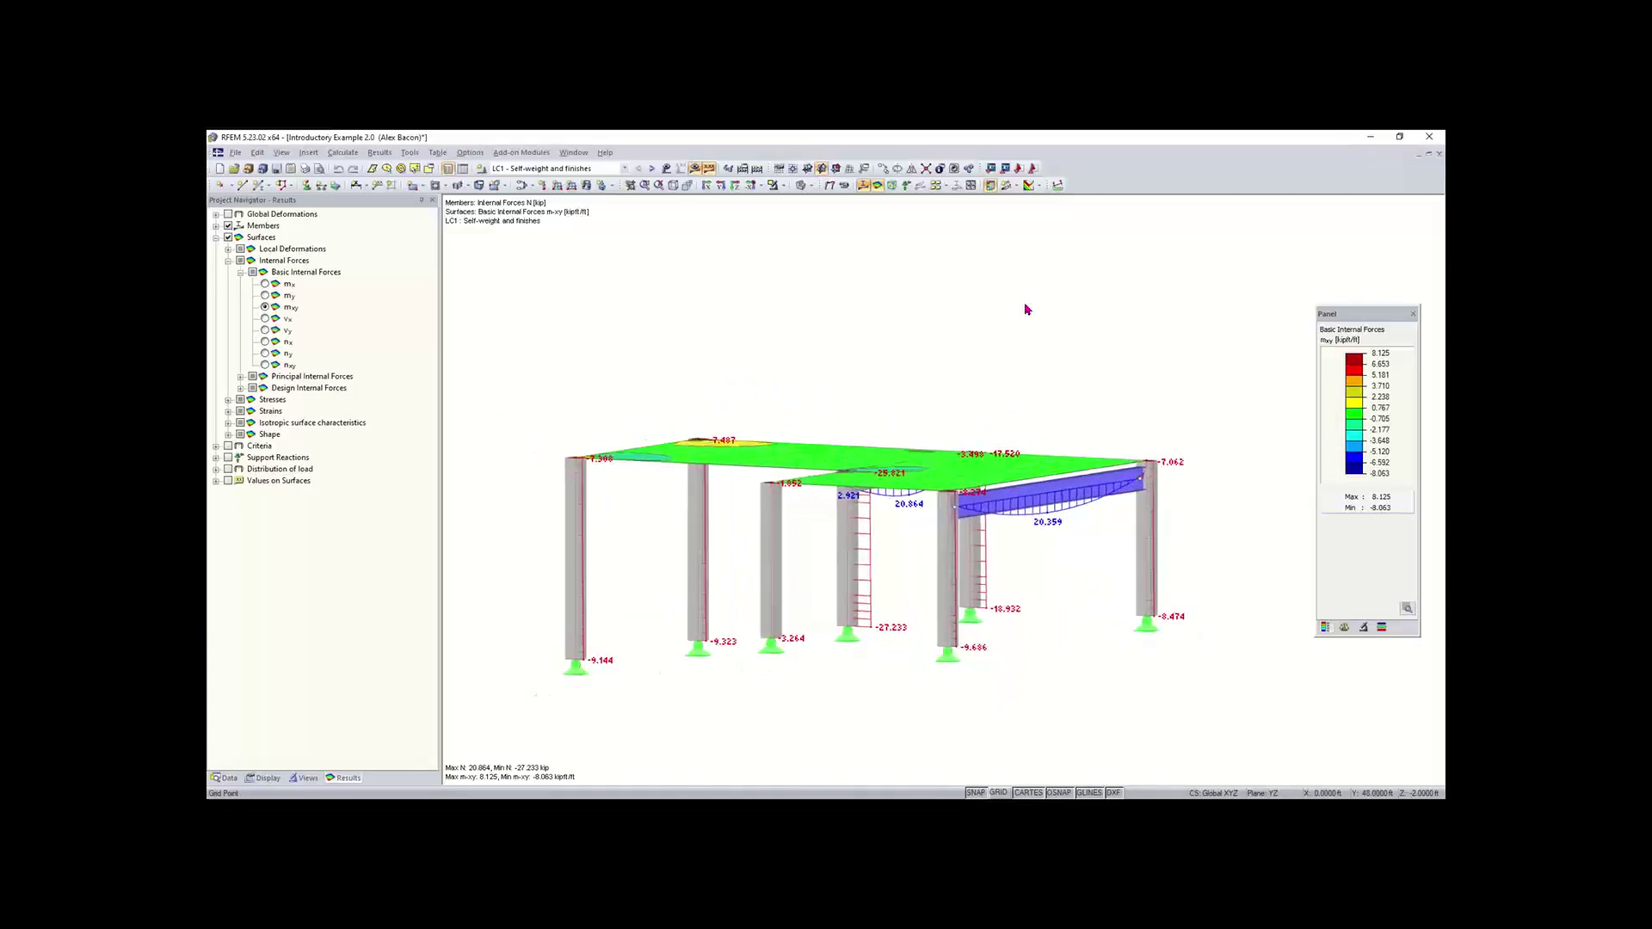
pyautogui.hotkey('shift', 'Up')
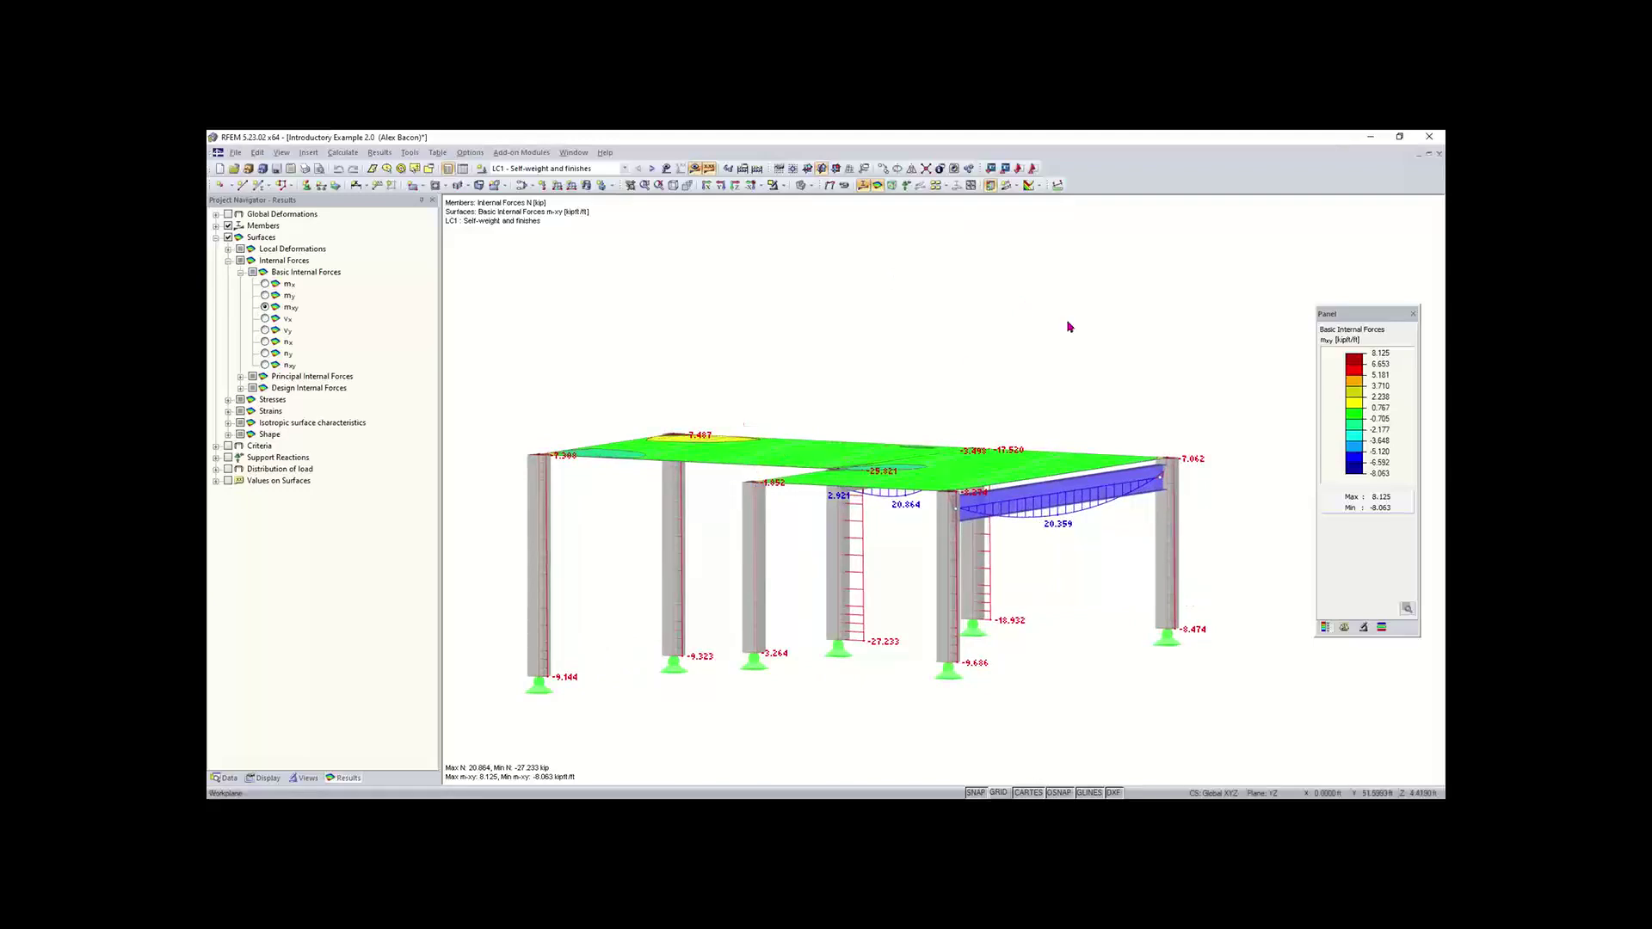
pyautogui.scroll(-1, 1070, 324)
pyautogui.moveTo(881, 419); pyautogui.dragTo(843, 380, button='middle')
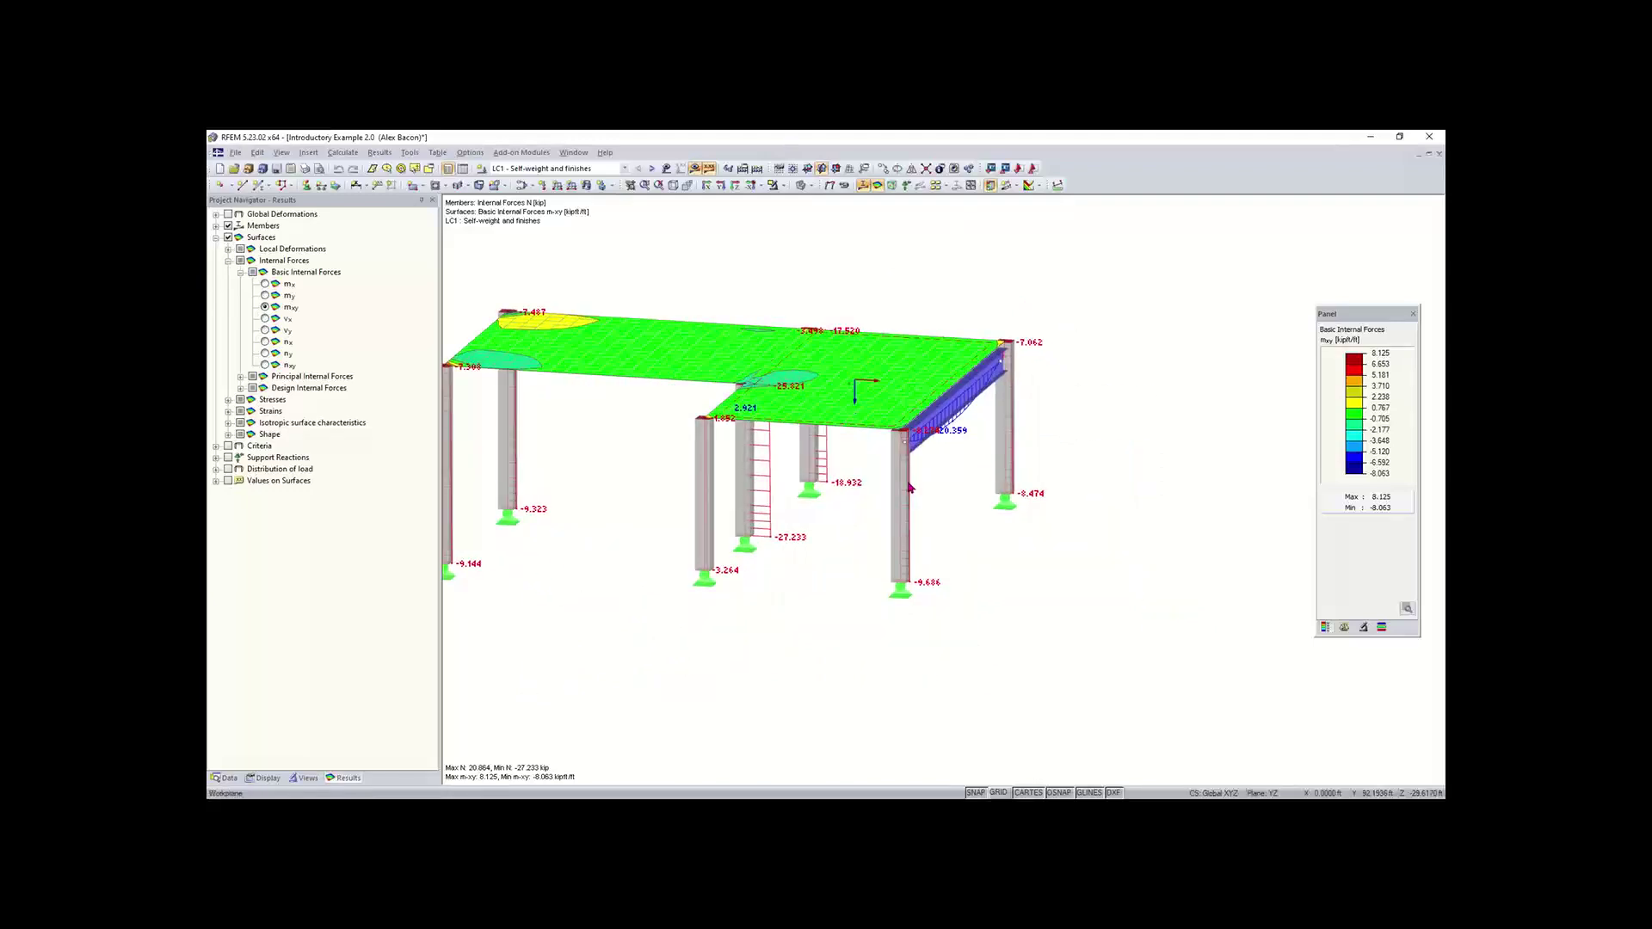
pyautogui.moveTo(620, 579); pyautogui.dragTo(697, 607, button='middle')
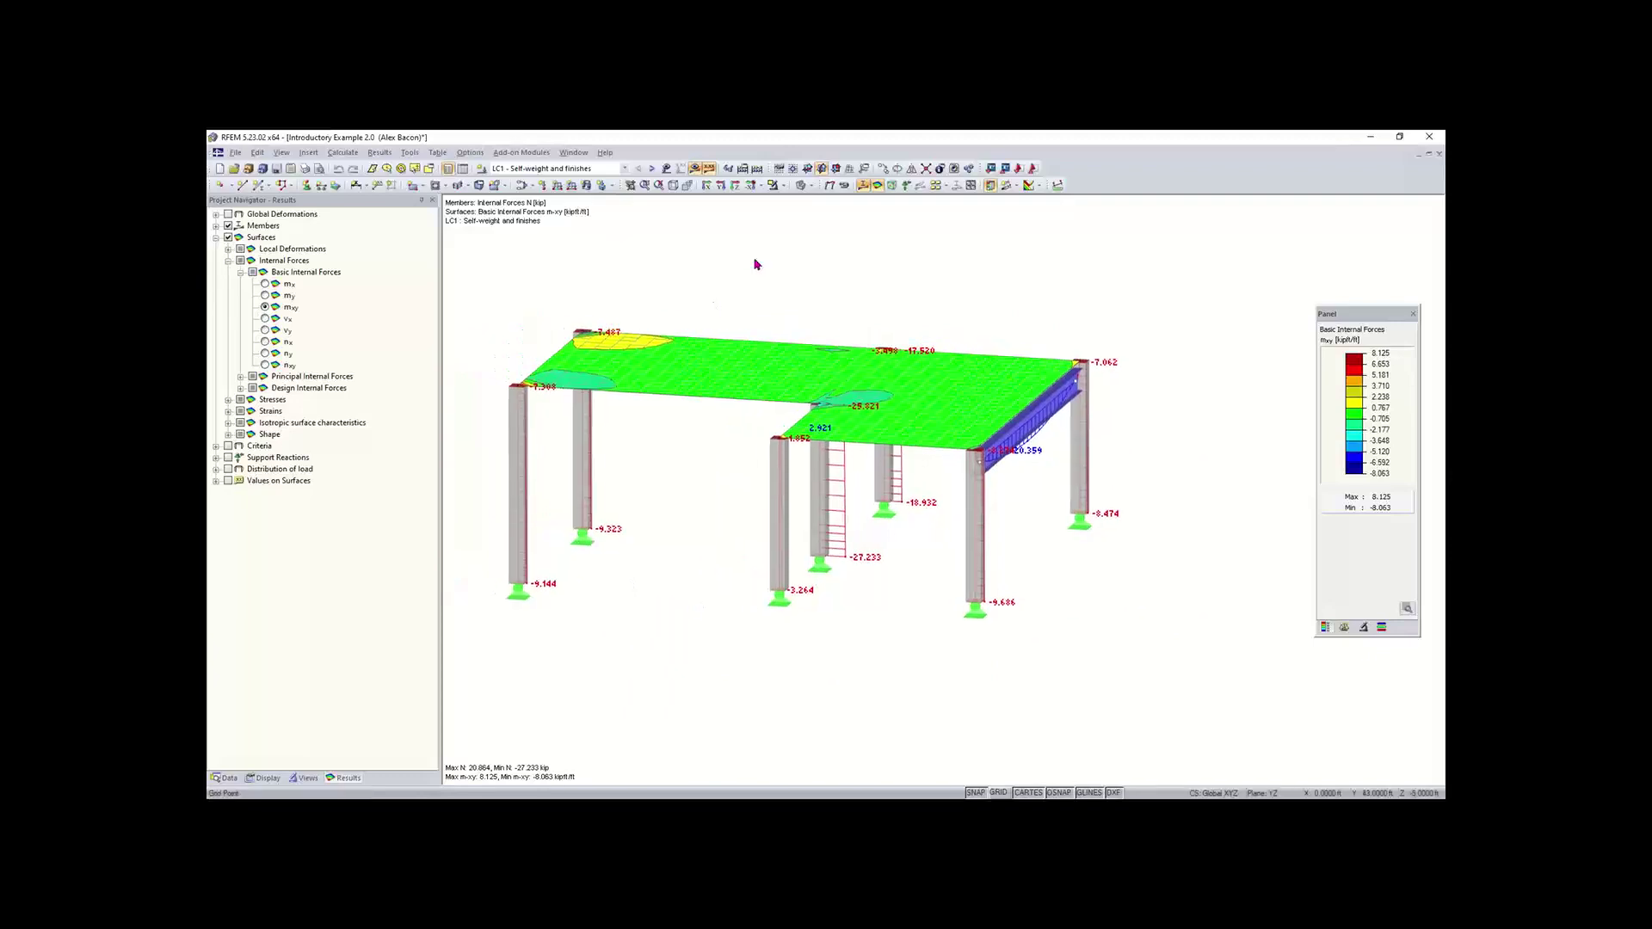
# - Try a crossing-window selection over the plate and columns and an enclosing-window selection around the front supports, clearing each selection
pyautogui.moveTo(1136, 260); pyautogui.dragTo(1119, 306)
pyautogui.moveTo(1164, 280); pyautogui.dragTo(809, 527)
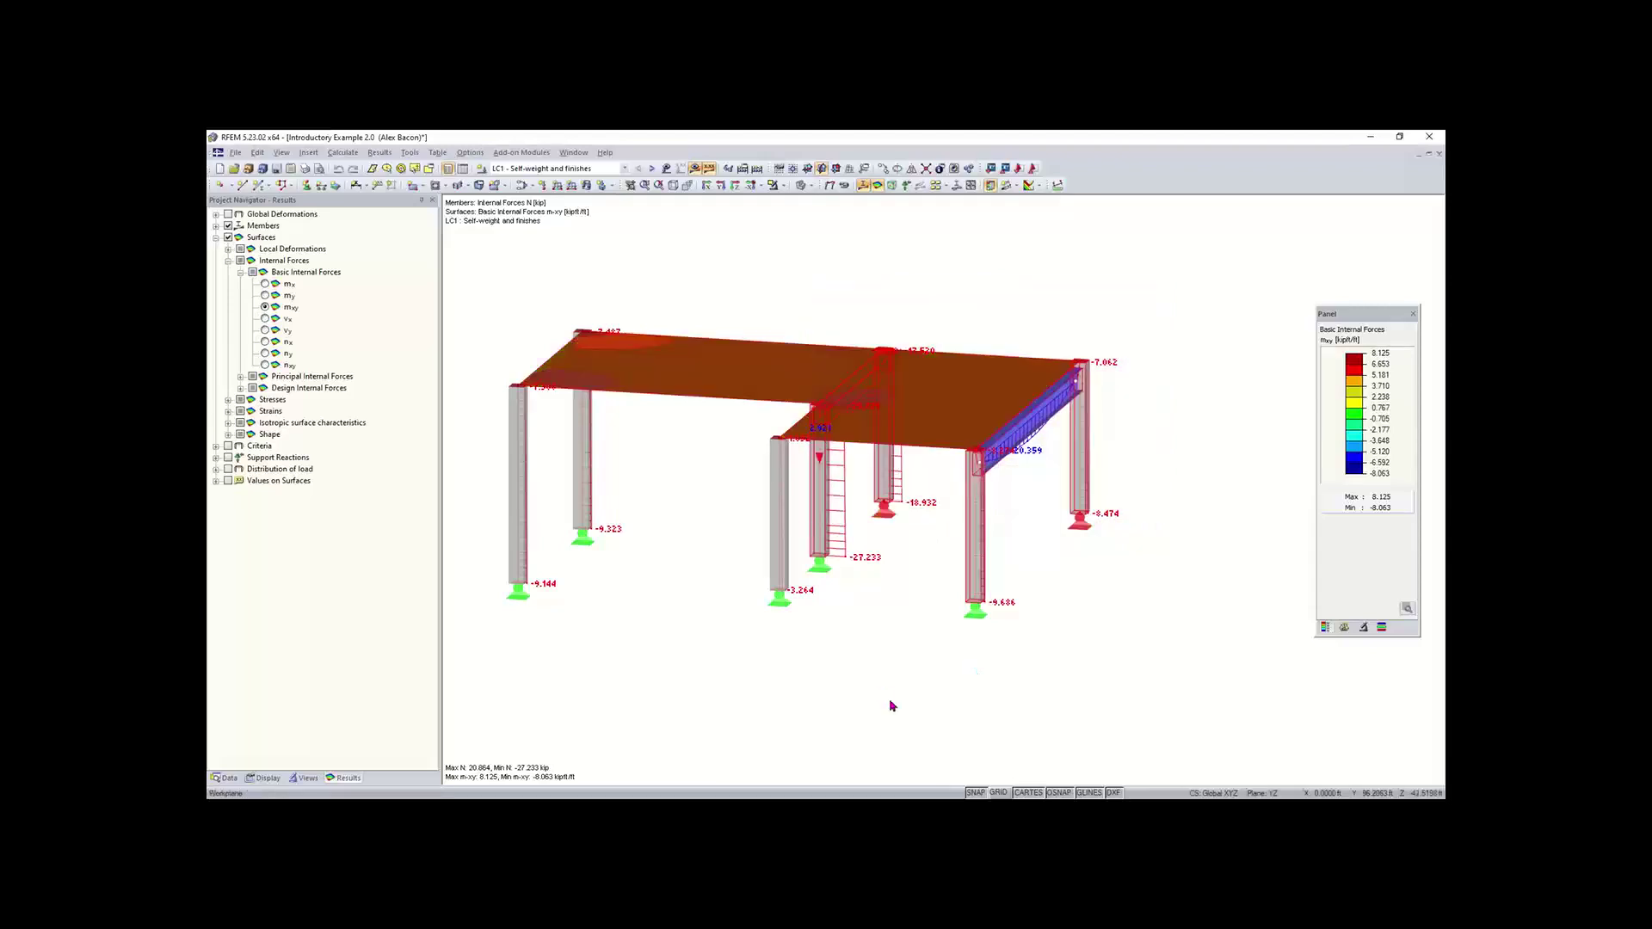
pyautogui.click(647, 741)
pyautogui.moveTo(630, 733); pyautogui.dragTo(996, 553)
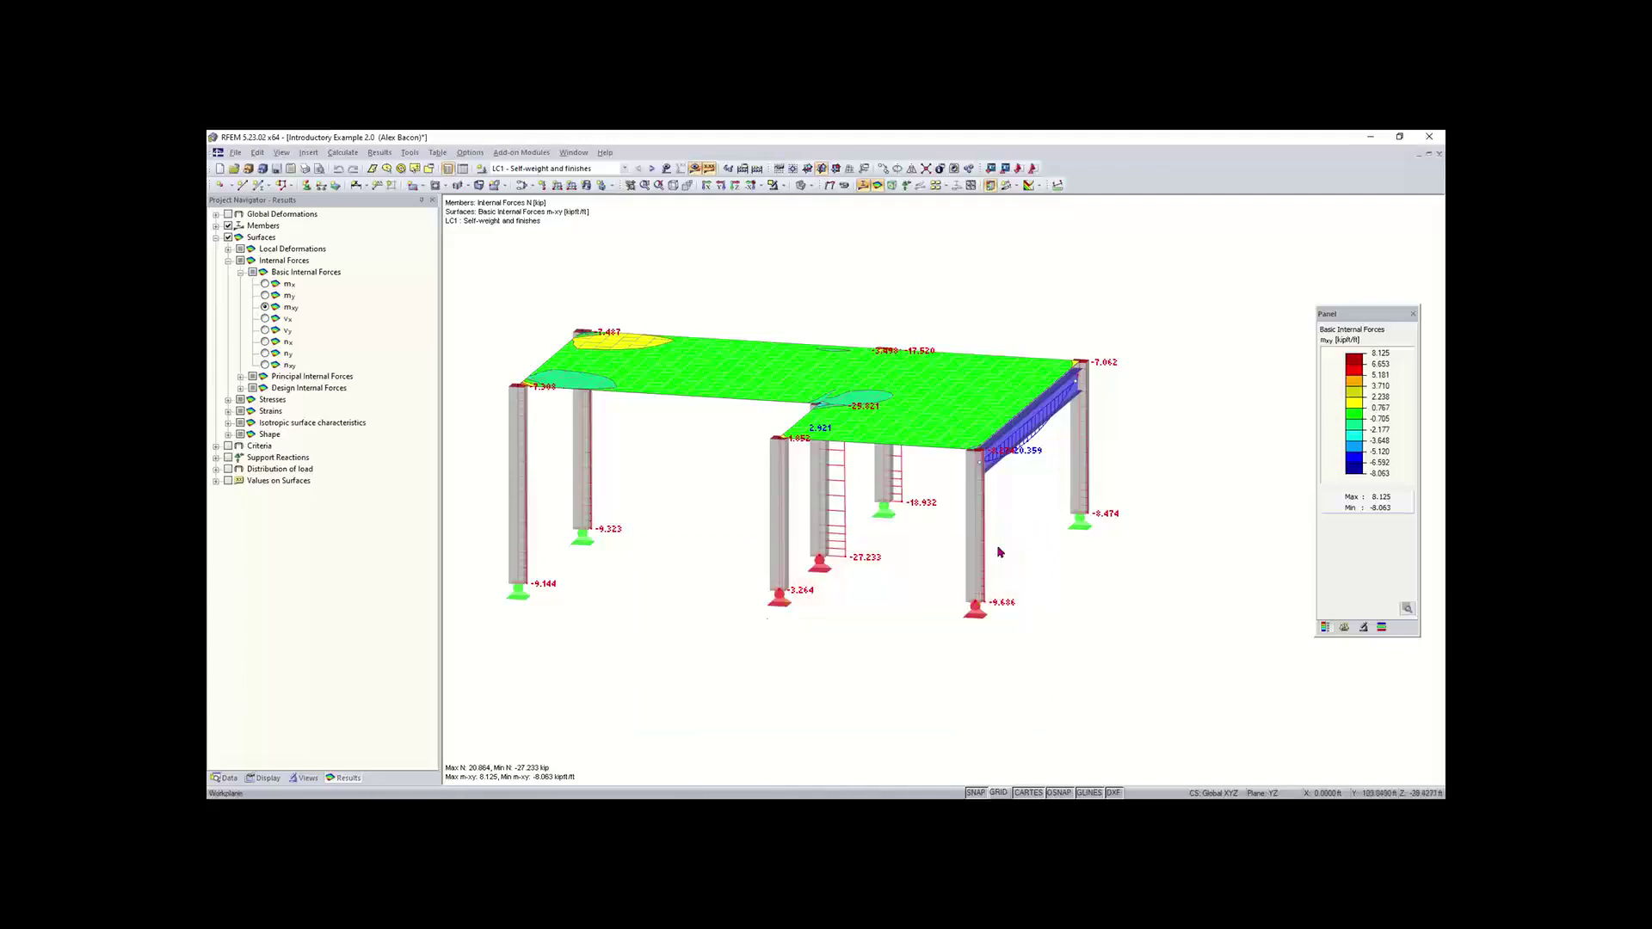
pyautogui.moveTo(1091, 594)
pyautogui.mouseDown()
pyautogui.moveTo(1054, 634)
pyautogui.moveTo(1068, 615)
pyautogui.mouseUp()
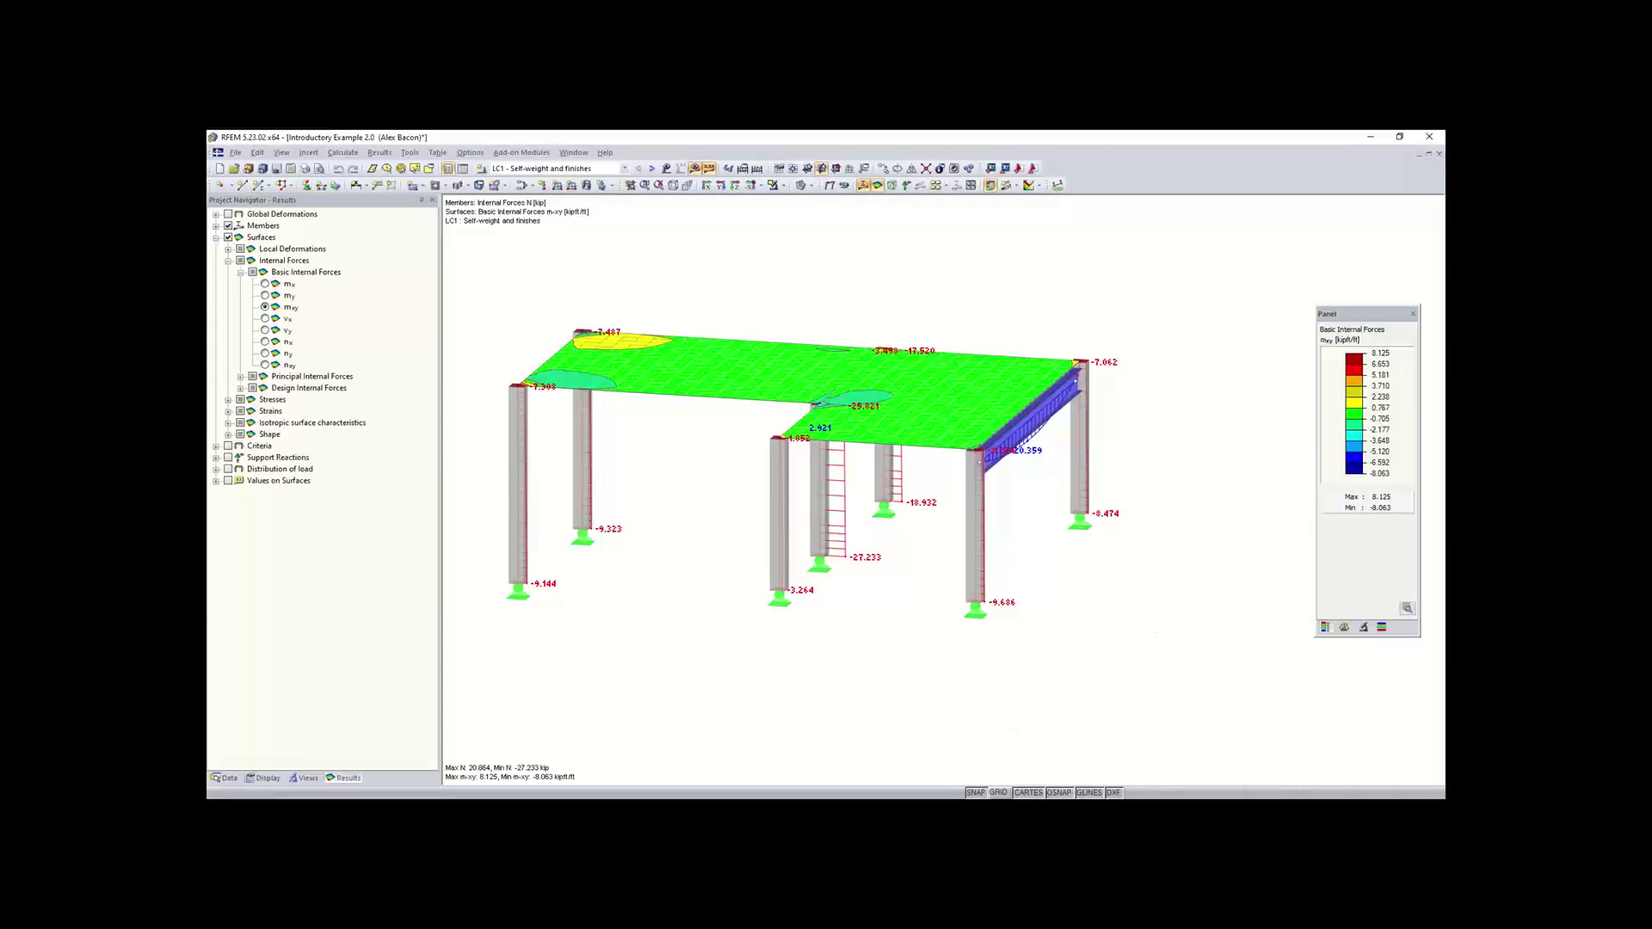
# - Switch to the PowerPoint slide show and go back one slide to the question "What is RFEM?"
pyautogui.moveTo(981, 796)
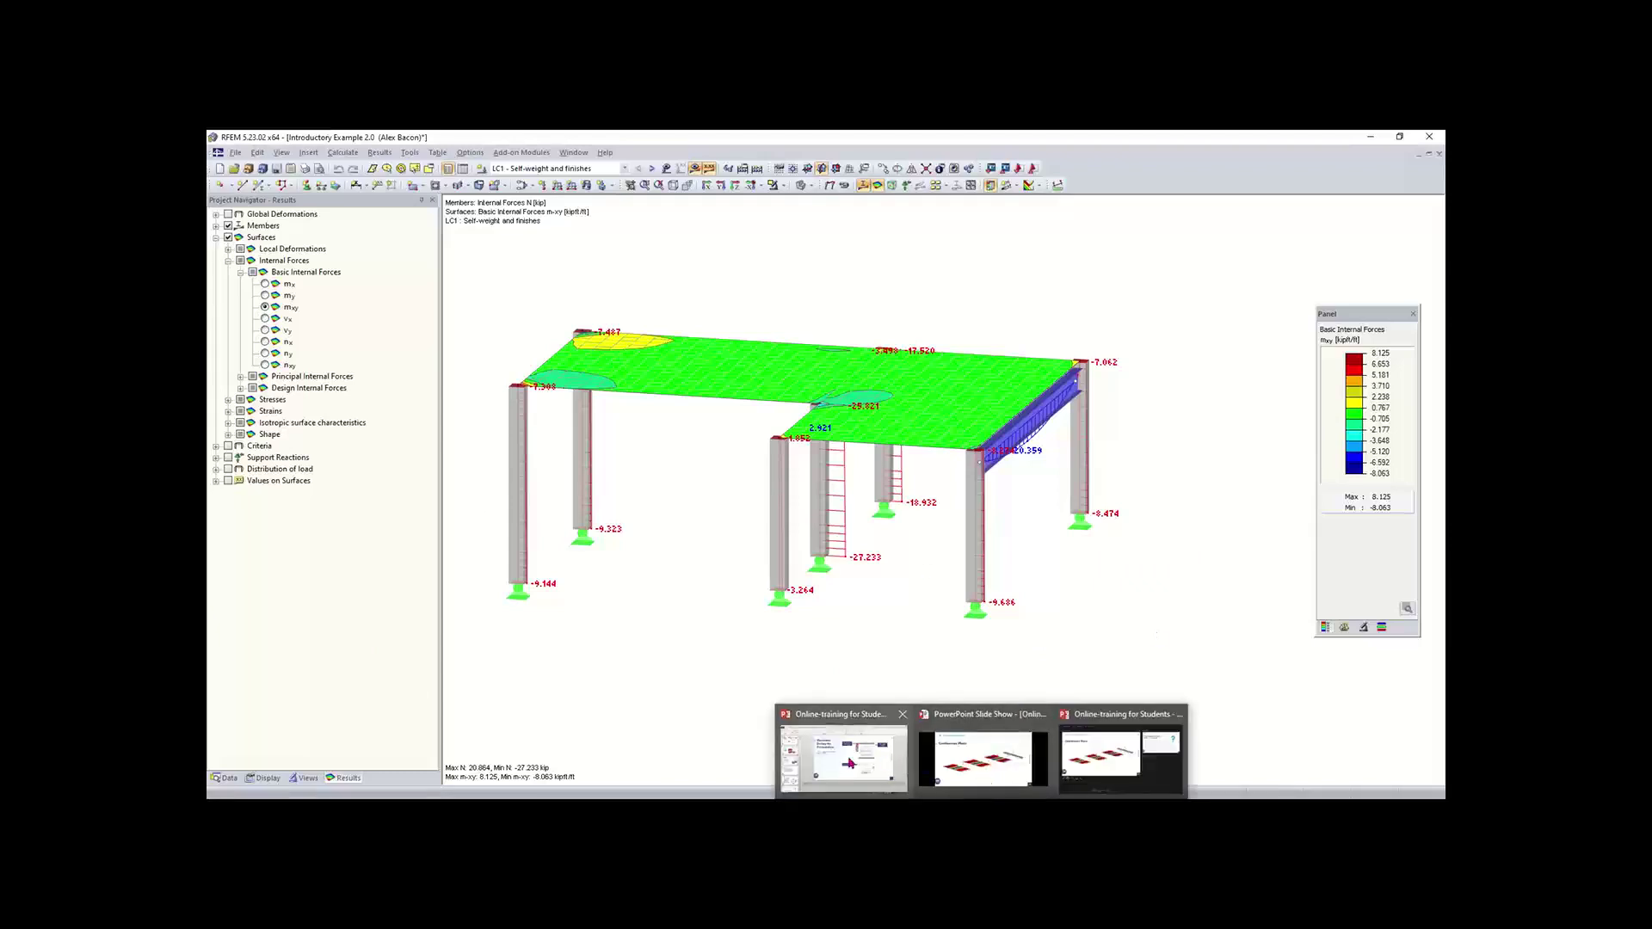
pyautogui.click(1012, 762)
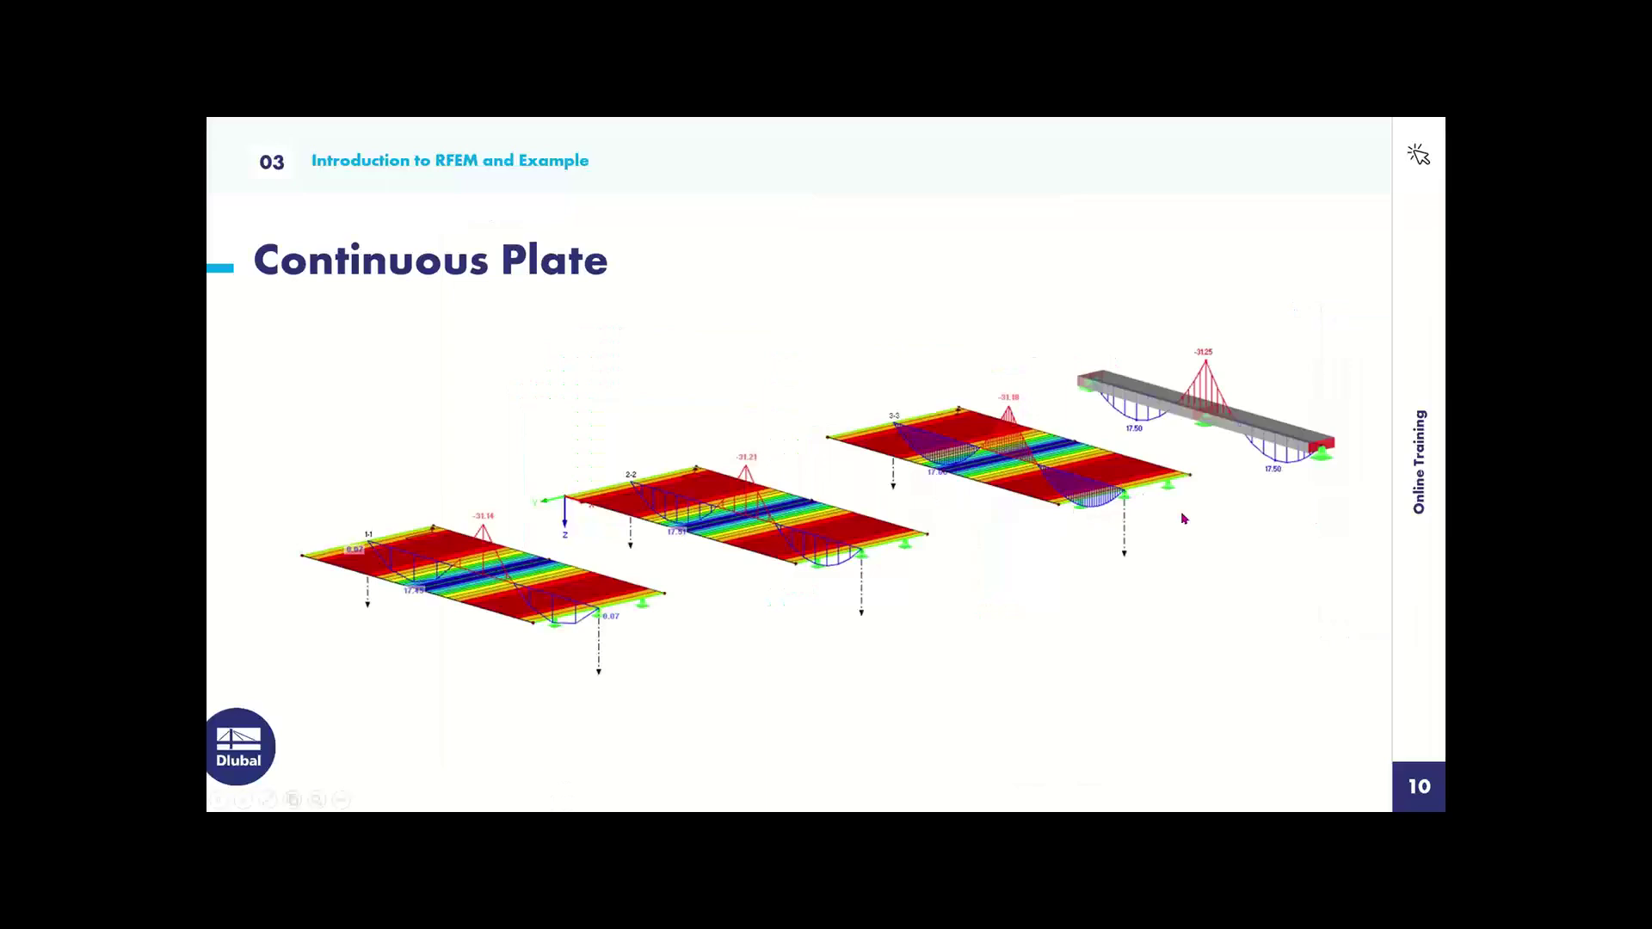
pyautogui.rightClick(1112, 478)
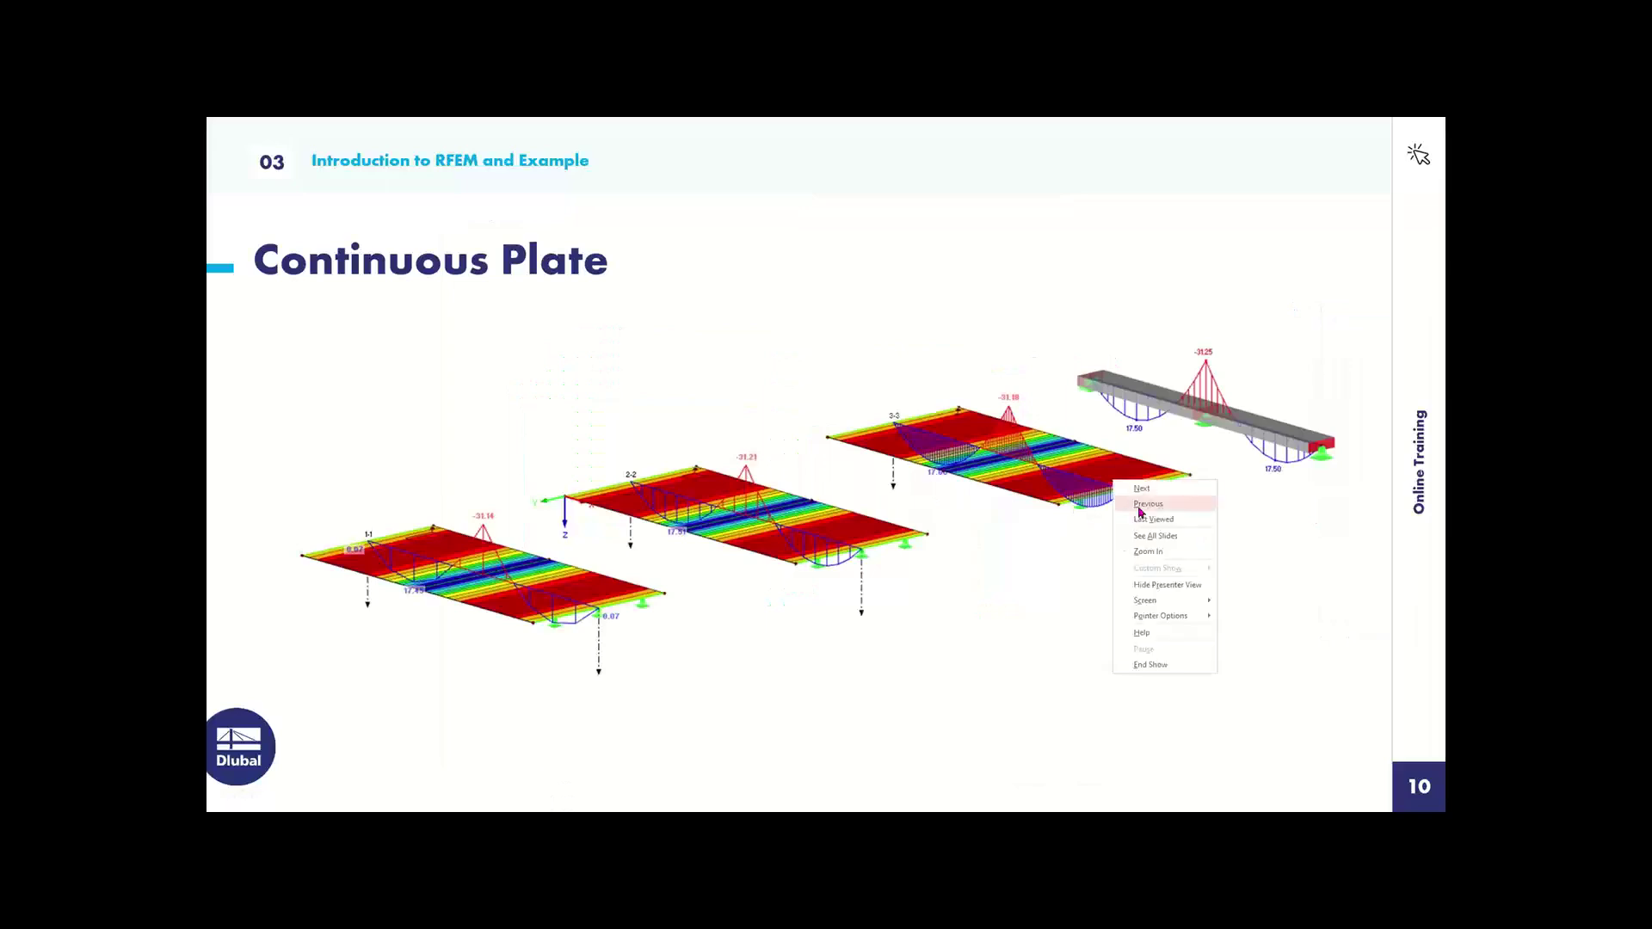
pyautogui.click(1140, 513)
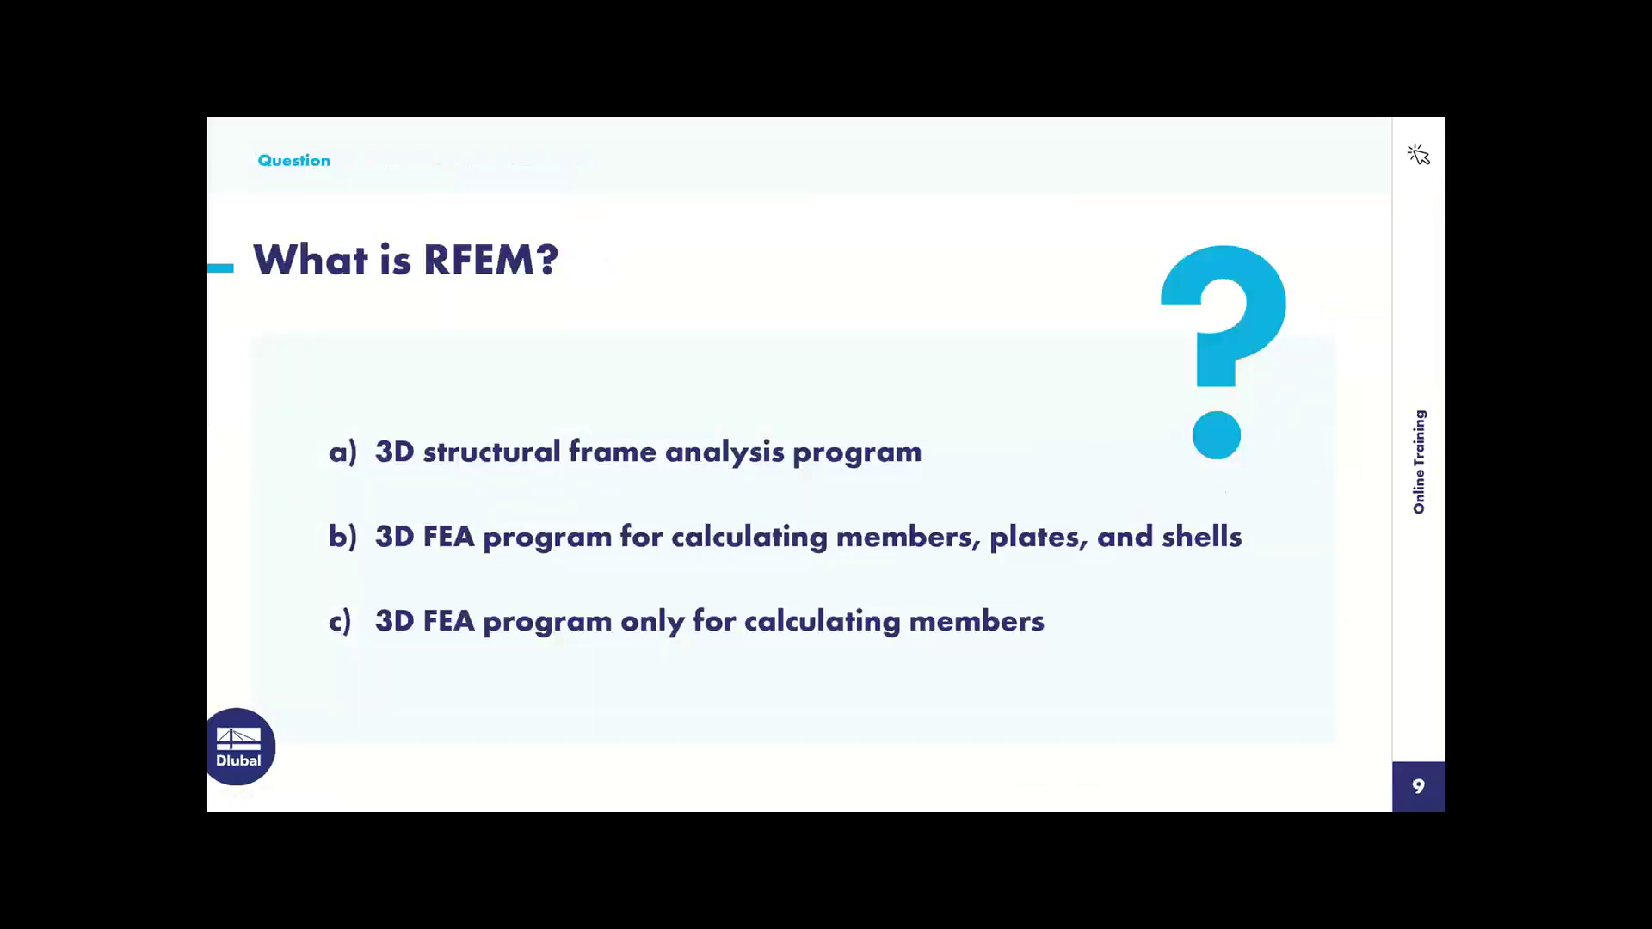
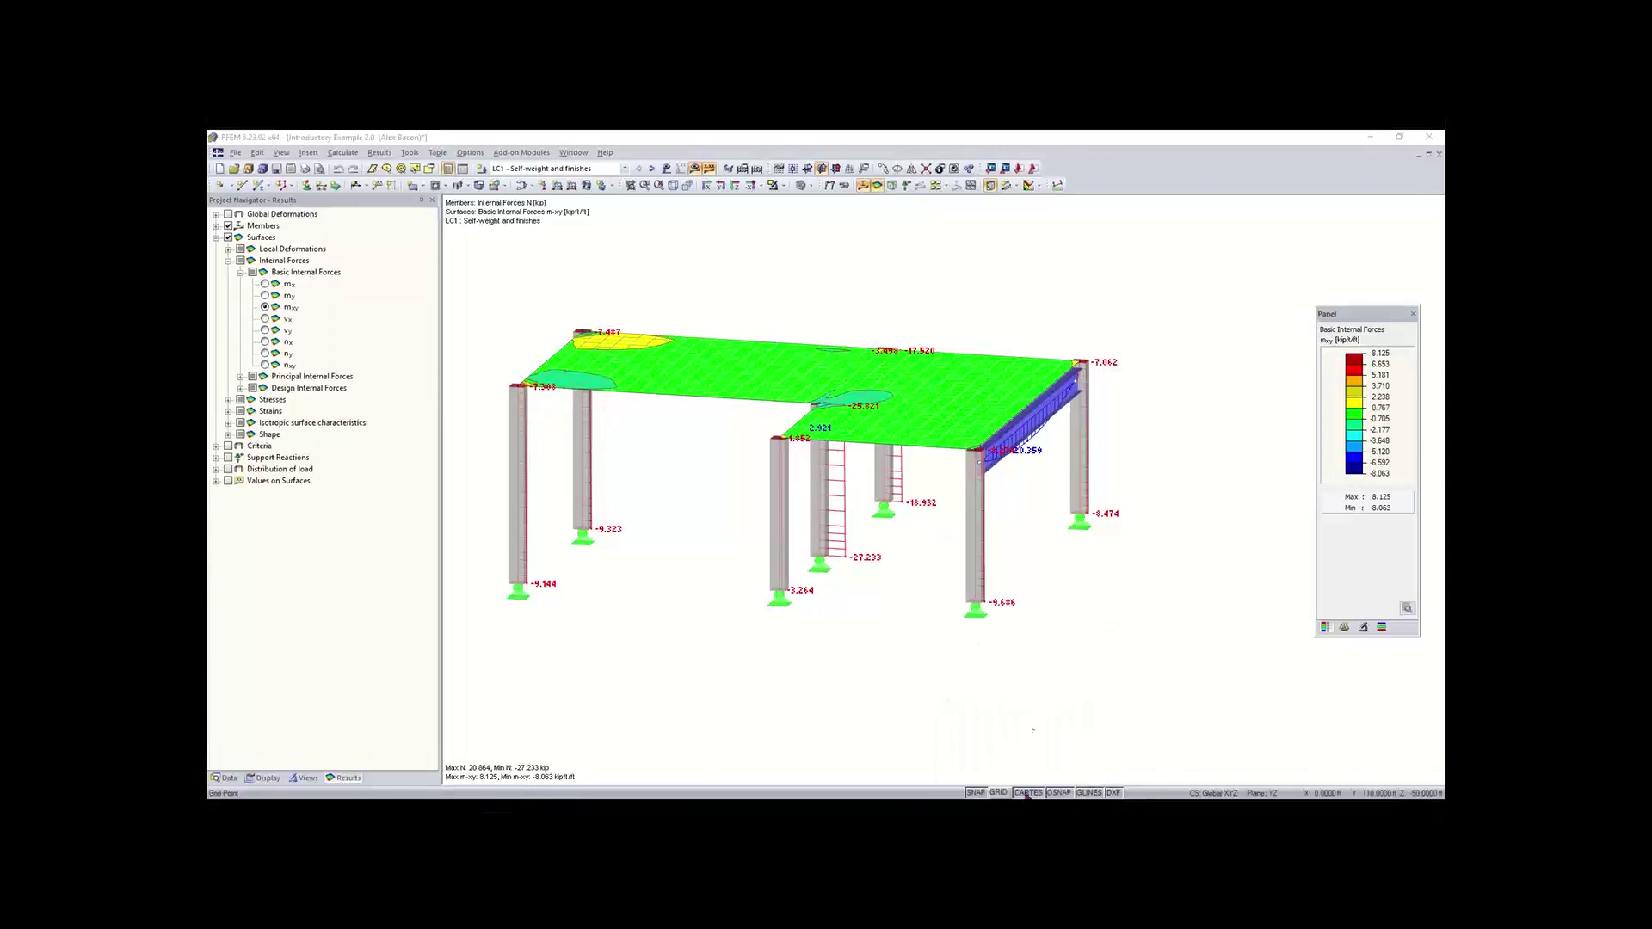
# - Show the Data navigator and start a new model named "Continous plate - Training" in the Tests project
pyautogui.click(236, 780)
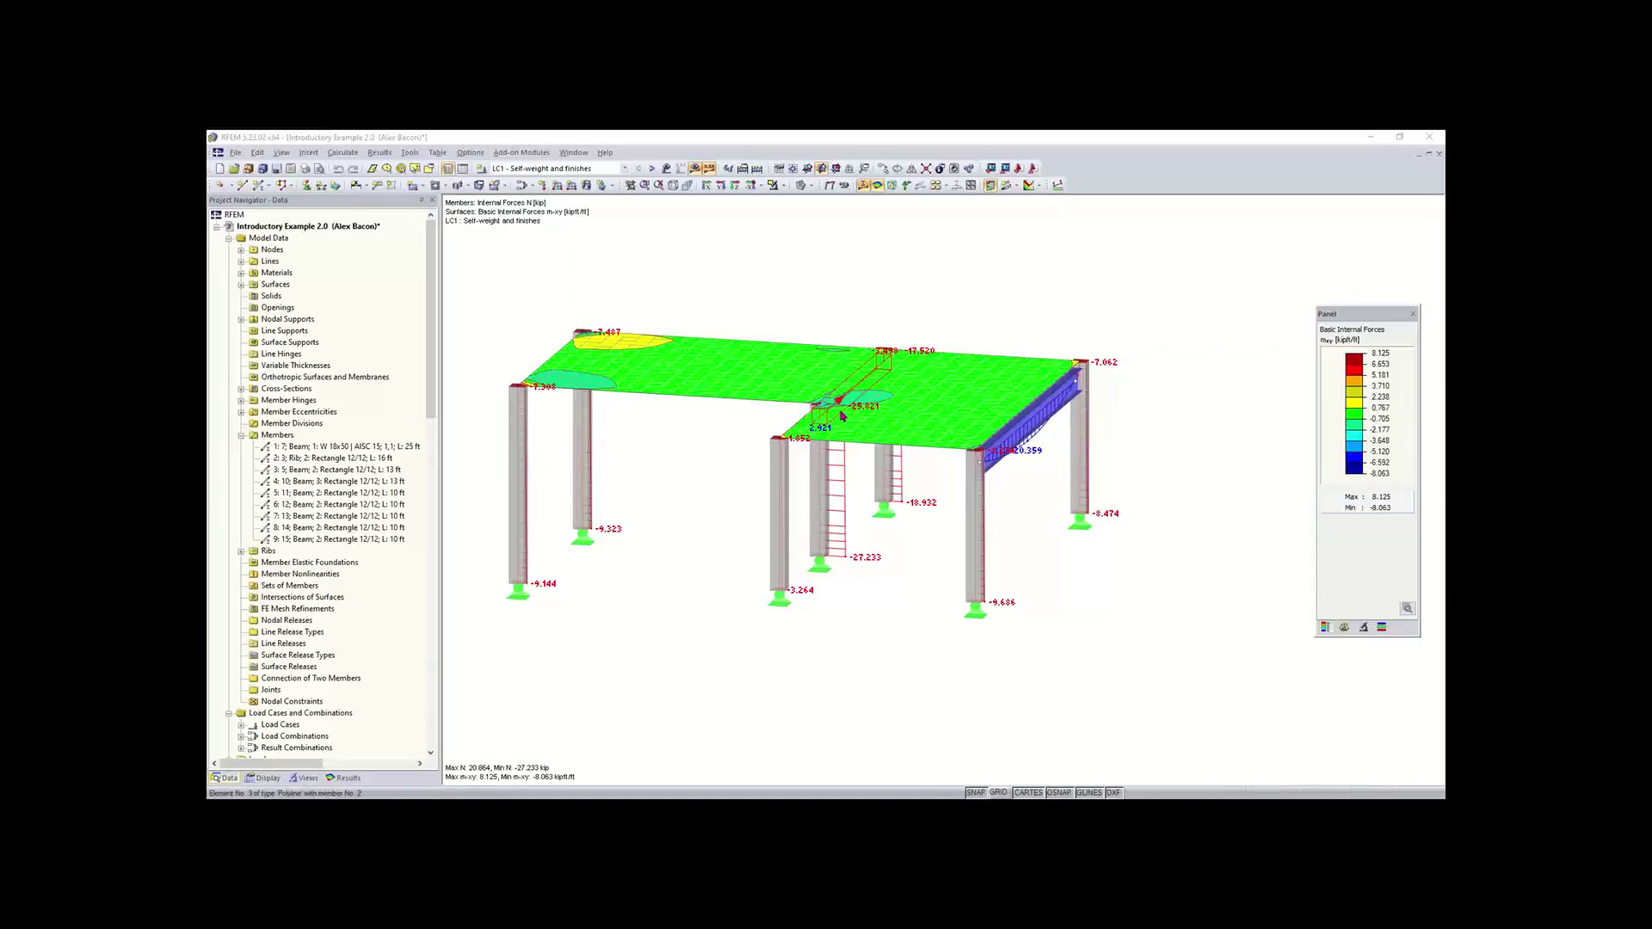
pyautogui.click(237, 157)
pyautogui.click(237, 156)
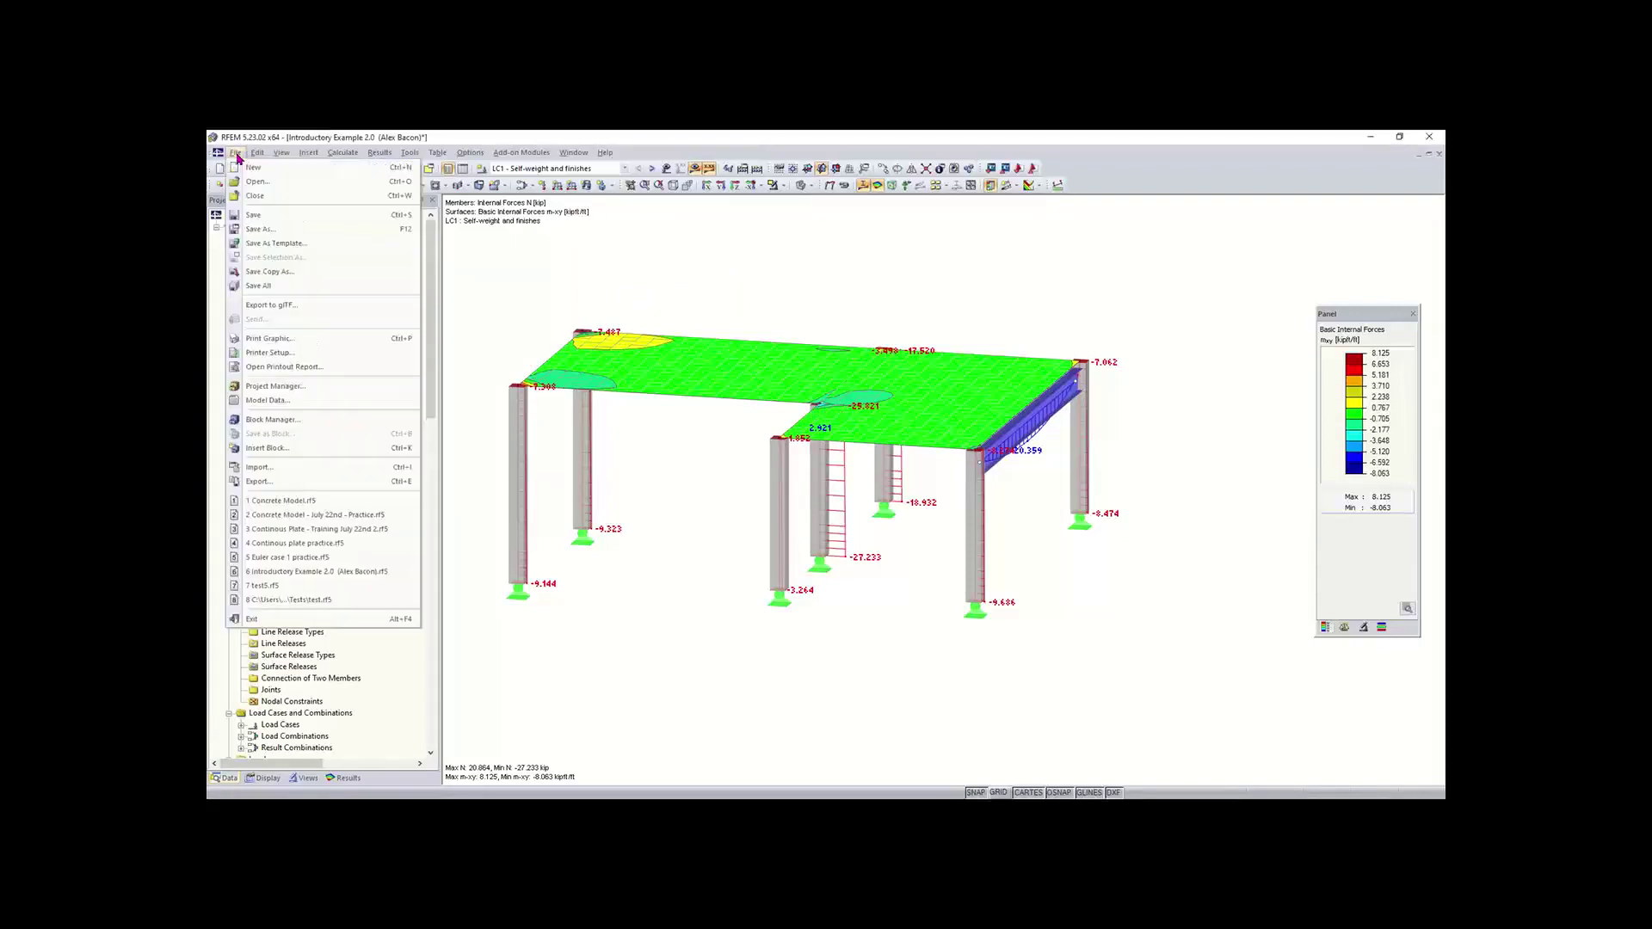
pyautogui.click(238, 156)
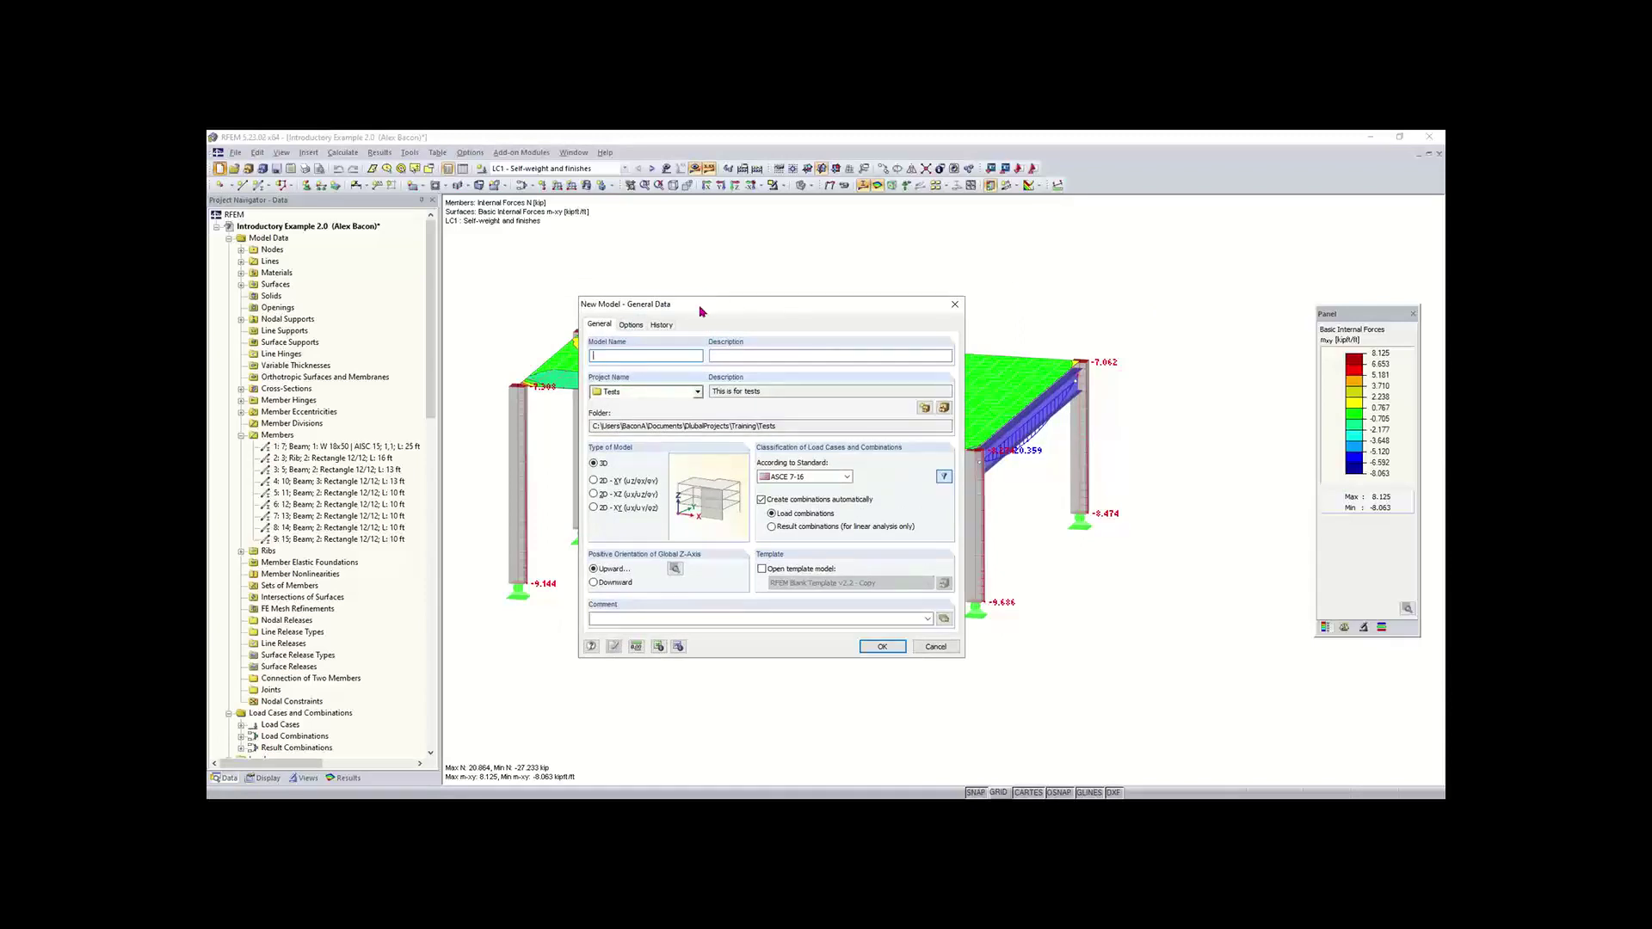
pyautogui.moveTo(693, 303)
pyautogui.mouseDown()
pyautogui.moveTo(745, 307)
pyautogui.moveTo(801, 275)
pyautogui.moveTo(642, 299)
pyautogui.moveTo(671, 308)
pyautogui.mouseUp()
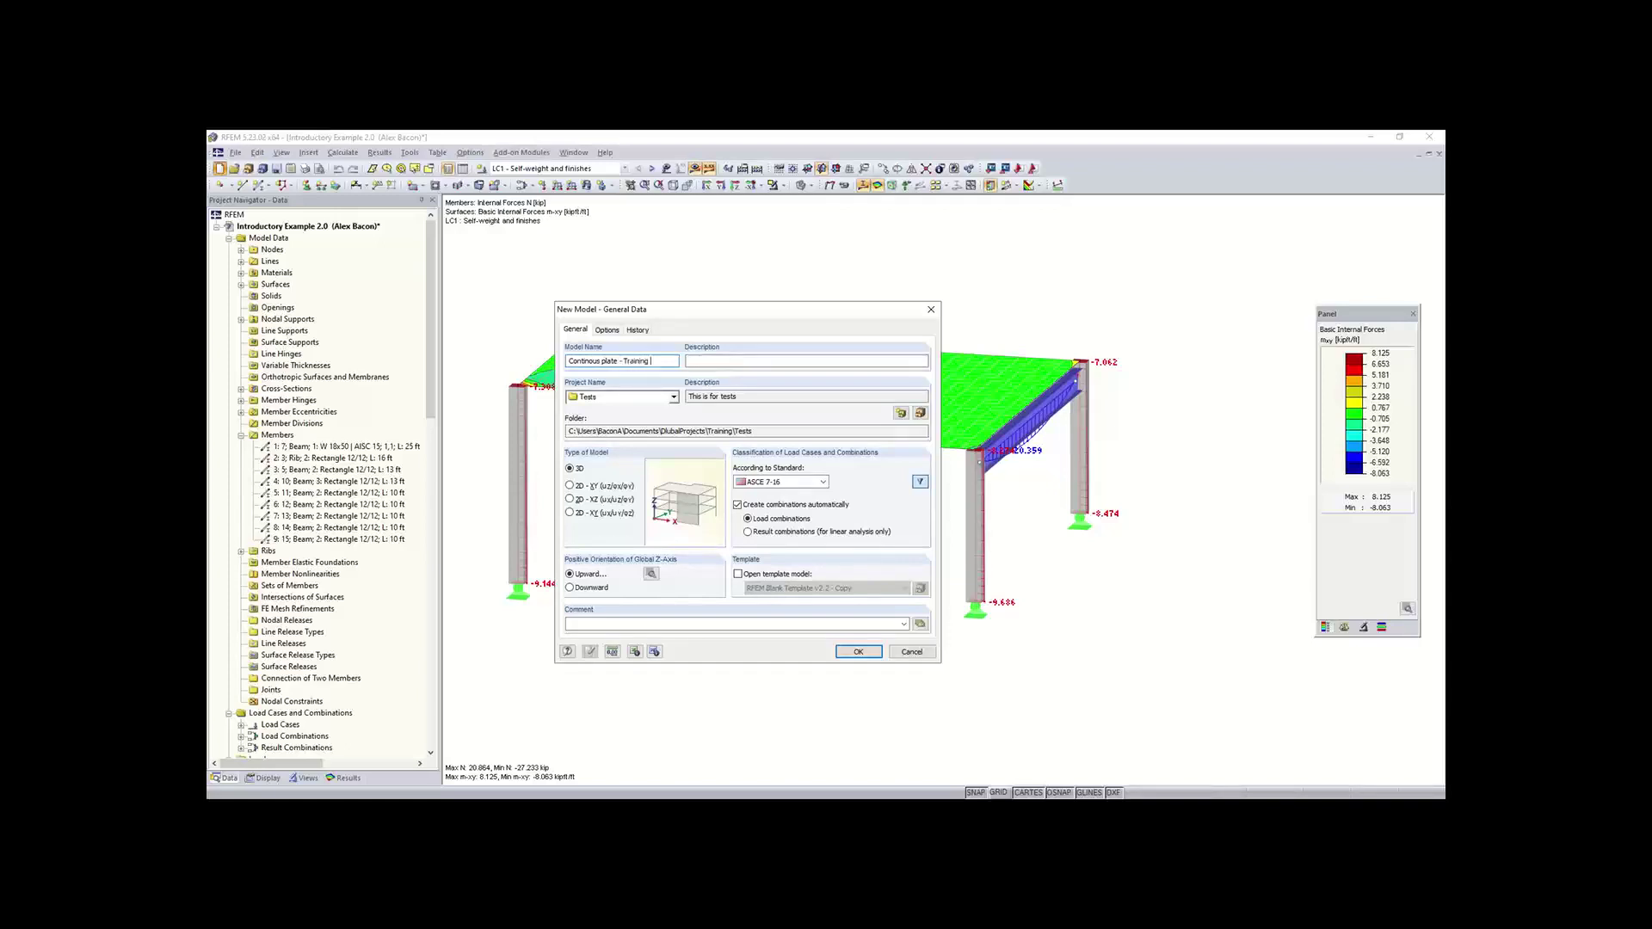
pyautogui.click(805, 367)
# - Review the standards for load cases and combinations, keeping ASCE 7-16, and check the local z-axis orientation, keeping Downward
pyautogui.click(806, 486)
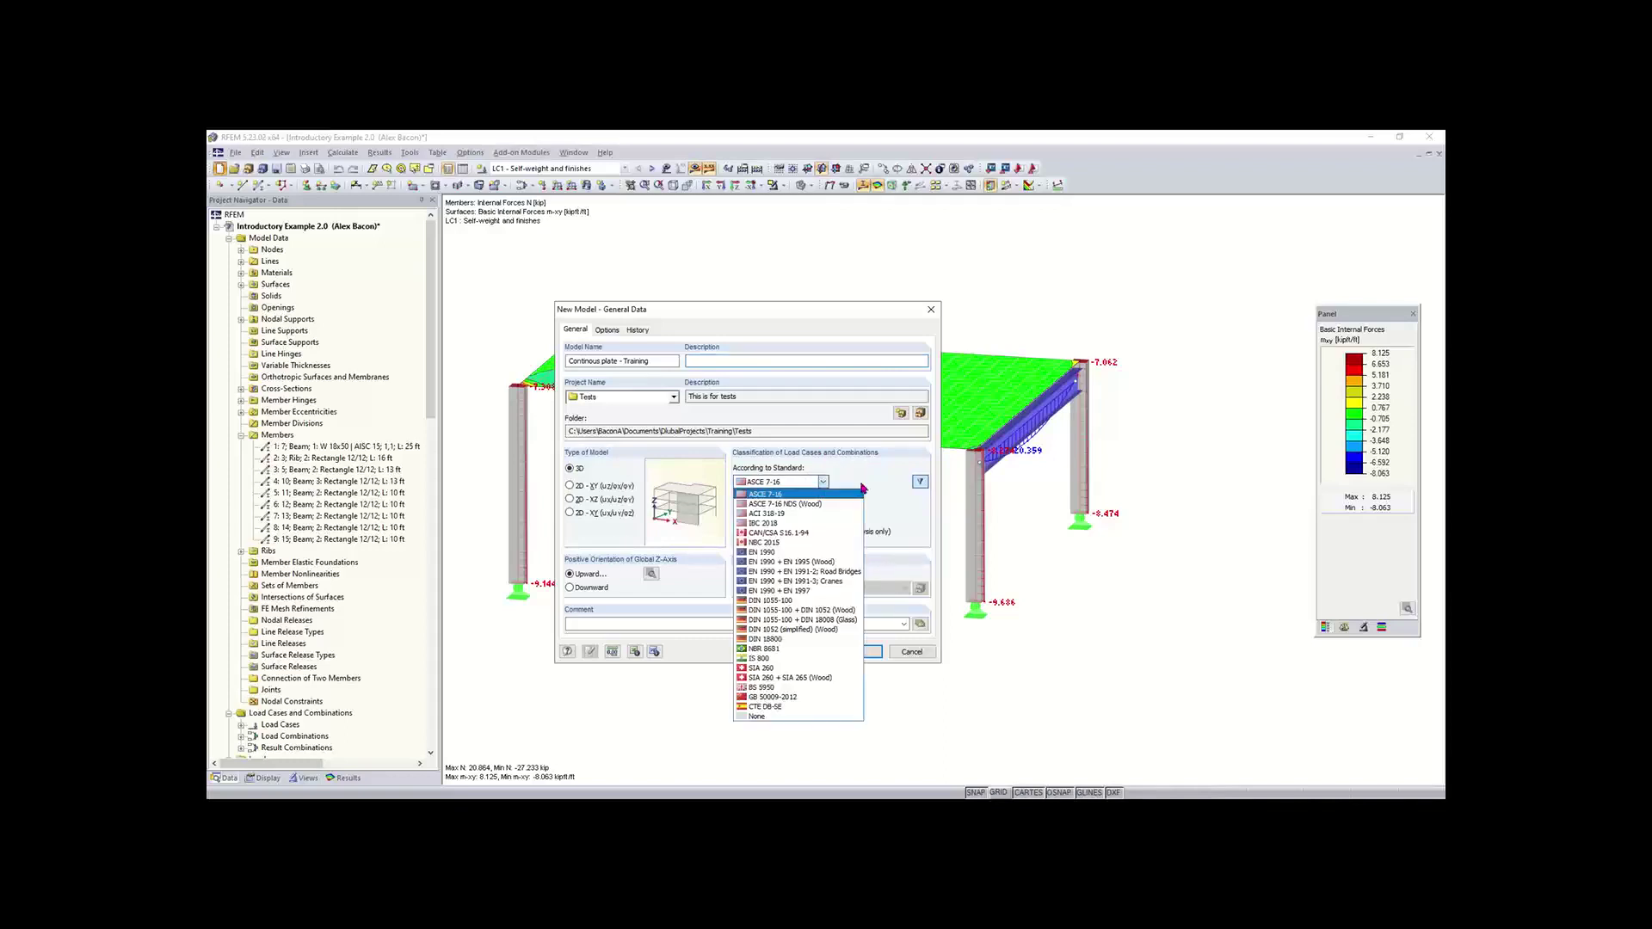
pyautogui.click(864, 490)
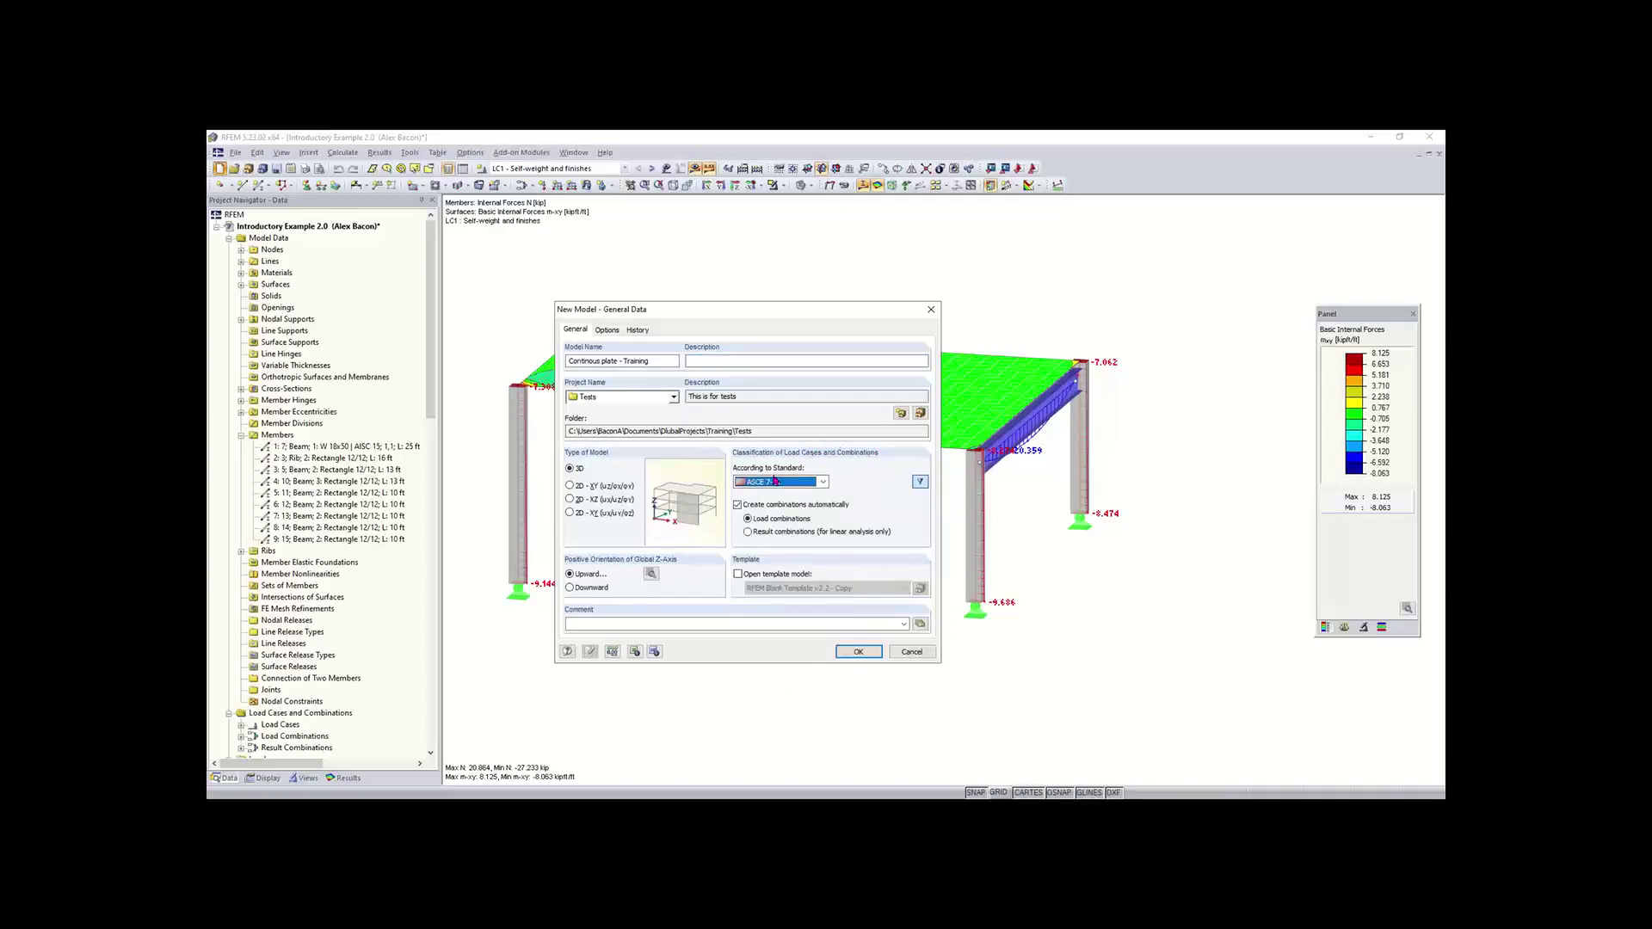
pyautogui.click(826, 483)
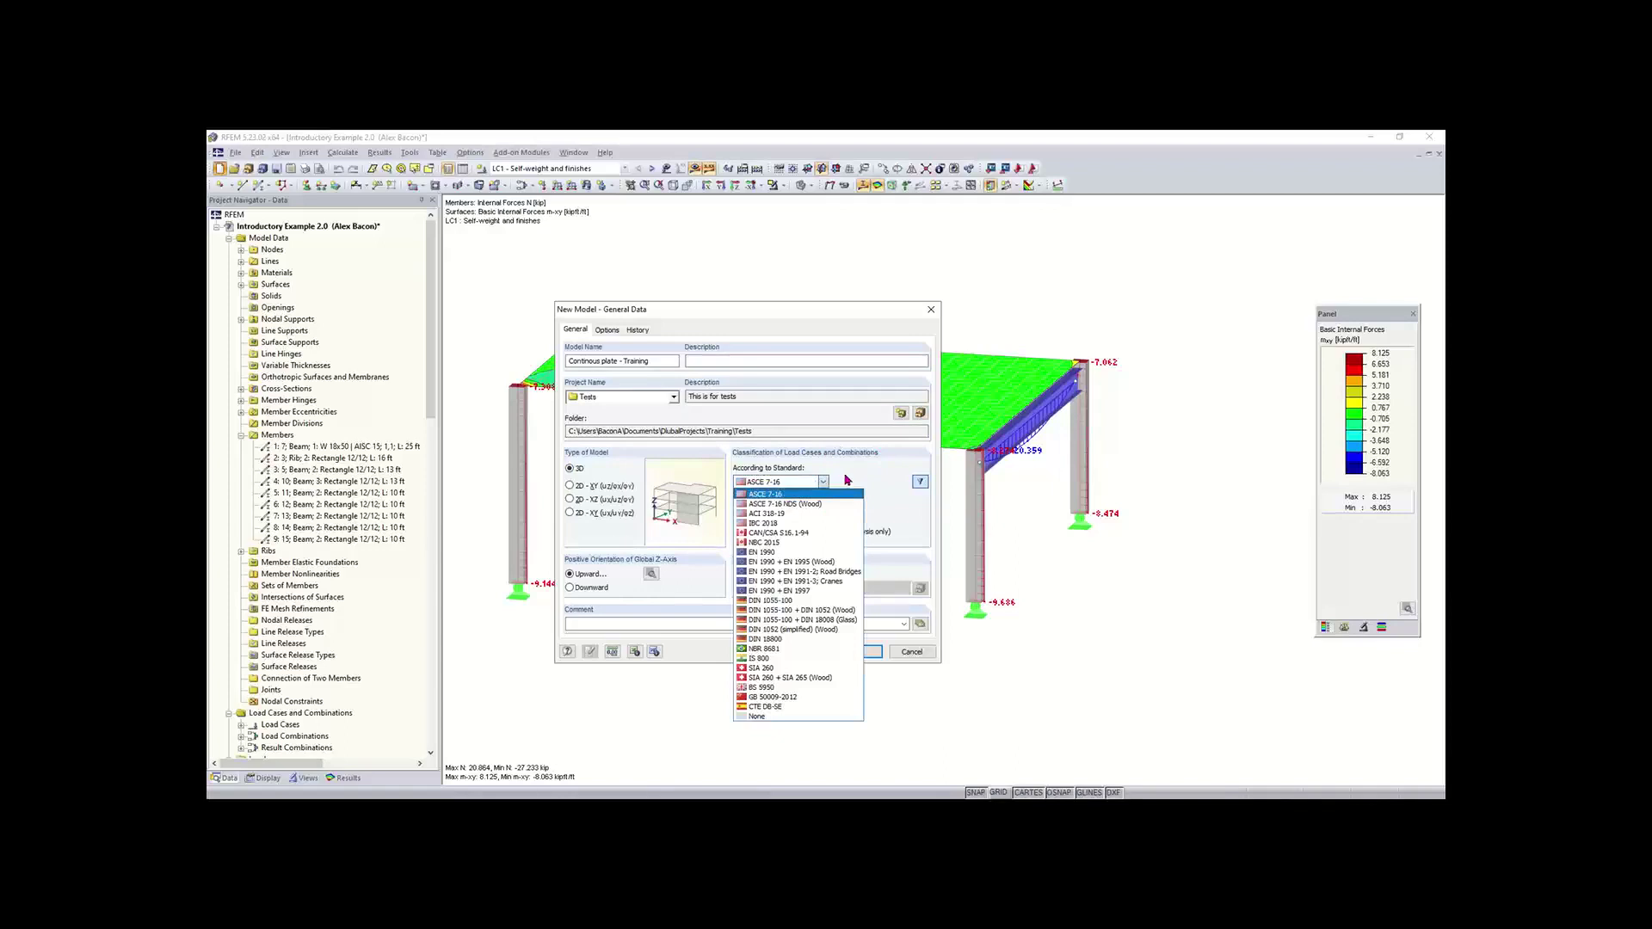
pyautogui.click(847, 480)
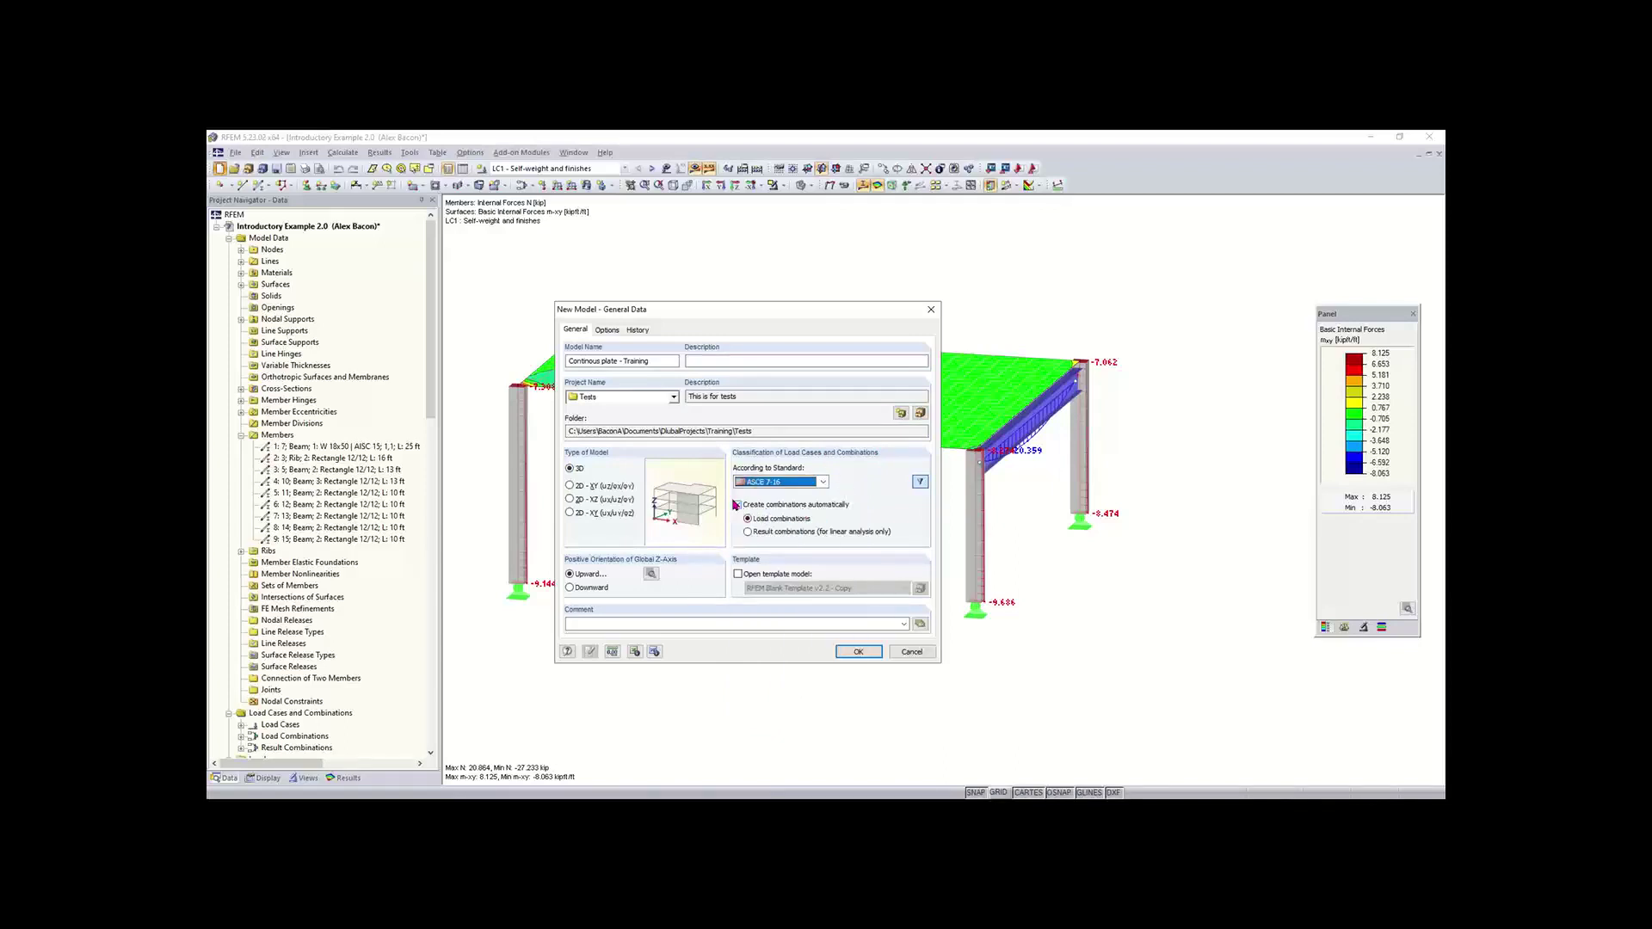
pyautogui.click(796, 484)
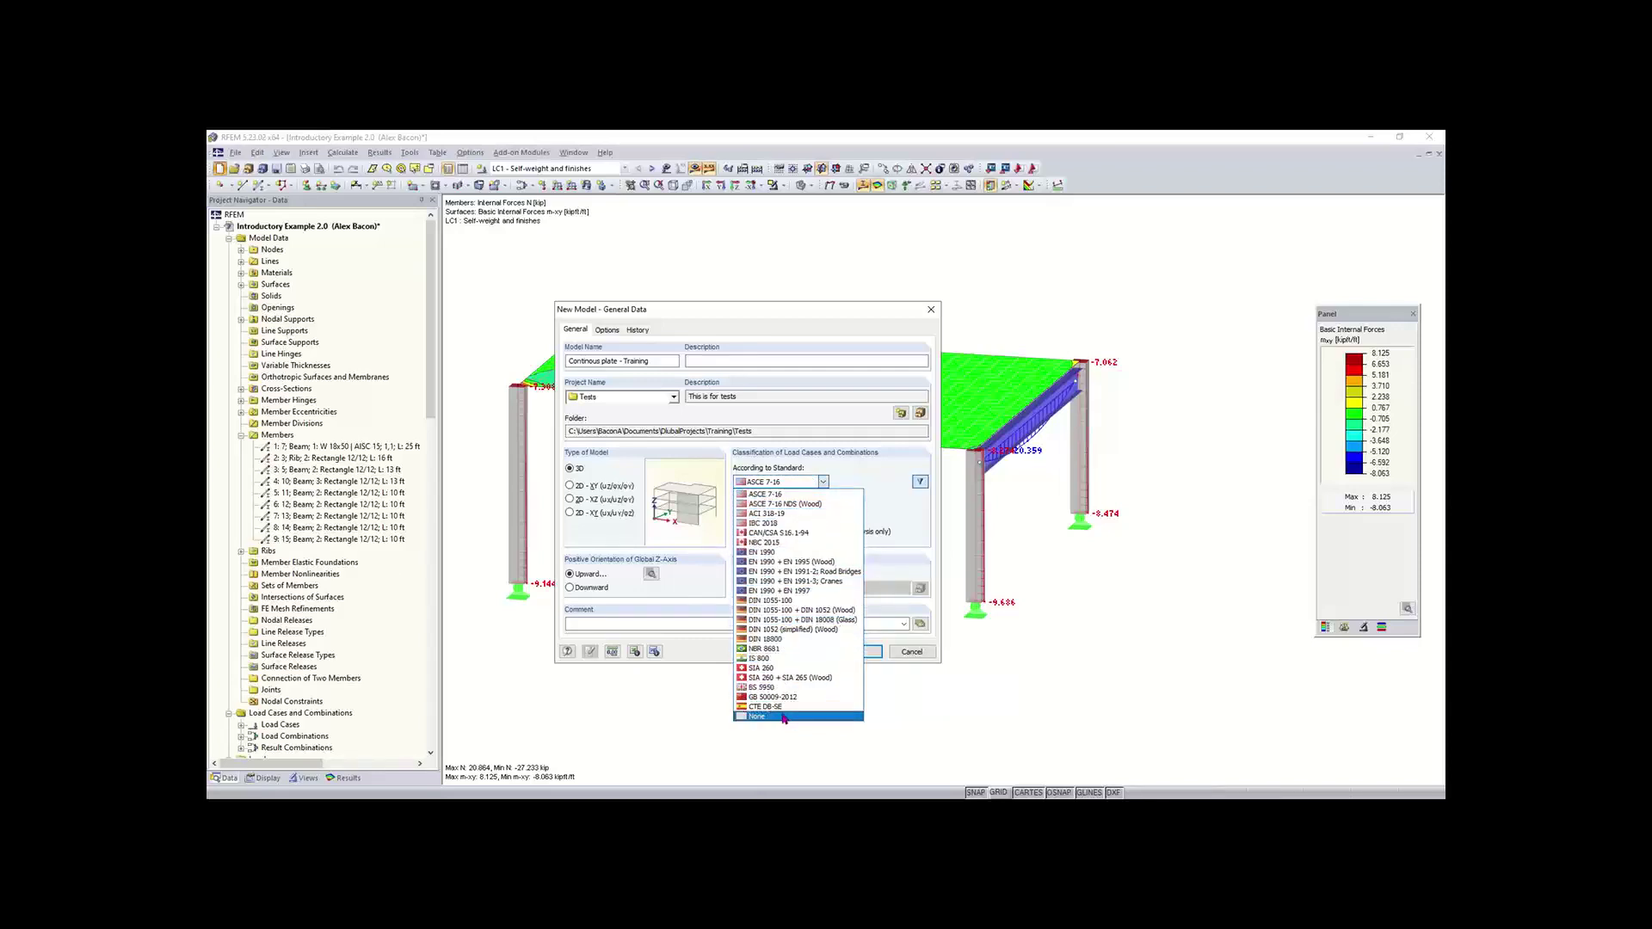
pyautogui.click(880, 484)
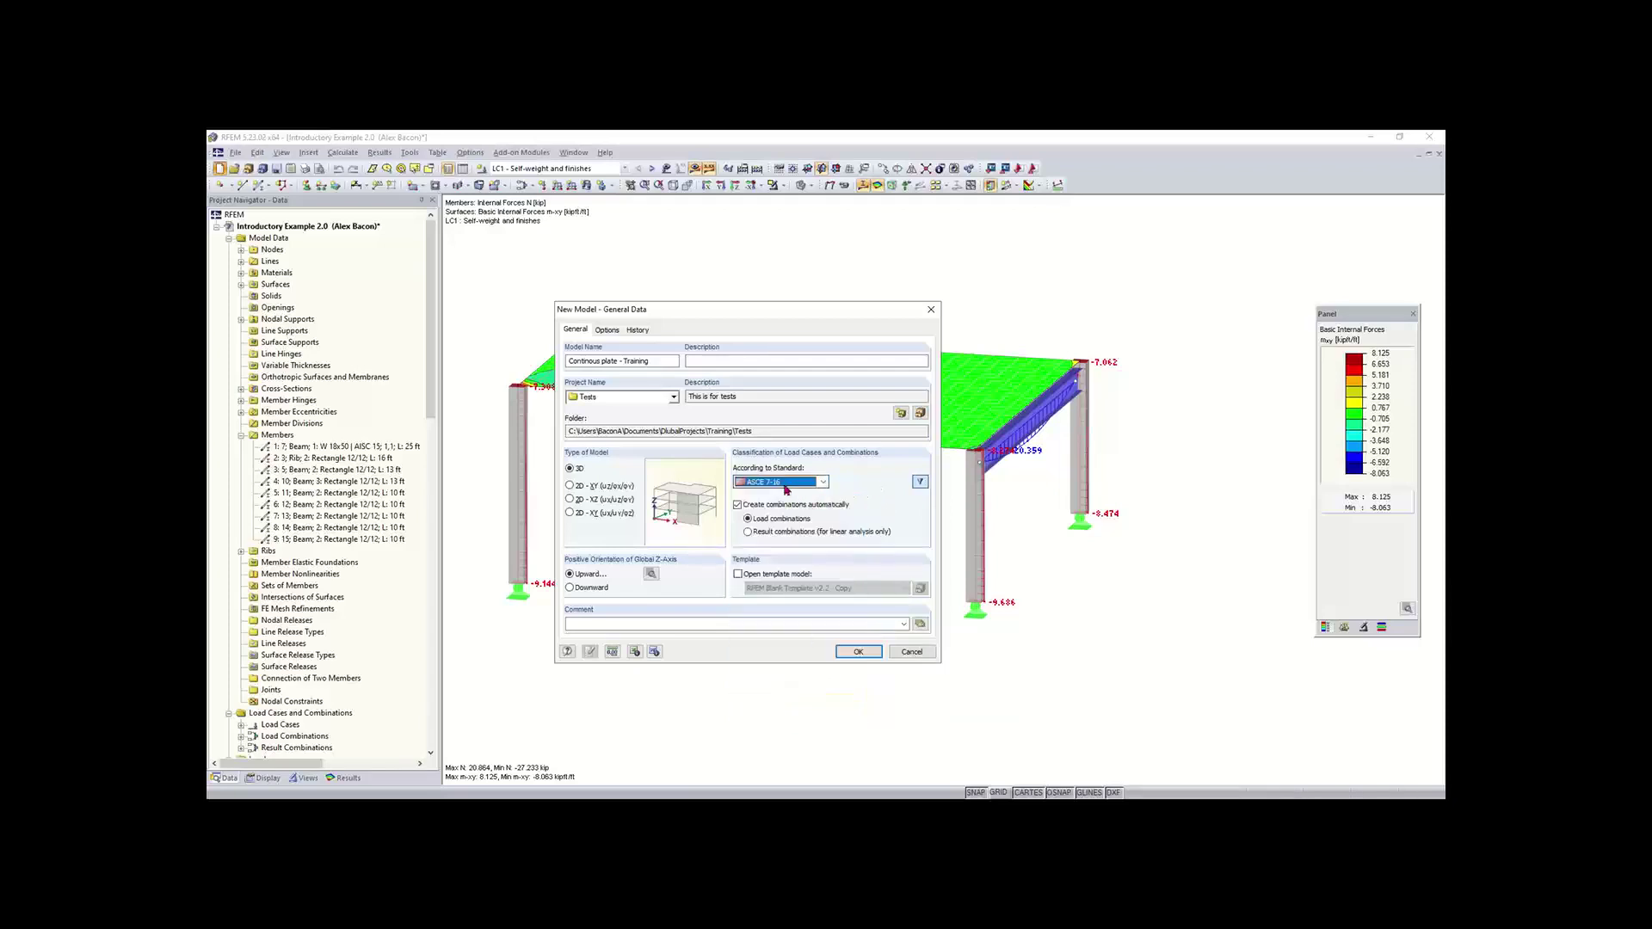
pyautogui.click(777, 482)
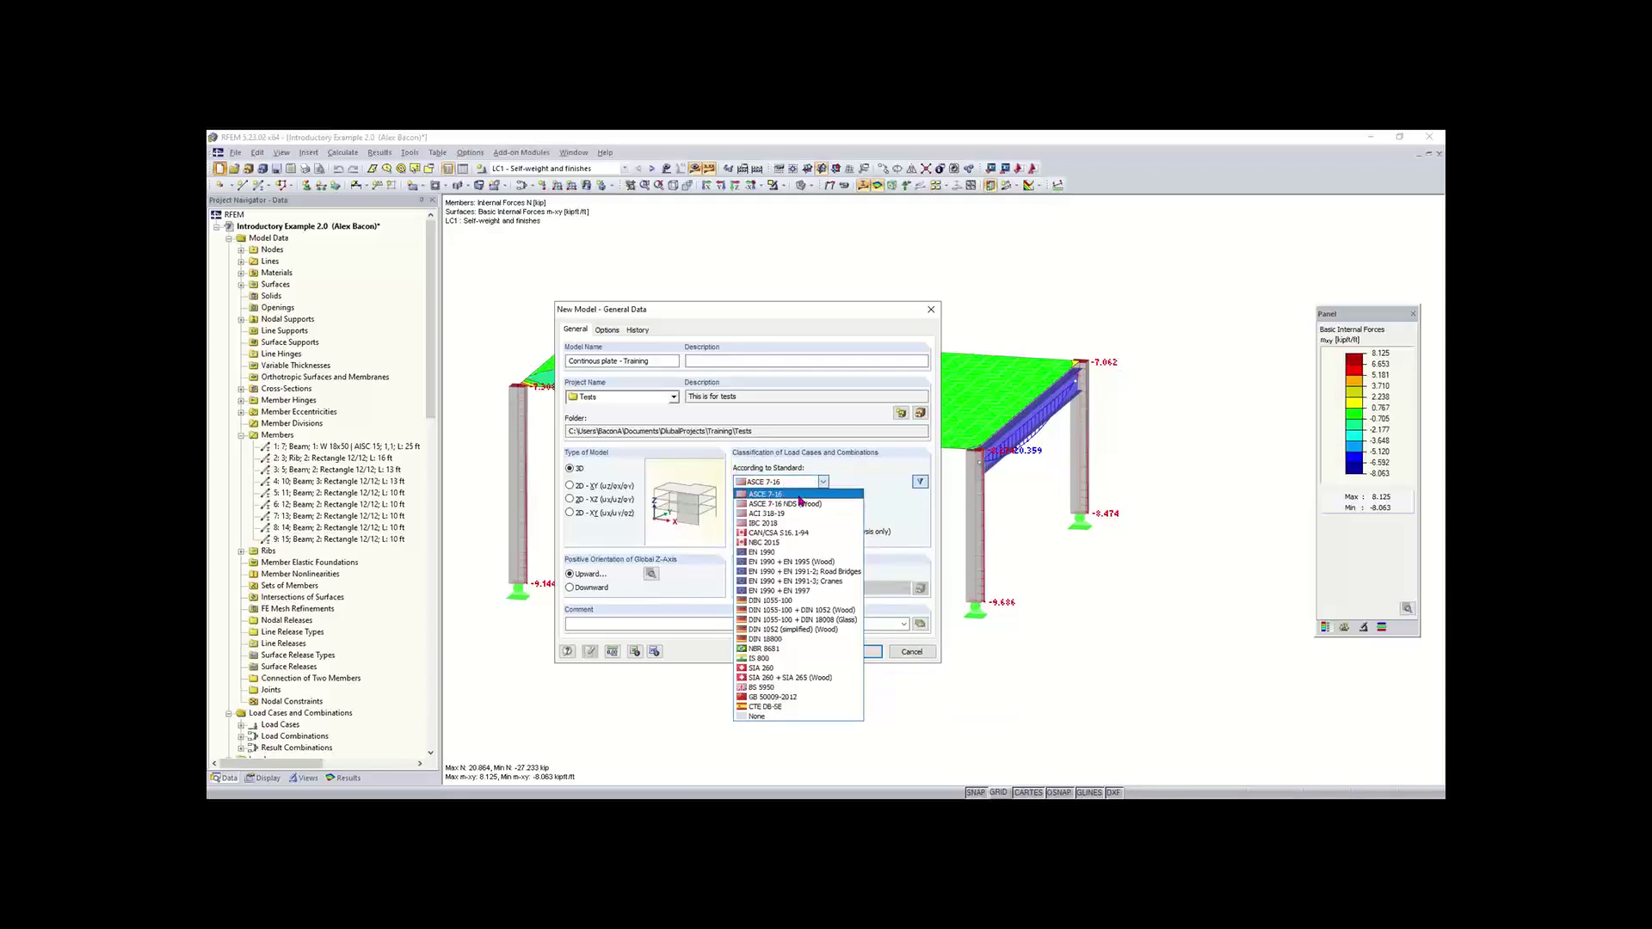
pyautogui.click(869, 483)
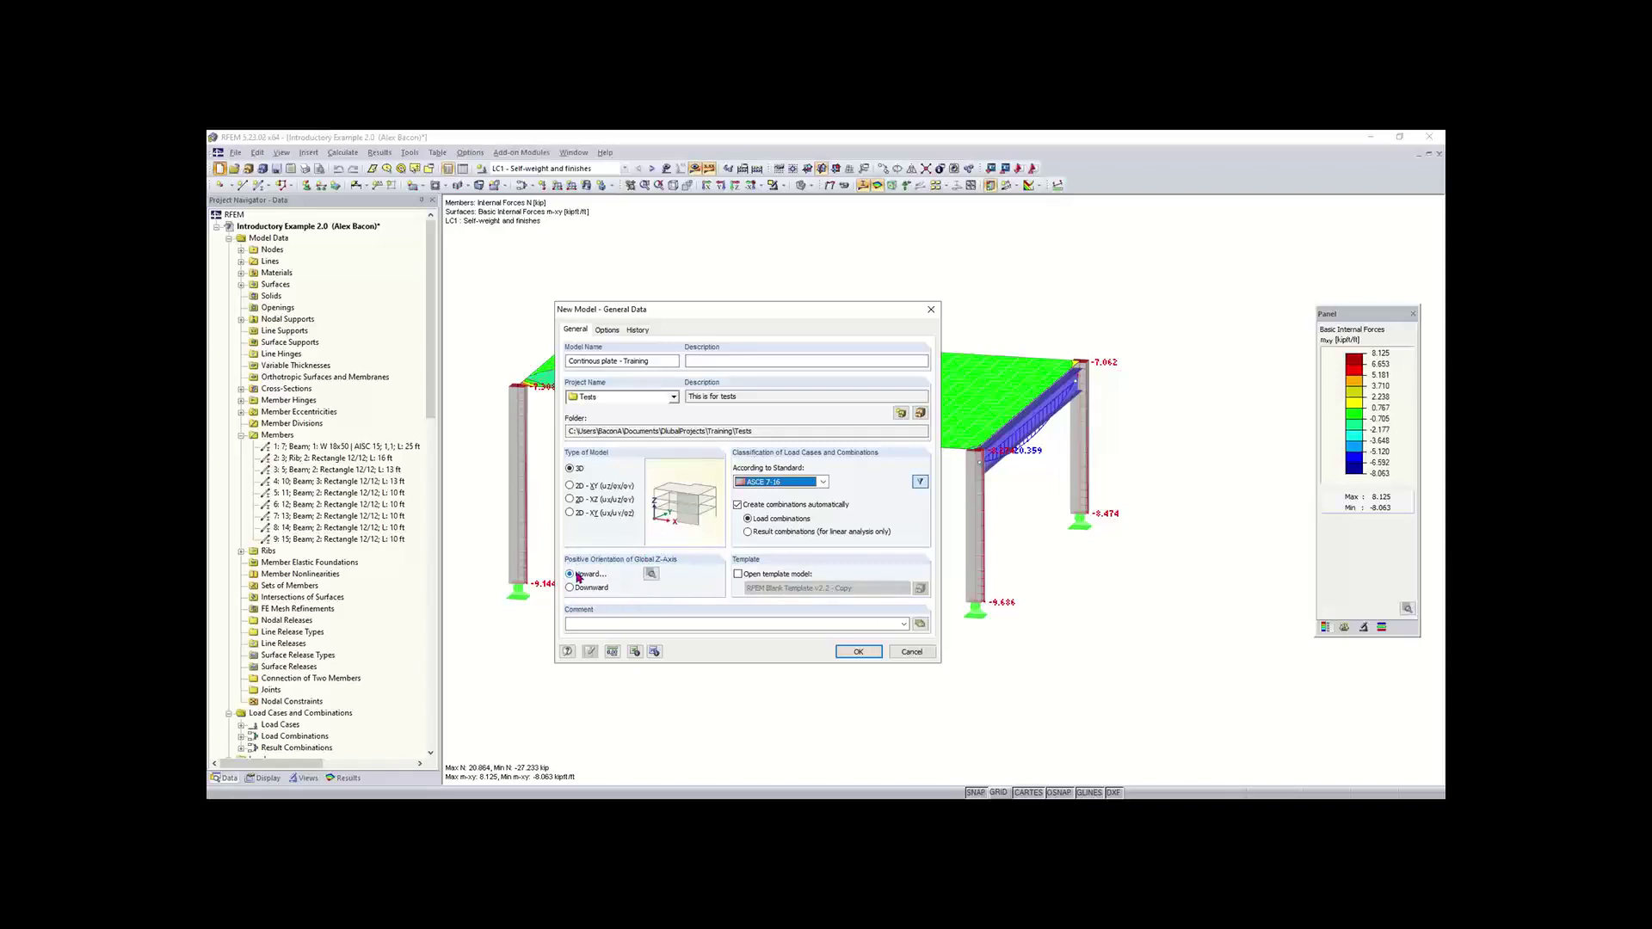
pyautogui.click(652, 575)
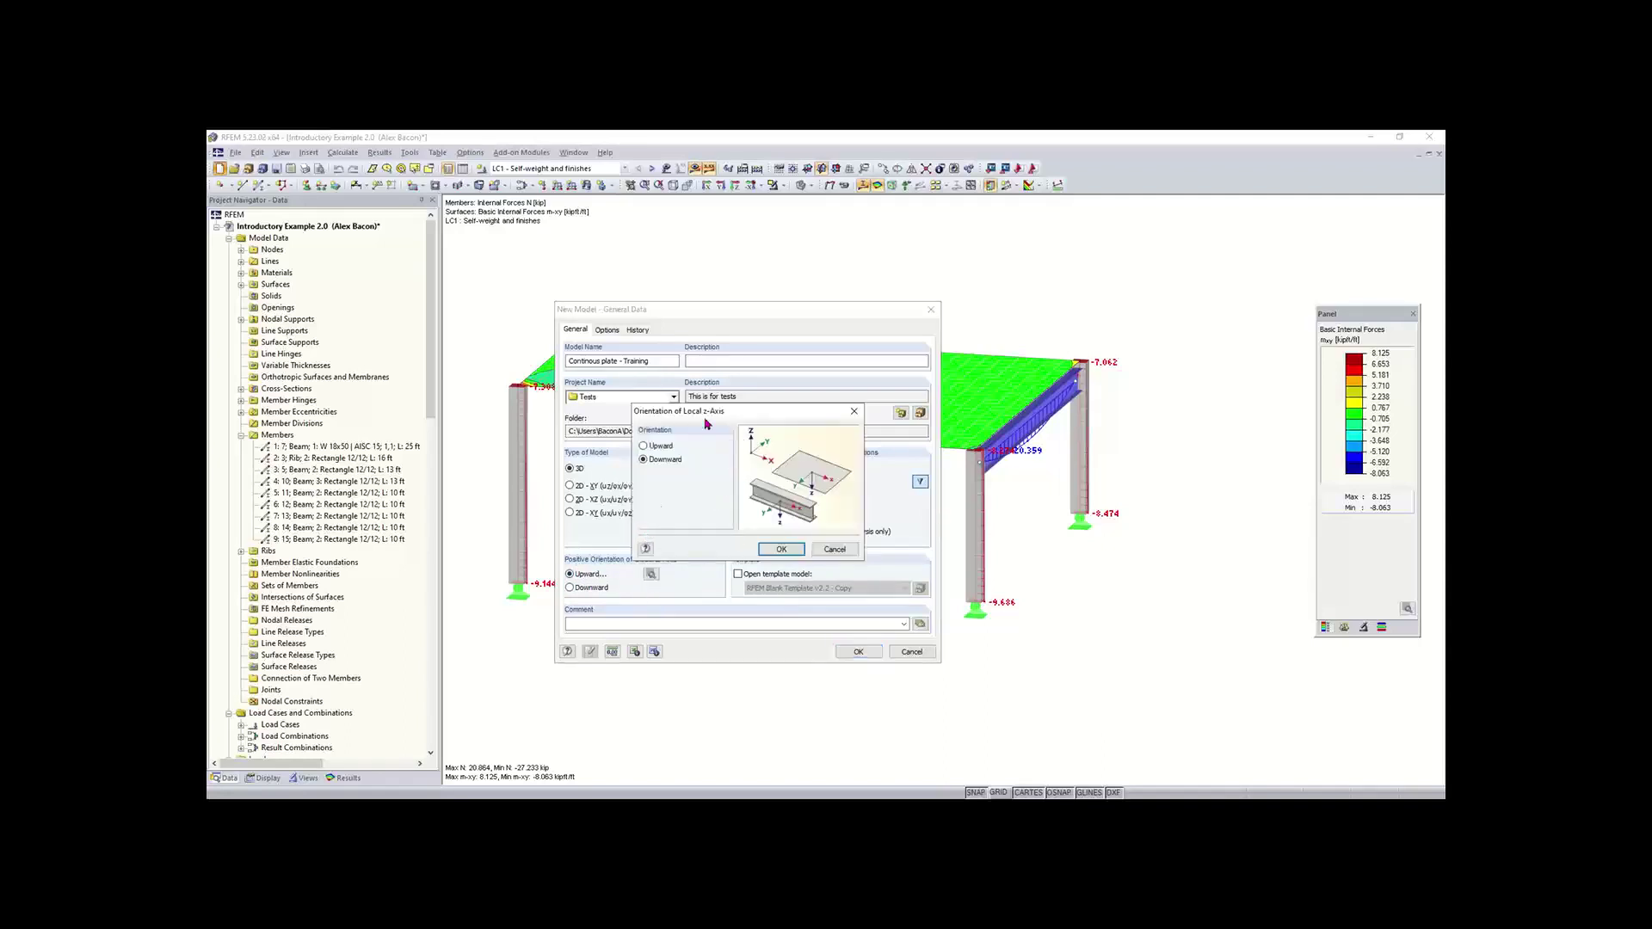
pyautogui.click(780, 551)
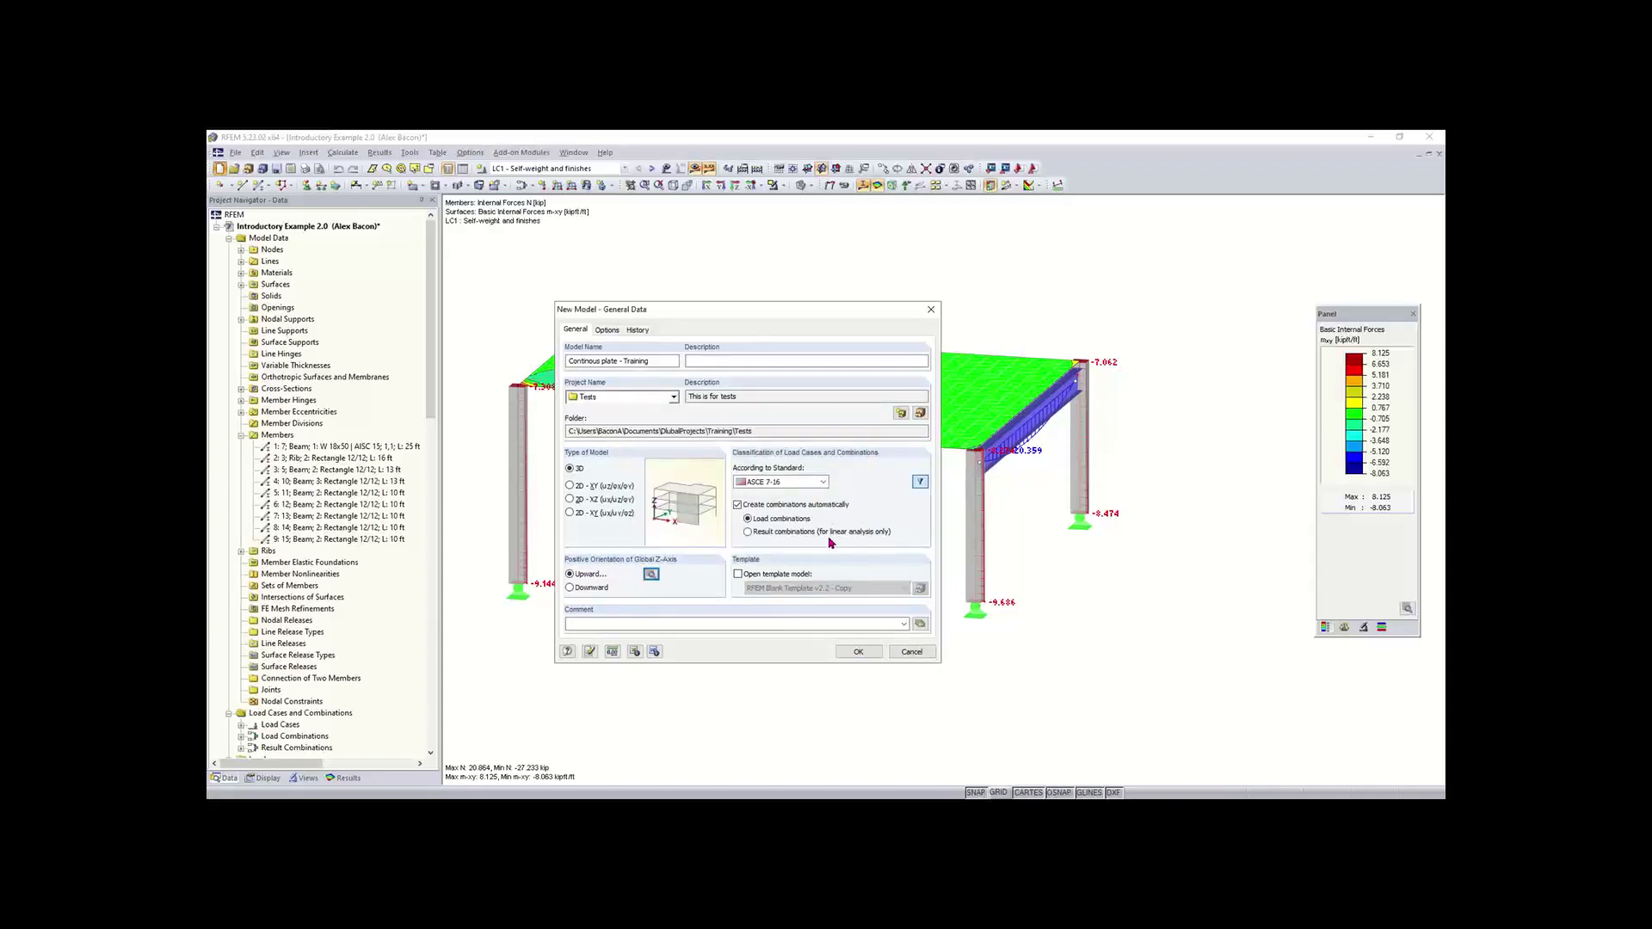
# - Load the Metric profile for the new model's units and decimal places and make it the default
pyautogui.click(612, 653)
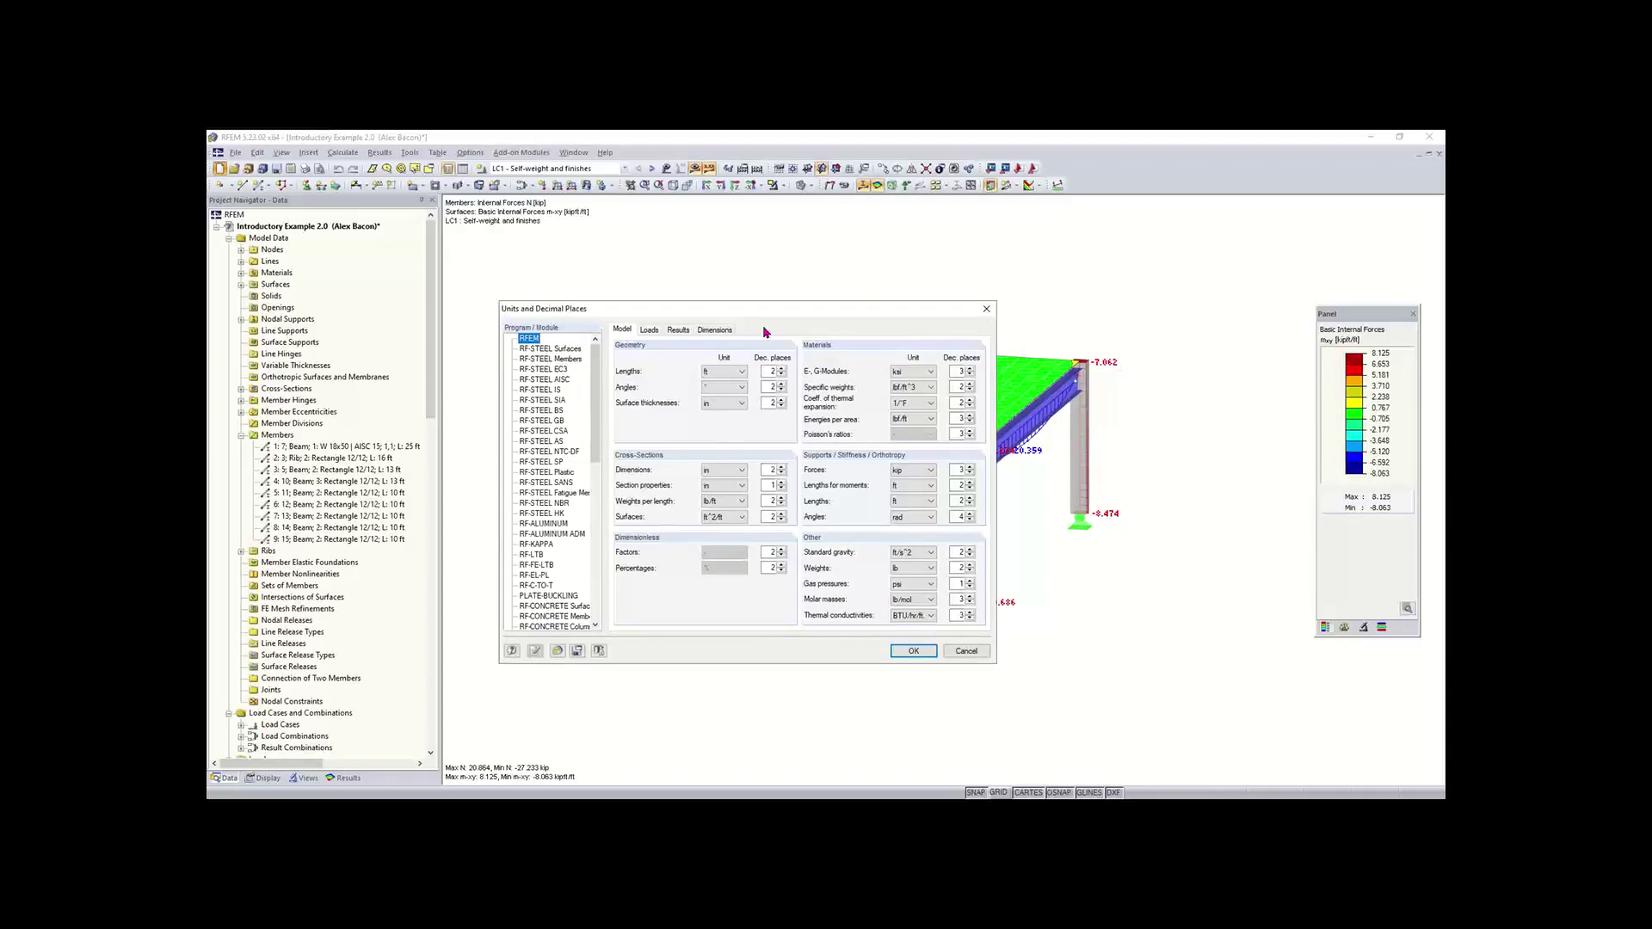
pyautogui.moveTo(763, 320); pyautogui.dragTo(763, 307)
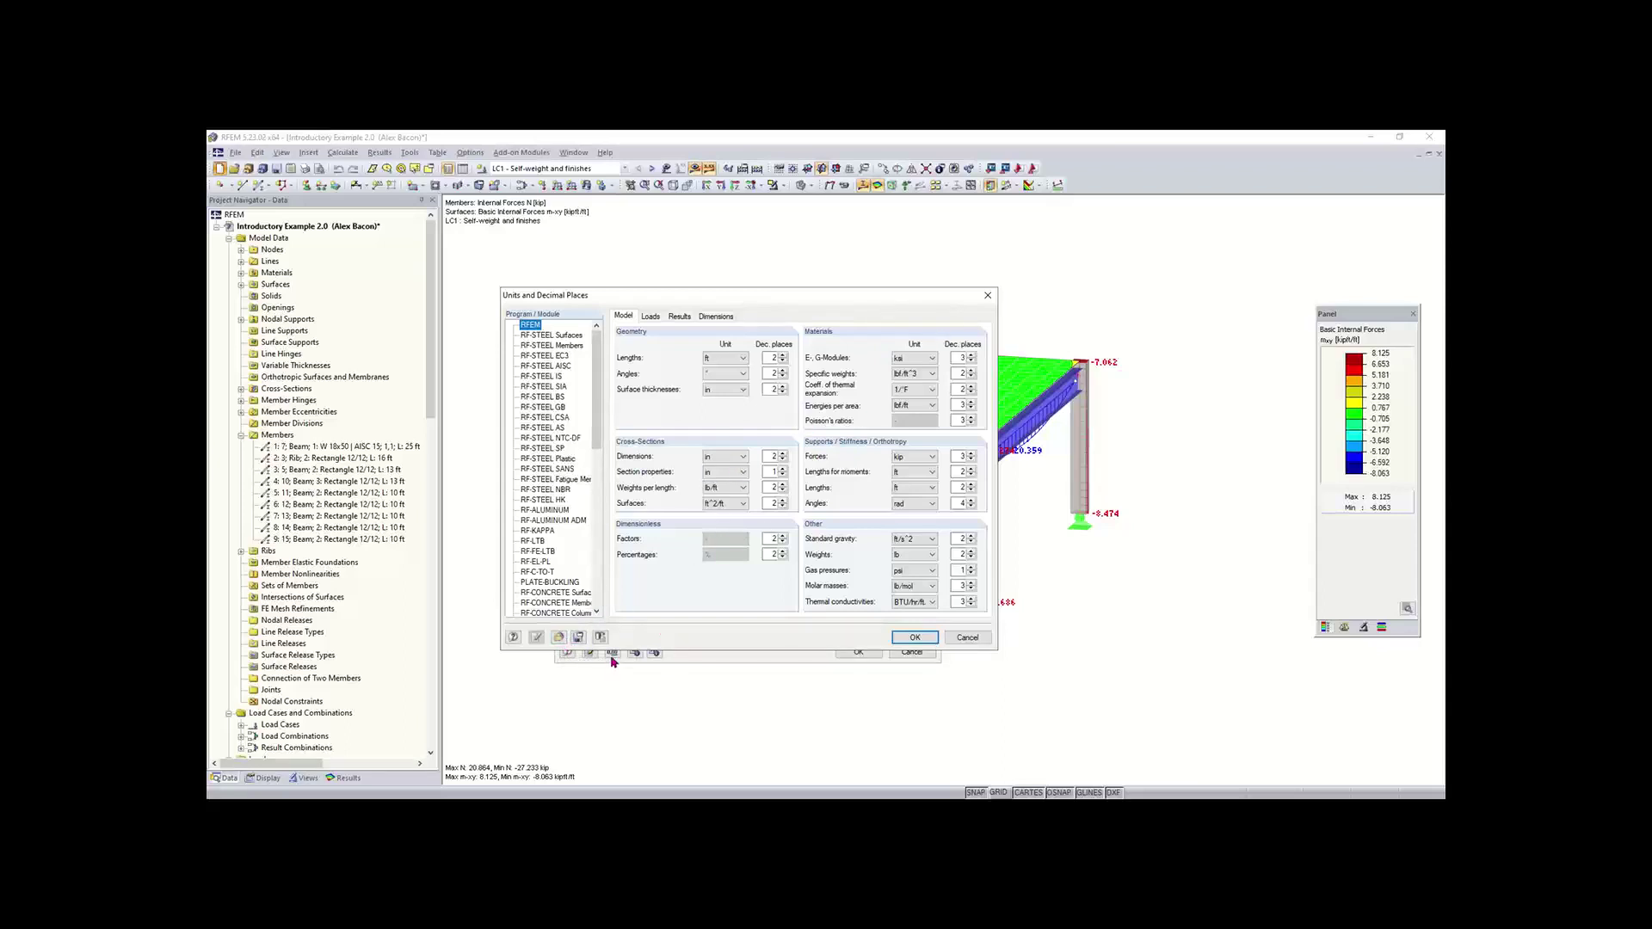
pyautogui.click(559, 637)
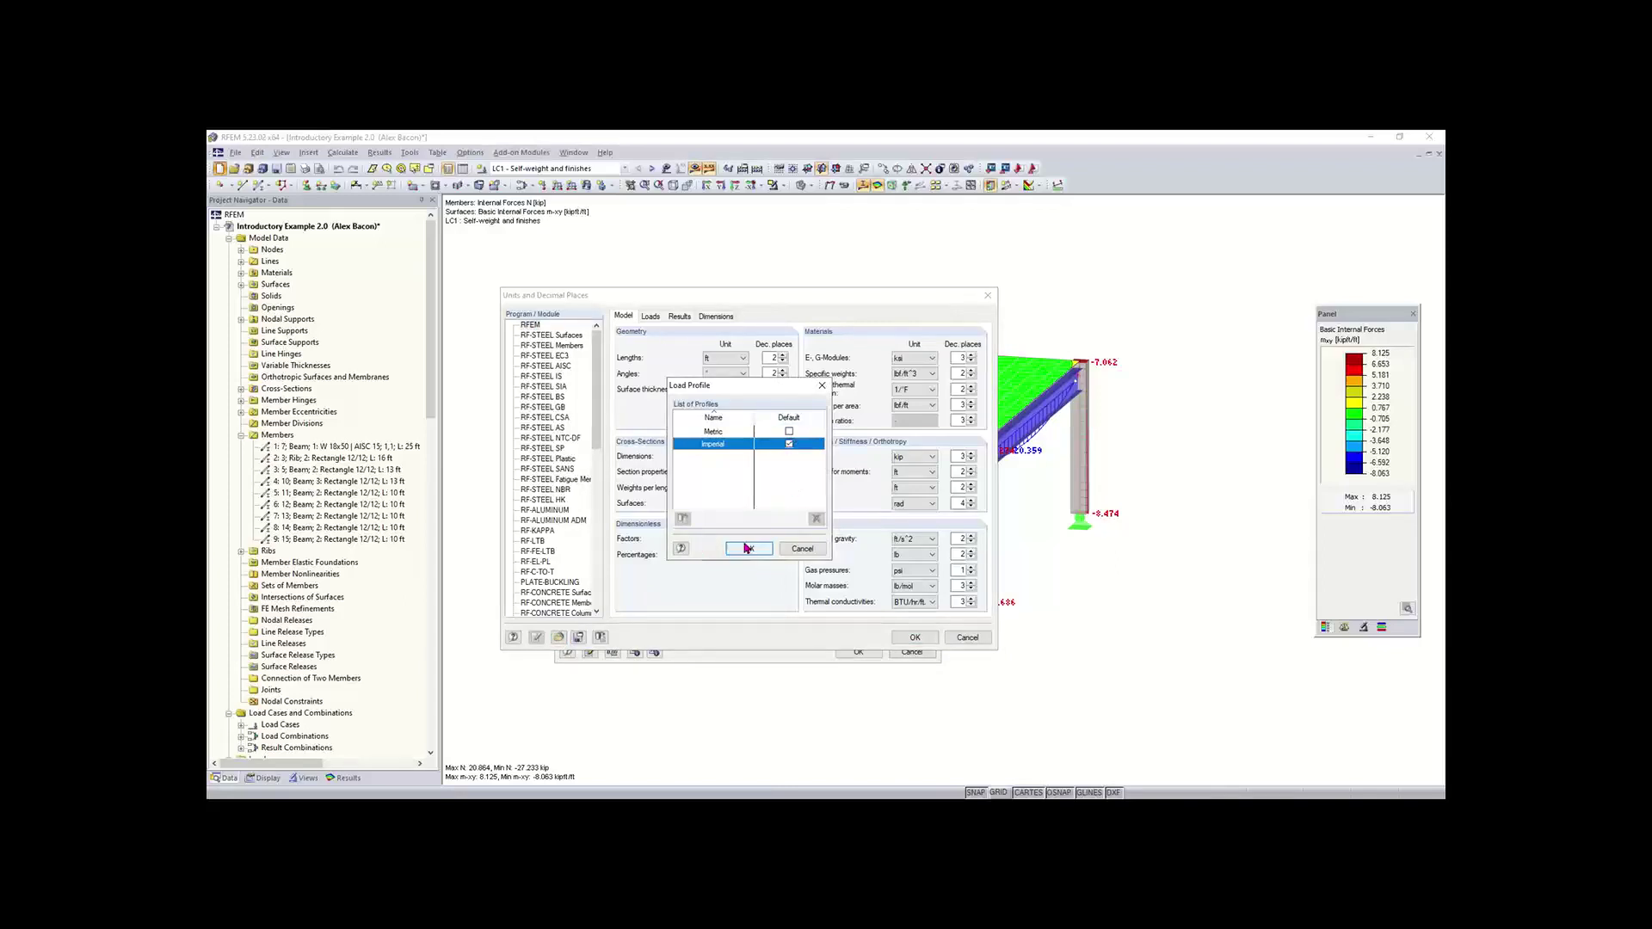
pyautogui.click(789, 432)
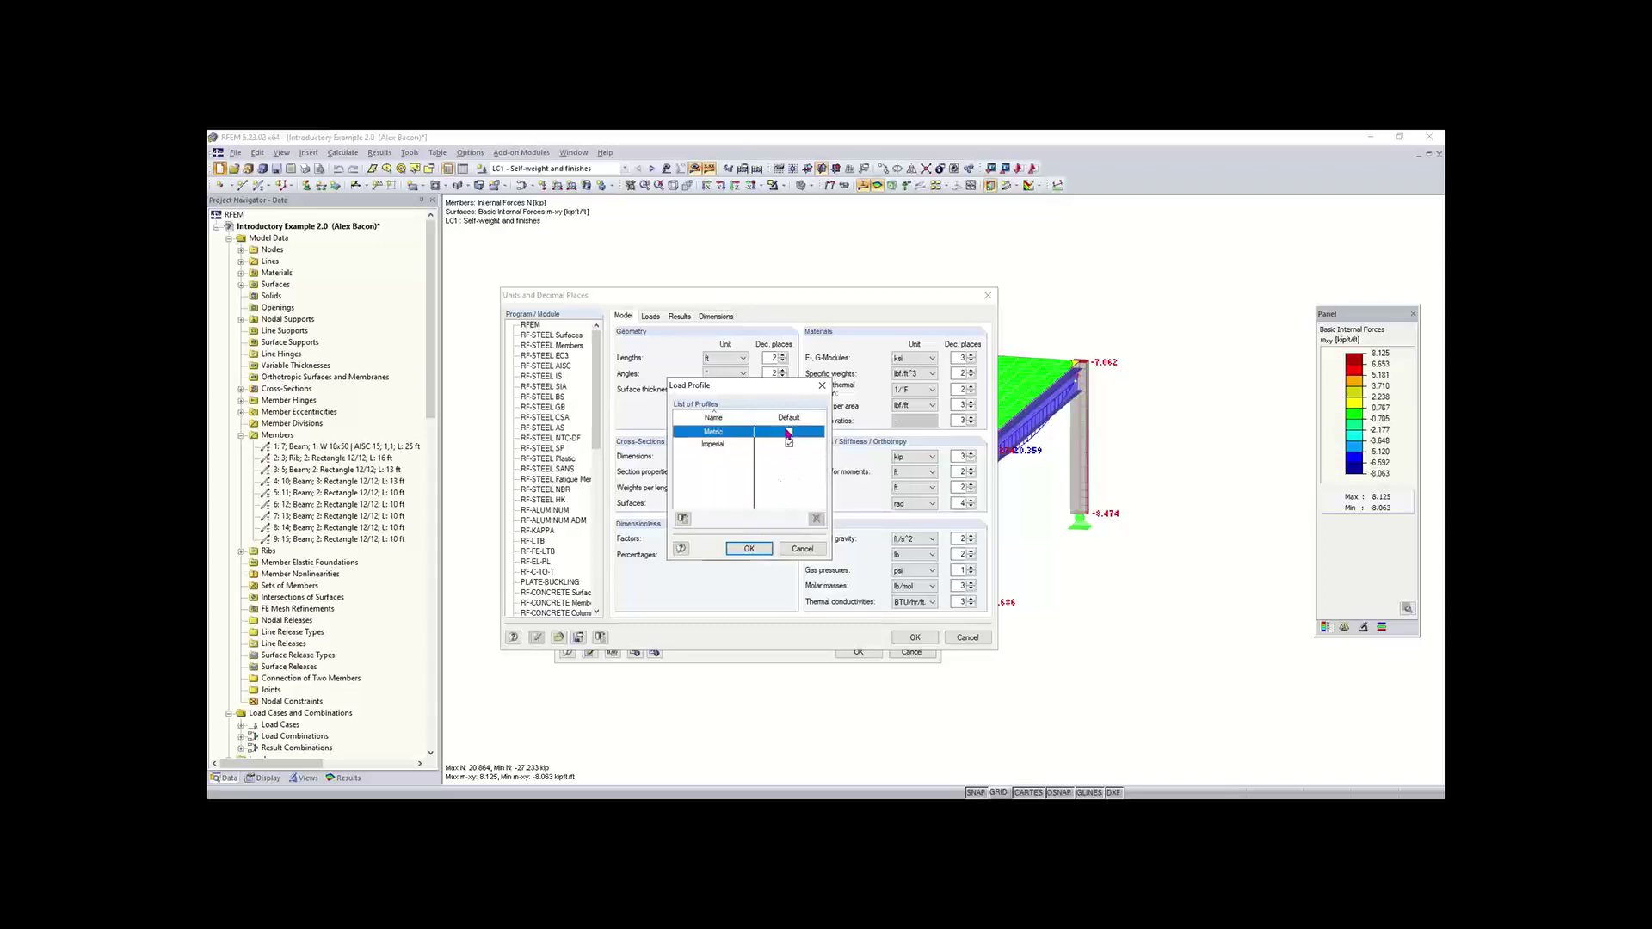
pyautogui.click(749, 549)
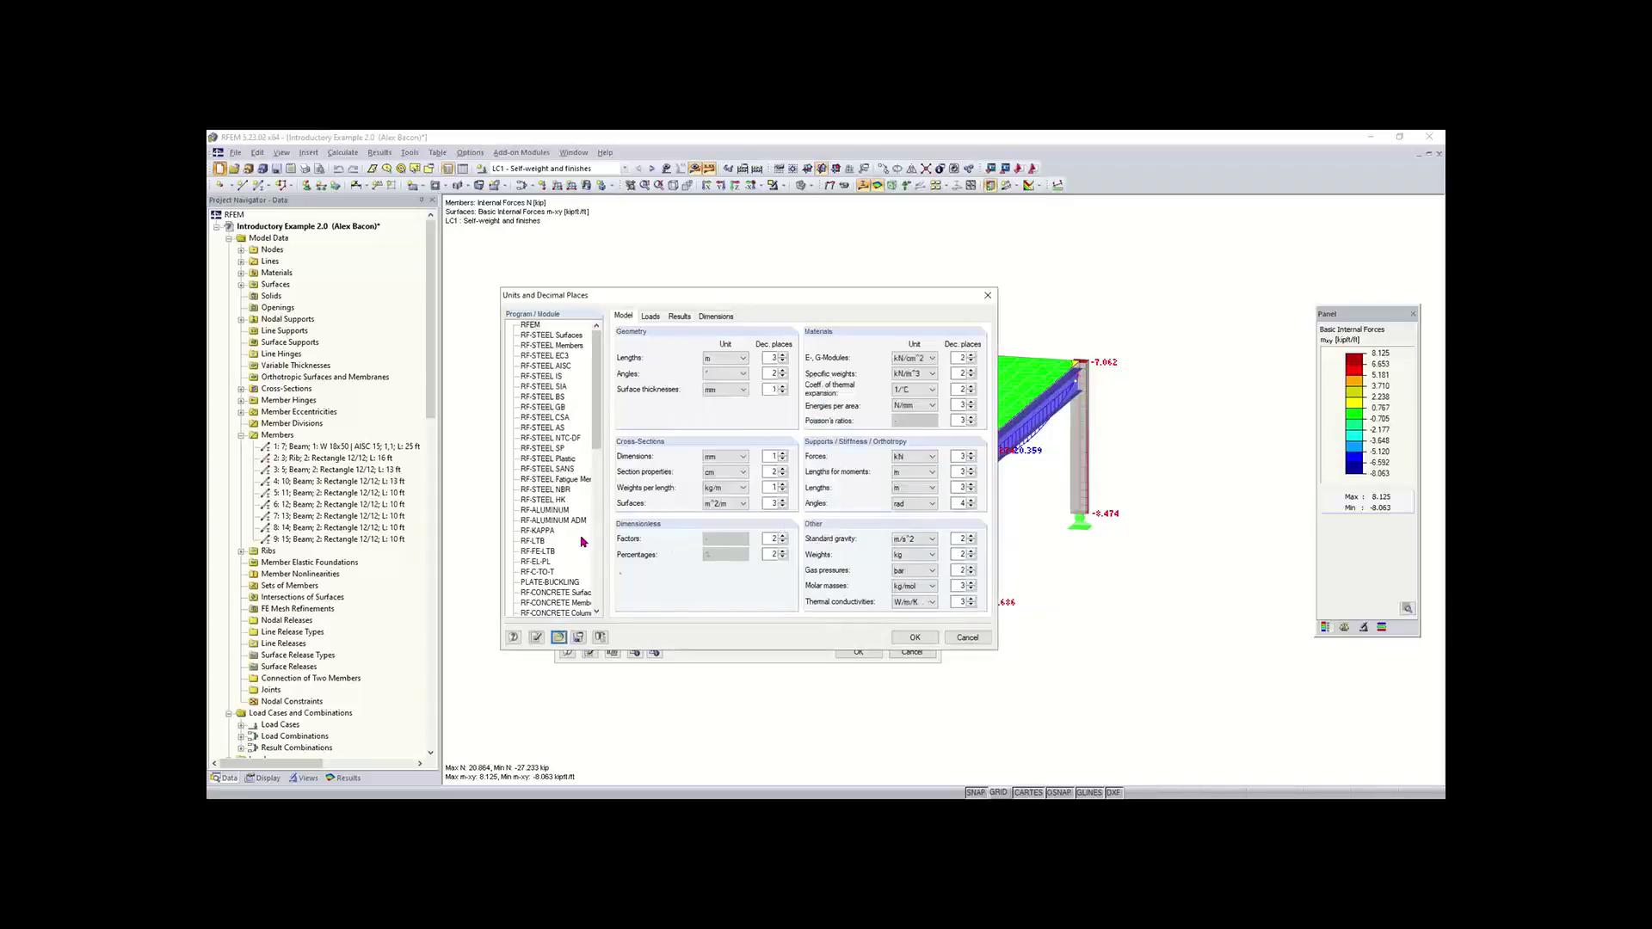
# - Load the Imperial profile for the units and decimal places, then create the new model
pyautogui.click(561, 638)
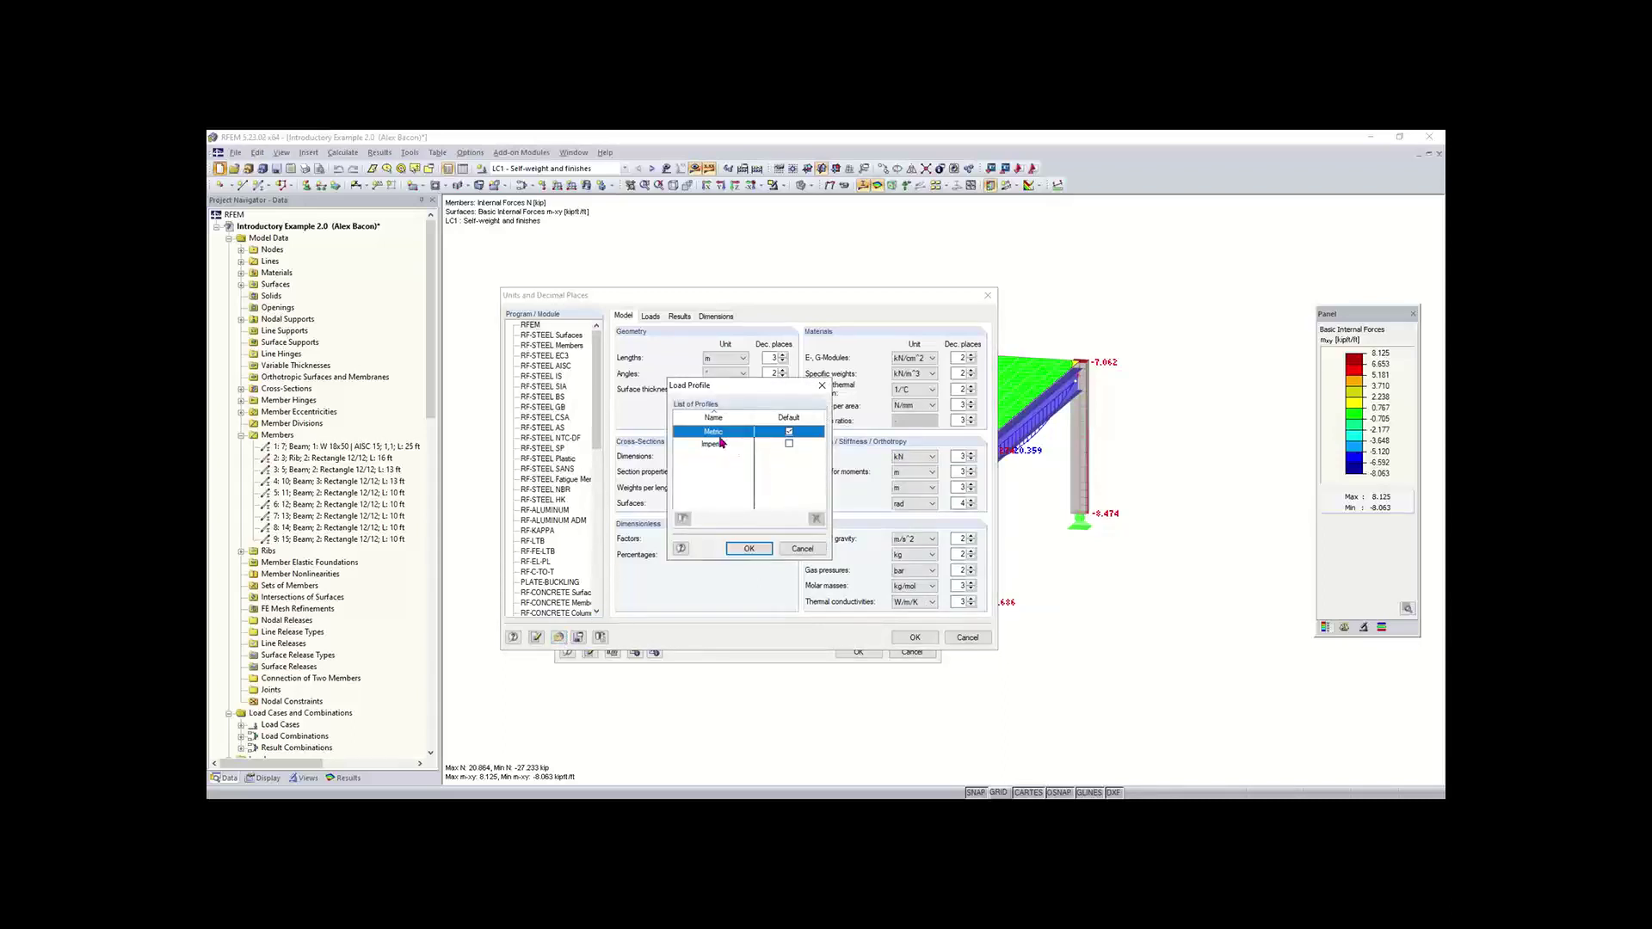
pyautogui.doubleClick(710, 431)
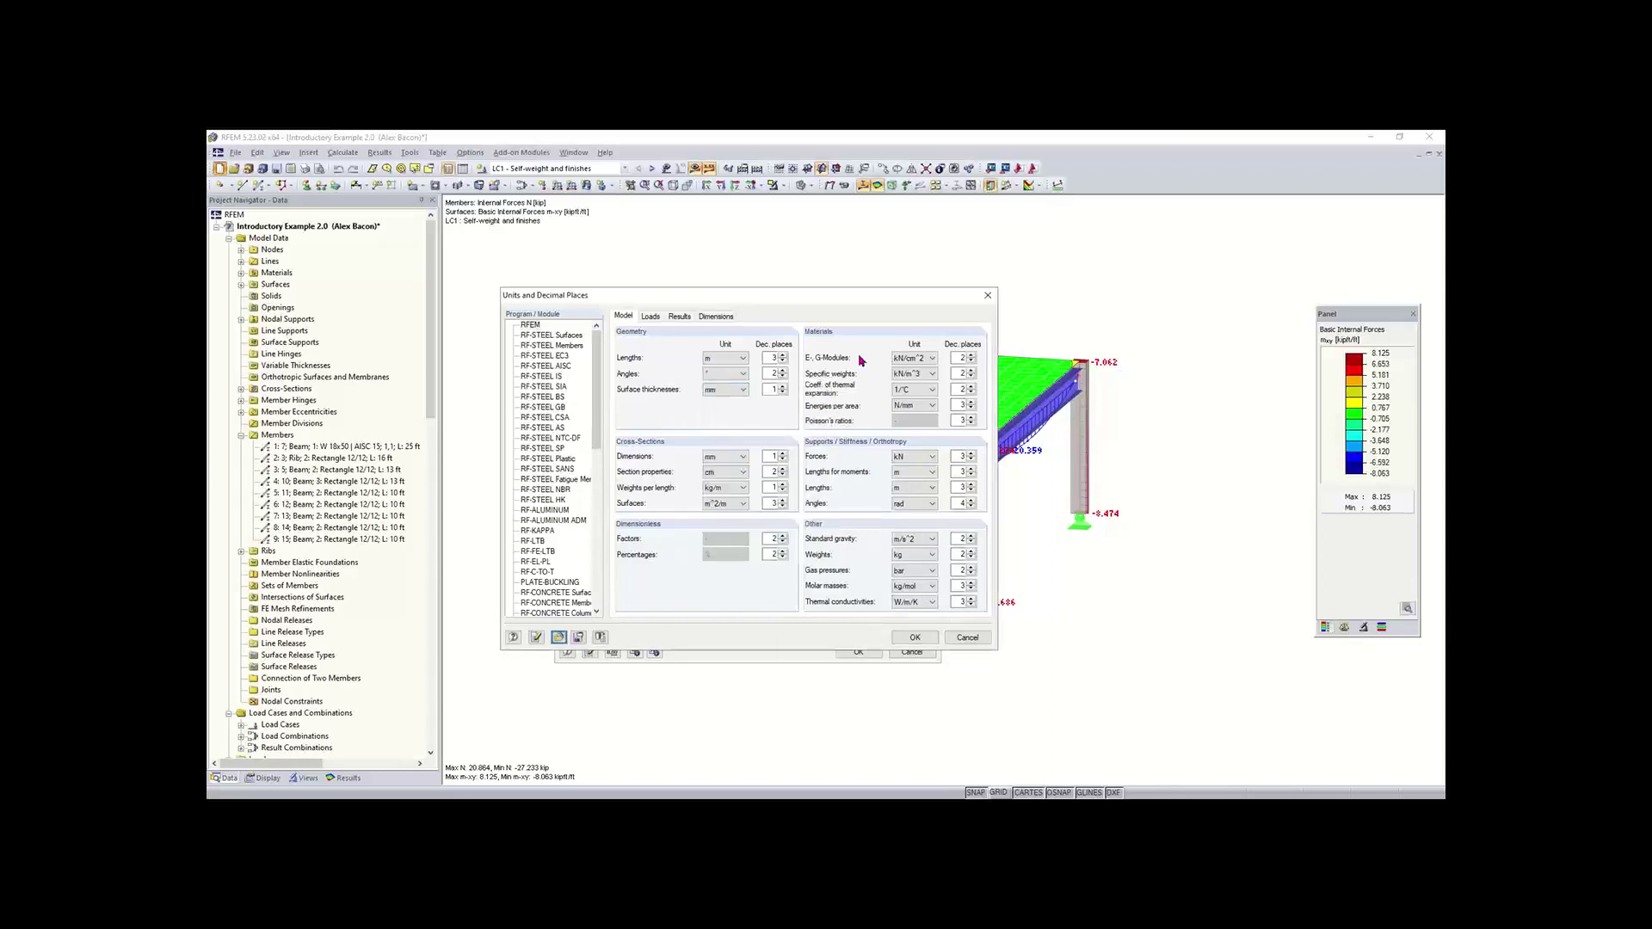
pyautogui.click(559, 638)
pyautogui.doubleClick(713, 444)
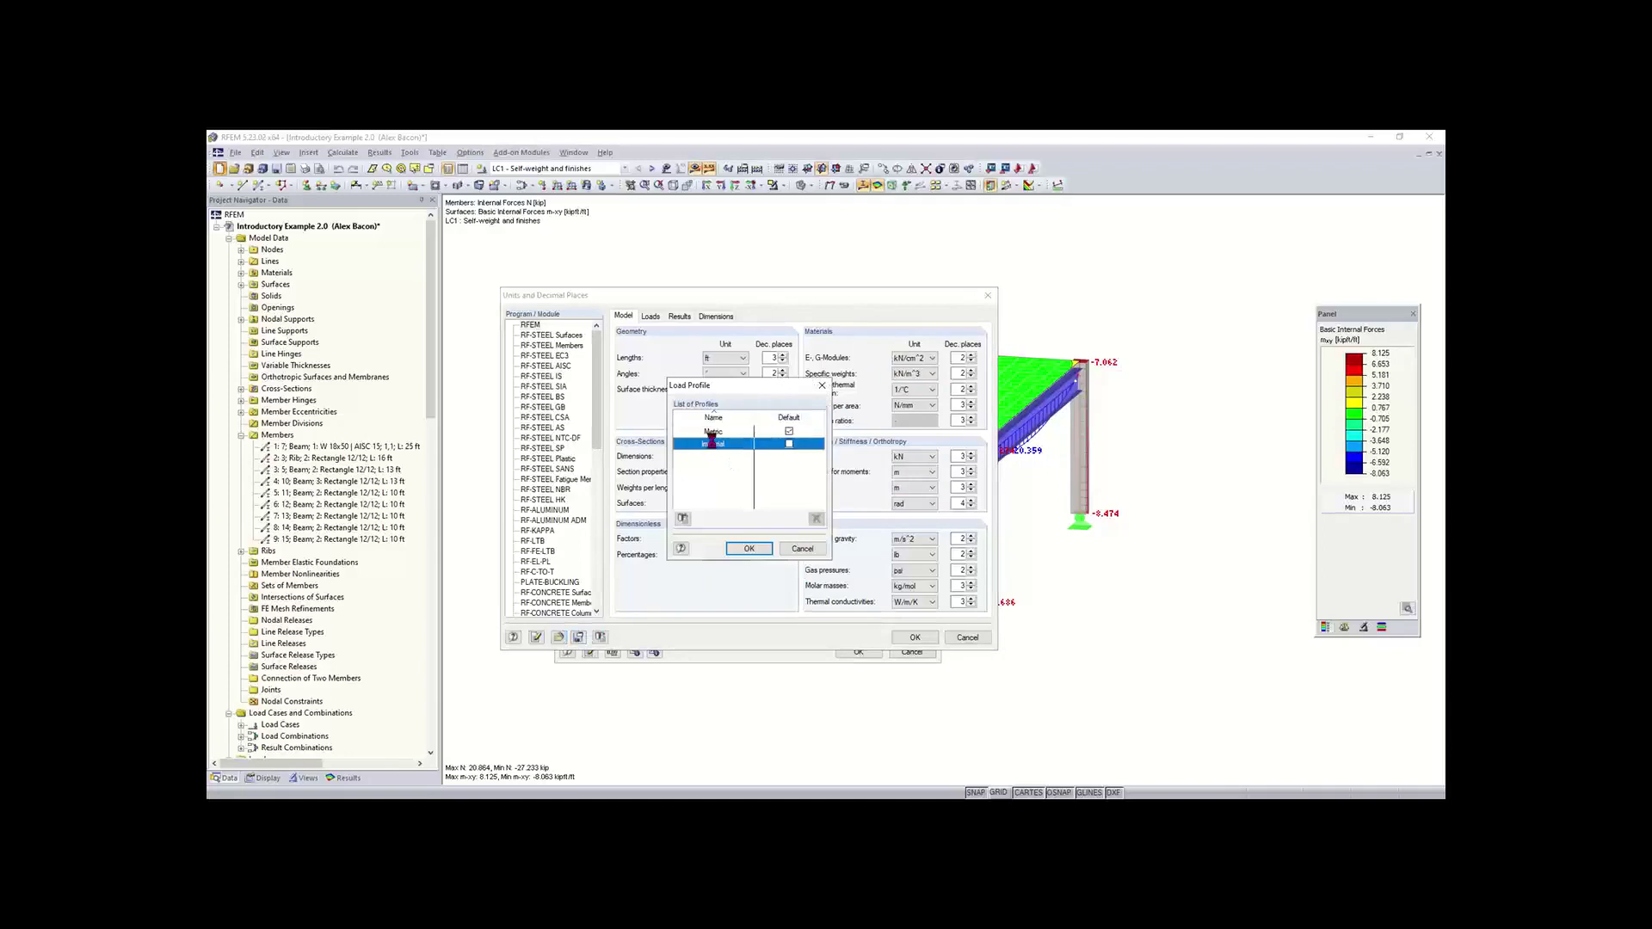
pyautogui.click(918, 637)
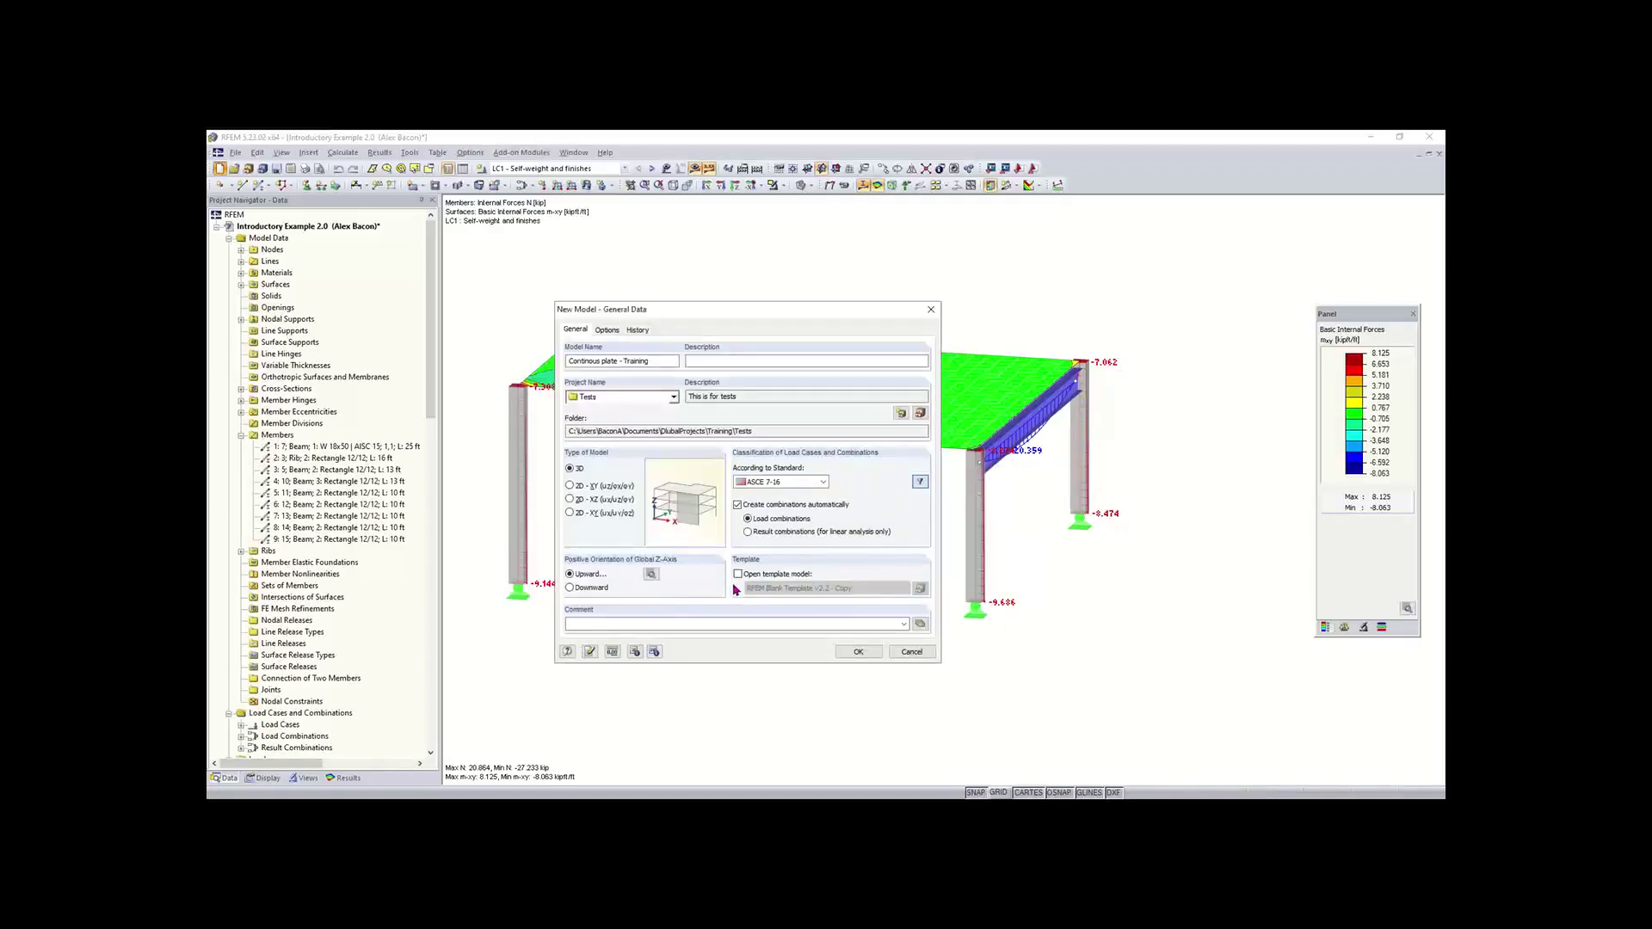
pyautogui.click(865, 651)
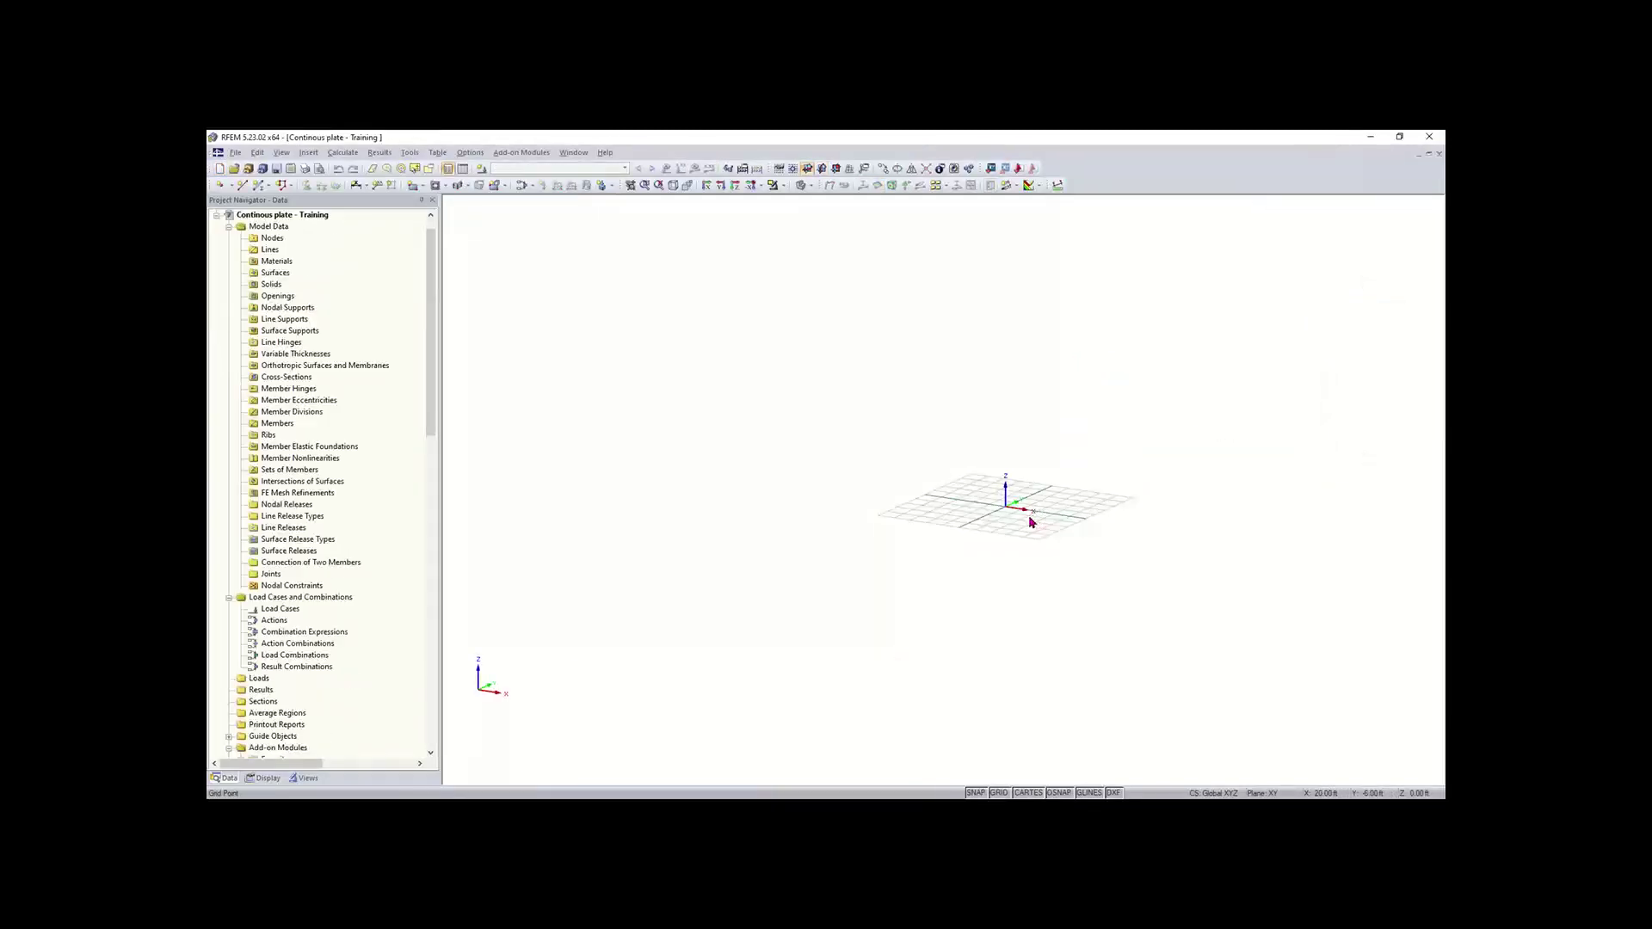
pyautogui.scroll(5, 1032, 522)
pyautogui.moveTo(1029, 519); pyautogui.dragTo(920, 578, button='middle')
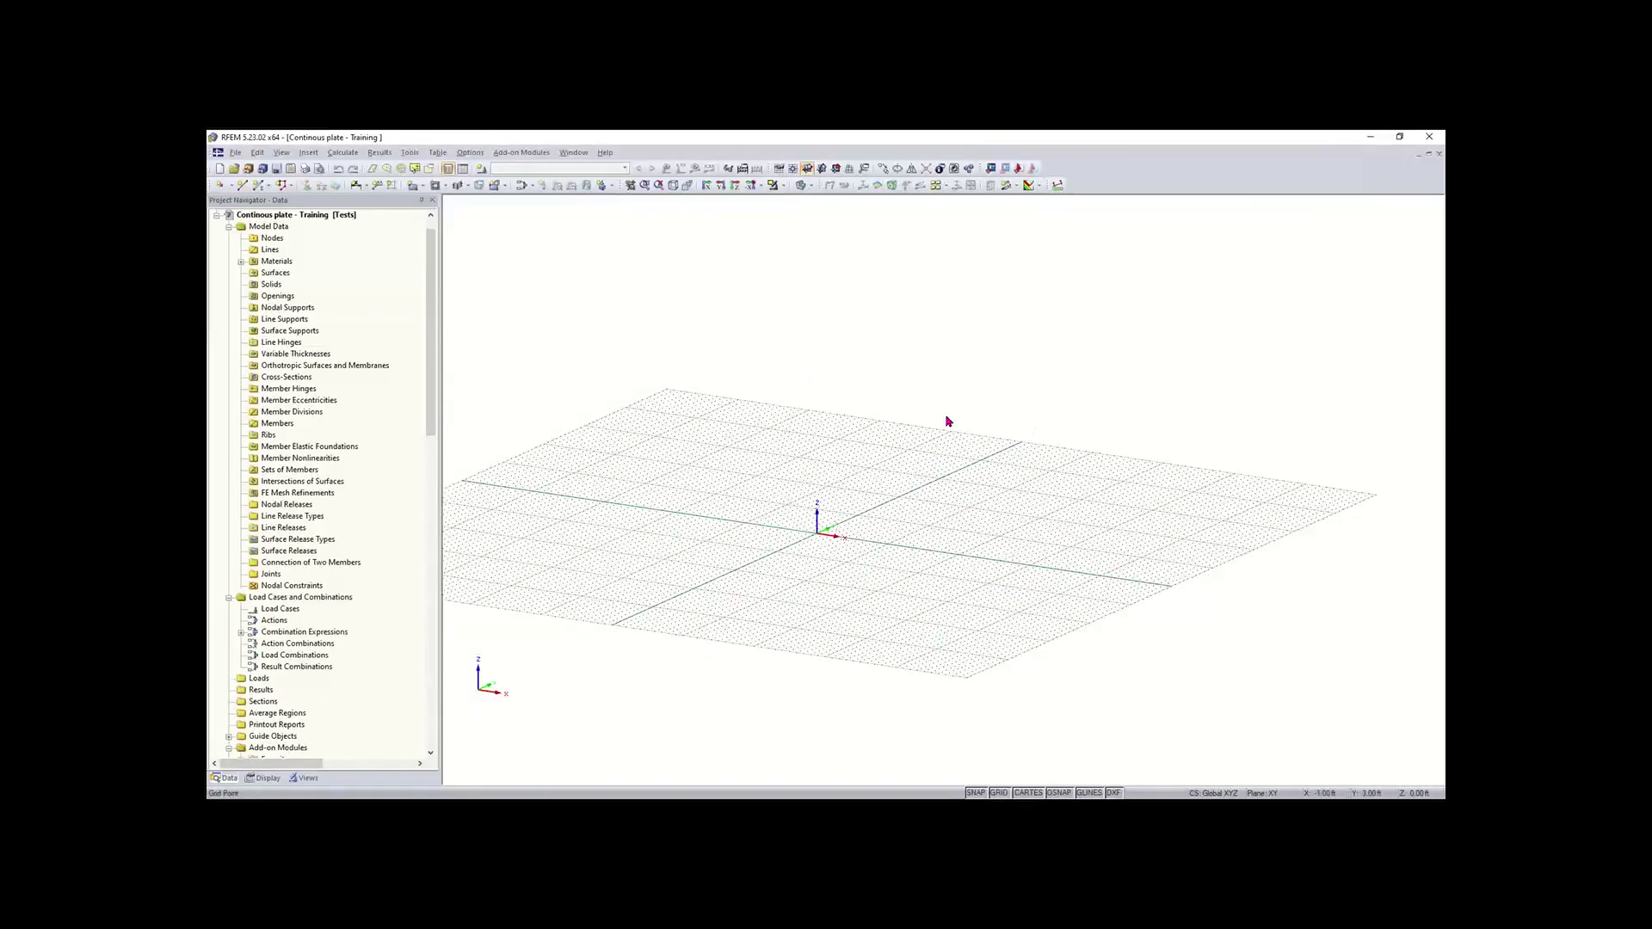
pyautogui.scroll(1, 428, 323)
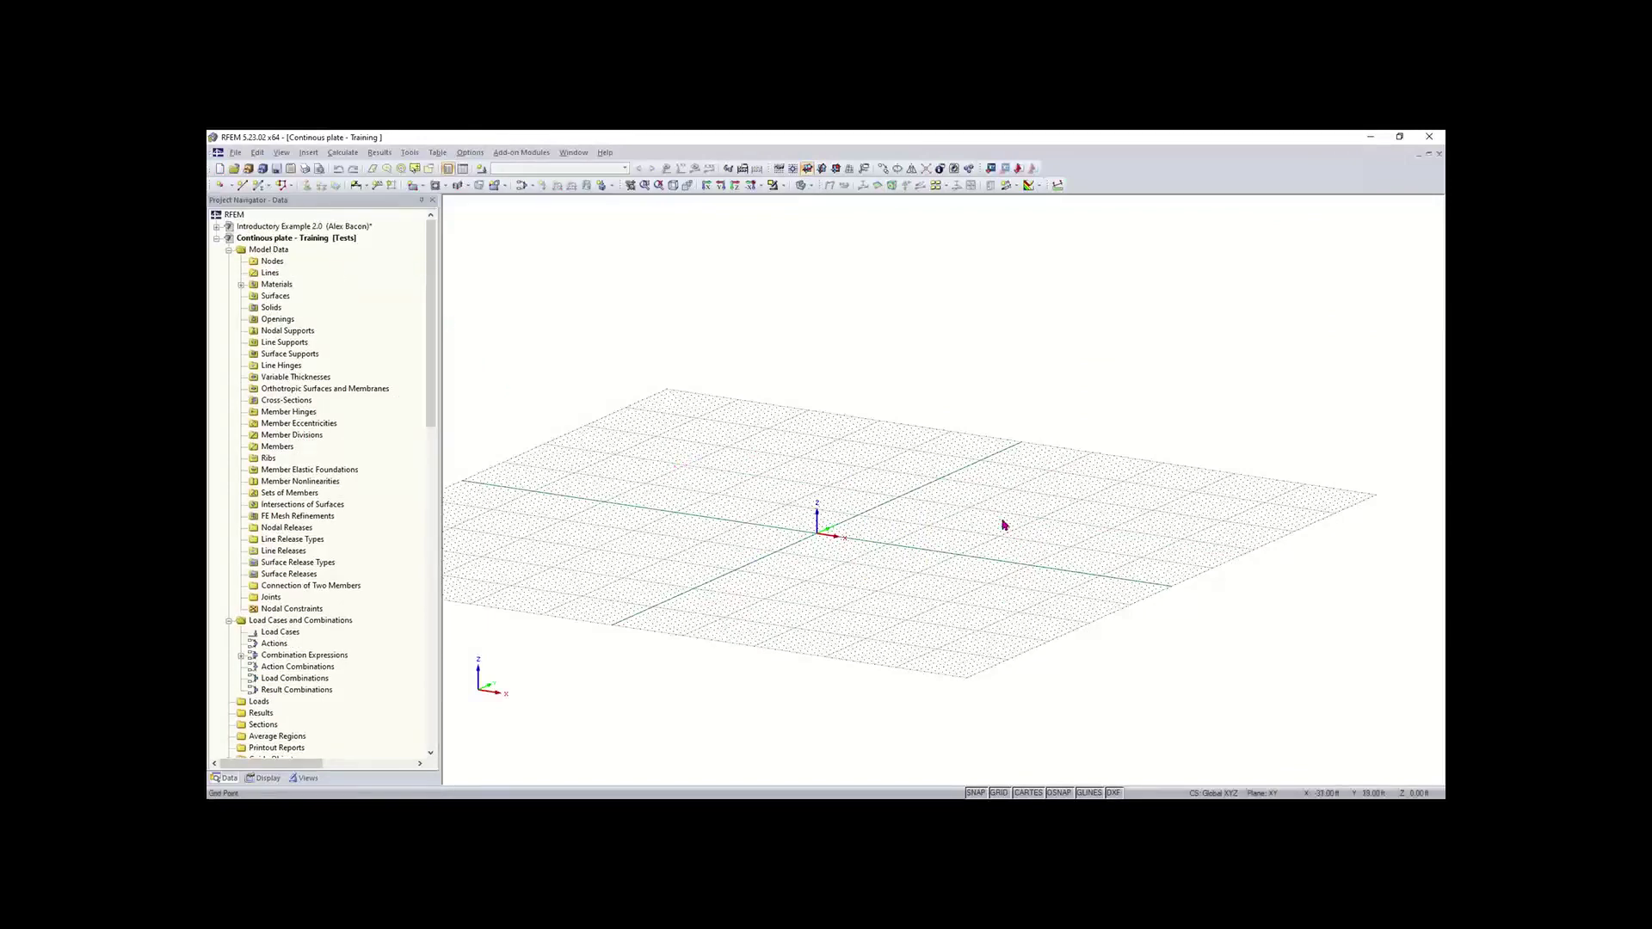
pyautogui.moveTo(871, 544); pyautogui.dragTo(781, 690, button='middle')
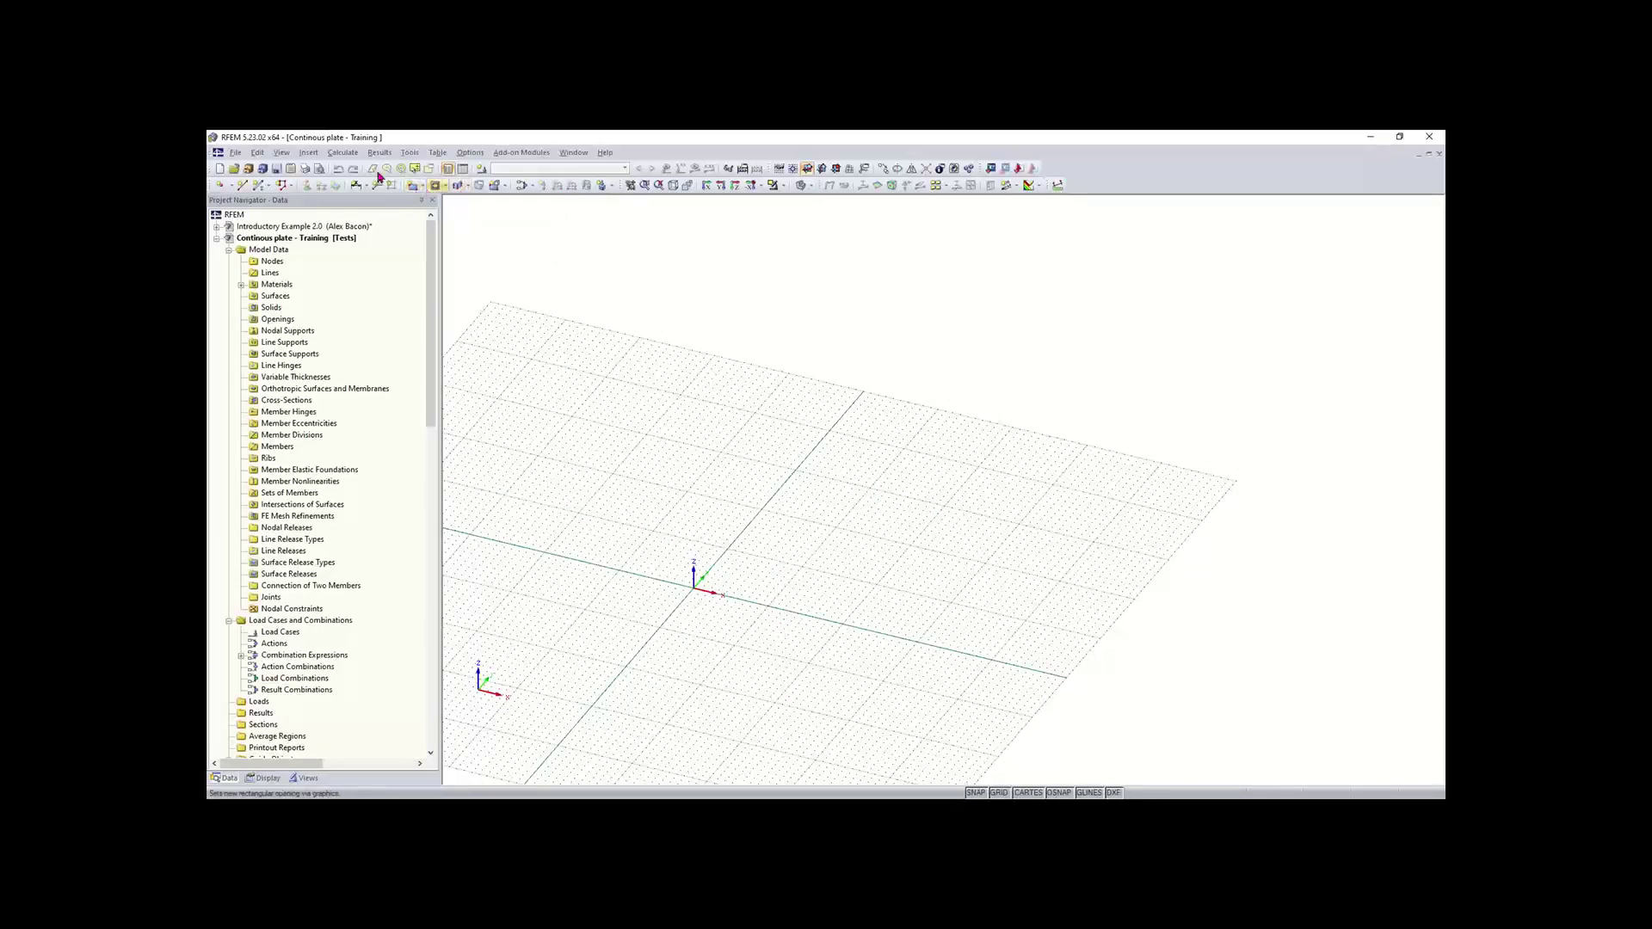
pyautogui.click(309, 153)
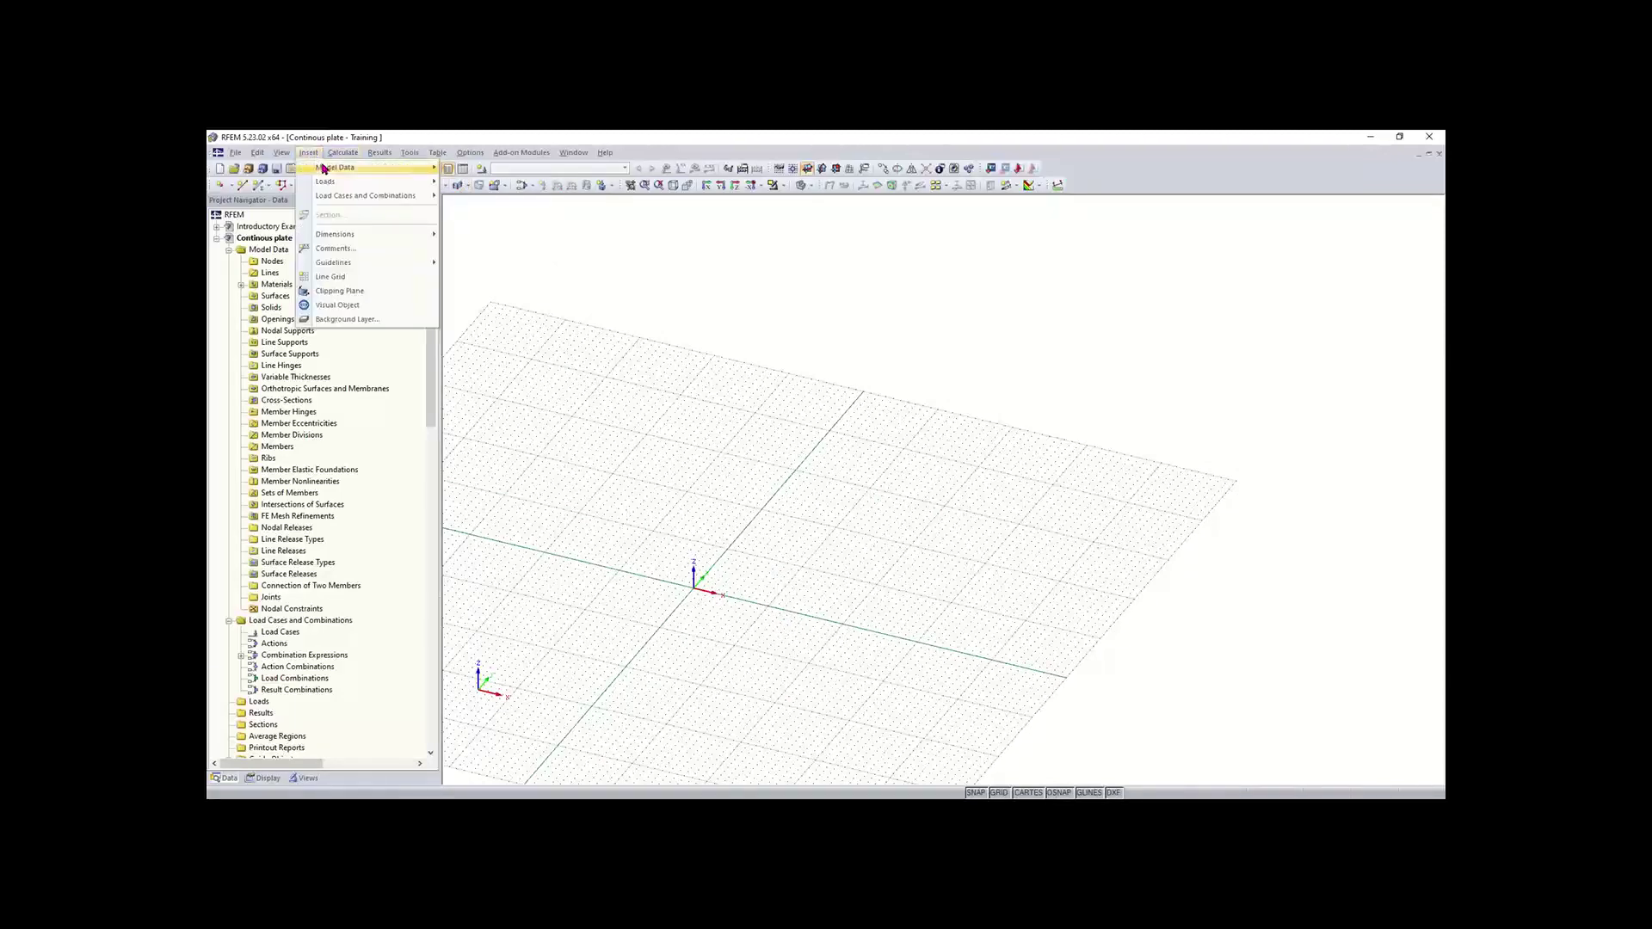
pyautogui.moveTo(323, 169)
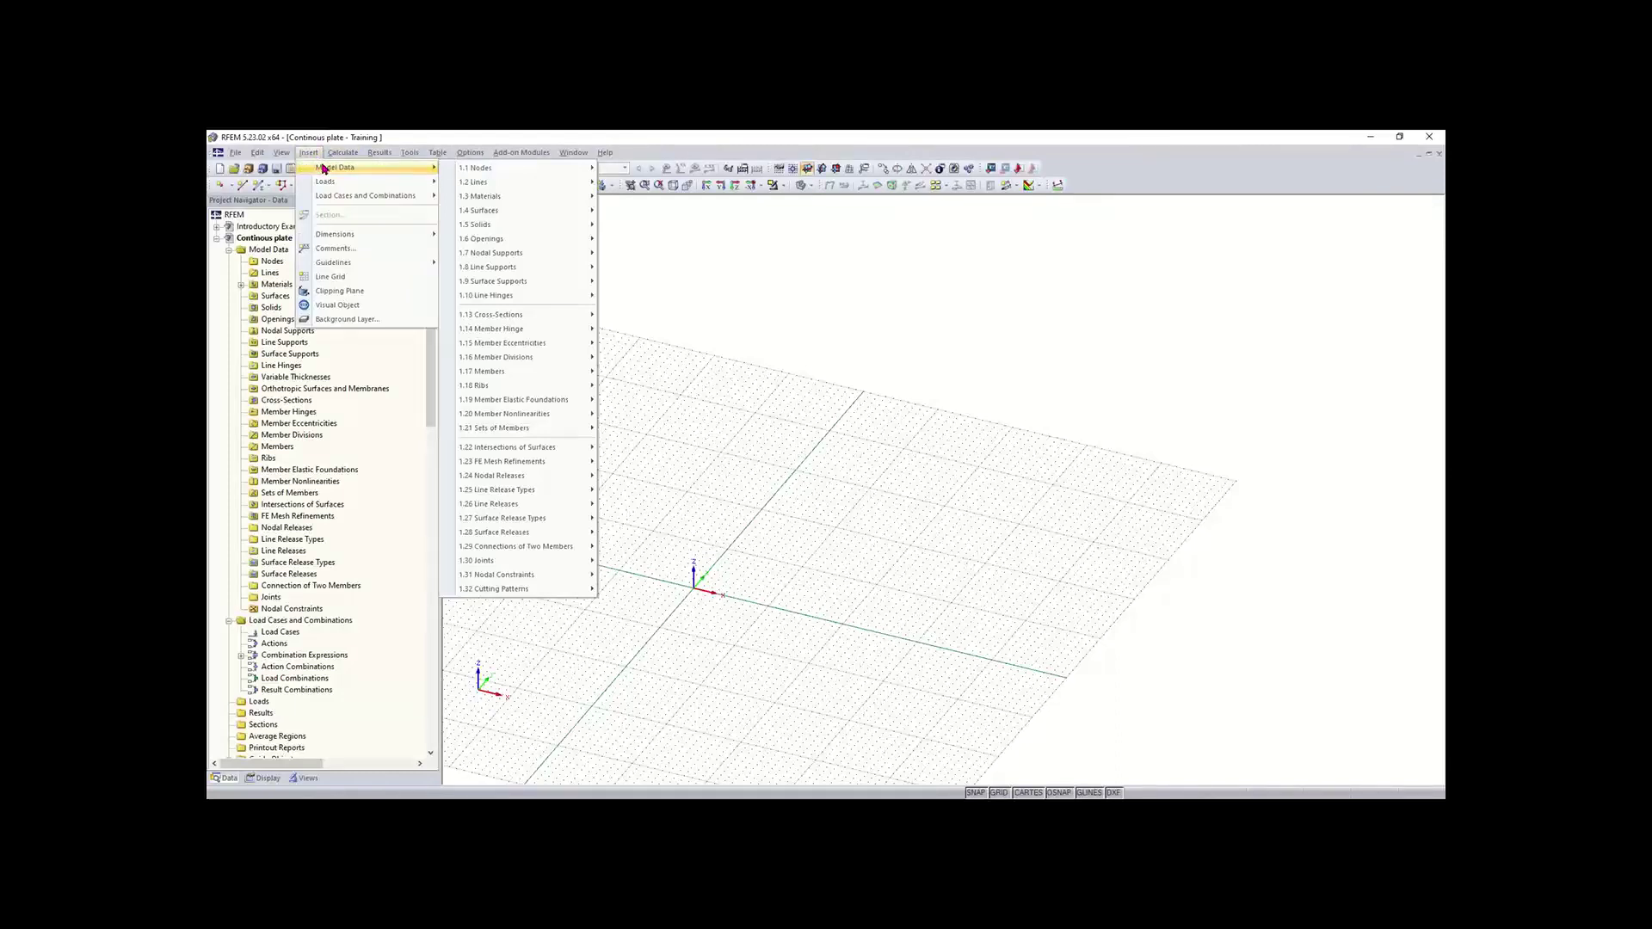
pyautogui.click(715, 251)
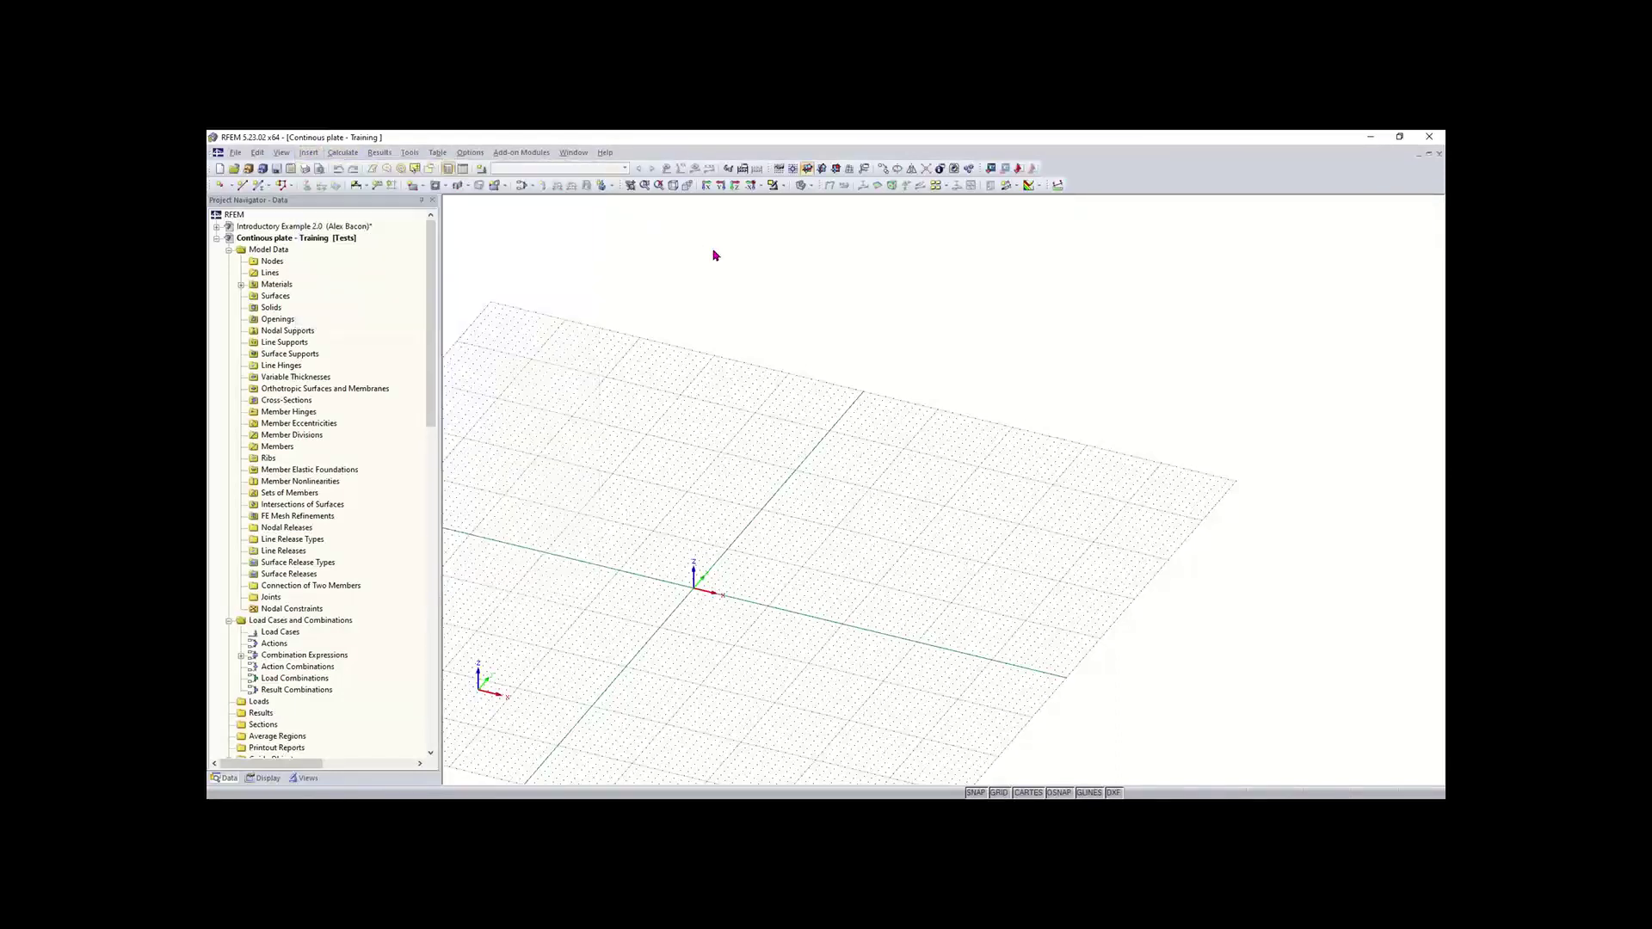
# - Start a new rectangular surface and filter its material library to the Concrete category group and the Concrete category
pyautogui.click(413, 188)
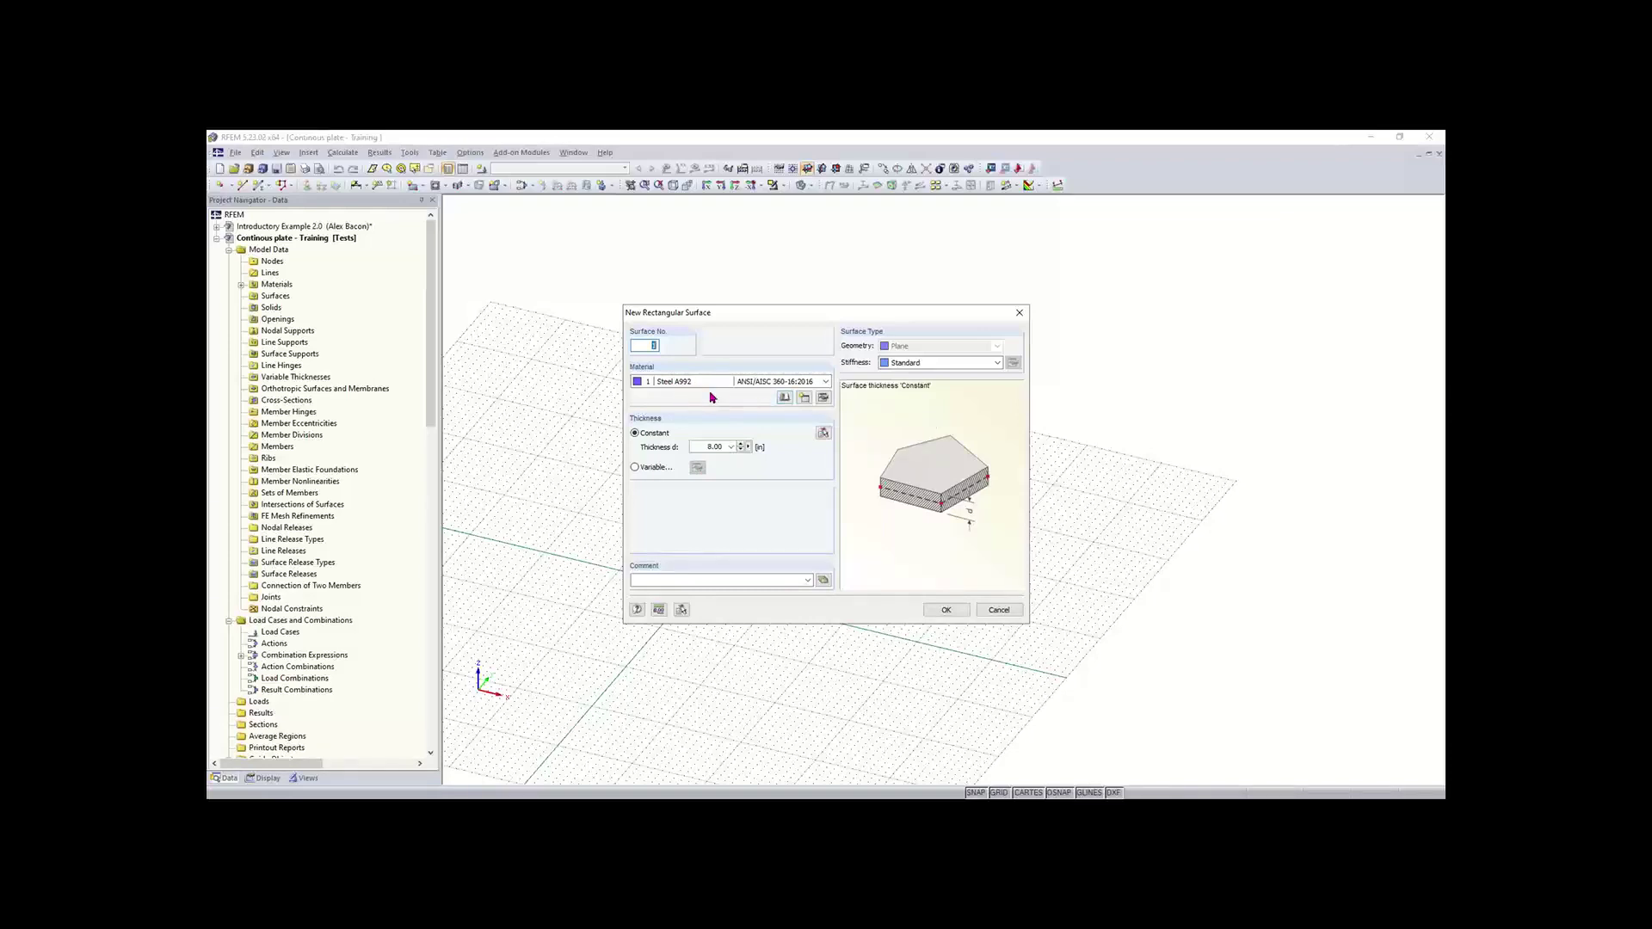
pyautogui.click(786, 397)
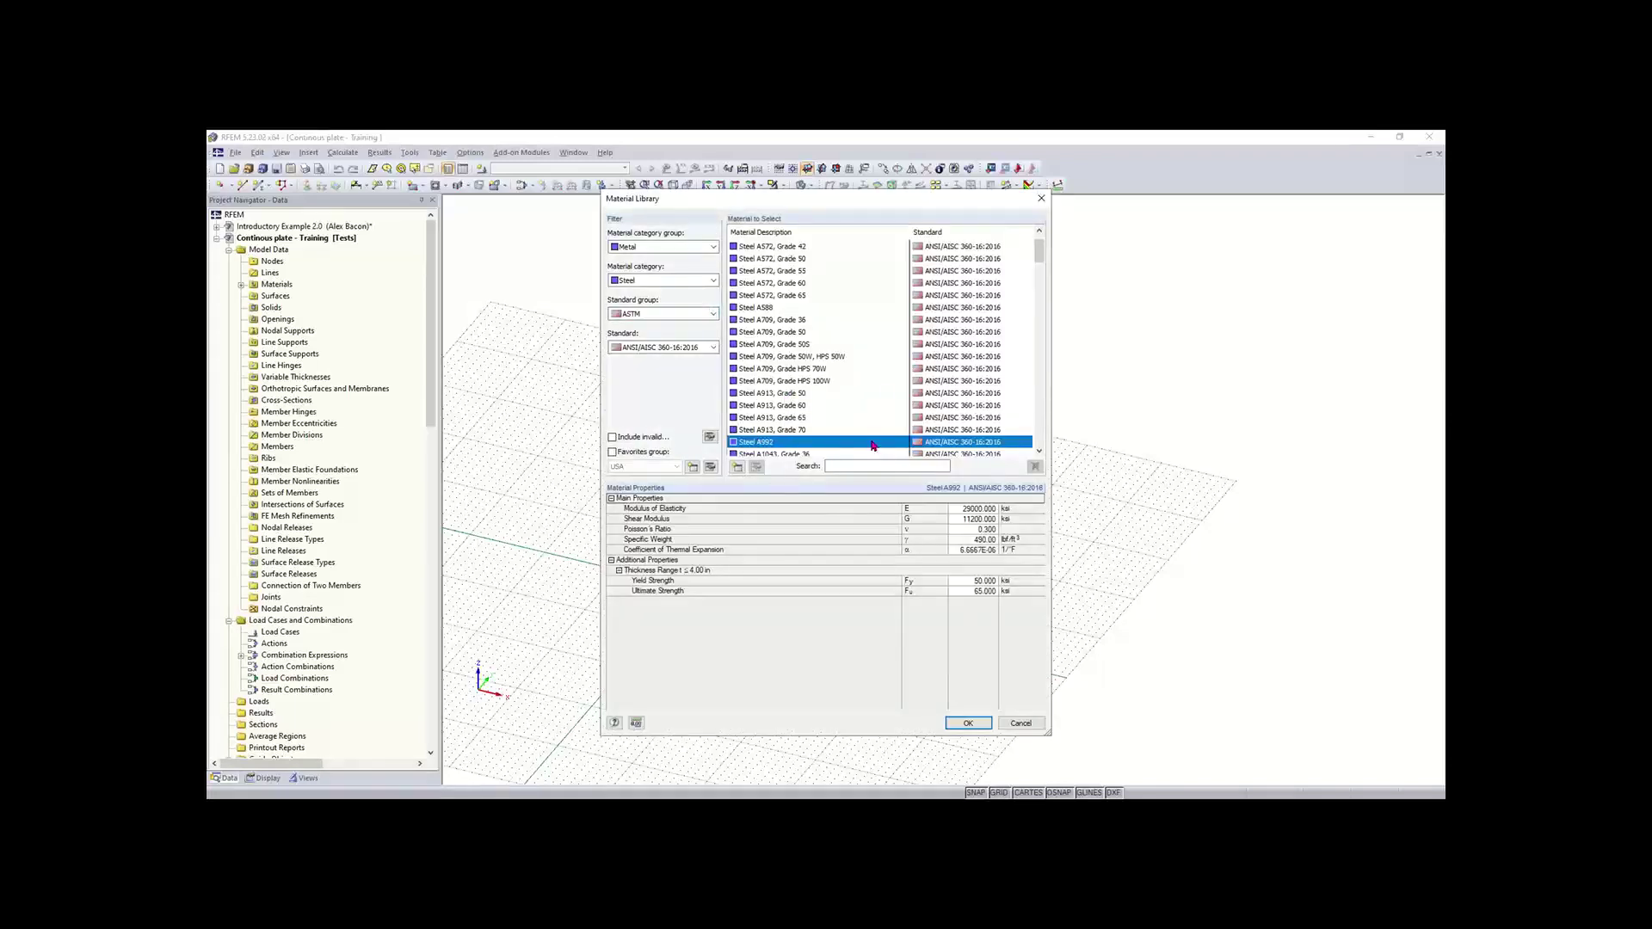
pyautogui.moveTo(800, 204); pyautogui.dragTo(760, 204)
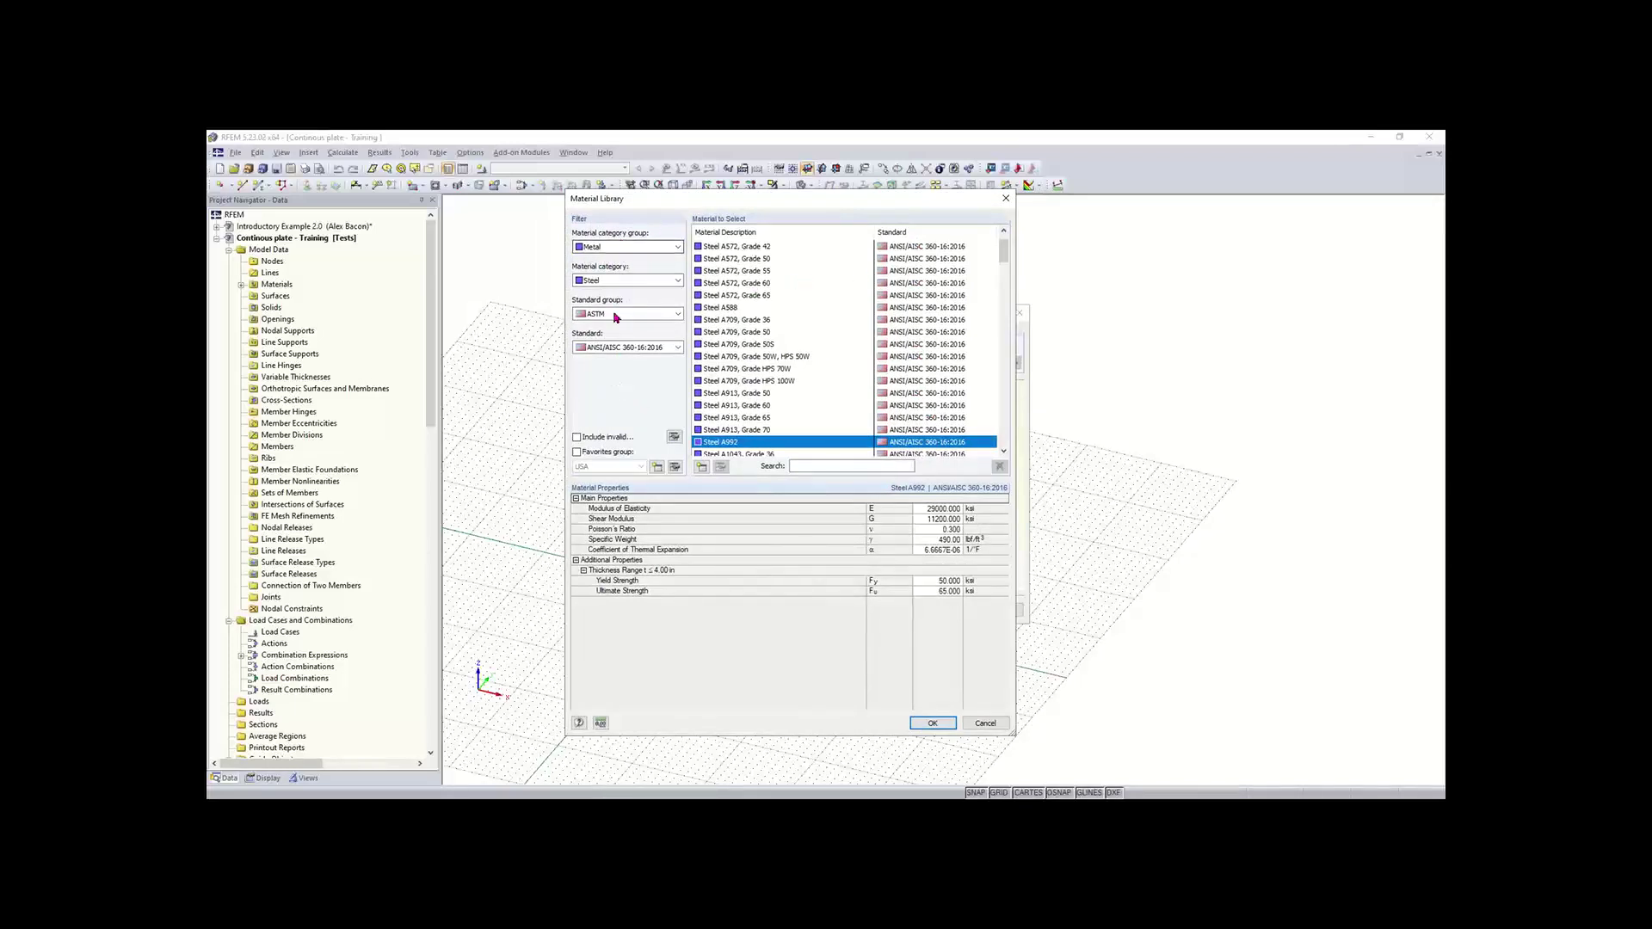
pyautogui.click(610, 250)
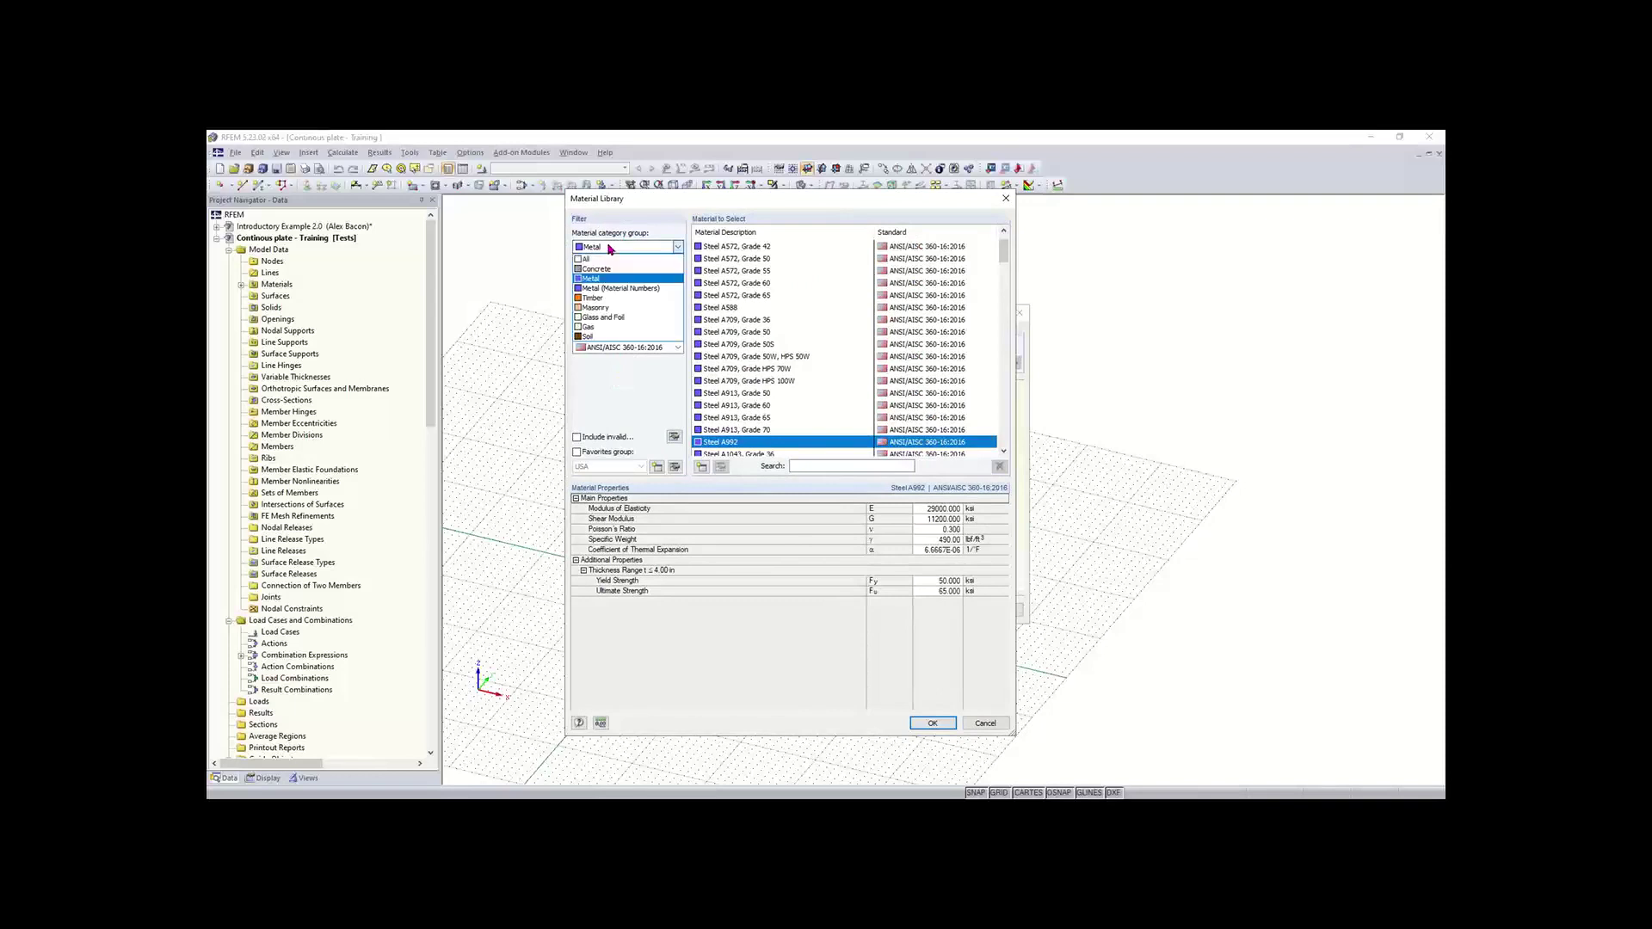
pyautogui.click(606, 270)
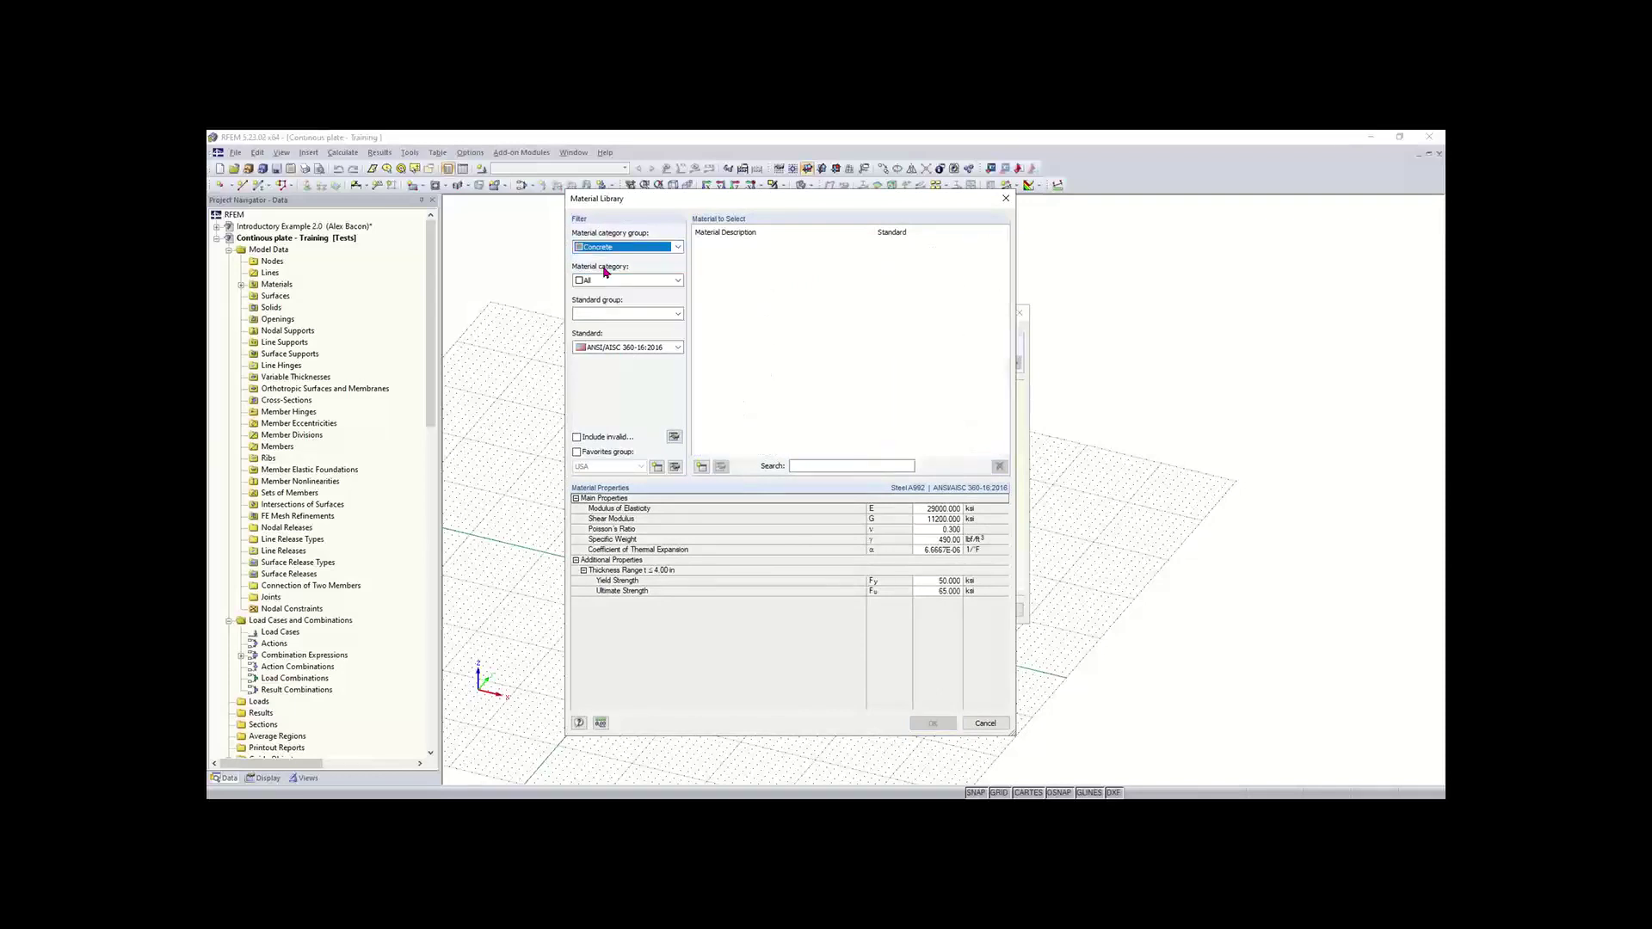
pyautogui.click(620, 280)
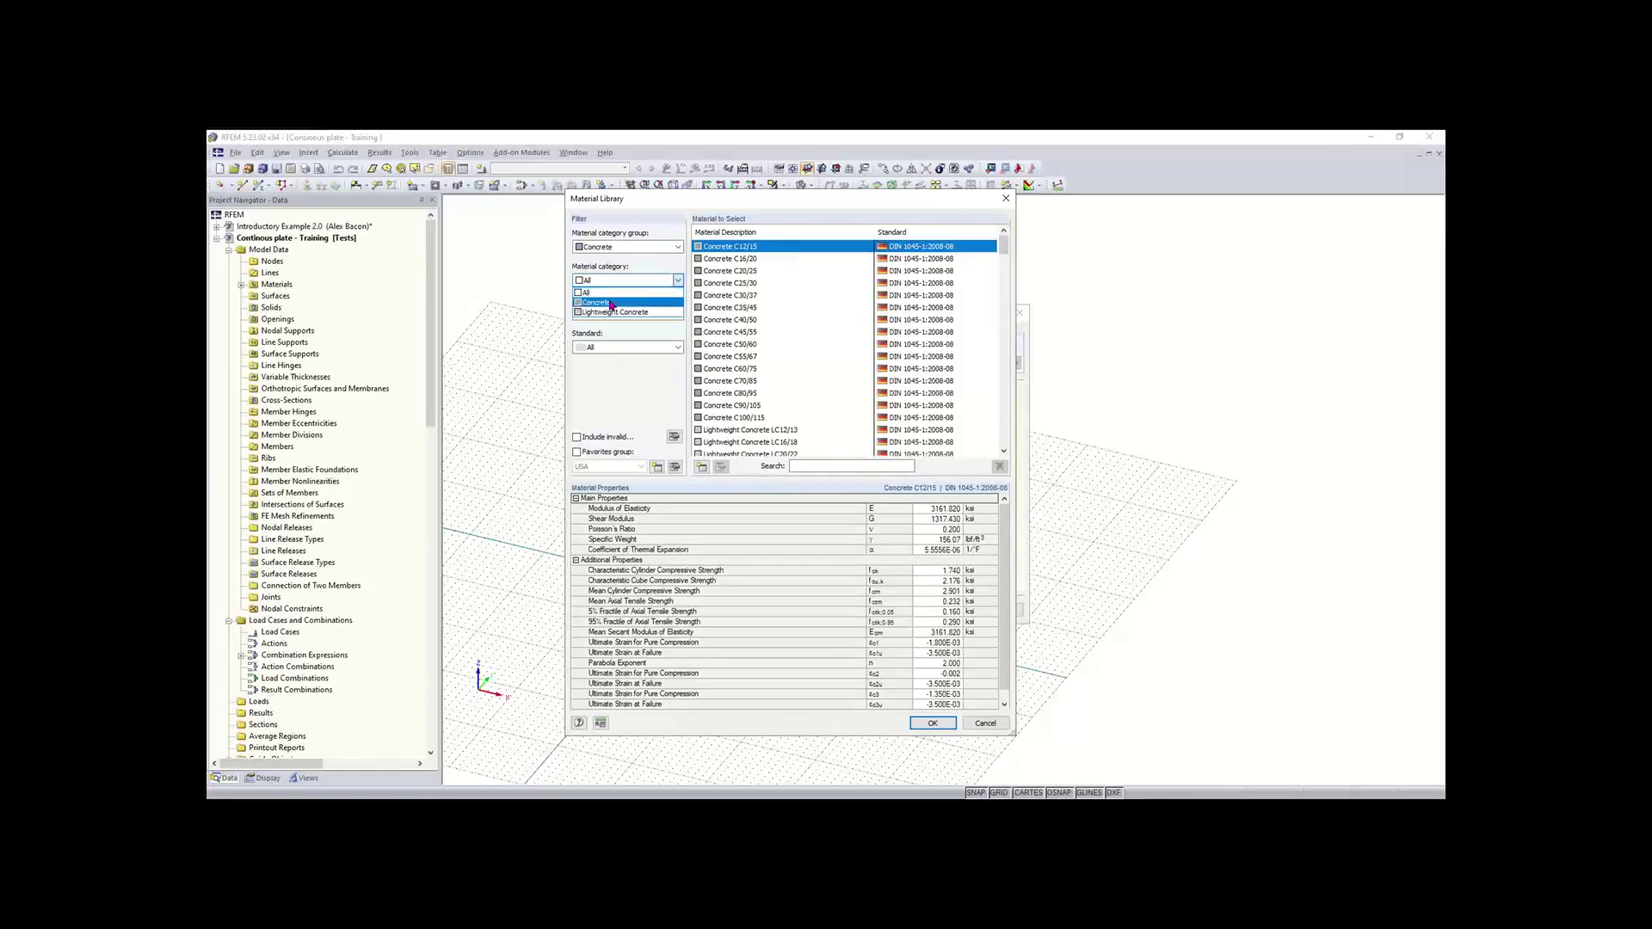
pyautogui.click(612, 304)
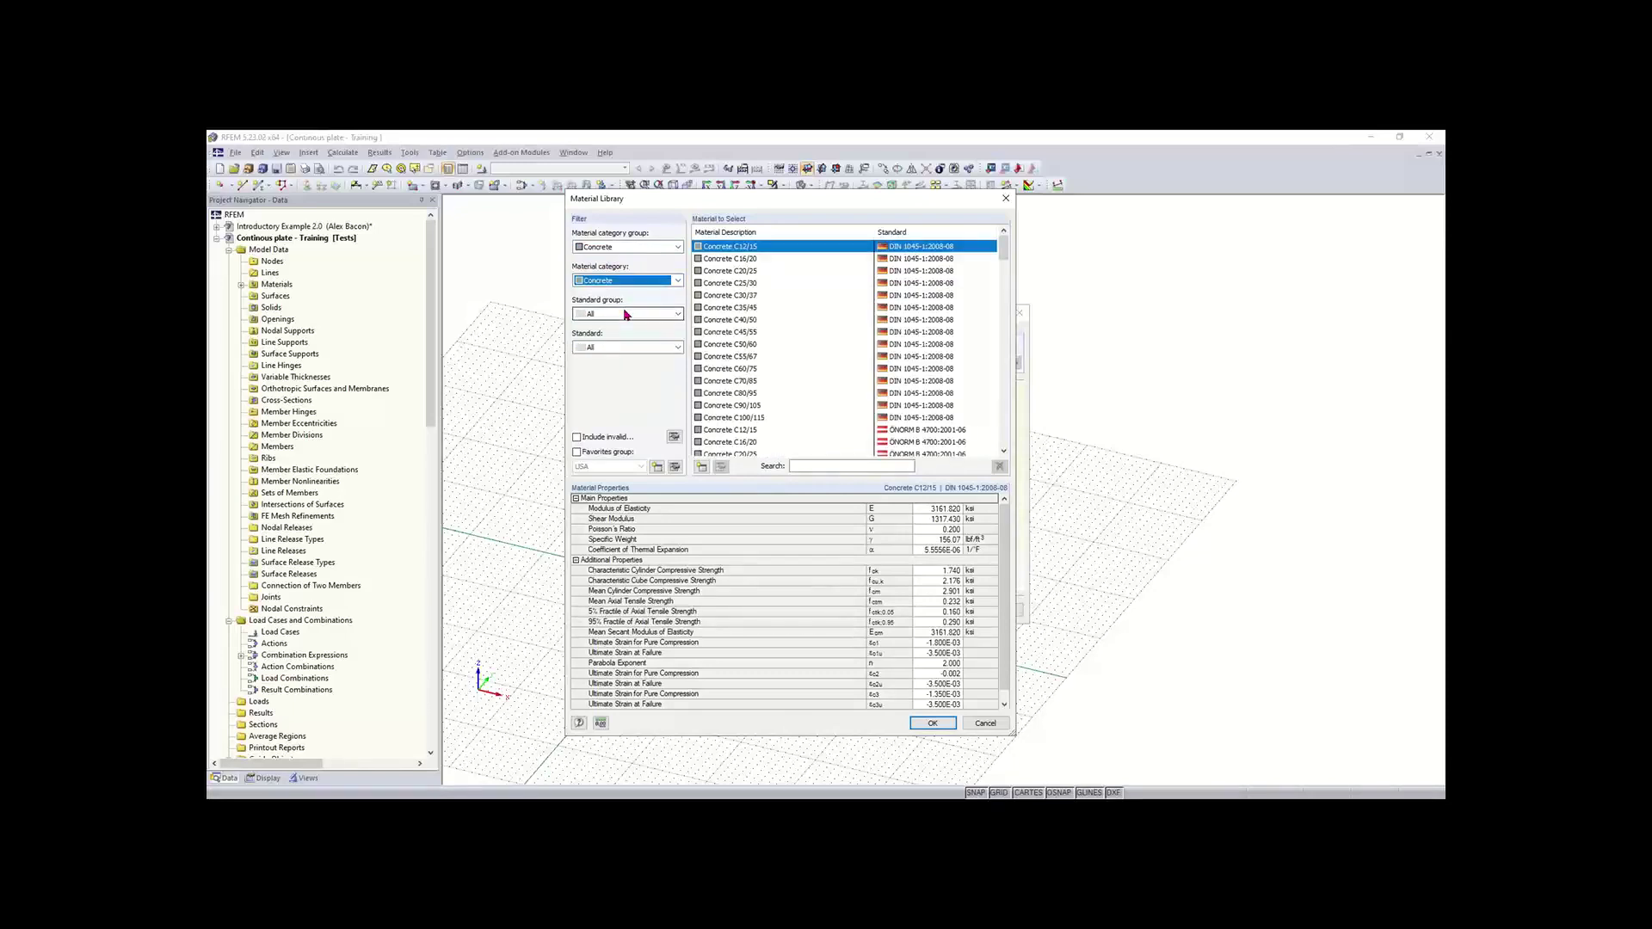
# - Narrow the material library to the ACI group and ACI 318-19 standard, and assign Concrete f'c = 4000 psi to the surface
pyautogui.click(625, 314)
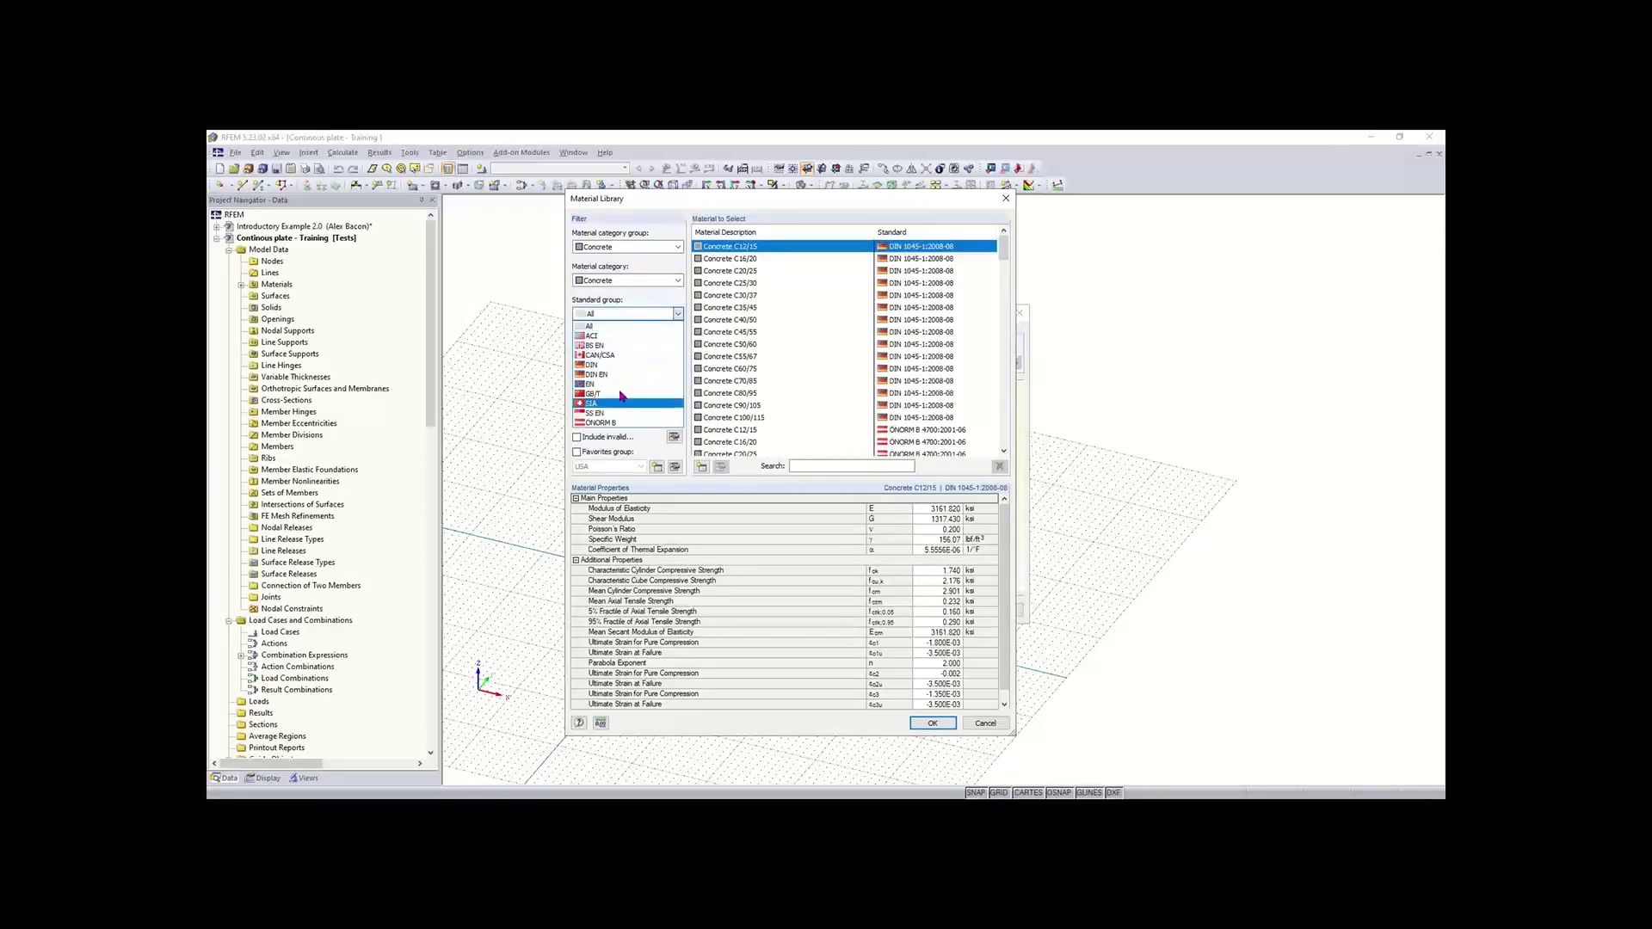
pyautogui.click(600, 338)
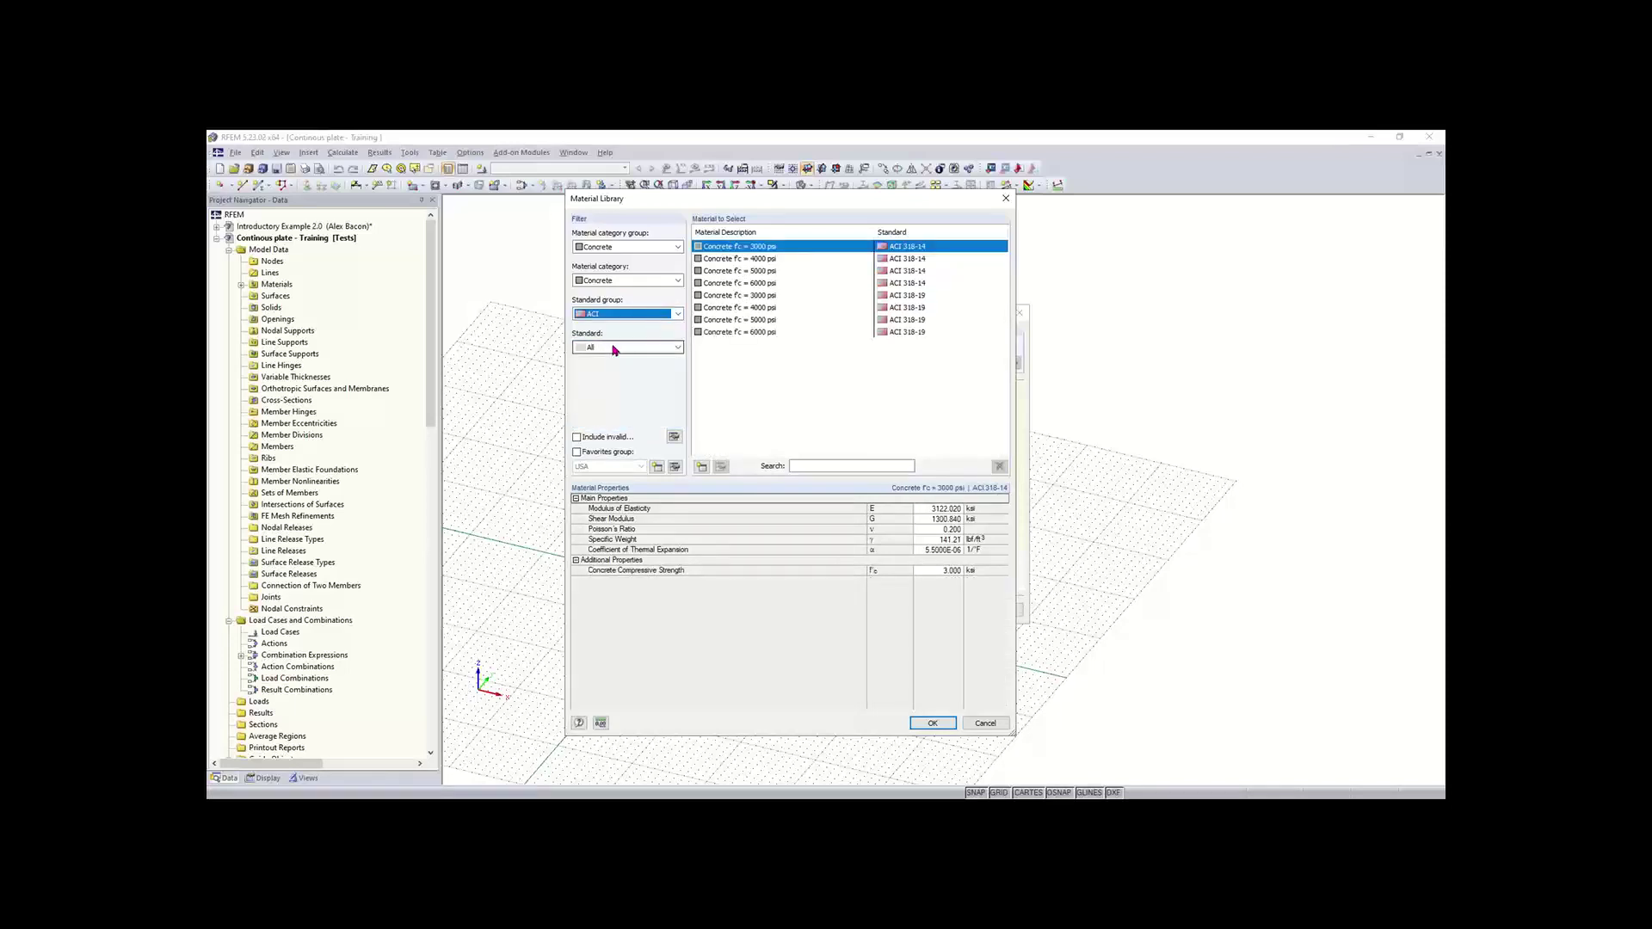
pyautogui.click(616, 349)
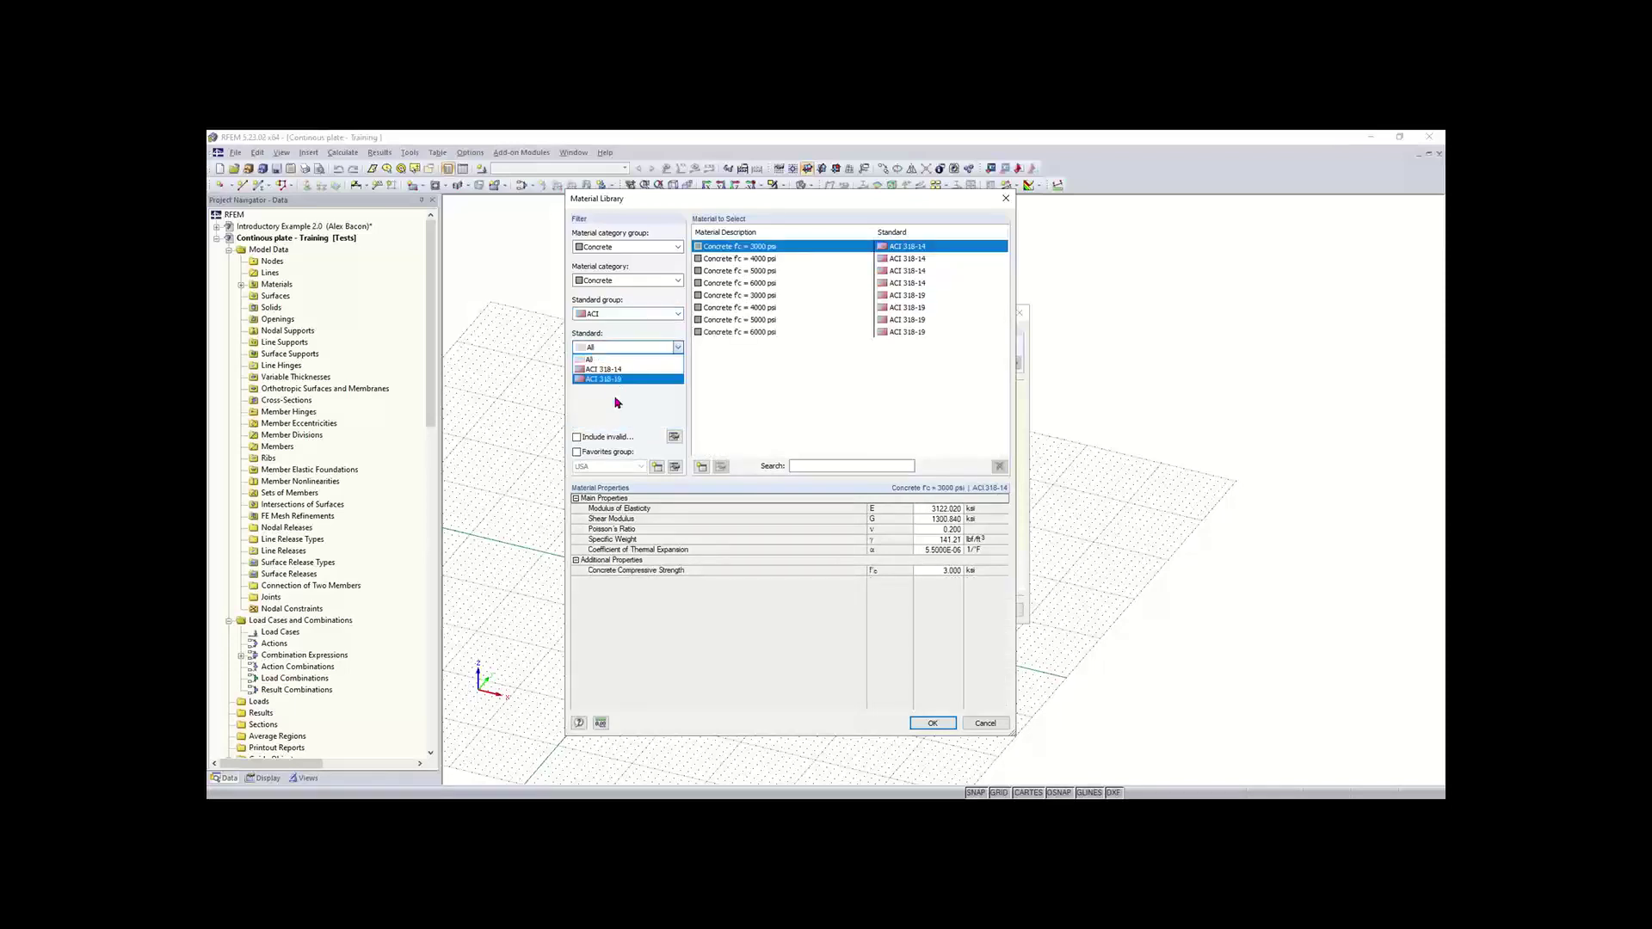
pyautogui.click(616, 380)
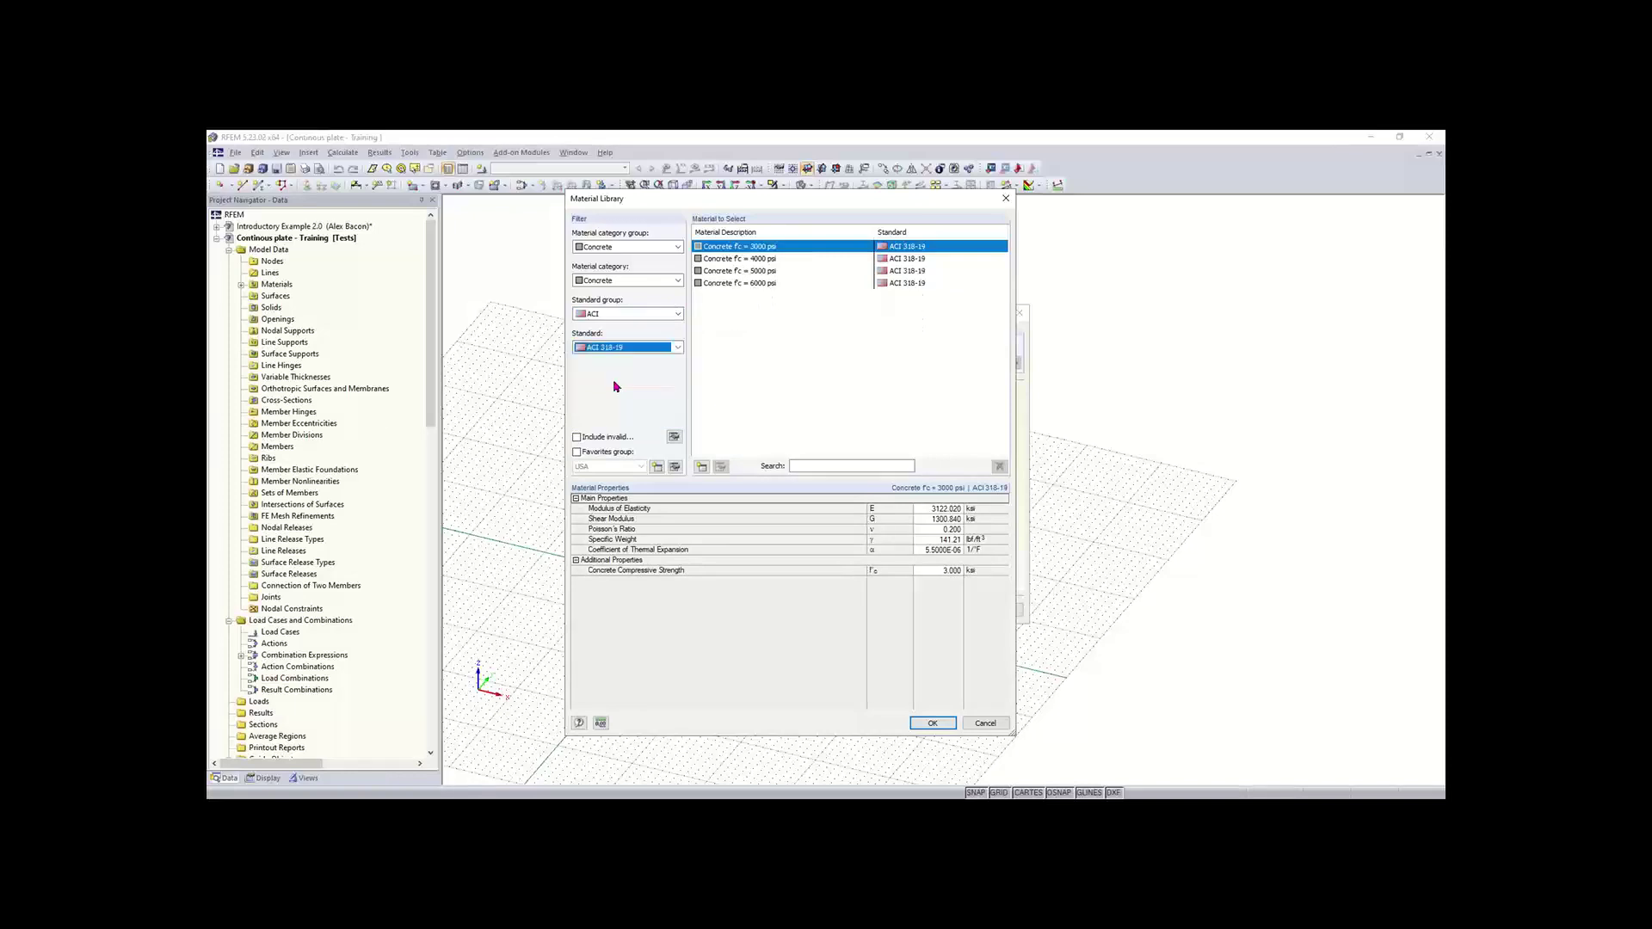
pyautogui.click(745, 259)
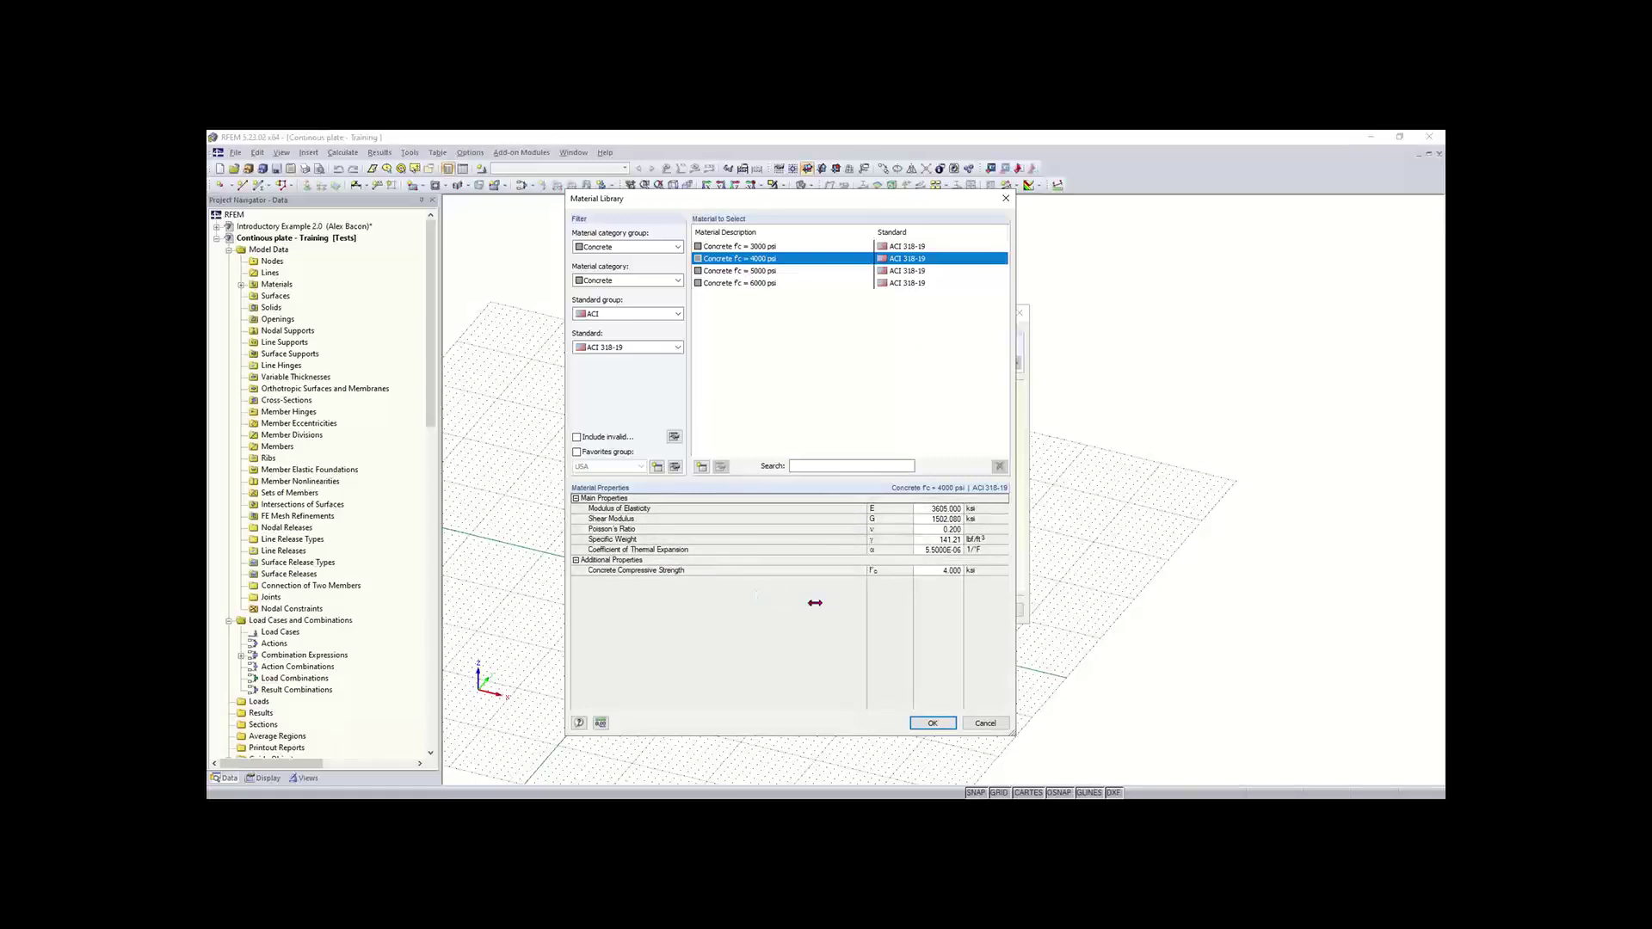
pyautogui.click(932, 724)
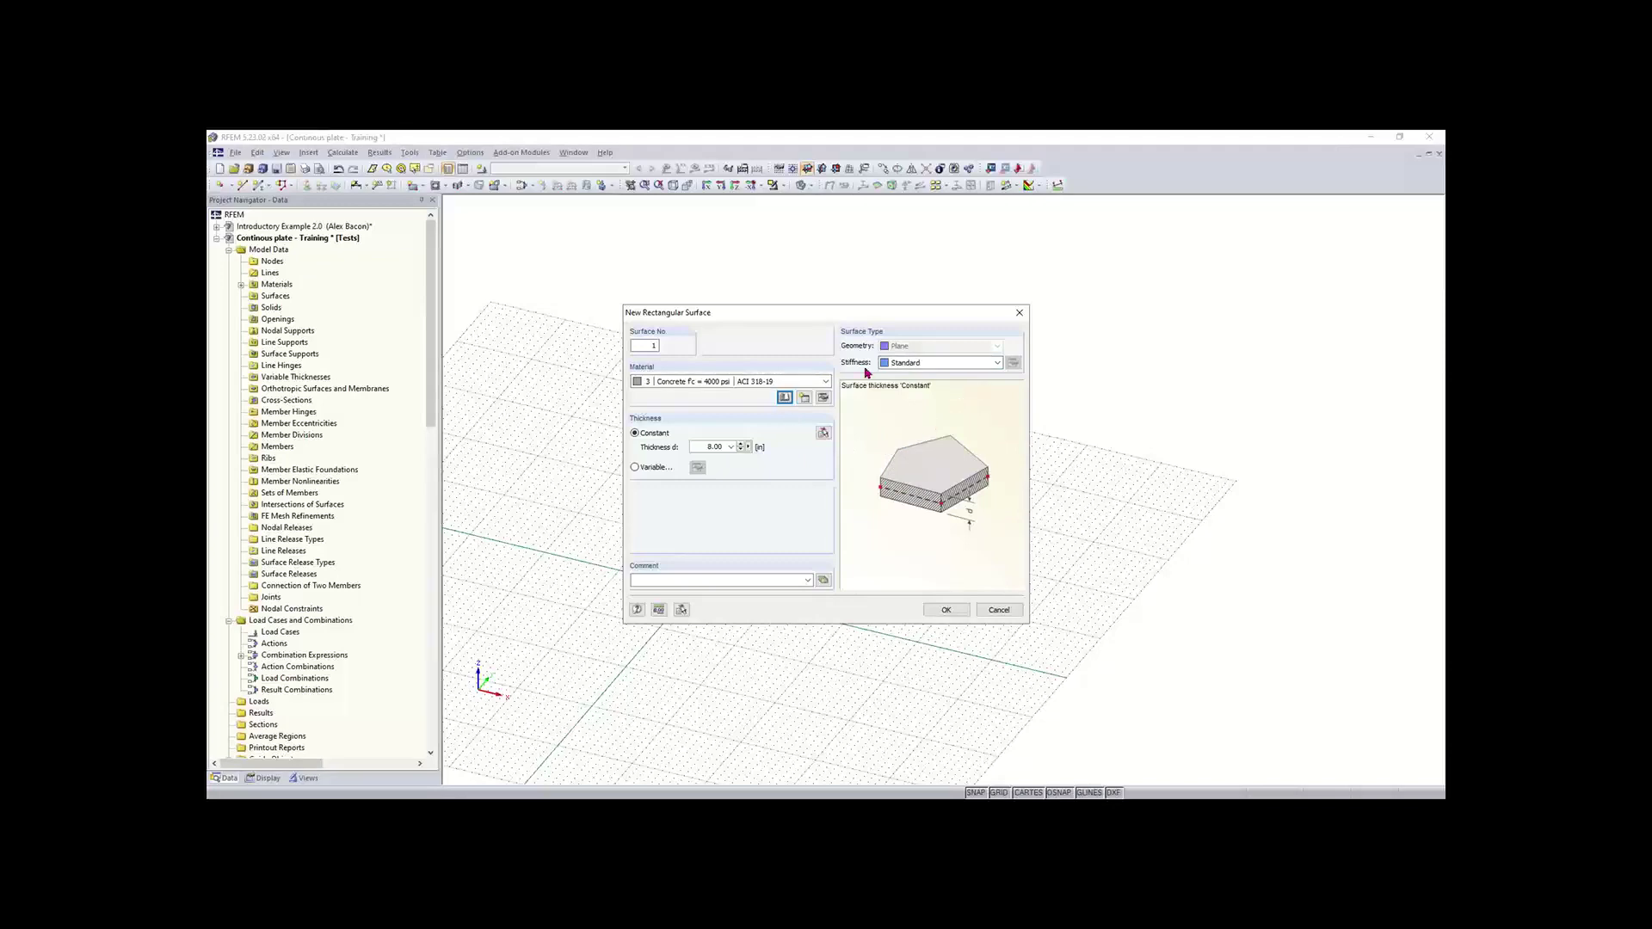
# - Draw the rectangular concrete surface from the origin to the opposite corner at X 32 ft, Y 16 ft
pyautogui.click(946, 610)
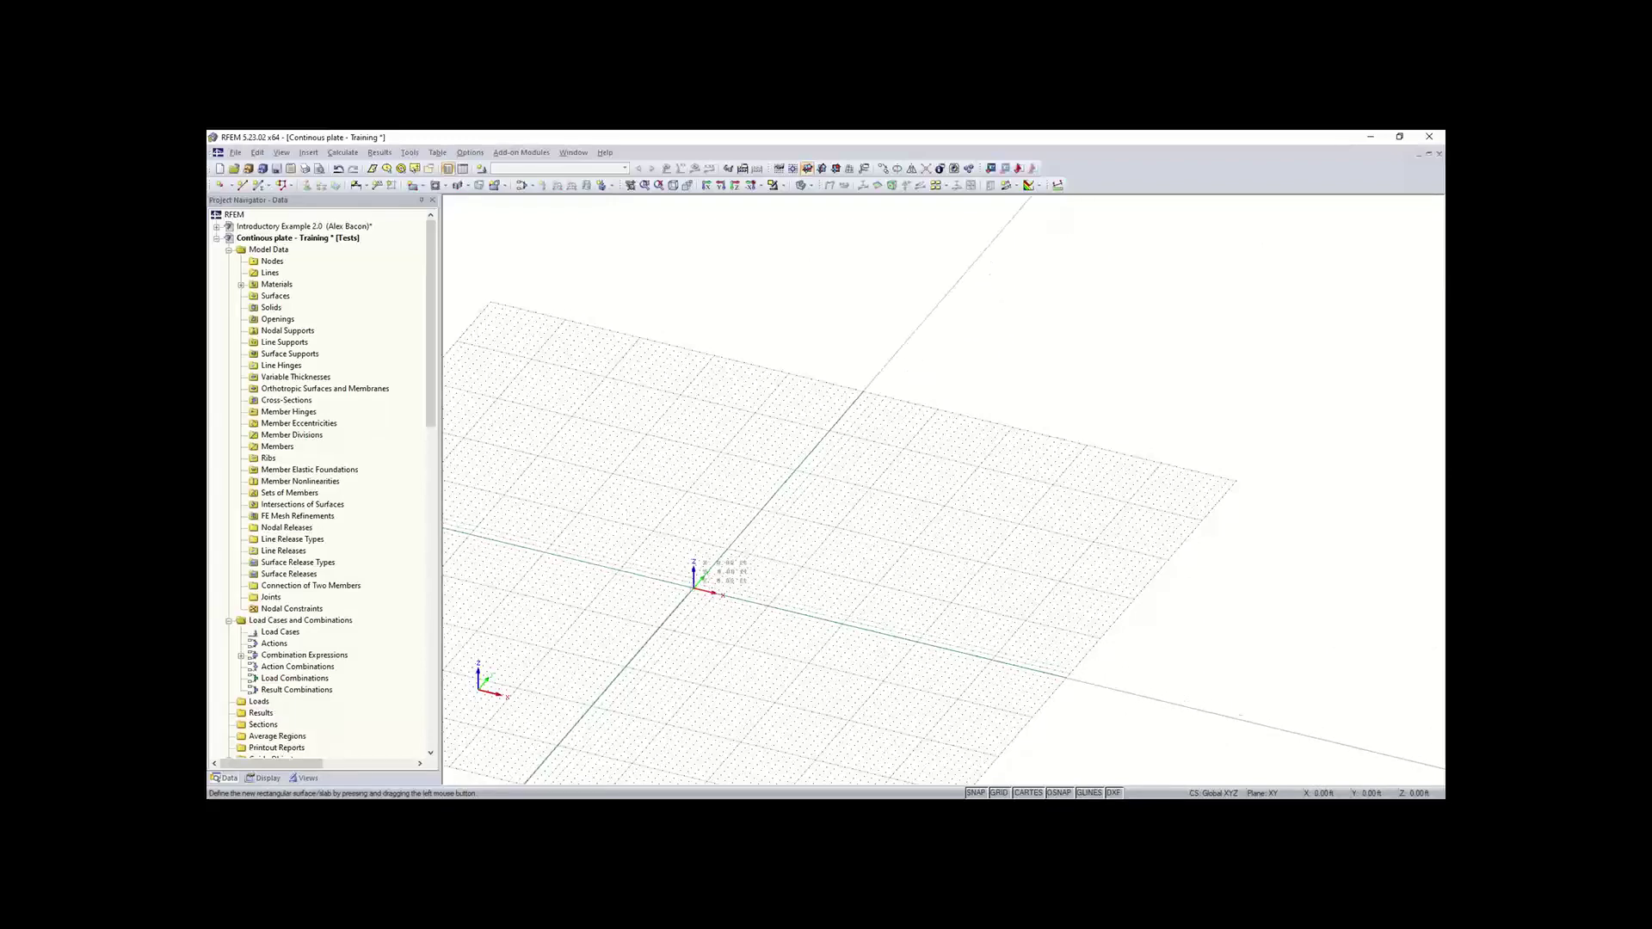
pyautogui.moveTo(723, 564); pyautogui.dragTo(755, 517, button='middle')
pyautogui.scroll(4, 756, 516)
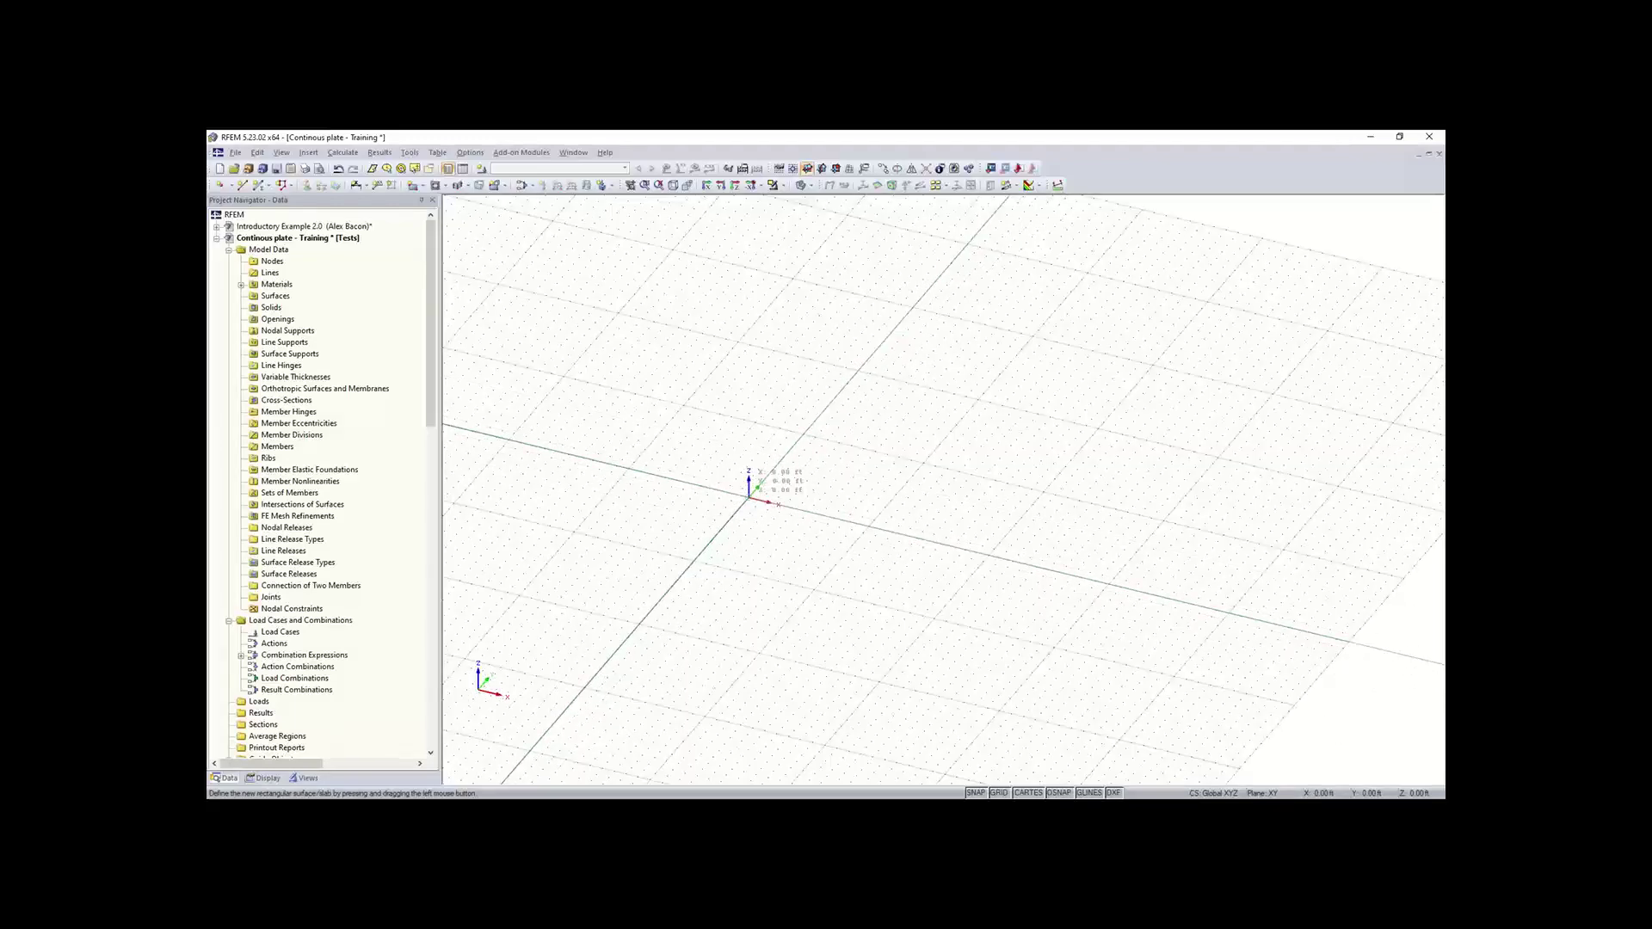
pyautogui.click(748, 496)
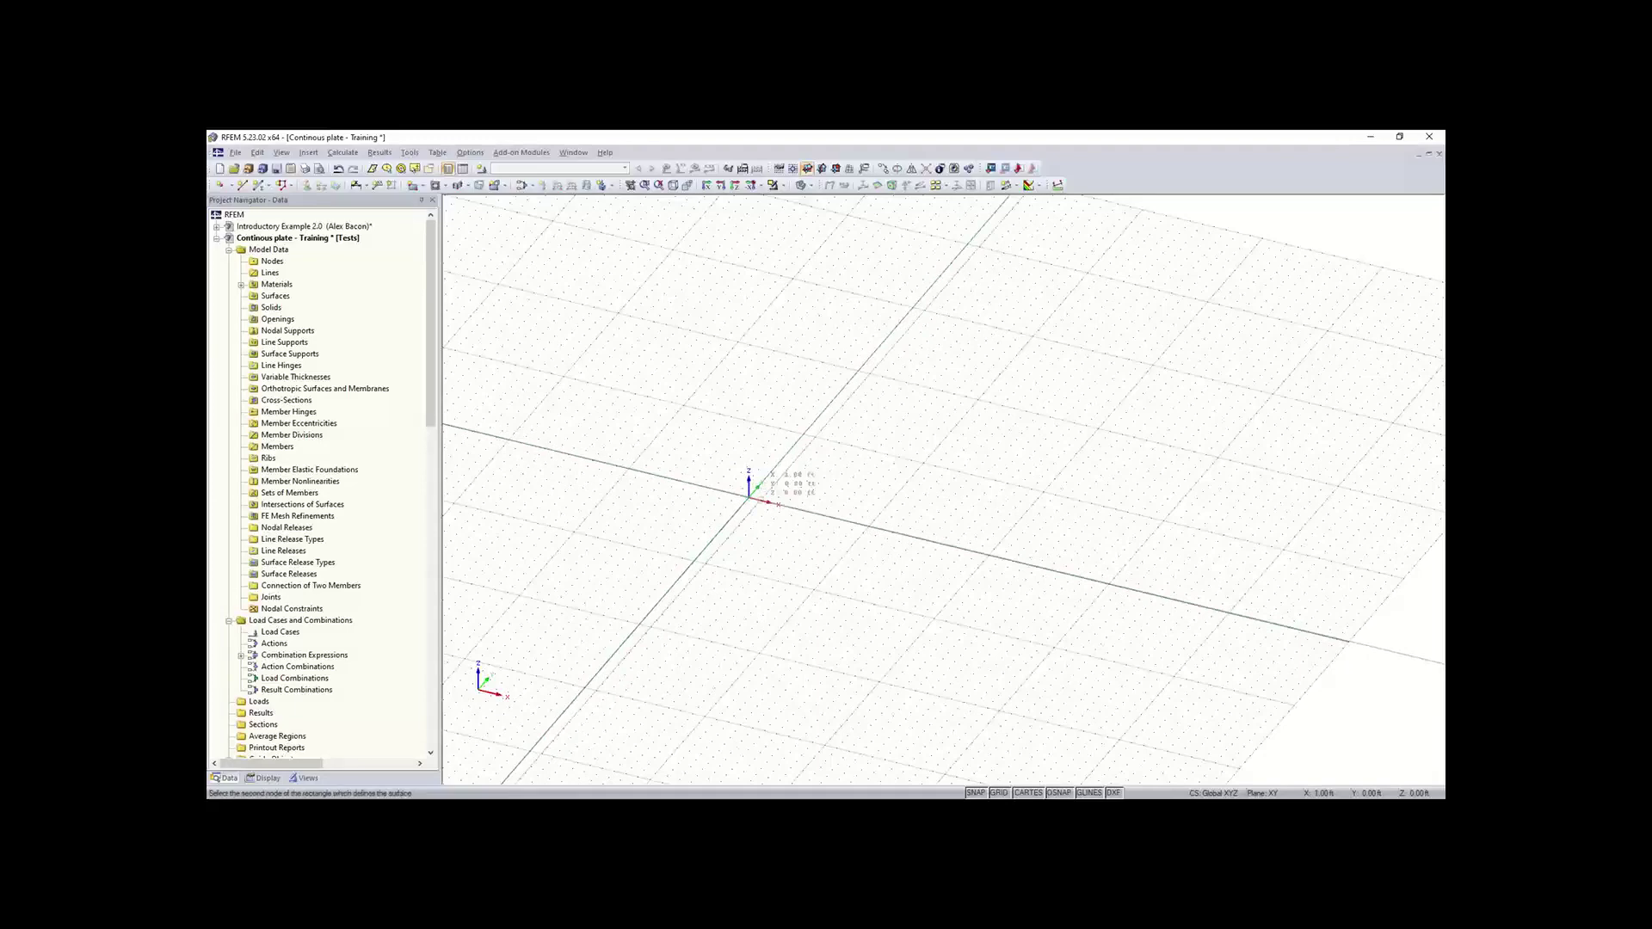
pyautogui.moveTo(1105, 437); pyautogui.dragTo(981, 489, button='middle')
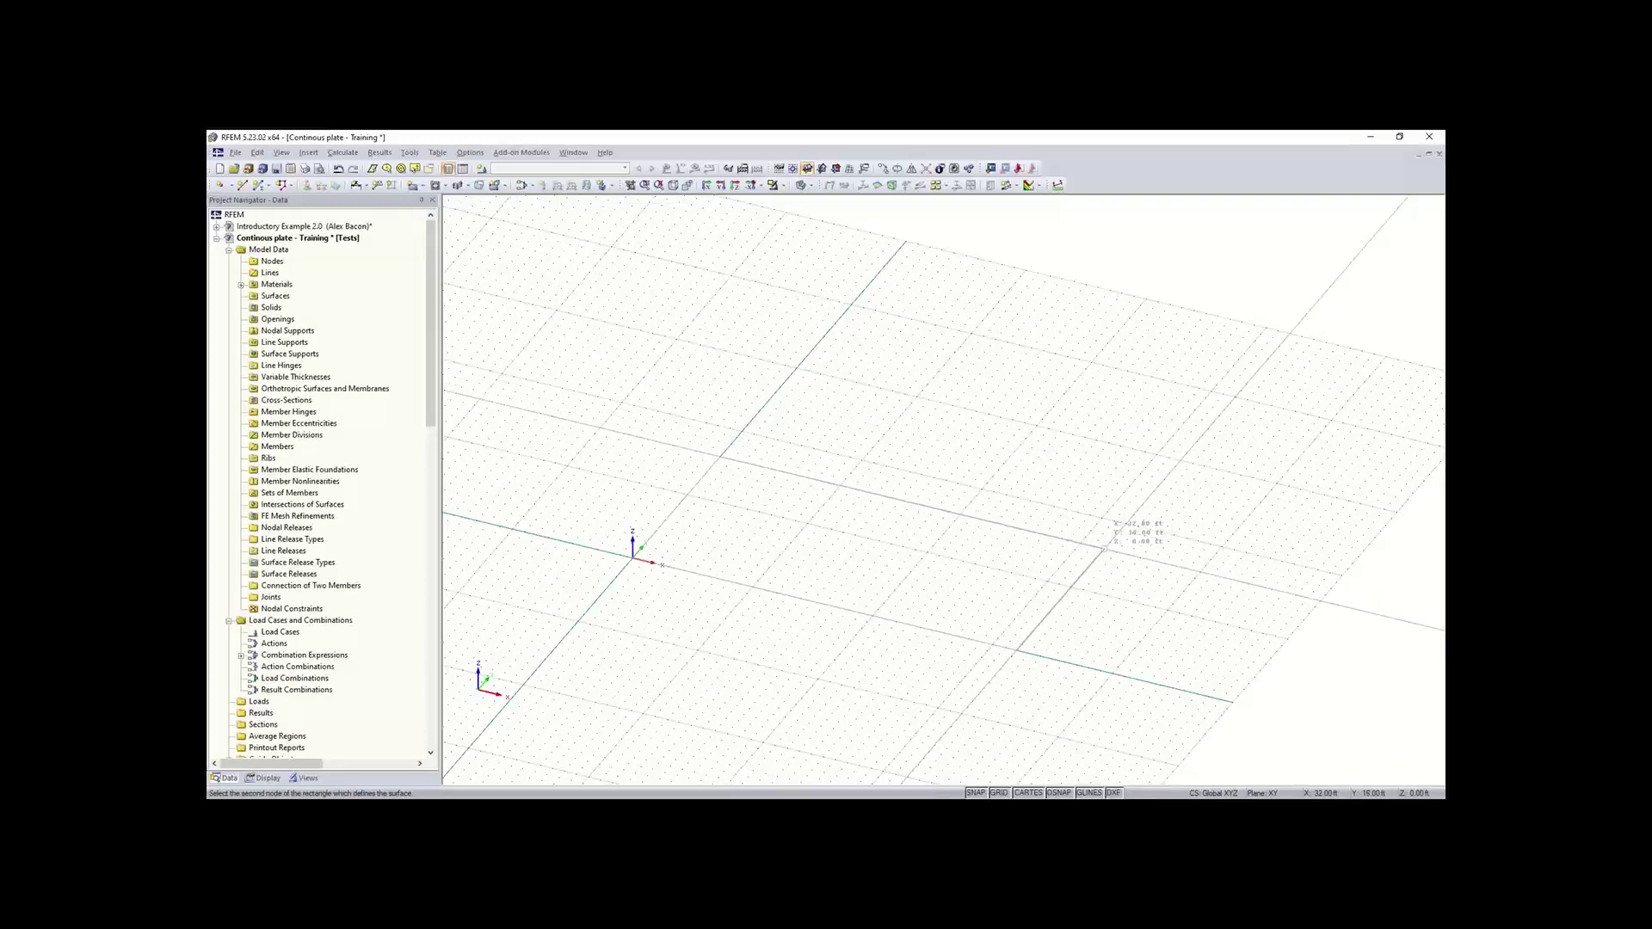
pyautogui.click(1104, 548)
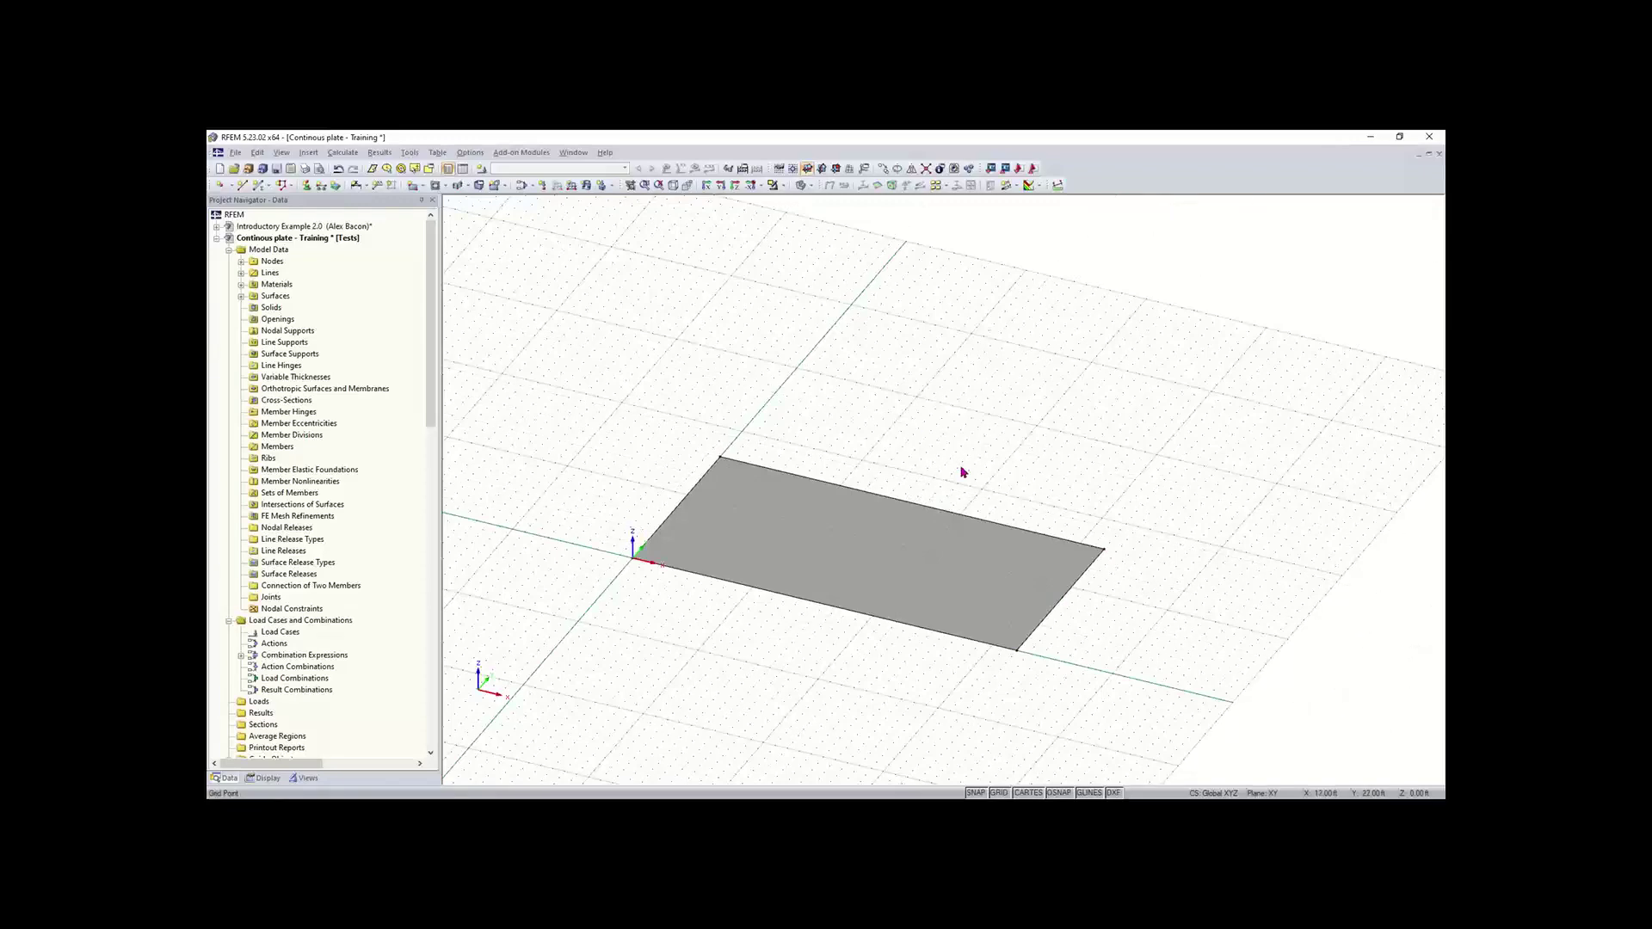
# - Open the new surface's properties from the model and review its material and constant thickness, keeping the settings
pyautogui.moveTo(951, 439); pyautogui.dragTo(843, 435, button='middle')
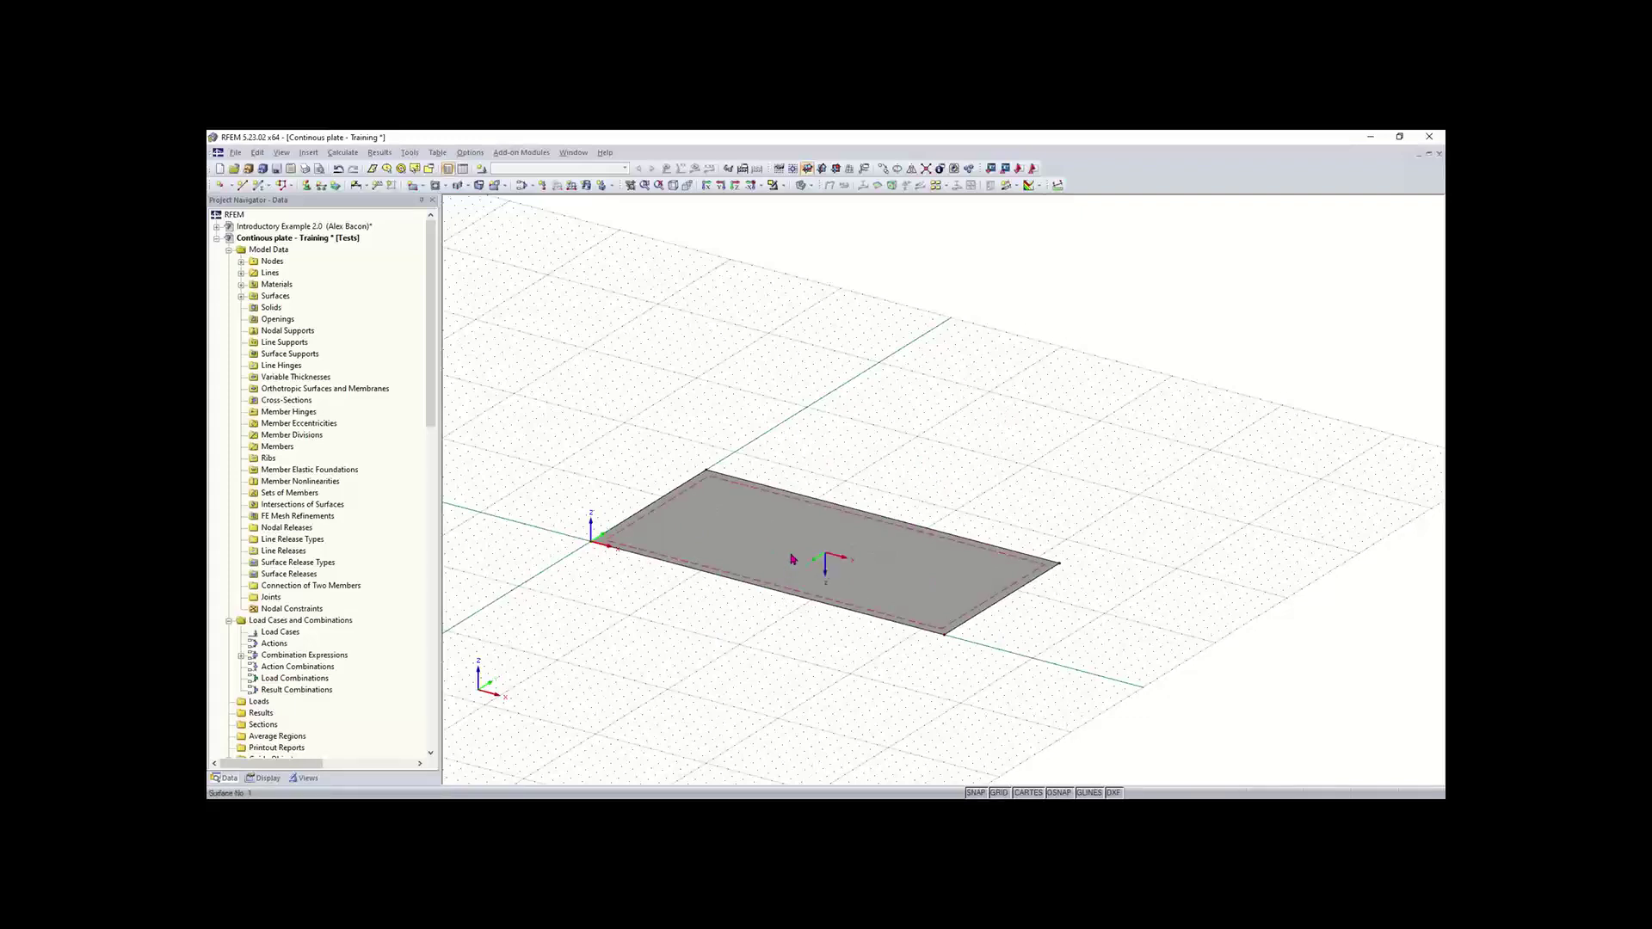
pyautogui.click(754, 534)
pyautogui.rightClick(754, 534)
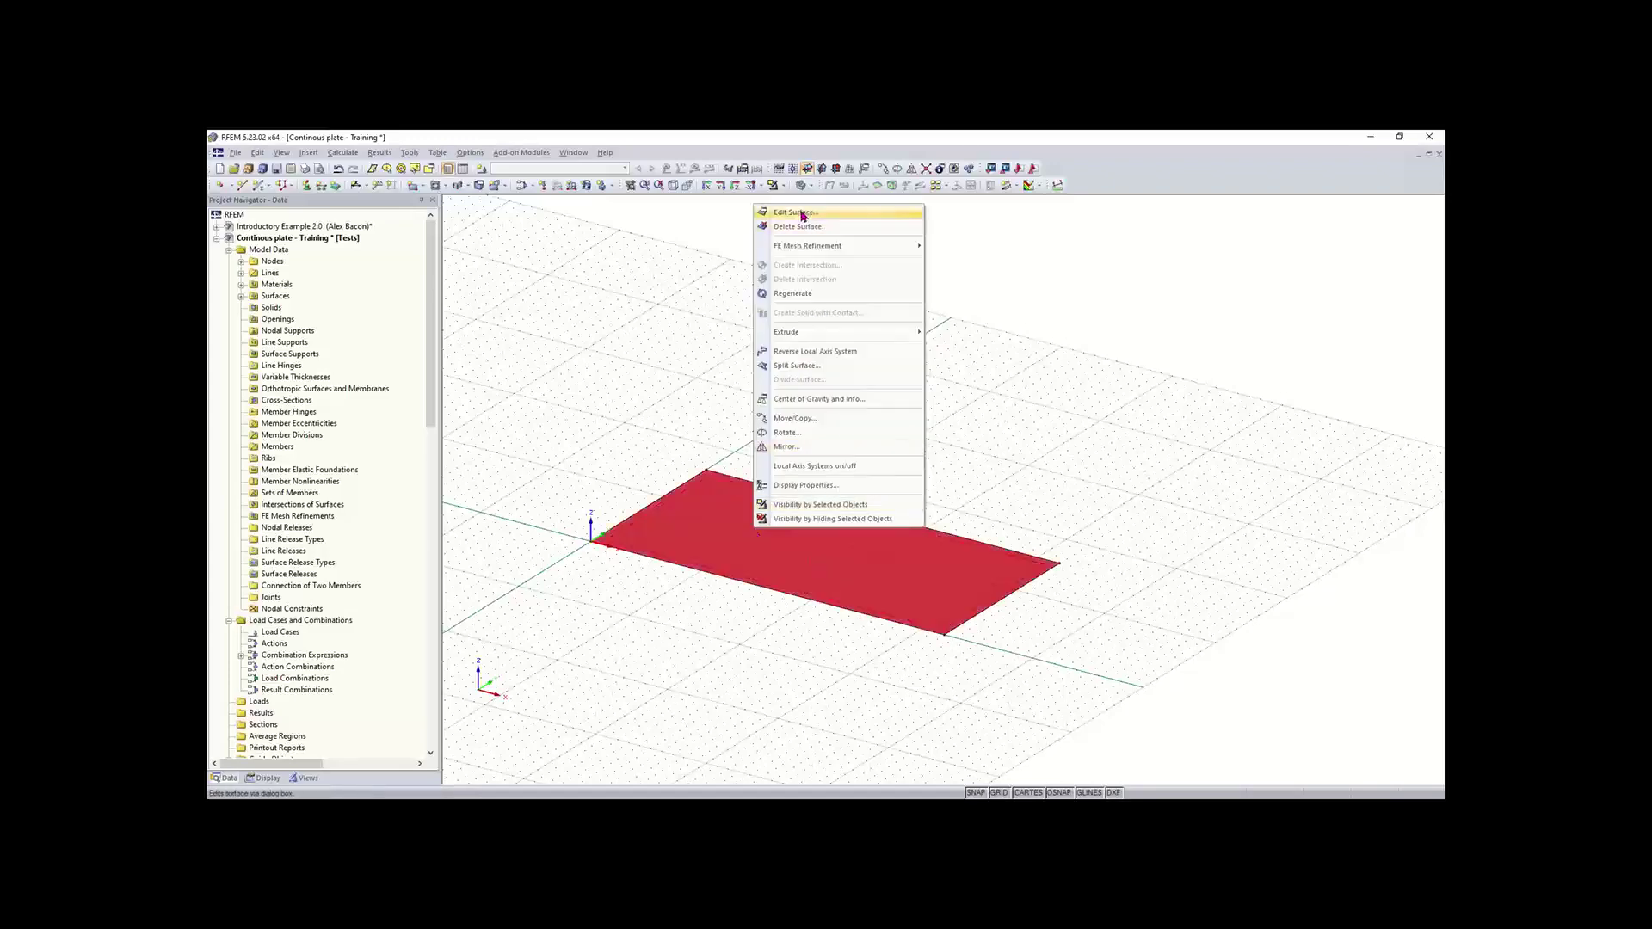
pyautogui.click(671, 312)
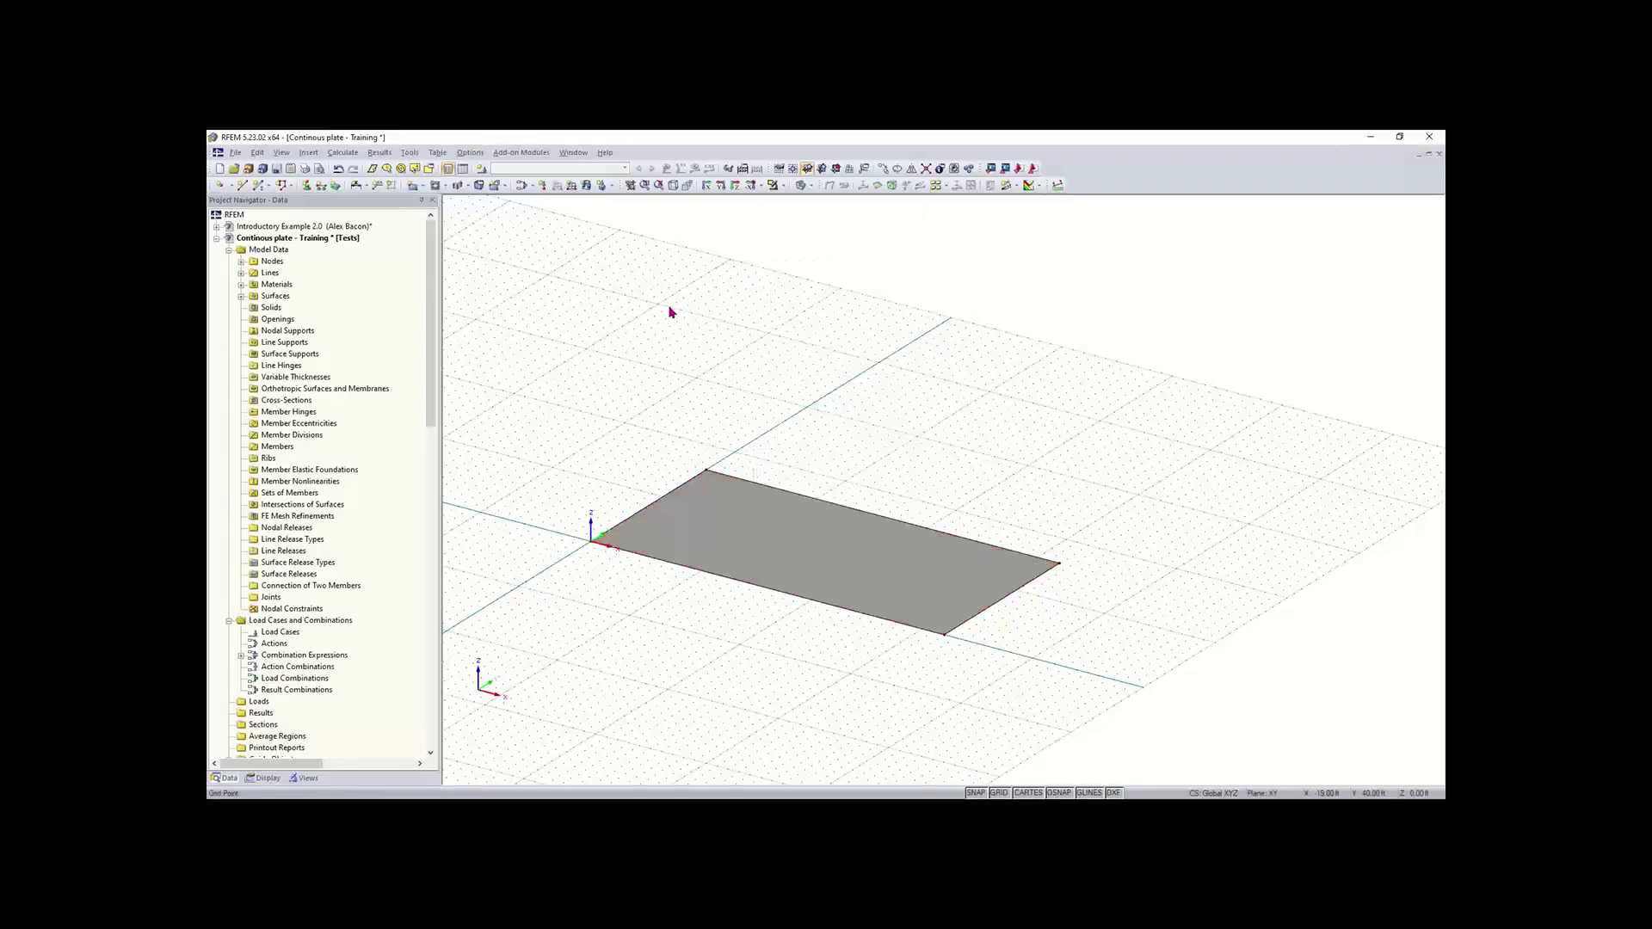
pyautogui.doubleClick(732, 537)
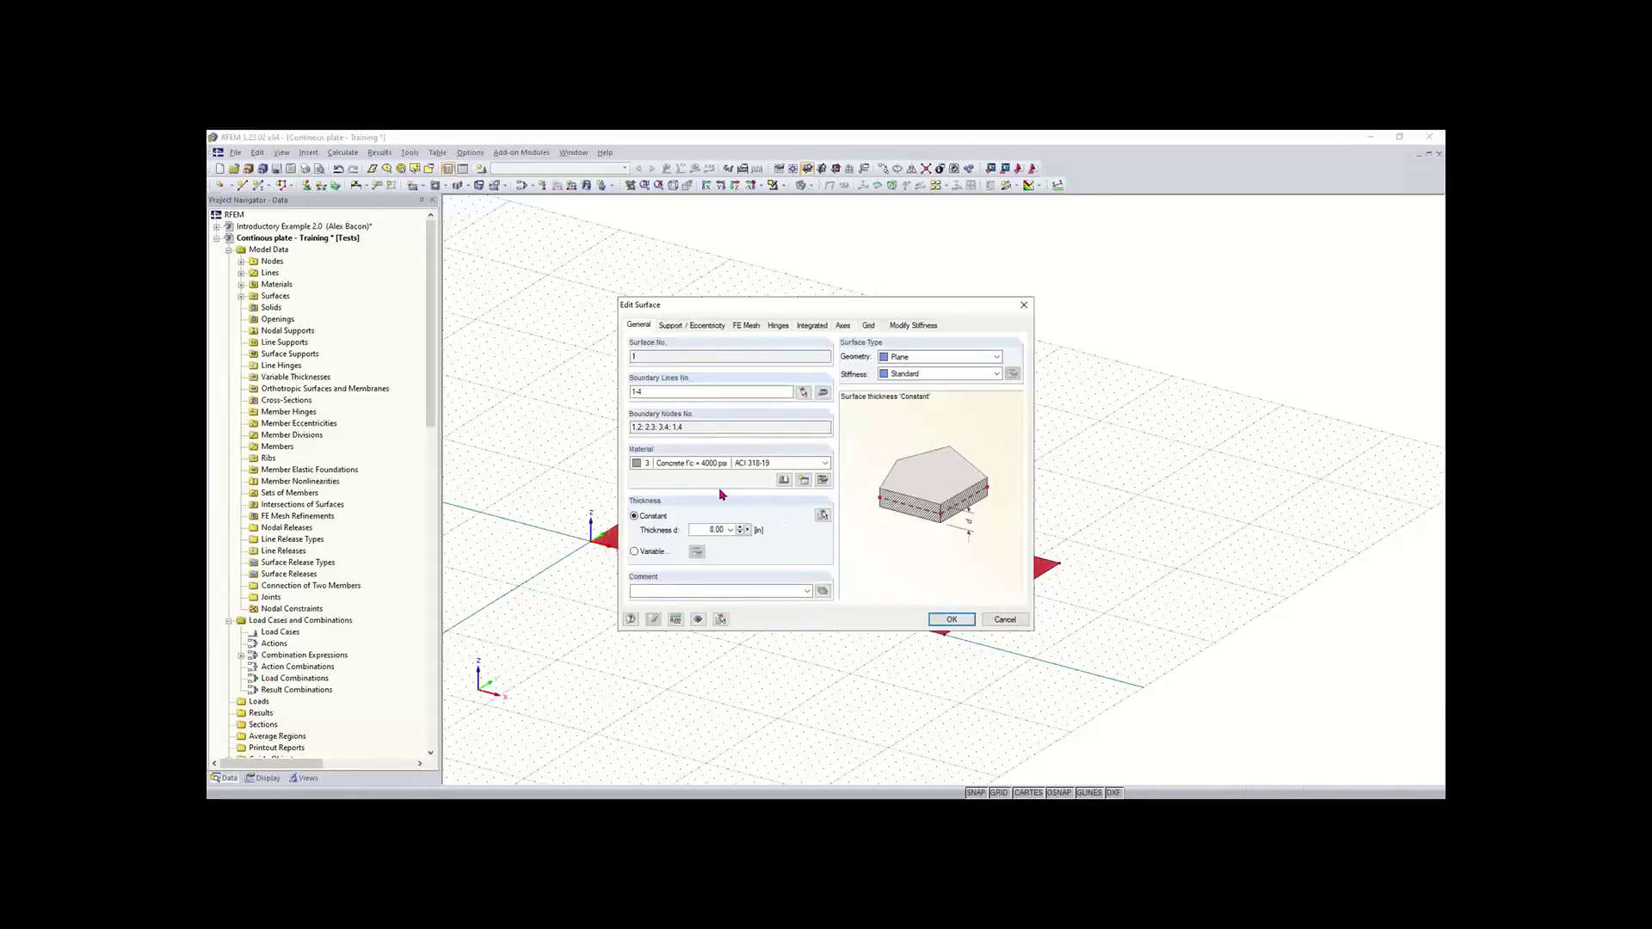
pyautogui.moveTo(697, 530); pyautogui.dragTo(761, 533)
pyautogui.click(952, 621)
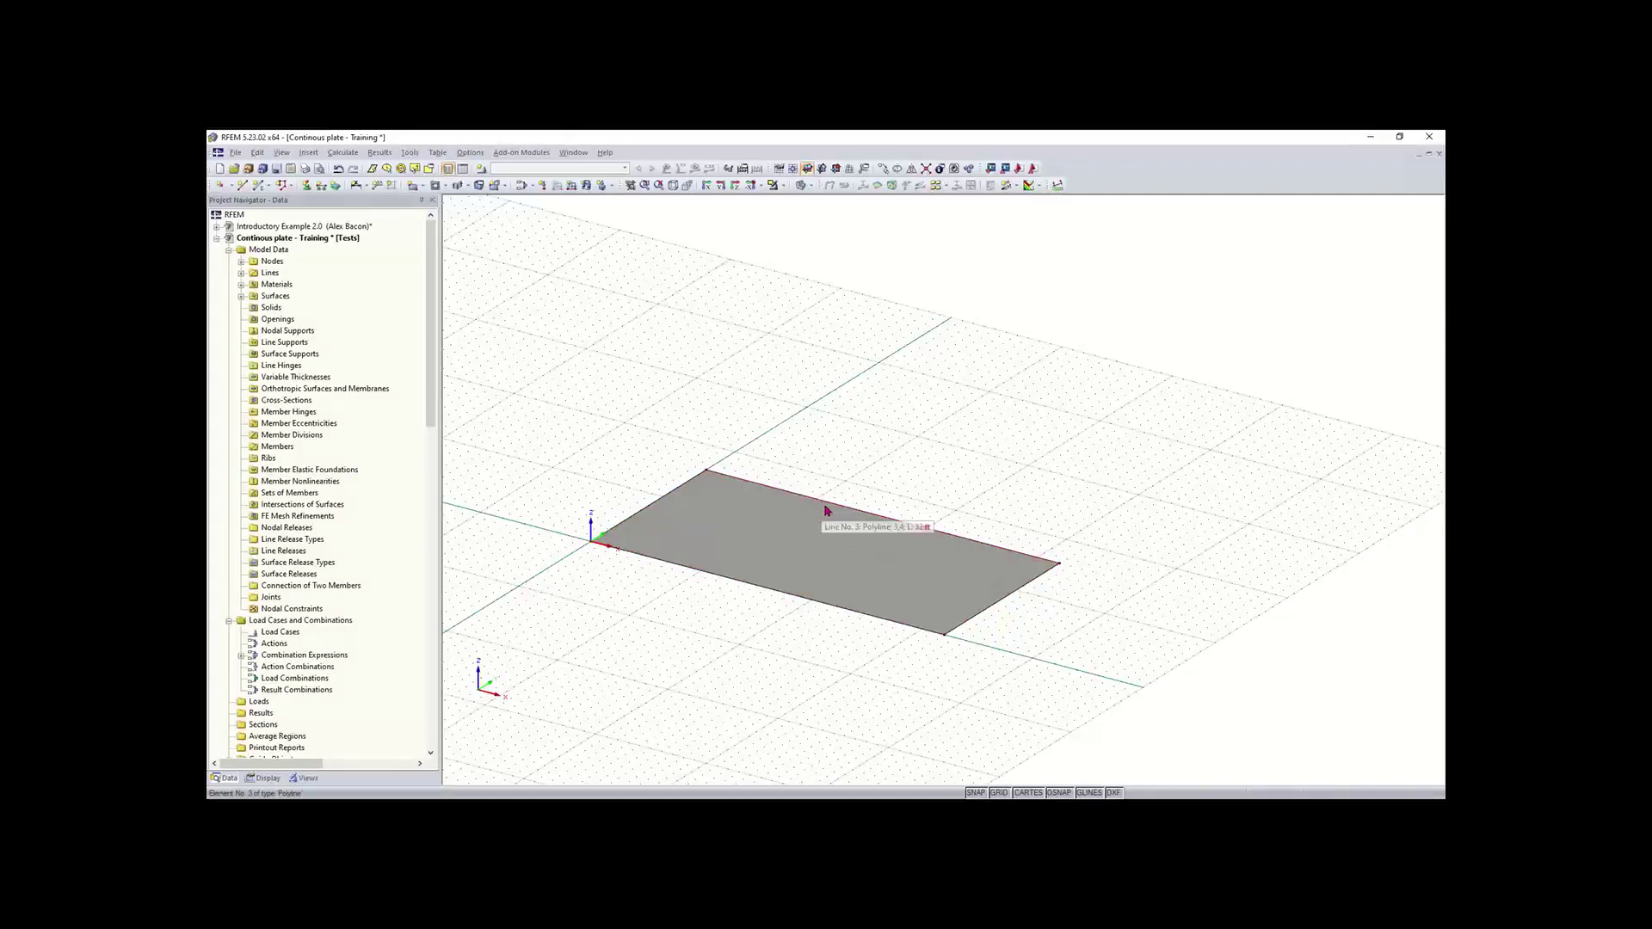
pyautogui.moveTo(981, 615); pyautogui.dragTo(815, 661, button='middle')
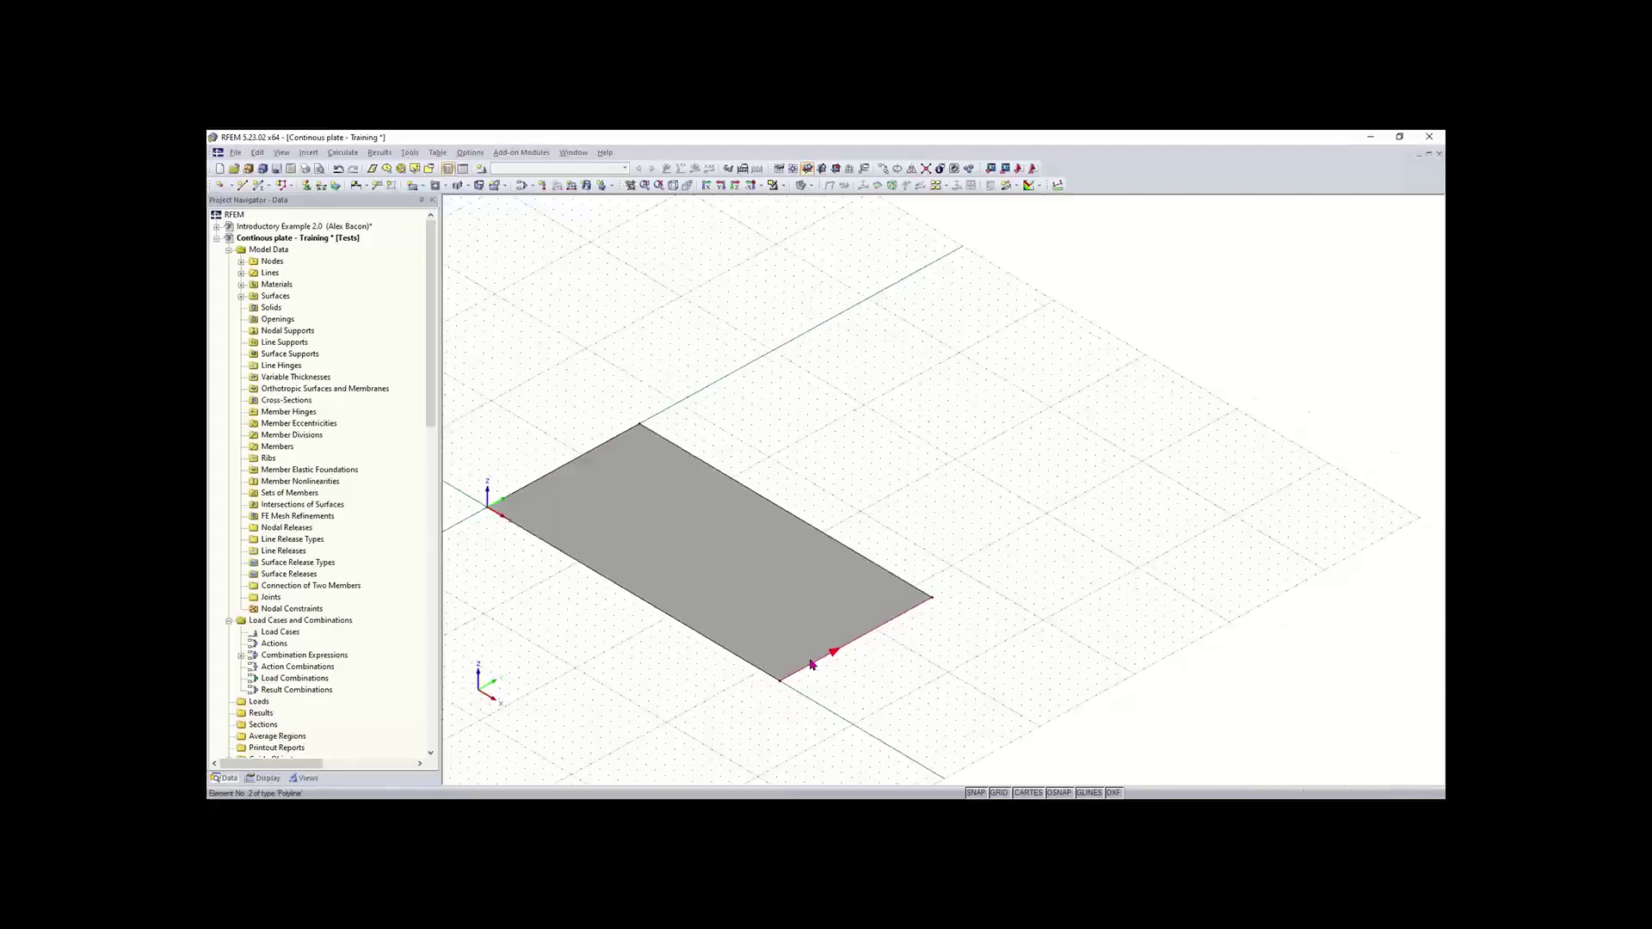
# - Draw a second rectangular surface with the same concrete and 12 in thickness, from X 0, Y 21 ft to X 32 ft, Y 37 ft
pyautogui.click(415, 186)
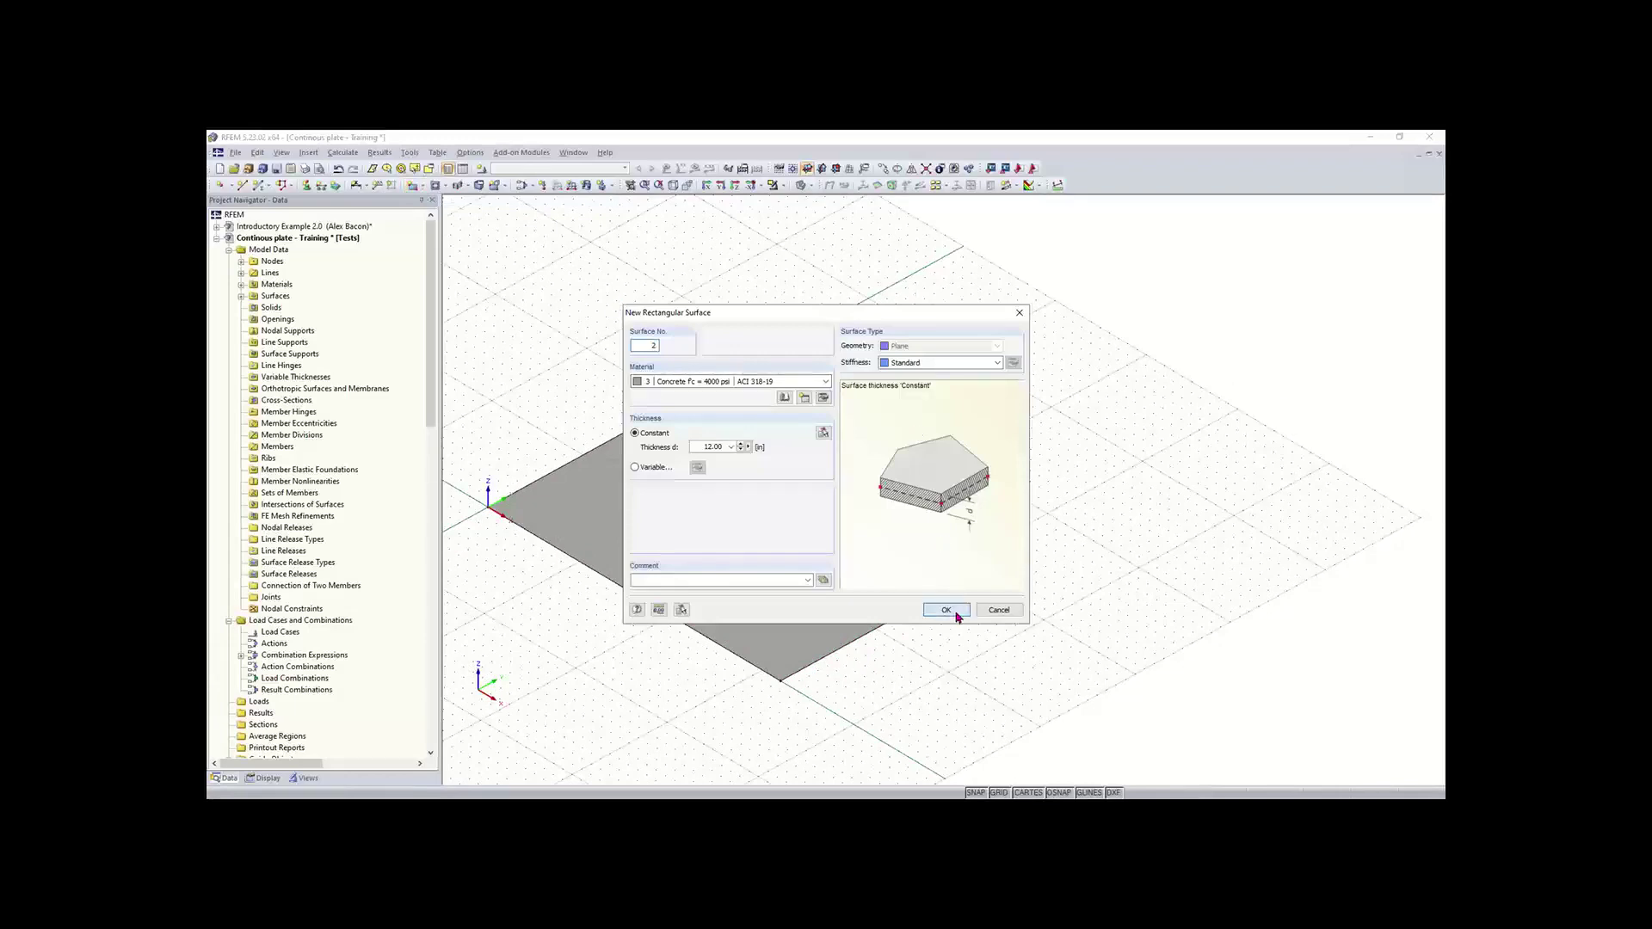
pyautogui.click(946, 611)
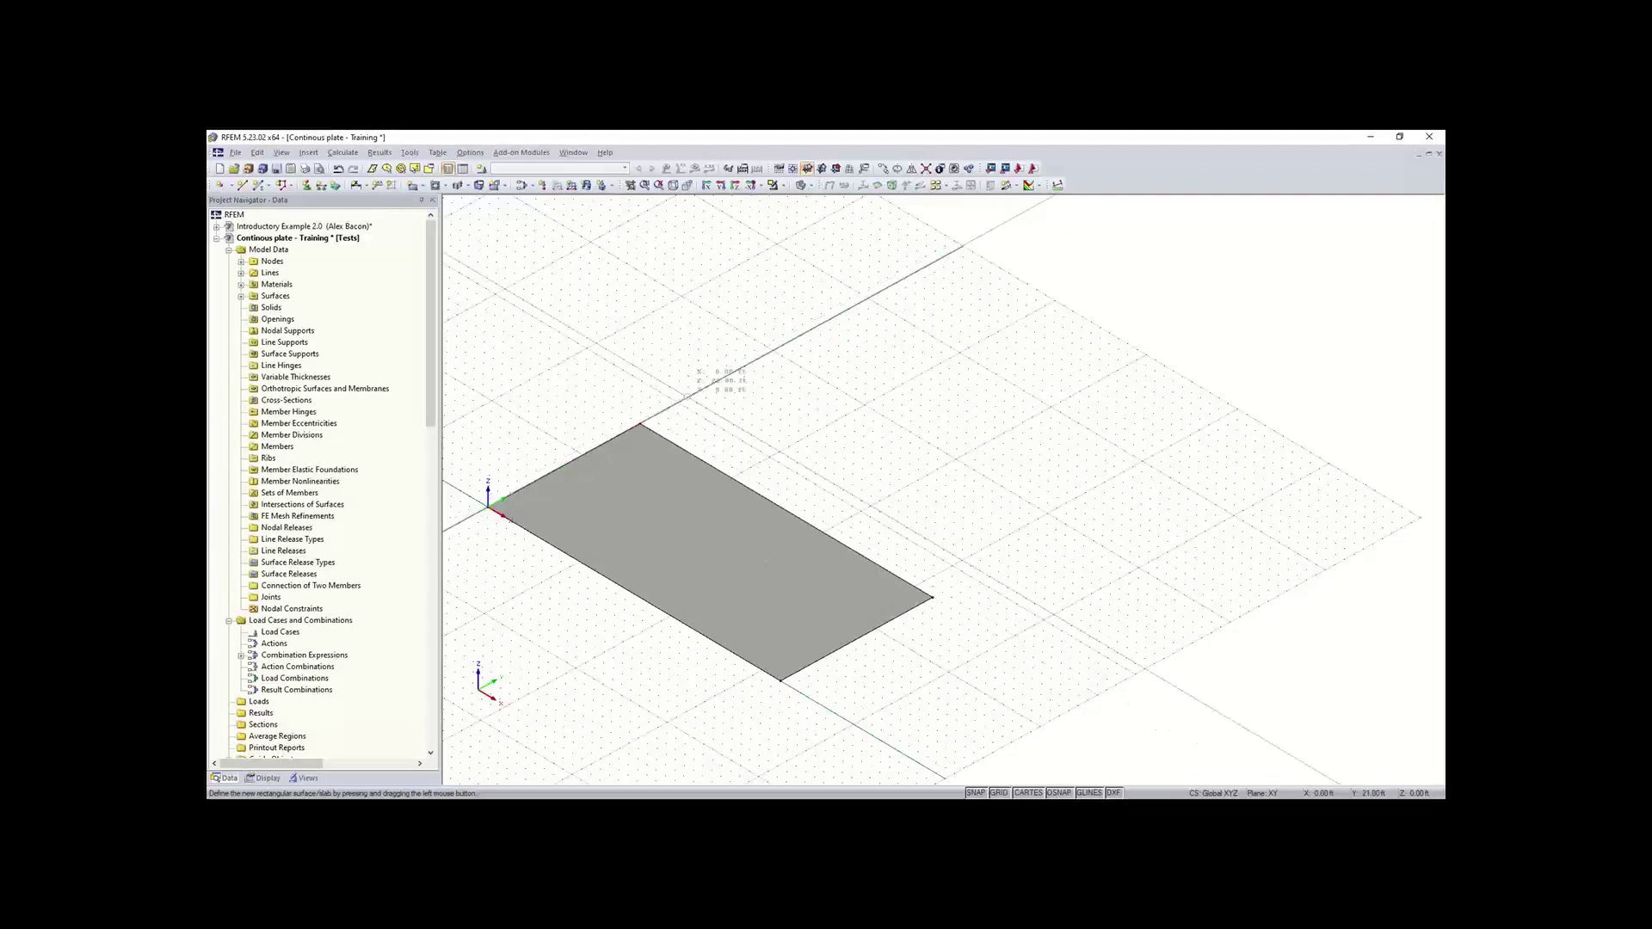
pyautogui.moveTo(689, 397); pyautogui.dragTo(1067, 460)
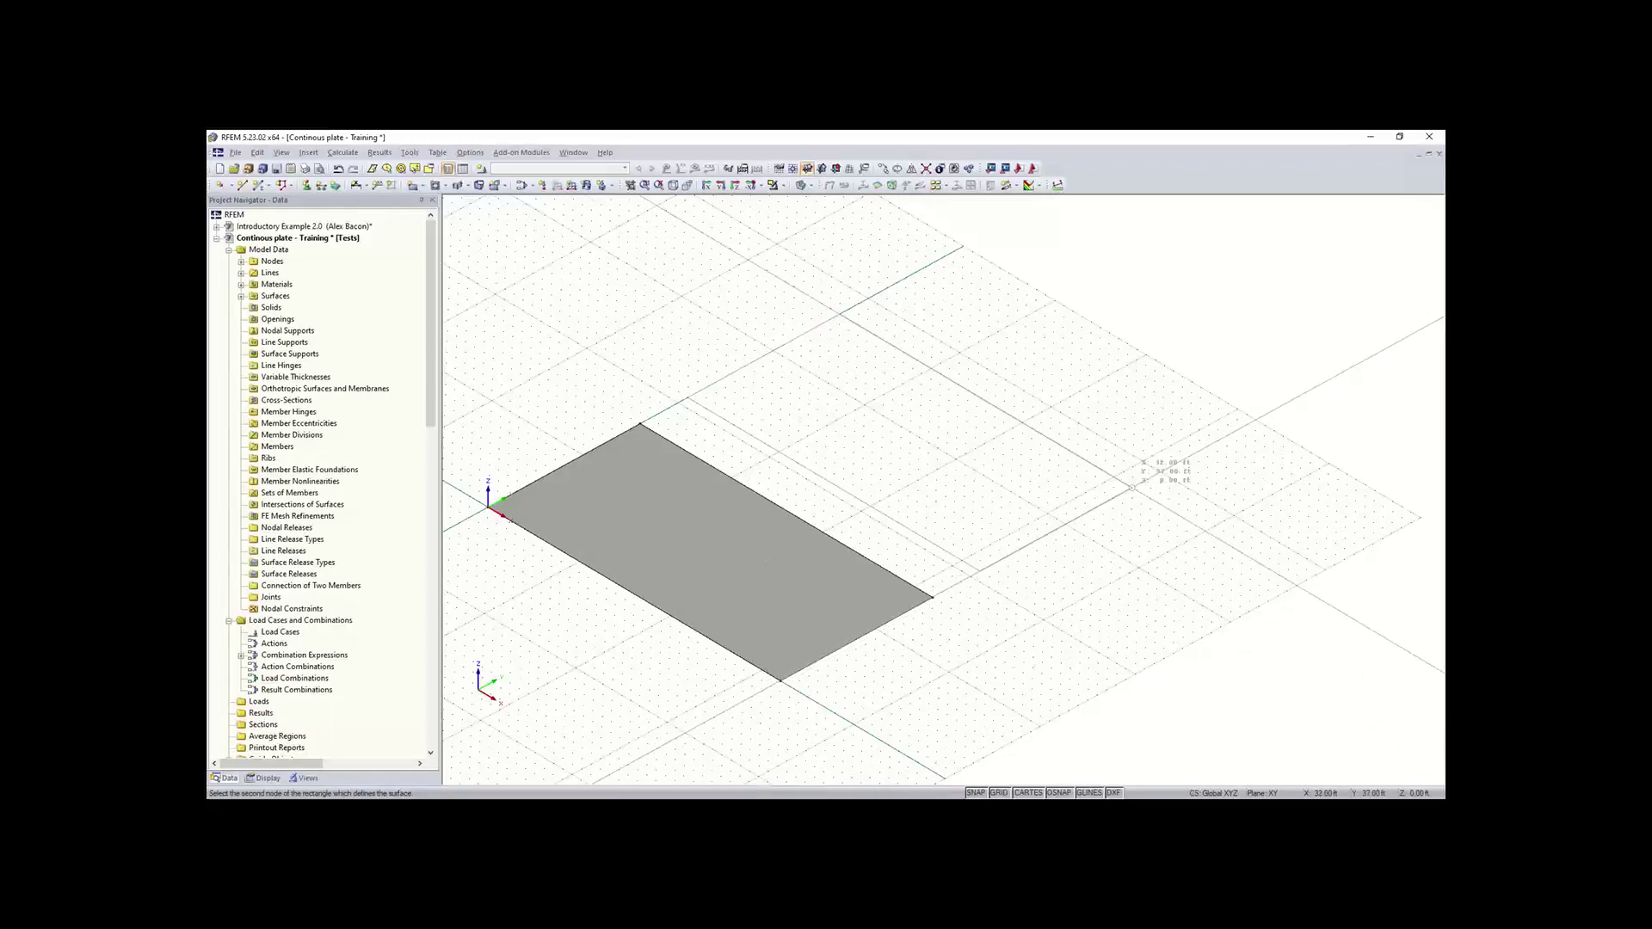
pyautogui.click(1132, 487)
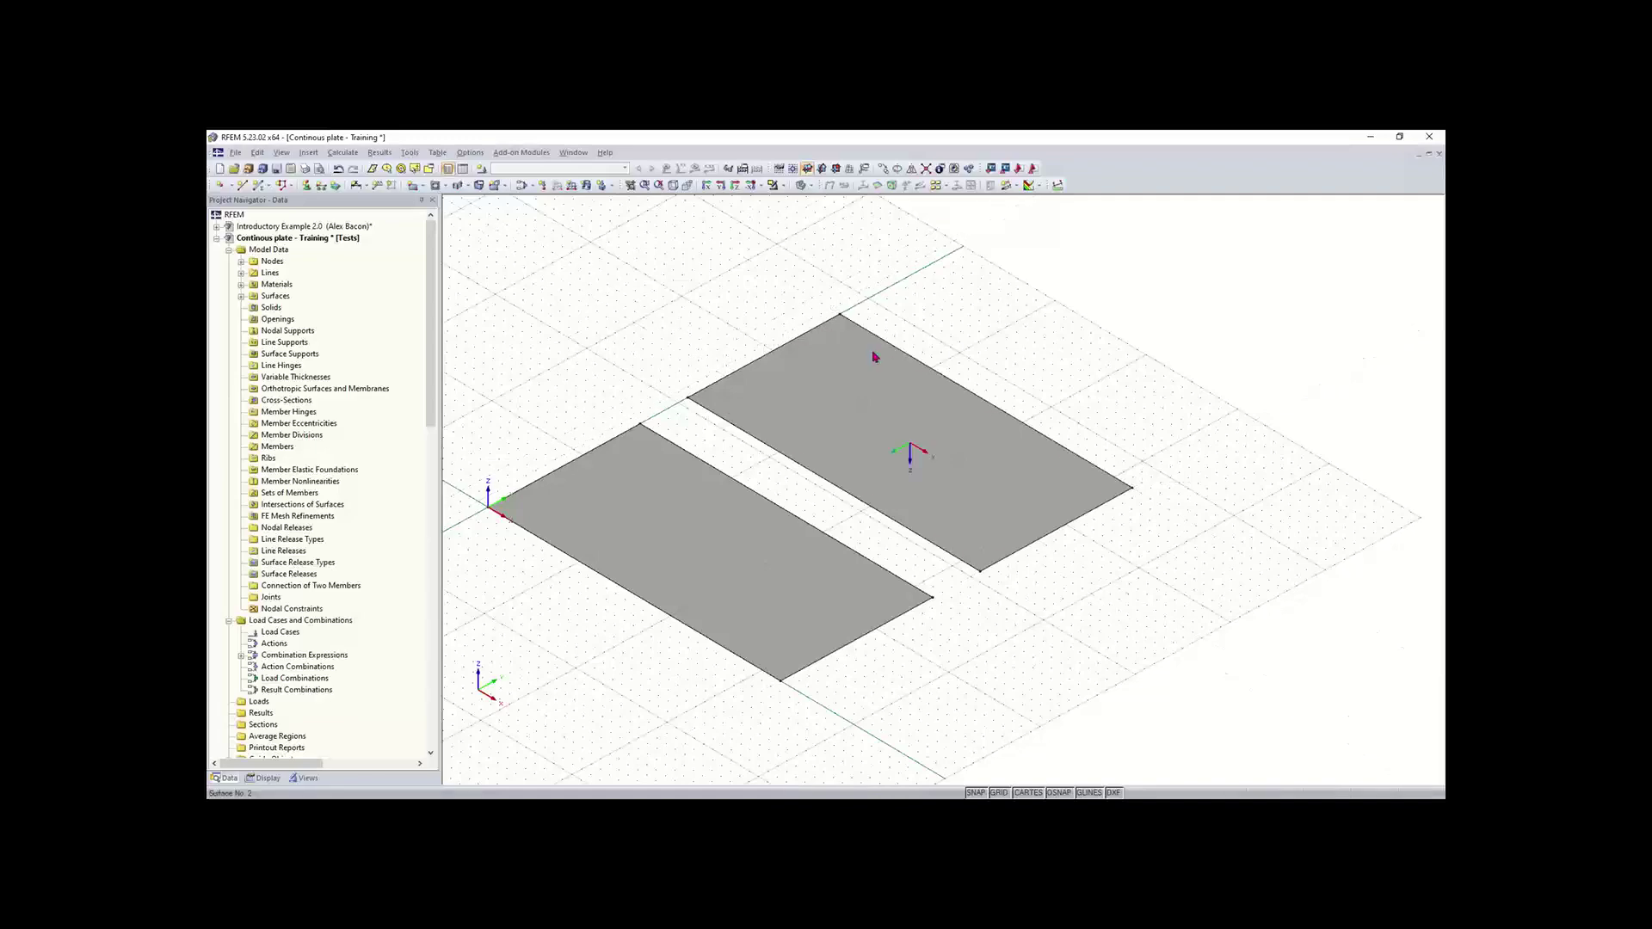
# - Examine the two concrete surfaces and the gap between them from several viewing angles
pyautogui.moveTo(1003, 350)
pyautogui.keyDown('ctrl'); pyautogui.mouseDown(button='middle')
pyautogui.moveTo(826, 318)
pyautogui.moveTo(1022, 337)
pyautogui.mouseUp(button='middle'); pyautogui.keyUp('ctrl')
pyautogui.moveTo(1023, 337); pyautogui.dragTo(957, 335, button='middle')
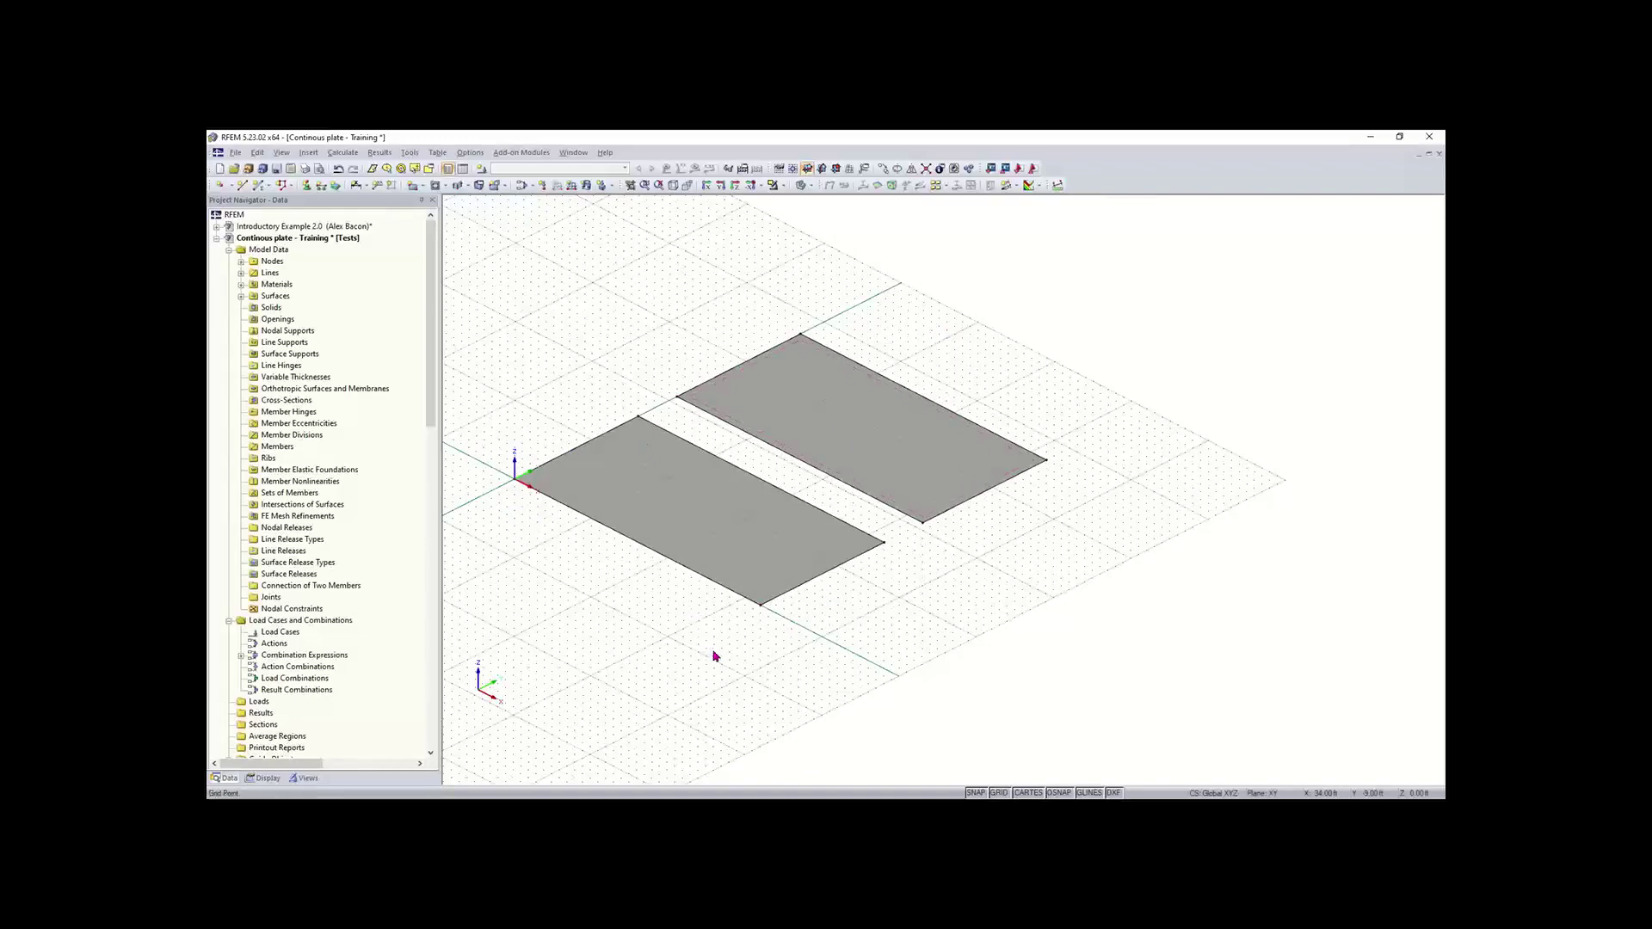
pyautogui.scroll(-1, 715, 656)
pyautogui.moveTo(751, 656); pyautogui.dragTo(874, 647, button='middle')
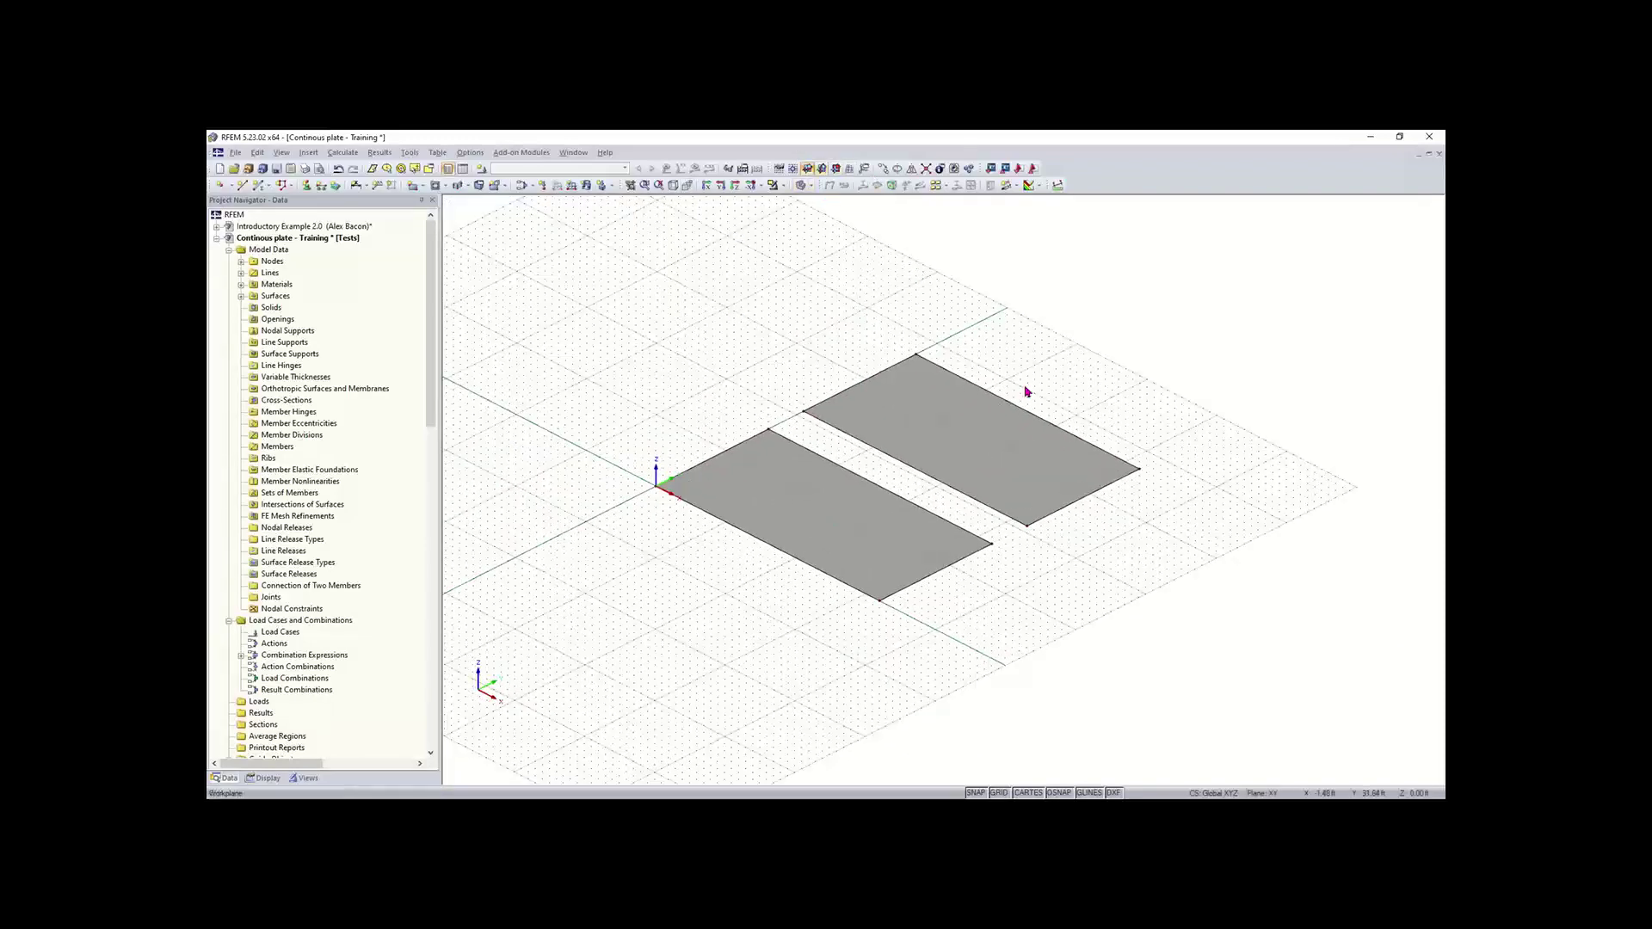
pyautogui.moveTo(1033, 465); pyautogui.dragTo(956, 494, button='middle')
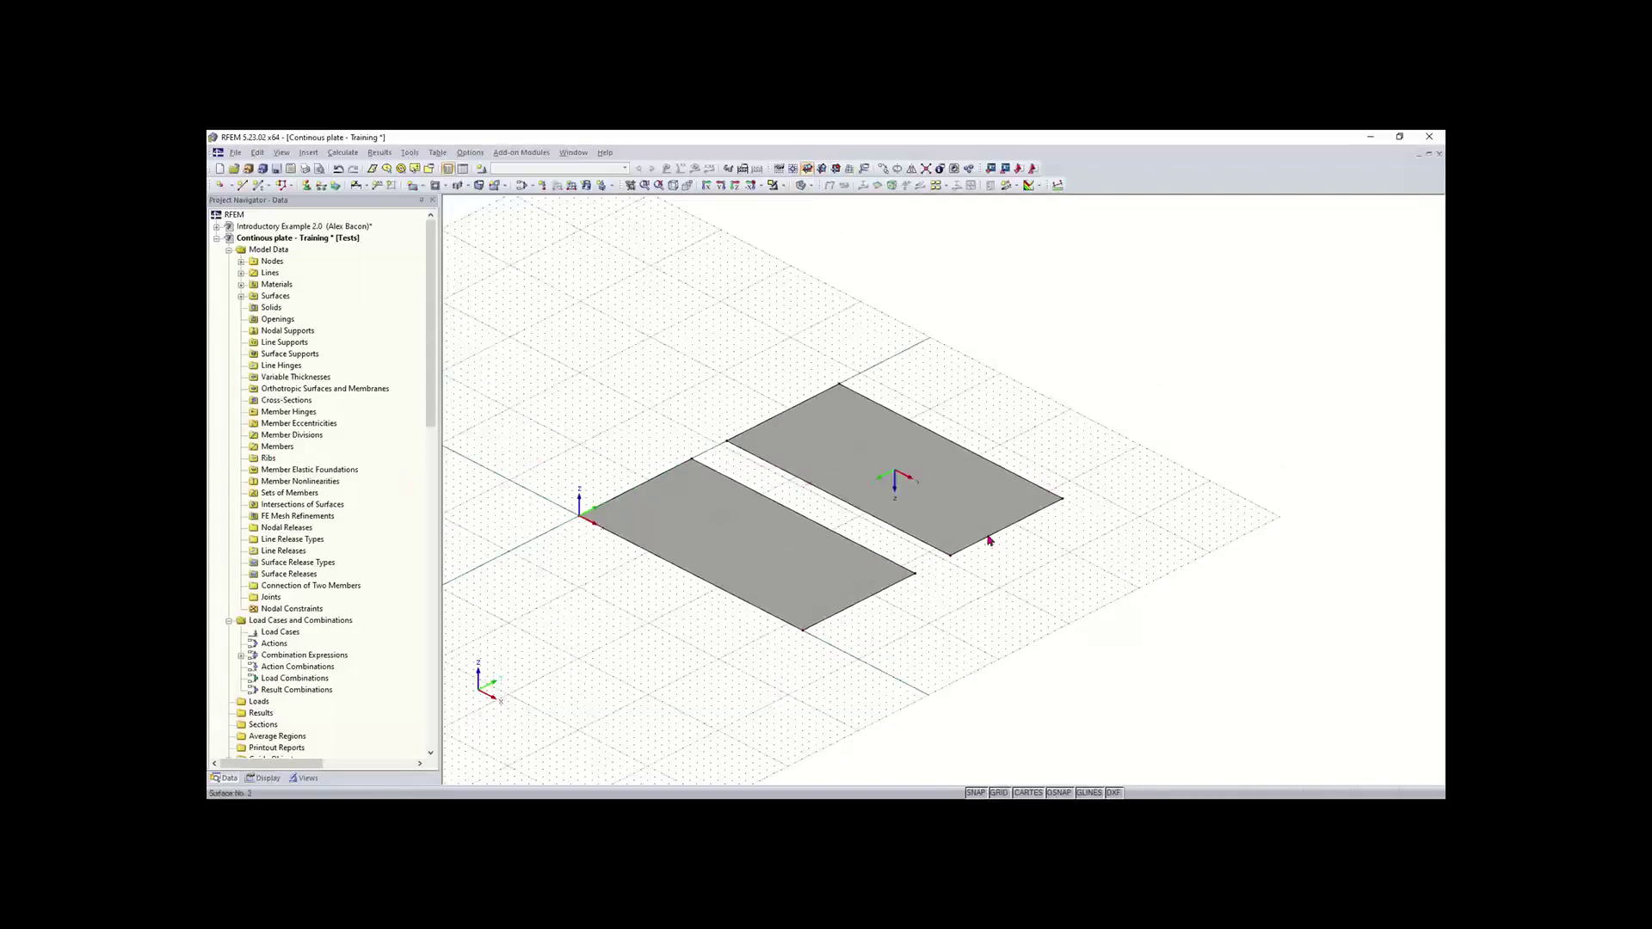
pyautogui.keyDown('ctrl'); pyautogui.moveTo(1025, 565); pyautogui.dragTo(829, 589, button='middle'); pyautogui.keyUp('ctrl')
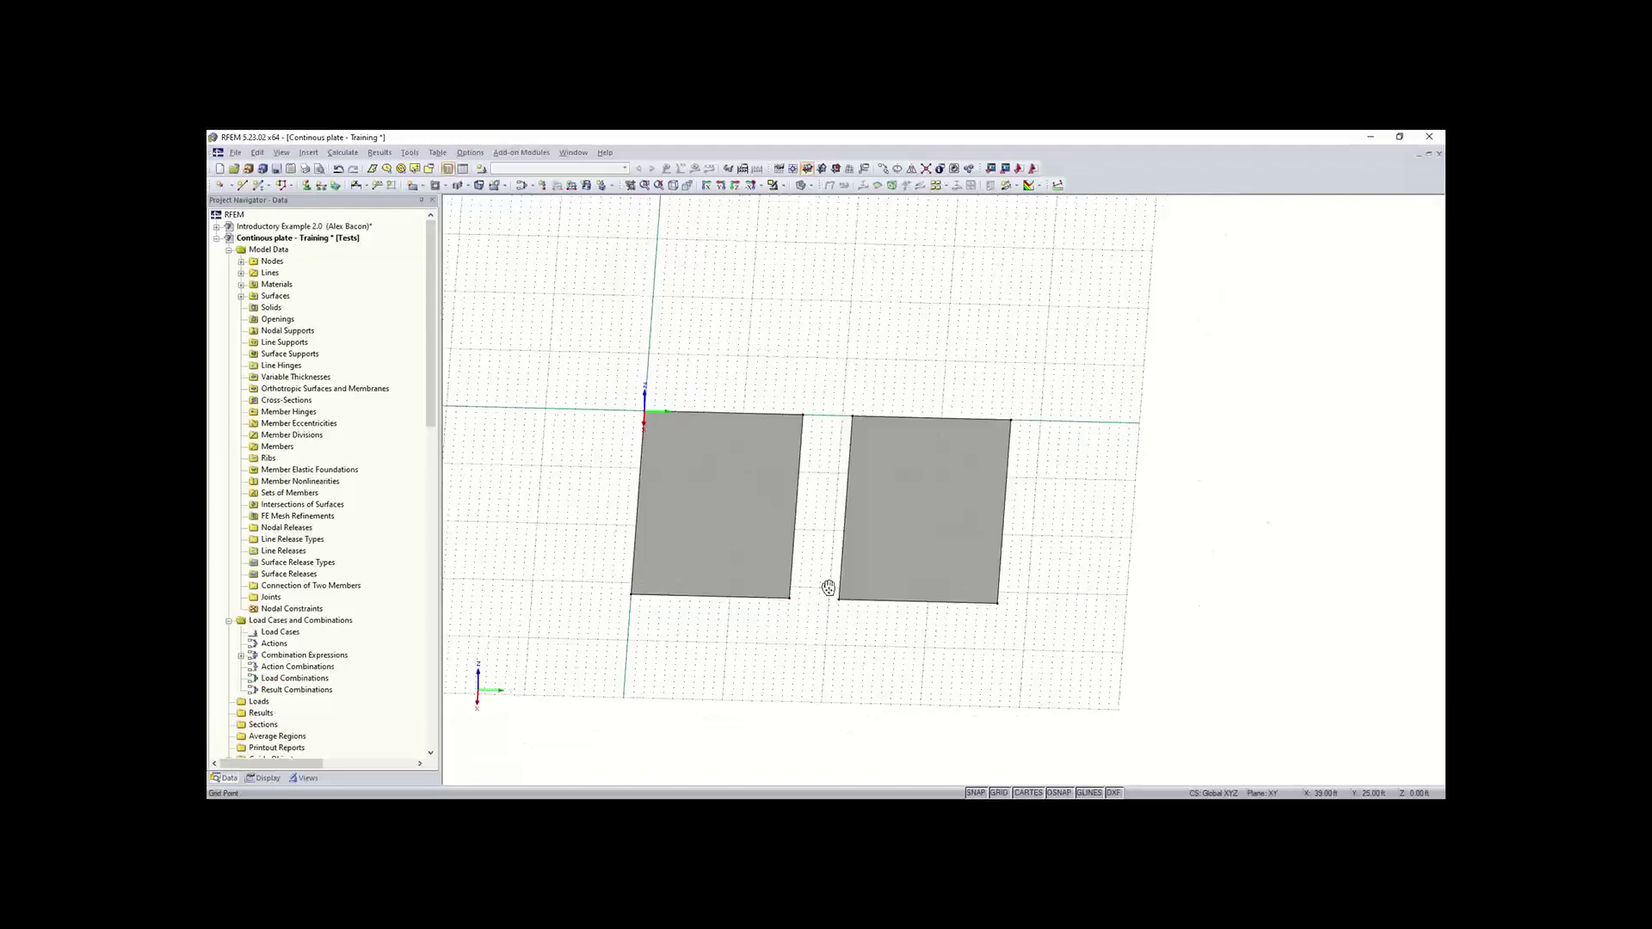
pyautogui.rightClick(830, 589)
pyautogui.click(1080, 600)
pyautogui.moveTo(1073, 578); pyautogui.dragTo(986, 540, button='middle')
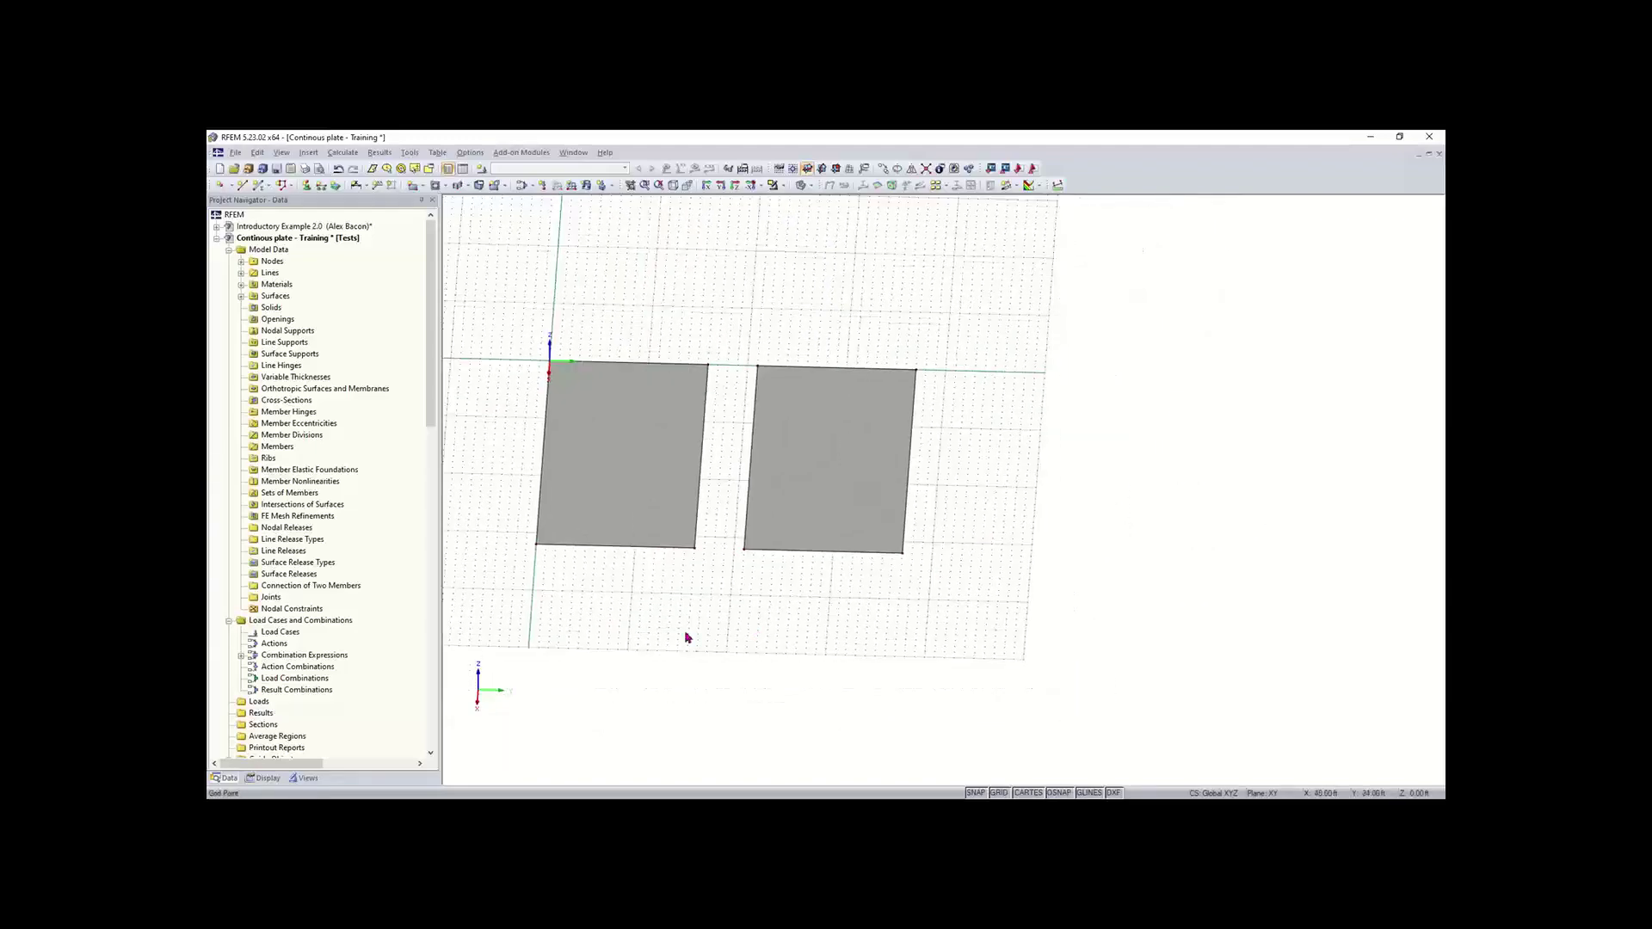
pyautogui.keyDown('ctrl'); pyautogui.moveTo(653, 638); pyautogui.dragTo(791, 628, button='middle'); pyautogui.keyUp('ctrl')
pyautogui.rightClick(791, 629)
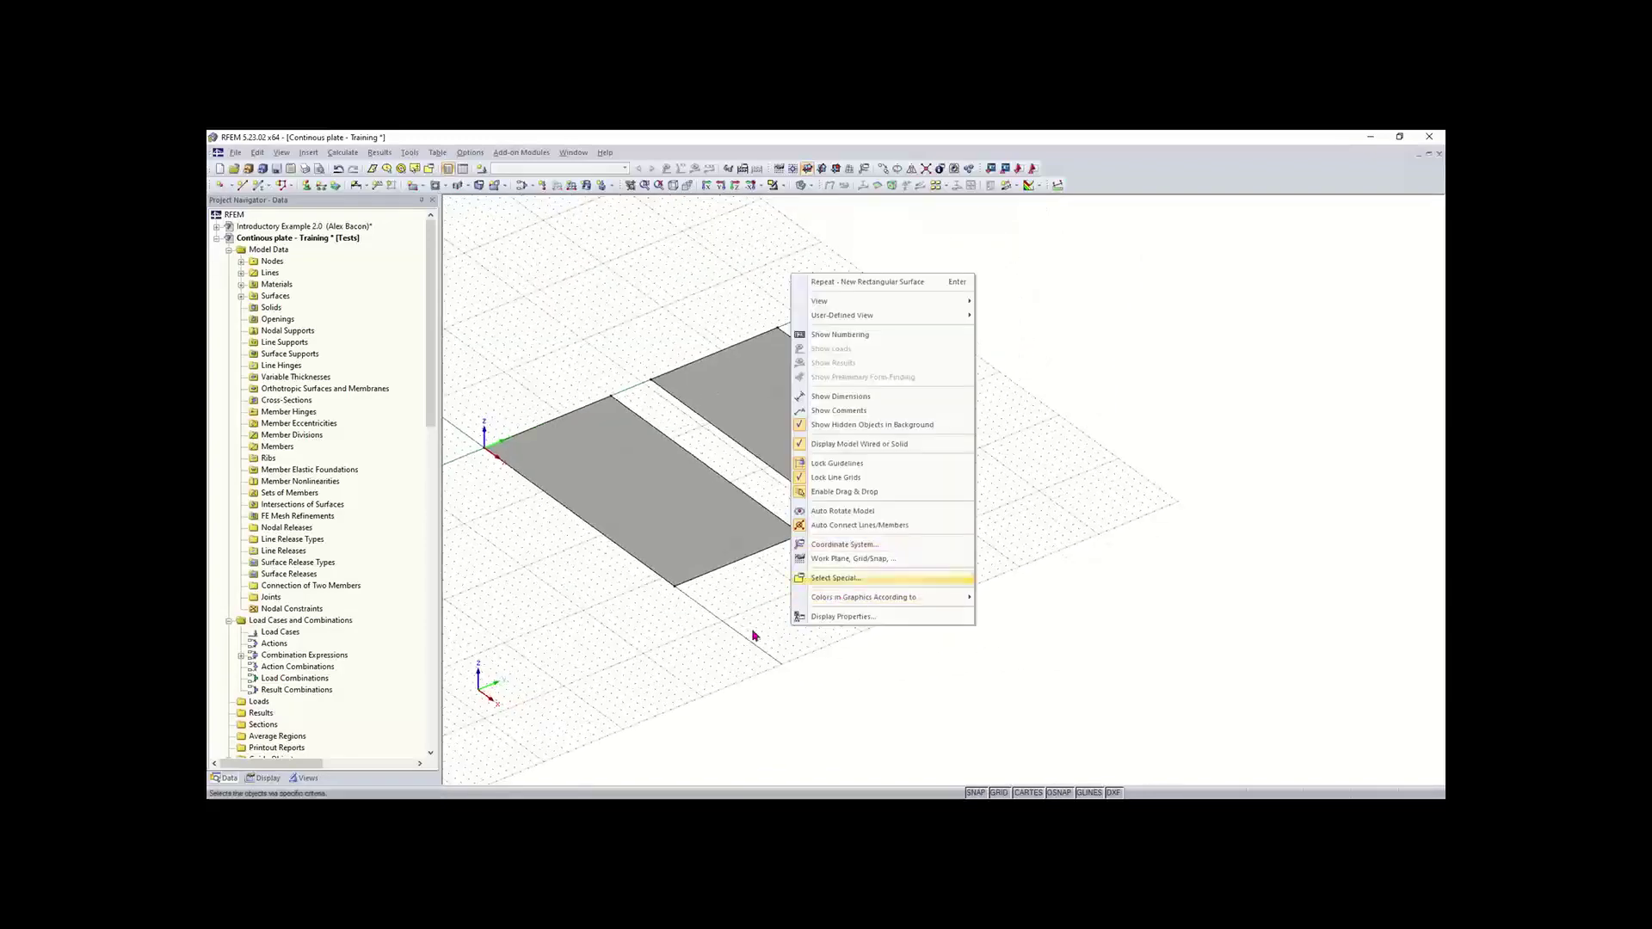
pyautogui.click(710, 600)
# - Copy the second surface once with a displacement of 21 ft in Y, defined by picking two points in the model
pyautogui.keyDown('ctrl'); pyautogui.moveTo(647, 606); pyautogui.dragTo(711, 579, button='middle'); pyautogui.keyUp('ctrl')
pyautogui.moveTo(911, 332); pyautogui.dragTo(501, 525)
pyautogui.rightClick(751, 452)
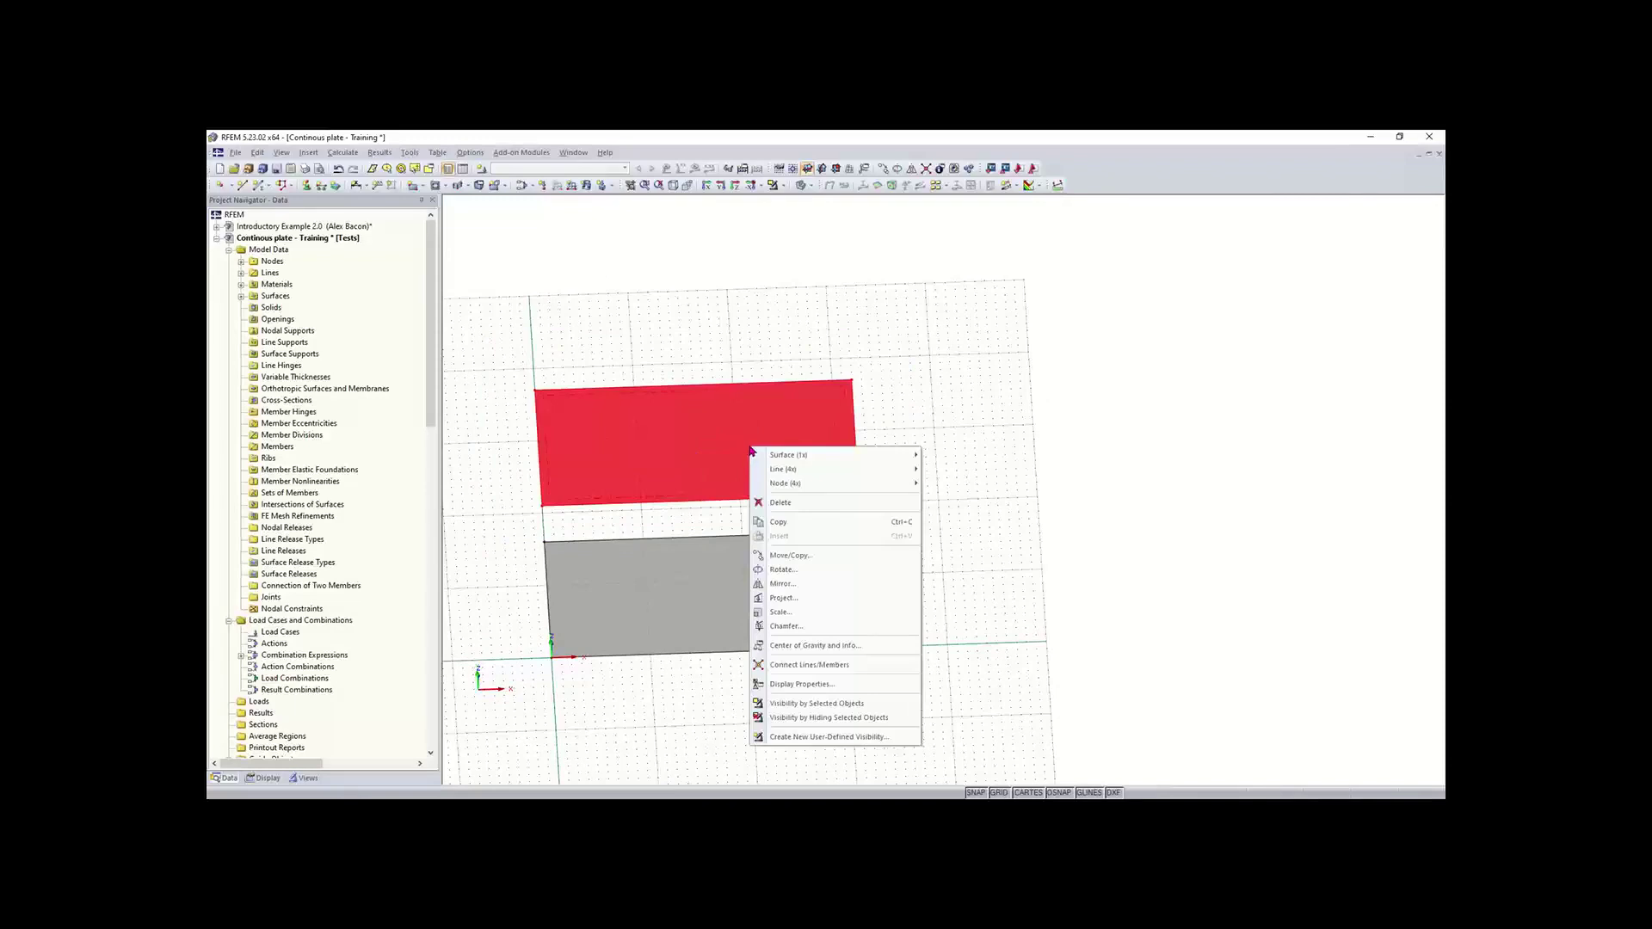
pyautogui.click(839, 558)
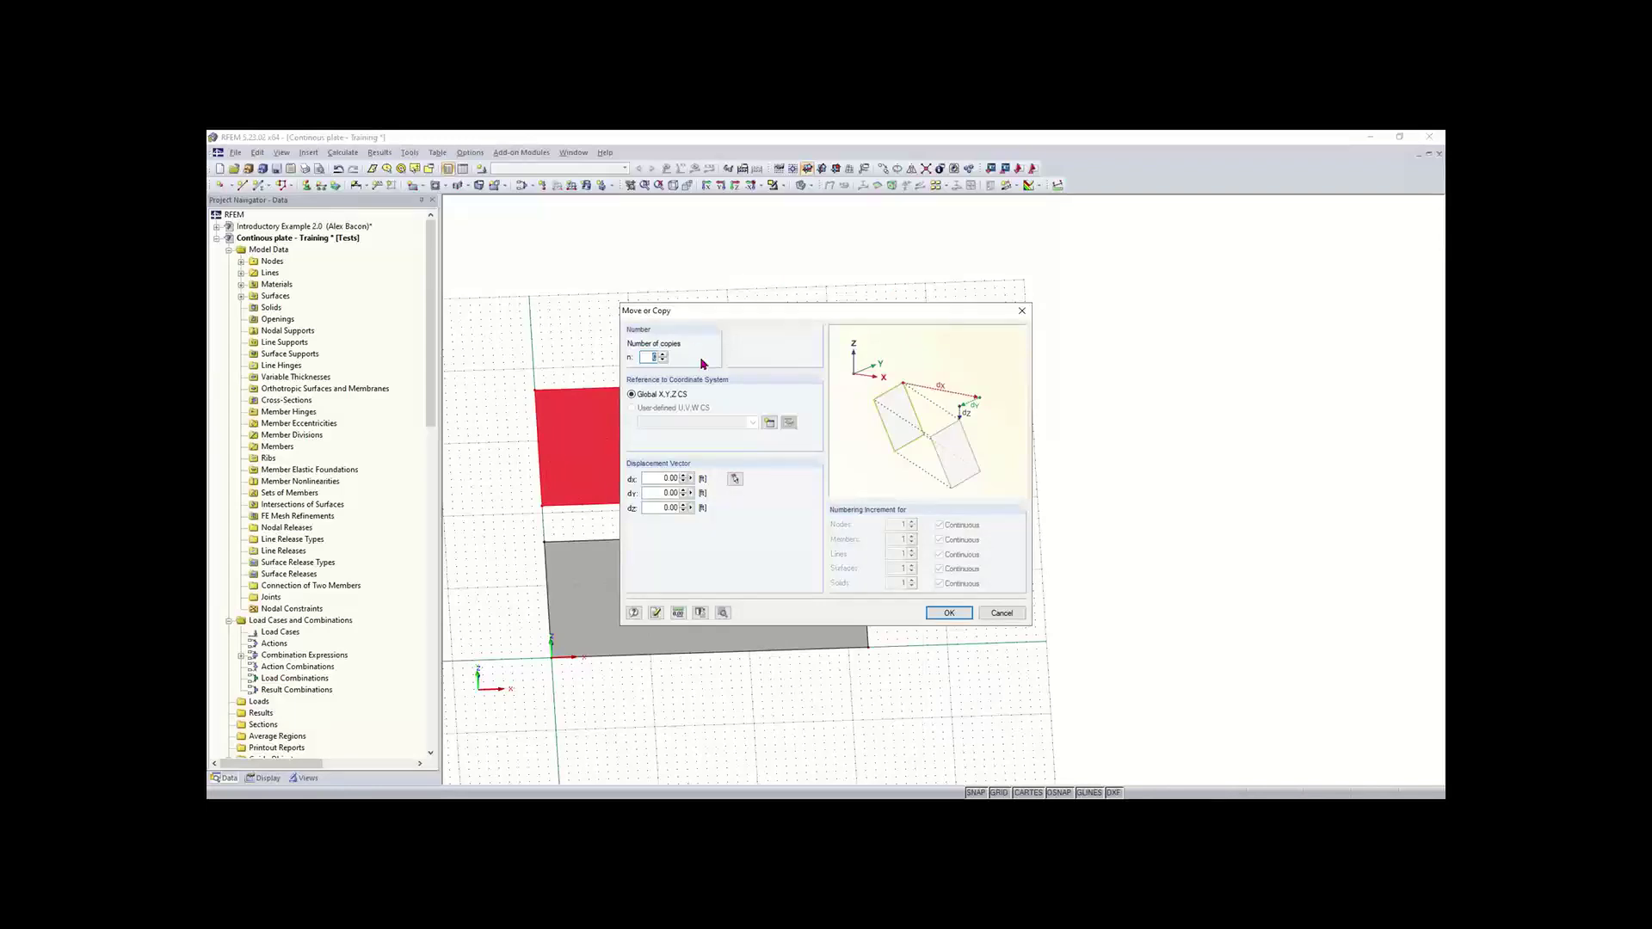
pyautogui.moveTo(772, 319); pyautogui.dragTo(890, 305)
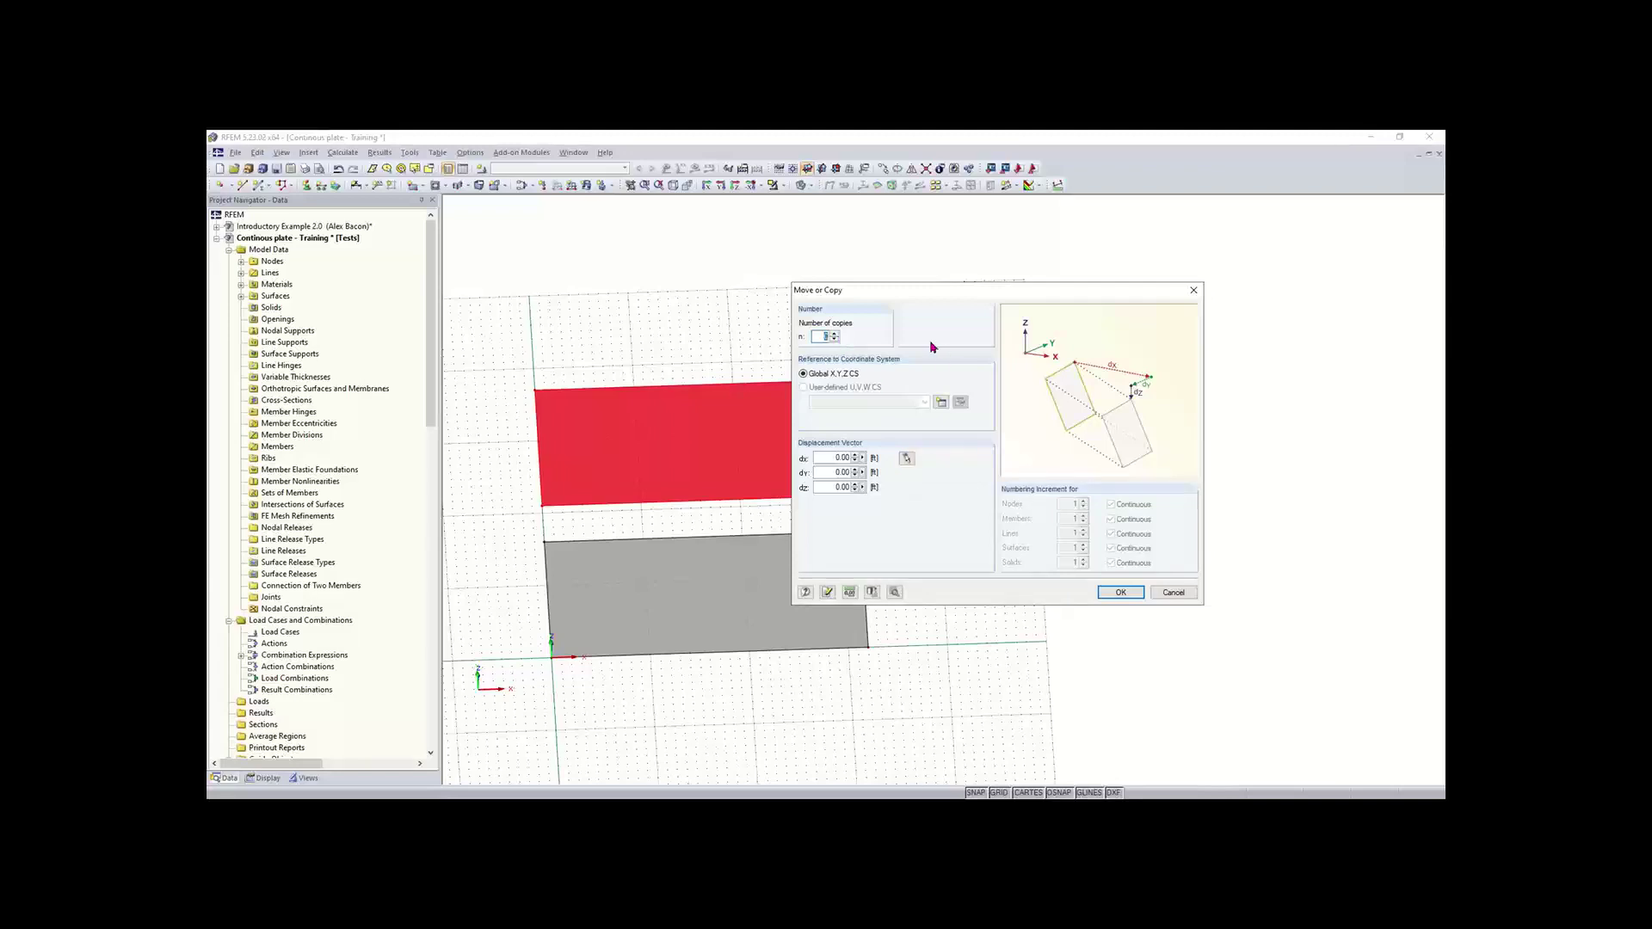
pyautogui.click(834, 335)
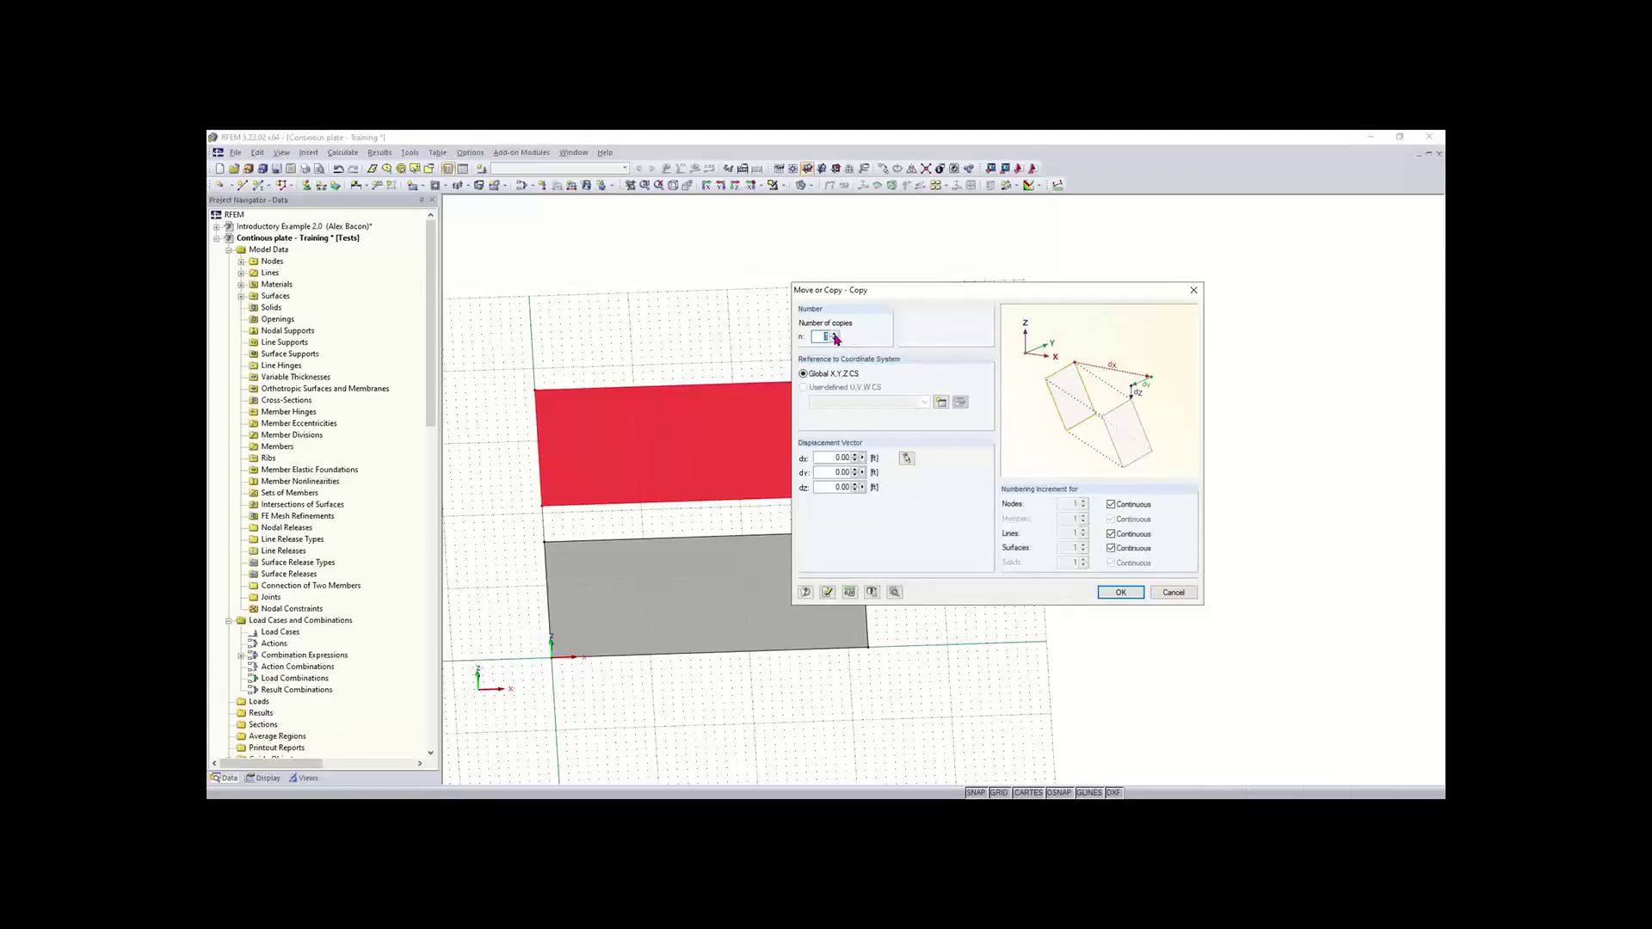
pyautogui.click(907, 460)
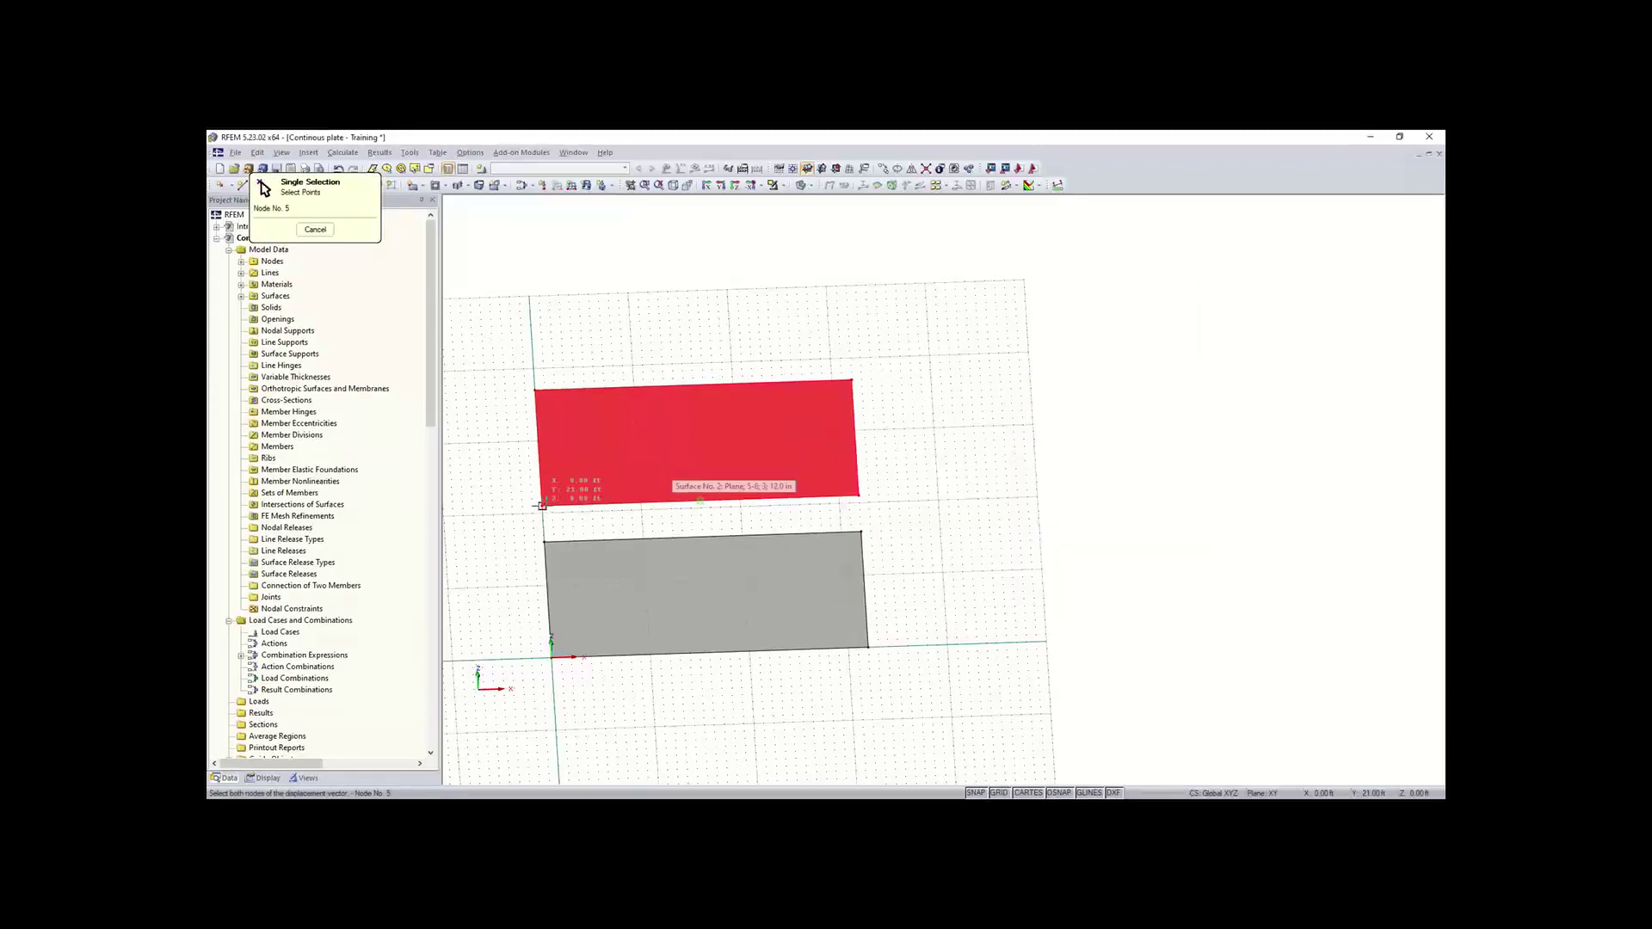
pyautogui.click(536, 354)
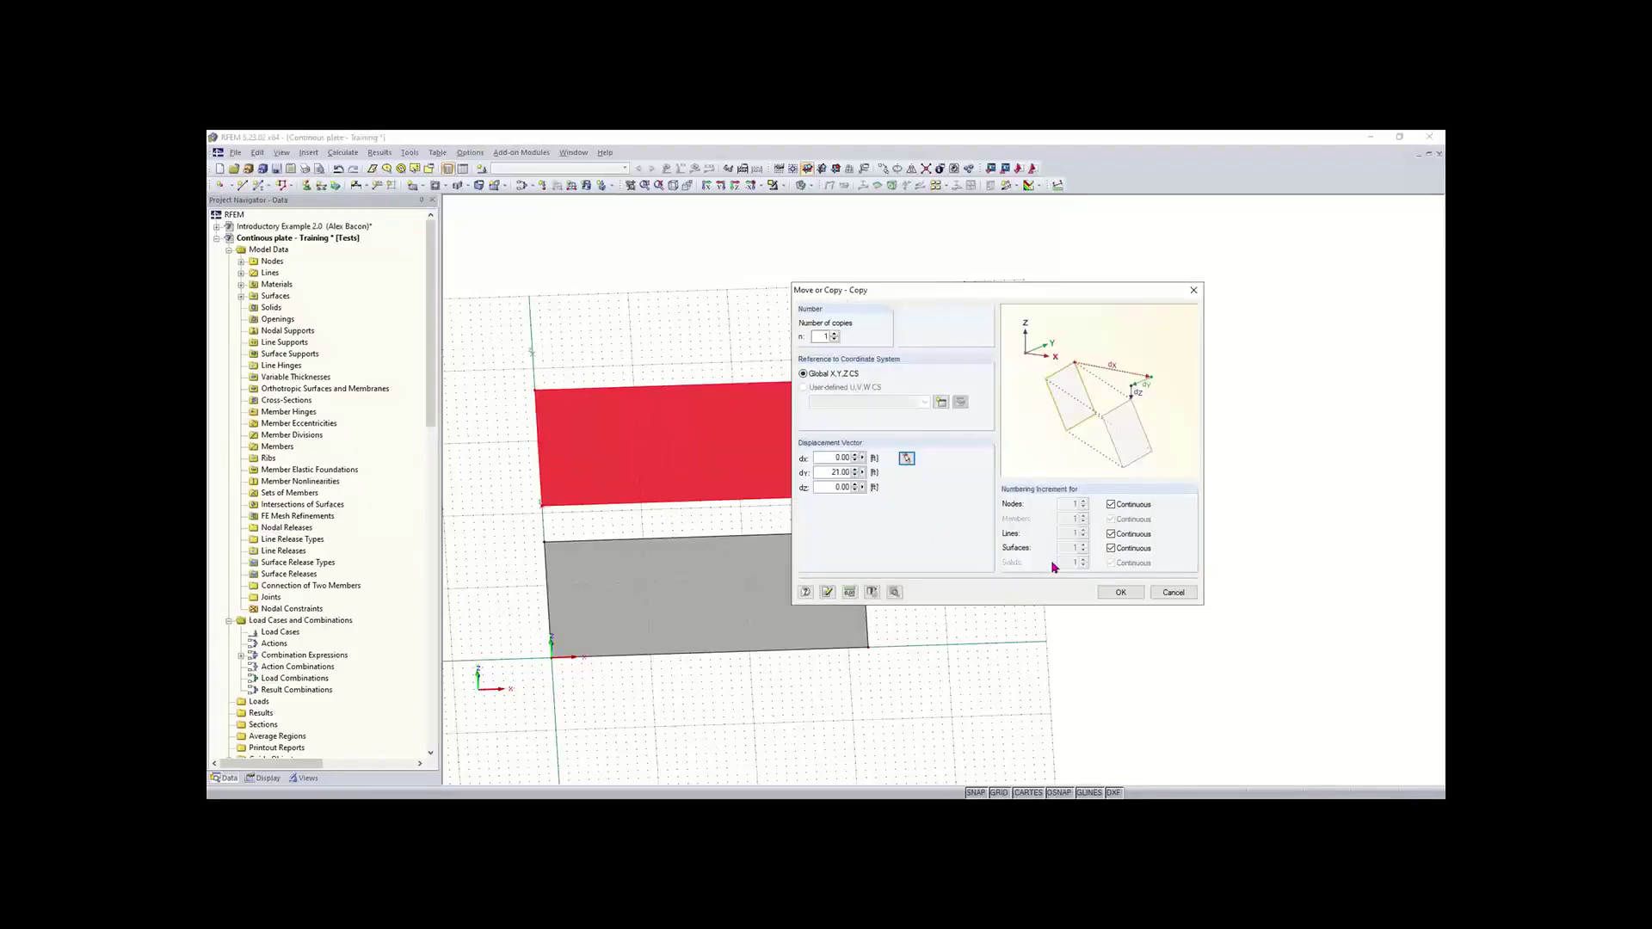
pyautogui.click(1120, 593)
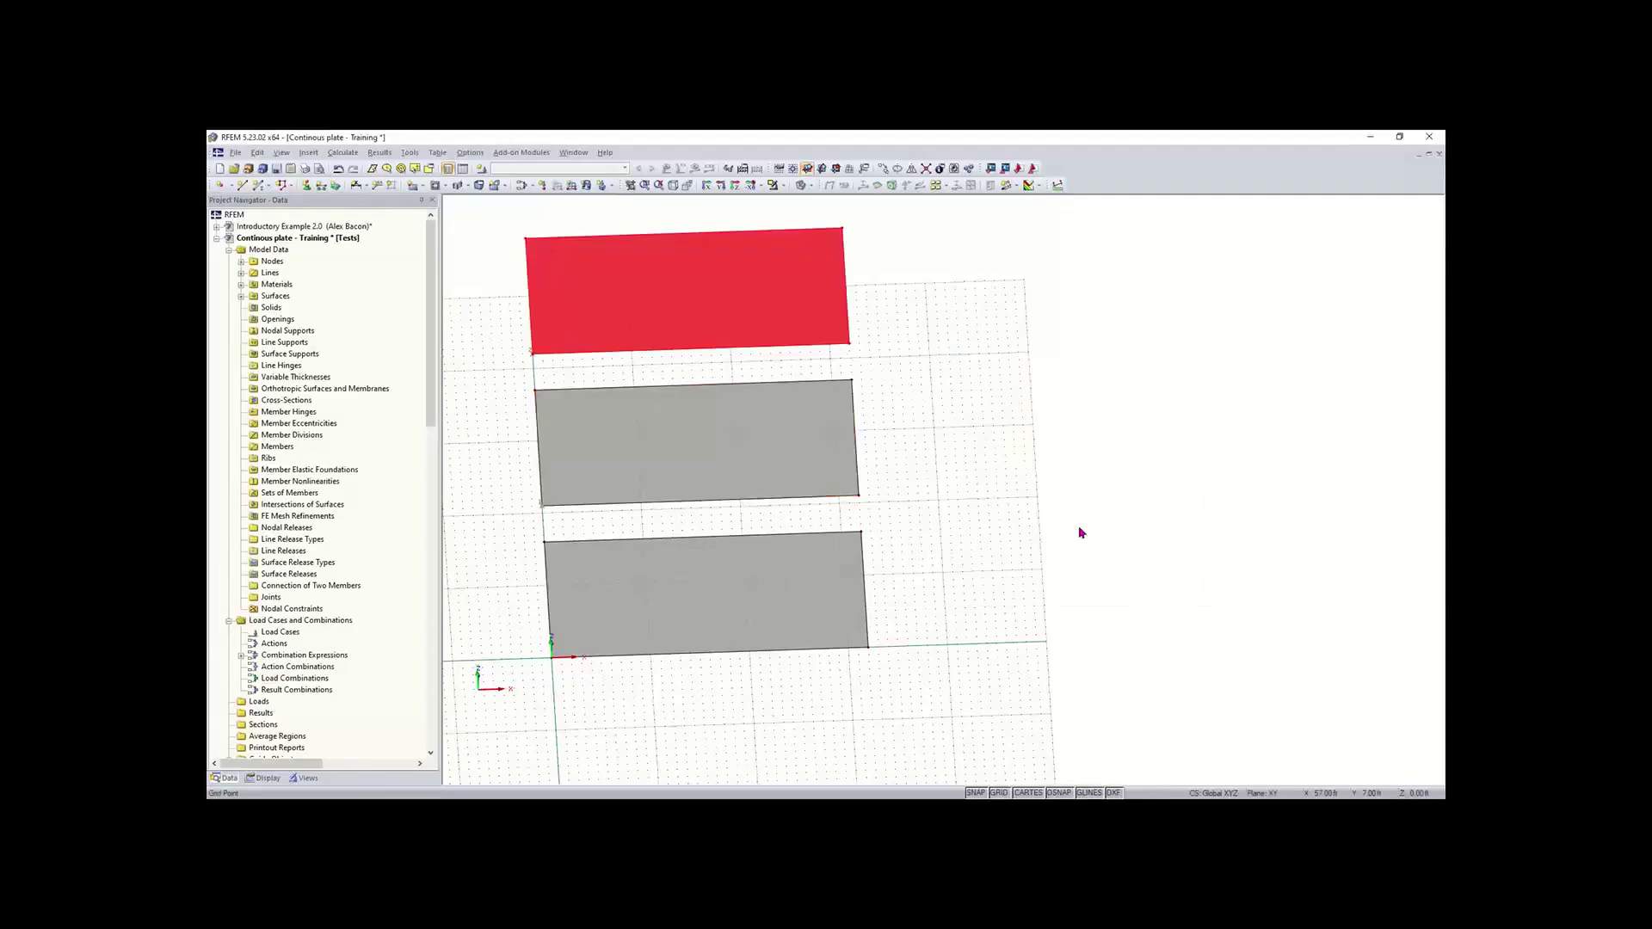
# - Deselect the copied surface and examine the three surfaces against the work plane grid from several viewing angles
pyautogui.moveTo(1041, 416); pyautogui.dragTo(725, 342, button='right')
pyautogui.click(706, 327)
pyautogui.click(653, 292)
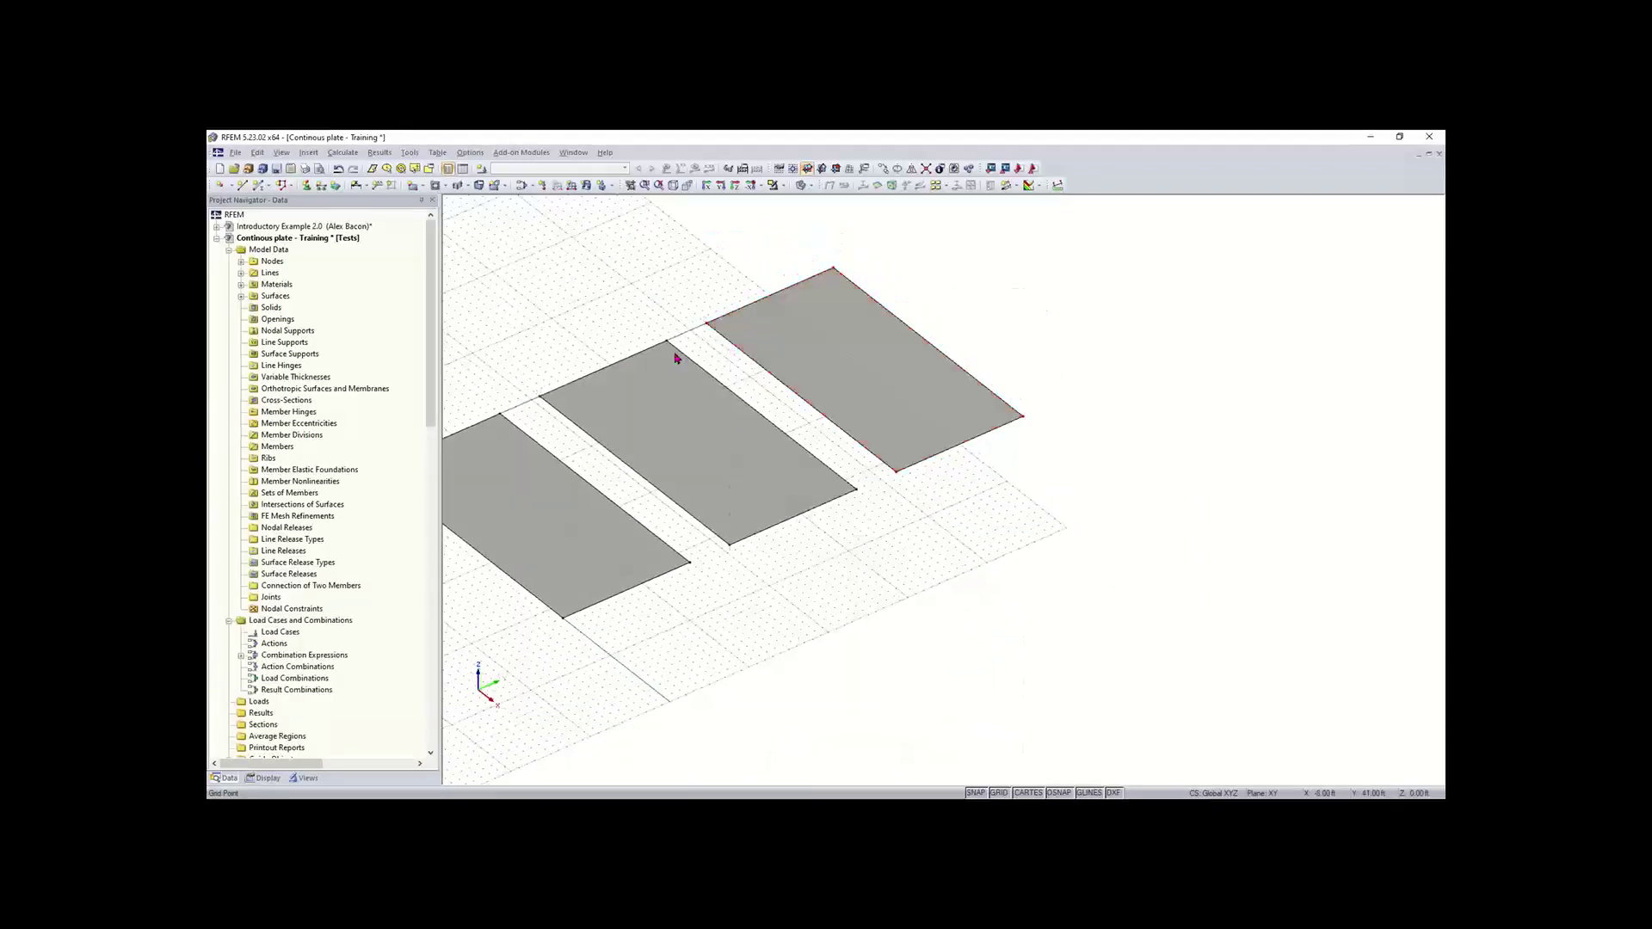
pyautogui.moveTo(741, 389); pyautogui.dragTo(804, 401, button='middle')
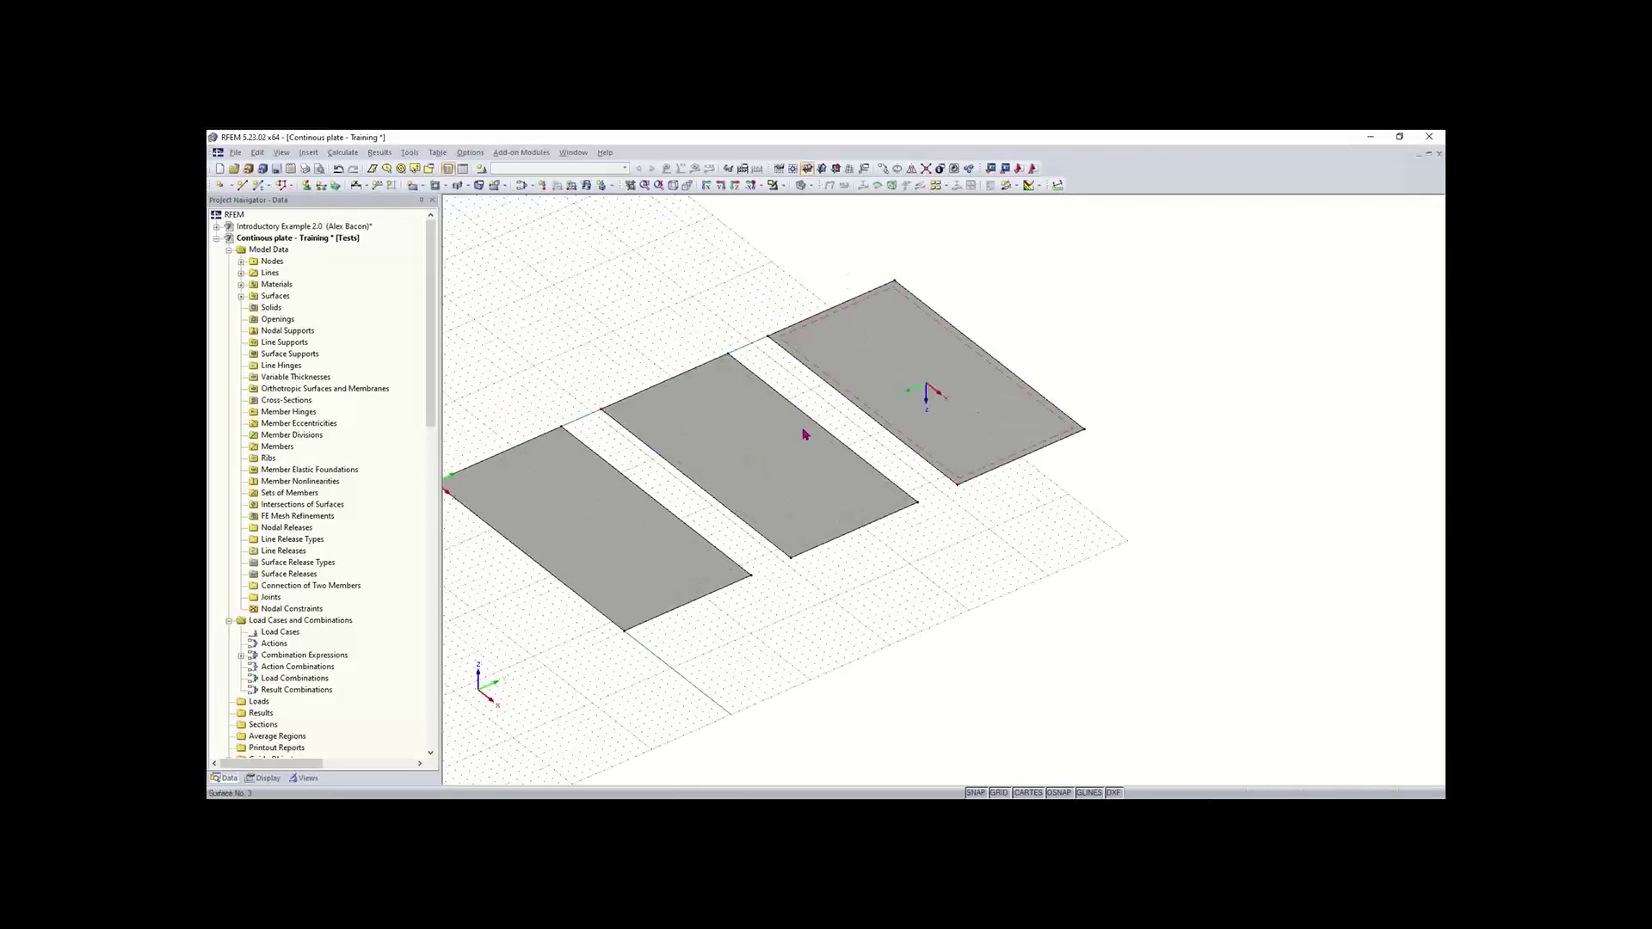
pyautogui.scroll(-2, 859, 597)
pyautogui.moveTo(859, 597); pyautogui.dragTo(939, 620, button='middle')
pyautogui.moveTo(939, 620); pyautogui.dragTo(1010, 597, button='right')
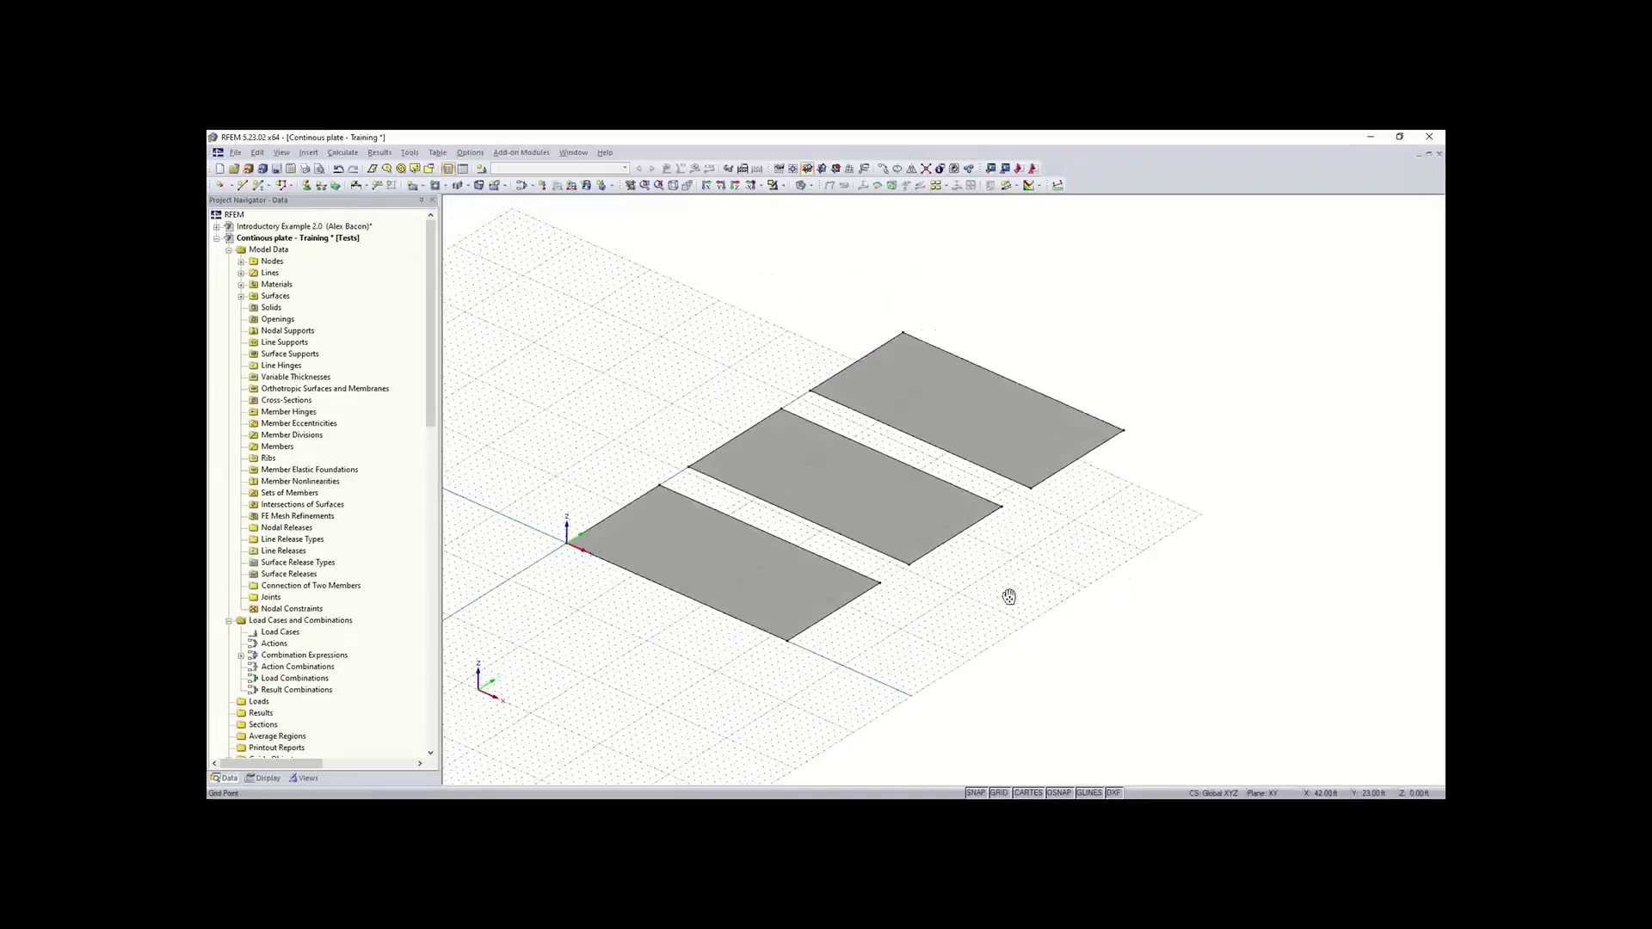
pyautogui.click(685, 364)
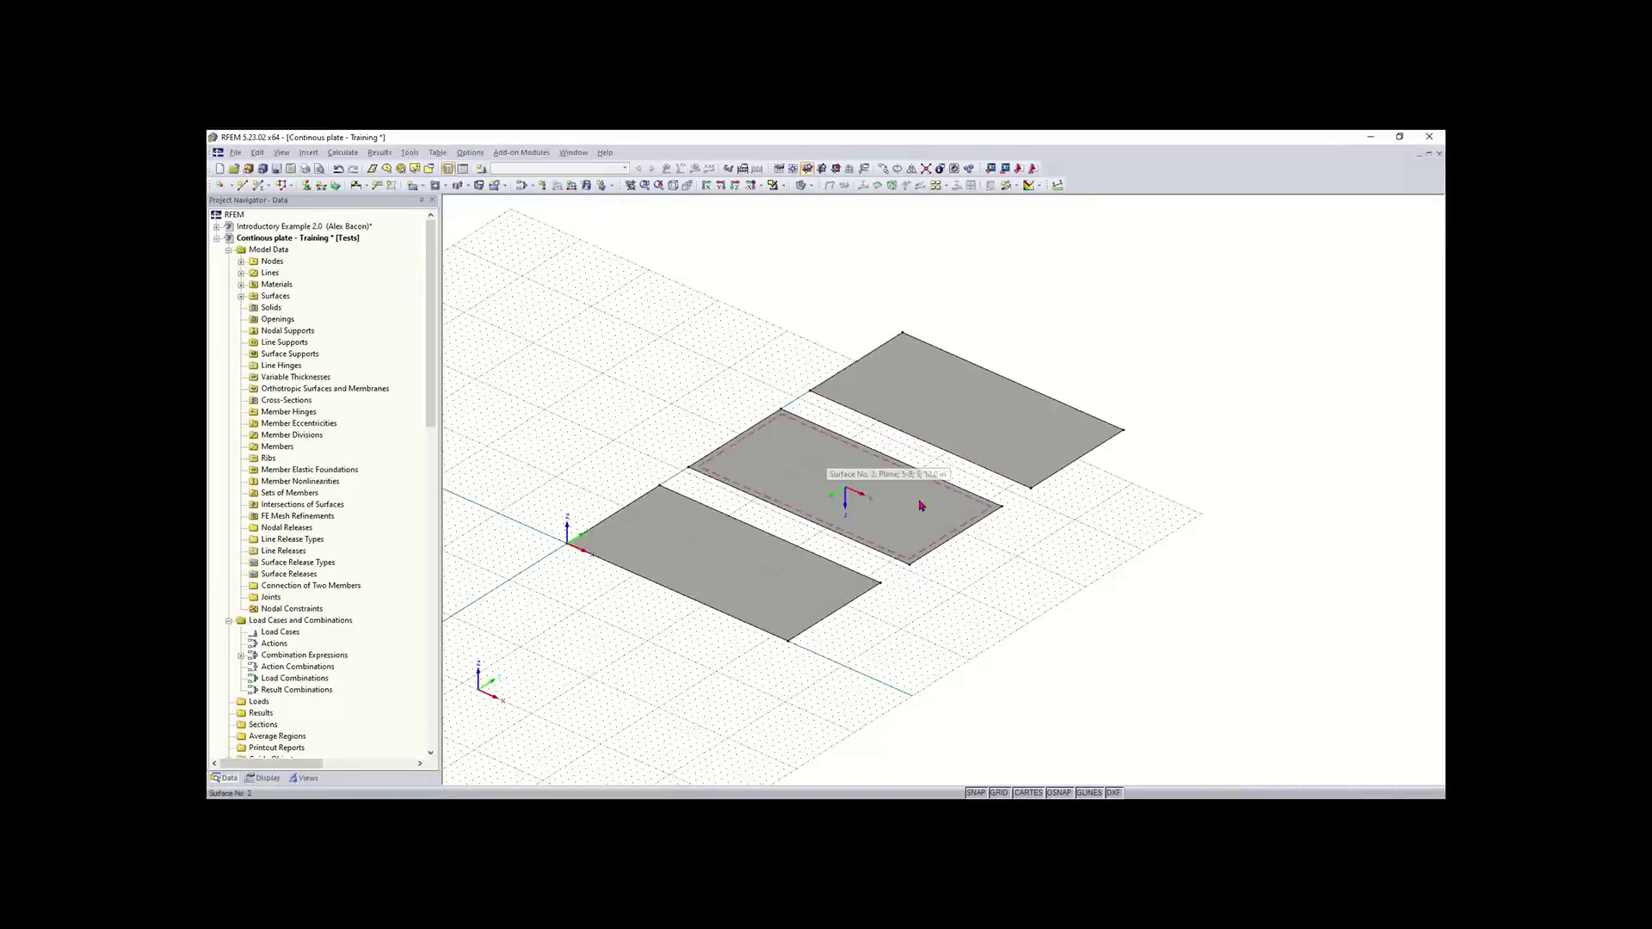
pyautogui.moveTo(1110, 502); pyautogui.dragTo(1075, 540, button='middle')
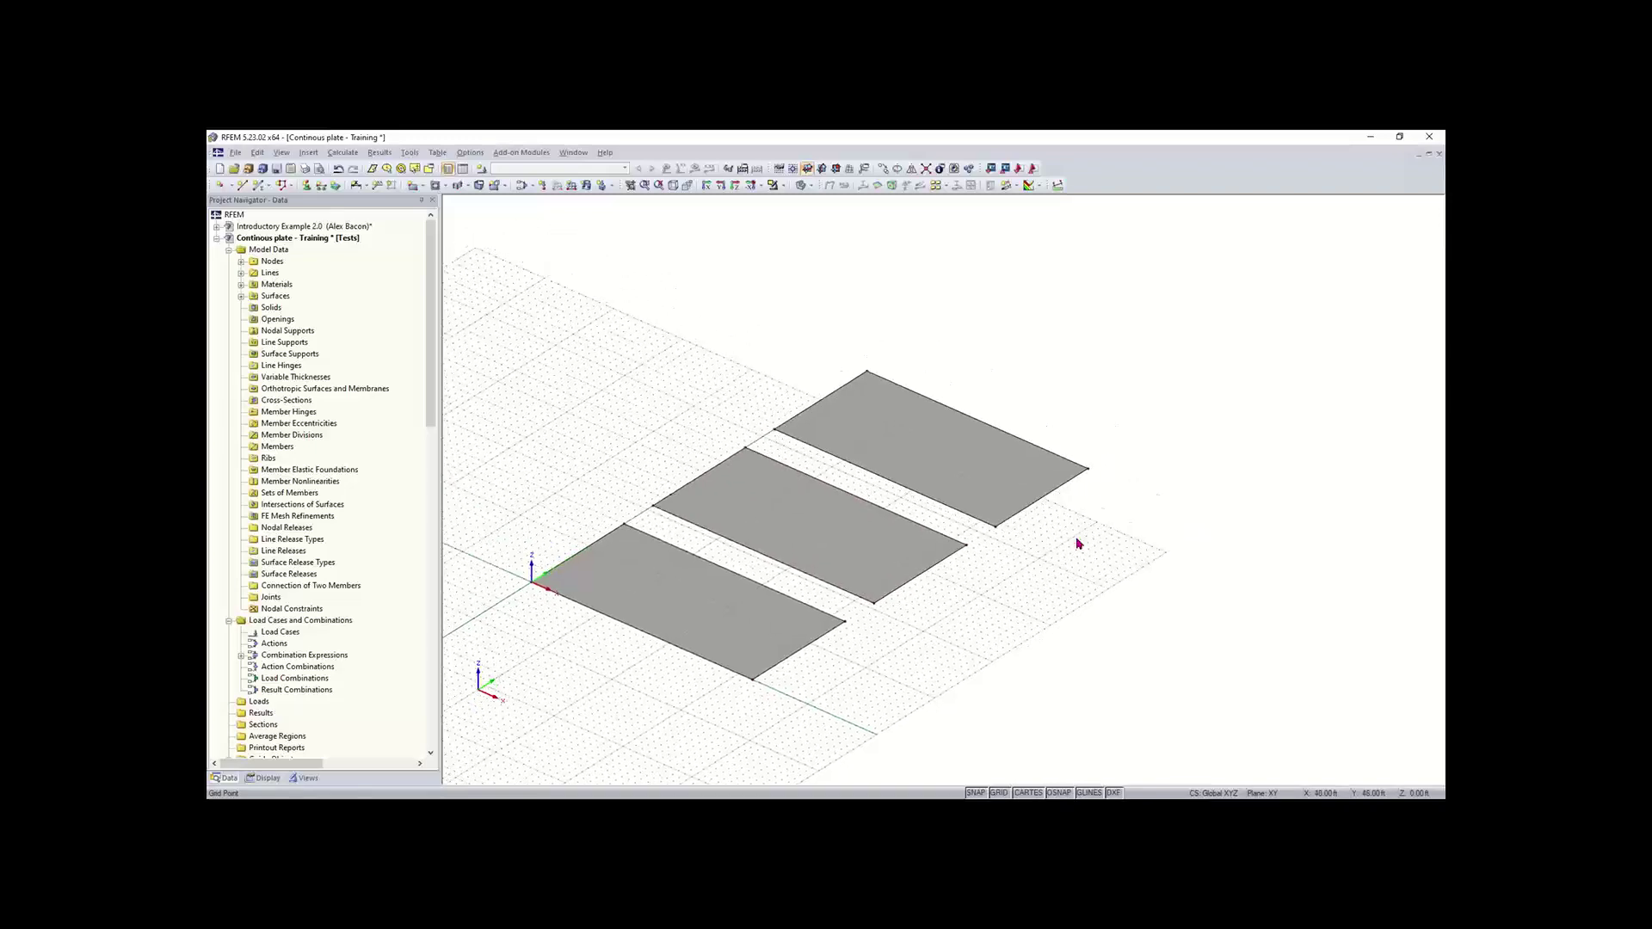
pyautogui.scroll(-1, 1117, 521)
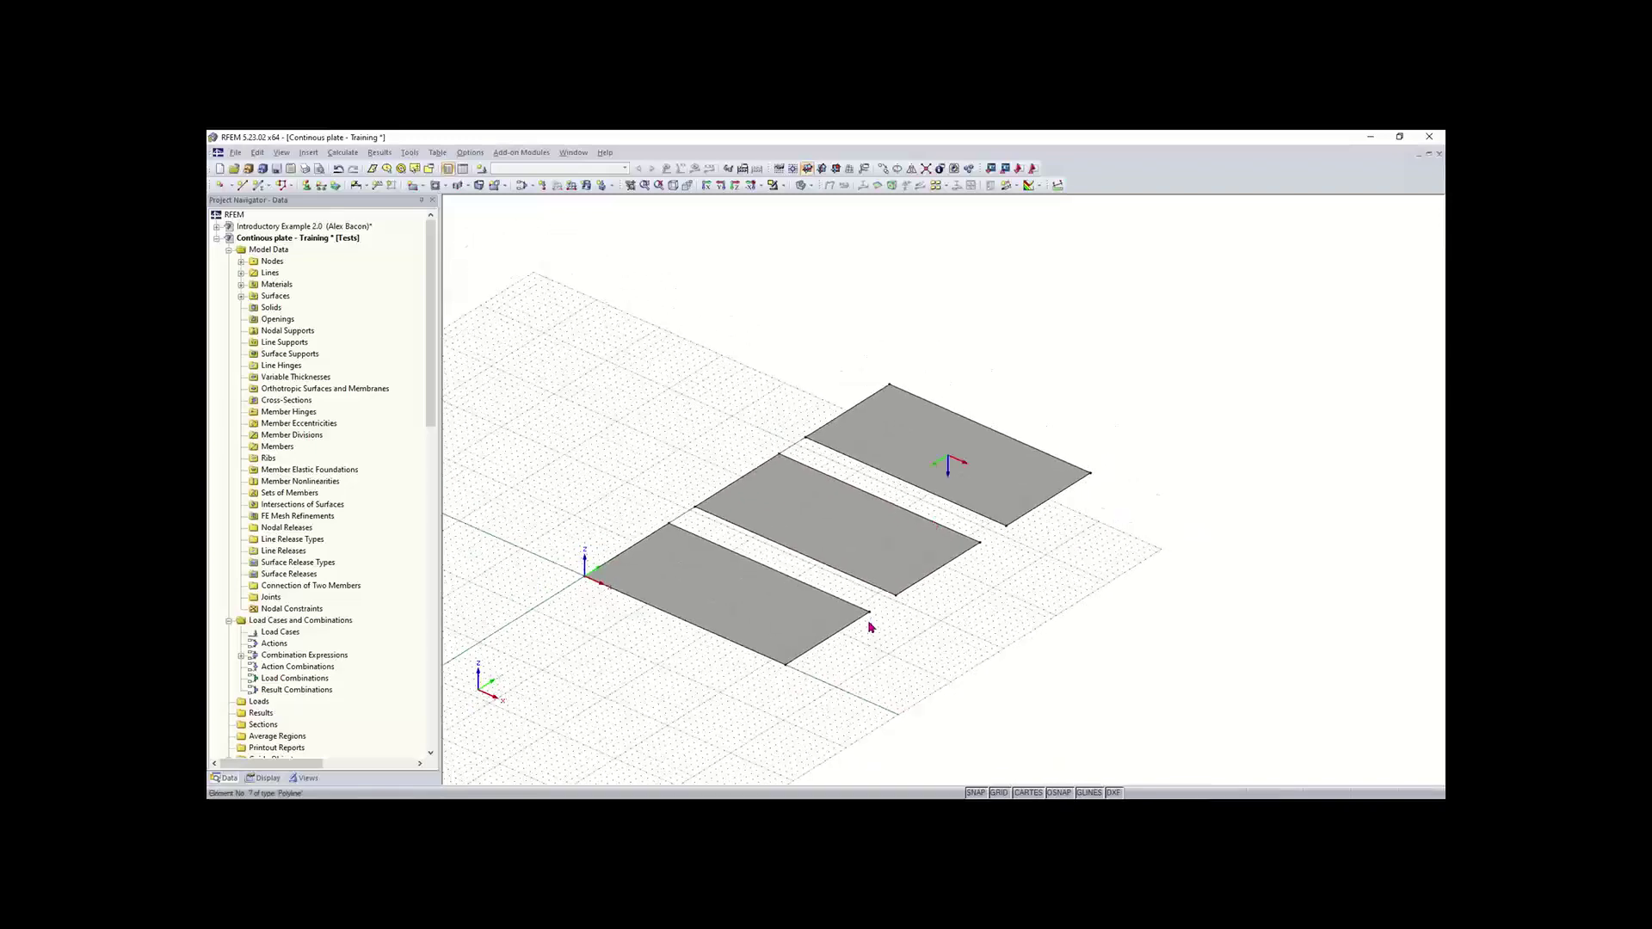
pyautogui.moveTo(859, 649); pyautogui.dragTo(941, 567, button='middle')
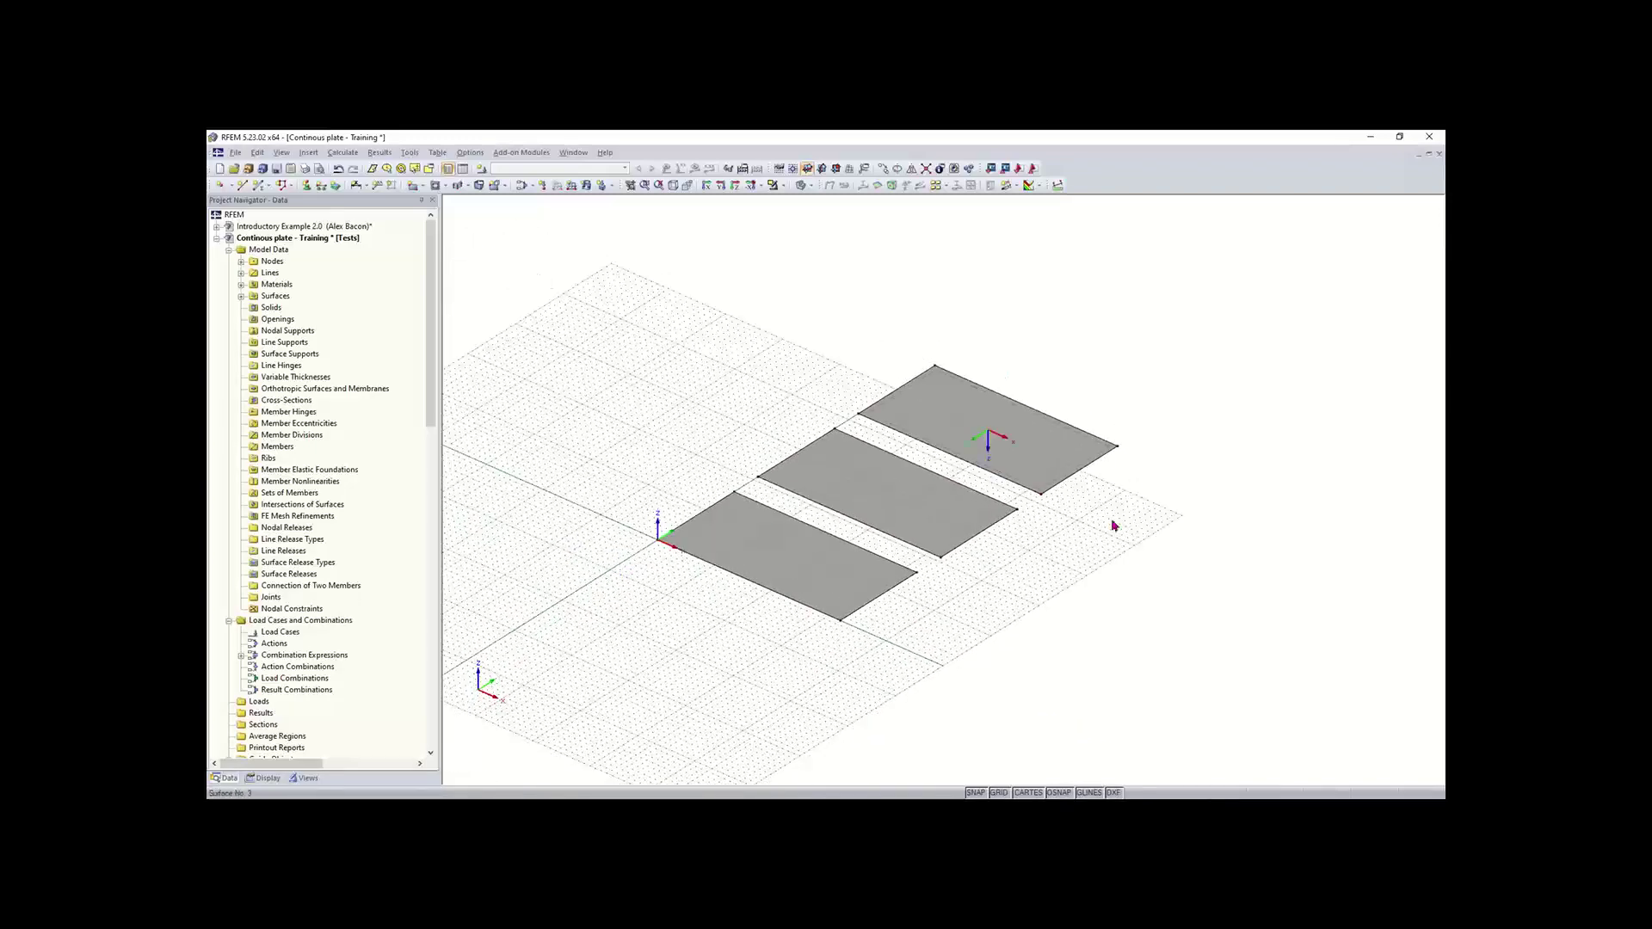
pyautogui.keyDown('ctrl'); pyautogui.moveTo(884, 659); pyautogui.dragTo(990, 611, button='middle'); pyautogui.keyUp('ctrl')
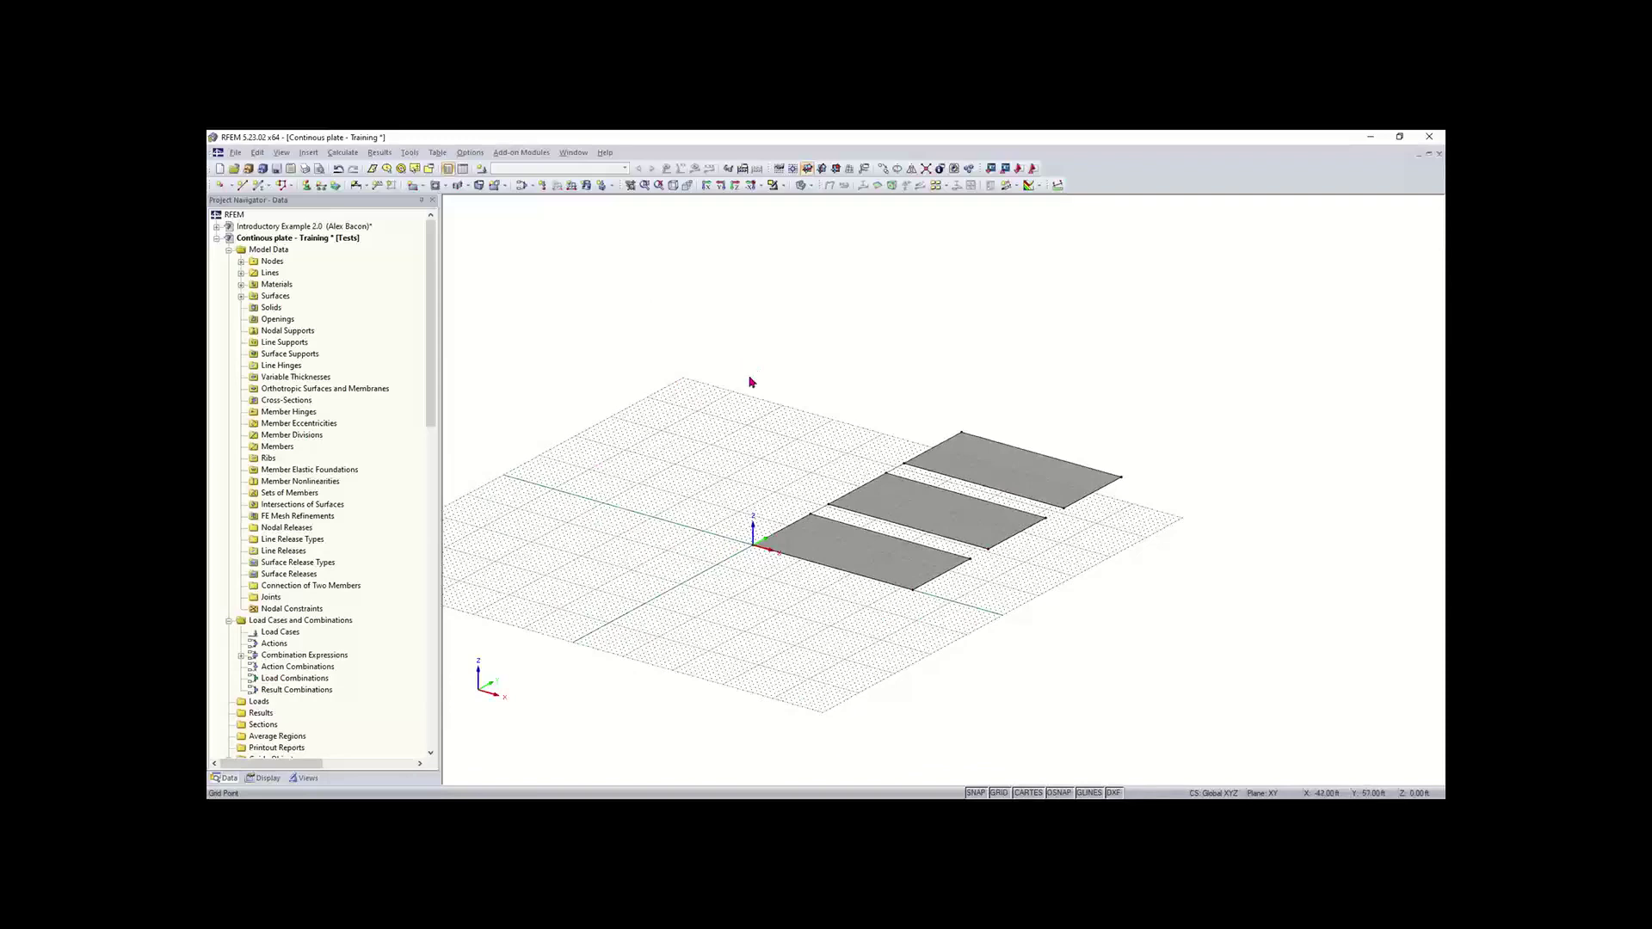
# - Set the number of work plane grid points to adapt dynamically to the size of the model
pyautogui.click(779, 170)
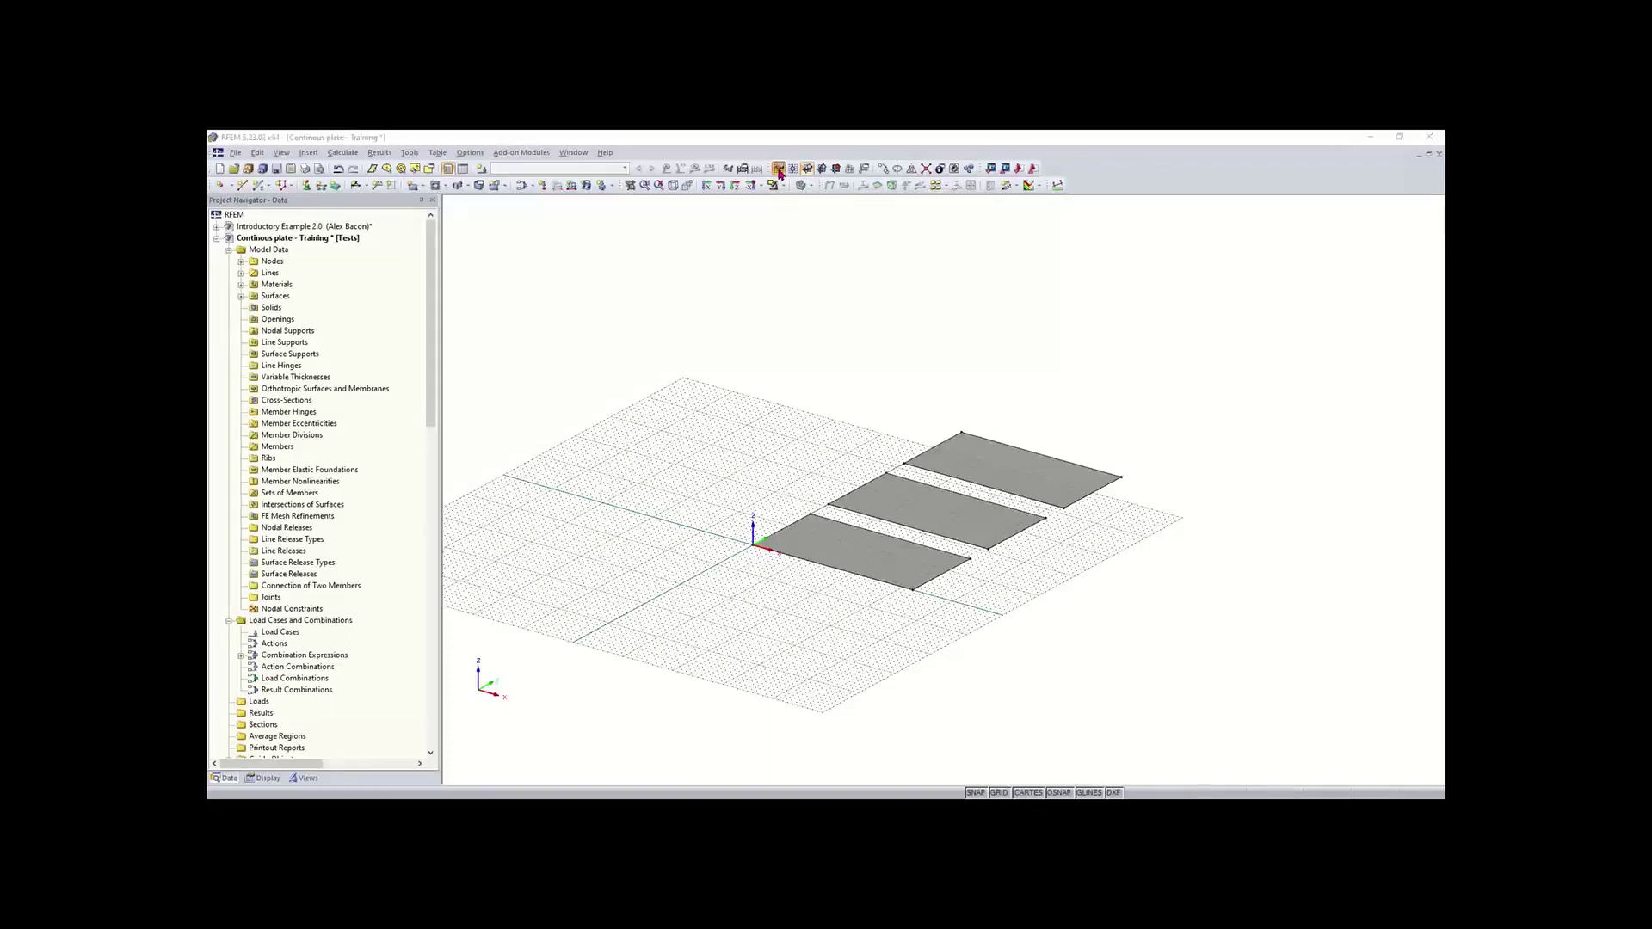
pyautogui.moveTo(817, 291)
pyautogui.mouseDown()
pyautogui.moveTo(786, 255)
pyautogui.moveTo(827, 280)
pyautogui.mouseUp()
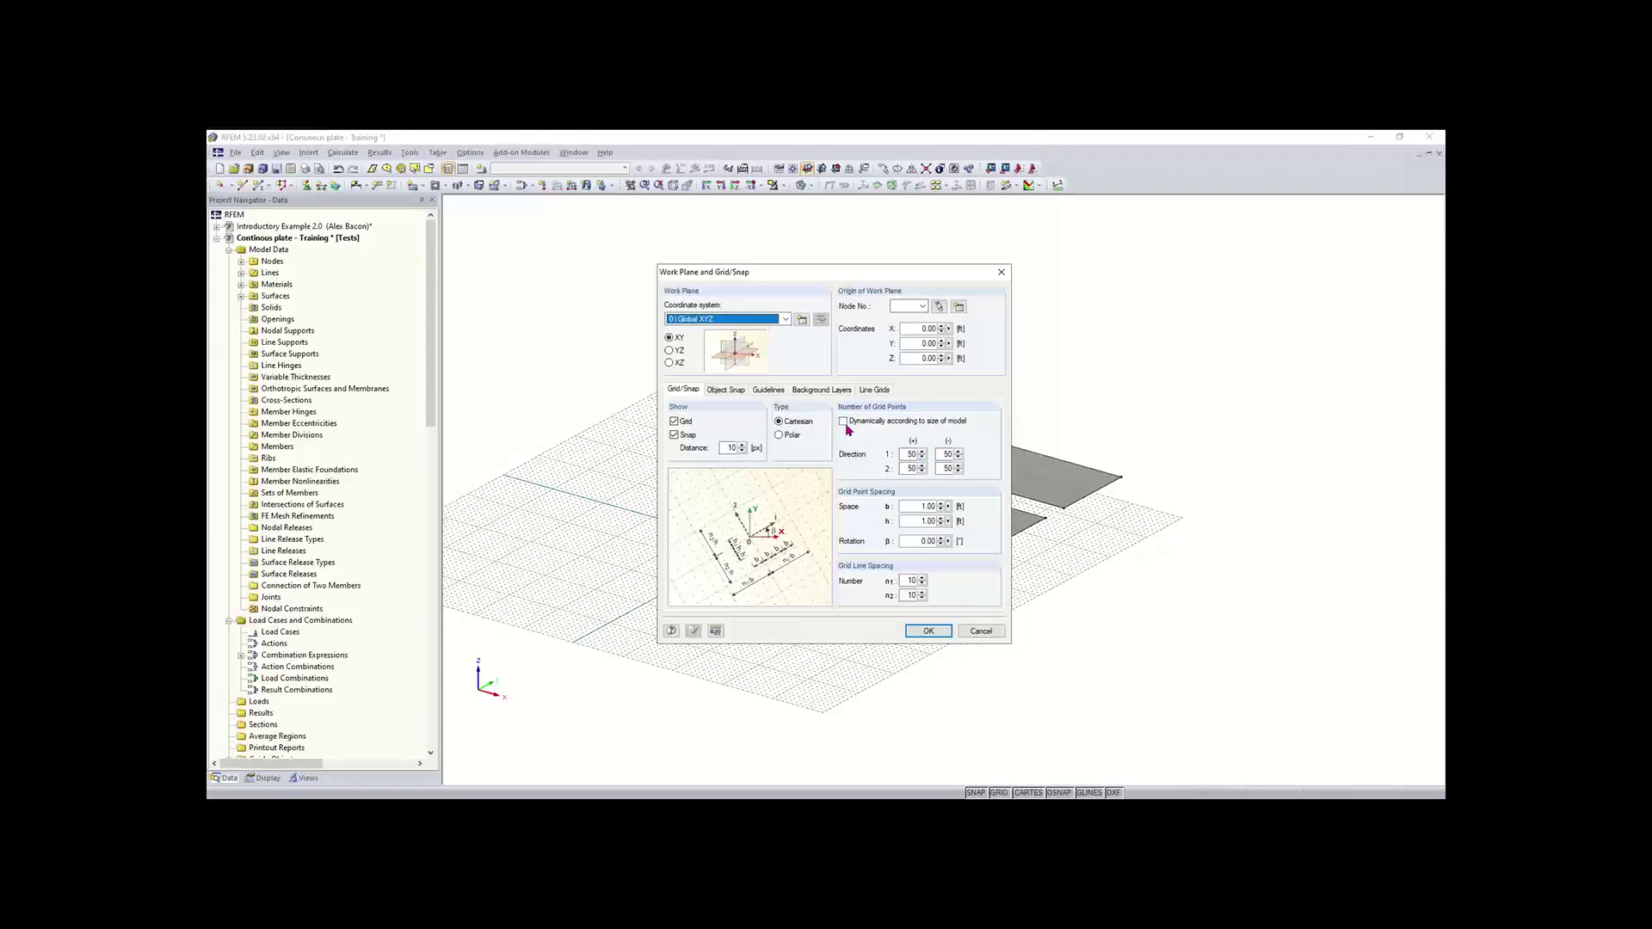
pyautogui.click(845, 423)
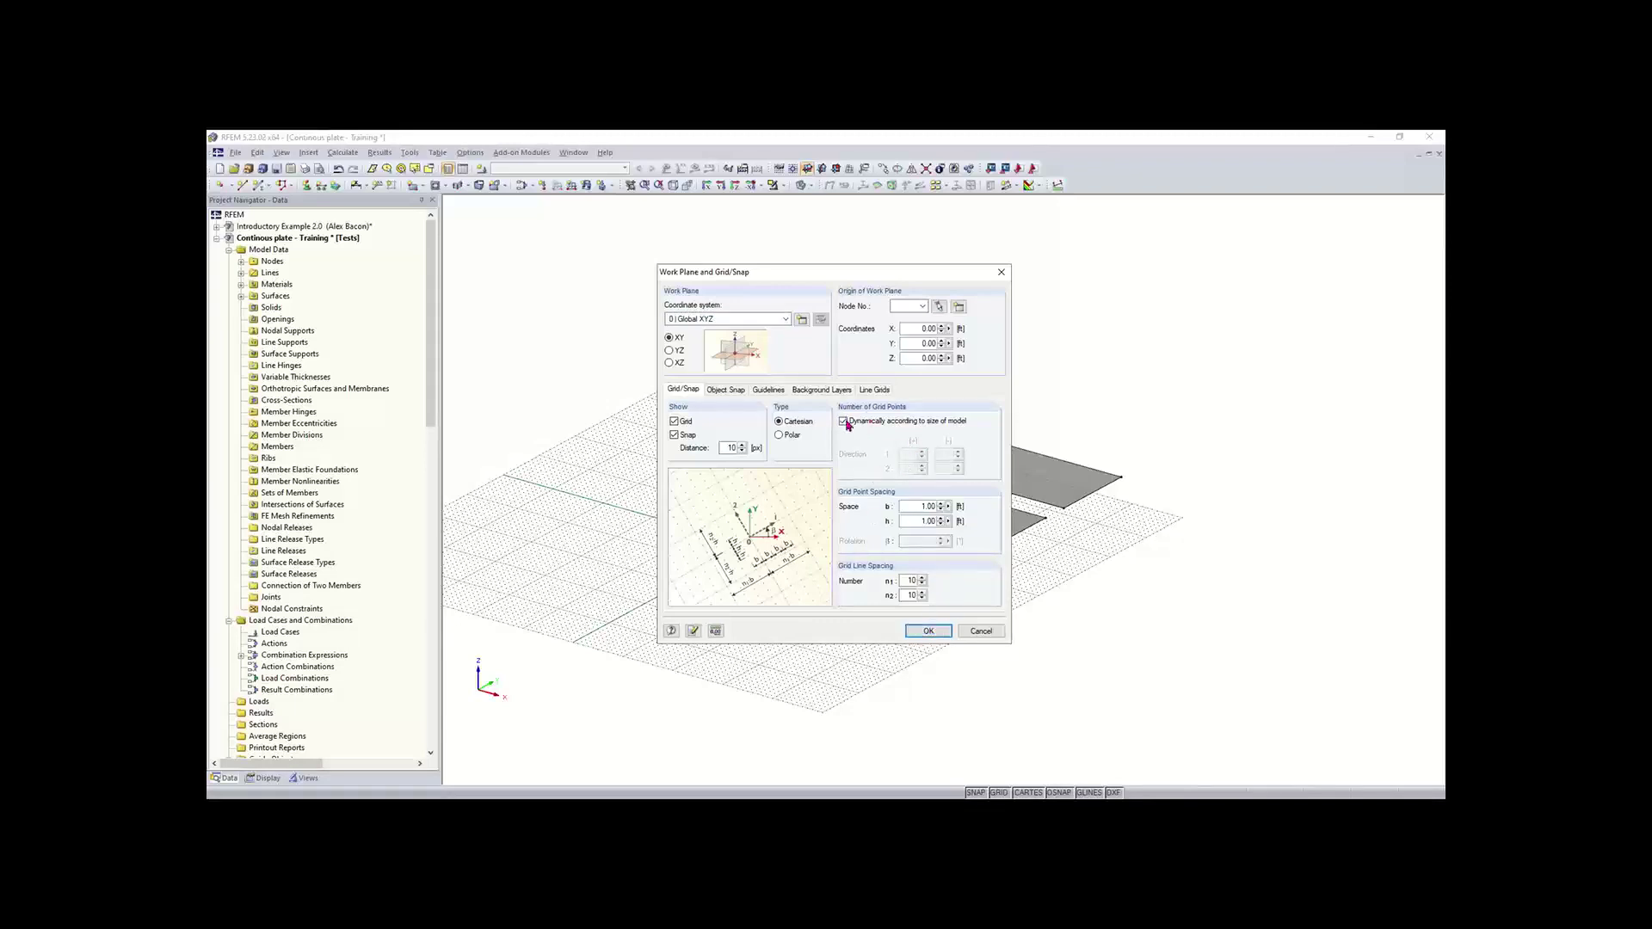
pyautogui.click(928, 631)
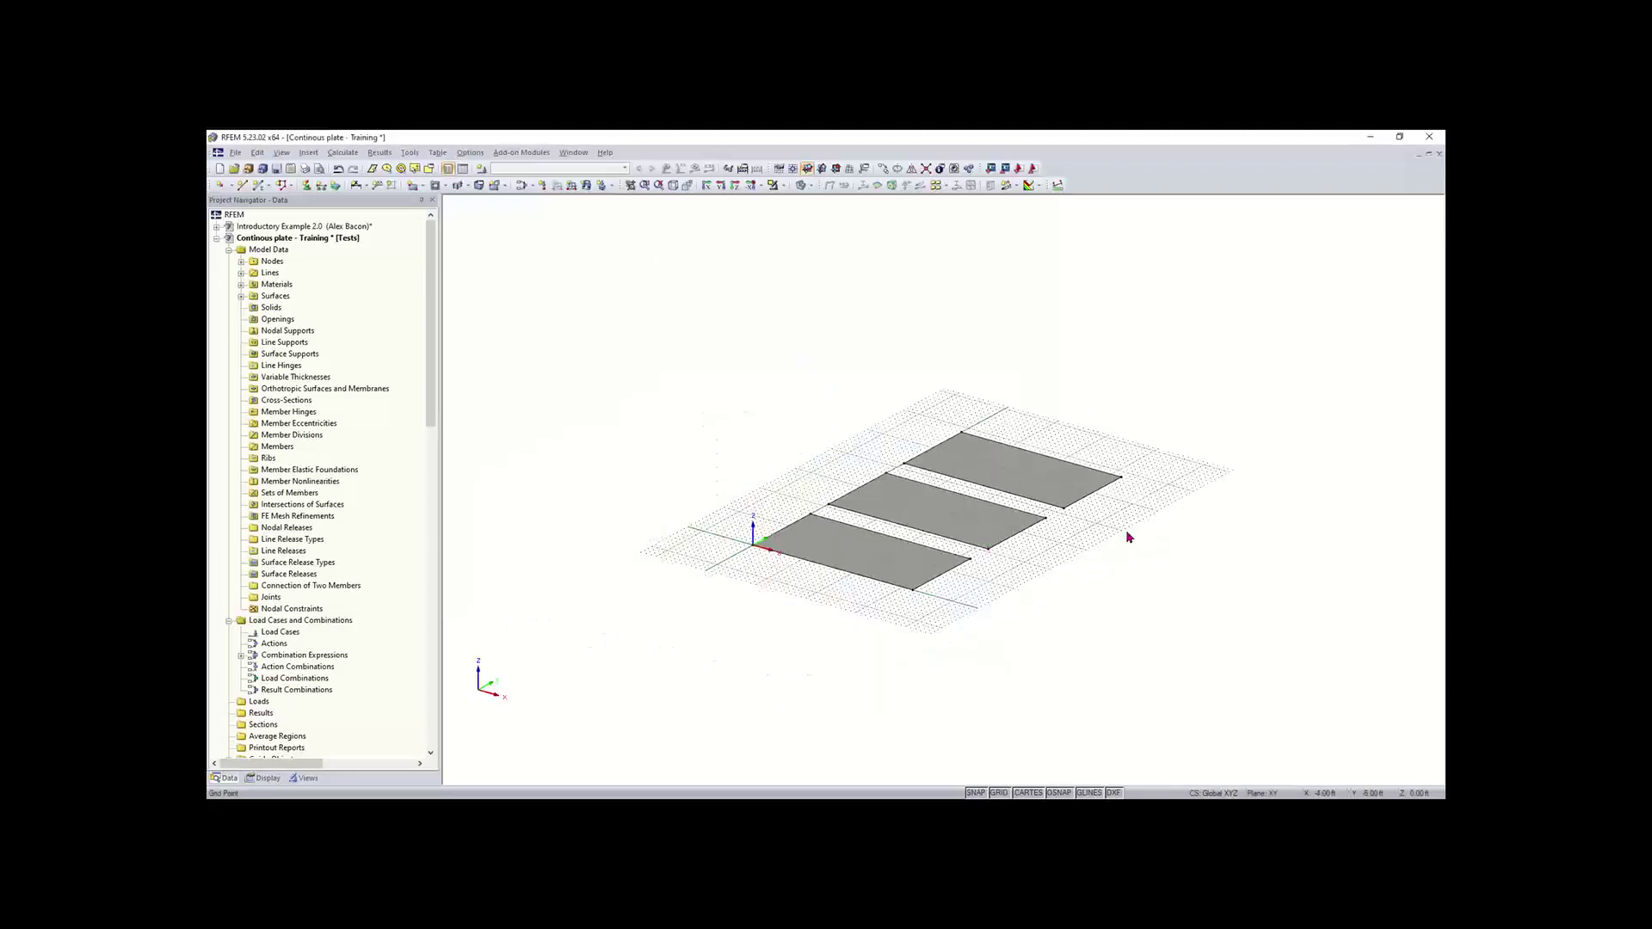
pyautogui.moveTo(1128, 443); pyautogui.dragTo(1091, 460, button='middle')
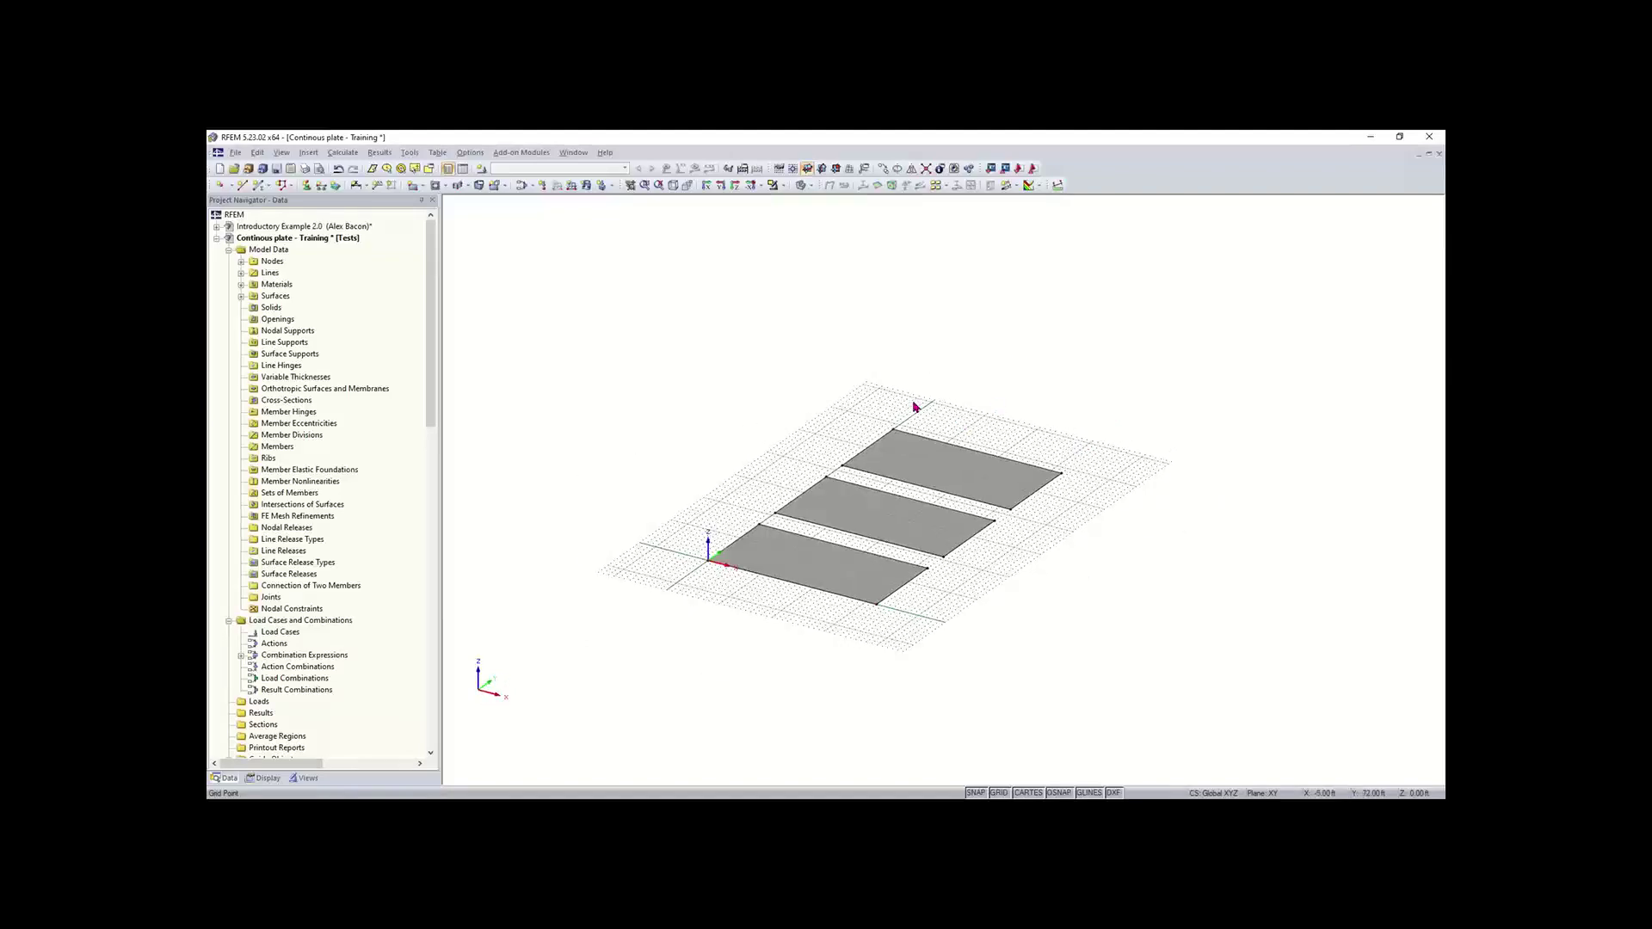
pyautogui.scroll(3, 972, 438)
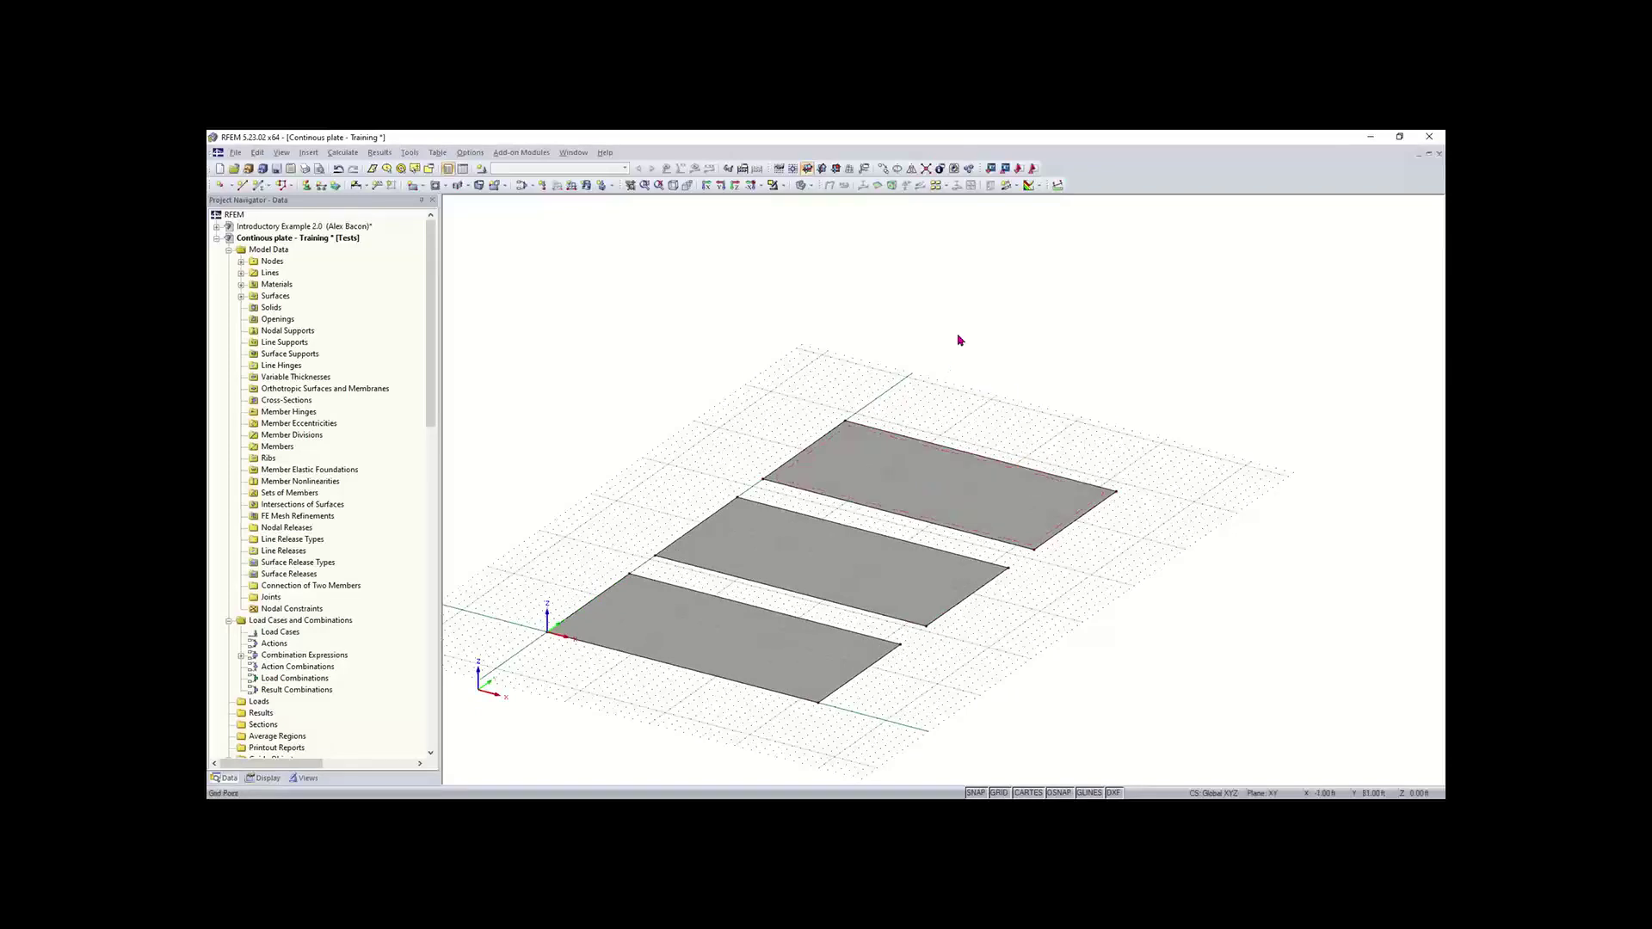
# - Start a new beam member and define its cross-section as a solid rectangle 40 in wide and 12 in high
pyautogui.click(258, 187)
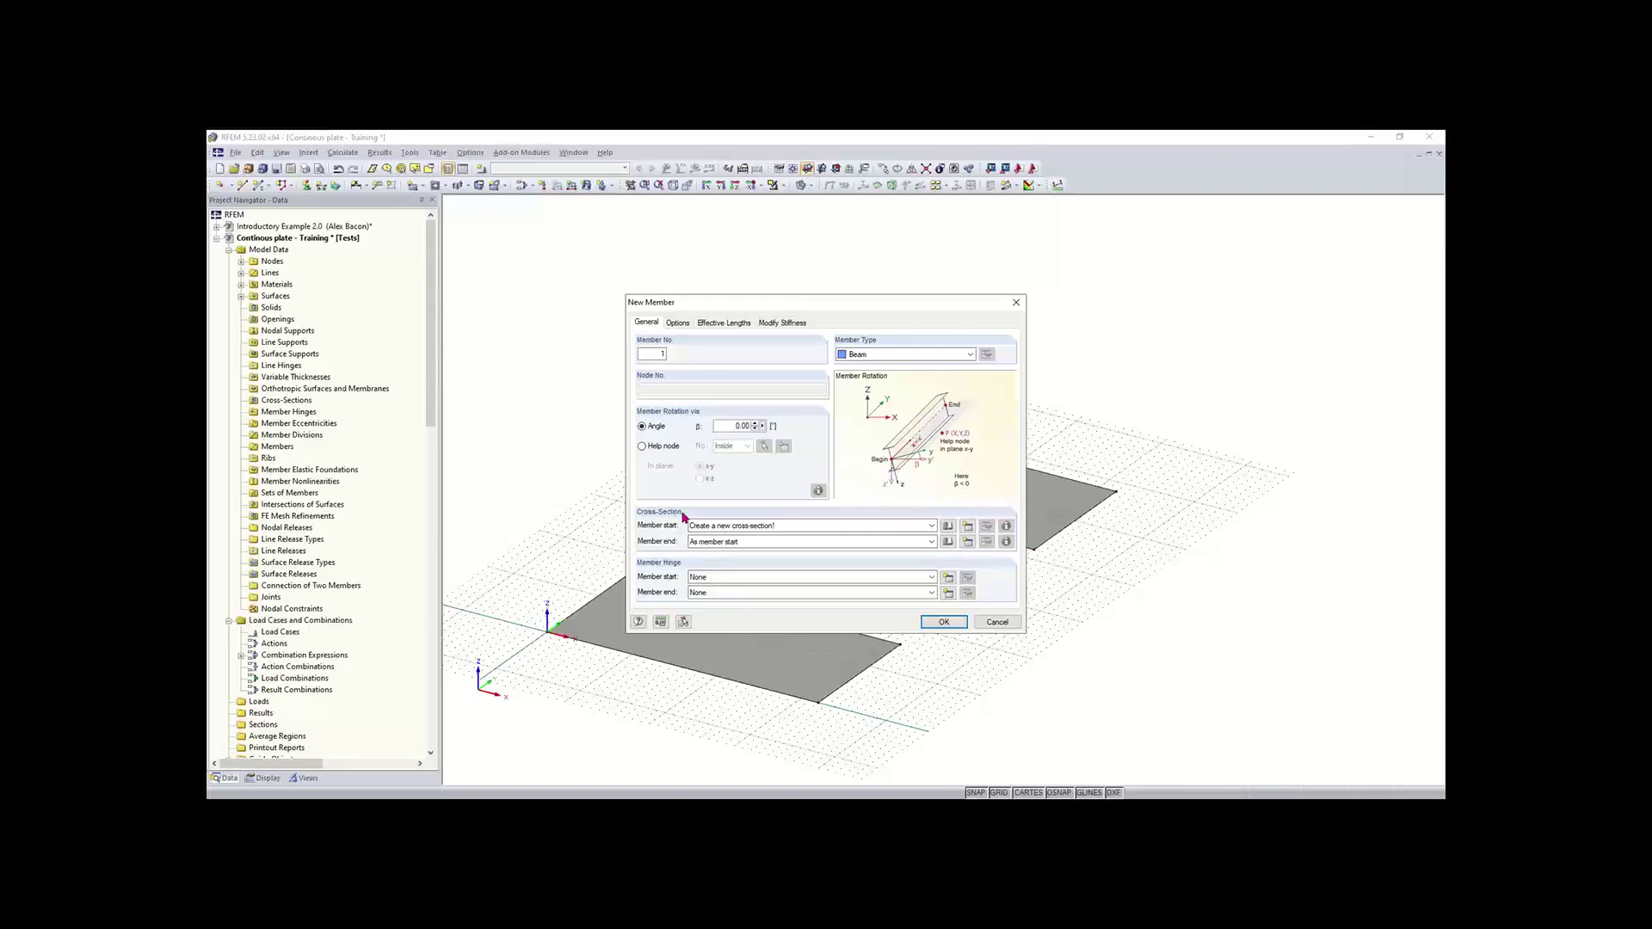
pyautogui.click(950, 528)
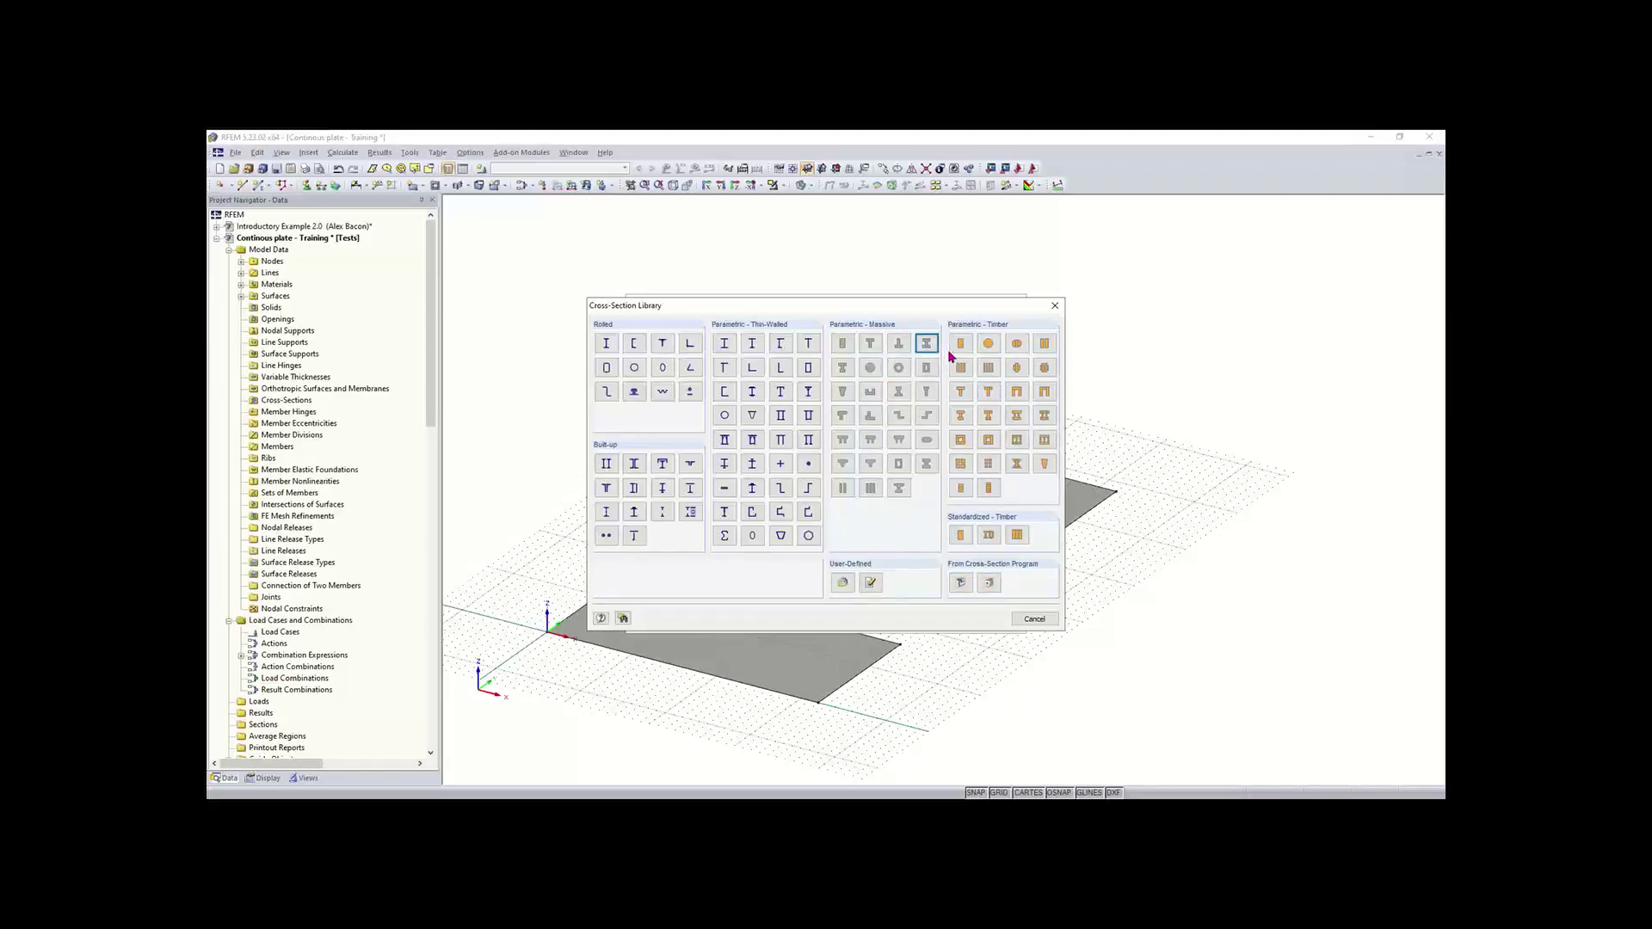
pyautogui.click(607, 344)
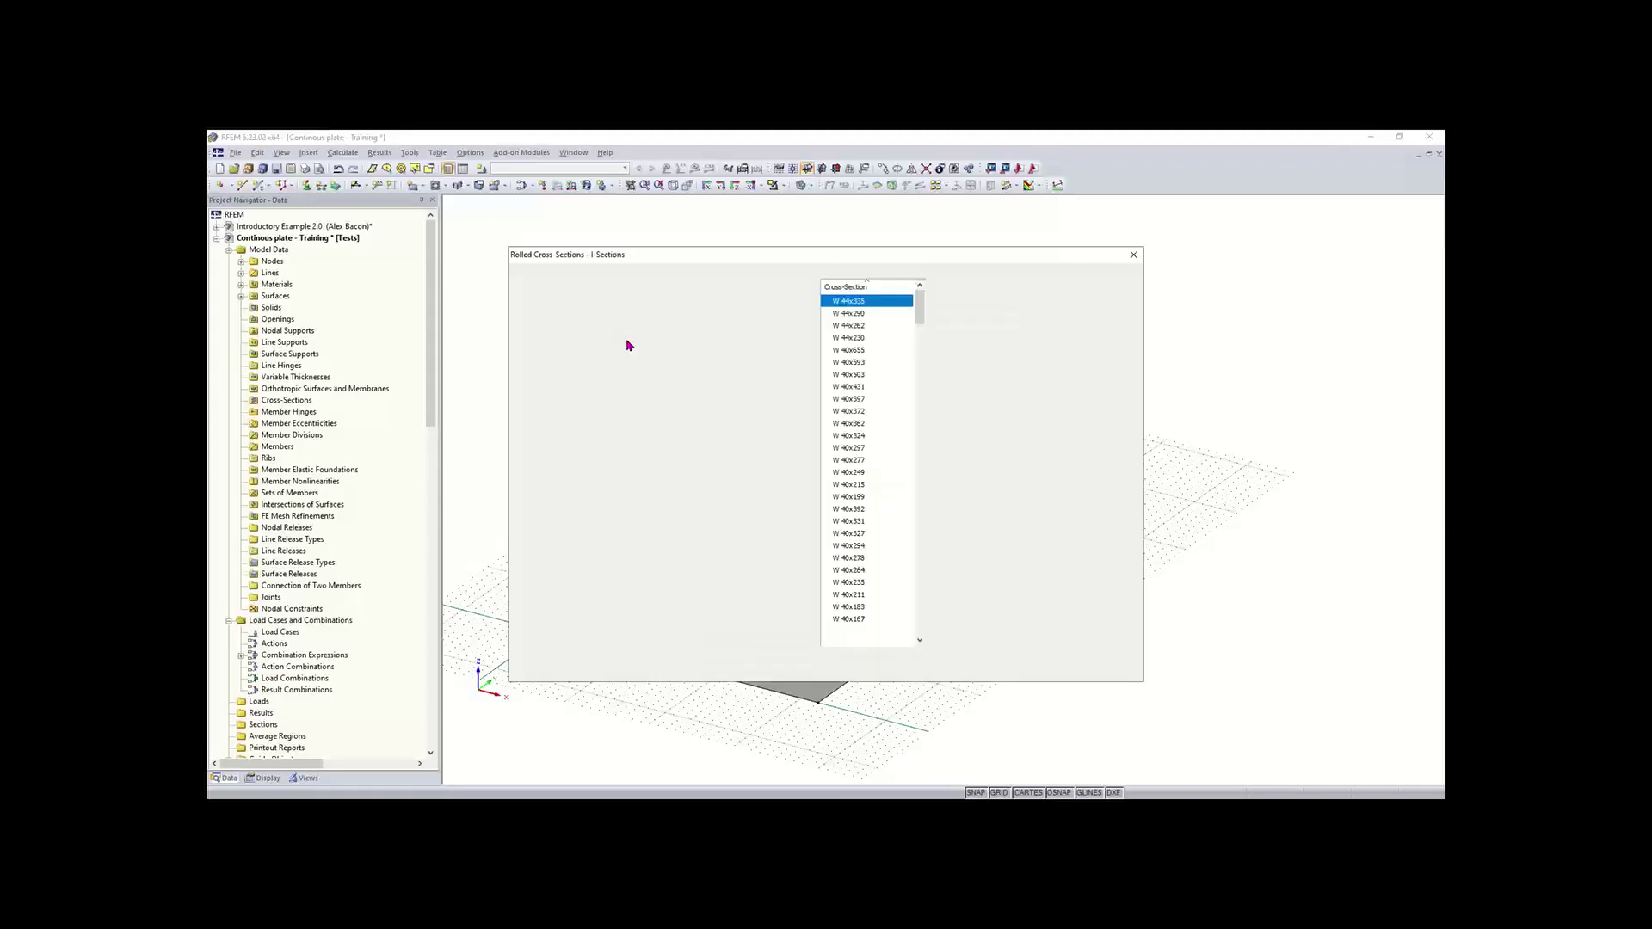
pyautogui.click(1136, 251)
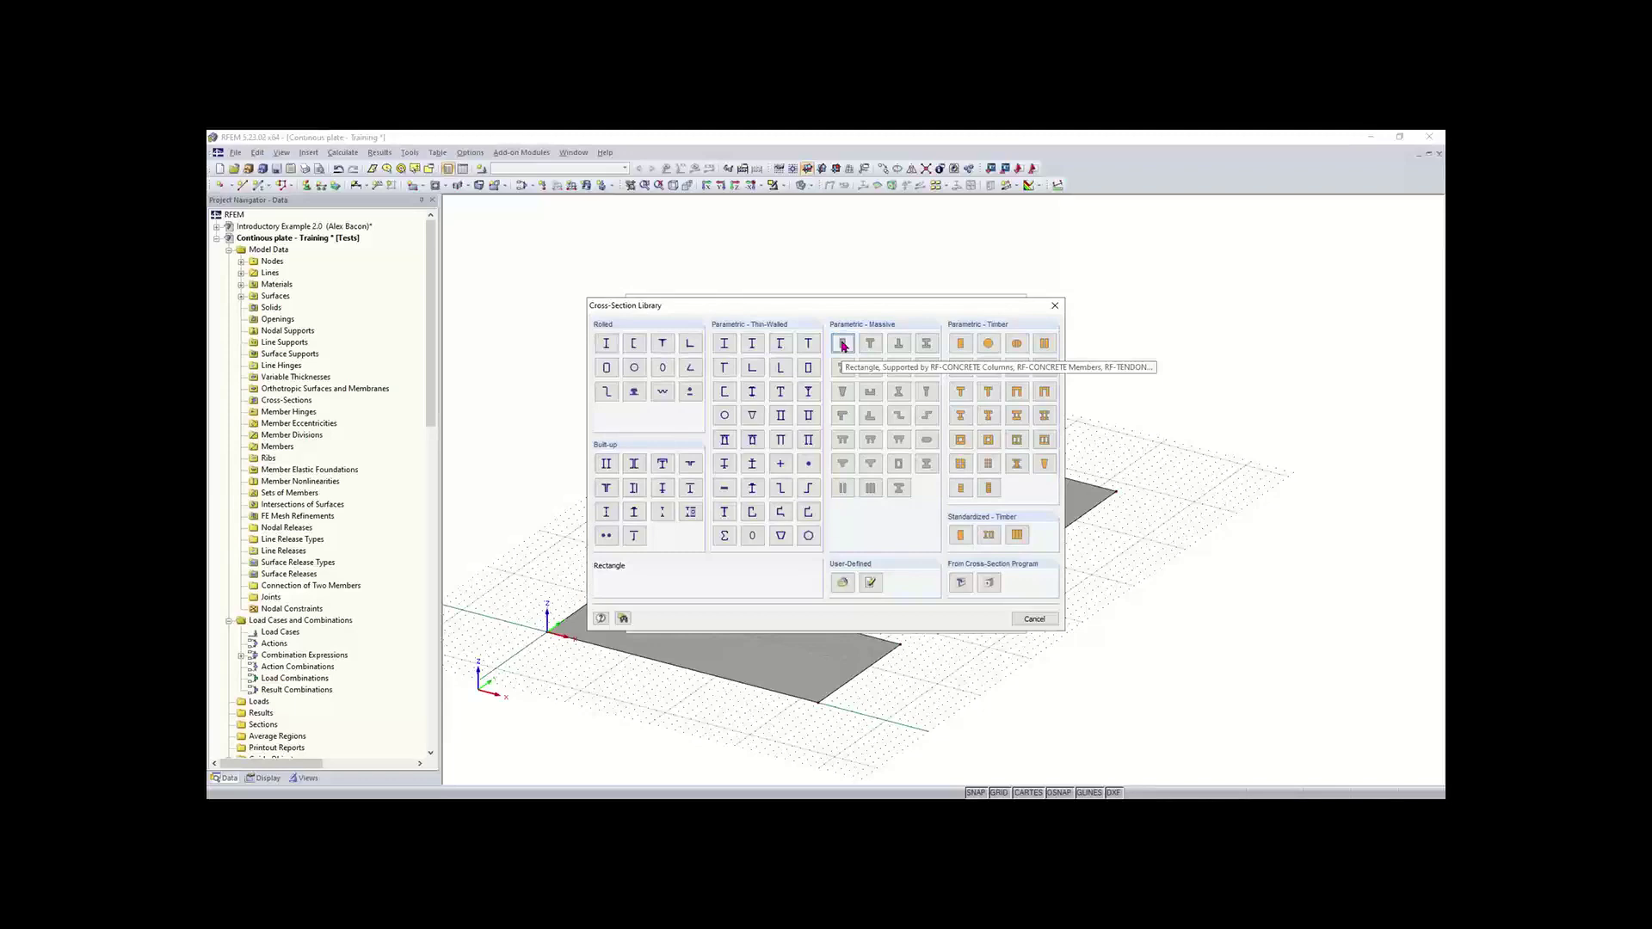
pyautogui.click(842, 346)
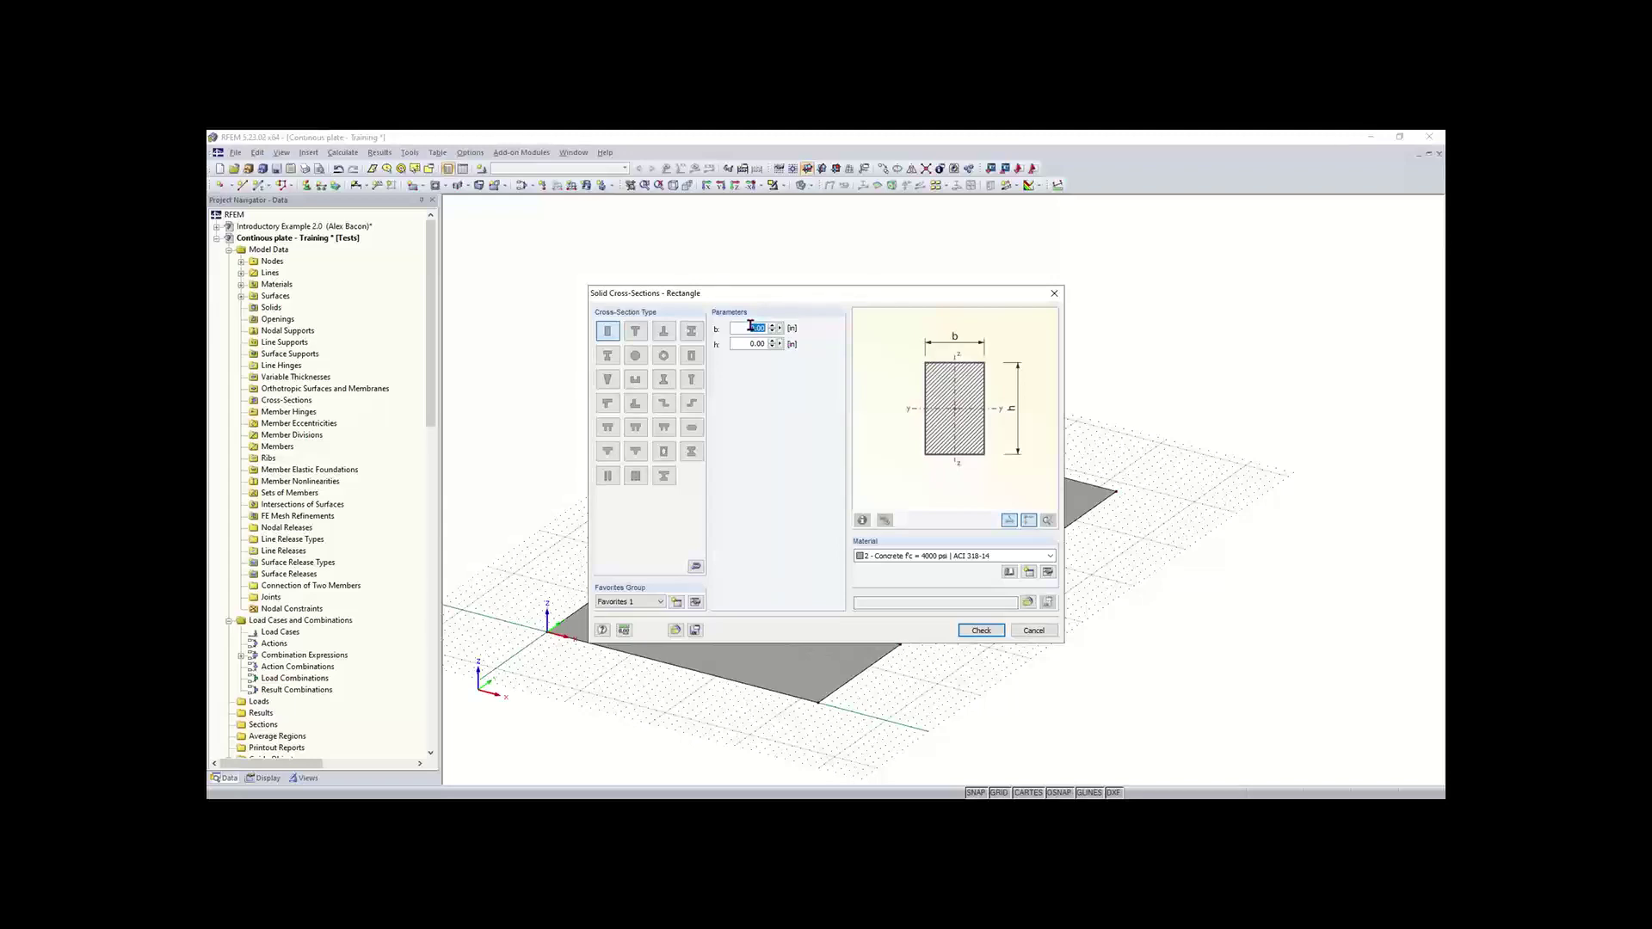
pyautogui.write('40')
pyautogui.doubleClick(733, 344)
pyautogui.write('12')
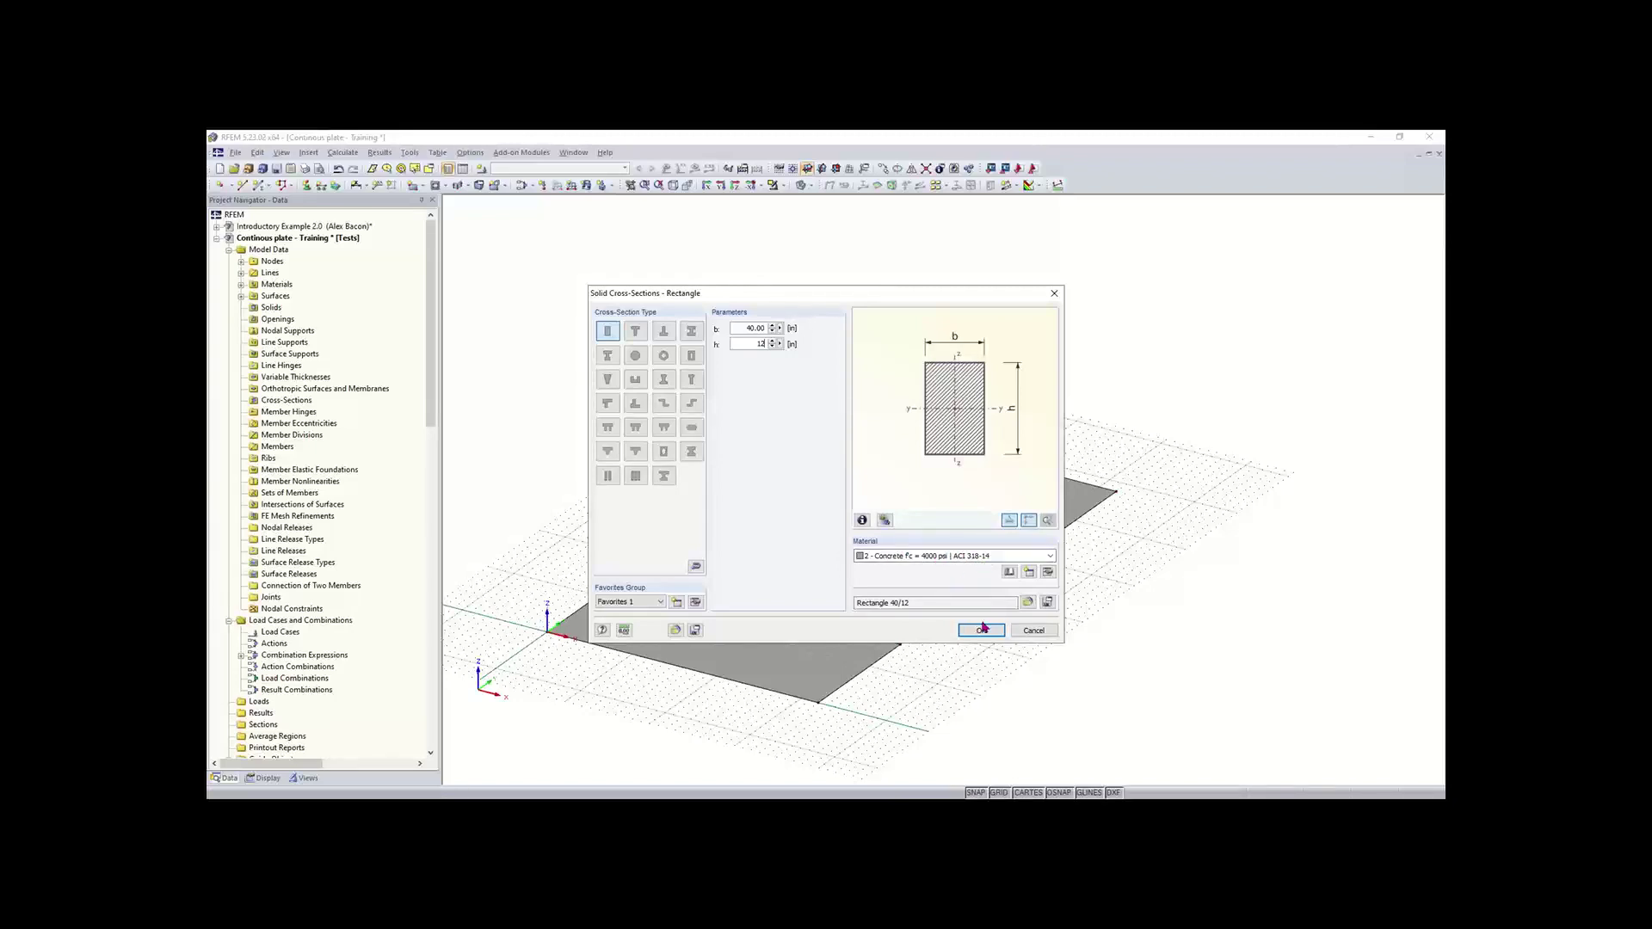
# - Assign Concrete f'c = 4000 psi per ACI 318-19 from the material library to the rectangular section and accept the cross-section
pyautogui.click(1007, 572)
pyautogui.click(1029, 571)
pyautogui.click(670, 348)
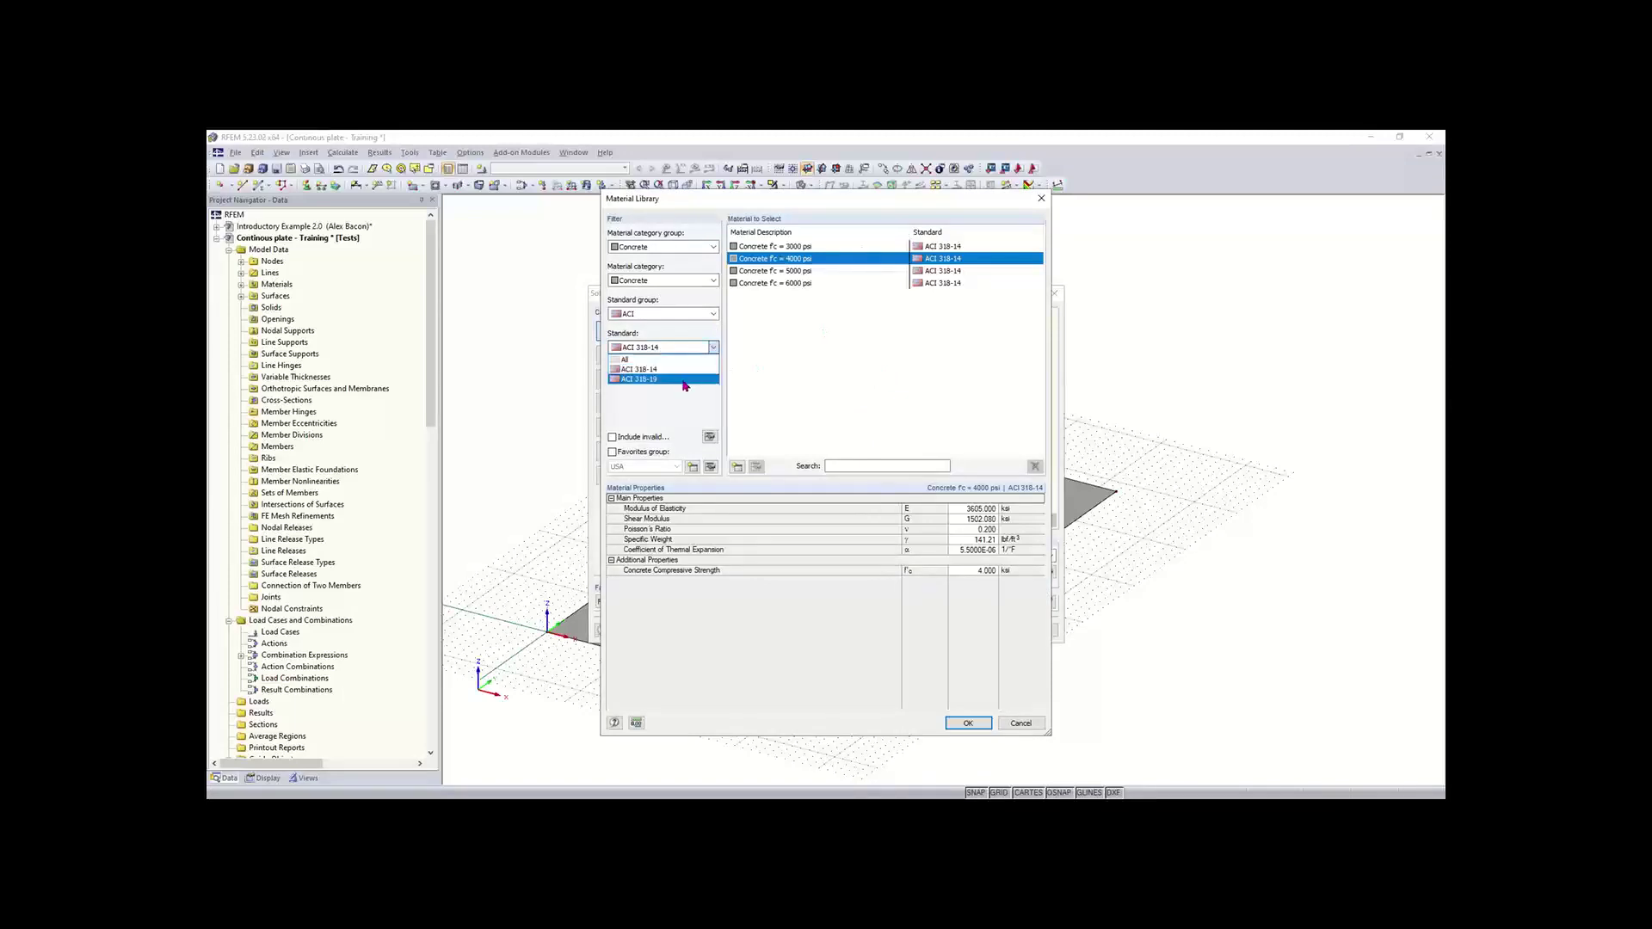
pyautogui.click(680, 379)
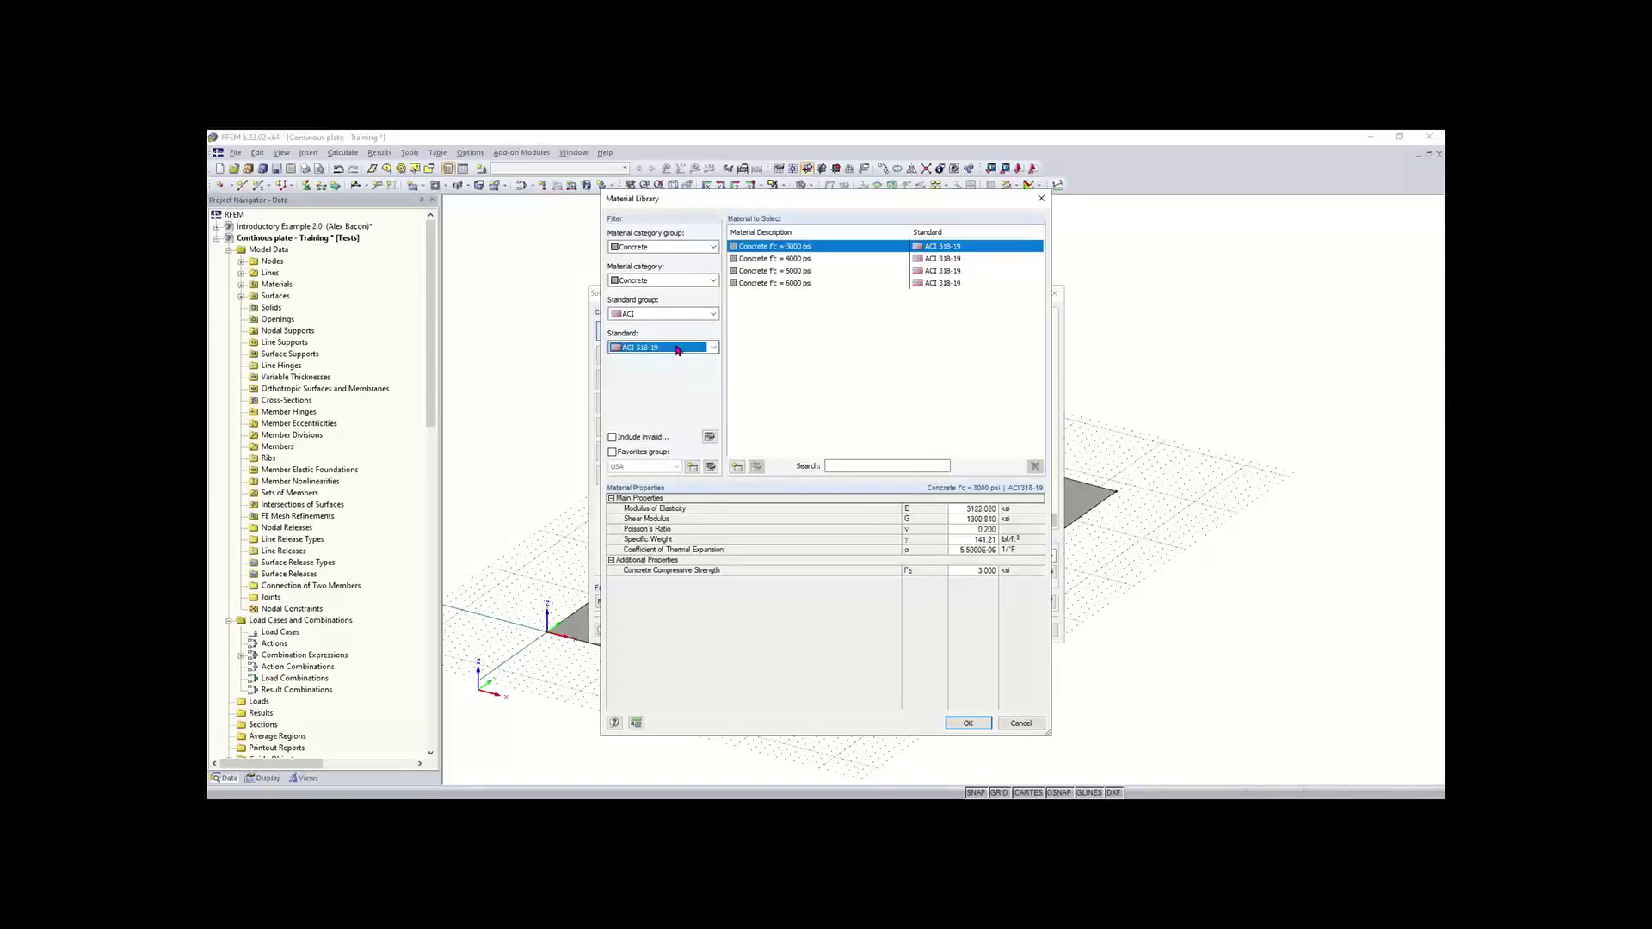
pyautogui.click(788, 260)
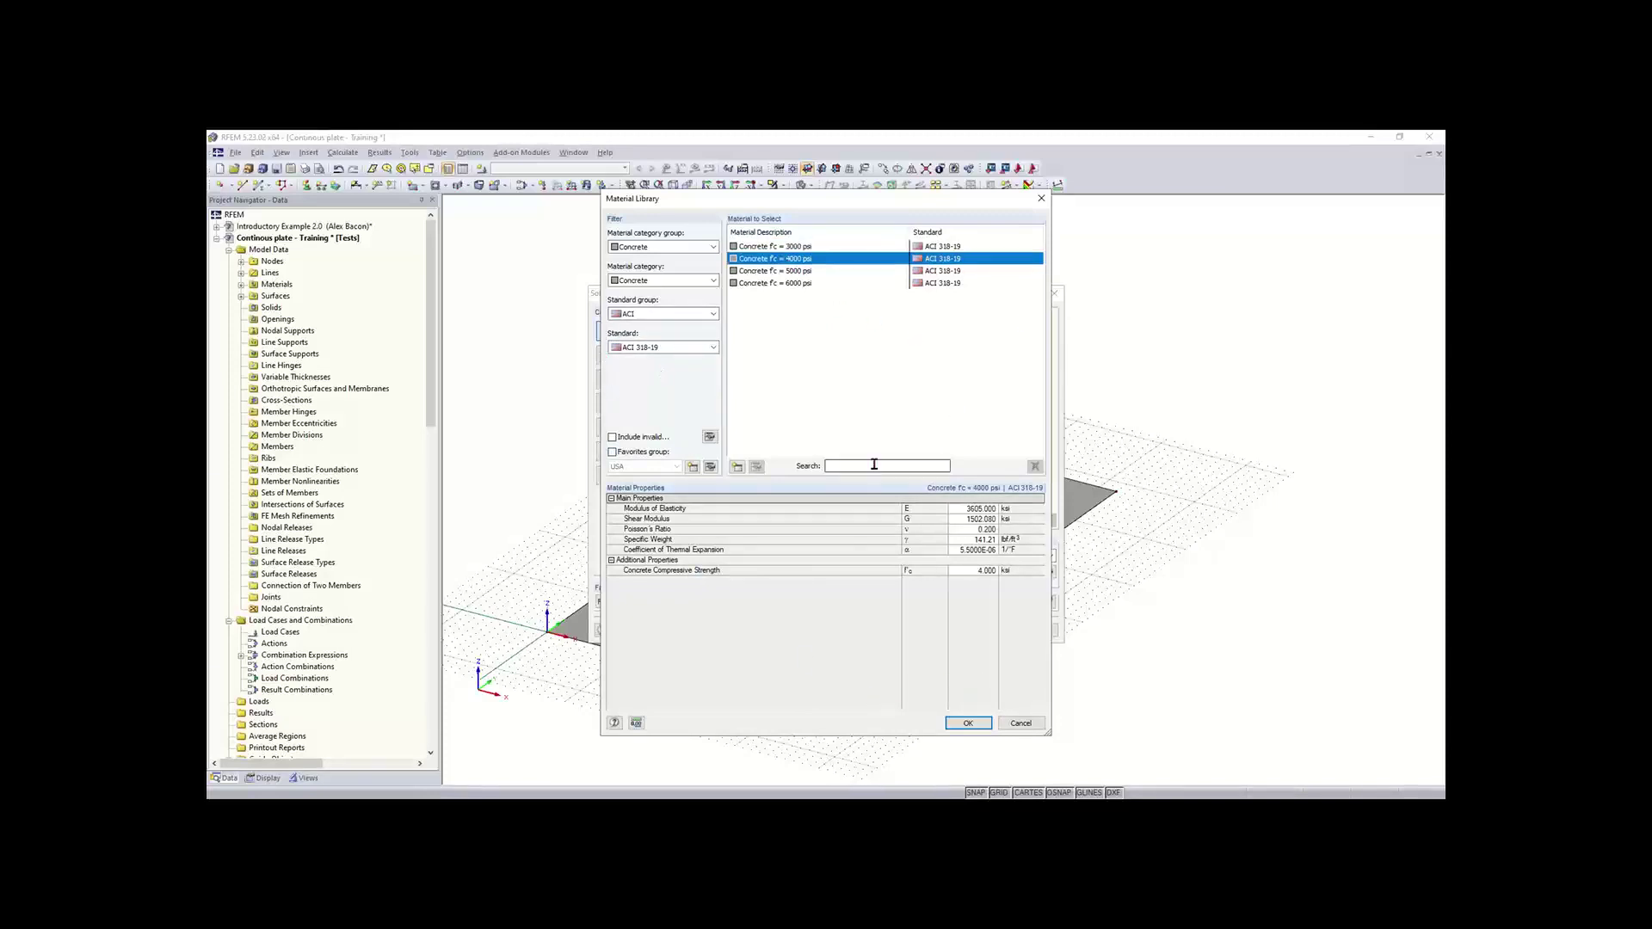
pyautogui.click(965, 721)
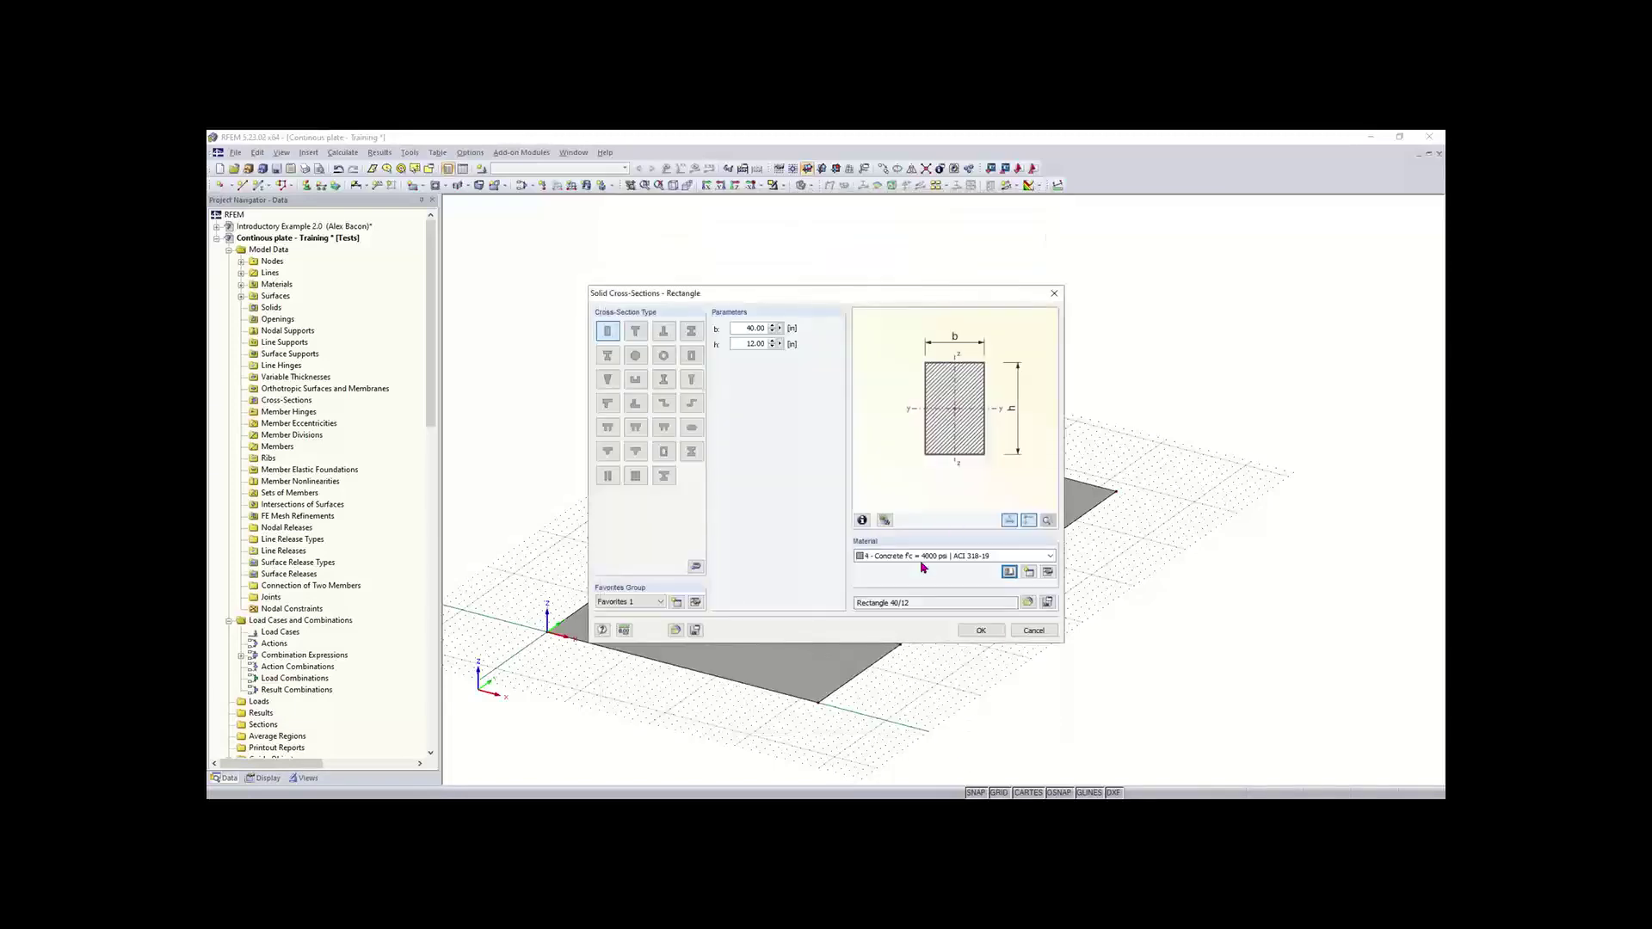
pyautogui.click(982, 631)
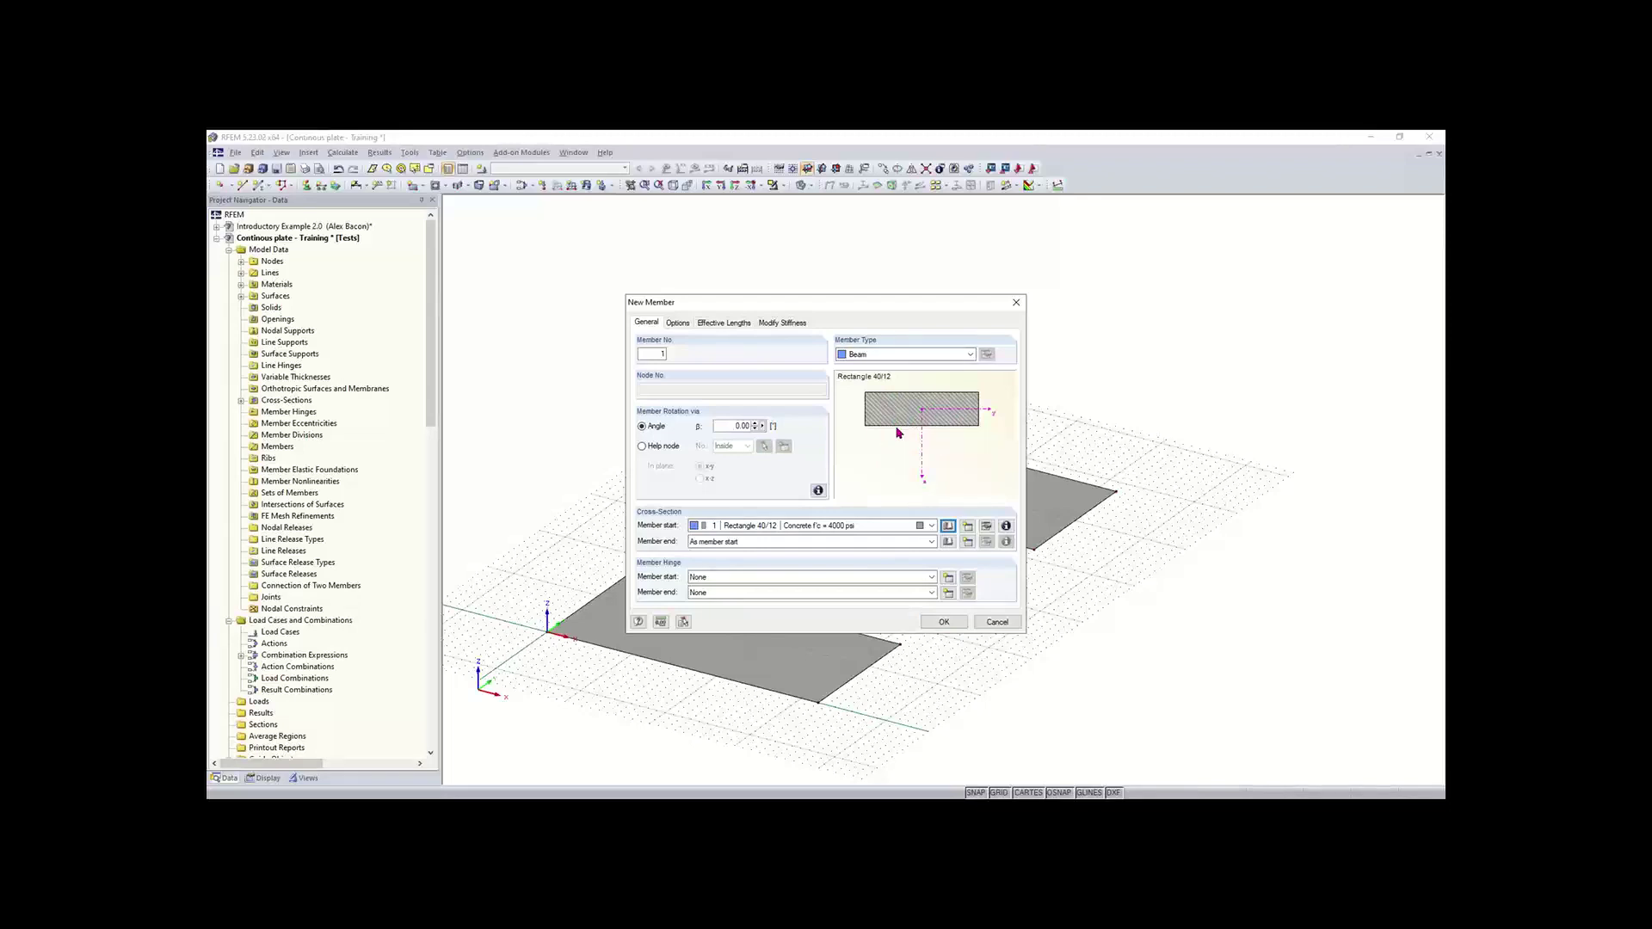
# - Place the beam parallel to the third surface's outer long edge, from X 0, Y 63 ft to X 32, Y 63 ft
pyautogui.click(947, 624)
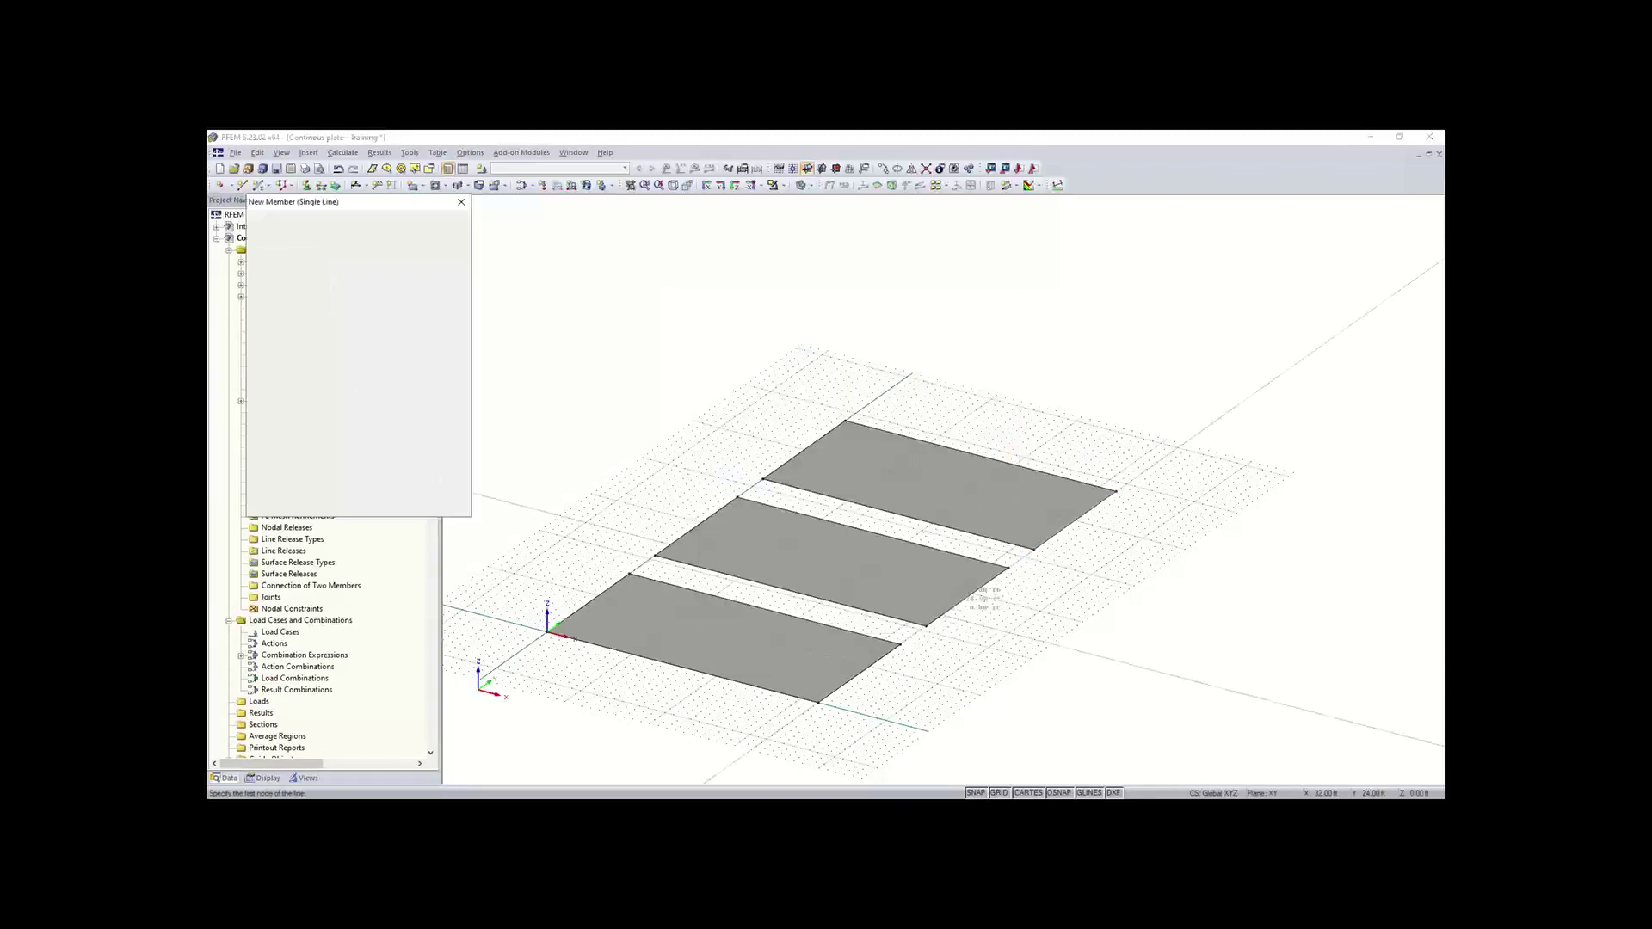
pyautogui.moveTo(1083, 447); pyautogui.dragTo(997, 500, button='middle')
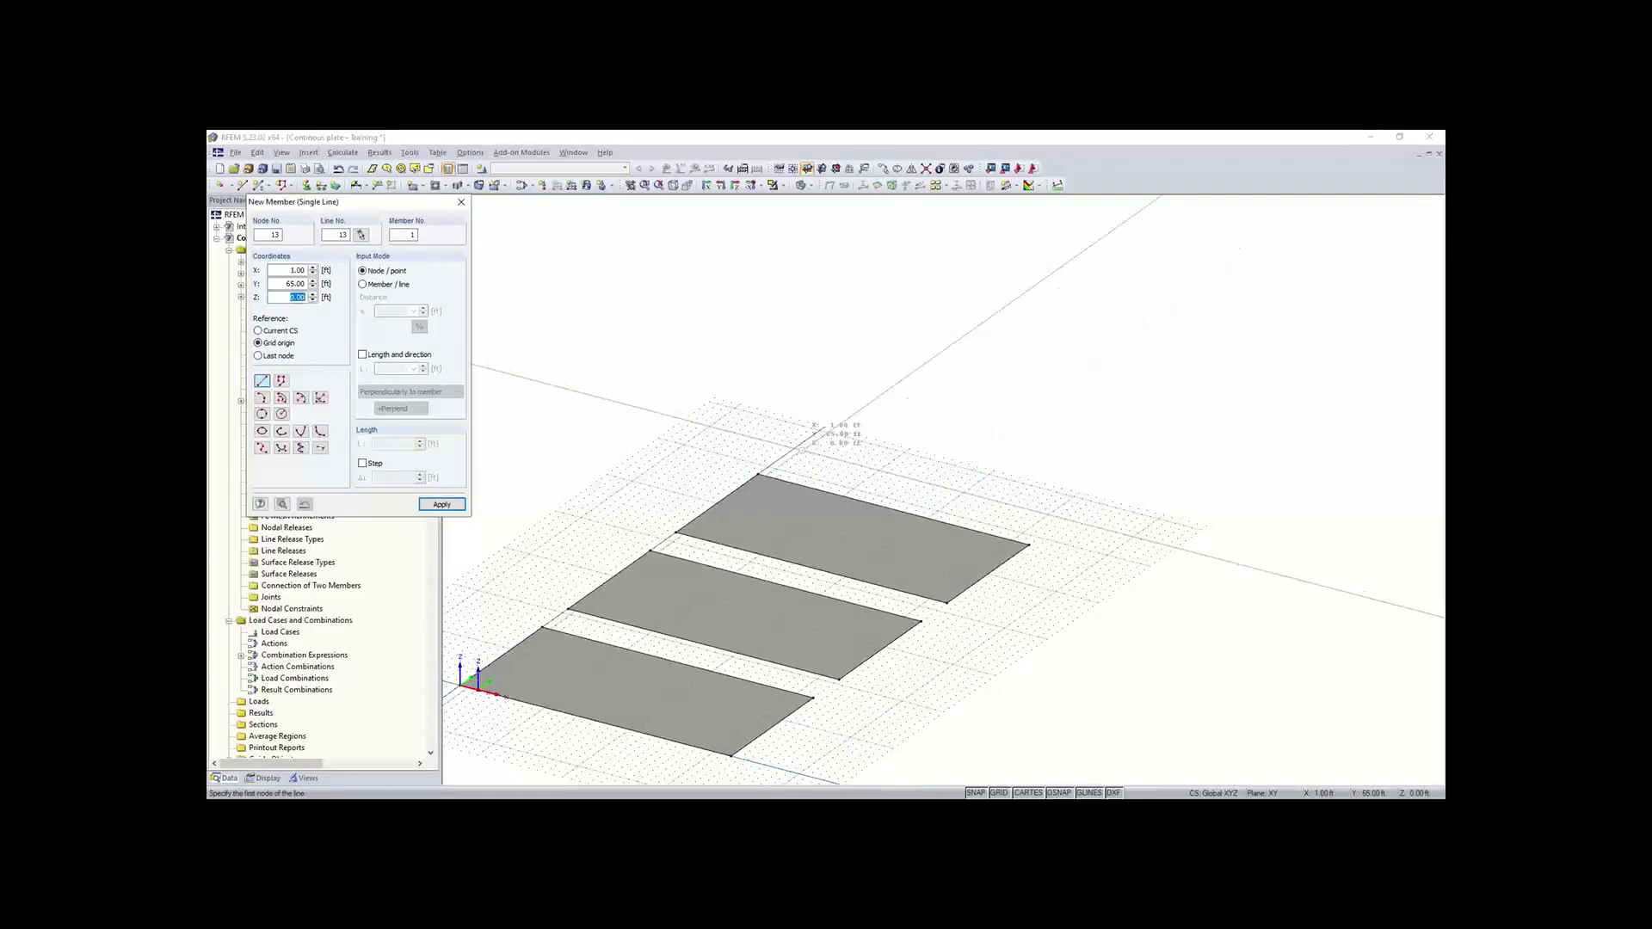
pyautogui.scroll(4, 802, 449)
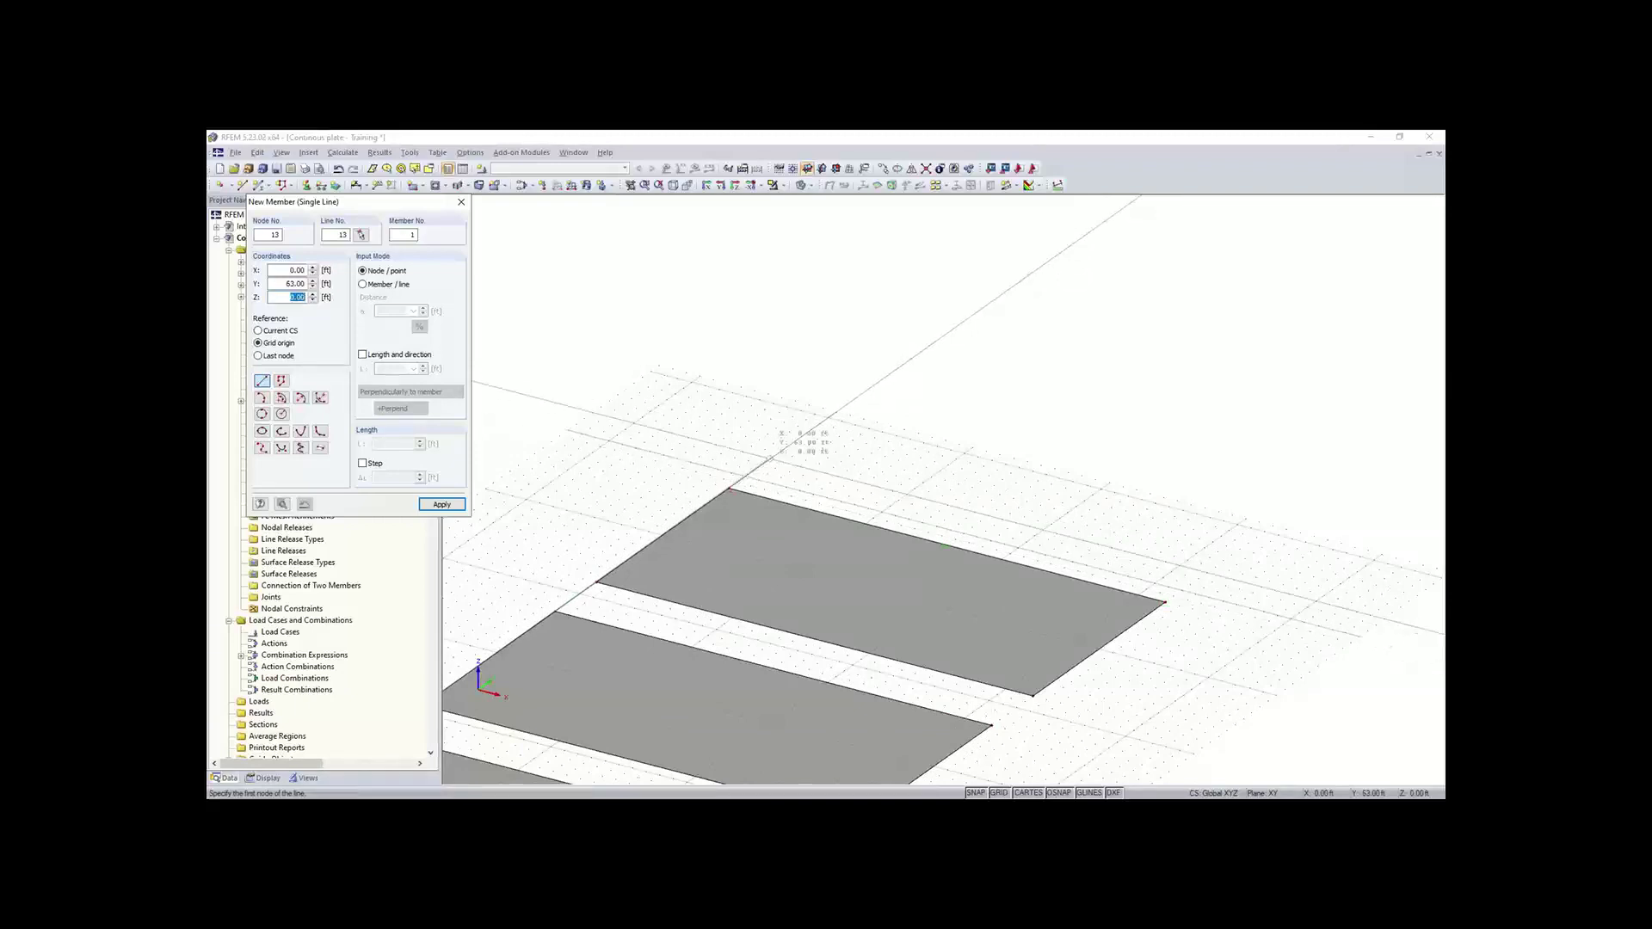
pyautogui.click(772, 457)
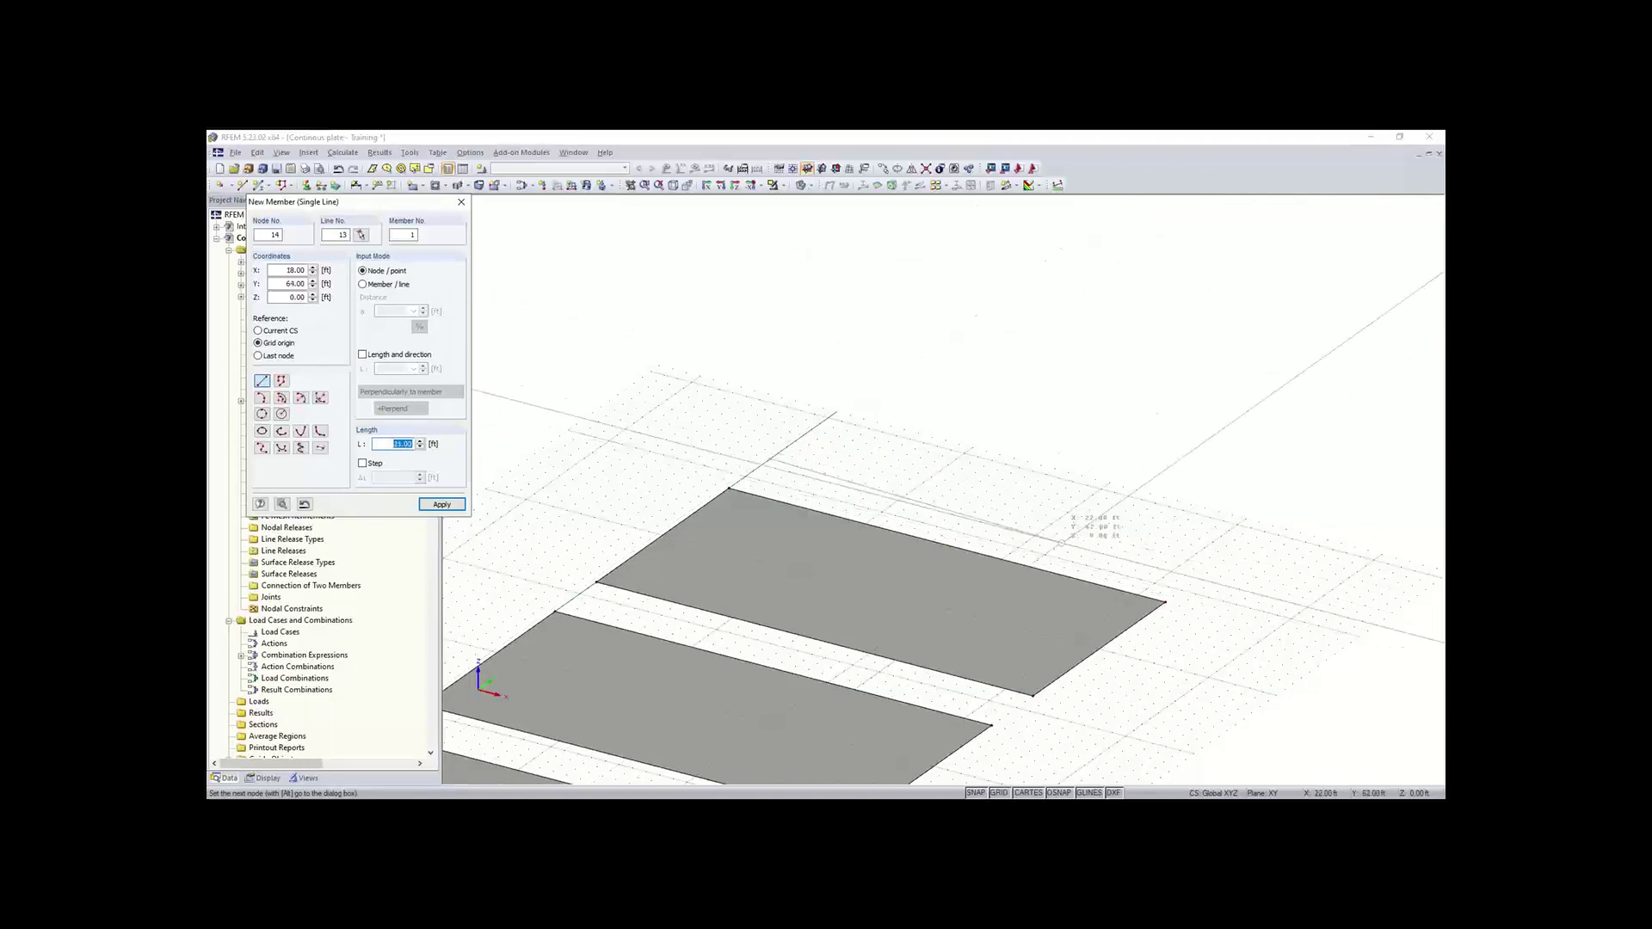
pyautogui.moveTo(1163, 561); pyautogui.dragTo(1098, 450, button='middle')
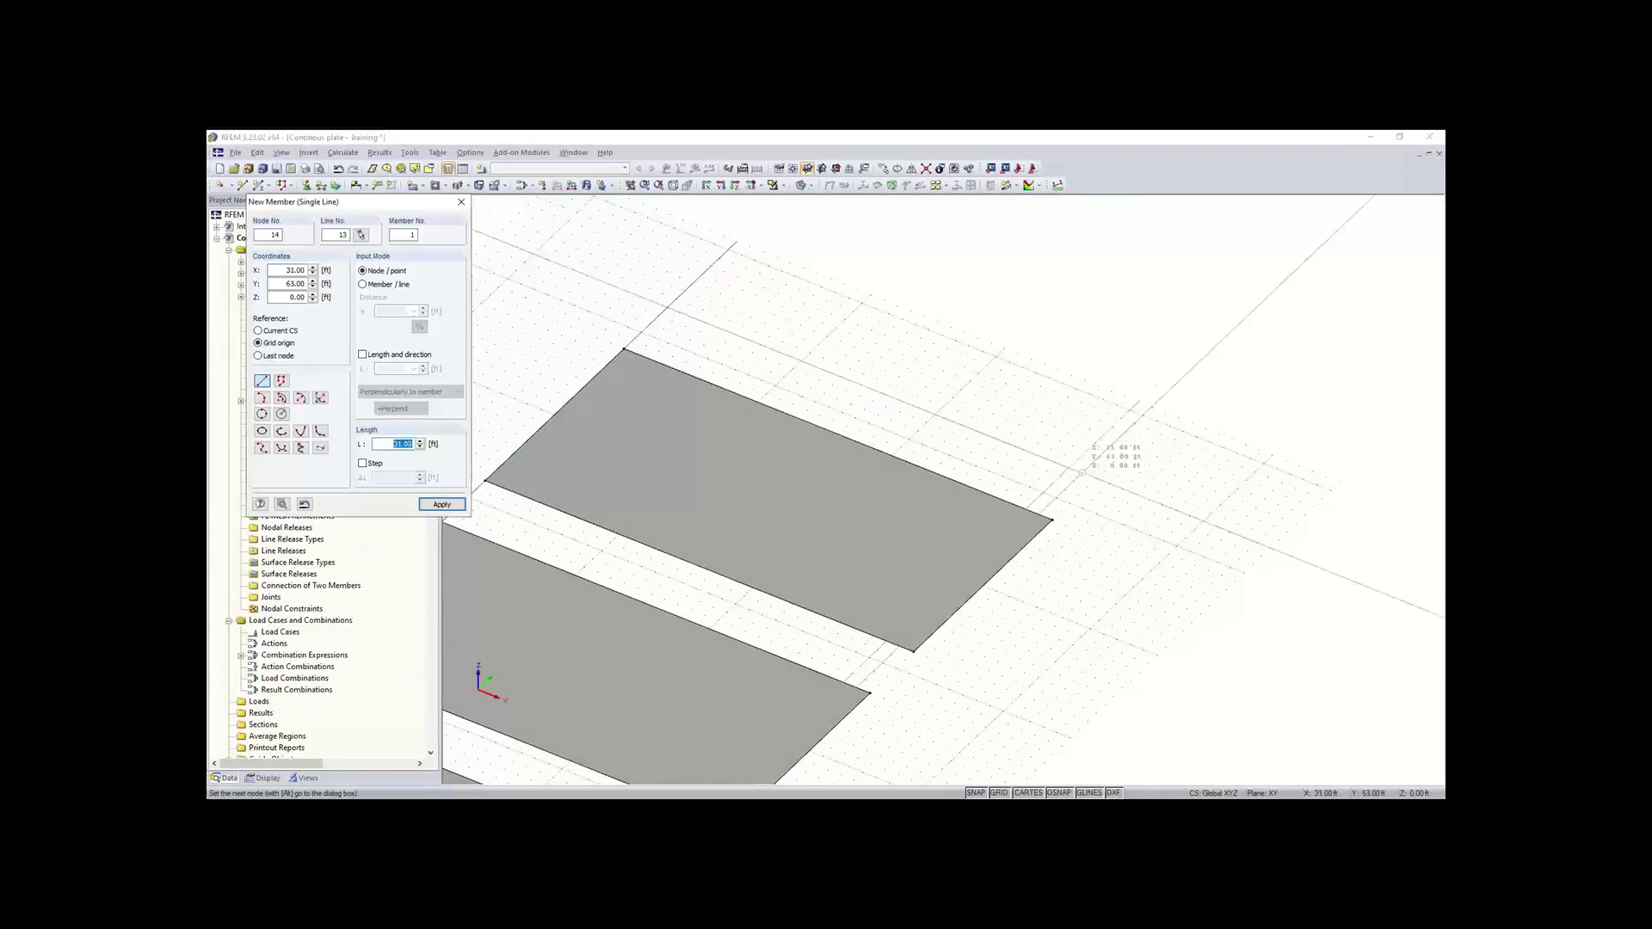
pyautogui.click(1099, 483)
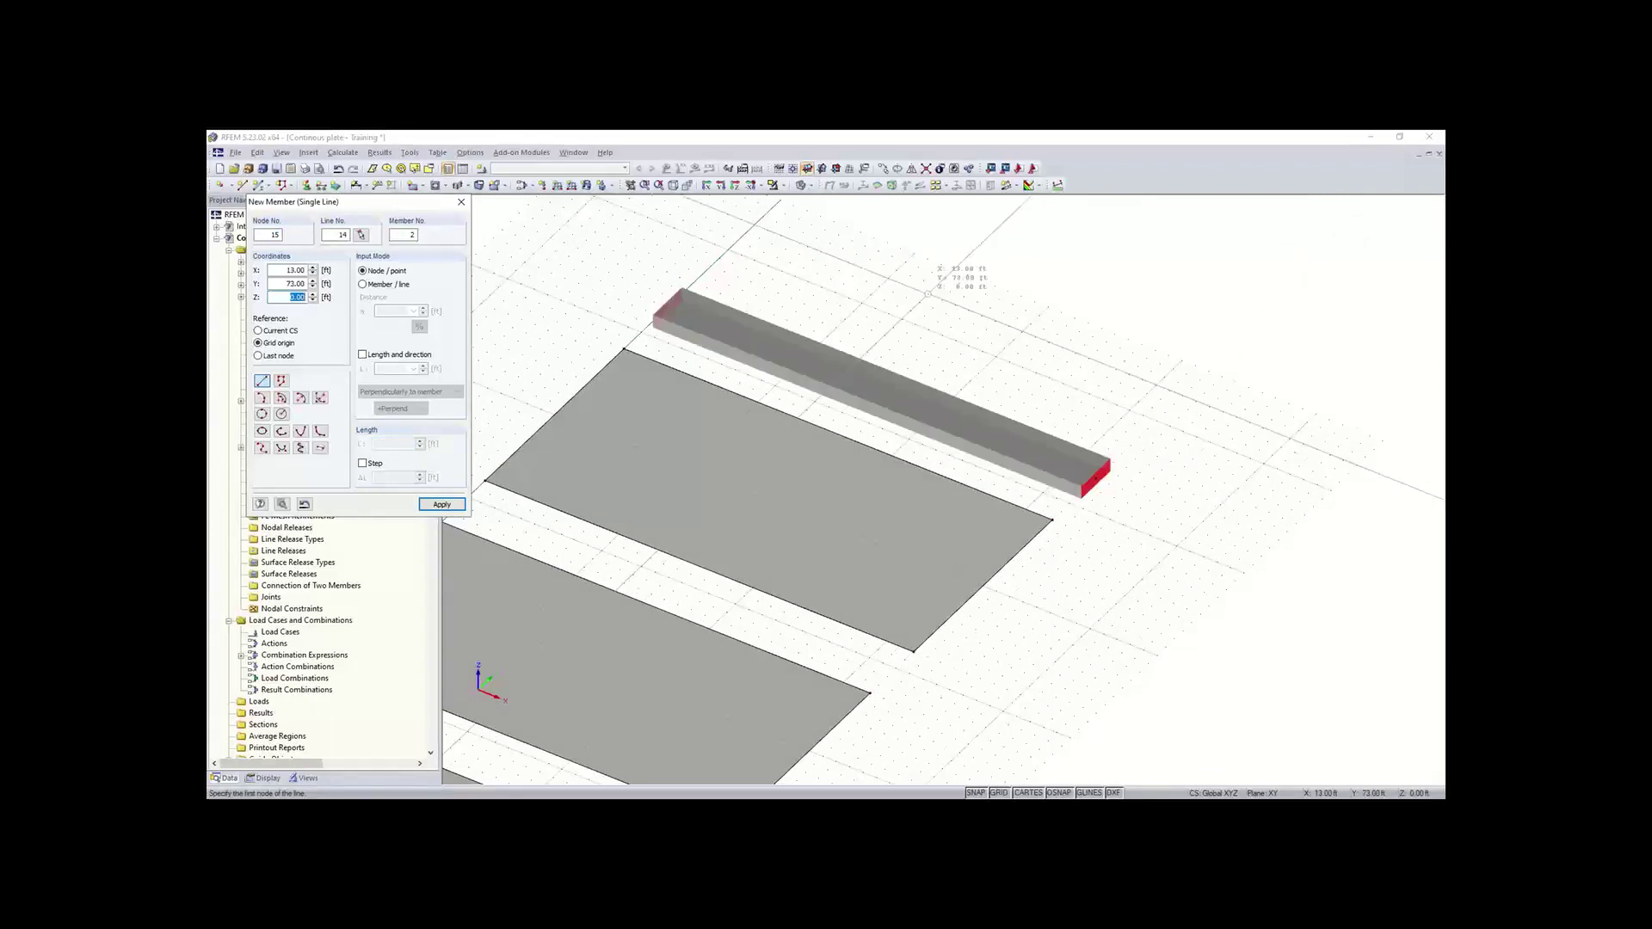
pyautogui.press('Escape')
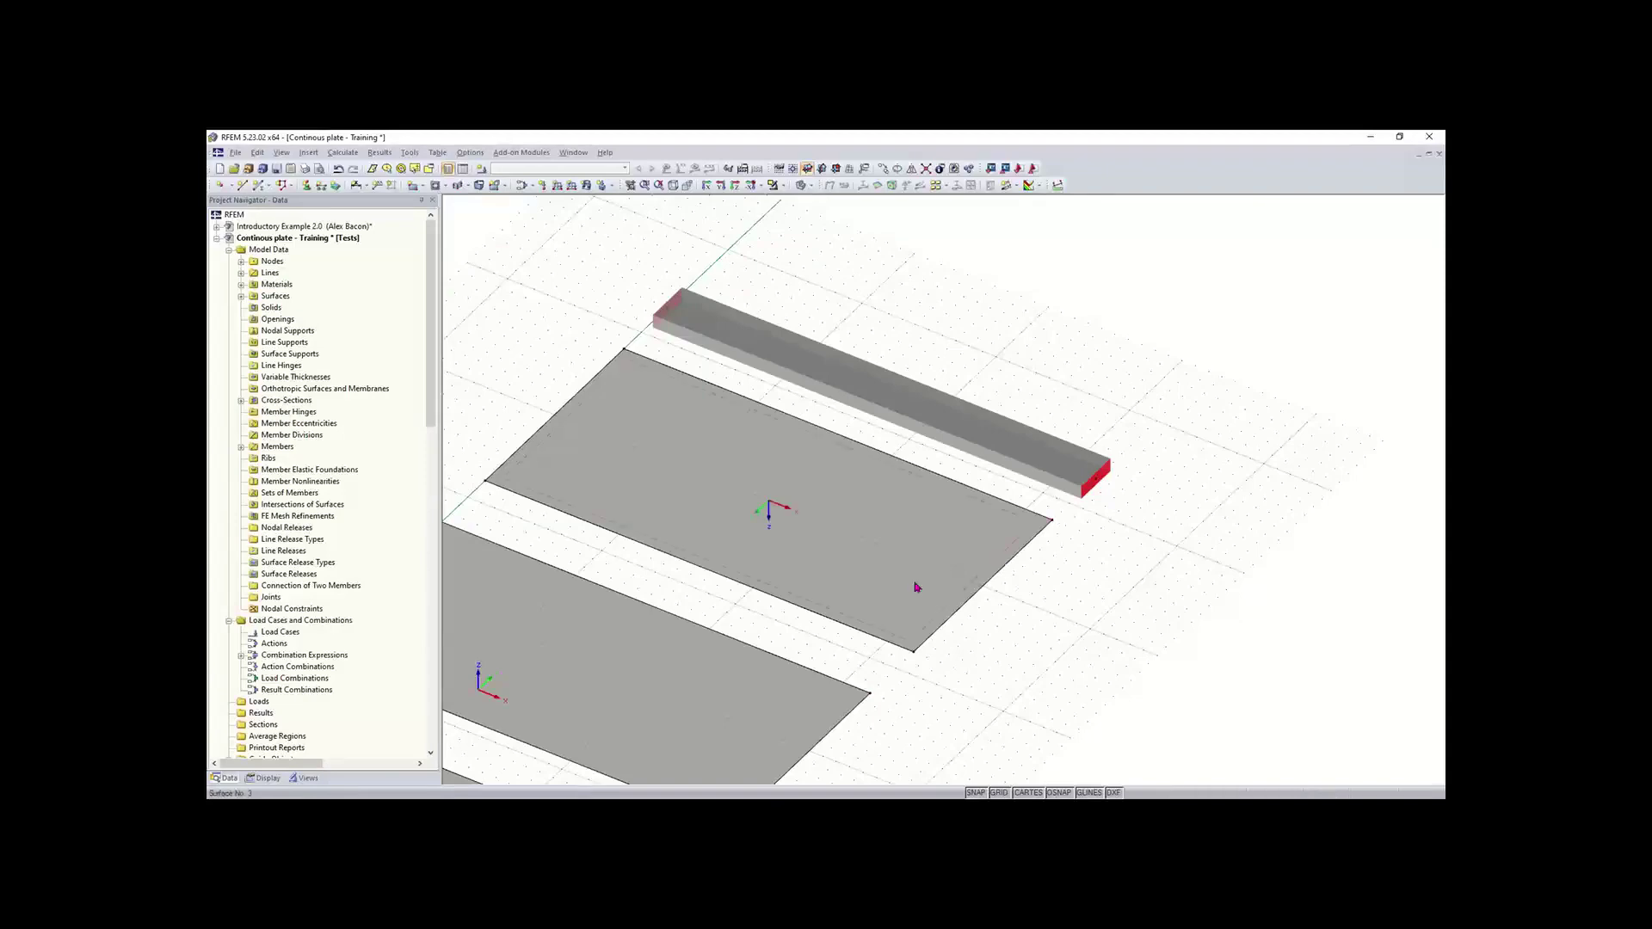
pyautogui.scroll(-2, 916, 584)
pyautogui.moveTo(922, 573); pyautogui.dragTo(944, 433, button='middle')
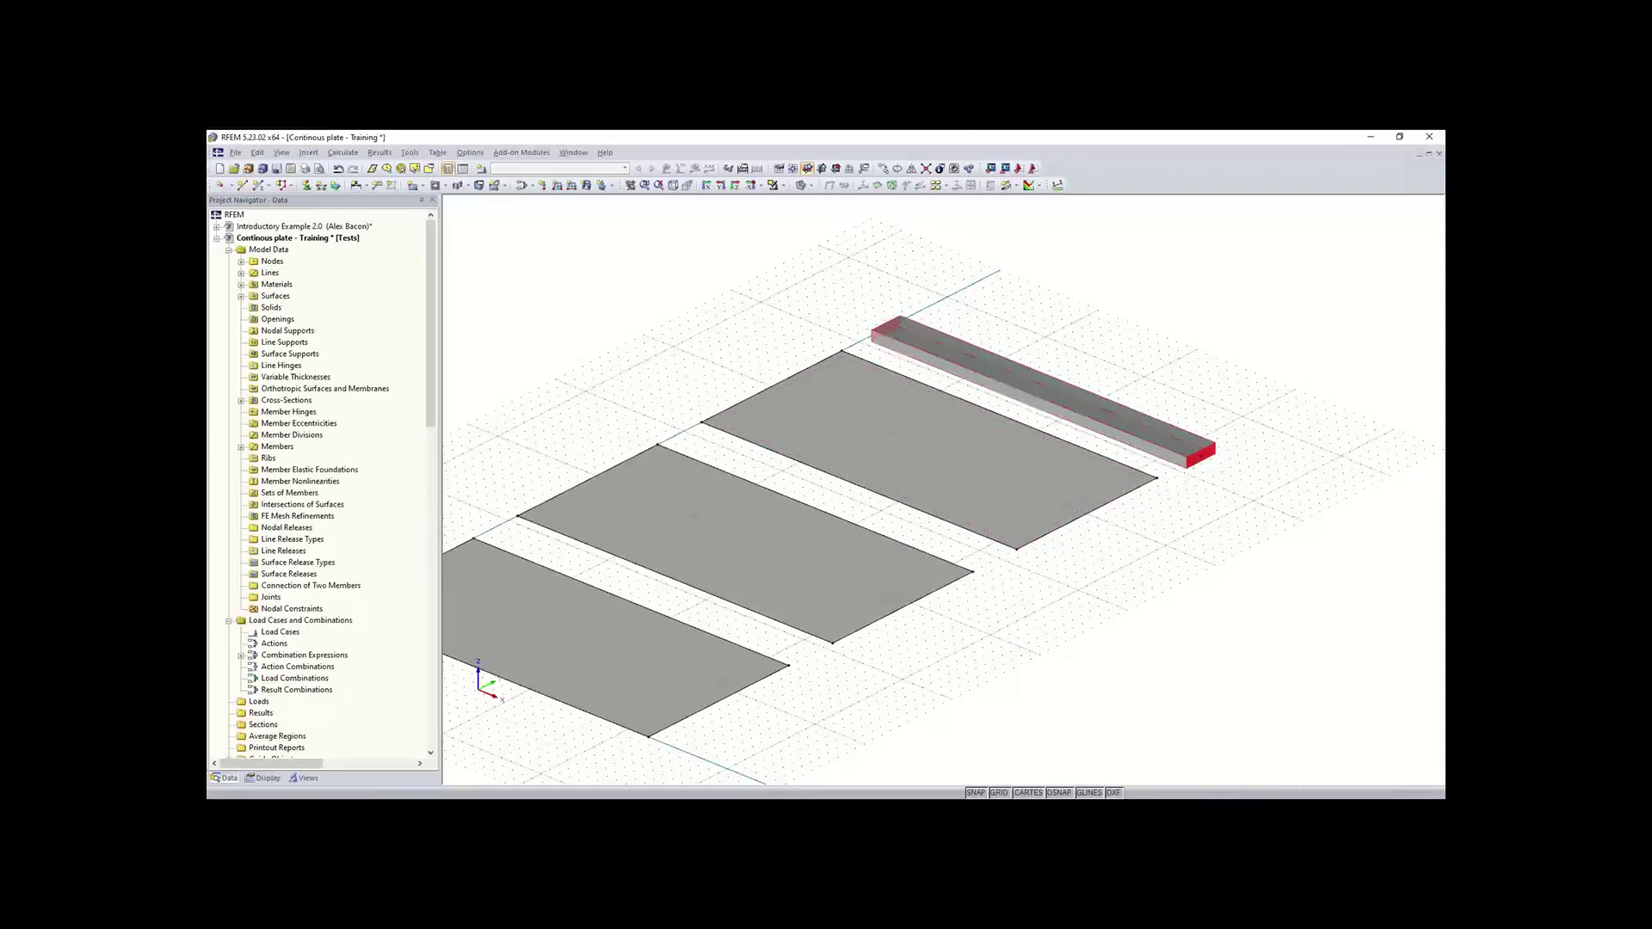
pyautogui.scroll(-1, 549, 566)
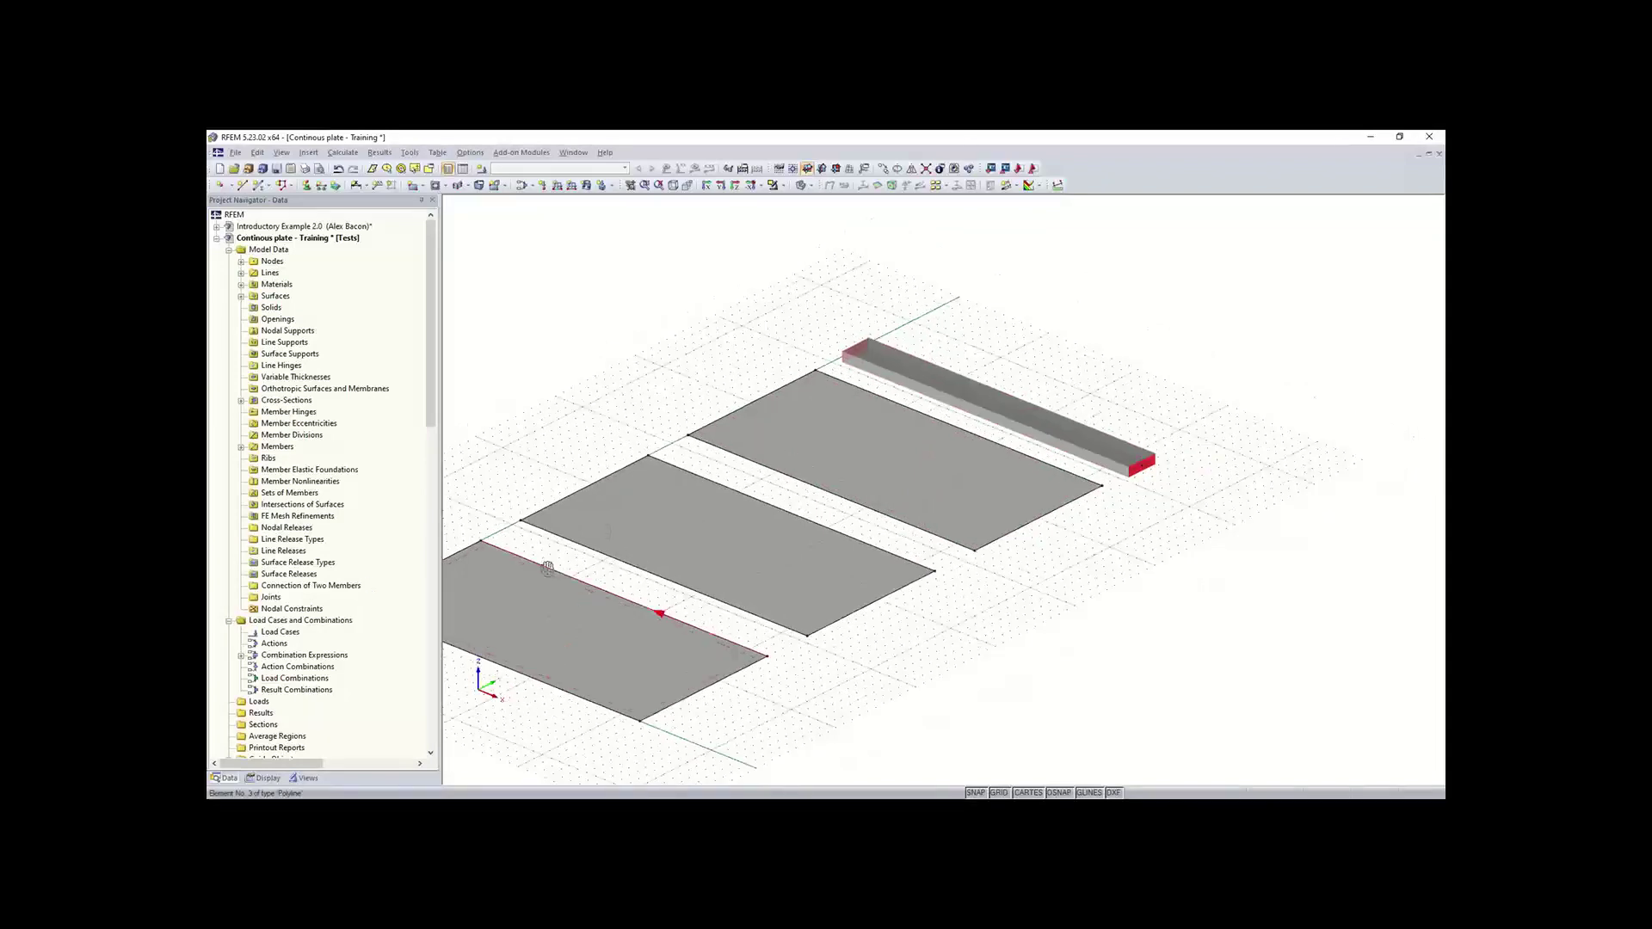
pyautogui.moveTo(548, 566); pyautogui.dragTo(636, 508, button='middle')
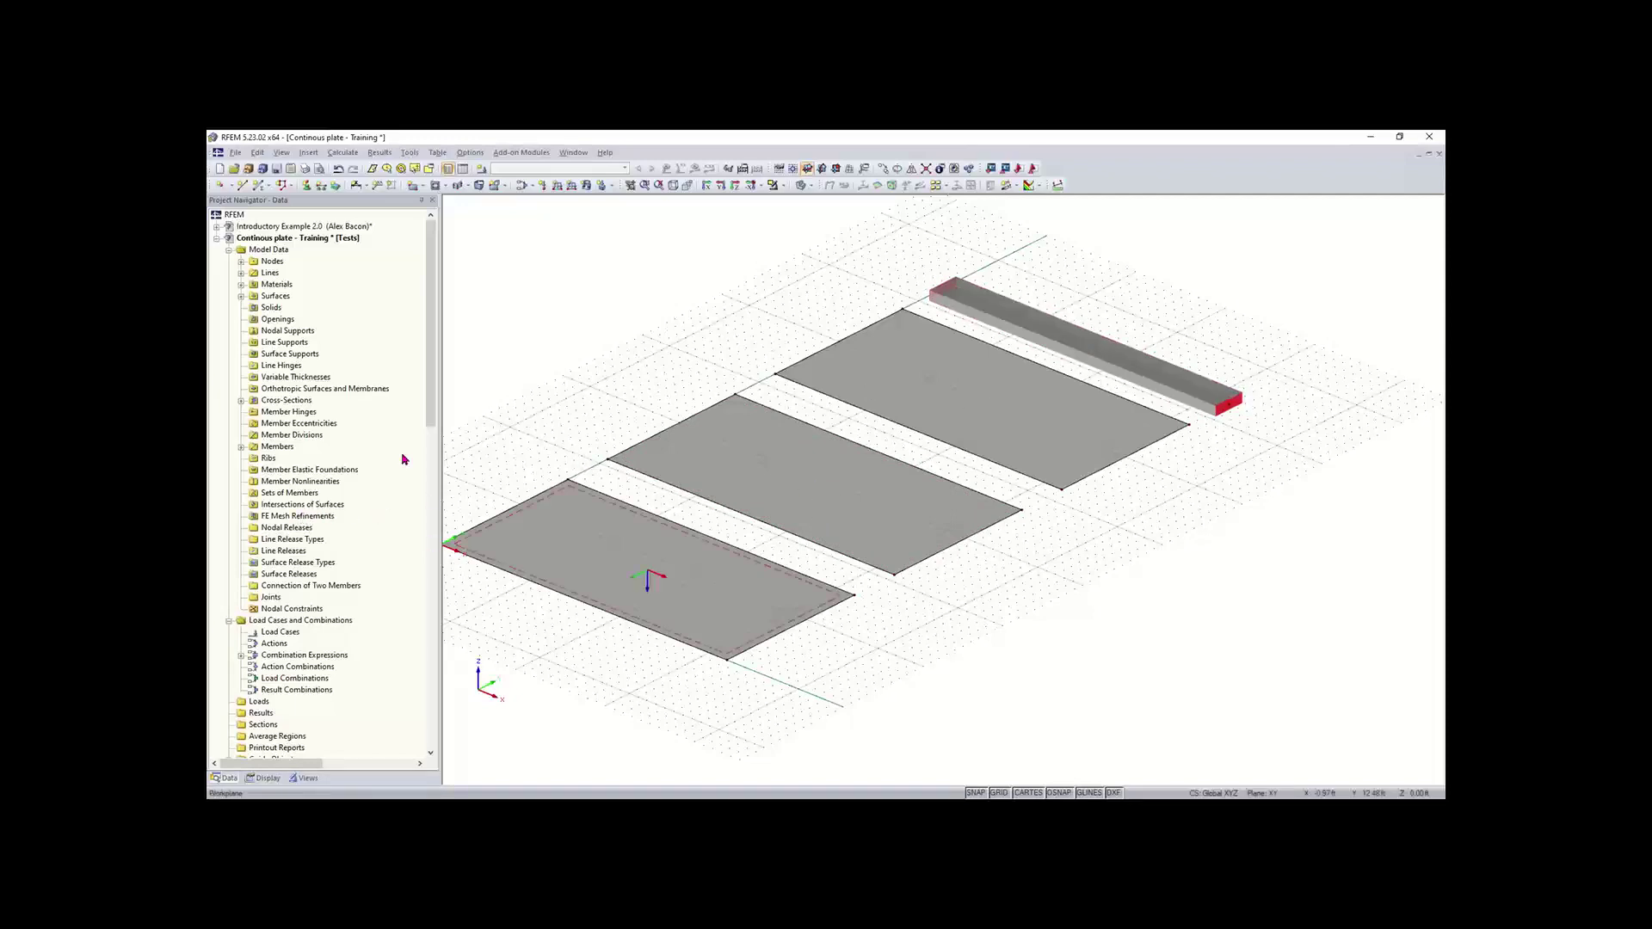
pyautogui.rightClick(592, 615)
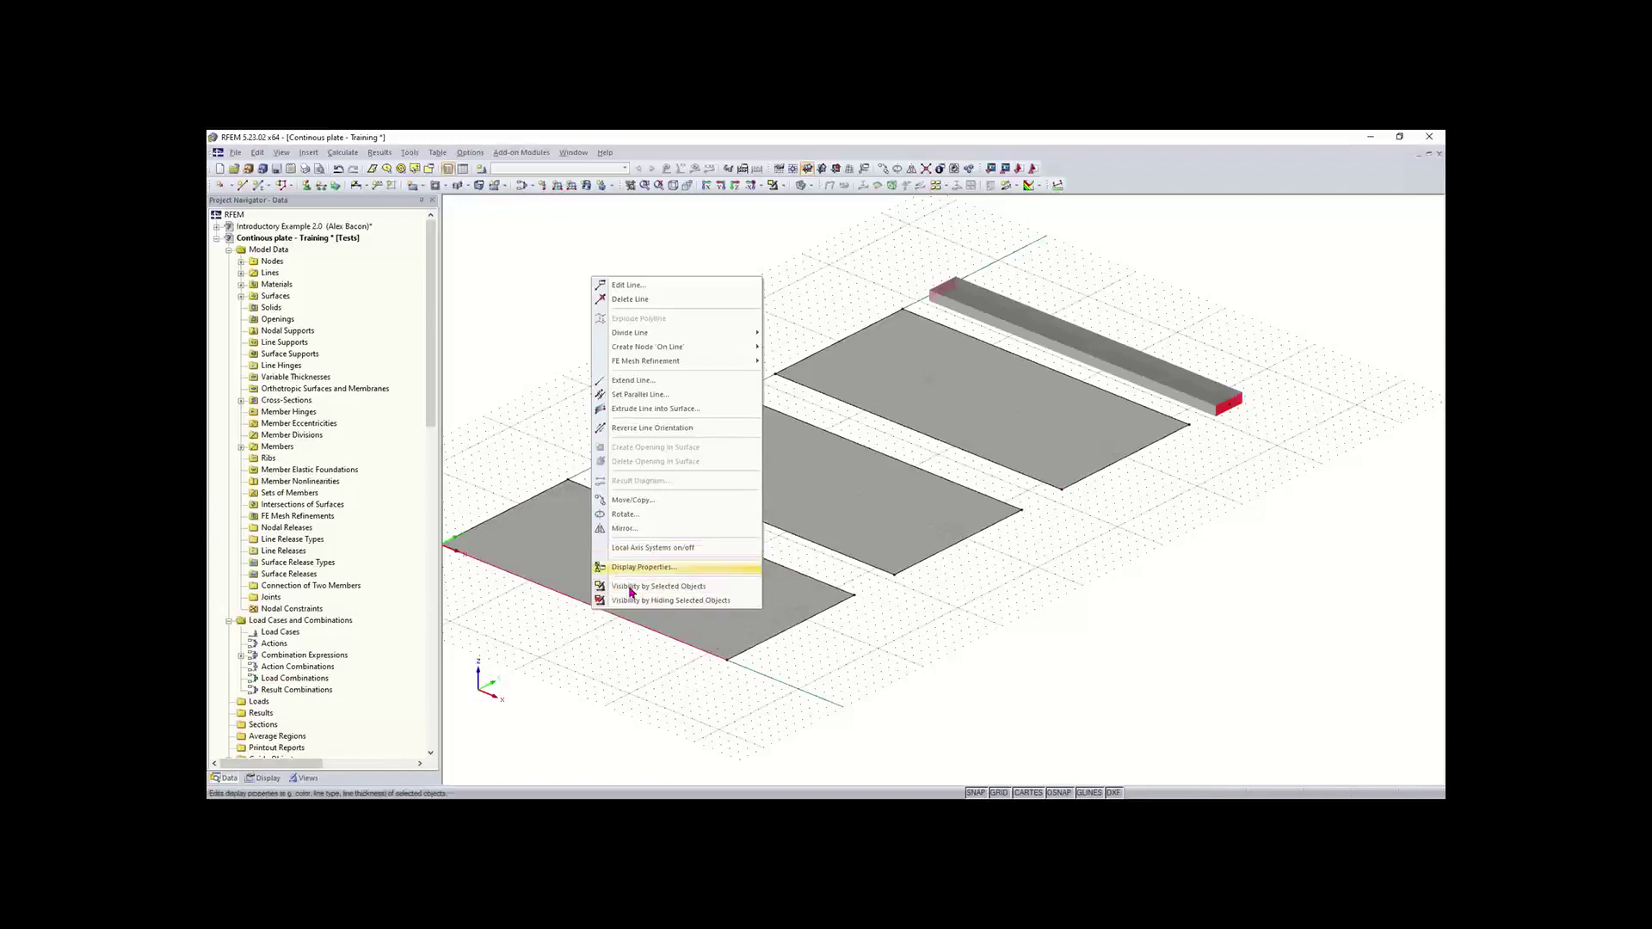
pyautogui.rightClick(573, 623)
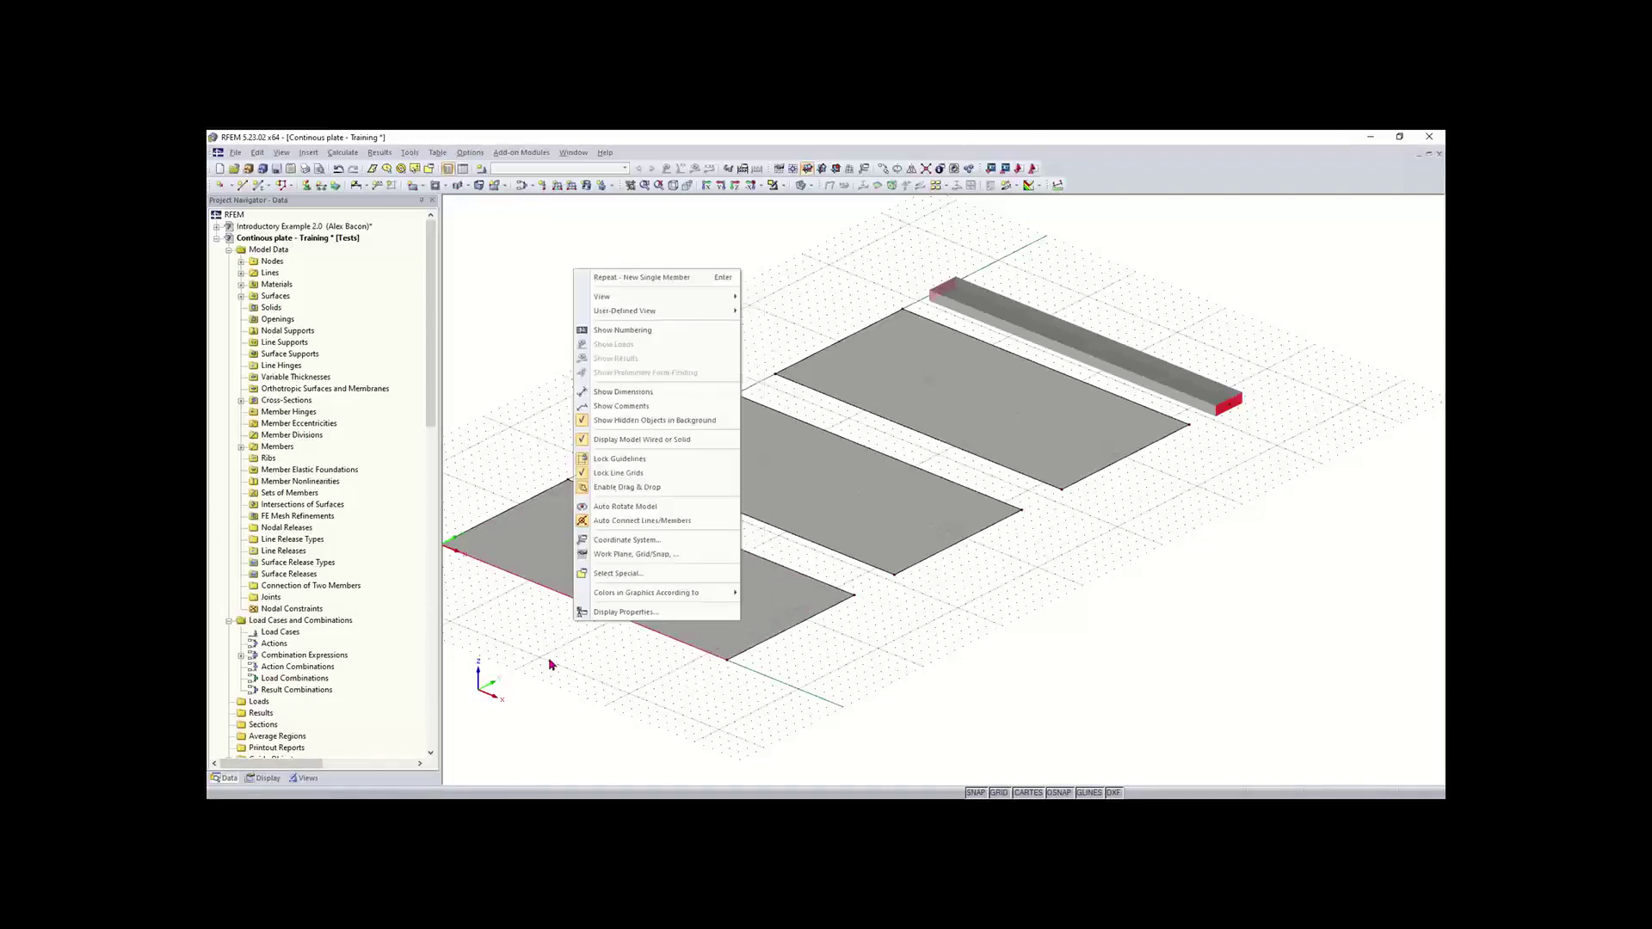
pyautogui.click(698, 663)
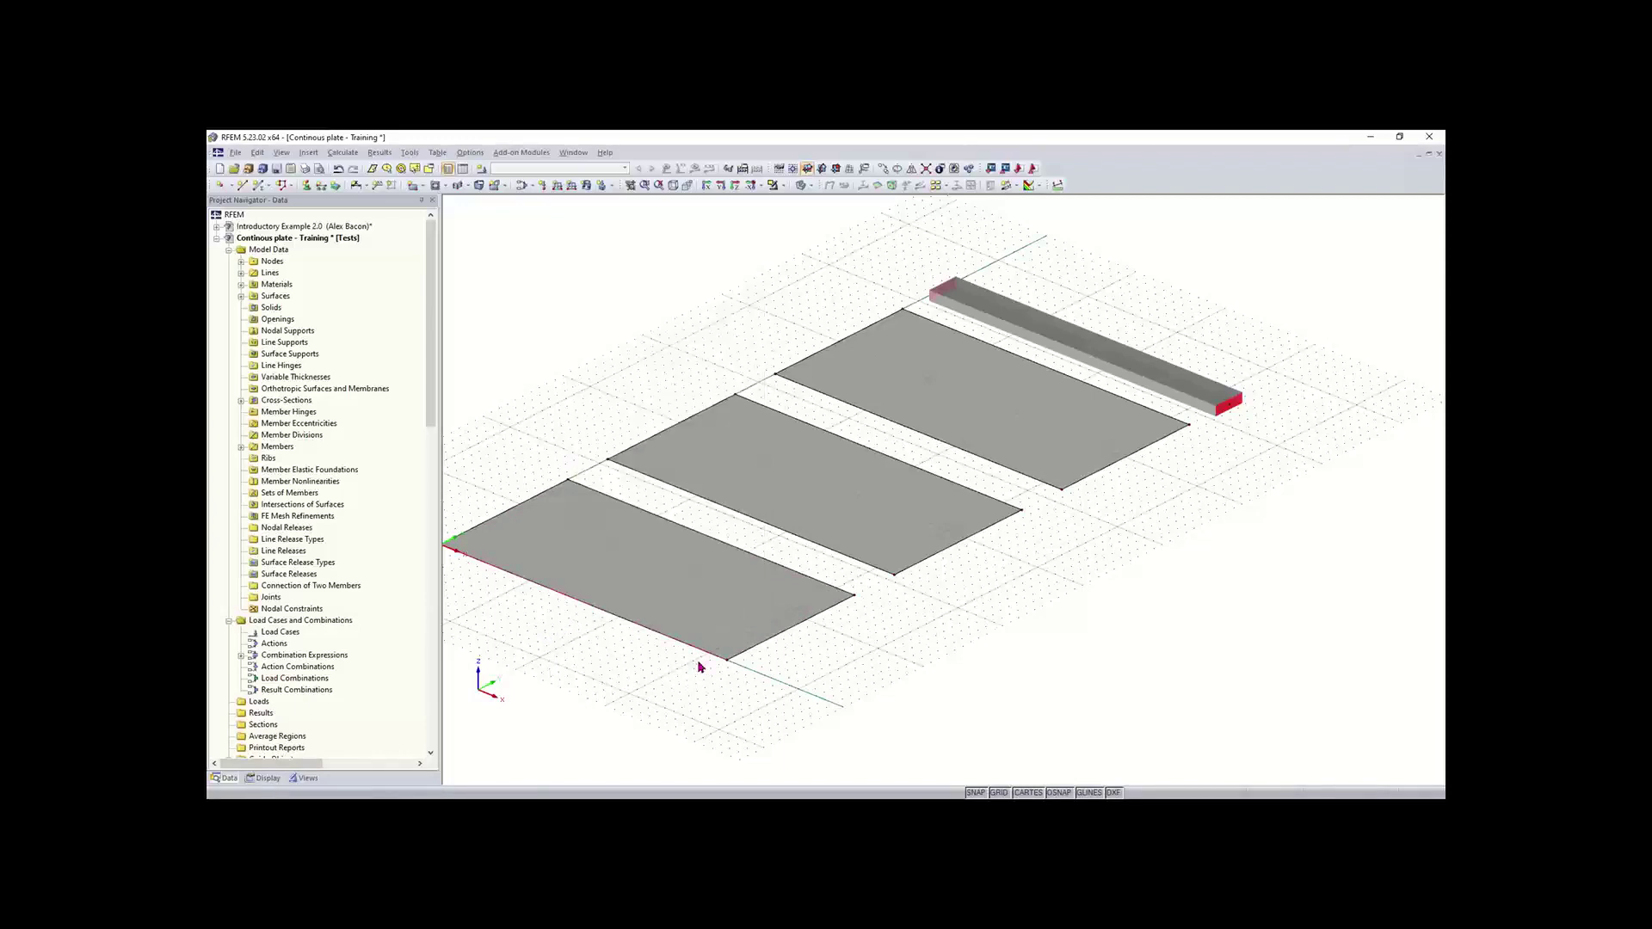
pyautogui.rightClick(630, 665)
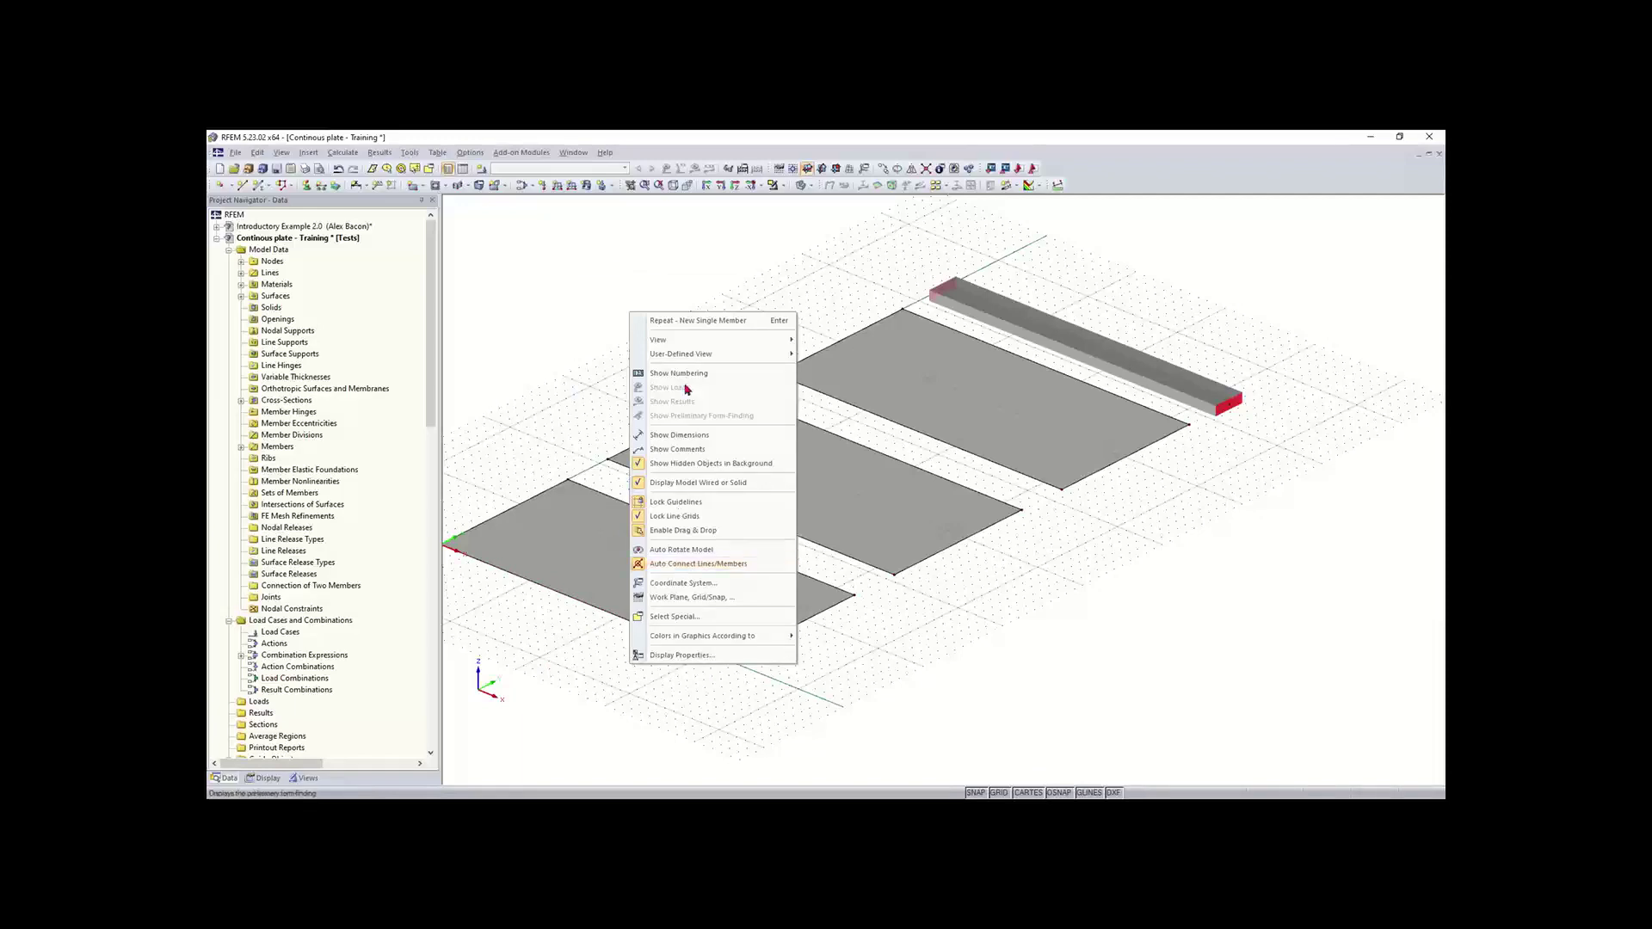
pyautogui.click(538, 386)
# - Divide the first surface's outer long edge by distance with an intermediate node 16 ft (50%) from the line start
pyautogui.rightClick(614, 619)
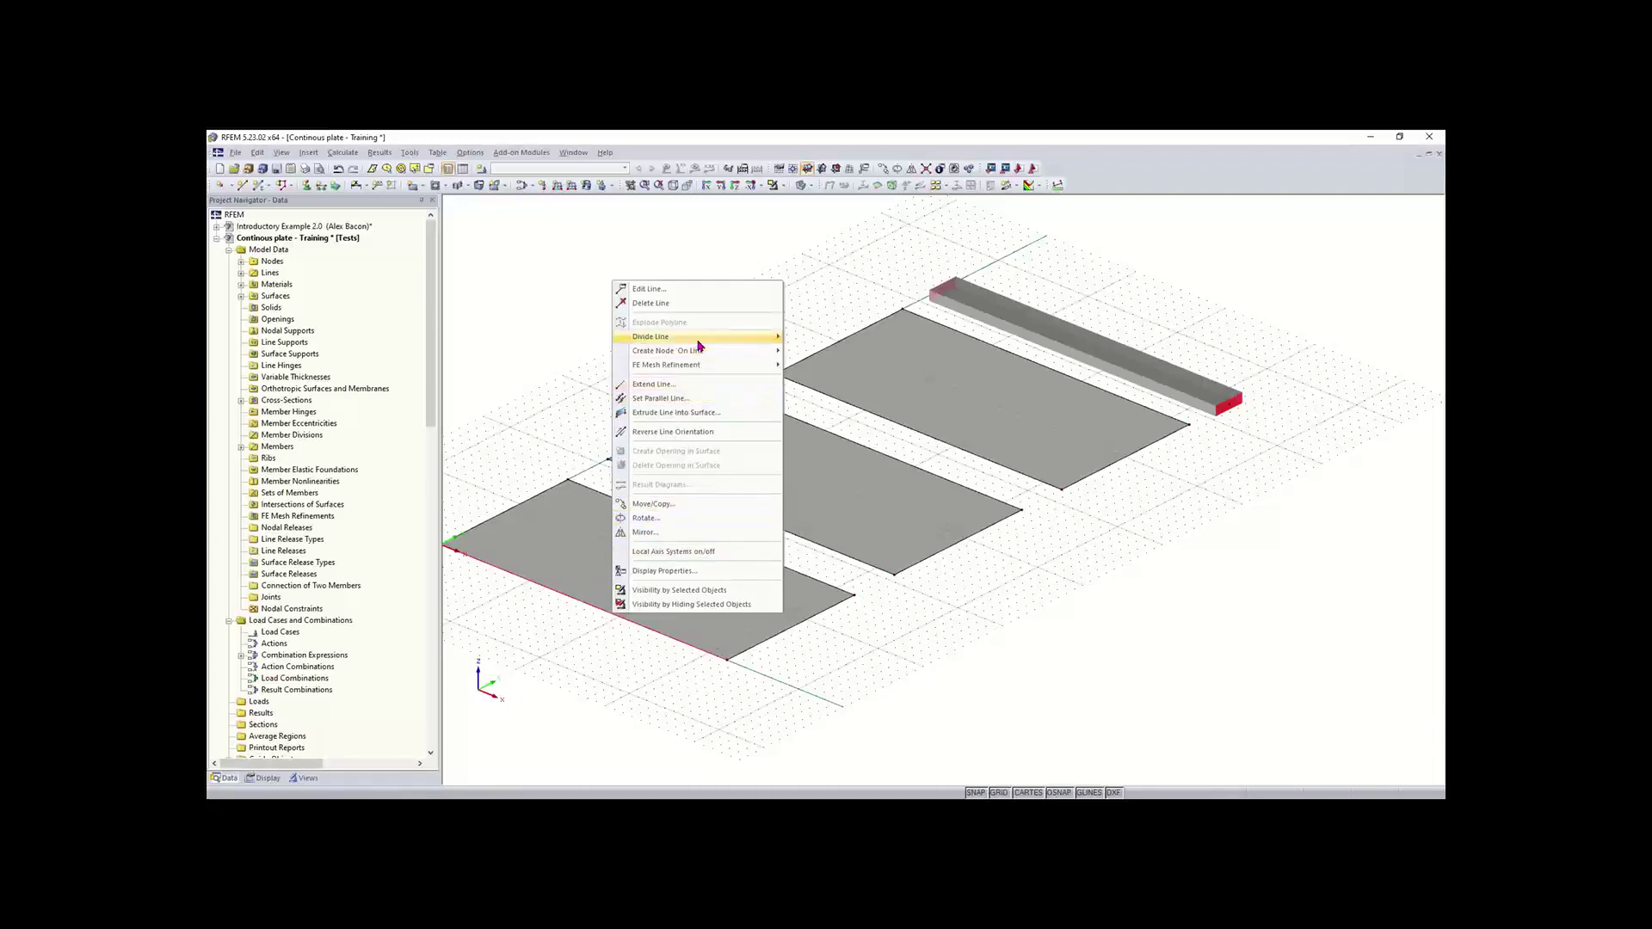
pyautogui.moveTo(698, 340)
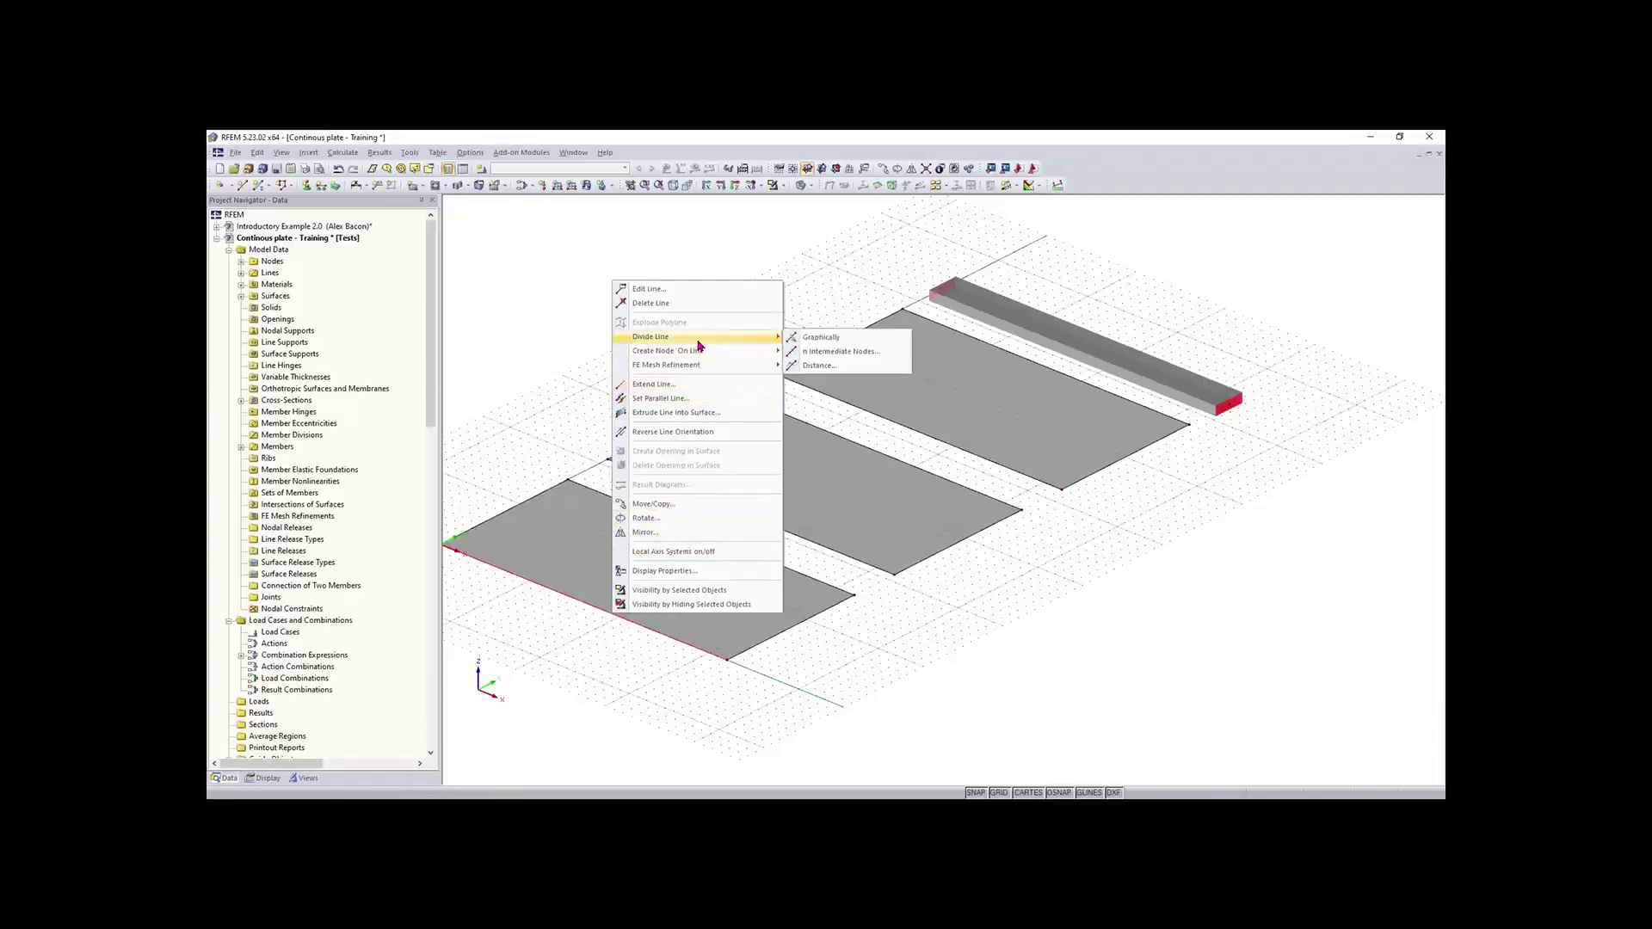
pyautogui.click(834, 368)
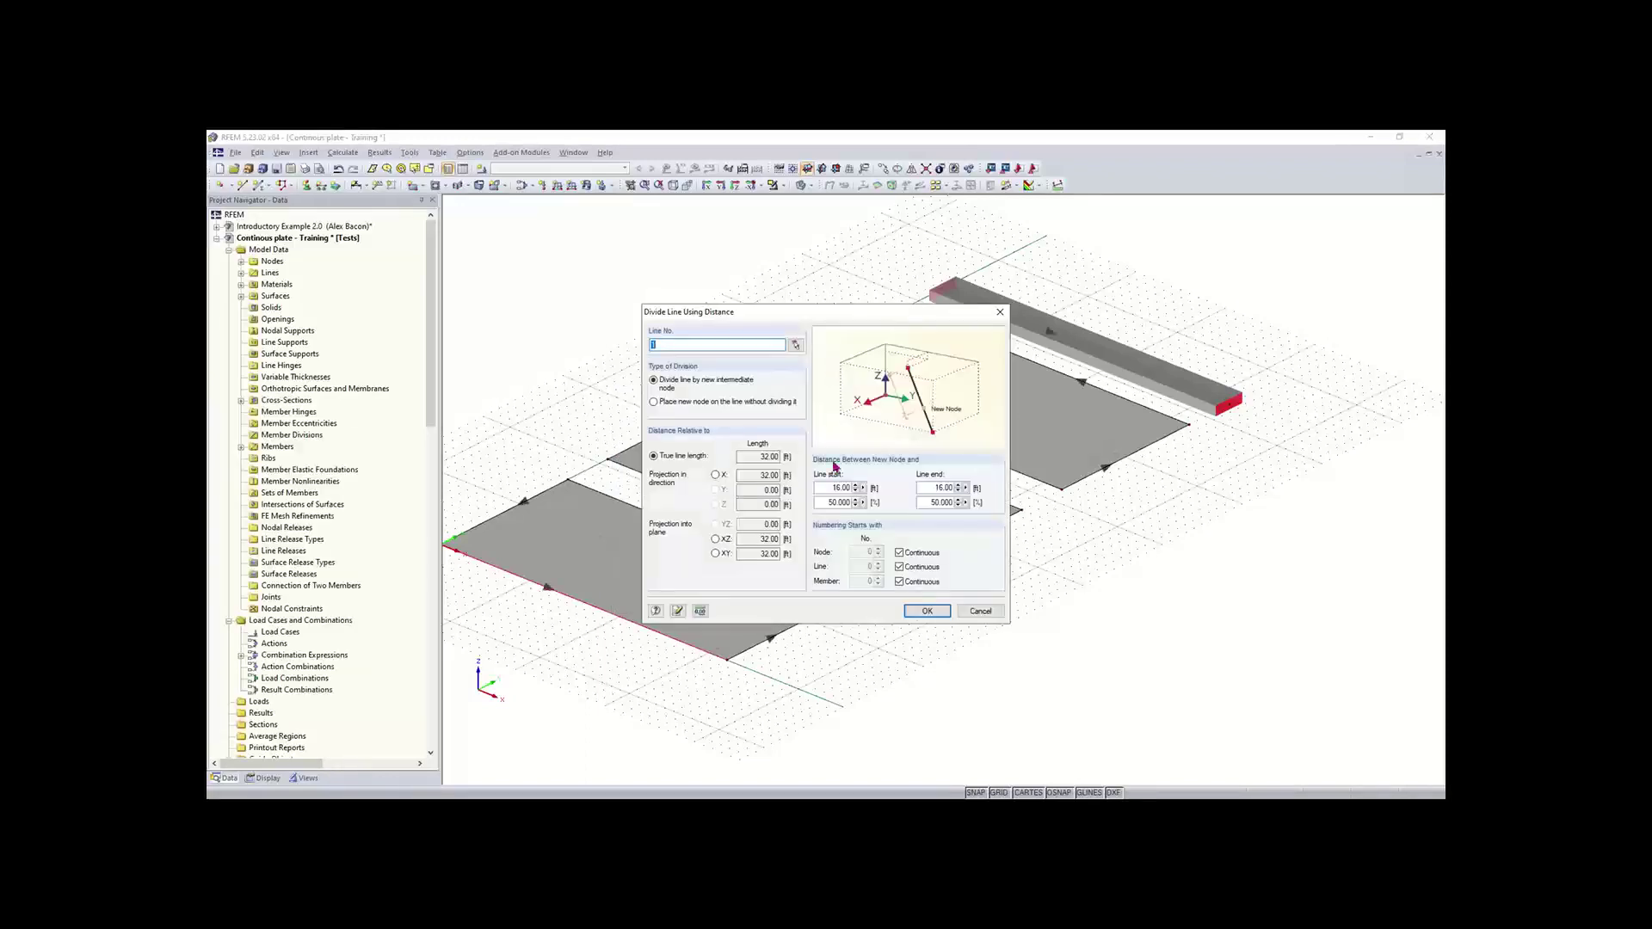
pyautogui.moveTo(819, 312); pyautogui.dragTo(961, 213)
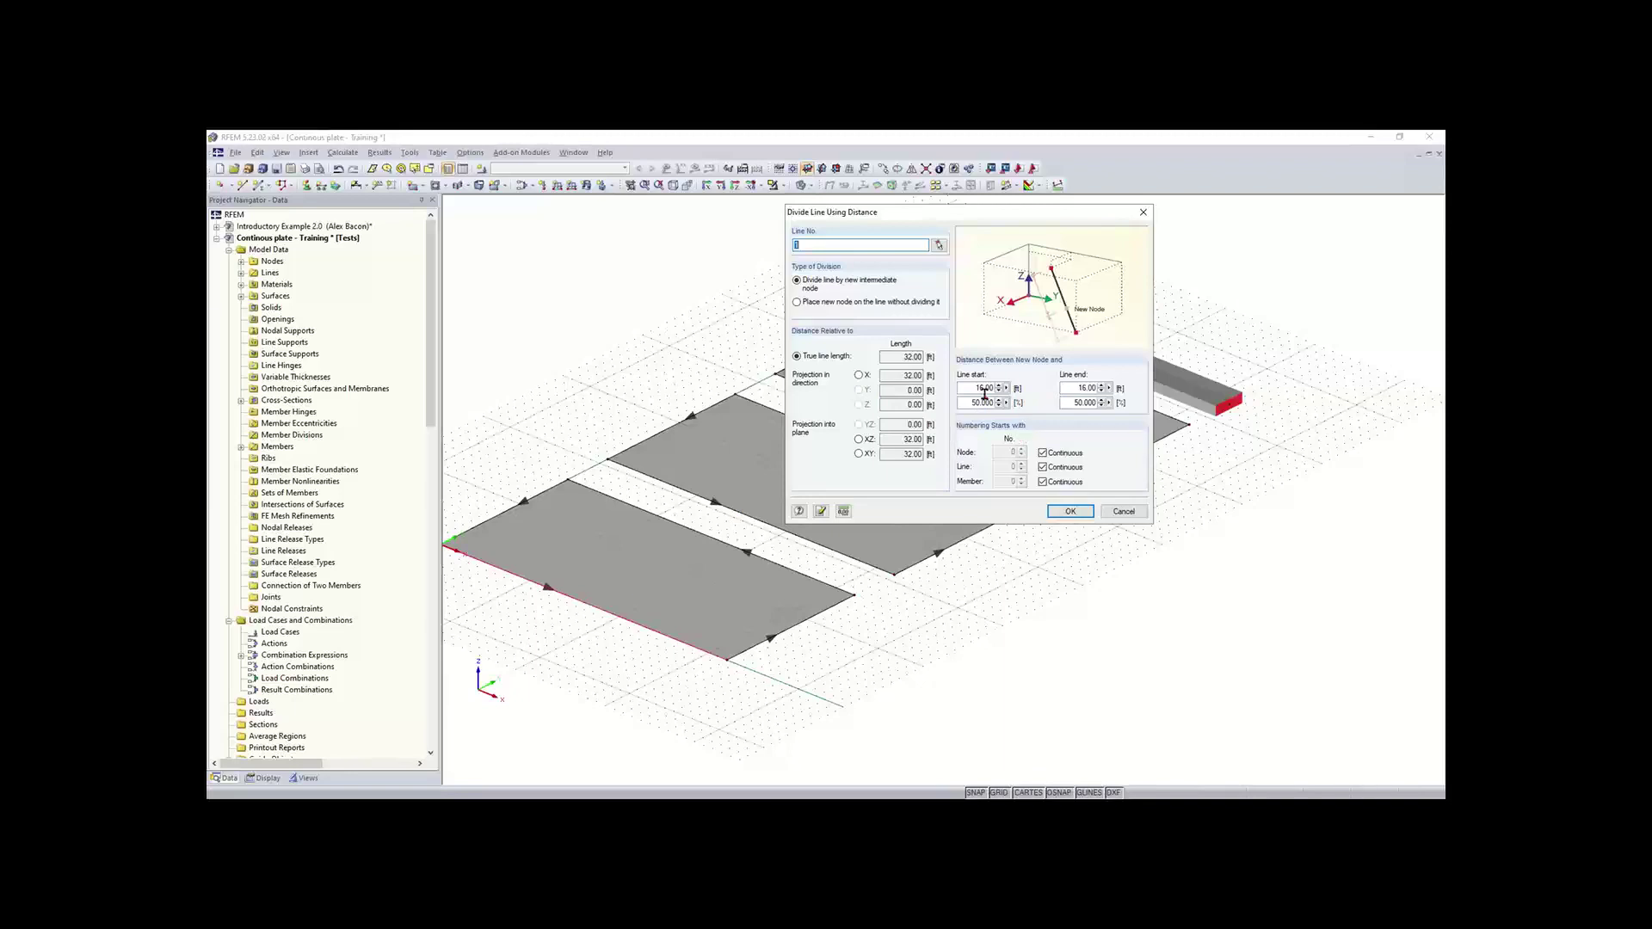
pyautogui.moveTo(994, 217); pyautogui.dragTo(956, 254)
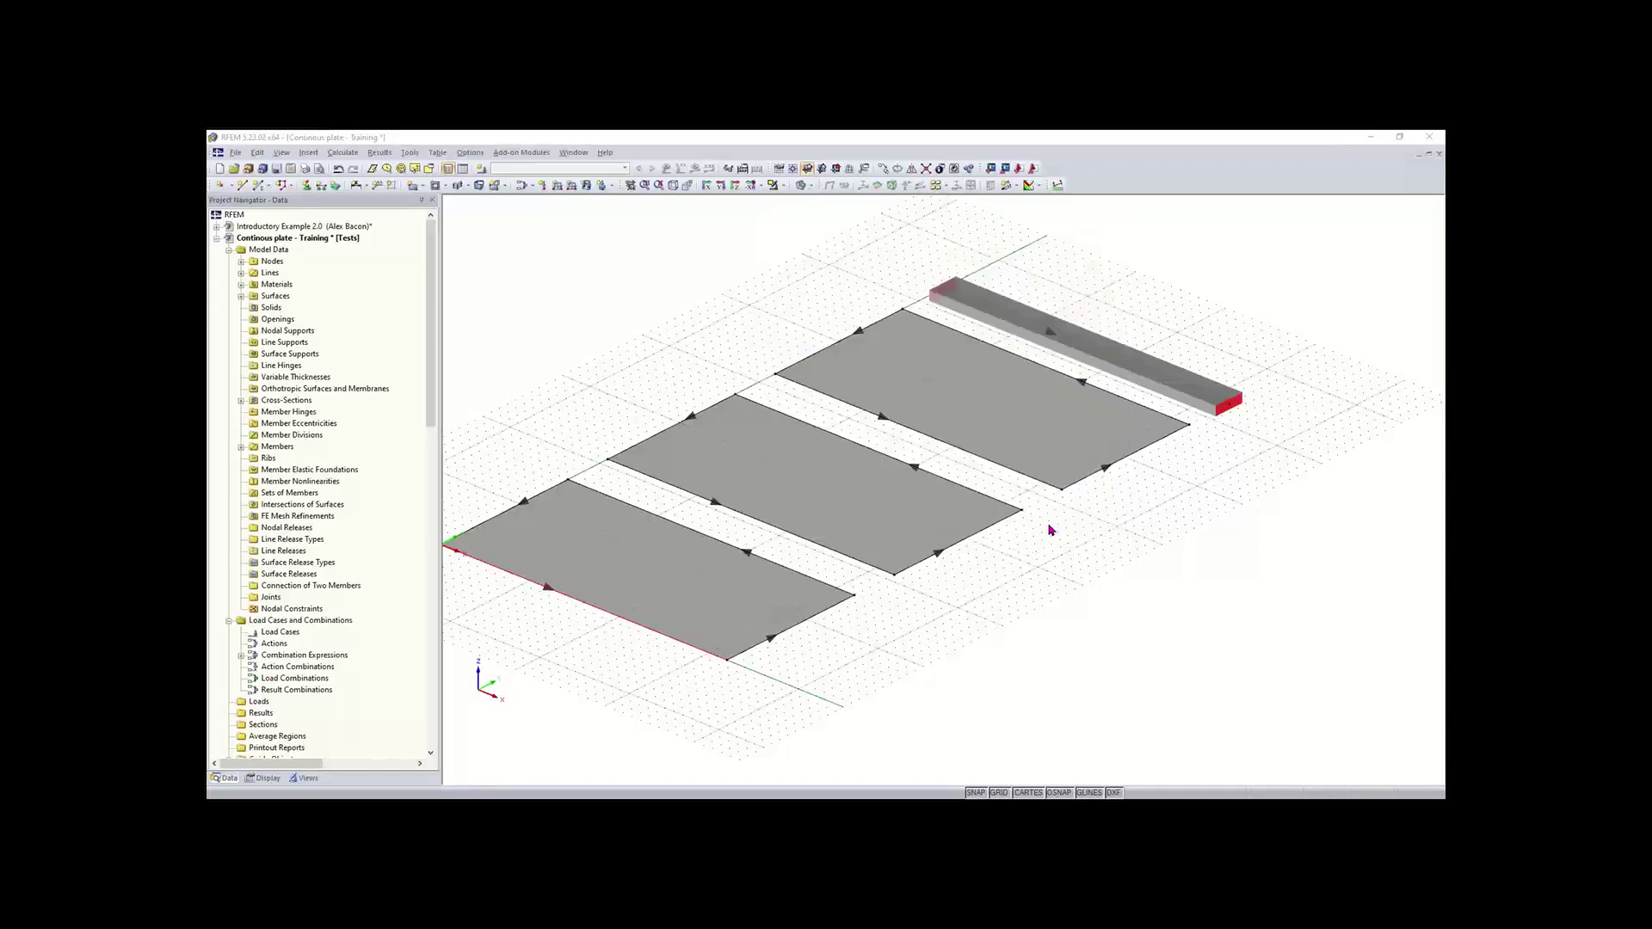
pyautogui.click(1046, 527)
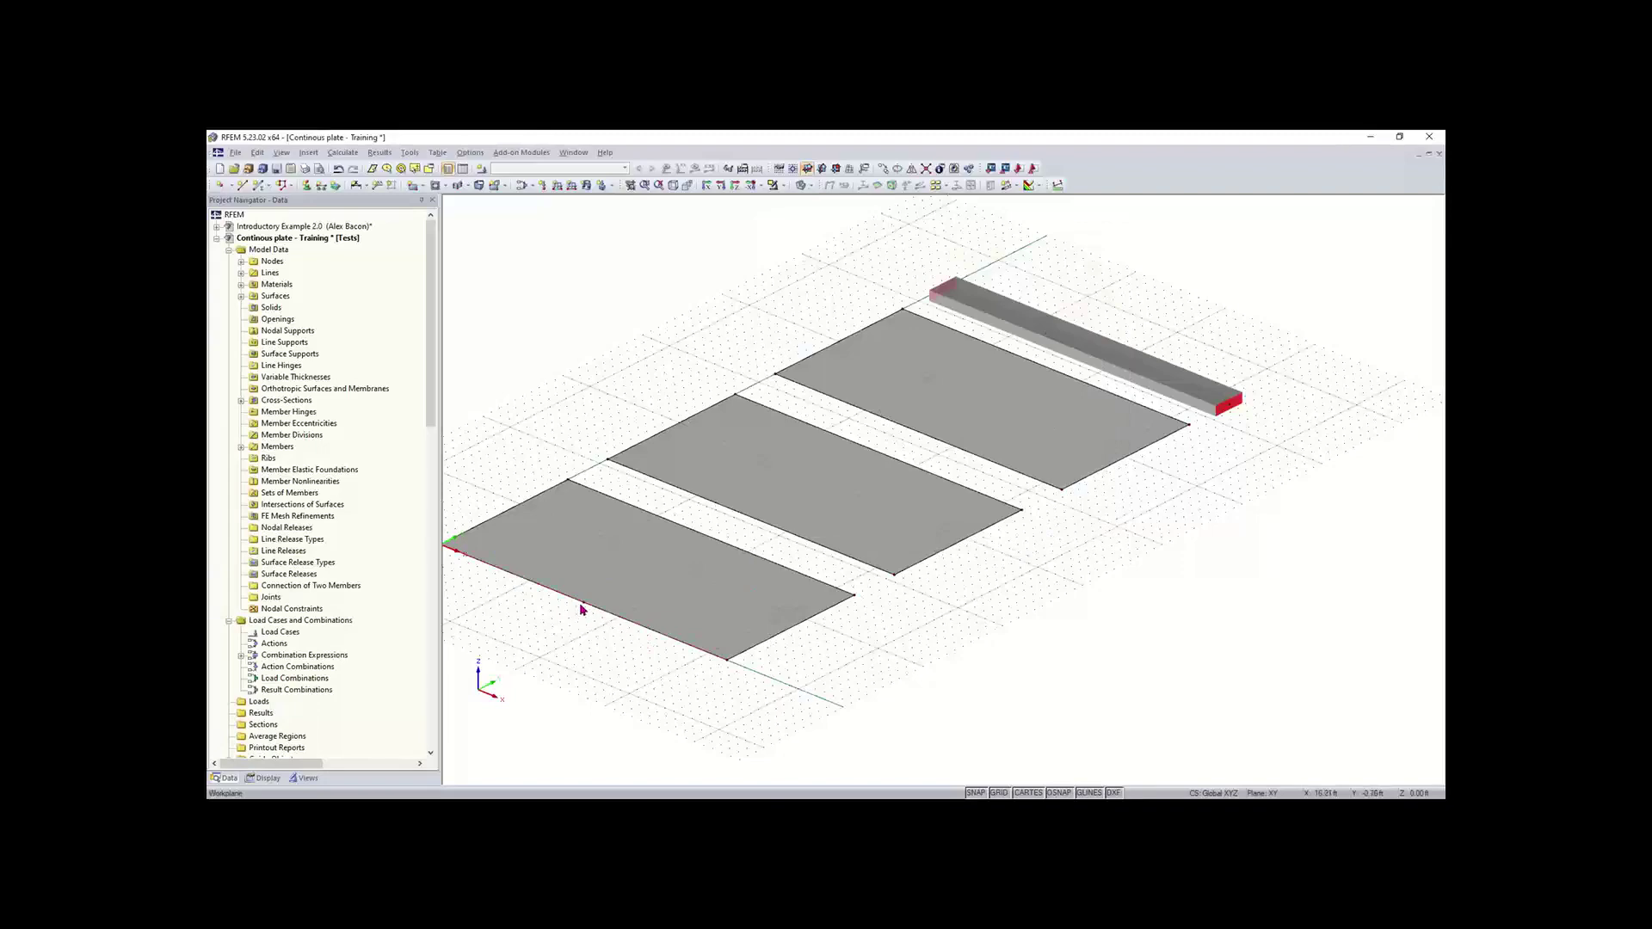
# - Divide the first surface's long edge facing the second surface using one intermediate node
pyautogui.scroll(2, 582, 608)
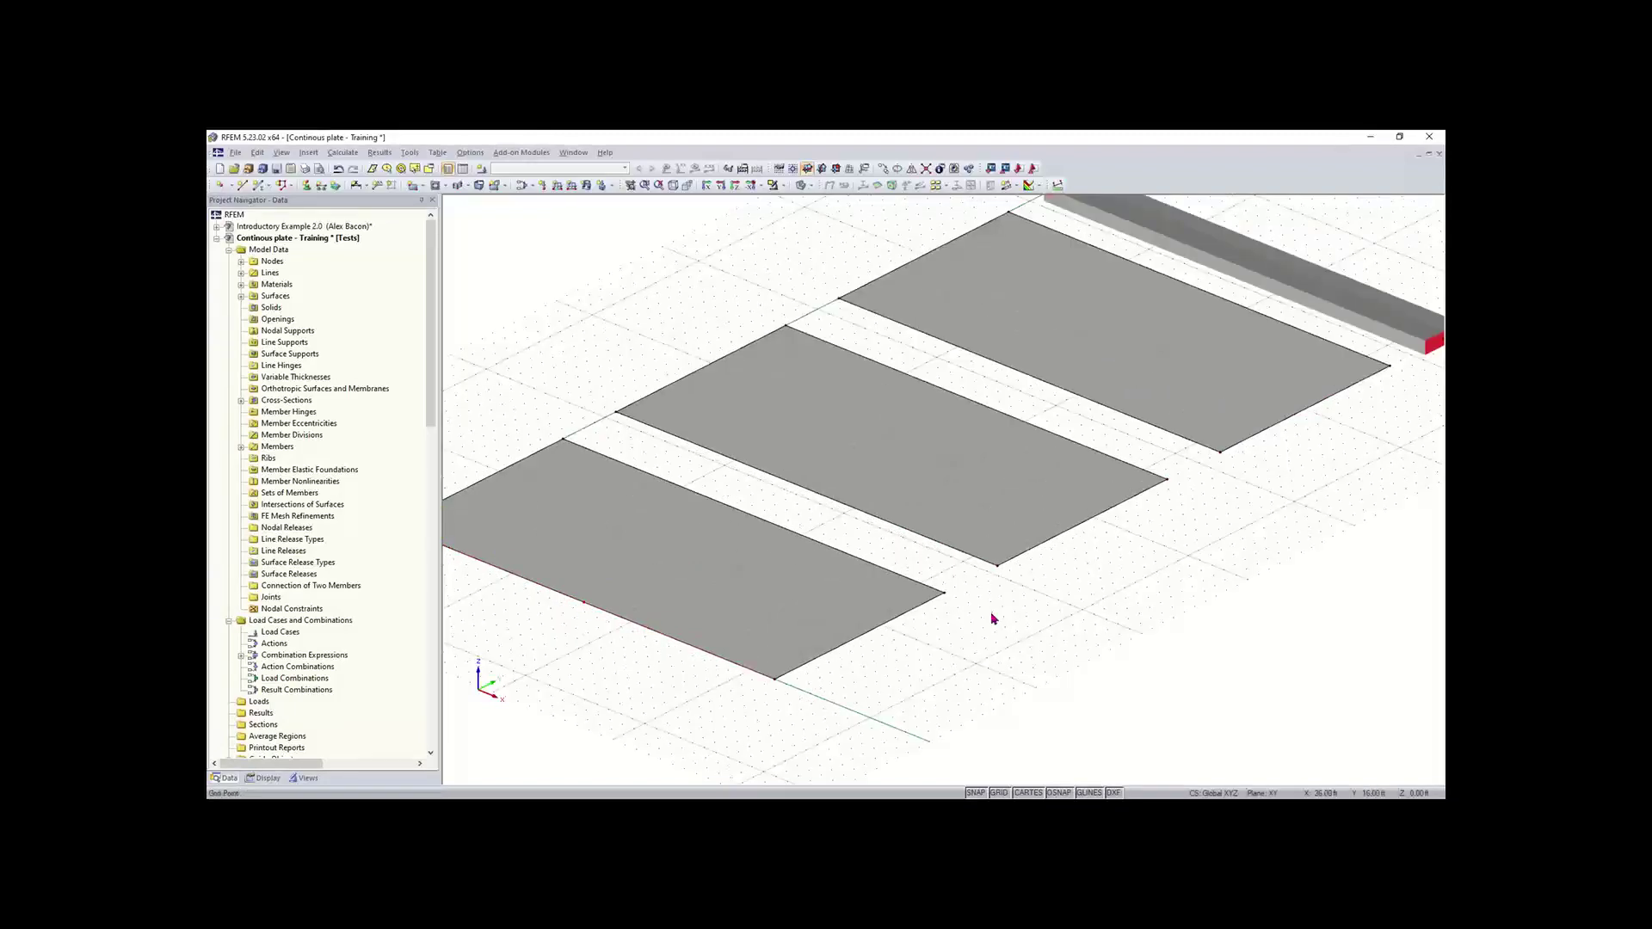
pyautogui.scroll(-1, 994, 621)
pyautogui.keyDown('ctrl'); pyautogui.moveTo(996, 627); pyautogui.dragTo(793, 576, button='middle'); pyautogui.keyUp('ctrl')
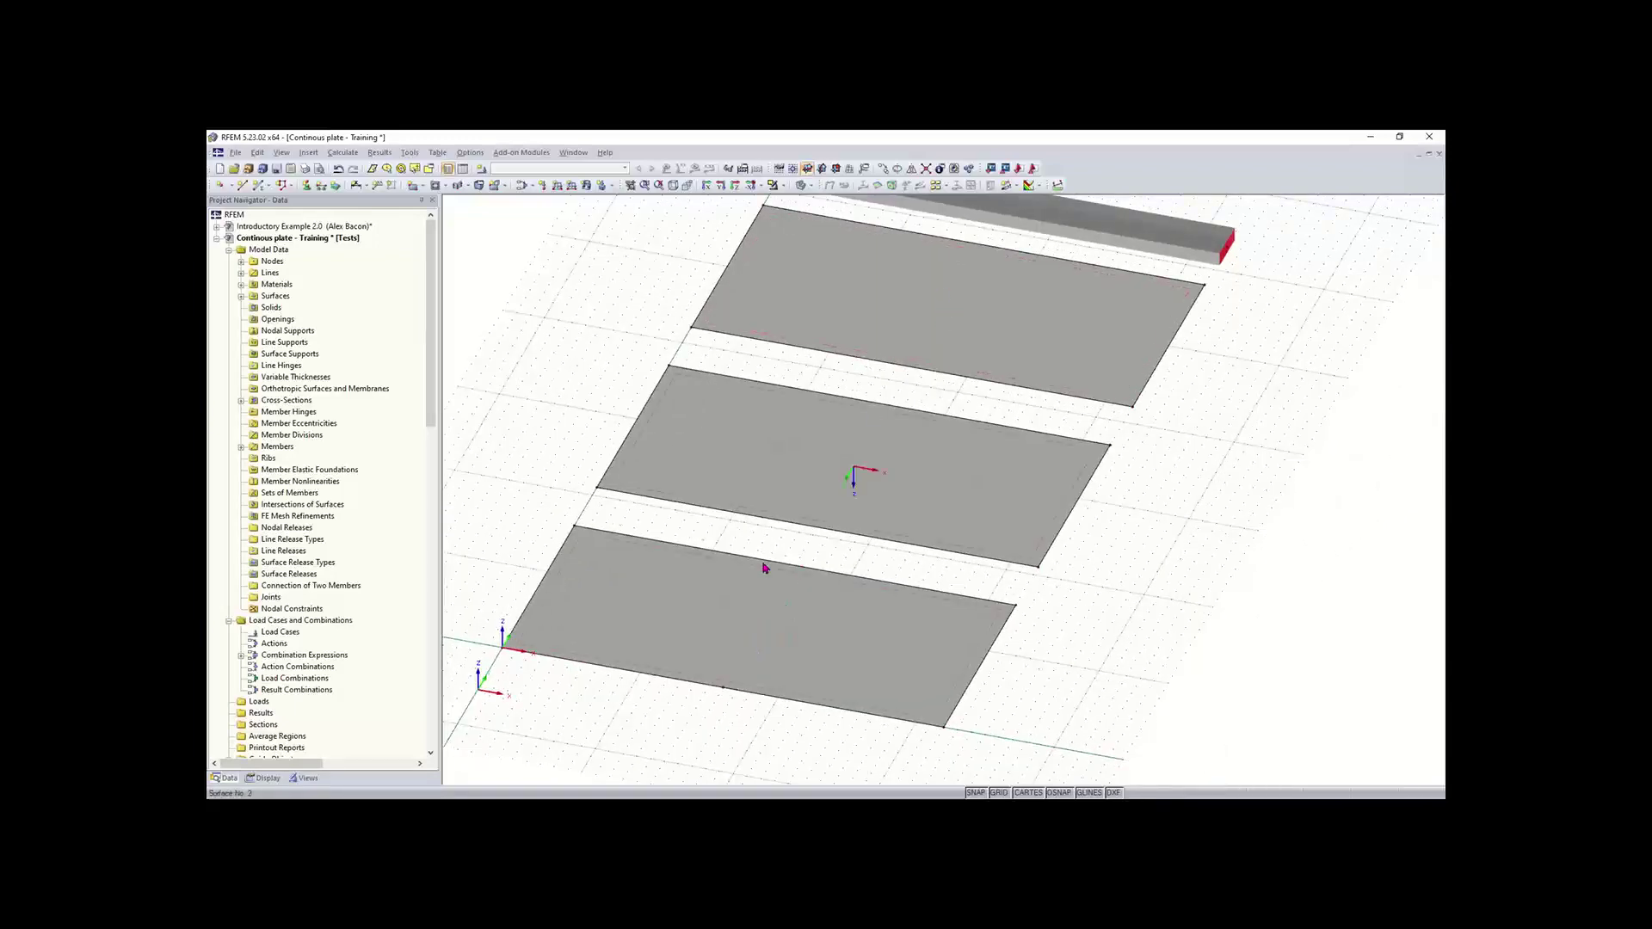
pyautogui.rightClick(776, 568)
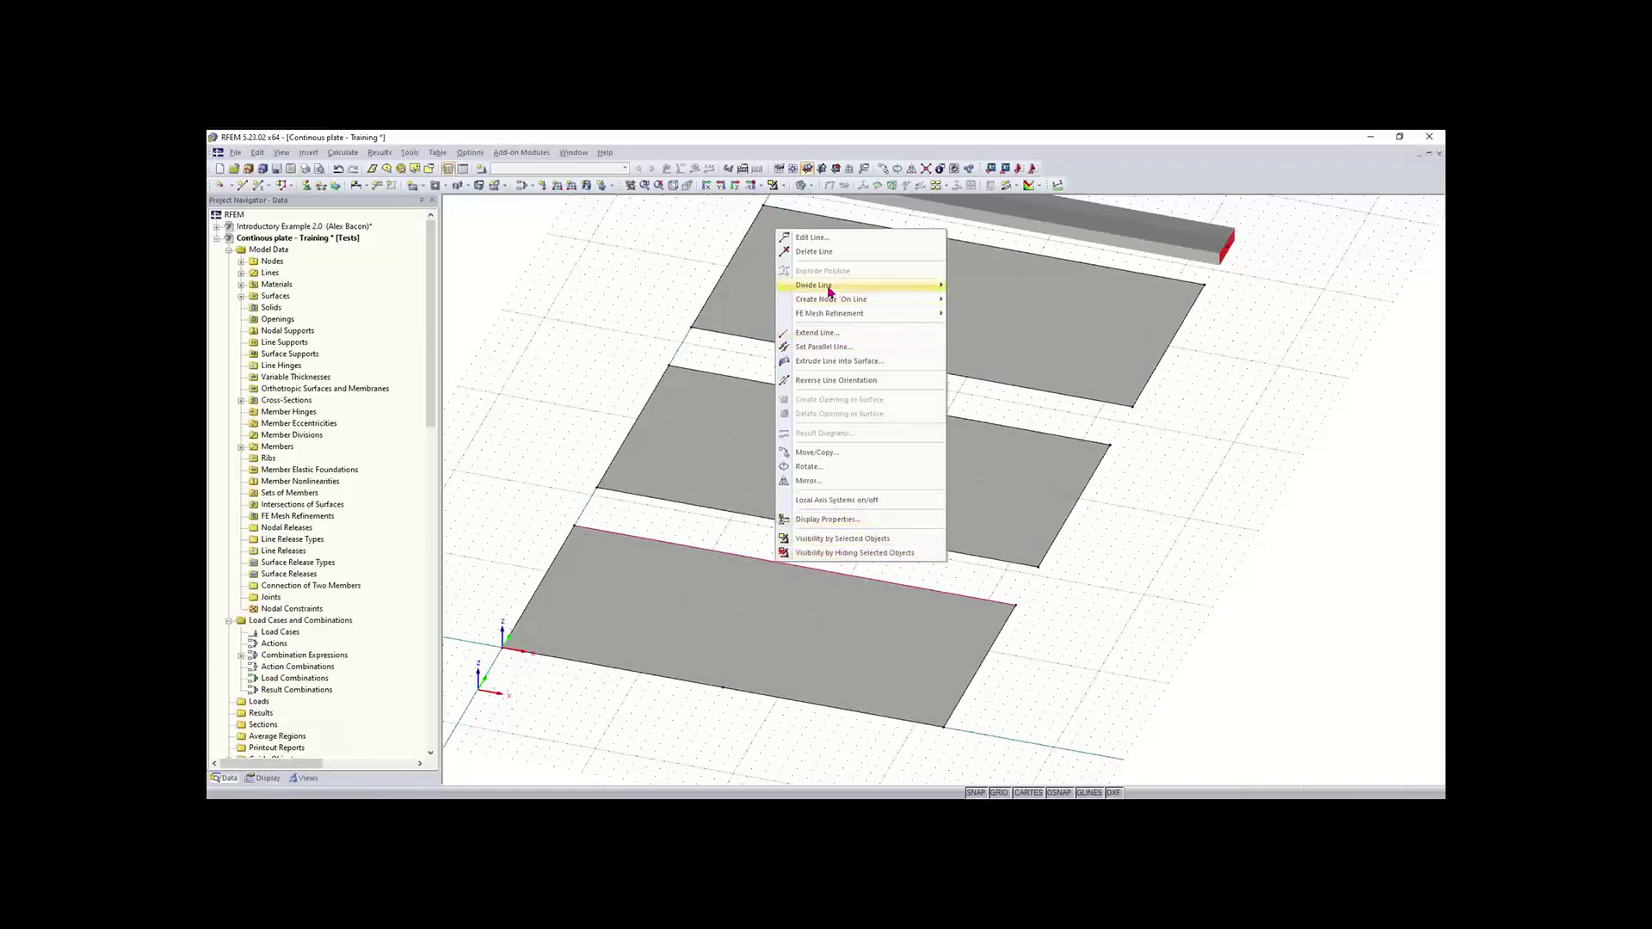
pyautogui.moveTo(835, 289)
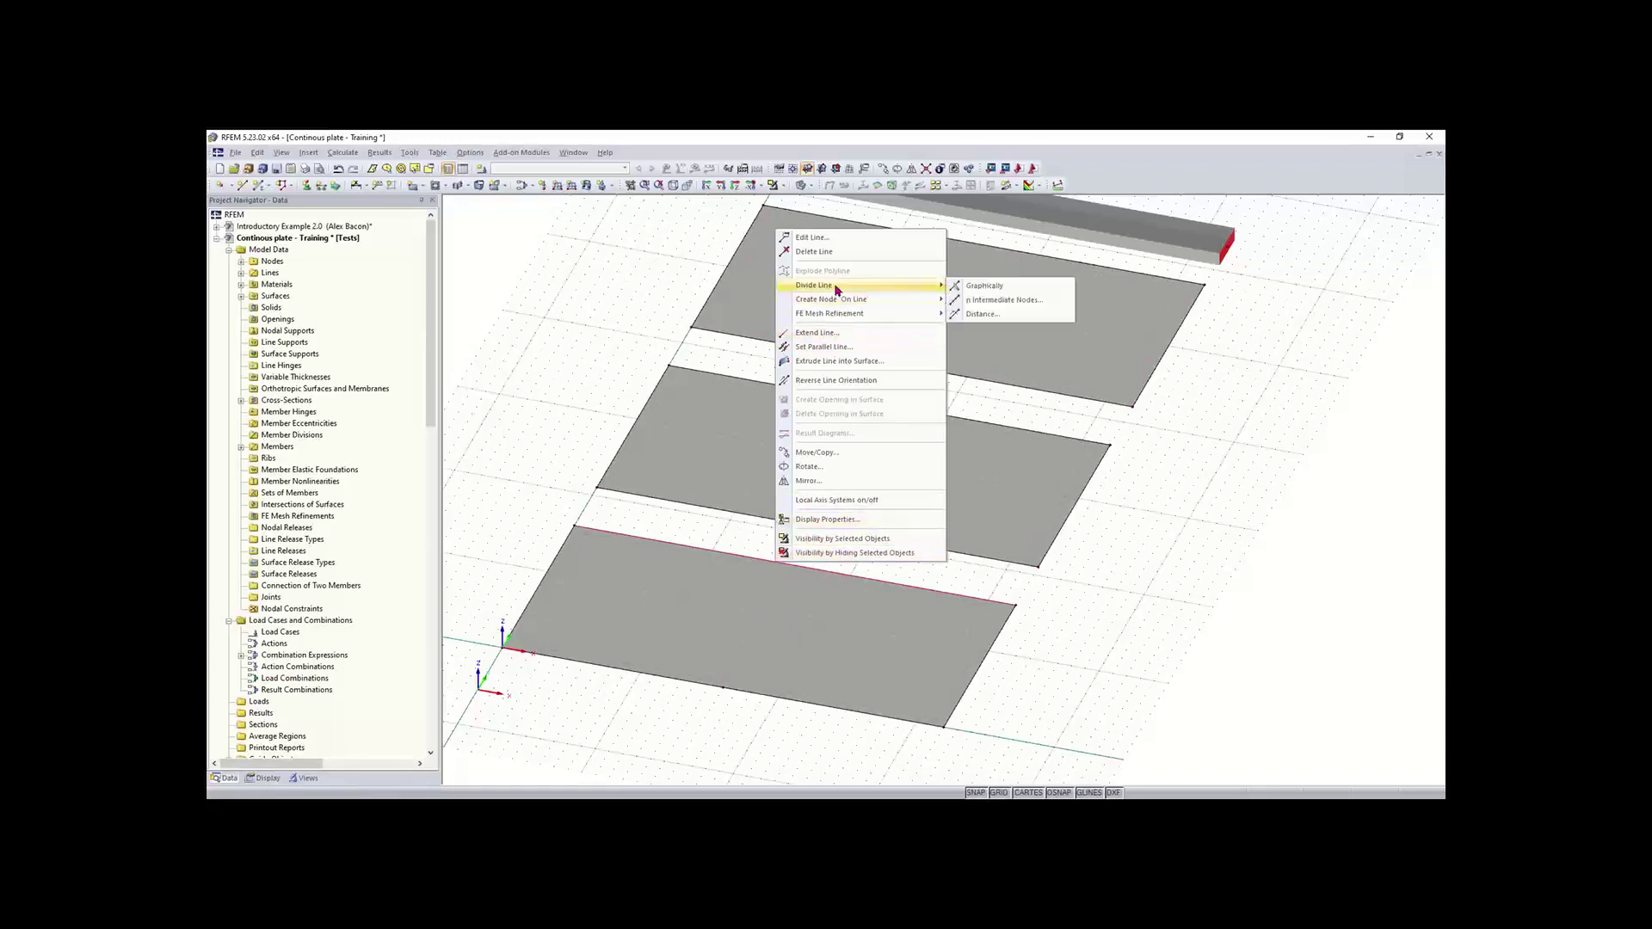
pyautogui.click(1003, 305)
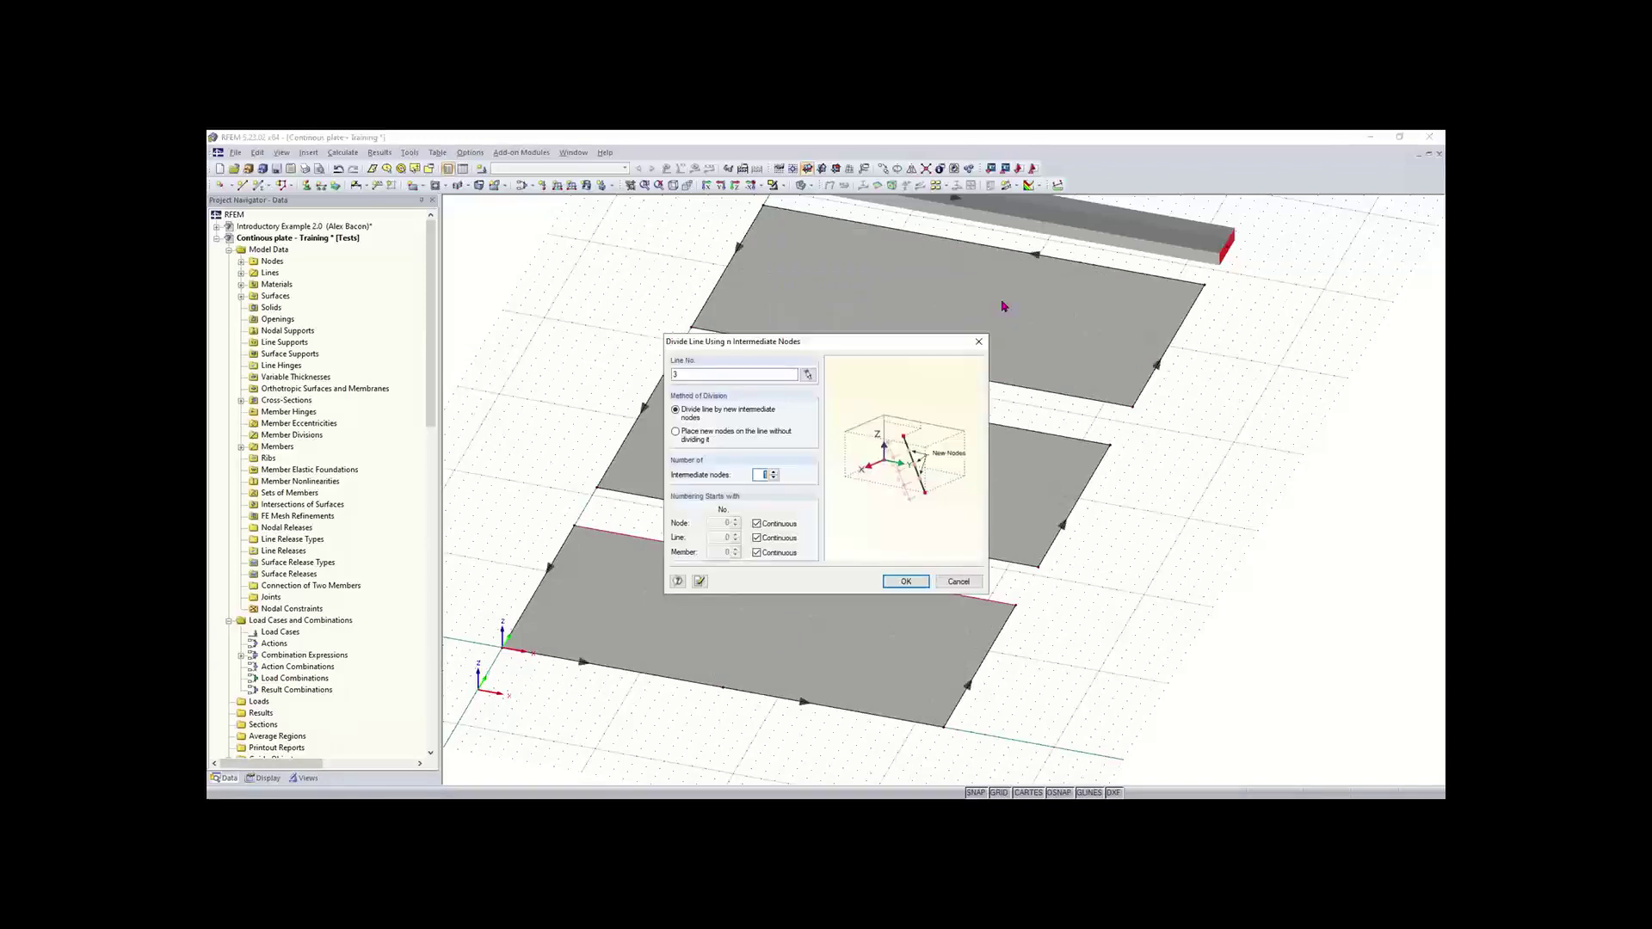
pyautogui.moveTo(902, 335); pyautogui.dragTo(950, 267)
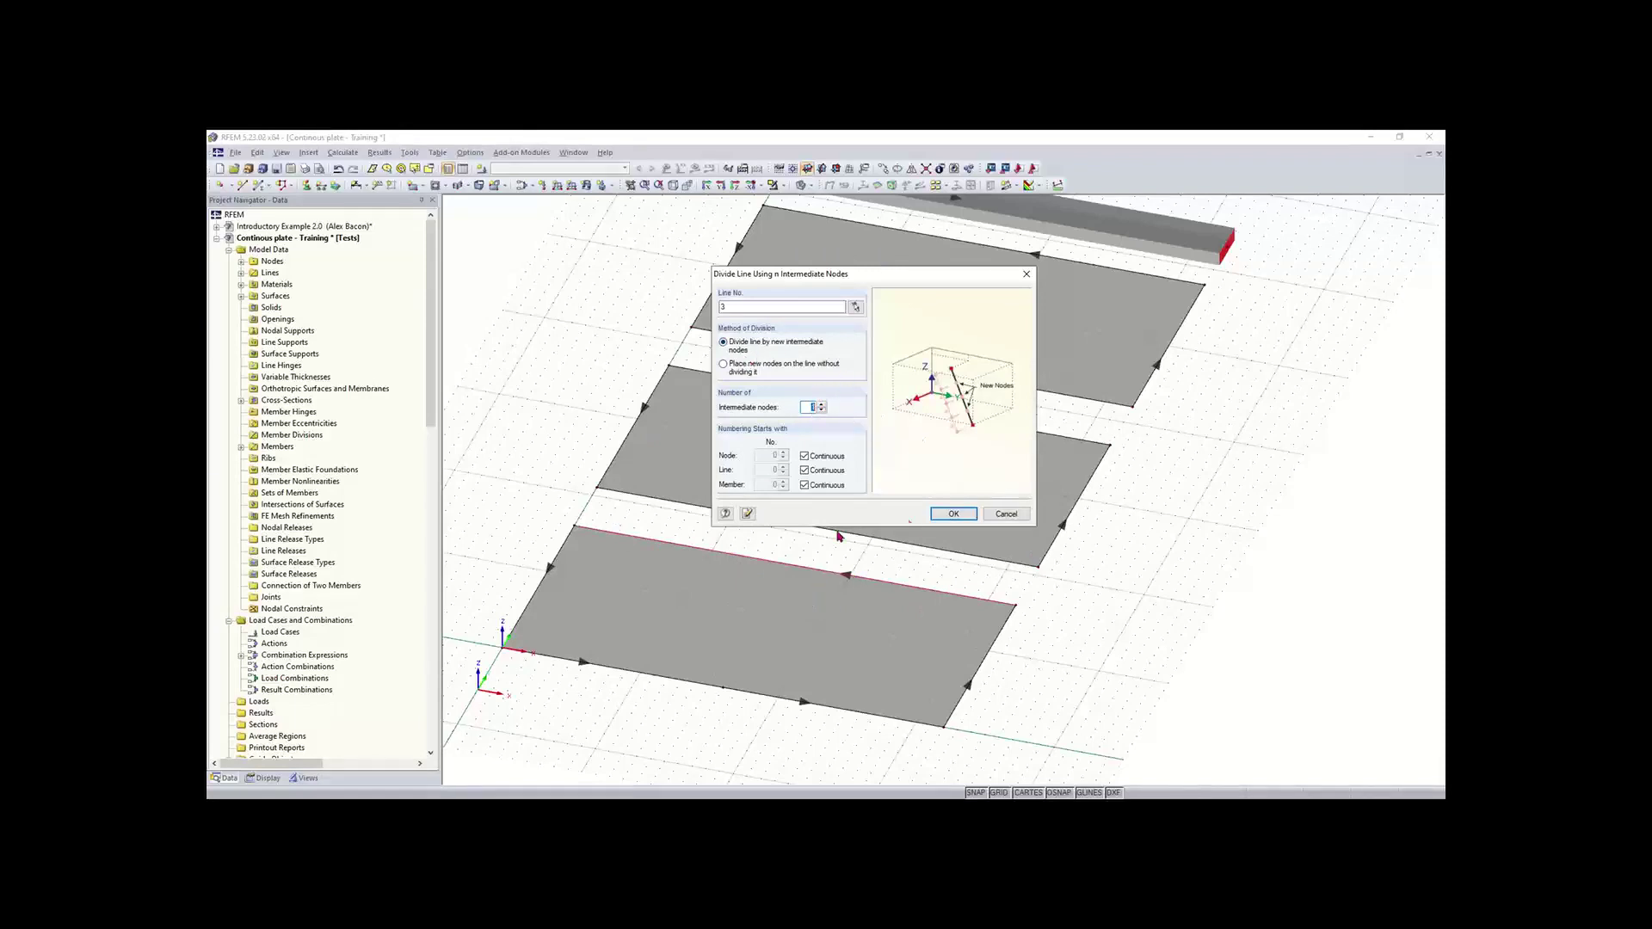
pyautogui.click(953, 515)
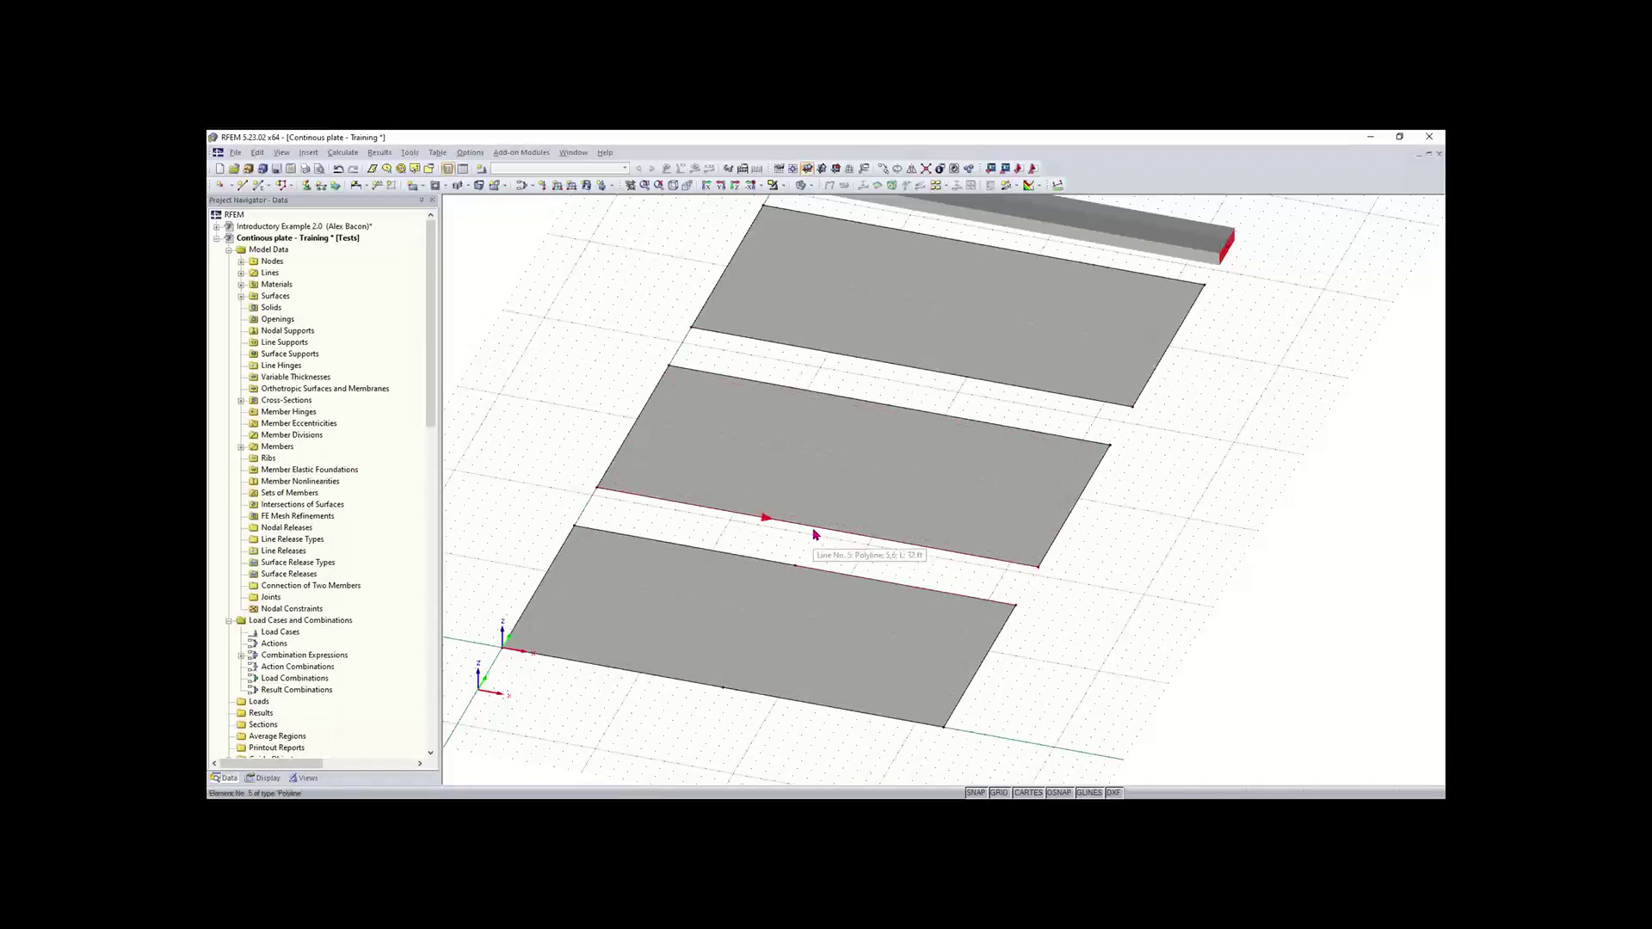
# - Divide both long edges of the second and third surfaces by distance, with a new node 16 ft (50%) from the line start
pyautogui.click(814, 534)
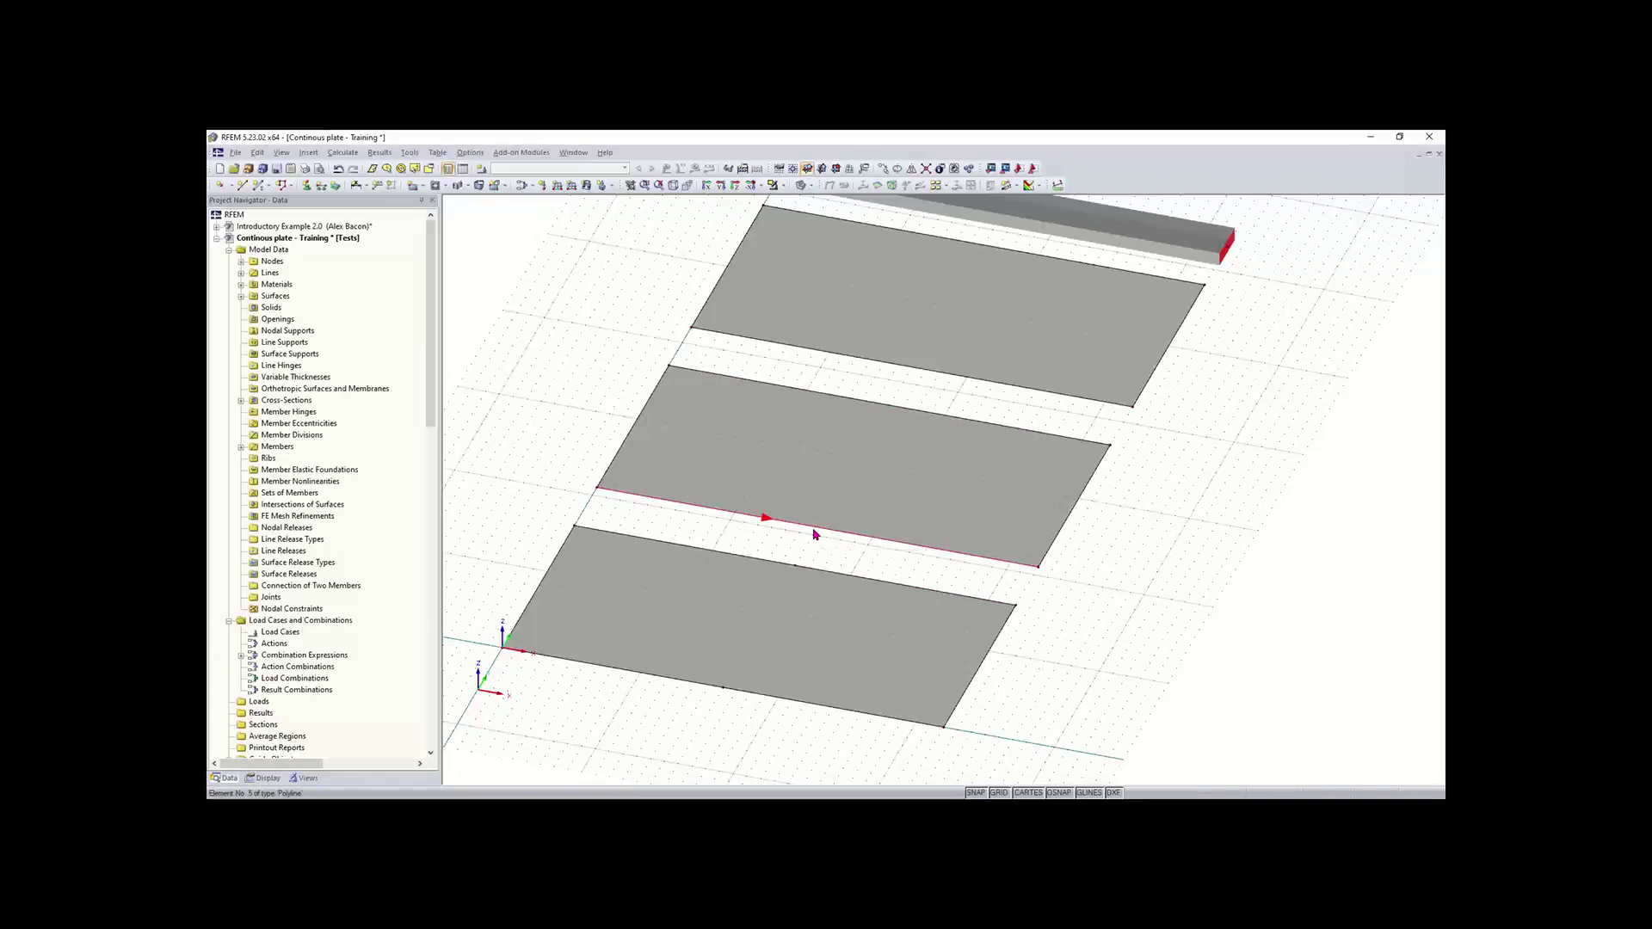
pyautogui.click(899, 385)
pyautogui.click(918, 370)
pyautogui.rightClick(977, 247)
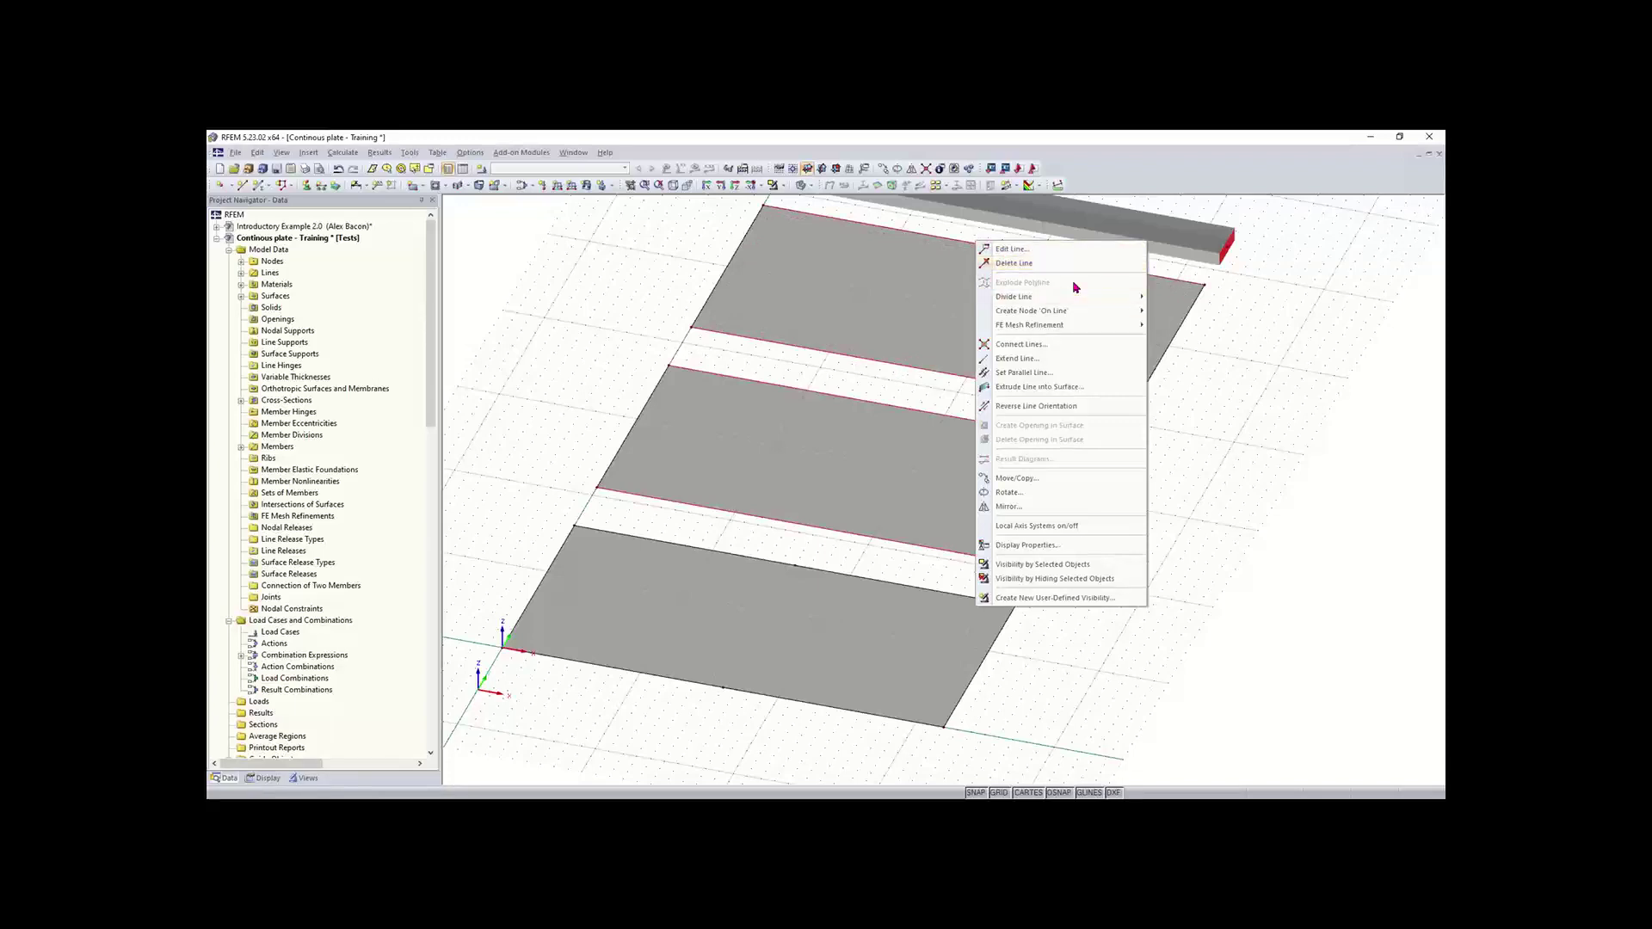
pyautogui.moveTo(1084, 297)
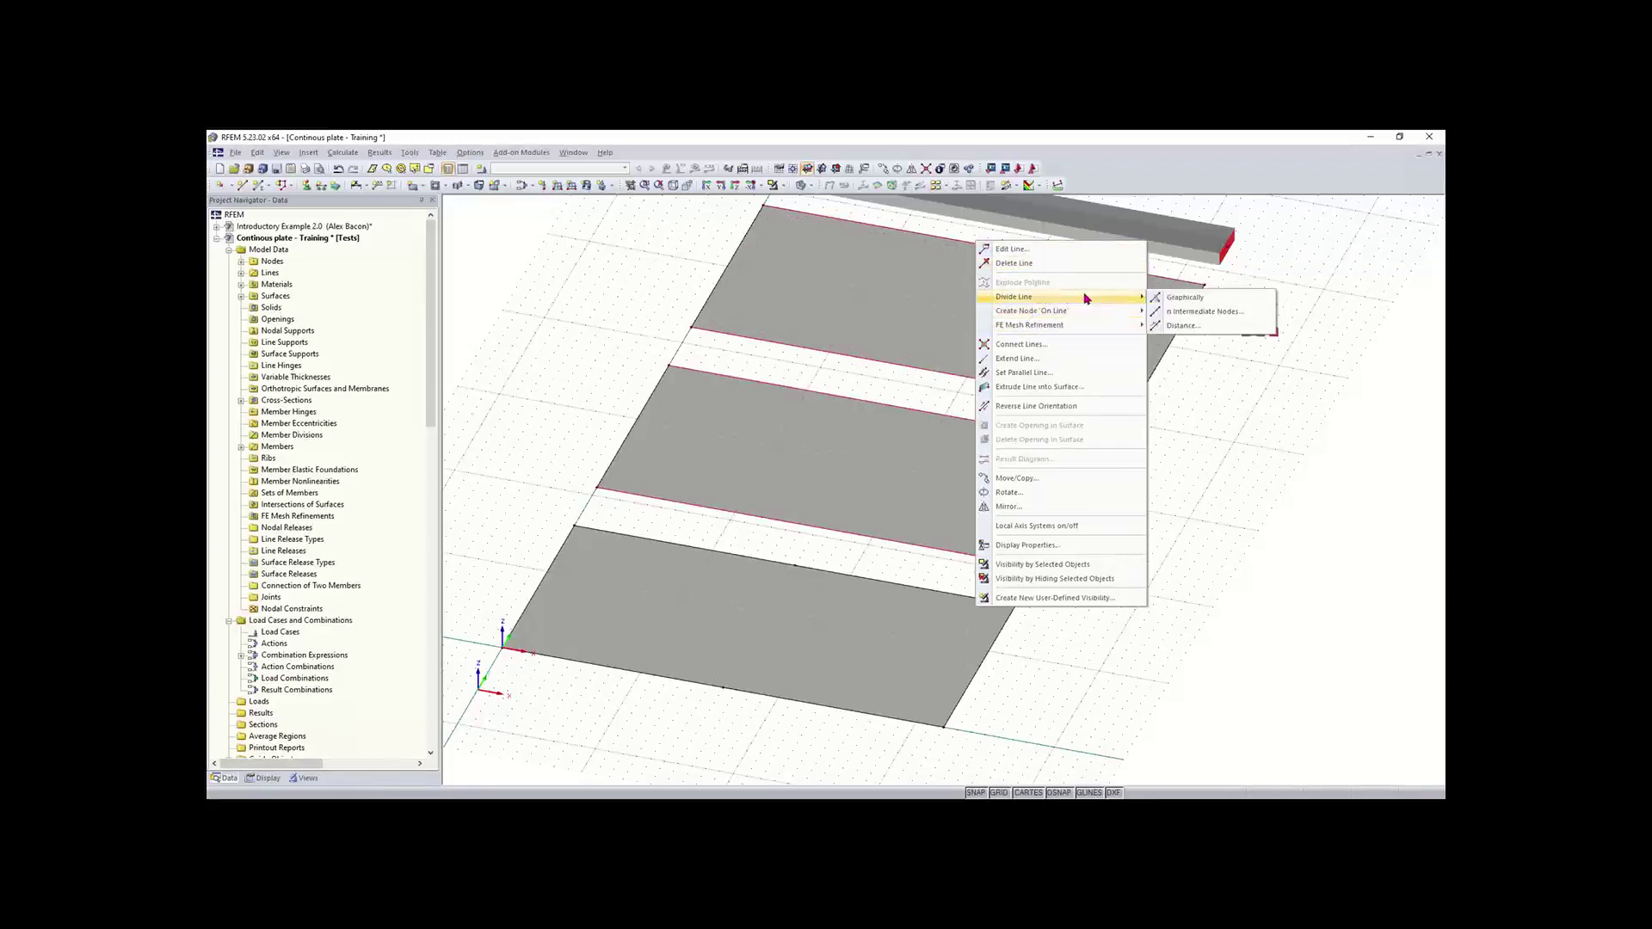
pyautogui.click(1184, 325)
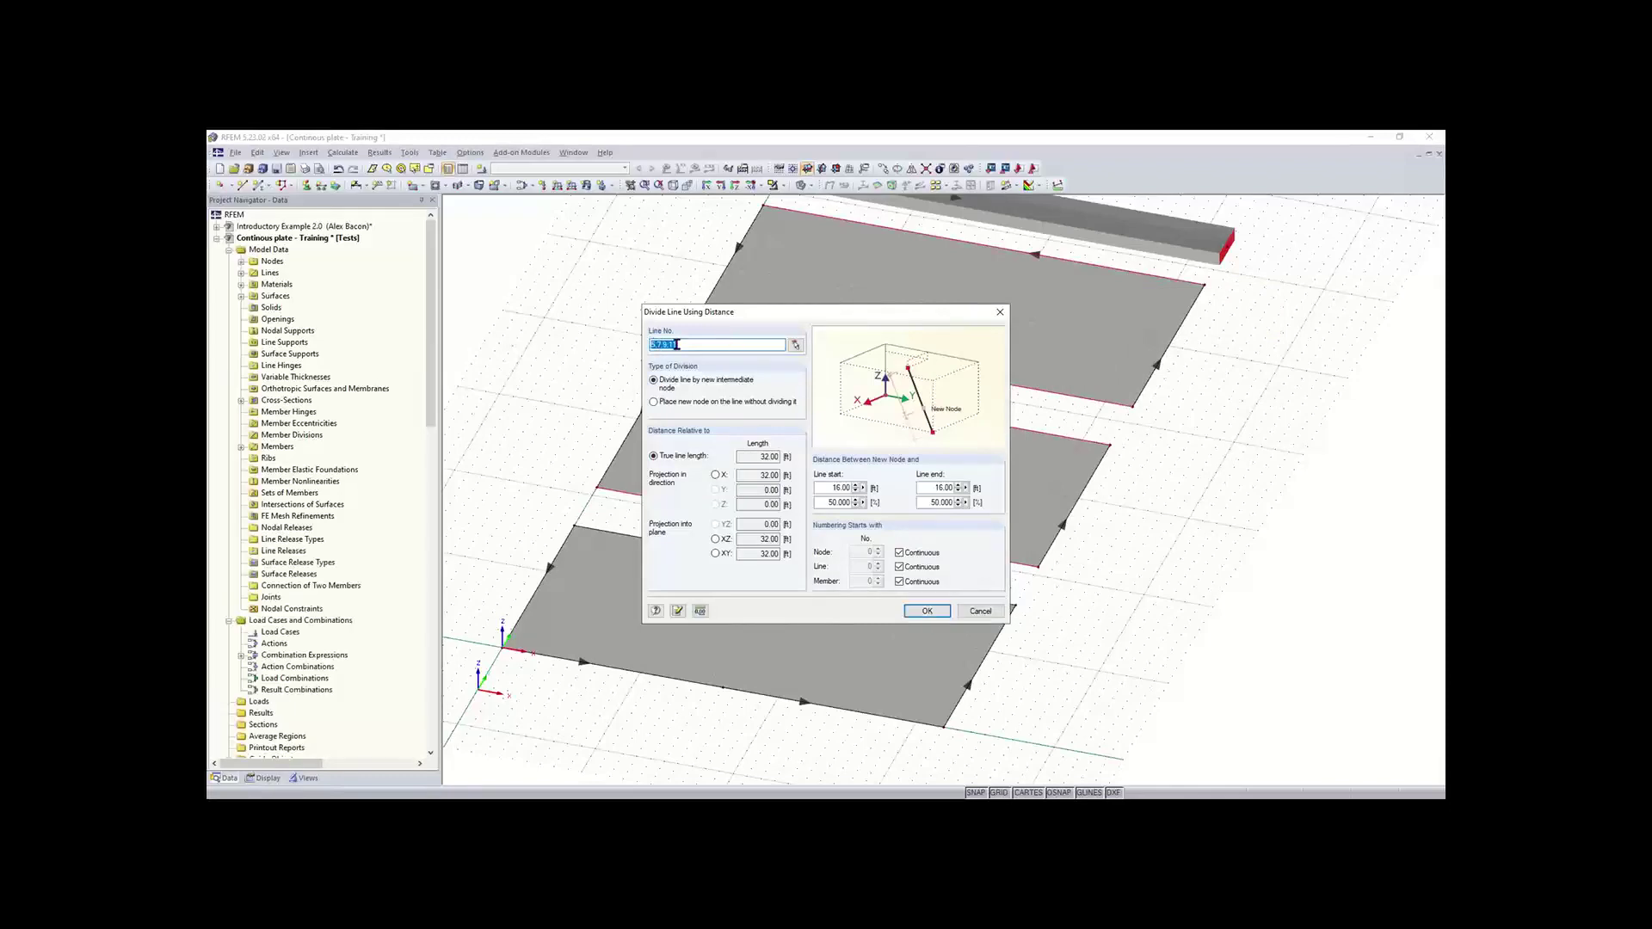
pyautogui.click(927, 612)
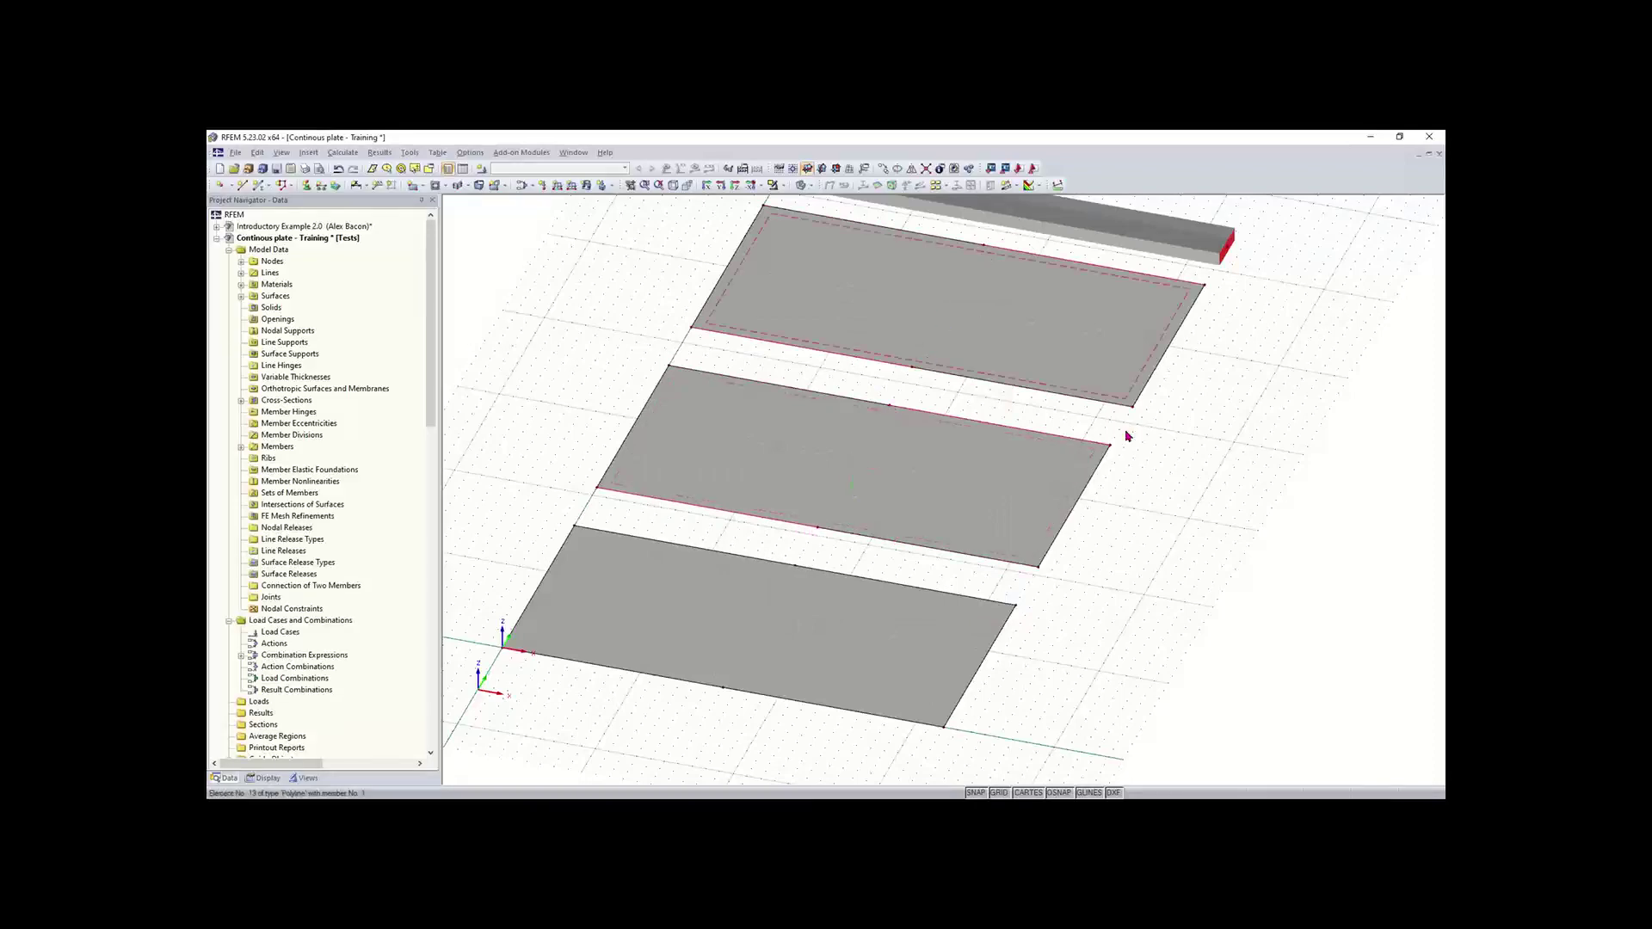
# - Divide the beam member graphically at 16 ft from its start and clear the selection
pyautogui.moveTo(1173, 494); pyautogui.dragTo(1013, 584, button='middle')
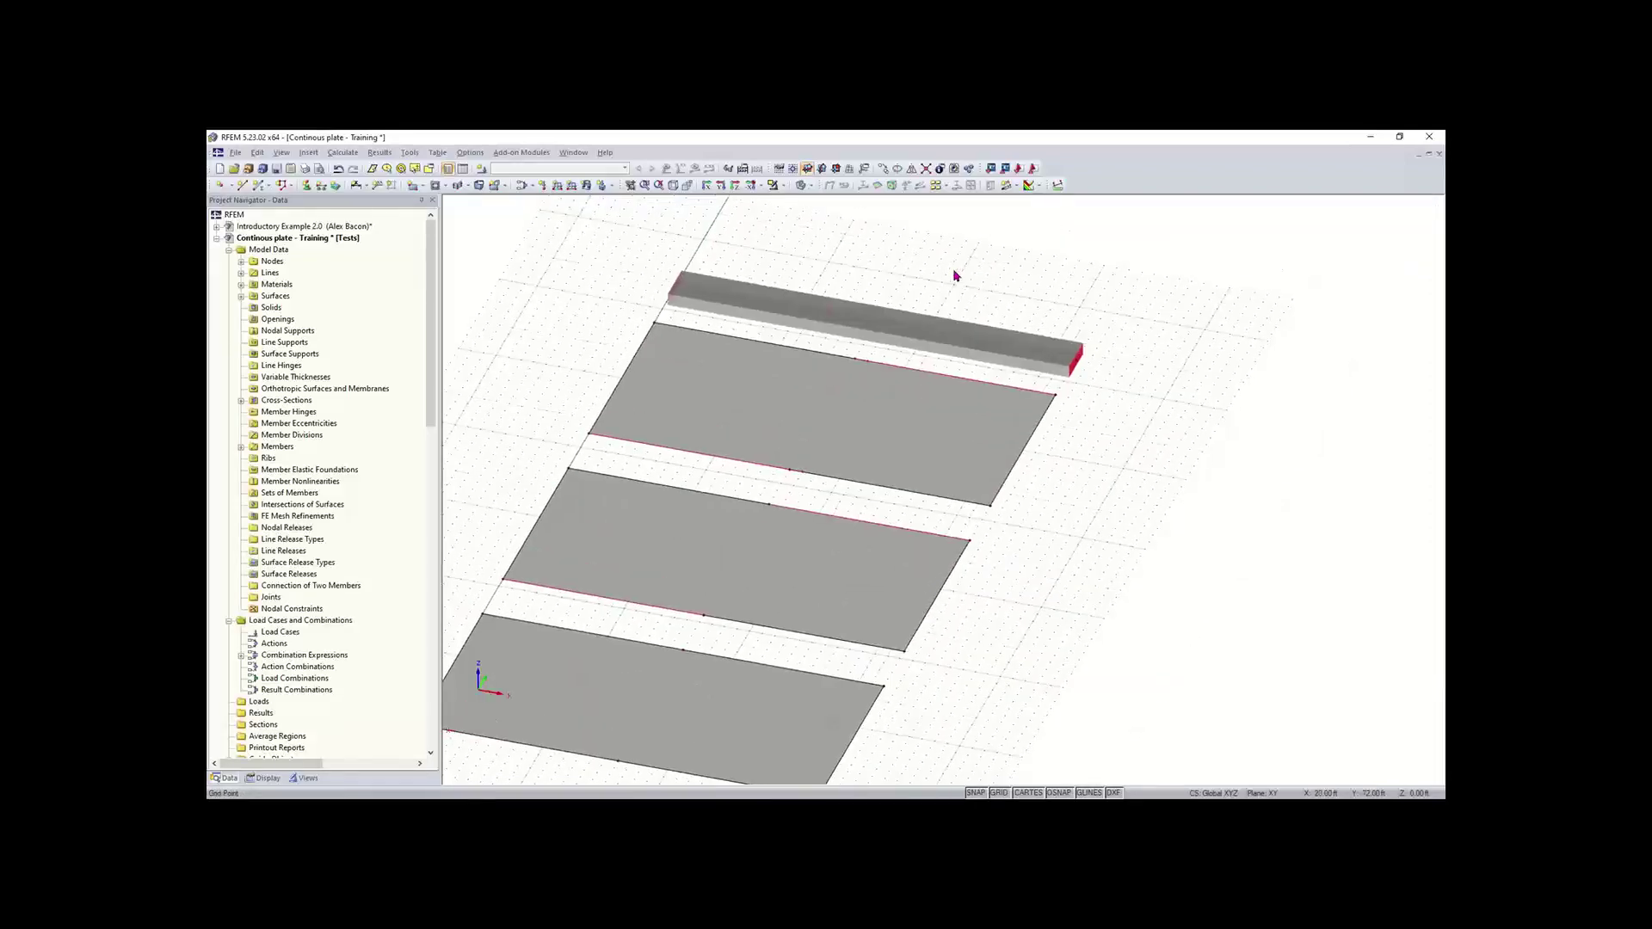
pyautogui.rightClick(872, 328)
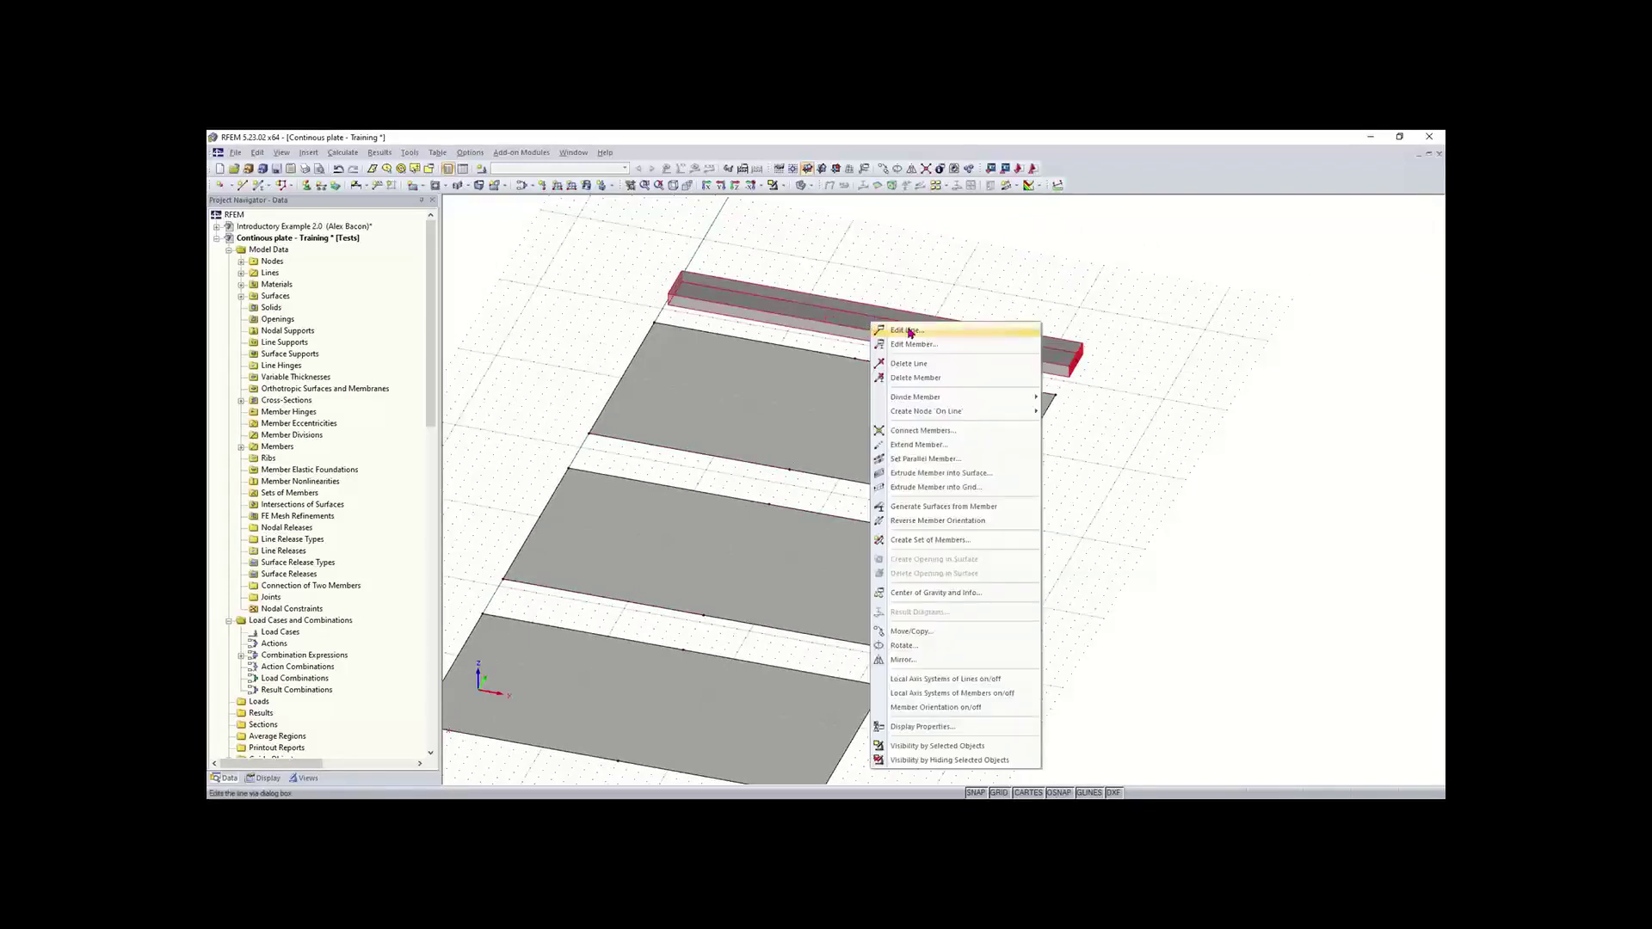
pyautogui.moveTo(932, 401)
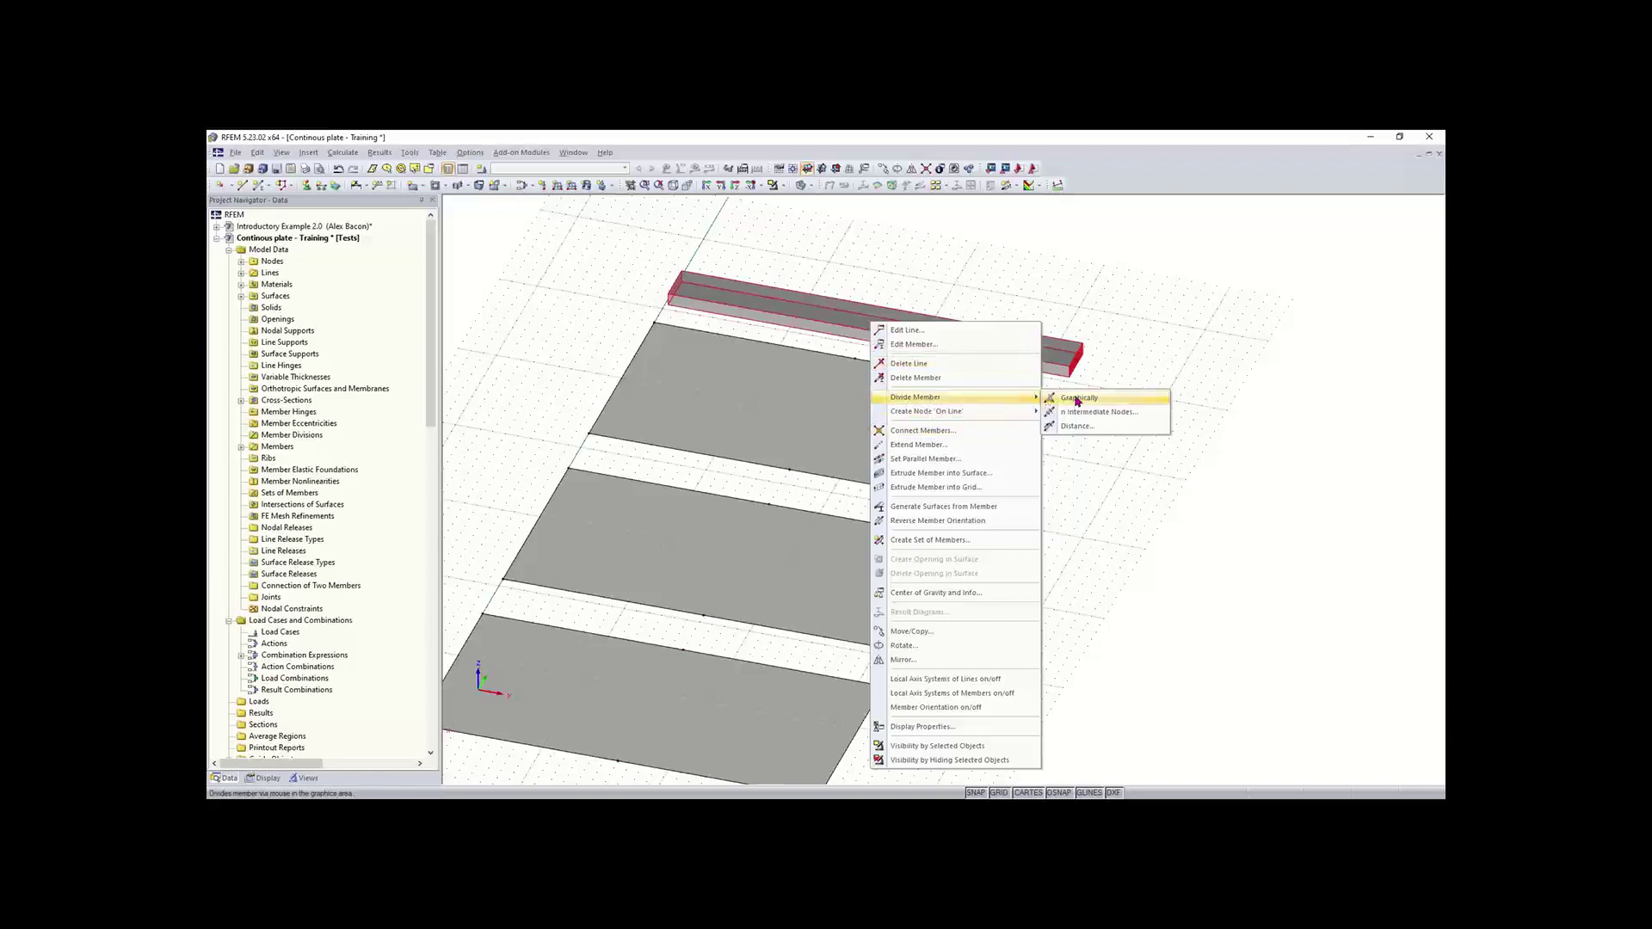
pyautogui.click(1123, 400)
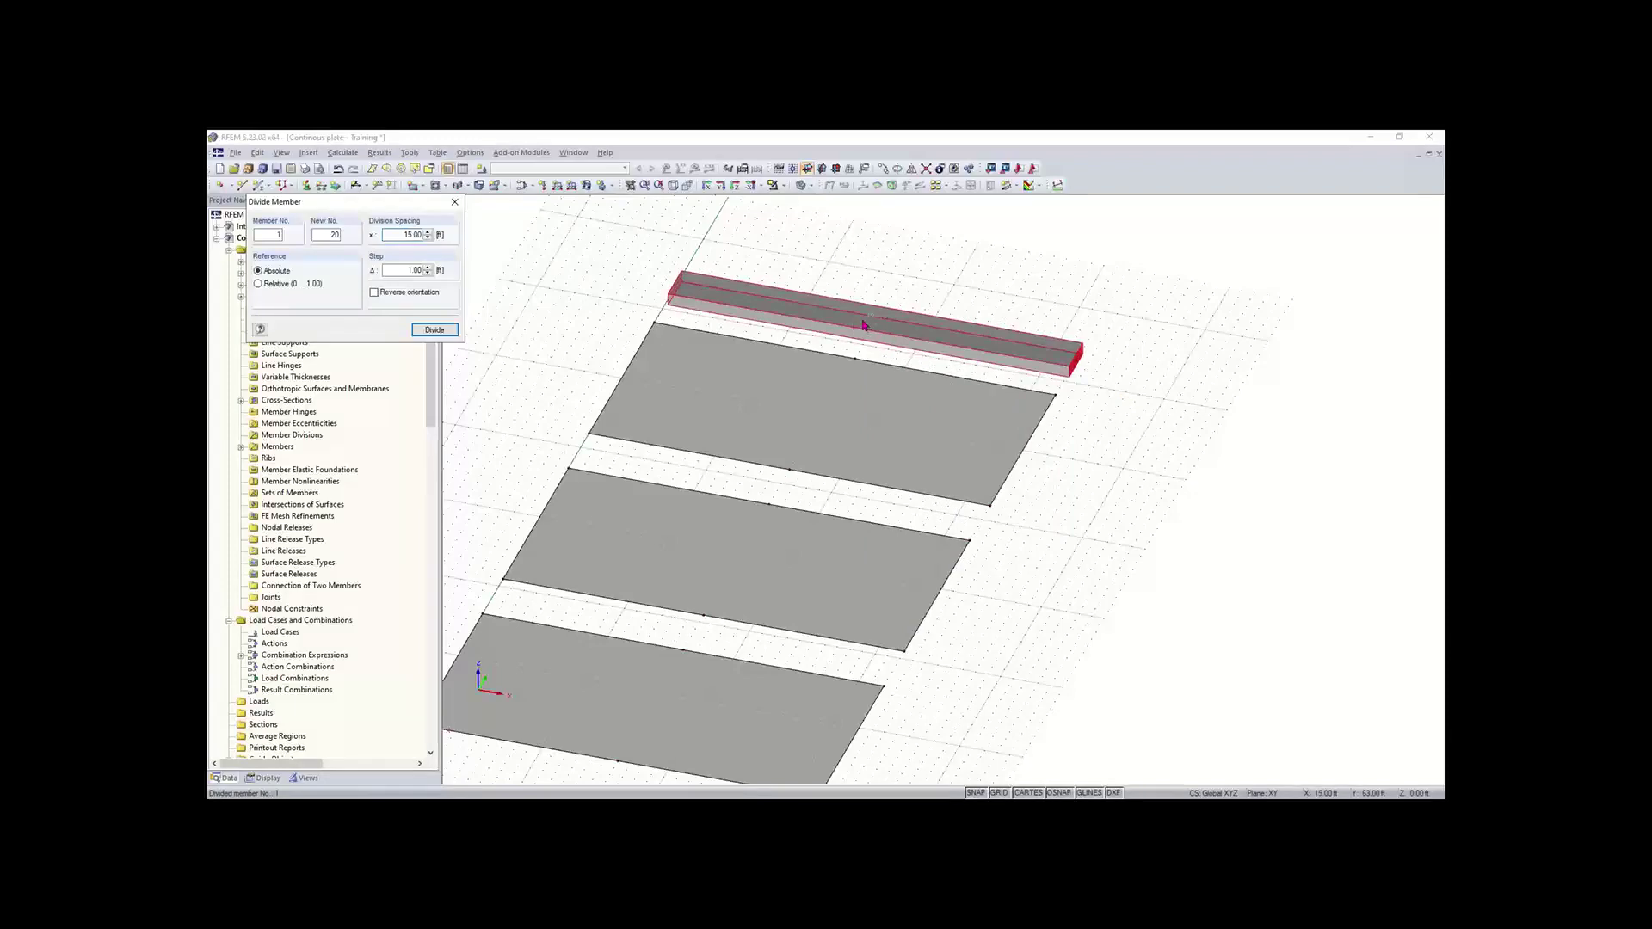
pyautogui.scroll(3, 860, 330)
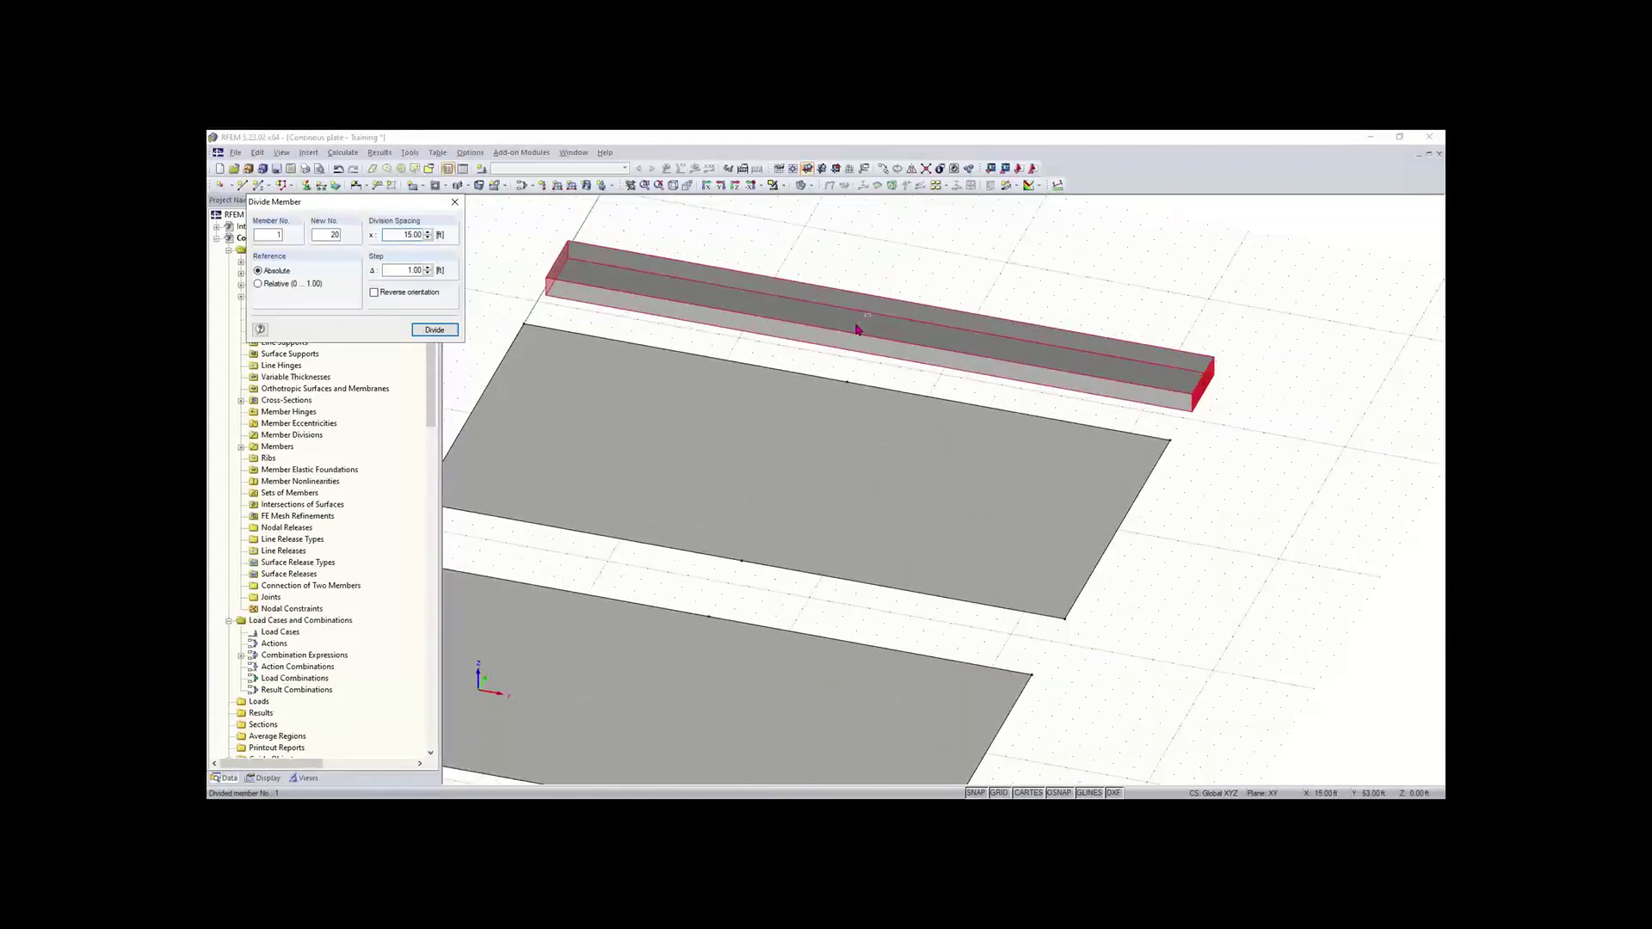
pyautogui.keyDown('ctrl'); pyautogui.moveTo(879, 334); pyautogui.dragTo(1150, 409, button='middle'); pyautogui.keyUp('ctrl')
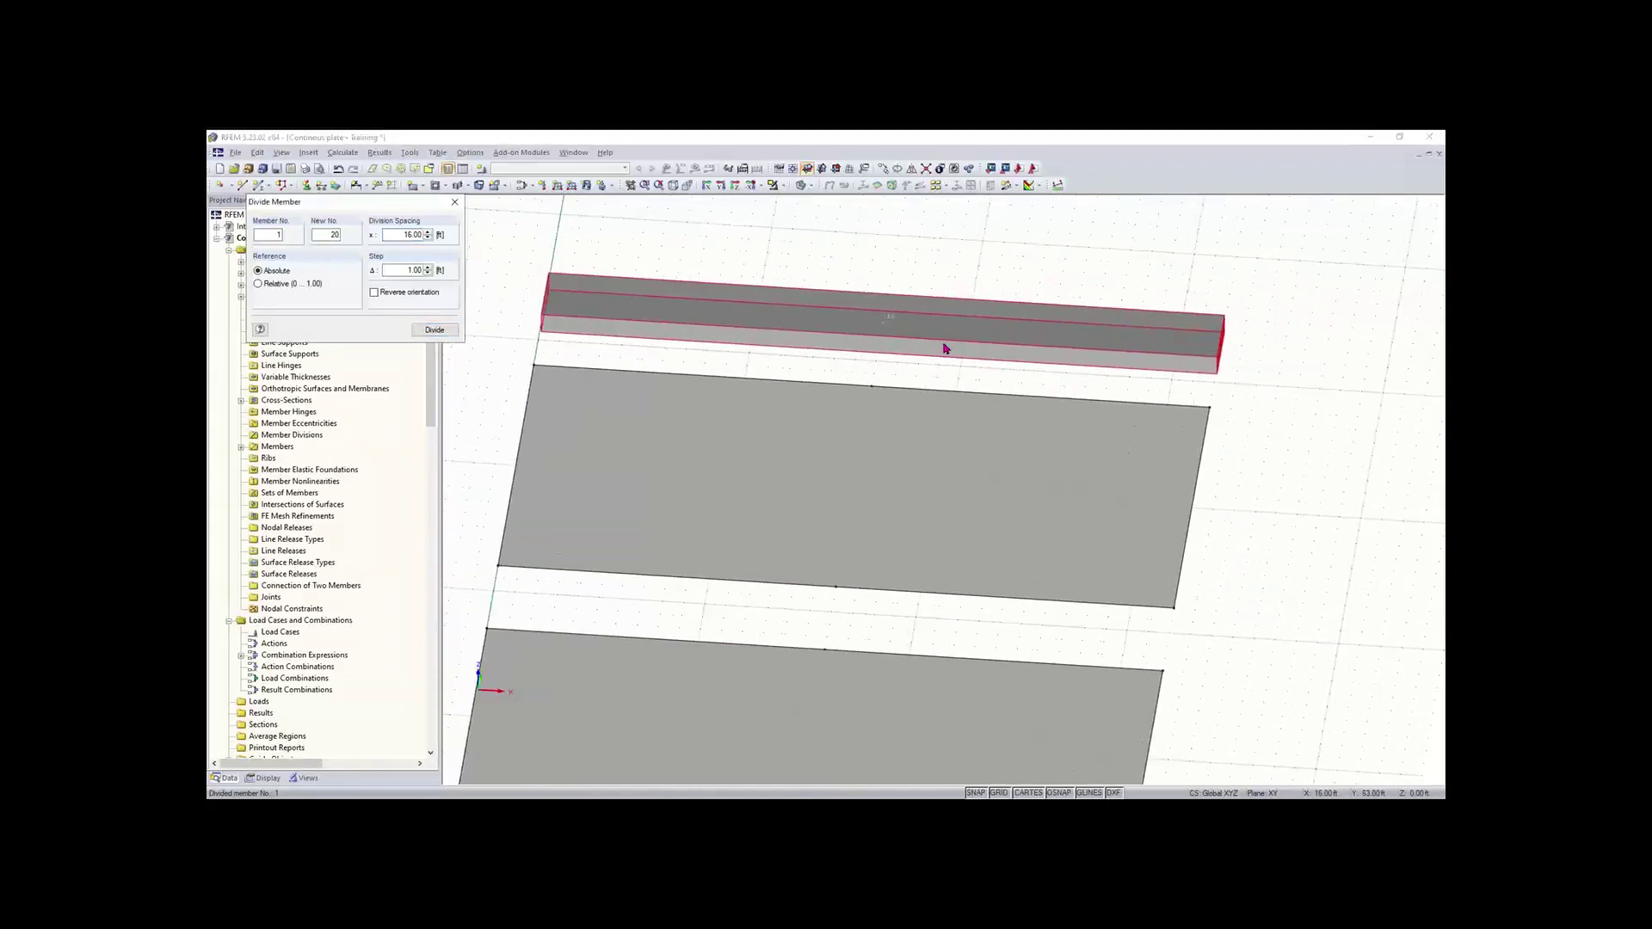
pyautogui.click(885, 327)
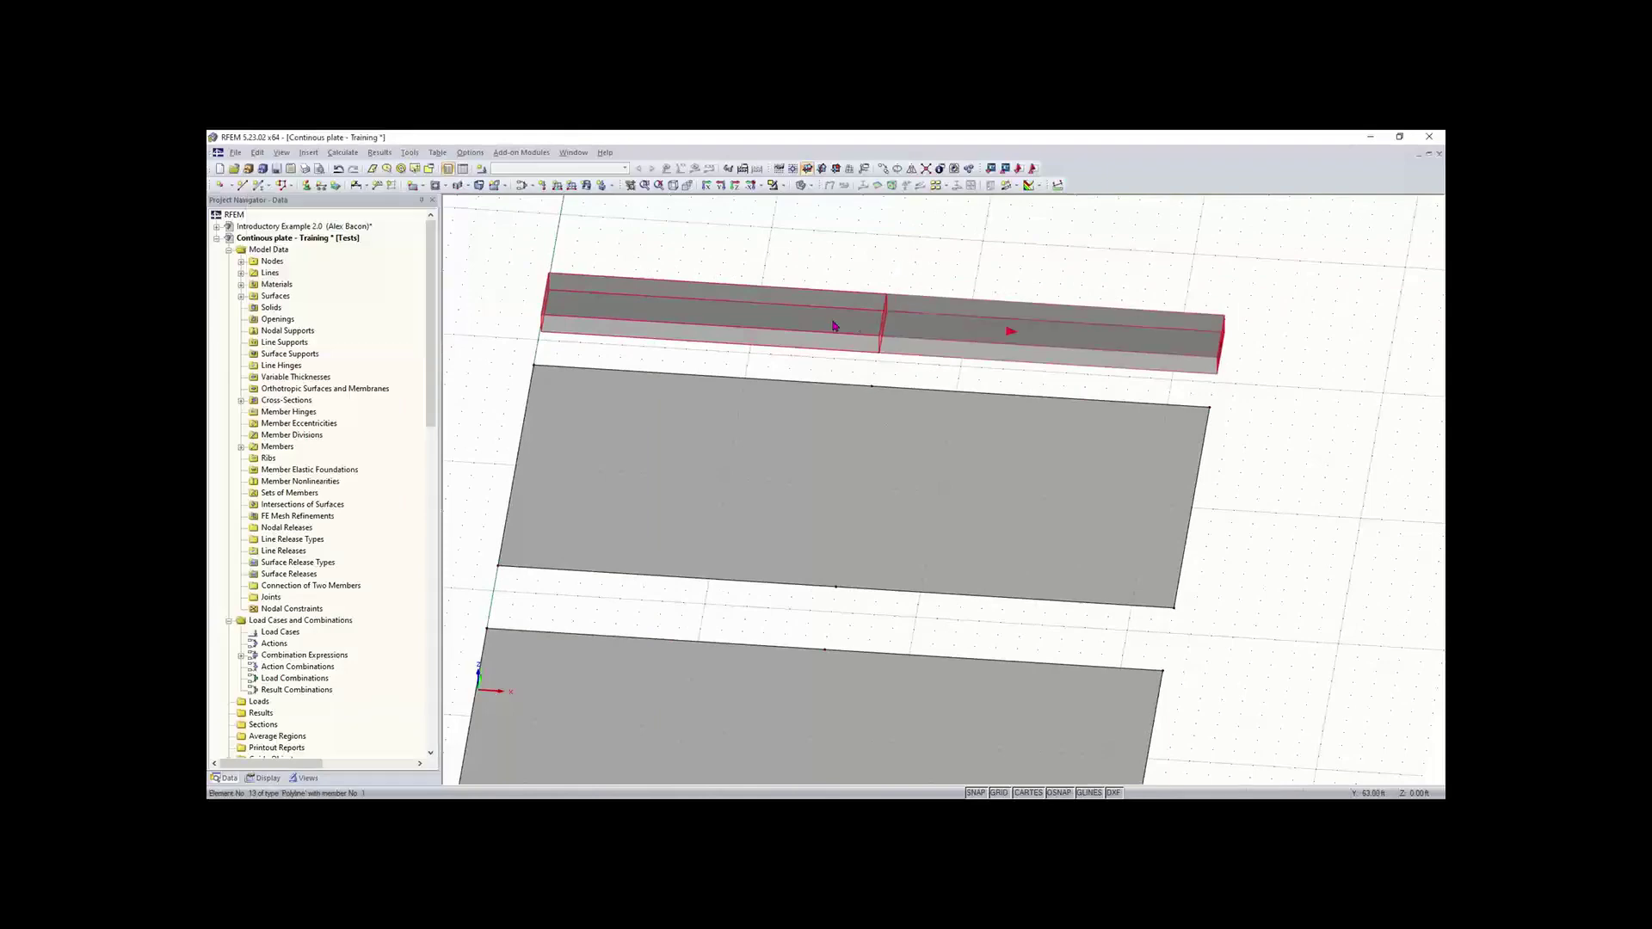
pyautogui.scroll(-3, 866, 568)
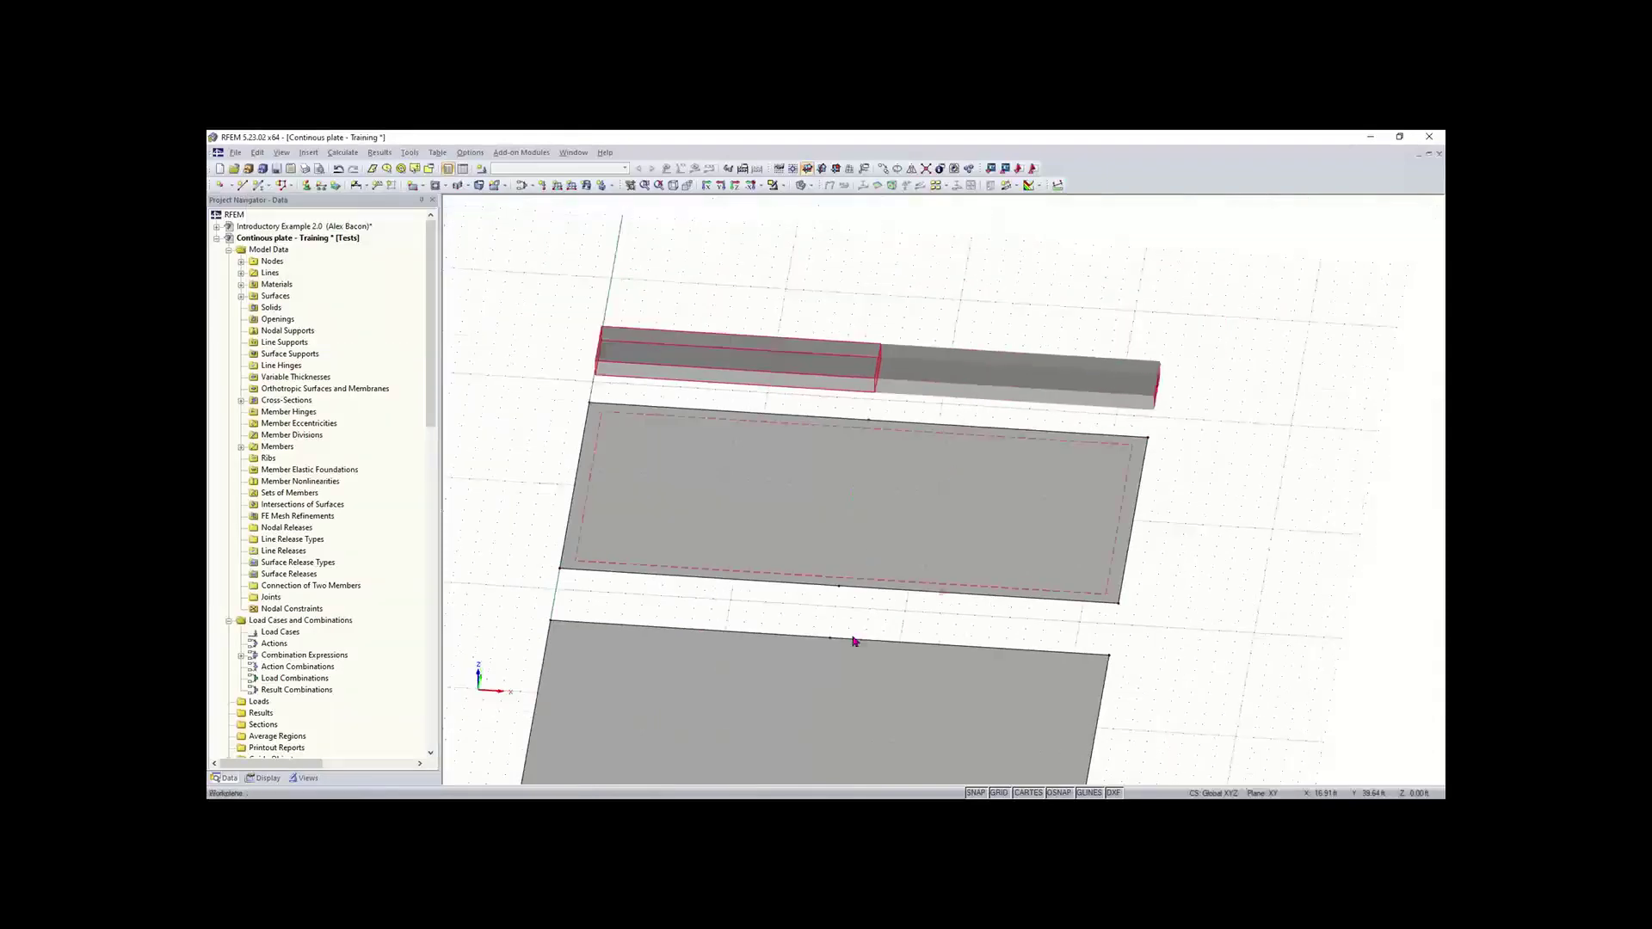
pyautogui.moveTo(843, 640); pyautogui.dragTo(688, 464, button='middle')
pyautogui.scroll(-2, 815, 519)
pyautogui.moveTo(838, 532); pyautogui.dragTo(882, 524, button='middle')
pyautogui.scroll(-1, 818, 536)
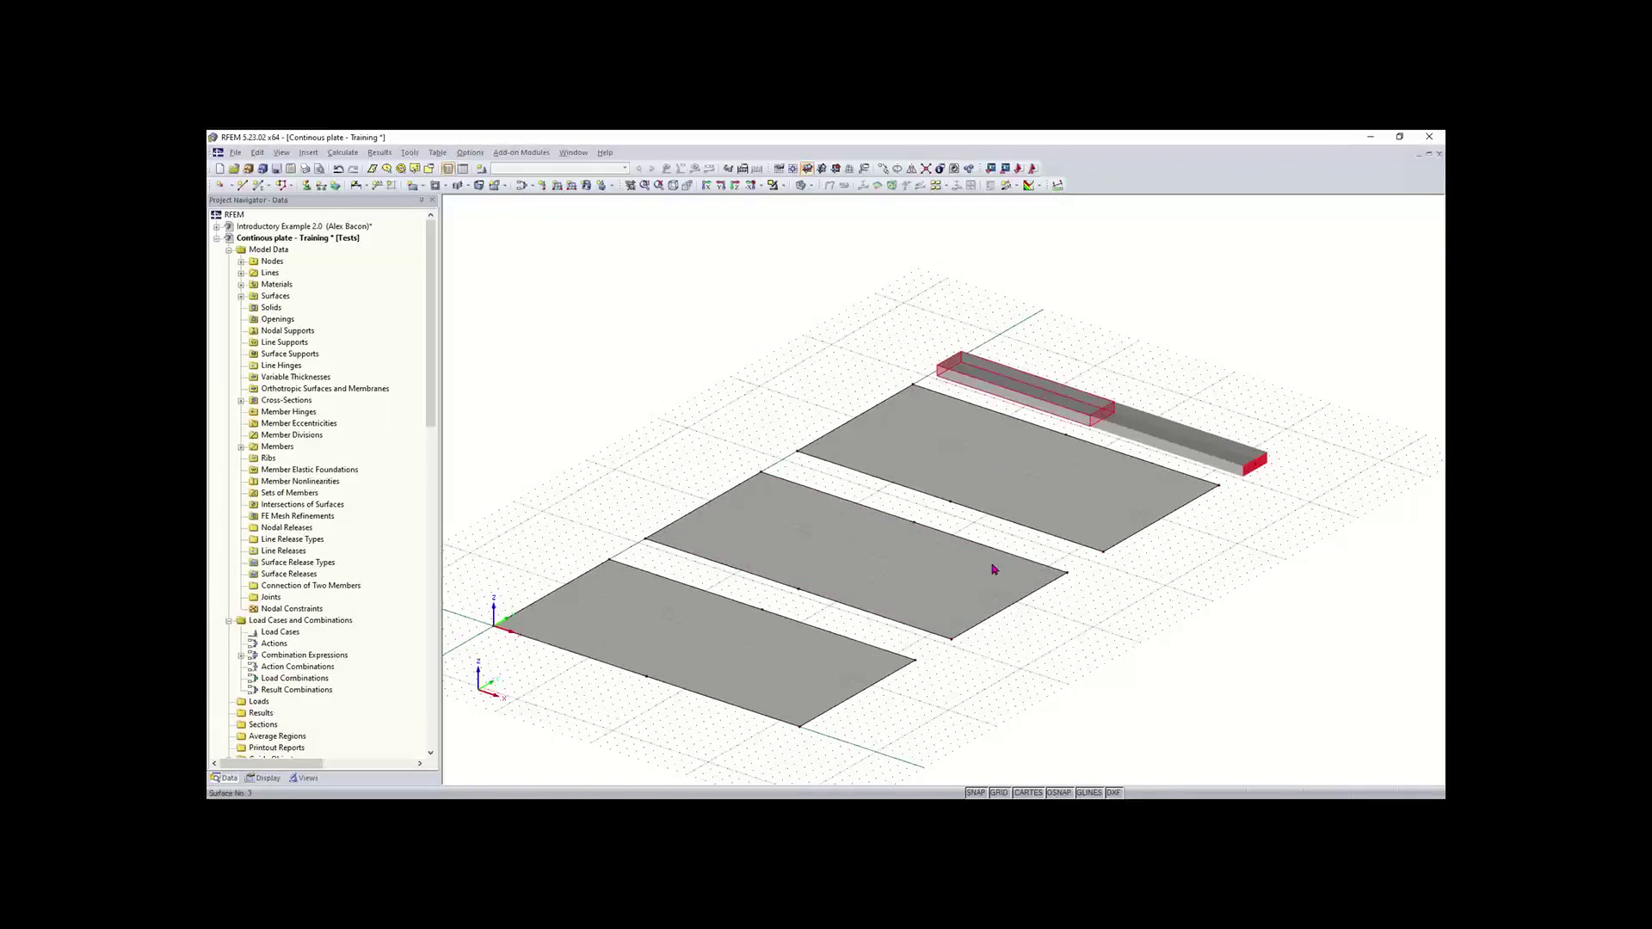
pyautogui.click(683, 443)
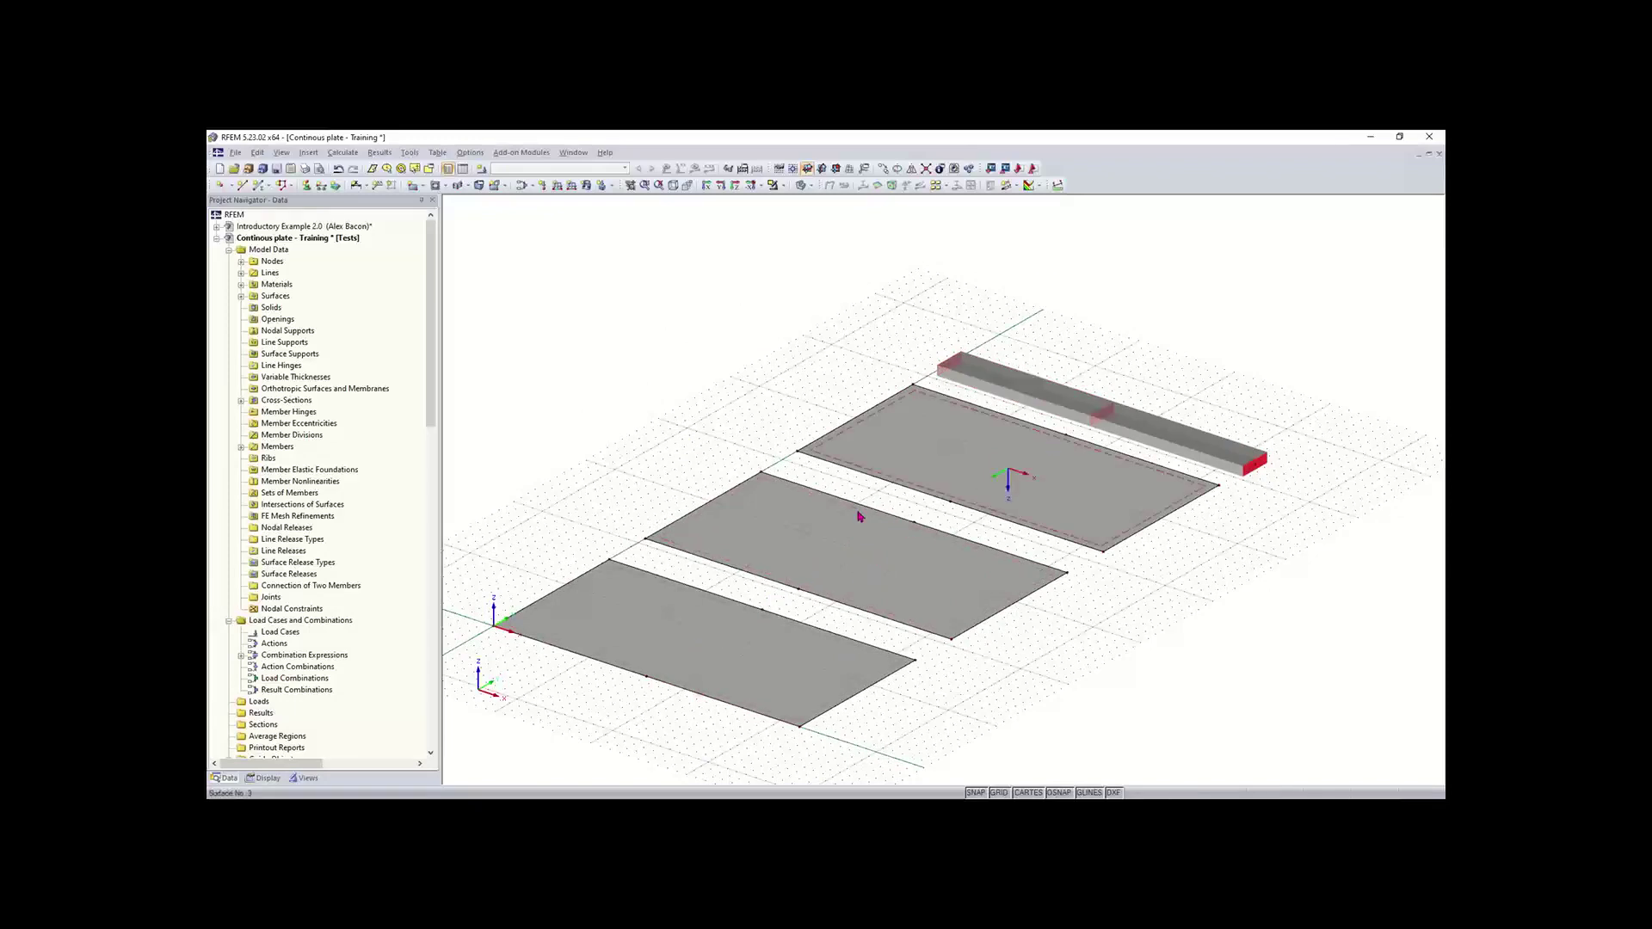
pyautogui.click(241, 188)
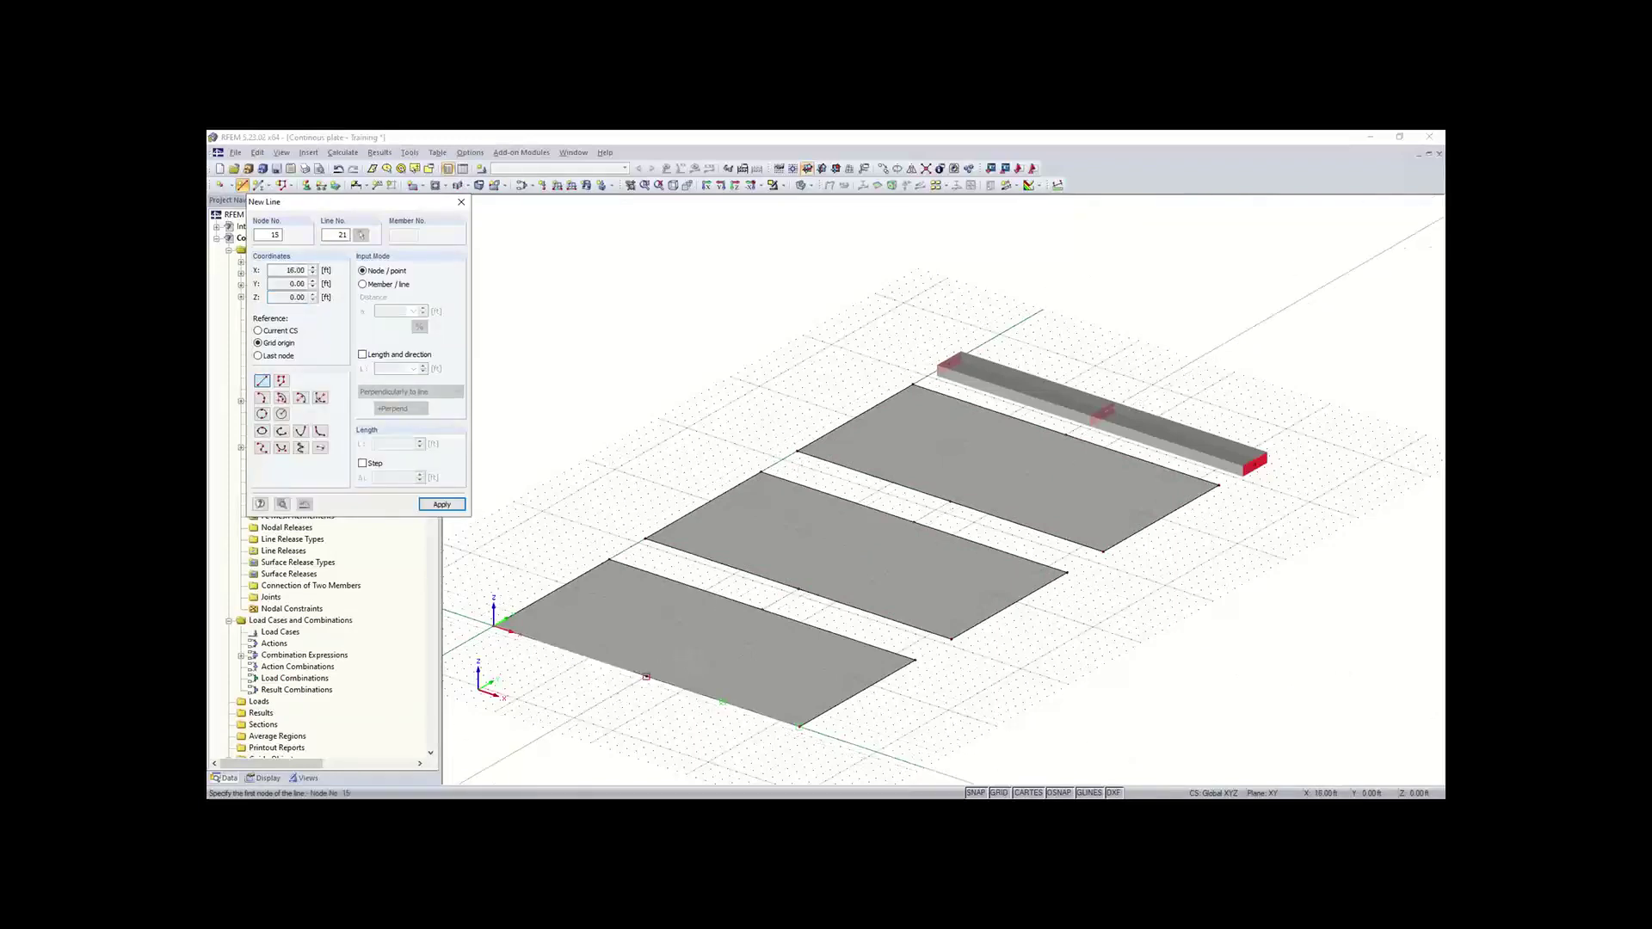
pyautogui.click(646, 677)
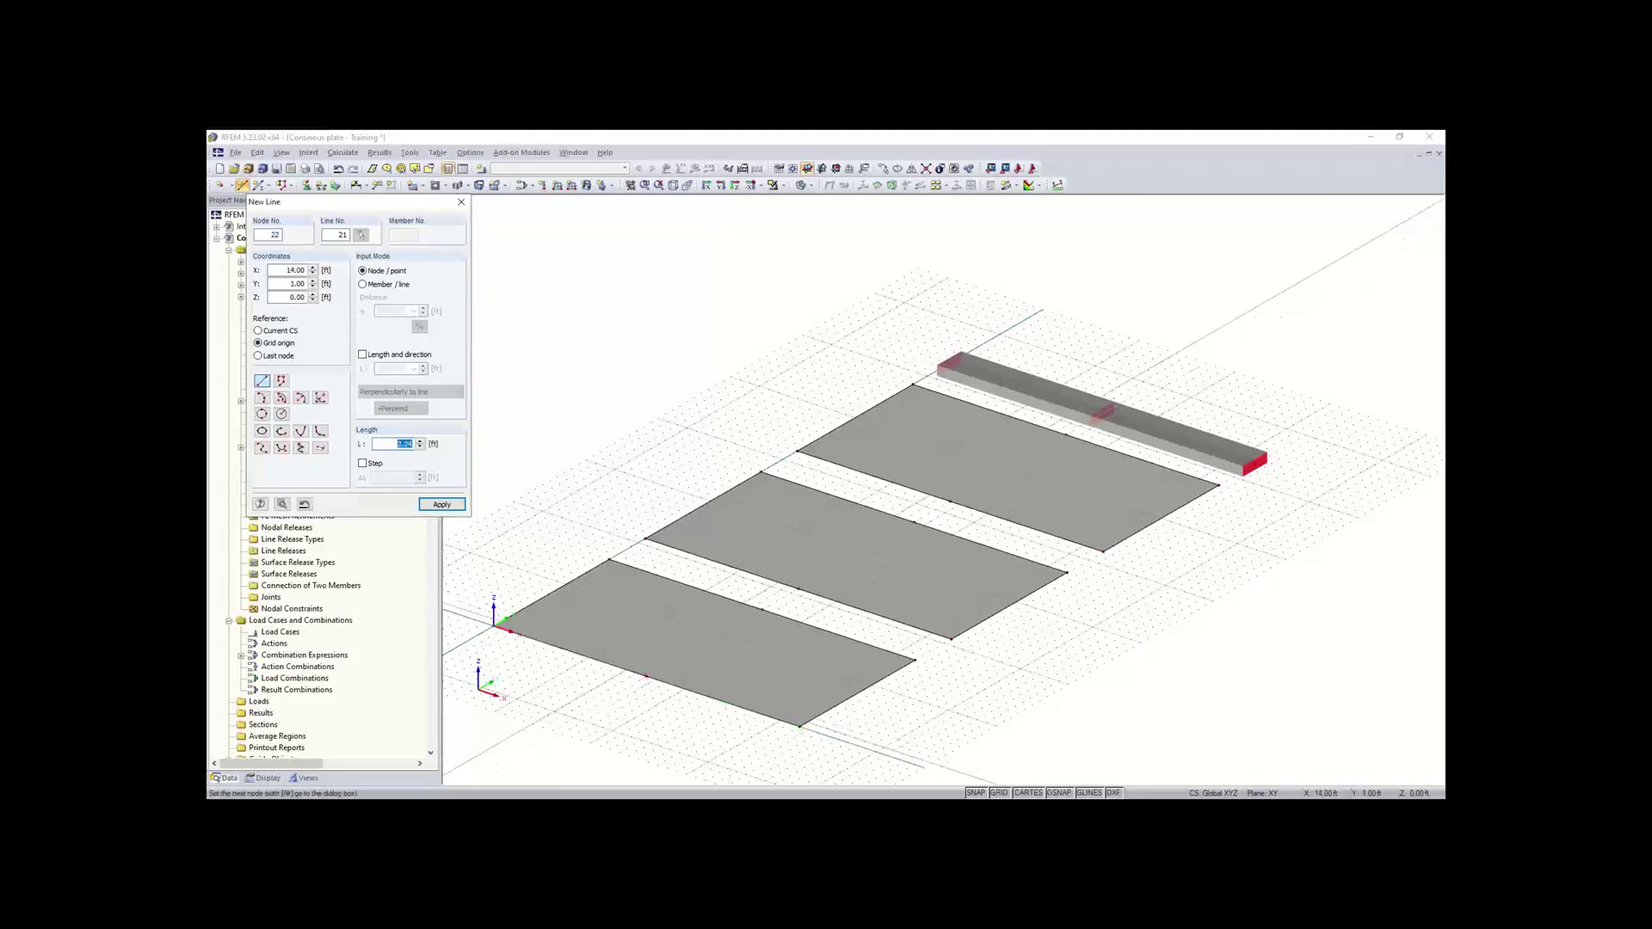
pyautogui.press('Escape')
pyautogui.click(461, 202)
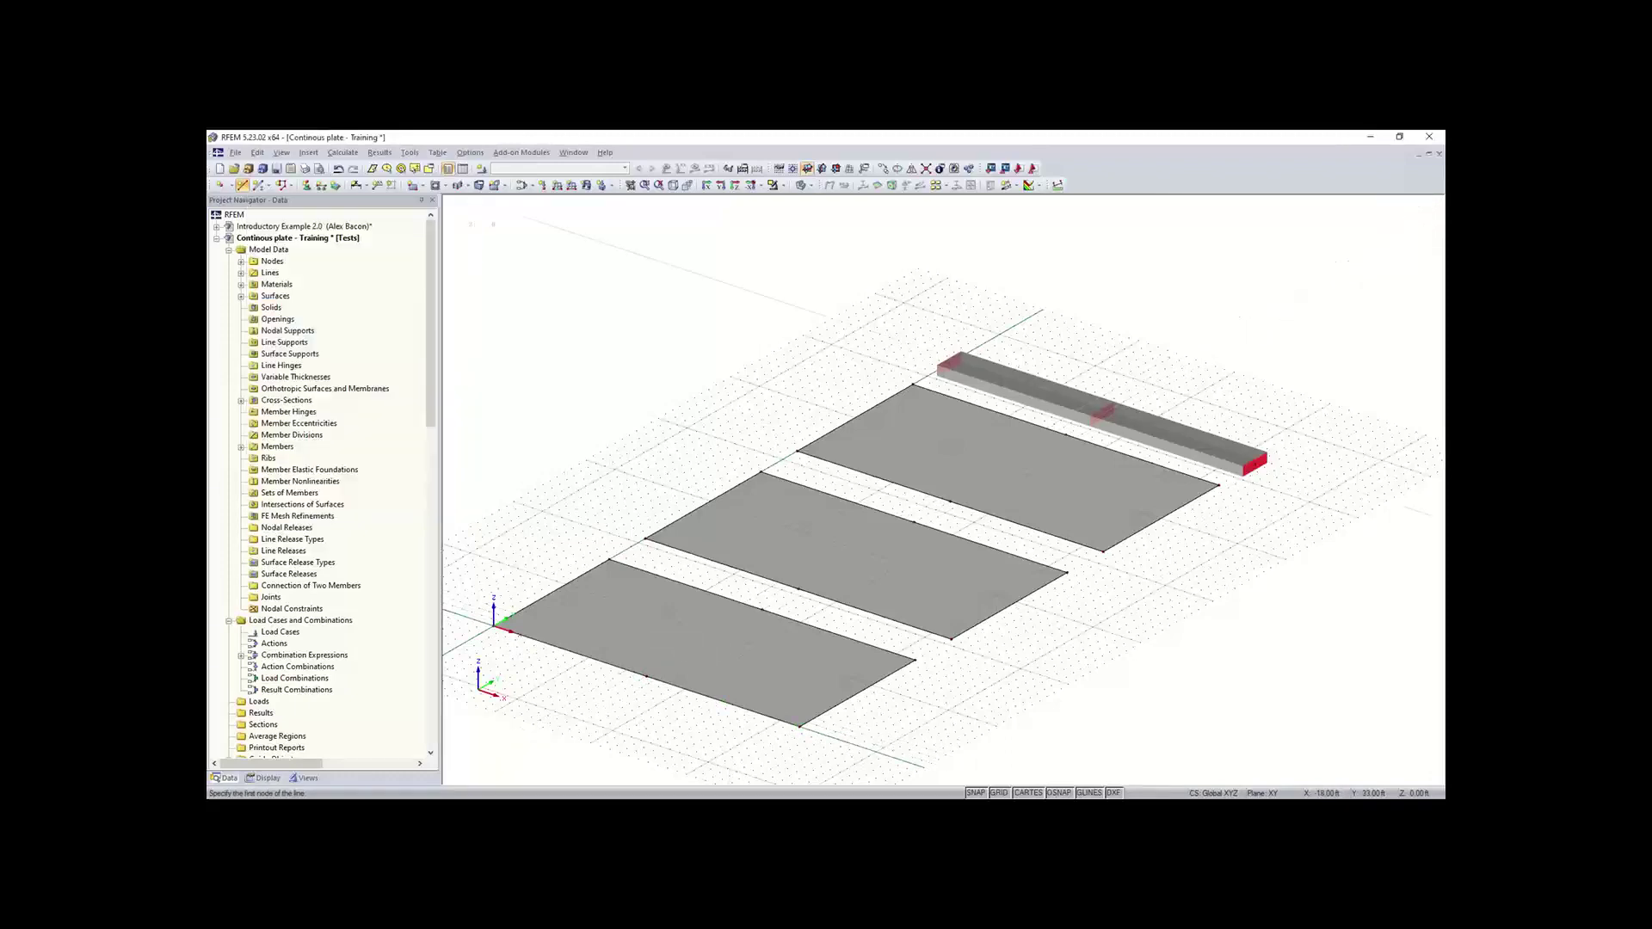
# - Draw a line across the first surface between its edge midpoint nodes, from X 16, Y 0 to X 16, Y 16 ft
pyautogui.click(242, 186)
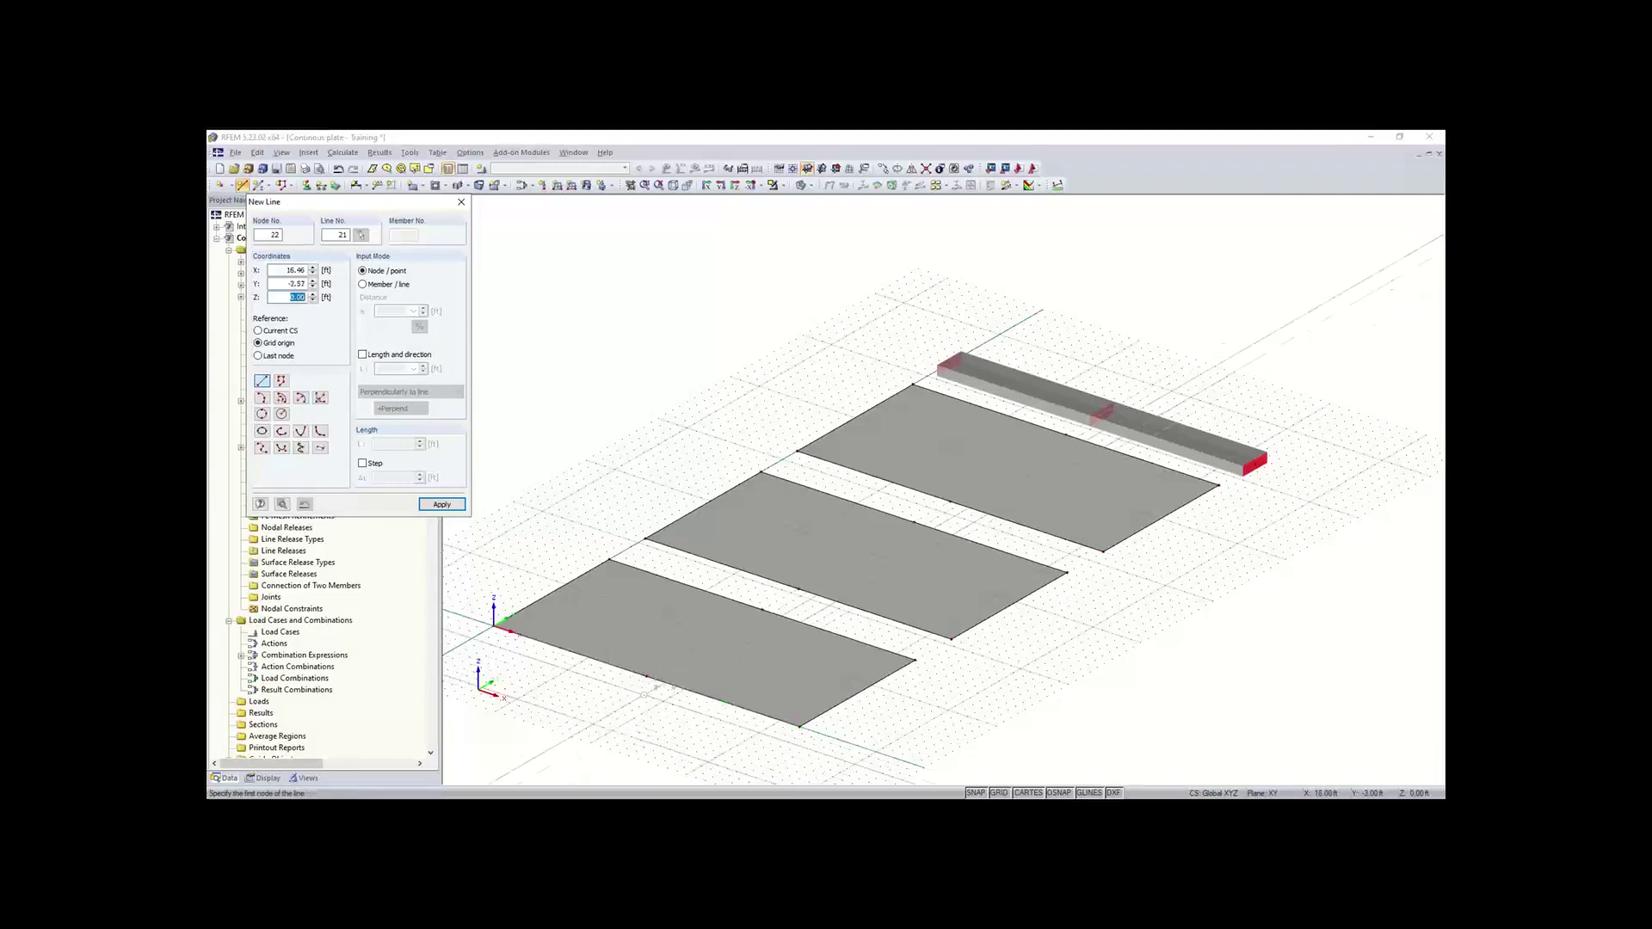
pyautogui.click(647, 677)
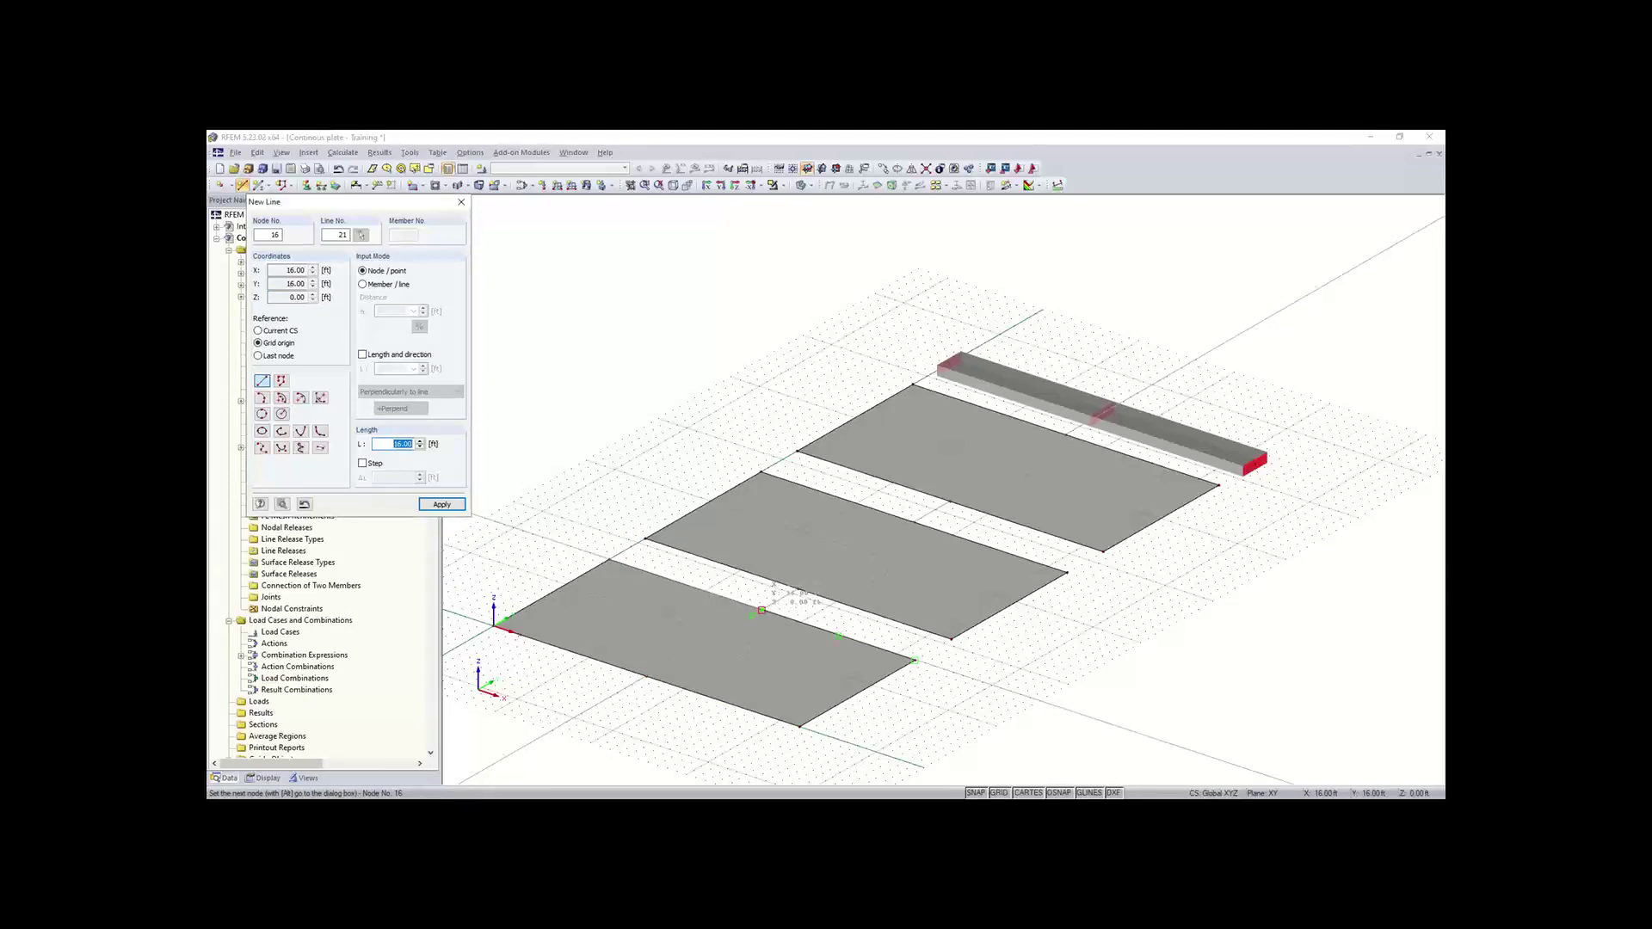
pyautogui.click(762, 610)
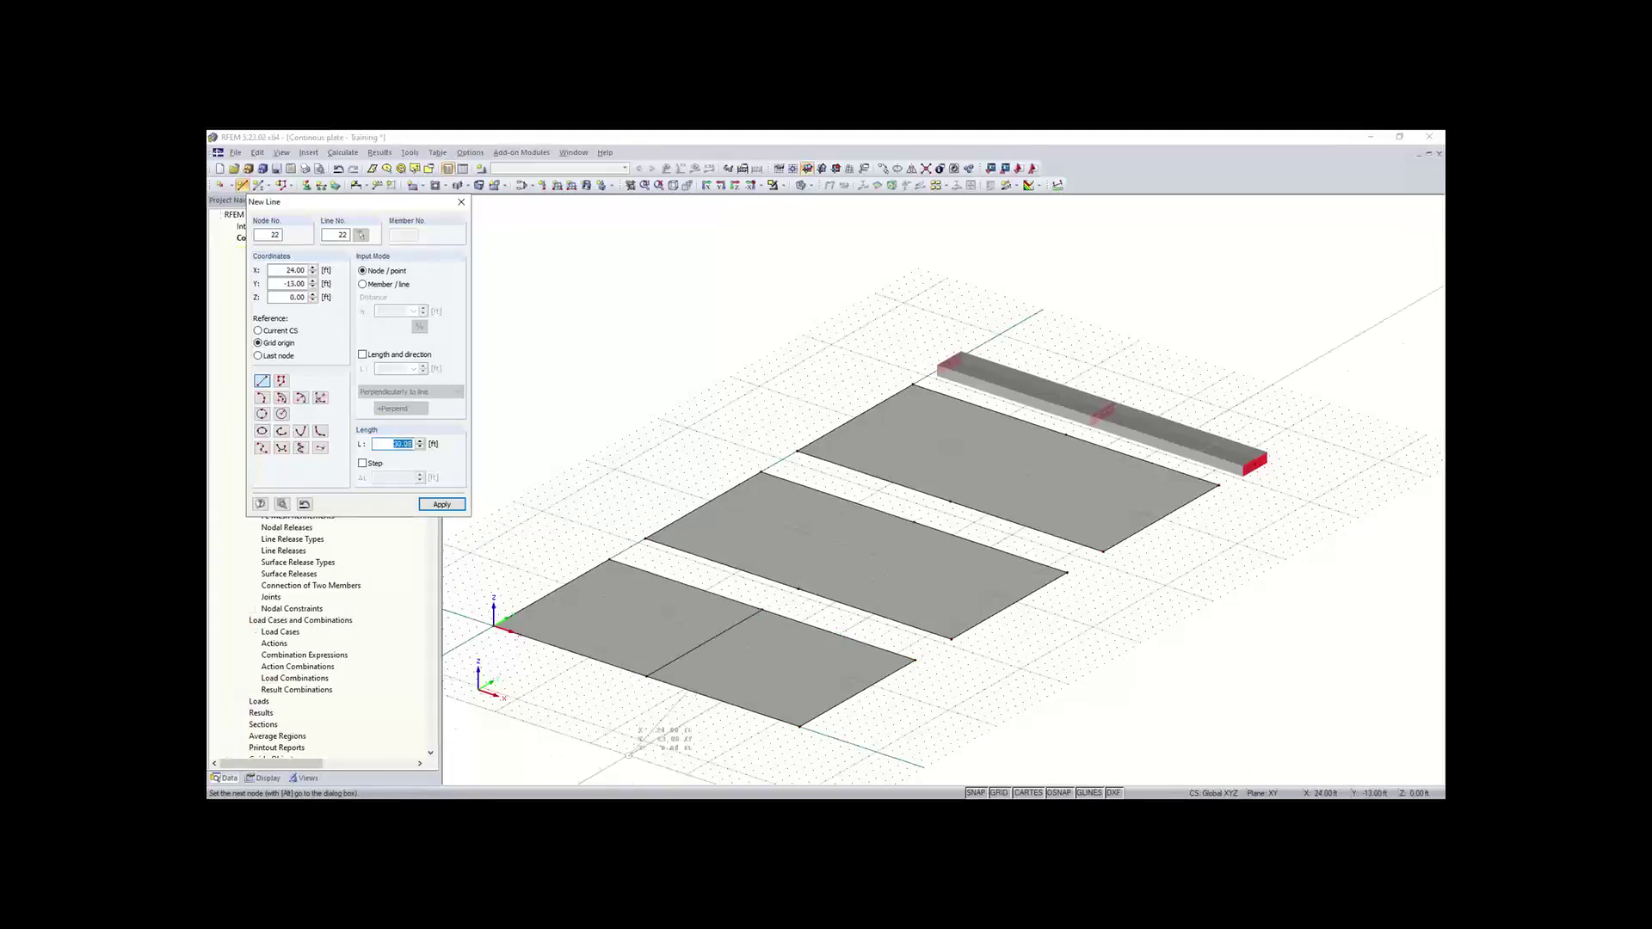
pyautogui.rightClick(639, 747)
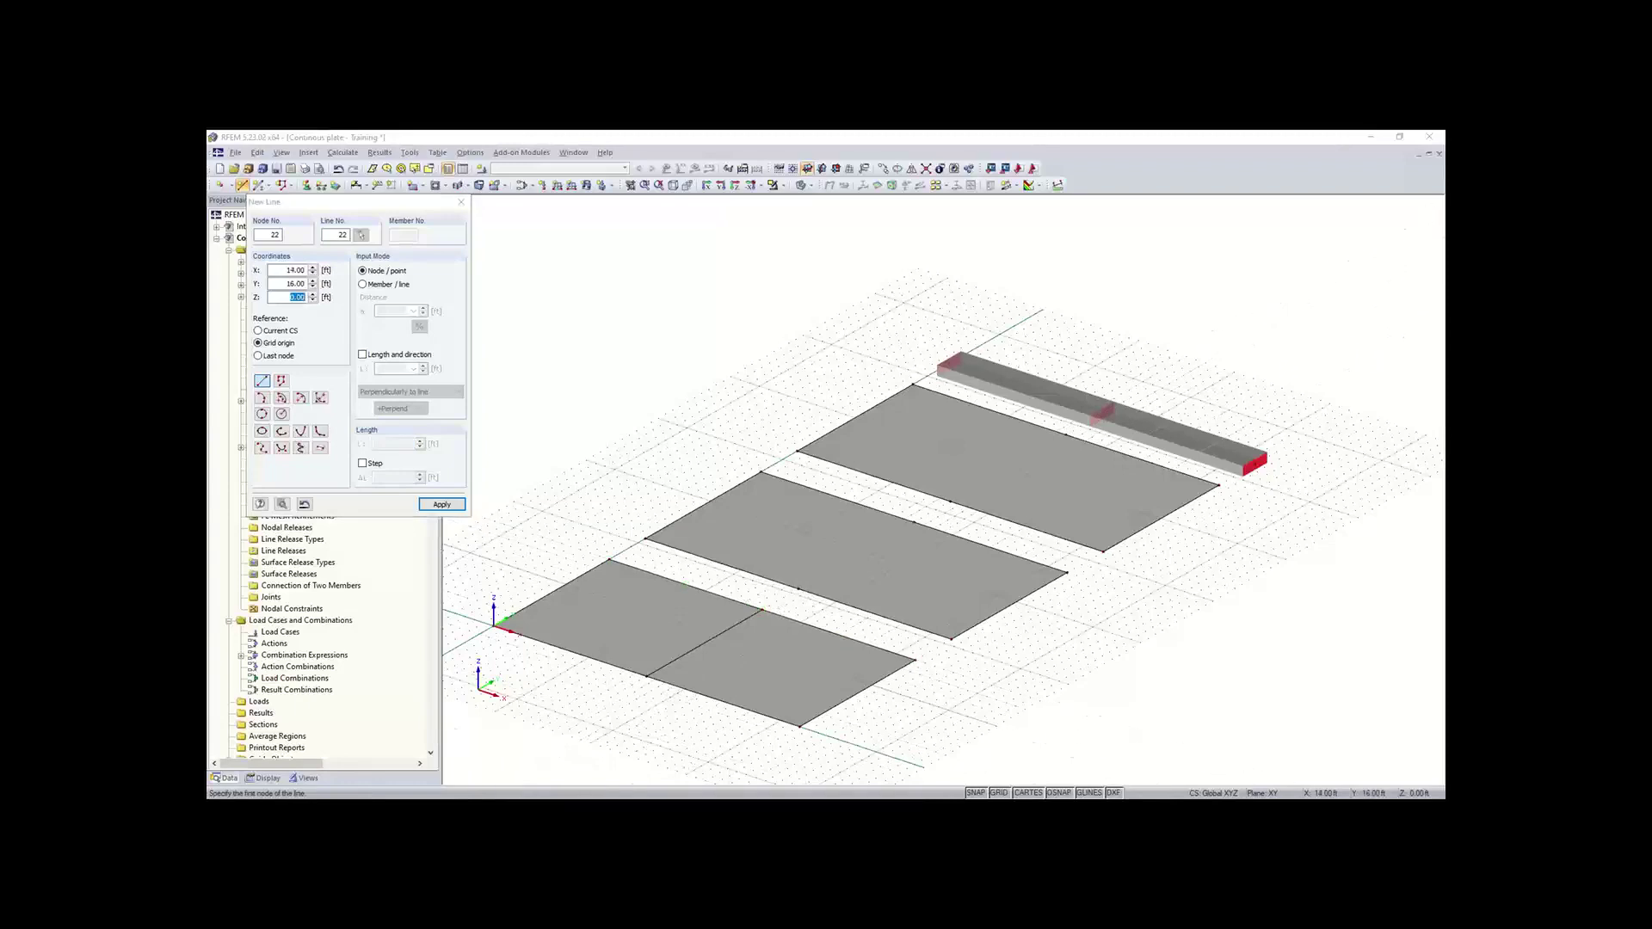
pyautogui.rightClick(580, 486)
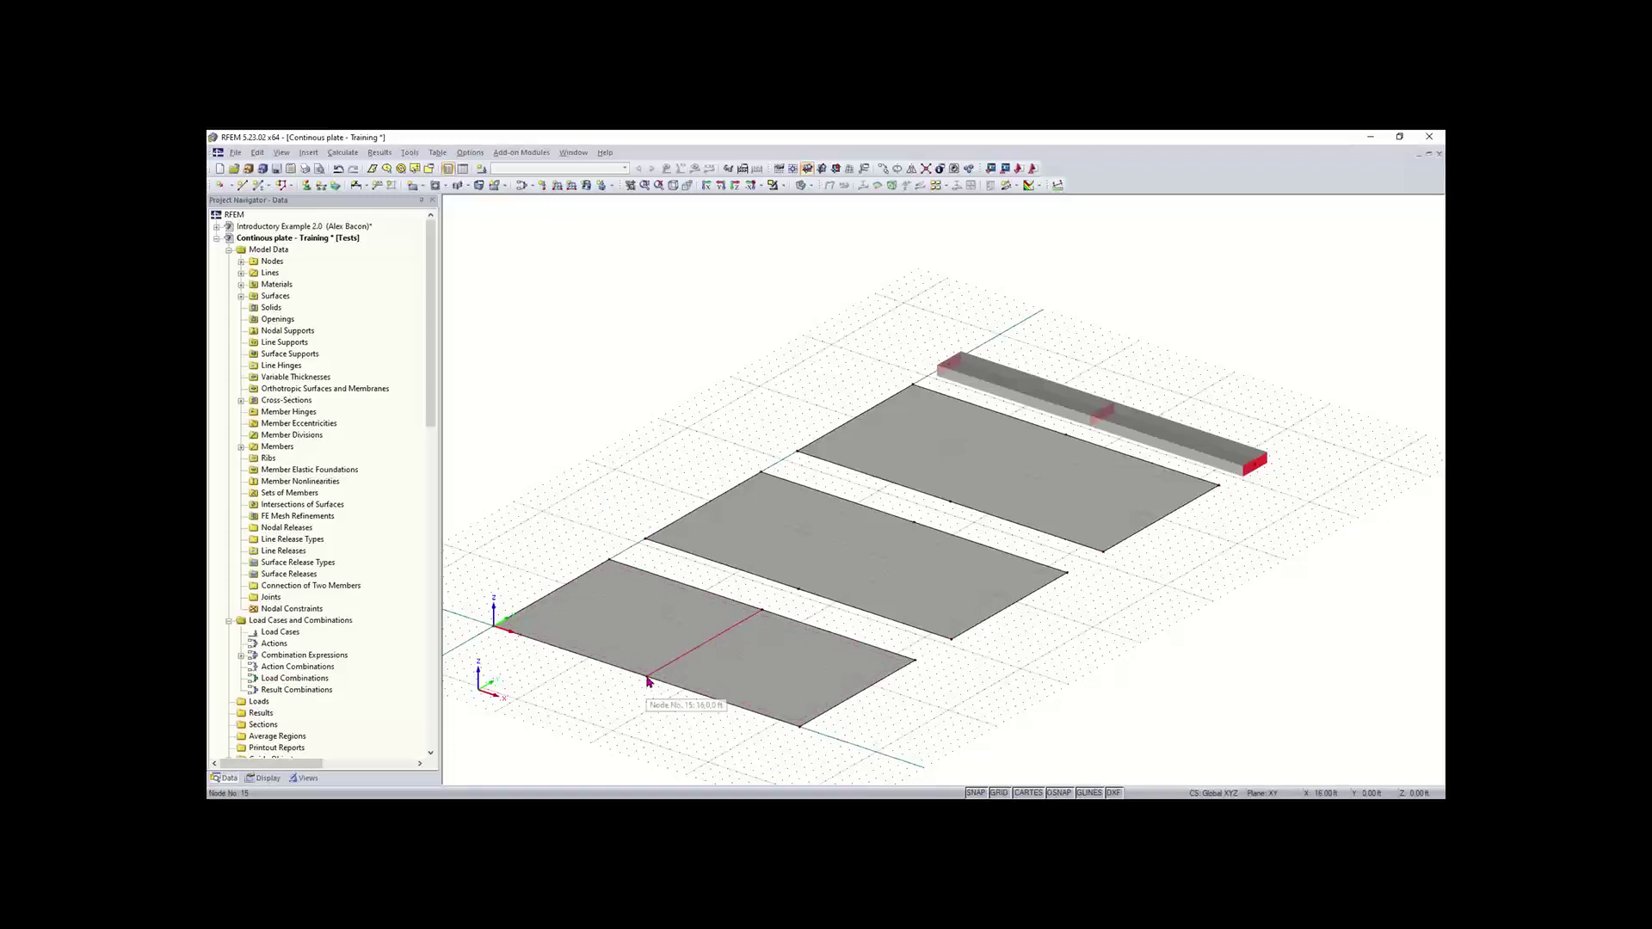
# - Copy the first surface's middle line onto the second and third surfaces, placing it between their long-edge midpoint nodes
pyautogui.click(798, 595)
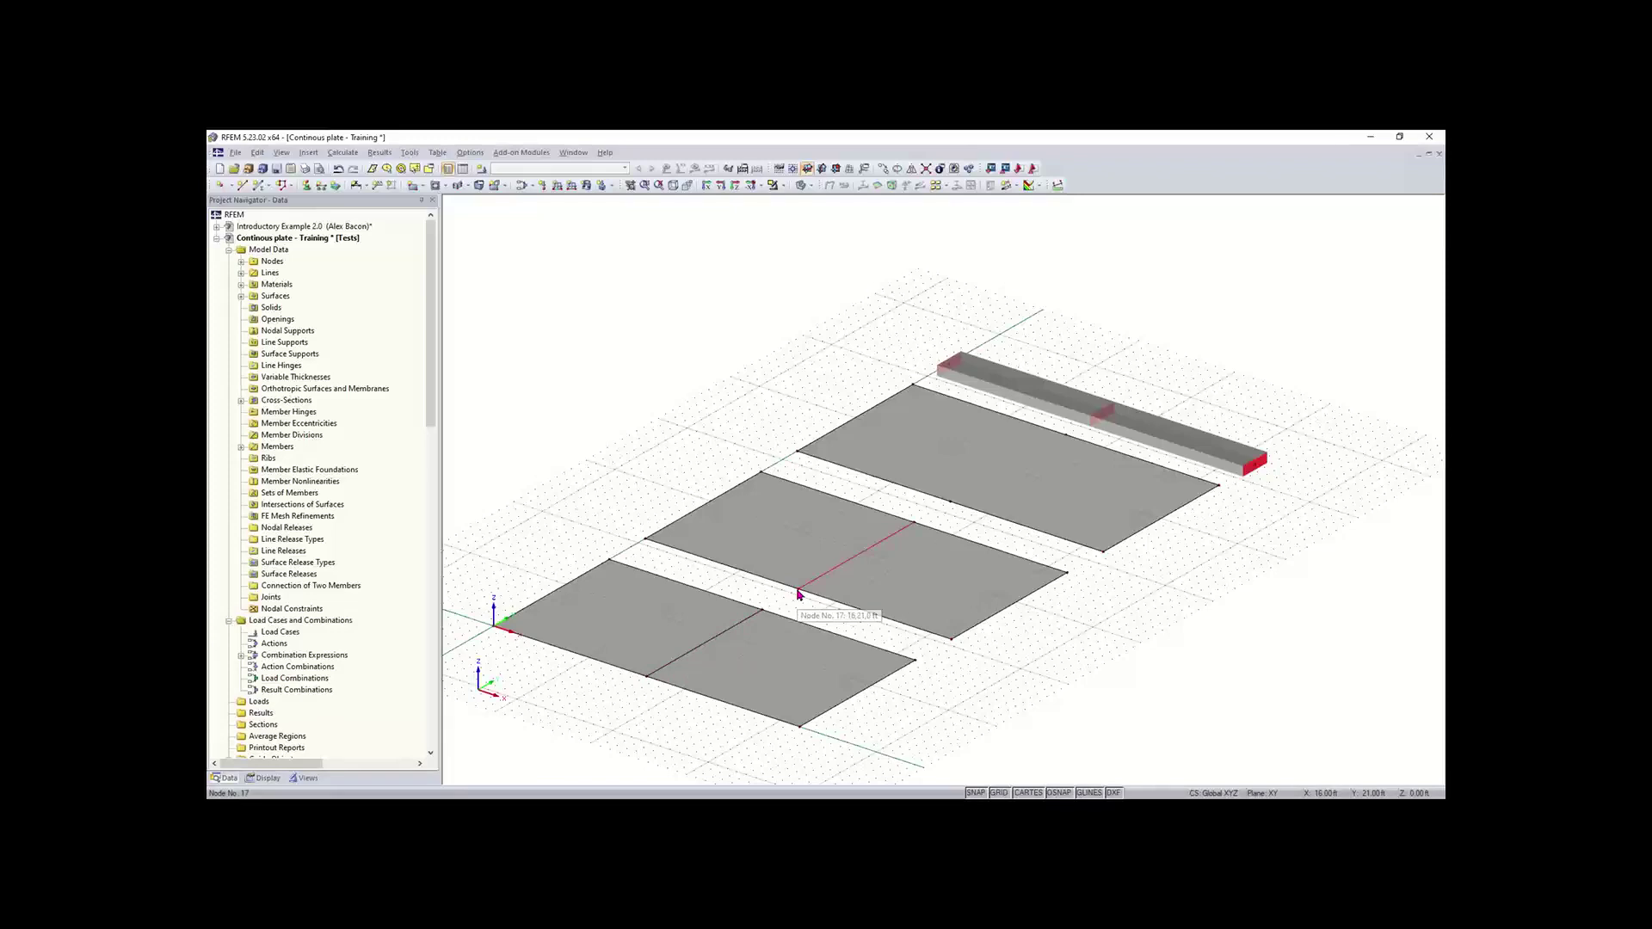
pyautogui.click(950, 503)
pyautogui.click(798, 593)
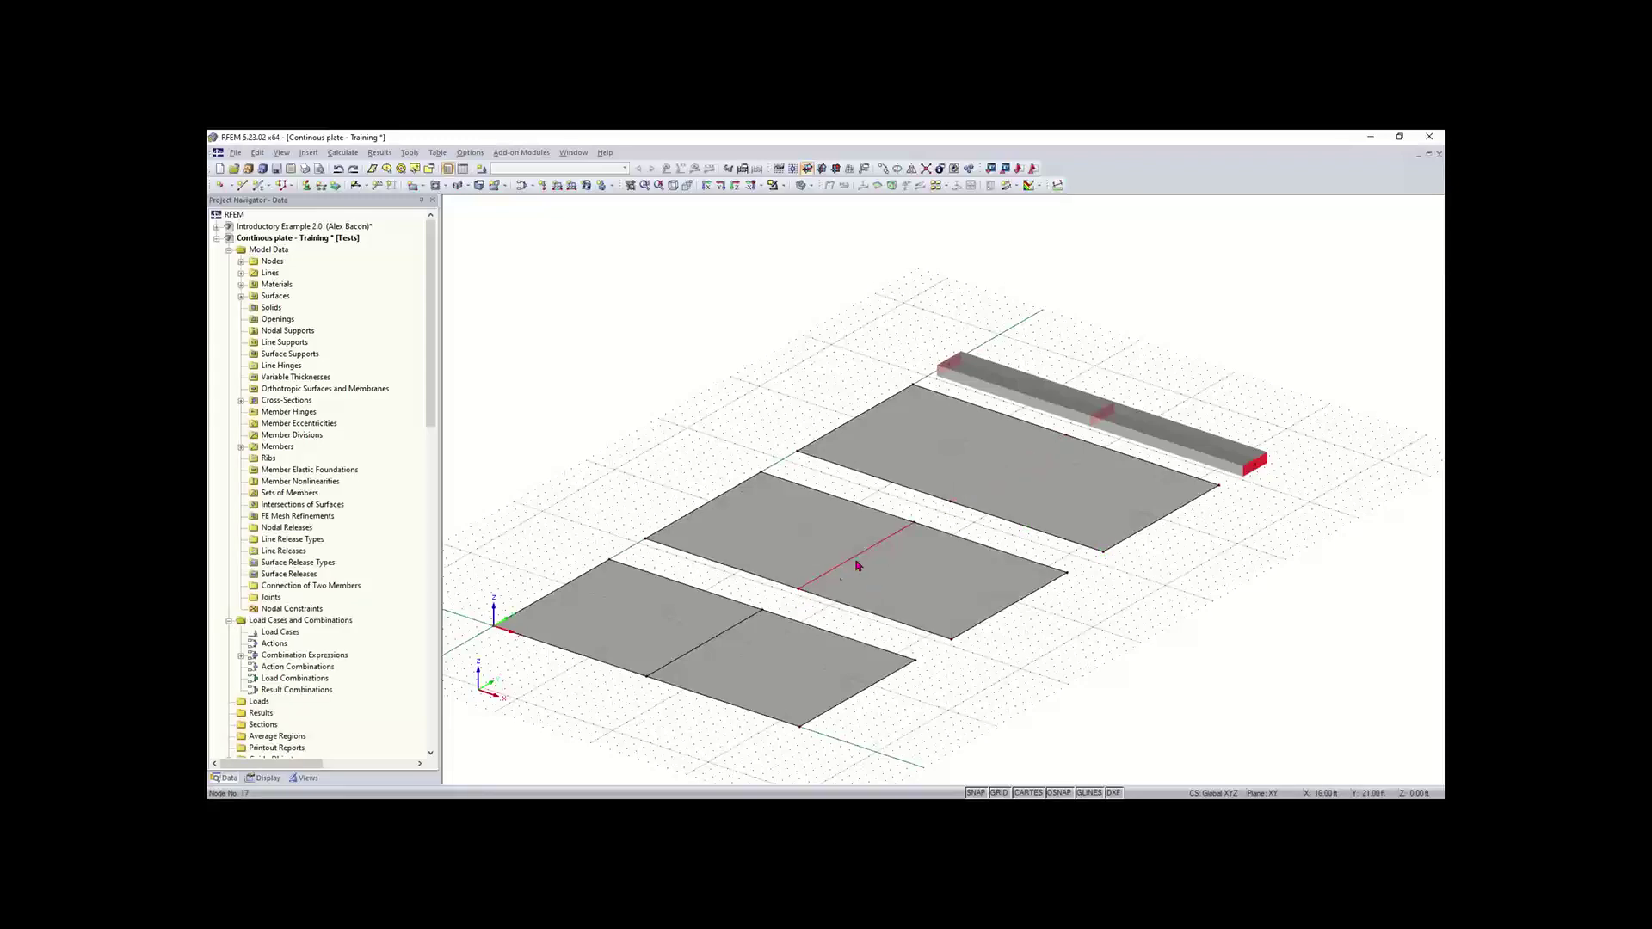
pyautogui.click(952, 504)
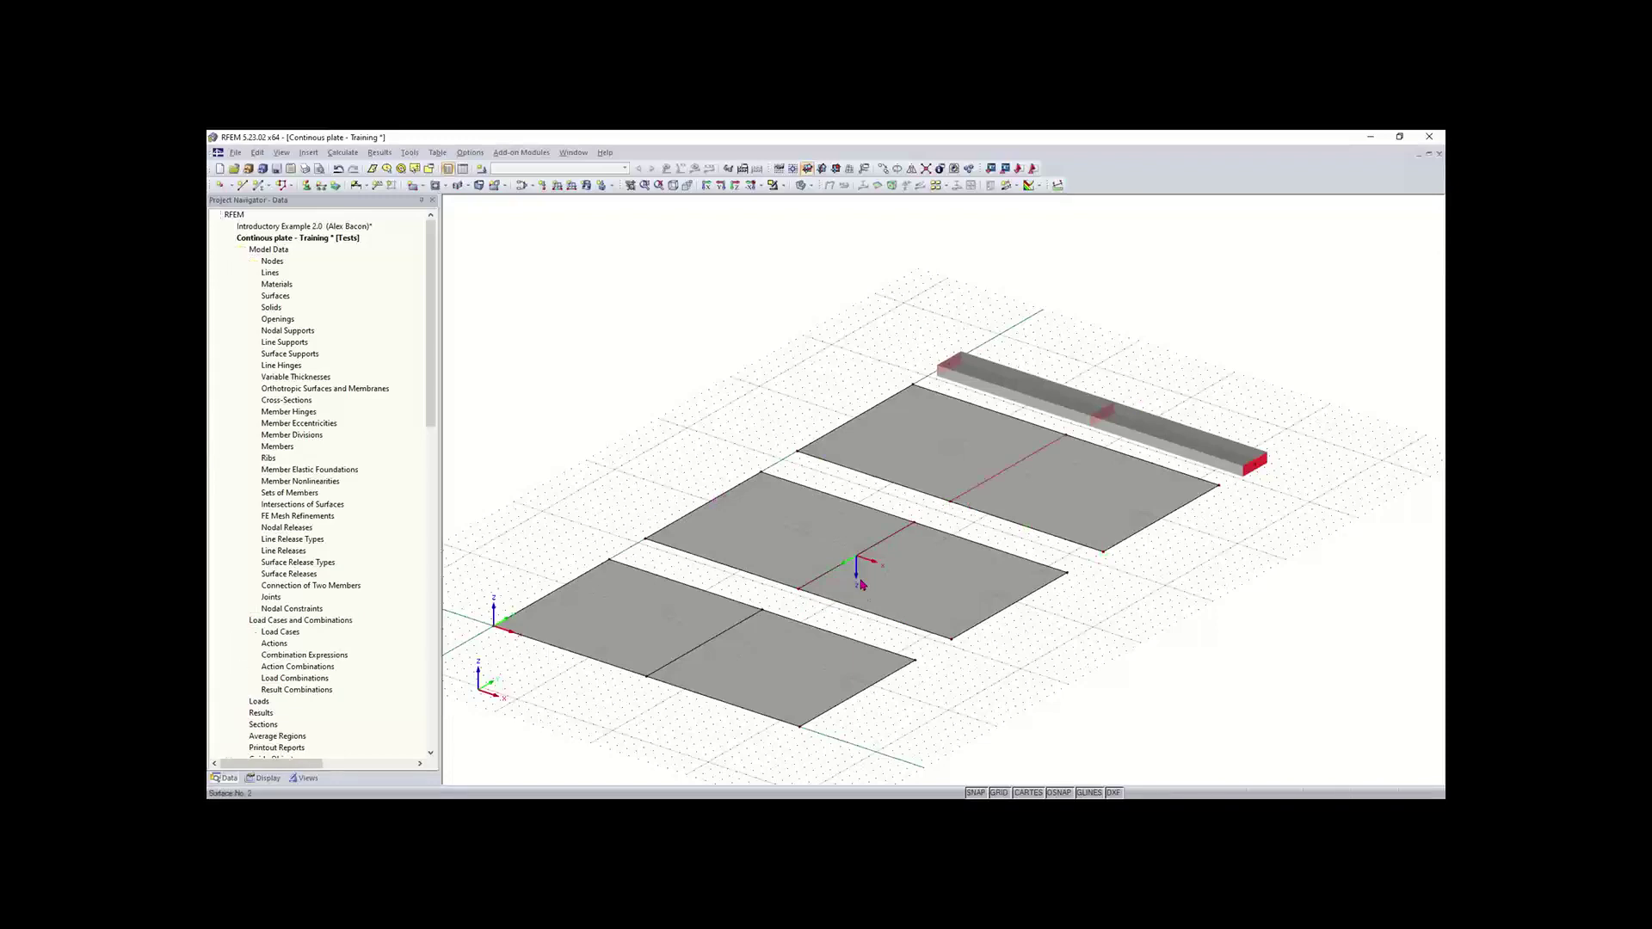
pyautogui.scroll(-1, 915, 358)
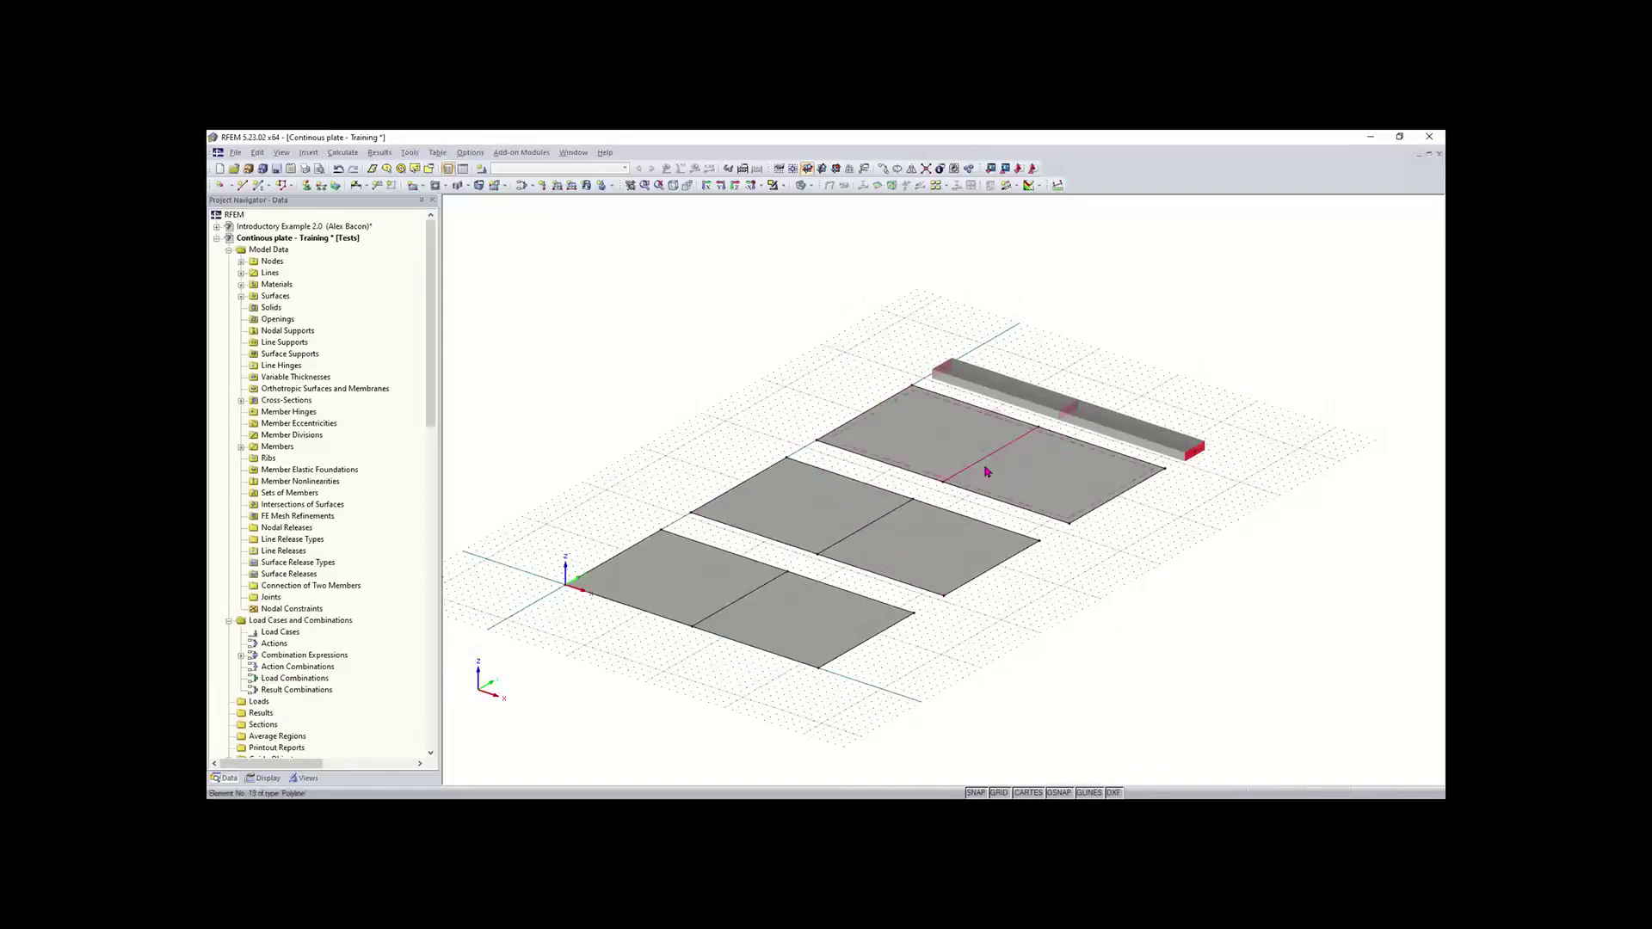
pyautogui.moveTo(1110, 565); pyautogui.dragTo(1087, 560, button='middle')
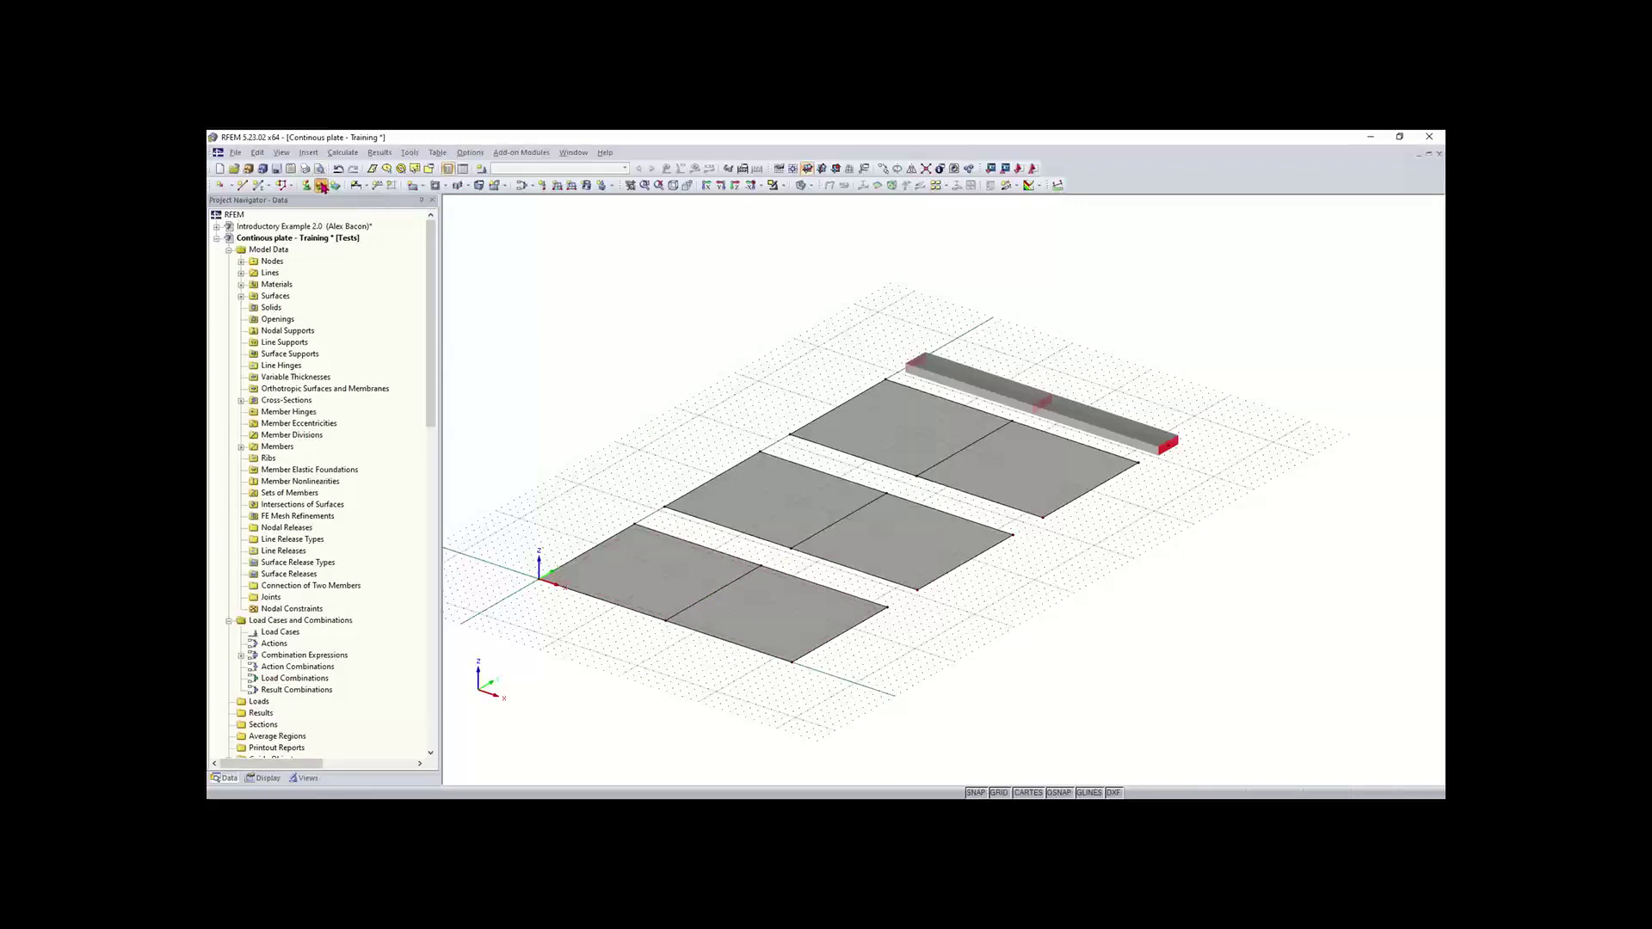
# - Create a line support in global axes with X, Y and Z displacements fixed and rotations free, and assign it to the three surfaces' middle lines
pyautogui.click(321, 186)
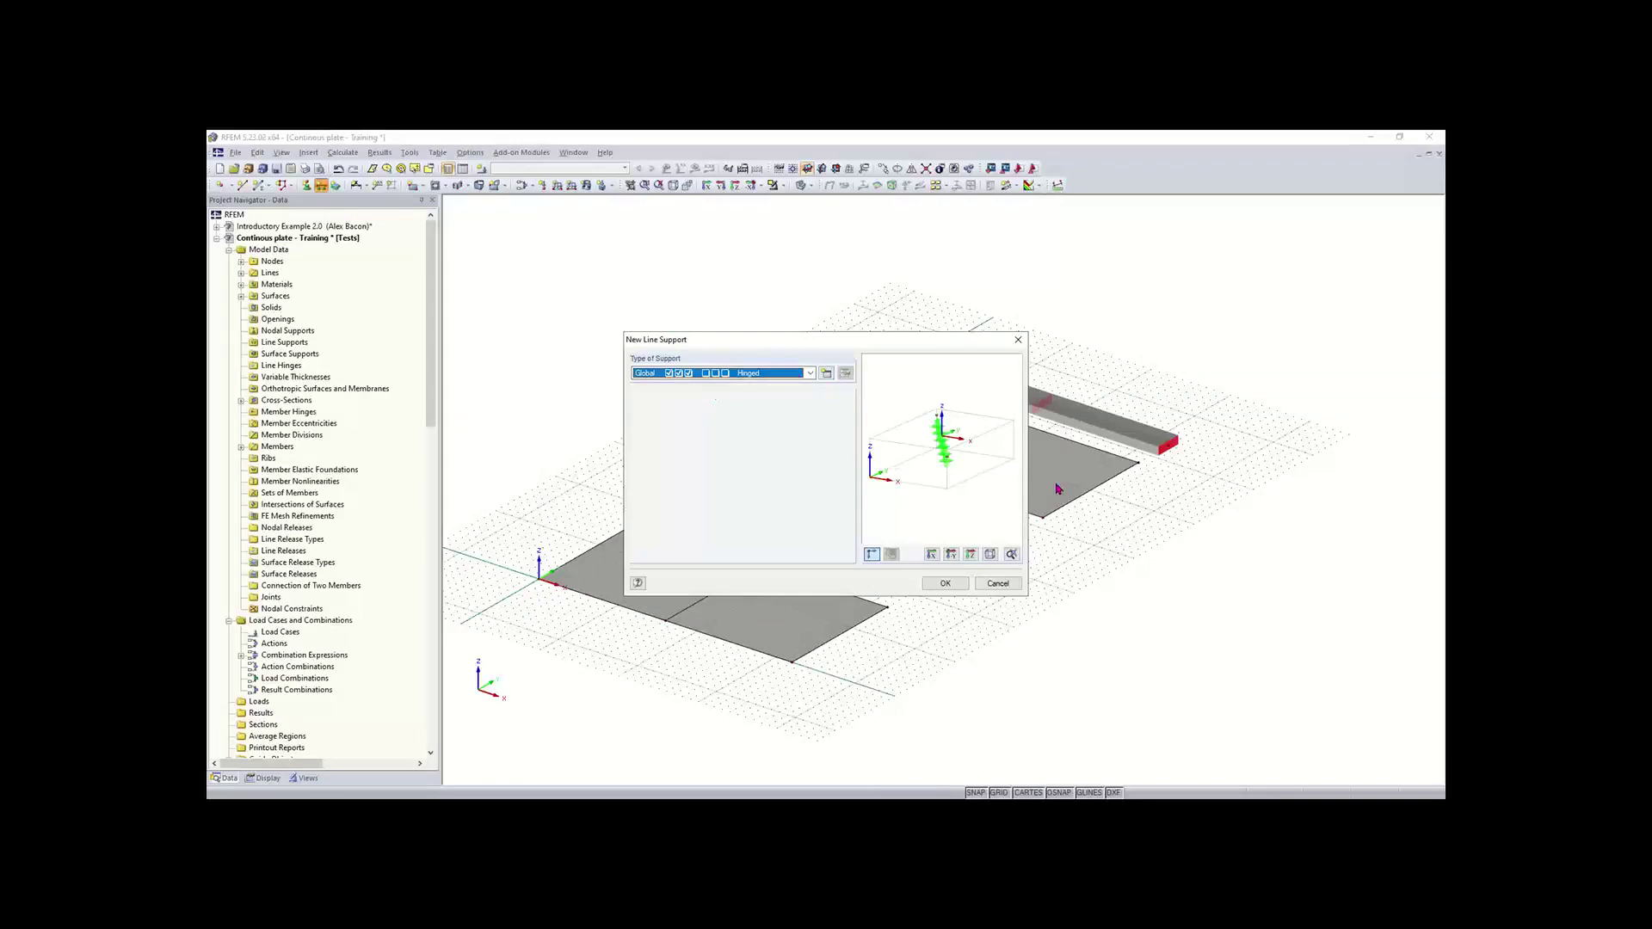
pyautogui.click(828, 377)
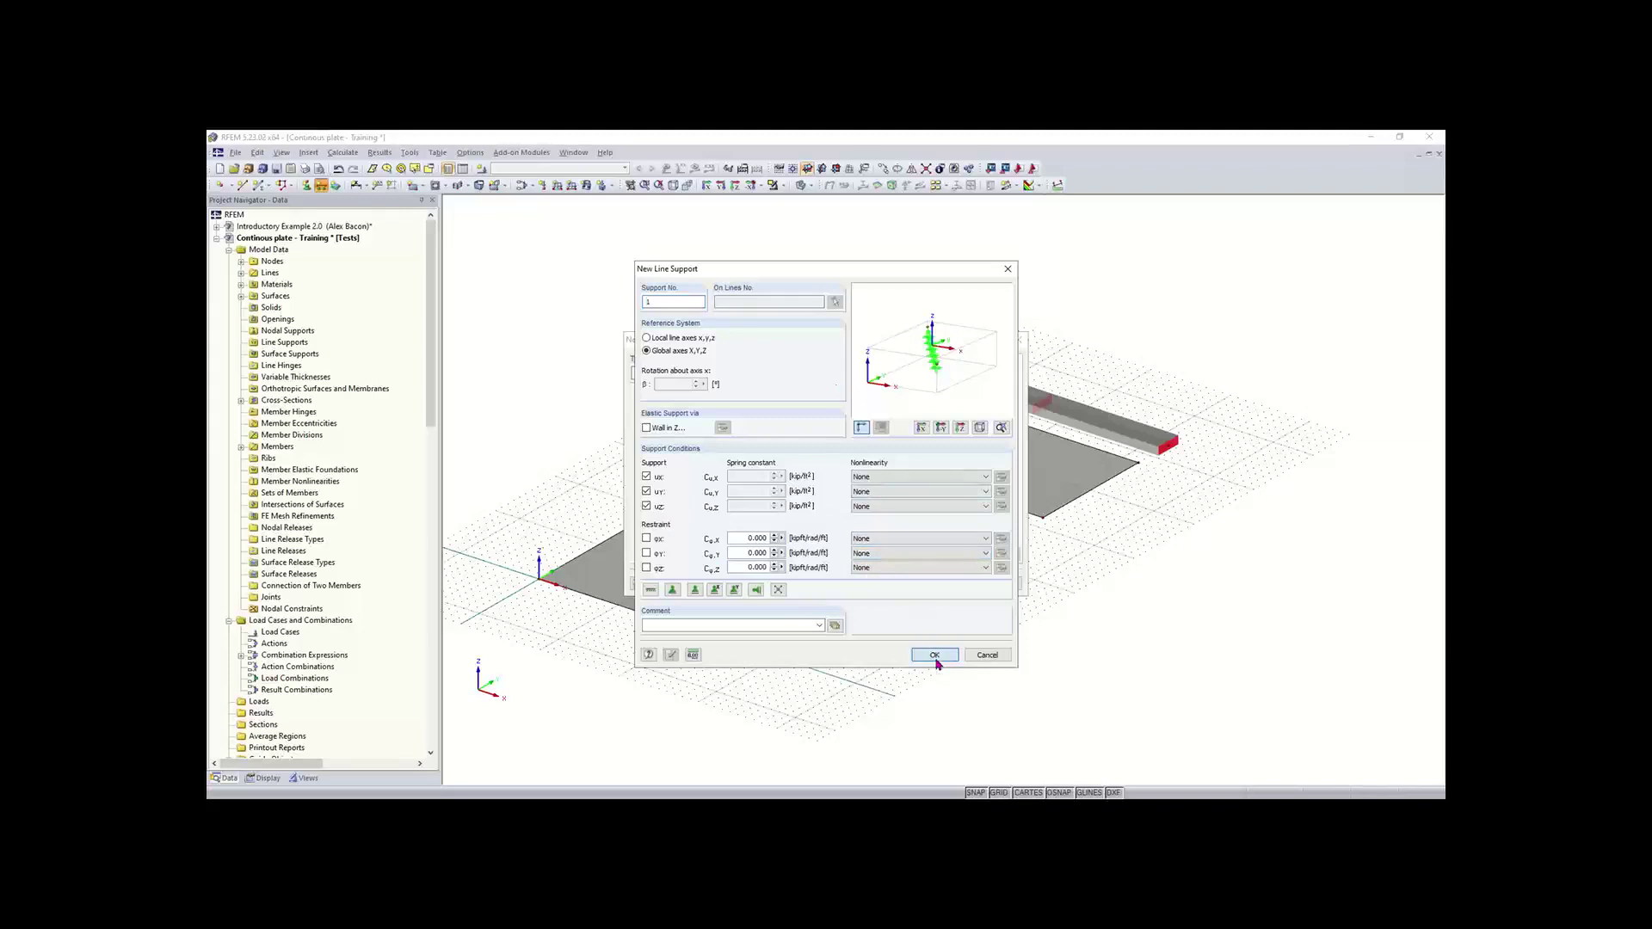
pyautogui.click(935, 656)
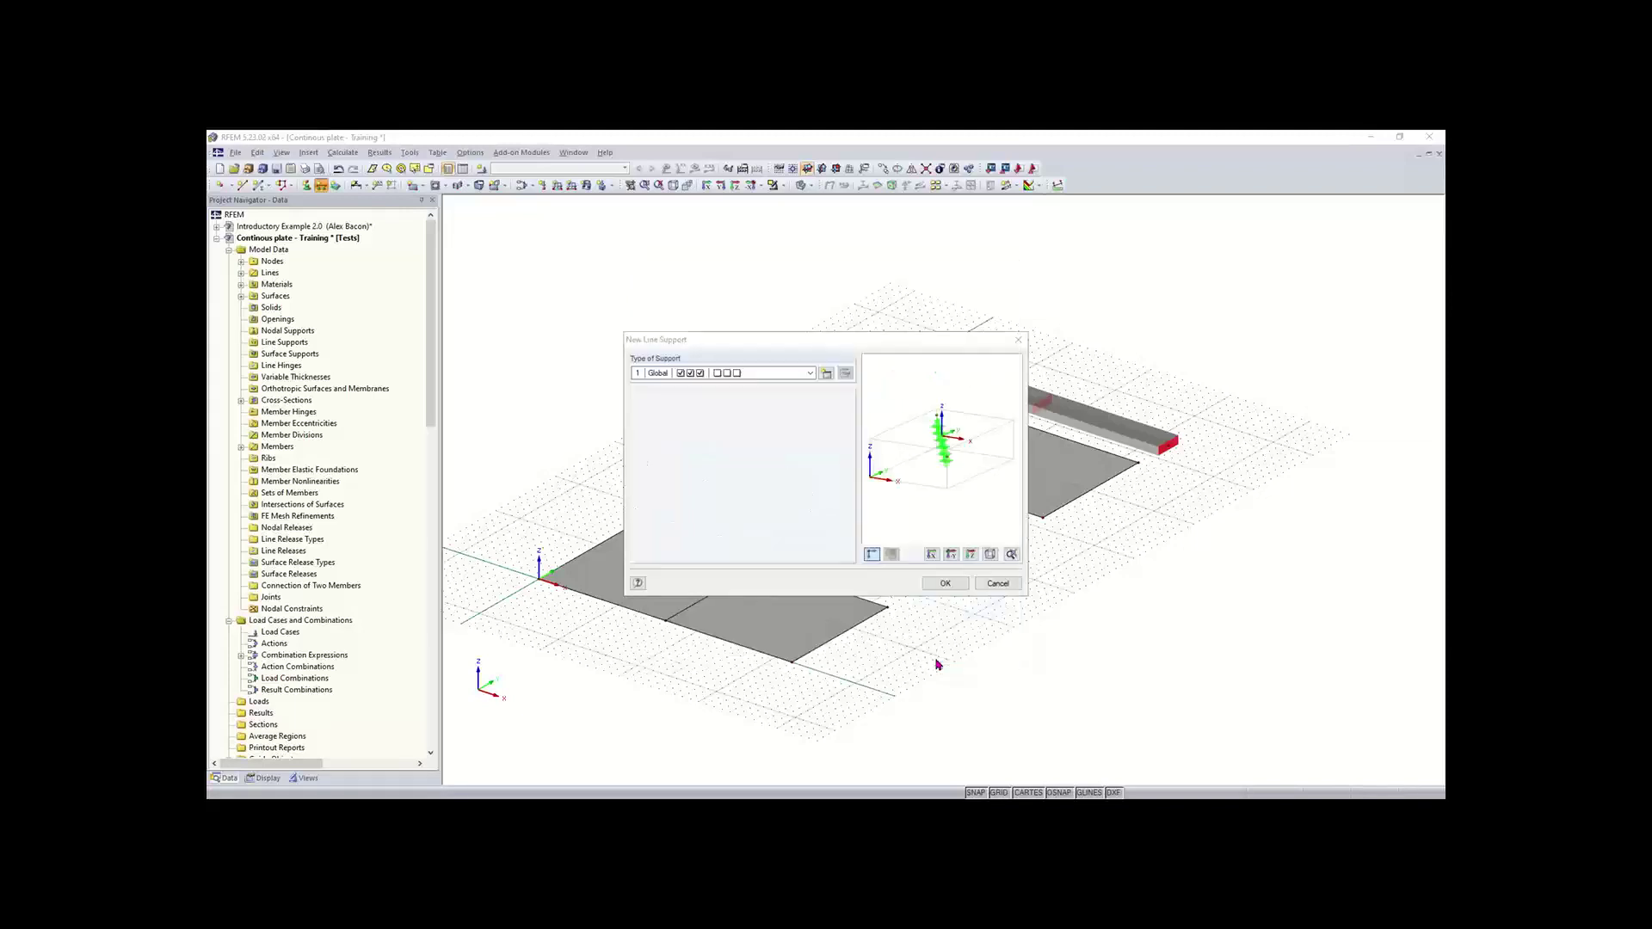
pyautogui.click(944, 583)
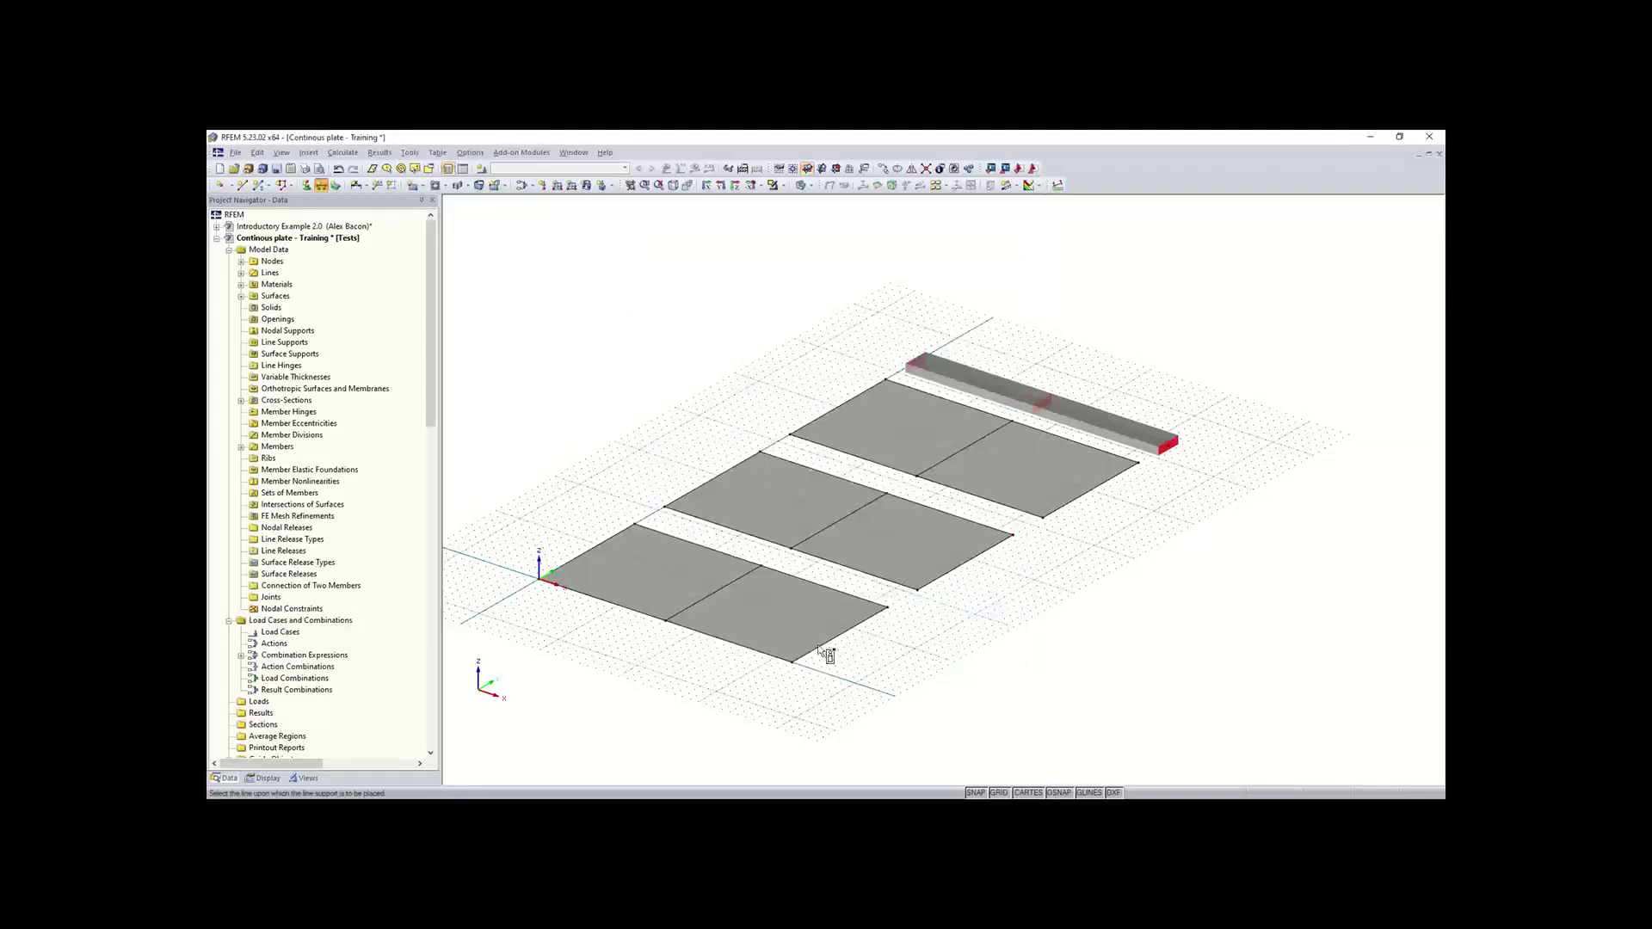
pyautogui.click(705, 598)
pyautogui.click(903, 479)
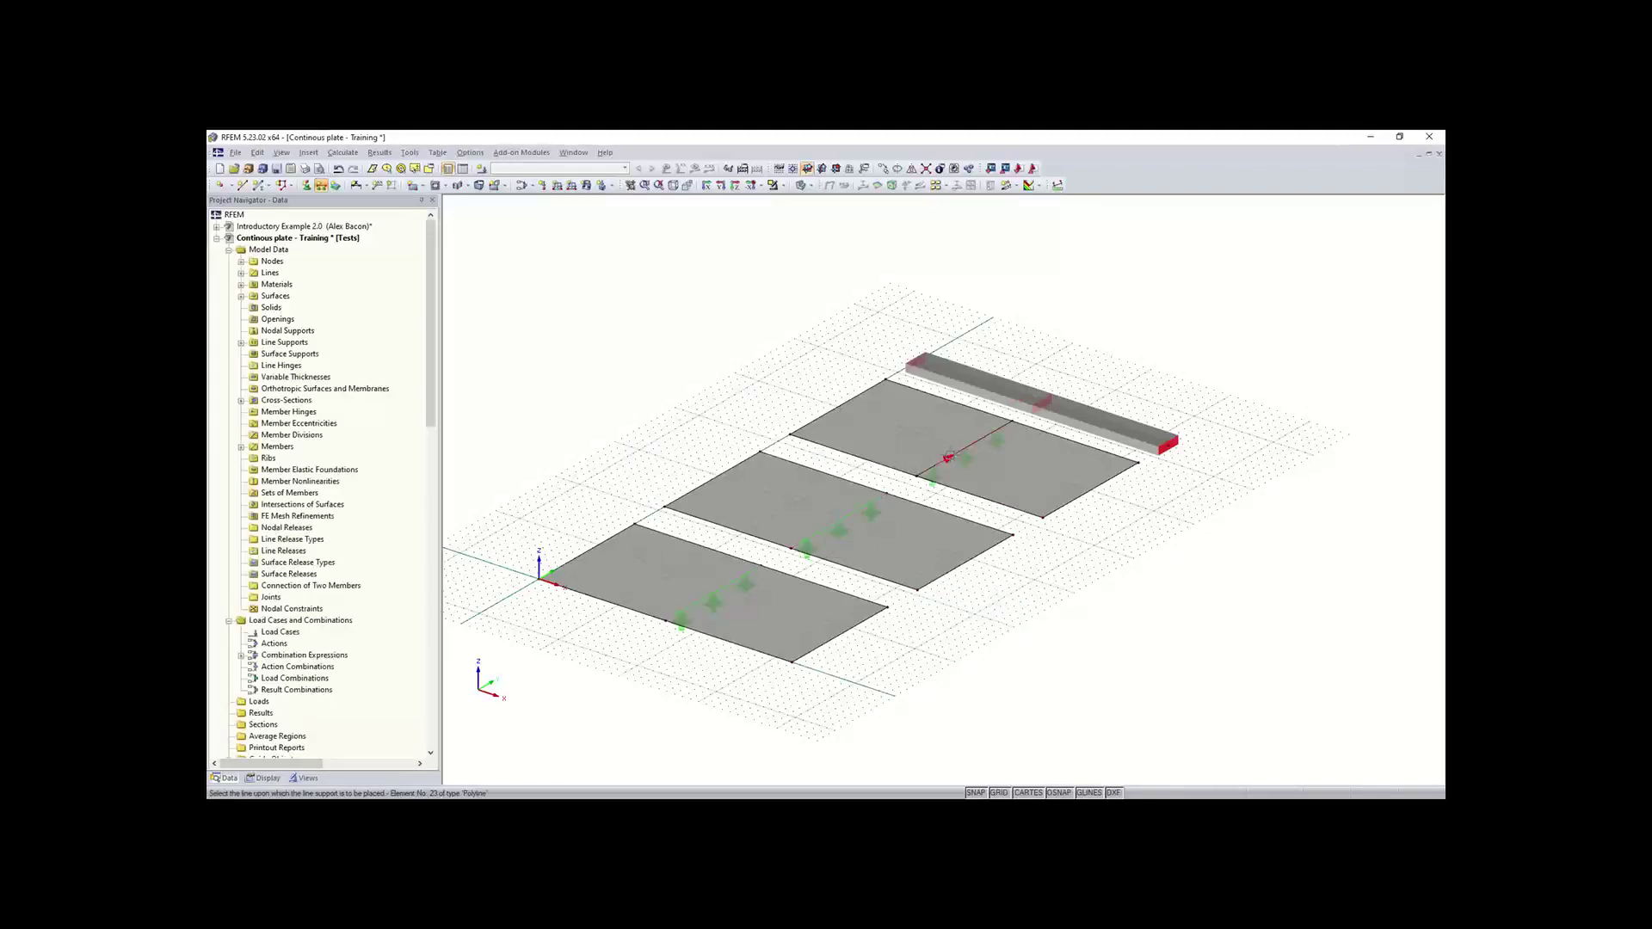
pyautogui.click(956, 454)
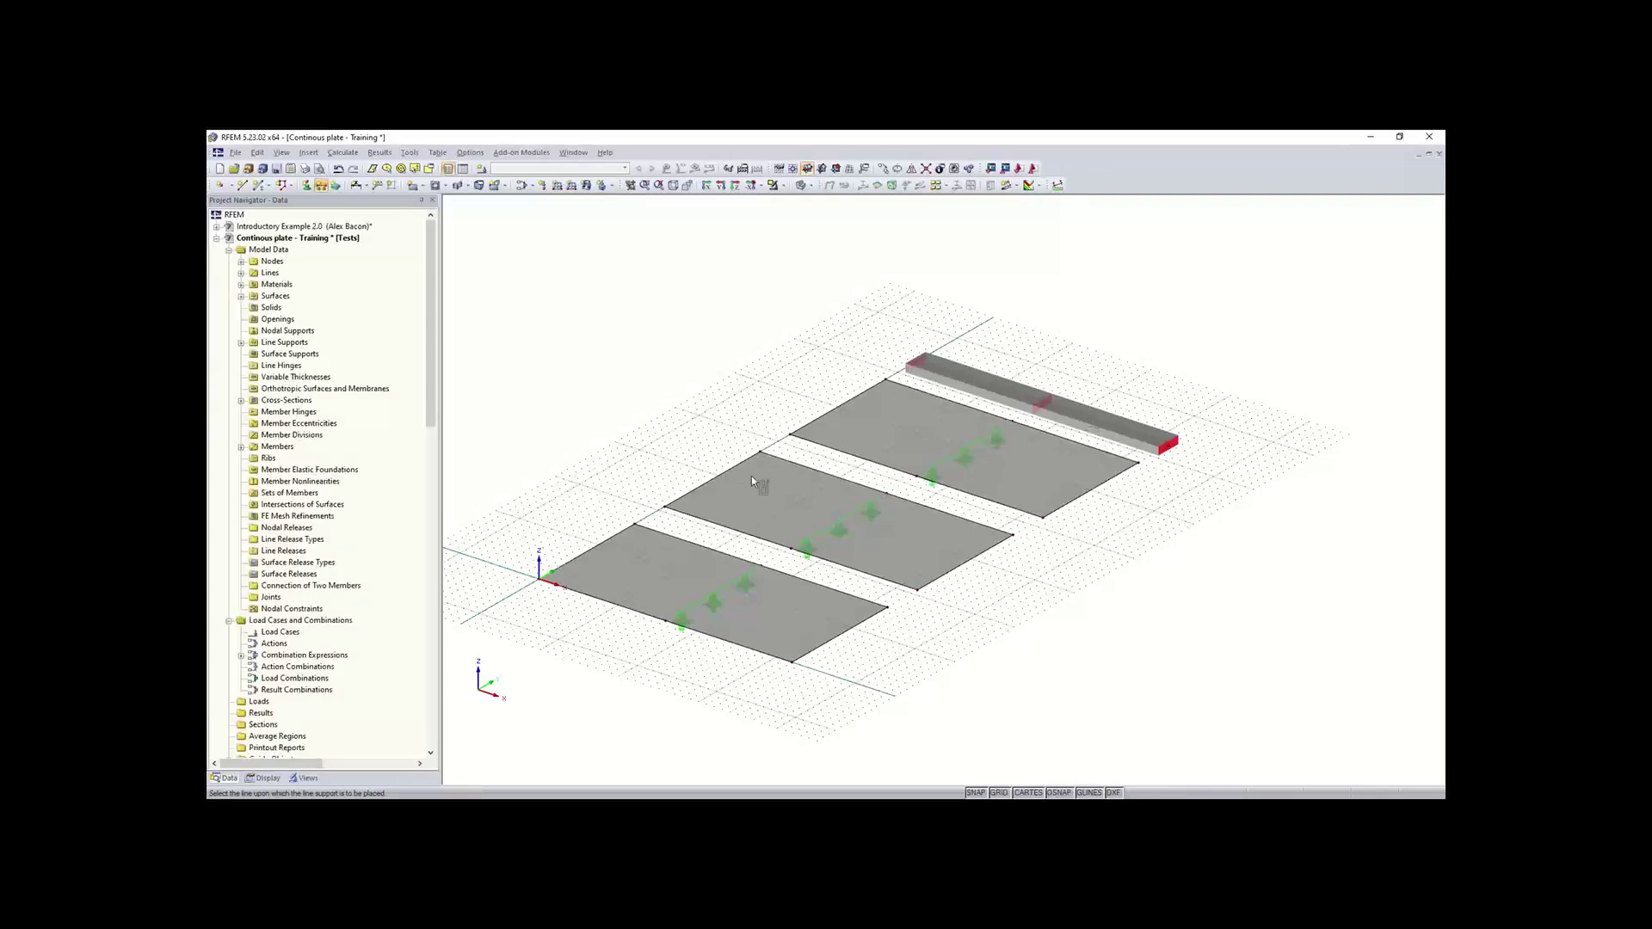
# - Assign the same line support to both short end edges of each of the three surfaces
pyautogui.click(614, 533)
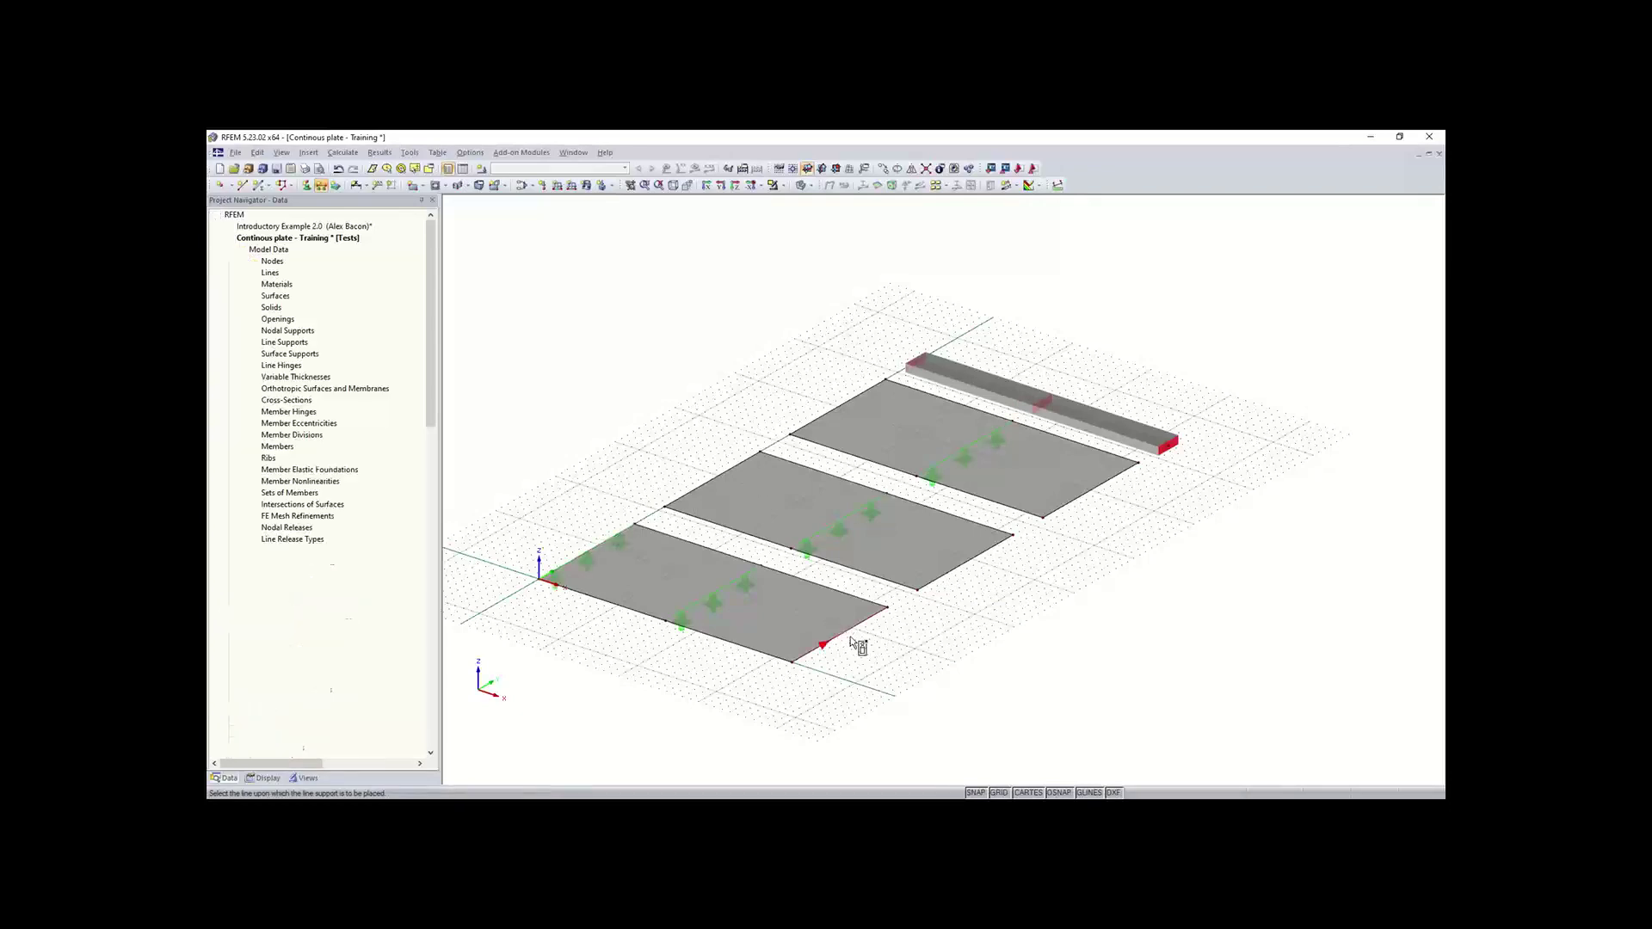
pyautogui.click(946, 575)
pyautogui.click(857, 626)
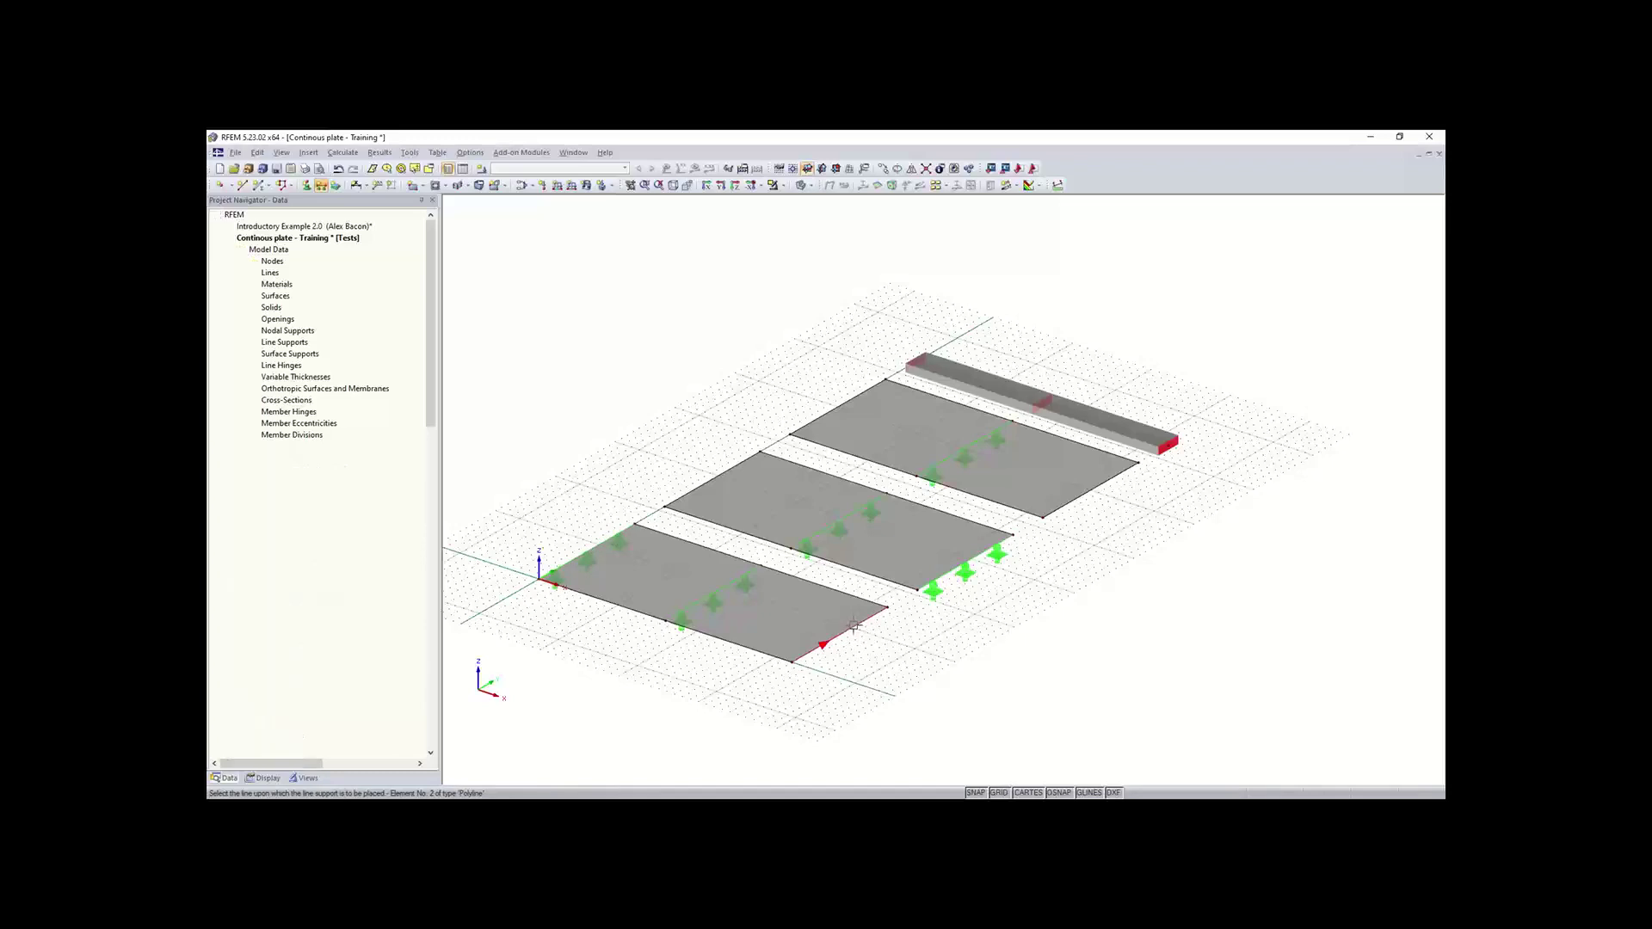
pyautogui.click(717, 482)
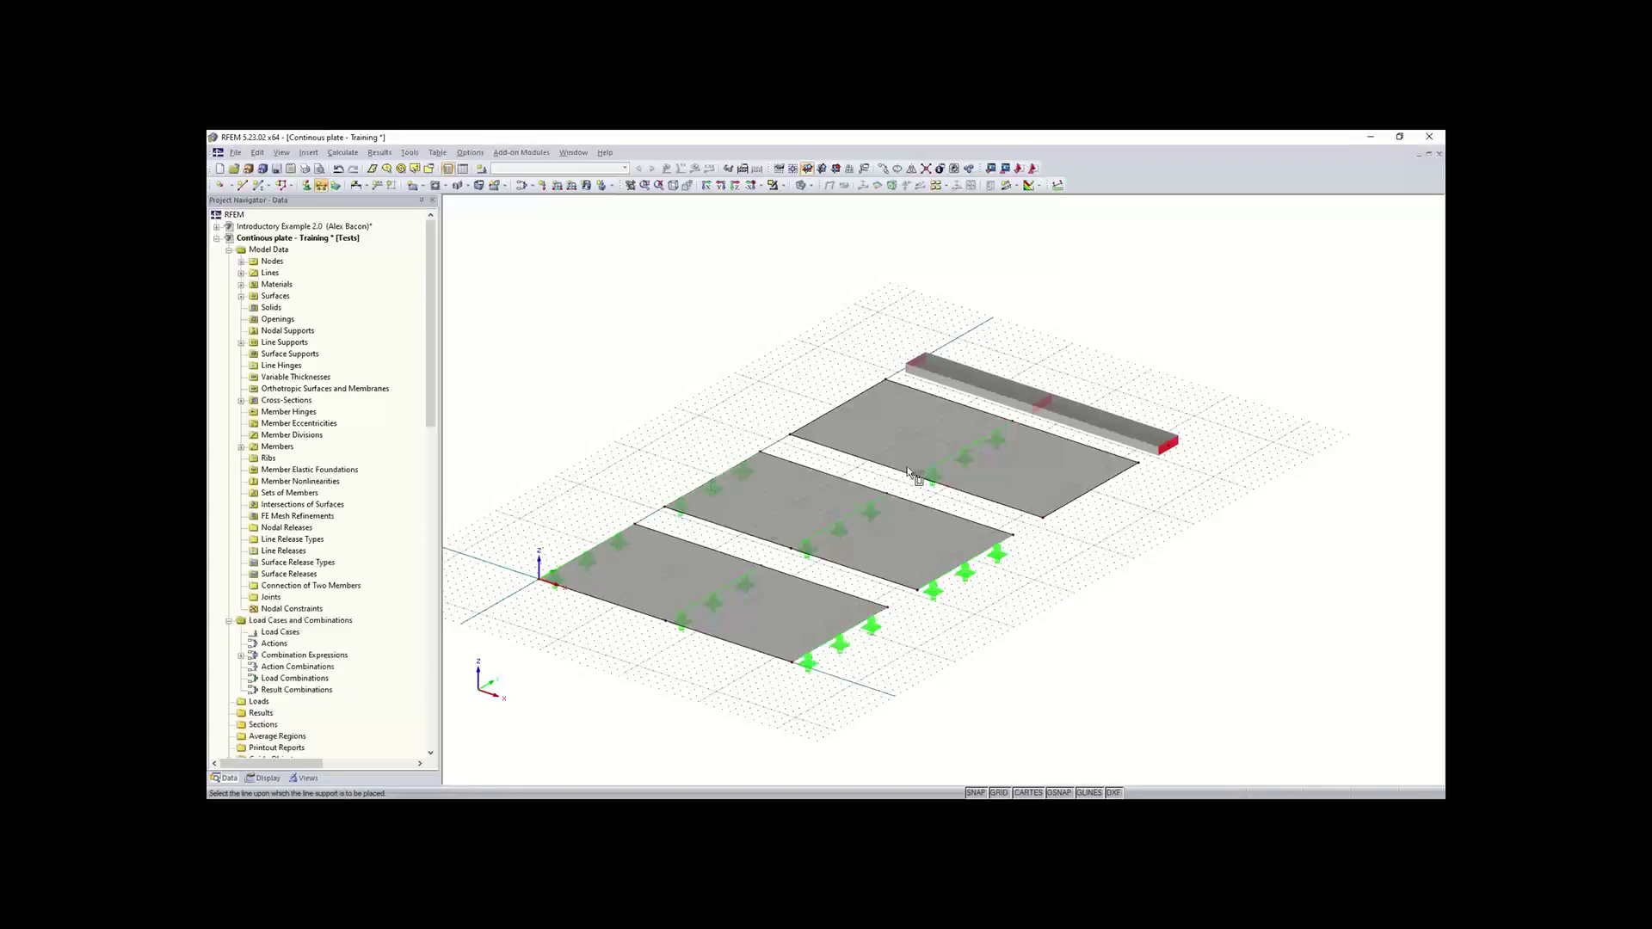
pyautogui.click(814, 431)
pyautogui.click(1076, 502)
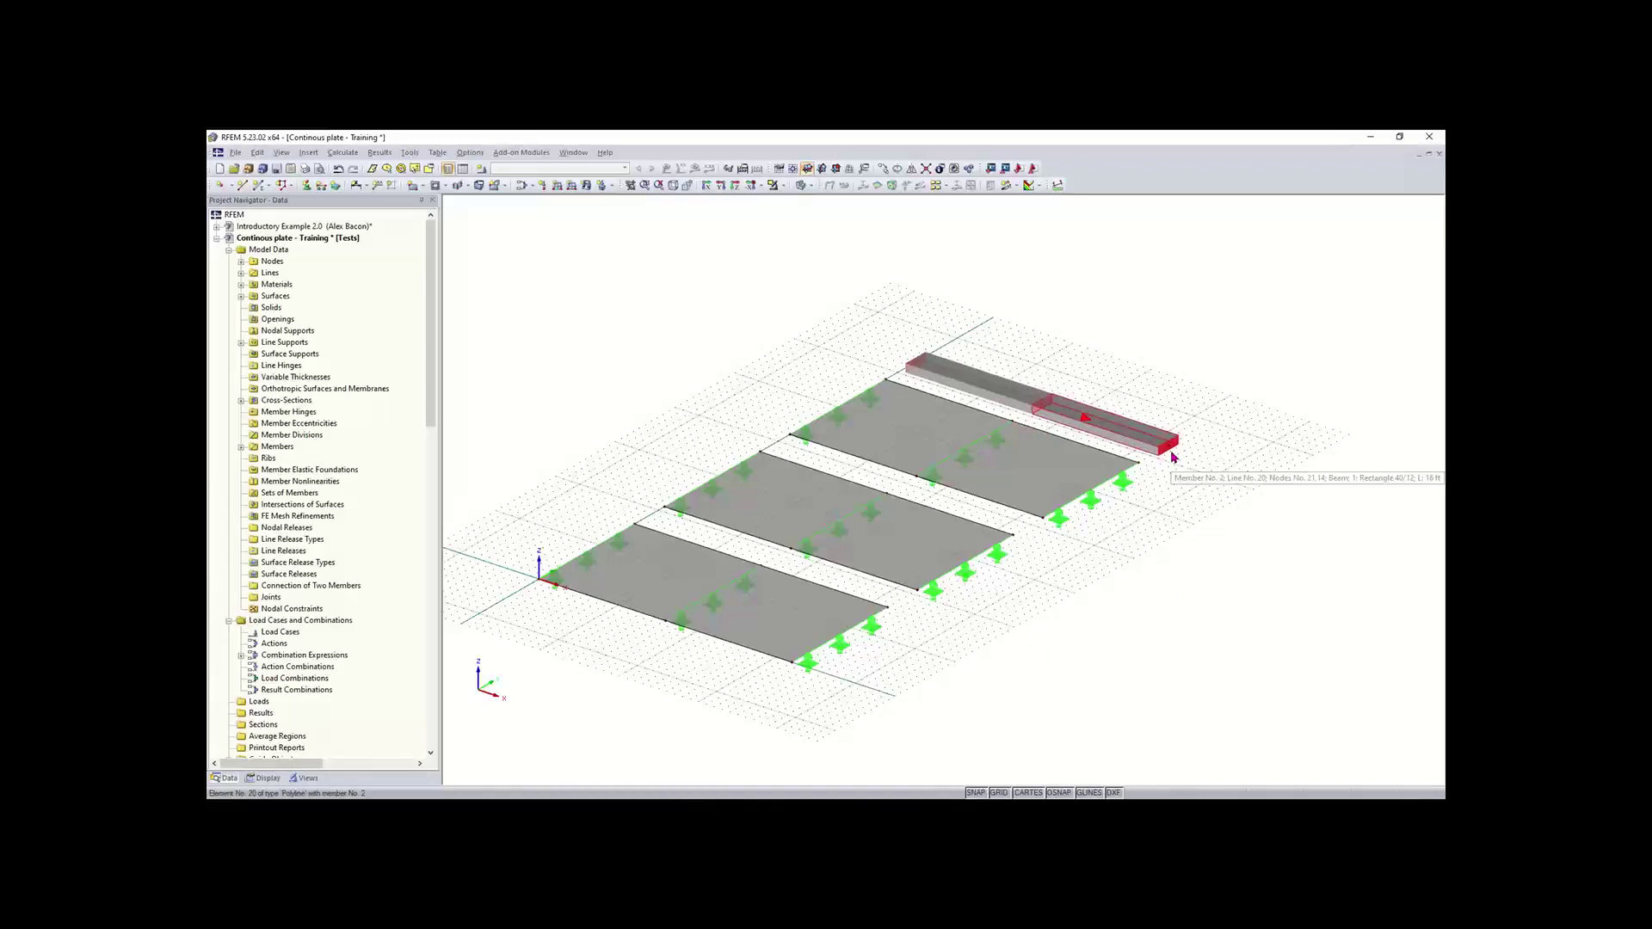
# - Place Hinged nodal supports on the beam's far end node and its midspan node
pyautogui.scroll(1, 1102, 495)
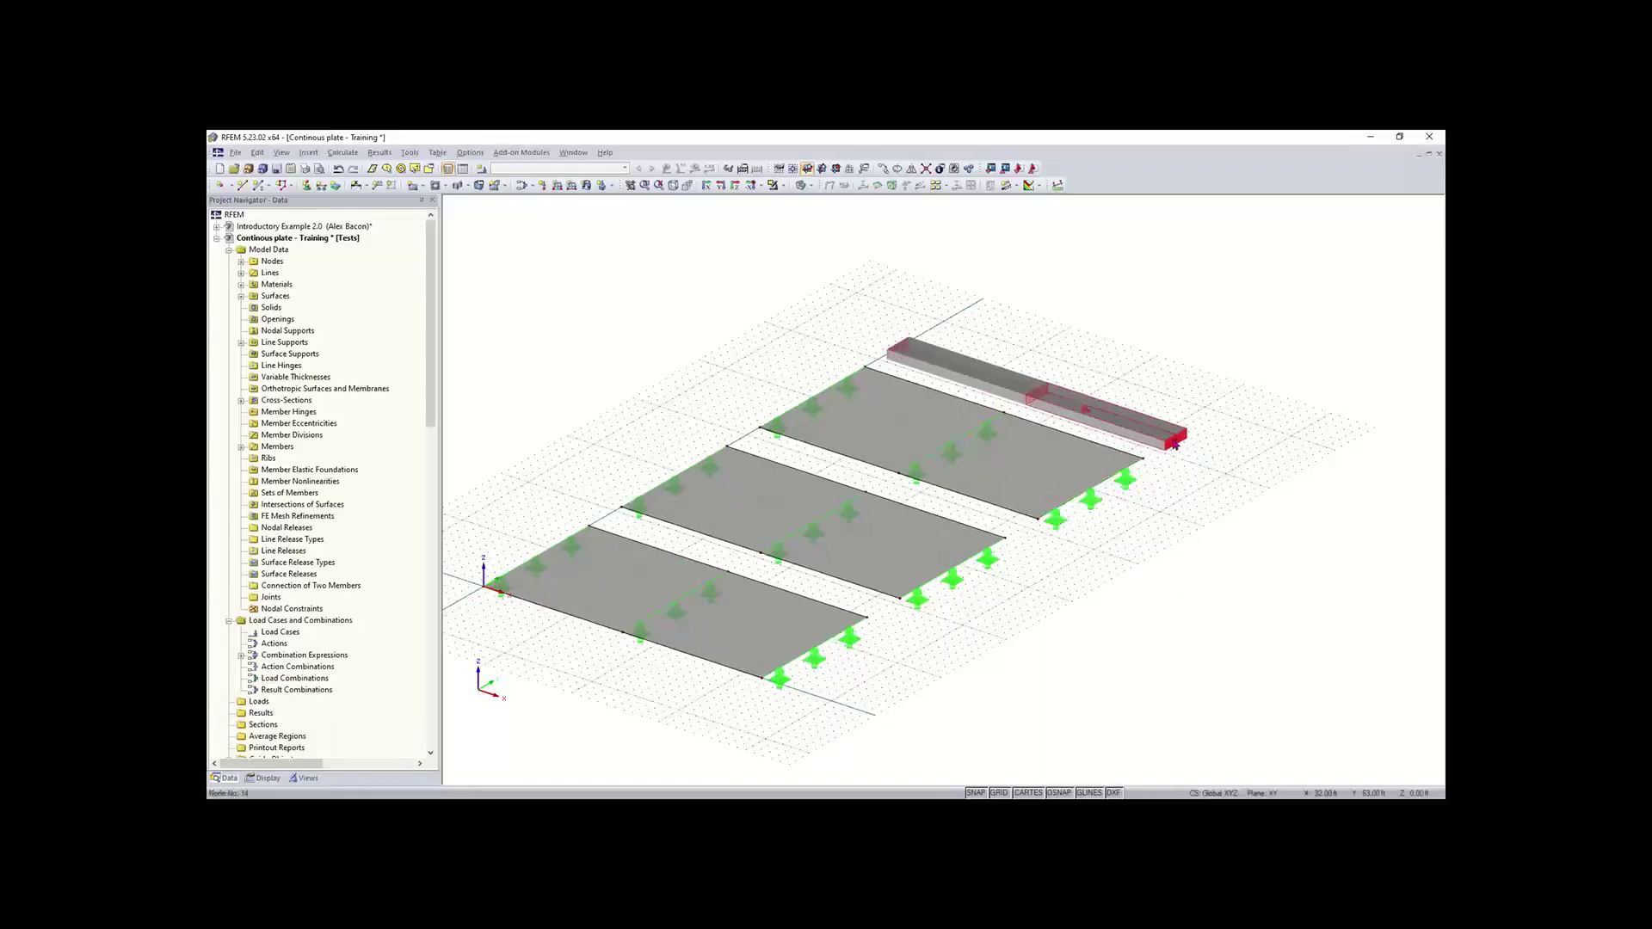
pyautogui.click(307, 187)
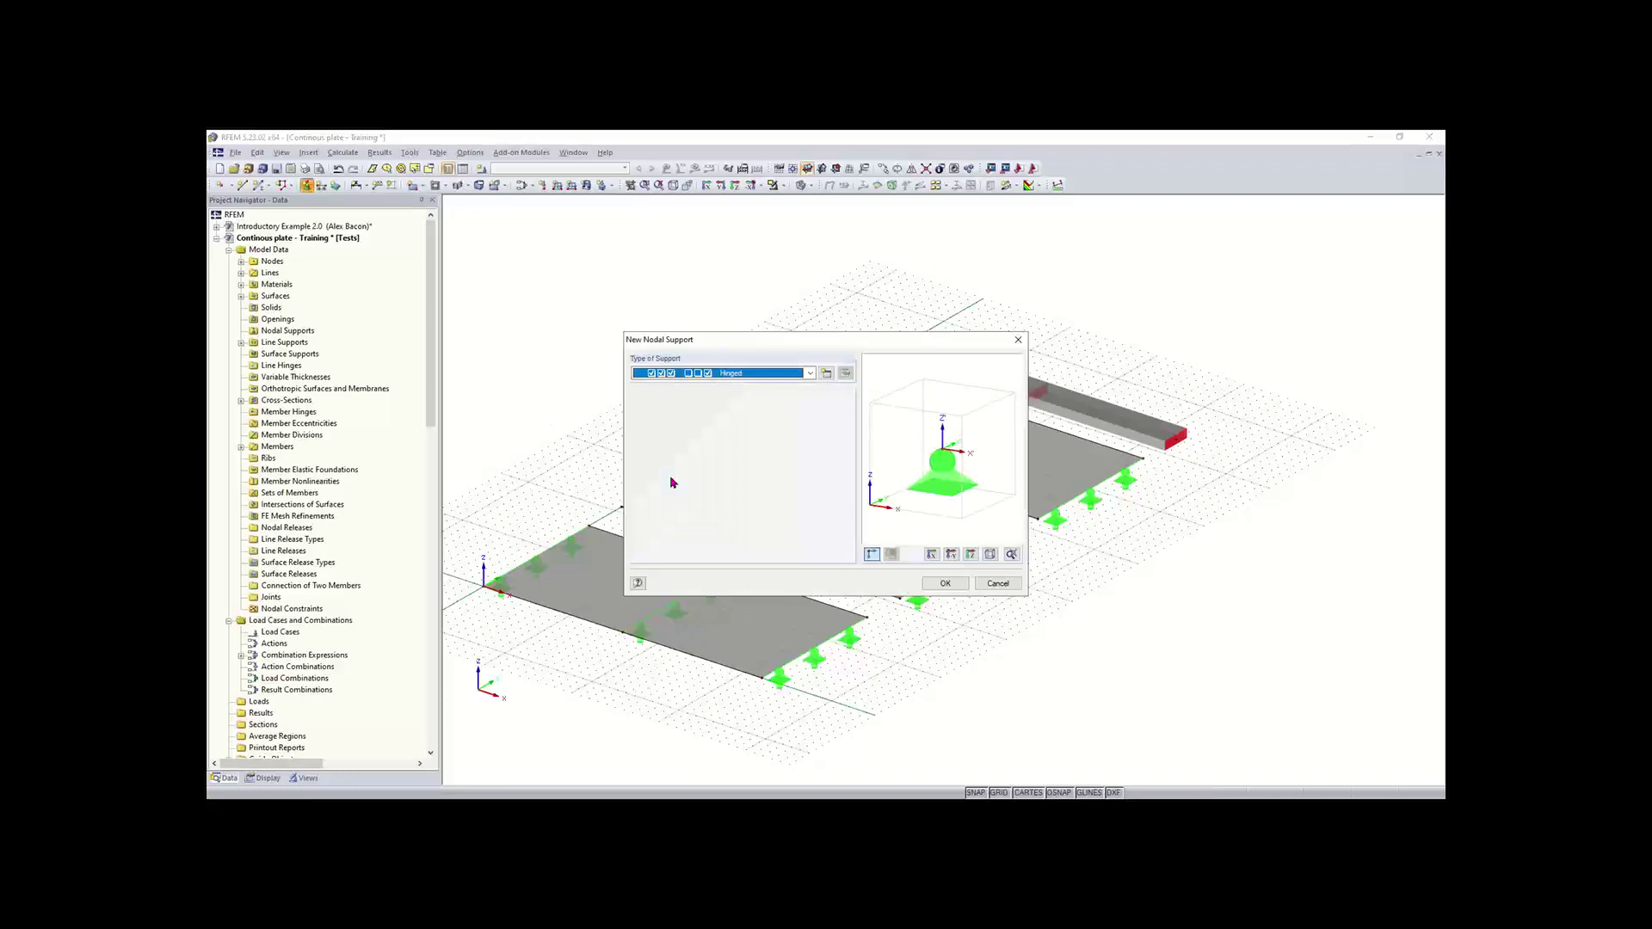
pyautogui.click(810, 375)
pyautogui.click(770, 386)
pyautogui.click(810, 374)
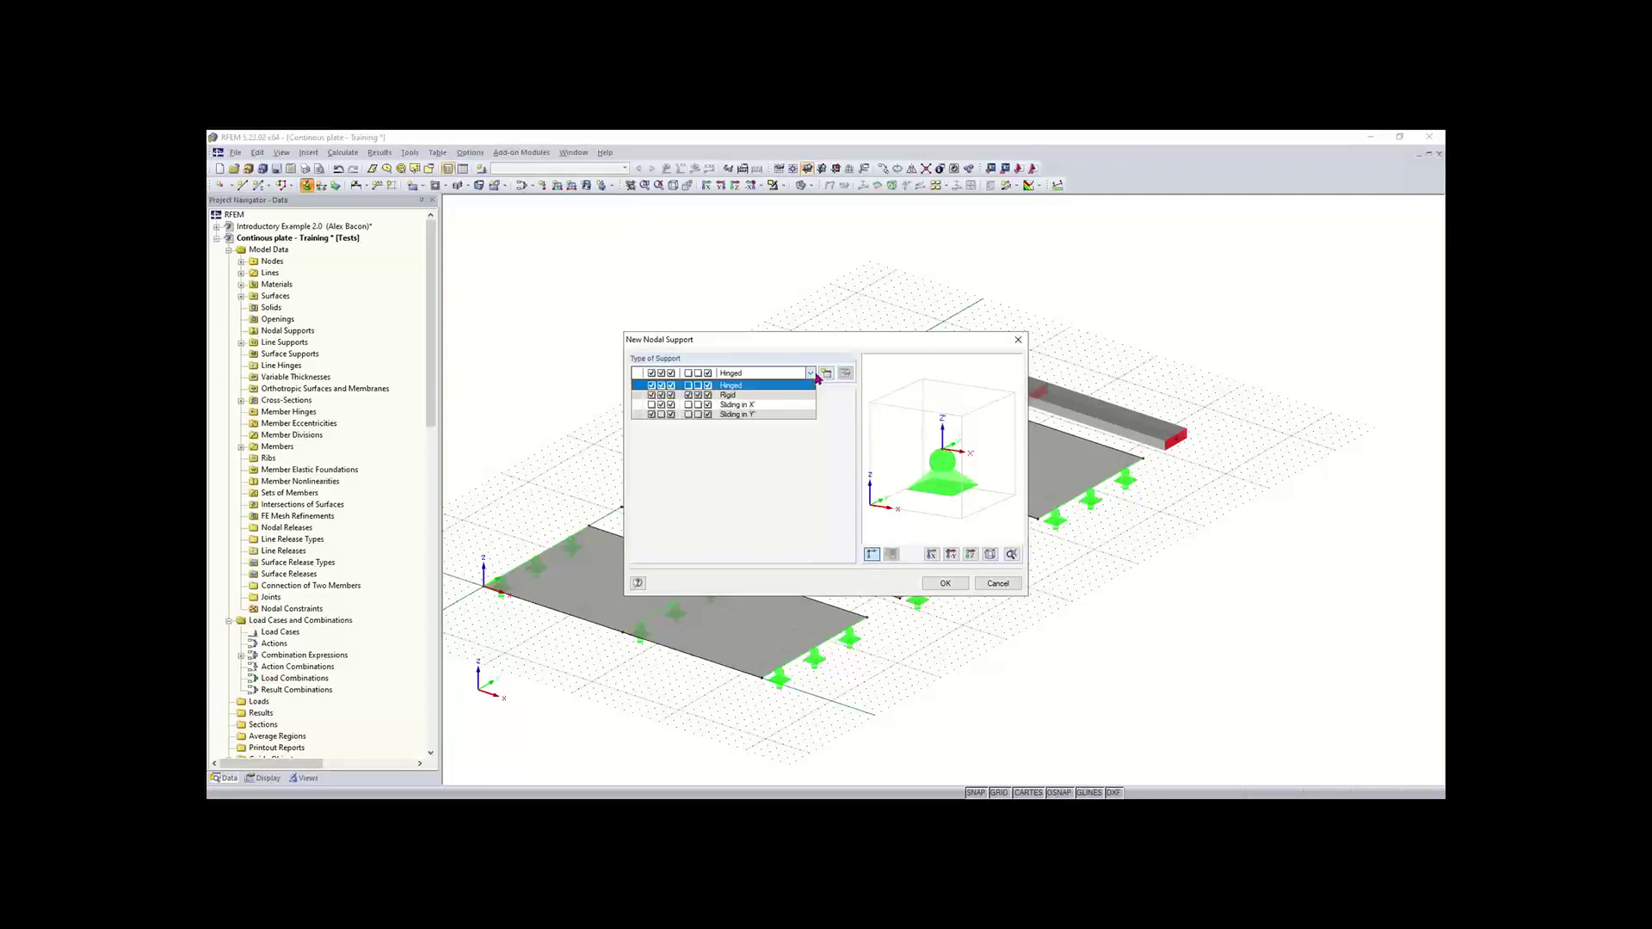
pyautogui.click(717, 387)
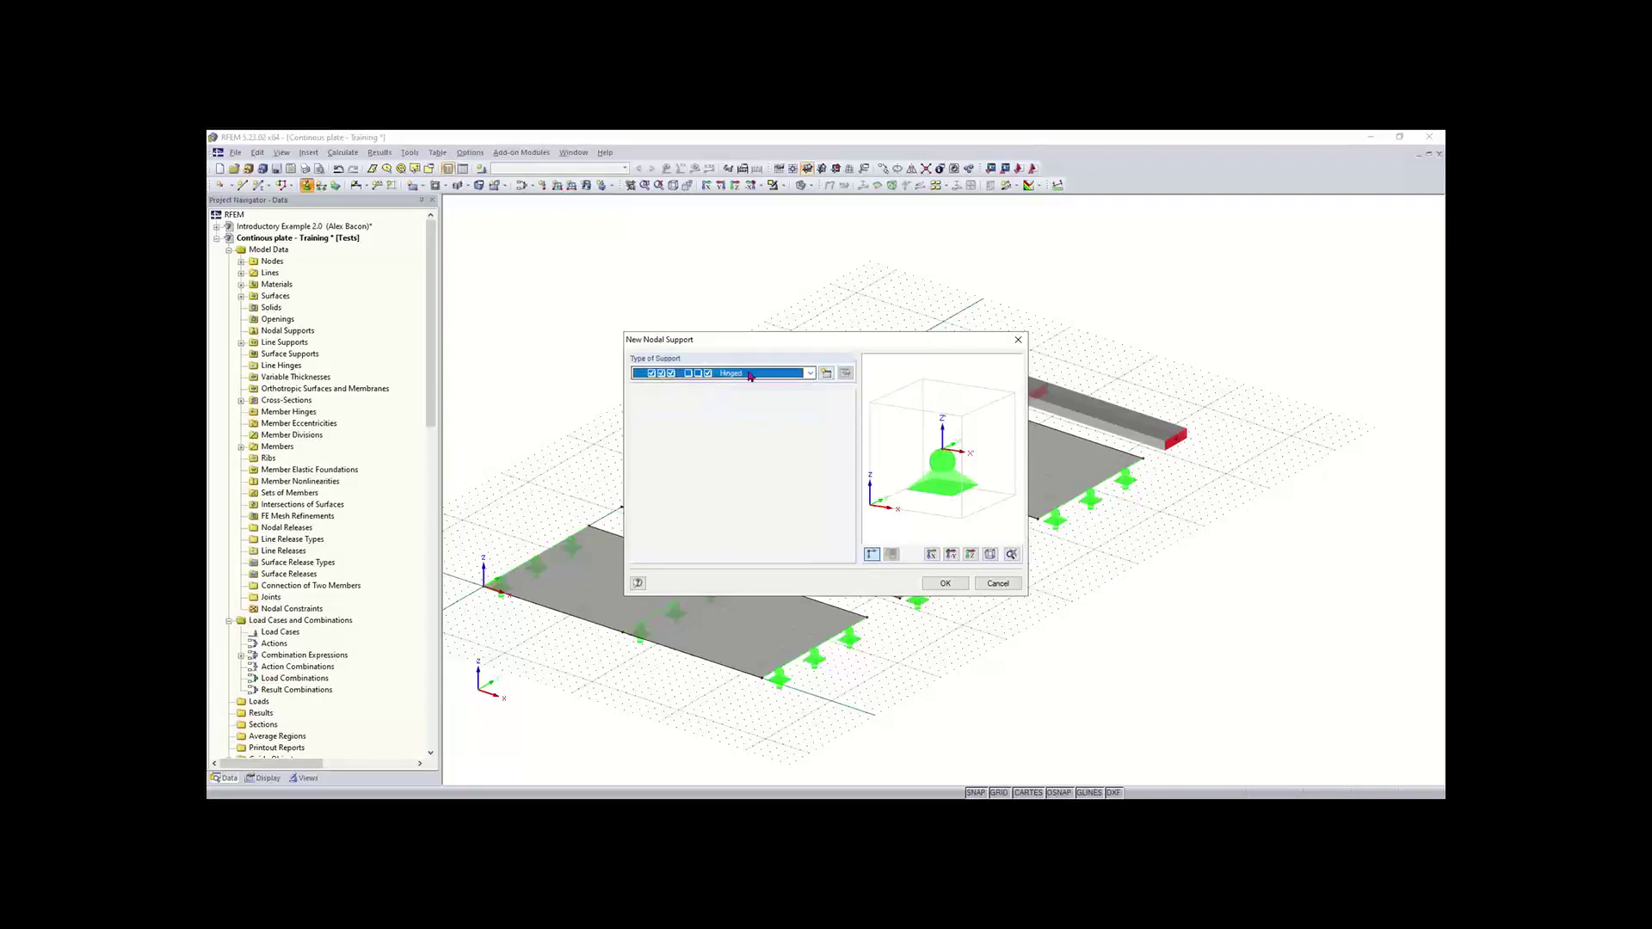
pyautogui.click(944, 584)
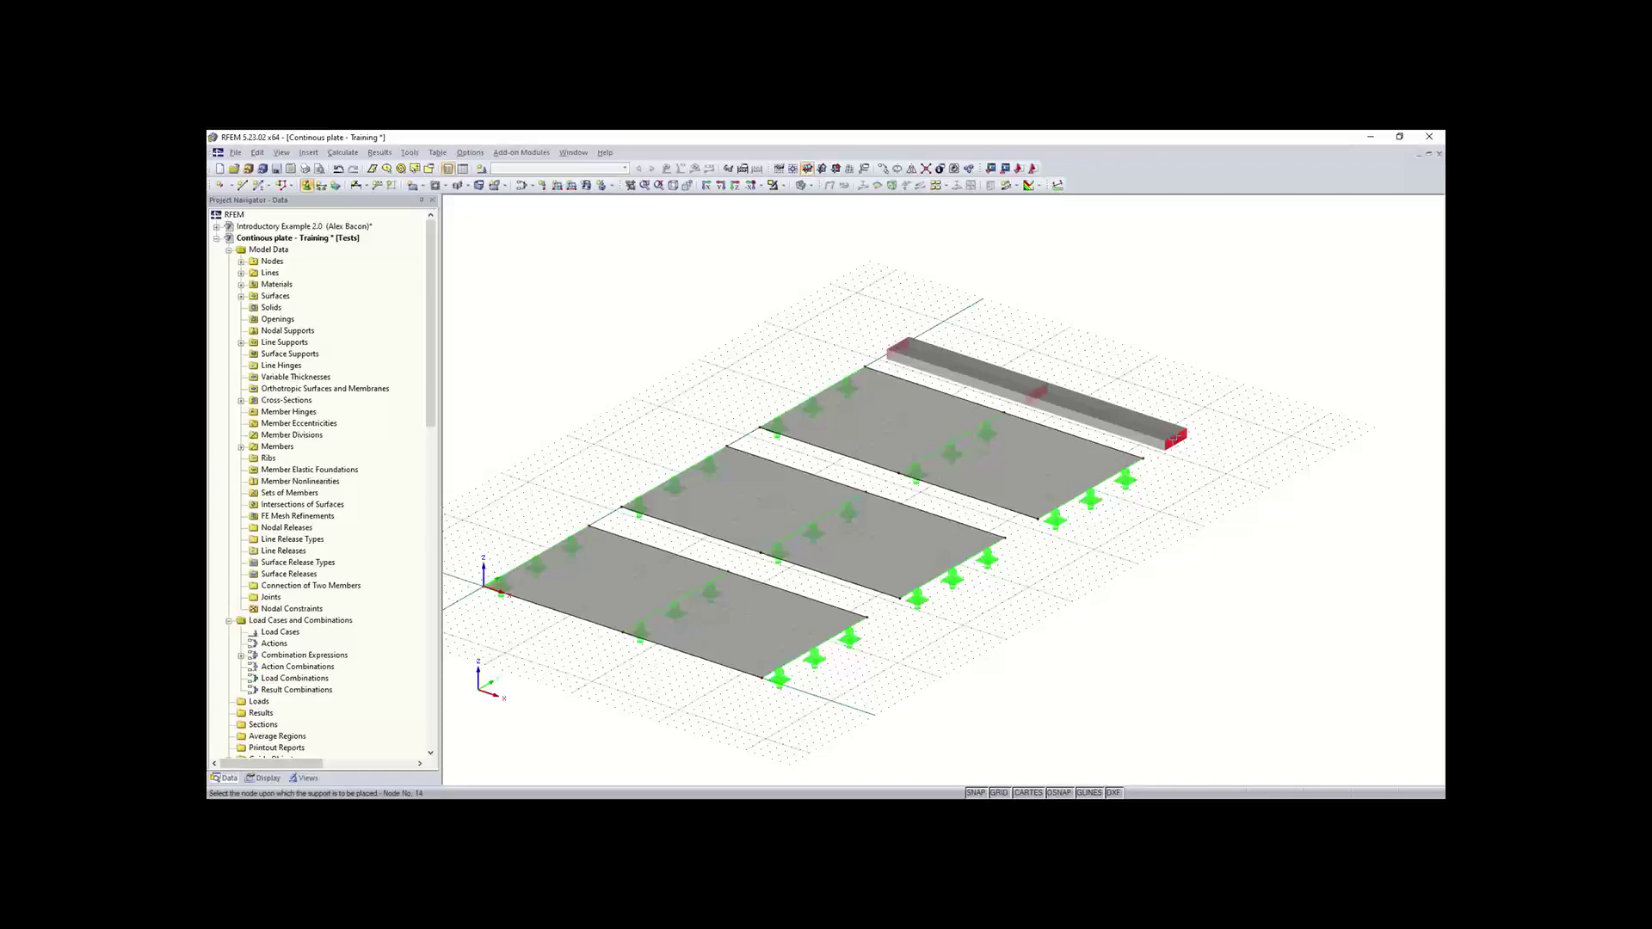
pyautogui.click(1176, 440)
pyautogui.scroll(3, 1036, 399)
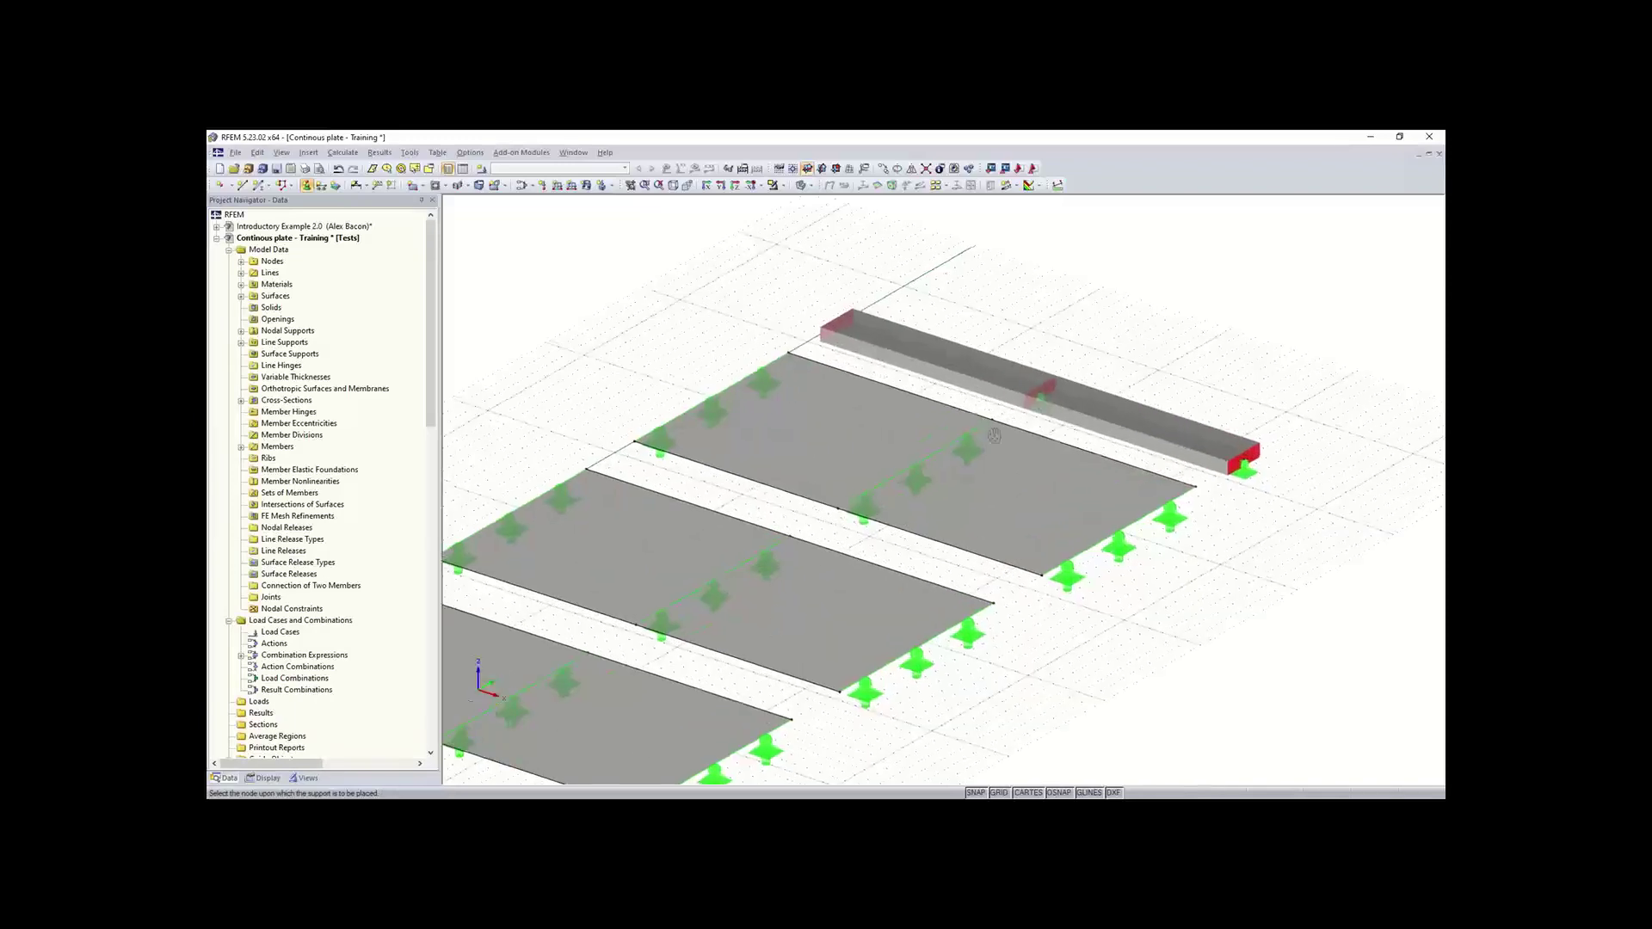
pyautogui.moveTo(1097, 428); pyautogui.dragTo(996, 436, button='middle')
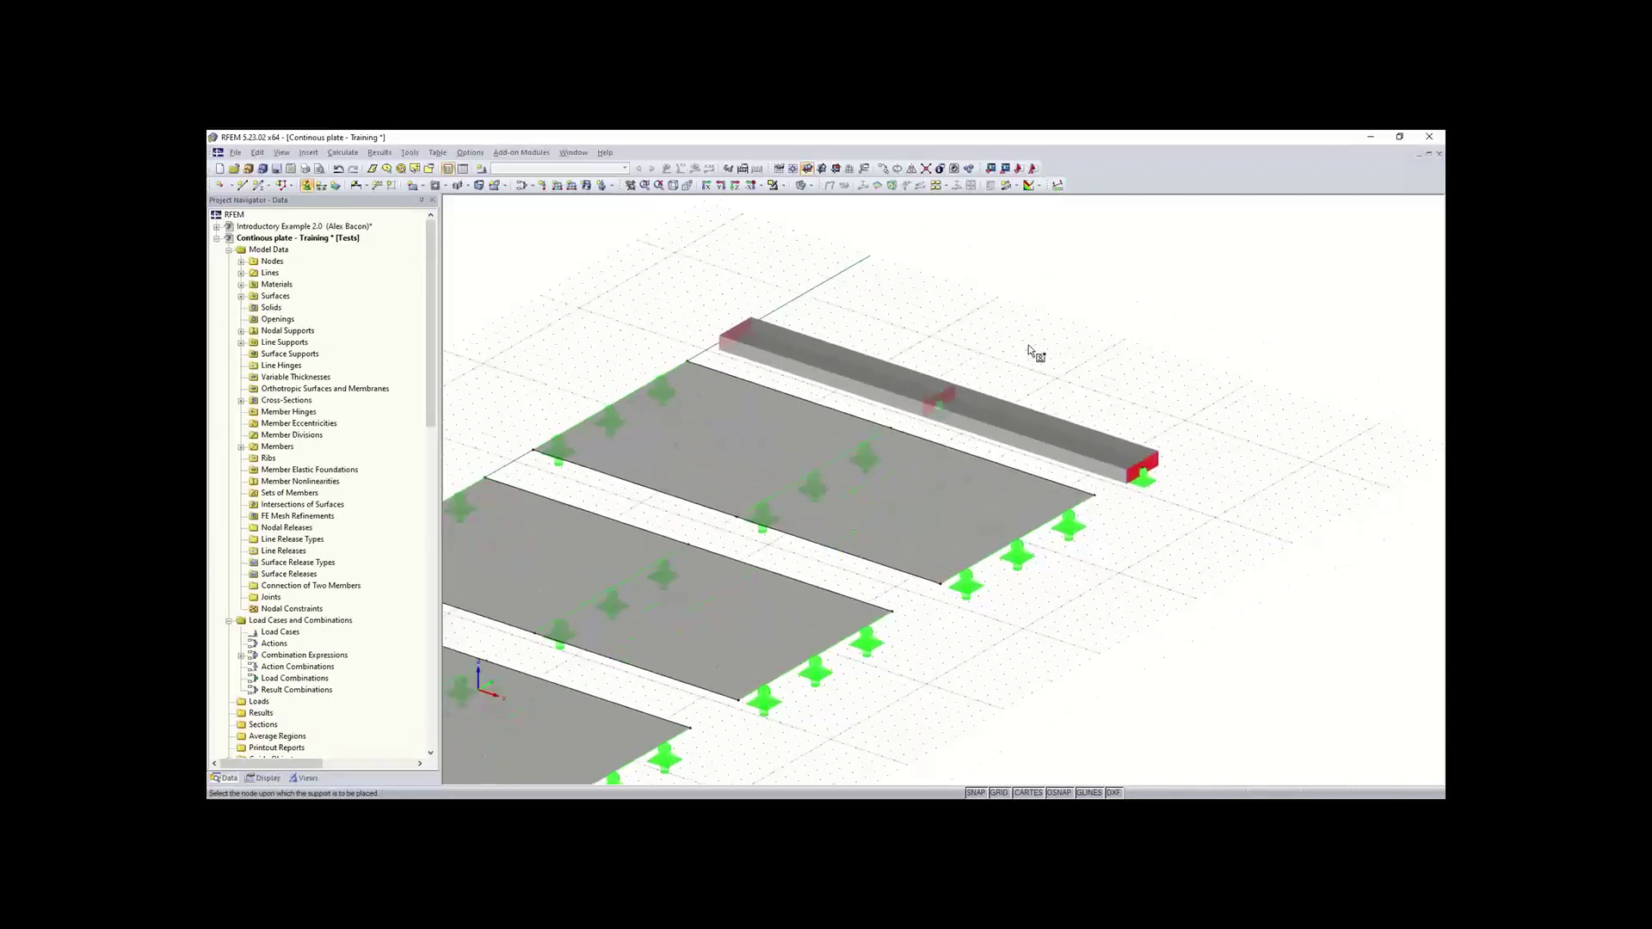
pyautogui.press('Escape')
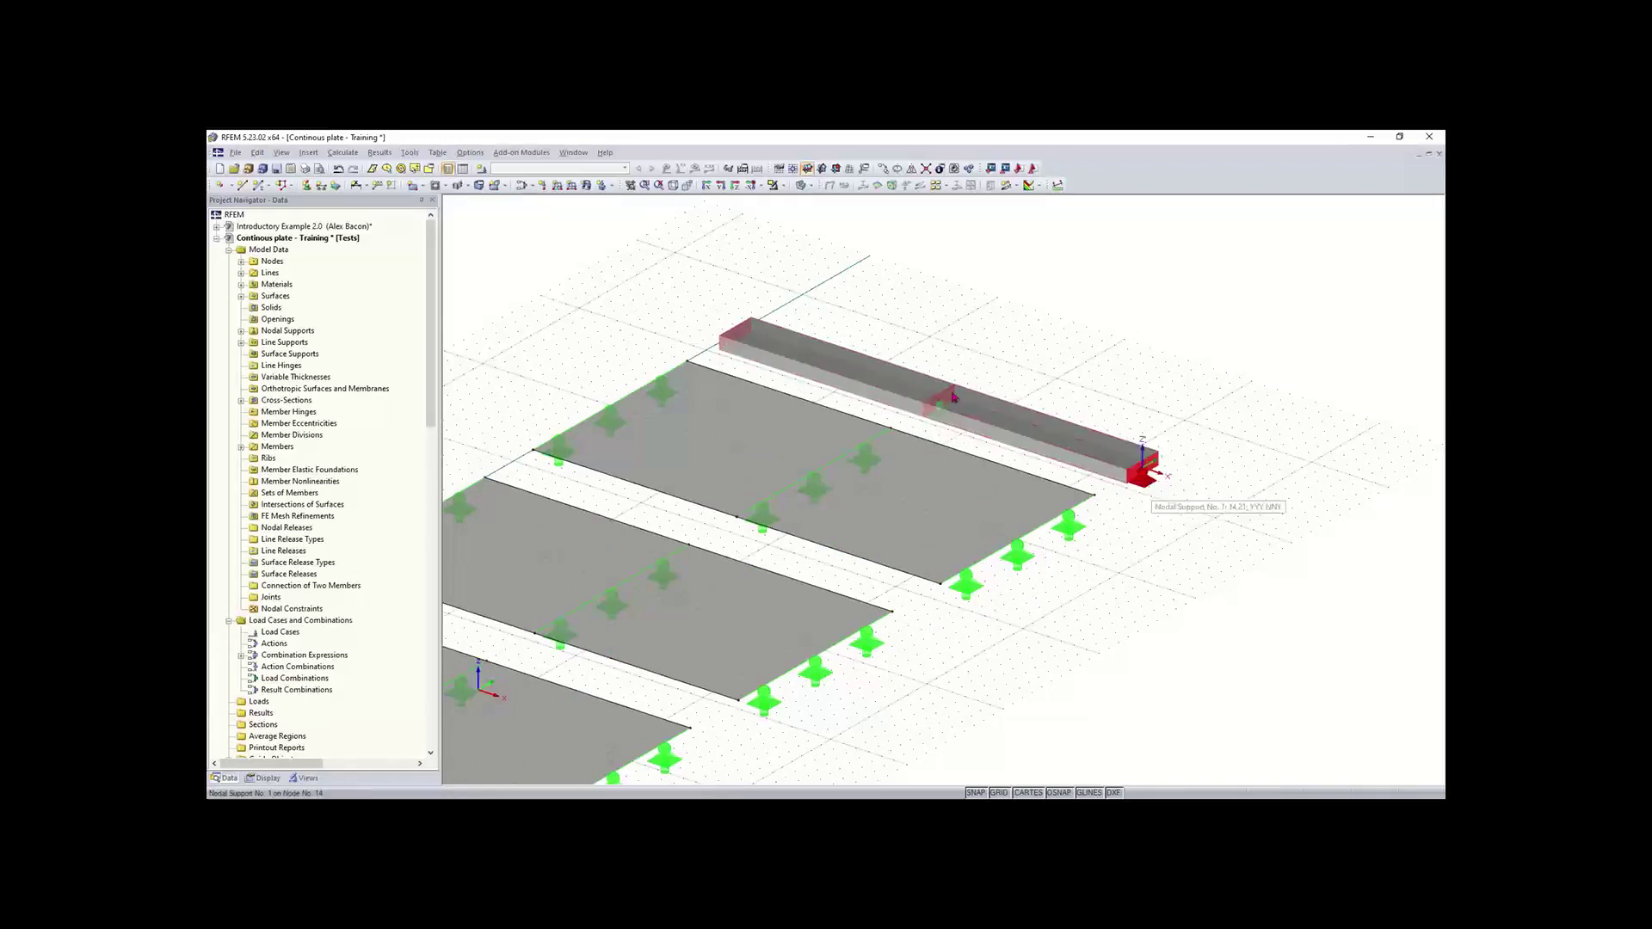
# - Create a nodal support based on Hinged with rotation about X also restrained, and place it on the beam's start node
pyautogui.click(306, 185)
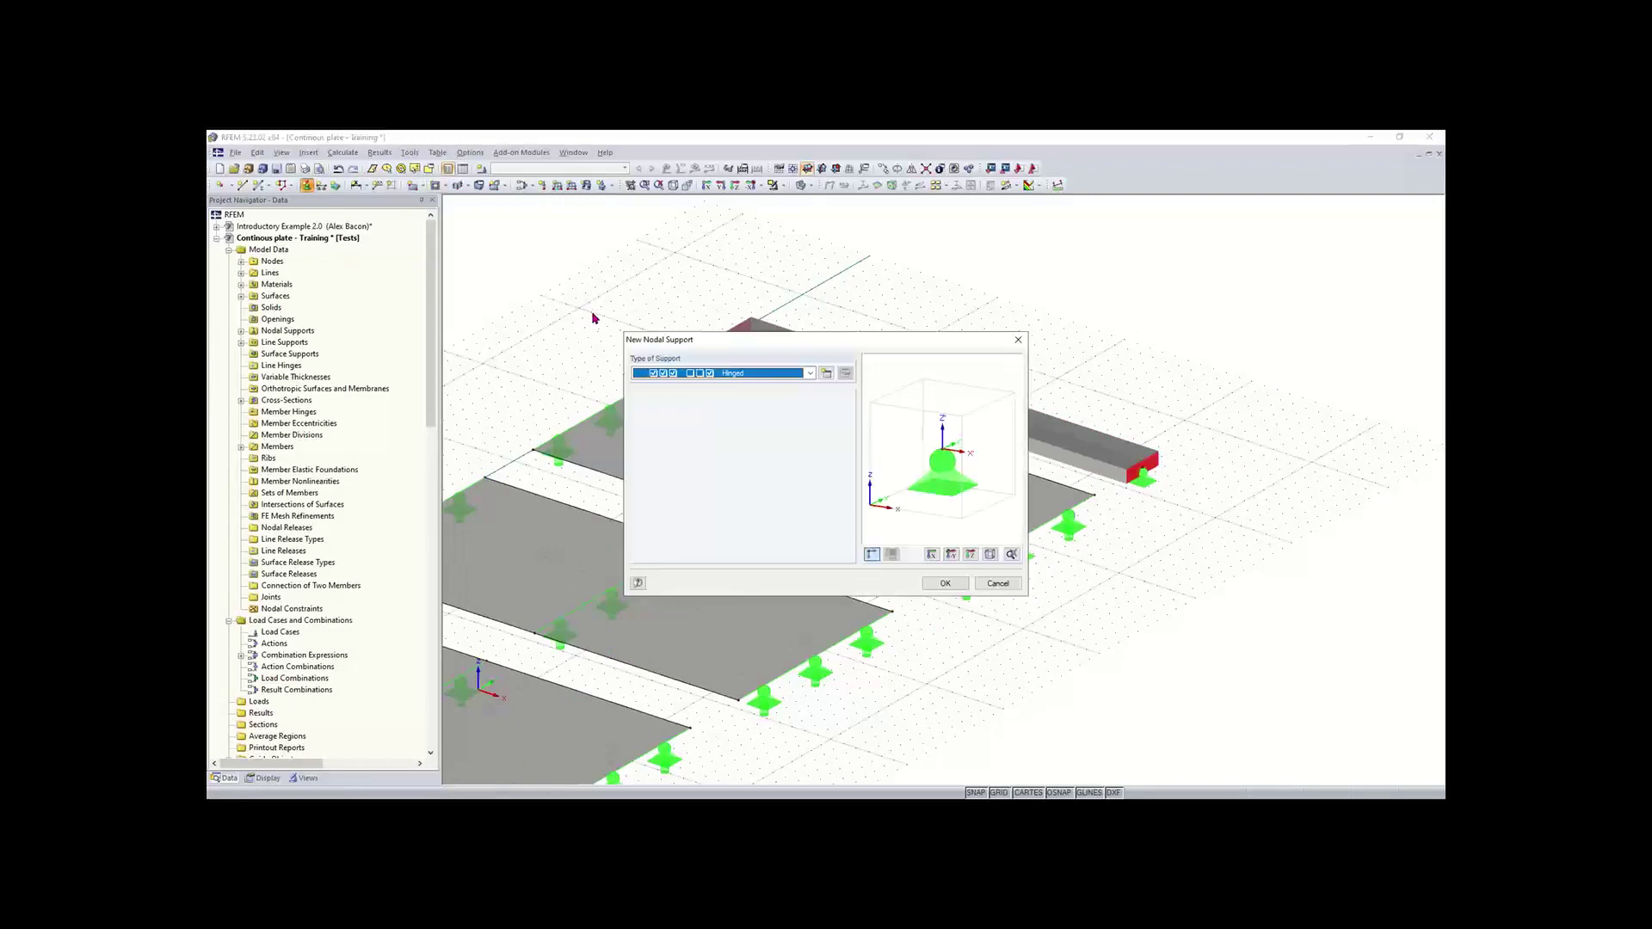
pyautogui.click(826, 374)
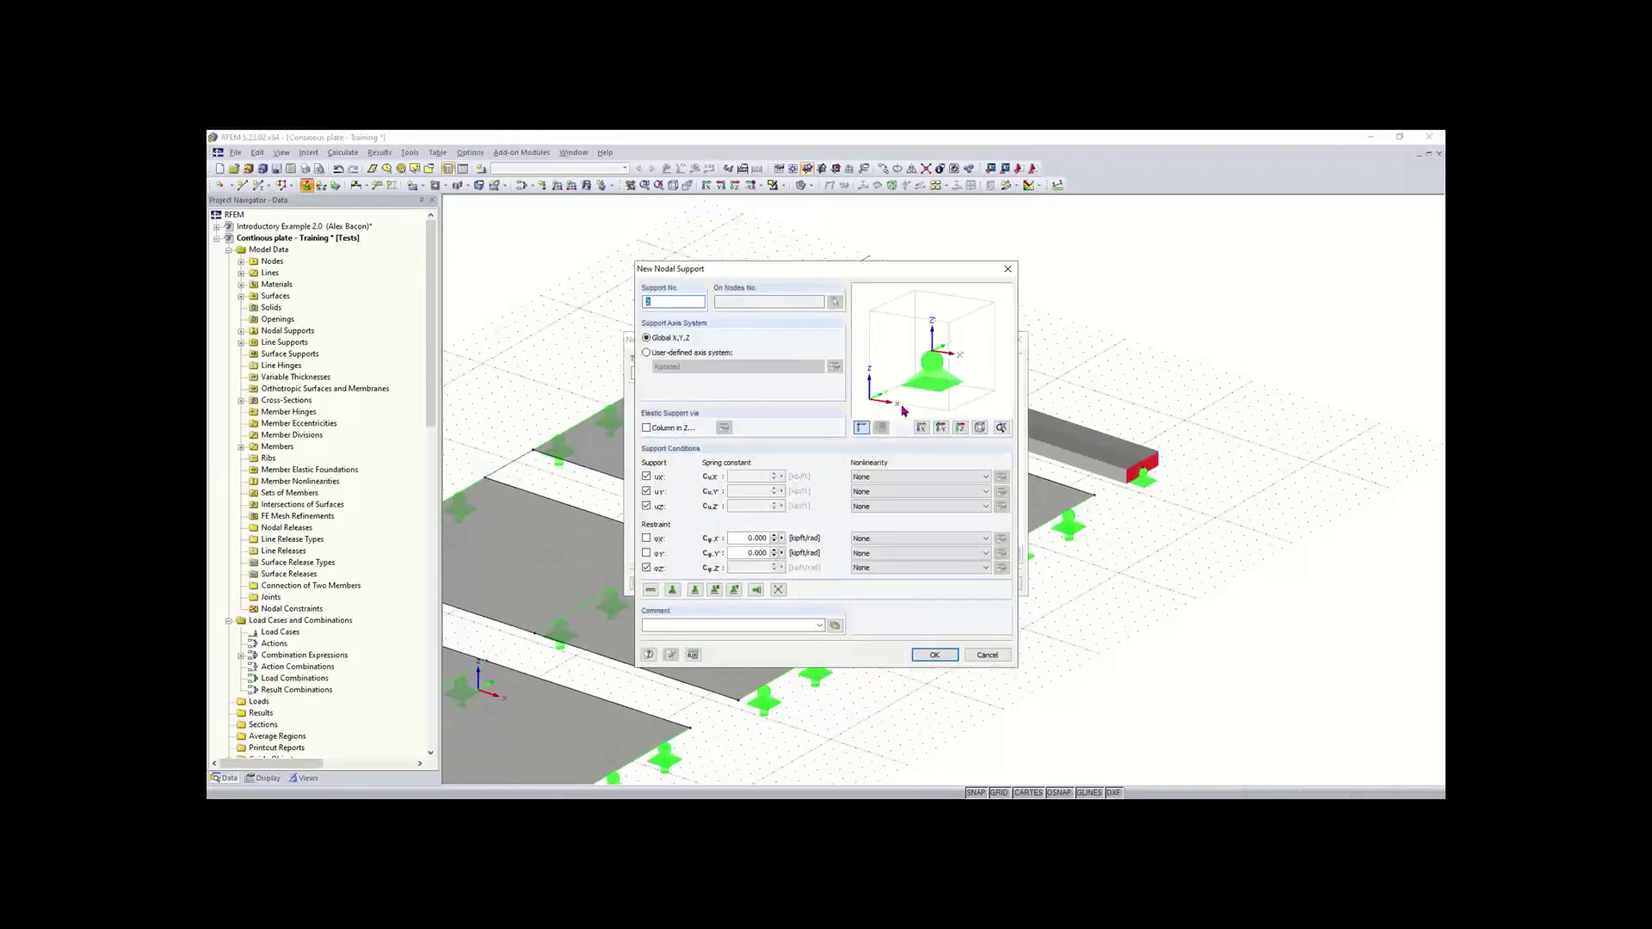
pyautogui.click(647, 538)
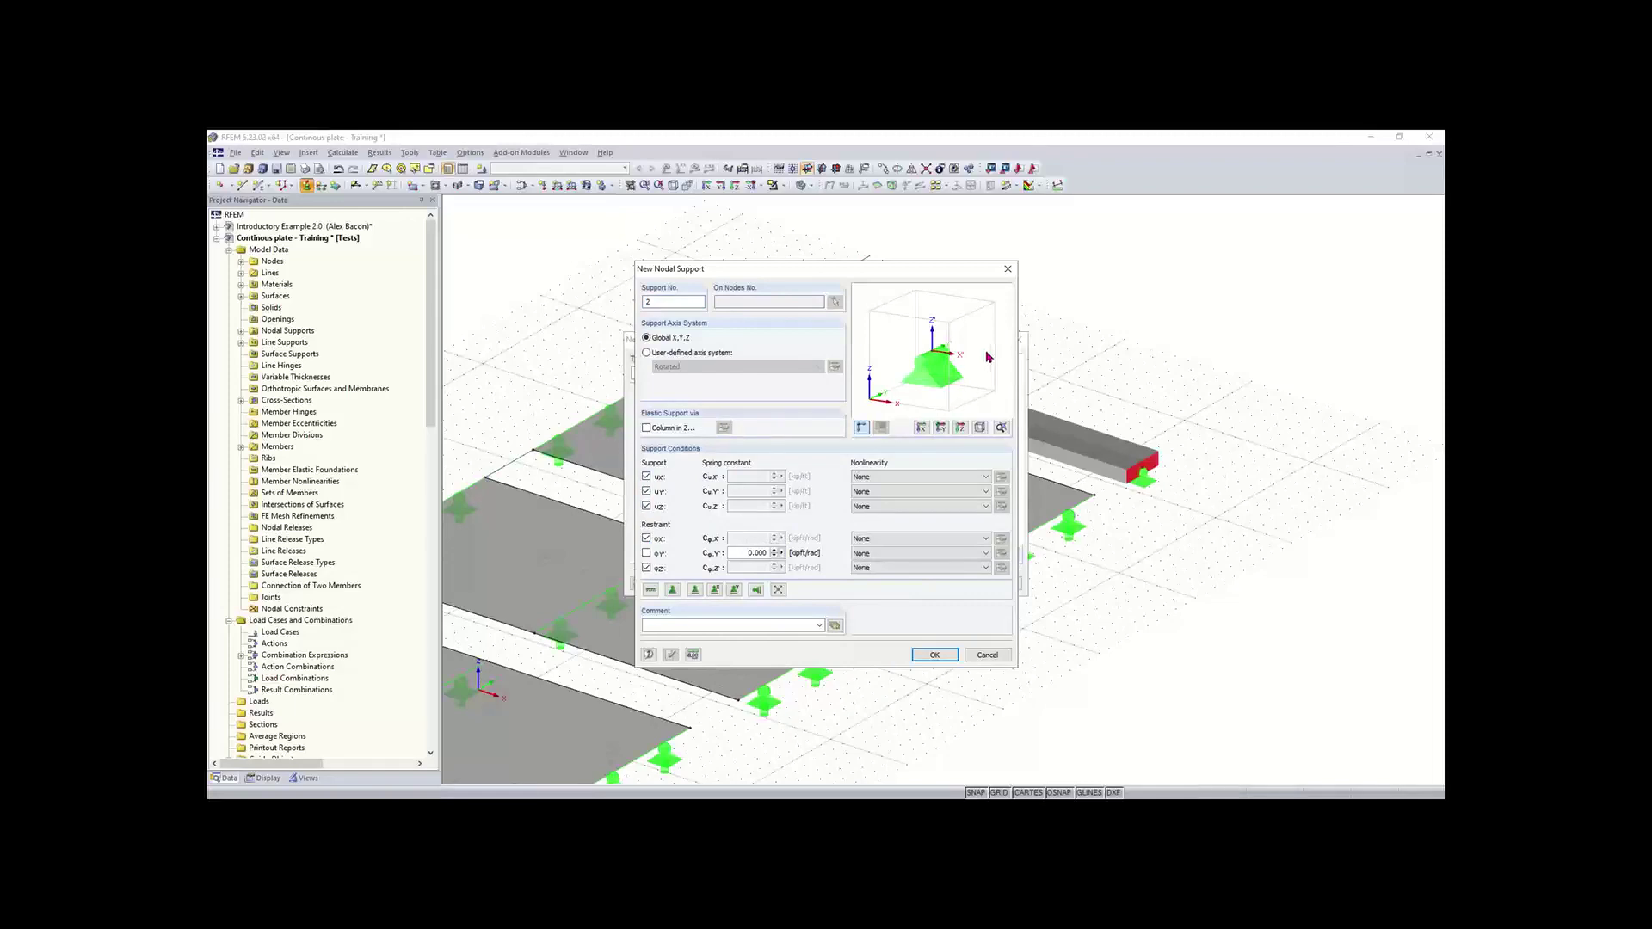
pyautogui.click(935, 656)
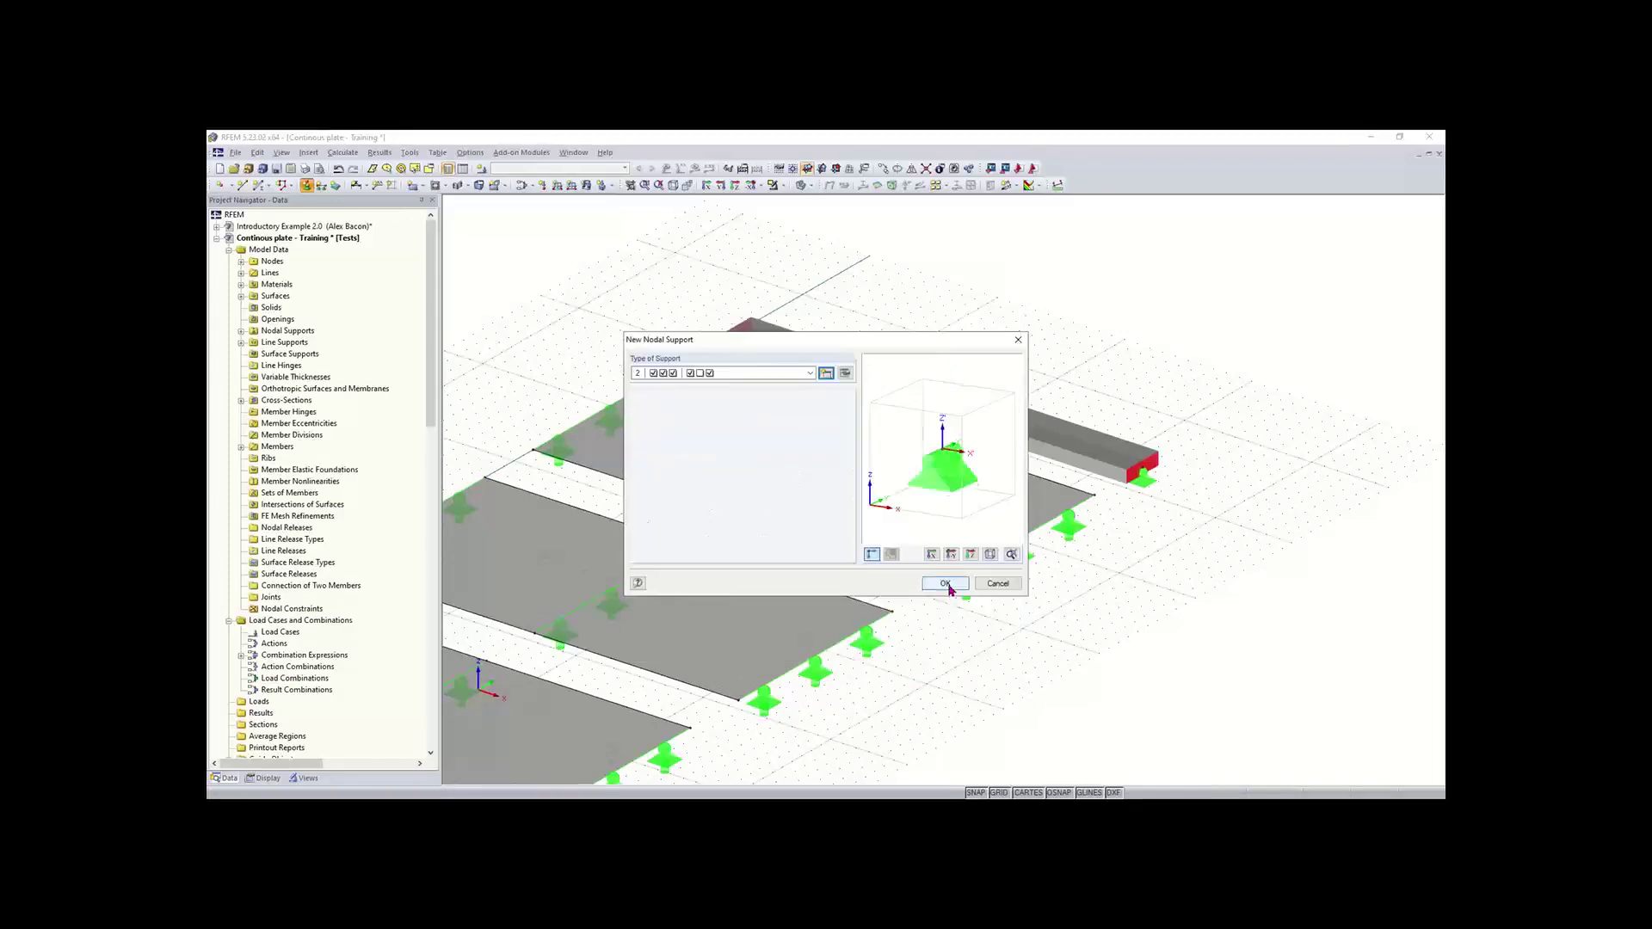
pyautogui.click(948, 585)
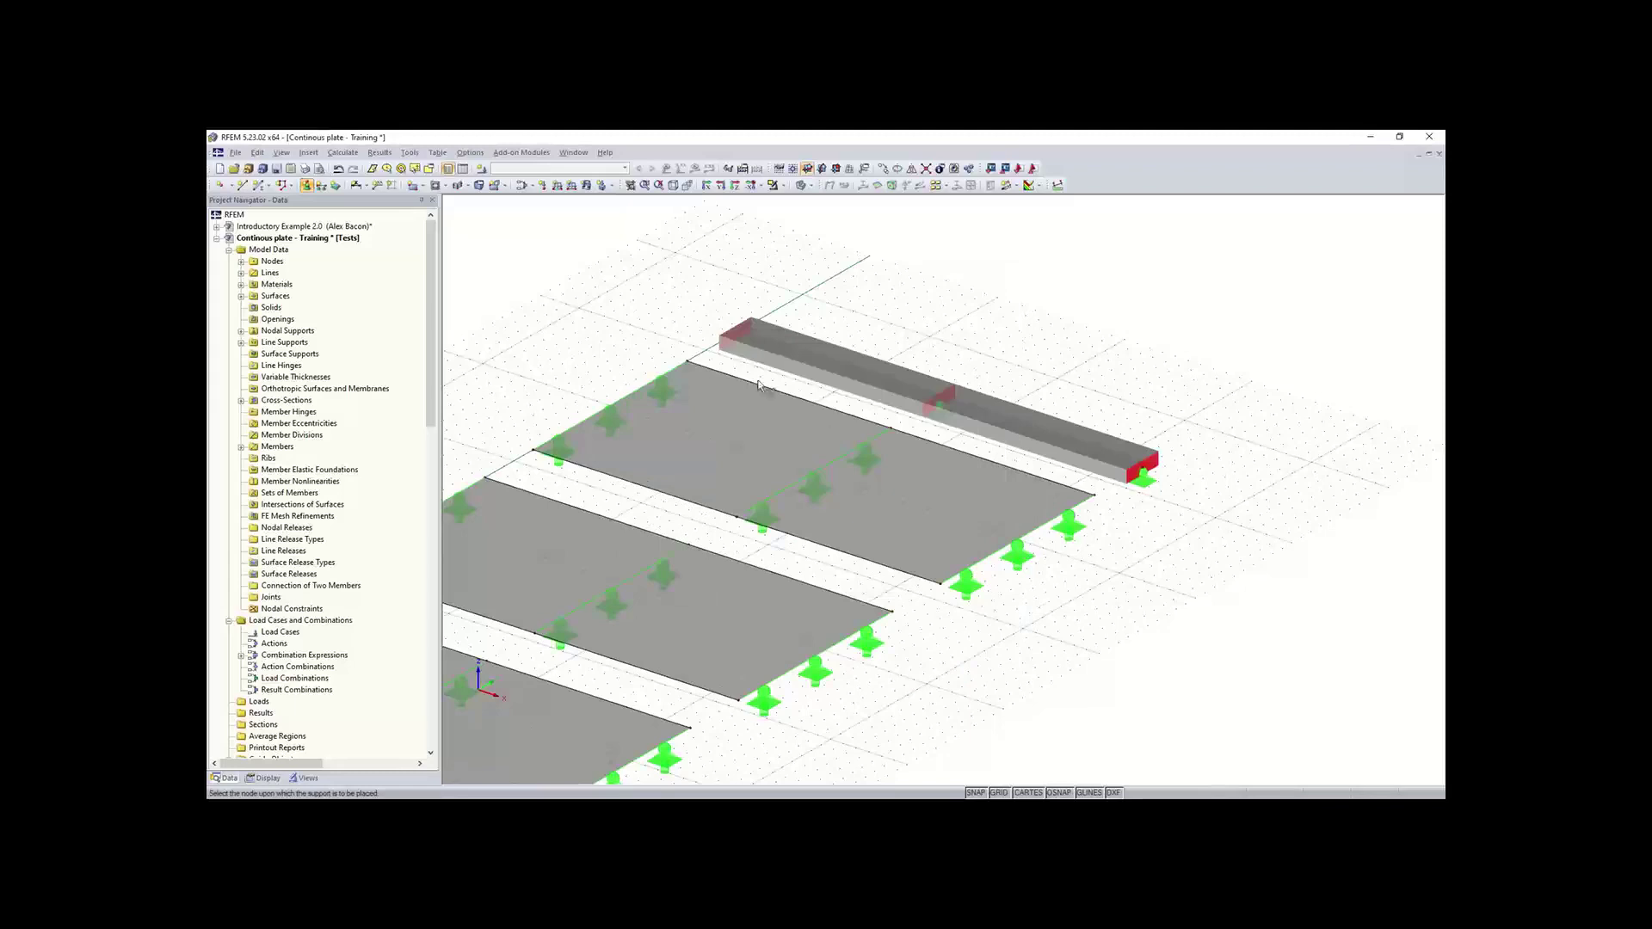
pyautogui.click(732, 335)
pyautogui.scroll(3, 736, 344)
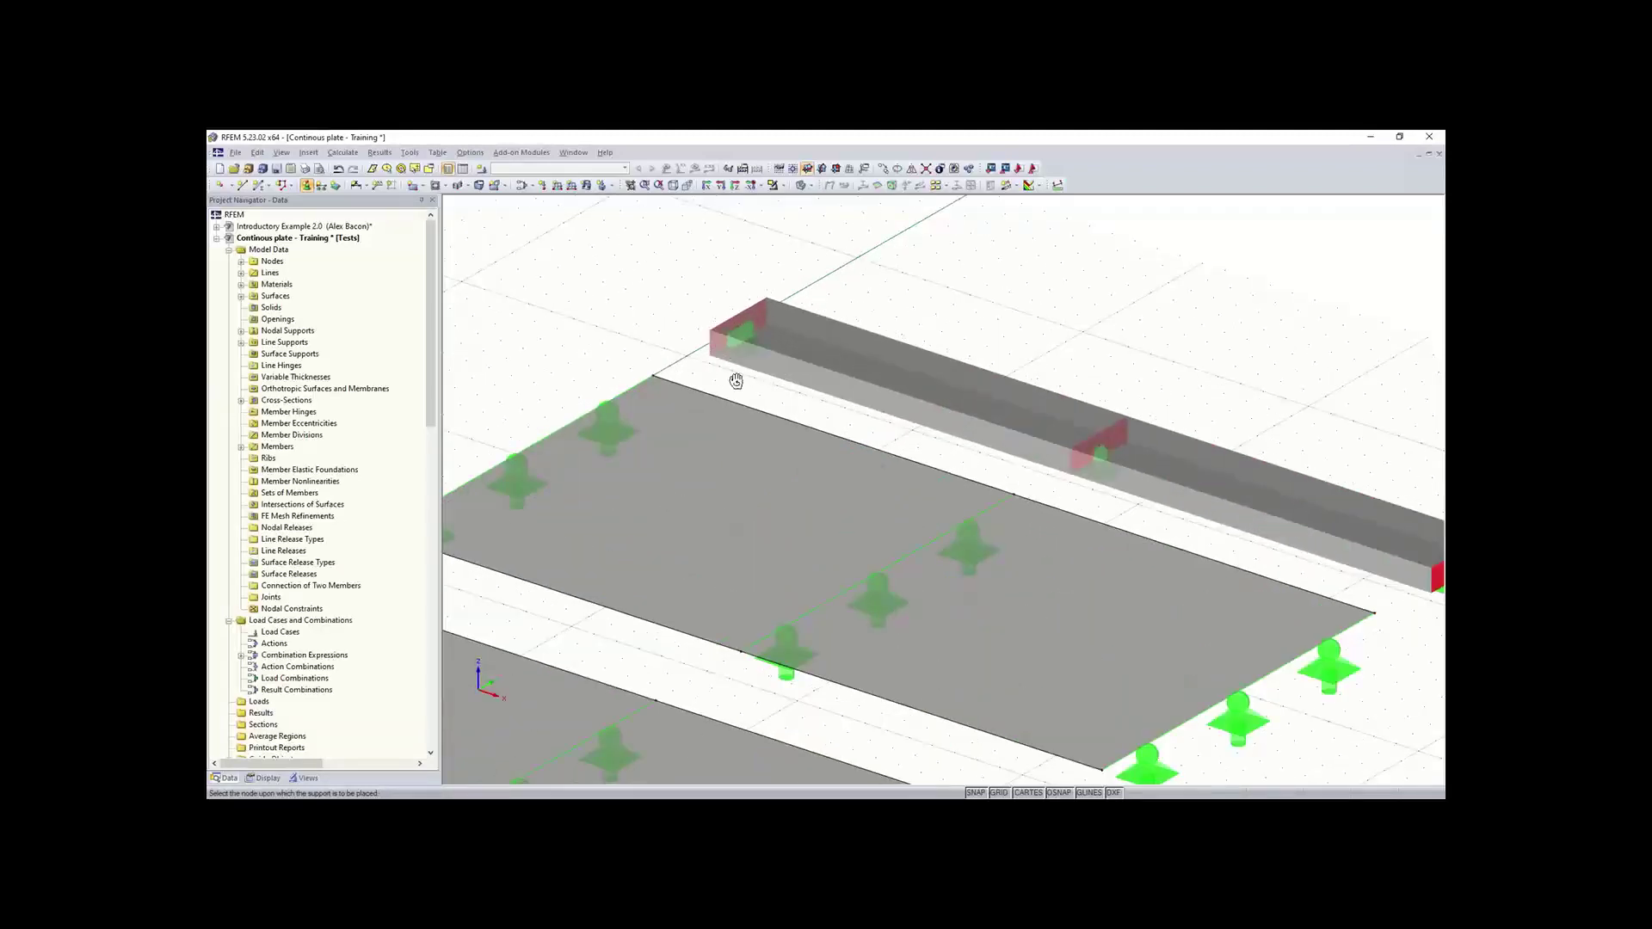
# - Examine the line supports on the surfaces and the nodal supports on the beam from several viewing angles
pyautogui.scroll(-3, 736, 381)
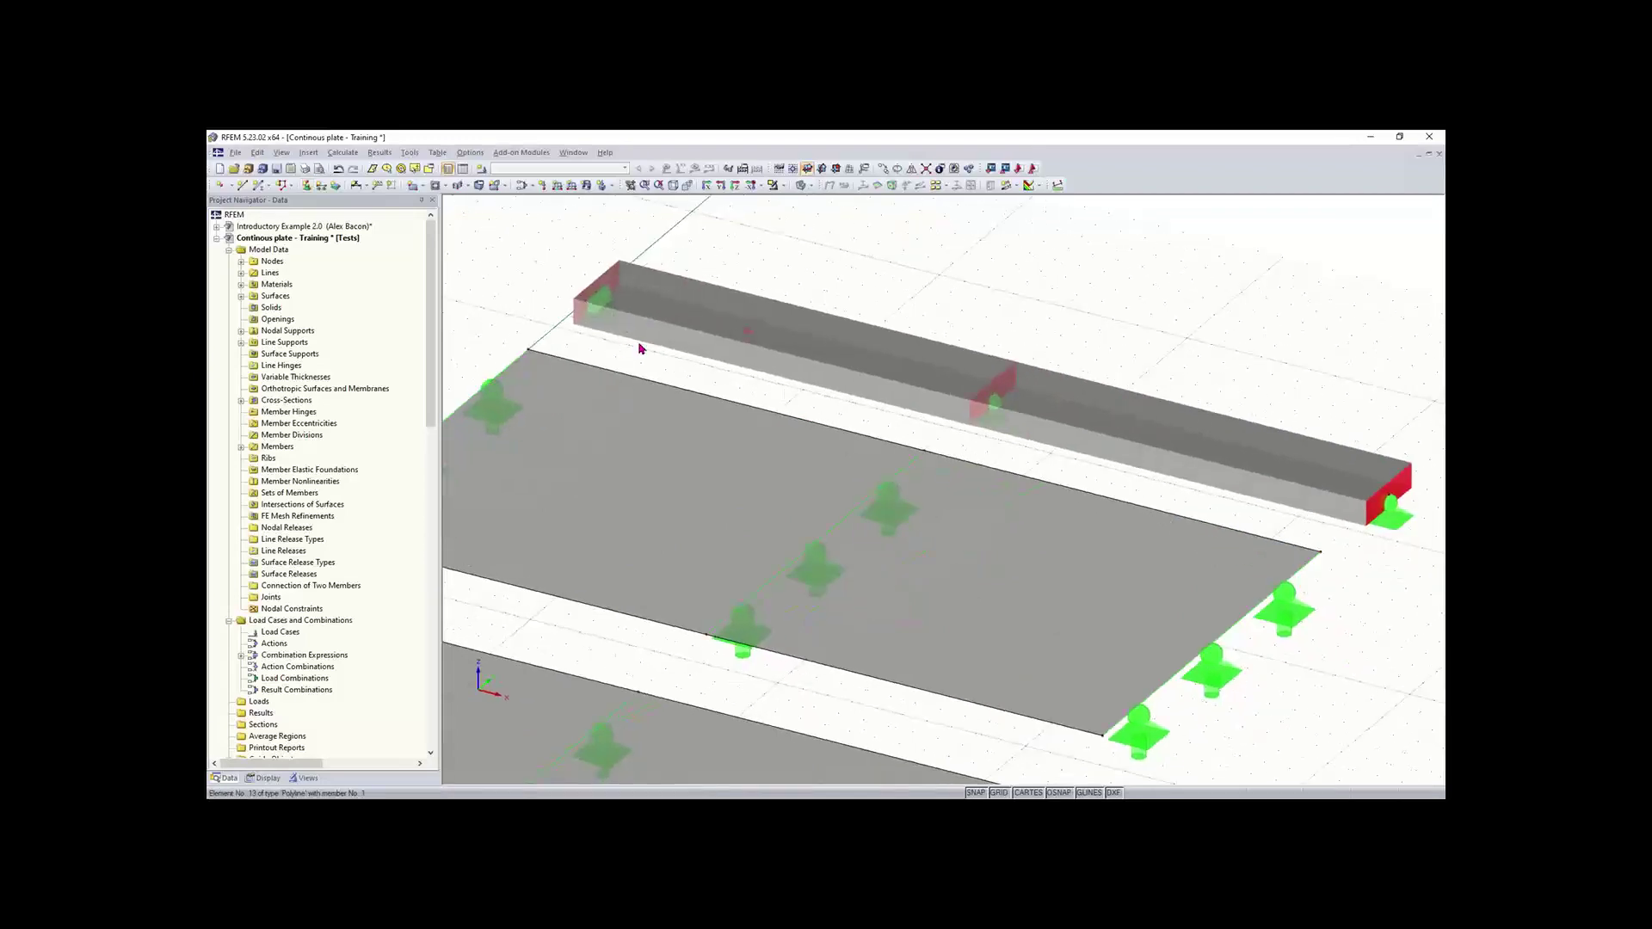
pyautogui.scroll(-2, 639, 348)
pyautogui.scroll(-2, 848, 406)
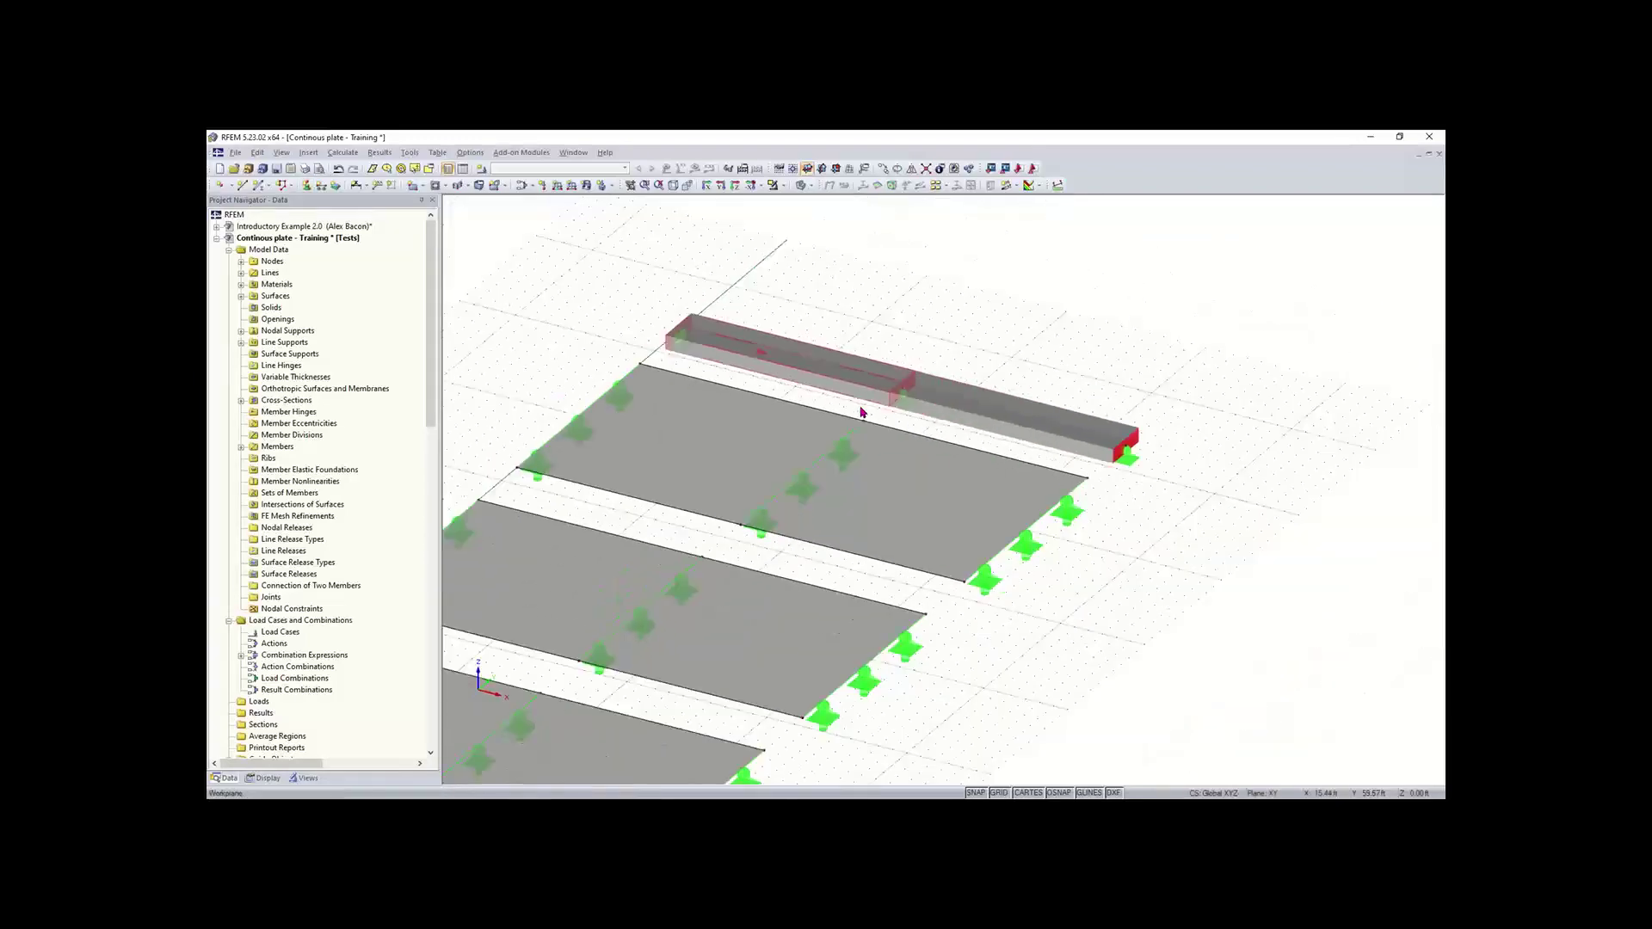
pyautogui.scroll(-1, 862, 412)
pyautogui.moveTo(792, 386); pyautogui.dragTo(907, 315, button='middle')
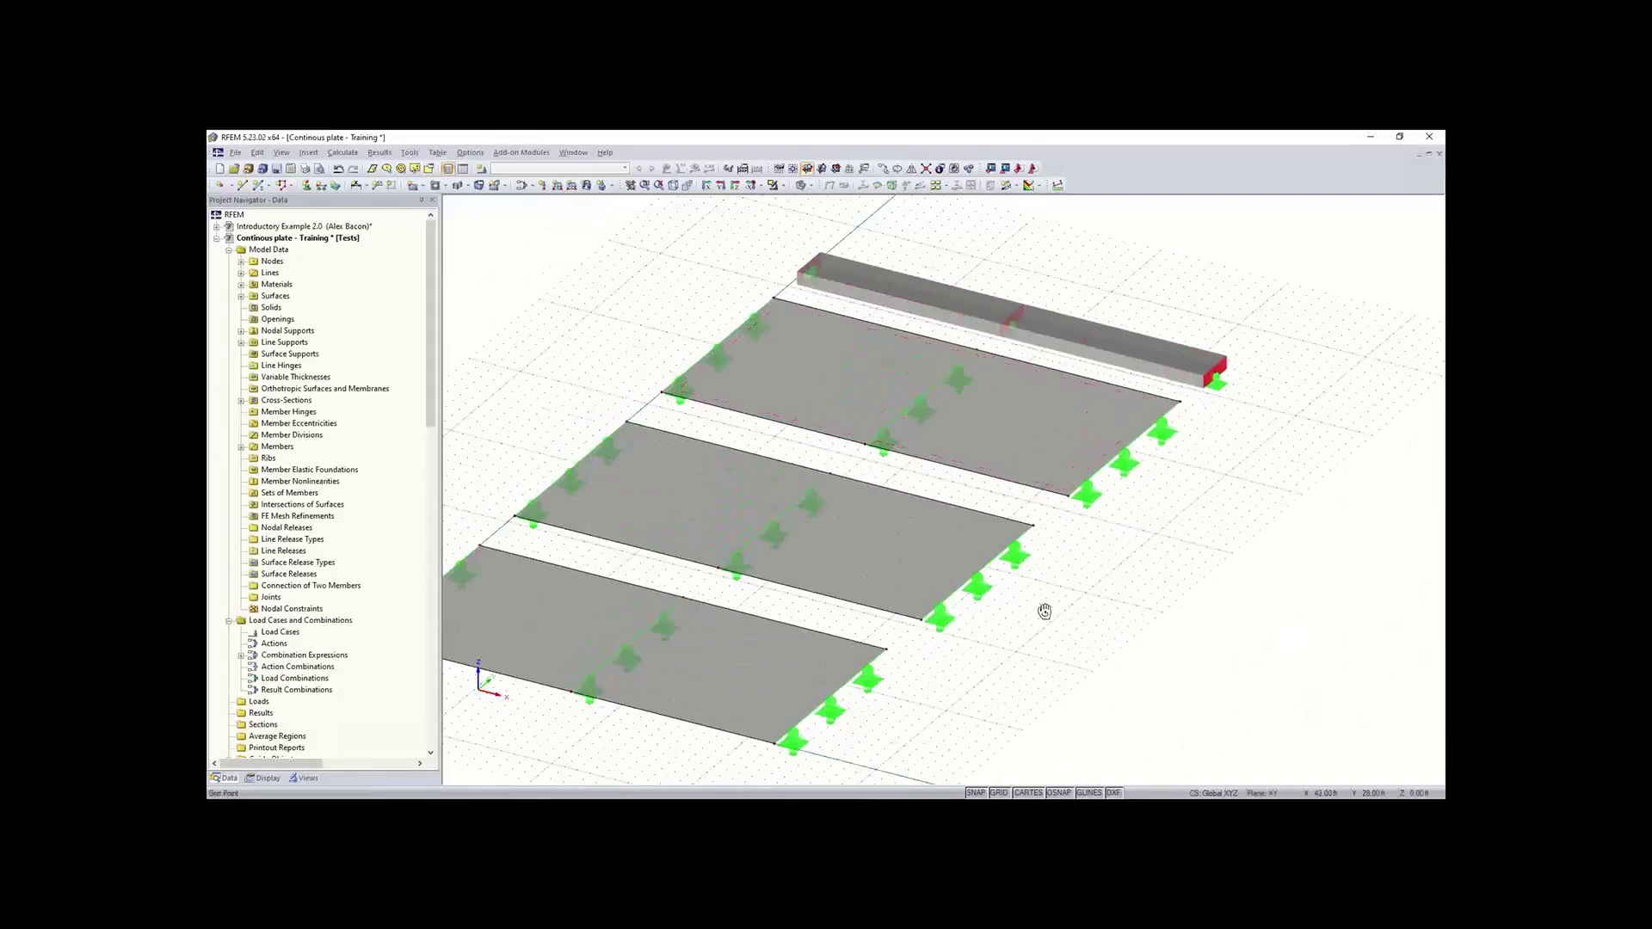
pyautogui.moveTo(1044, 611); pyautogui.dragTo(972, 250, button='right')
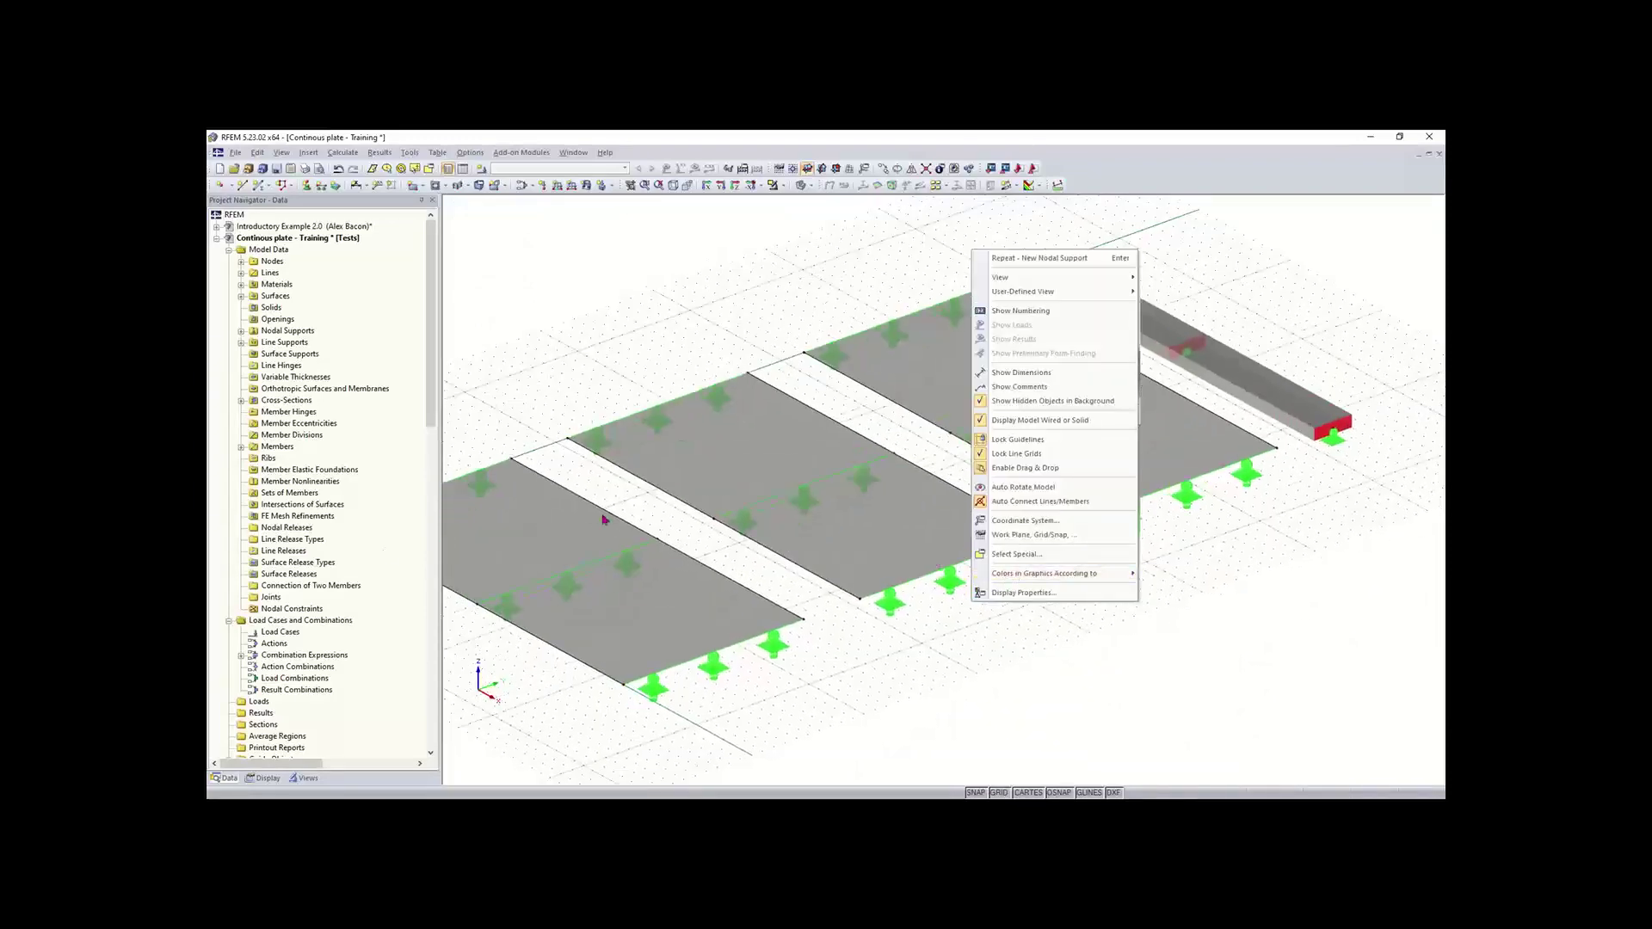
pyautogui.click(814, 534)
pyautogui.moveTo(814, 535); pyautogui.dragTo(856, 511, button='middle')
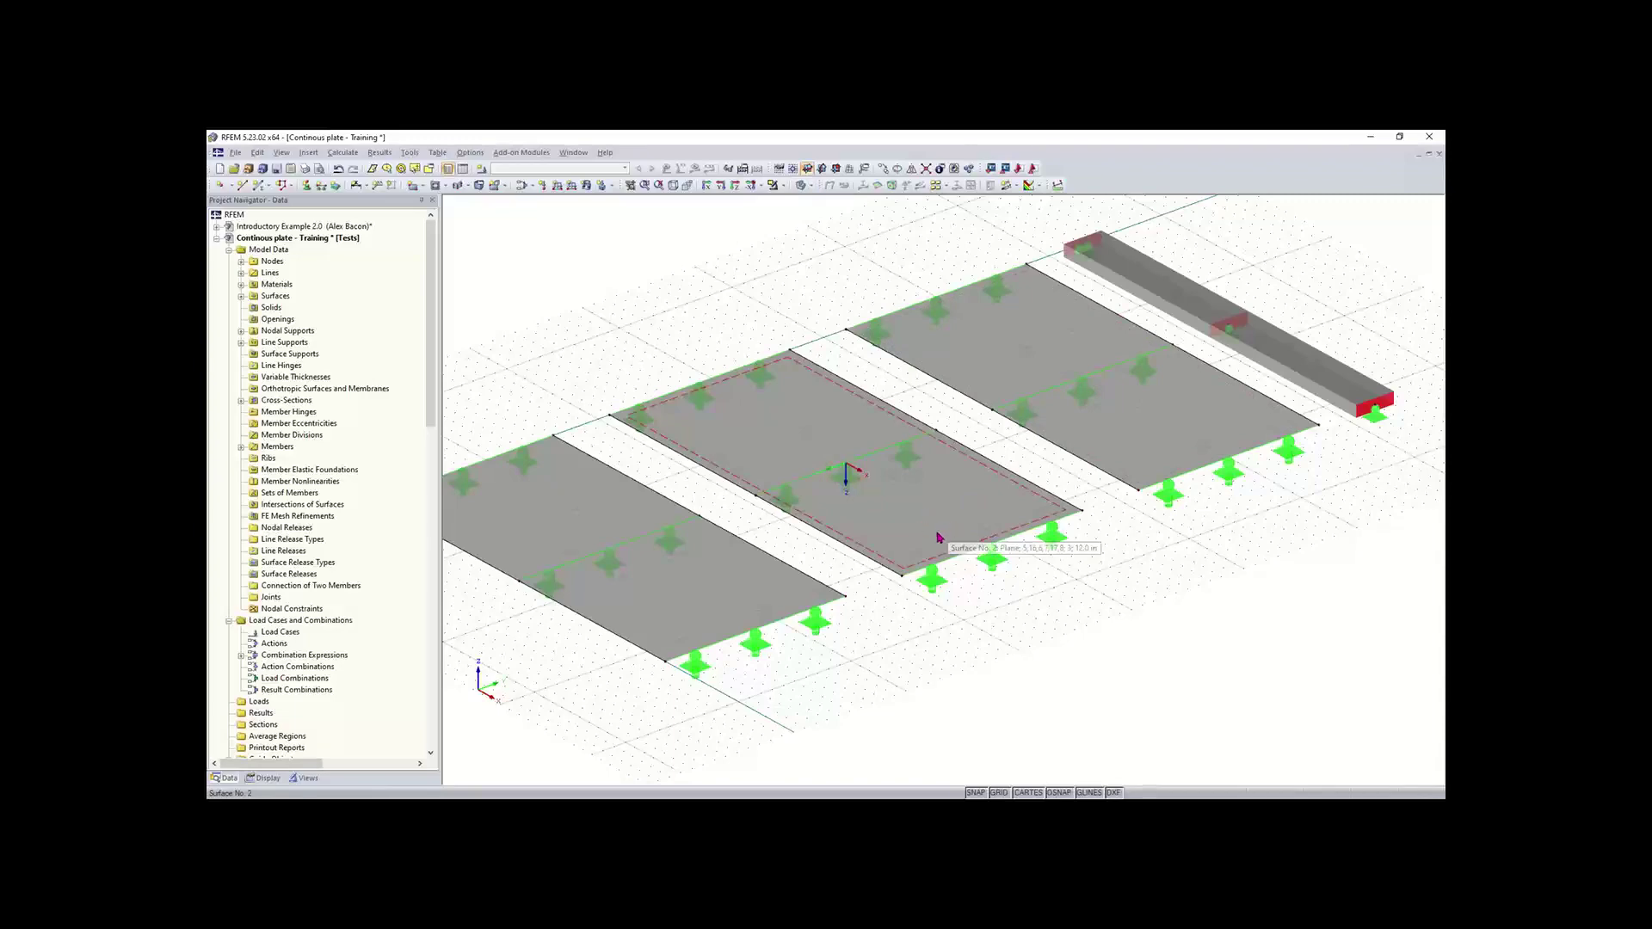
pyautogui.click(916, 552)
pyautogui.keyDown('ctrl'); pyautogui.moveTo(916, 552); pyautogui.dragTo(1059, 616, button='middle'); pyautogui.keyUp('ctrl')
pyautogui.click(1058, 617)
pyautogui.scroll(-2, 1067, 445)
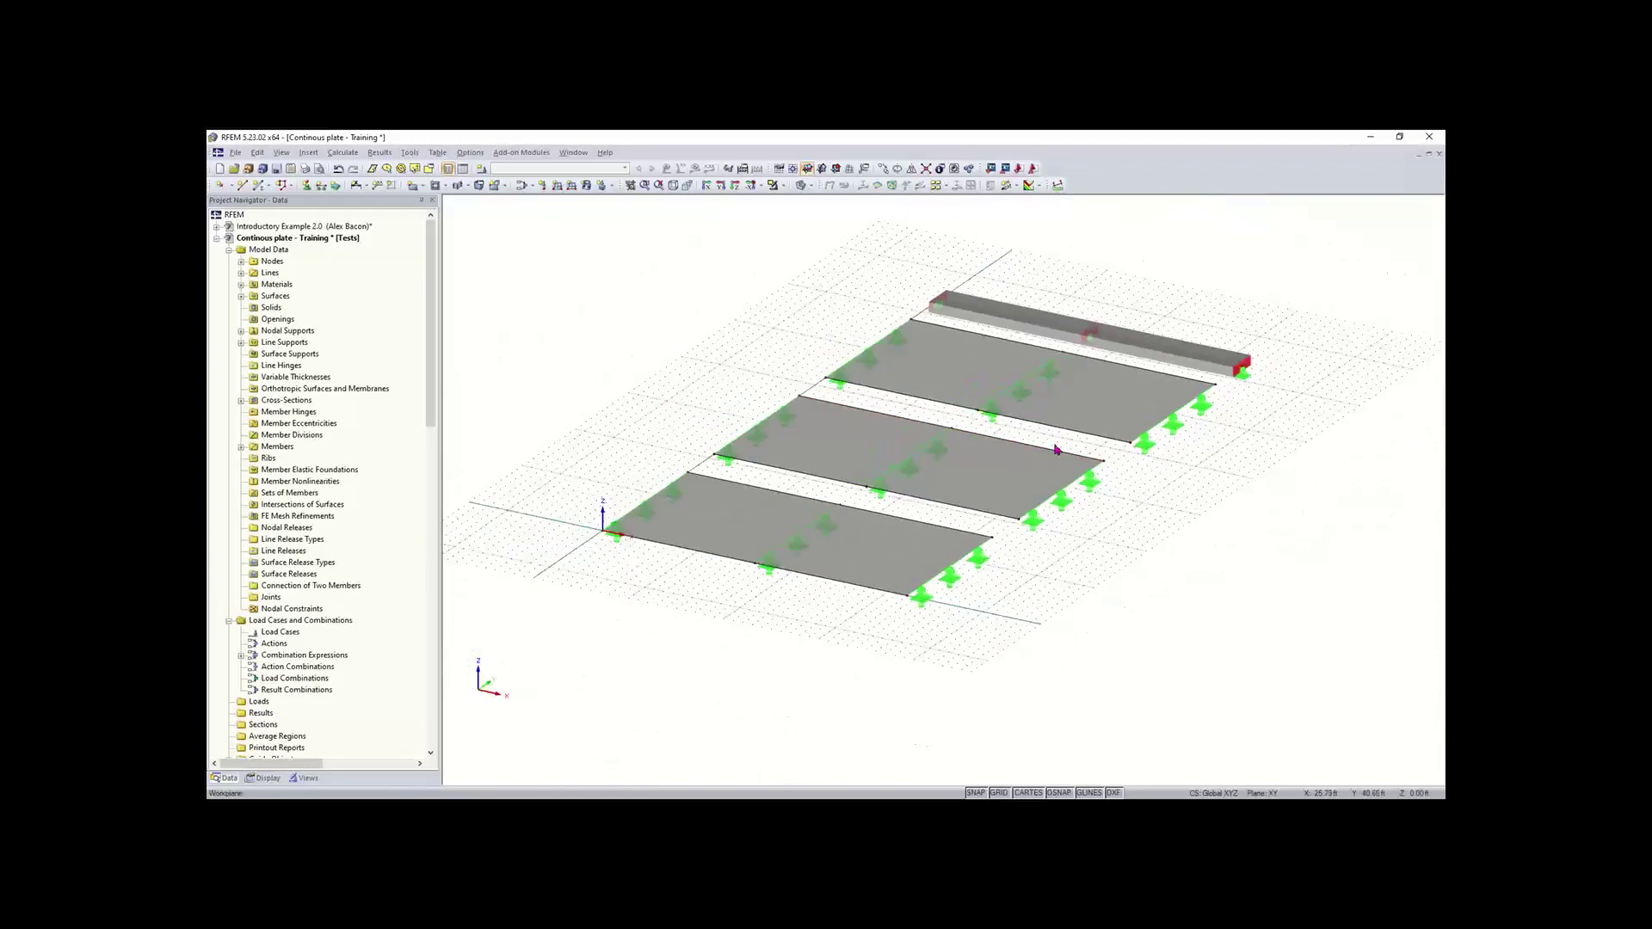
pyautogui.scroll(-2, 1067, 465)
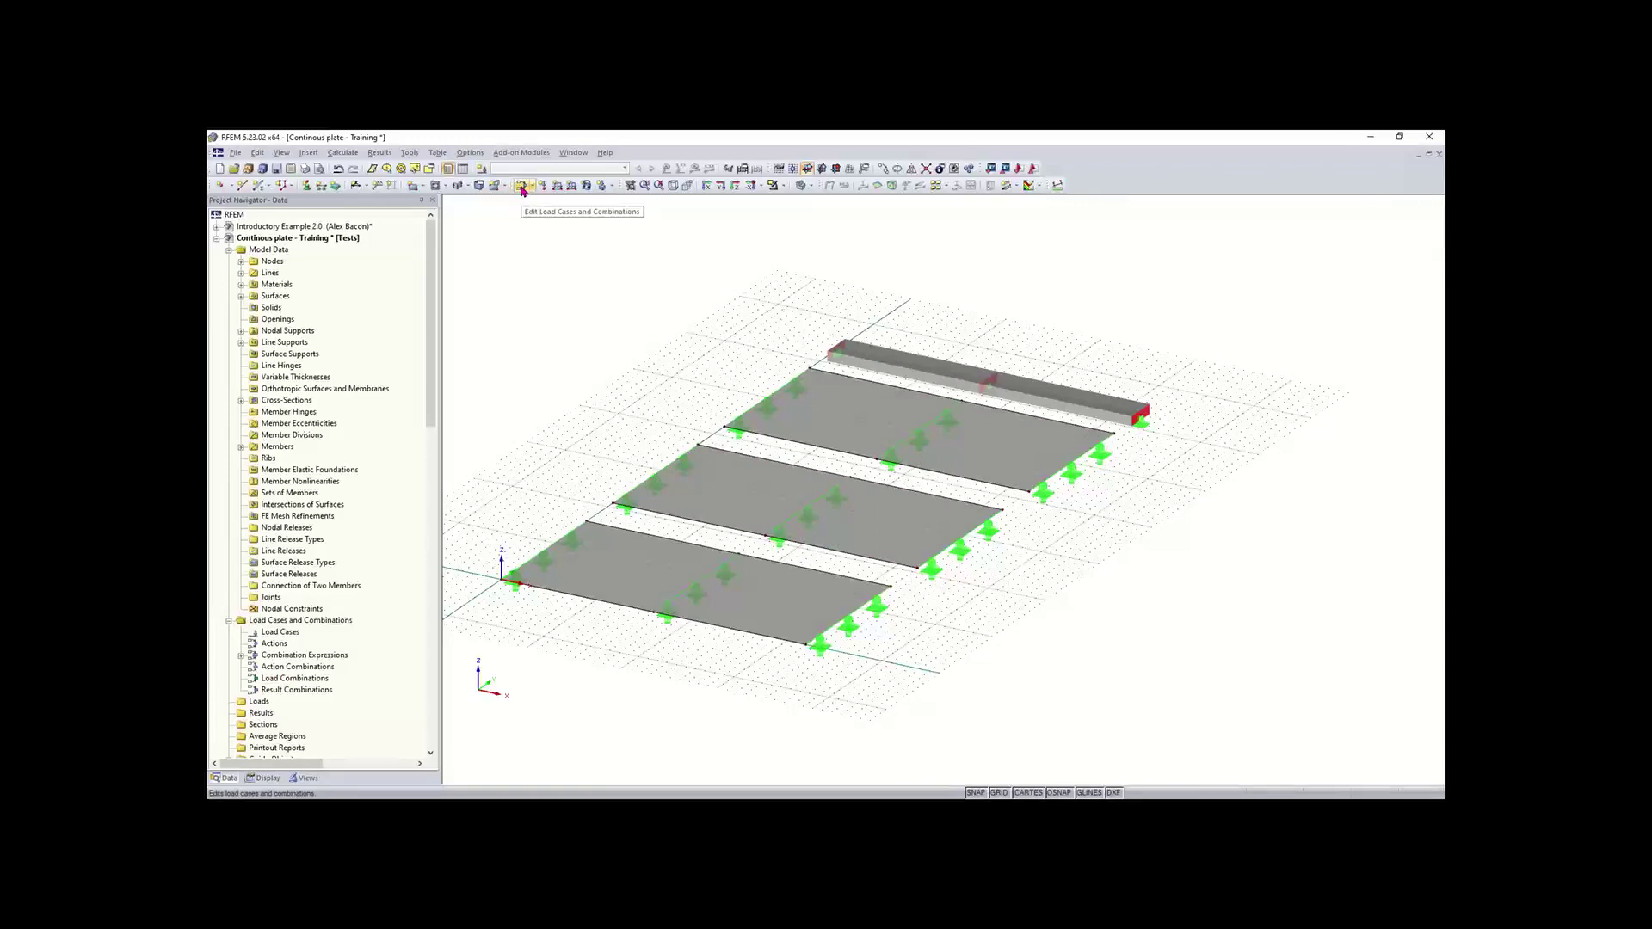
# - Create load case LC1 named Dead load with action category Dead and self-weight active at Z factor -1.000, and keep it as current load case
pyautogui.click(482, 169)
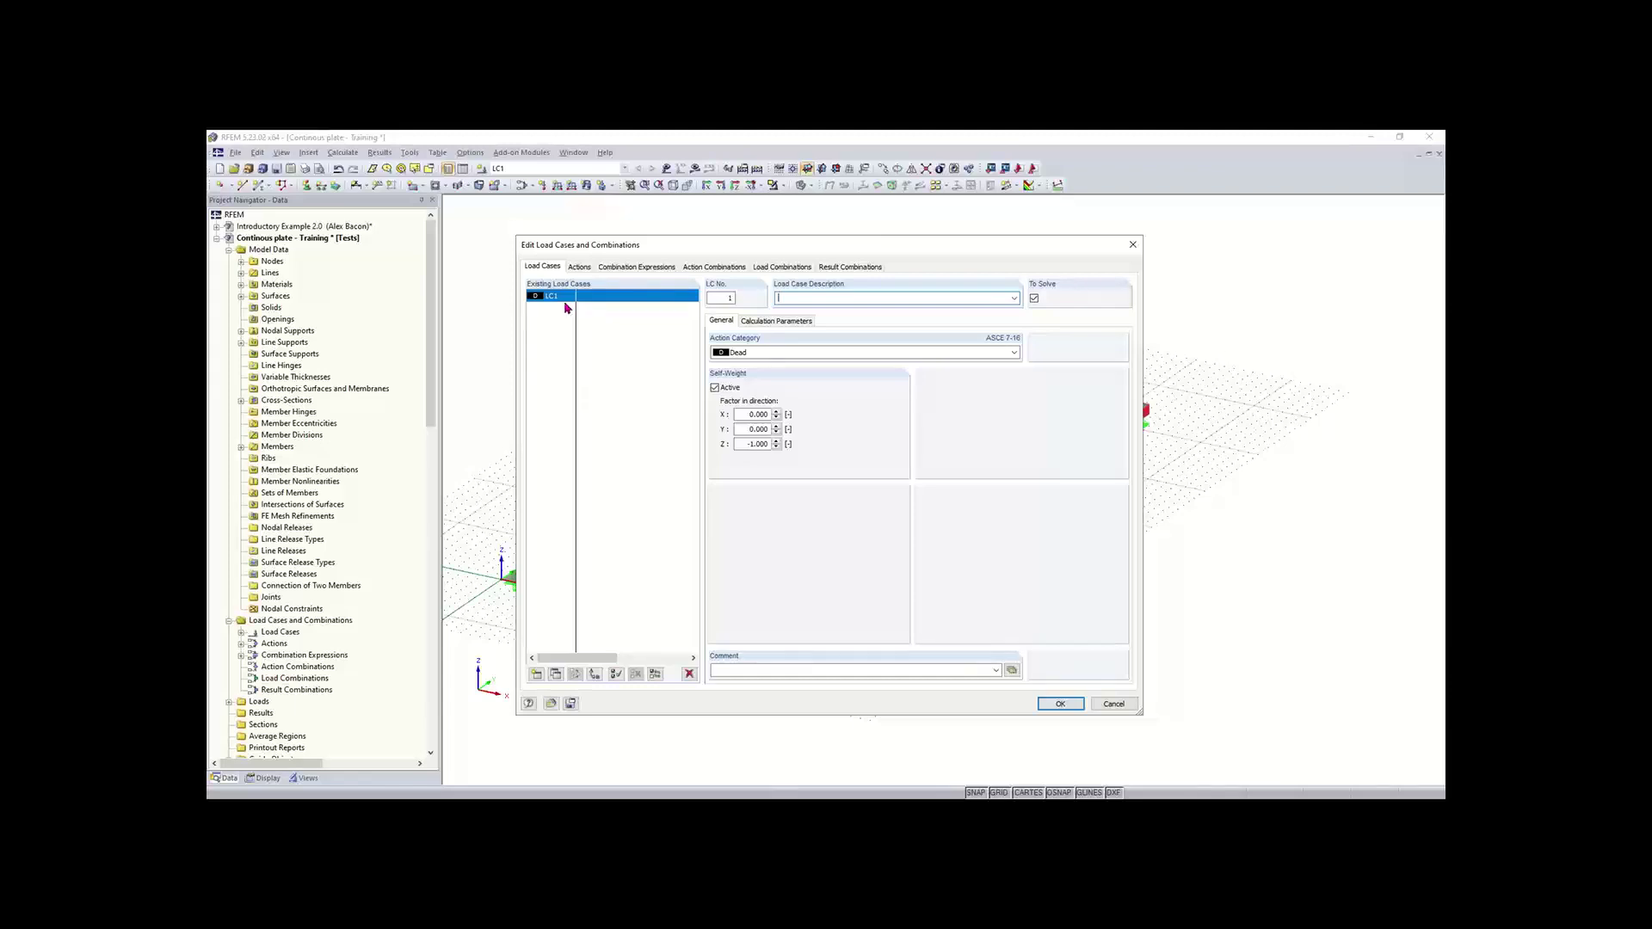
pyautogui.click(831, 298)
pyautogui.click(716, 389)
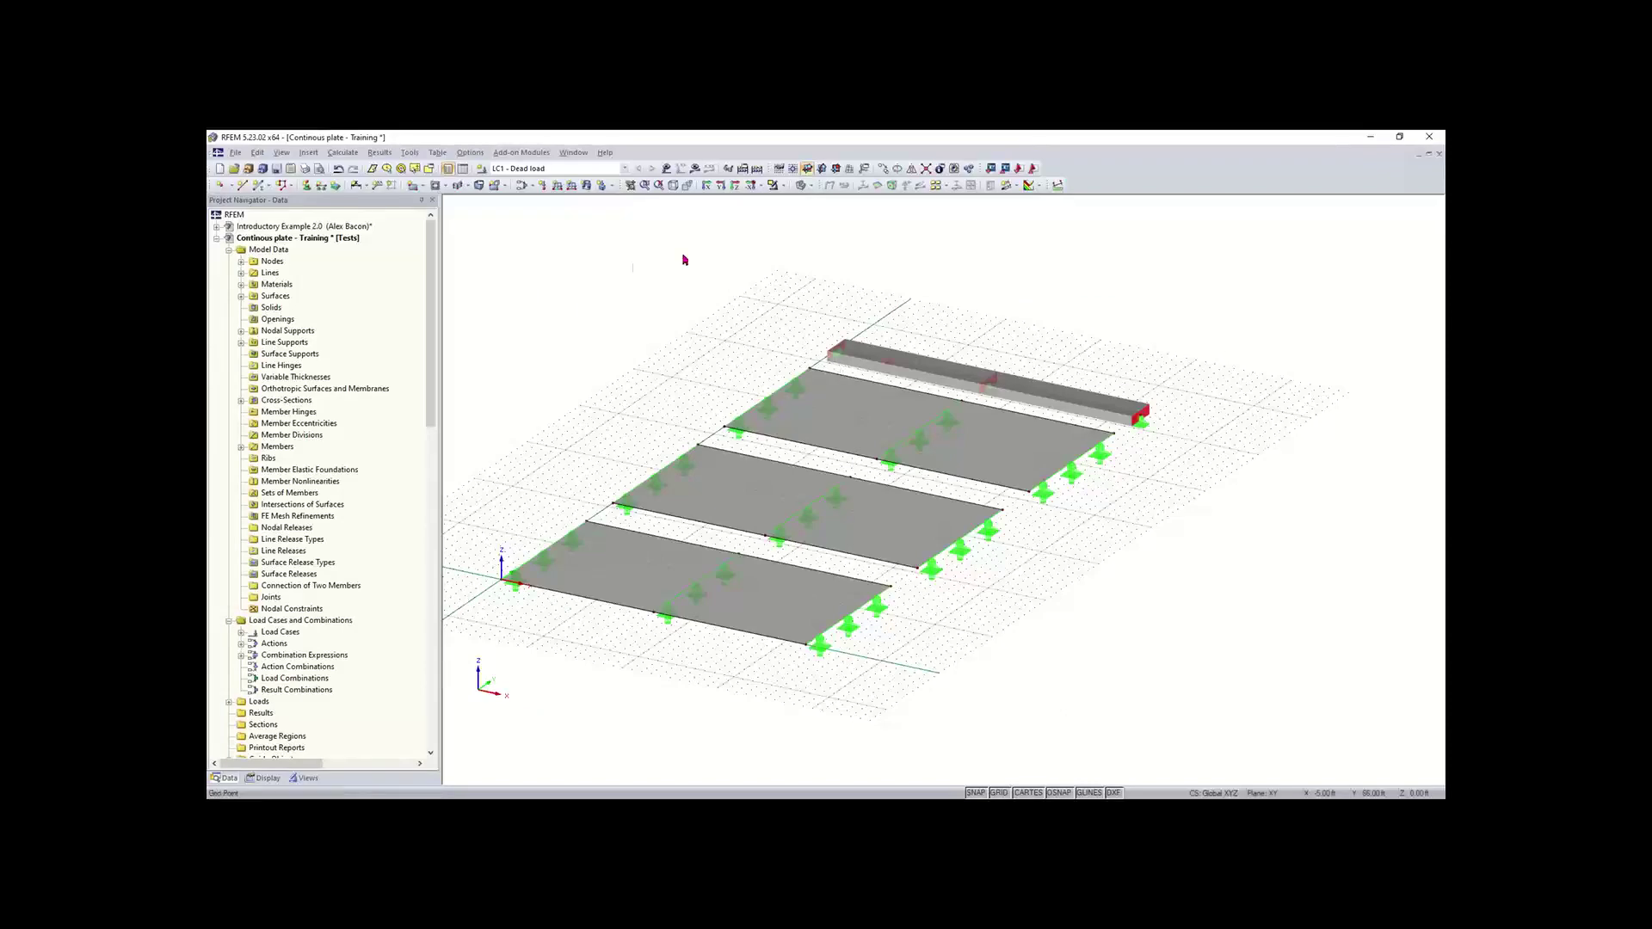
pyautogui.click(537, 171)
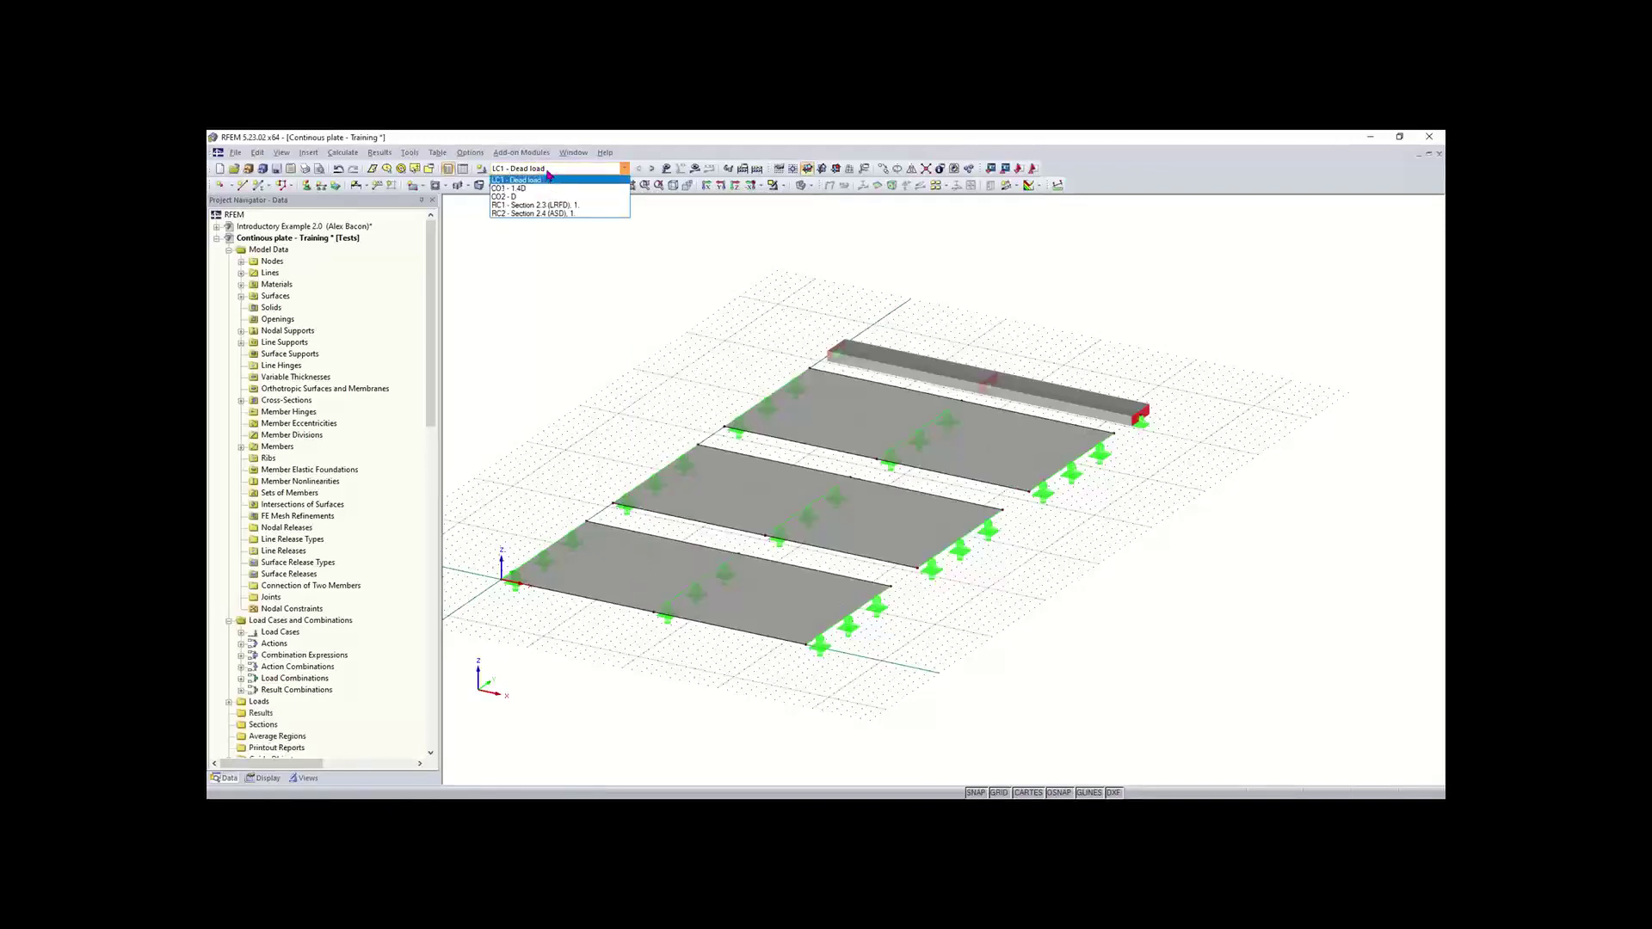
pyautogui.click(544, 176)
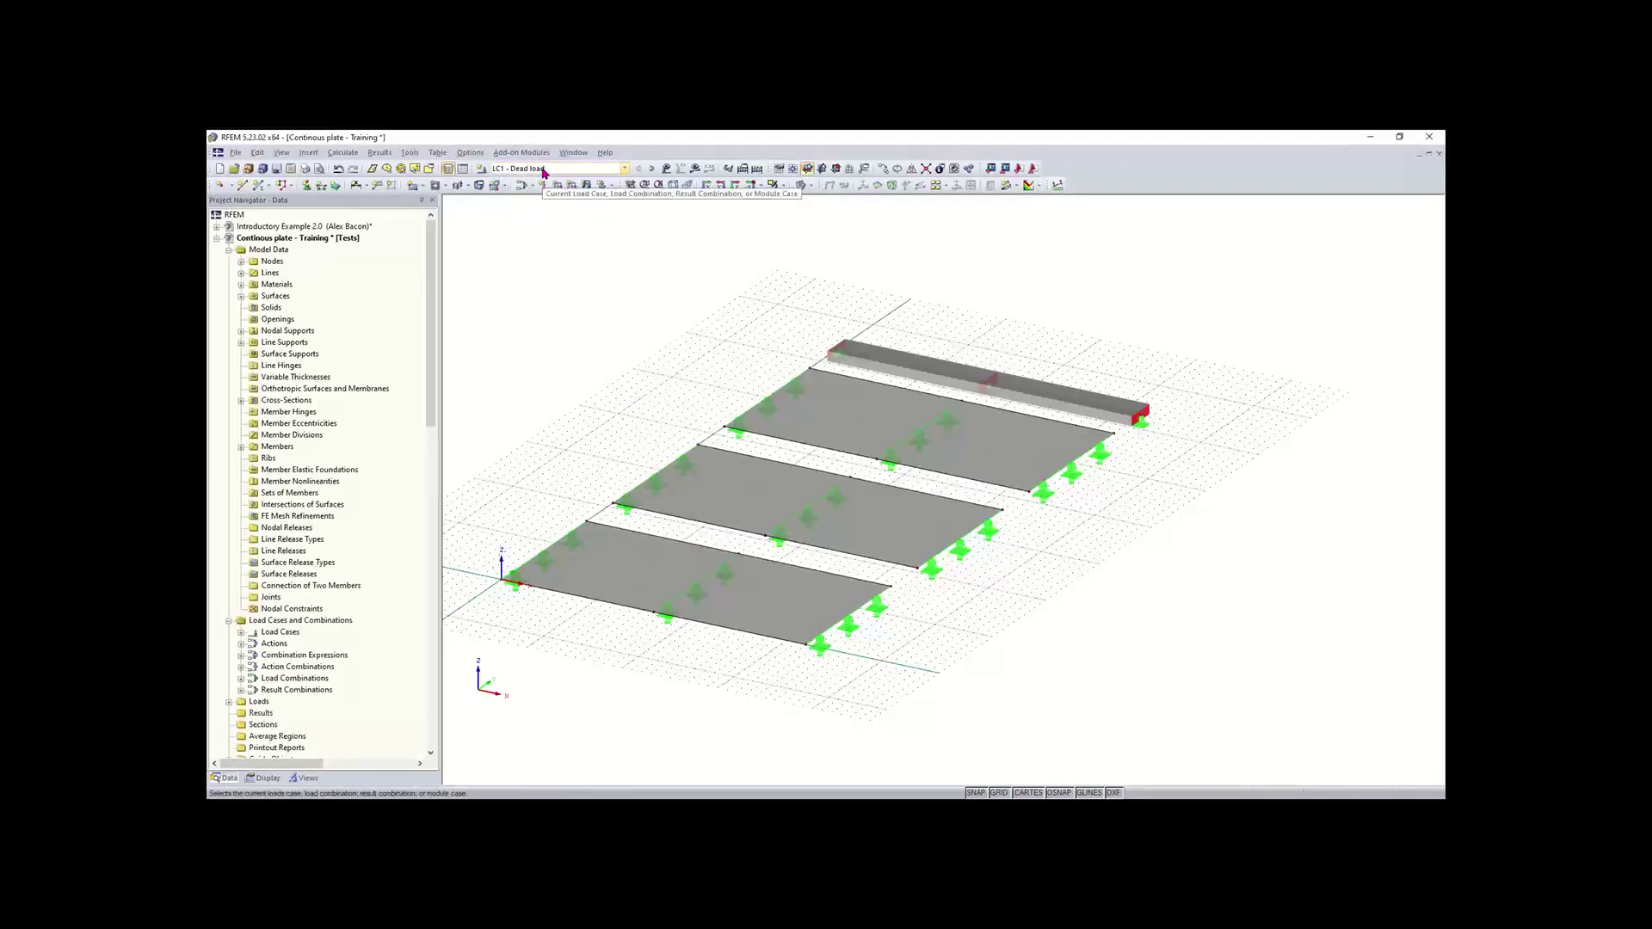
# - Examine the list of available load cases and combinations while keeping LC1 - Dead load as the current one
pyautogui.click(544, 170)
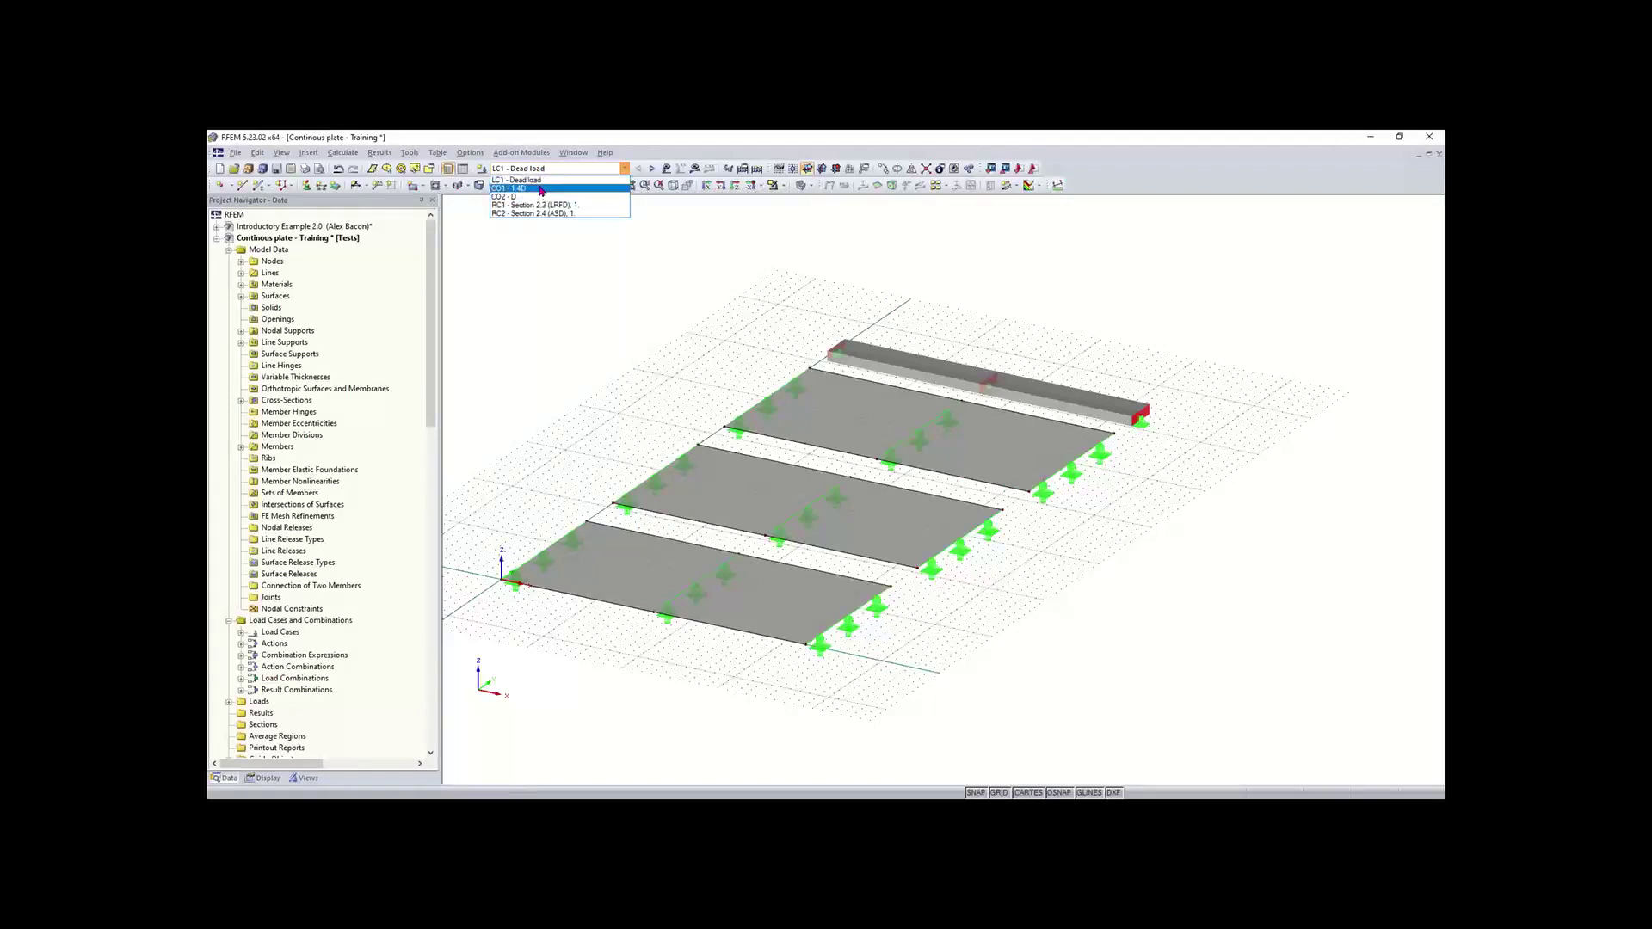
pyautogui.click(585, 286)
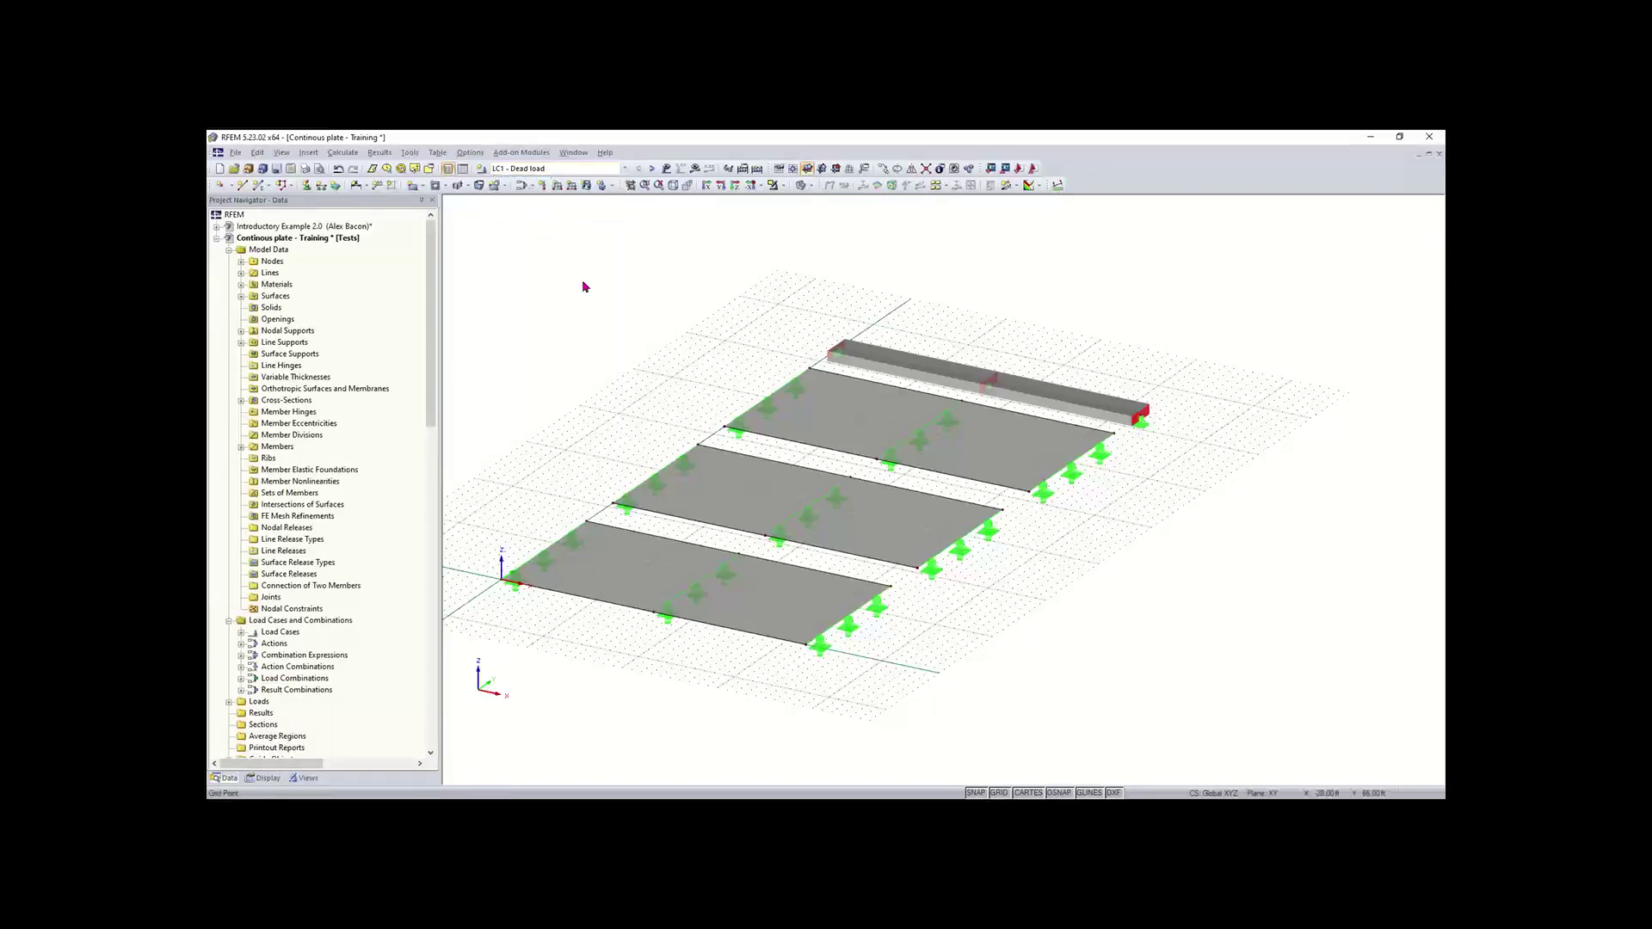
pyautogui.click(903, 436)
pyautogui.click(534, 169)
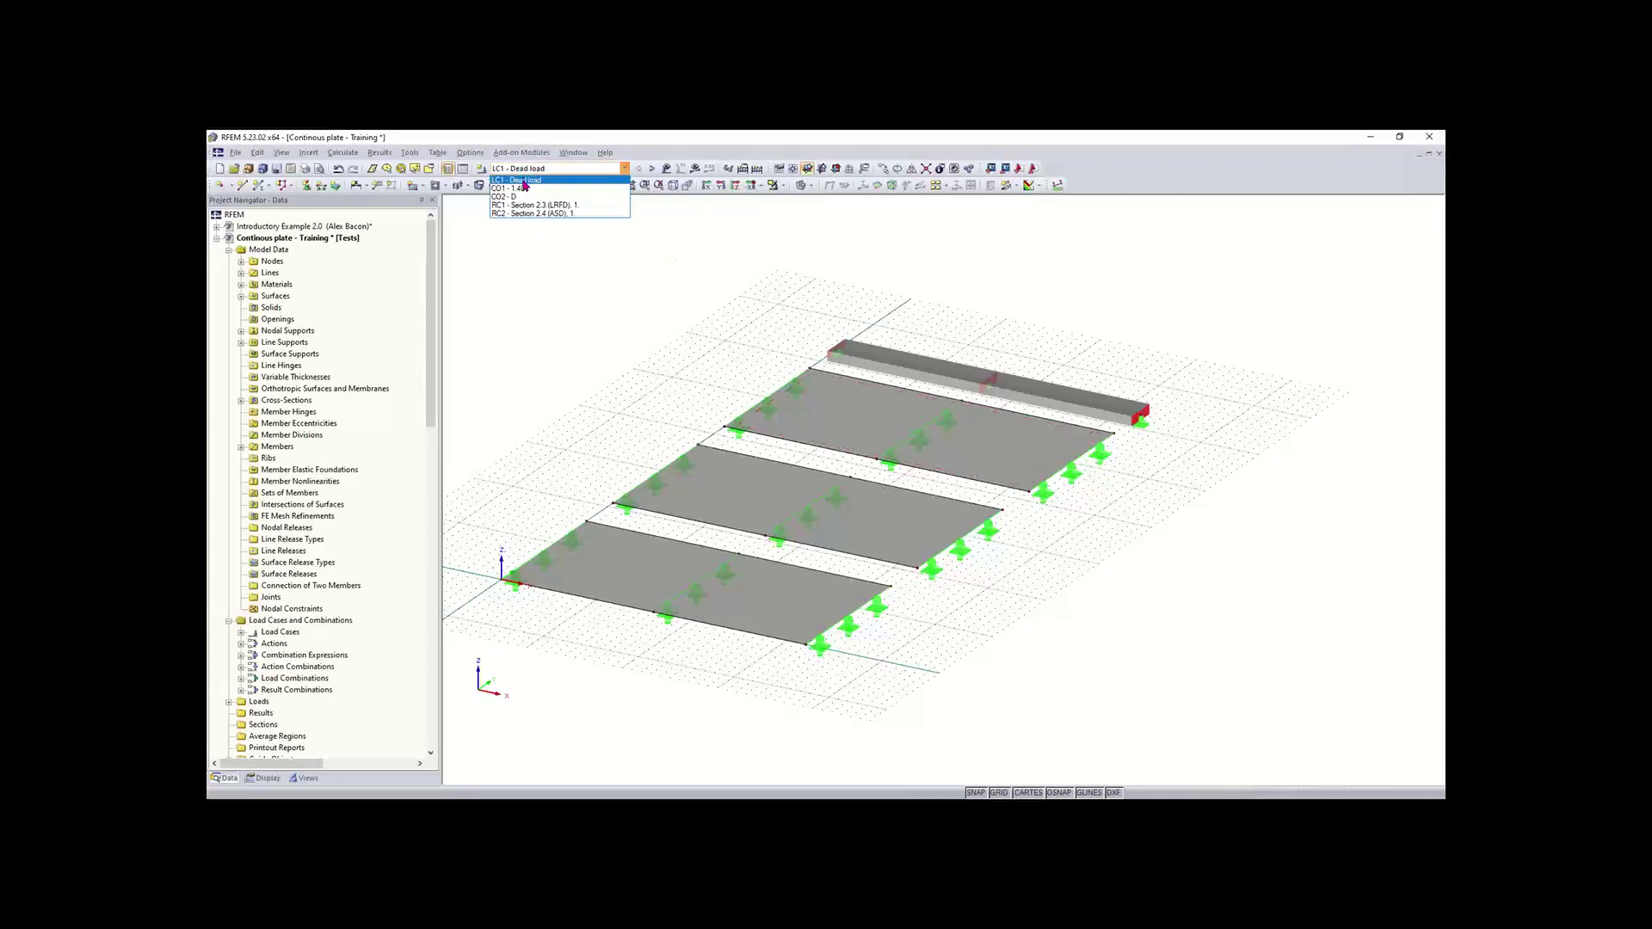
pyautogui.click(658, 221)
pyautogui.click(603, 185)
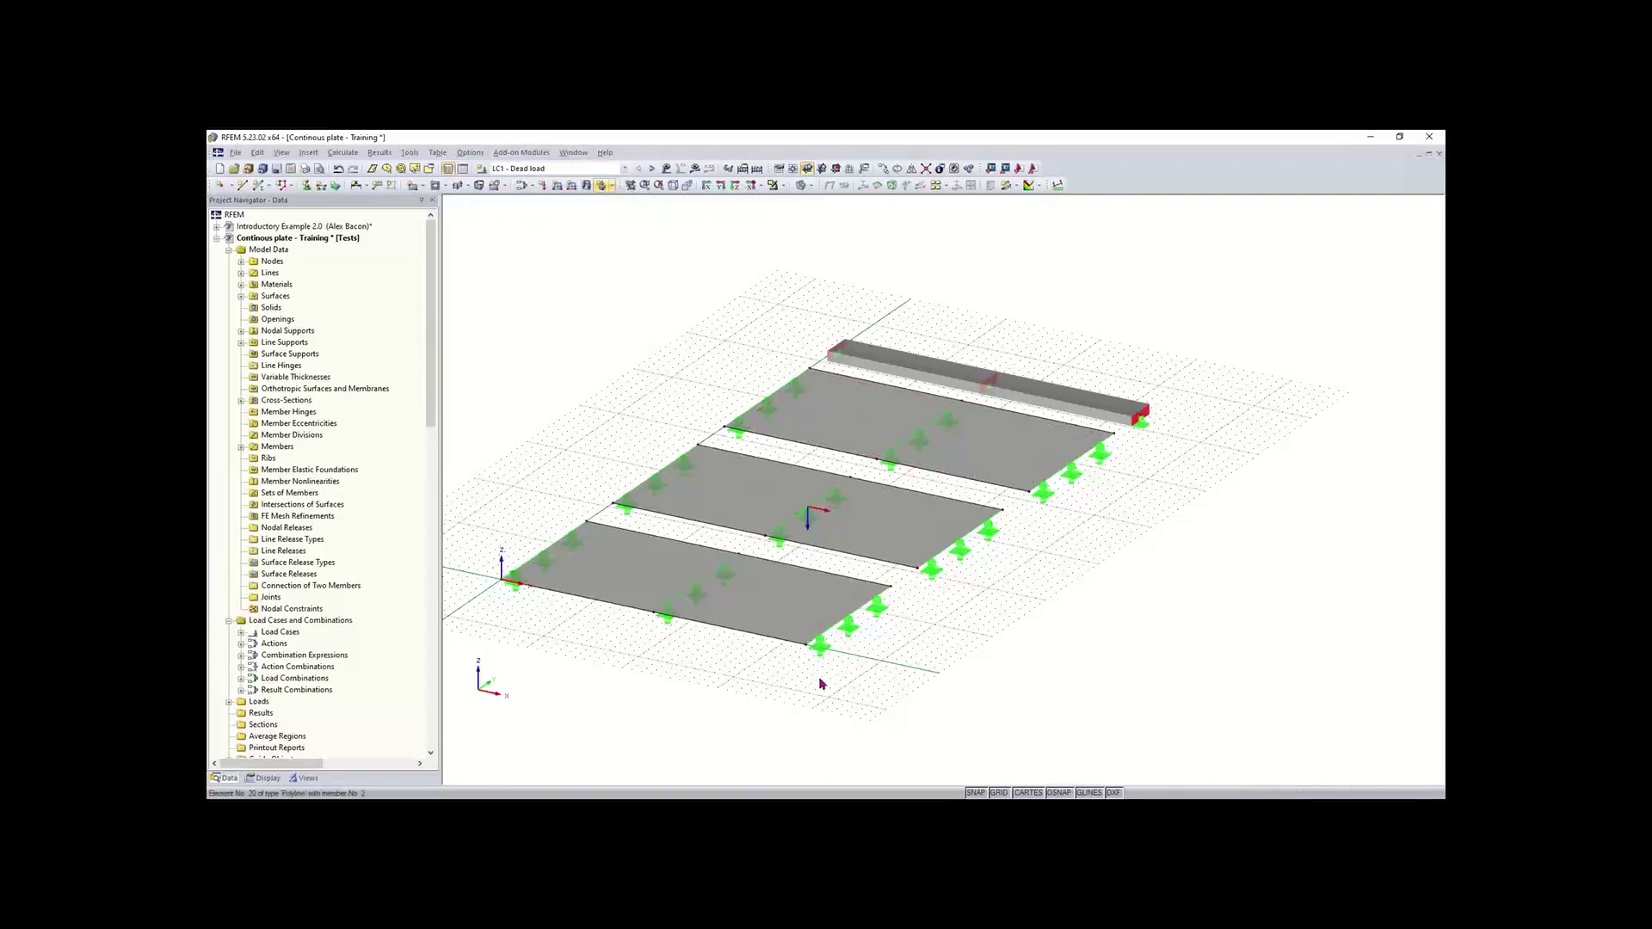
pyautogui.keyDown('ctrl'); pyautogui.moveTo(987, 616); pyautogui.dragTo(945, 616, button='middle'); pyautogui.keyUp('ctrl')
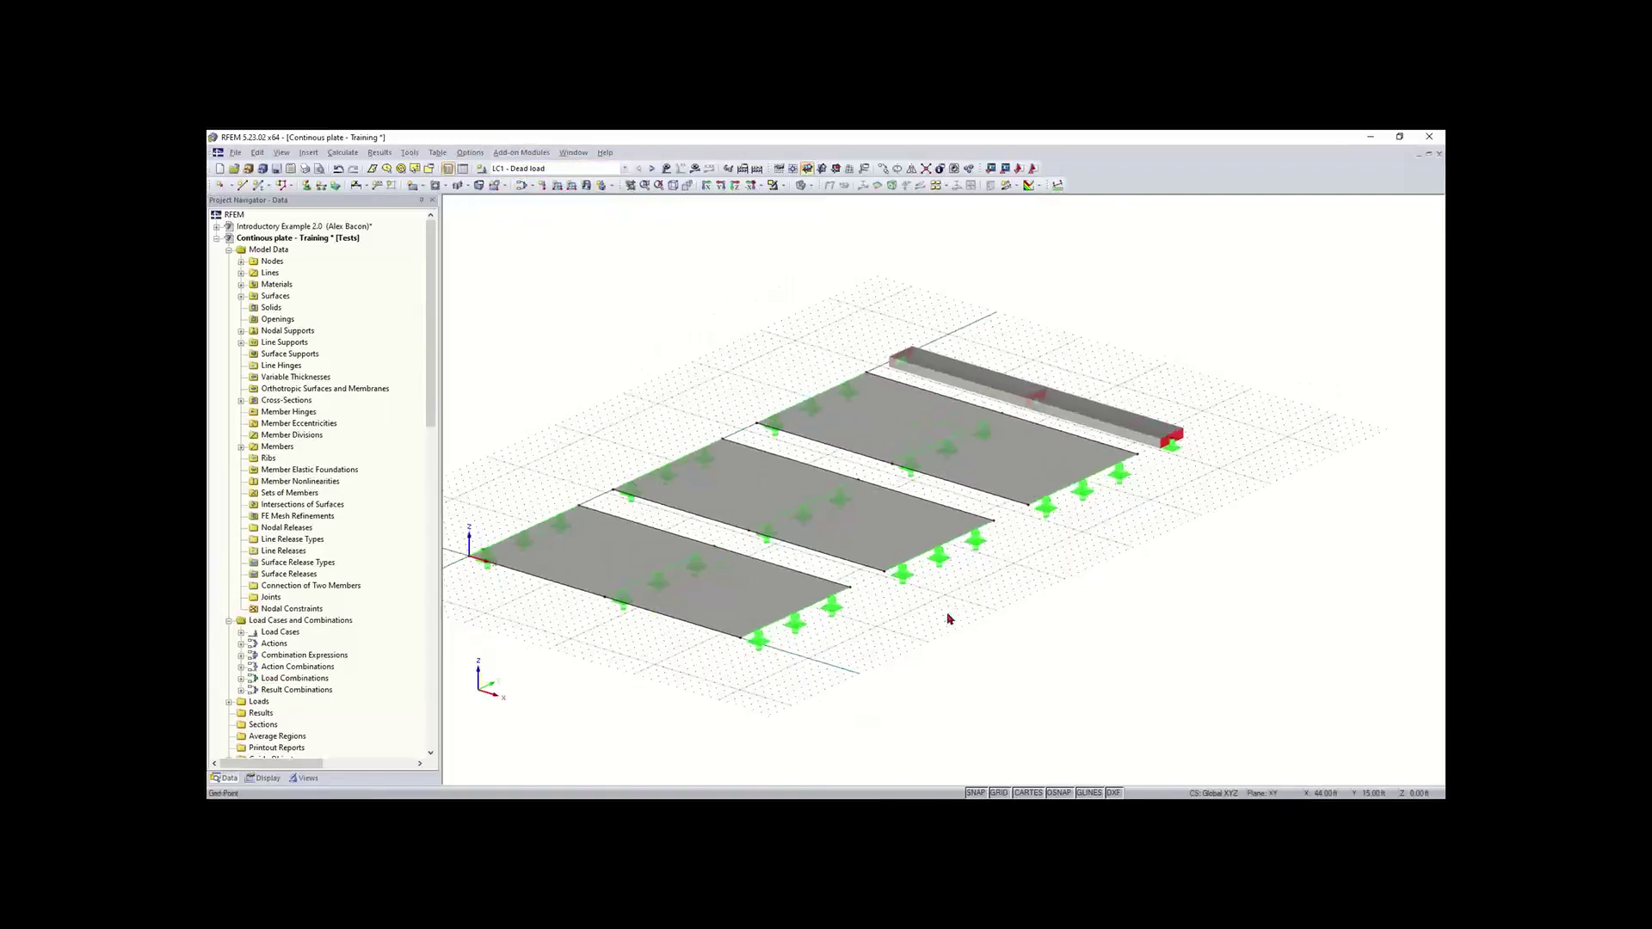
pyautogui.rightClick(948, 612)
pyautogui.click(533, 385)
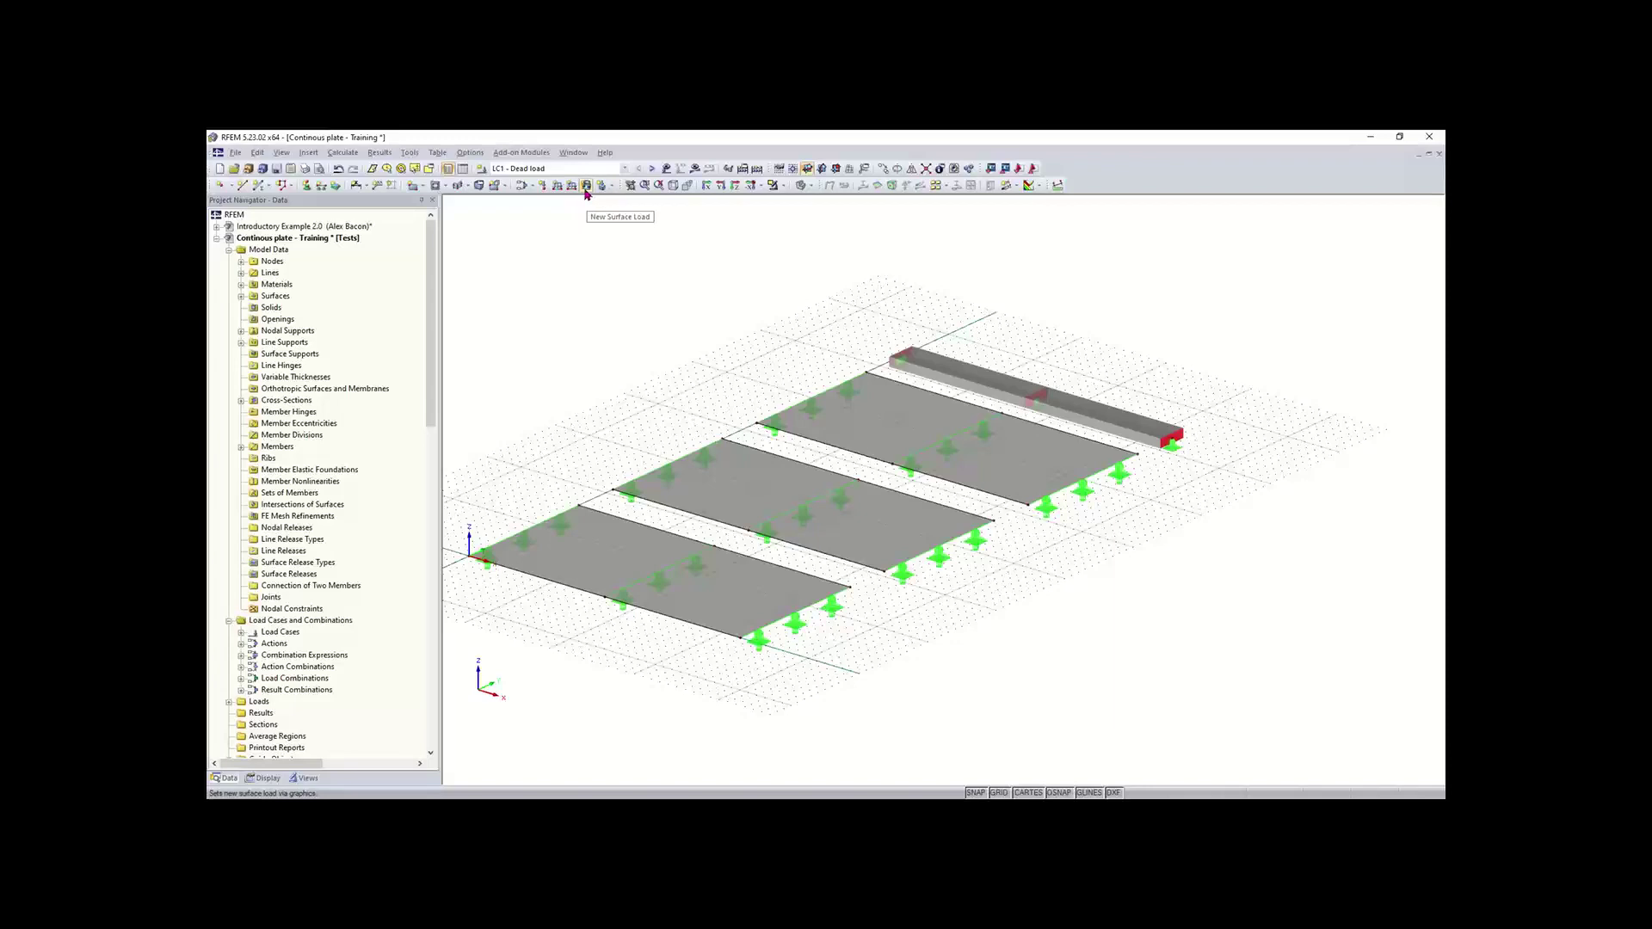
# - Apply a uniform surface force load of 0.210 ksf in global ZL direction to all three surfaces in LC1
pyautogui.click(585, 191)
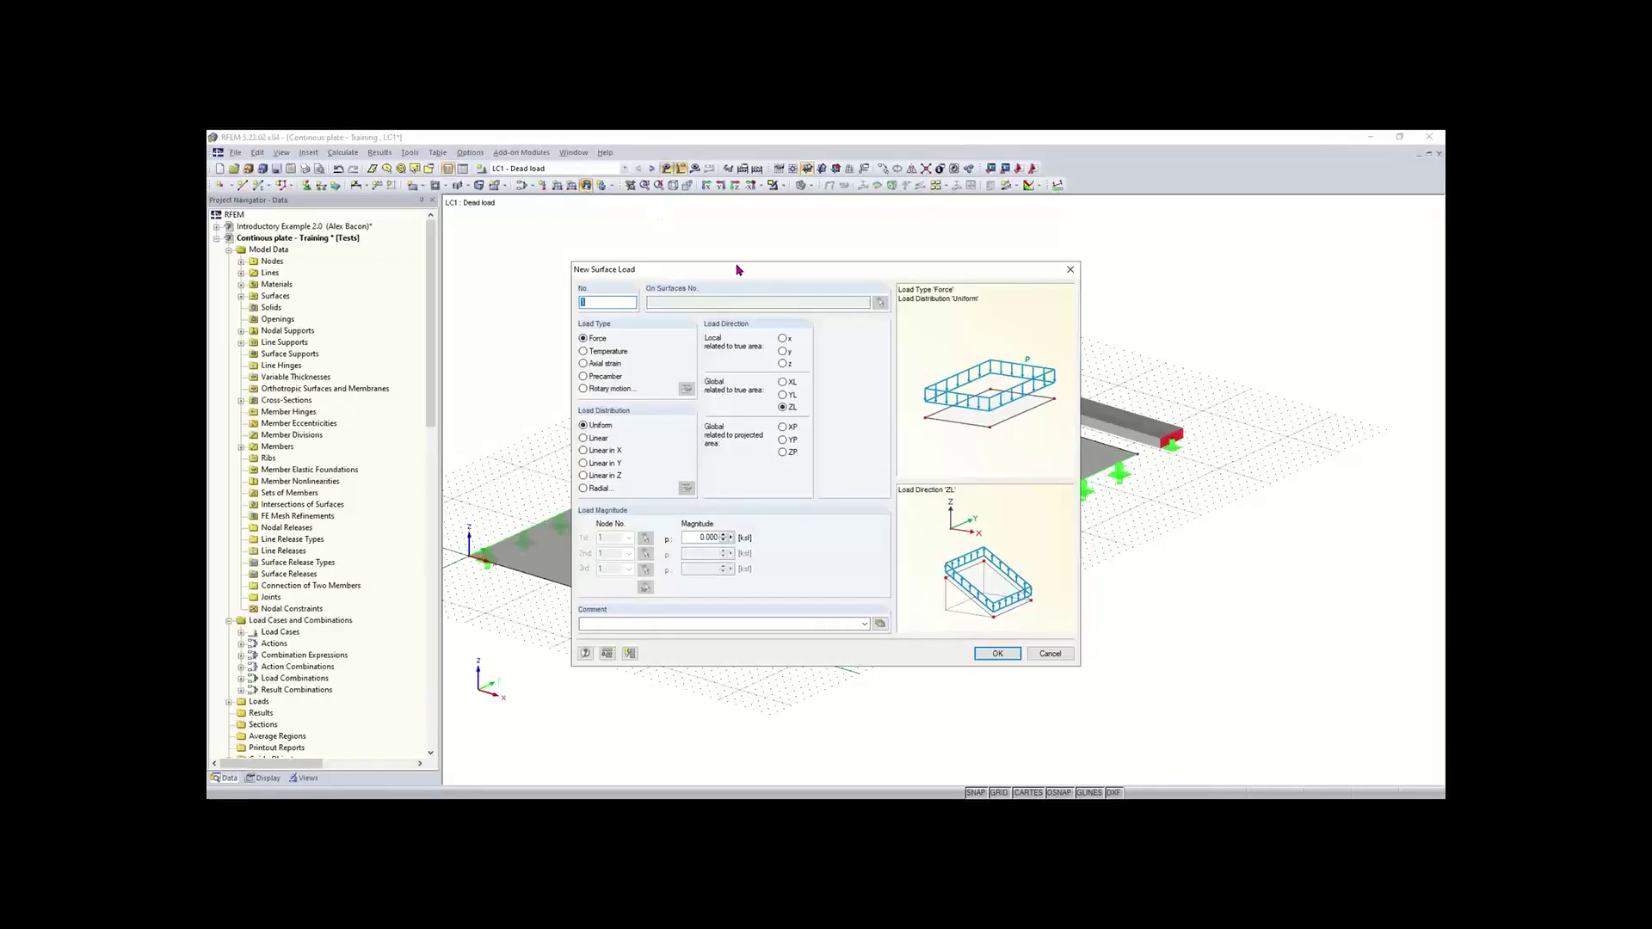
pyautogui.moveTo(739, 269); pyautogui.dragTo(724, 258)
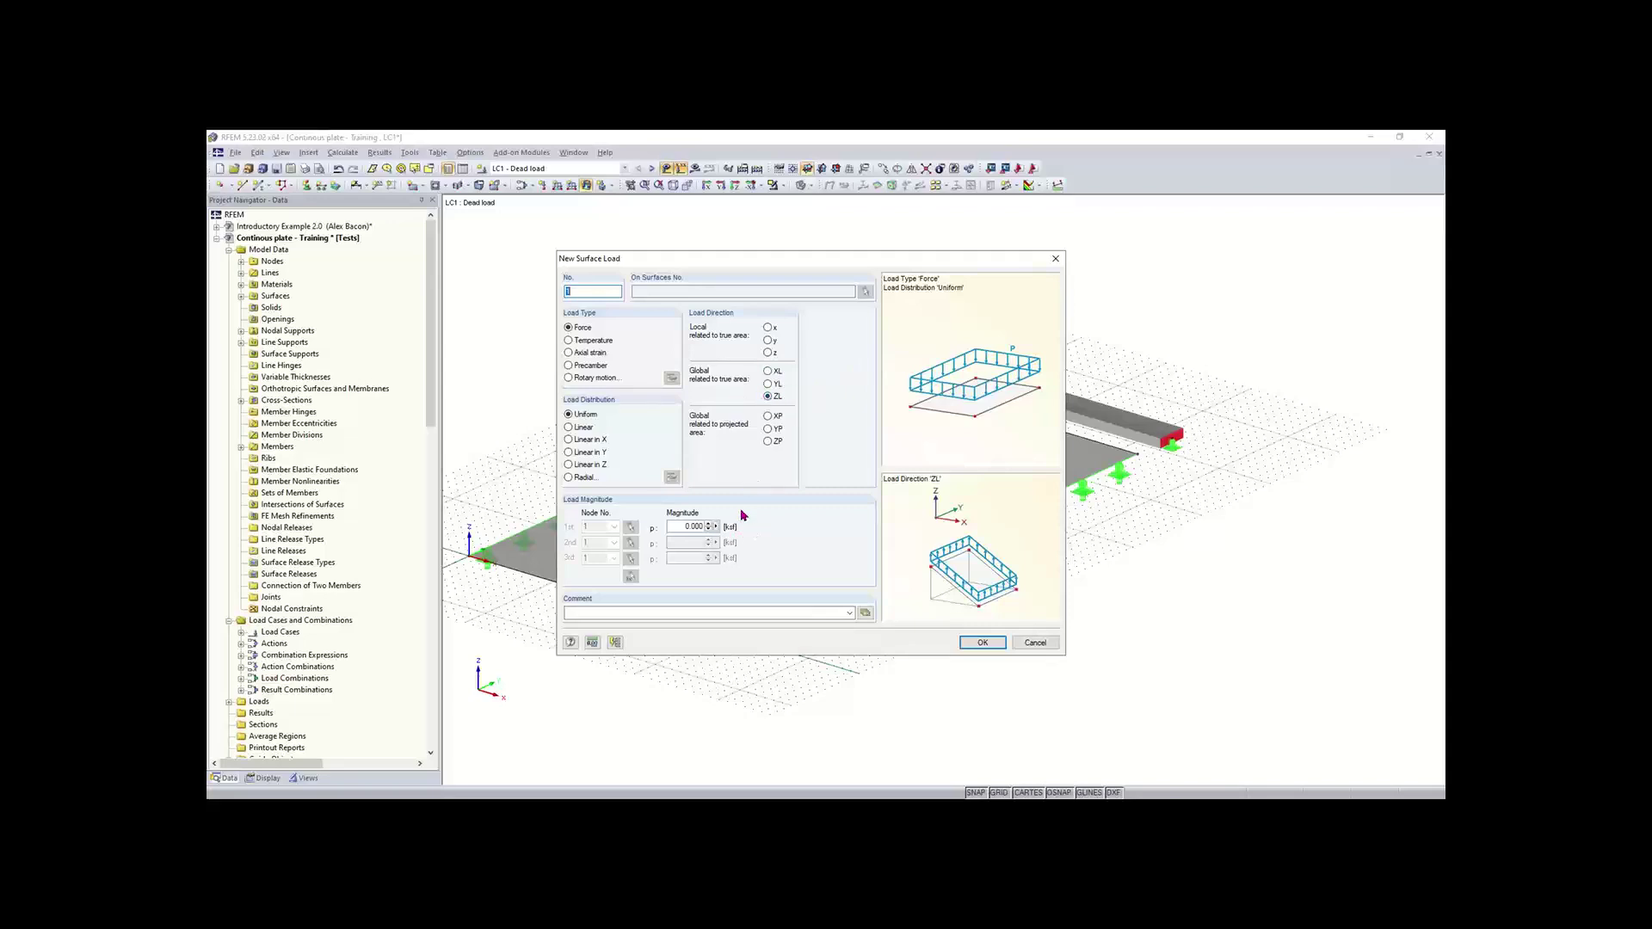
pyautogui.click(676, 528)
pyautogui.write('0')
pyautogui.click(984, 645)
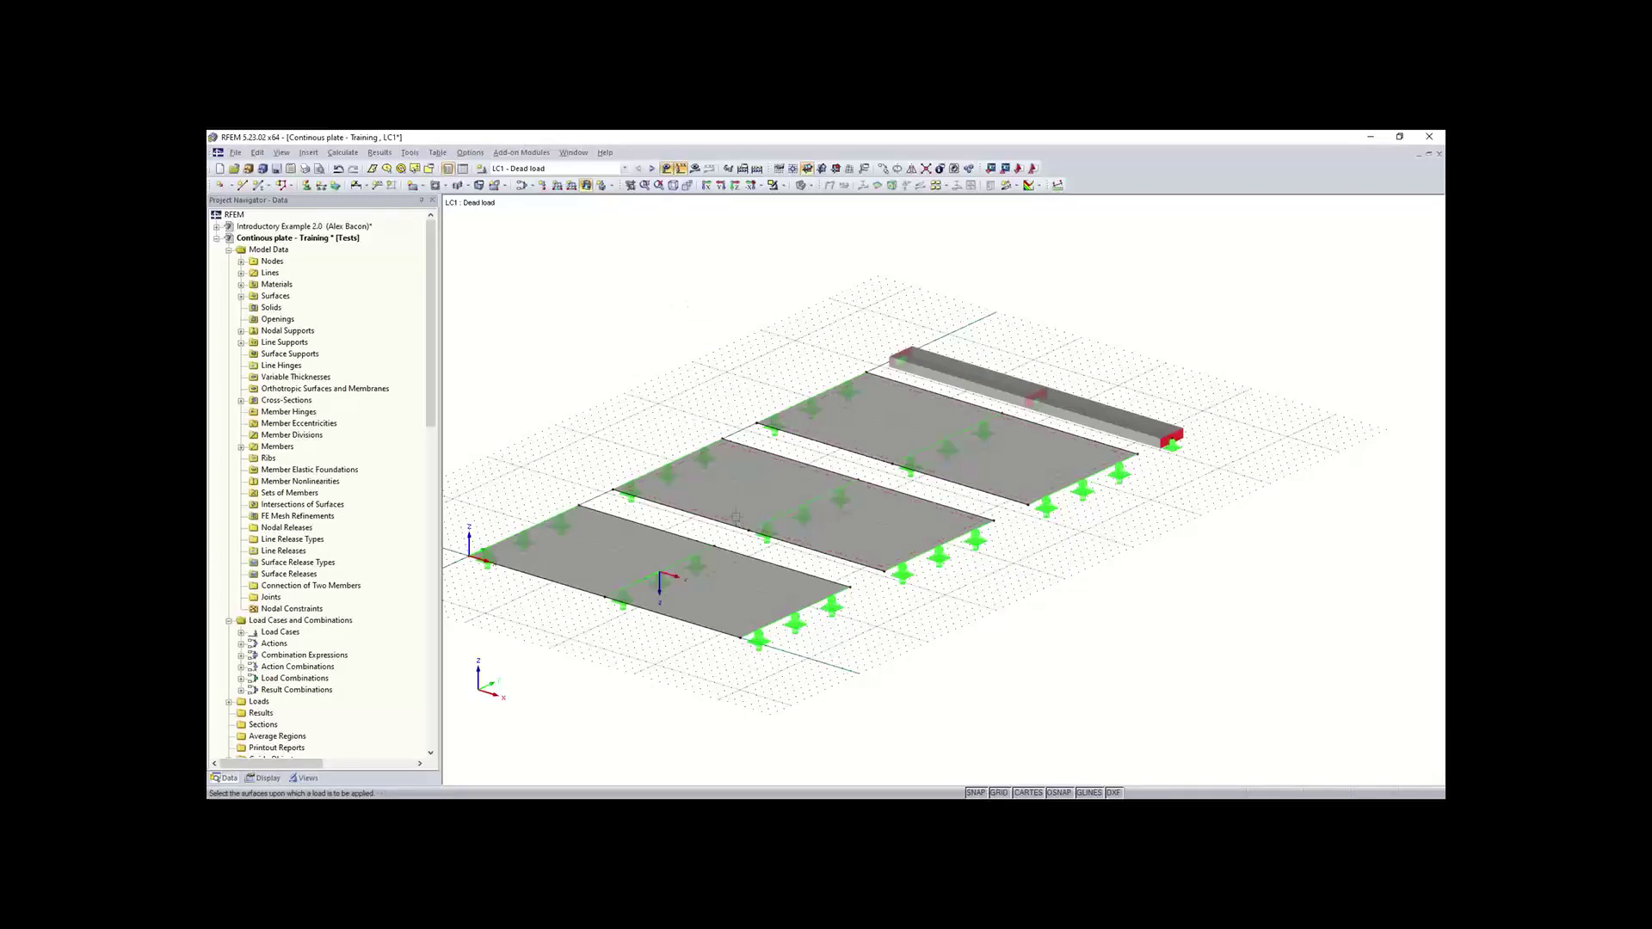
pyautogui.click(584, 547)
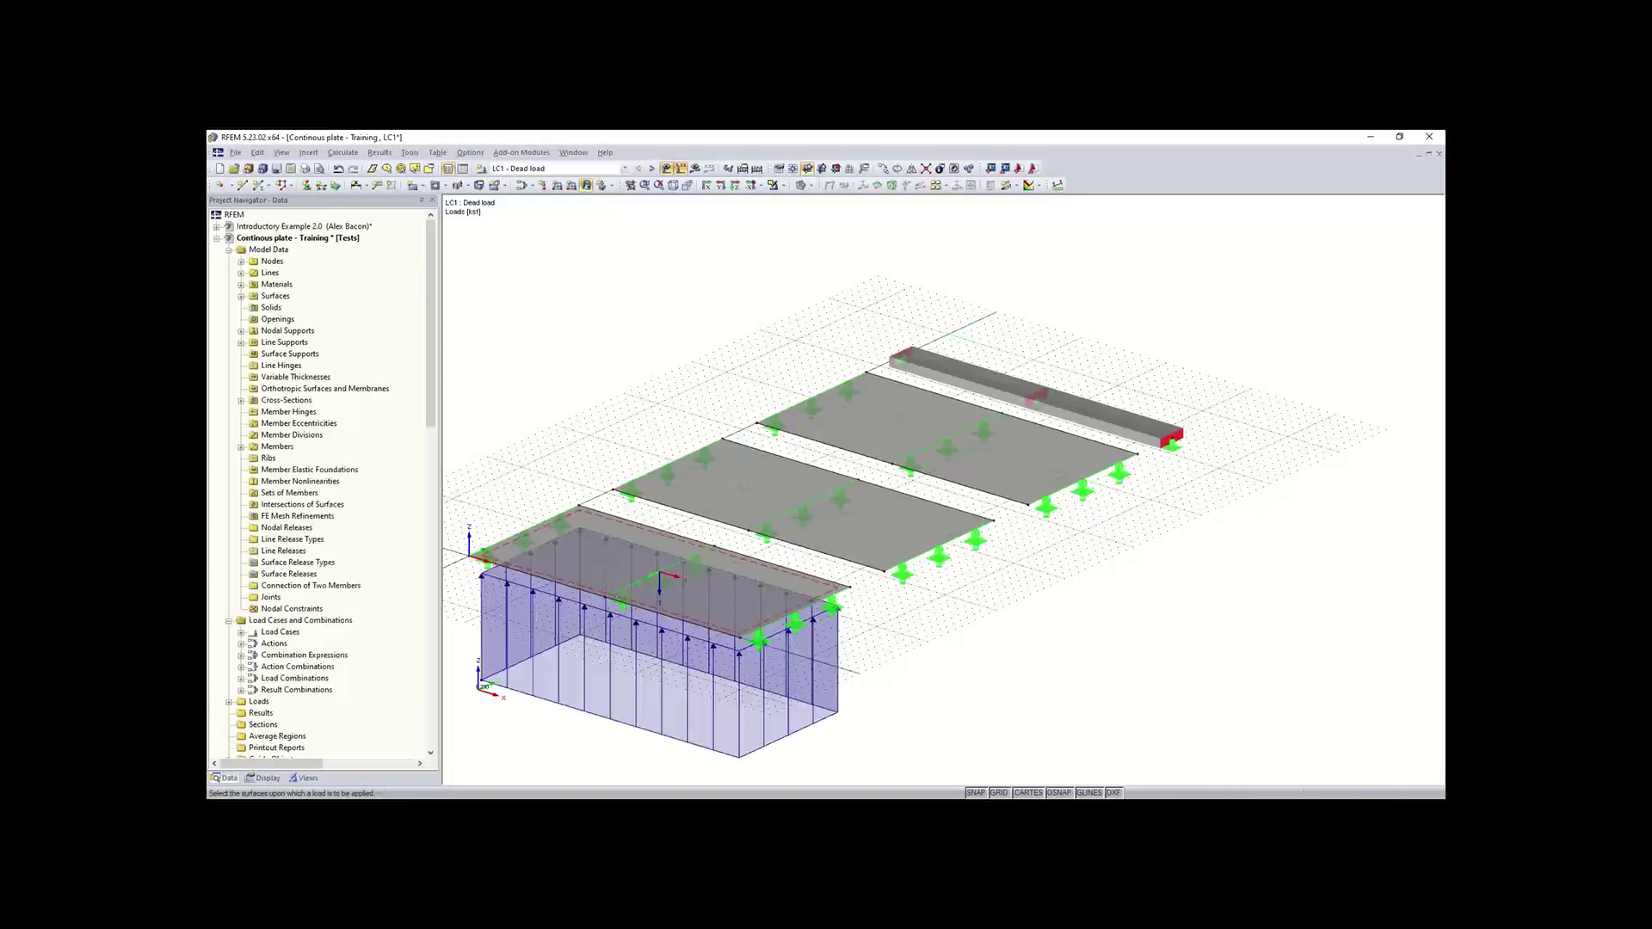
pyautogui.click(743, 485)
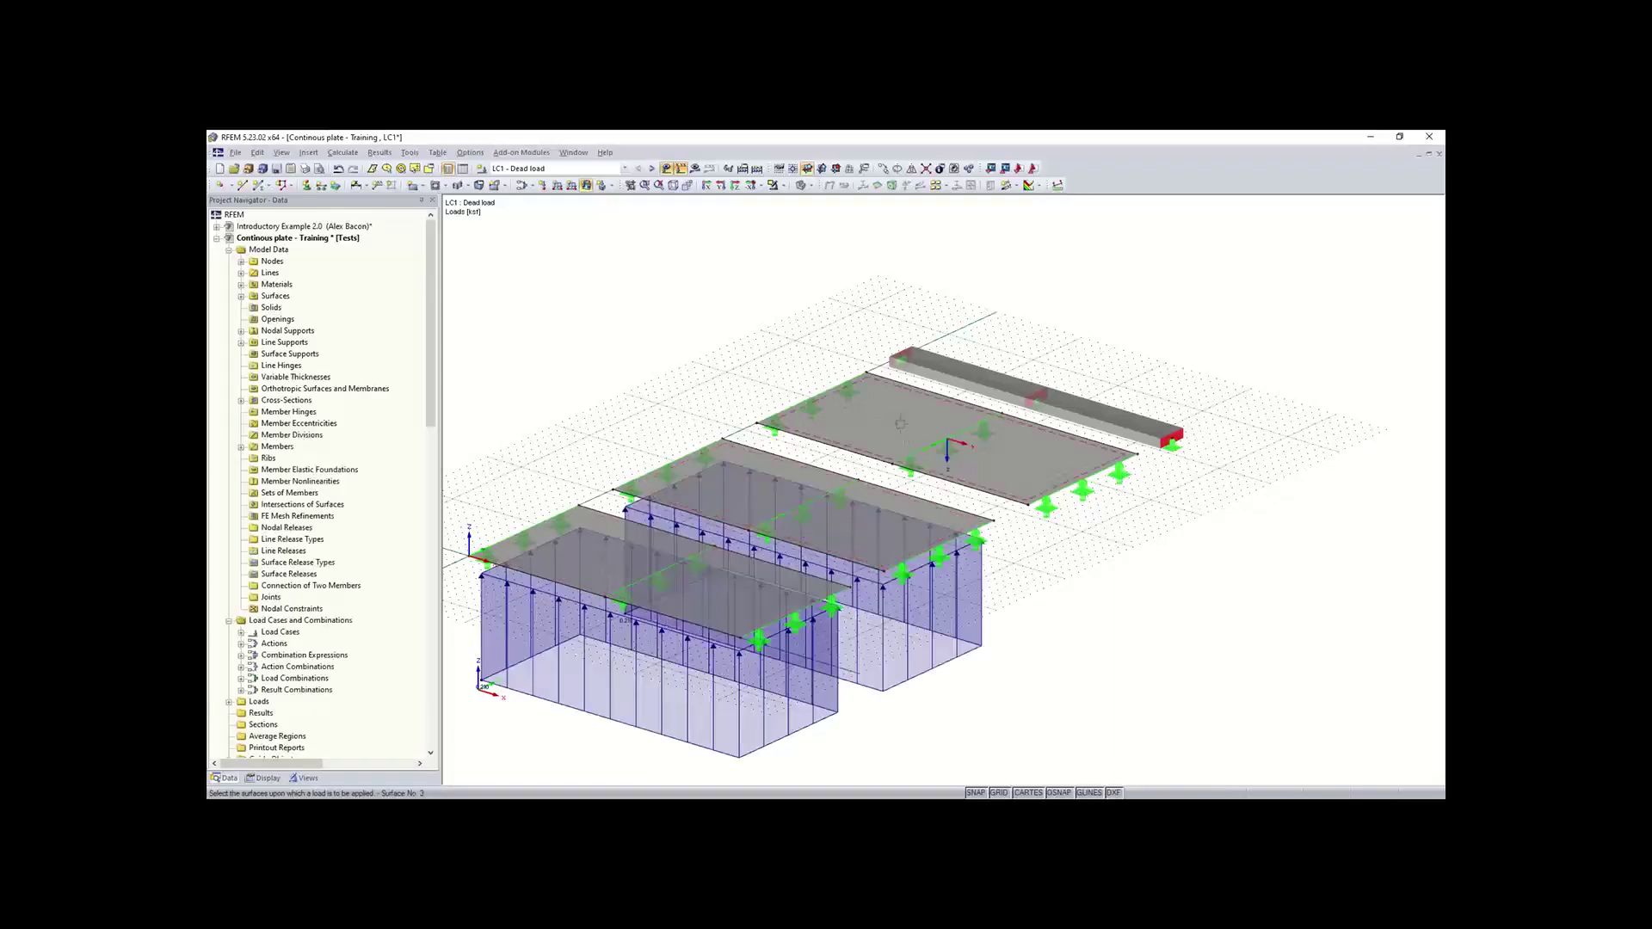
pyautogui.click(921, 435)
pyautogui.rightClick(1021, 640)
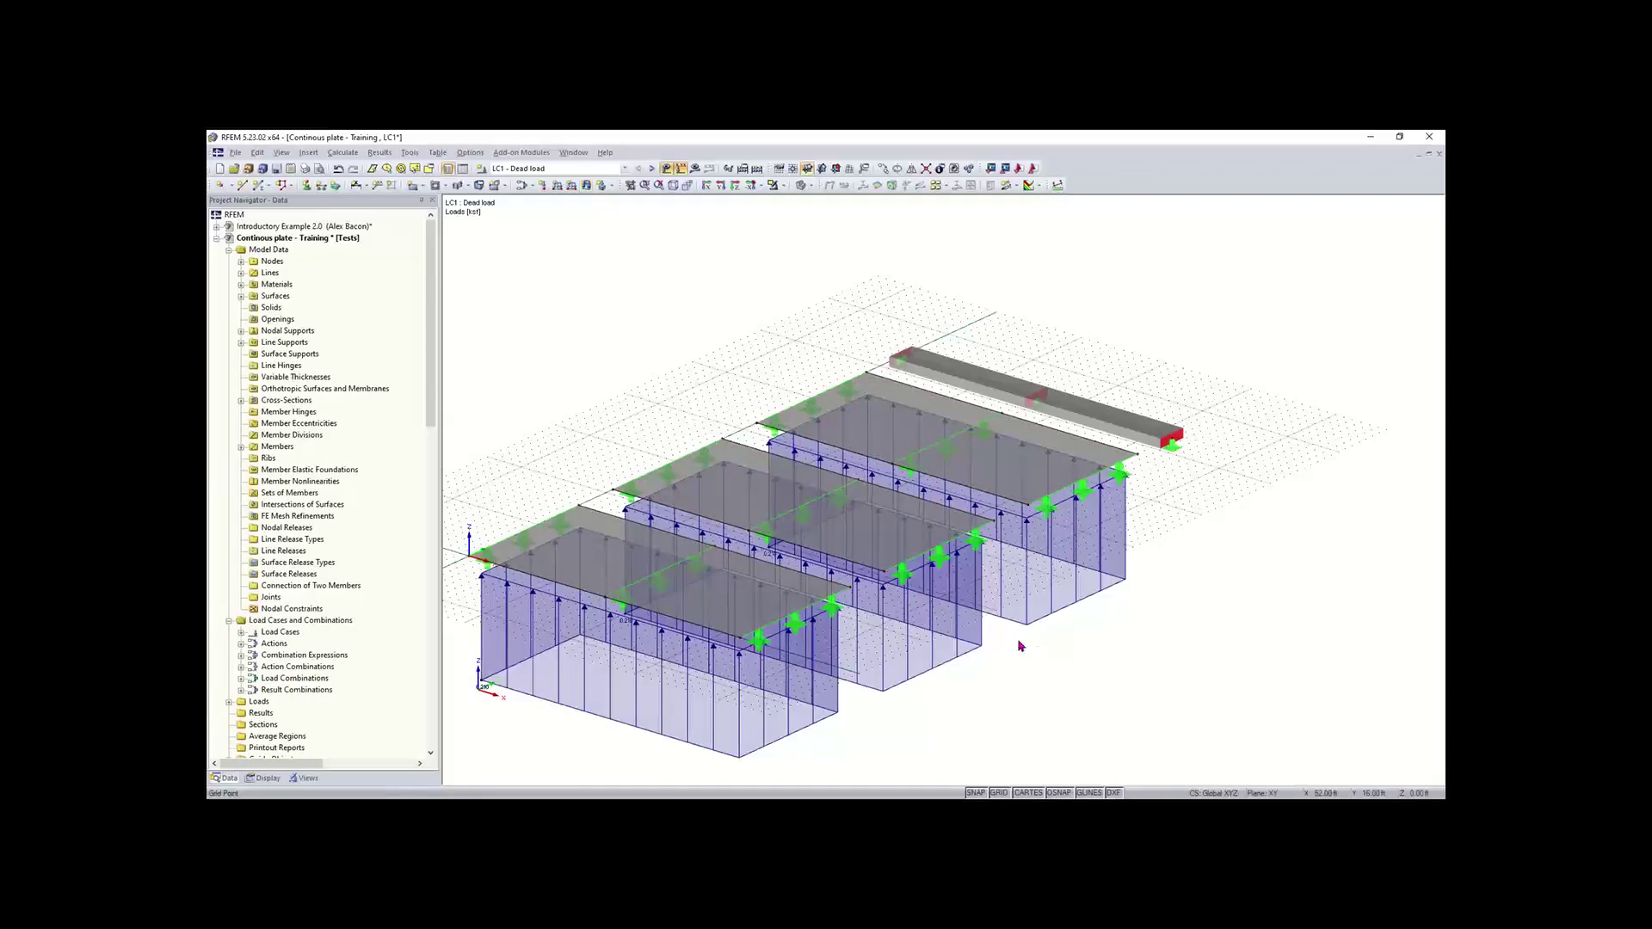
# - Edit the surface loads on all three surfaces together and set their magnitude to -0.210 ksf
pyautogui.keyDown('ctrl'); pyautogui.moveTo(1061, 666); pyautogui.dragTo(937, 594, button='middle'); pyautogui.keyUp('ctrl')
pyautogui.rightClick(766, 583)
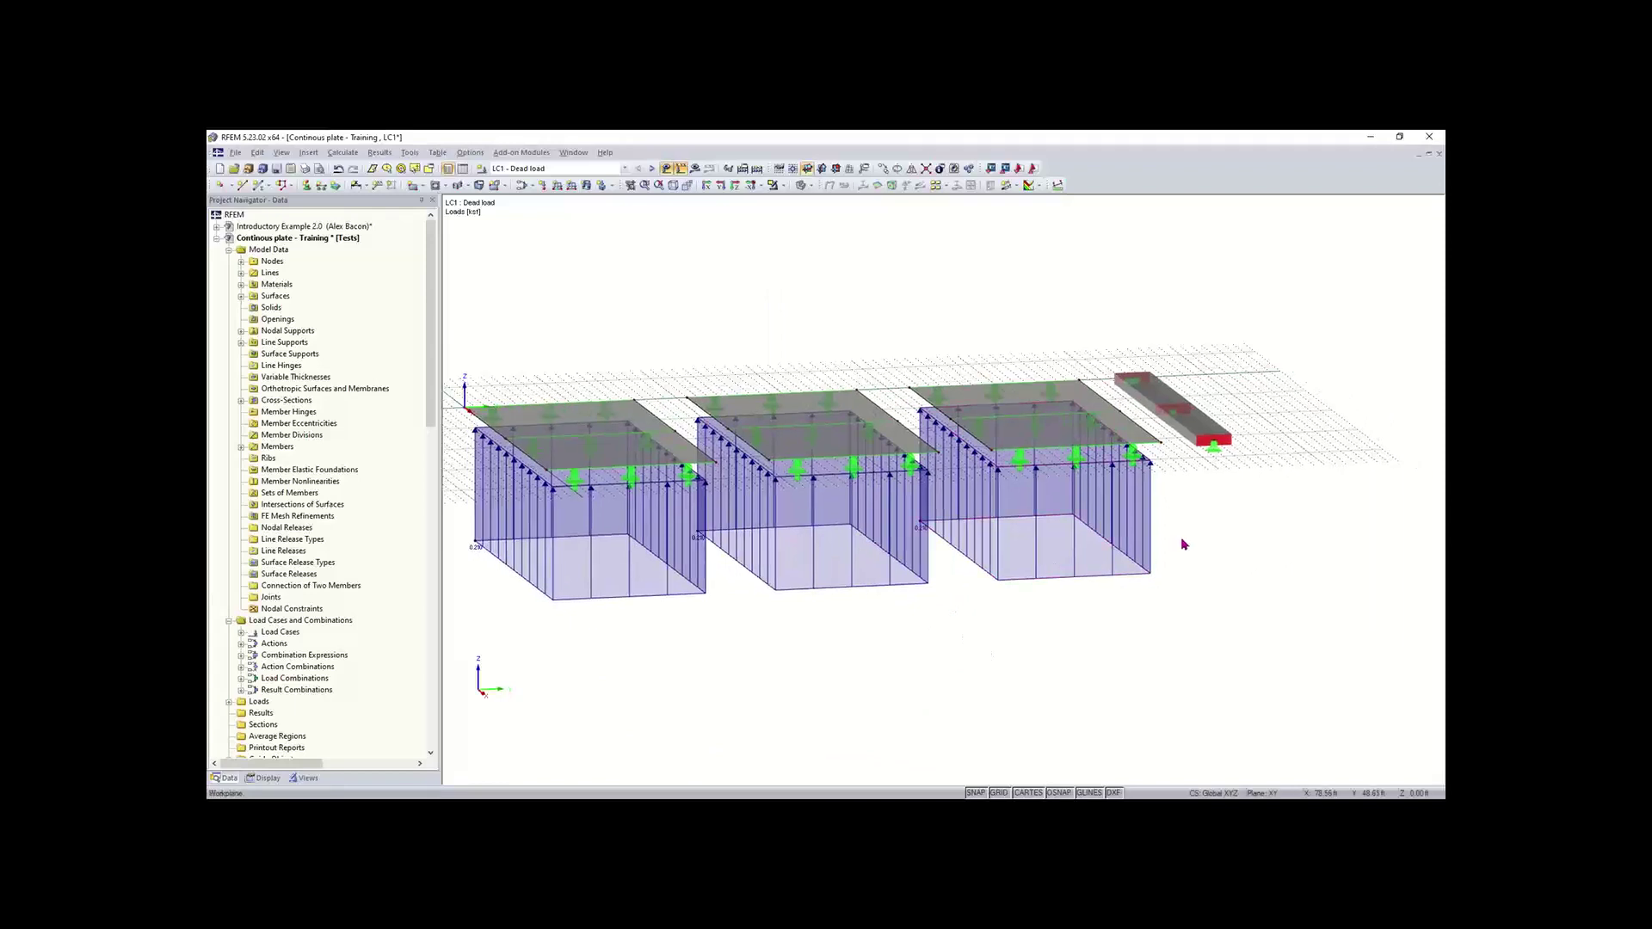
pyautogui.moveTo(1184, 538); pyautogui.dragTo(521, 653)
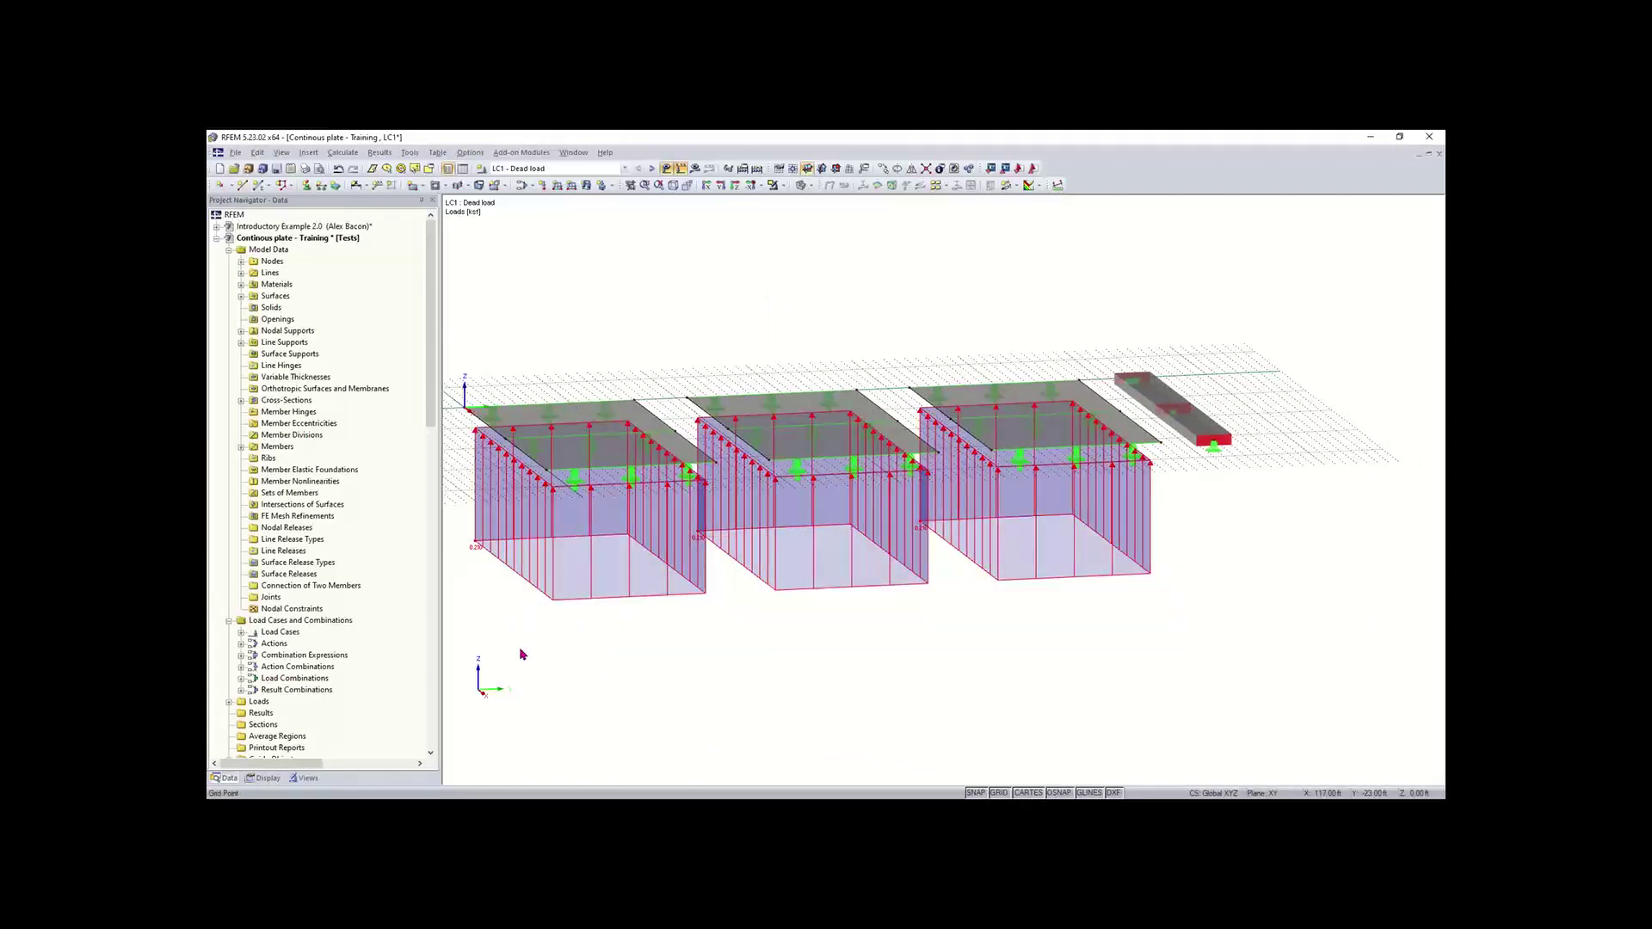
pyautogui.doubleClick(552, 577)
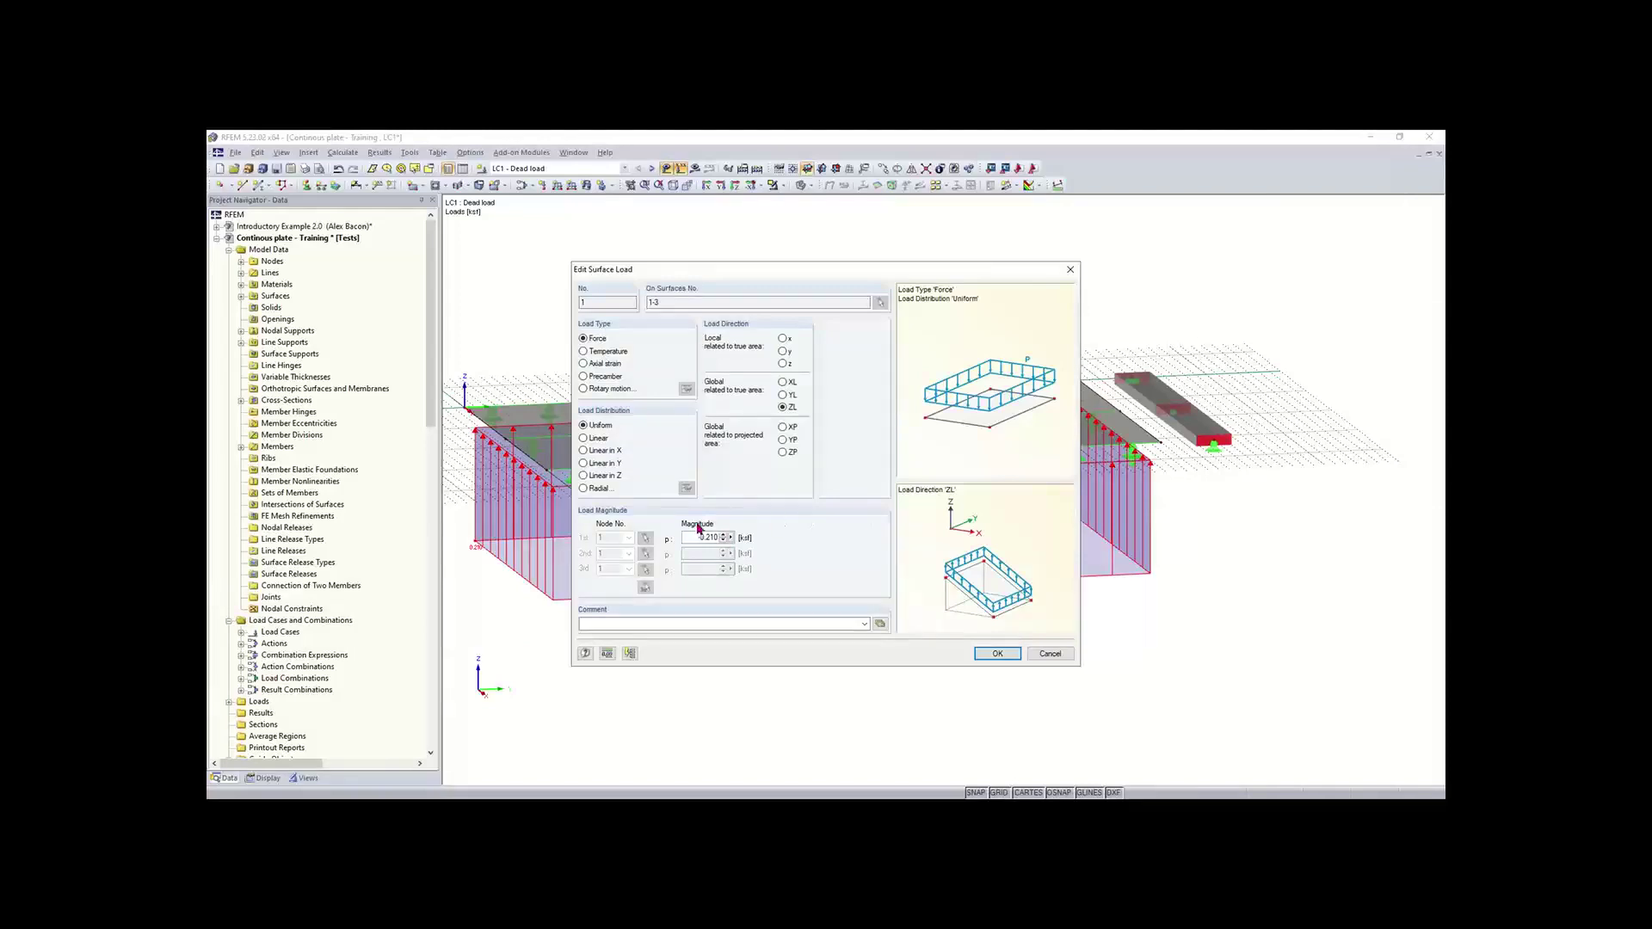
pyautogui.click(997, 653)
pyautogui.keyDown('ctrl'); pyautogui.moveTo(694, 579); pyautogui.dragTo(986, 254, button='middle'); pyautogui.keyUp('ctrl')
pyautogui.moveTo(946, 599); pyautogui.dragTo(975, 649, button='middle')
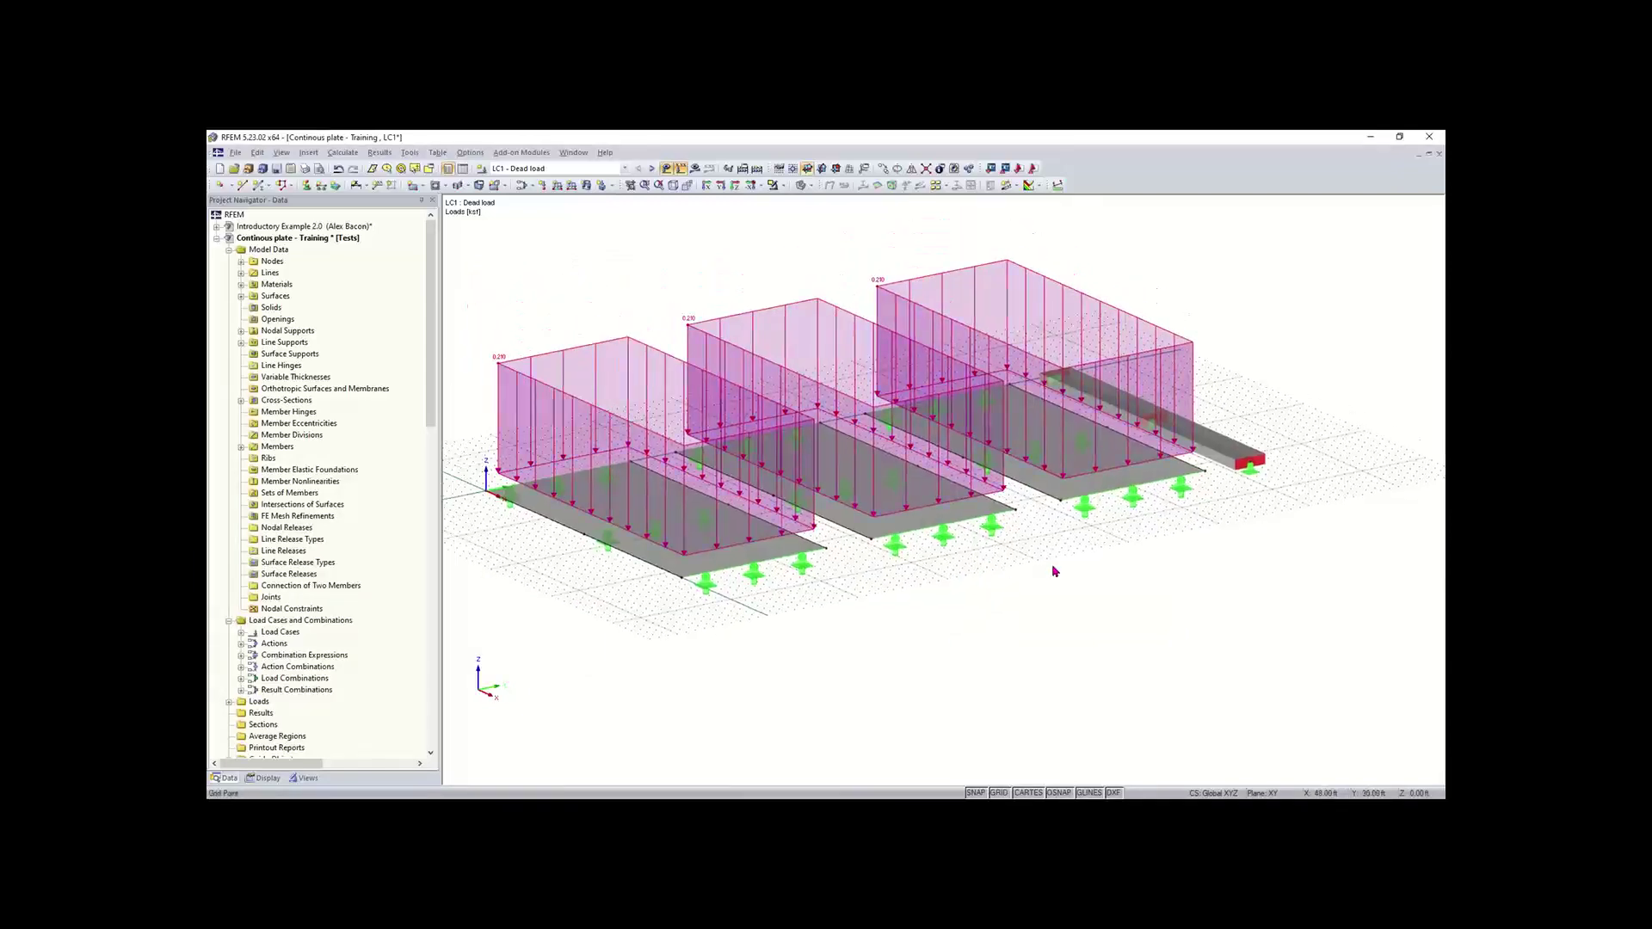
pyautogui.moveTo(1053, 568); pyautogui.dragTo(989, 581, button='middle')
pyautogui.scroll(-1, 1055, 571)
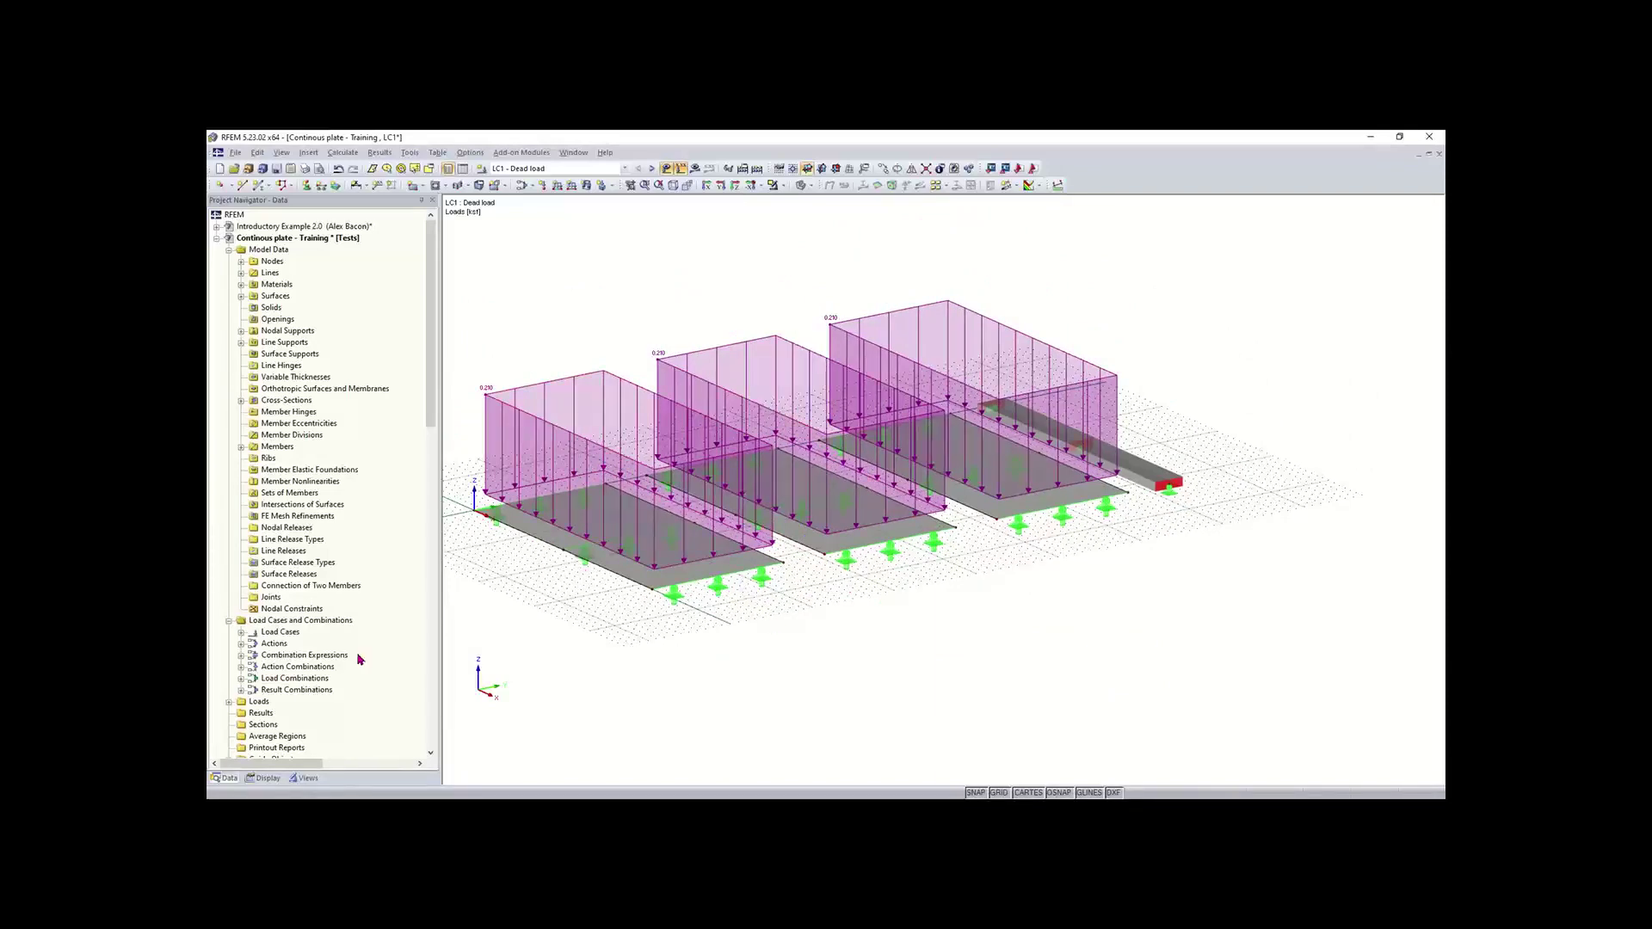
# - Apply a downward uniform member force load of 0.210 kip/ft in global ZL direction to the beam in LC1
pyautogui.keyDown('ctrl'); pyautogui.moveTo(889, 579); pyautogui.dragTo(476, 624, button='middle'); pyautogui.keyUp('ctrl')
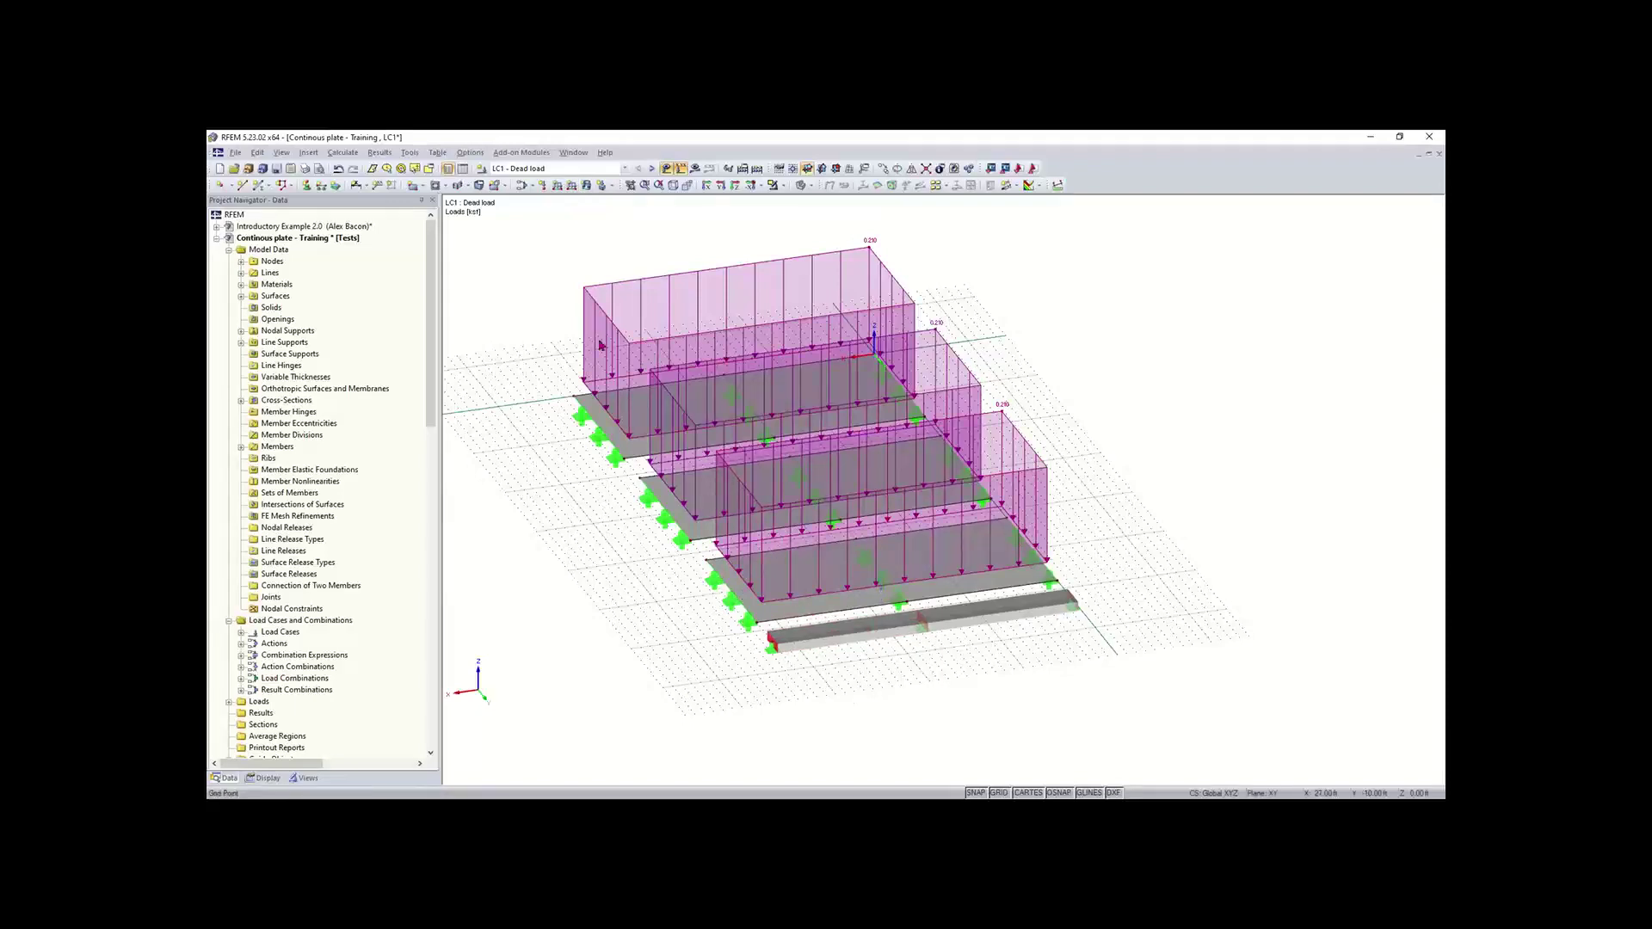
pyautogui.click(557, 186)
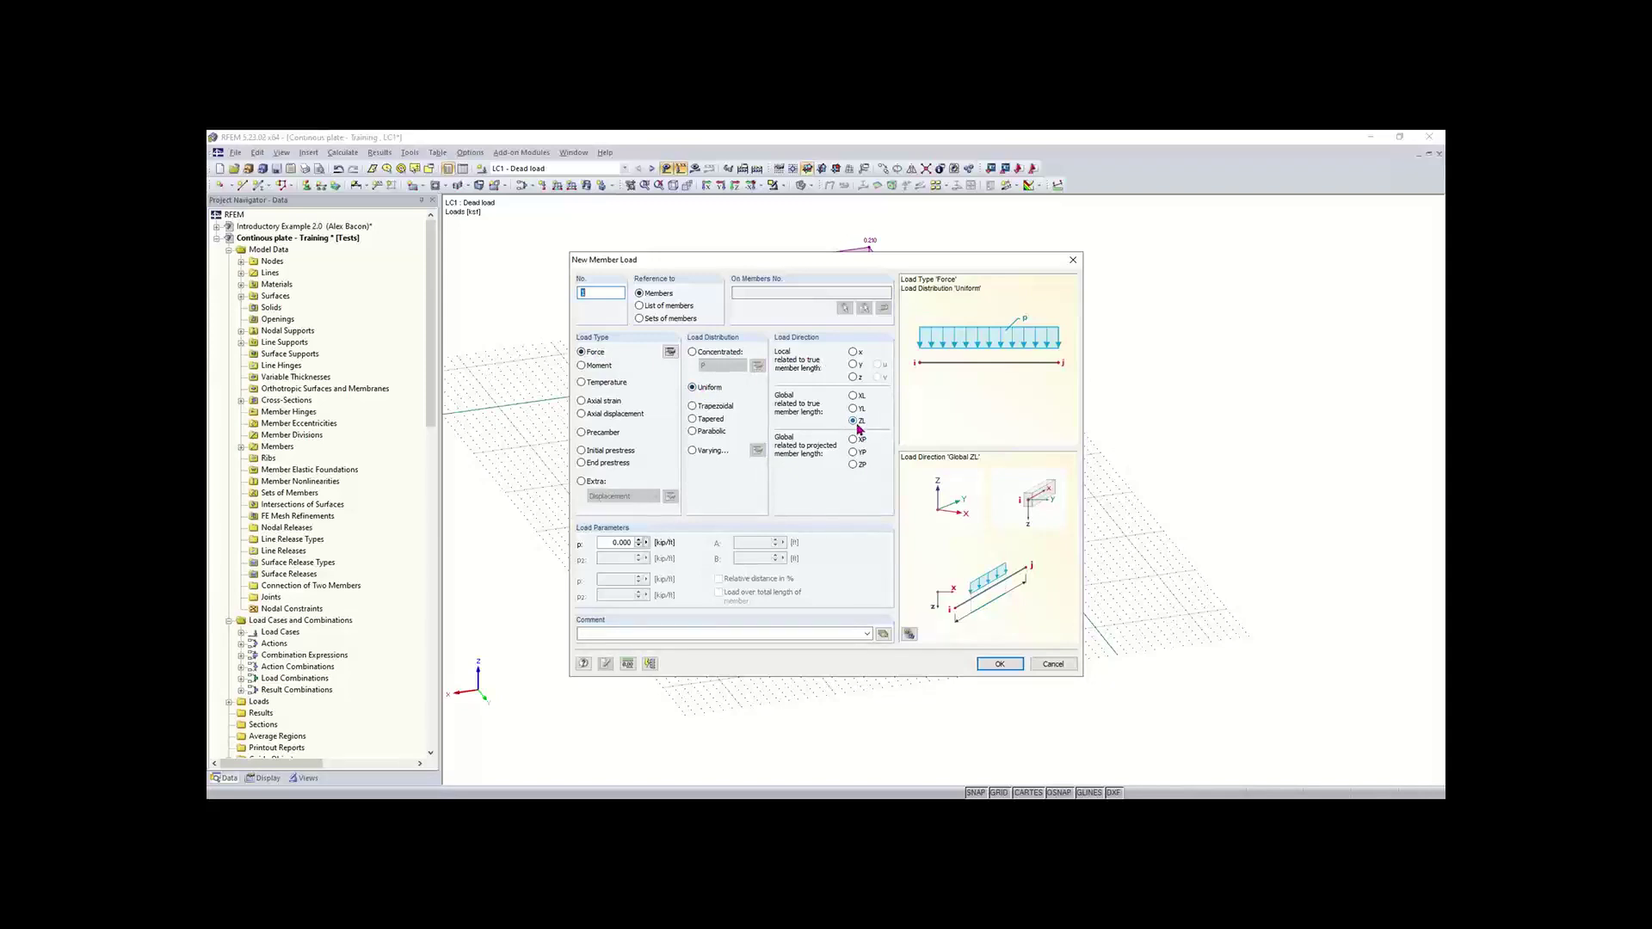
pyautogui.click(610, 542)
pyautogui.press('BackSpace')
pyautogui.click(1000, 664)
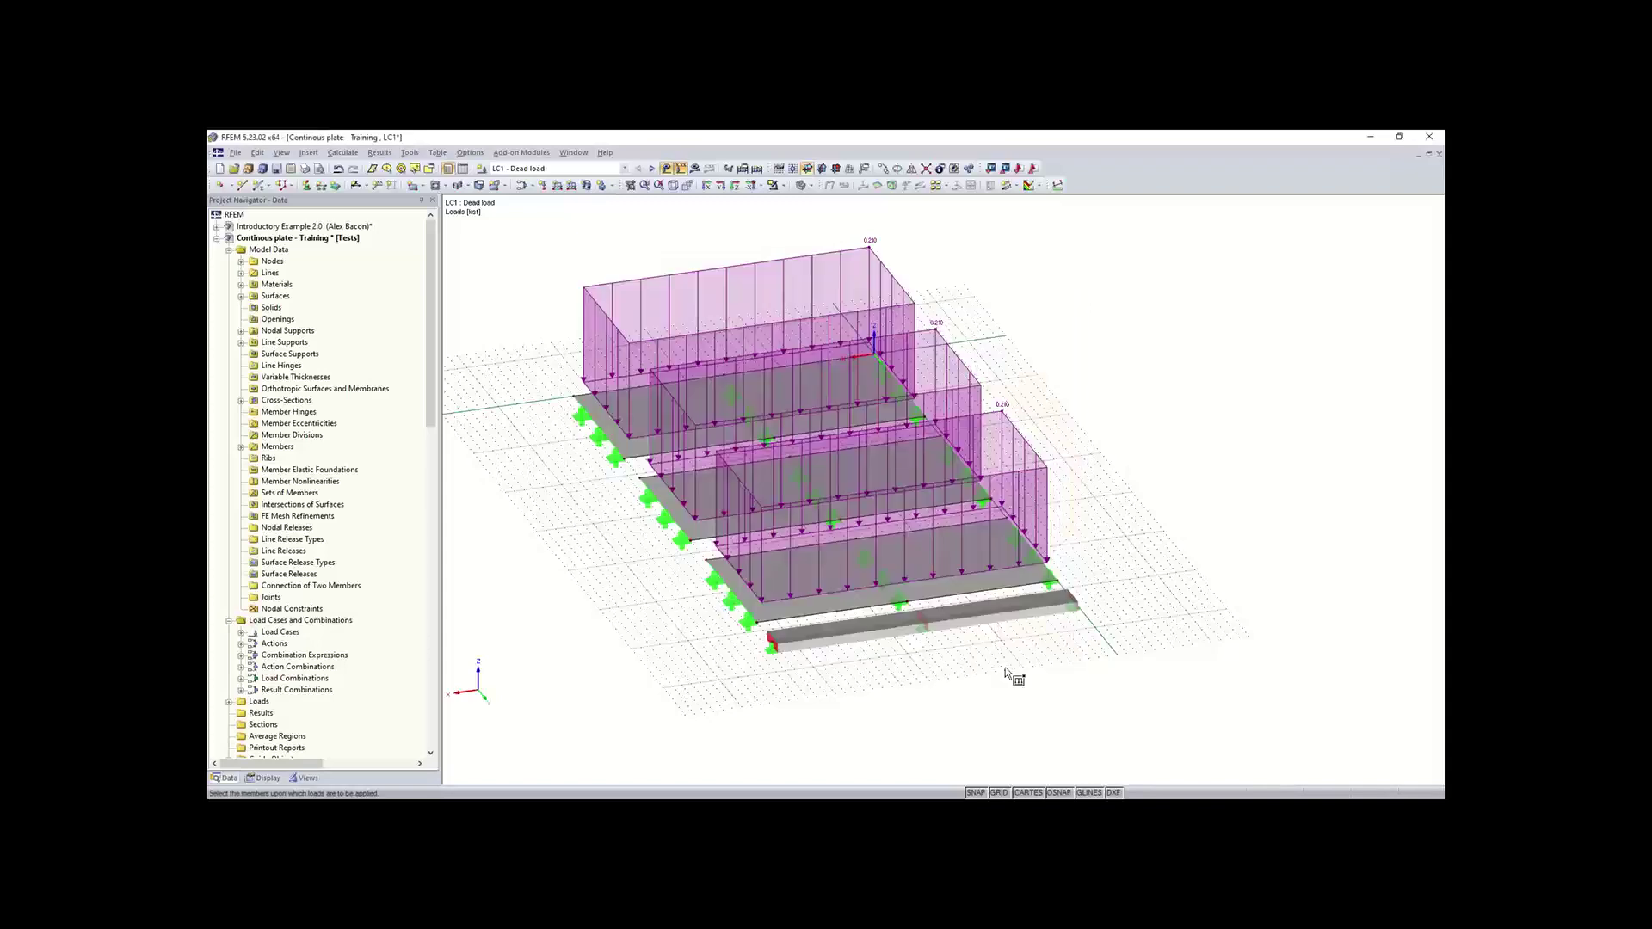
pyautogui.click(984, 620)
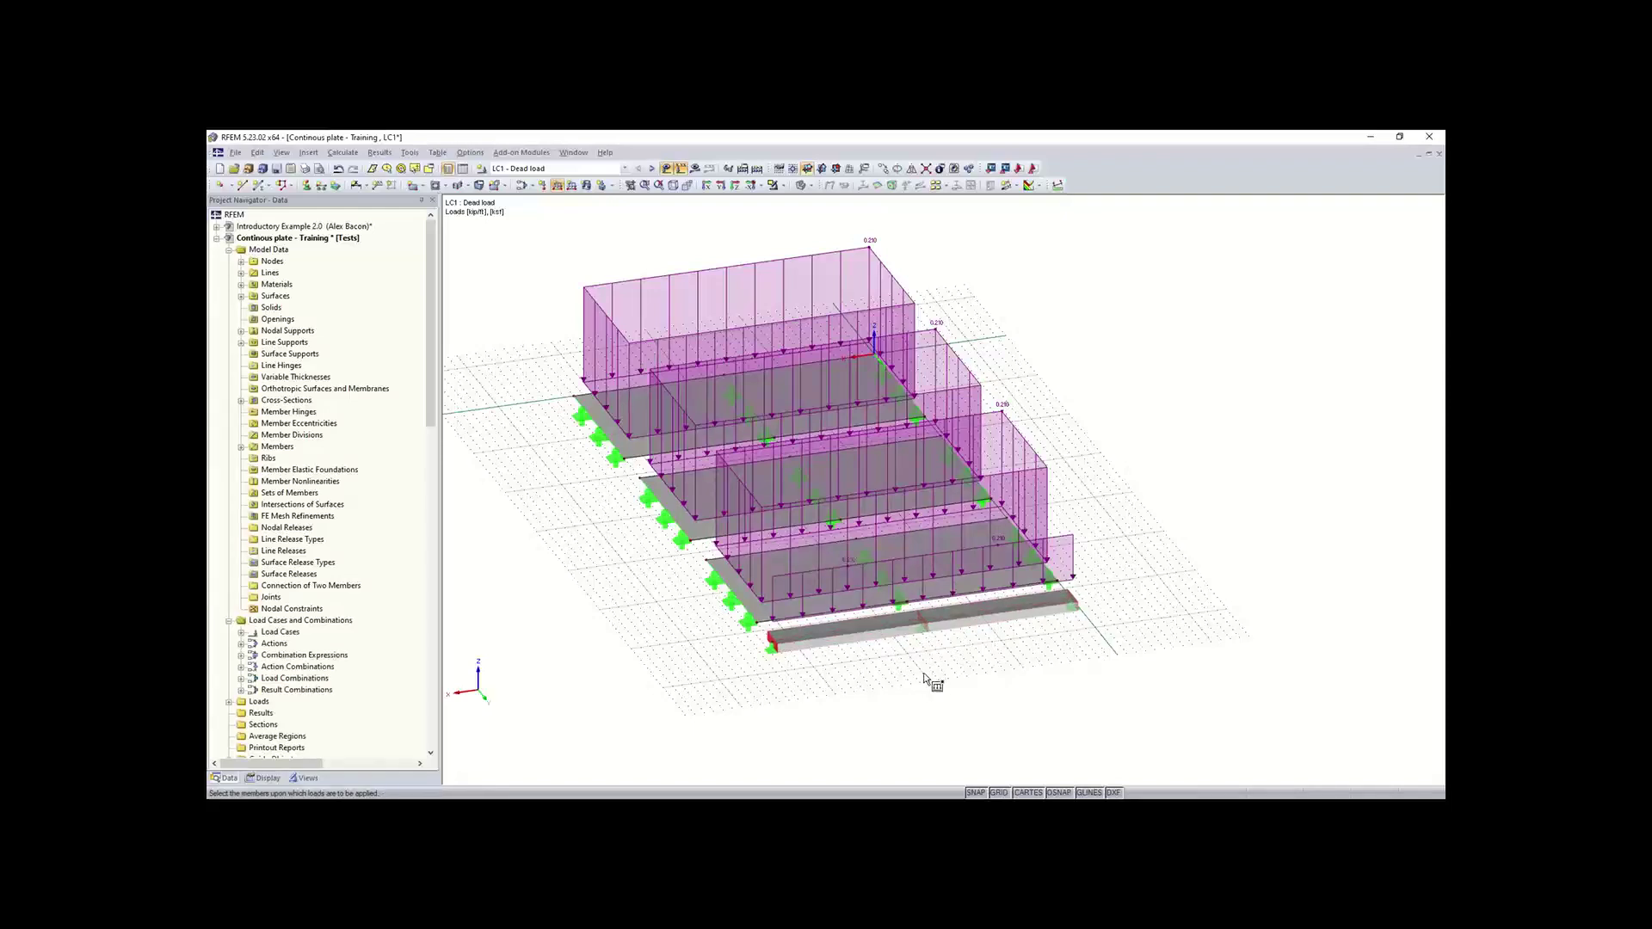
pyautogui.press('Escape')
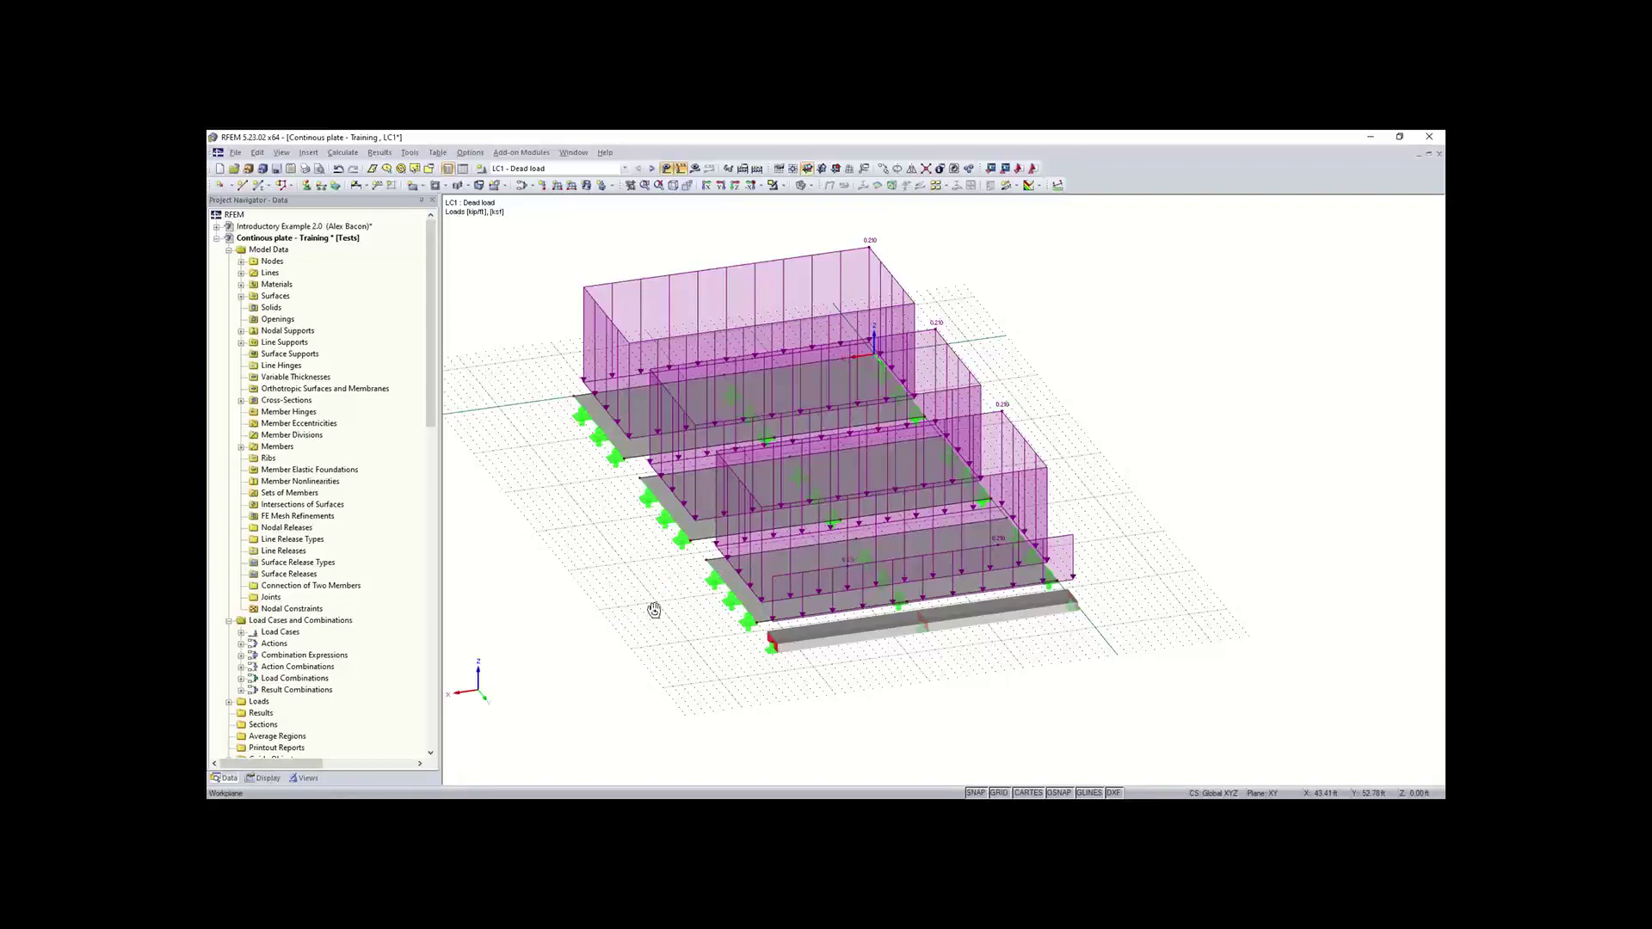
# - Inspect the load settings of the third surface alone and of the first two surfaces selected together
pyautogui.keyDown('ctrl'); pyautogui.moveTo(654, 610); pyautogui.dragTo(1028, 499, button='middle'); pyautogui.keyUp('ctrl')
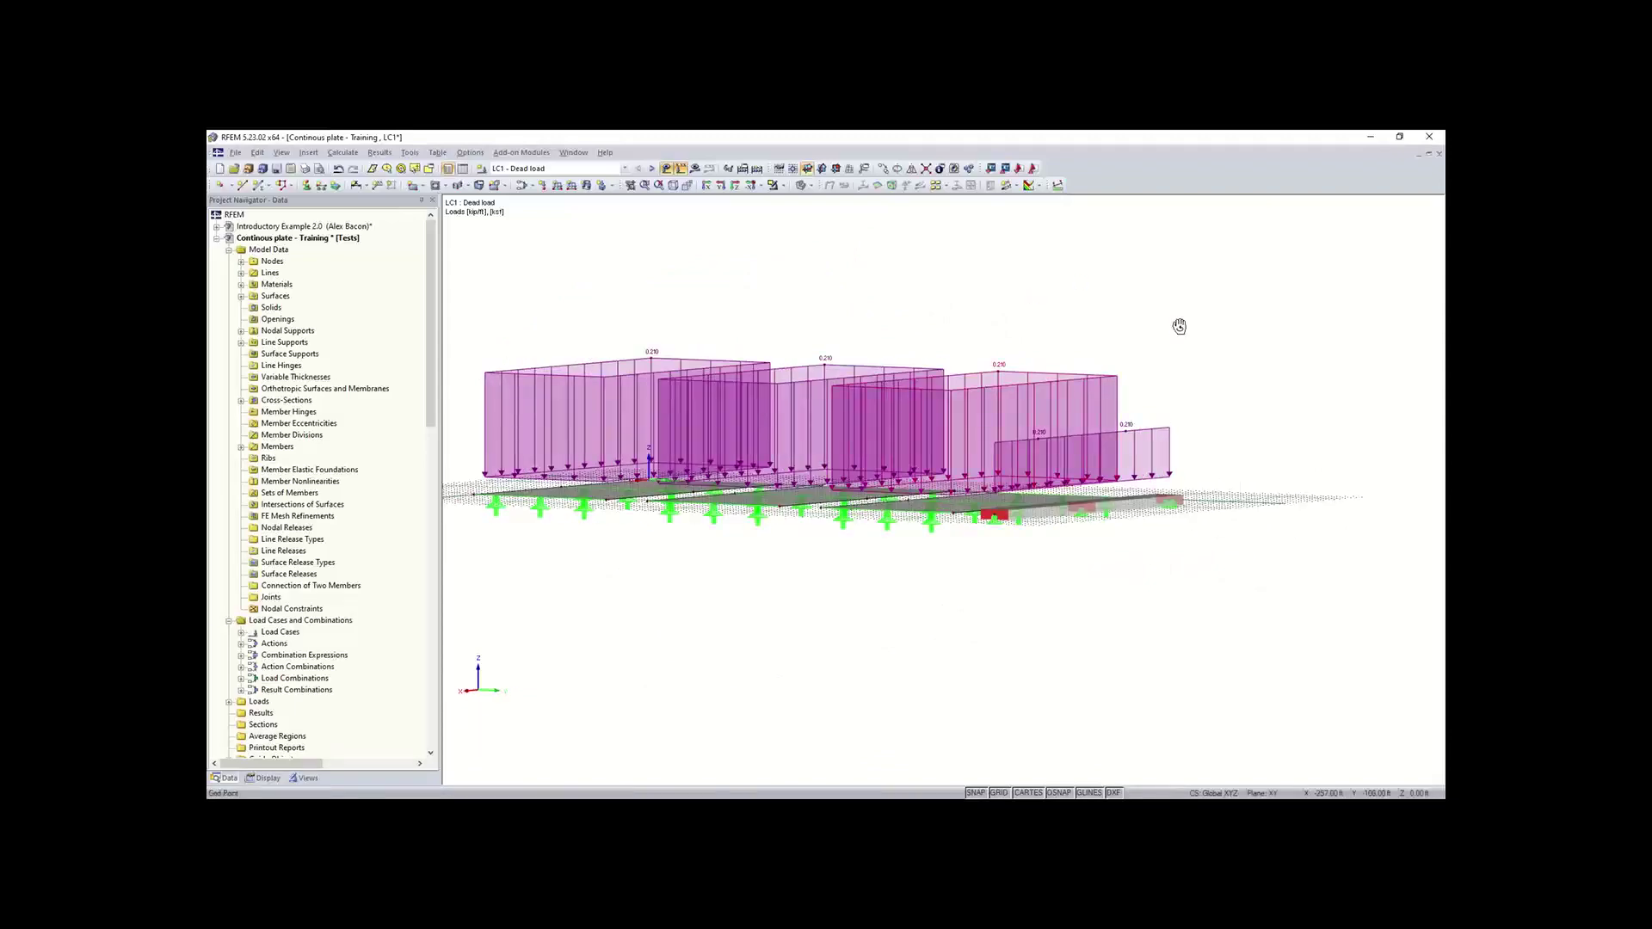
pyautogui.keyDown('ctrl'); pyautogui.moveTo(1180, 324); pyautogui.dragTo(1088, 287, button='middle'); pyautogui.keyUp('ctrl')
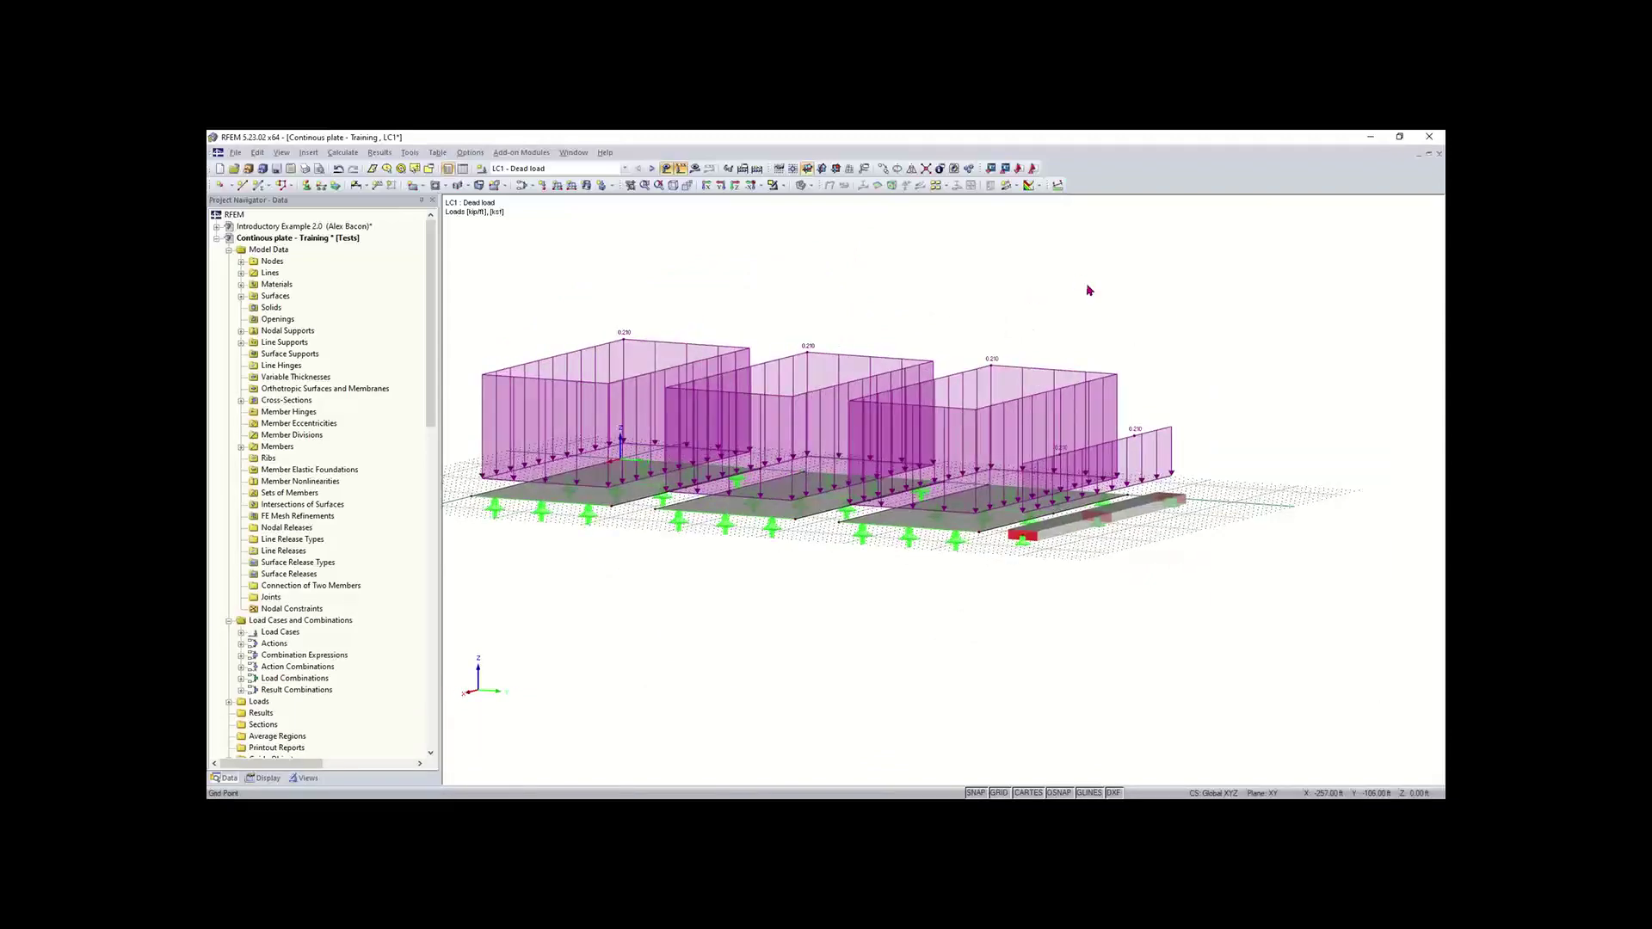
pyautogui.doubleClick(981, 410)
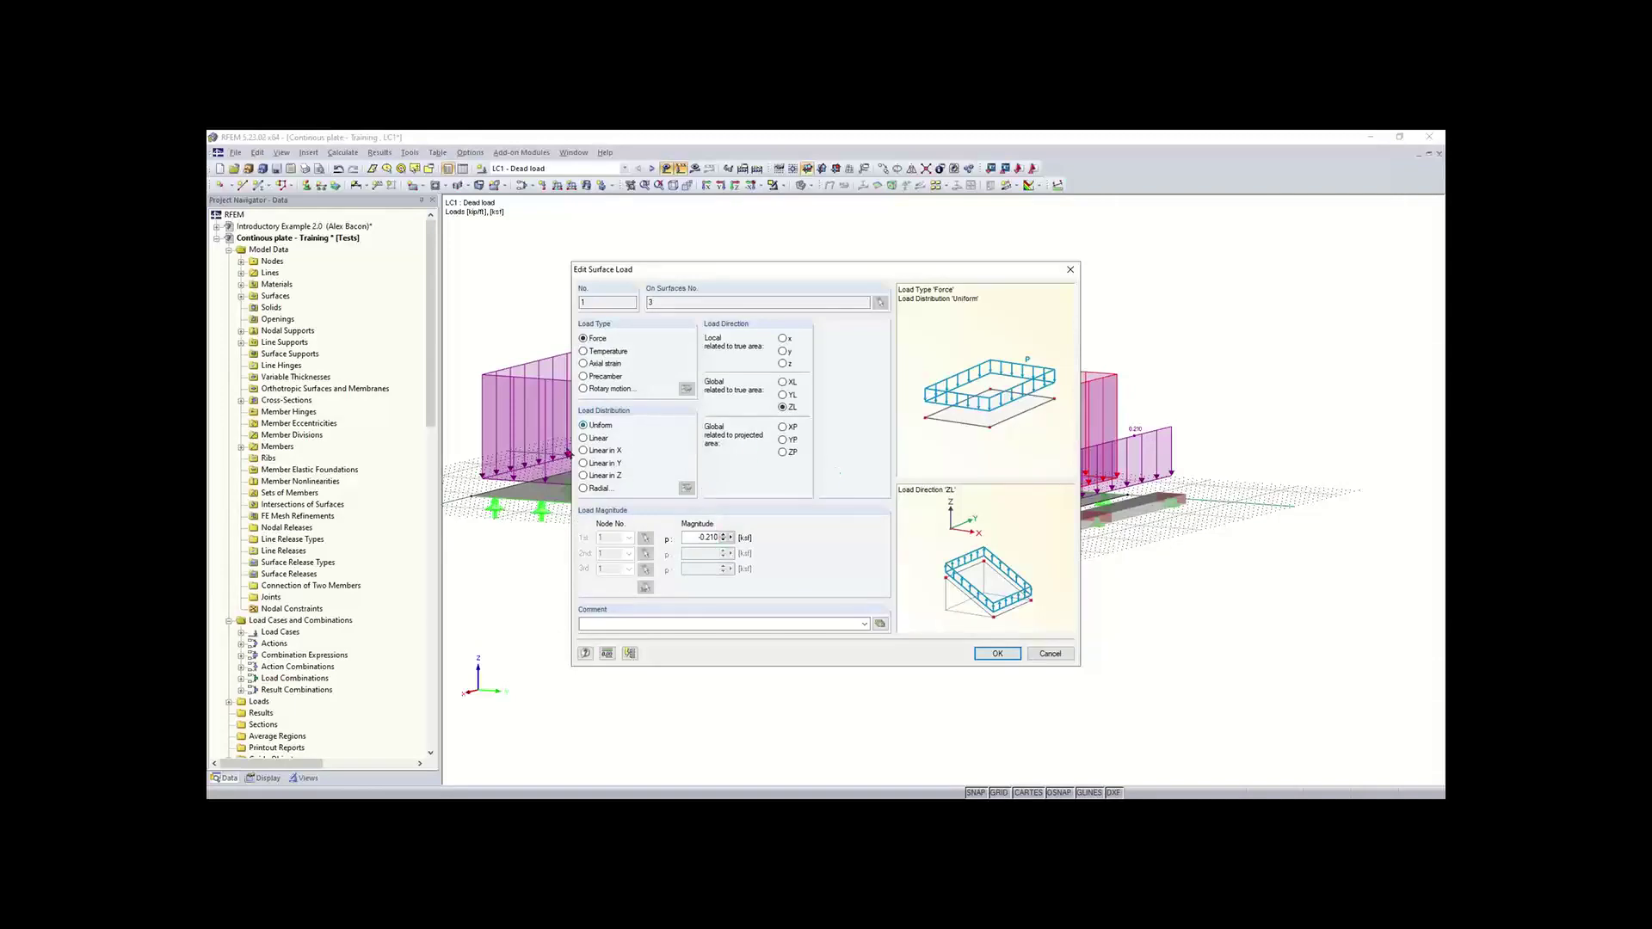
pyautogui.click(1071, 269)
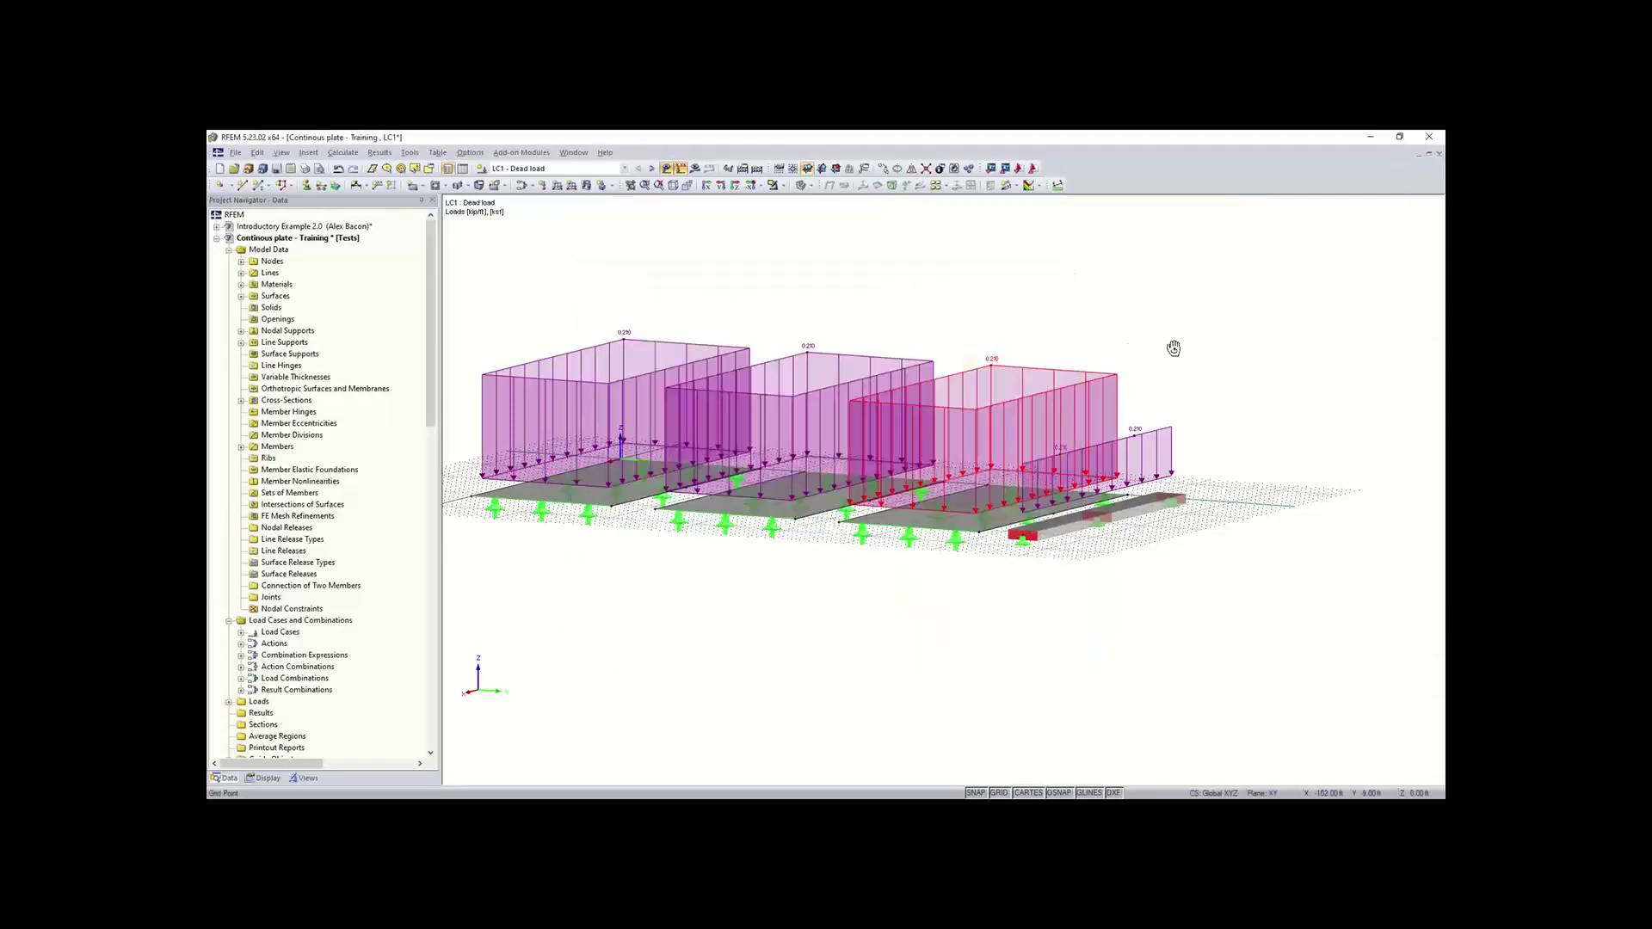
pyautogui.keyDown('ctrl'); pyautogui.moveTo(1174, 348); pyautogui.dragTo(1104, 330, button='middle'); pyautogui.keyUp('ctrl')
pyautogui.moveTo(1187, 265); pyautogui.dragTo(895, 408)
pyautogui.keyDown('ctrl'); pyautogui.moveTo(577, 538); pyautogui.dragTo(852, 576, button='middle'); pyautogui.keyUp('ctrl')
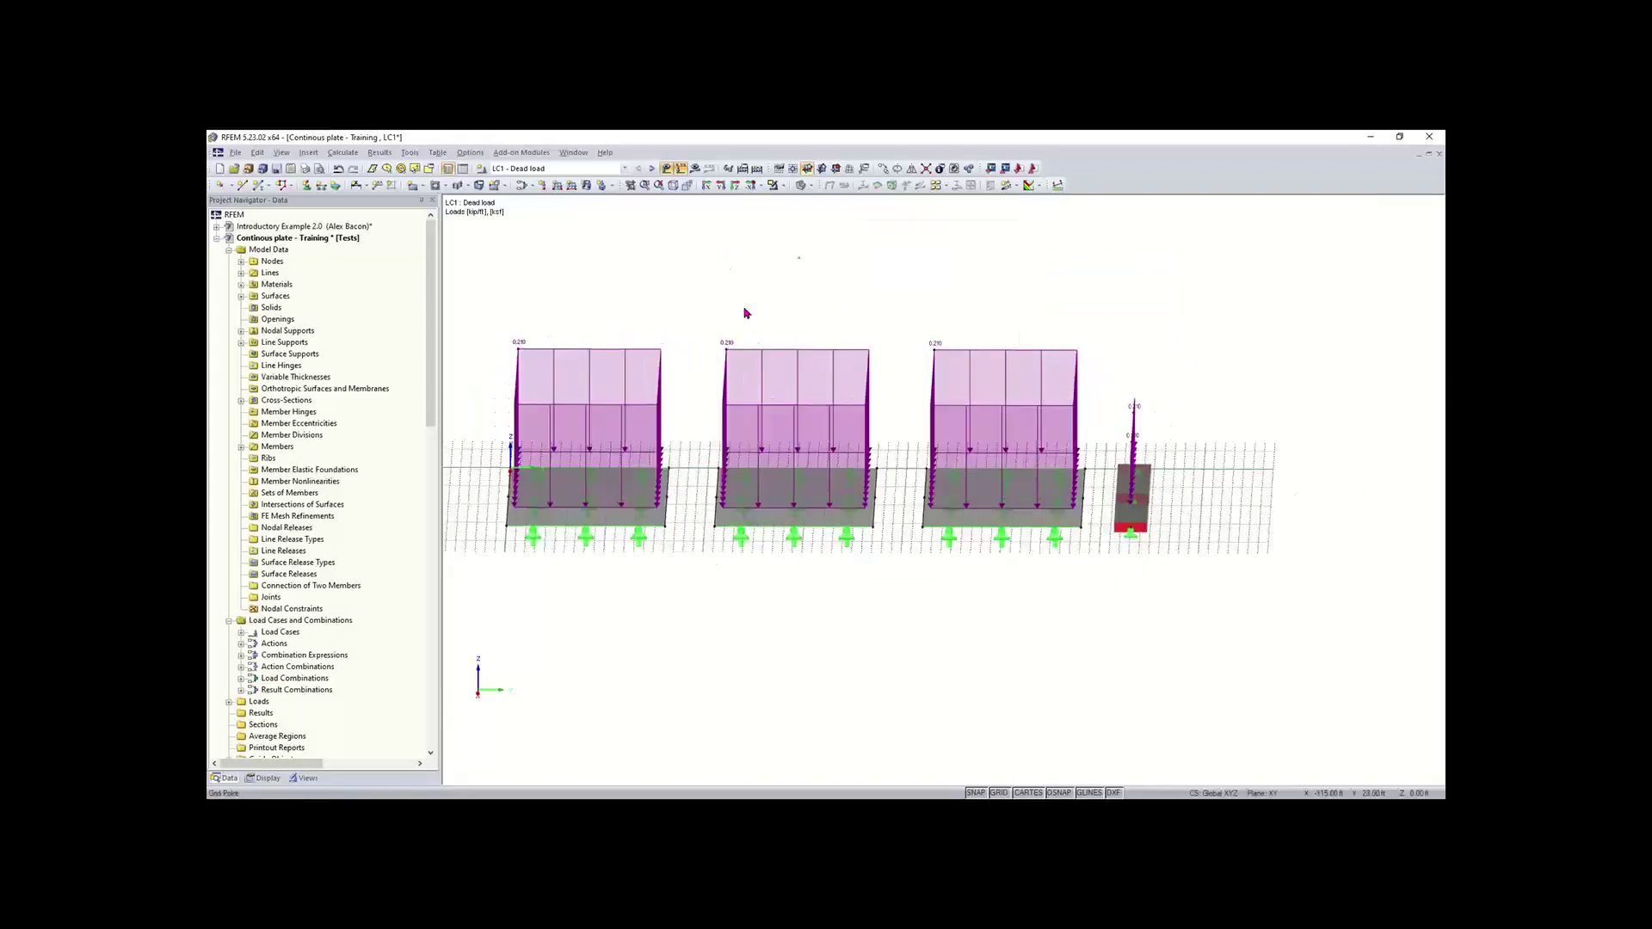
pyautogui.moveTo(803, 256); pyautogui.dragTo(585, 438)
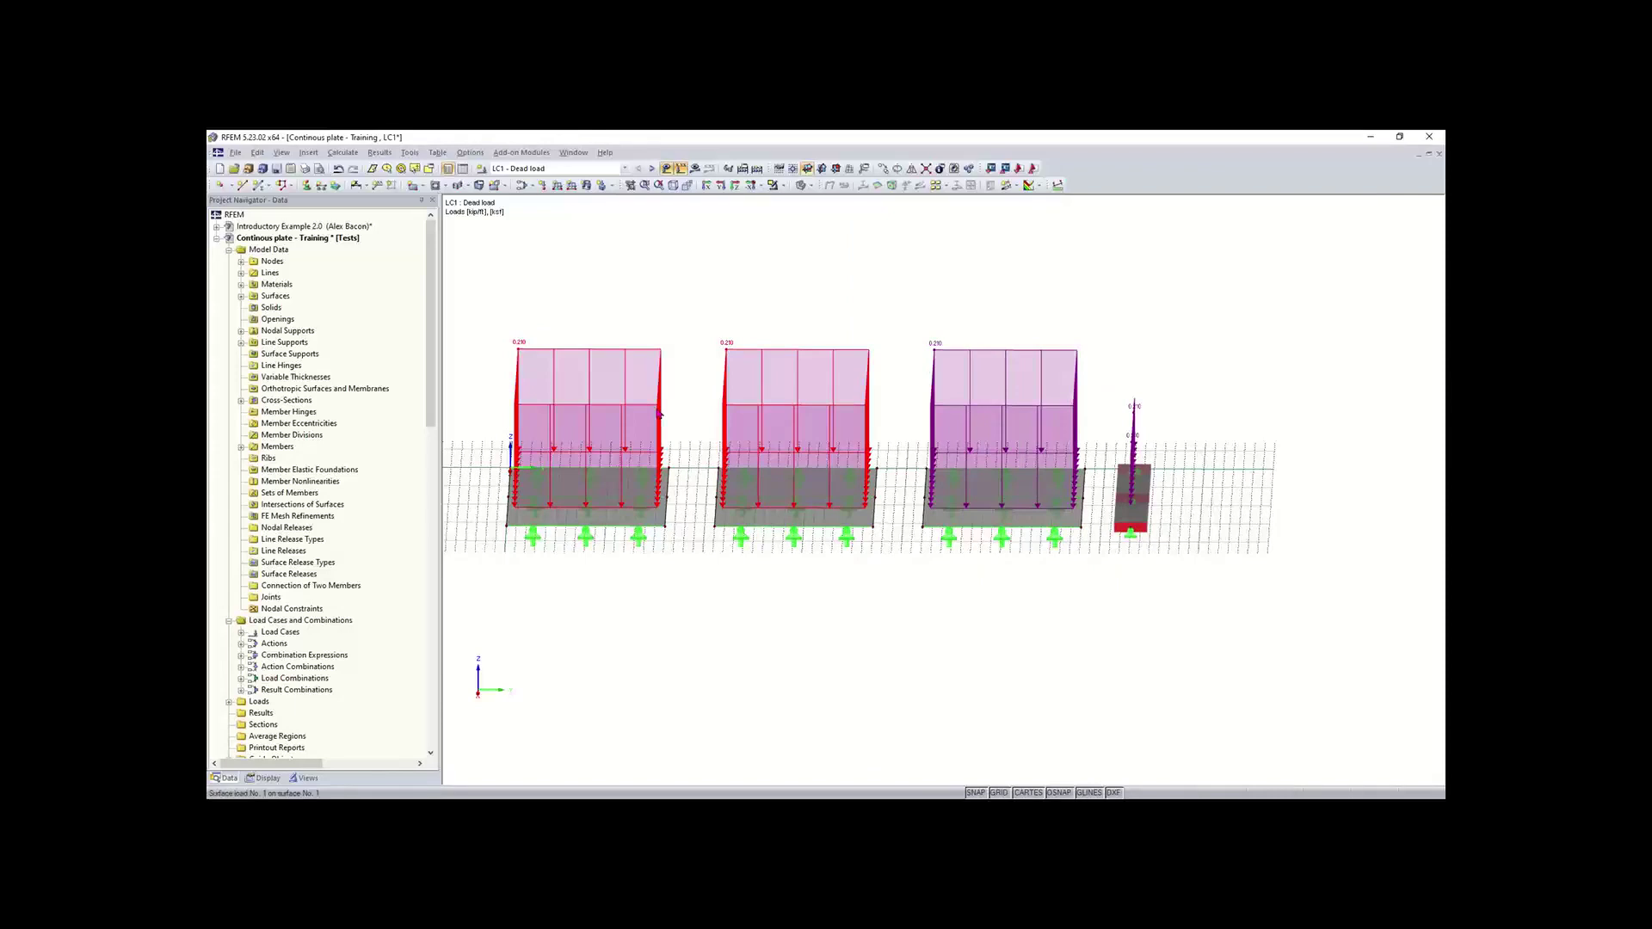
pyautogui.doubleClick(657, 411)
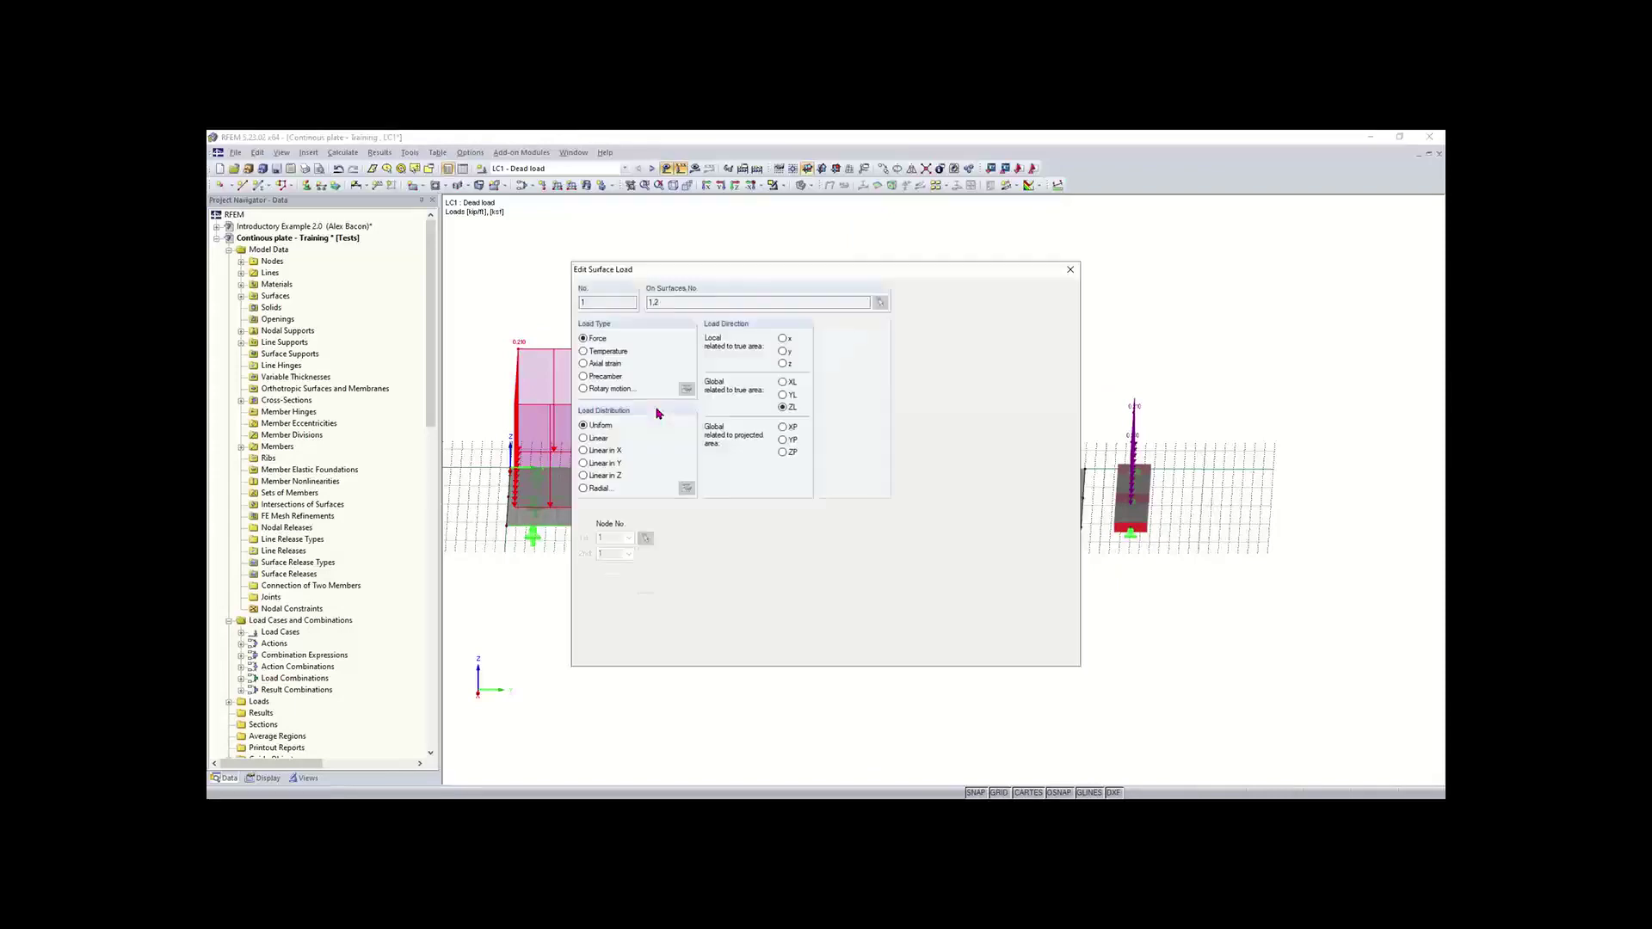
pyautogui.click(1071, 269)
# - Clear the selection and examine the dead loads on the surfaces and the beam from several viewing angles
pyautogui.moveTo(1102, 607); pyautogui.dragTo(977, 619, button='right')
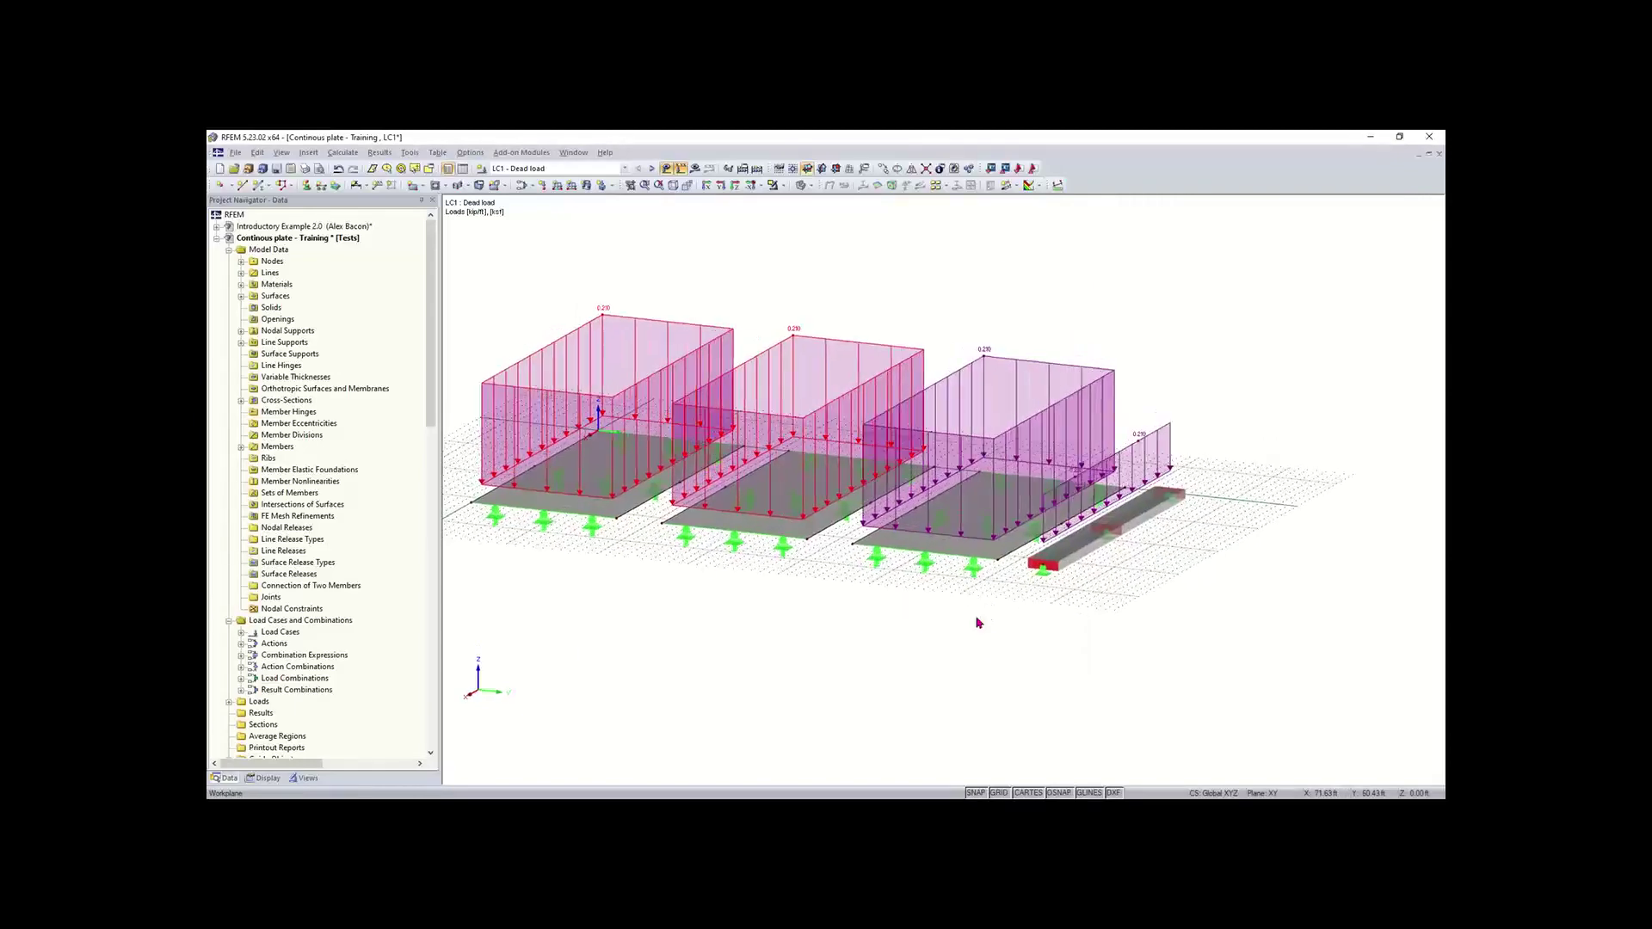
pyautogui.press('Escape')
pyautogui.moveTo(1121, 635); pyautogui.dragTo(994, 644, button='right')
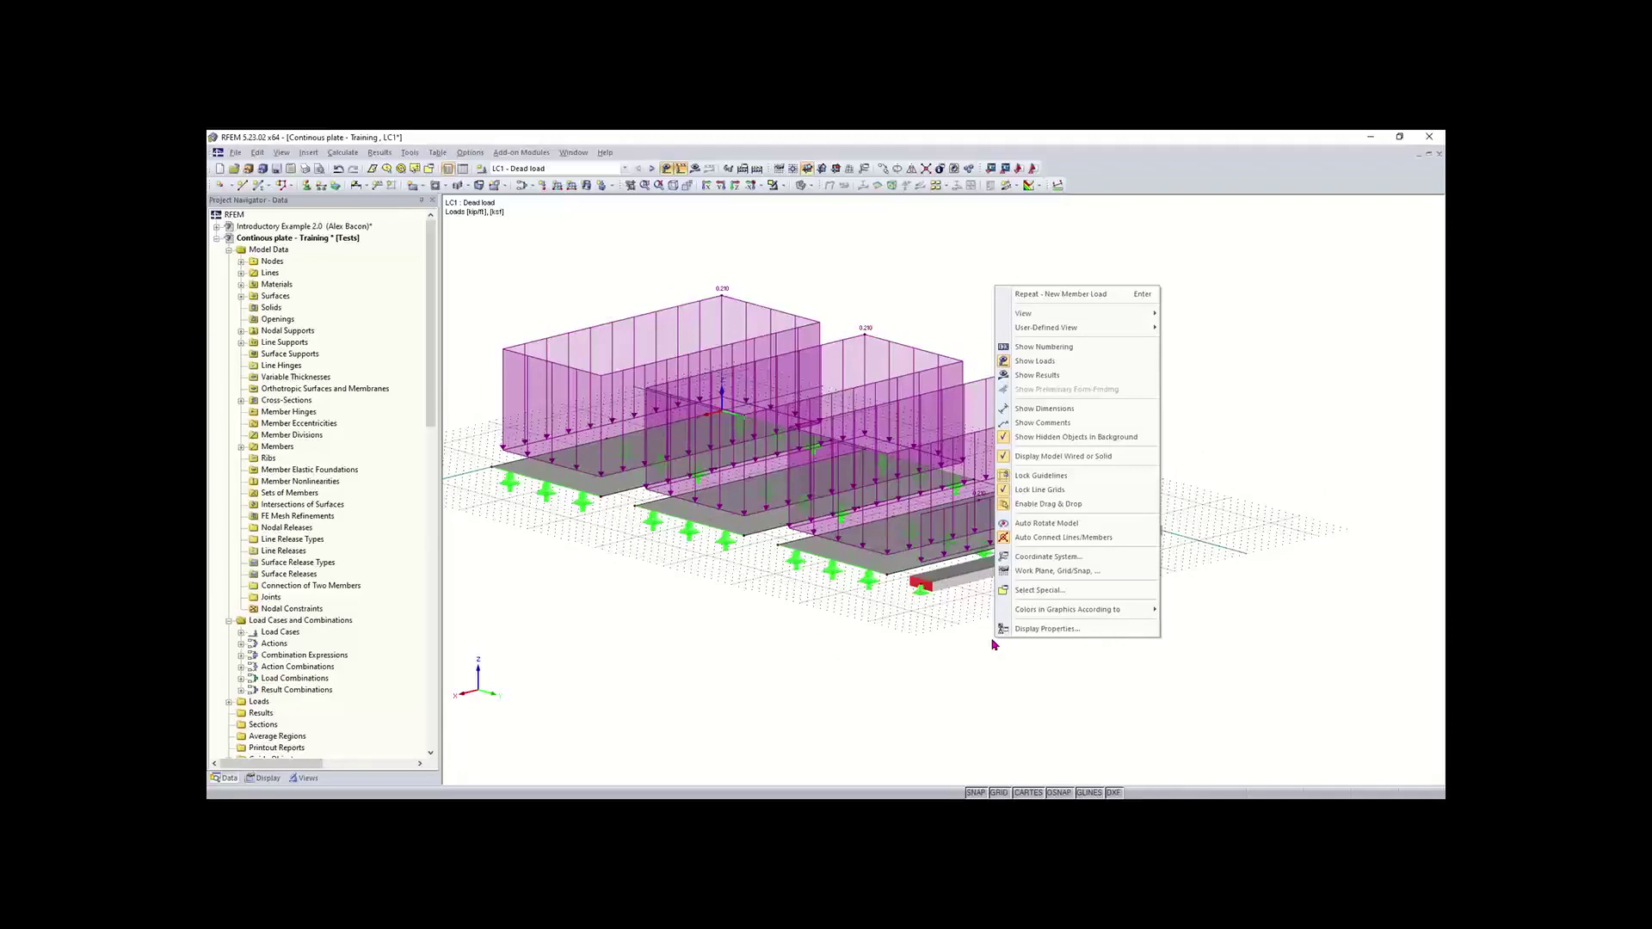
pyautogui.click(847, 623)
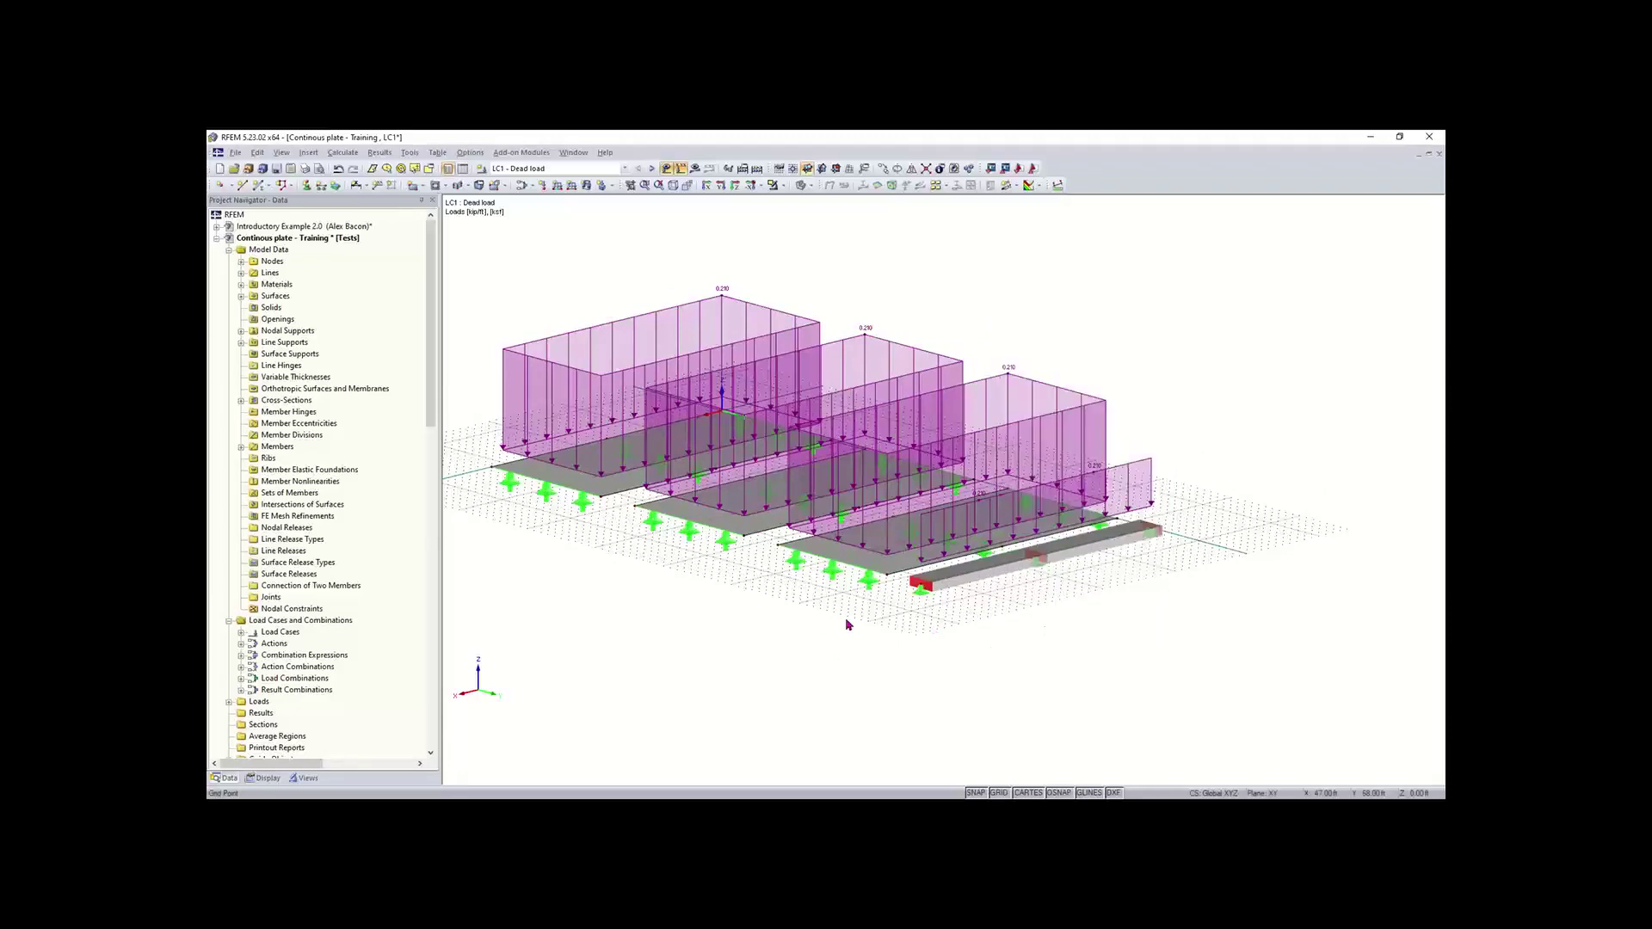
pyautogui.keyDown('ctrl'); pyautogui.moveTo(693, 604); pyautogui.dragTo(764, 638, button='middle'); pyautogui.keyUp('ctrl')
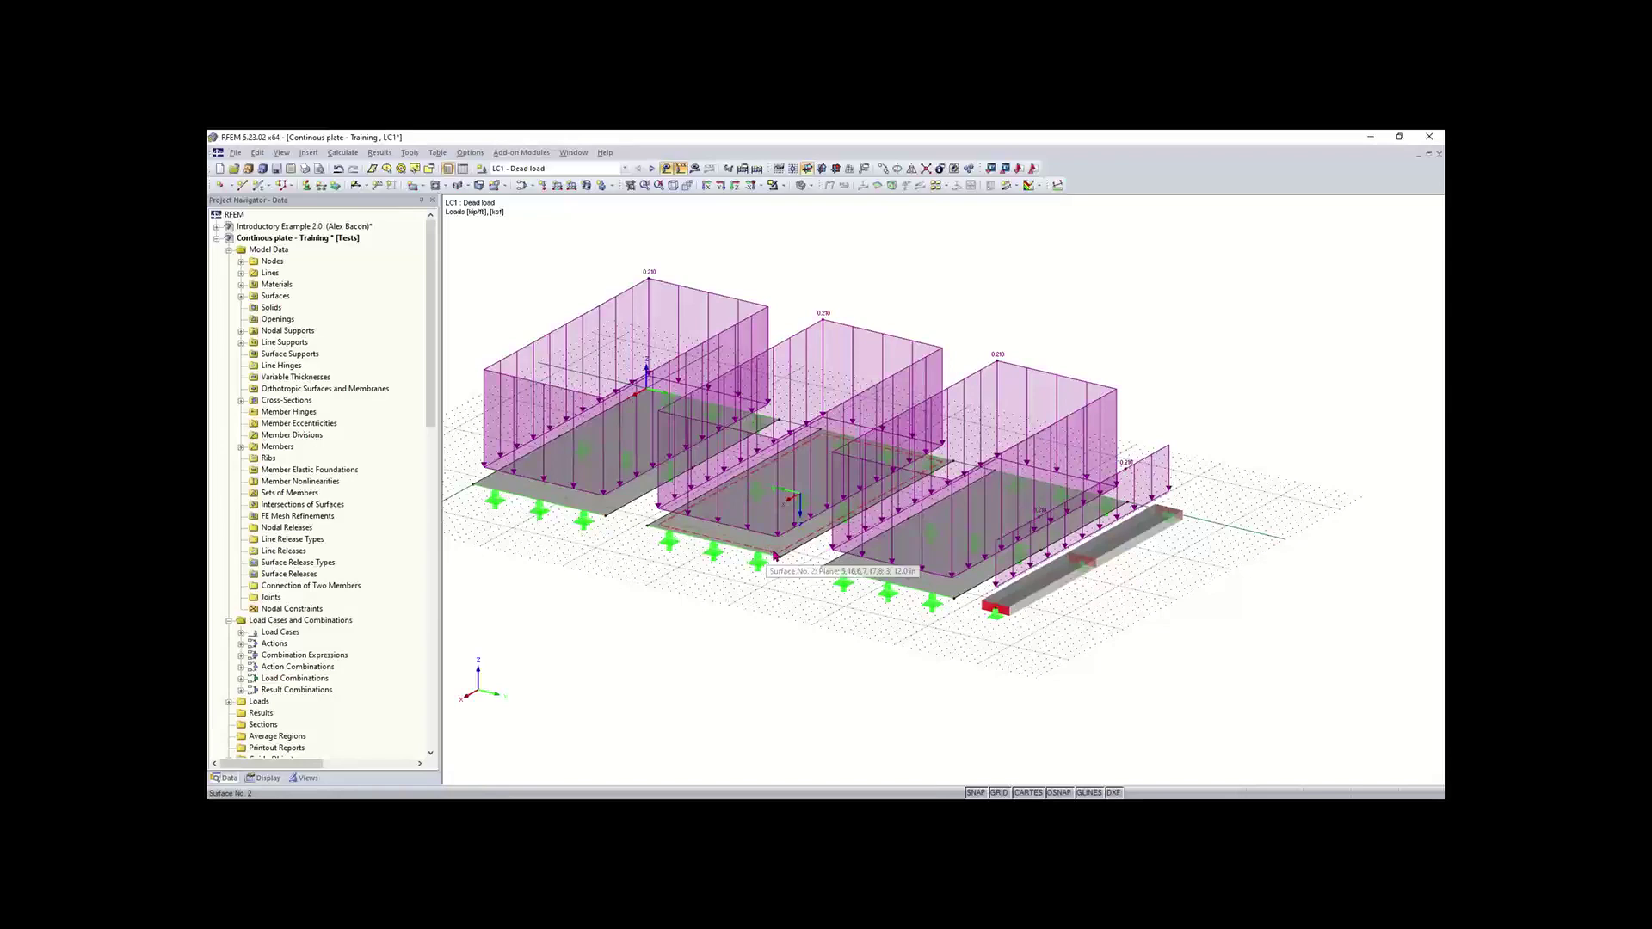
pyautogui.scroll(1, 648, 596)
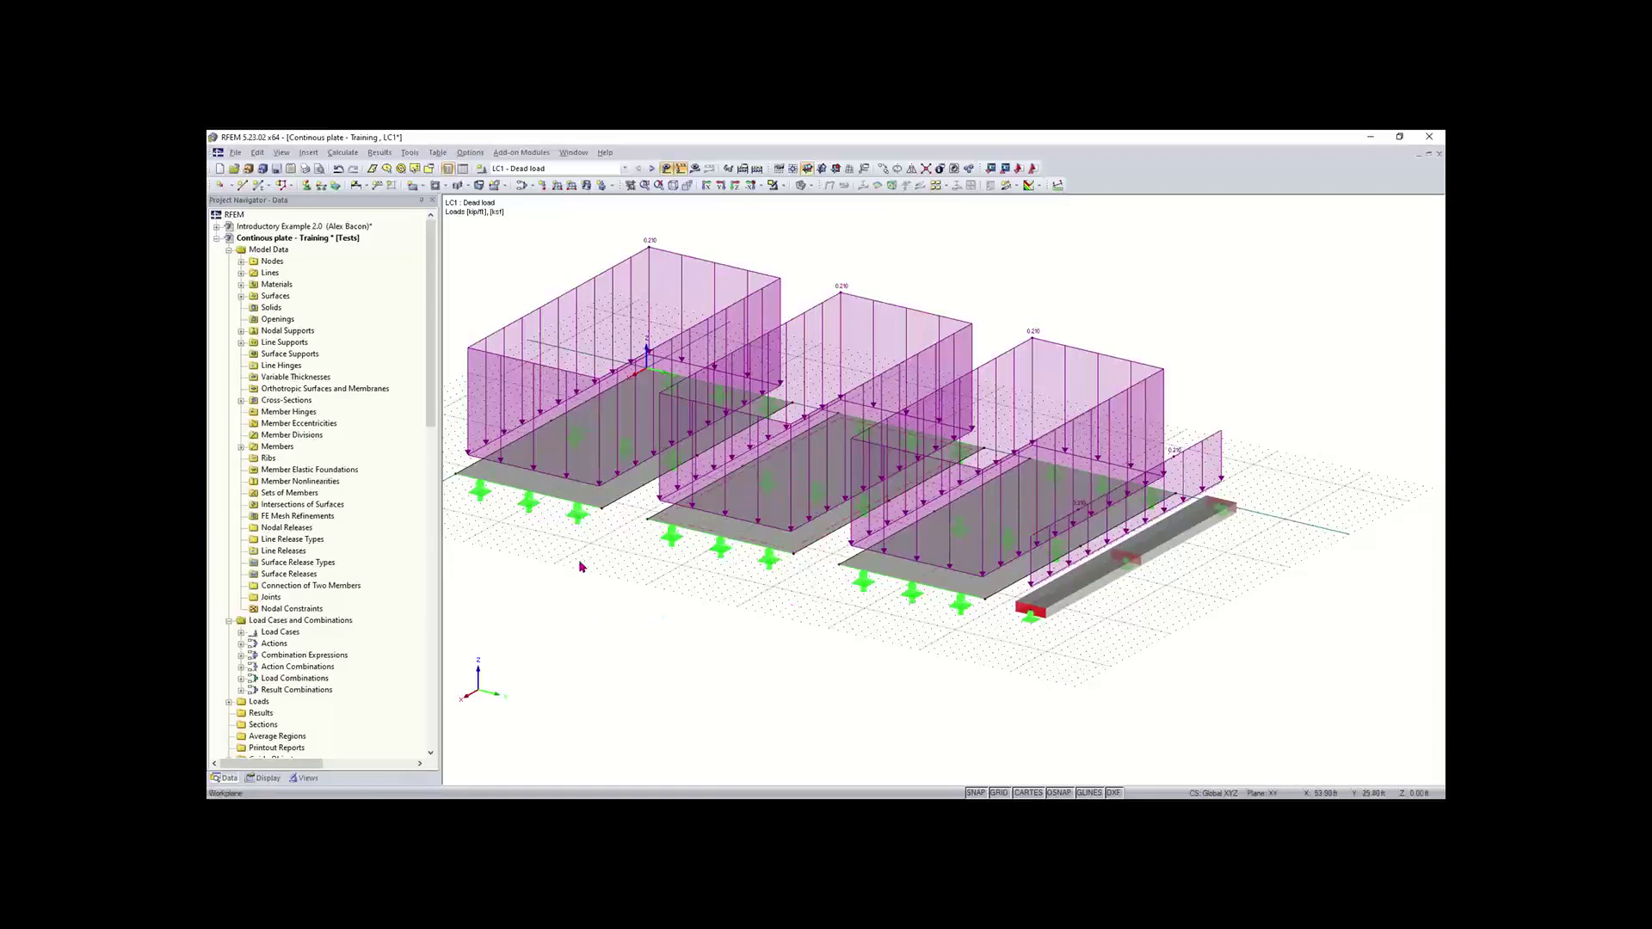
pyautogui.moveTo(580, 563); pyautogui.dragTo(651, 612, button='middle')
pyautogui.scroll(1, 635, 543)
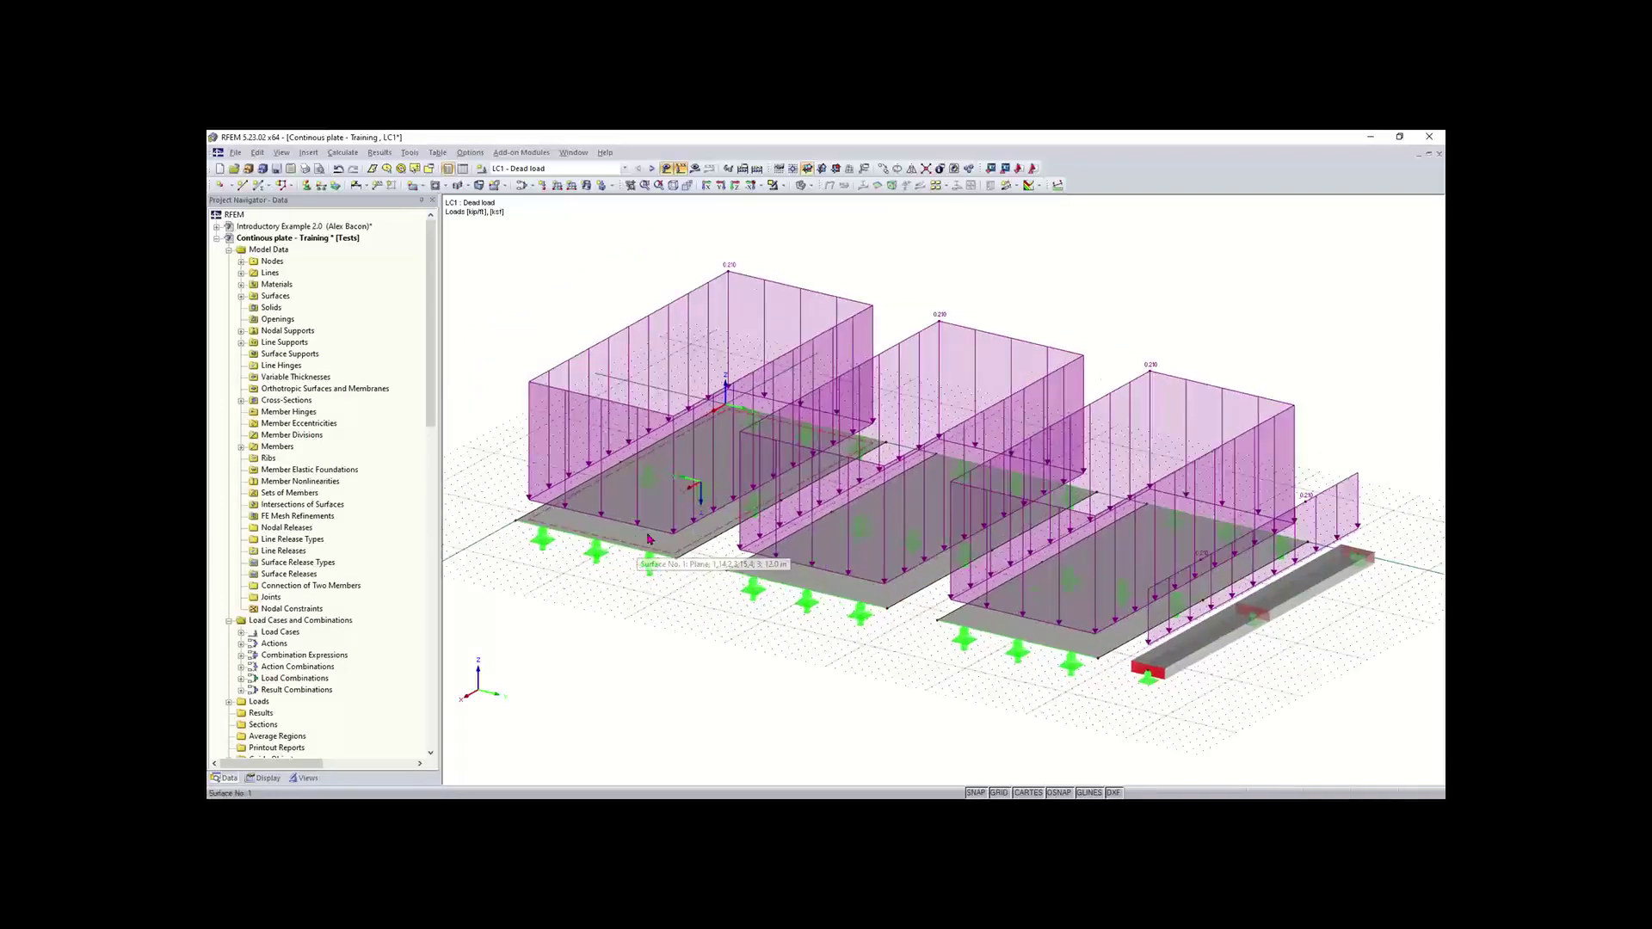
# - Hide the load display and assign a new FE mesh refinement with 0.20 ft target FE length to the first surface
pyautogui.moveTo(890, 499); pyautogui.dragTo(828, 488, button='middle')
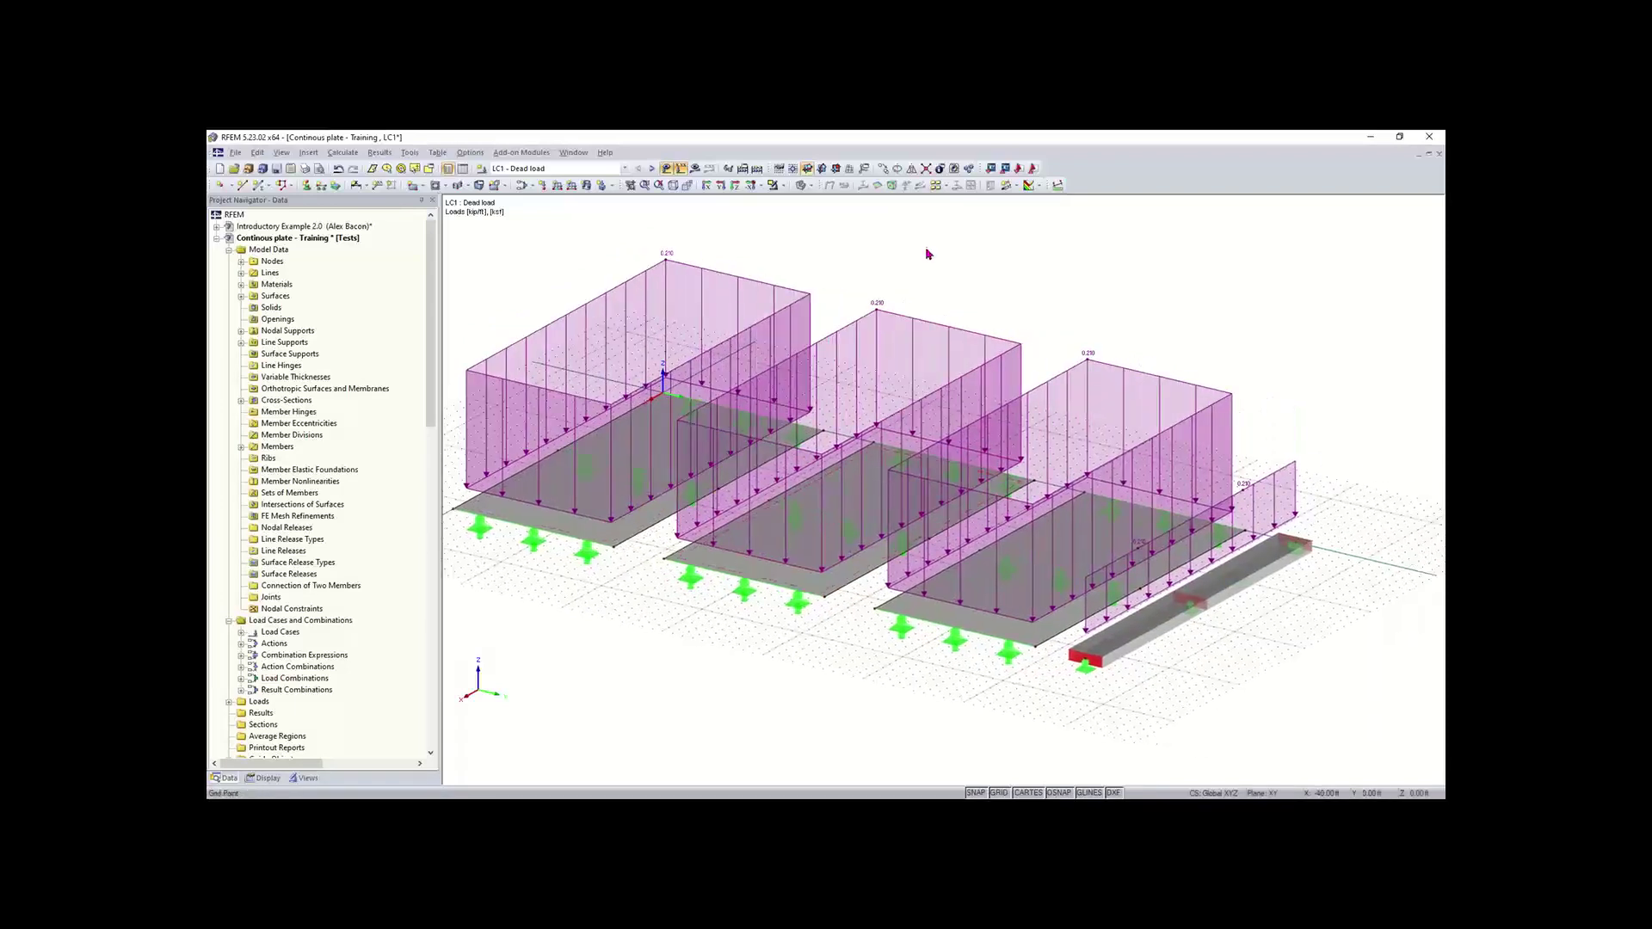
pyautogui.click(670, 170)
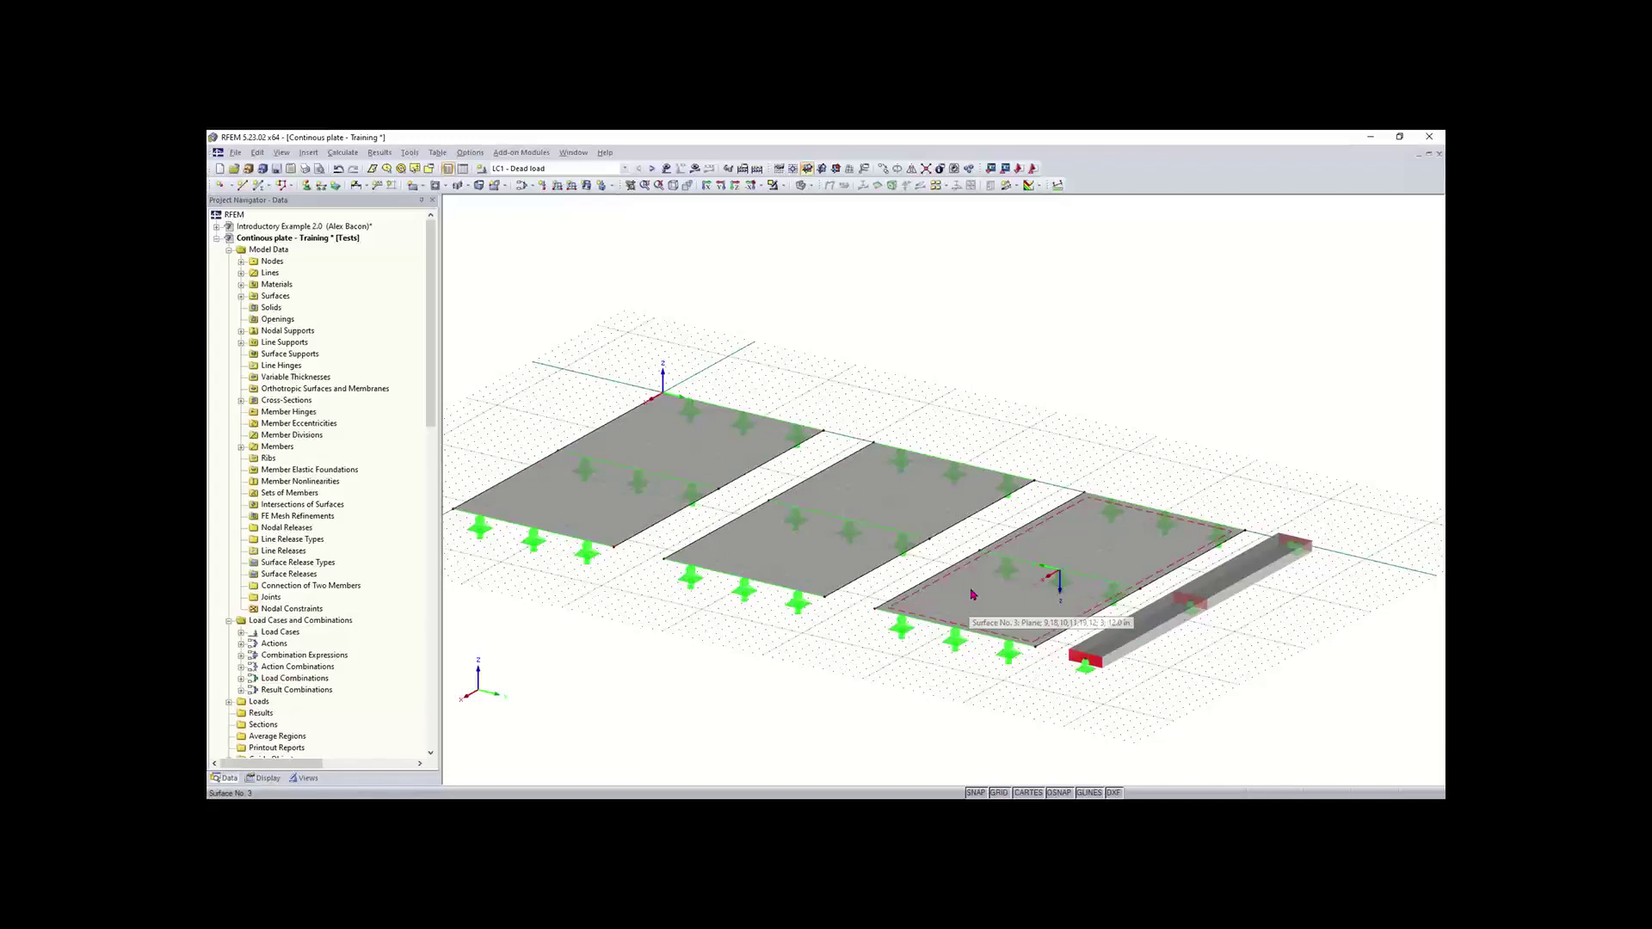
pyautogui.click(590, 511)
pyautogui.rightClick(590, 512)
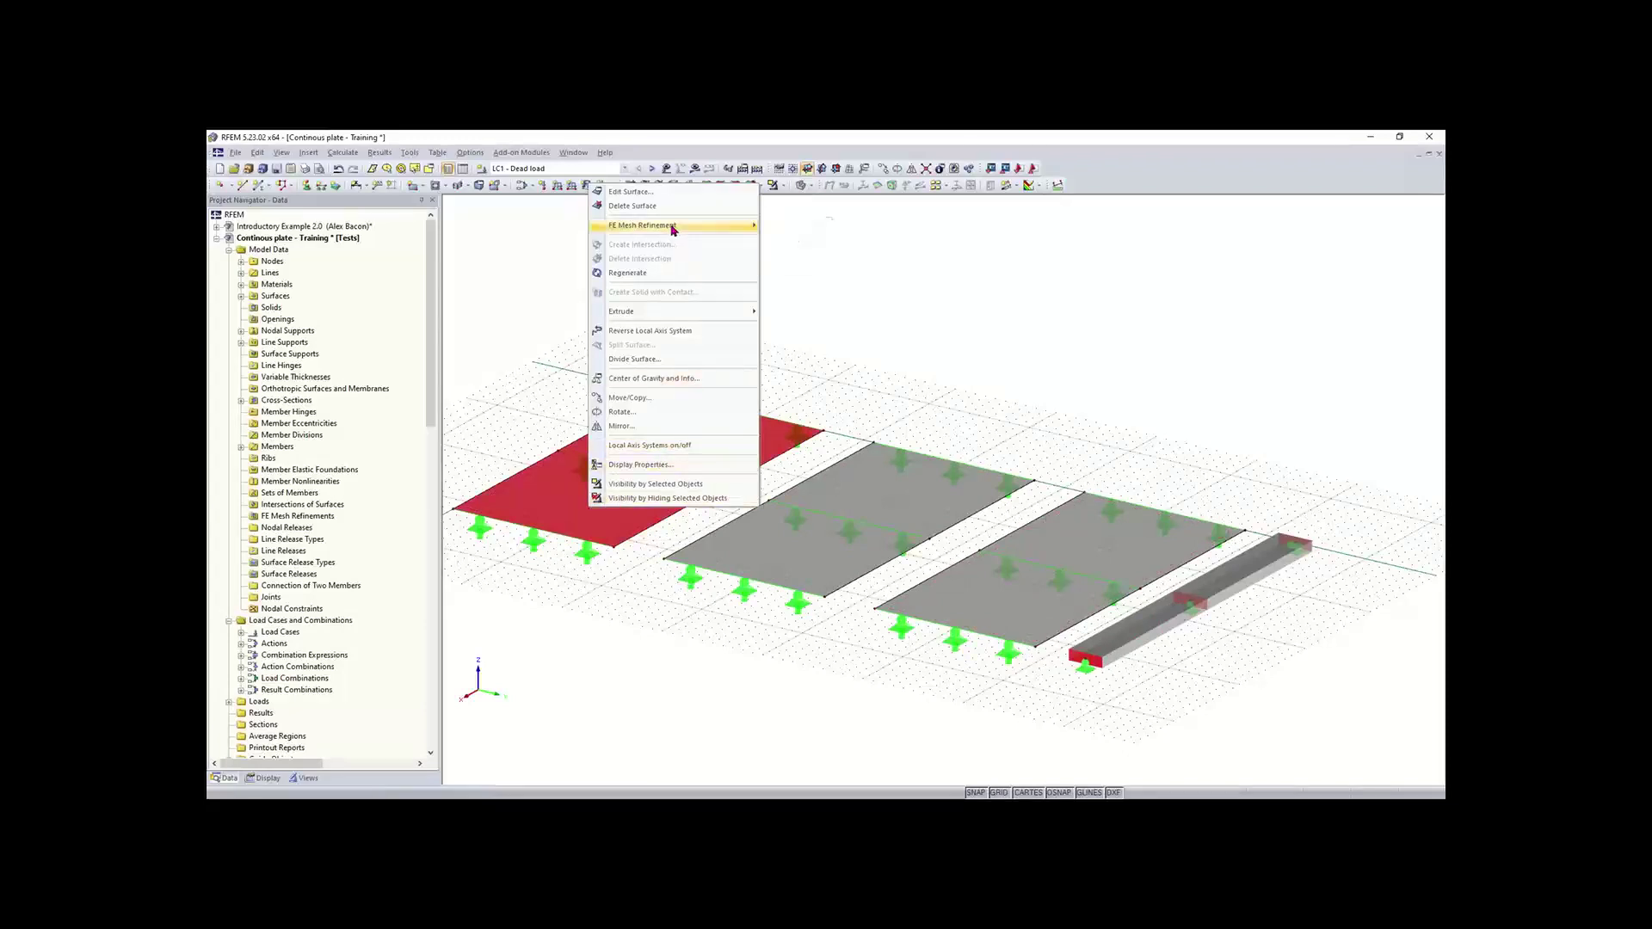
pyautogui.moveTo(674, 228)
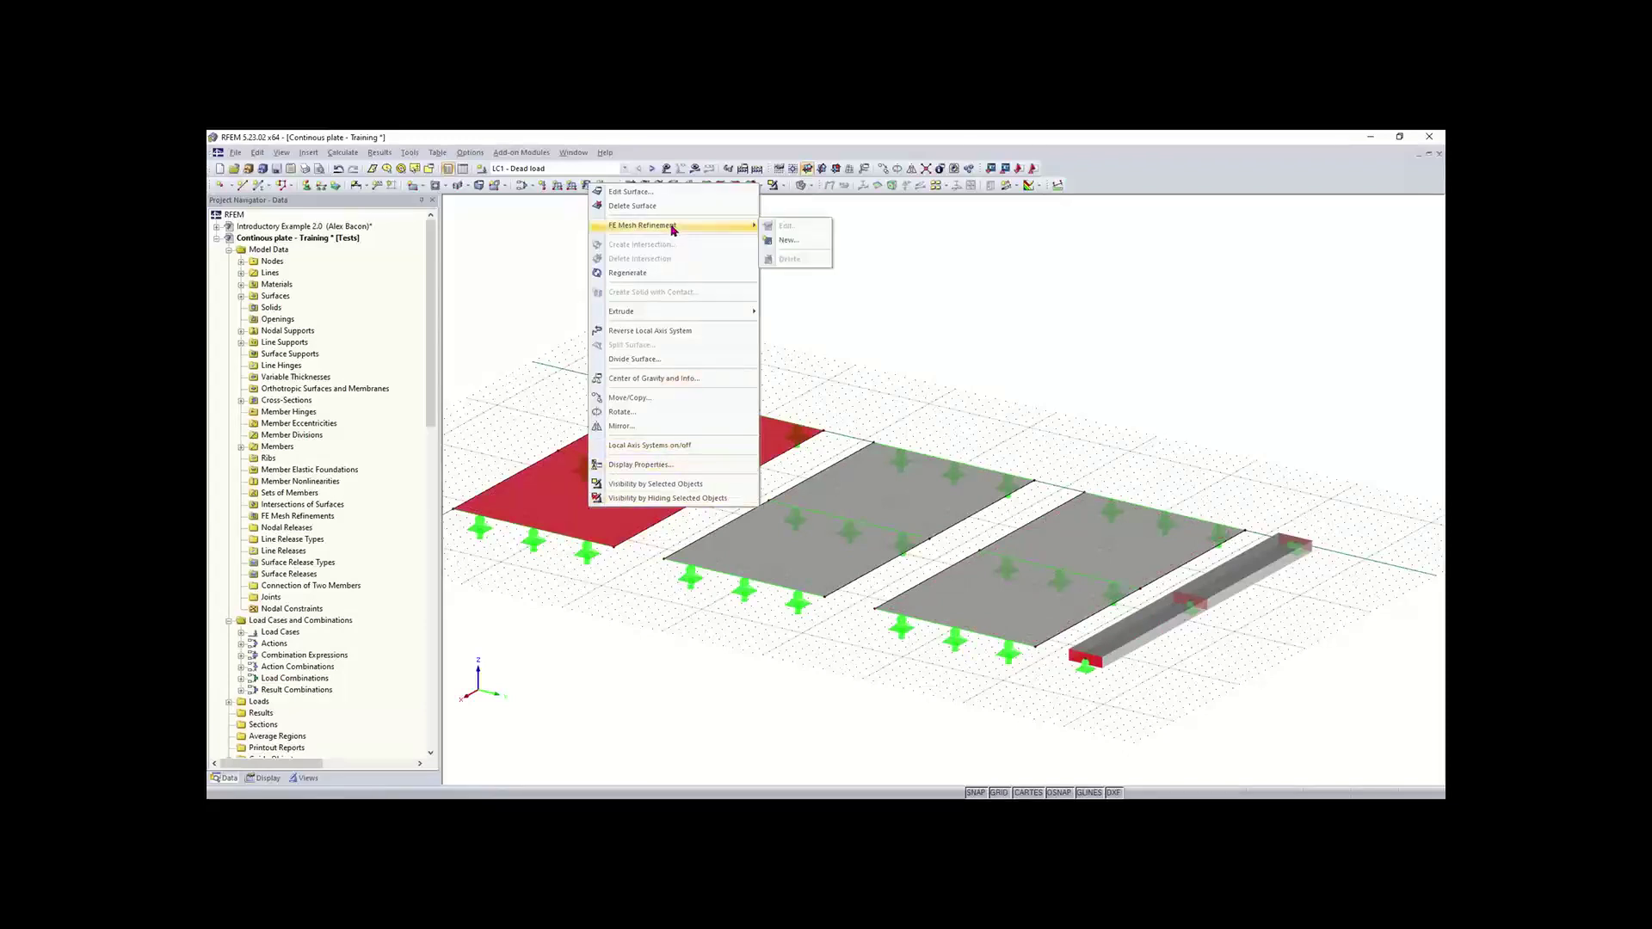
pyautogui.click(785, 241)
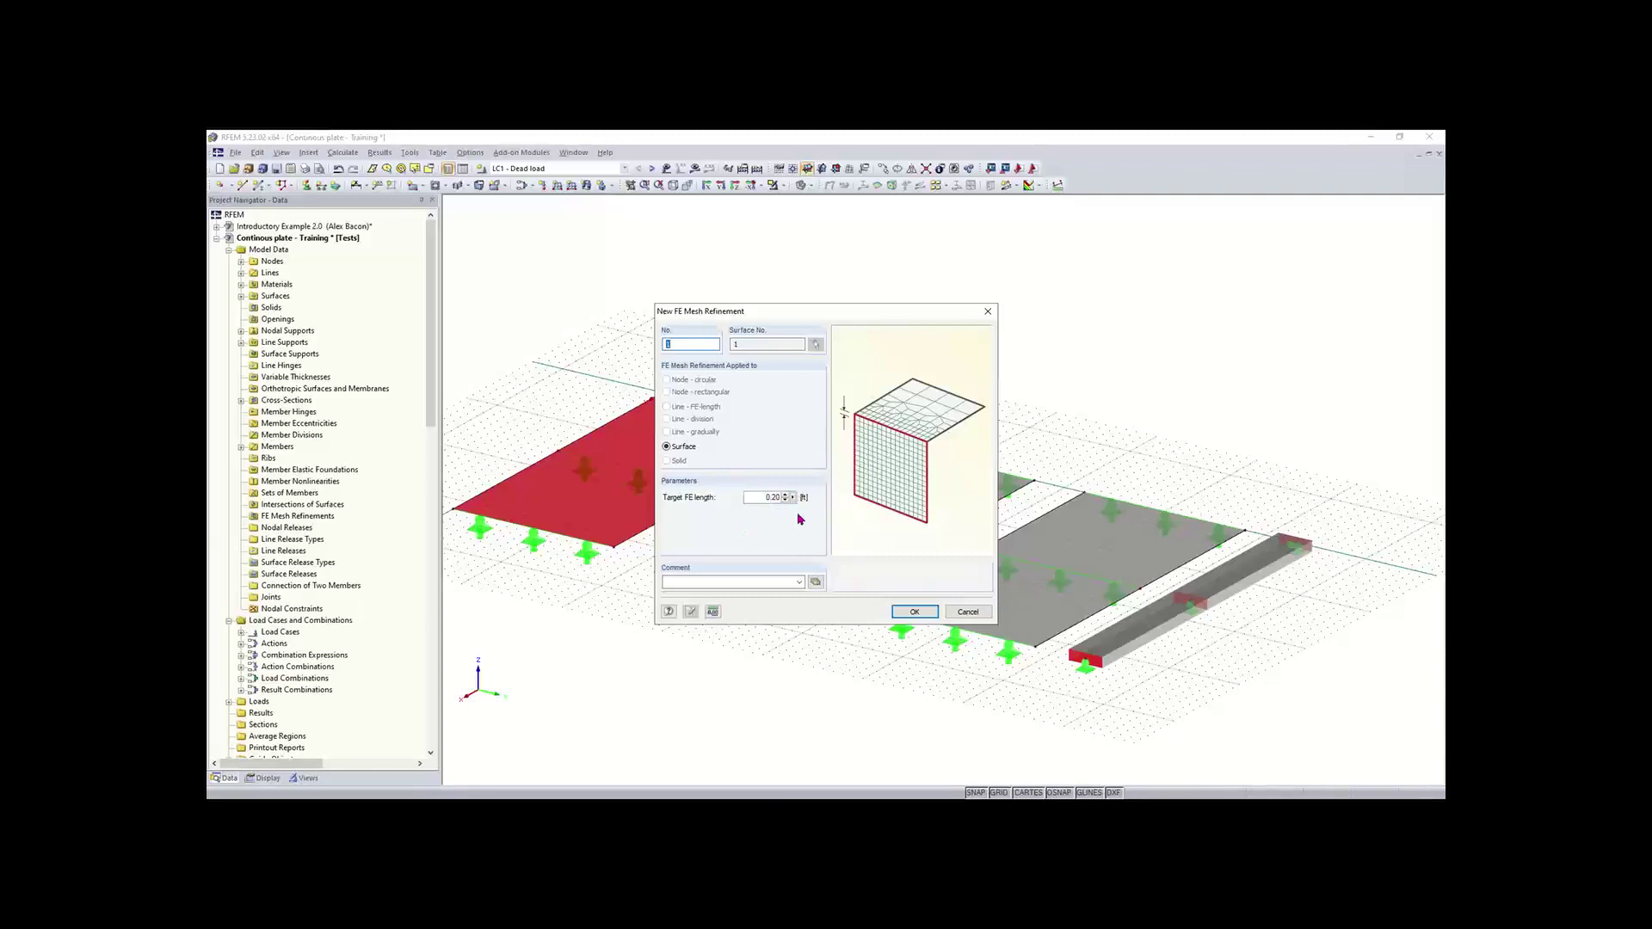
pyautogui.click(914, 613)
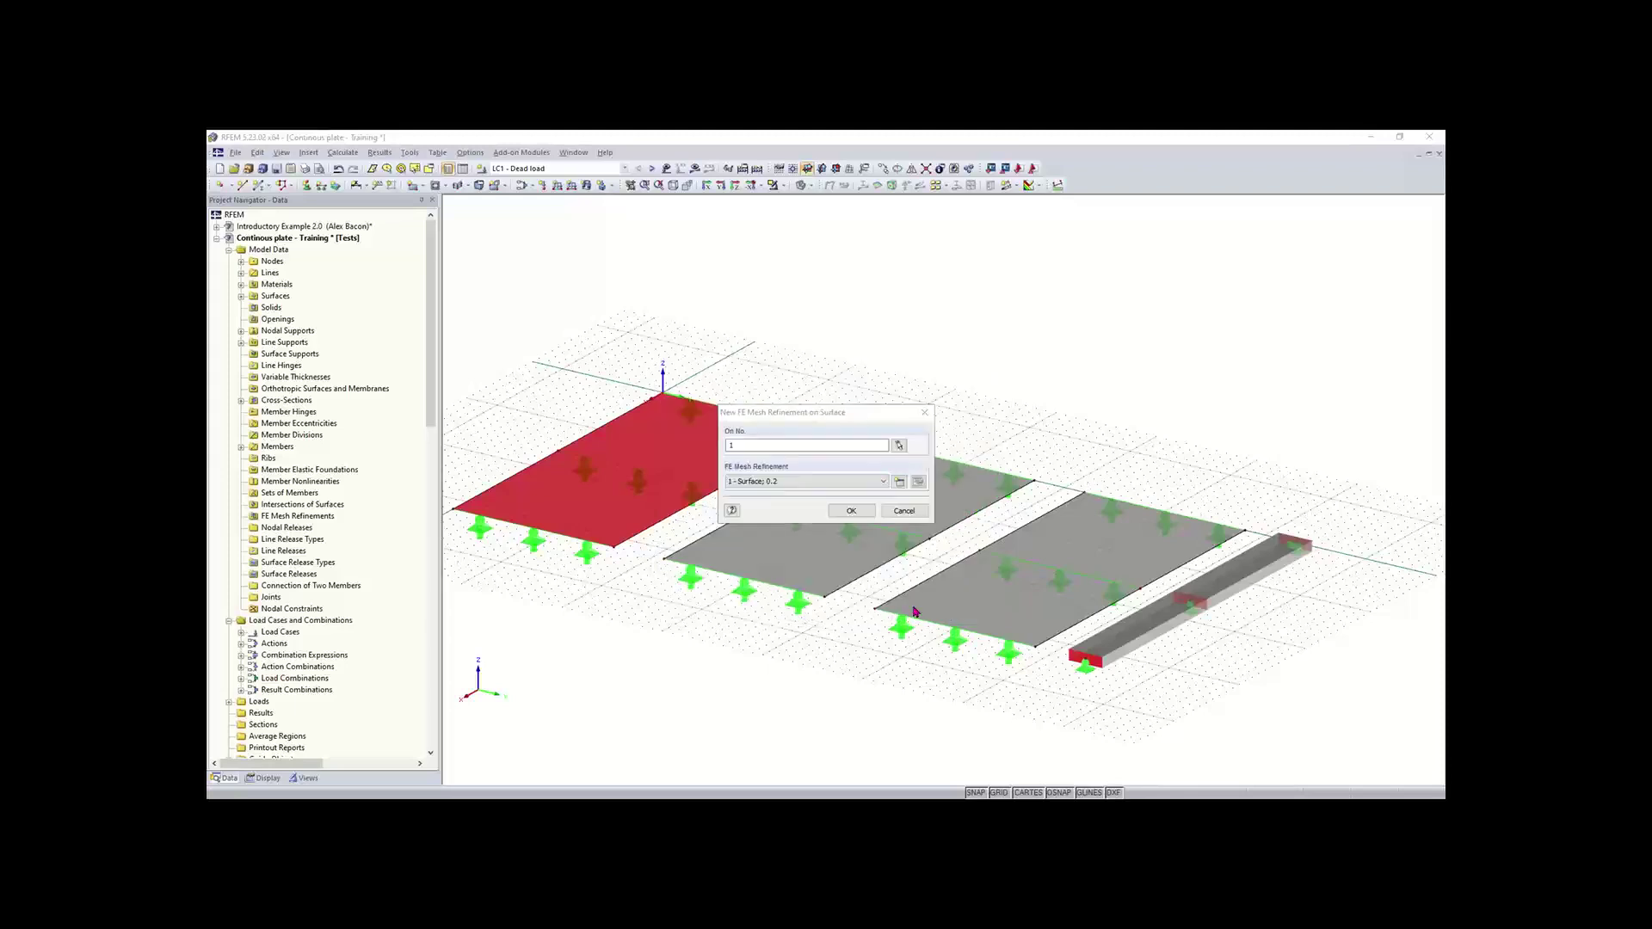
pyautogui.click(851, 510)
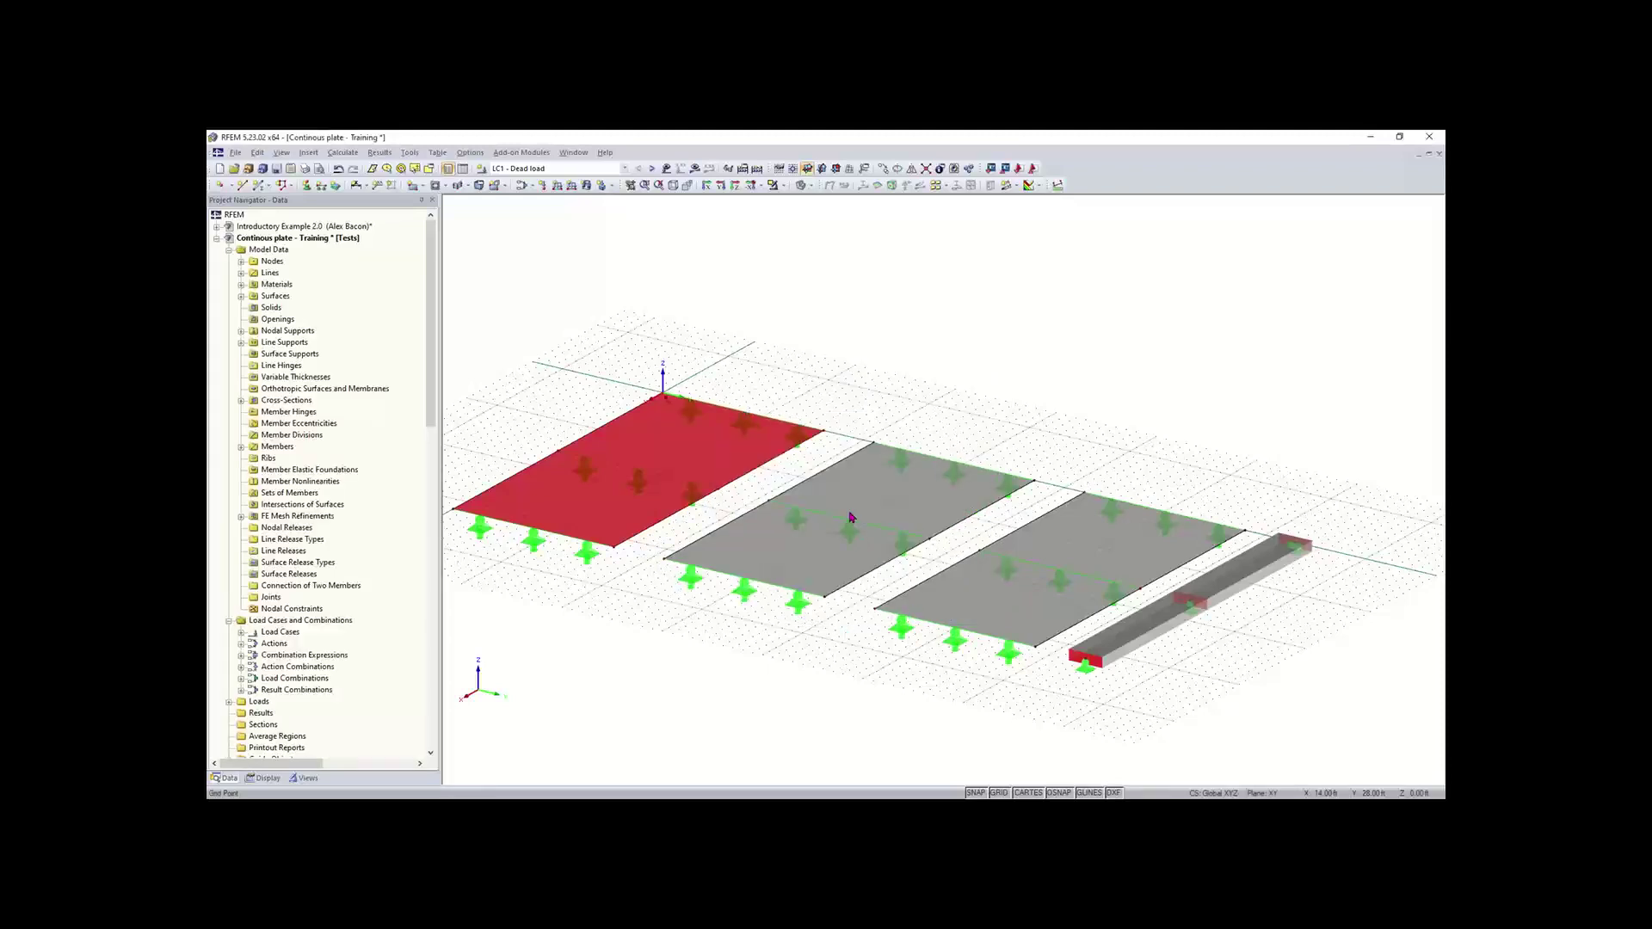
pyautogui.click(727, 342)
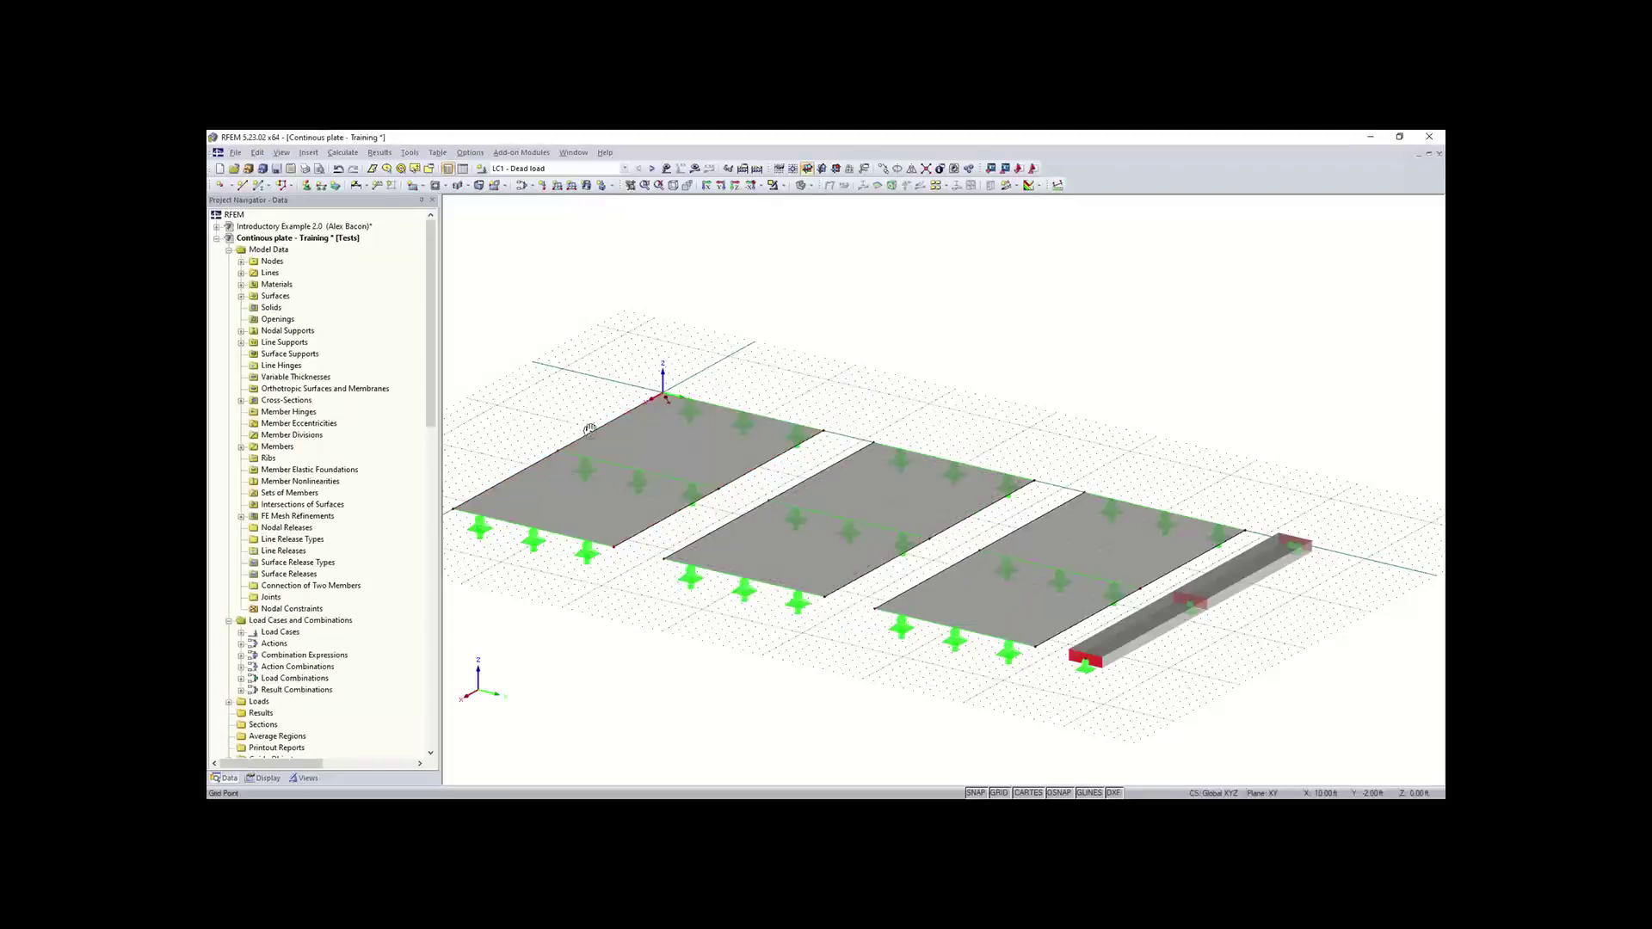
# - Examine the mesh refinement marker at the corner of the first surface and compare it with the other two surfaces
pyautogui.moveTo(589, 430); pyautogui.dragTo(603, 436, button='middle')
pyautogui.scroll(1, 710, 425)
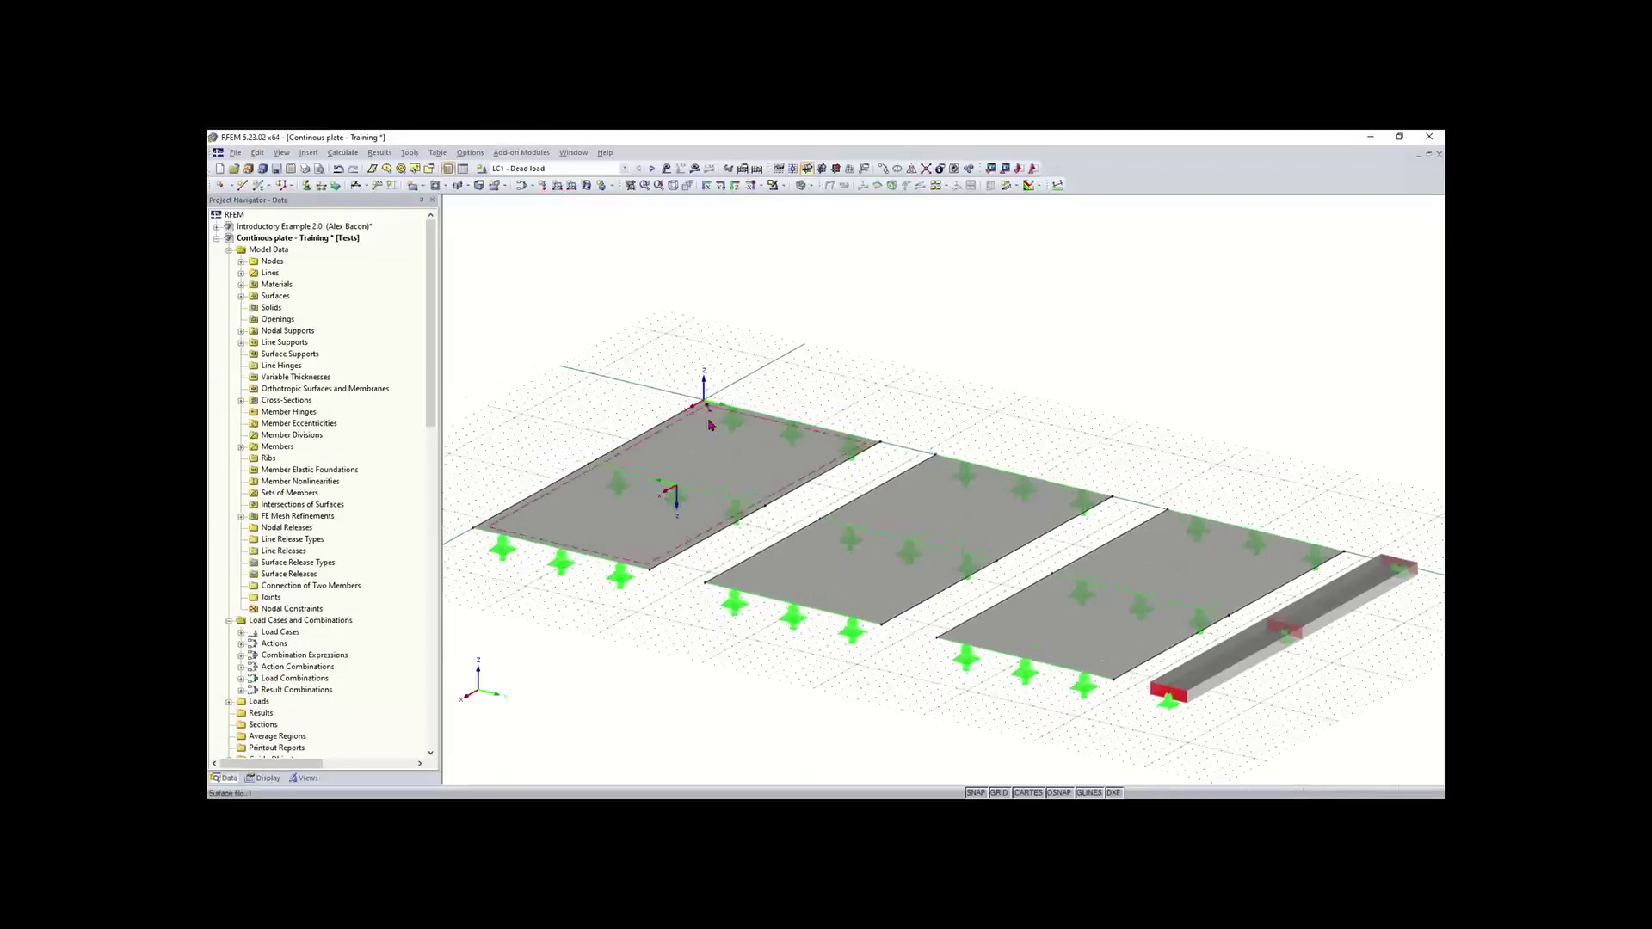
pyautogui.scroll(5, 710, 424)
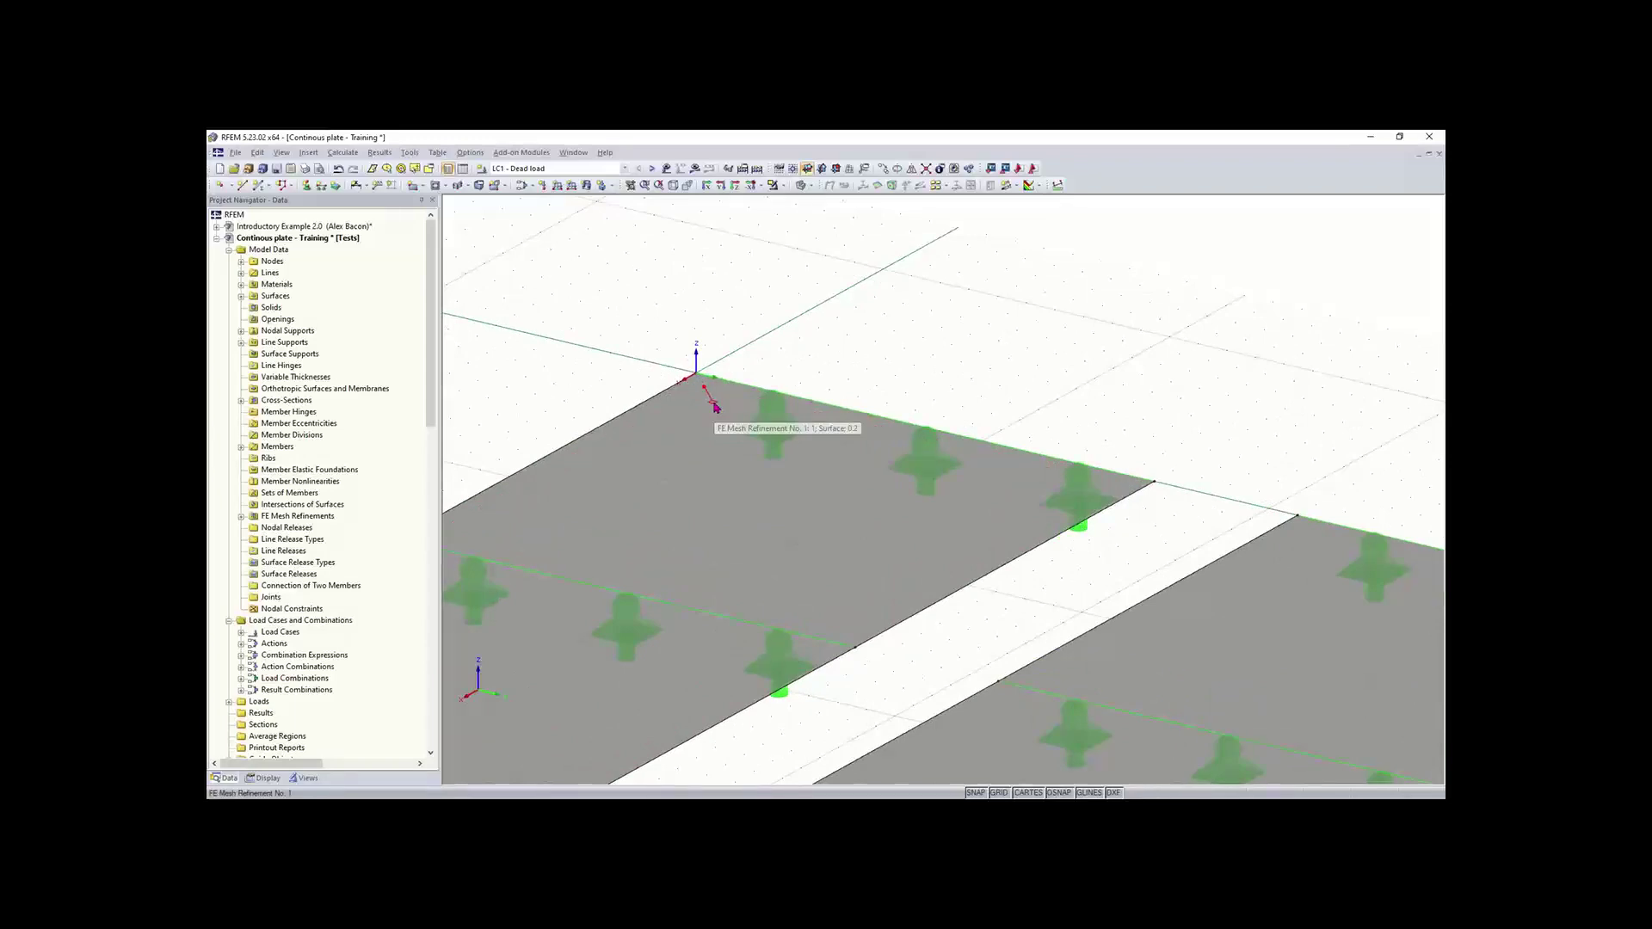
pyautogui.scroll(-4, 715, 408)
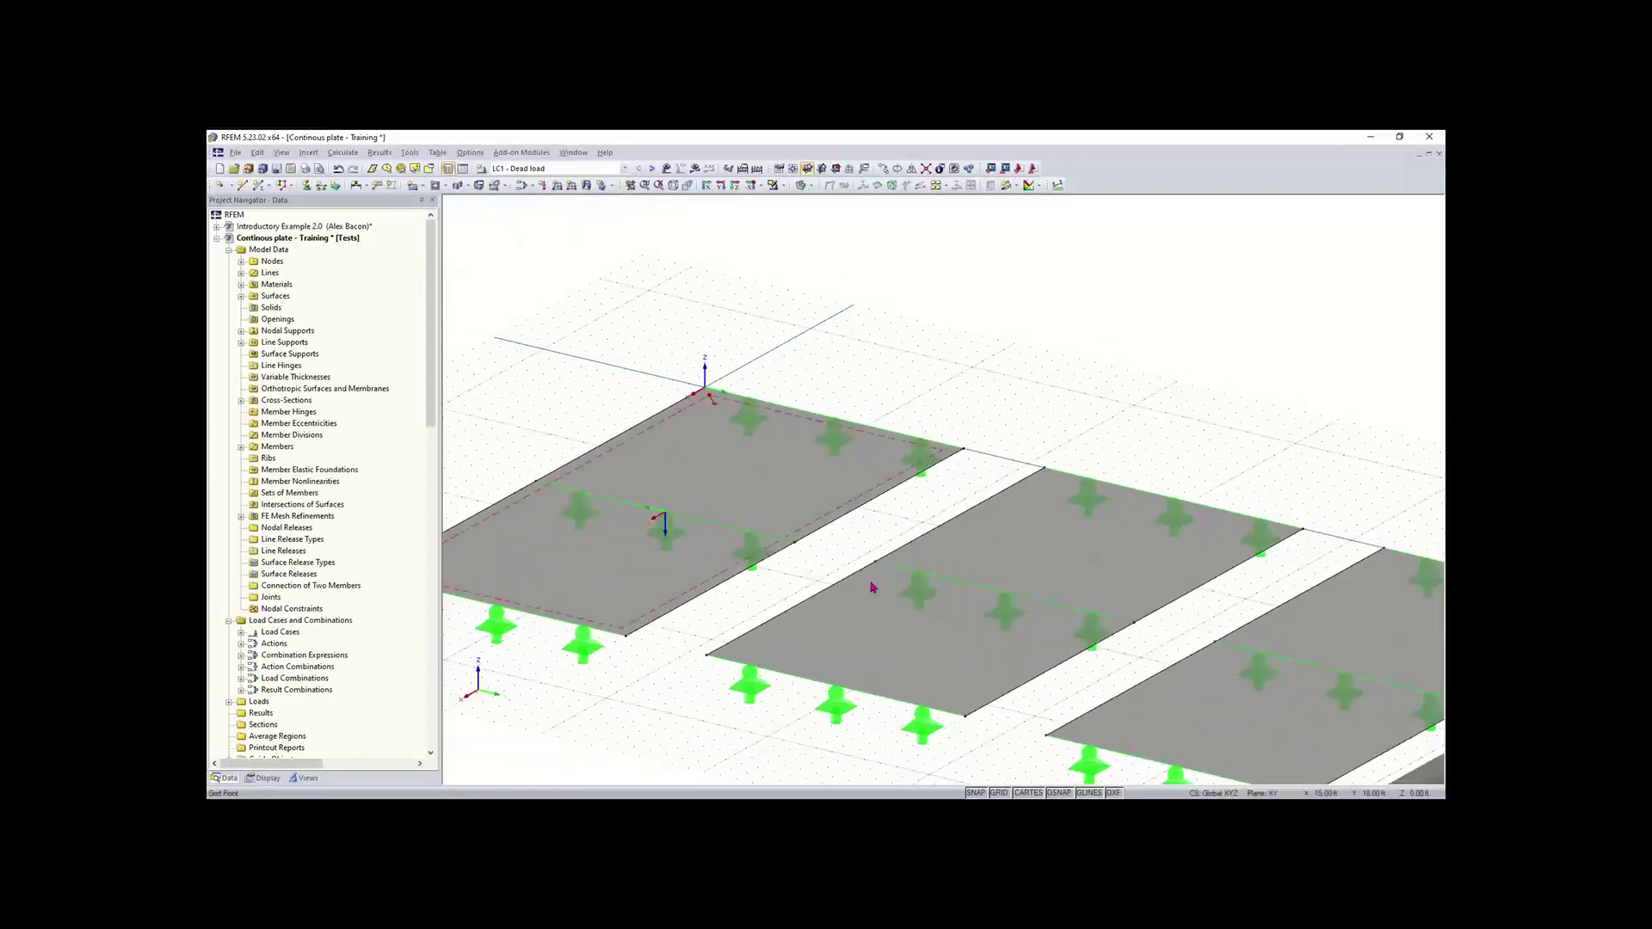
pyautogui.scroll(1, 844, 567)
pyautogui.moveTo(845, 566); pyautogui.dragTo(700, 439, button='middle')
pyautogui.scroll(-2, 701, 441)
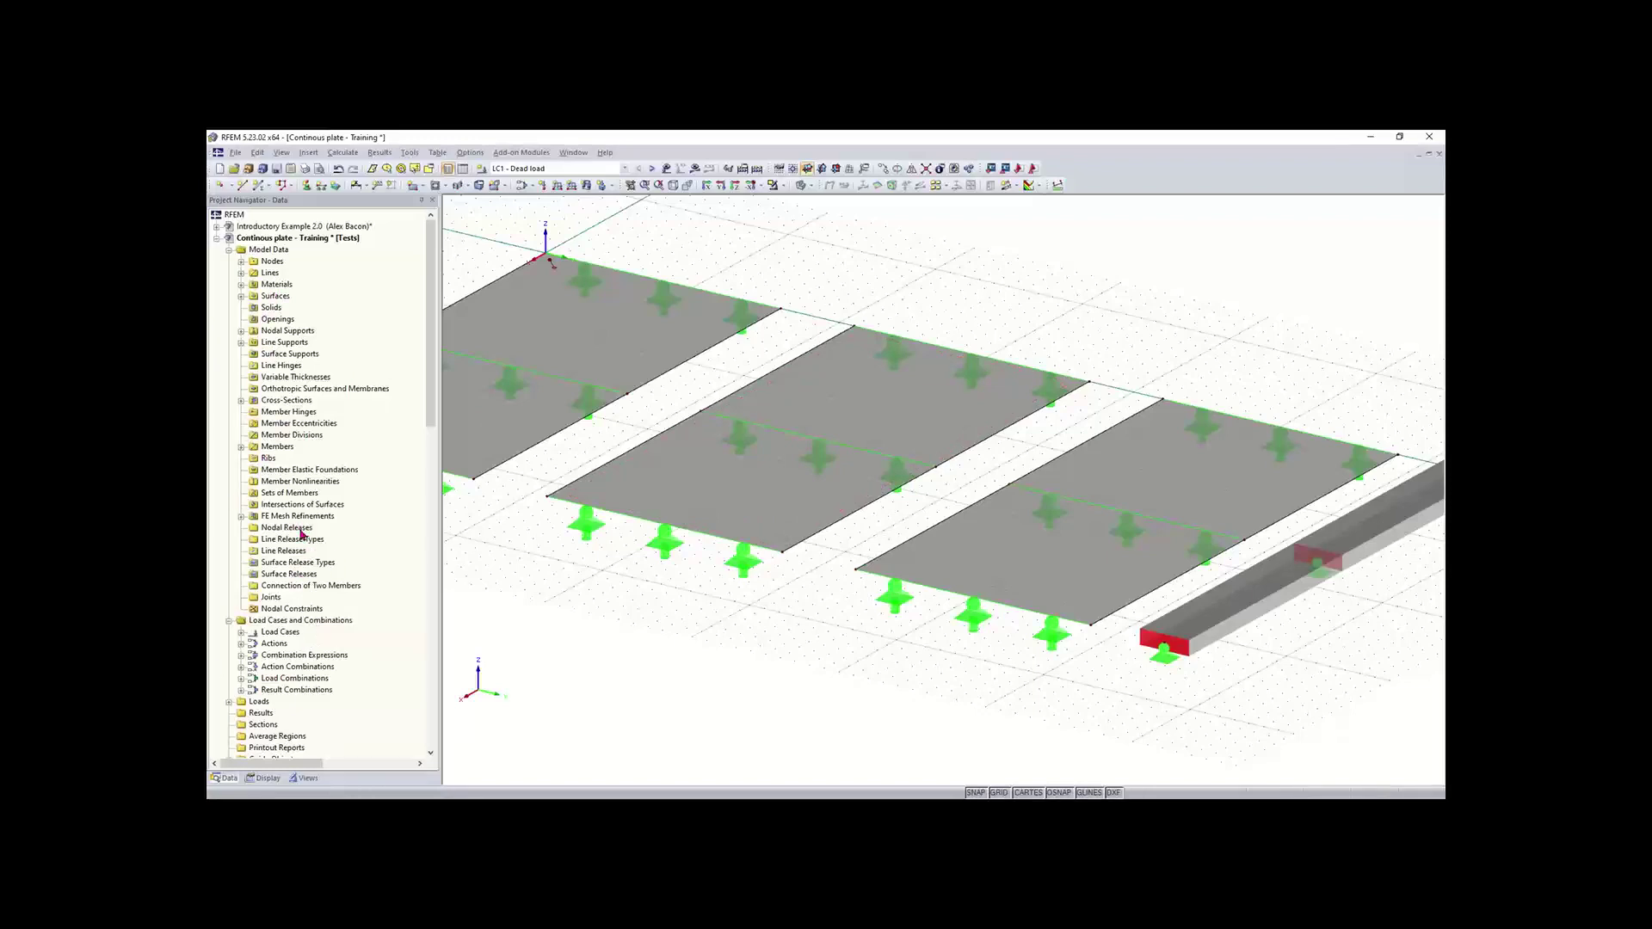
# - Create a new FE mesh refinement of type Surface and assign it to the middle surface by picking it in the model
pyautogui.scroll(-1, 304, 581)
pyautogui.scroll(-1, 304, 588)
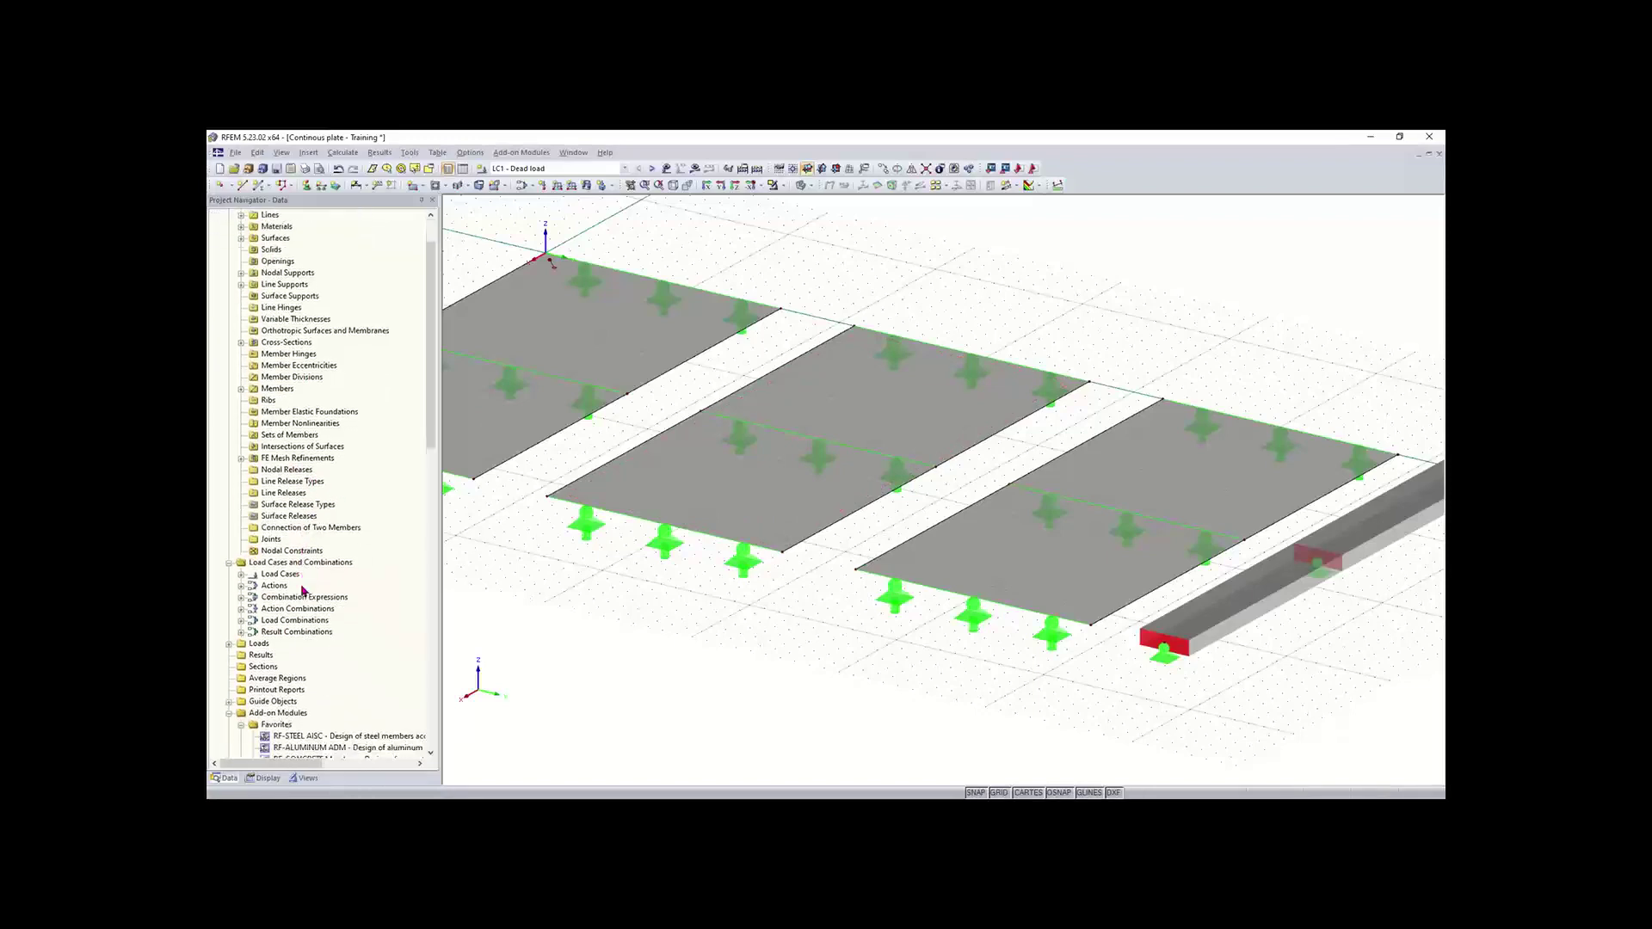
pyautogui.click(242, 460)
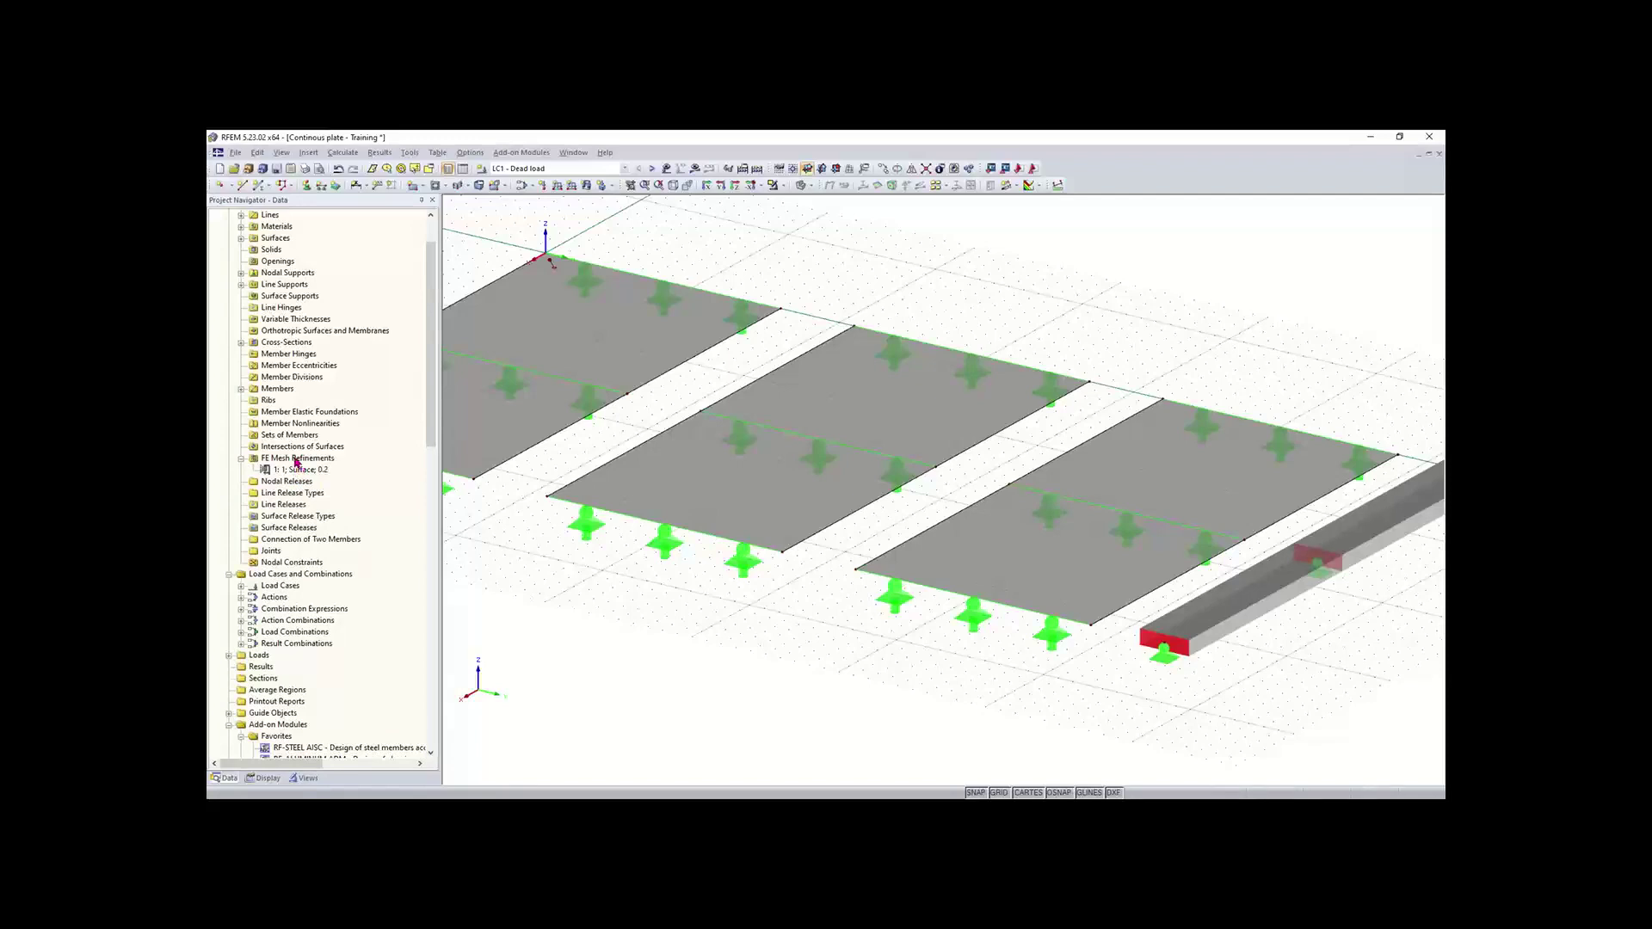
pyautogui.rightClick(297, 460)
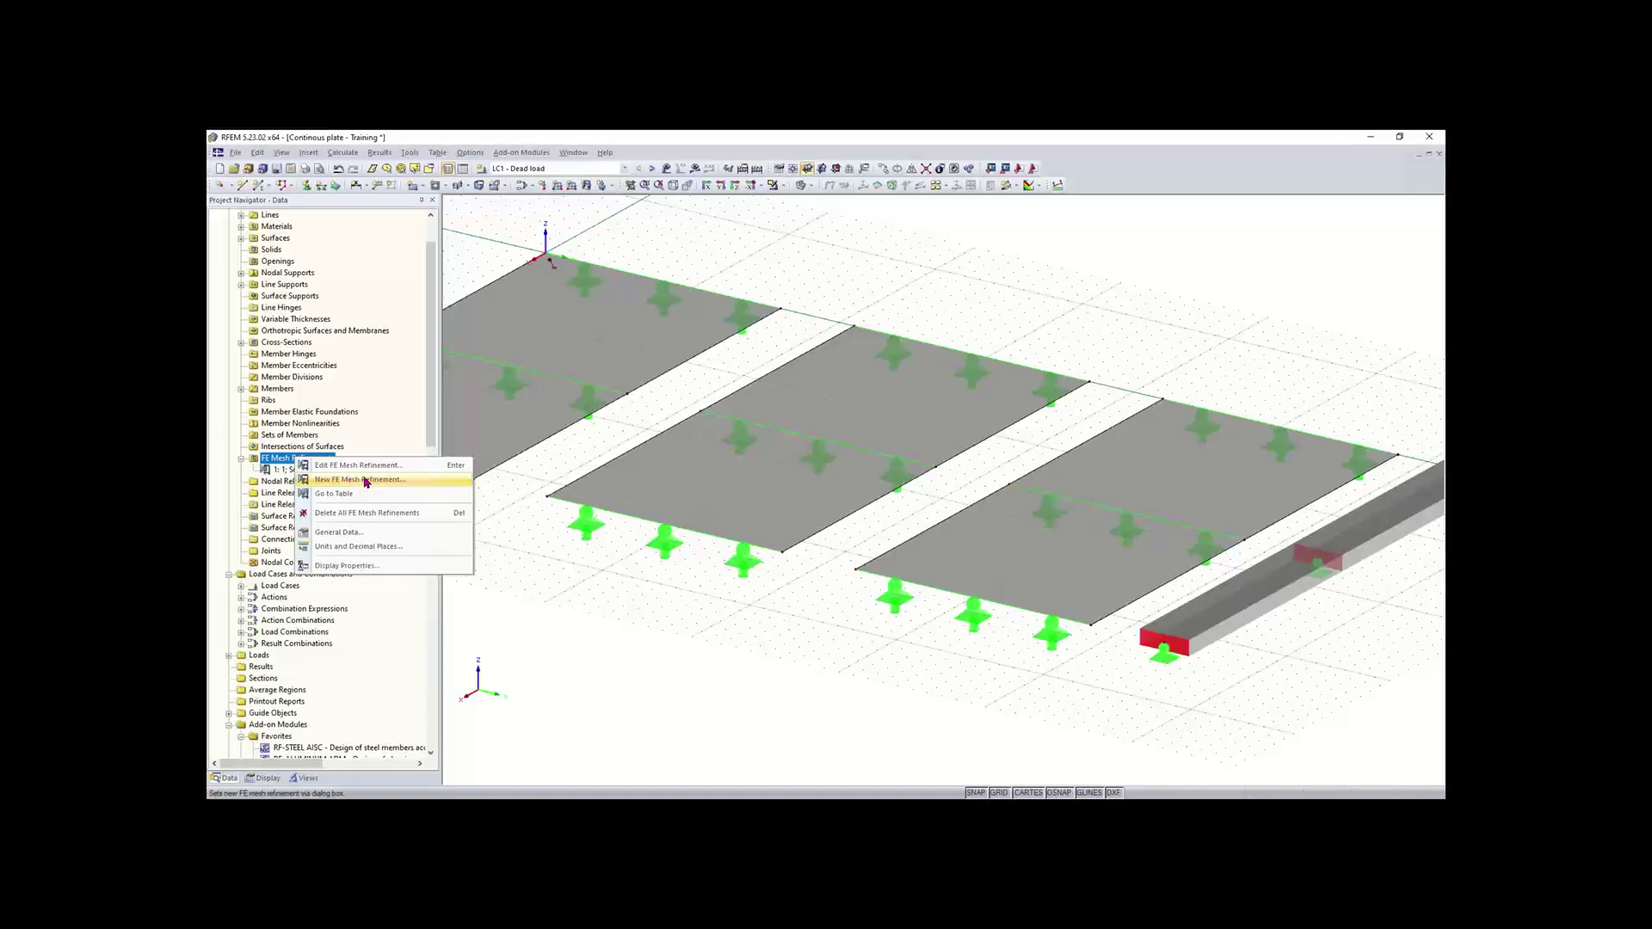
pyautogui.click(364, 480)
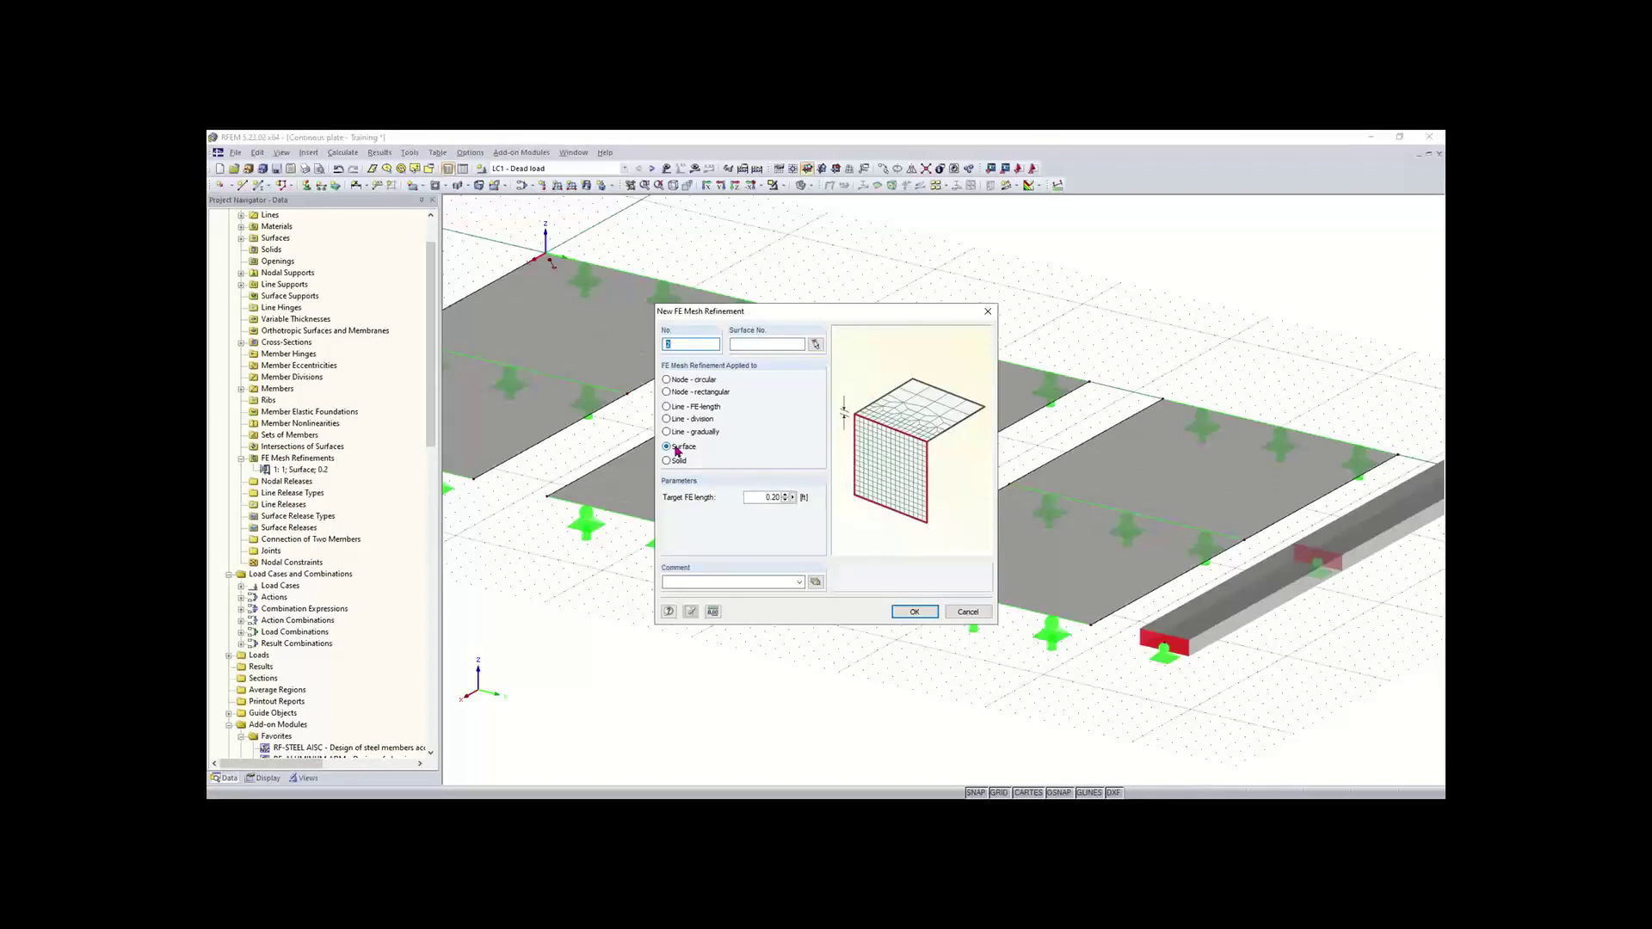
pyautogui.click(757, 344)
pyautogui.moveTo(824, 316); pyautogui.dragTo(802, 466)
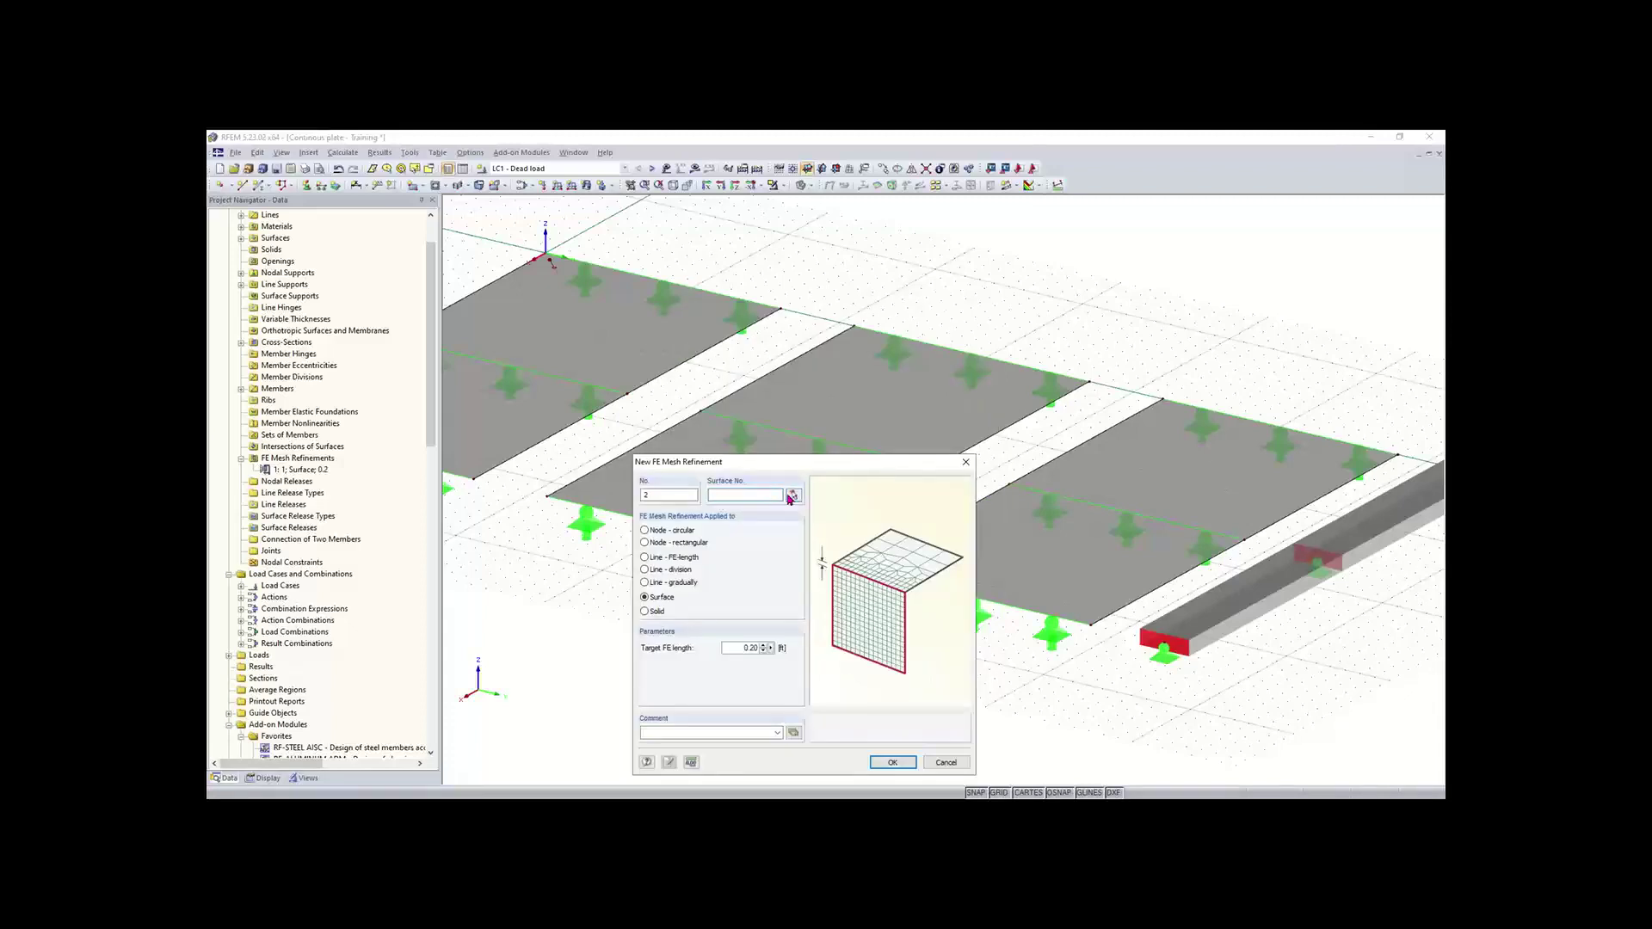
pyautogui.click(792, 496)
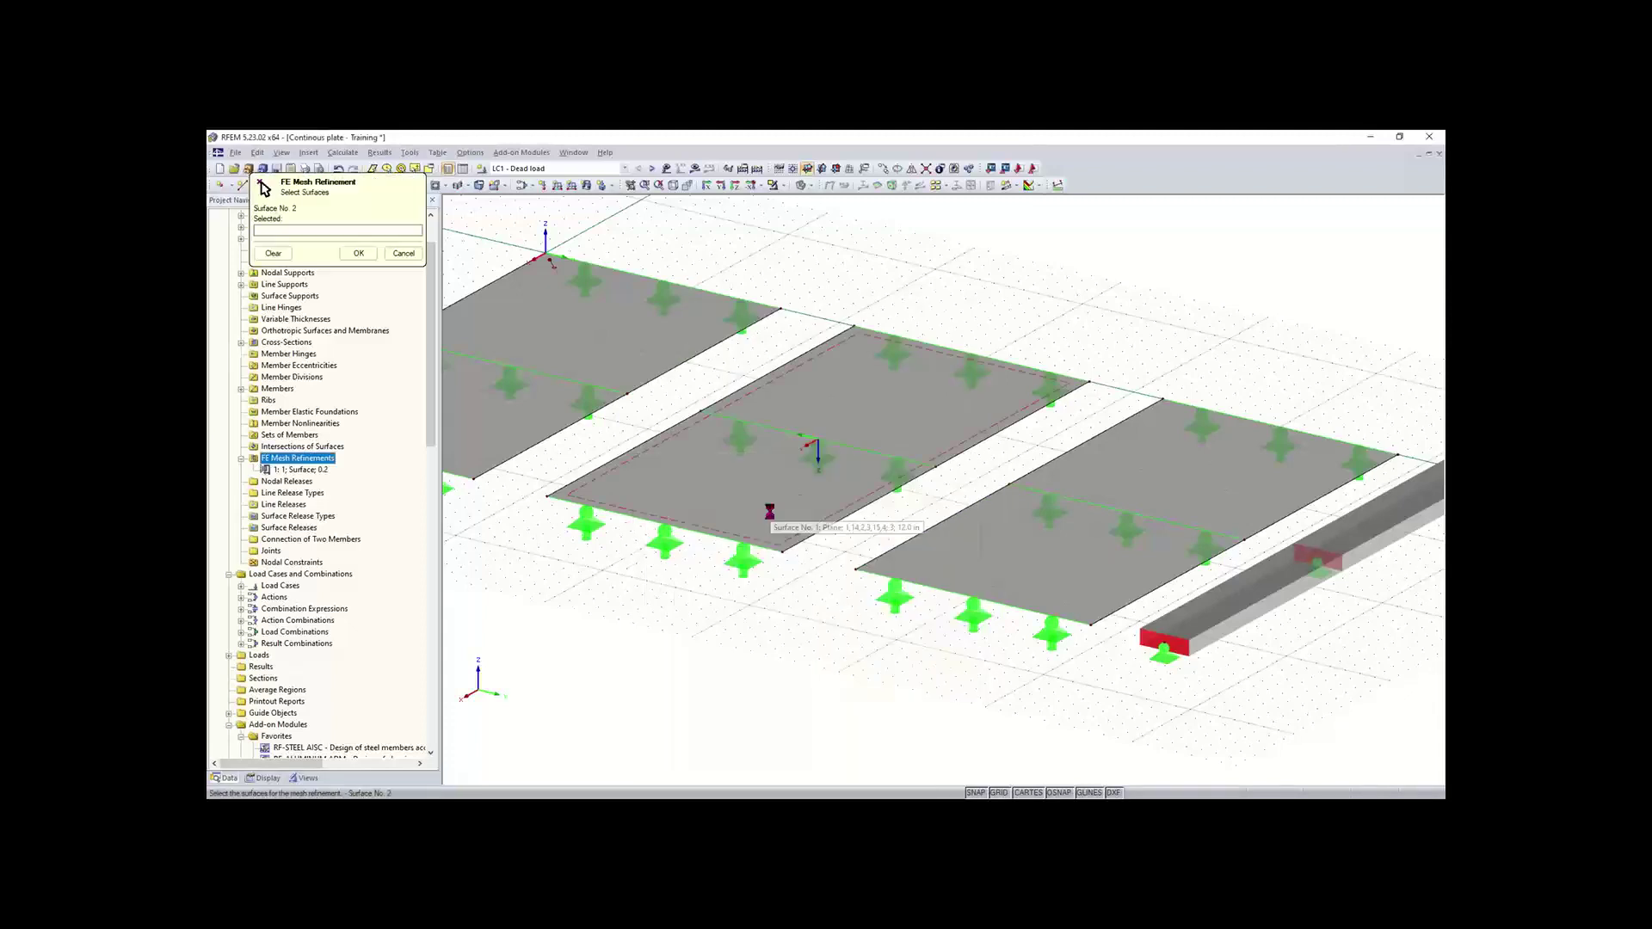
pyautogui.click(809, 510)
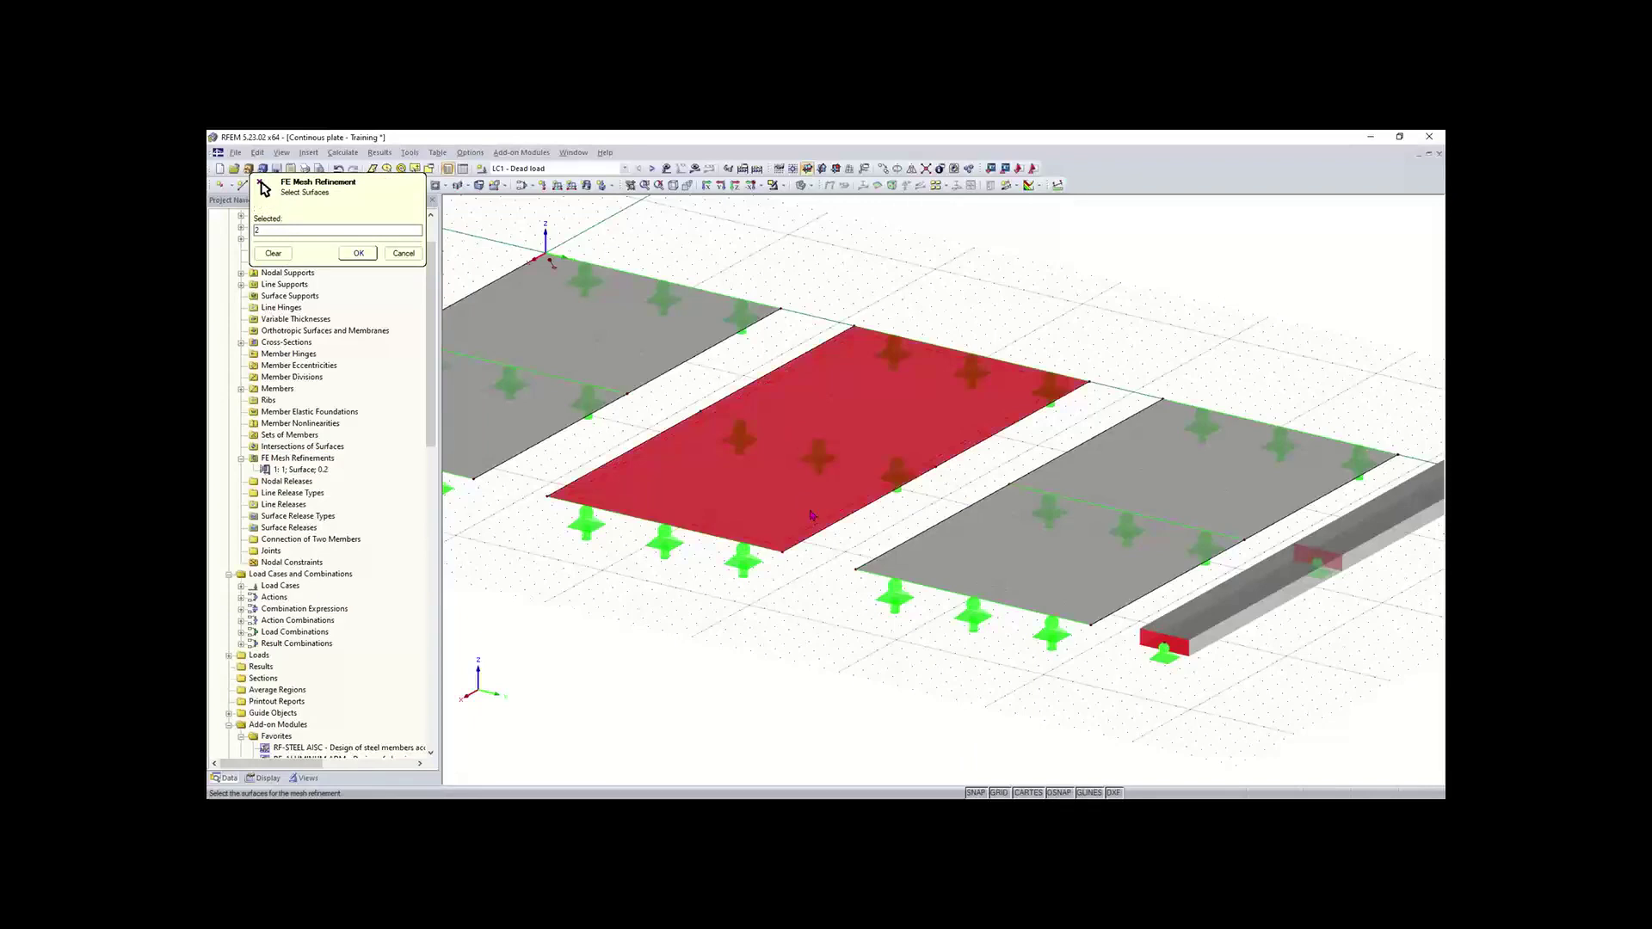
pyautogui.click(358, 253)
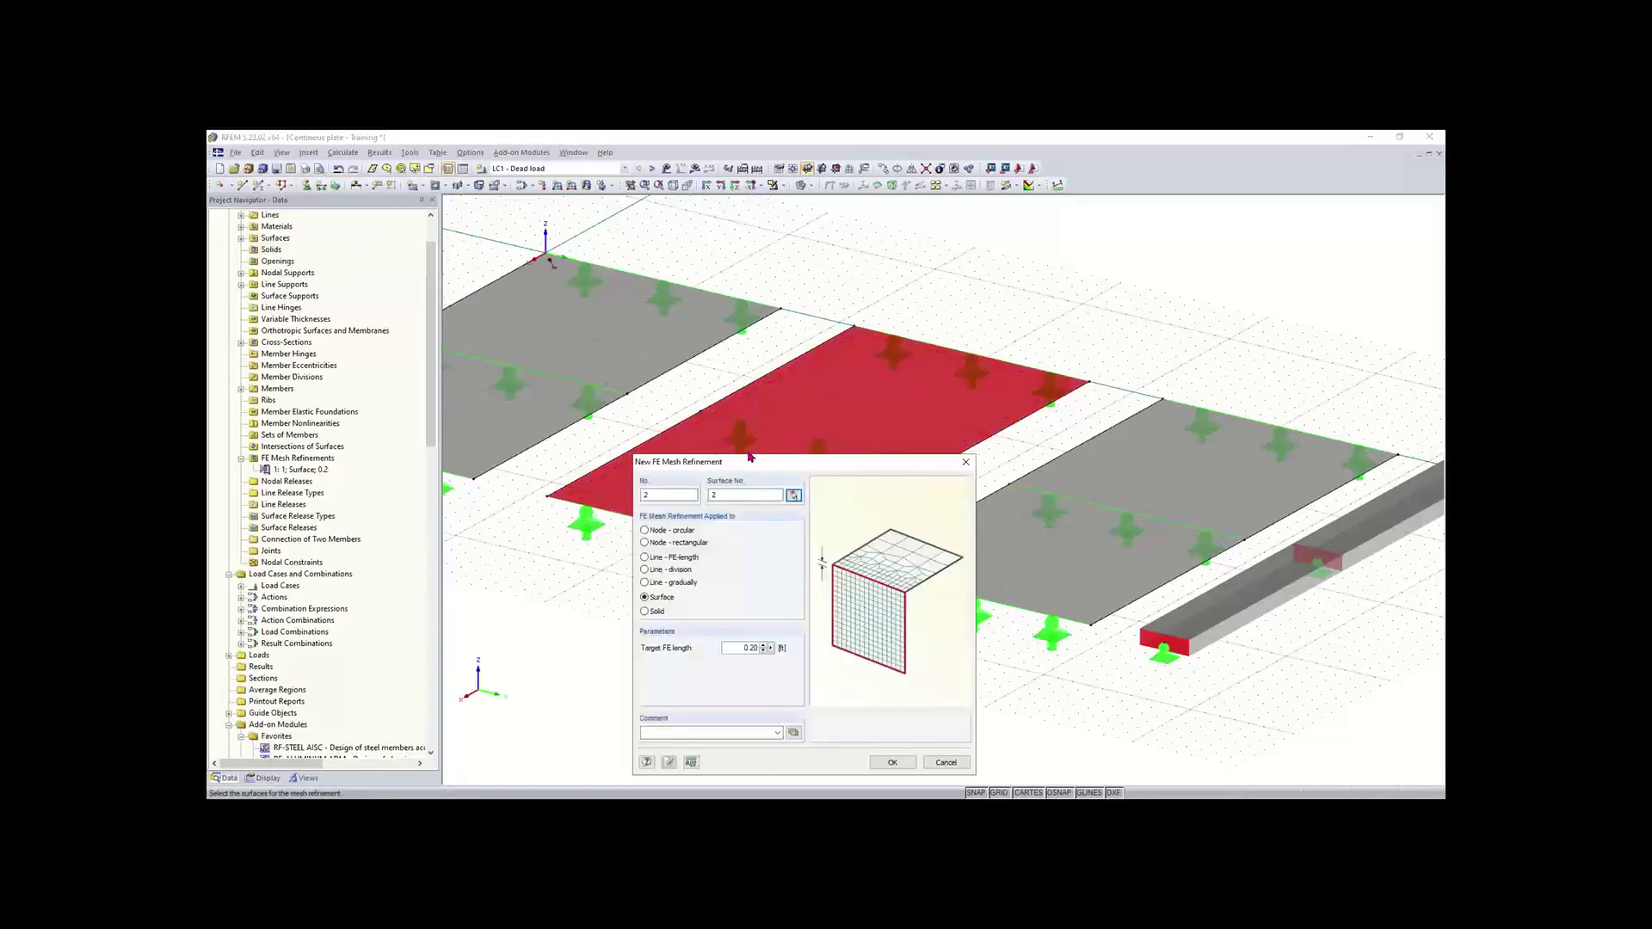
# - Set the middle surface's target FE length to 0.4 ft, confirm the refinement and clear the selection
pyautogui.doubleClick(707, 575)
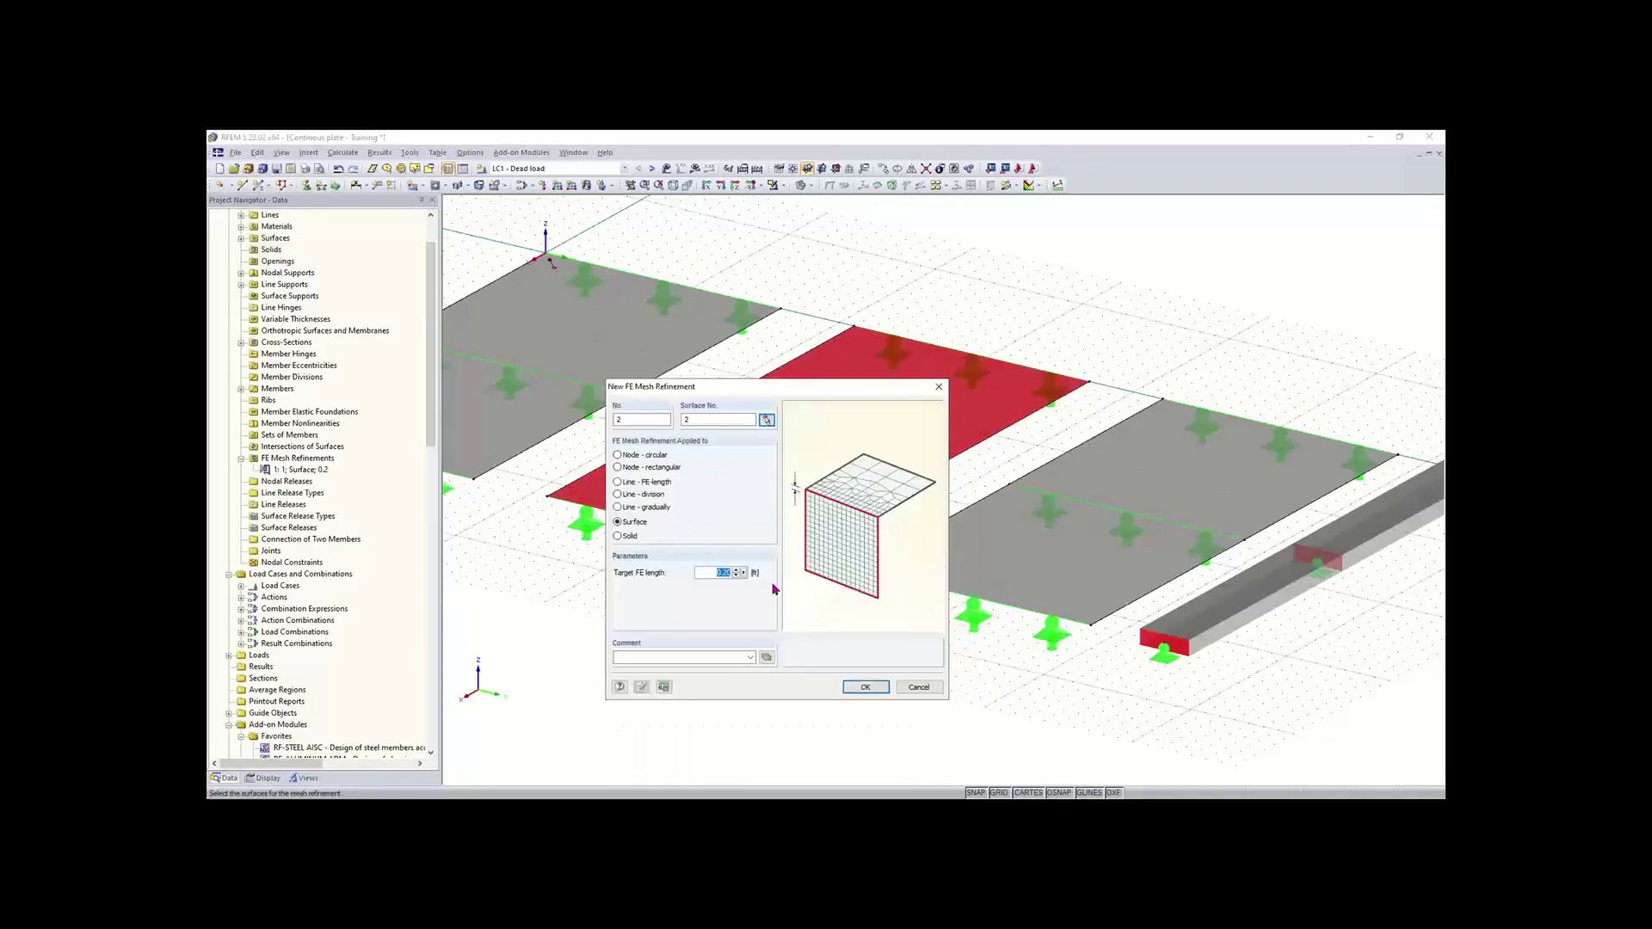
pyautogui.write('0')
pyautogui.click(866, 688)
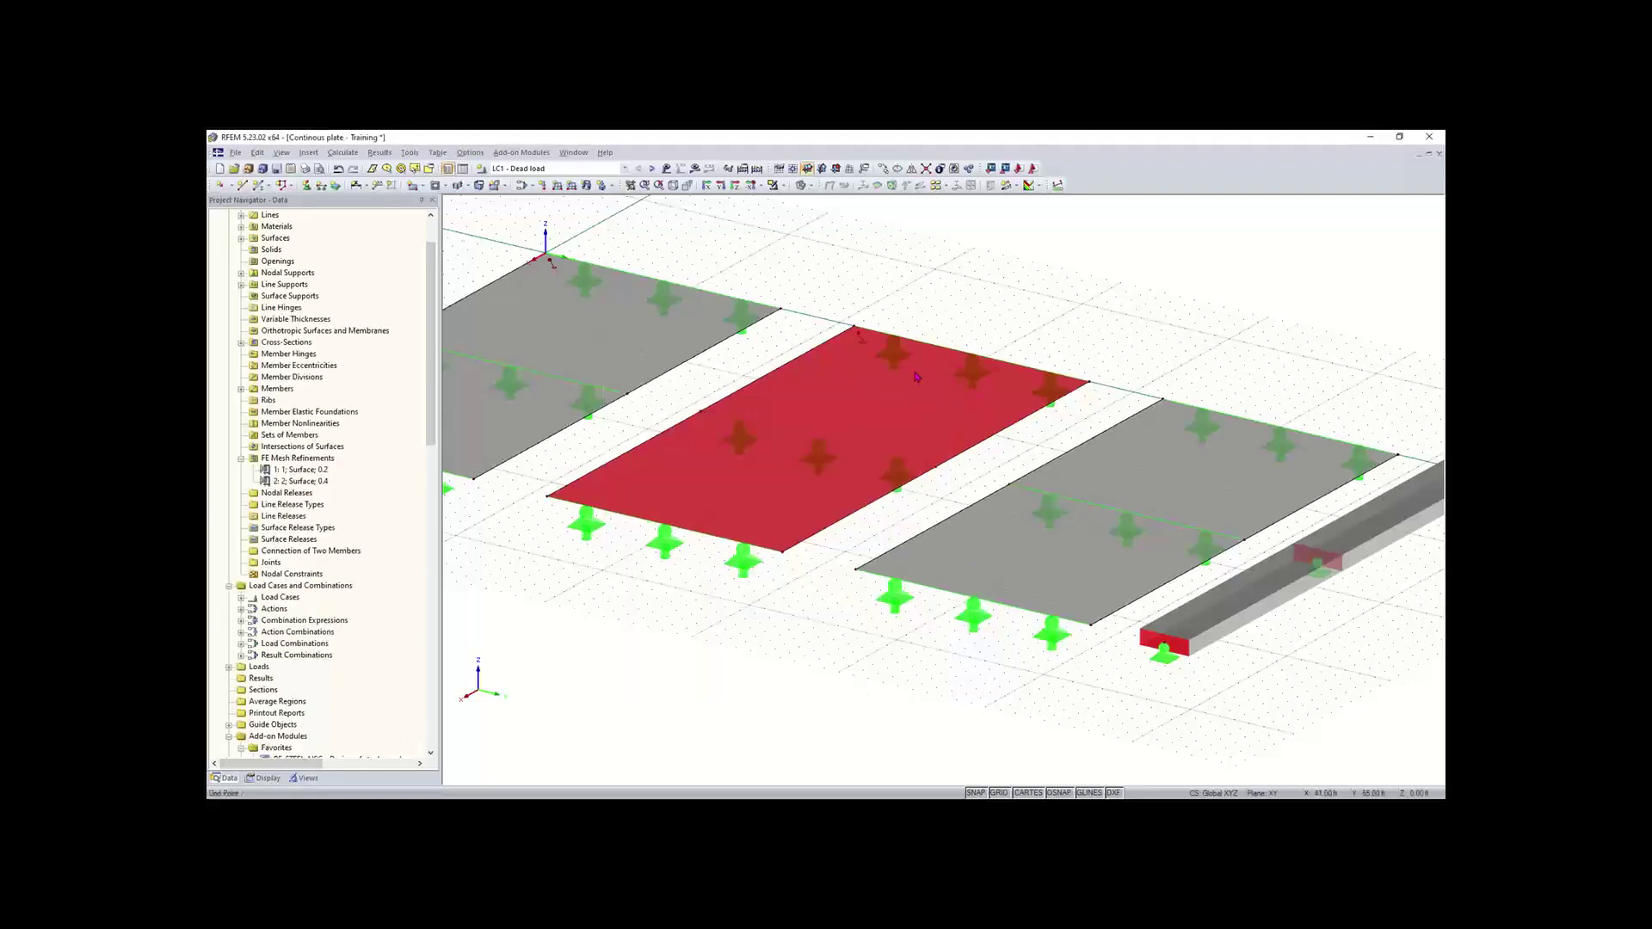
pyautogui.click(889, 305)
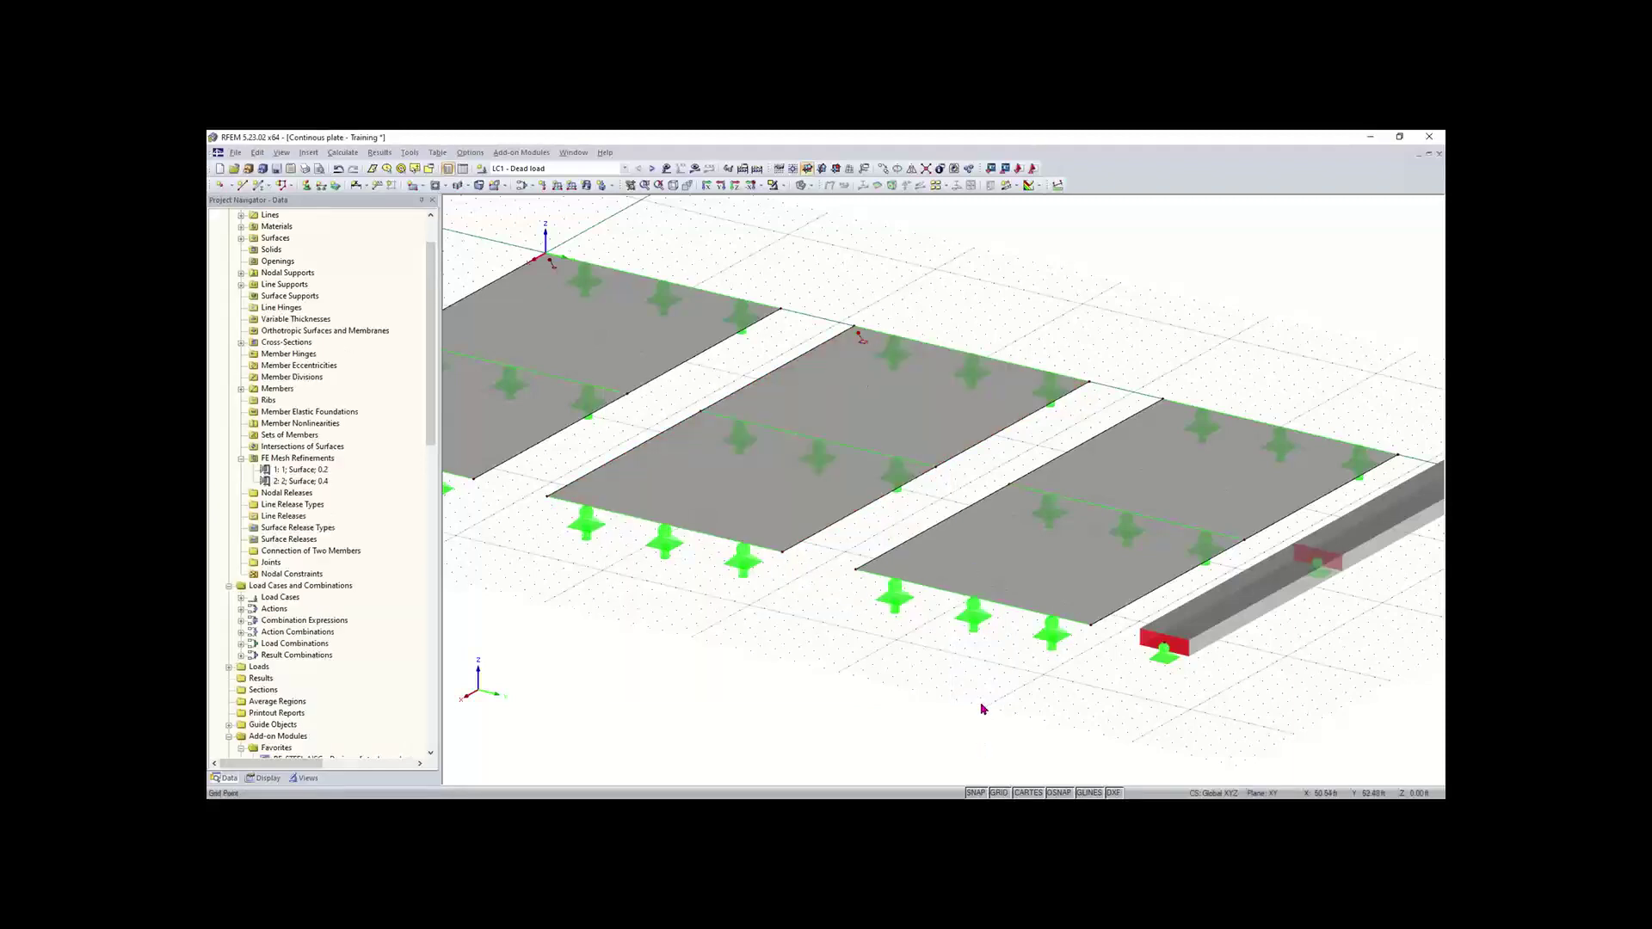
# - Assign a new FE mesh refinement with 0.6 ft target FE length to the third surface, next to the beam
pyautogui.scroll(-1, 979, 707)
pyautogui.moveTo(978, 705); pyautogui.dragTo(799, 698, button='middle')
pyautogui.rightClick(824, 560)
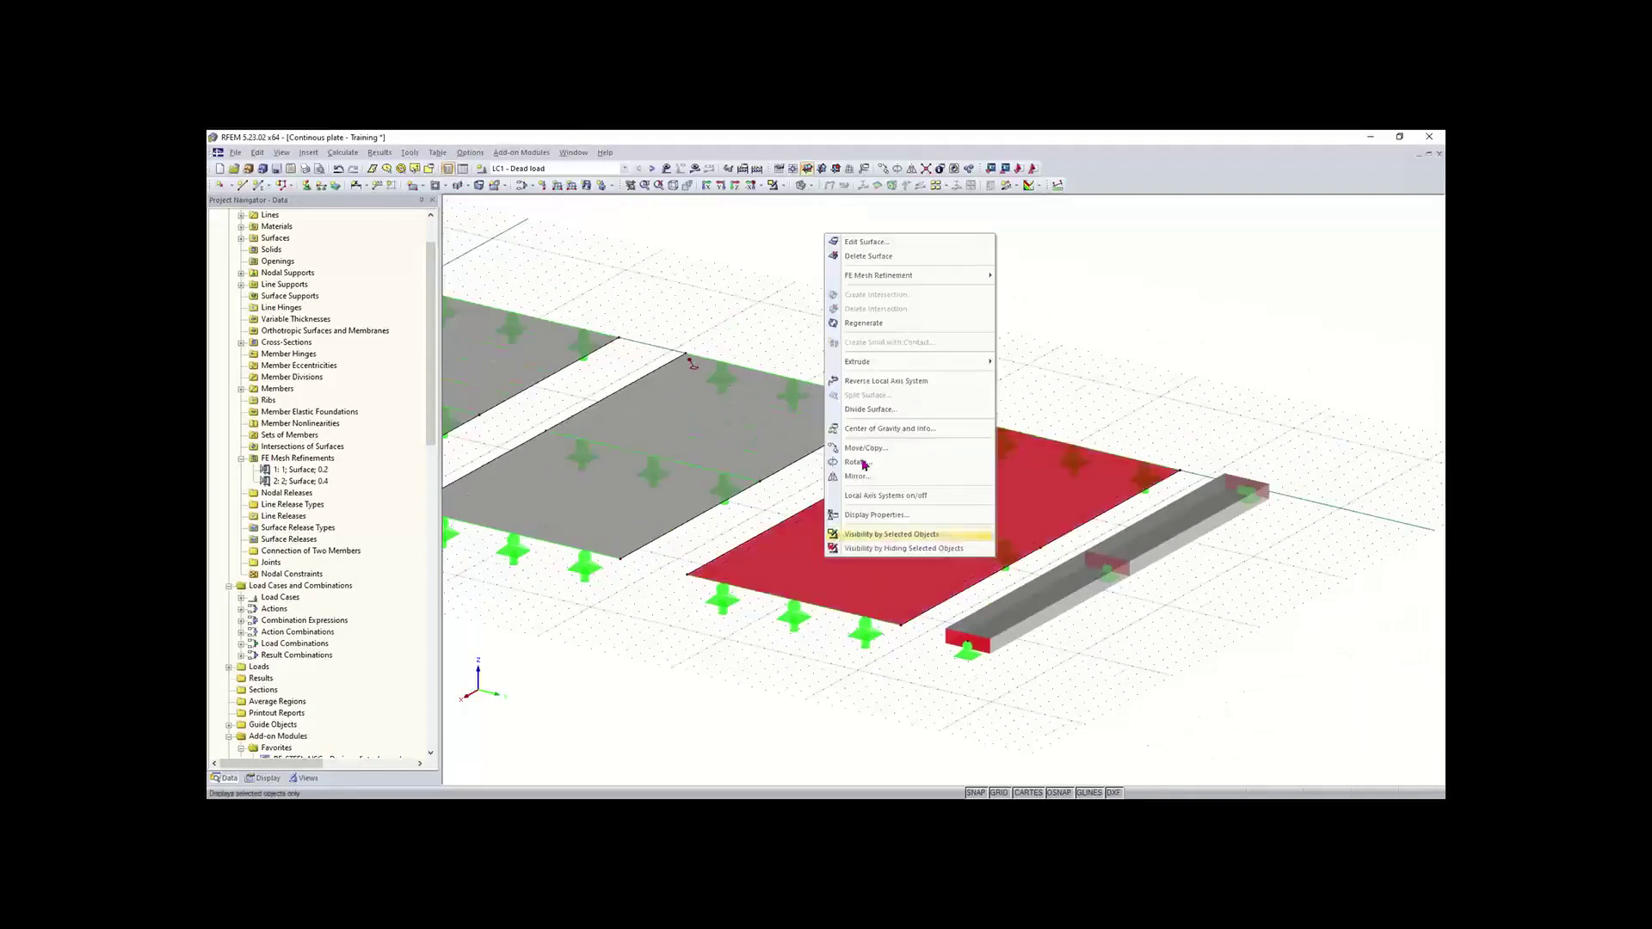
pyautogui.moveTo(890, 279)
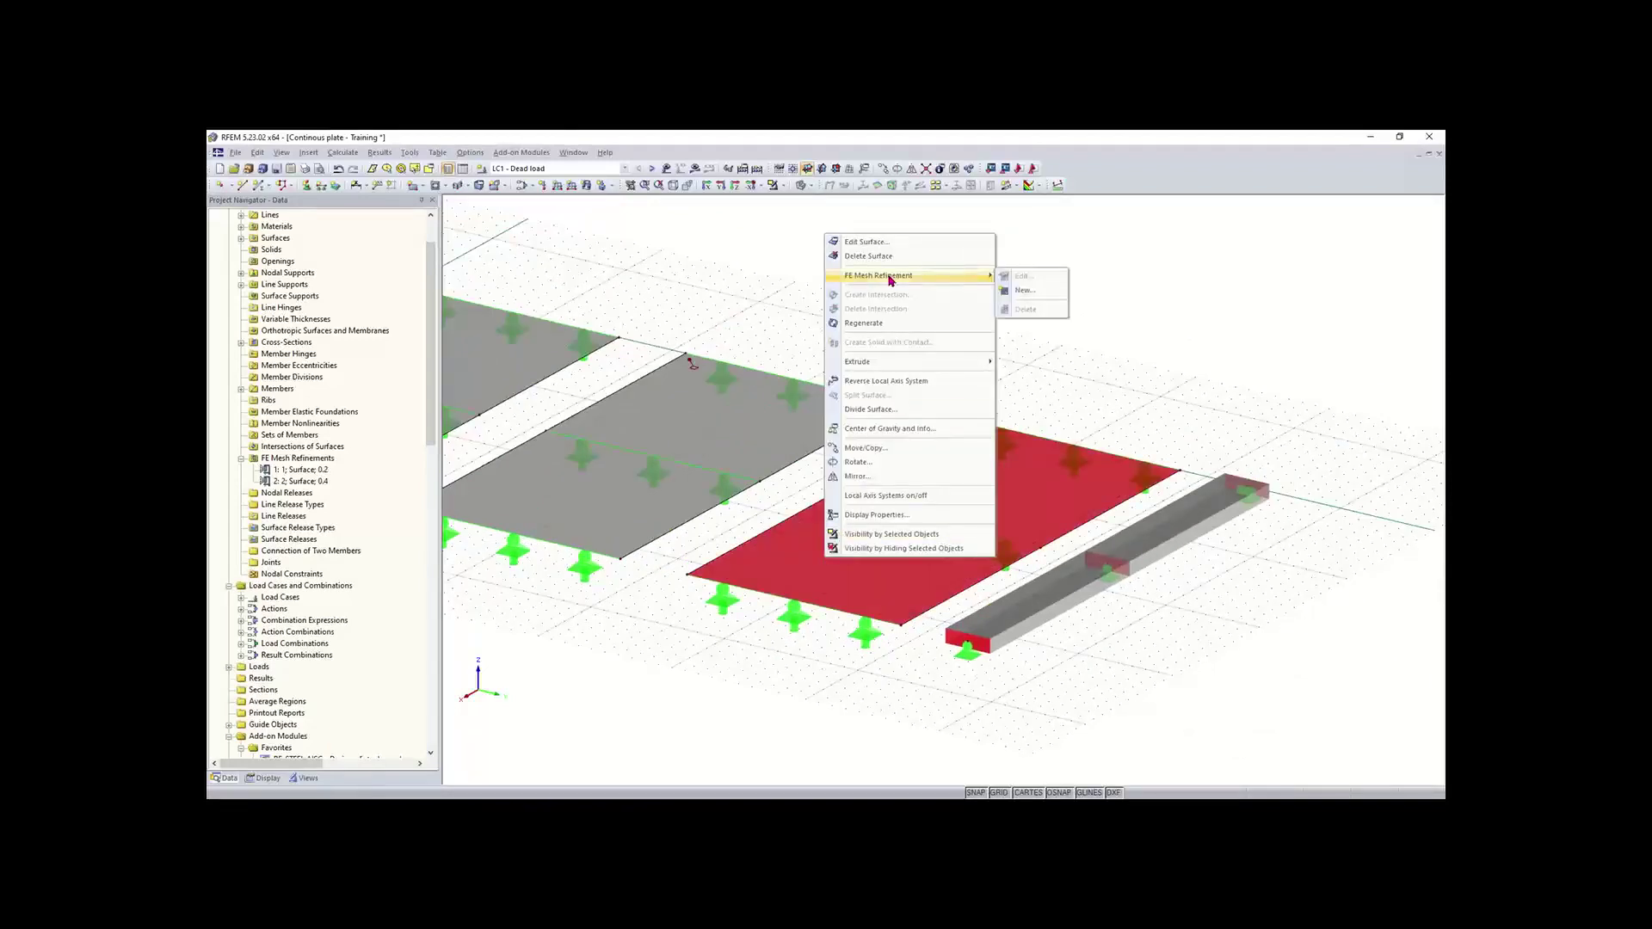
pyautogui.click(1021, 291)
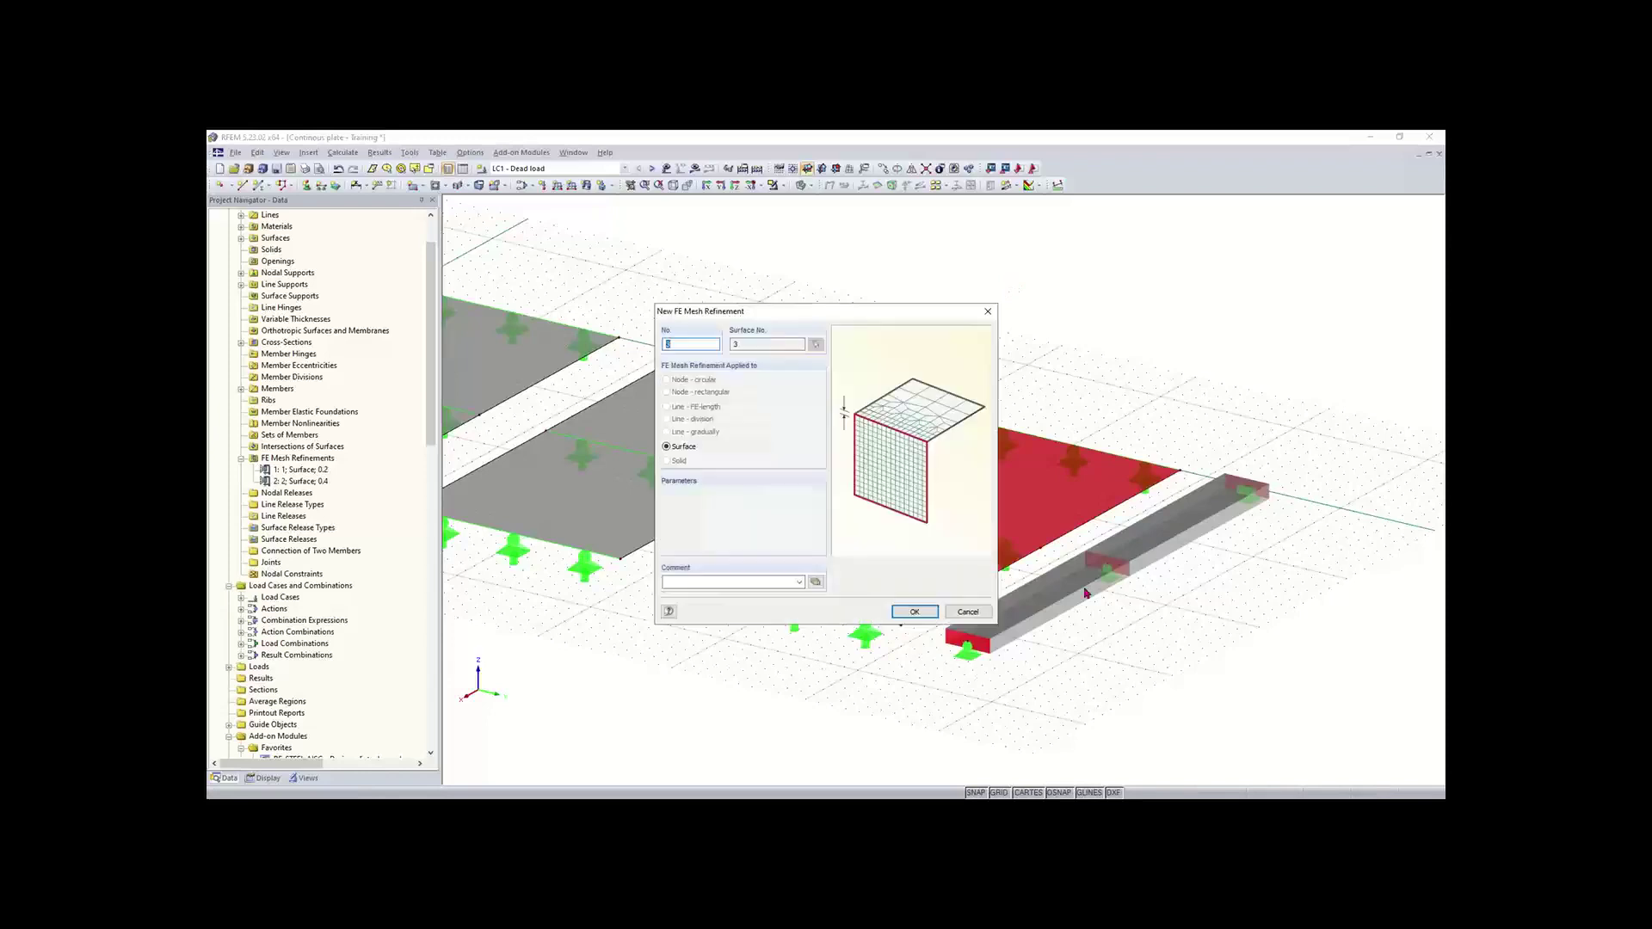
pyautogui.doubleClick(758, 504)
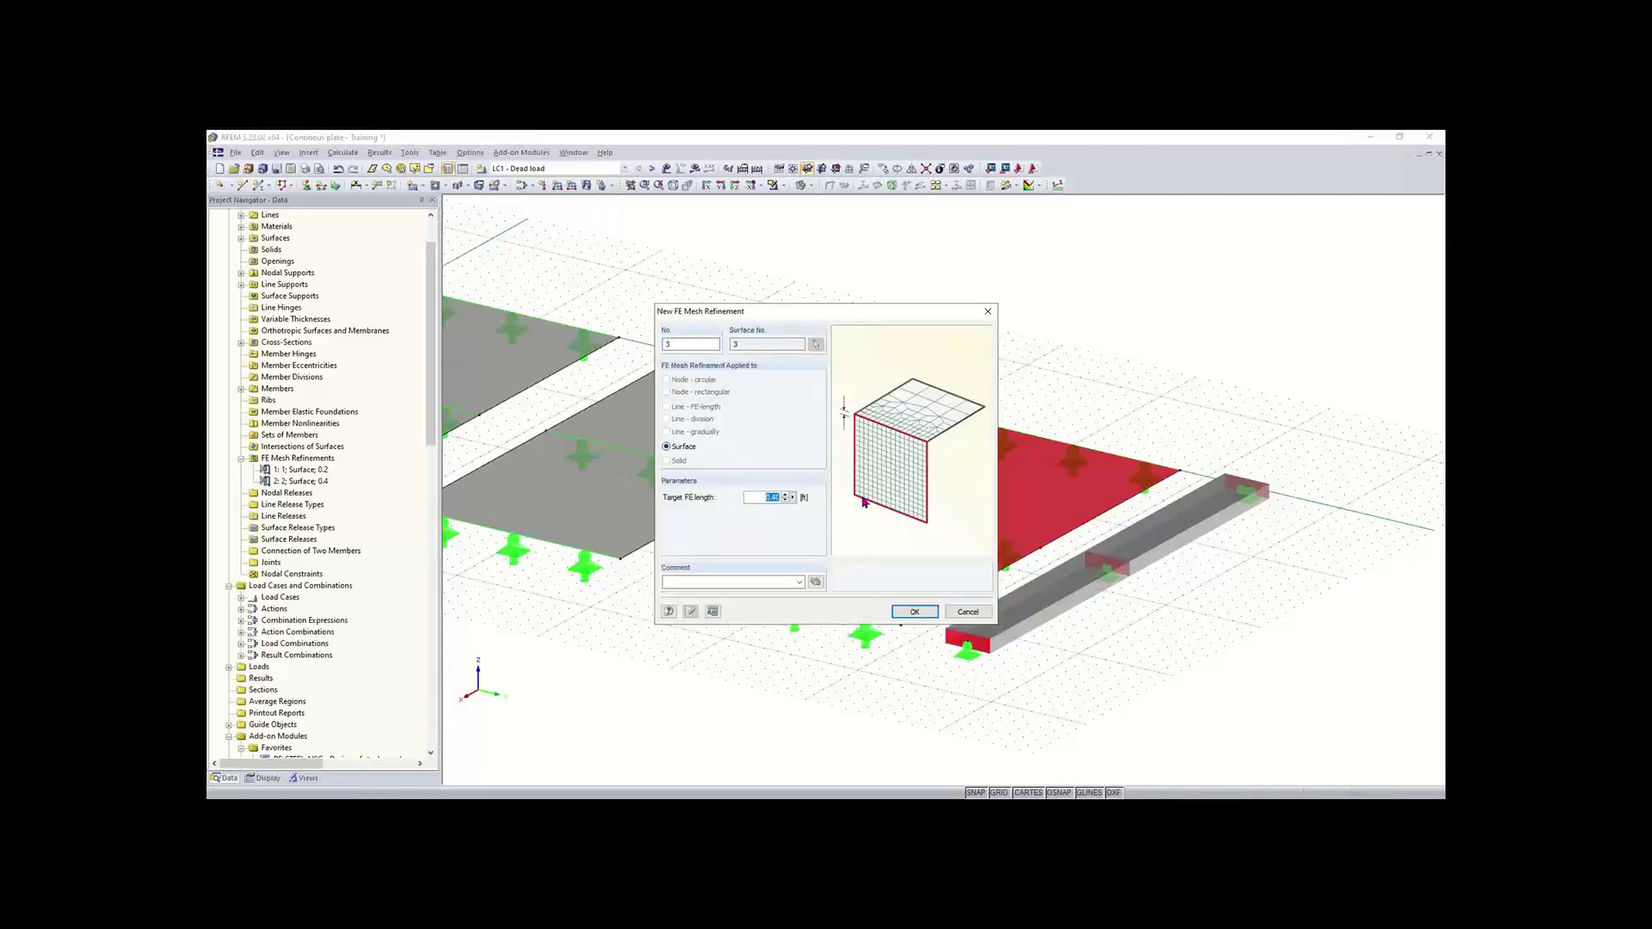
pyautogui.write('0.')
pyautogui.click(915, 614)
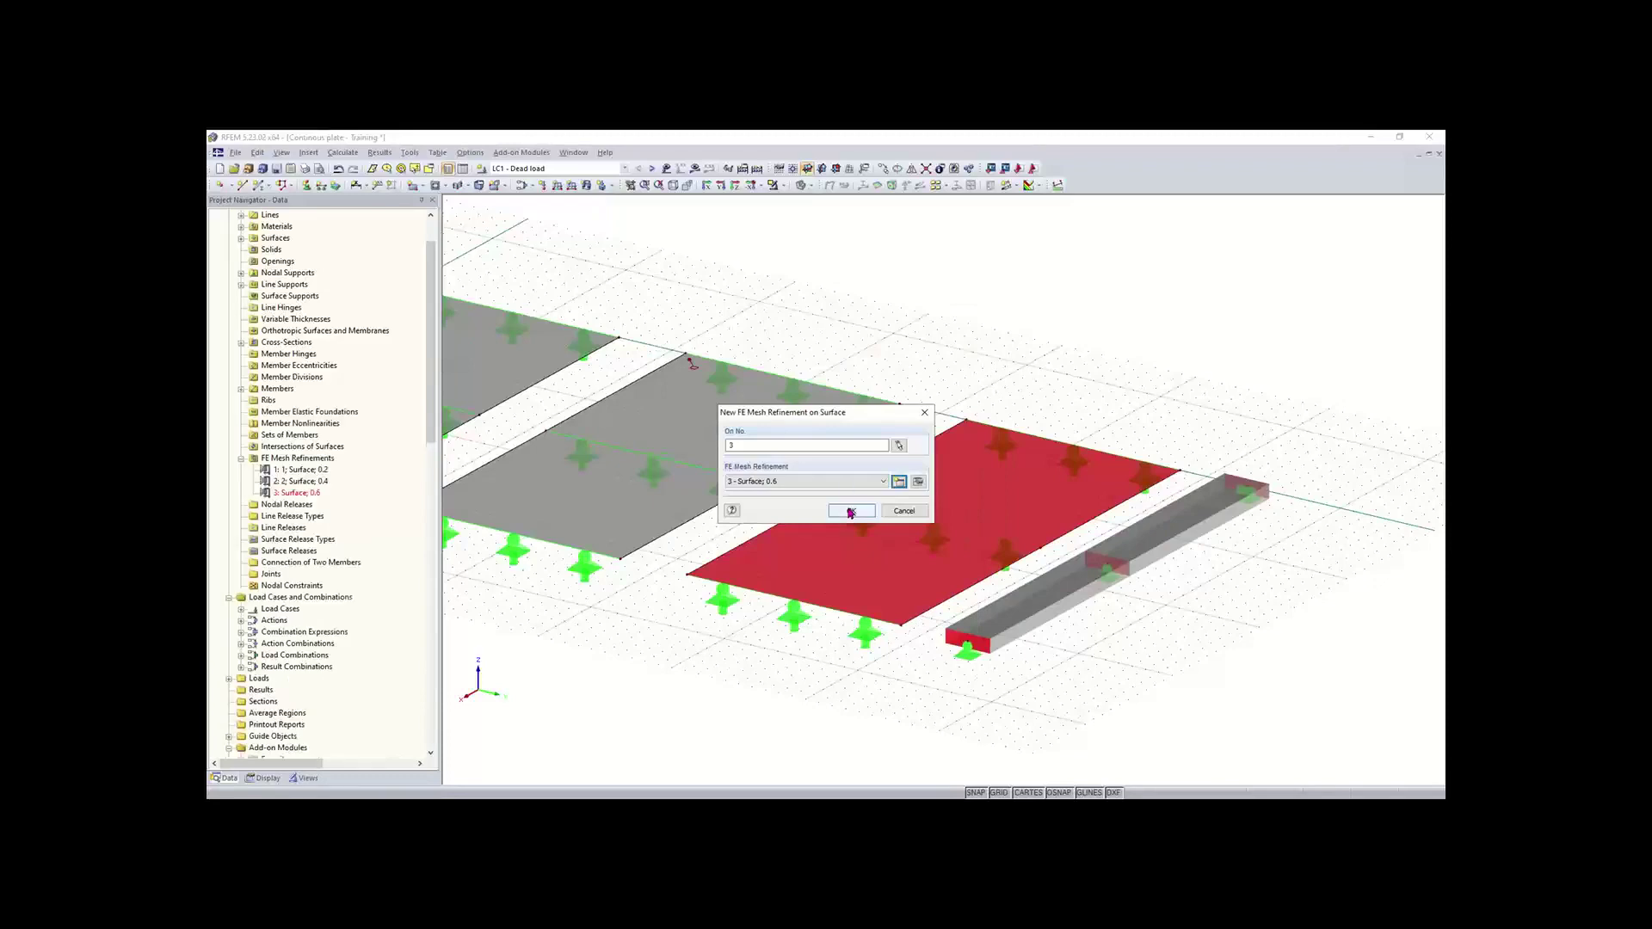
pyautogui.click(851, 511)
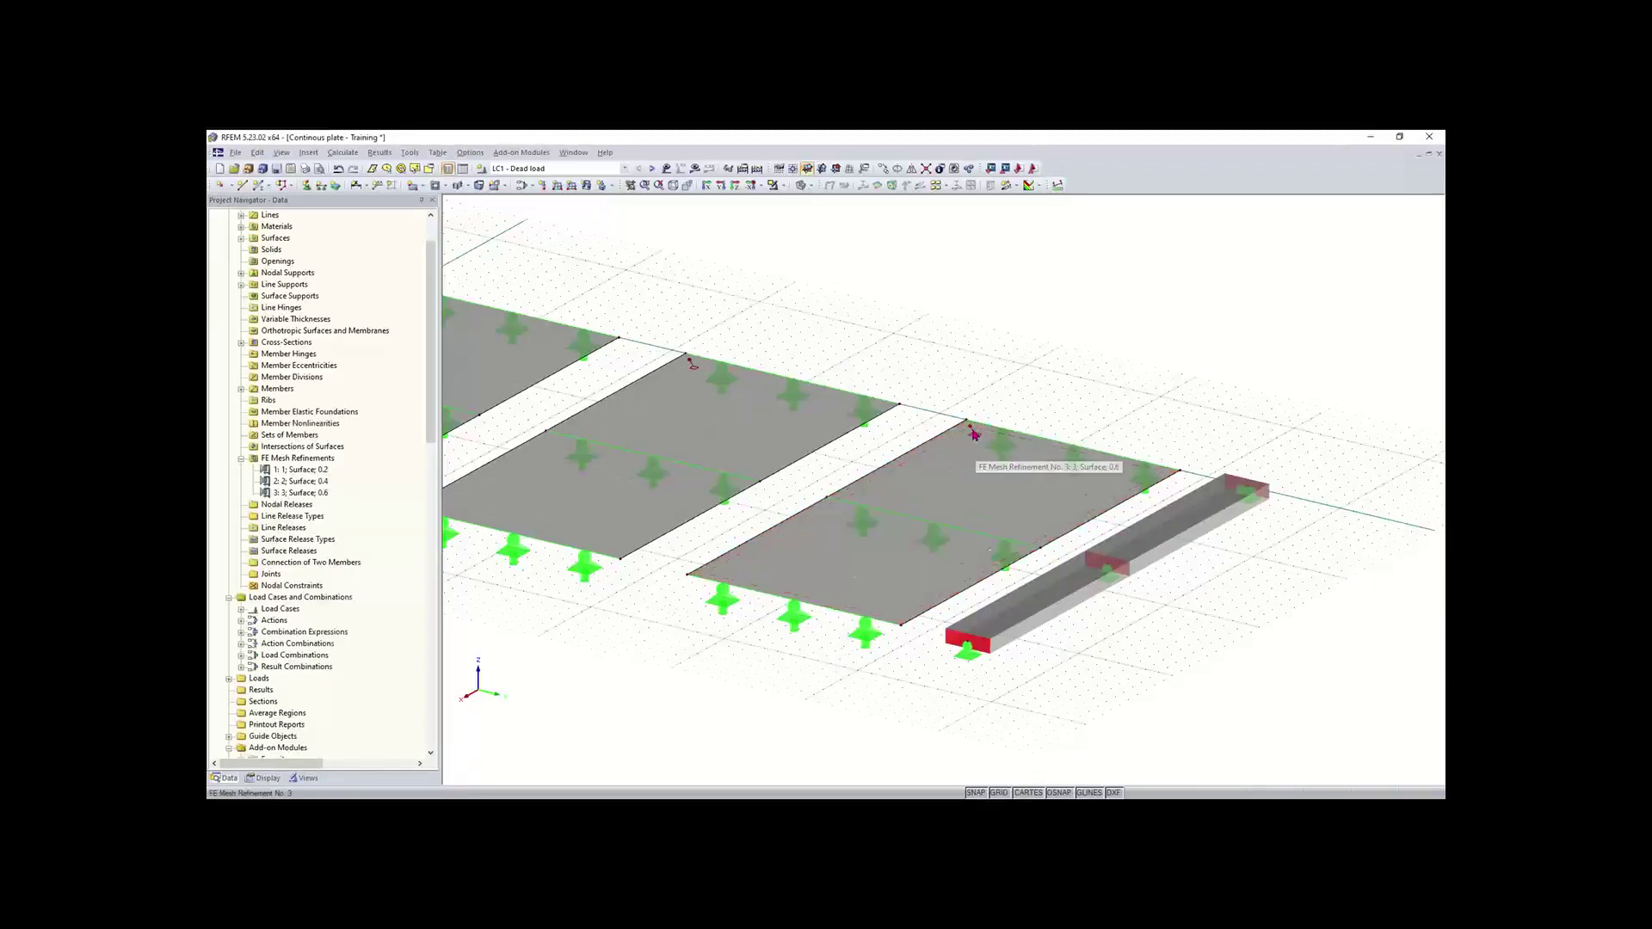
# - Review the whole model with its three mesh refinements and browse the add-on modules listed in the project data
pyautogui.scroll(-3, 973, 435)
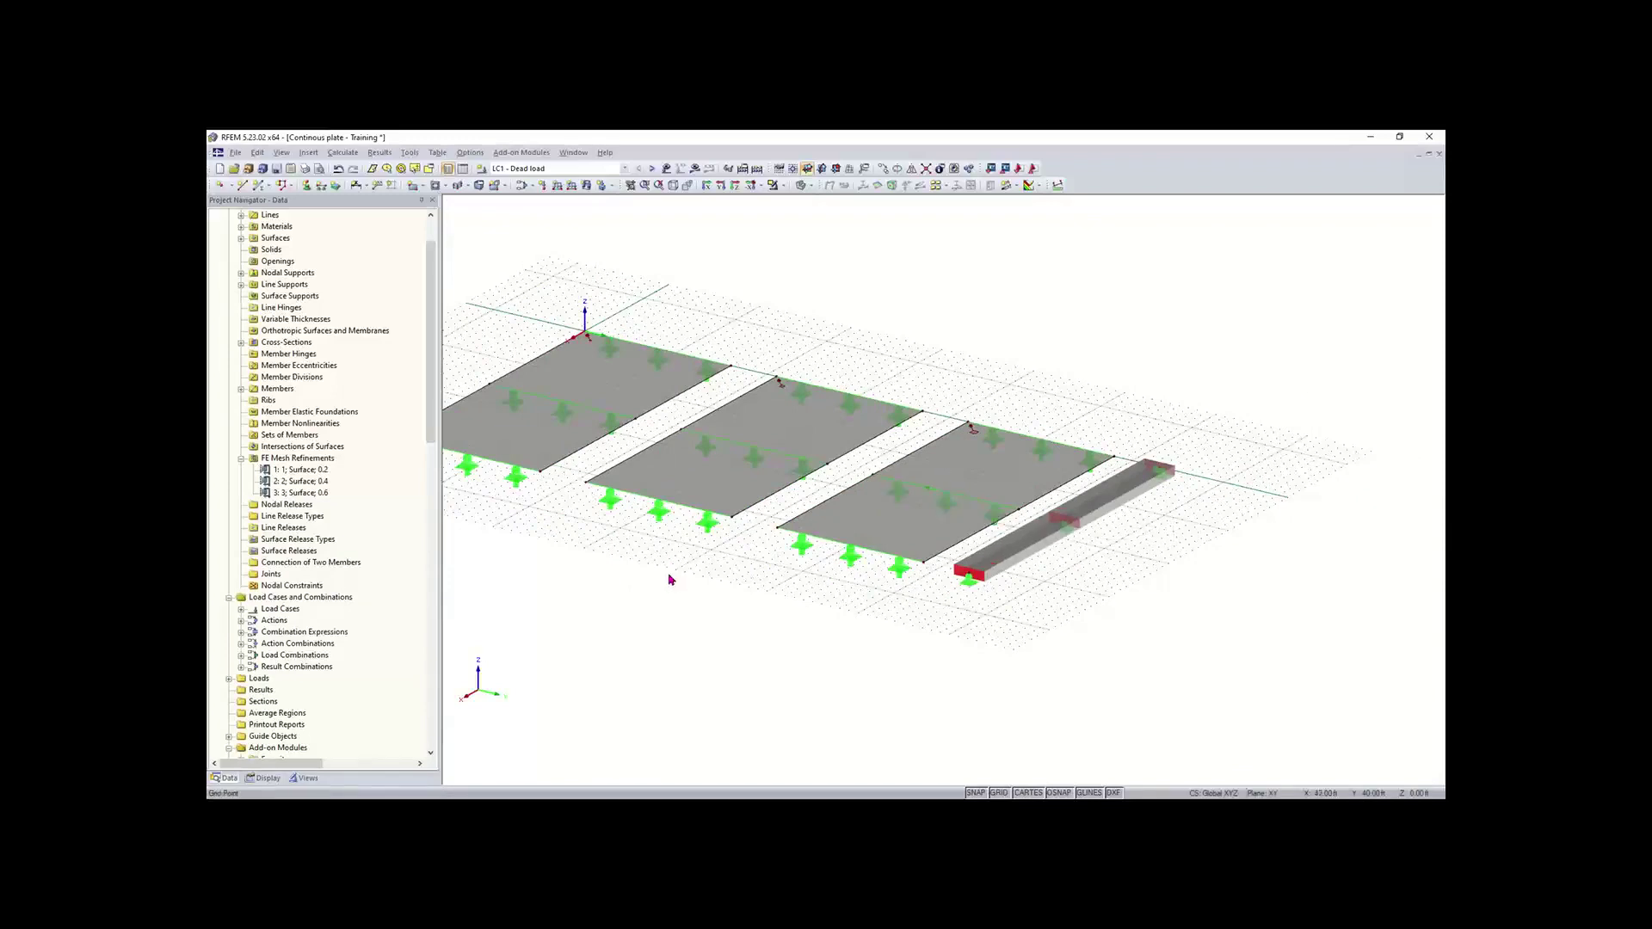
pyautogui.moveTo(638, 576); pyautogui.dragTo(703, 608, button='middle')
pyautogui.scroll(-1, 681, 603)
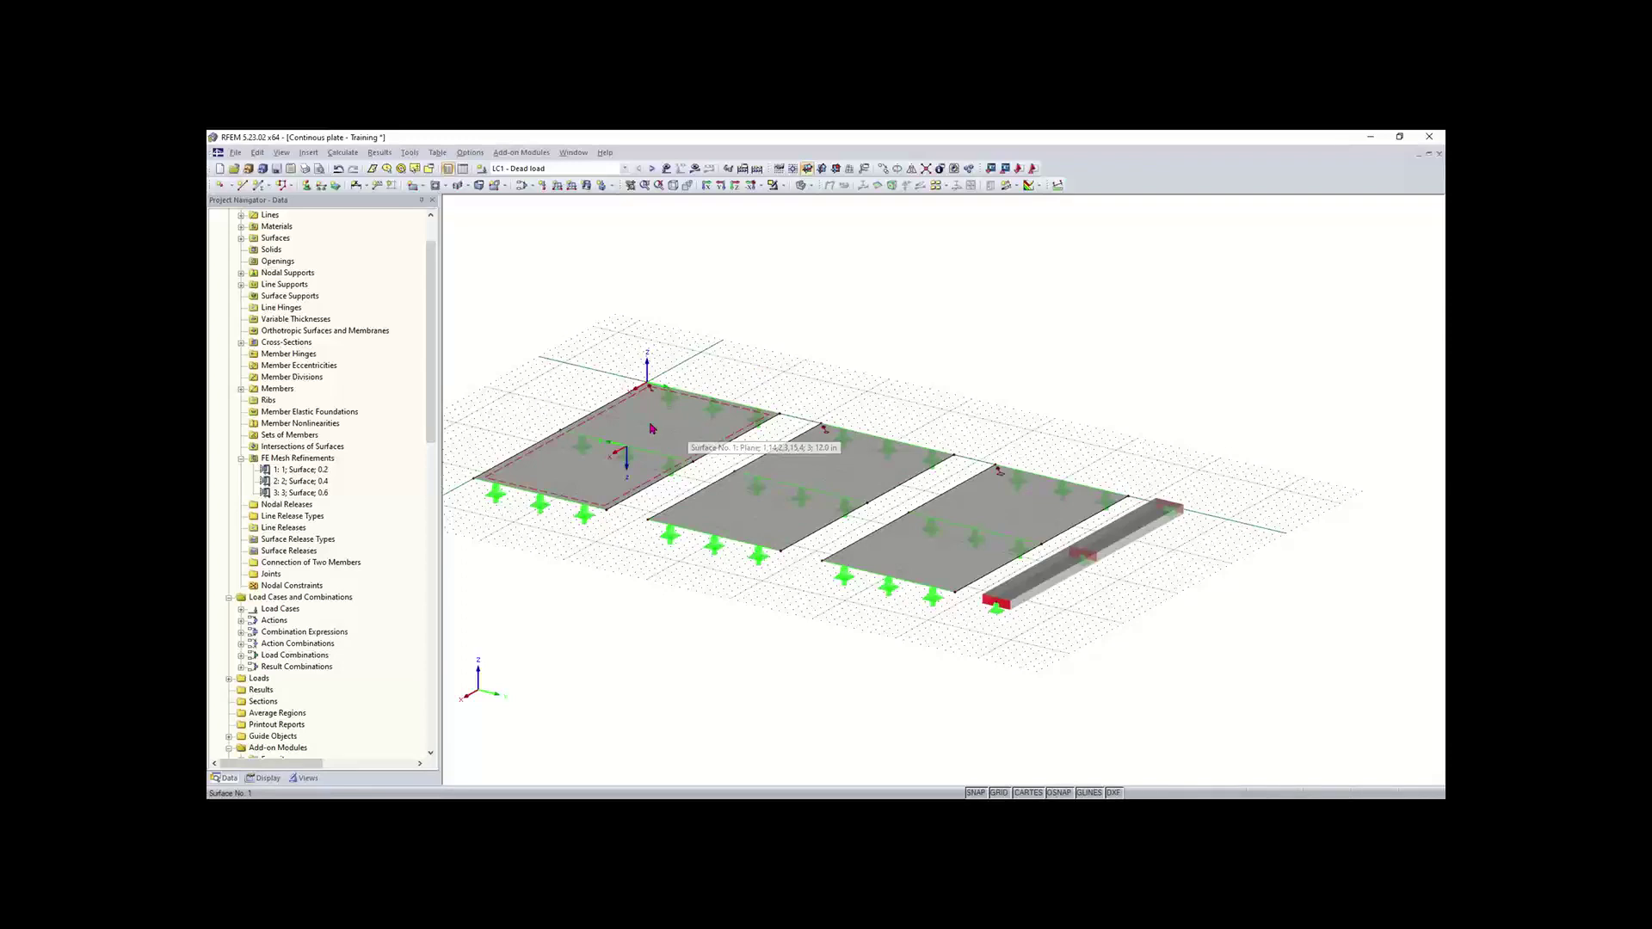
pyautogui.moveTo(433, 354); pyautogui.dragTo(437, 413)
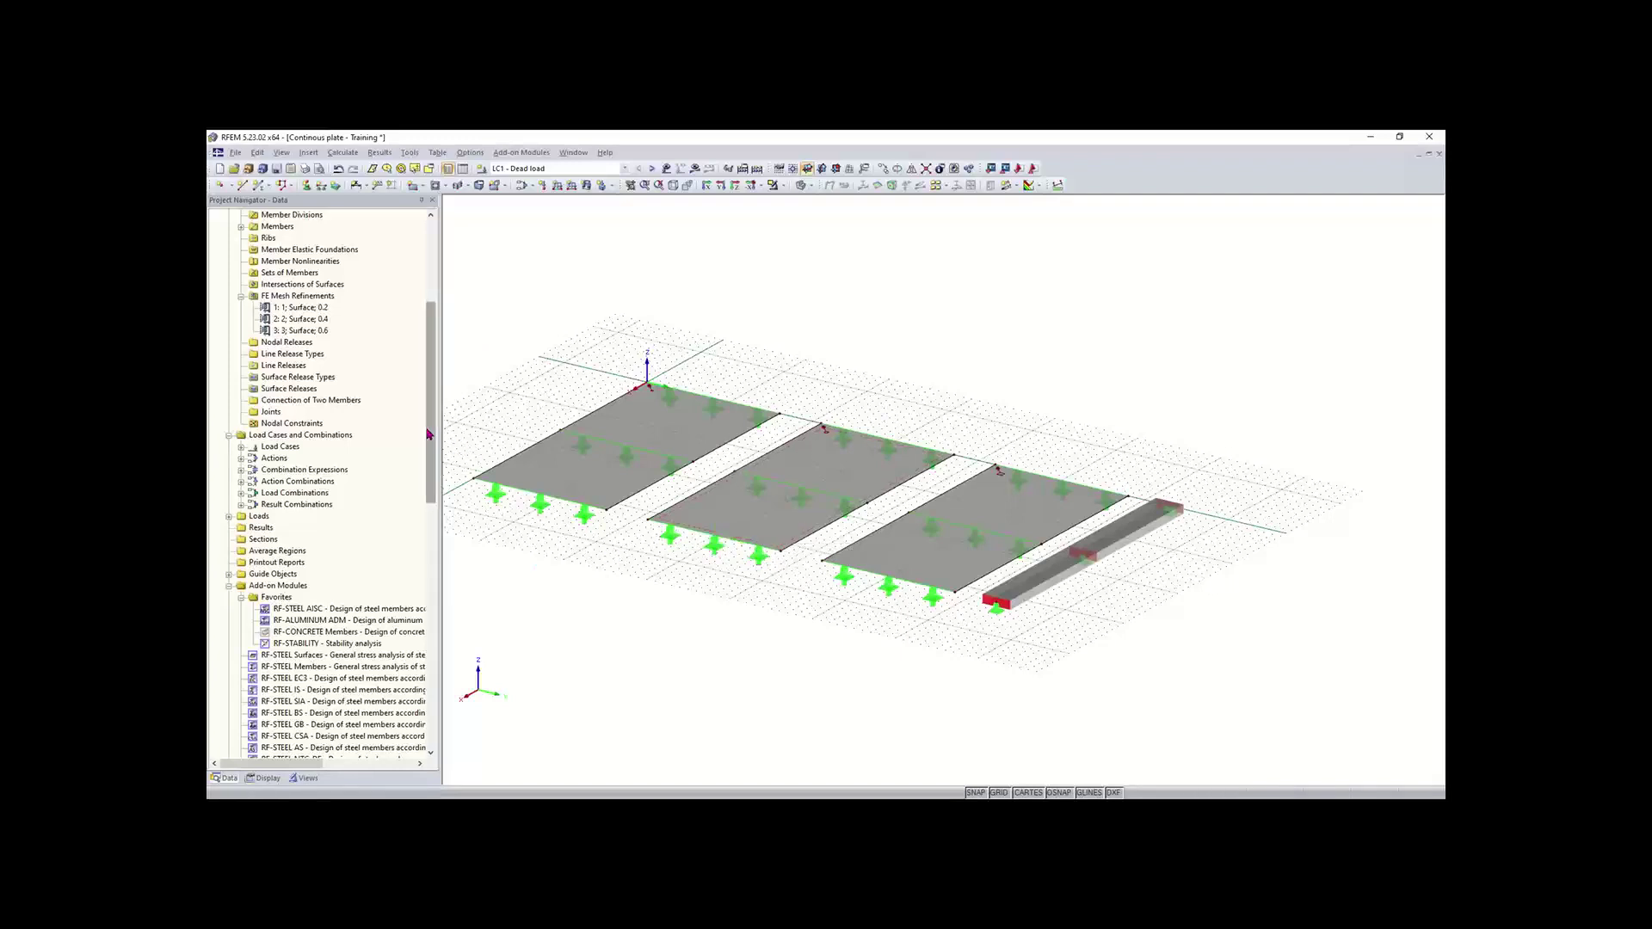
pyautogui.scroll(-2, 453, 451)
pyautogui.scroll(-5, 446, 421)
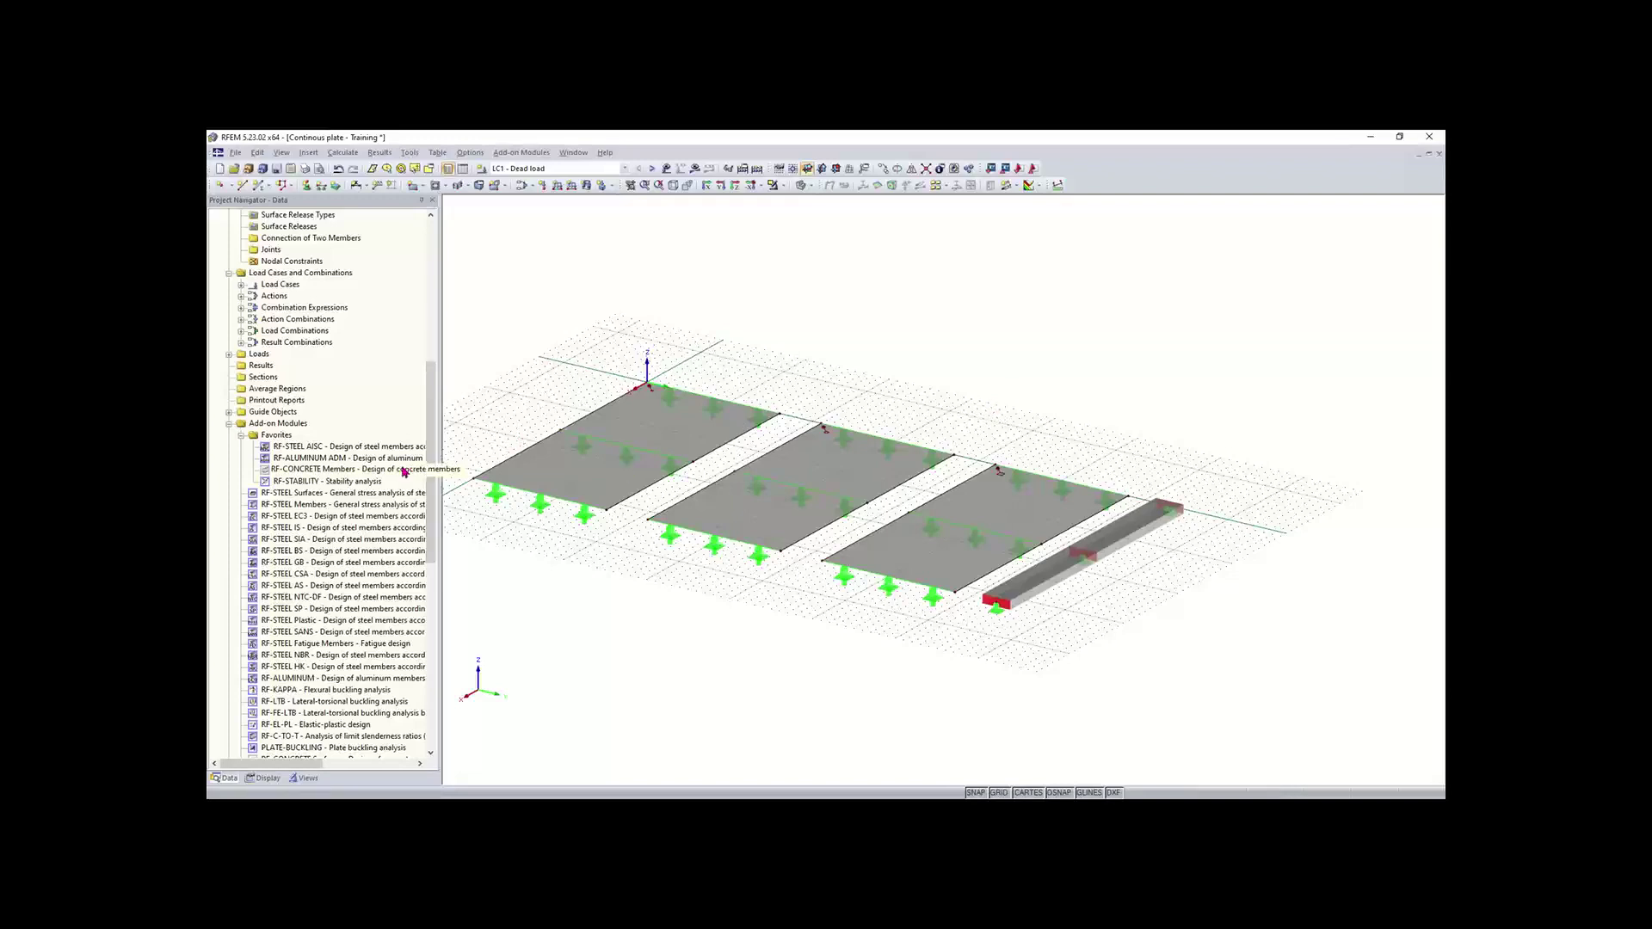
pyautogui.scroll(-2, 436, 479)
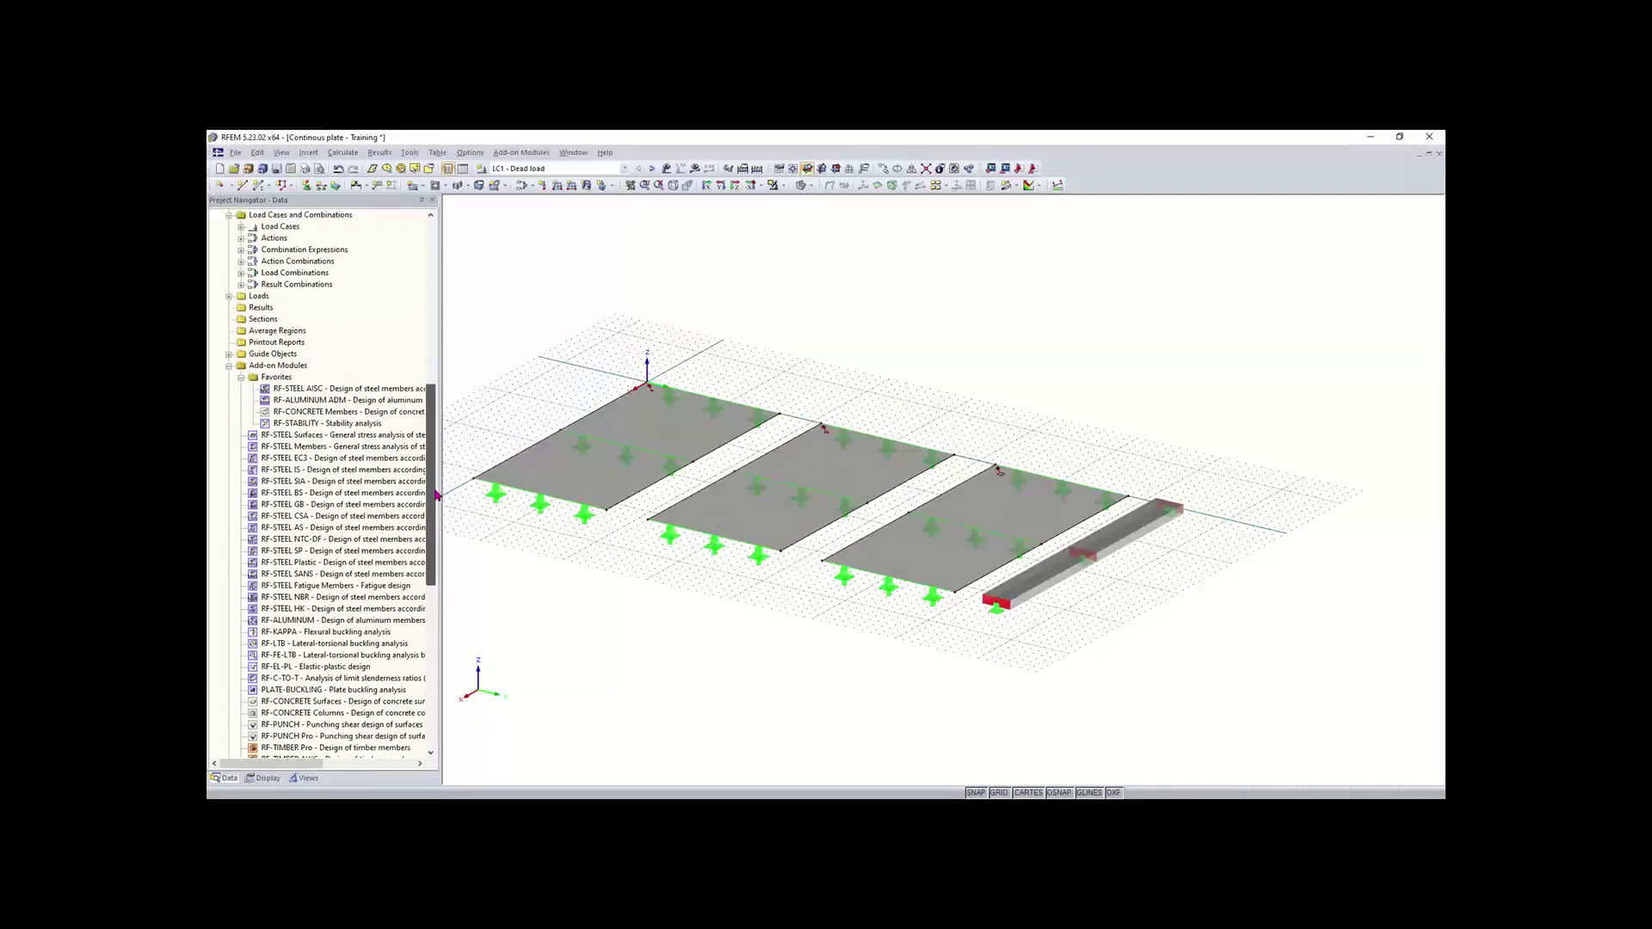
pyautogui.scroll(-2, 430, 495)
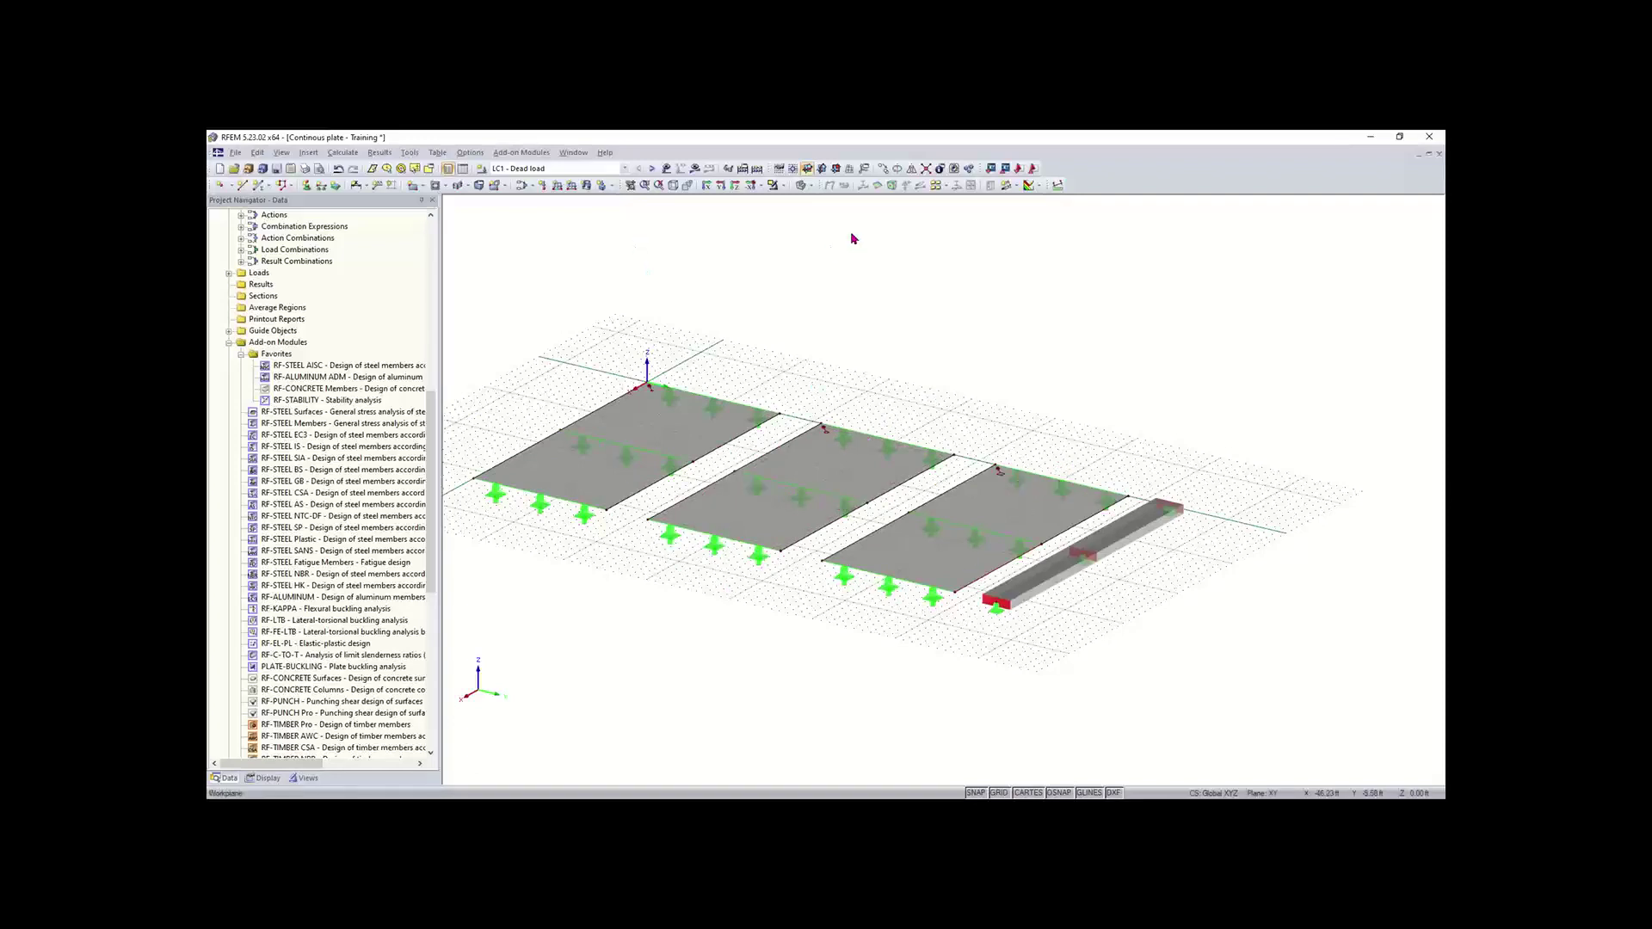
# - Create a numerical section named AA across the first surface, with edge points picked at Y 8 ft from X 32 to 0 ft
pyautogui.click(1017, 191)
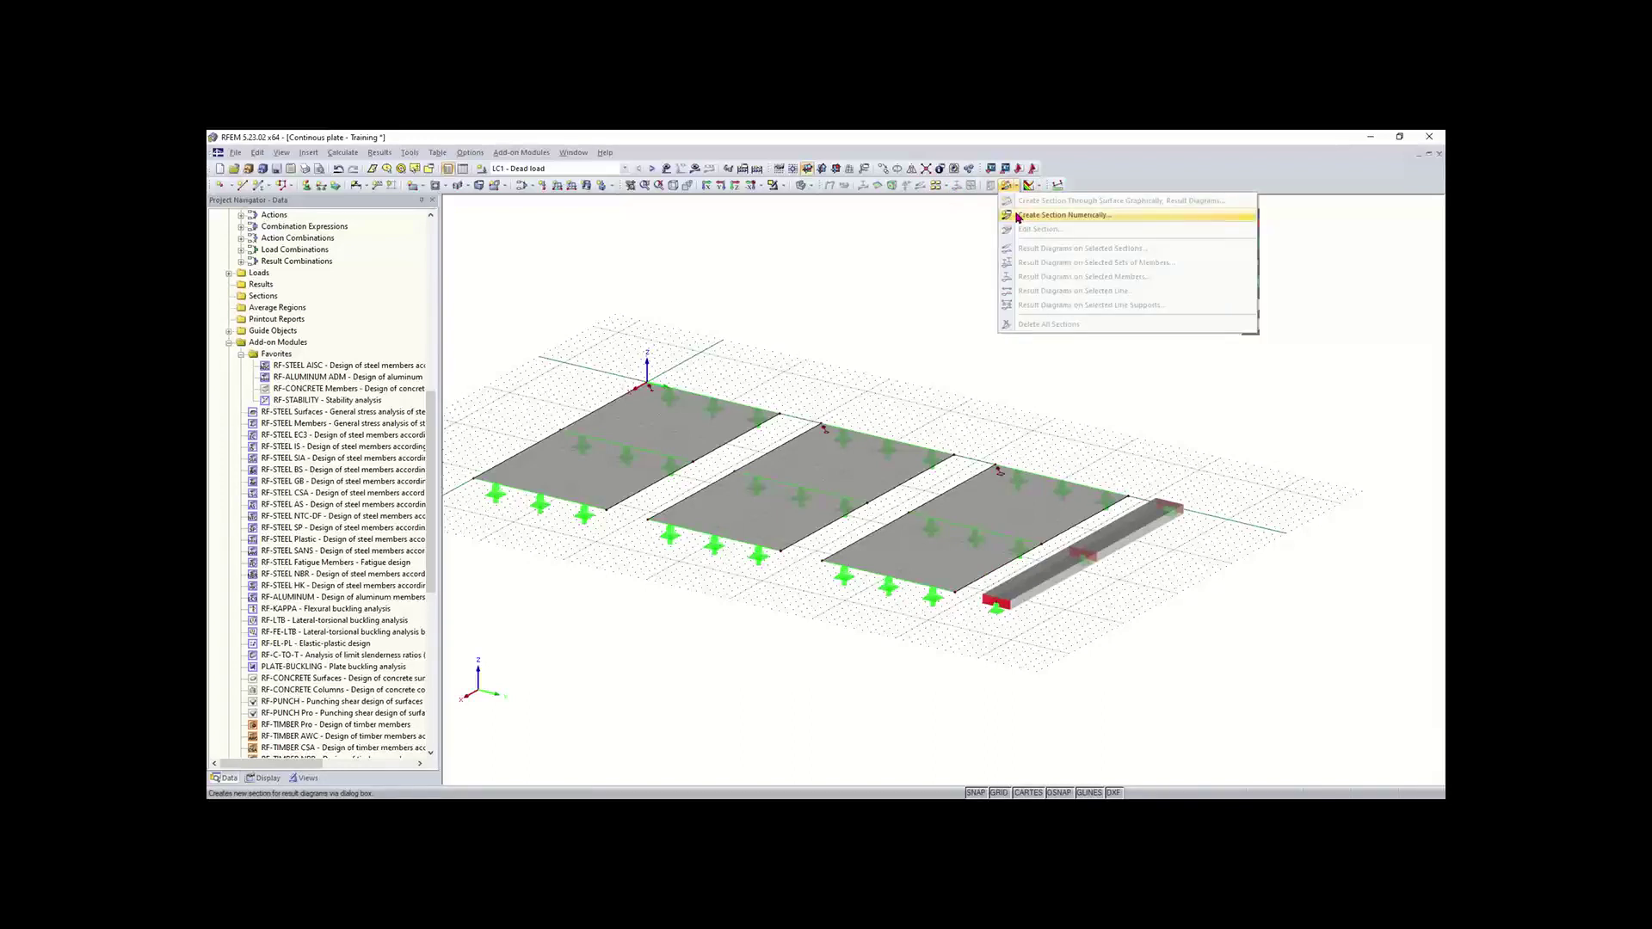
pyautogui.click(1063, 215)
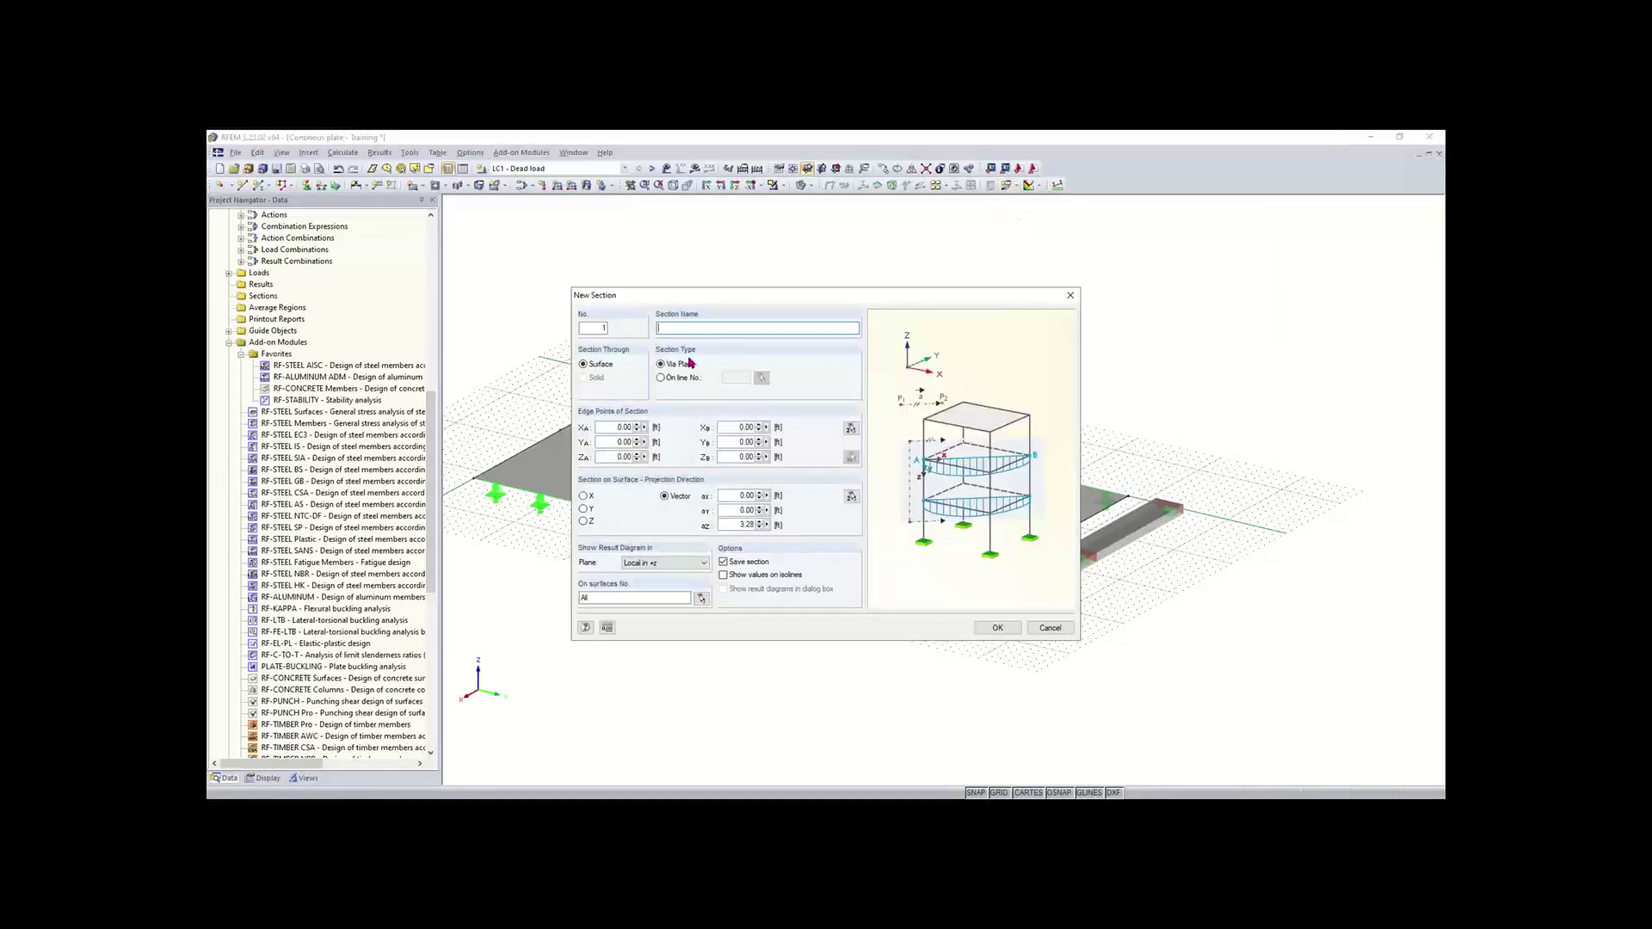
pyautogui.moveTo(720, 301); pyautogui.dragTo(691, 271)
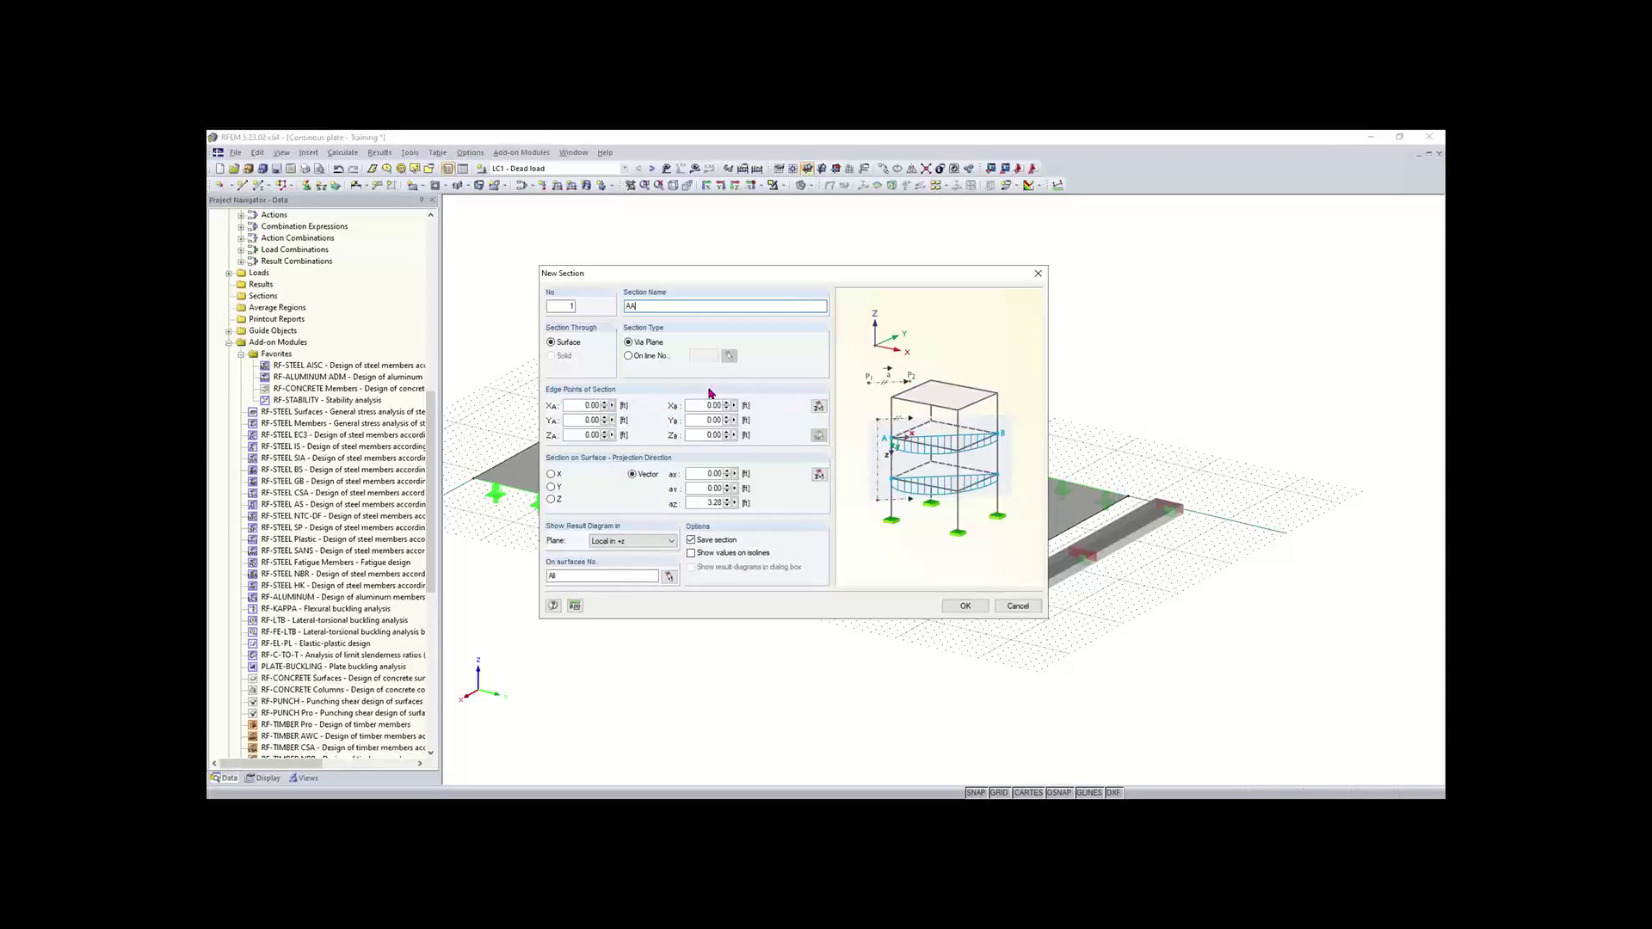
pyautogui.click(818, 408)
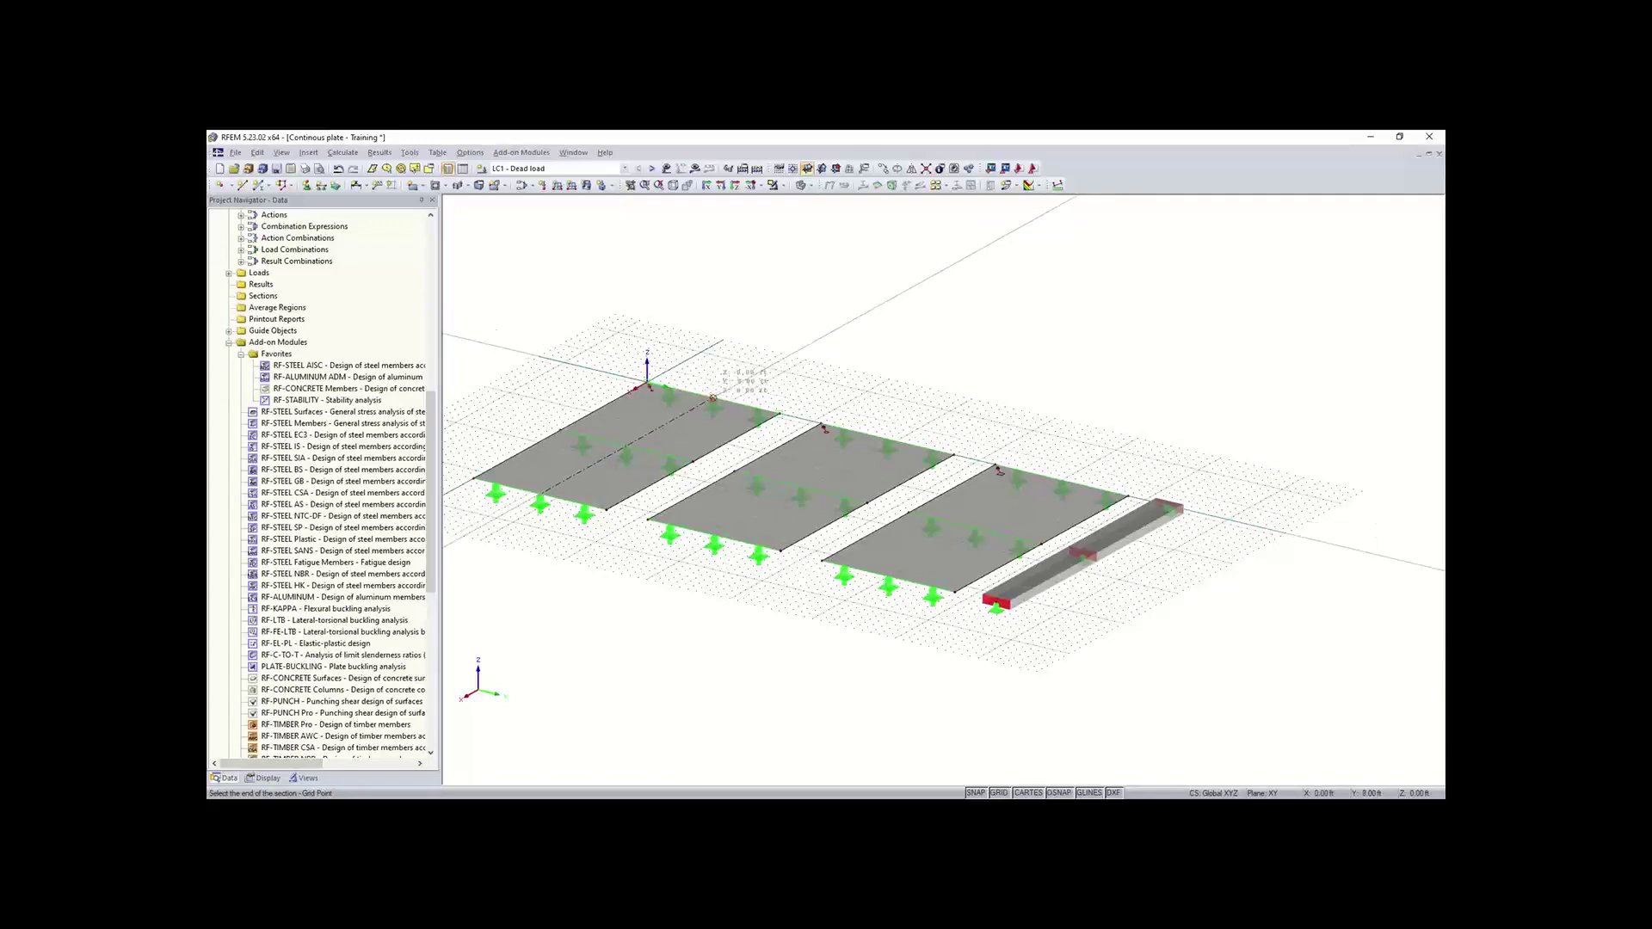
pyautogui.click(712, 399)
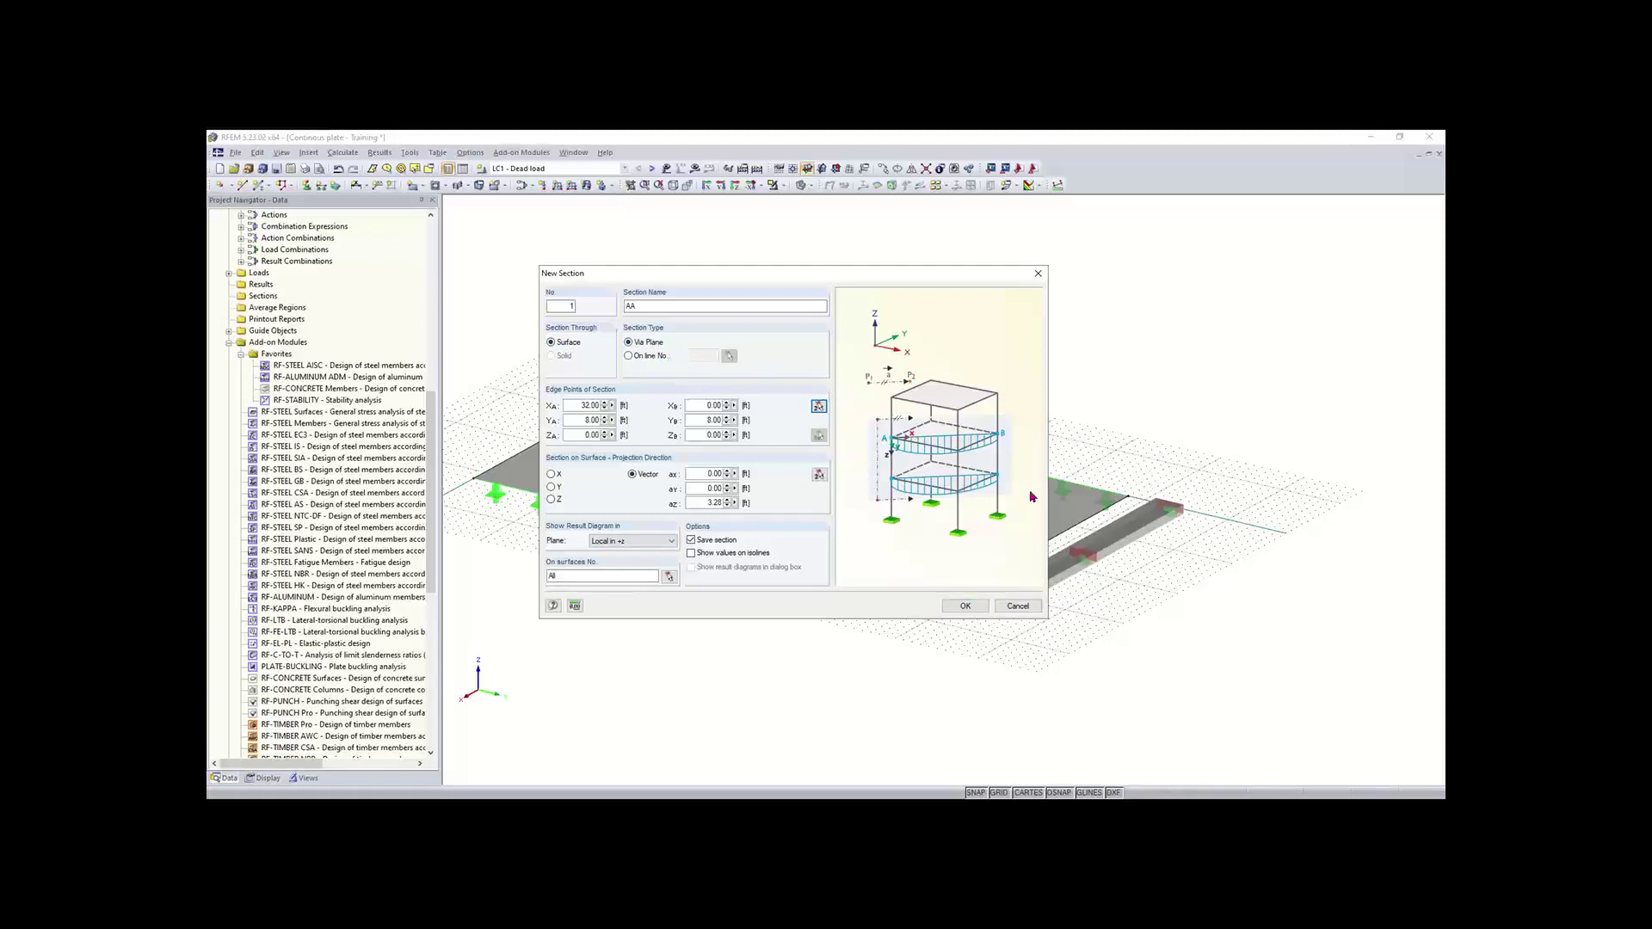
pyautogui.click(964, 607)
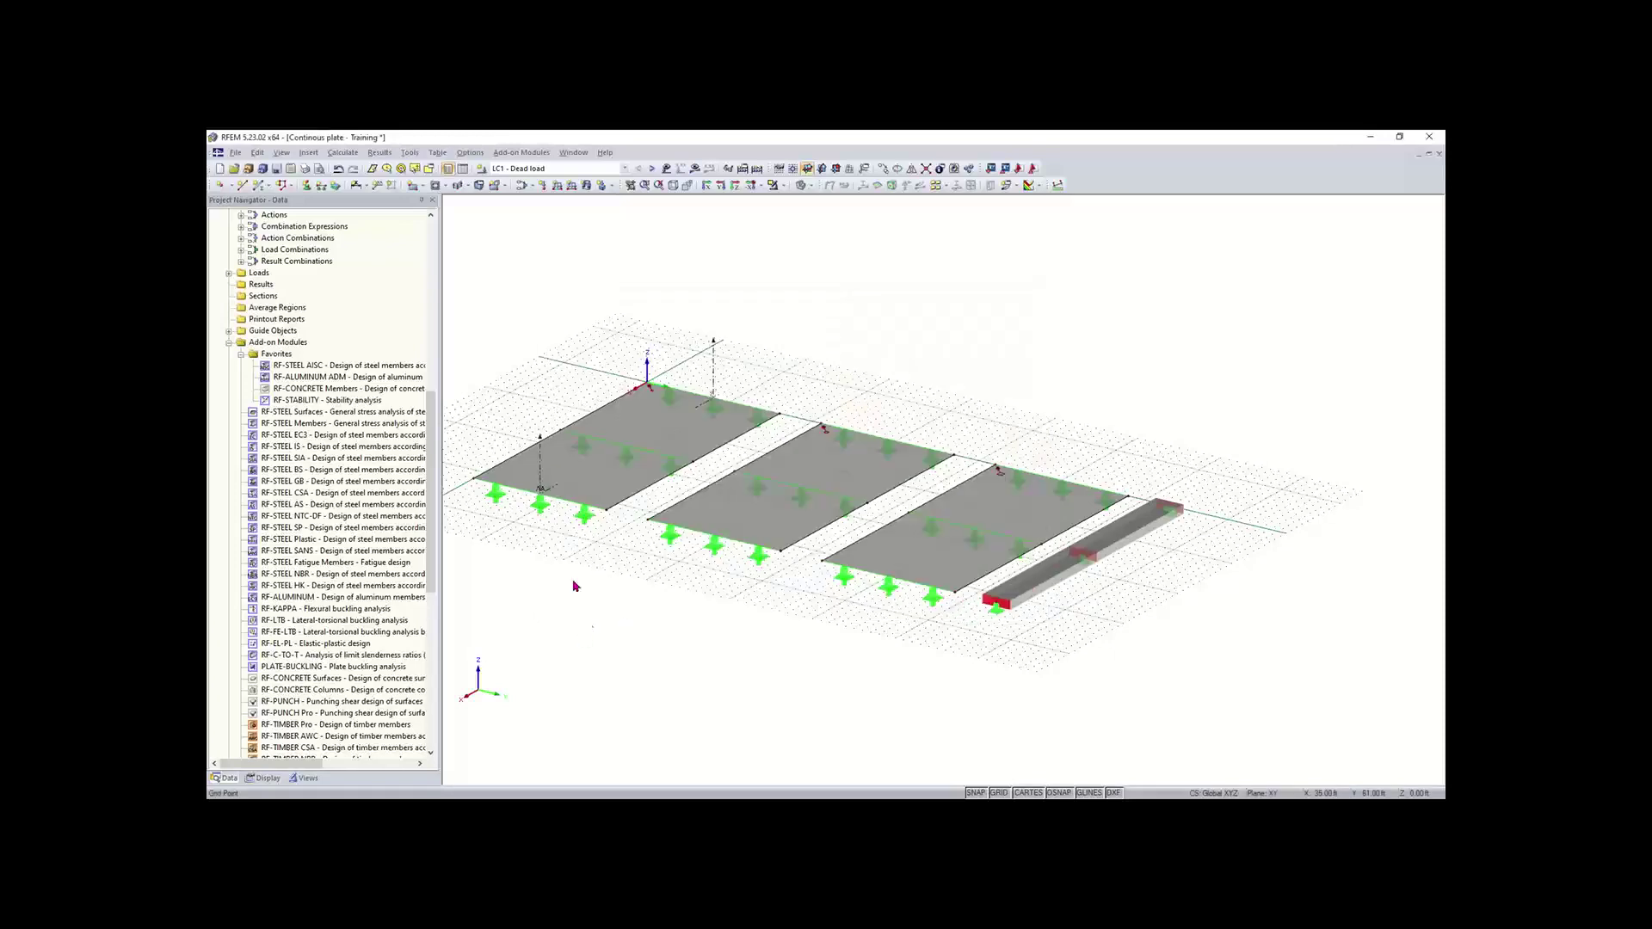
# - Copy section AA onto the second and third surfaces, placing the copies at Y 29 ft and Y 50 ft
pyautogui.moveTo(518, 506); pyautogui.dragTo(625, 567, button='middle')
pyautogui.scroll(4, 644, 556)
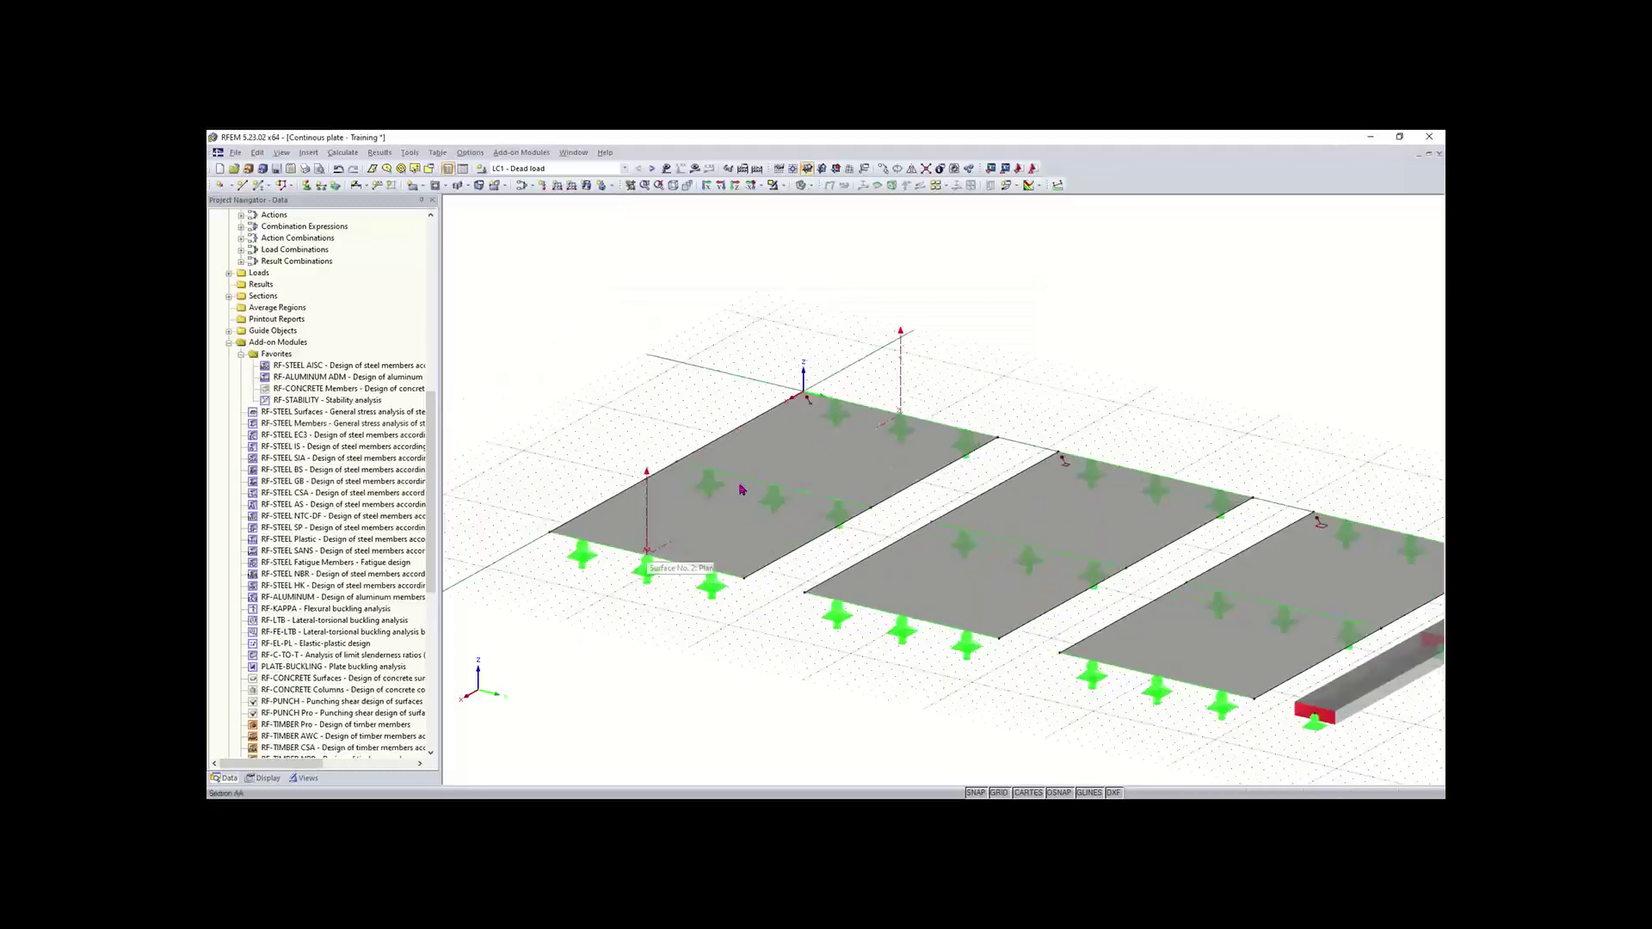
pyautogui.scroll(-1, 1090, 457)
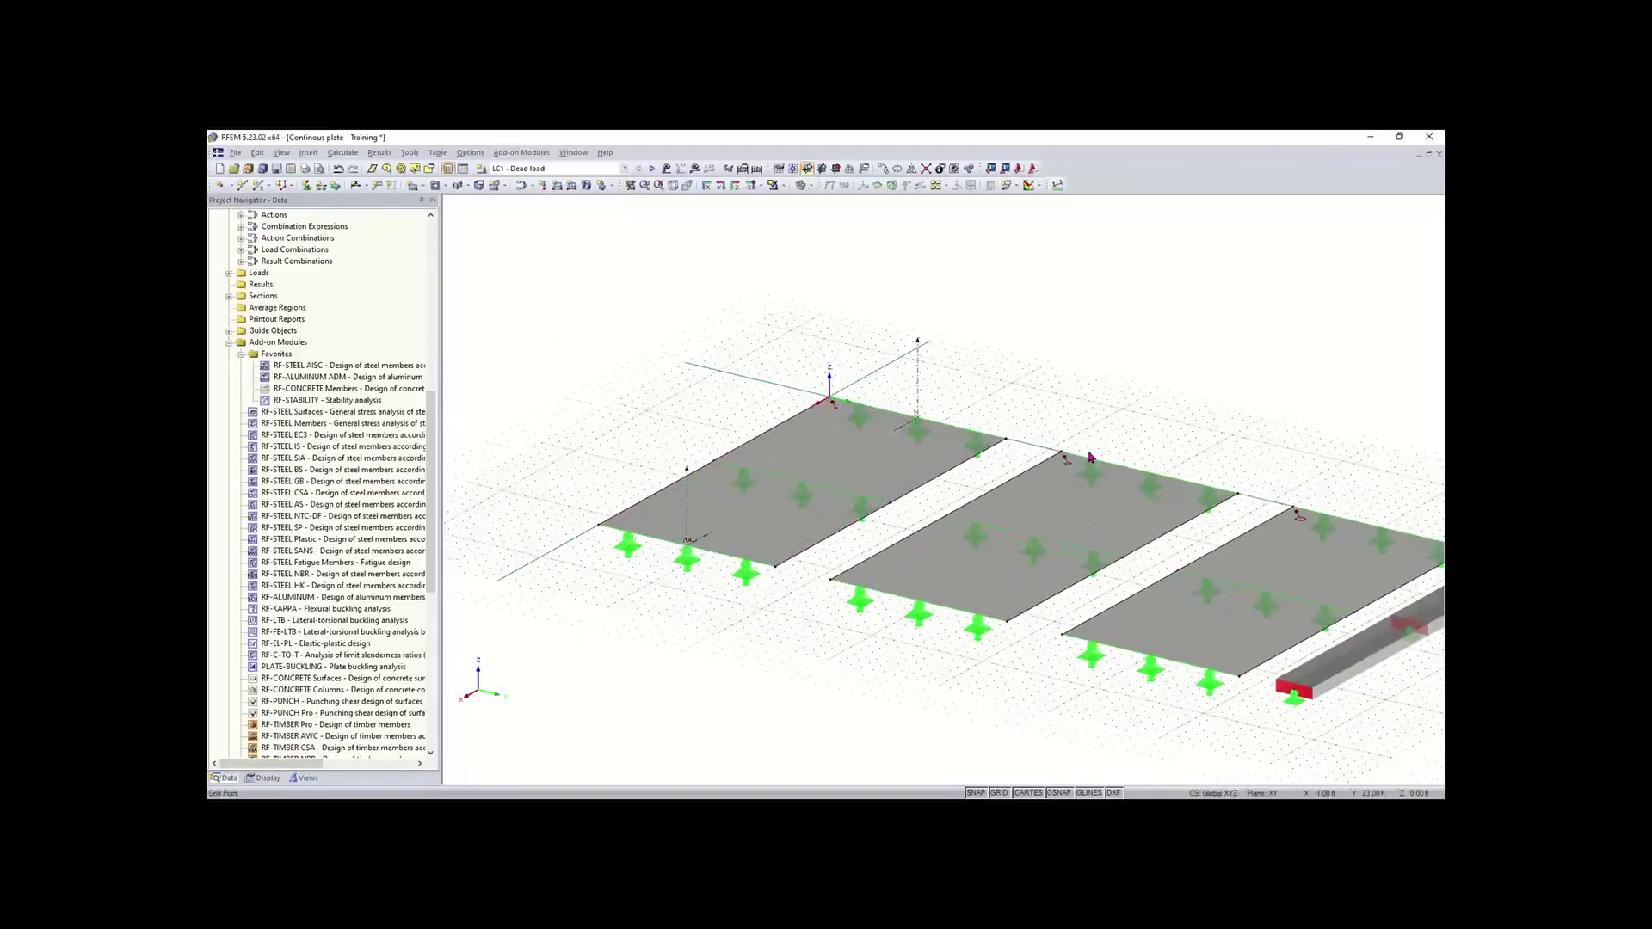
pyautogui.scroll(-1, 1059, 413)
pyautogui.moveTo(1059, 413); pyautogui.dragTo(922, 390, button='middle')
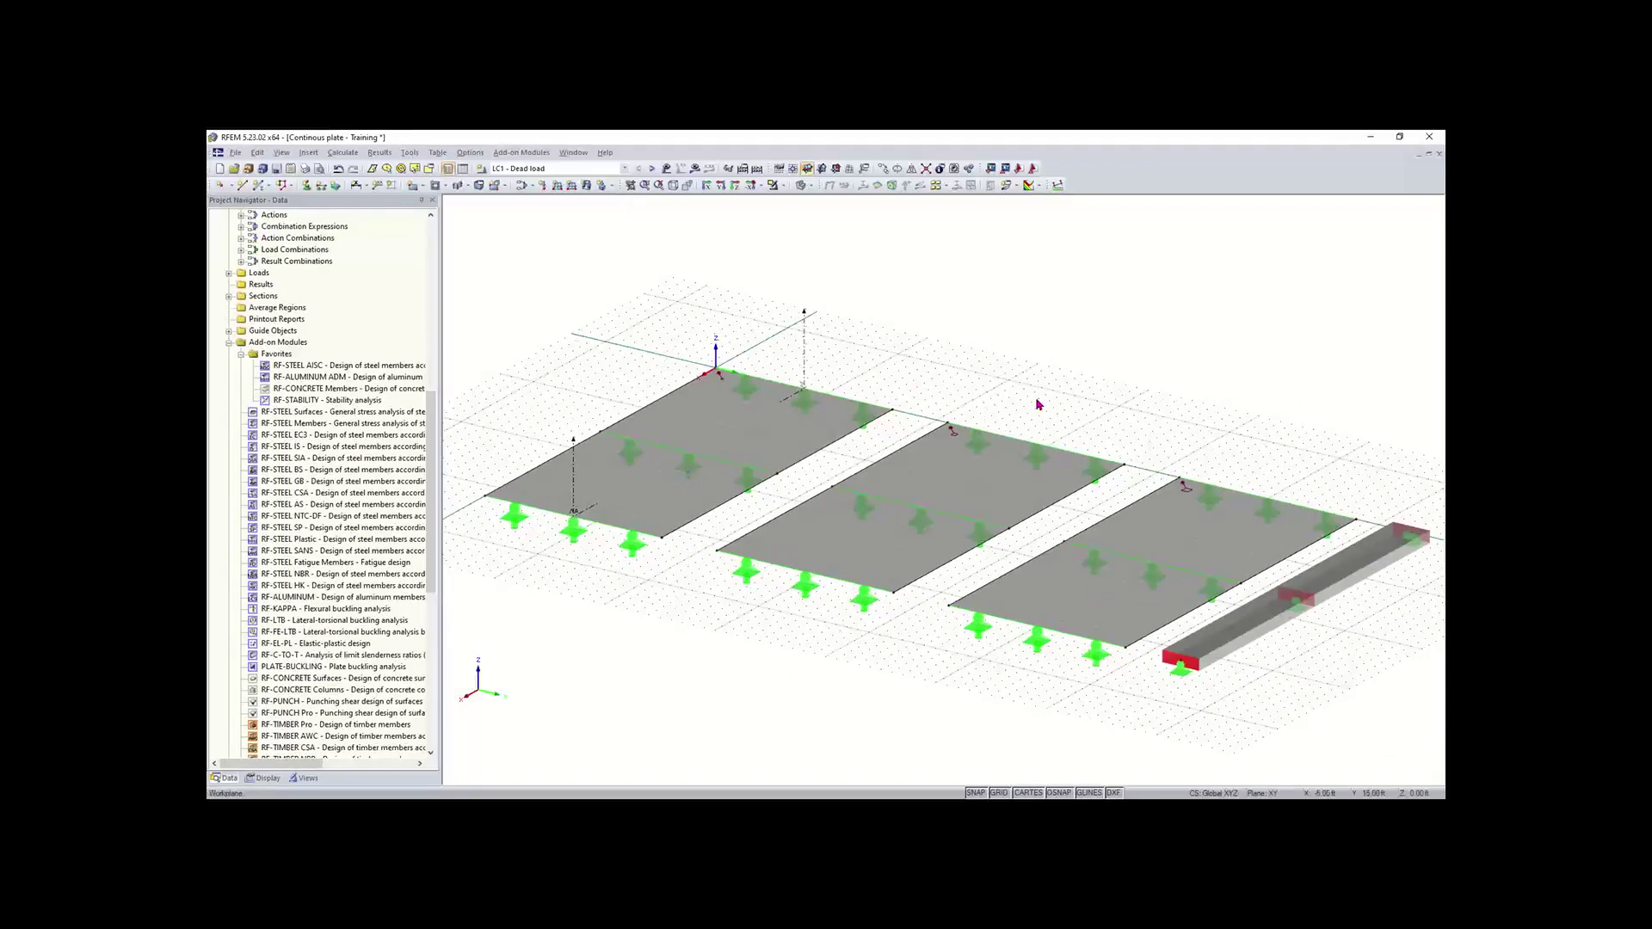
pyautogui.moveTo(1037, 405); pyautogui.dragTo(886, 392, button='middle')
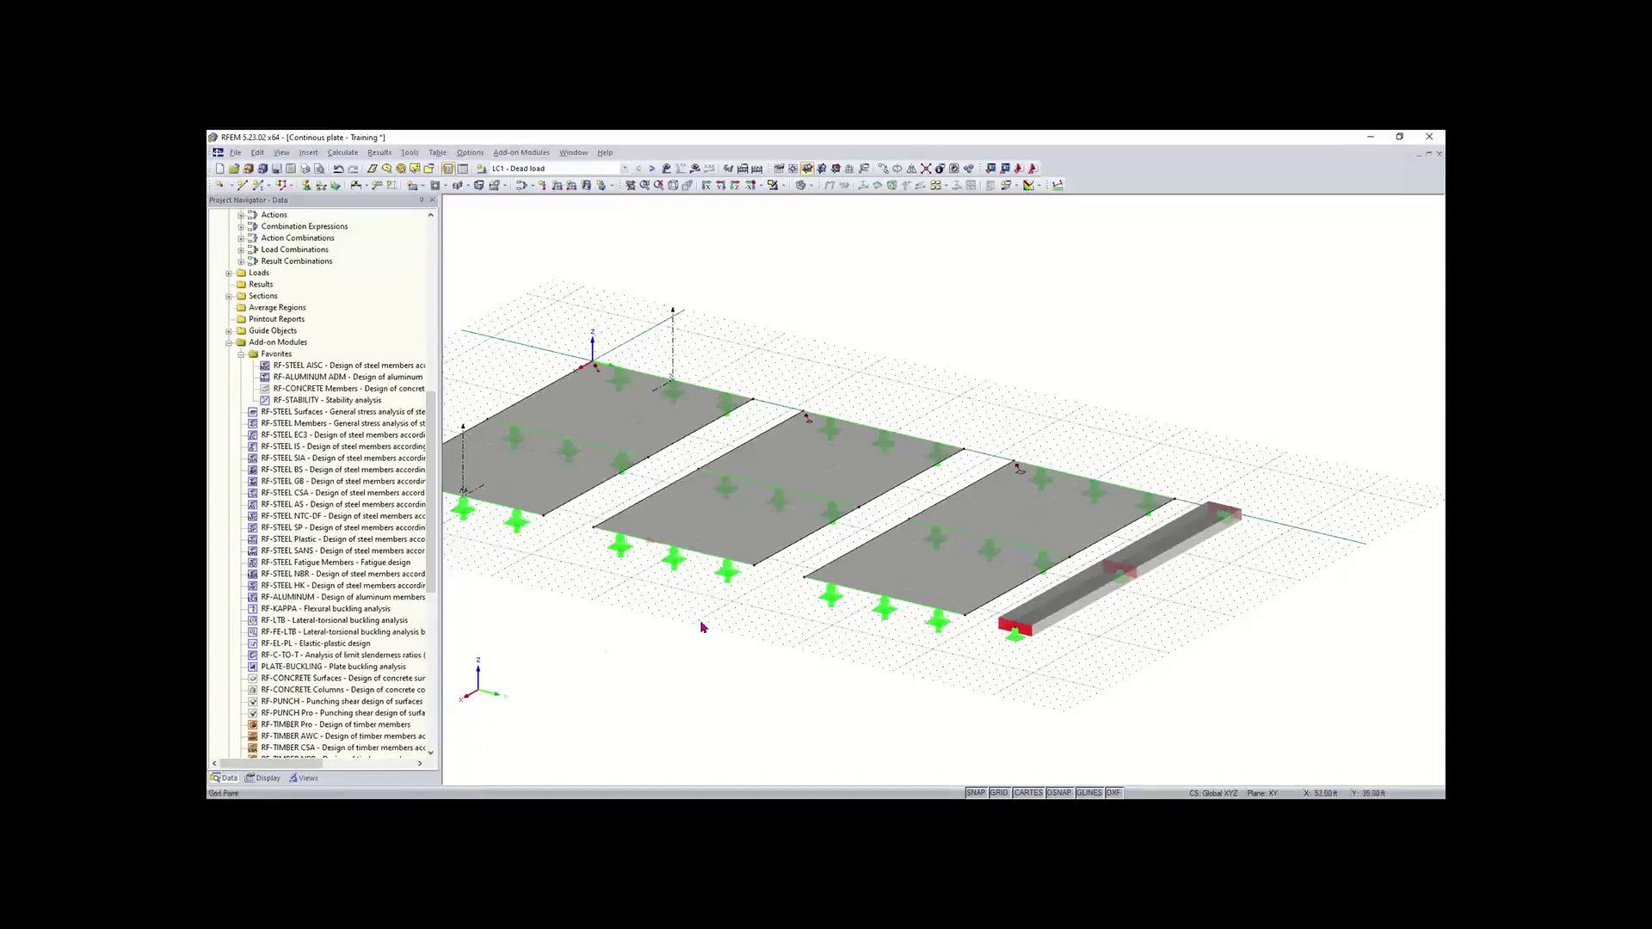
pyautogui.moveTo(699, 657); pyautogui.dragTo(740, 670, button='middle')
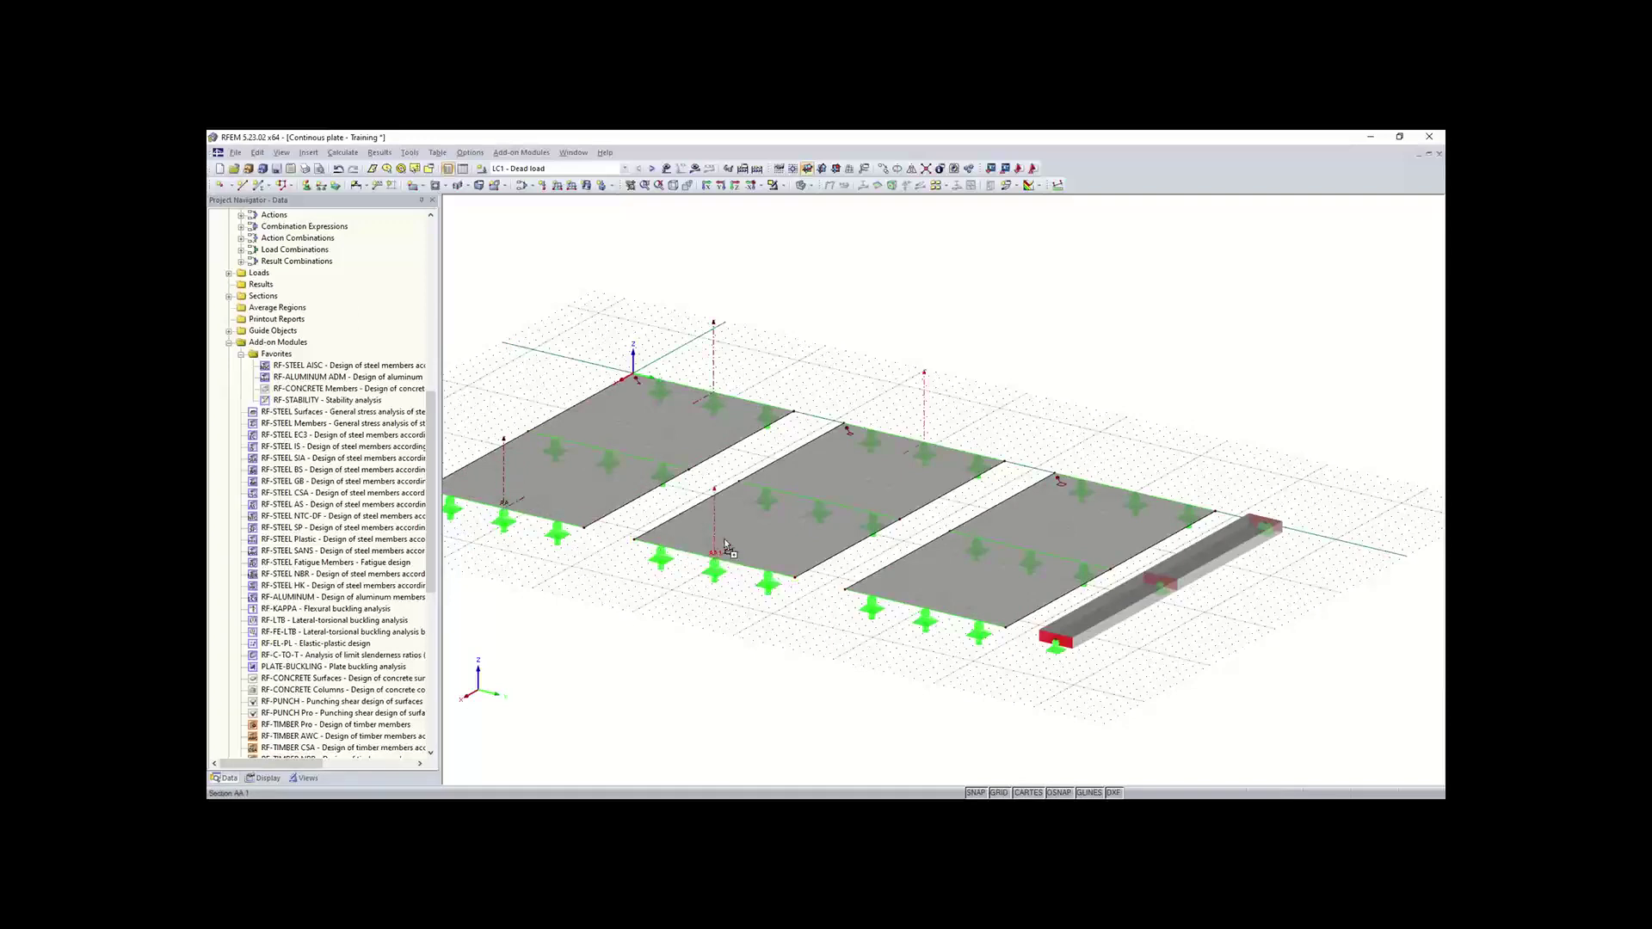
pyautogui.moveTo(928, 613); pyautogui.dragTo(929, 613)
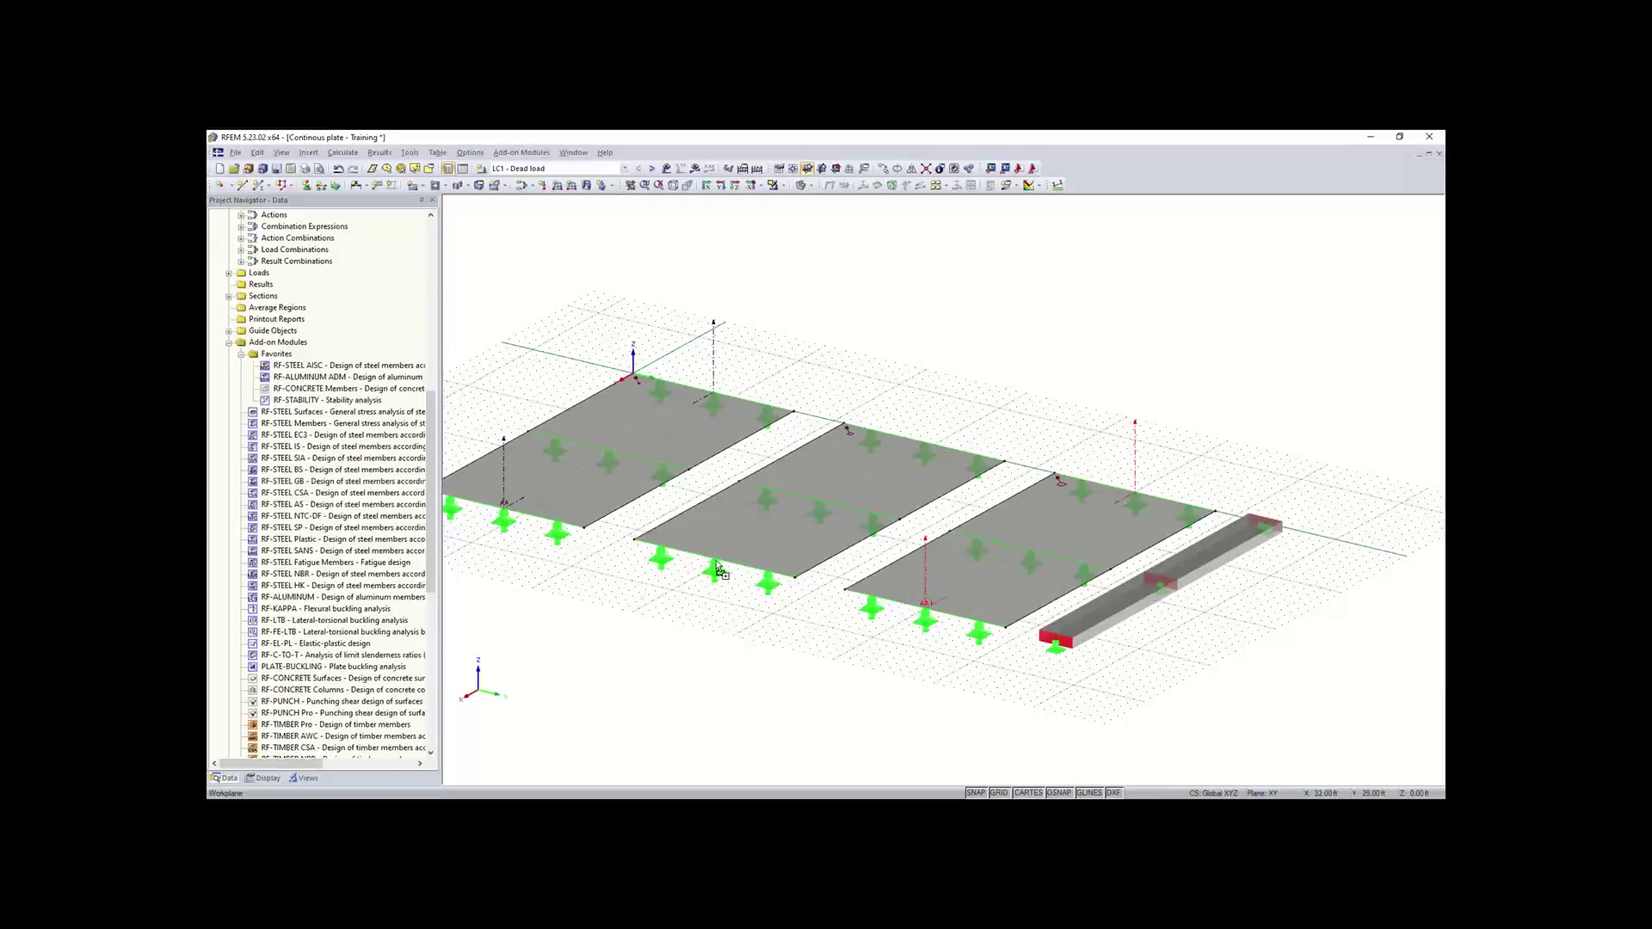
pyautogui.keyDown('ctrl'); pyautogui.moveTo(715, 561); pyautogui.dragTo(715, 561); pyautogui.keyUp('ctrl')
pyautogui.click(783, 655)
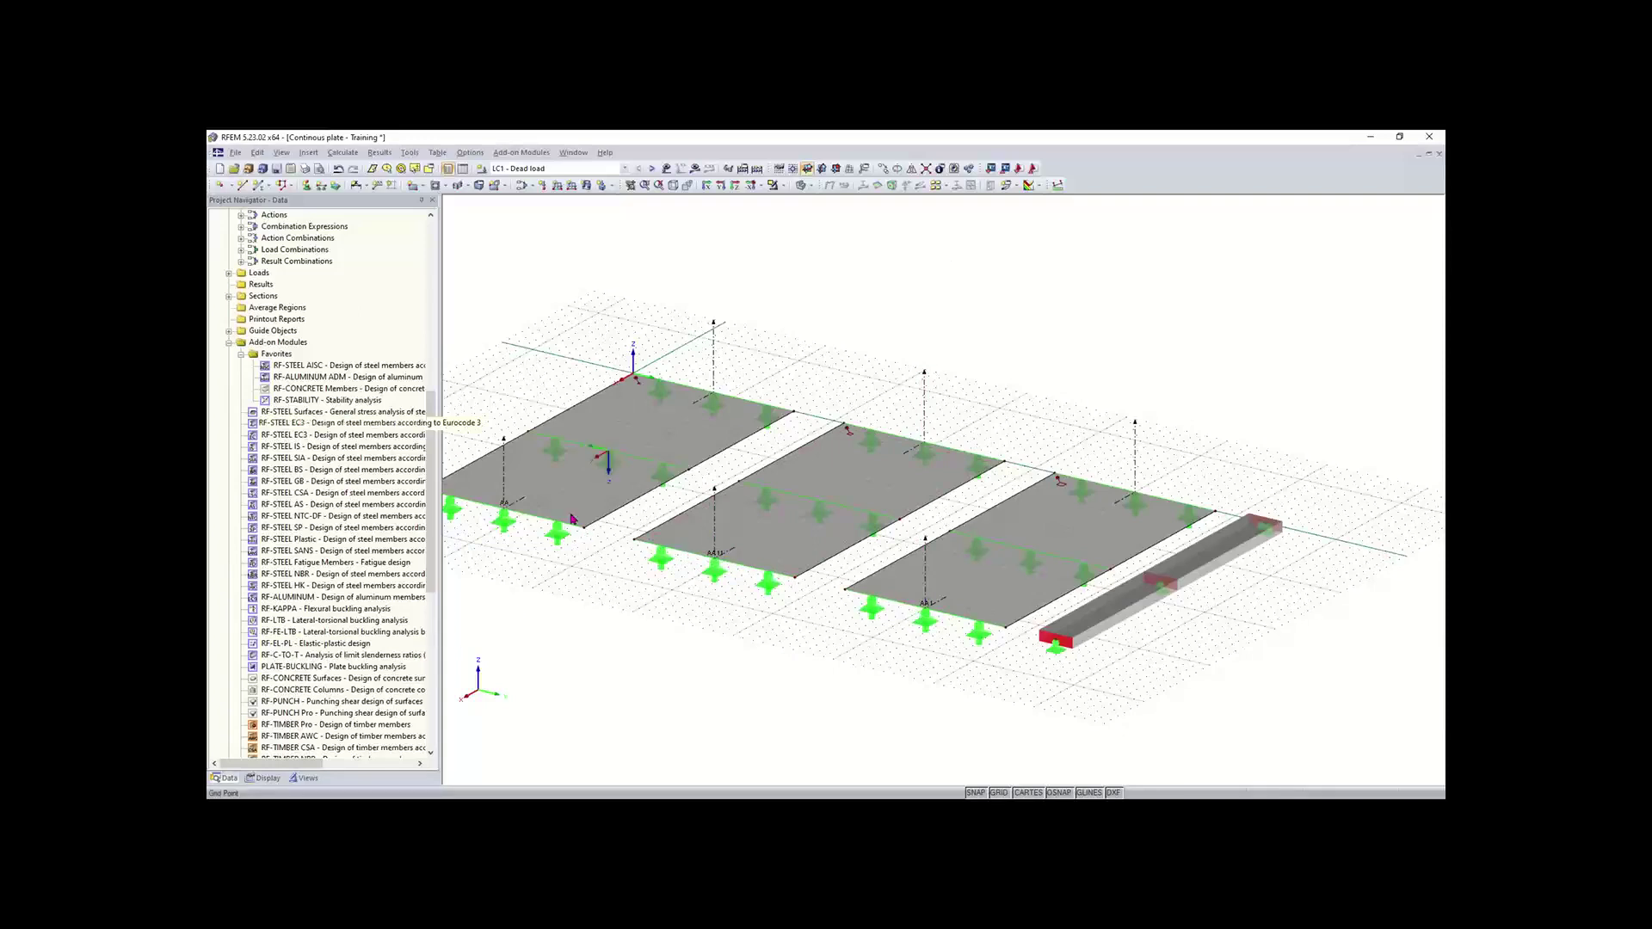
# - Rename section 2, the copy on the third surface, as AC
pyautogui.scroll(4, 368, 461)
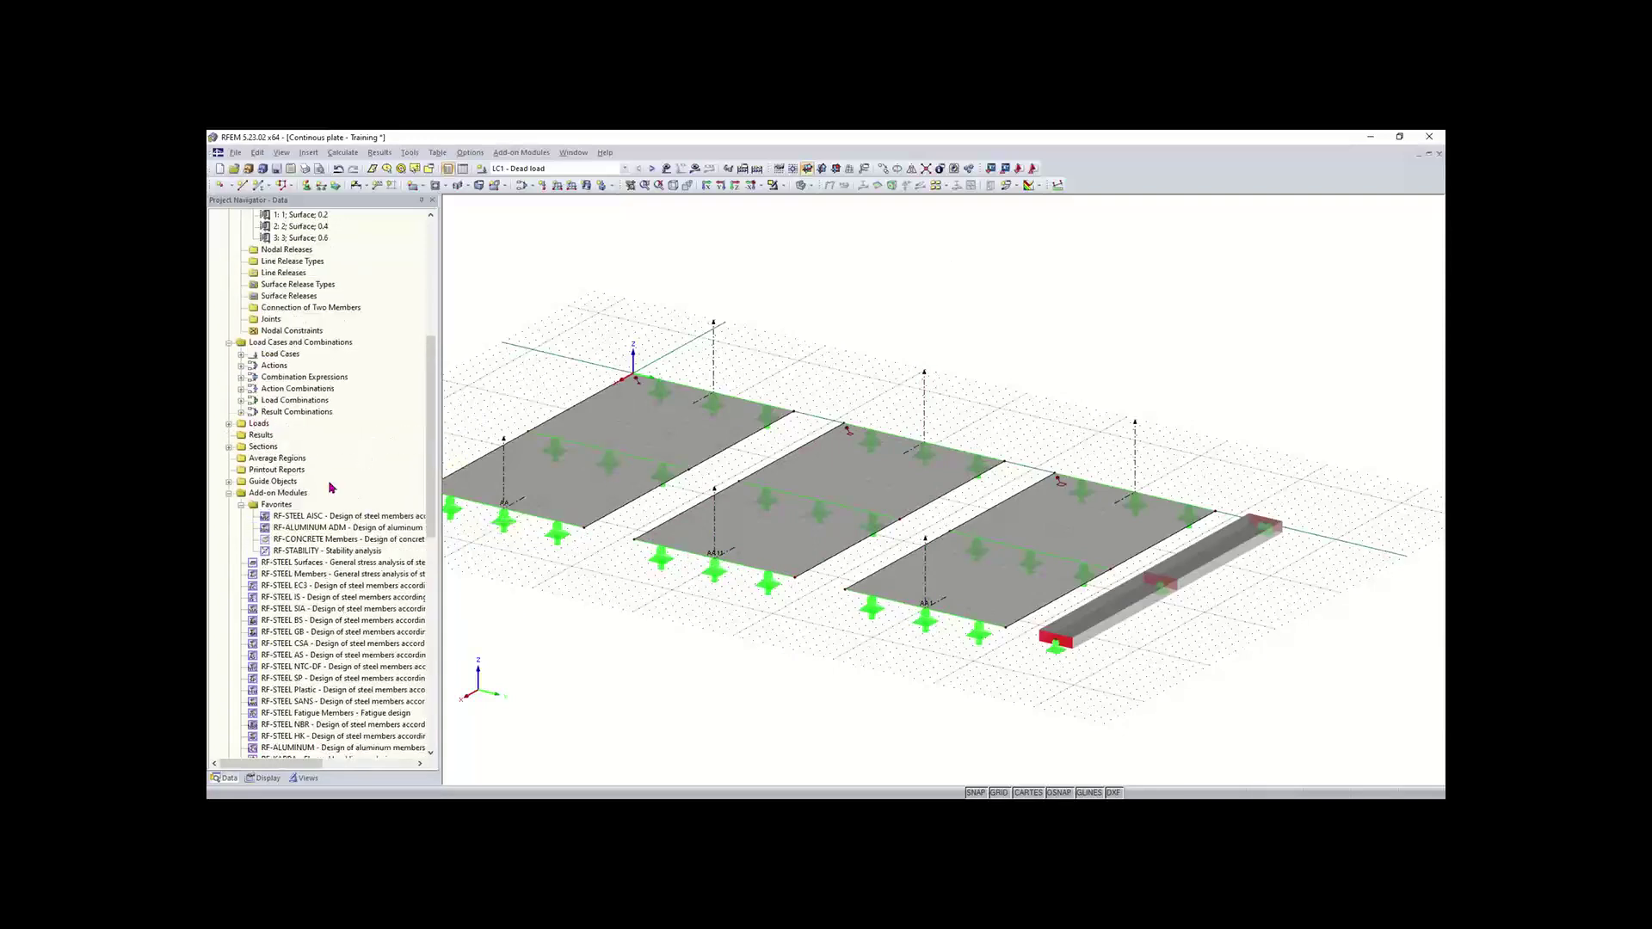
pyautogui.click(228, 449)
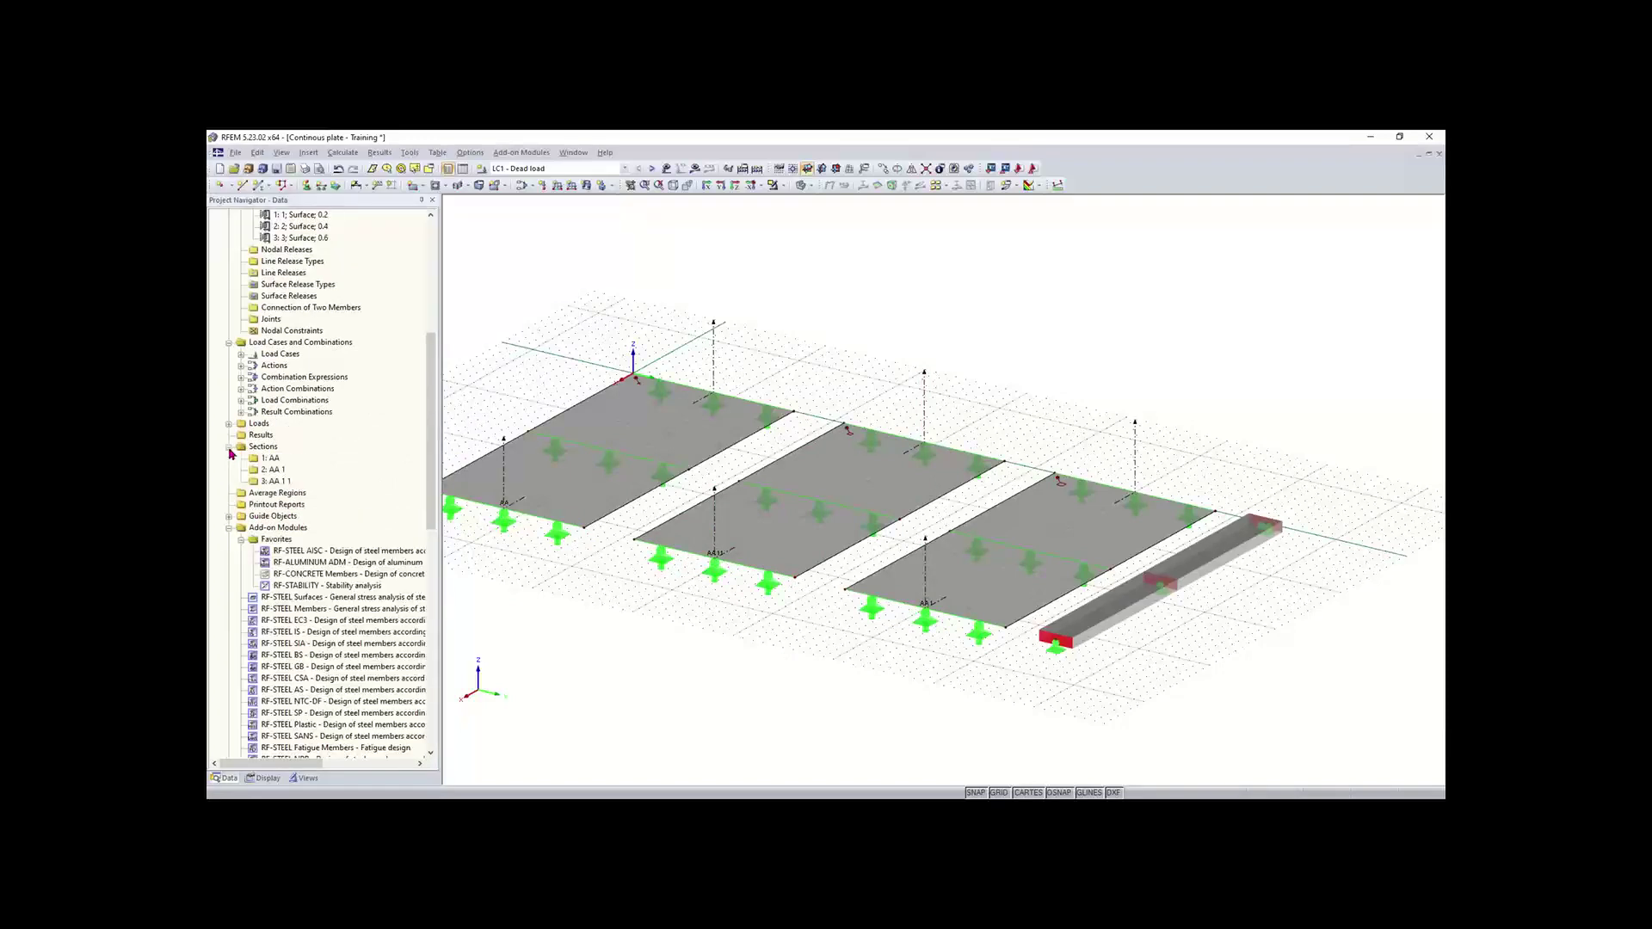
pyautogui.click(274, 470)
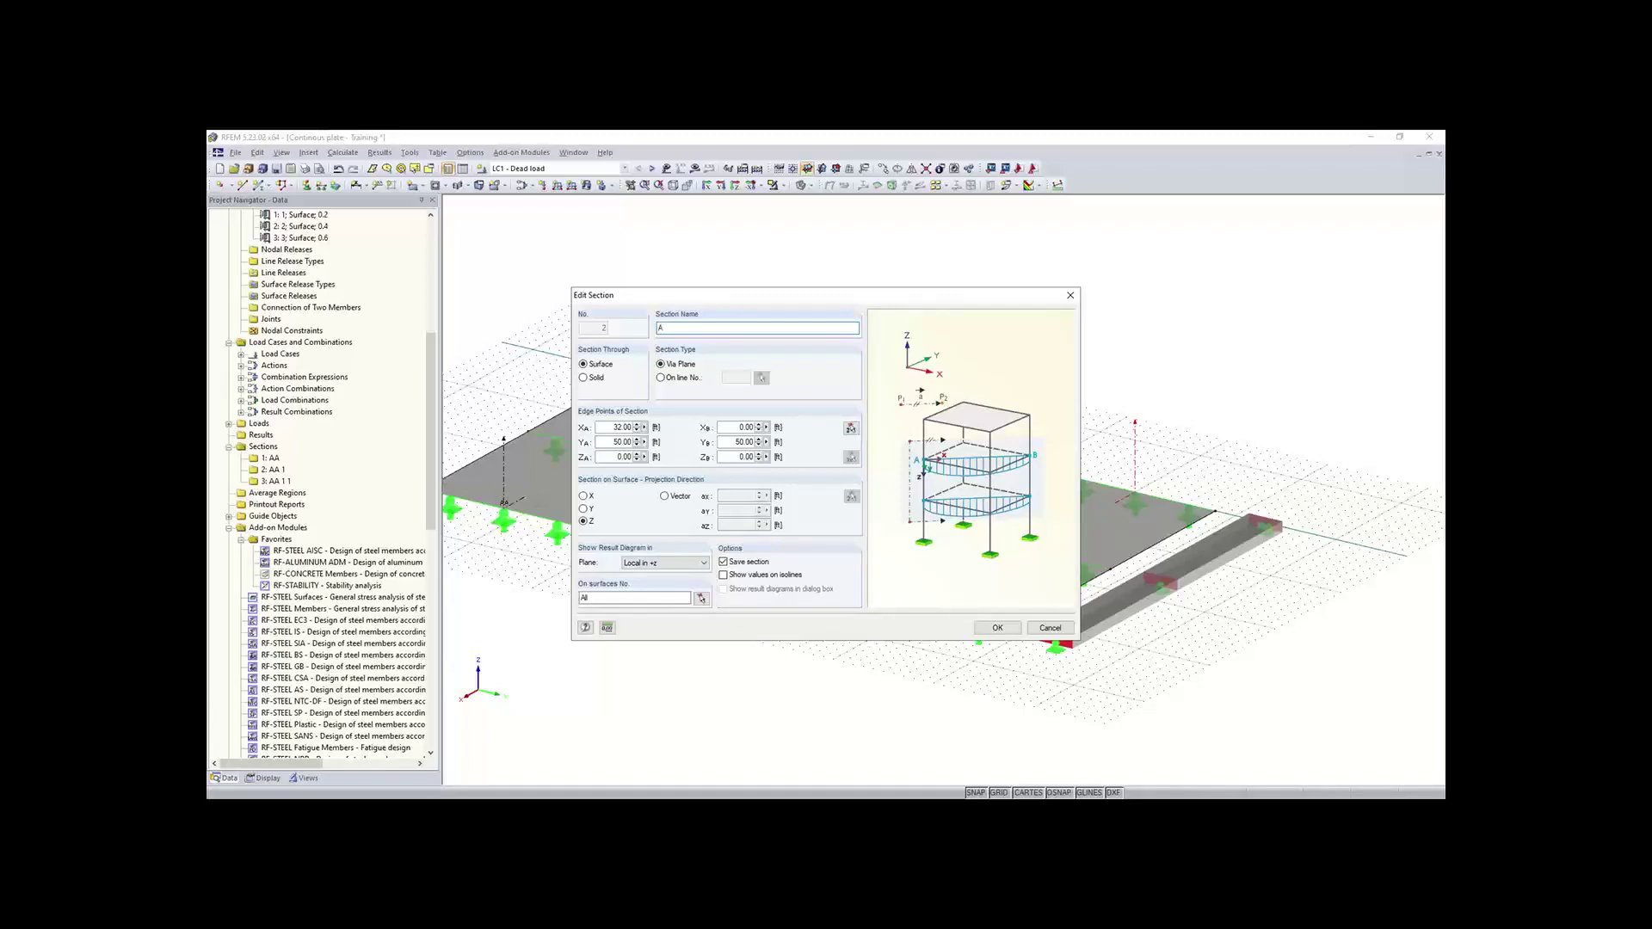
pyautogui.click(994, 628)
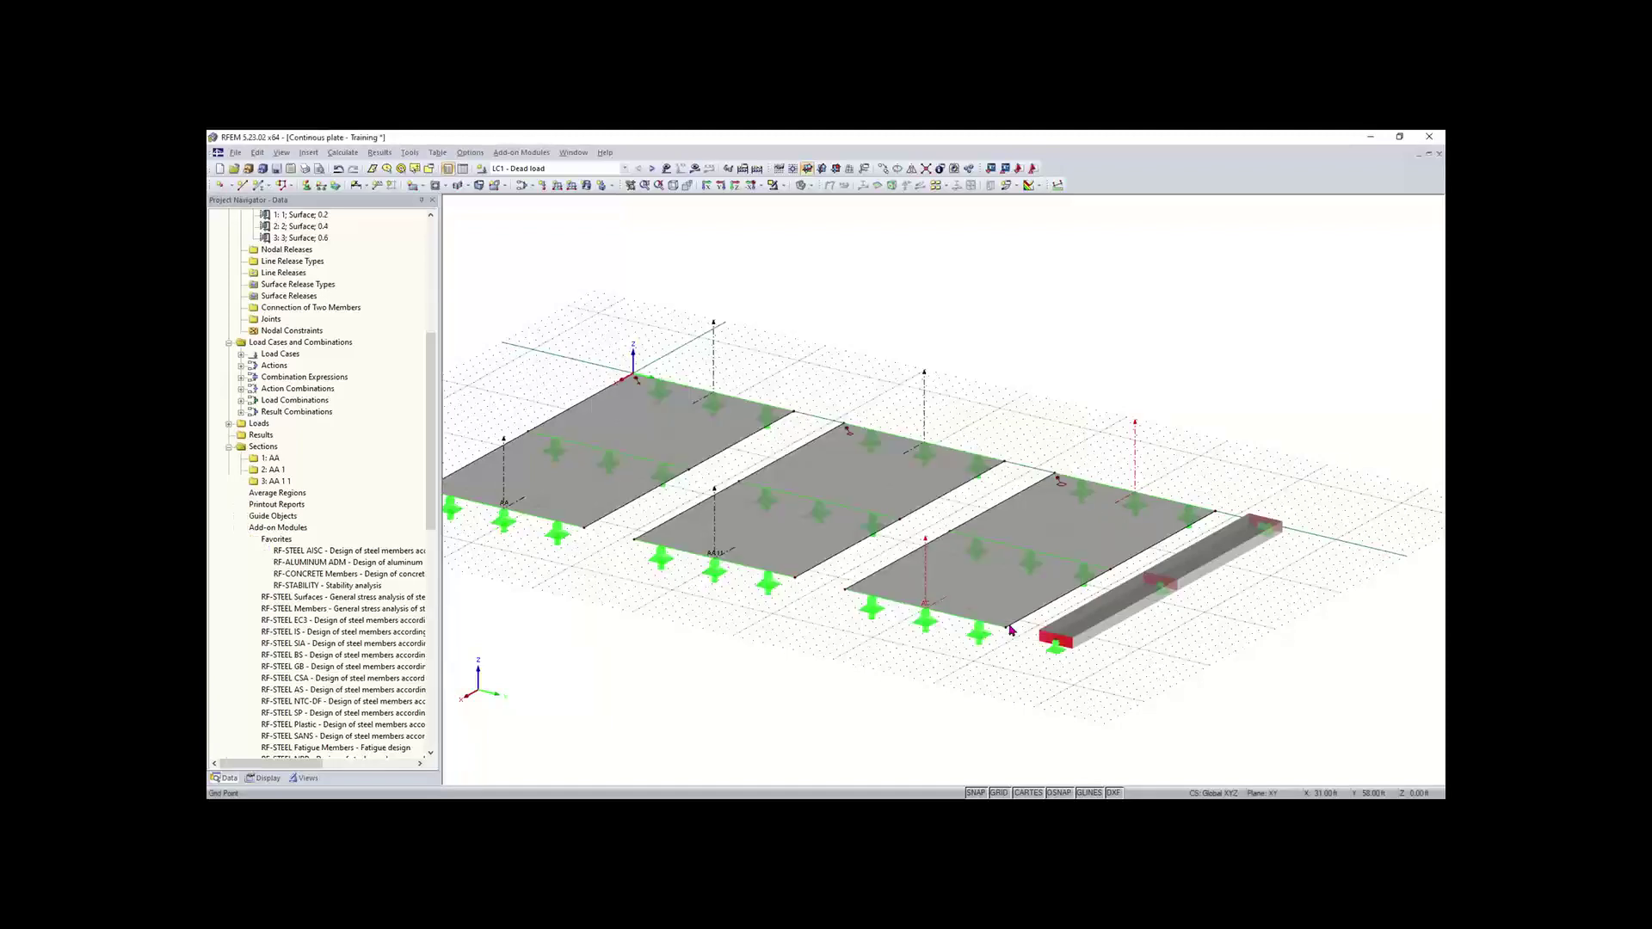
# - Rename section 3, the copy on the middle surface, as AB
pyautogui.click(283, 481)
pyautogui.rightClick(283, 481)
pyautogui.press('Escape')
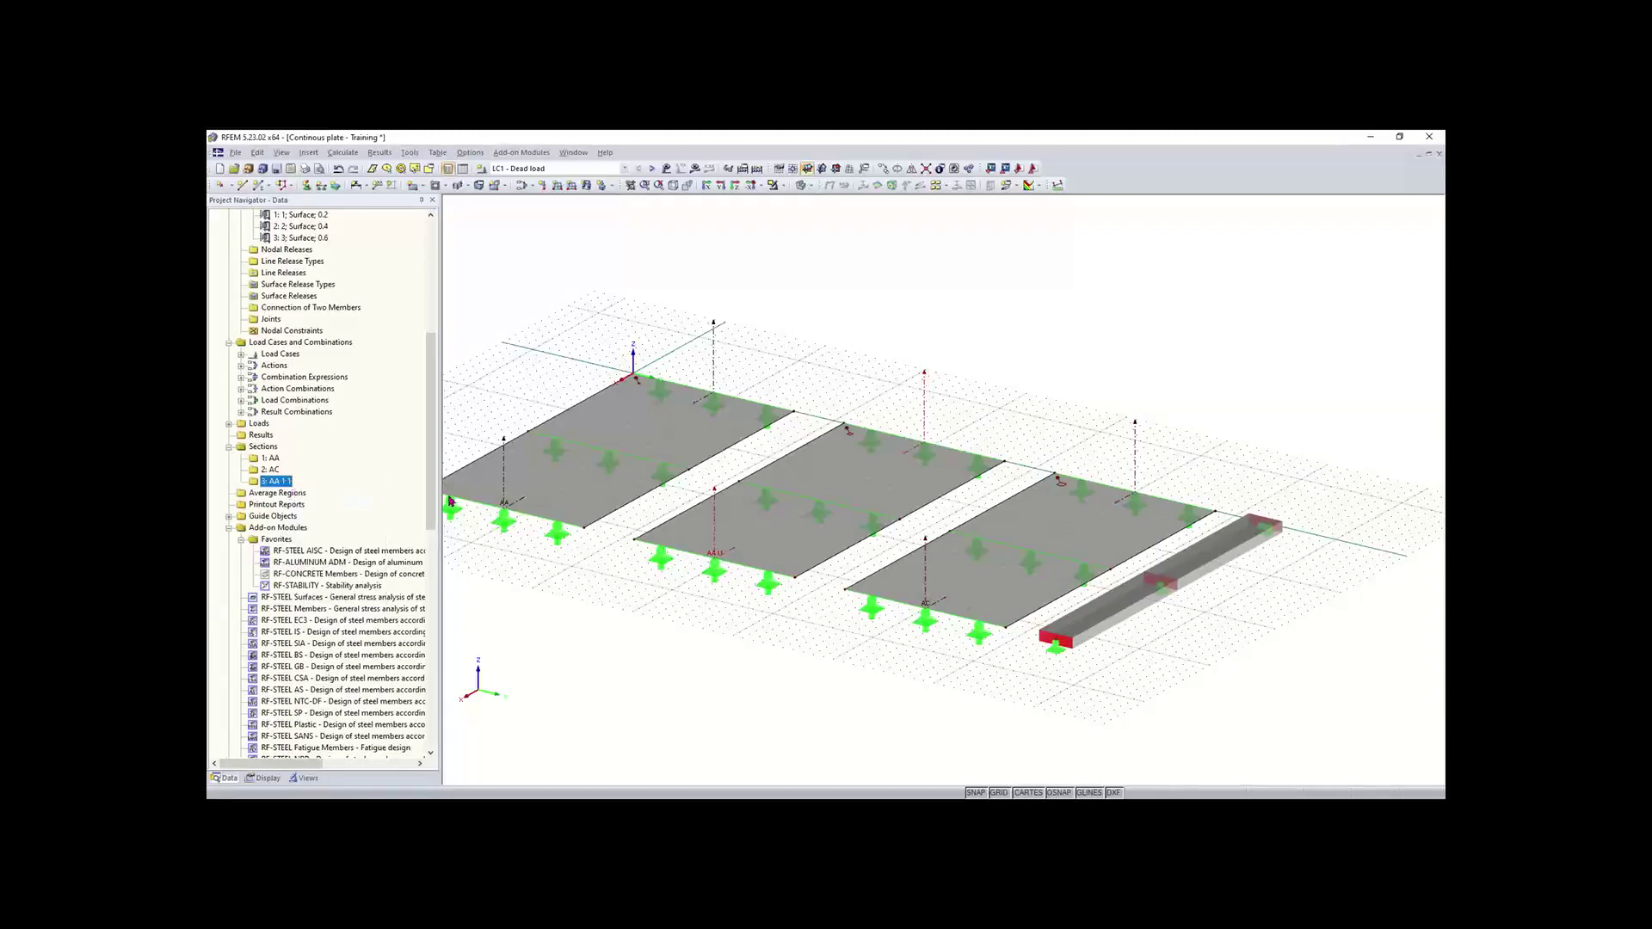
pyautogui.doubleClick(511, 499)
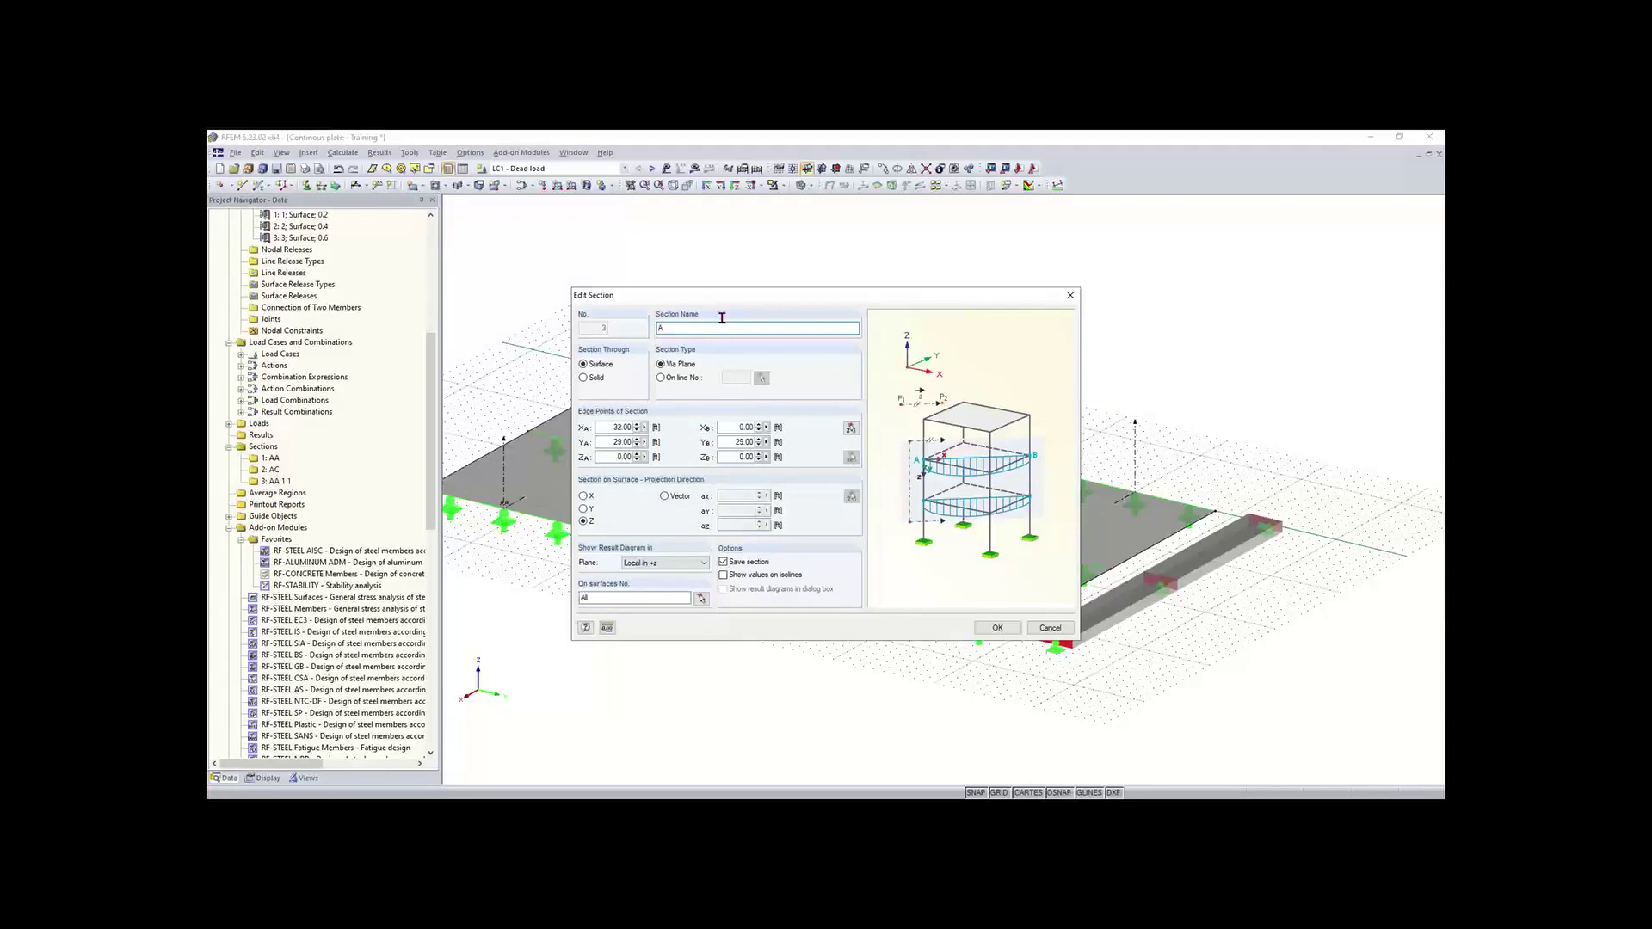
pyautogui.click(995, 628)
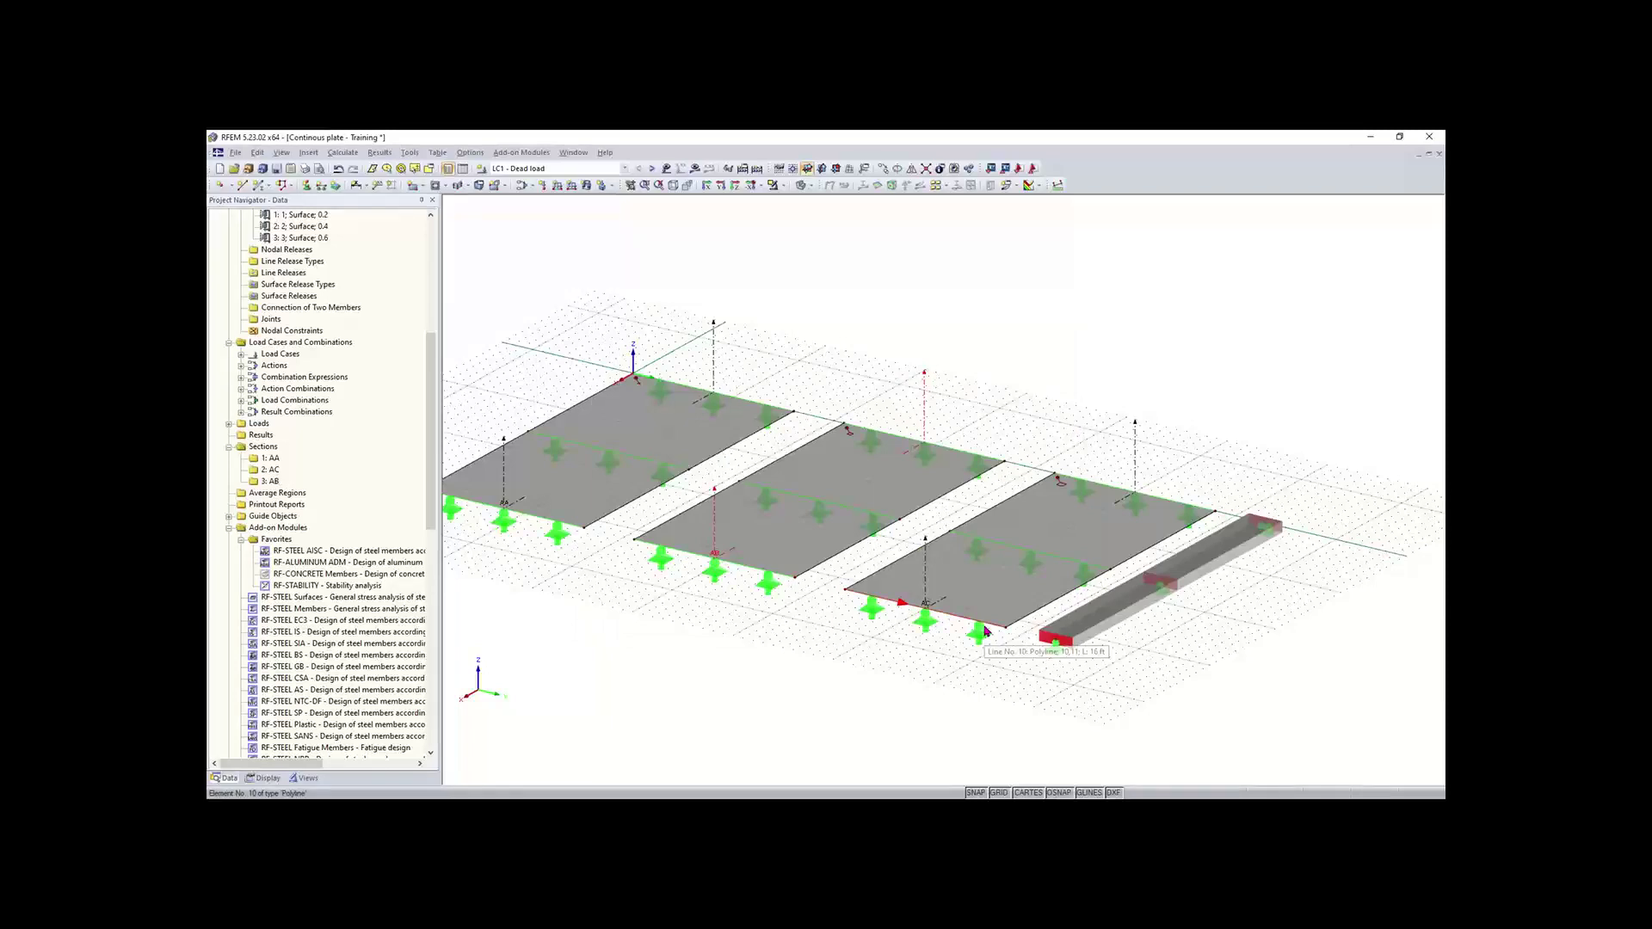
# - Check the LC1 dead loads on the model, hide them again and run Calculate All
pyautogui.scroll(-1, 895, 676)
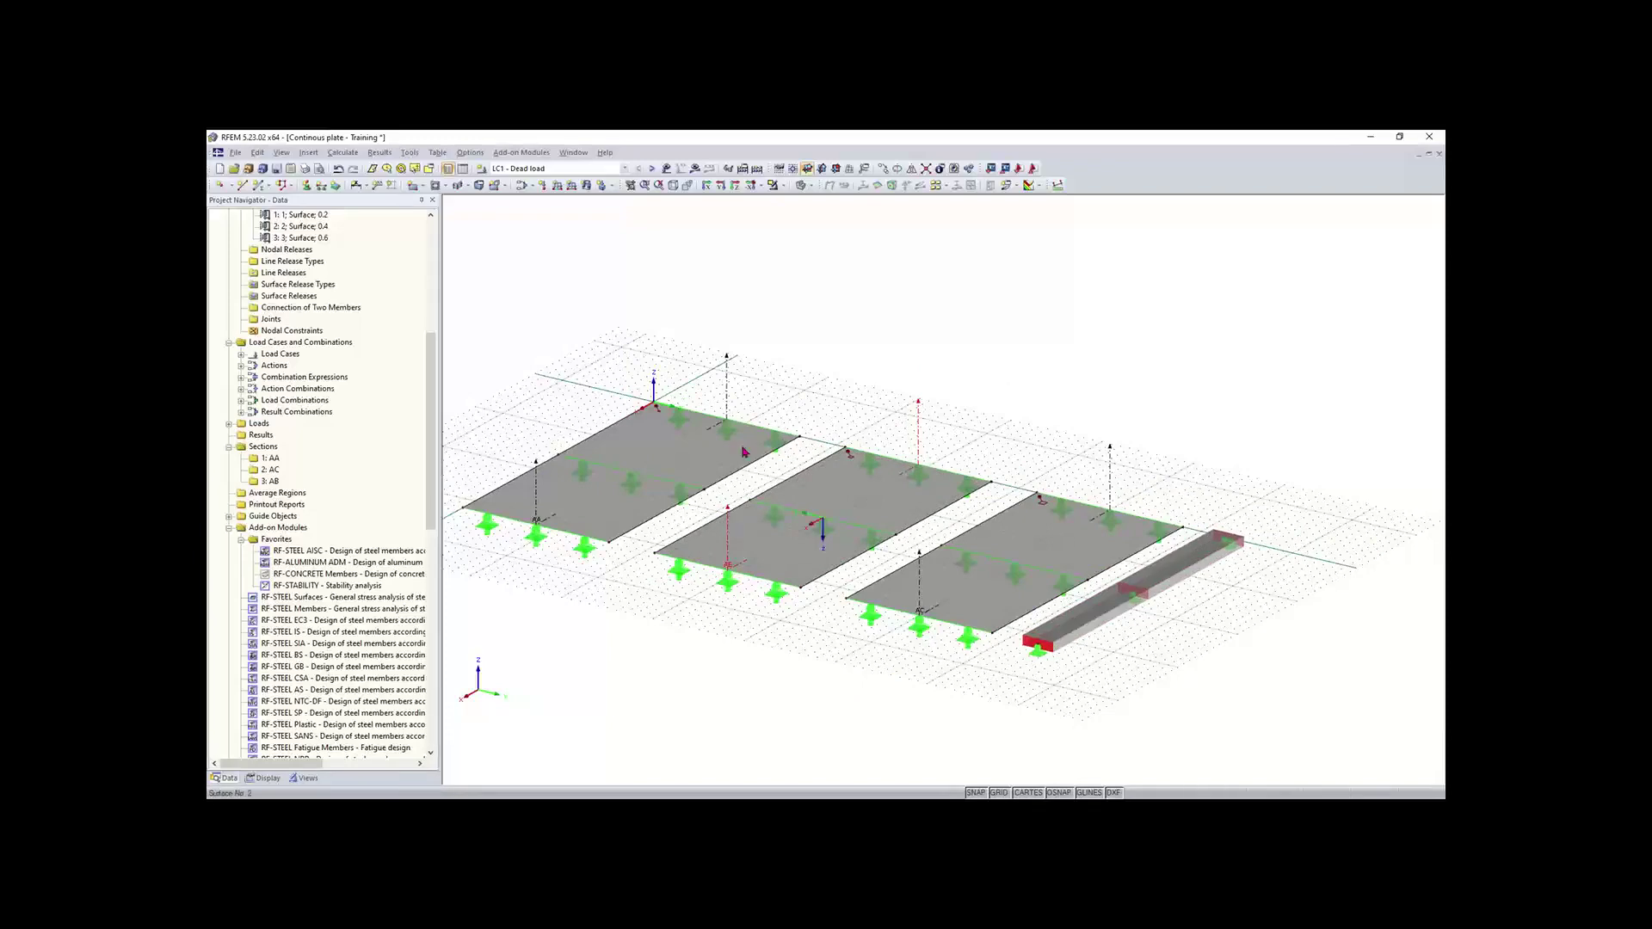
pyautogui.click(668, 169)
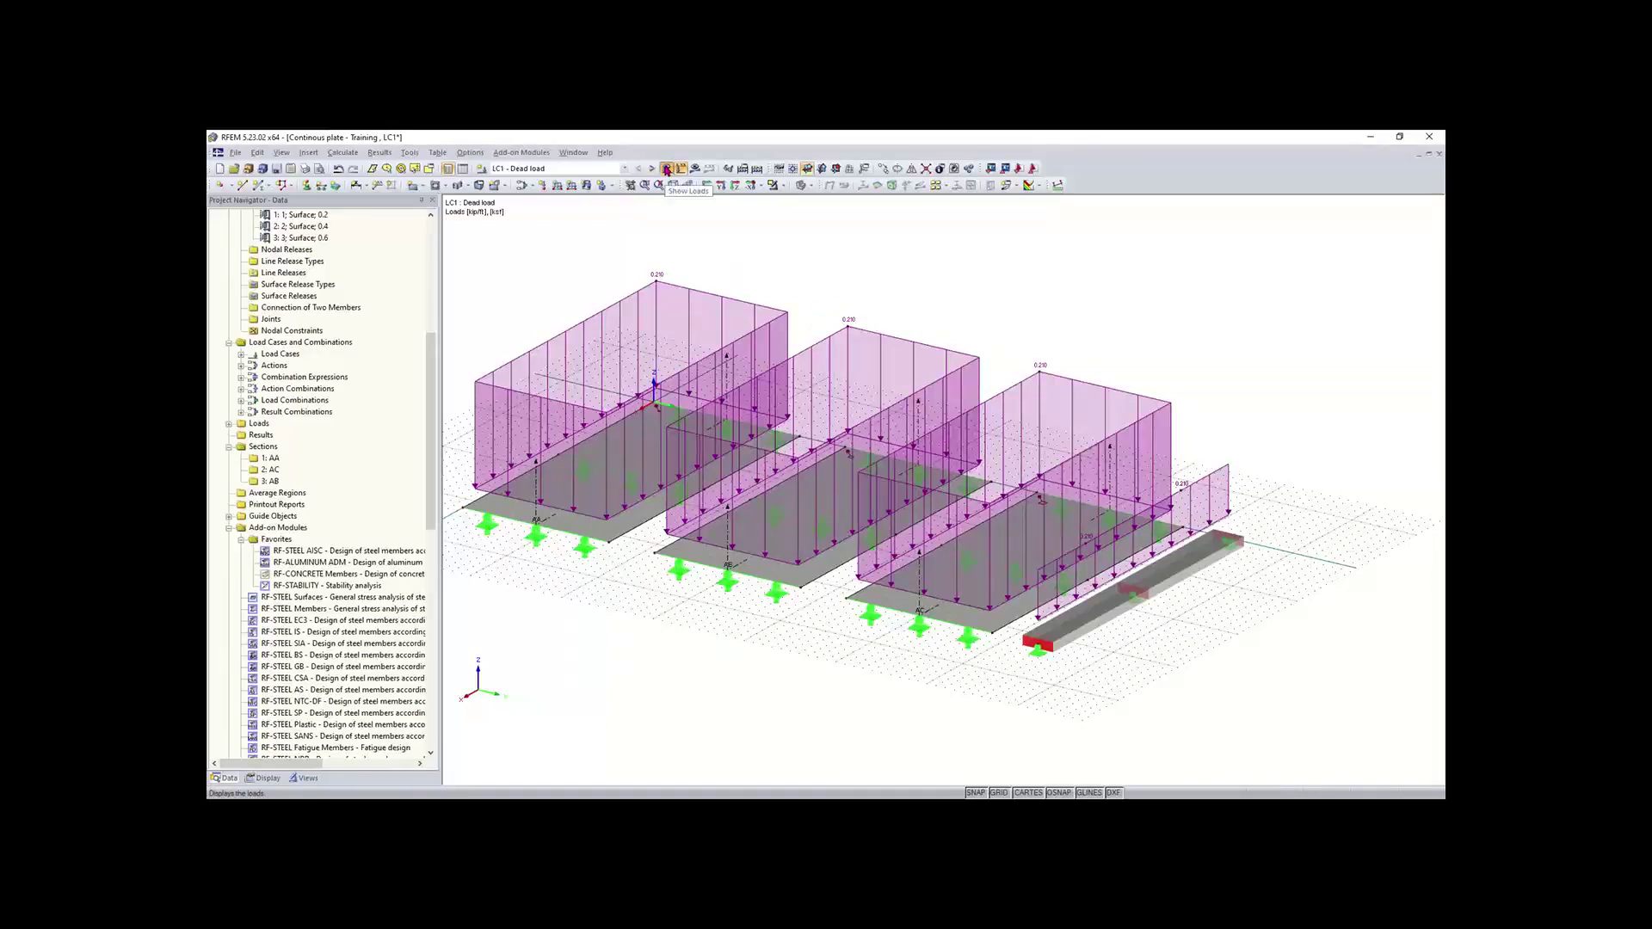
pyautogui.click(667, 169)
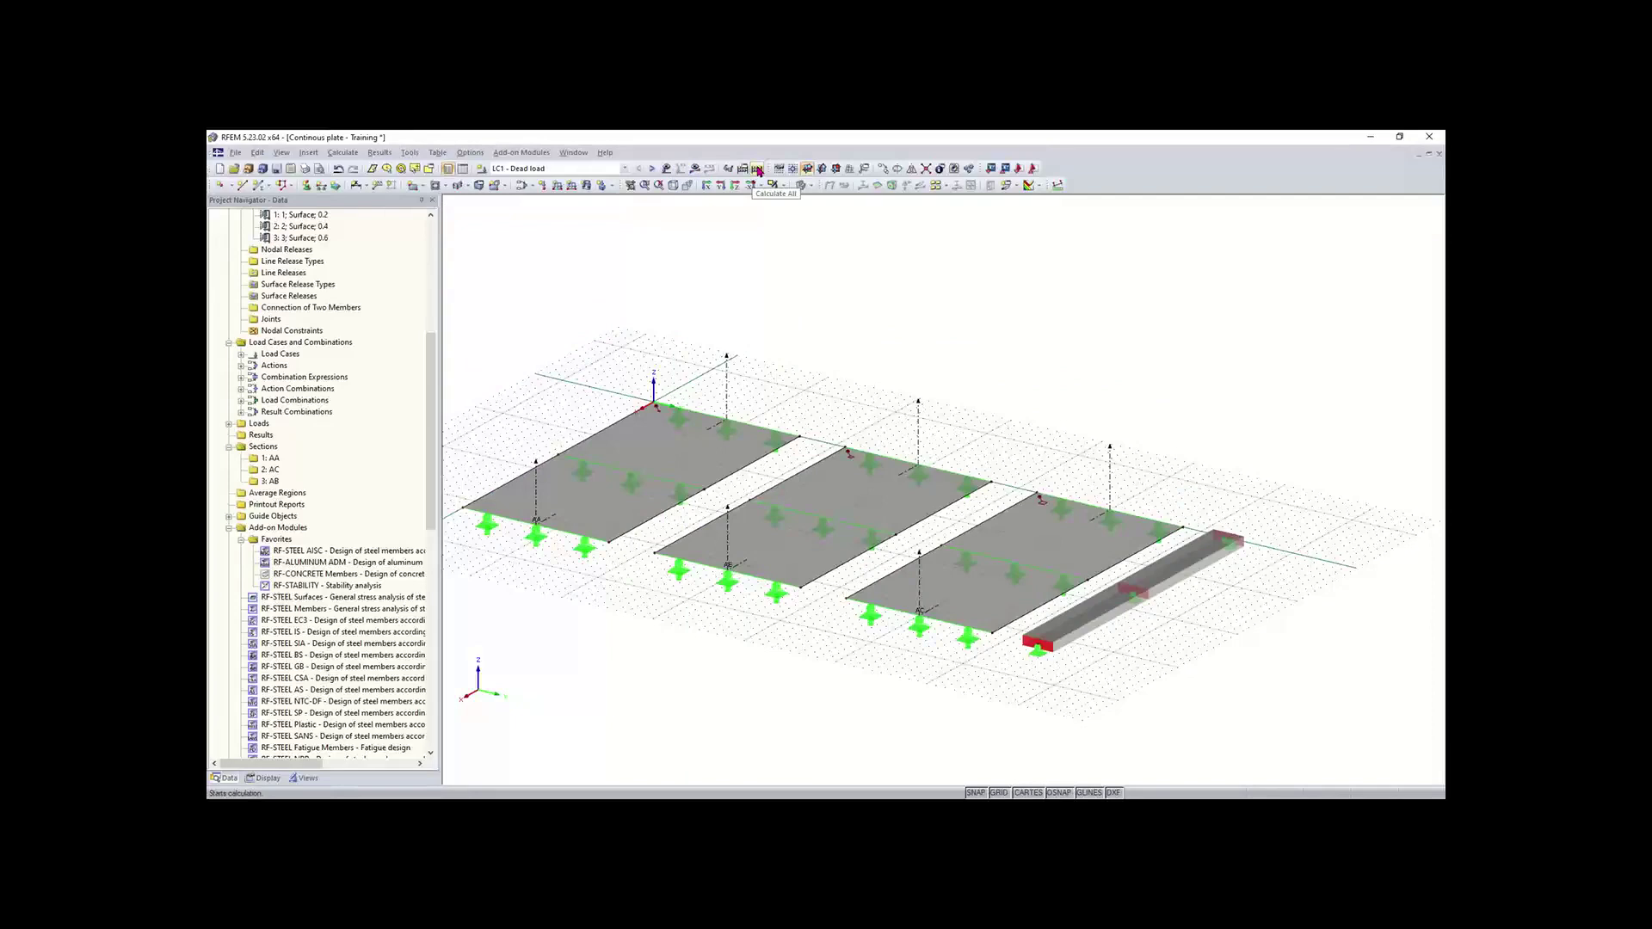
pyautogui.click(757, 170)
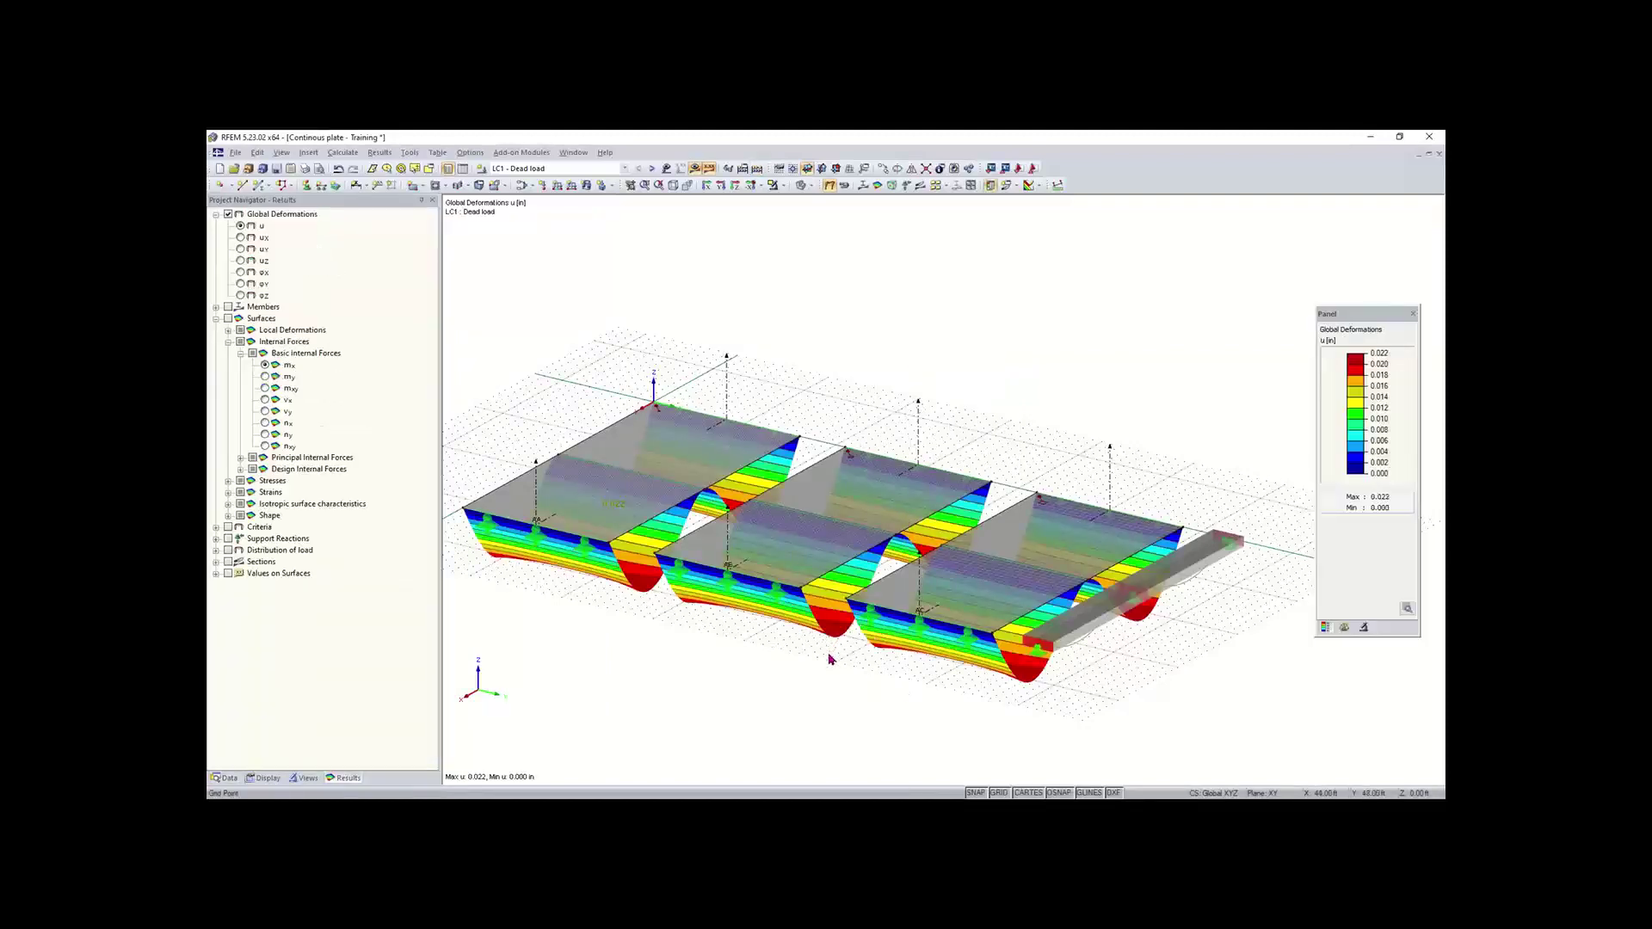
# - Examine the LC1 global deformations of the three surfaces and the beam from several sides, moving the color scale clear of the model
pyautogui.moveTo(827, 657); pyautogui.dragTo(616, 560, button='middle')
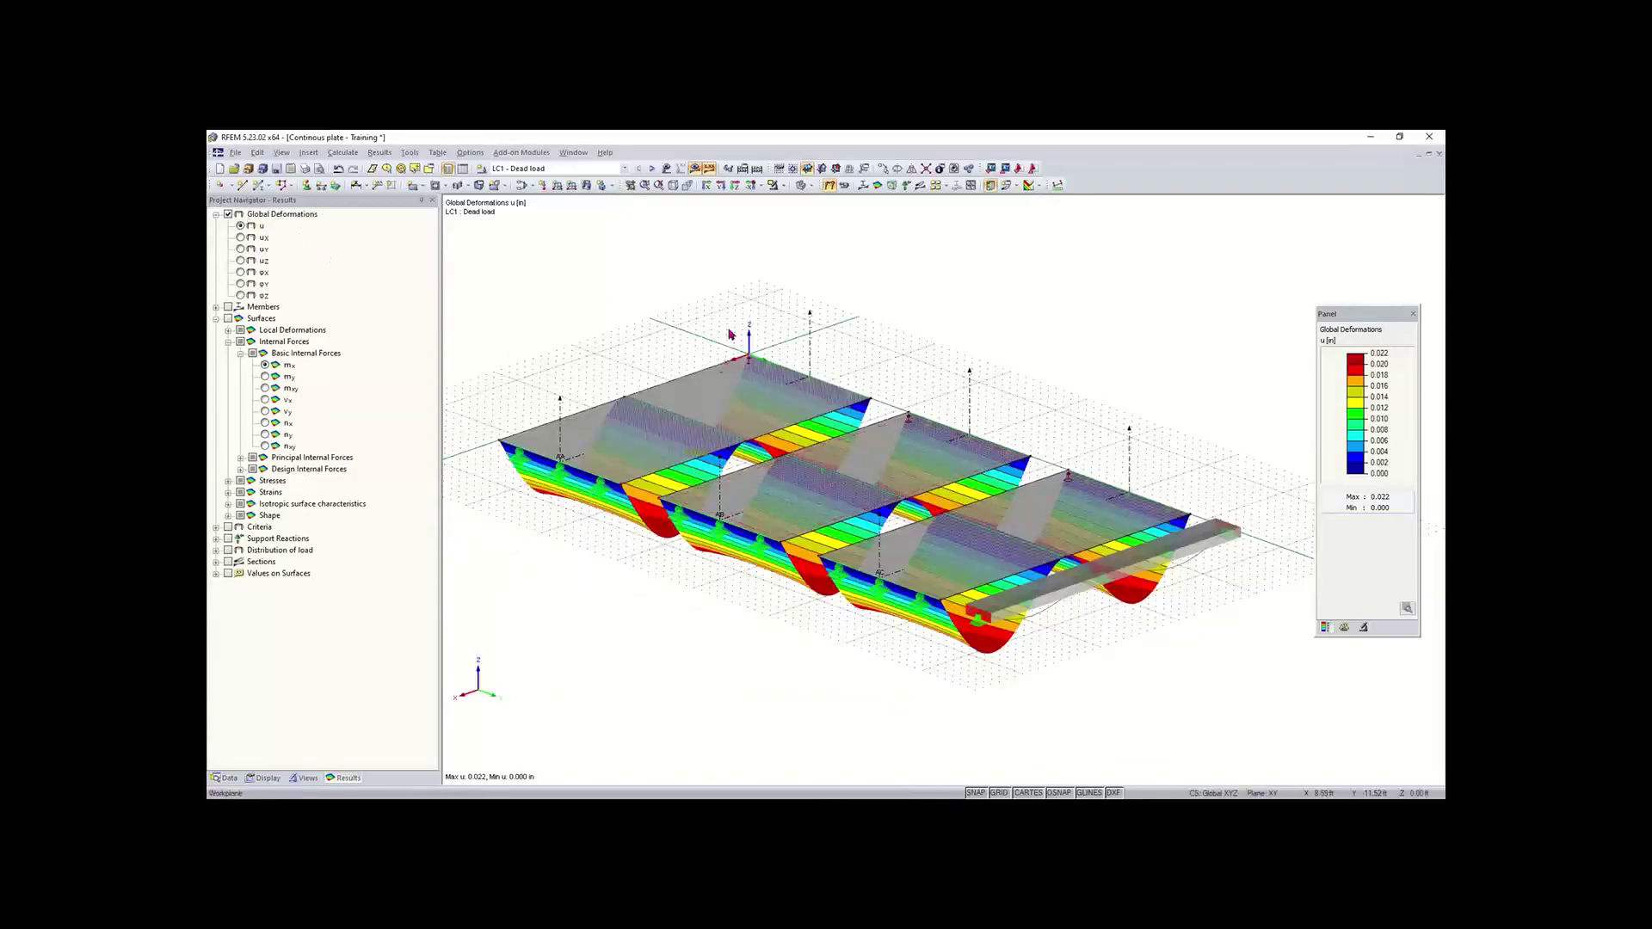
pyautogui.keyDown('ctrl'); pyautogui.moveTo(579, 564); pyautogui.dragTo(1111, 535, button='middle'); pyautogui.keyUp('ctrl')
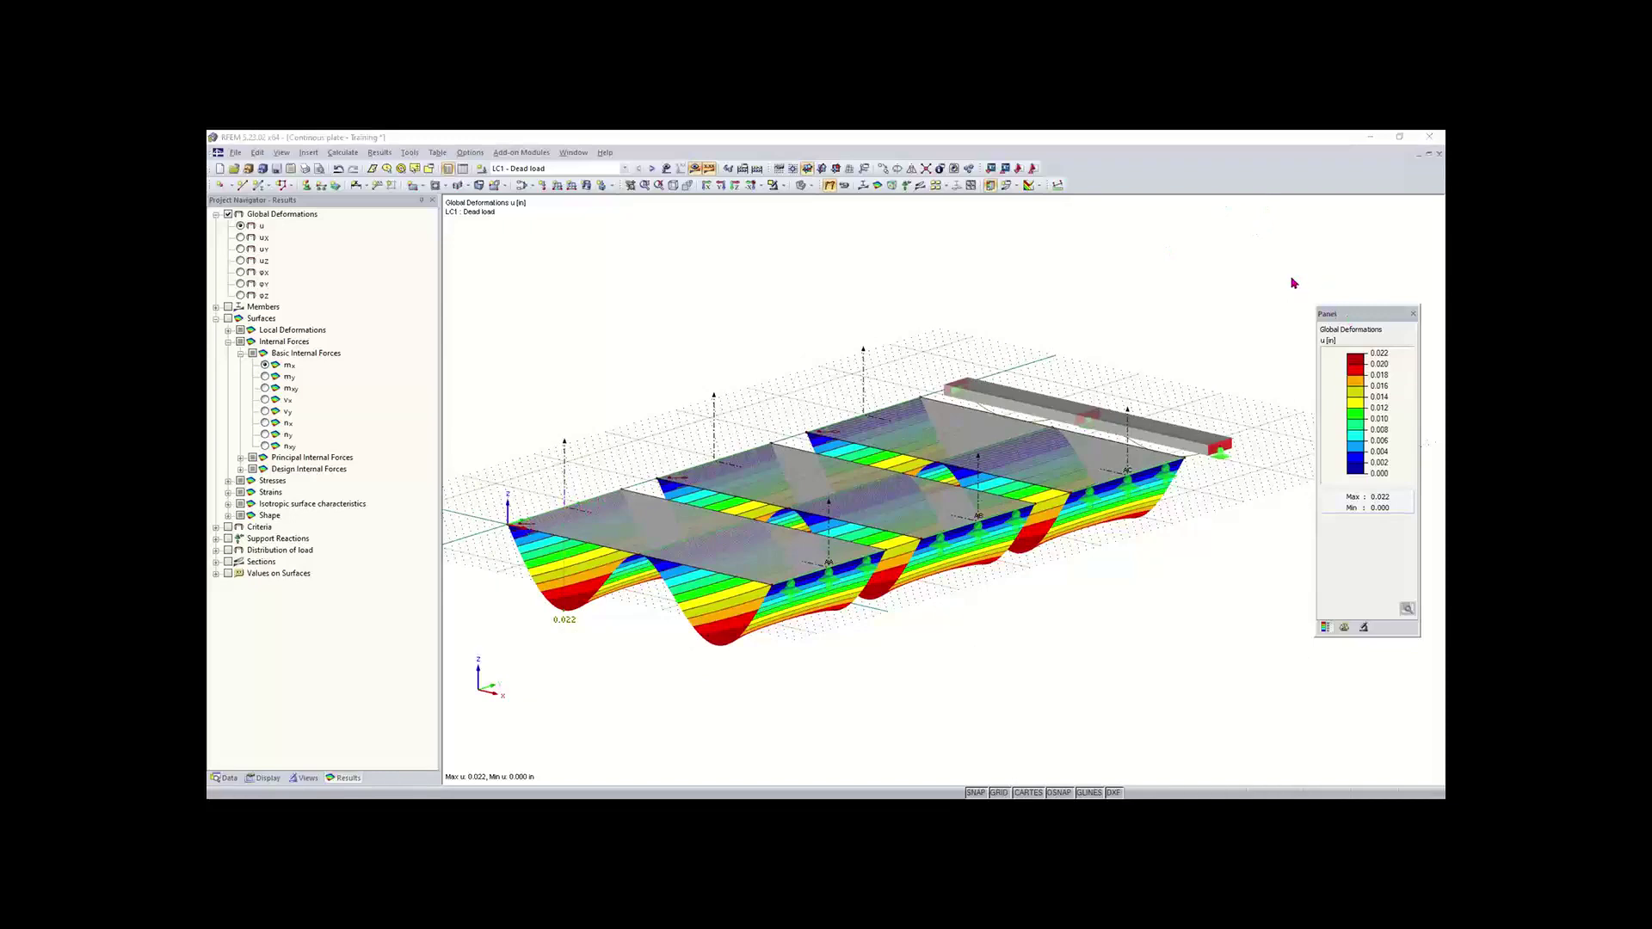
pyautogui.moveTo(1349, 313); pyautogui.dragTo(1302, 252)
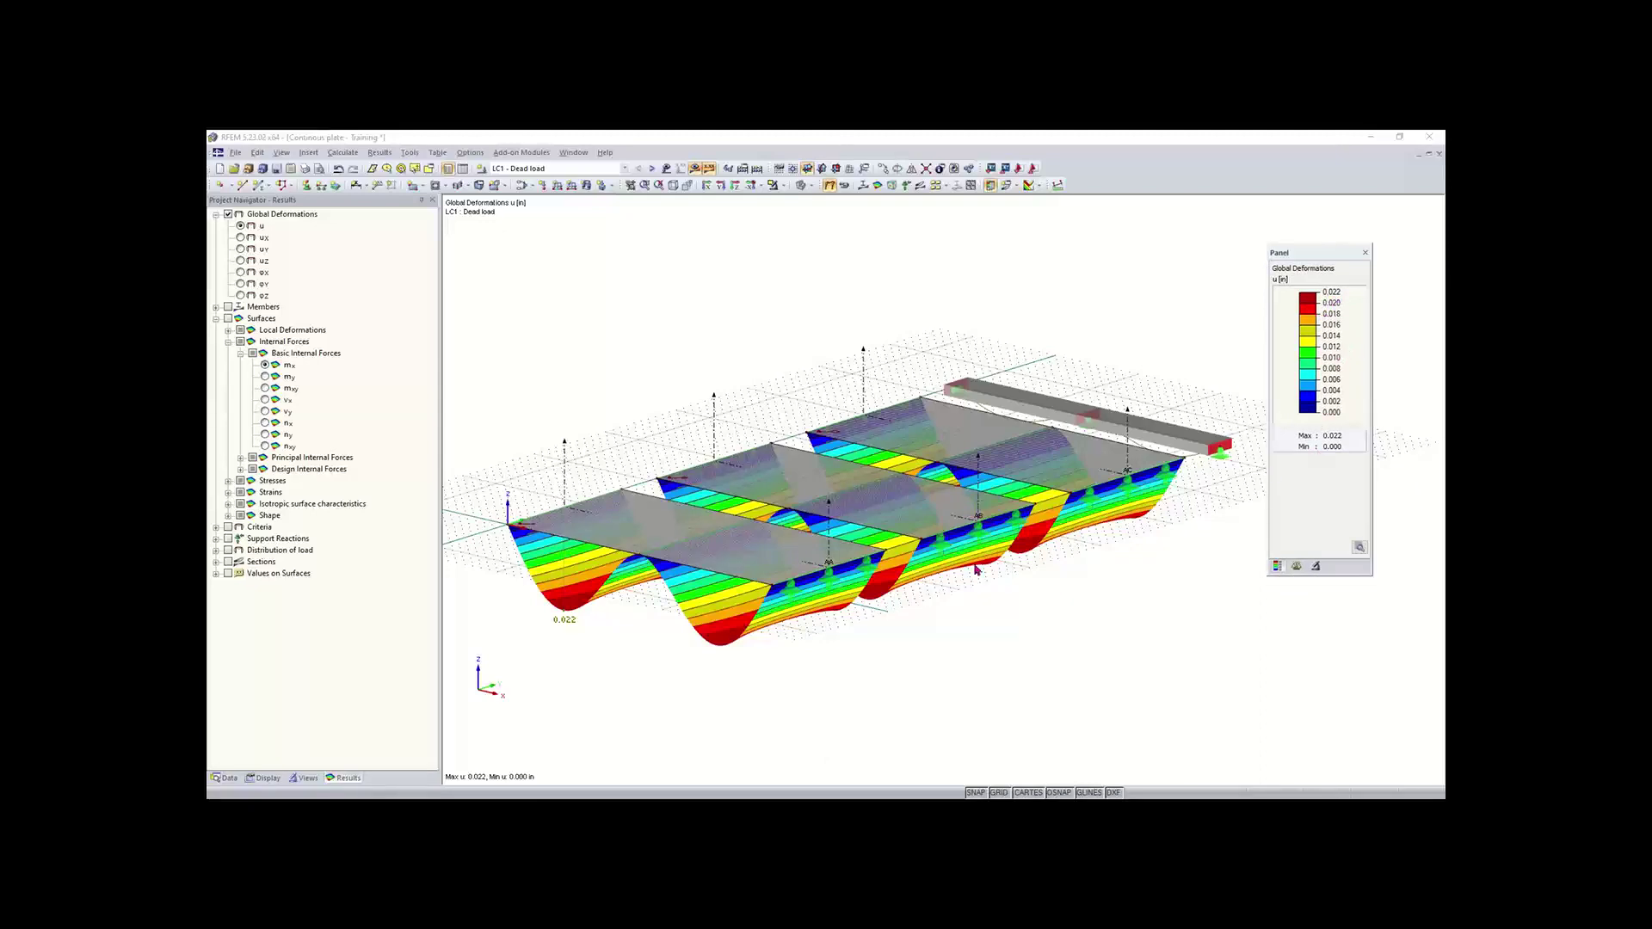
pyautogui.moveTo(853, 621); pyautogui.dragTo(814, 641, button='middle')
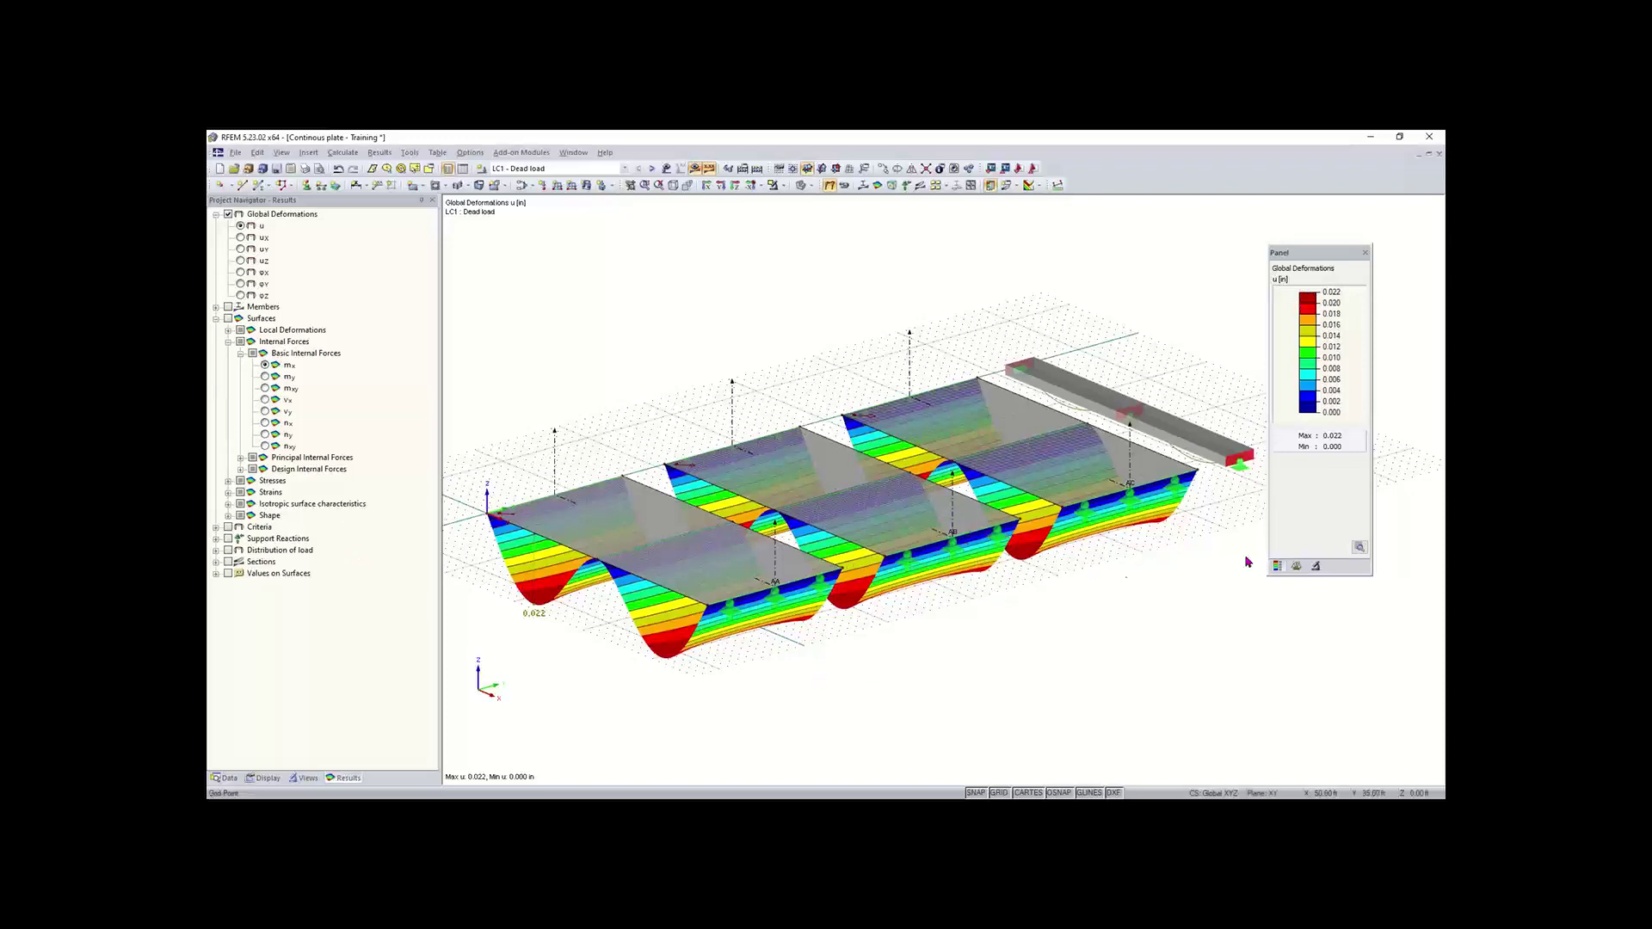
pyautogui.moveTo(1209, 522); pyautogui.dragTo(1025, 537, button='middle')
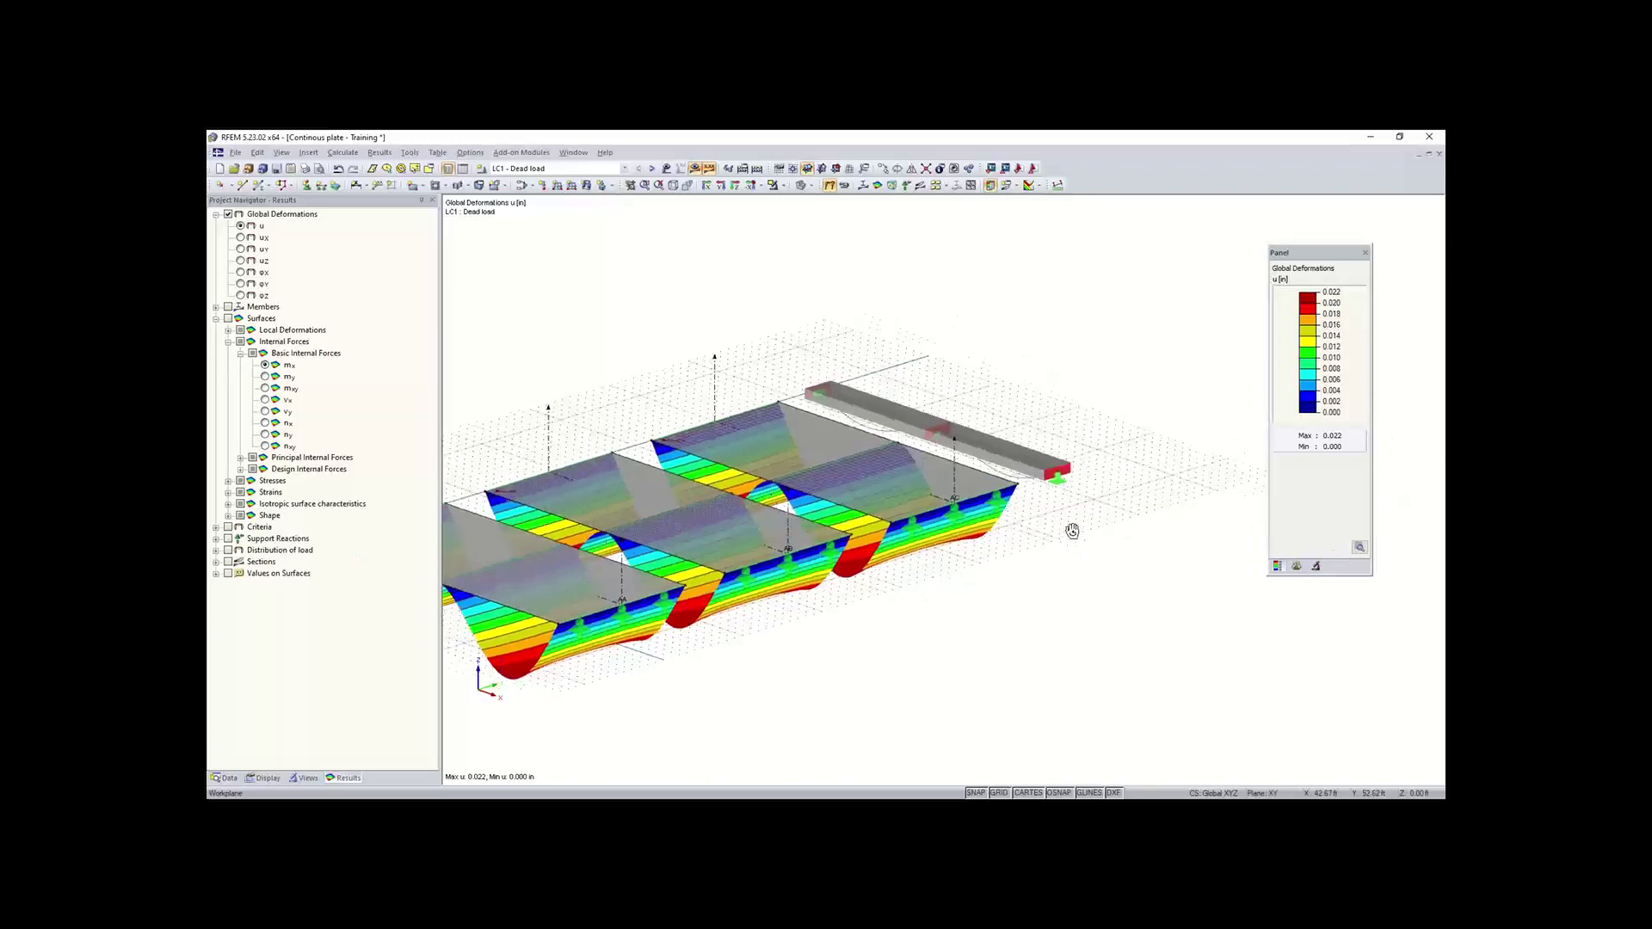
pyautogui.keyDown('ctrl'); pyautogui.moveTo(917, 530); pyautogui.dragTo(579, 514, button='middle'); pyautogui.keyUp('ctrl')
pyautogui.scroll(5, 915, 657)
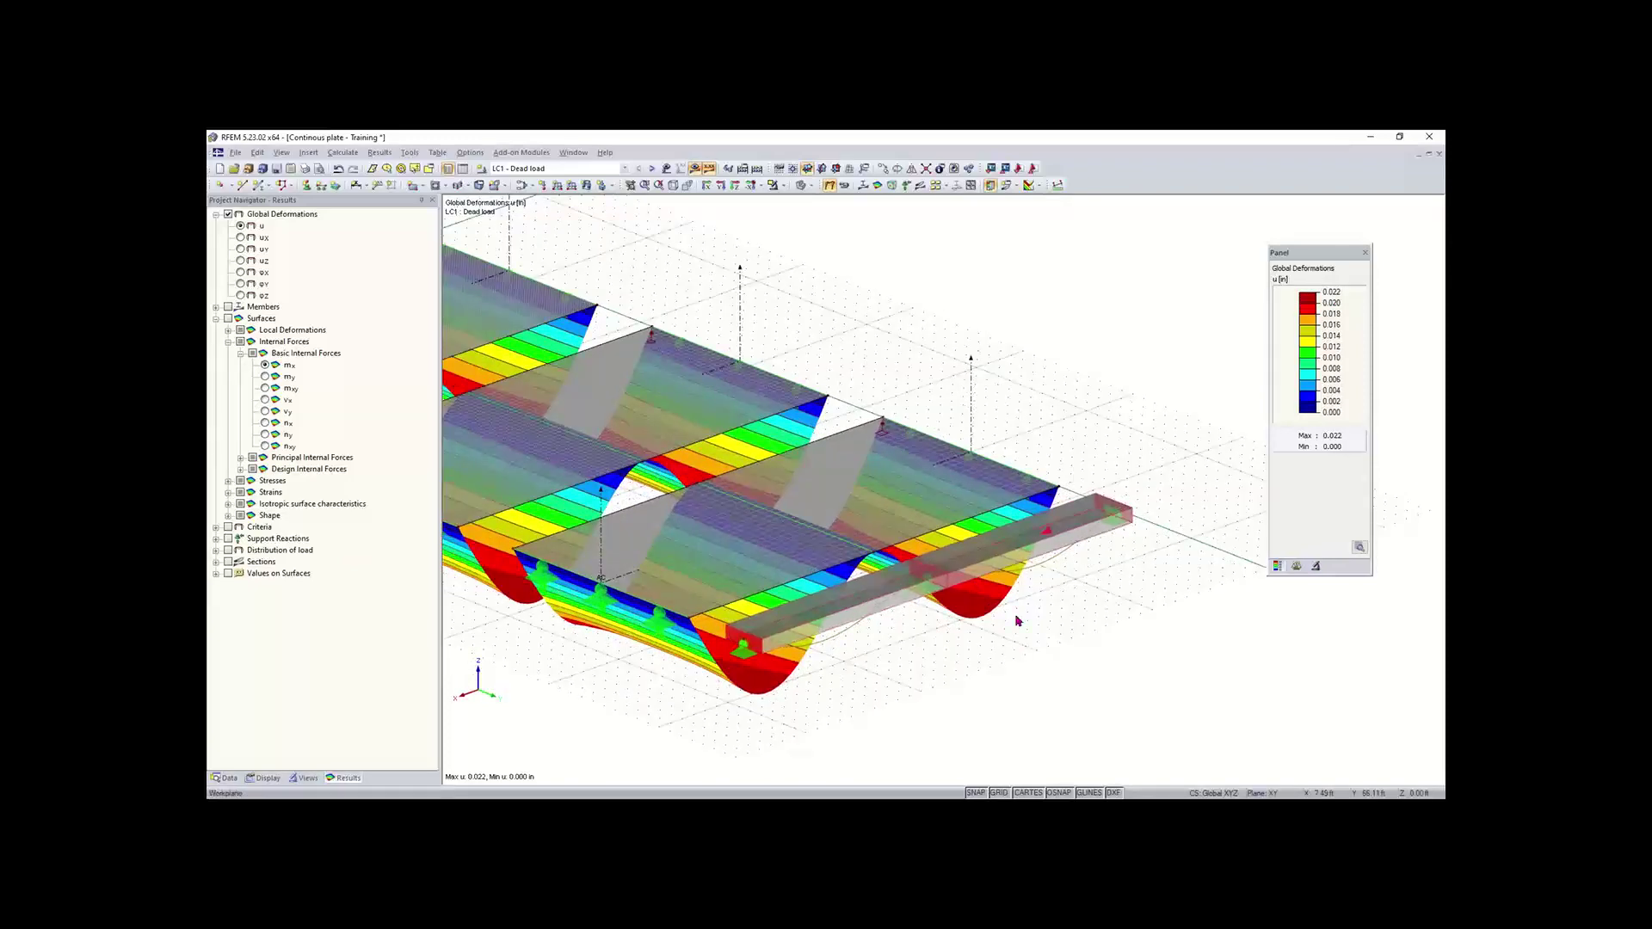
pyautogui.scroll(-1, 1015, 621)
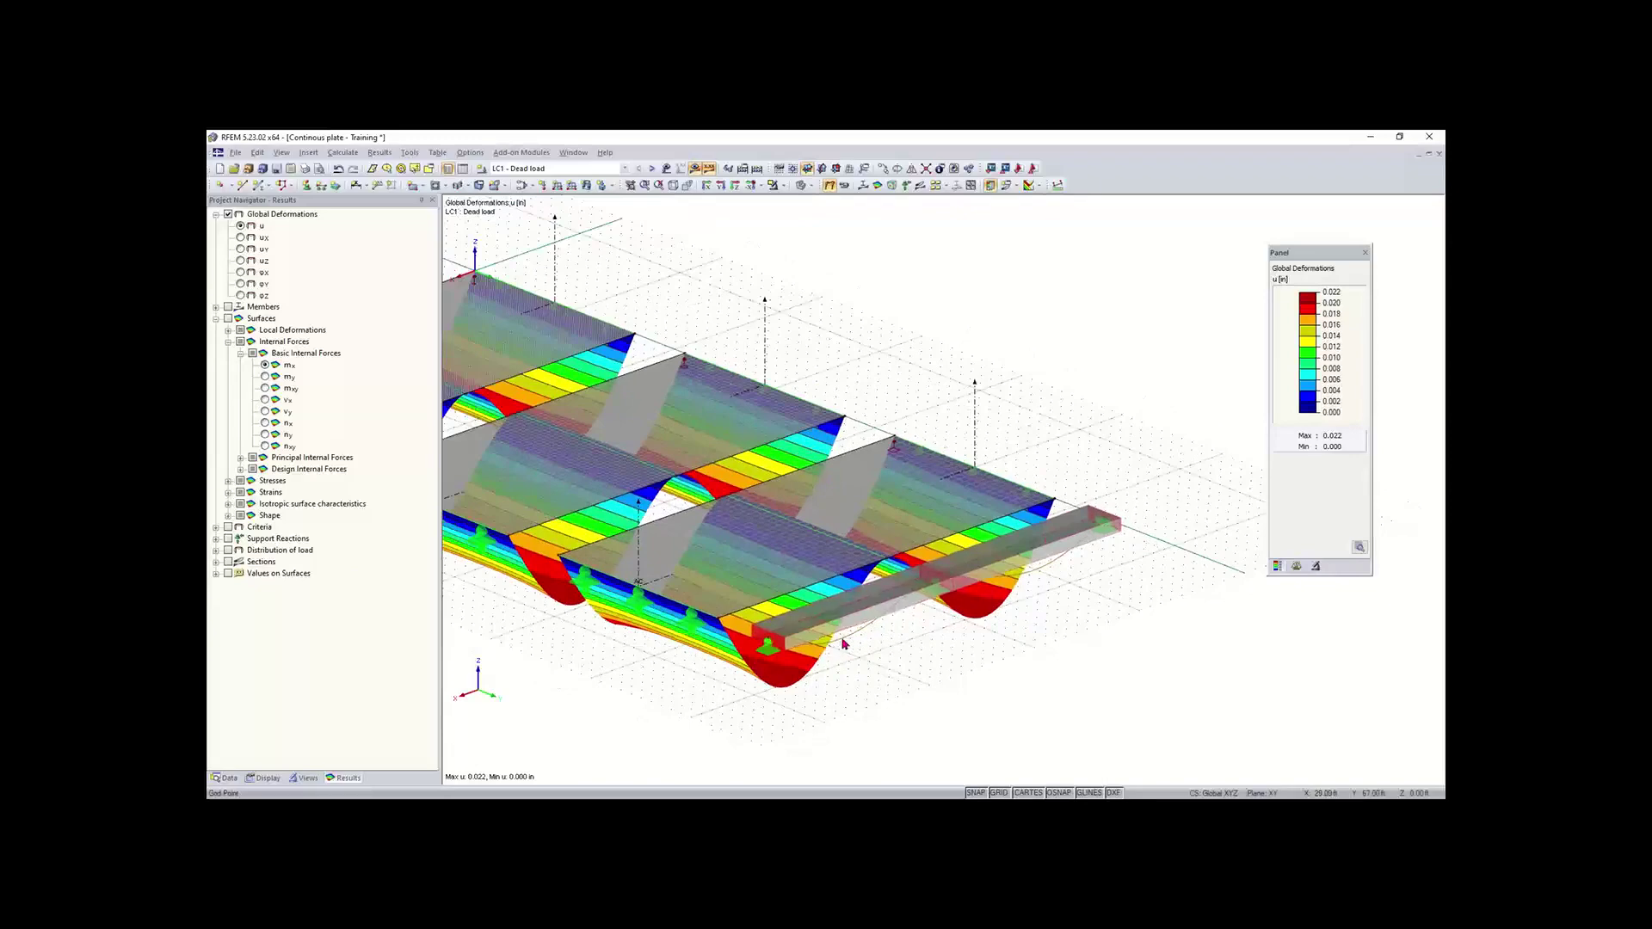
pyautogui.scroll(2, 1058, 562)
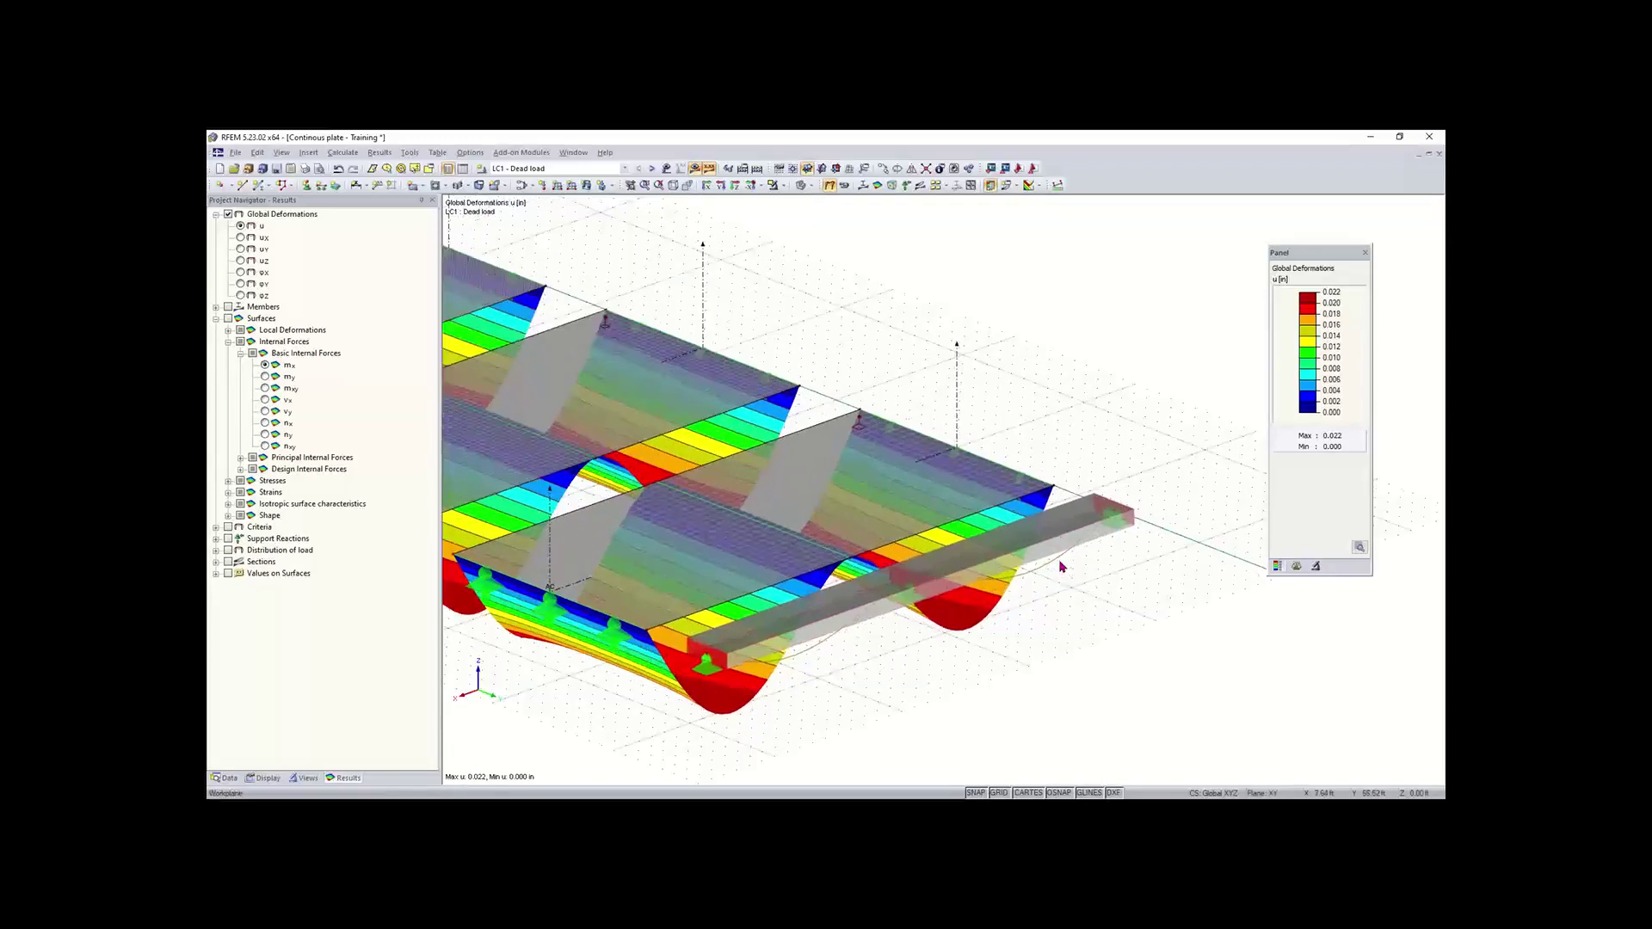
pyautogui.scroll(-1, 874, 591)
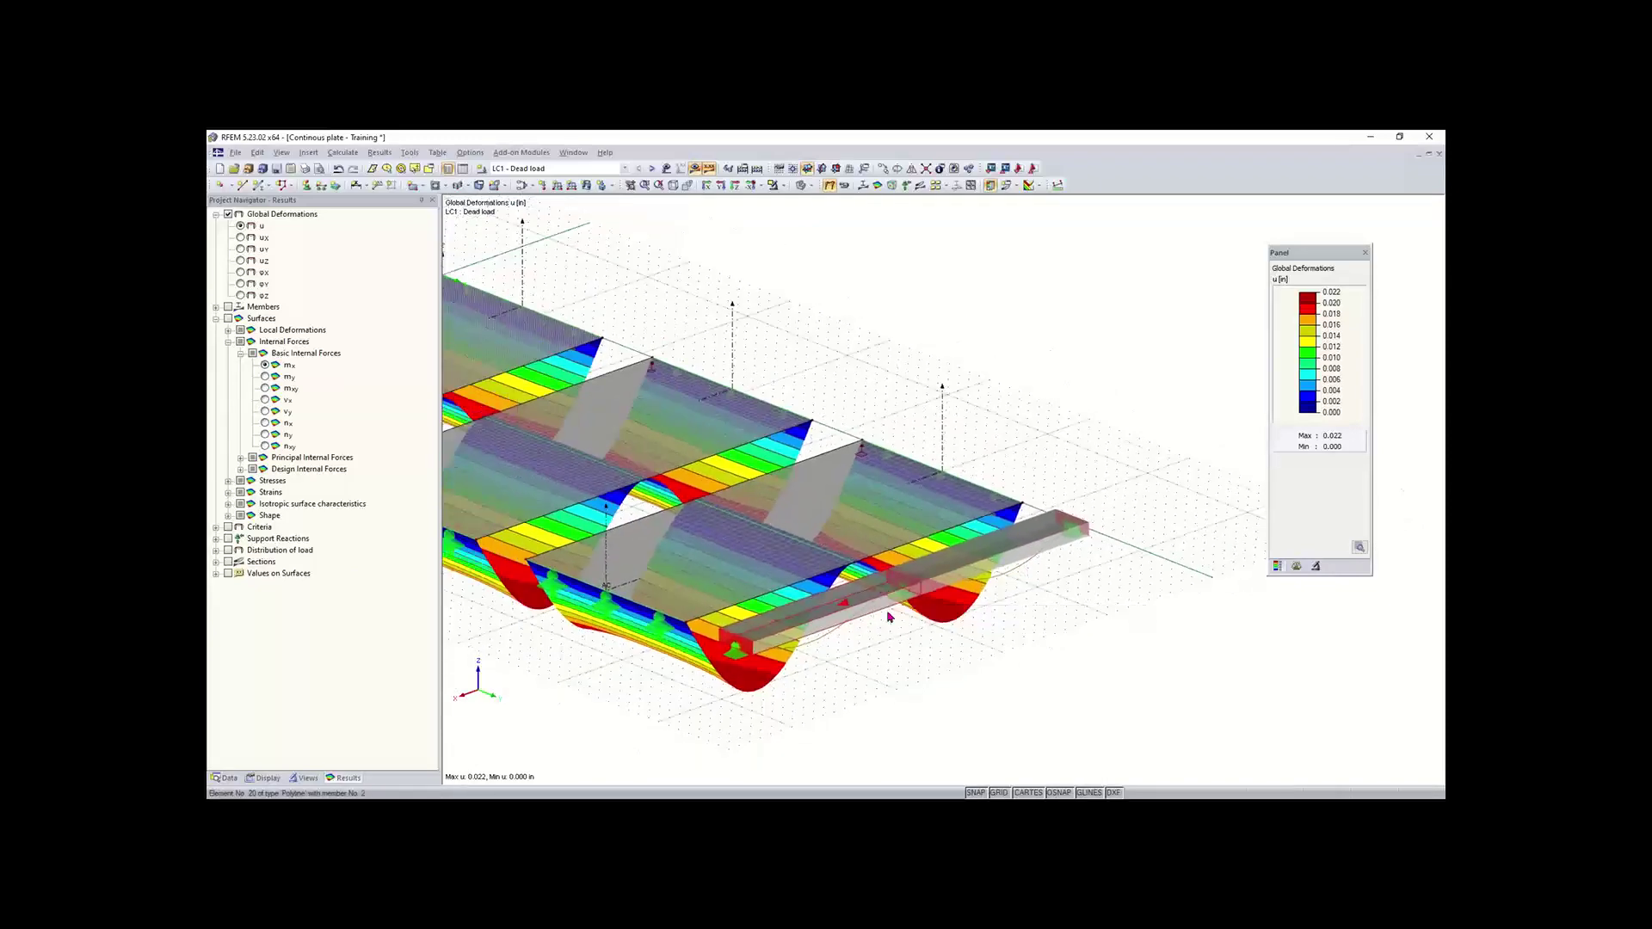
# - Set the member deformation display to Cross-Sections Colored and return to the results navigator
pyautogui.click(264, 779)
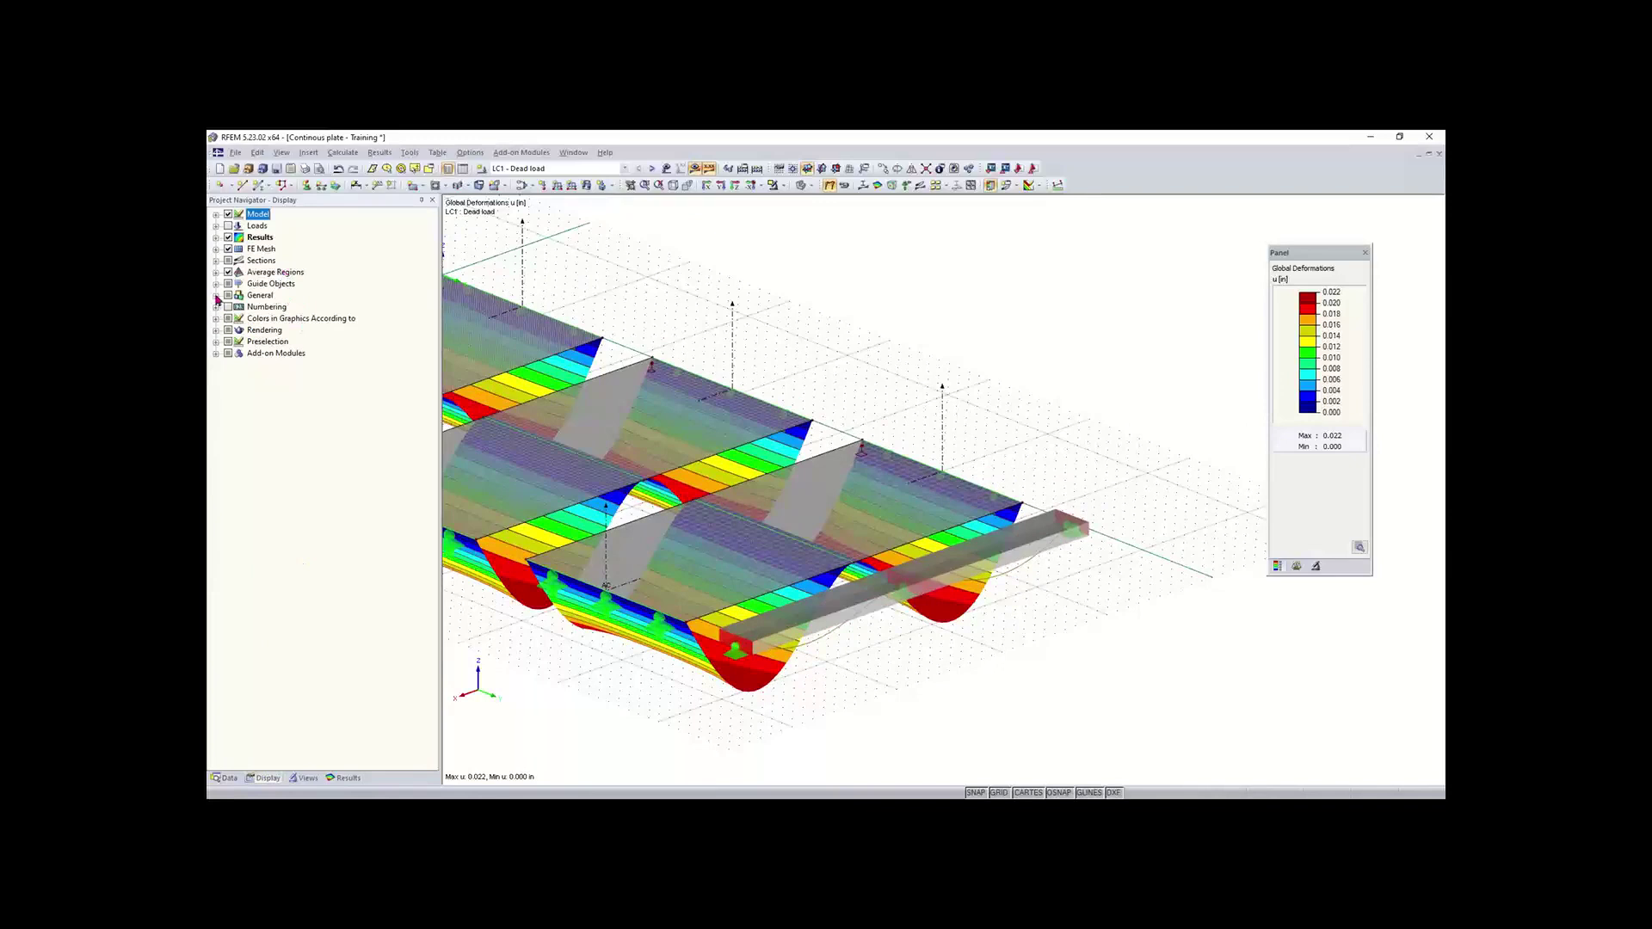
pyautogui.click(216, 238)
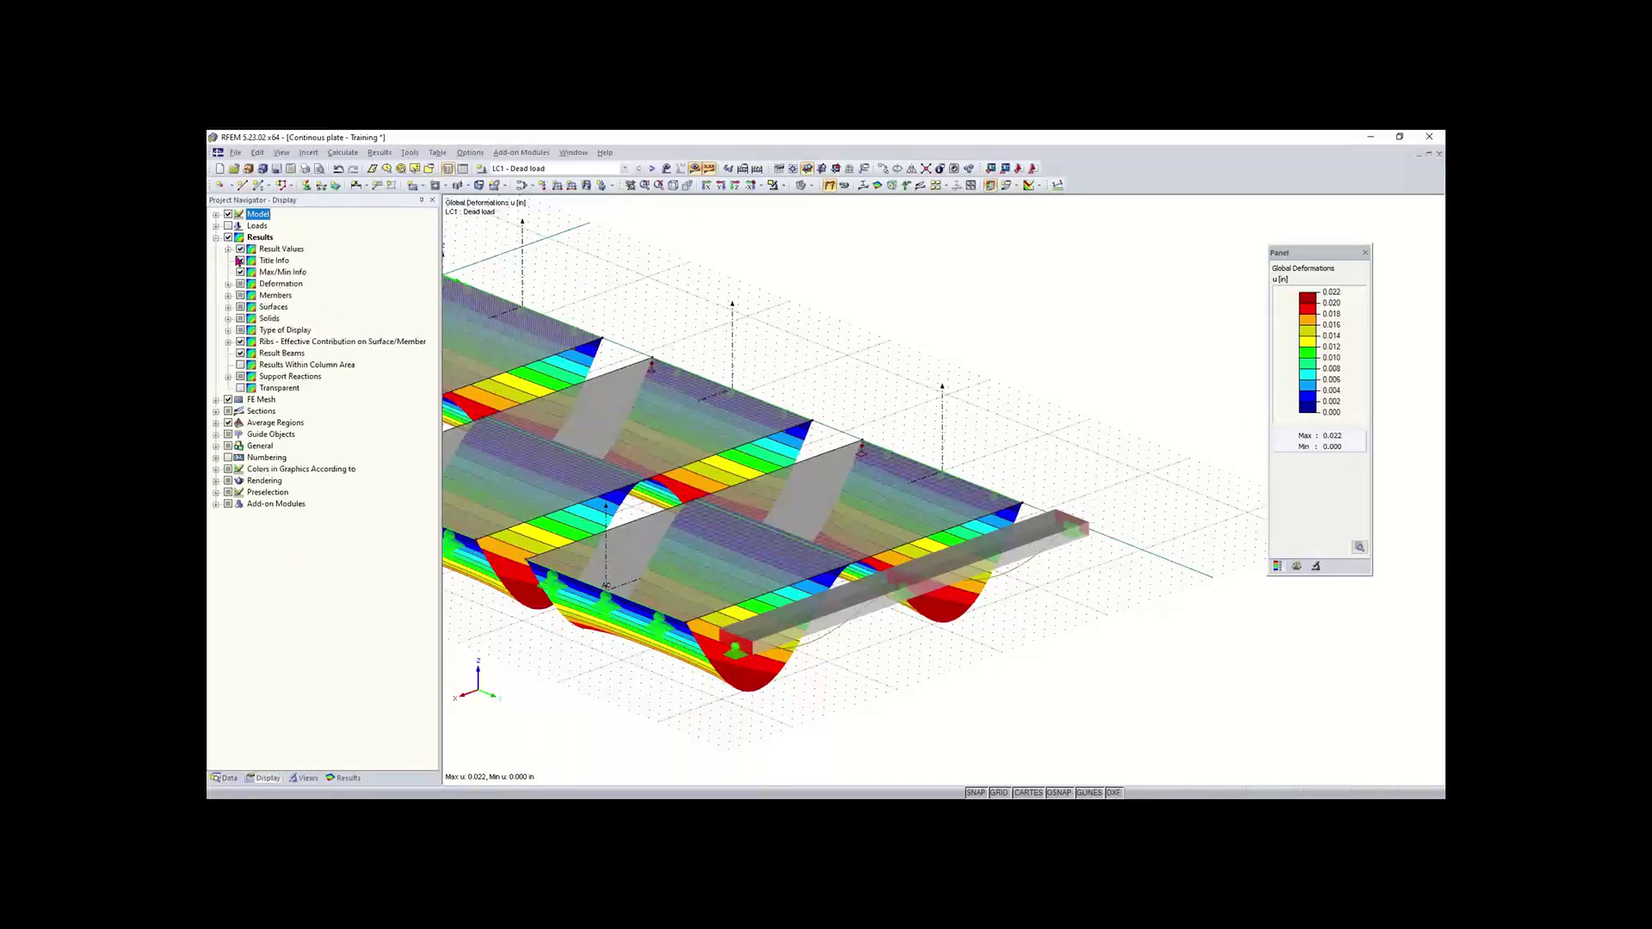
pyautogui.click(228, 284)
pyautogui.click(241, 295)
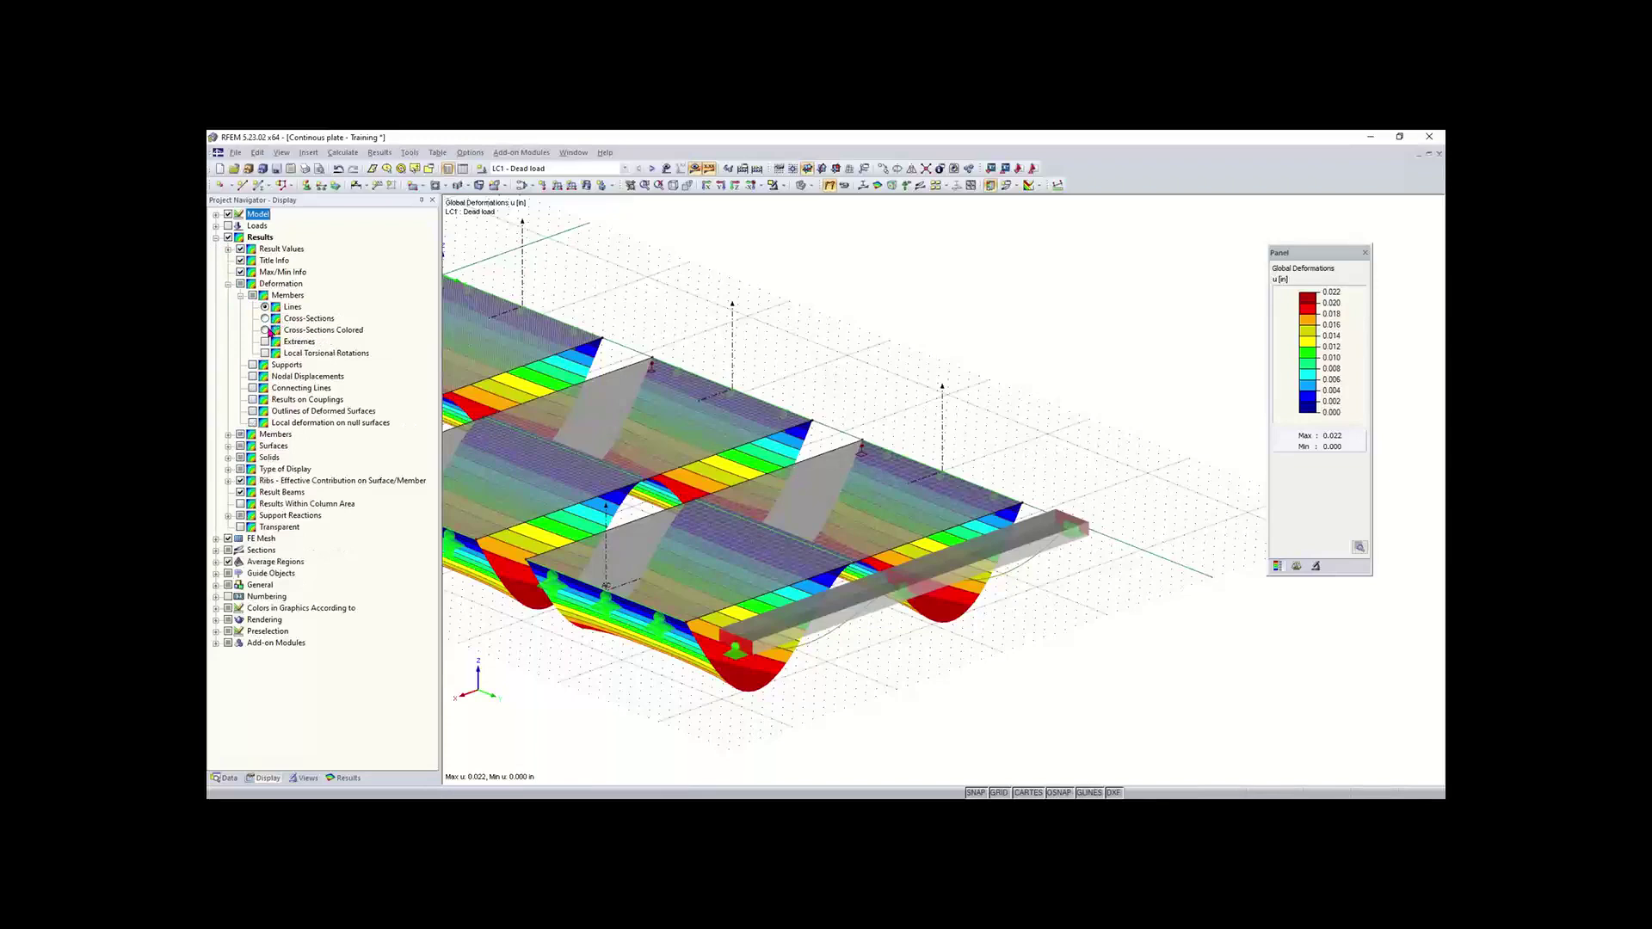
pyautogui.click(265, 332)
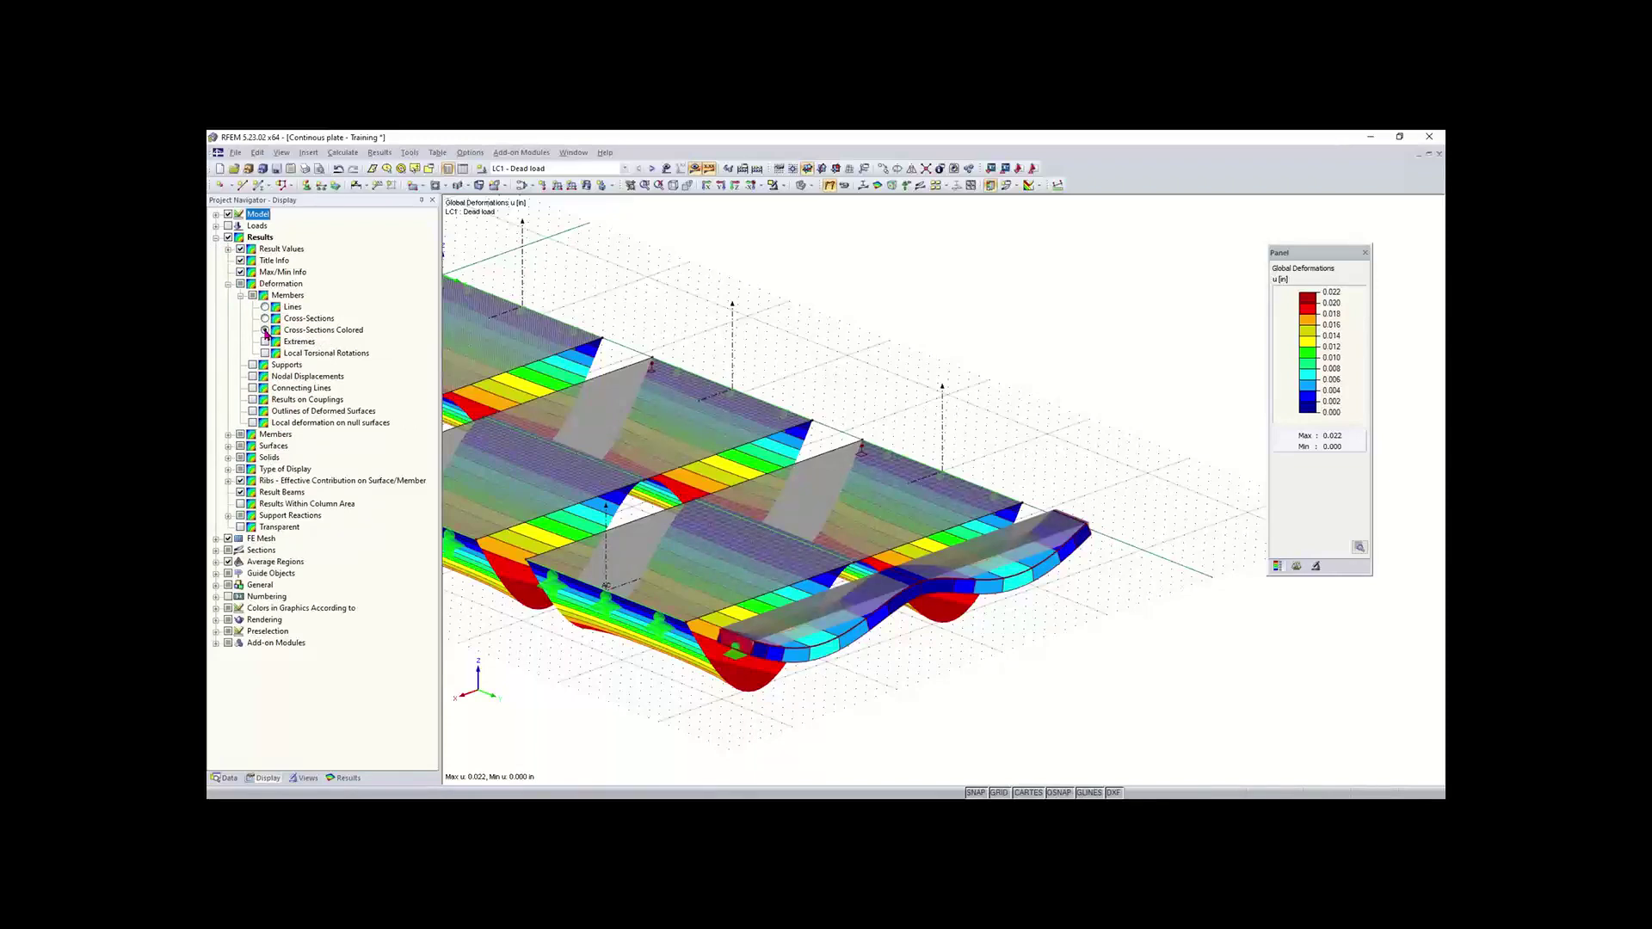
pyautogui.click(342, 779)
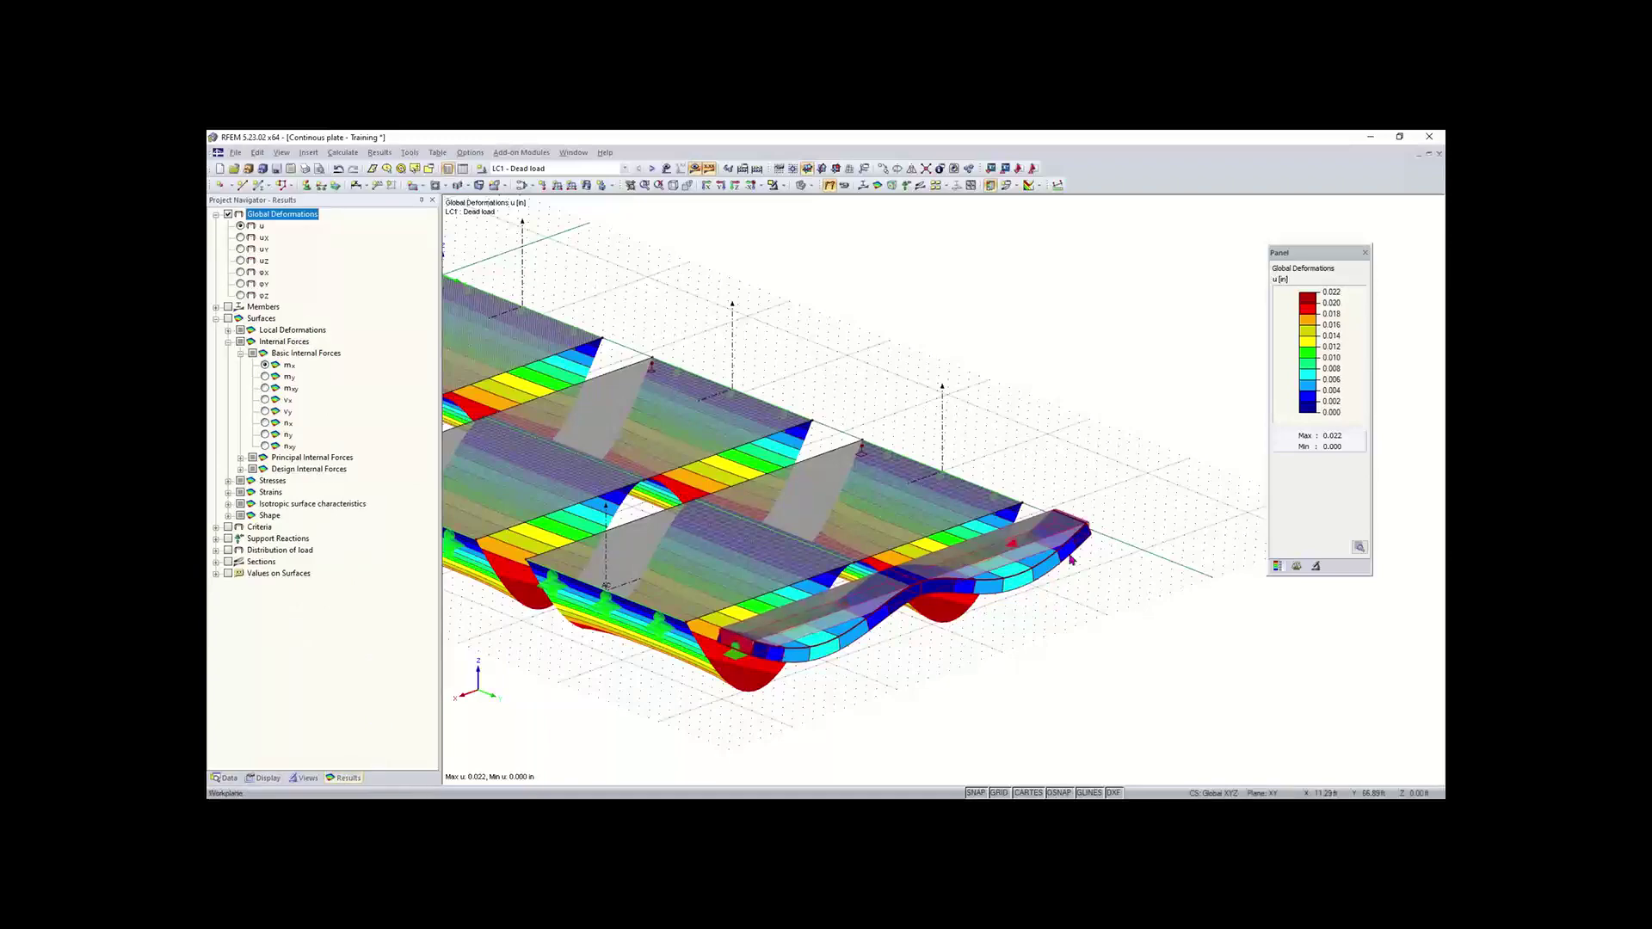
# - Show the member internal forces in place of the global deformations, viewing N and Vy on the beam before returning to My
pyautogui.scroll(-1, 770, 652)
pyautogui.moveTo(769, 652); pyautogui.dragTo(991, 644, button='middle')
pyautogui.click(216, 308)
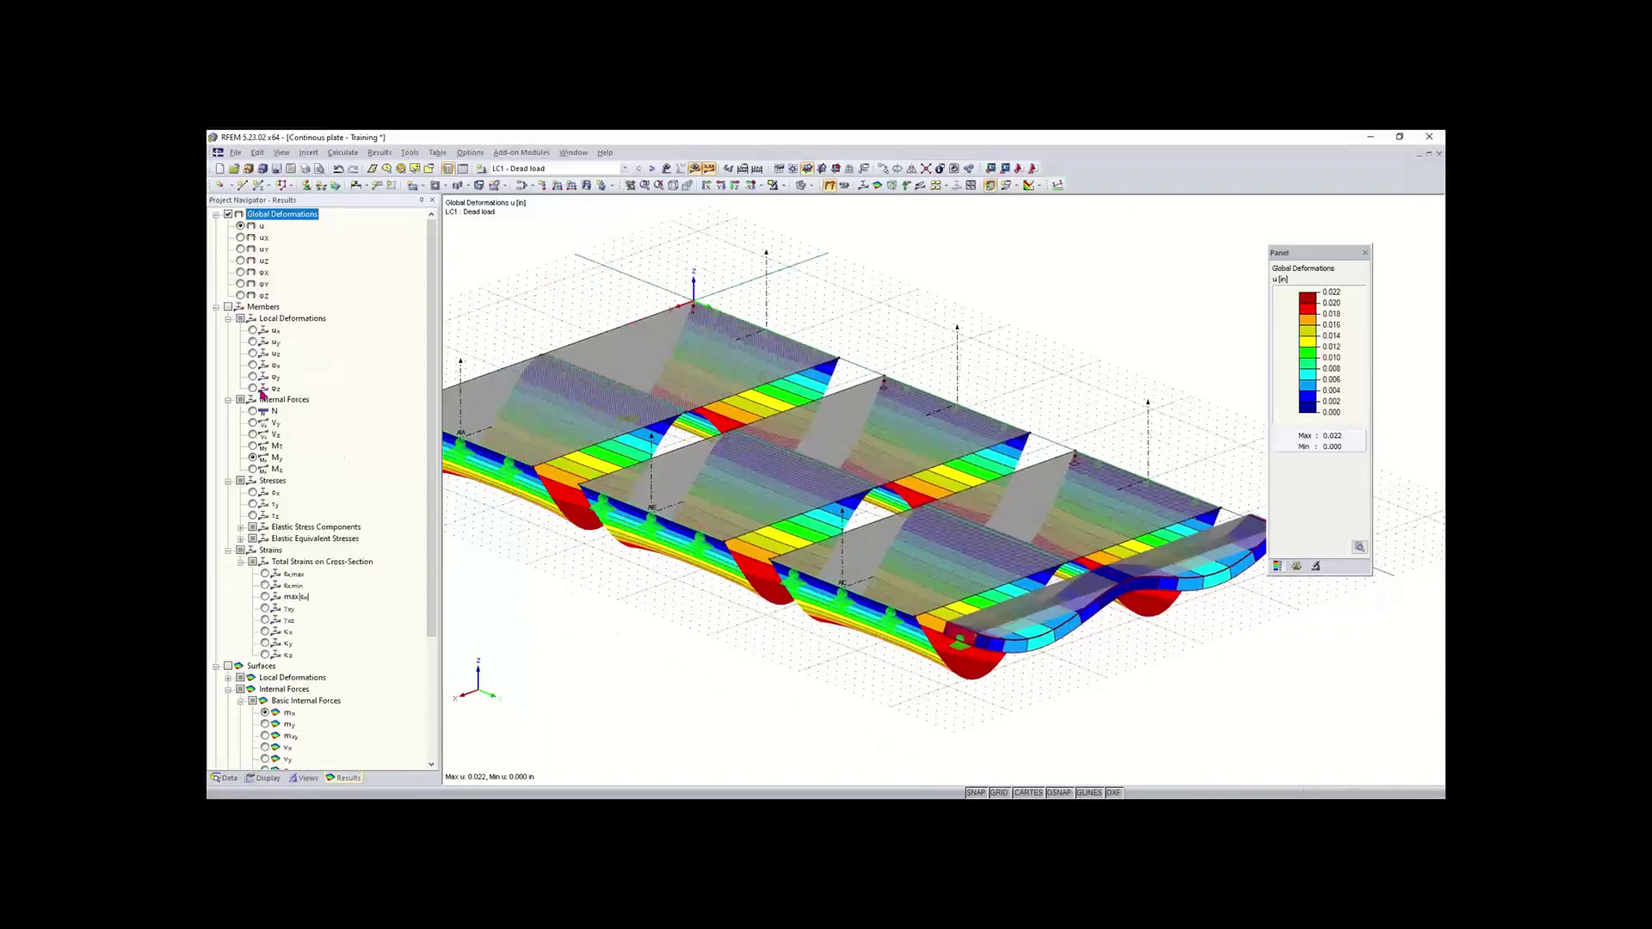
pyautogui.click(228, 307)
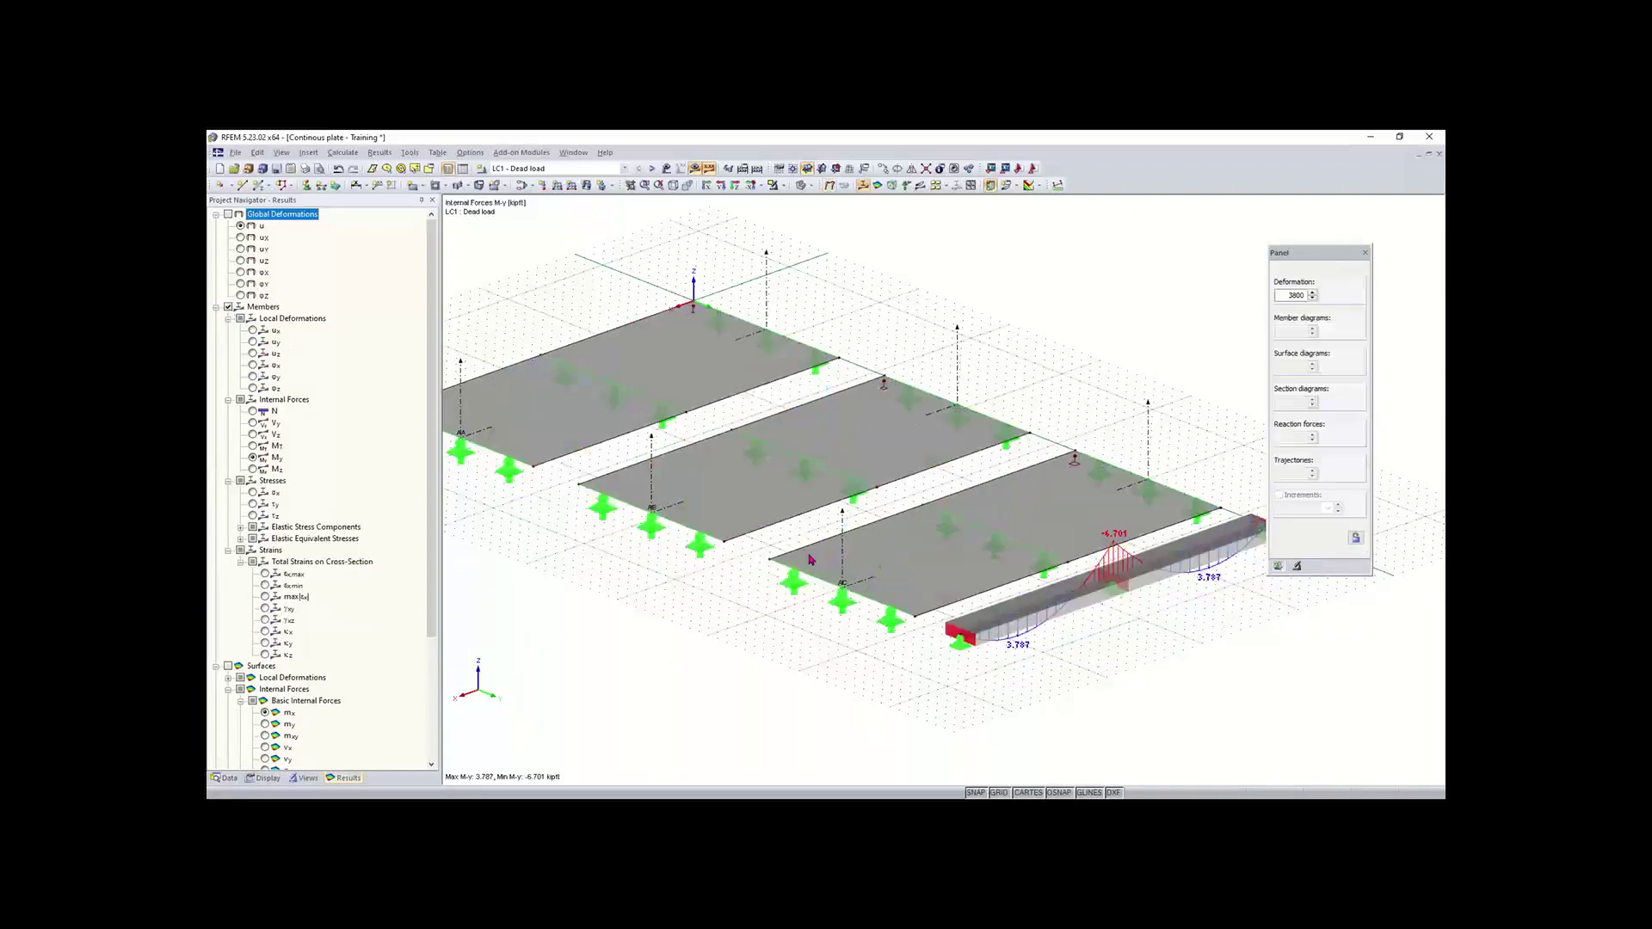
pyautogui.moveTo(847, 576); pyautogui.dragTo(510, 443, button='middle')
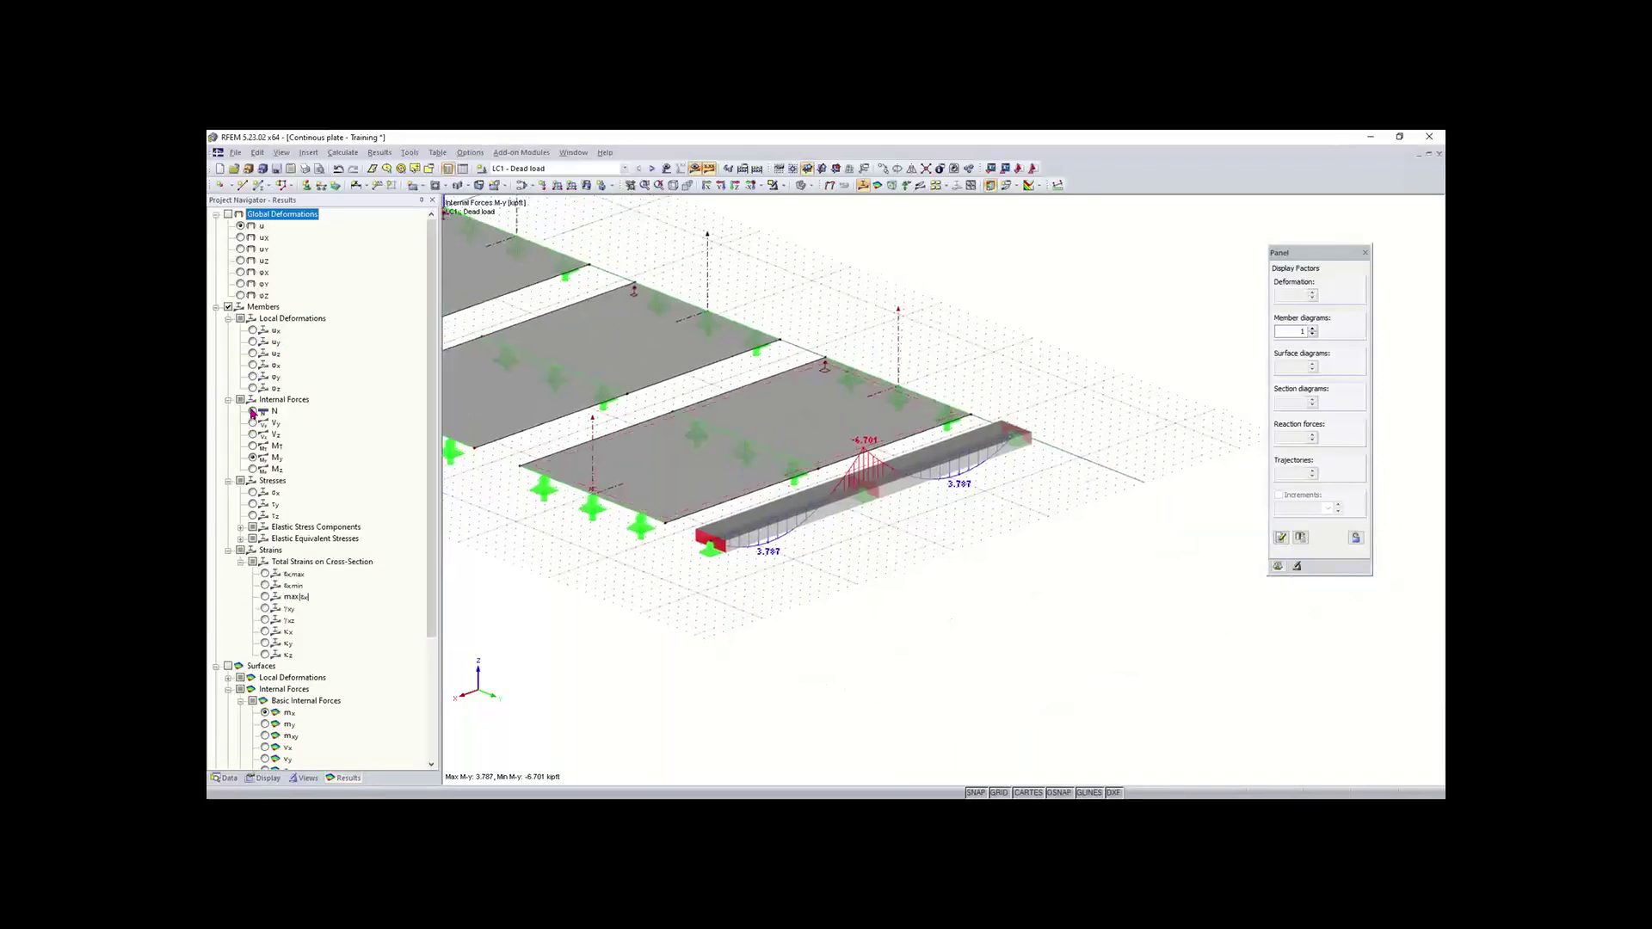
pyautogui.click(253, 412)
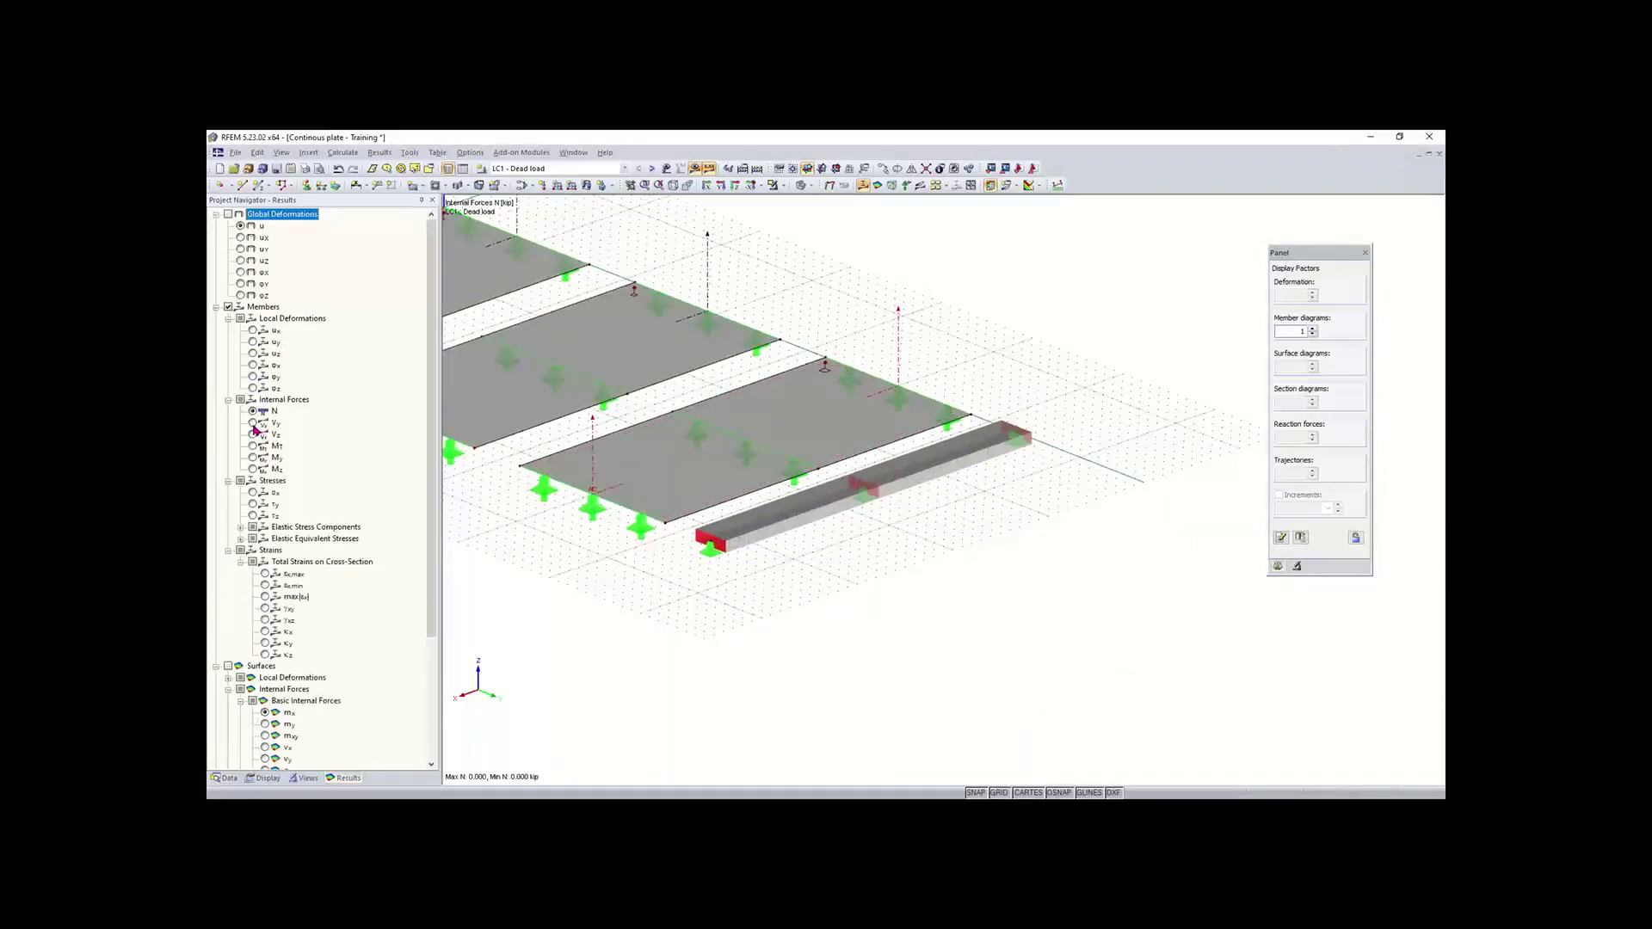
pyautogui.click(253, 423)
pyautogui.click(253, 458)
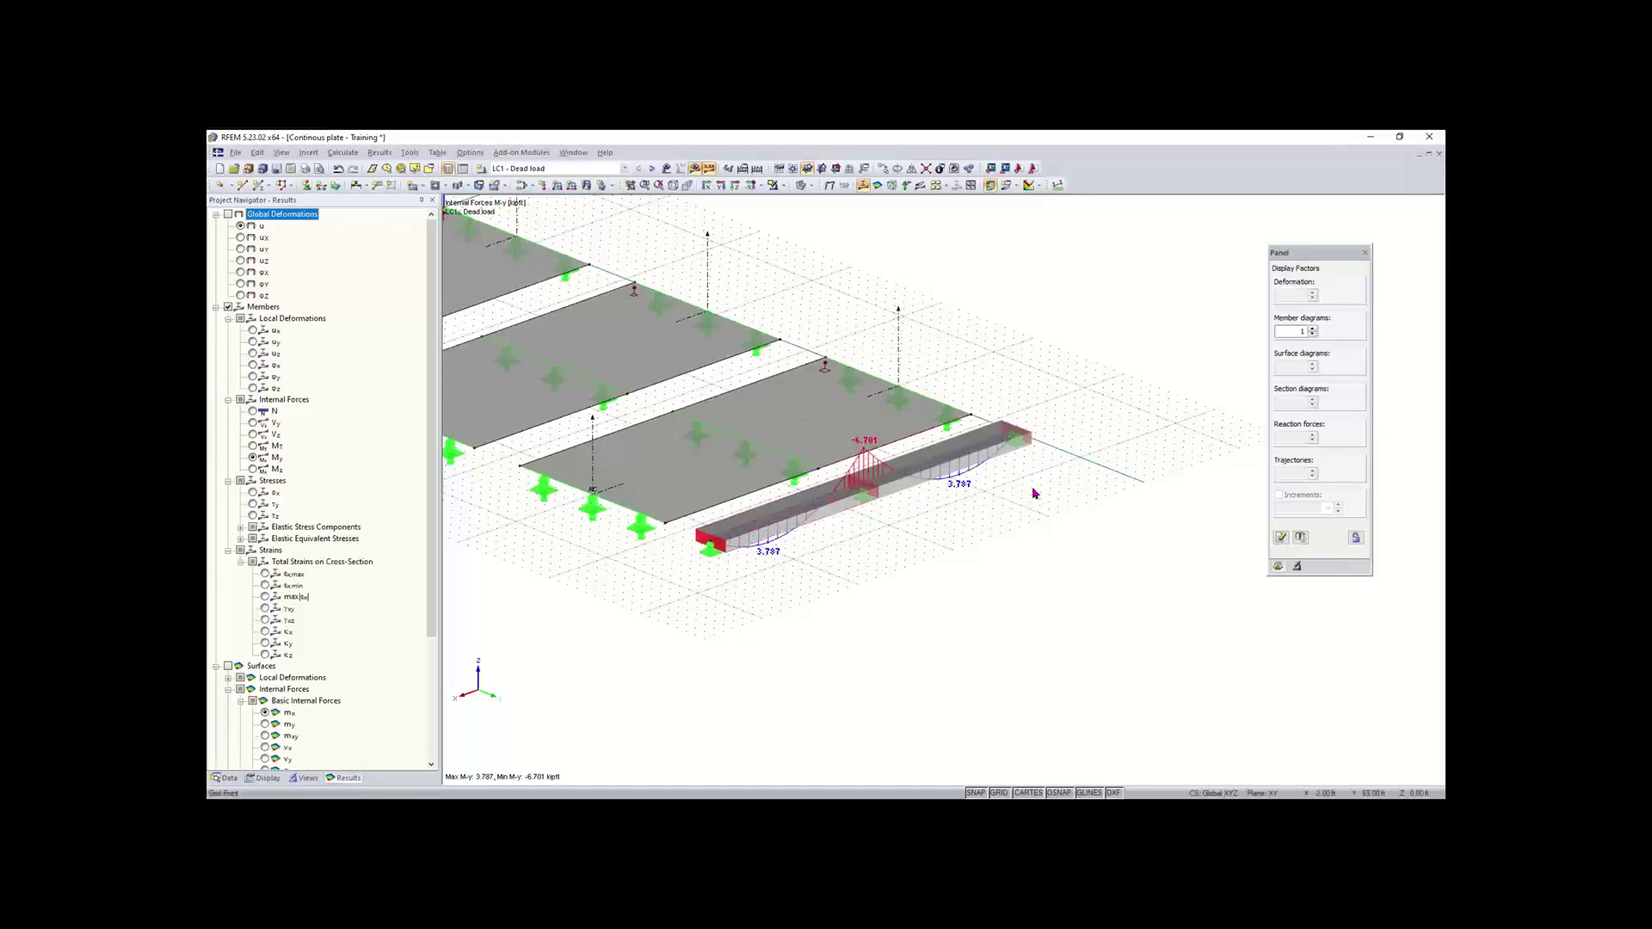
# - Turn on the surface results to show the basic internal force mx on the three surfaces together with the beam's My diagram
pyautogui.scroll(-1, 527, 543)
pyautogui.moveTo(526, 543); pyautogui.dragTo(743, 628, button='middle')
pyautogui.scroll(-3, 339, 531)
pyautogui.scroll(-3, 339, 531)
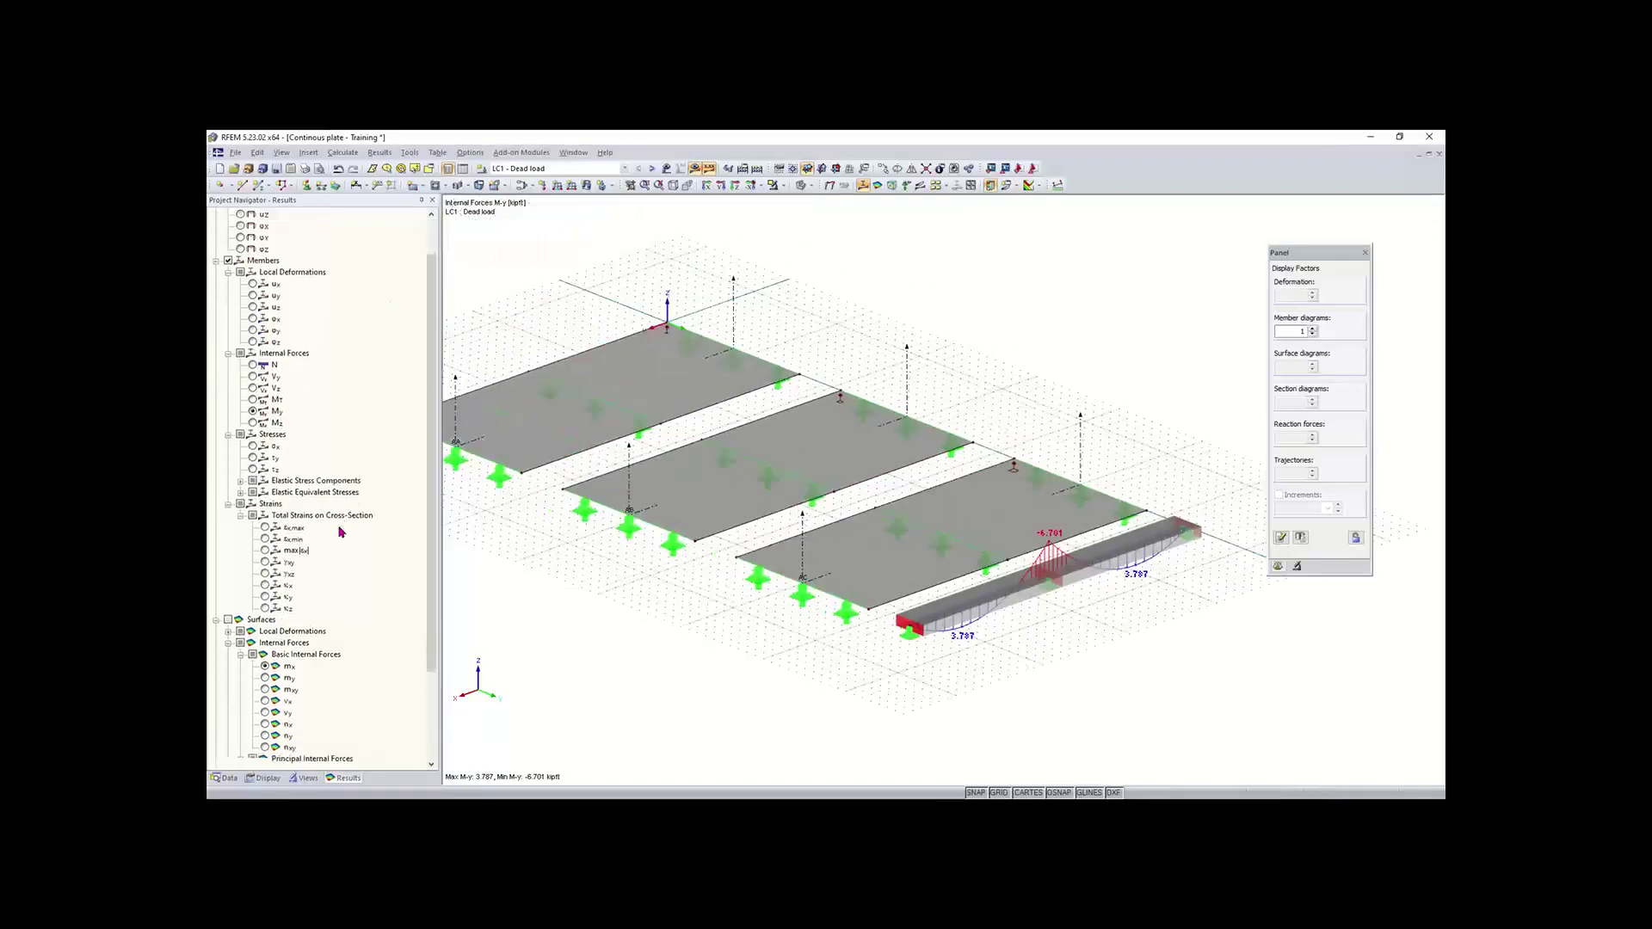
pyautogui.scroll(-4, 339, 531)
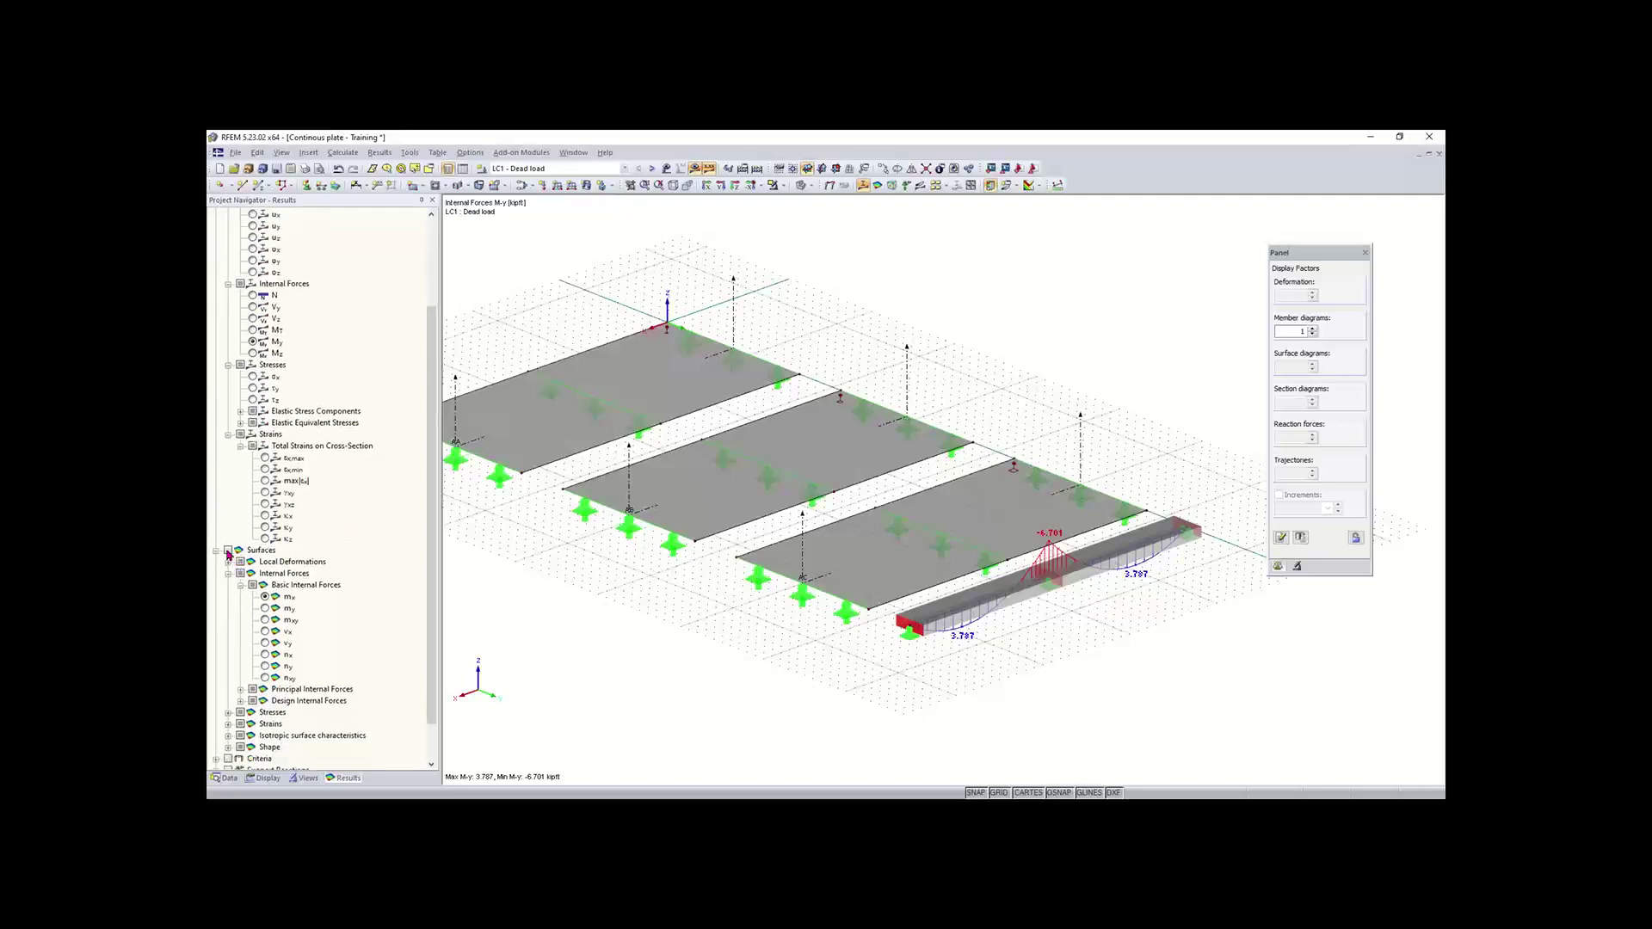
pyautogui.click(228, 551)
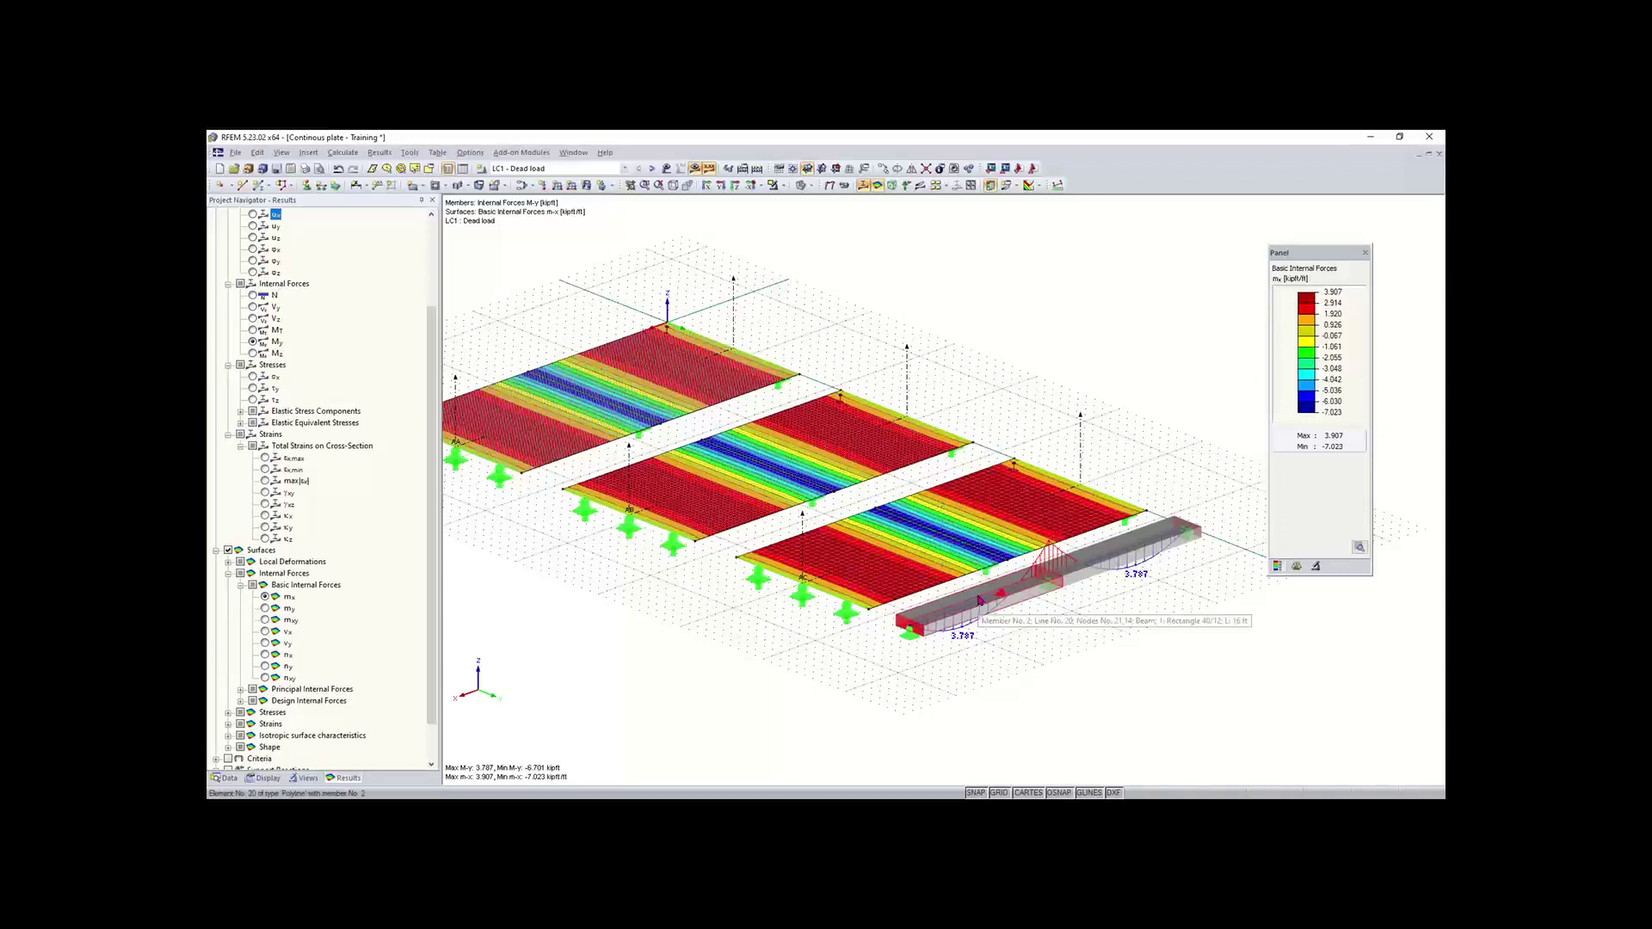
# - Turn on the local axis systems of lines, starting from the beam
pyautogui.rightClick(982, 597)
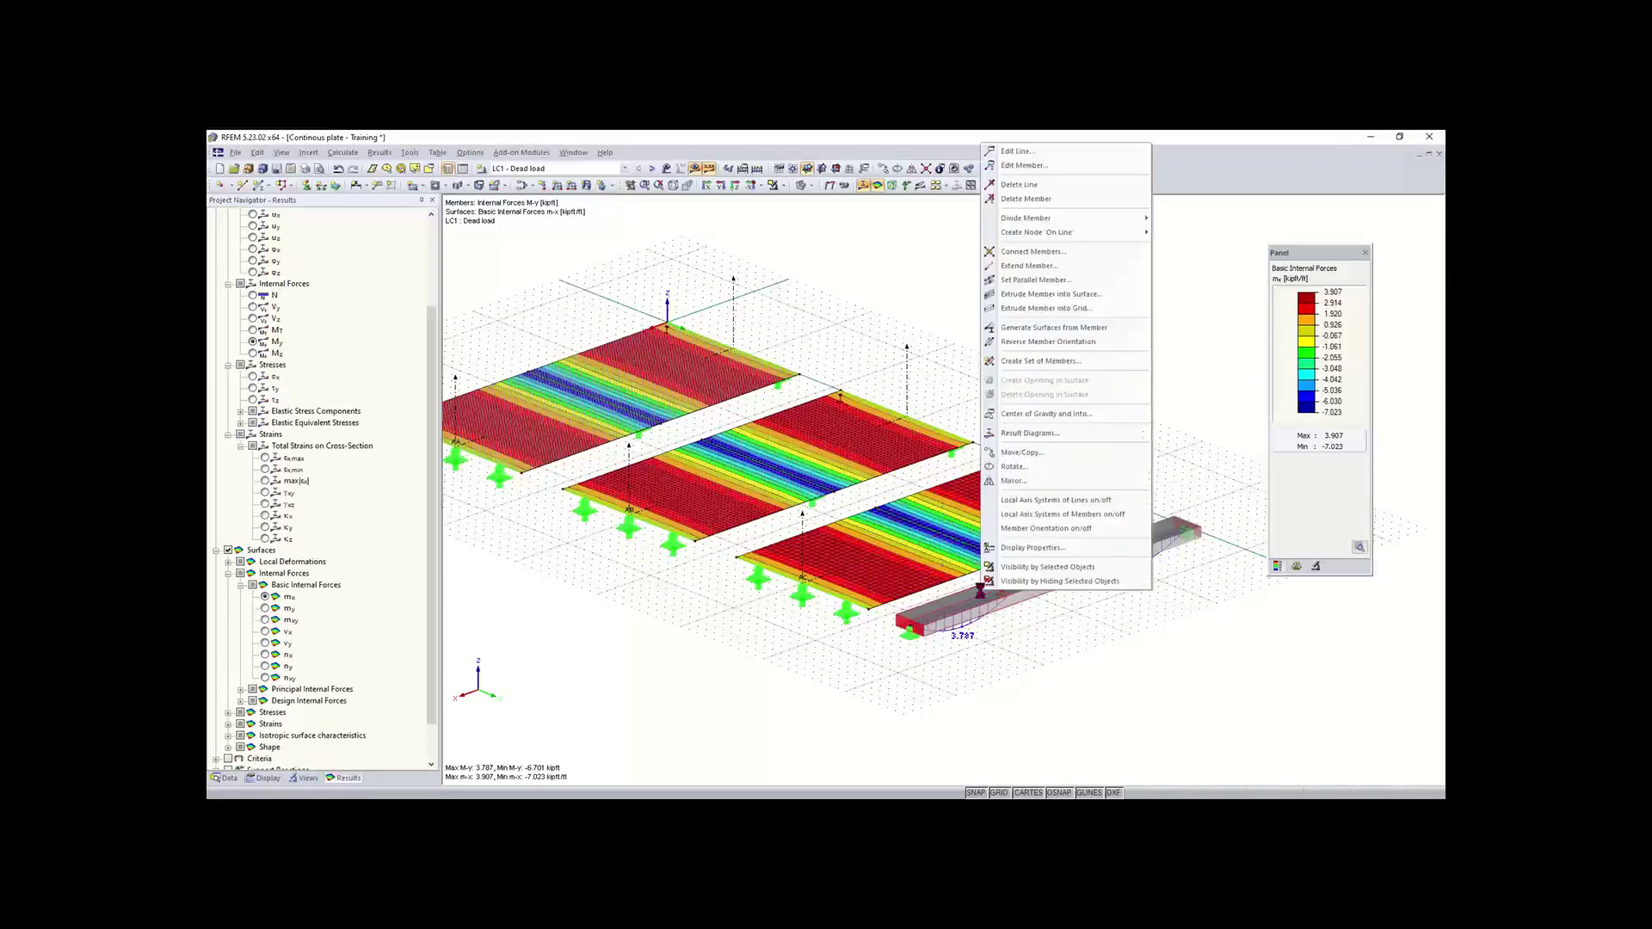
pyautogui.click(1039, 503)
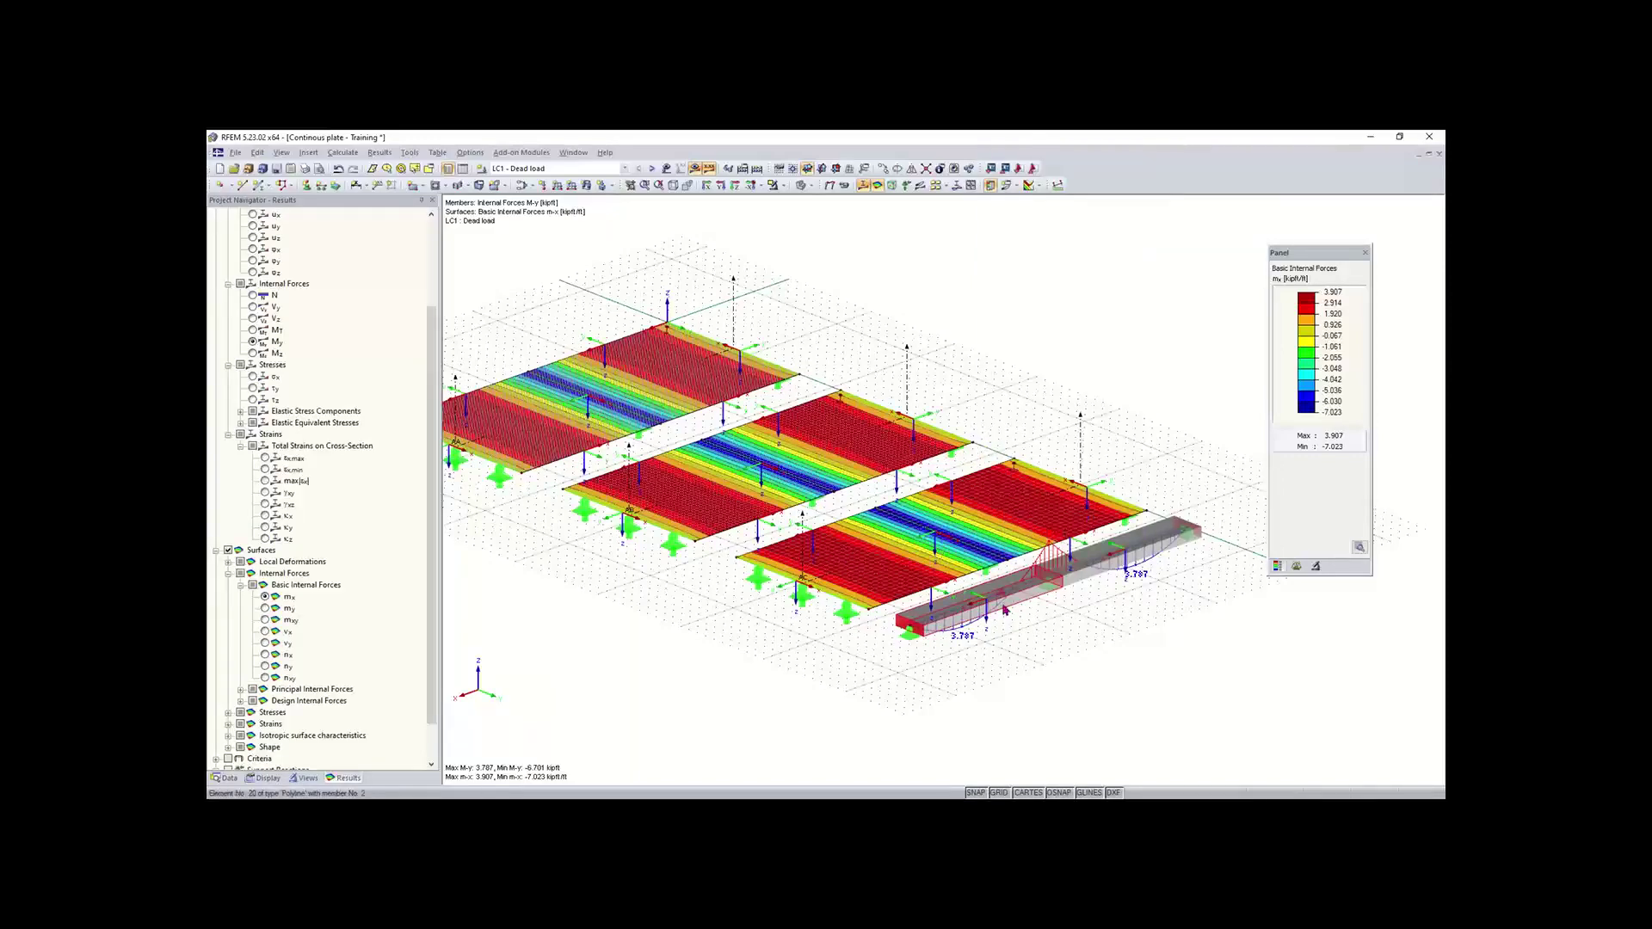
# - Turn off the display of the local axis systems of lines in the model
pyautogui.scroll(1, 1004, 609)
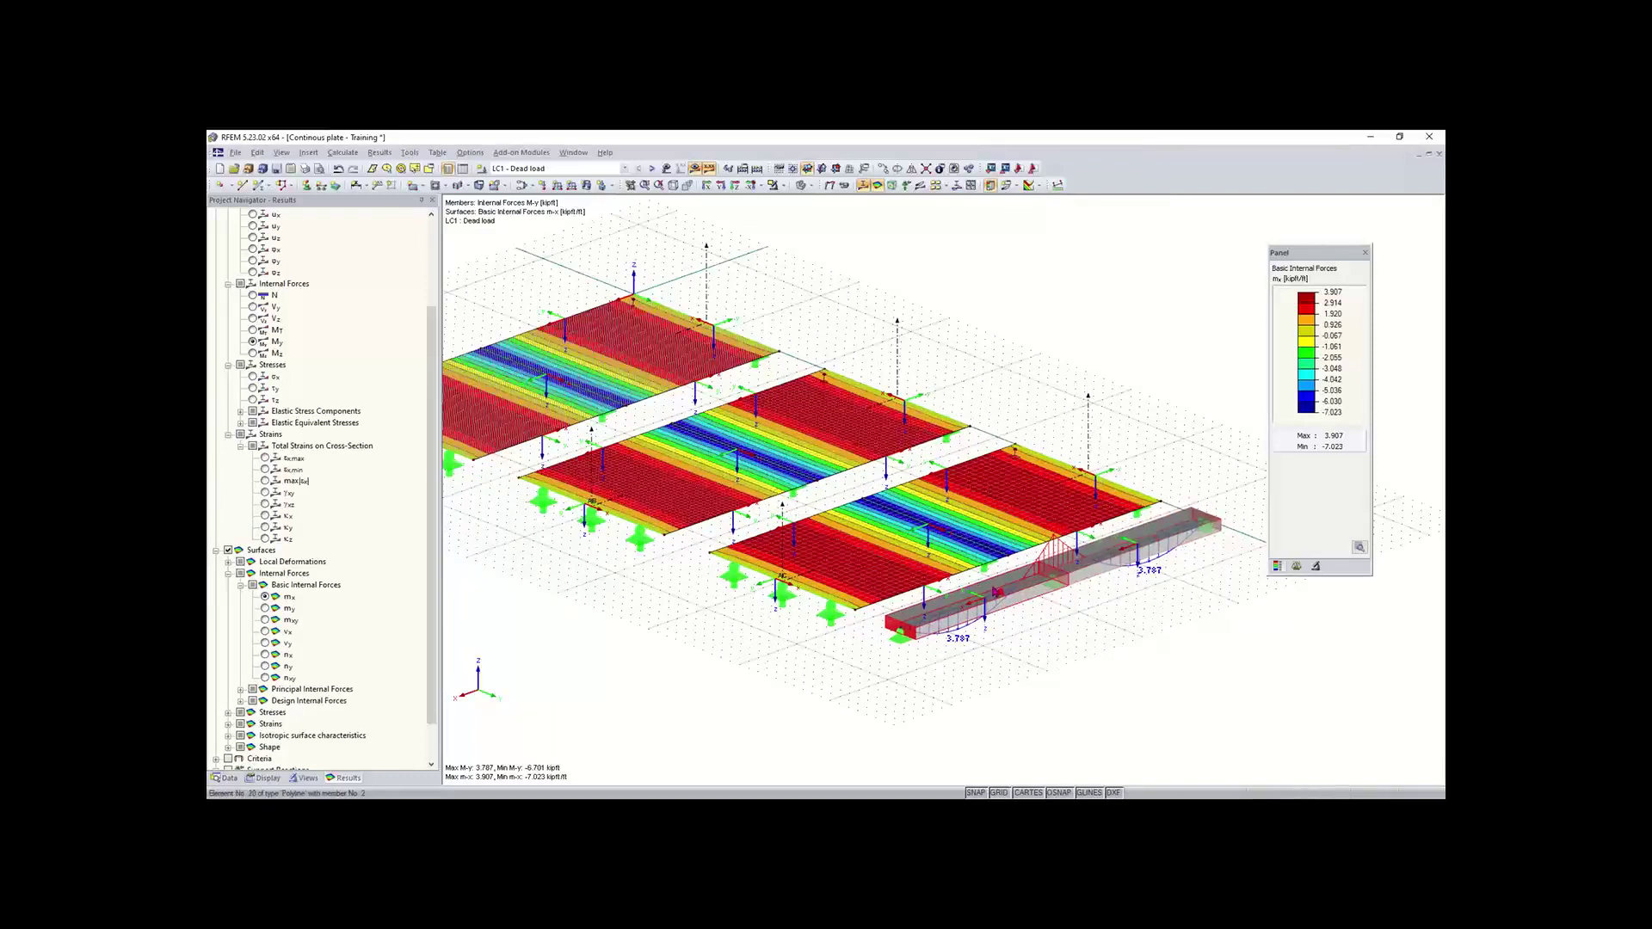
pyautogui.rightClick(996, 593)
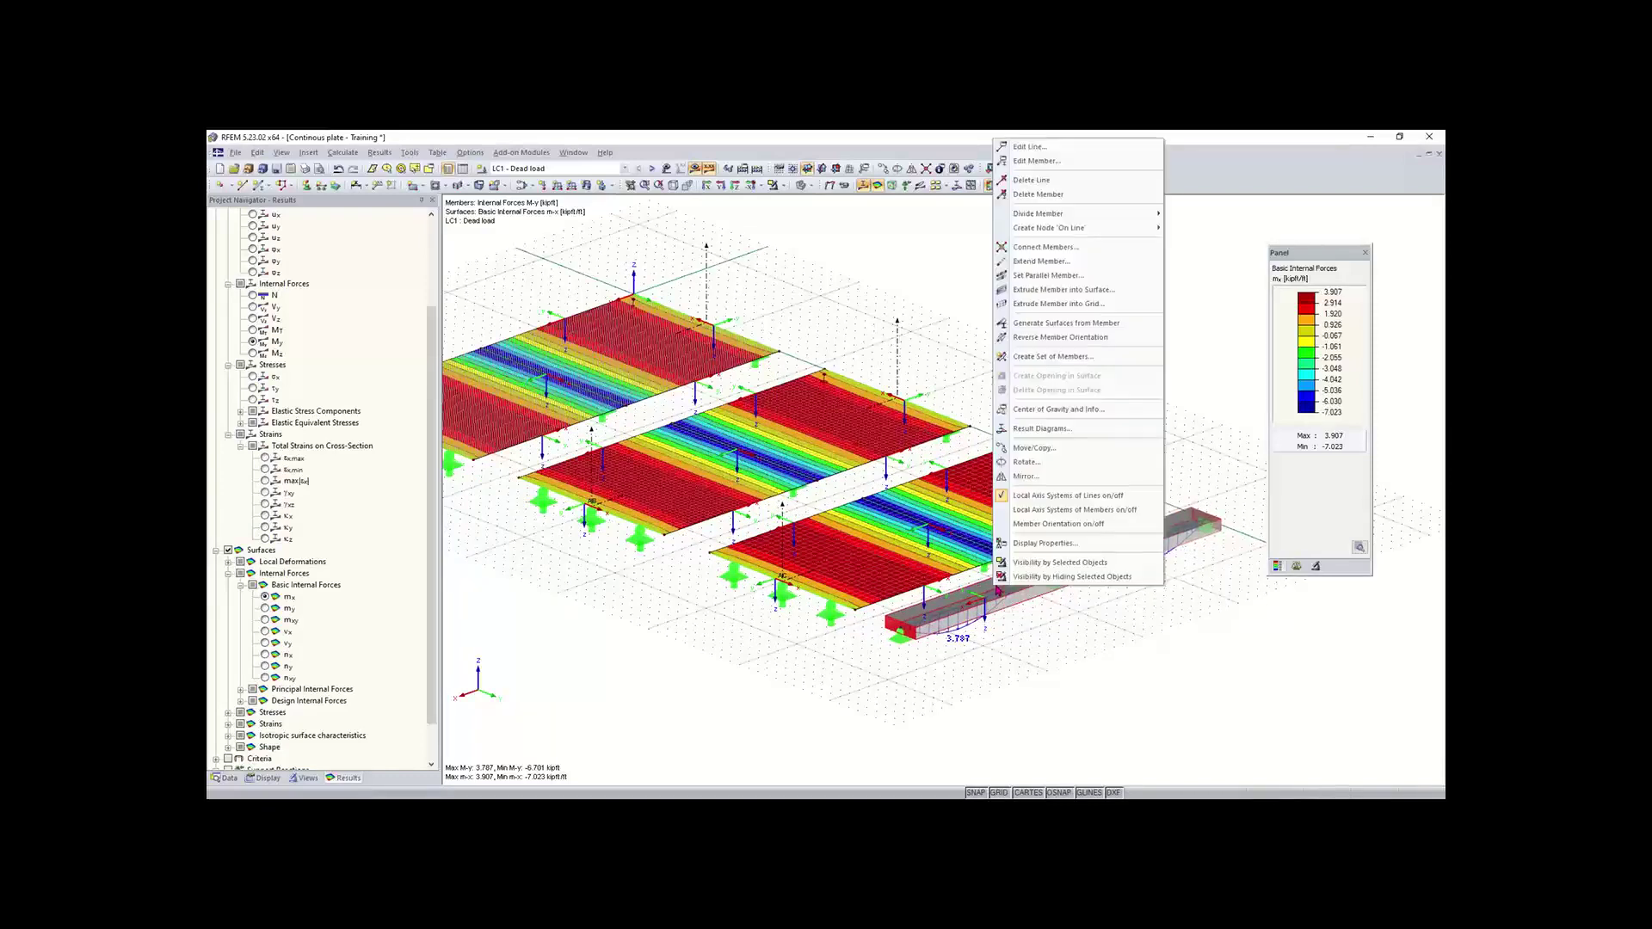
pyautogui.click(1058, 497)
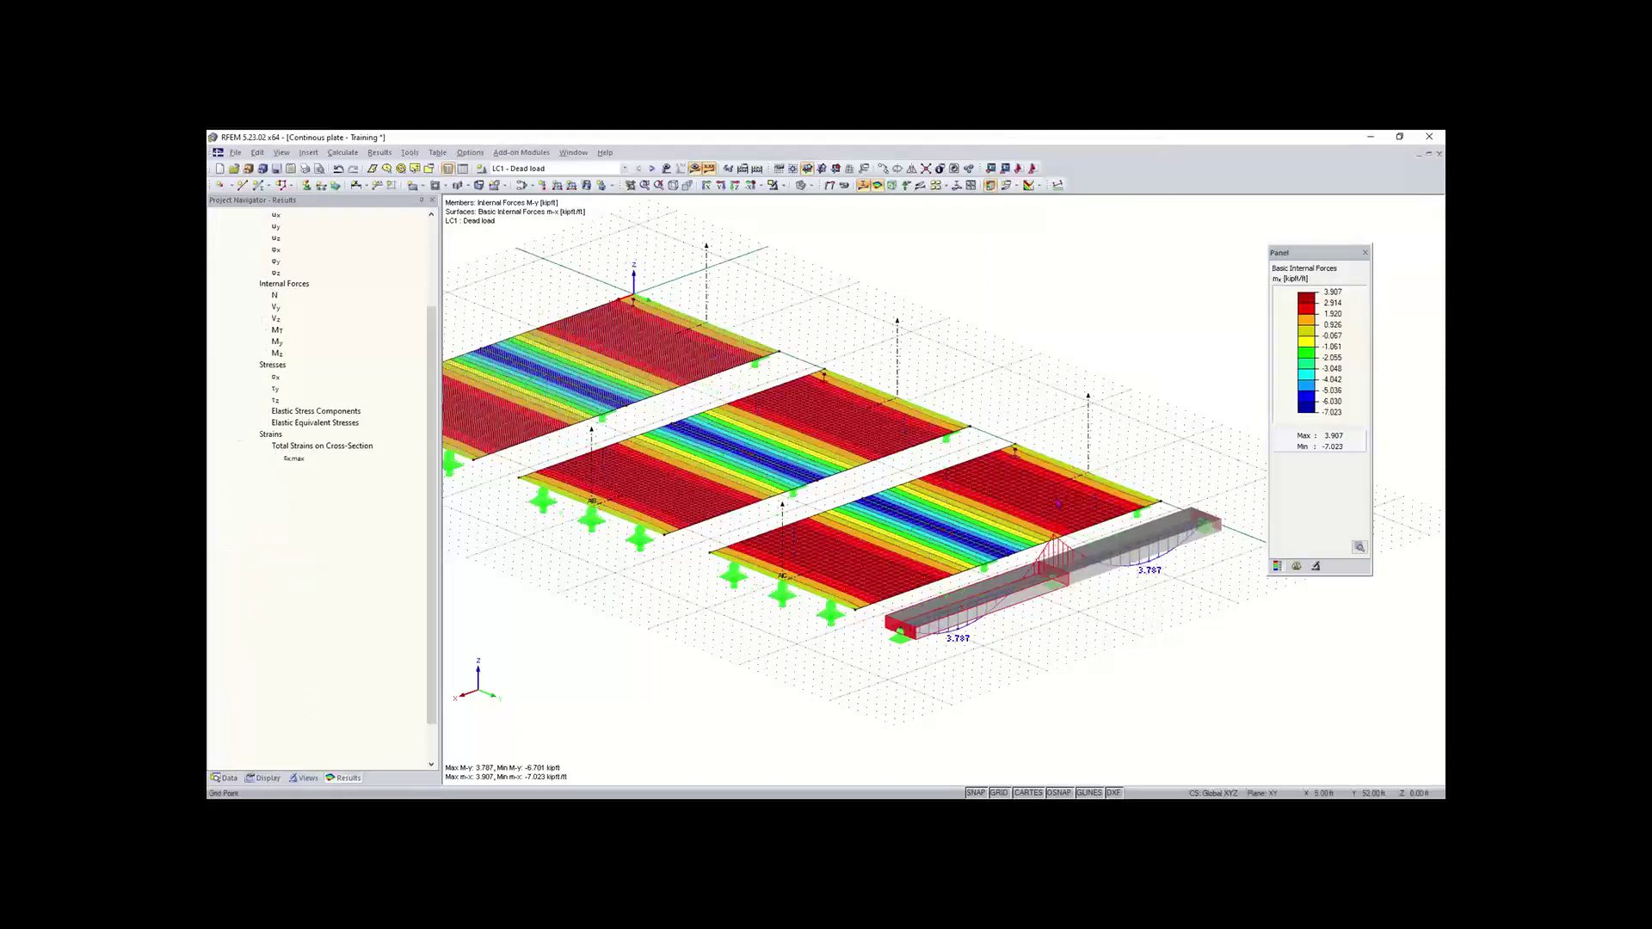
# - Review the general, member and surface options in the FE mesh settings, and close them without changes
pyautogui.scroll(-1, 891, 575)
pyautogui.moveTo(886, 567); pyautogui.dragTo(912, 592, button='middle')
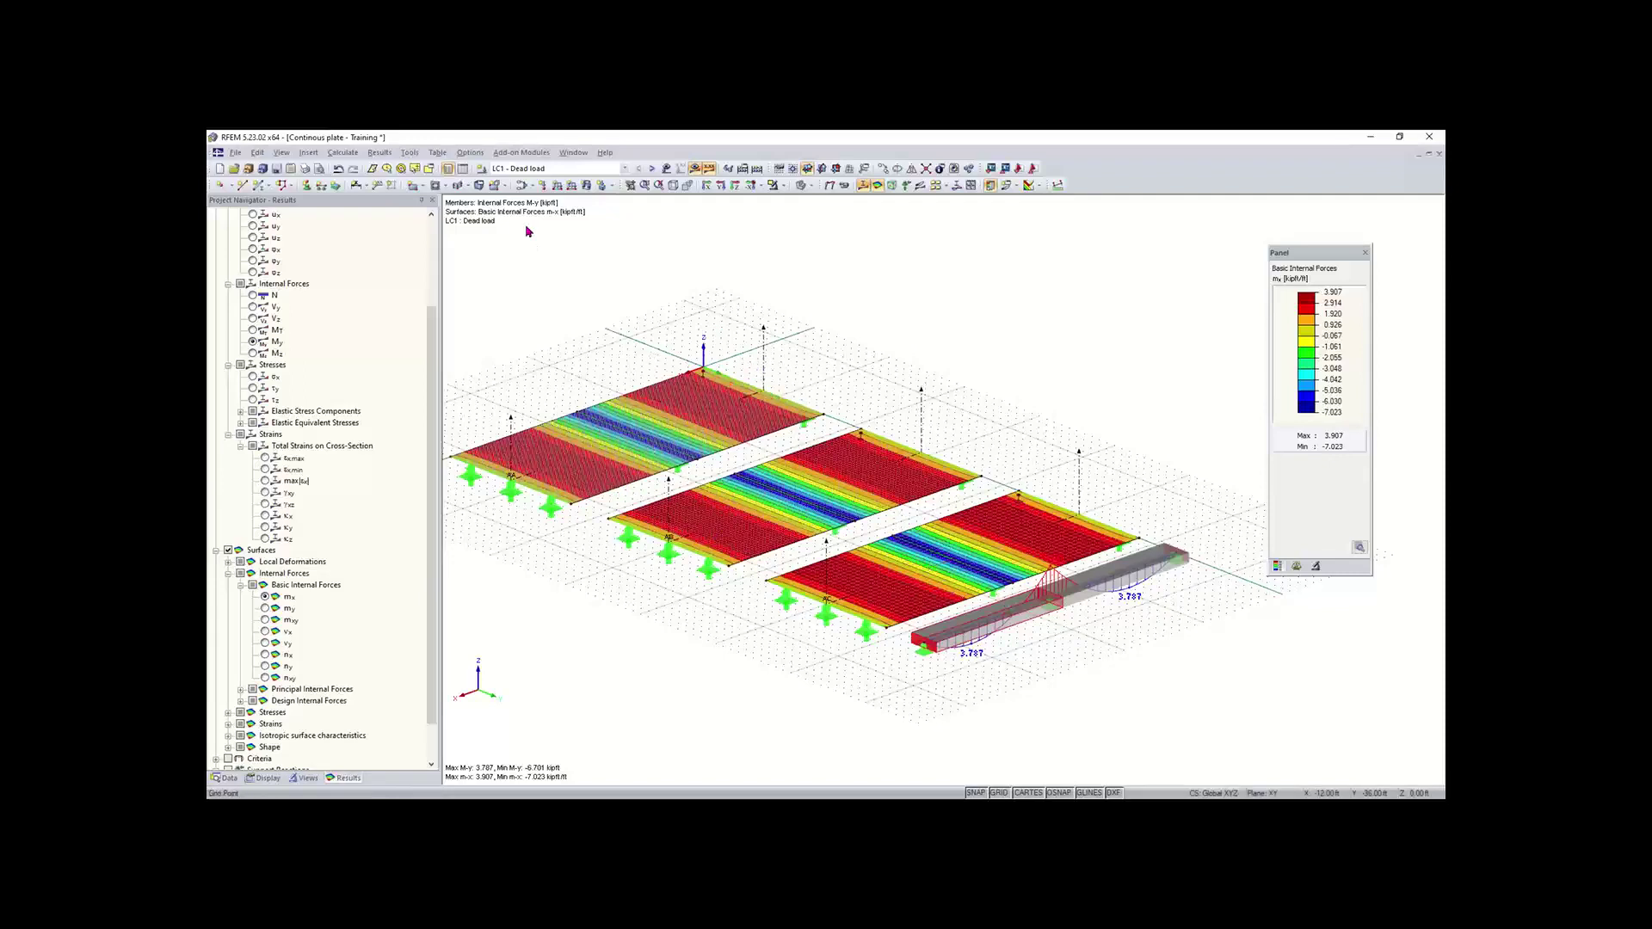
pyautogui.click(341, 155)
pyautogui.click(637, 257)
pyautogui.click(339, 156)
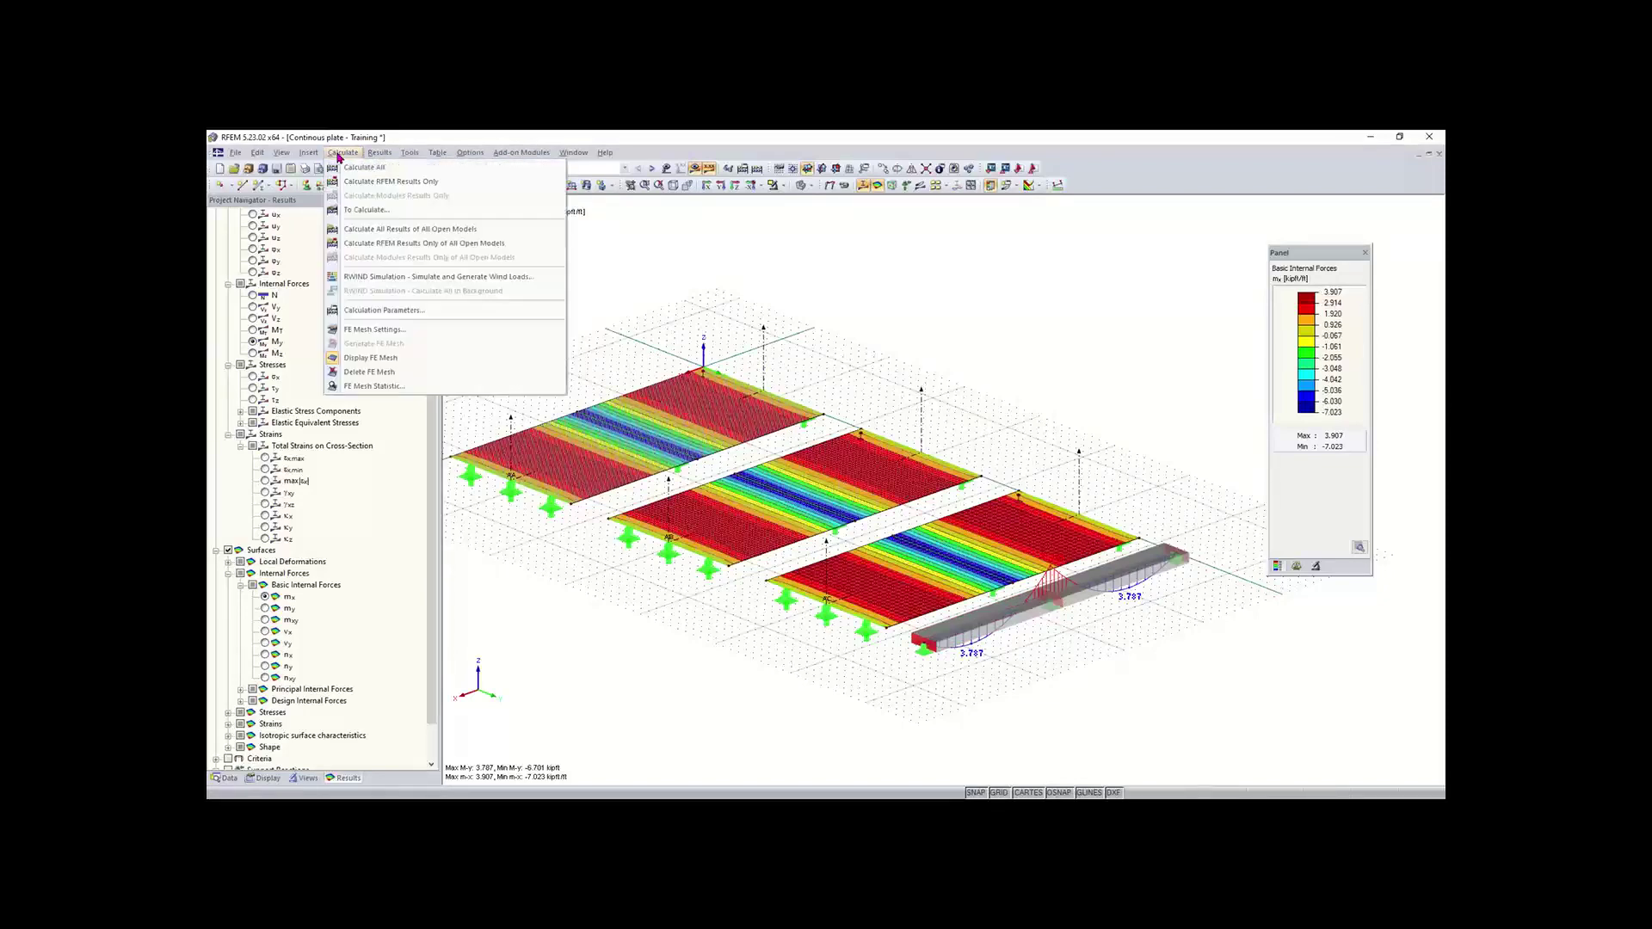
pyautogui.click(387, 330)
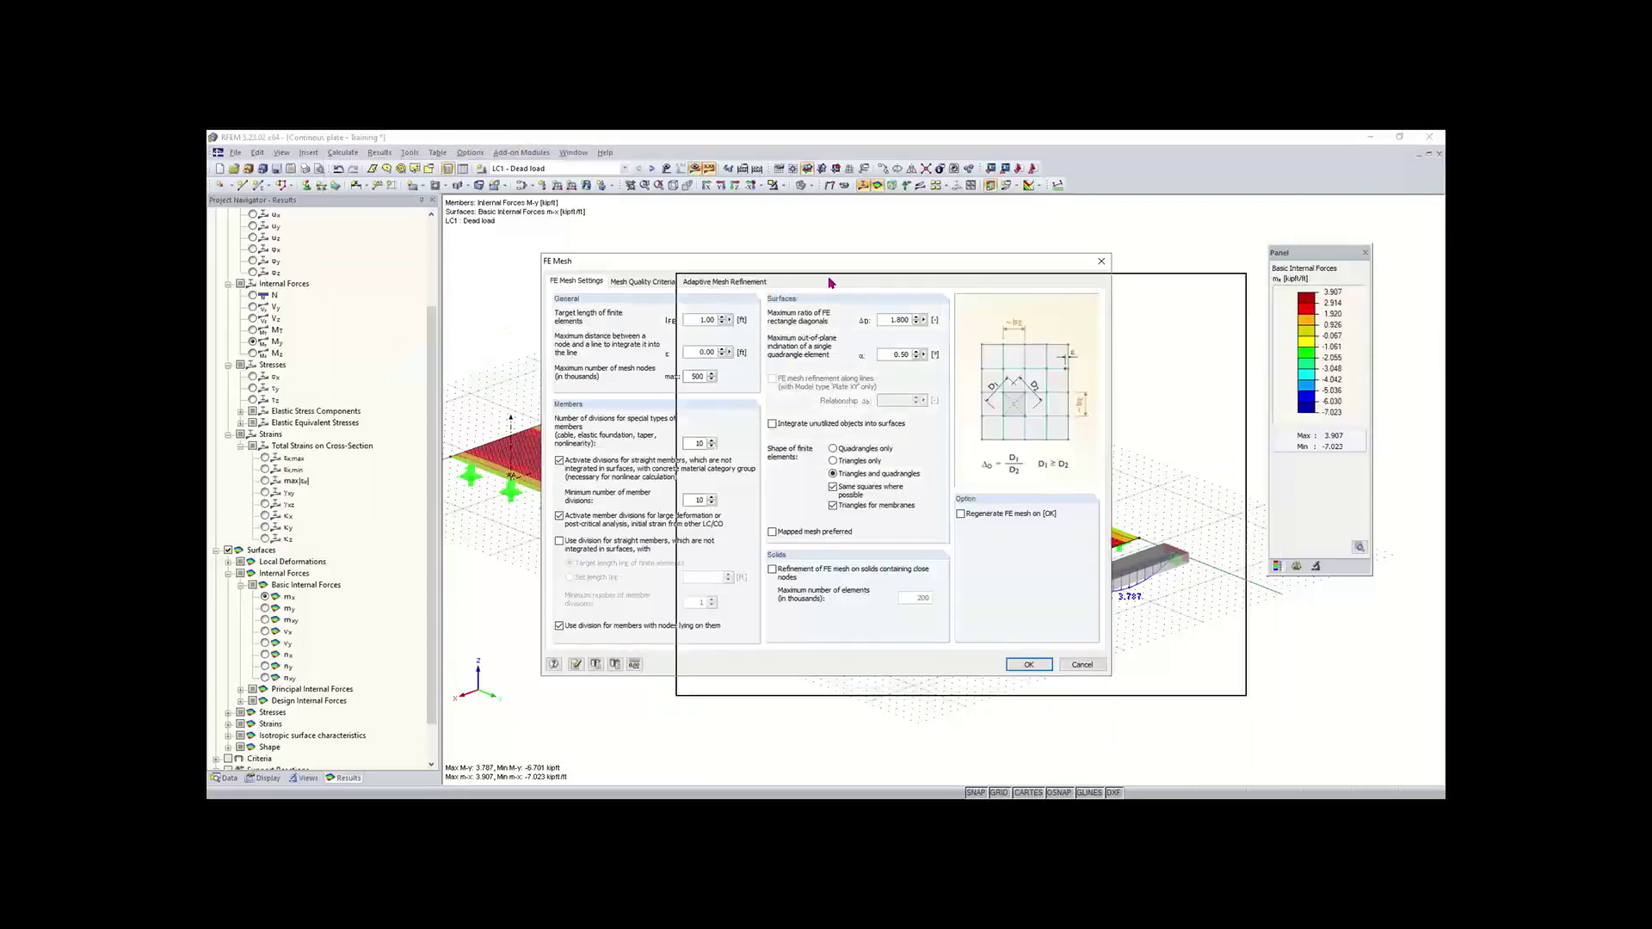
pyautogui.moveTo(831, 282); pyautogui.dragTo(831, 282)
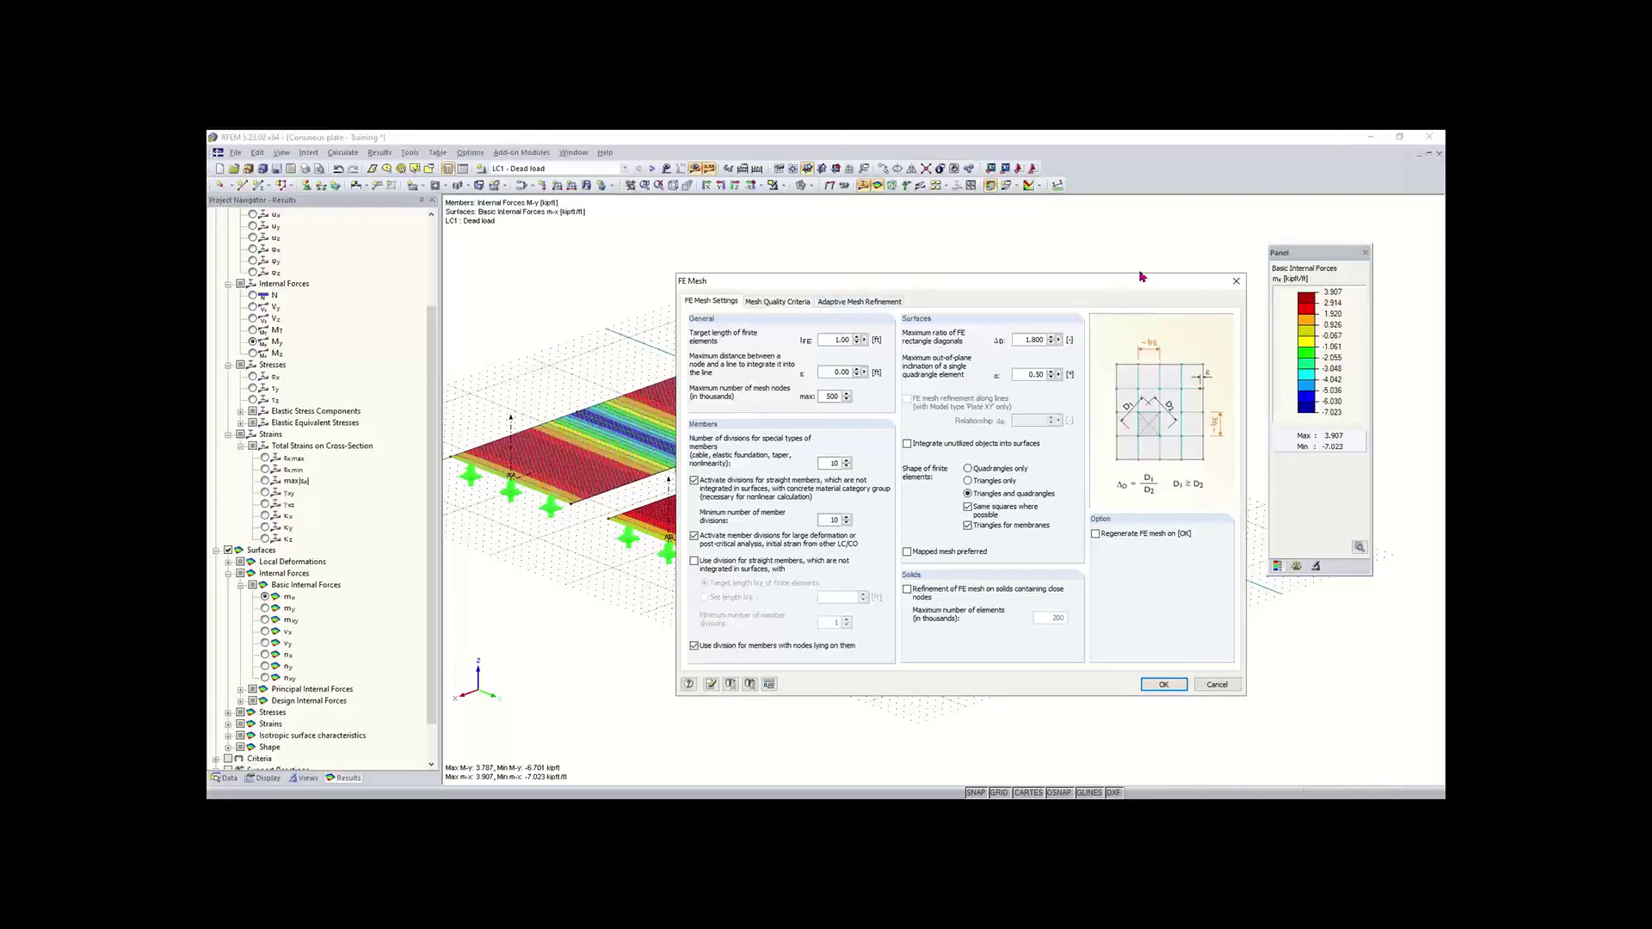
pyautogui.click(1236, 283)
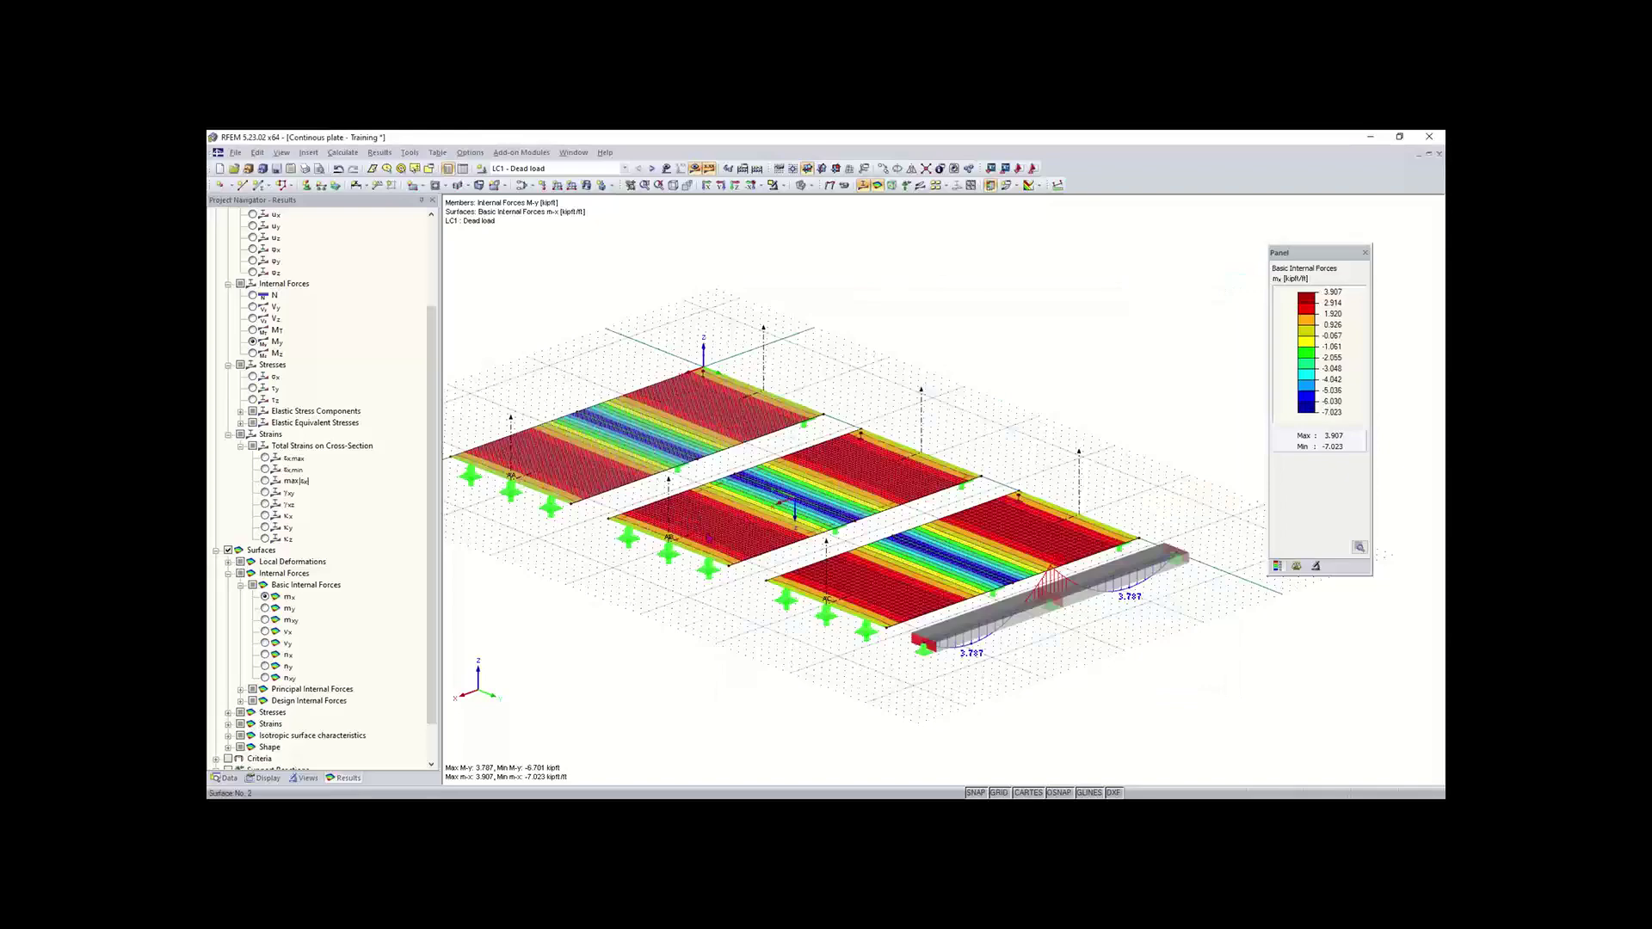
# - Examine the finite element mesh and the m-x moment contours on the three plate surfaces up close
pyautogui.scroll(3, 711, 542)
pyautogui.scroll(4, 712, 540)
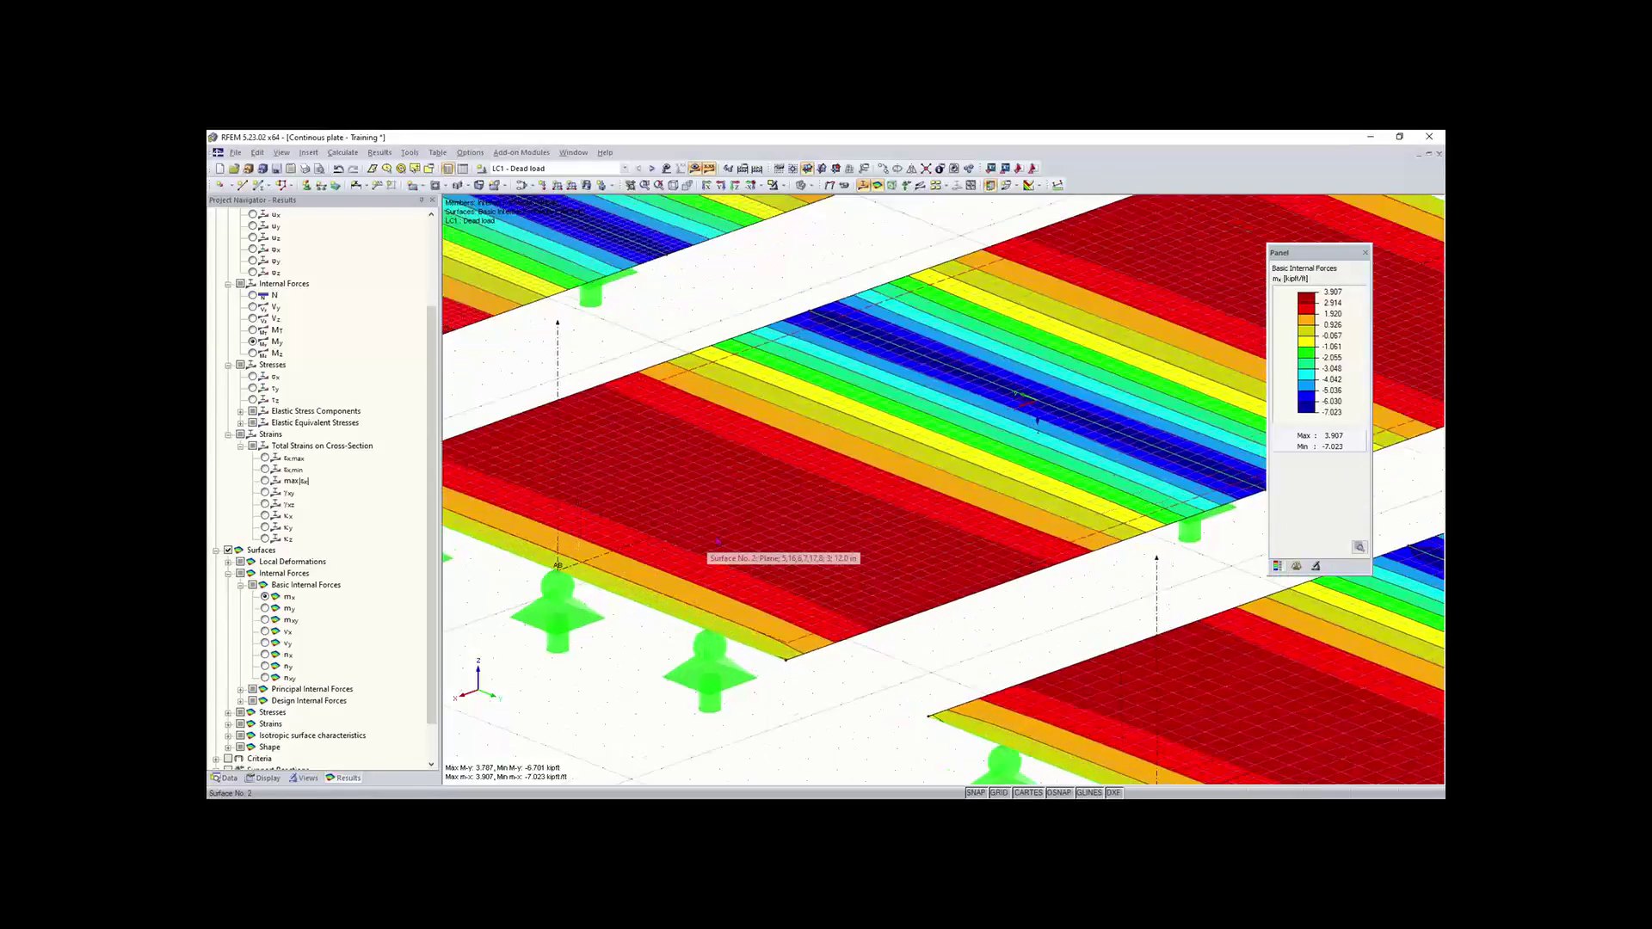
pyautogui.scroll(2, 969, 544)
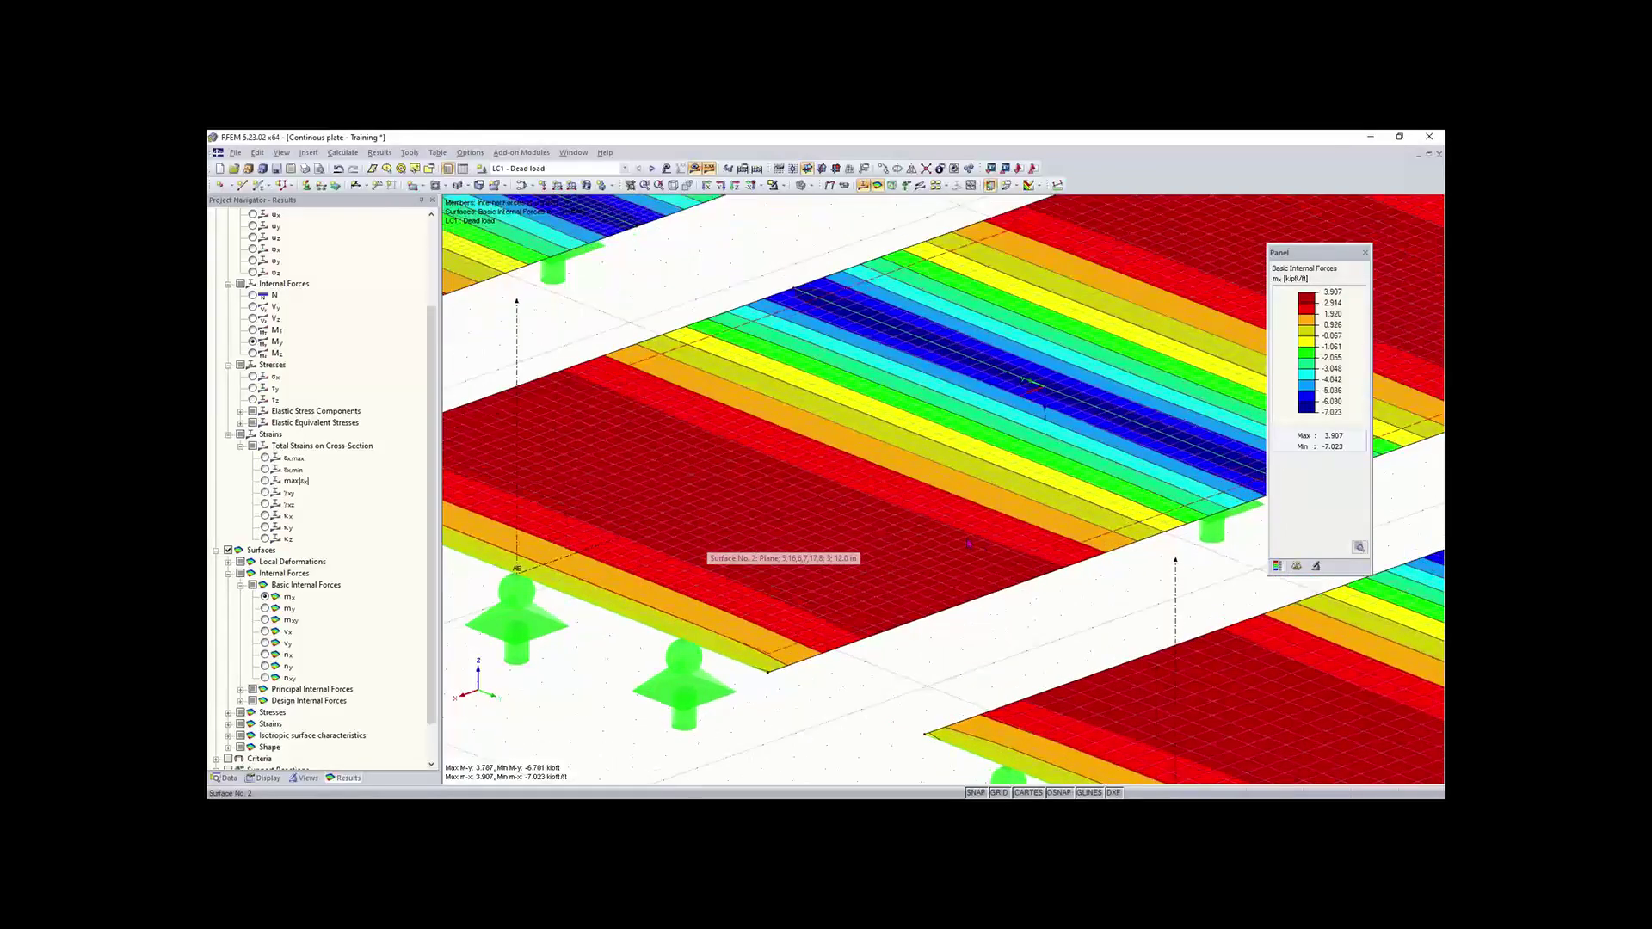
pyautogui.scroll(-3, 799, 563)
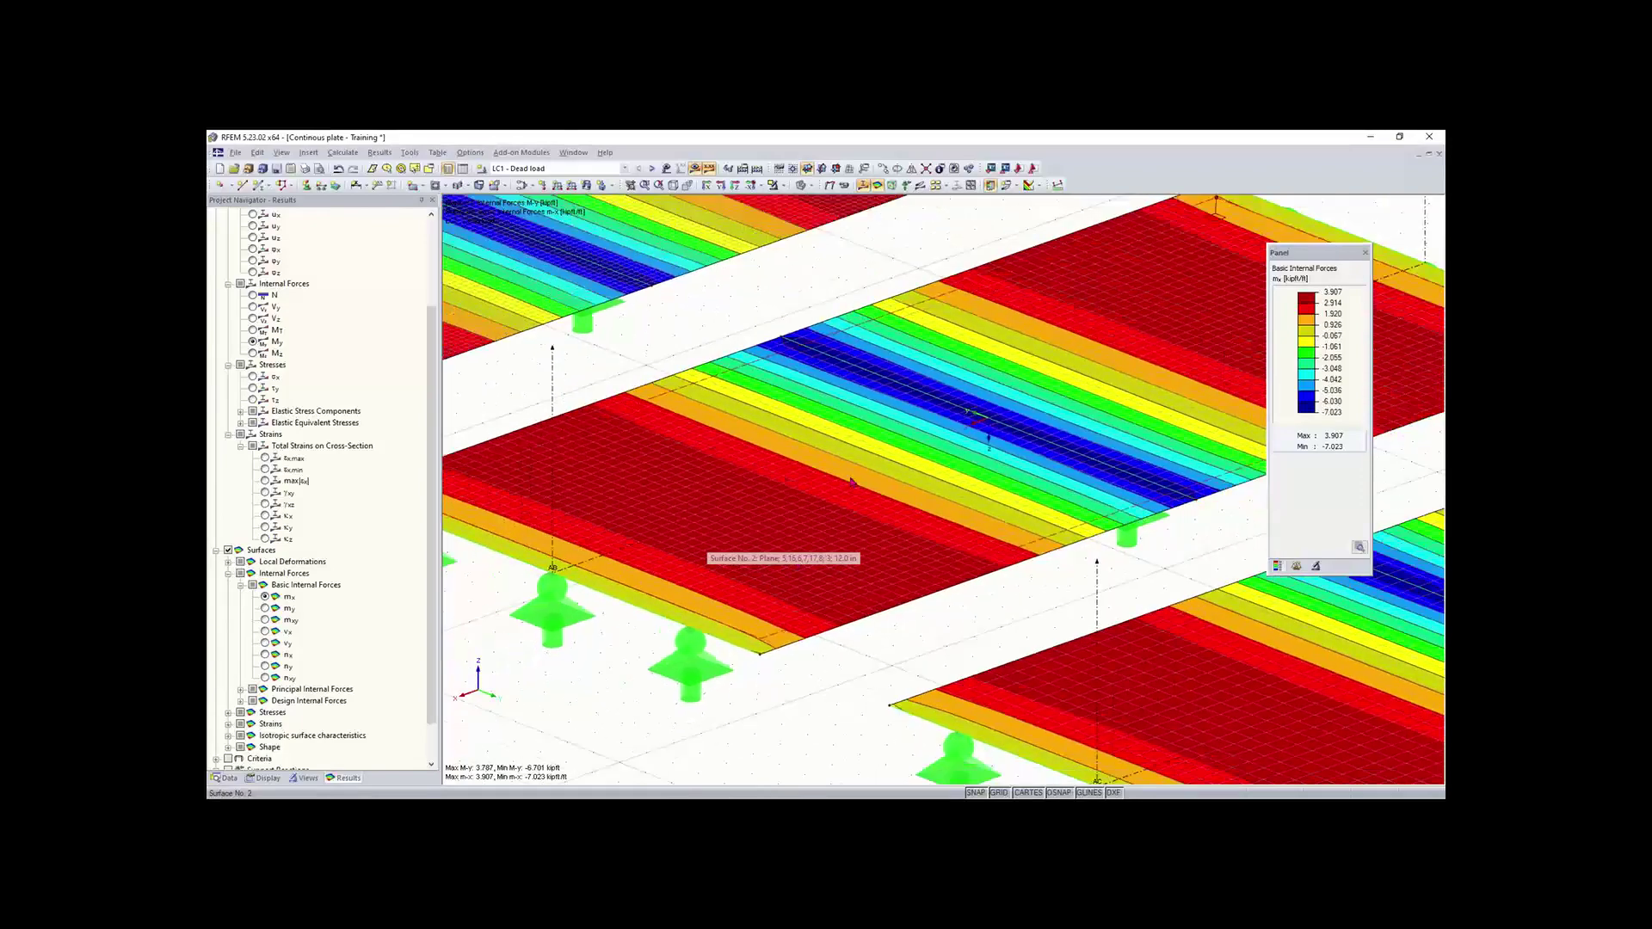
pyautogui.scroll(-5, 818, 534)
pyautogui.scroll(2, 852, 489)
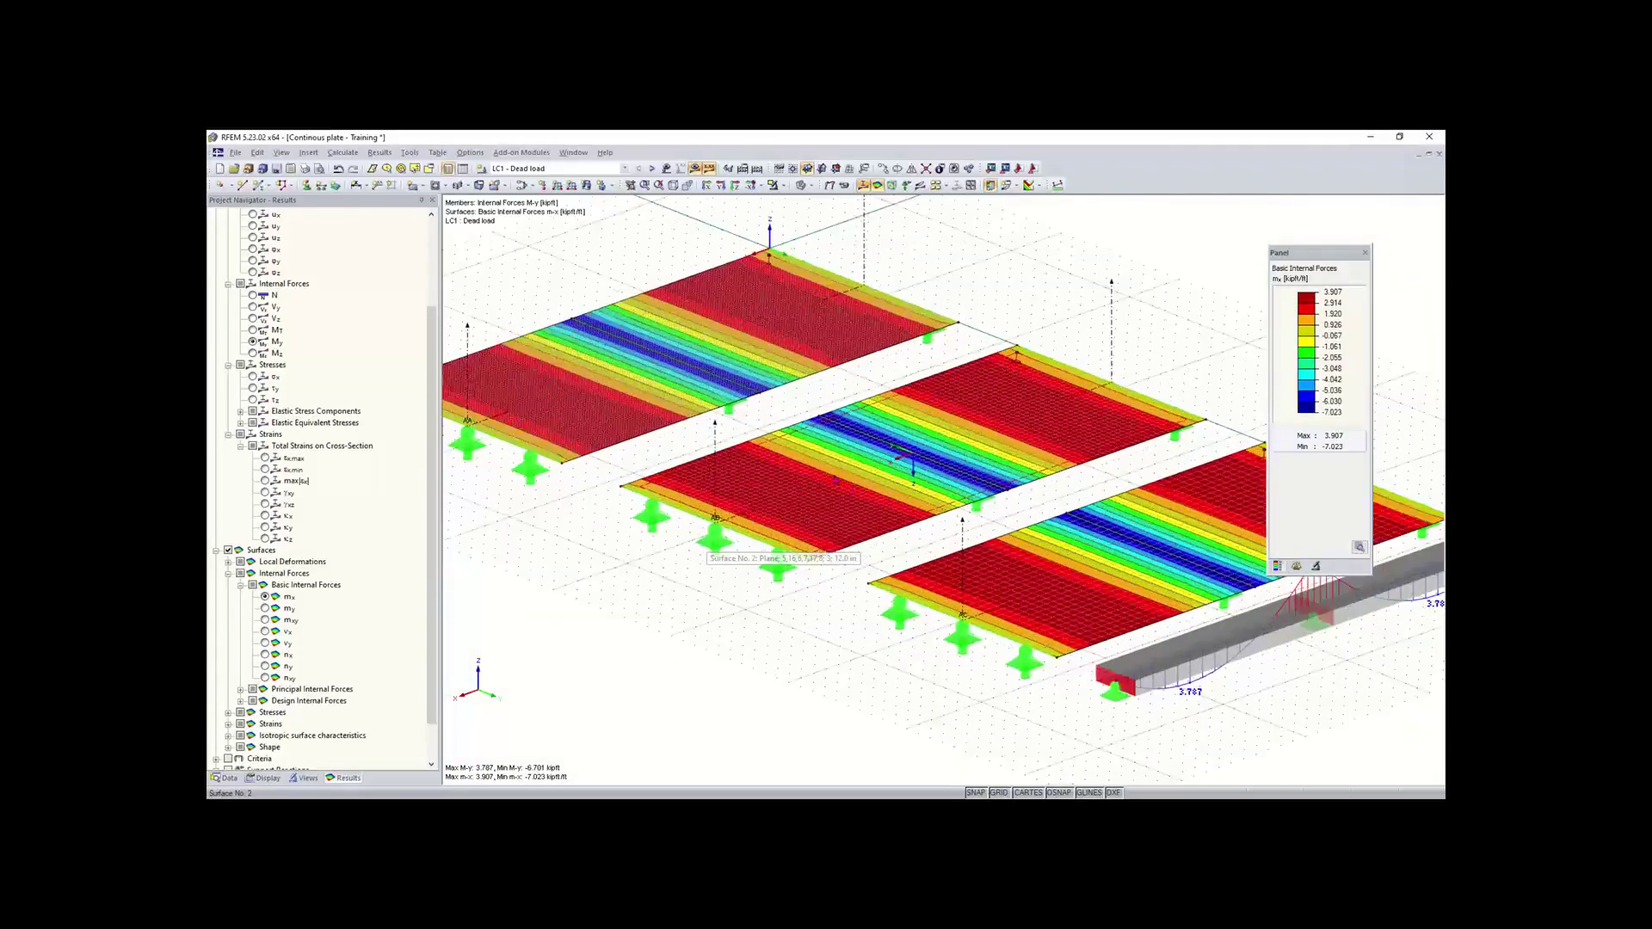
pyautogui.scroll(-1, 992, 419)
pyautogui.moveTo(992, 419); pyautogui.dragTo(920, 475, button='middle')
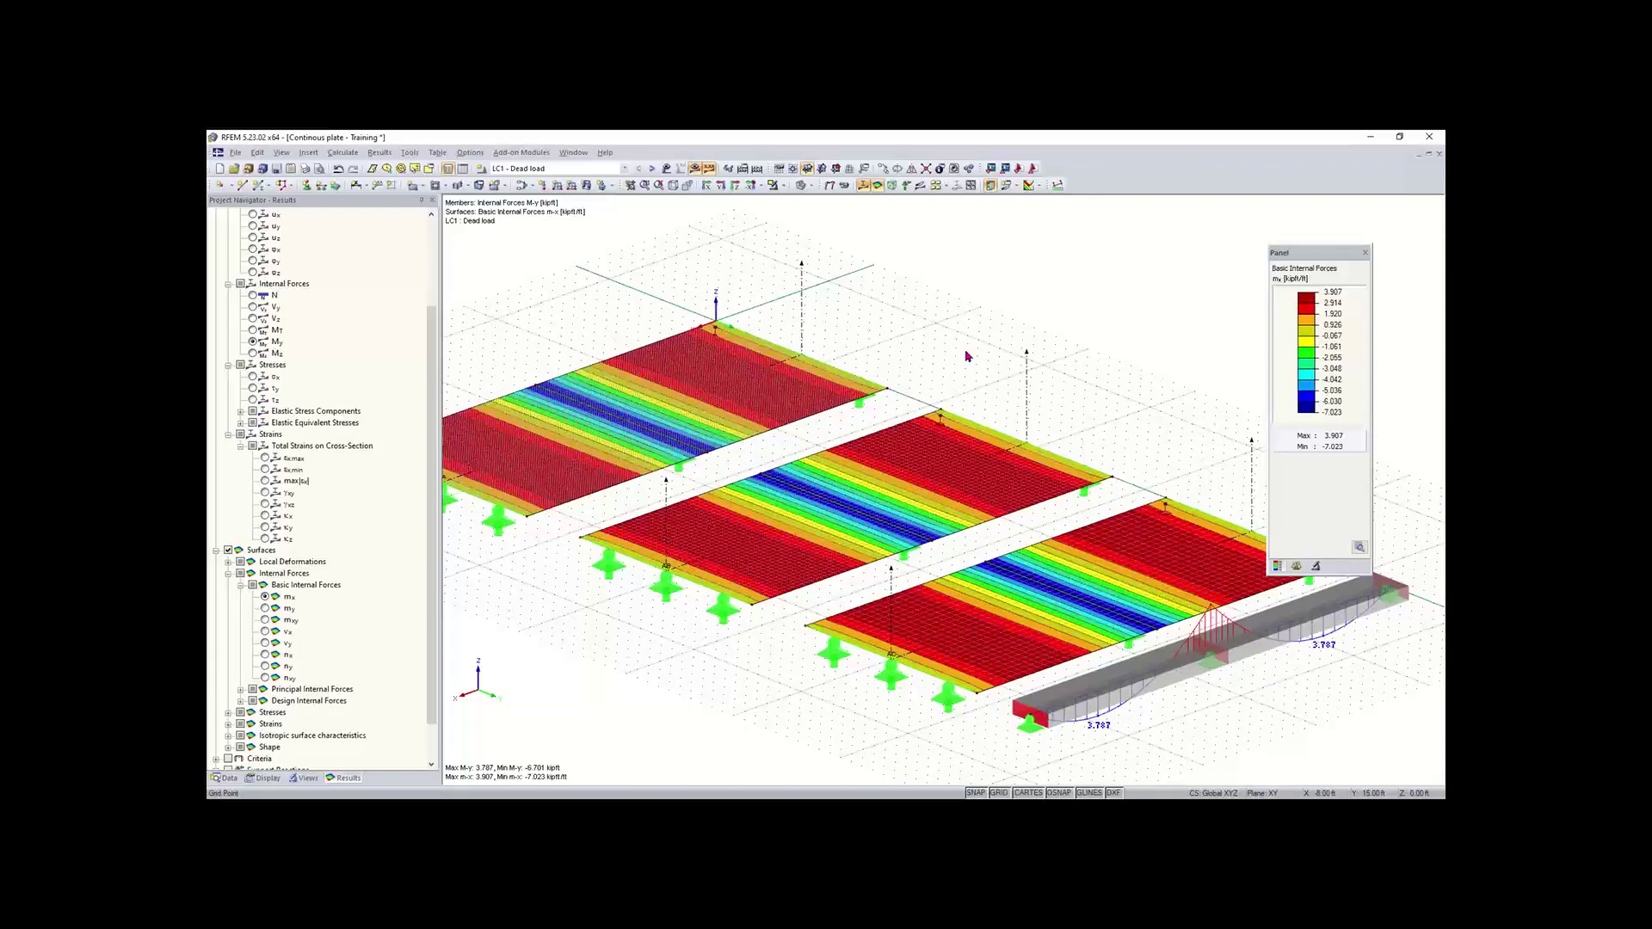
pyautogui.scroll(-2, 971, 654)
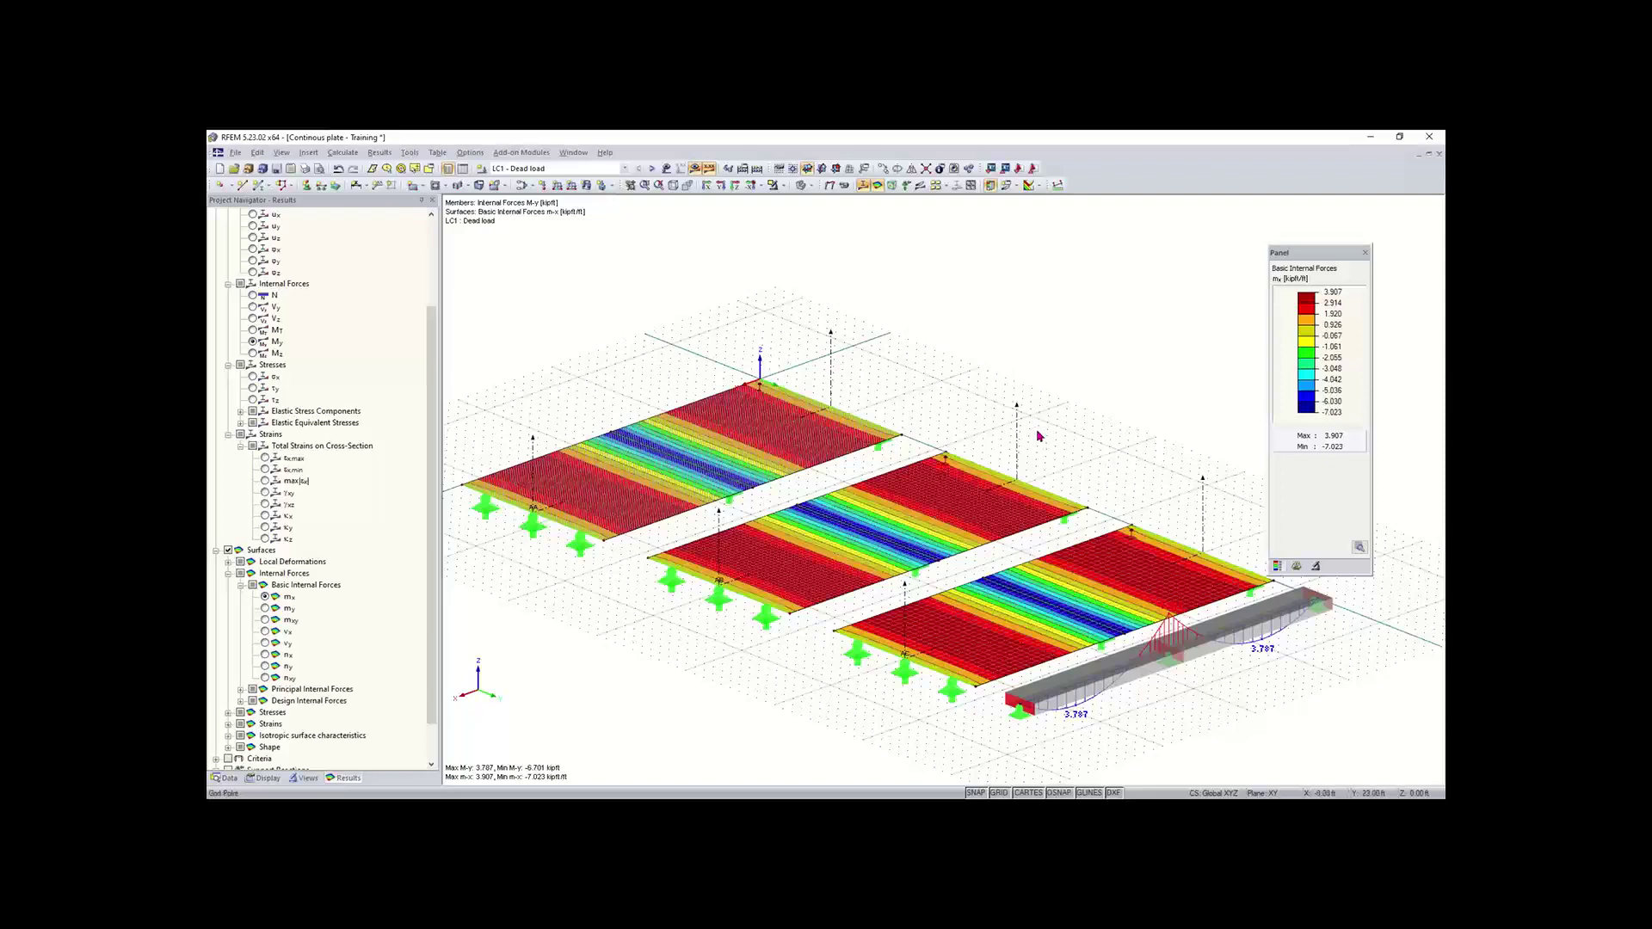
# - Try adaptive mesh refinement with LC1 - Dead load as the reference in the FE mesh settings, and discard the changes
pyautogui.click(343, 153)
pyautogui.click(392, 329)
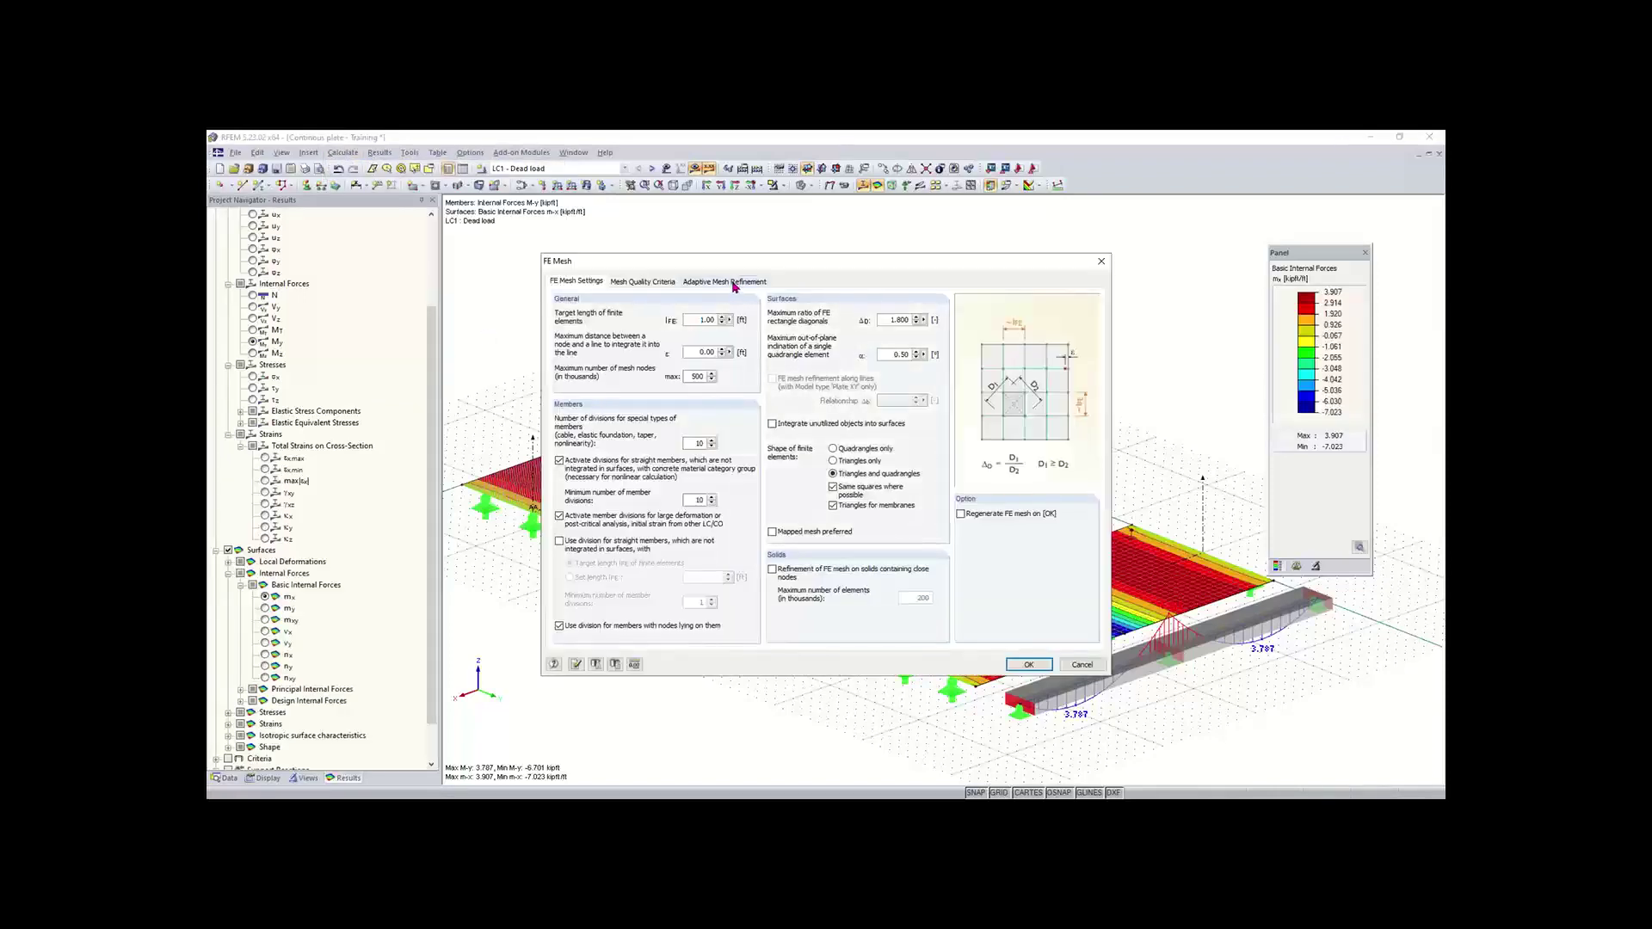
pyautogui.click(732, 282)
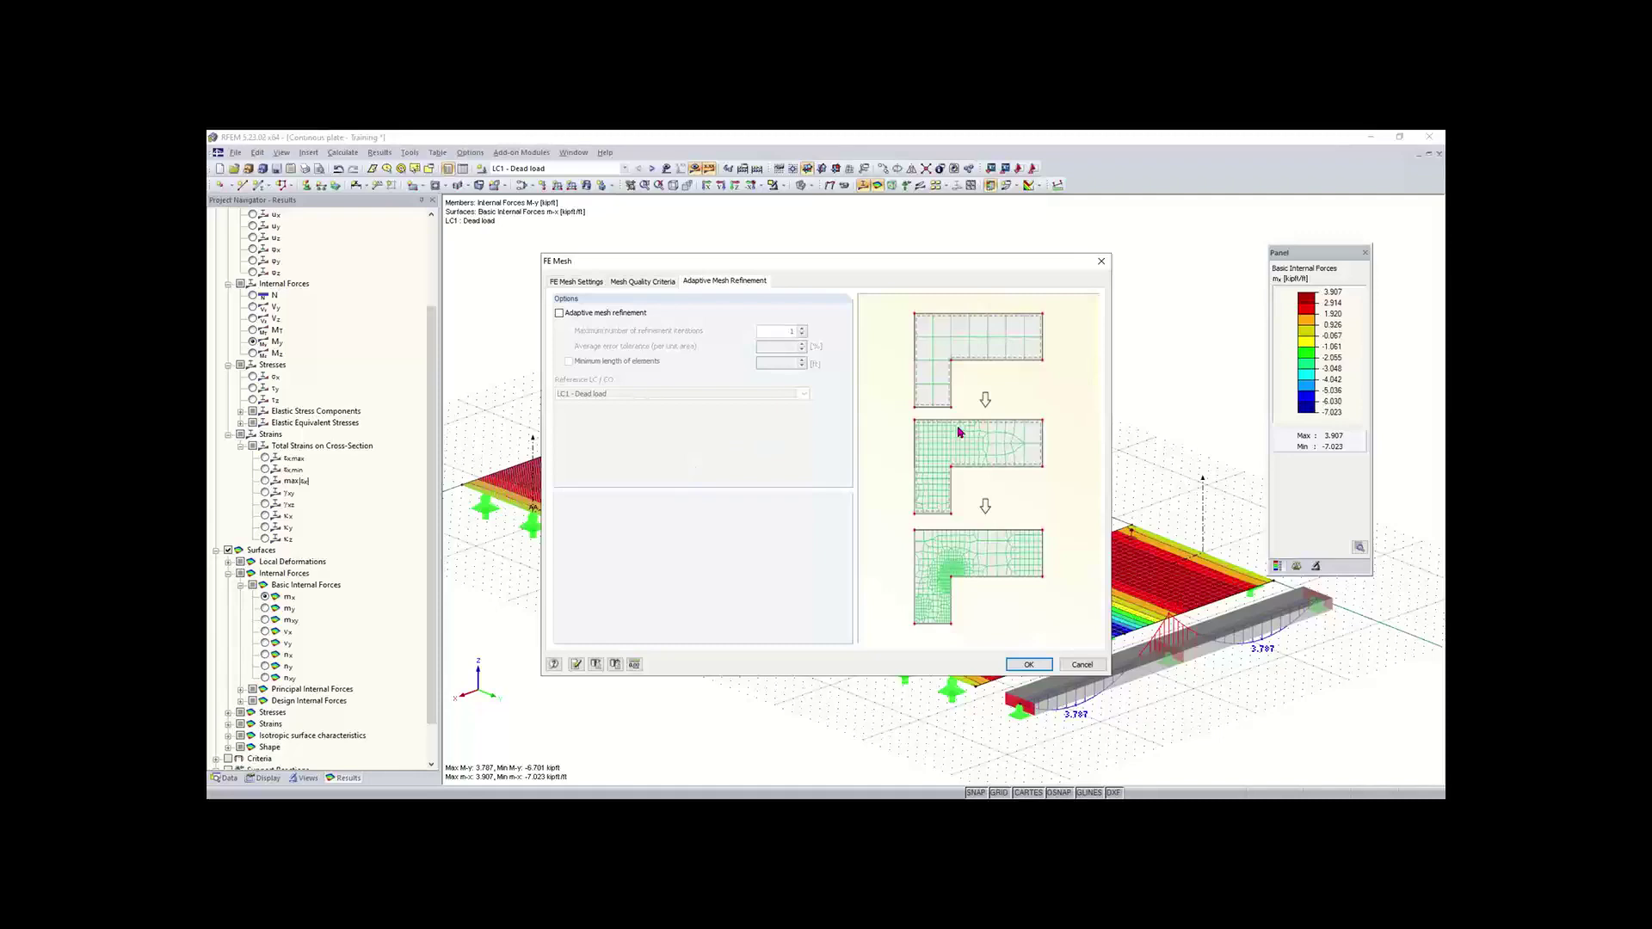
pyautogui.click(560, 313)
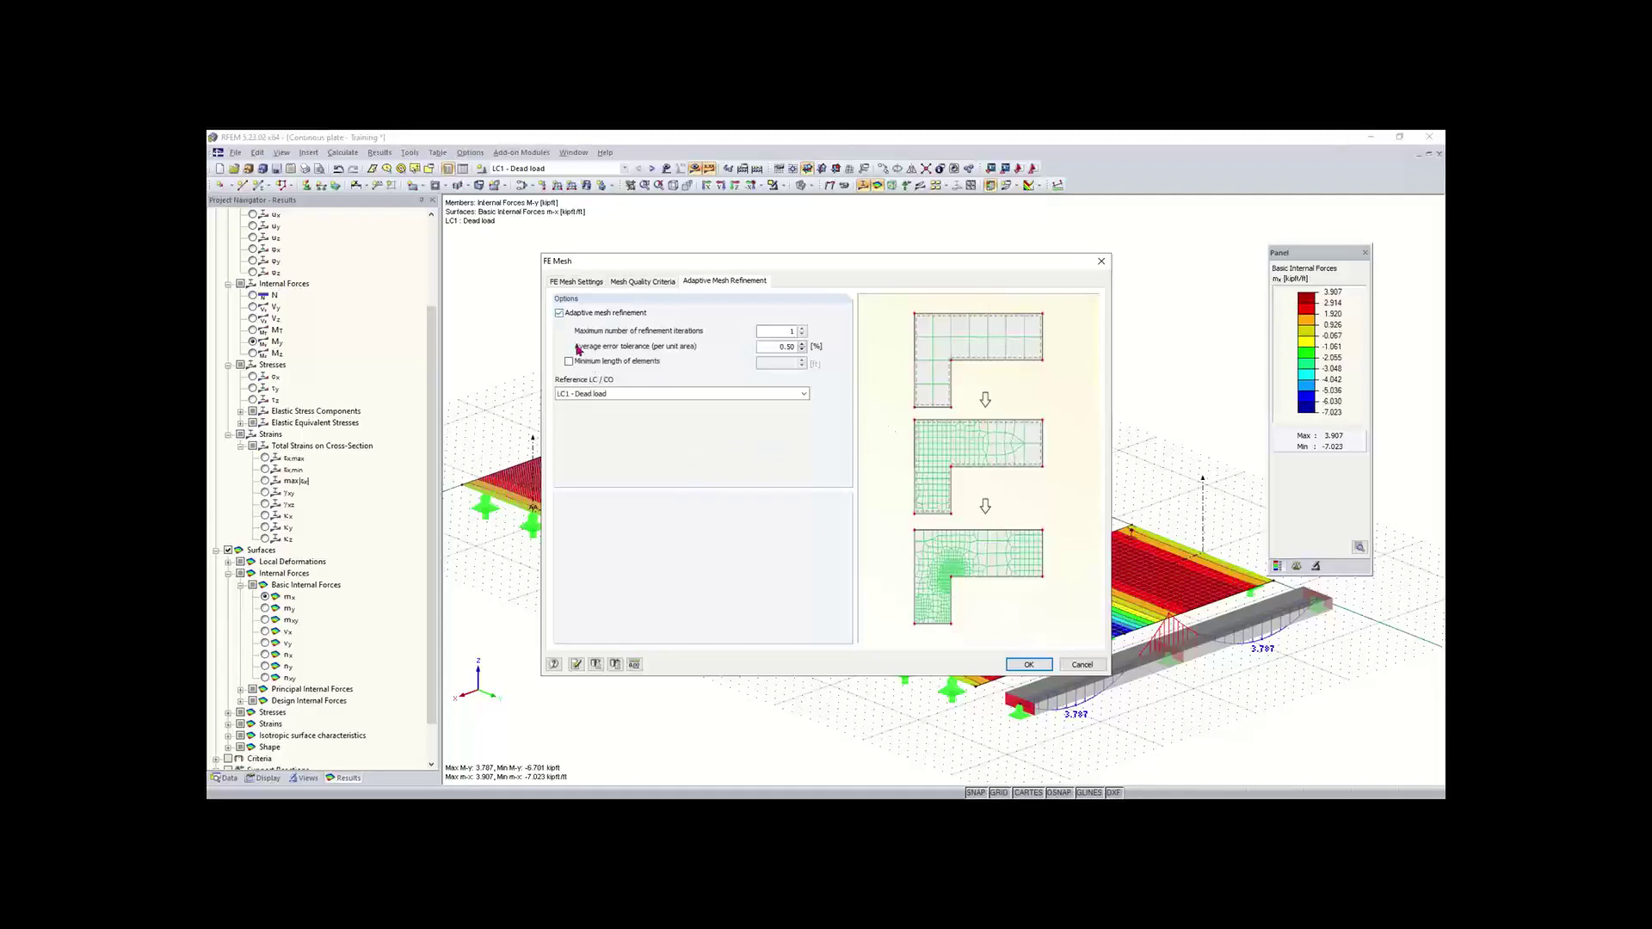
pyautogui.click(611, 394)
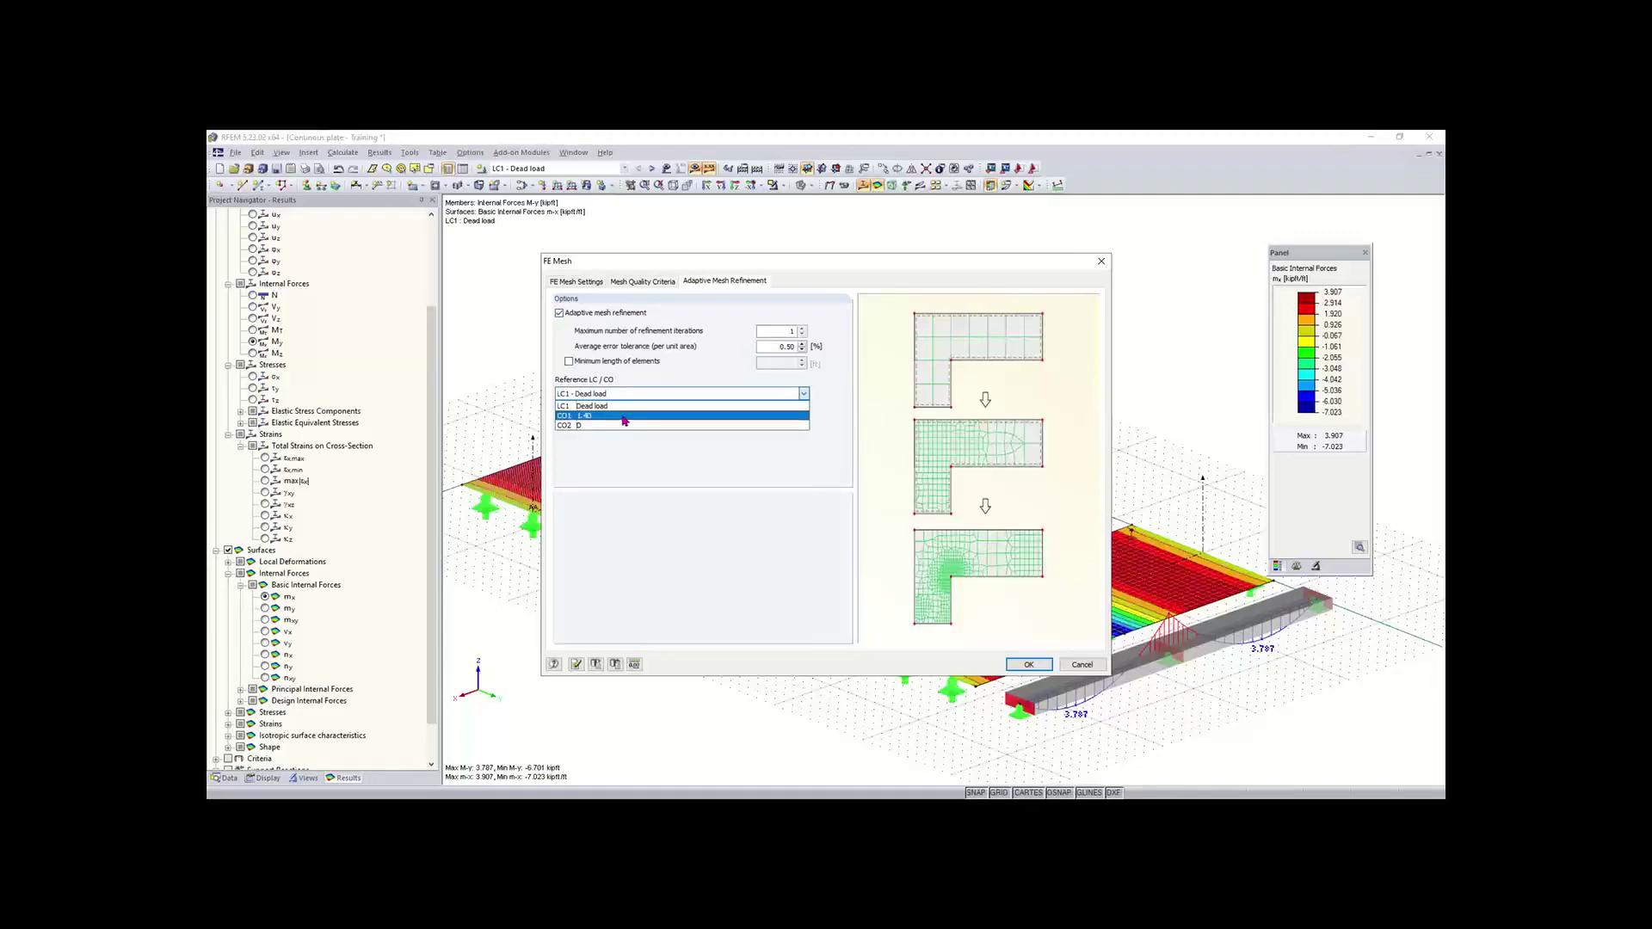
pyautogui.click(625, 404)
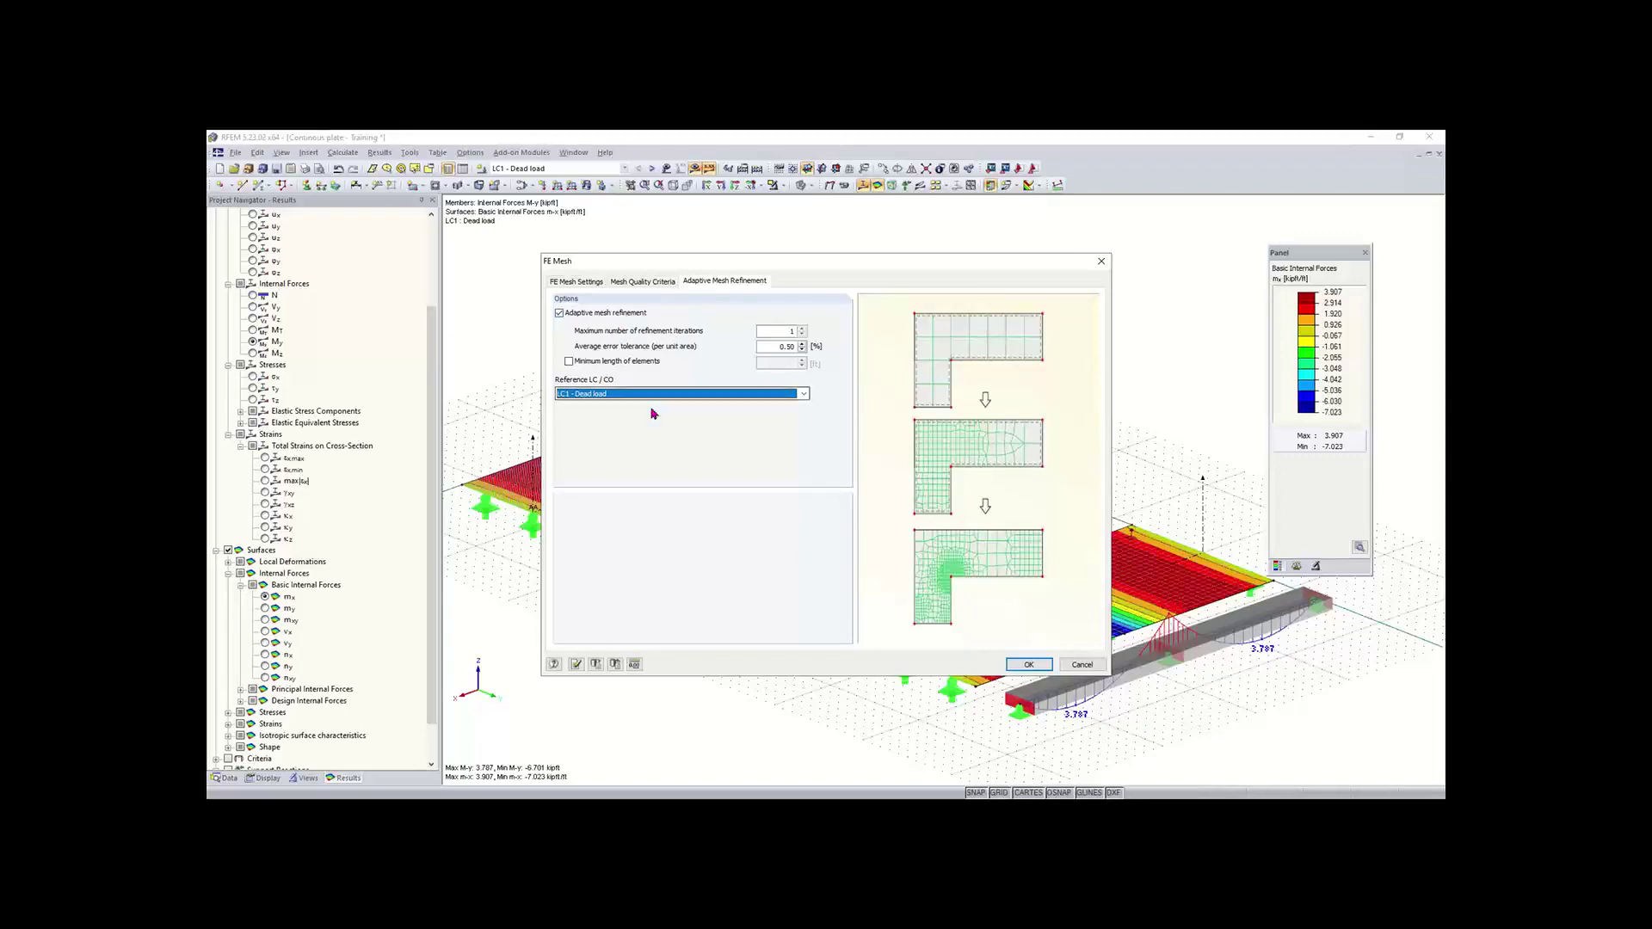
pyautogui.click(577, 282)
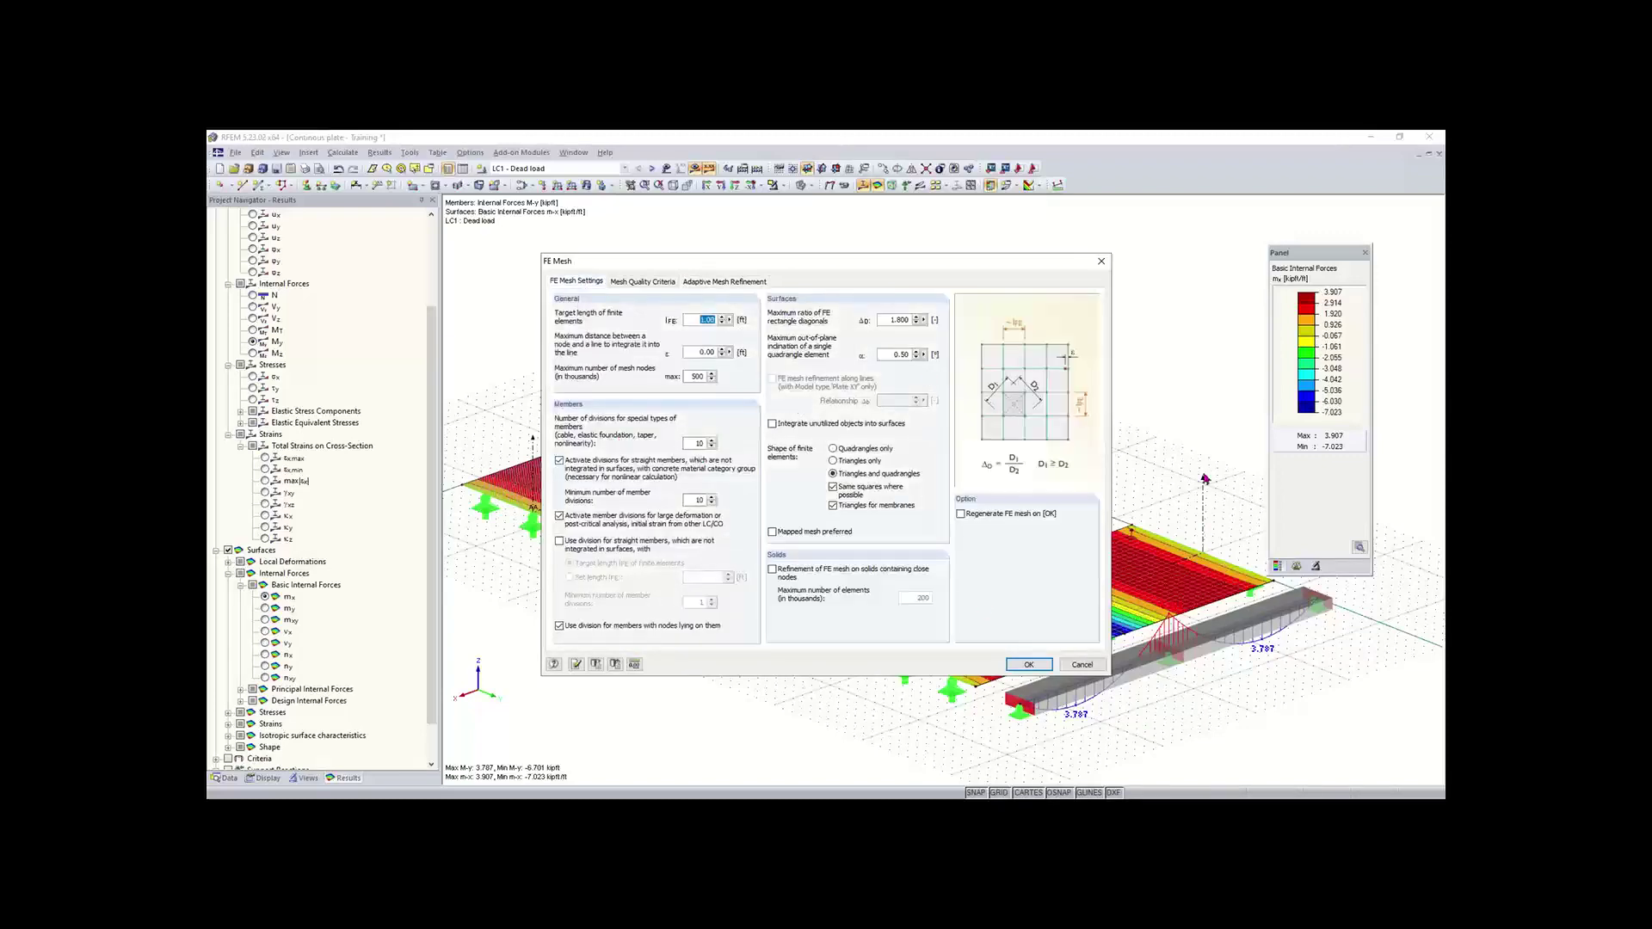
pyautogui.click(1101, 261)
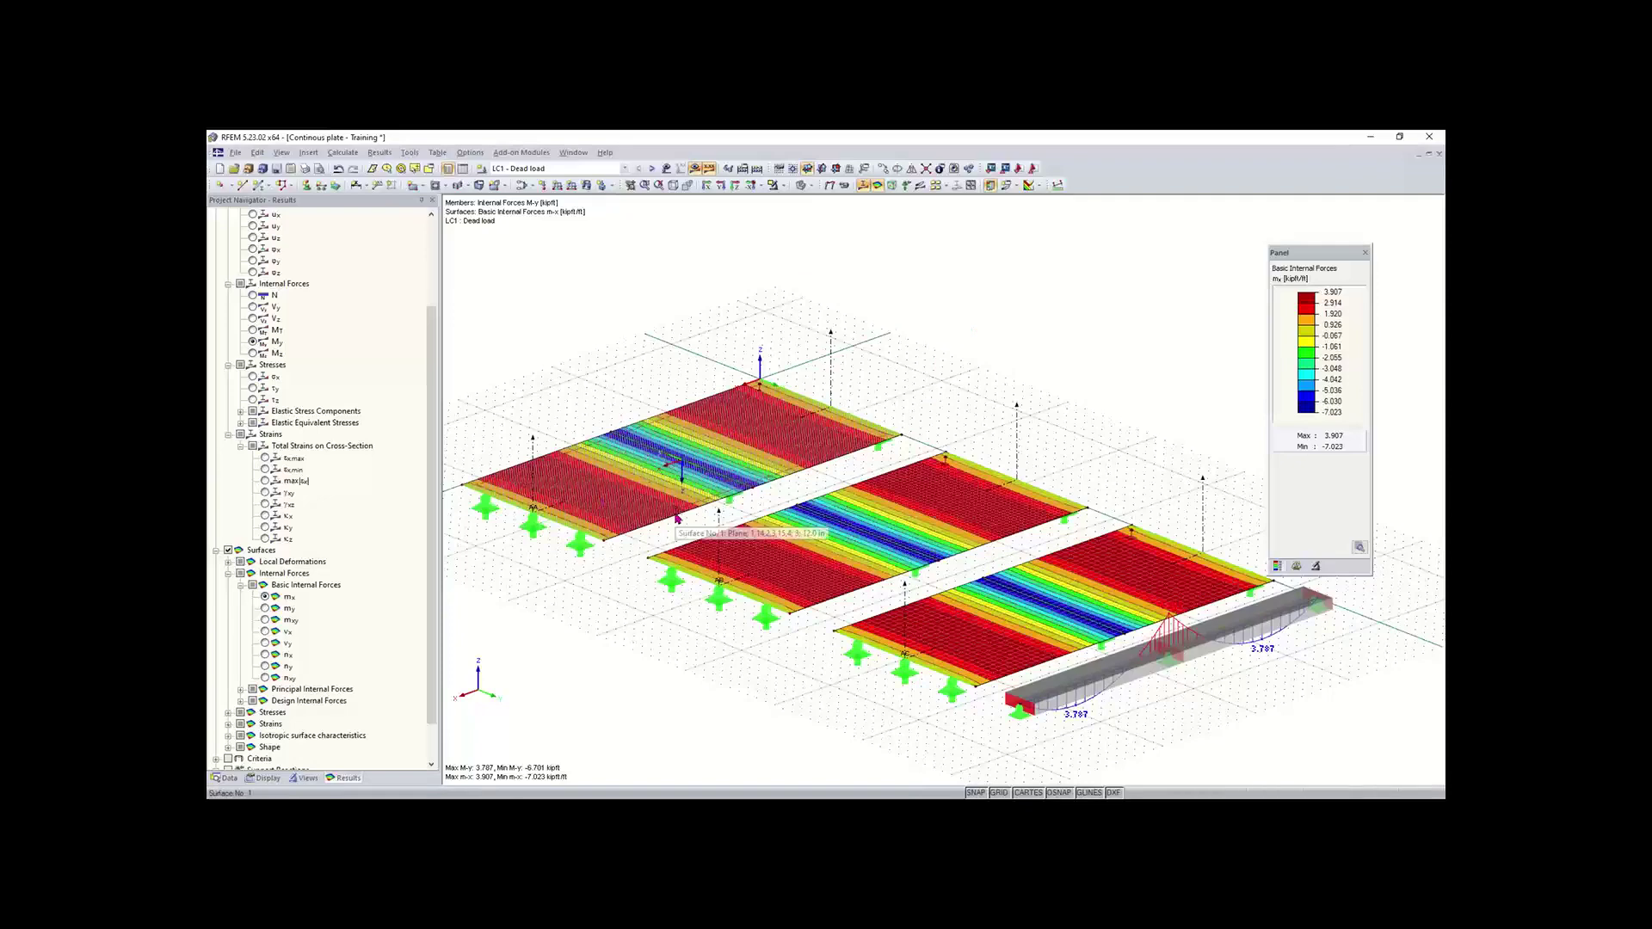
# - Collapse the Surfaces, Members and Global Deformations result groups, and display the results of the Sections
pyautogui.scroll(1, 680, 512)
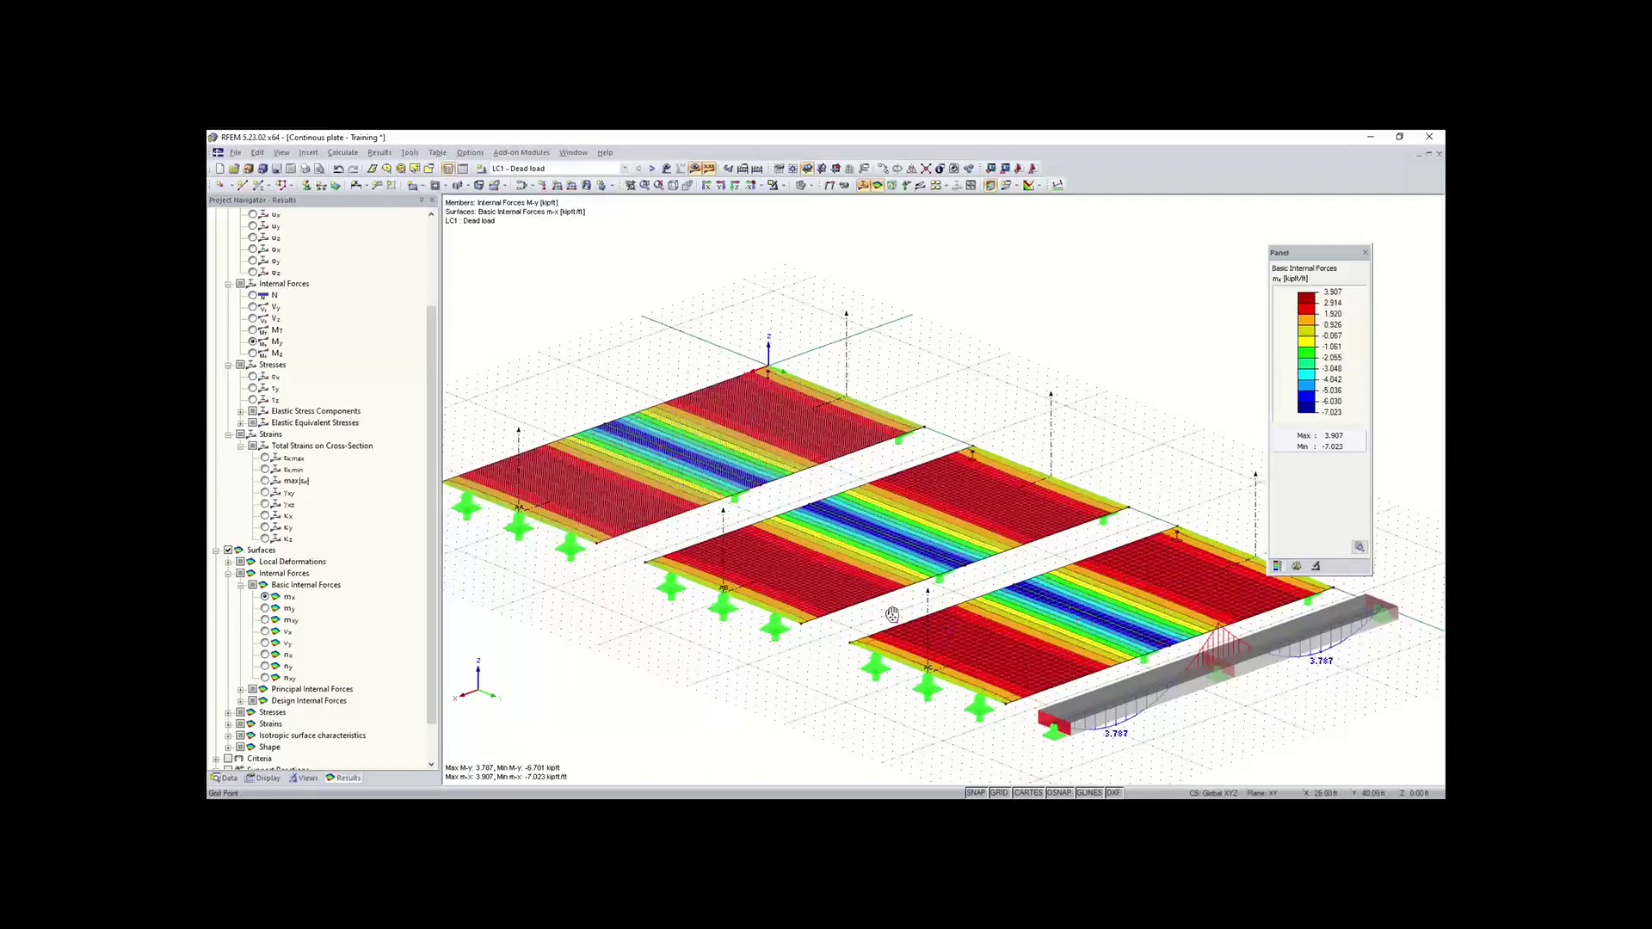
pyautogui.moveTo(896, 615); pyautogui.dragTo(889, 555, button='middle')
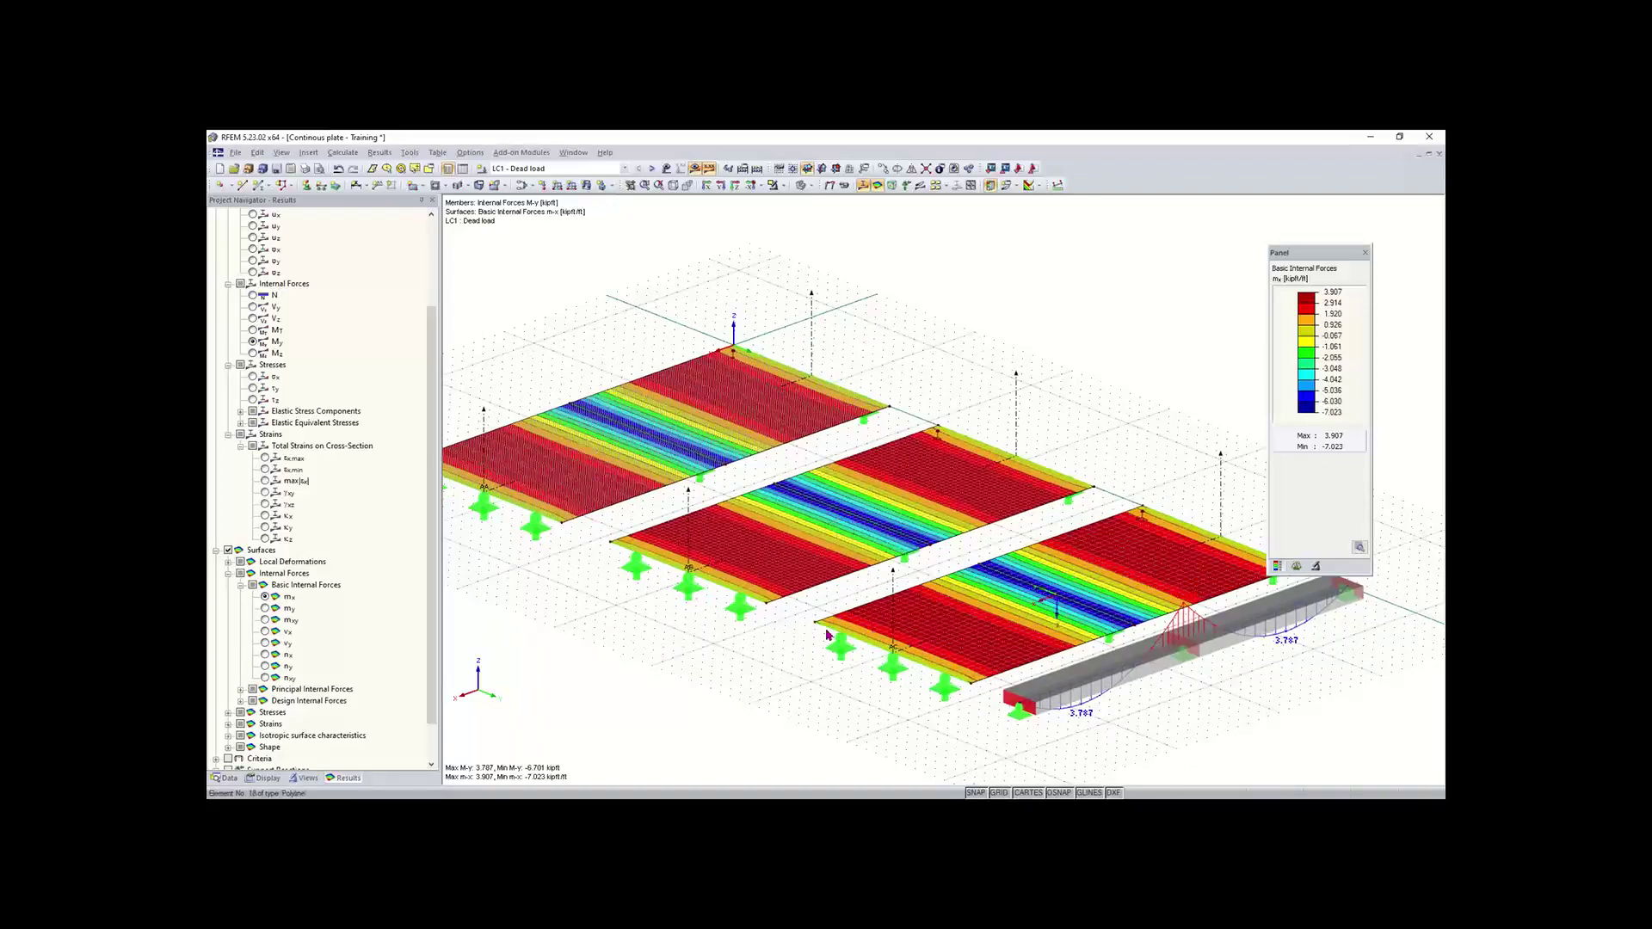
pyautogui.scroll(-2, 818, 641)
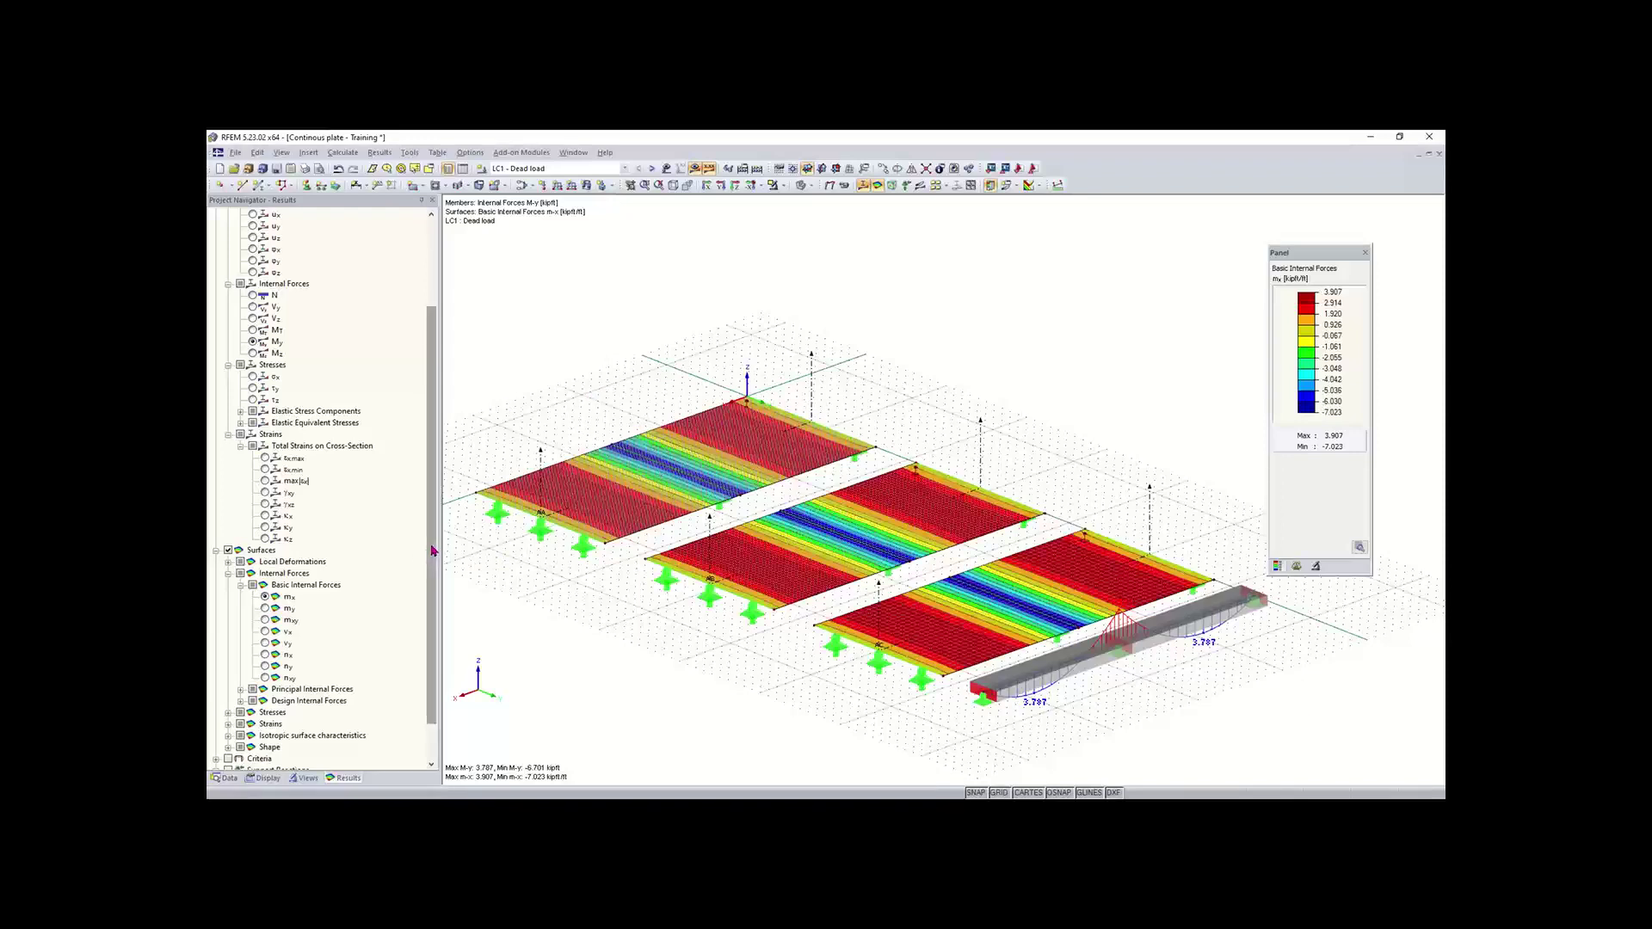
pyautogui.moveTo(433, 551); pyautogui.dragTo(433, 585)
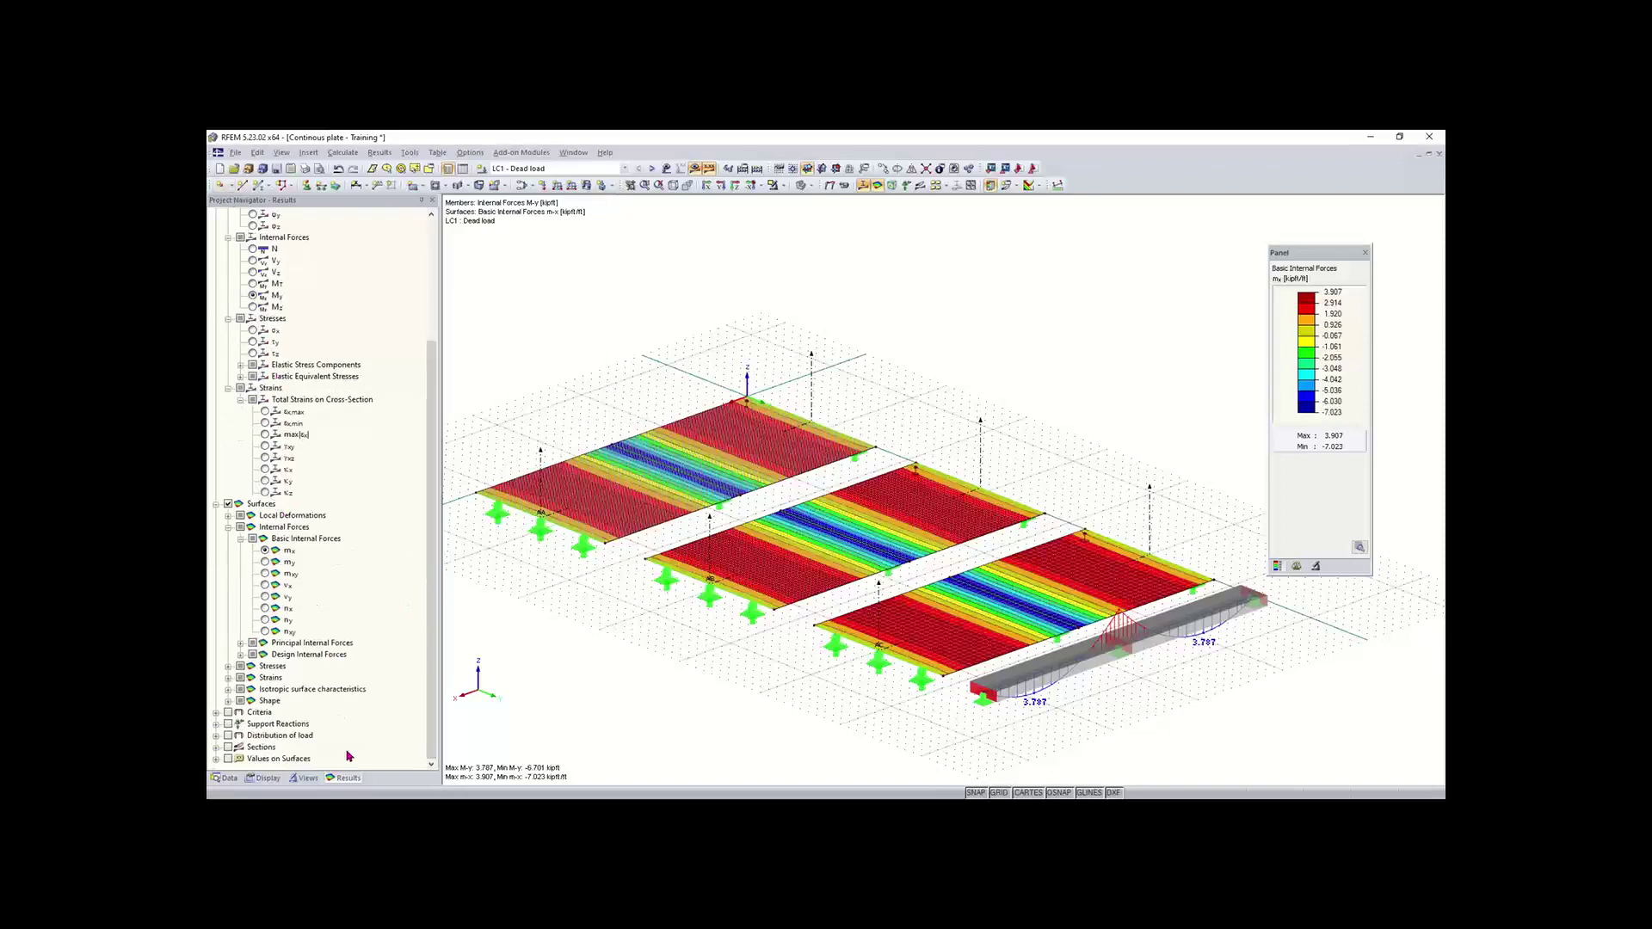
pyautogui.click(216, 504)
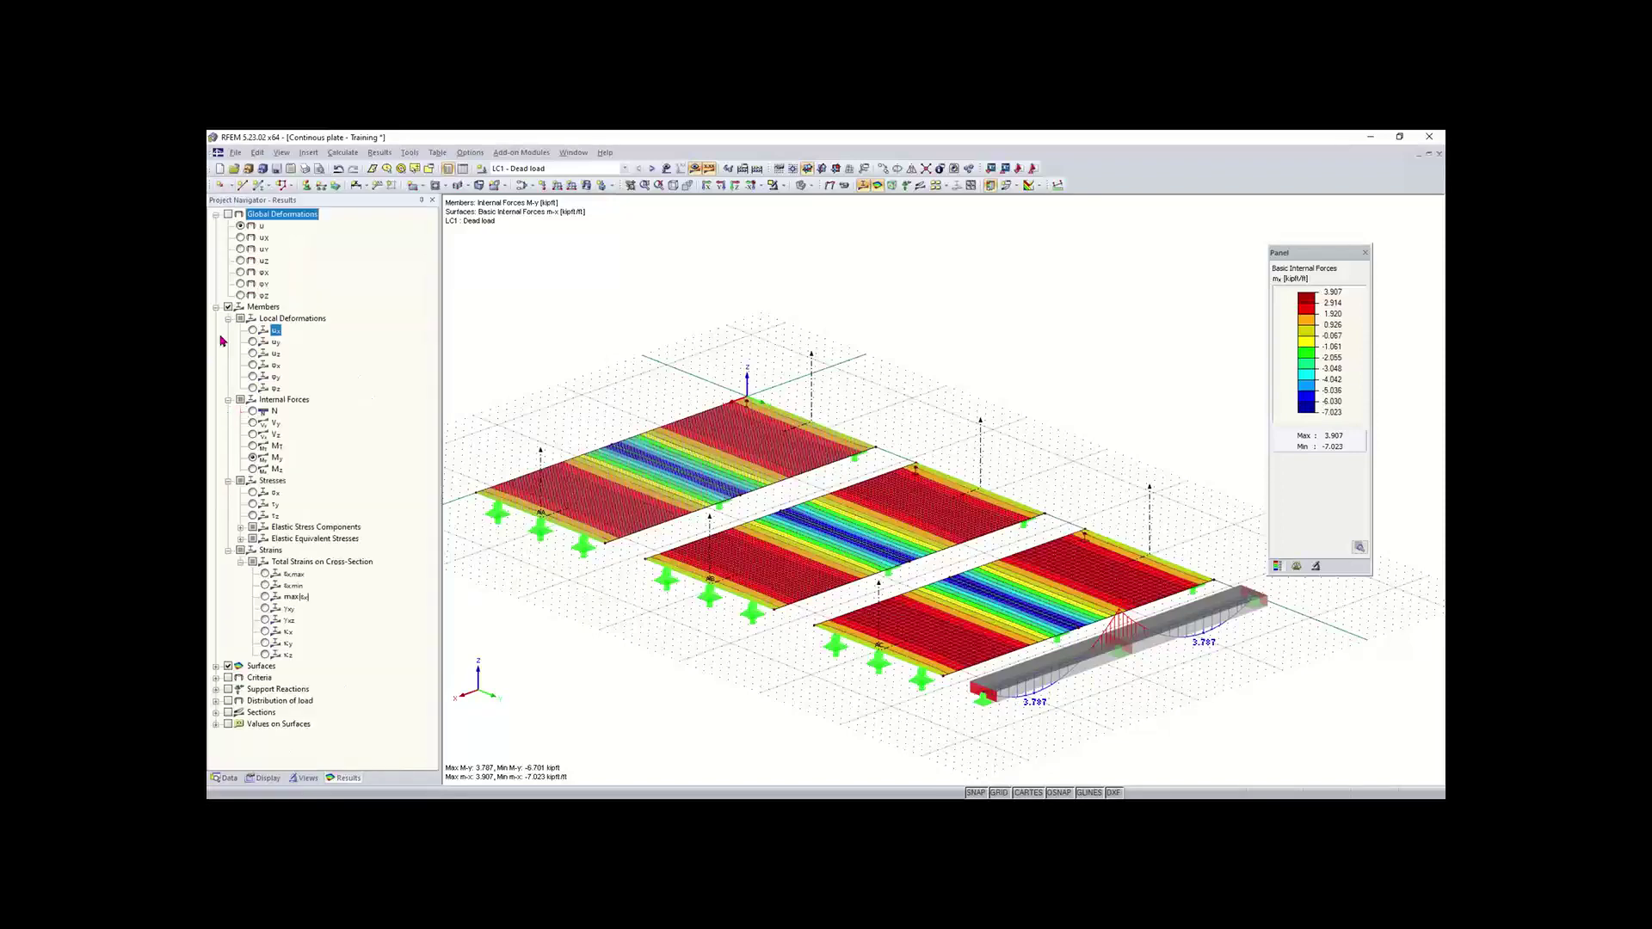
pyautogui.click(216, 307)
pyautogui.click(216, 215)
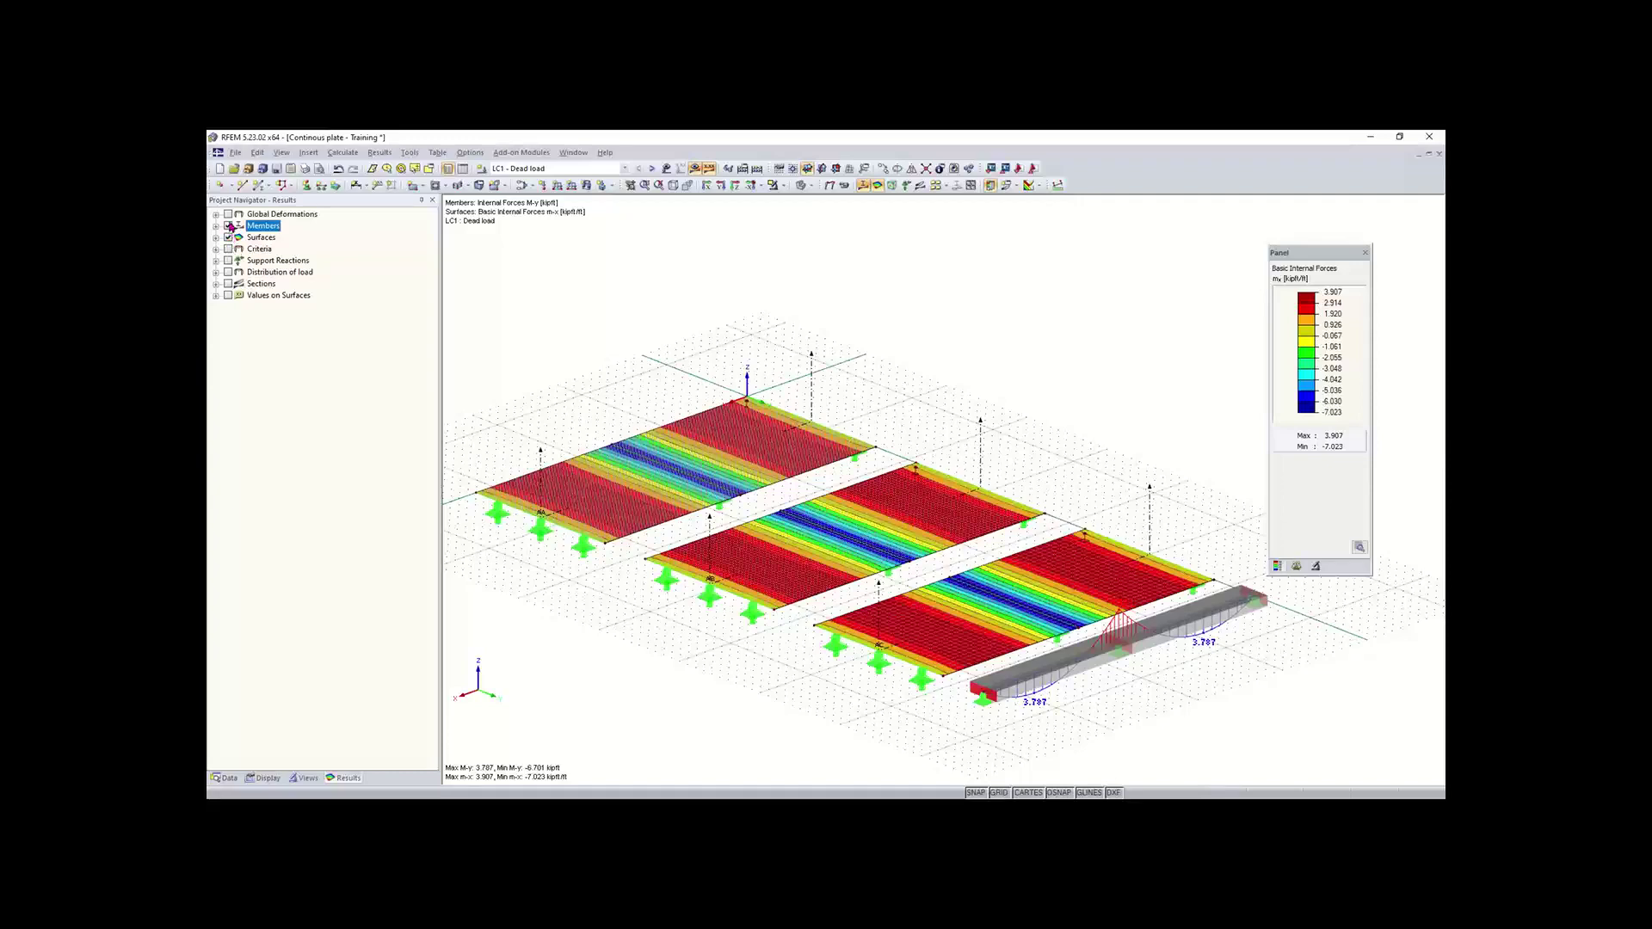
pyautogui.click(229, 284)
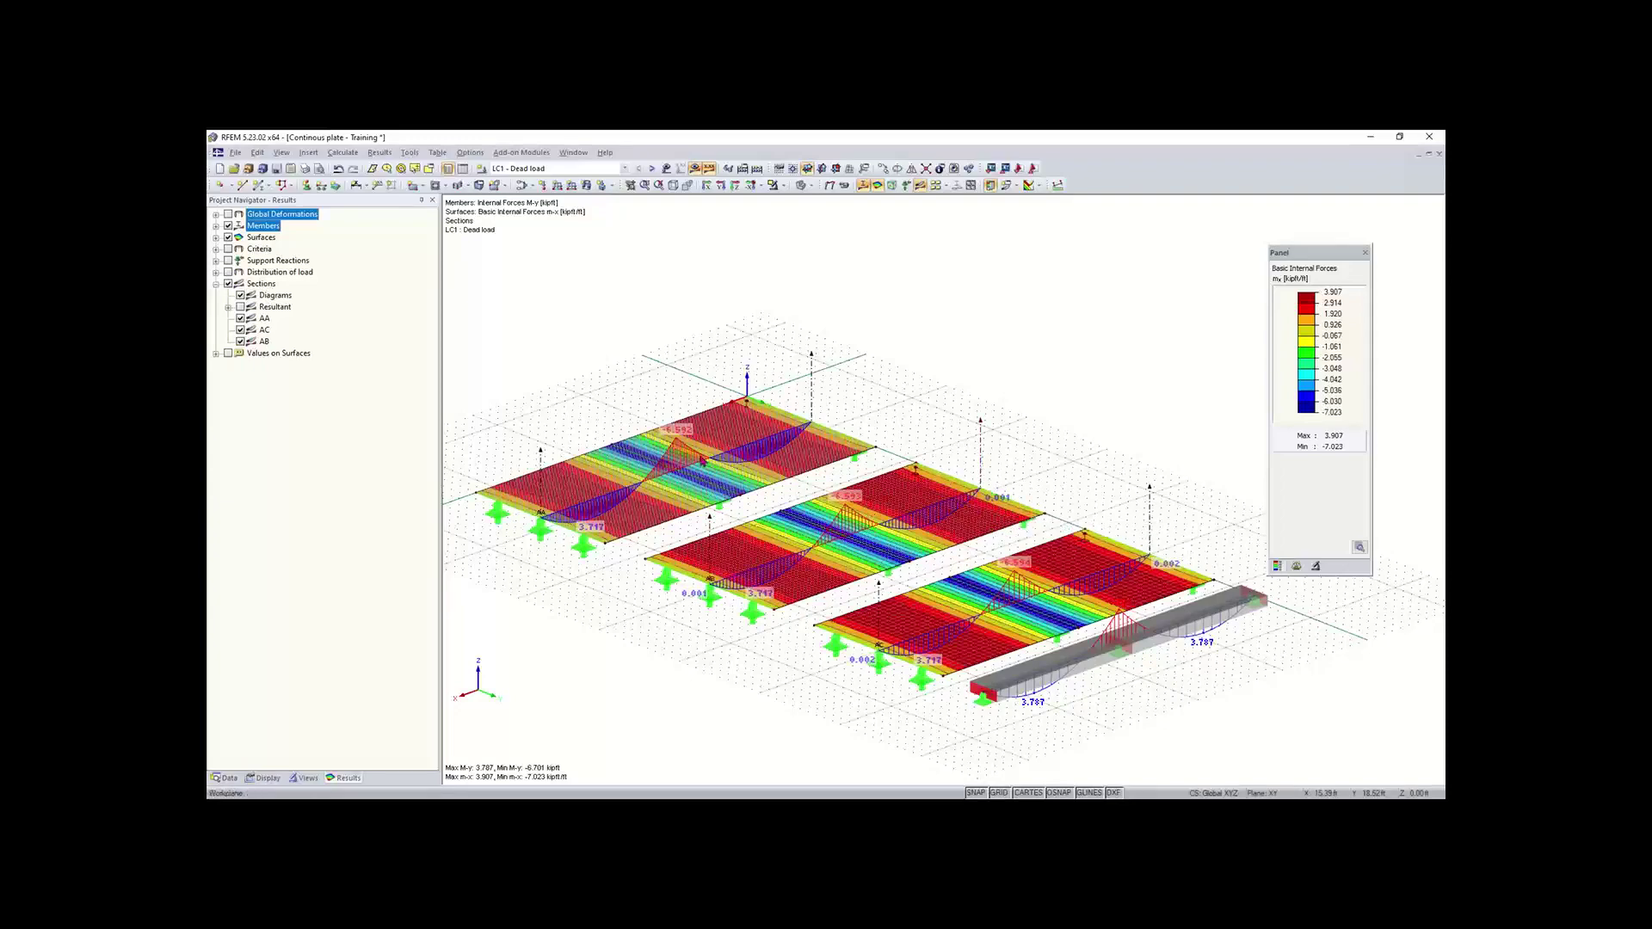
# - Examine the section moment diagrams on the three plates against the beam's M-y diagram from different view angles
pyautogui.scroll(2, 694, 455)
pyautogui.scroll(2, 693, 454)
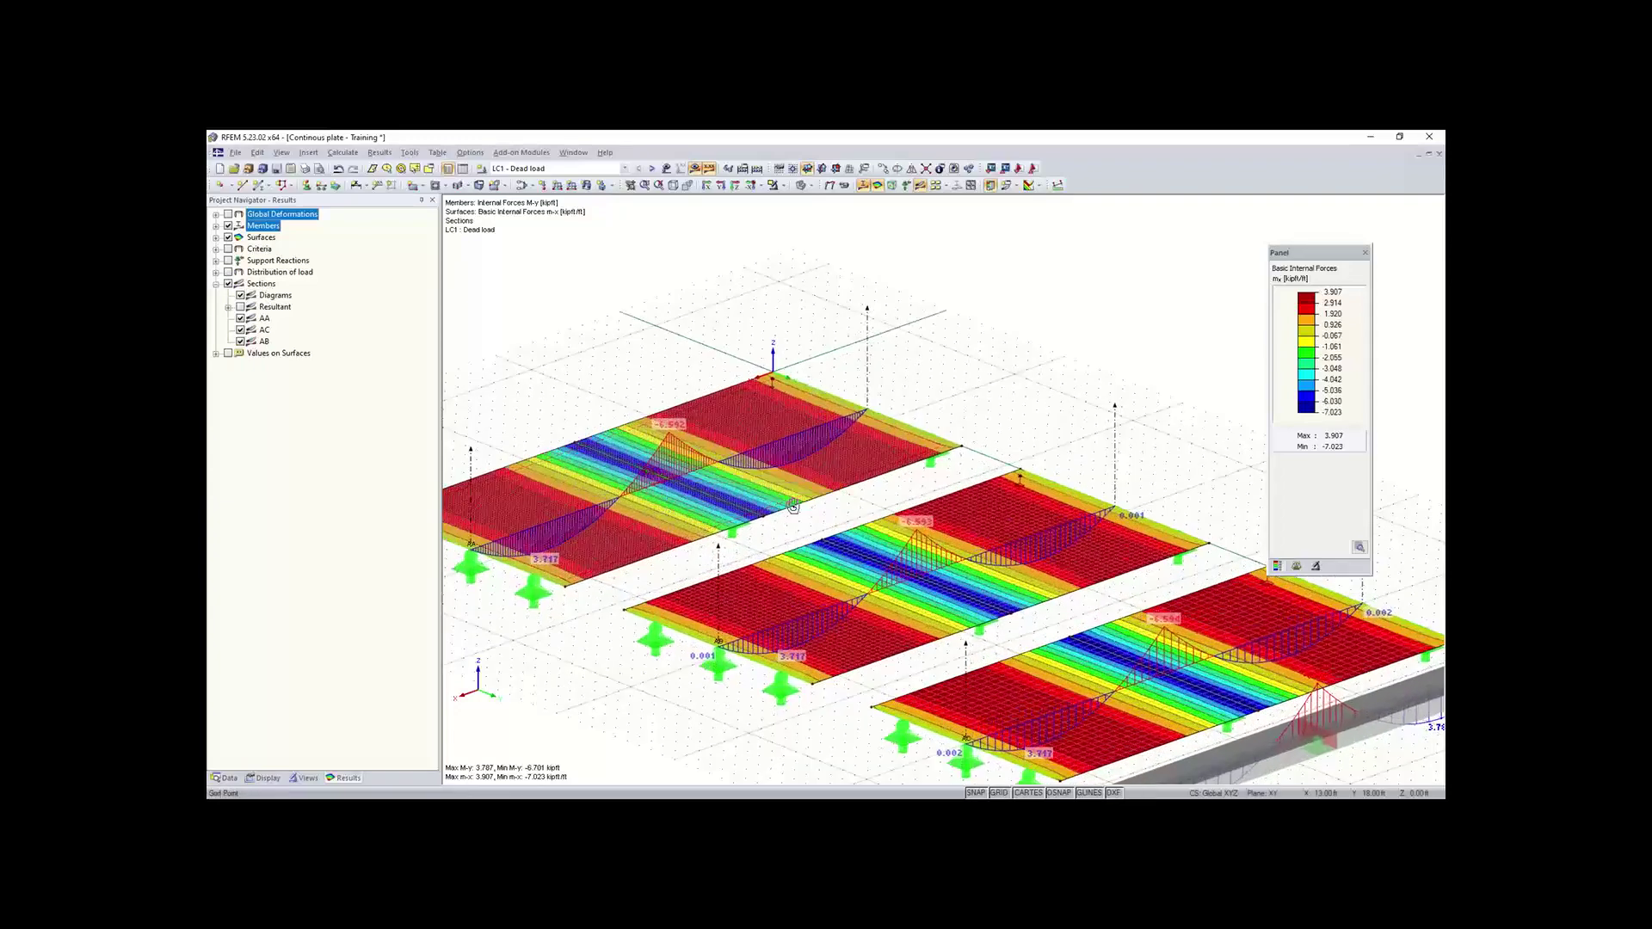
pyautogui.keyDown('ctrl'); pyautogui.moveTo(825, 518); pyautogui.dragTo(744, 488, button='middle'); pyautogui.keyUp('ctrl')
pyautogui.rightClick(739, 489)
pyautogui.press('Escape')
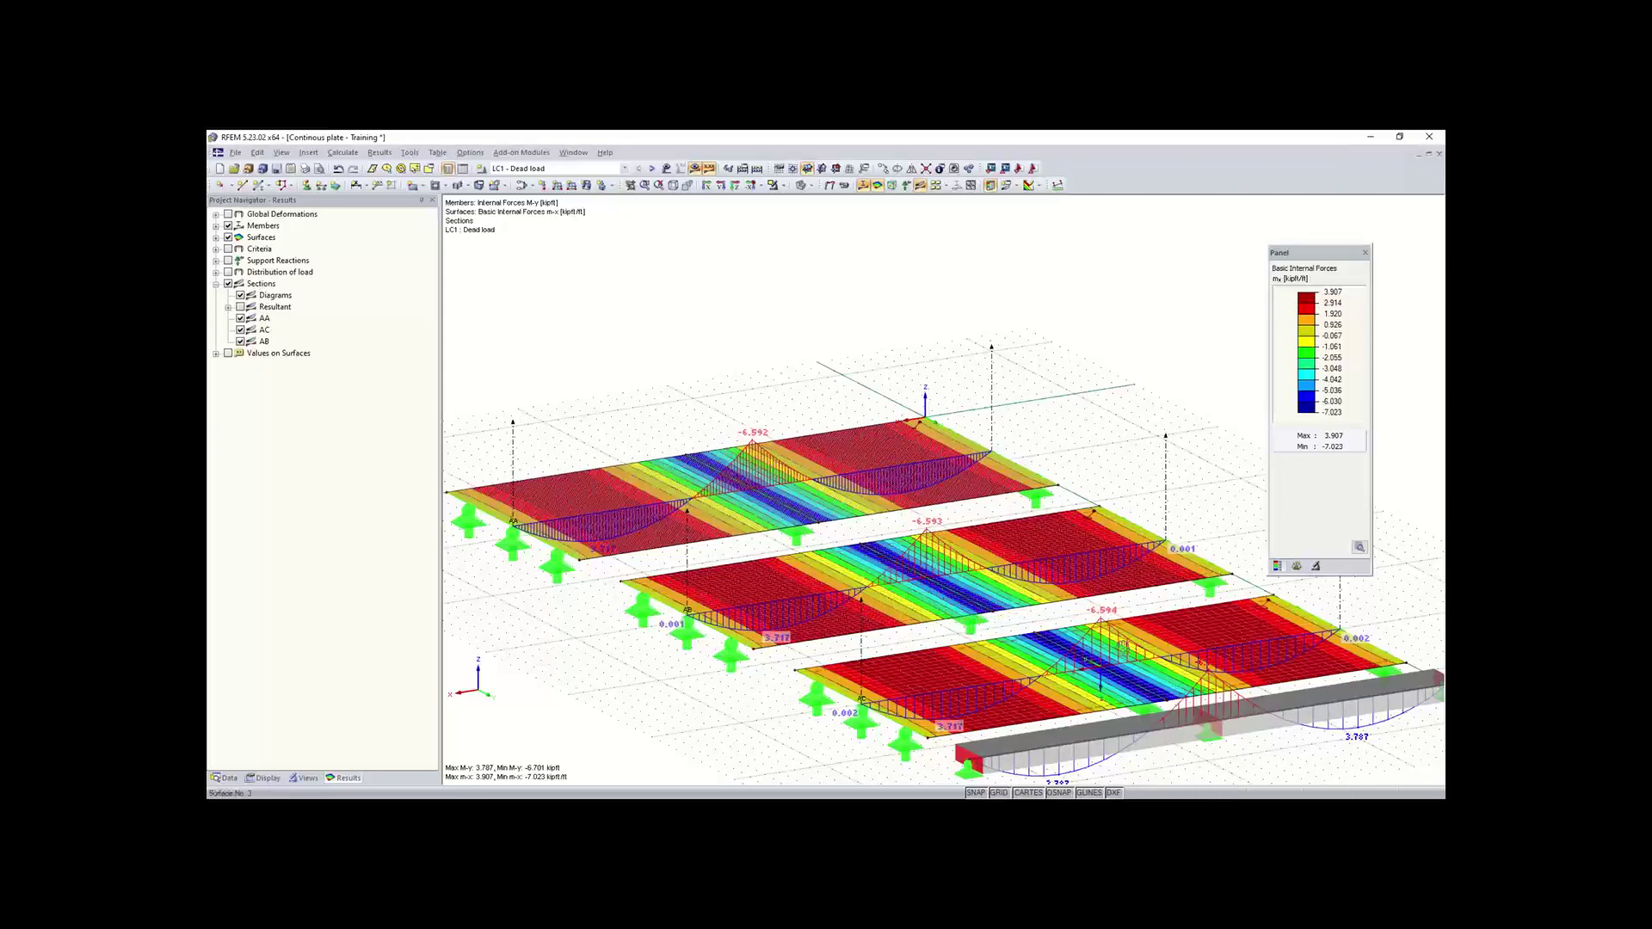
pyautogui.moveTo(1124, 646); pyautogui.dragTo(989, 595, button='middle')
pyautogui.scroll(1, 981, 578)
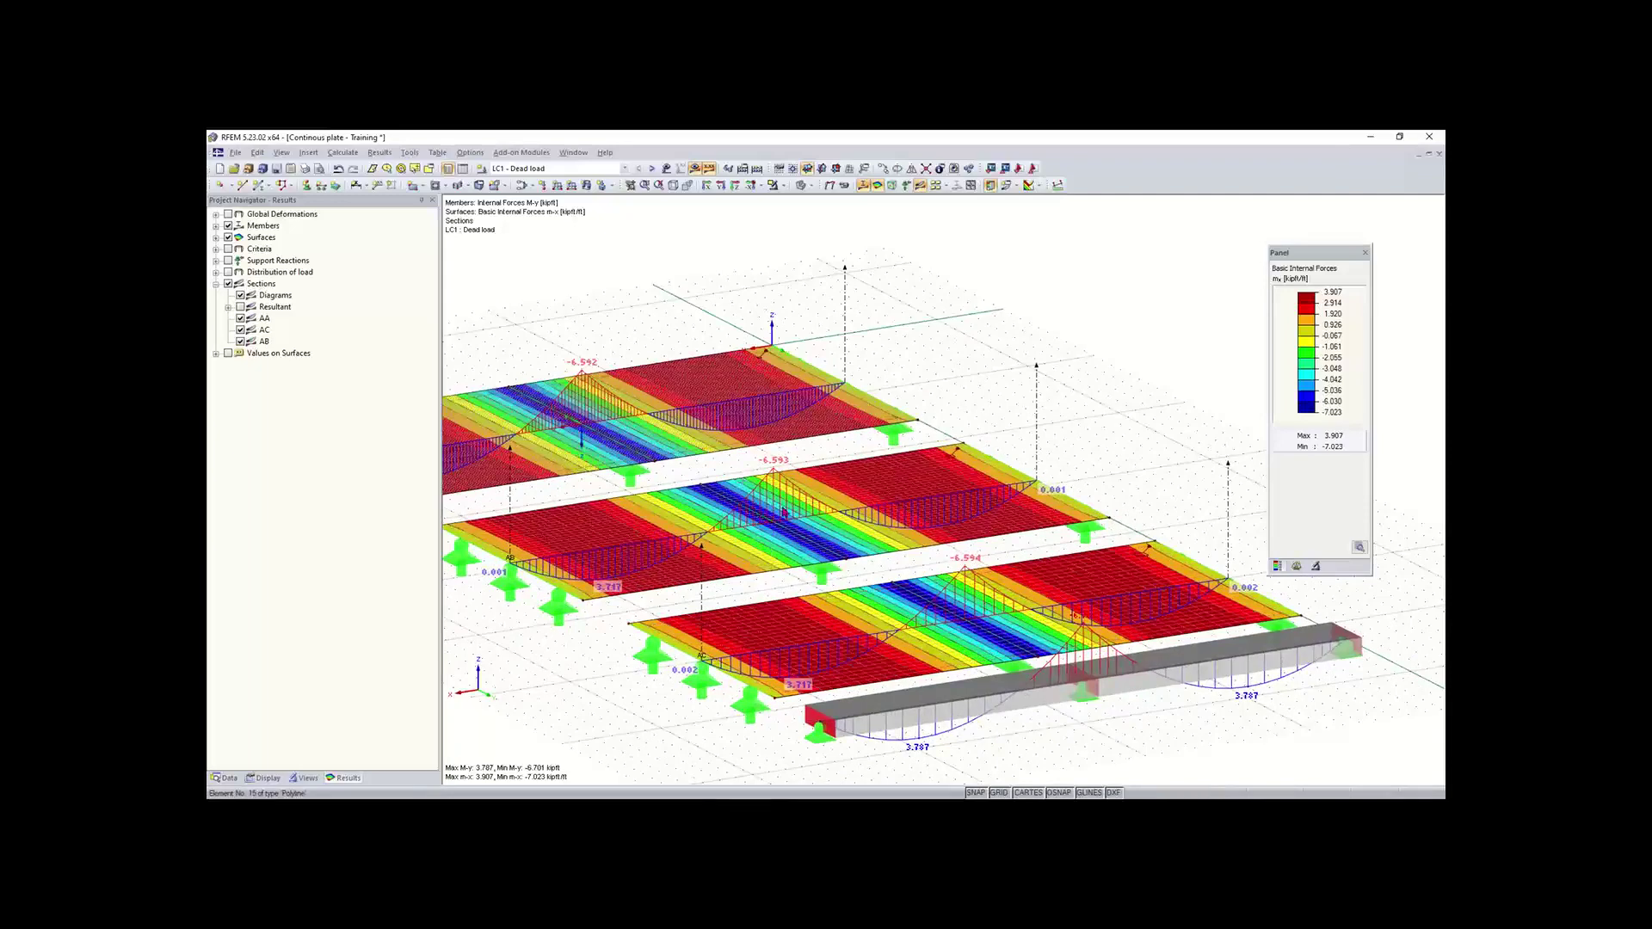
pyautogui.scroll(-1, 784, 512)
pyautogui.moveTo(784, 513); pyautogui.dragTo(854, 545, button='middle')
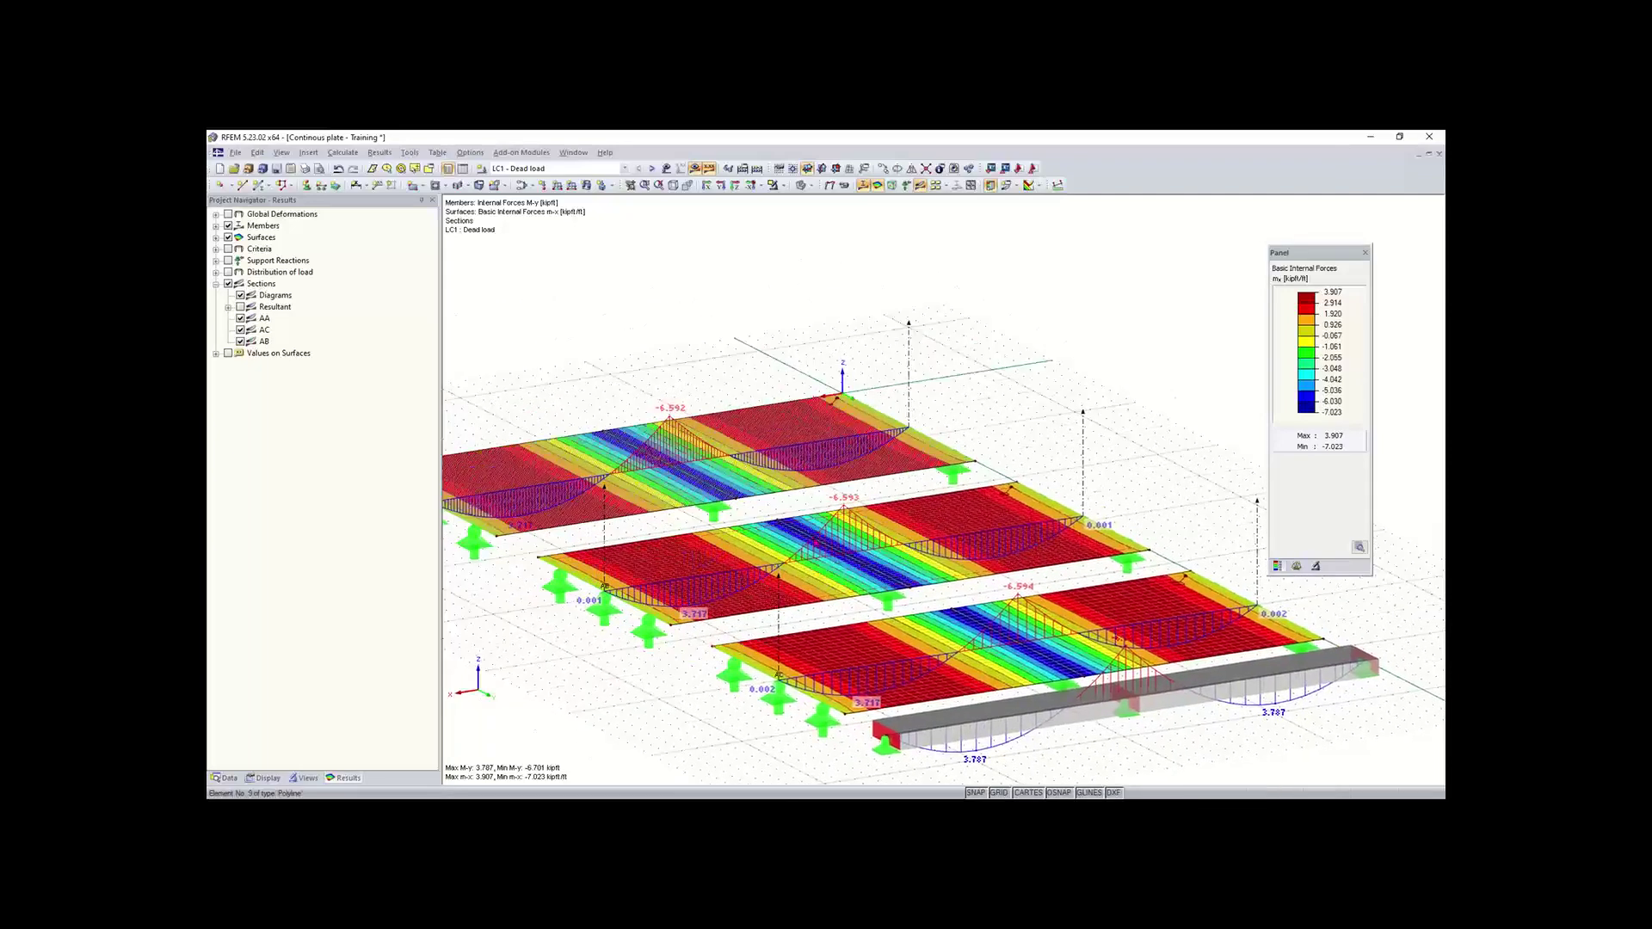
pyautogui.moveTo(1089, 674); pyautogui.dragTo(1046, 647, button='middle')
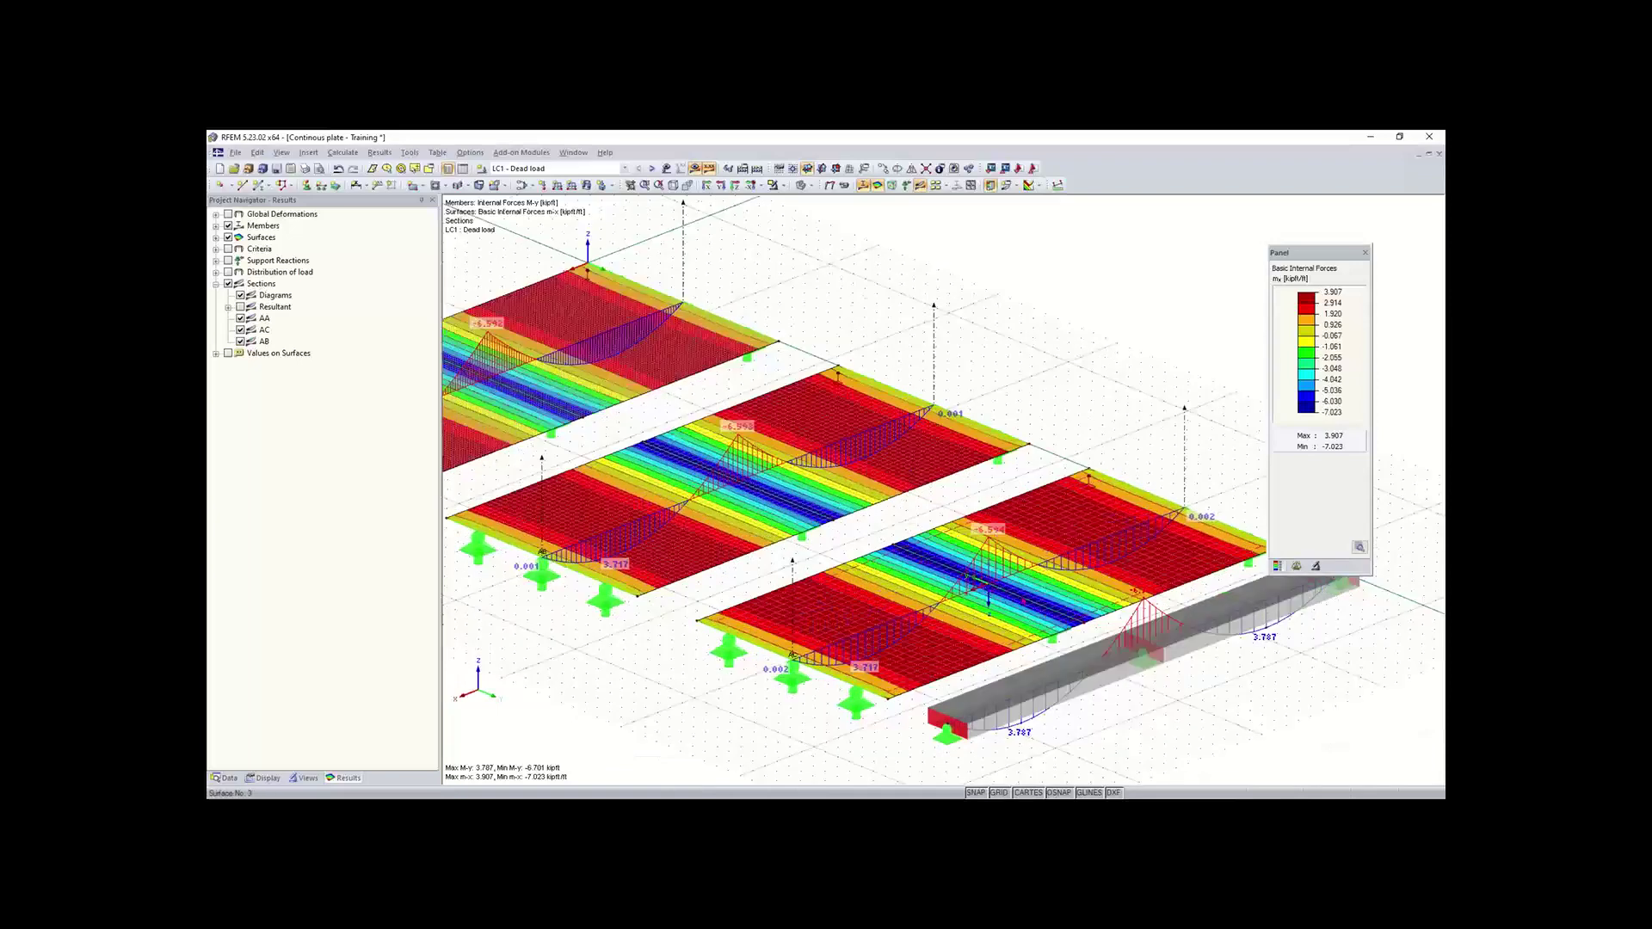
pyautogui.moveTo(1082, 588); pyautogui.dragTo(1006, 558, button='middle')
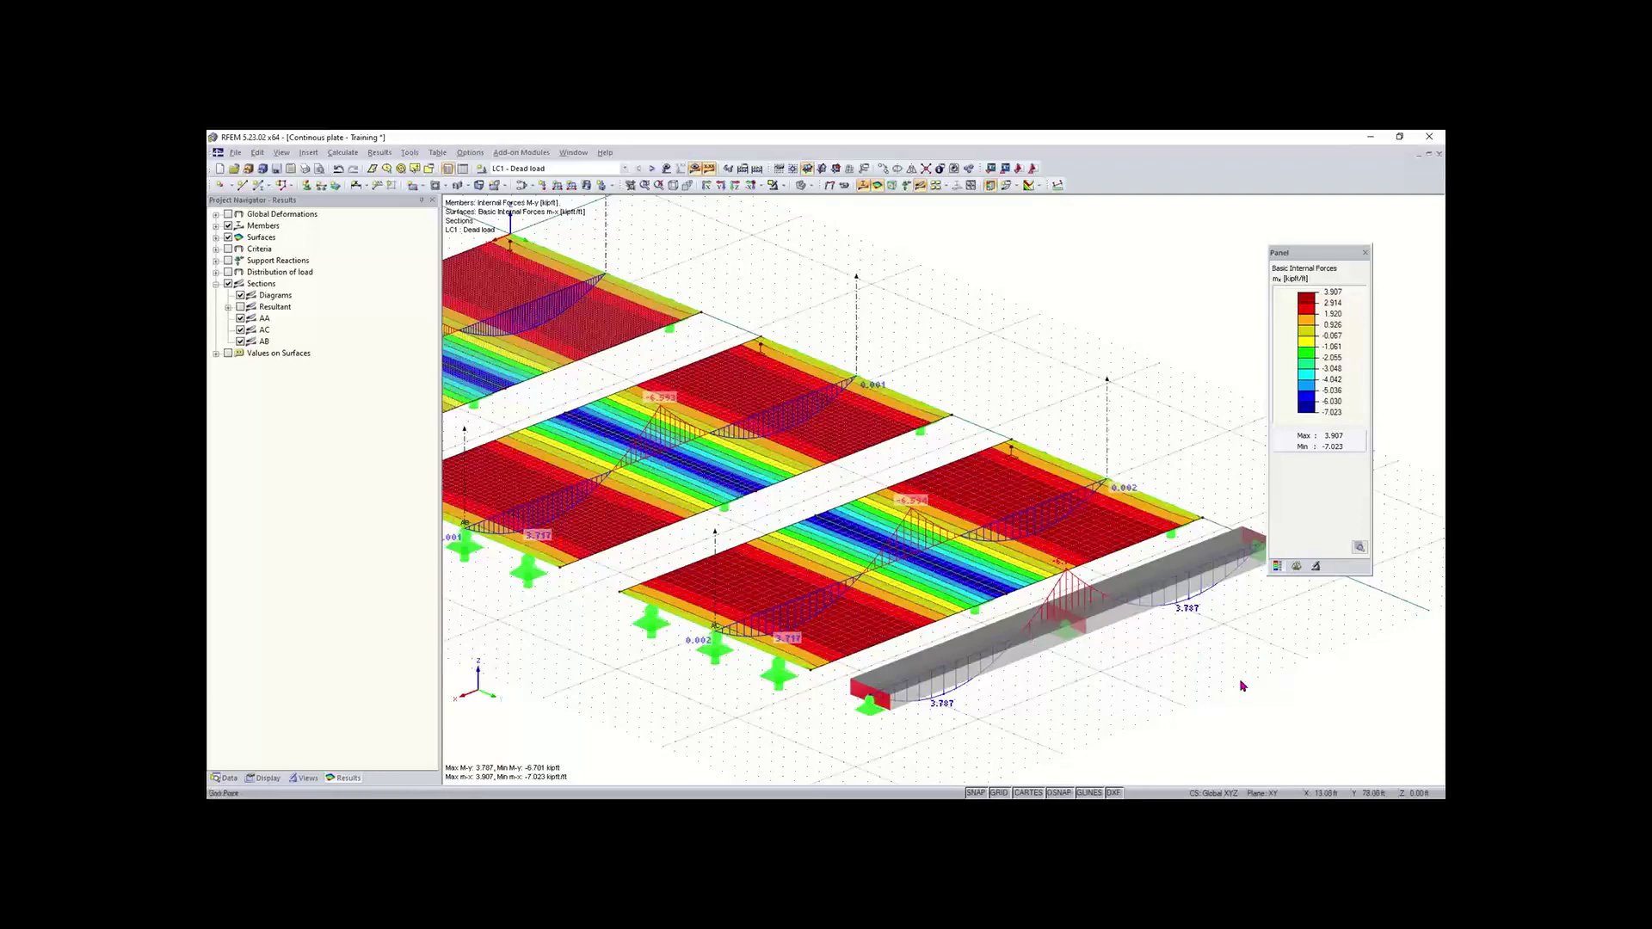
pyautogui.scroll(-1, 902, 581)
pyautogui.moveTo(902, 581); pyautogui.dragTo(996, 627, button='middle')
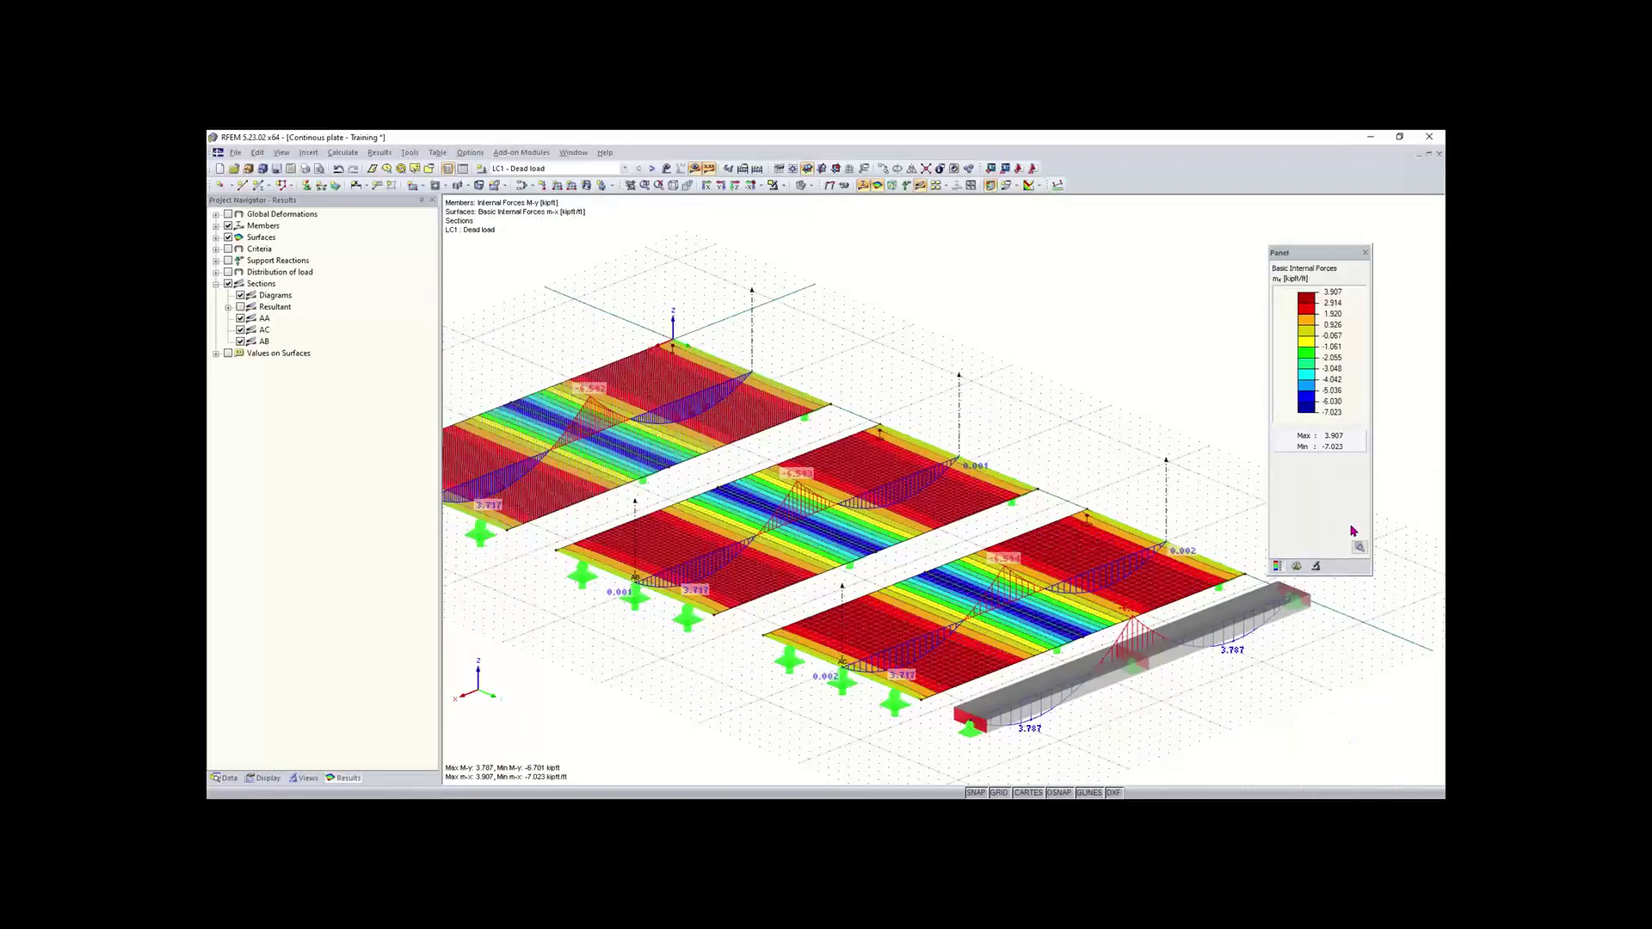
pyautogui.click(1436, 252)
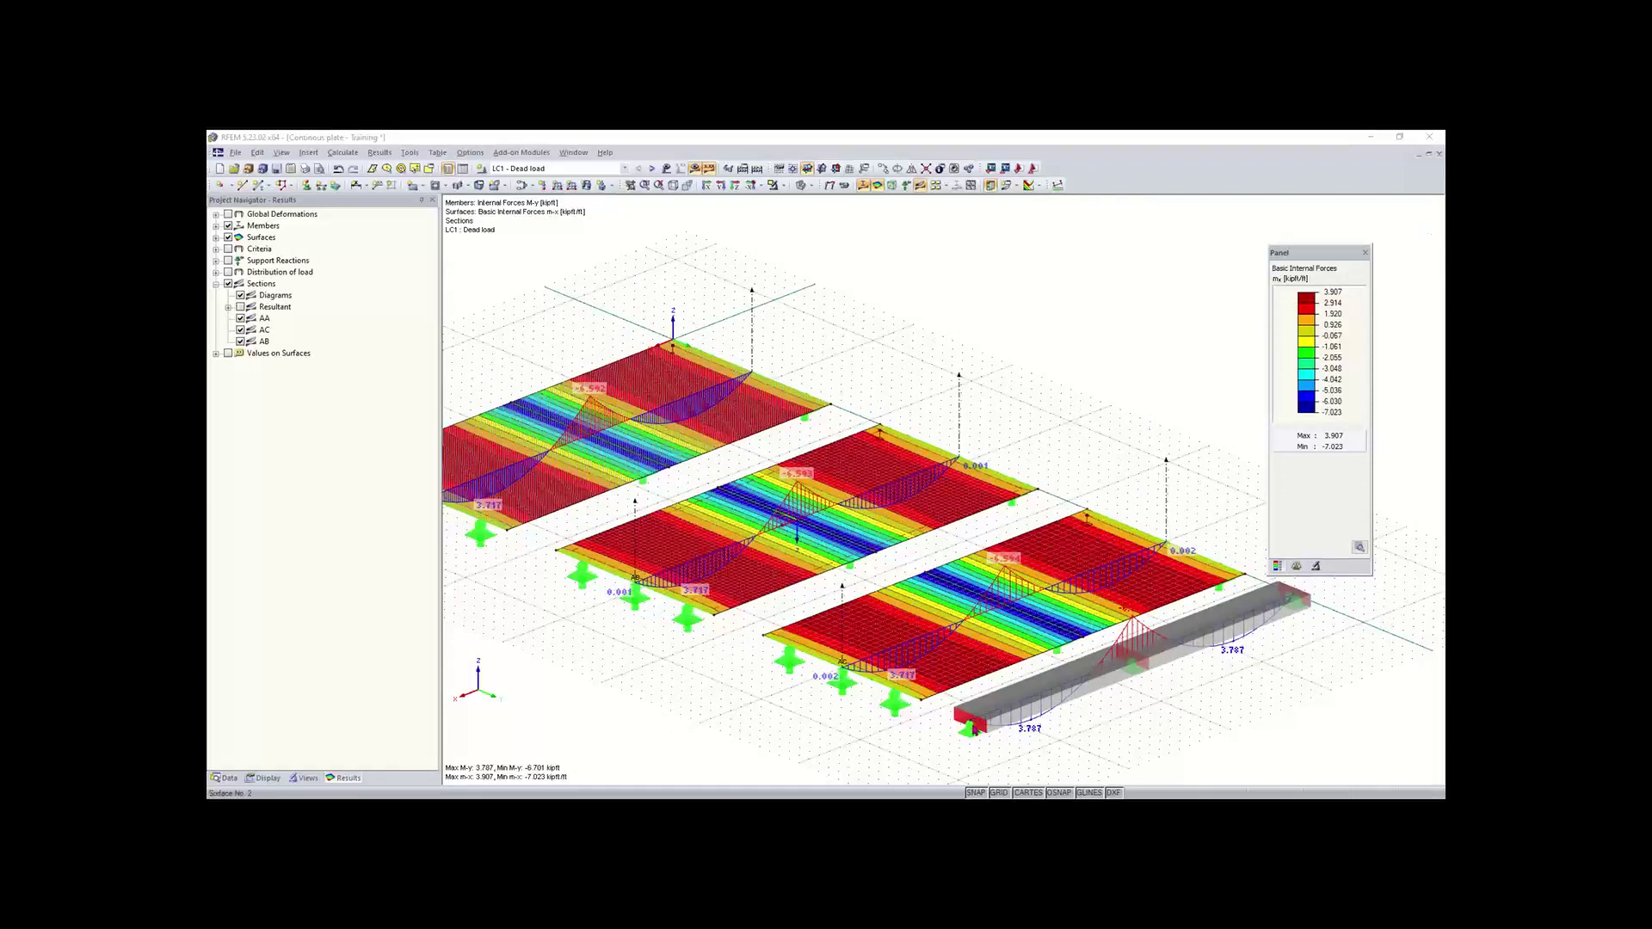
pyautogui.moveTo(982, 798)
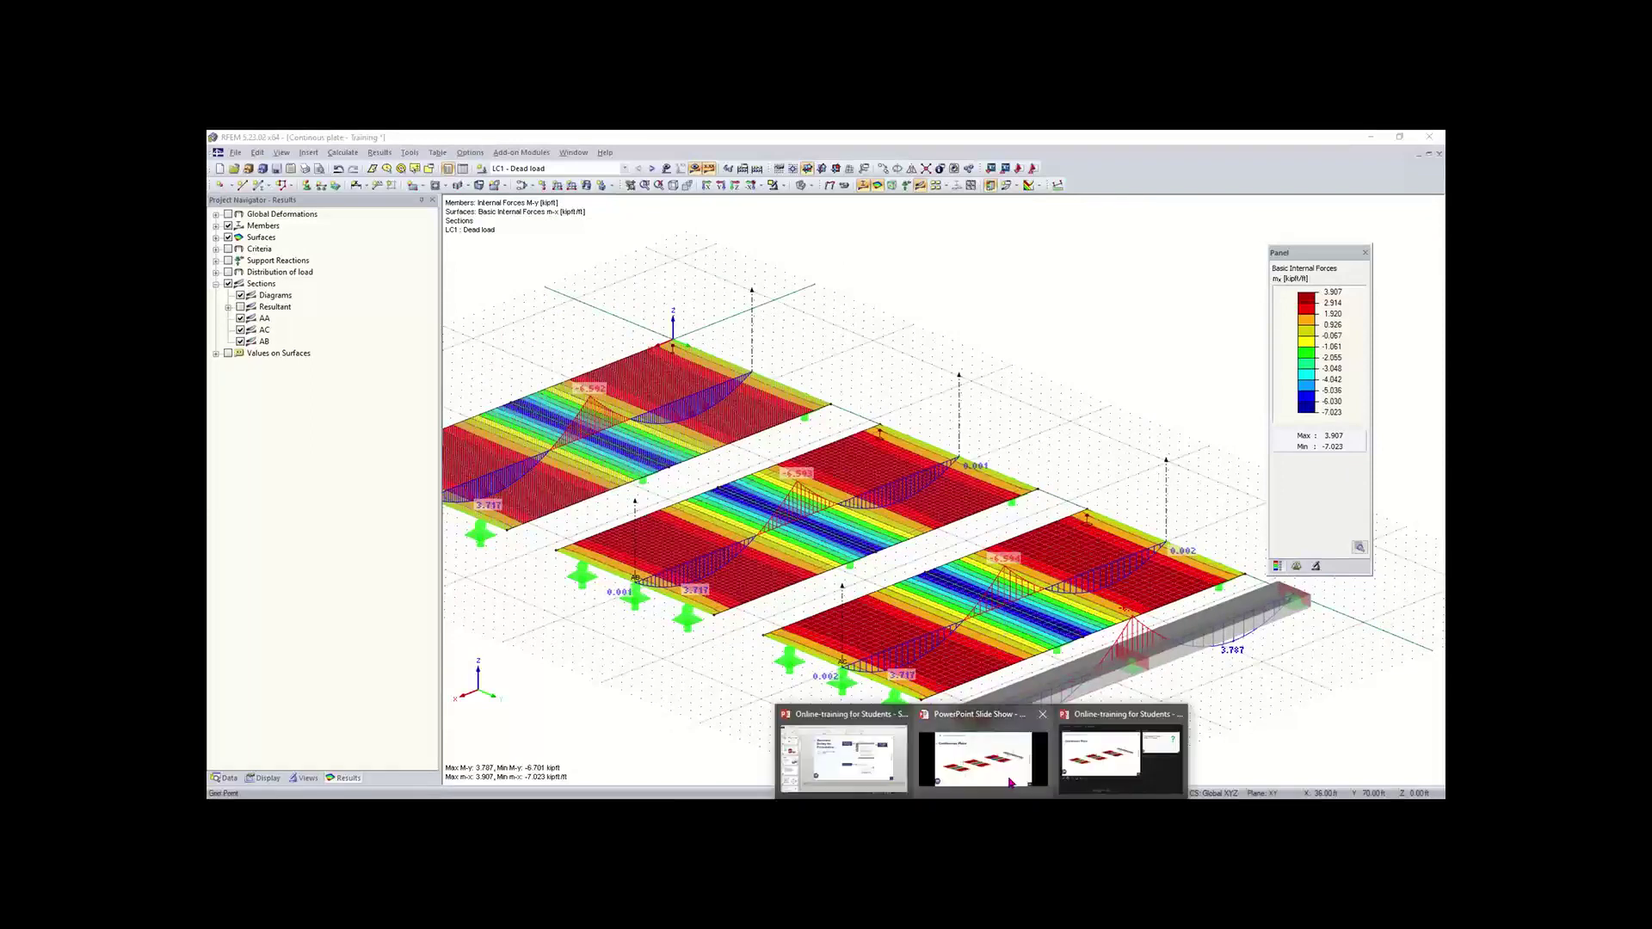
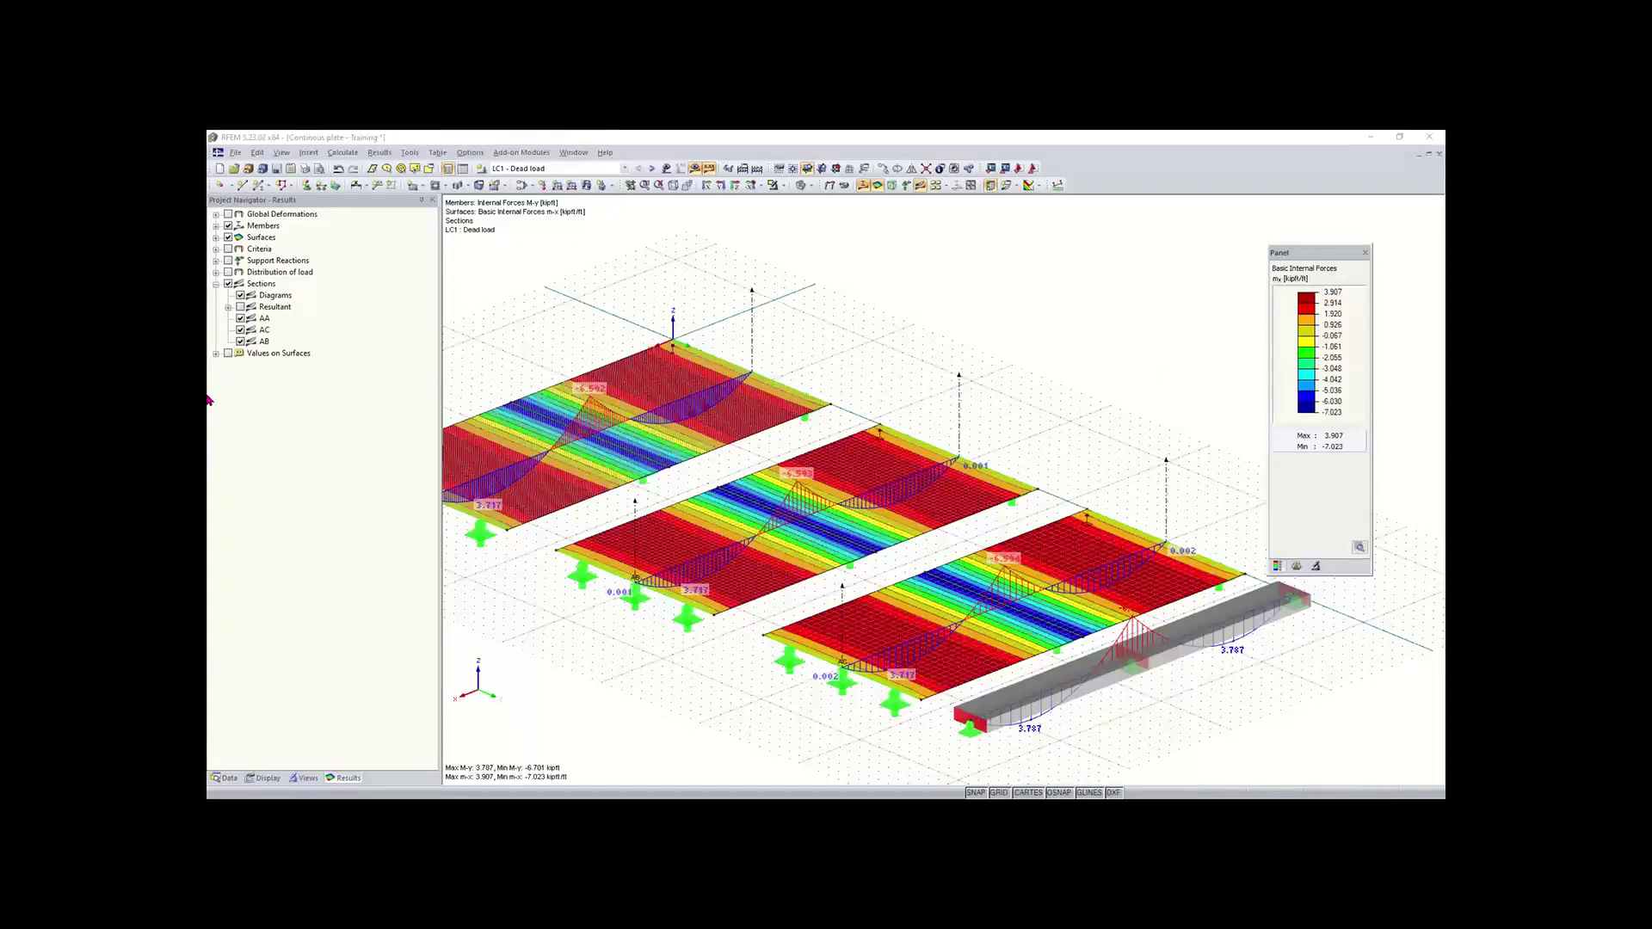
# - Deactivate the shear stiffness of members in the global calculation parameters and accept the deletion of all results
pyautogui.scroll(-1, 612, 497)
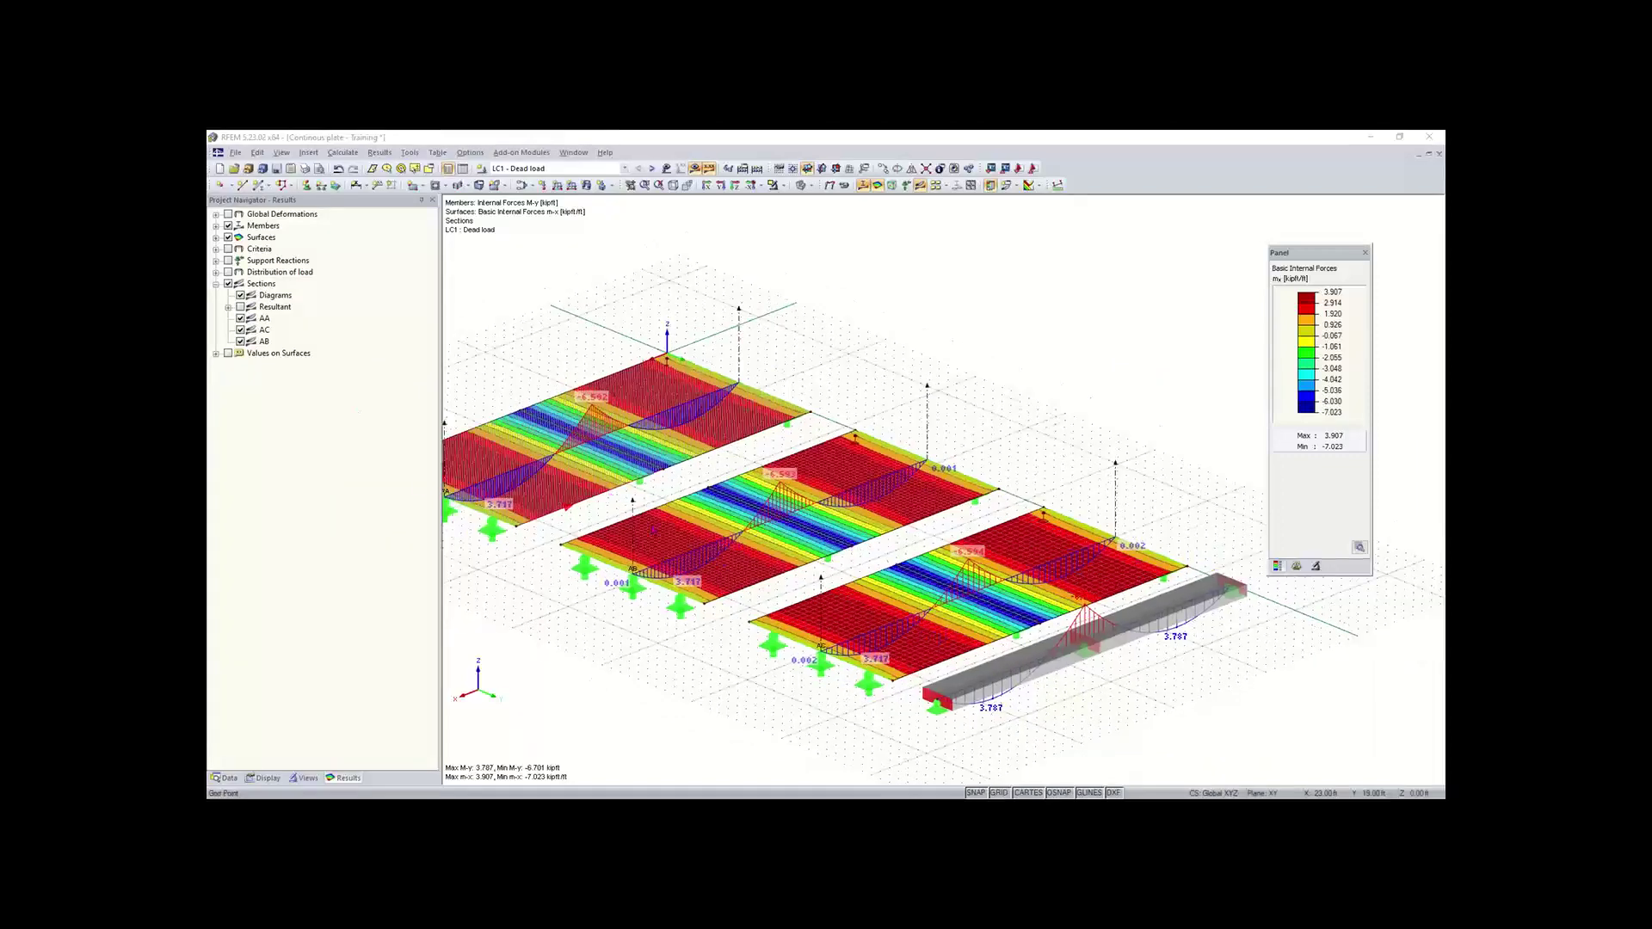
pyautogui.moveTo(650, 526); pyautogui.dragTo(725, 527, button='middle')
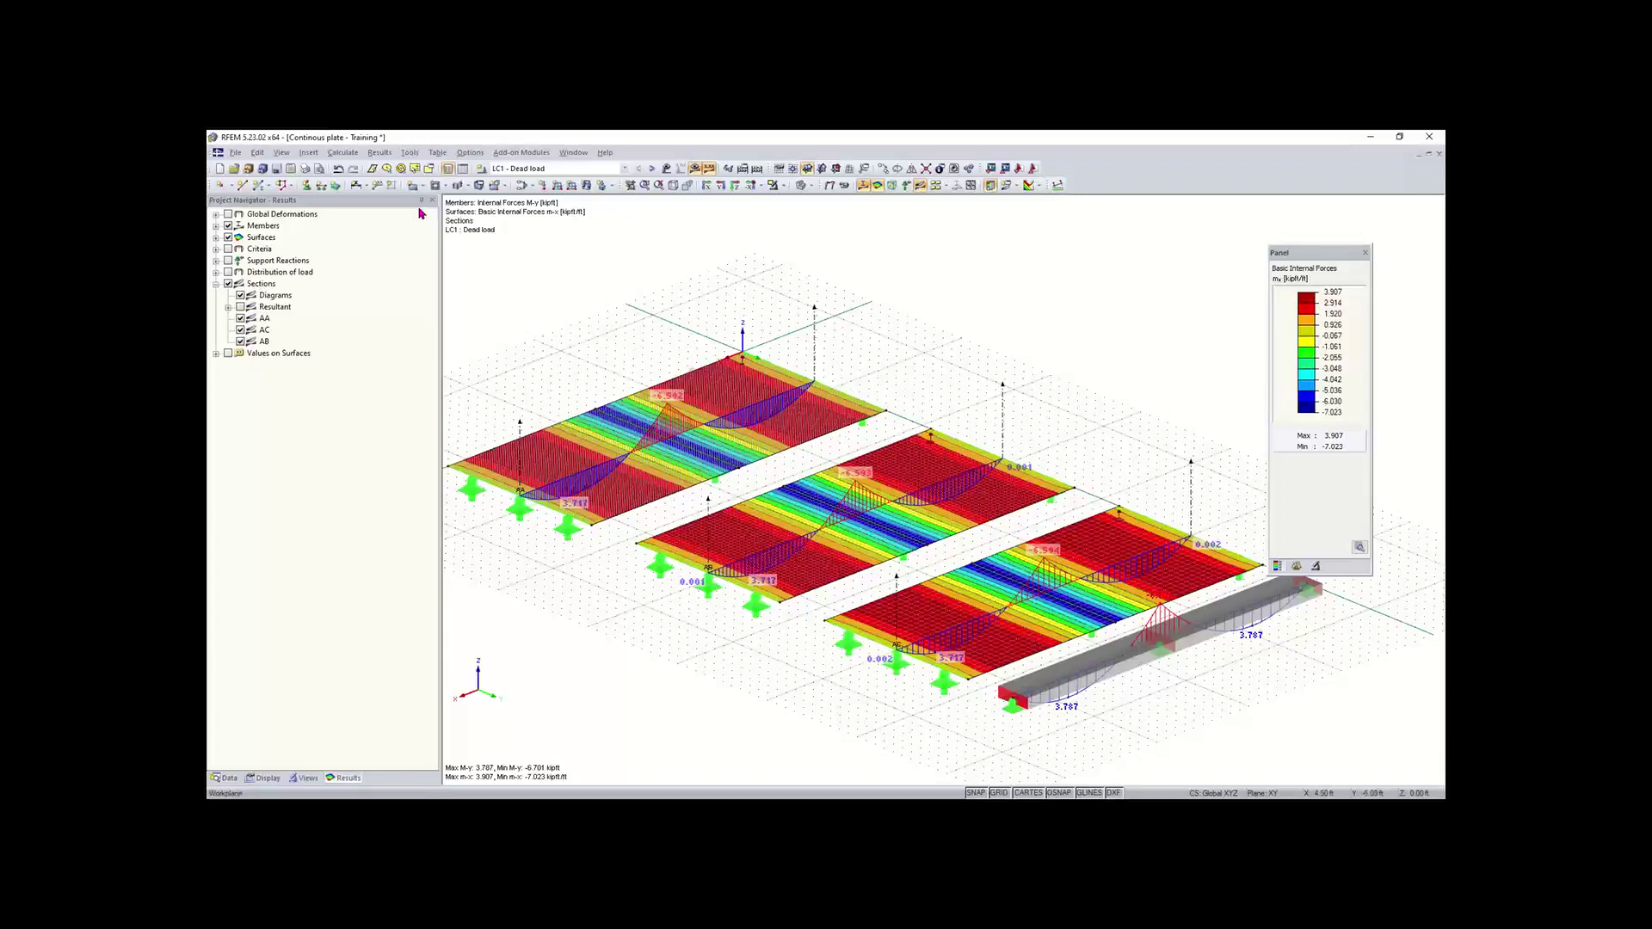
pyautogui.click(344, 154)
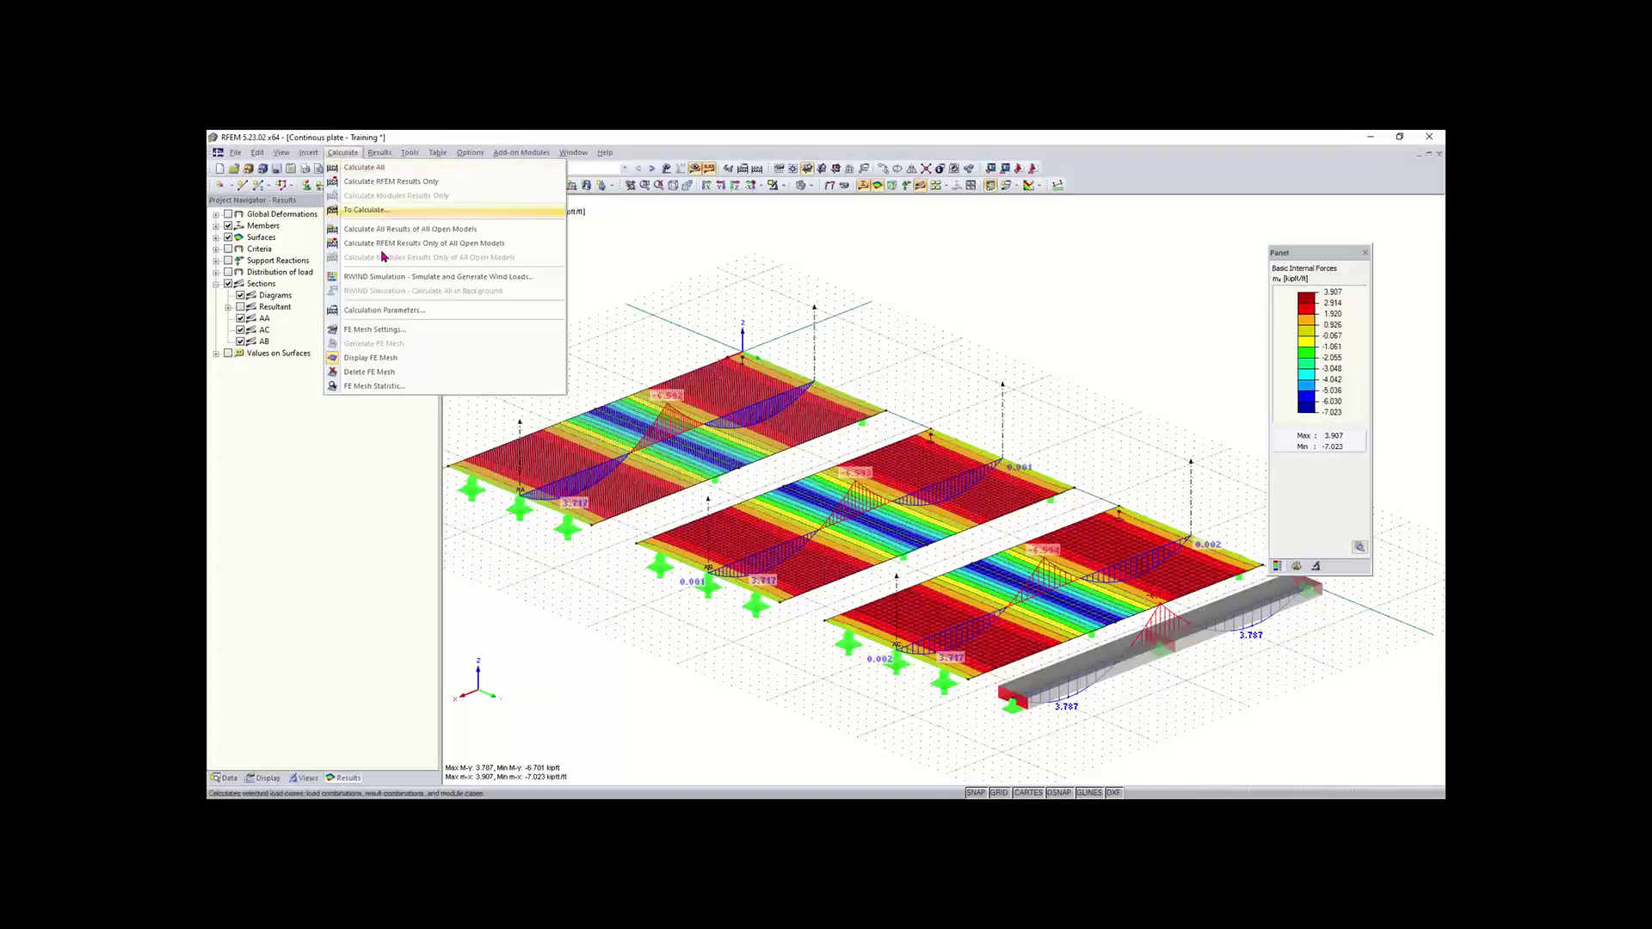
pyautogui.click(389, 311)
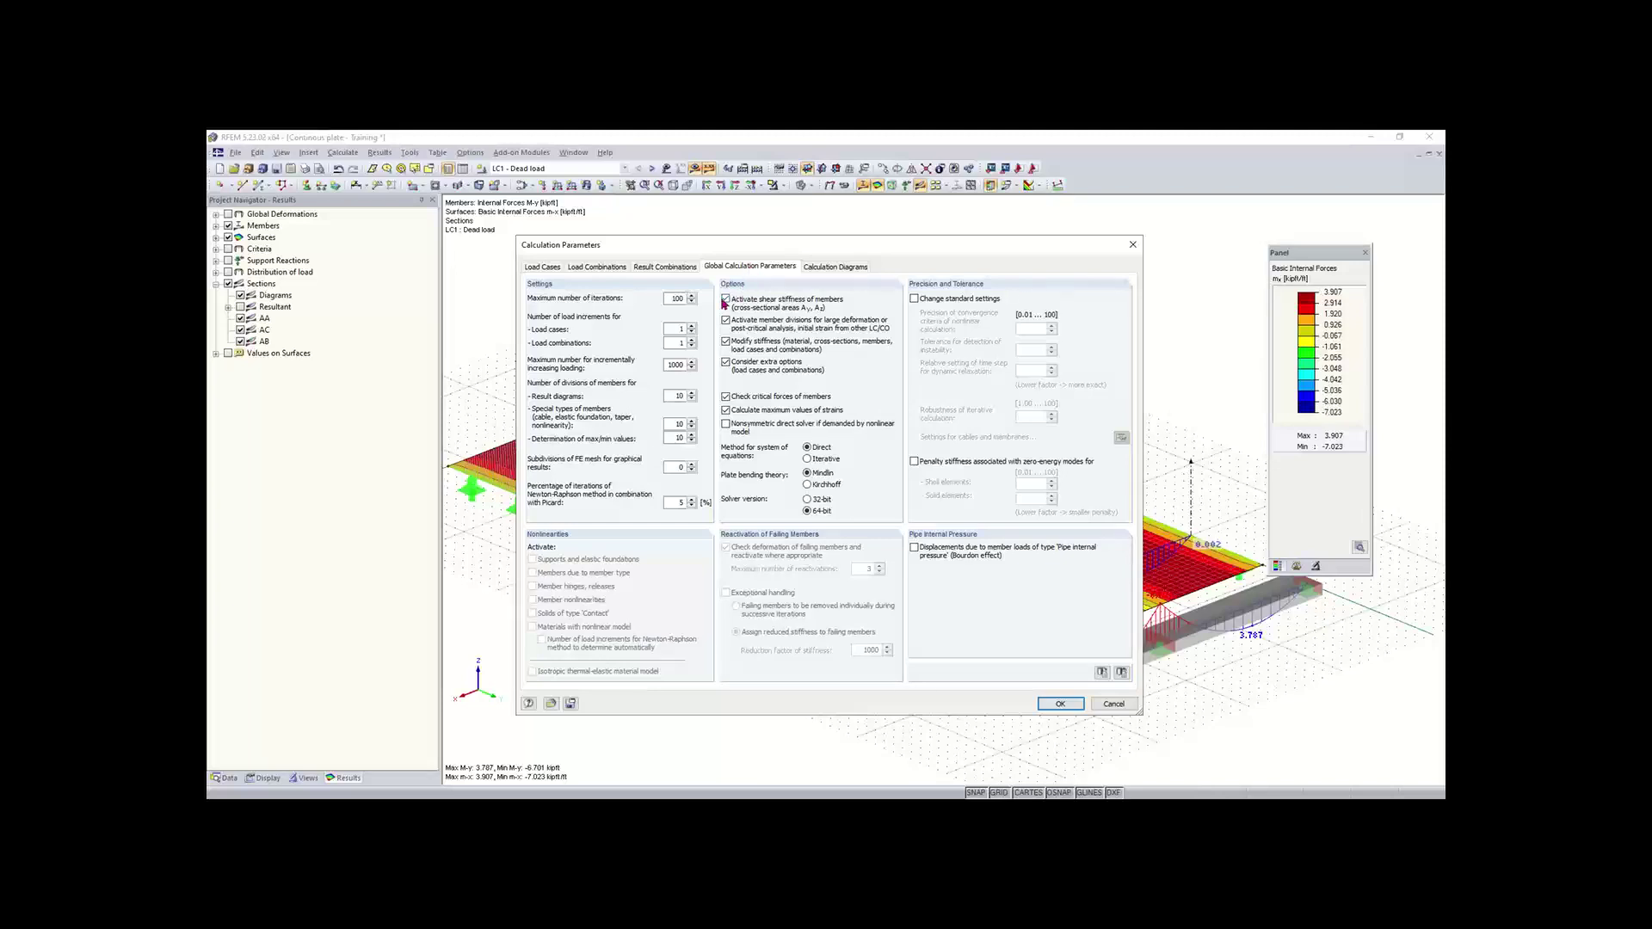
pyautogui.click(726, 299)
pyautogui.click(726, 300)
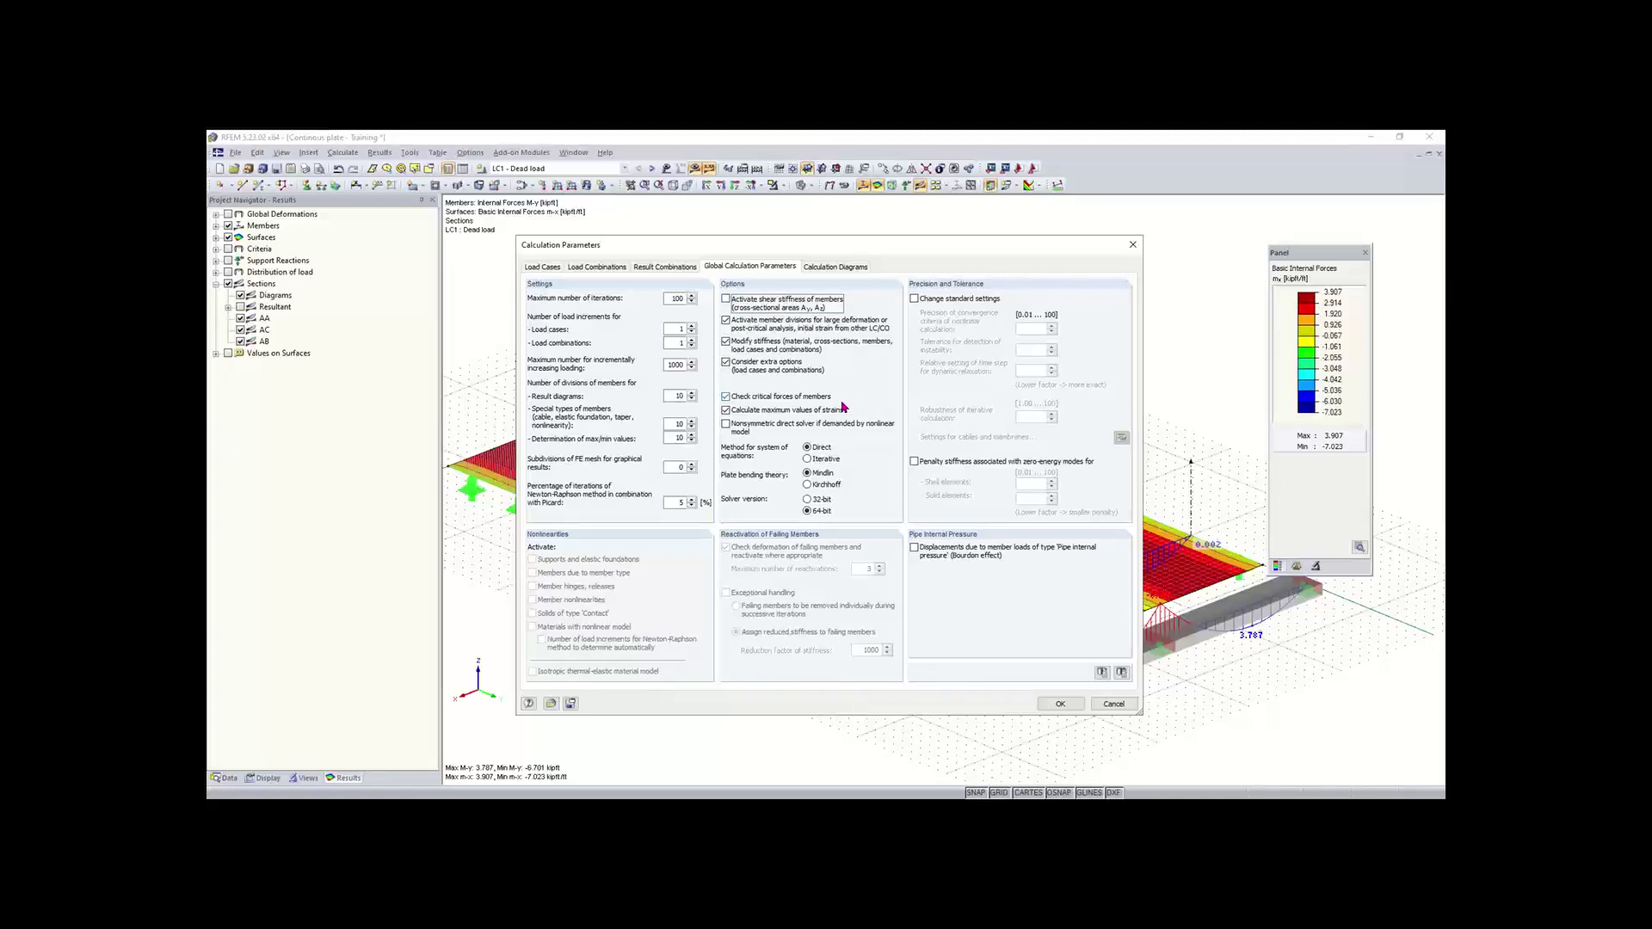
pyautogui.click(1060, 704)
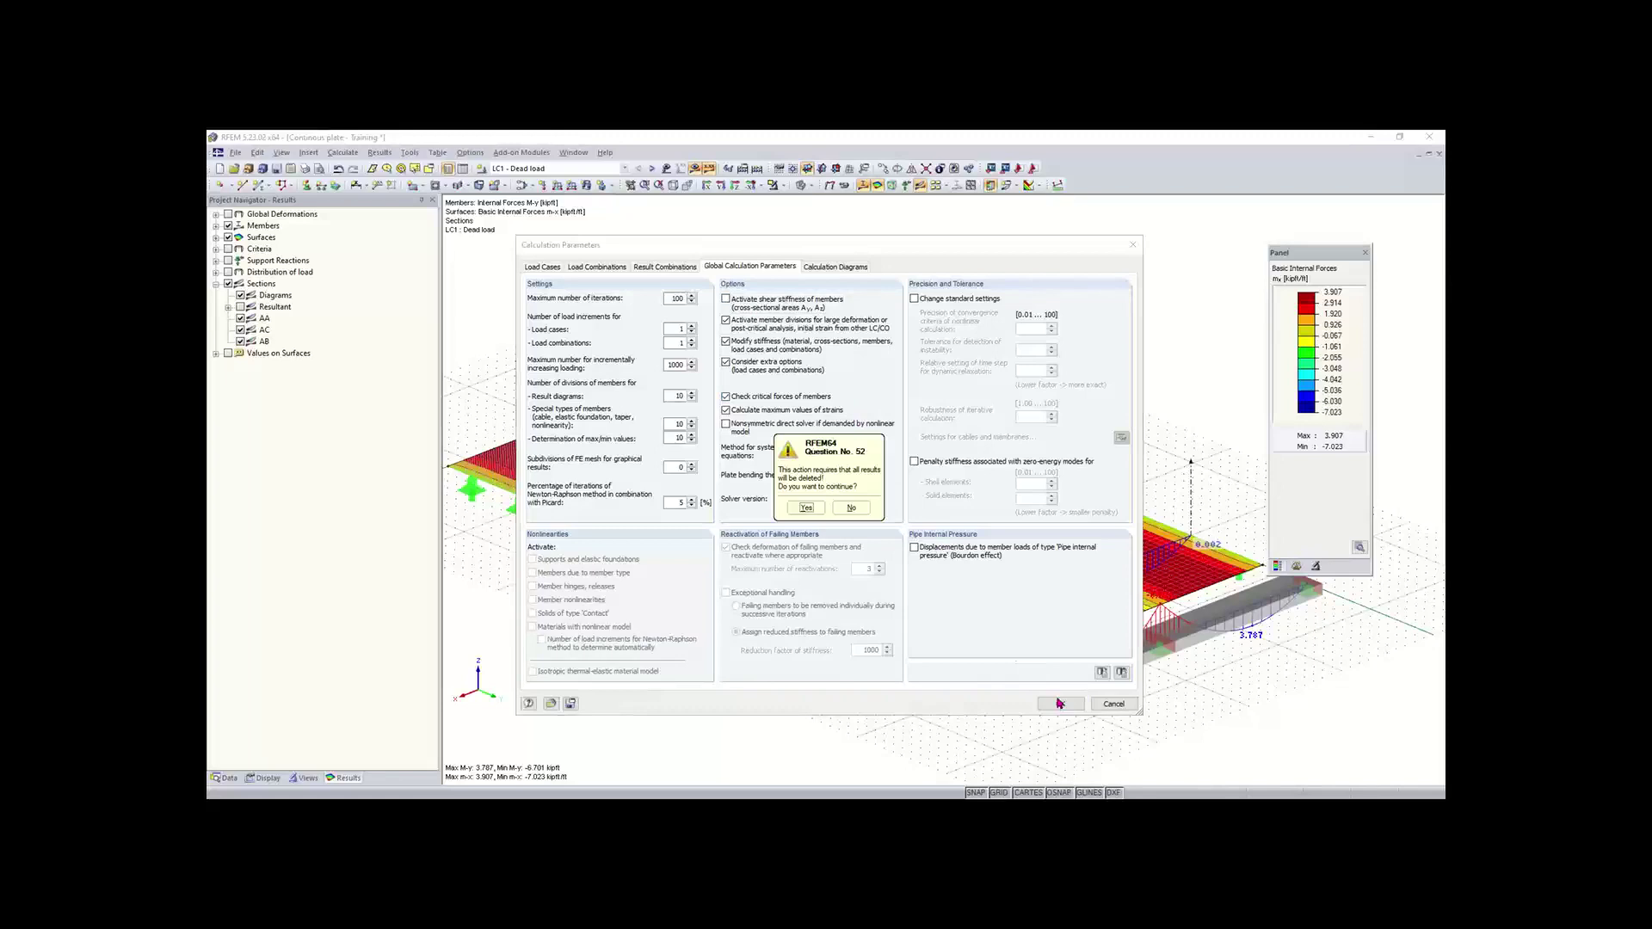
pyautogui.click(805, 509)
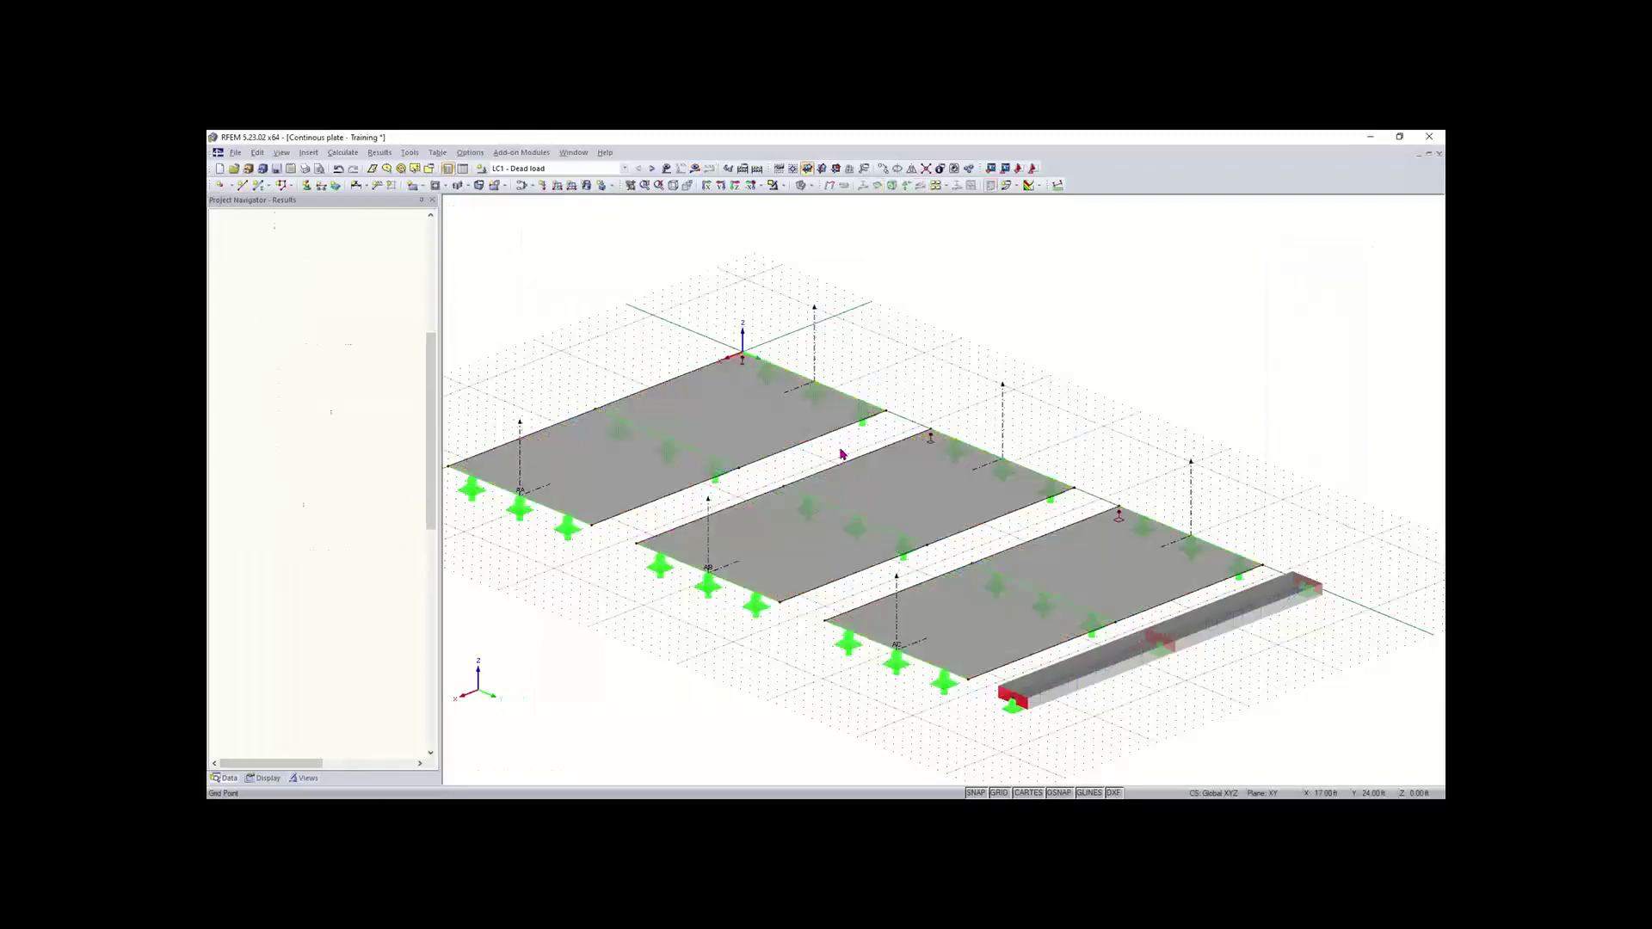
# - Recalculate the model and display the LC1 - Dead load moments of the plates and the beam
pyautogui.moveTo(933, 561); pyautogui.dragTo(944, 497, button='middle')
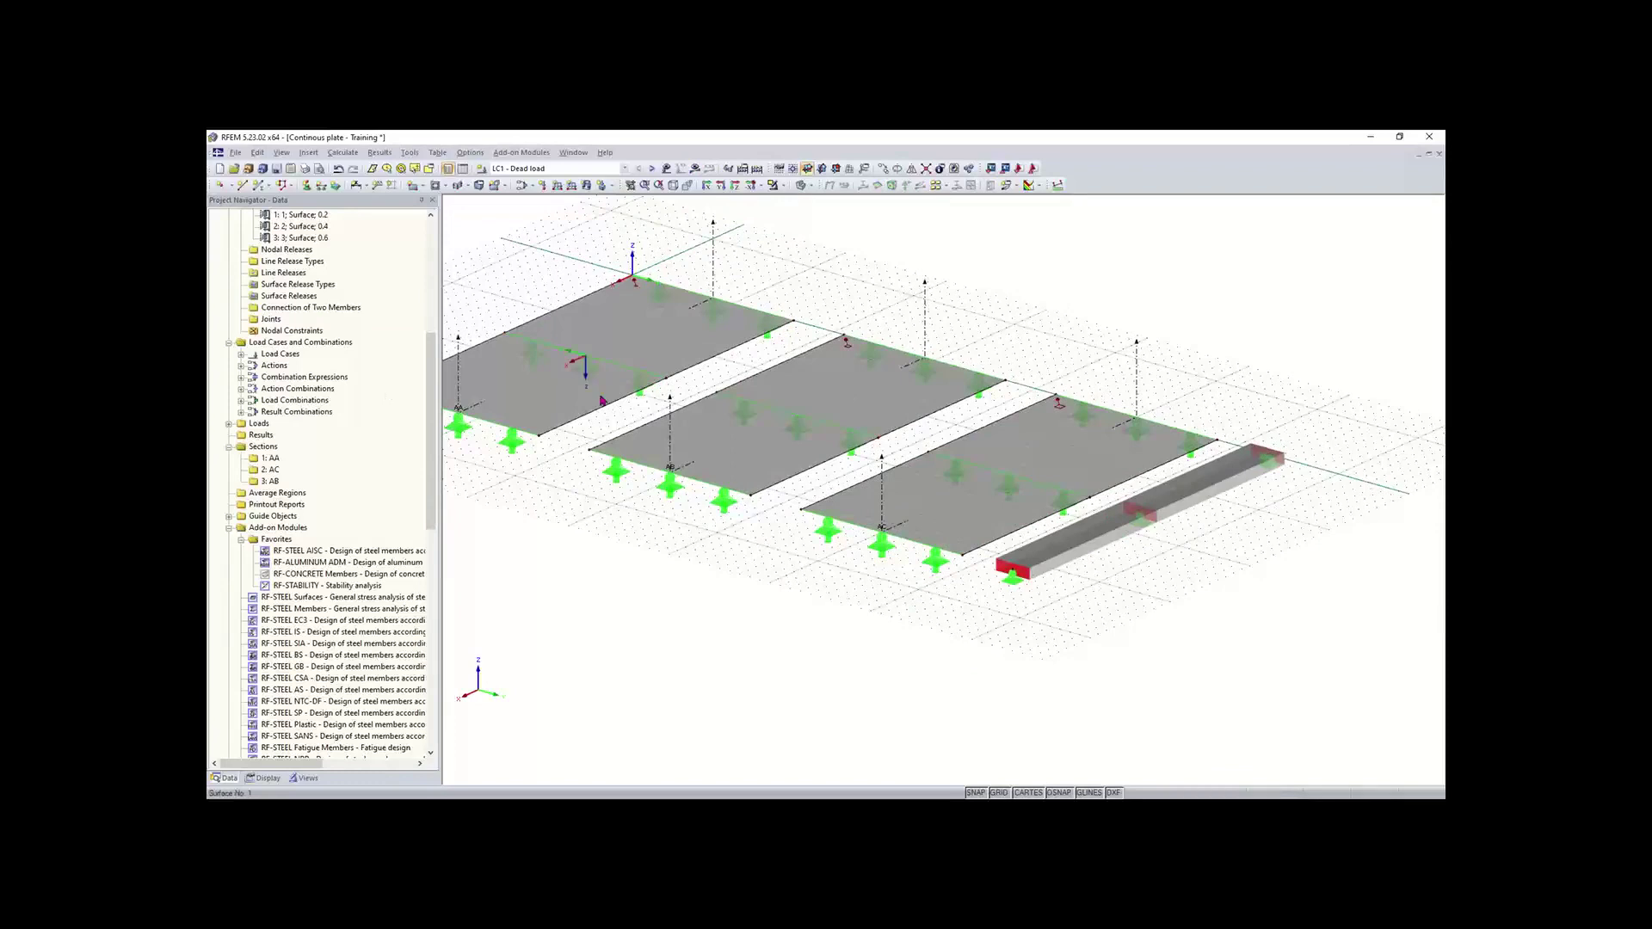
pyautogui.click(757, 169)
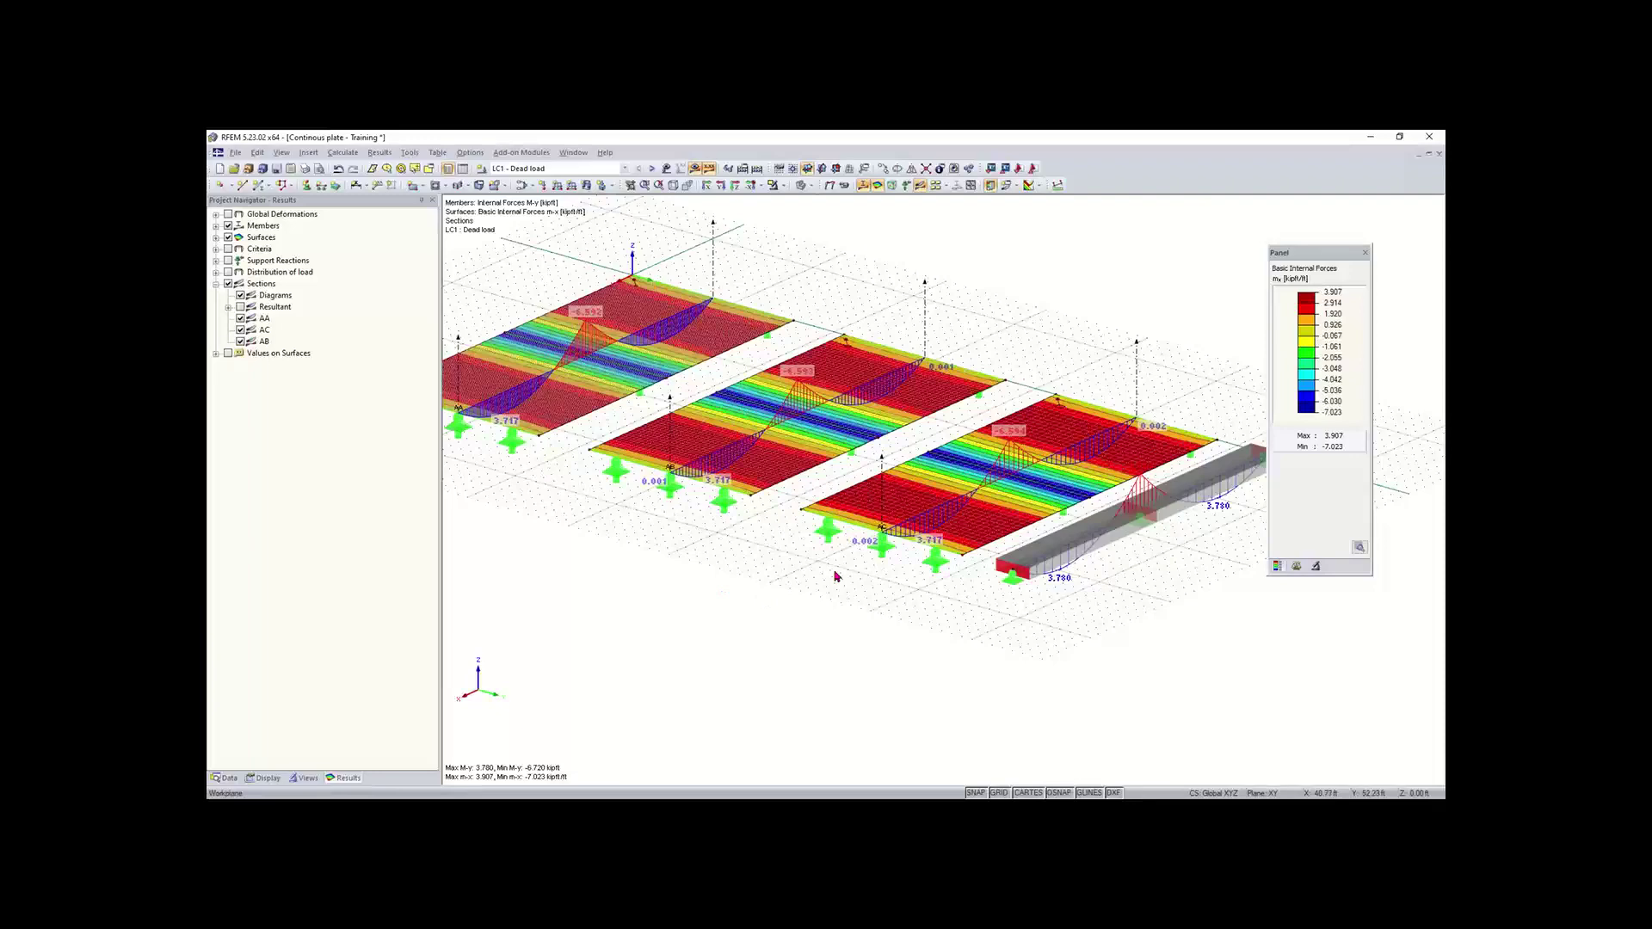
pyautogui.moveTo(881, 597); pyautogui.dragTo(896, 662, button='middle')
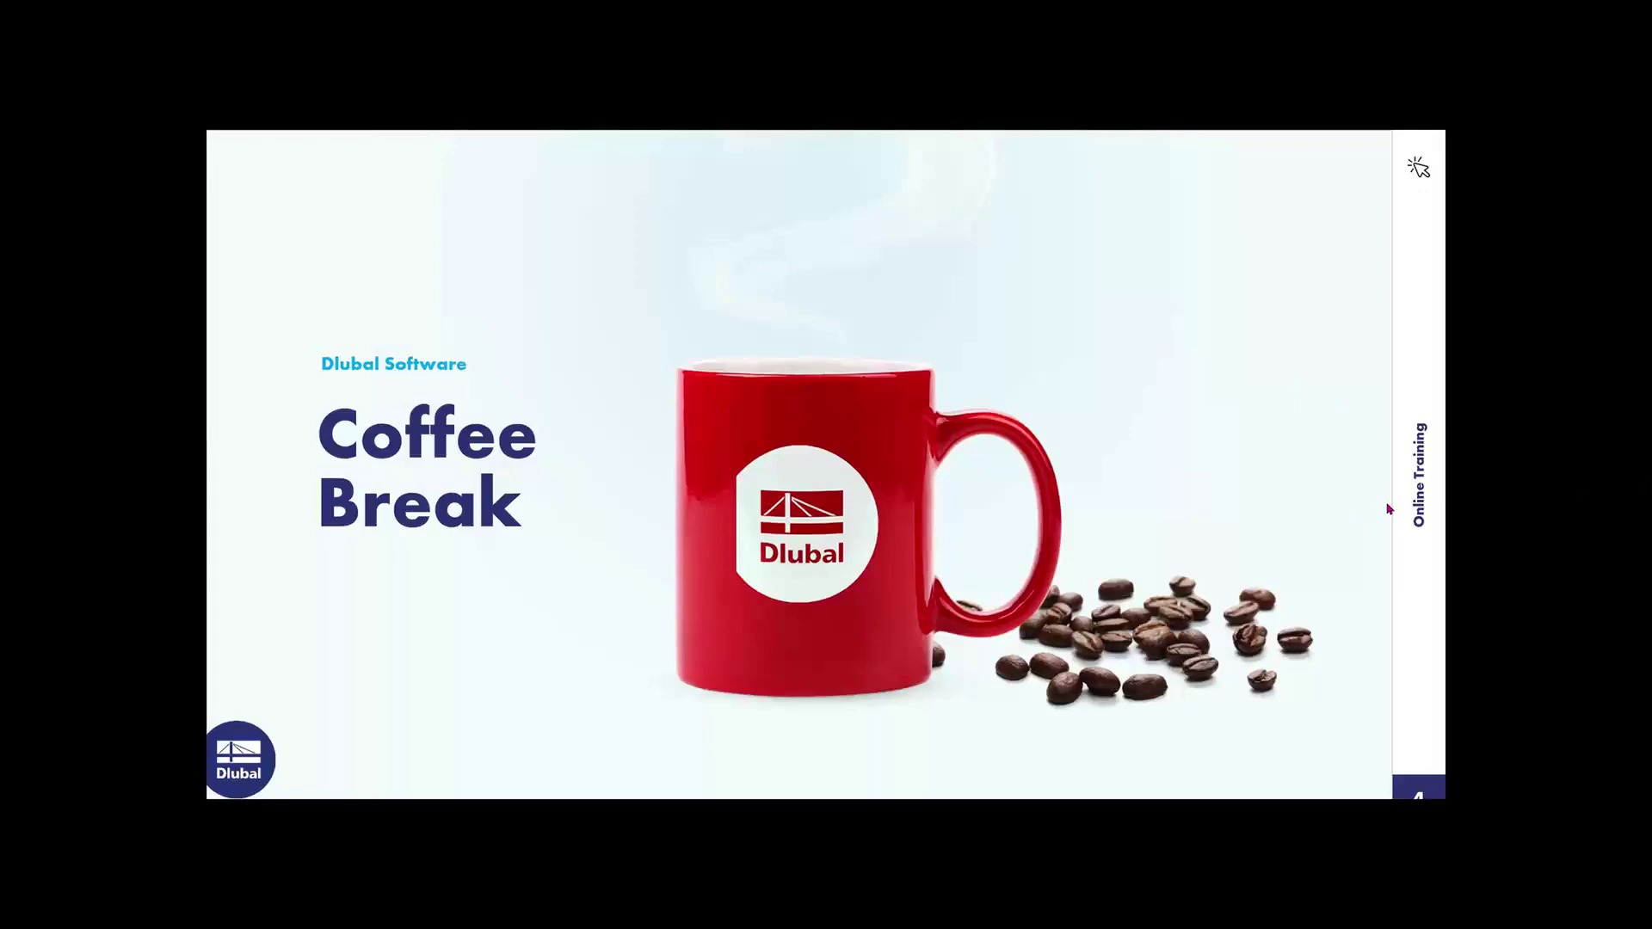
pyautogui.click(1421, 488)
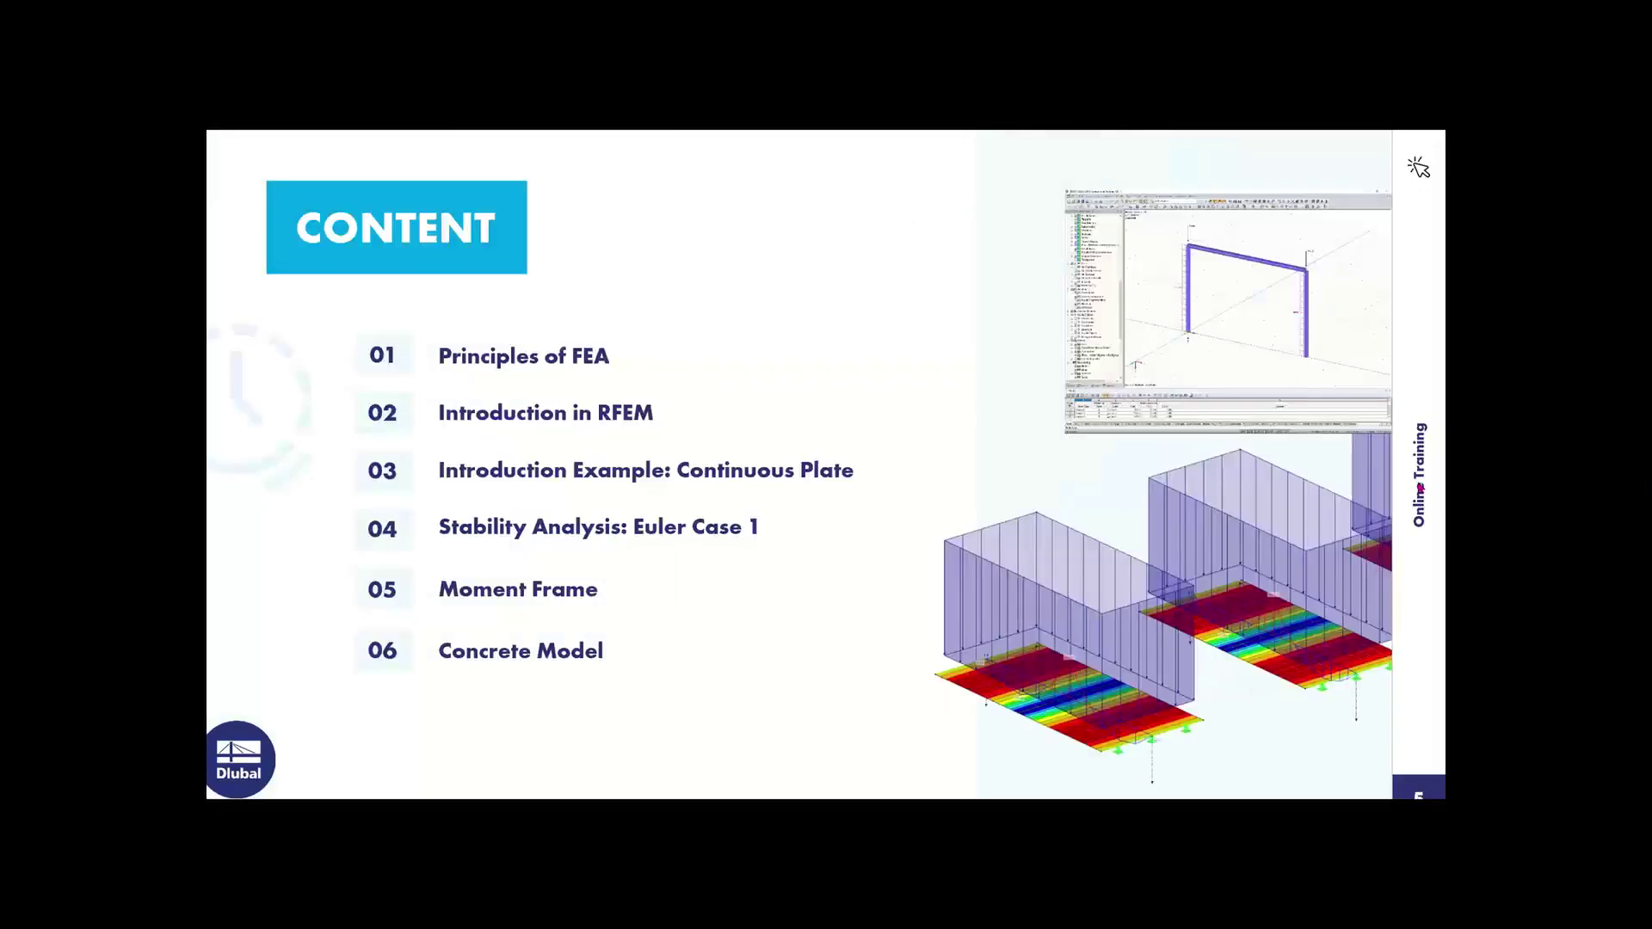
pyautogui.click(1421, 488)
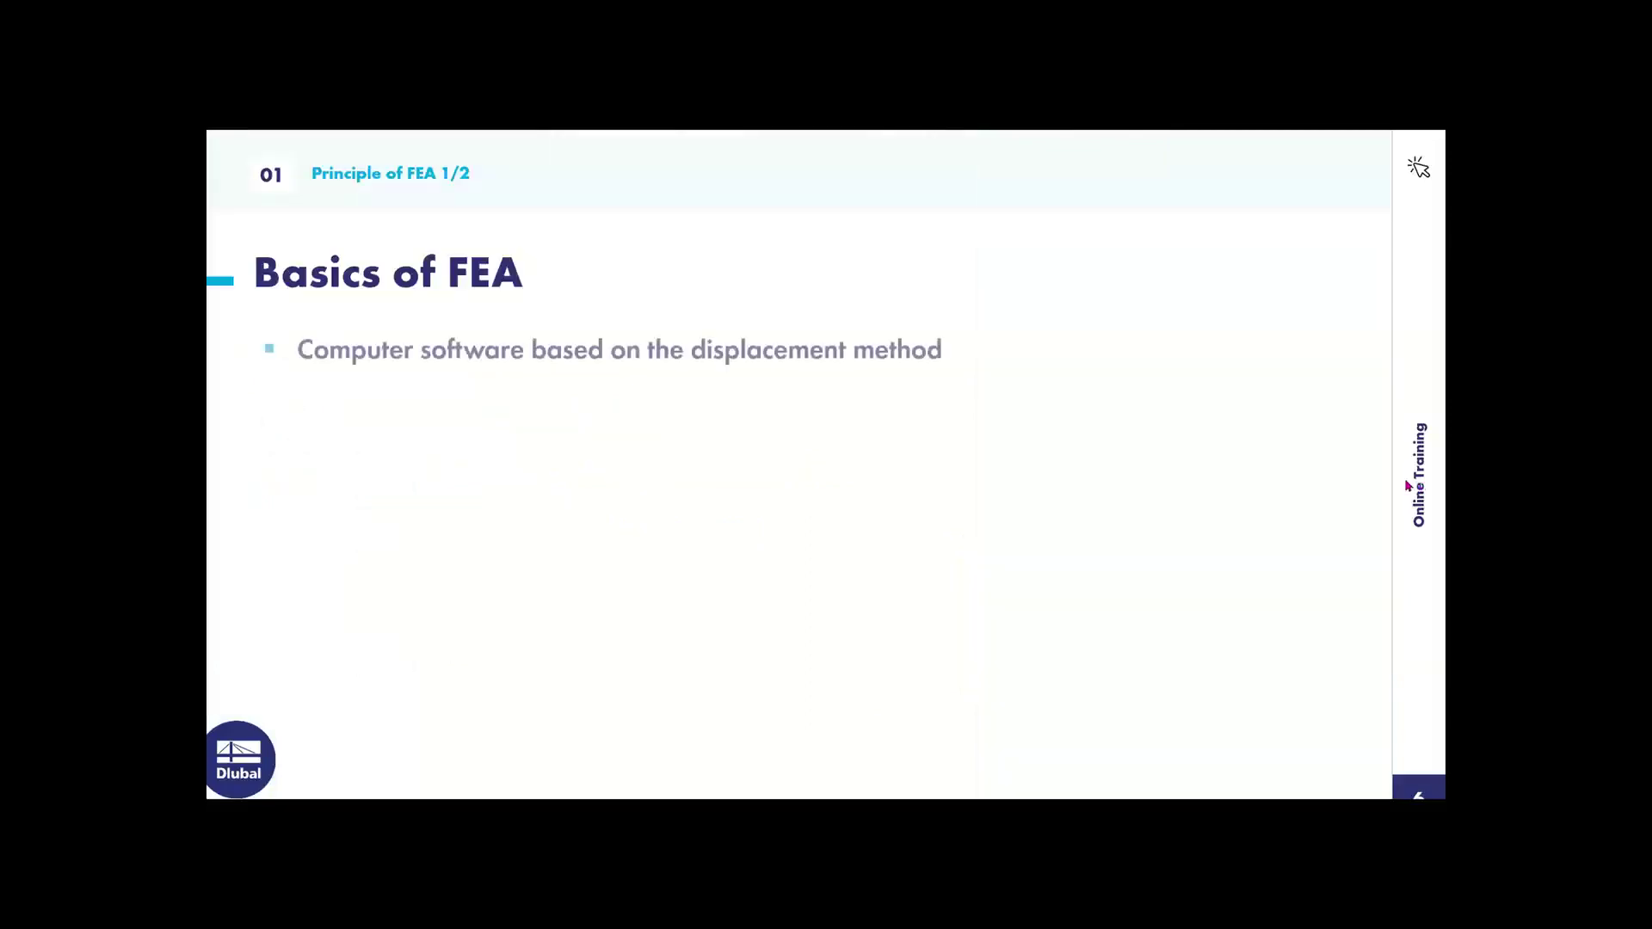
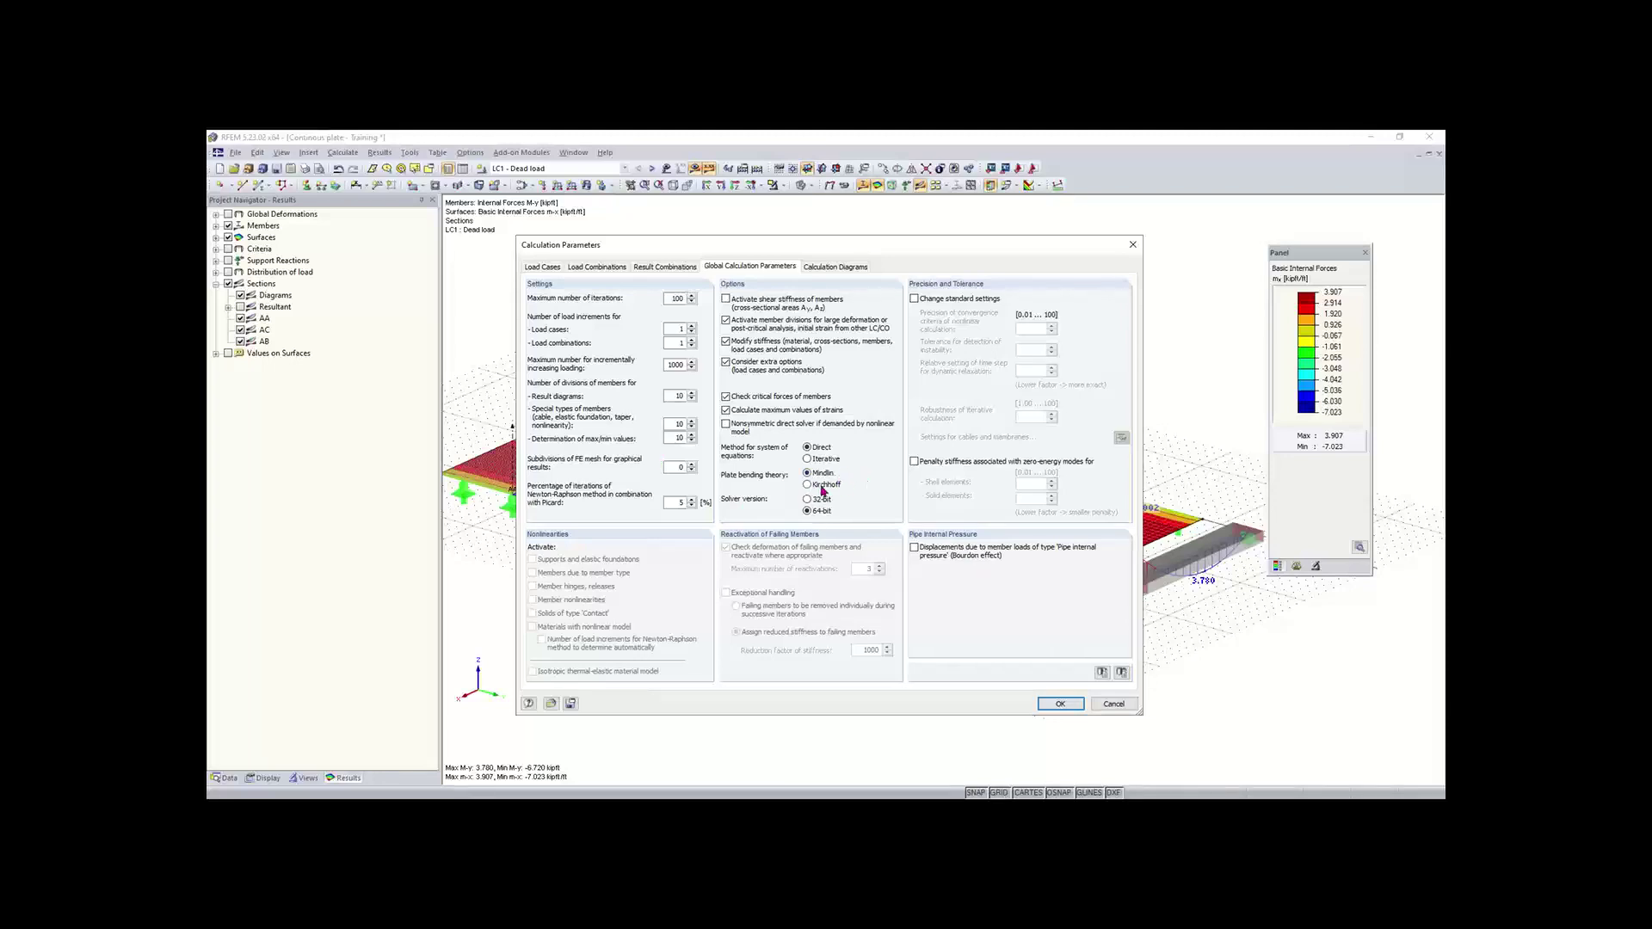
# - Set the plate bending theory to Kirchhoff in the global calculation parameters, accept the deletion of results, and recalculate the model
pyautogui.click(818, 487)
pyautogui.moveTo(892, 247); pyautogui.dragTo(848, 647)
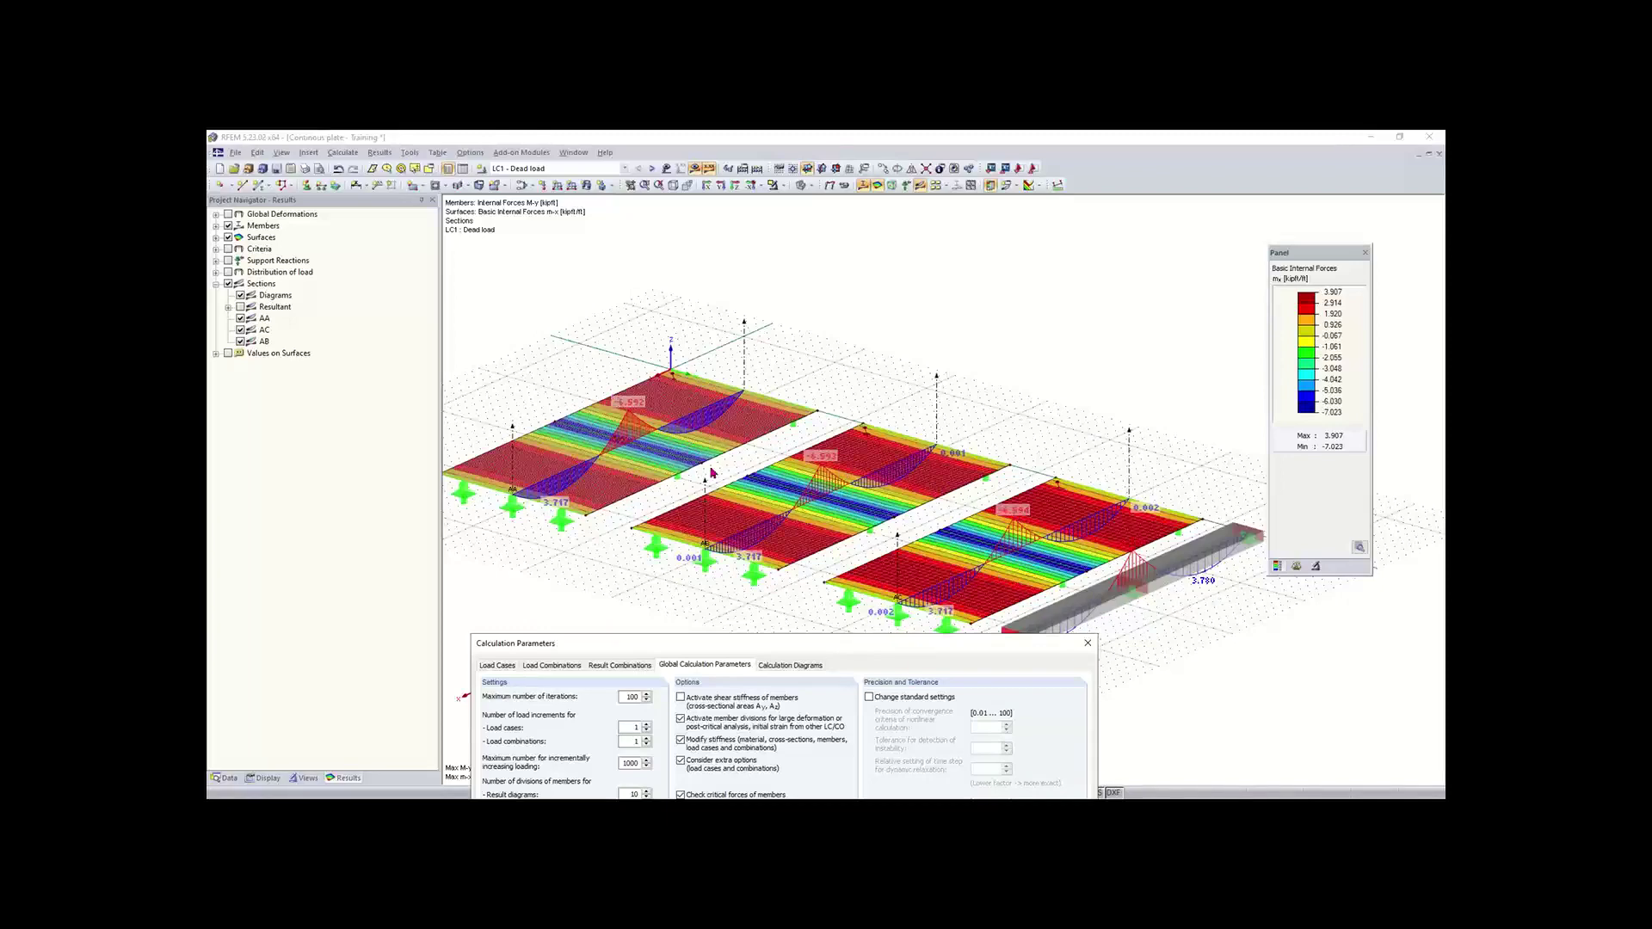
pyautogui.moveTo(756, 647); pyautogui.dragTo(714, 274)
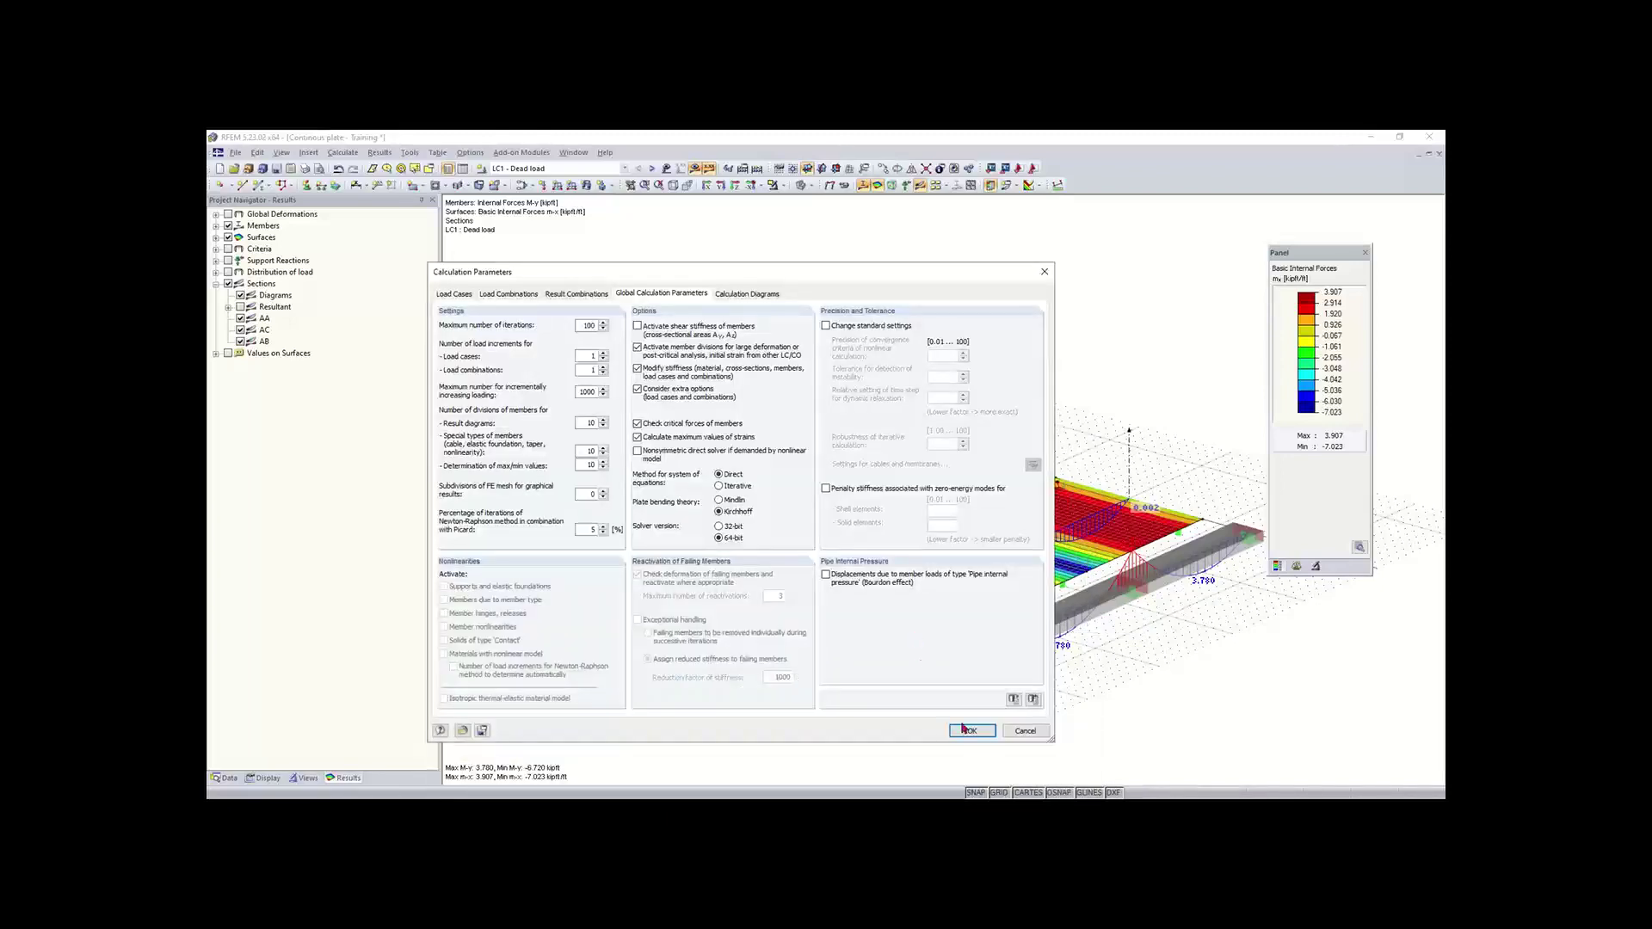
pyautogui.click(967, 729)
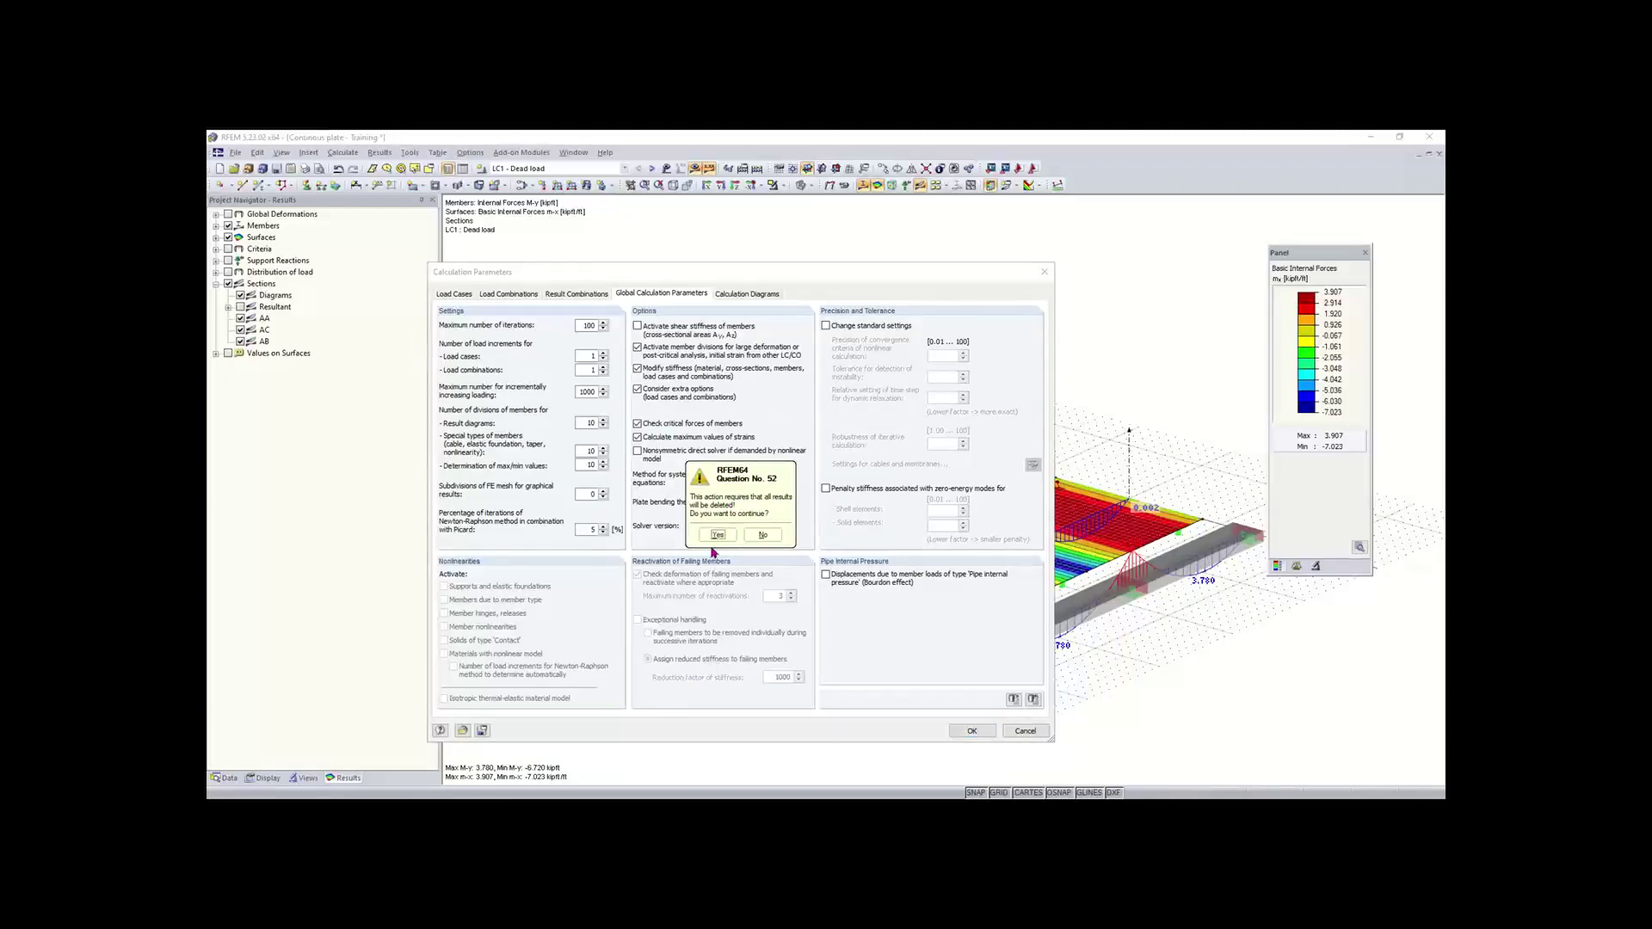
pyautogui.click(731, 535)
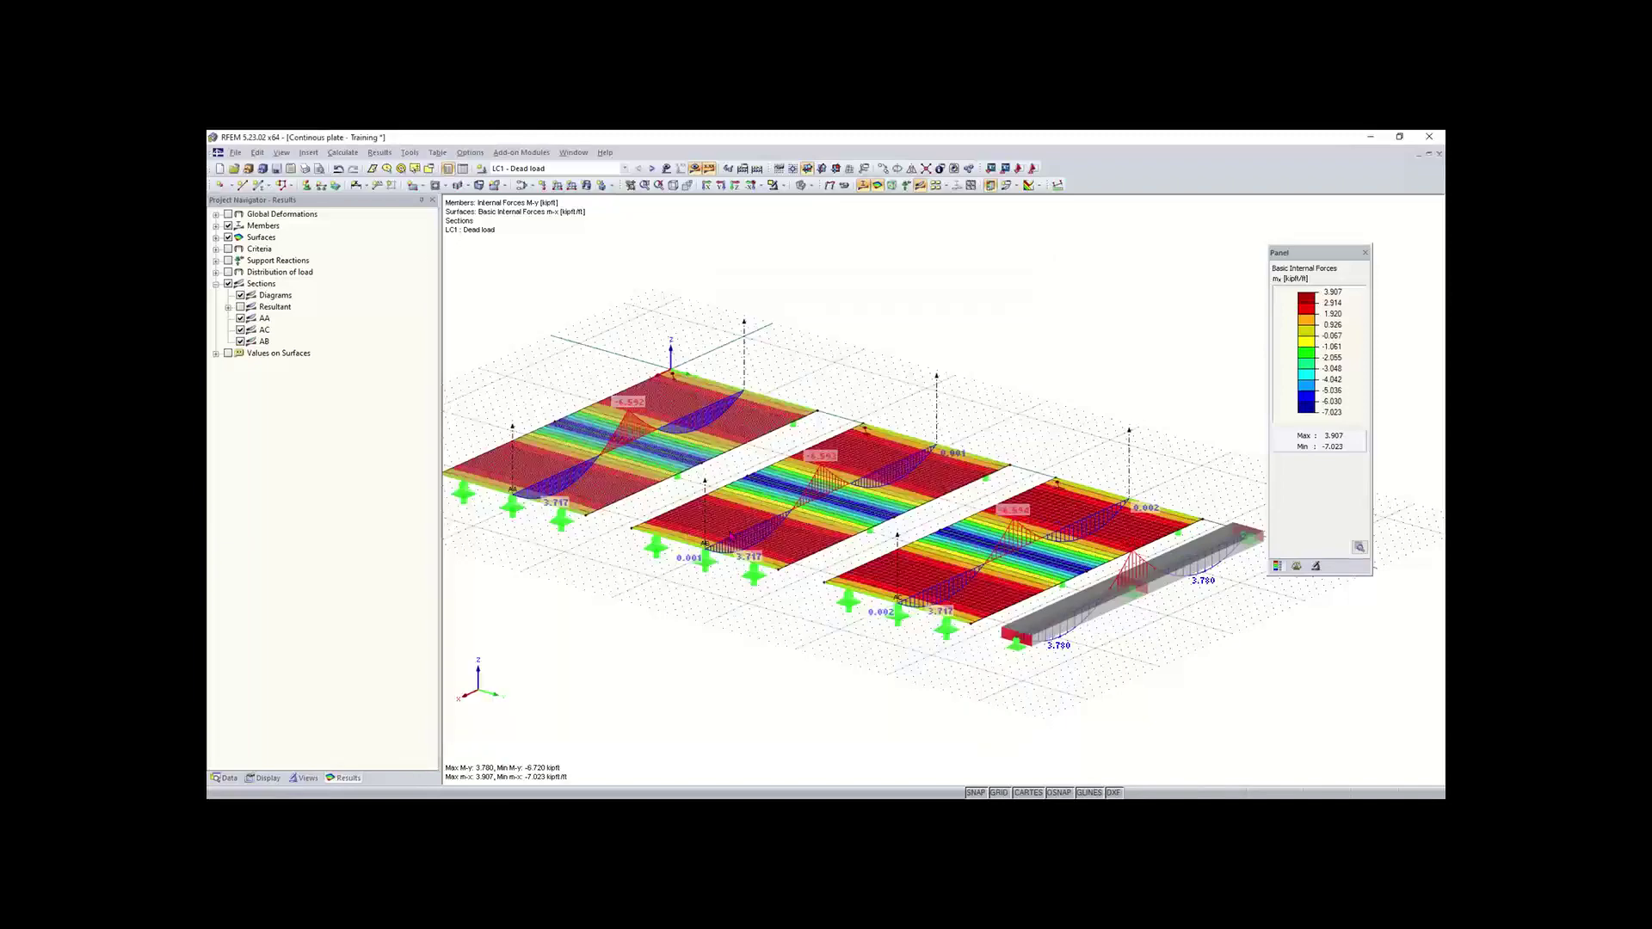
pyautogui.click(758, 169)
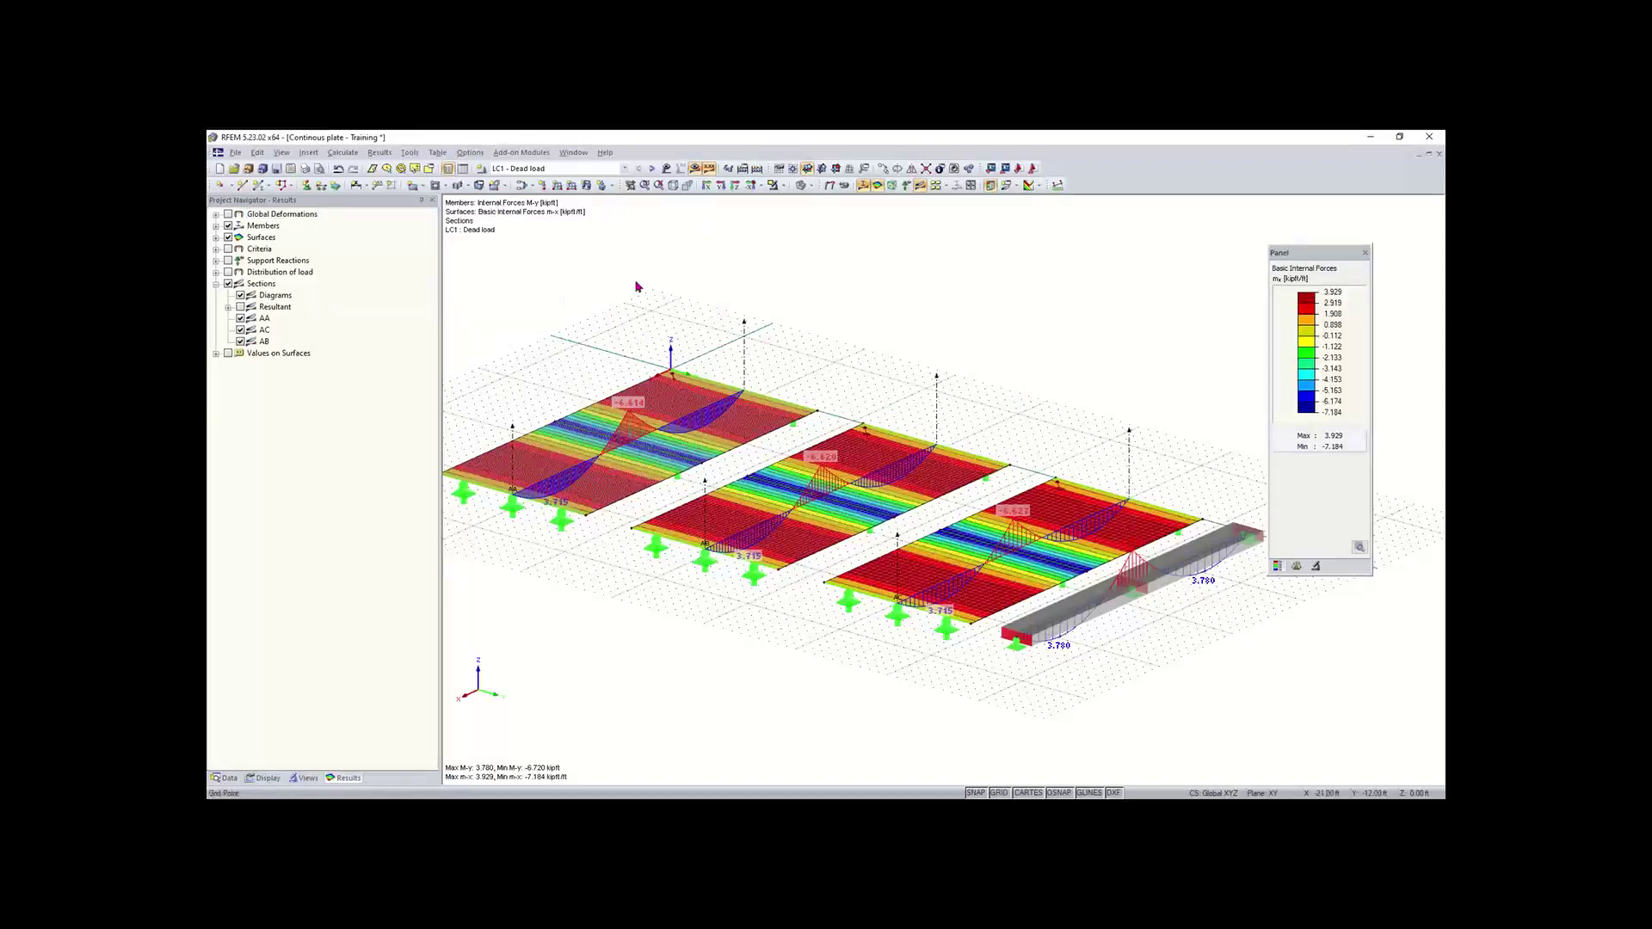
# - Review the model and result units and decimal places, the force unit options, and the available Metric and Imperial unit profiles
pyautogui.click(472, 154)
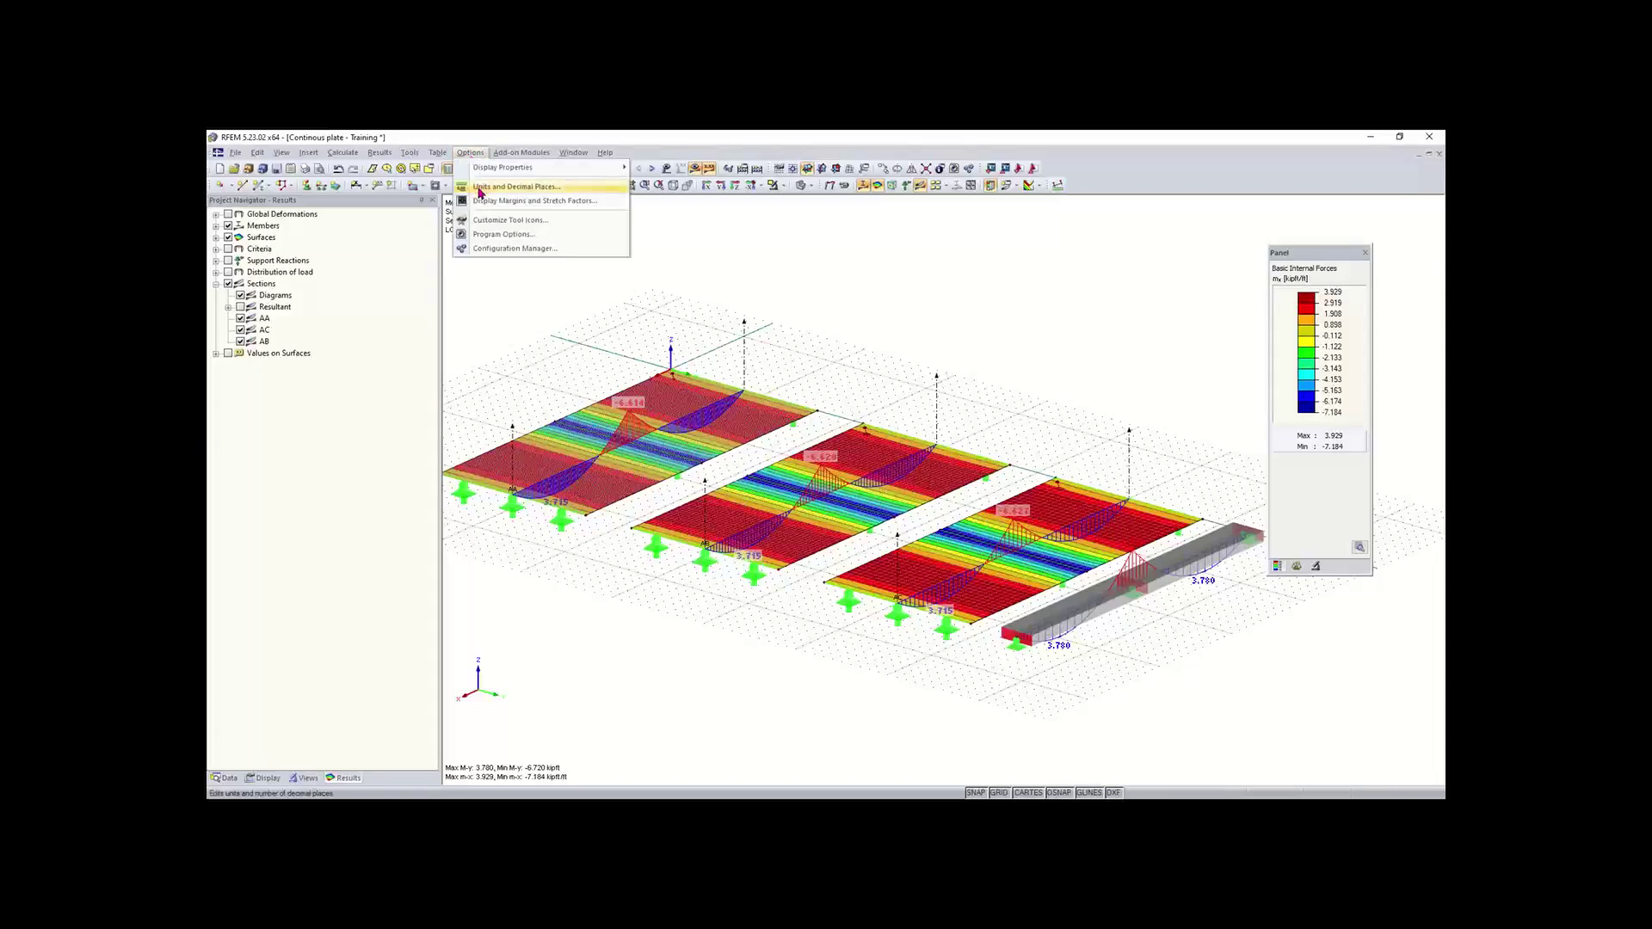
pyautogui.click(480, 188)
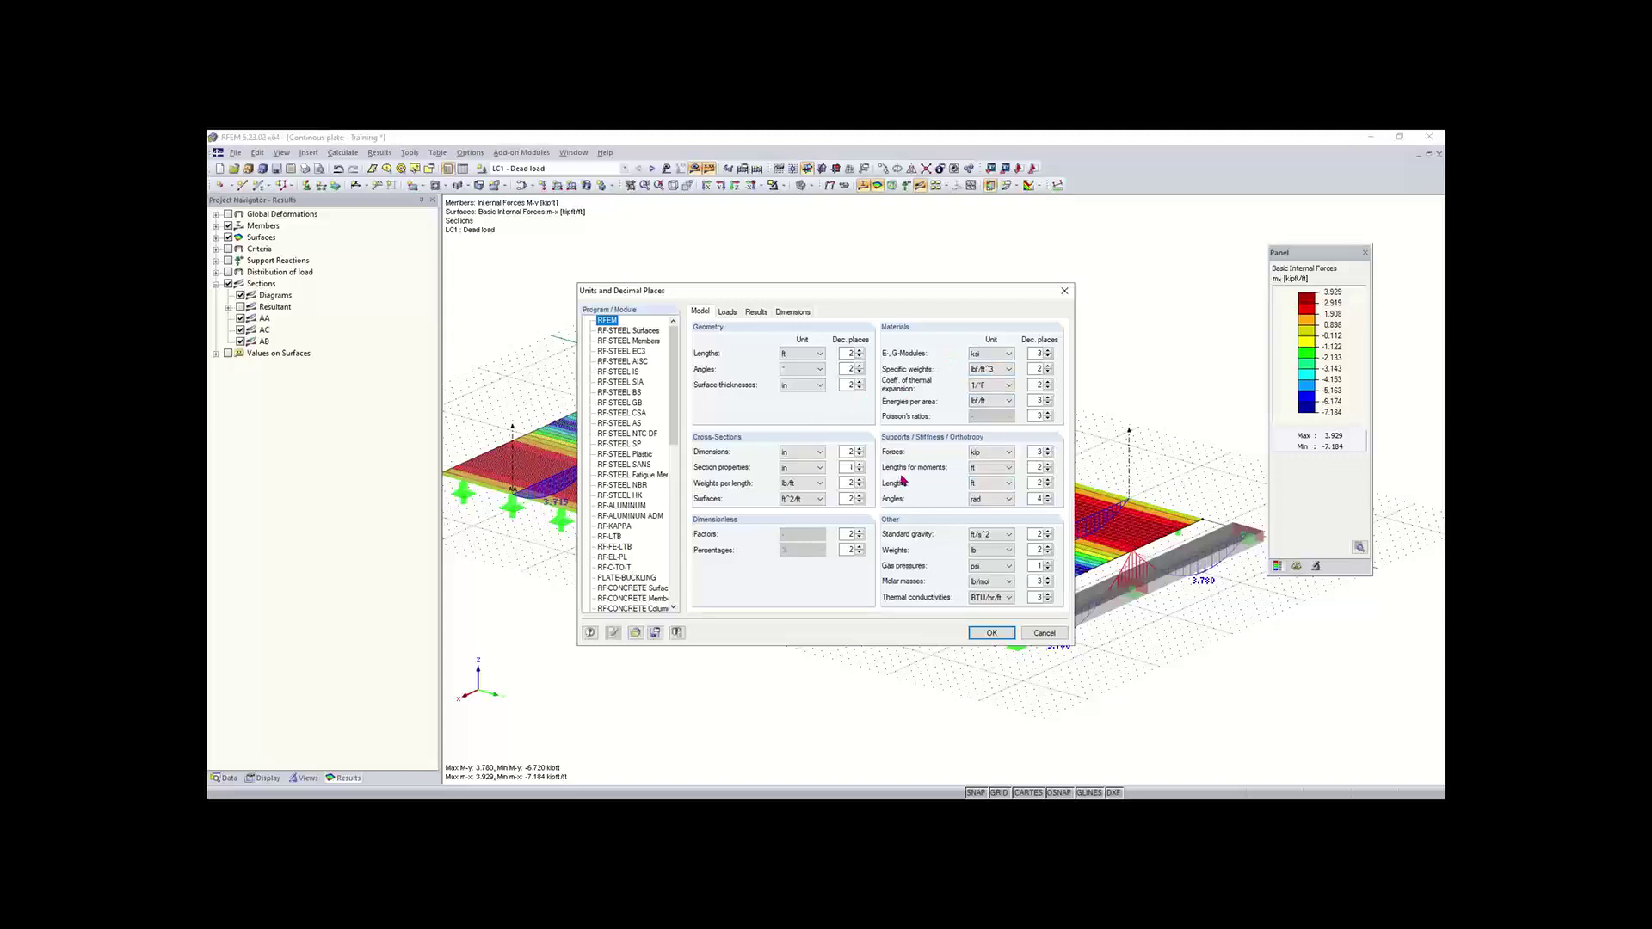
pyautogui.click(756, 313)
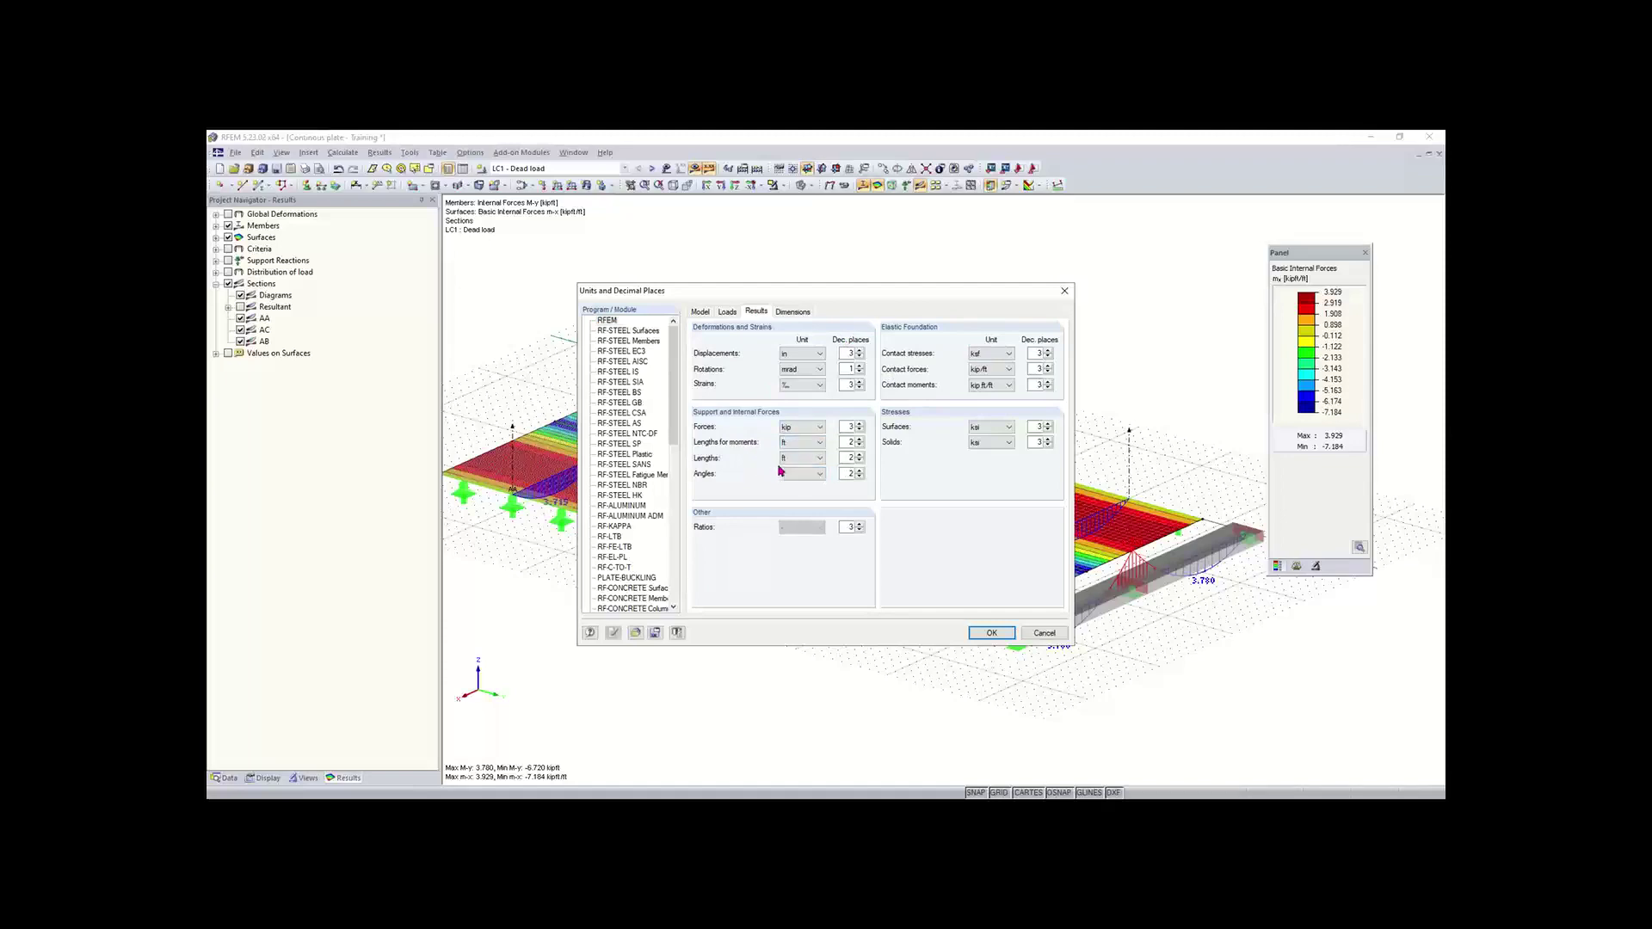
pyautogui.click(822, 429)
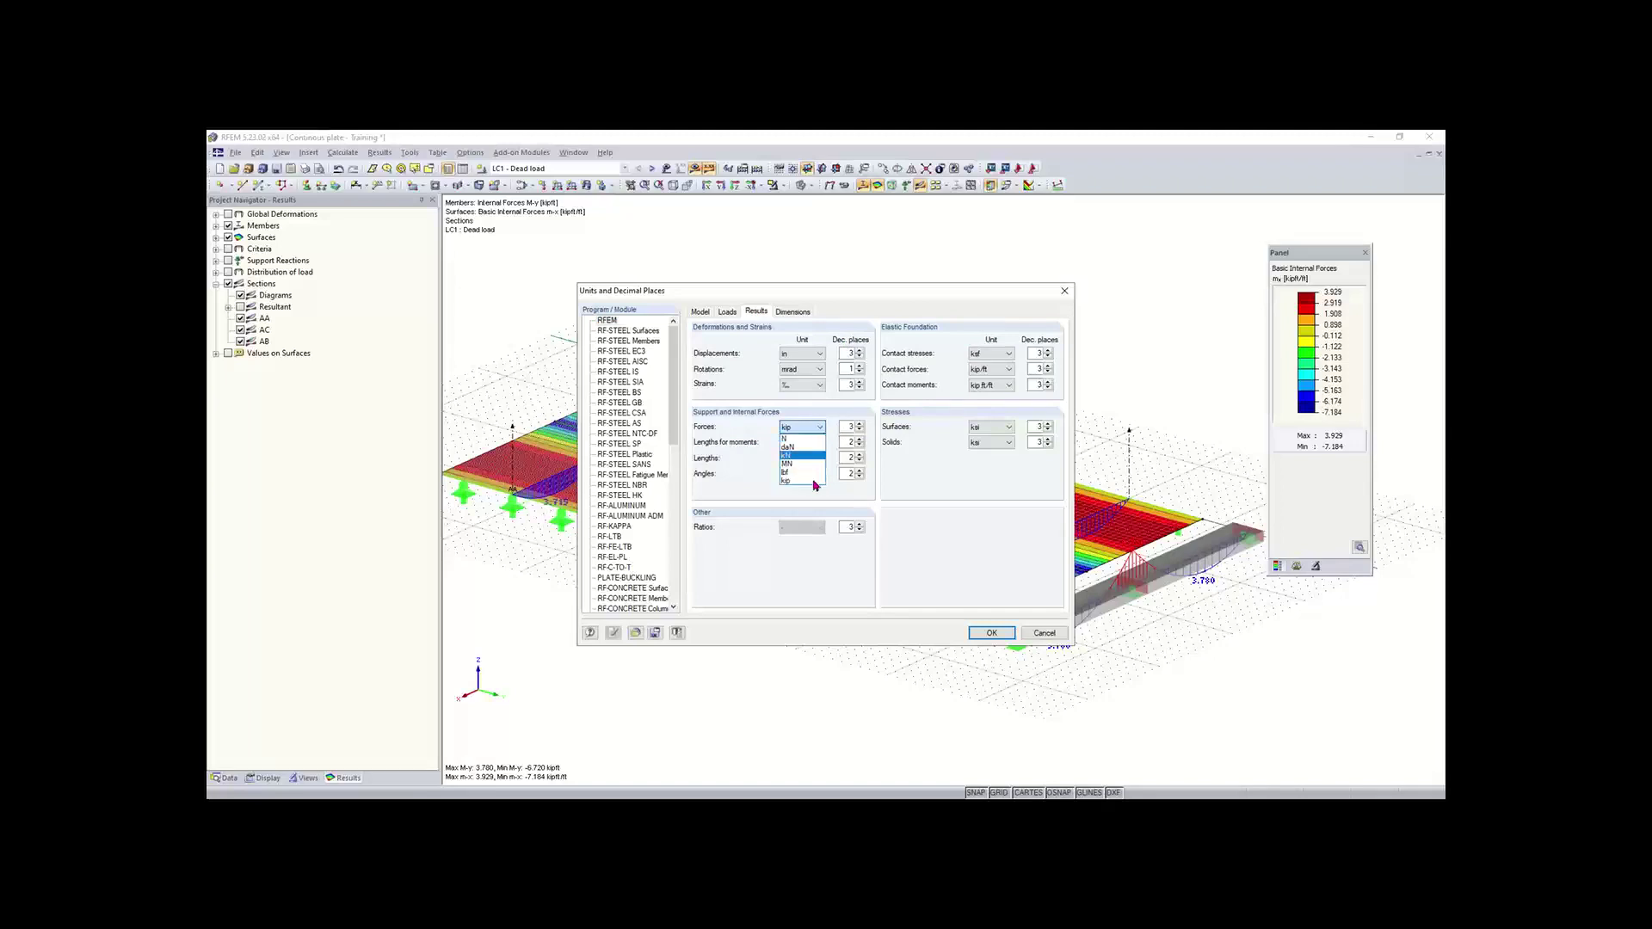
pyautogui.click(809, 429)
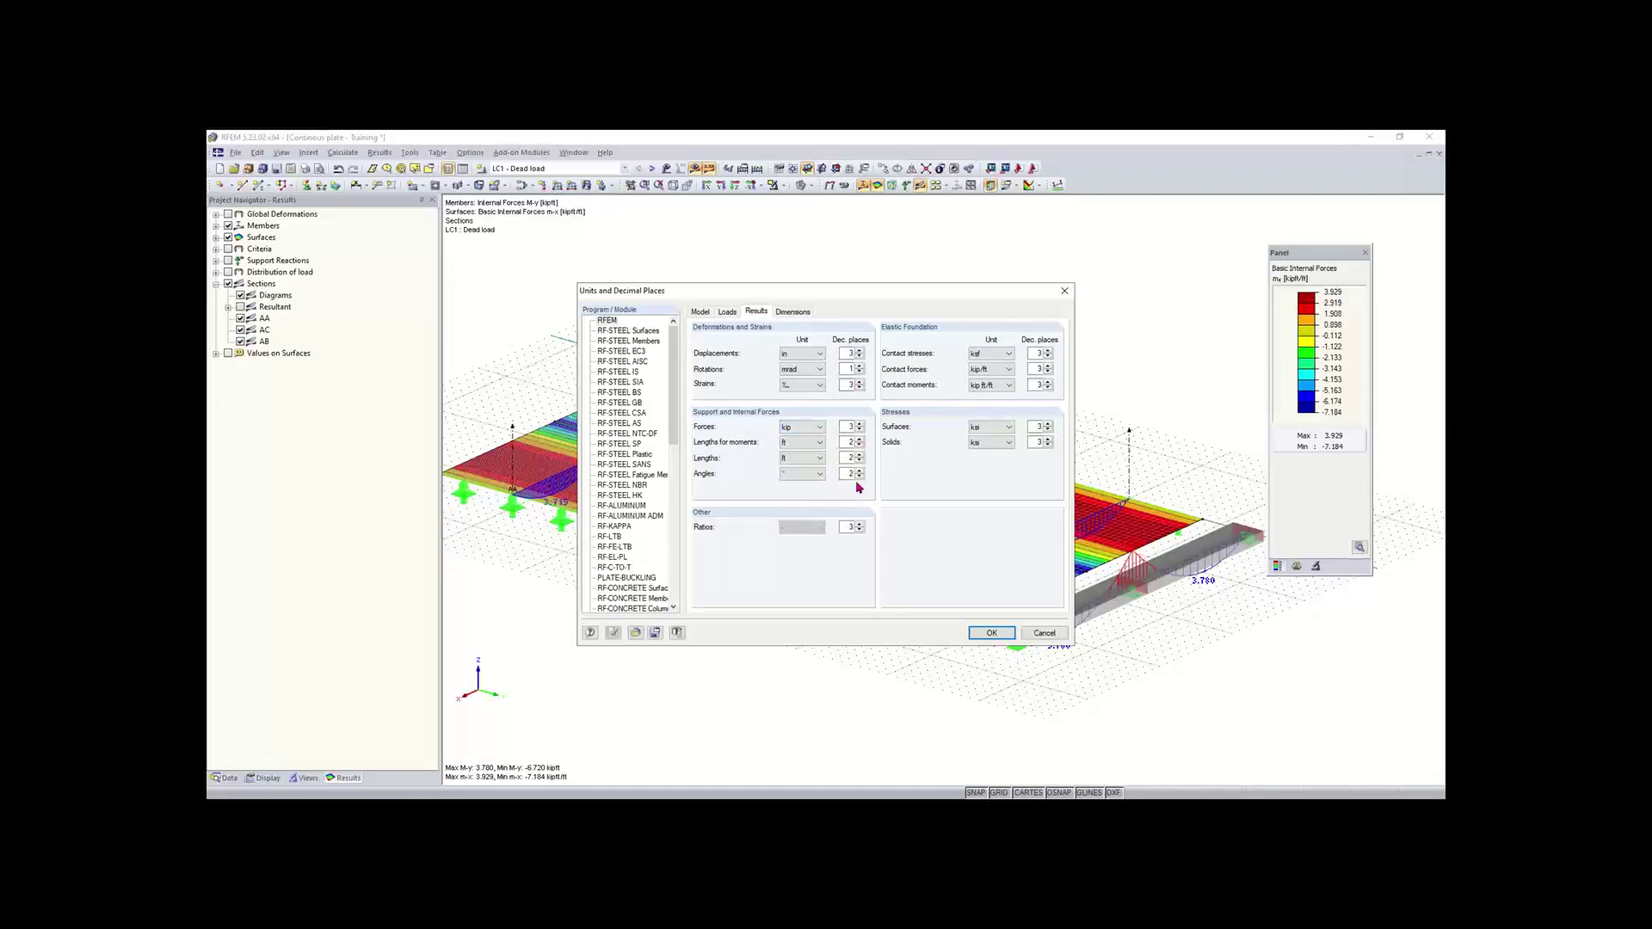
pyautogui.click(636, 633)
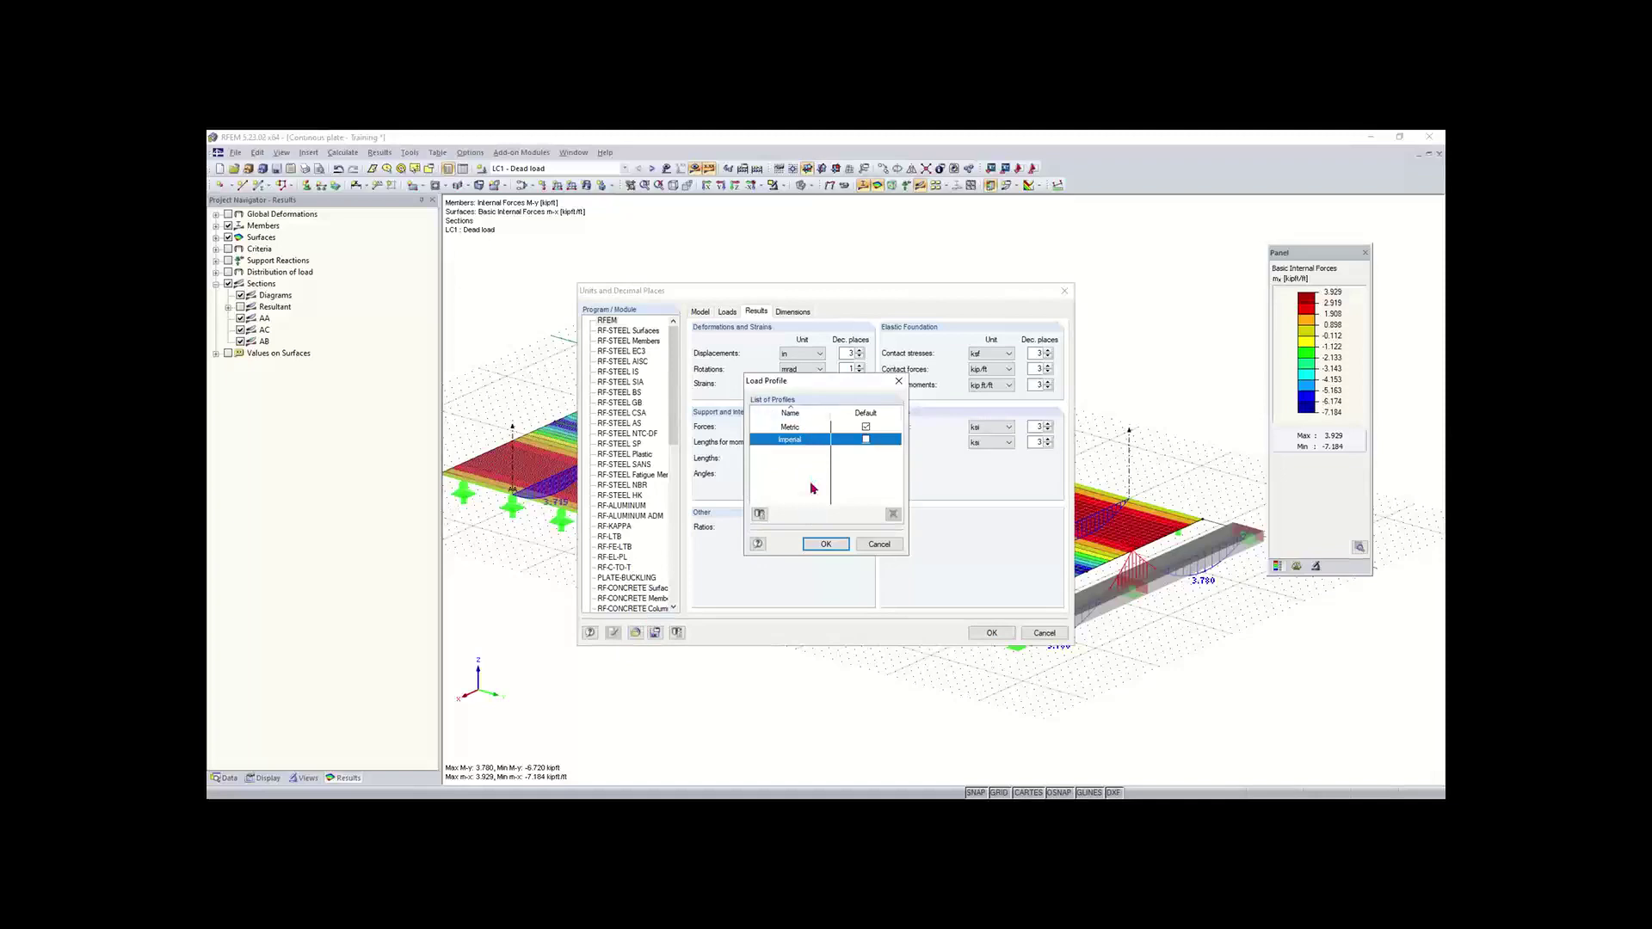
pyautogui.click(879, 544)
pyautogui.click(992, 633)
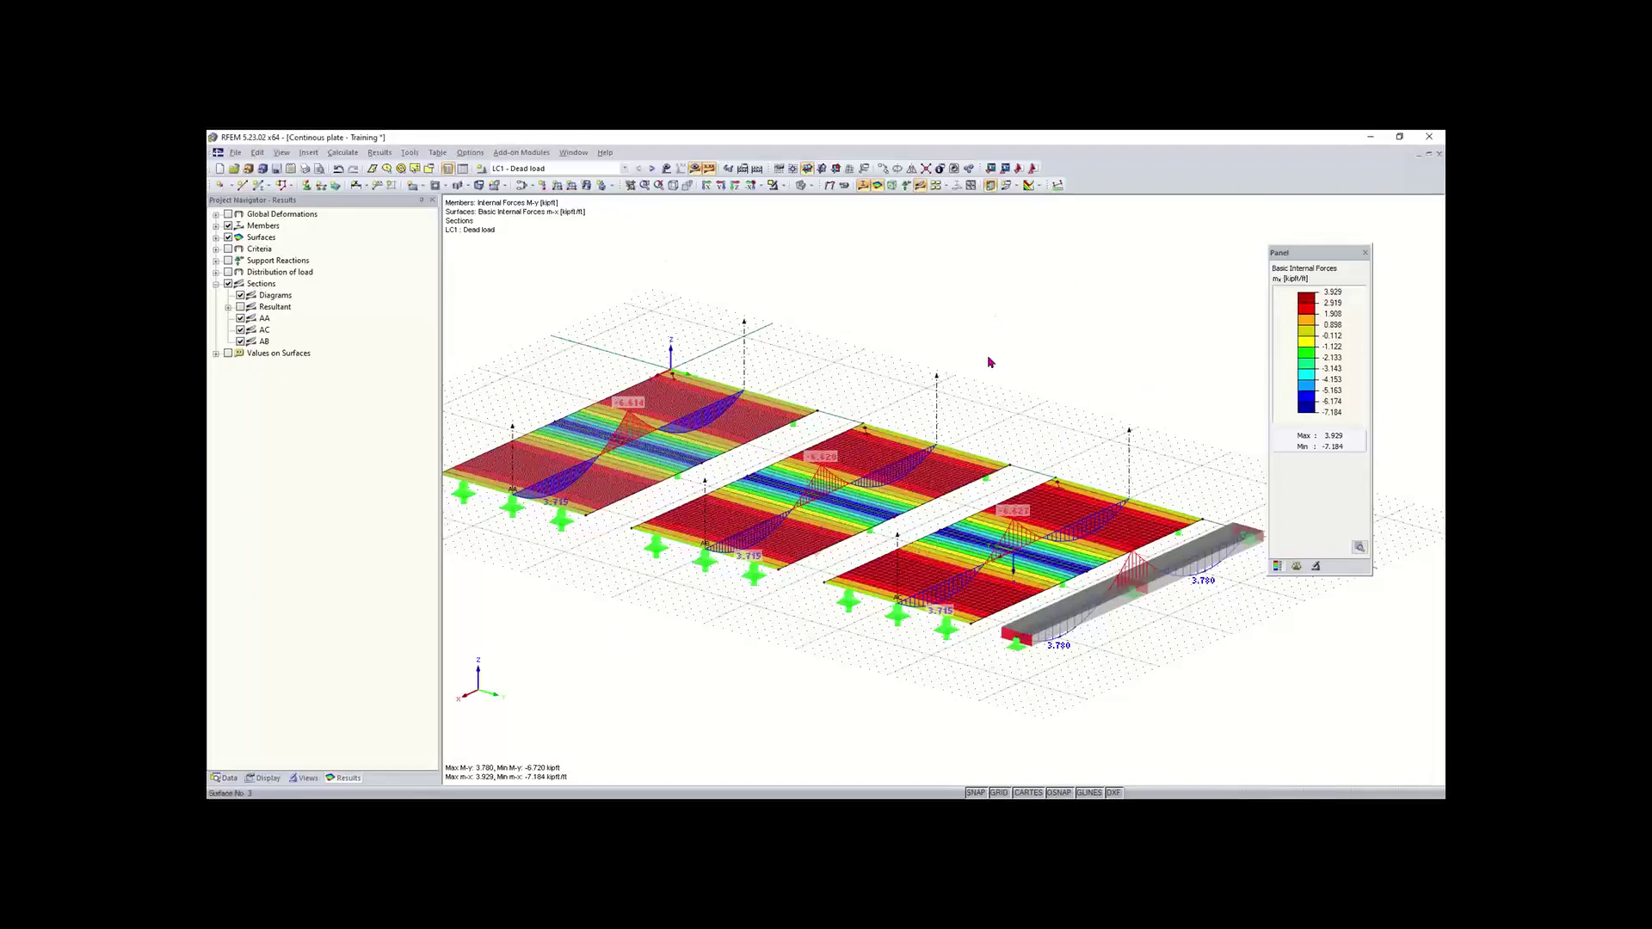
# - Compare the plates' section moment diagrams under Kirchhoff theory with the beam's M-y diagram from several view angles
pyautogui.moveTo(1044, 425); pyautogui.dragTo(981, 413, button='middle')
pyautogui.rightClick(981, 413)
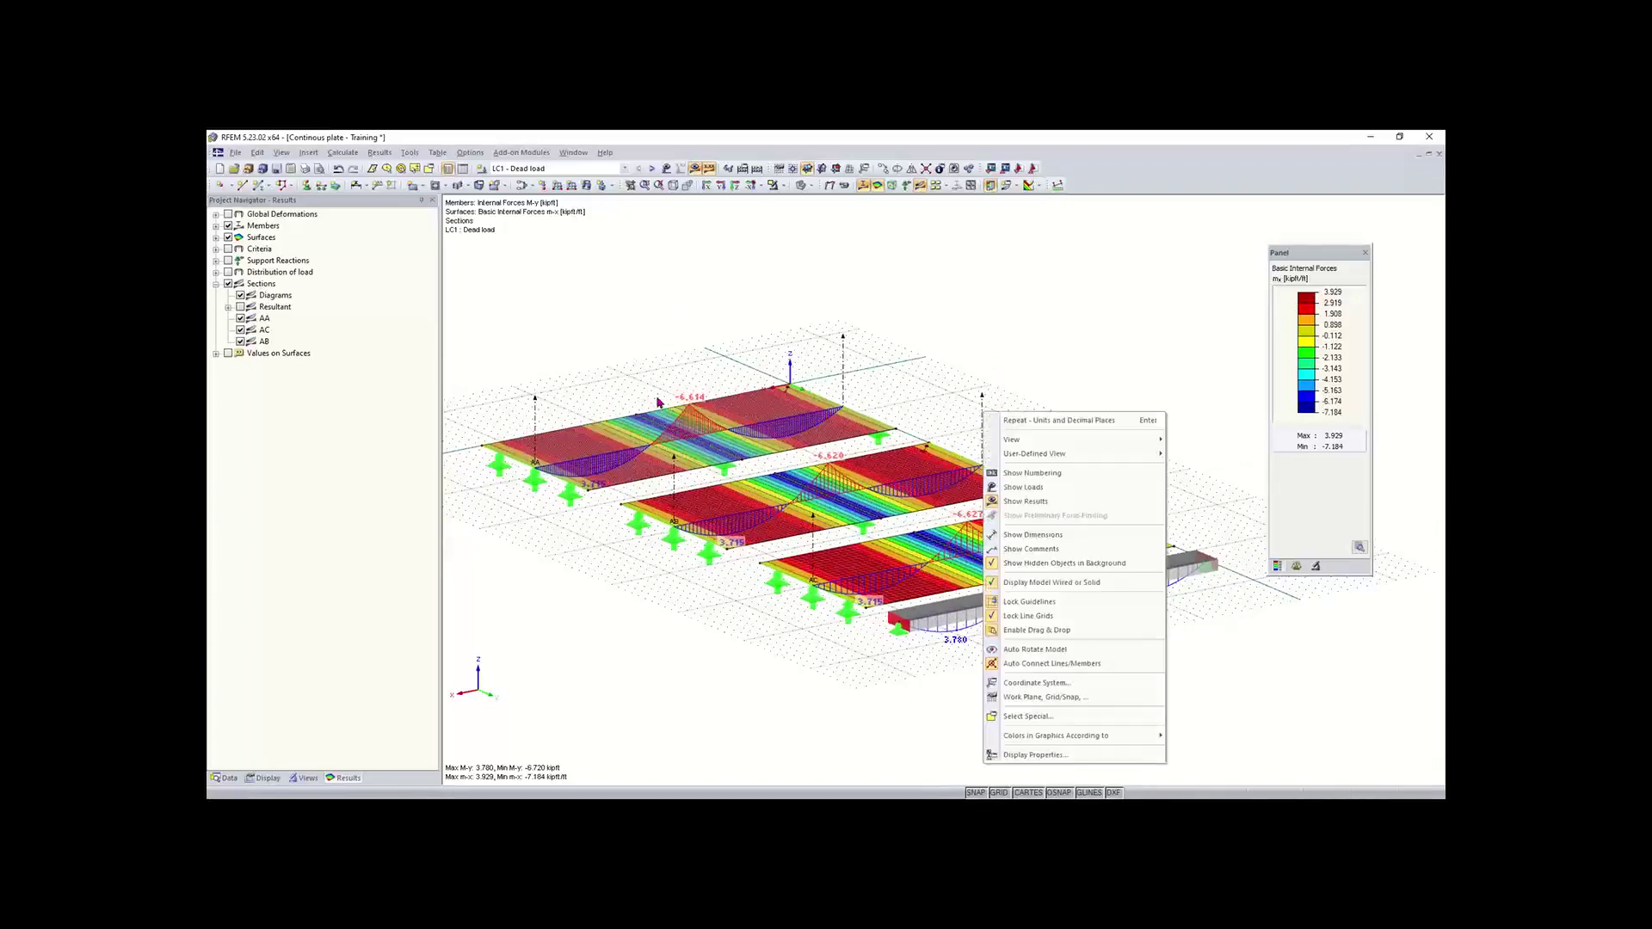
pyautogui.click(602, 359)
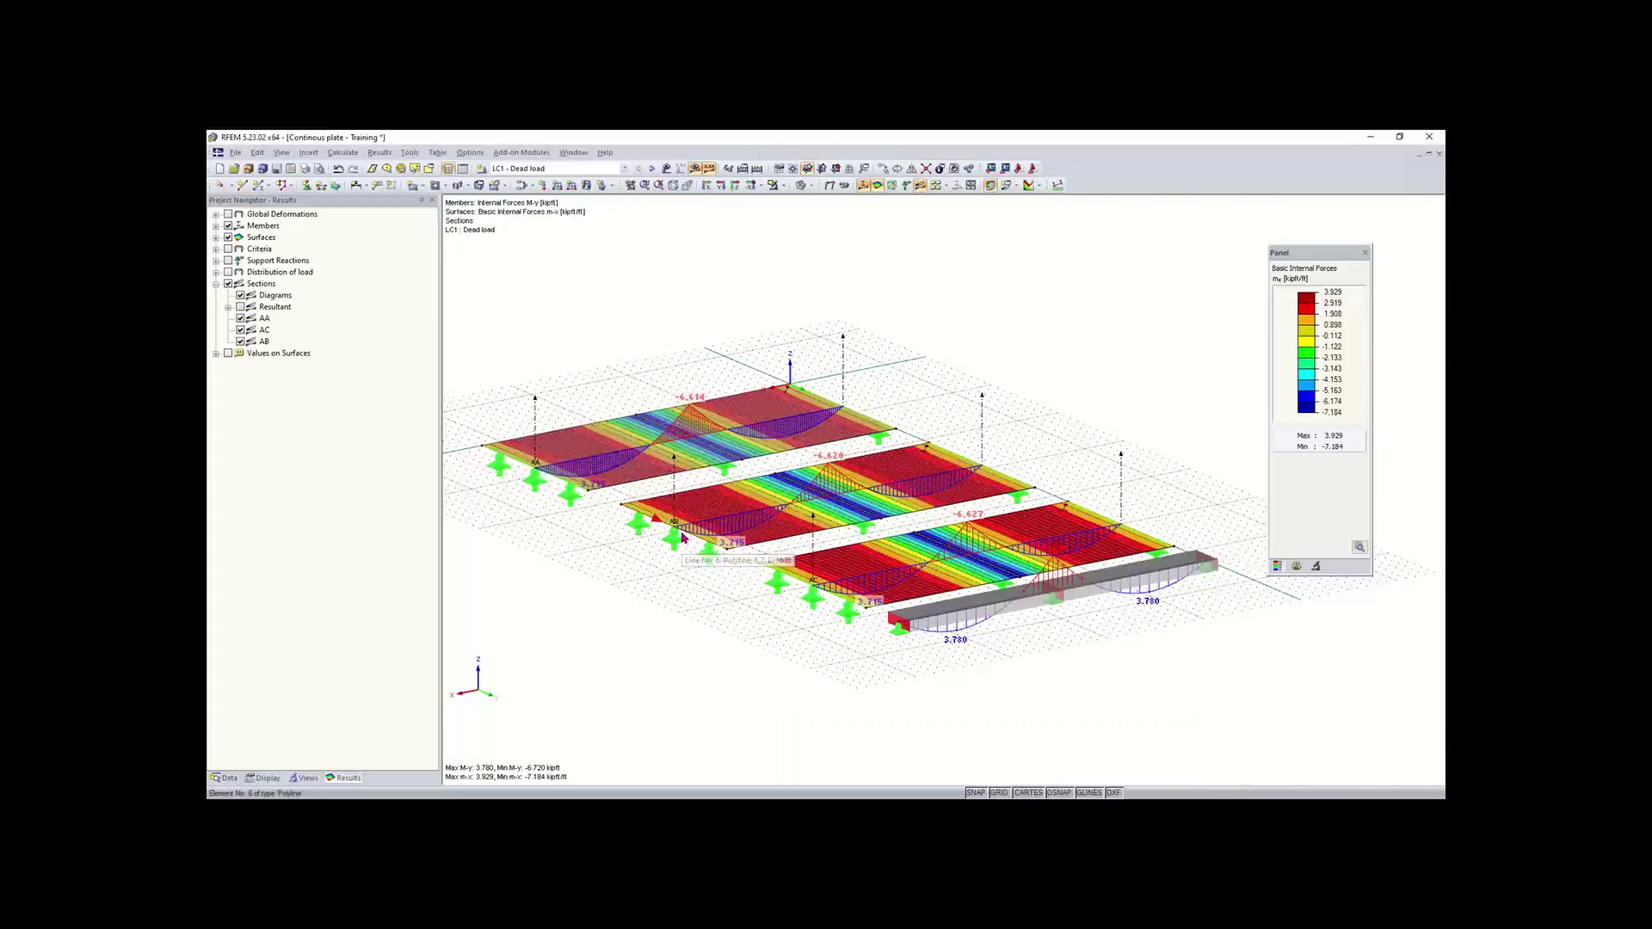
pyautogui.moveTo(981, 798)
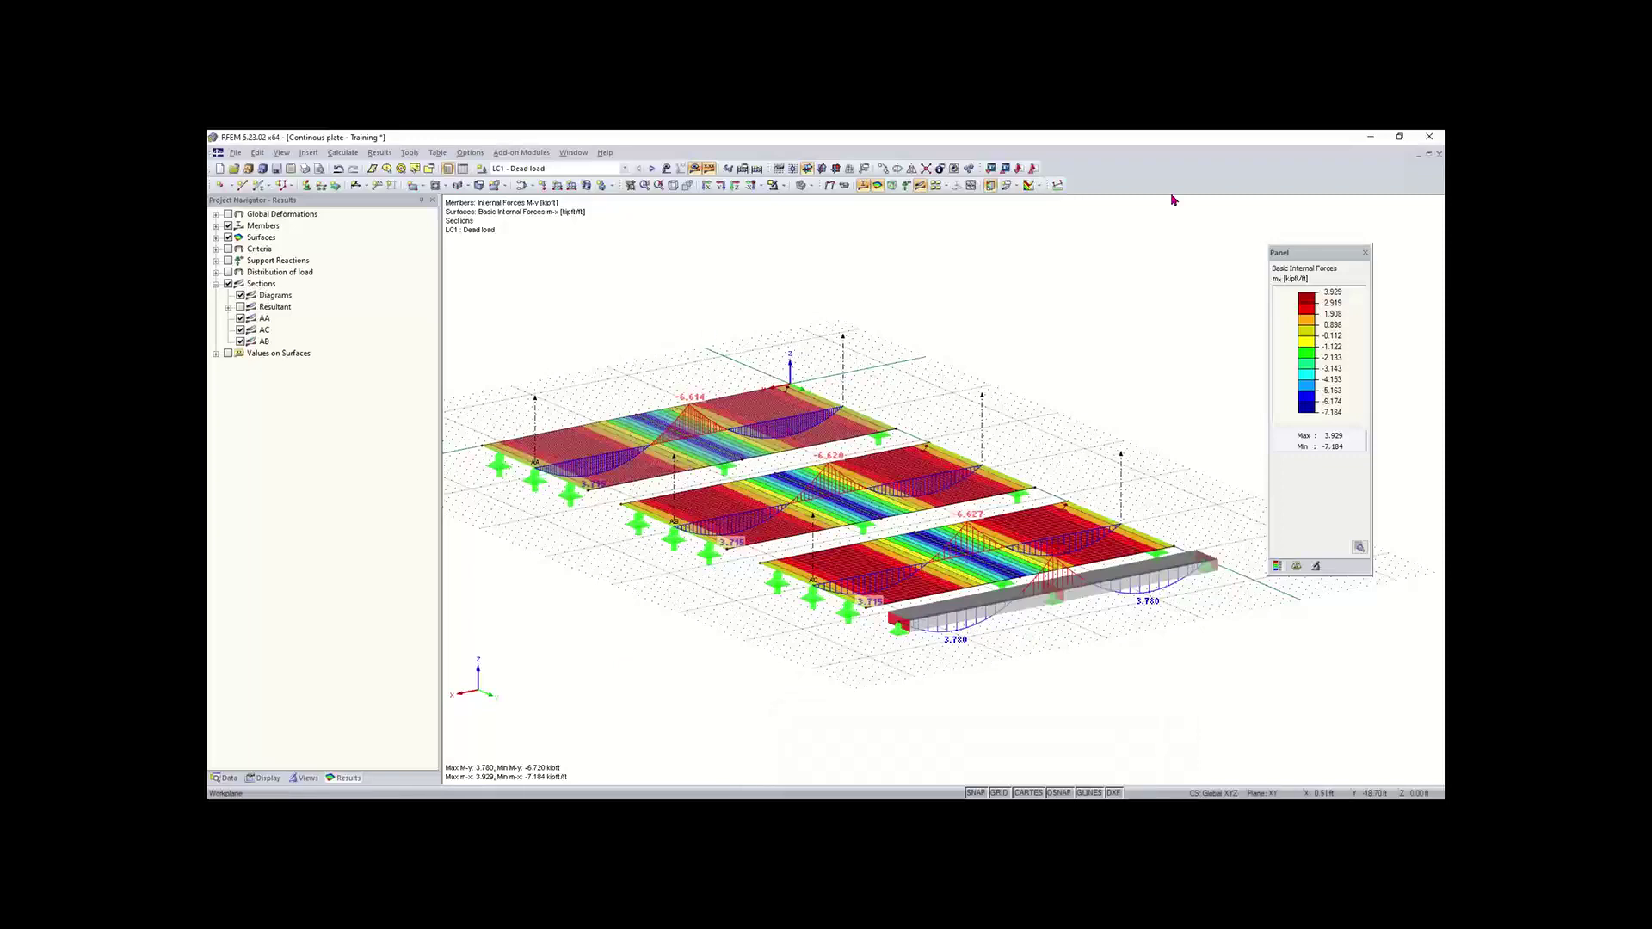
pyautogui.click(1279, 404)
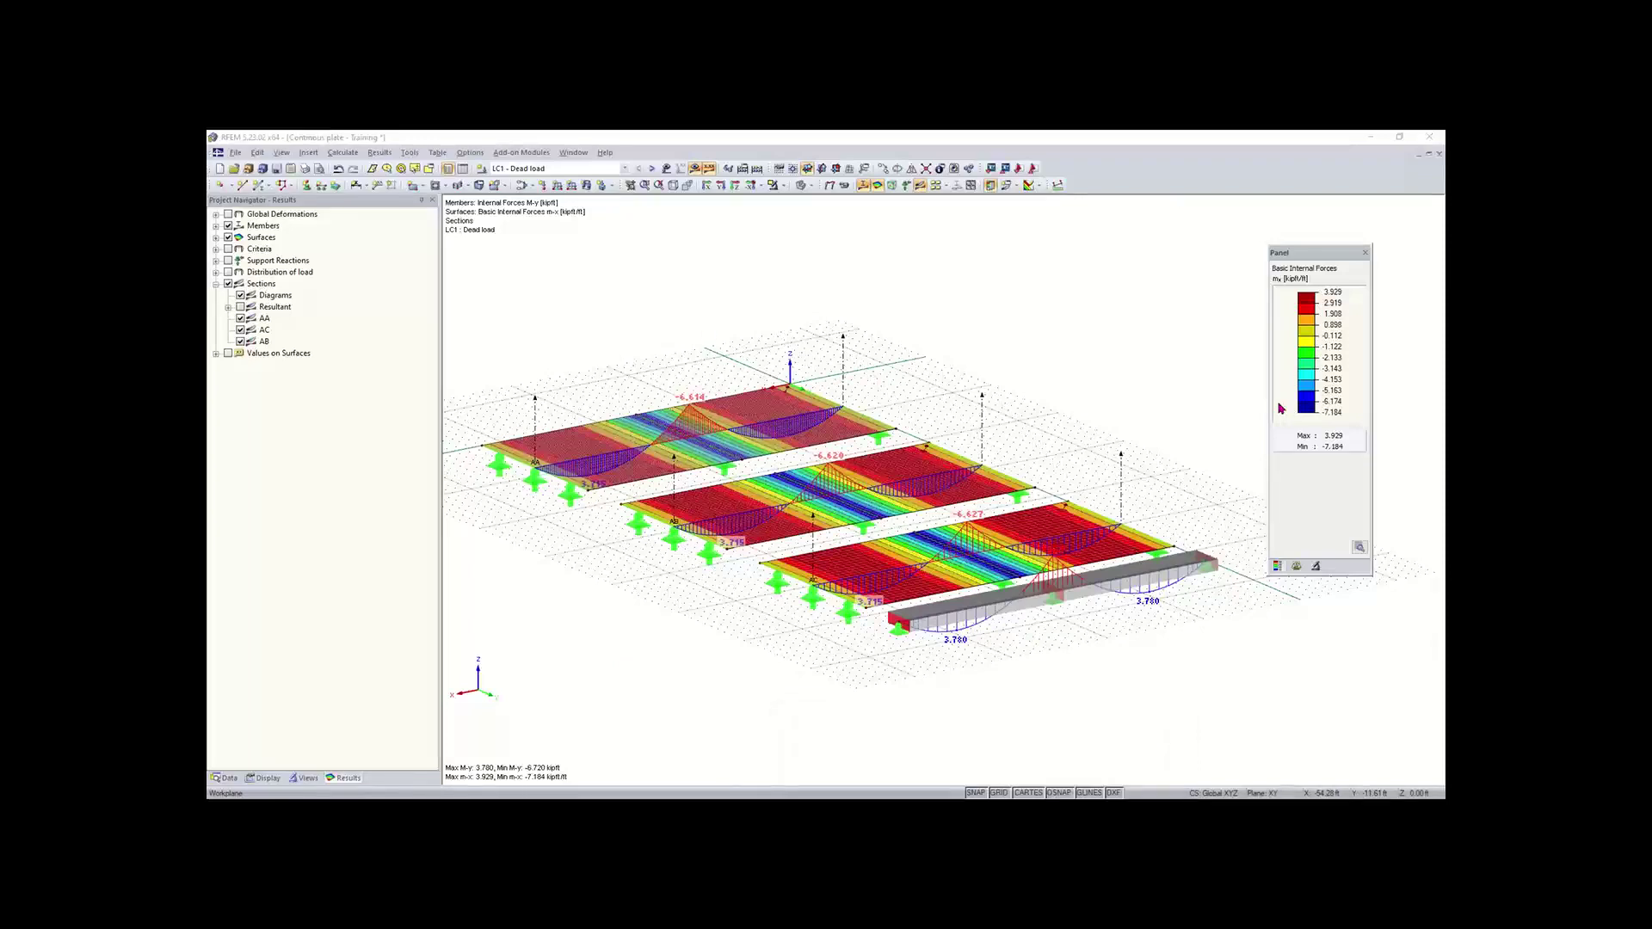
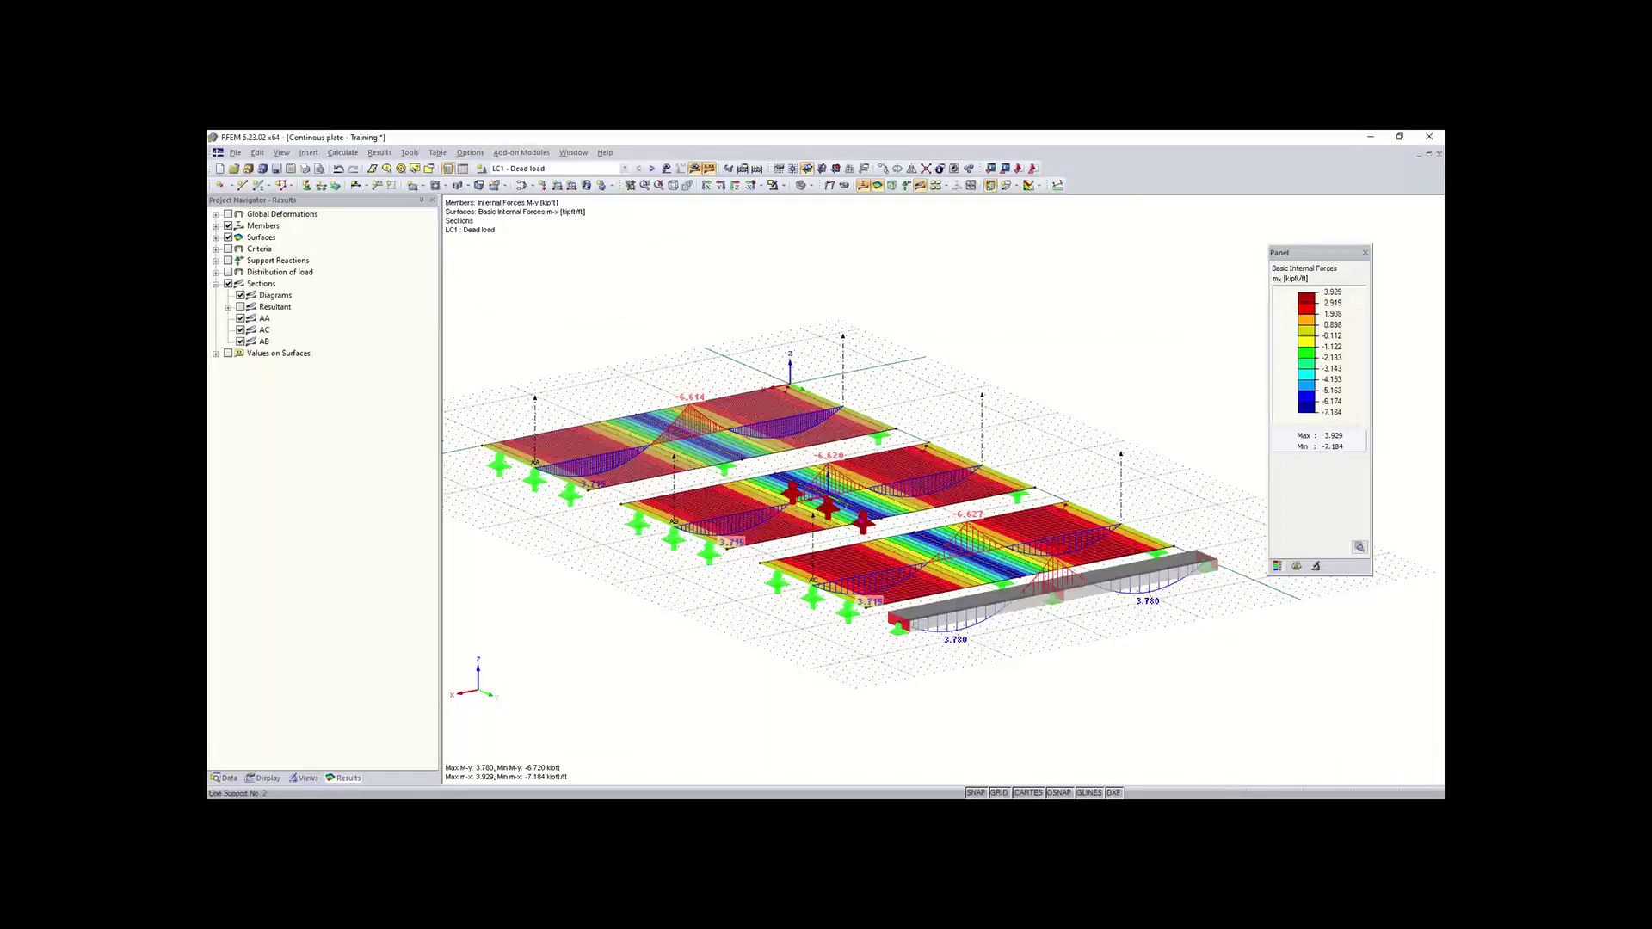
pyautogui.keyDown('ctrl'); pyautogui.moveTo(716, 639); pyautogui.dragTo(843, 671, button='middle'); pyautogui.keyUp('ctrl')
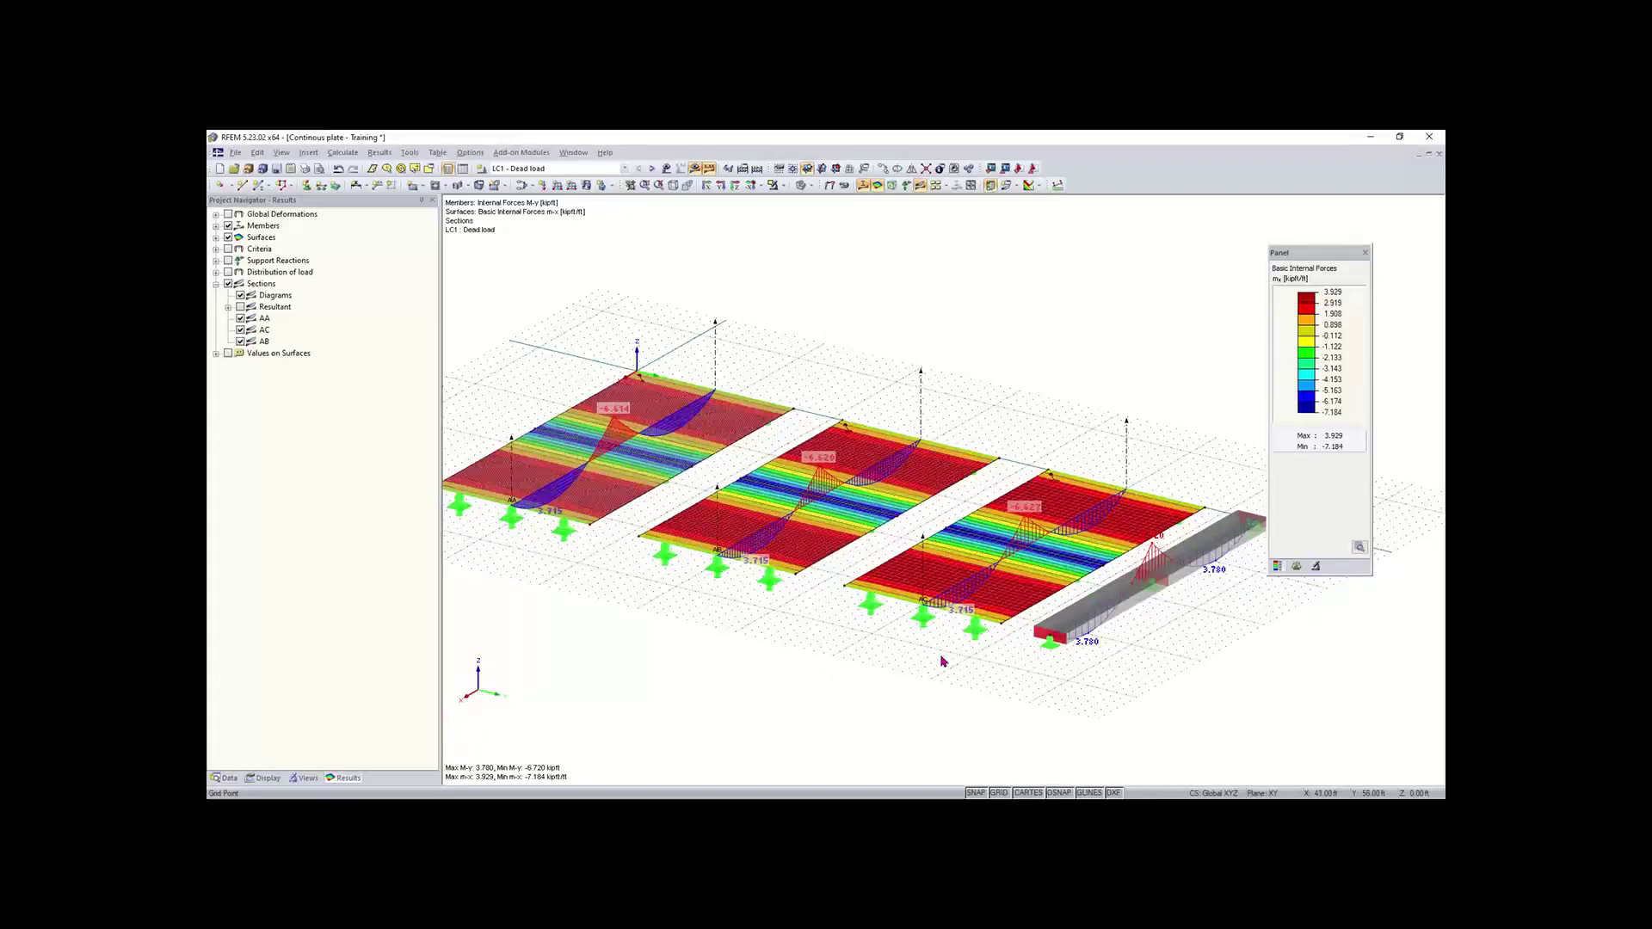
pyautogui.moveTo(883, 674); pyautogui.dragTo(855, 653, button='middle')
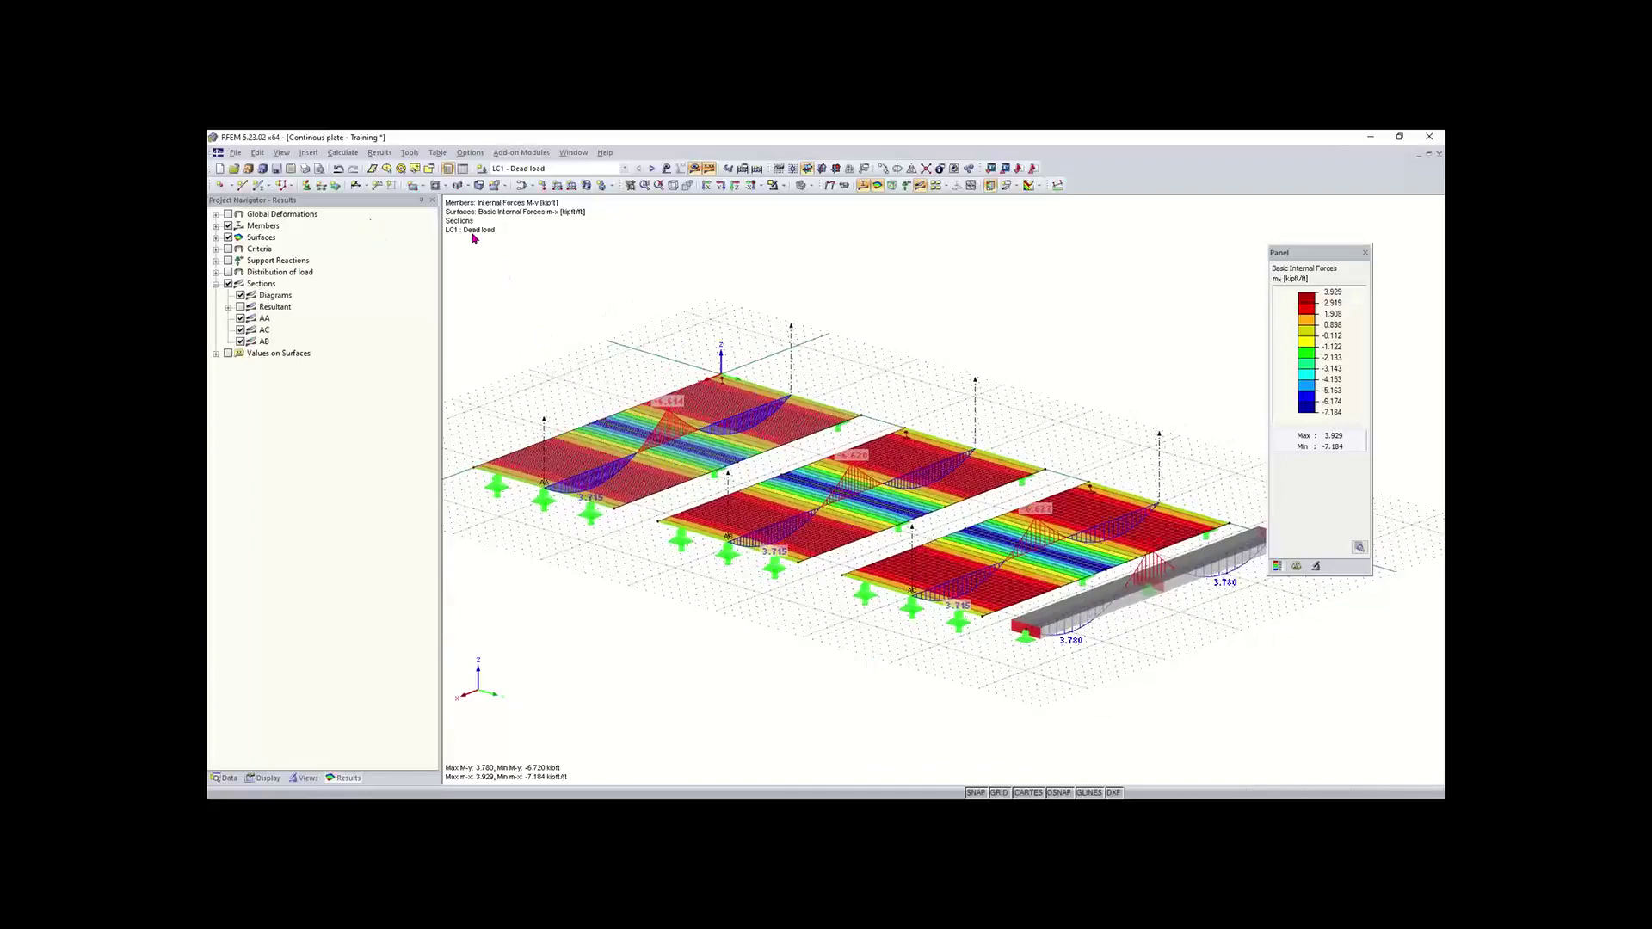
# - Save the continuous plate model and create a 3D model named Euler Case 1 - Example training, with automatic combinations turned off
pyautogui.click(277, 171)
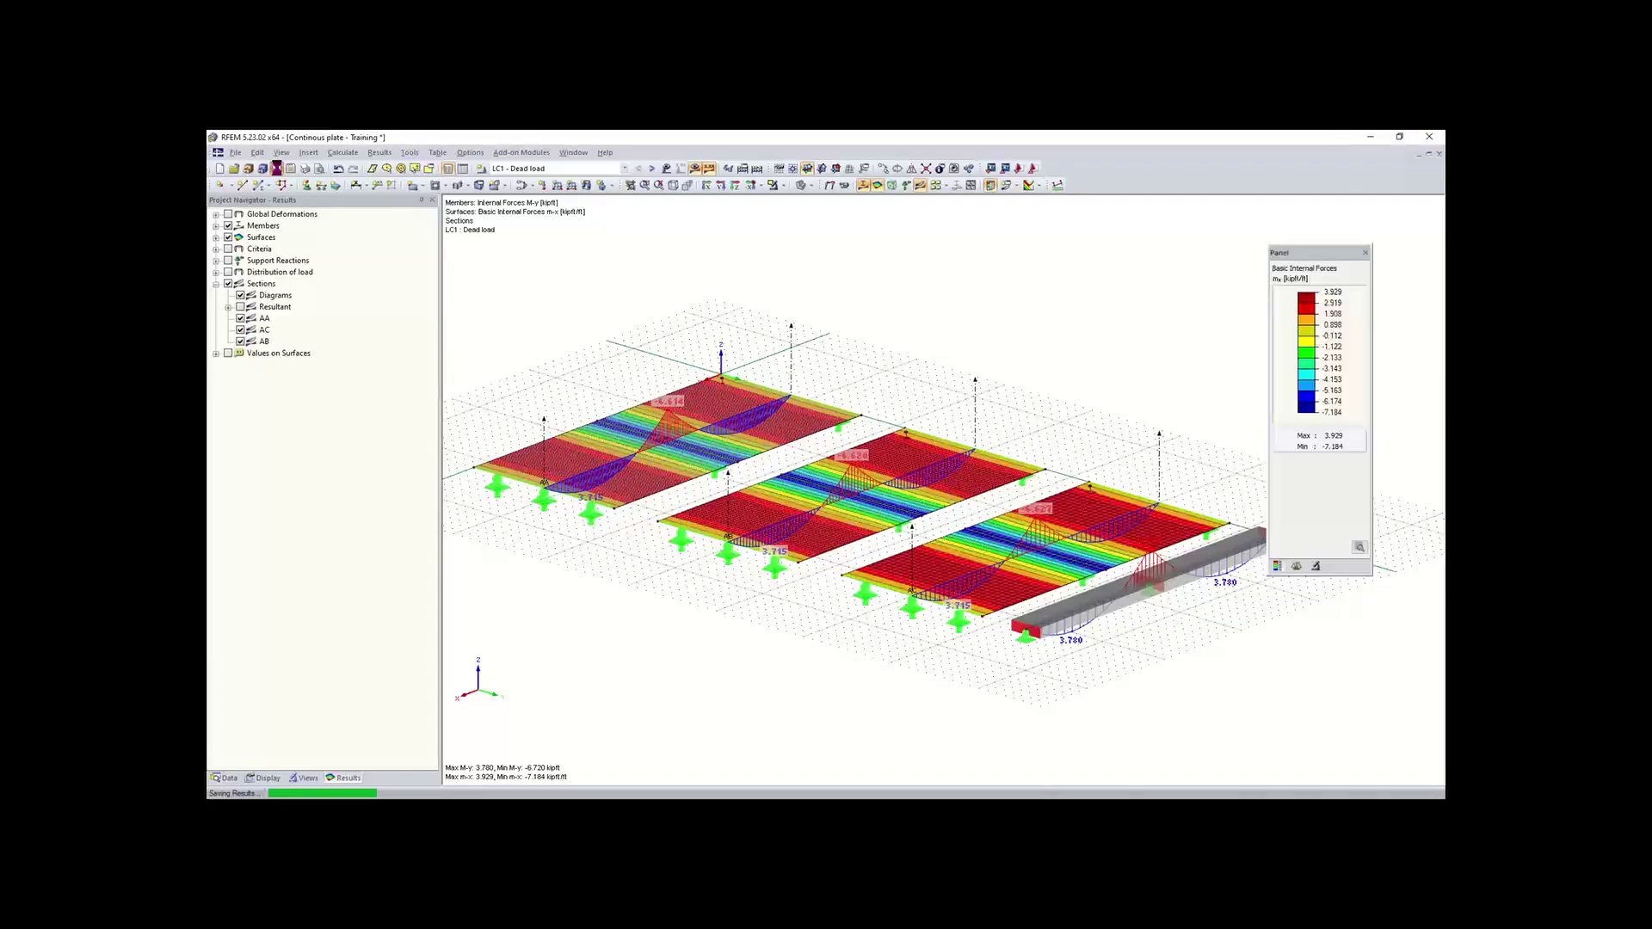
pyautogui.click(221, 169)
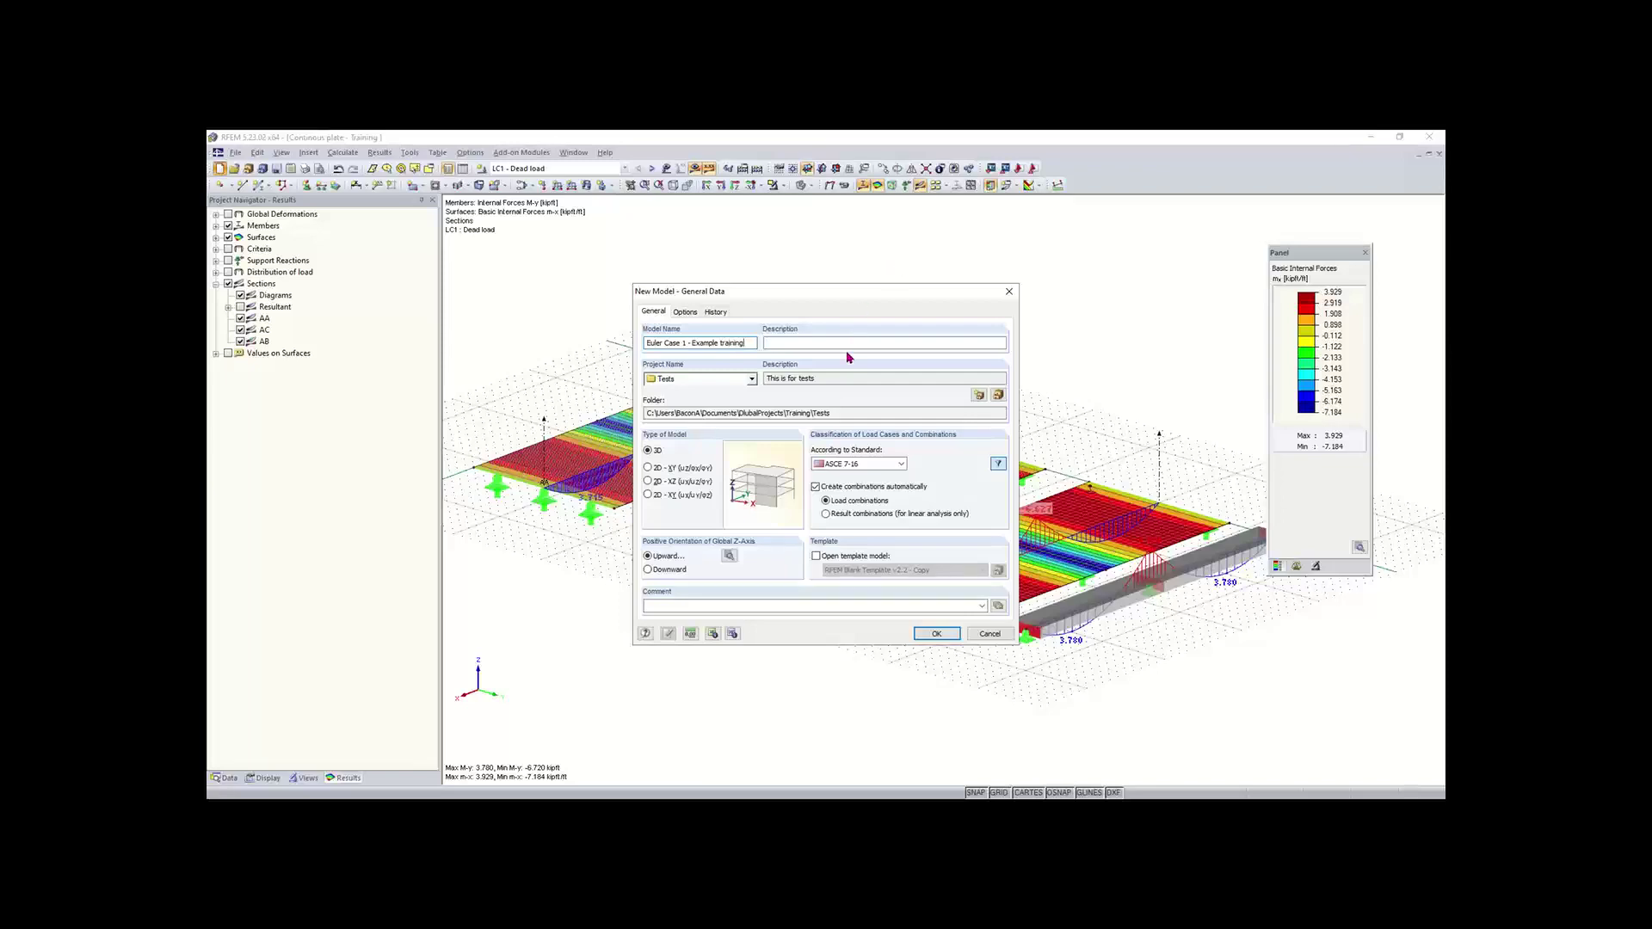
pyautogui.click(829, 489)
pyautogui.click(936, 635)
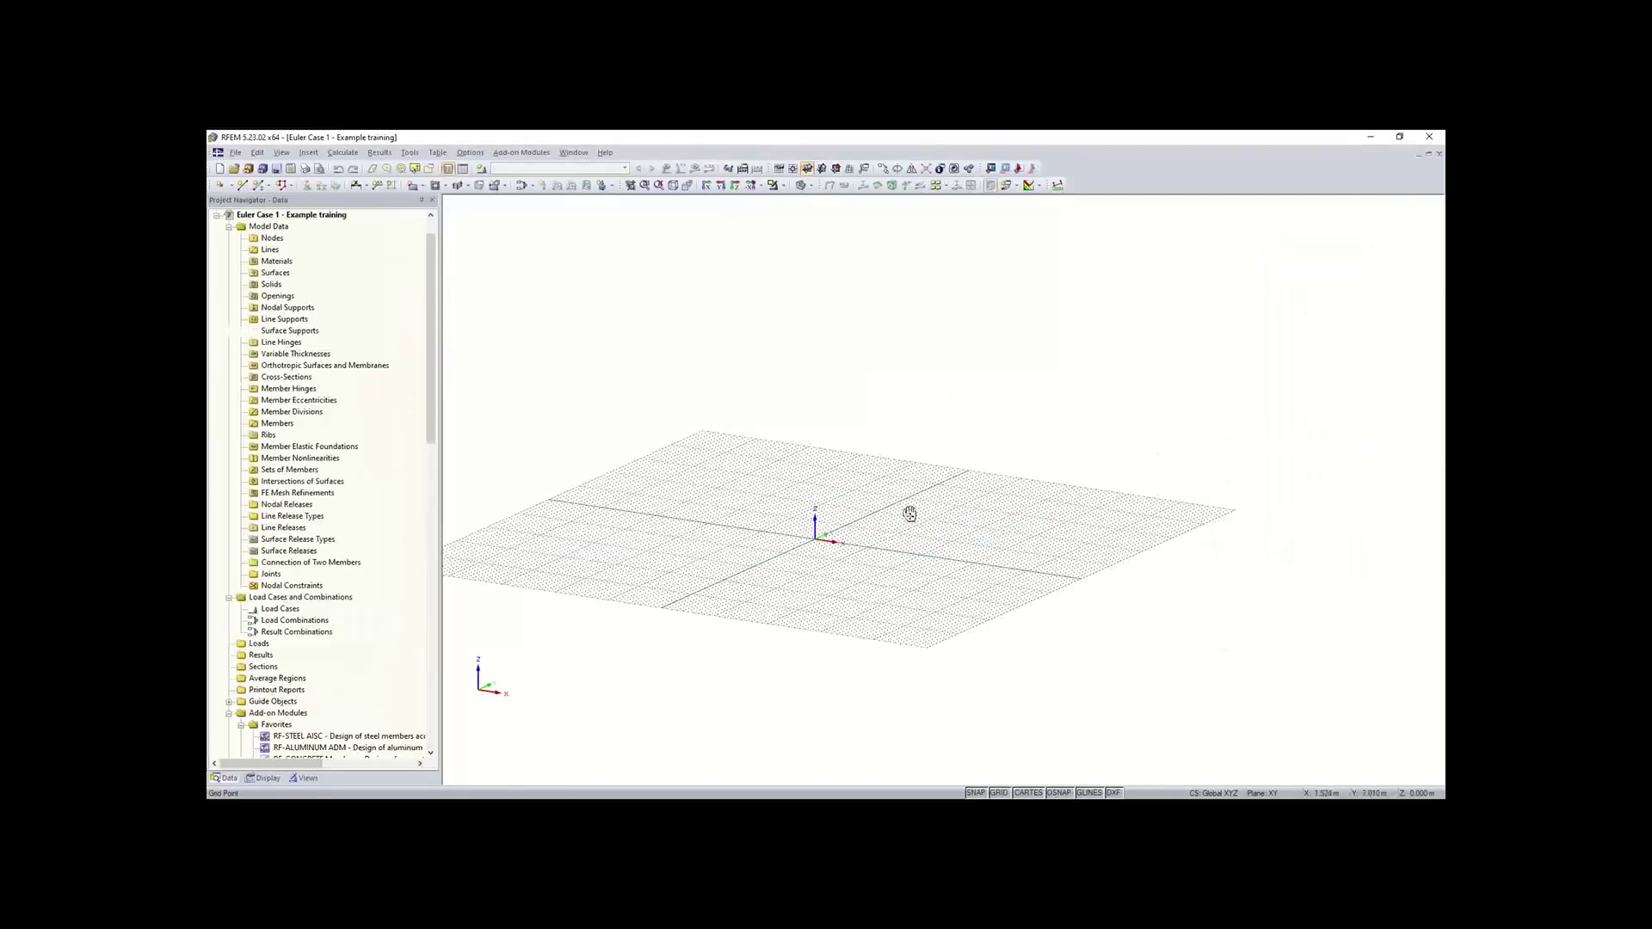
# - Start a new beam member and open the rolled I-sections in the cross-section library for its member start
pyautogui.scroll(3, 777, 551)
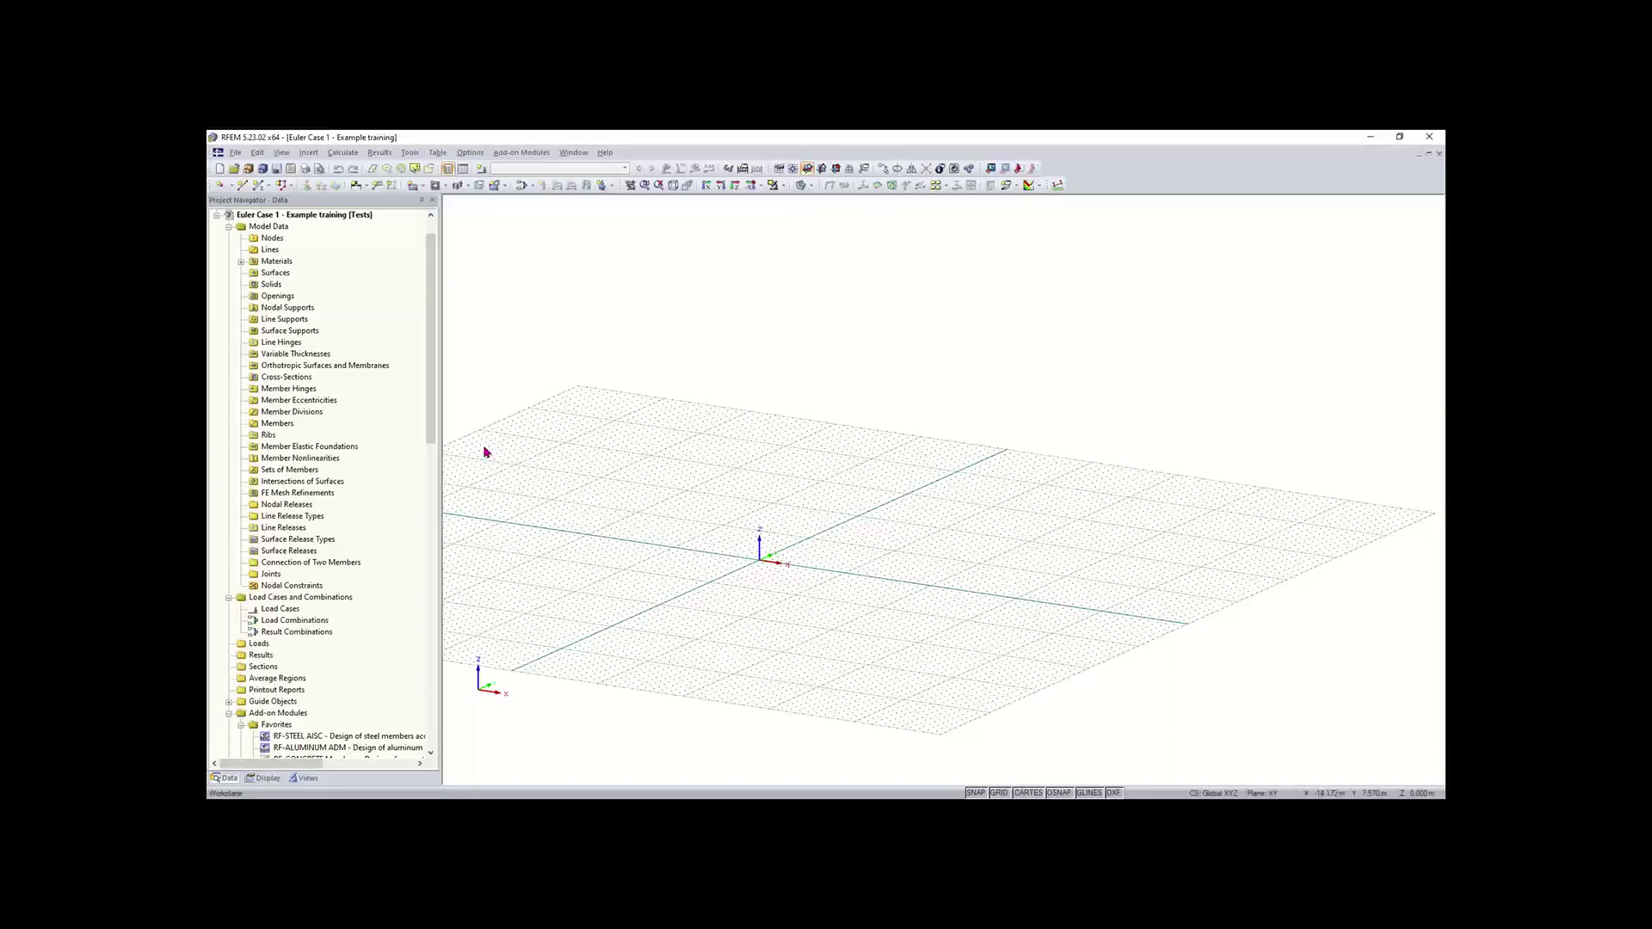
pyautogui.moveTo(800, 555); pyautogui.dragTo(760, 560, button='middle')
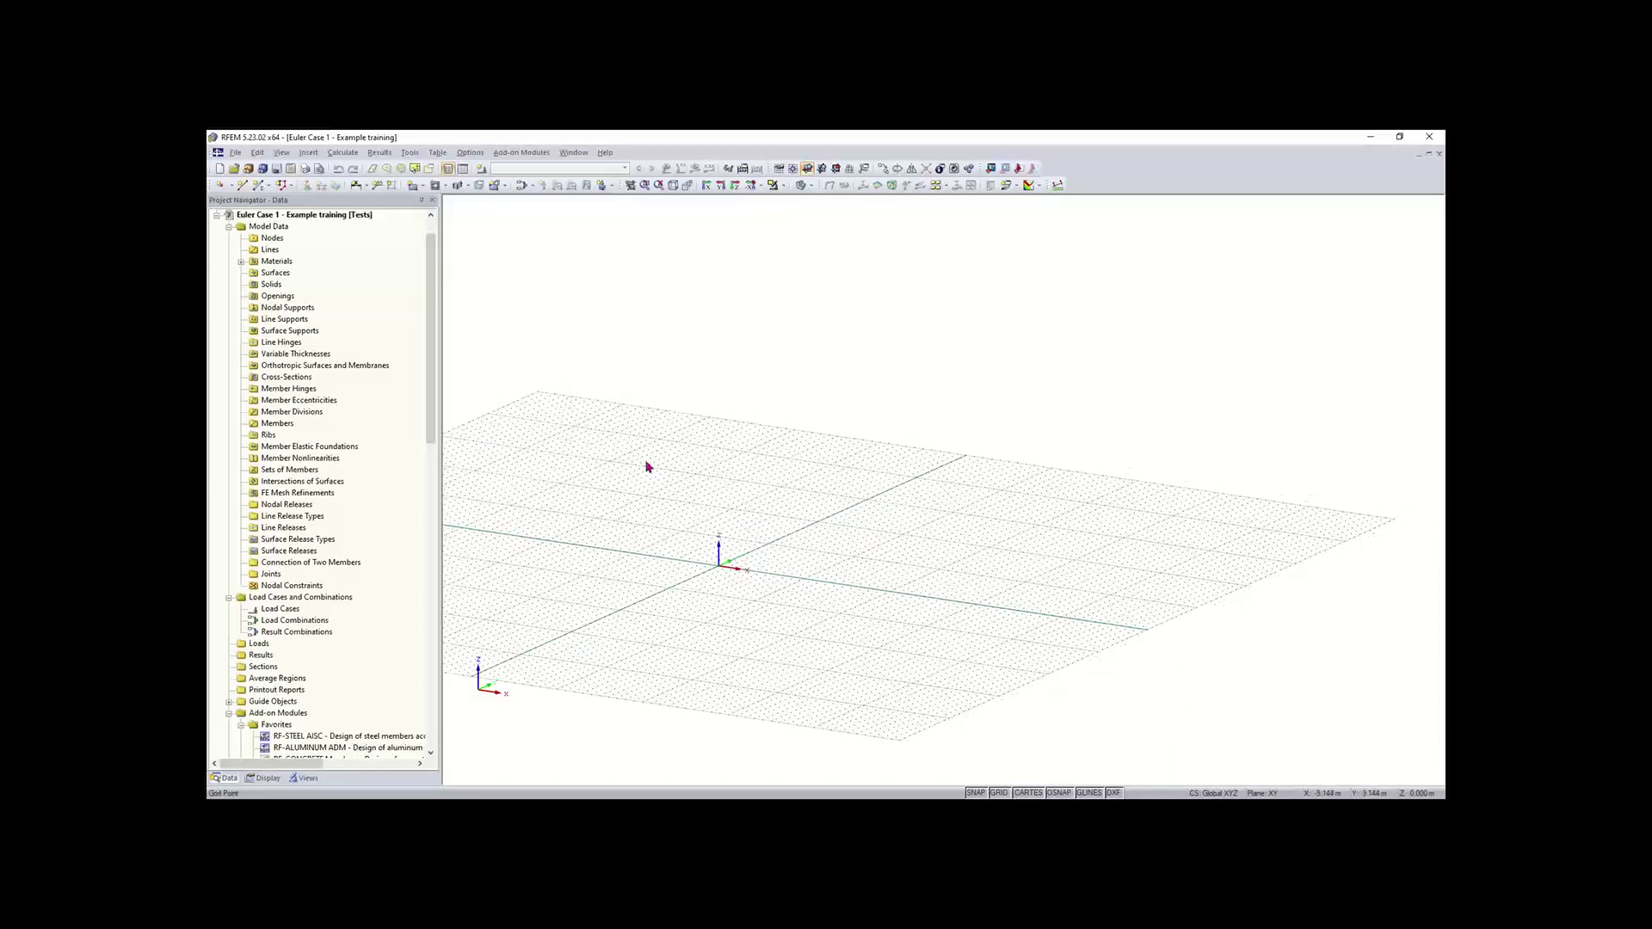
pyautogui.click(257, 187)
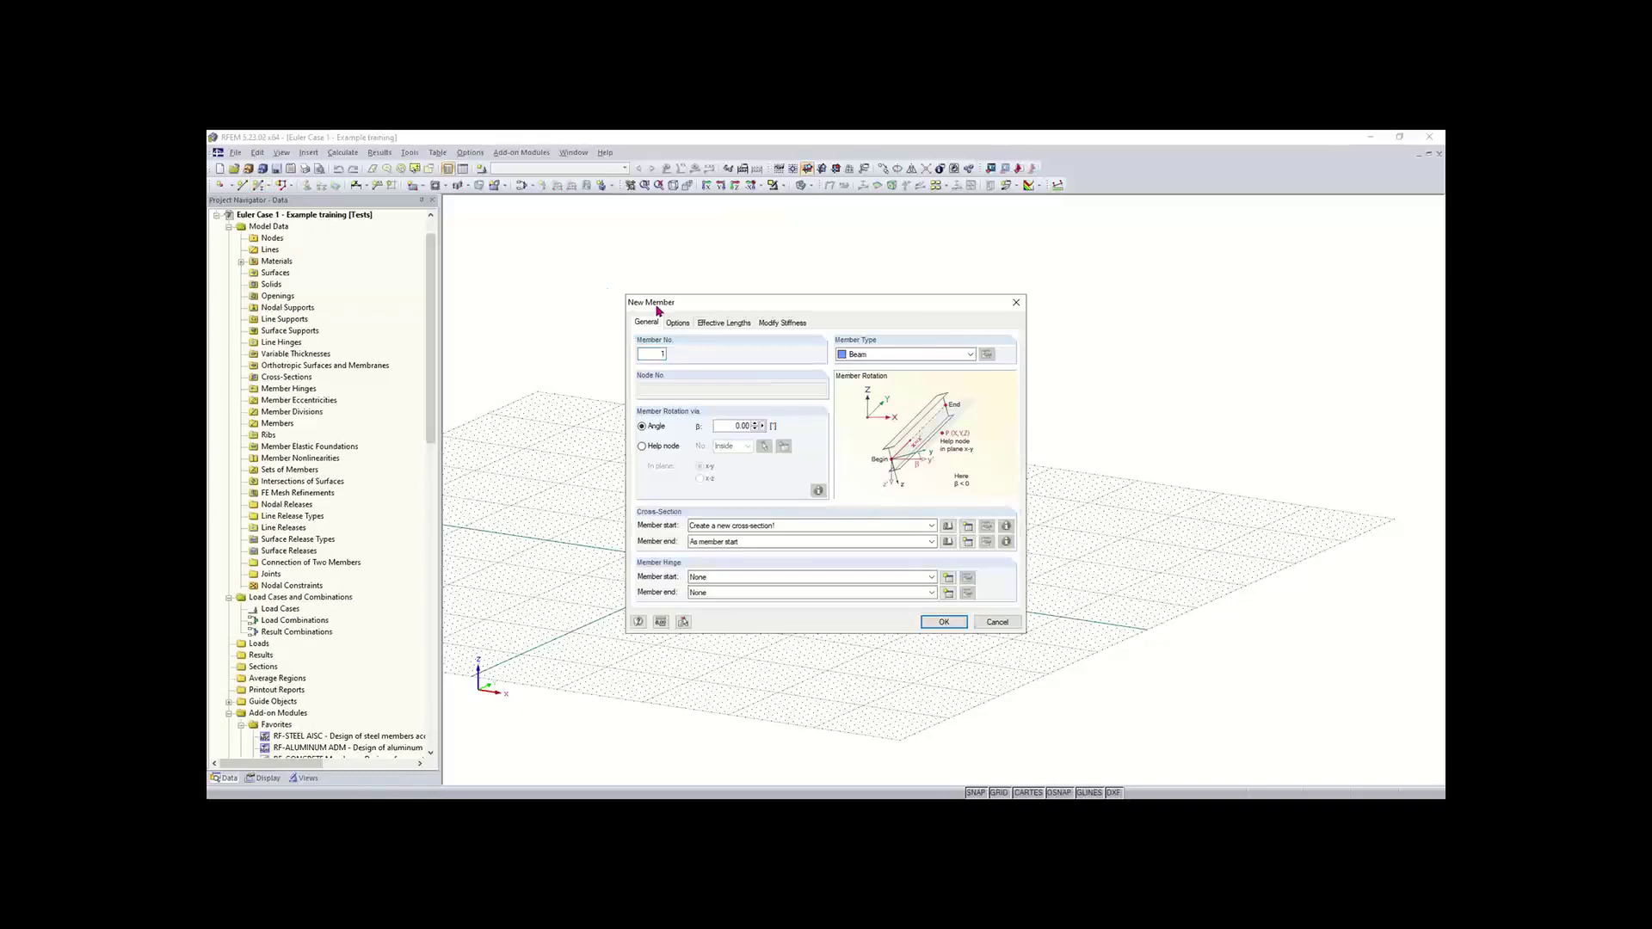
pyautogui.moveTo(757, 302); pyautogui.dragTo(730, 291)
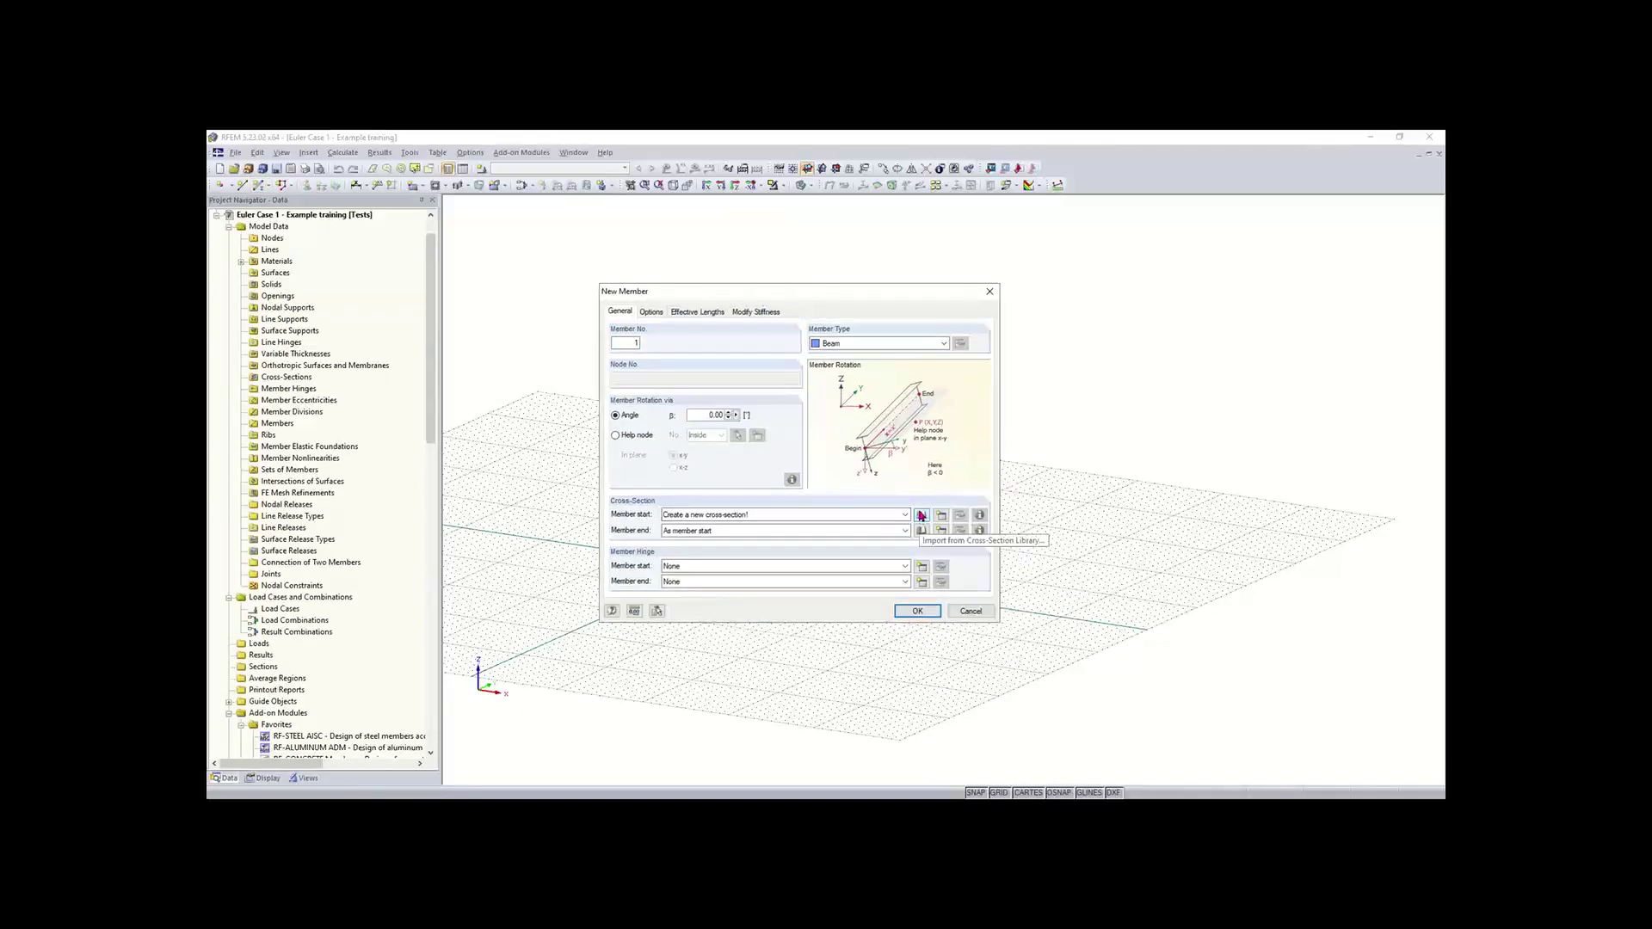
pyautogui.click(922, 515)
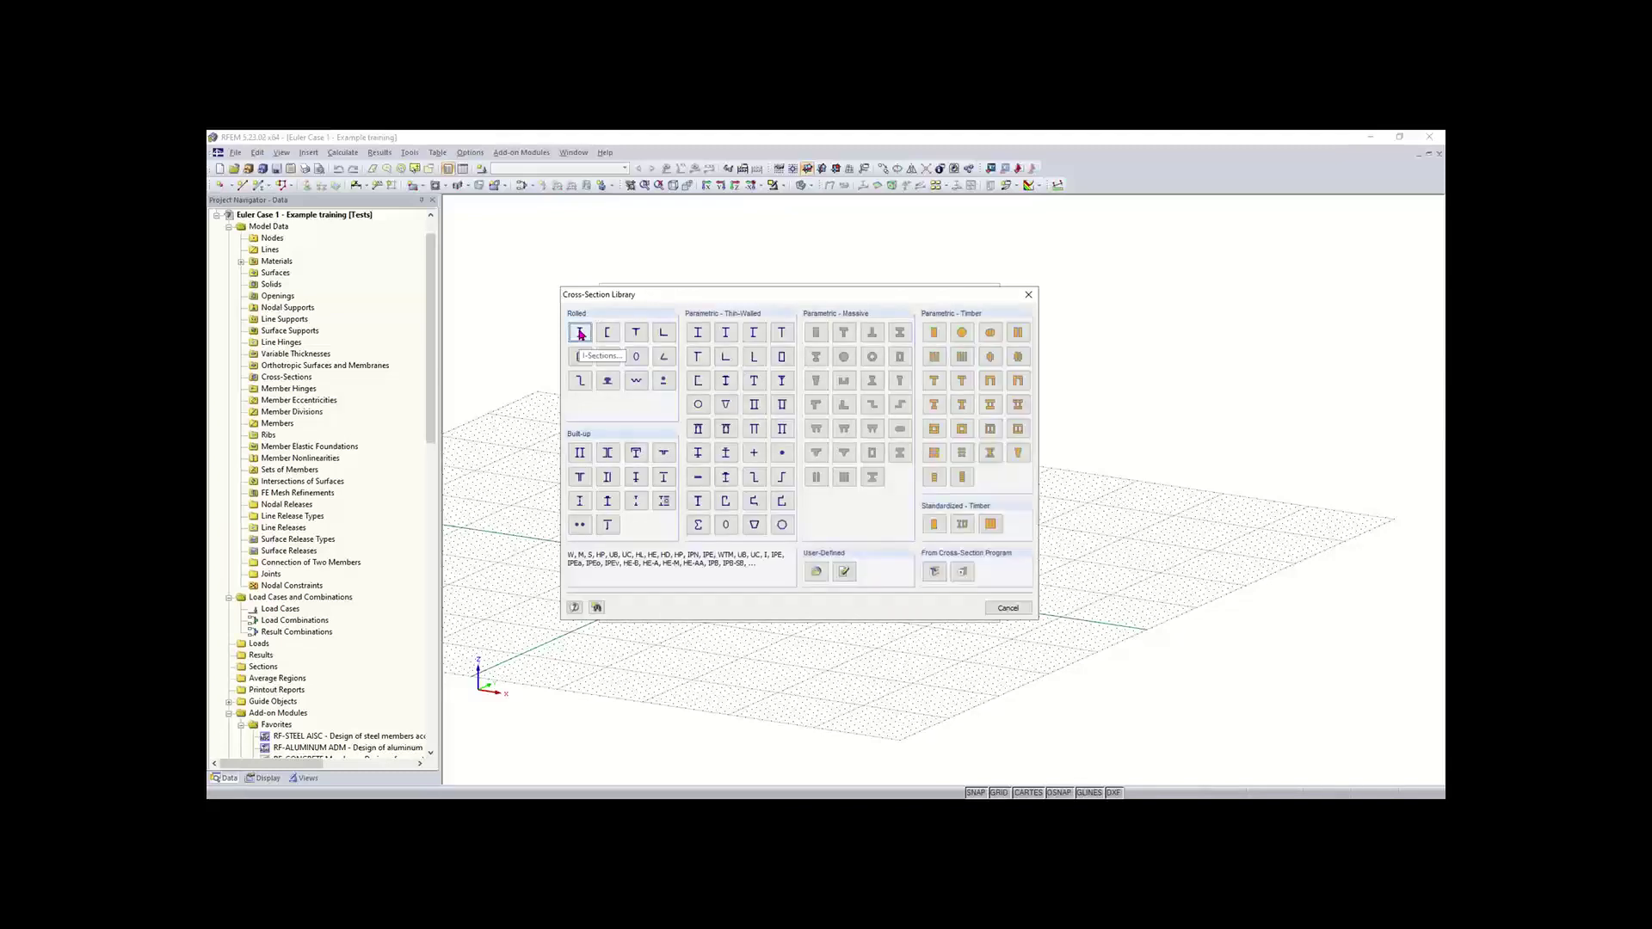
pyautogui.click(580, 334)
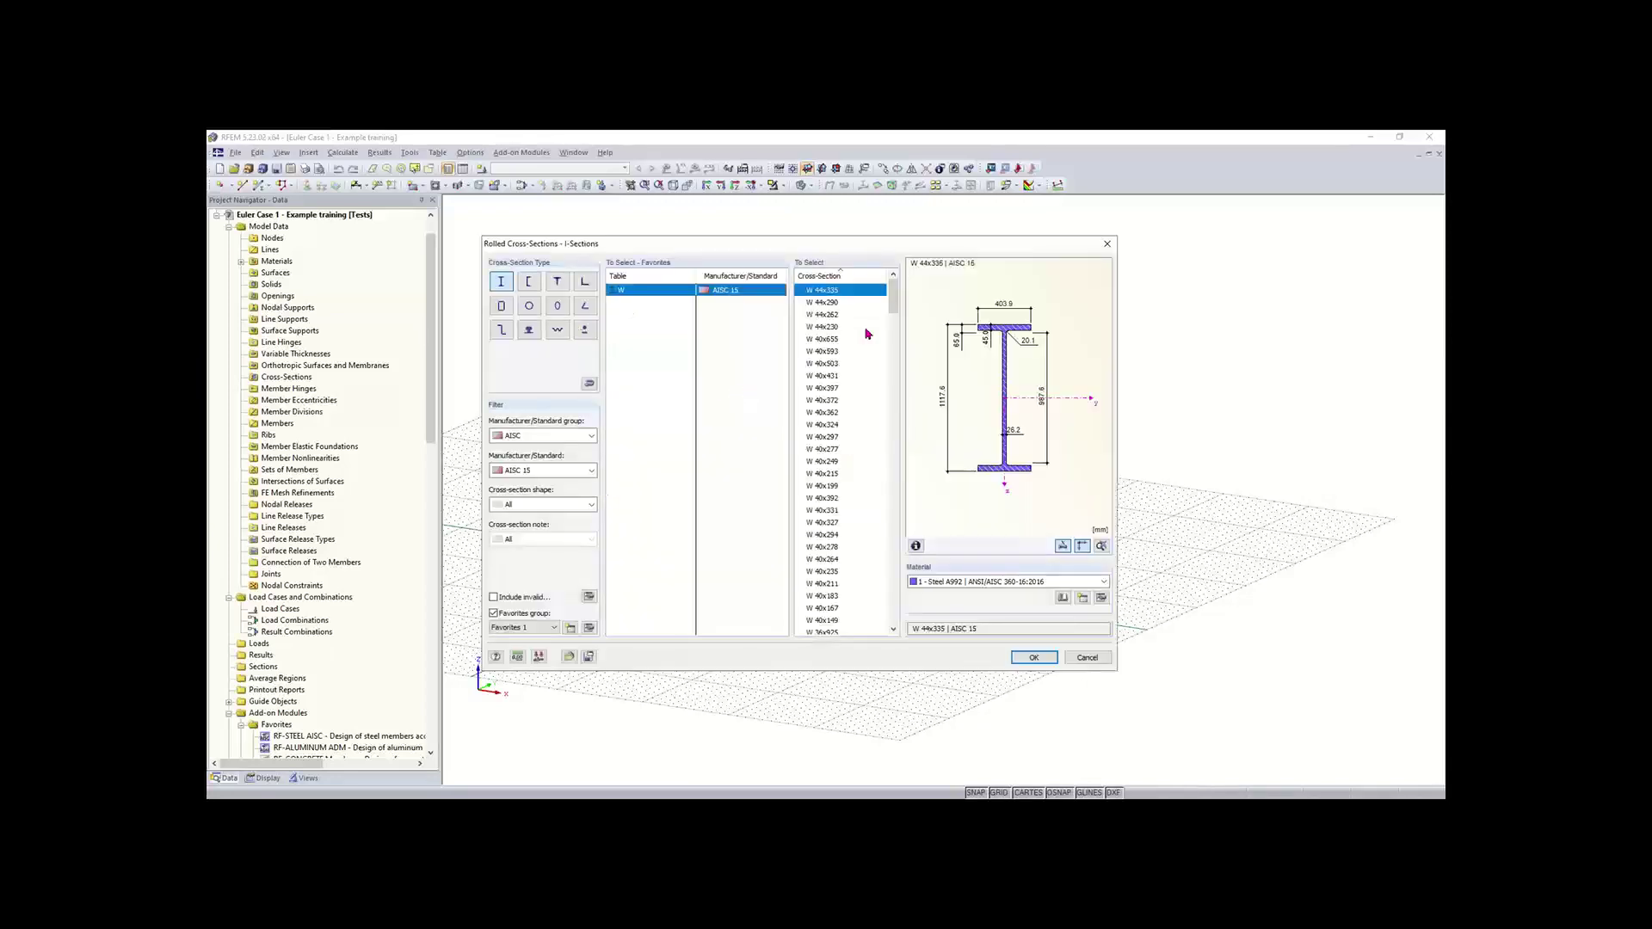
# - Filter the rolled I-sections by the AISC group, the AISC 15 standard and all cross-section shapes
pyautogui.click(523, 437)
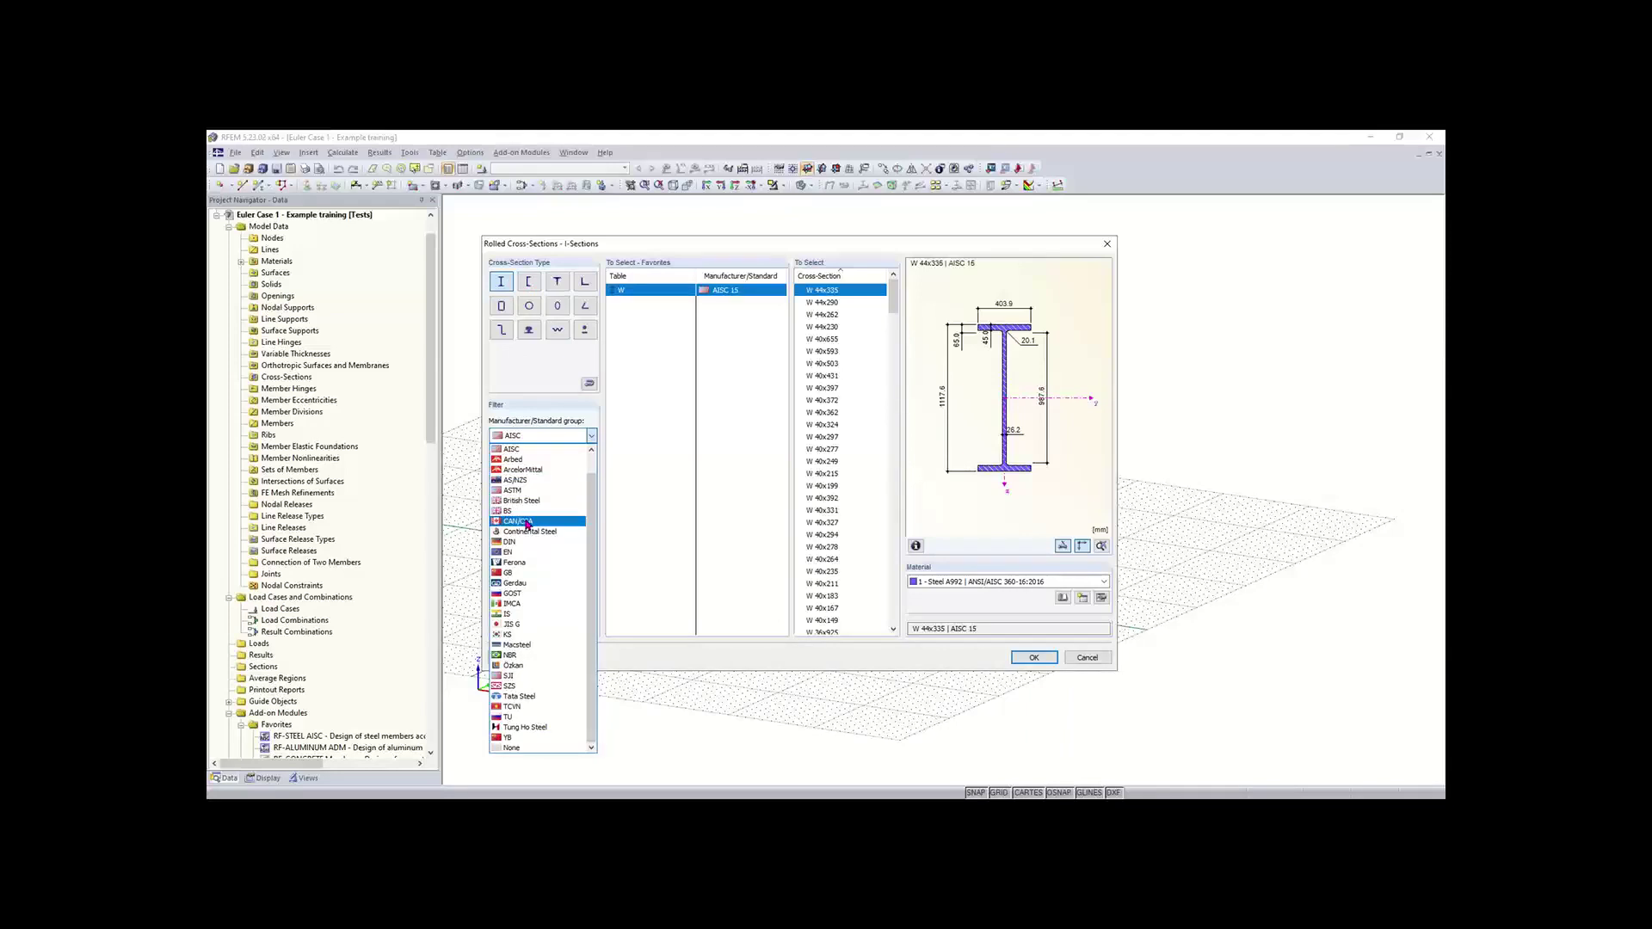
pyautogui.scroll(1, 594, 510)
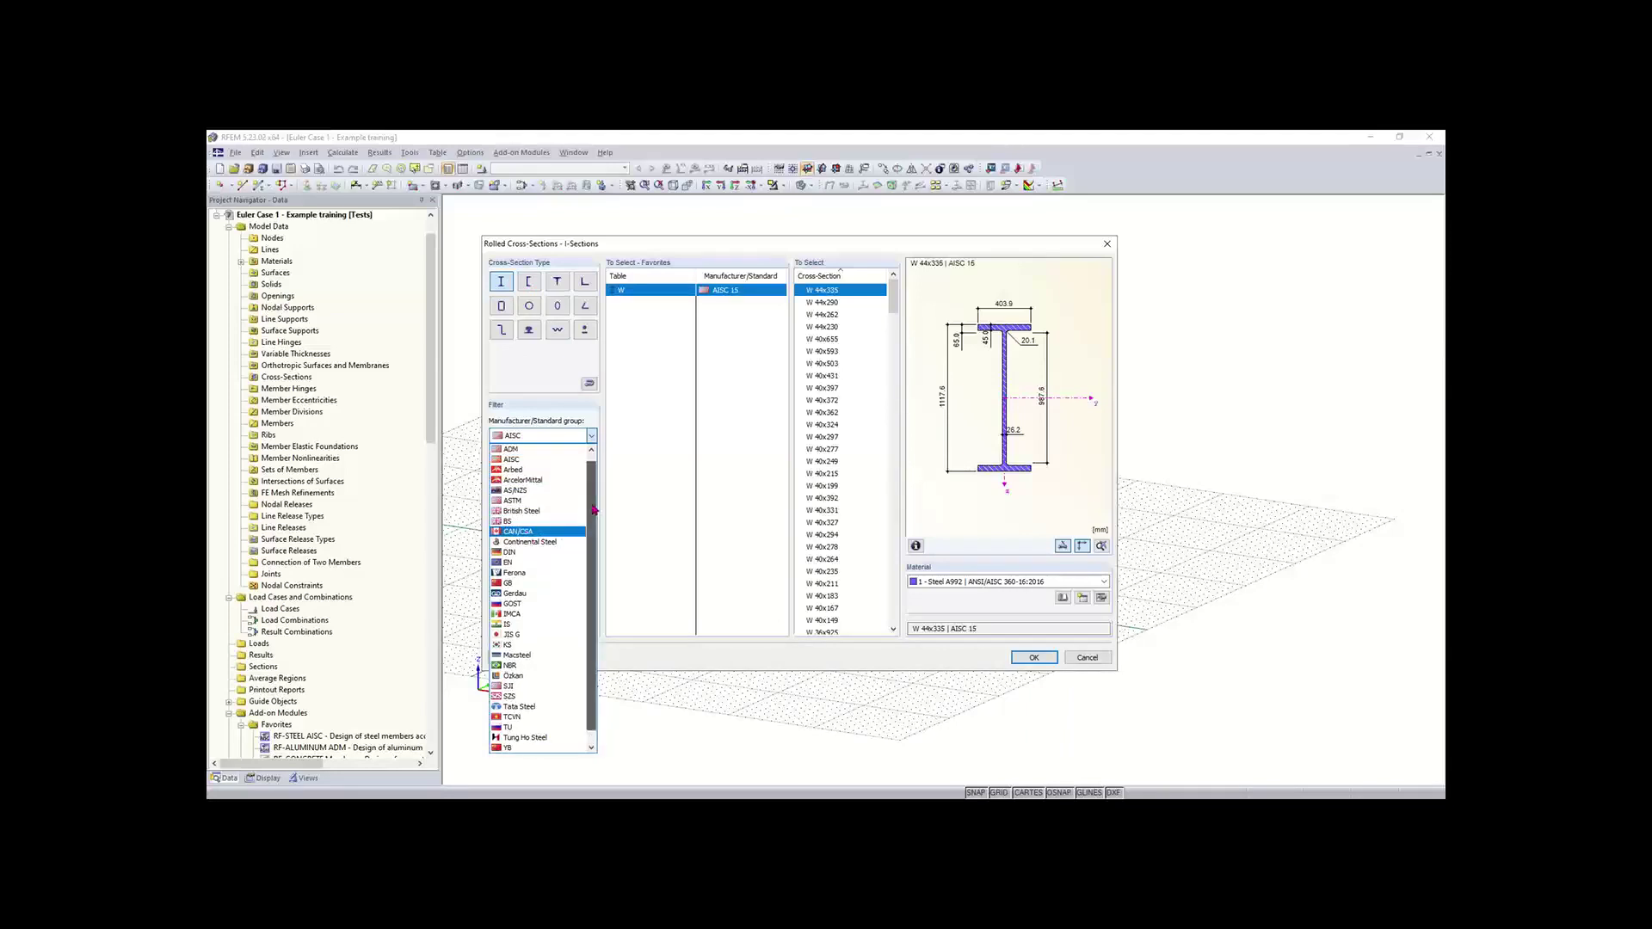
pyautogui.scroll(1, 525, 689)
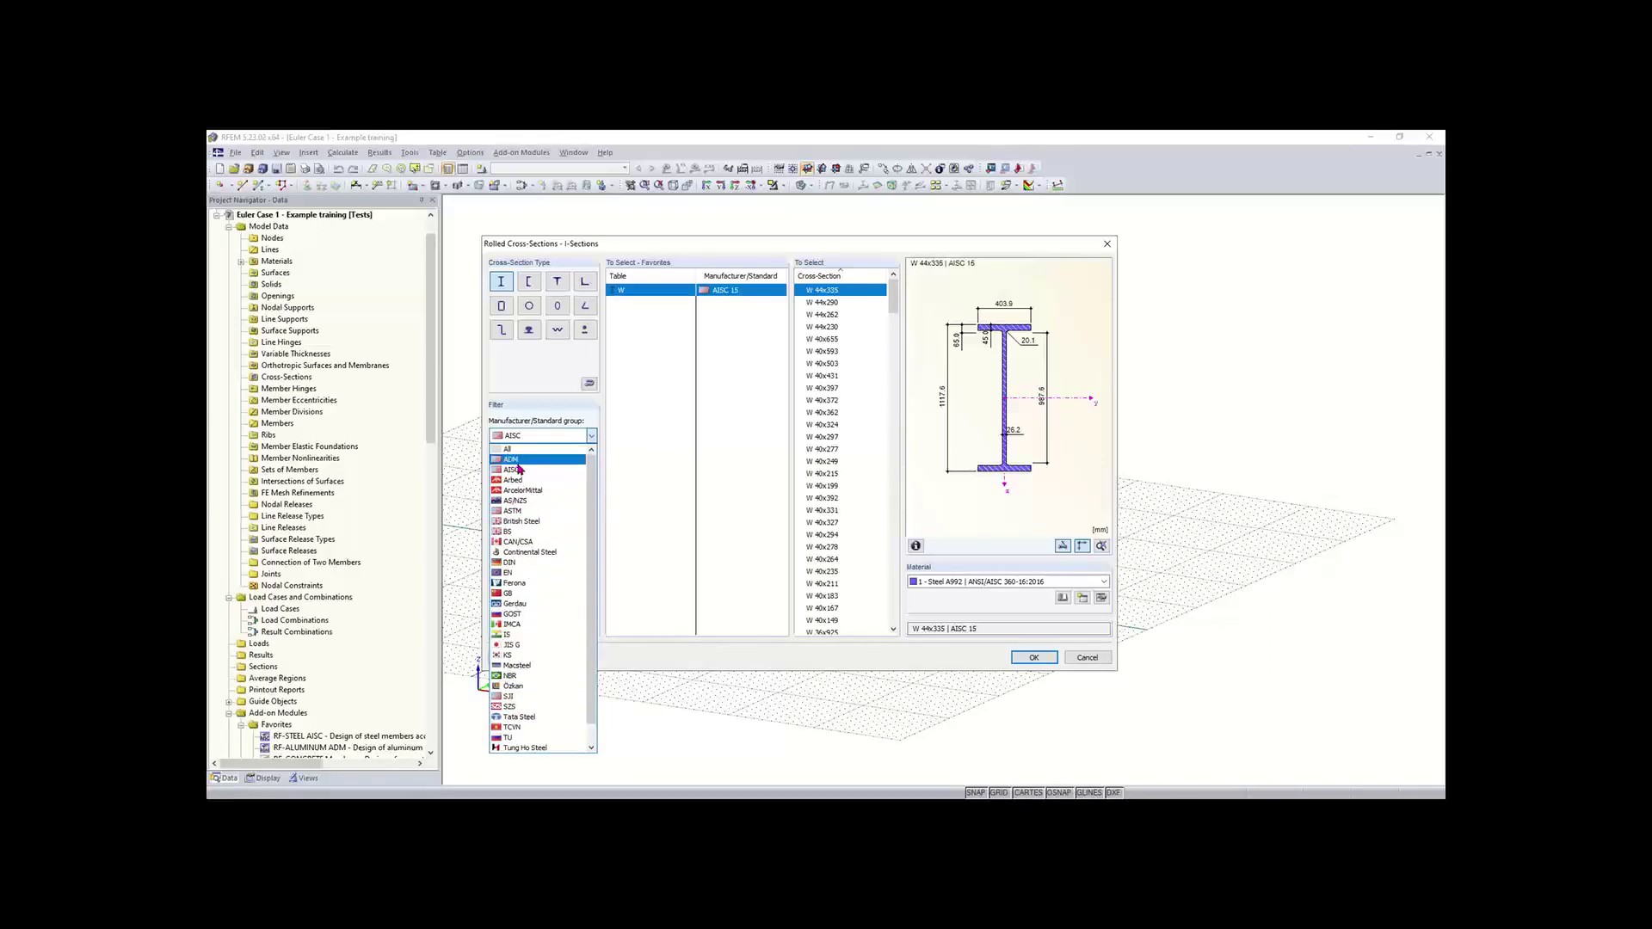
pyautogui.click(520, 470)
pyautogui.click(542, 471)
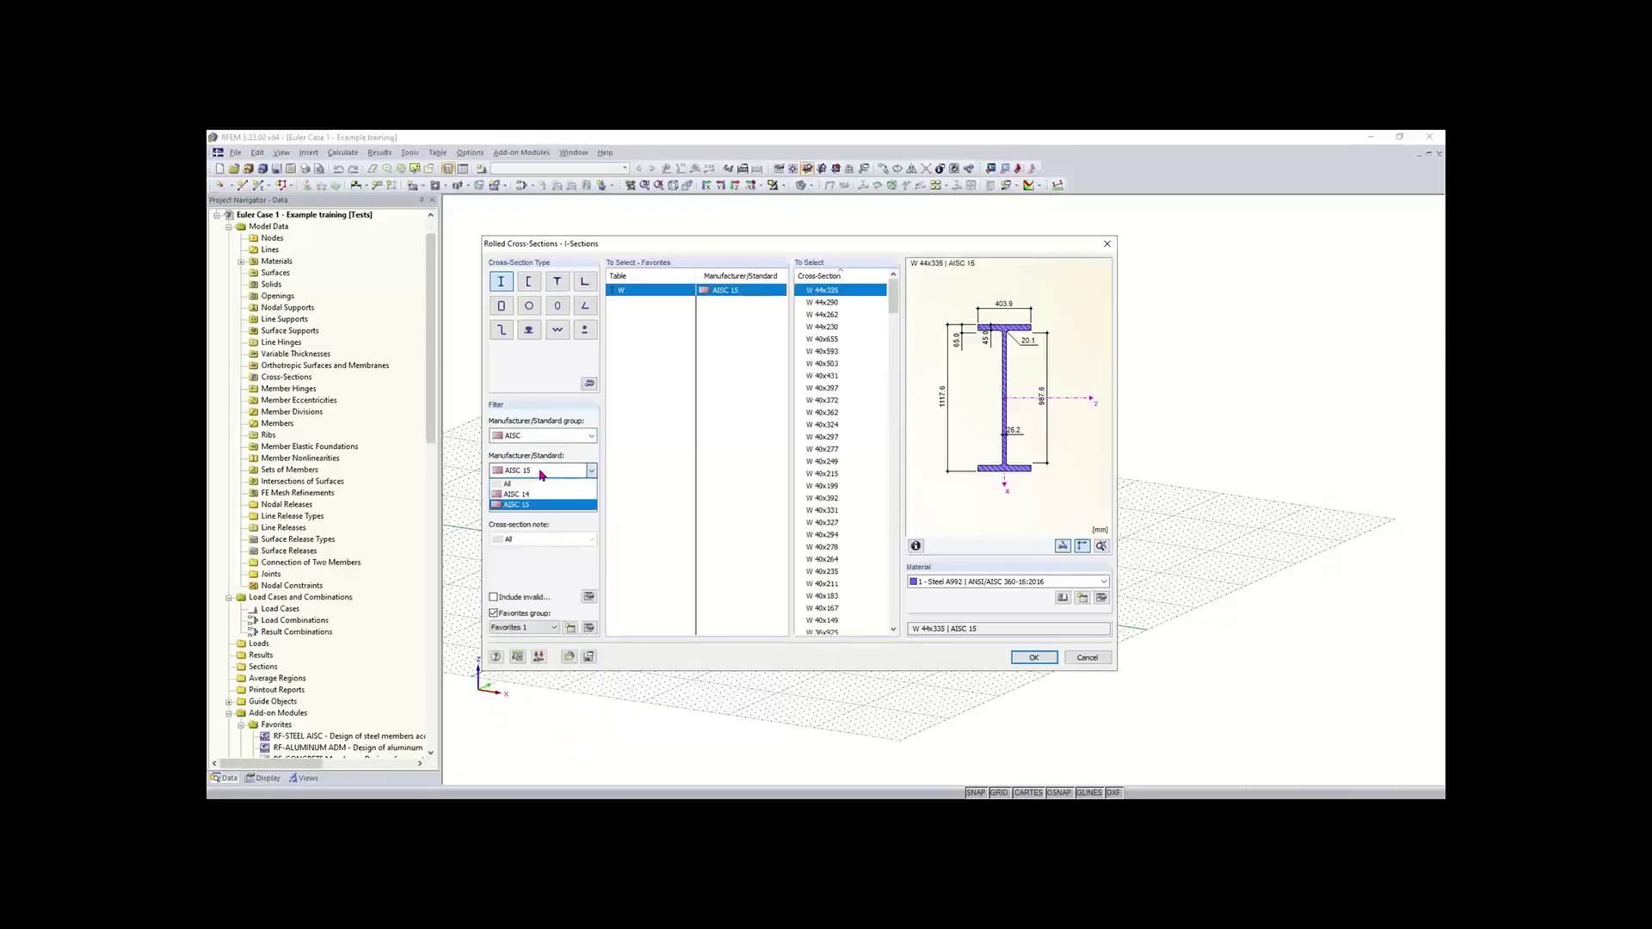
pyautogui.click(540, 504)
pyautogui.click(538, 507)
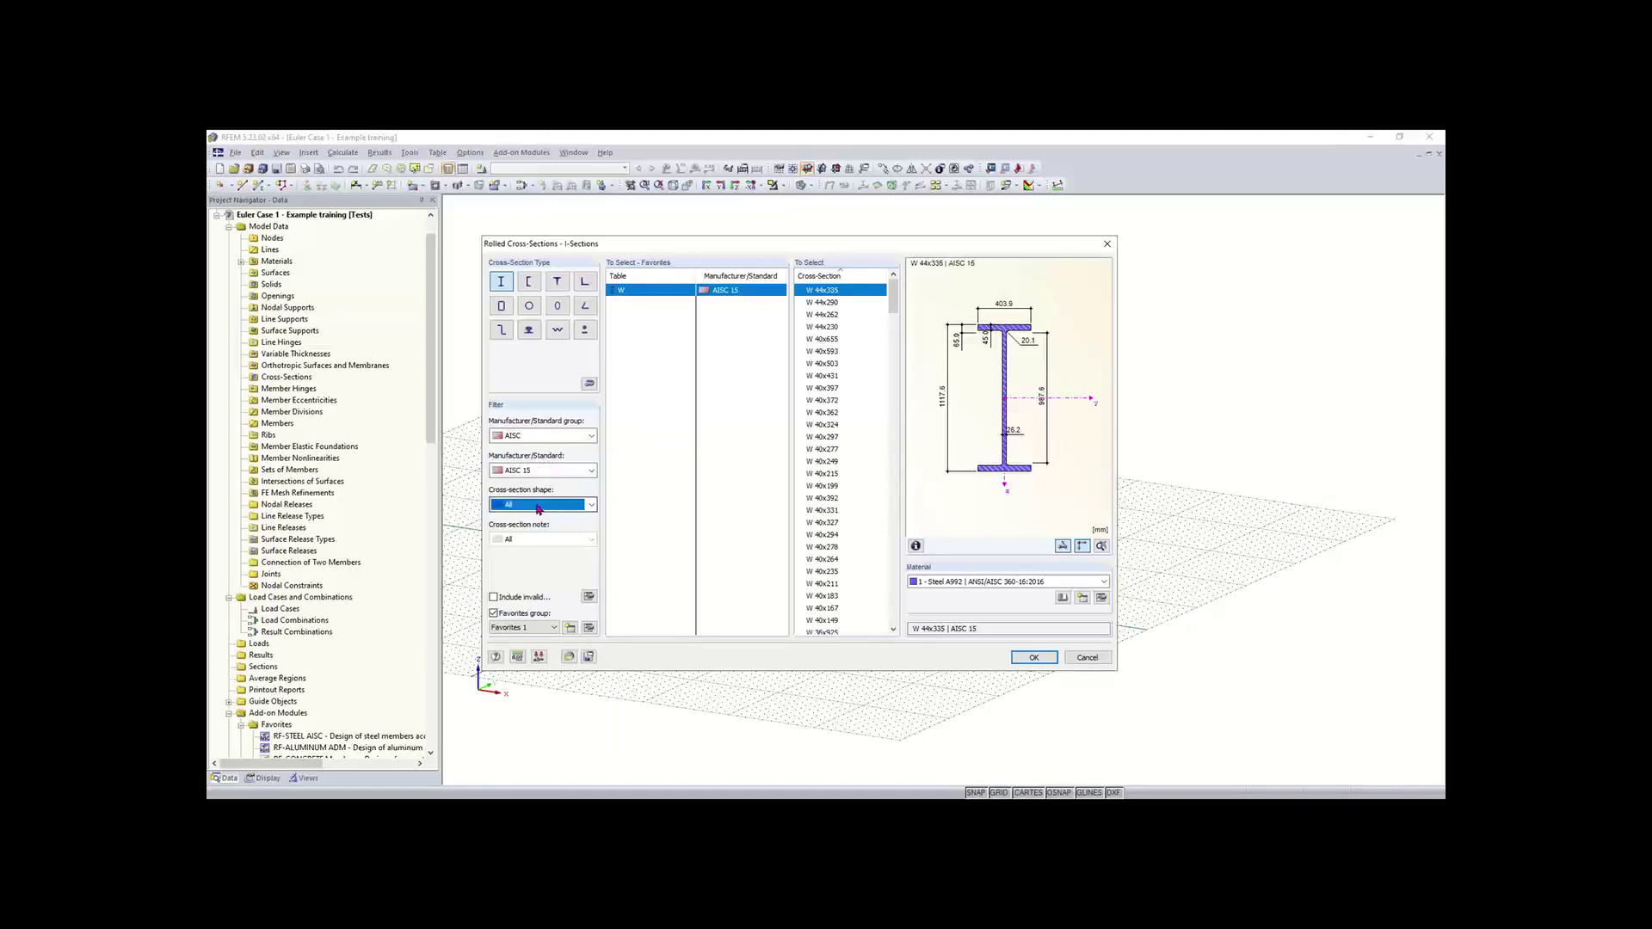
pyautogui.click(538, 506)
pyautogui.click(538, 517)
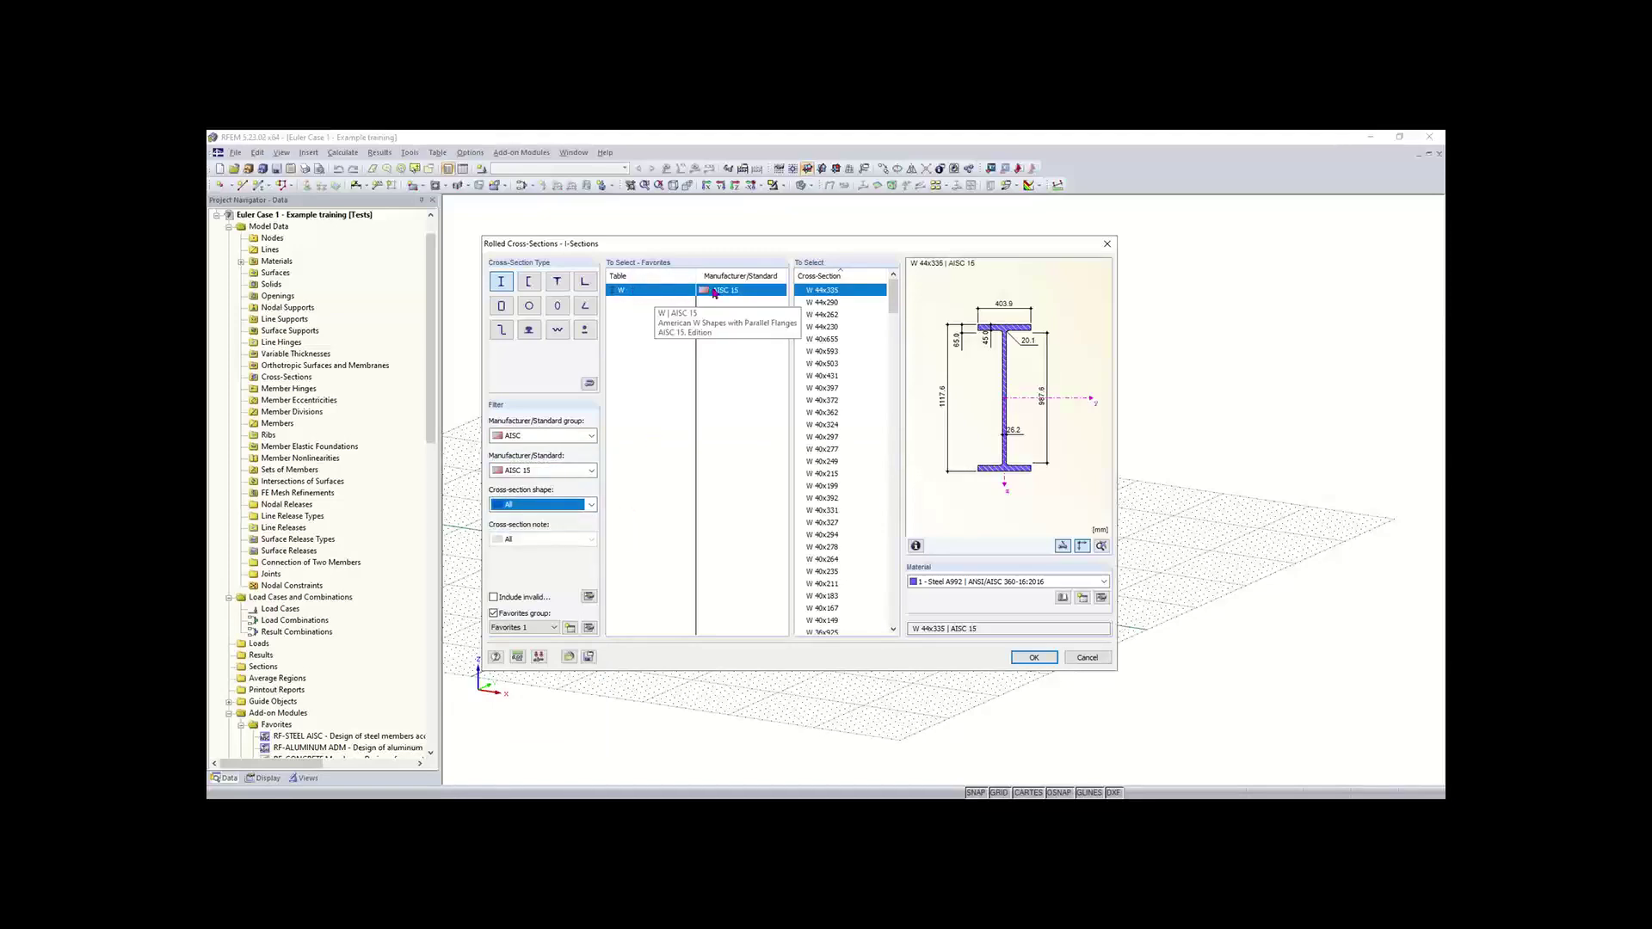
# - Assign the W 12x35 section in Steel A992 as the member's cross-section
pyautogui.scroll(-1, 878, 340)
pyautogui.scroll(-1, 894, 306)
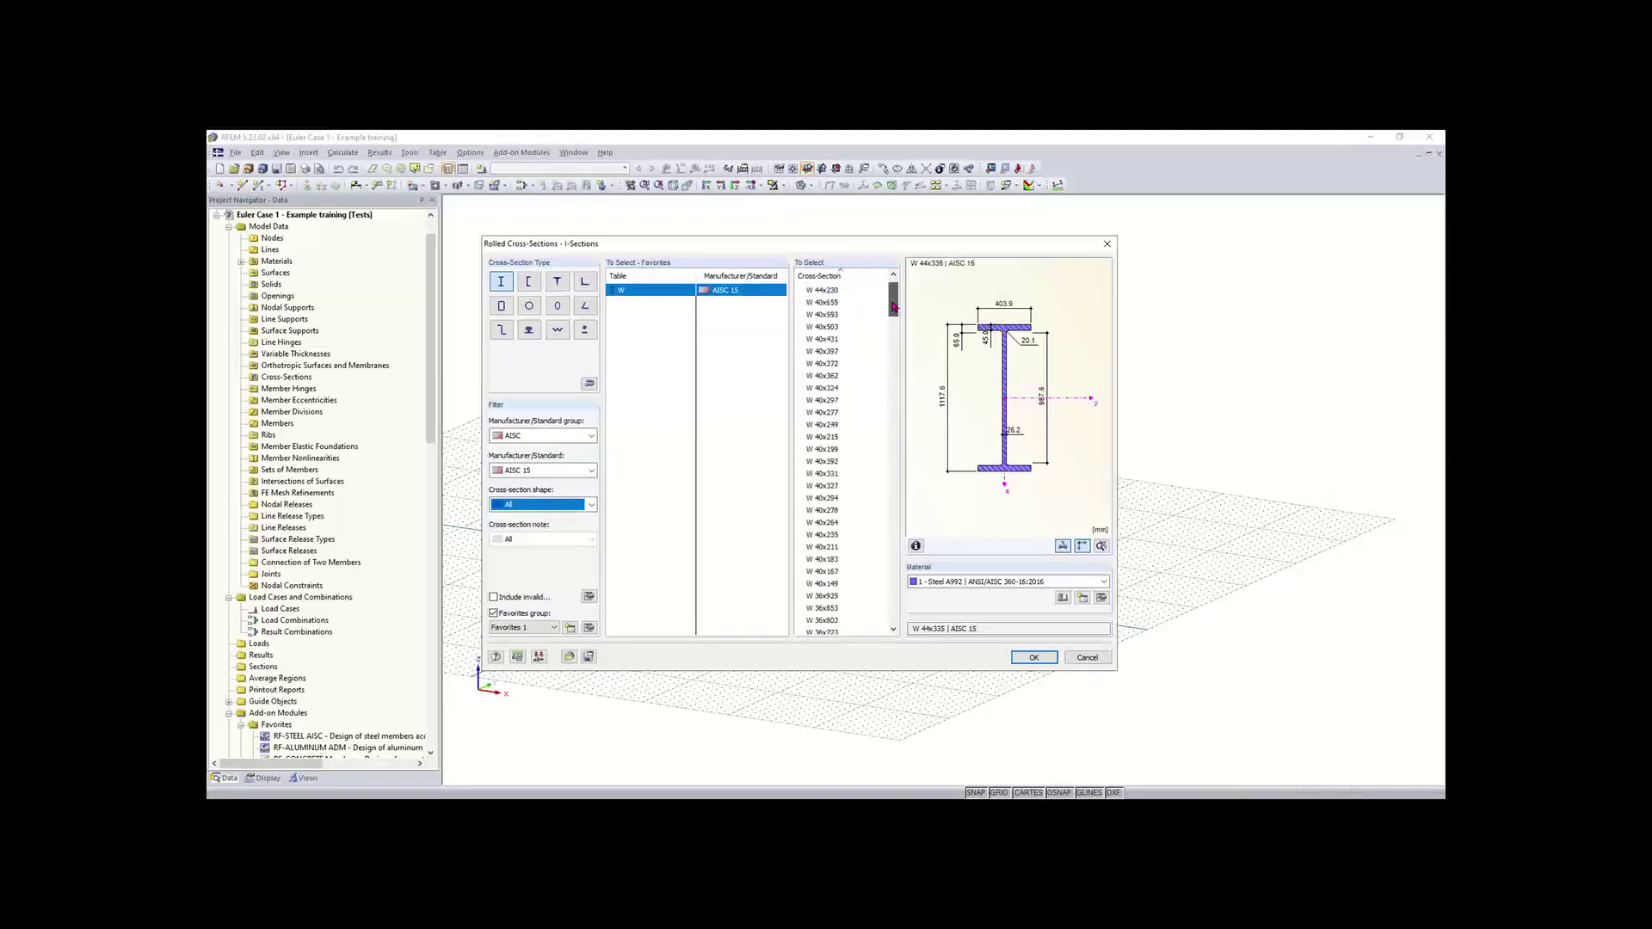
pyautogui.moveTo(893, 306); pyautogui.dragTo(893, 565)
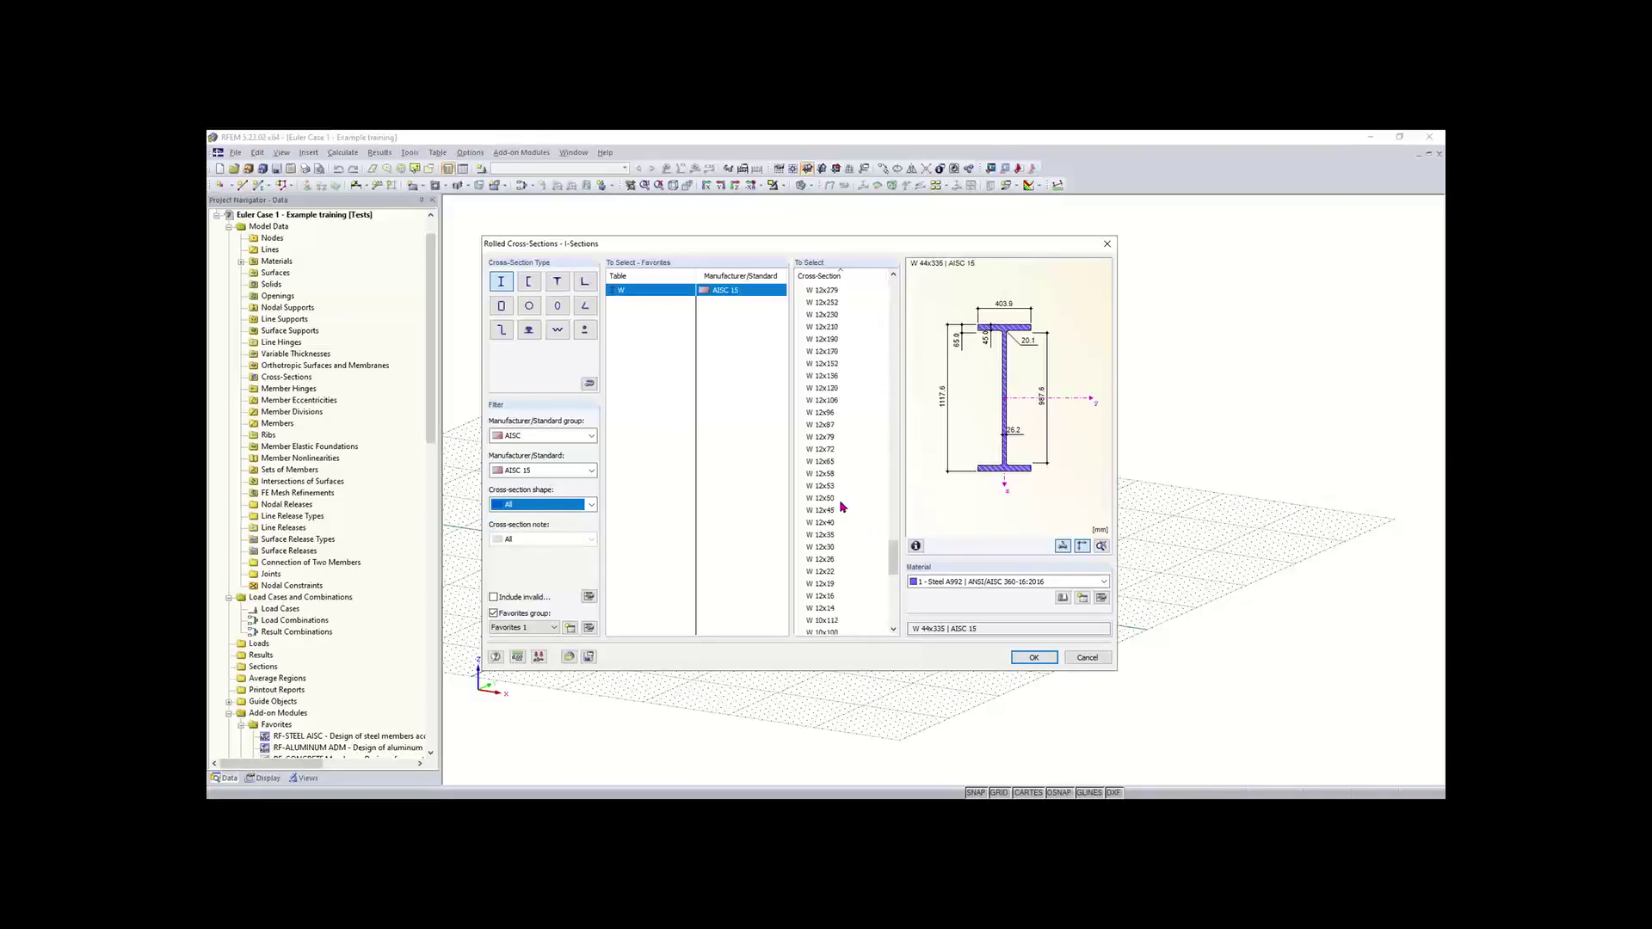
pyautogui.click(824, 535)
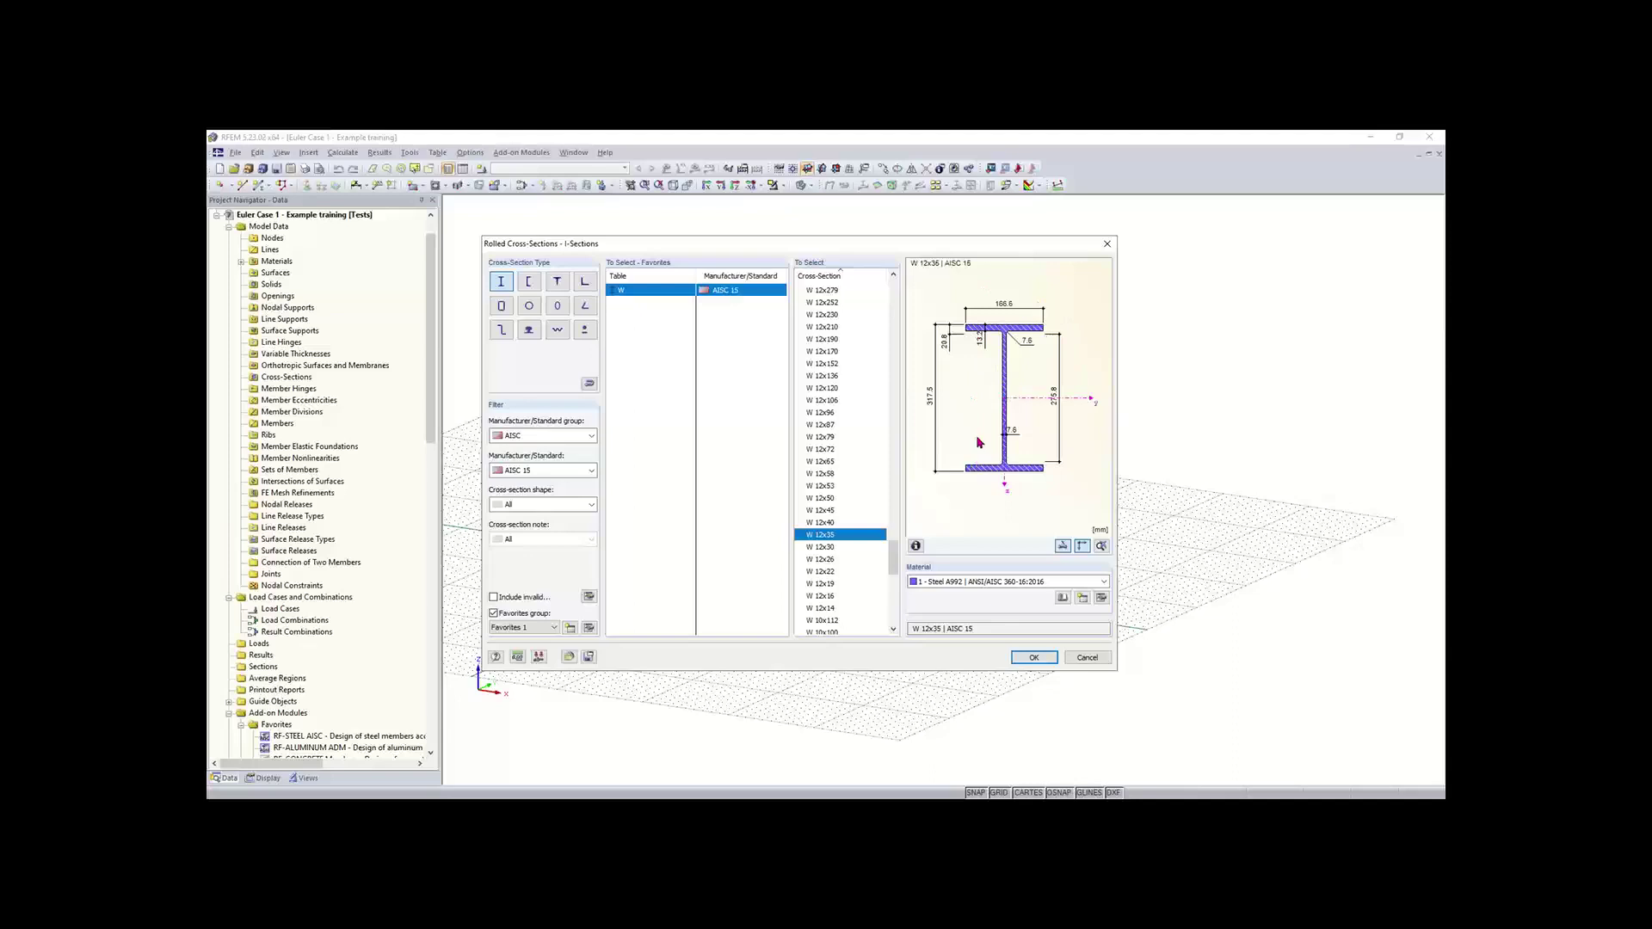
pyautogui.click(1033, 659)
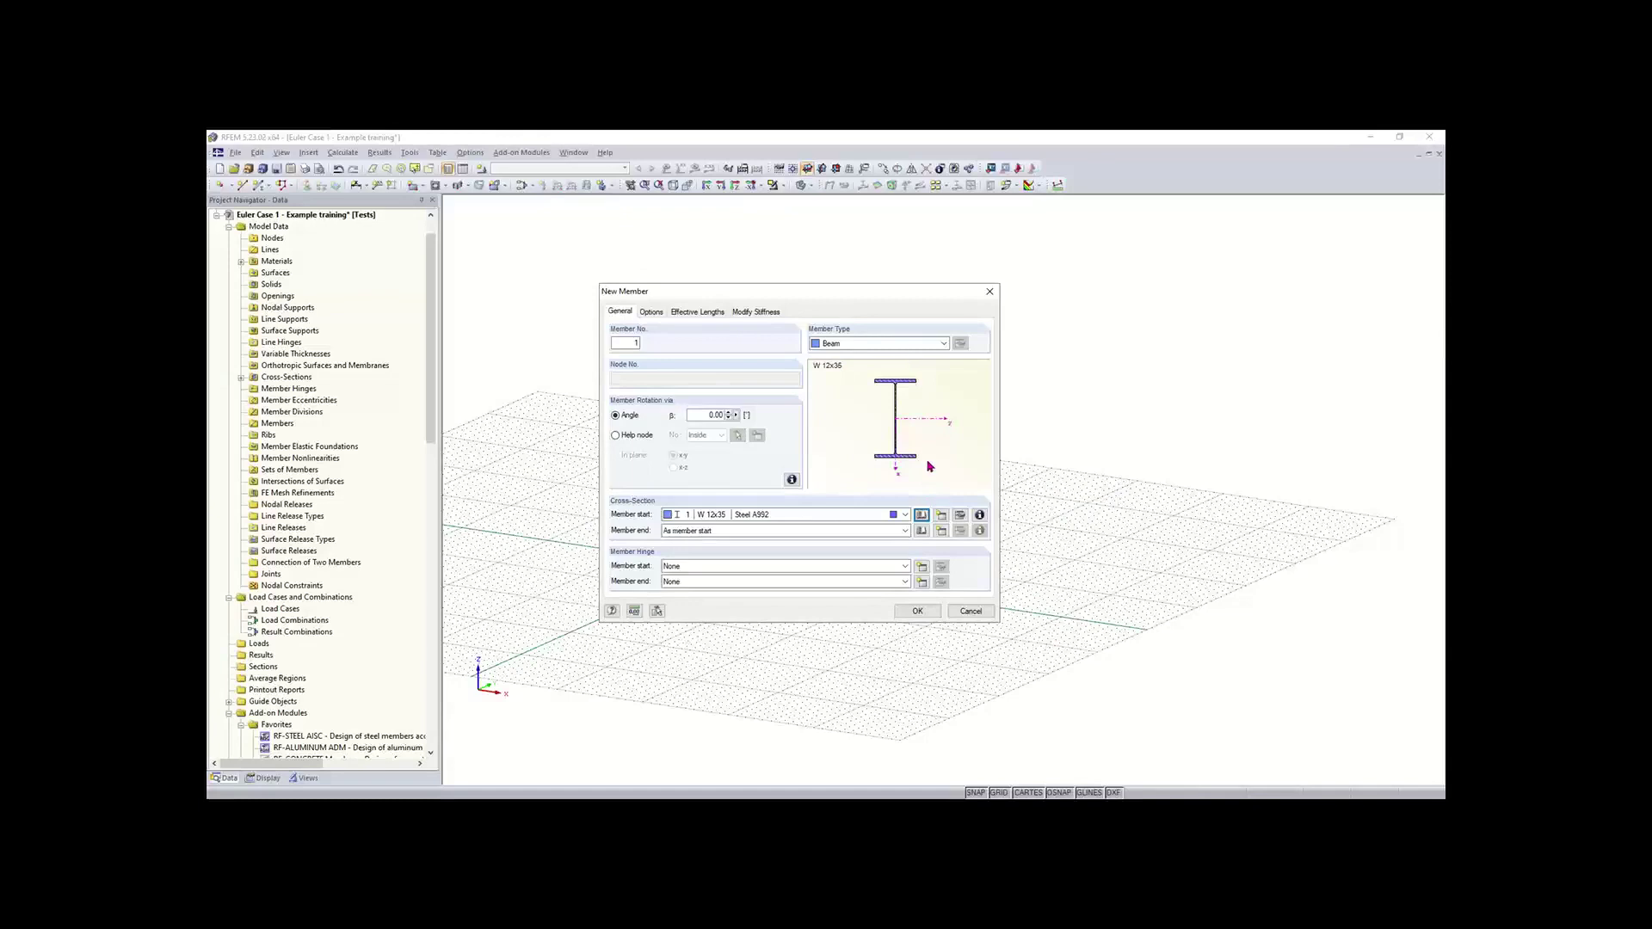
# - Review the W 12x35 cross-section properties and accept the settings of the new beam member
pyautogui.click(980, 516)
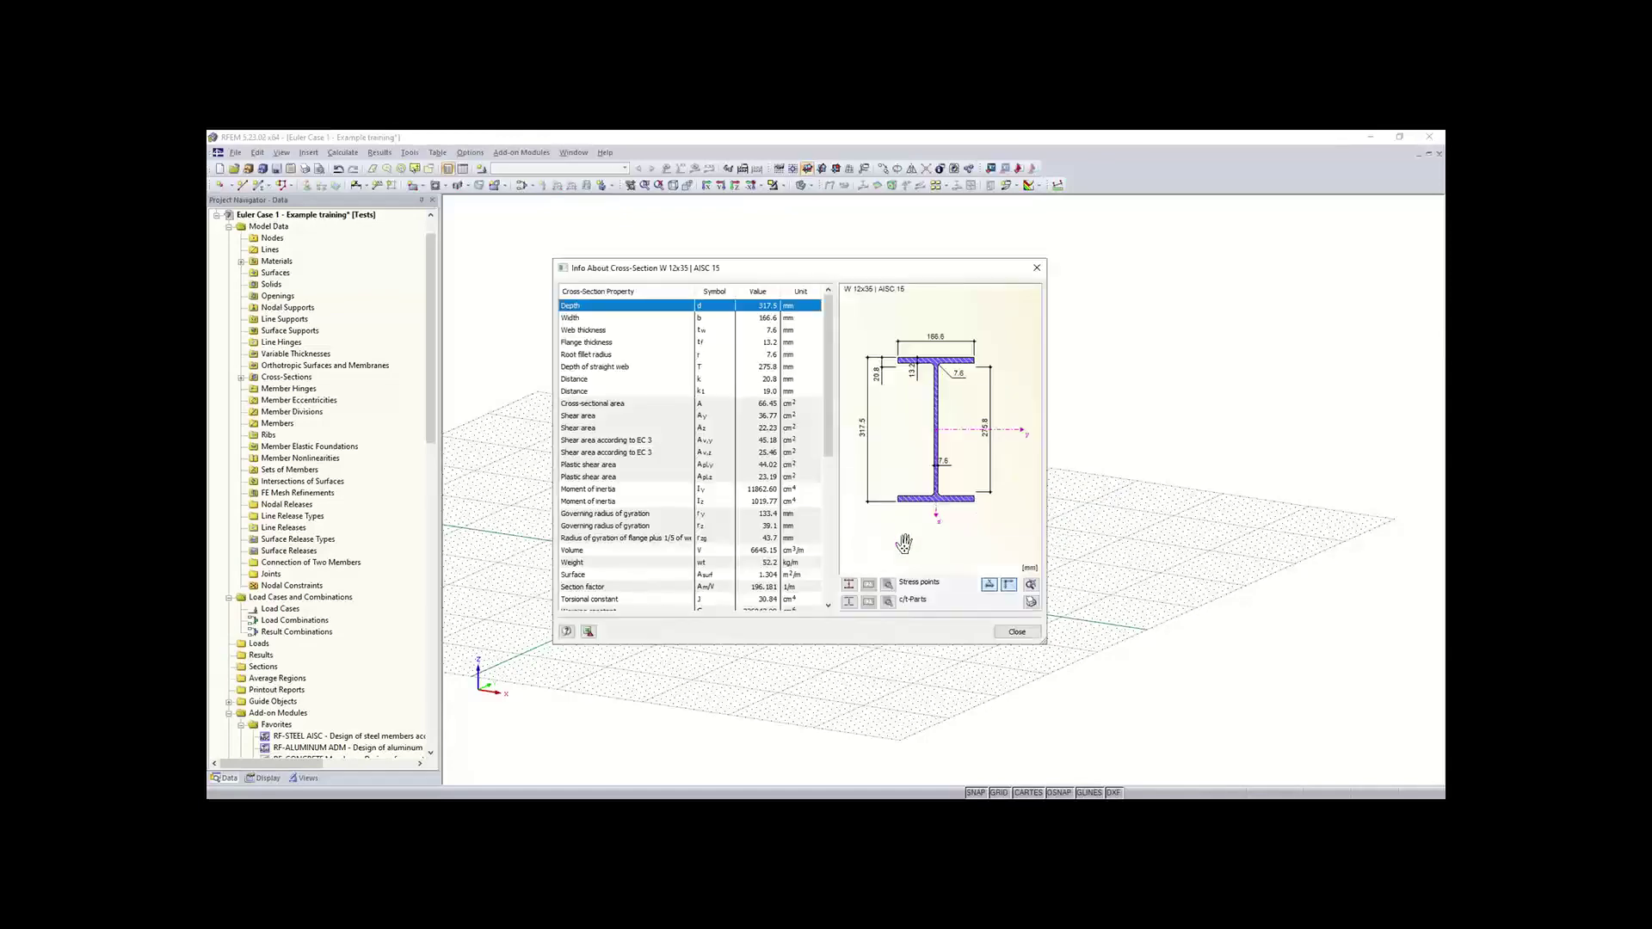
pyautogui.scroll(-4, 701, 388)
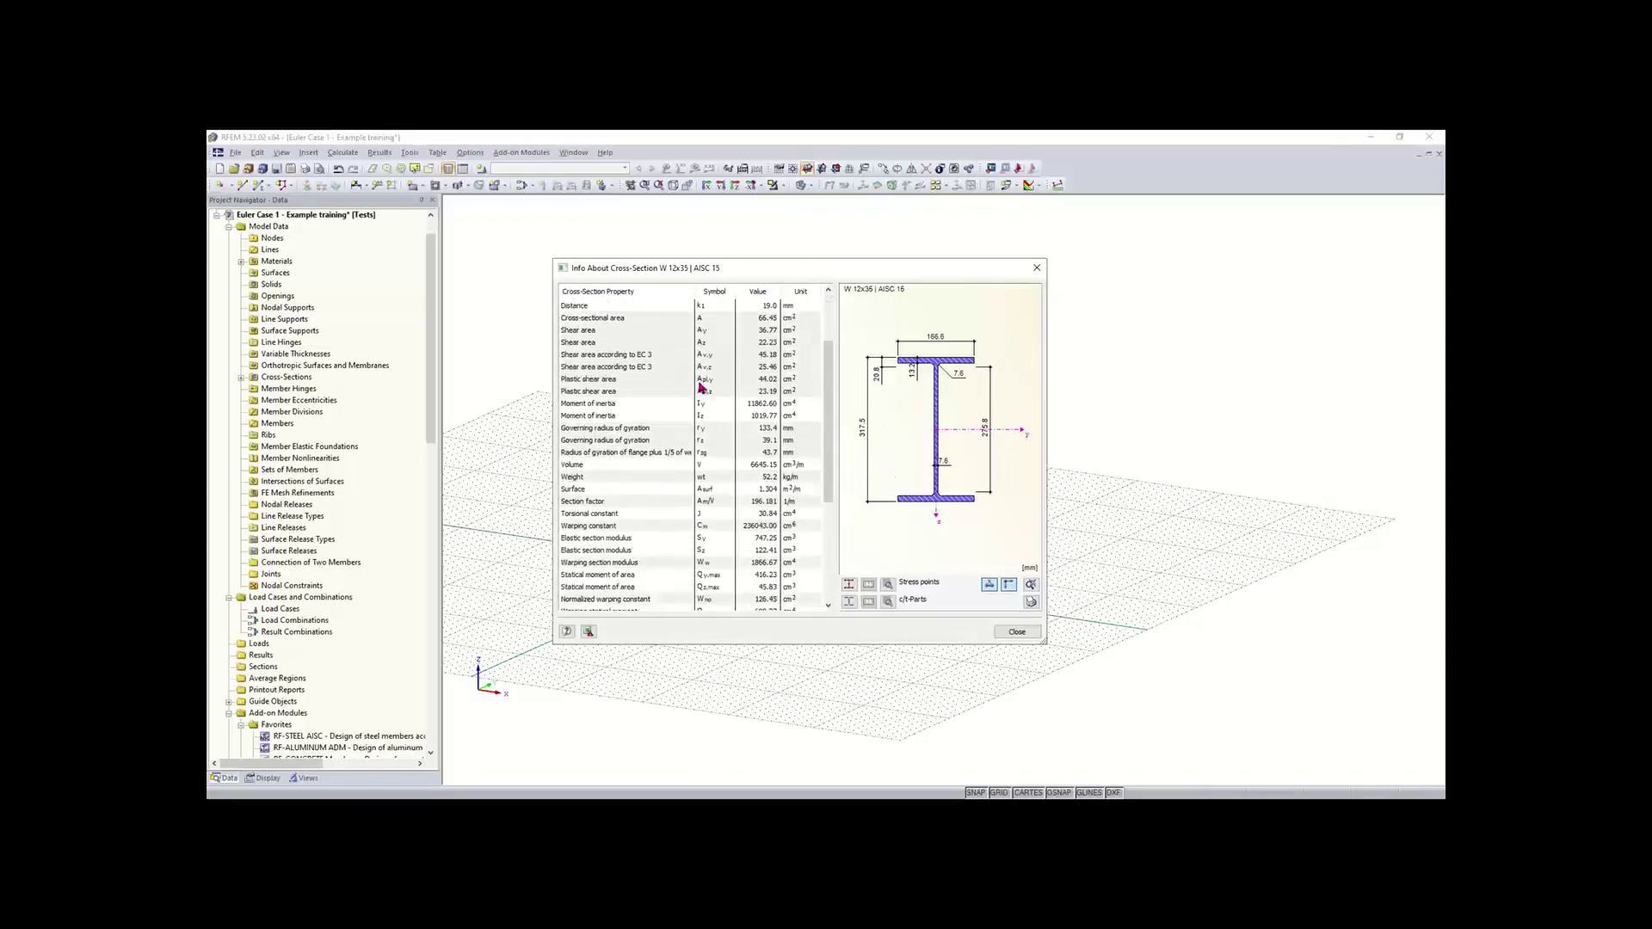
pyautogui.scroll(5, 703, 396)
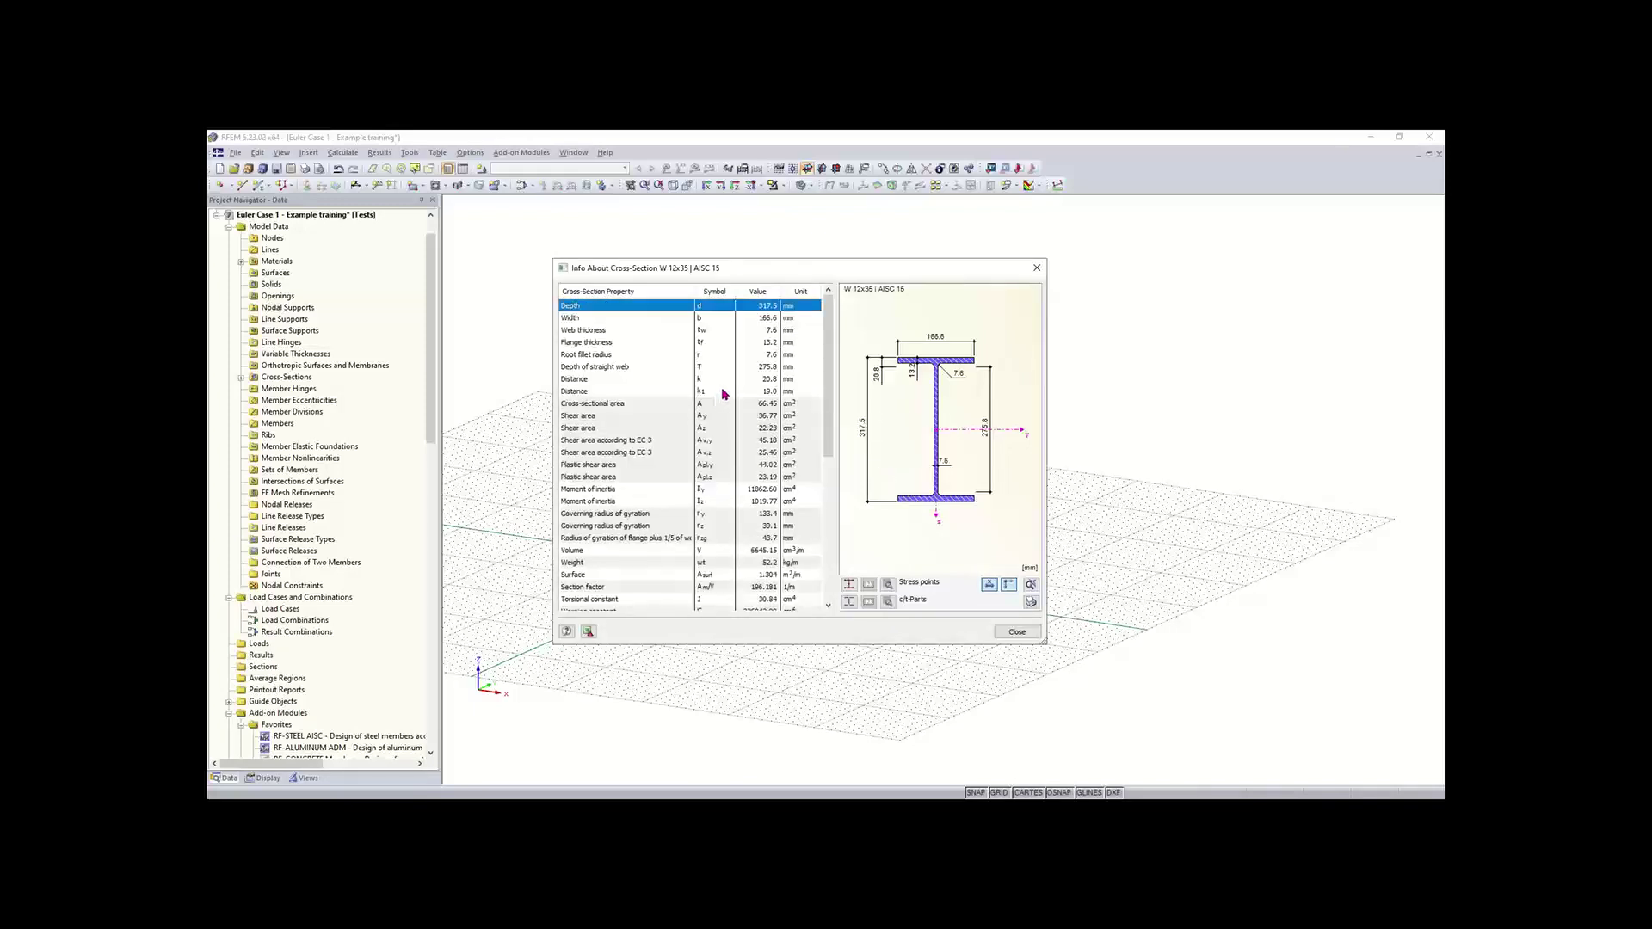
pyautogui.click(1017, 633)
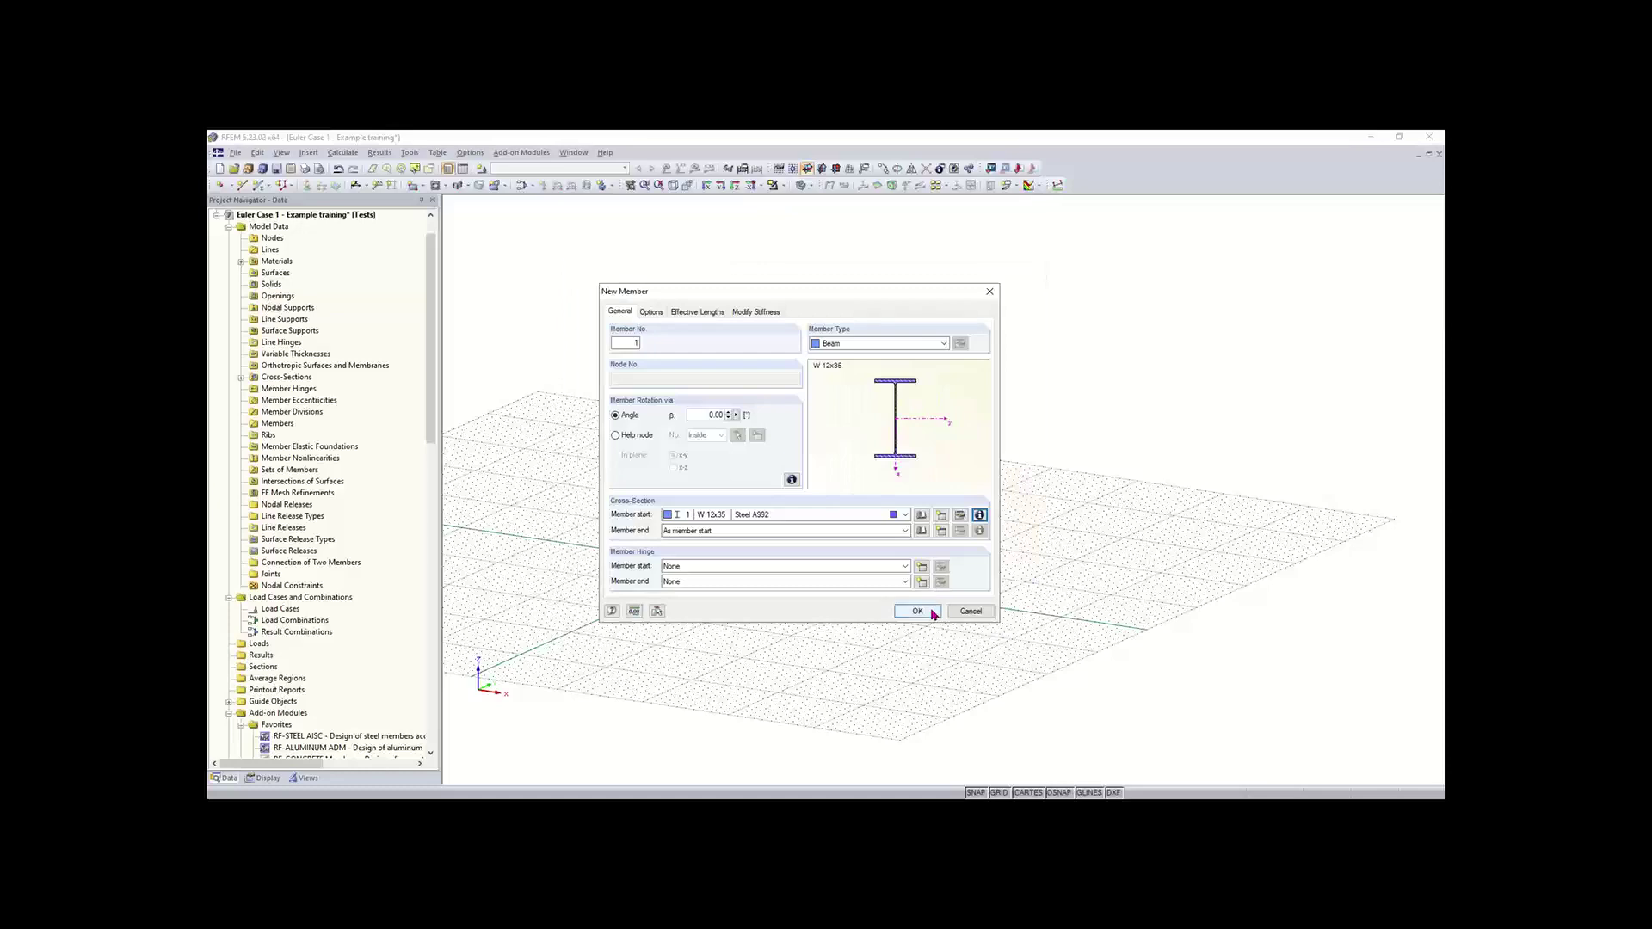
pyautogui.click(917, 611)
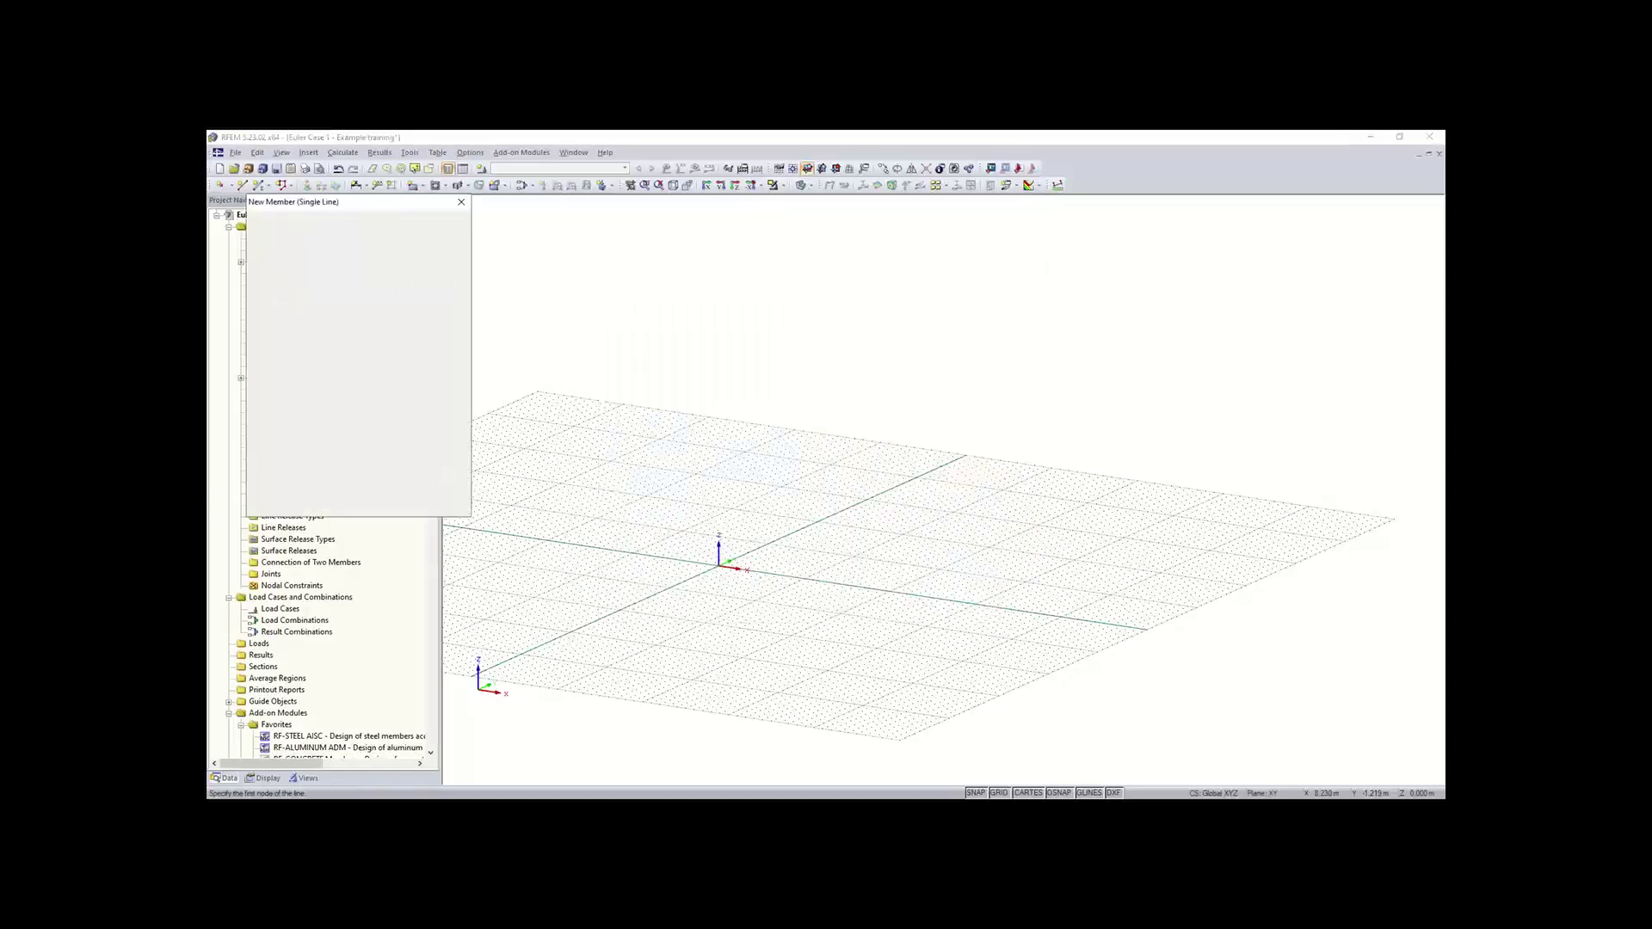
pyautogui.moveTo(772, 582); pyautogui.dragTo(712, 564, button='middle')
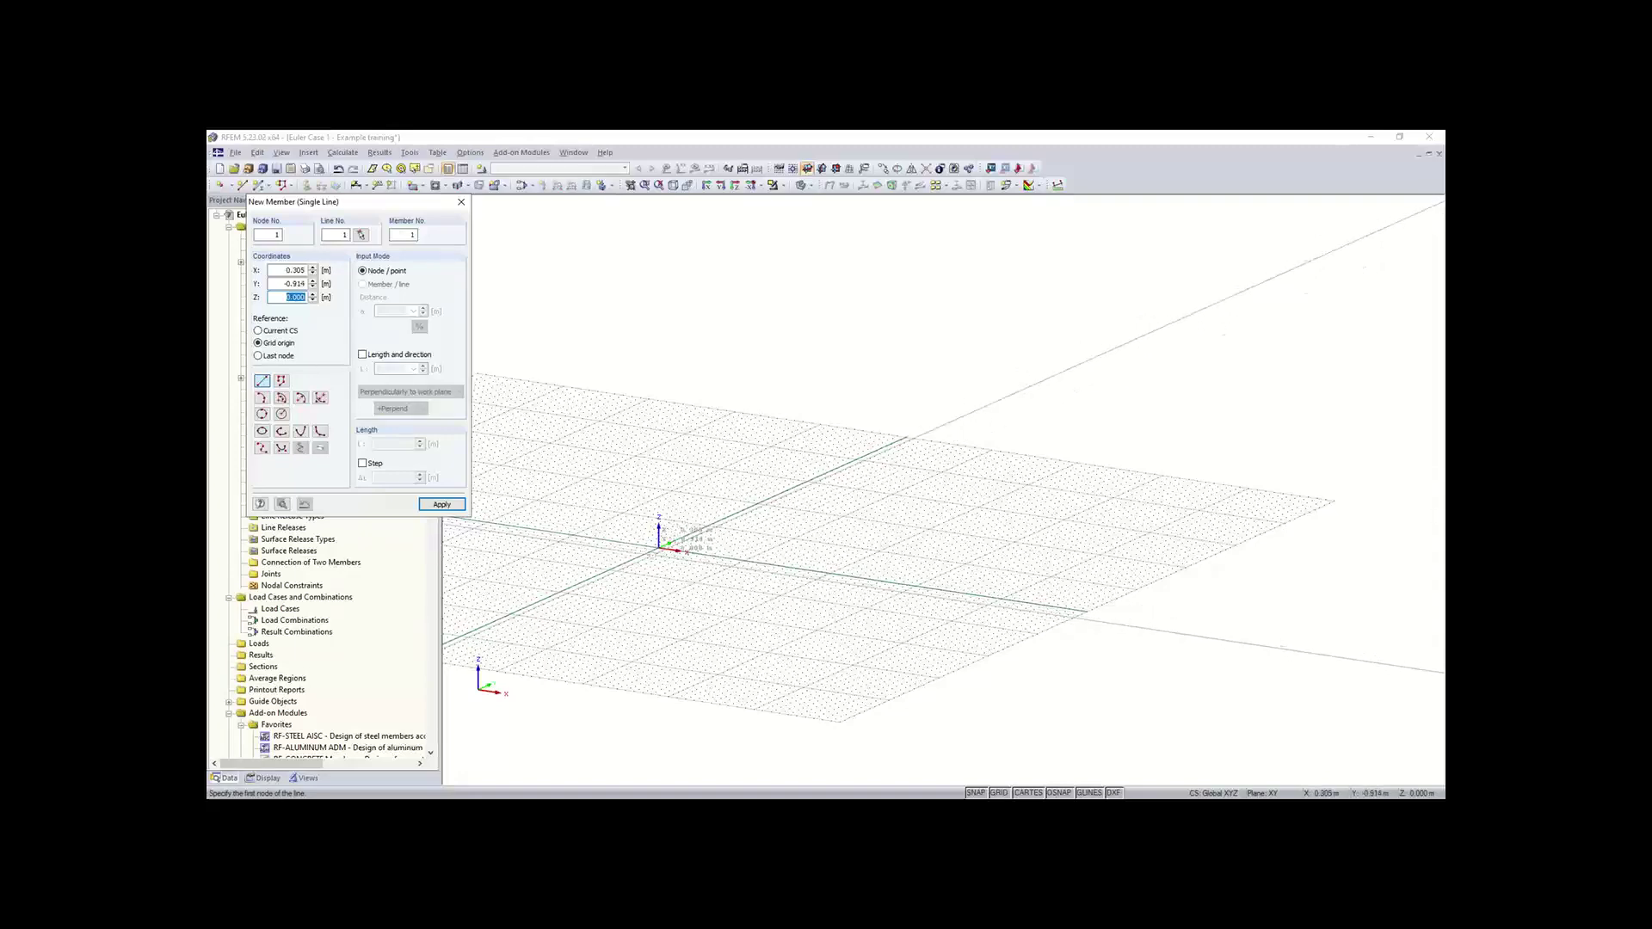
pyautogui.click(362, 360)
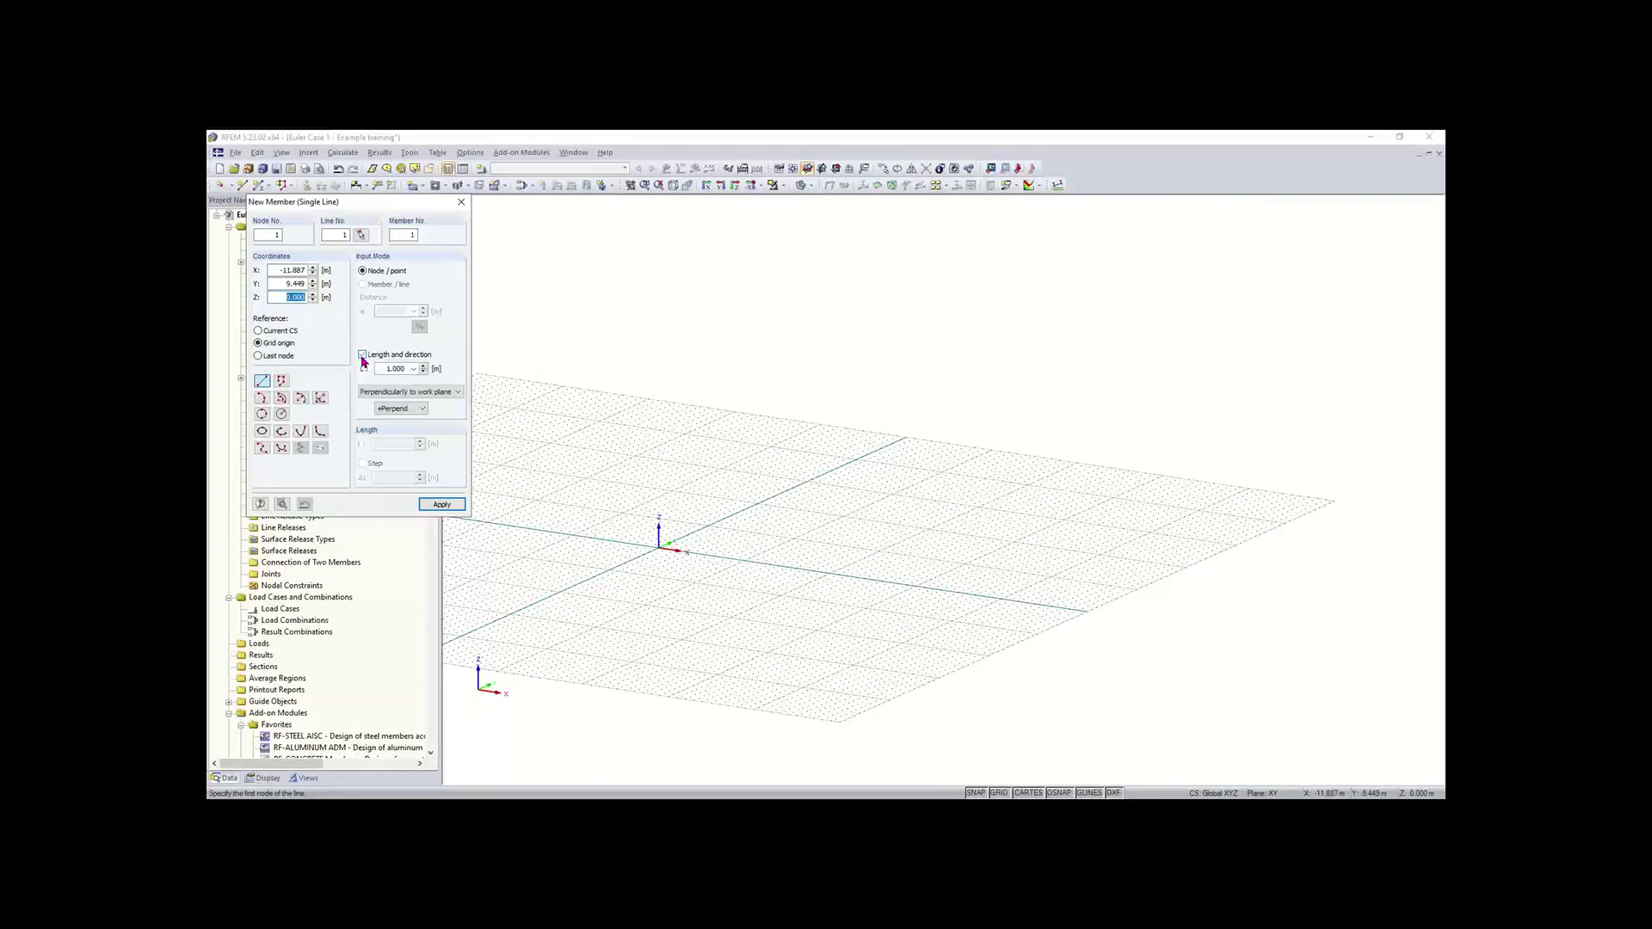
pyautogui.click(394, 392)
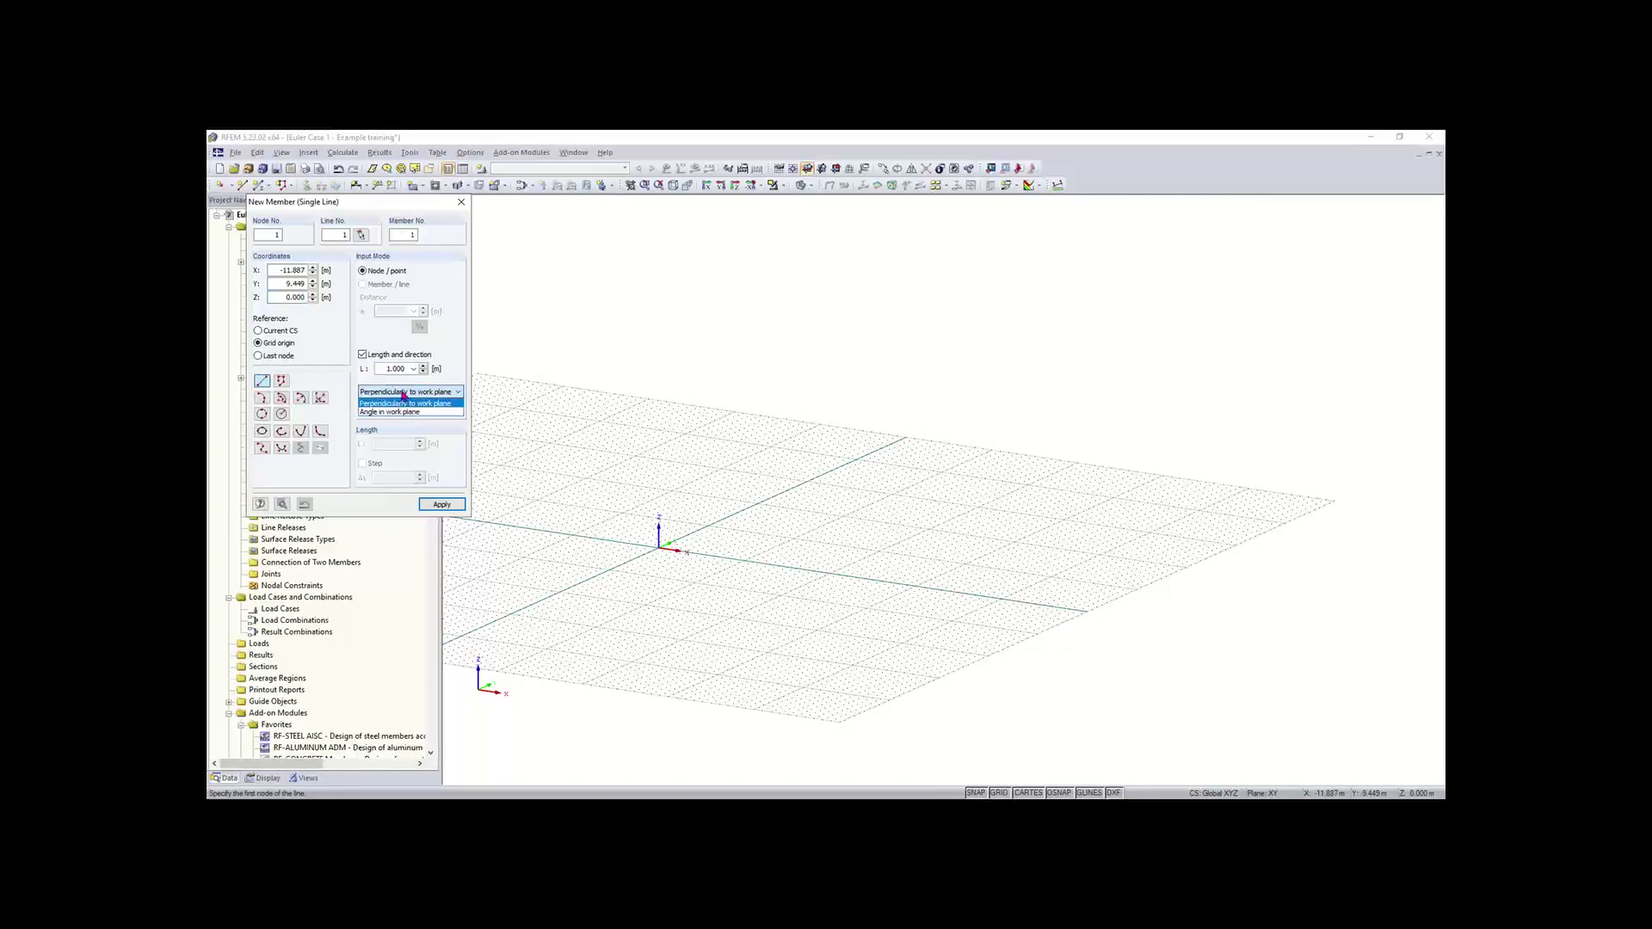
pyautogui.click(401, 405)
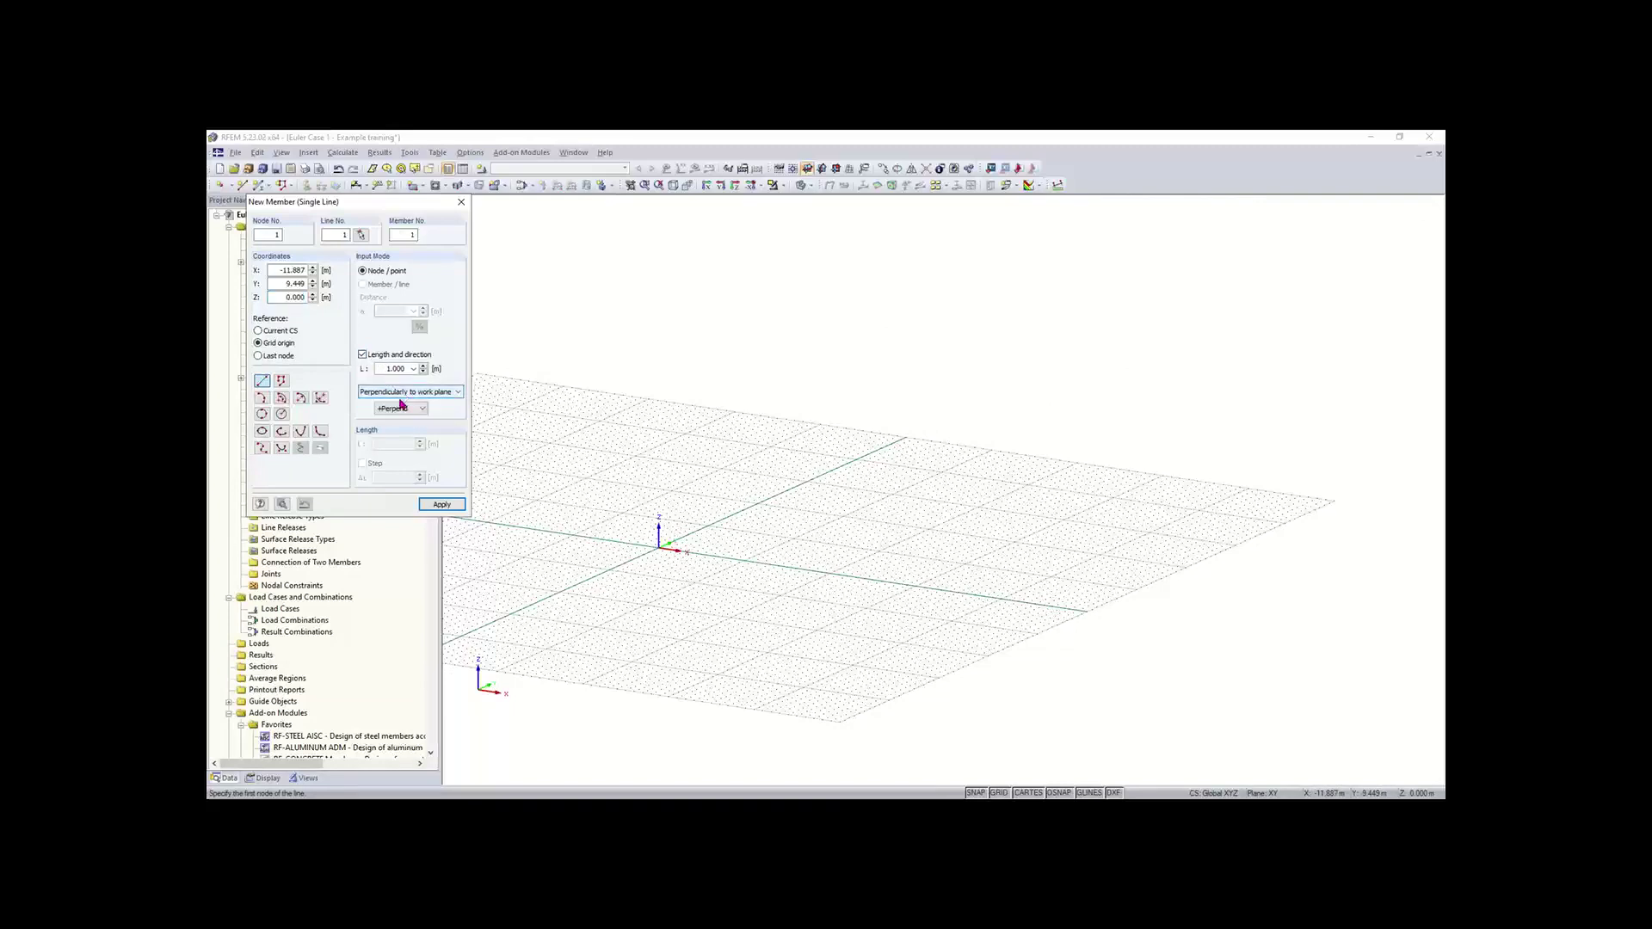
pyautogui.click(372, 358)
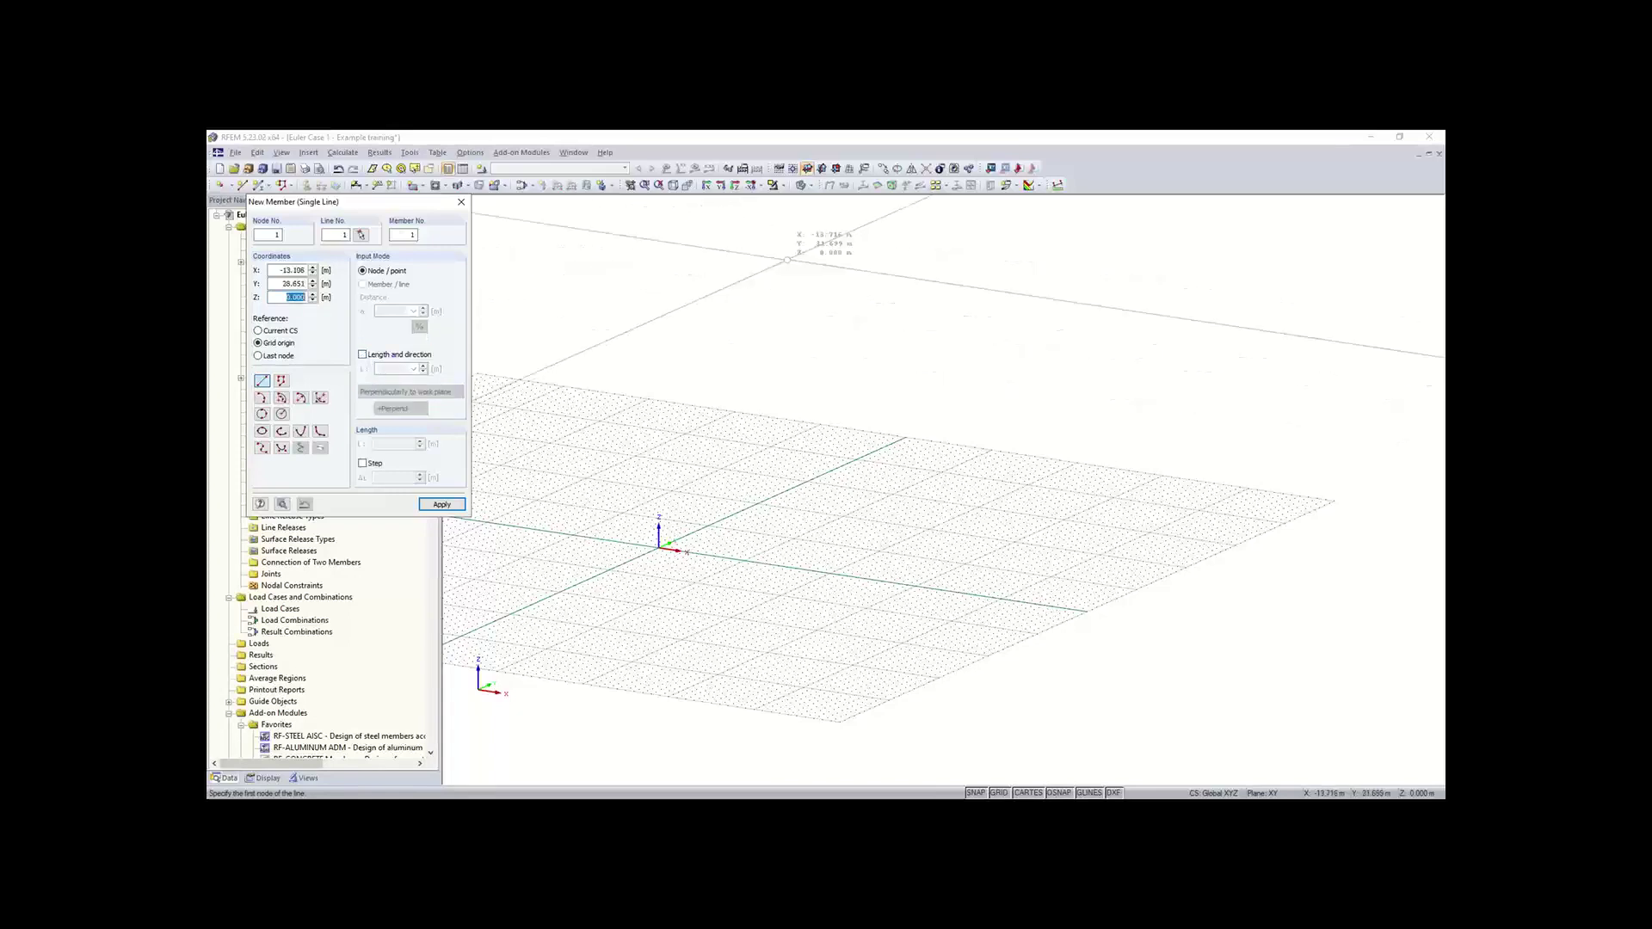
# - Set the work plane to XZ and draw a vertical member 9.144 m long upward from the origin
pyautogui.click(822, 169)
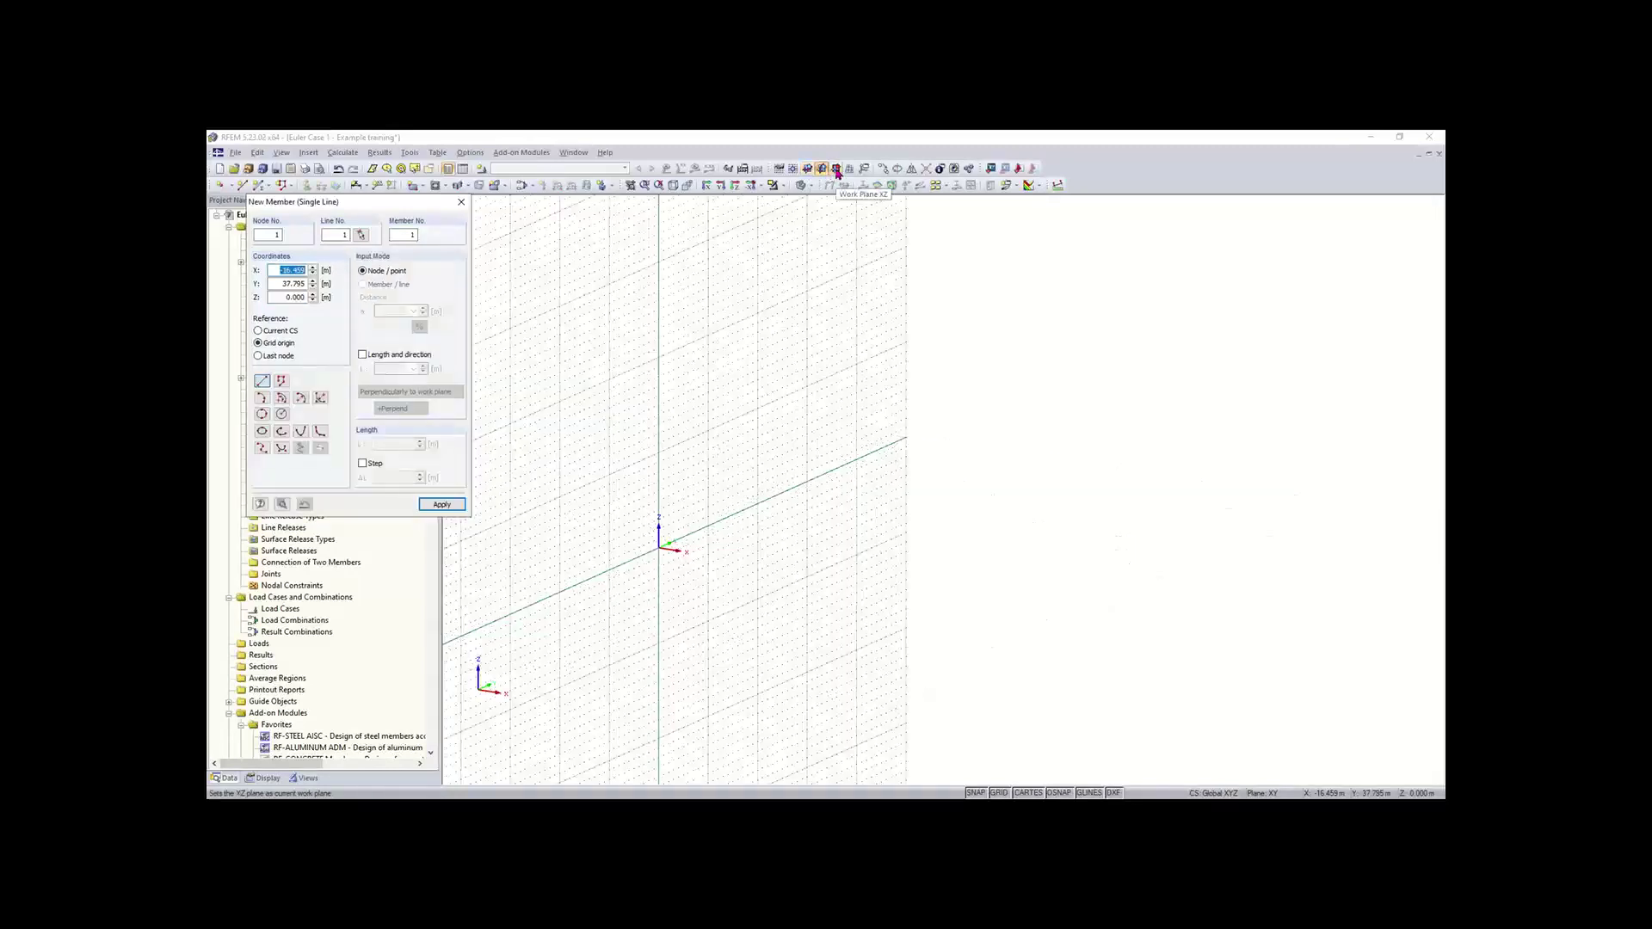
pyautogui.click(836, 168)
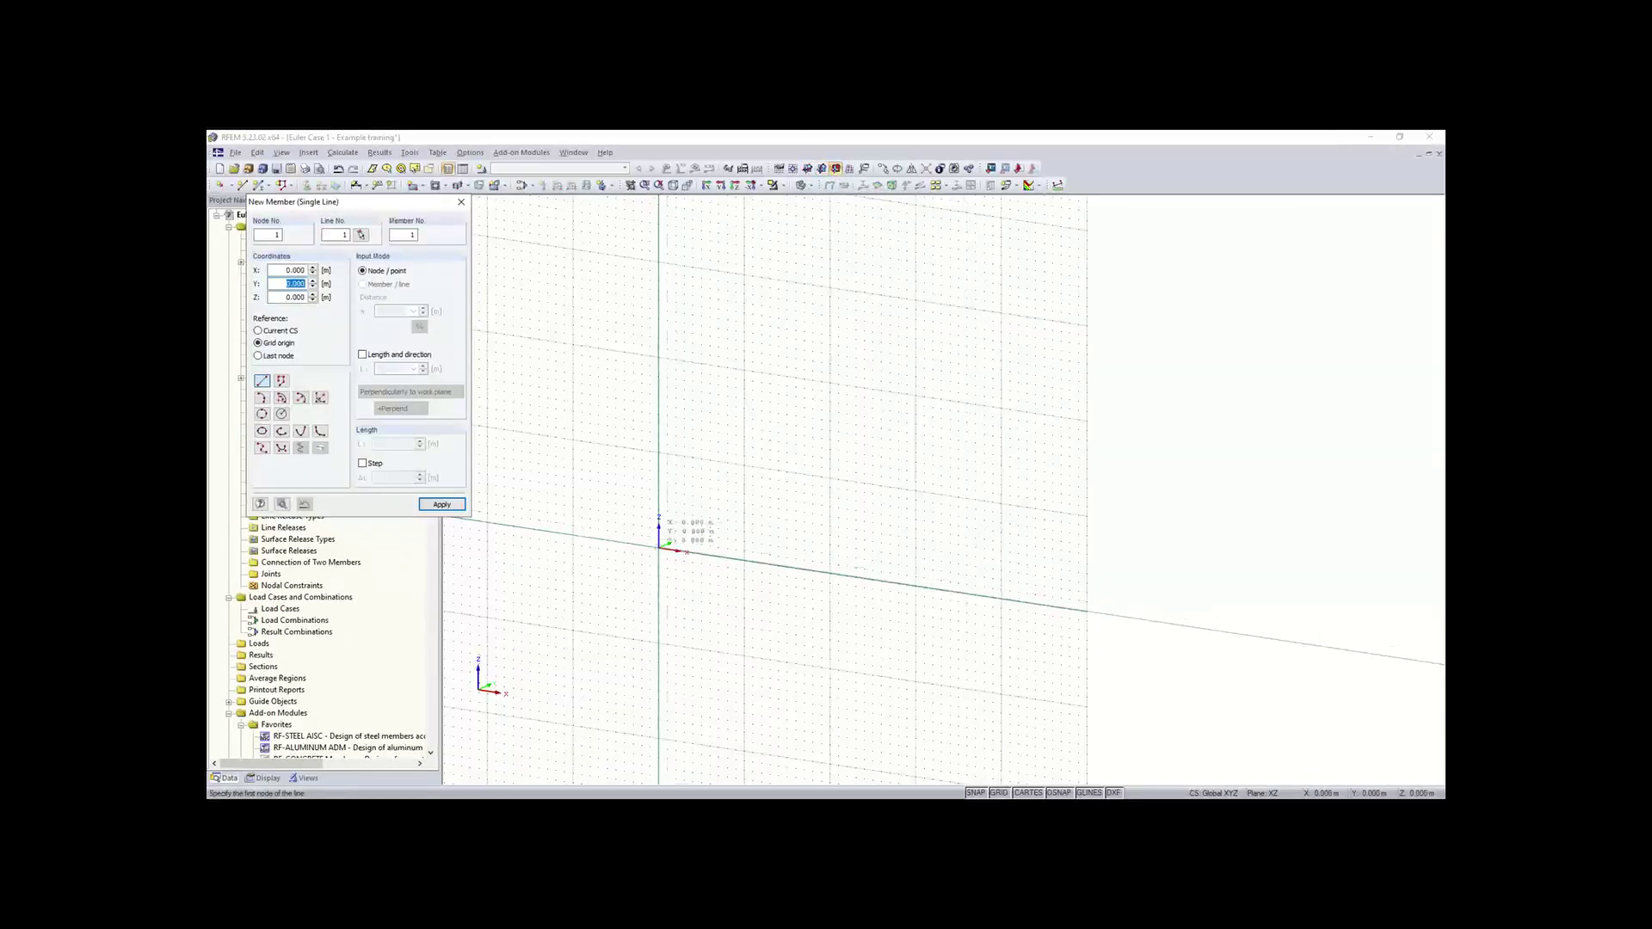
pyautogui.click(659, 547)
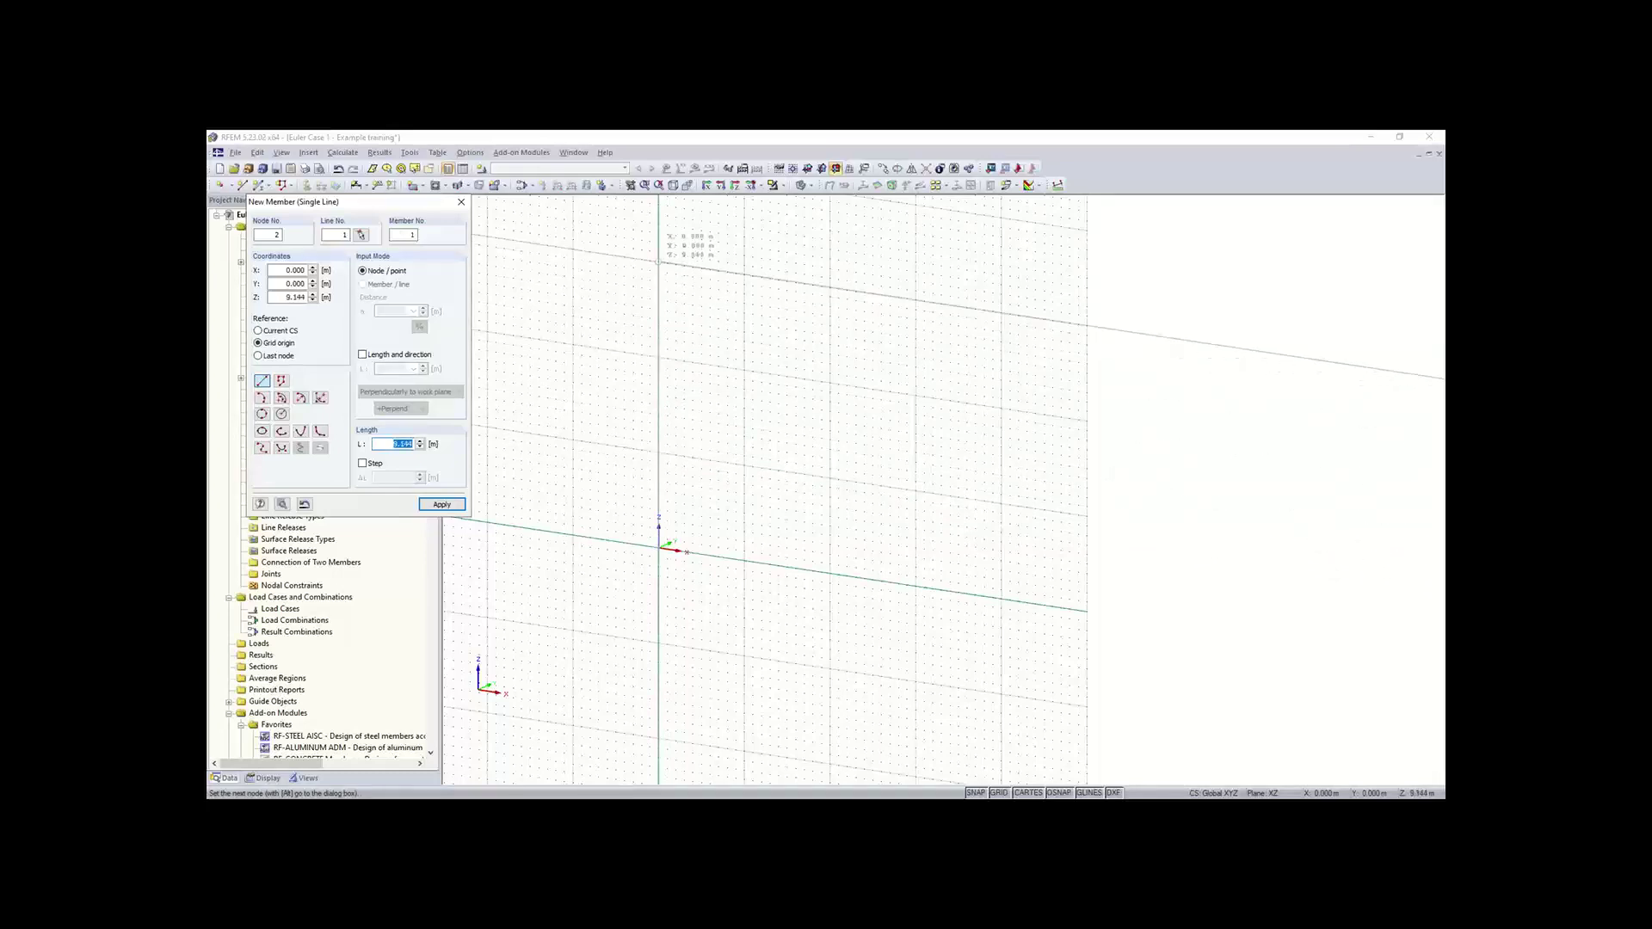
pyautogui.click(659, 261)
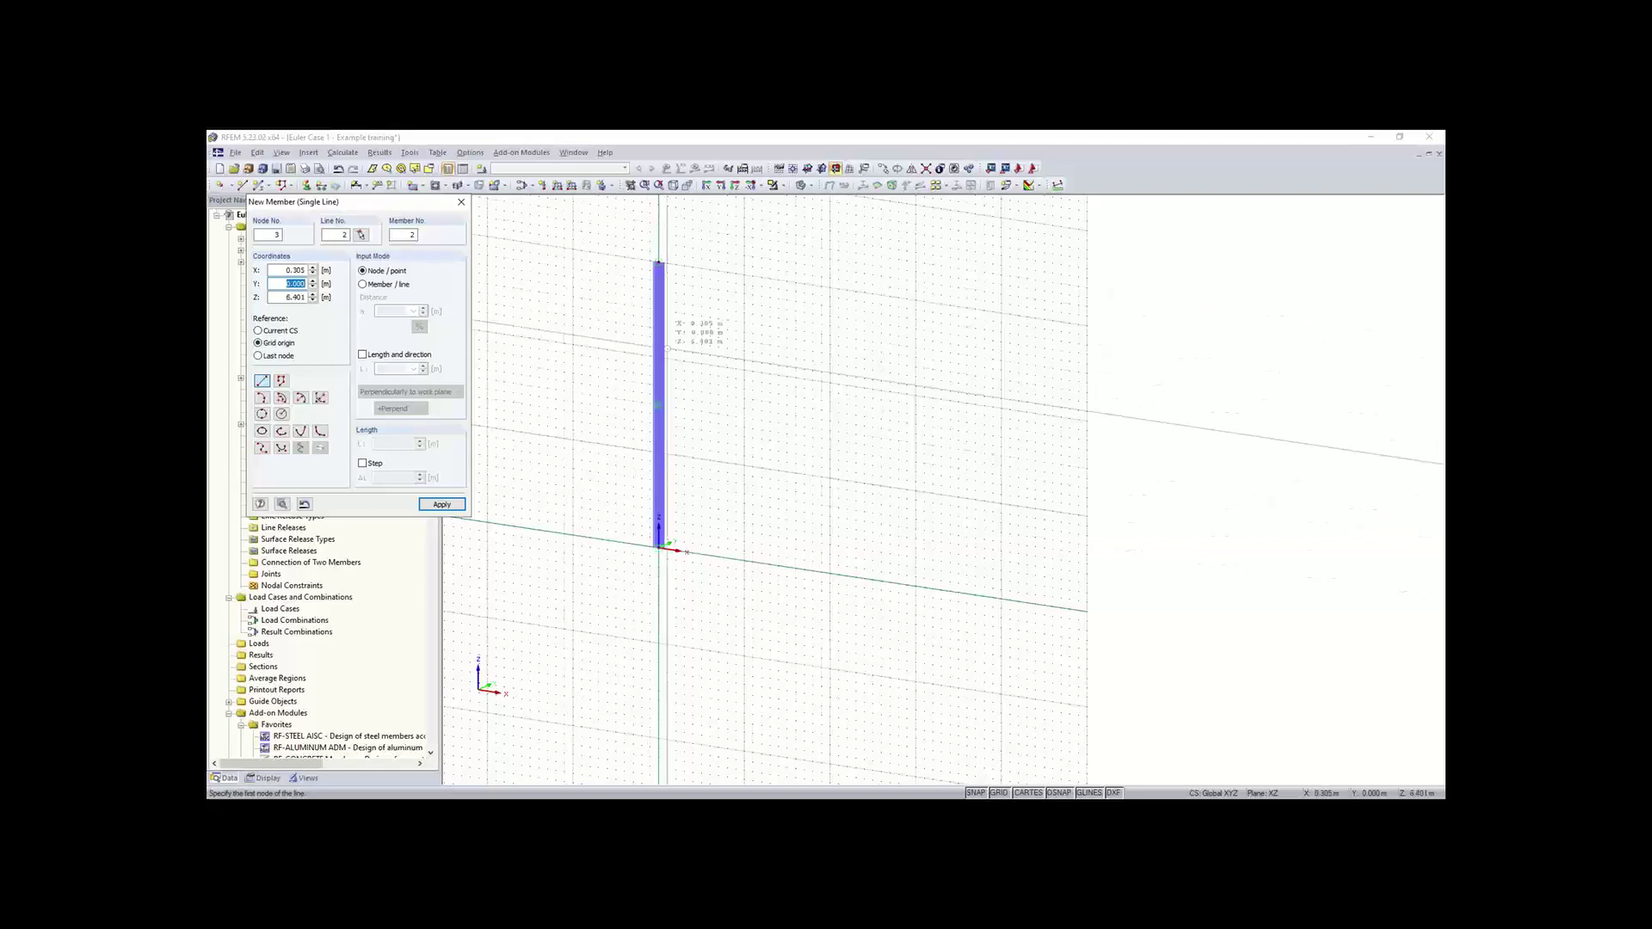
pyautogui.press('Escape')
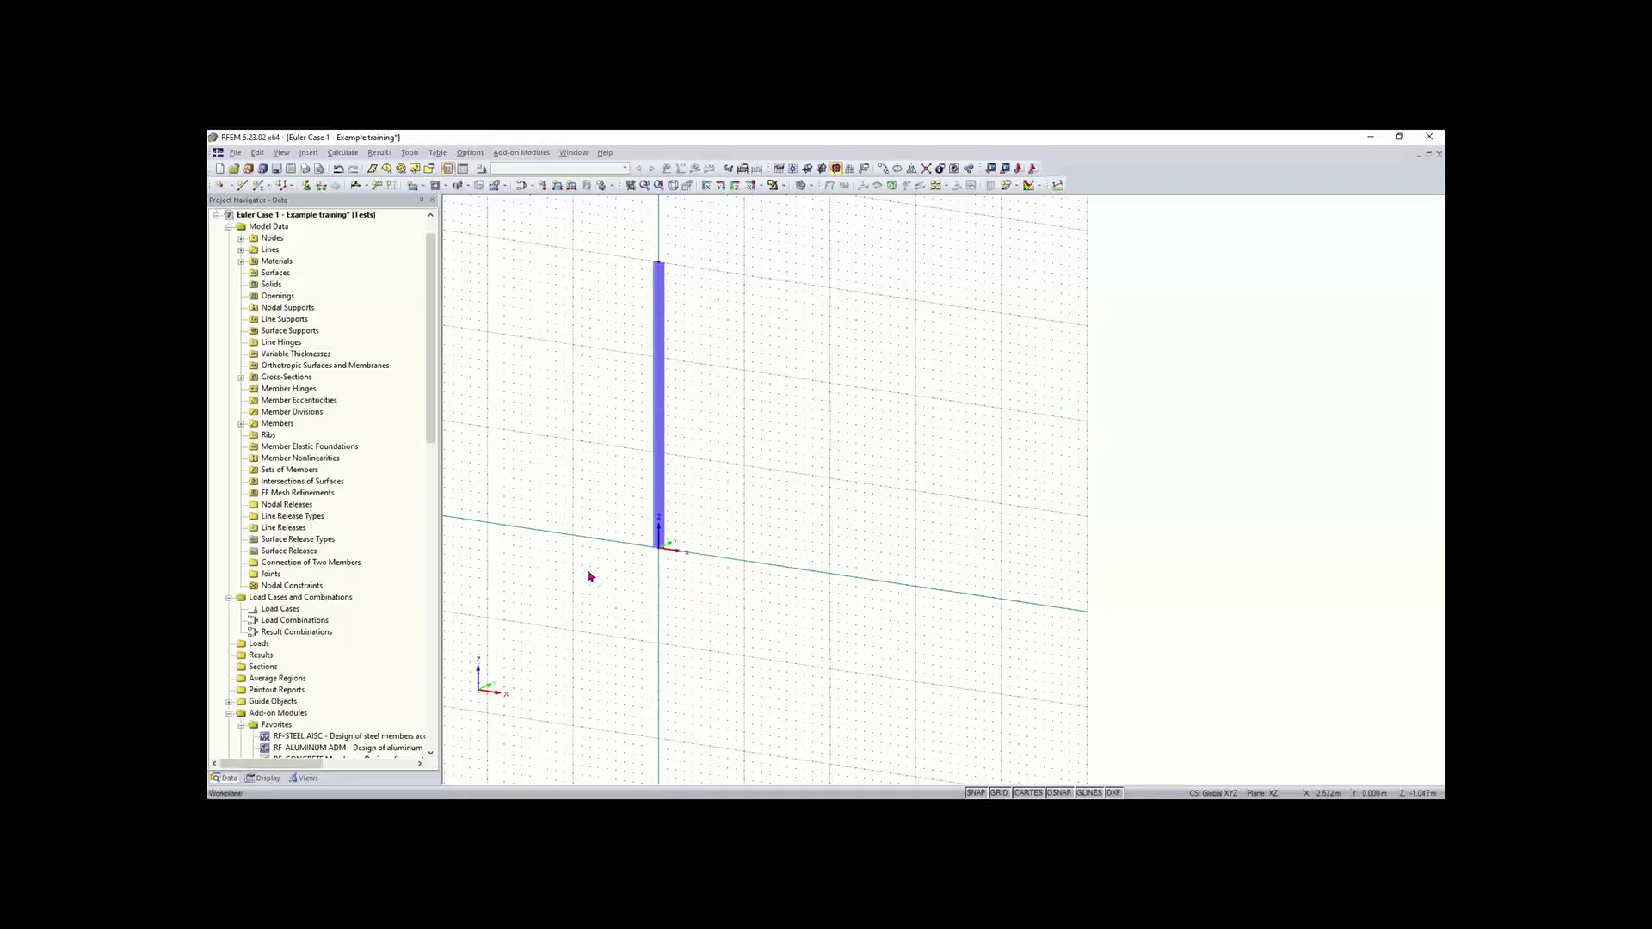
pyautogui.moveTo(588, 569); pyautogui.dragTo(801, 492)
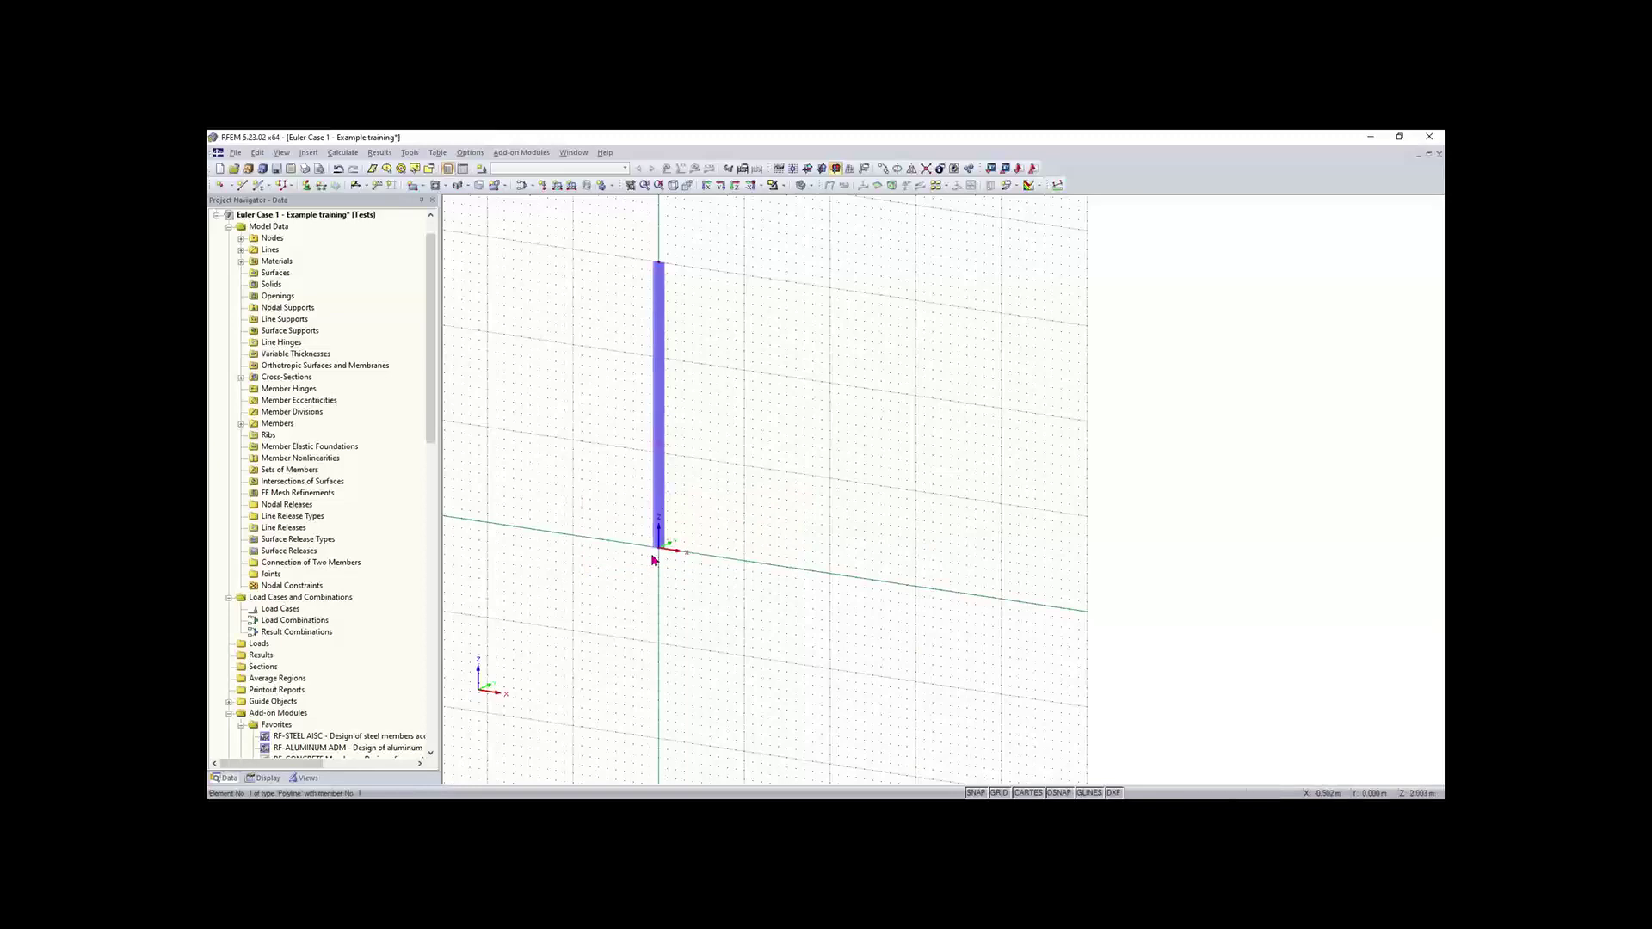
# - Assign a rigid nodal support to the node at the base of the vertical member
pyautogui.click(307, 185)
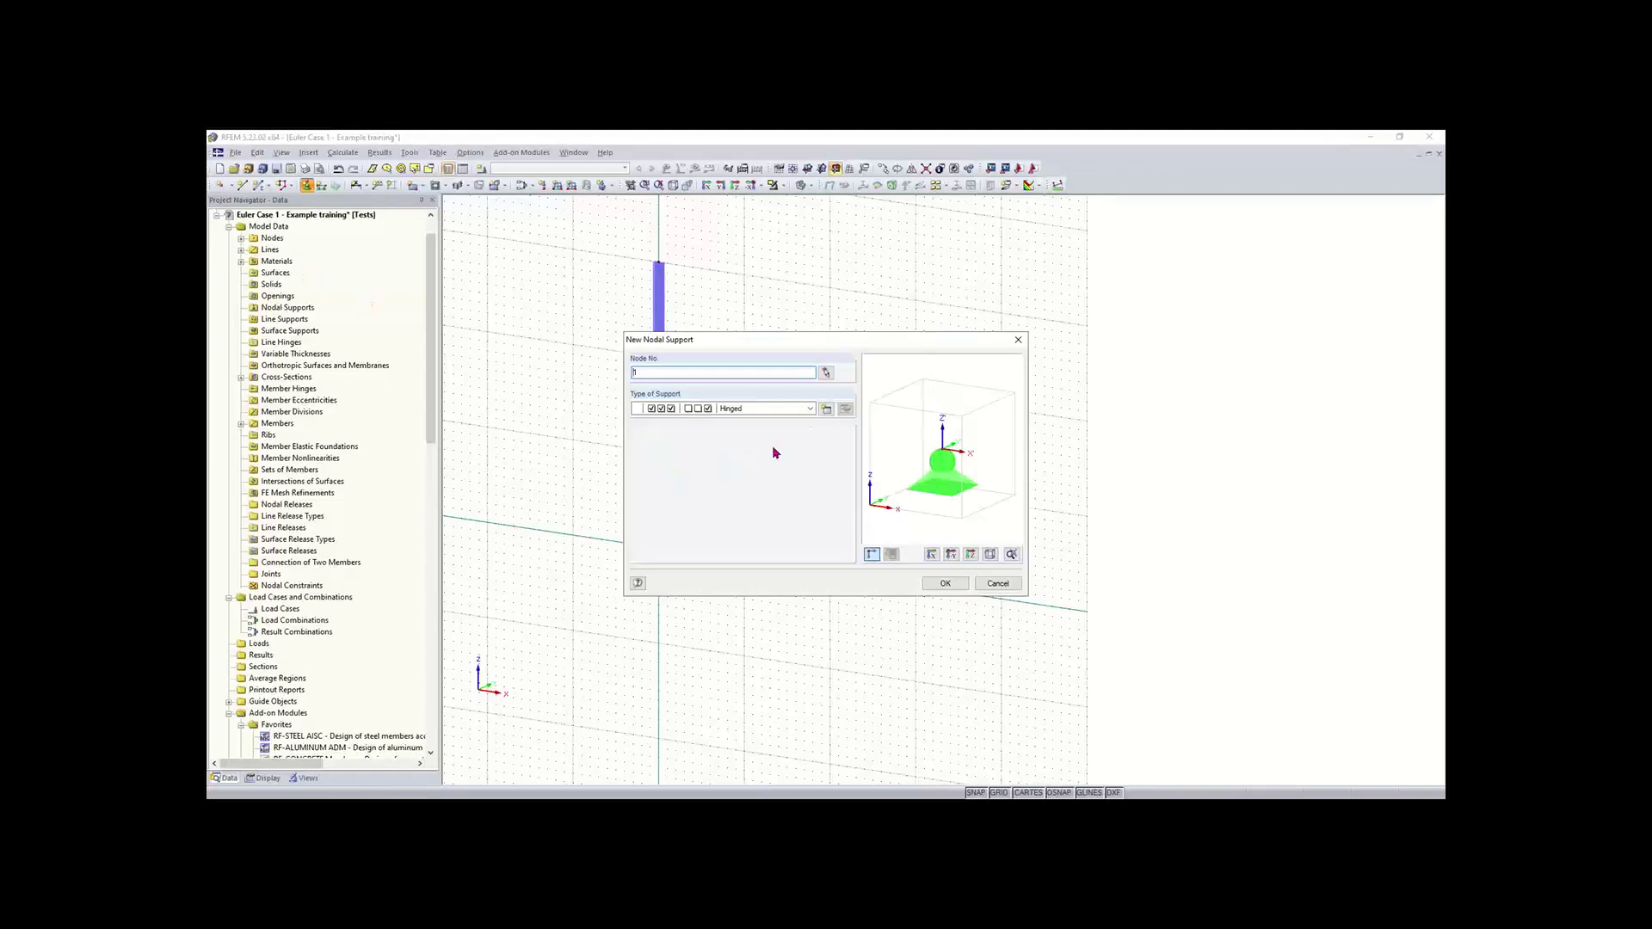
pyautogui.click(810, 410)
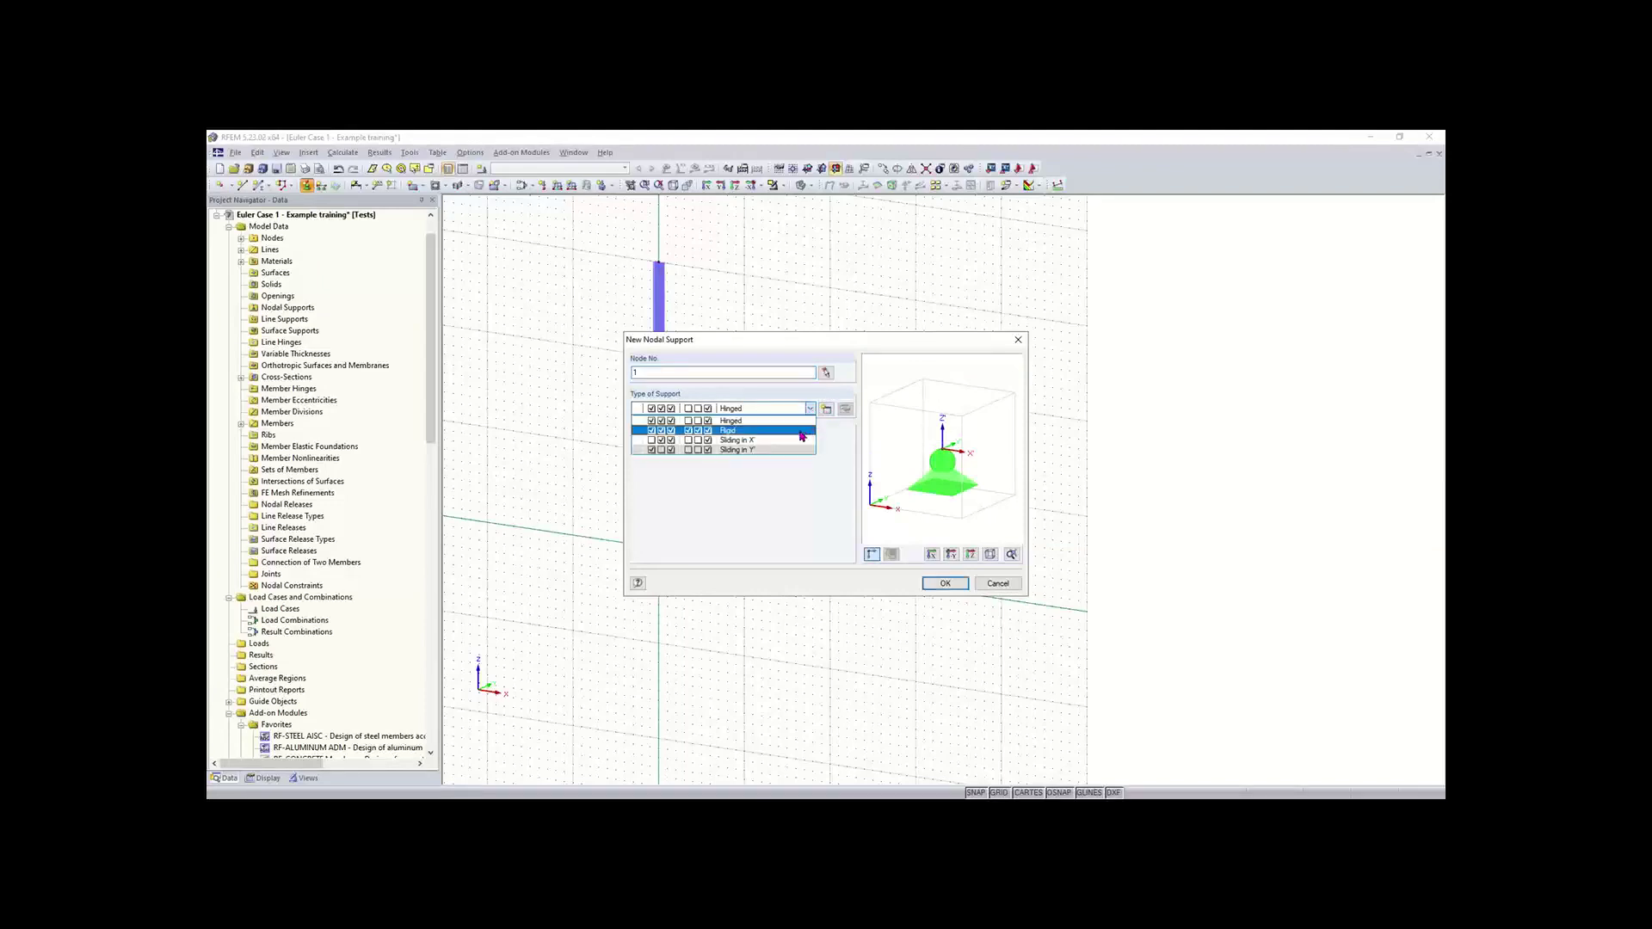
pyautogui.click(800, 436)
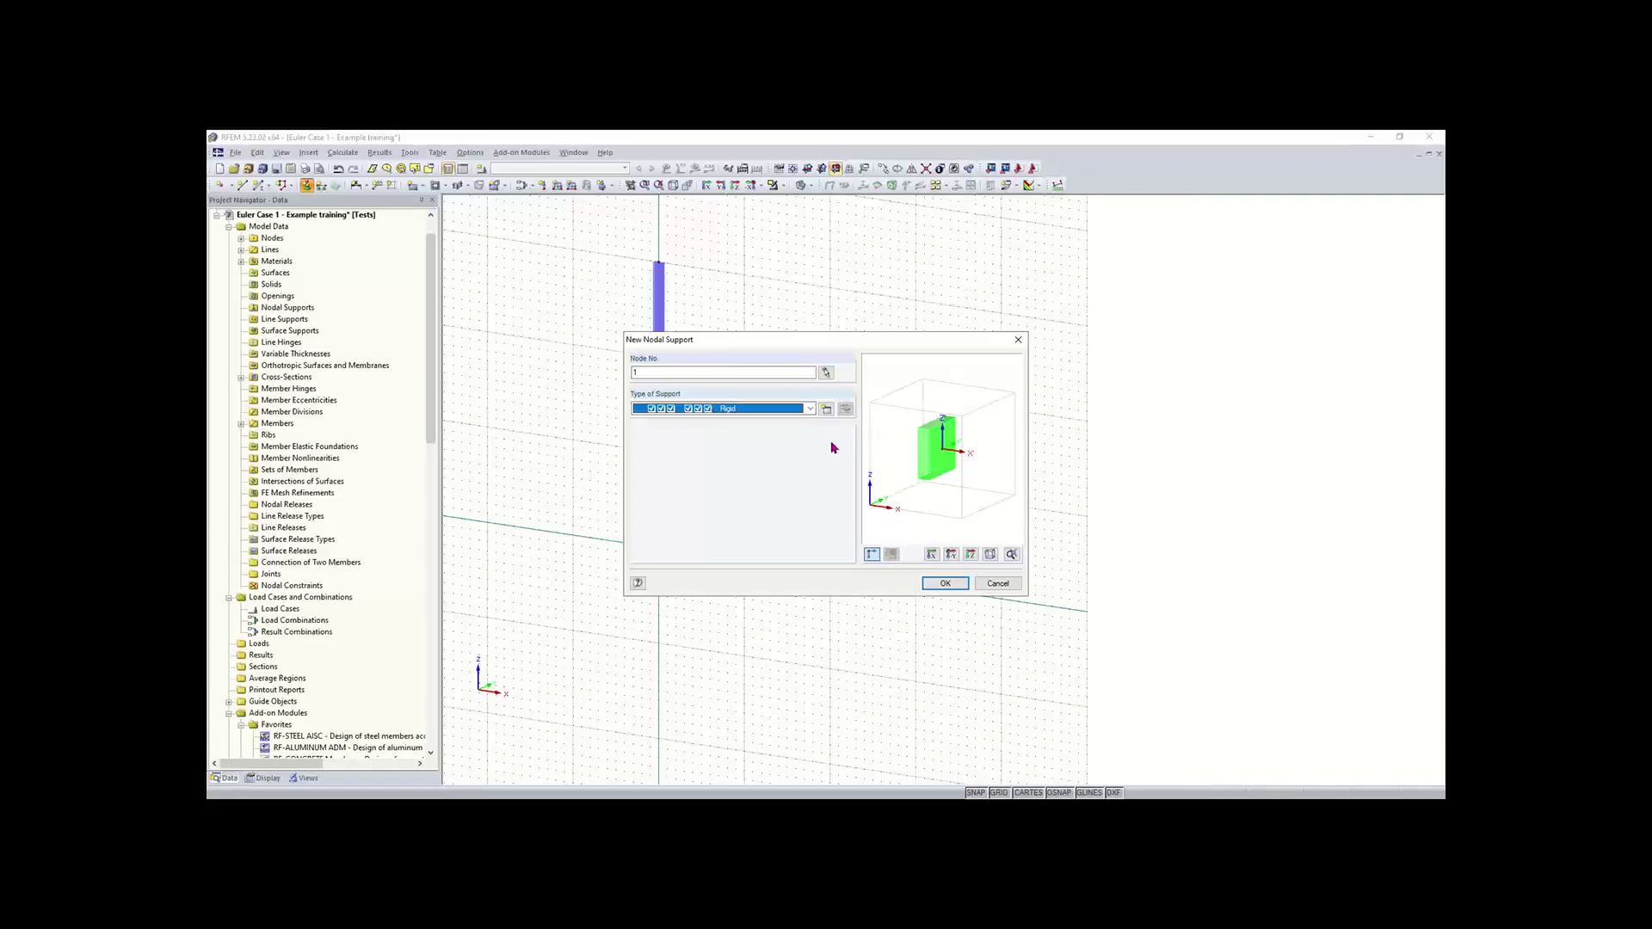
pyautogui.click(941, 584)
pyautogui.scroll(5, 667, 559)
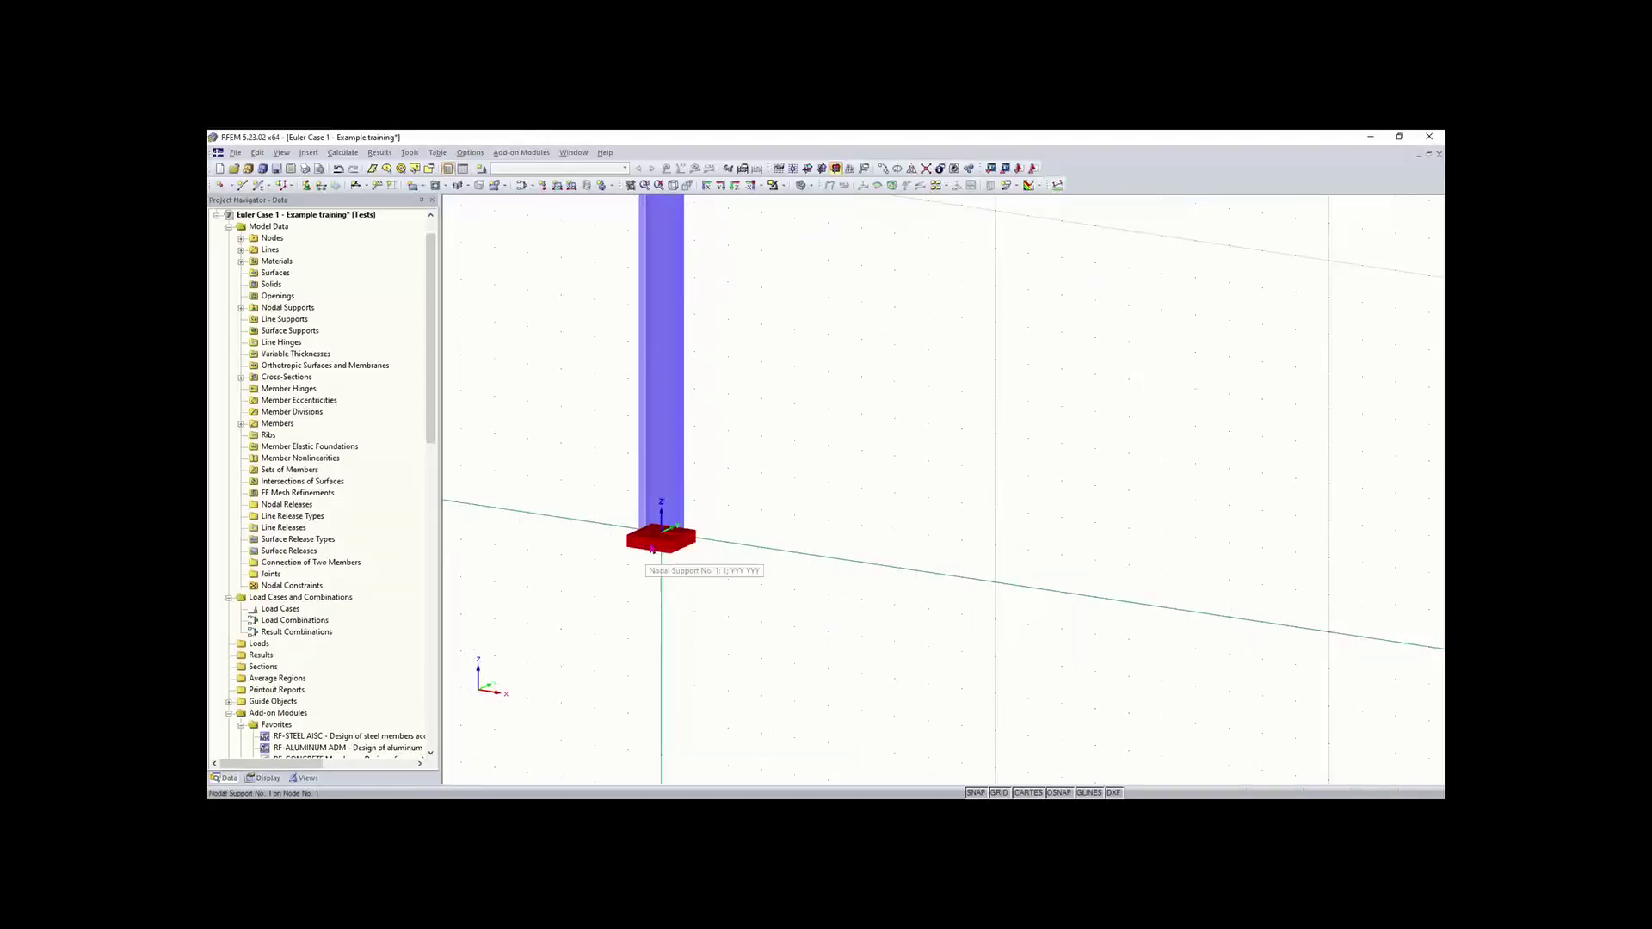
pyautogui.scroll(-6, 760, 468)
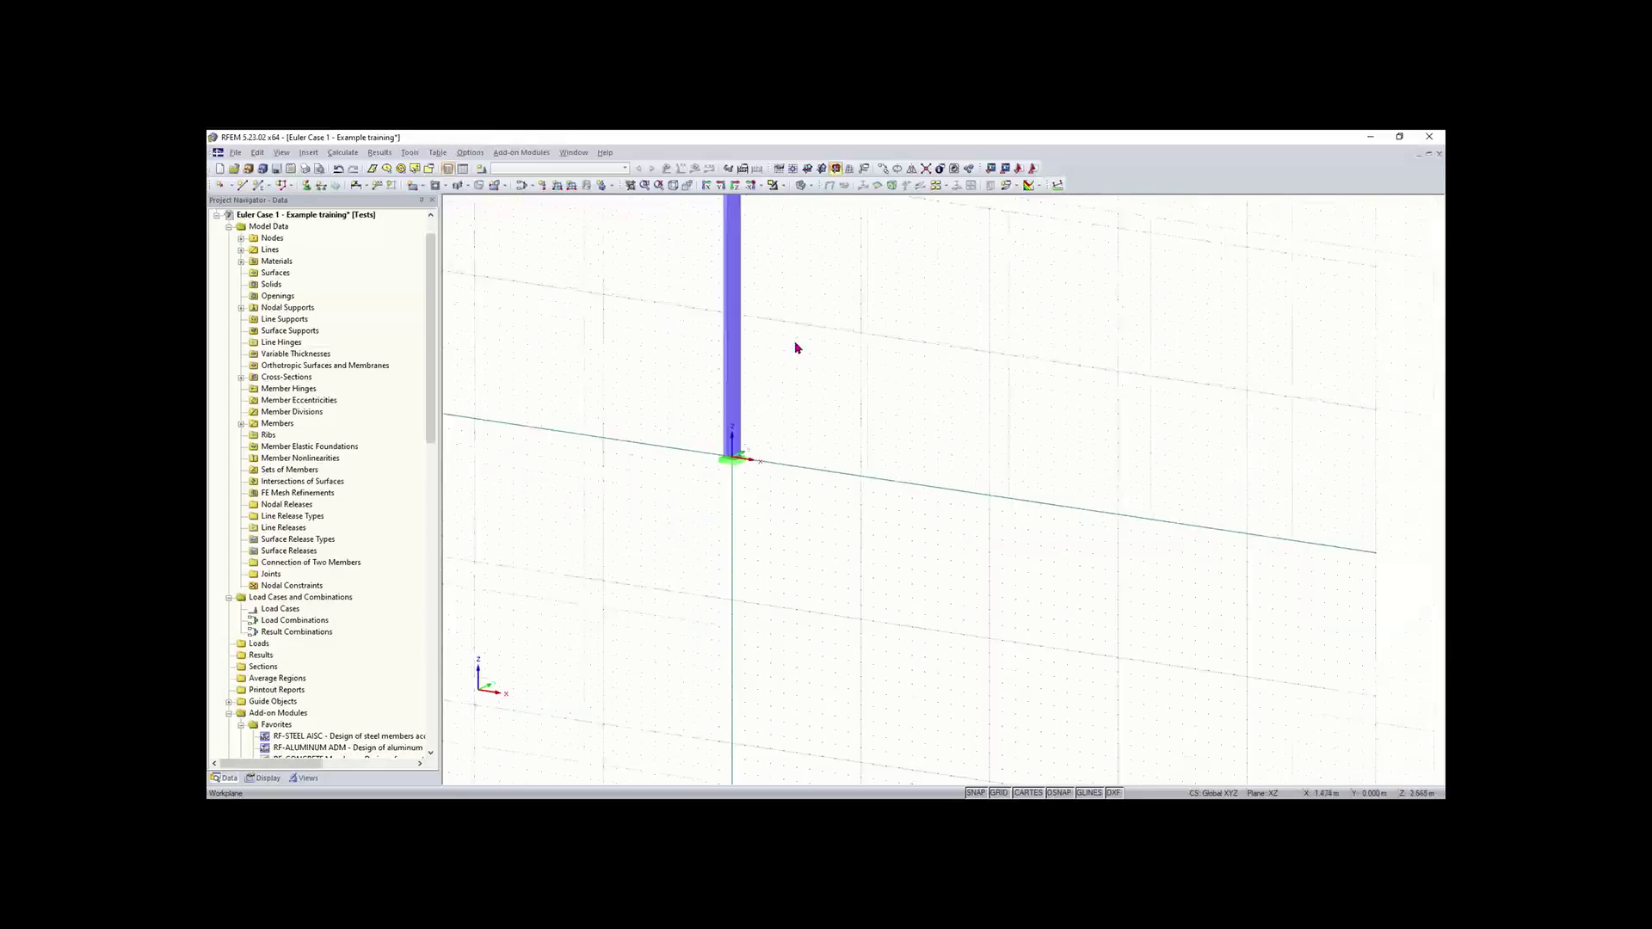
# - Create a load case described as Test in the Dead action category with self-weight deactivated
pyautogui.scroll(-1, 793, 358)
pyautogui.moveTo(793, 358); pyautogui.dragTo(756, 571, button='middle')
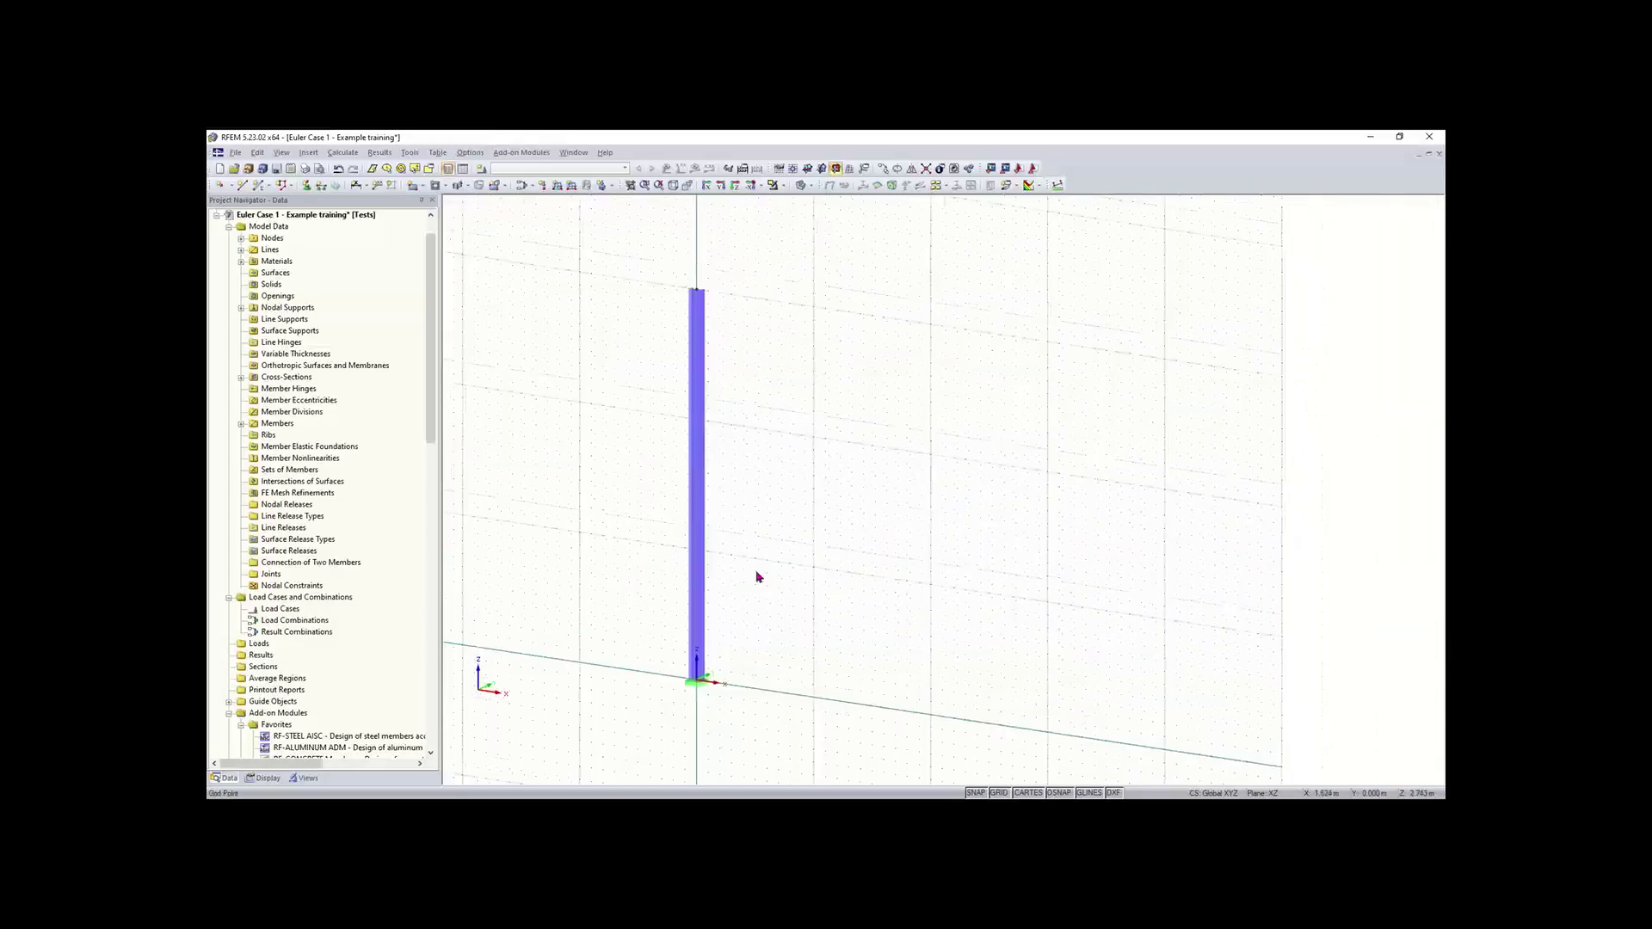
pyautogui.scroll(-1, 790, 520)
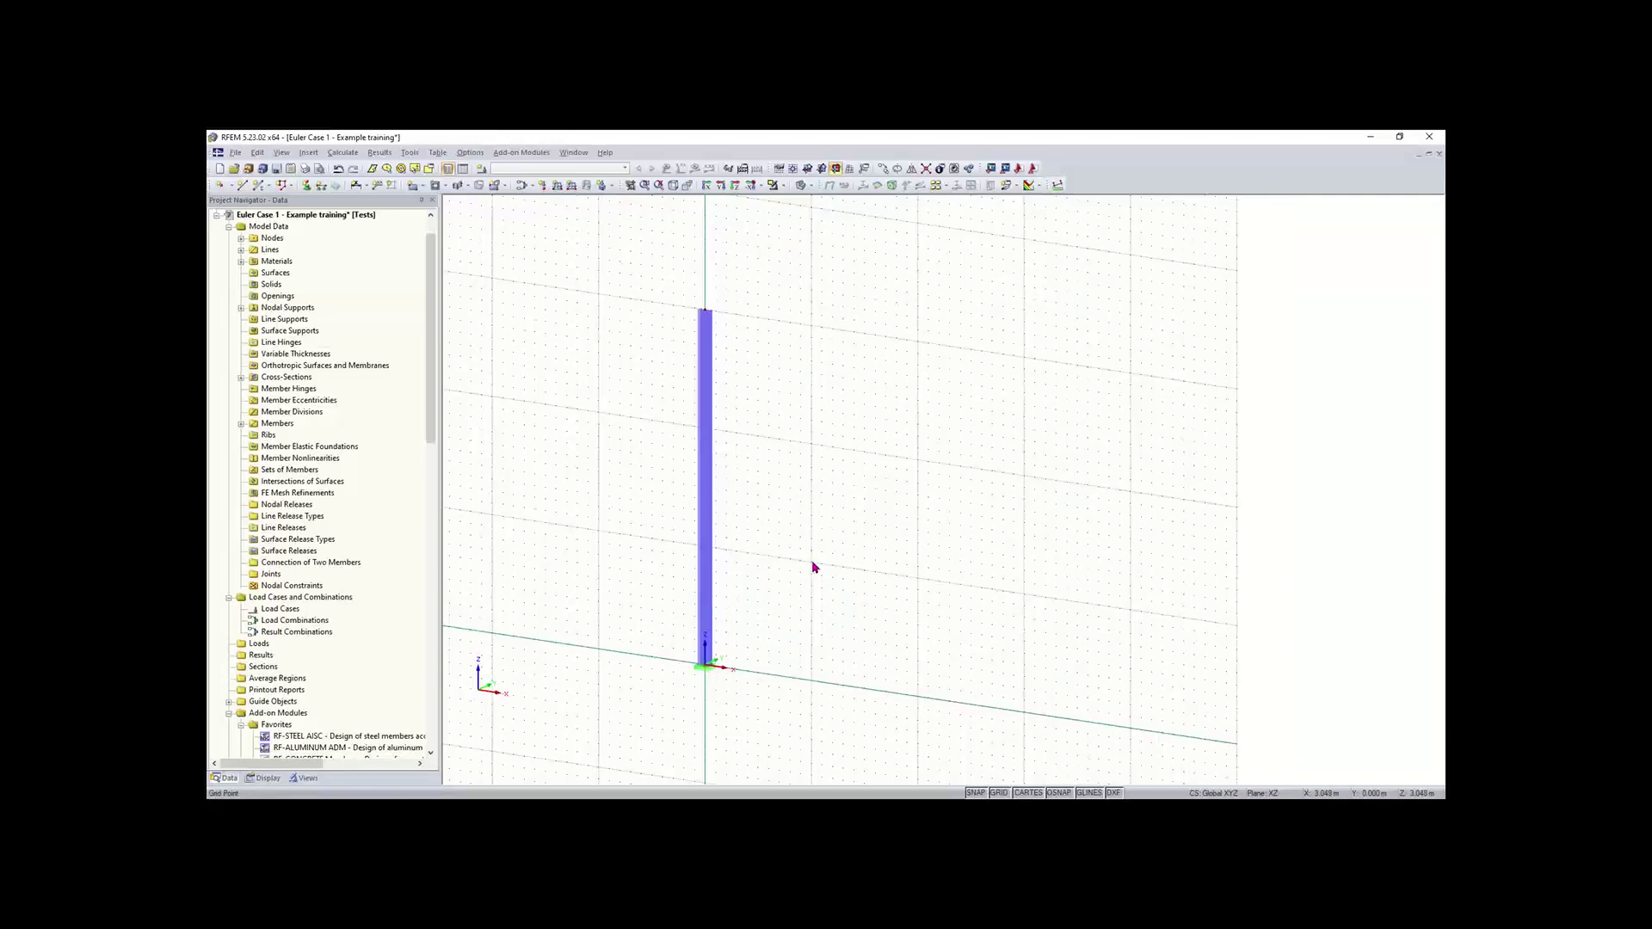
pyautogui.click(483, 169)
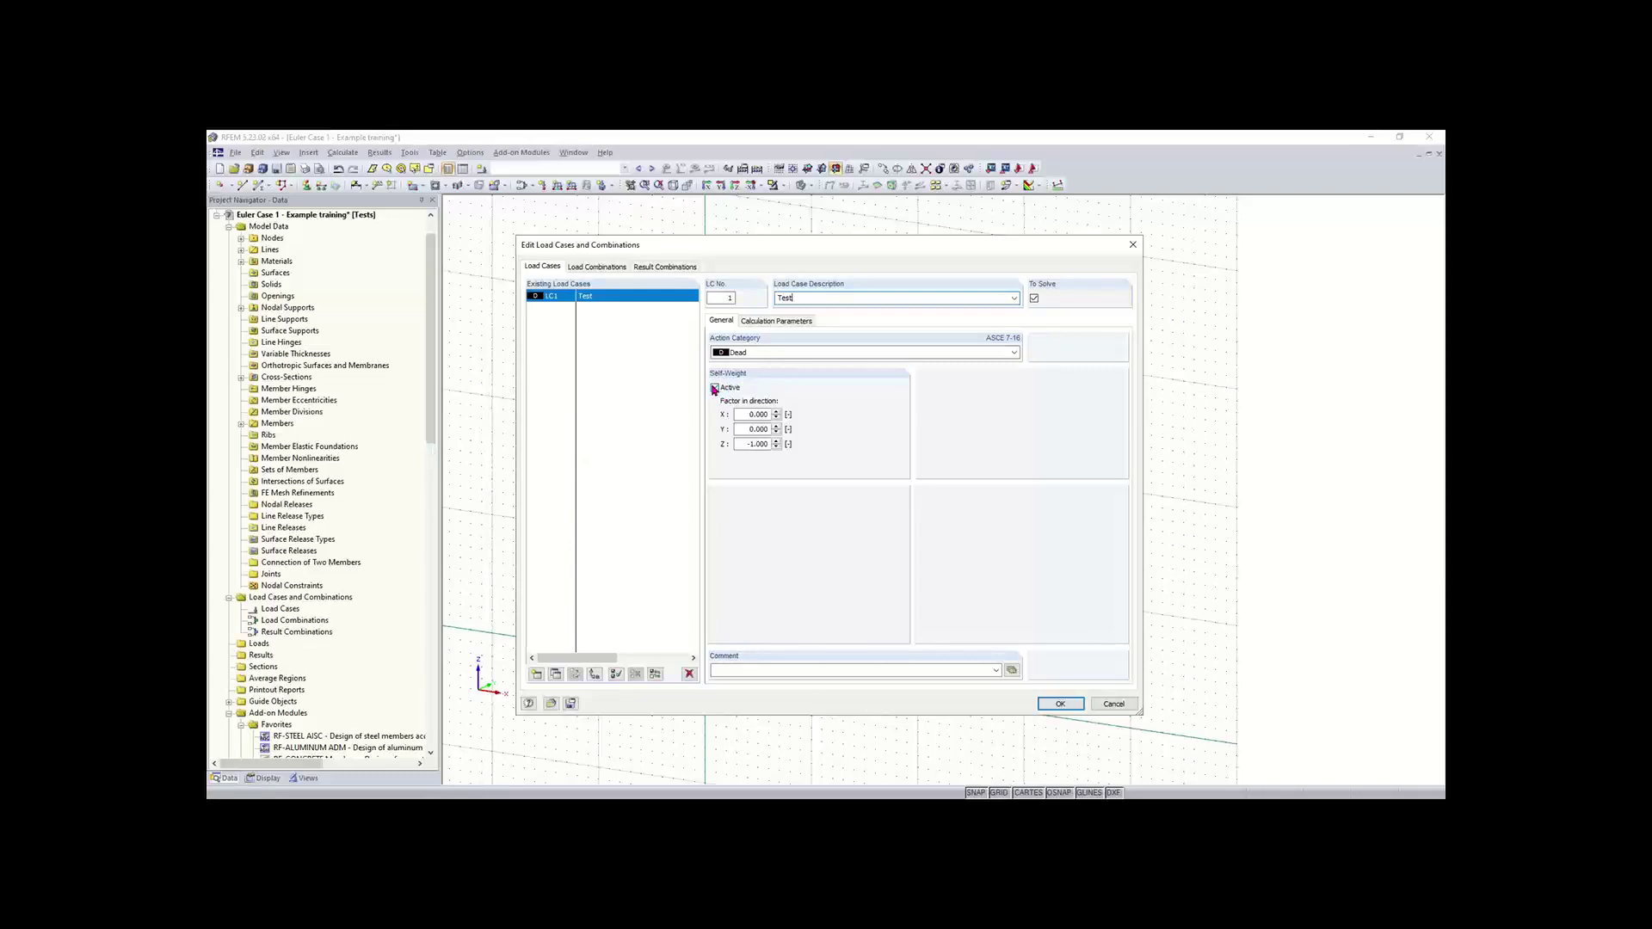
pyautogui.click(715, 388)
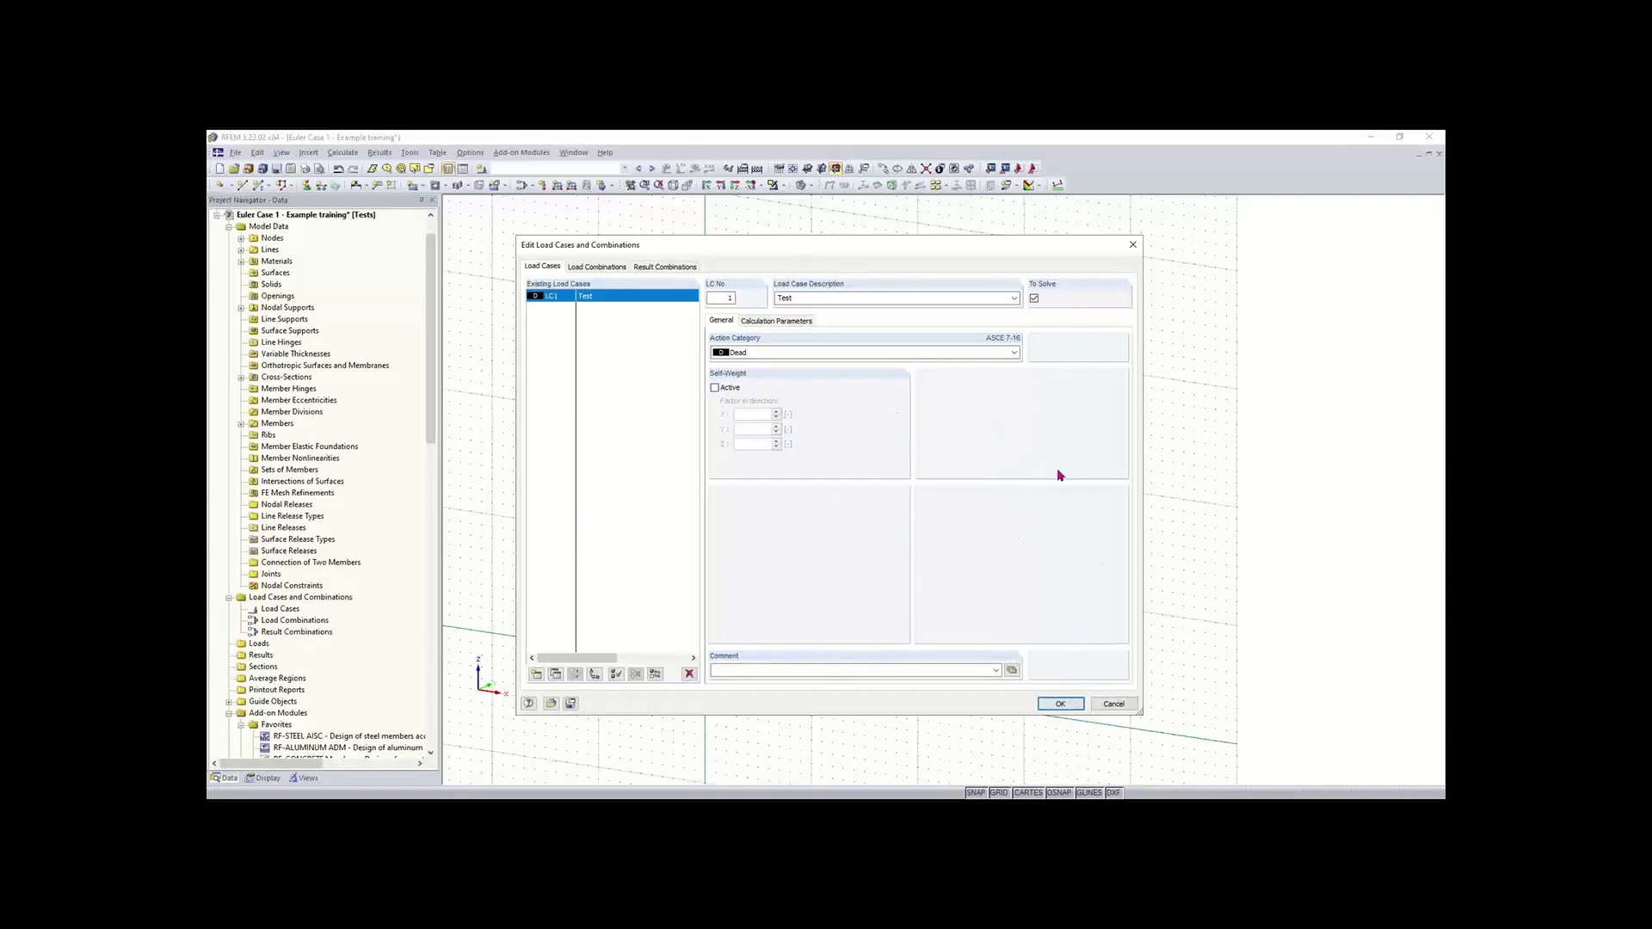
pyautogui.click(1061, 704)
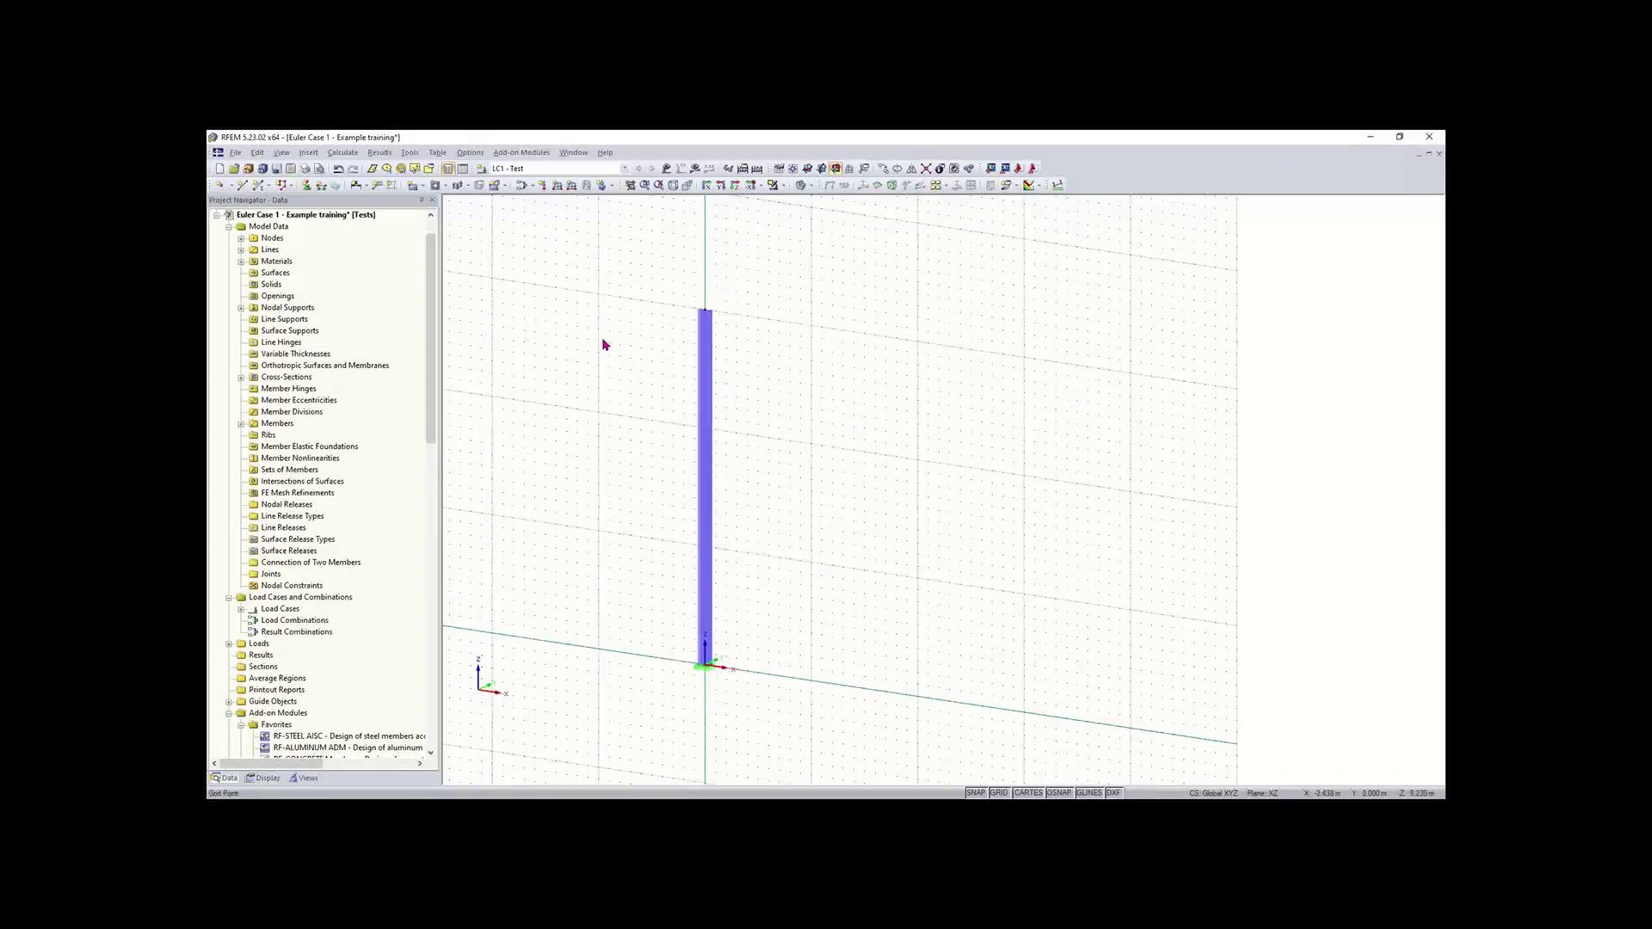
# - Start a new nodal load and switch the units to the Imperial profile
pyautogui.moveTo(720, 290); pyautogui.dragTo(756, 324, button='middle')
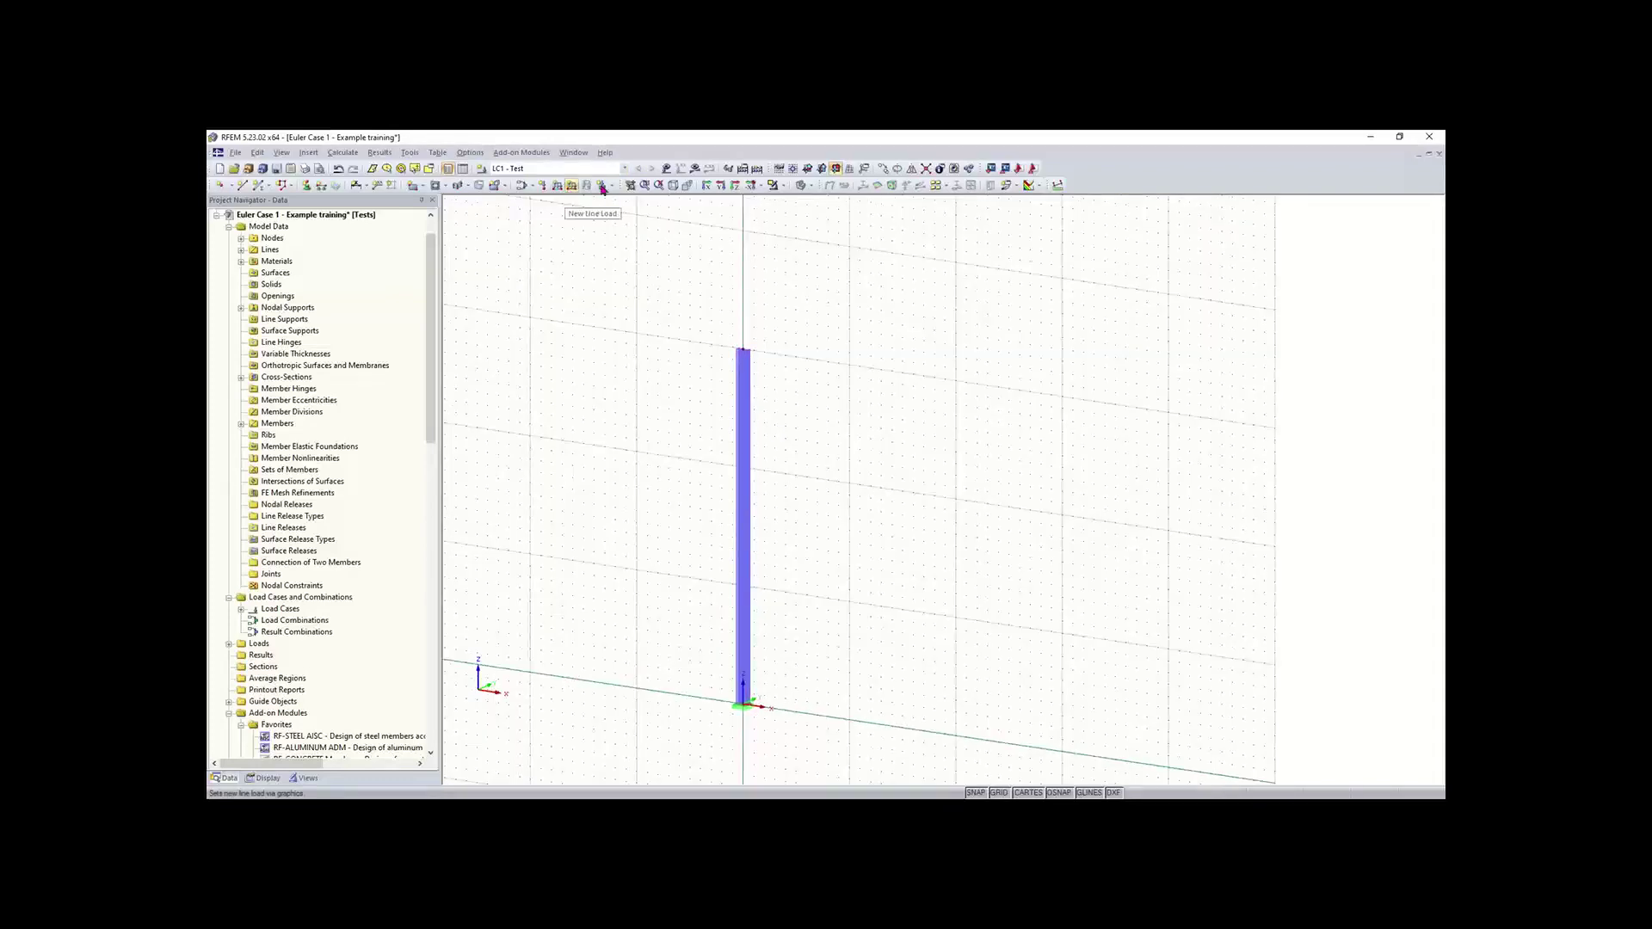
pyautogui.click(543, 187)
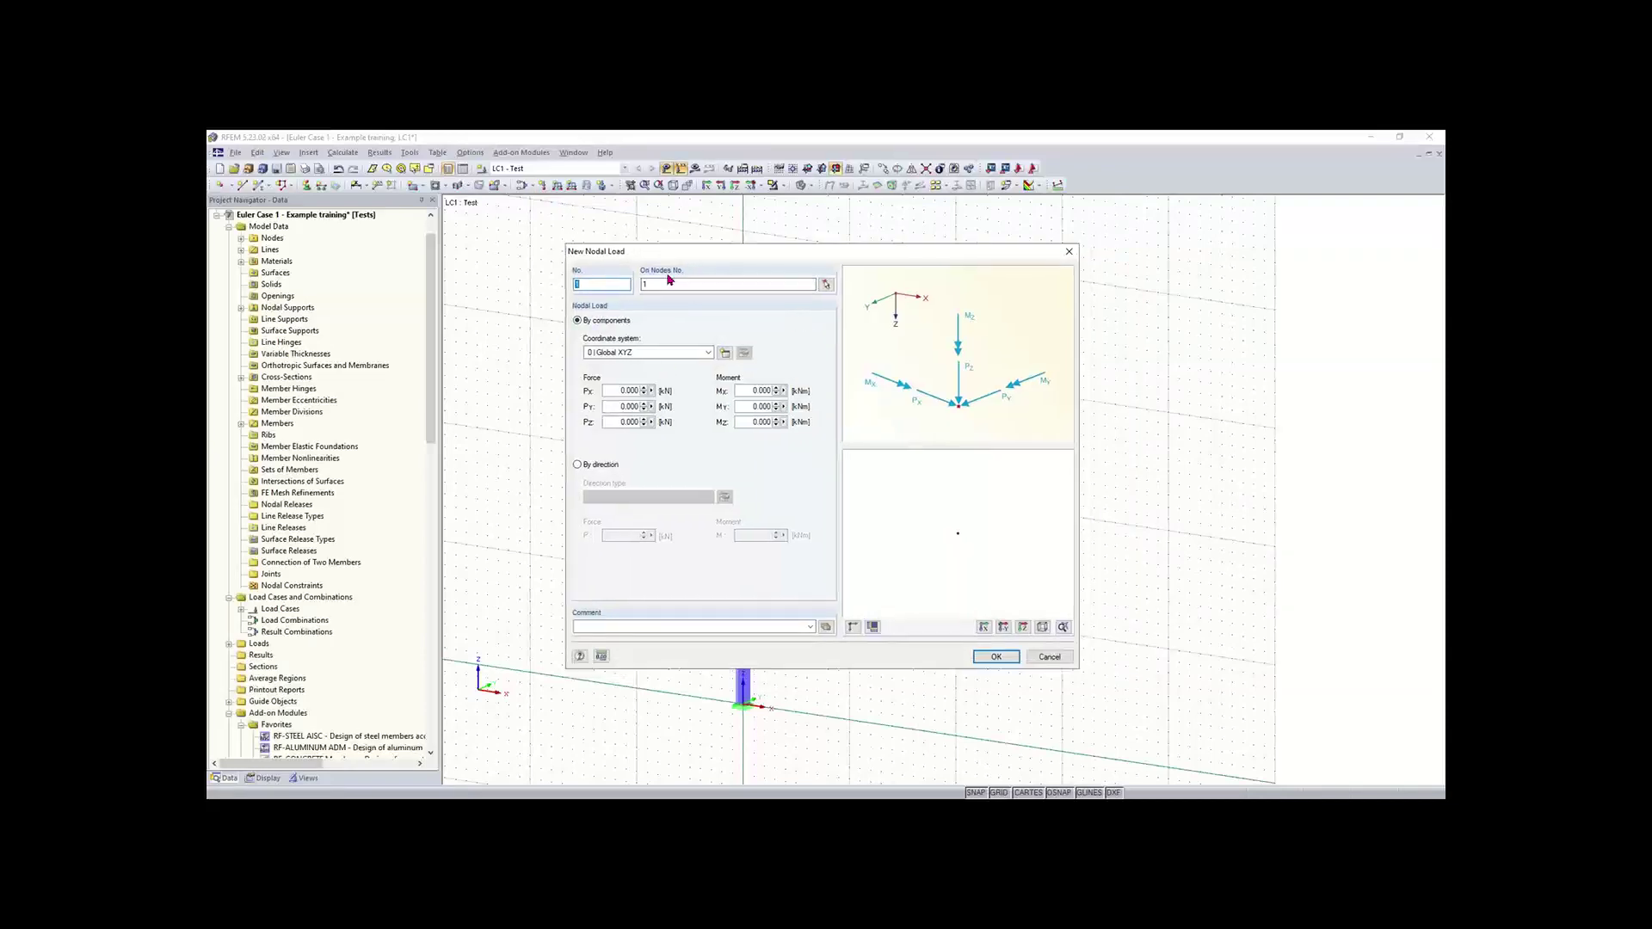
pyautogui.click(663, 285)
pyautogui.click(601, 658)
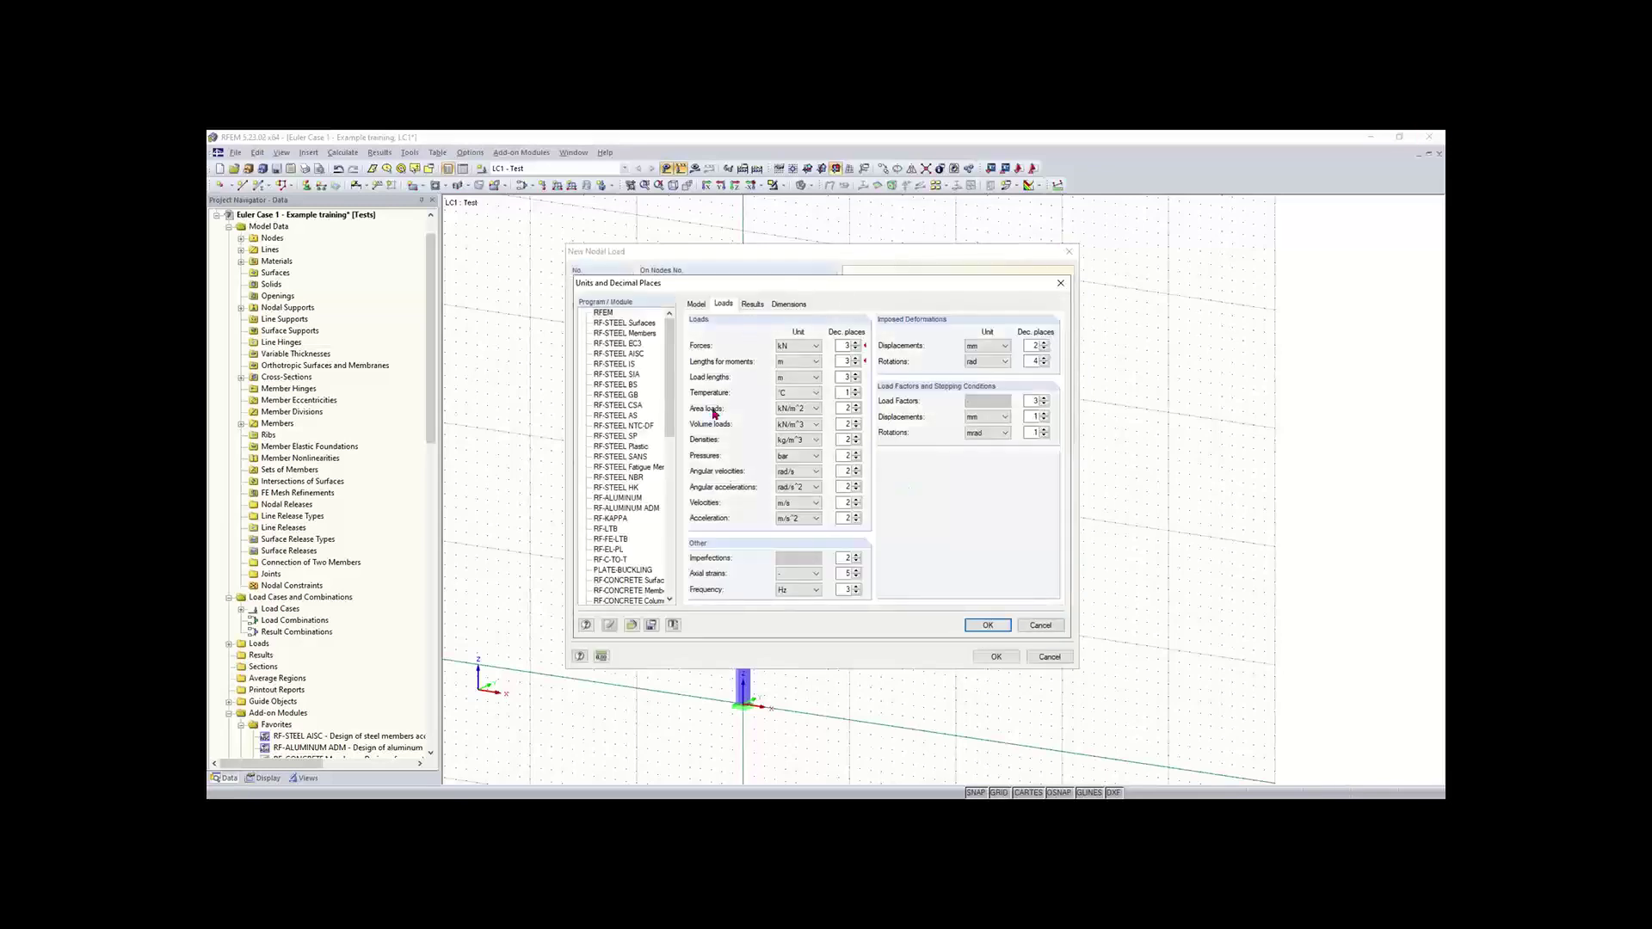
pyautogui.click(632, 625)
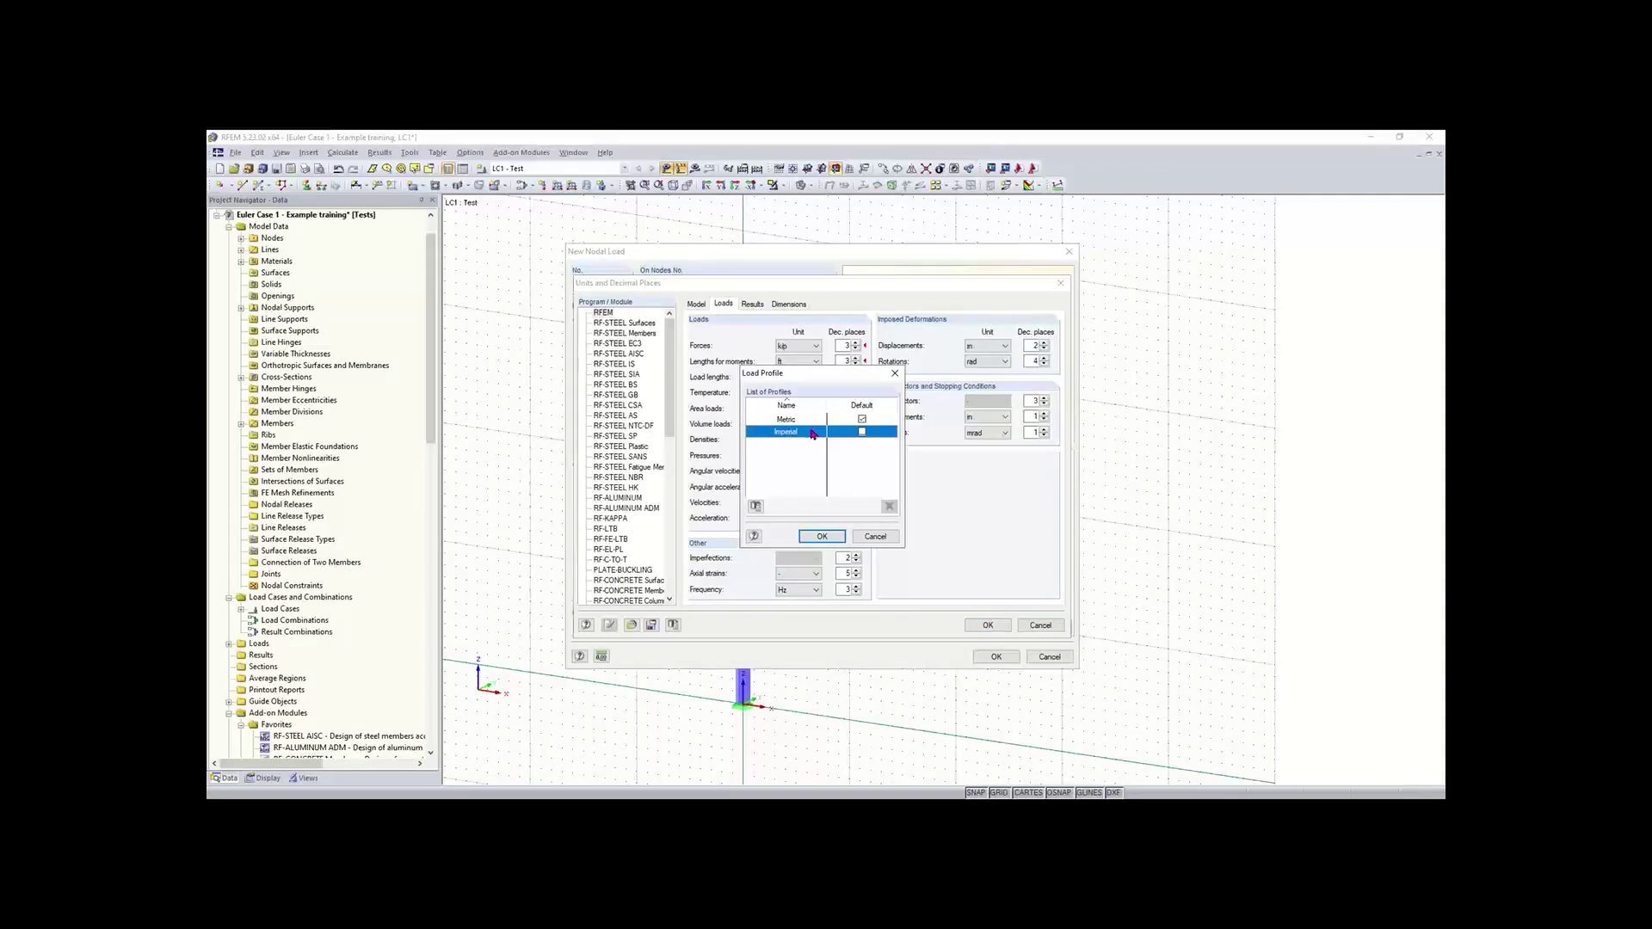
pyautogui.click(988, 626)
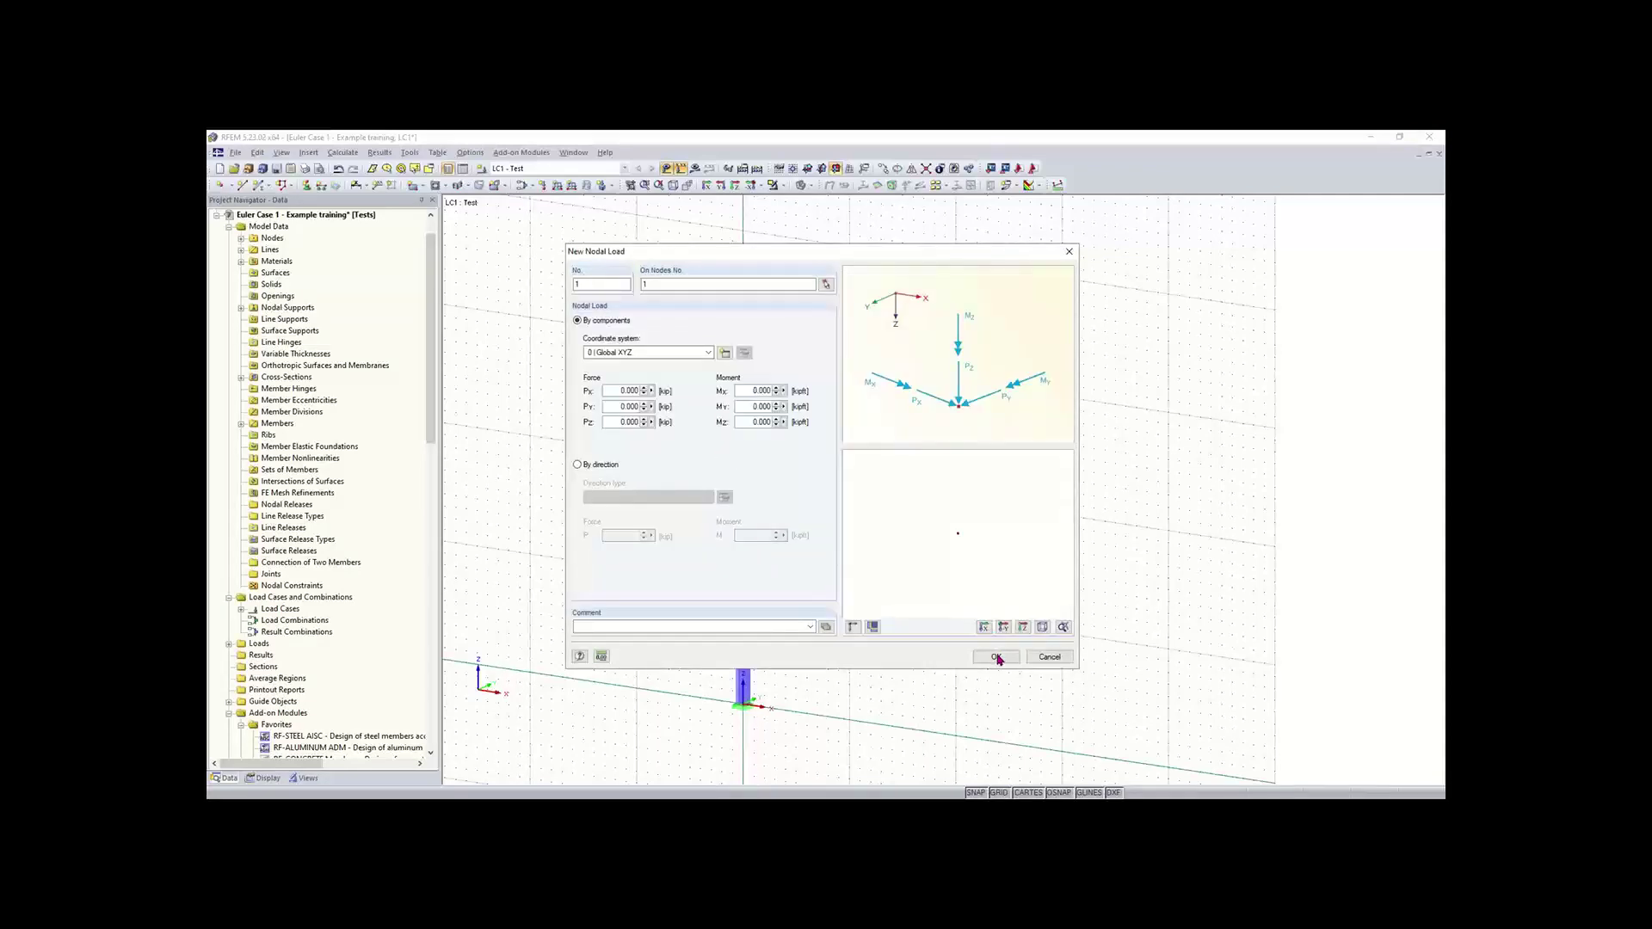
# - Define the nodal load by components in the global XYZ system with PX 2 kip and PZ -5 kip
pyautogui.click(996, 657)
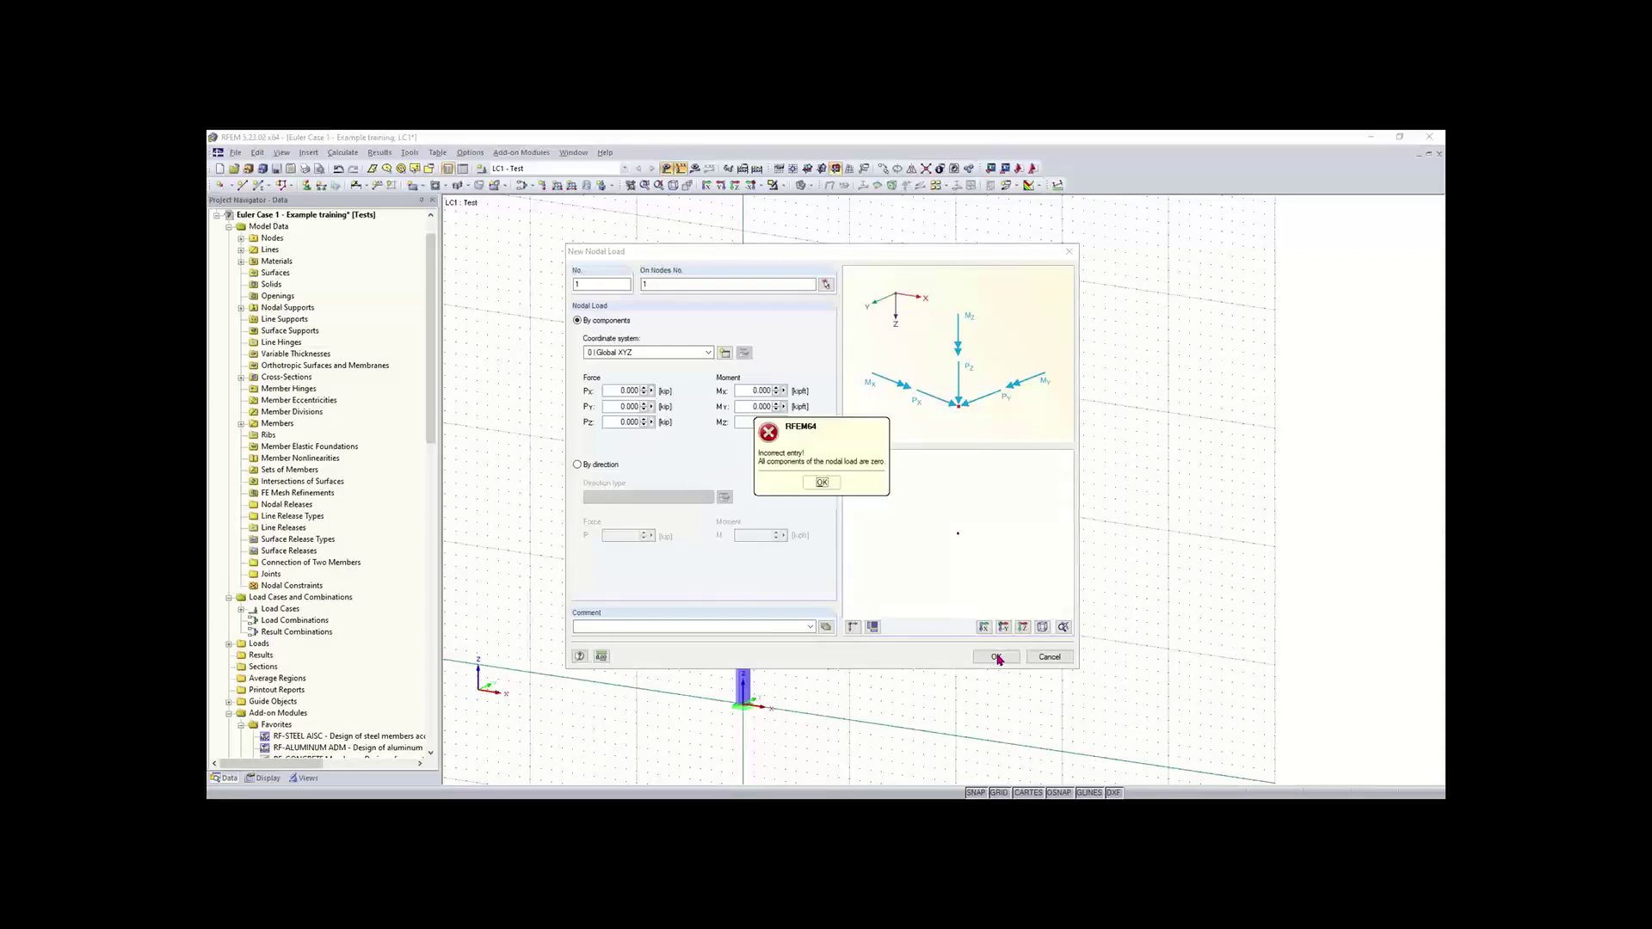
pyautogui.click(820, 481)
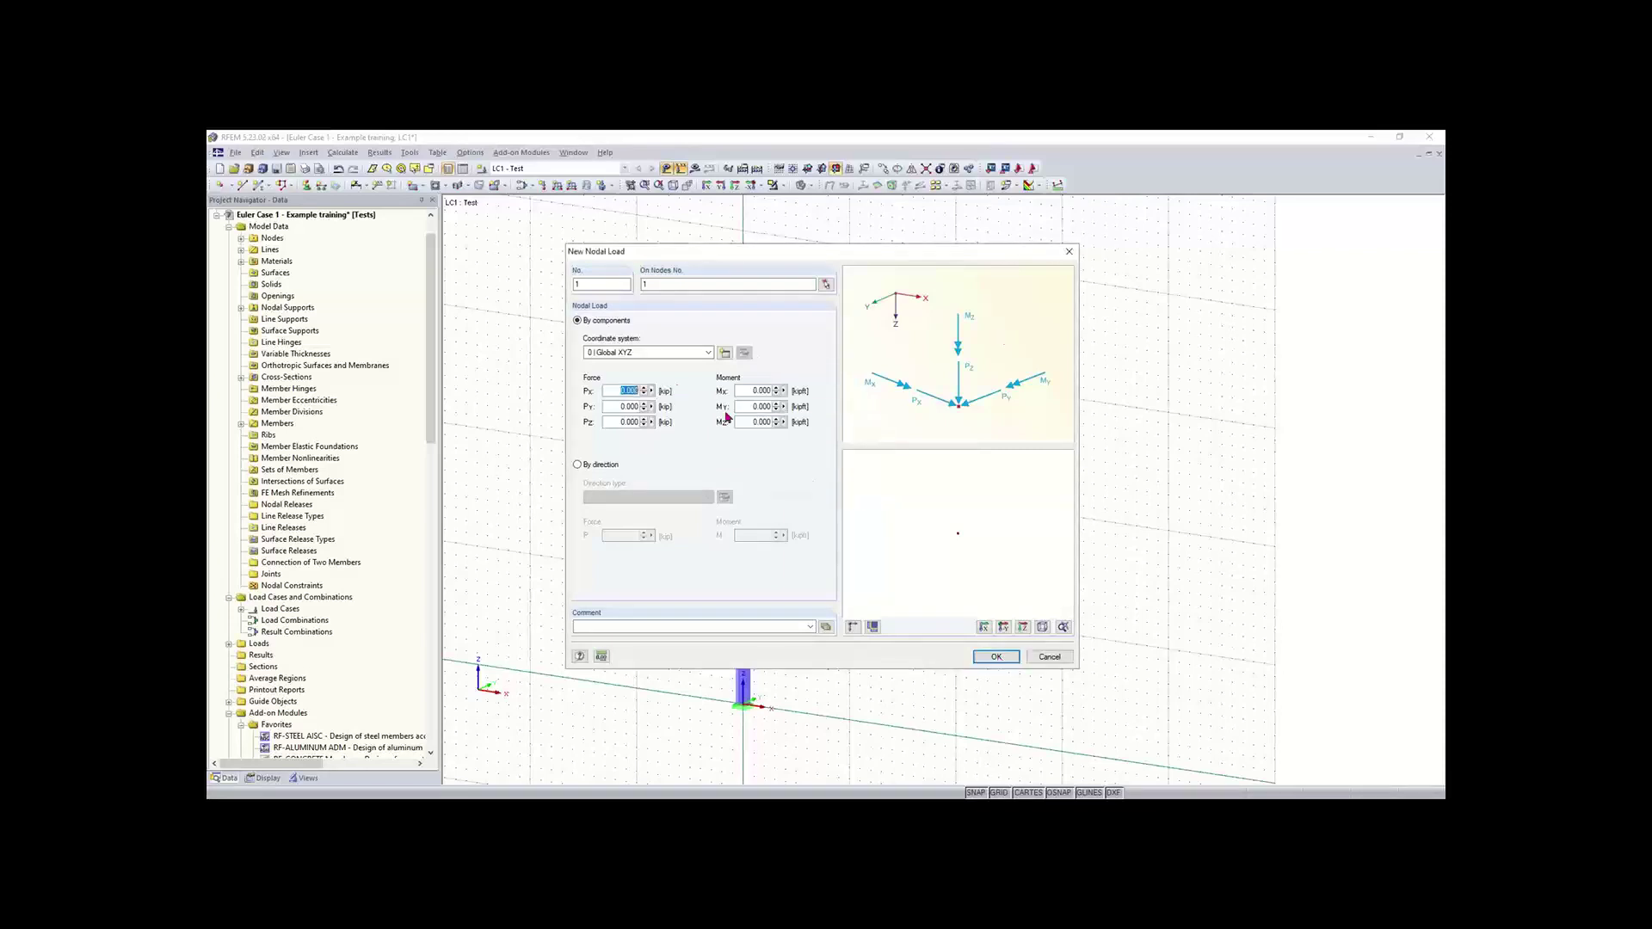
pyautogui.click(613, 422)
pyautogui.press('BackSpace')
pyautogui.click(636, 390)
pyautogui.write('2')
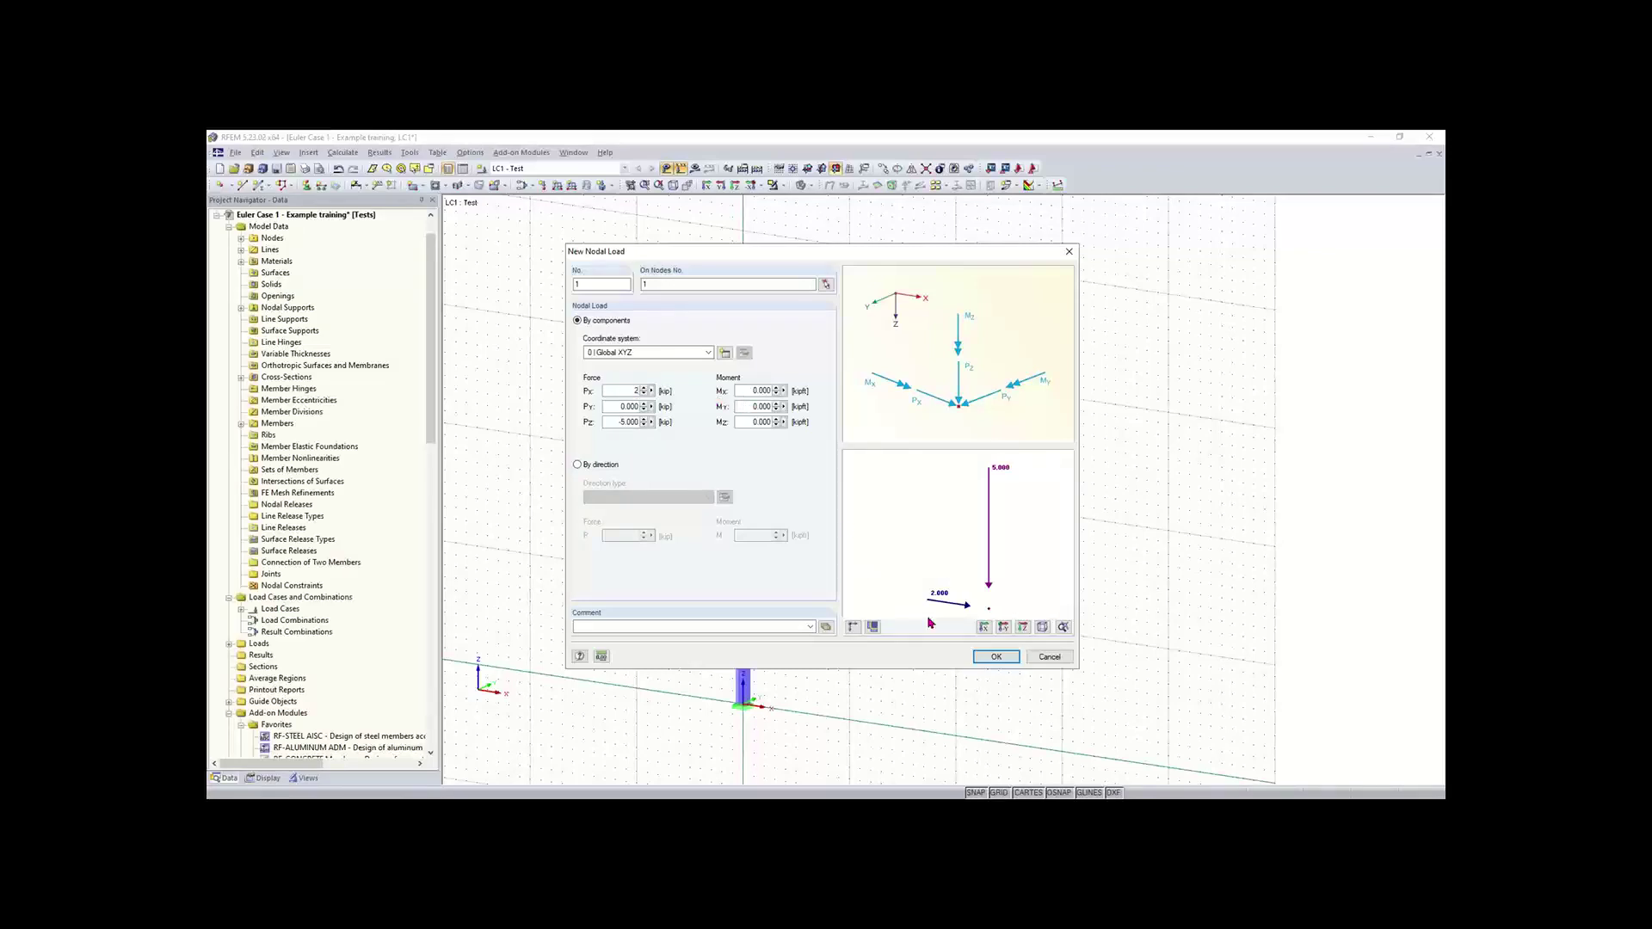
pyautogui.click(996, 657)
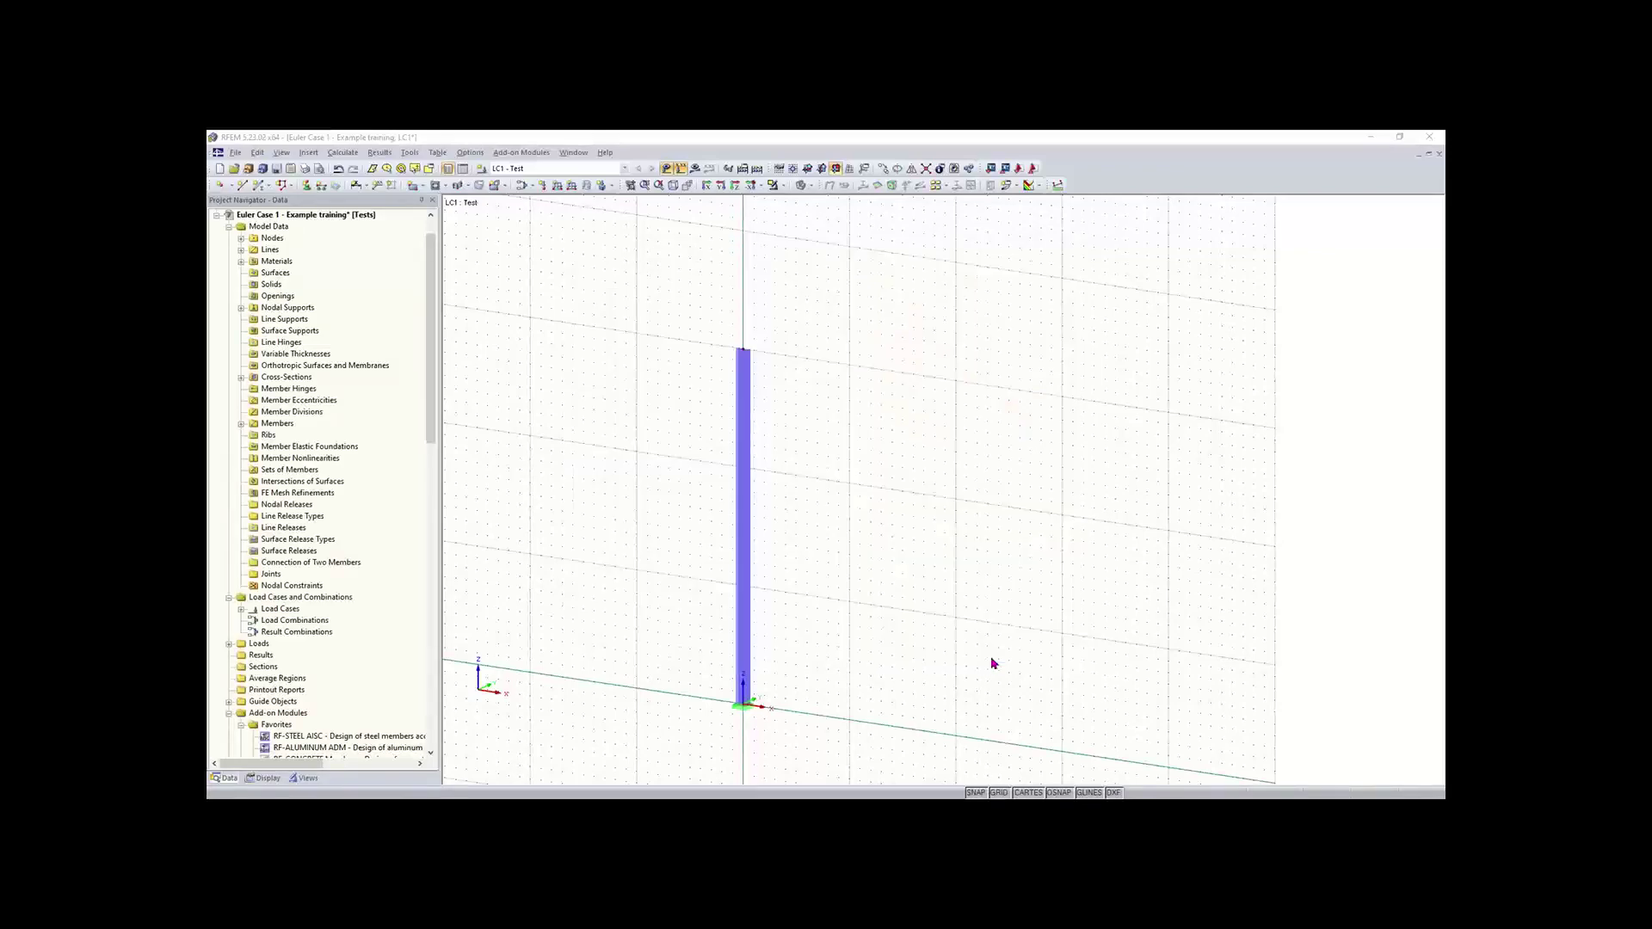
# - Apply the nodal load at the member's top node instead of at its supported base
pyautogui.scroll(3, 749, 725)
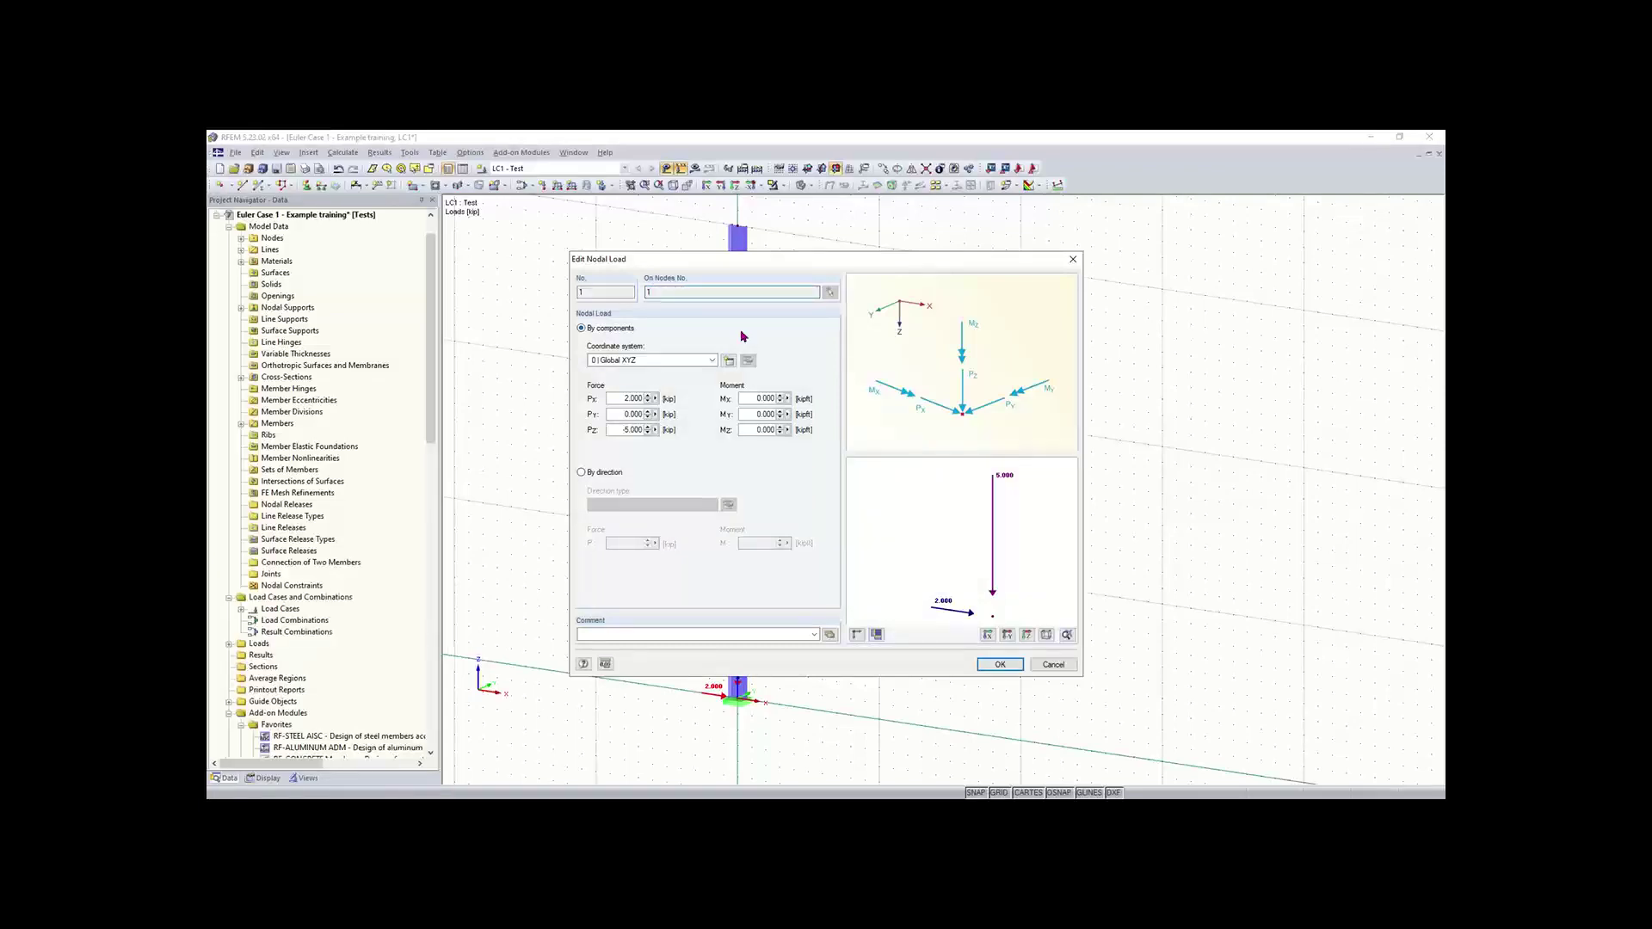
pyautogui.click(1071, 261)
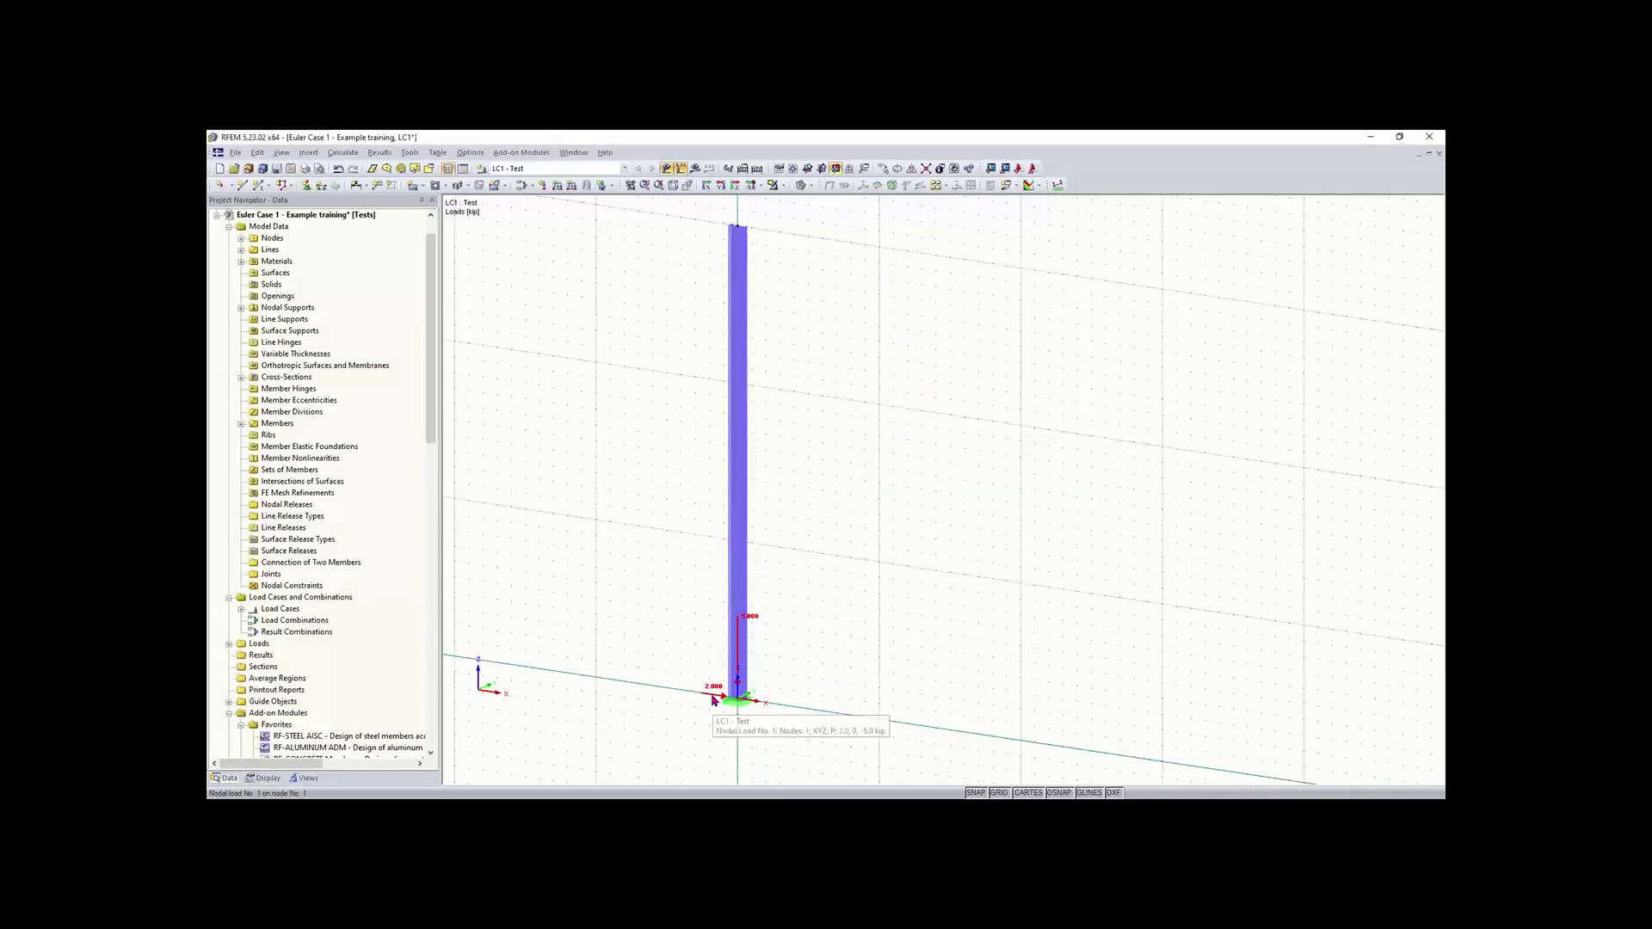
pyautogui.click(737, 230)
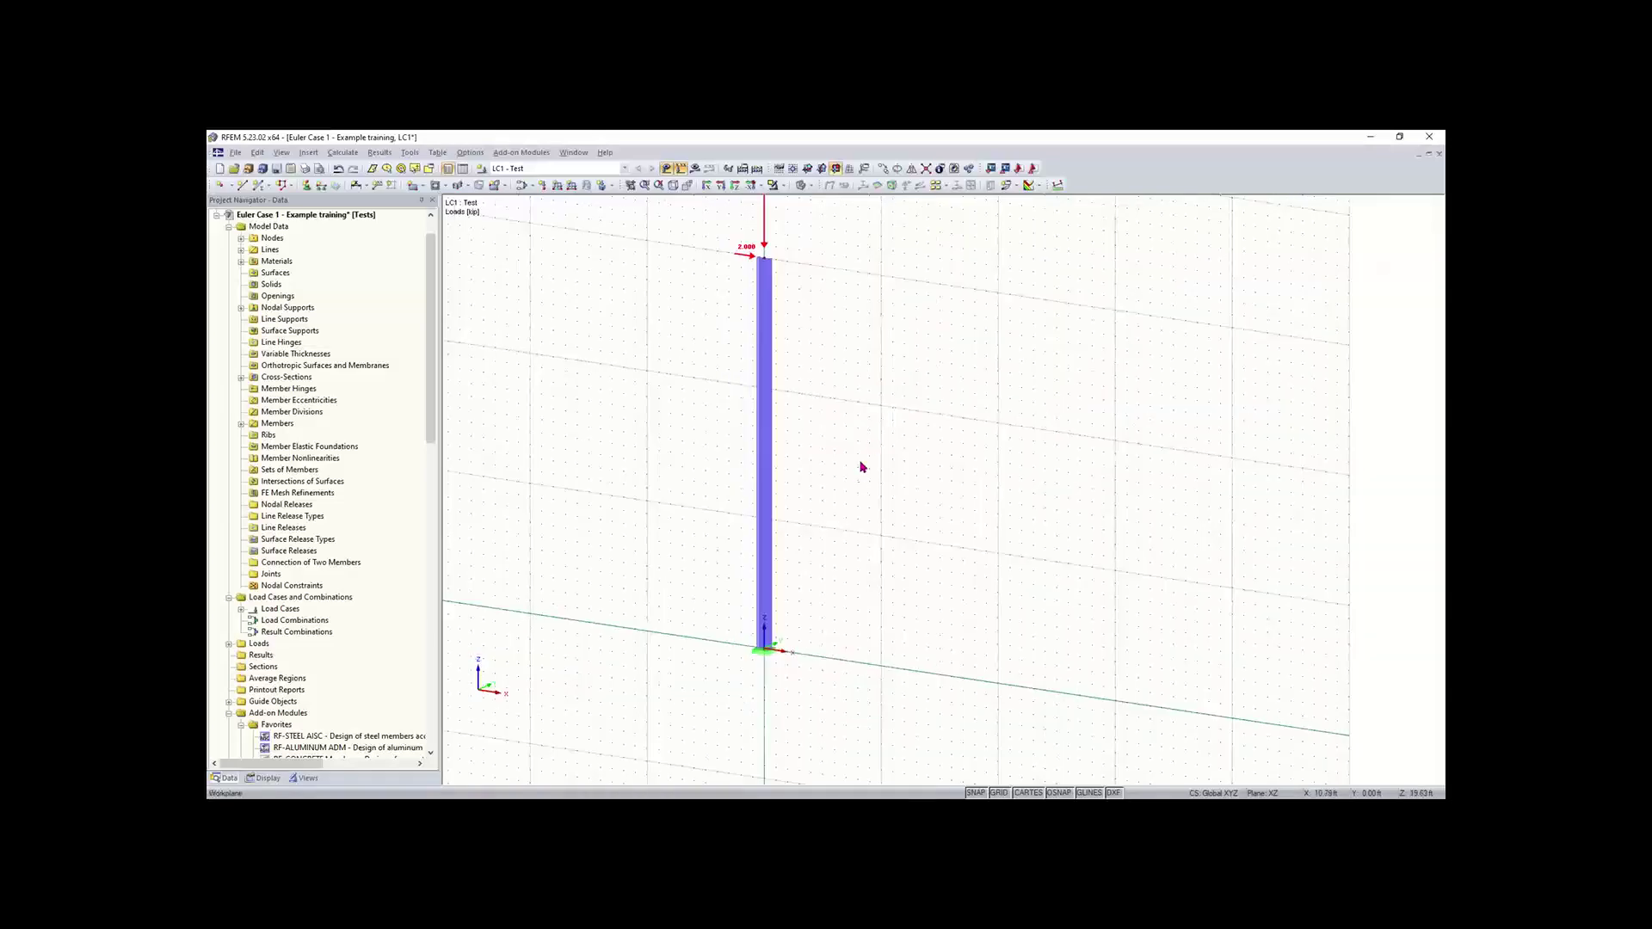
# - Measure the distance between the member's base node and its top node
pyautogui.scroll(-1, 714, 379)
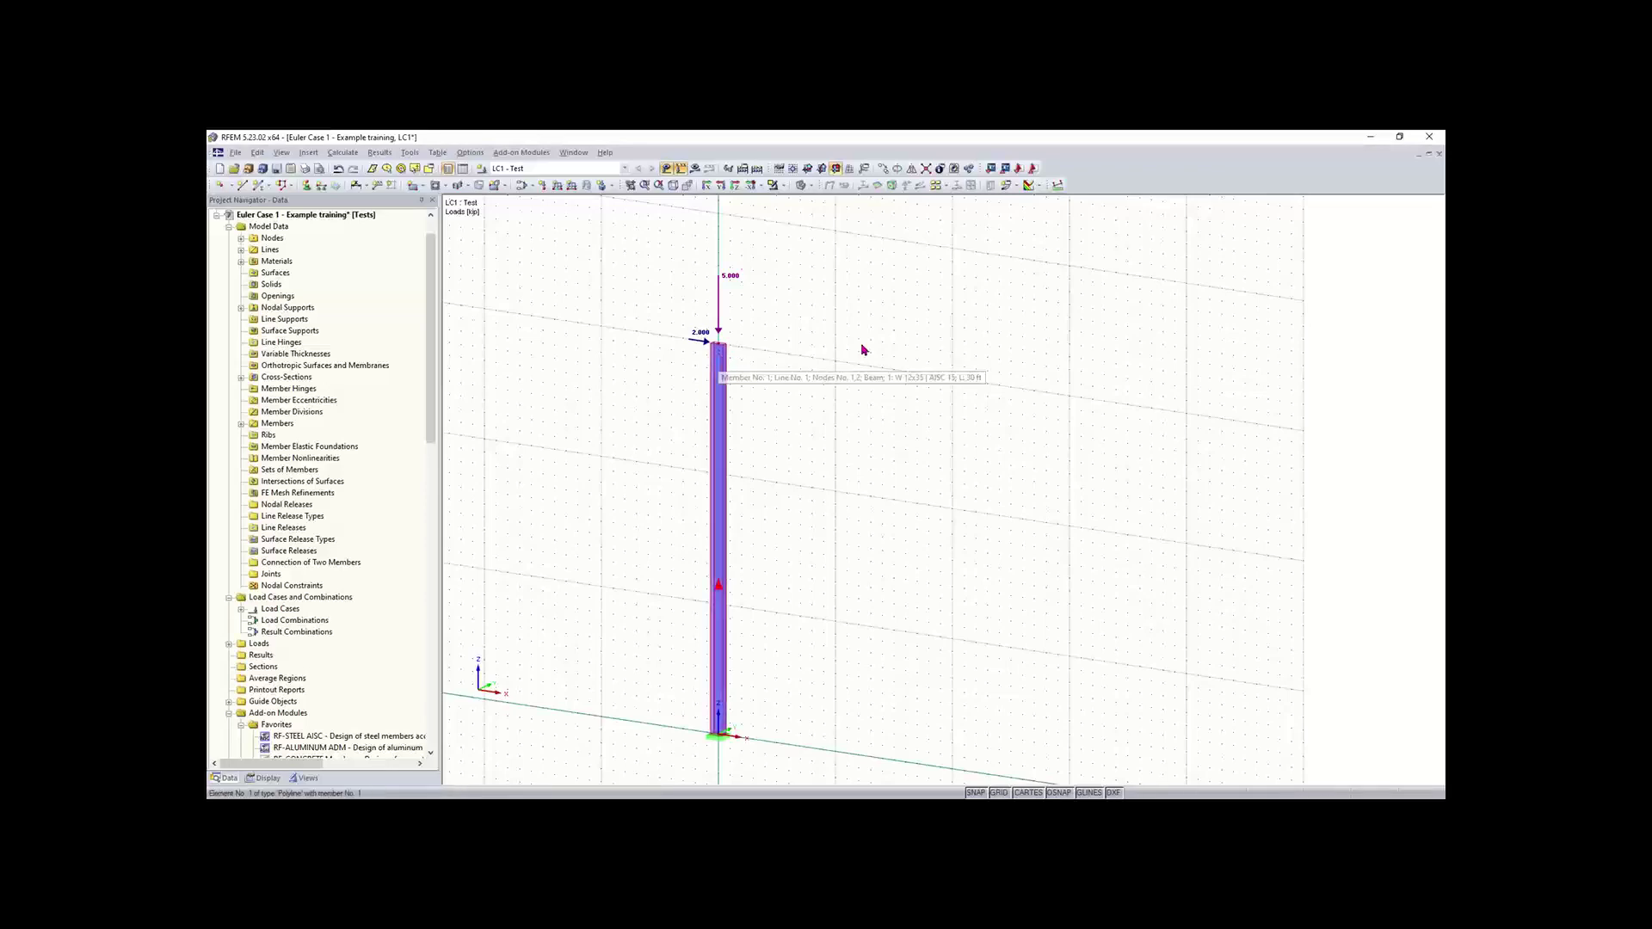
pyautogui.click(410, 152)
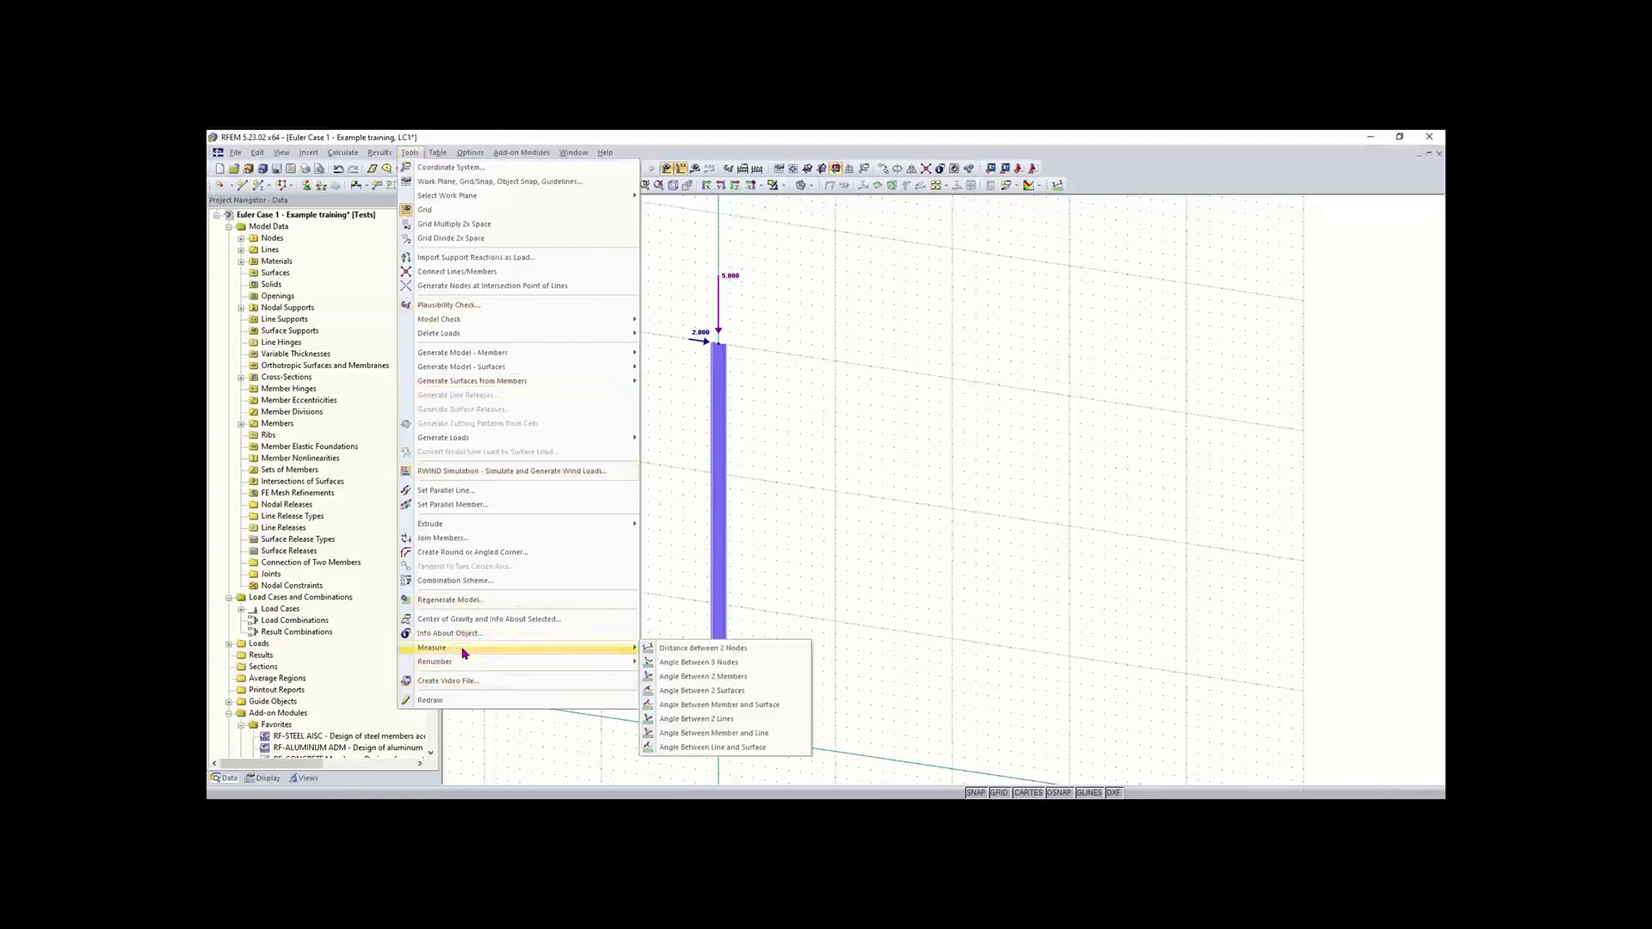
pyautogui.click(688, 651)
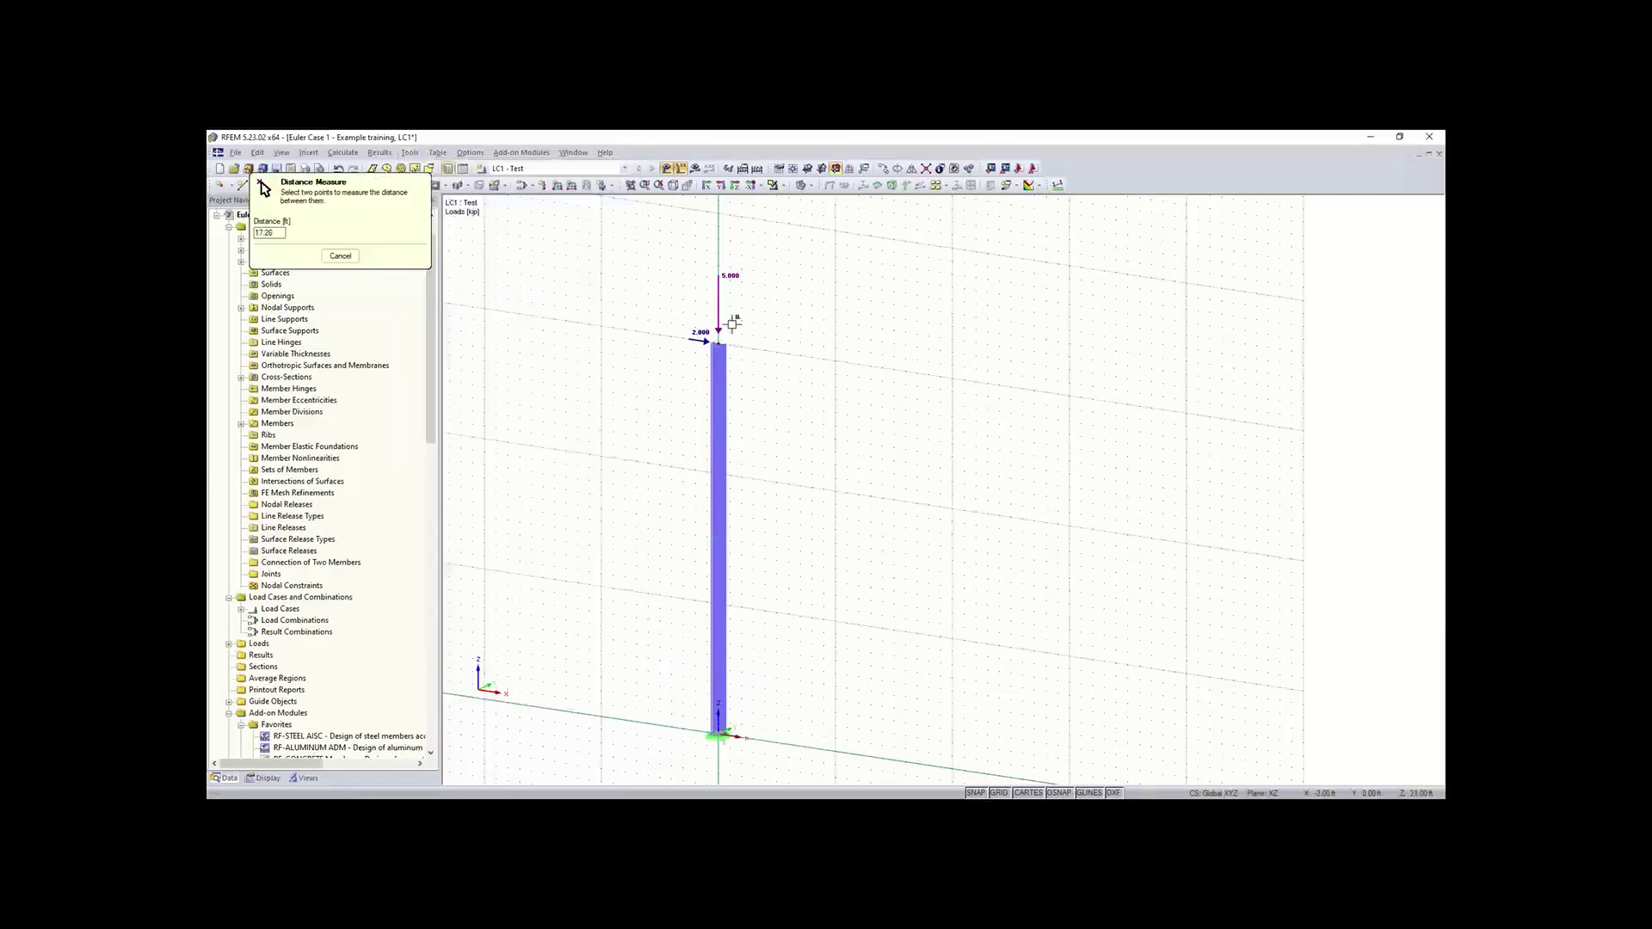
pyautogui.click(720, 343)
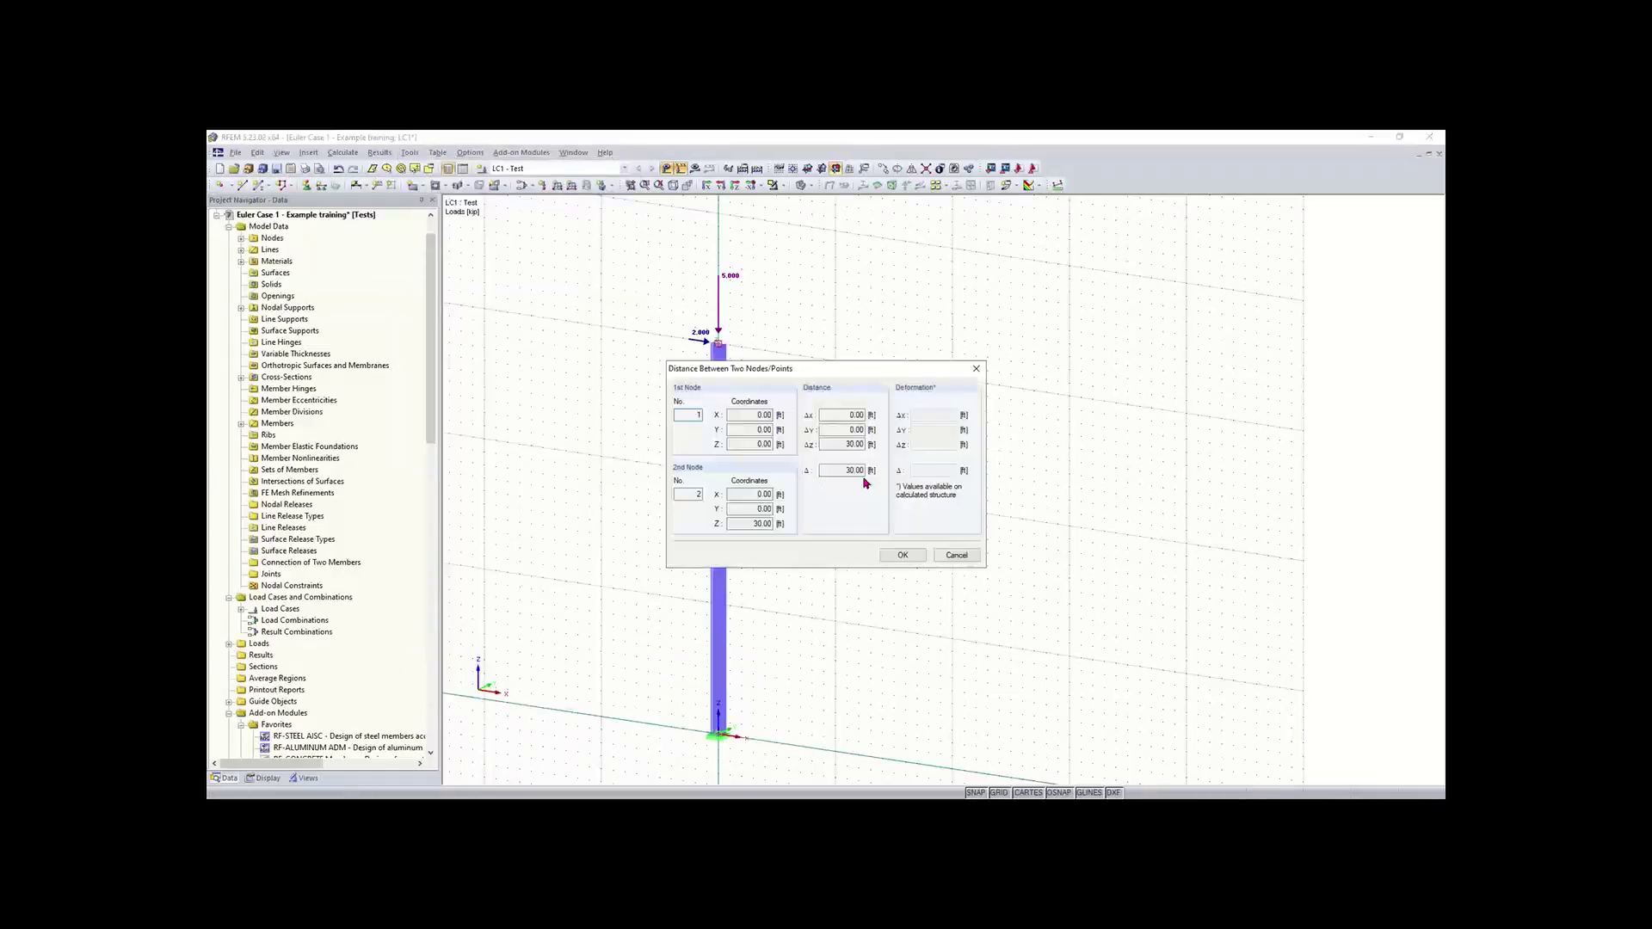
pyautogui.click(901, 555)
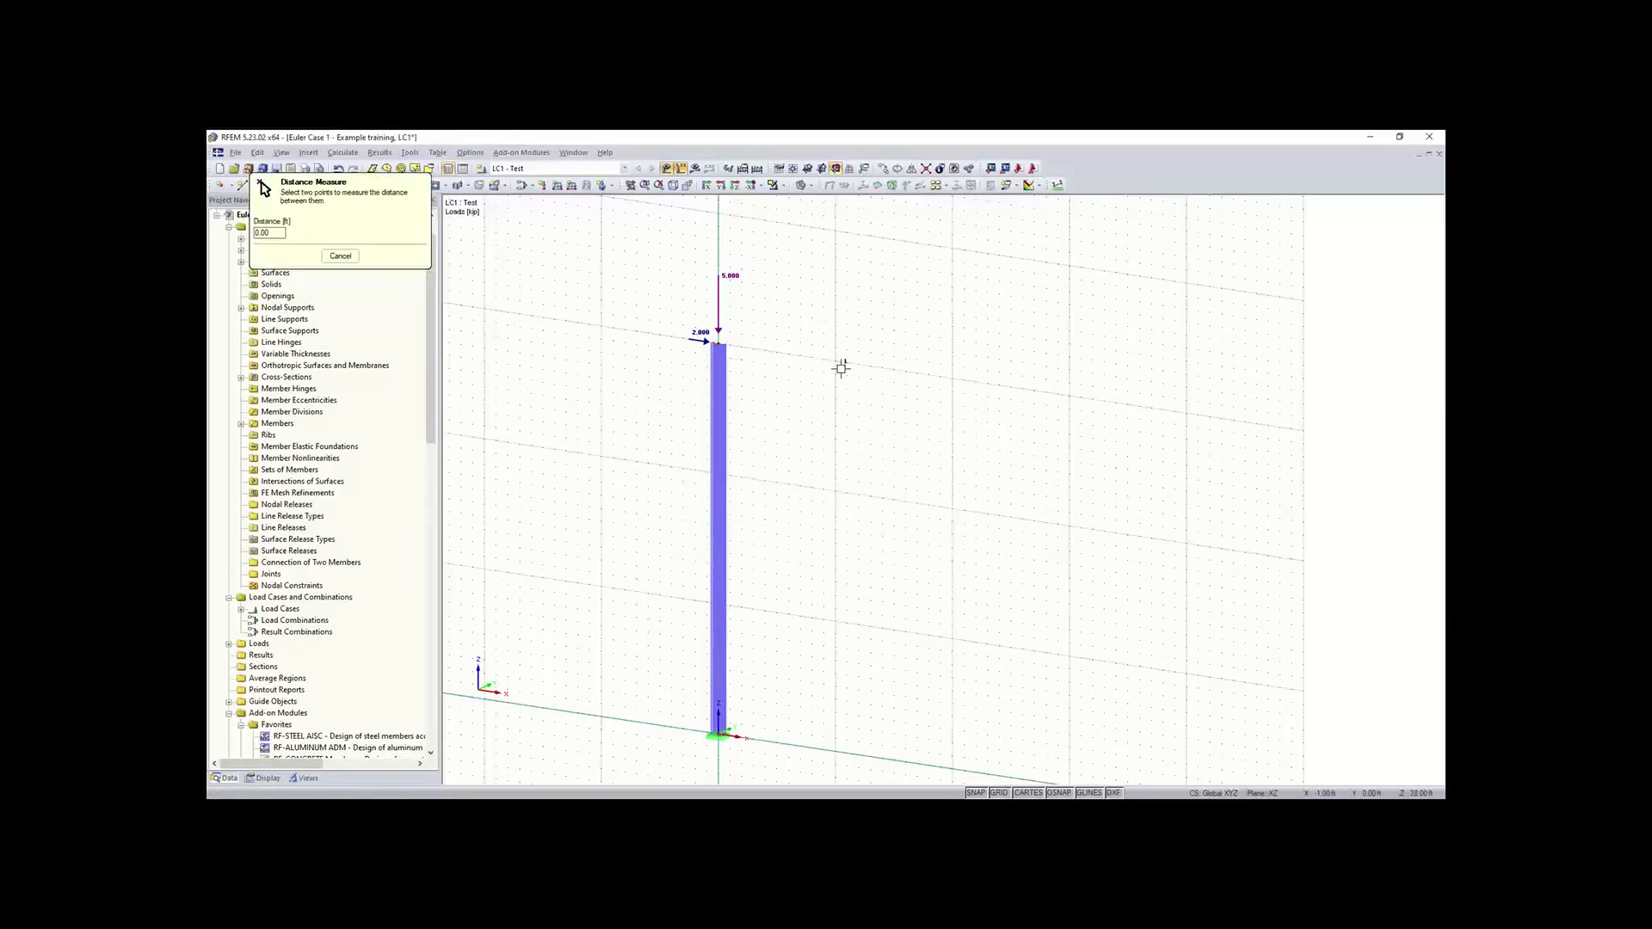
pyautogui.press('Escape')
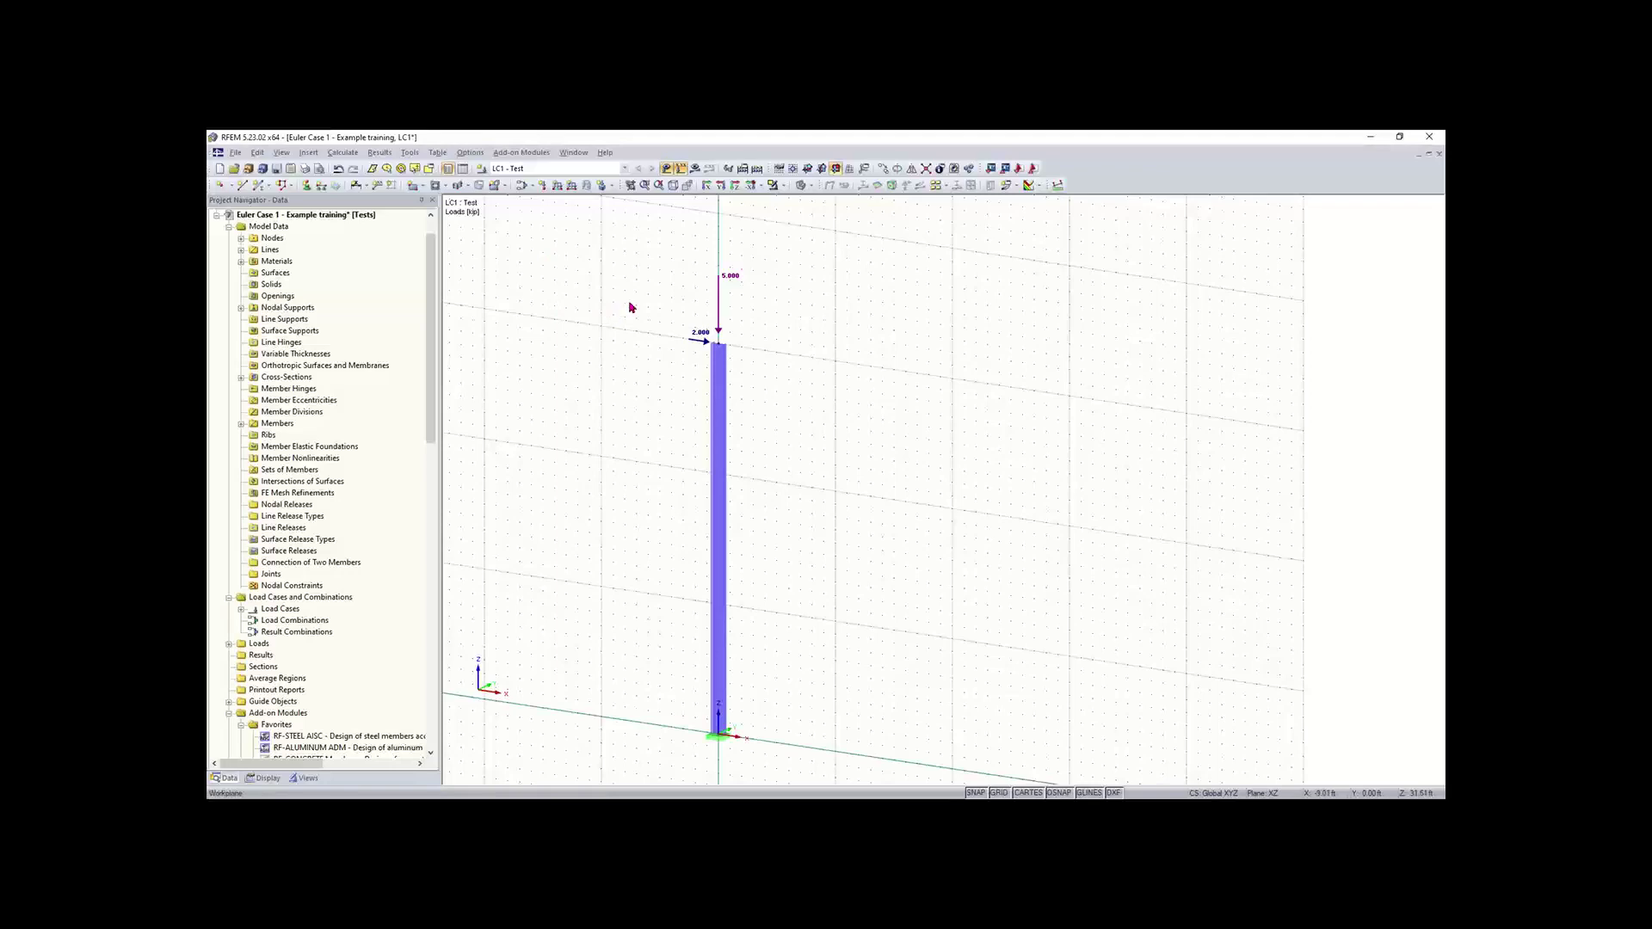
# - Calculate the Test load case and review the My member moment diagram and the global uX deformation square to the XZ plane
pyautogui.click(756, 170)
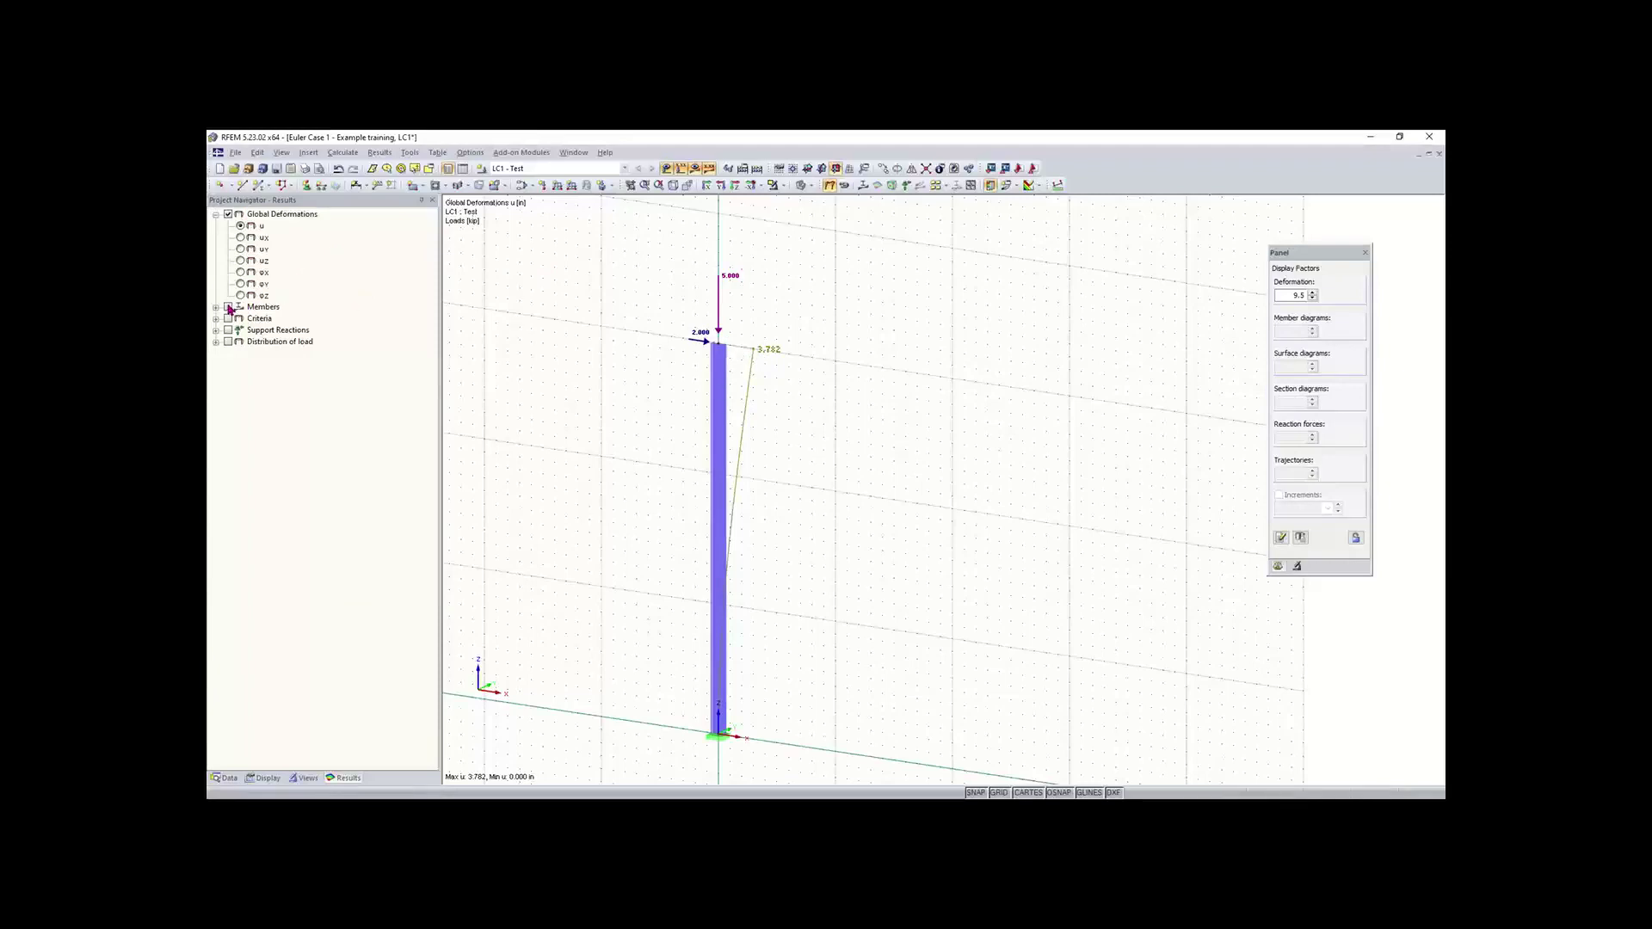
pyautogui.click(228, 308)
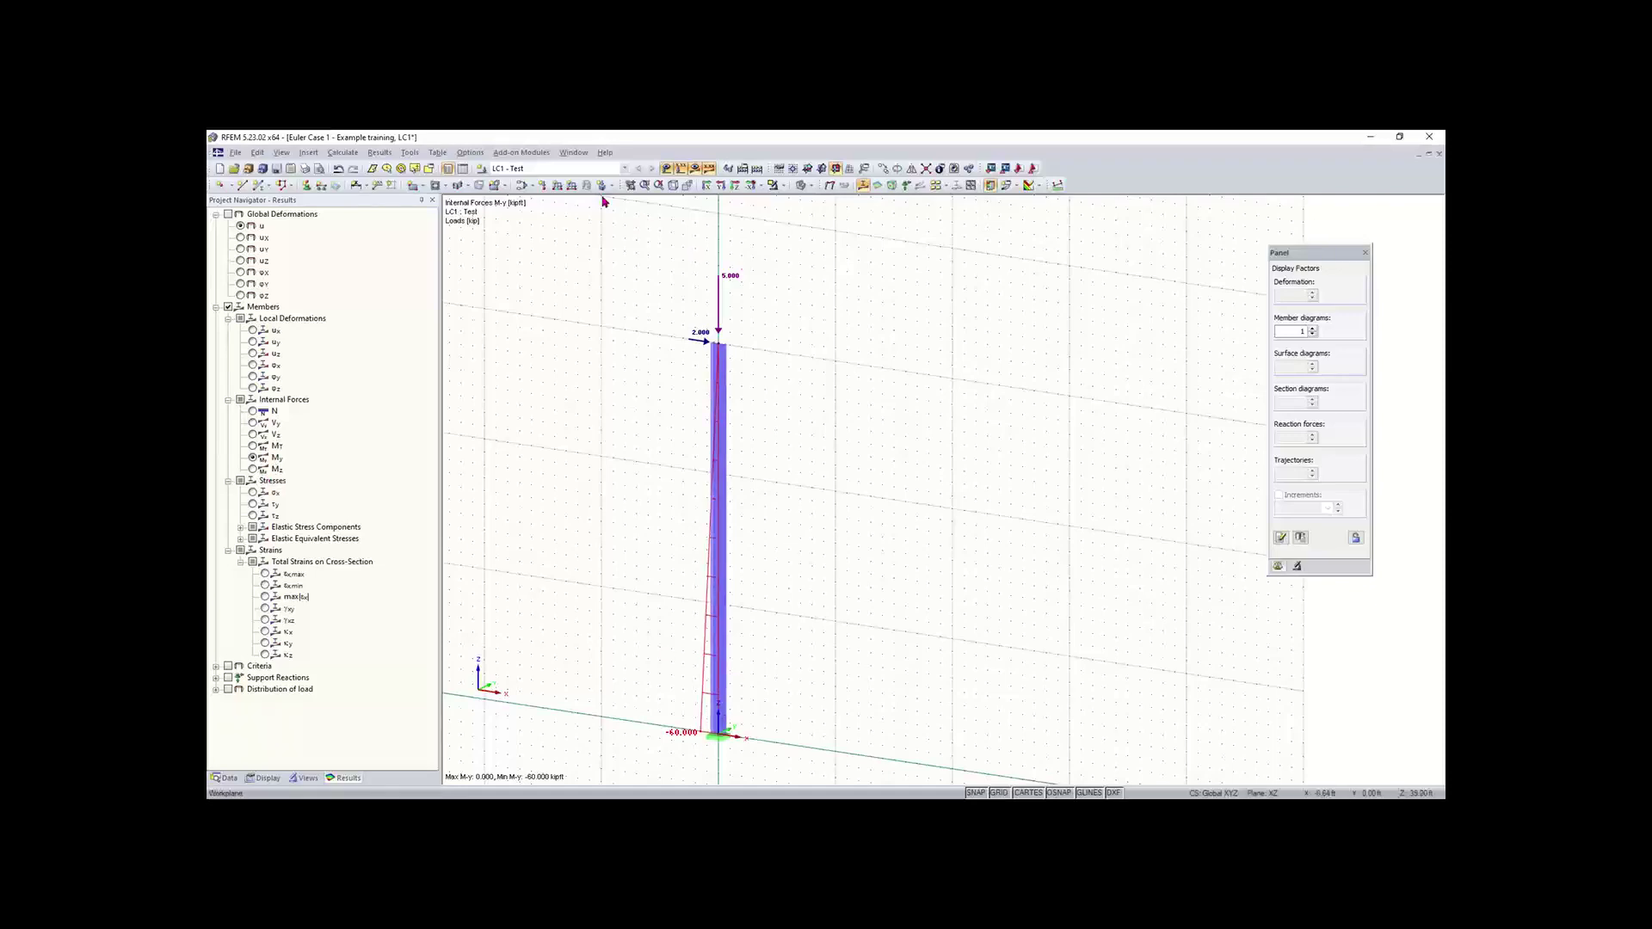
pyautogui.click(737, 187)
pyautogui.click(721, 186)
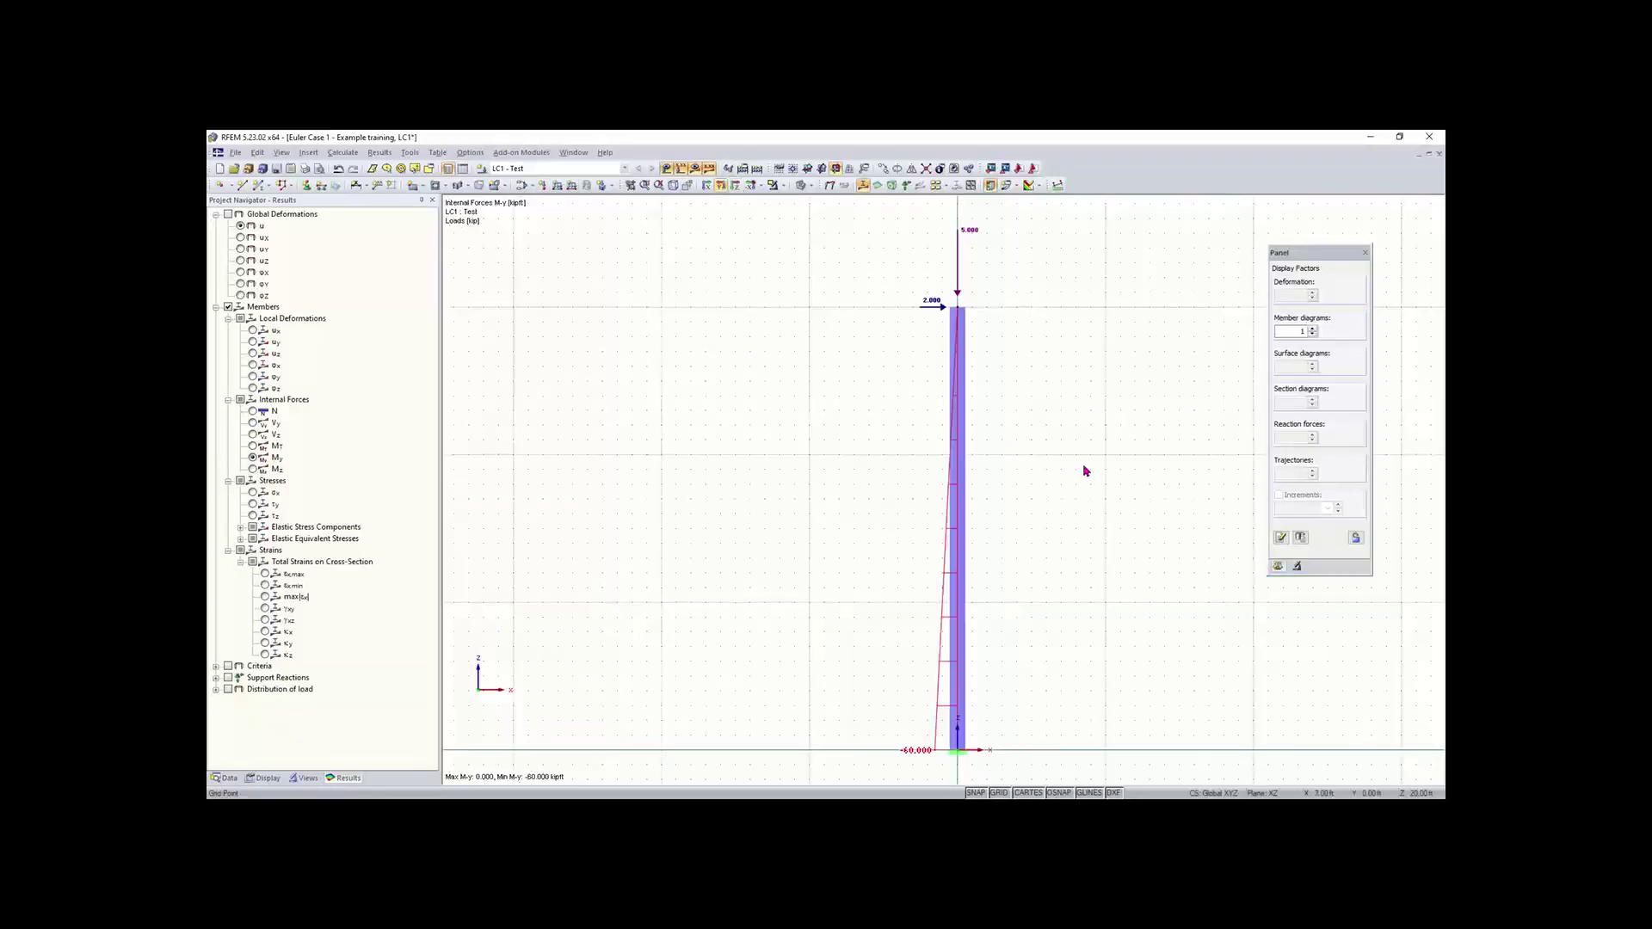
pyautogui.moveTo(1086, 470); pyautogui.dragTo(951, 448, button='middle')
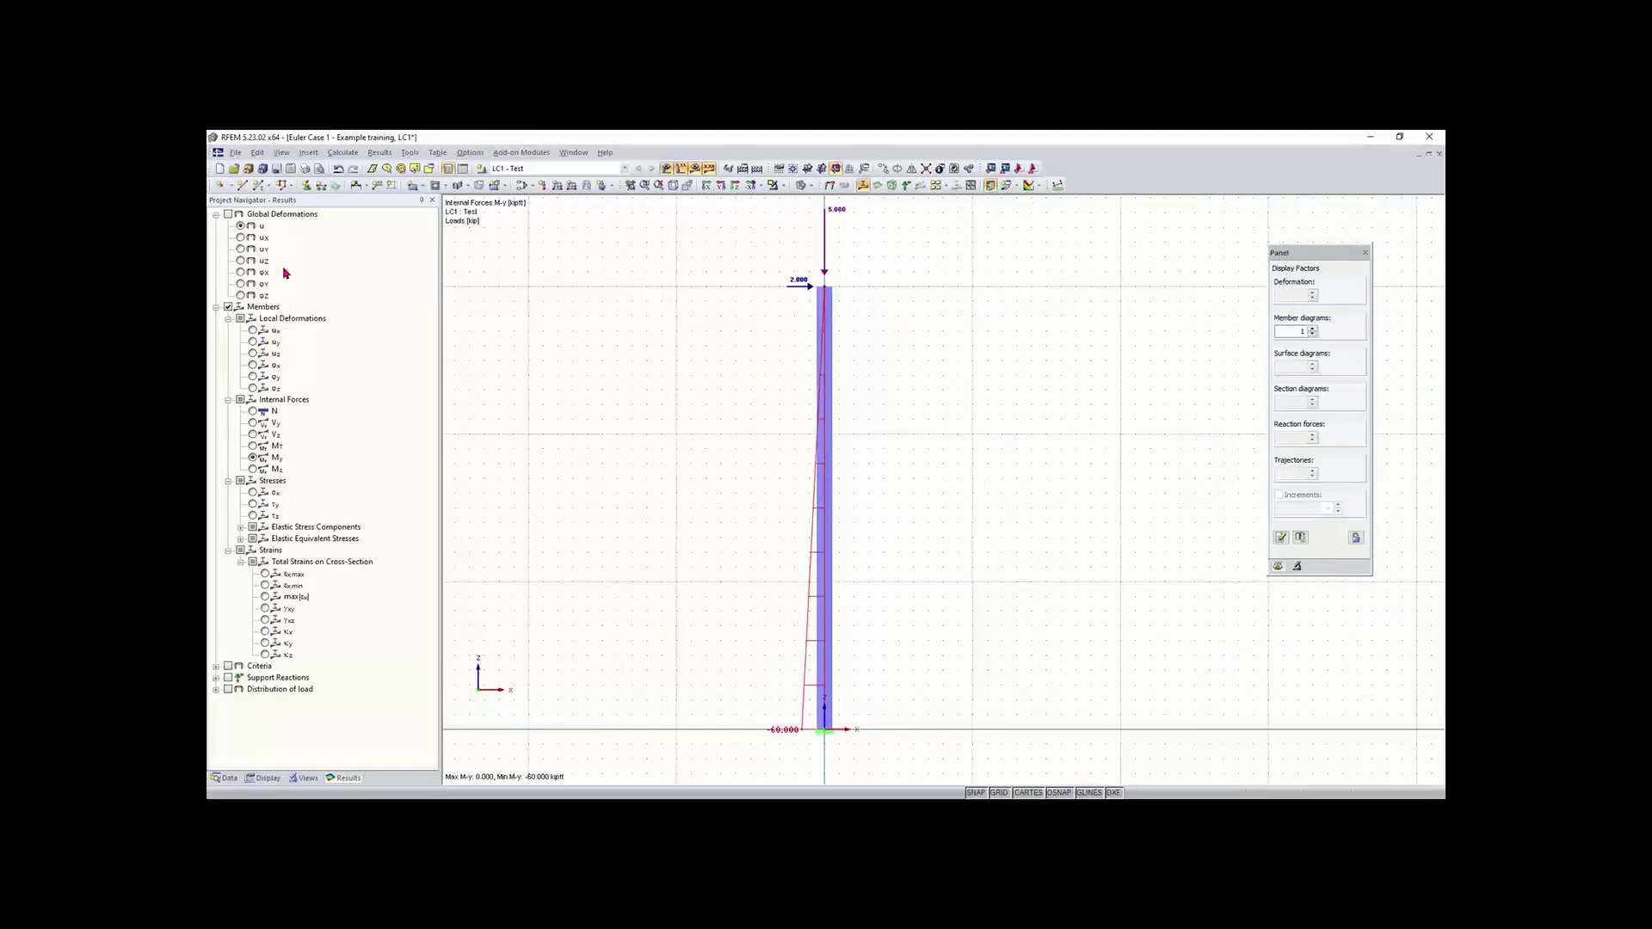
pyautogui.click(240, 238)
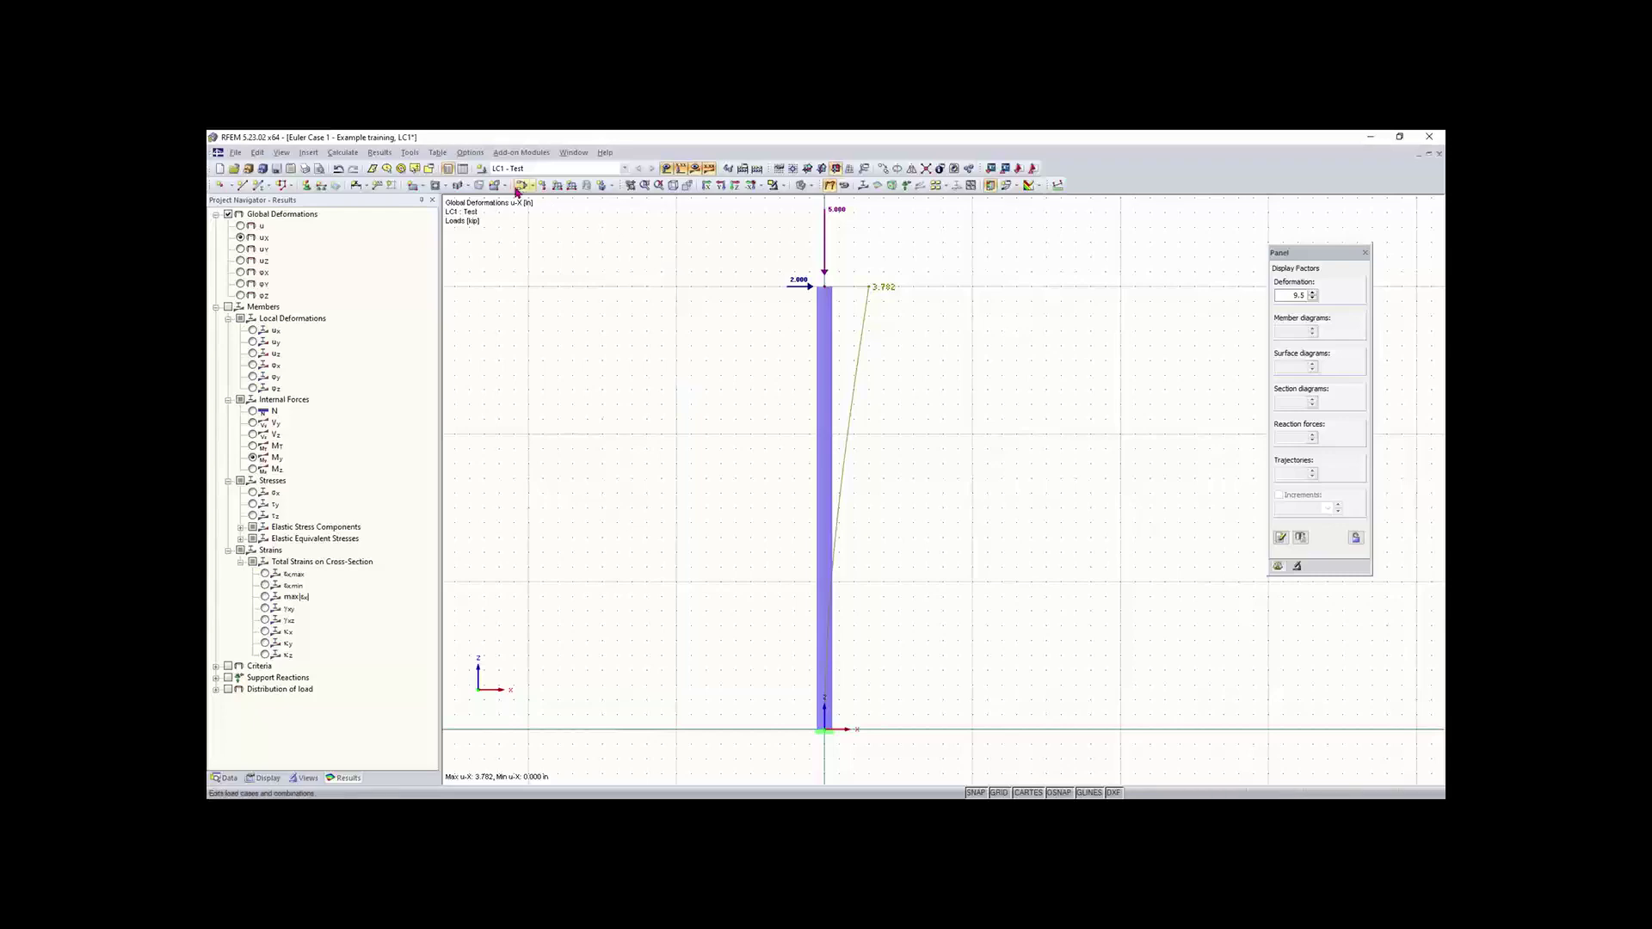
# - Set the Test load case's method of analysis to second-order analysis (P-Delta / P-delta)
pyautogui.click(521, 185)
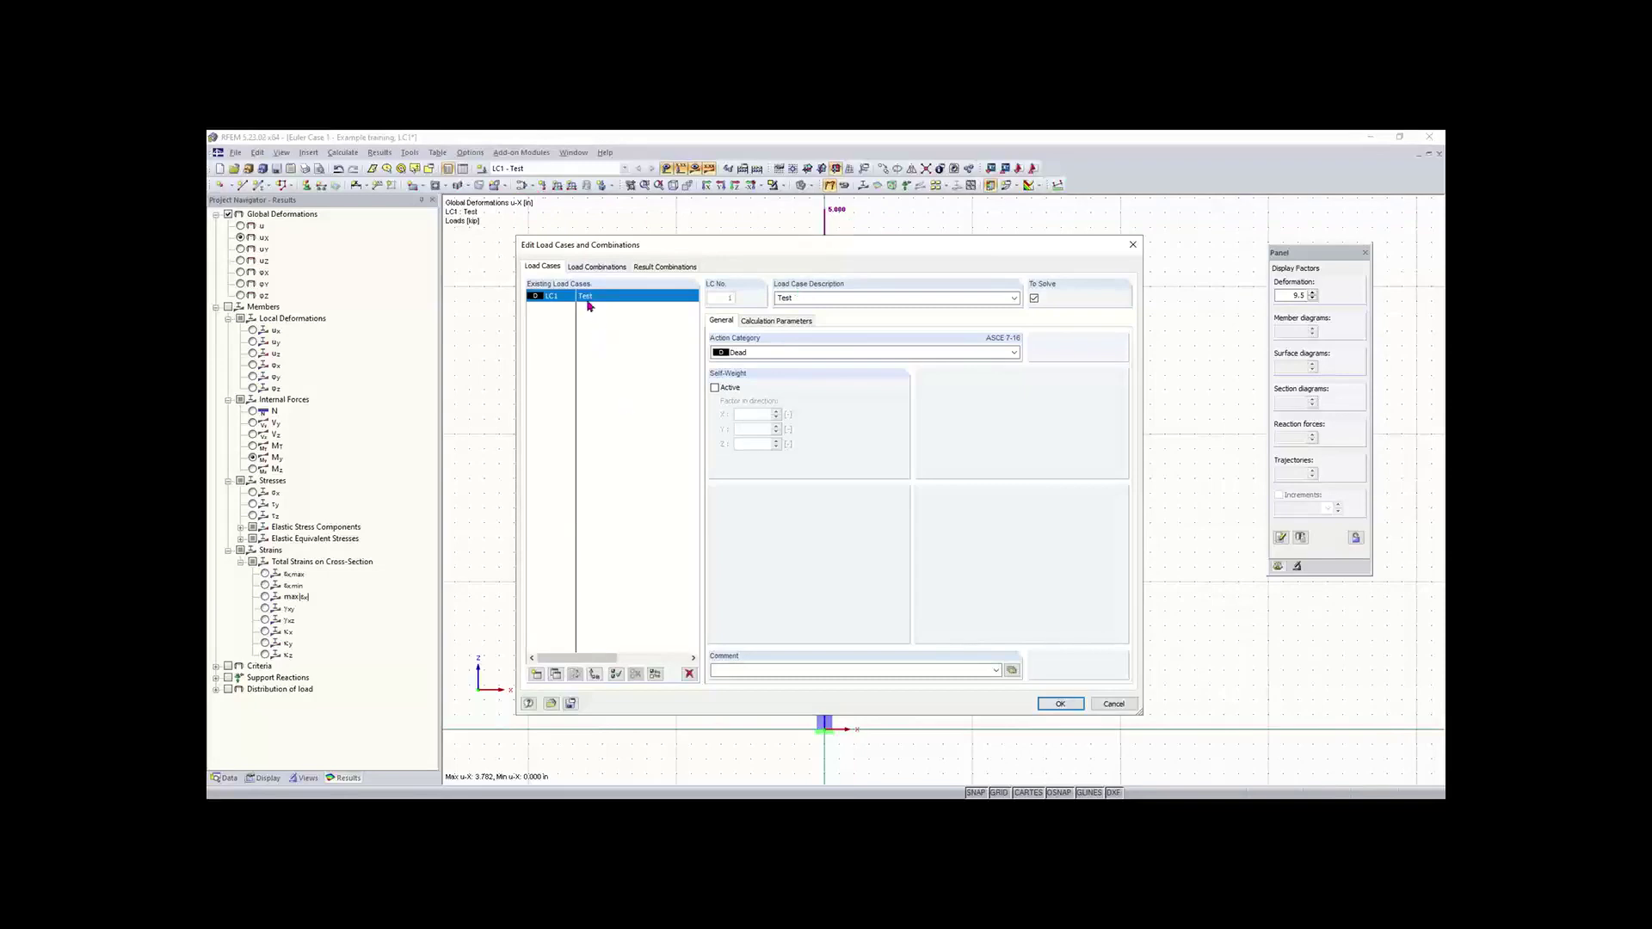
pyautogui.click(757, 325)
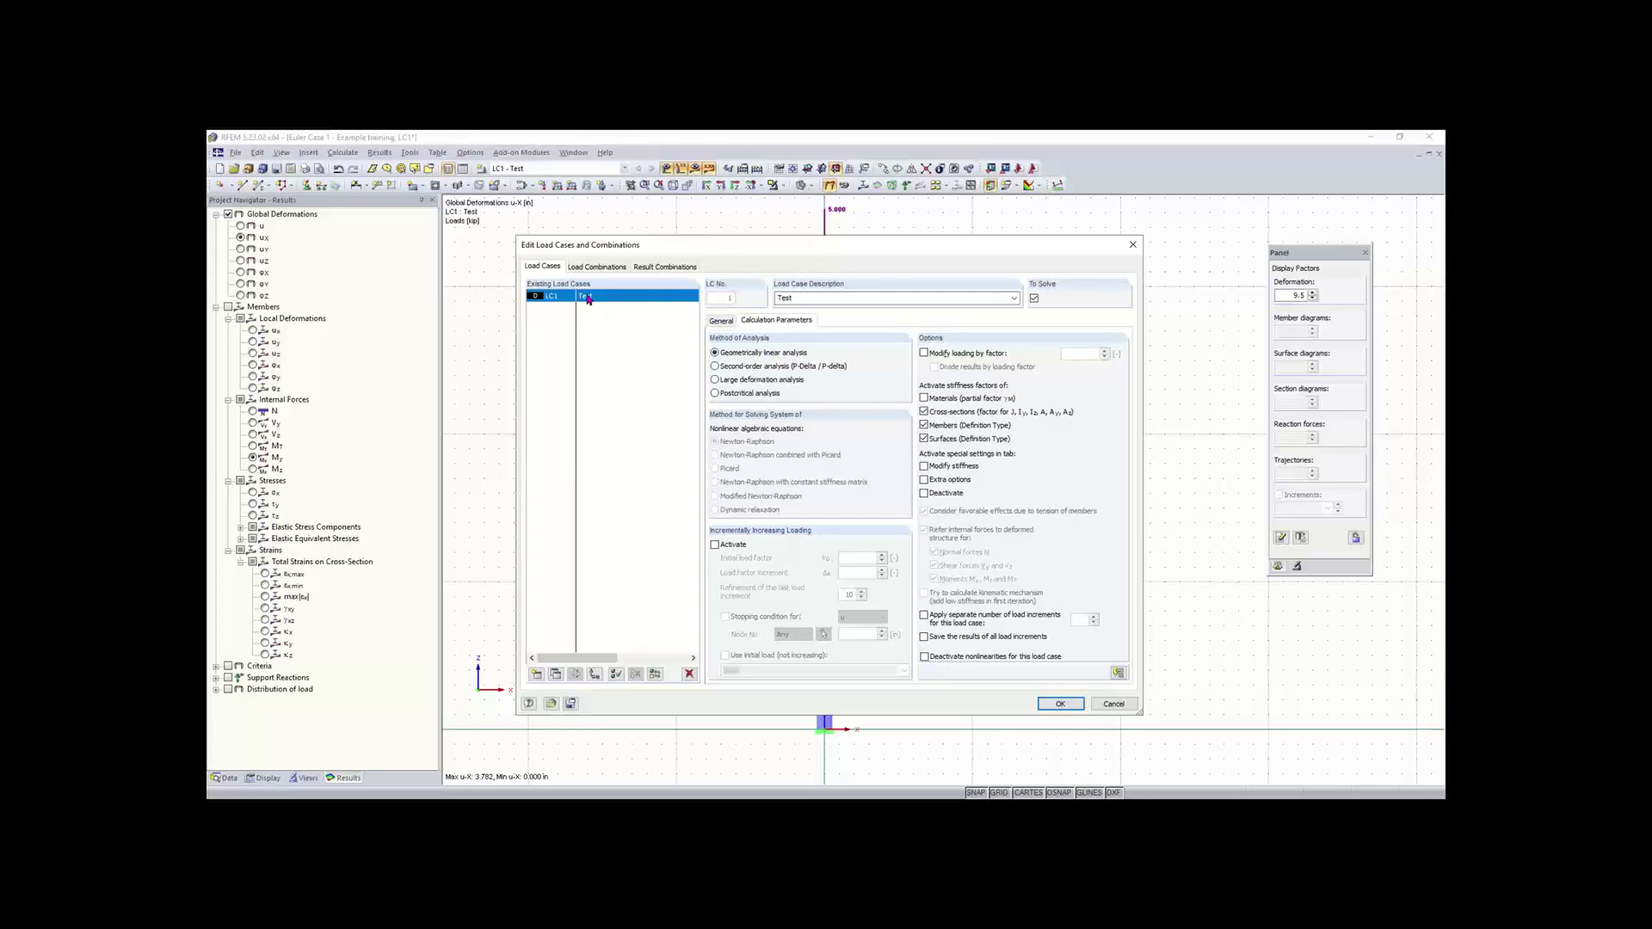
pyautogui.click(740, 368)
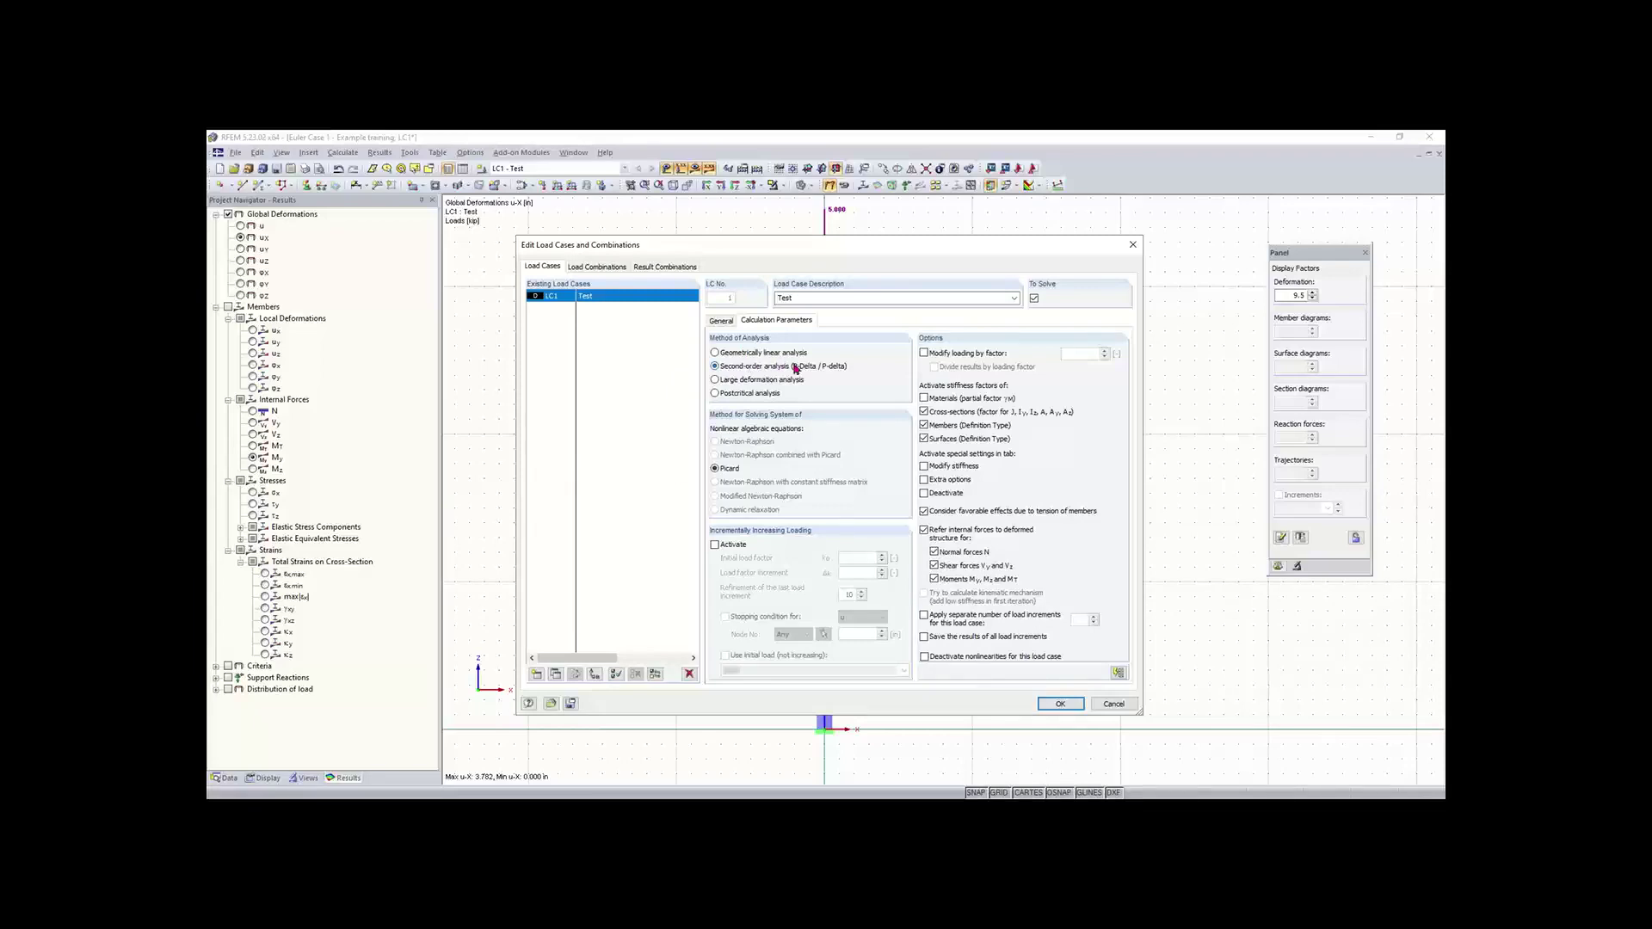
pyautogui.click(1061, 704)
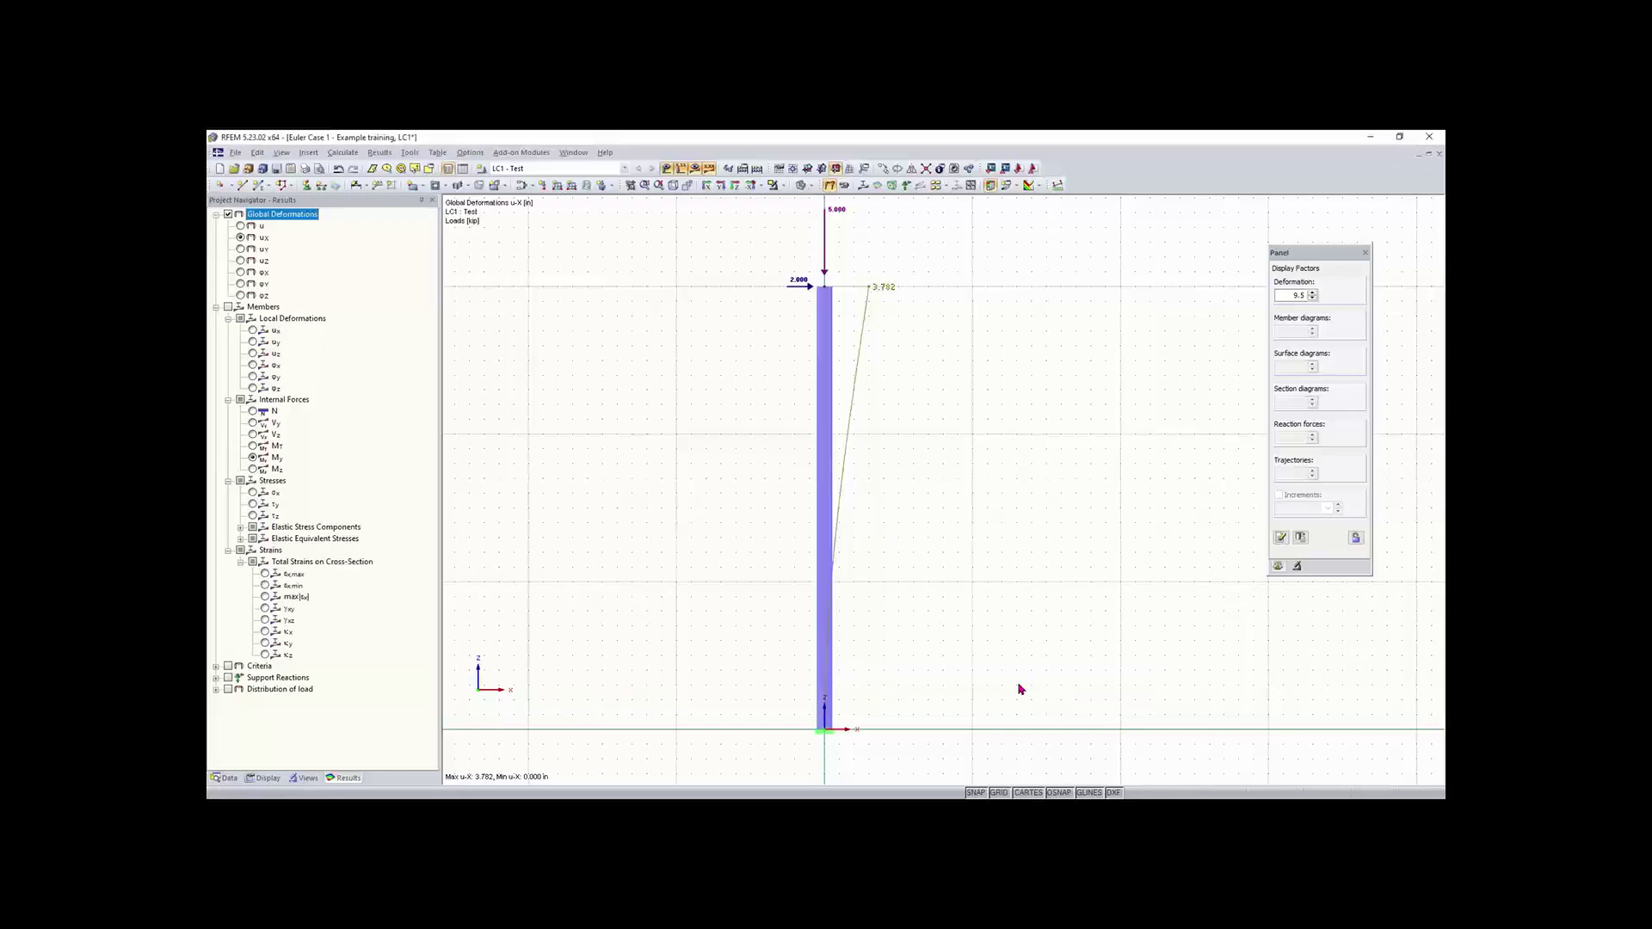
# - Recalculate the Test load case and review its global uX deformation and the My member moment diagram
pyautogui.click(714, 168)
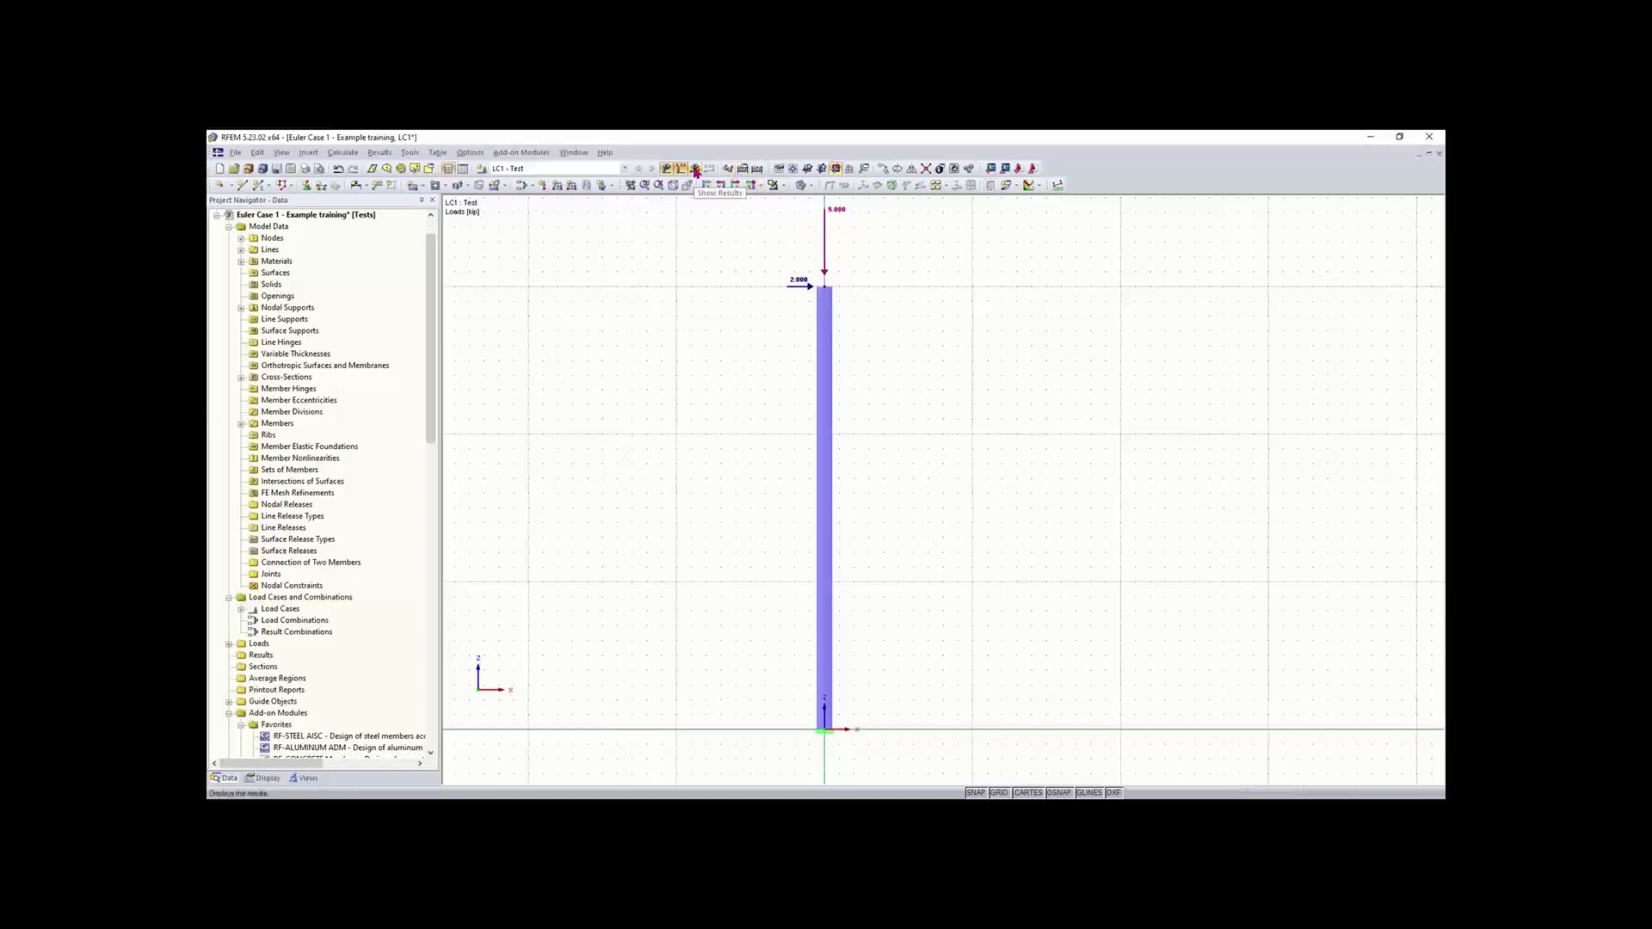
pyautogui.click(758, 169)
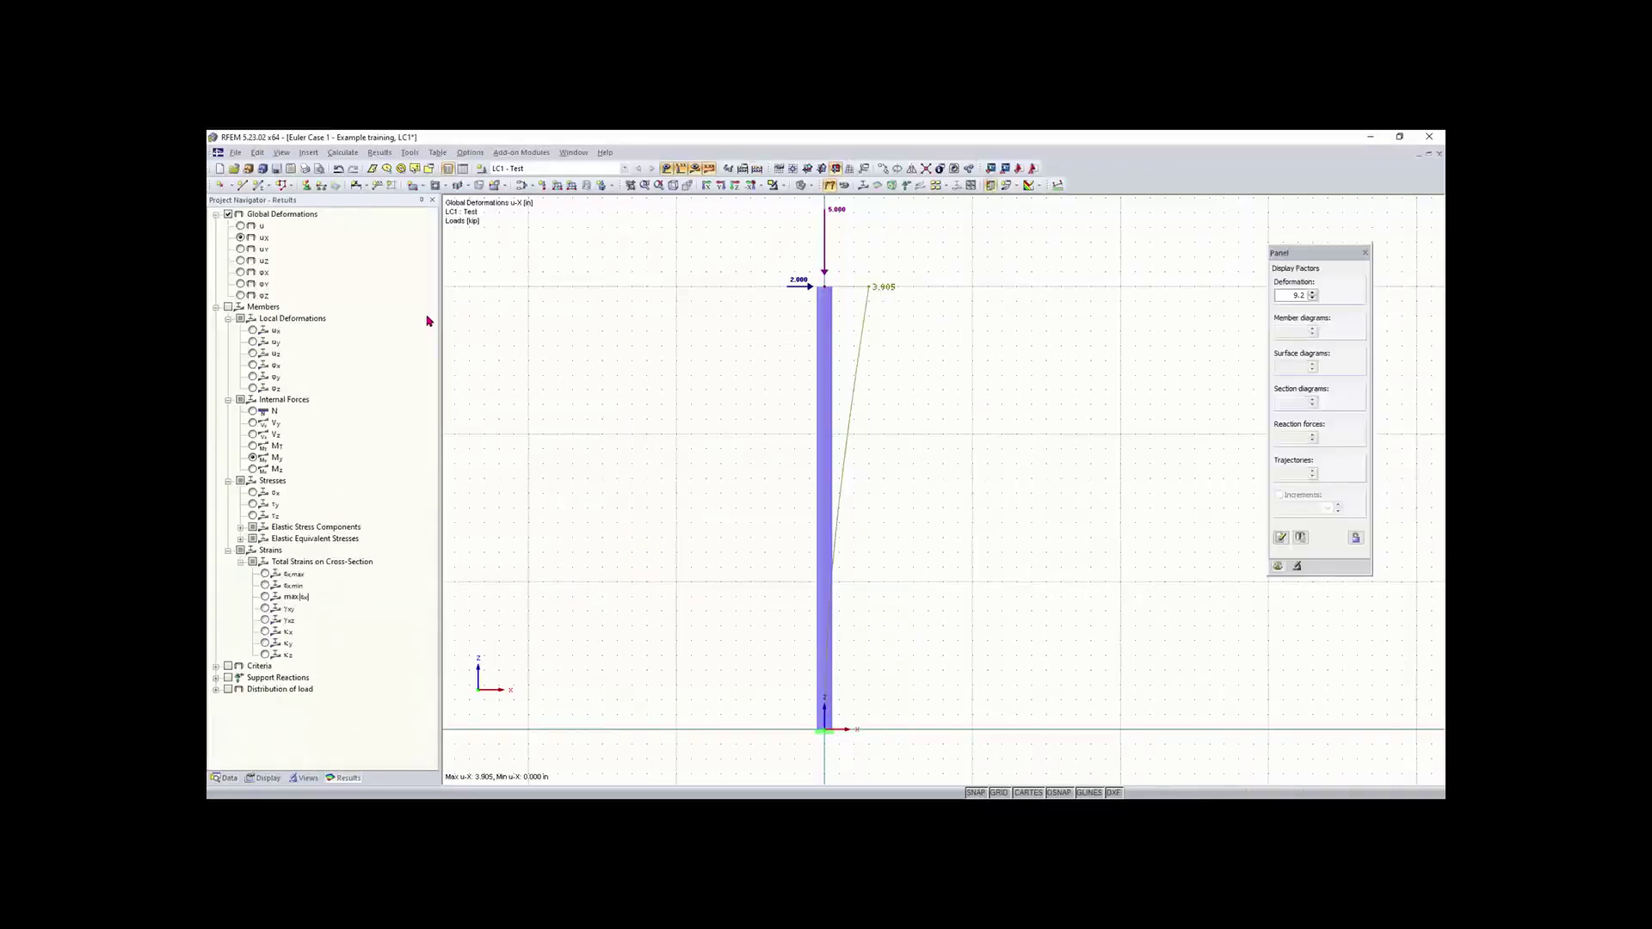
pyautogui.click(228, 308)
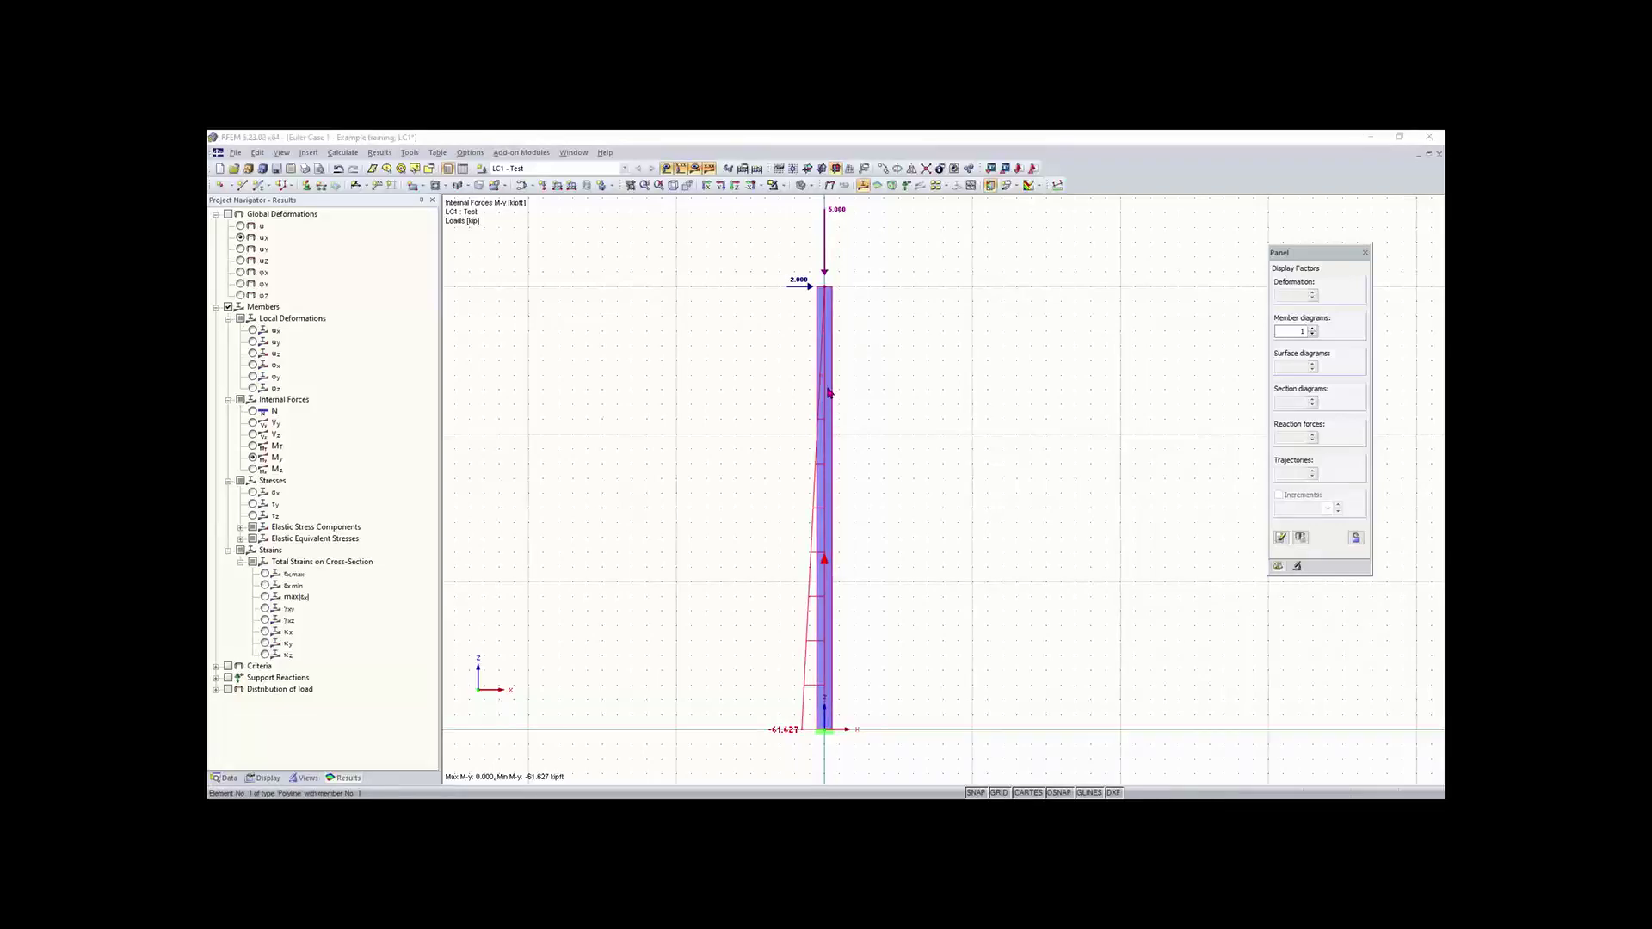
# - Examine the available member types for the column and close its settings with the Beam type retained
pyautogui.doubleClick(829, 392)
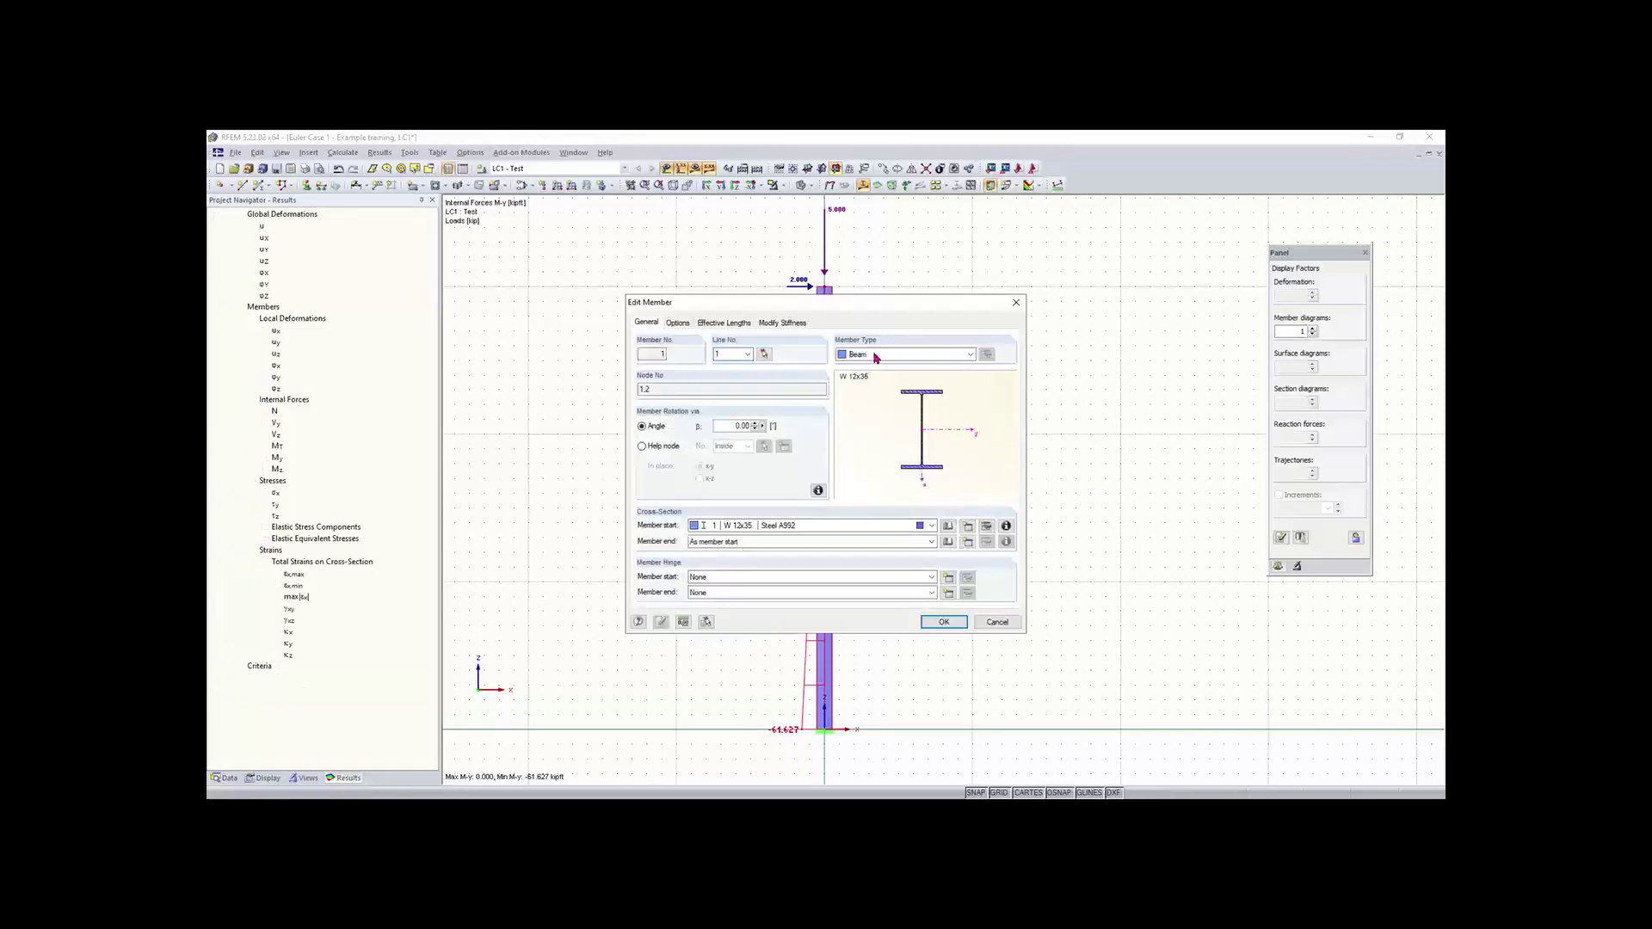
pyautogui.moveTo(861, 307); pyautogui.dragTo(472, 277)
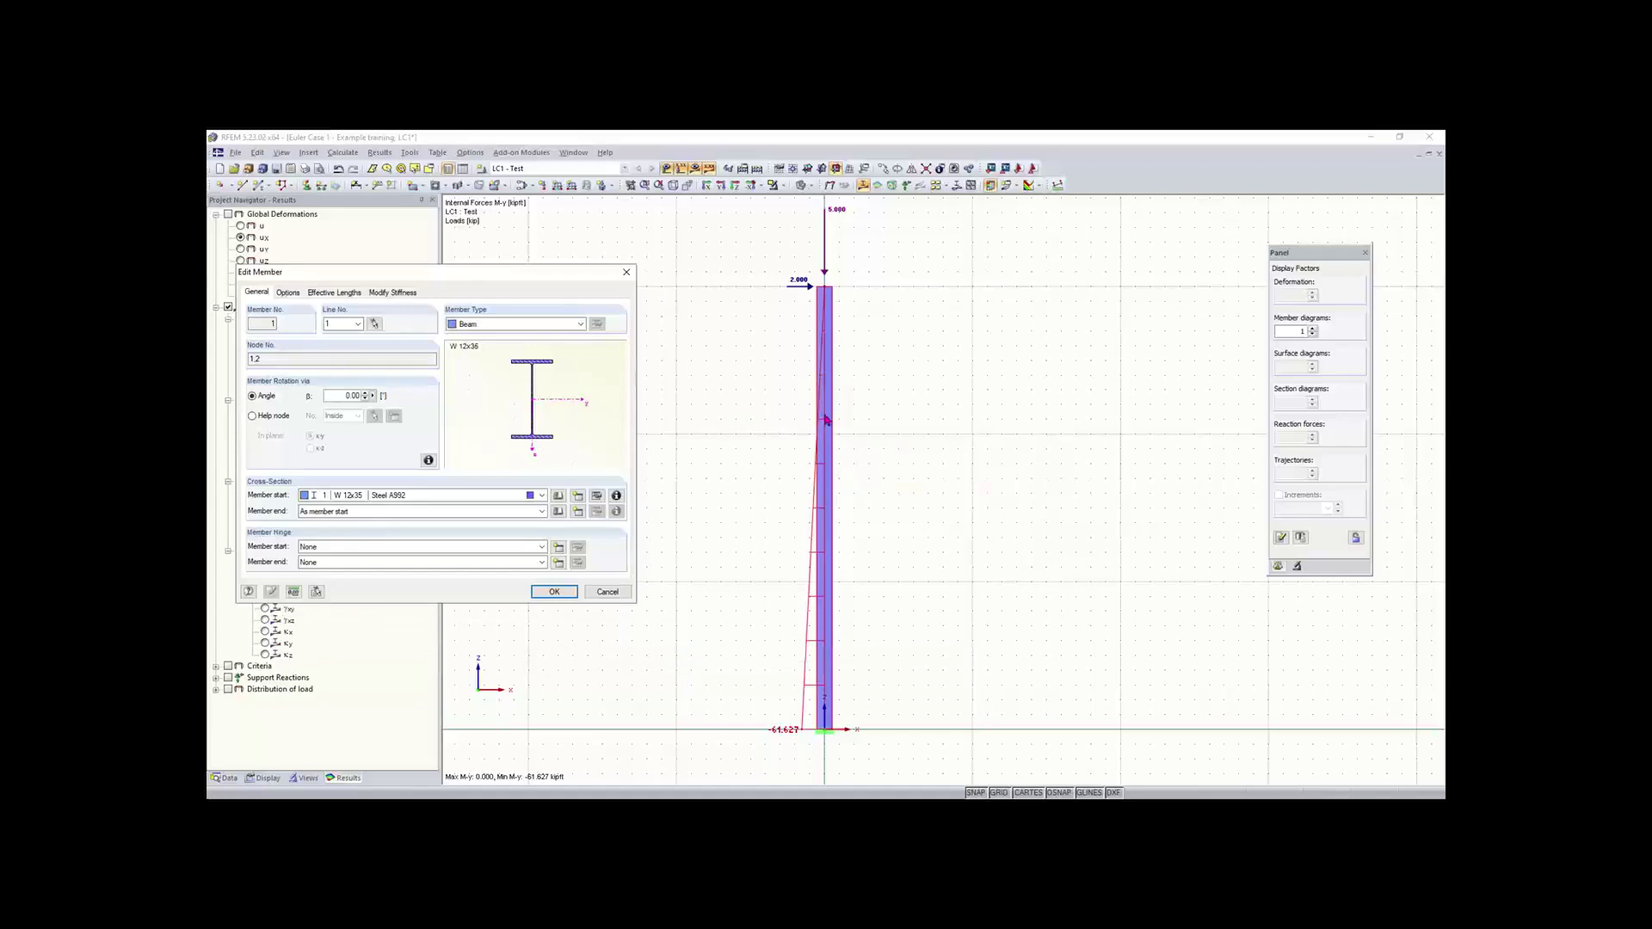
pyautogui.click(509, 325)
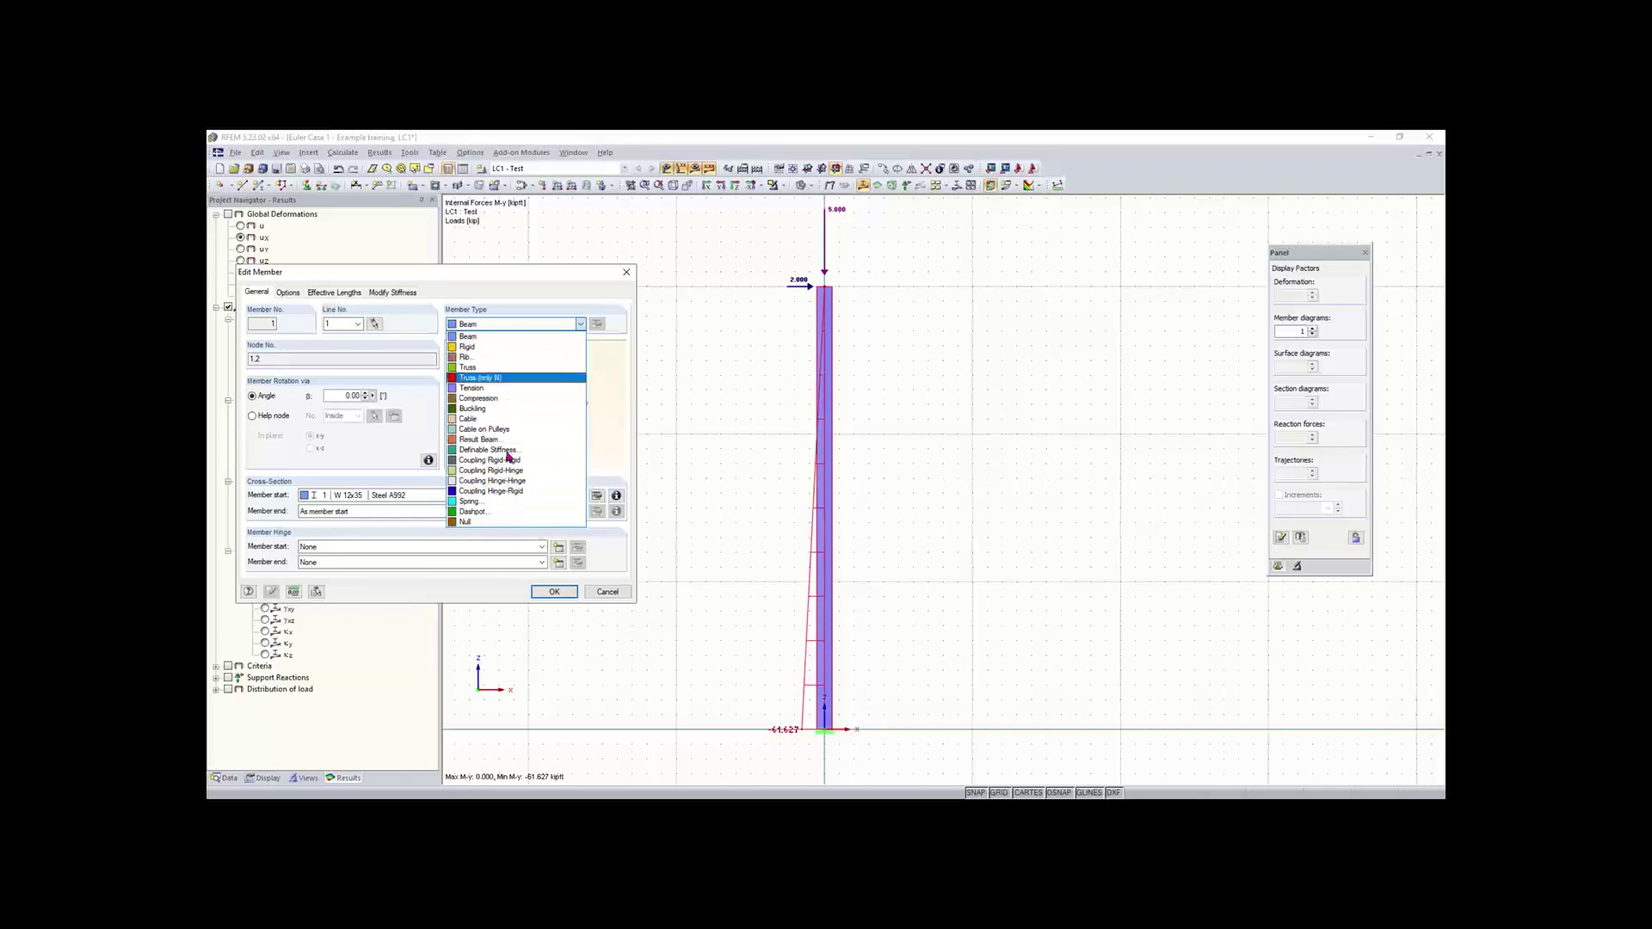
pyautogui.click(504, 339)
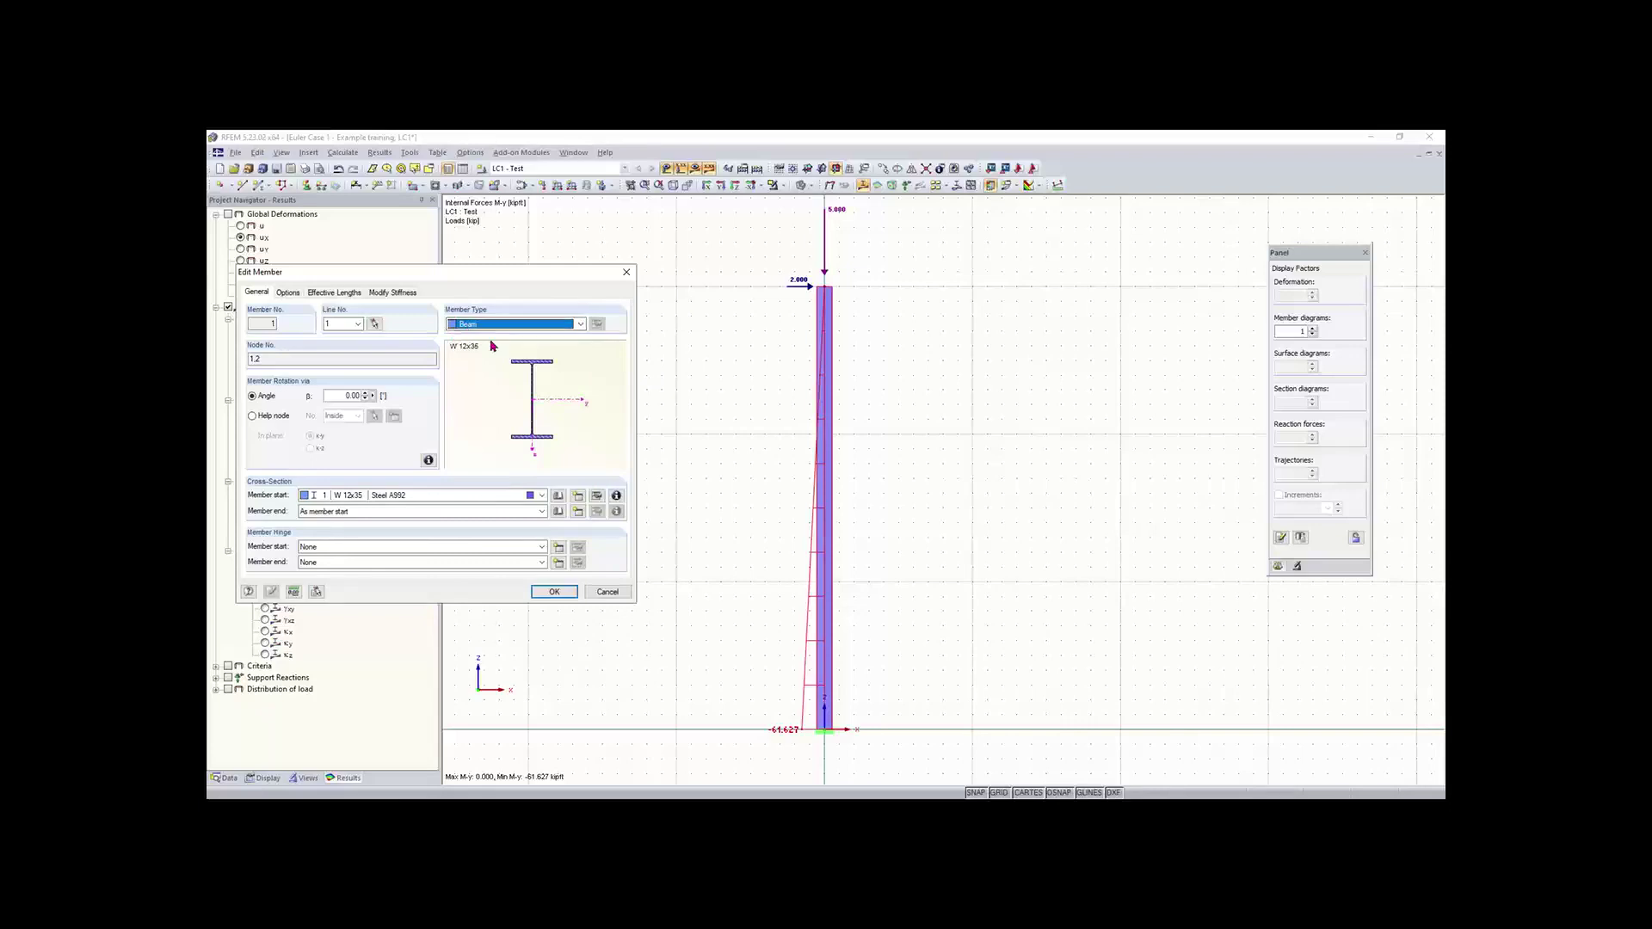
pyautogui.click(468, 325)
pyautogui.click(469, 325)
pyautogui.click(627, 272)
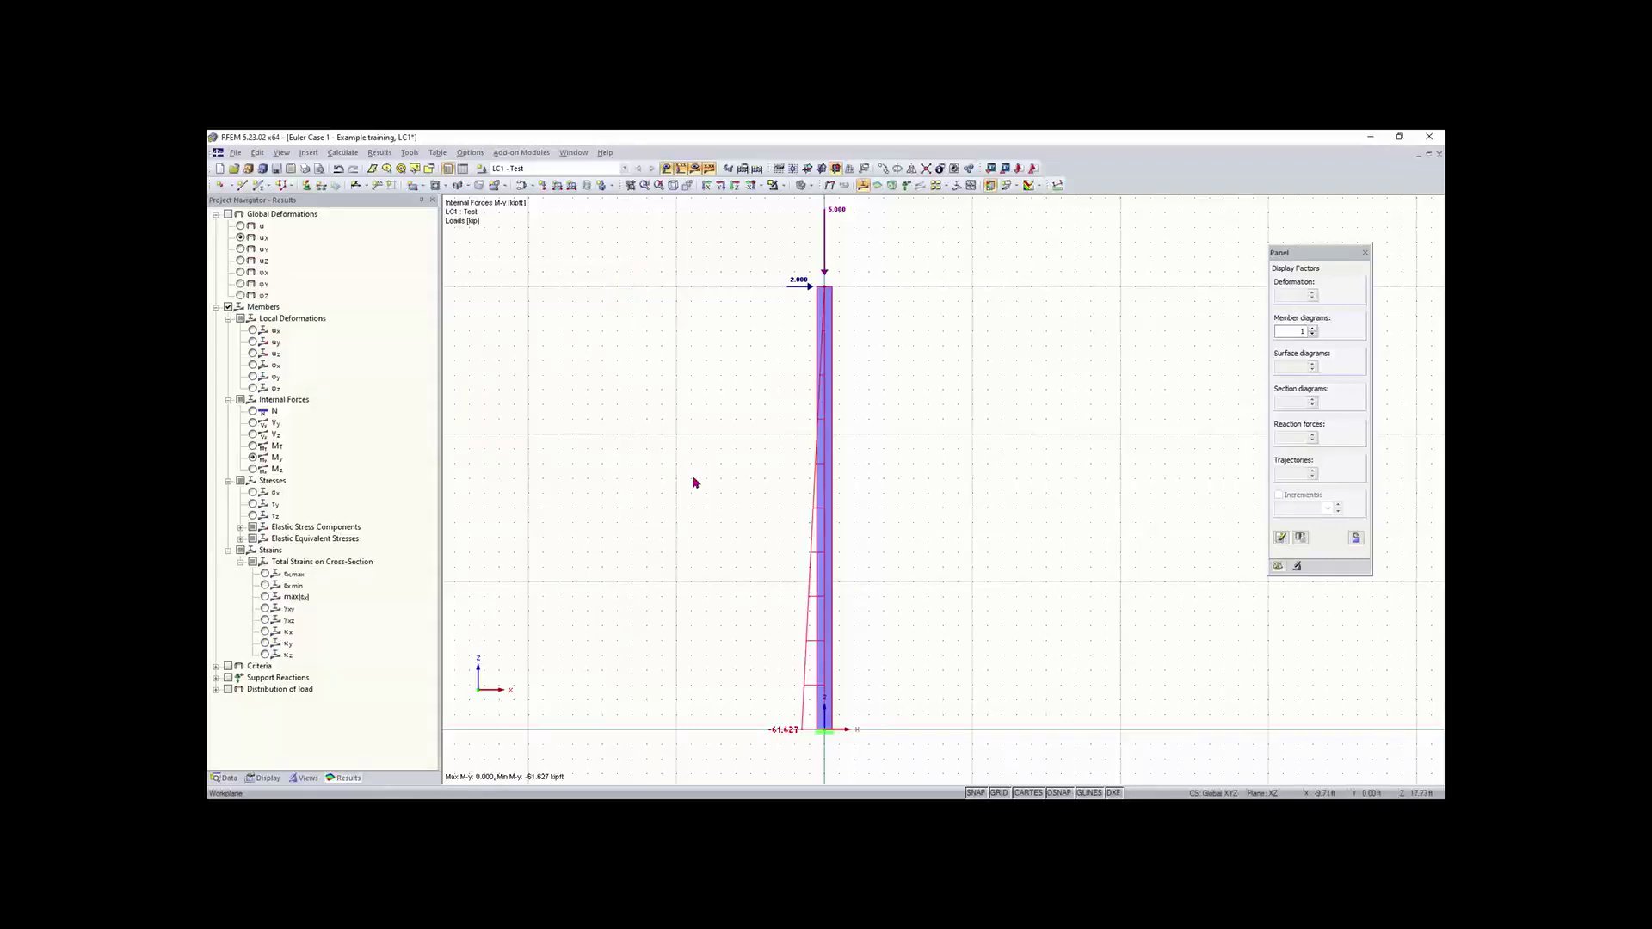
# - Change the nodal load on the column's top node to PX 0 kip and PZ -0.1 kip
pyautogui.scroll(-1, 926, 406)
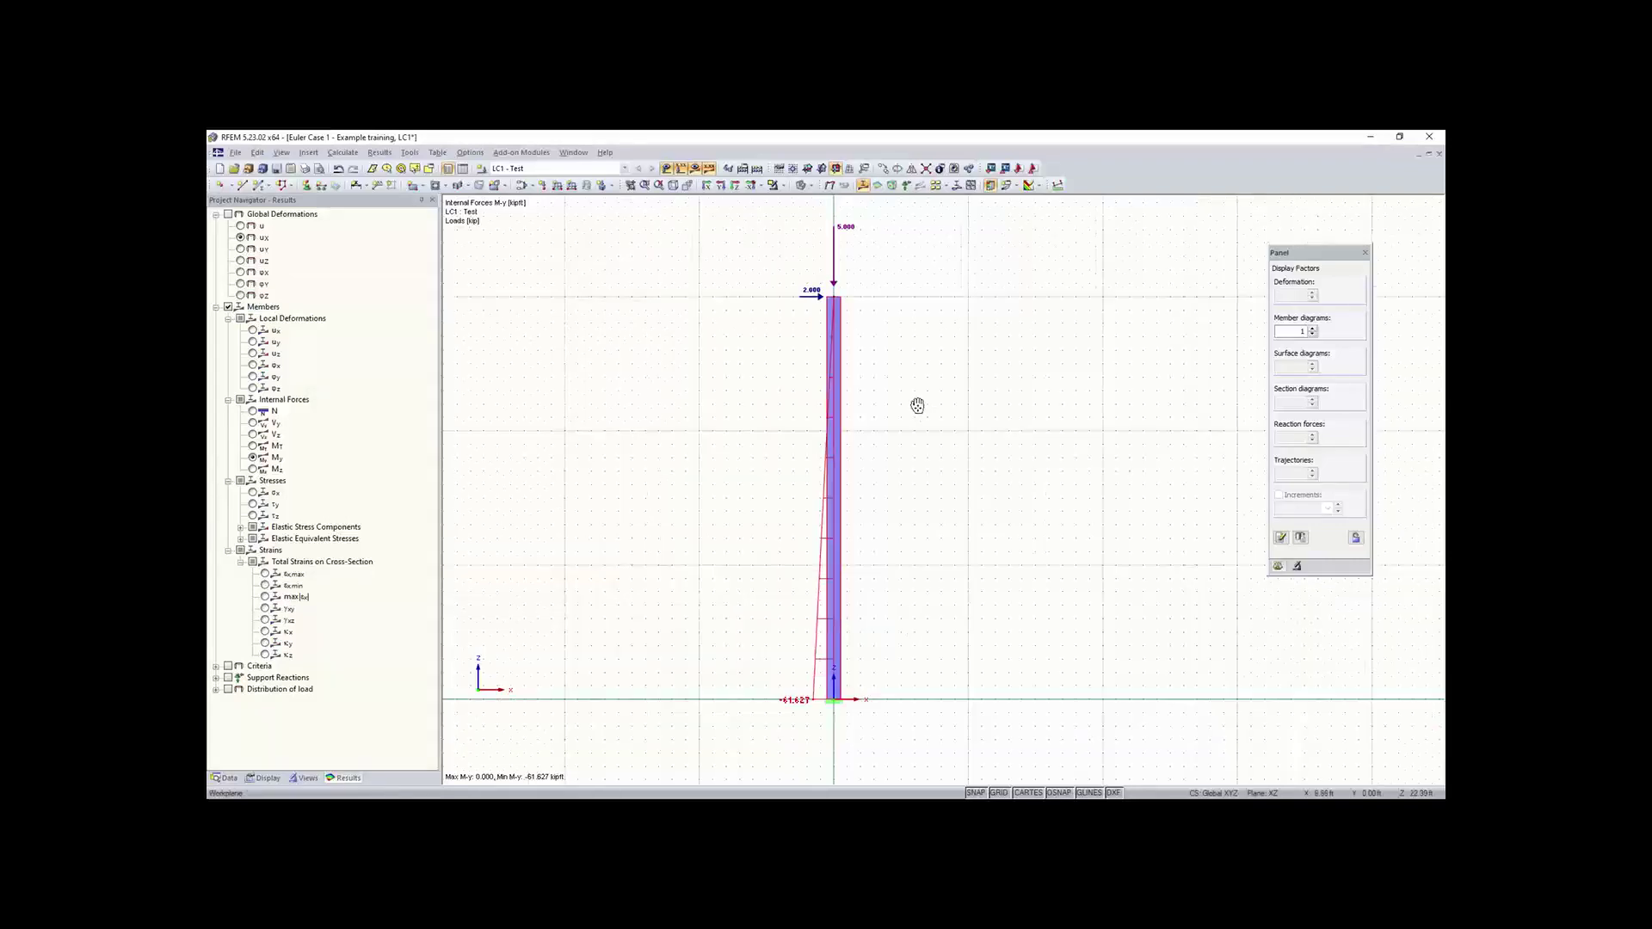
pyautogui.moveTo(883, 276); pyautogui.dragTo(804, 318, button='middle')
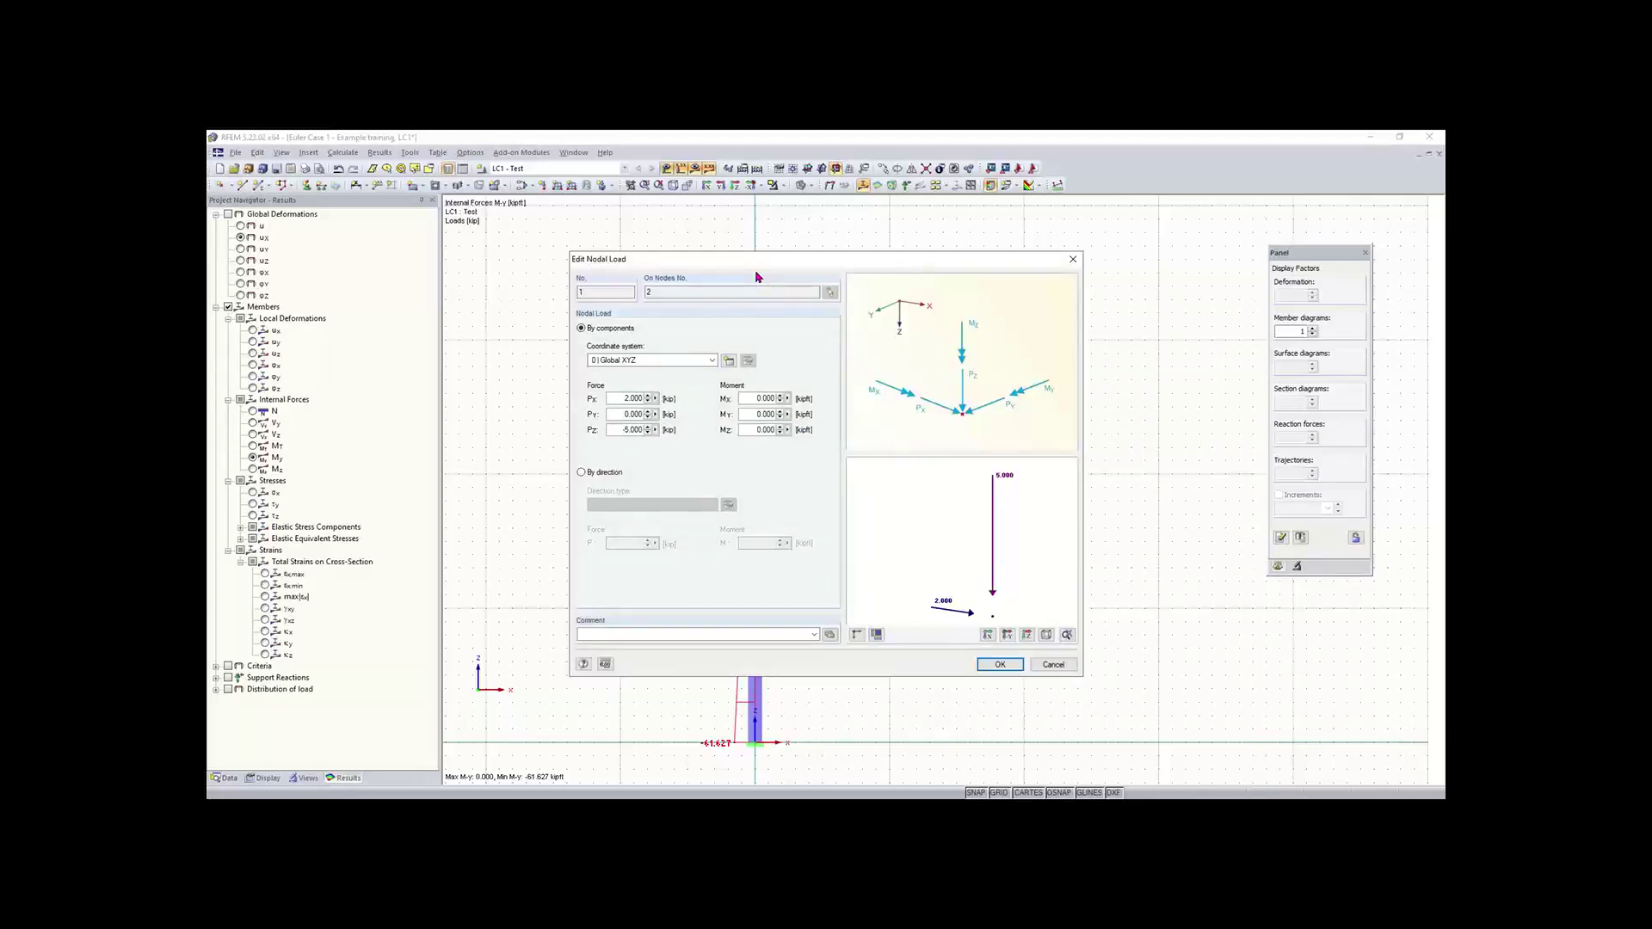
pyautogui.doubleClick(628, 429)
pyautogui.press('BackSpace')
pyautogui.write('.10')
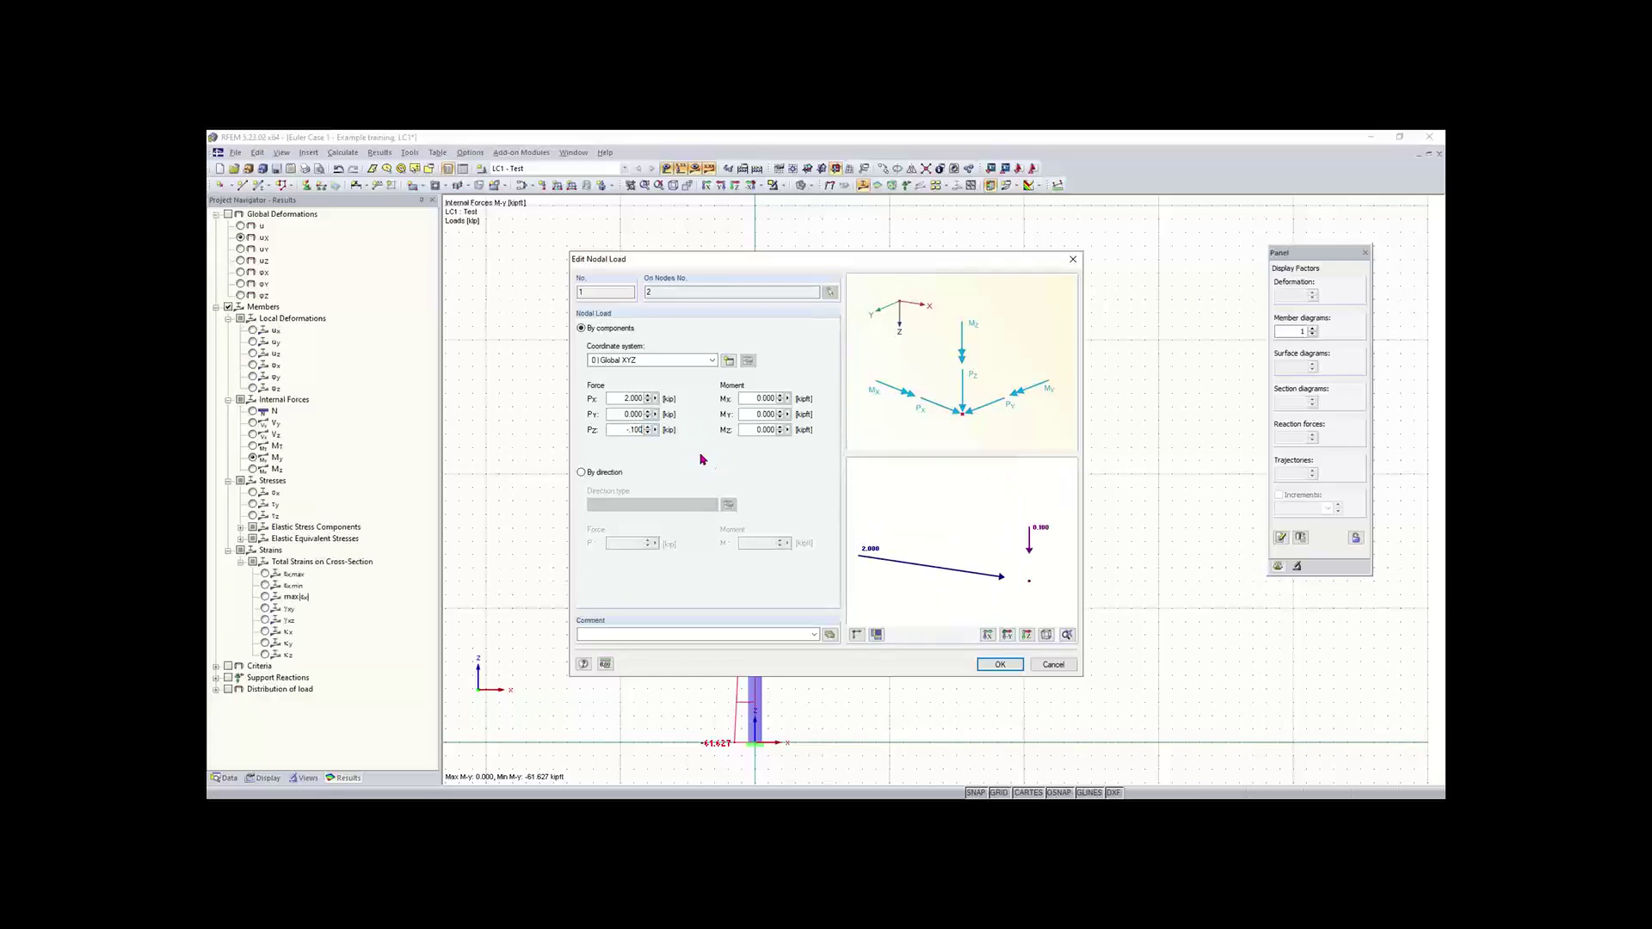
pyautogui.doubleClick(631, 398)
pyautogui.press('BackSpace')
pyautogui.write('0')
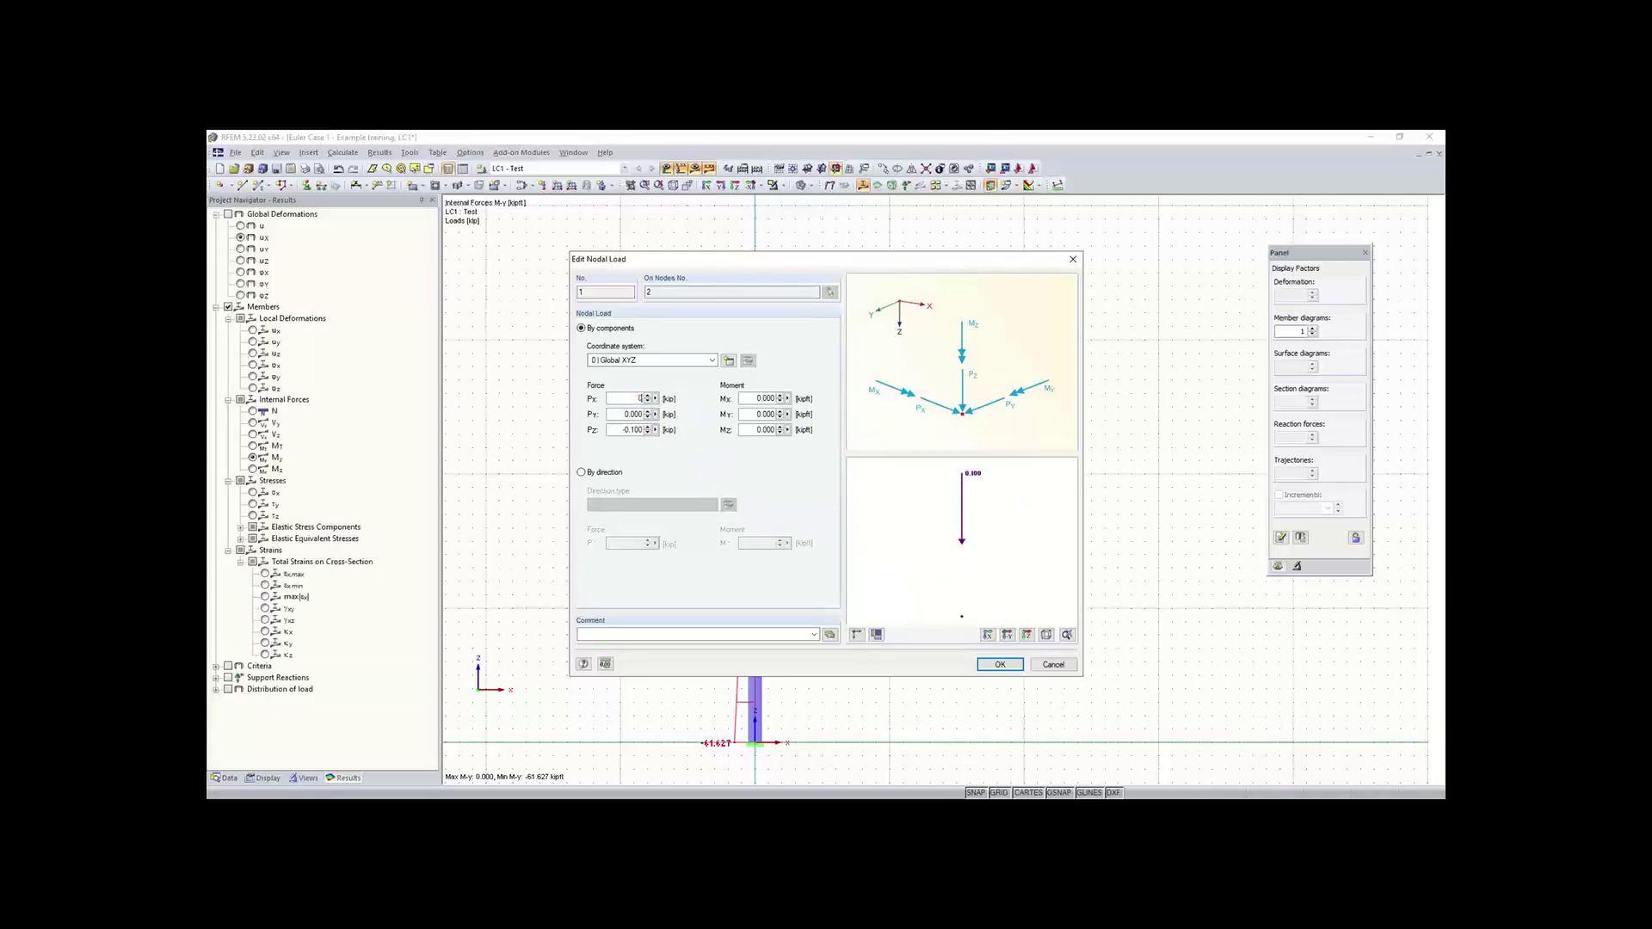
pyautogui.click(998, 665)
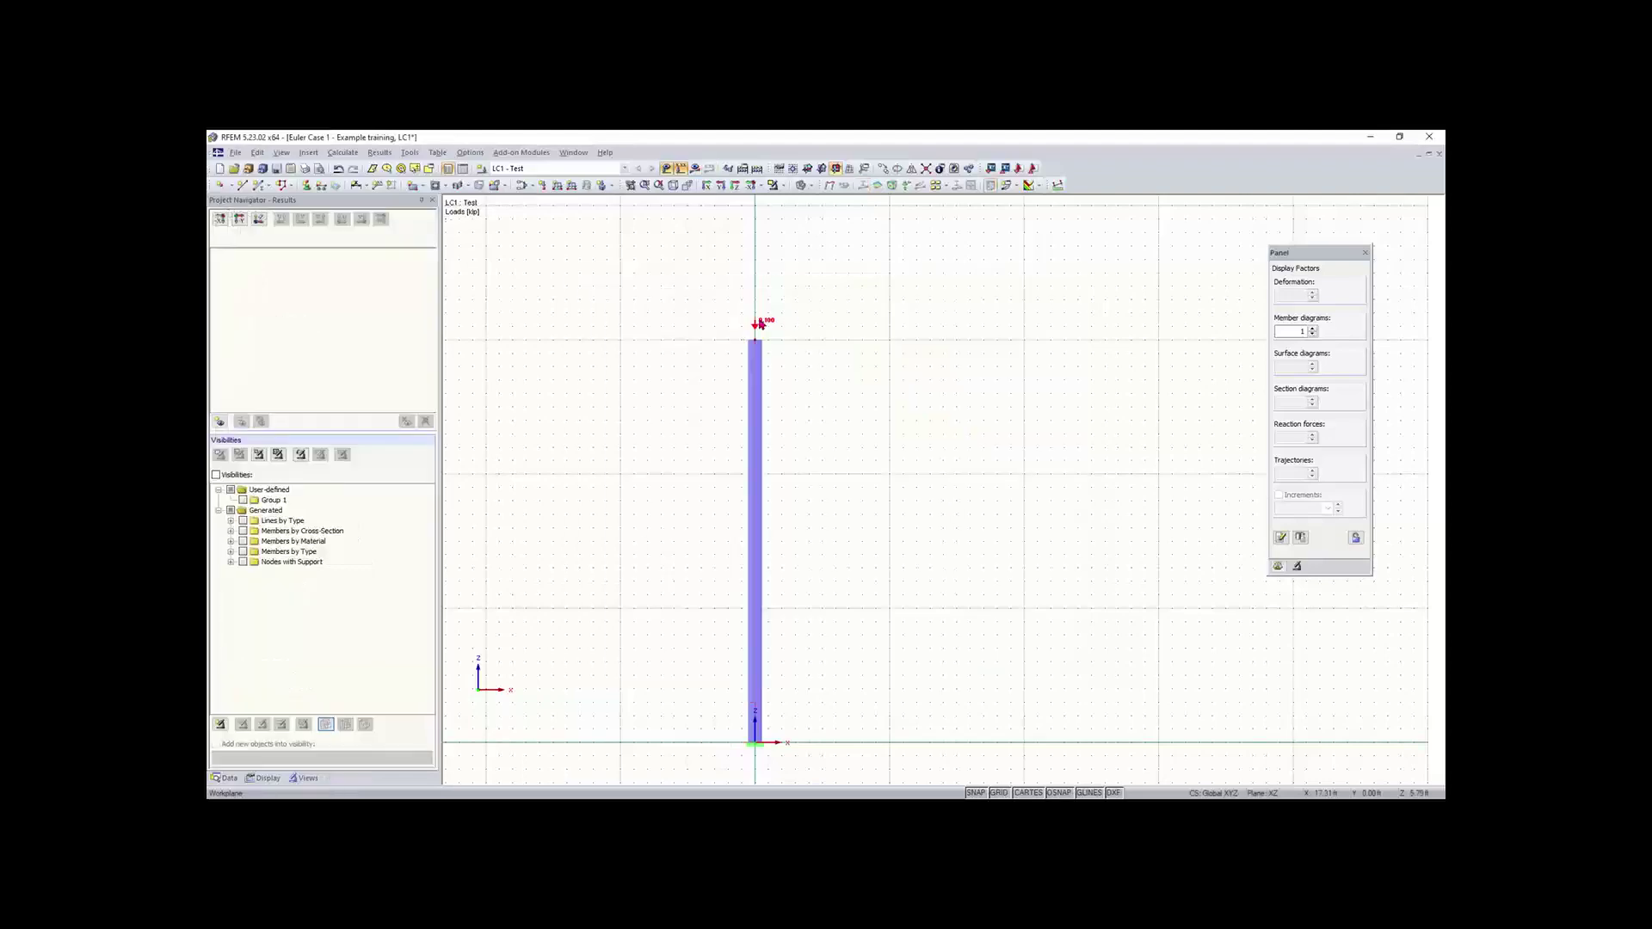
pyautogui.scroll(3, 761, 327)
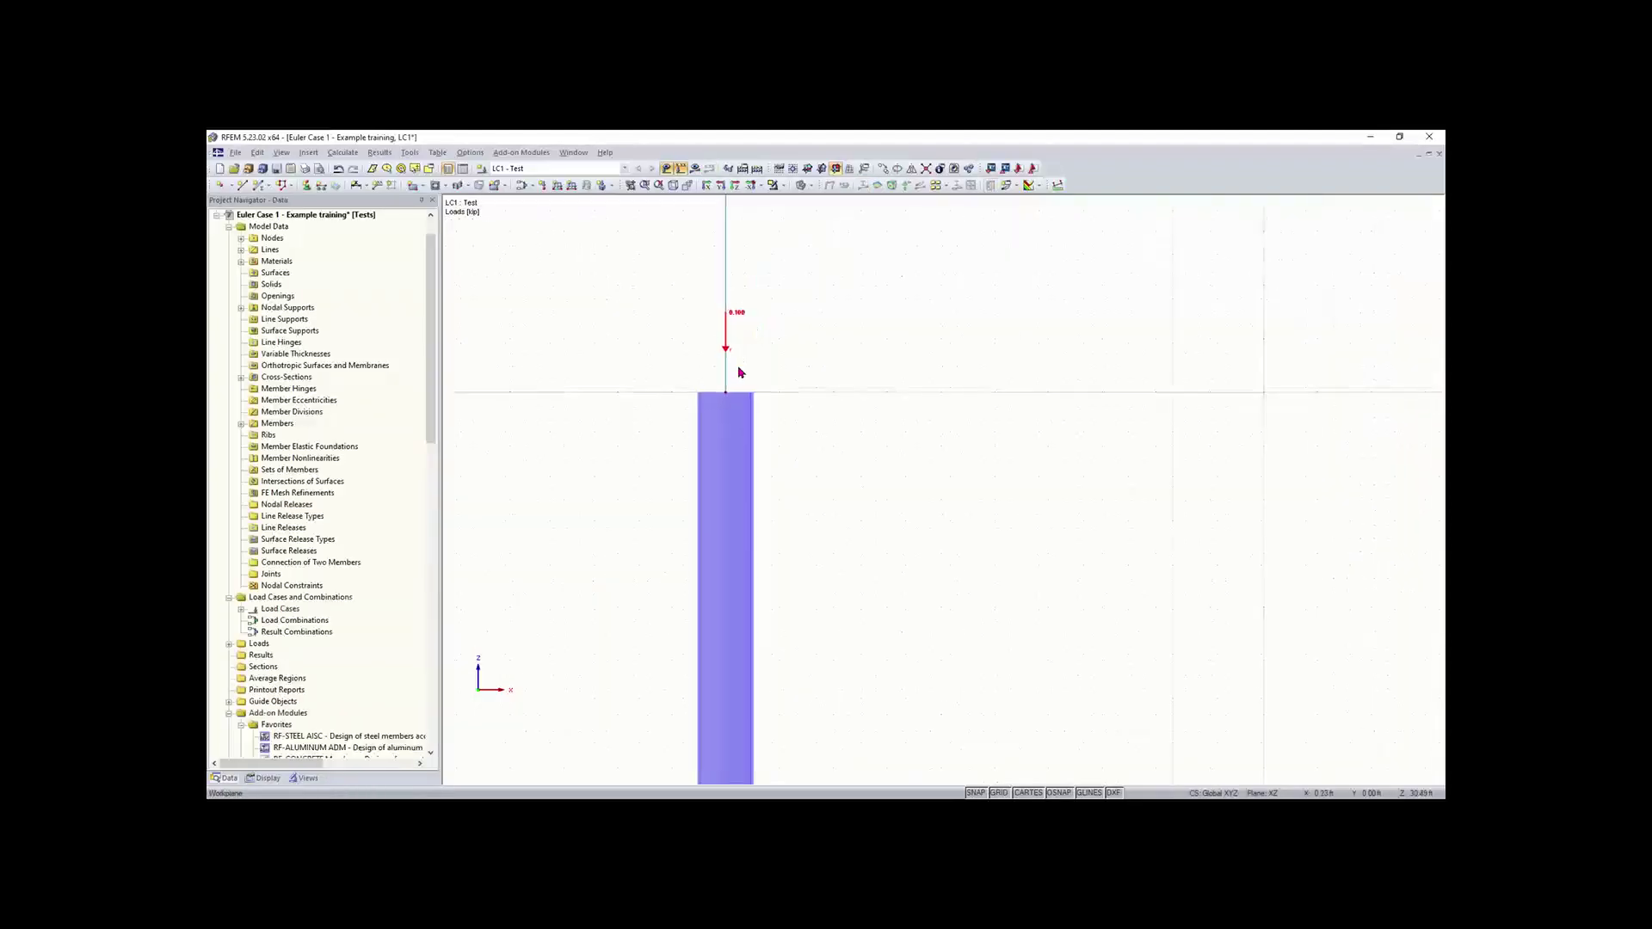
pyautogui.scroll(-3, 768, 431)
pyautogui.moveTo(804, 453); pyautogui.dragTo(808, 439, button='middle')
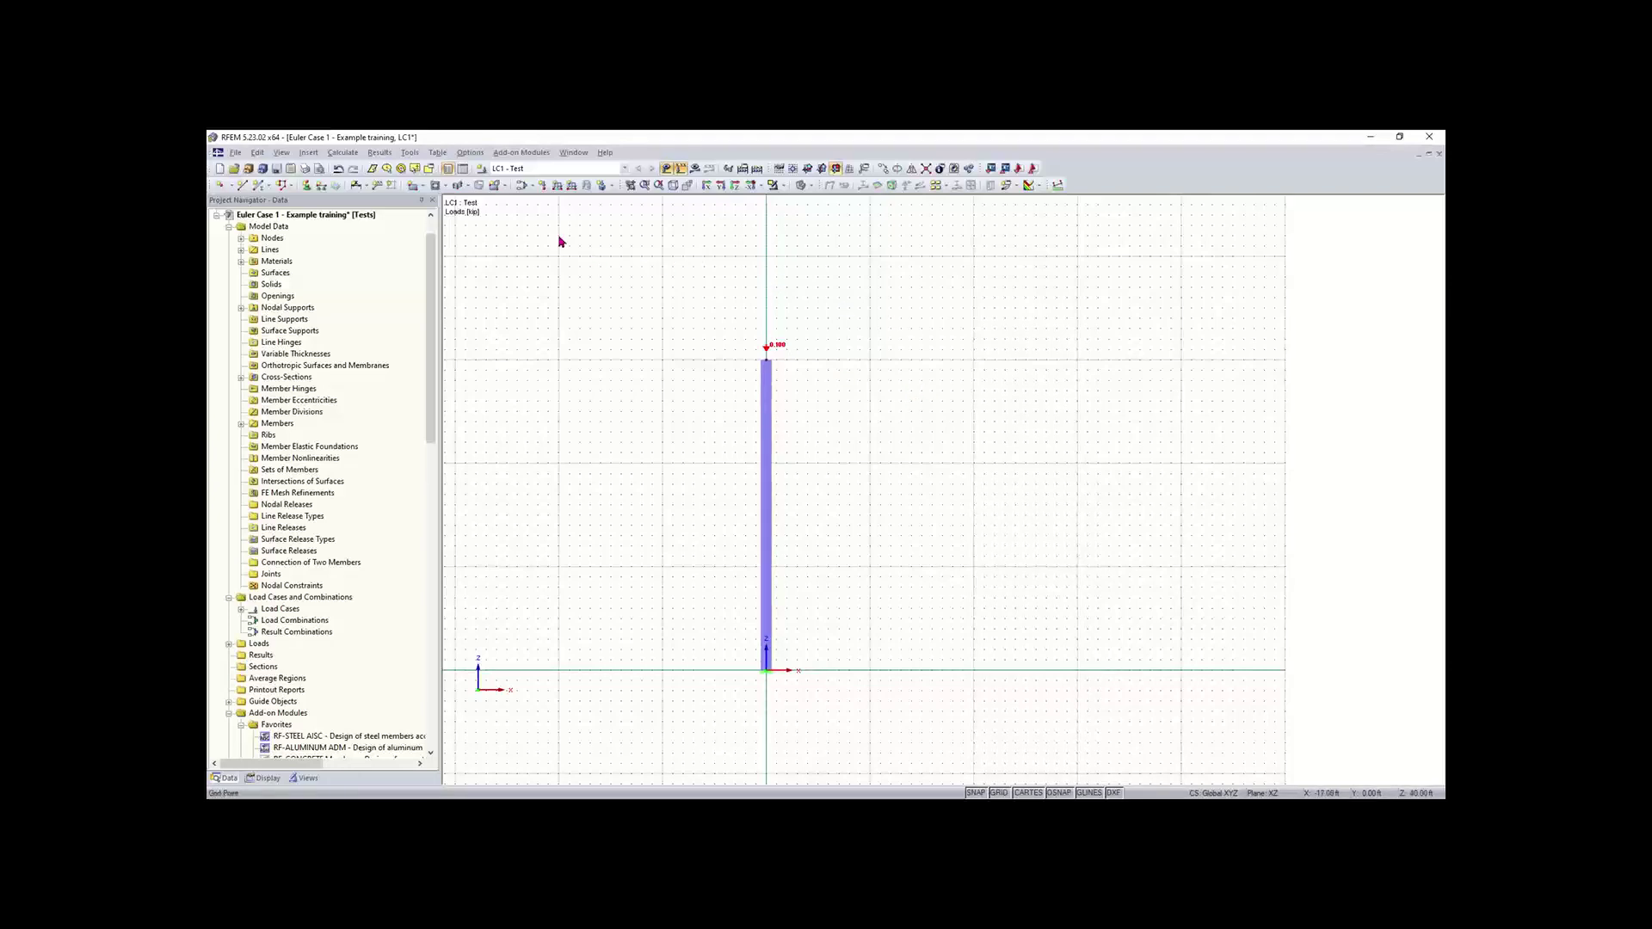
# - Try activating self-weight for the Test load case, and deactivate it again before accepting the load case settings
pyautogui.click(523, 186)
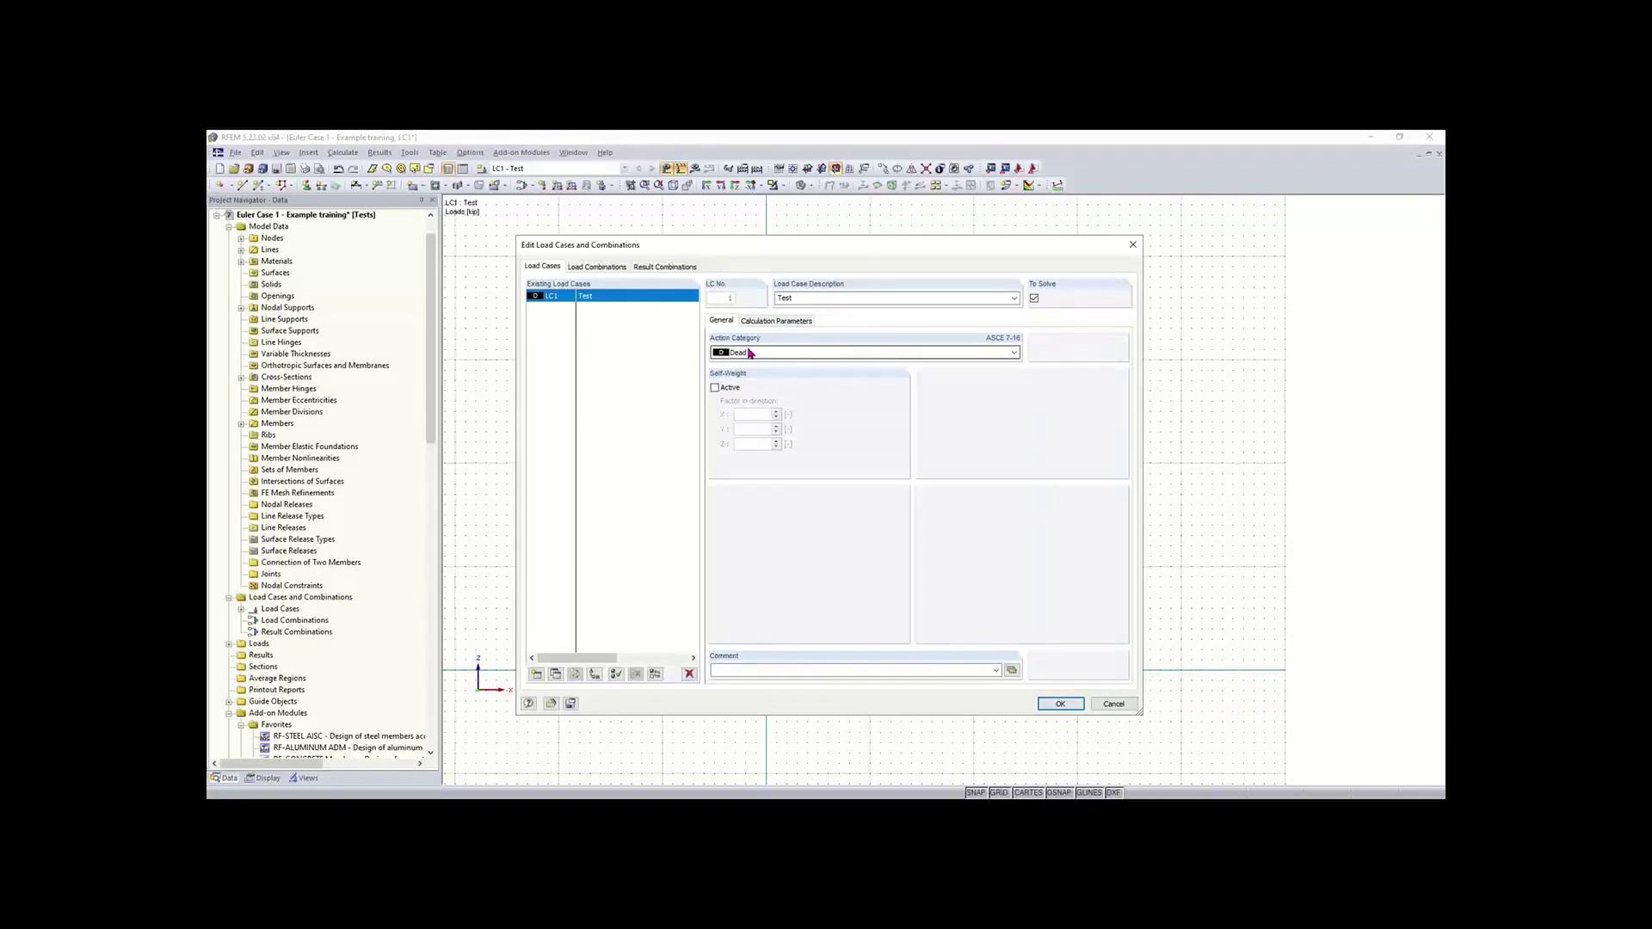
pyautogui.click(716, 388)
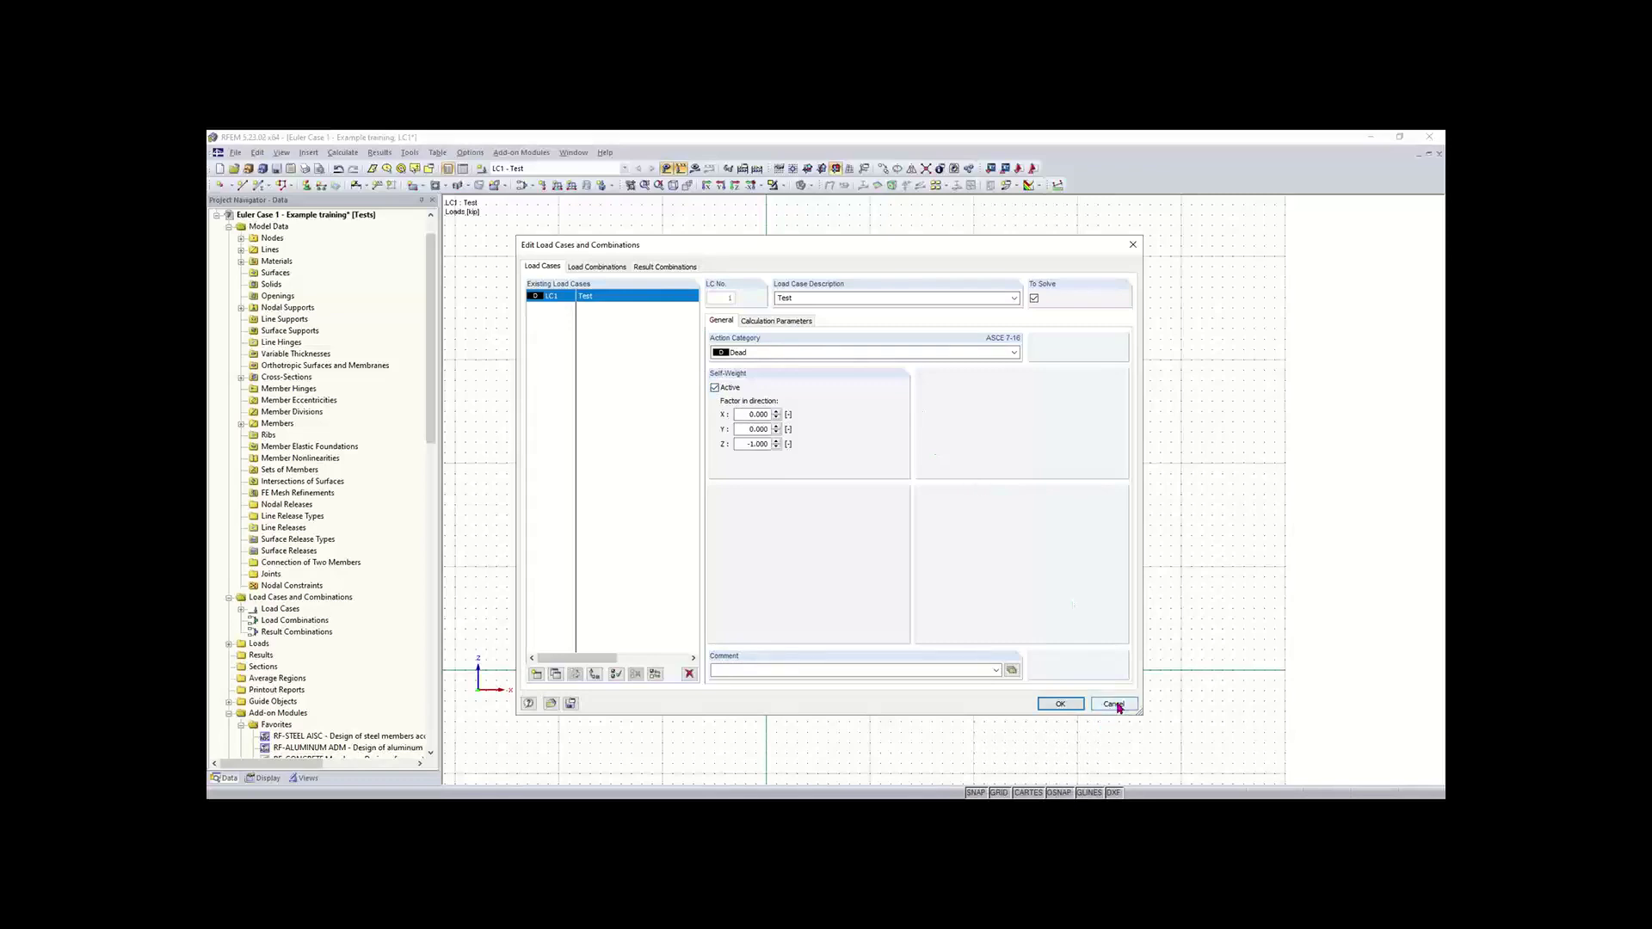
pyautogui.click(715, 388)
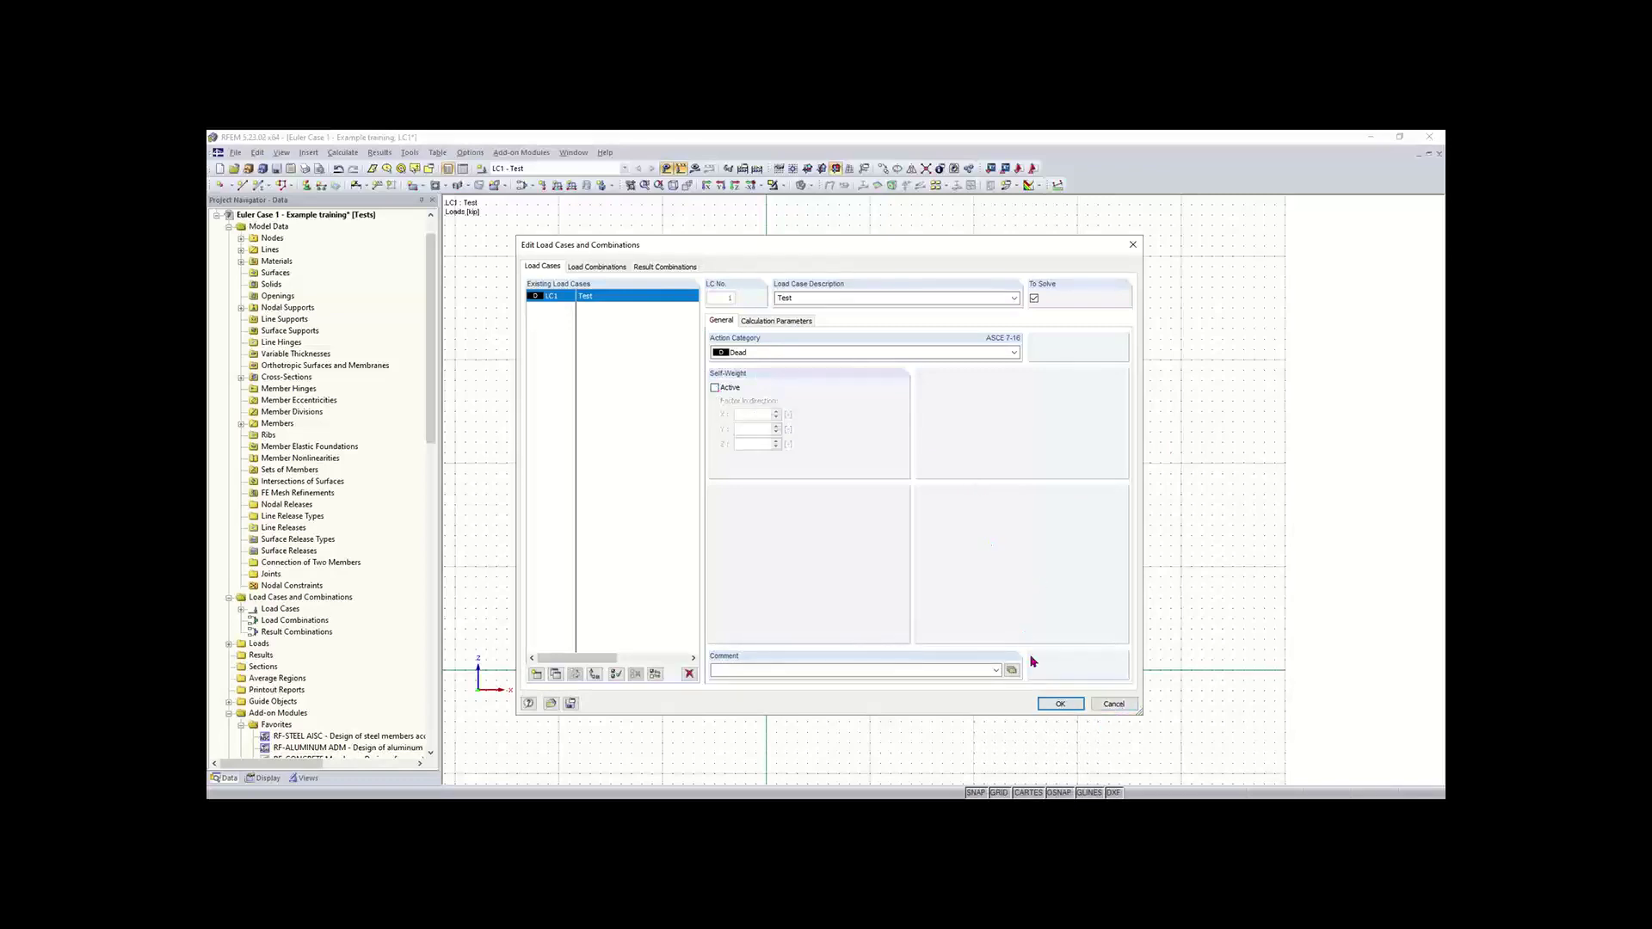
pyautogui.click(1063, 704)
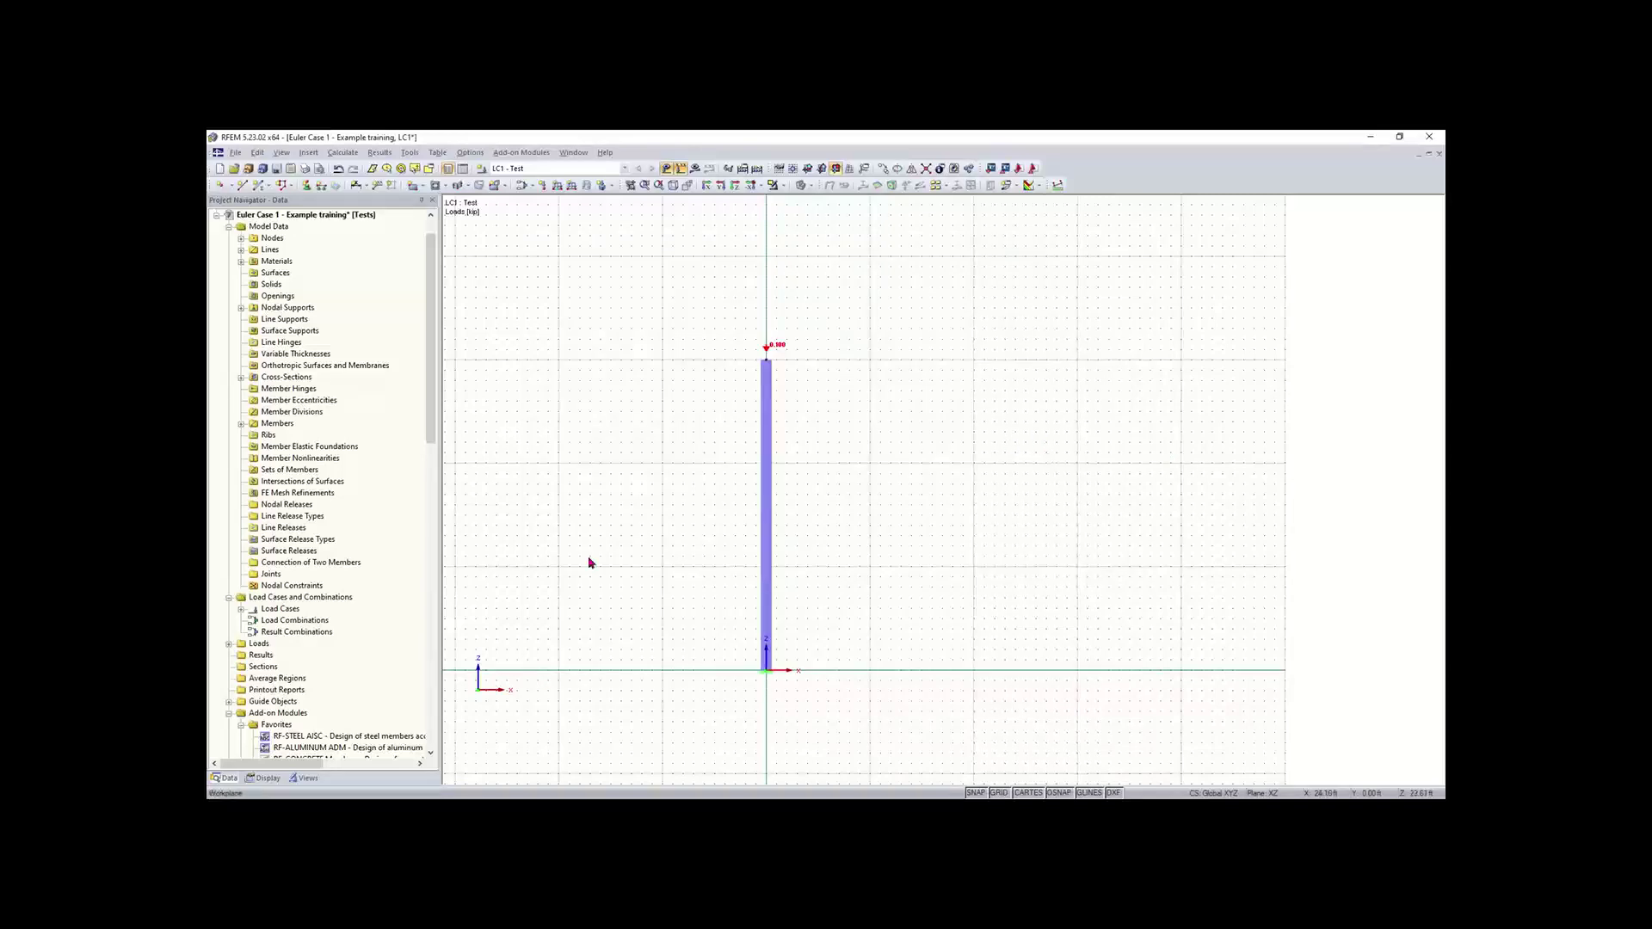
# - Turn on the display of self-weight among the graphical load display options
pyautogui.click(257, 779)
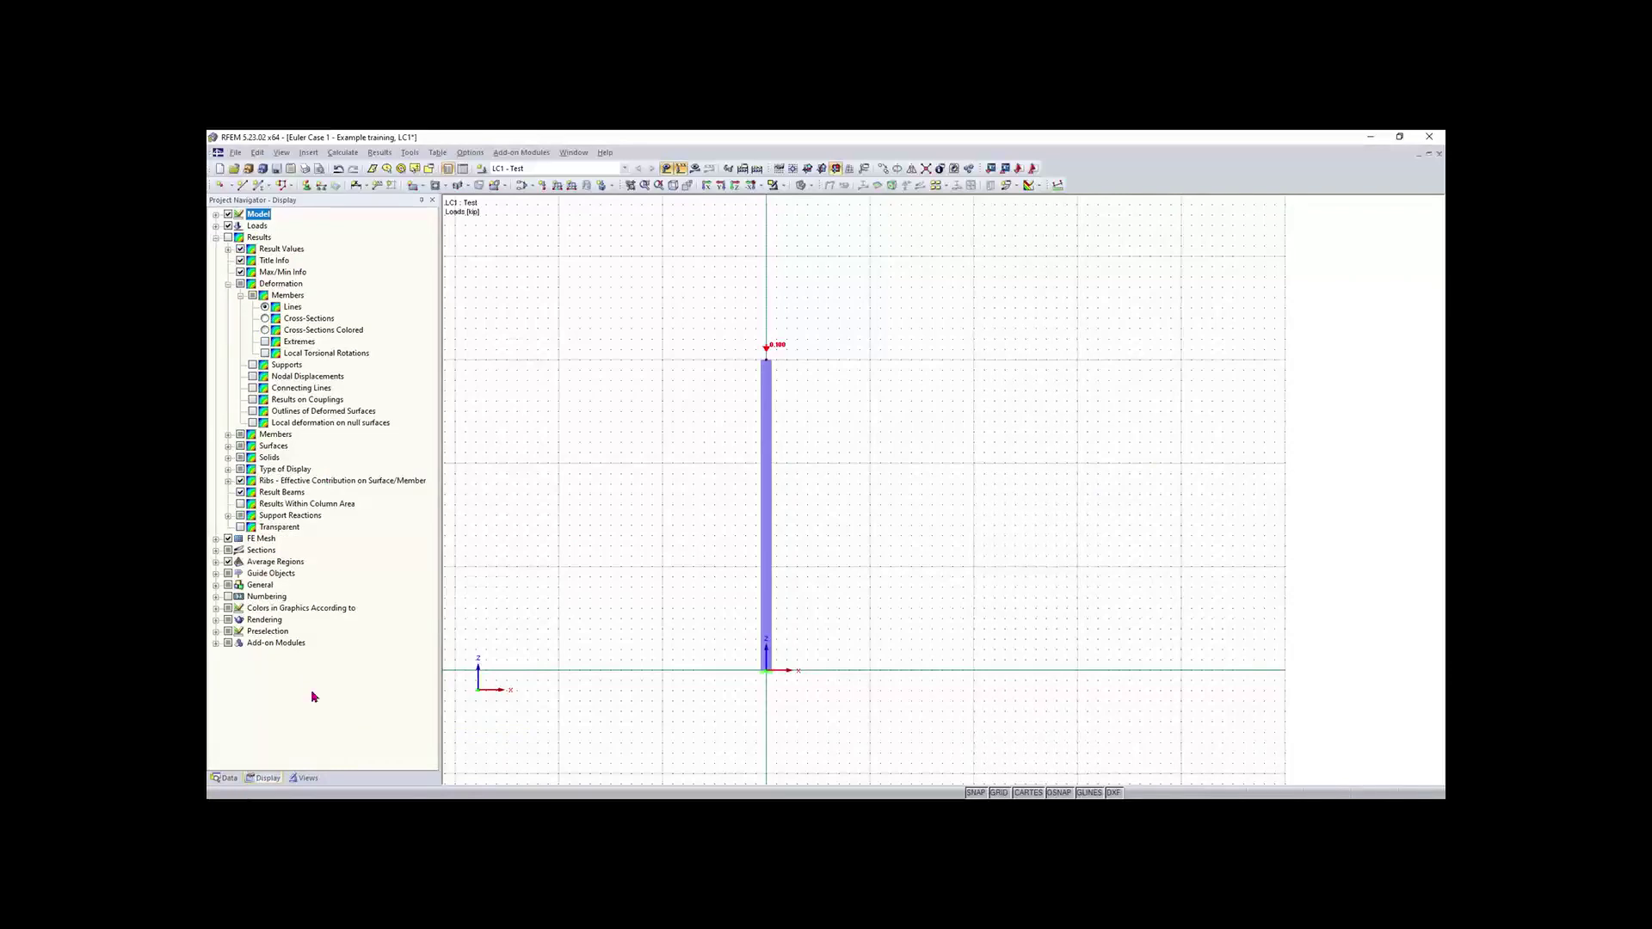
pyautogui.click(217, 226)
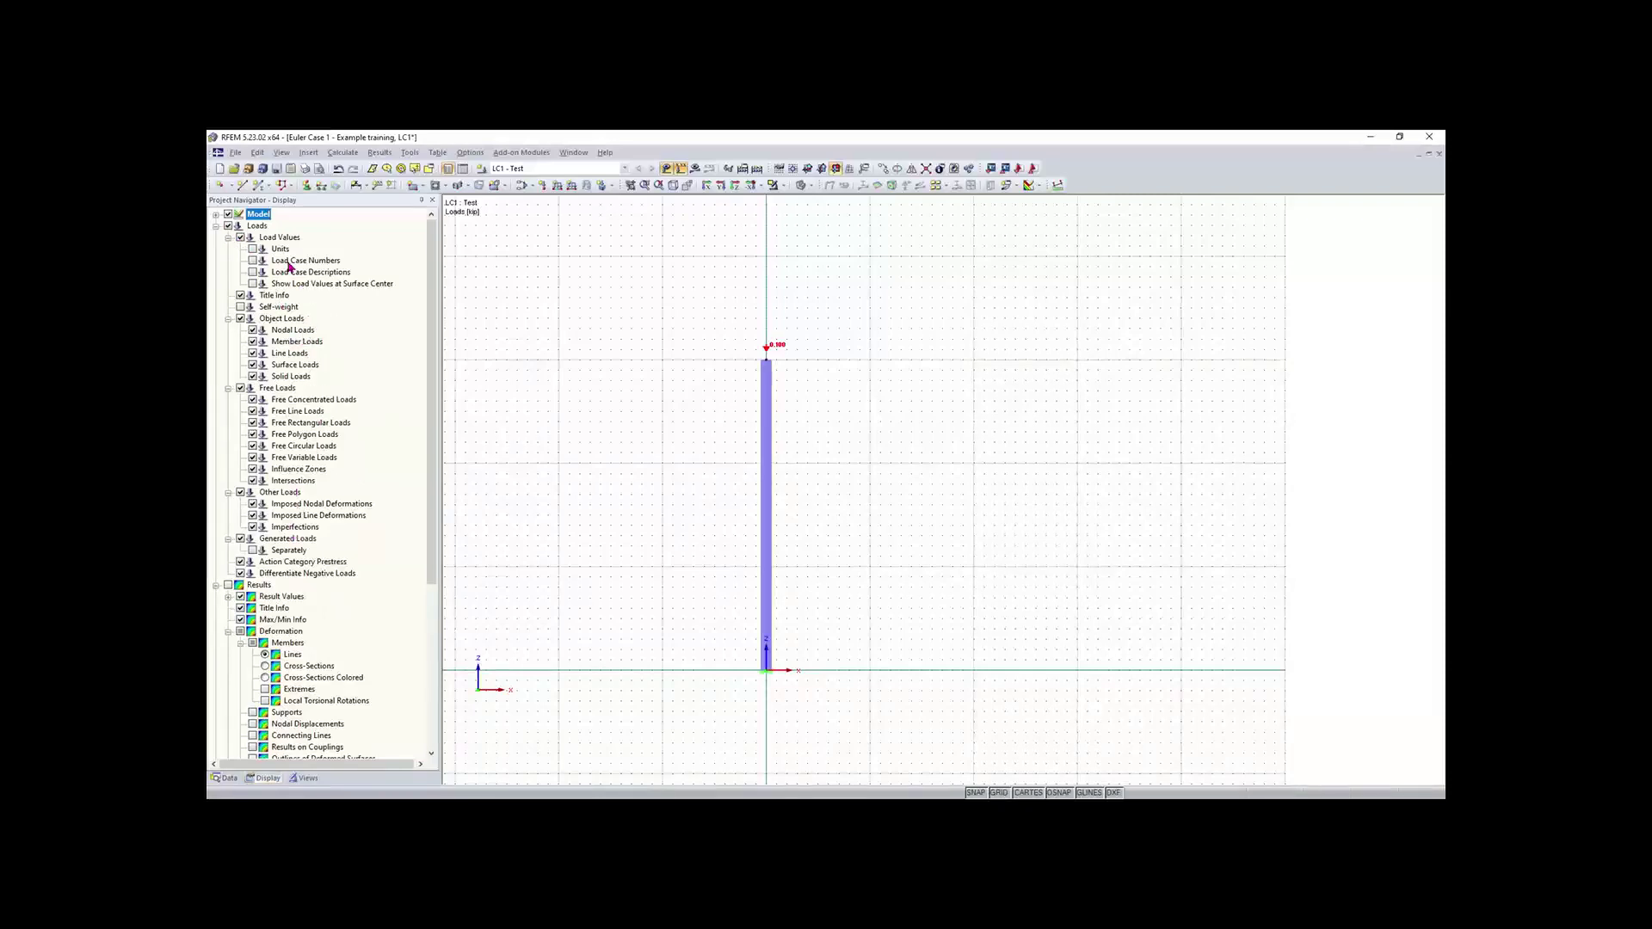
pyautogui.click(241, 308)
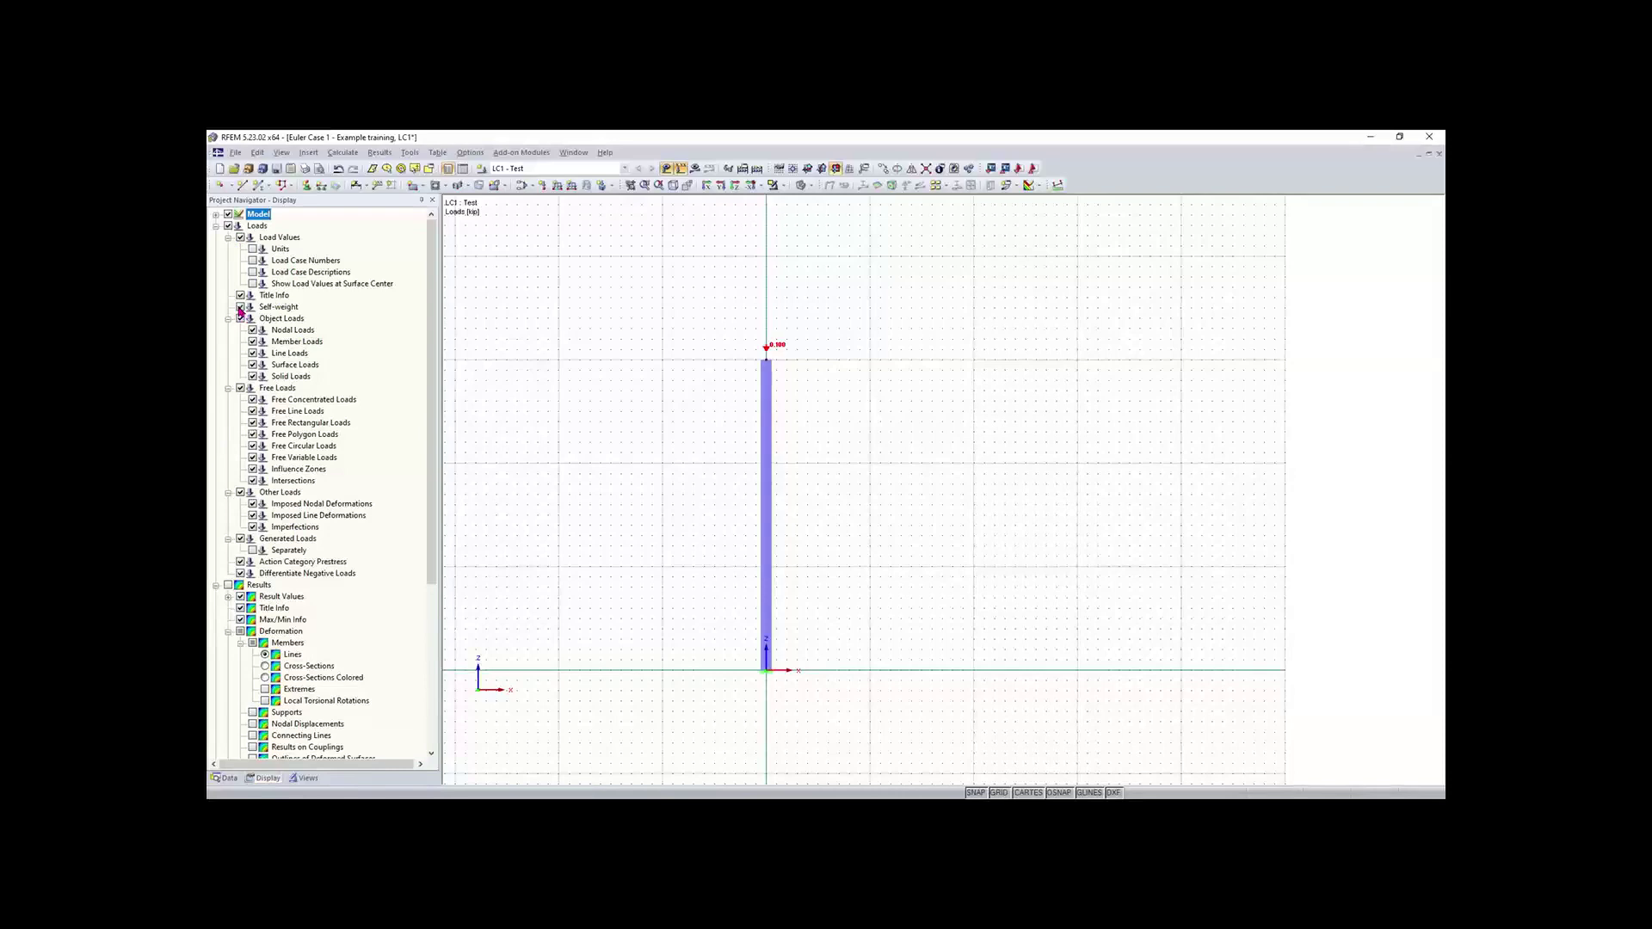
pyautogui.click(216, 227)
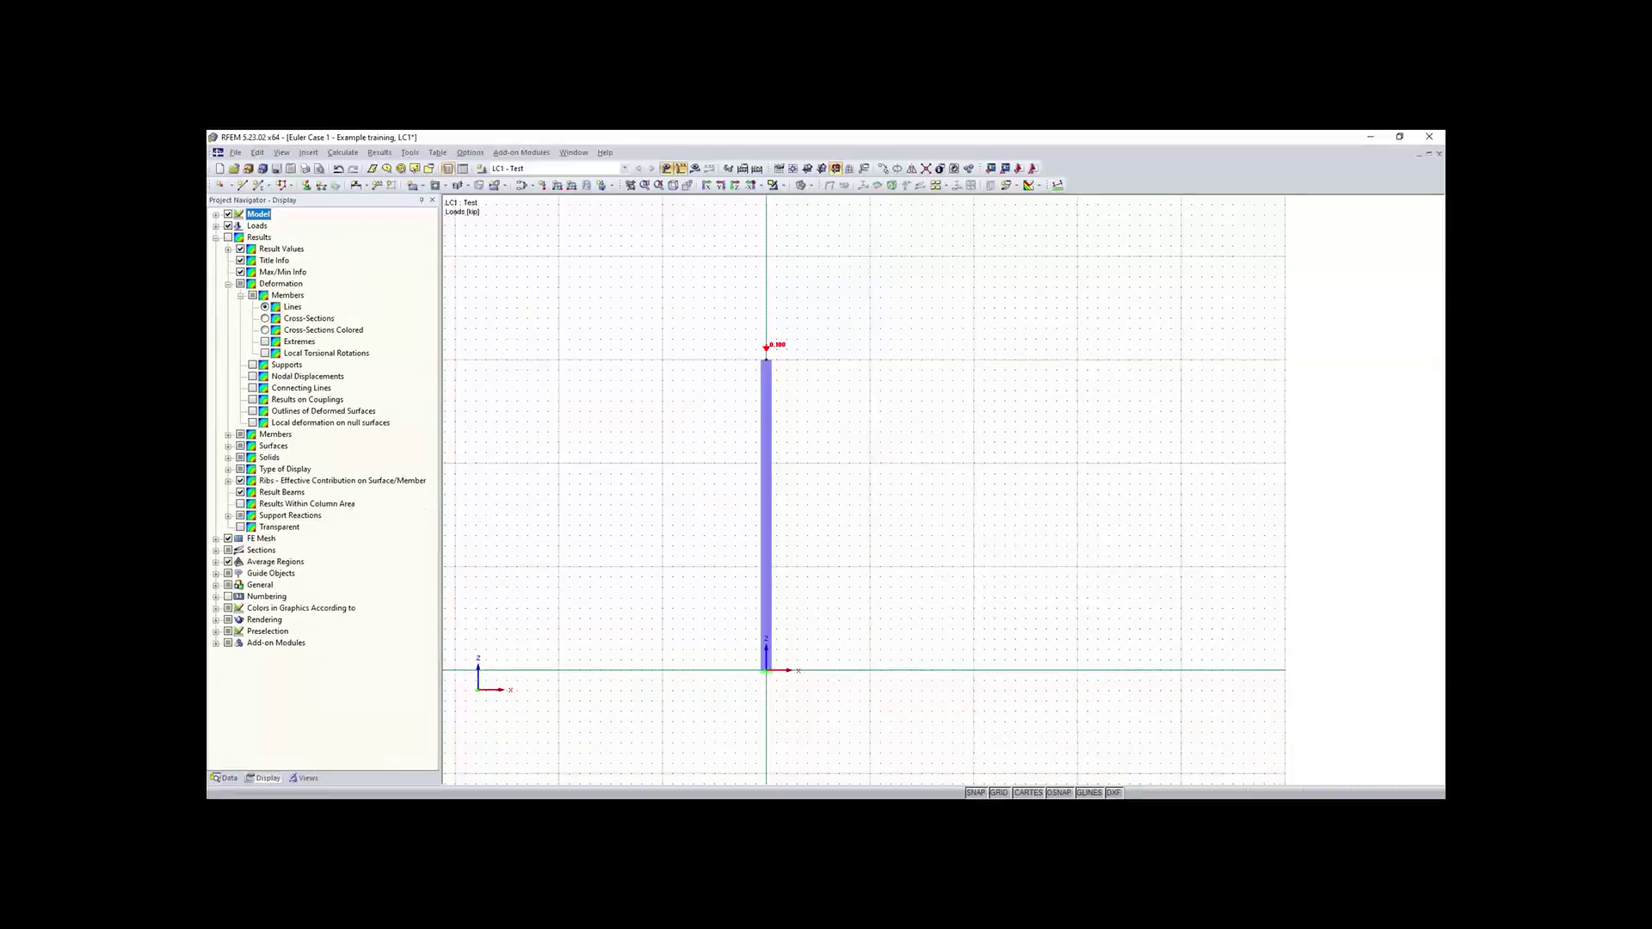
pyautogui.click(225, 778)
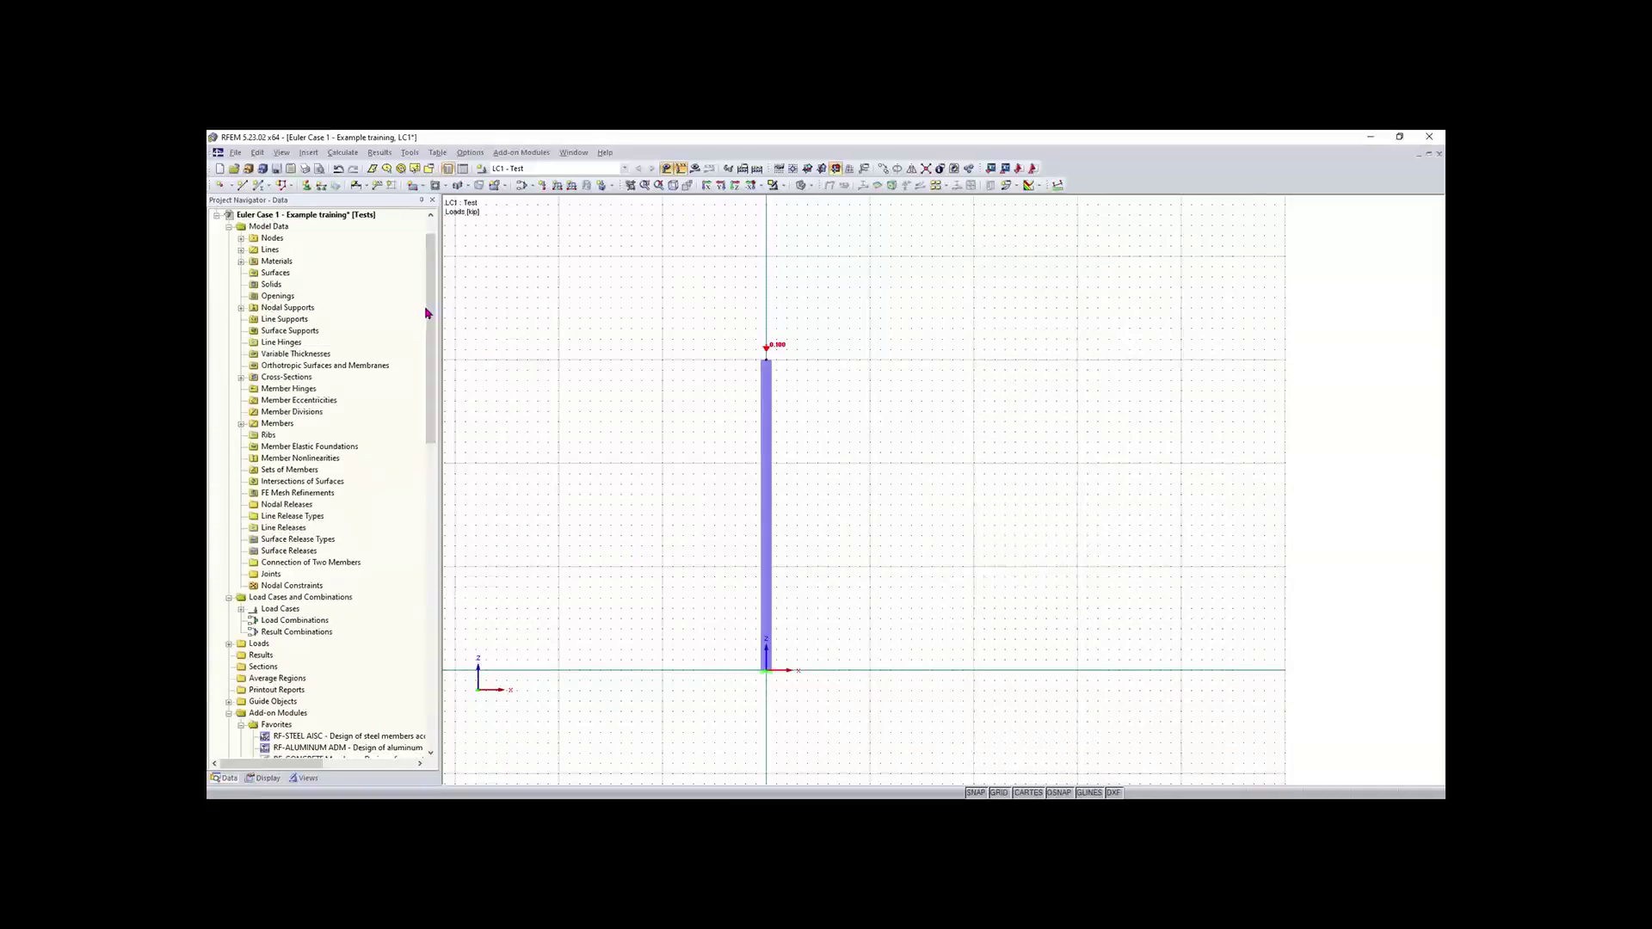
# - Open the RF-STABILITY add-on module for the stability analysis of the column
pyautogui.moveTo(431, 310); pyautogui.dragTo(433, 398)
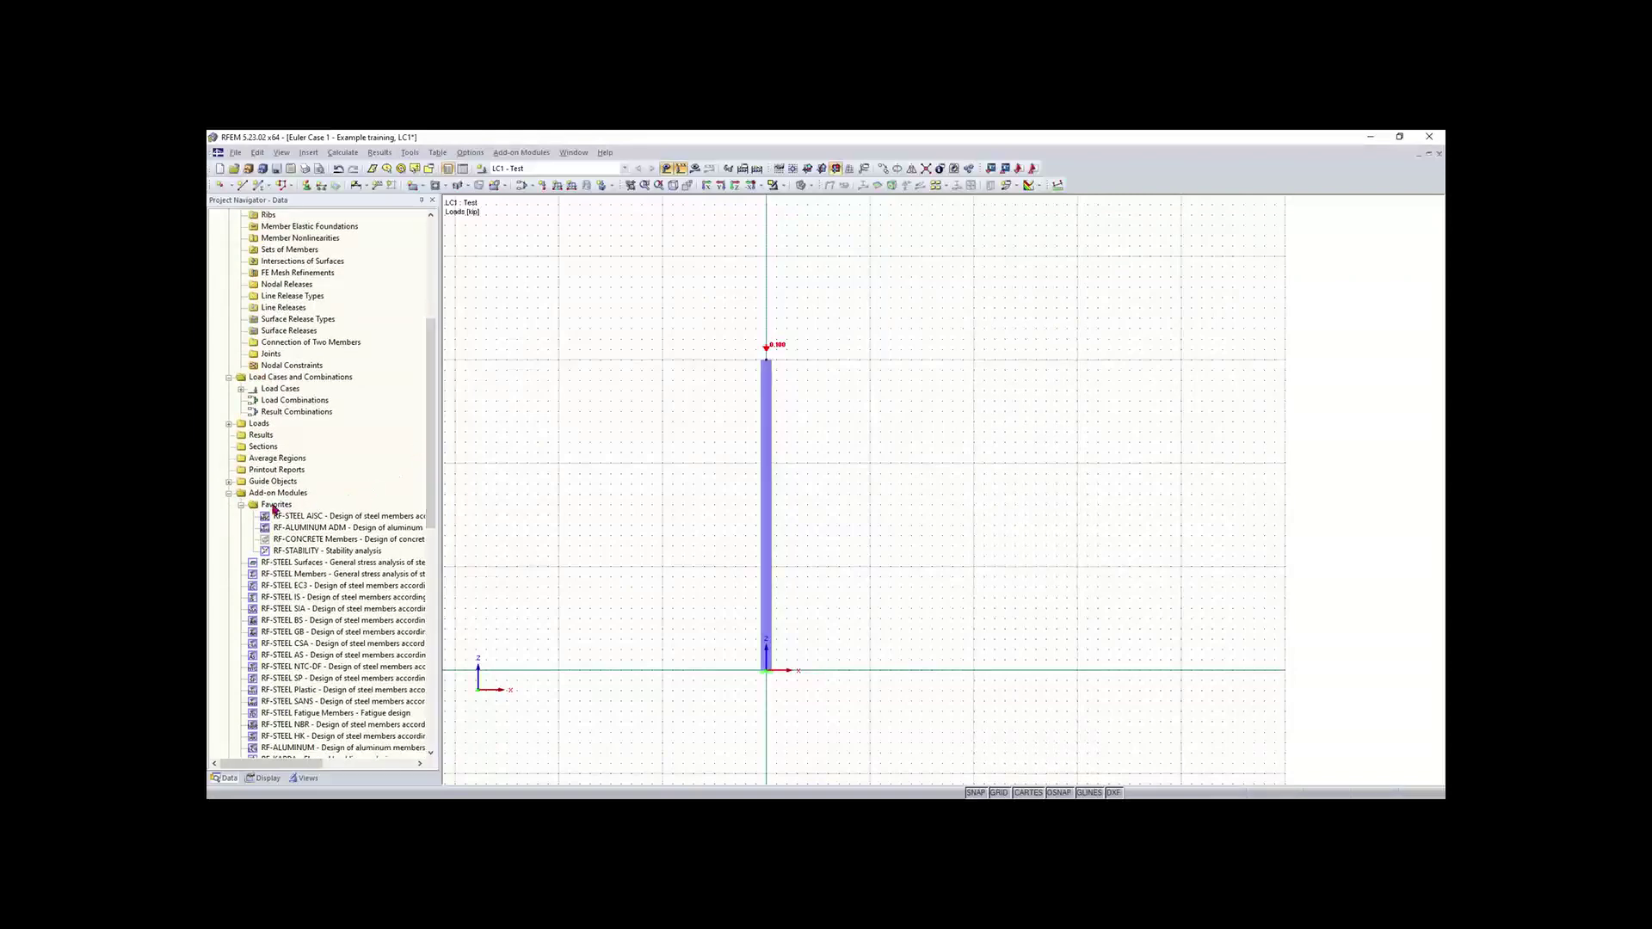
pyautogui.scroll(-4, 369, 564)
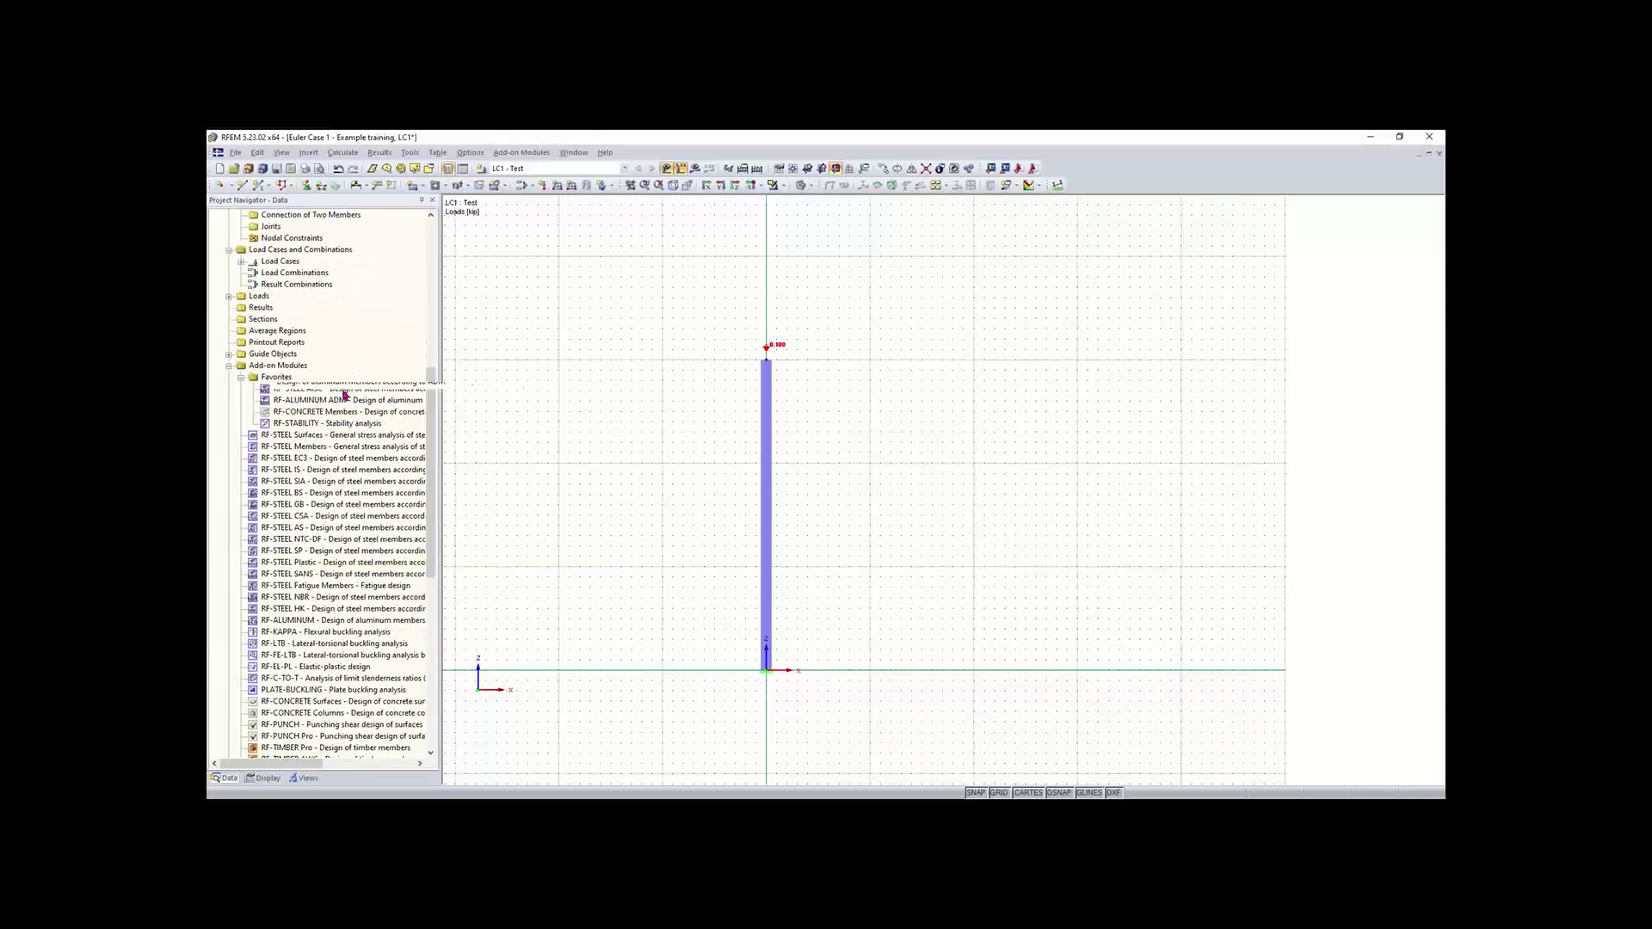
pyautogui.scroll(-1, 410, 455)
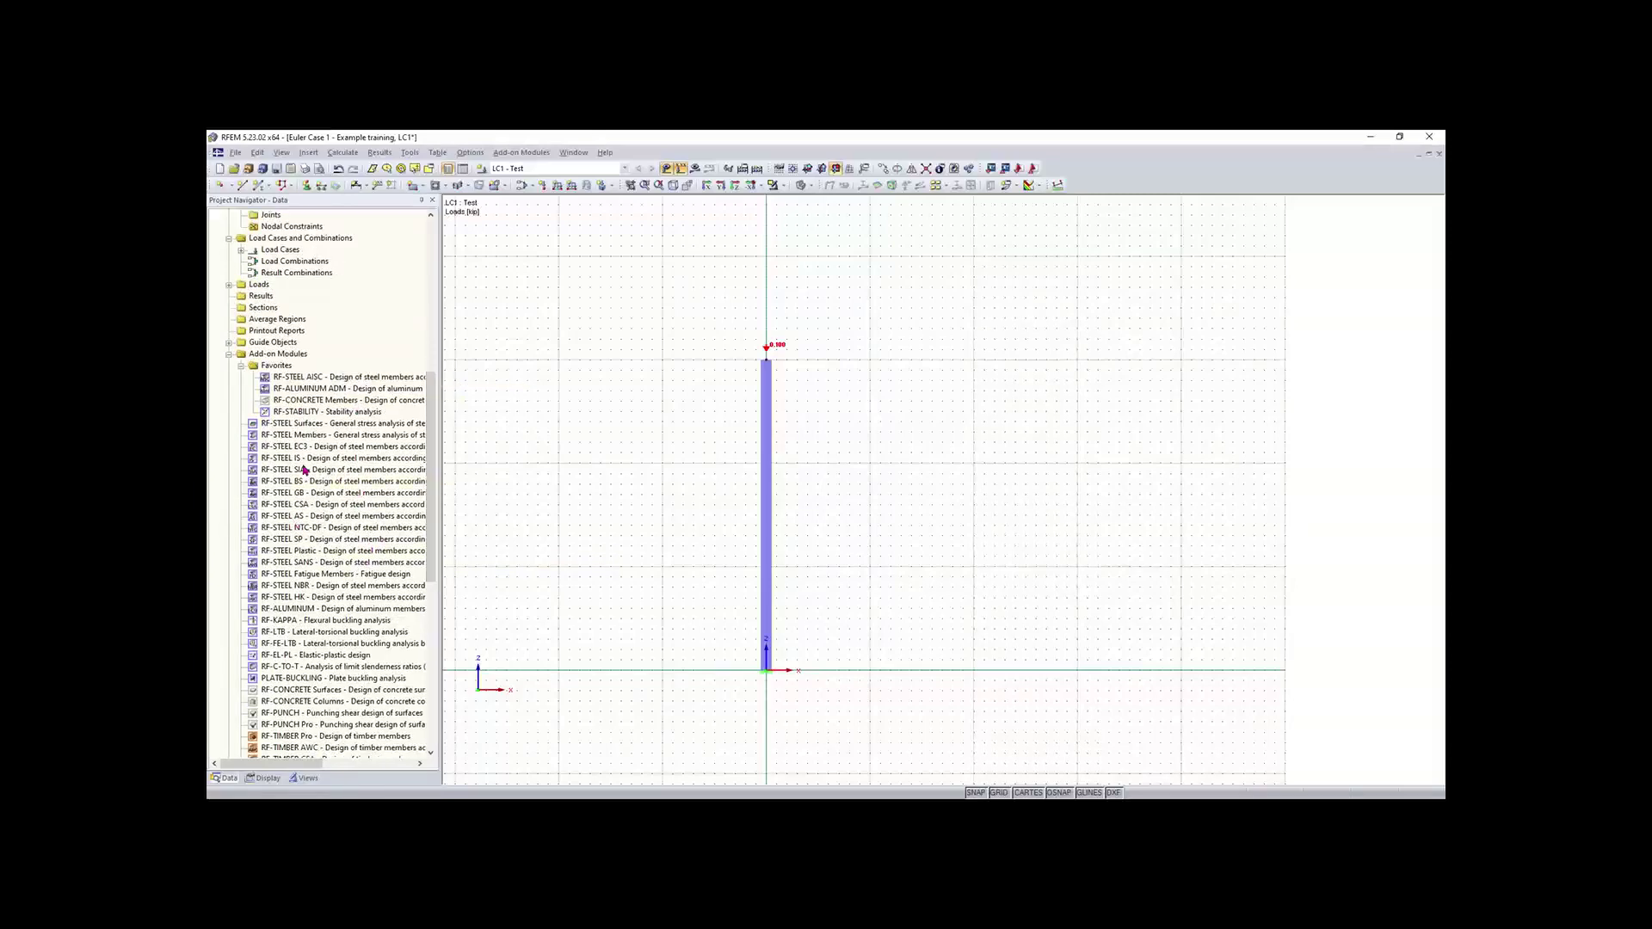
pyautogui.click(335, 415)
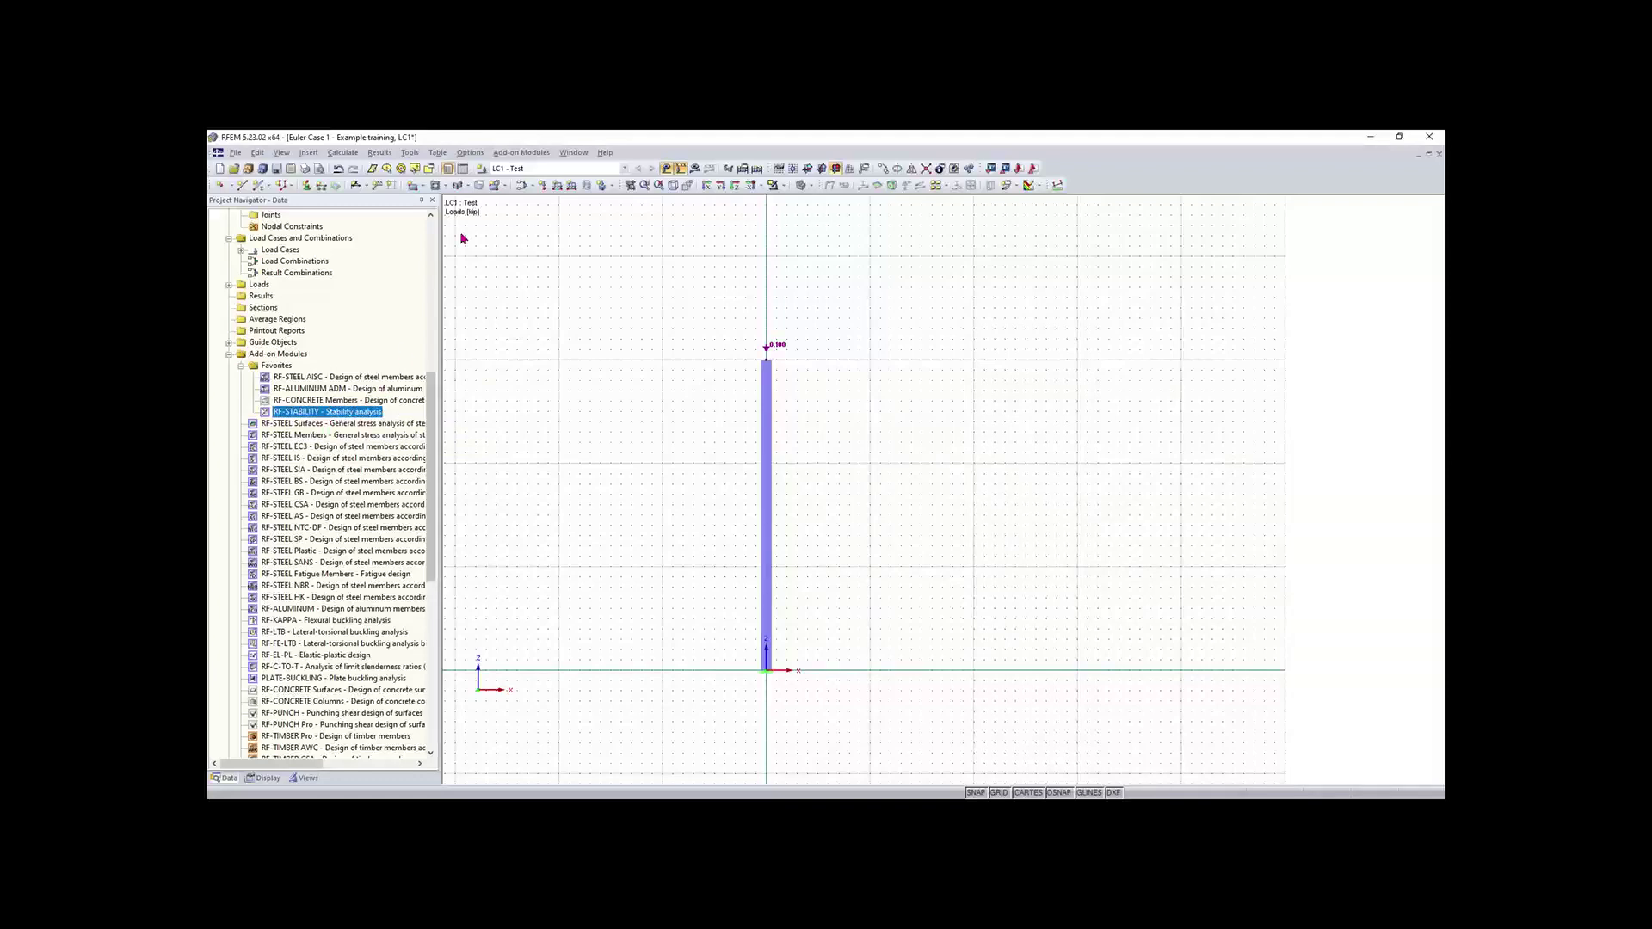
pyautogui.click(523, 154)
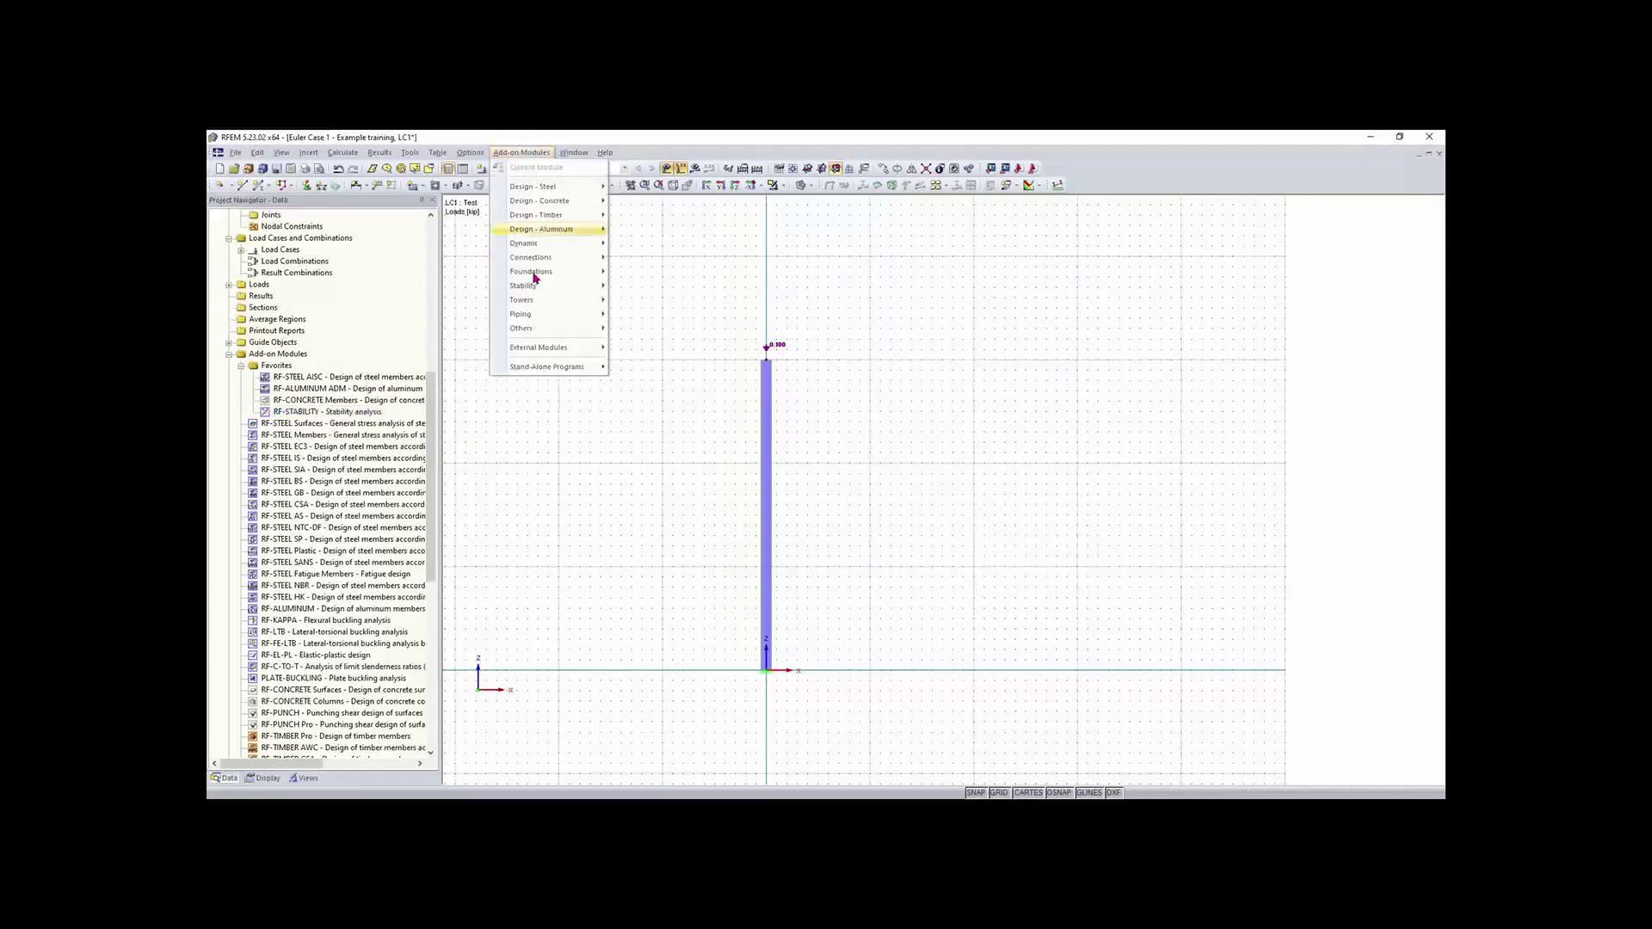
pyautogui.moveTo(540, 334)
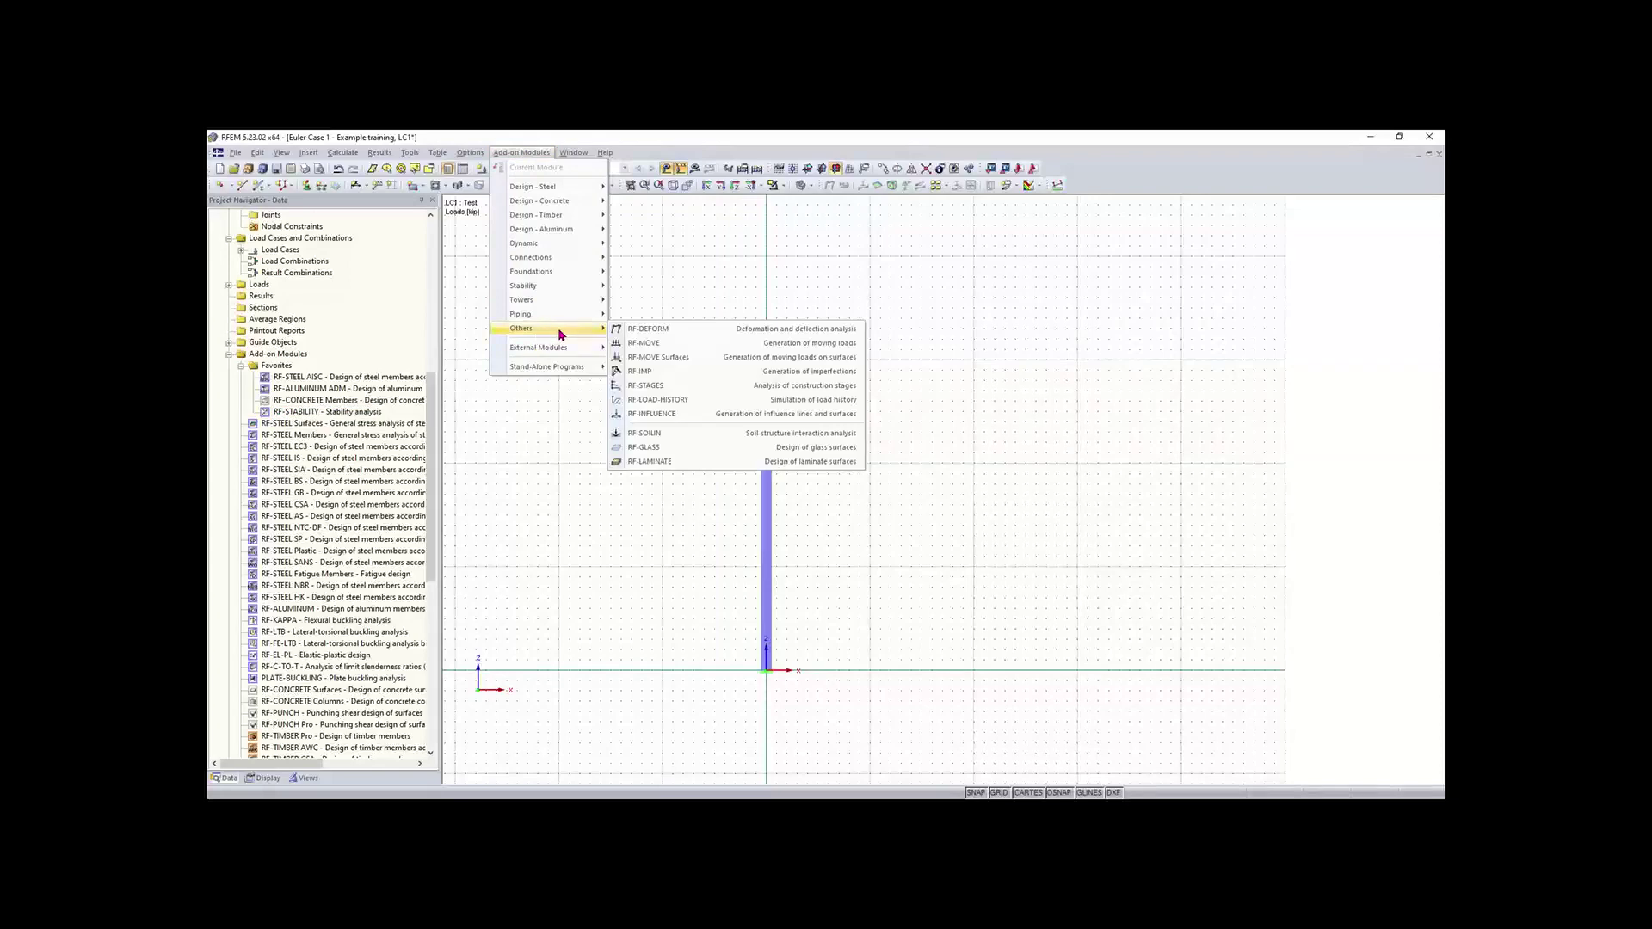
pyautogui.moveTo(553, 291)
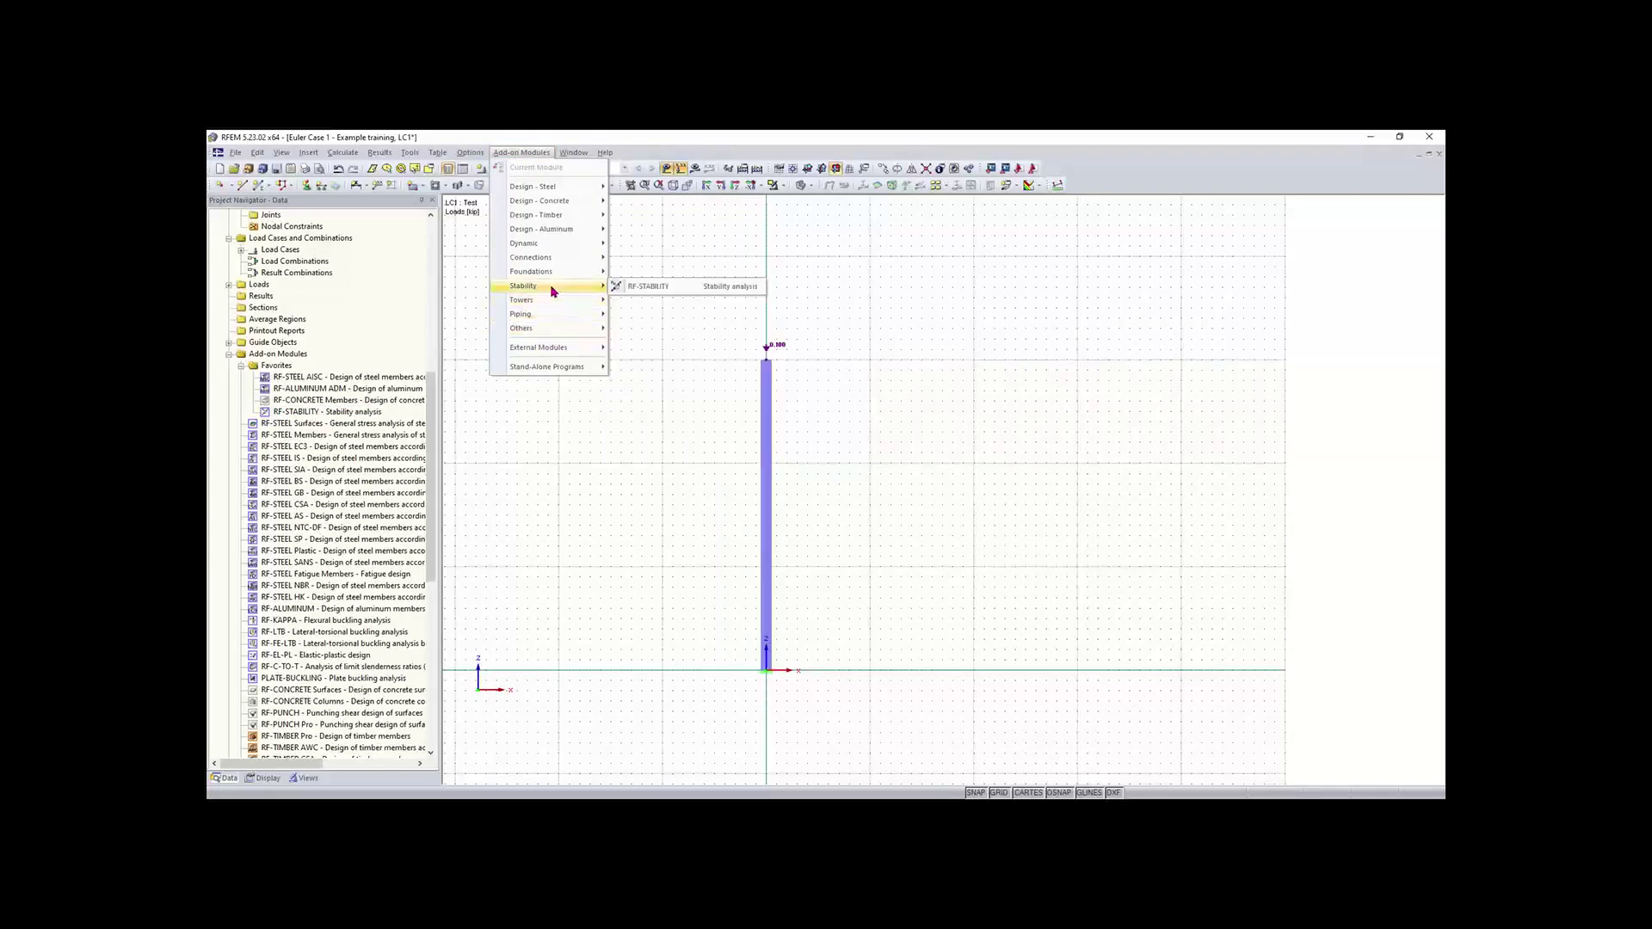
pyautogui.click(639, 289)
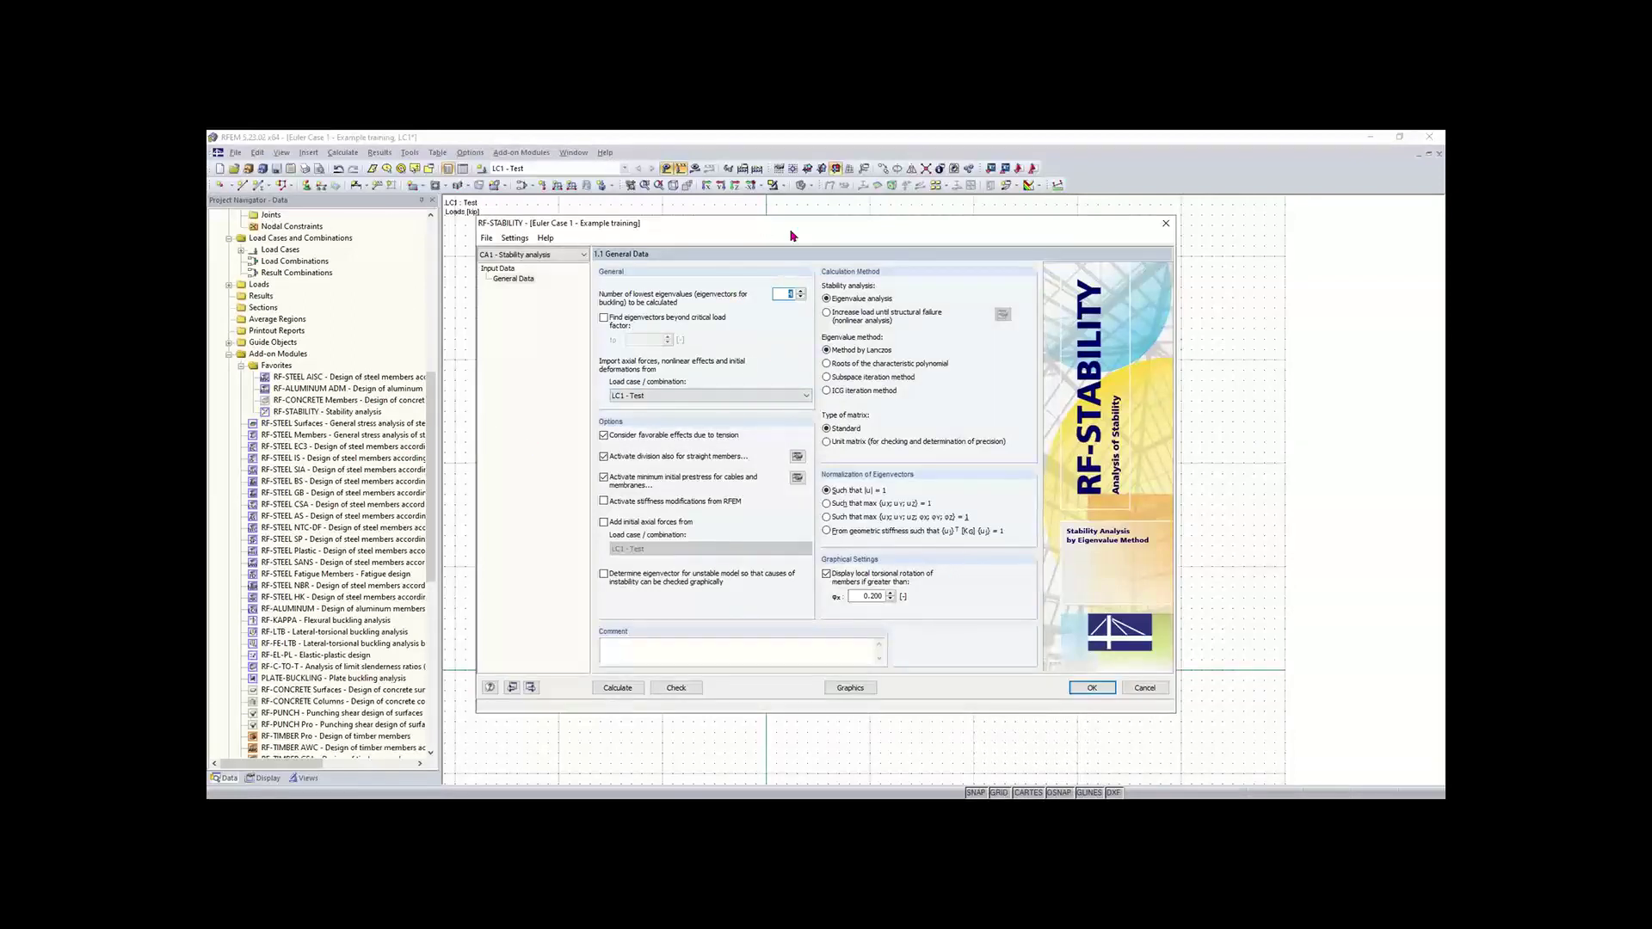
pyautogui.moveTo(786, 232)
pyautogui.mouseDown()
pyautogui.moveTo(700, 261)
pyautogui.moveTo(774, 284)
pyautogui.moveTo(736, 225)
pyautogui.moveTo(761, 262)
pyautogui.moveTo(735, 225)
pyautogui.moveTo(785, 236)
pyautogui.mouseUp()
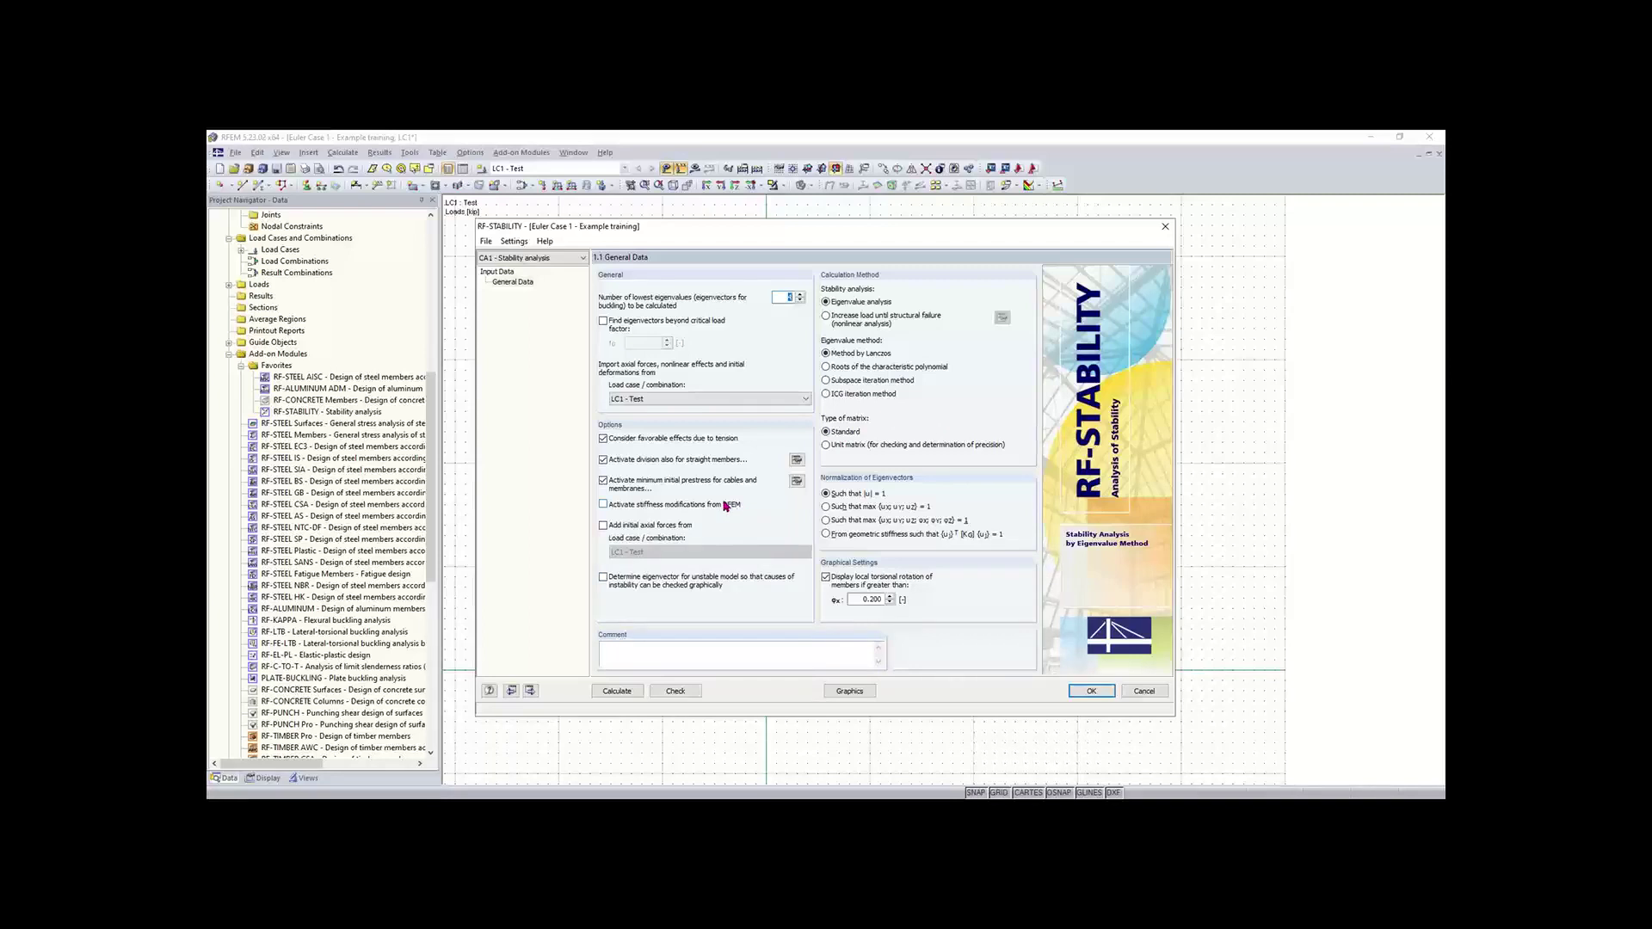
# - Deactivate the minimum initial prestress for cables and membranes, and set the minimum number of straight member divisions to 10
pyautogui.click(631, 489)
pyautogui.click(797, 461)
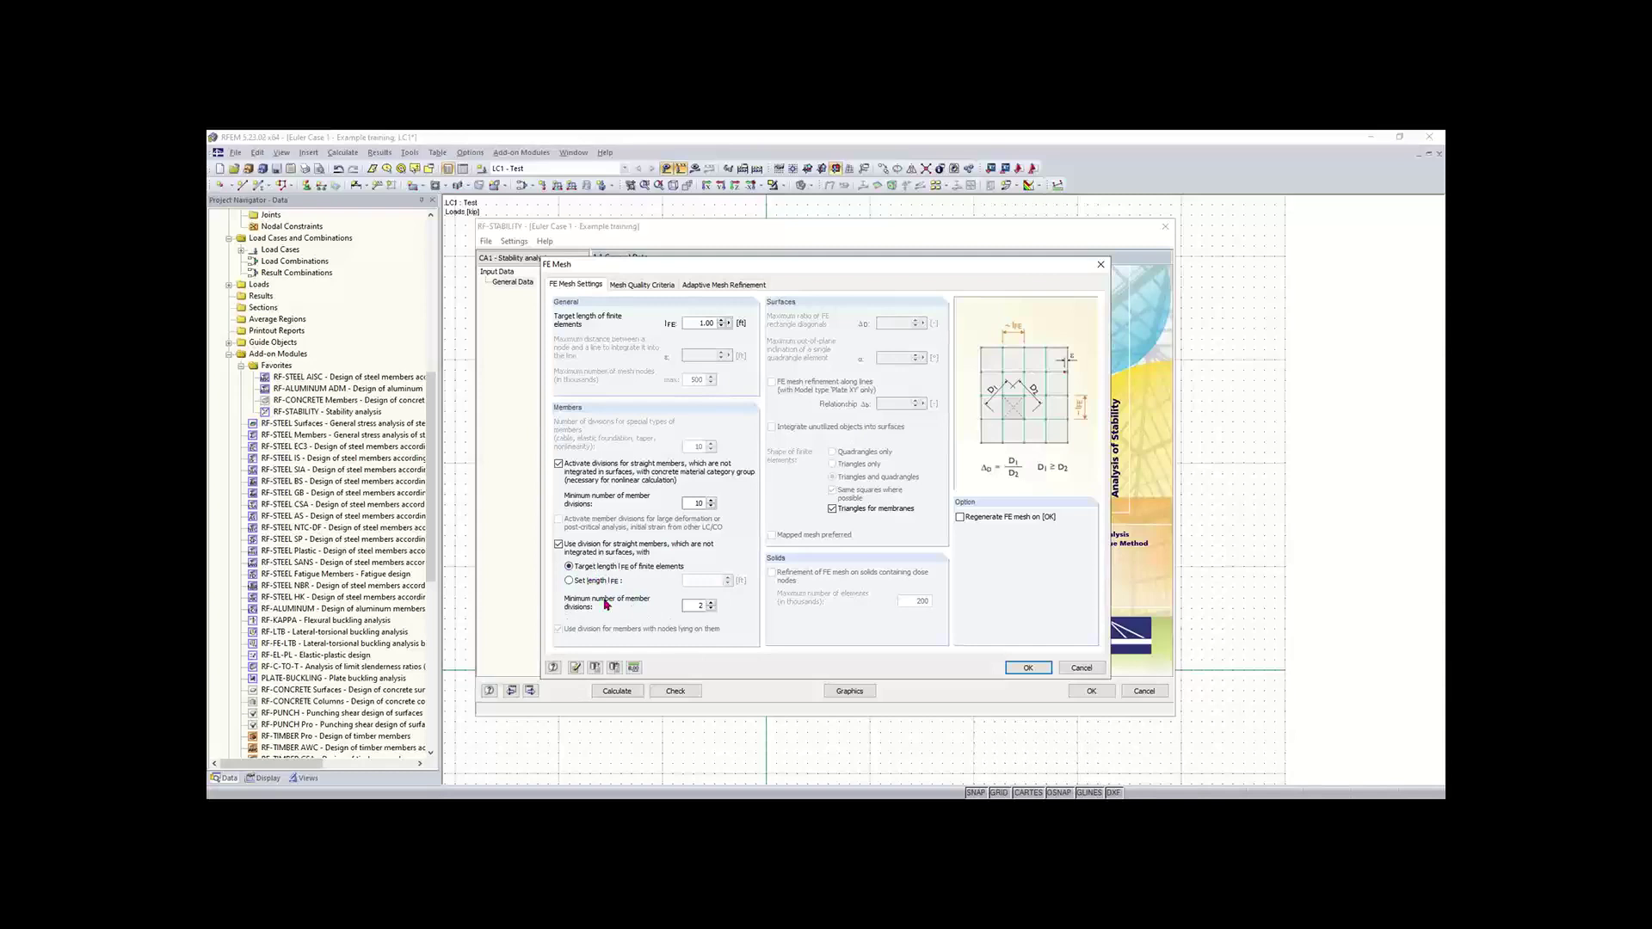
pyautogui.doubleClick(699, 606)
pyautogui.write('10')
pyautogui.click(1027, 668)
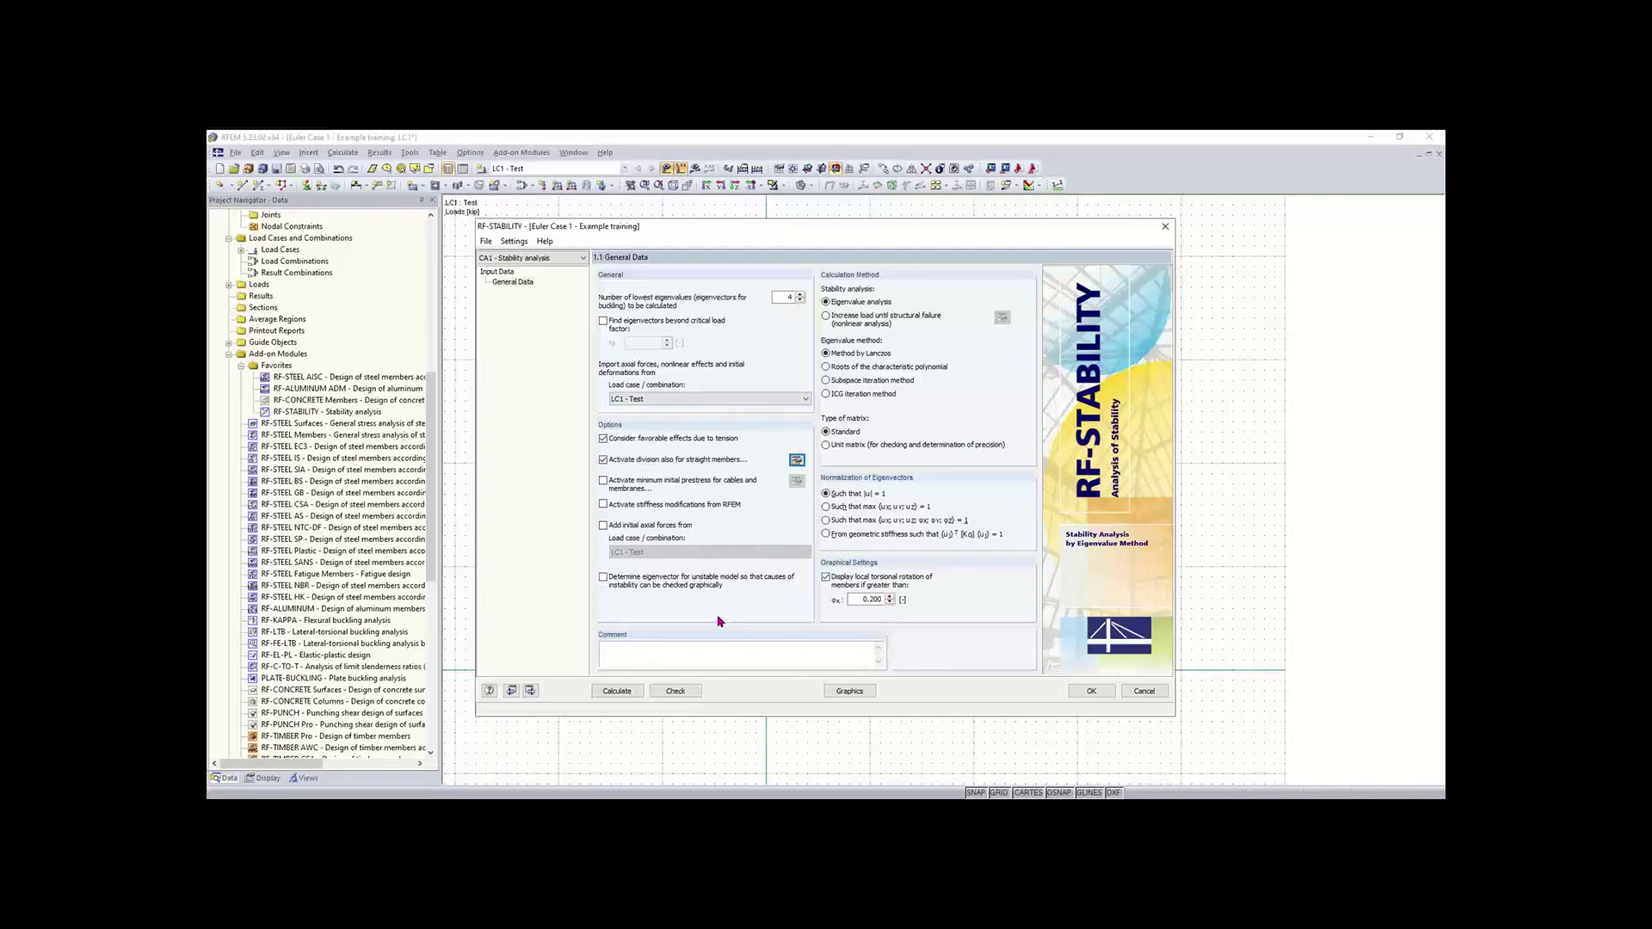
# - Calculate the stability case and check its effective lengths and critical loads before switching to the graphical results
pyautogui.click(617, 691)
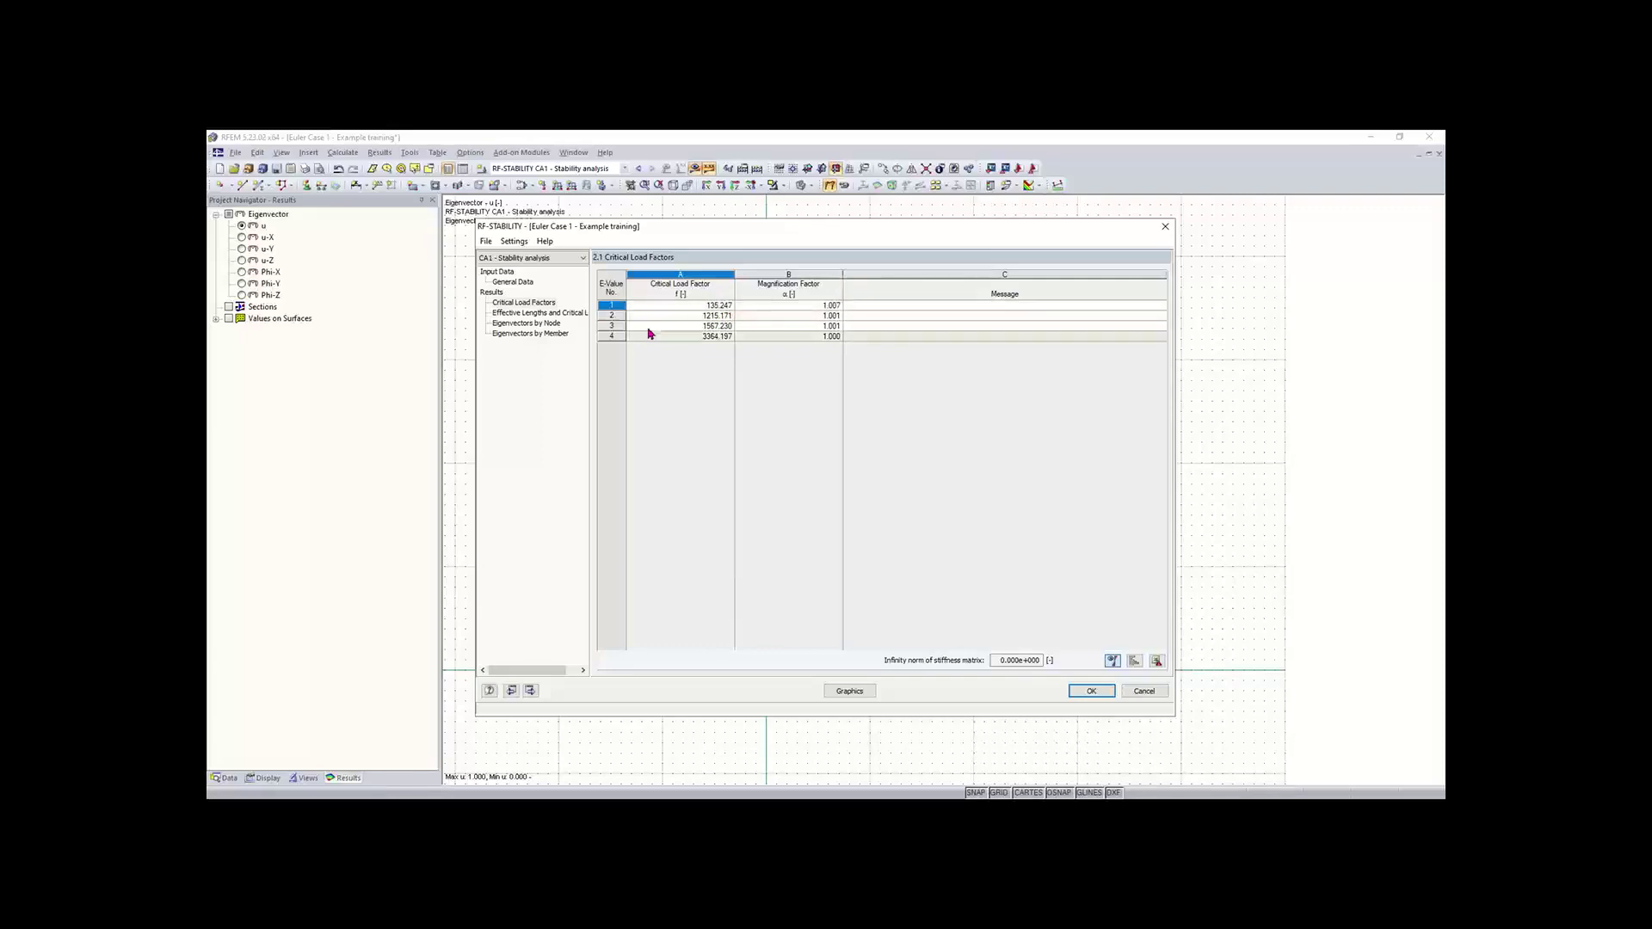
pyautogui.click(553, 314)
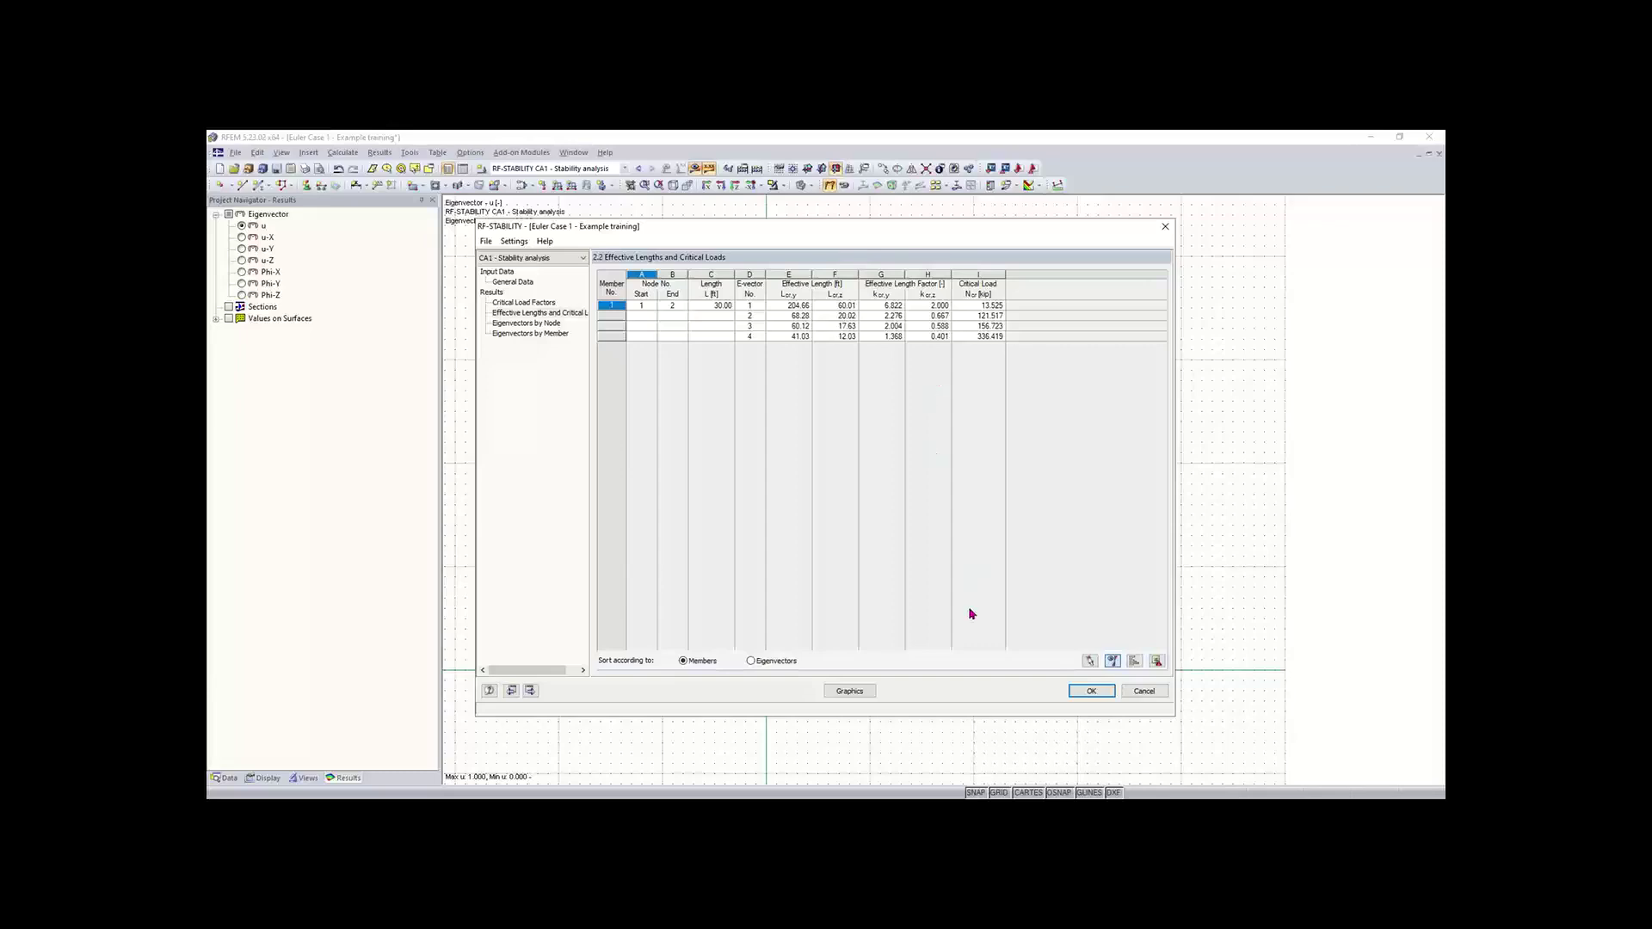
pyautogui.click(847, 691)
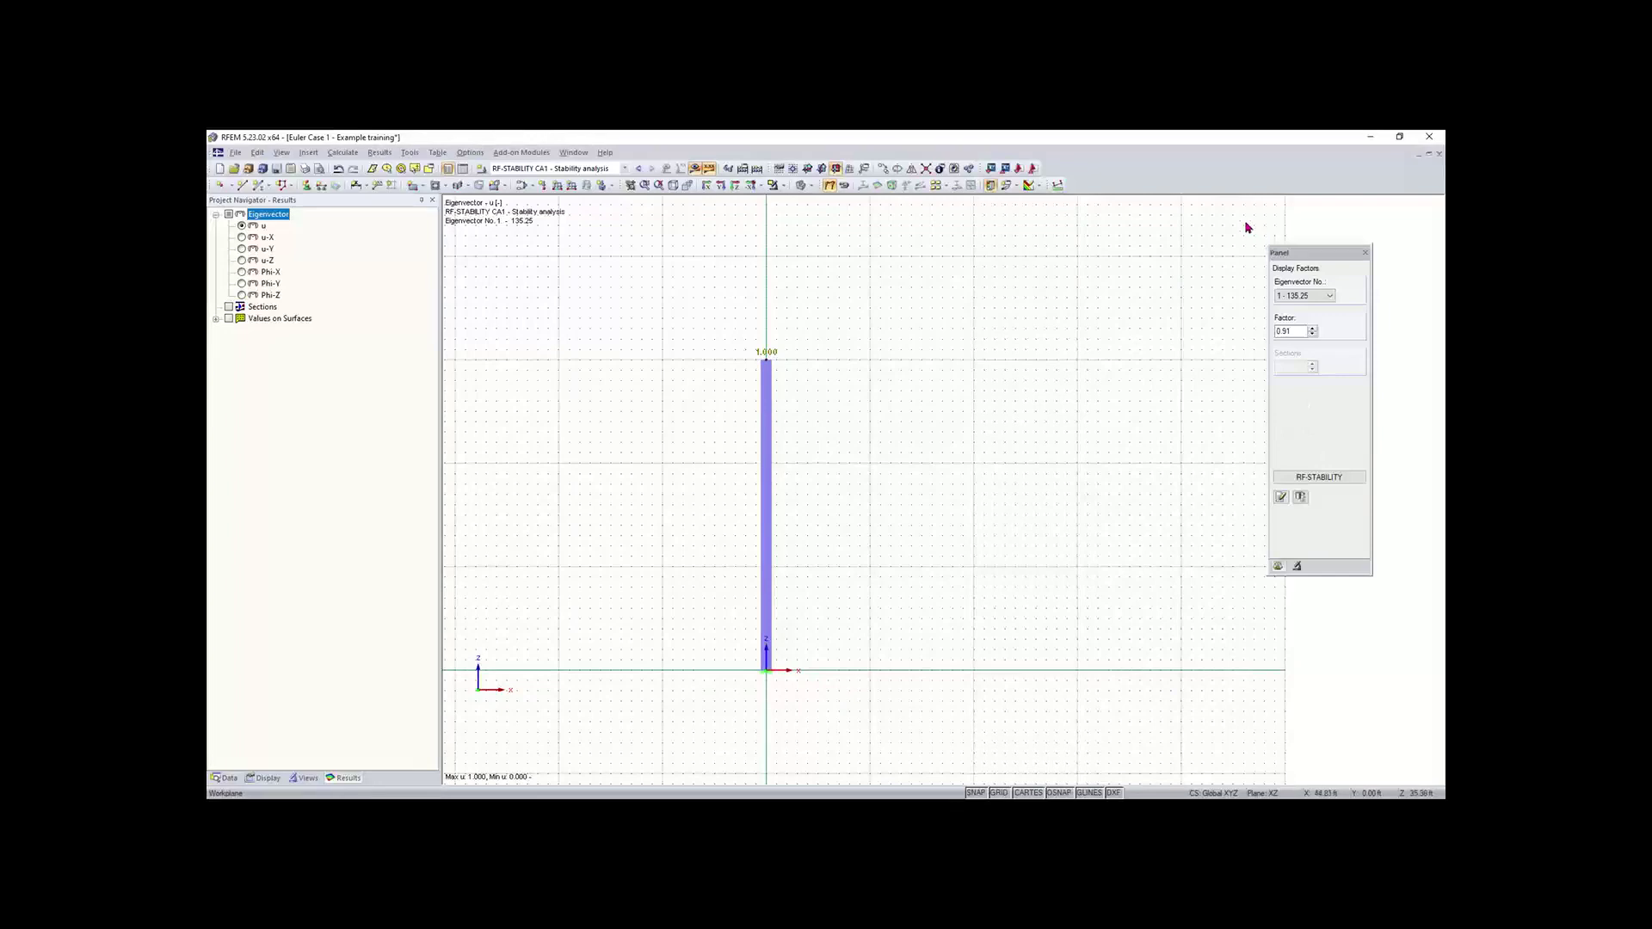
# - Display the buckling shape of eigenvector No. 2 with the column viewed in the X-direction
pyautogui.moveTo(1310, 260); pyautogui.dragTo(1176, 266)
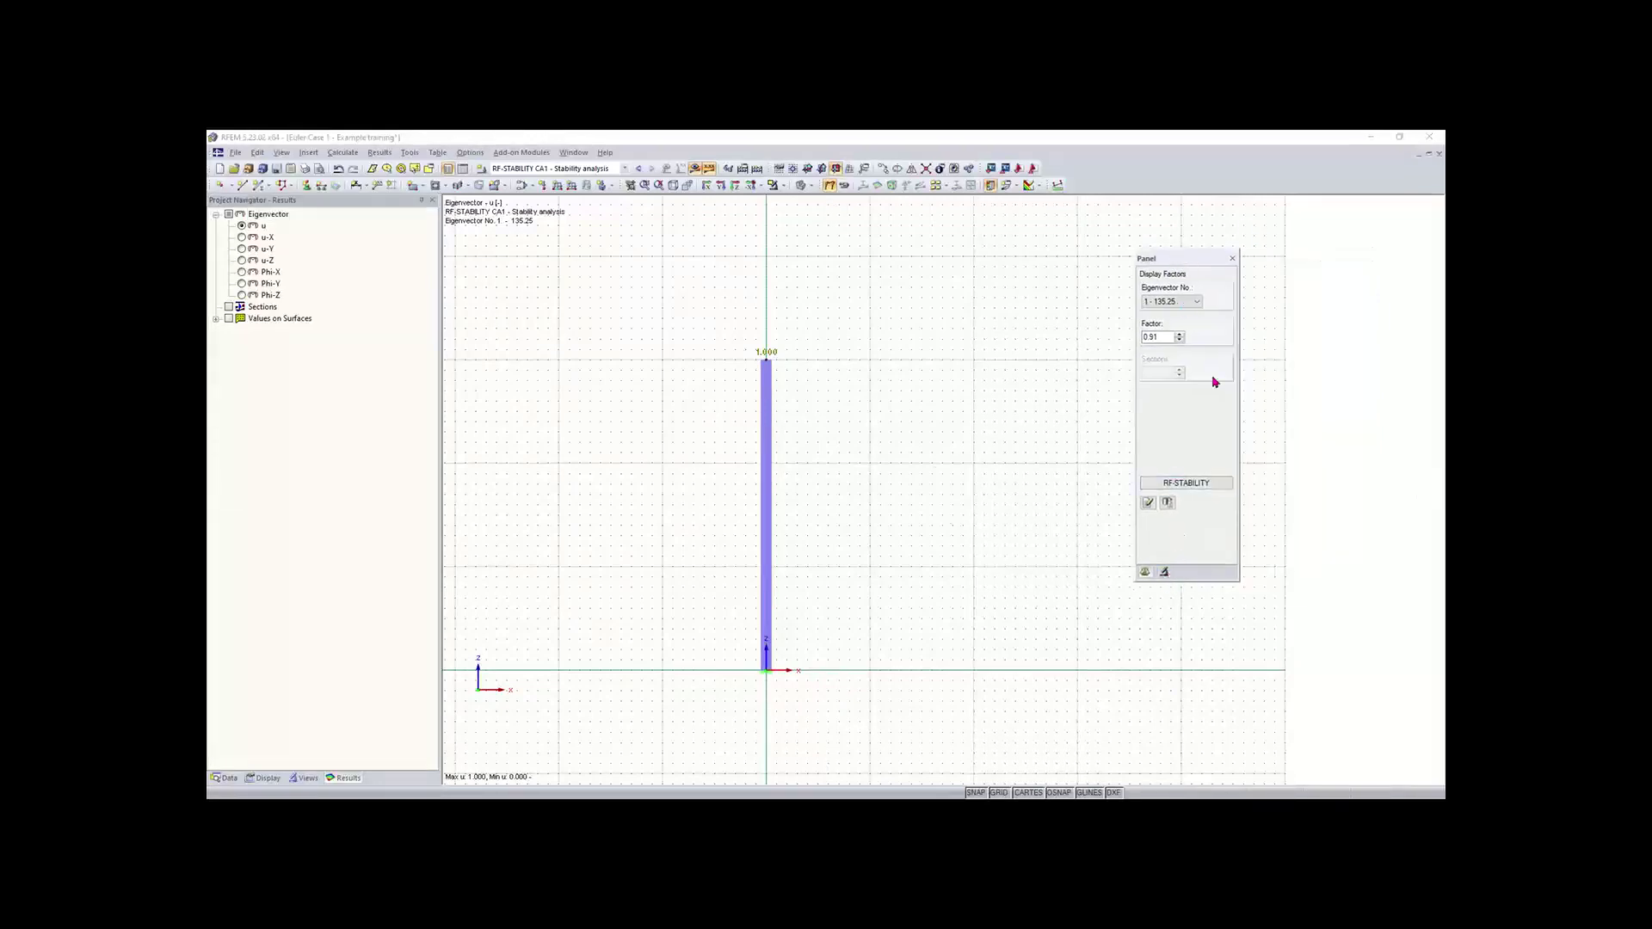
pyautogui.click(1179, 303)
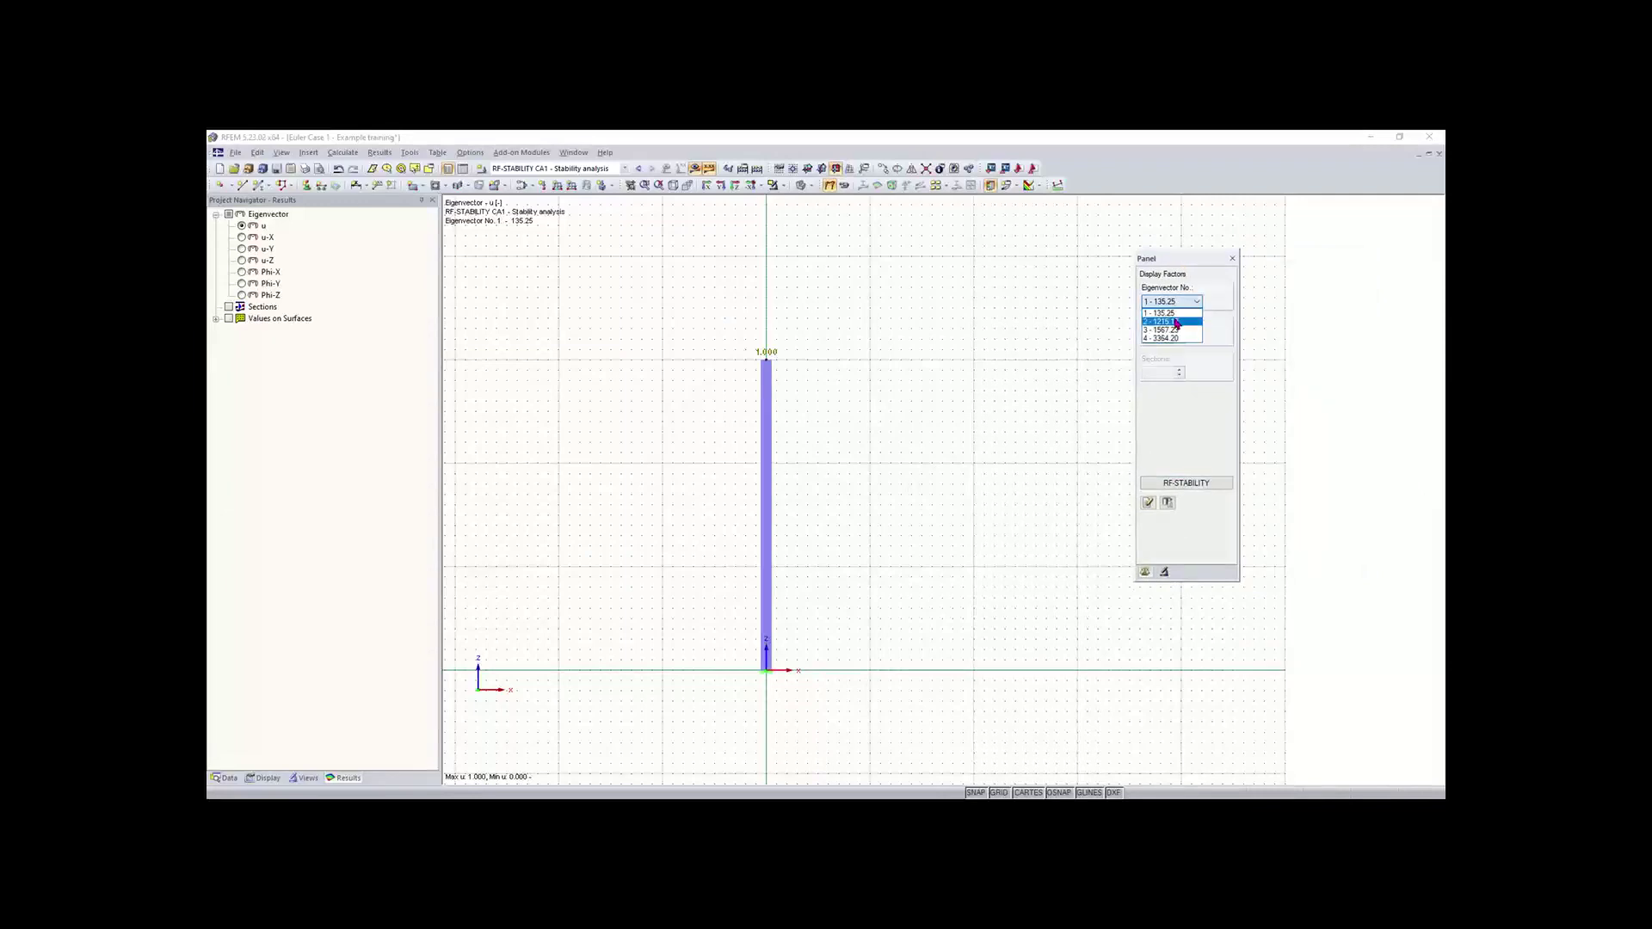
pyautogui.click(1176, 322)
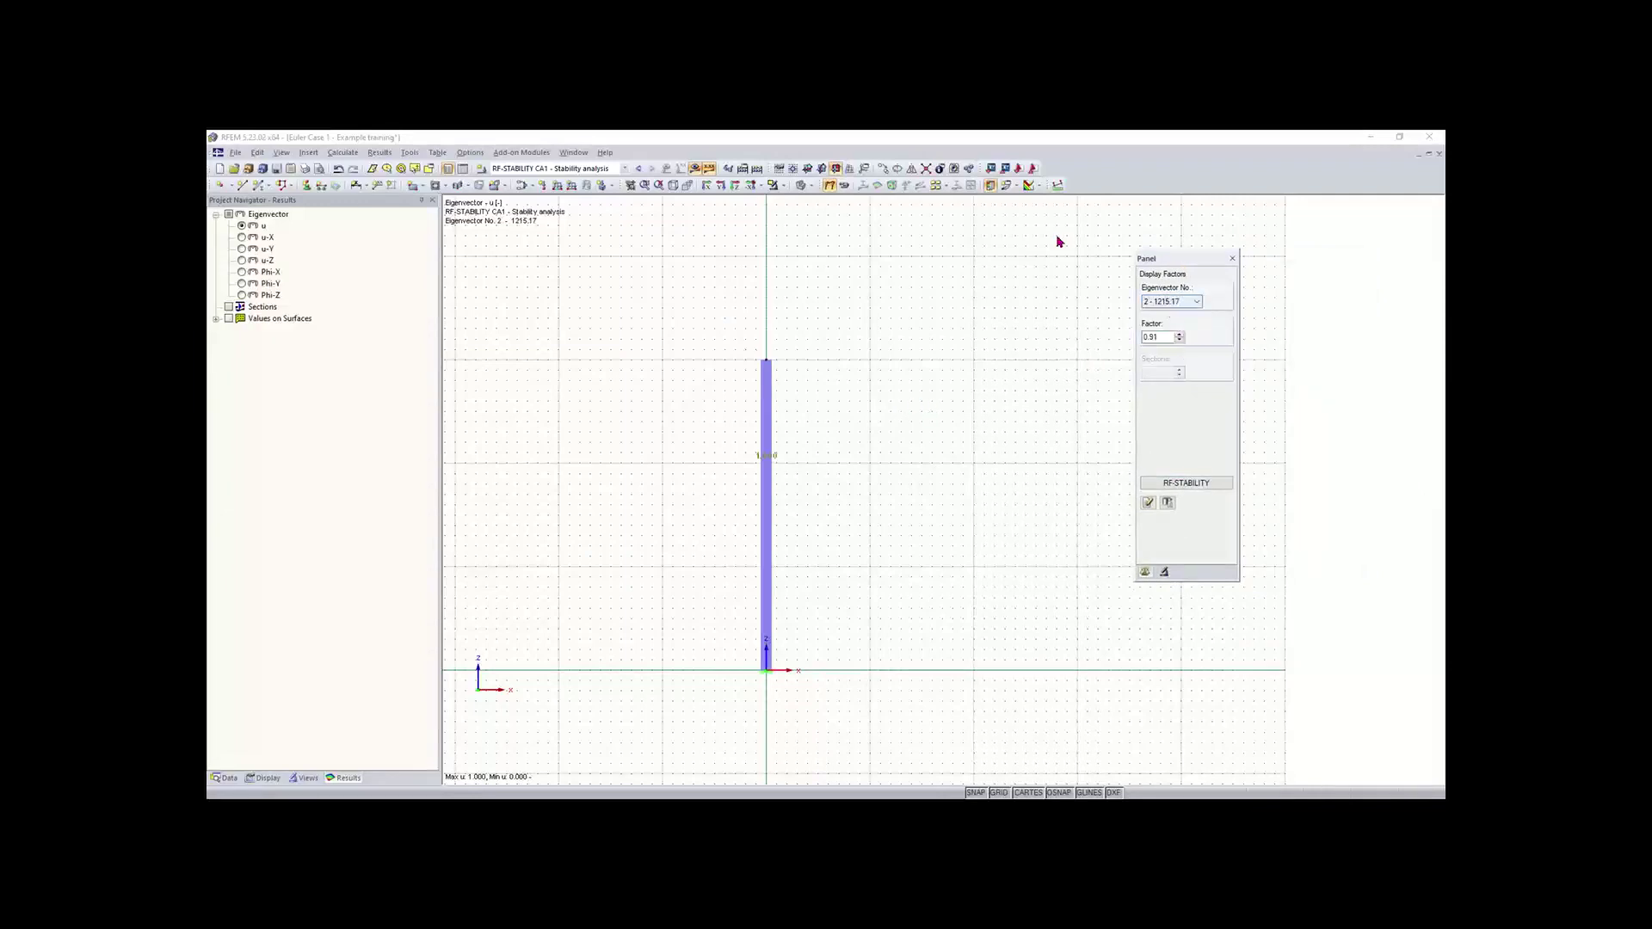
pyautogui.click(721, 186)
pyautogui.click(707, 186)
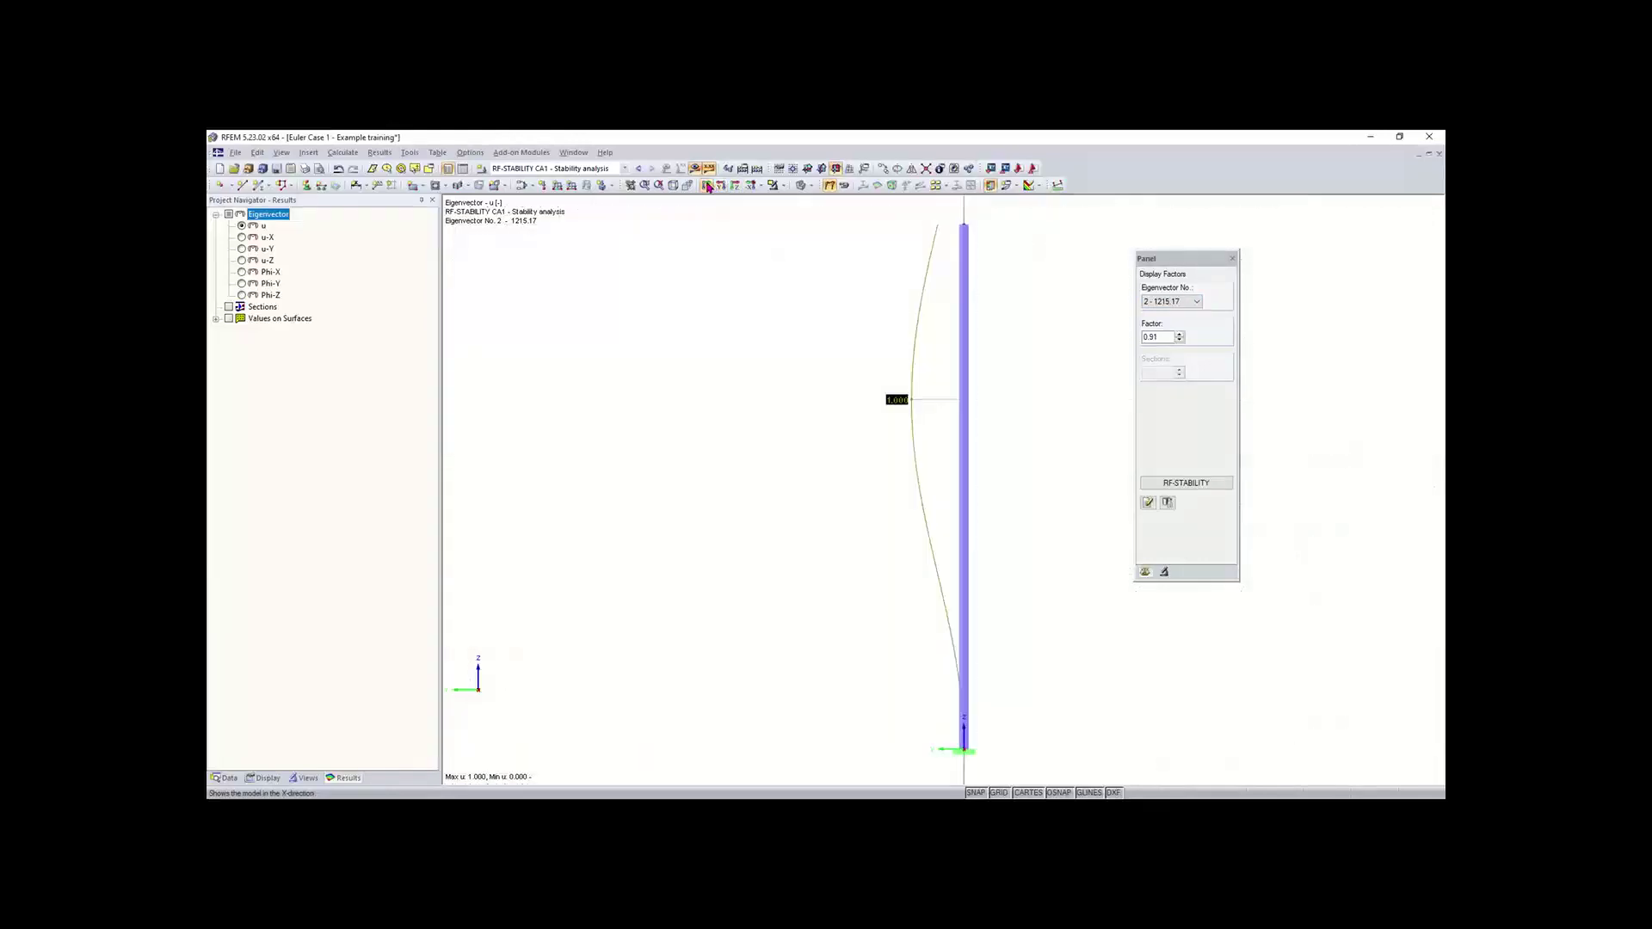
pyautogui.moveTo(942, 351); pyautogui.dragTo(832, 372, button='middle')
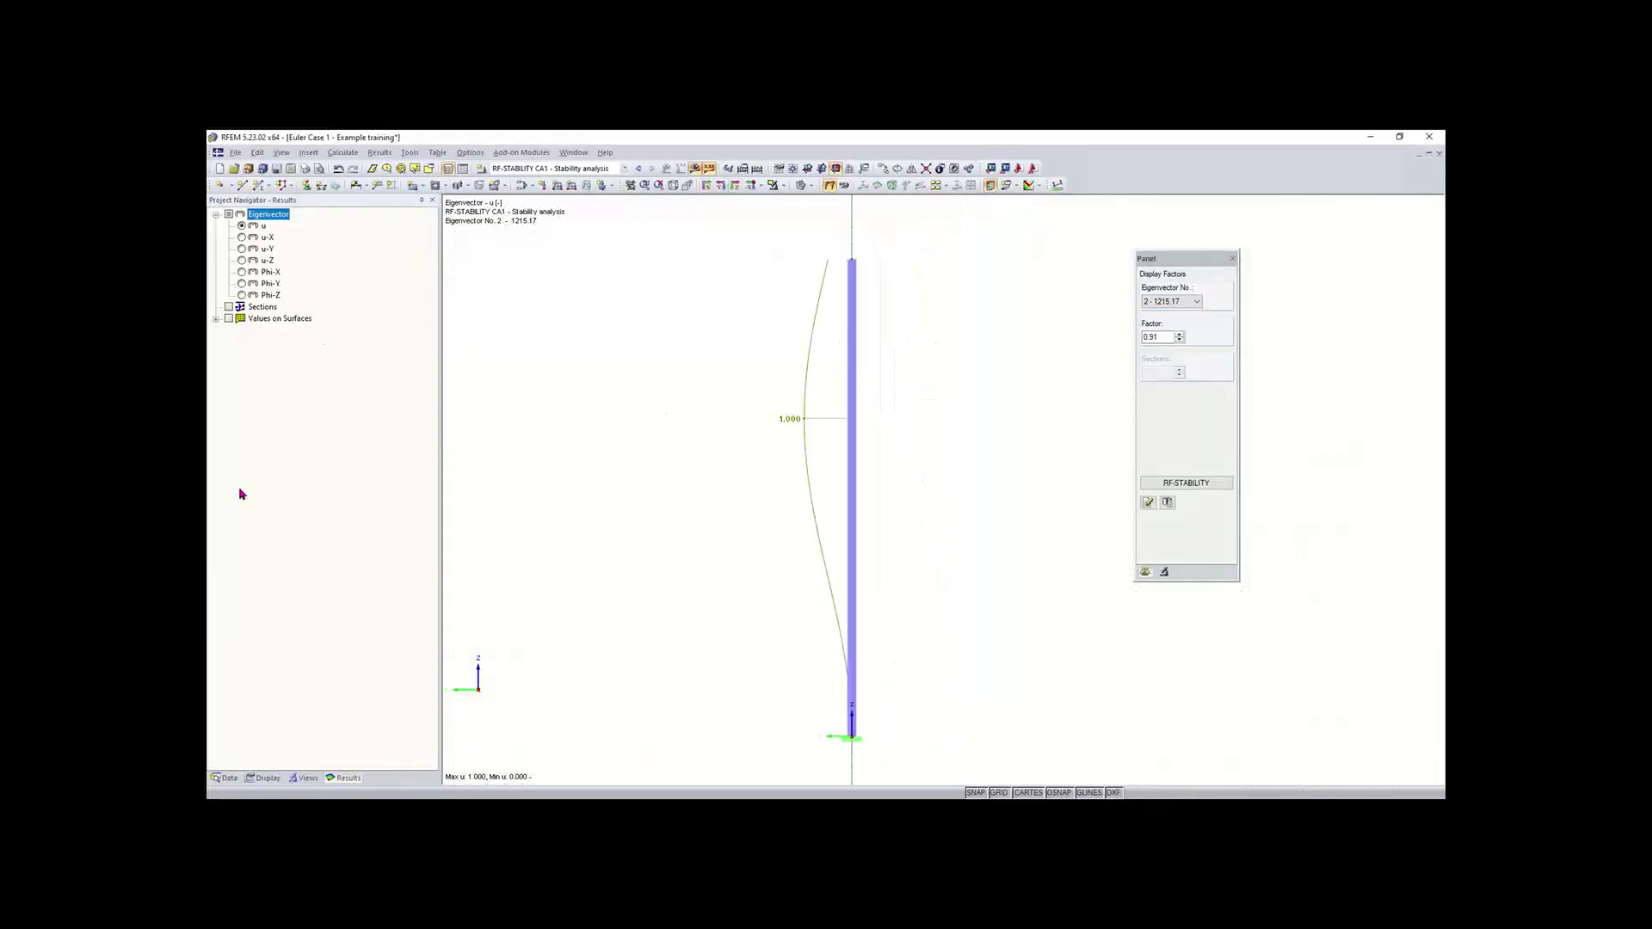
# - Set the member deformation display to Cross-Sections Colored and bring back the display factors for the eigenvectors
pyautogui.click(263, 779)
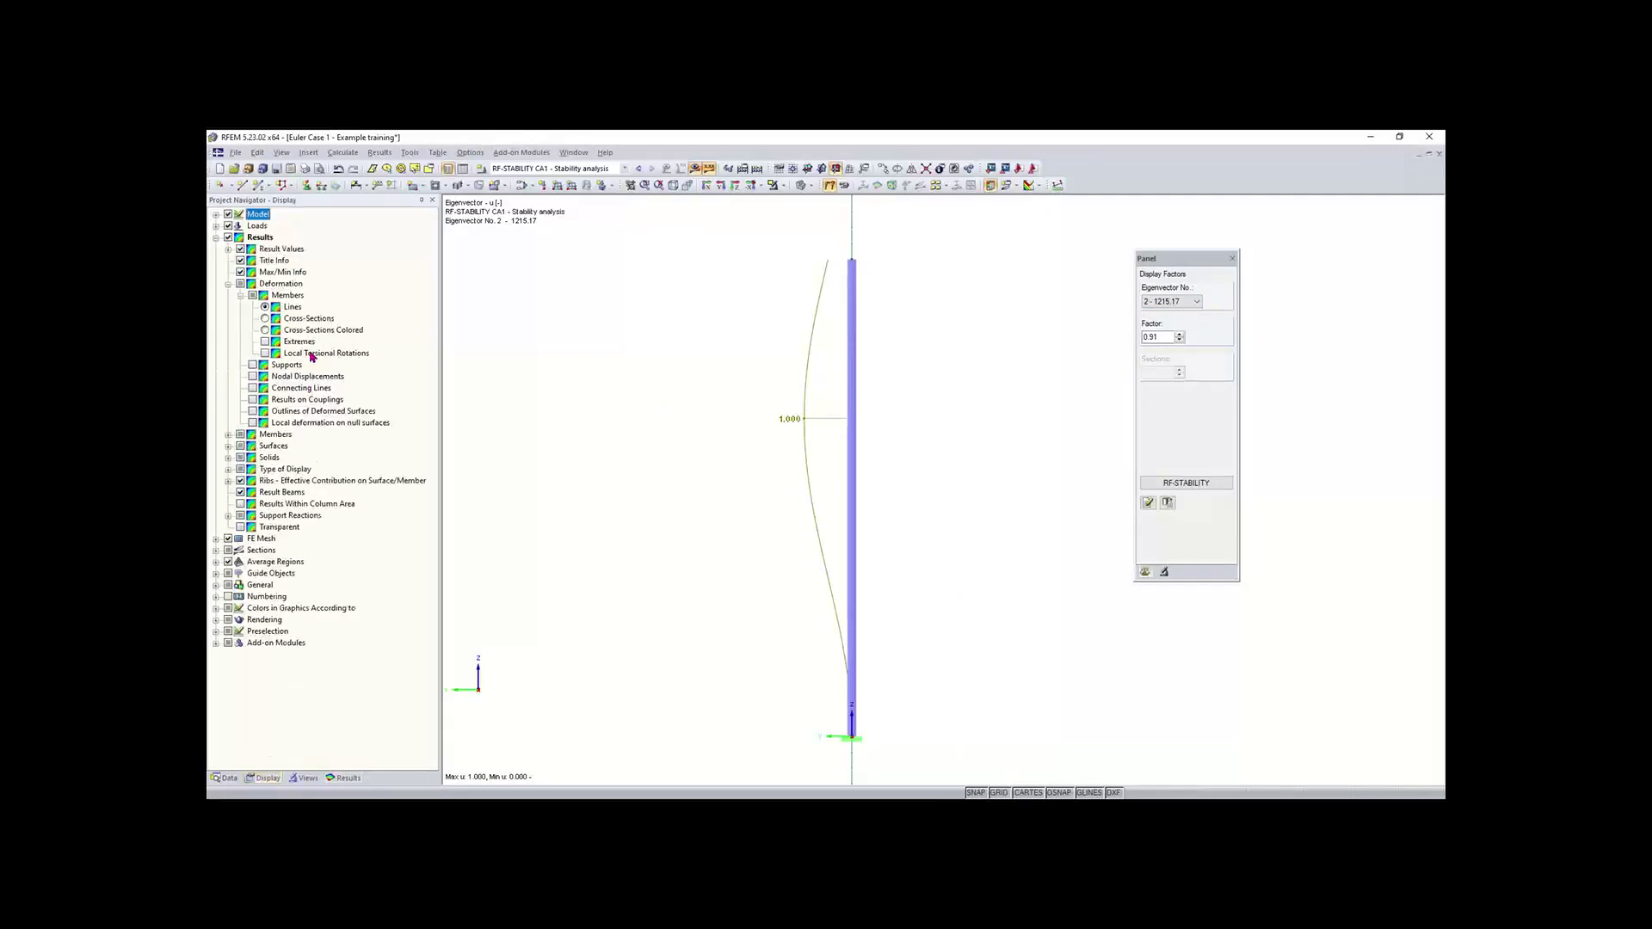
pyautogui.click(265, 330)
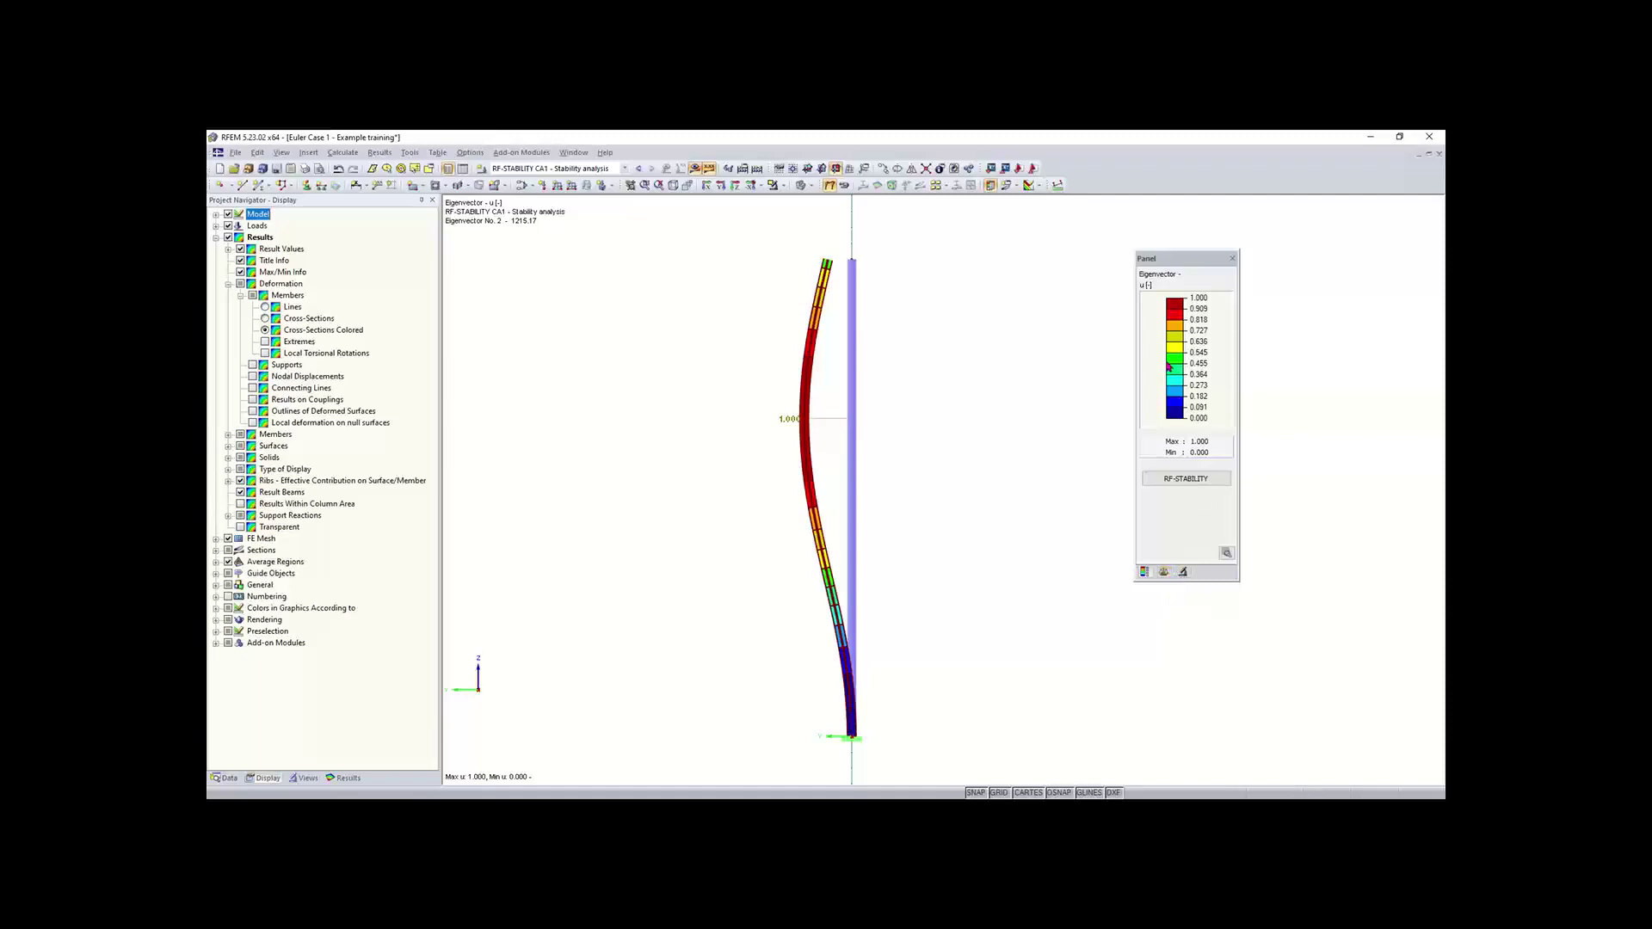
pyautogui.click(1183, 572)
pyautogui.click(1163, 572)
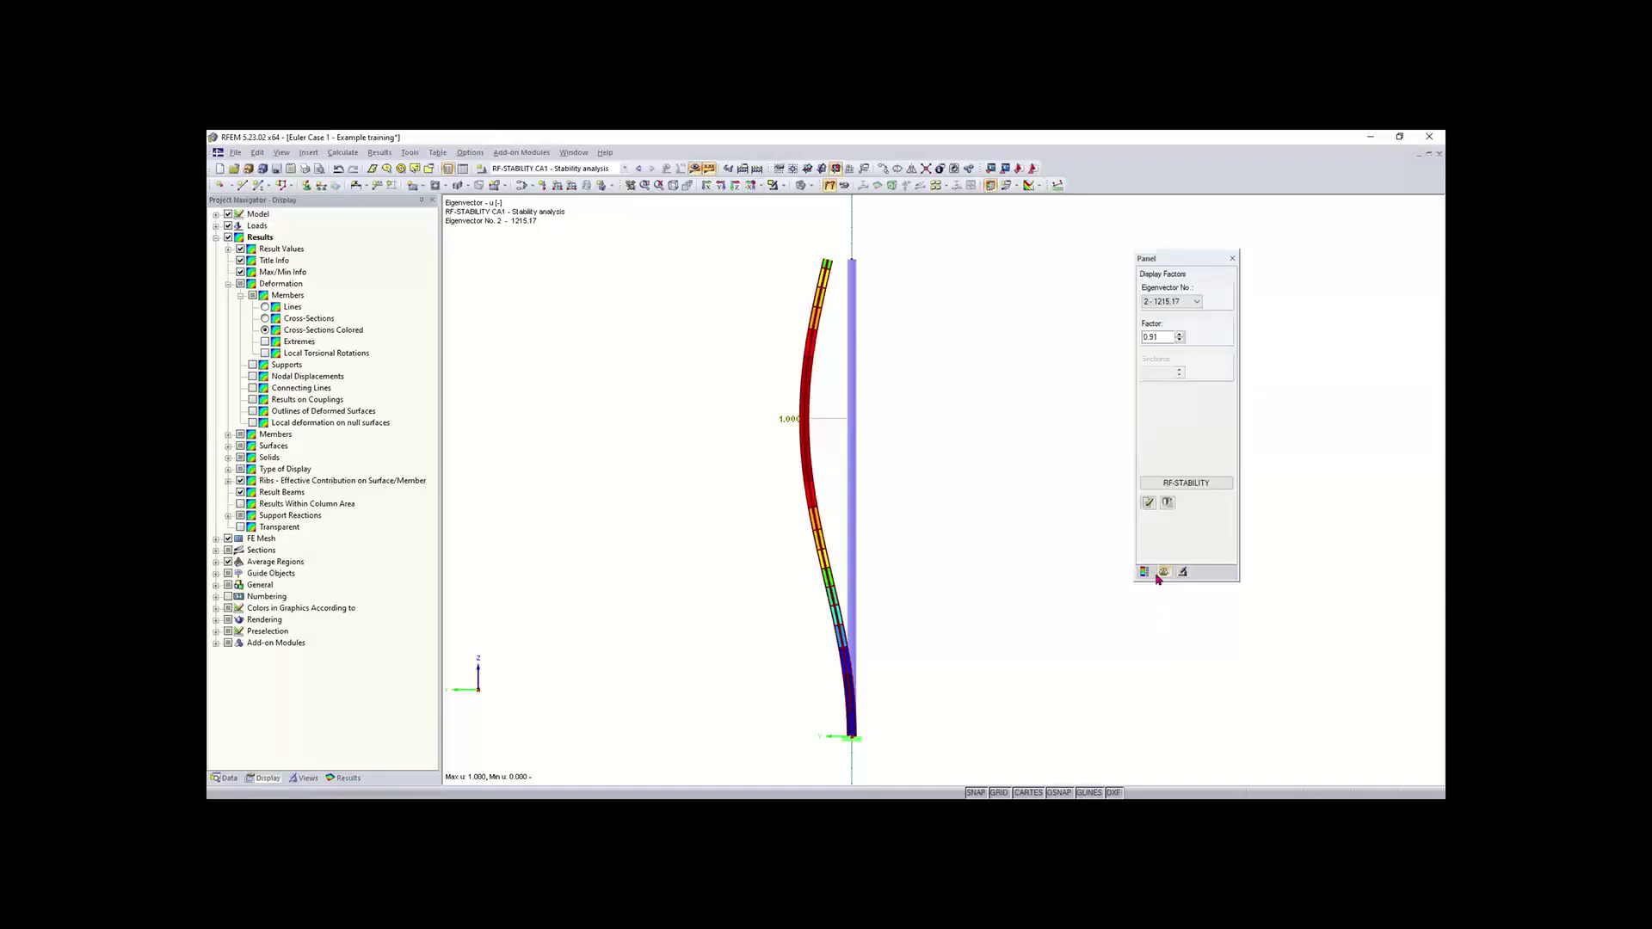
# - View the buckling shapes of eigenvectors No. 3 and No. 4, and return to eigenvector No. 1
pyautogui.click(1195, 301)
pyautogui.click(1172, 329)
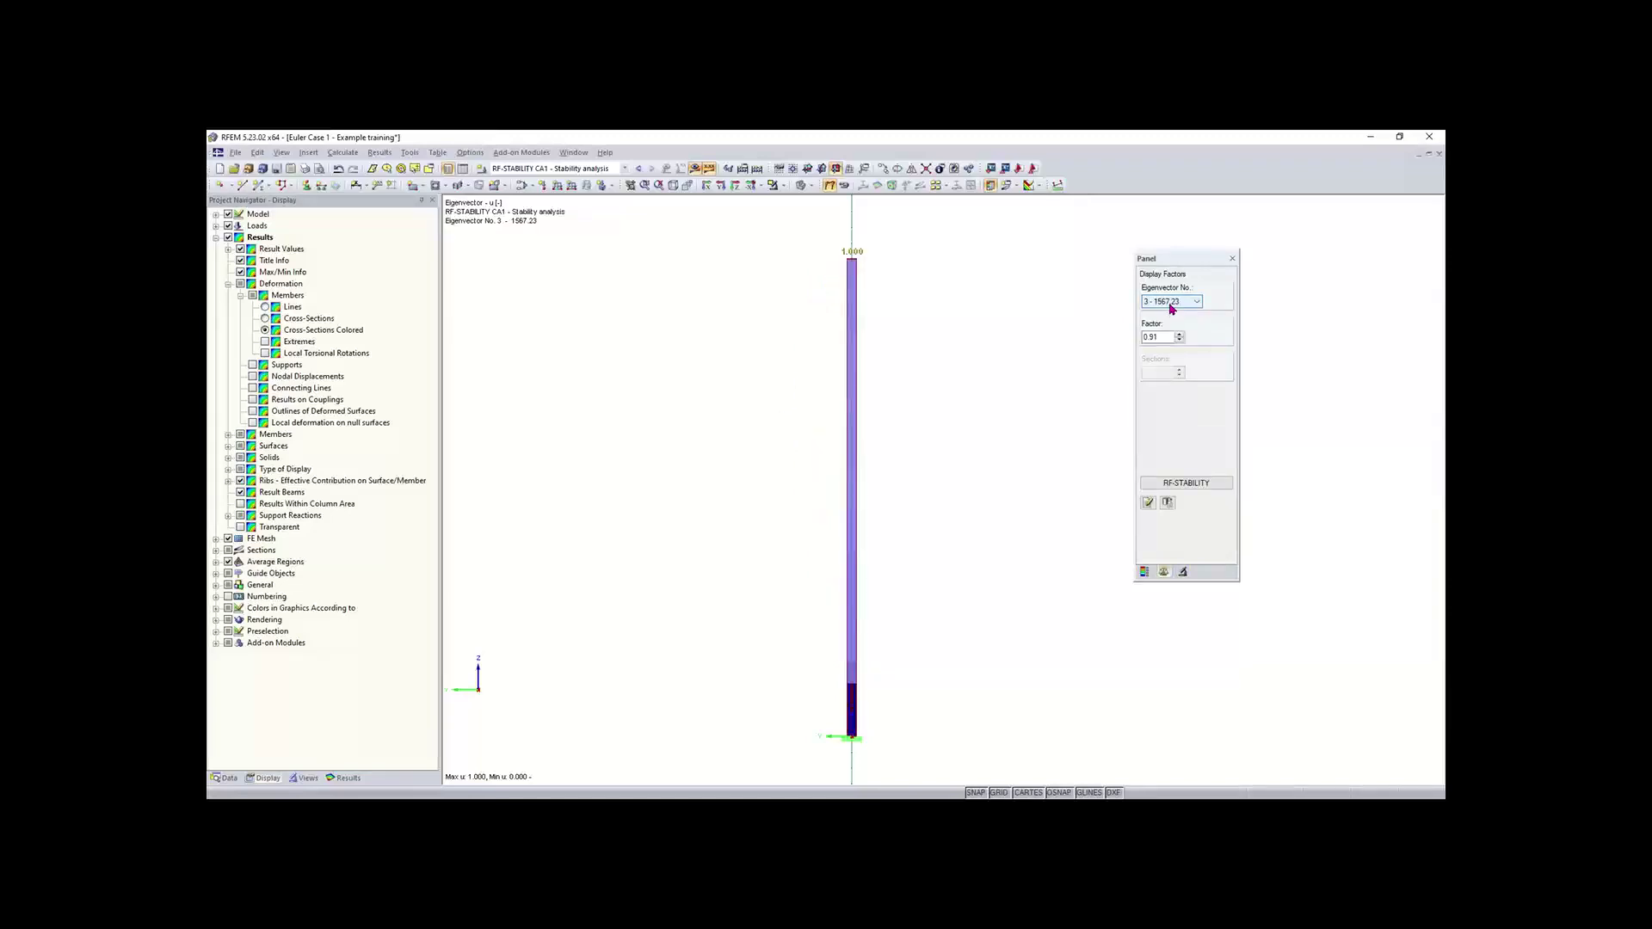
pyautogui.click(1171, 303)
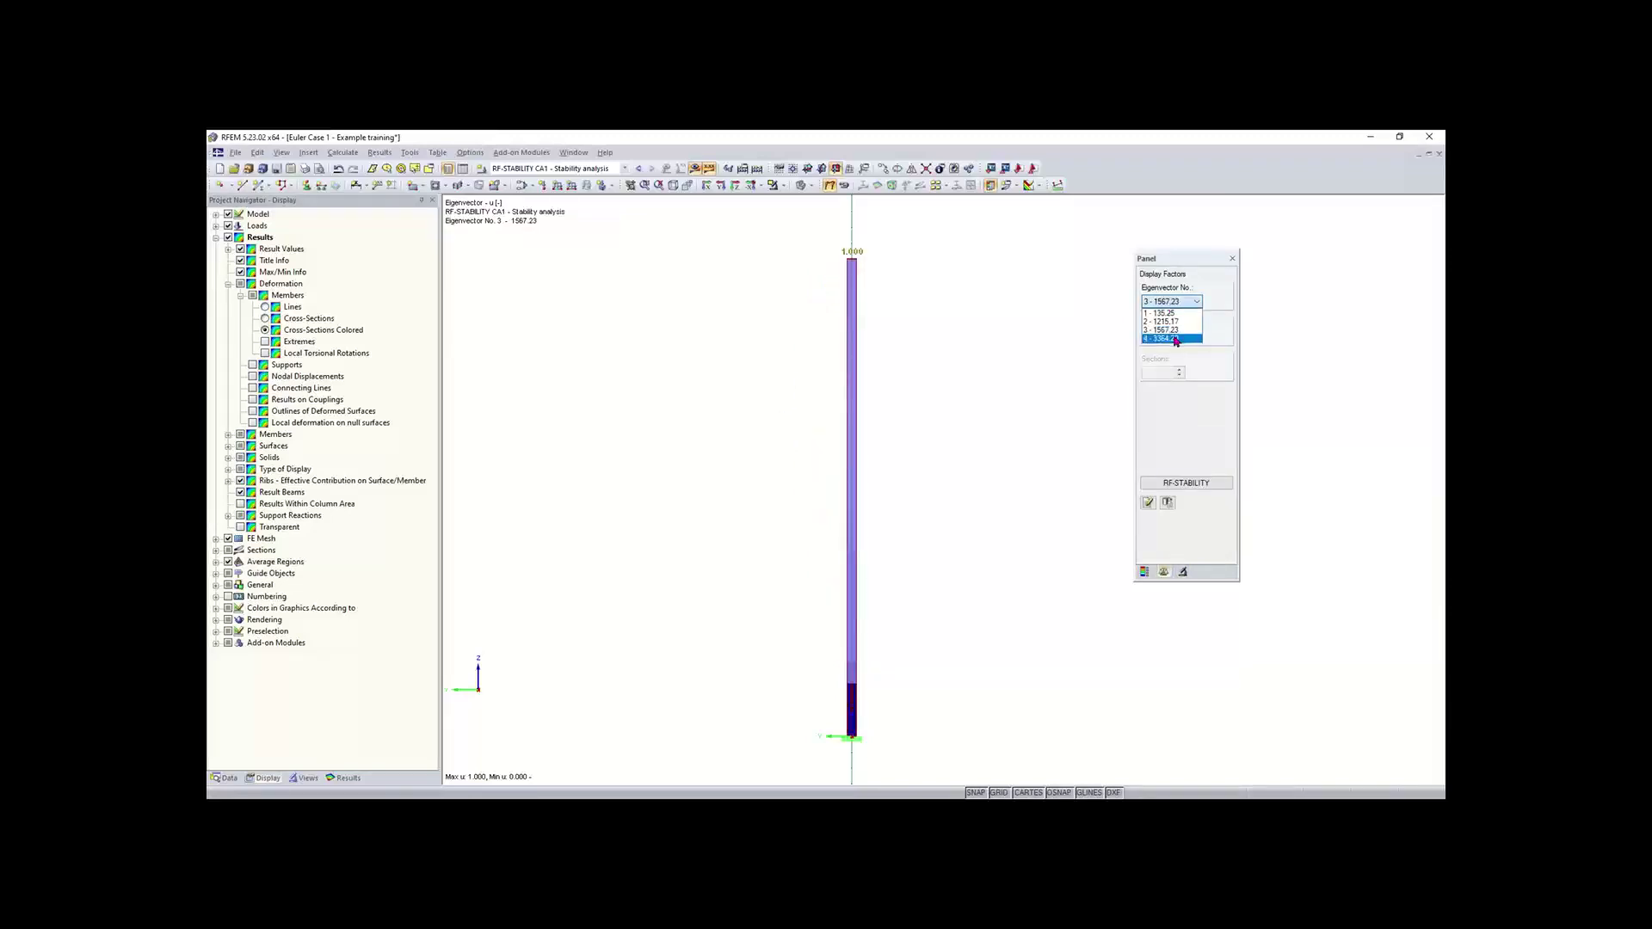
pyautogui.click(1177, 339)
pyautogui.click(1171, 302)
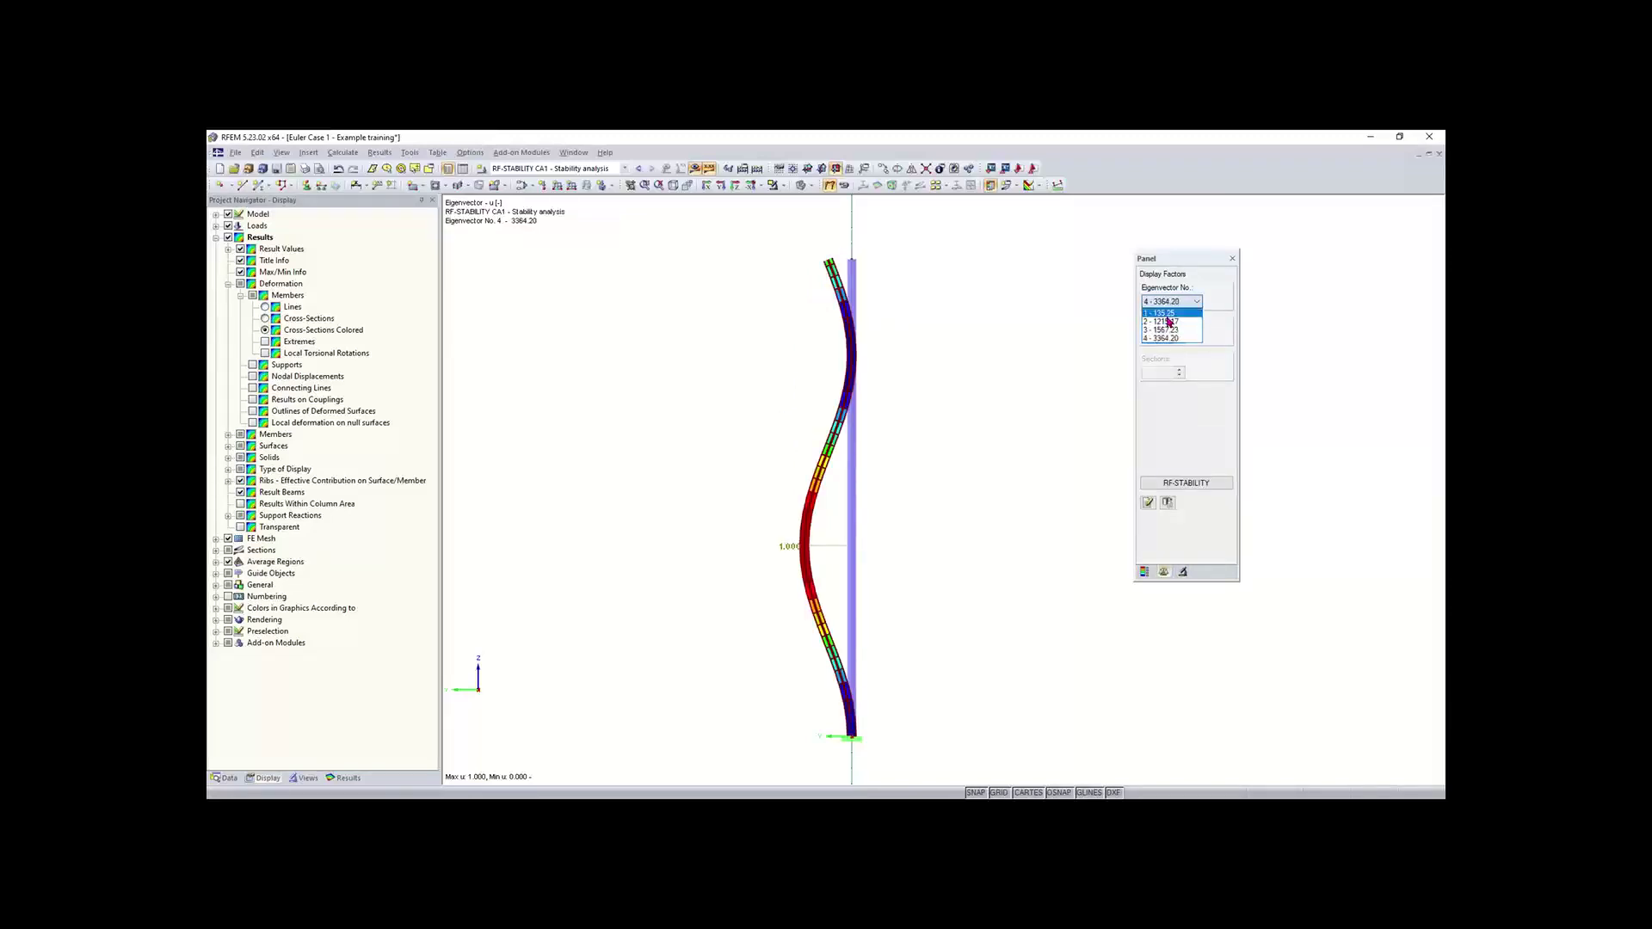
pyautogui.click(1169, 311)
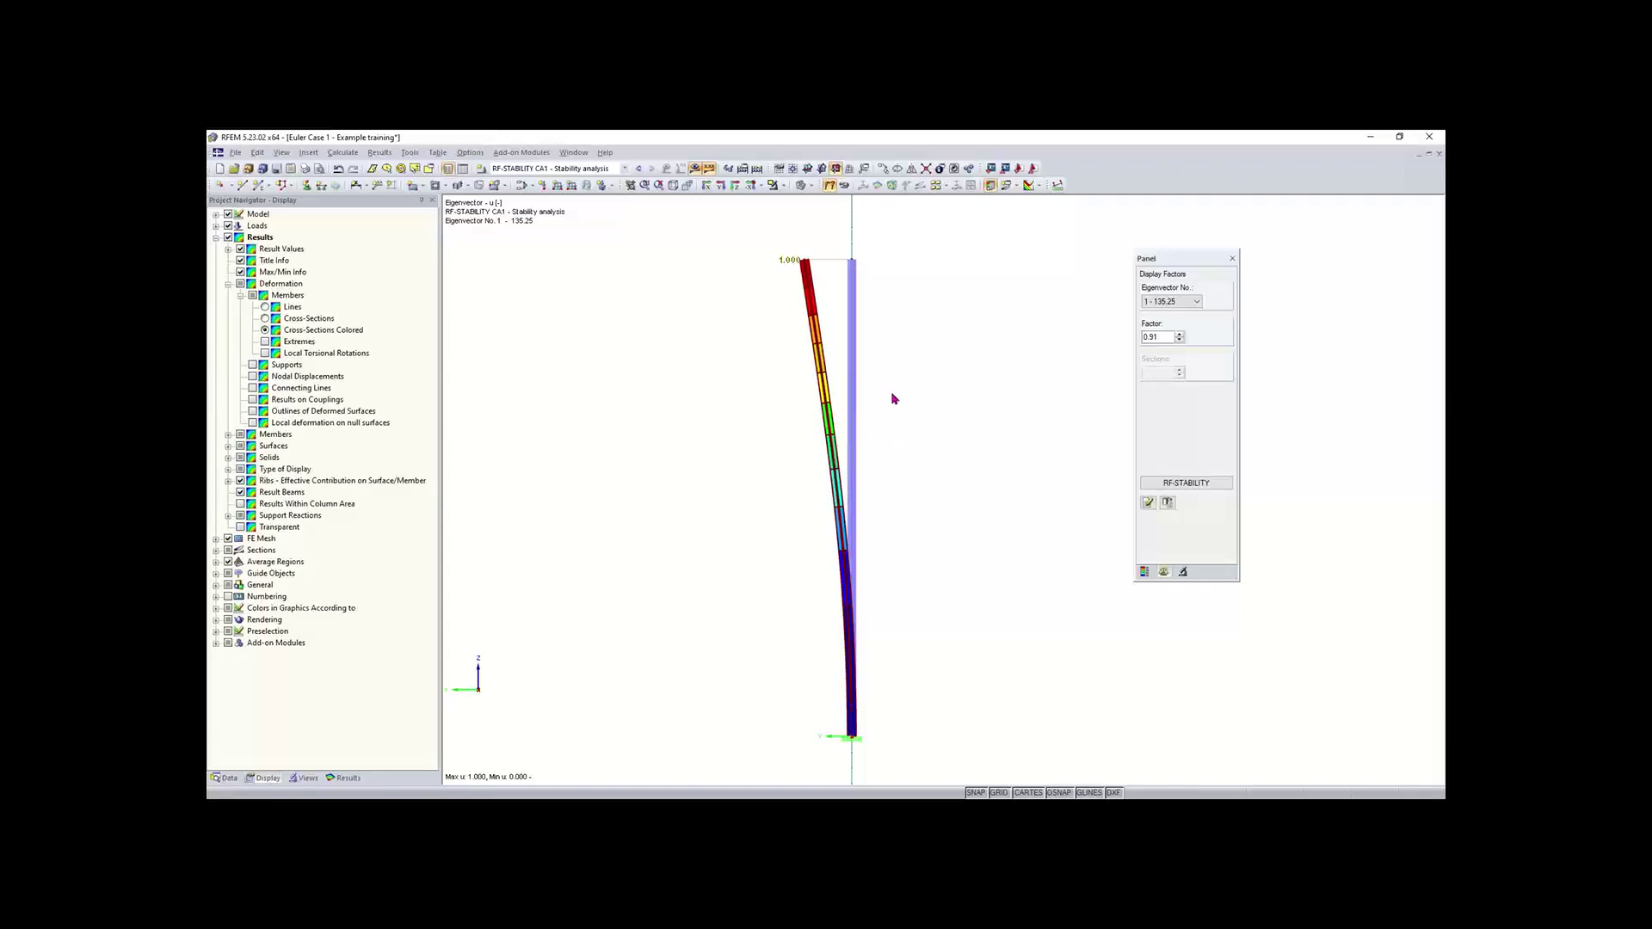
# - Turn on the local axis system display for the column and view it in 3D
pyautogui.rightClick(849, 381)
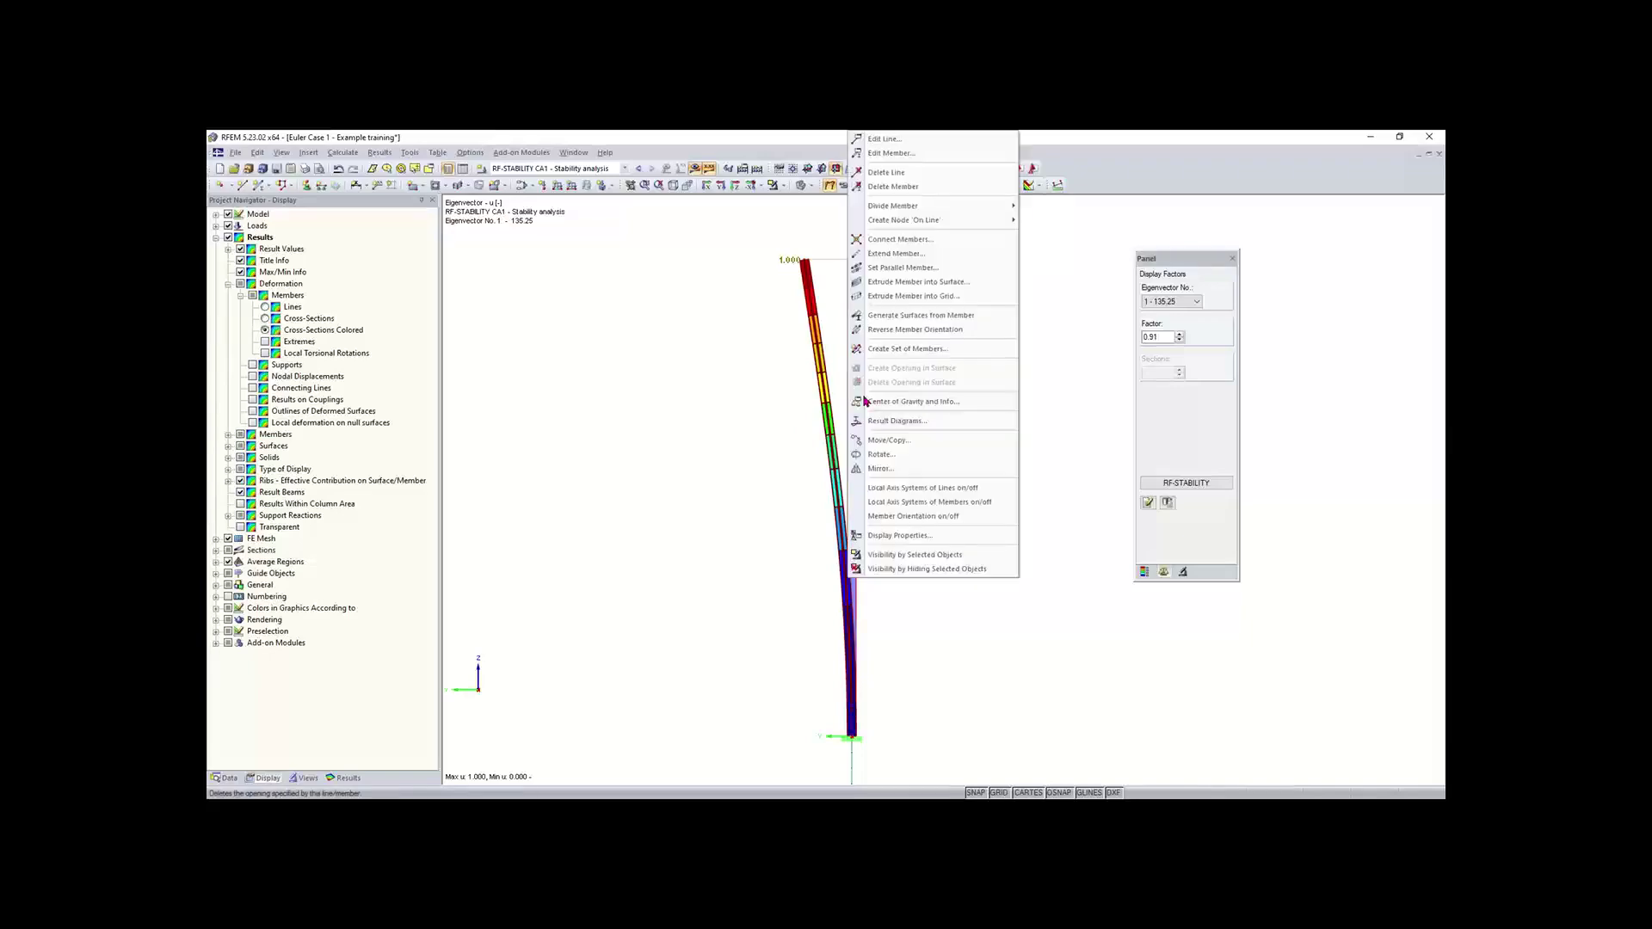
pyautogui.click(892, 477)
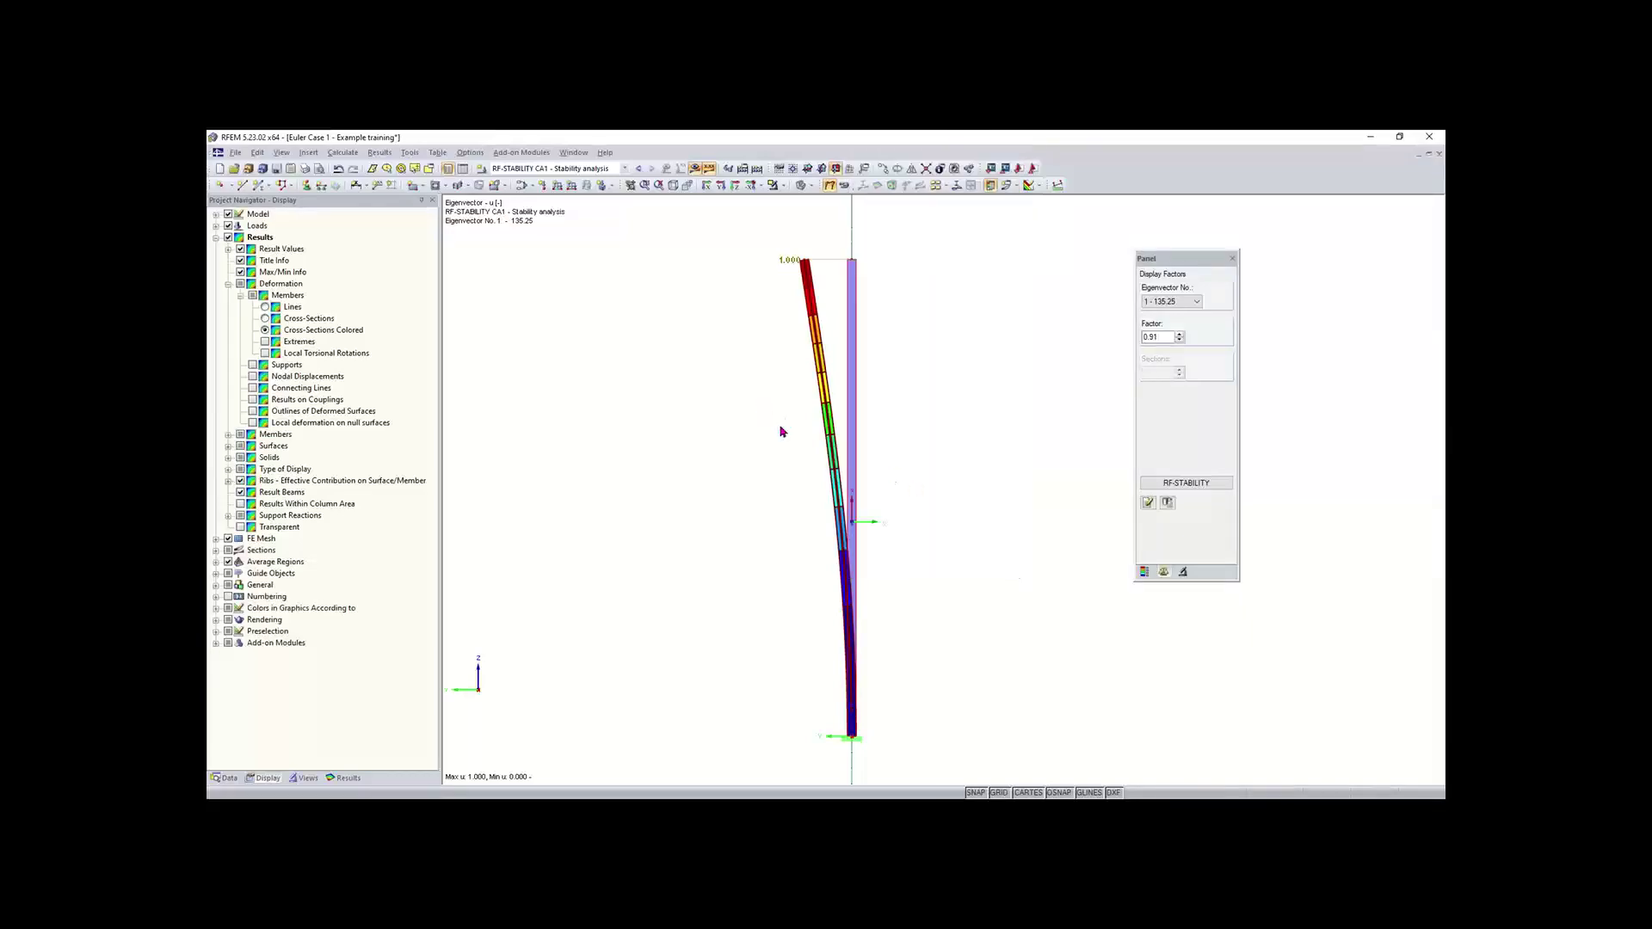
pyautogui.keyDown('ctrl'); pyautogui.moveTo(779, 428); pyautogui.dragTo(886, 532, button='middle'); pyautogui.keyUp('ctrl')
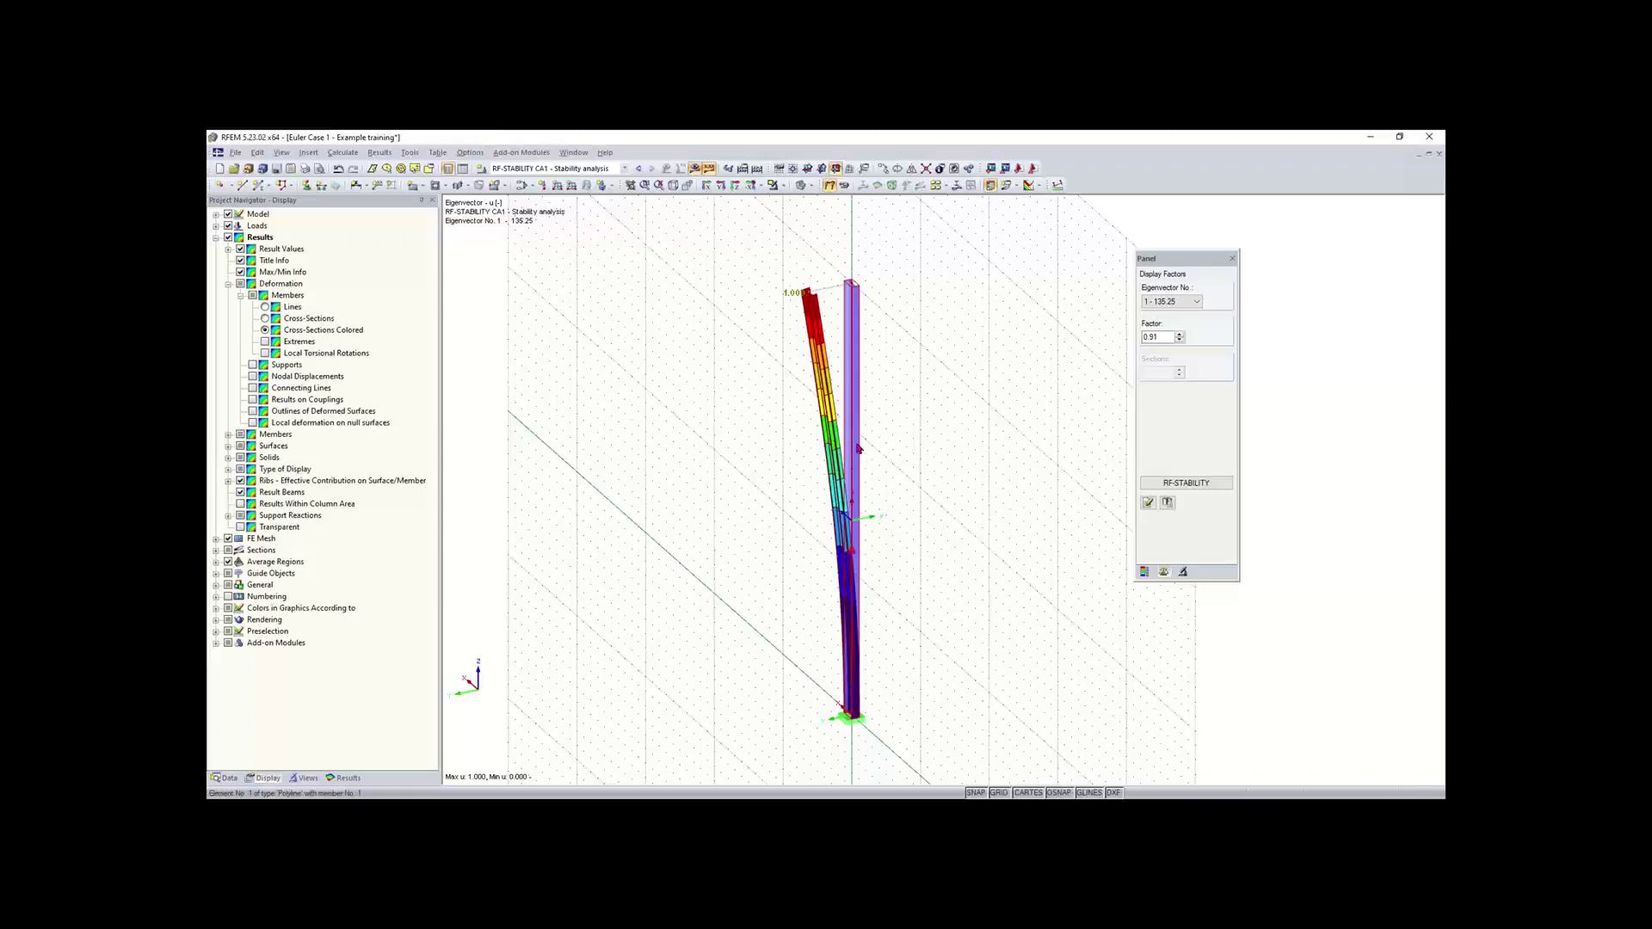
# - Examine the moments of inertia of the column's W 12x35 cross-section and close the member settings without changes
pyautogui.rightClick(853, 445)
pyautogui.click(758, 377)
pyautogui.doubleClick(854, 429)
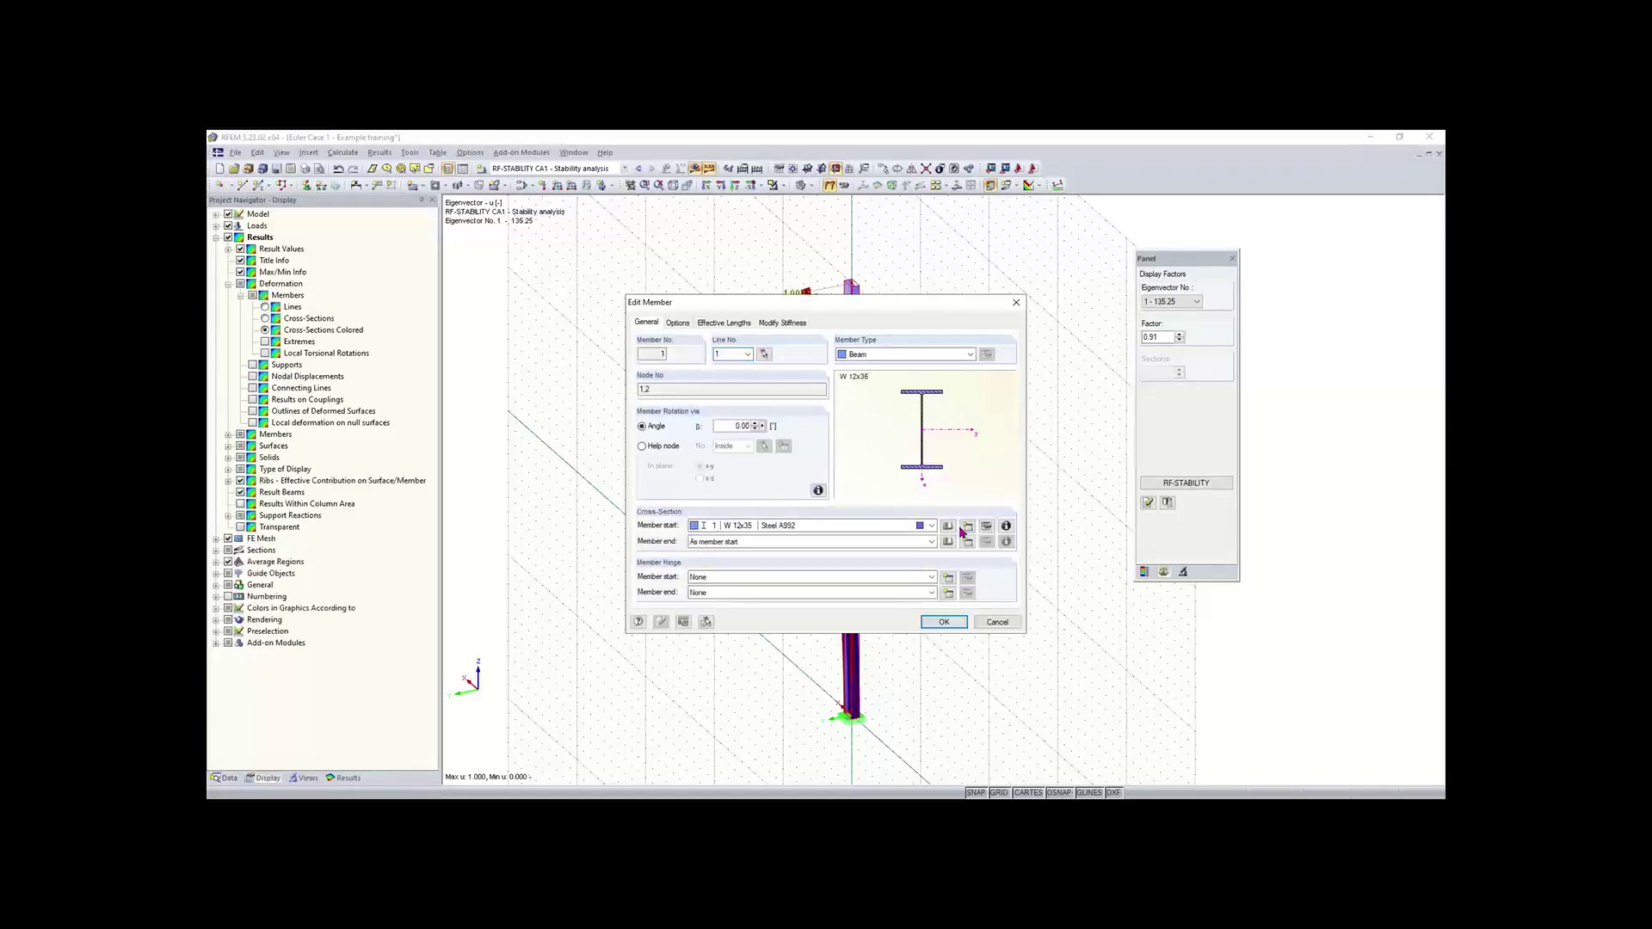
pyautogui.click(1005, 527)
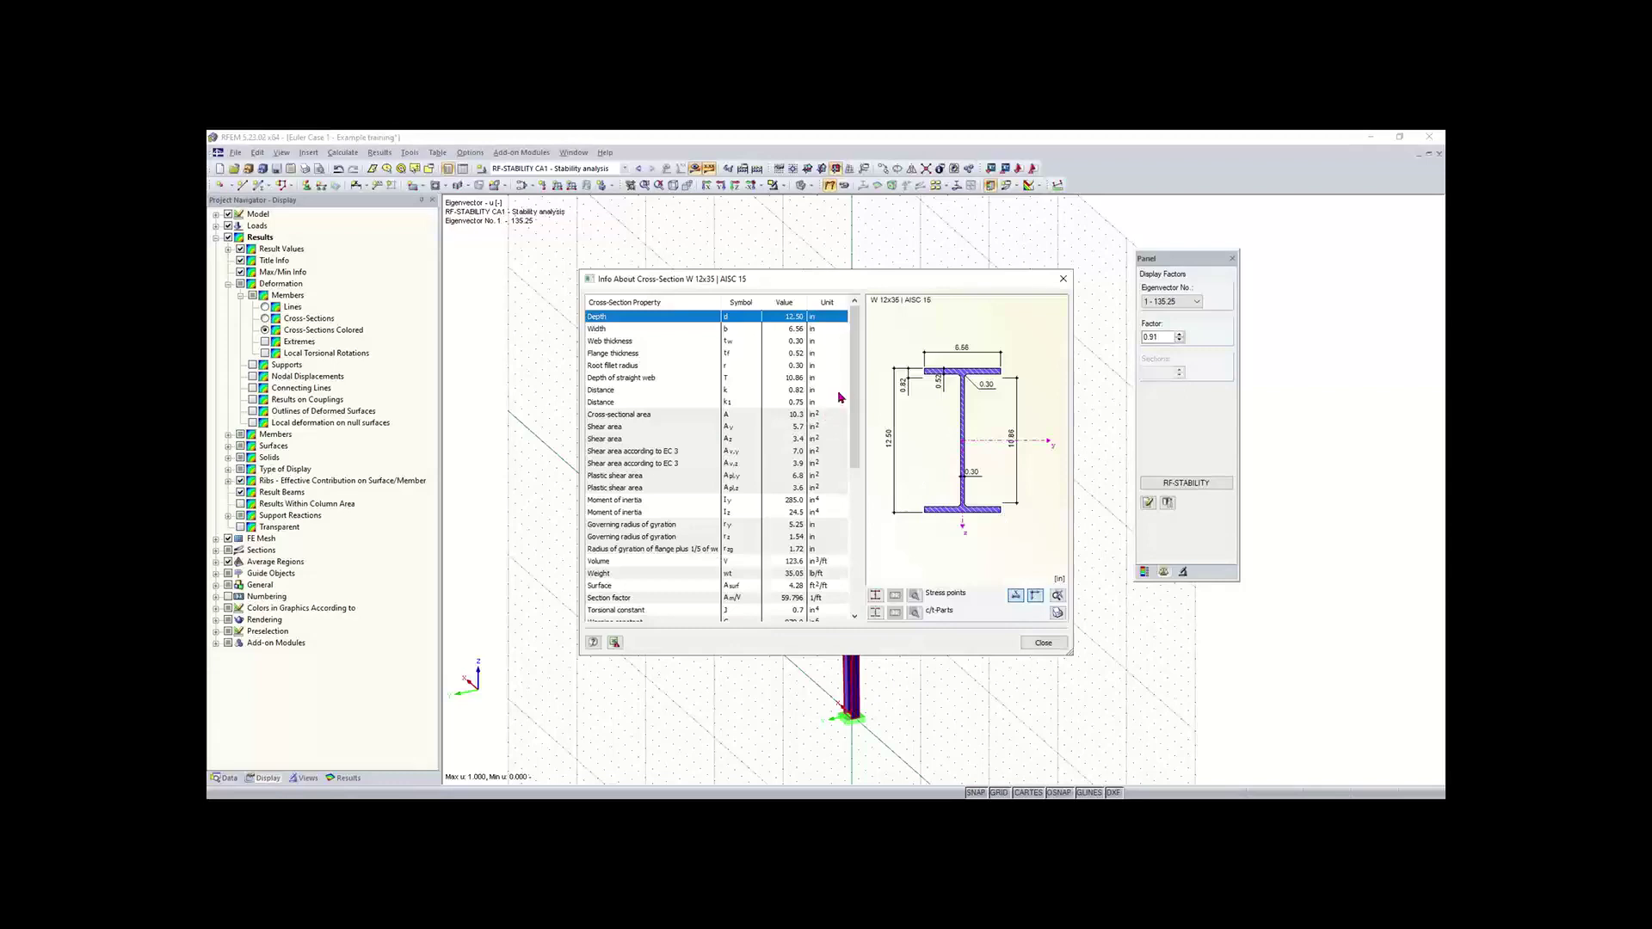
pyautogui.click(731, 514)
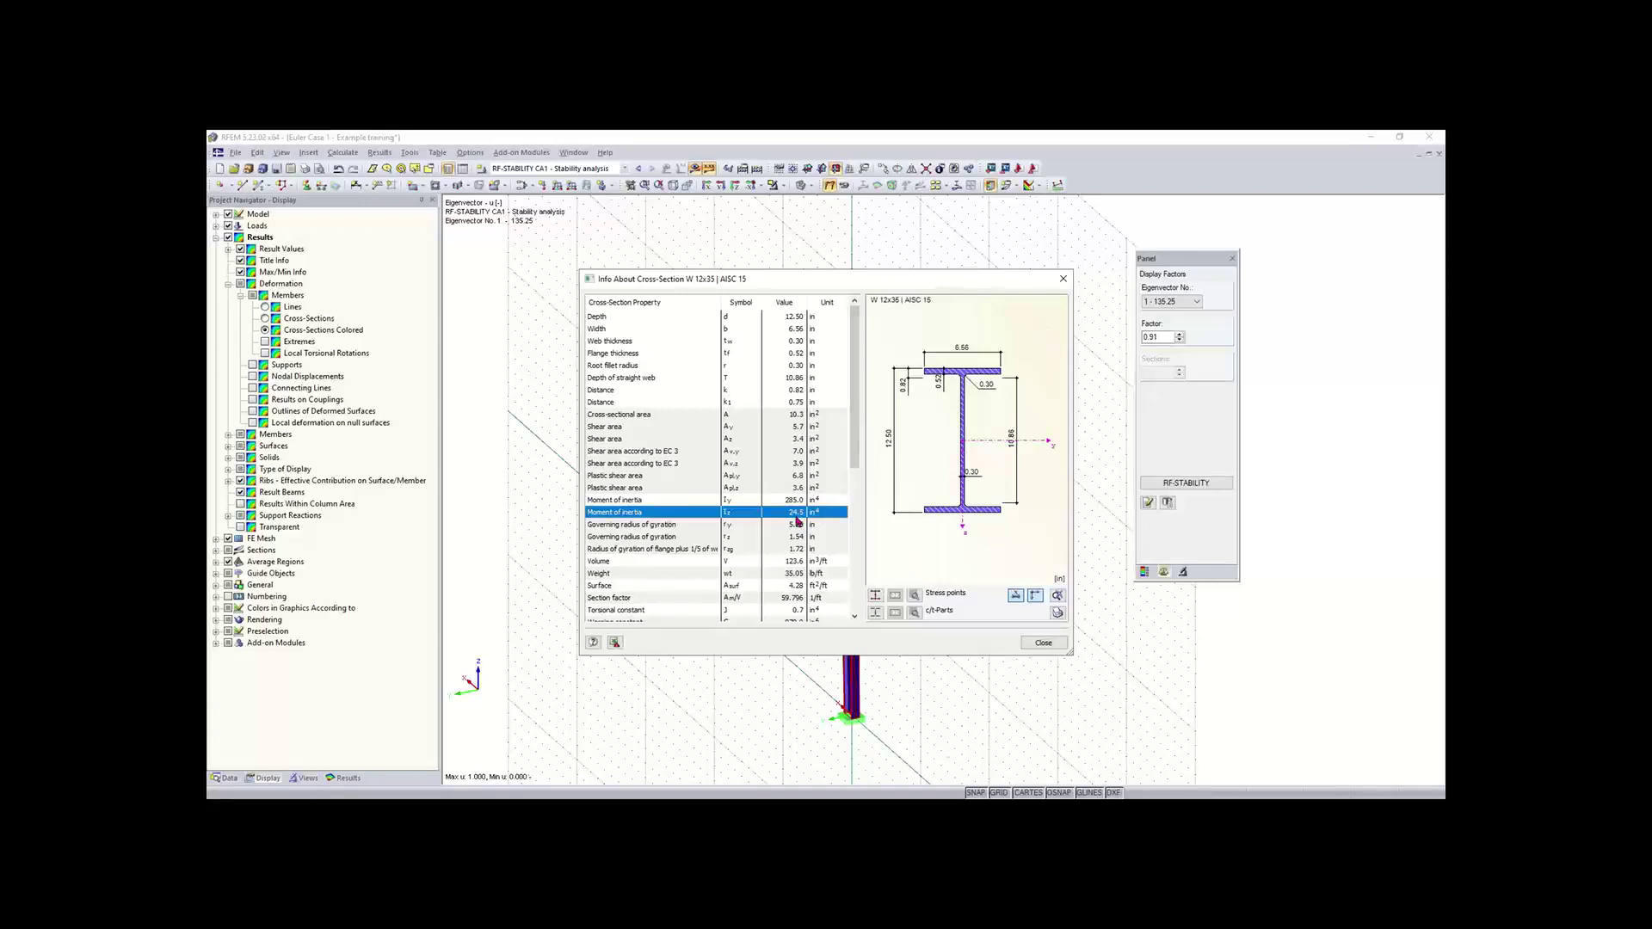
pyautogui.click(1040, 645)
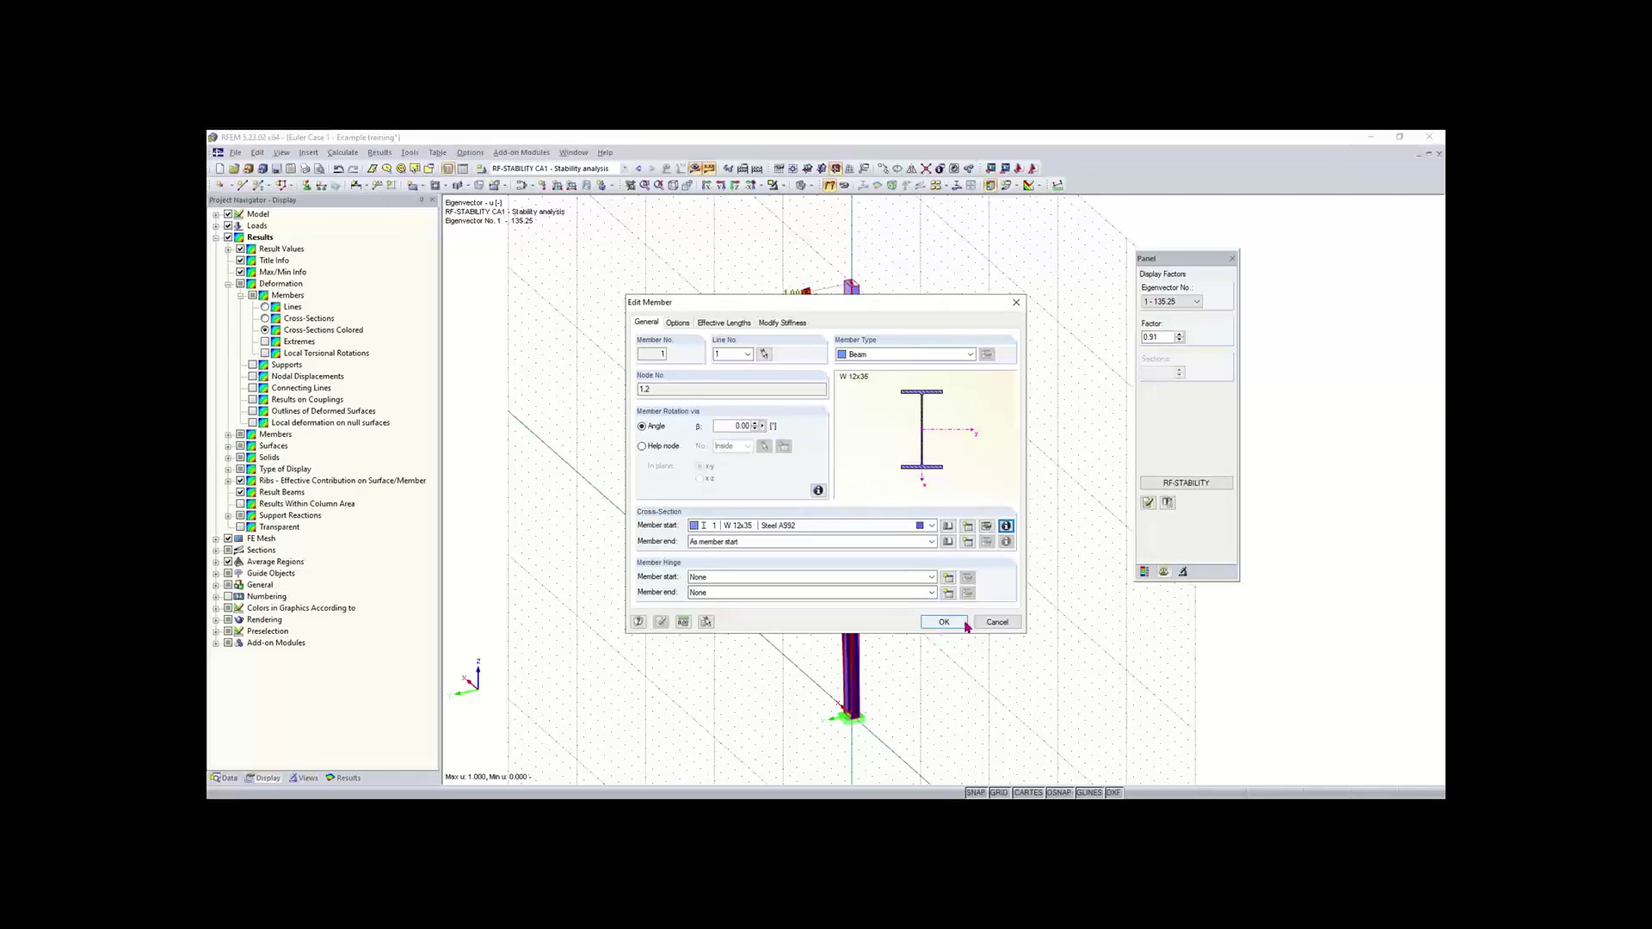
pyautogui.click(1017, 302)
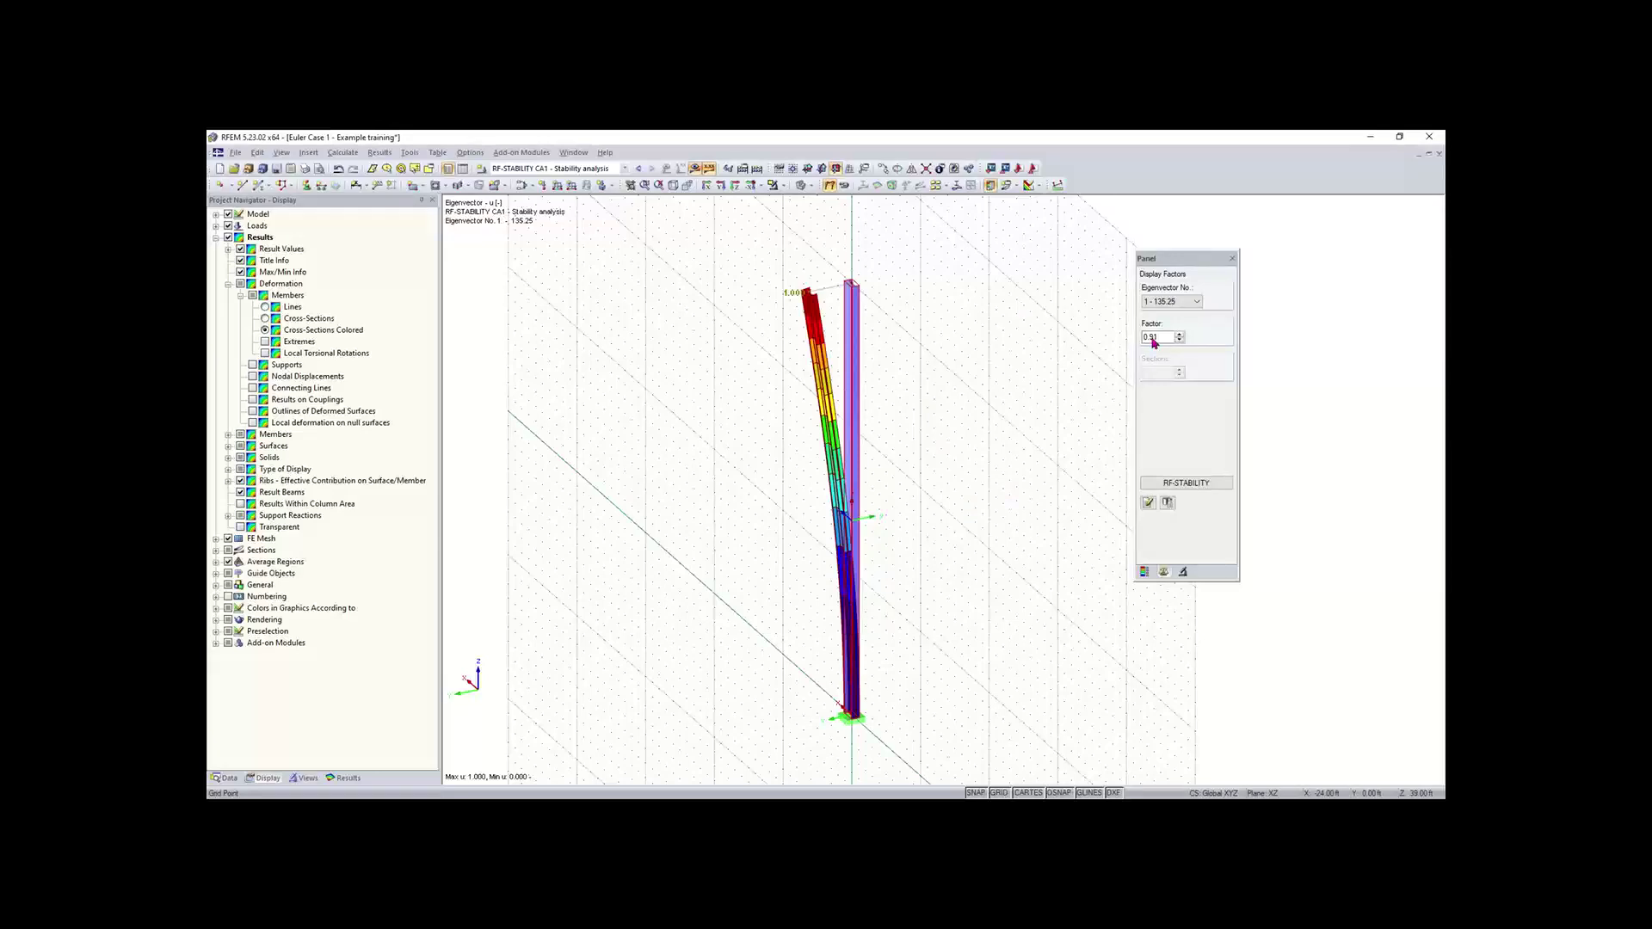
# - Examine the RF-STABILITY critical load factors and the effective lengths and critical loads of the column, and close the module
pyautogui.click(1185, 487)
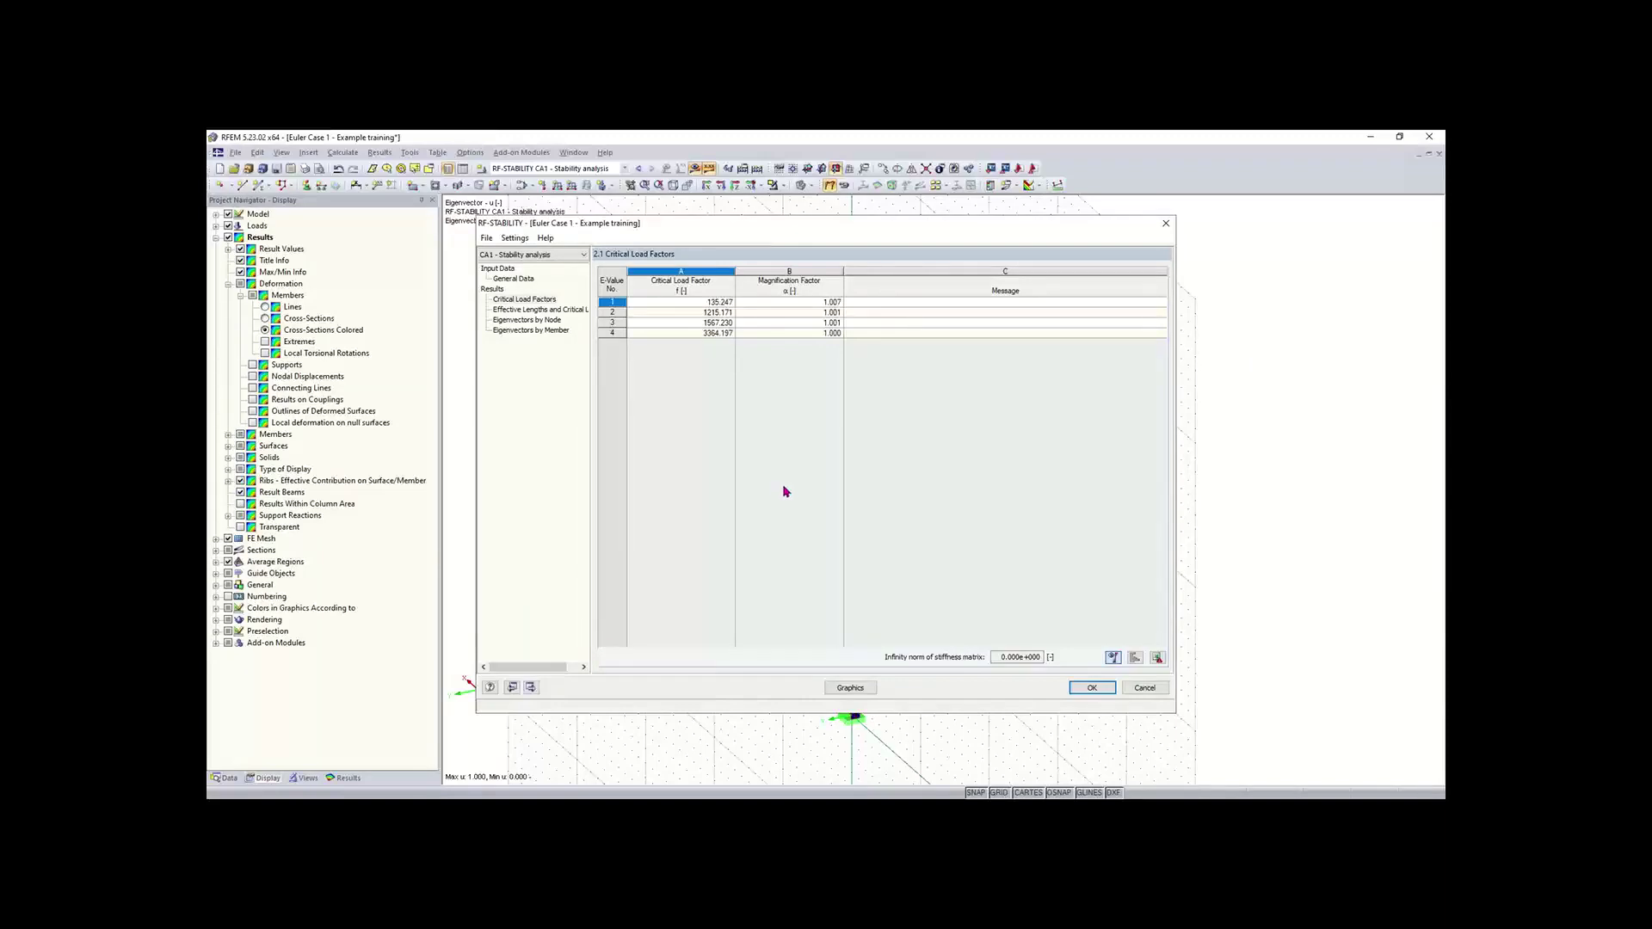
pyautogui.click(530, 309)
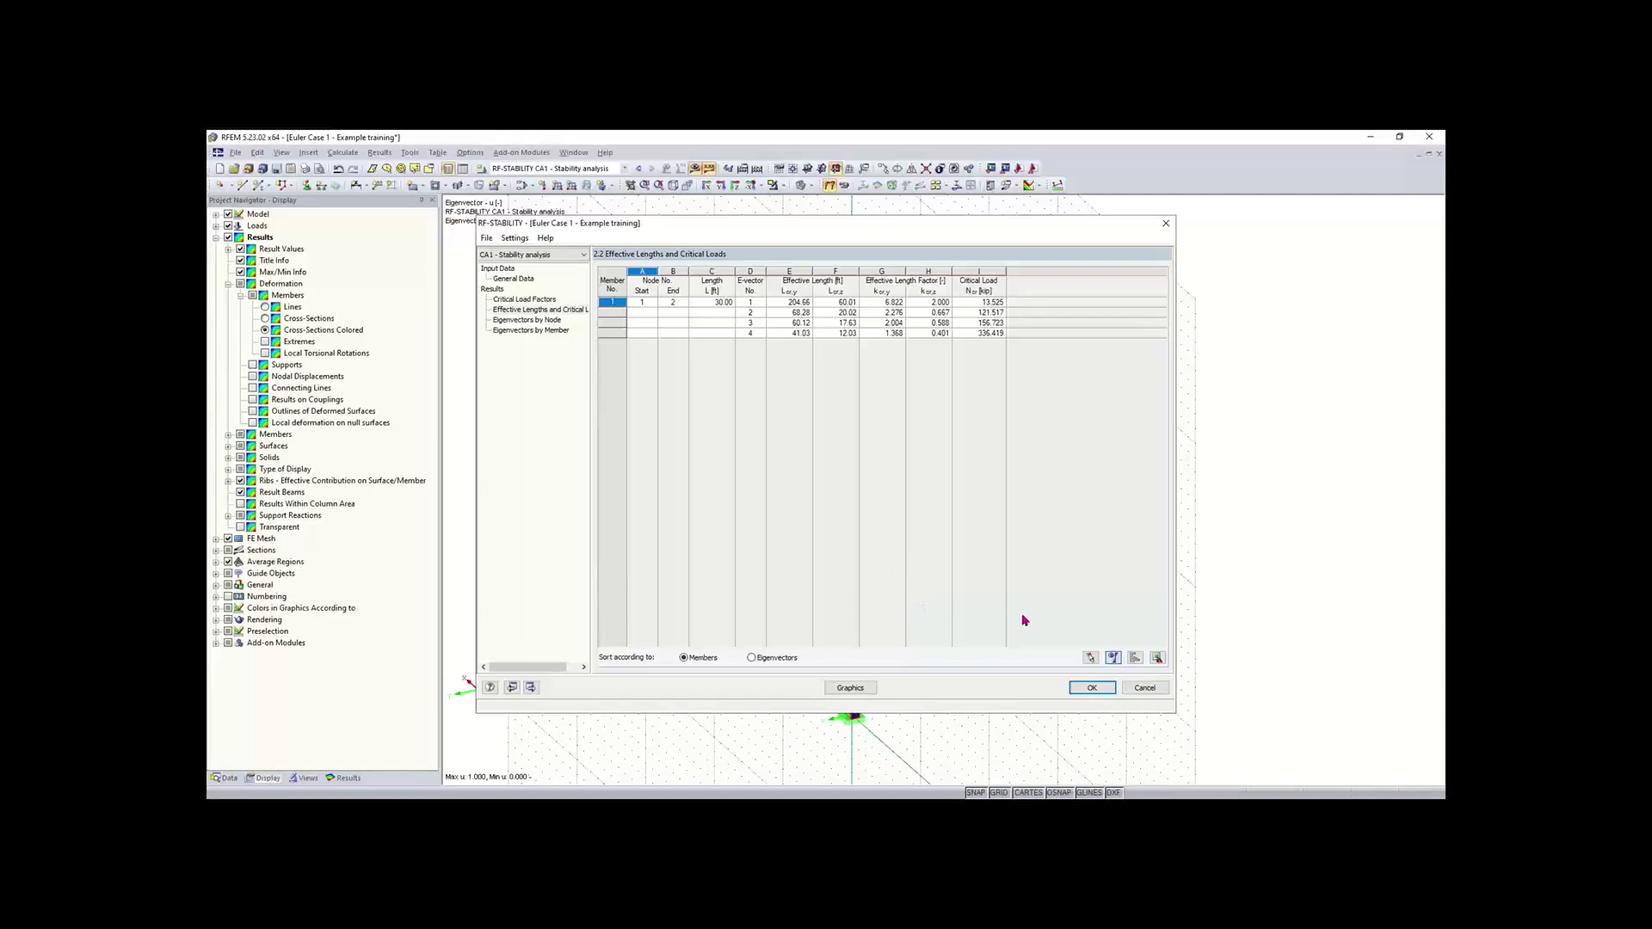
pyautogui.click(1091, 688)
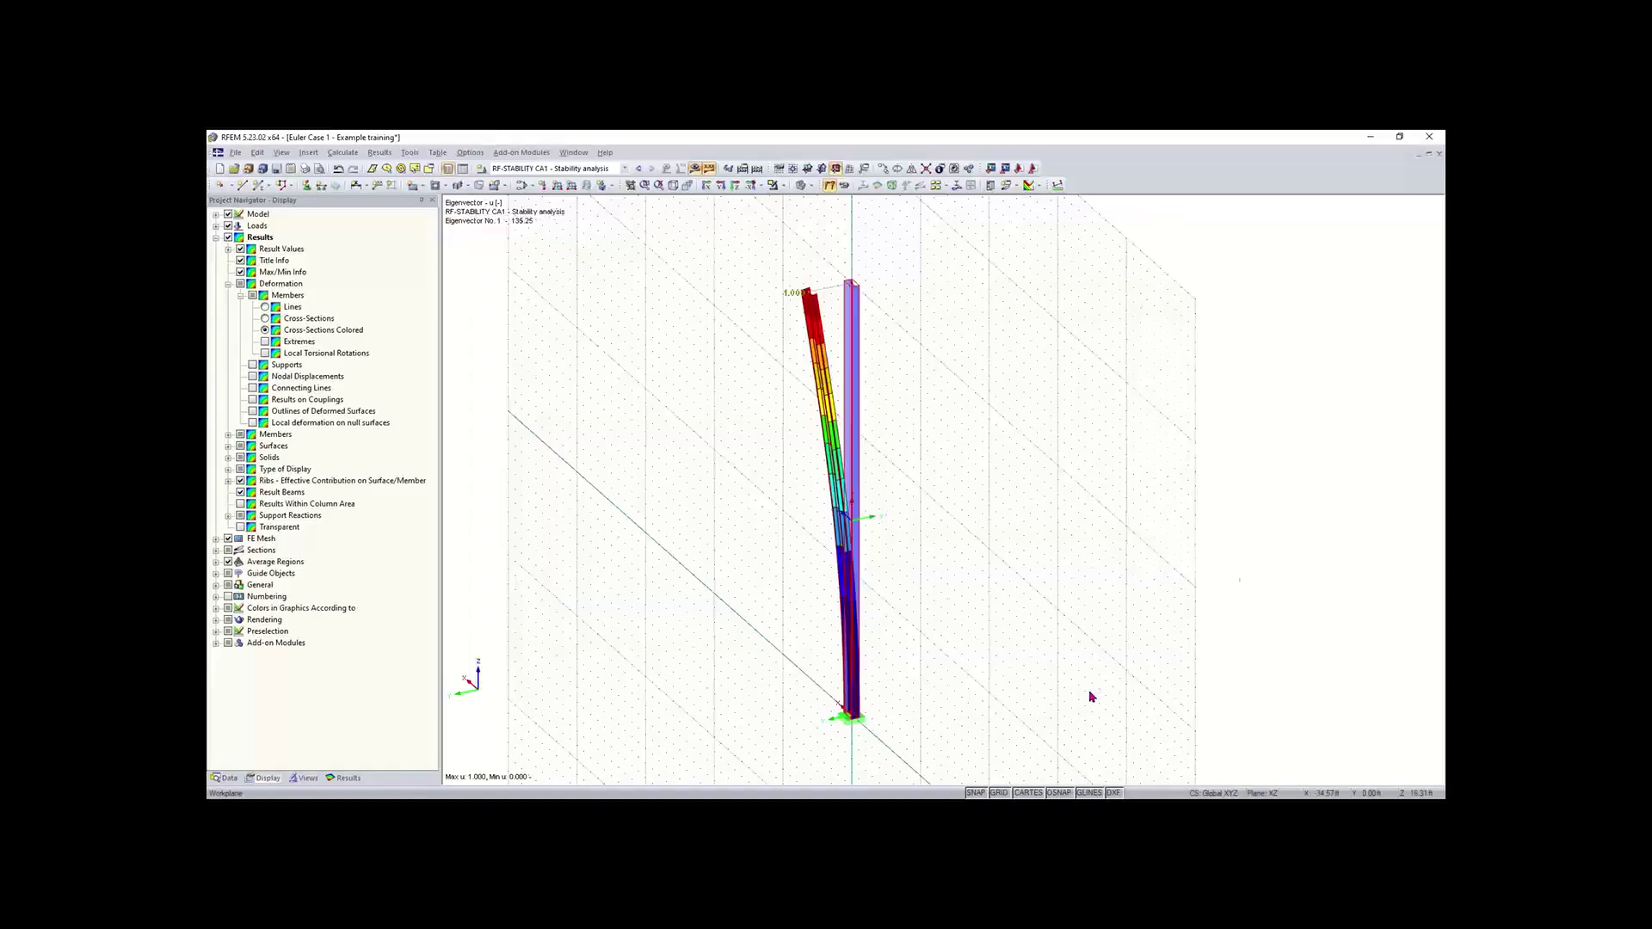
# - Display load case LC1 and set the vertical force PZ of the nodal load on the column's top node to -14 kip
pyautogui.scroll(-1, 936, 324)
pyautogui.moveTo(932, 320); pyautogui.dragTo(782, 379, button='middle')
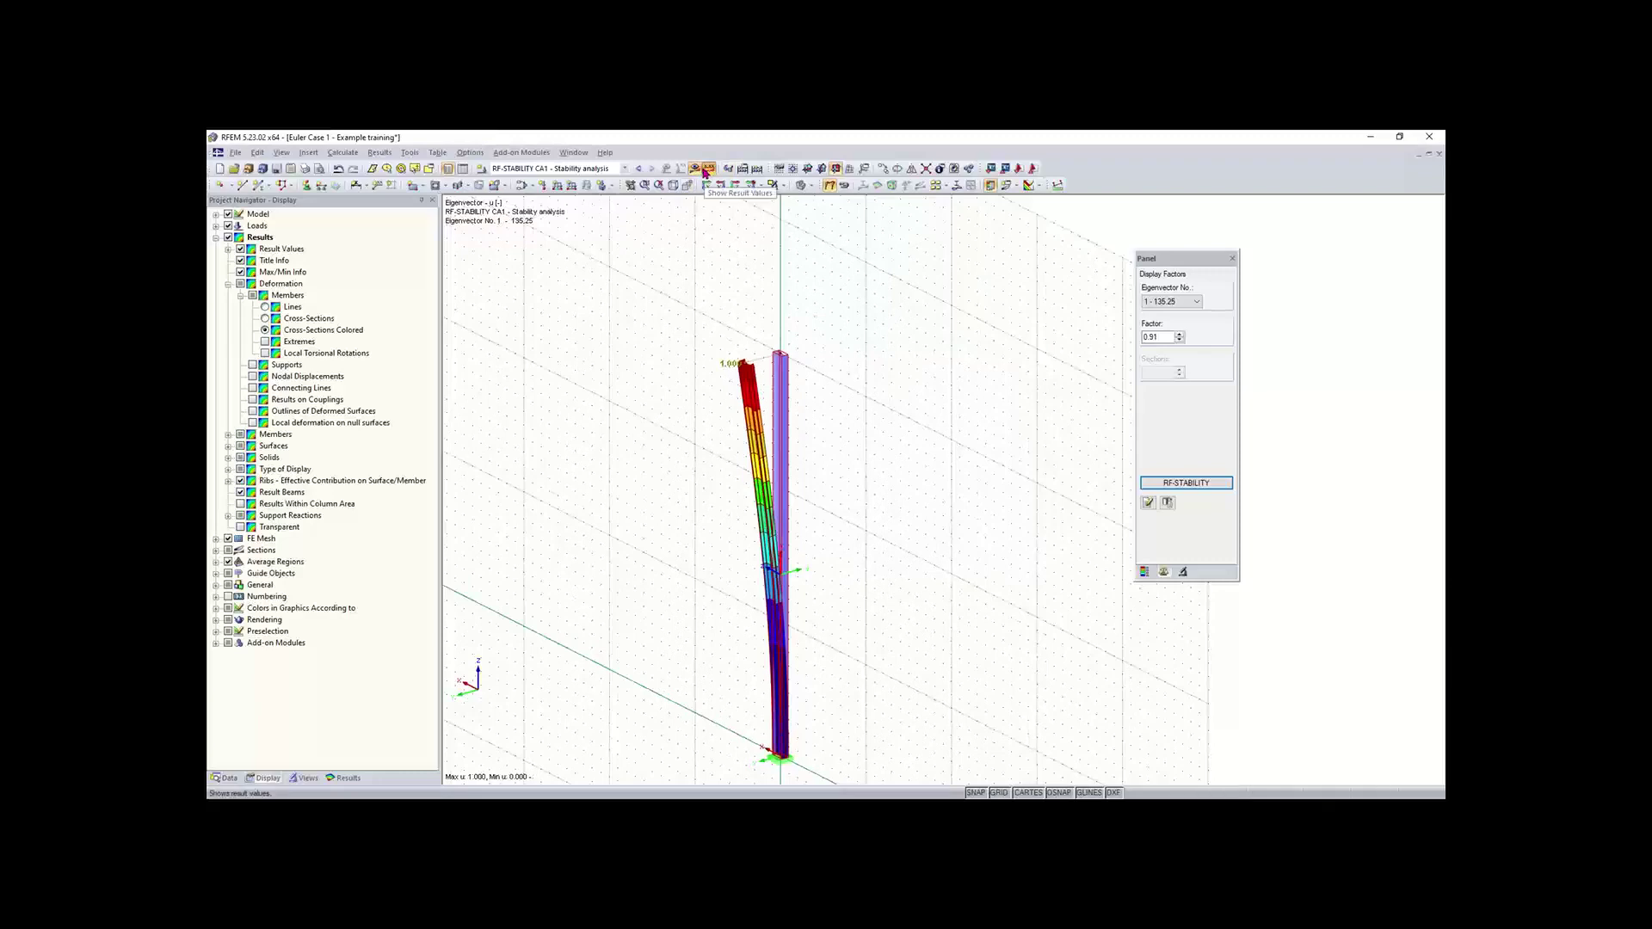
pyautogui.click(574, 152)
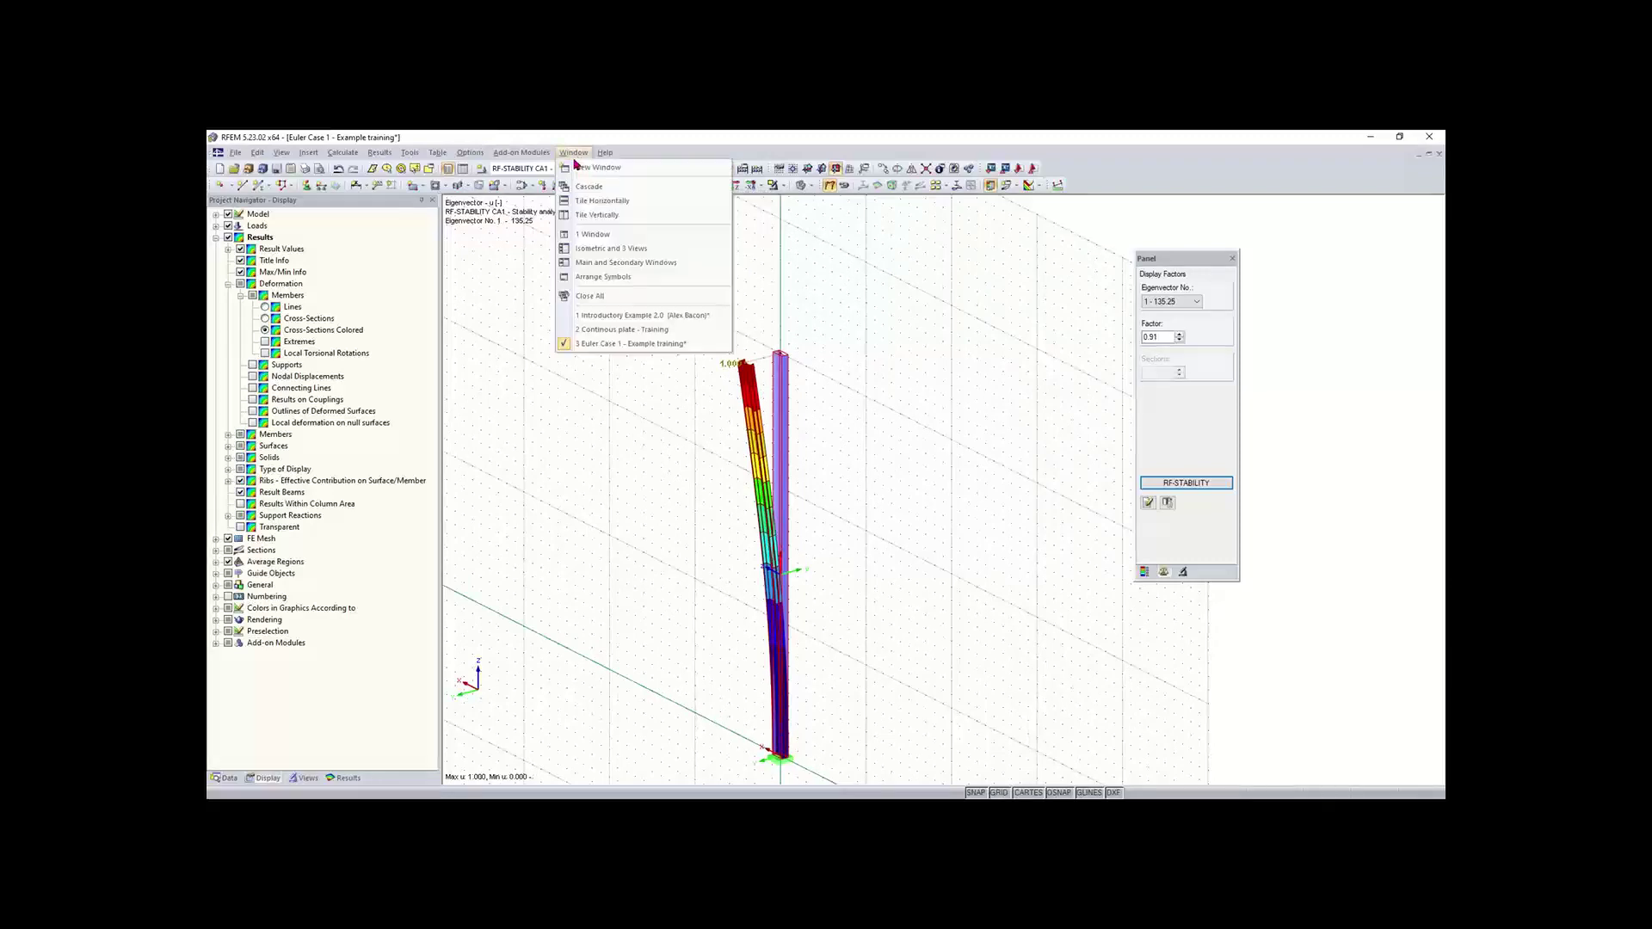
pyautogui.click(535, 170)
pyautogui.click(521, 179)
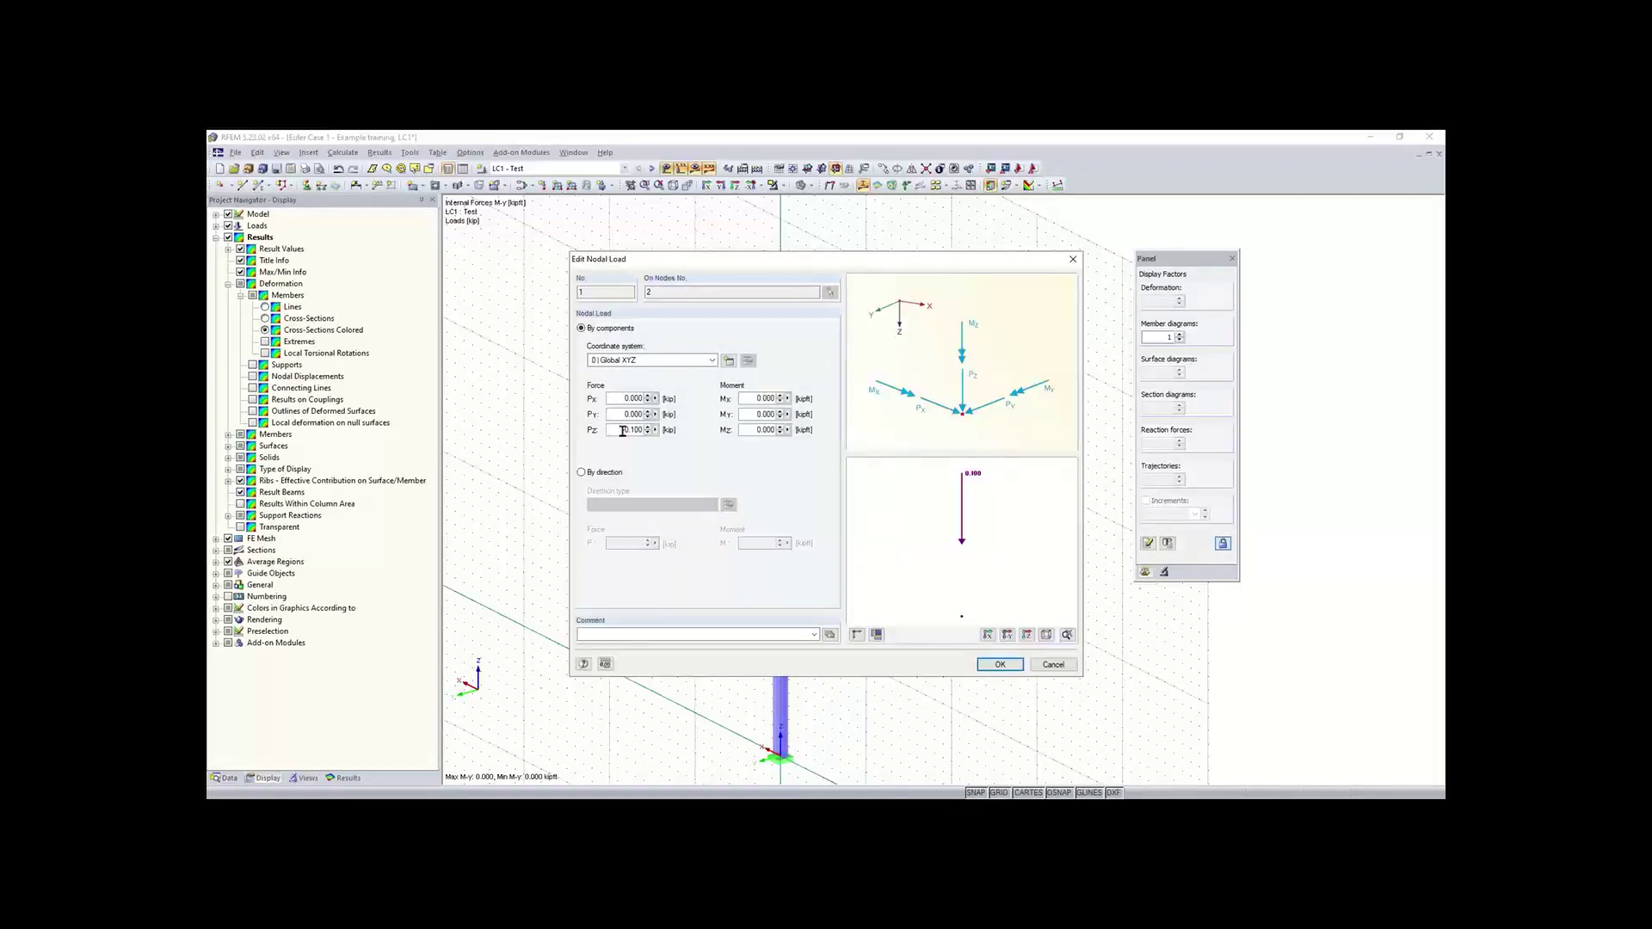
pyautogui.doubleClick(621, 430)
pyautogui.press('BackSpace')
pyautogui.write('-14')
pyautogui.click(998, 664)
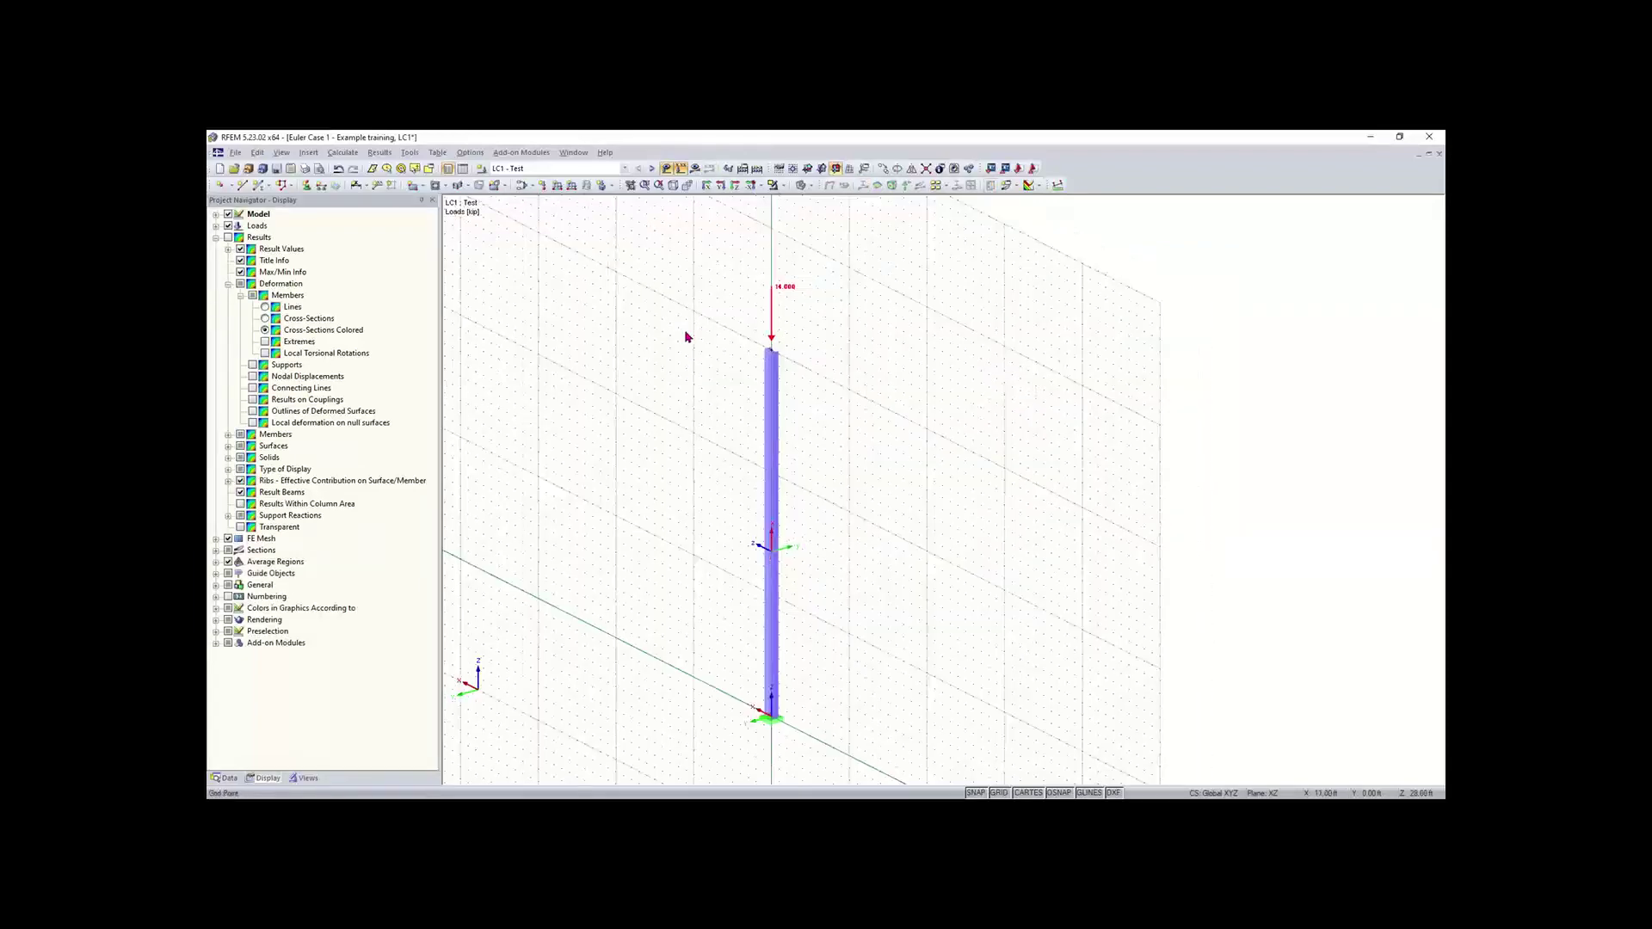
# - Try to calculate the results of LC1, read the calculation error description, and close the messages
pyautogui.moveTo(716, 381); pyautogui.dragTo(751, 362, button='middle')
pyautogui.click(696, 169)
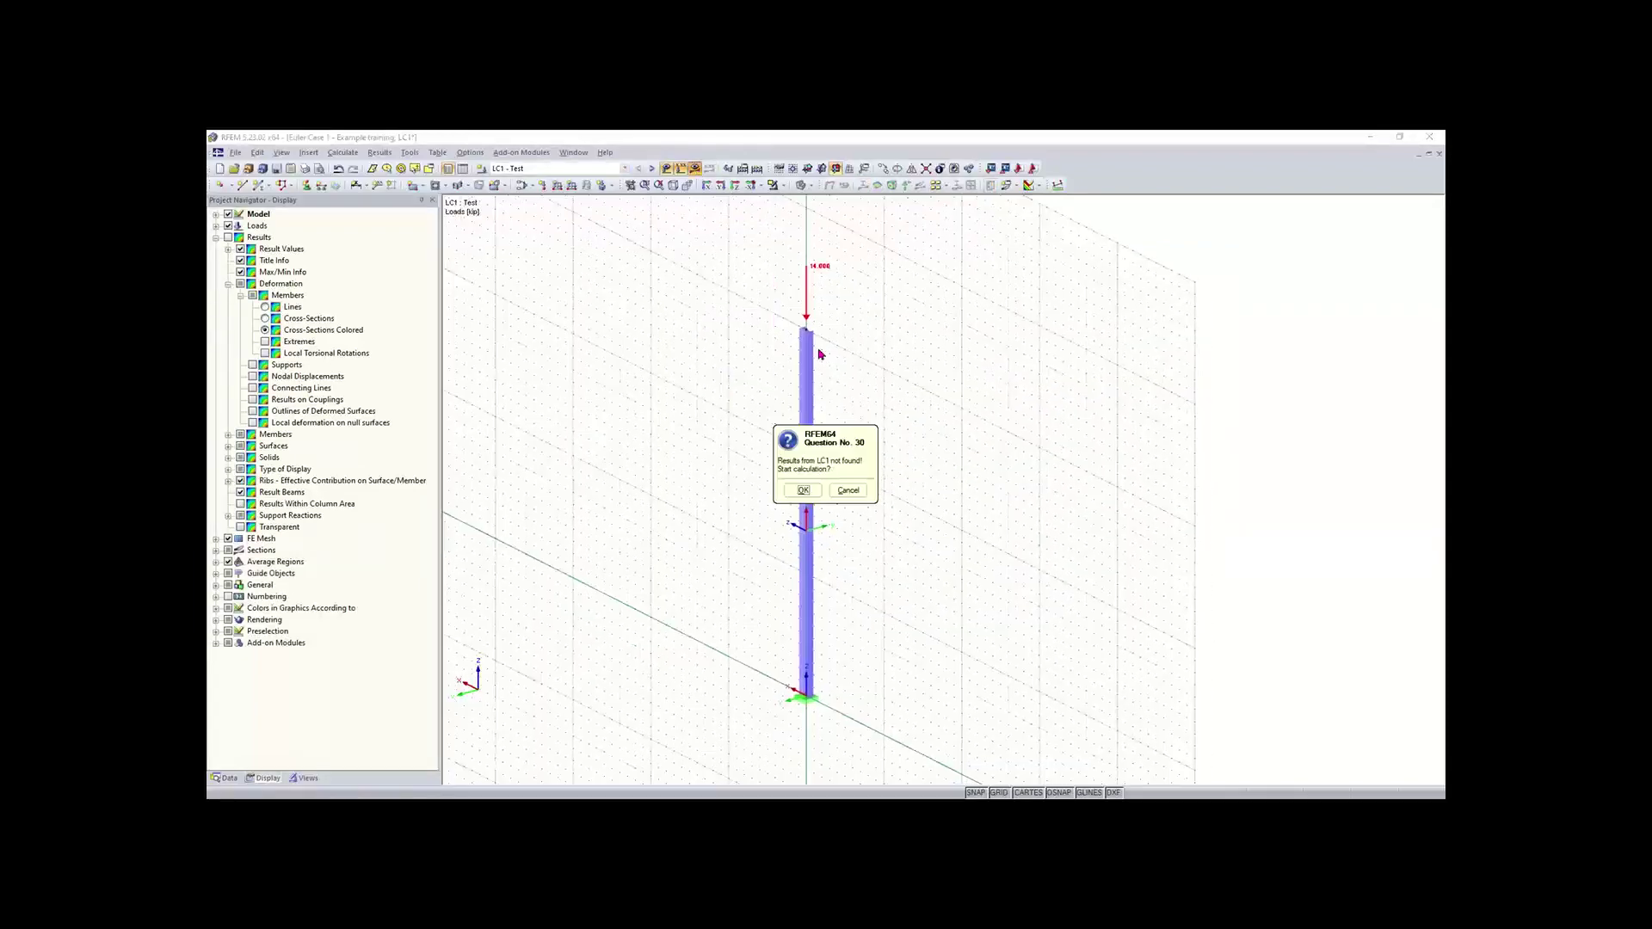
pyautogui.click(803, 490)
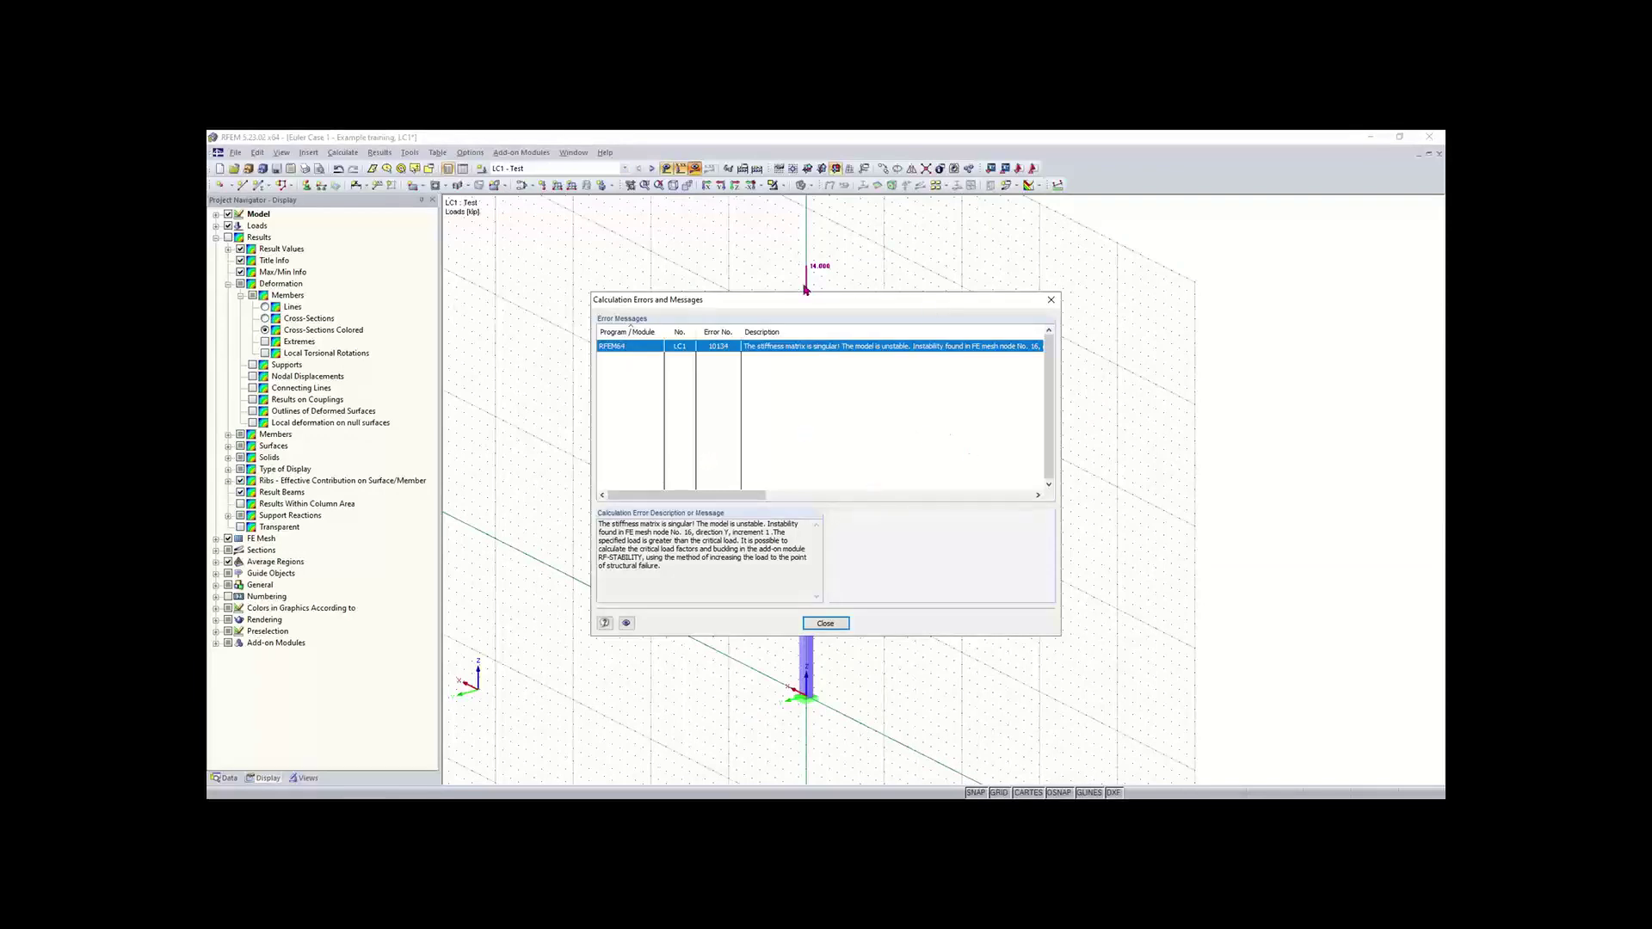
pyautogui.moveTo(765, 302)
pyautogui.mouseDown()
pyautogui.moveTo(776, 293)
pyautogui.moveTo(746, 290)
pyautogui.mouseUp()
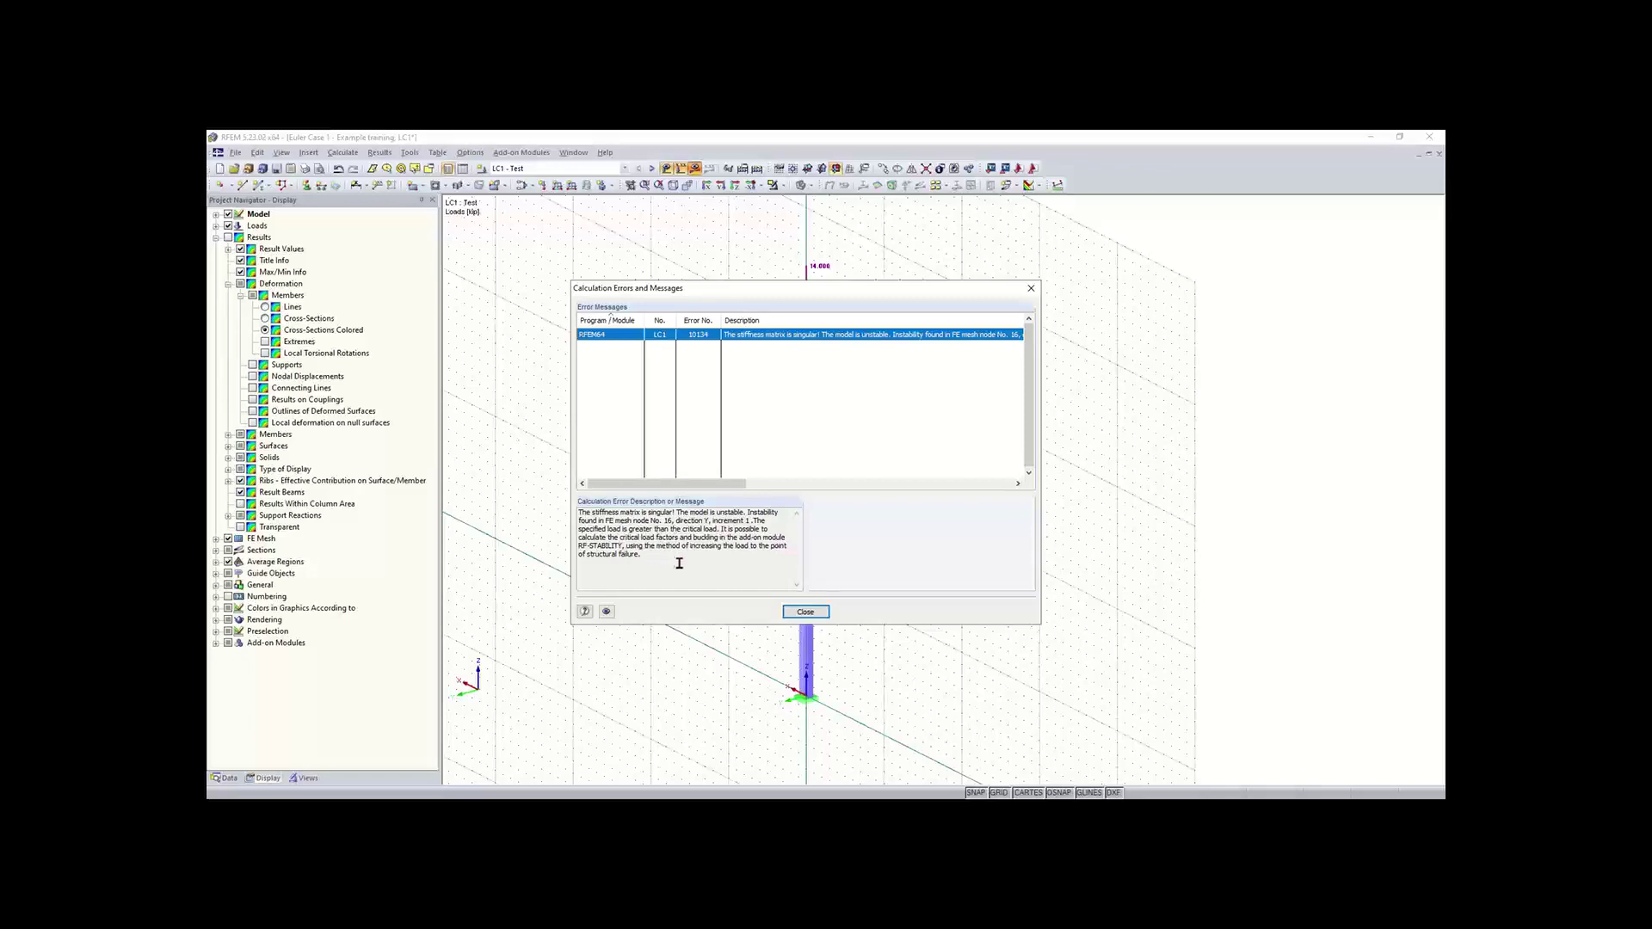
pyautogui.click(805, 612)
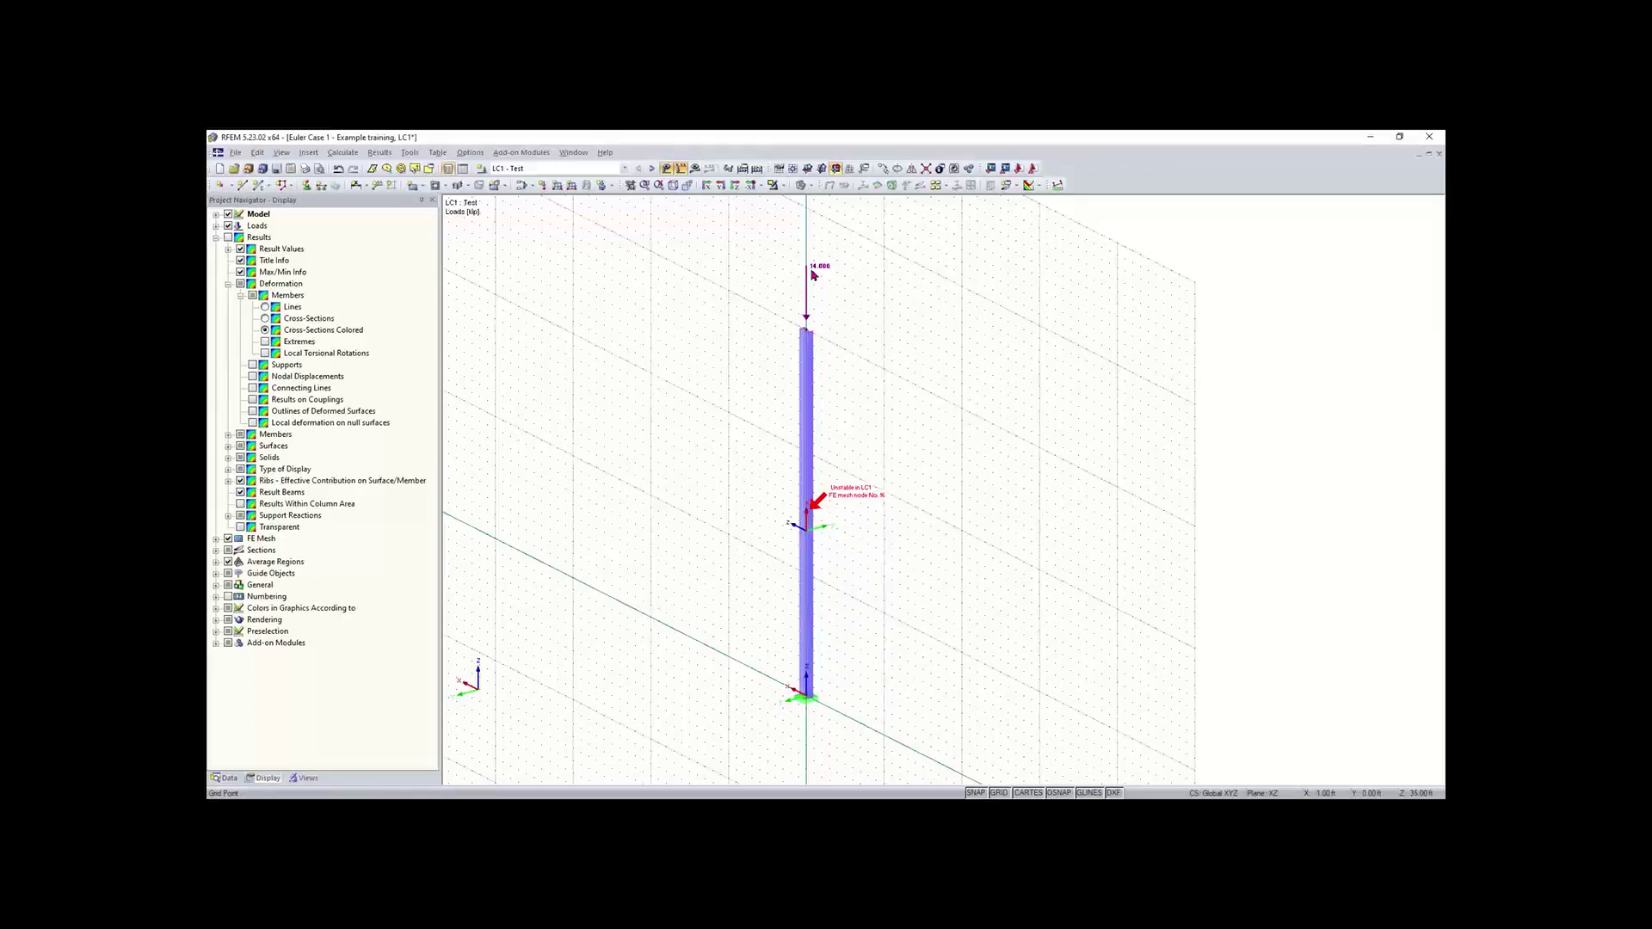
# - Set the method of analysis for load case LC1 to geometrically linear analysis
pyautogui.click(524, 187)
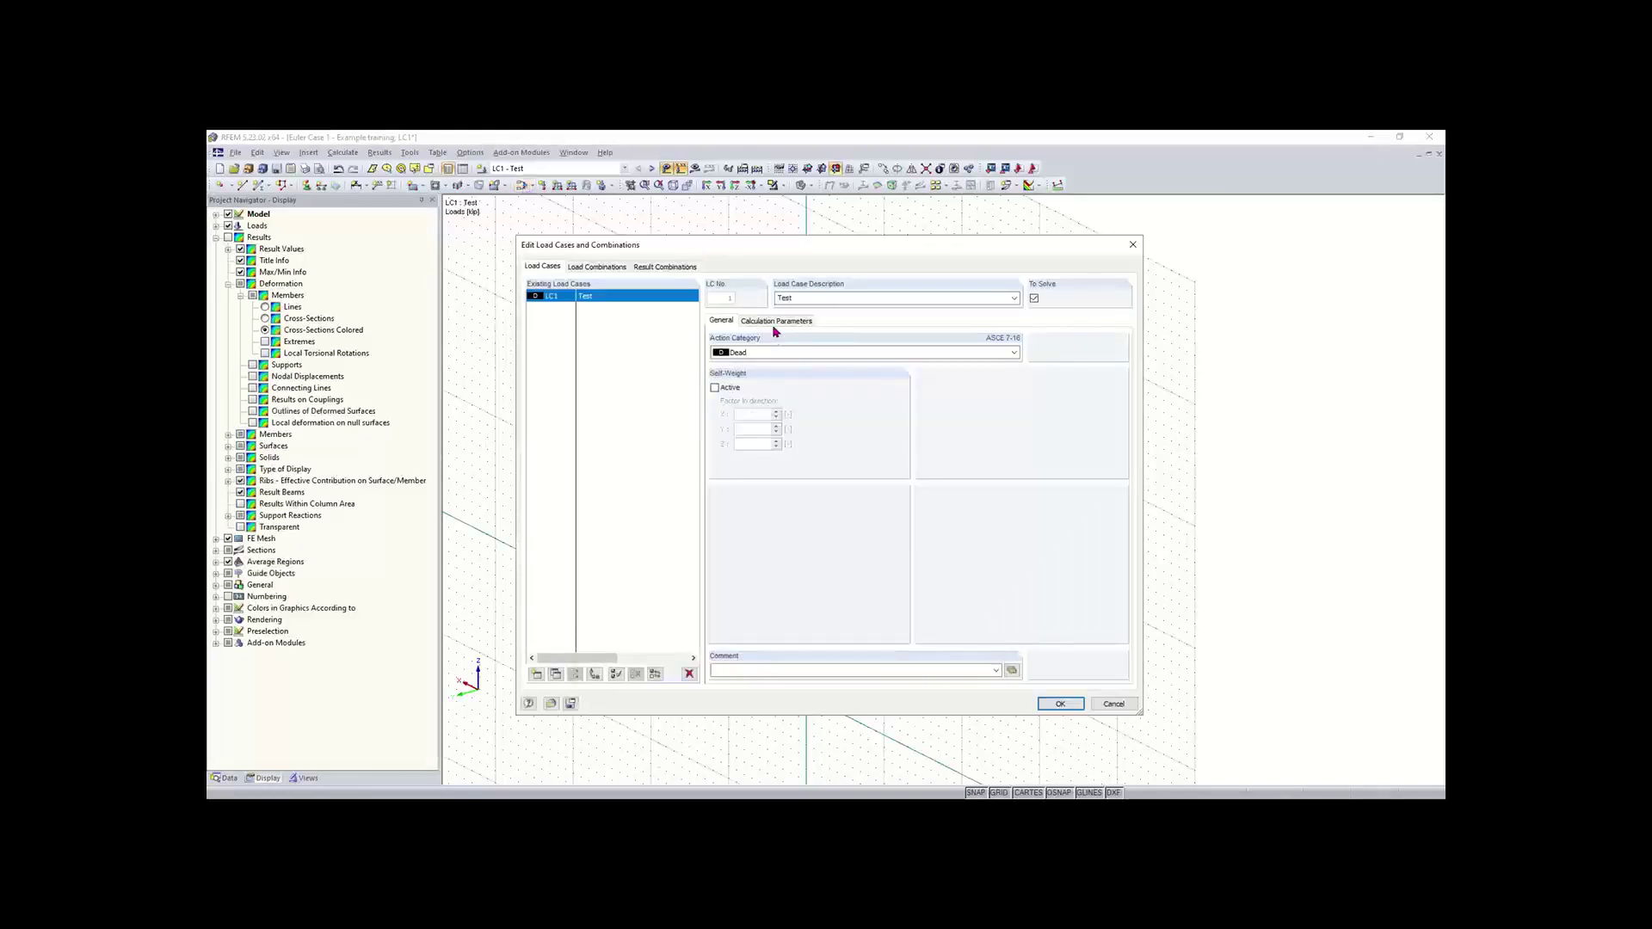
pyautogui.click(764, 318)
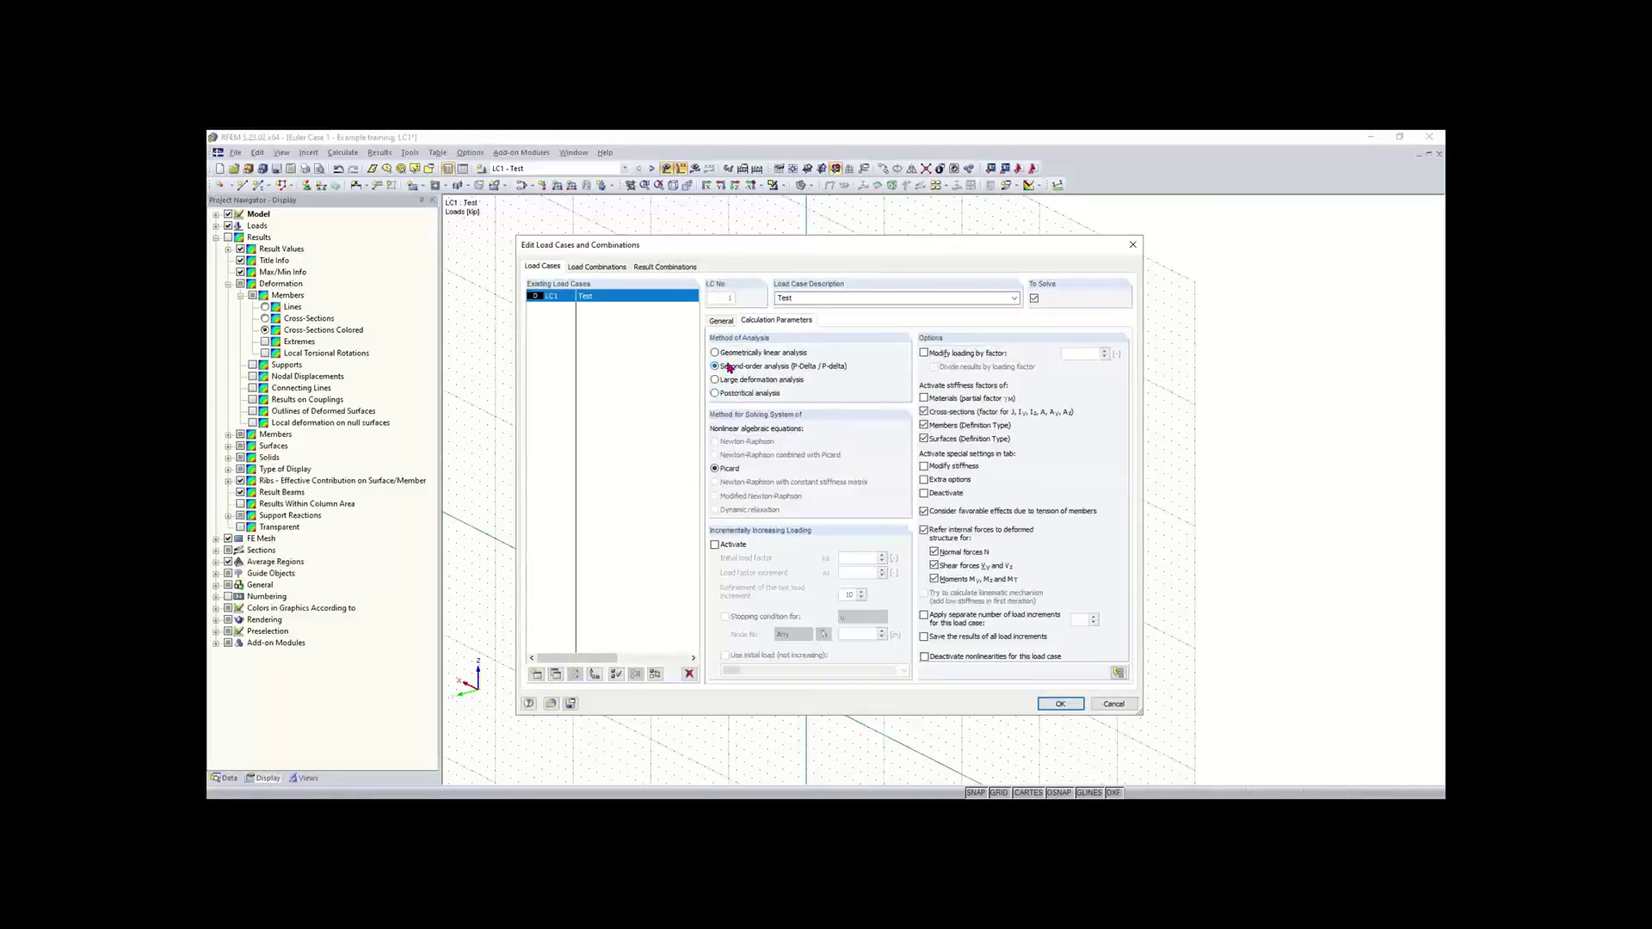
pyautogui.click(718, 354)
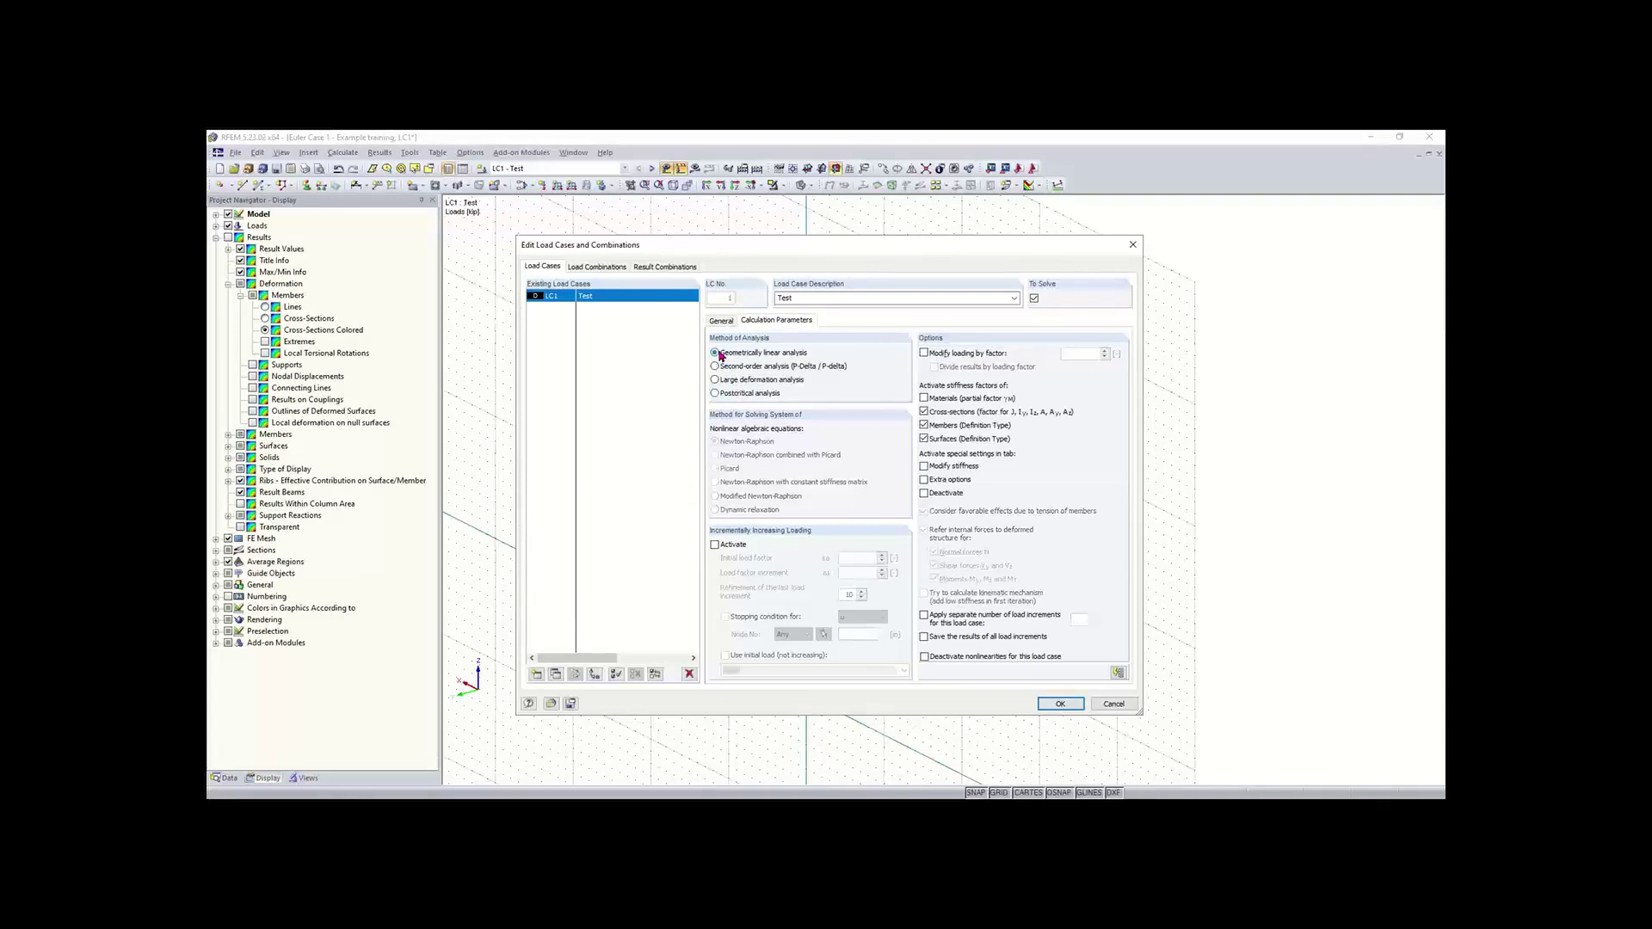
pyautogui.click(1066, 704)
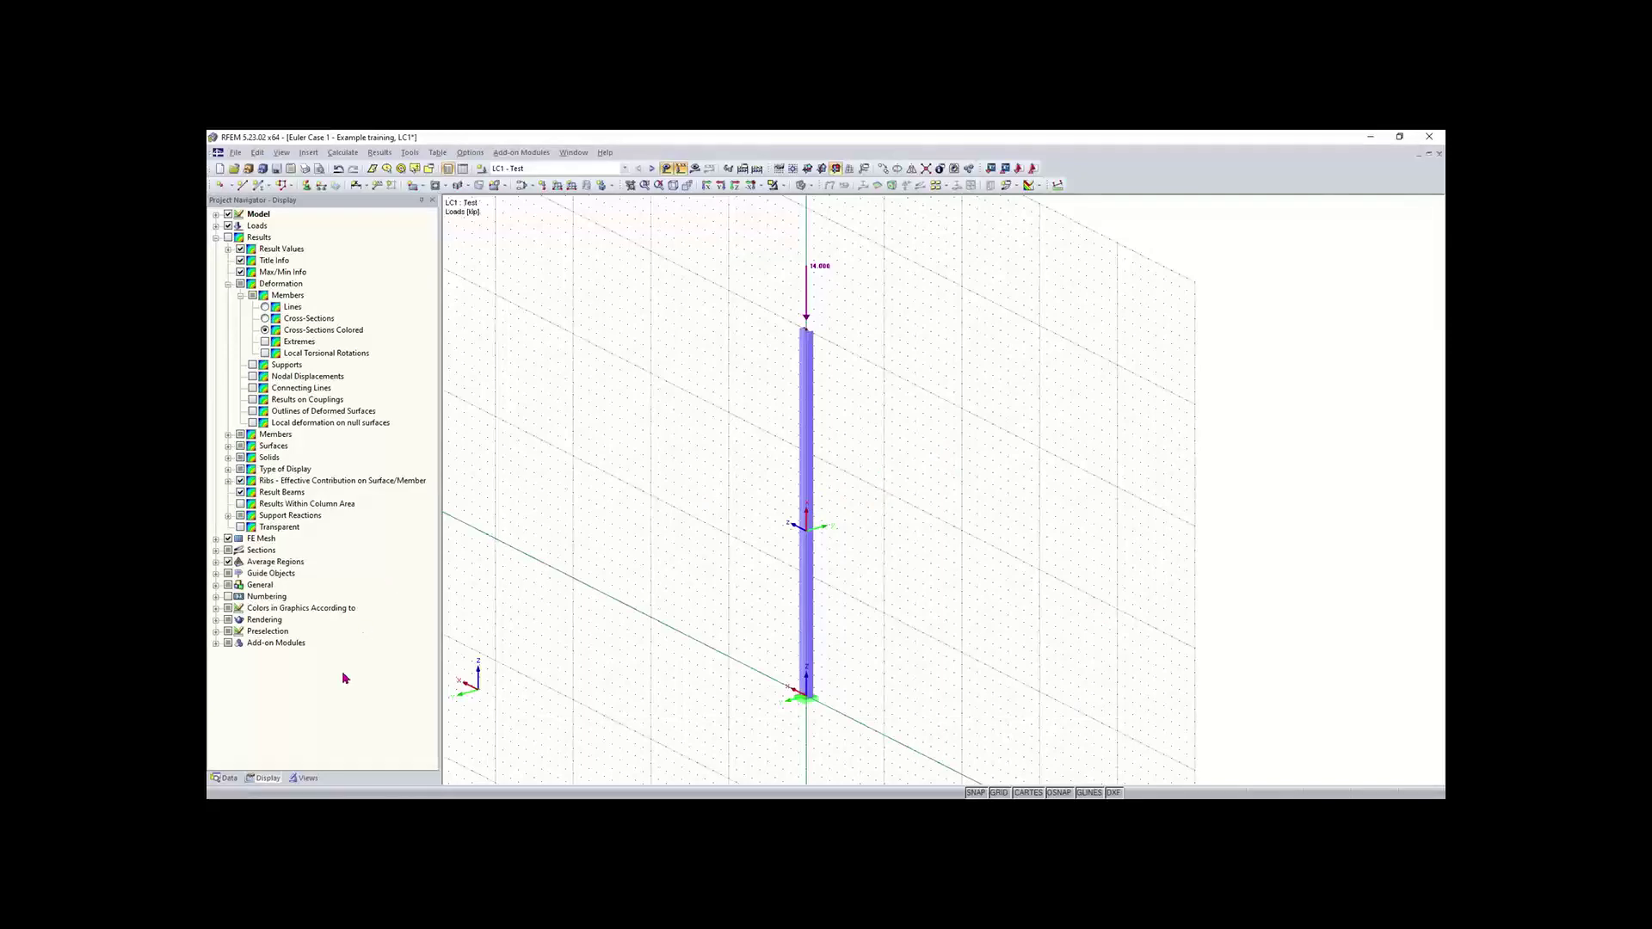
# - Run the RF-STABILITY eigenvalue calculation again with the axial forces imported from LC1
pyautogui.click(236, 777)
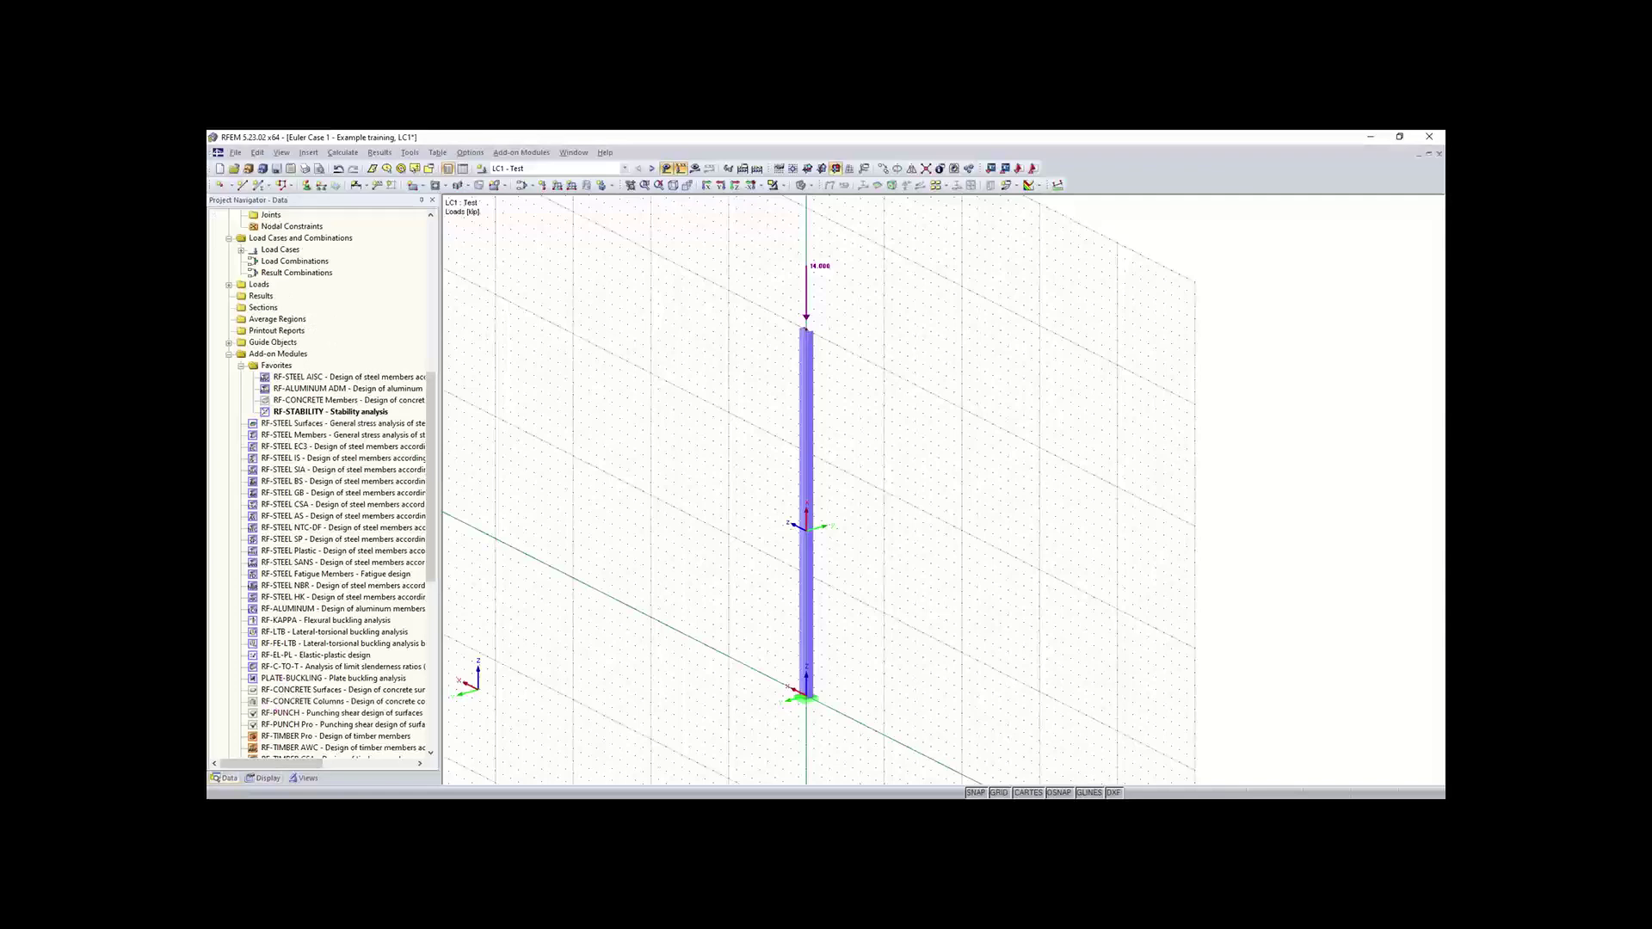
pyautogui.doubleClick(347, 412)
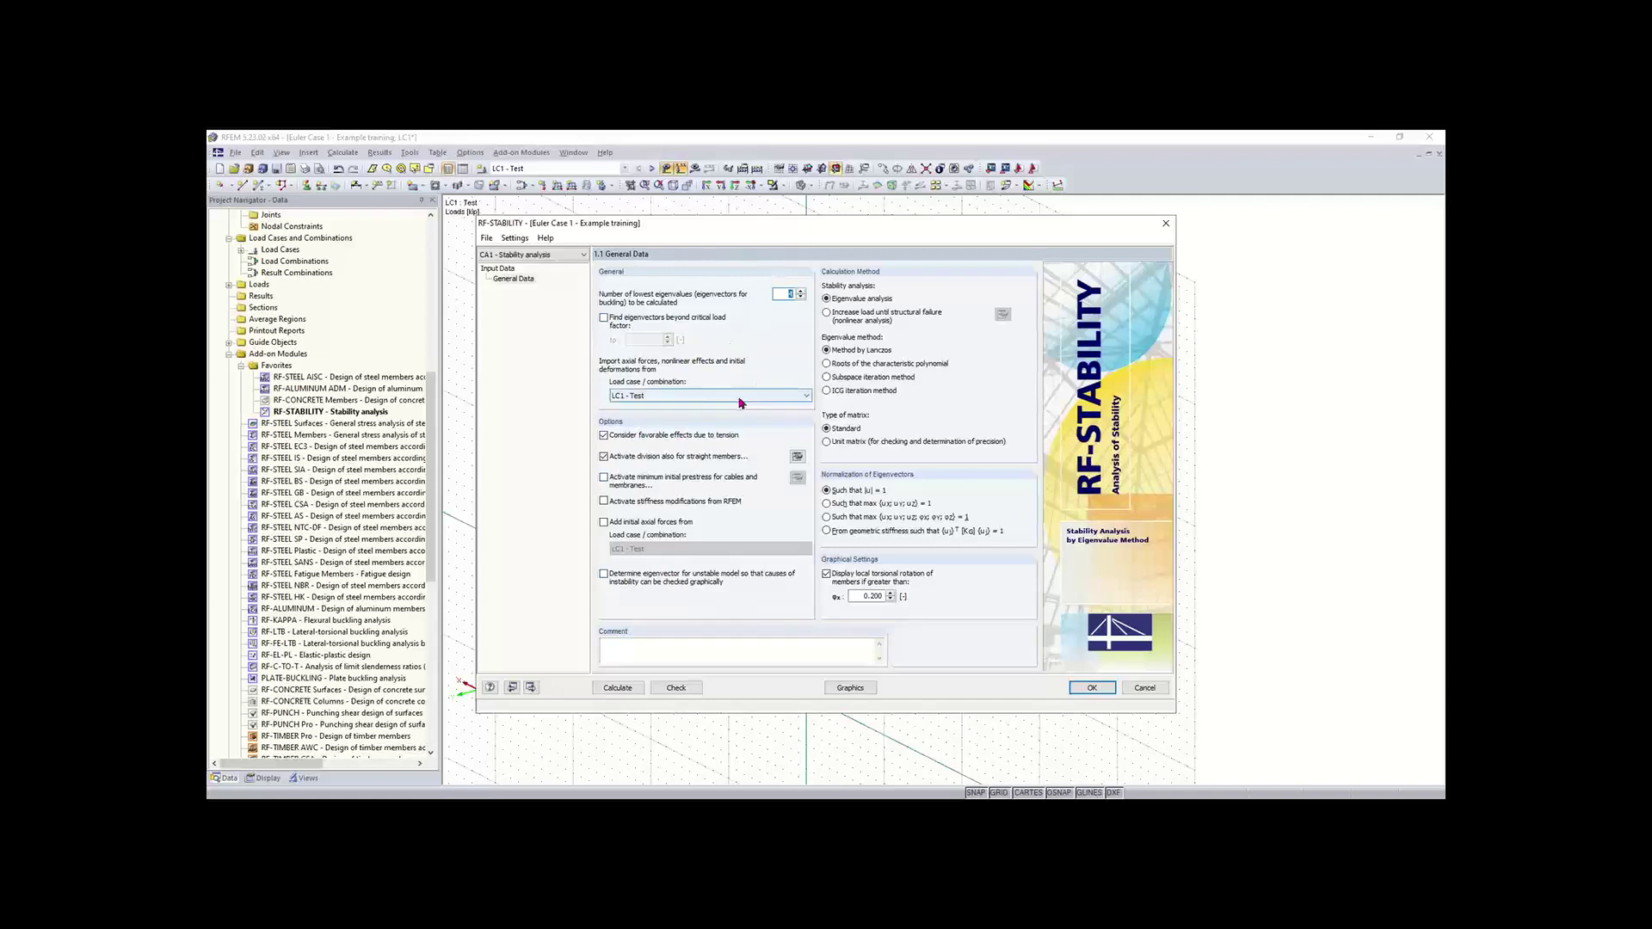
pyautogui.click(663, 402)
pyautogui.click(637, 408)
pyautogui.click(614, 690)
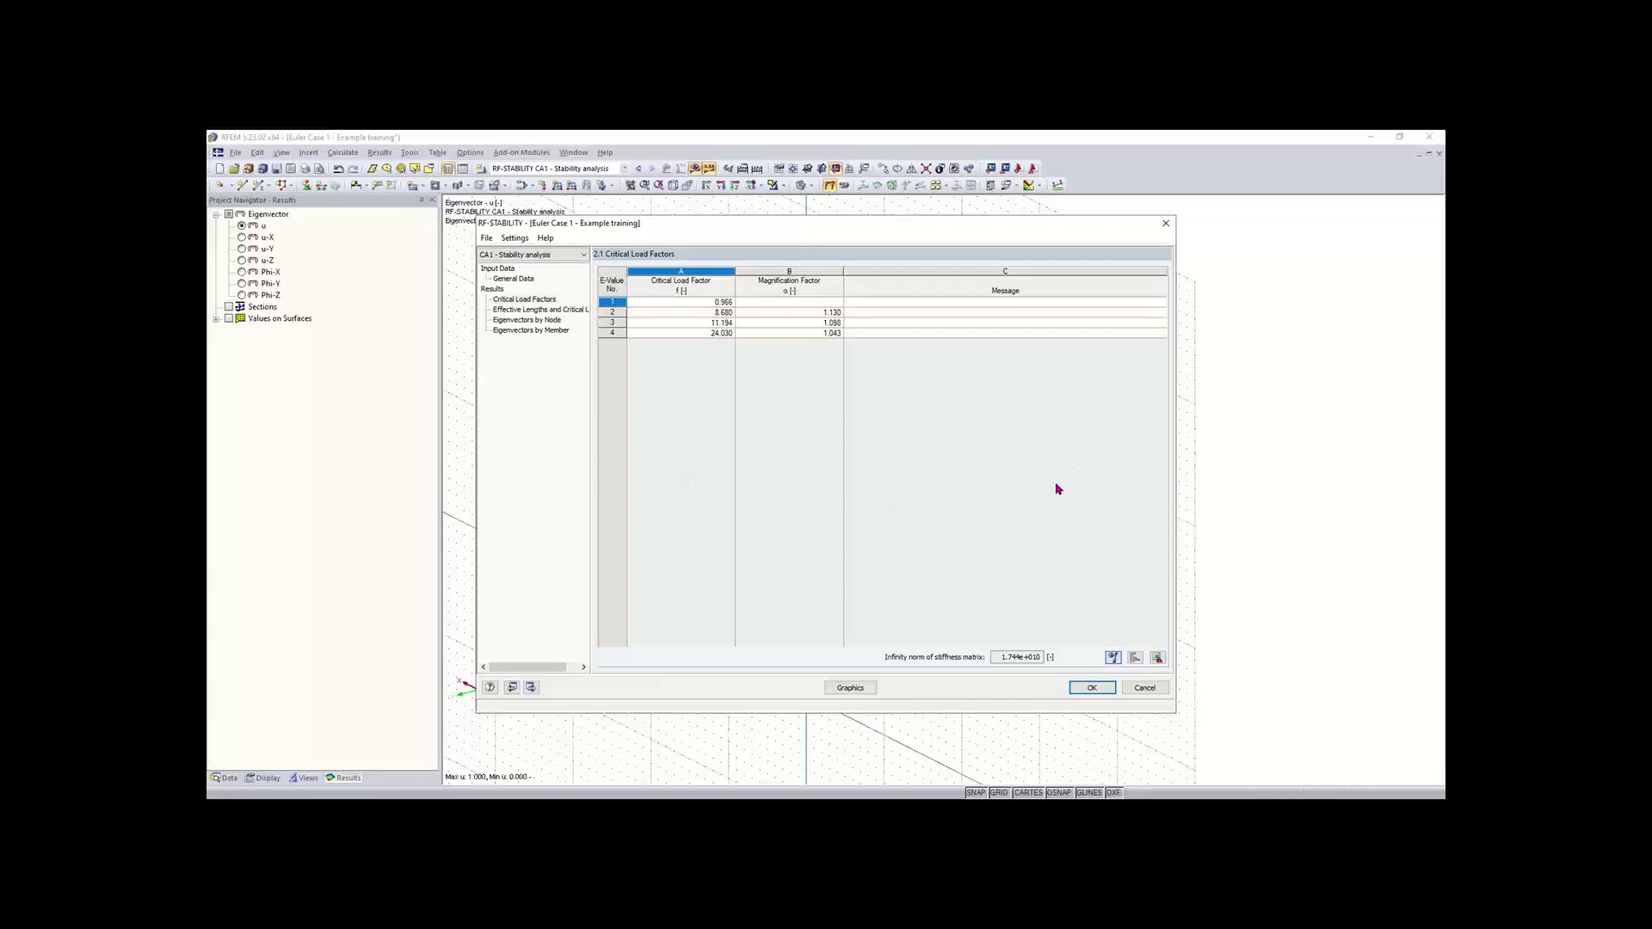
pyautogui.moveTo(1013, 750)
pyautogui.click(1433, 230)
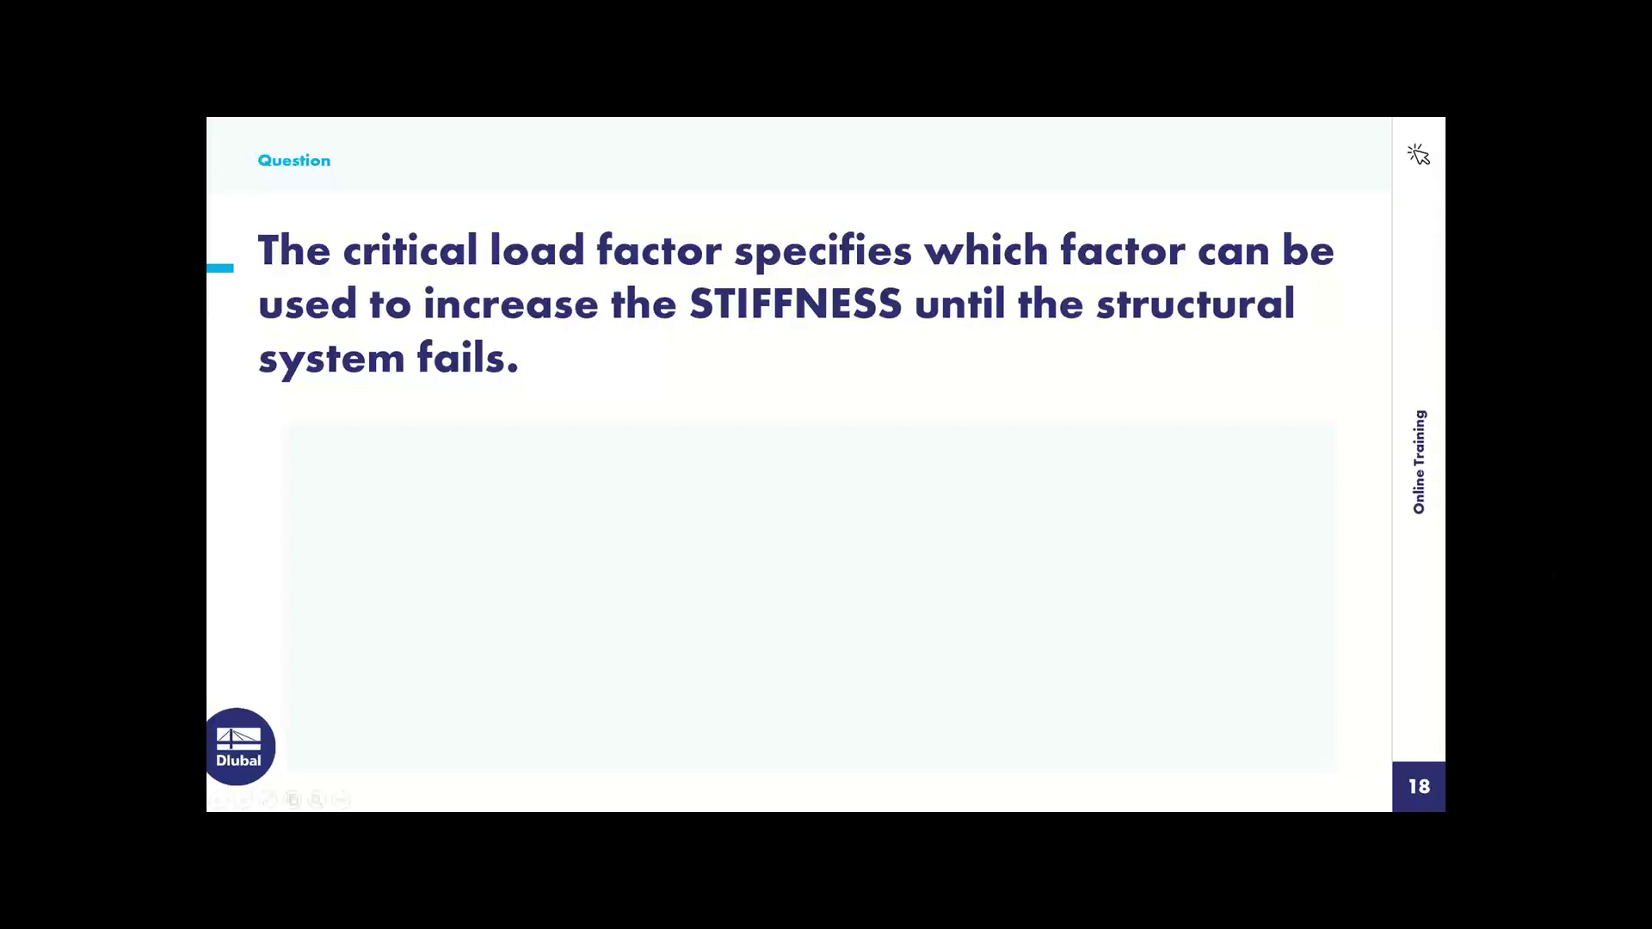
pyautogui.press('Right')
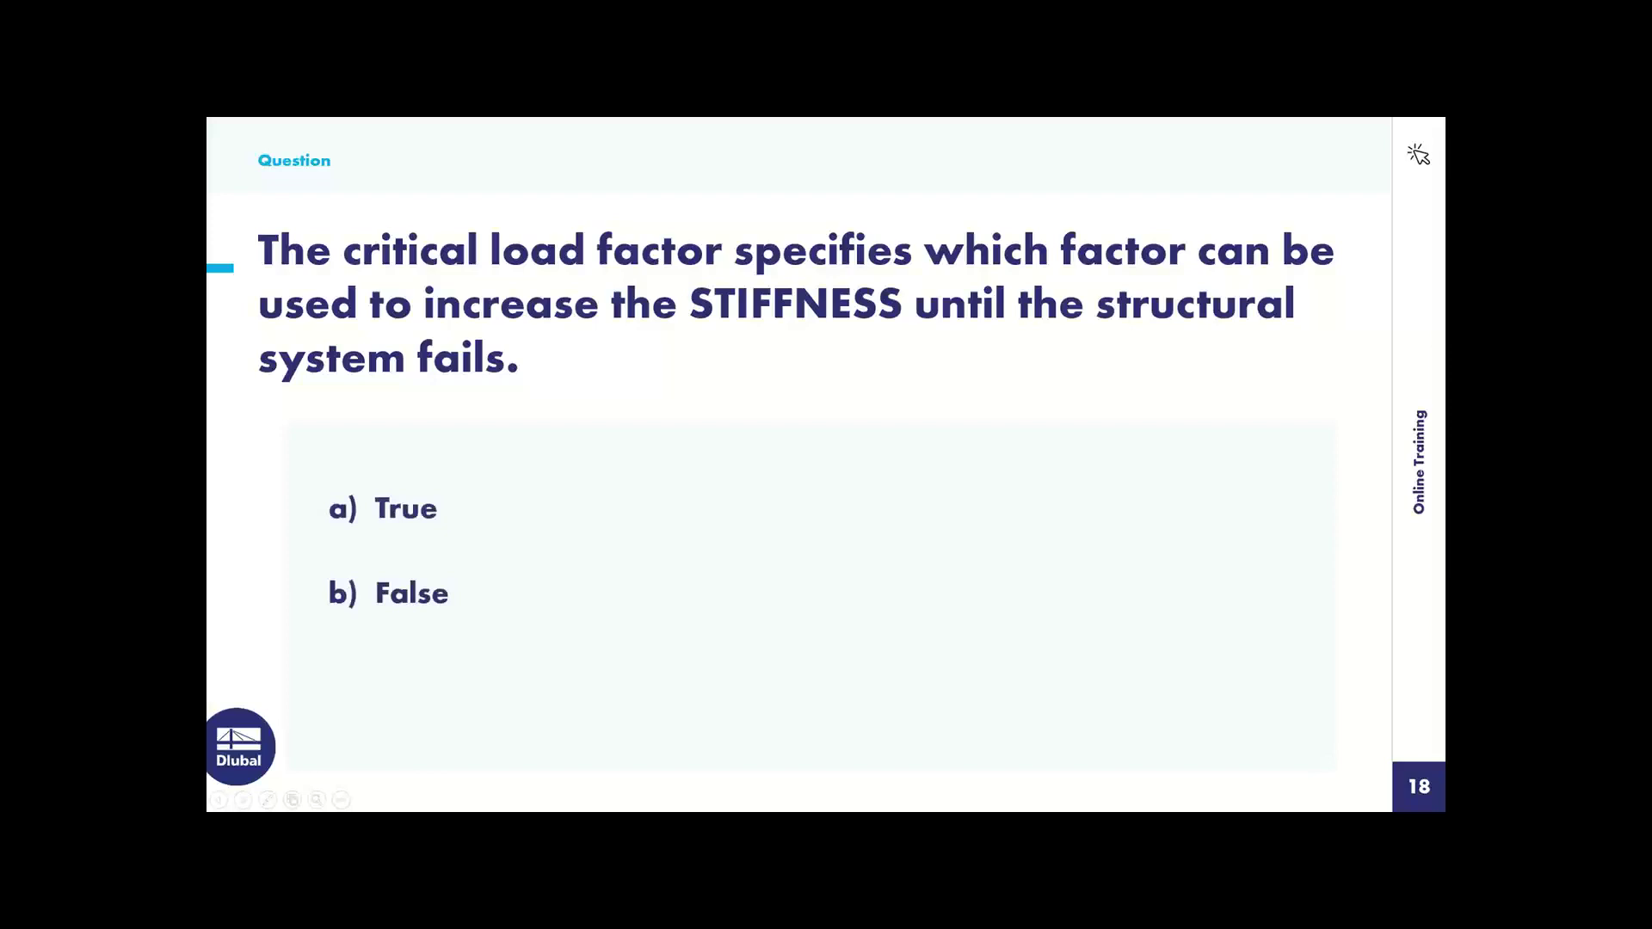
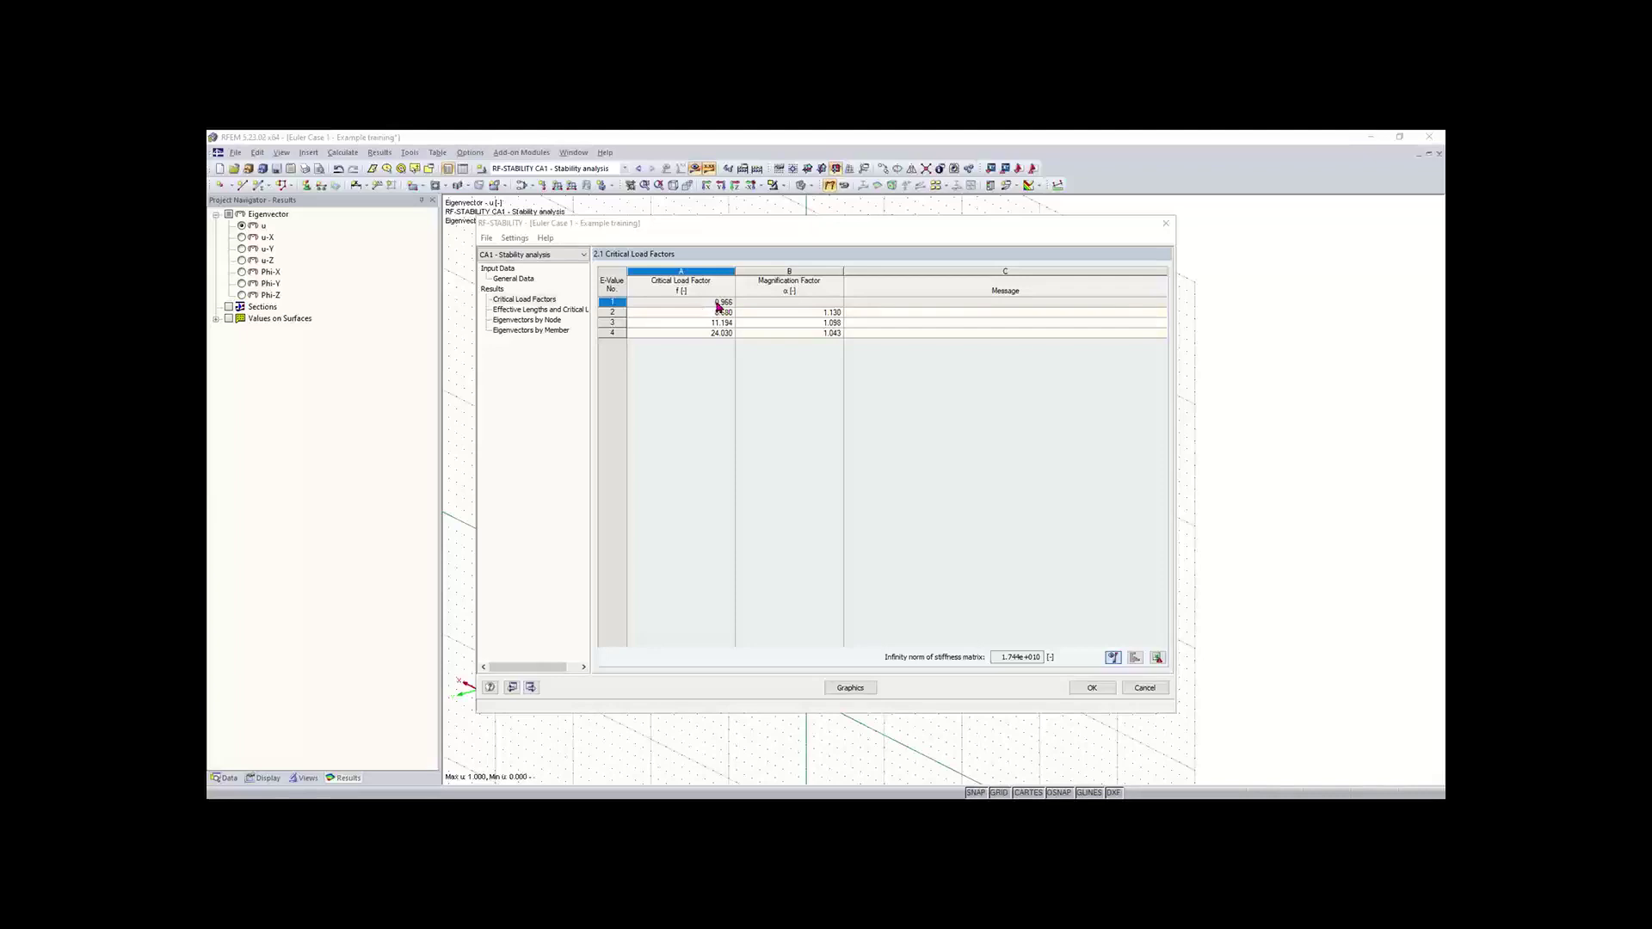
# - Check the critical load factor of the first eigenvalue, close RF-STABILITY, and display load case LC1
pyautogui.click(717, 304)
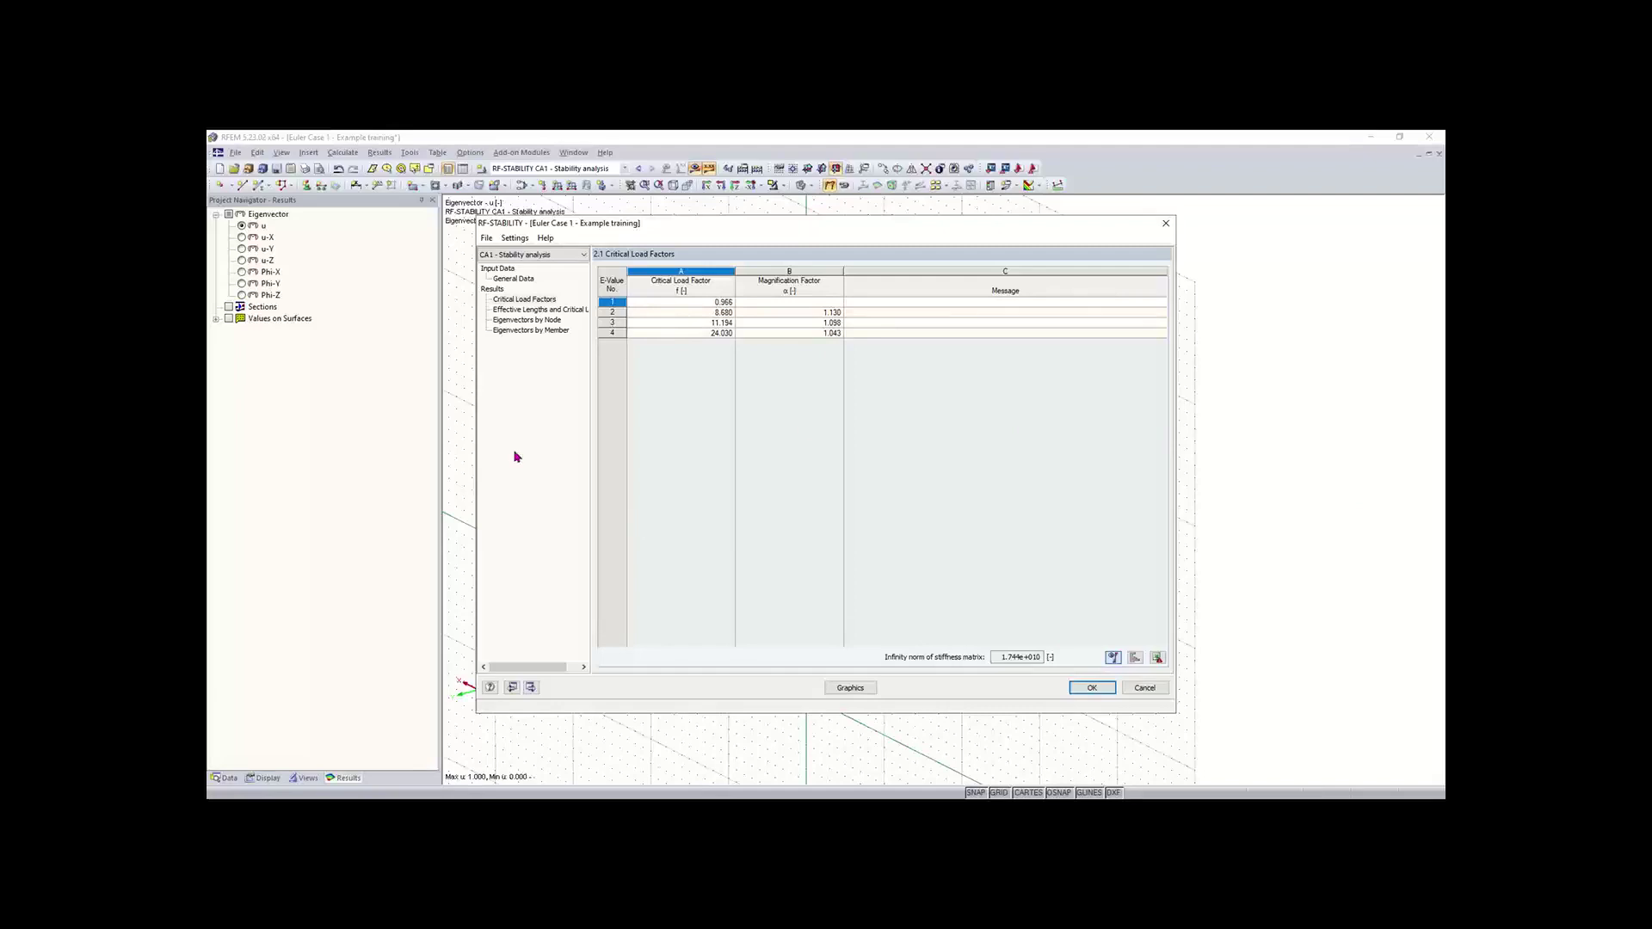
pyautogui.click(1091, 688)
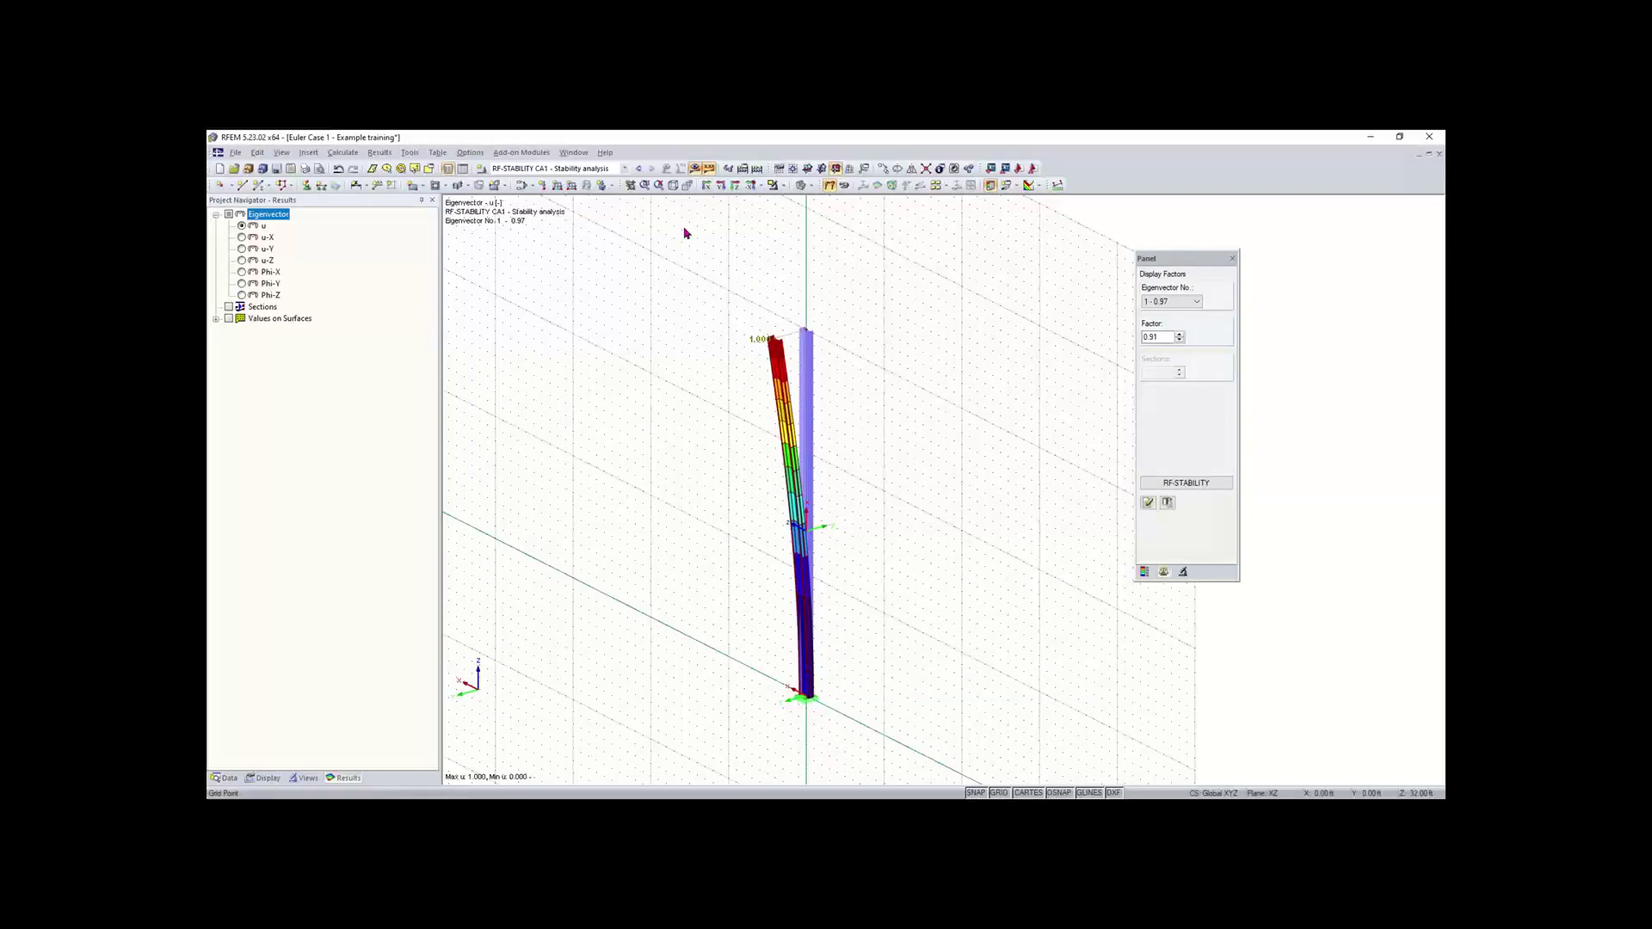
pyautogui.click(569, 168)
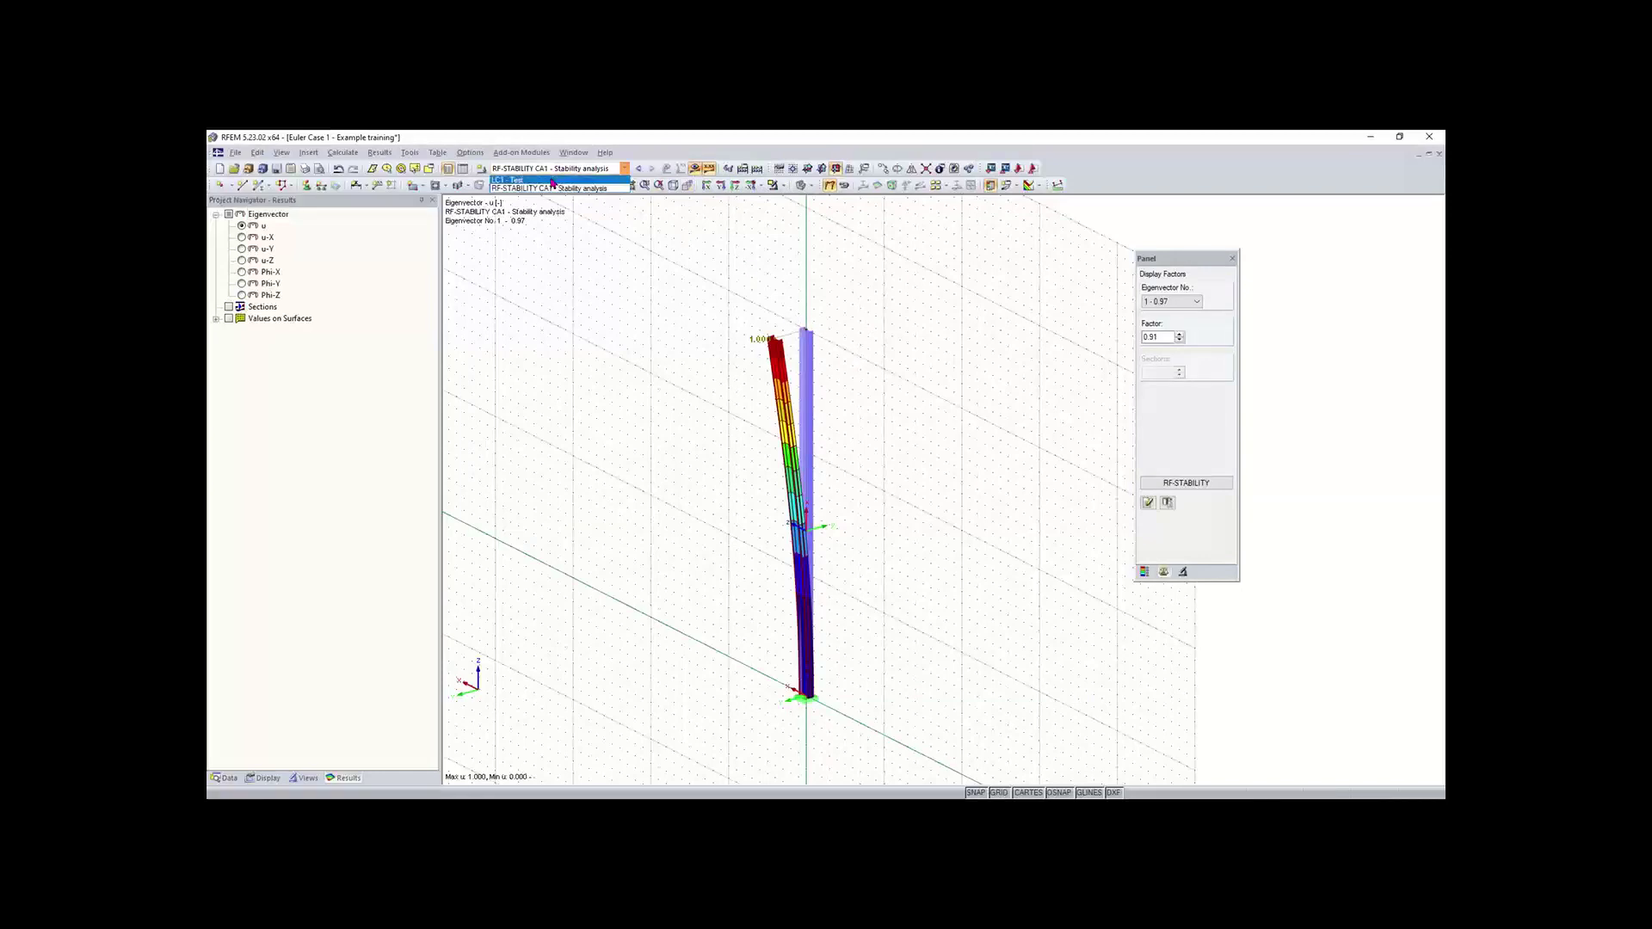
pyautogui.click(551, 181)
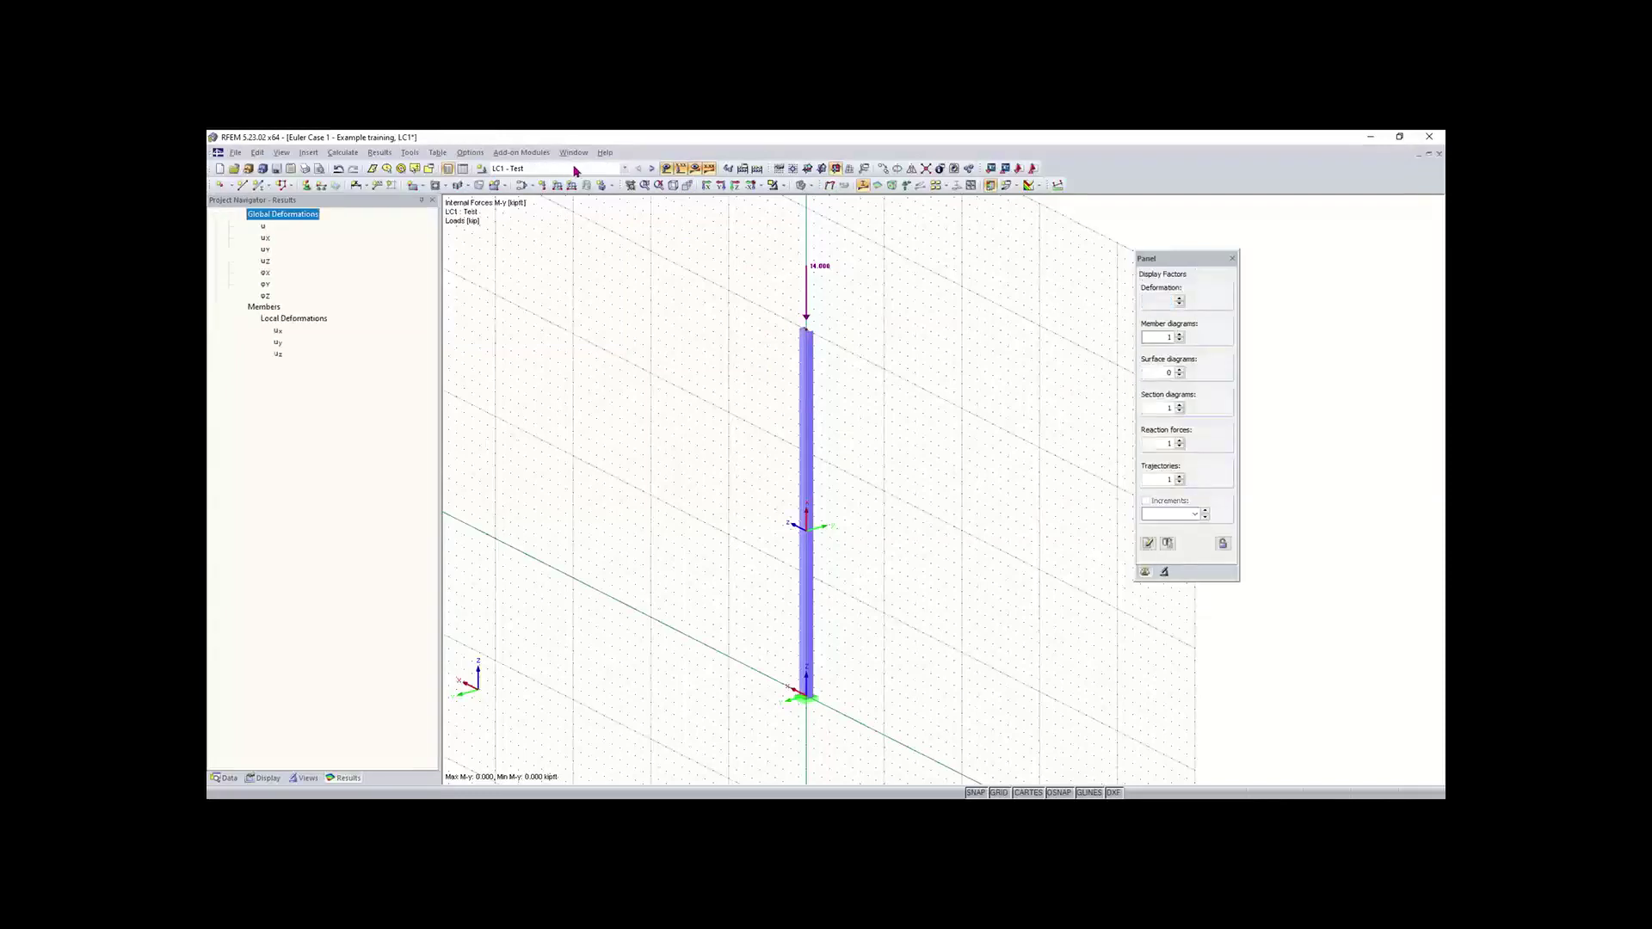
pyautogui.click(574, 171)
pyautogui.click(569, 179)
pyautogui.click(571, 170)
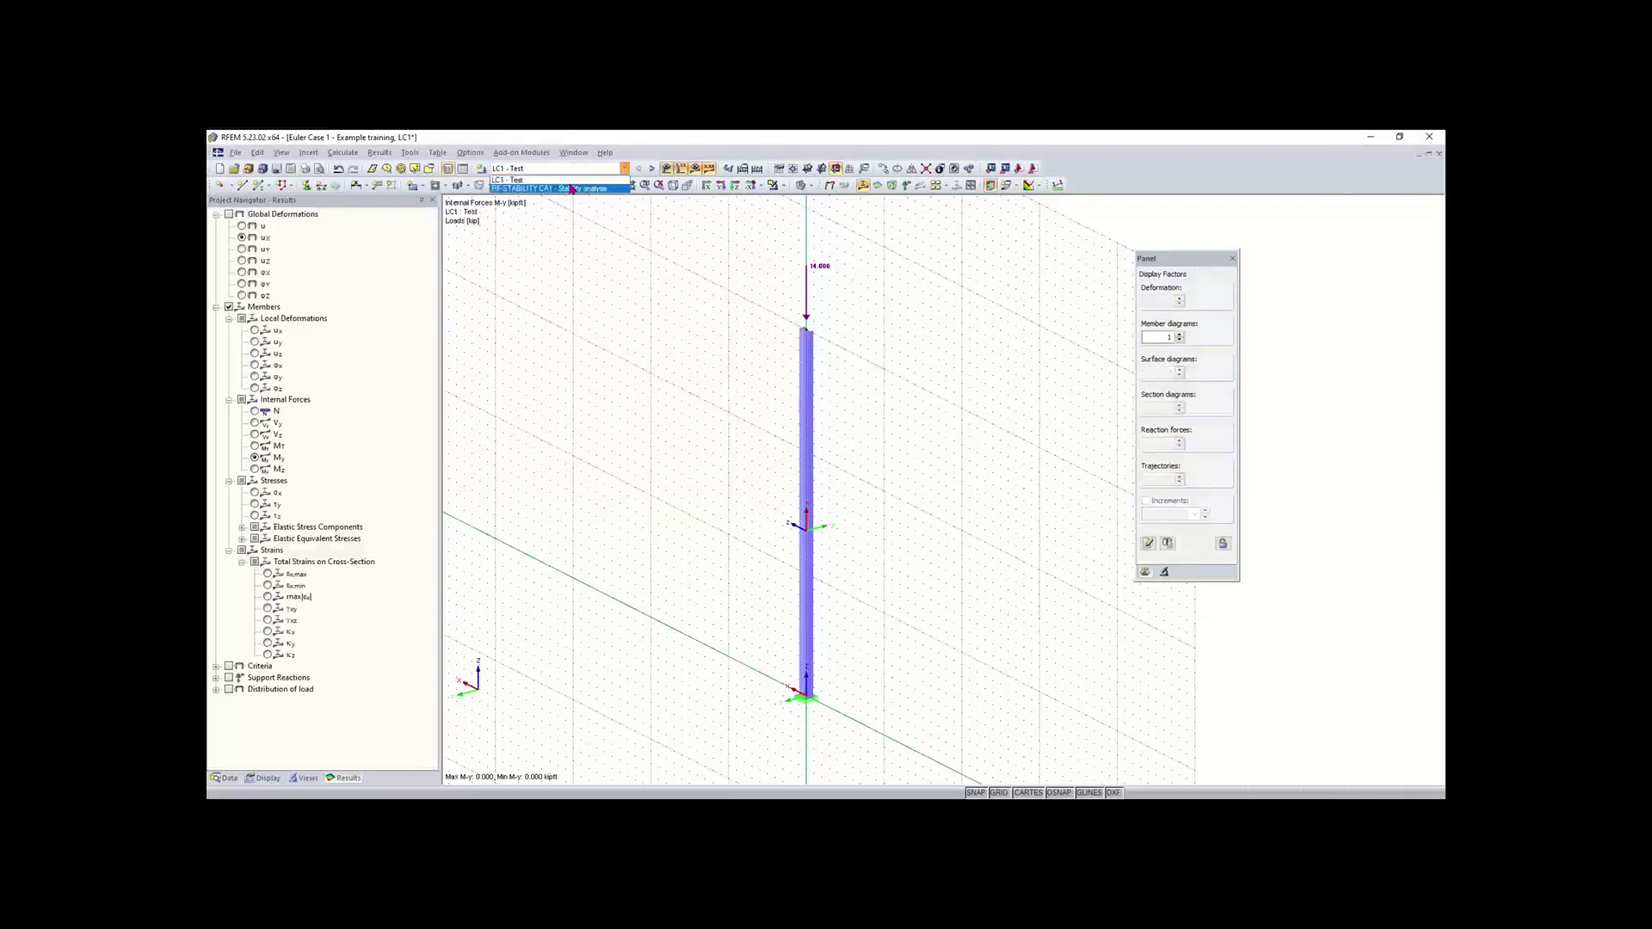
pyautogui.click(568, 169)
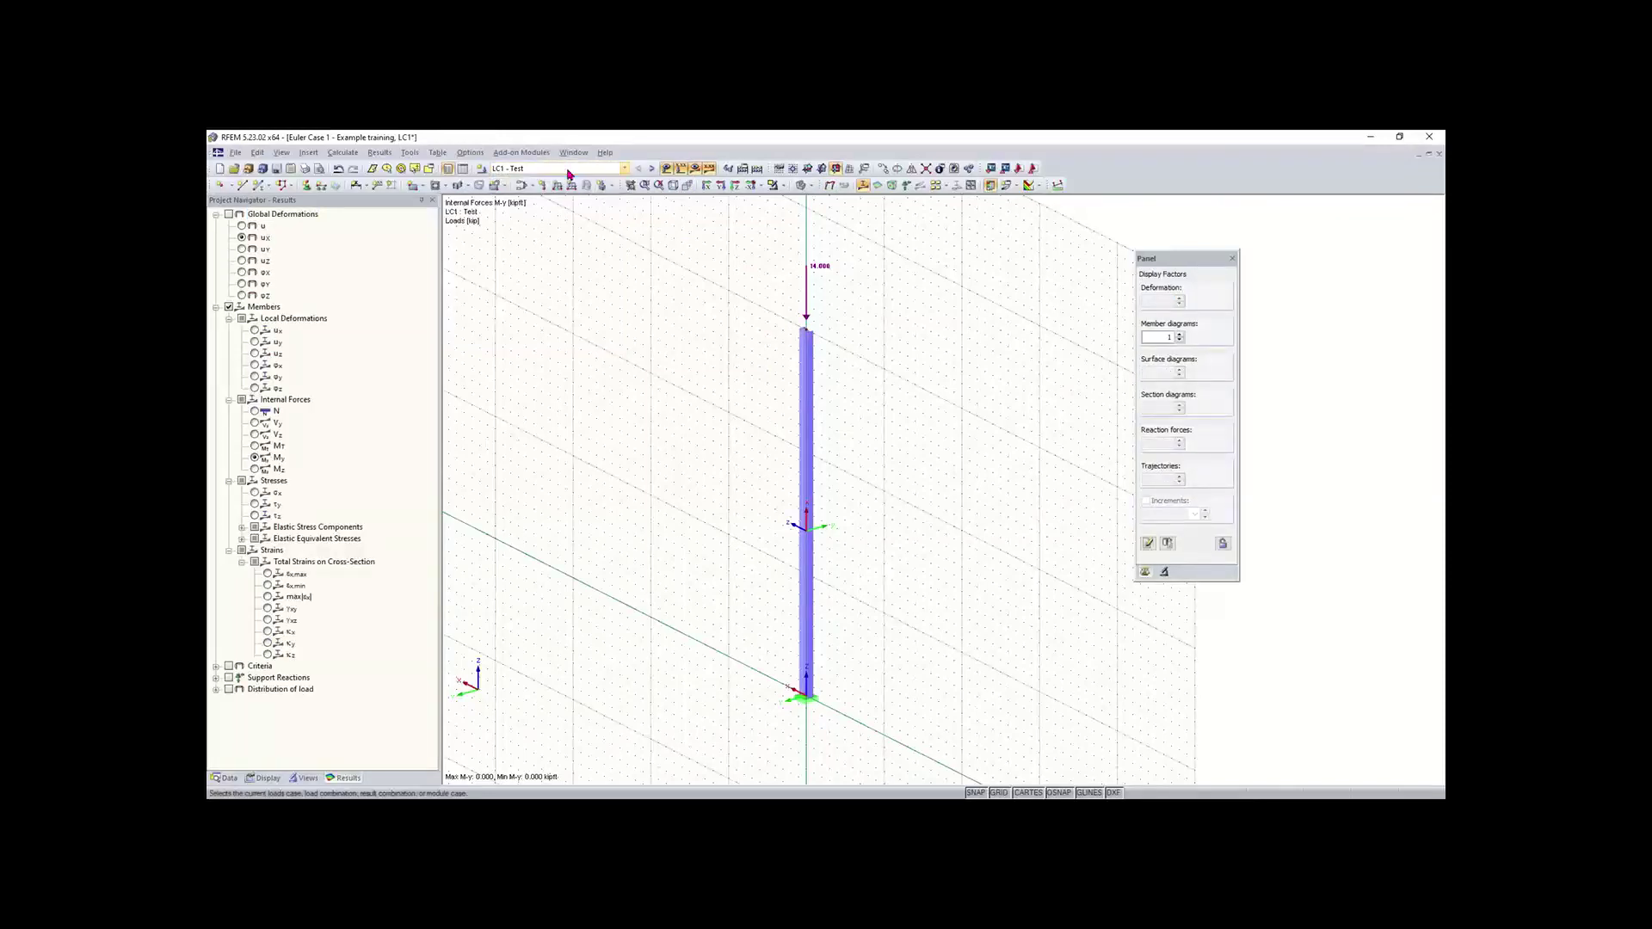
pyautogui.click(568, 172)
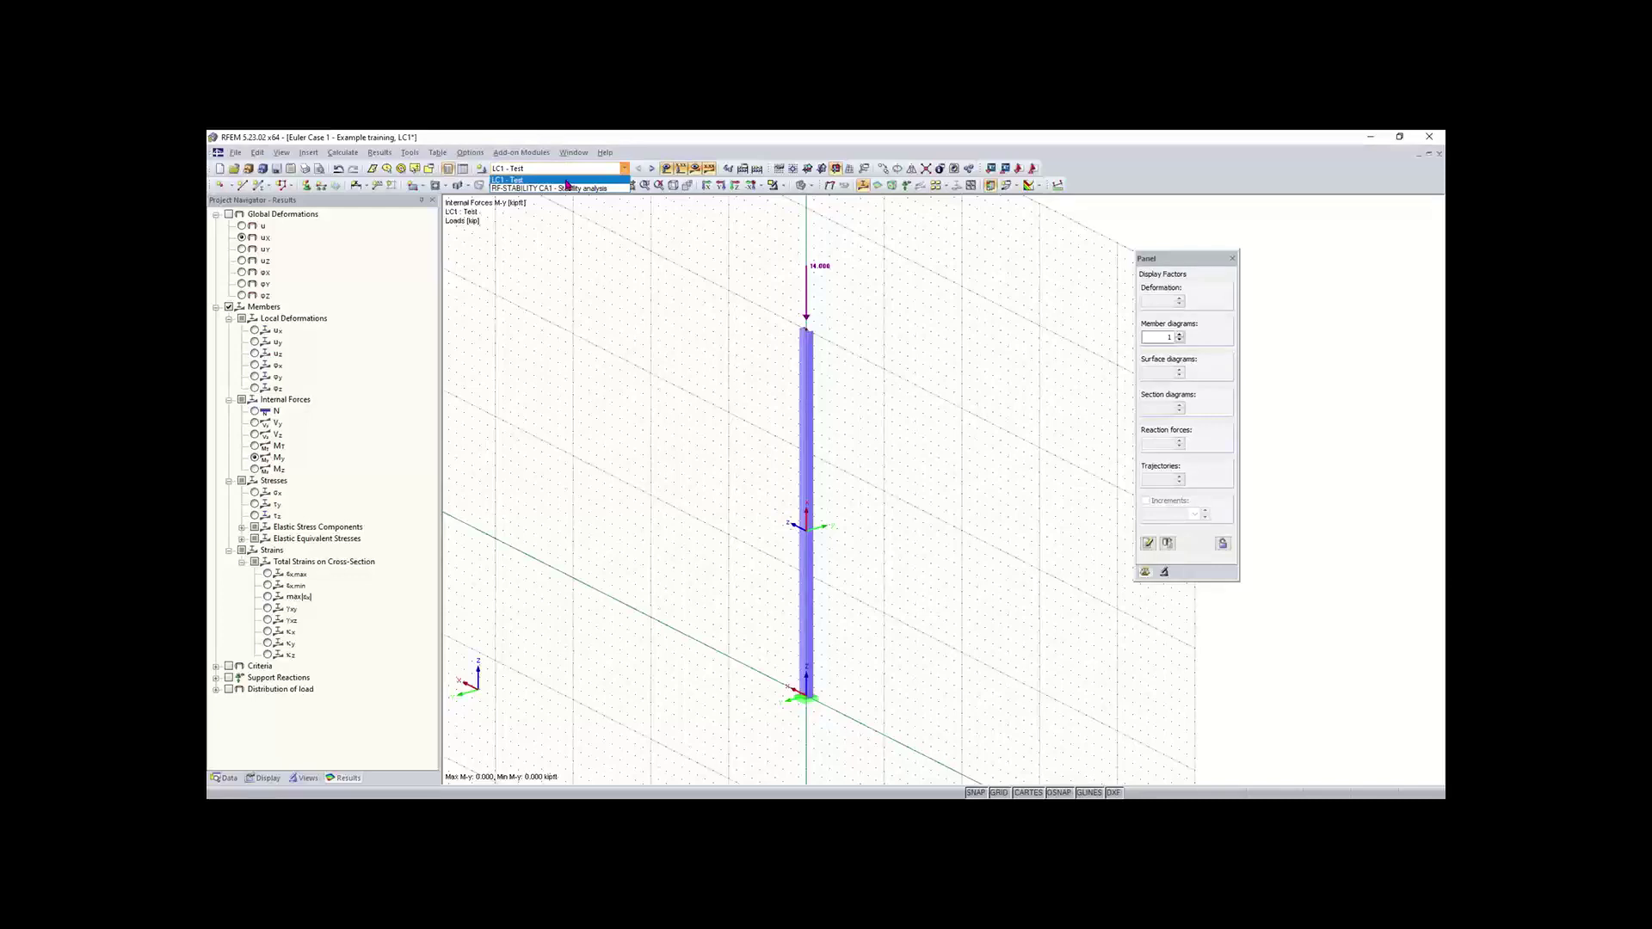
pyautogui.click(566, 173)
pyautogui.click(565, 172)
pyautogui.click(562, 173)
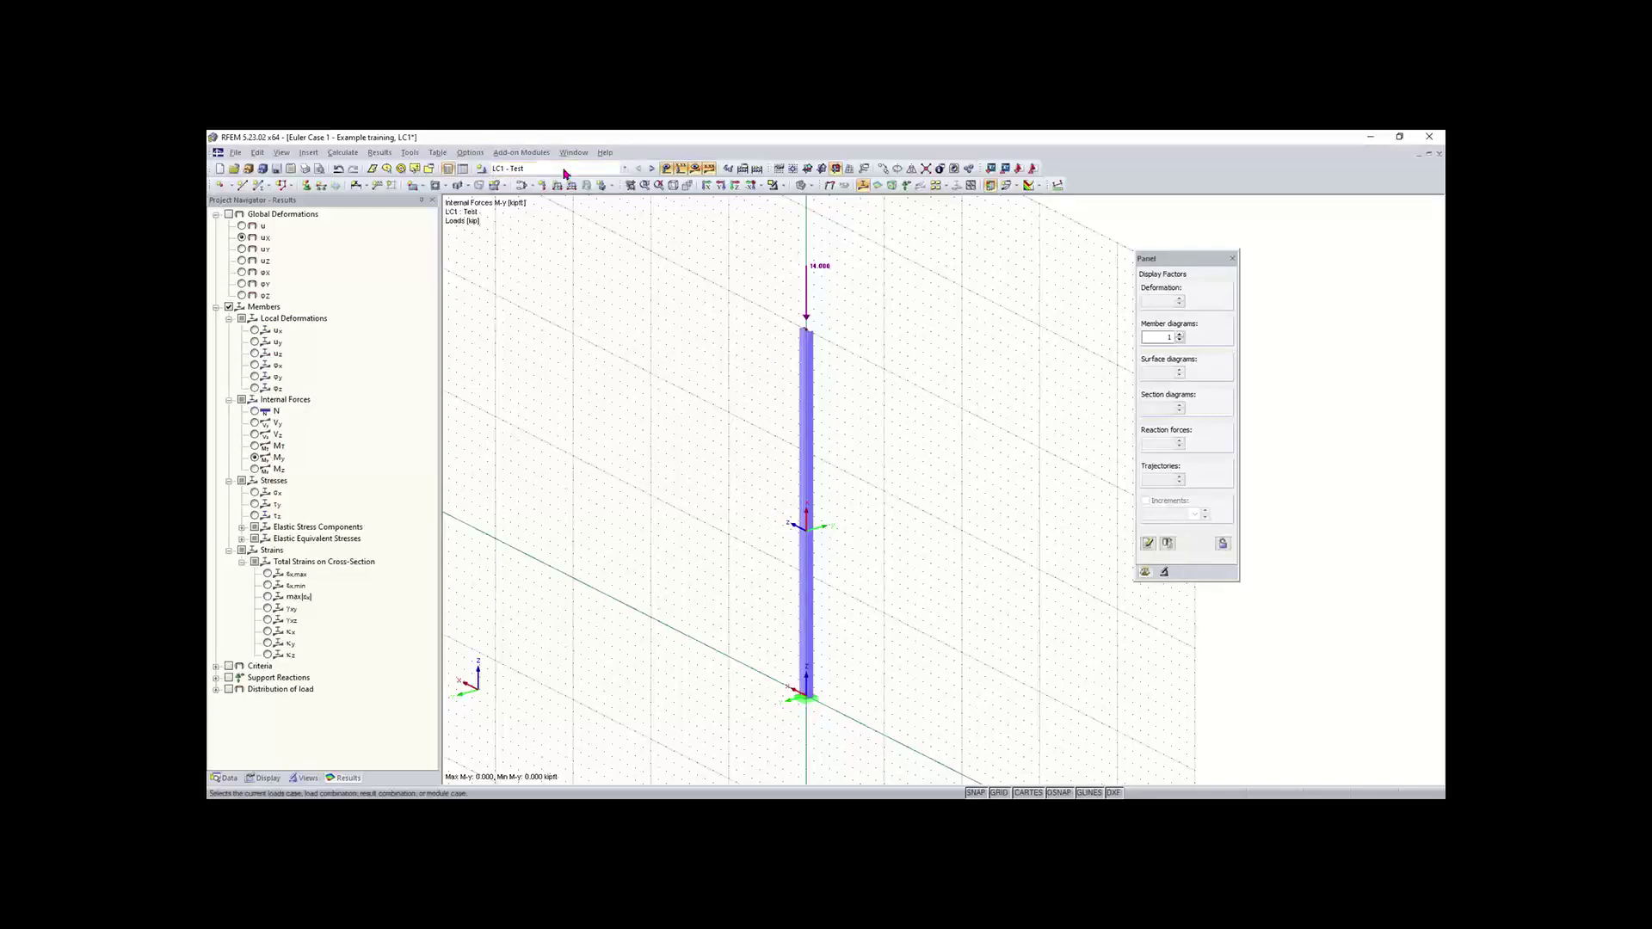
pyautogui.click(561, 174)
pyautogui.click(560, 180)
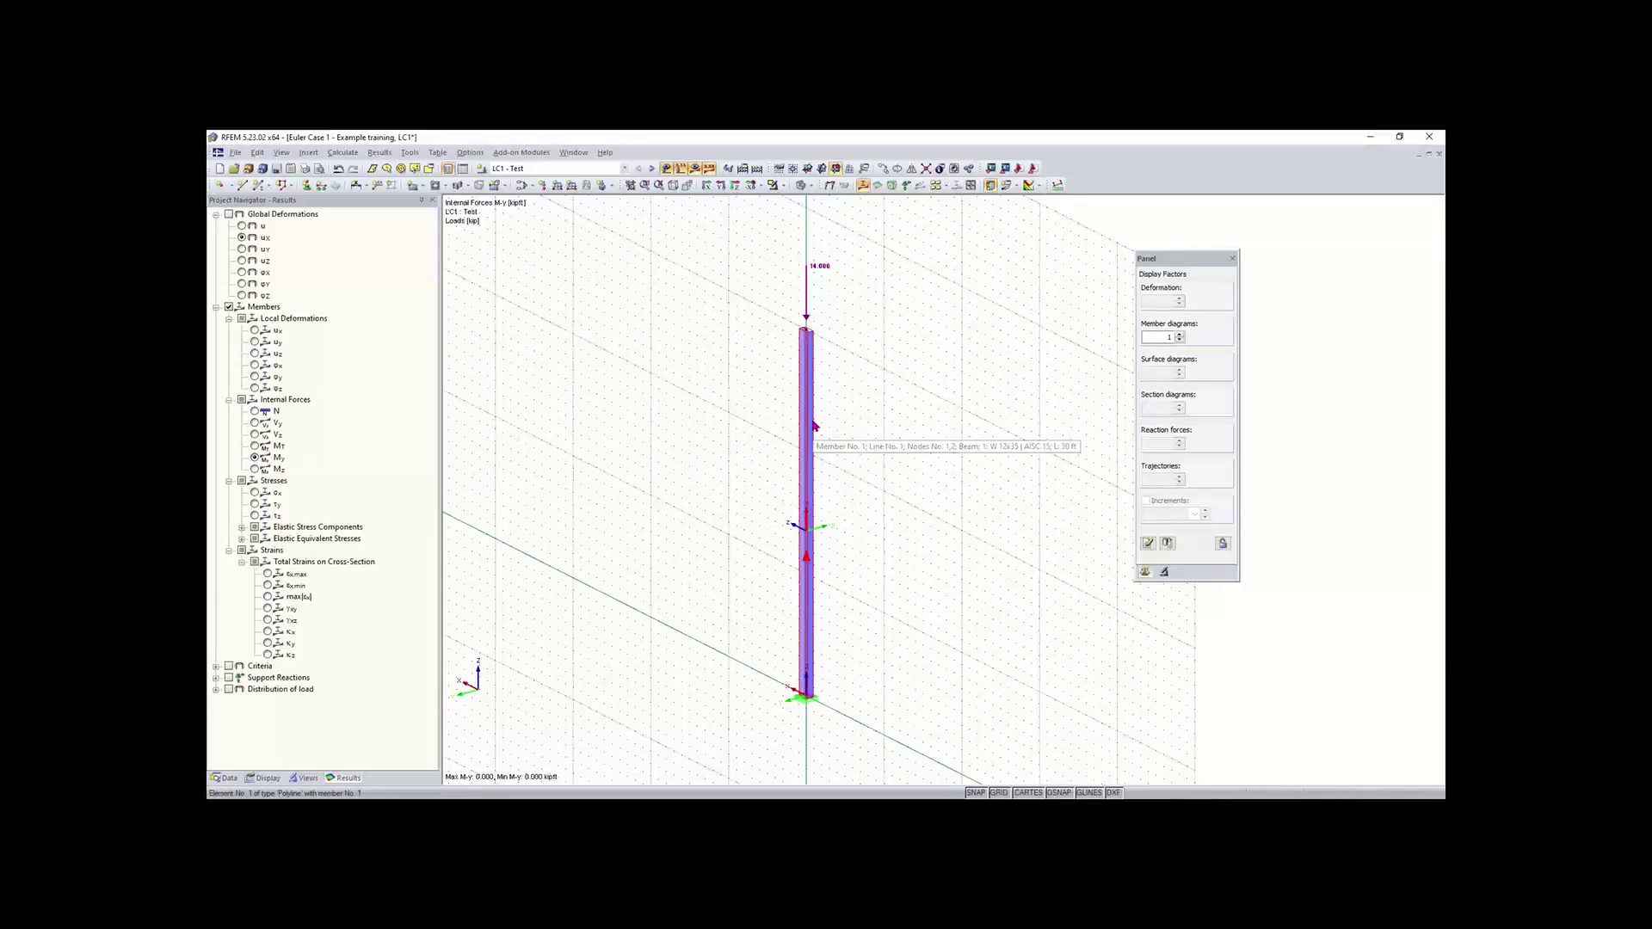
# - Set the vertical force PZ of the nodal load on the column's top node to -5 kip
pyautogui.moveTo(900, 501); pyautogui.dragTo(786, 493, button='middle')
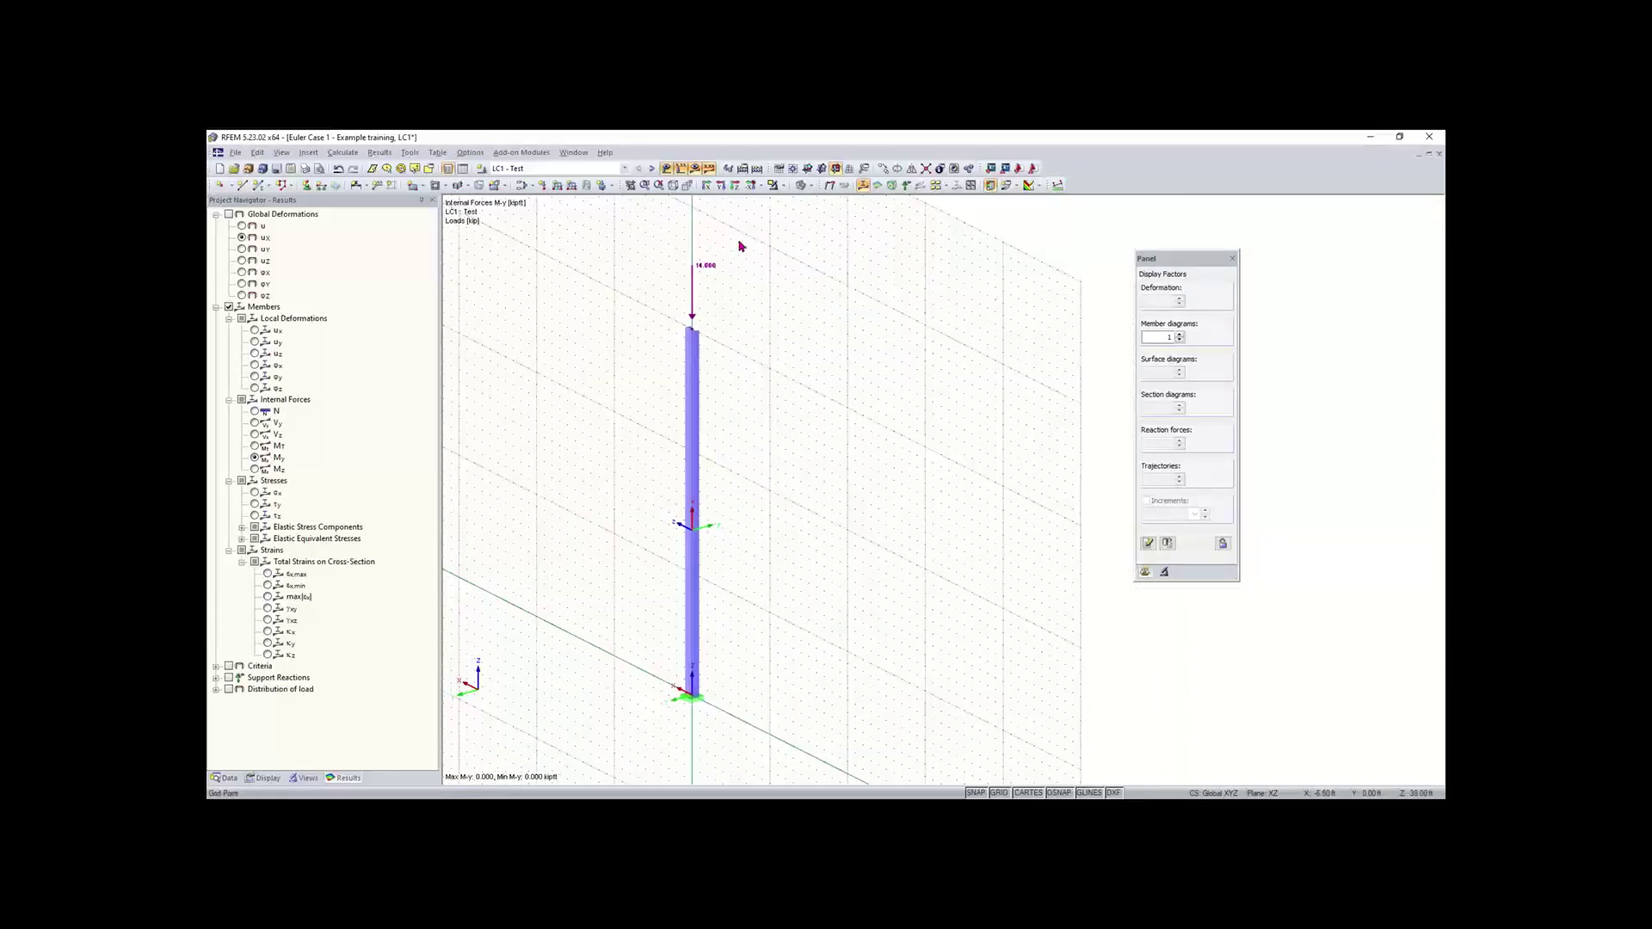
pyautogui.moveTo(739, 243); pyautogui.dragTo(649, 324)
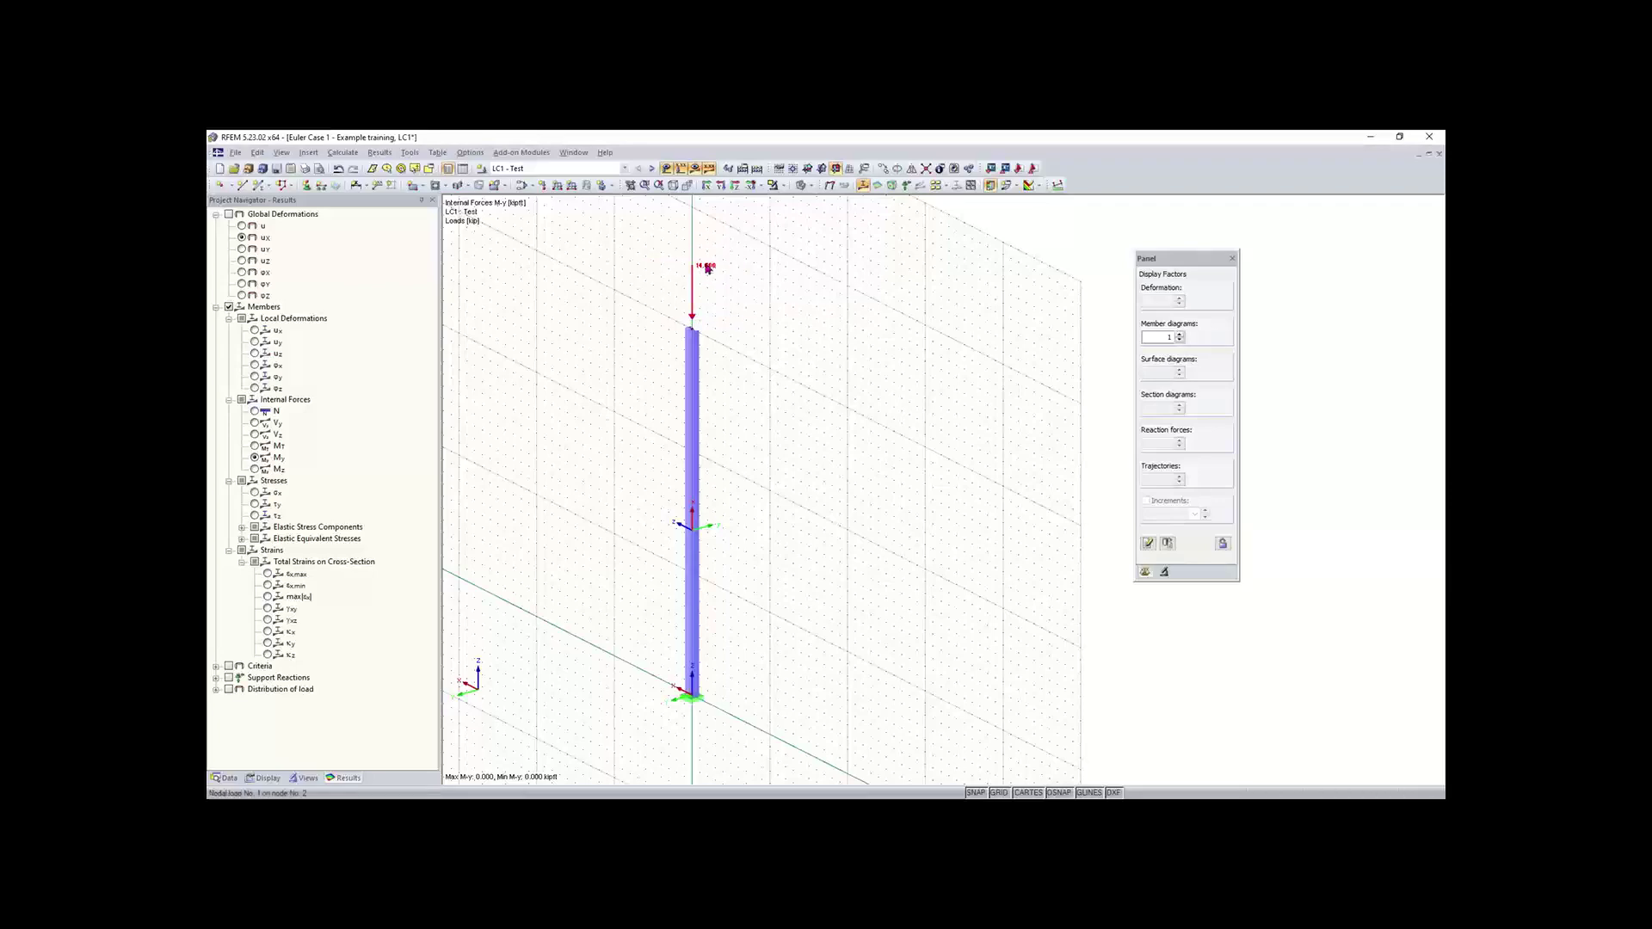
pyautogui.doubleClick(706, 268)
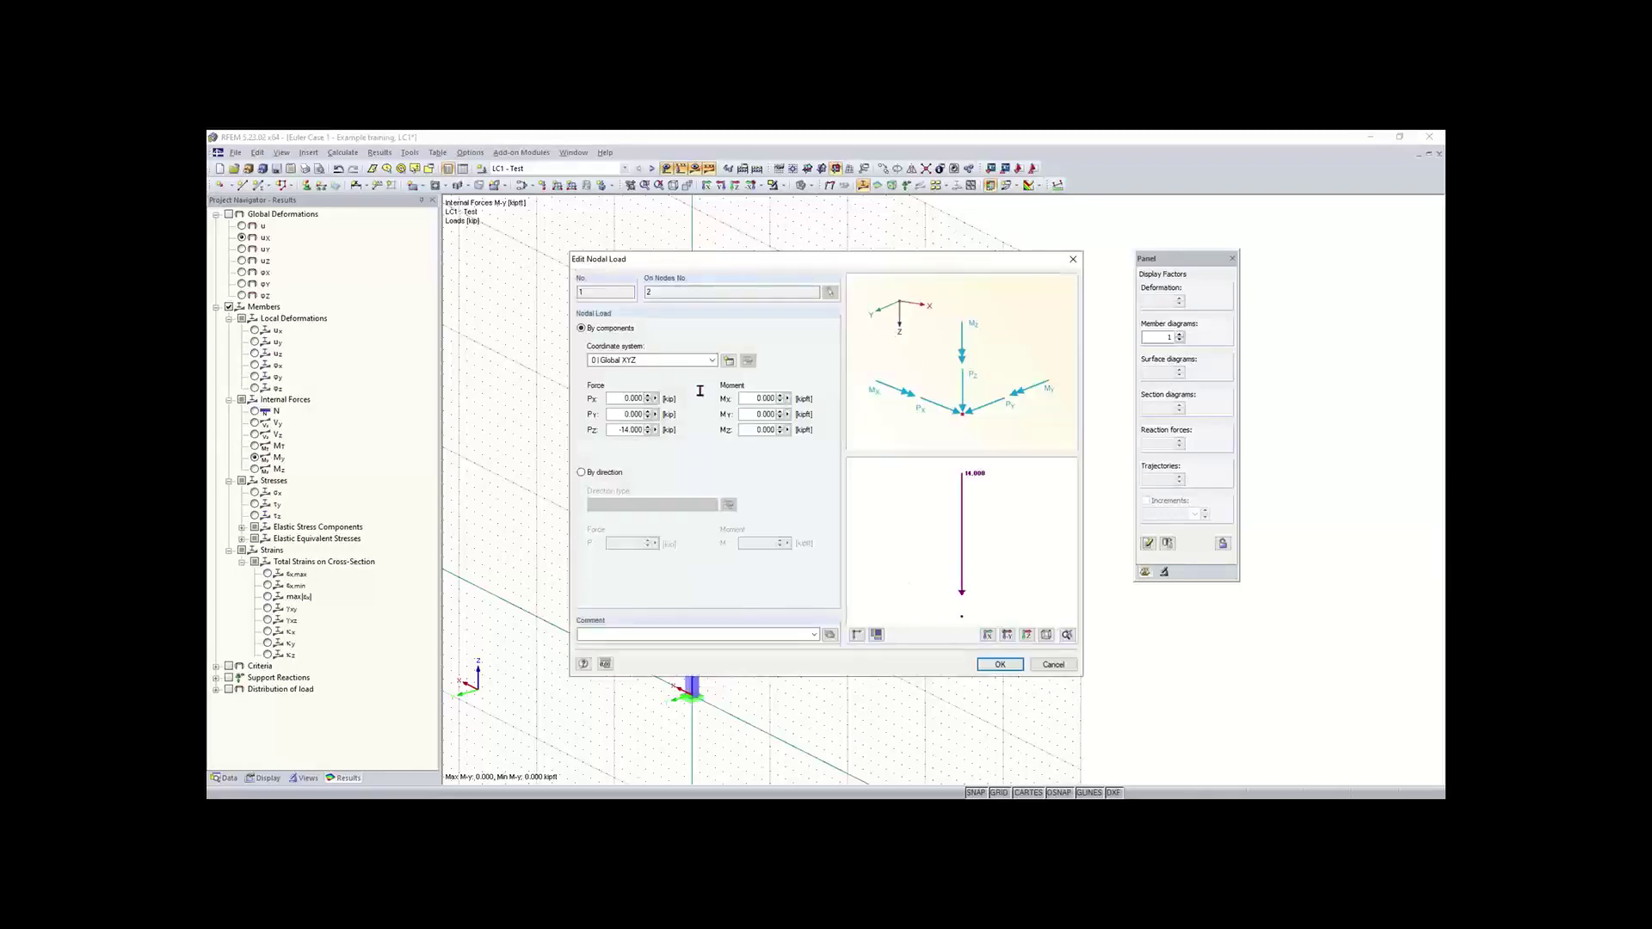
pyautogui.moveTo(609, 430); pyautogui.dragTo(682, 444)
pyautogui.press('BackSpace')
pyautogui.write('-5')
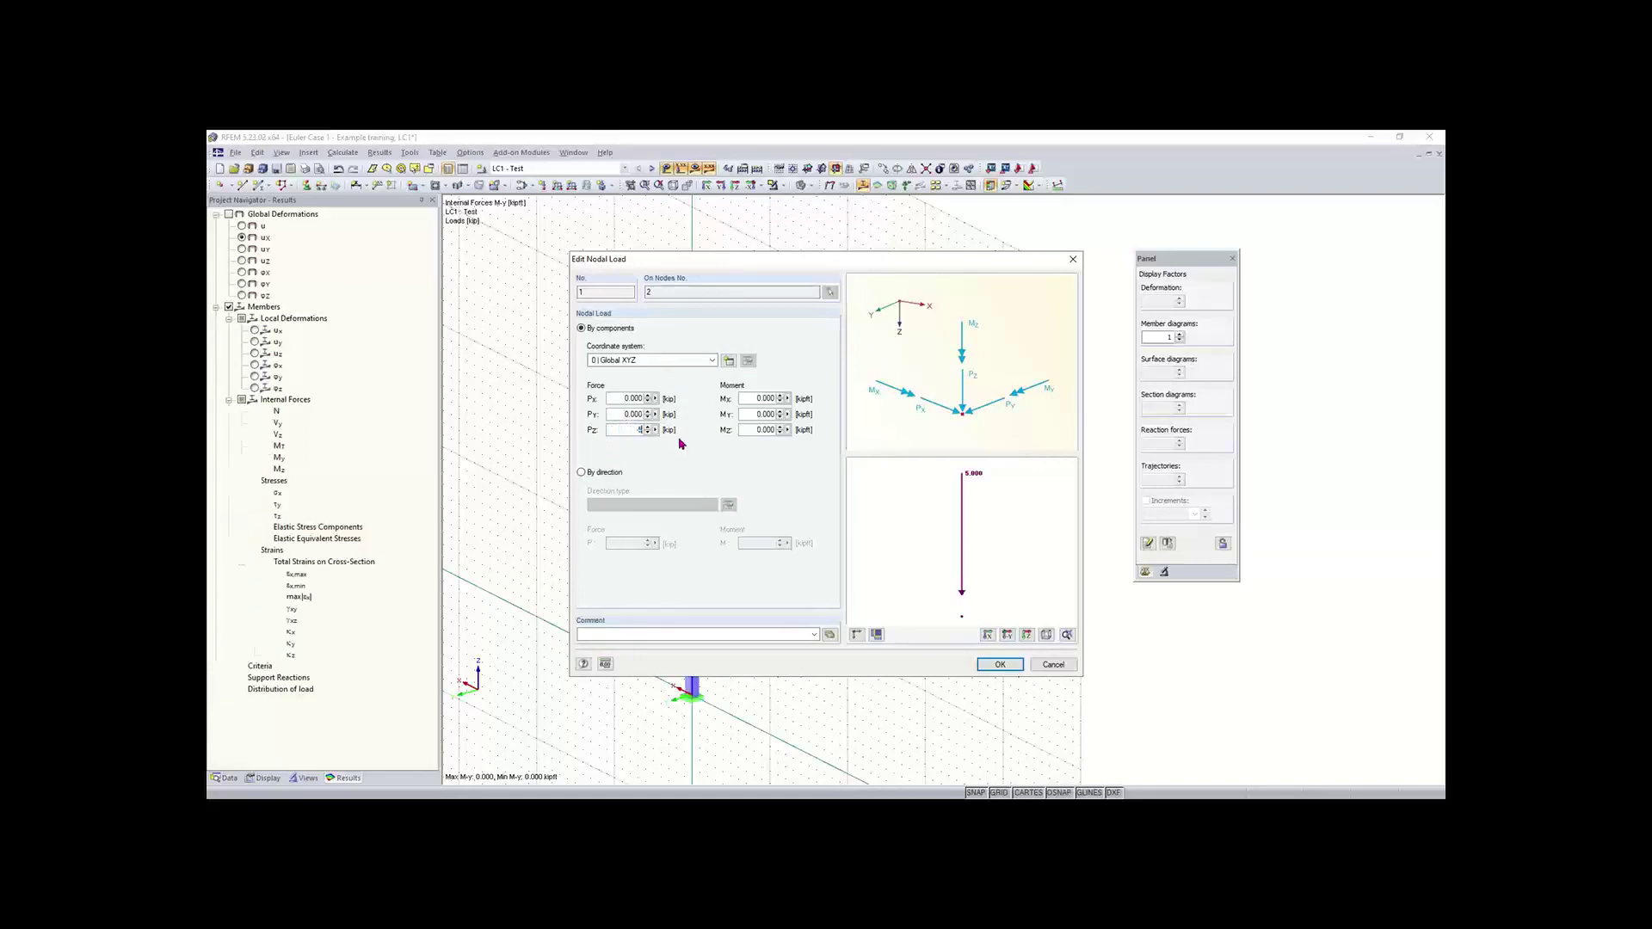
pyautogui.click(996, 665)
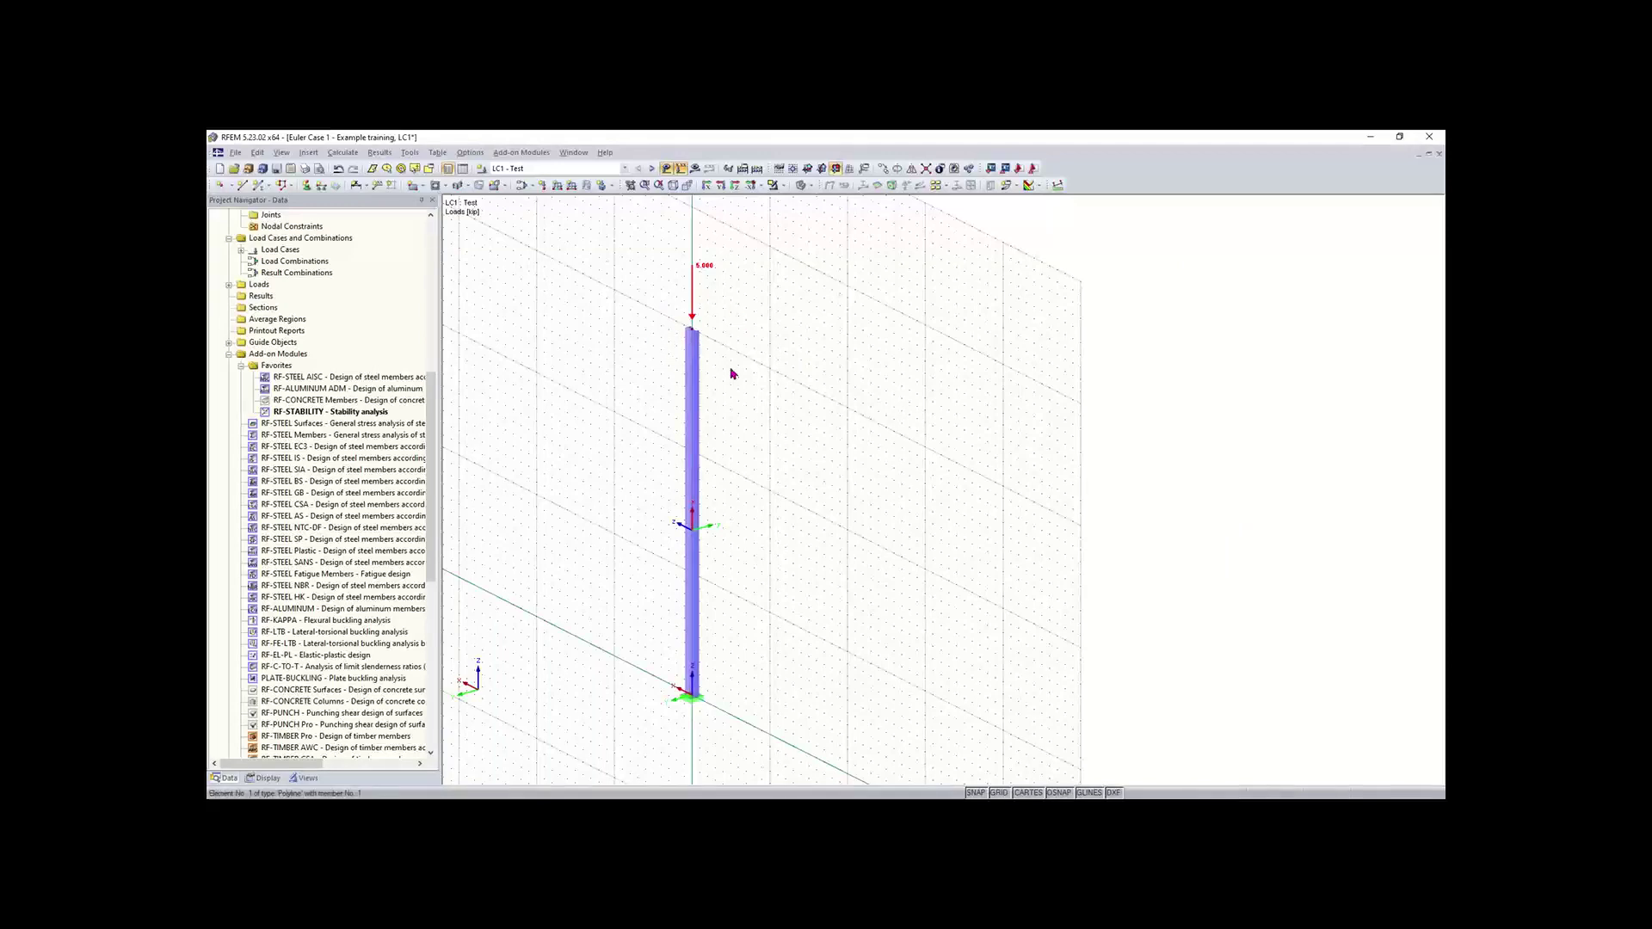
# - Try changing the Z coordinate of the column's top node to 10 ft, and undo the change
pyautogui.moveTo(648, 340); pyautogui.dragTo(794, 288)
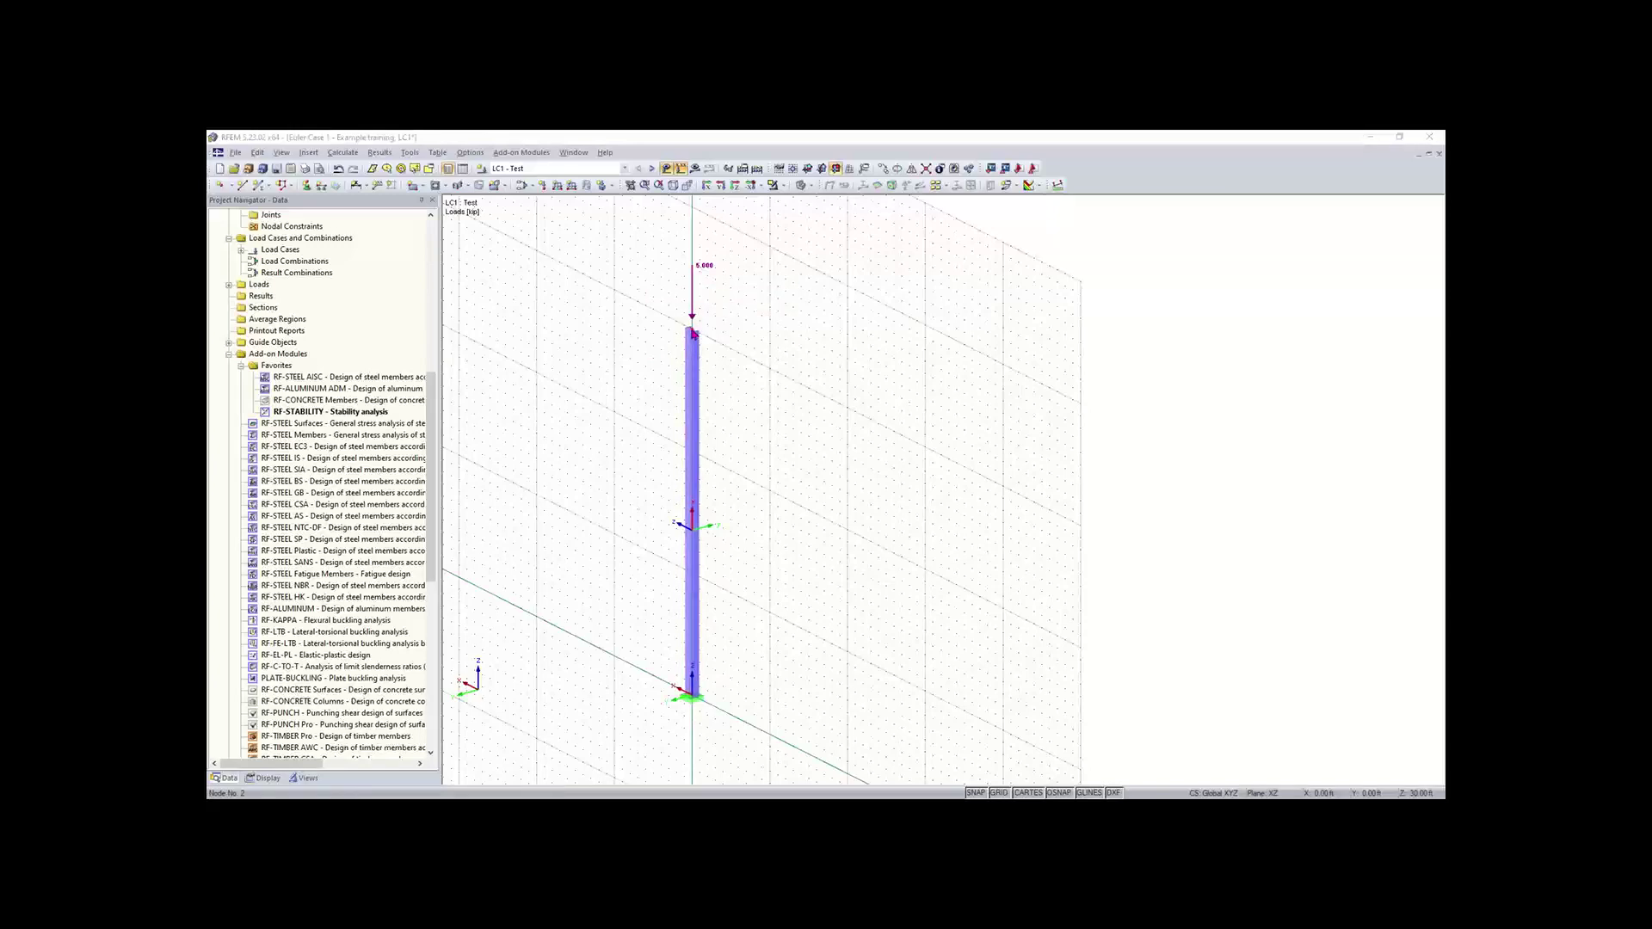
pyautogui.doubleClick(694, 333)
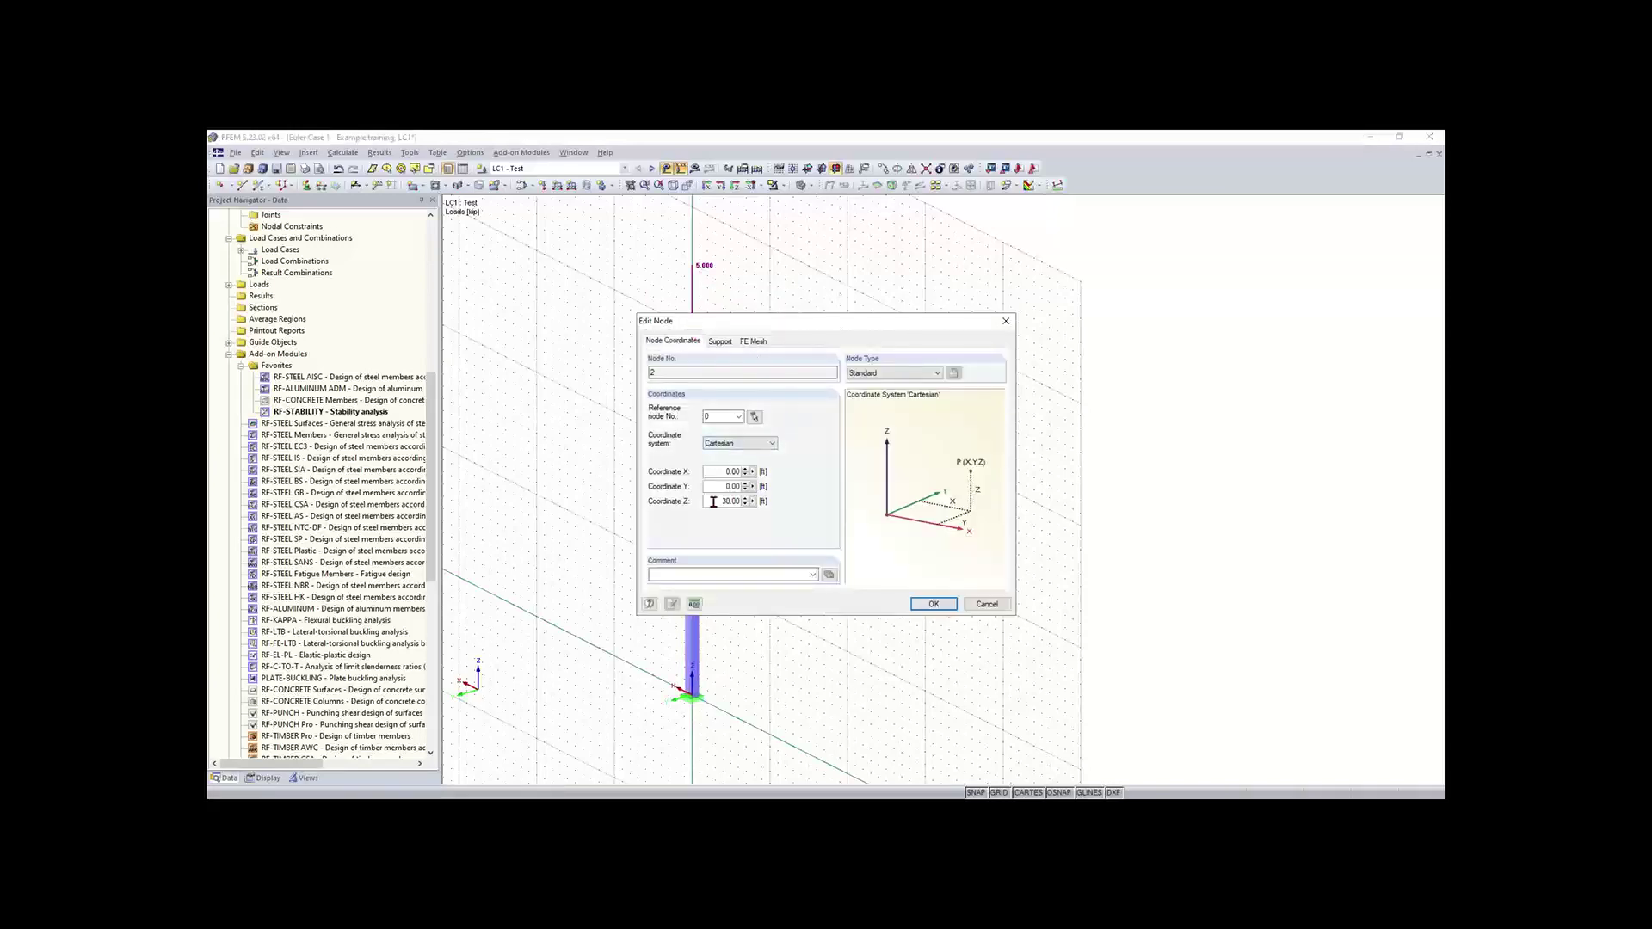
pyautogui.doubleClick(714, 501)
pyautogui.write('10')
pyautogui.press('Return')
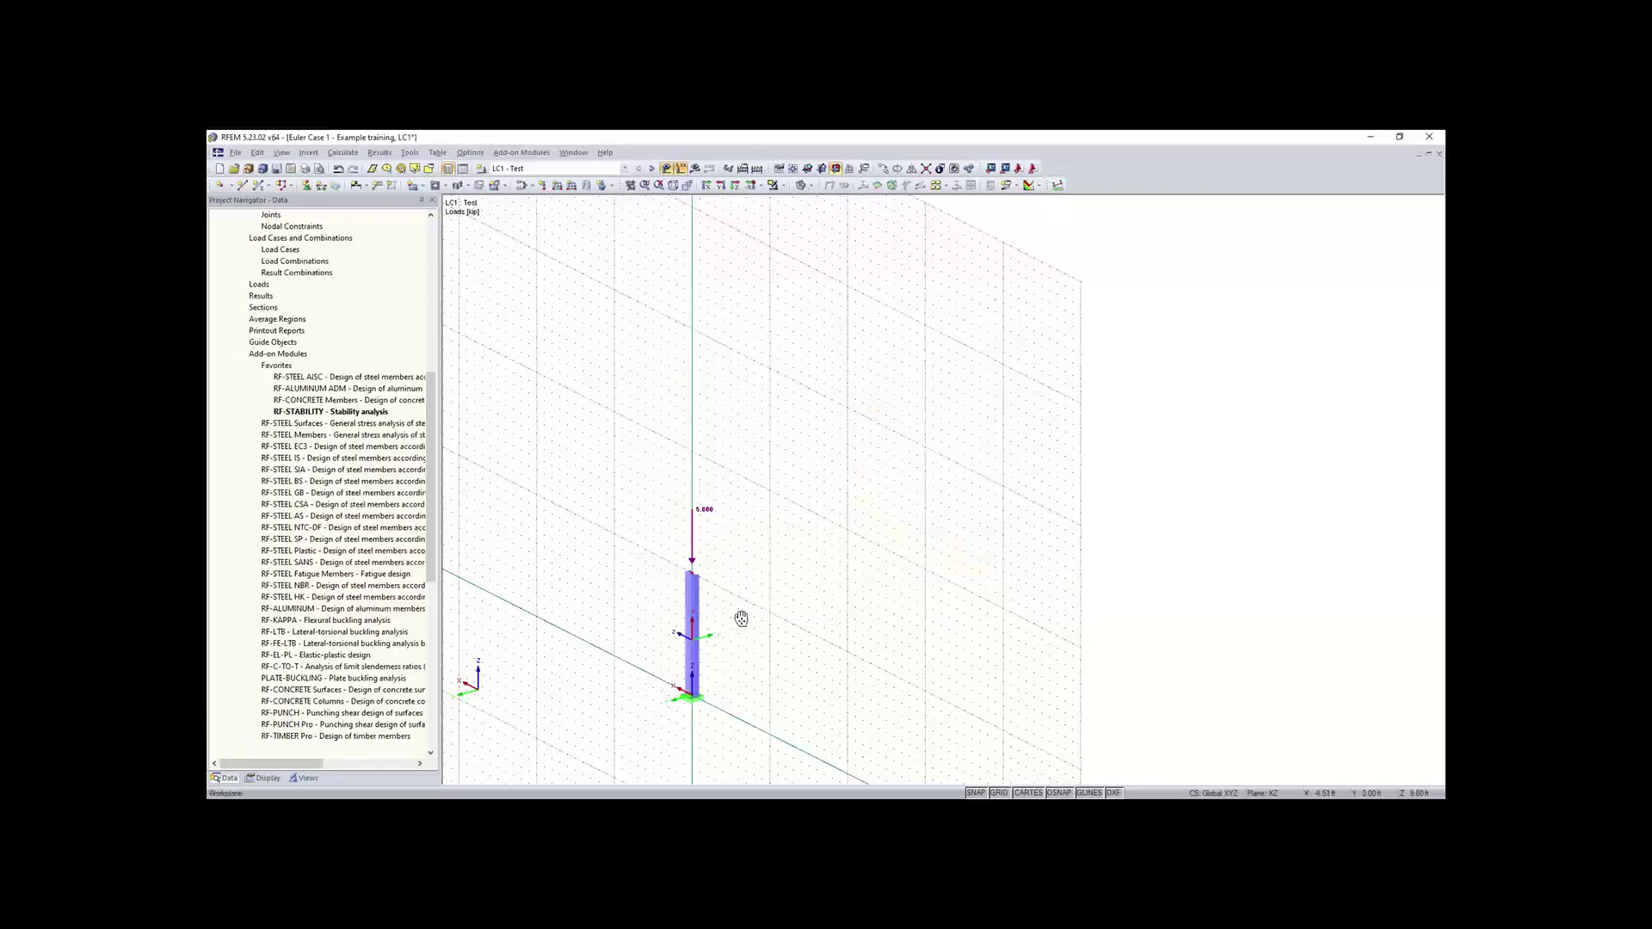
pyautogui.moveTo(737, 619); pyautogui.dragTo(810, 508, button='middle')
pyautogui.scroll(2, 688, 507)
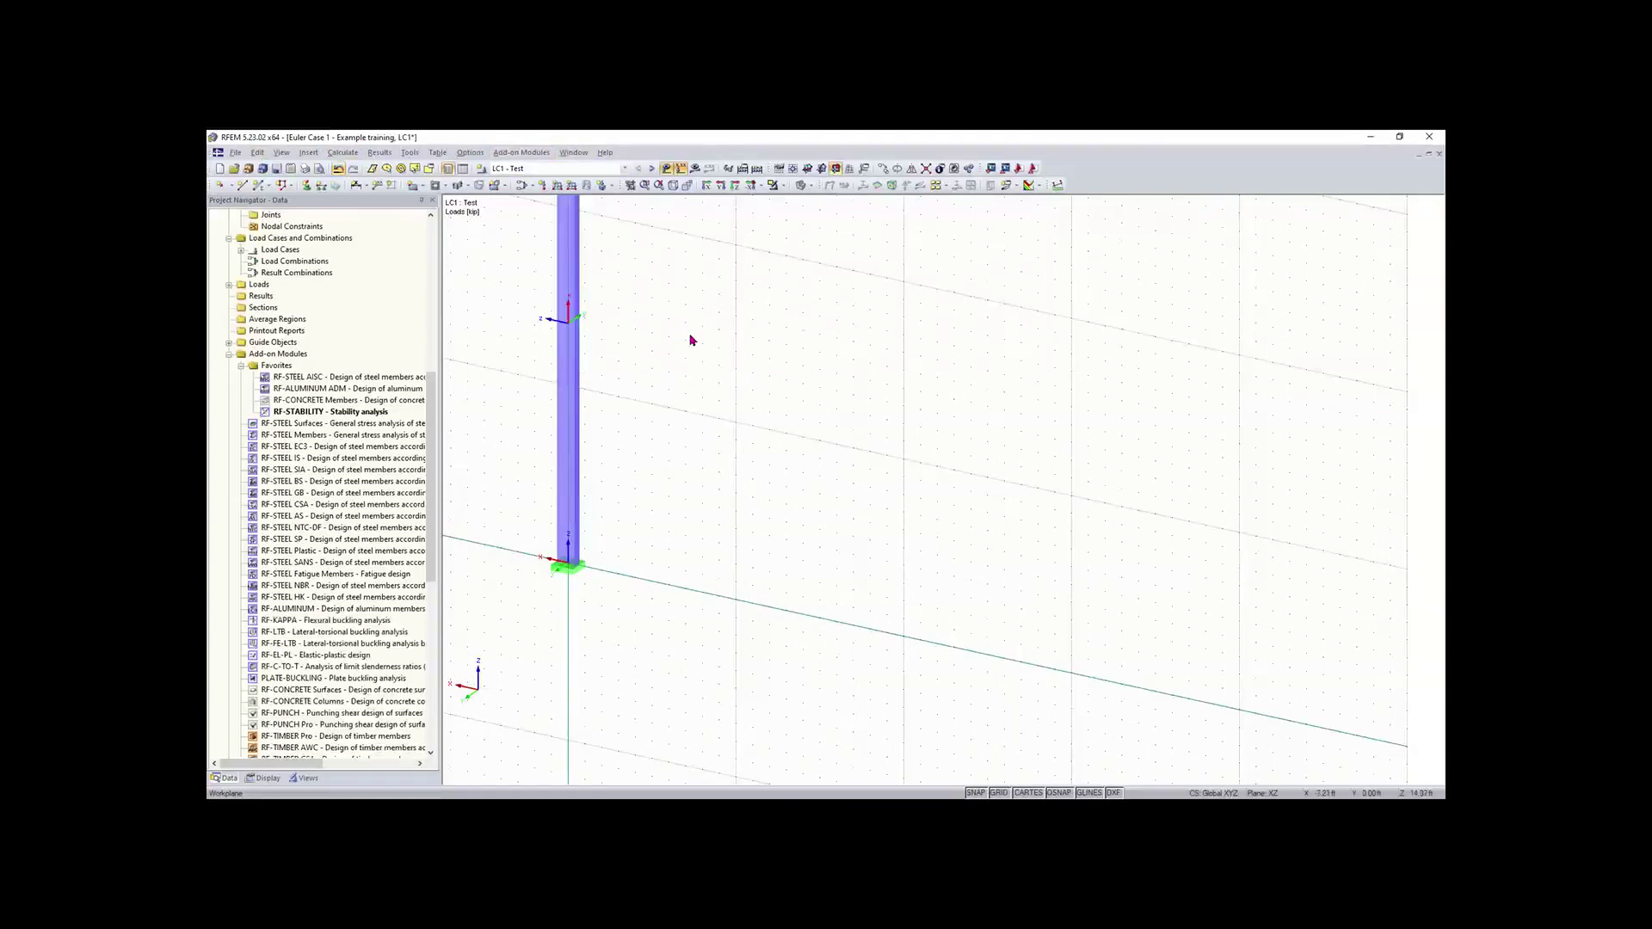
pyautogui.scroll(-4, 705, 305)
pyautogui.moveTo(718, 438); pyautogui.dragTo(712, 491, button='middle')
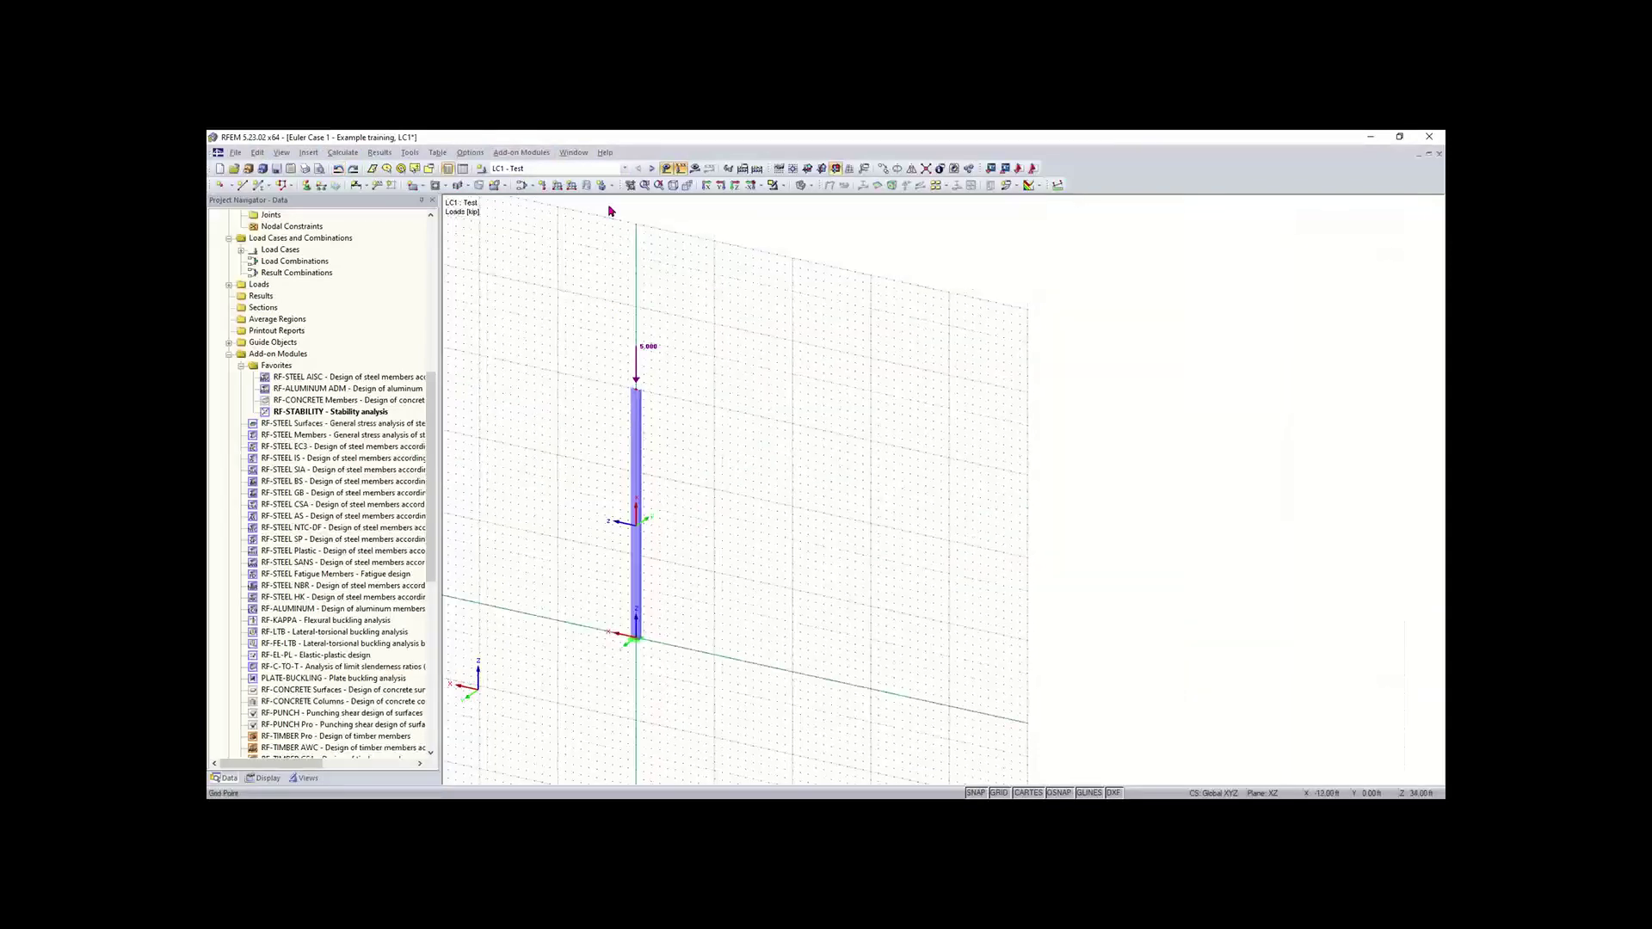
# - Save the current model and save a copy of it on the Desktop under the file name Moment frame
pyautogui.click(277, 171)
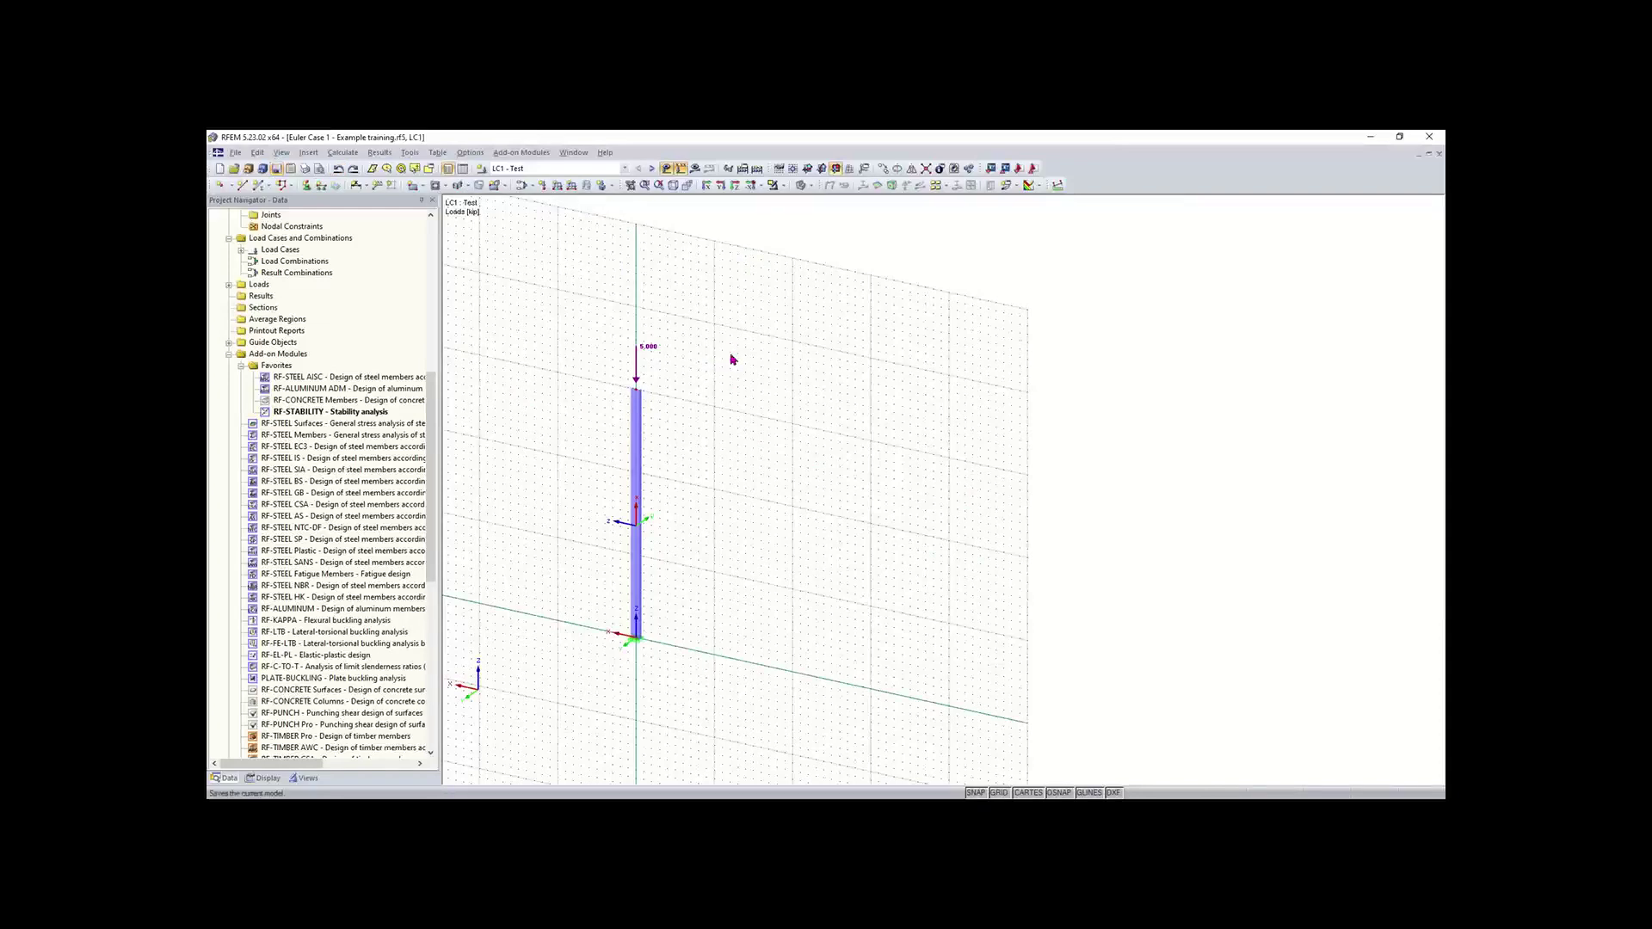
pyautogui.click(235, 152)
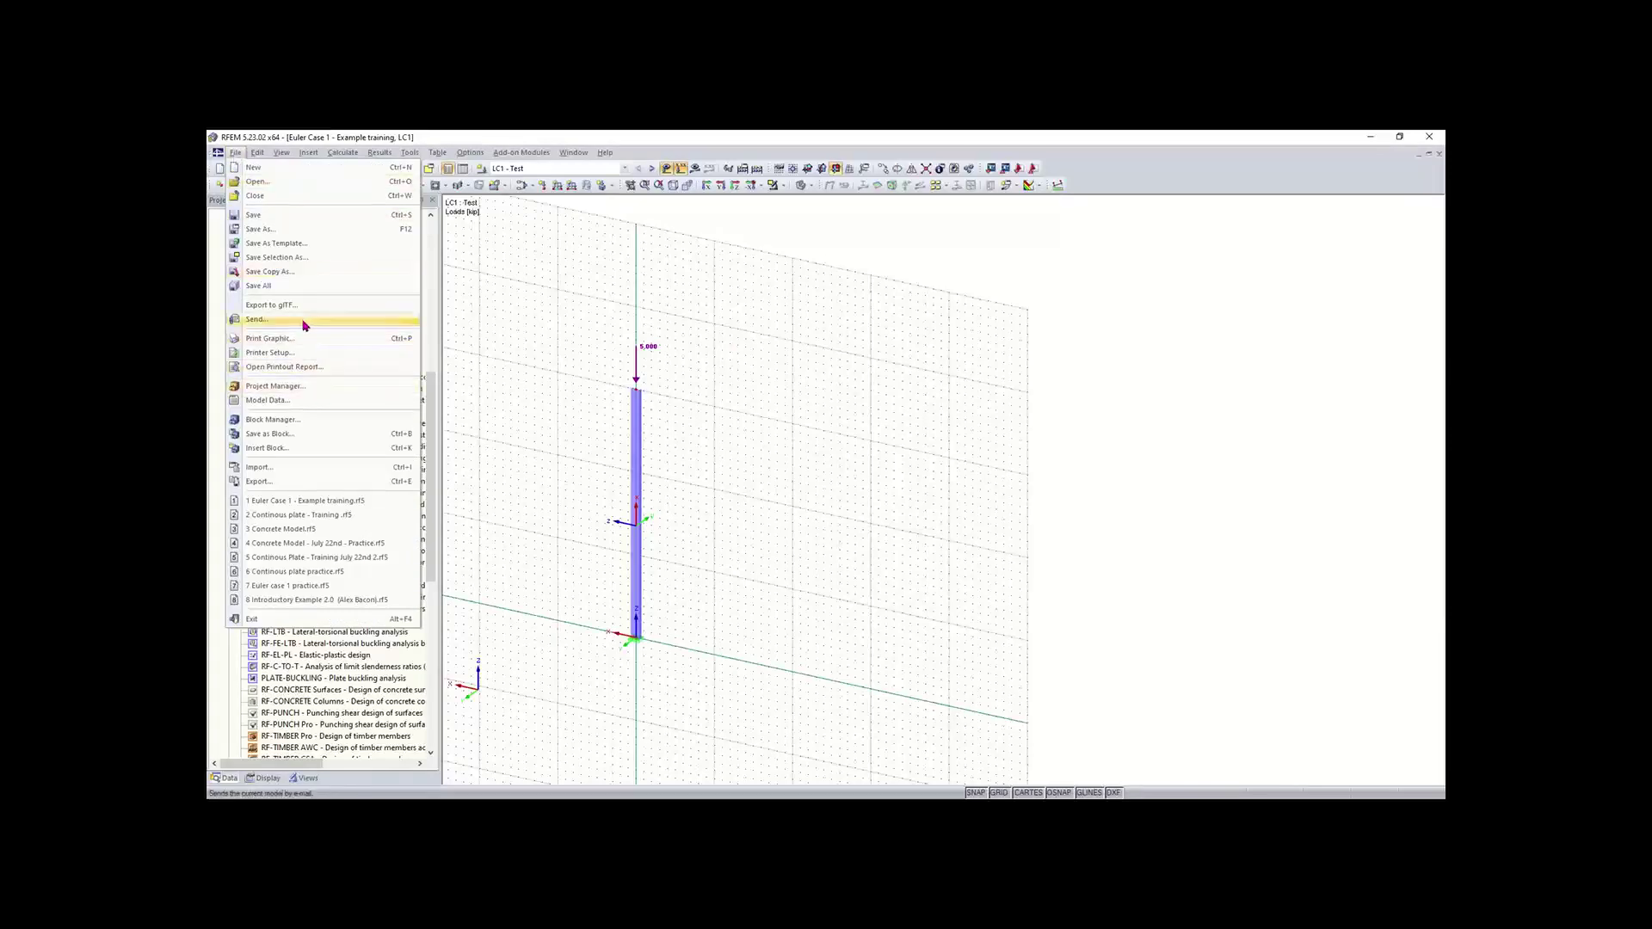
pyautogui.click(276, 273)
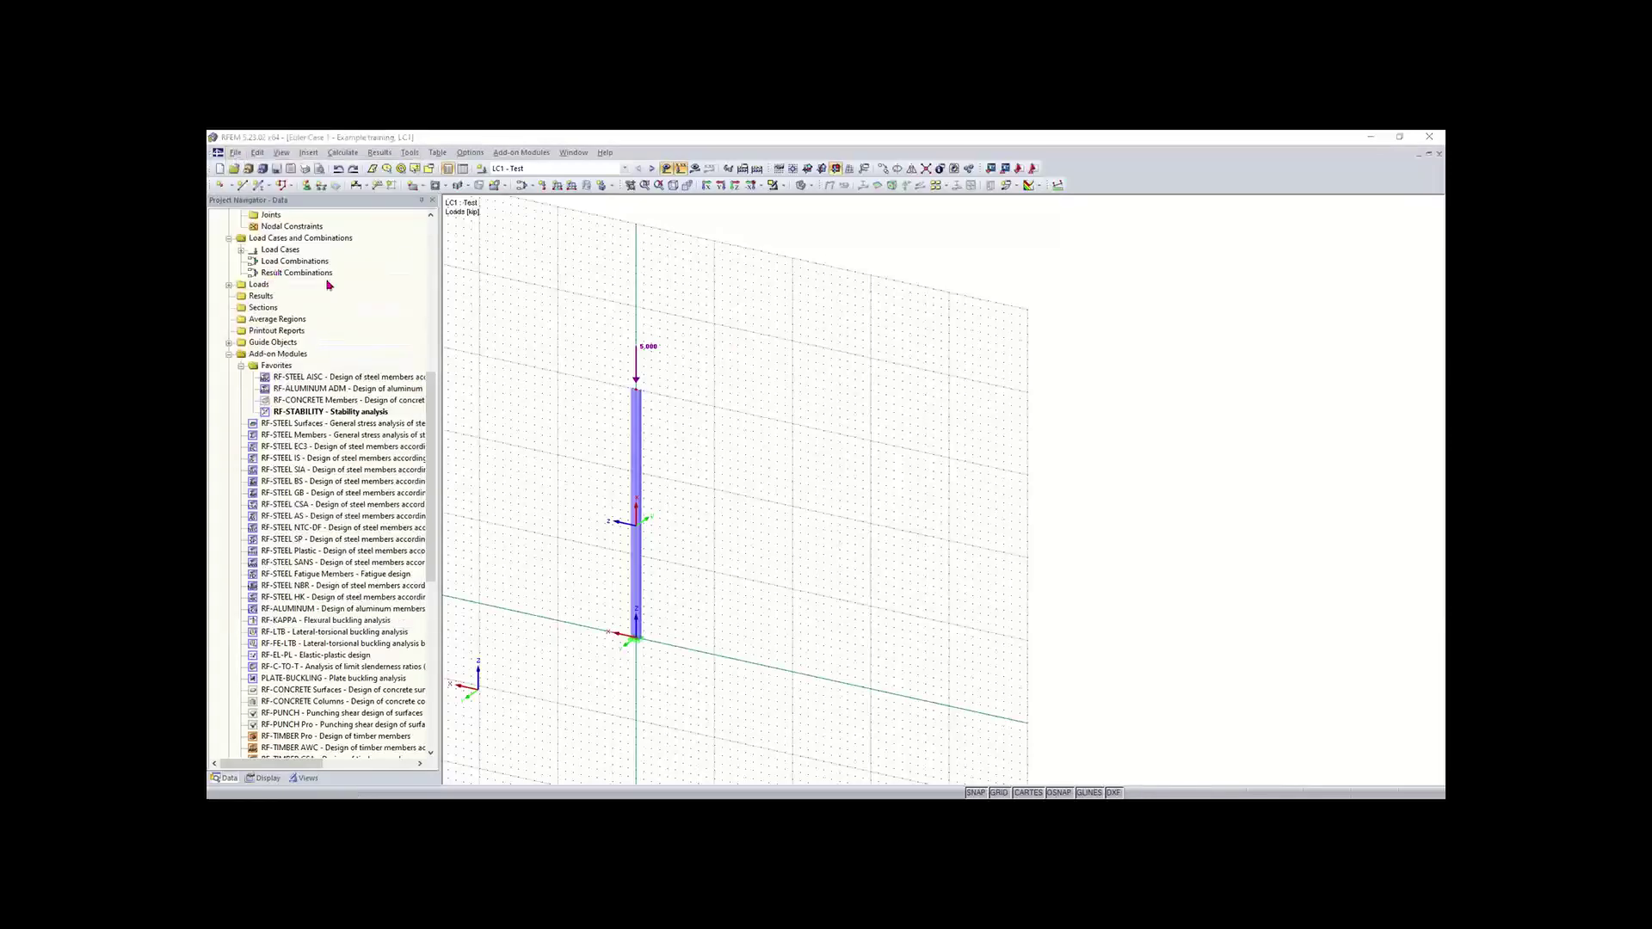
pyautogui.click(855, 539)
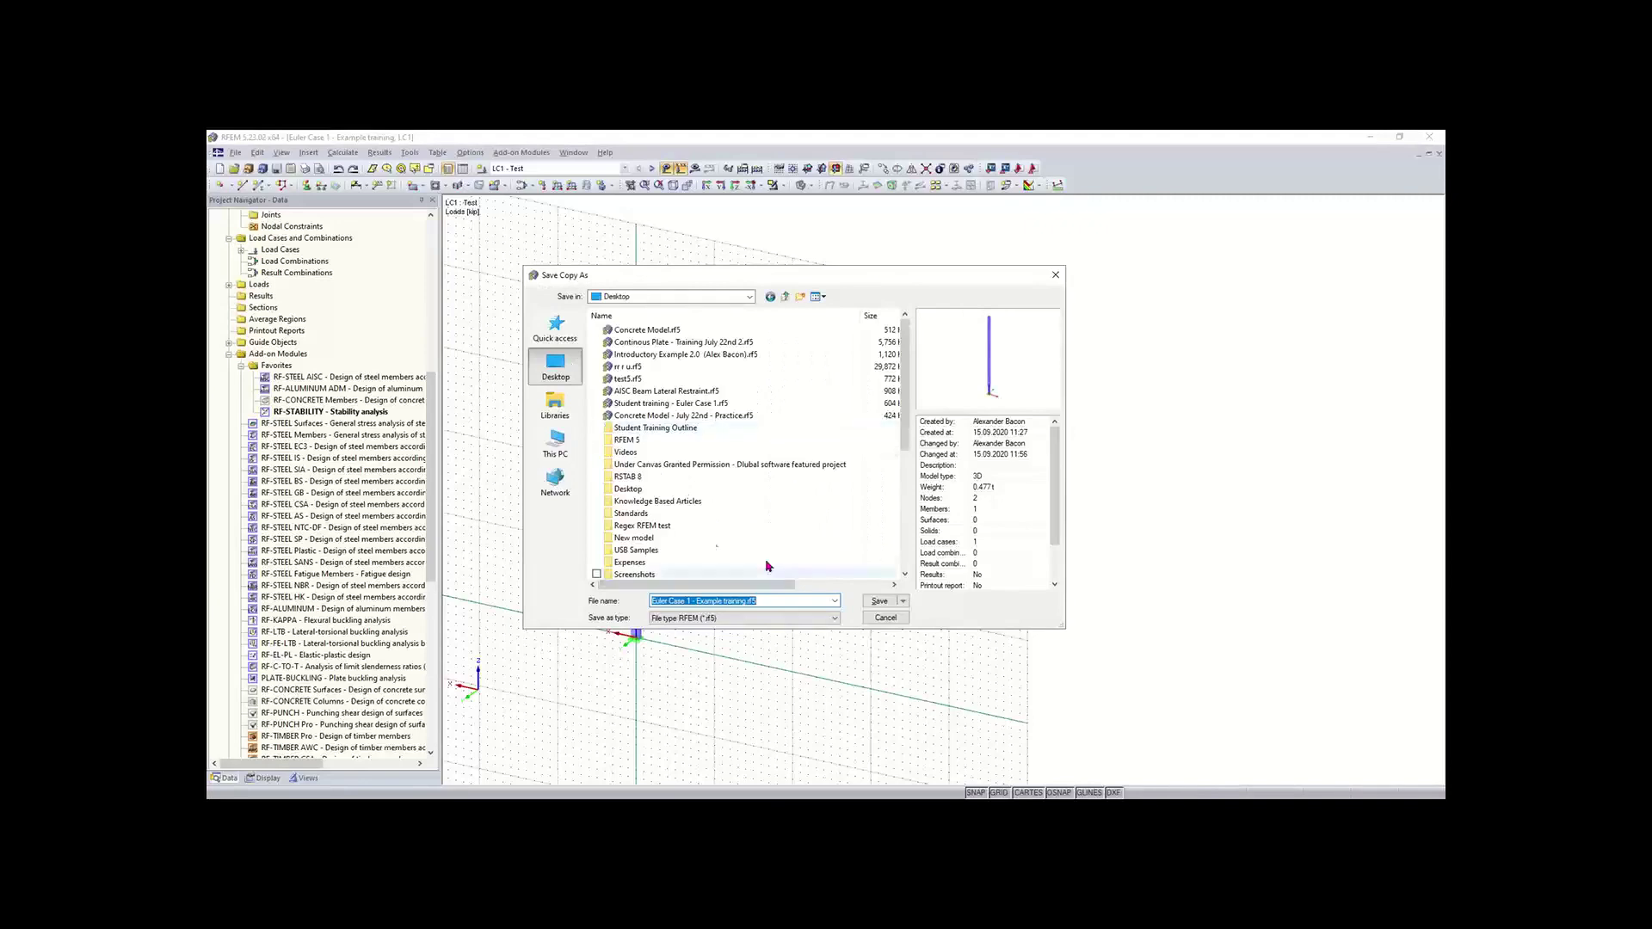
pyautogui.press('BackSpace')
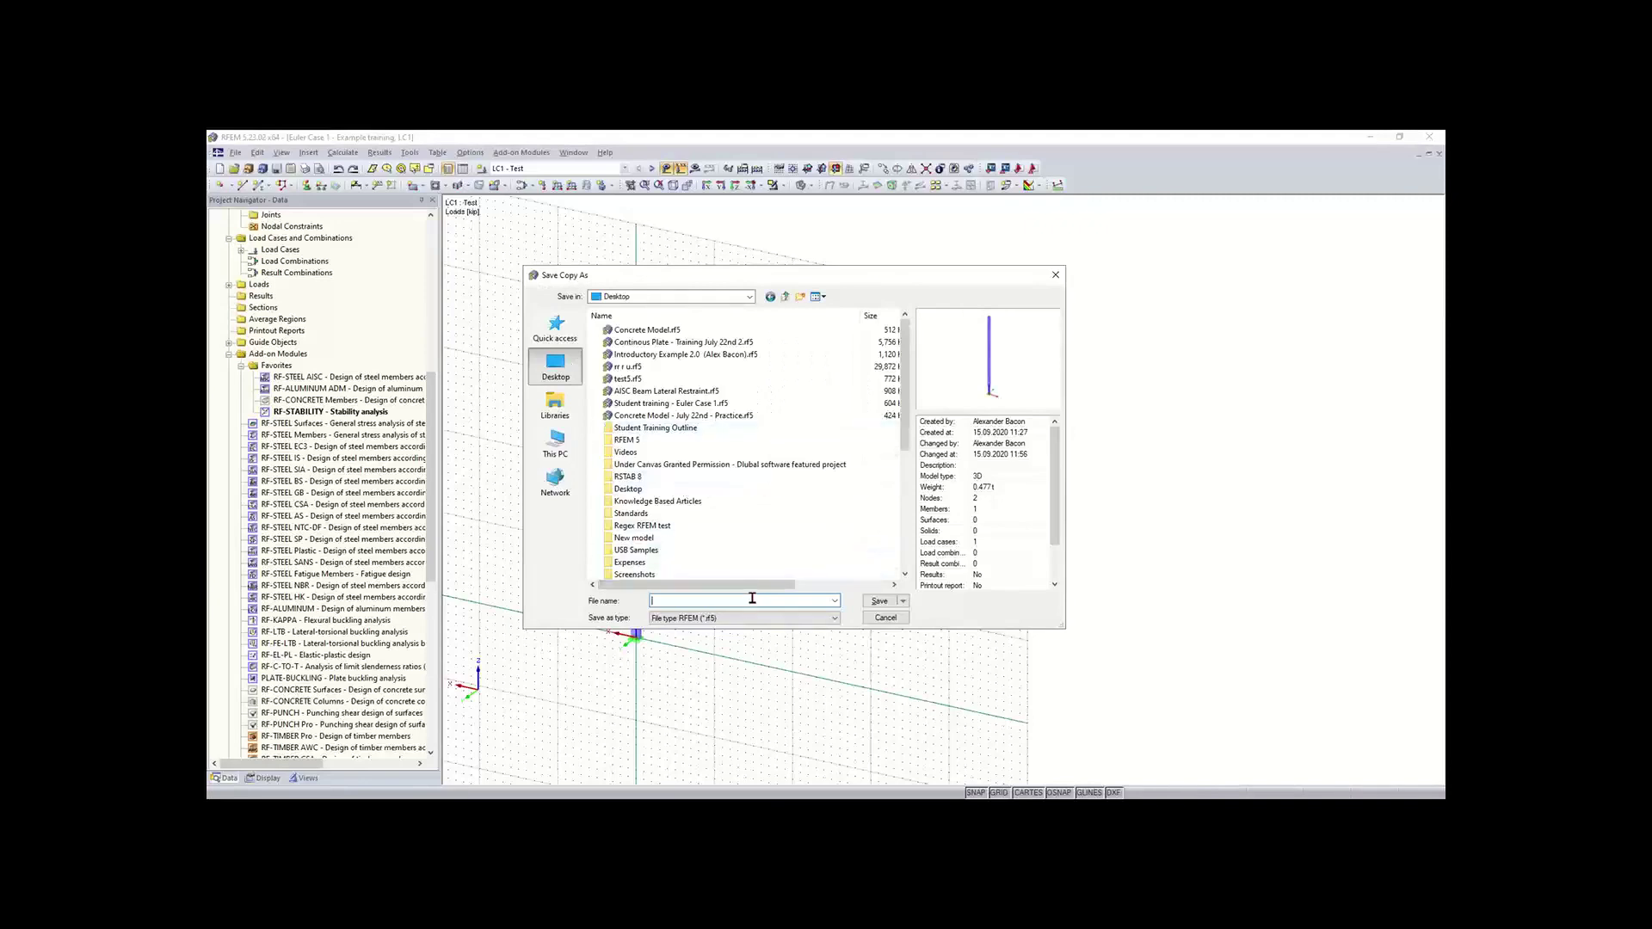
pyautogui.write('Moment frame')
pyautogui.click(878, 601)
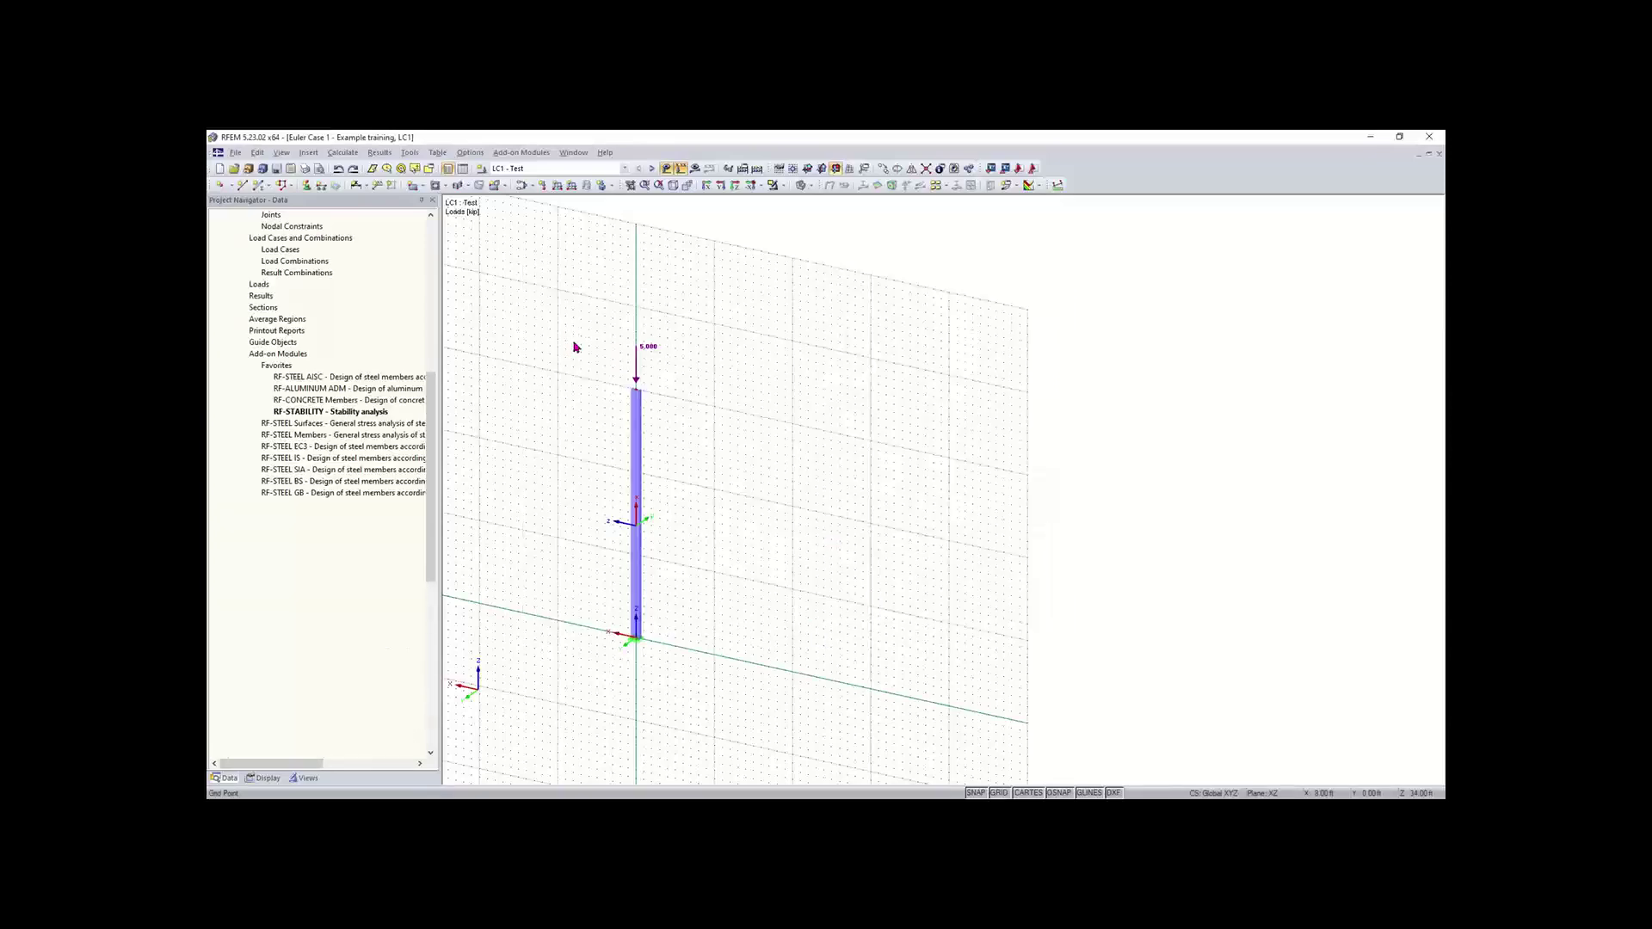
# - Open the Moment frame.rf5 model from the Desktop
pyautogui.click(235, 153)
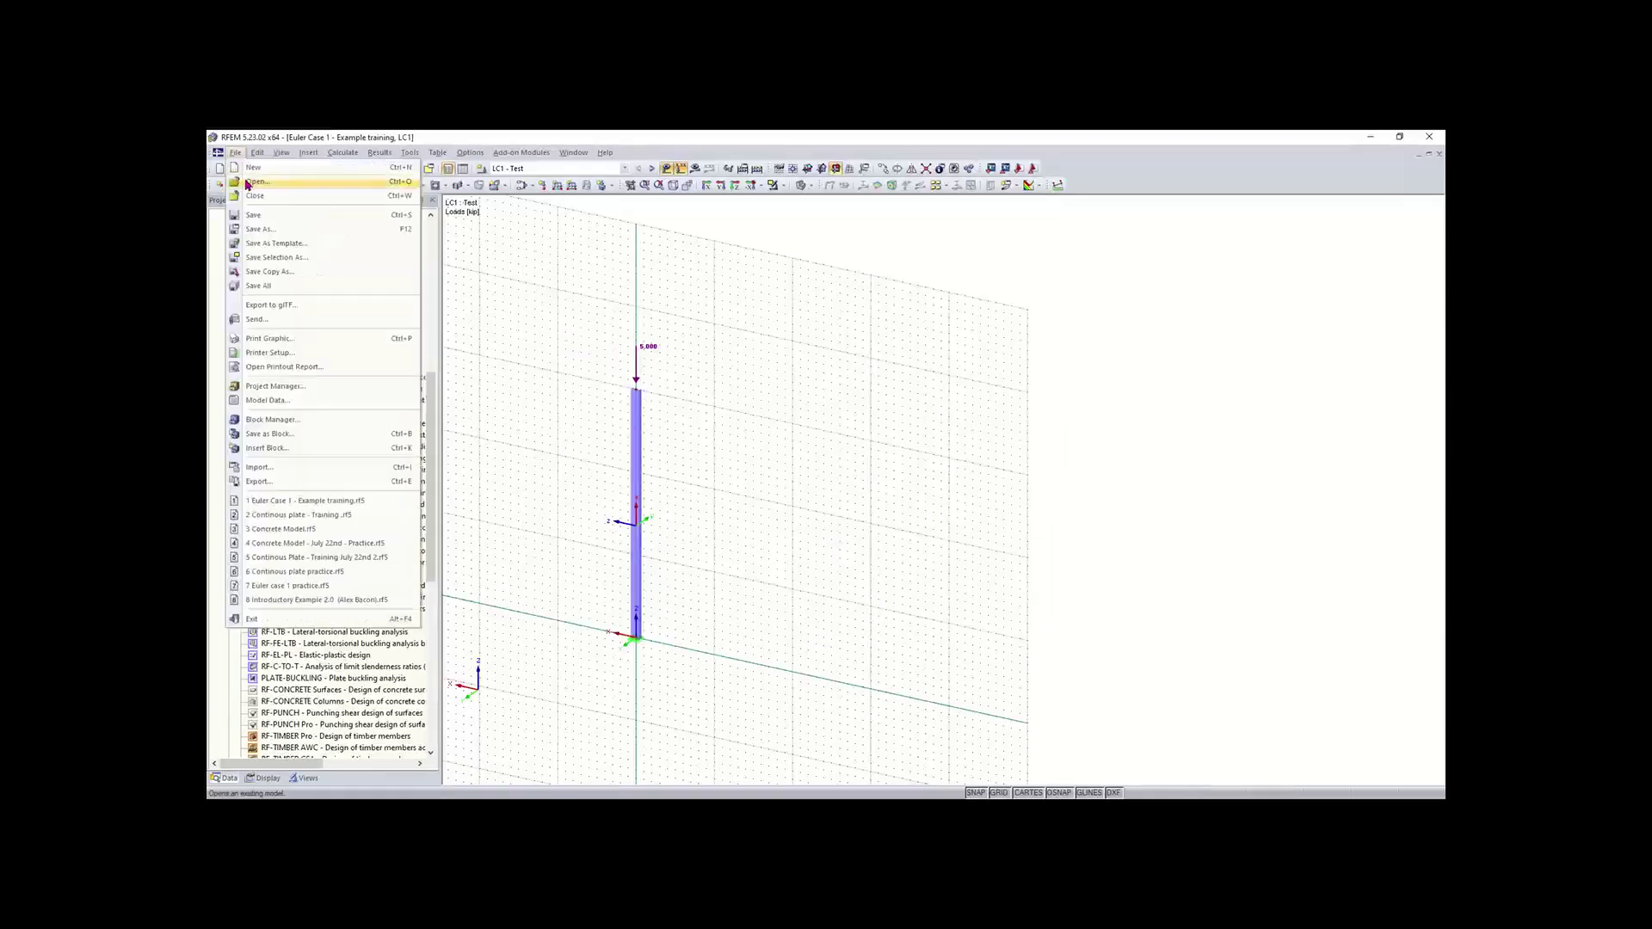
pyautogui.click(256, 181)
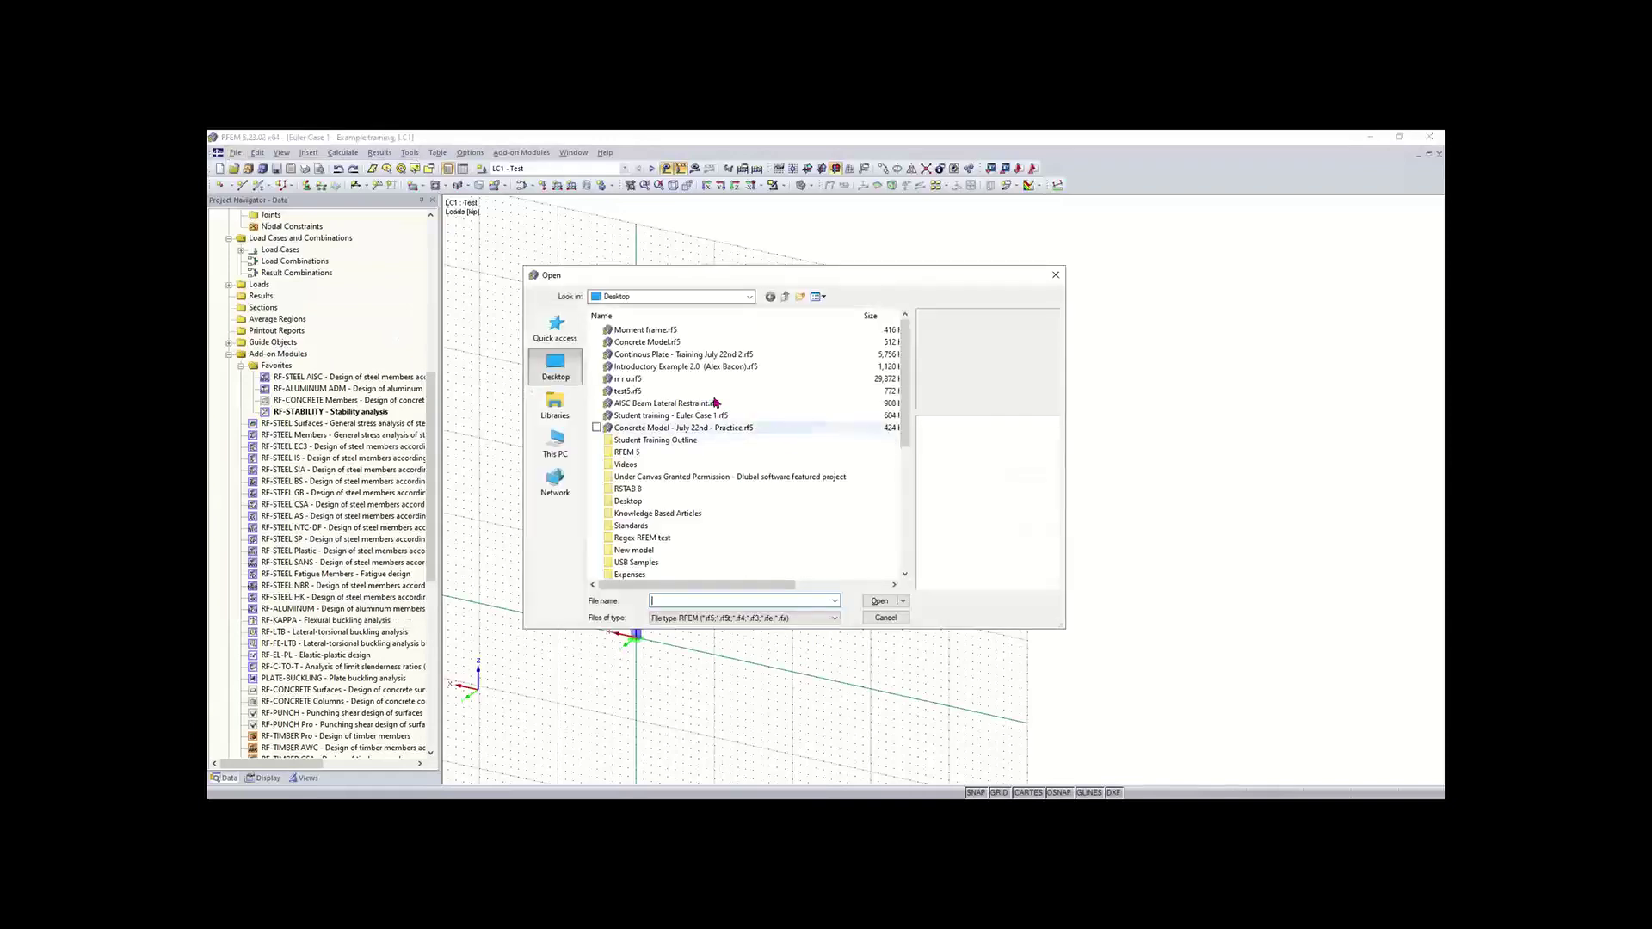
pyautogui.click(648, 332)
pyautogui.click(878, 601)
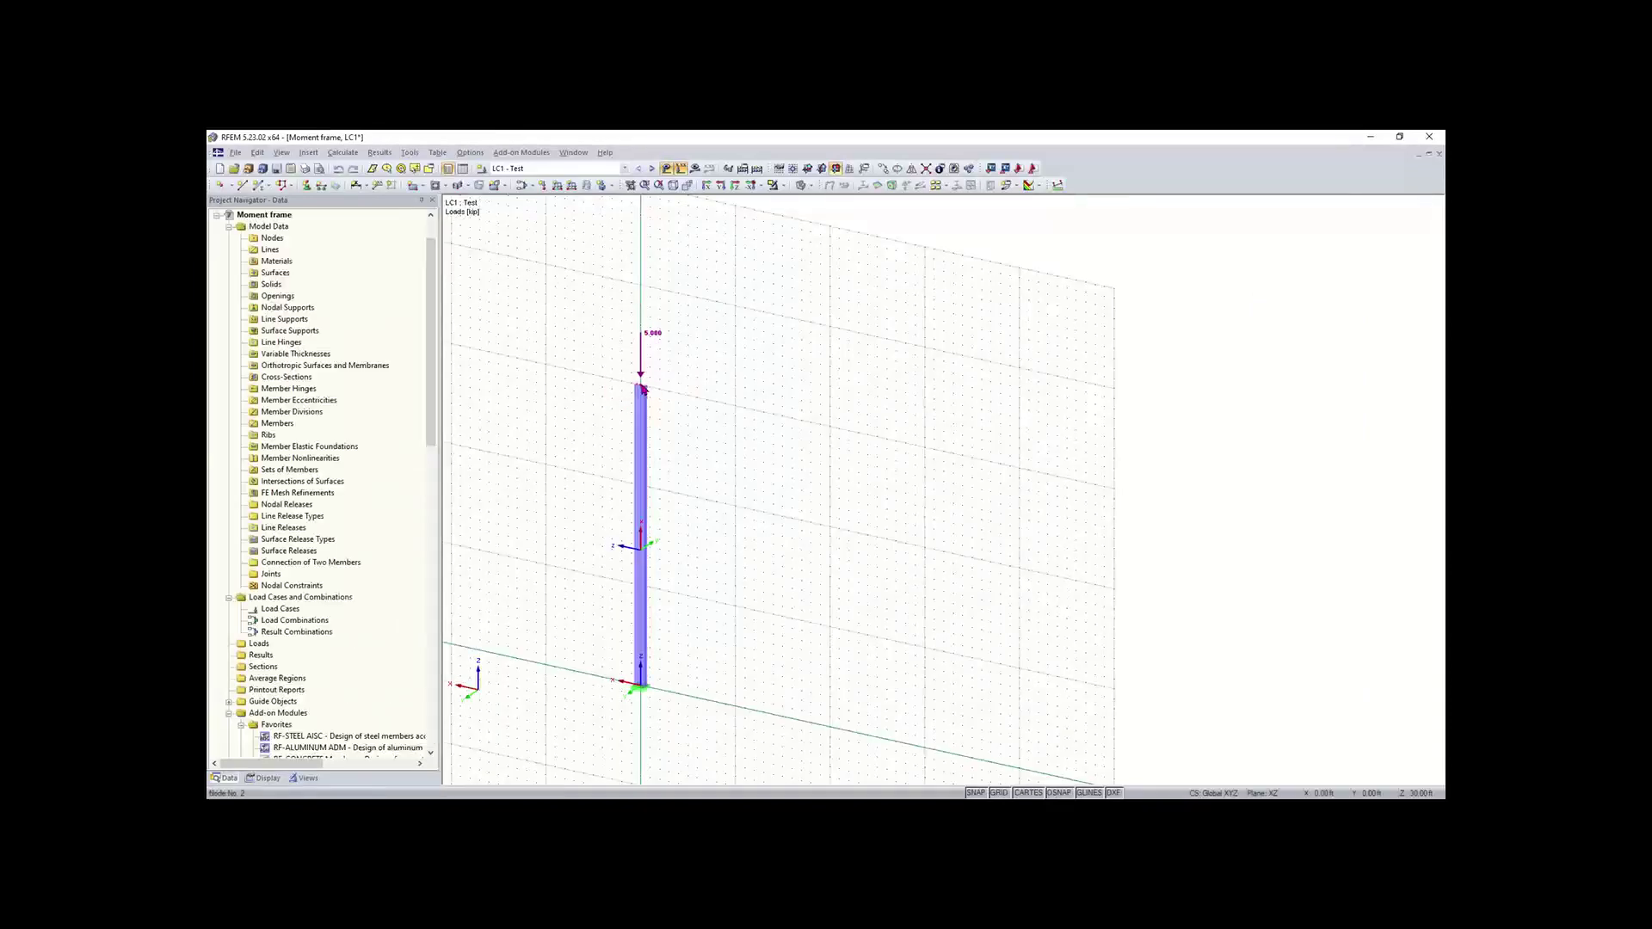
# - Set the Z coordinate of the column's top node to 10 ft in the Moment frame model
pyautogui.doubleClick(641, 389)
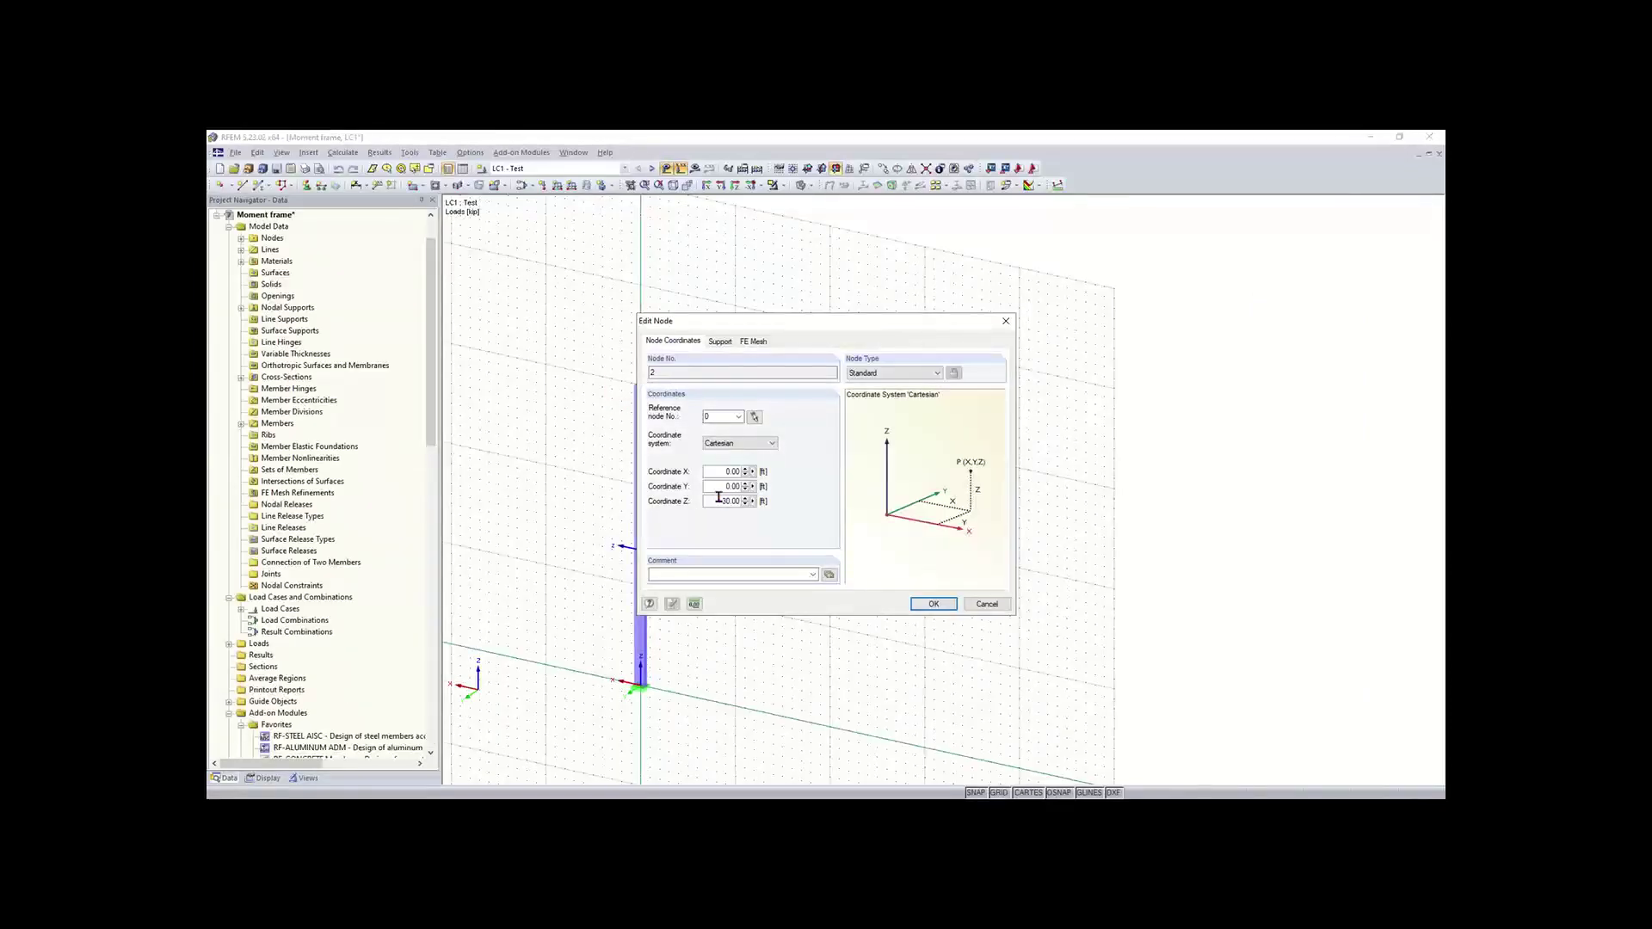
pyautogui.write('10')
pyautogui.click(933, 605)
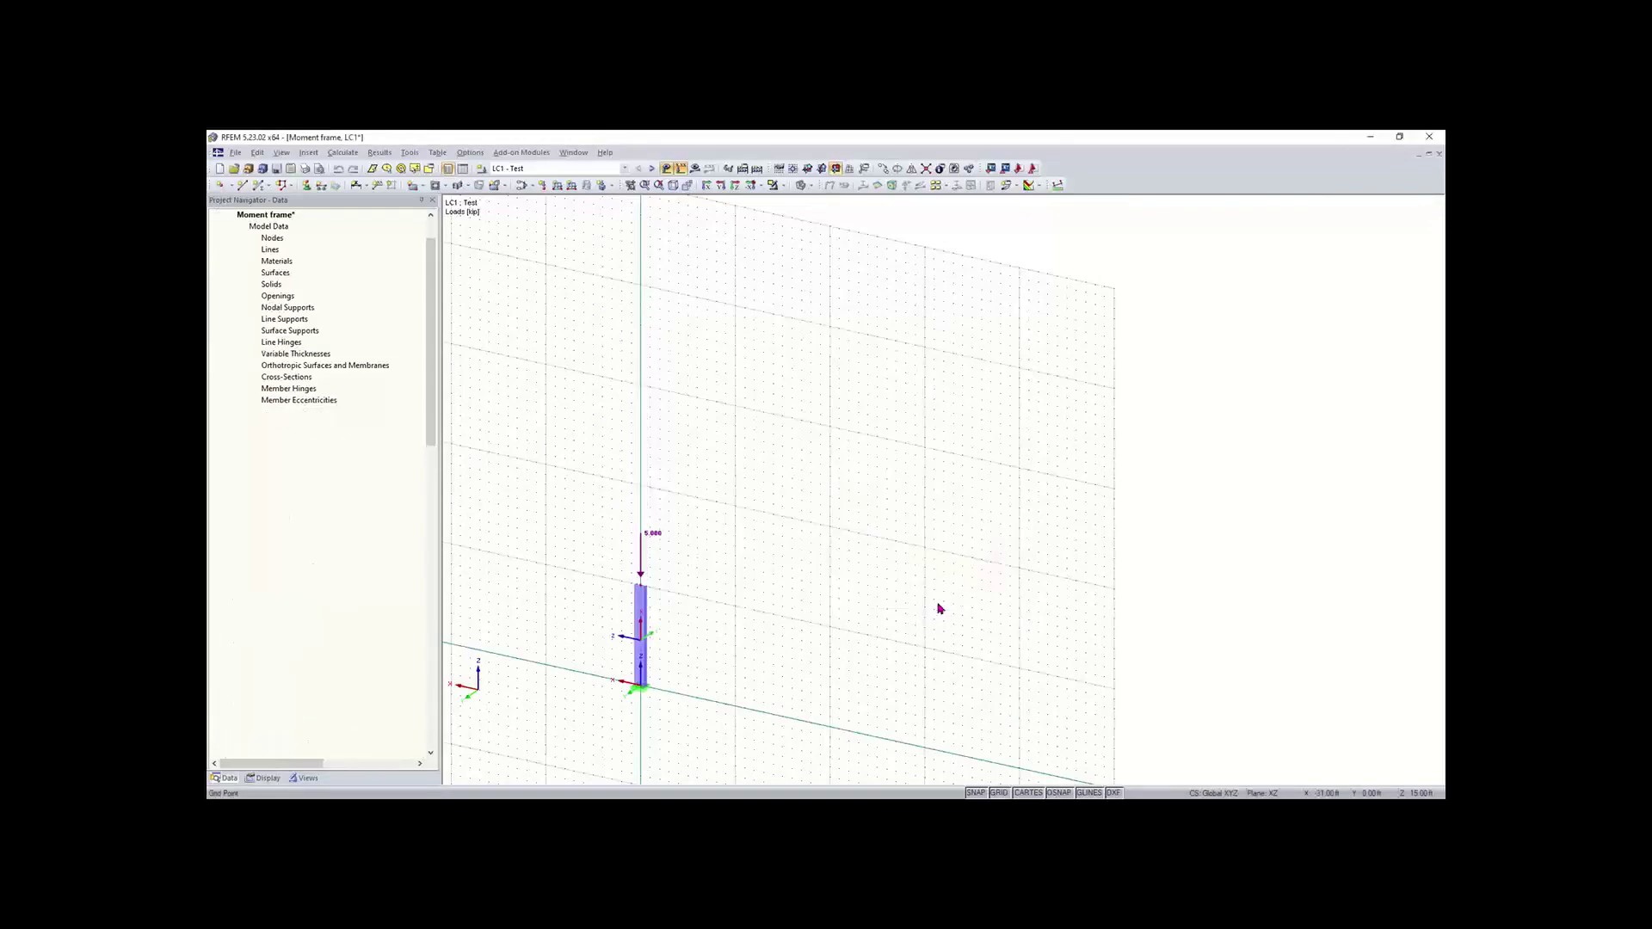
pyautogui.moveTo(754, 656); pyautogui.dragTo(689, 534, button='middle')
pyautogui.scroll(3, 684, 532)
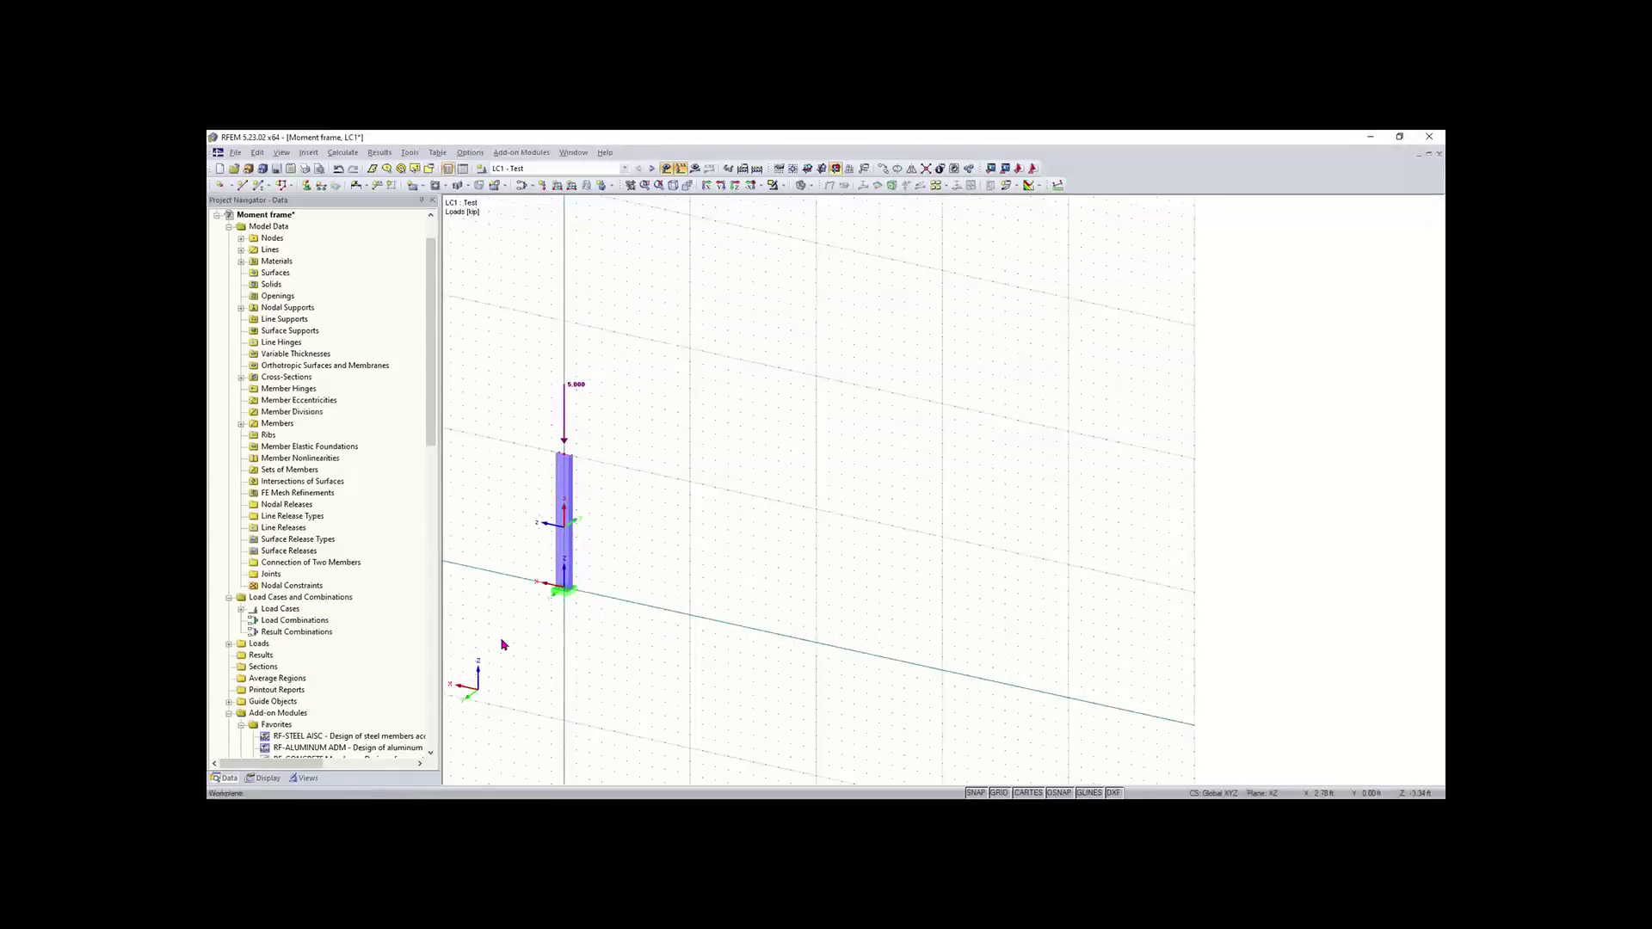
# - Copy the column with its base support and place the copy 10 ft from the original in the positive X direction
pyautogui.moveTo(519, 627); pyautogui.dragTo(655, 398)
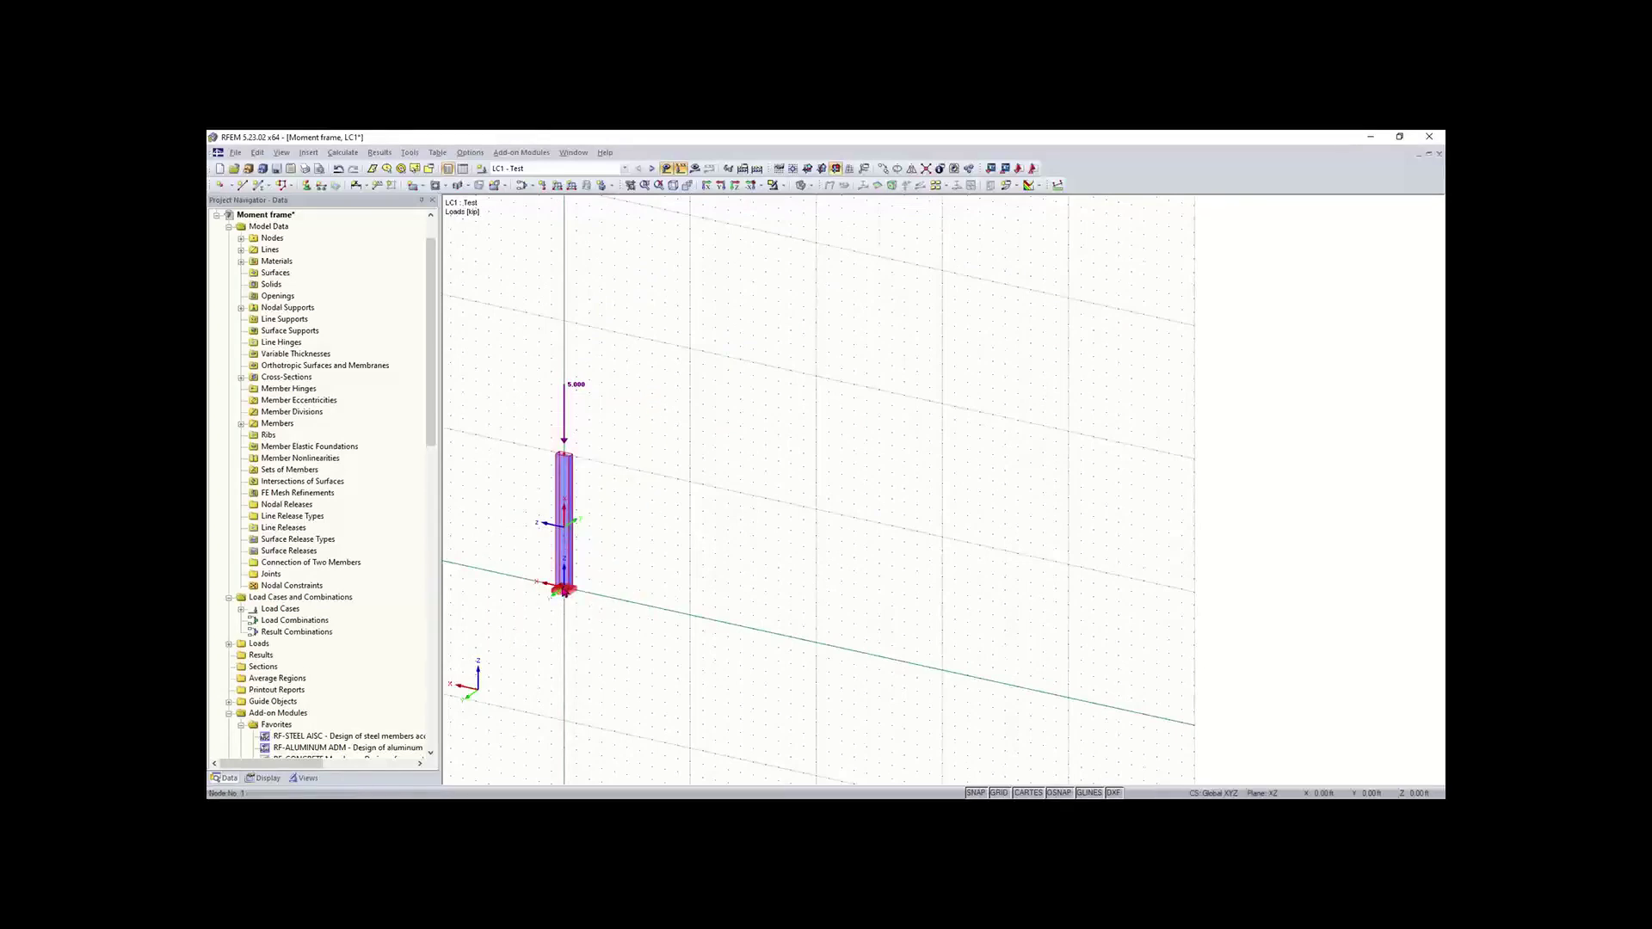
pyautogui.moveTo(582, 596); pyautogui.dragTo(815, 648)
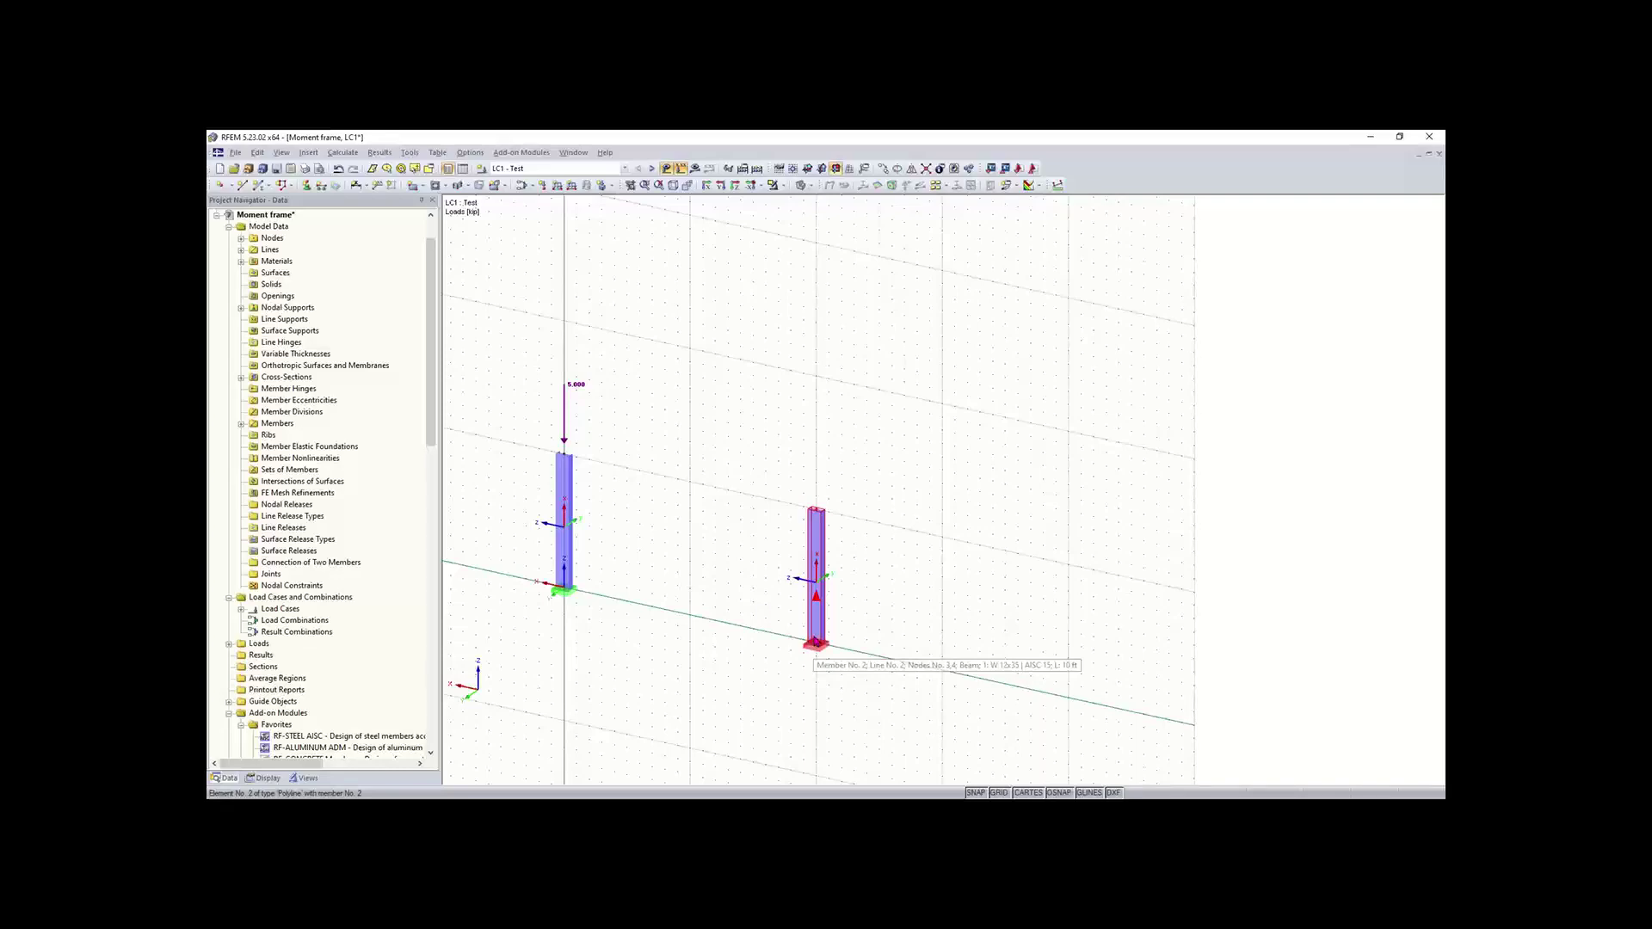
pyautogui.keyDown('ctrl'); pyautogui.moveTo(958, 490); pyautogui.dragTo(845, 635, button='middle'); pyautogui.keyUp('ctrl')
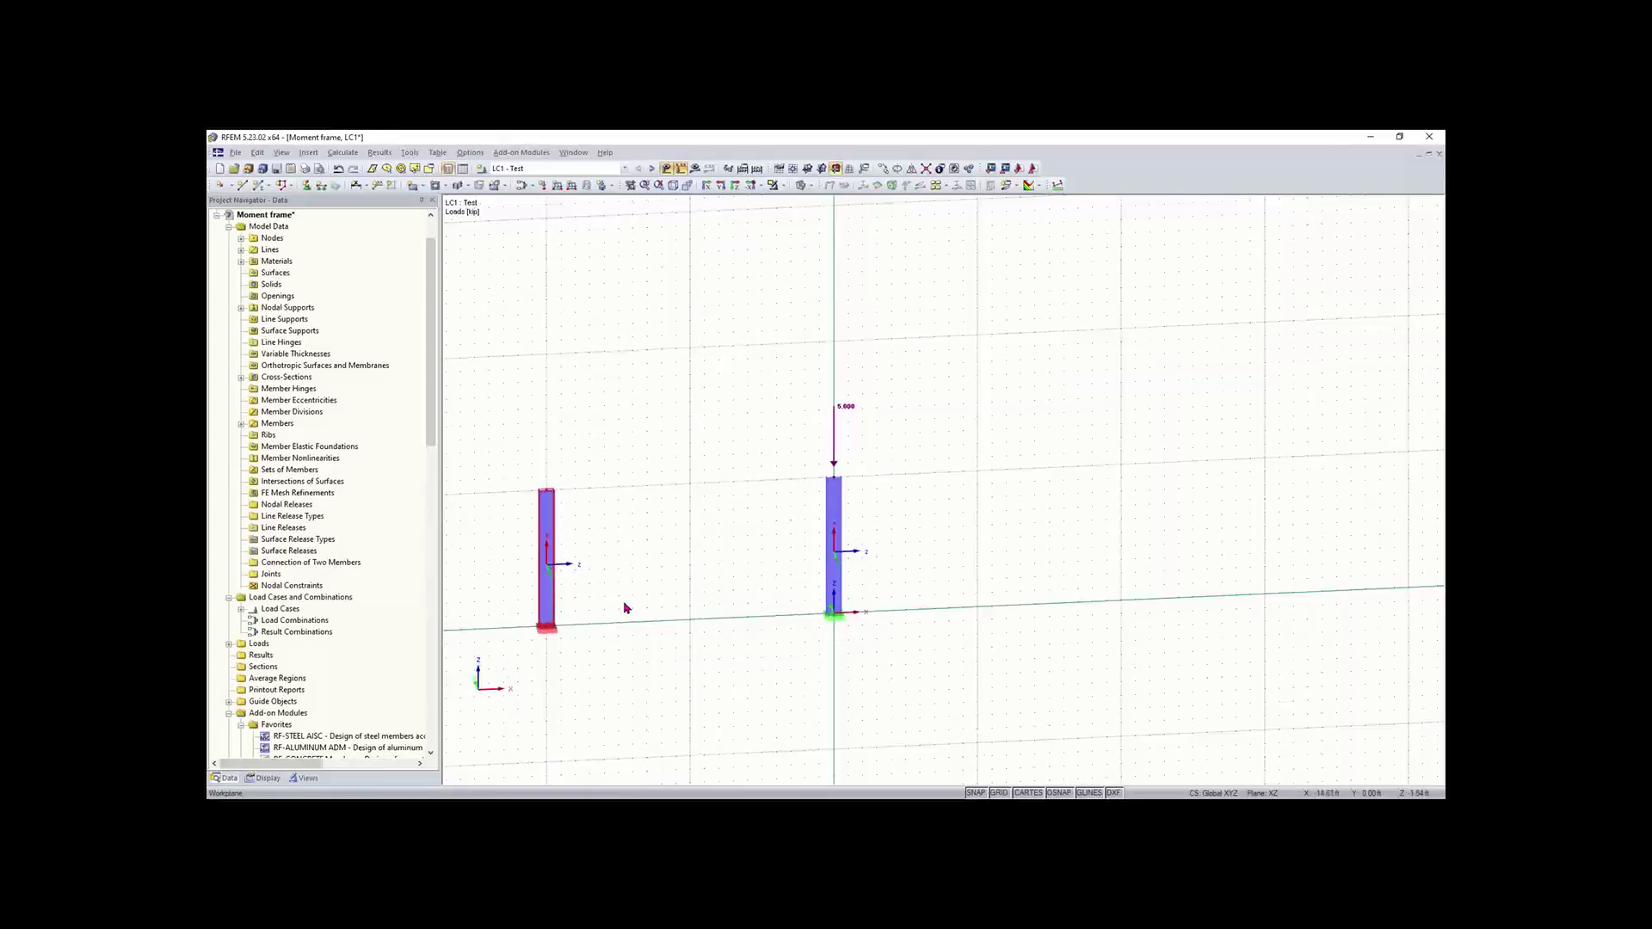
pyautogui.click(620, 466)
pyautogui.moveTo(619, 470); pyautogui.dragTo(979, 610)
pyautogui.scroll(1, 1052, 621)
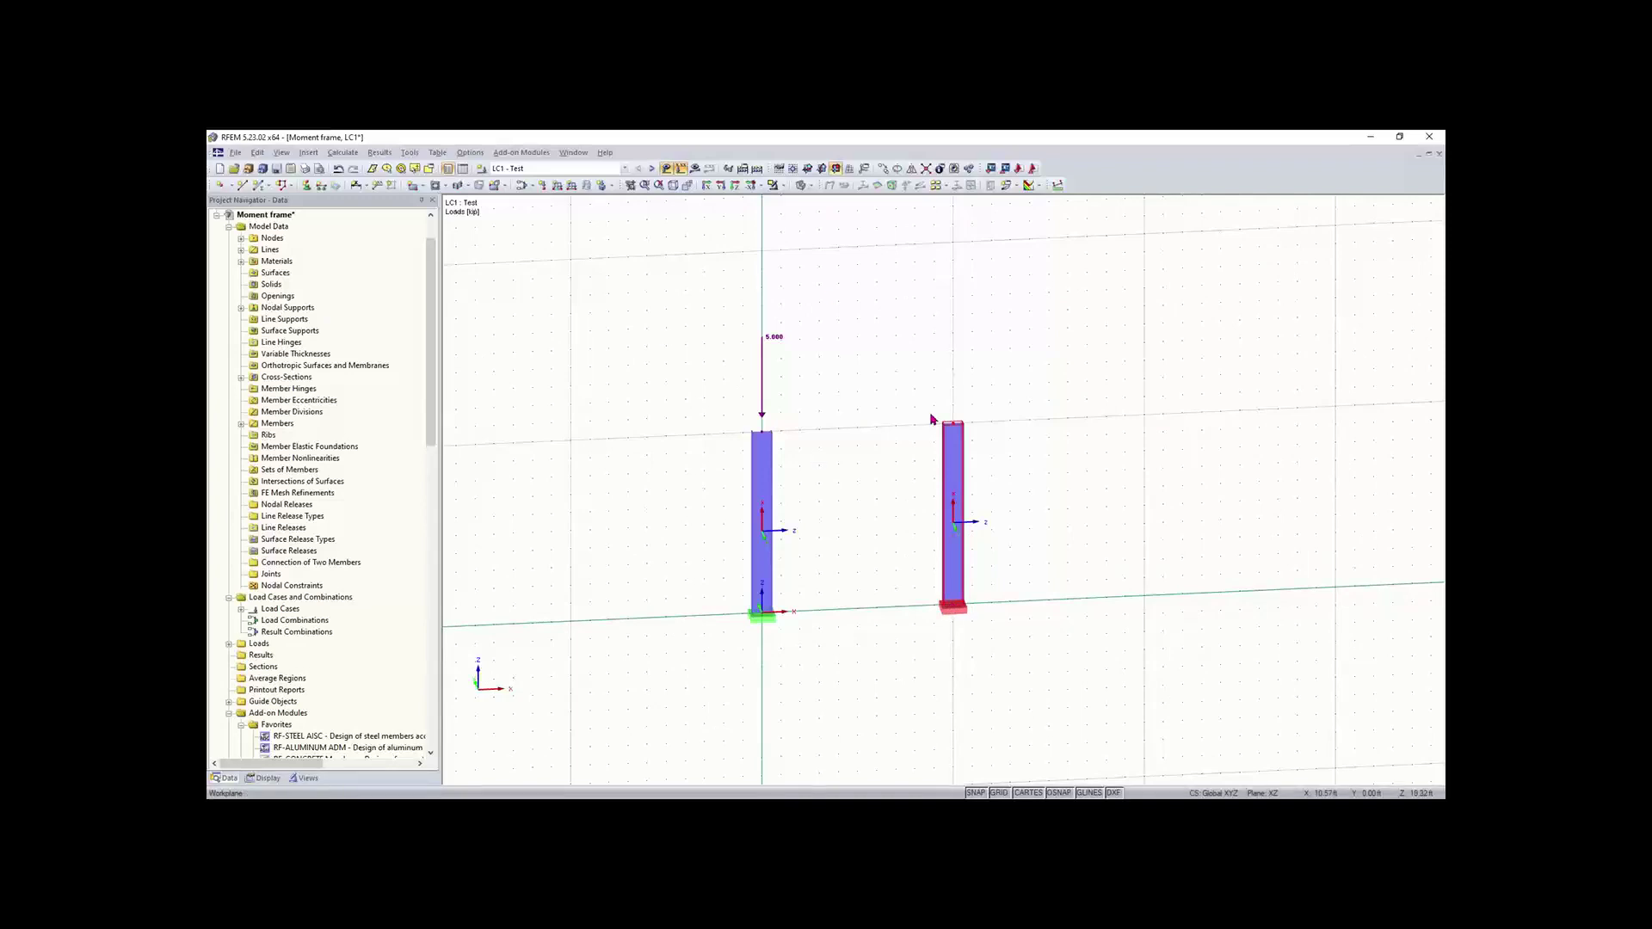
# - Copy the nodal load from the original column's top node onto the top node of the second column
pyautogui.scroll(2, 859, 435)
pyautogui.moveTo(859, 435); pyautogui.dragTo(675, 421, button='middle')
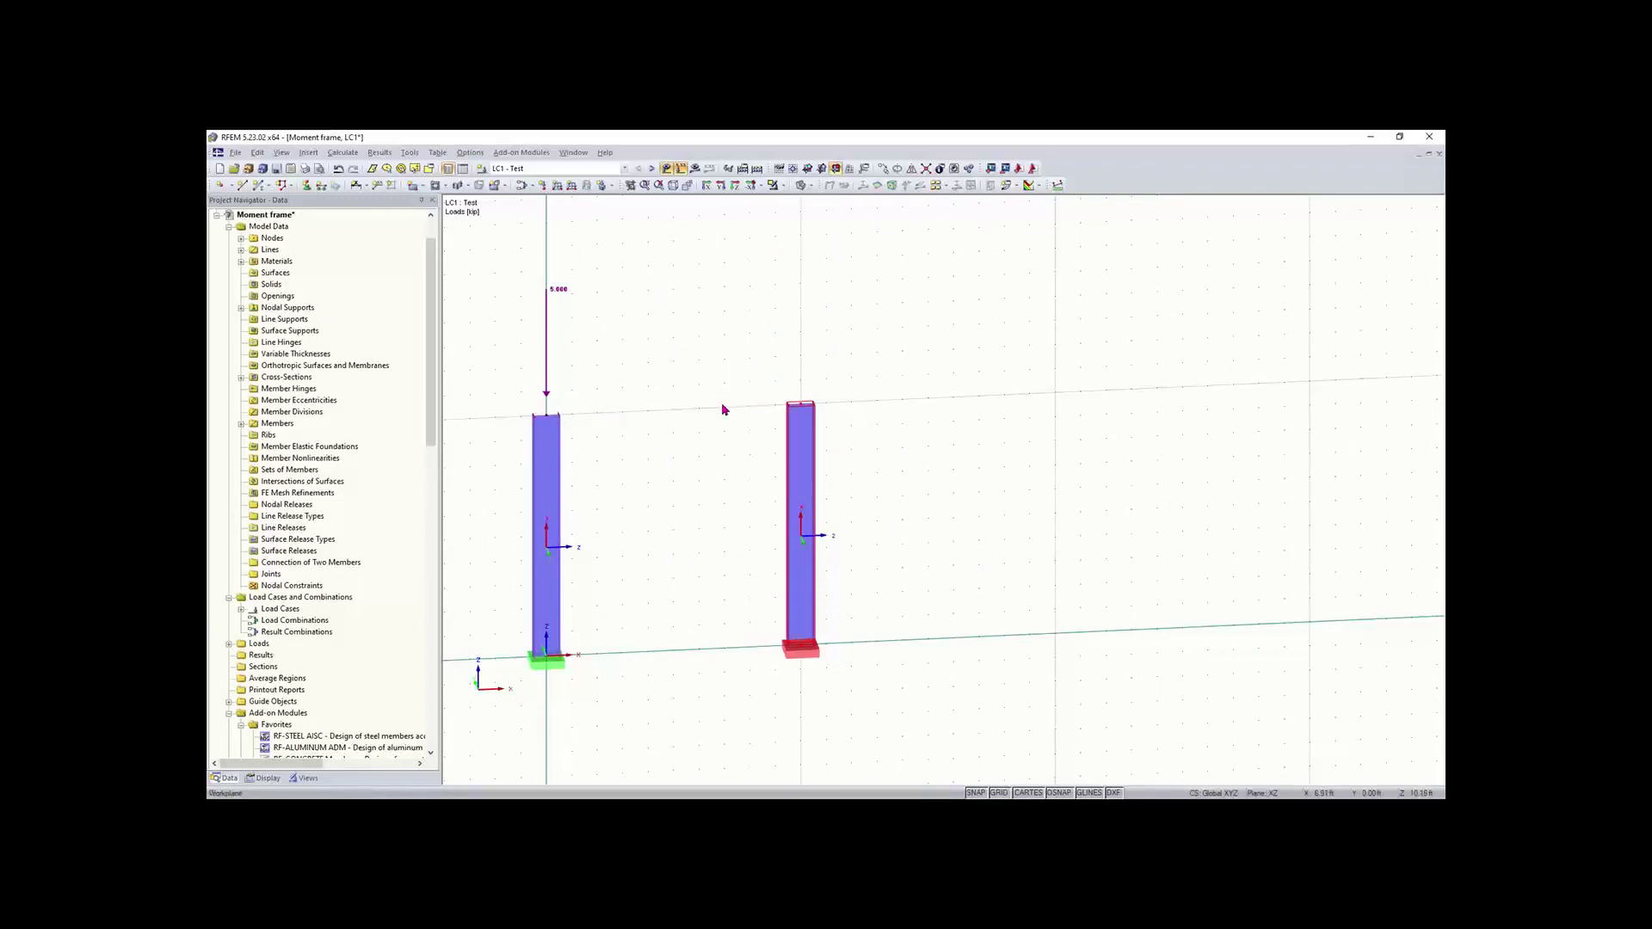
pyautogui.scroll(-1, 714, 410)
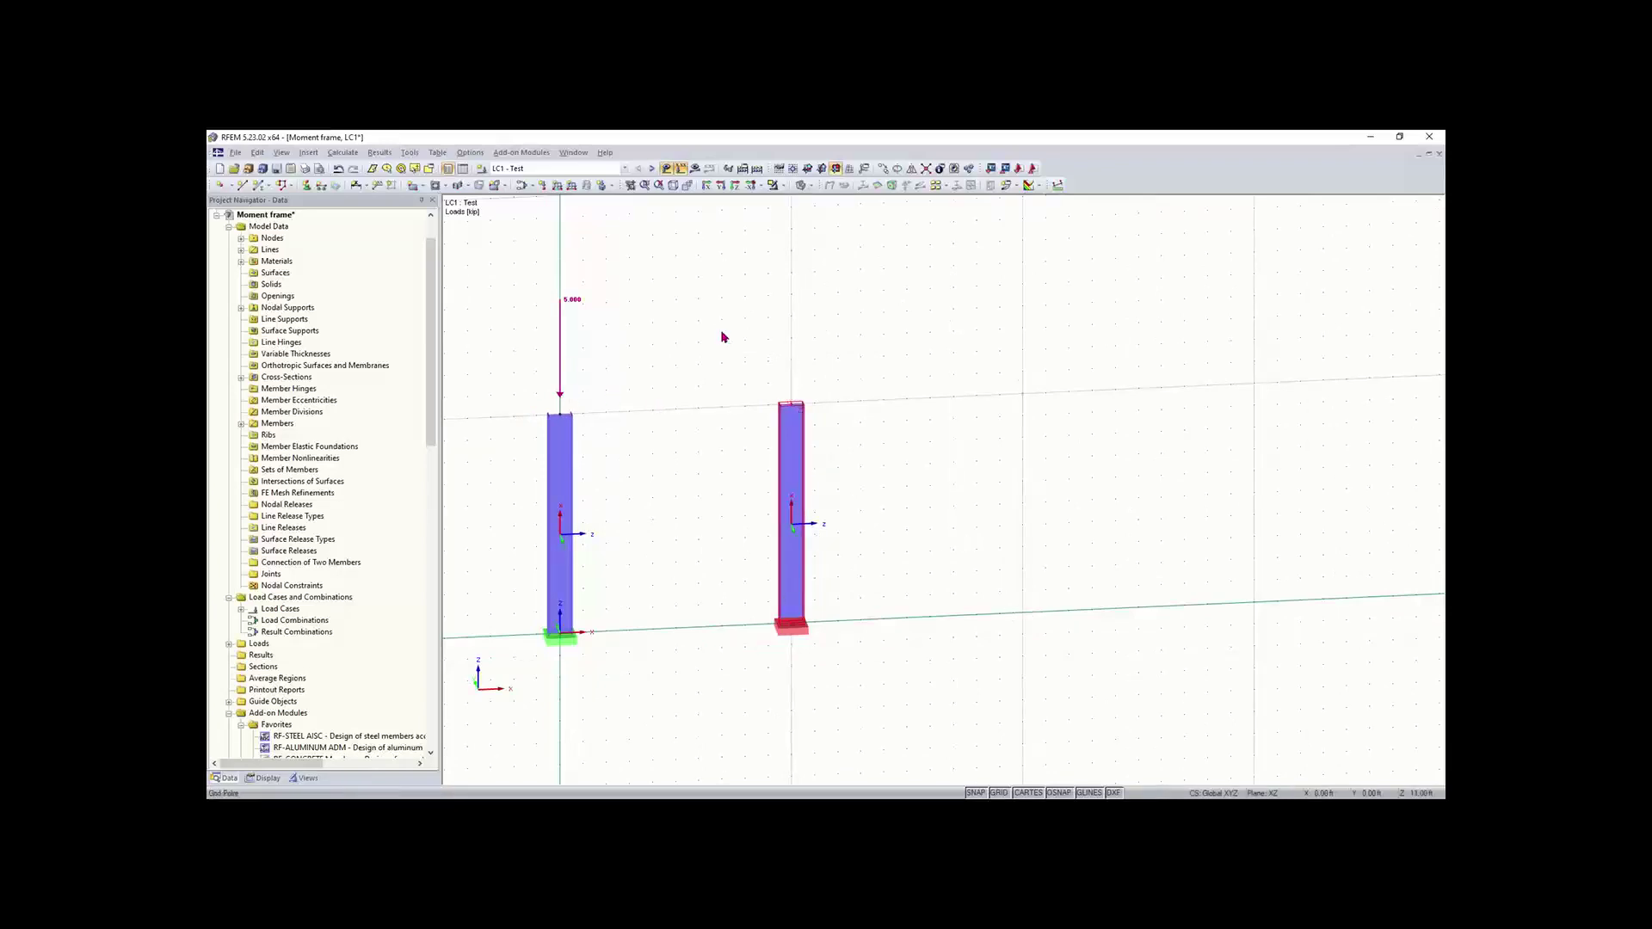
pyautogui.keyDown('ctrl'); pyautogui.moveTo(722, 333); pyautogui.dragTo(722, 332); pyautogui.keyUp('ctrl')
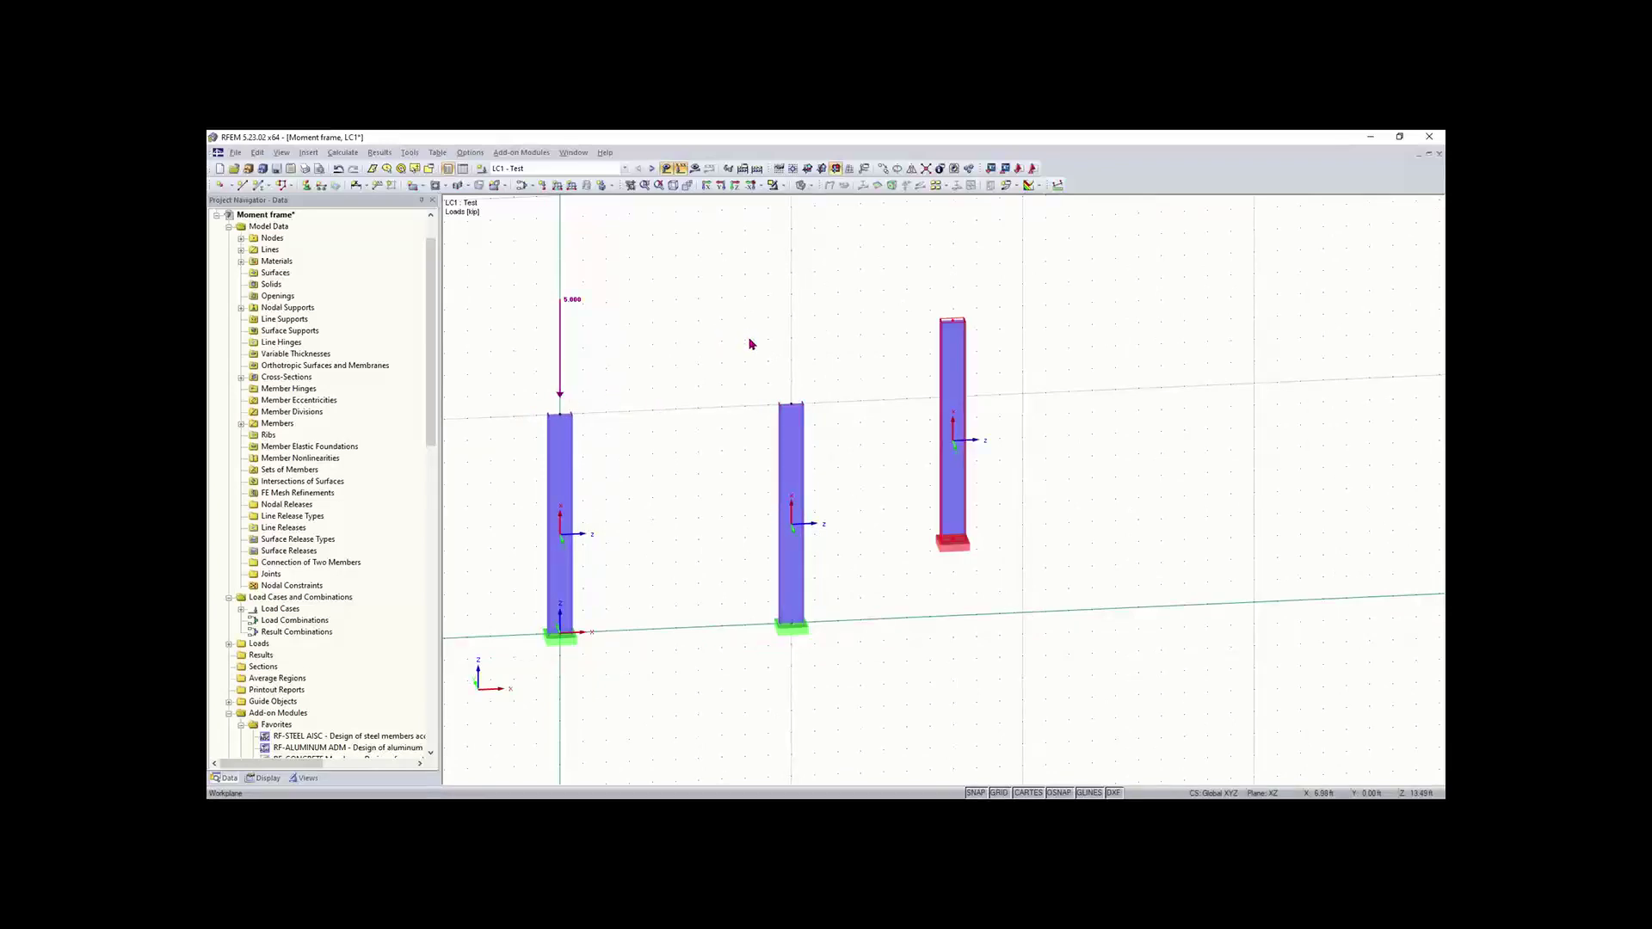
pyautogui.hotkey('ctrl', 'z')
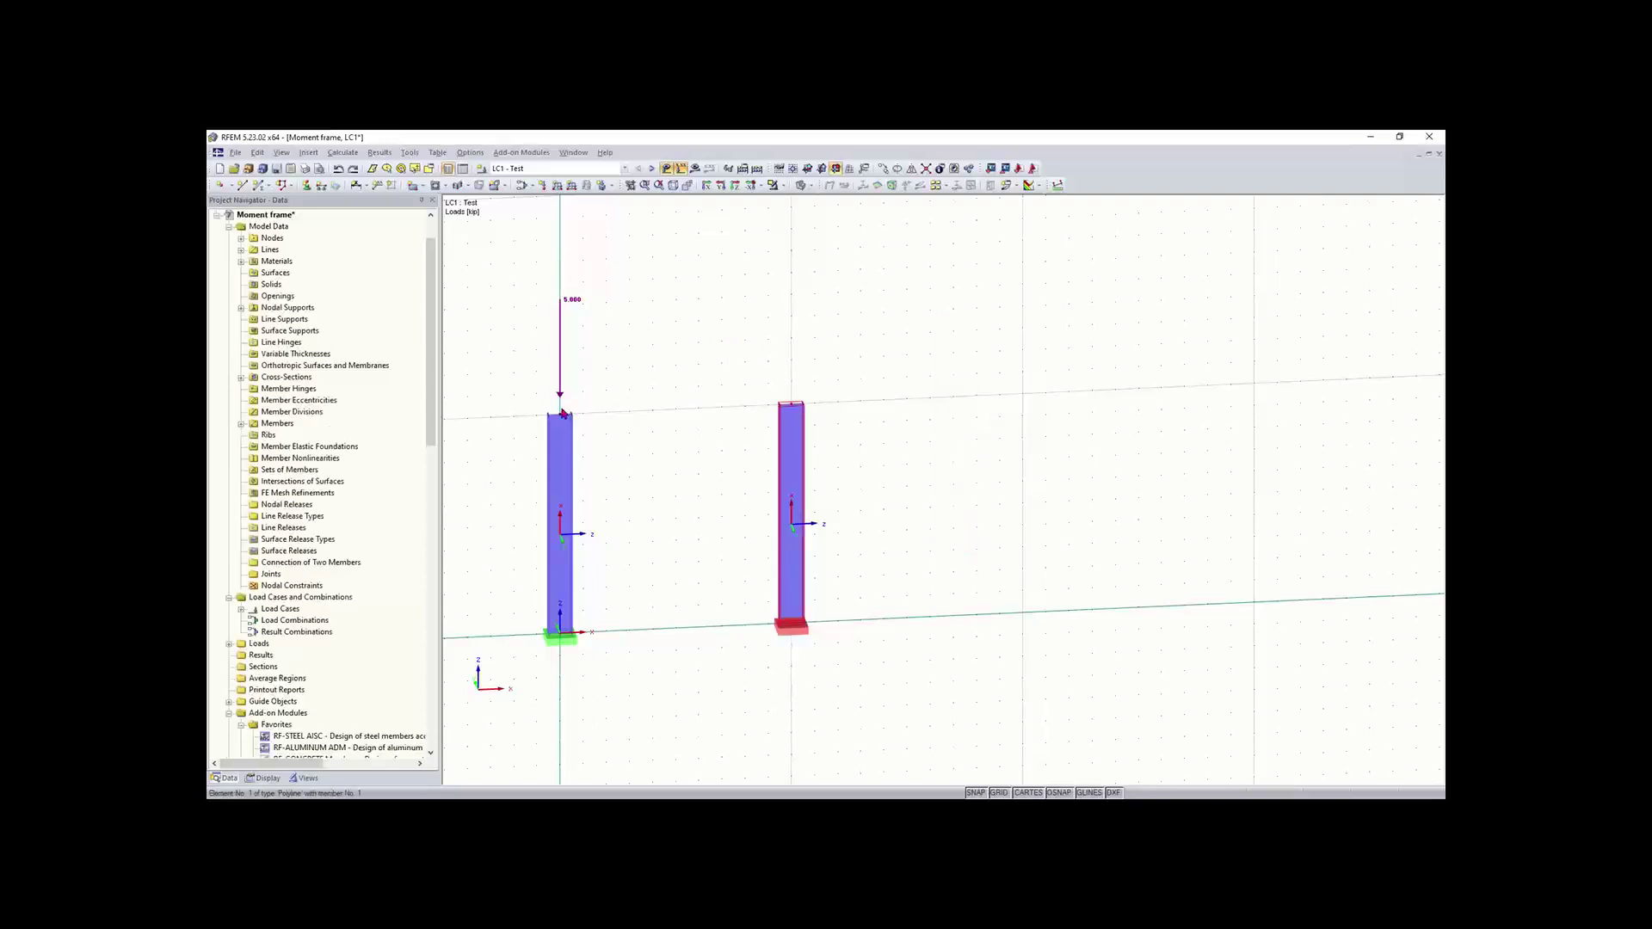
pyautogui.click(561, 391)
pyautogui.keyDown('ctrl'); pyautogui.moveTo(561, 392); pyautogui.dragTo(791, 407); pyautogui.keyUp('ctrl')
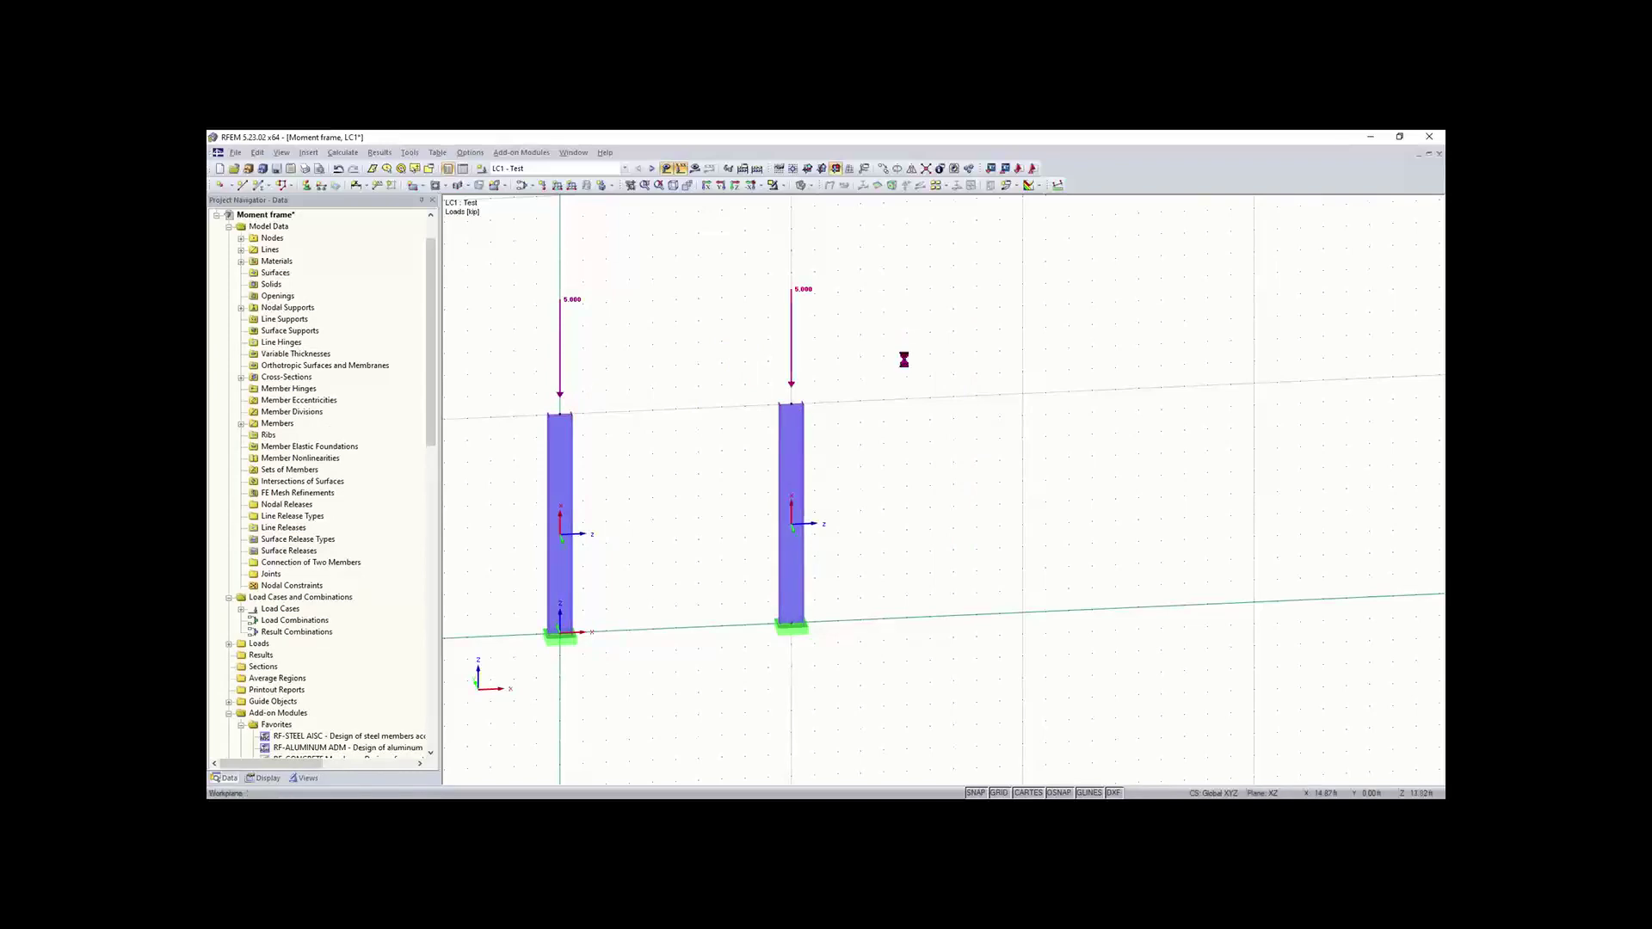
# - Start a new beam member and assign it the rolled W 8x15 section from the AISC 15 library
pyautogui.click(259, 185)
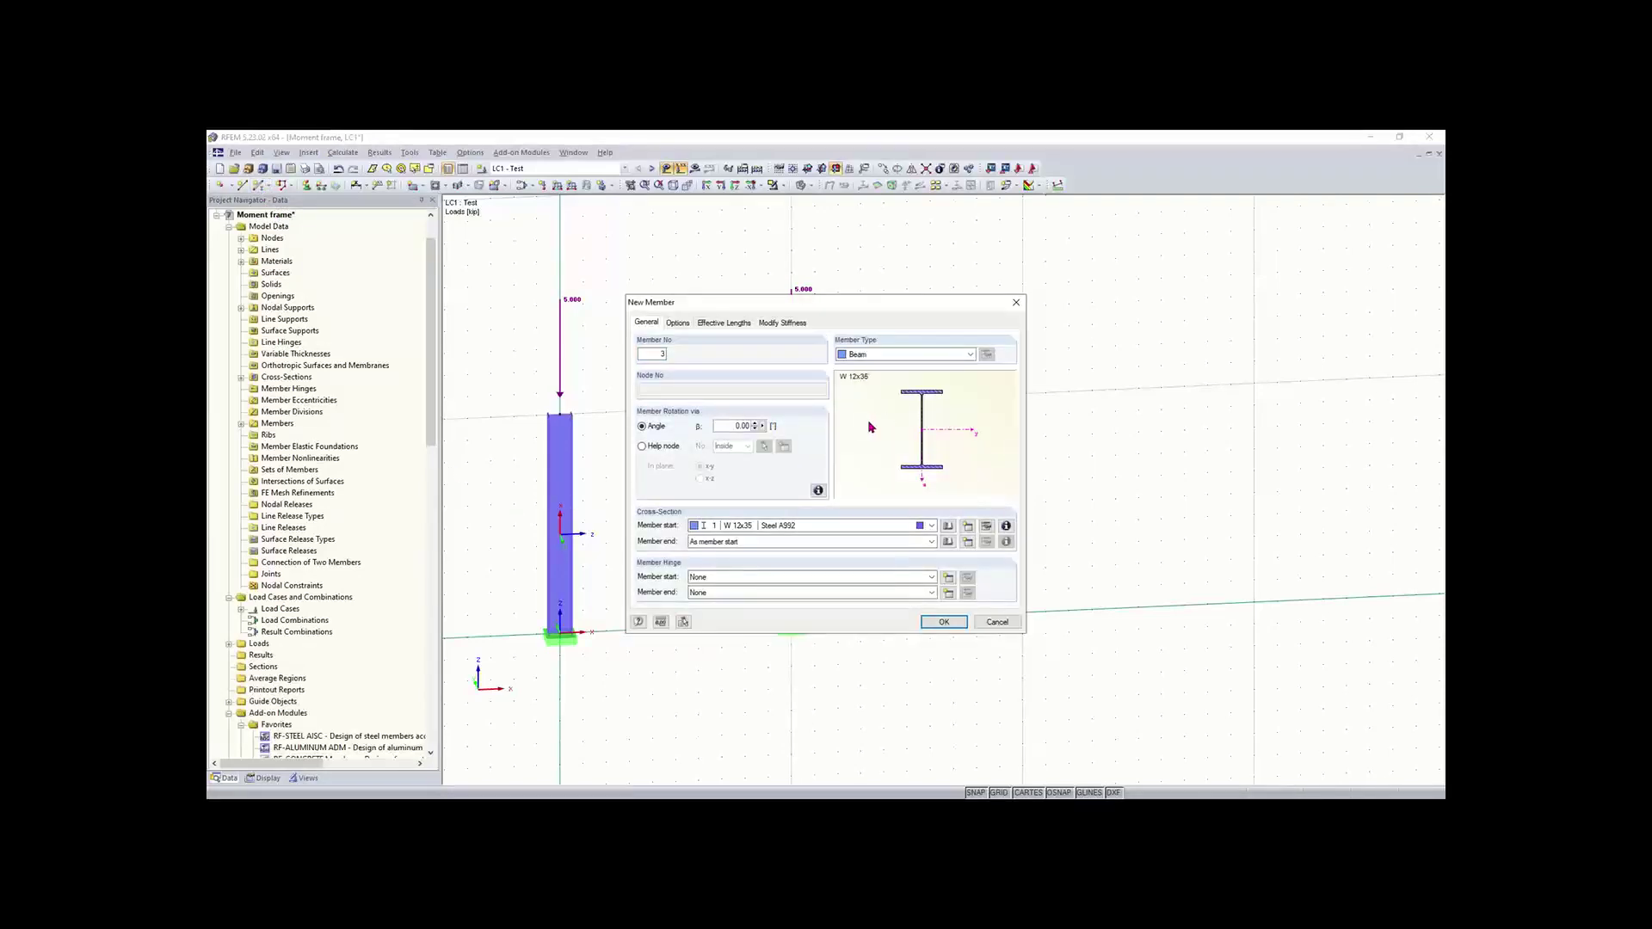
pyautogui.click(948, 527)
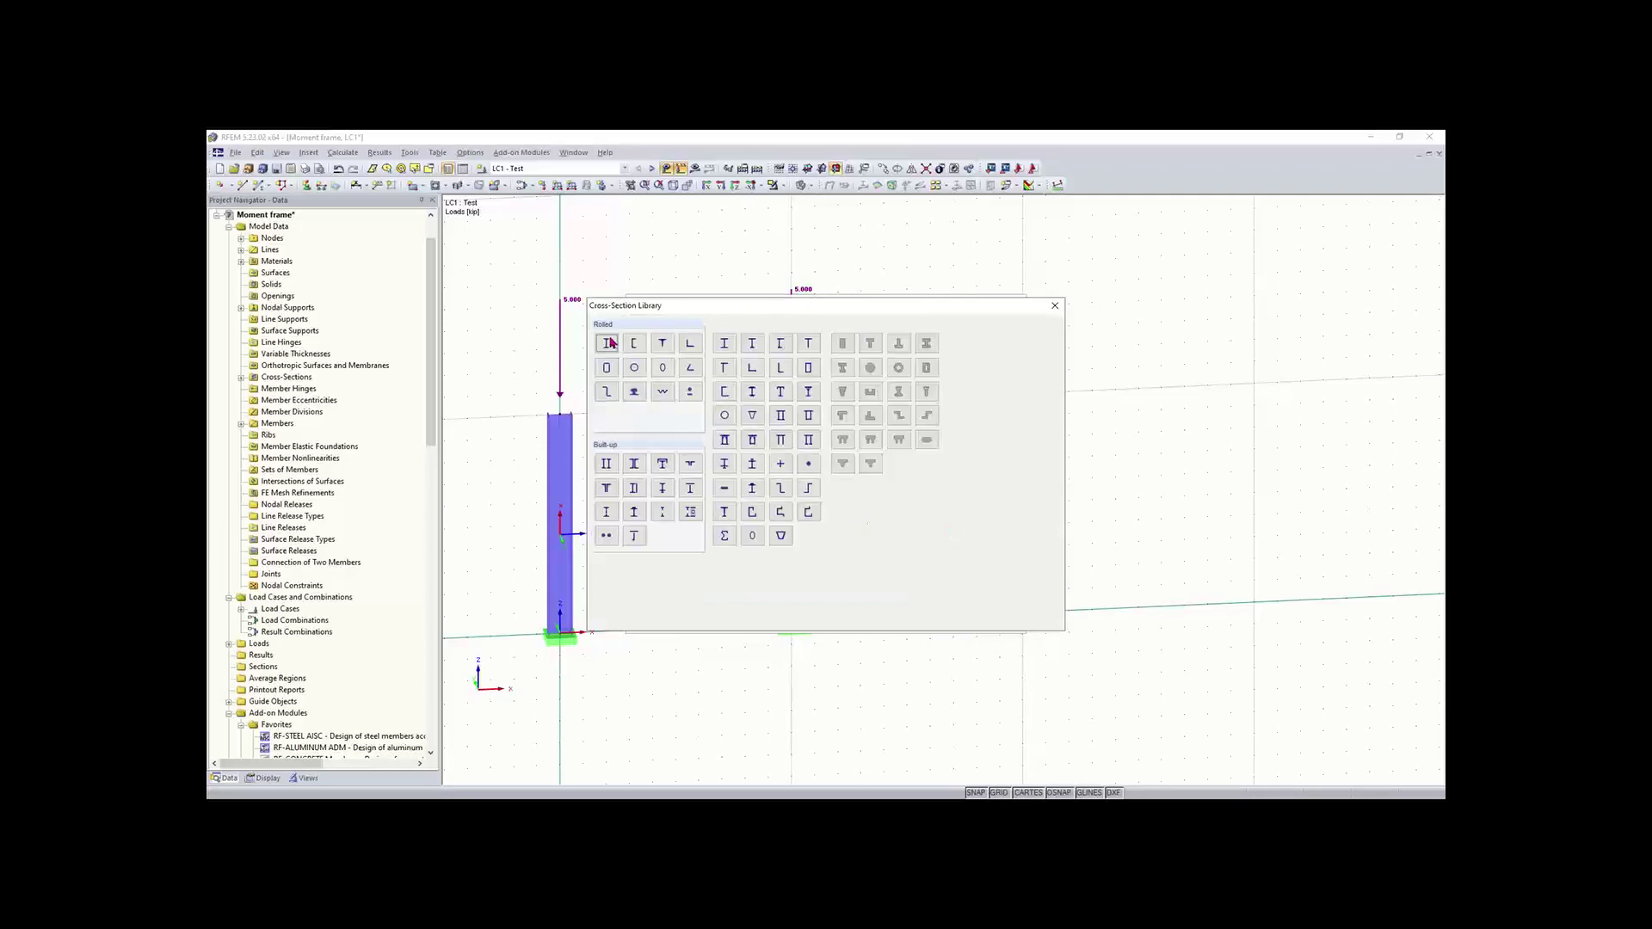
pyautogui.click(607, 341)
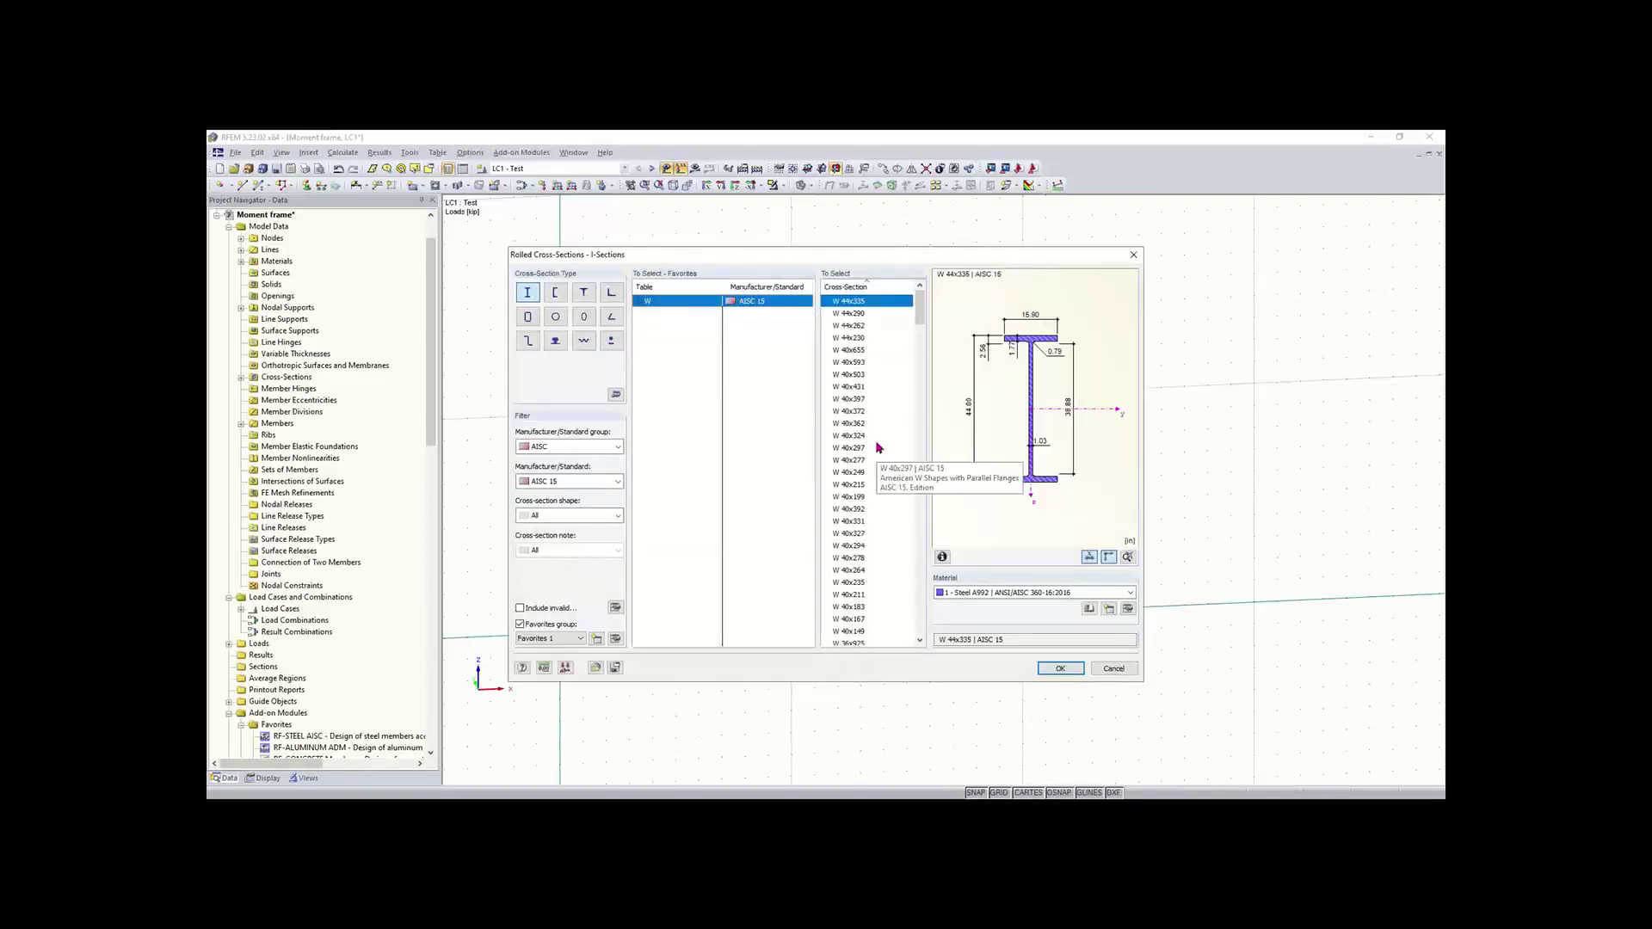
pyautogui.scroll(-2, 888, 448)
pyautogui.scroll(-12, 888, 448)
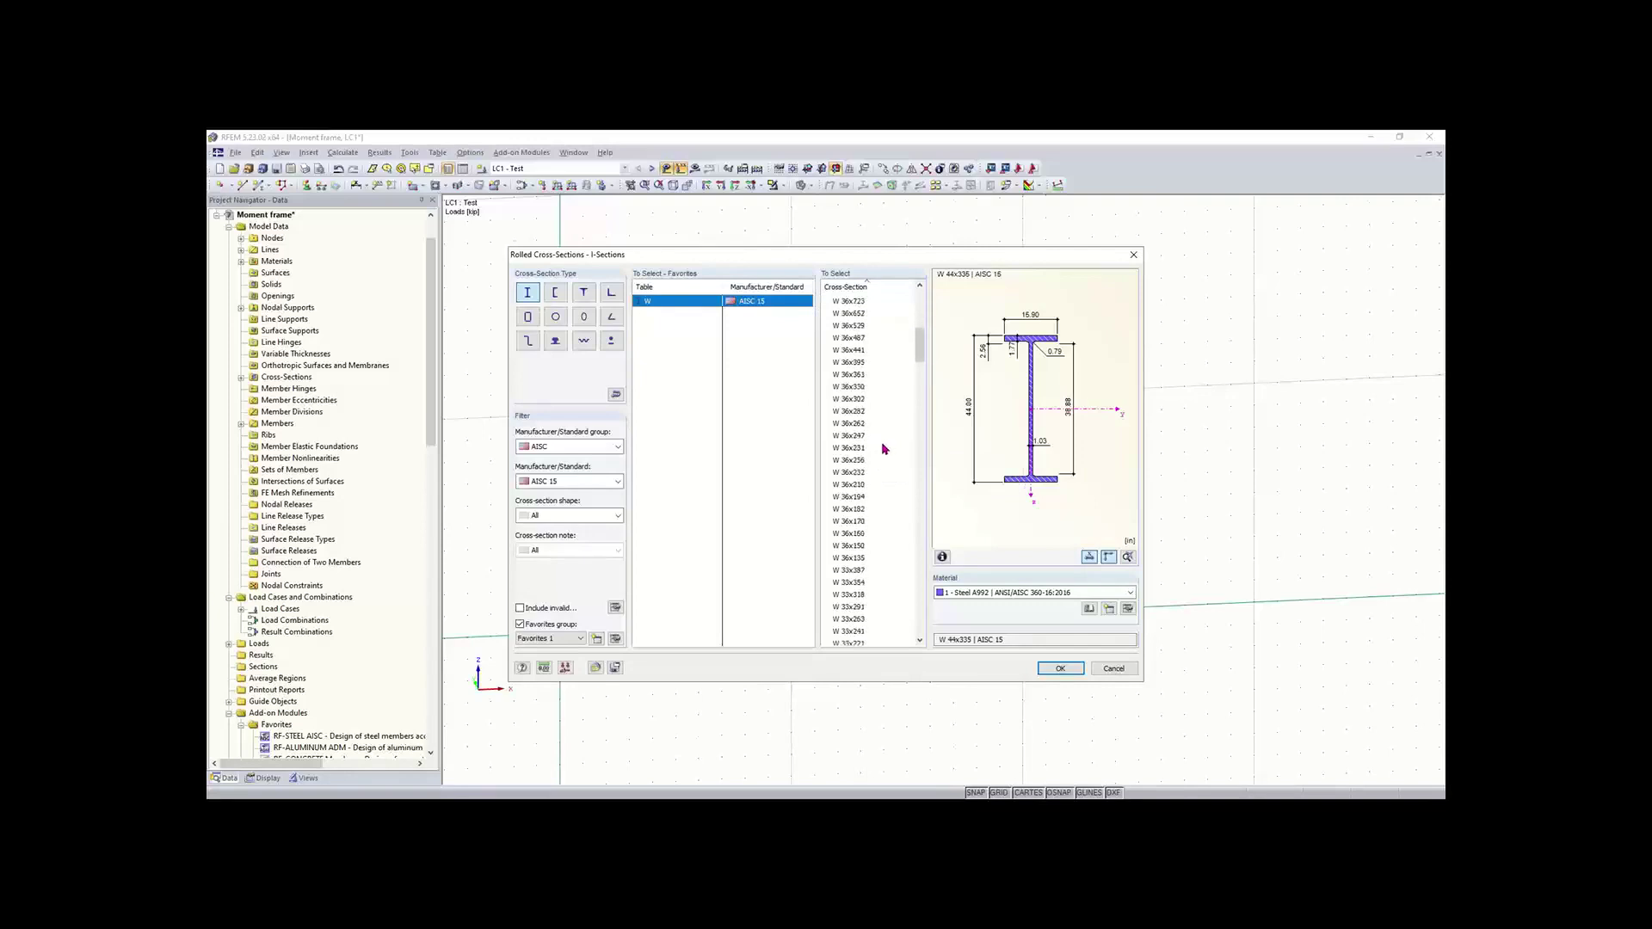
pyautogui.moveTo(920, 385); pyautogui.dragTo(935, 488)
pyautogui.moveTo(919, 468); pyautogui.dragTo(935, 616)
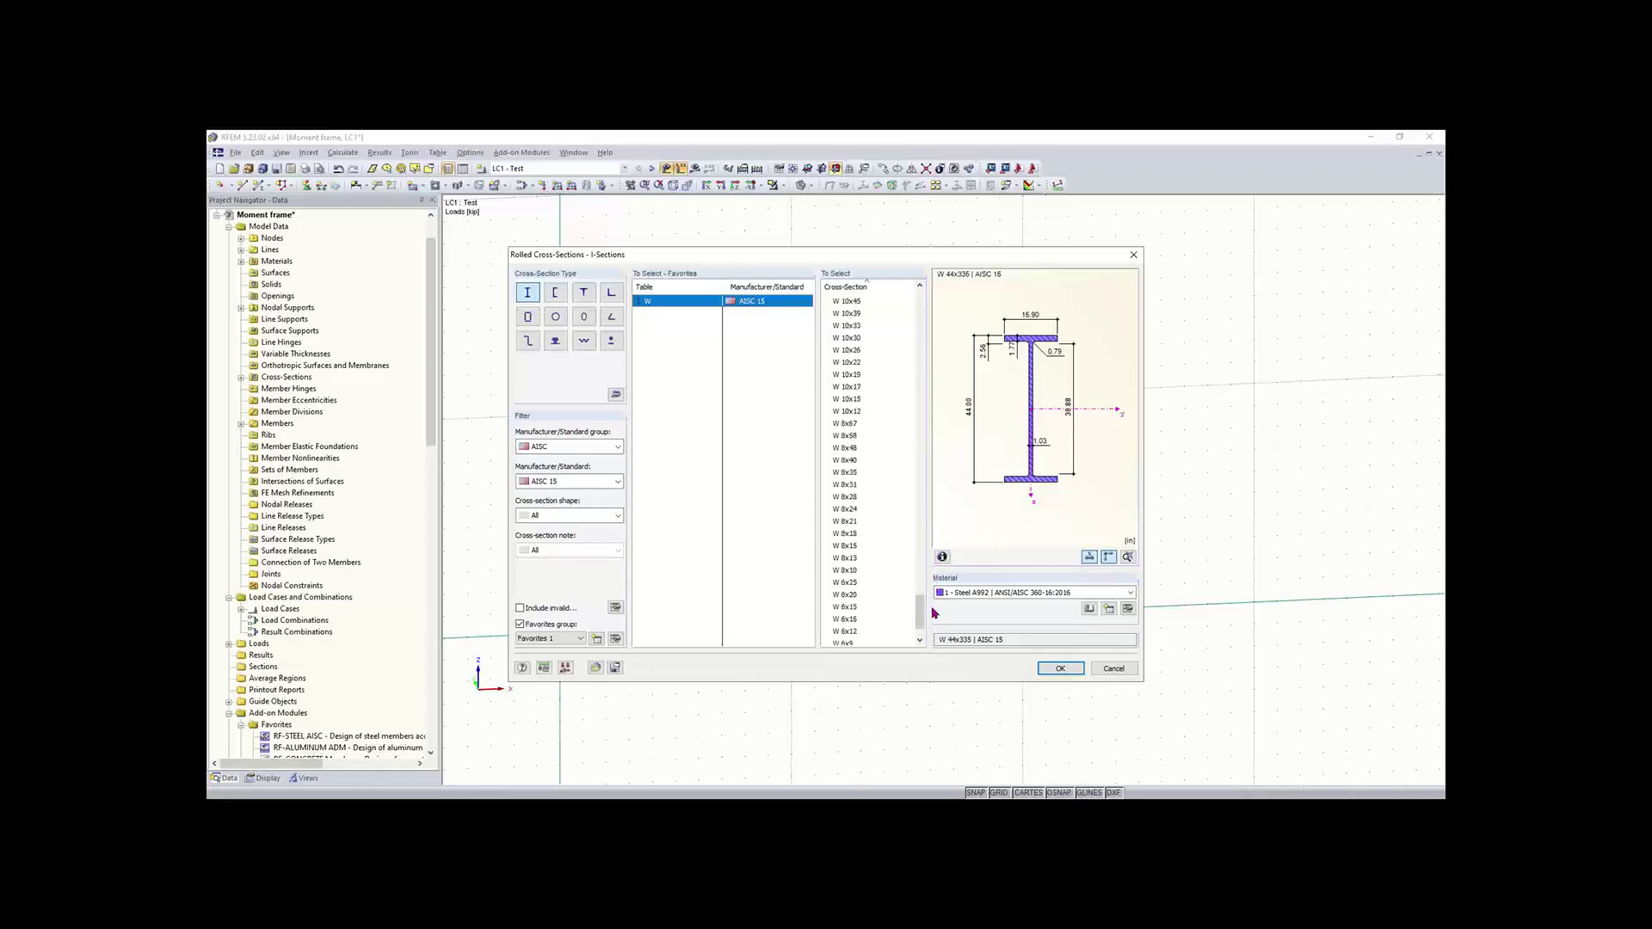
pyautogui.click(847, 547)
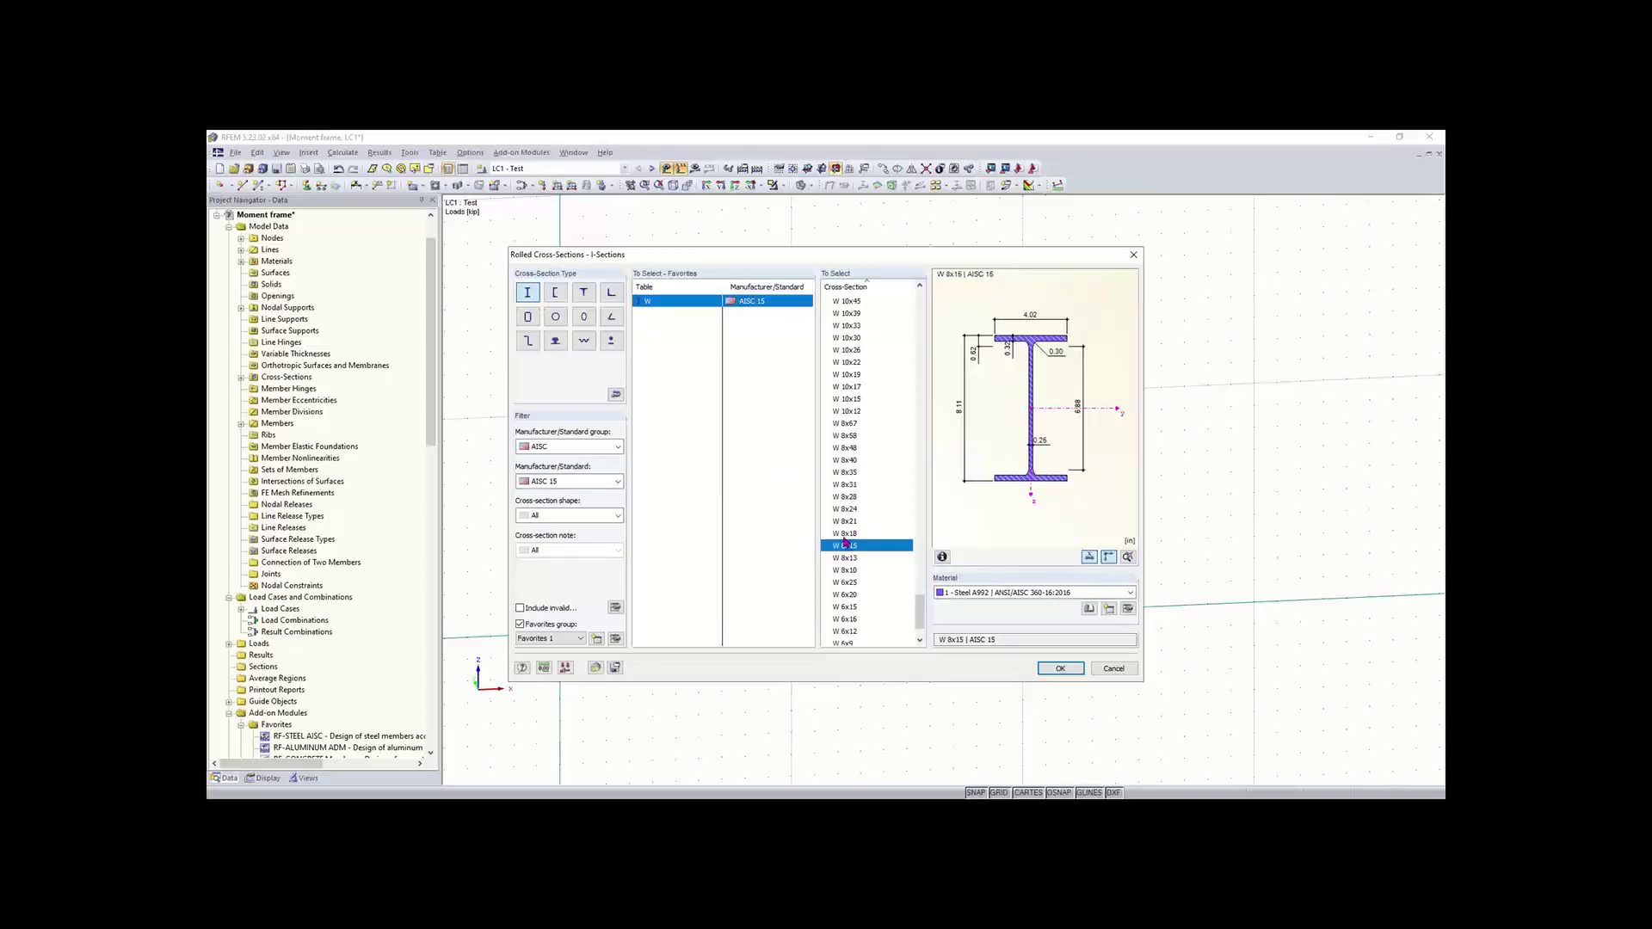
pyautogui.click(1060, 669)
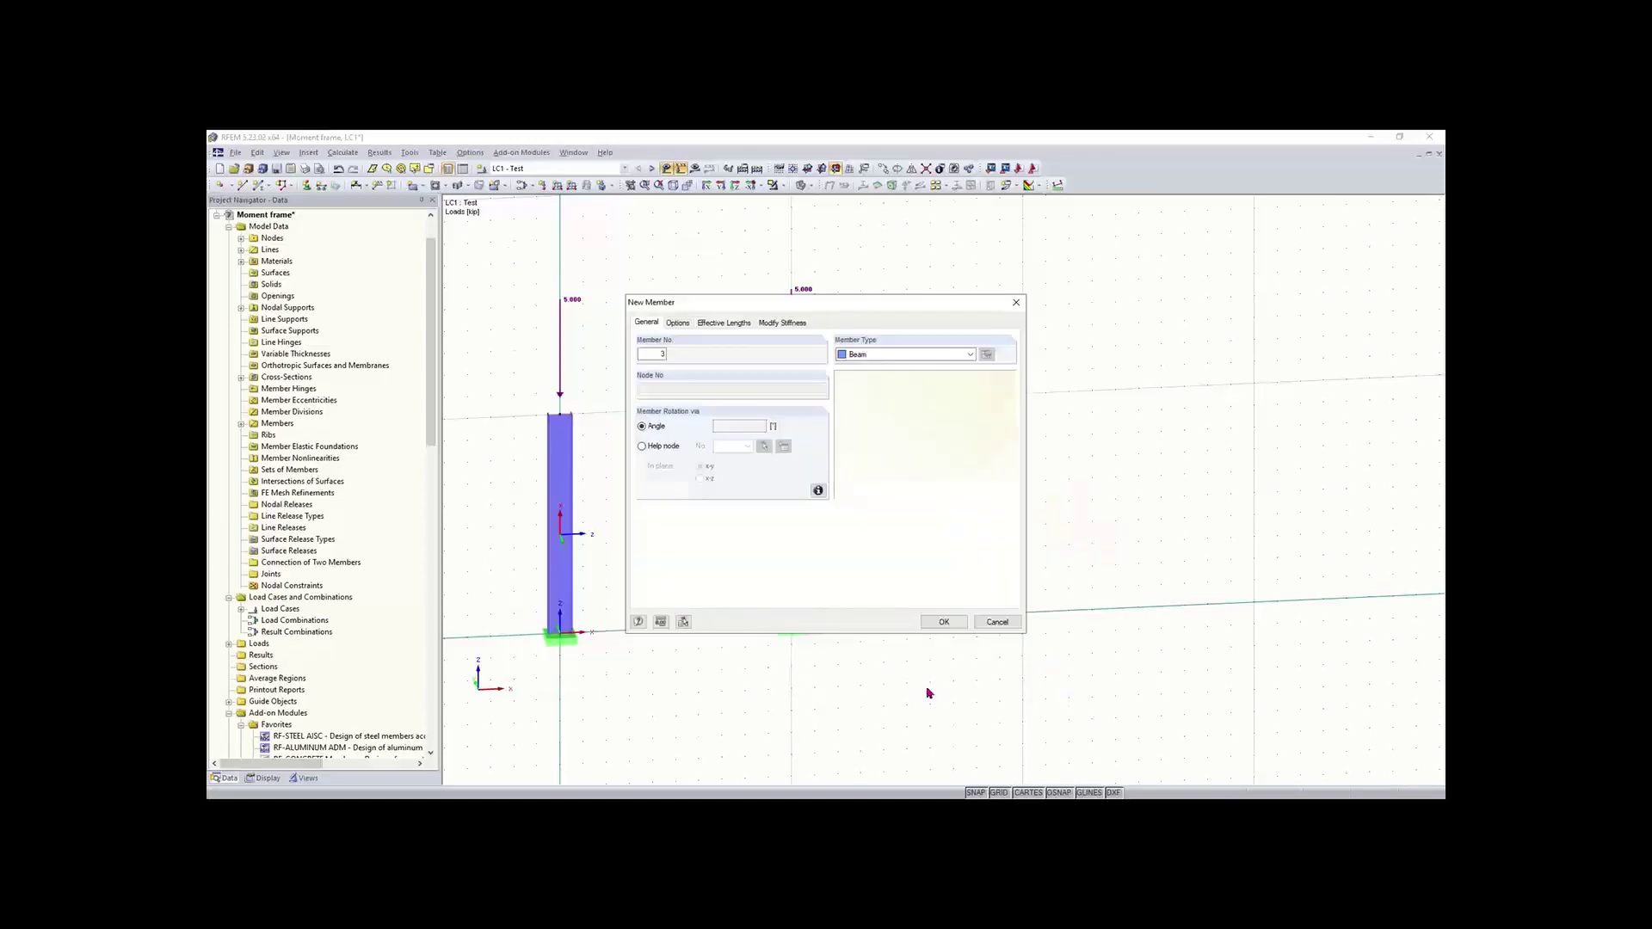
# - Draw the W 8x15 beam between the top nodes of the two columns
pyautogui.click(944, 623)
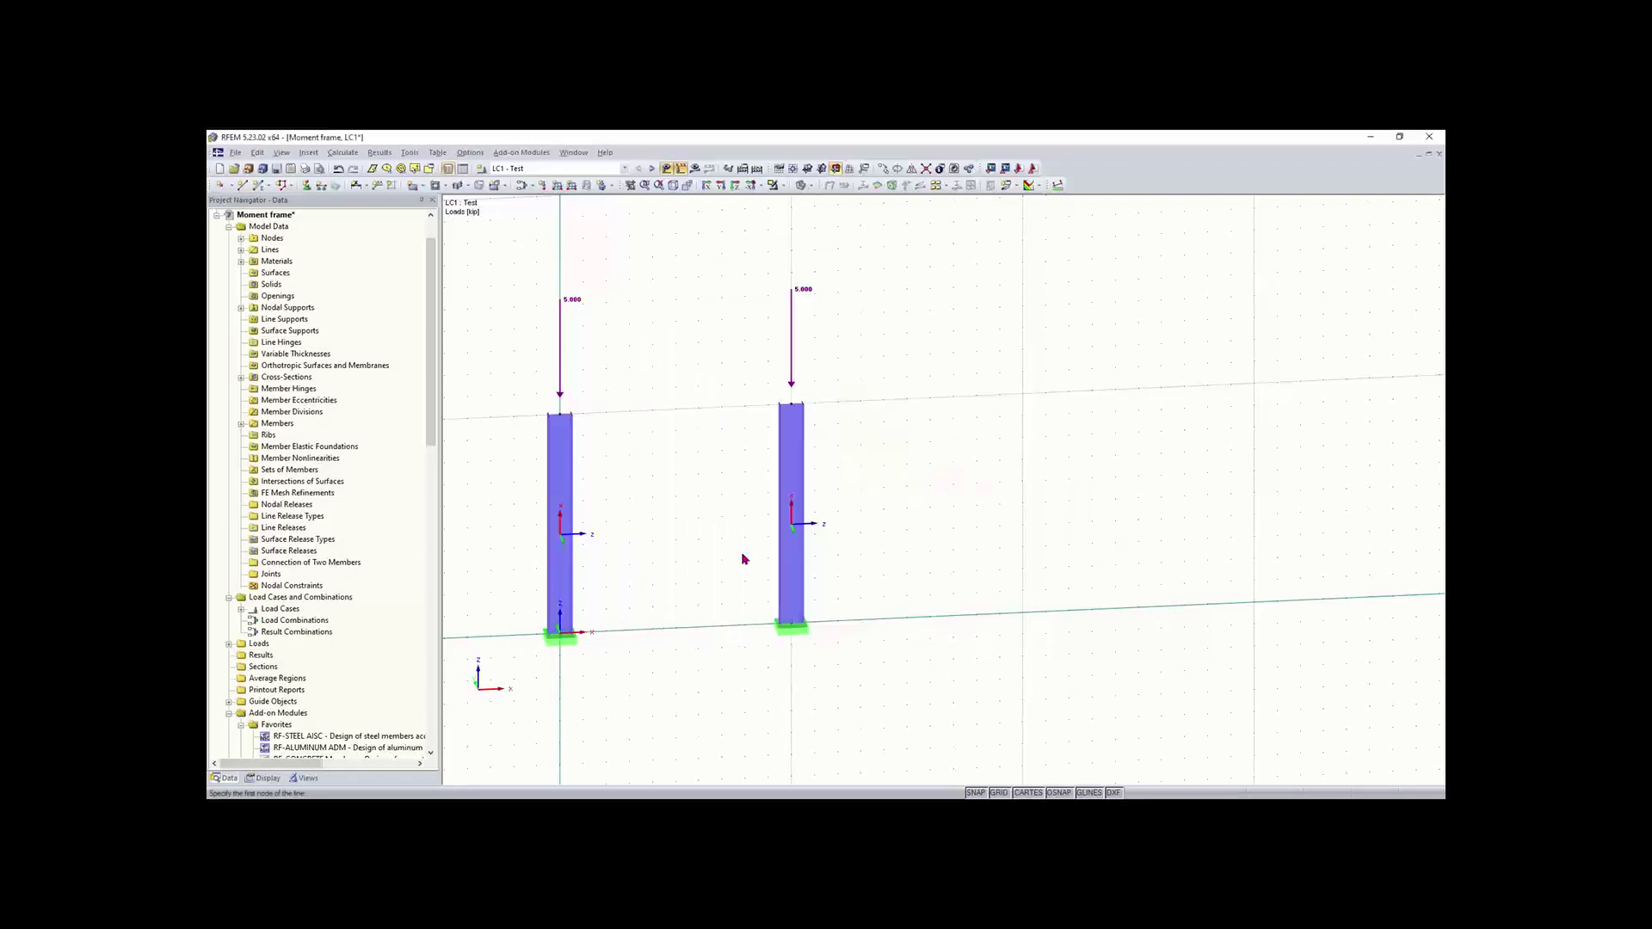
pyautogui.click(566, 419)
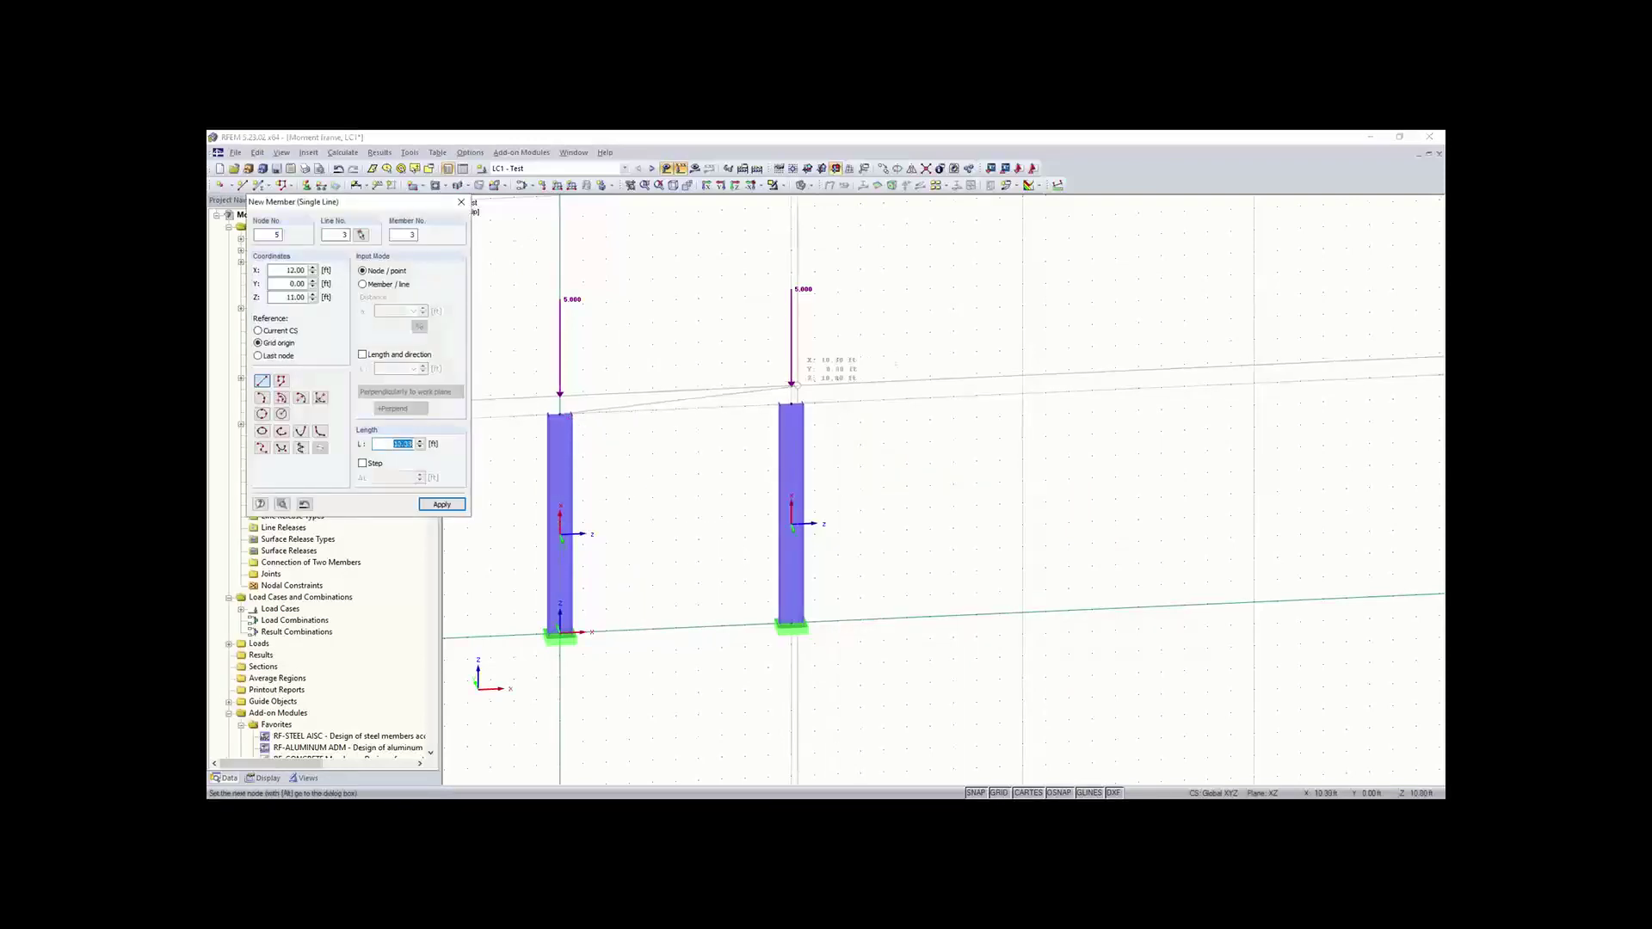
pyautogui.click(792, 402)
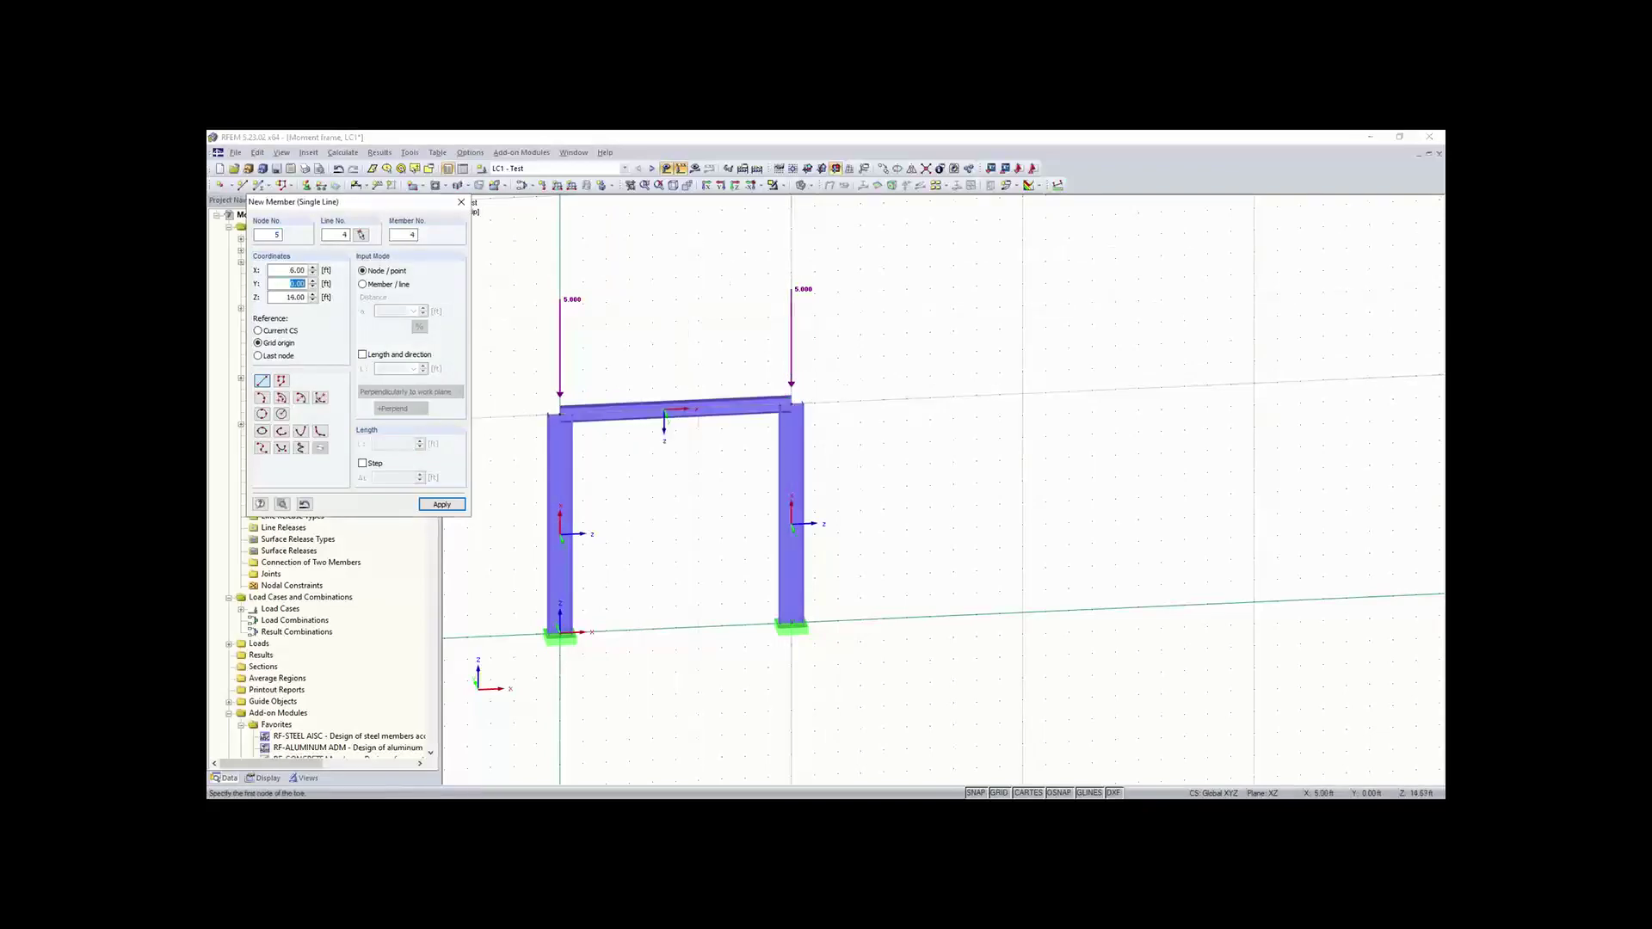
pyautogui.press('Escape')
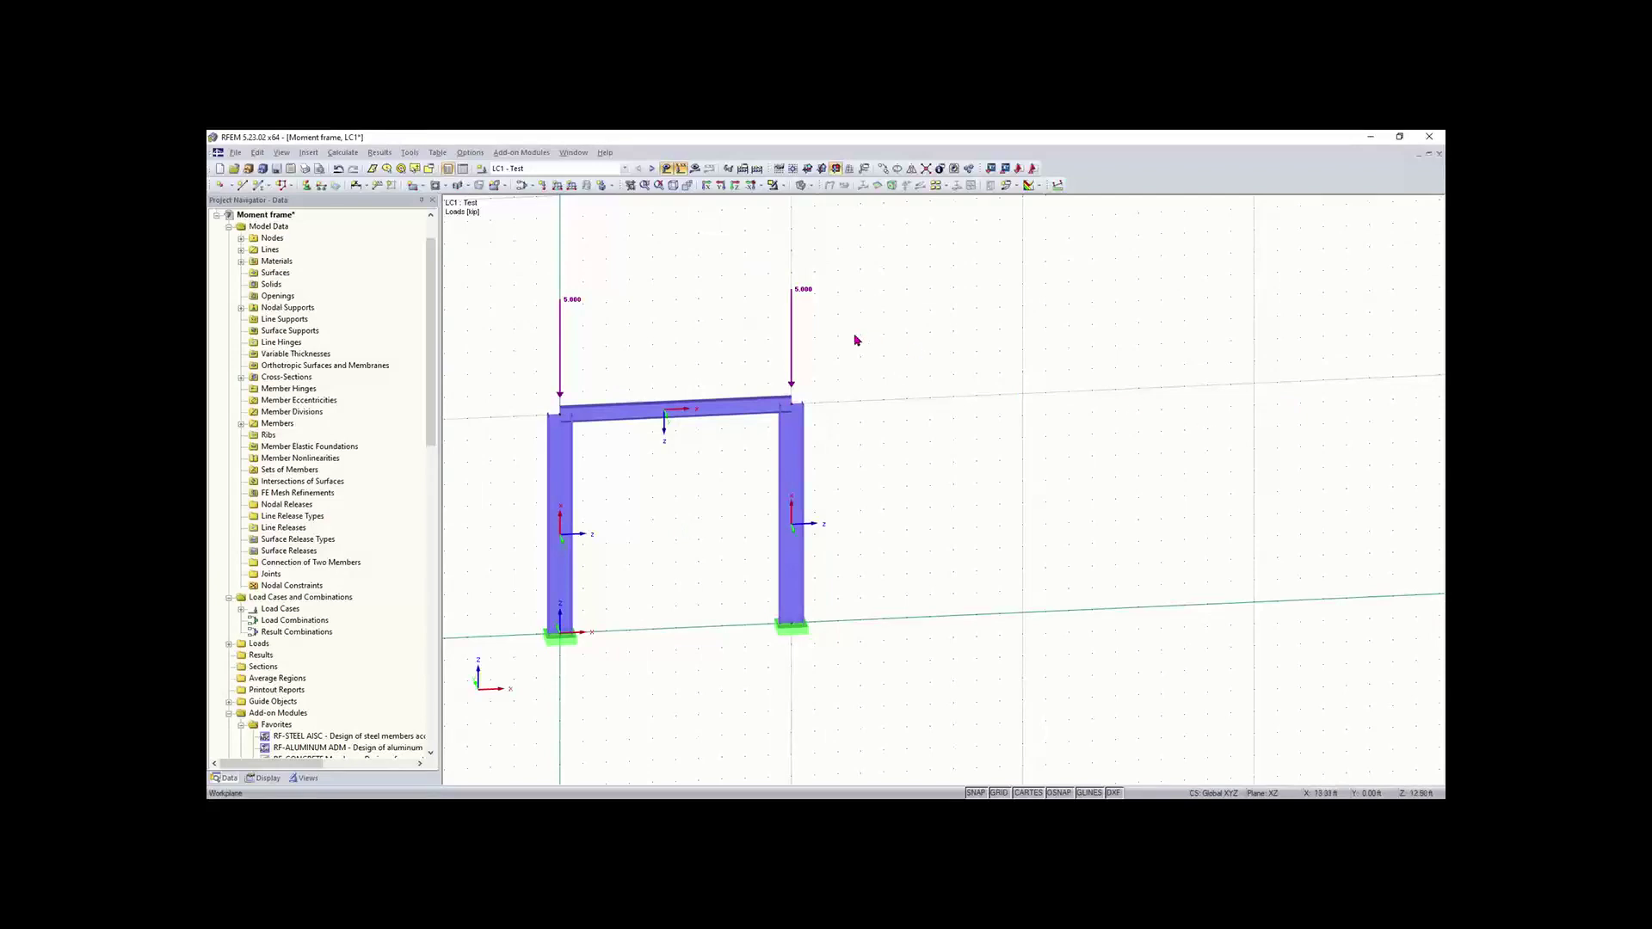
# - Calculate load case LC1 and display the frame's total global deformation u
pyautogui.click(695, 169)
pyautogui.click(803, 490)
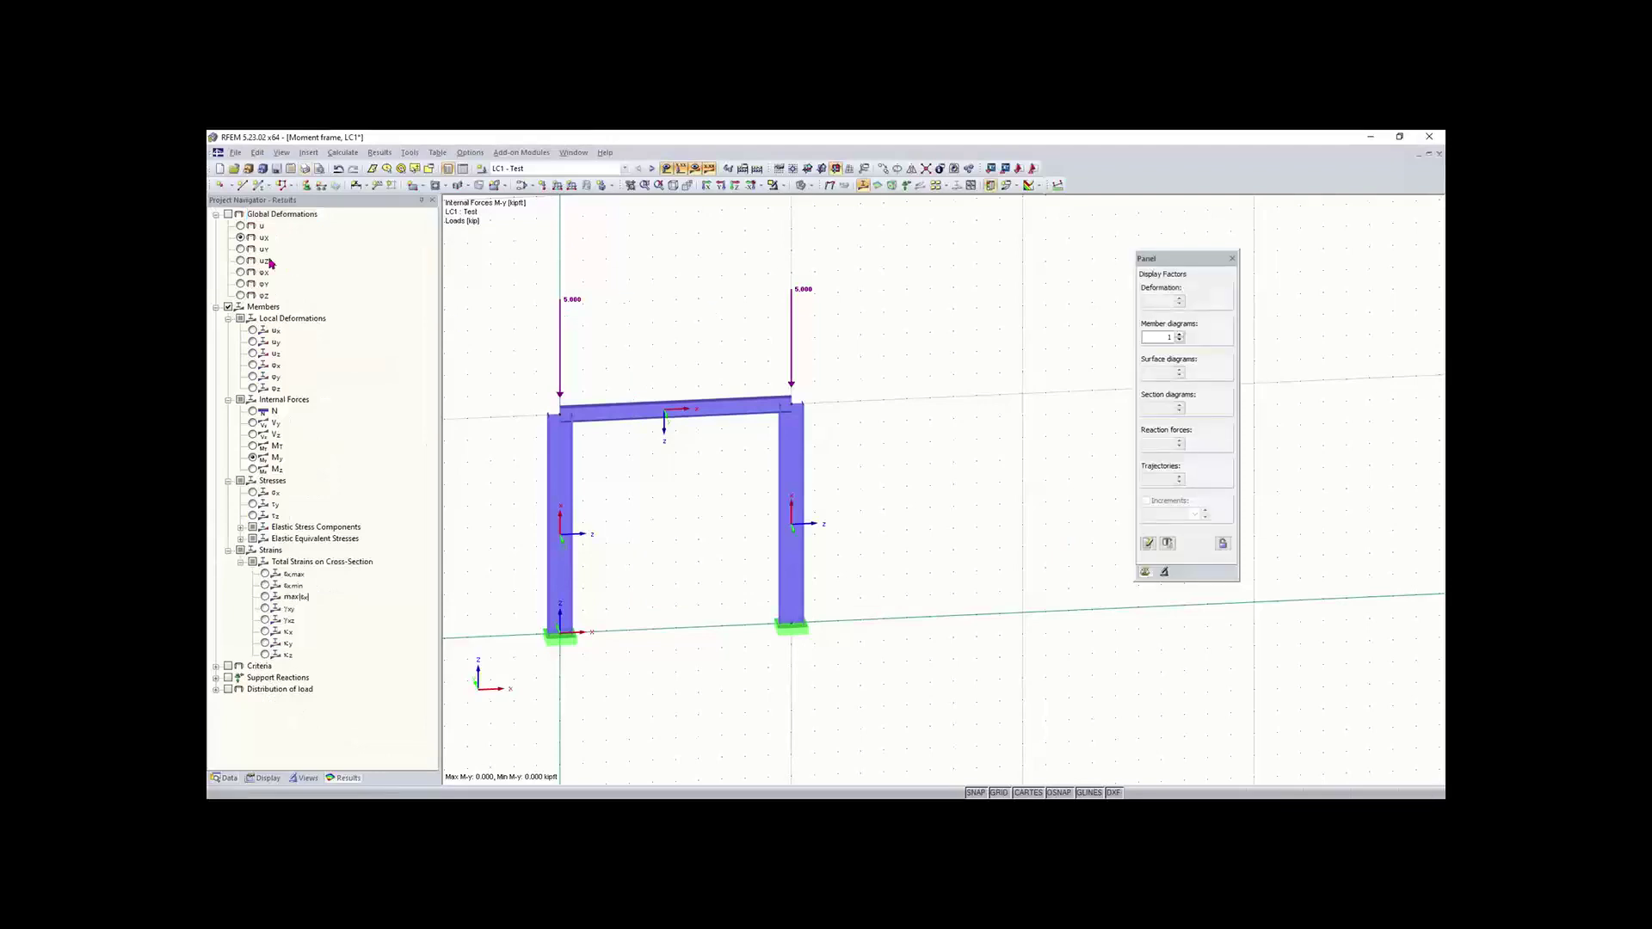
pyautogui.click(228, 215)
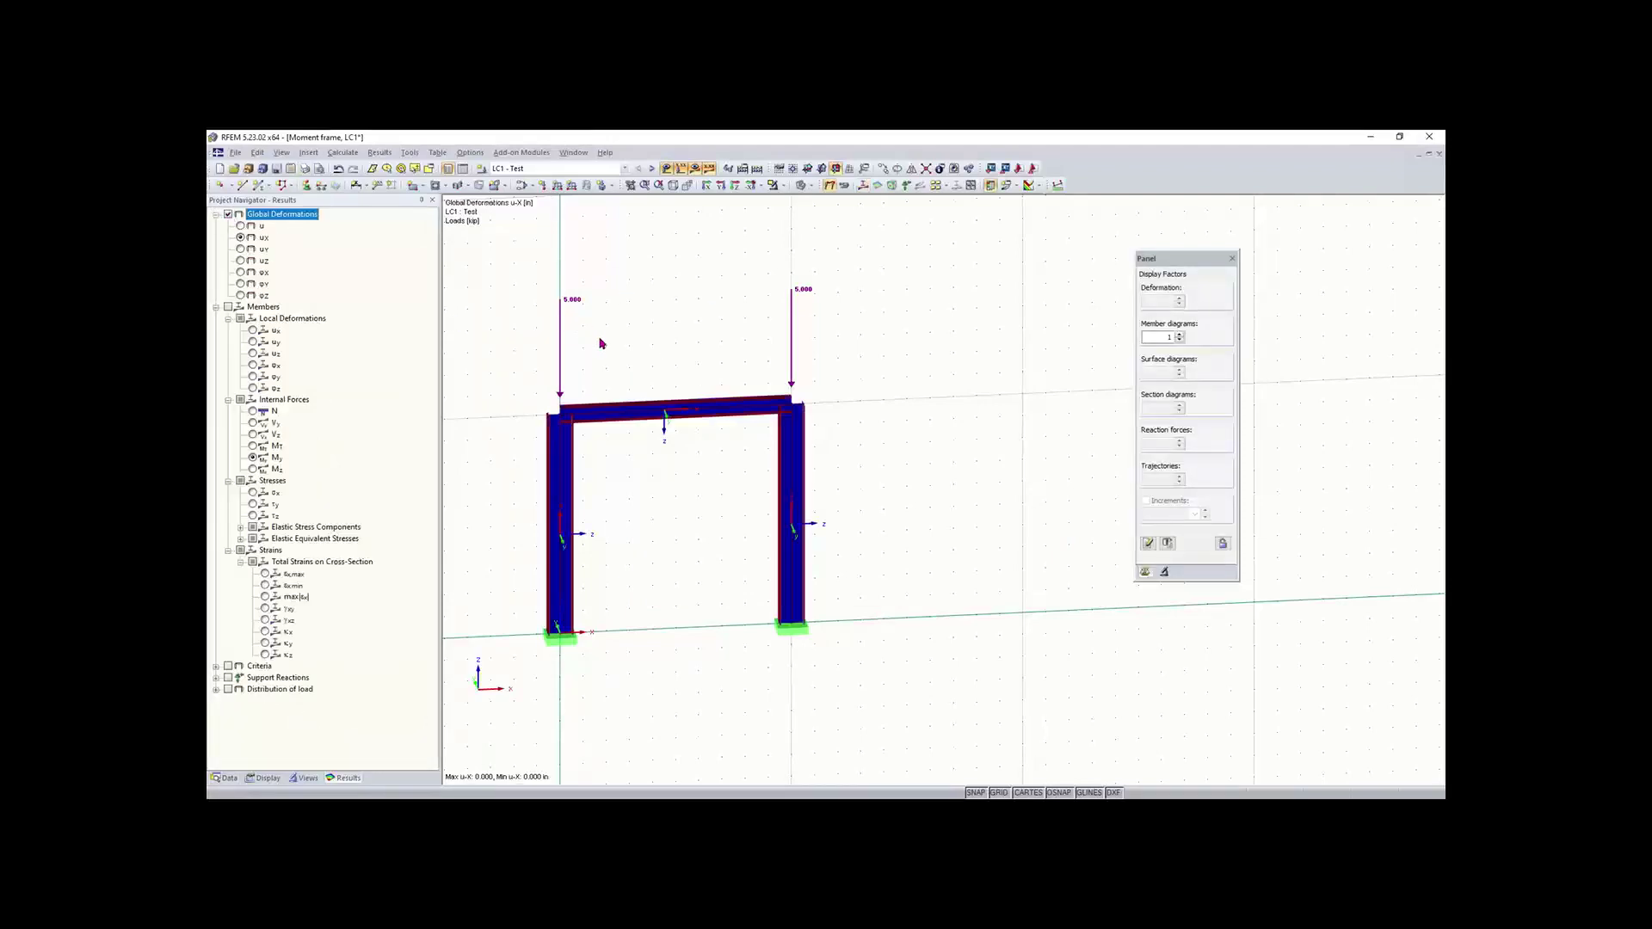
pyautogui.moveTo(594, 351)
pyautogui.keyDown('ctrl'); pyautogui.mouseDown(button='middle')
pyautogui.moveTo(866, 362)
pyautogui.moveTo(590, 321)
pyautogui.mouseUp(button='middle'); pyautogui.keyUp('ctrl')
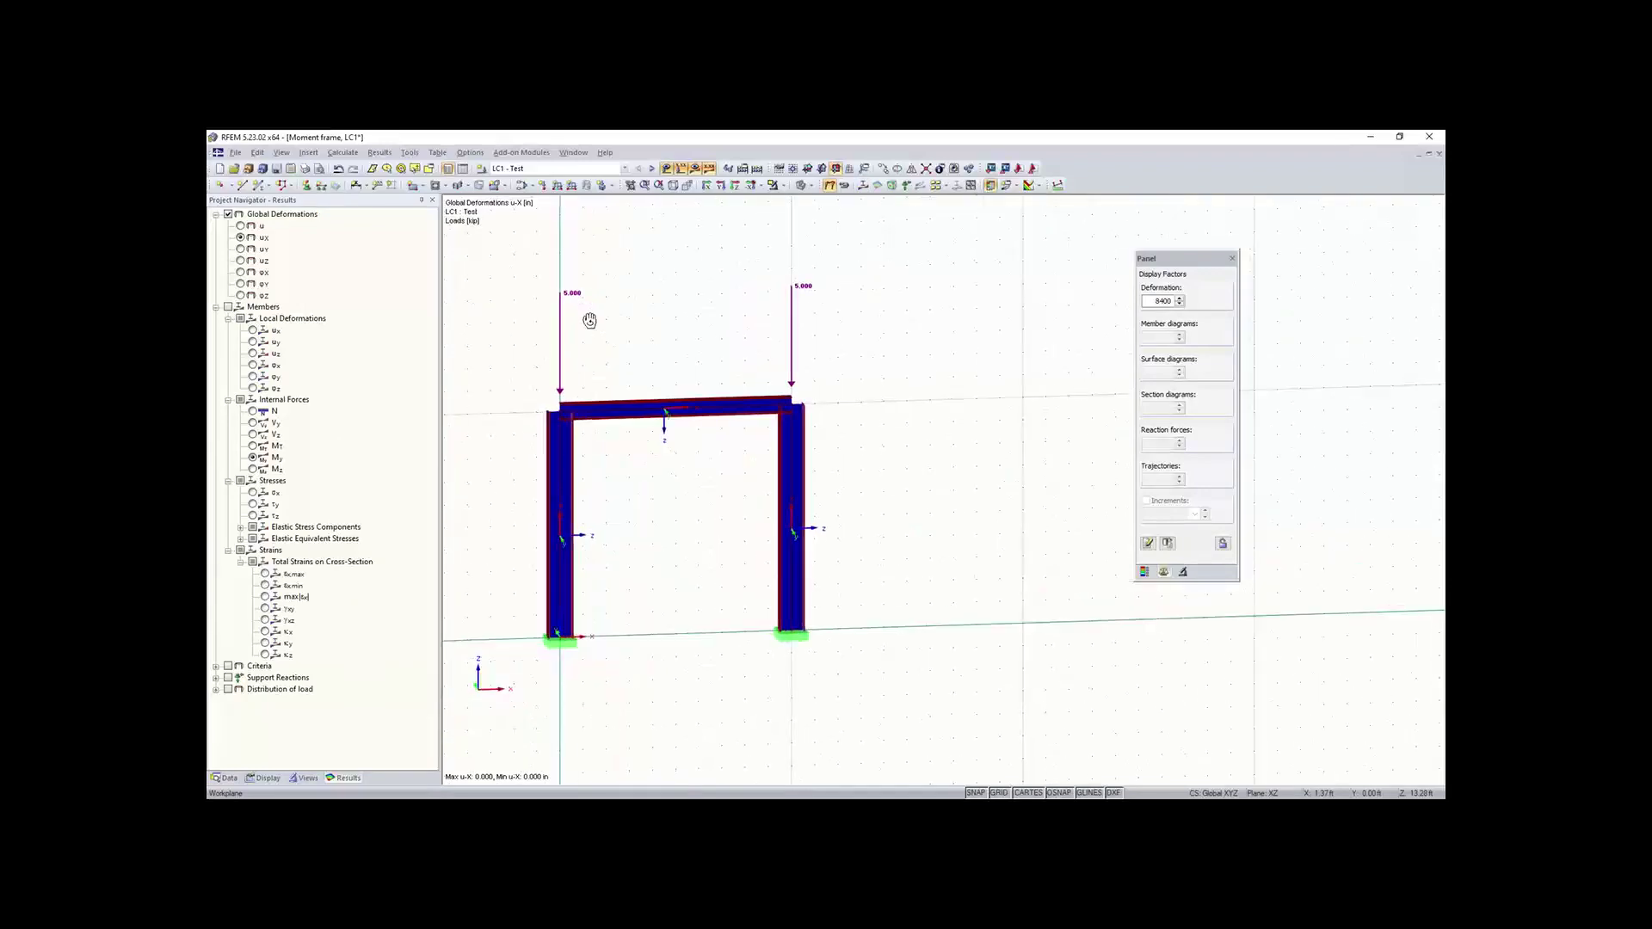
pyautogui.click(241, 226)
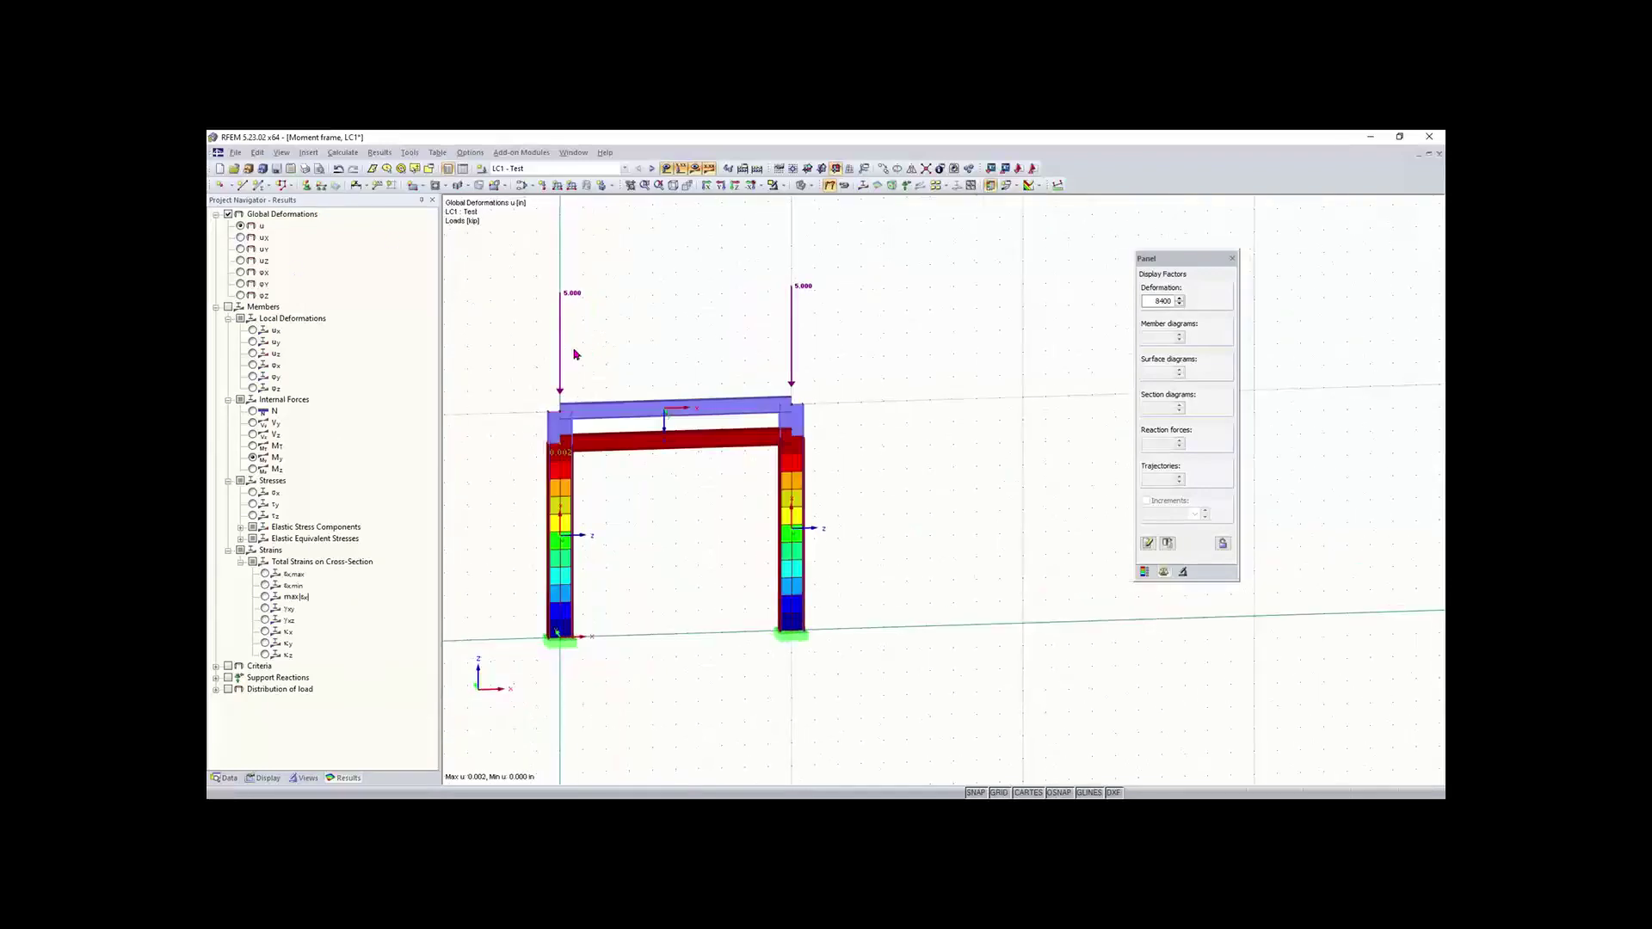
pyautogui.keyDown('ctrl'); pyautogui.moveTo(675, 369); pyautogui.dragTo(694, 370, button='middle'); pyautogui.keyUp('ctrl')
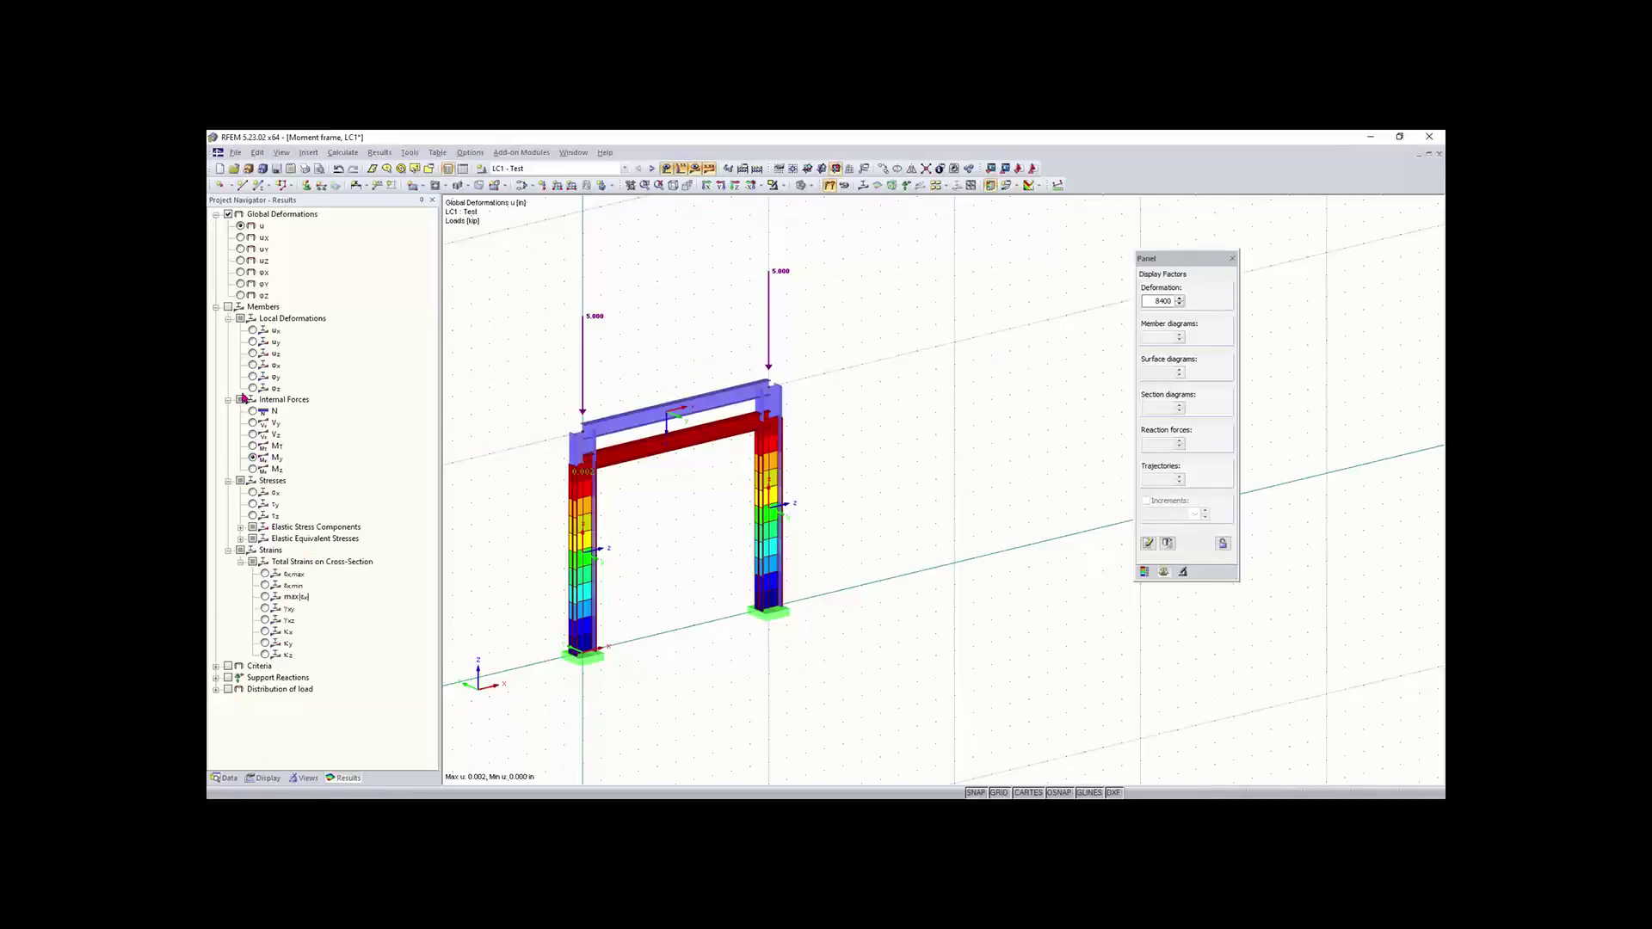
# - Switch from deformations to member internal forces and review the torsion MT, axial N and shear Vz diagrams
pyautogui.click(228, 308)
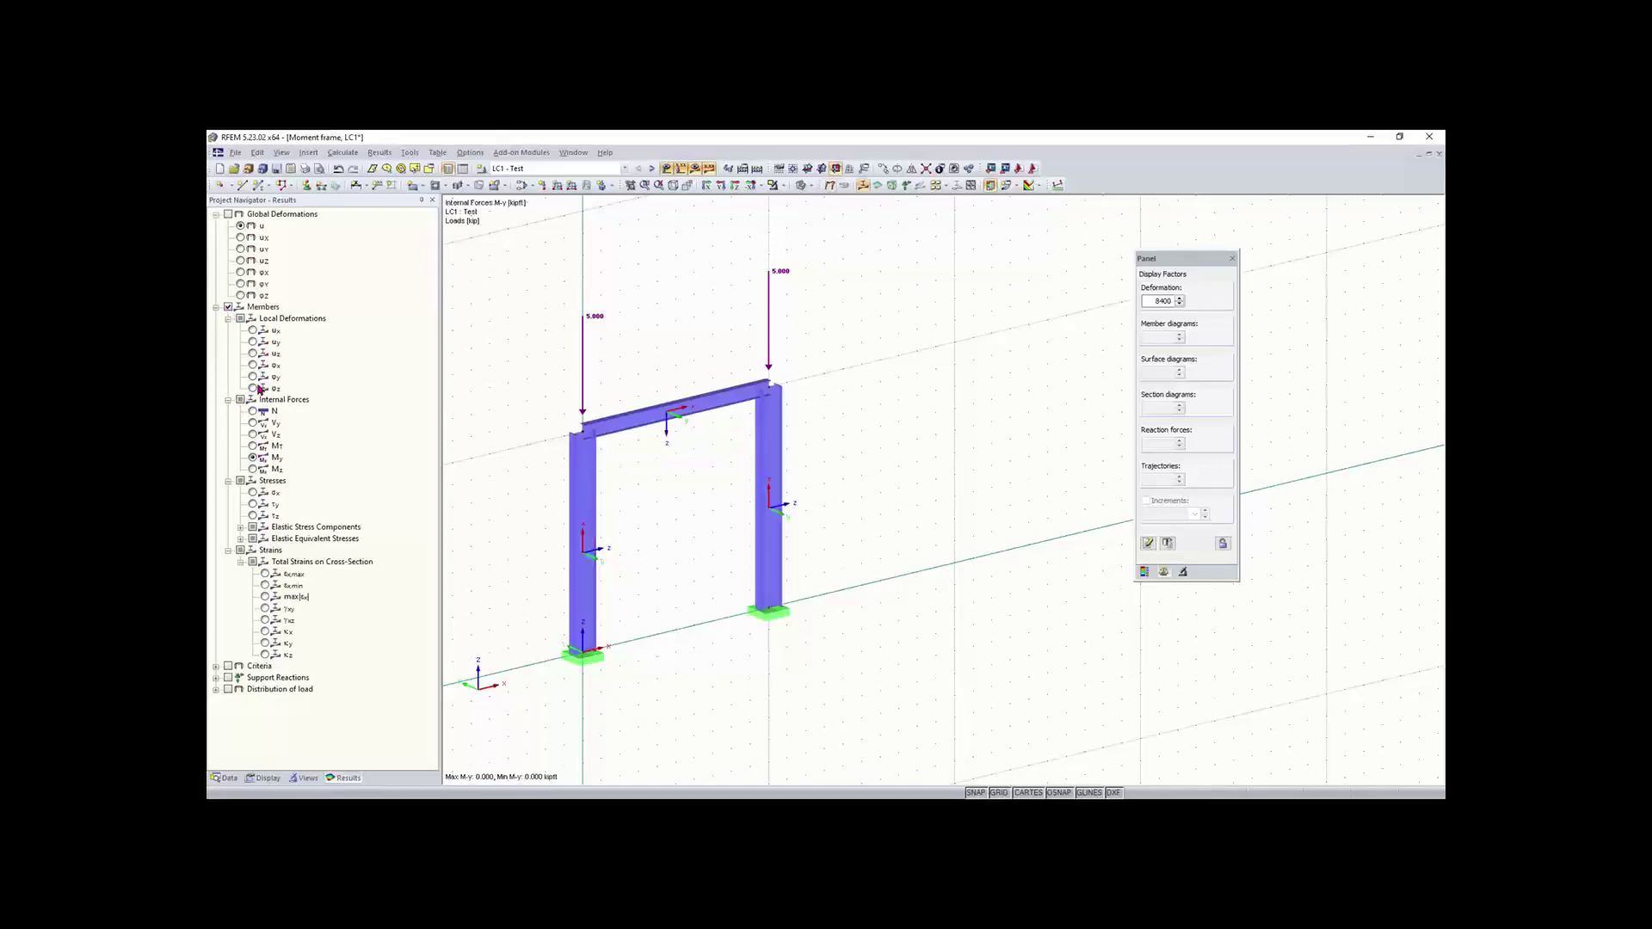
pyautogui.keyDown('ctrl'); pyautogui.moveTo(498, 497); pyautogui.dragTo(451, 499, button='middle'); pyautogui.keyUp('ctrl')
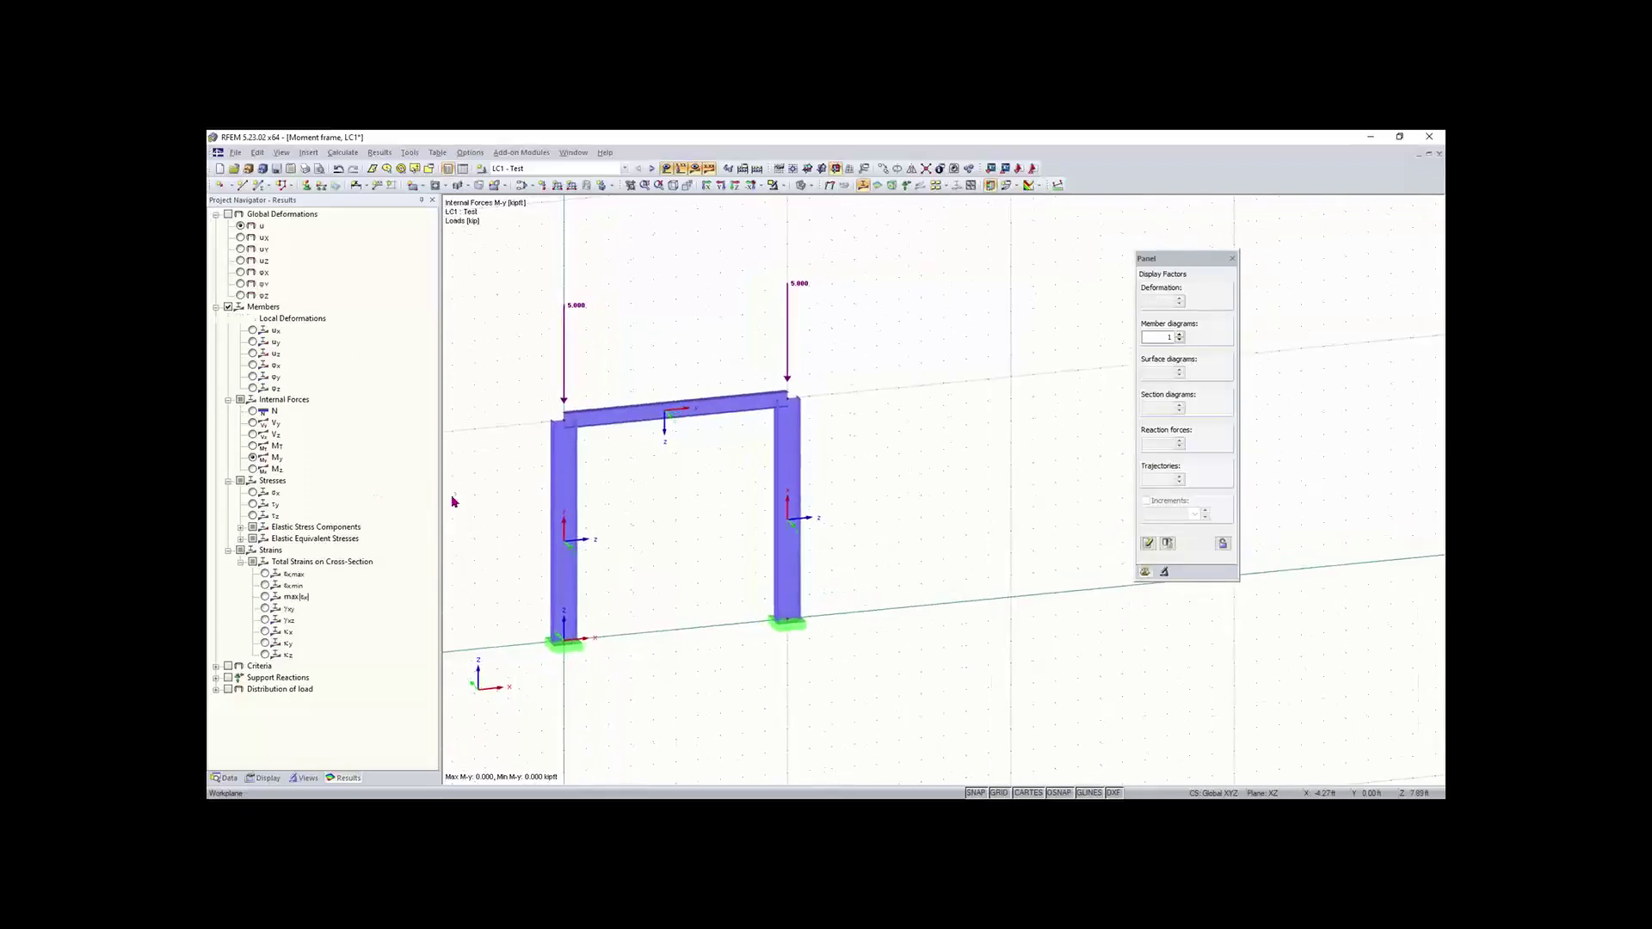
pyautogui.rightClick(442, 503)
pyautogui.click(253, 446)
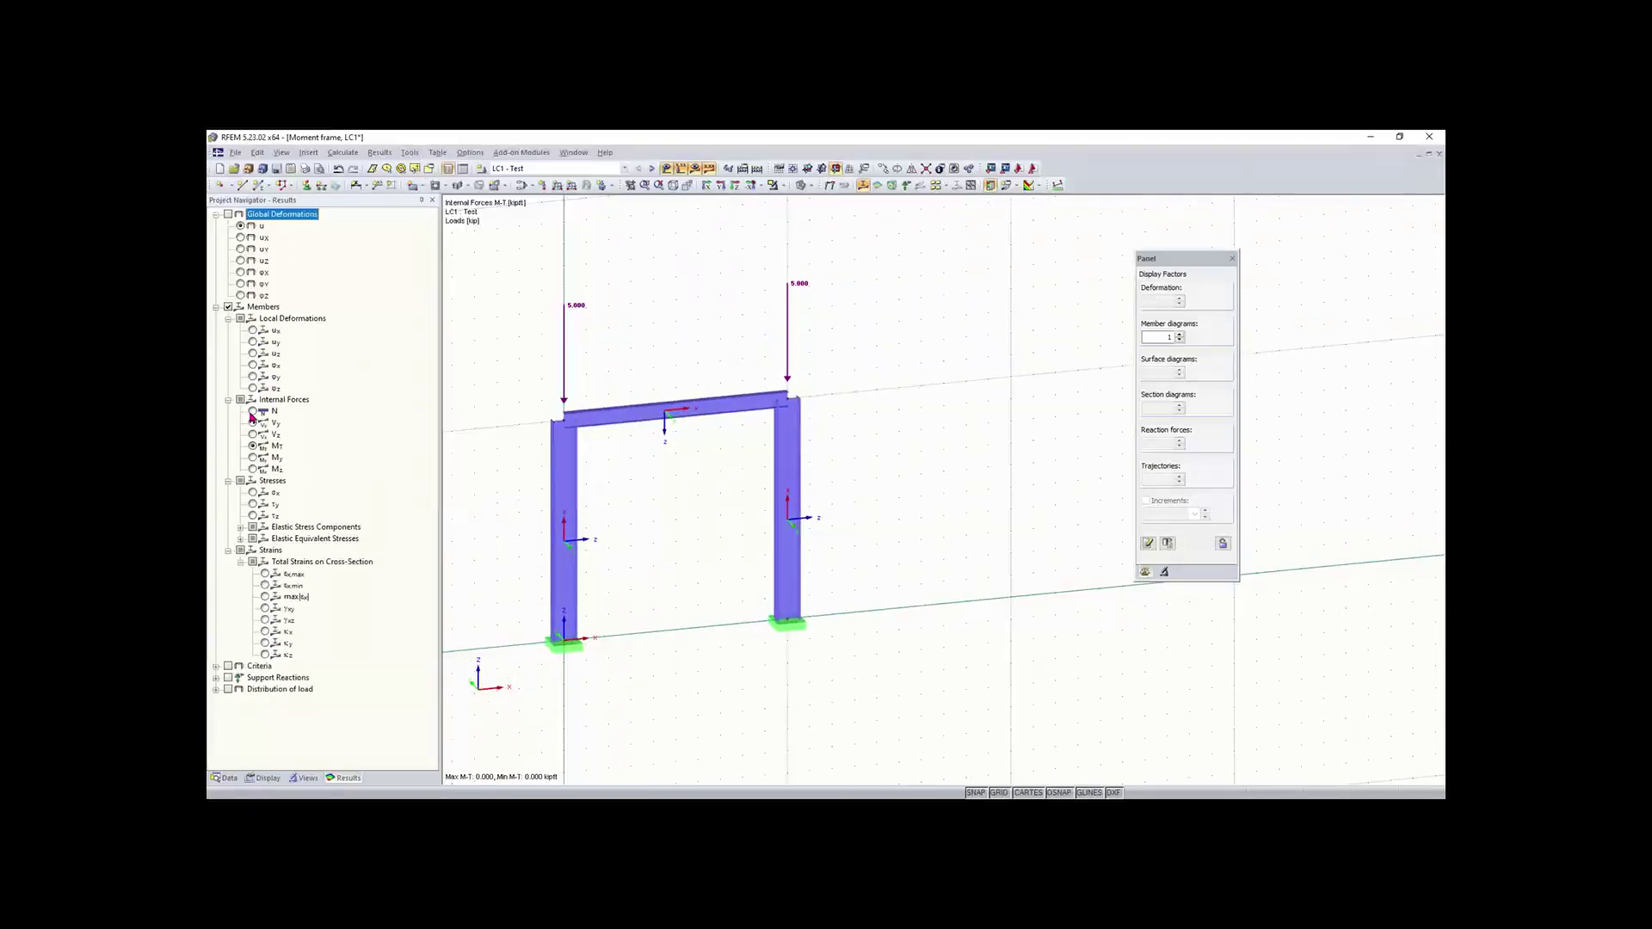
pyautogui.click(252, 411)
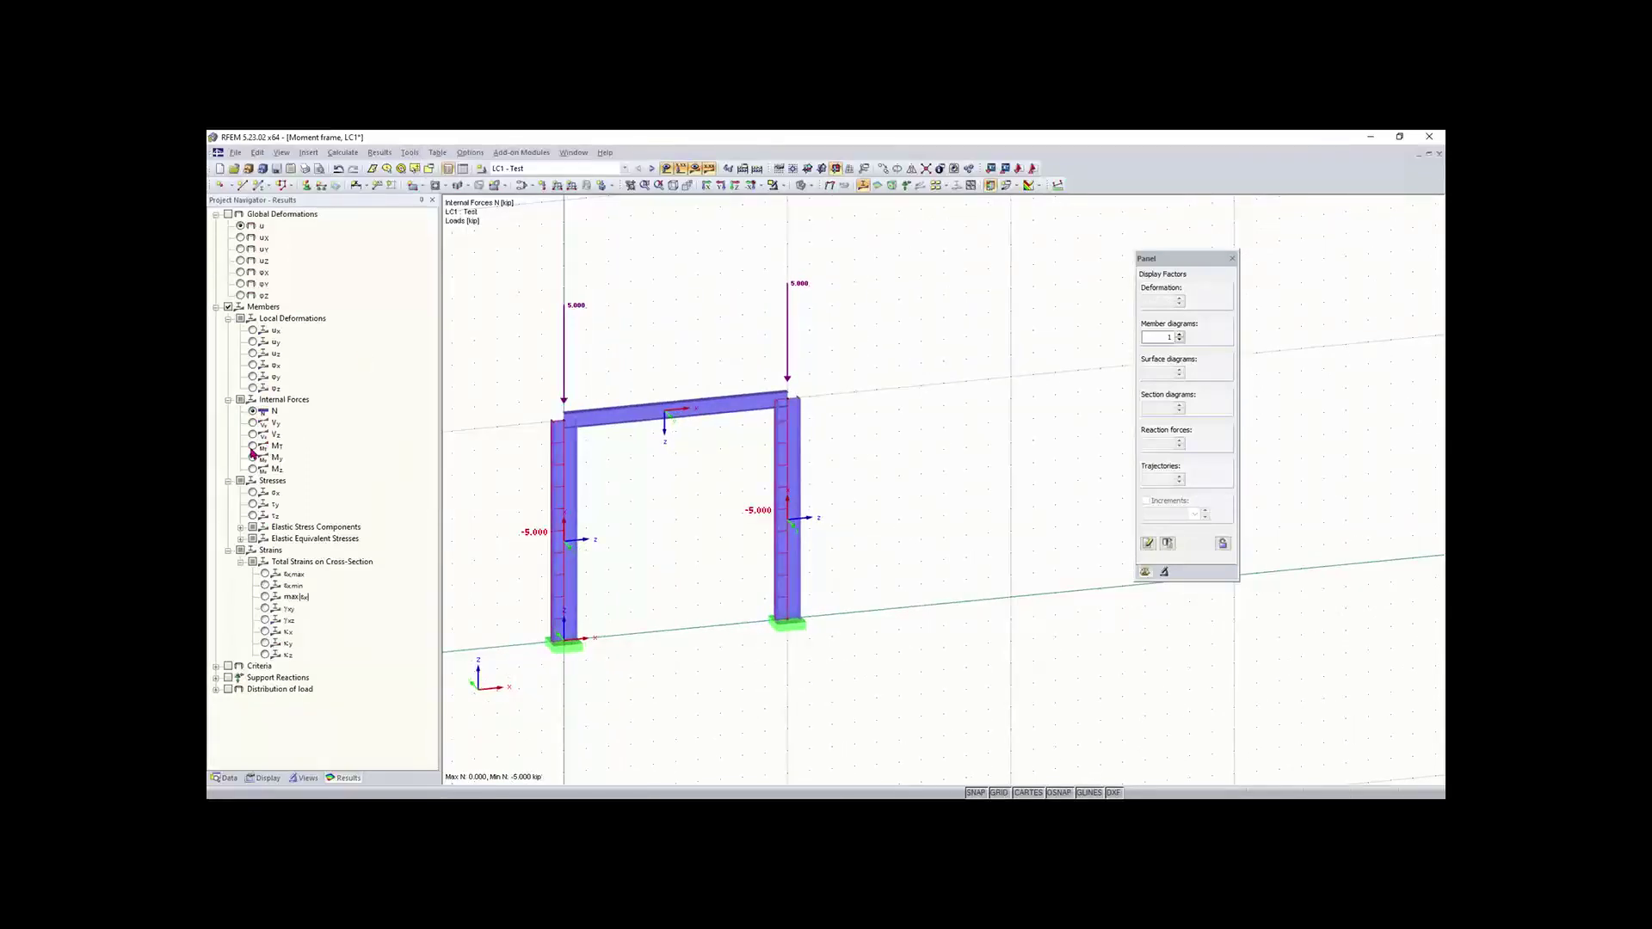
pyautogui.click(252, 436)
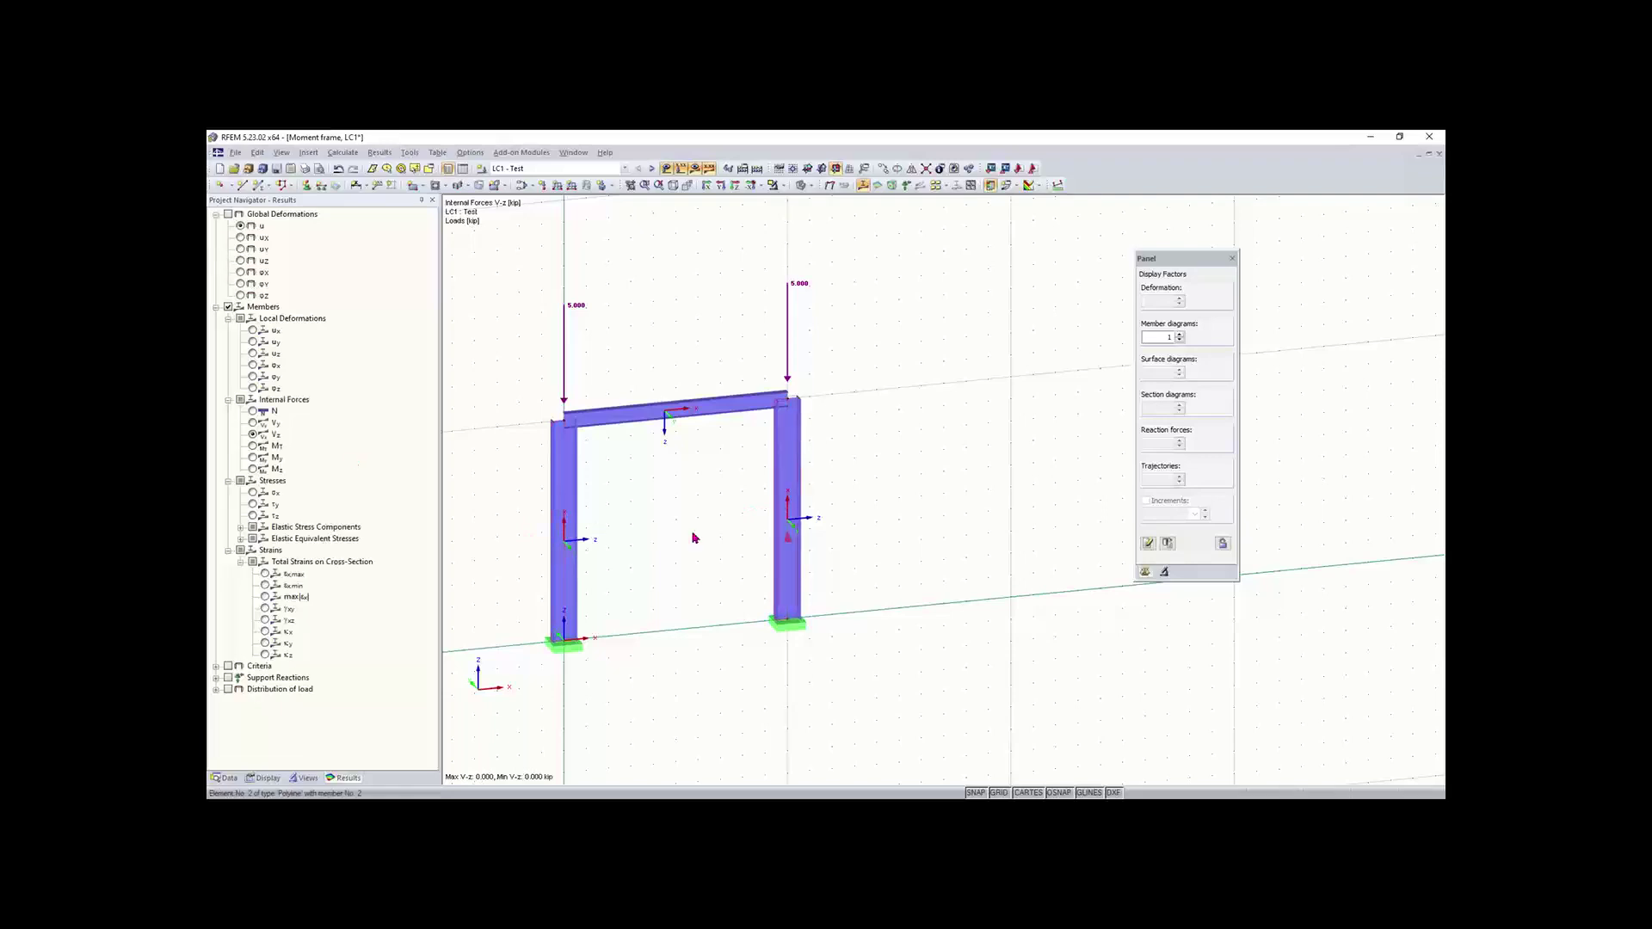
# - Set the PX component of the nodal load on both column tops to 2 kip
pyautogui.moveTo(694, 539); pyautogui.dragTo(766, 529, button='middle')
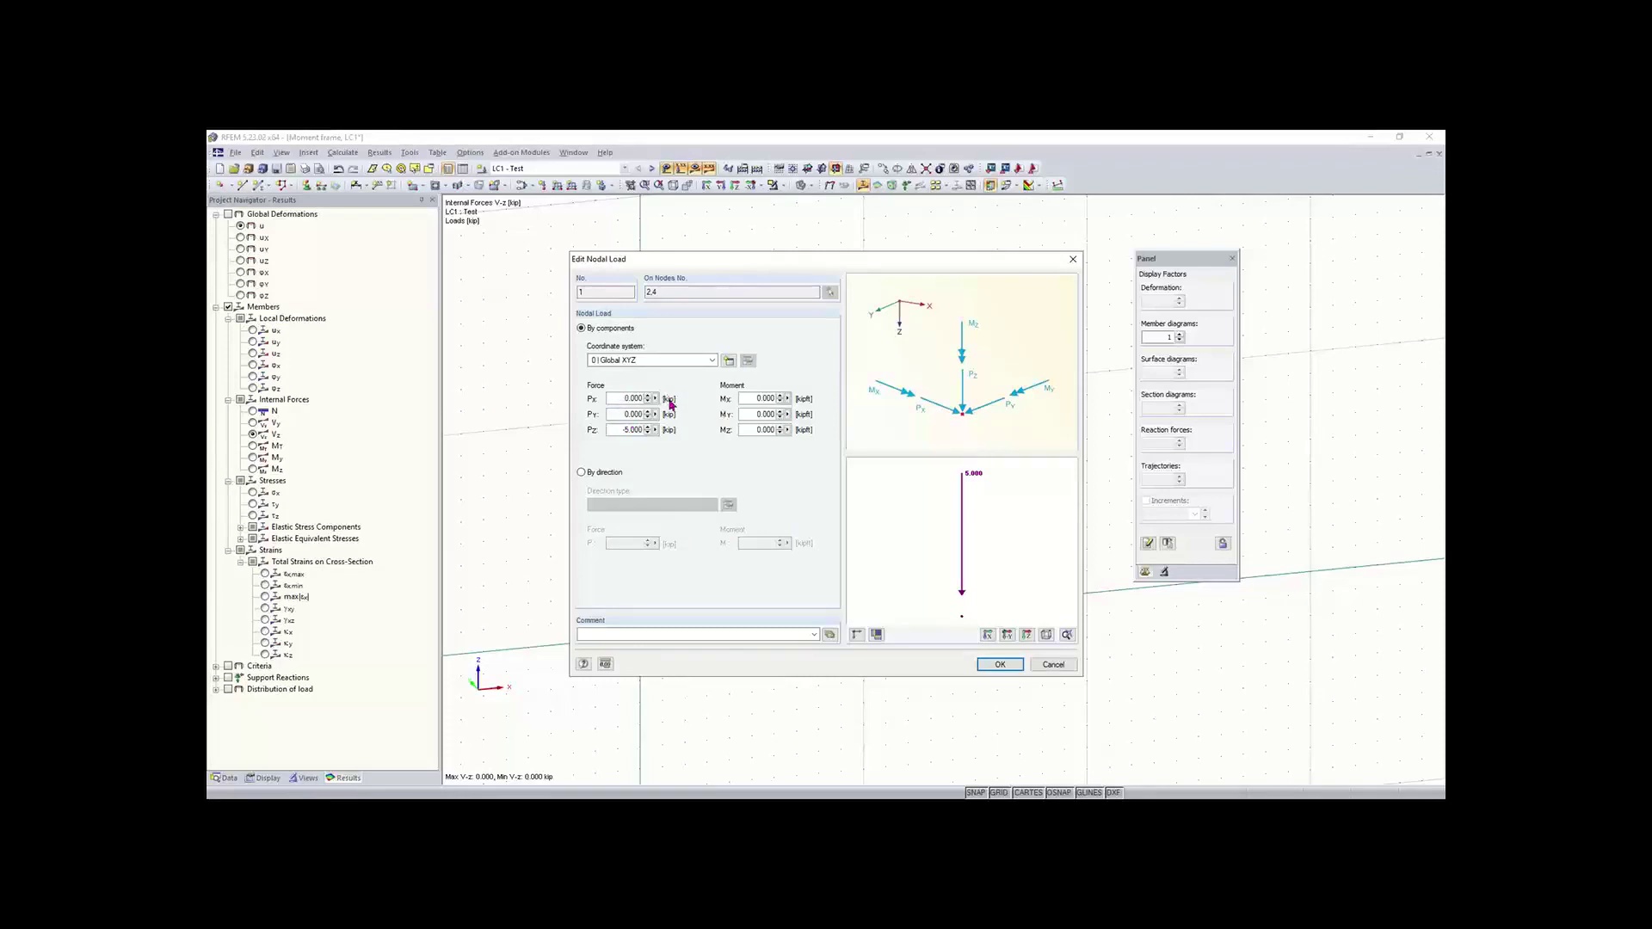
pyautogui.moveTo(623, 398); pyautogui.dragTo(670, 401)
pyautogui.write('2')
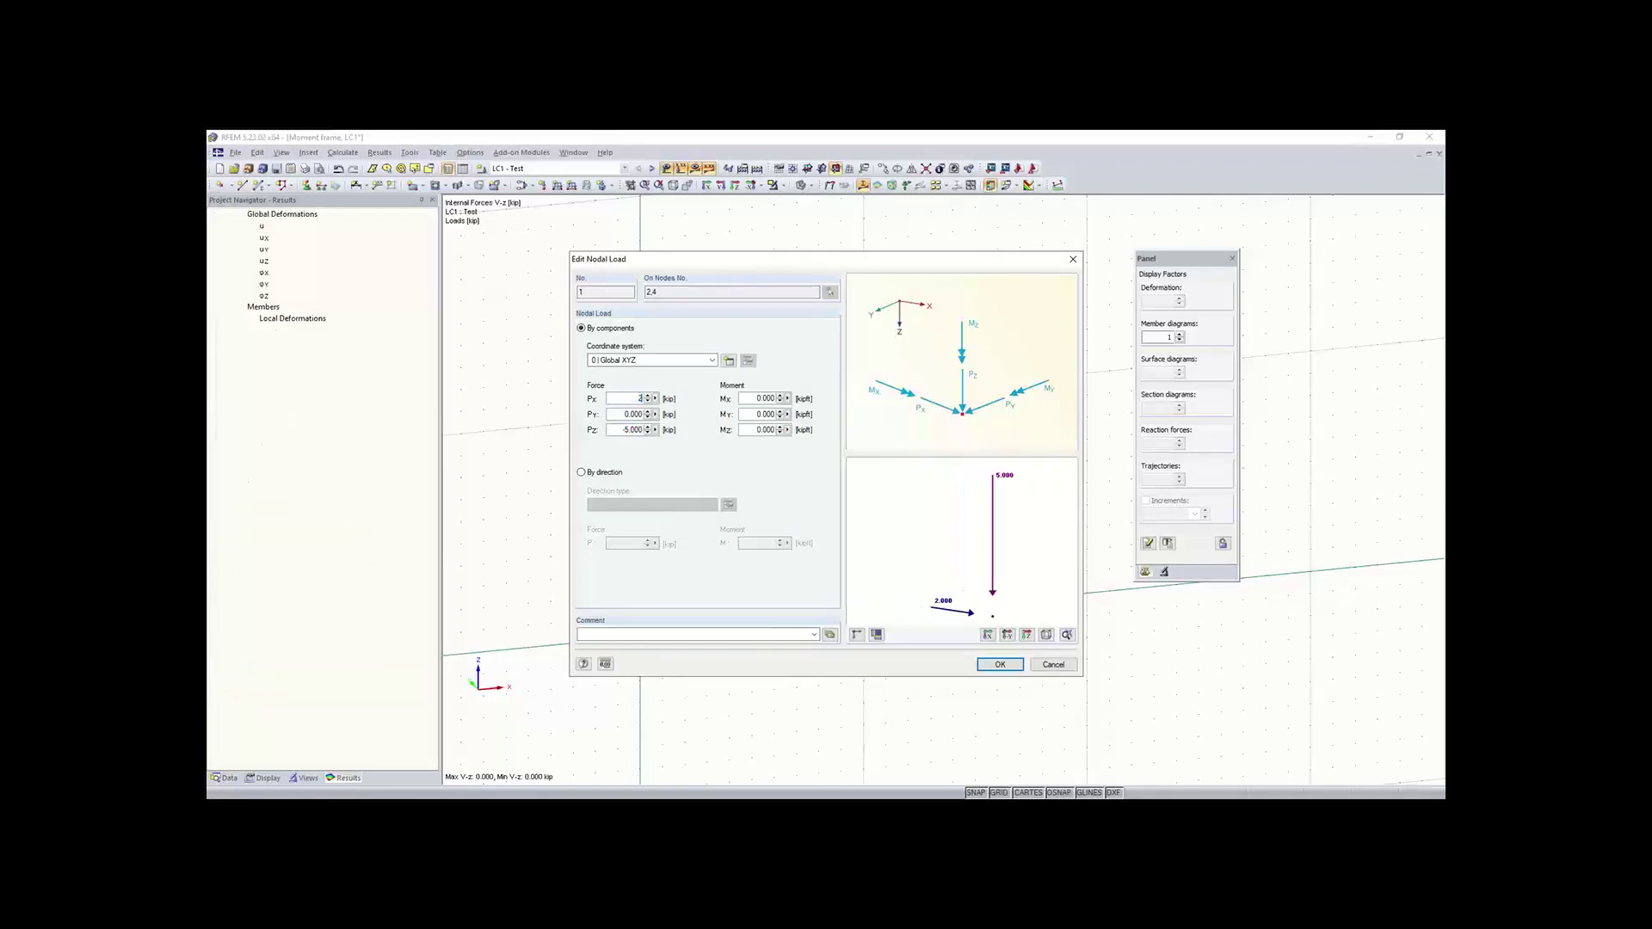
pyautogui.click(1014, 665)
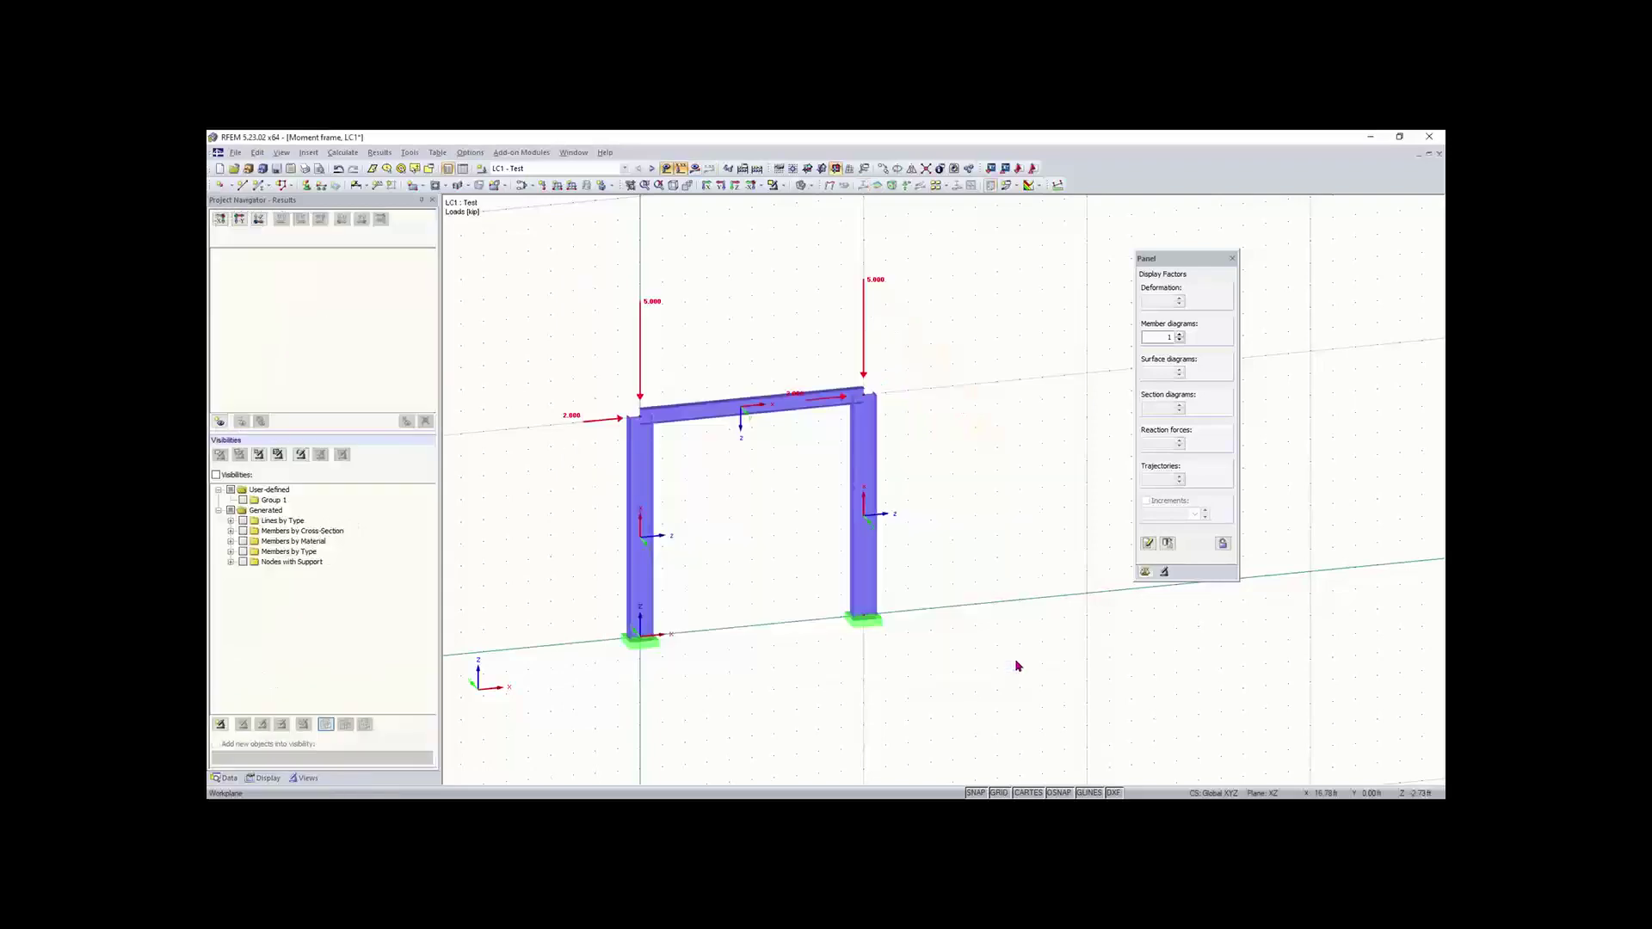
# - Recalculate LC1 with the lateral load and display the My bending moment diagrams of the members
pyautogui.click(695, 169)
pyautogui.click(805, 492)
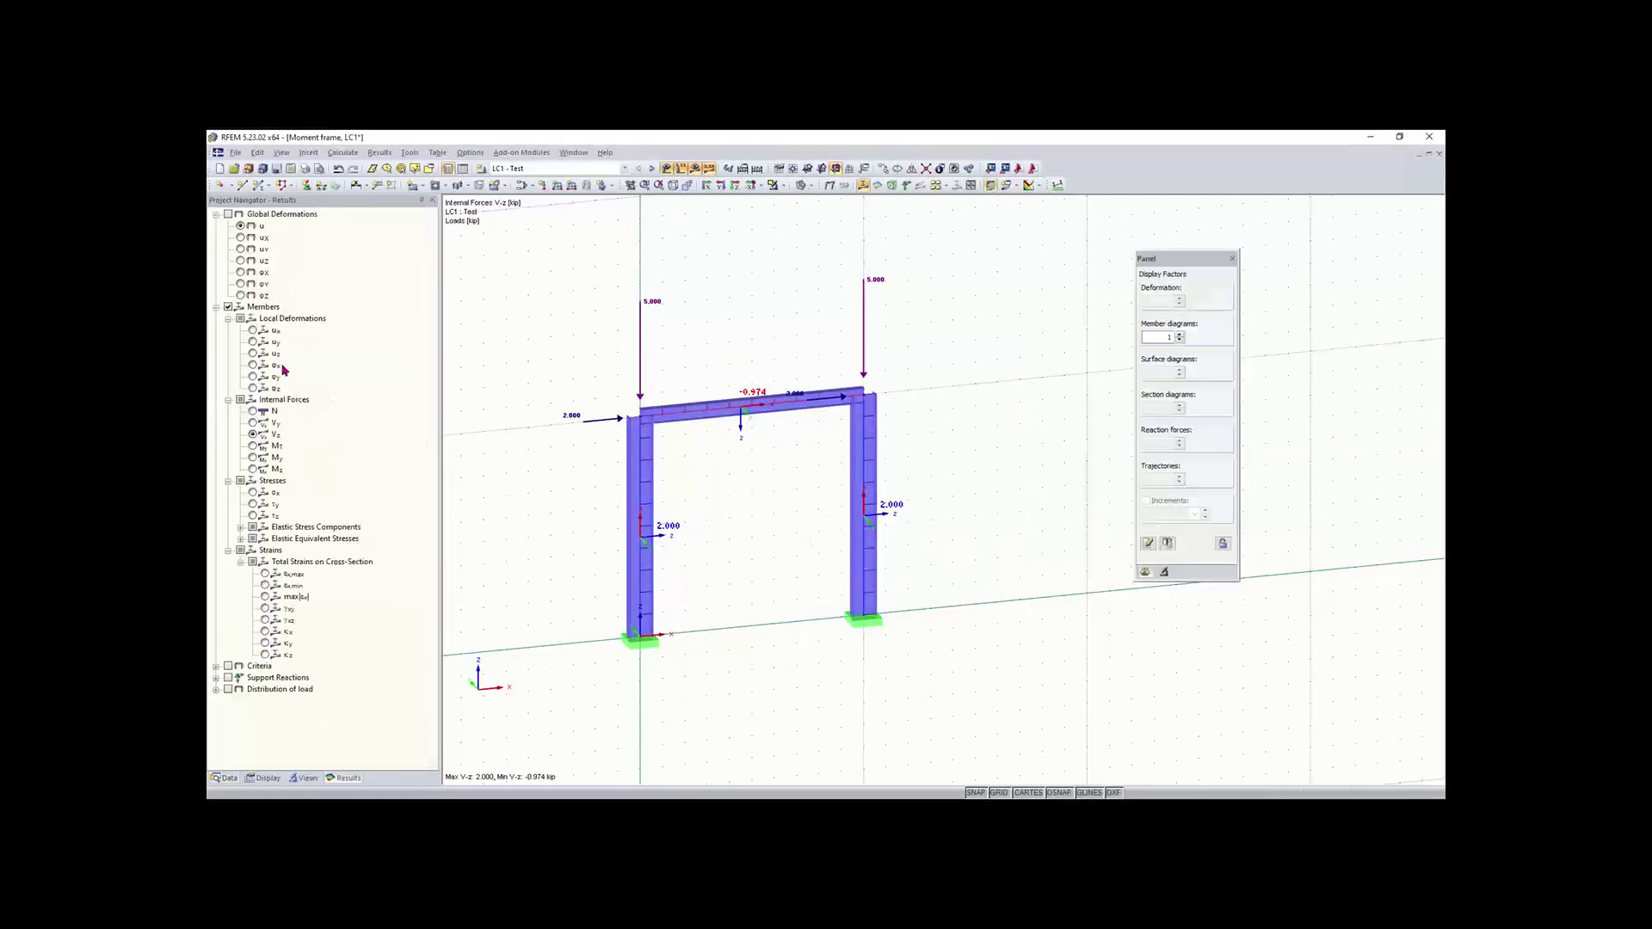
pyautogui.click(254, 457)
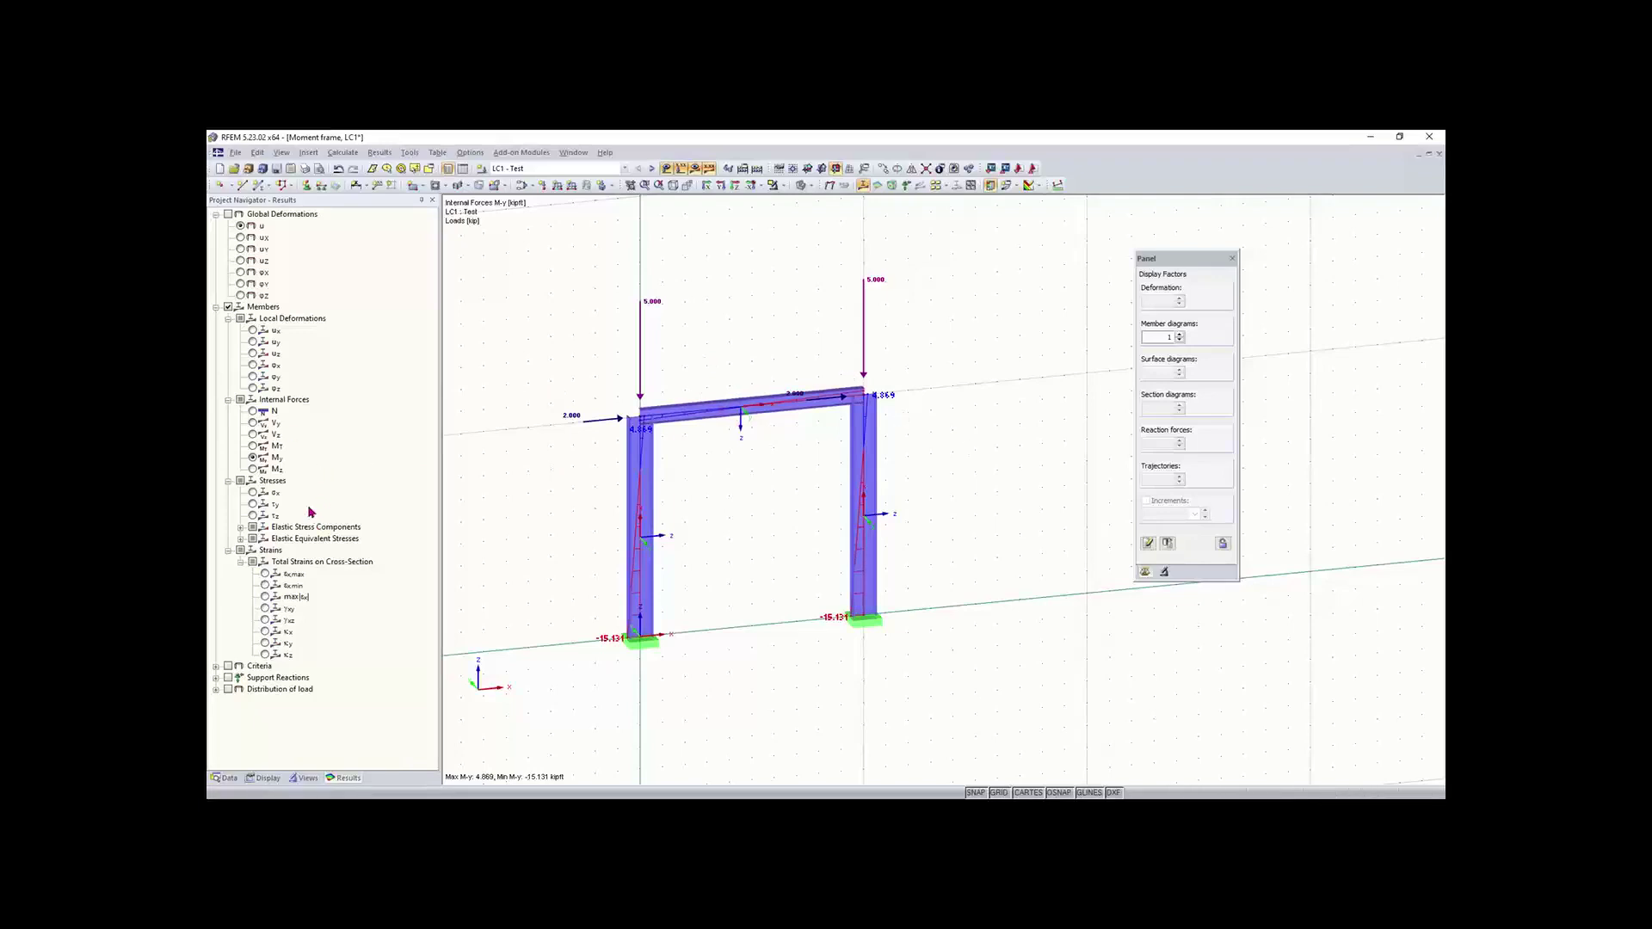
# - Display the support reactions, including the moments Mx, My and Mz, and examine them at both column bases
pyautogui.click(228, 679)
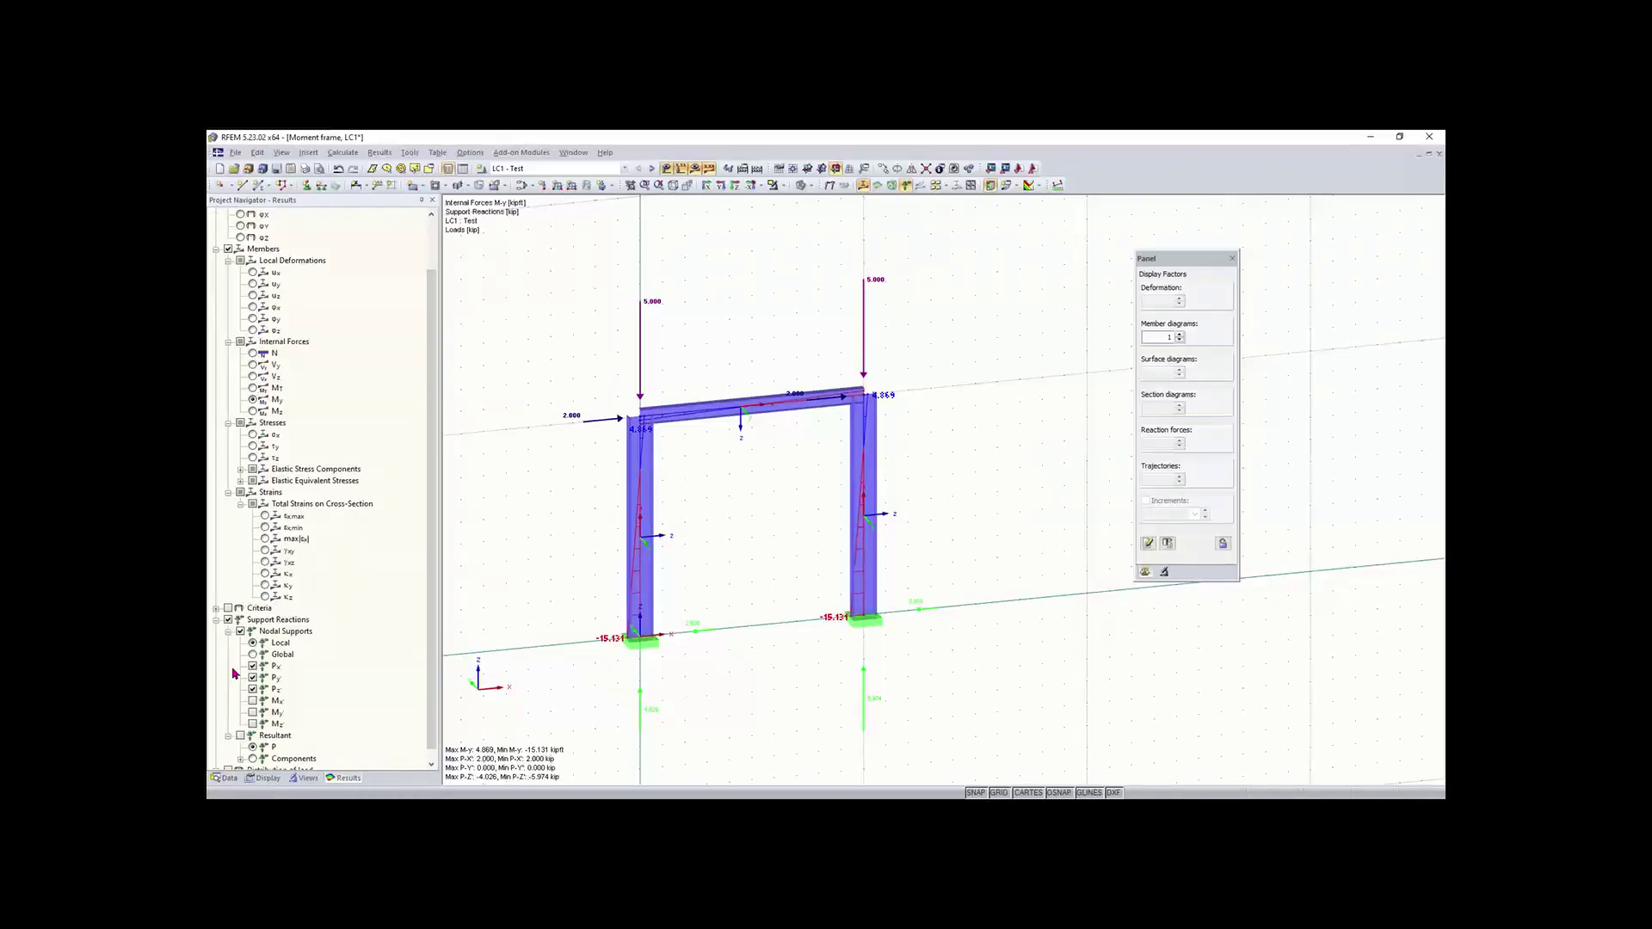
pyautogui.scroll(-1, 416, 635)
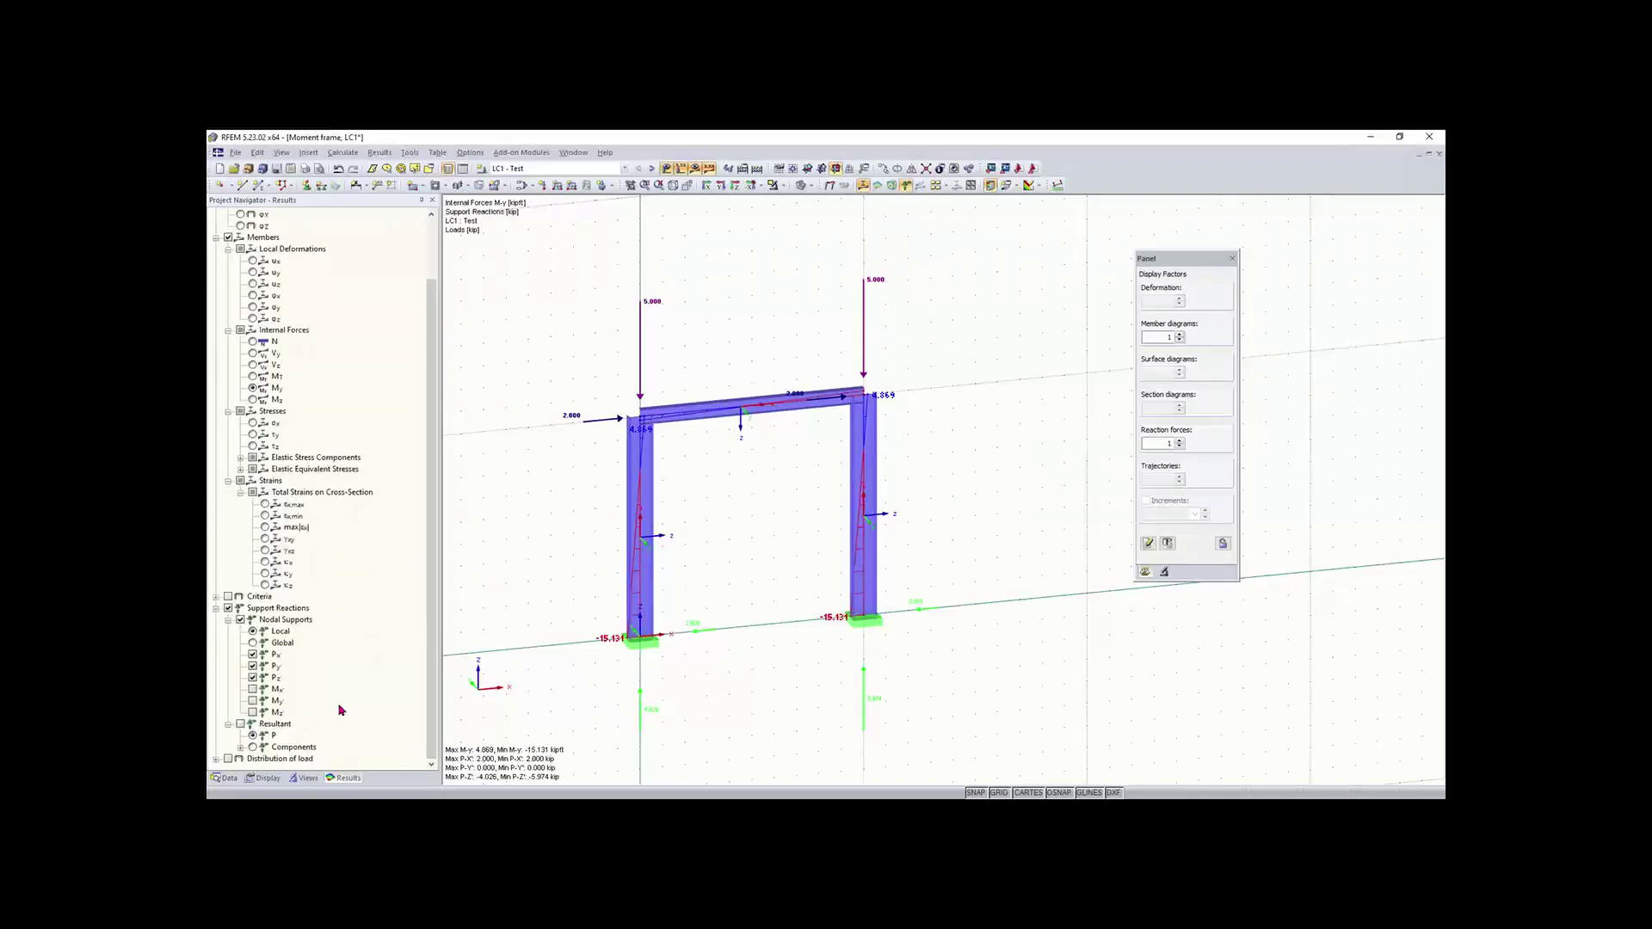
pyautogui.moveTo(681, 704); pyautogui.dragTo(680, 626, button='middle')
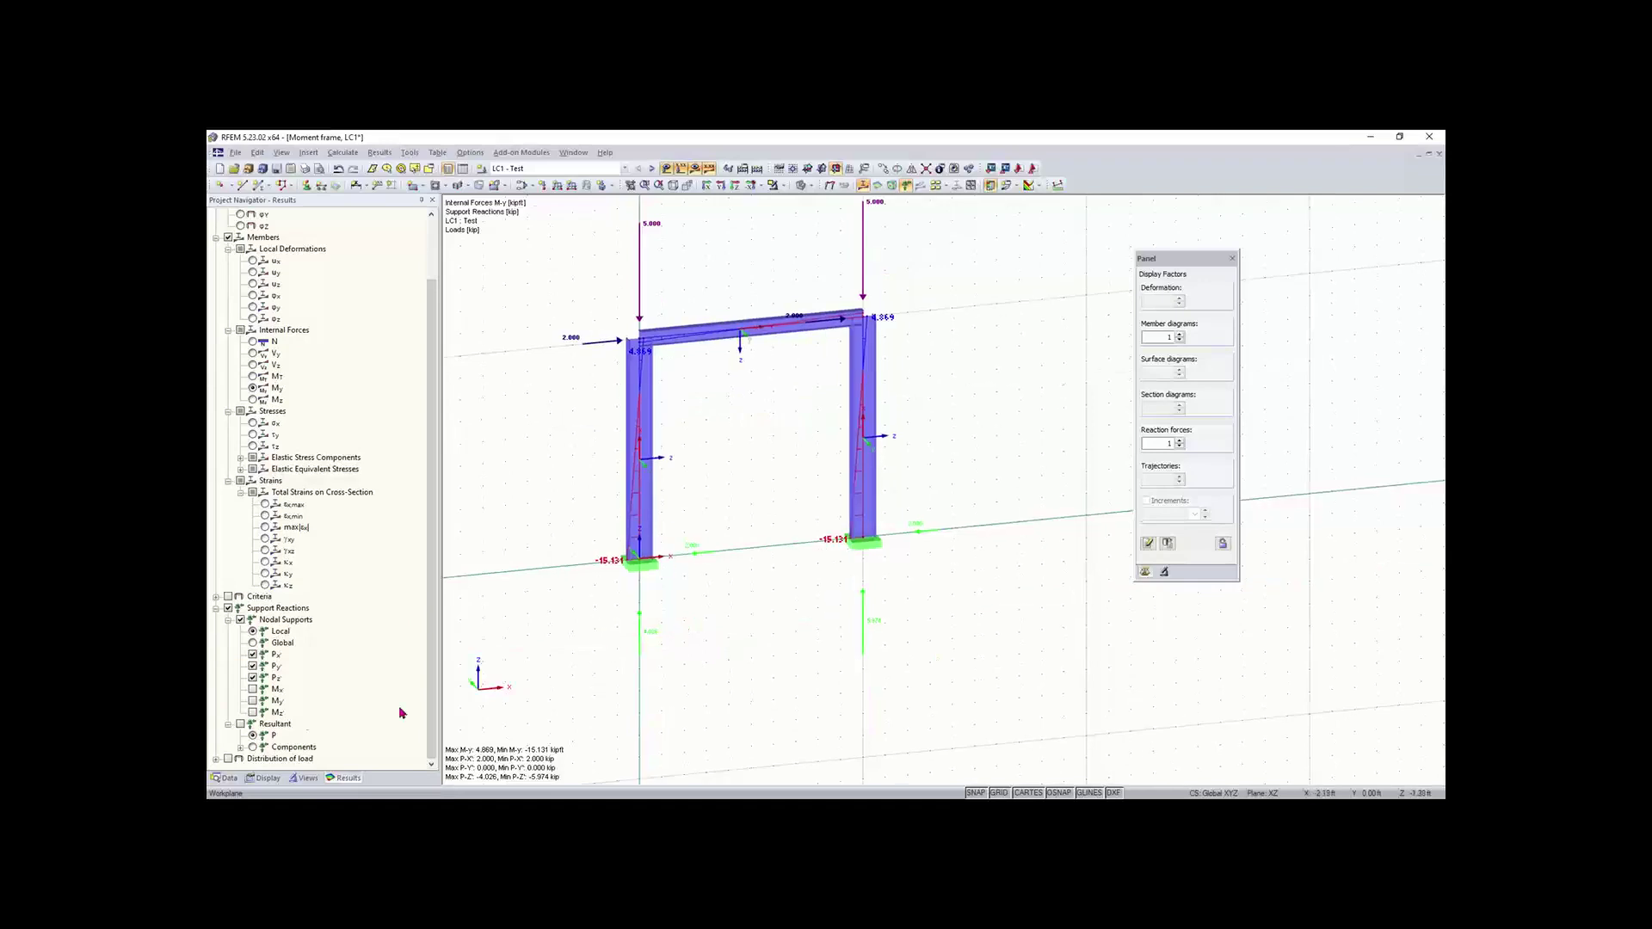
pyautogui.click(253, 689)
pyautogui.click(253, 702)
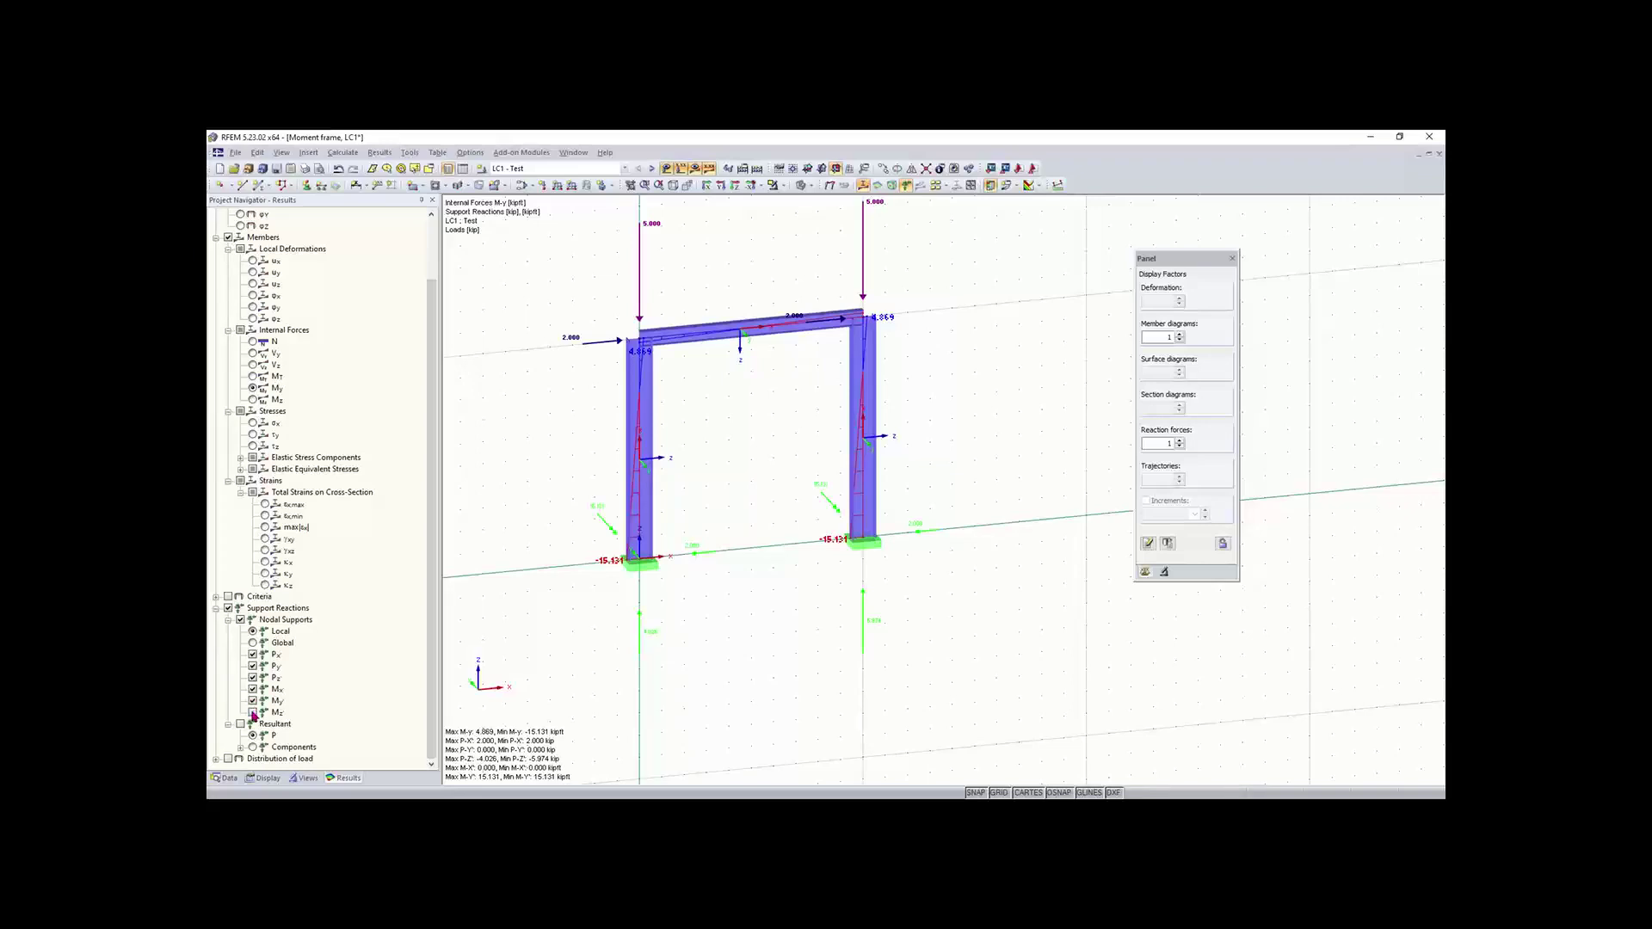
pyautogui.click(253, 713)
pyautogui.scroll(2, 689, 591)
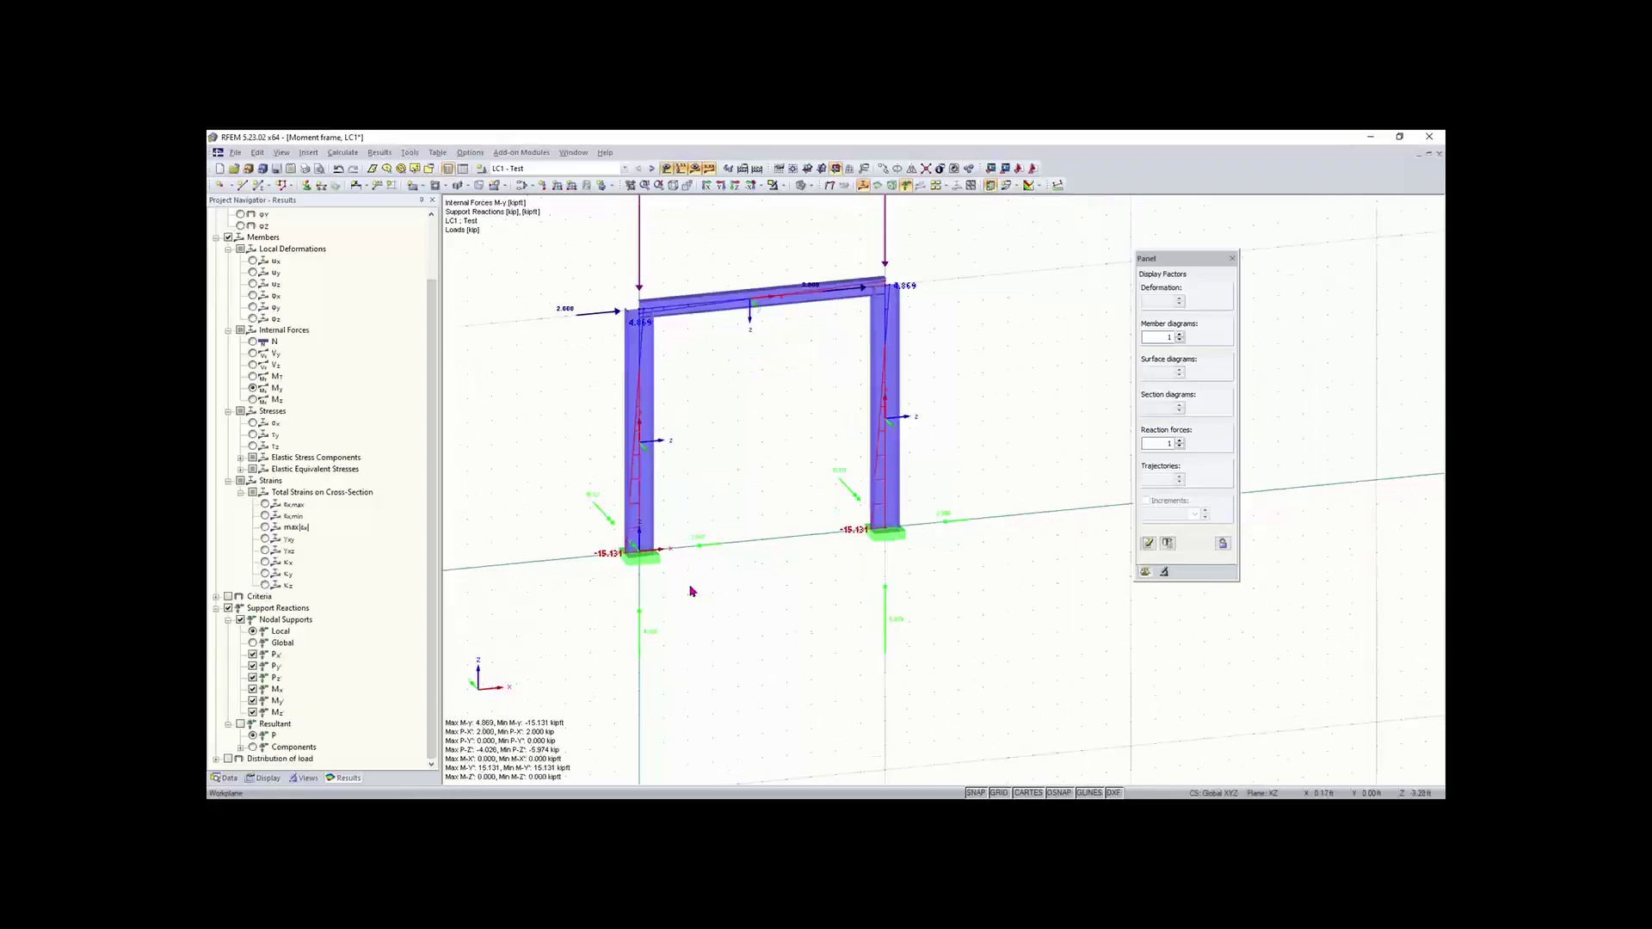
pyautogui.keyDown('ctrl'); pyautogui.moveTo(784, 547); pyautogui.dragTo(593, 553, button='middle'); pyautogui.keyUp('ctrl')
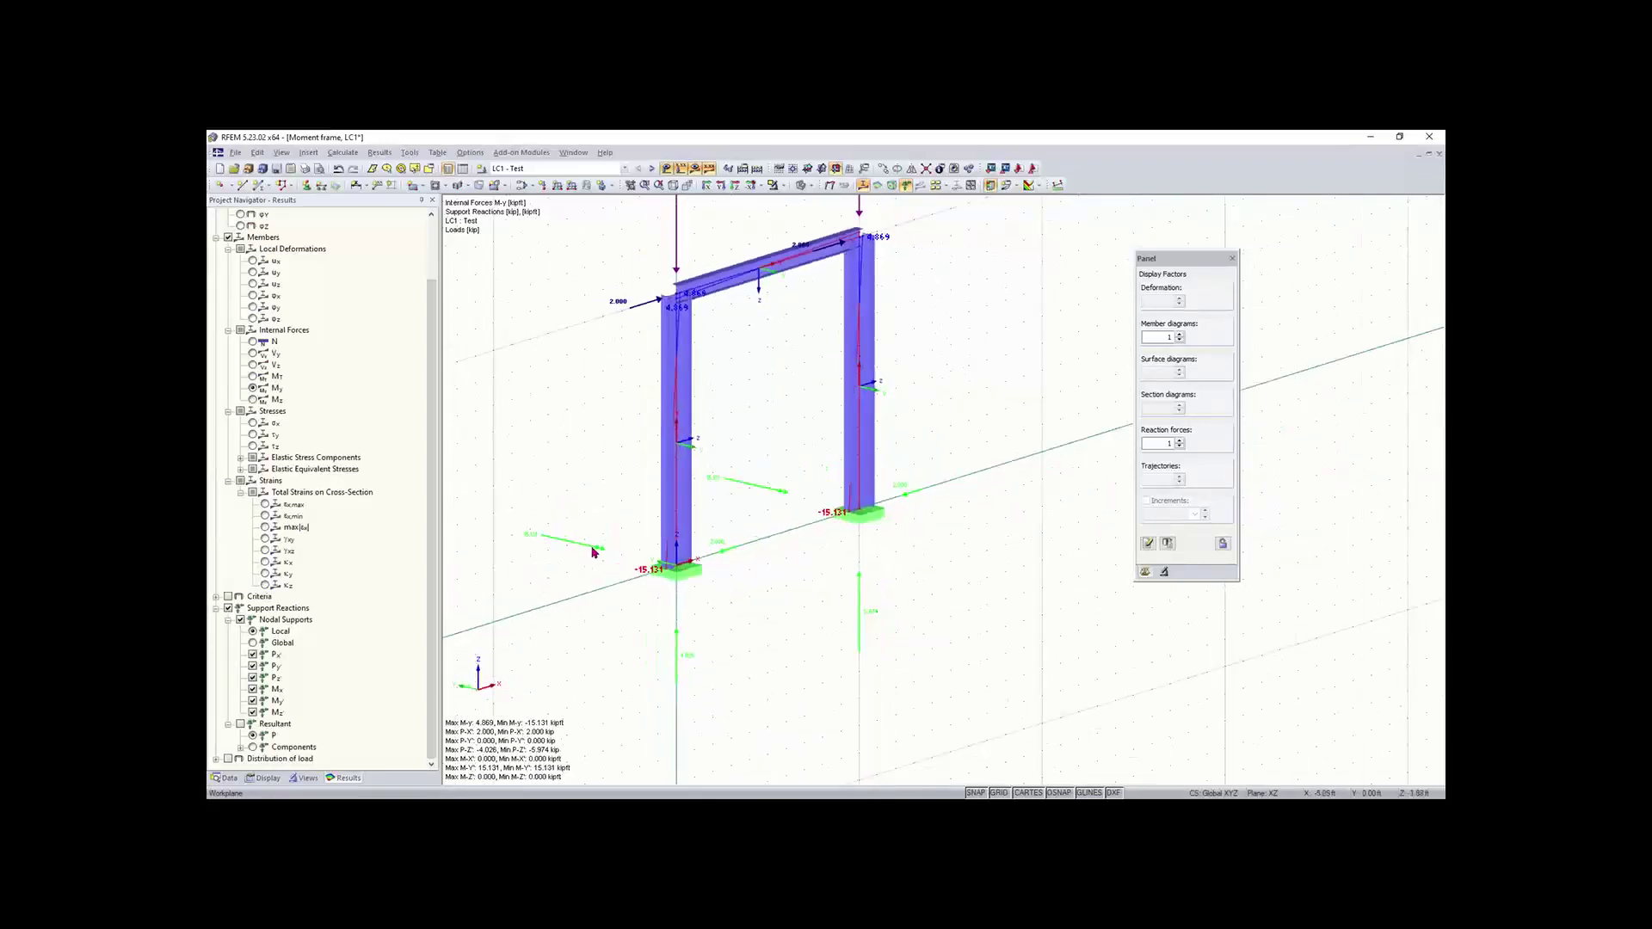
# - Turn off the work plane grid and frame the whole moment frame with its reactions in view
pyautogui.click(999, 793)
pyautogui.scroll(-1, 797, 578)
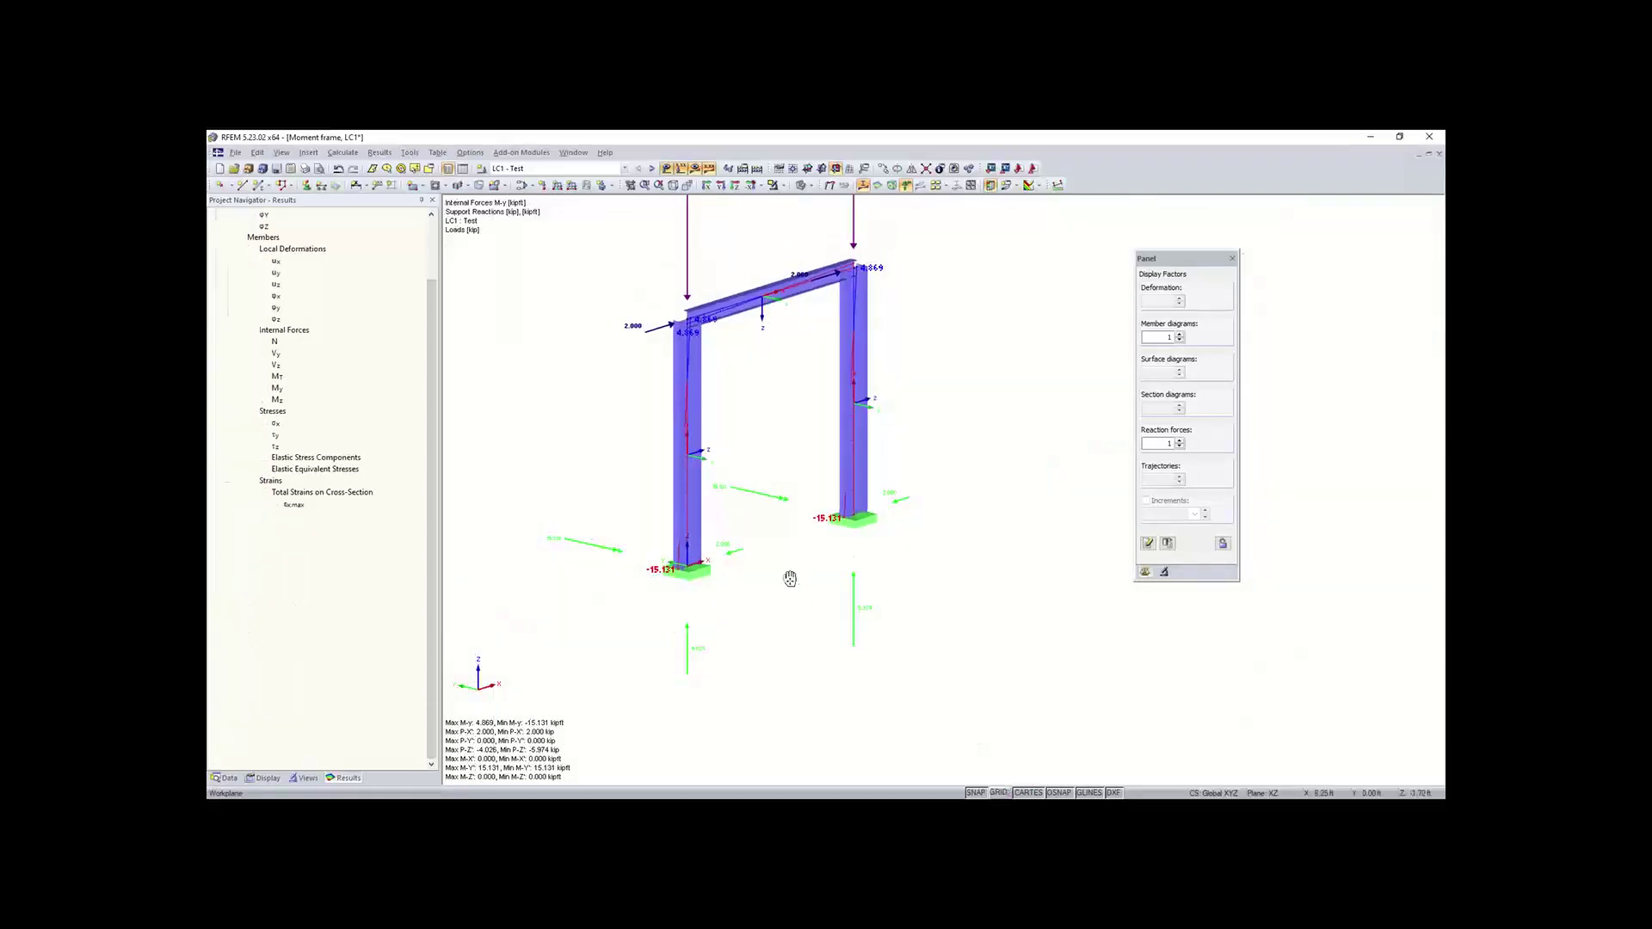
pyautogui.moveTo(790, 579); pyautogui.dragTo(824, 626, button='middle')
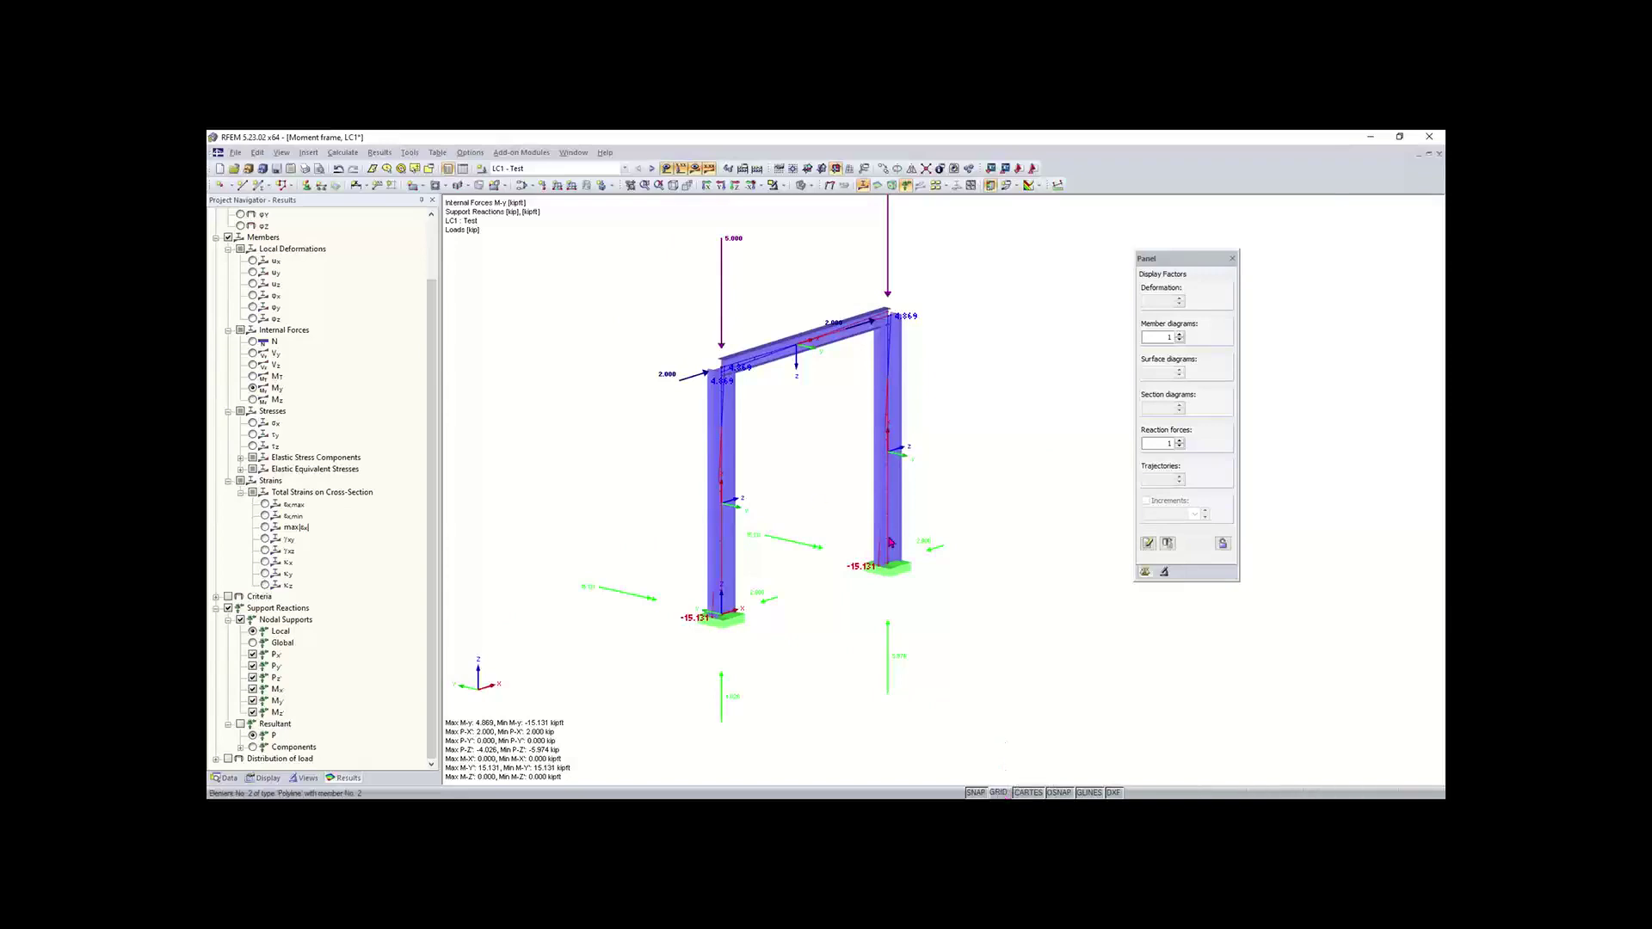
pyautogui.scroll(-1, 871, 518)
pyautogui.moveTo(882, 517); pyautogui.dragTo(870, 542, button='middle')
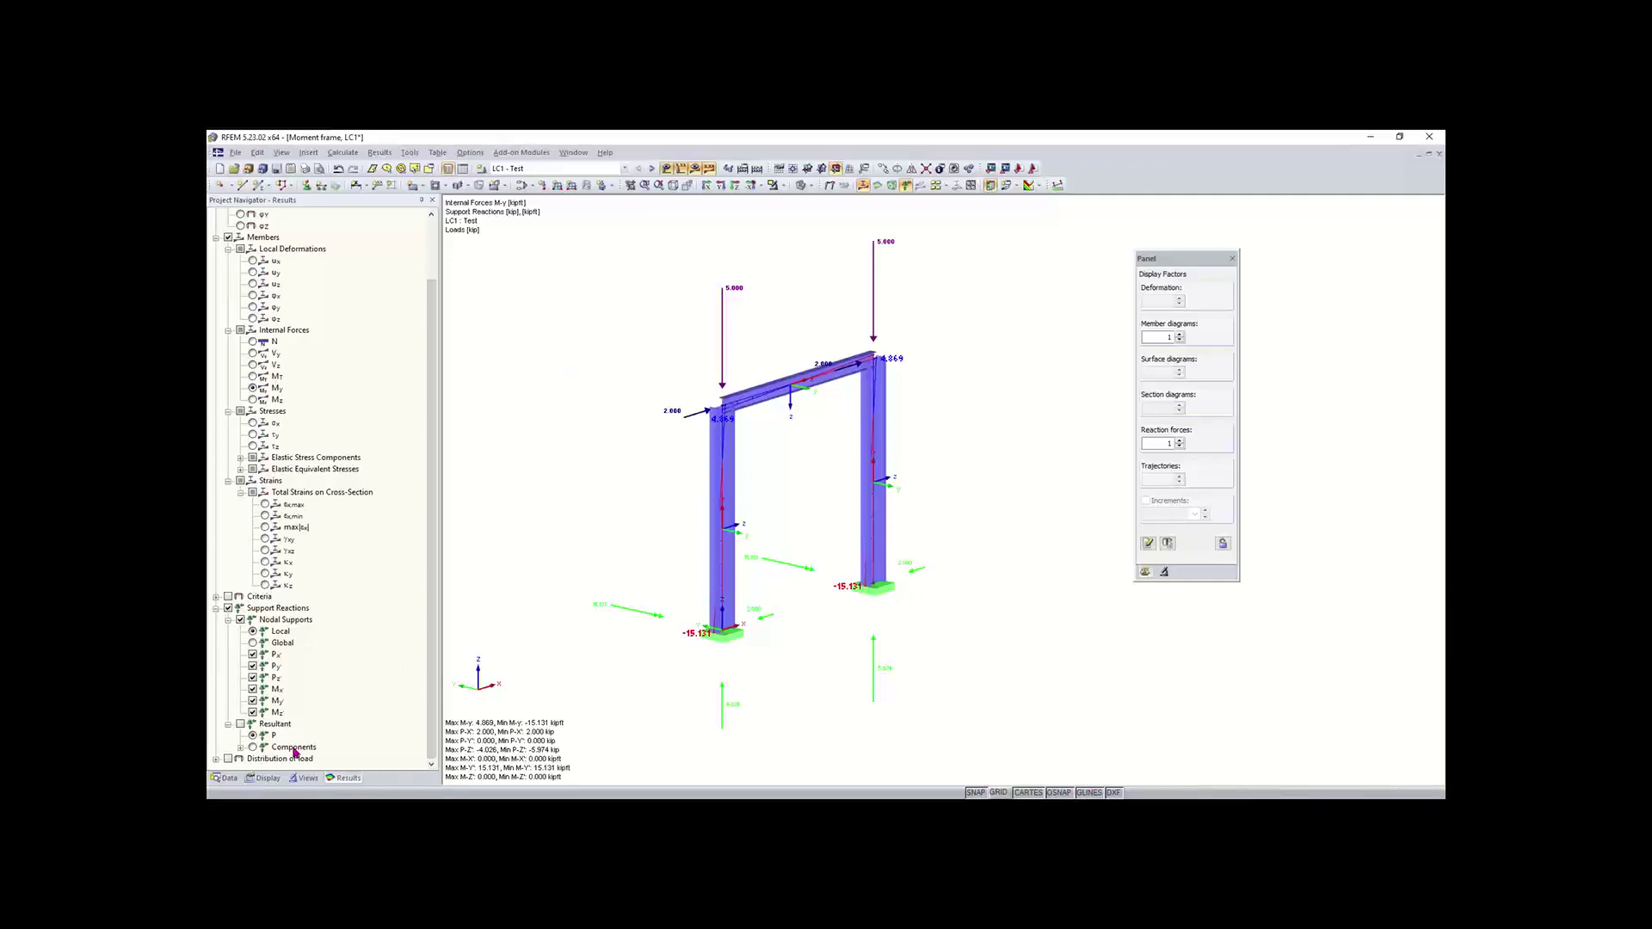
# - Run the RF-STABILITY eigenvalue analysis for LC1 - Test and display the resulting buckling shapes on the frame model
pyautogui.click(225, 778)
pyautogui.scroll(-8, 368, 487)
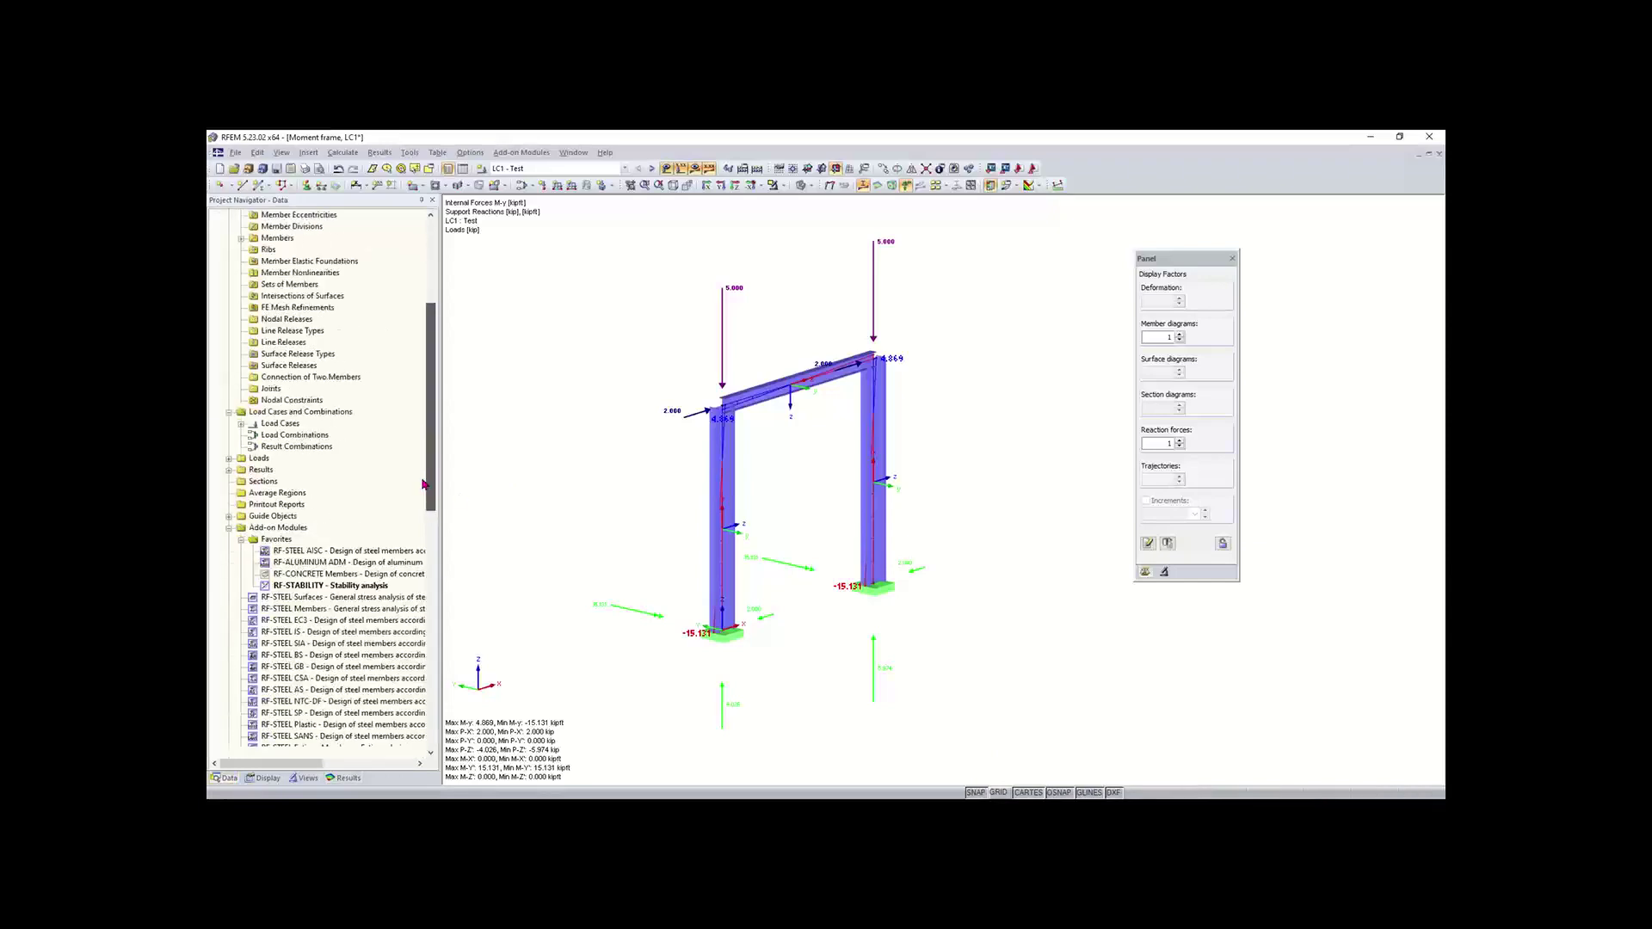
pyautogui.doubleClick(342, 469)
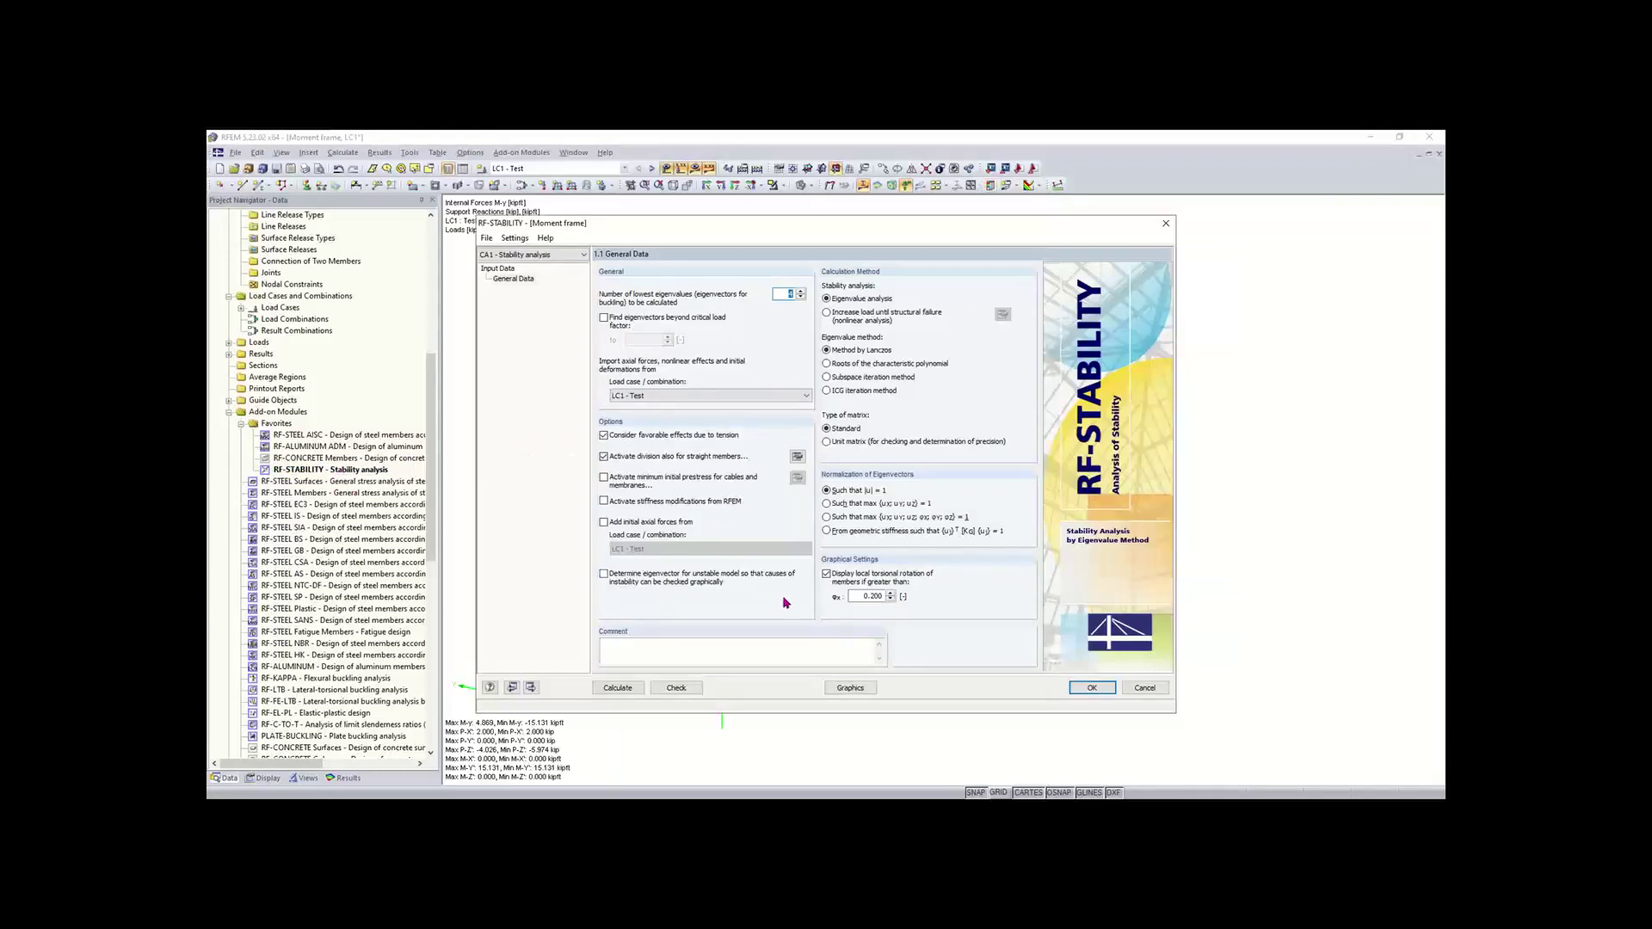
pyautogui.click(618, 687)
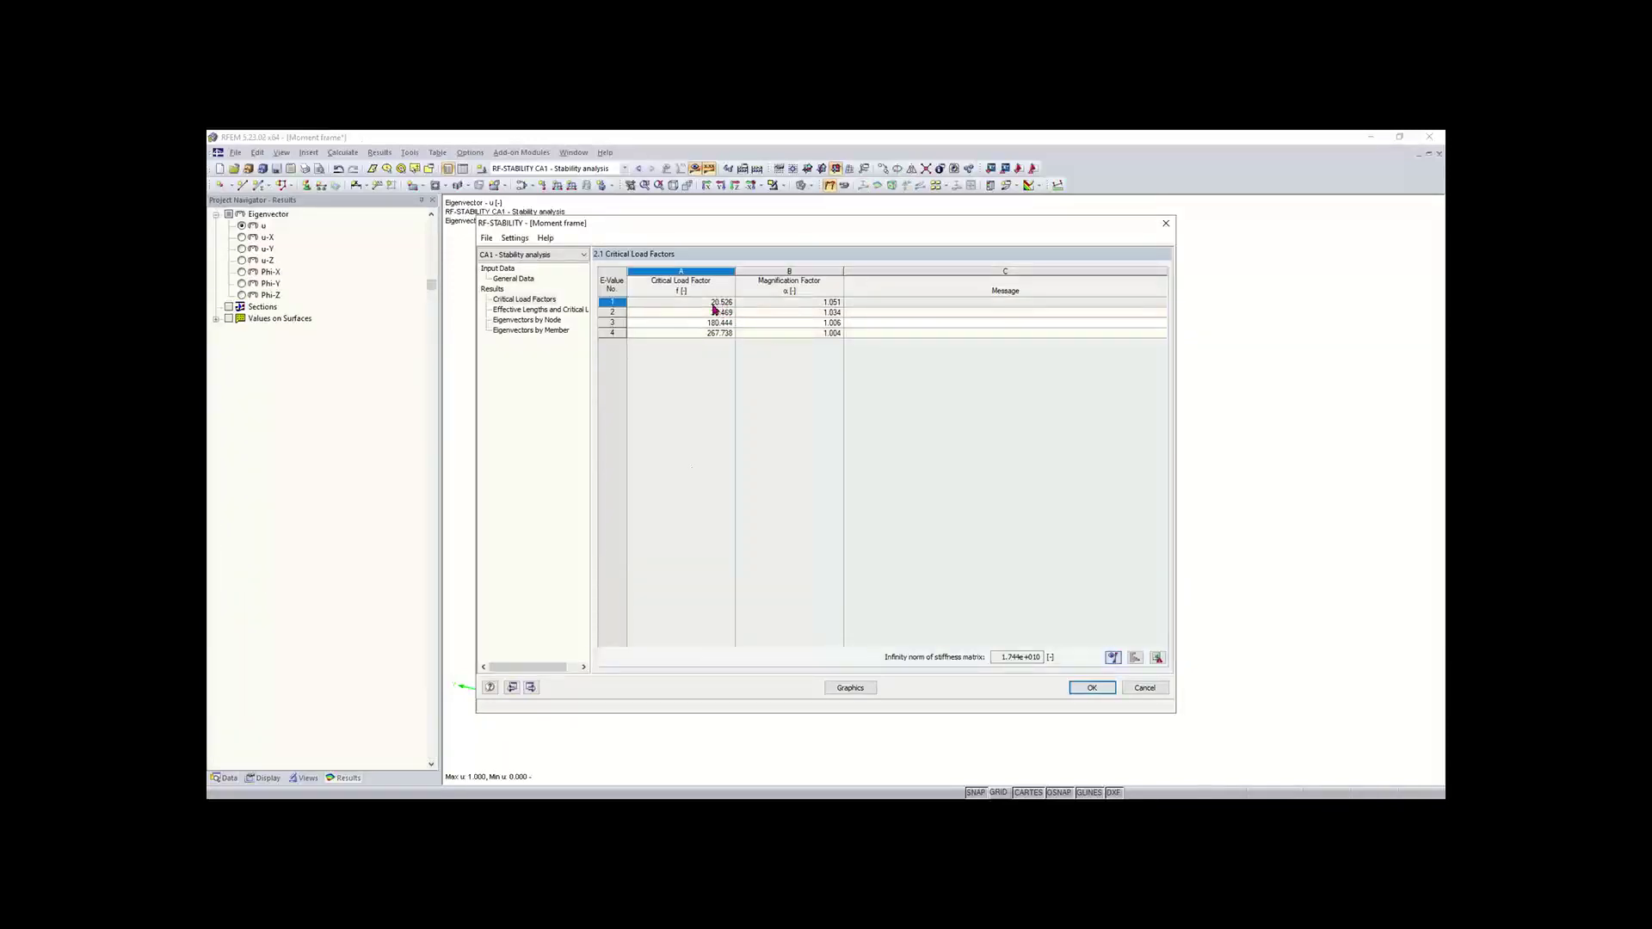
pyautogui.click(851, 687)
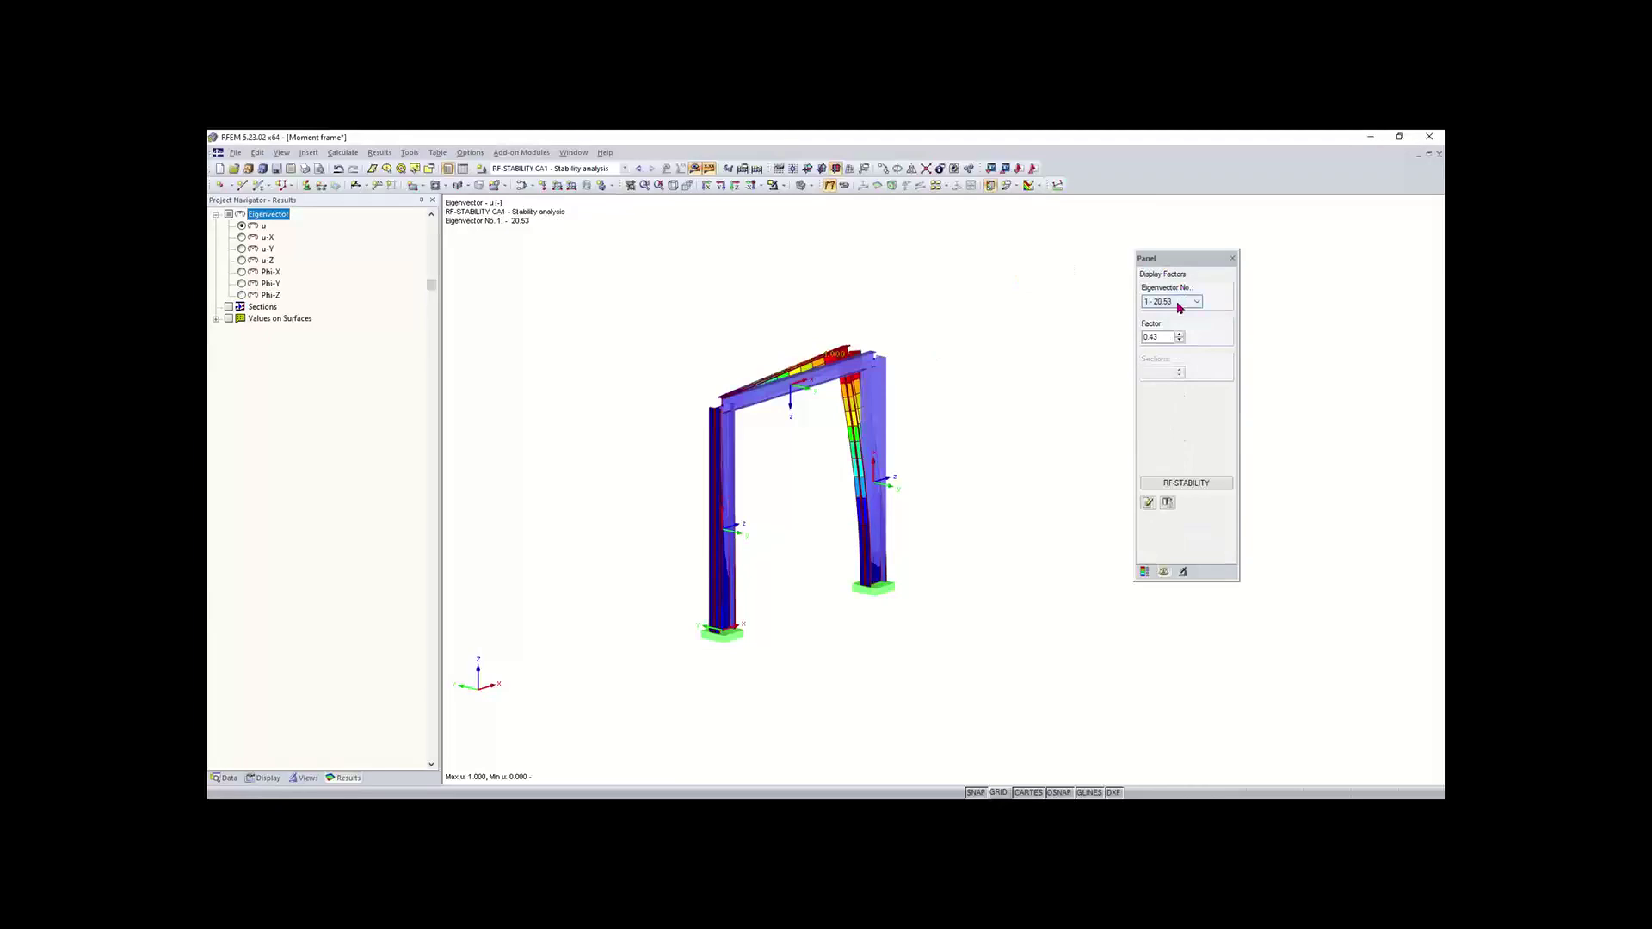
# - Examine the first buckling shape of the frame in the front view and in the side view along X
pyautogui.click(728, 187)
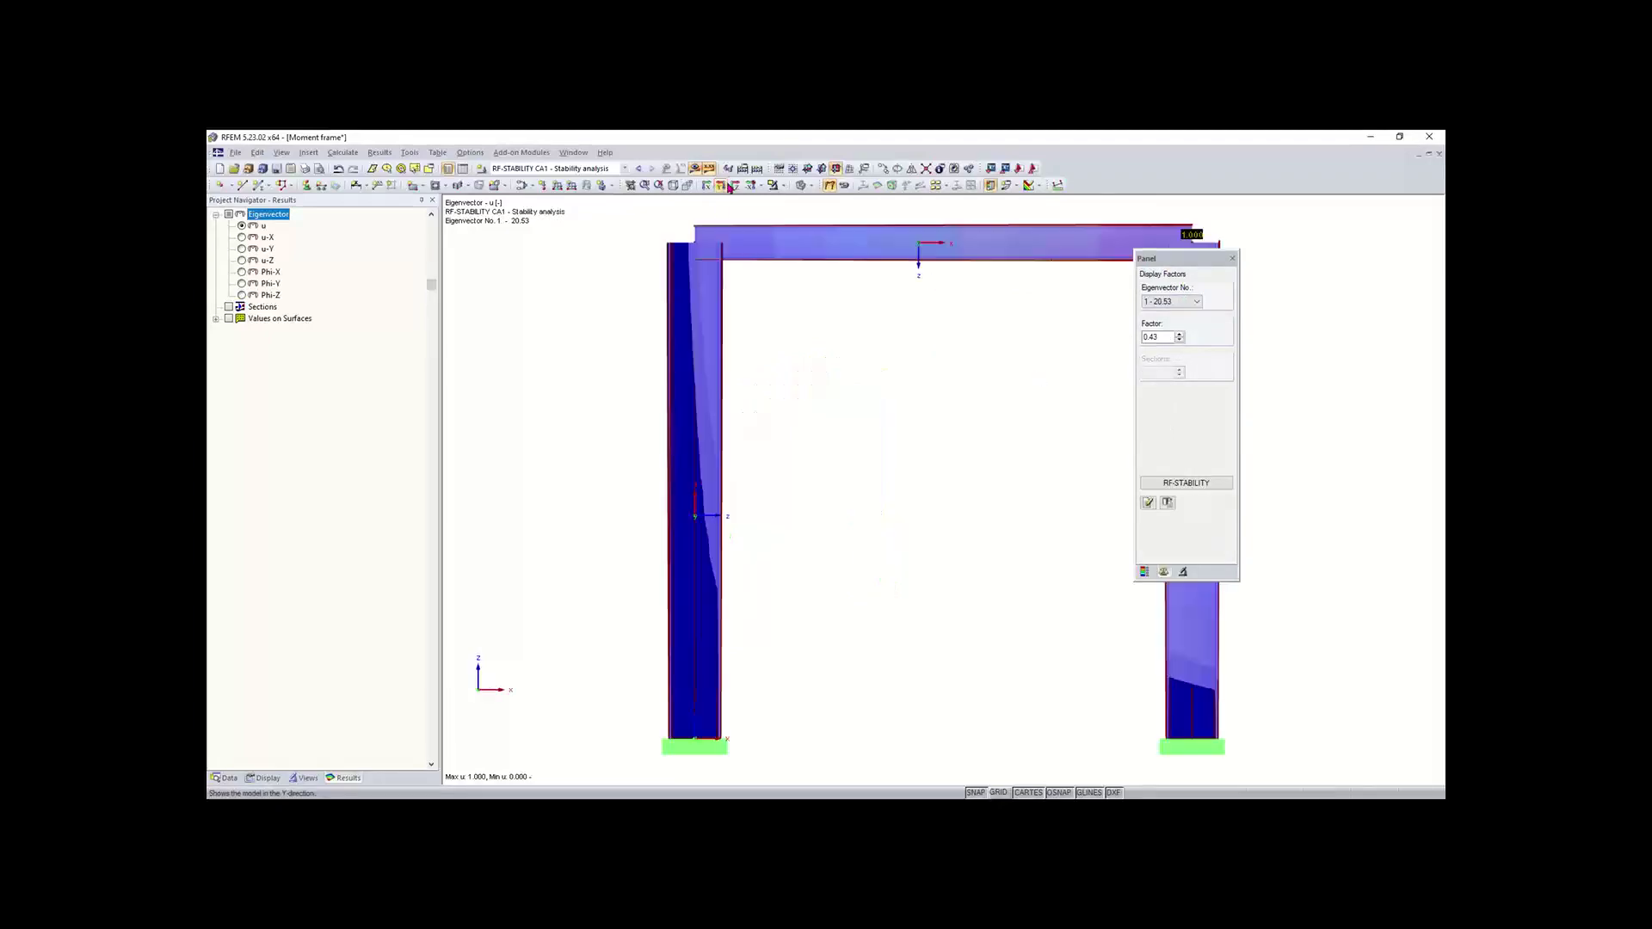
pyautogui.click(737, 187)
pyautogui.scroll(-3, 844, 319)
pyautogui.moveTo(850, 323); pyautogui.dragTo(689, 321, button='middle')
pyautogui.click(706, 187)
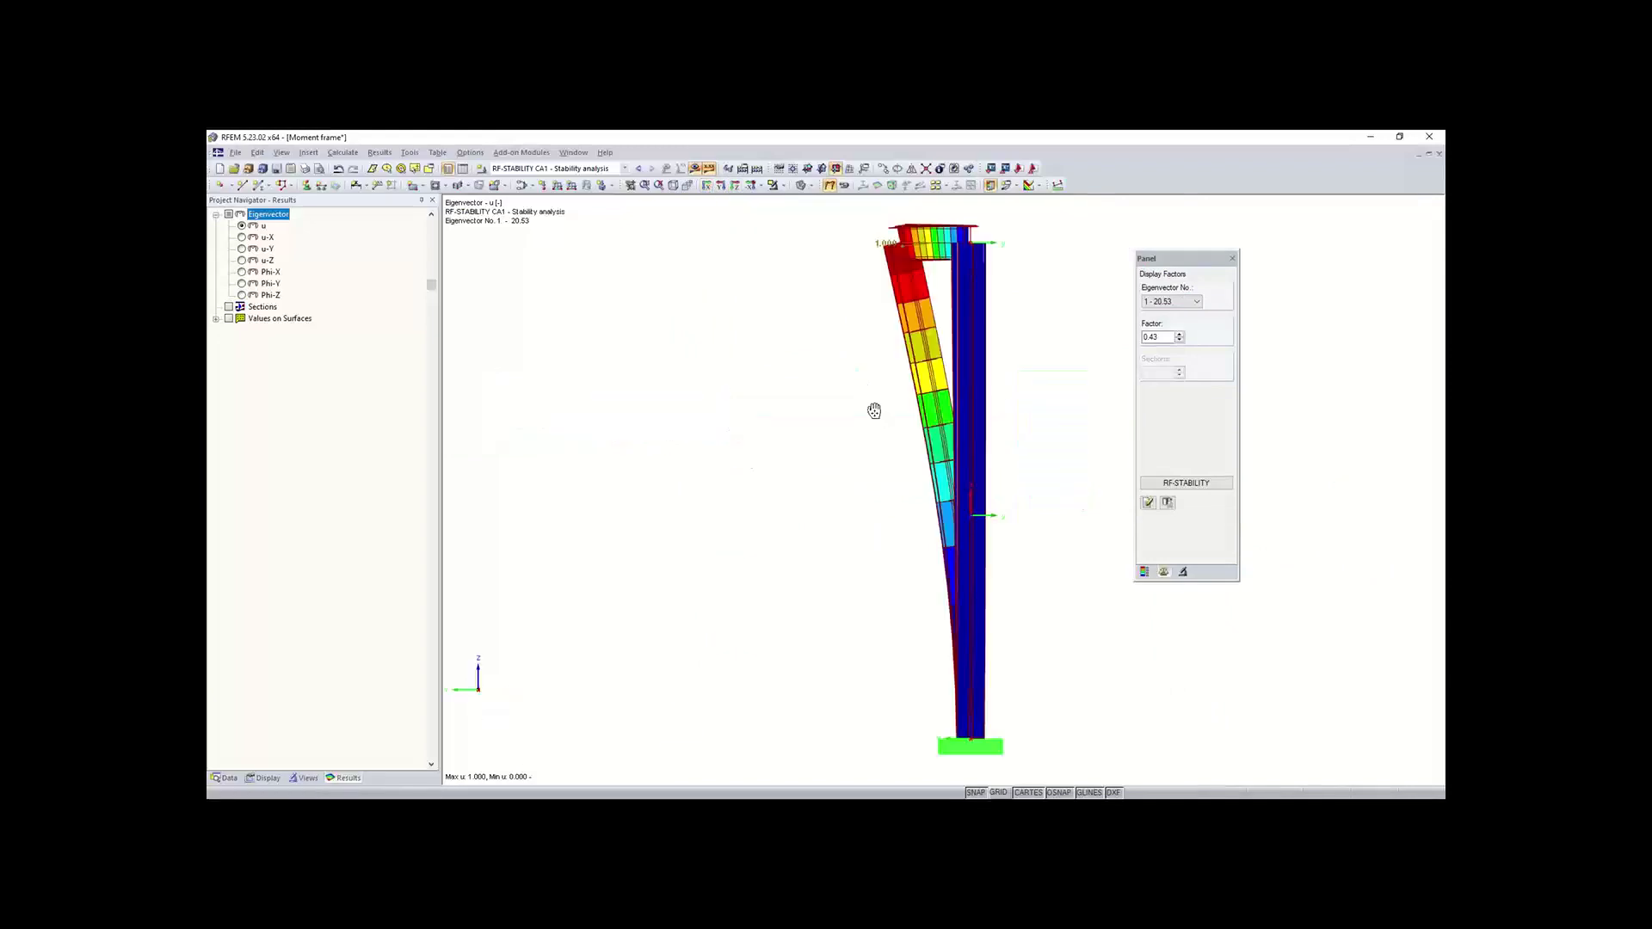
pyautogui.moveTo(874, 410); pyautogui.dragTo(723, 431, button='middle')
# - Display eigenvectors 2, 3 and 4 of the frame one after another in the side view
pyautogui.click(1172, 302)
pyautogui.click(1168, 323)
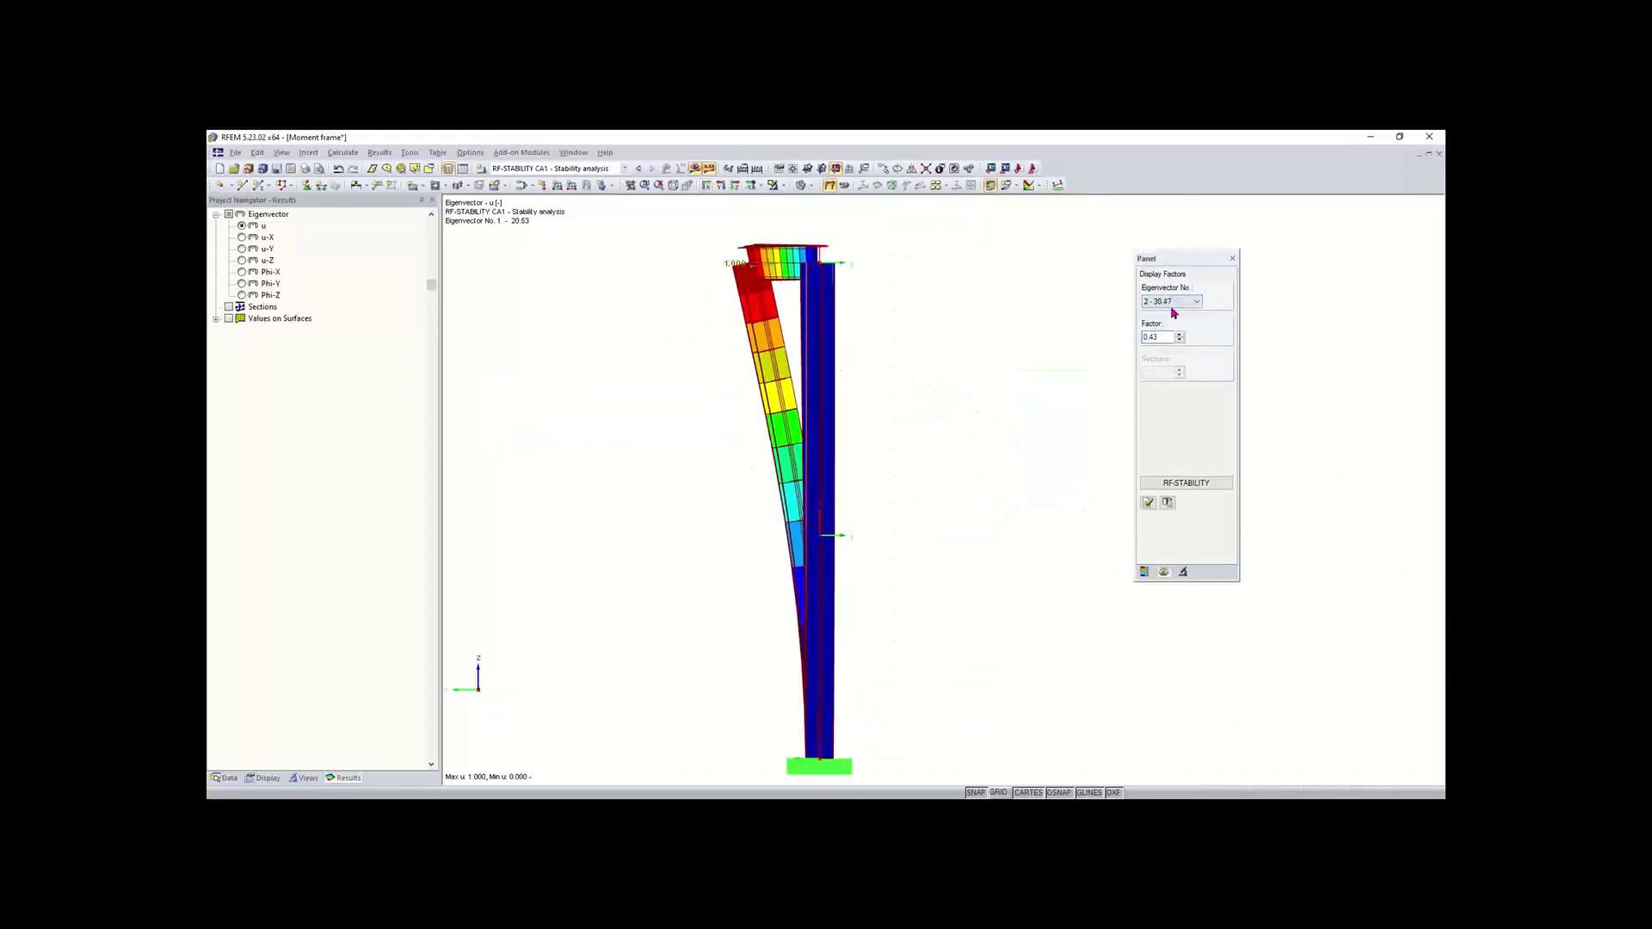
pyautogui.click(1172, 302)
pyautogui.click(1168, 336)
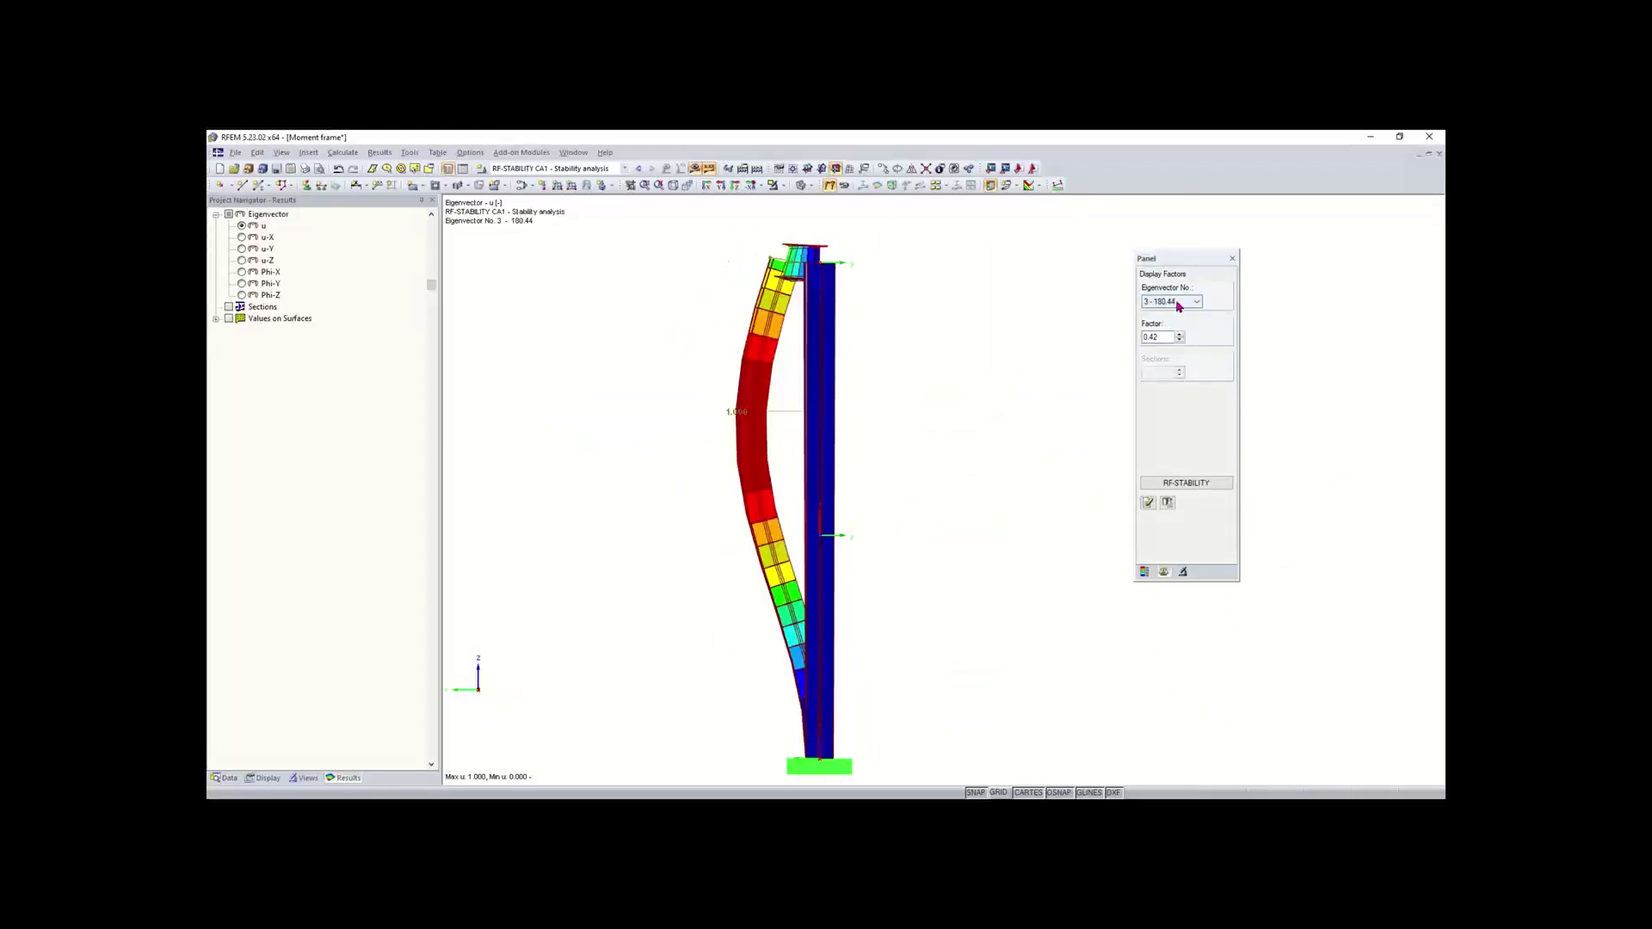
pyautogui.click(1176, 303)
pyautogui.click(1168, 347)
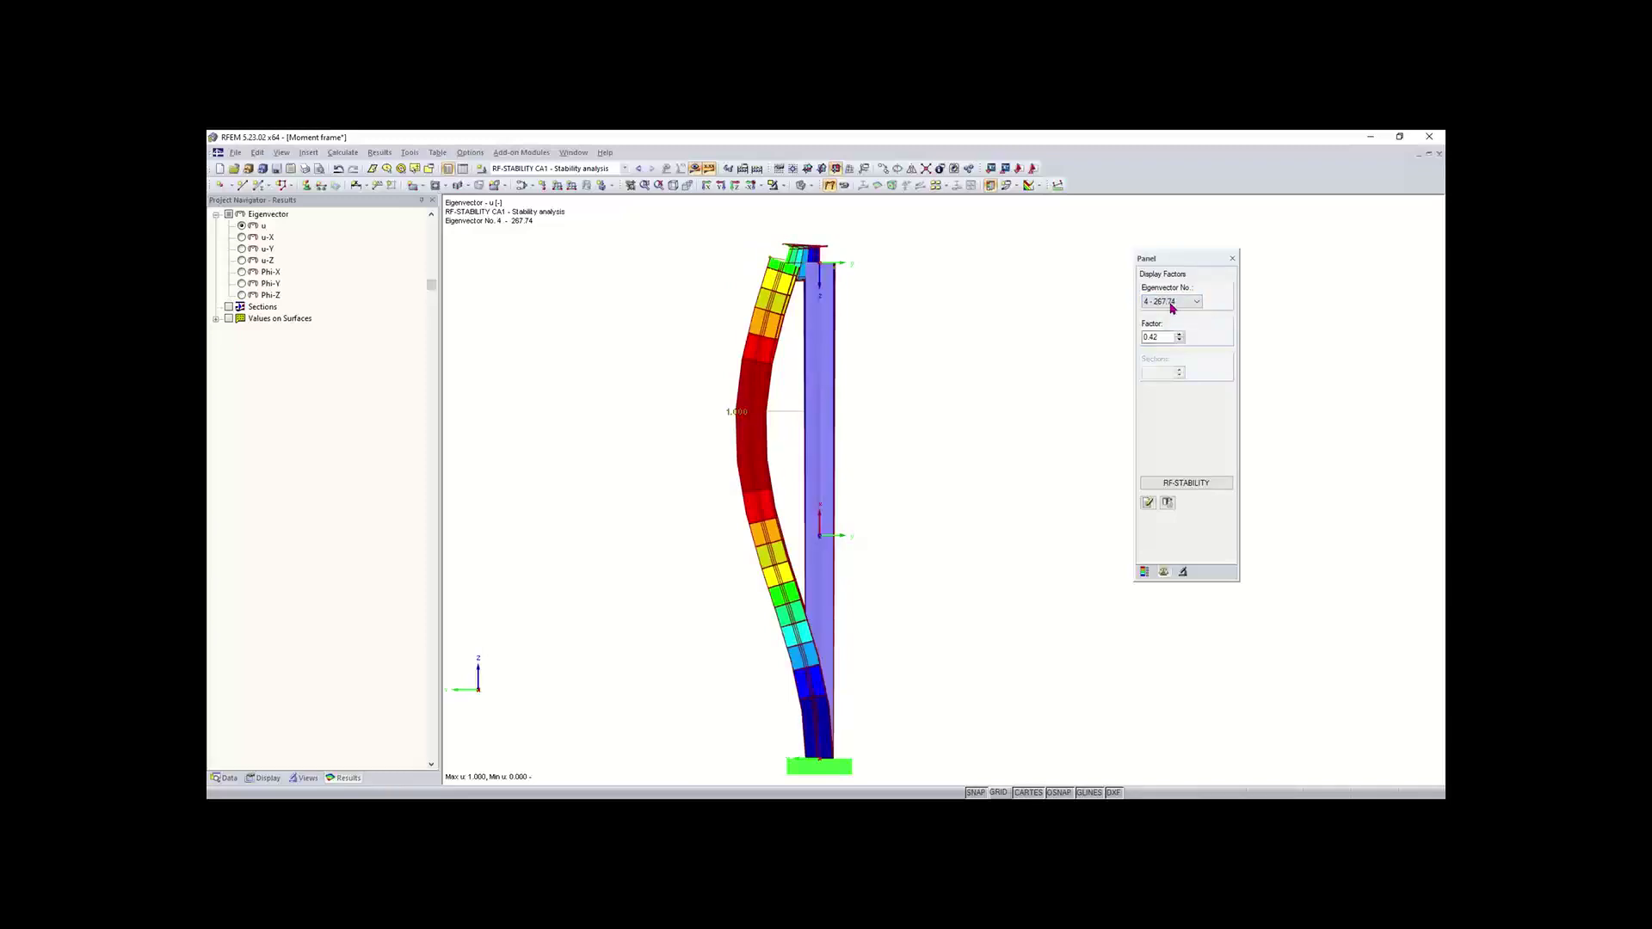
# - Return to eigenvector 1 and examine the out-of-plane buckling of the column in a 3D view
pyautogui.click(1171, 304)
pyautogui.click(1165, 313)
pyautogui.keyDown('ctrl'); pyautogui.moveTo(958, 432); pyautogui.dragTo(831, 553, button='middle'); pyautogui.keyUp('ctrl')
pyautogui.scroll(-1, 830, 553)
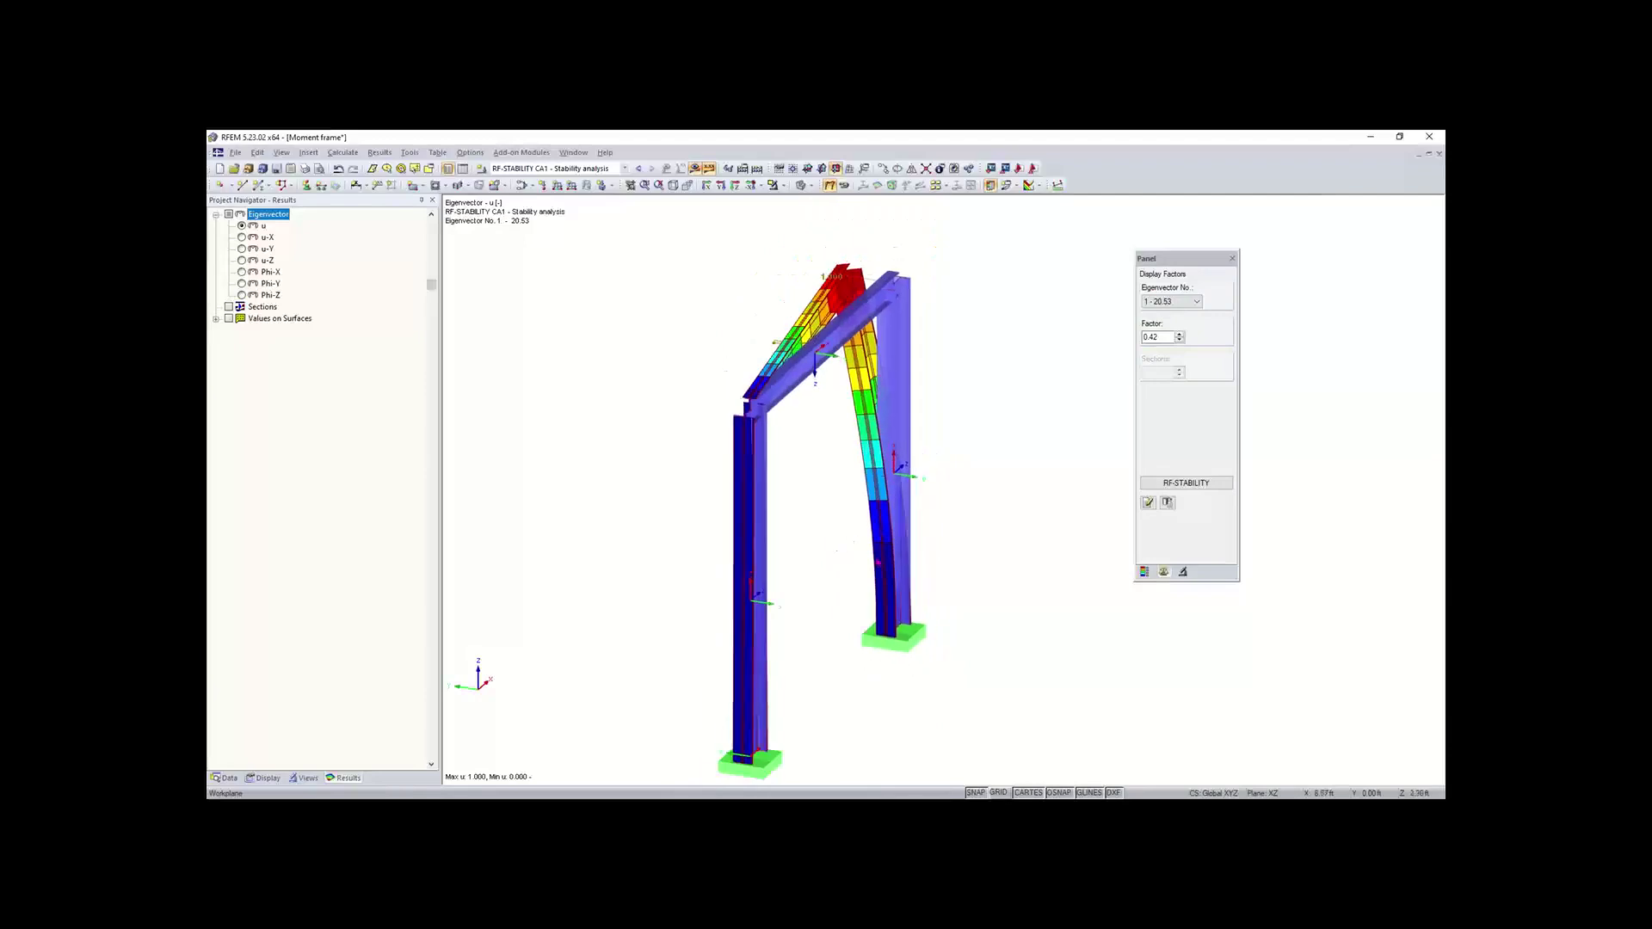
pyautogui.keyDown('ctrl'); pyautogui.moveTo(1004, 431); pyautogui.dragTo(1011, 306, button='middle'); pyautogui.keyUp('ctrl')
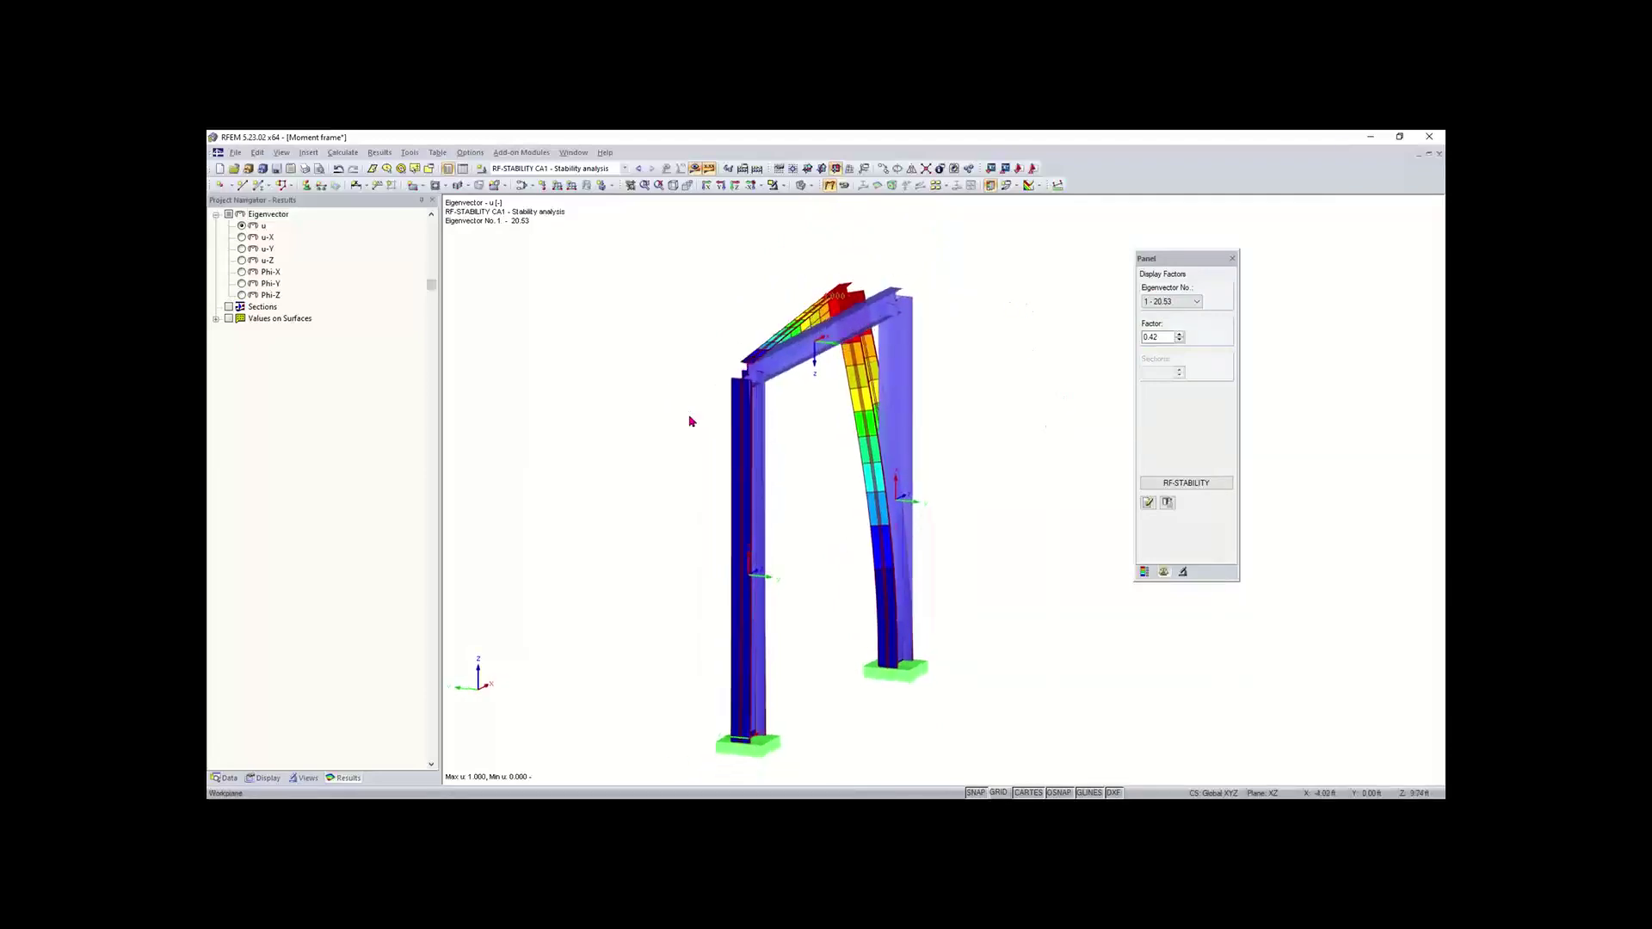
# - Add a nodal support at both column tops that restrains only uY, leaving uX, uZ and all rotations free
pyautogui.moveTo(689, 419); pyautogui.dragTo(990, 263)
pyautogui.doubleClick(893, 305)
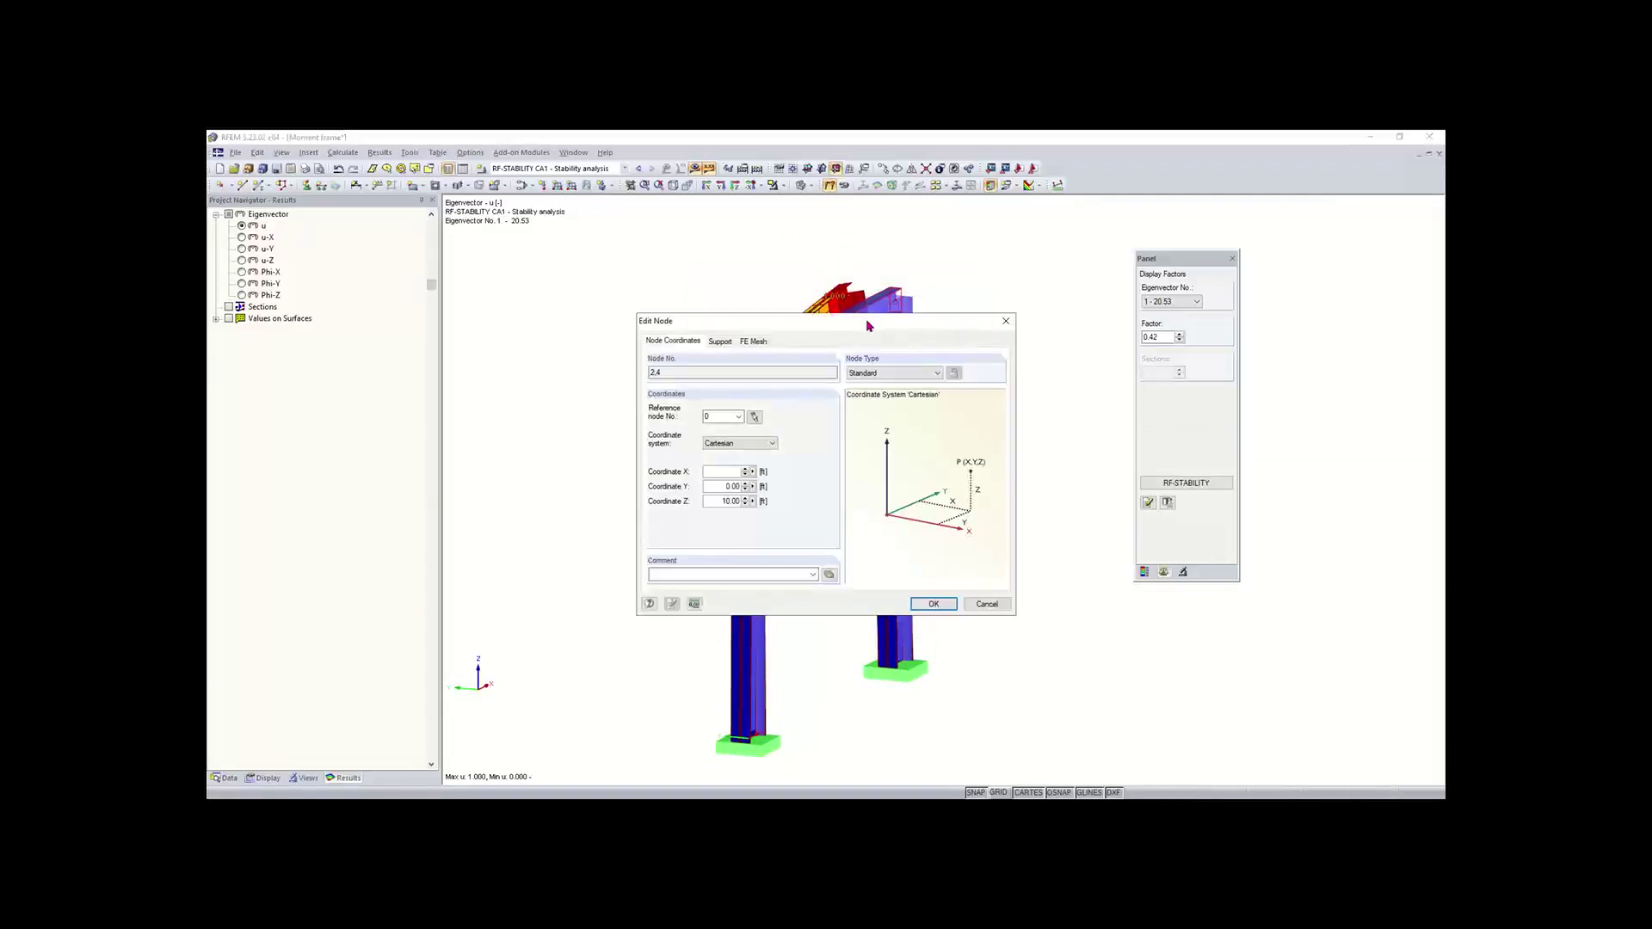
pyautogui.click(1006, 321)
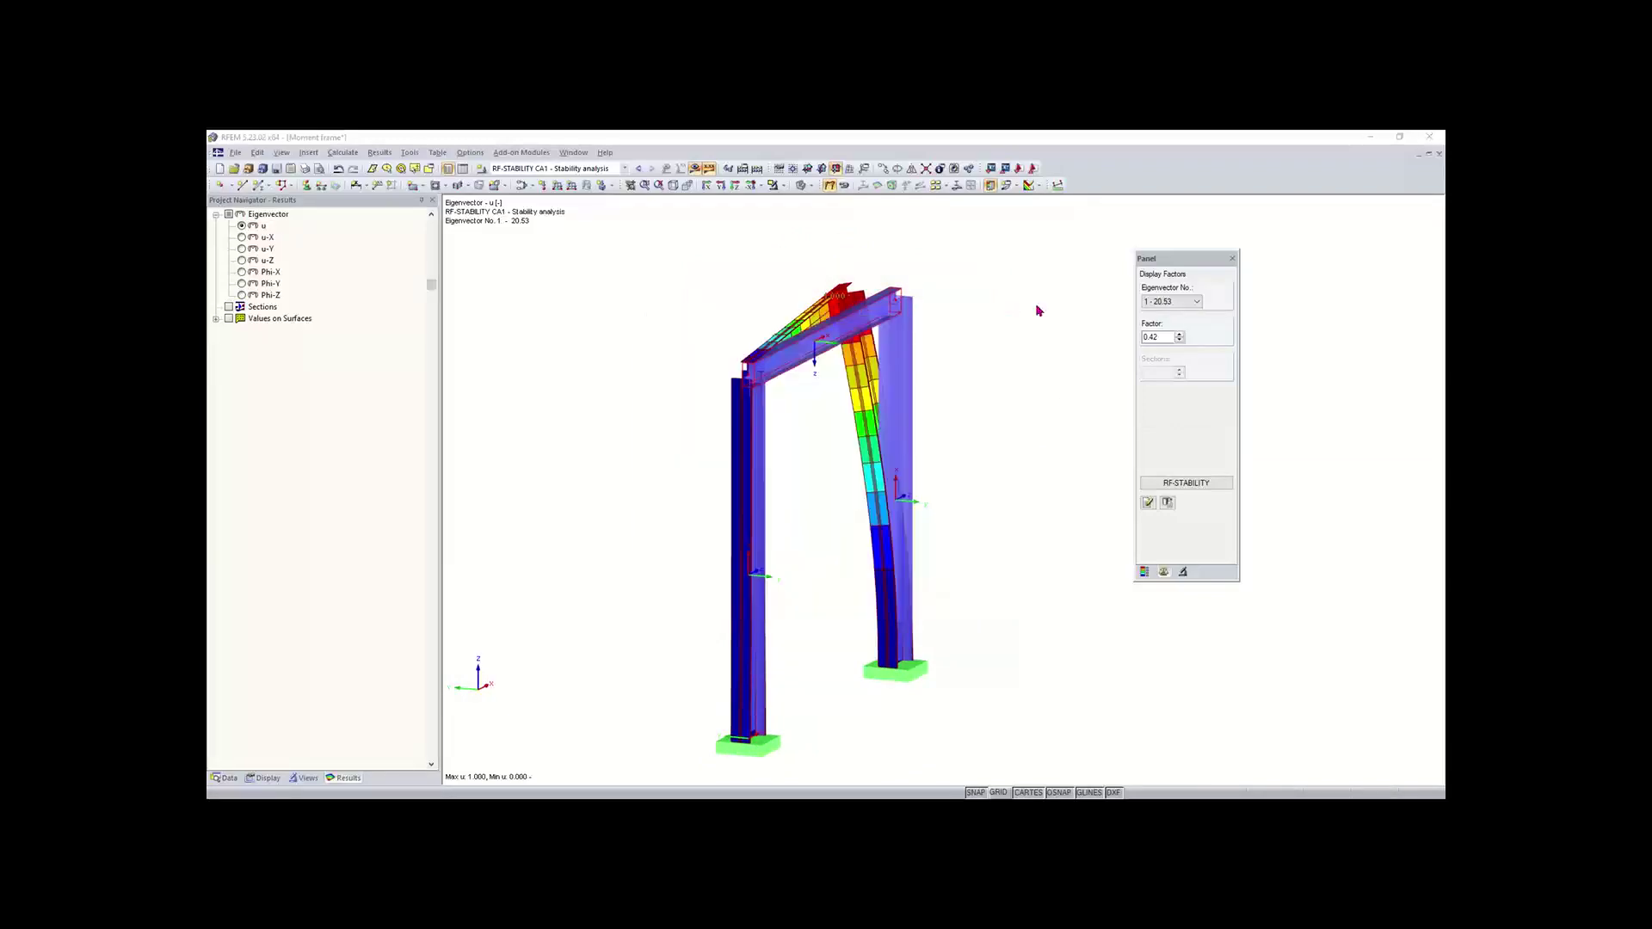
pyautogui.click(307, 185)
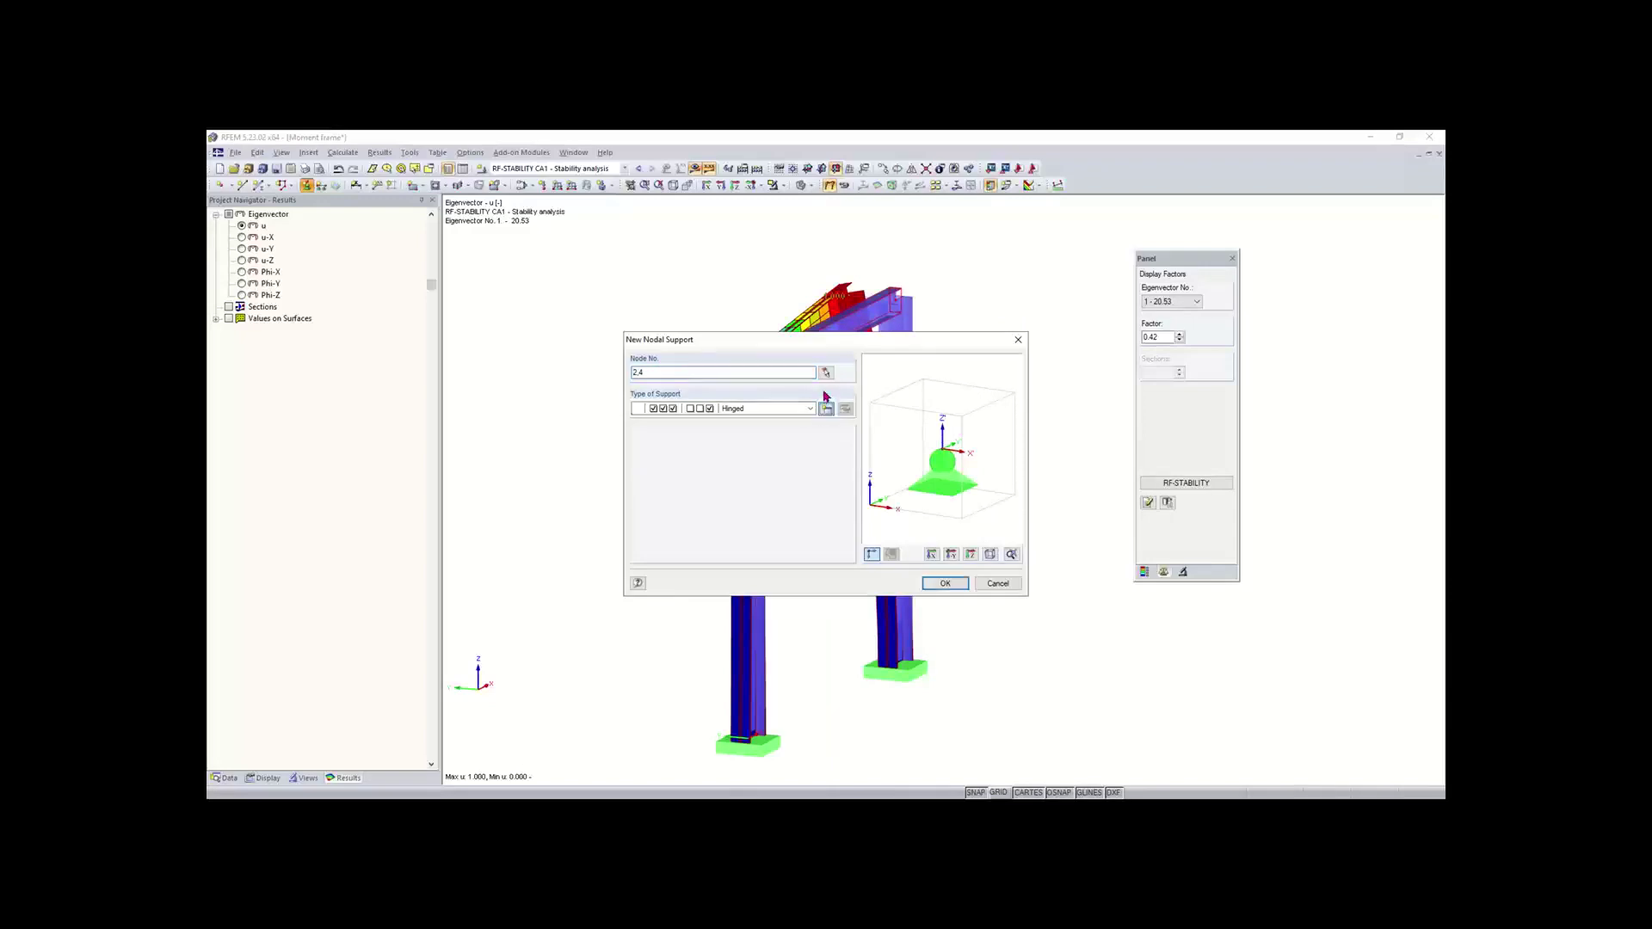
pyautogui.click(827, 408)
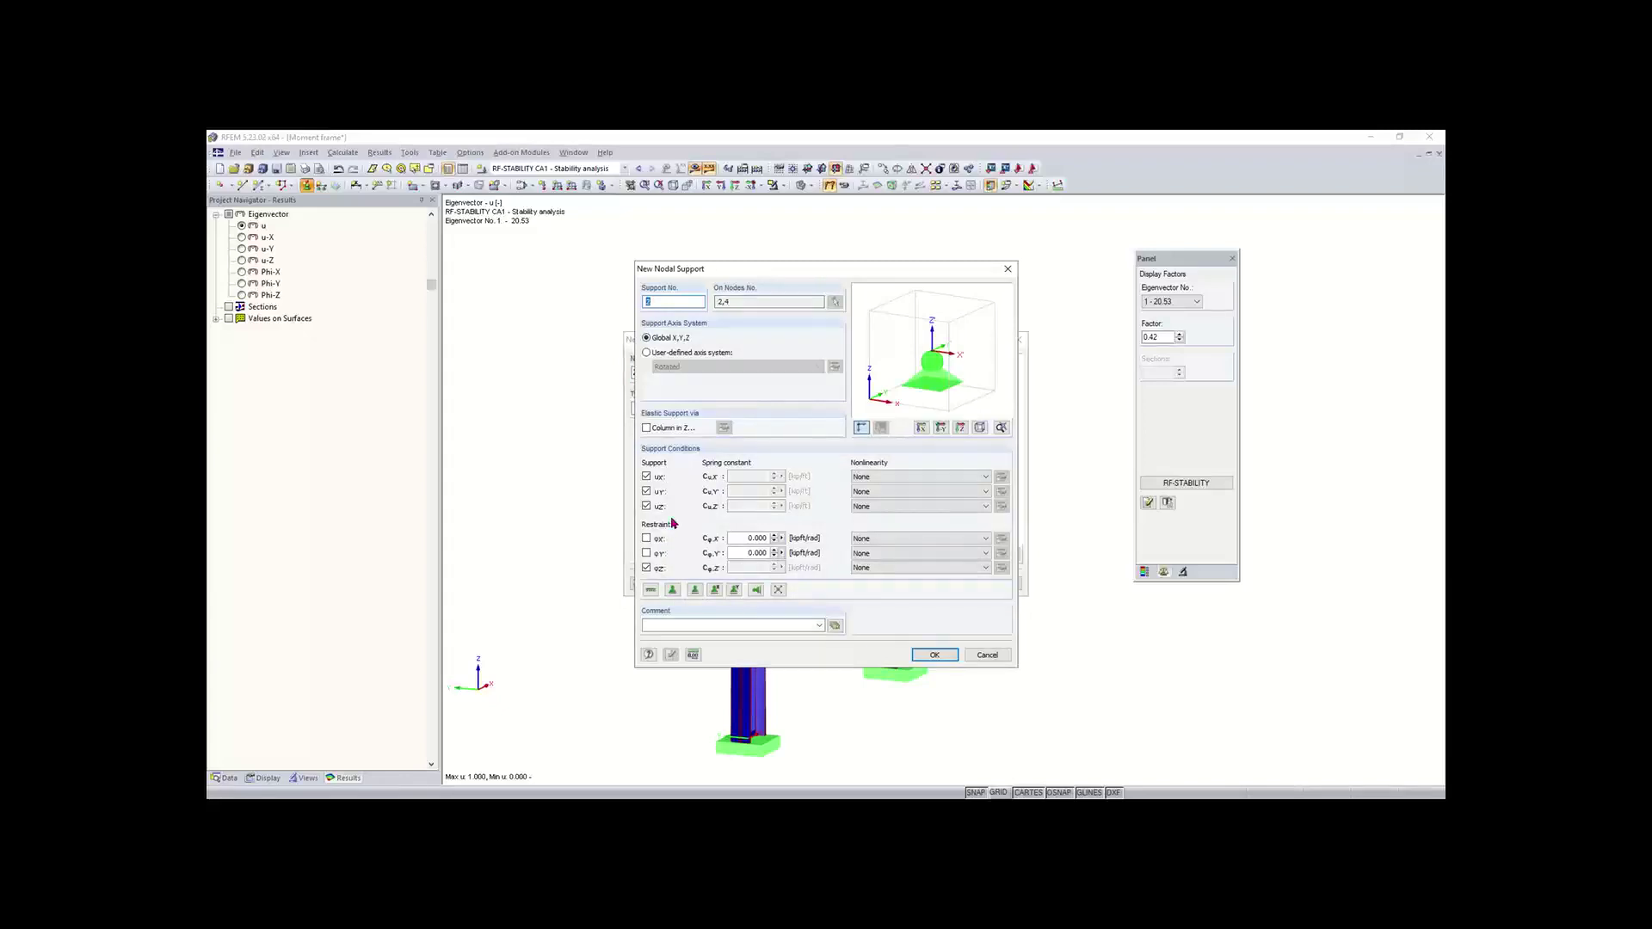
pyautogui.click(646, 506)
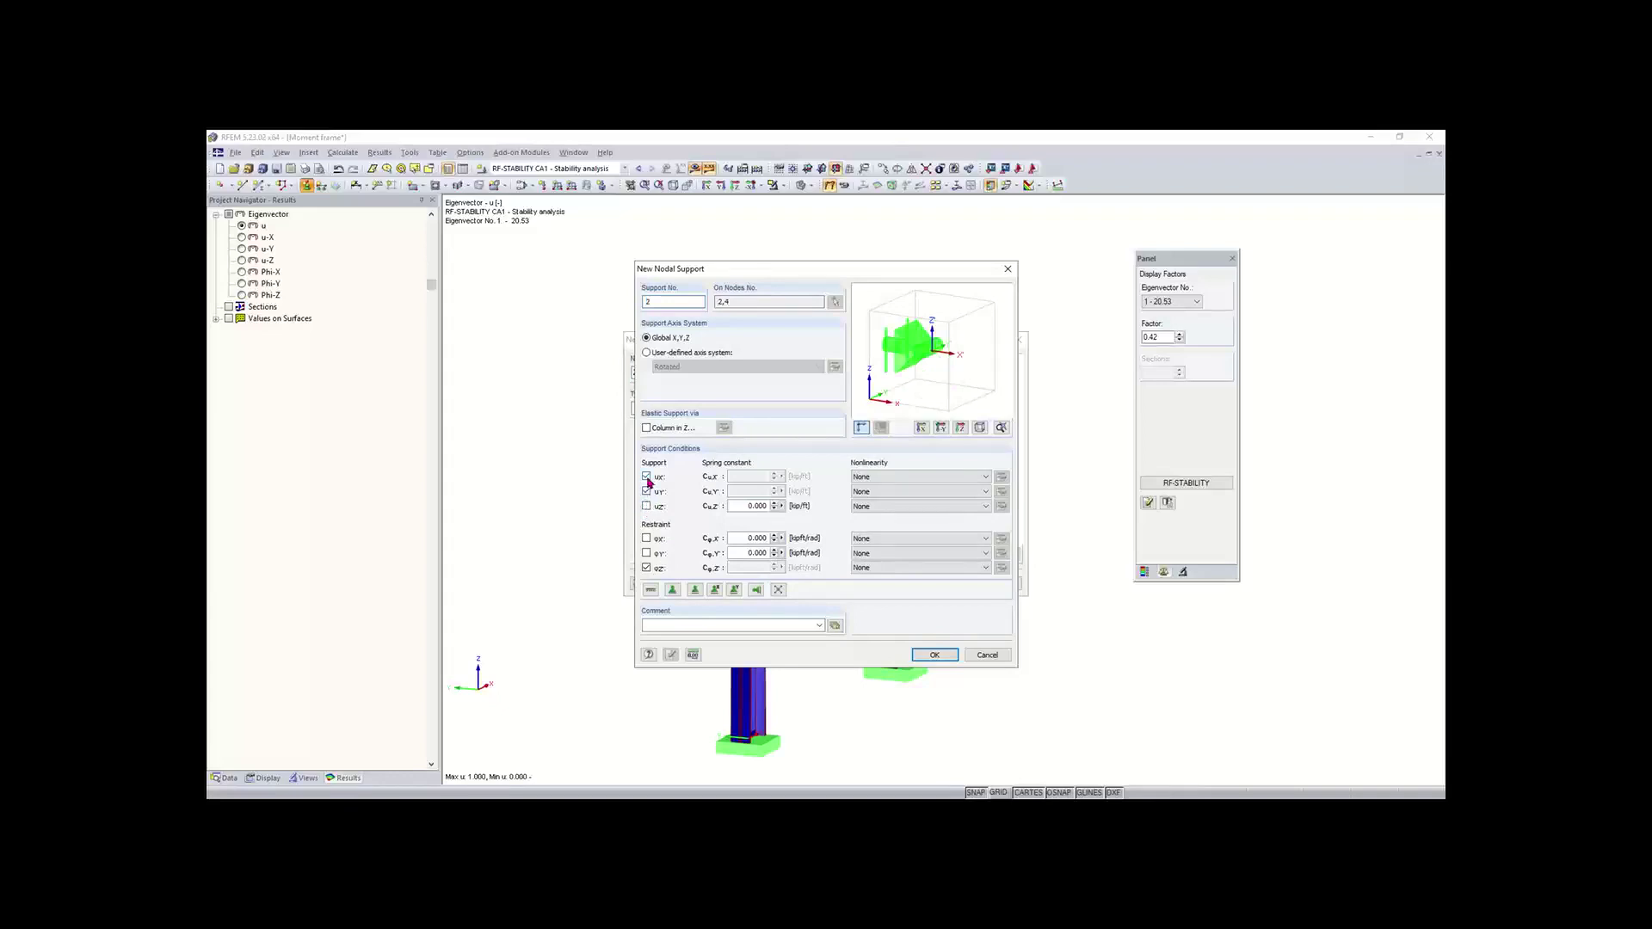
pyautogui.click(647, 477)
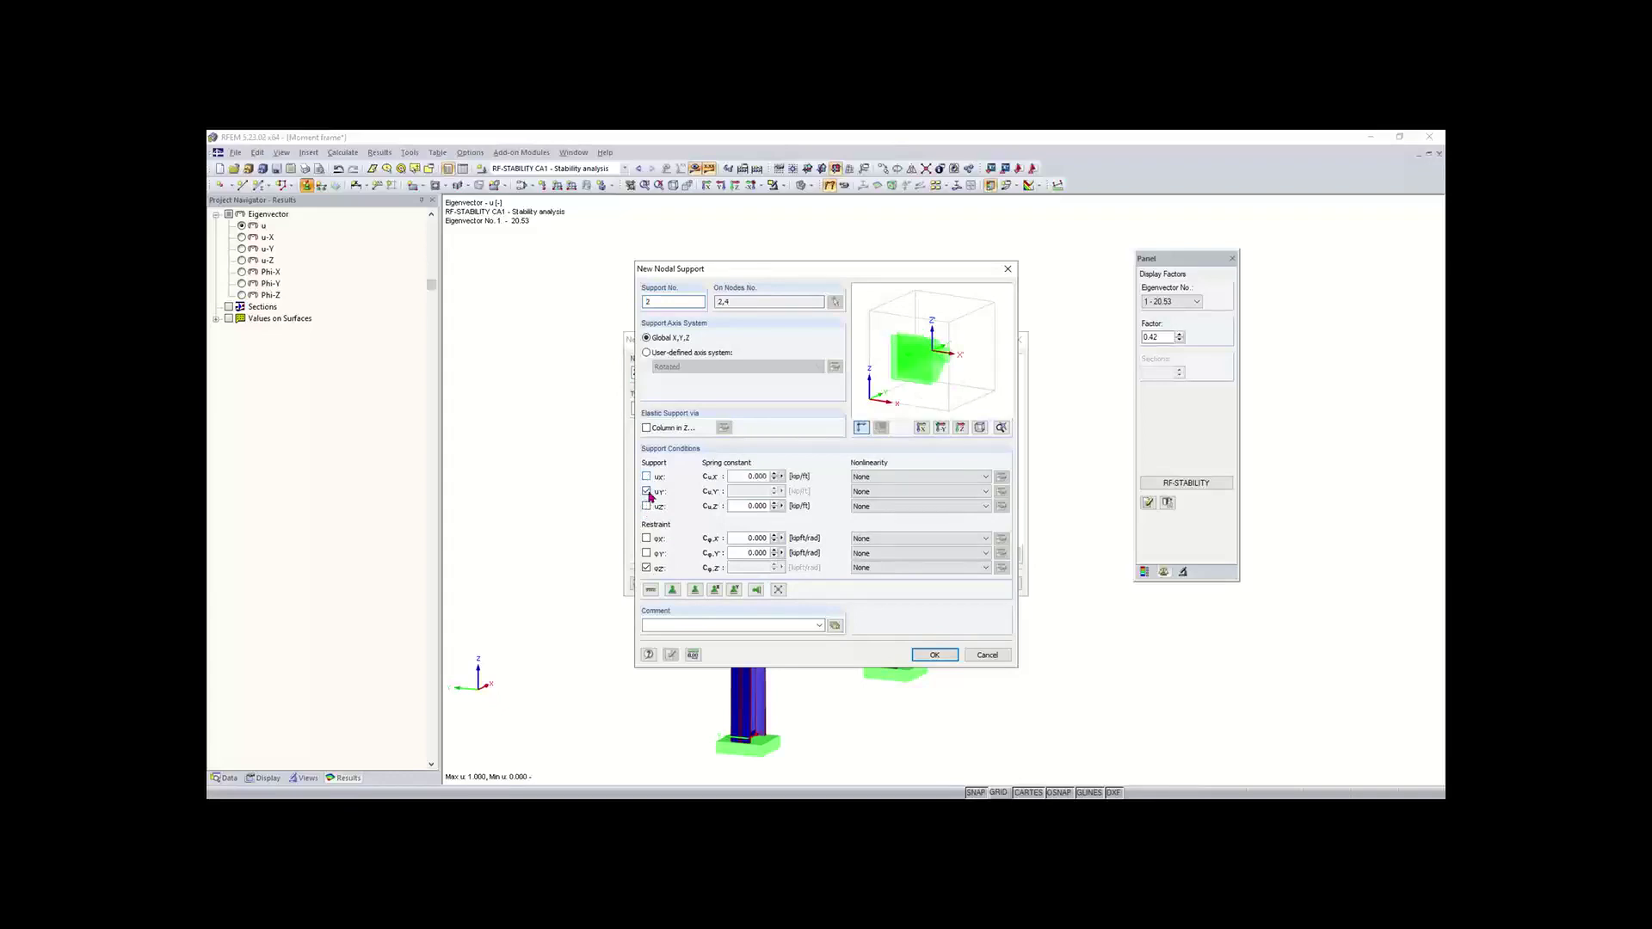
pyautogui.click(646, 568)
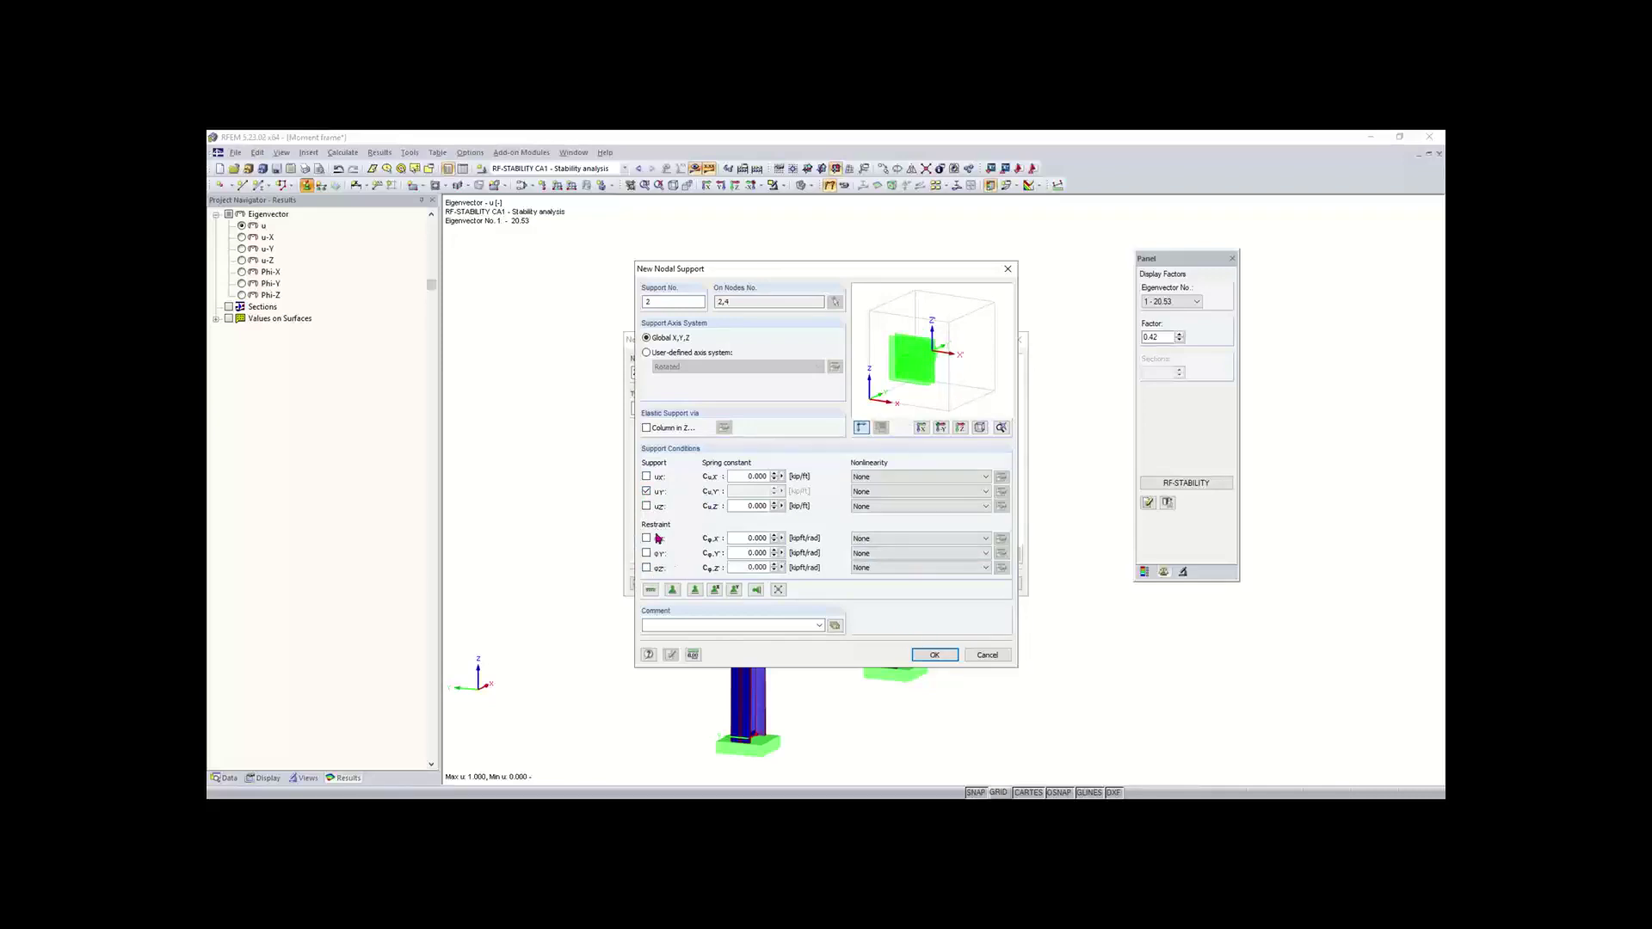
pyautogui.click(934, 655)
pyautogui.click(945, 583)
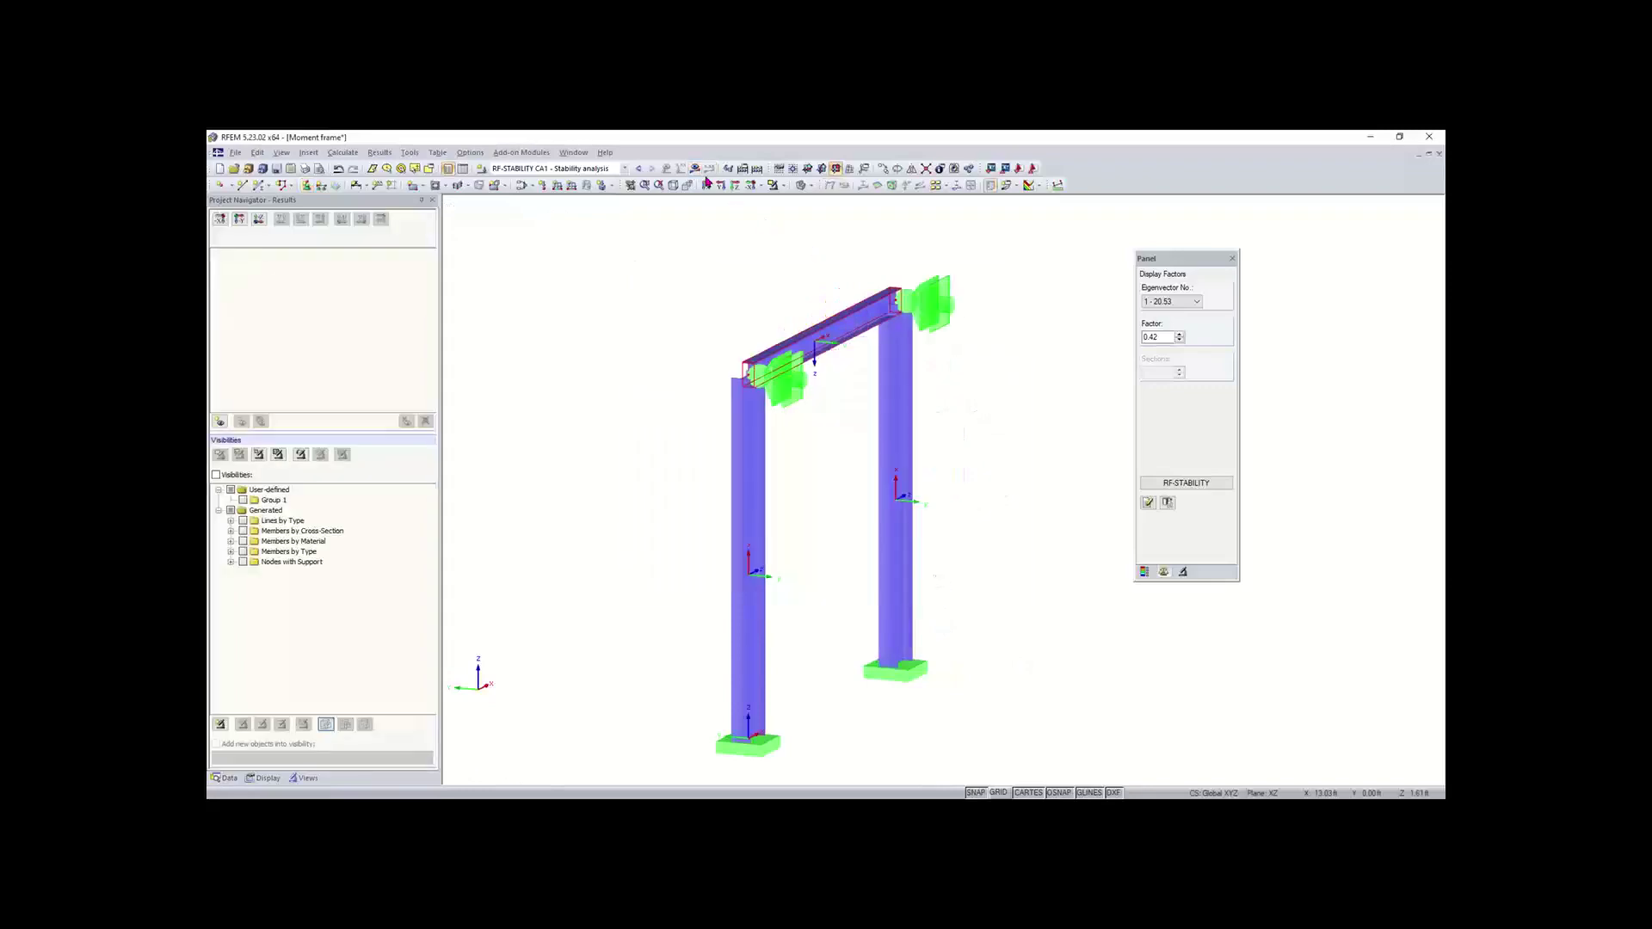
# - Recalculate the stability analysis with the new lateral supports and examine the first buckling shape from the opposite side
pyautogui.click(757, 170)
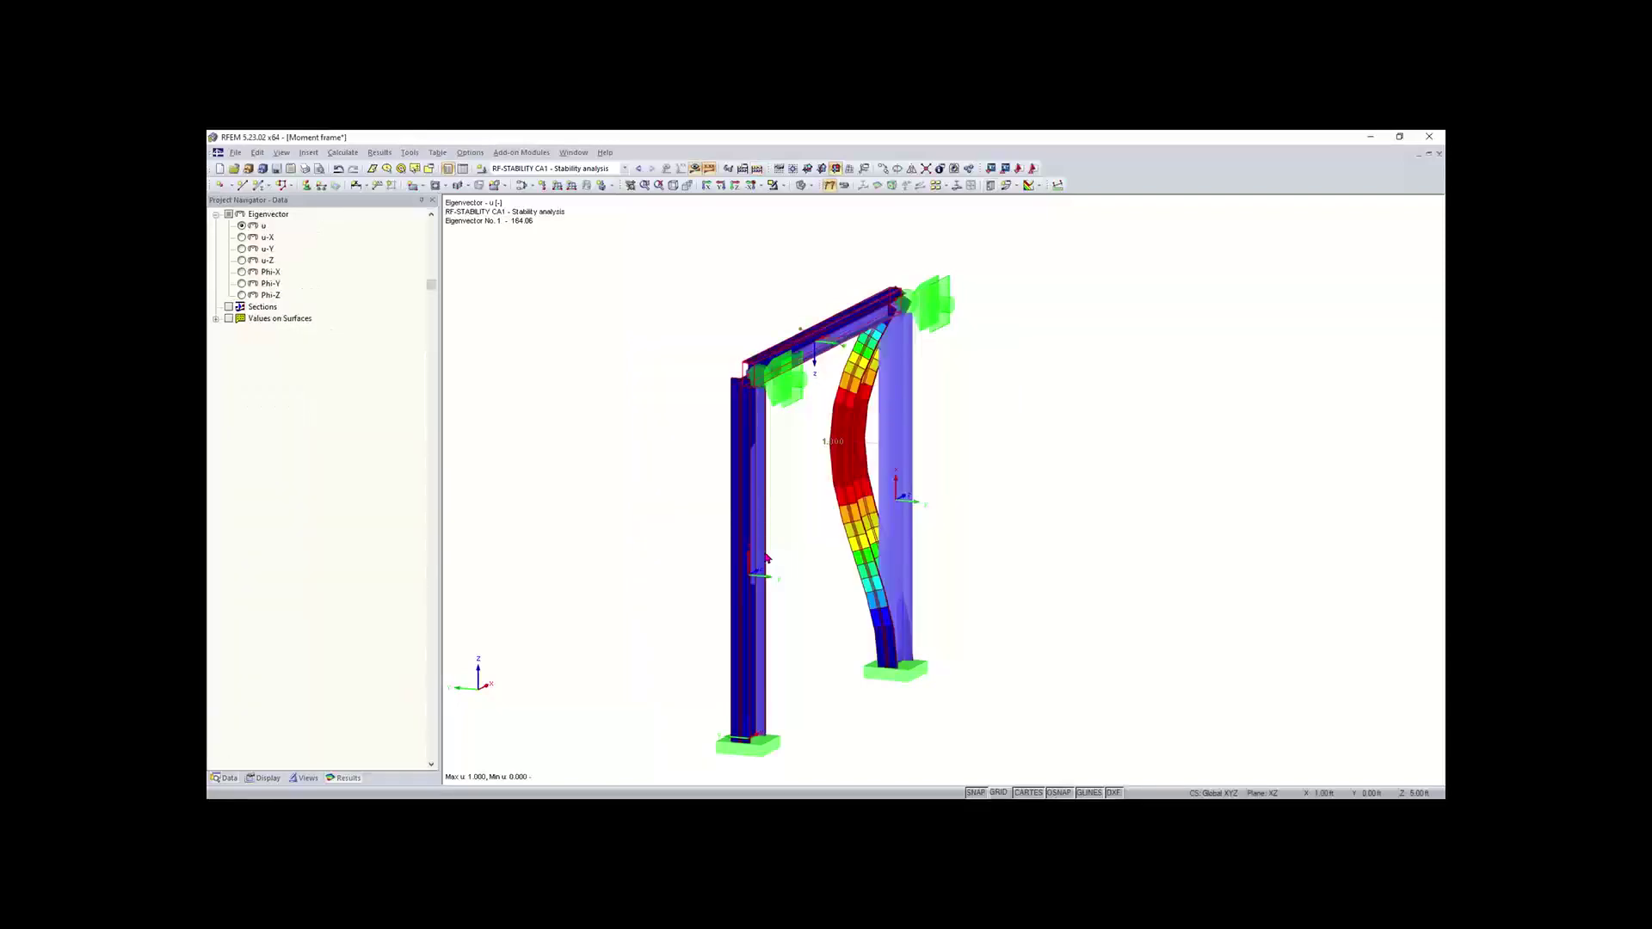
pyautogui.keyDown('ctrl'); pyautogui.moveTo(943, 388); pyautogui.dragTo(1160, 404, button='middle'); pyautogui.keyUp('ctrl')
pyautogui.rightClick(1159, 403)
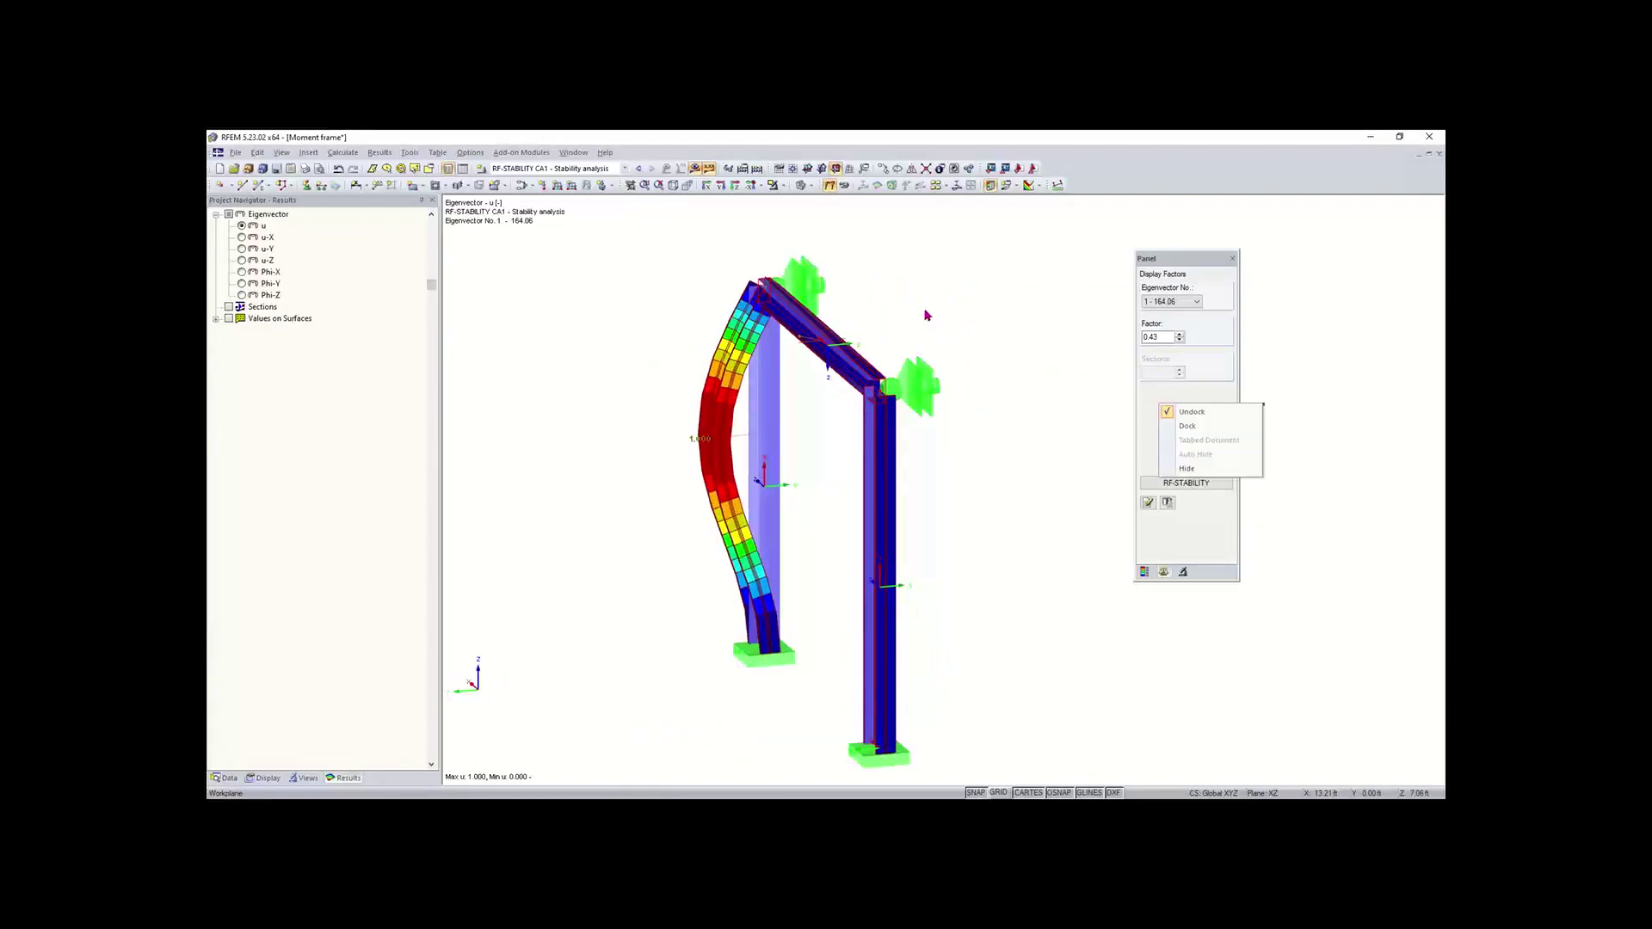
# - Display eigenvectors 2, 3 and 4 of the laterally supported frame one after another
pyautogui.click(1179, 303)
pyautogui.click(1171, 321)
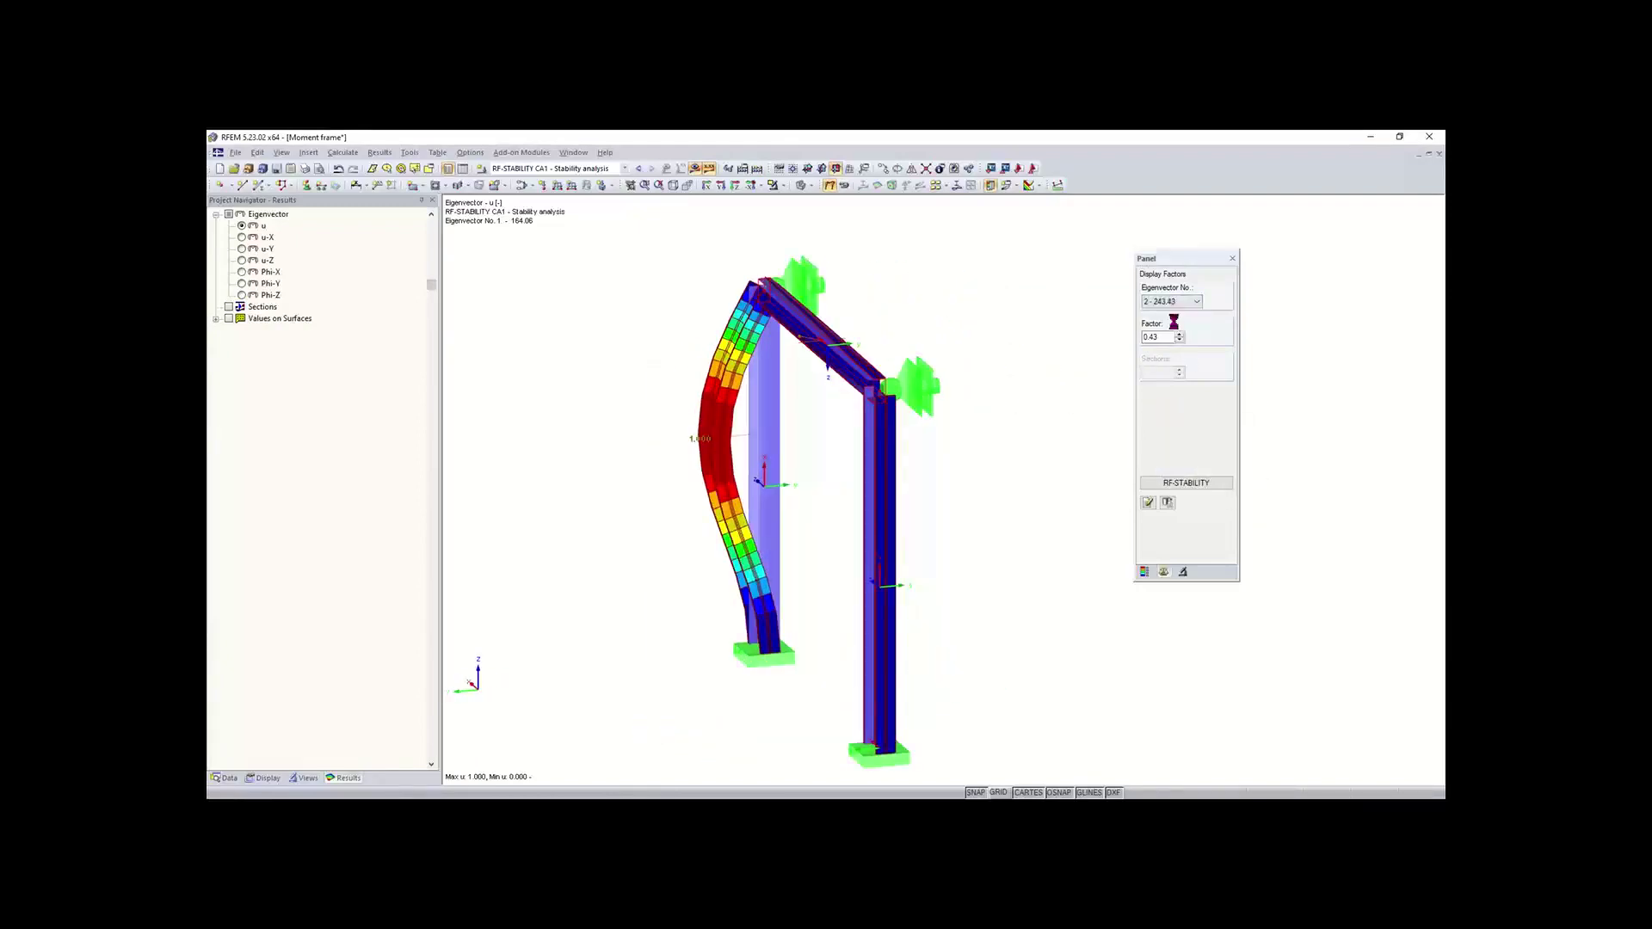
pyautogui.click(1176, 303)
pyautogui.click(1170, 330)
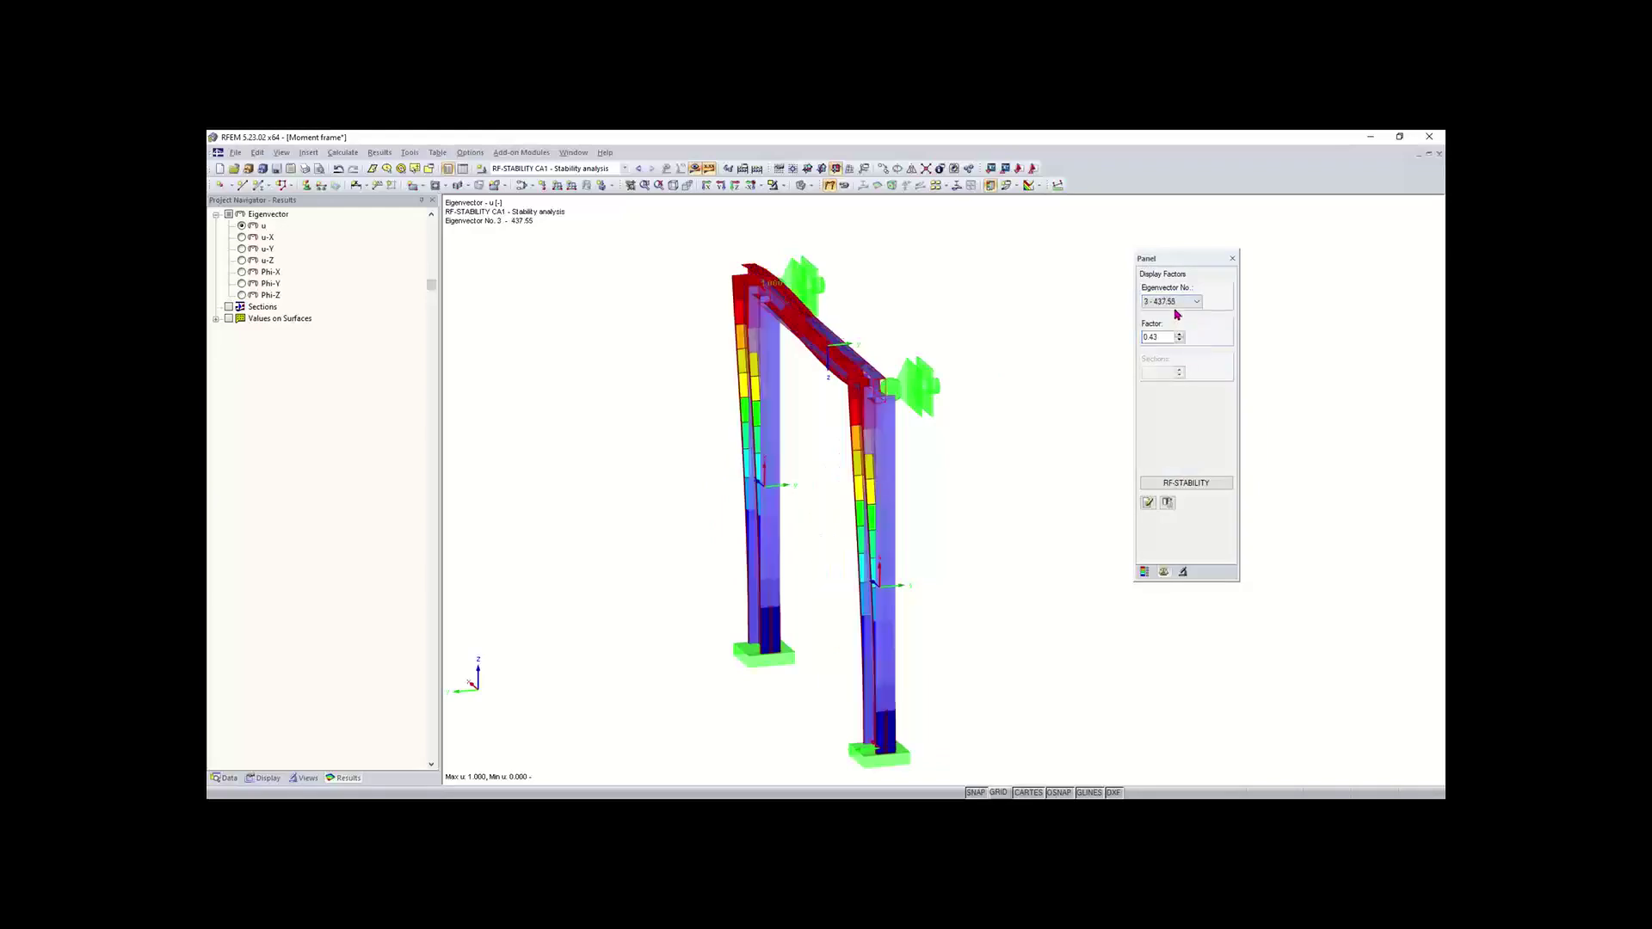
pyautogui.click(1174, 302)
pyautogui.click(1169, 339)
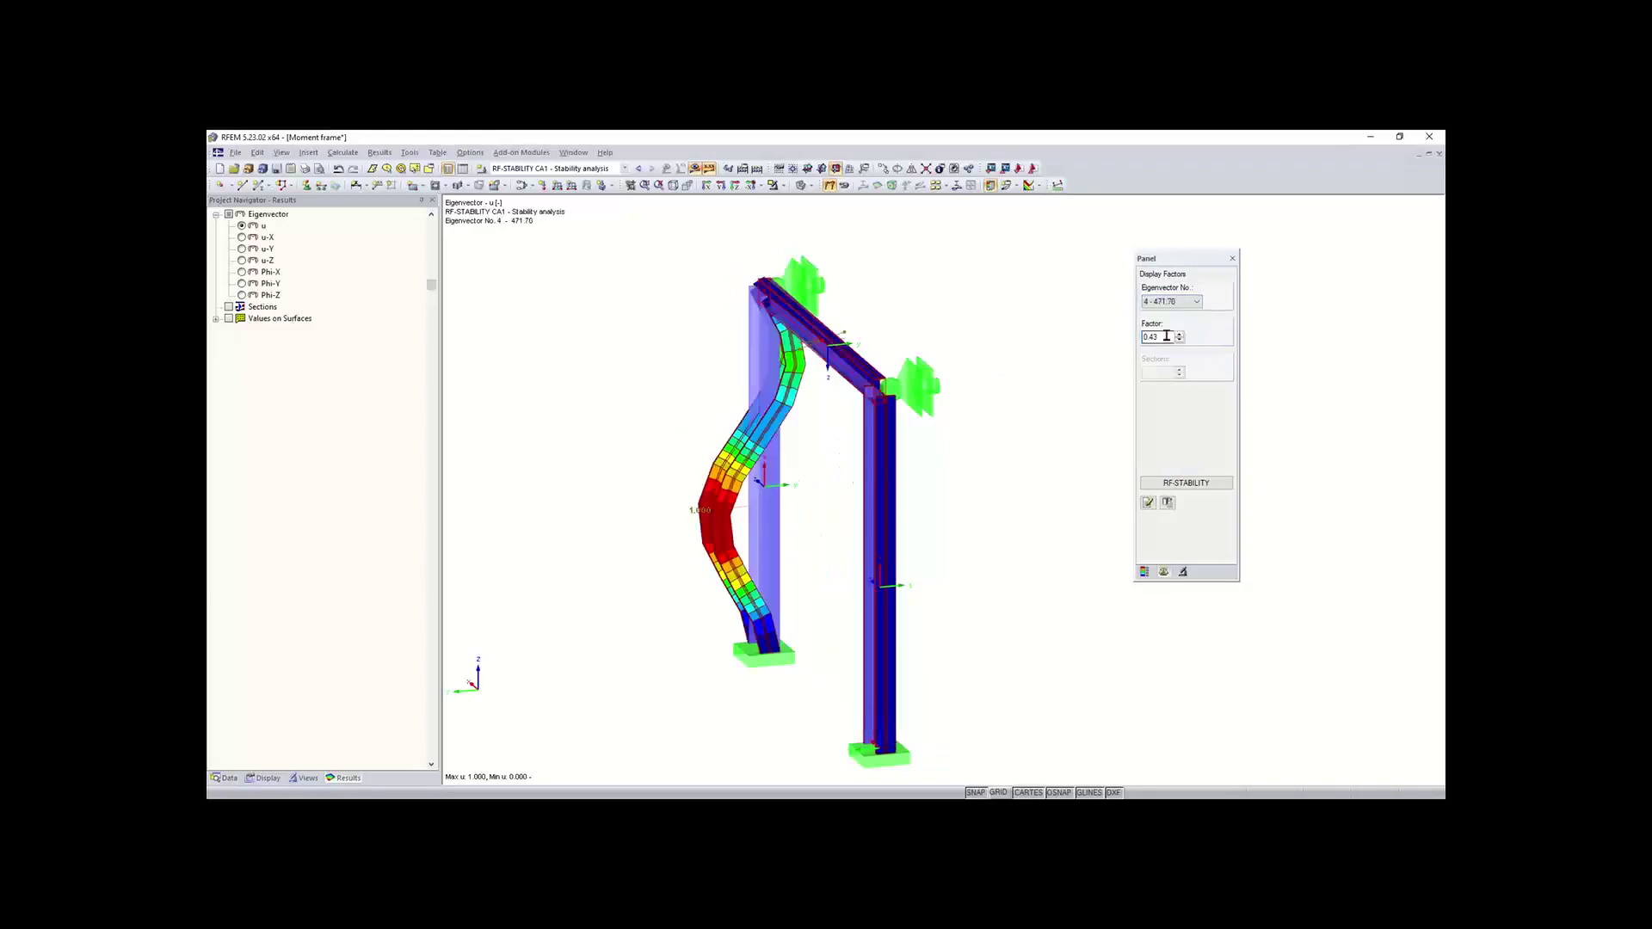
# - Check the critical load factors of the laterally supported frame in the RF-STABILITY results table and close the module
pyautogui.click(220, 776)
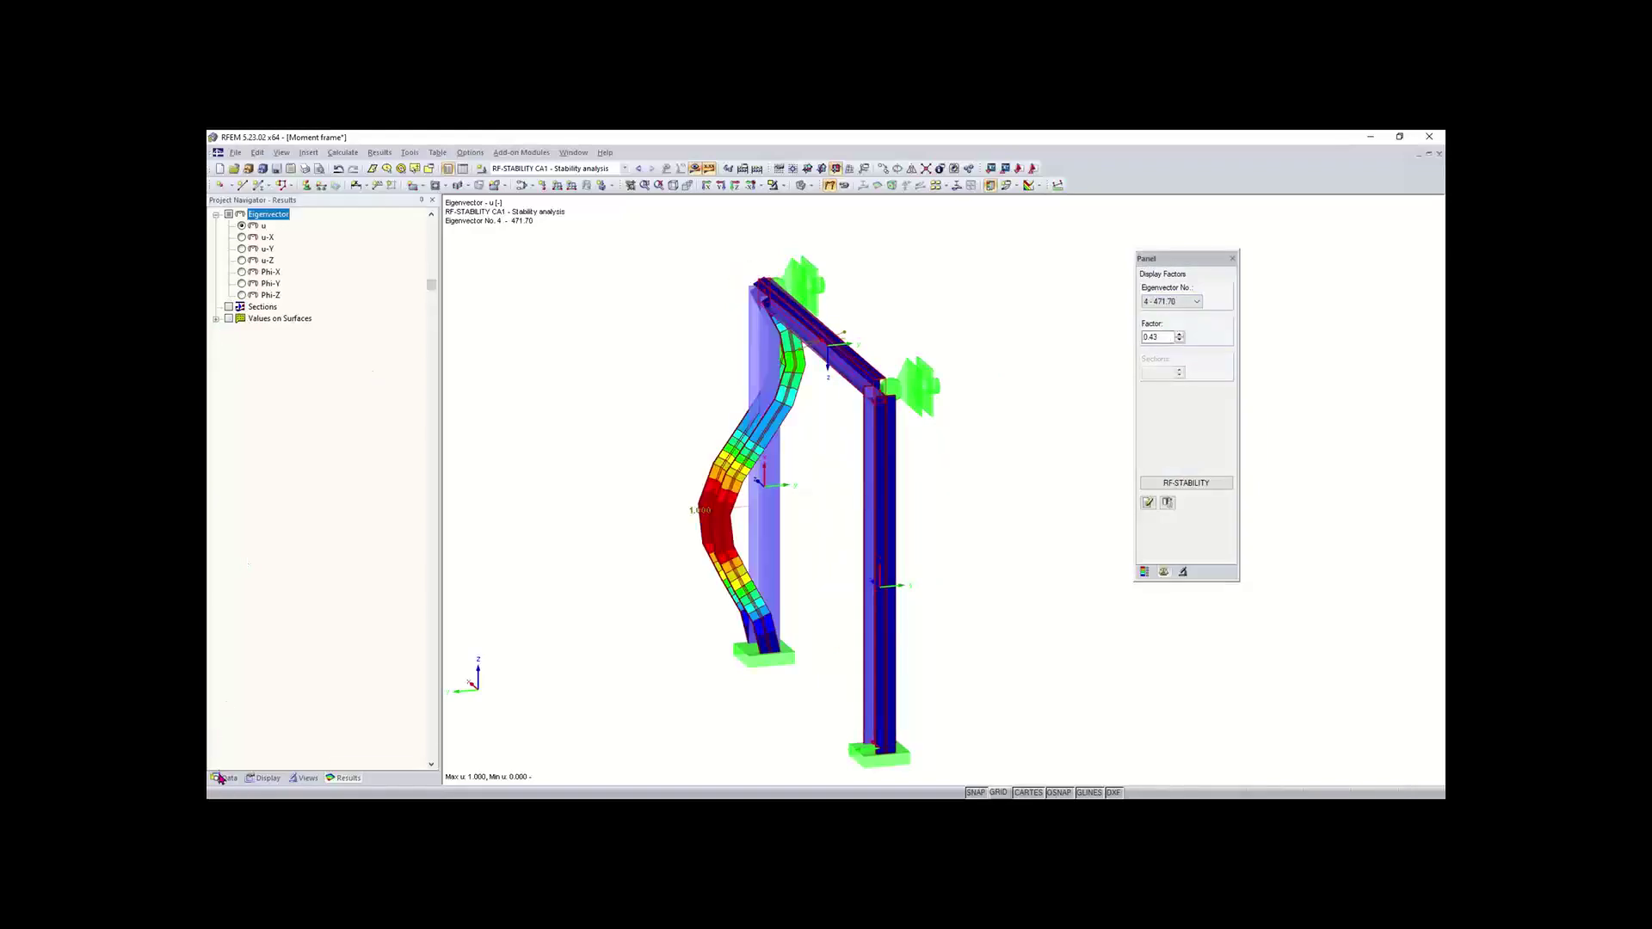
pyautogui.click(342, 461)
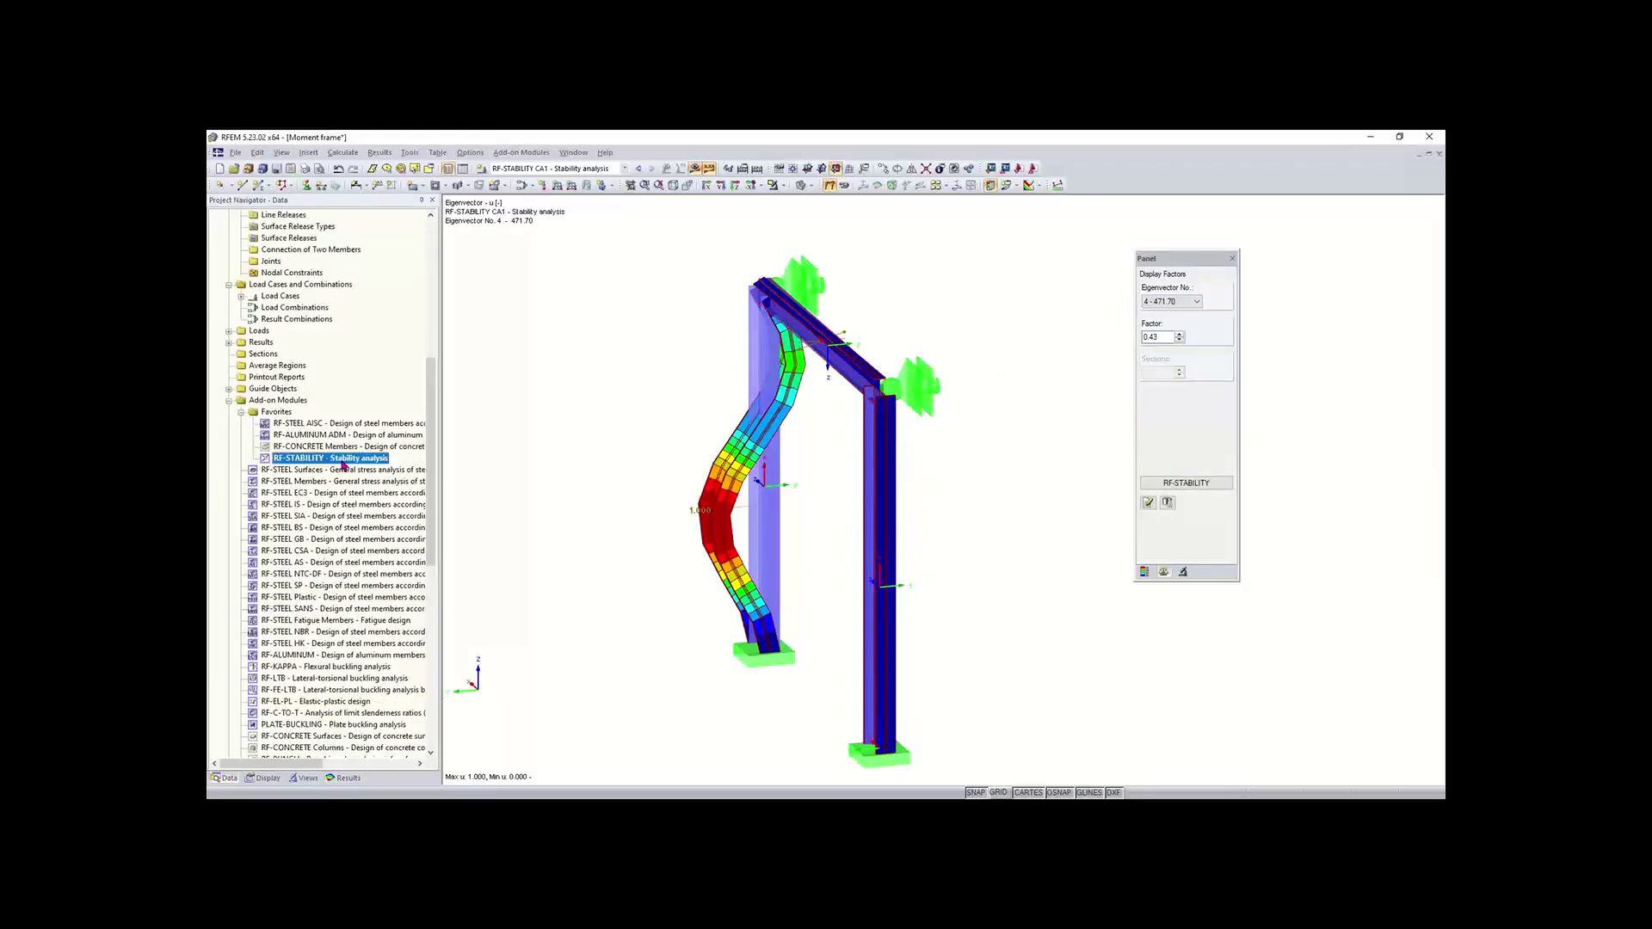
pyautogui.doubleClick(343, 461)
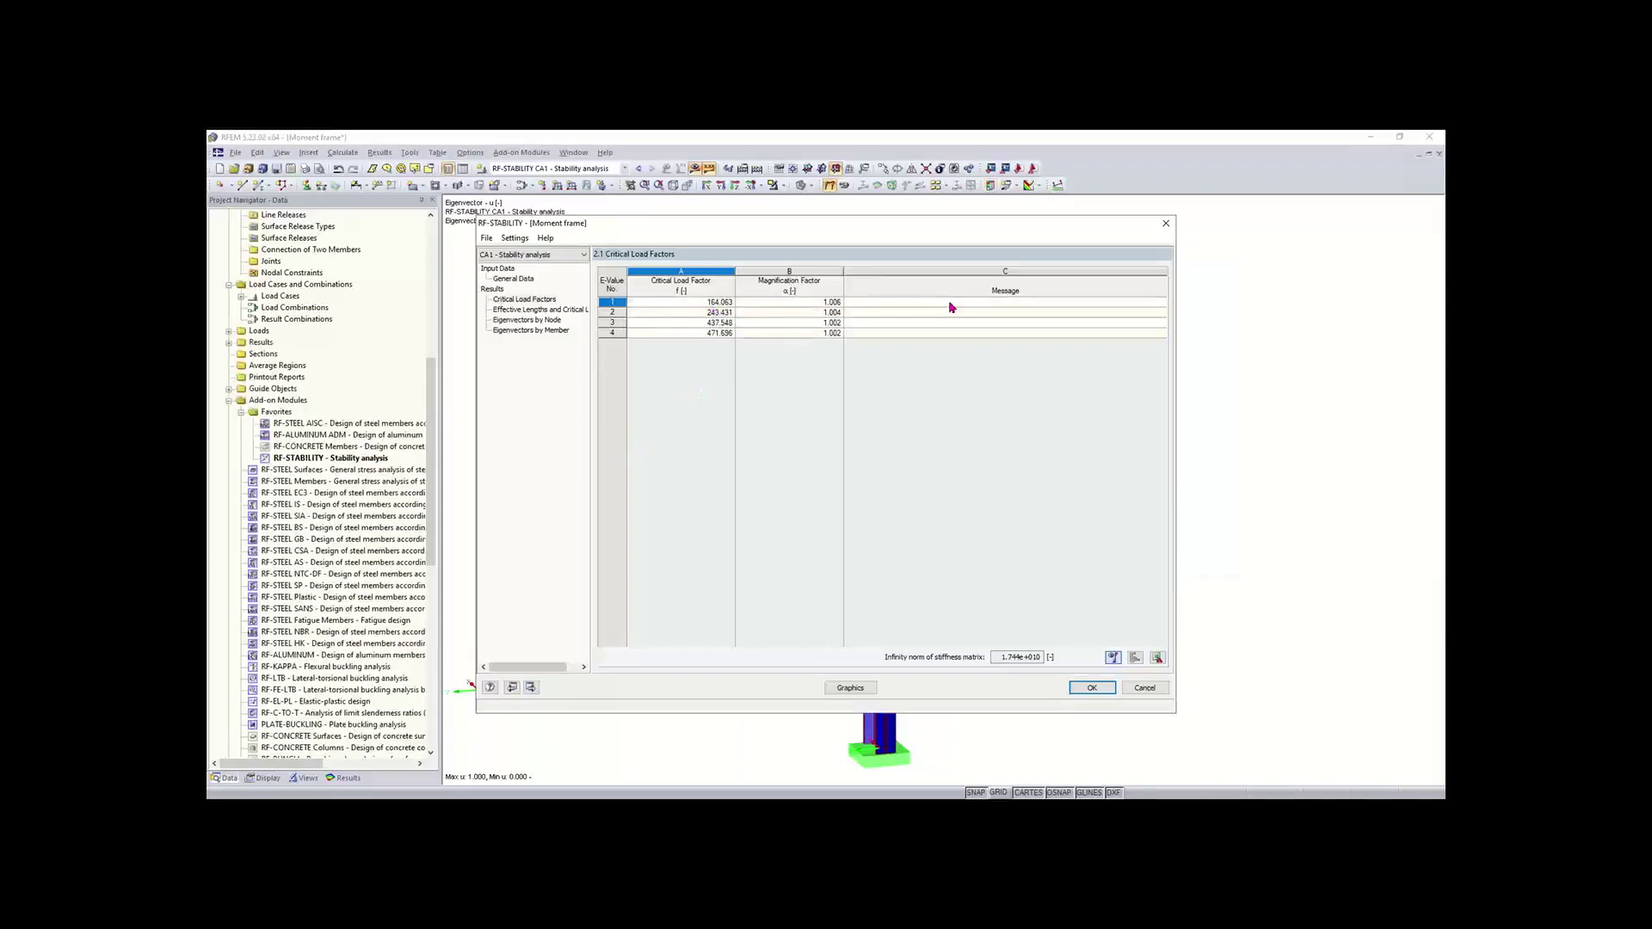
pyautogui.click(1166, 223)
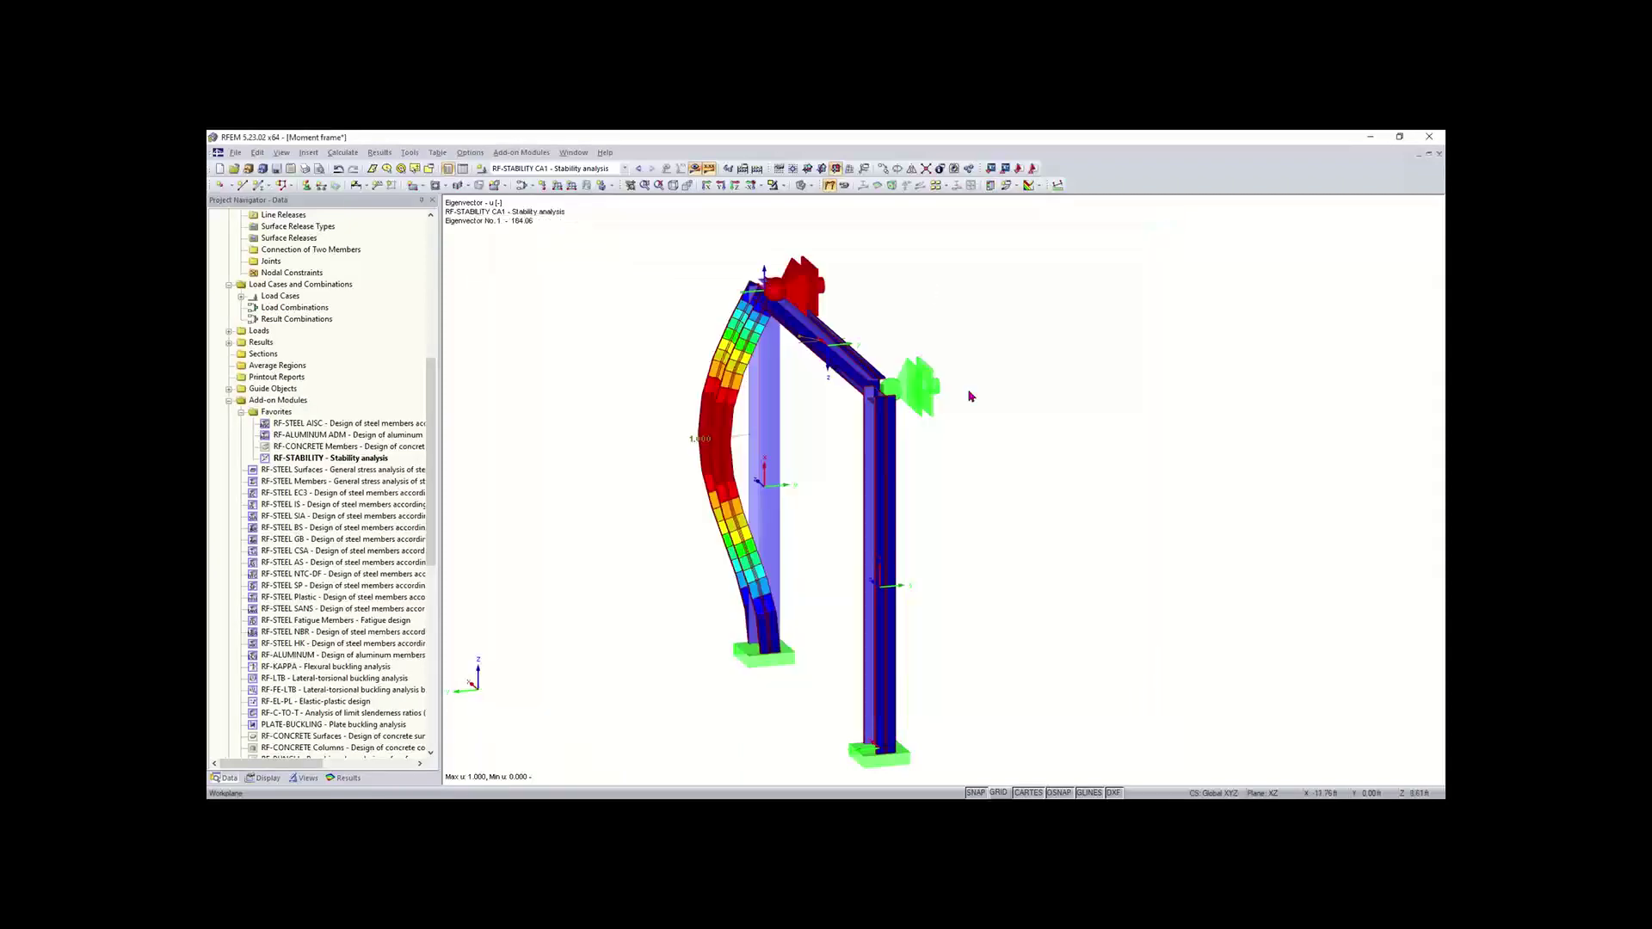
# - Examine the first buckling shape of the laterally supported frame from several 3D directions
pyautogui.keyDown('ctrl'); pyautogui.moveTo(977, 403); pyautogui.dragTo(638, 429, button='middle'); pyautogui.keyUp('ctrl')
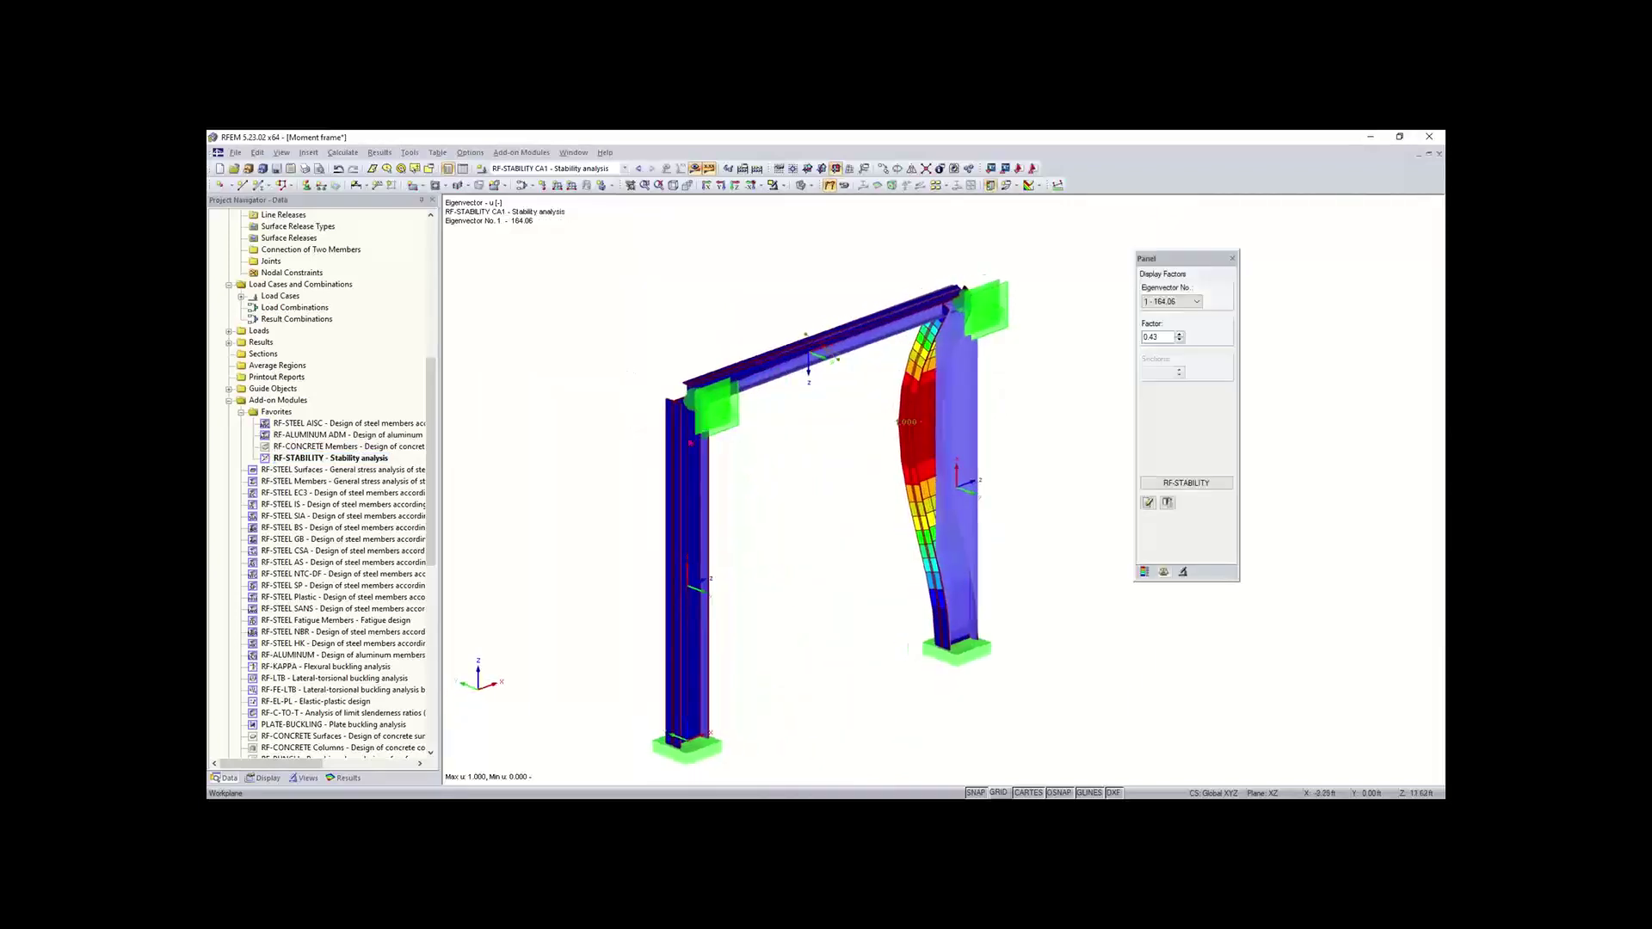
pyautogui.scroll(-3, 701, 468)
pyautogui.moveTo(803, 502); pyautogui.dragTo(795, 482, button='middle')
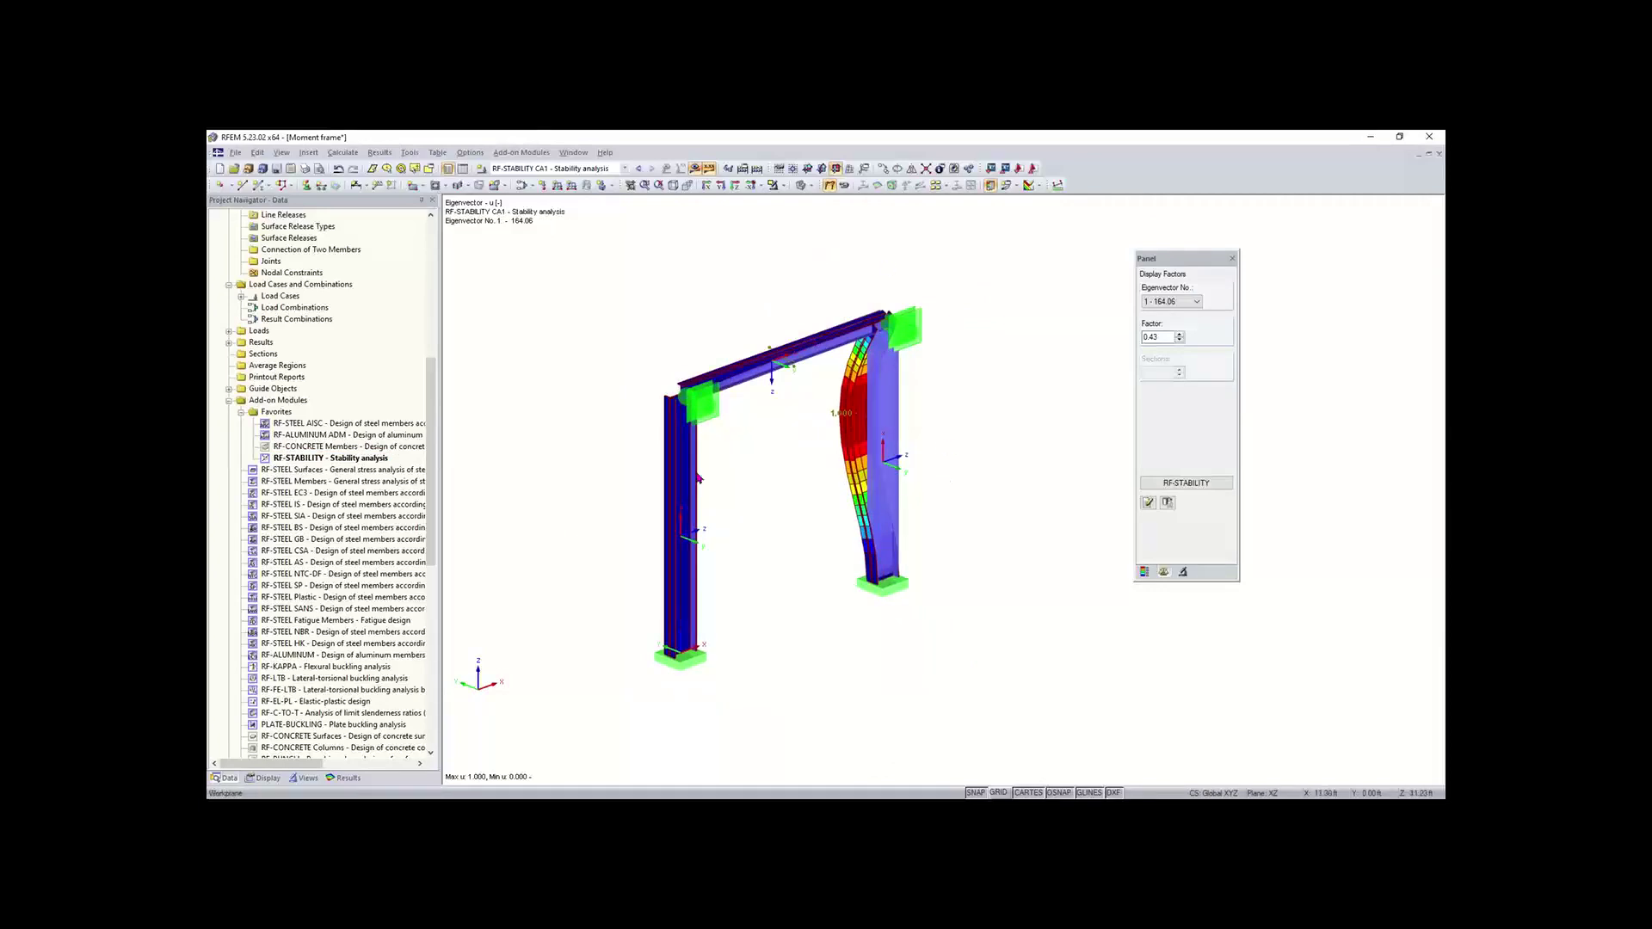
pyautogui.click(673, 186)
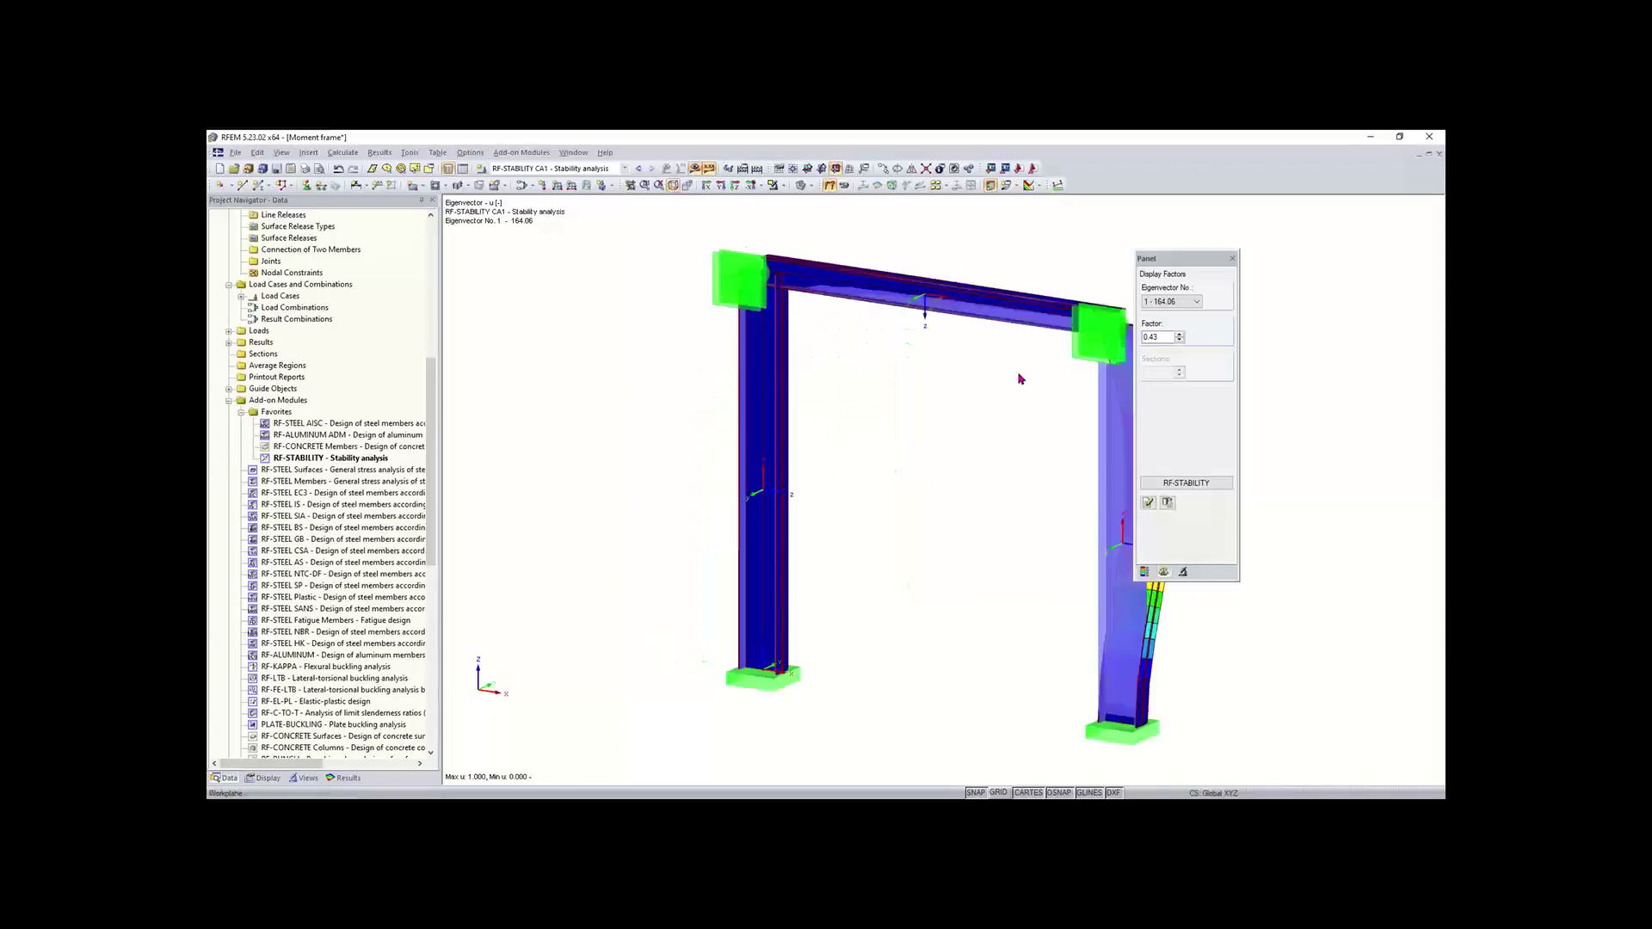
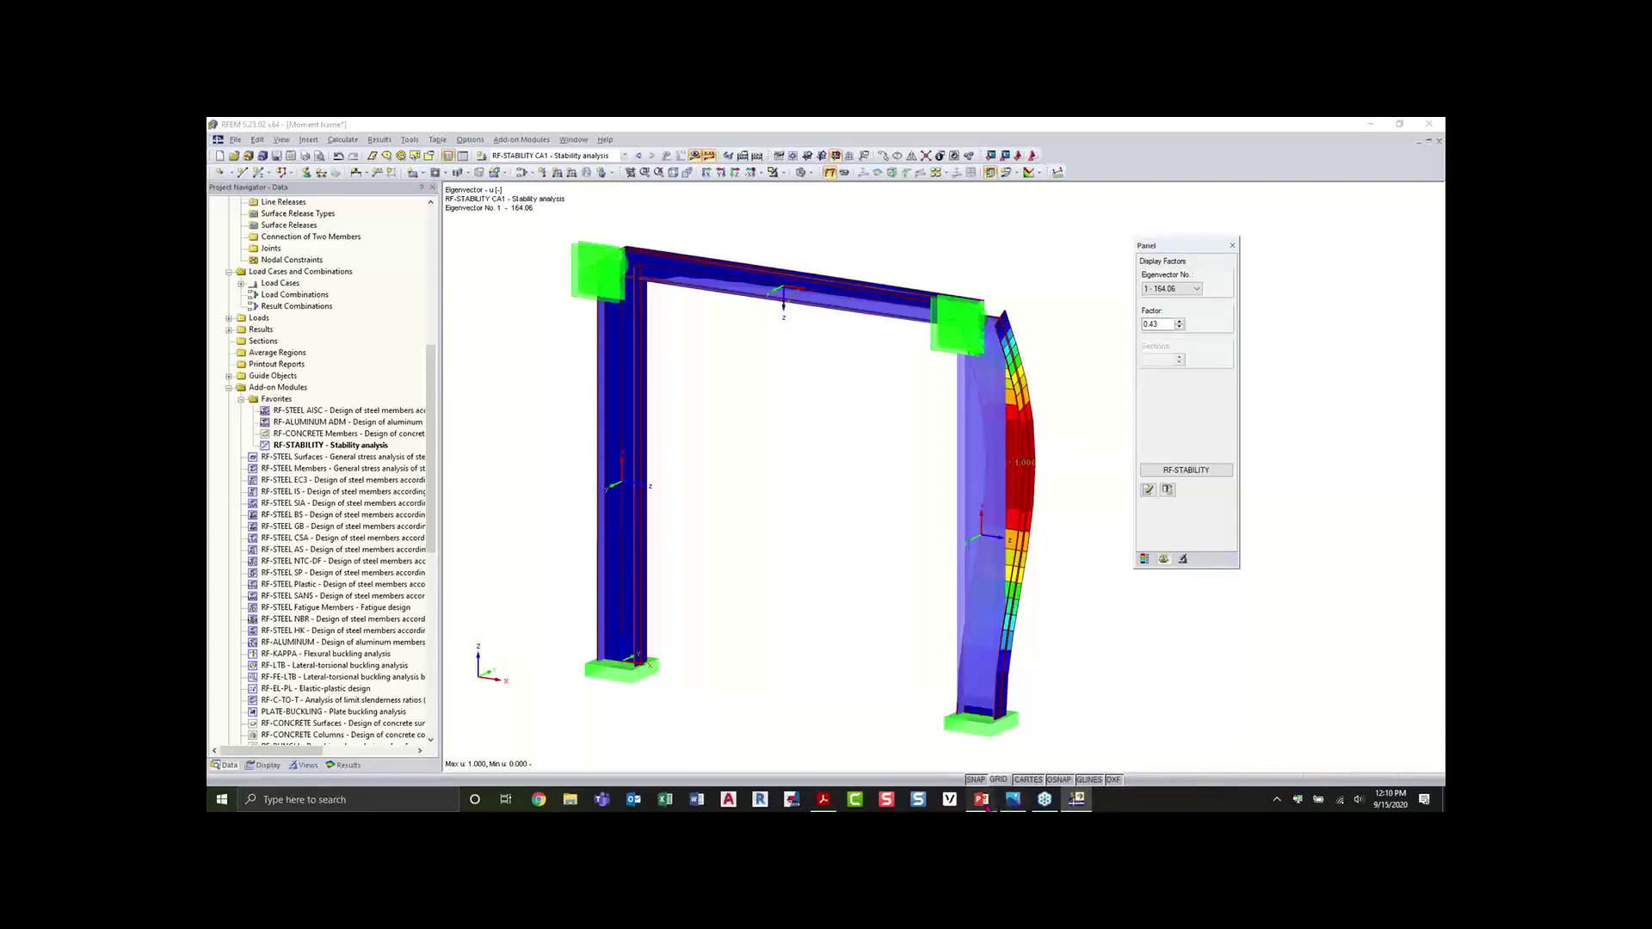
pyautogui.moveTo(983, 803)
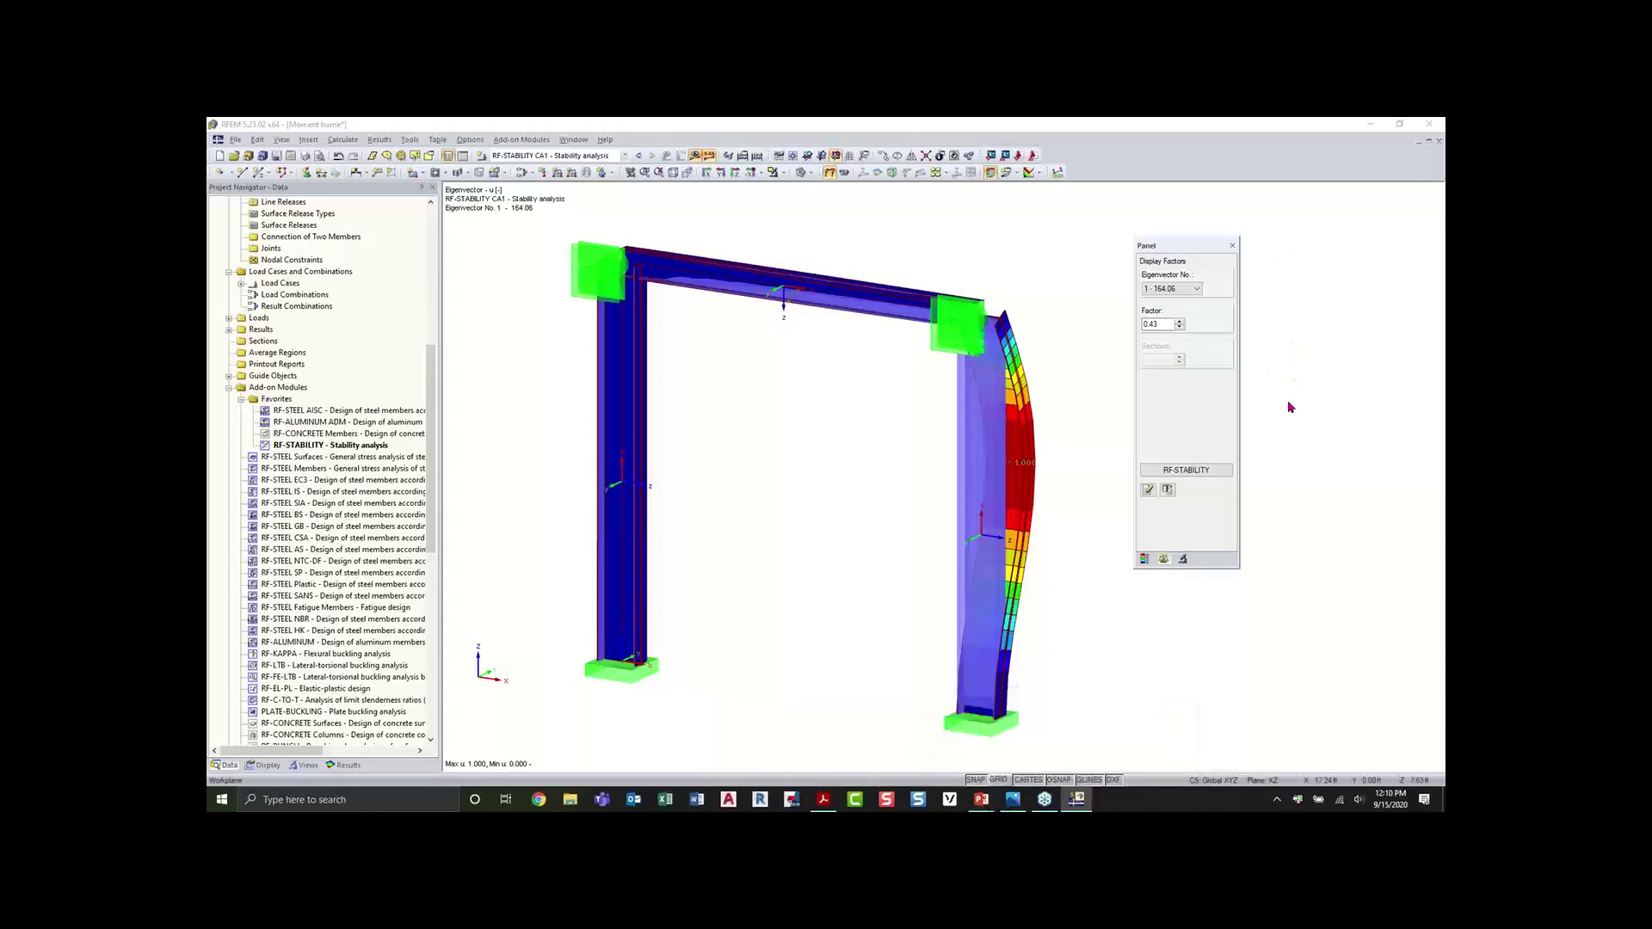
pyautogui.click(1058, 756)
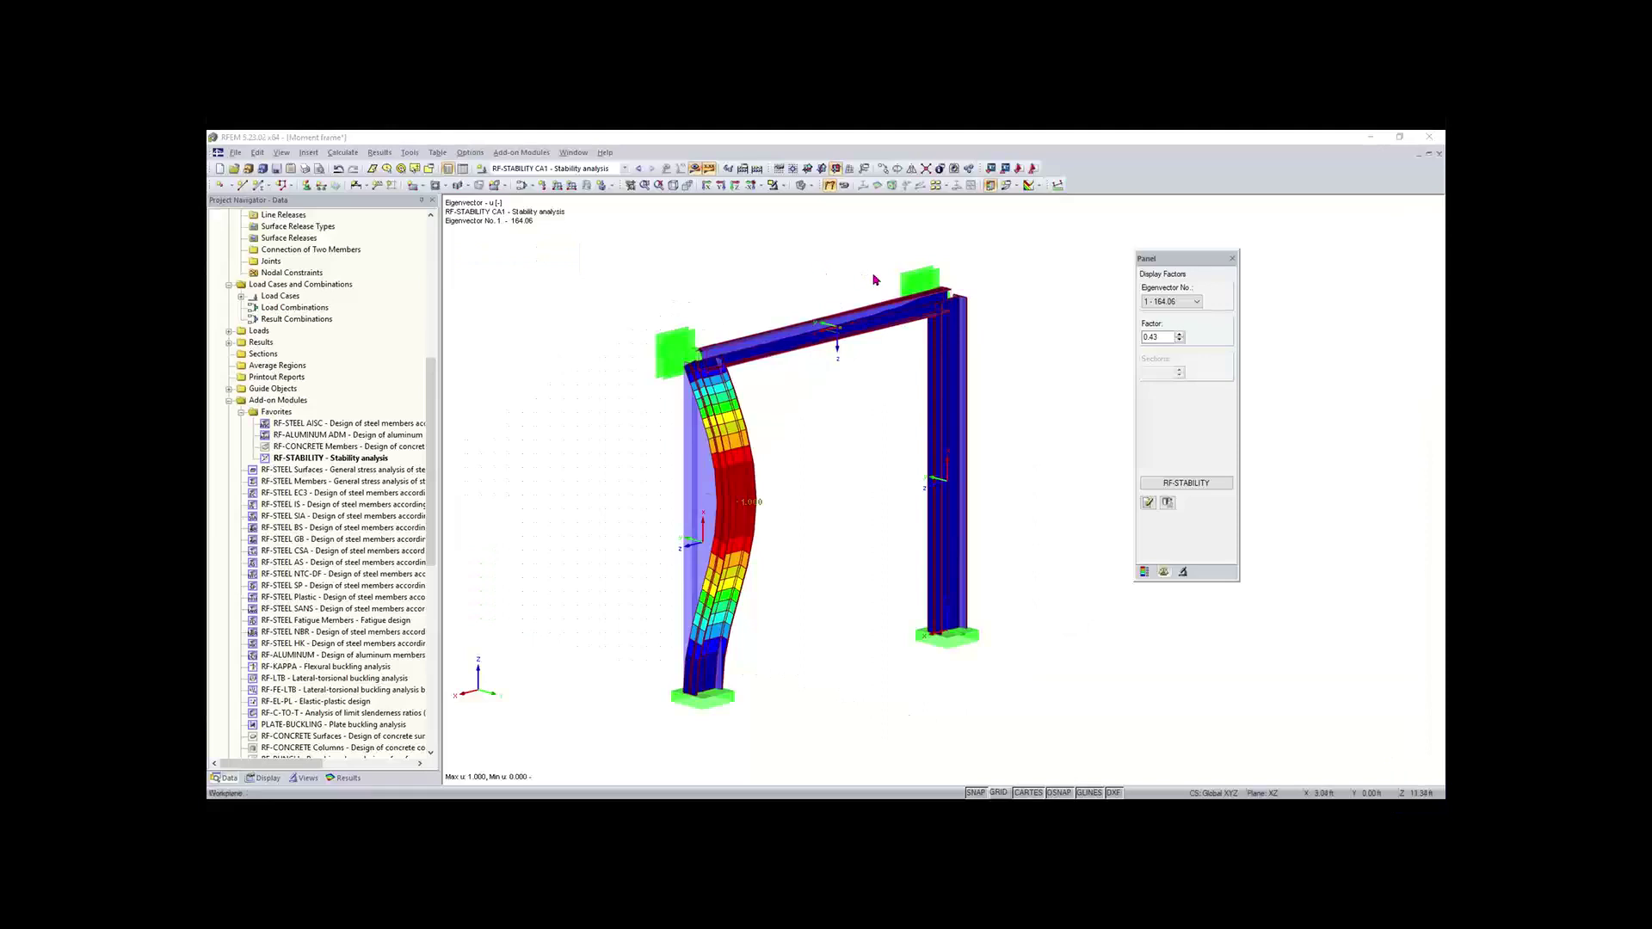
pyautogui.moveTo(872, 277); pyautogui.dragTo(840, 307, button='middle')
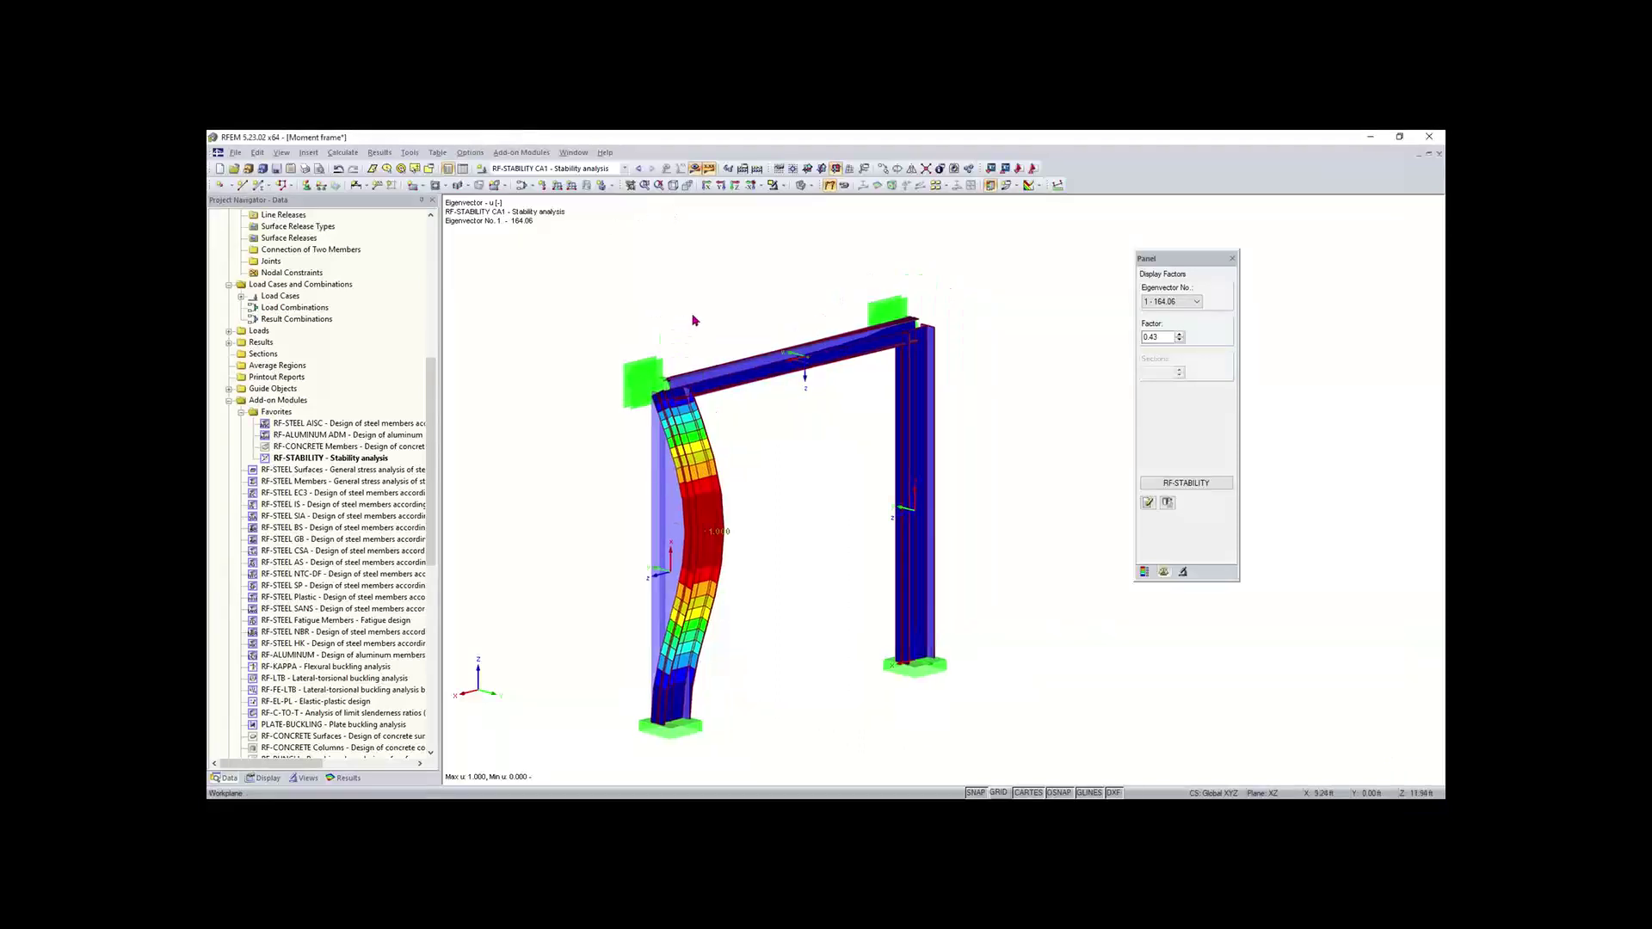
# - Switch the display from the stability results to load case LC1 - Test and hide its results
pyautogui.scroll(-1, 737, 308)
pyautogui.moveTo(738, 309); pyautogui.dragTo(725, 270, button='middle')
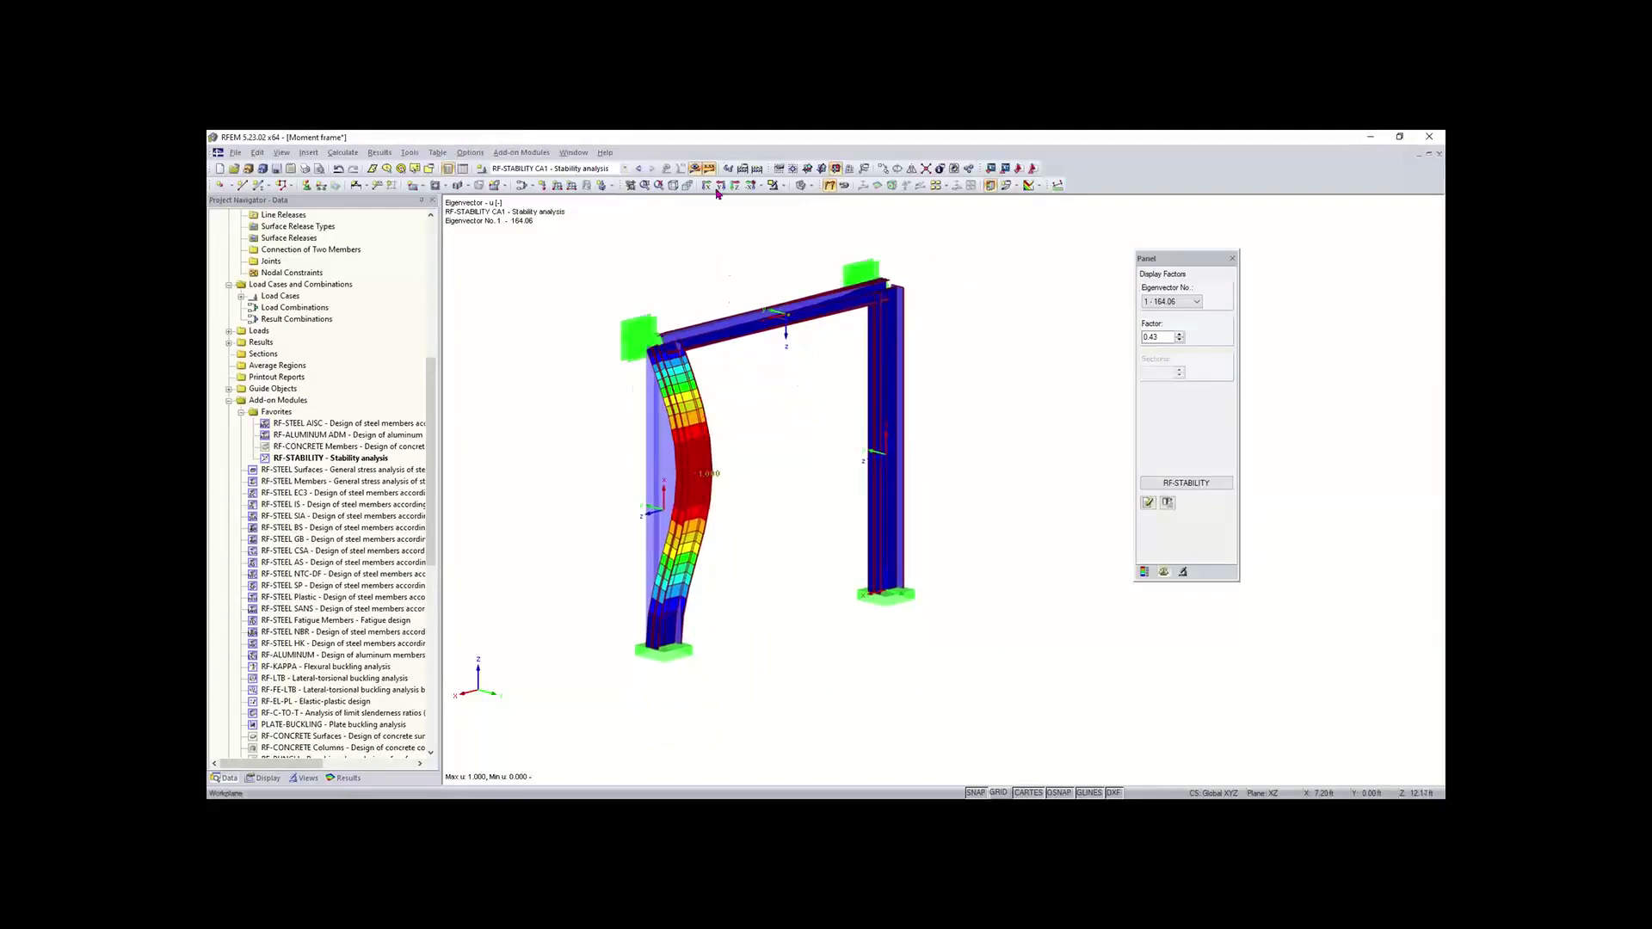
pyautogui.click(581, 170)
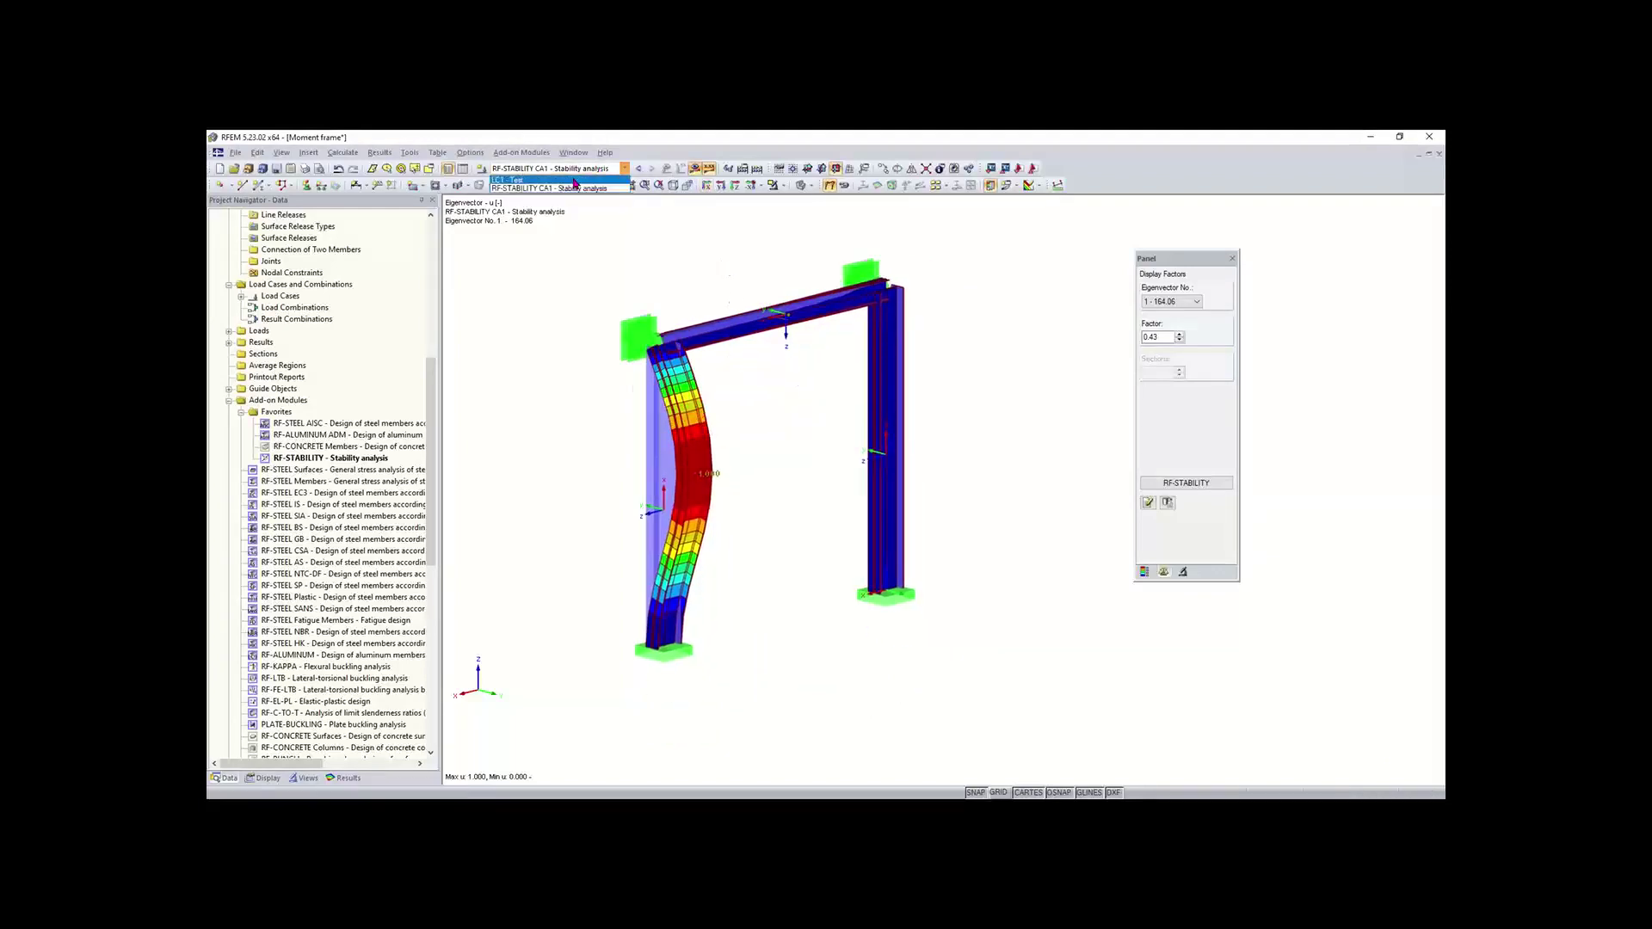
pyautogui.click(580, 180)
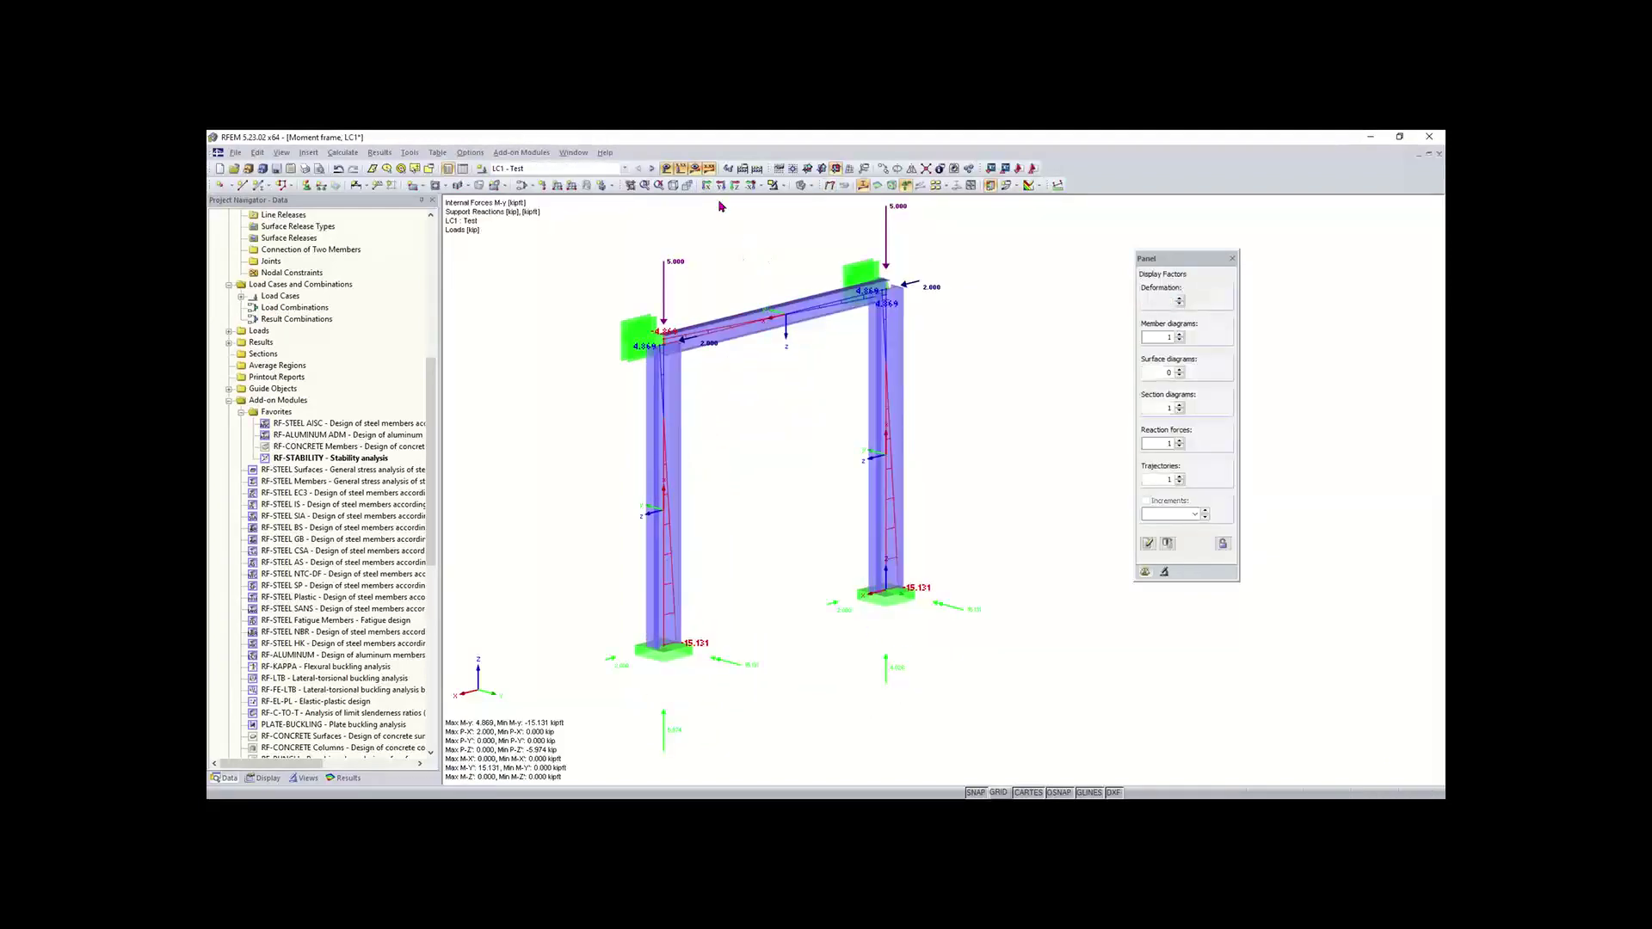
pyautogui.click(693, 170)
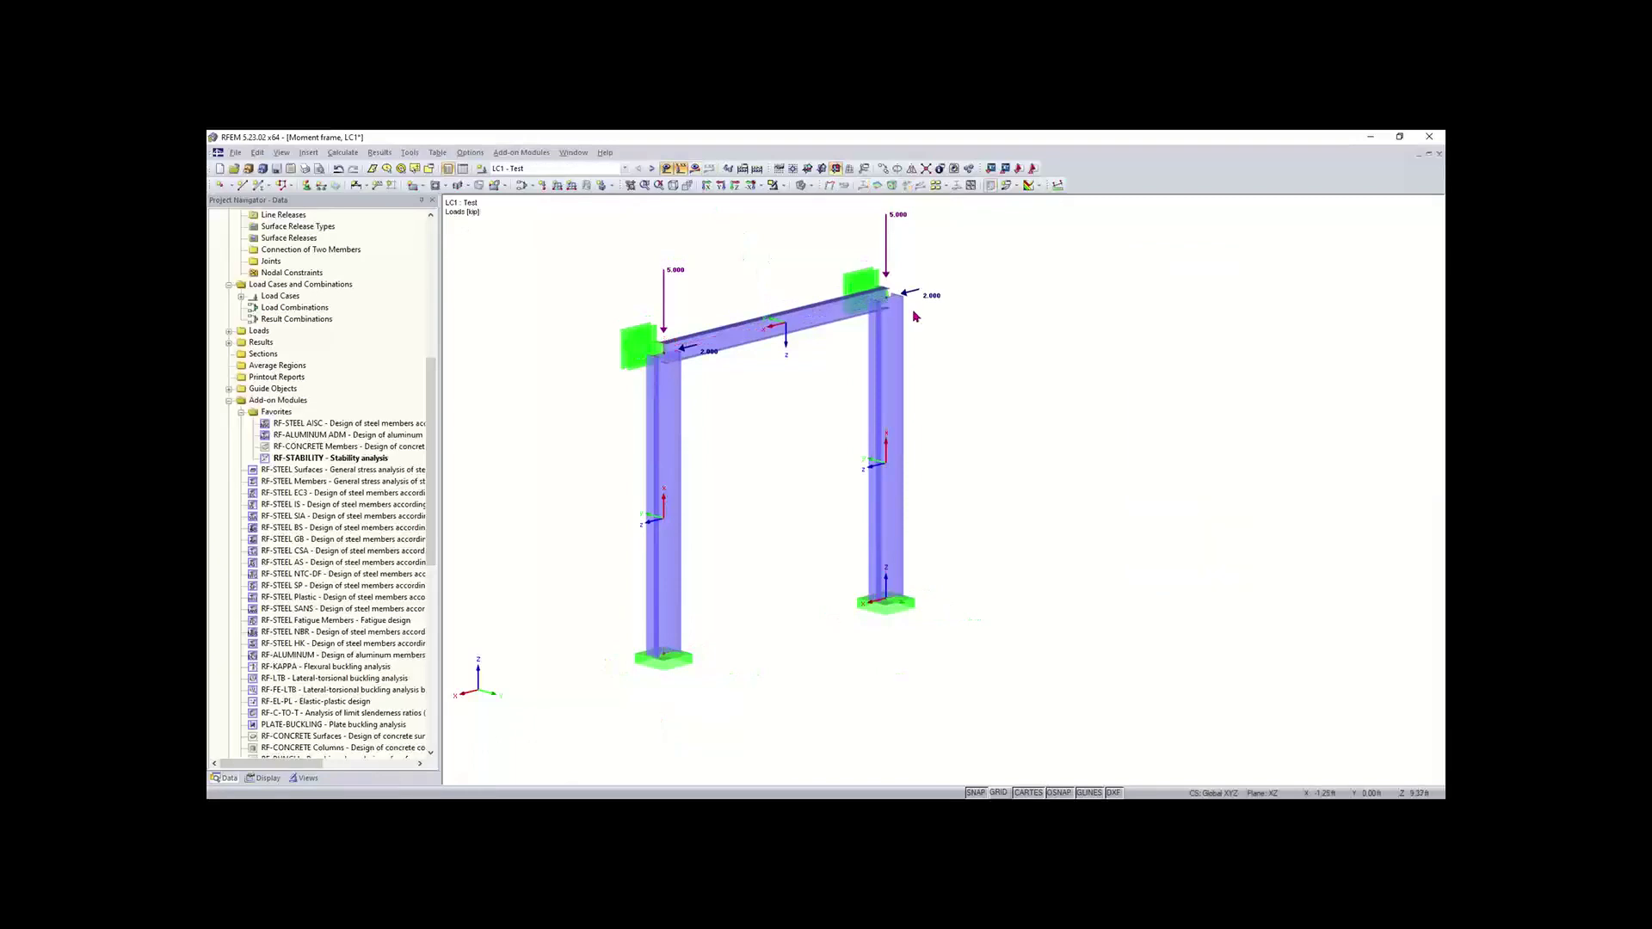
# - Examine the nodal loads at the column tops and the New Nodal Load options without adding a load
pyautogui.moveTo(707, 353)
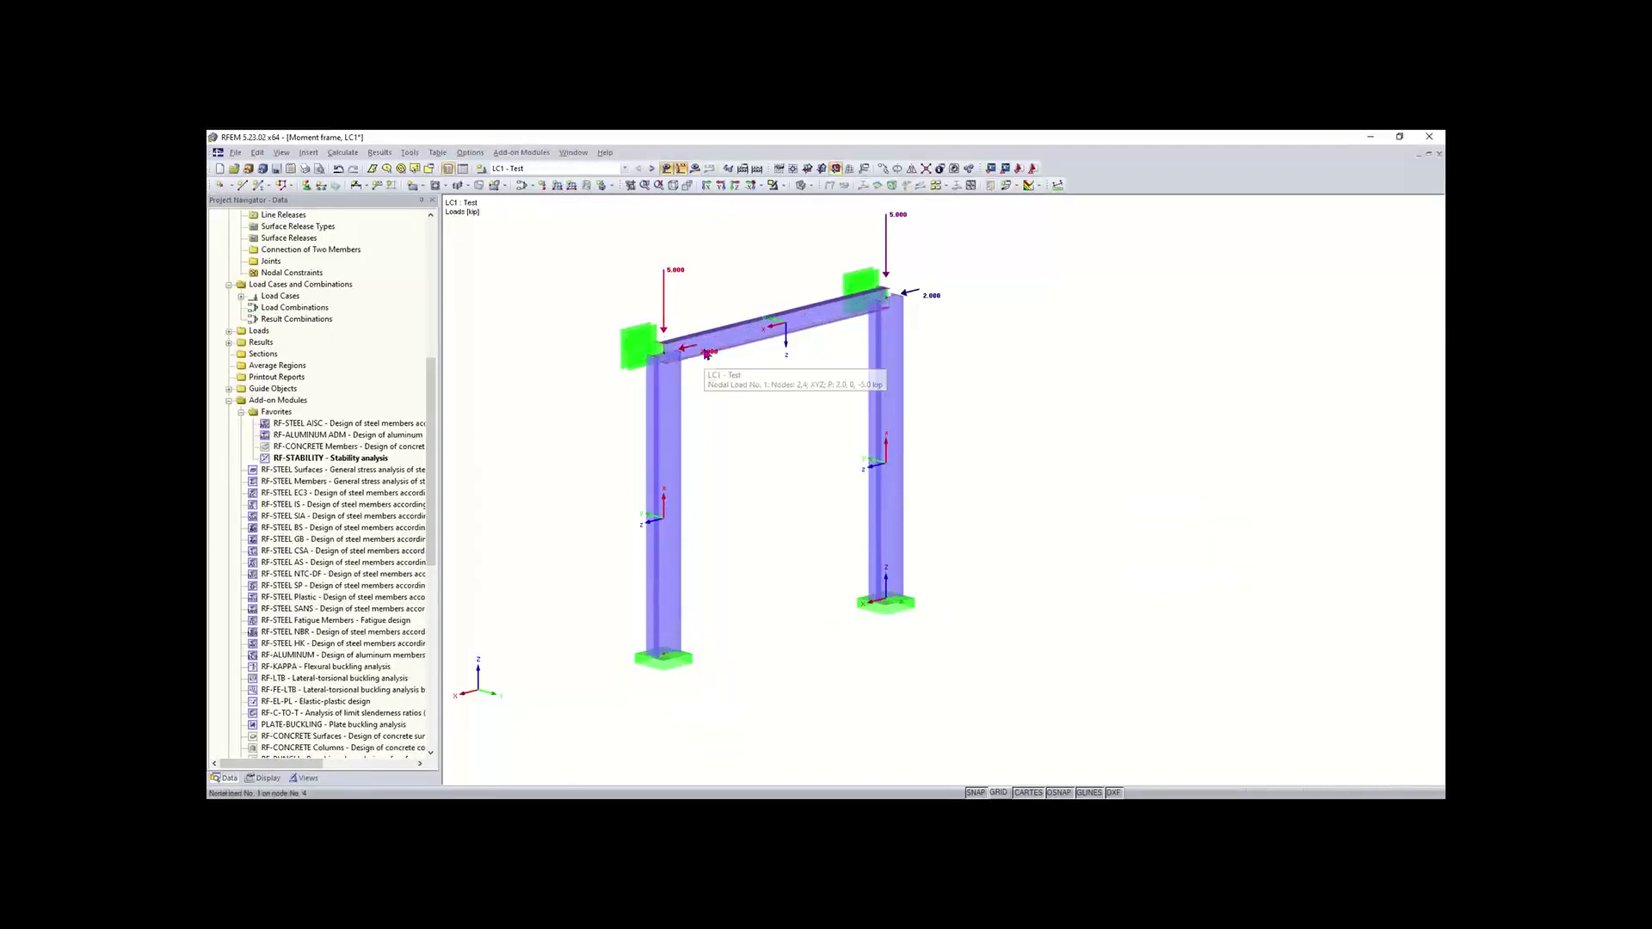
pyautogui.scroll(2, 707, 353)
pyautogui.scroll(2, 706, 354)
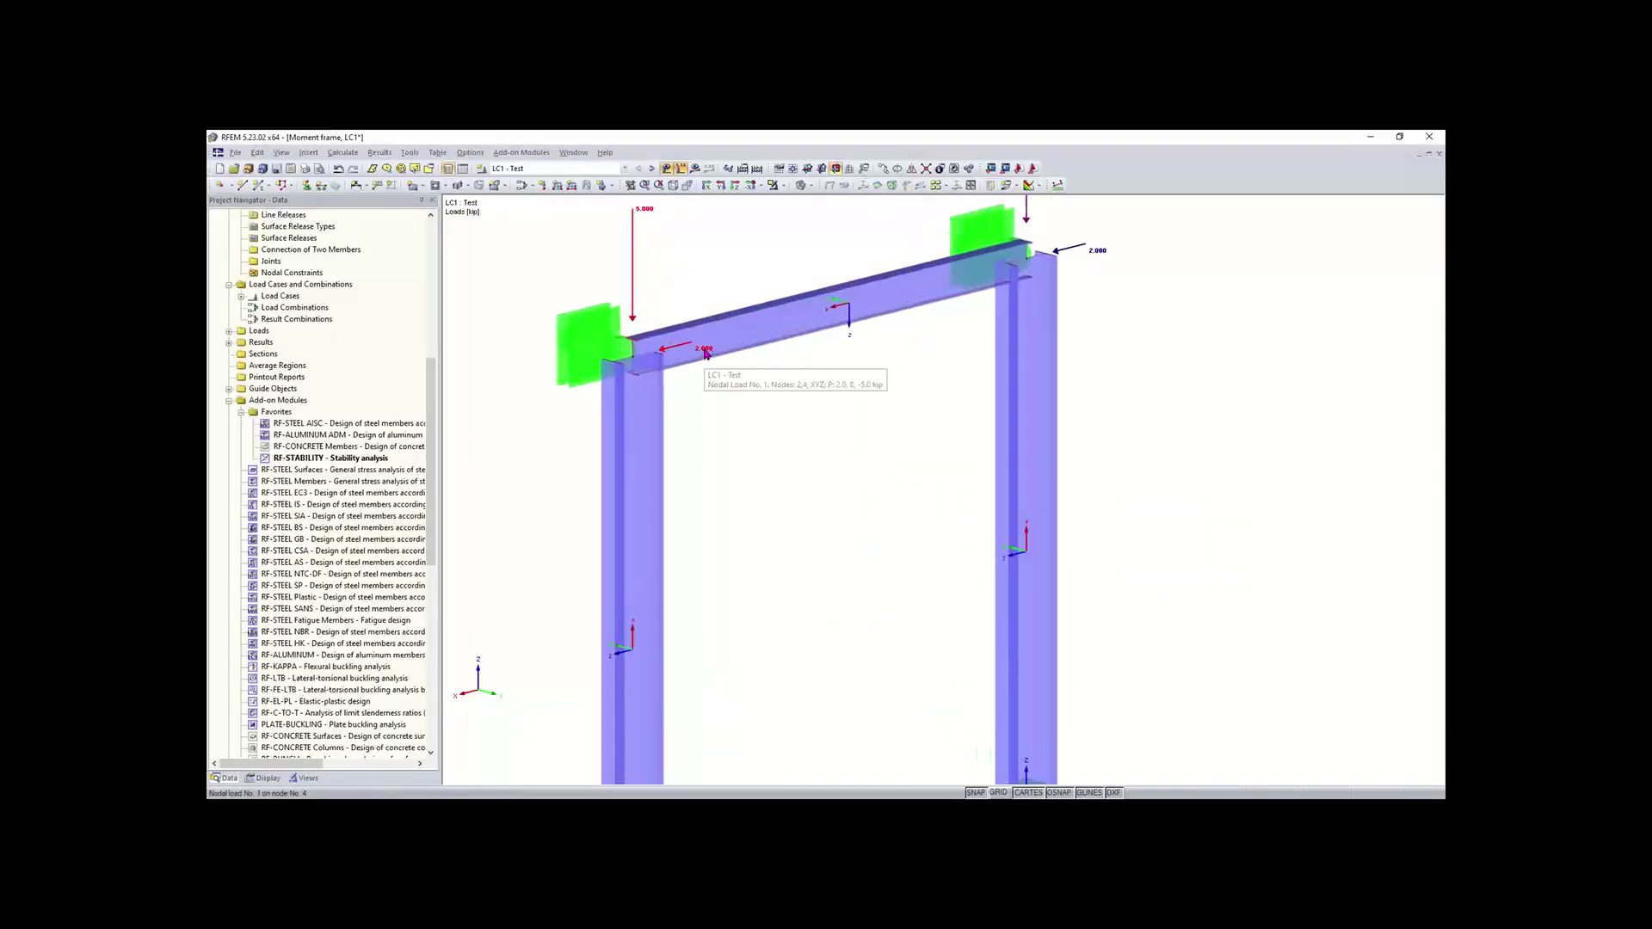
pyautogui.moveTo(700, 287); pyautogui.dragTo(685, 333)
pyautogui.moveTo(704, 284); pyautogui.dragTo(684, 370, button='middle')
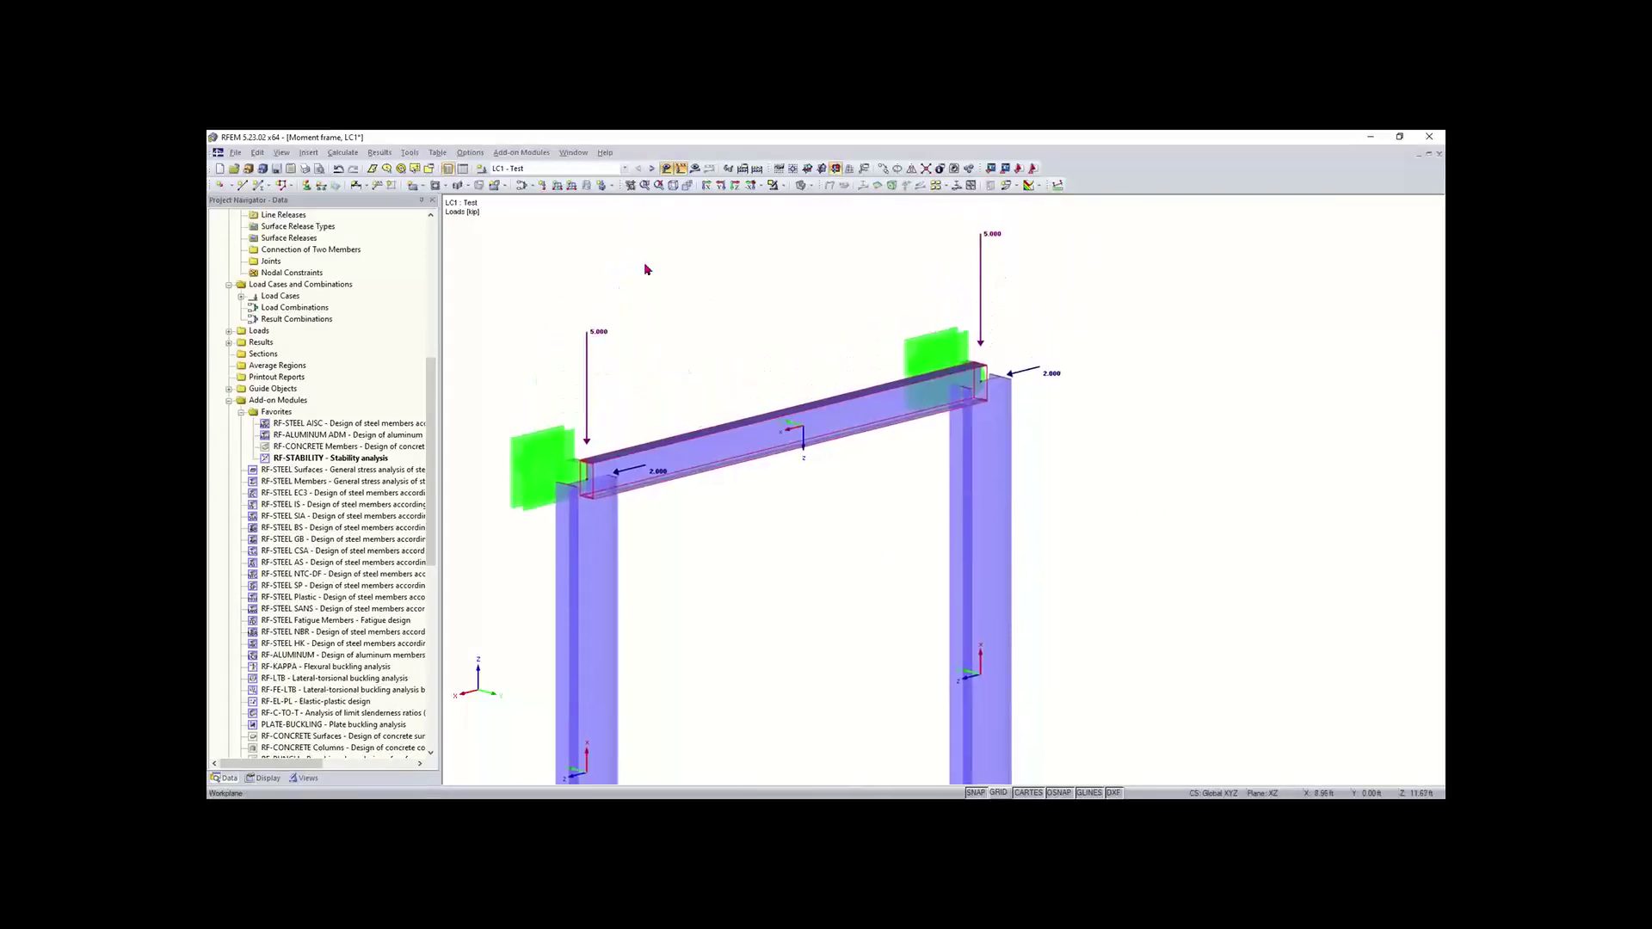
pyautogui.click(542, 189)
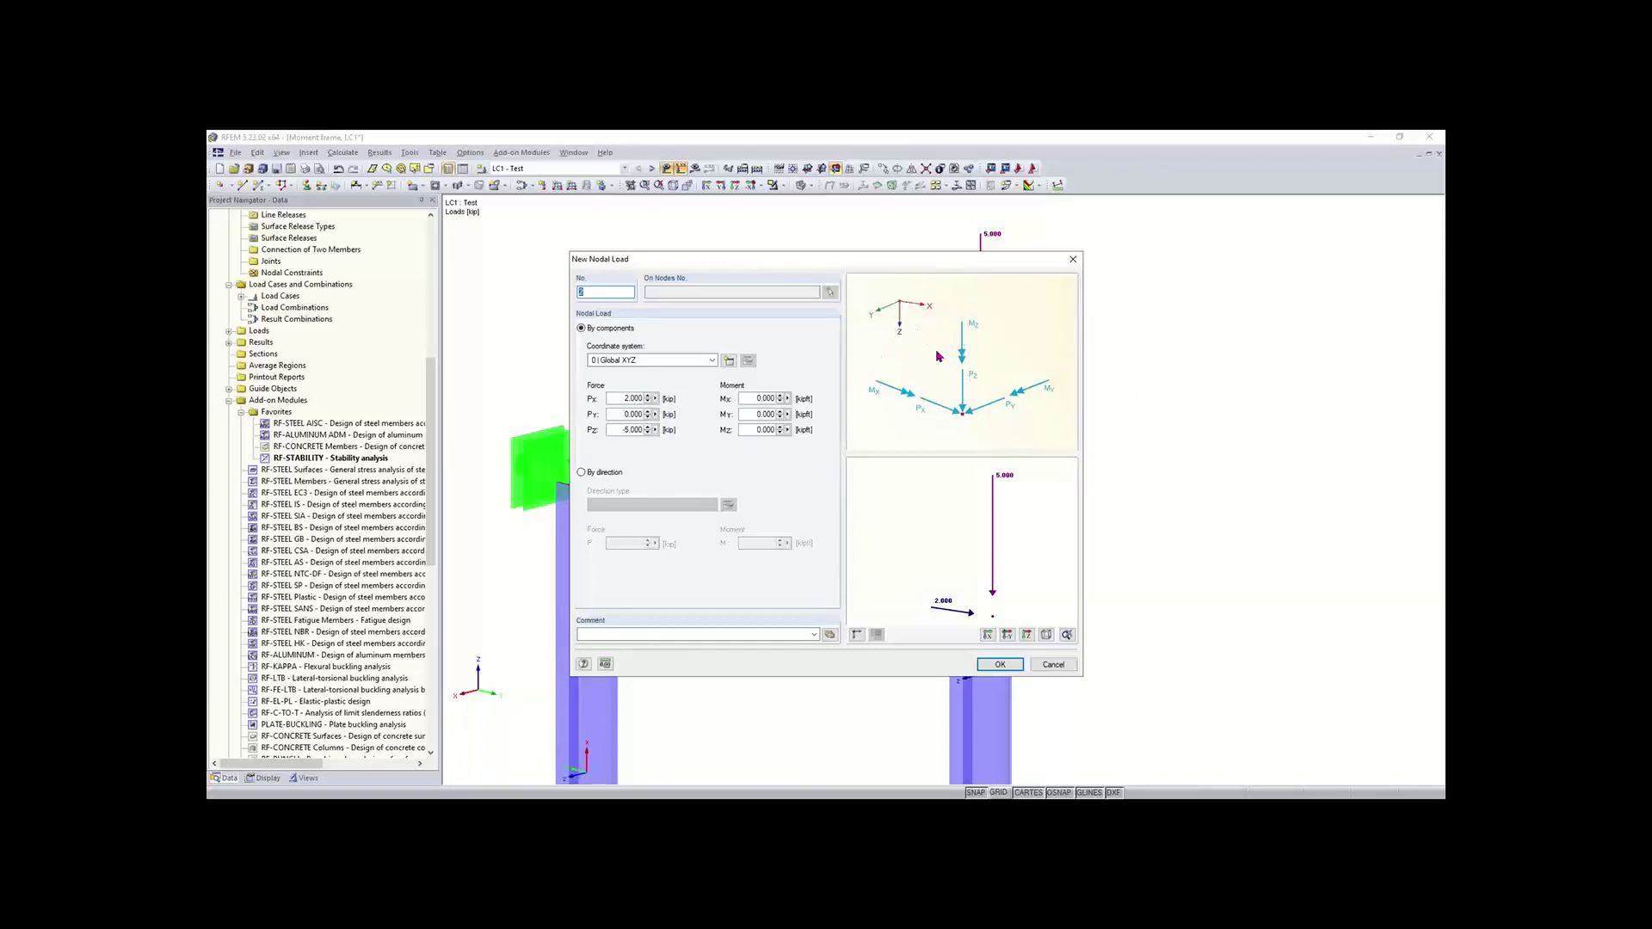
pyautogui.click(1054, 665)
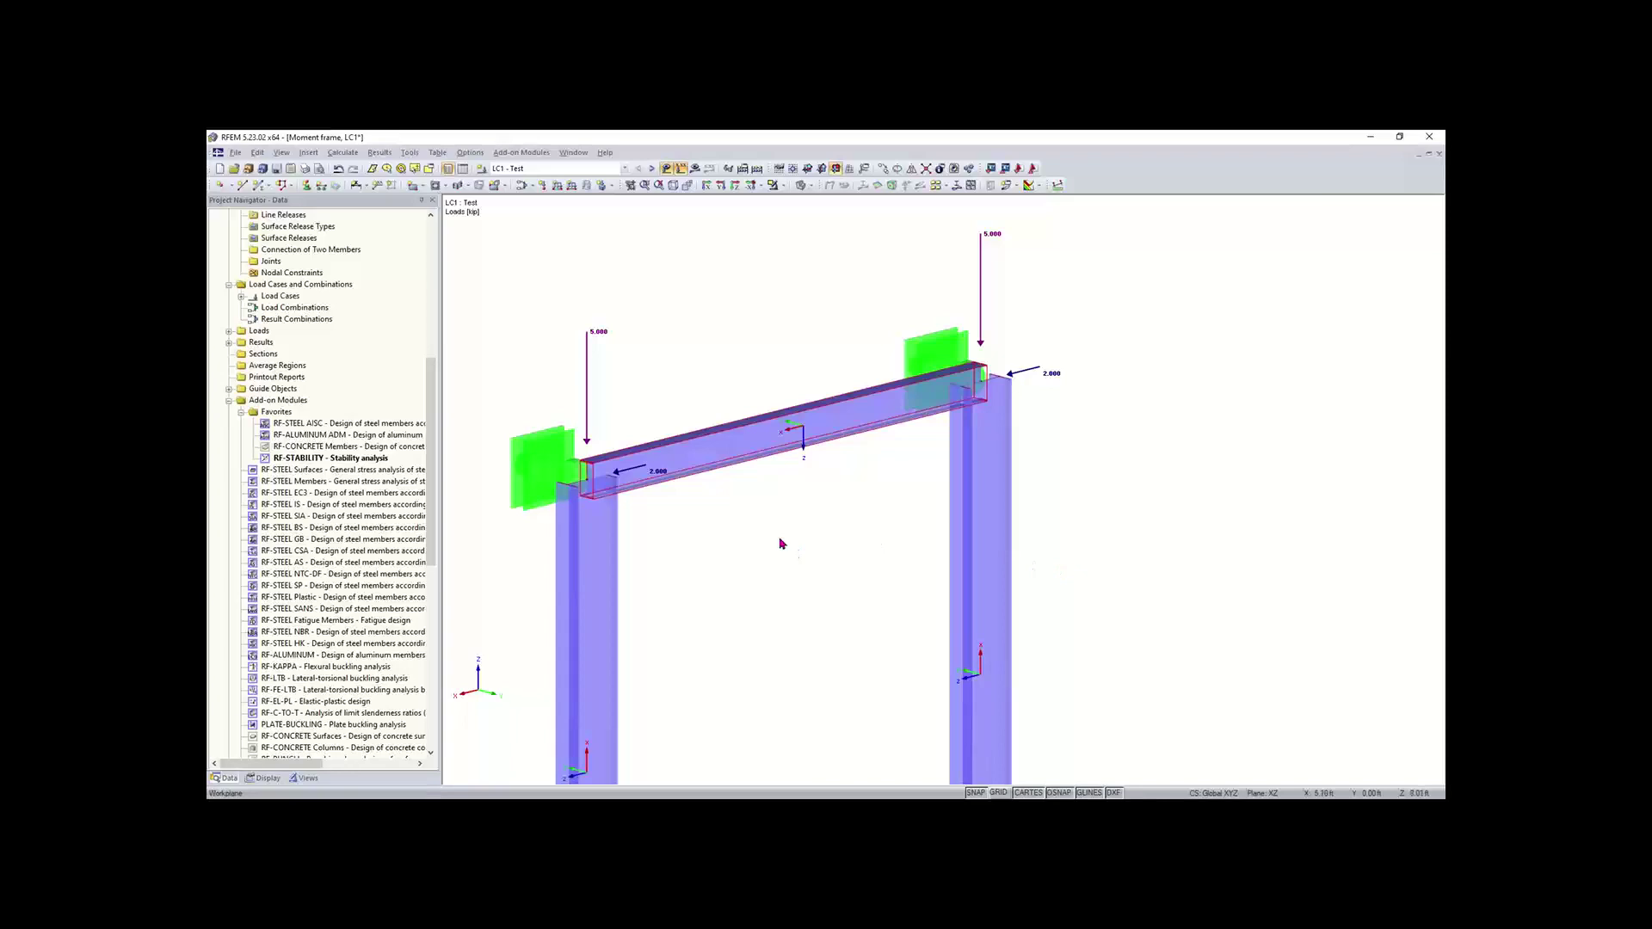
# - Bring the whole frame into view and look through the remaining add-on modules in the project navigator
pyautogui.scroll(-2, 733, 543)
pyautogui.moveTo(730, 514); pyautogui.dragTo(738, 423, button='middle')
pyautogui.scroll(-2, 749, 458)
pyautogui.scroll(-1, 738, 423)
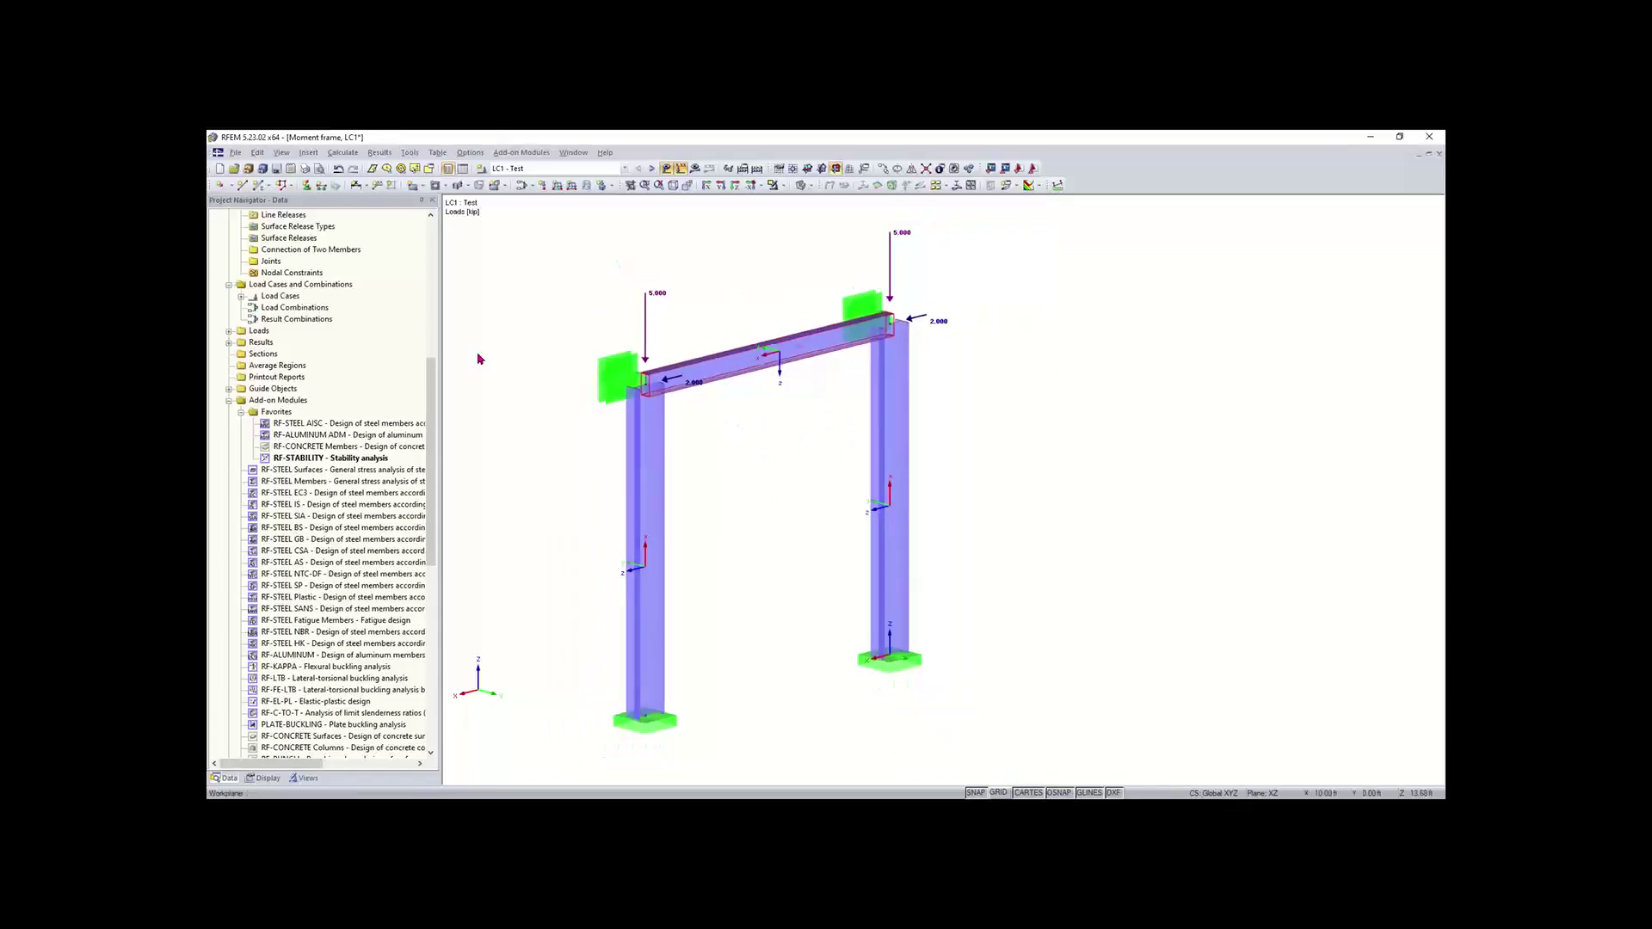
pyautogui.moveTo(432, 419); pyautogui.dragTo(436, 553)
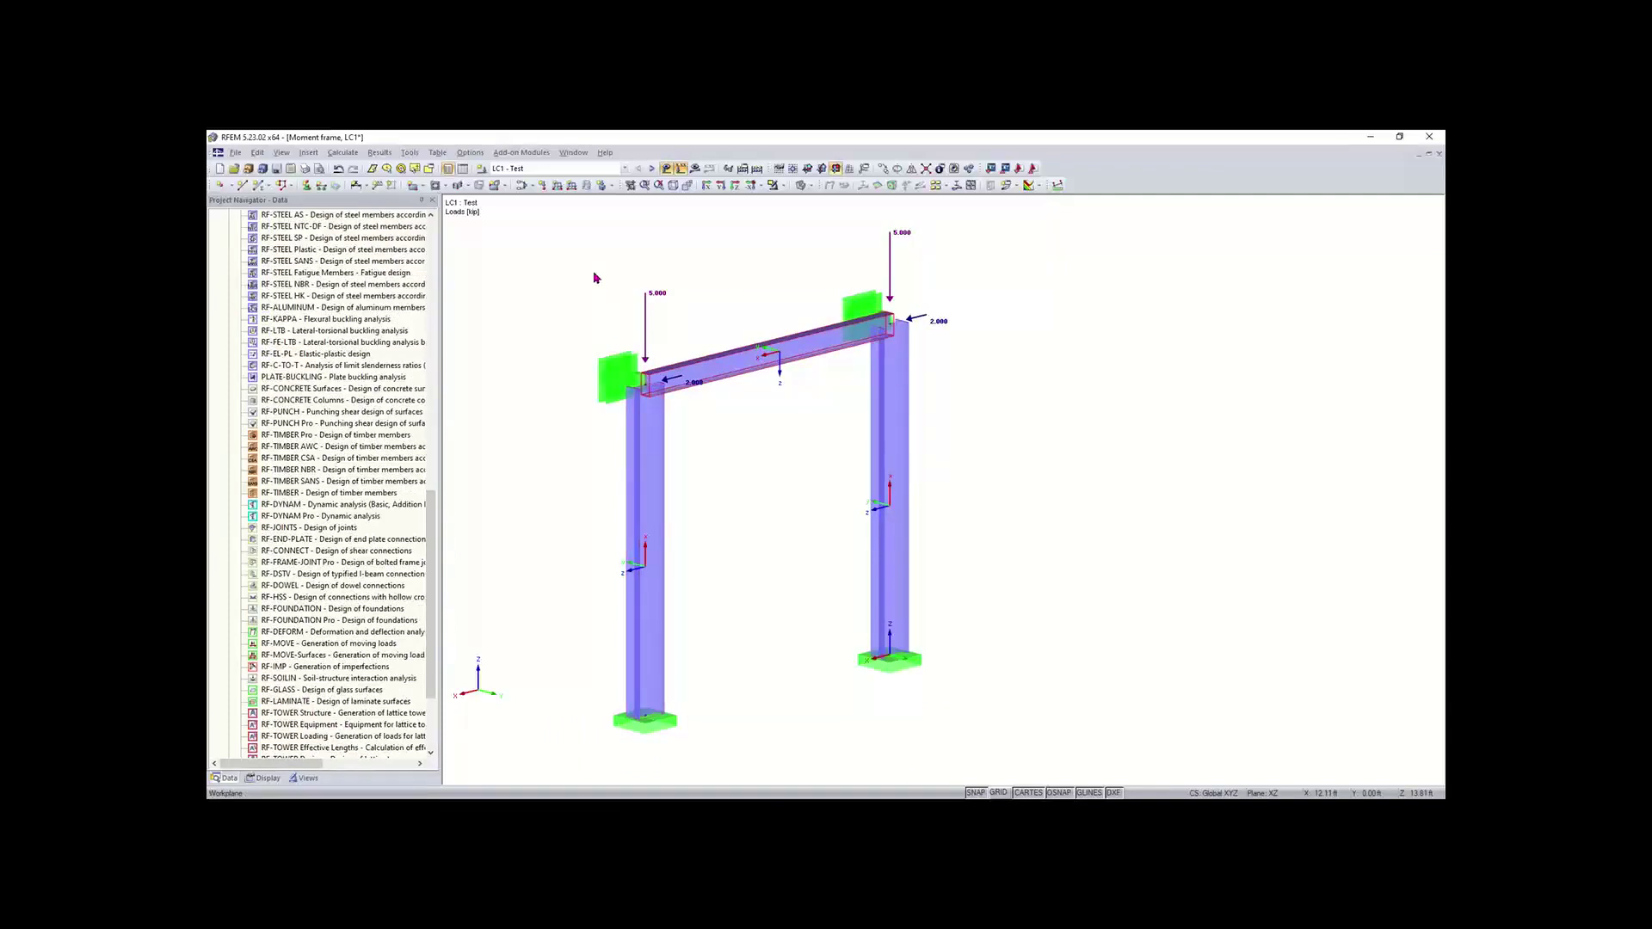
pyautogui.moveTo(597, 278); pyautogui.dragTo(580, 337, button='middle')
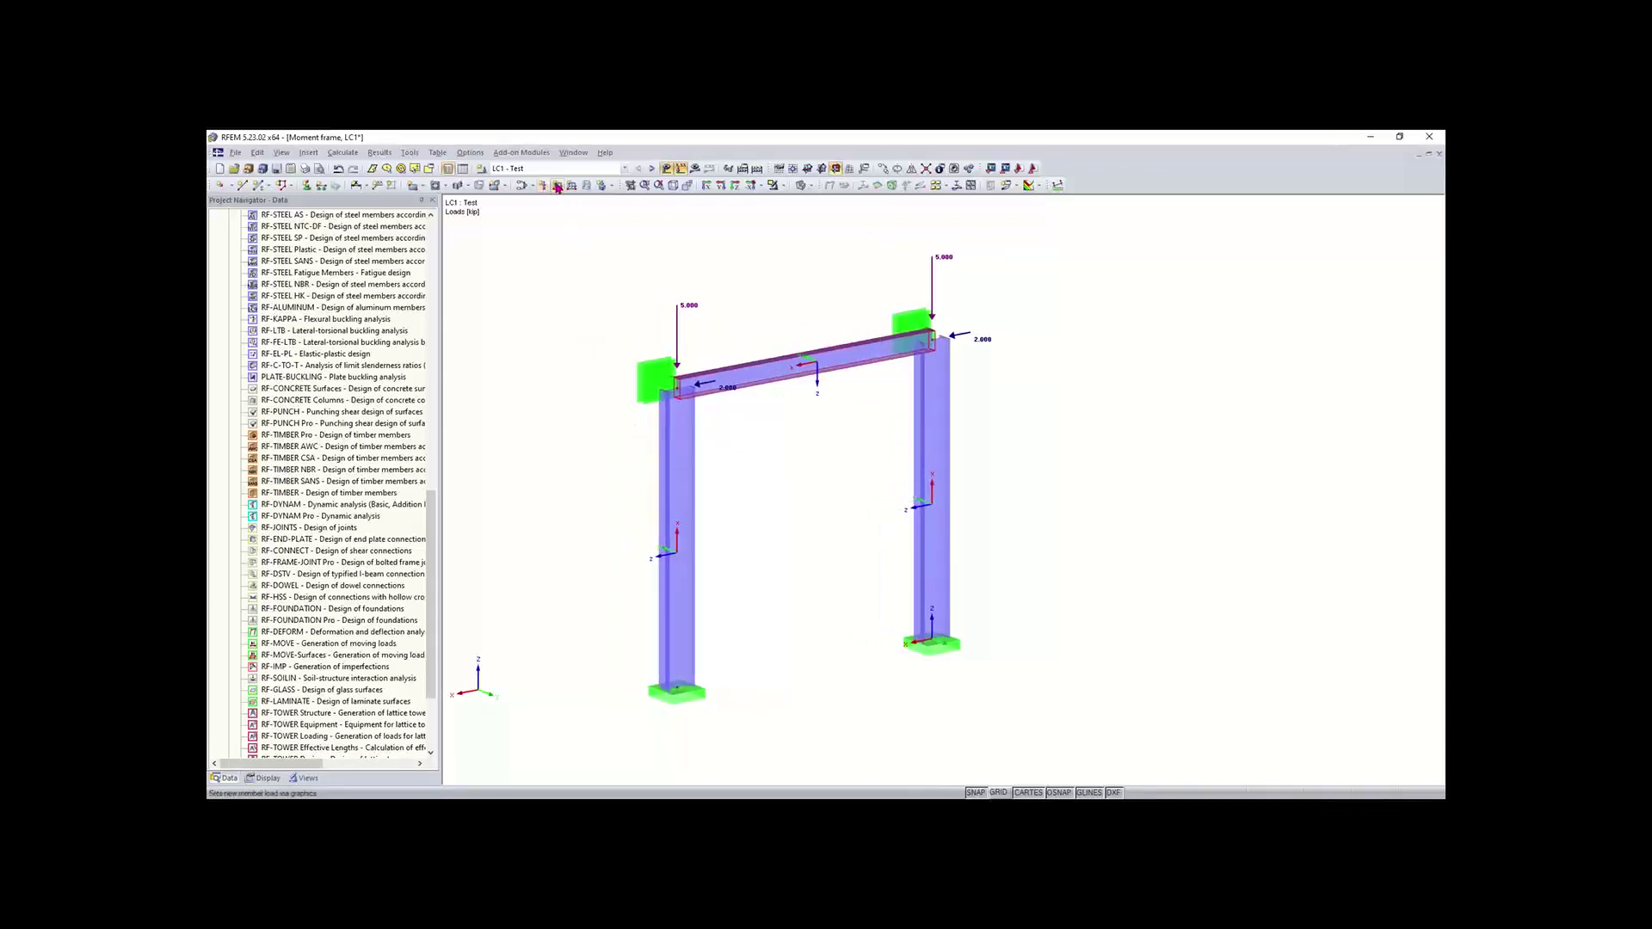
# - Examine the flat roof wind load generator according to ASCE/SEI 7-16 and close it without generating loads
pyautogui.click(409, 152)
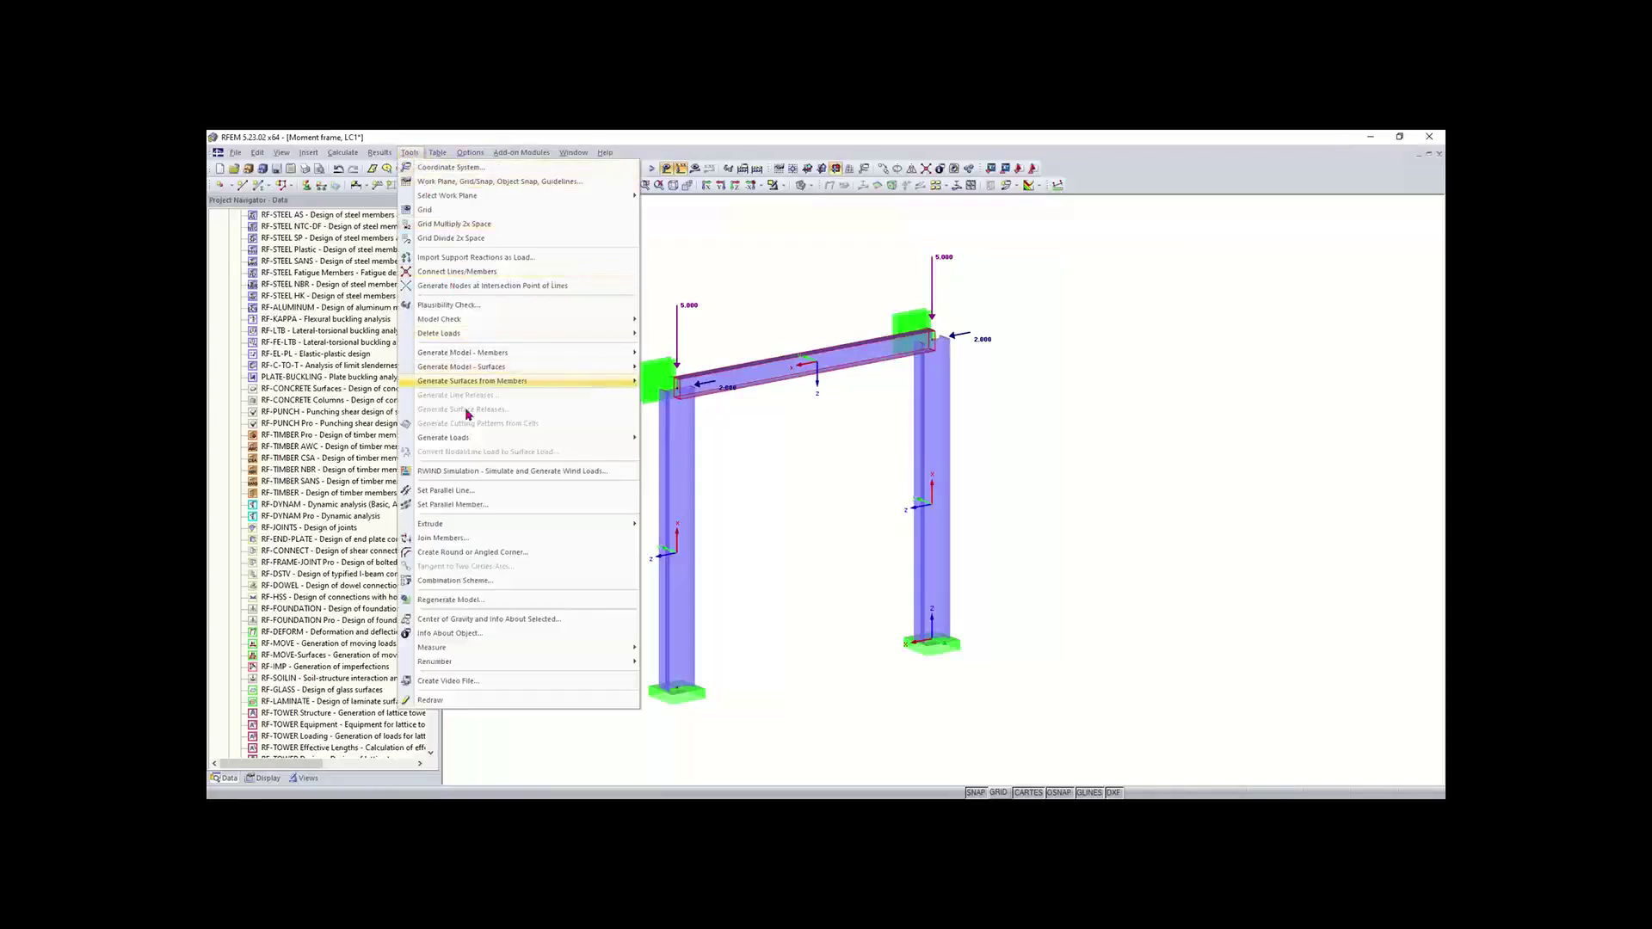
pyautogui.moveTo(613, 443)
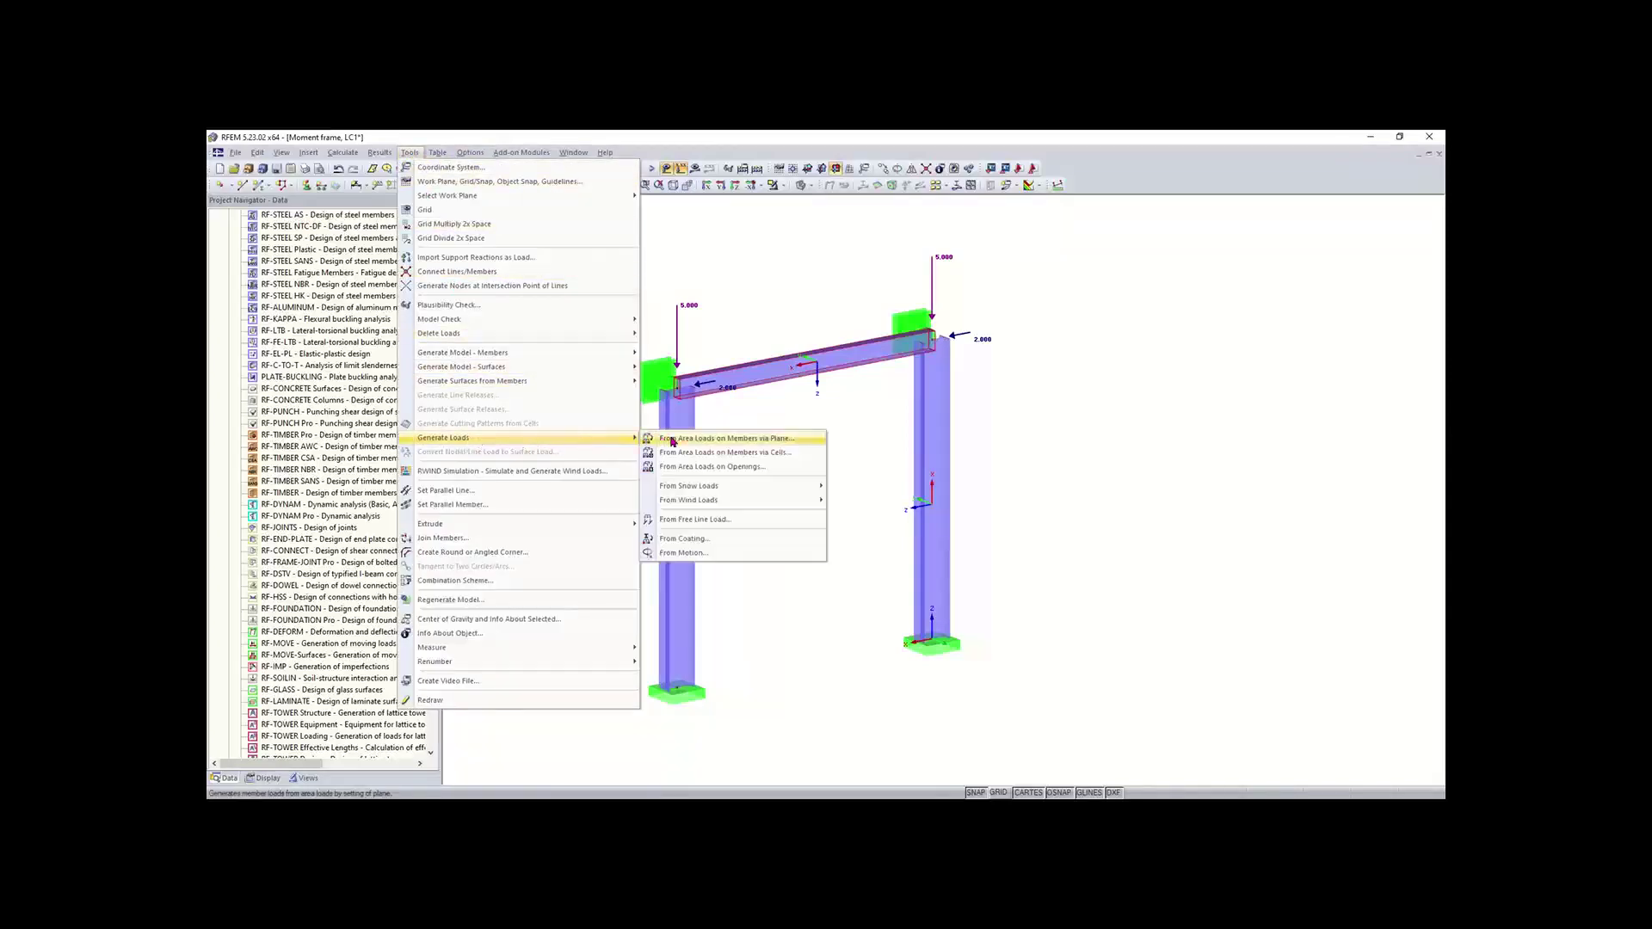
pyautogui.moveTo(698, 502)
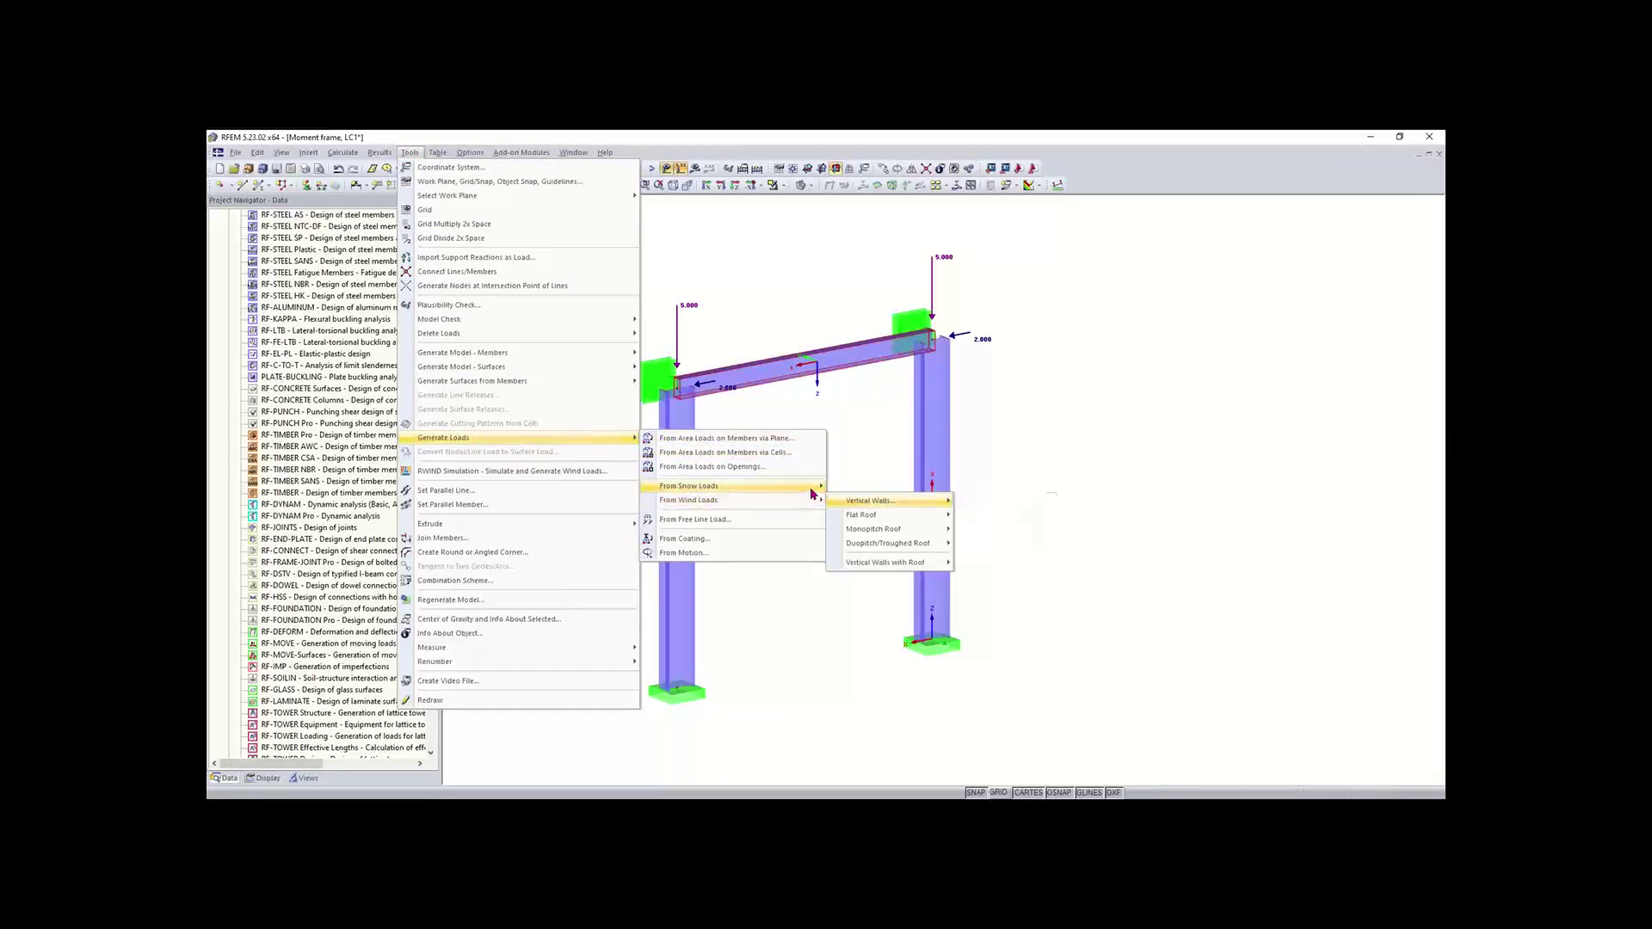
pyautogui.moveTo(864, 505)
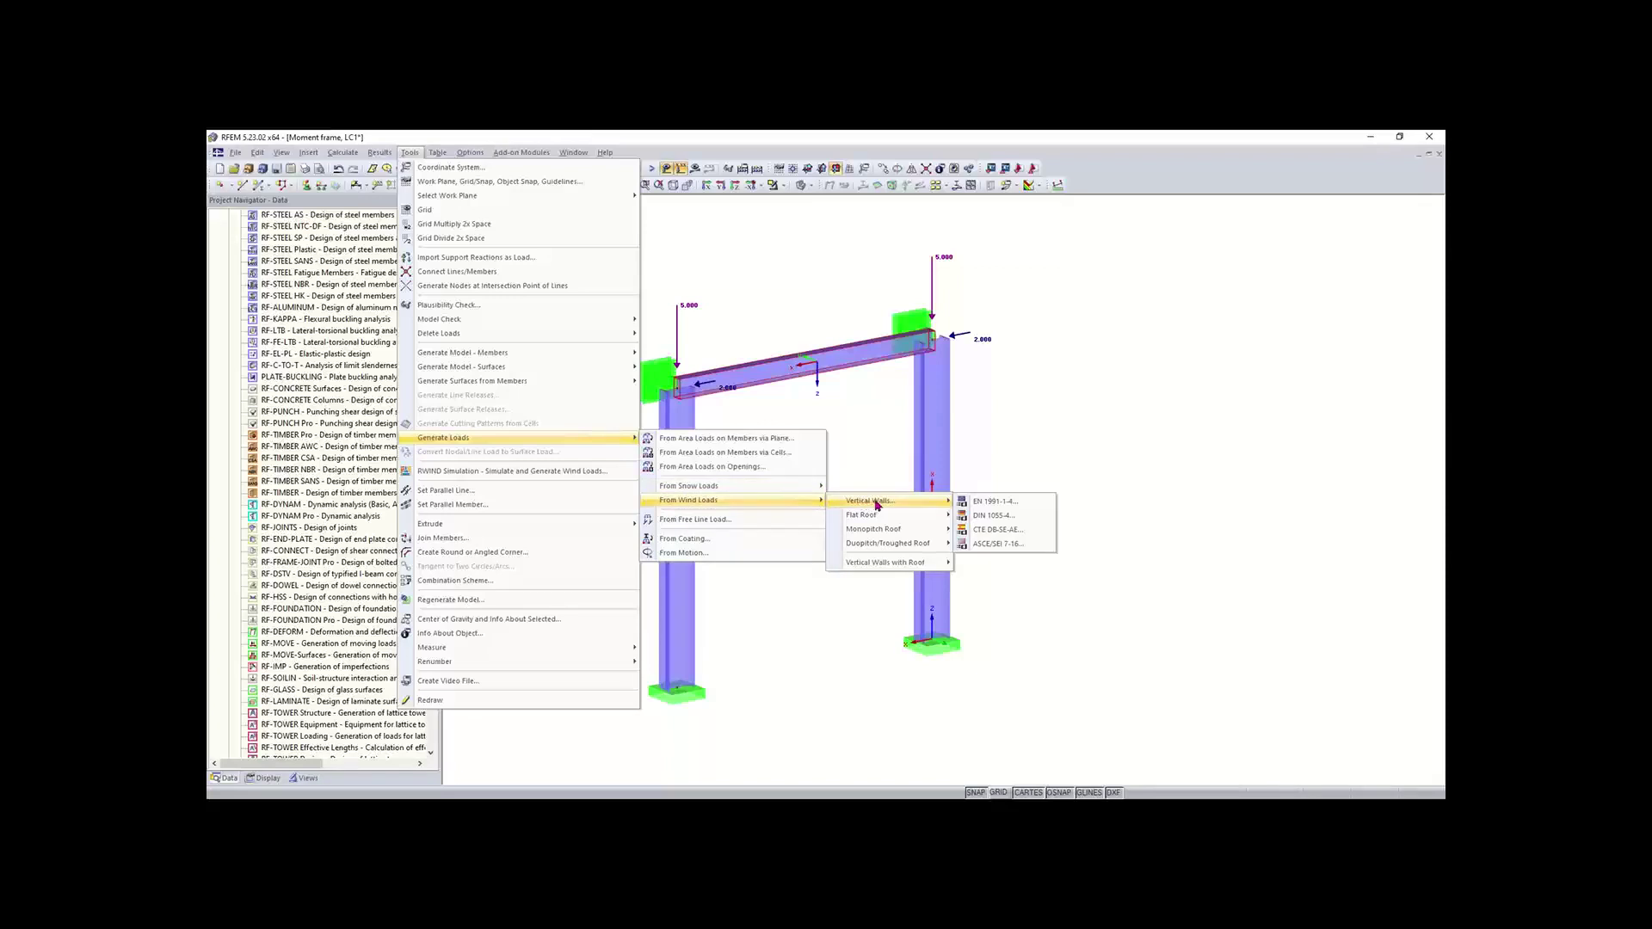
pyautogui.moveTo(941, 517)
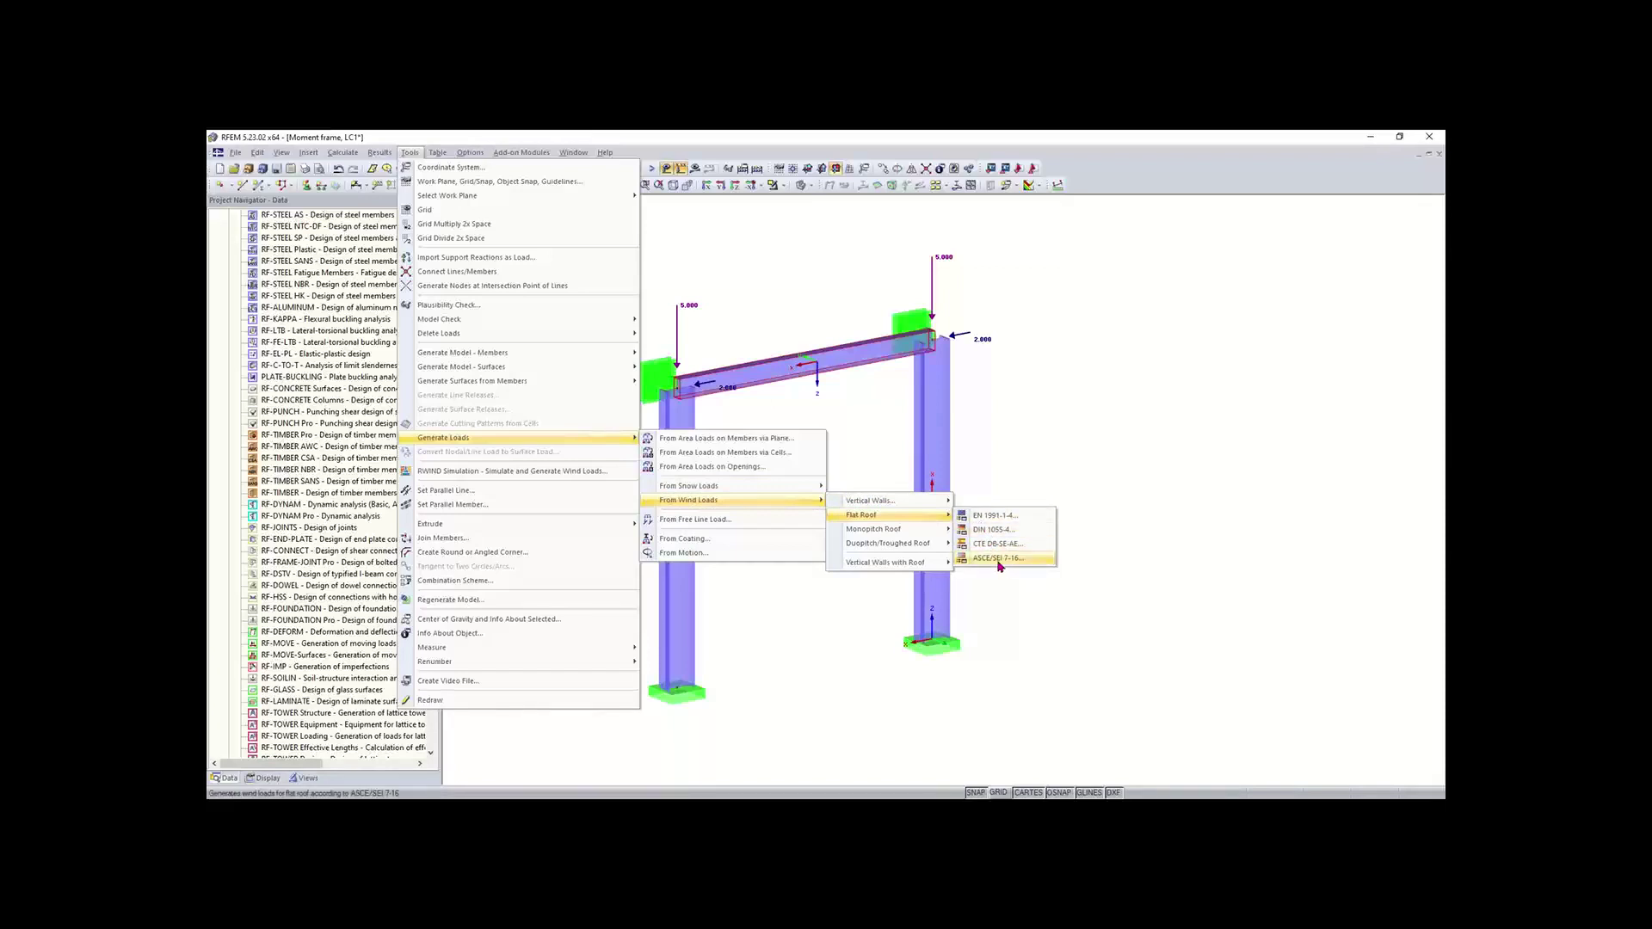
pyautogui.click(999, 559)
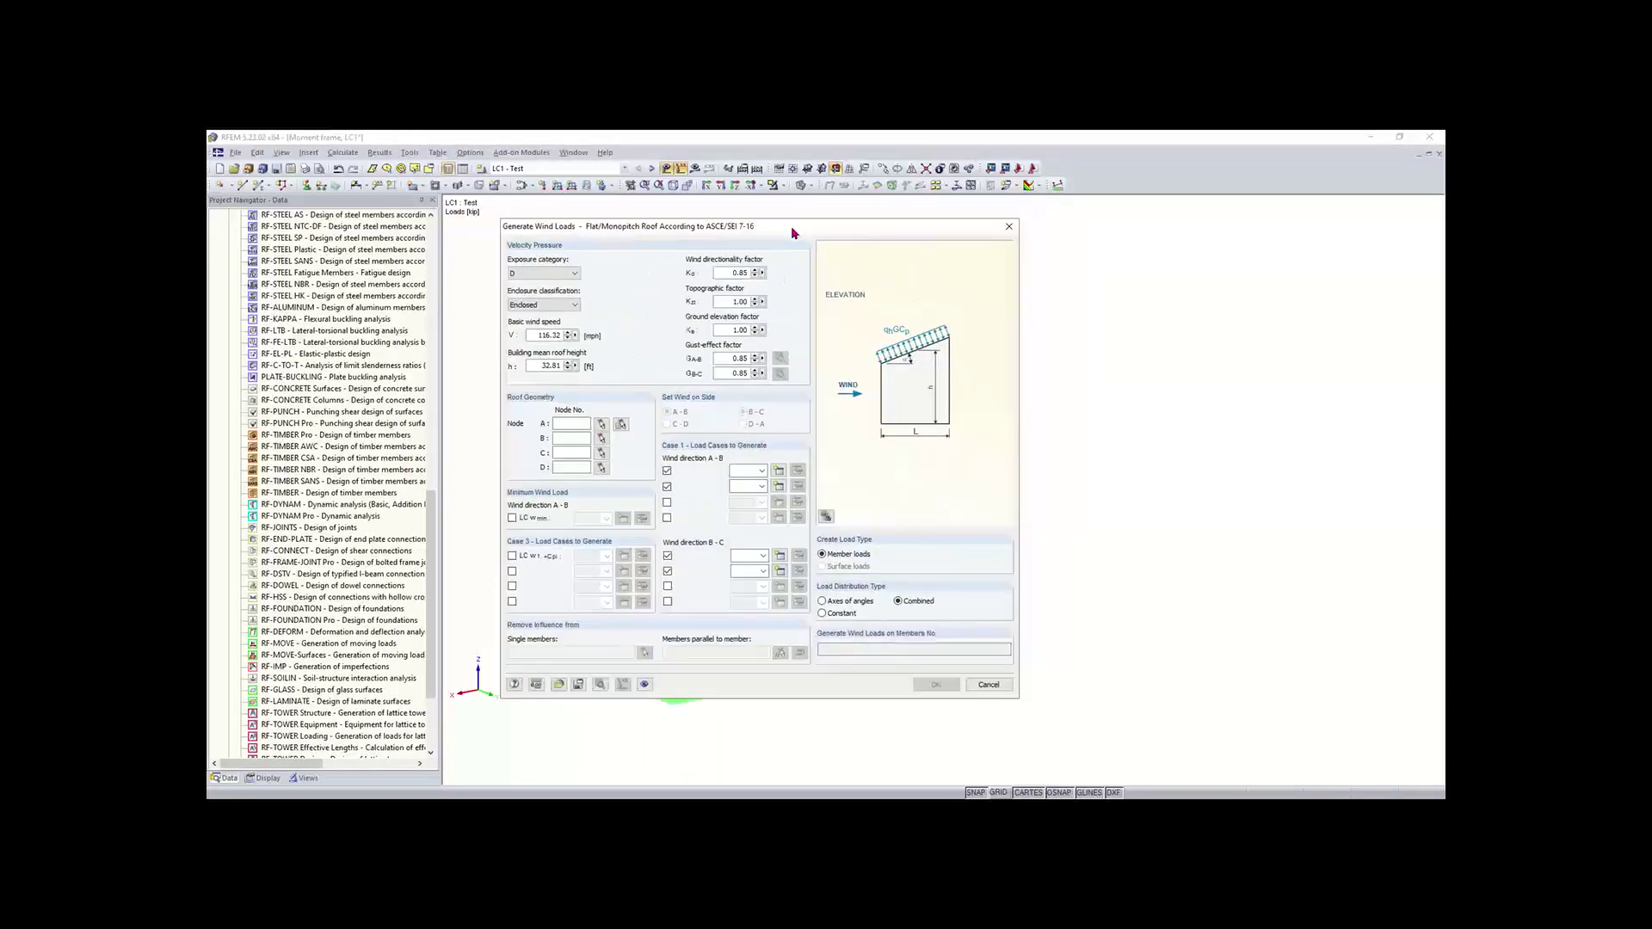
pyautogui.click(1010, 225)
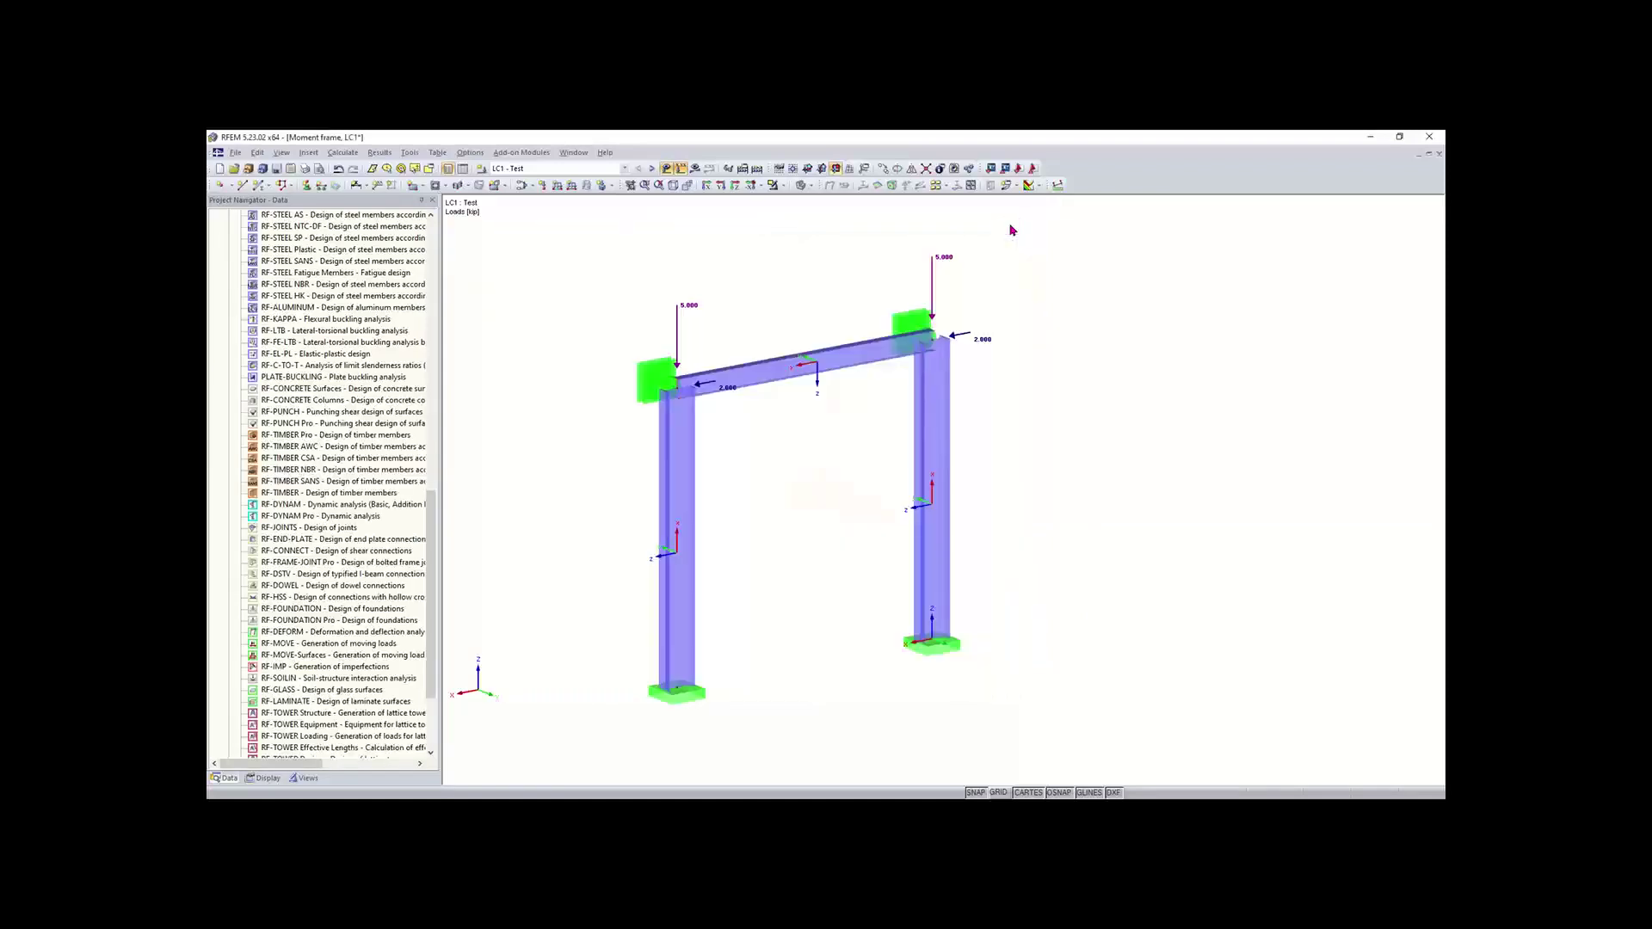
# - Try adding a second load case, Wind in +X, then delete it and close the load case settings
pyautogui.click(522, 187)
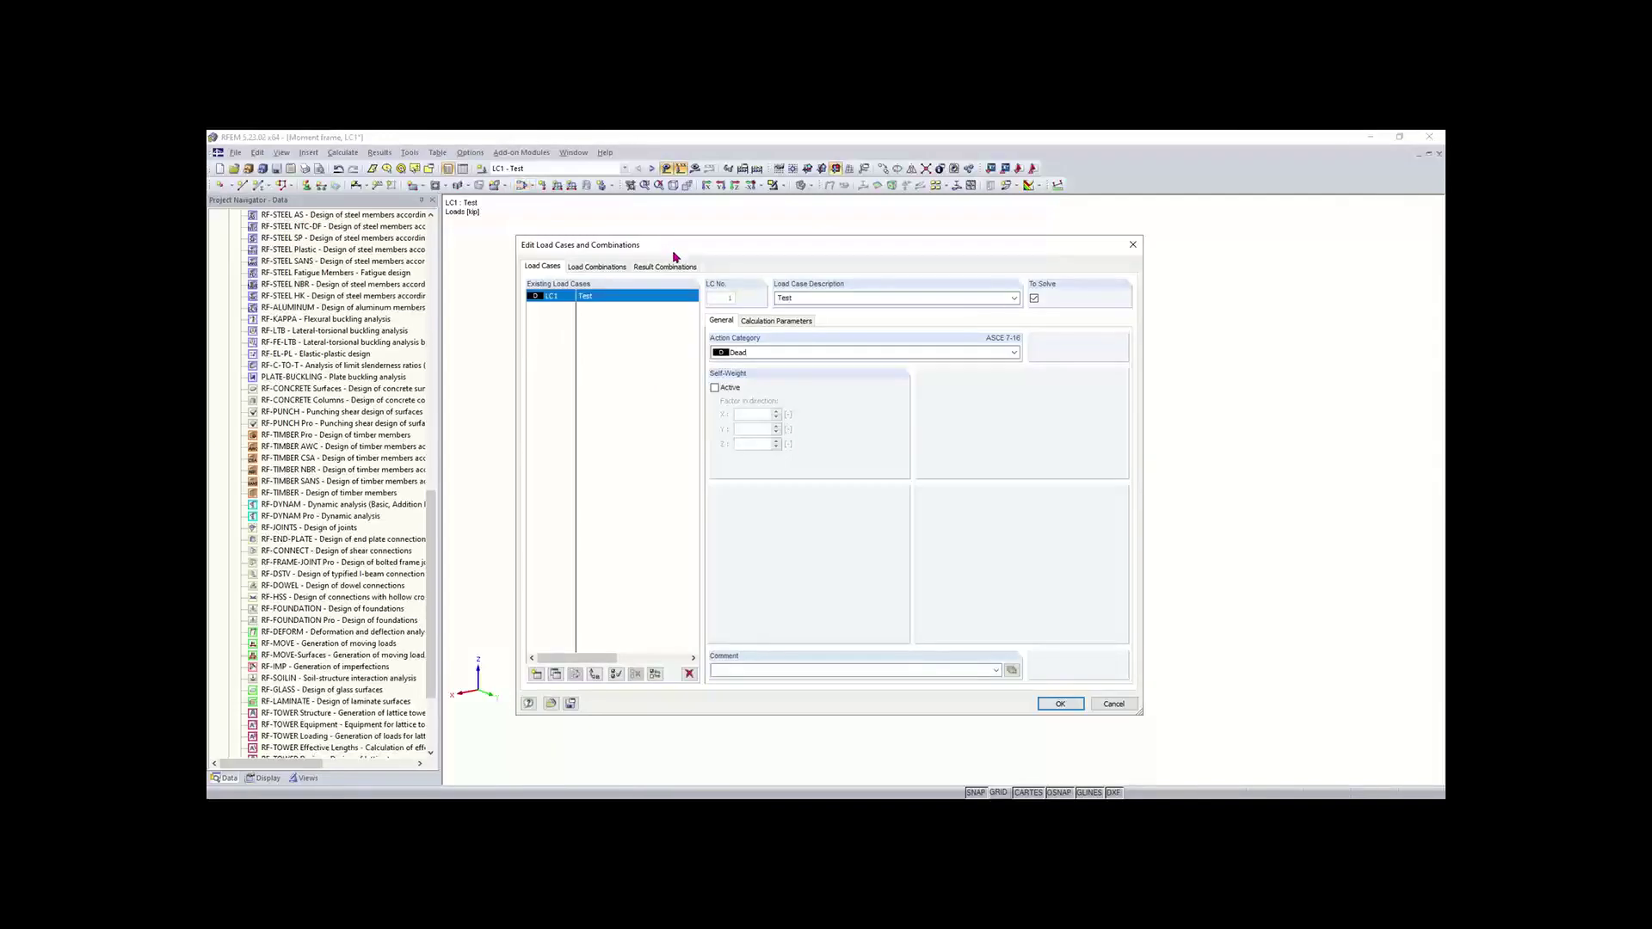
pyautogui.doubleClick(825, 297)
pyautogui.click(536, 674)
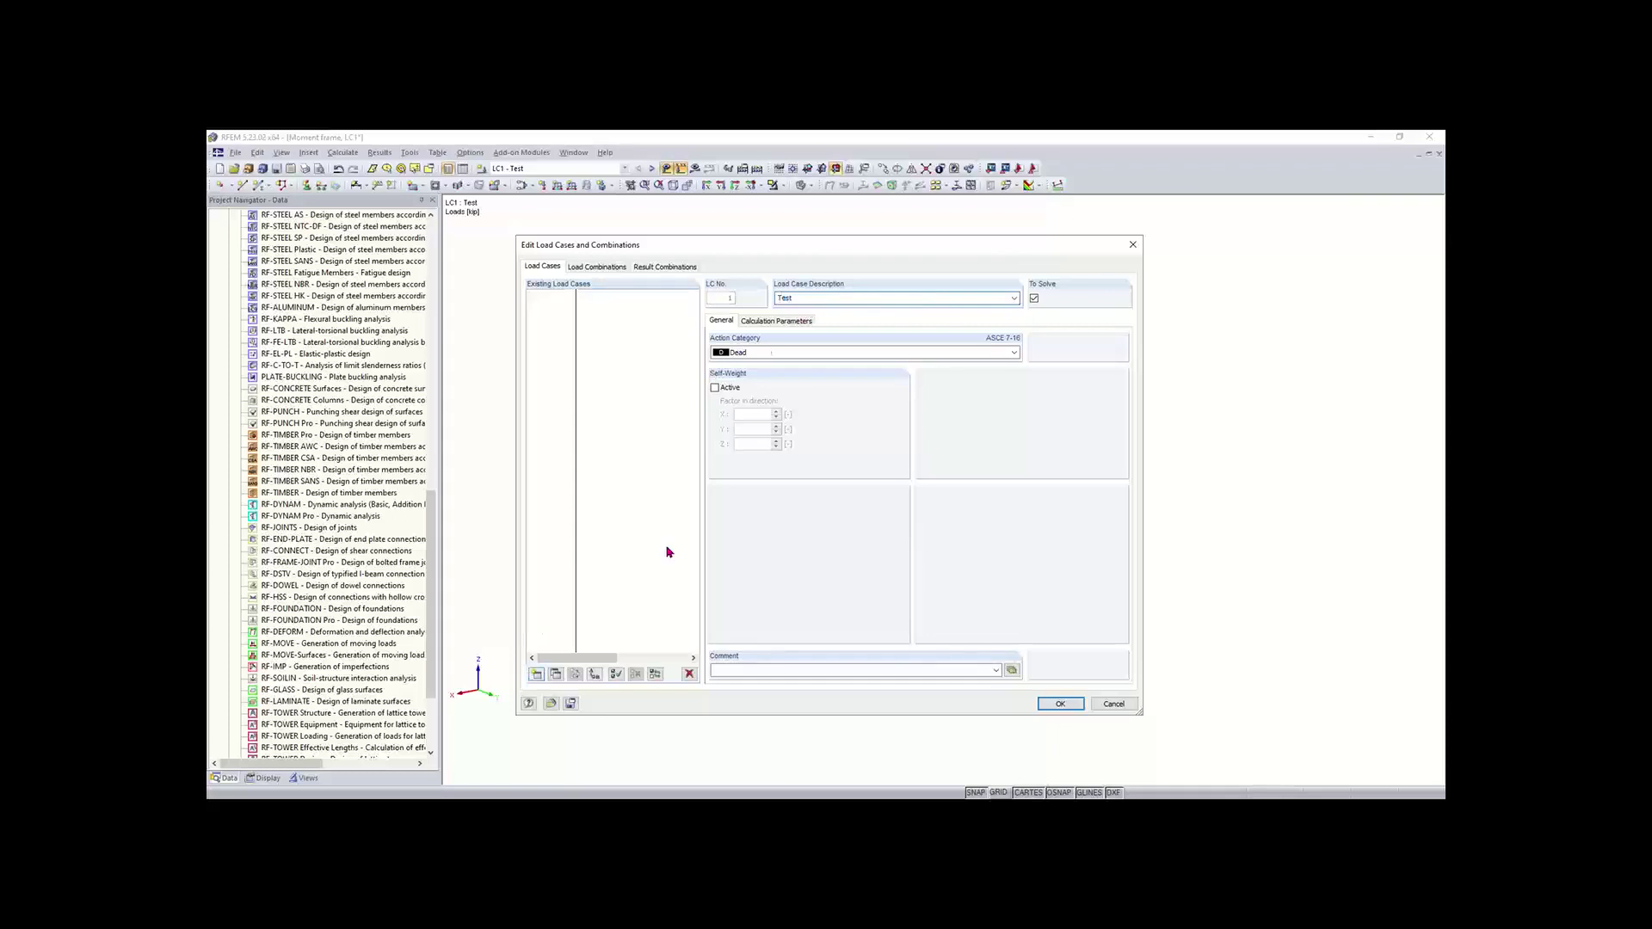
pyautogui.click(1015, 298)
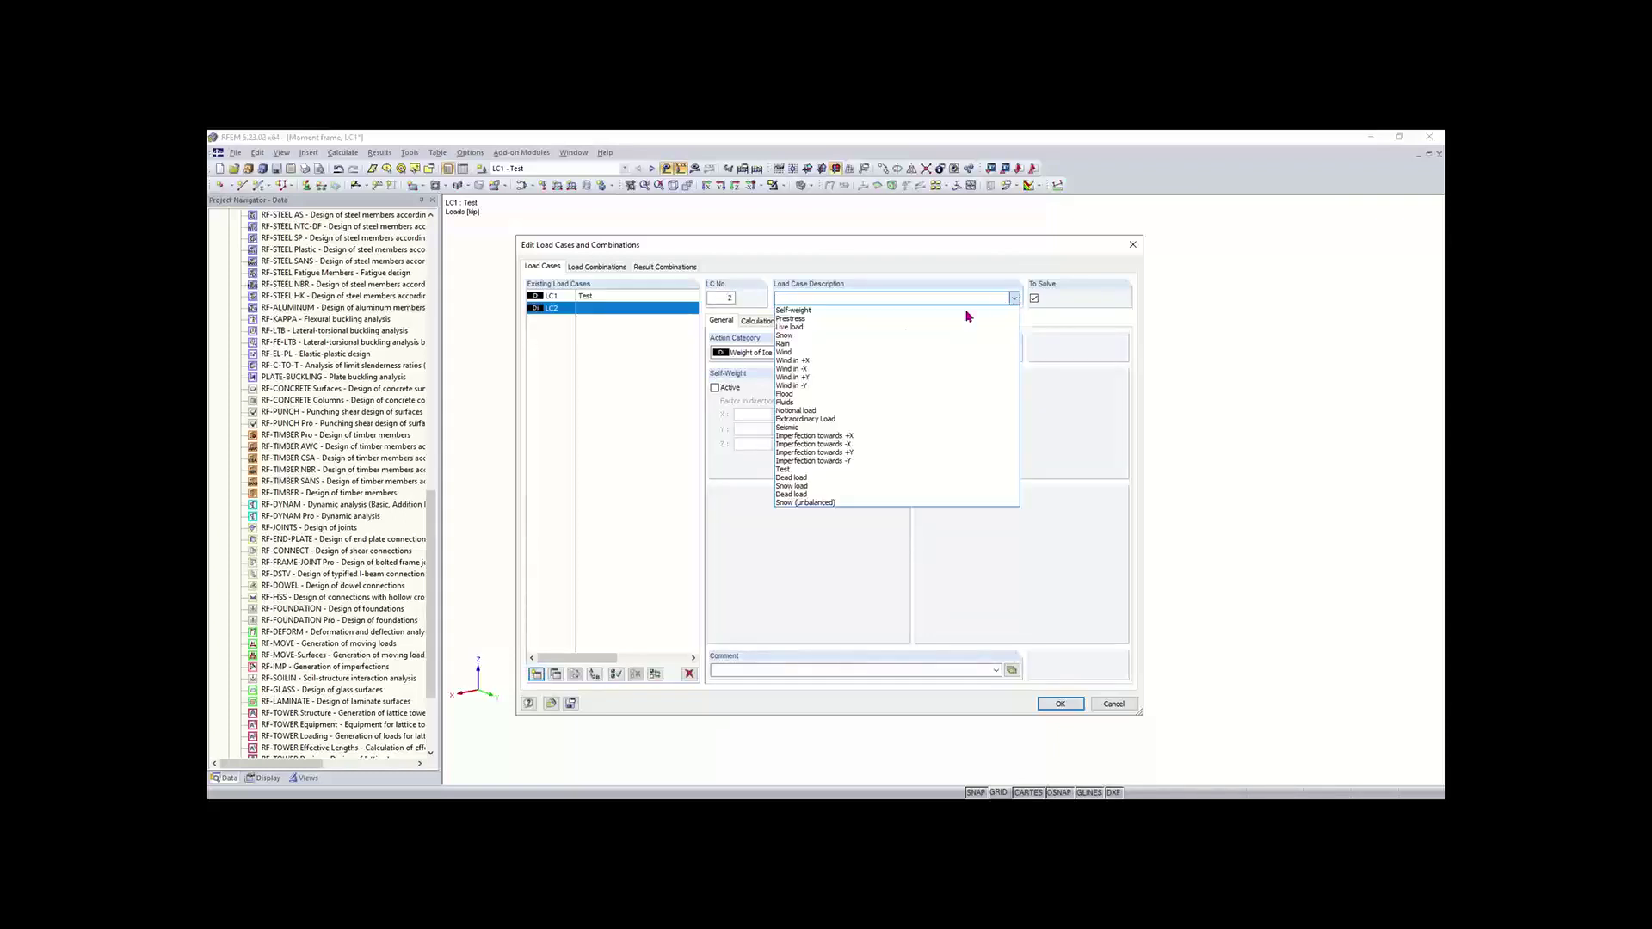
pyautogui.click(792, 361)
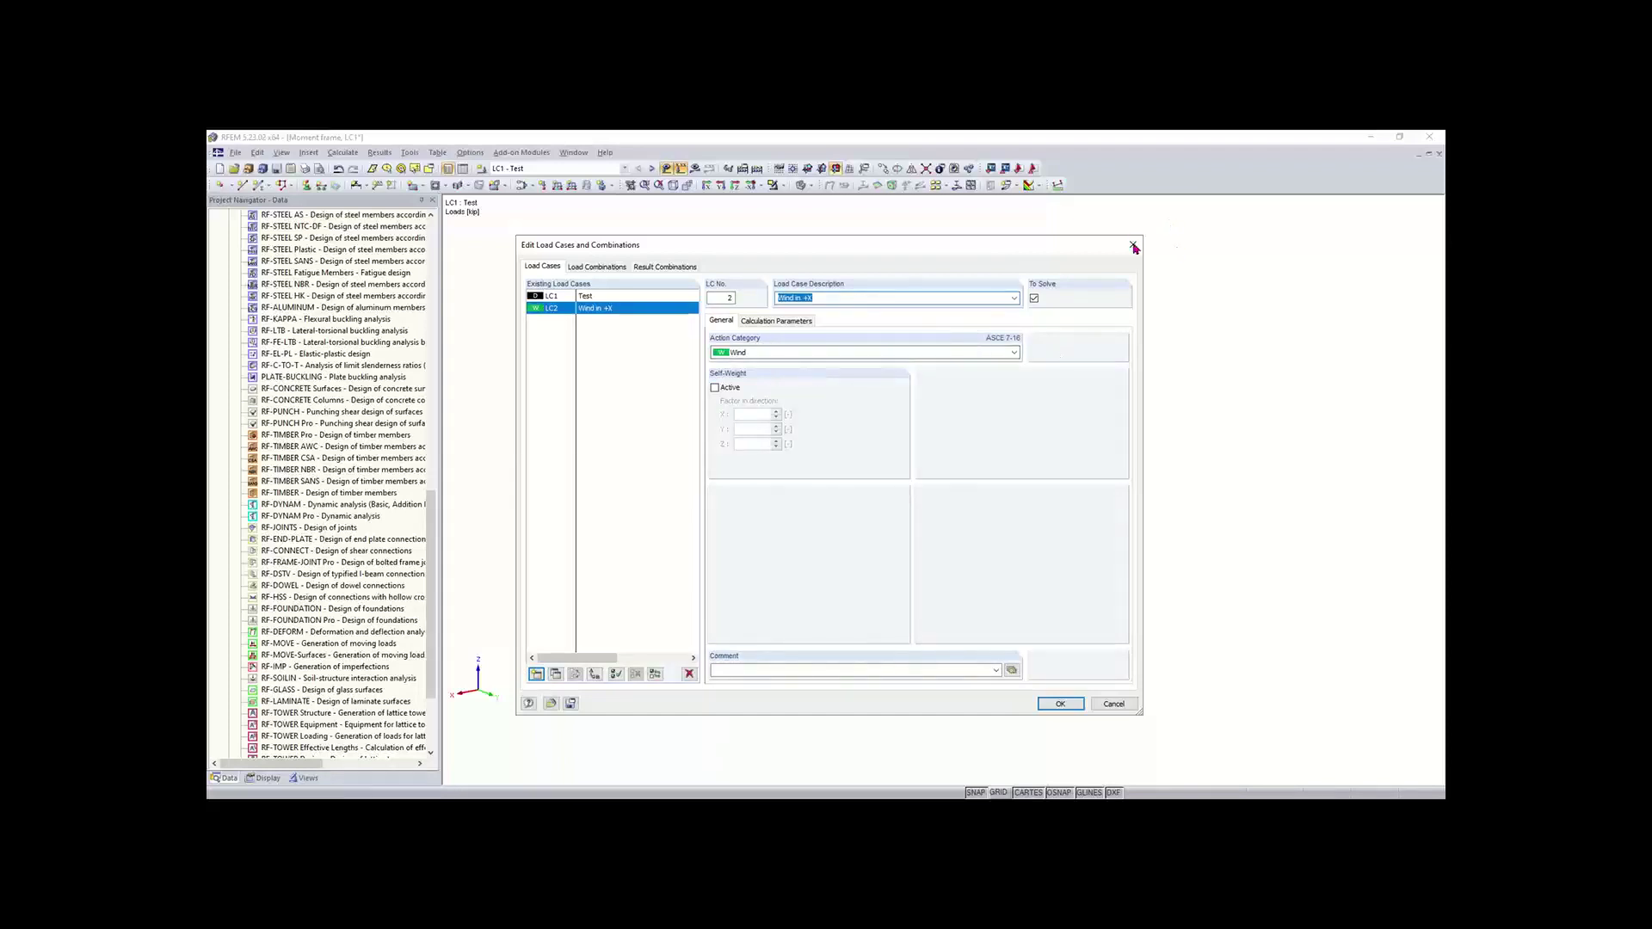
pyautogui.click(689, 674)
pyautogui.click(807, 500)
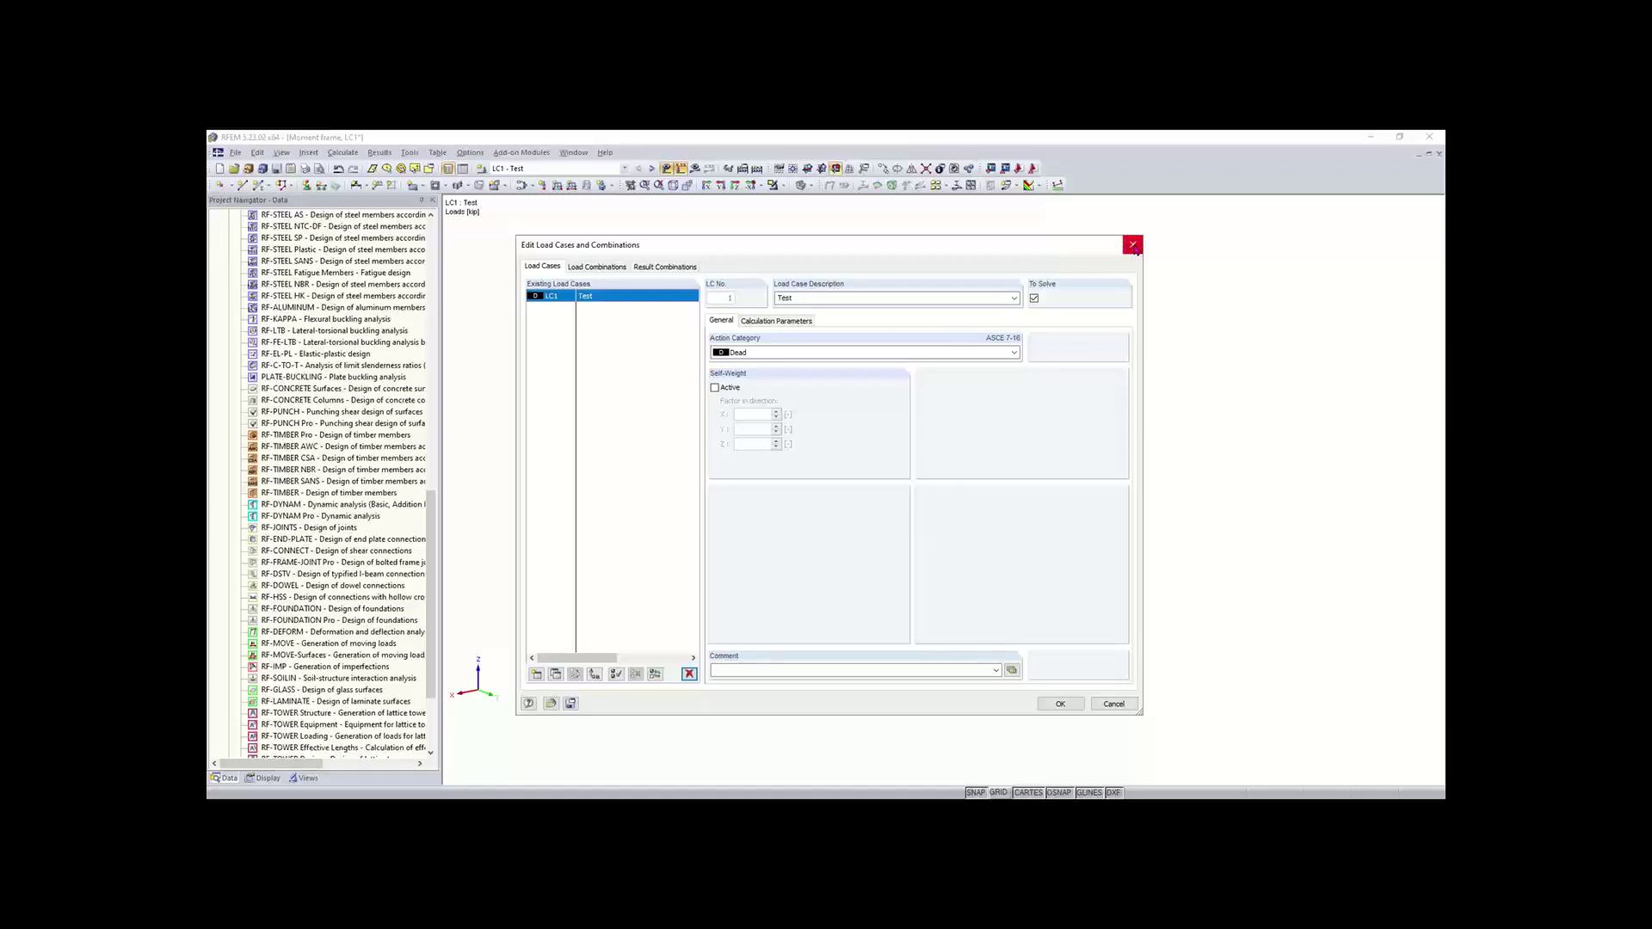
pyautogui.click(1134, 248)
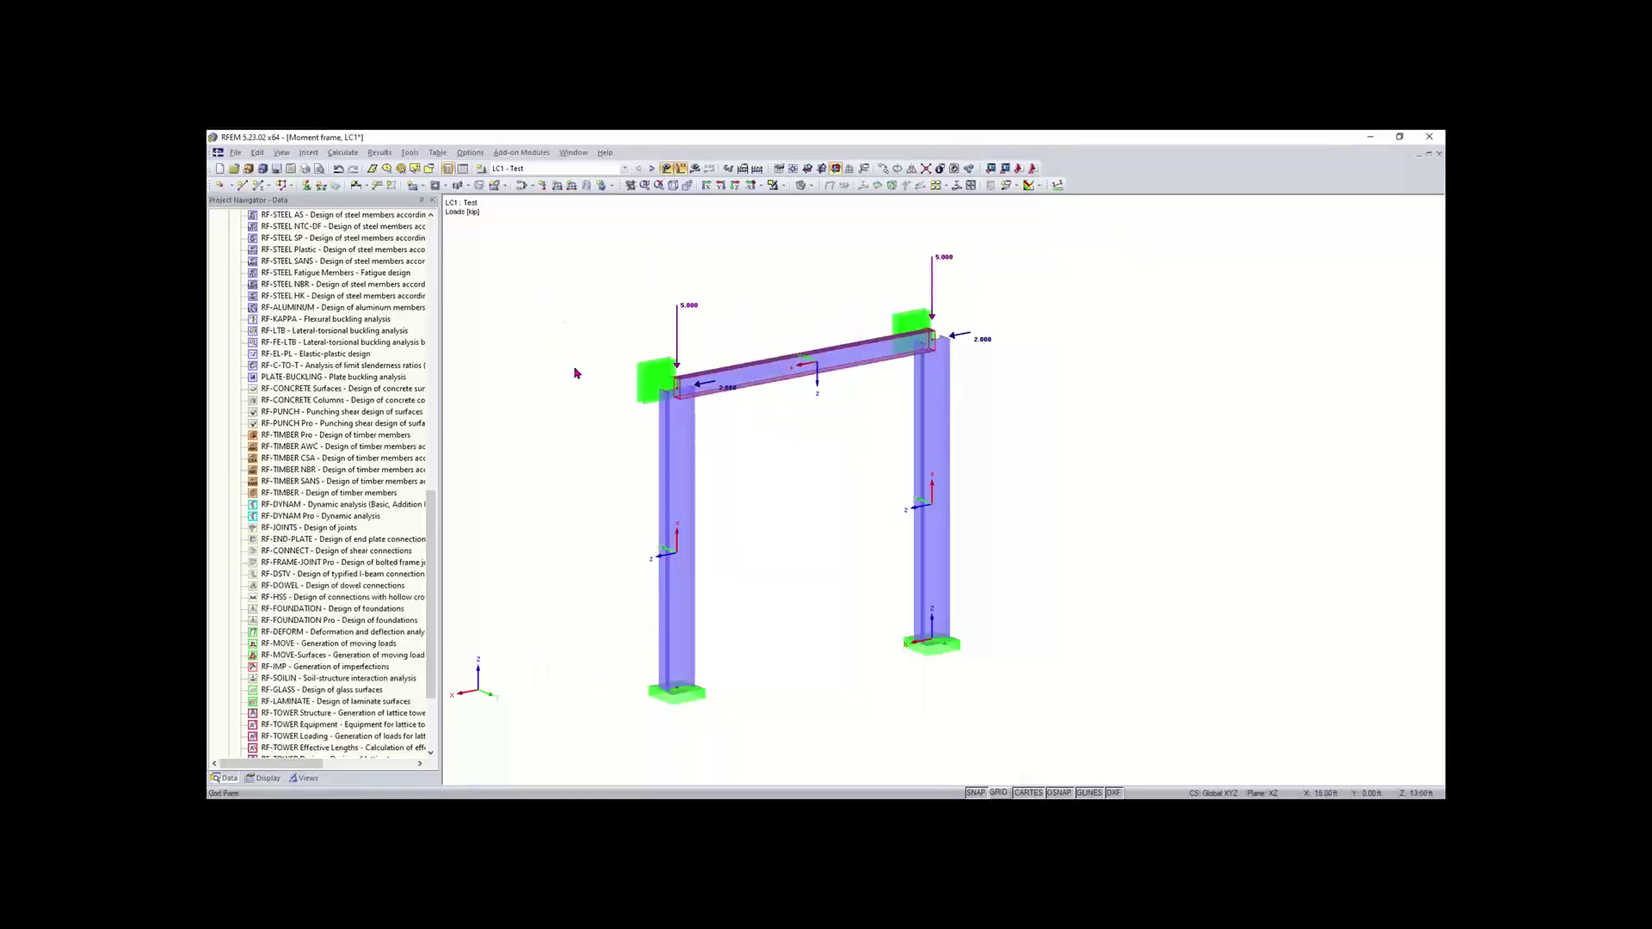
# - Show the work plane grid and set the work plane to XY, with free space beside the frame
pyautogui.scroll(-1, 552, 327)
pyautogui.click(998, 793)
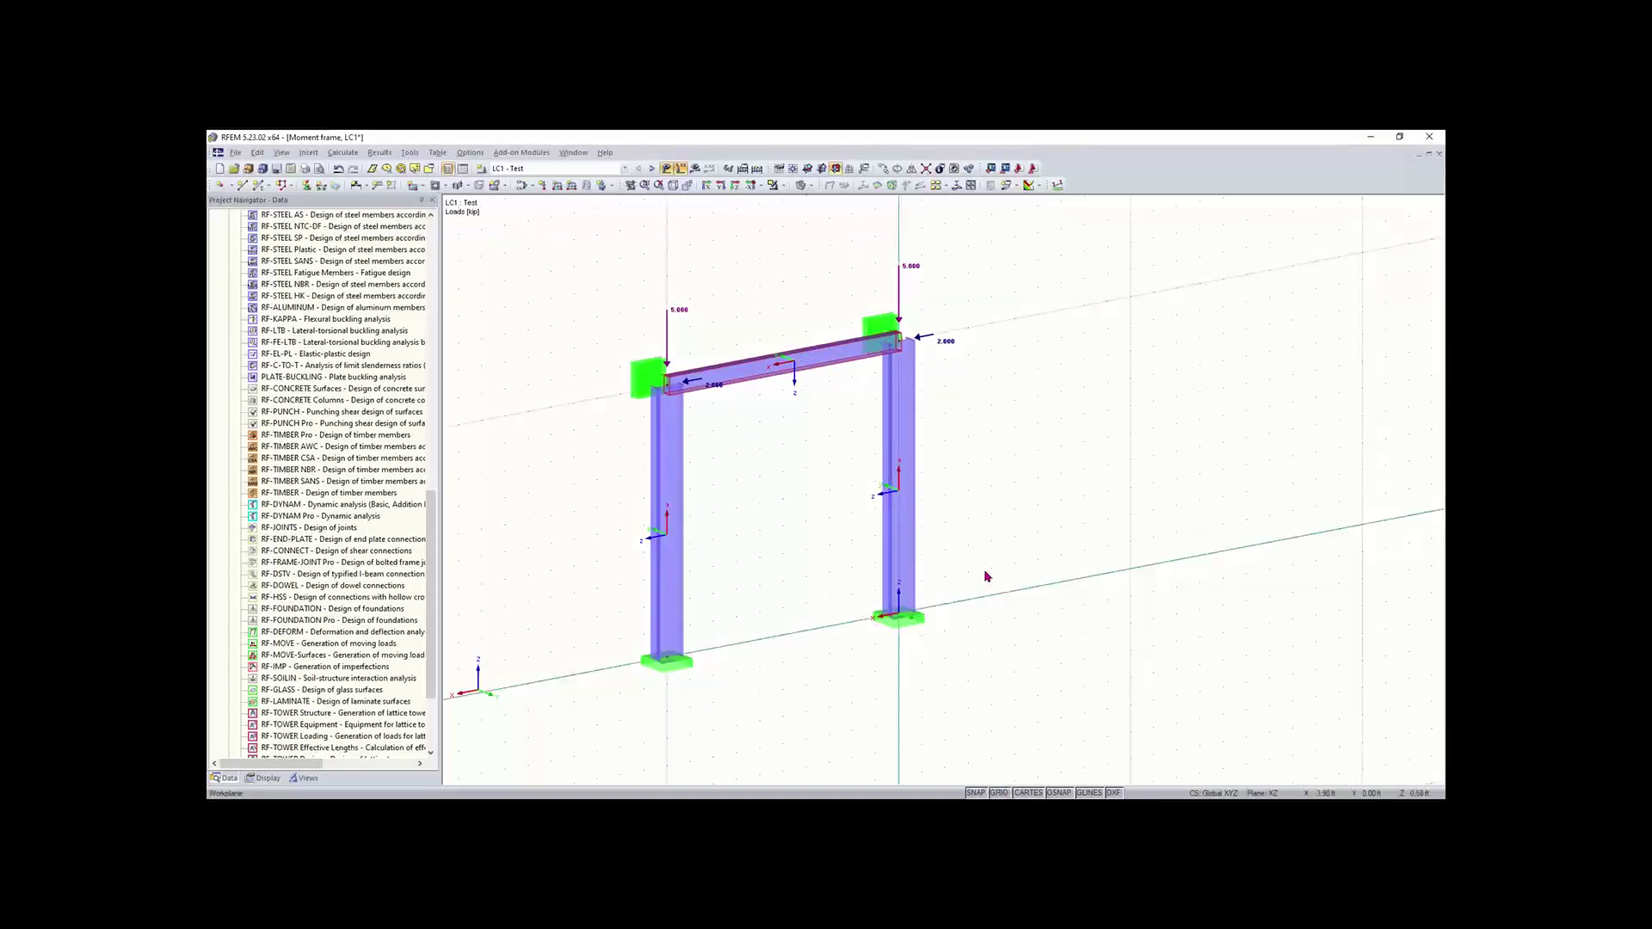
pyautogui.scroll(-1, 967, 535)
pyautogui.moveTo(939, 485); pyautogui.dragTo(654, 628, button='middle')
pyautogui.click(809, 170)
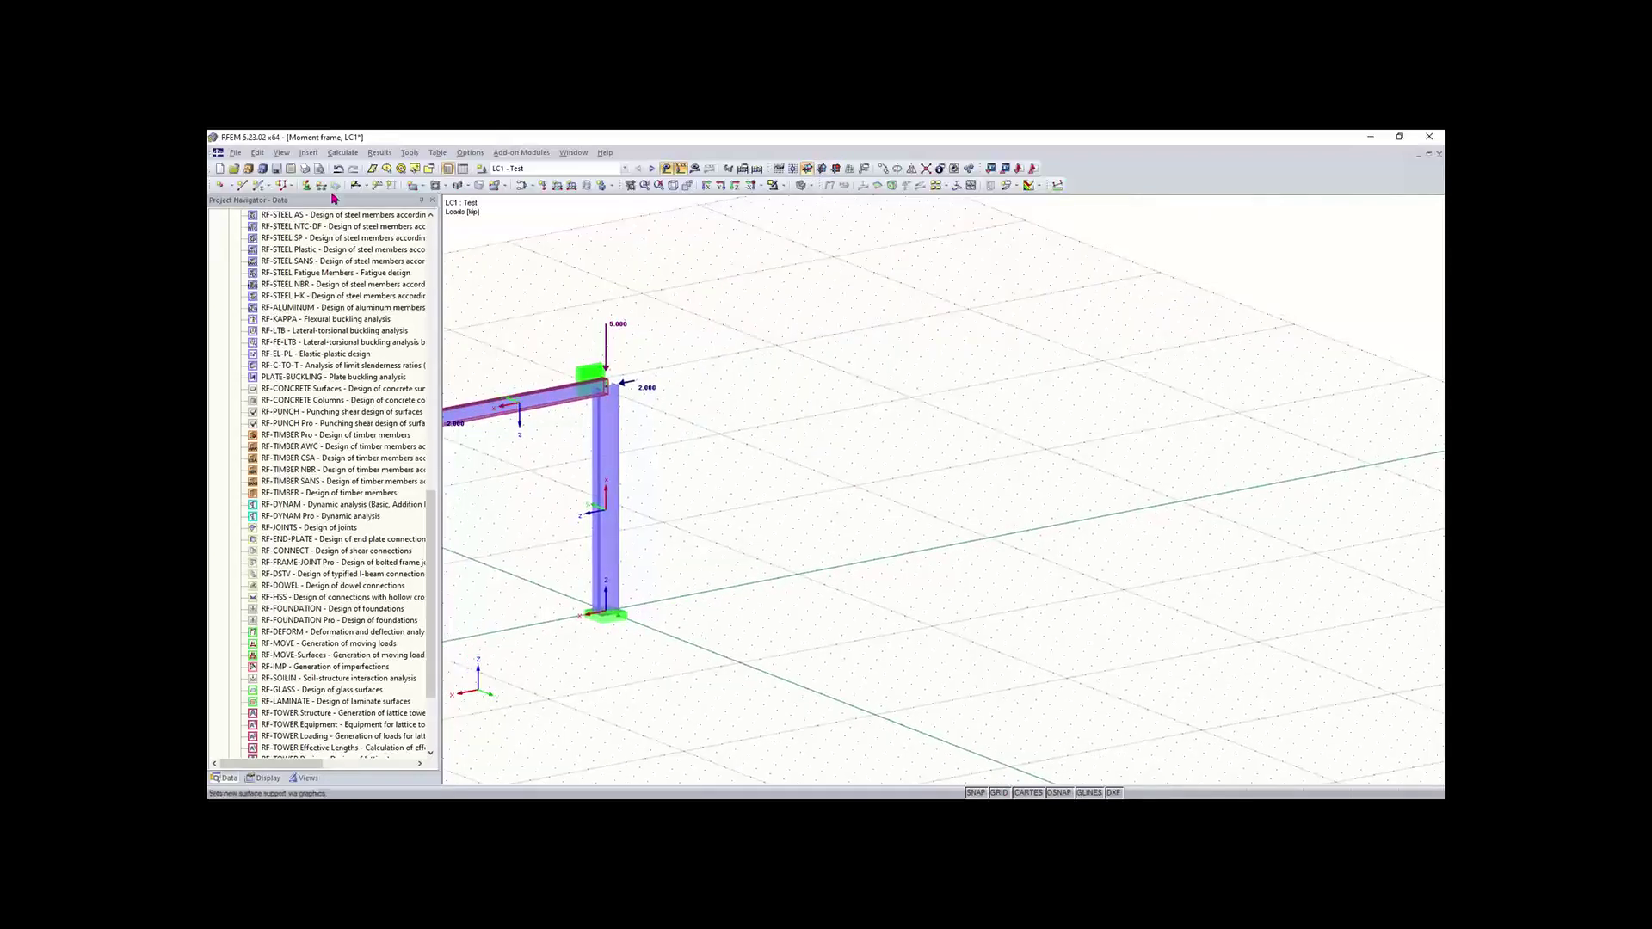
# - Draw a single line along the global X-axis on the ground plane, clear of the moment frame
pyautogui.click(241, 186)
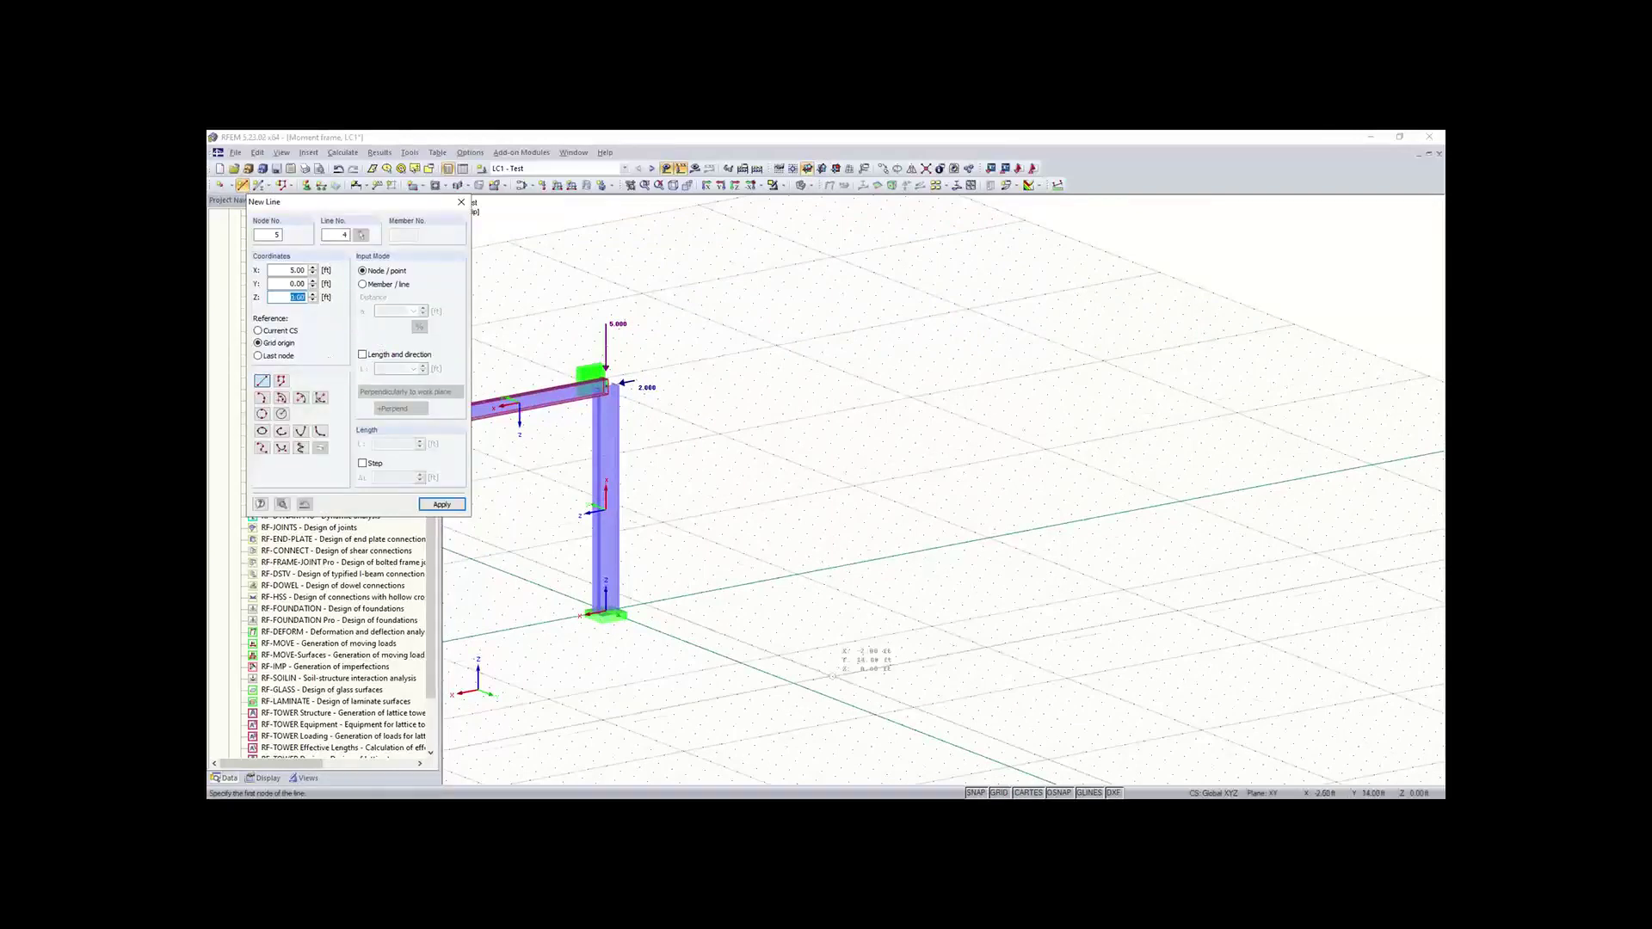
pyautogui.click(796, 573)
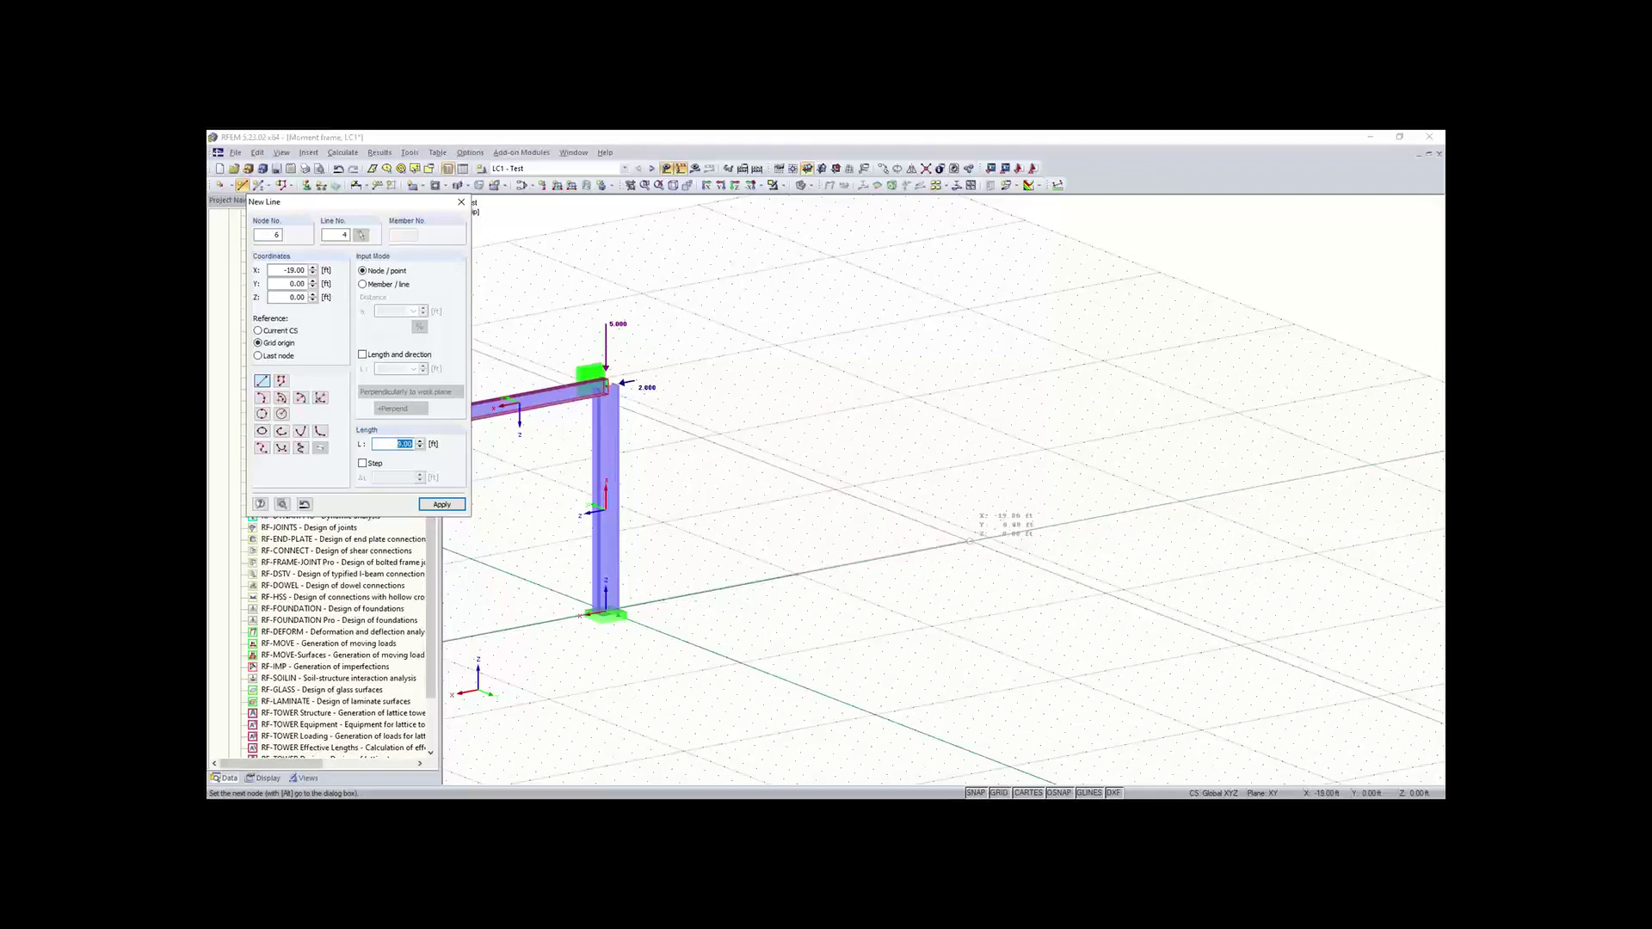
pyautogui.scroll(-3, 970, 541)
pyautogui.moveTo(962, 555); pyautogui.dragTo(921, 574, button='middle')
pyautogui.scroll(3, 929, 559)
pyautogui.scroll(1, 930, 558)
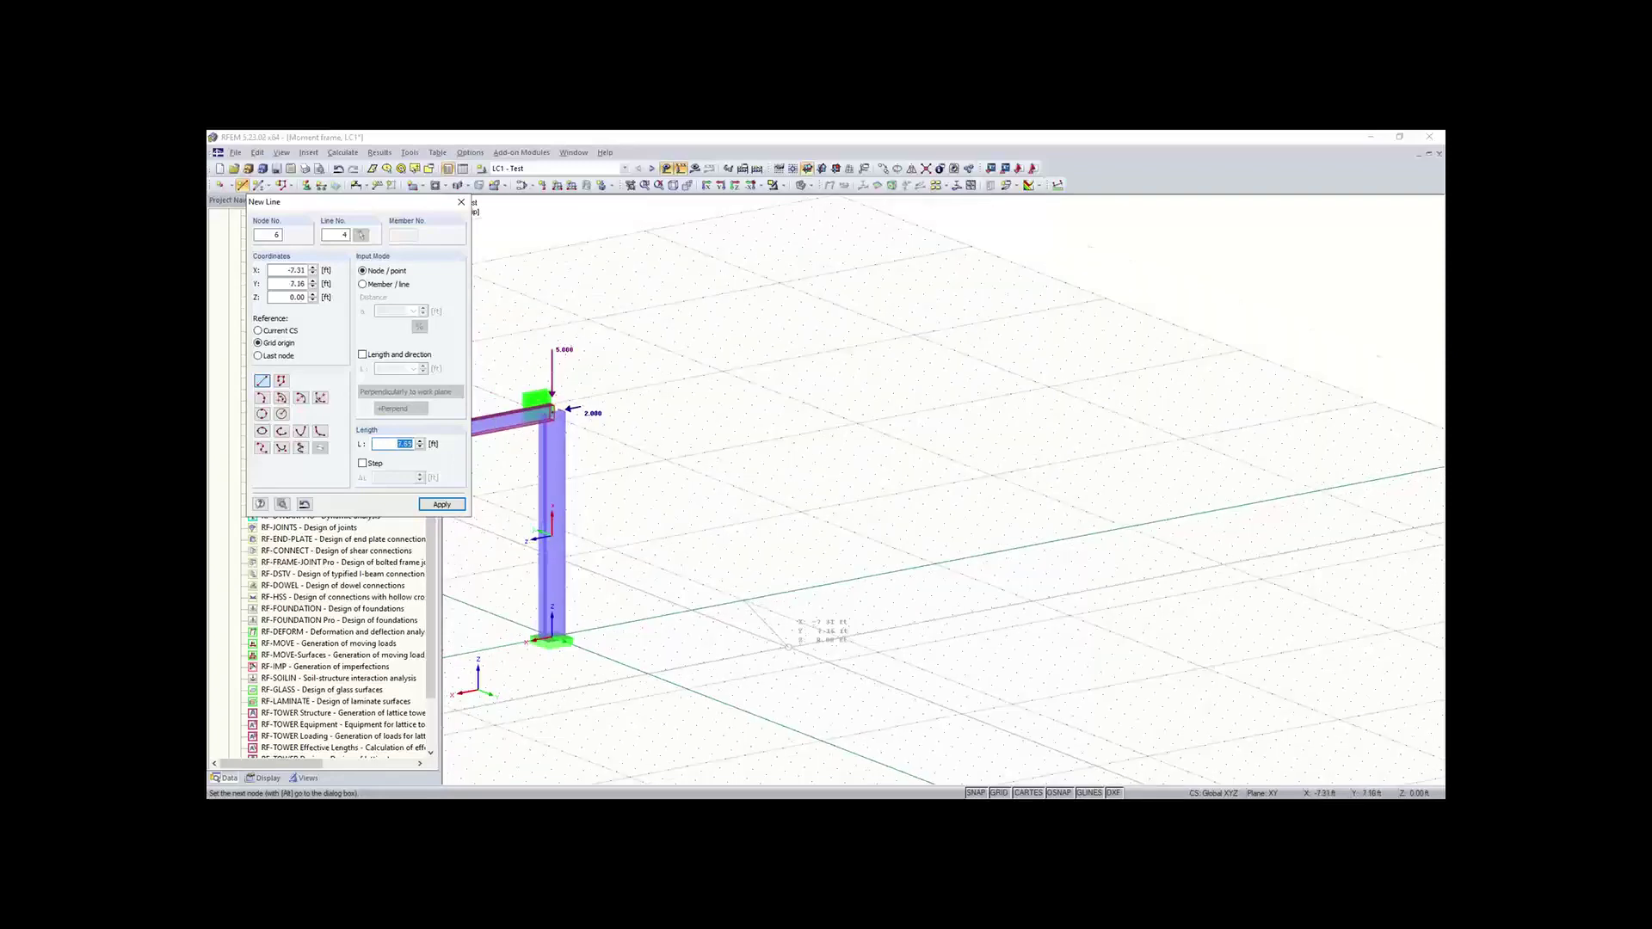
pyautogui.scroll(1, 793, 595)
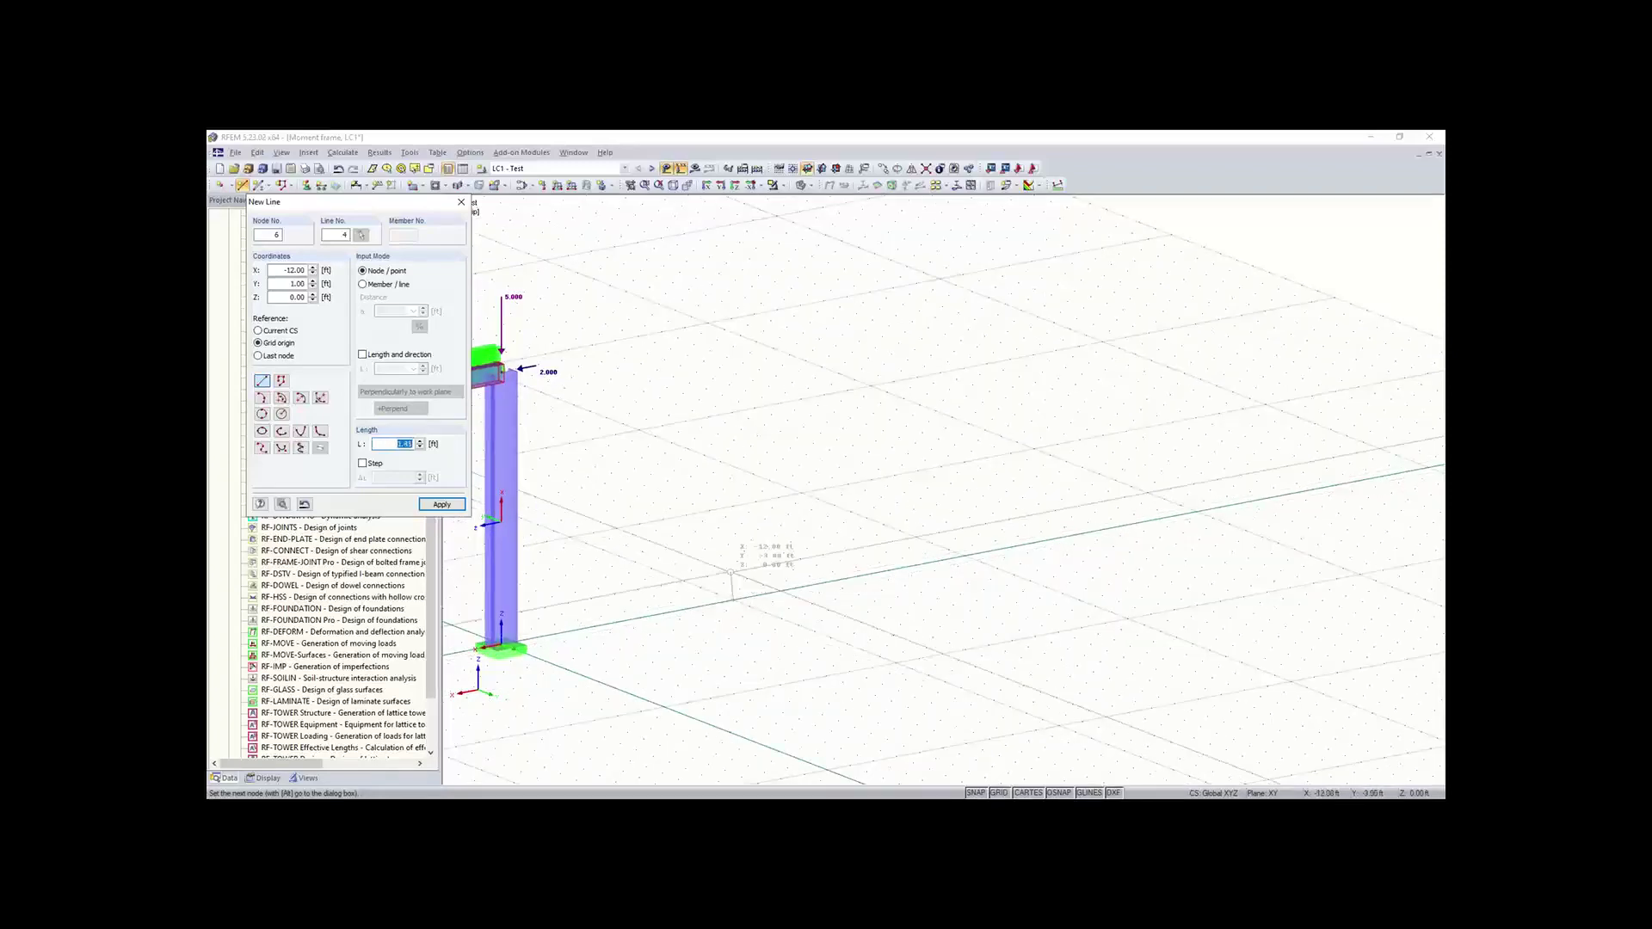
pyautogui.scroll(-1, 847, 515)
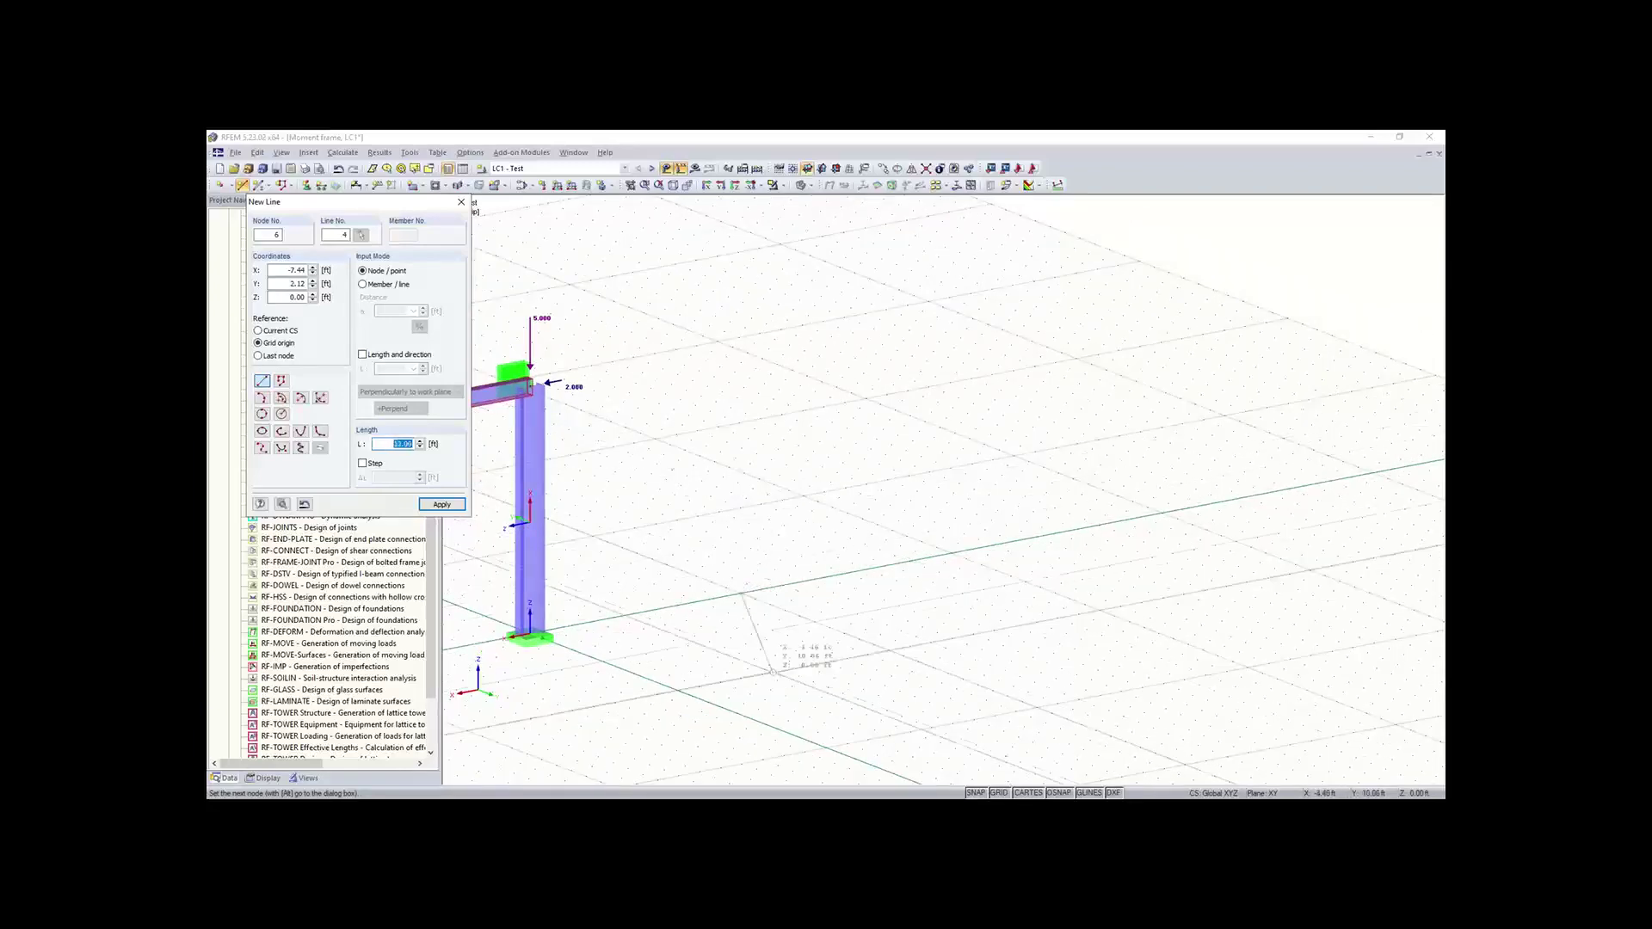
pyautogui.scroll(-2, 881, 635)
pyautogui.scroll(-4, 880, 636)
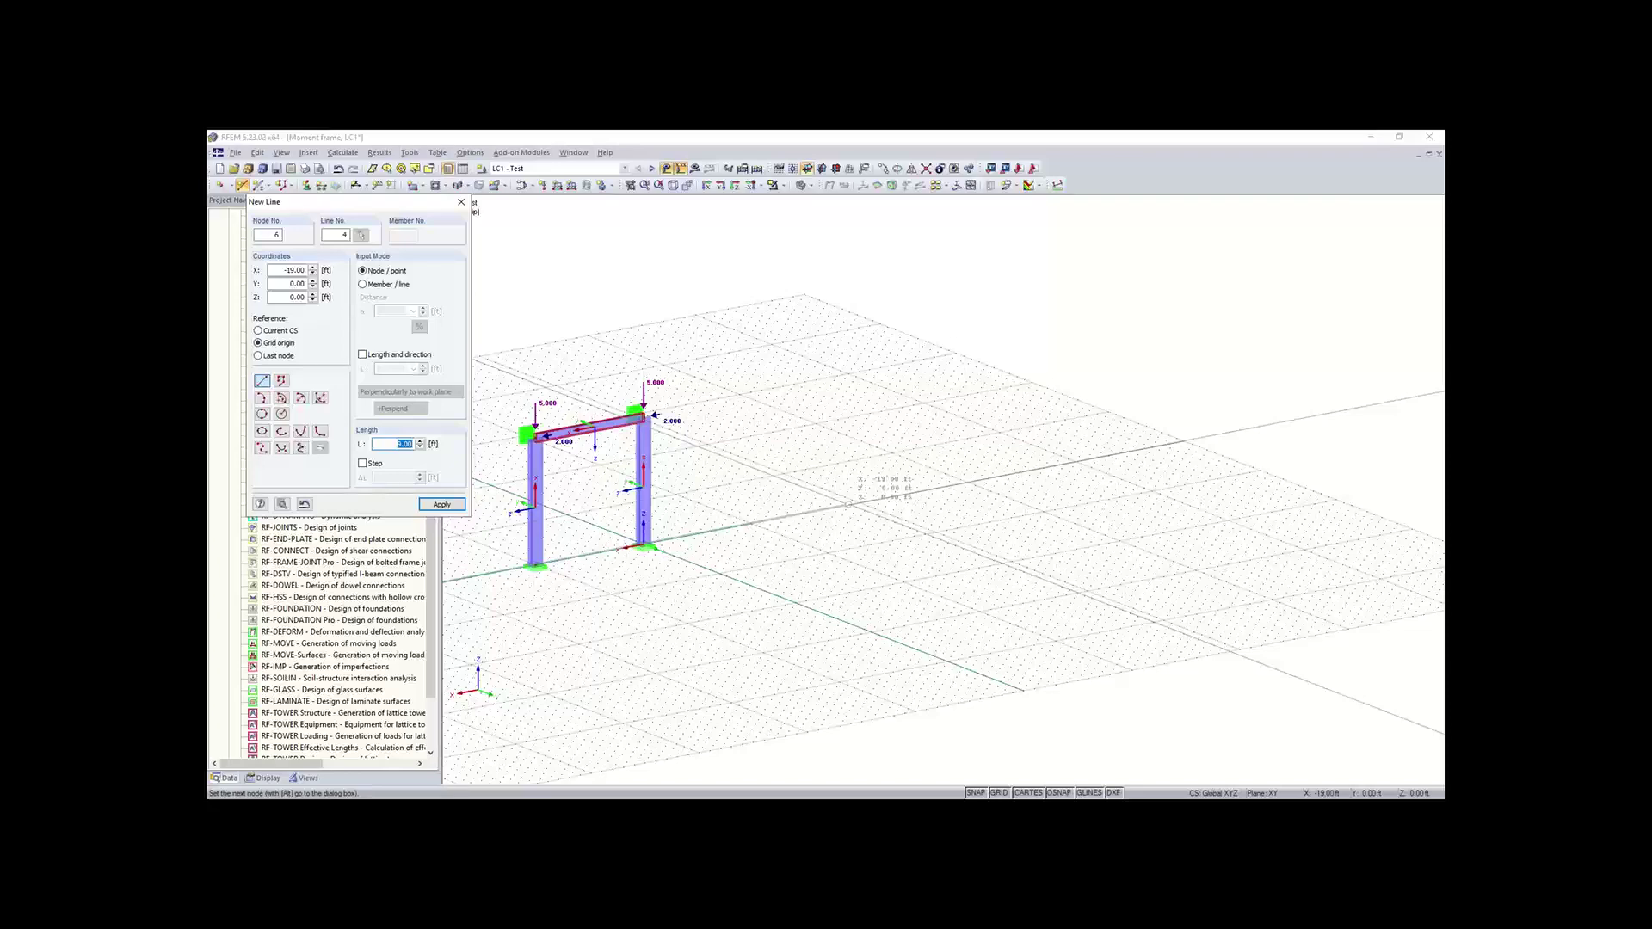
pyautogui.write('8')
pyautogui.press('Return')
pyautogui.scroll(1, 859, 491)
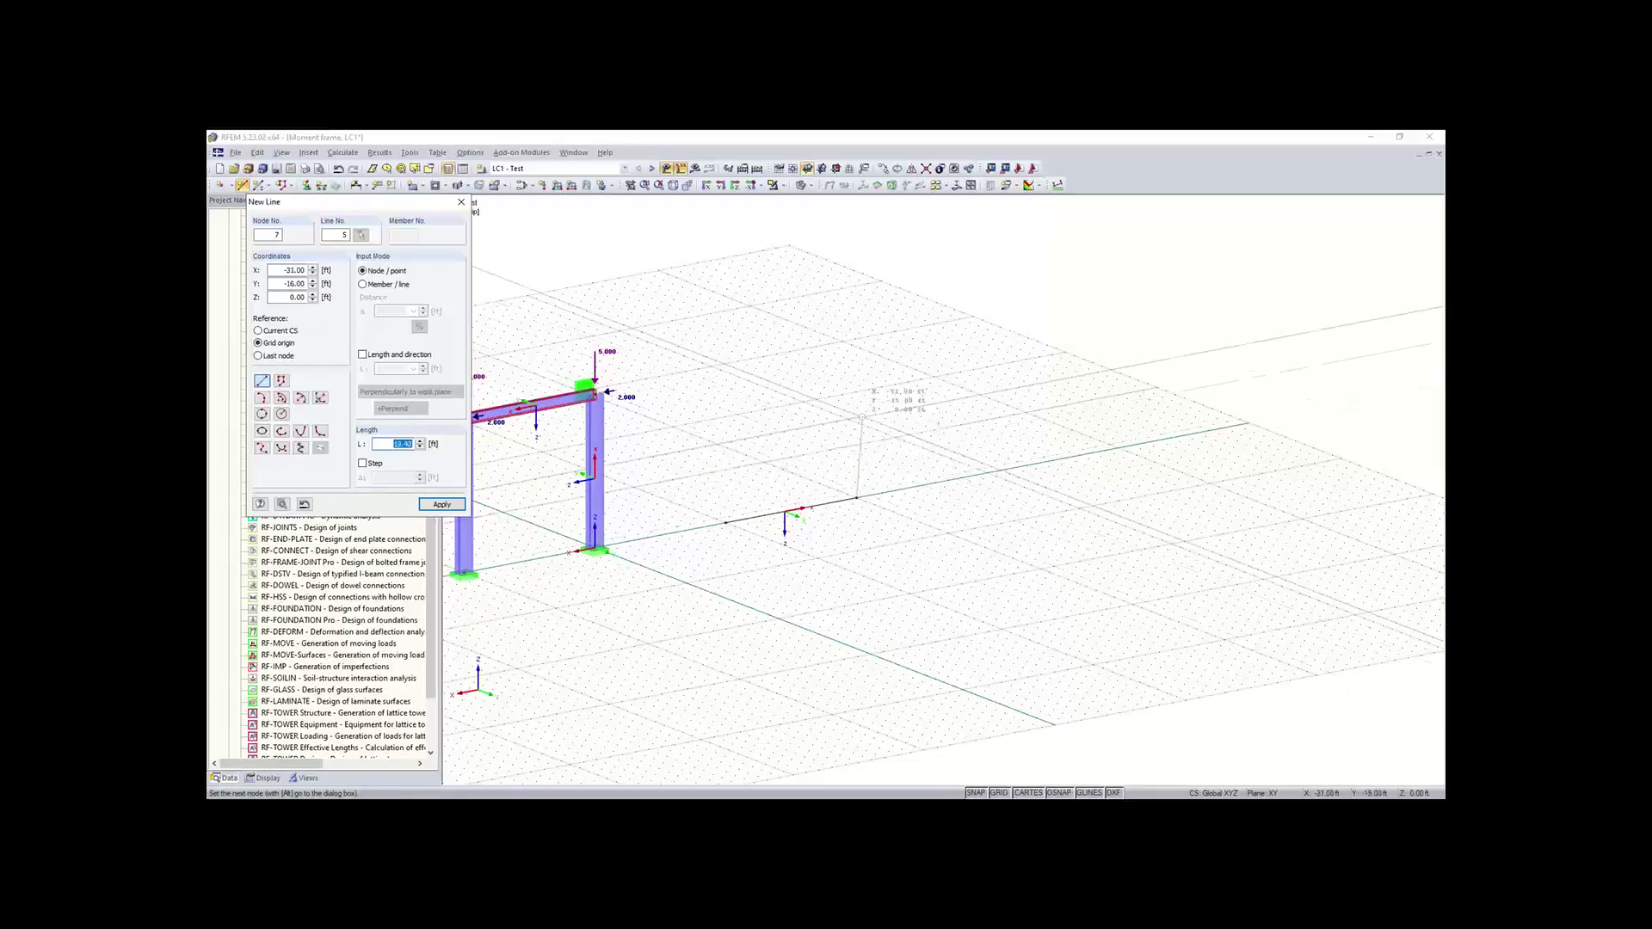
pyautogui.press('Escape')
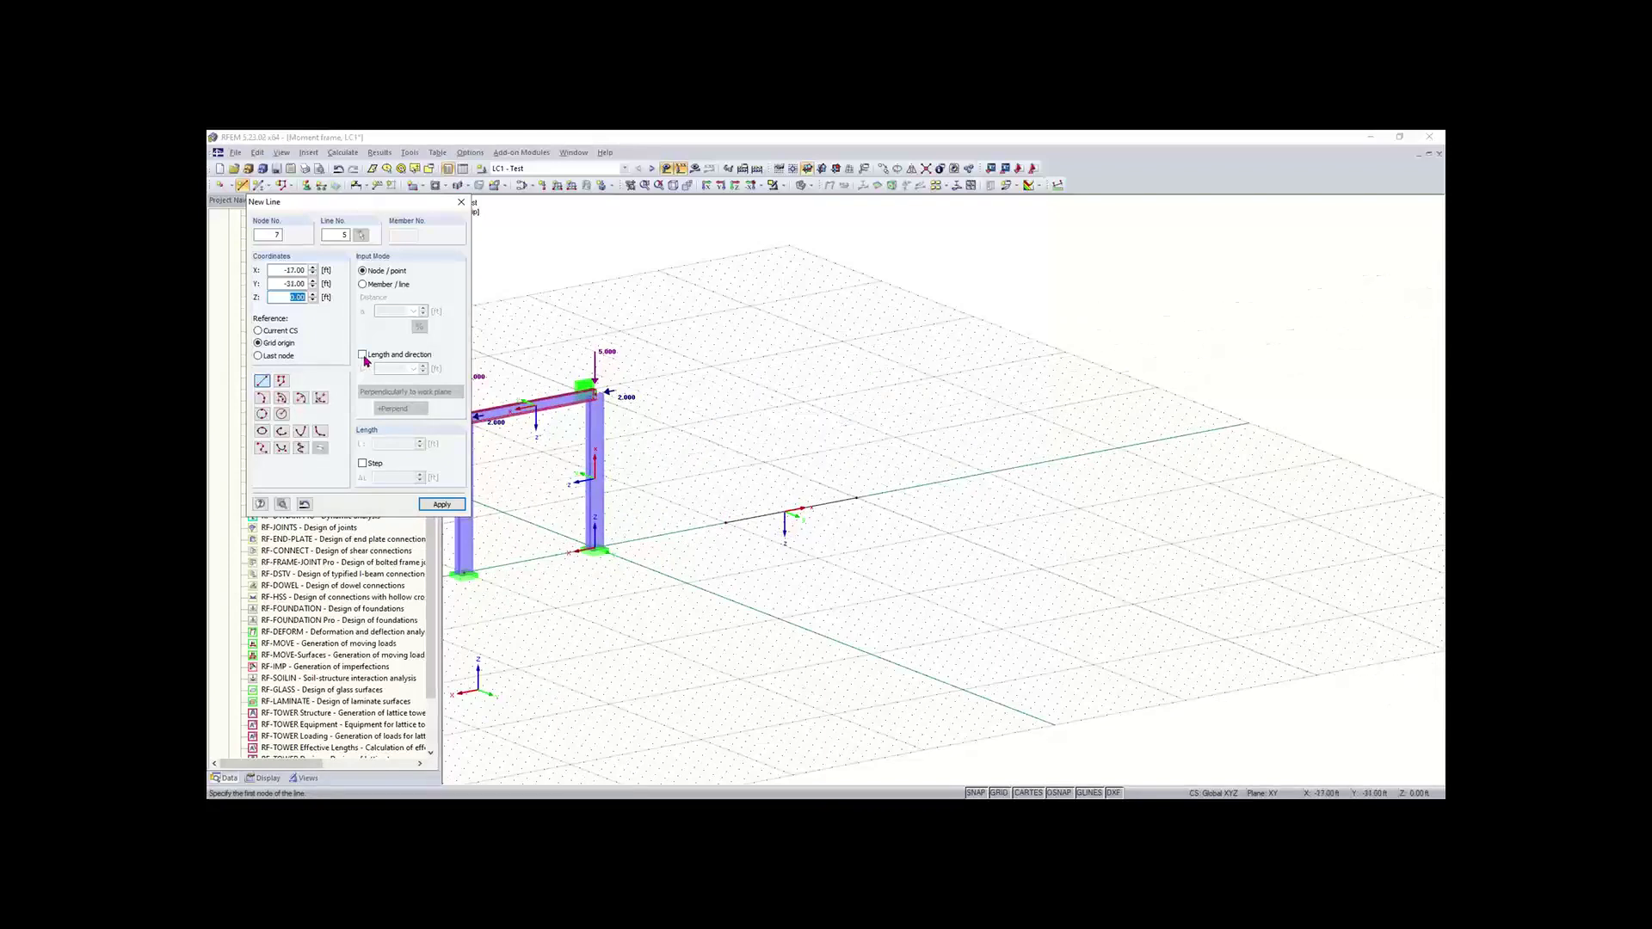
# - Draw a 10 ft line perpendicular to the work plane, starting from the global X-axis beyond the existing free-standing line
pyautogui.click(363, 356)
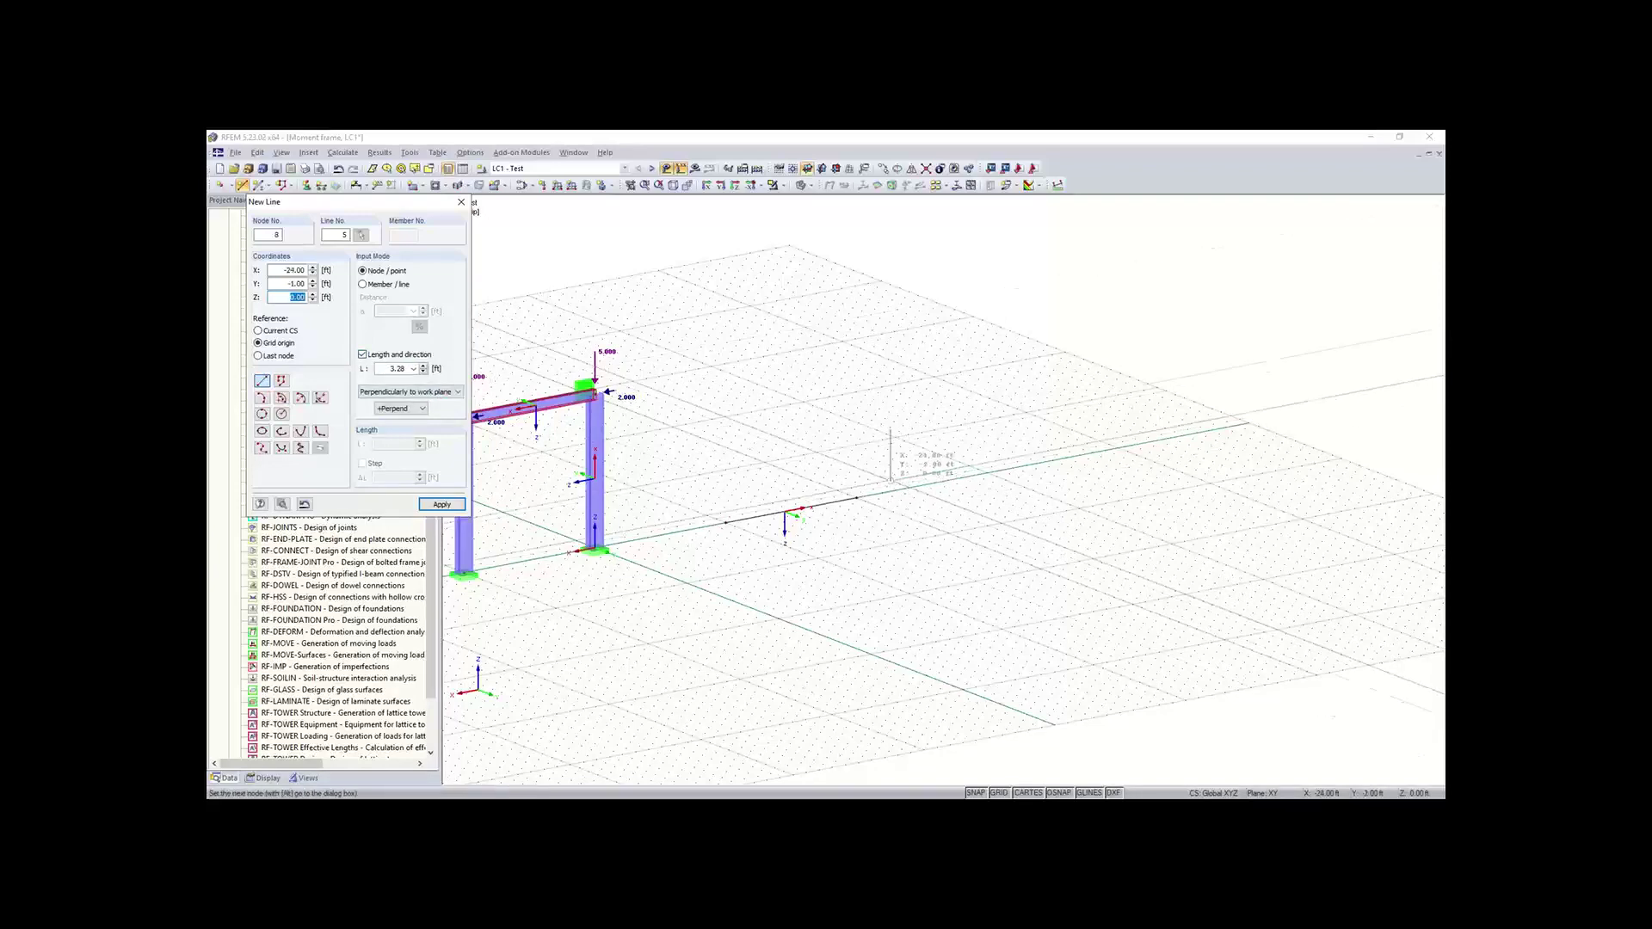
pyautogui.click(394, 369)
pyautogui.write('10')
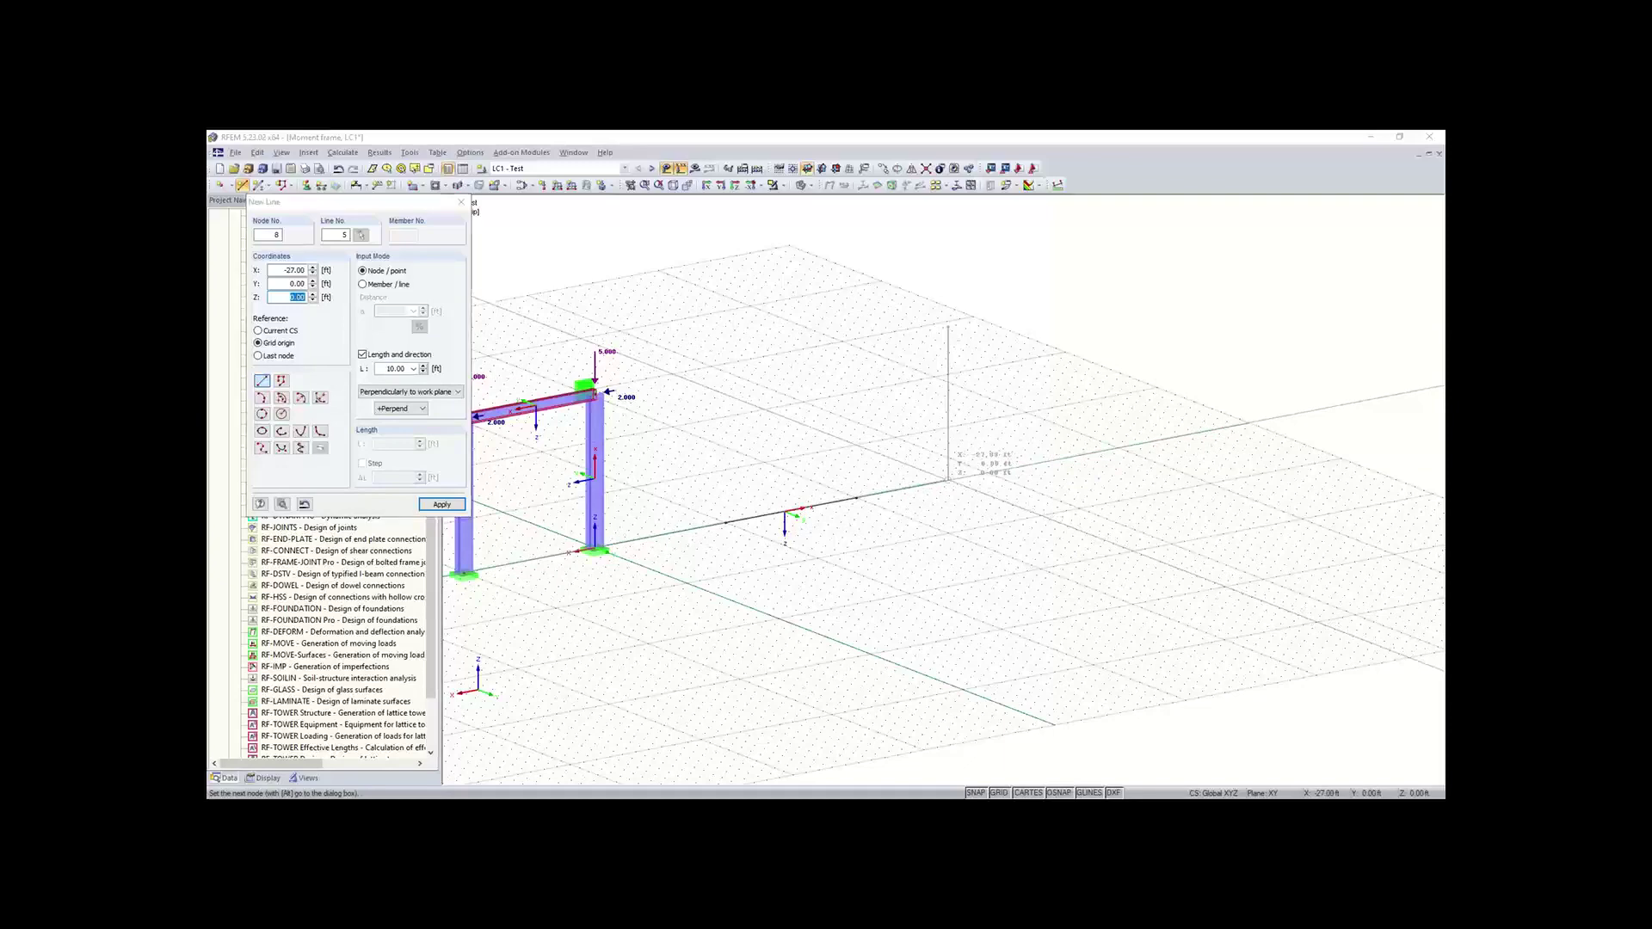
pyautogui.click(947, 481)
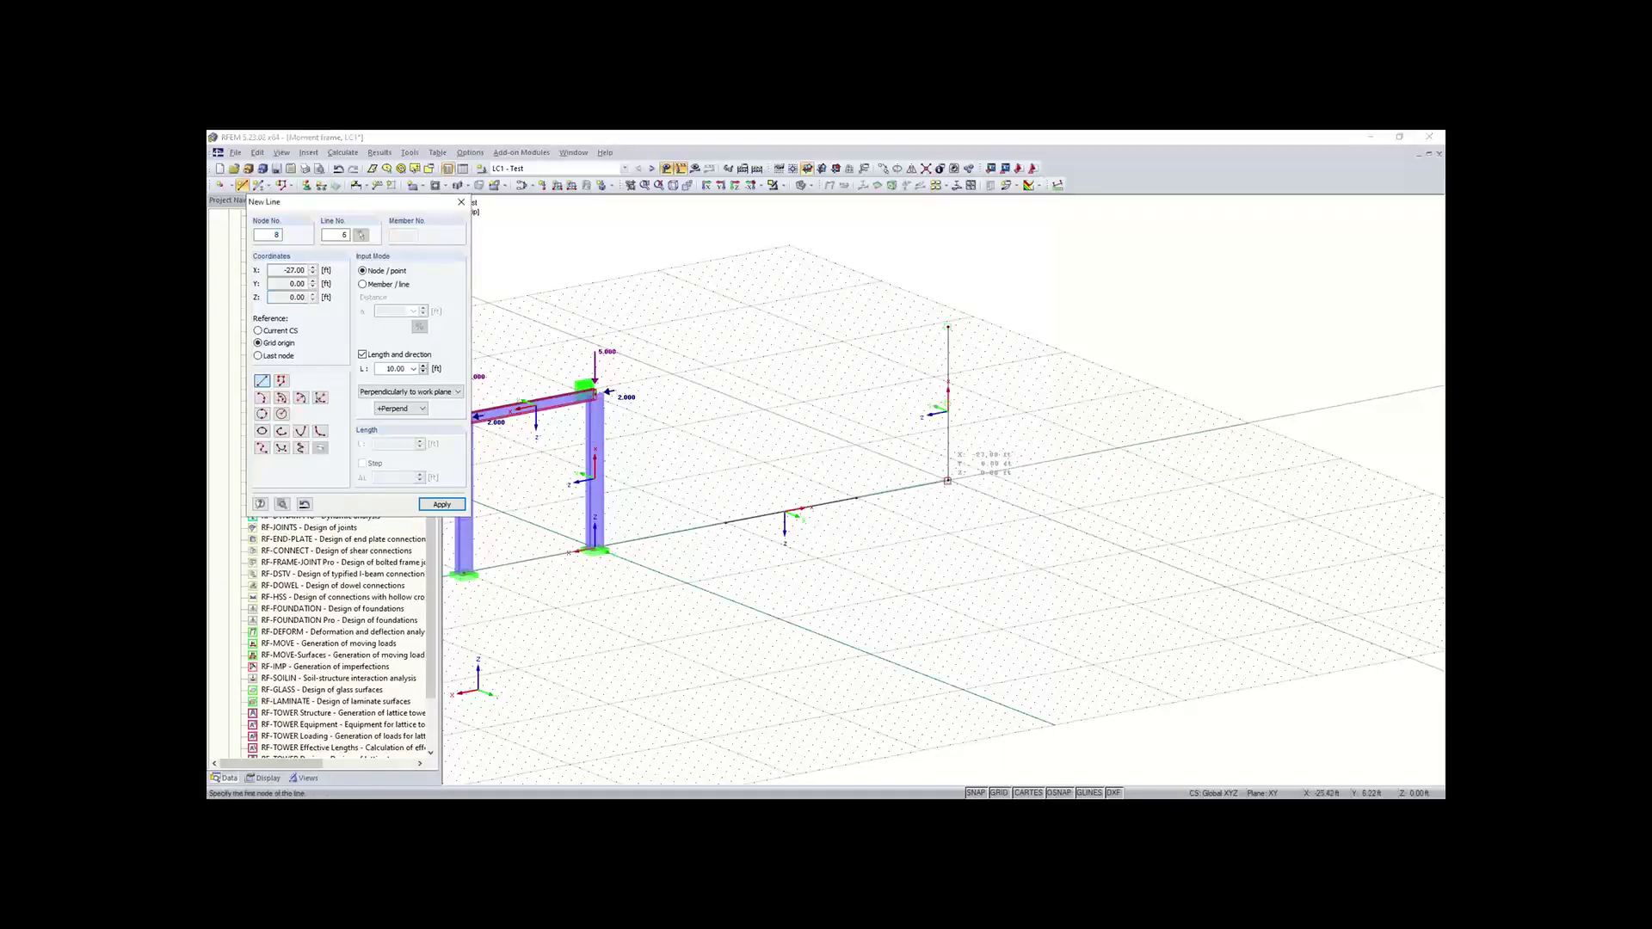
pyautogui.press('Escape')
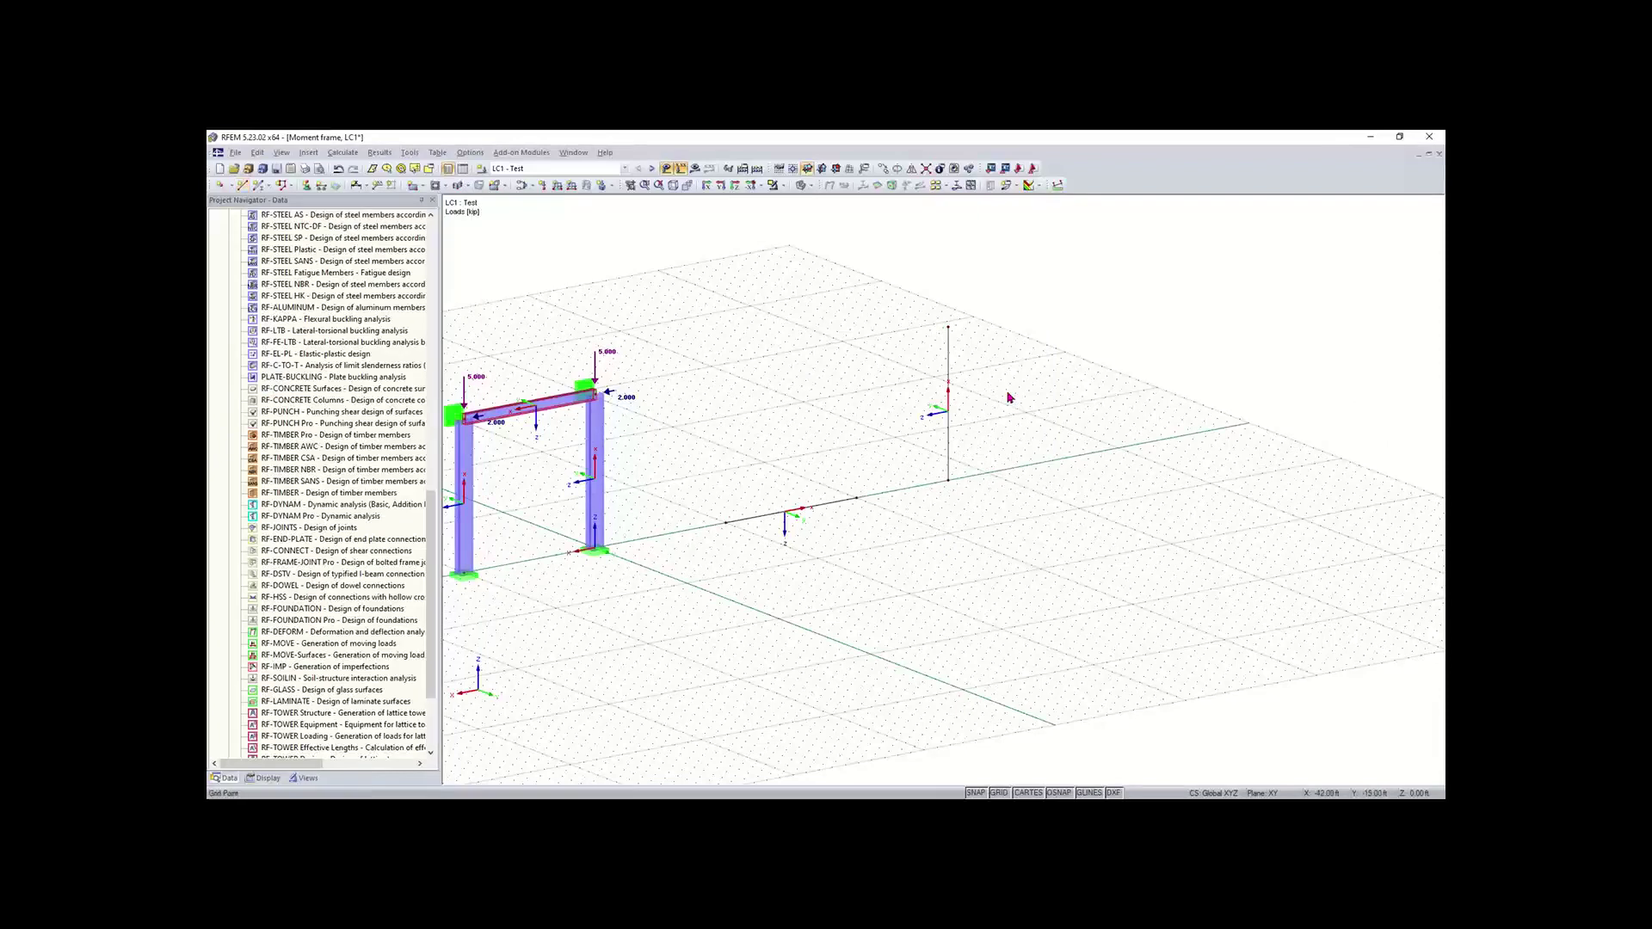
# - Delete both free-standing lines beside the moment frame and hide the members' local axis systems
pyautogui.moveTo(998, 301); pyautogui.dragTo(715, 593)
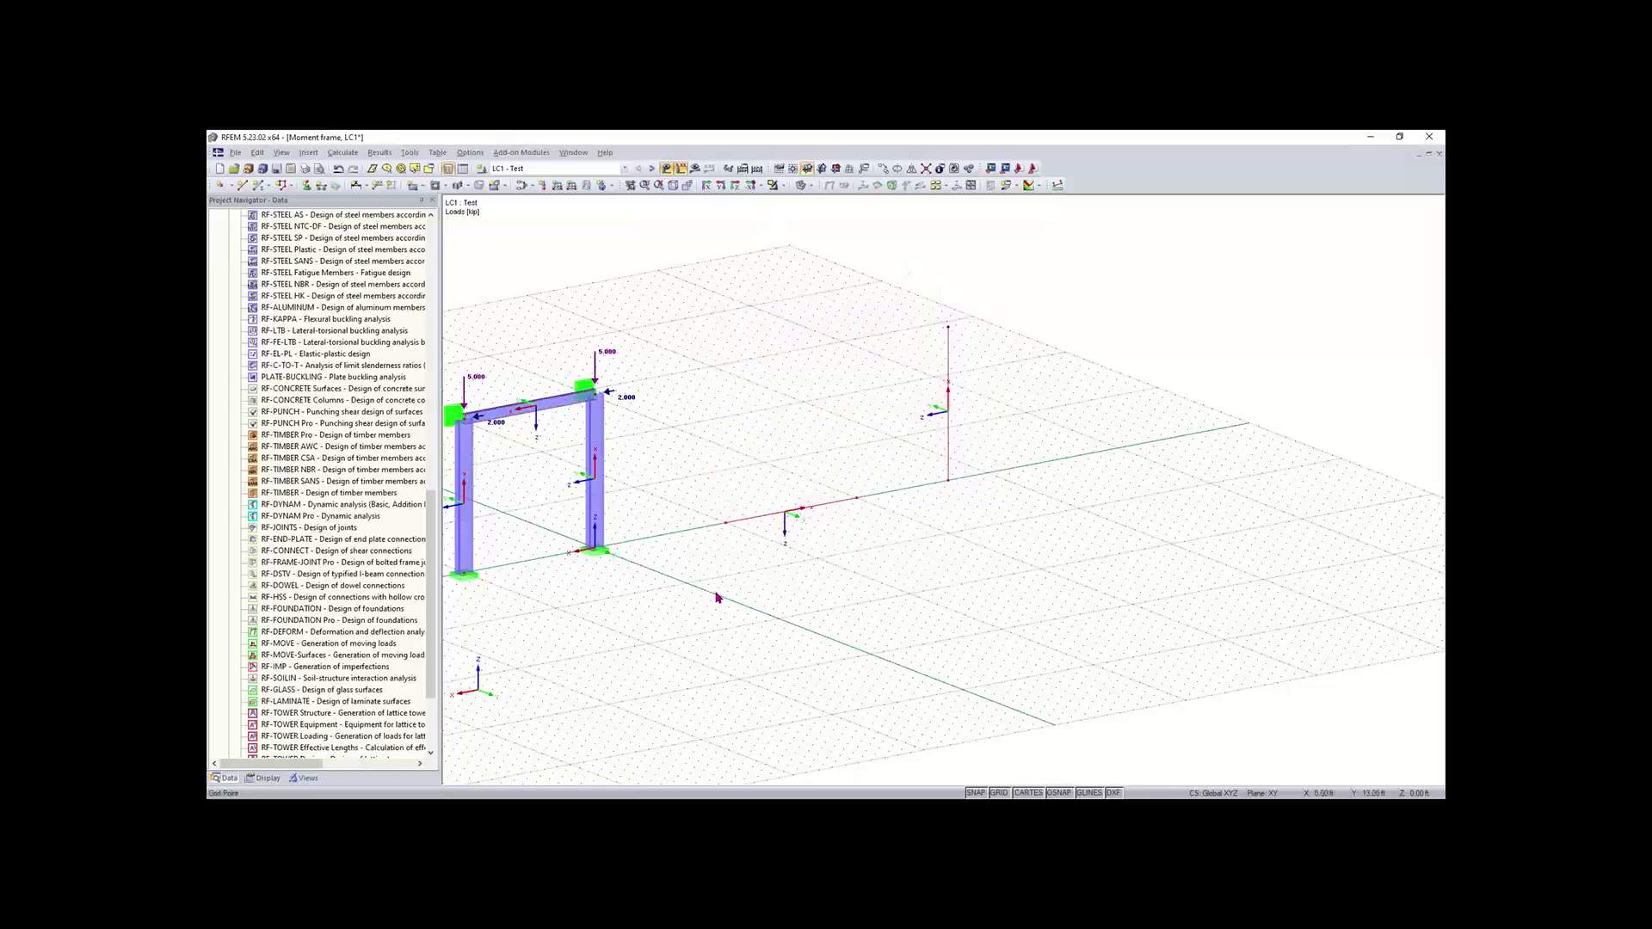
pyautogui.press('Delete')
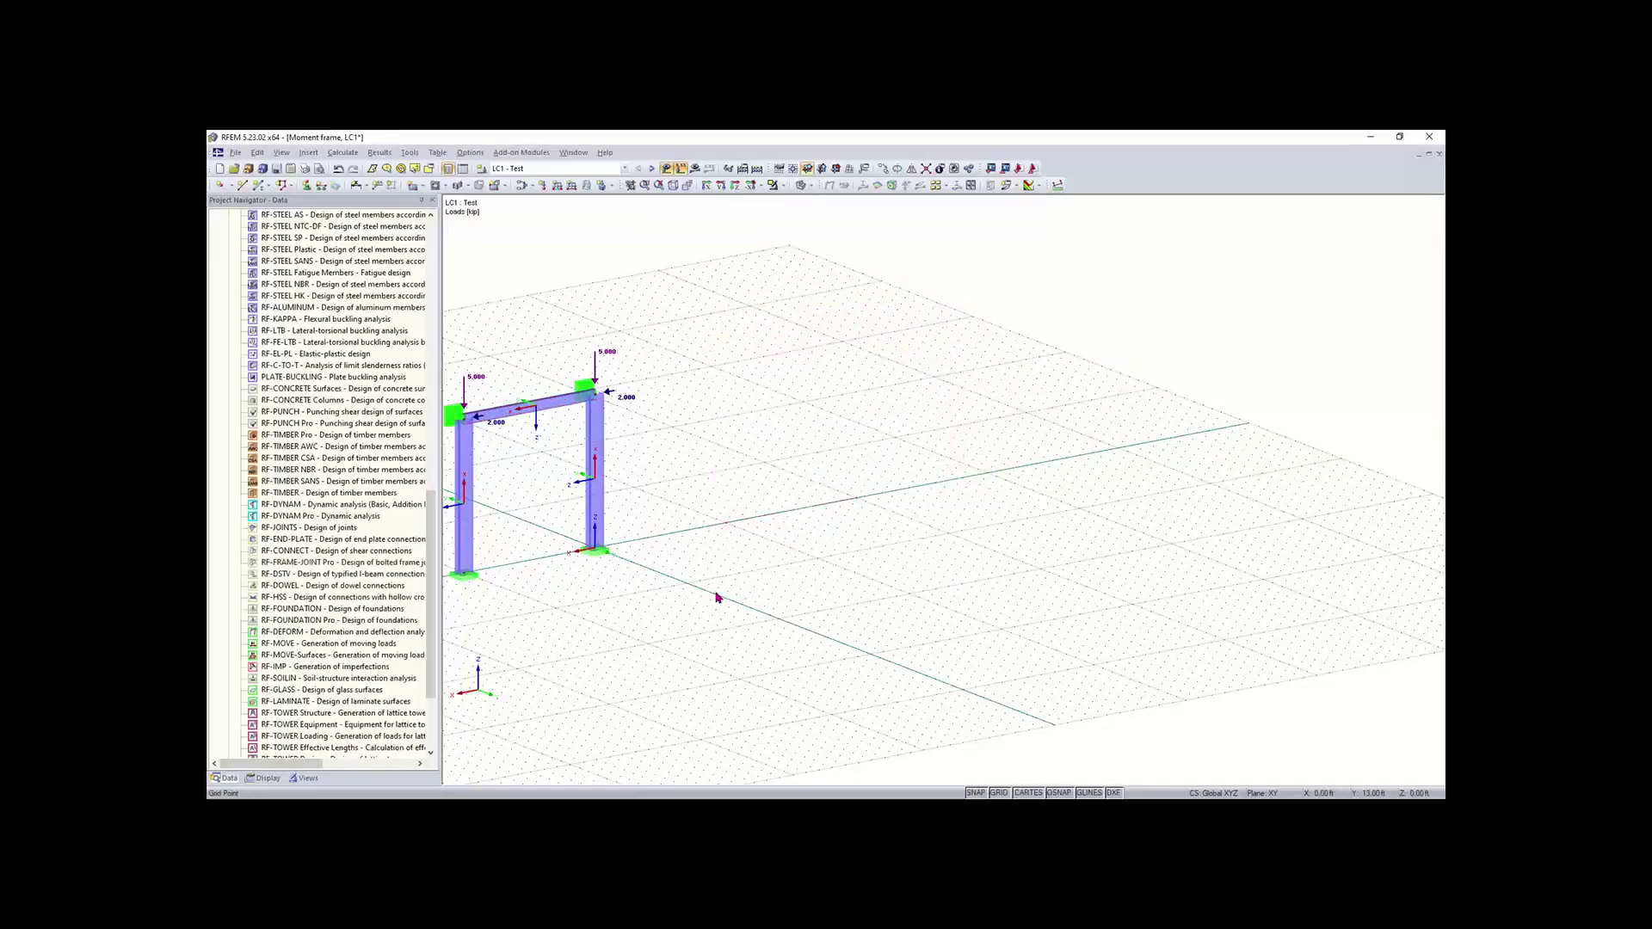
pyautogui.rightClick(598, 458)
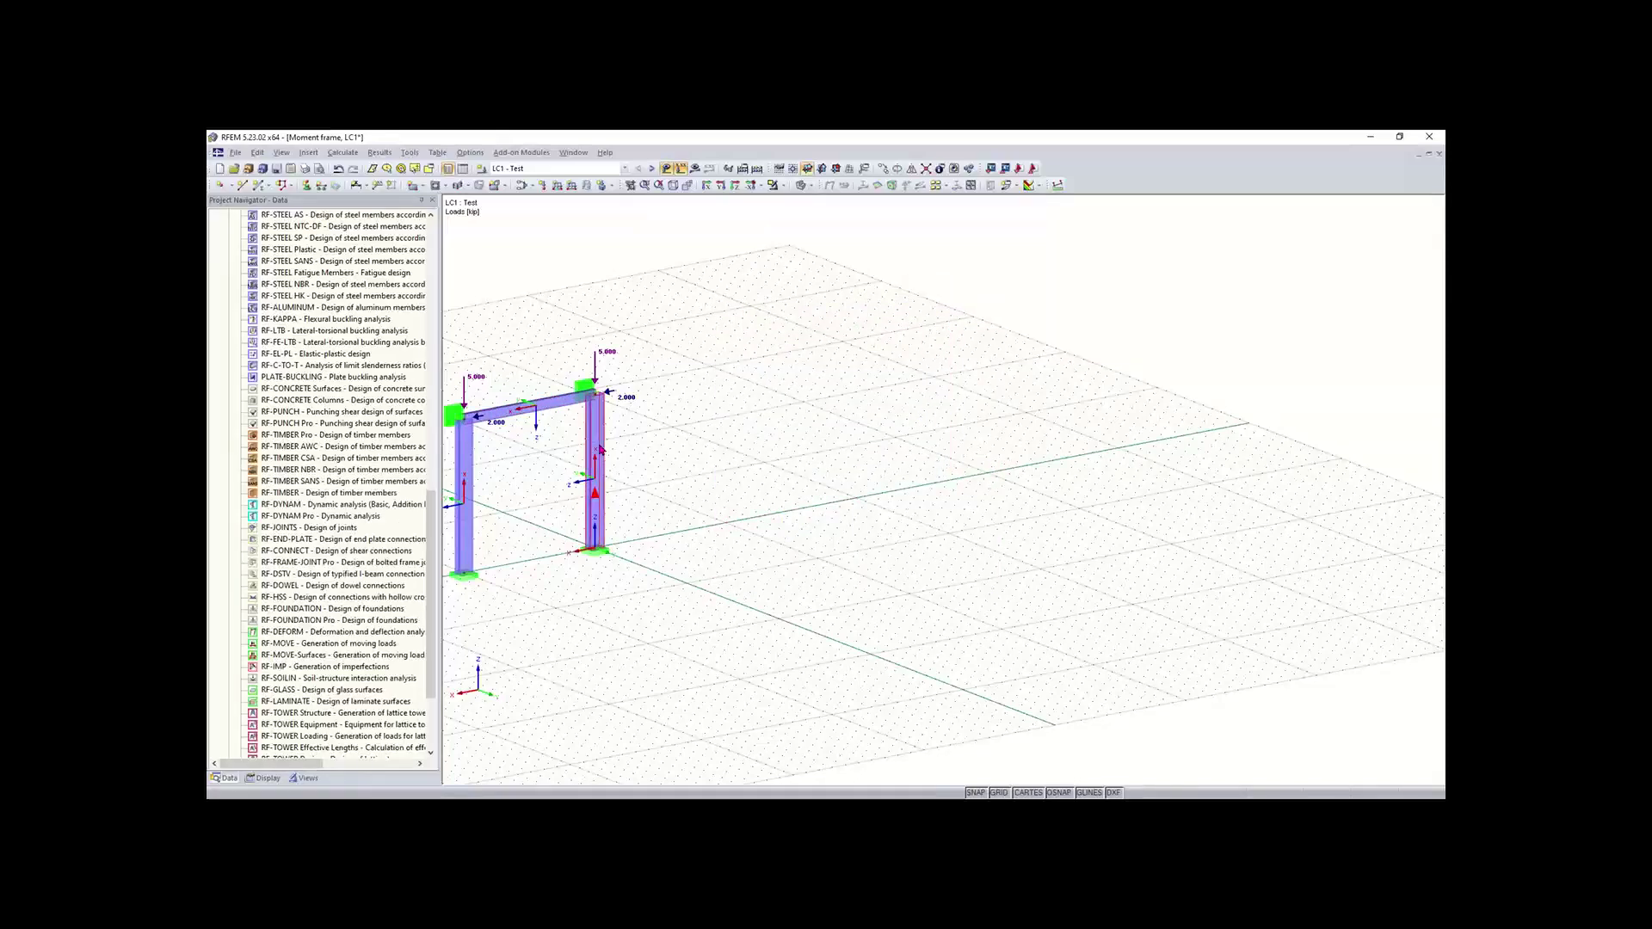
pyautogui.click(697, 483)
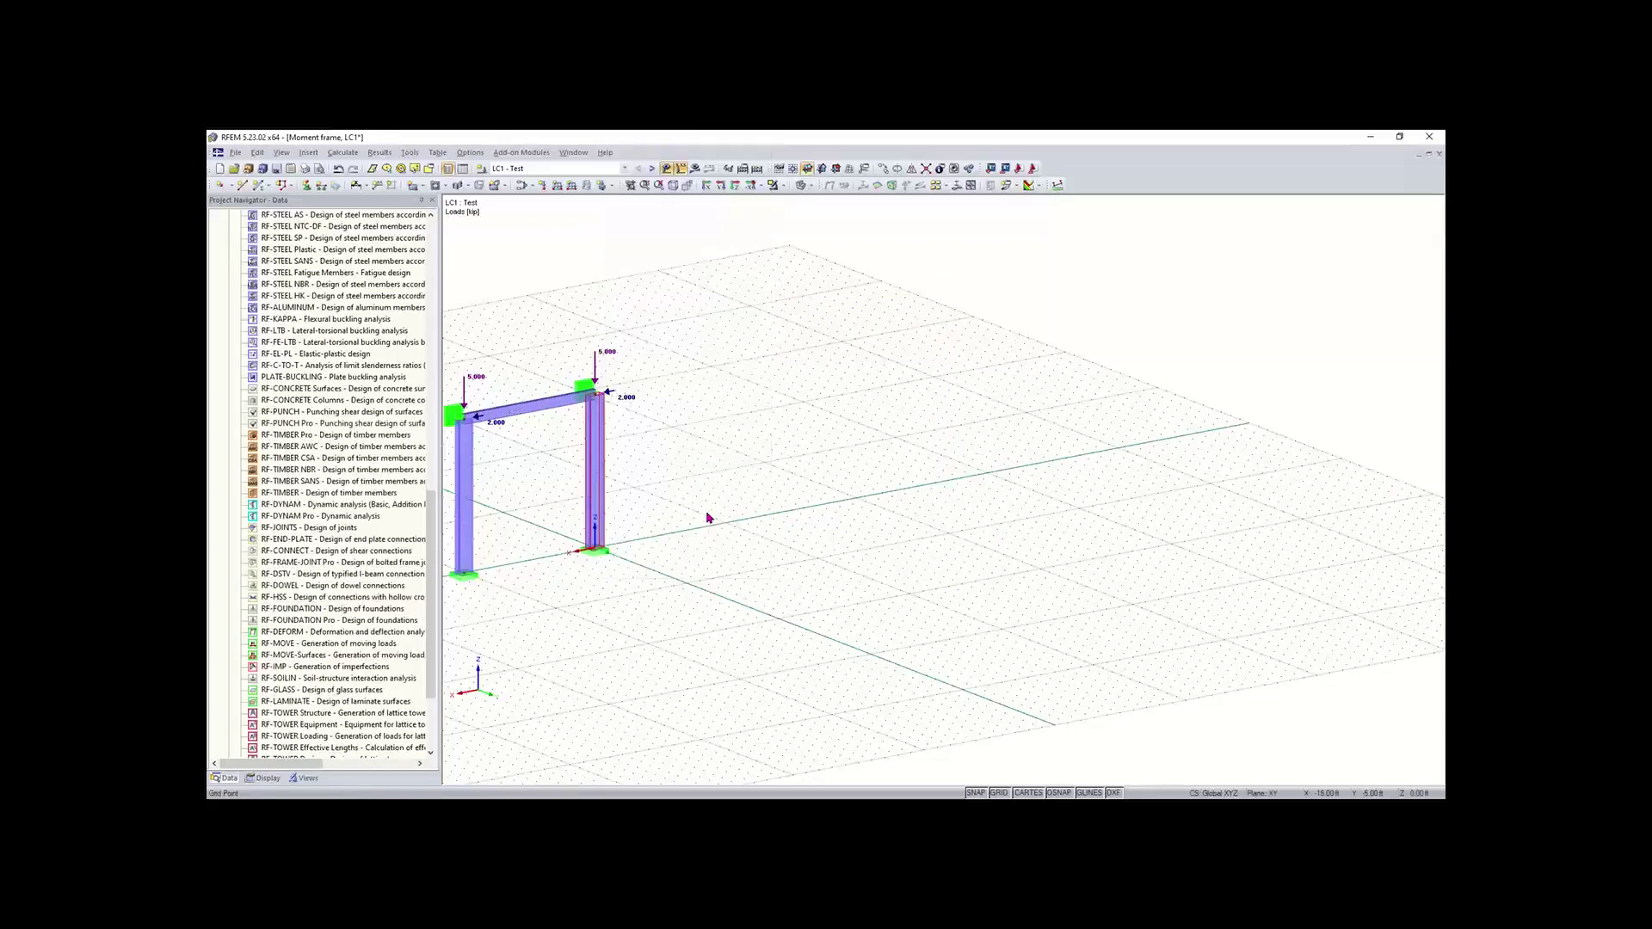
pyautogui.moveTo(790, 524); pyautogui.dragTo(921, 537, button='middle')
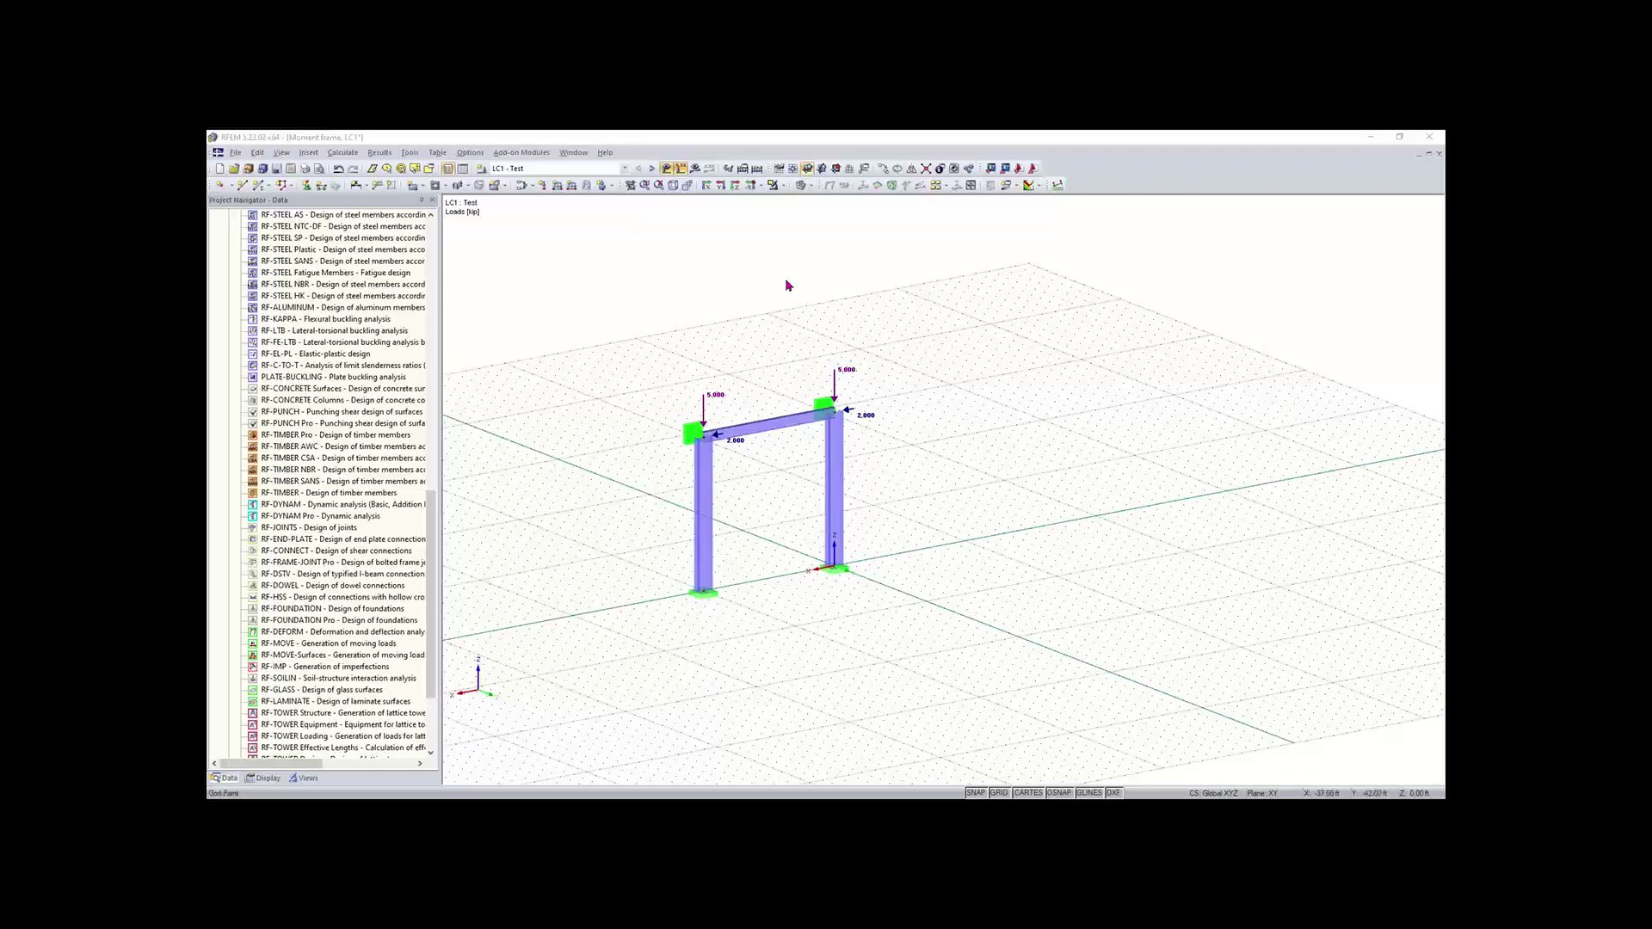
# - Start a new 3D model named Concrete Model - training, using ASCE 7-16 with automatically created load combinations
pyautogui.click(220, 169)
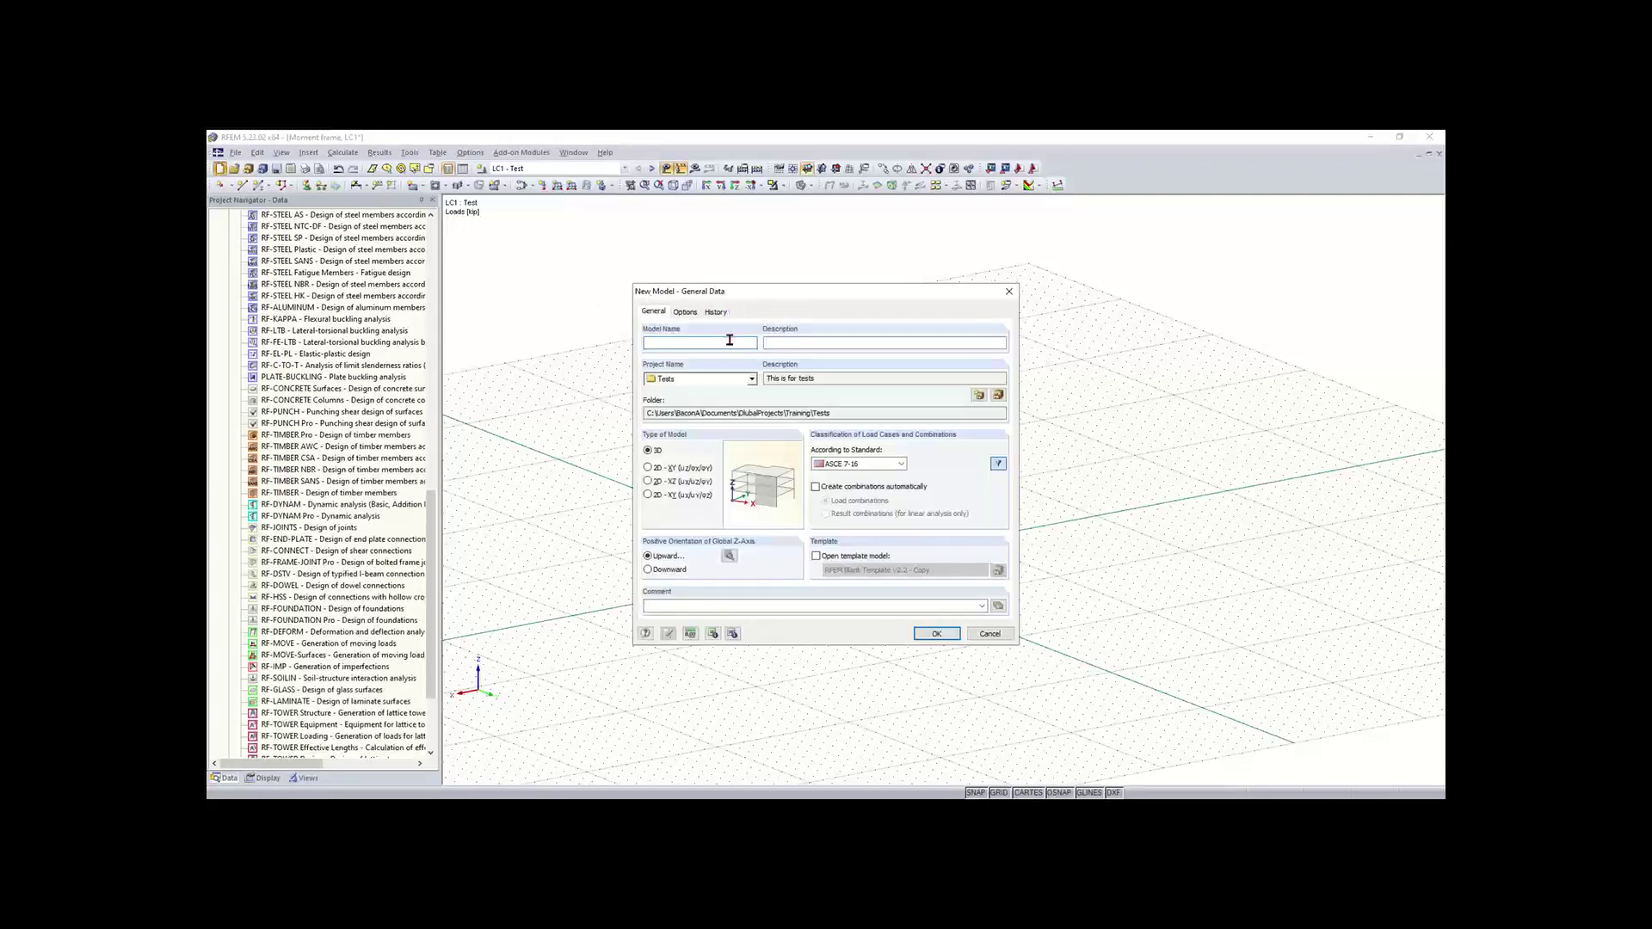
pyautogui.write('Concre')
pyautogui.write('te Model')
pyautogui.write(' - train')
pyautogui.write('ning')
pyautogui.click(816, 487)
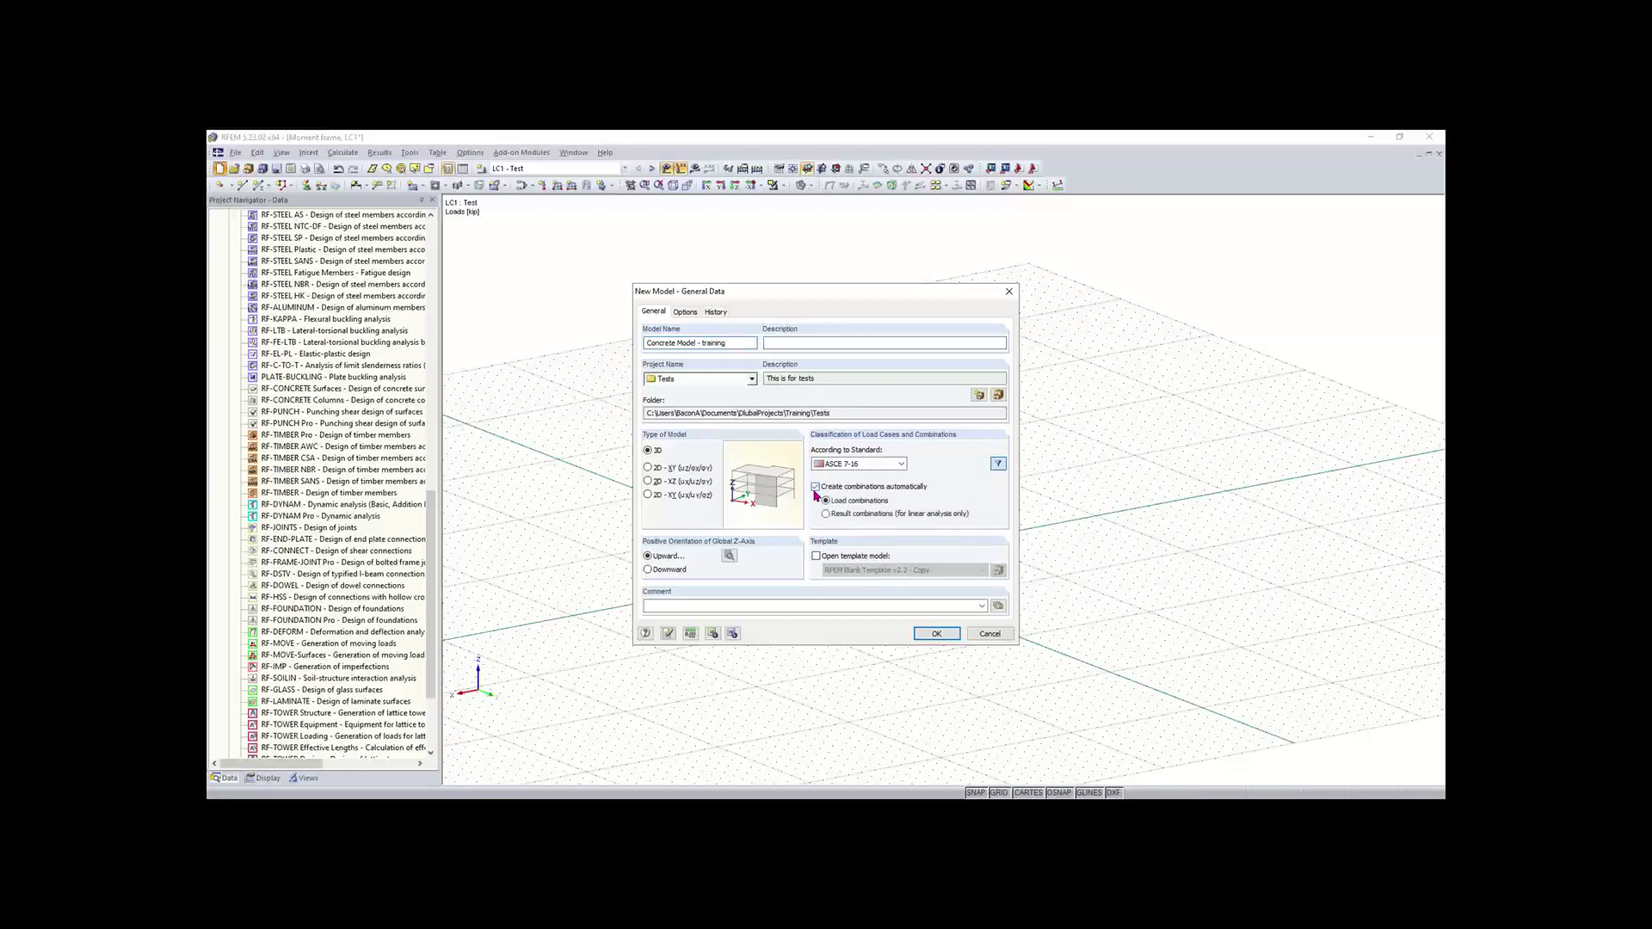
pyautogui.click(861, 470)
pyautogui.click(861, 470)
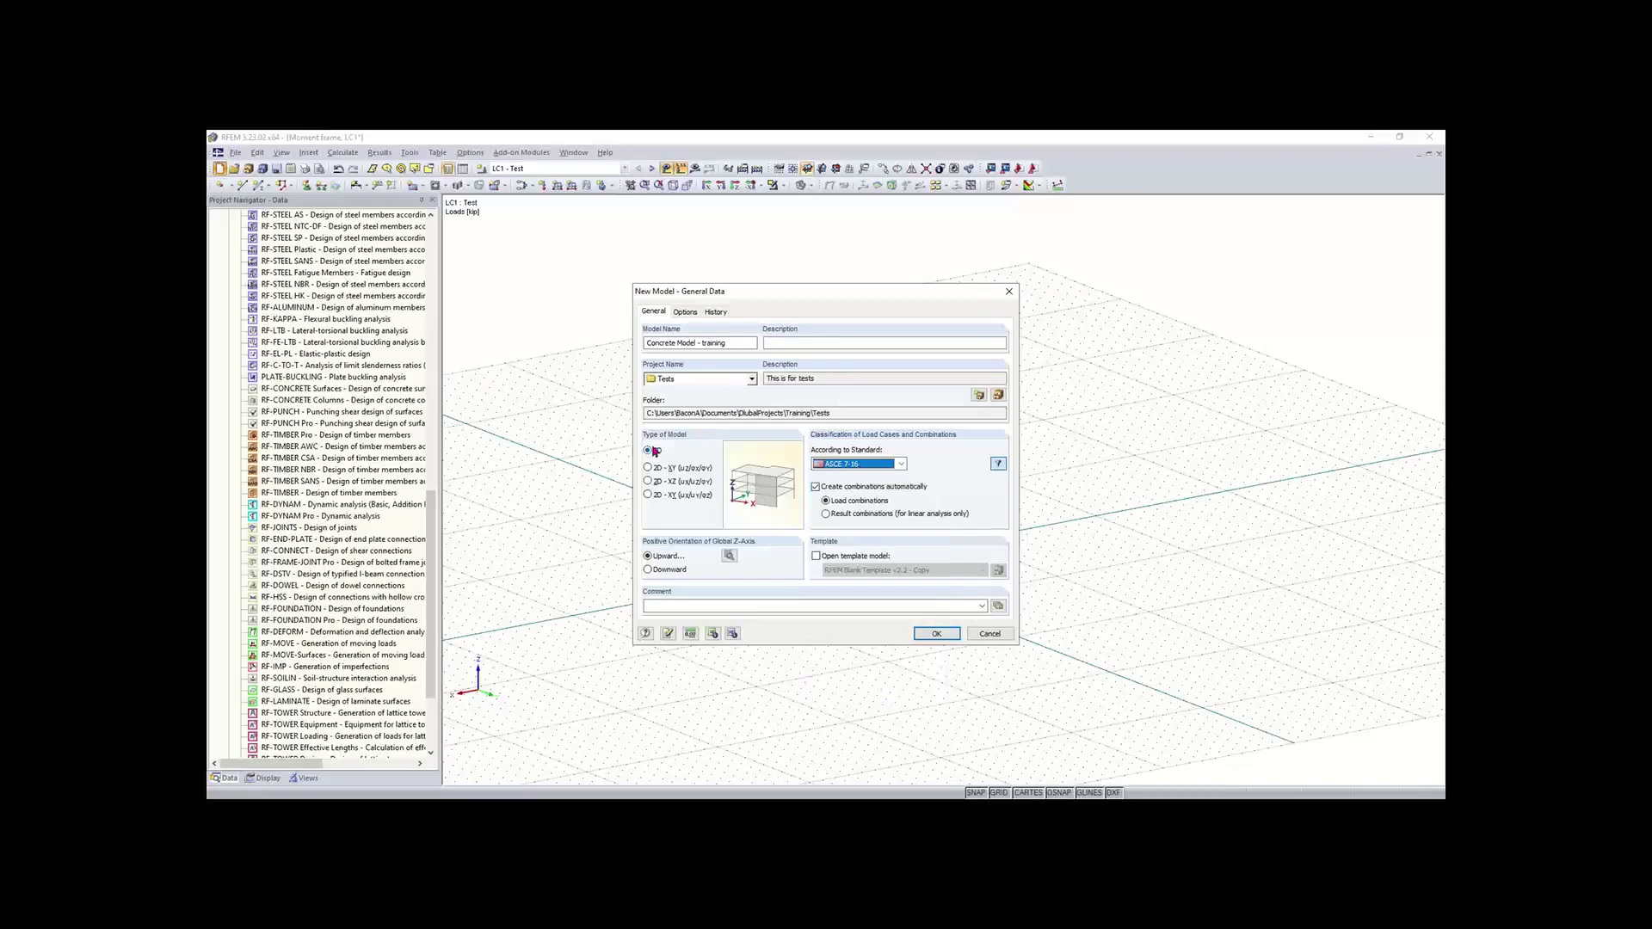
# - Keep the global Z-axis upward and the local z-axis downward, and create the new model
pyautogui.click(728, 556)
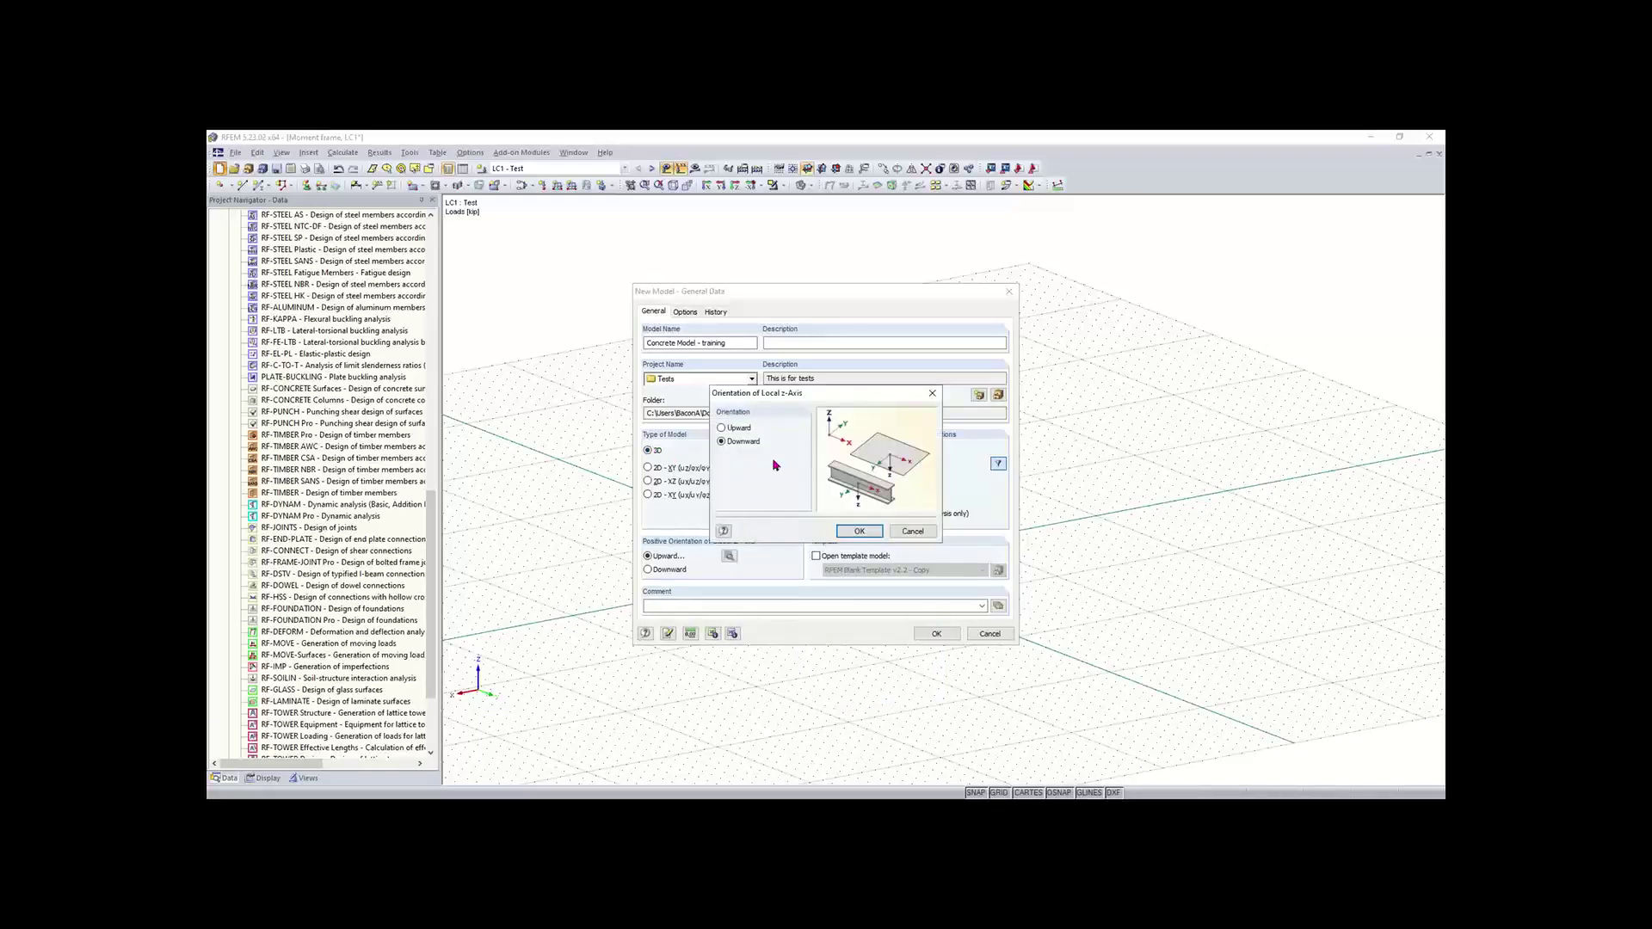
pyautogui.click(859, 531)
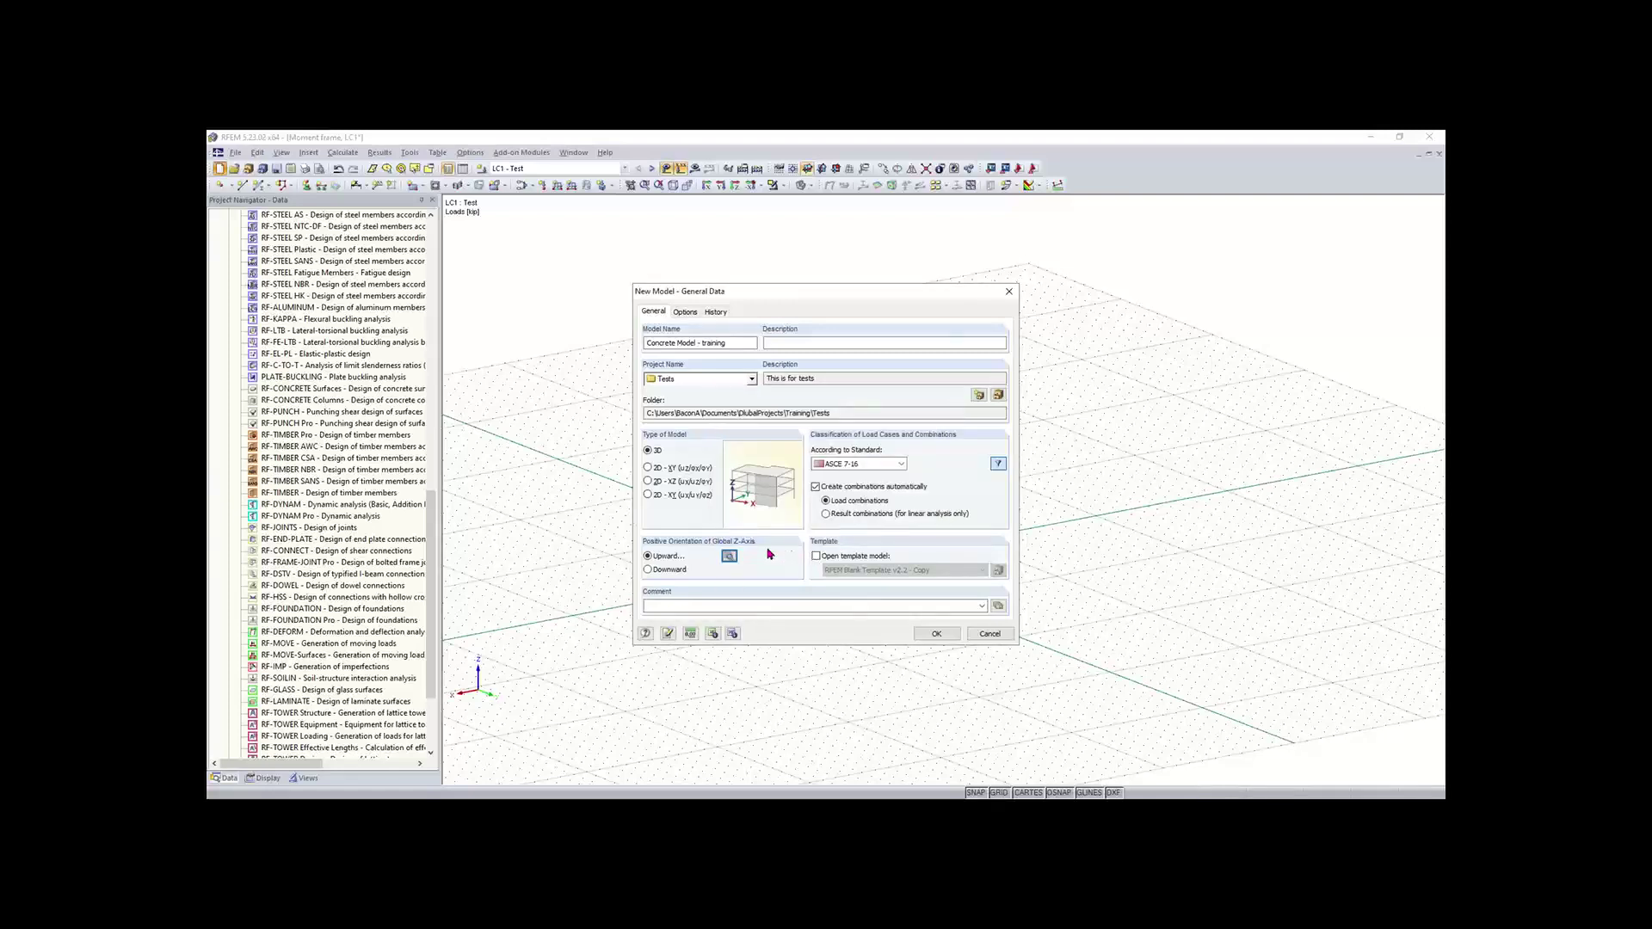
pyautogui.click(944, 637)
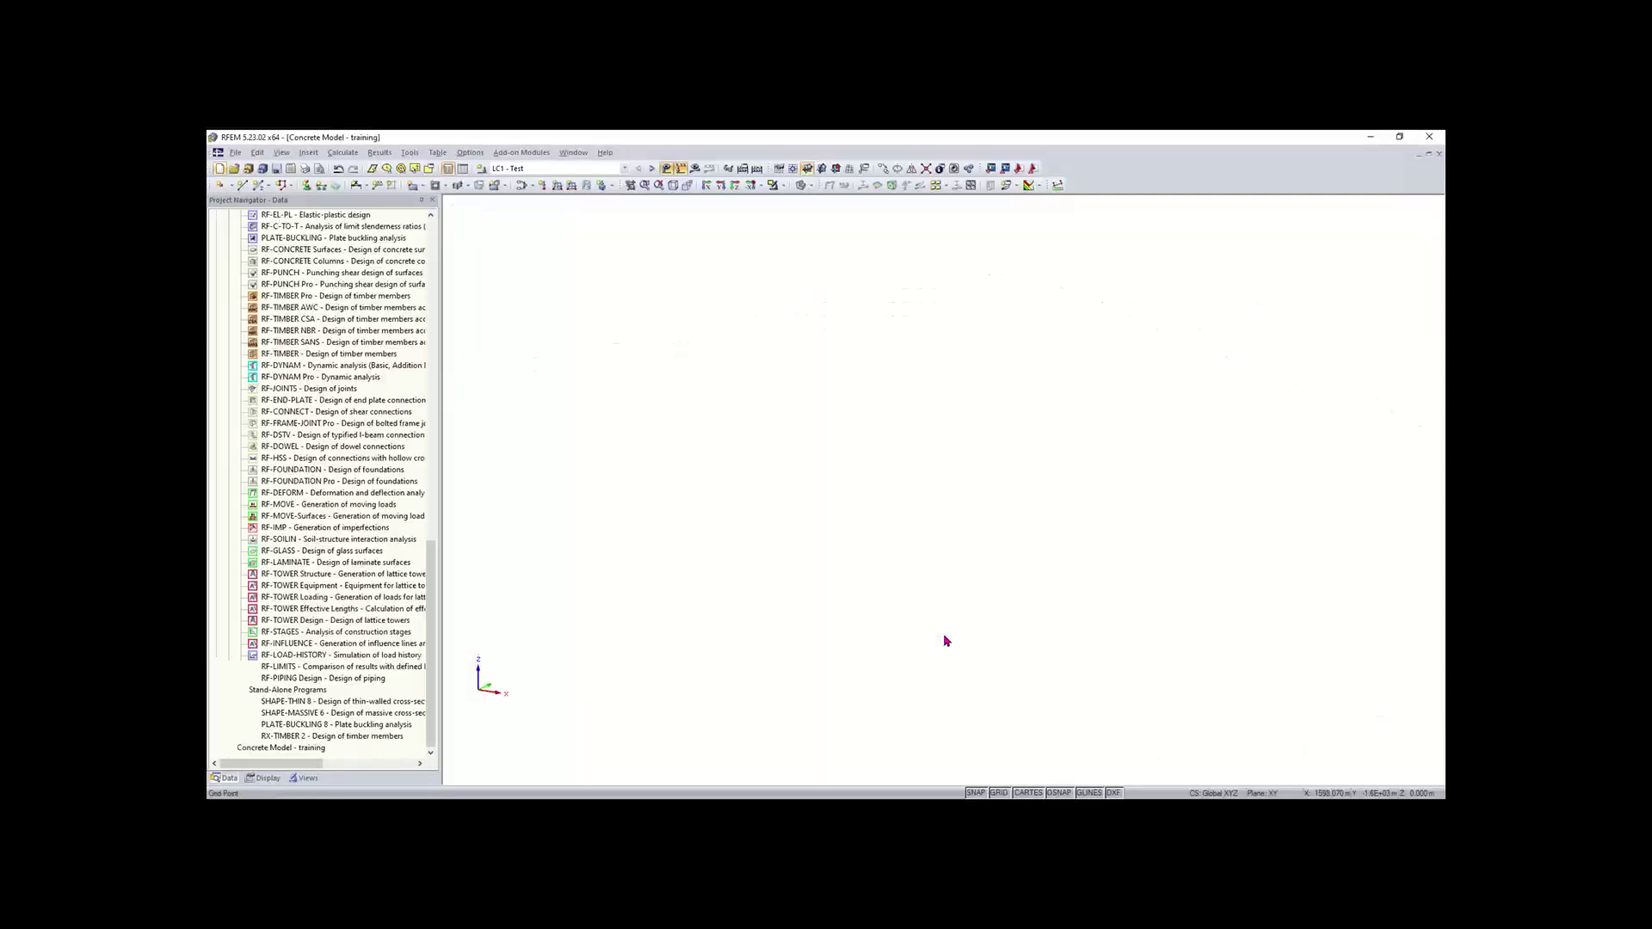
pyautogui.click(230, 155)
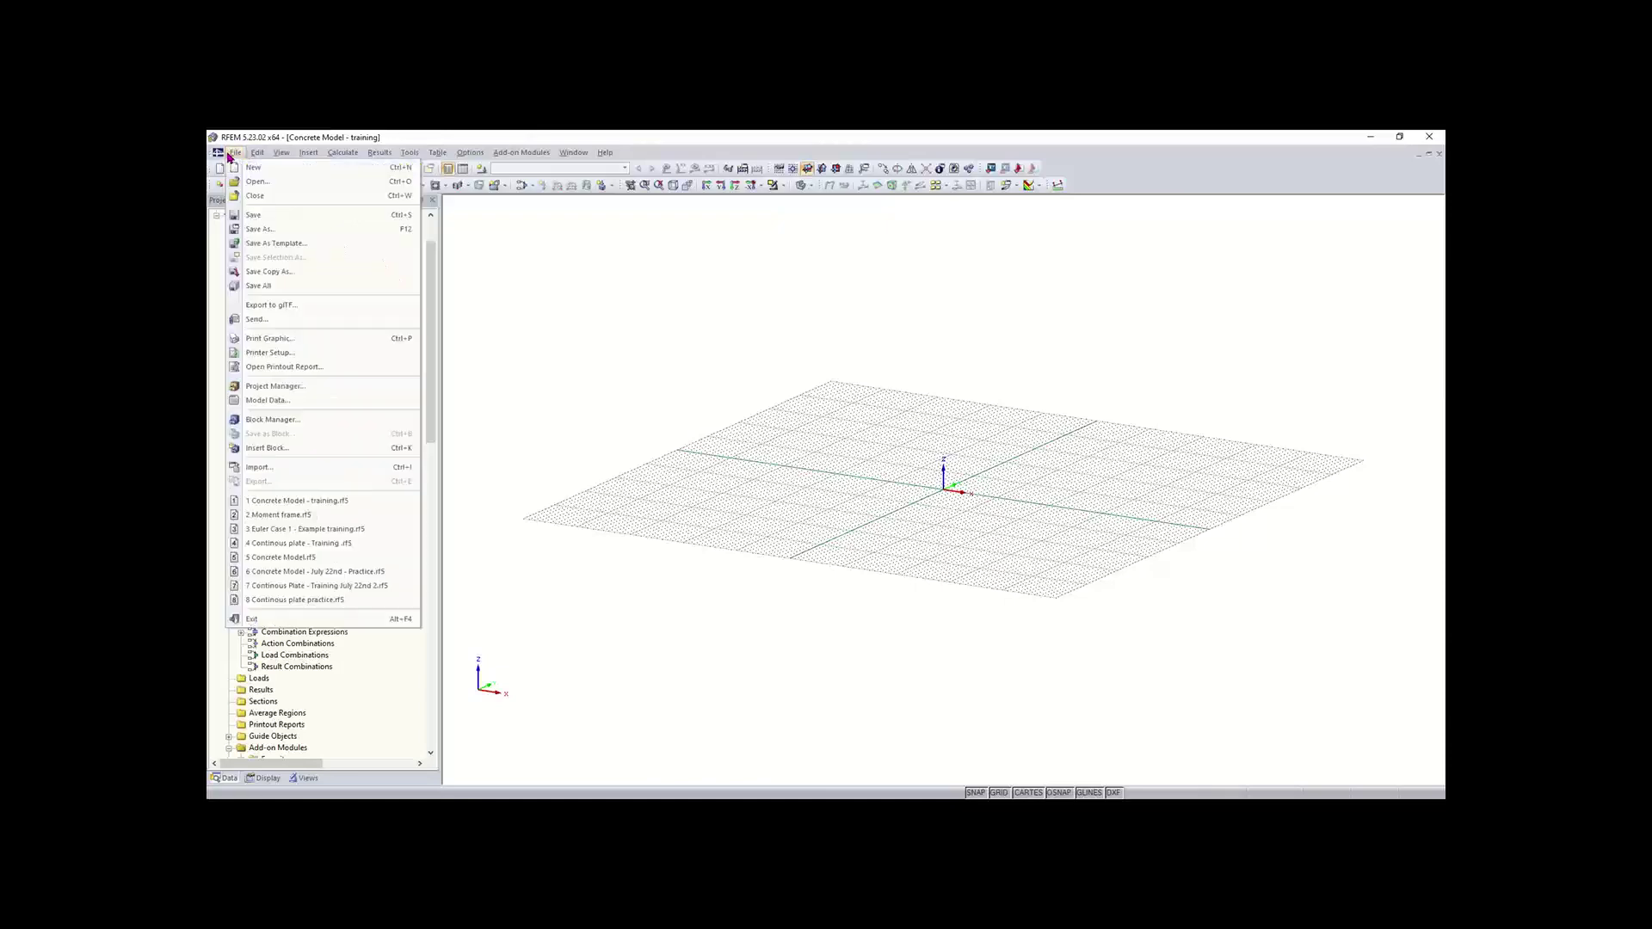
pyautogui.click(284, 280)
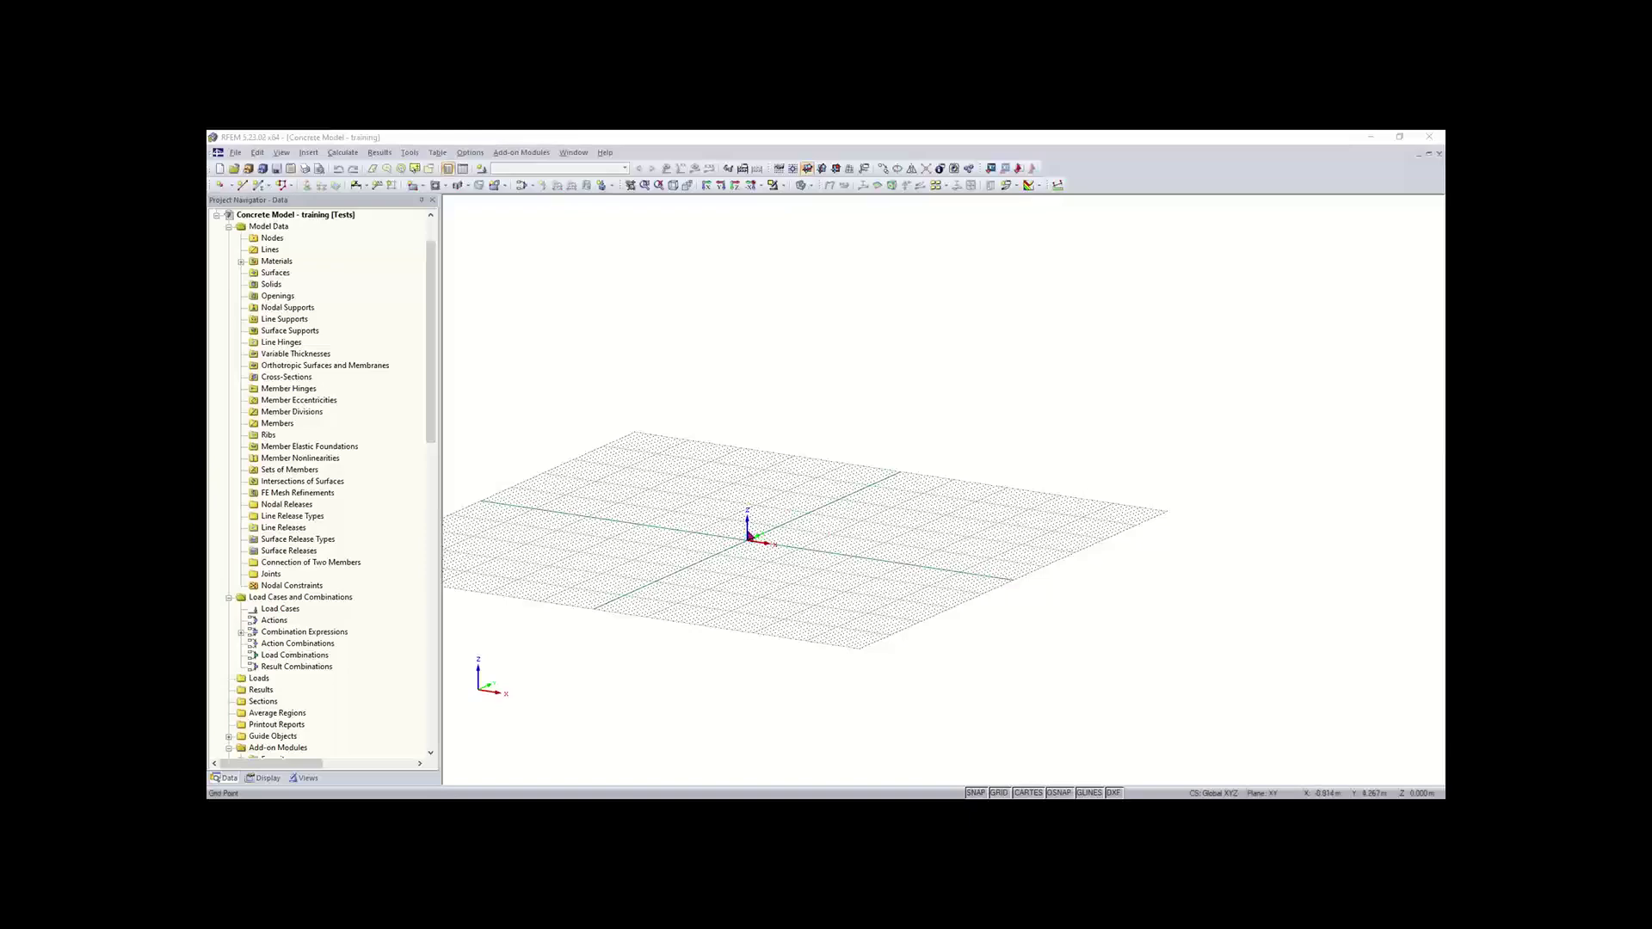
# - Set the work plane's number of grid points to adapt dynamically to the size of the model
pyautogui.moveTo(766, 554); pyautogui.dragTo(740, 593, button='middle')
pyautogui.scroll(5, 844, 607)
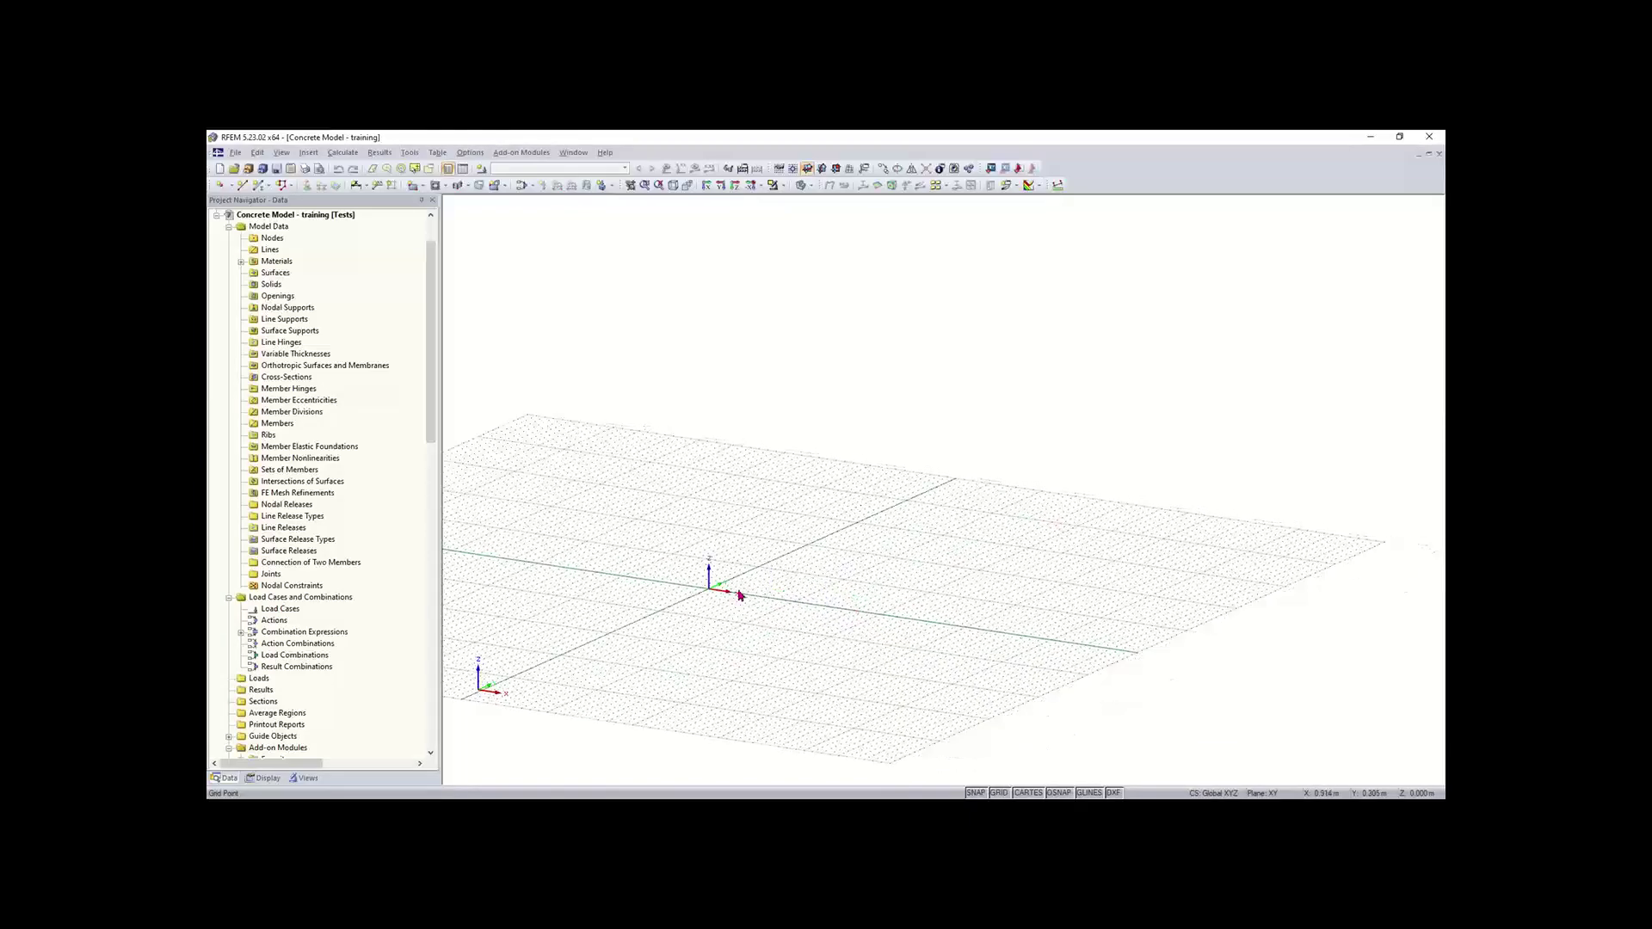
pyautogui.click(779, 170)
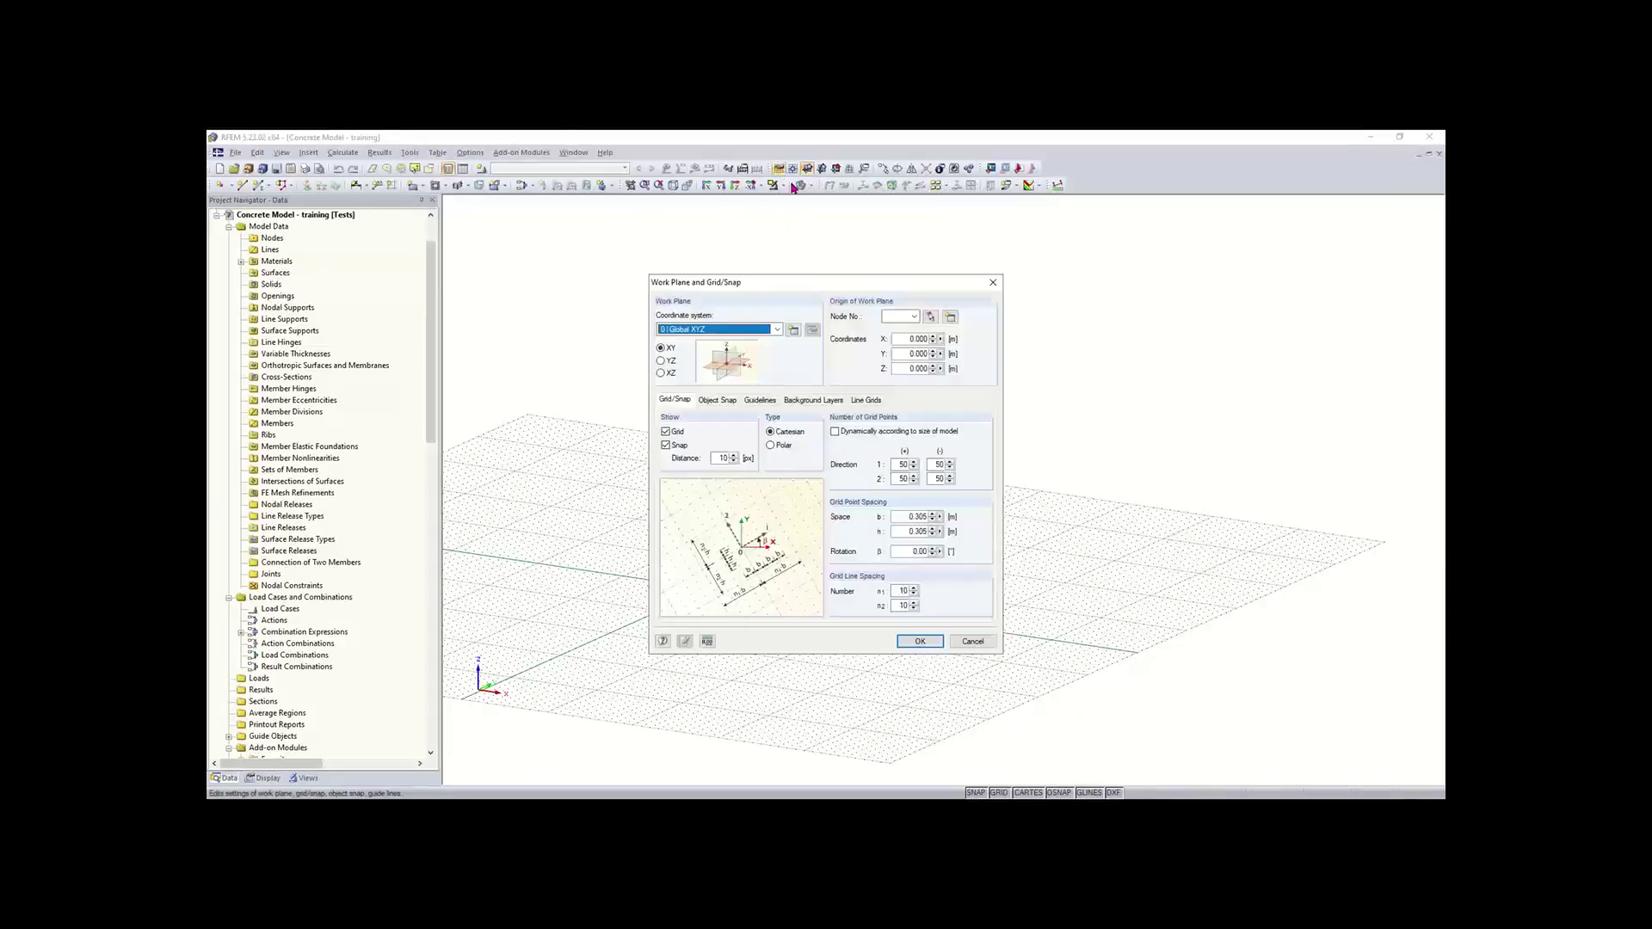
pyautogui.click(860, 432)
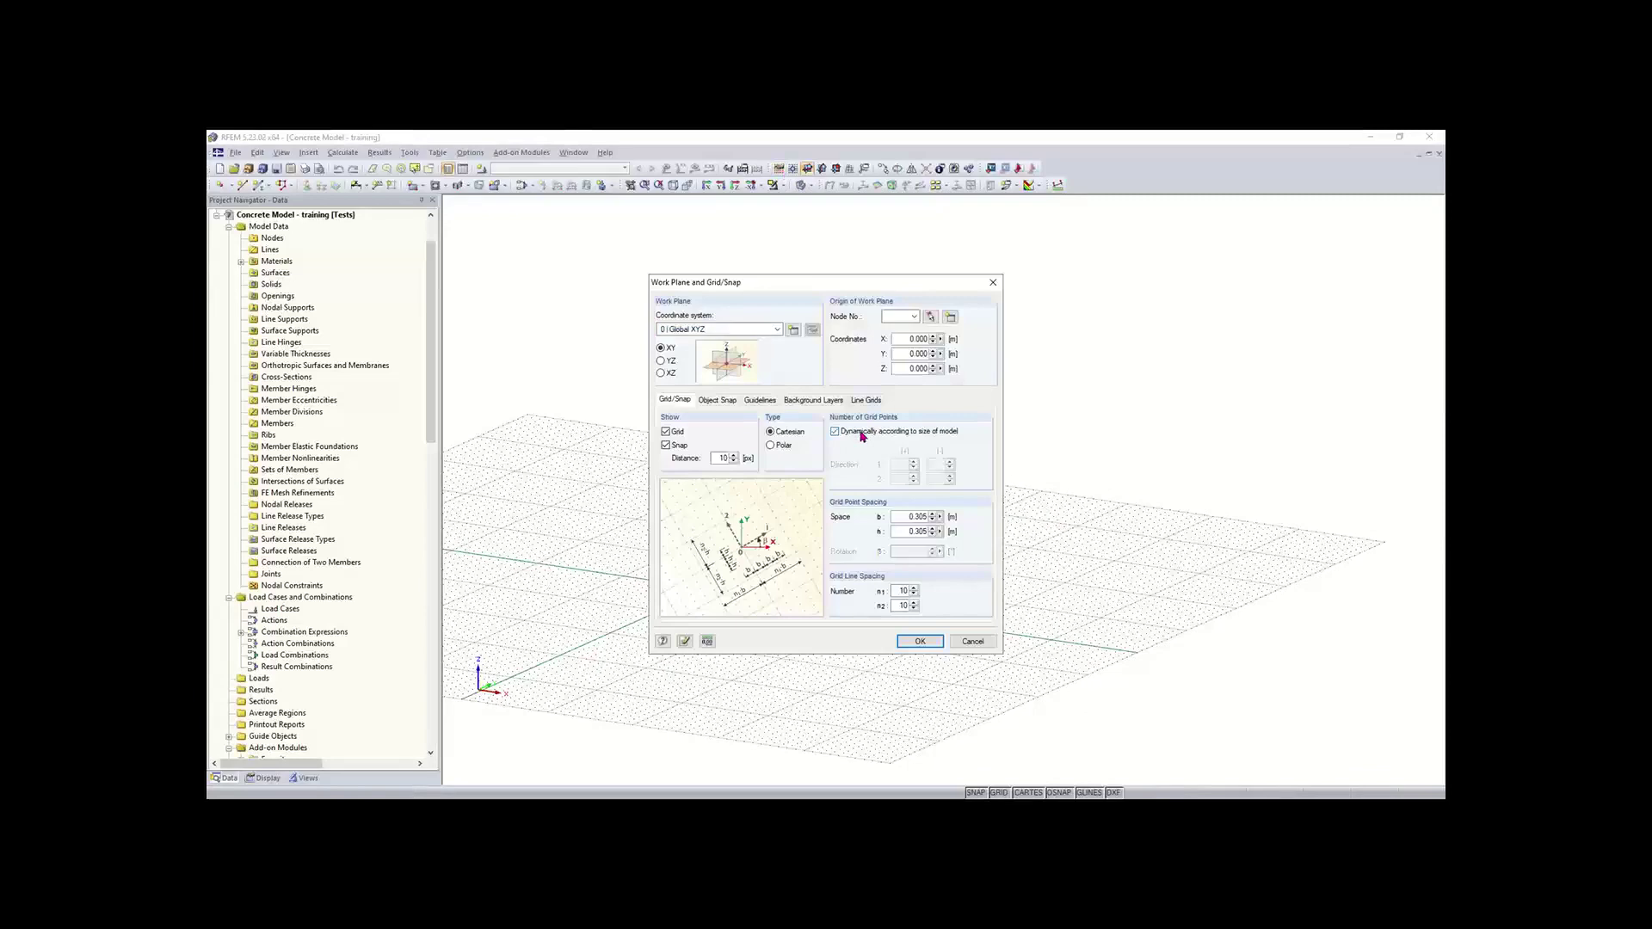
pyautogui.click(914, 645)
pyautogui.moveTo(804, 623); pyautogui.dragTo(783, 664, button='middle')
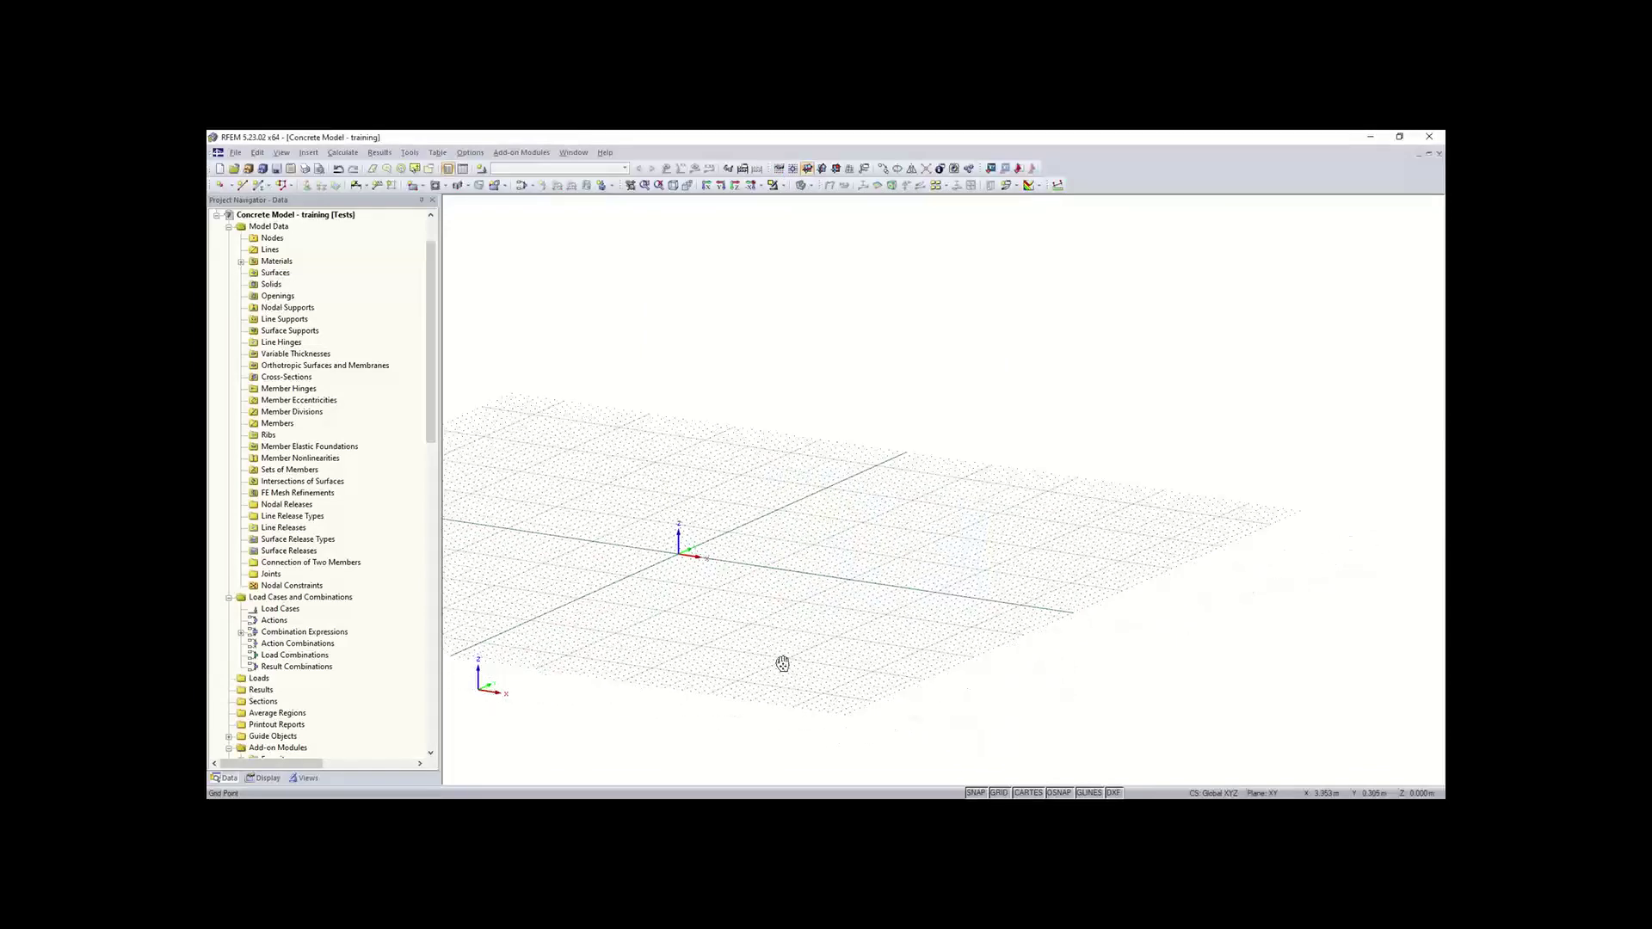
pyautogui.scroll(2, 811, 565)
pyautogui.moveTo(811, 565); pyautogui.dragTo(704, 601, button='middle')
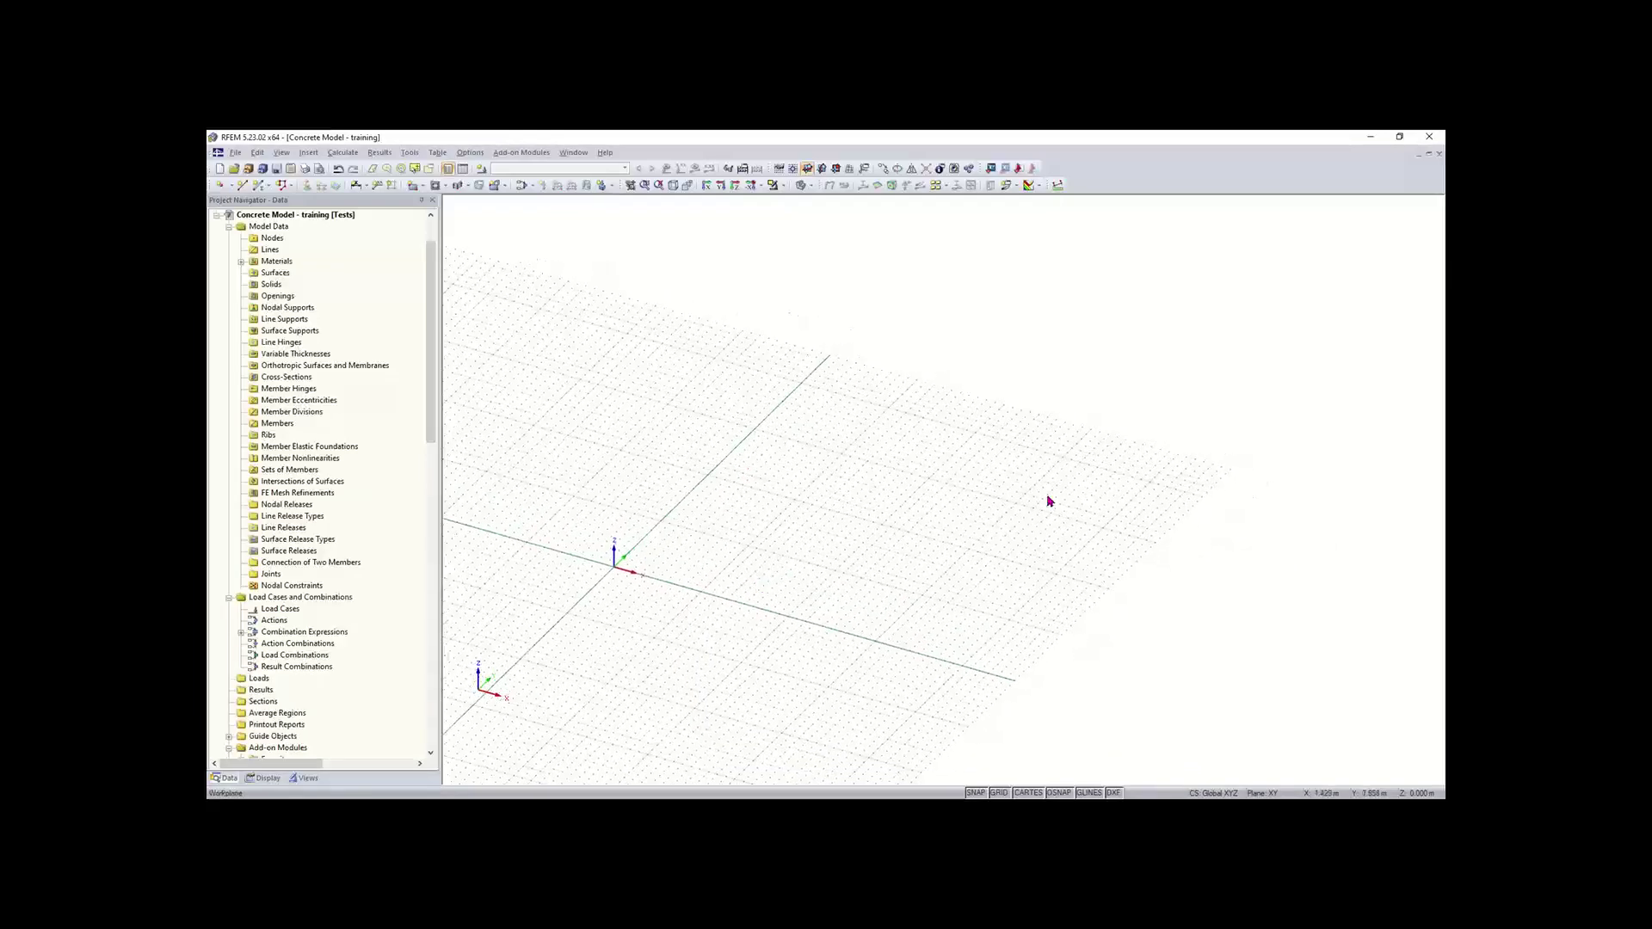
pyautogui.scroll(2, 616, 564)
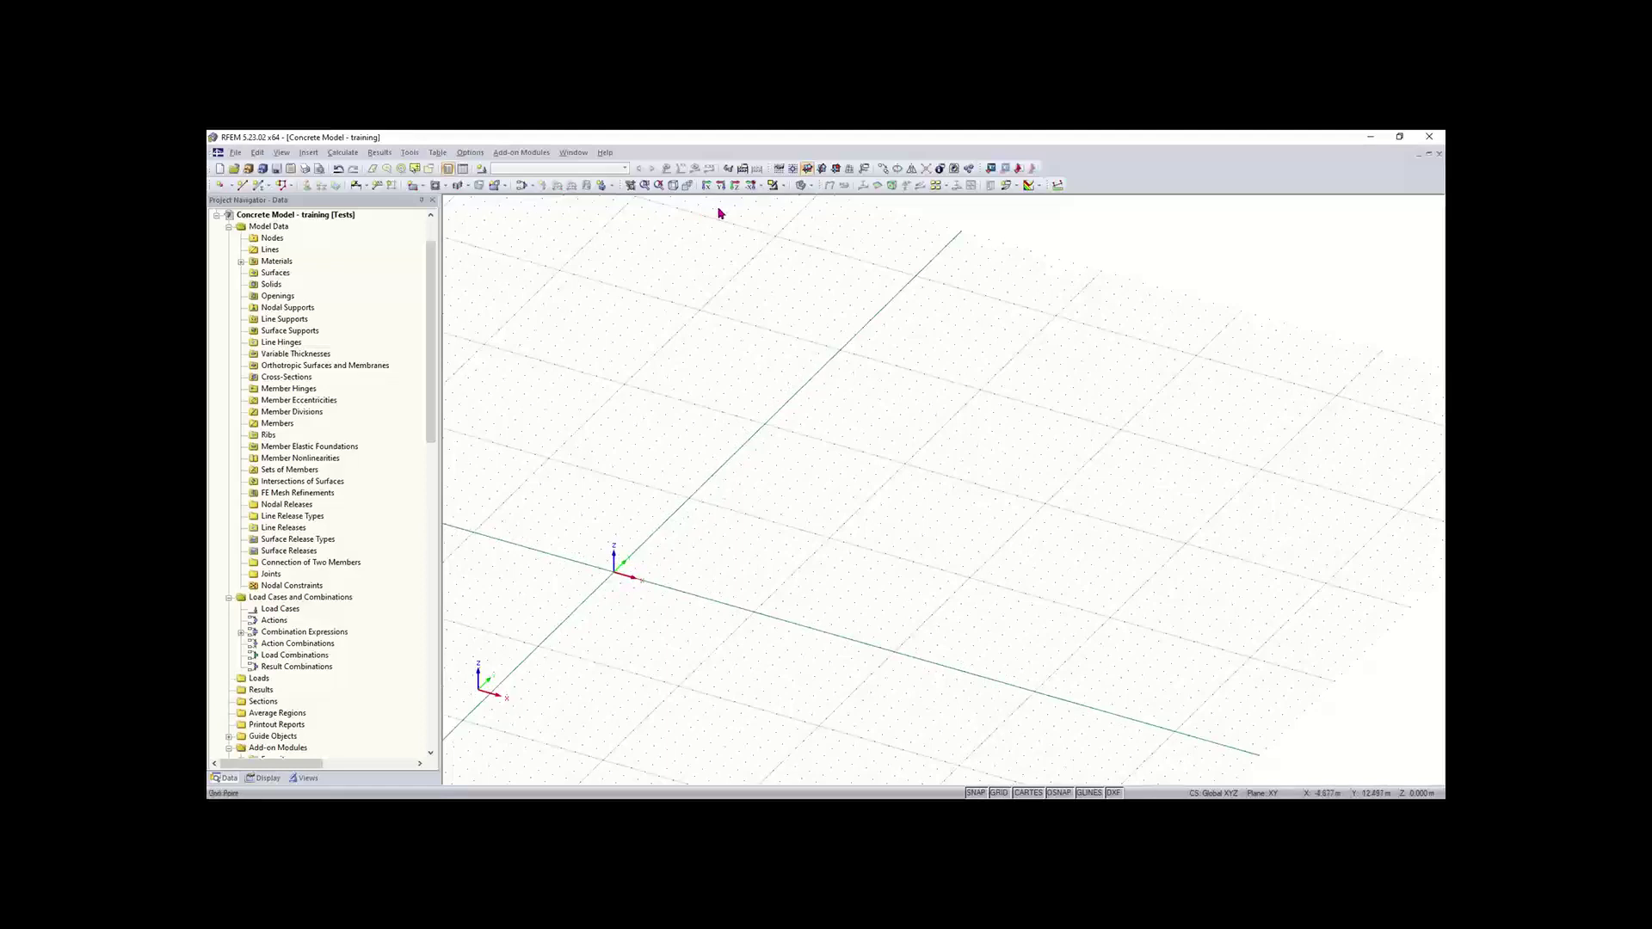
# - Load the Imperial units profile as the default for the model and accept the work plane settings with 1 ft grid point spacing
pyautogui.click(780, 170)
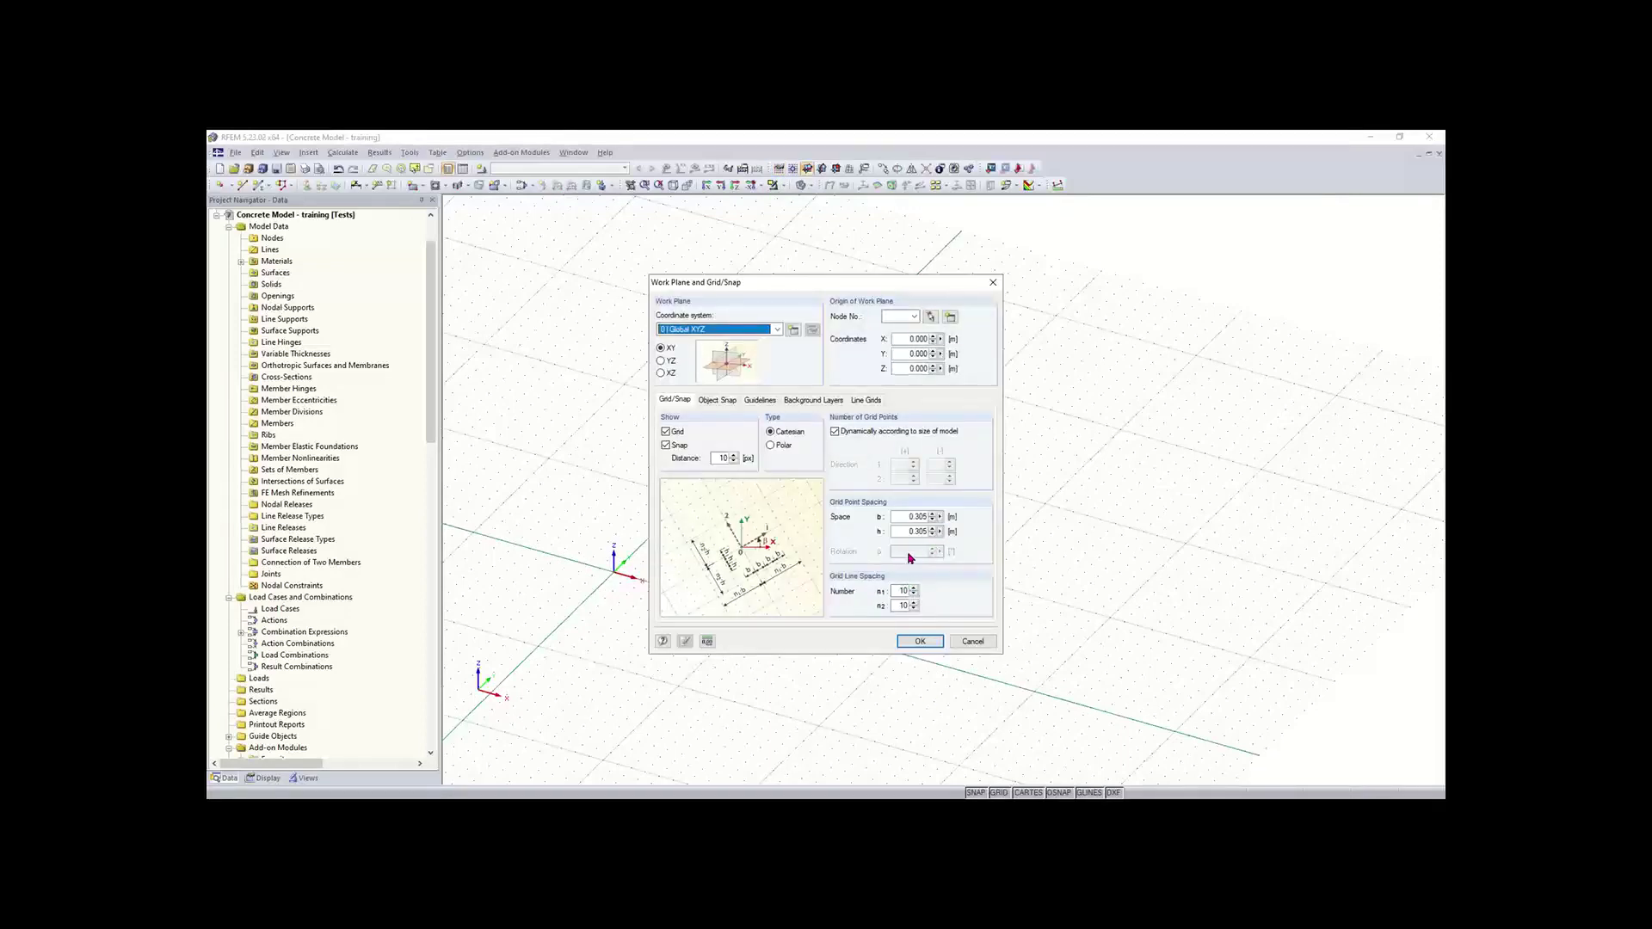
pyautogui.click(708, 641)
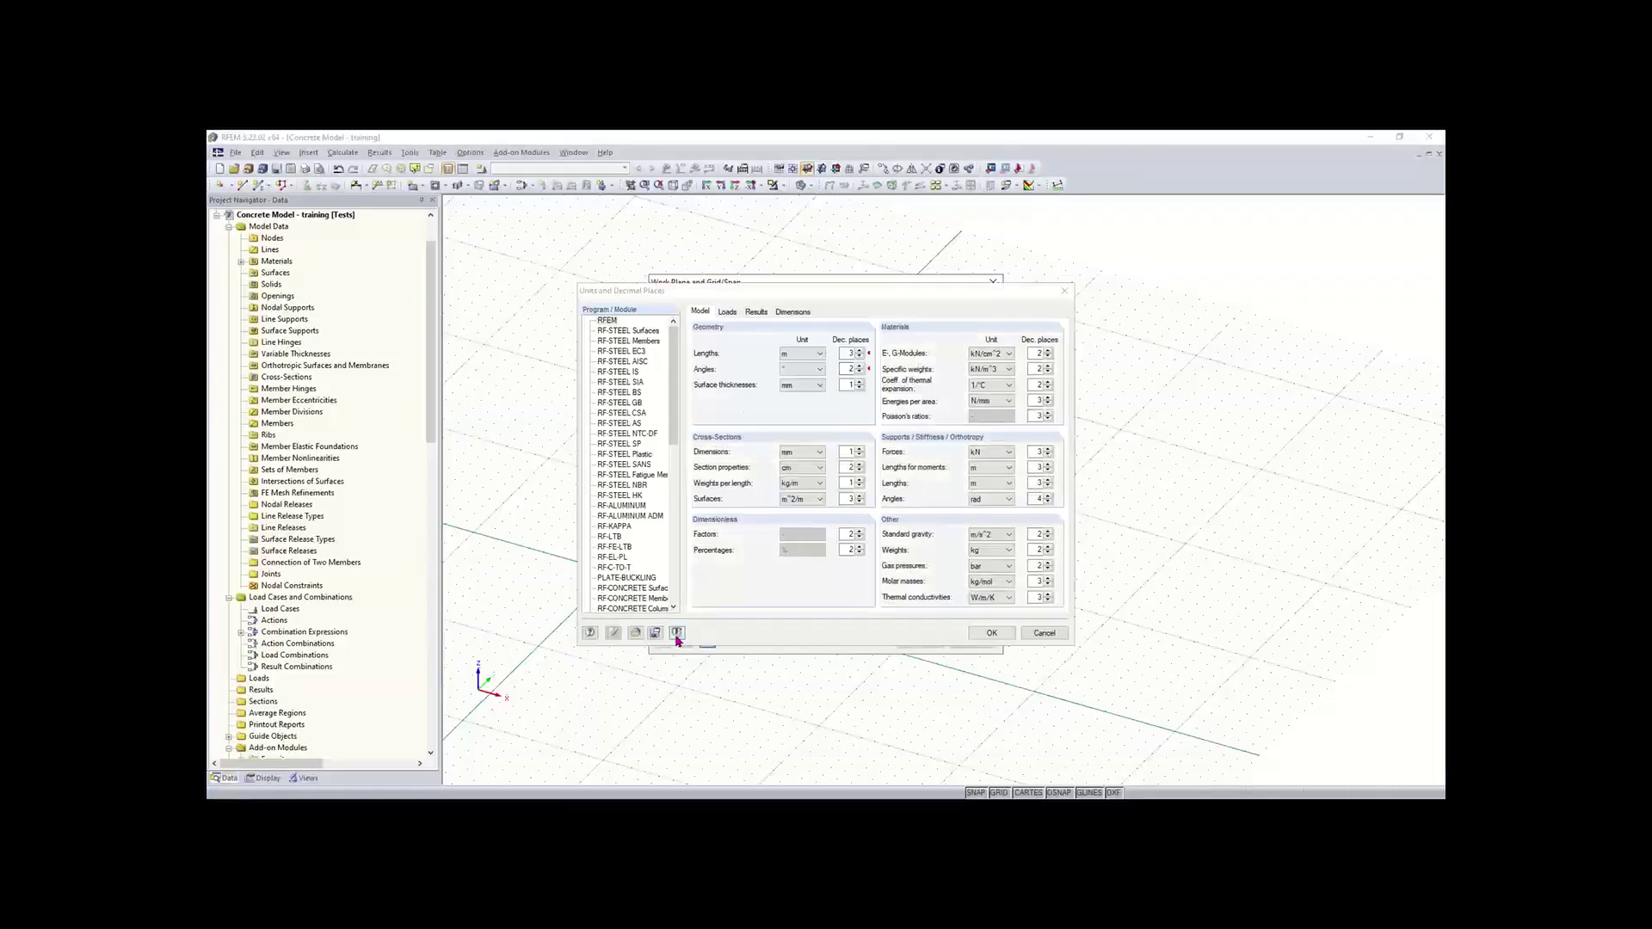
pyautogui.click(634, 634)
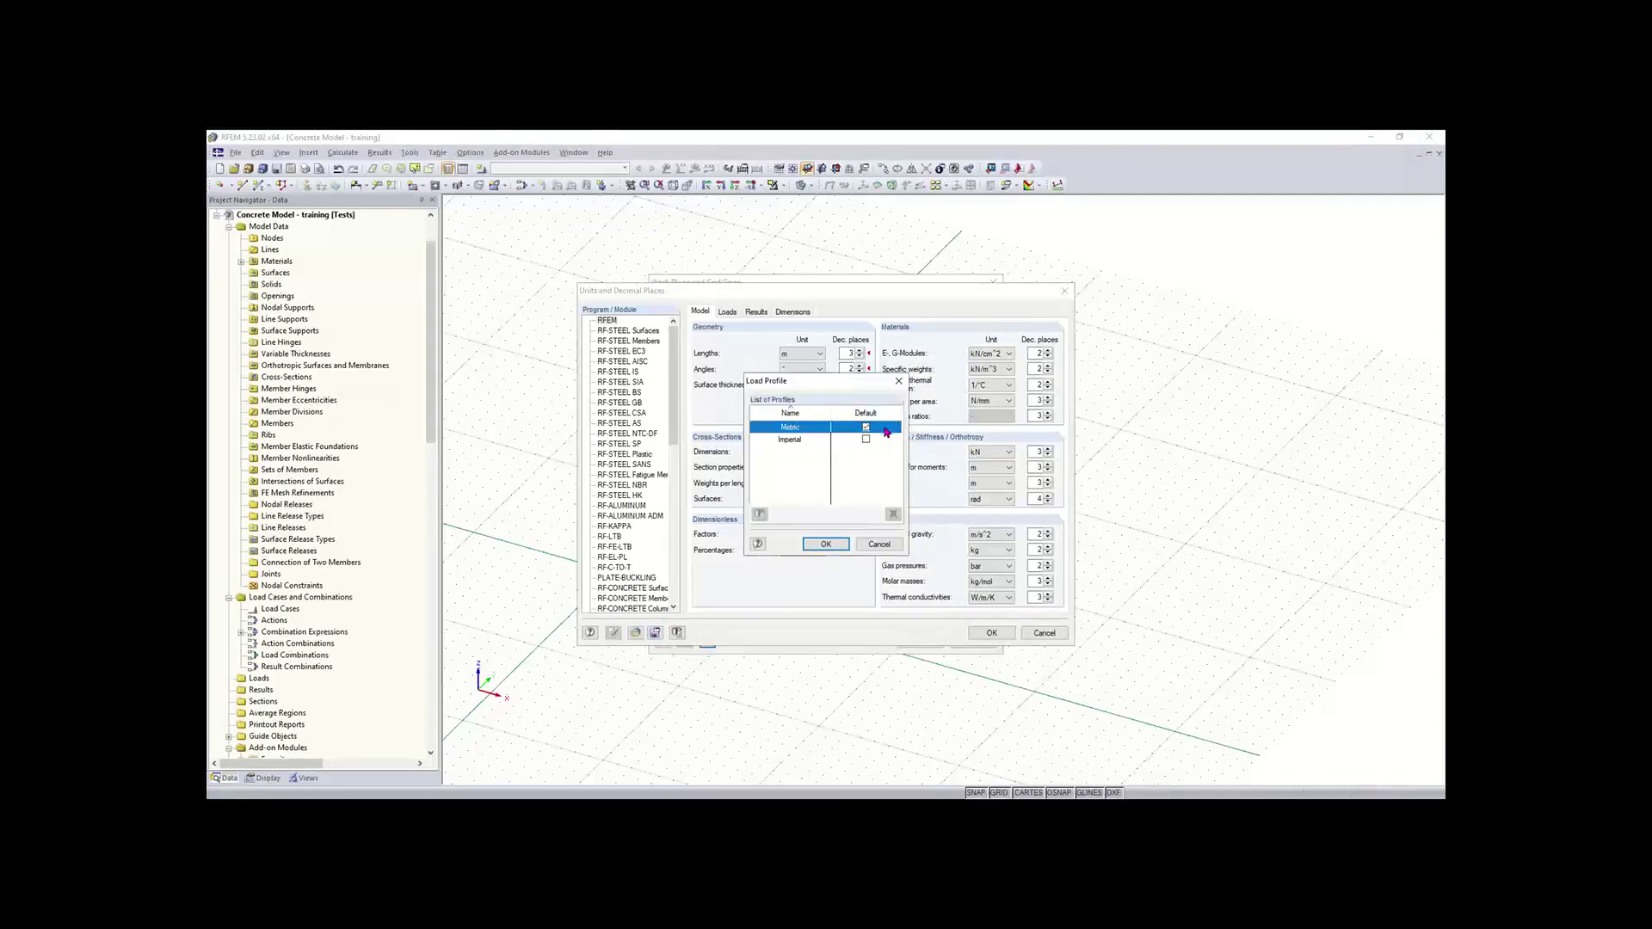
pyautogui.click(866, 441)
pyautogui.click(826, 545)
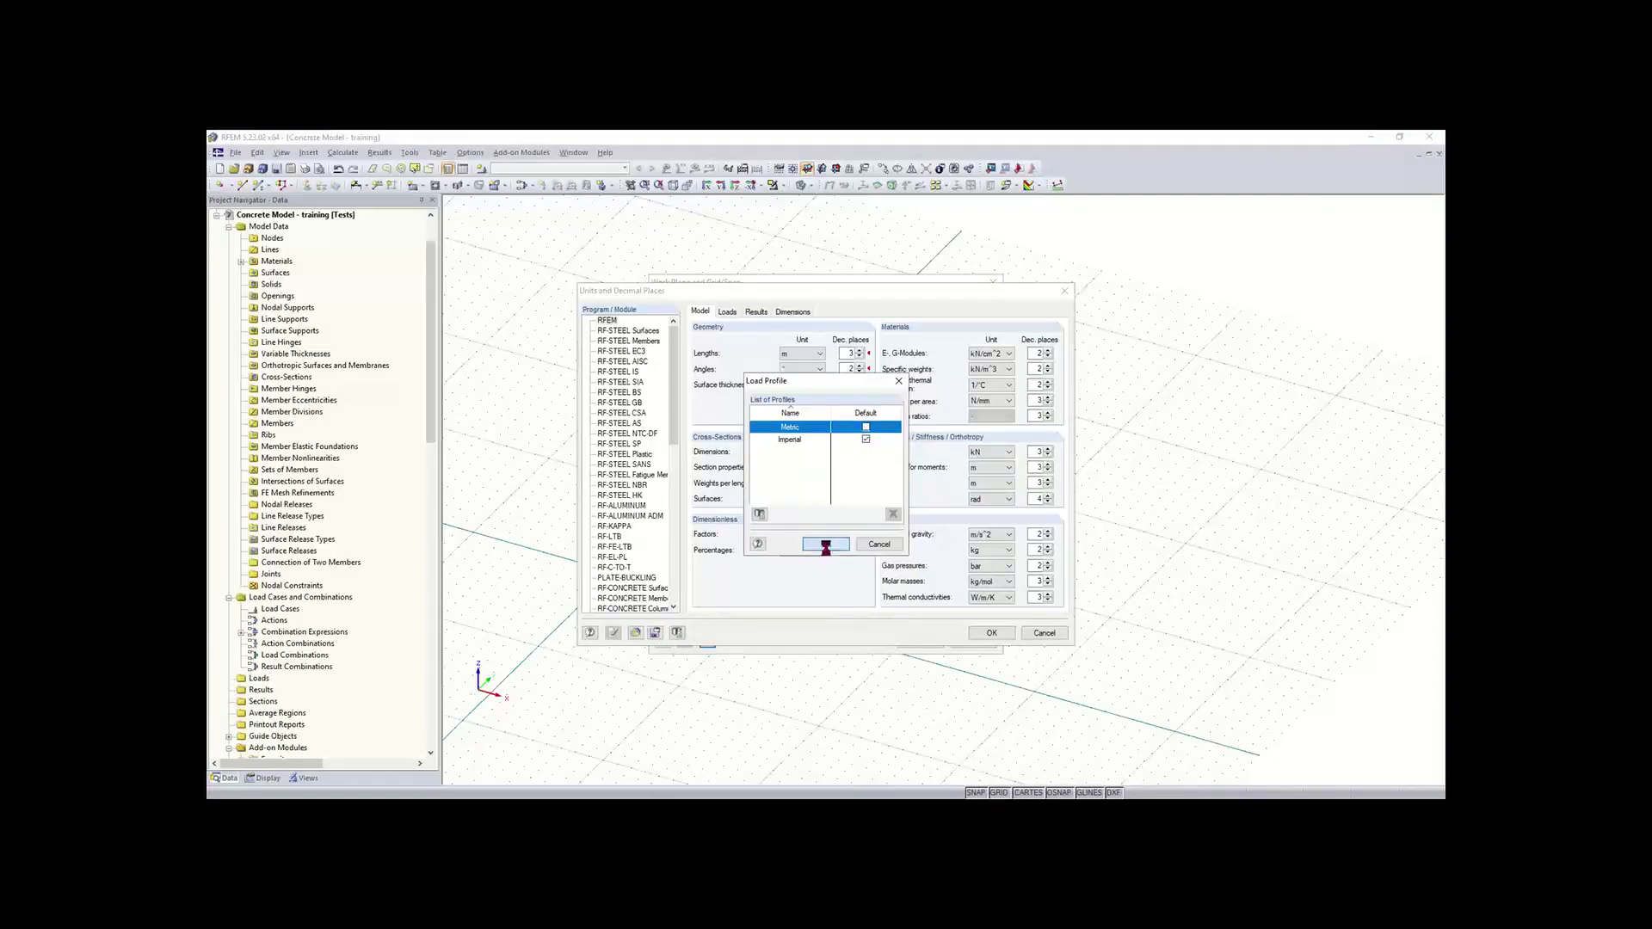
pyautogui.click(678, 634)
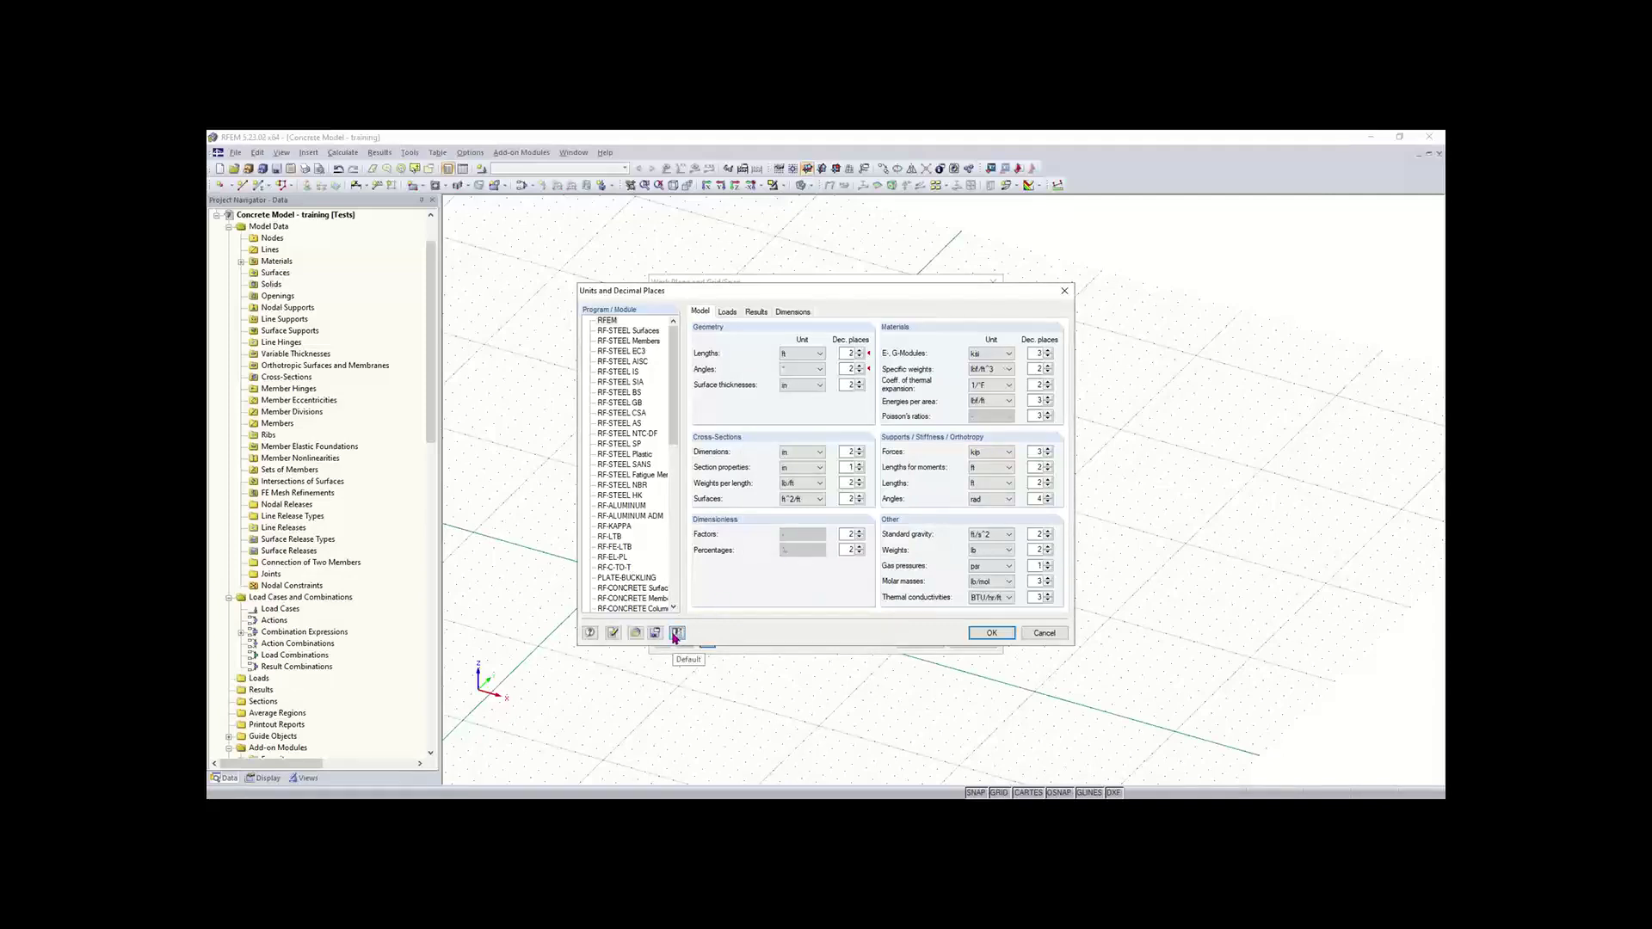
pyautogui.click(996, 634)
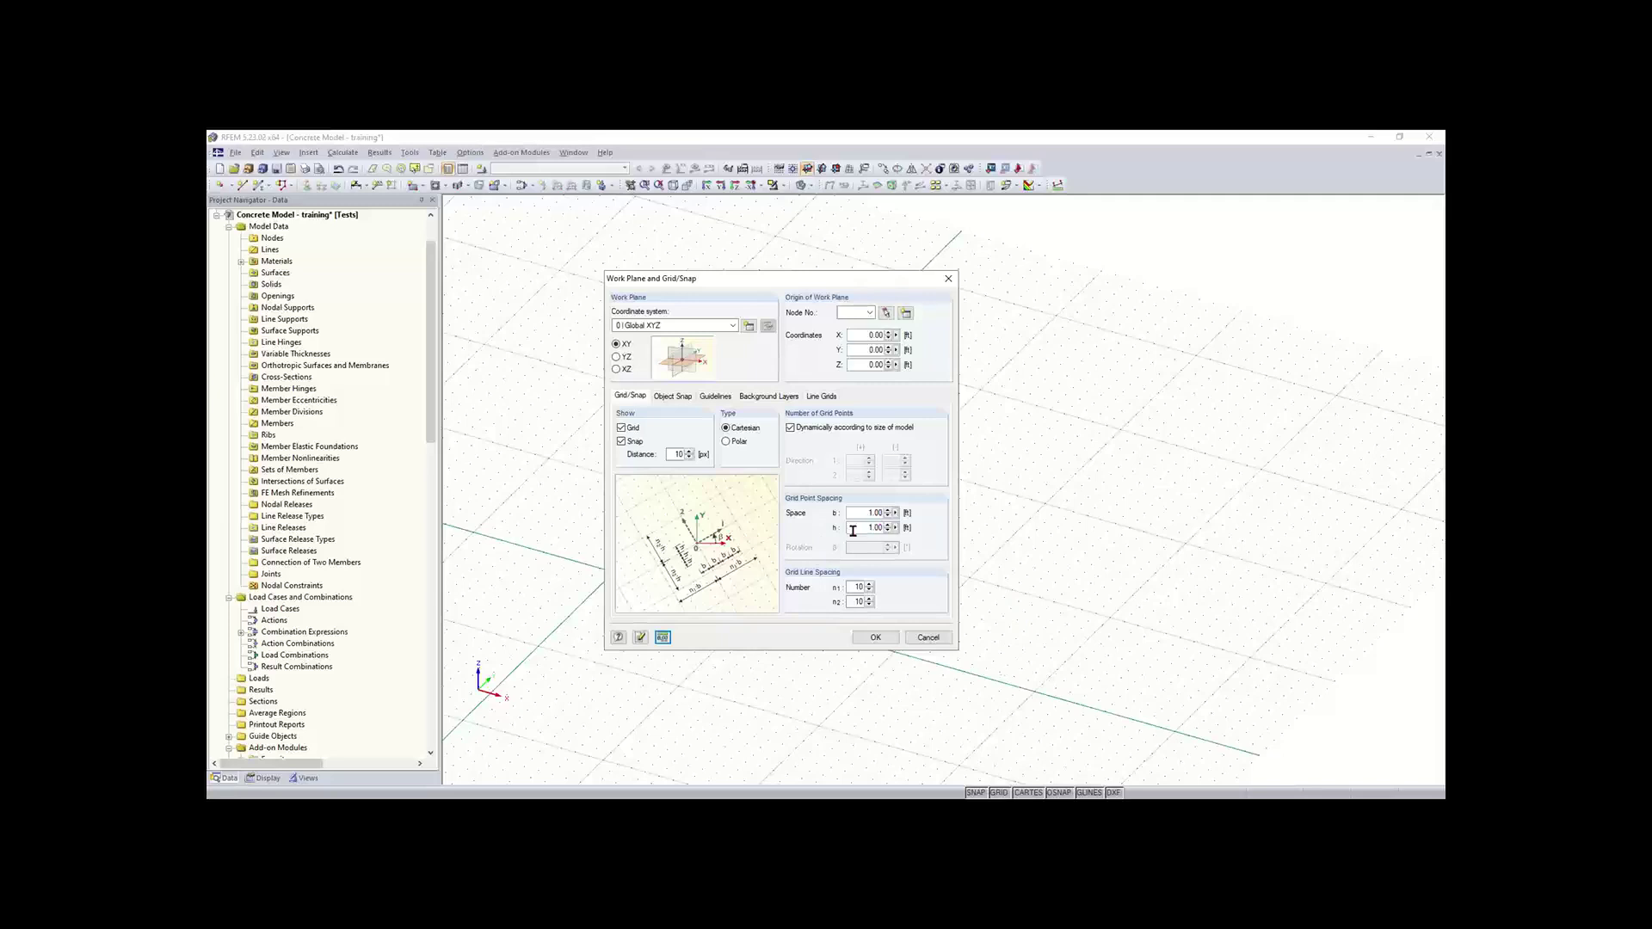
pyautogui.click(874, 639)
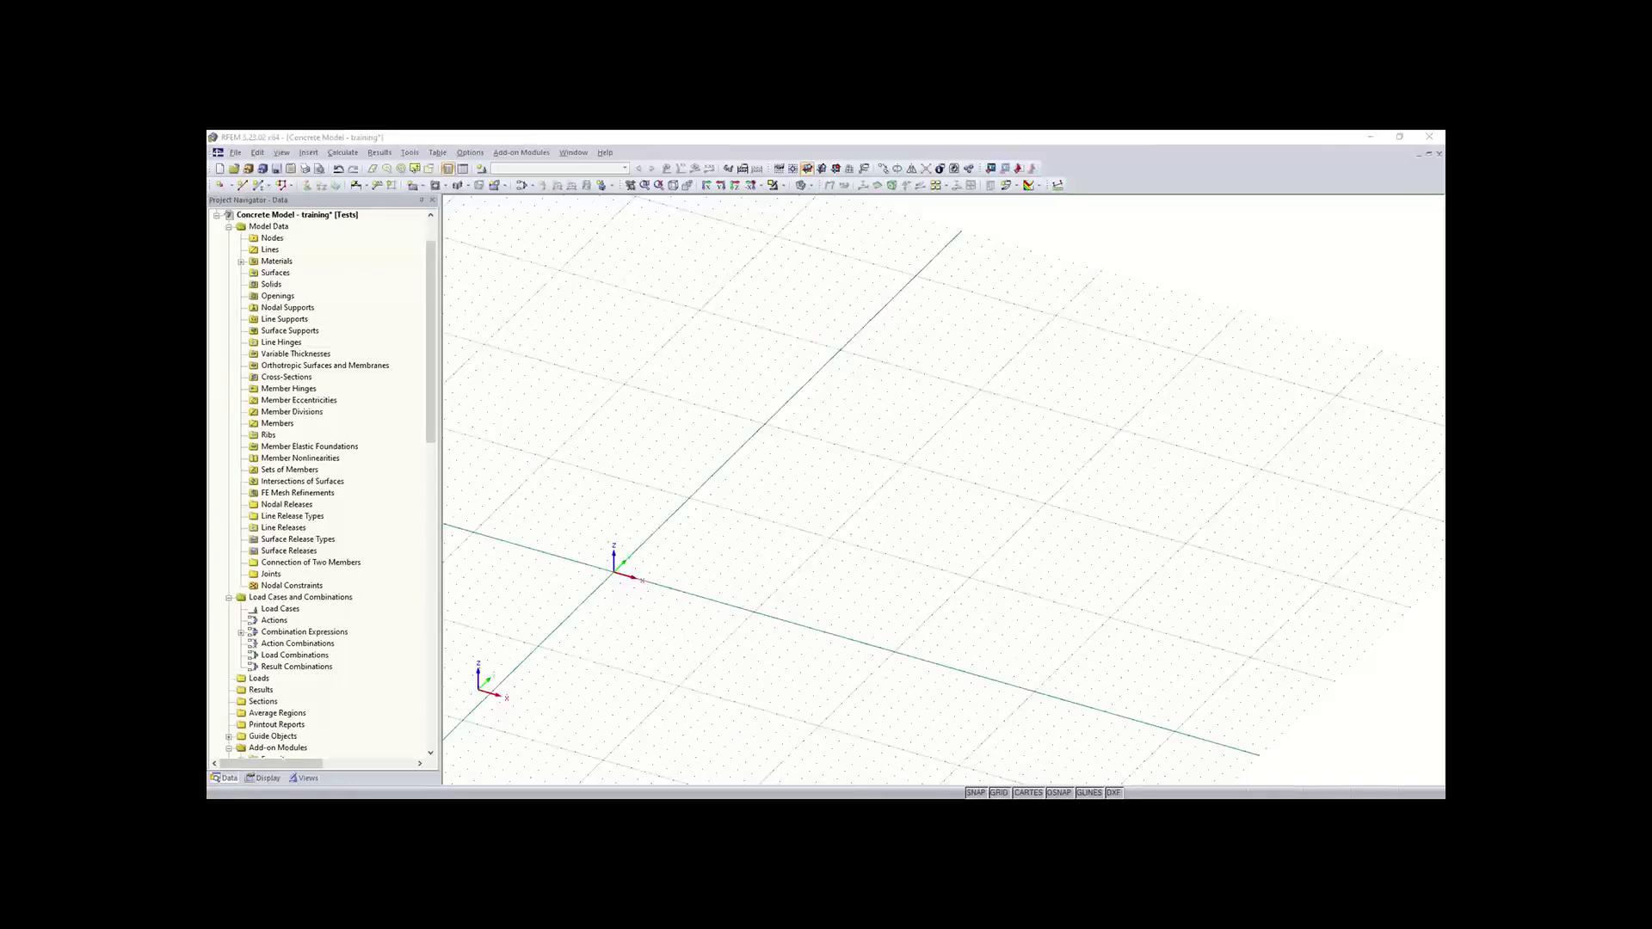
# - Toggle the Auto Connect Lines/Members option for the model
pyautogui.keyDown('ctrl'); pyautogui.moveTo(761, 547); pyautogui.dragTo(774, 480, button='middle'); pyautogui.keyUp('ctrl')
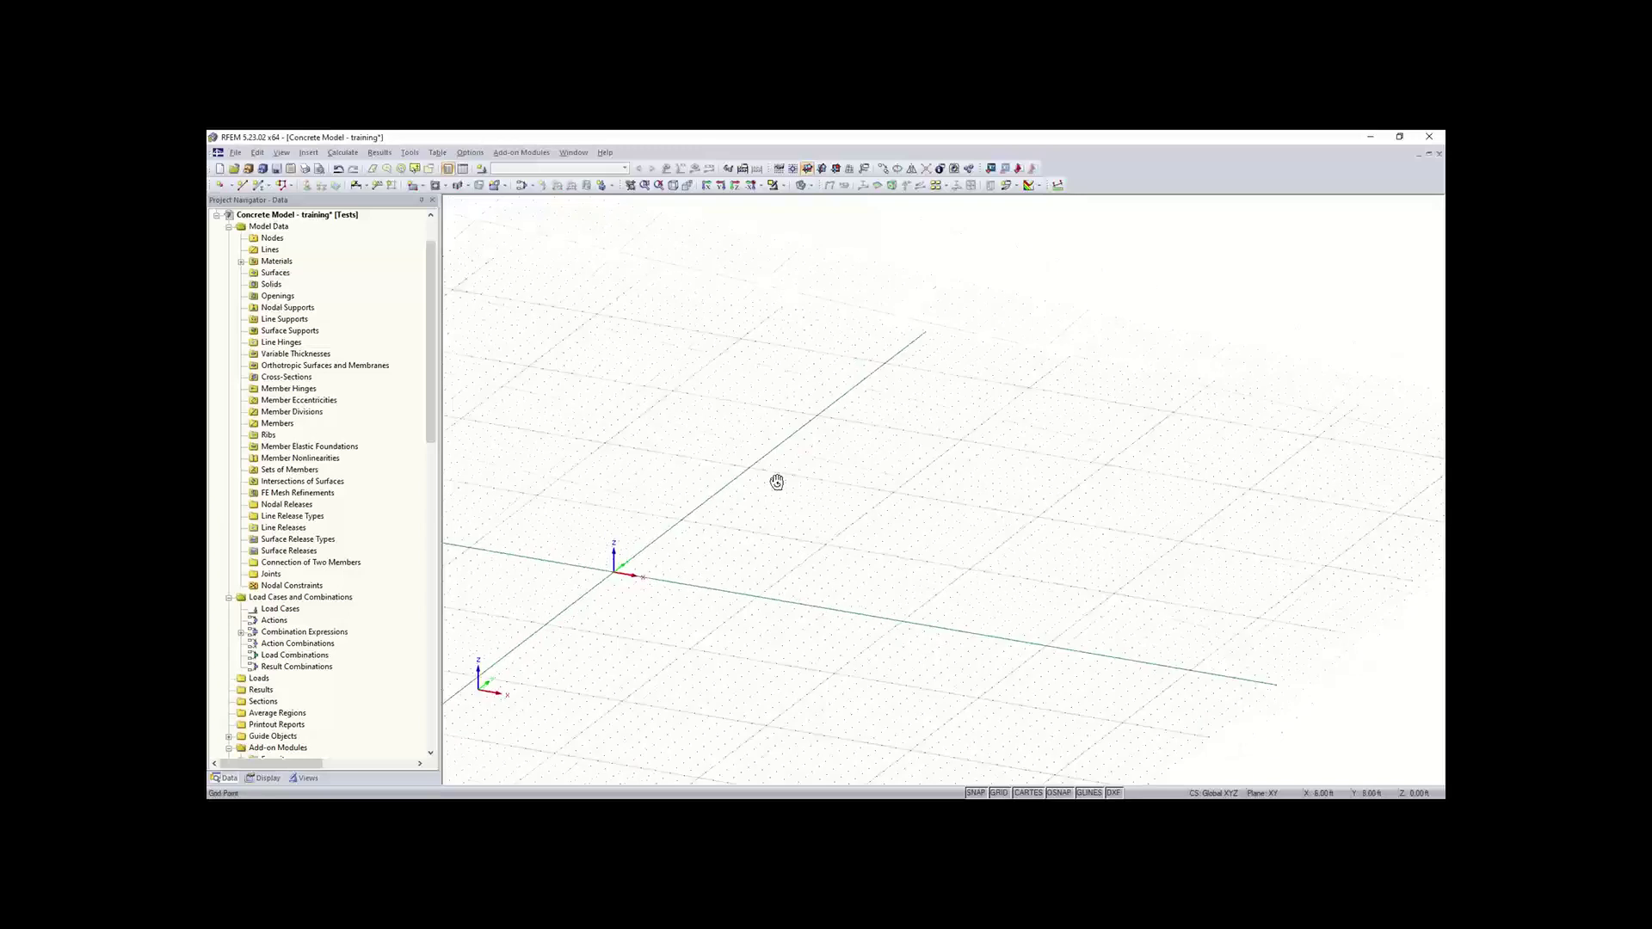
pyautogui.rightClick(728, 504)
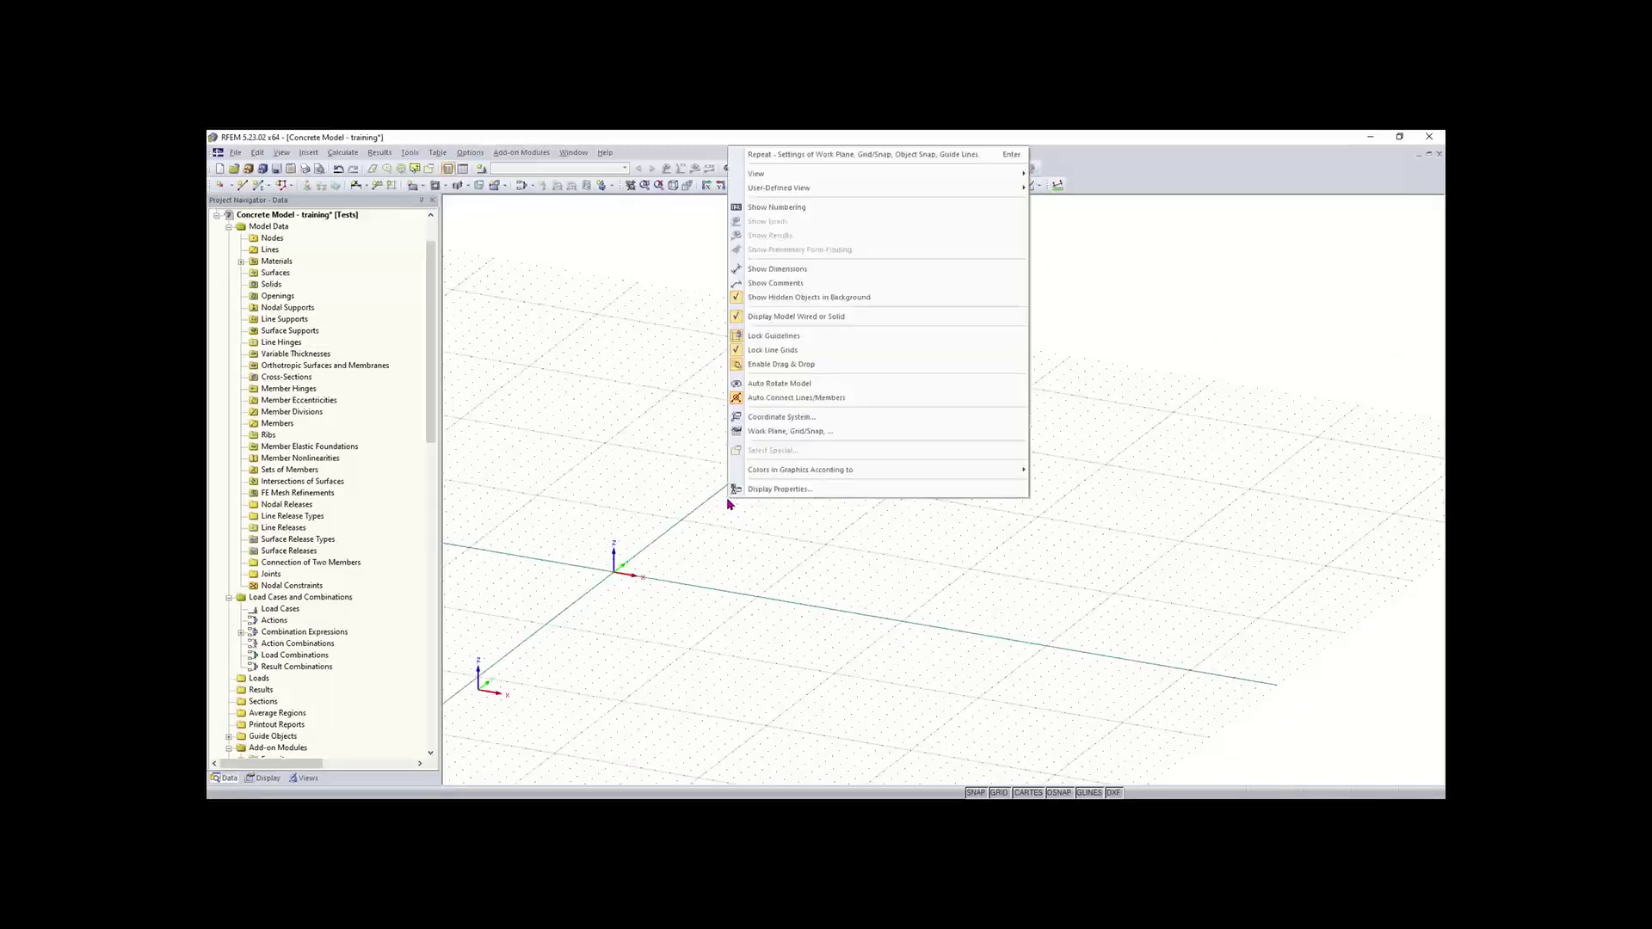
pyautogui.click(846, 399)
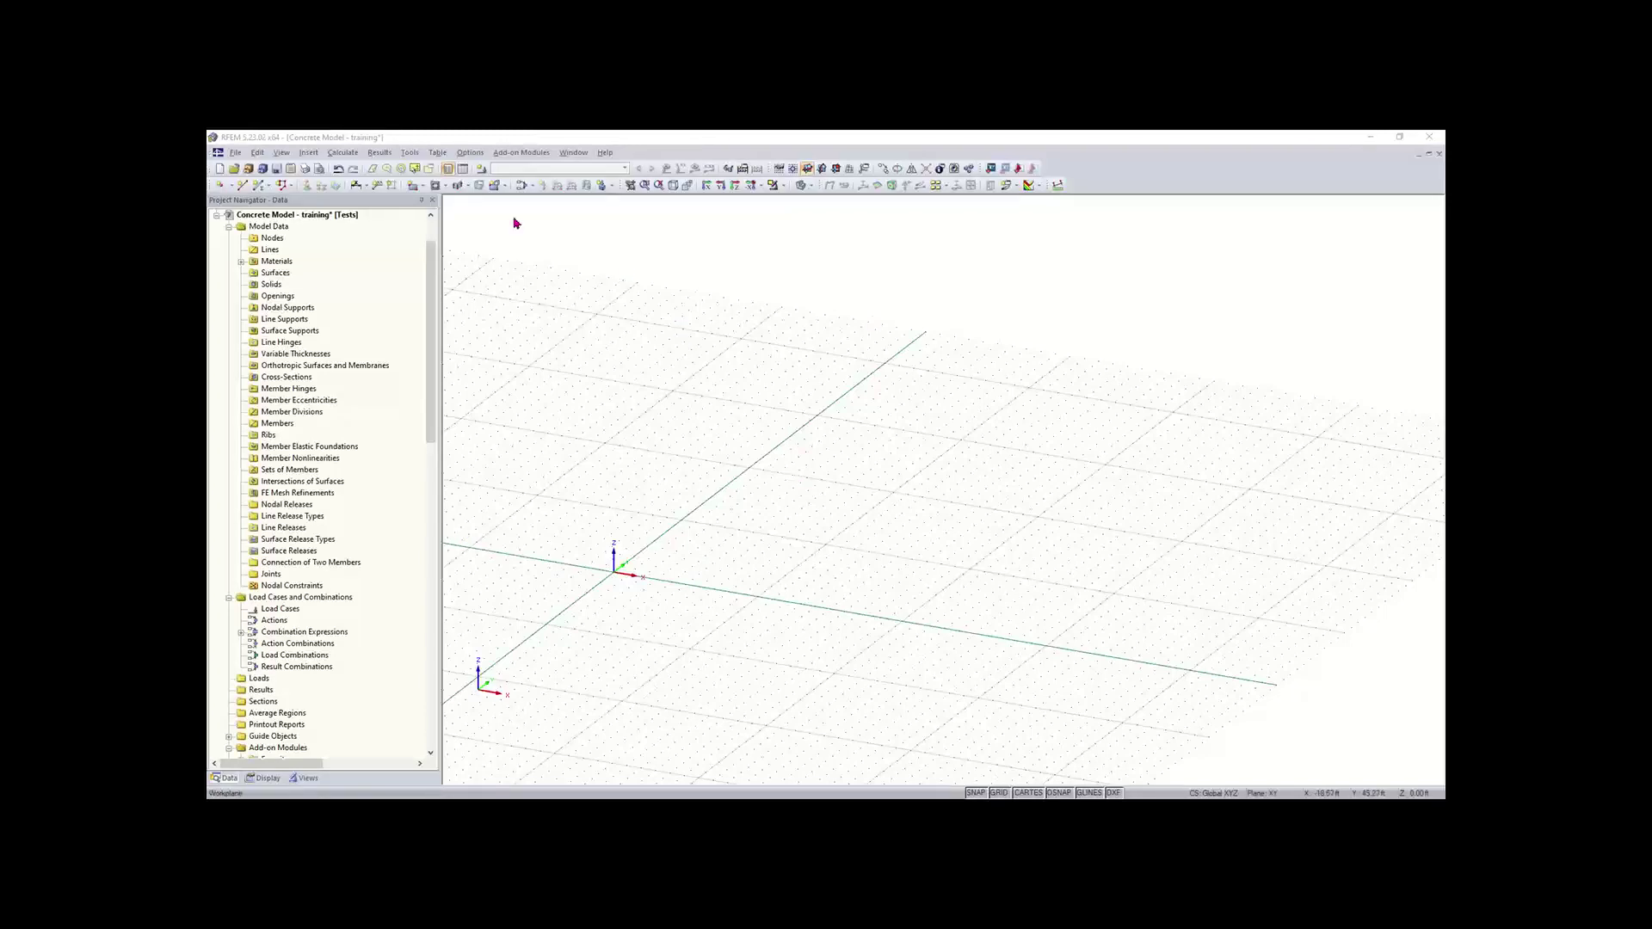
# - Start a new rectangular surface and filter its material library to the Concrete category with the ACI 318-19 standard
pyautogui.click(412, 186)
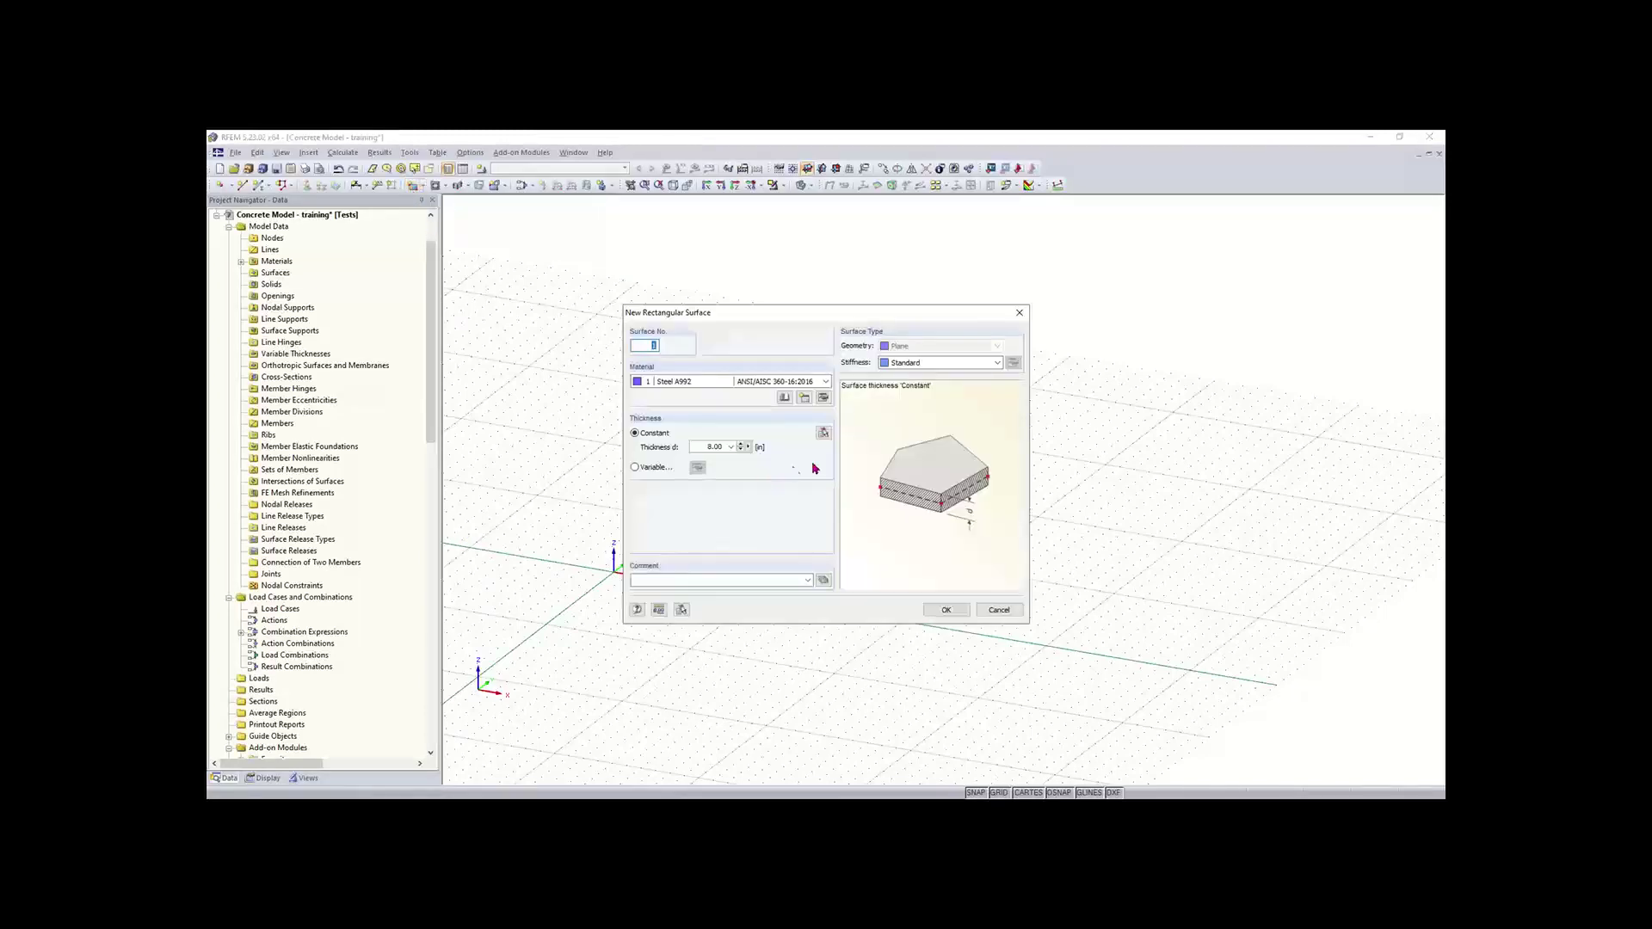
pyautogui.doubleClick(704, 446)
pyautogui.write('12')
pyautogui.click(784, 397)
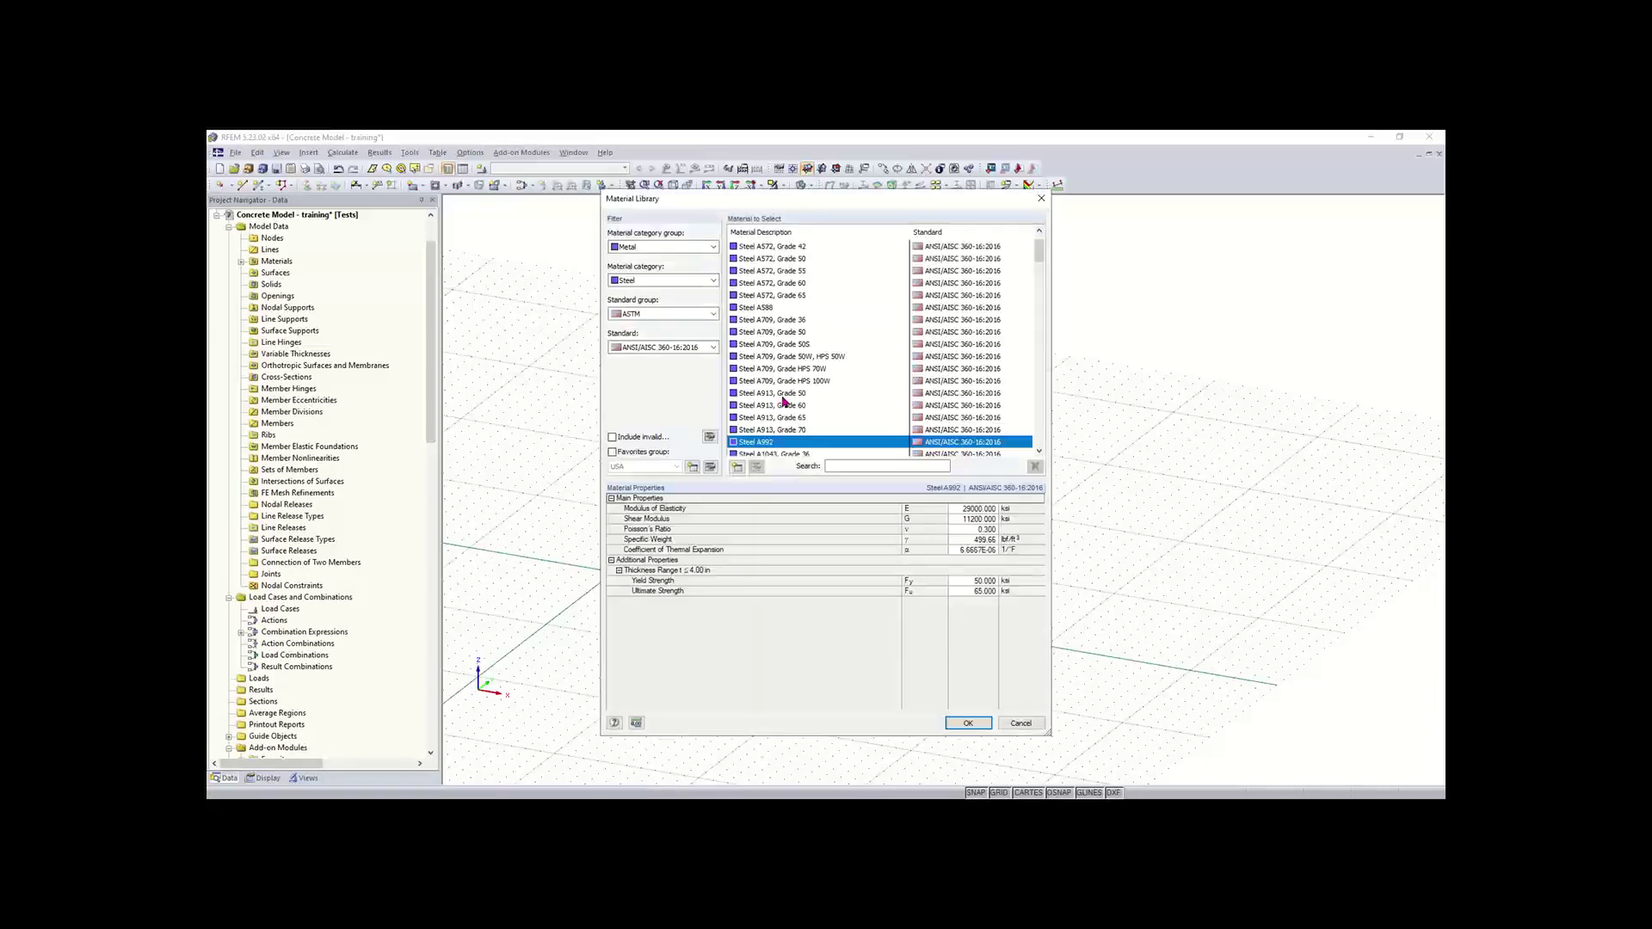
pyautogui.click(680, 247)
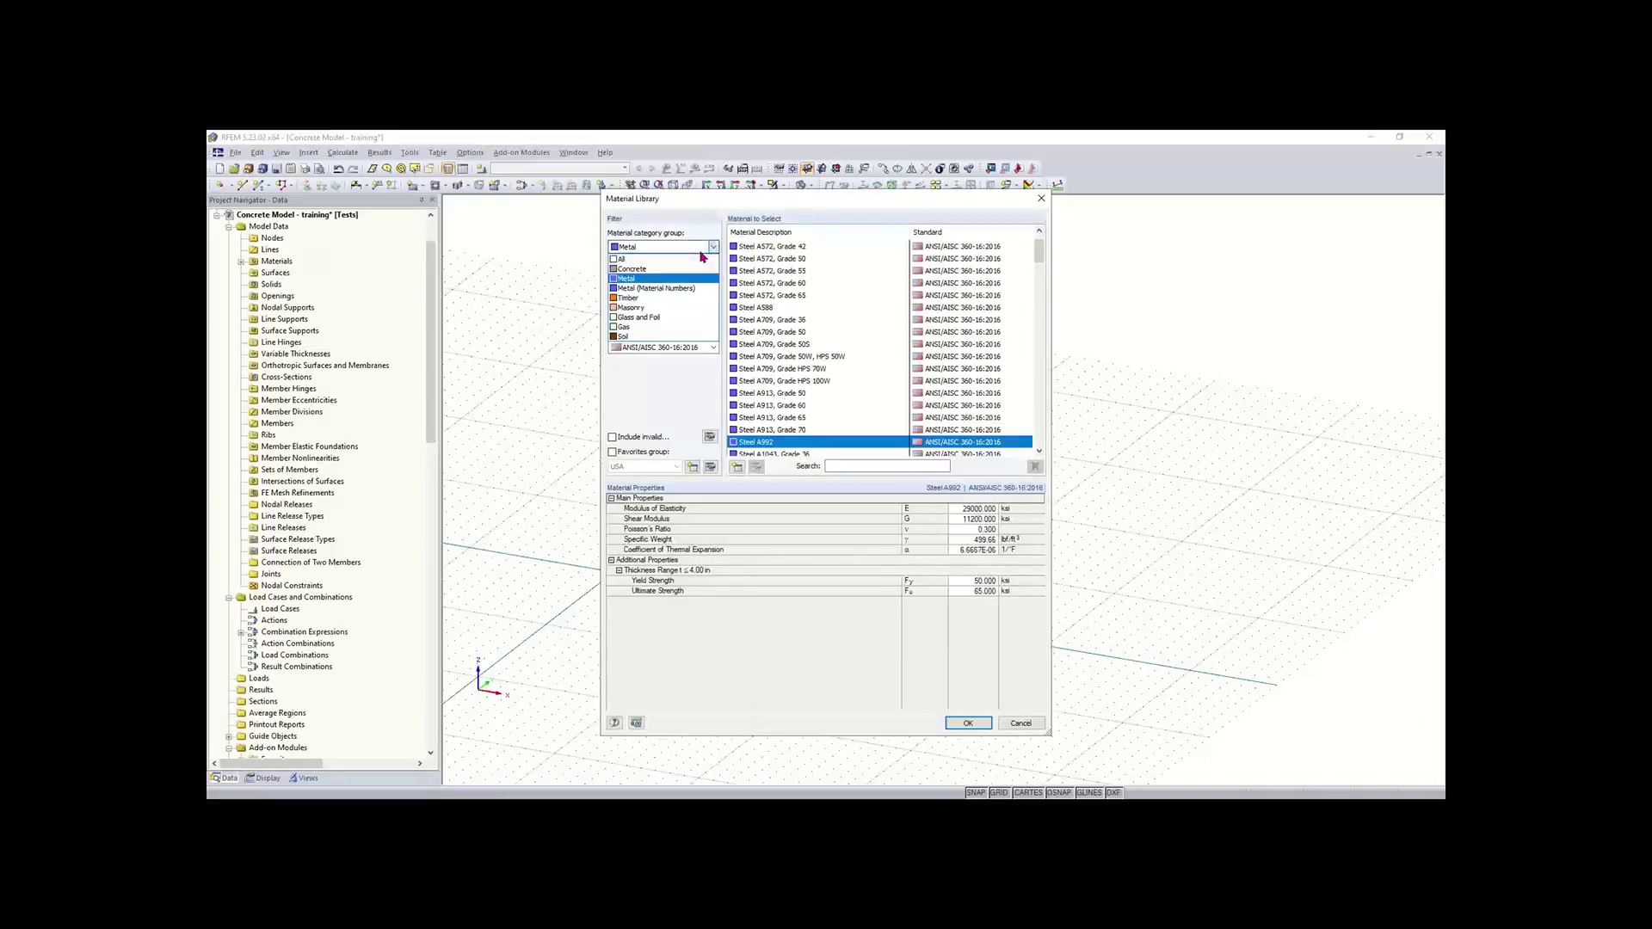
pyautogui.click(680, 270)
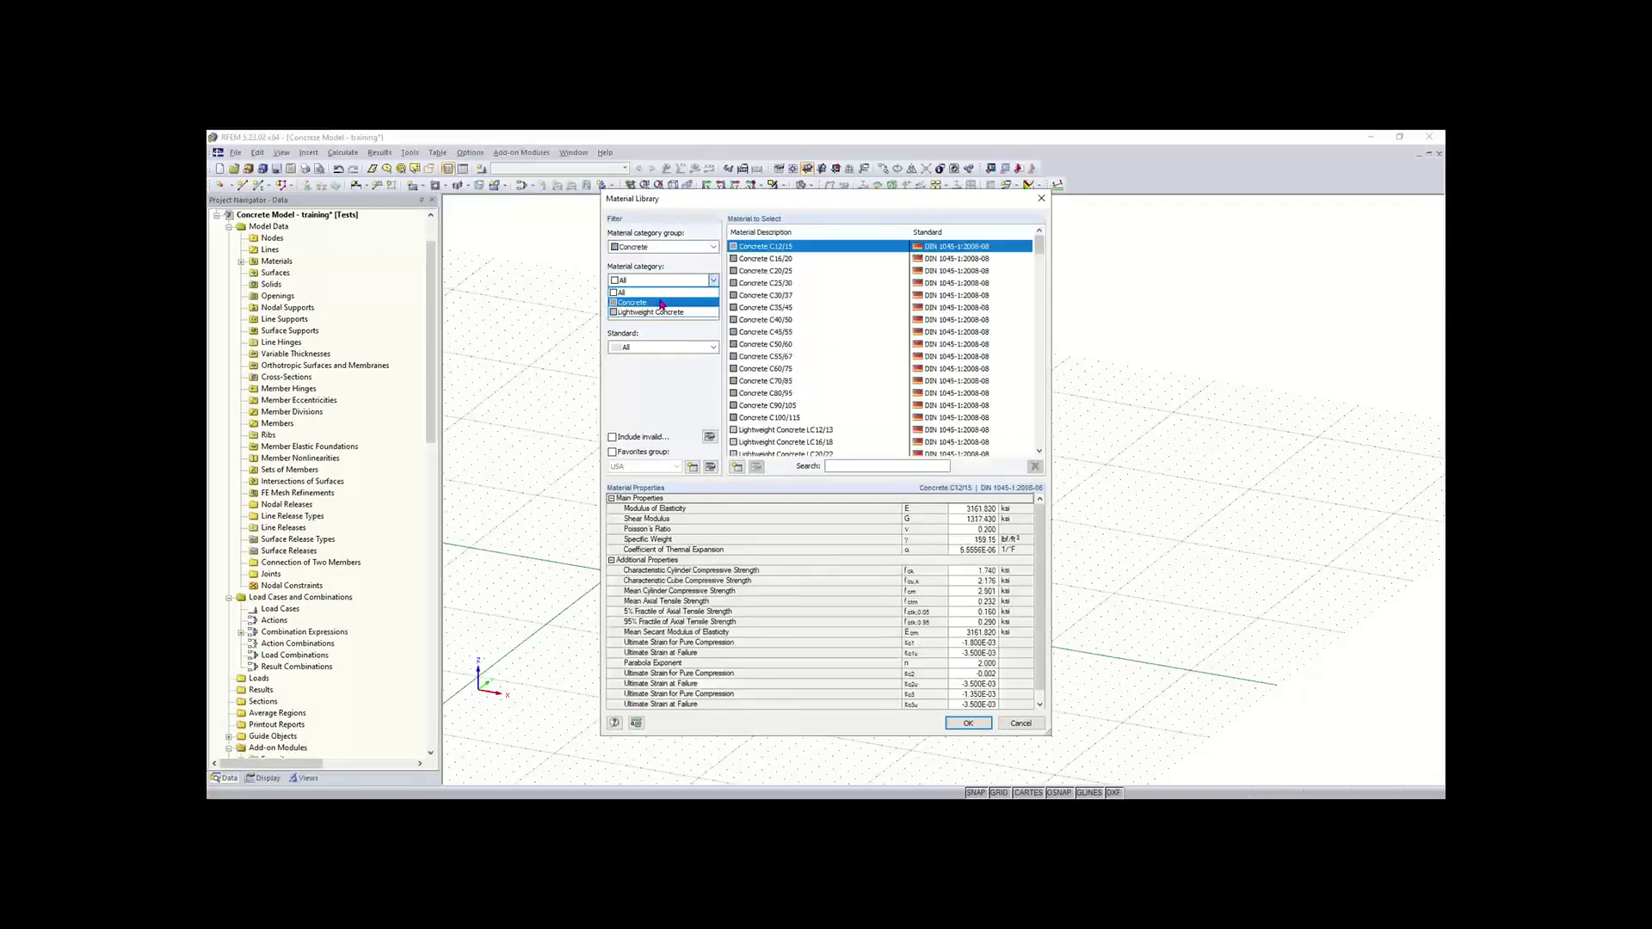
pyautogui.click(663, 314)
pyautogui.click(659, 325)
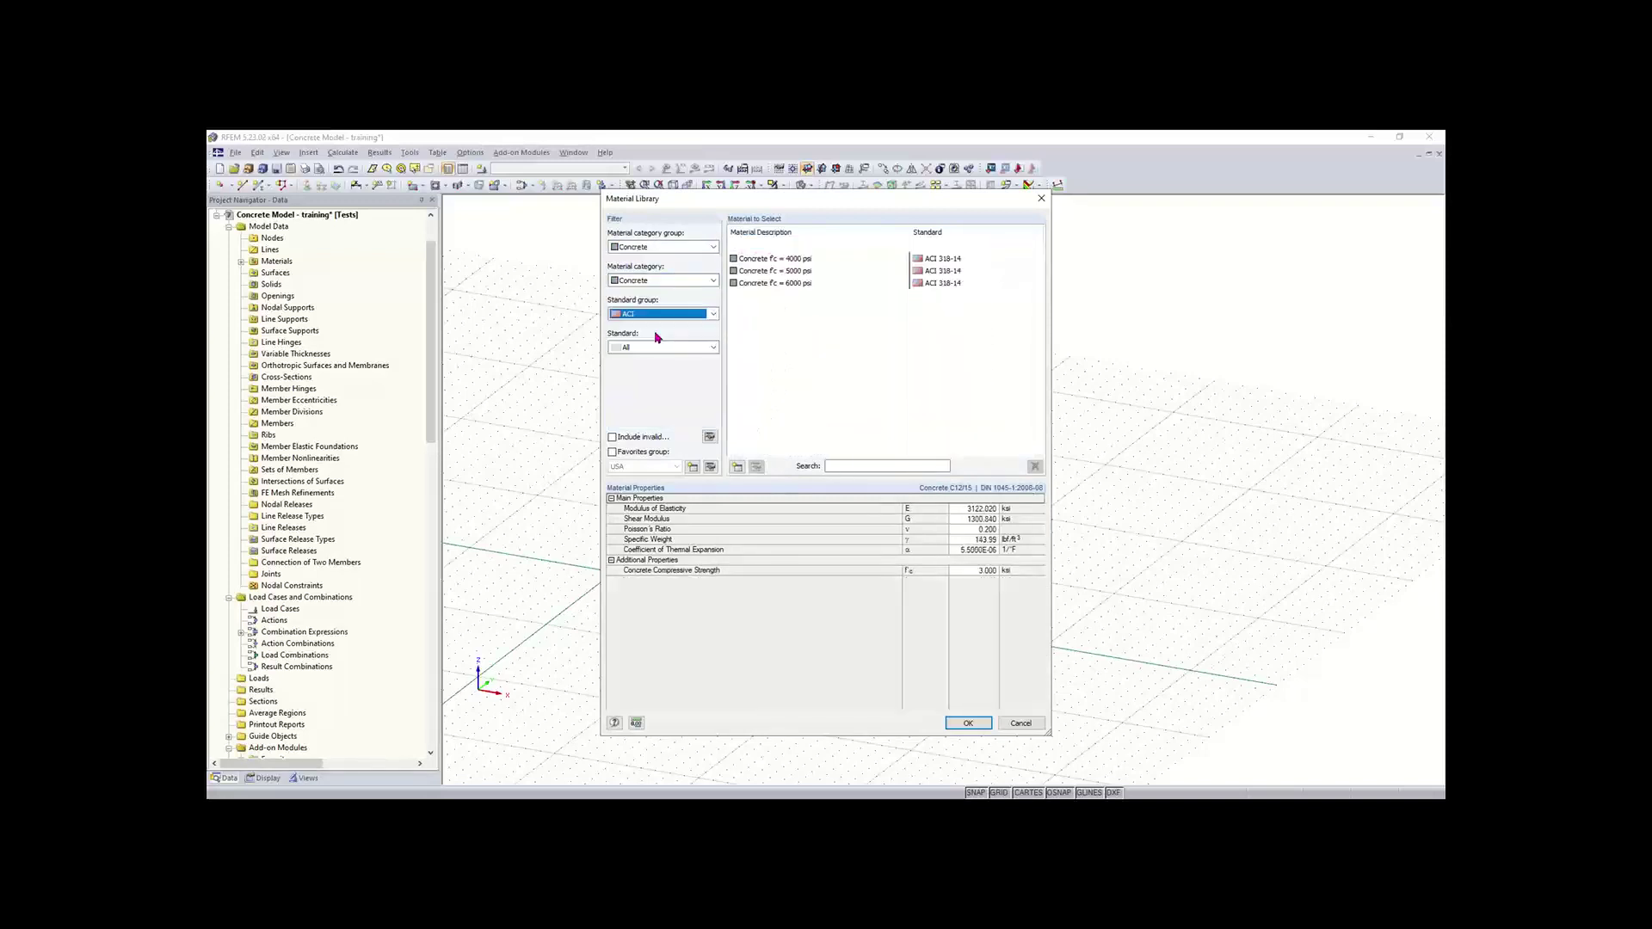
pyautogui.click(663, 347)
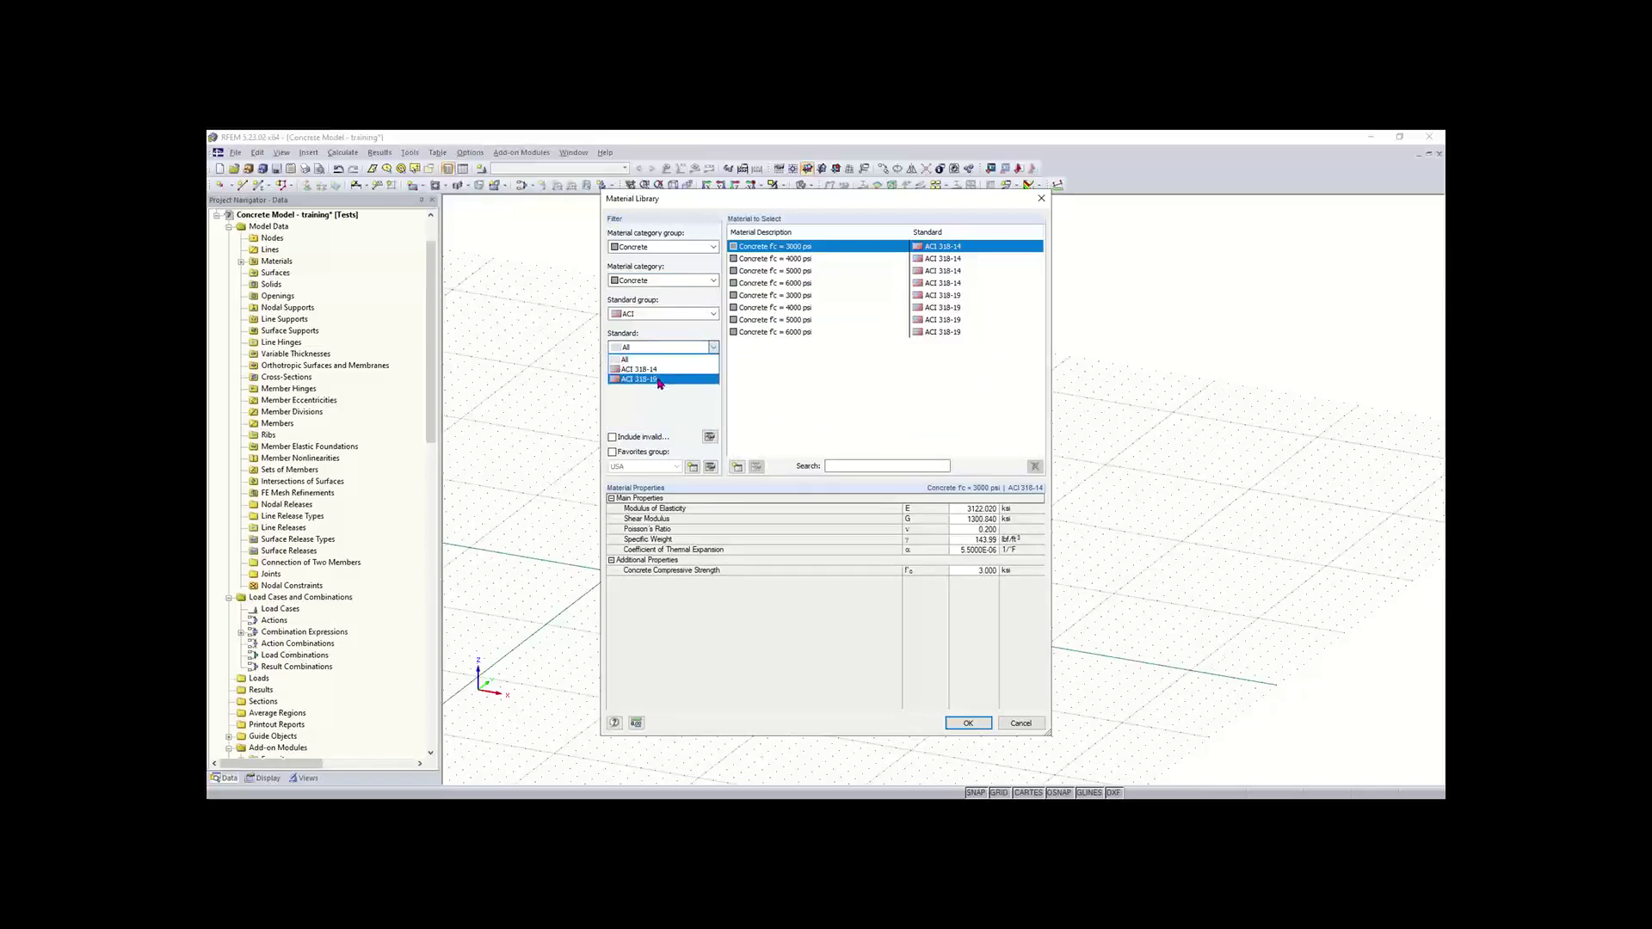
pyautogui.click(659, 378)
# - Assign Concrete f'c = 4000 psi to the new rectangular surface and accept its settings
pyautogui.click(779, 259)
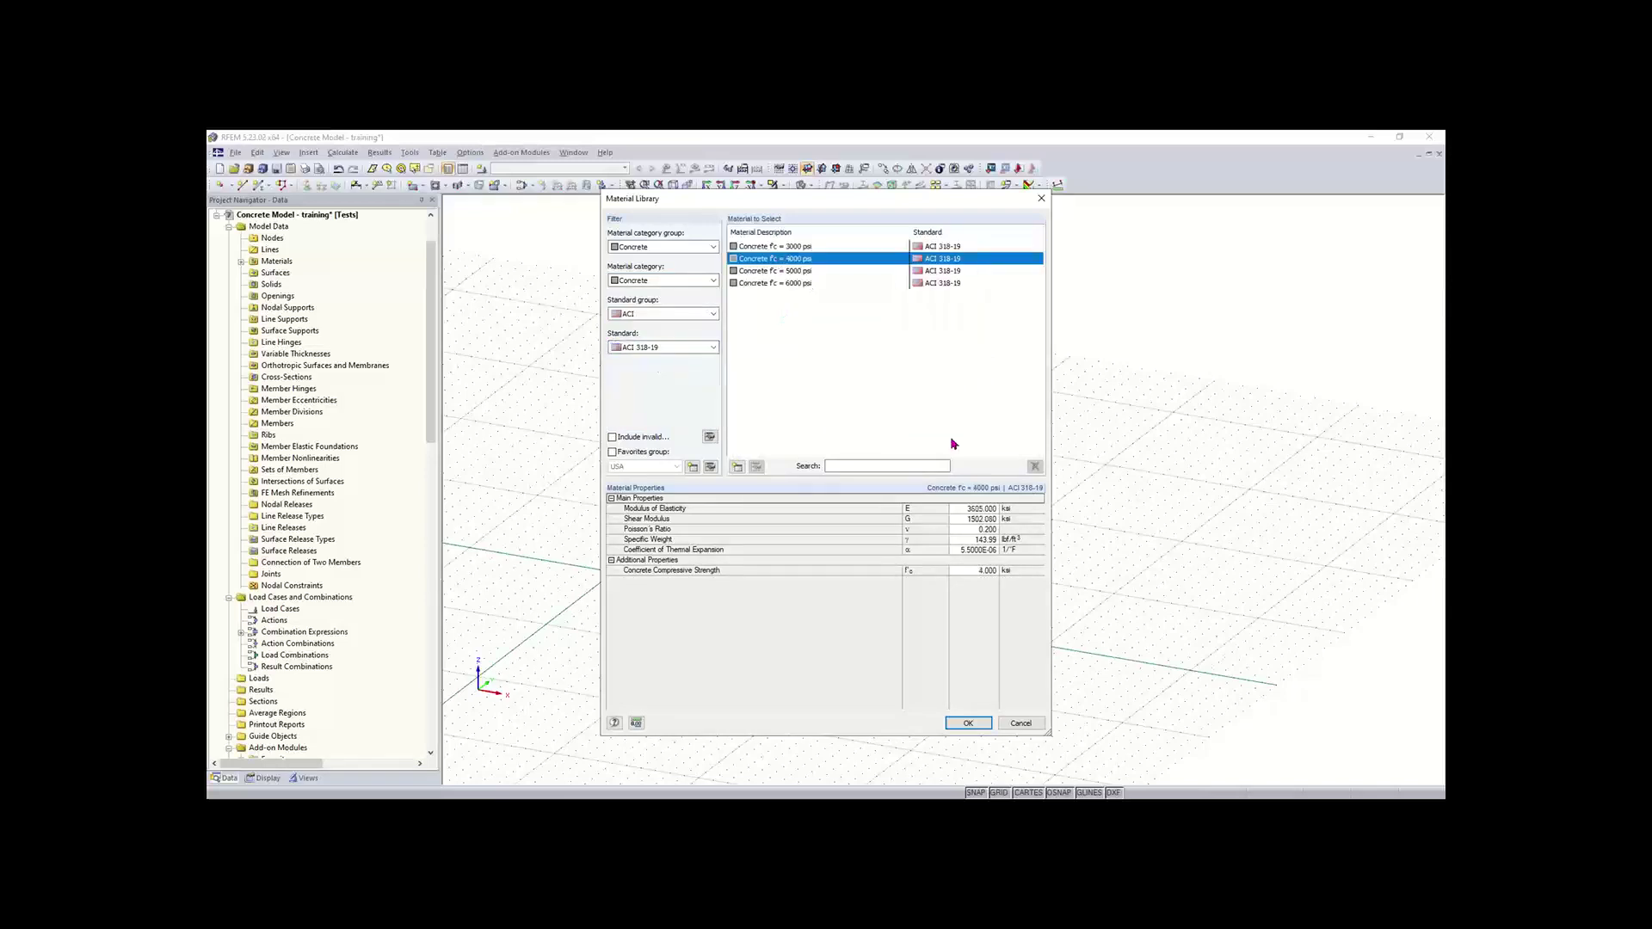
pyautogui.click(969, 722)
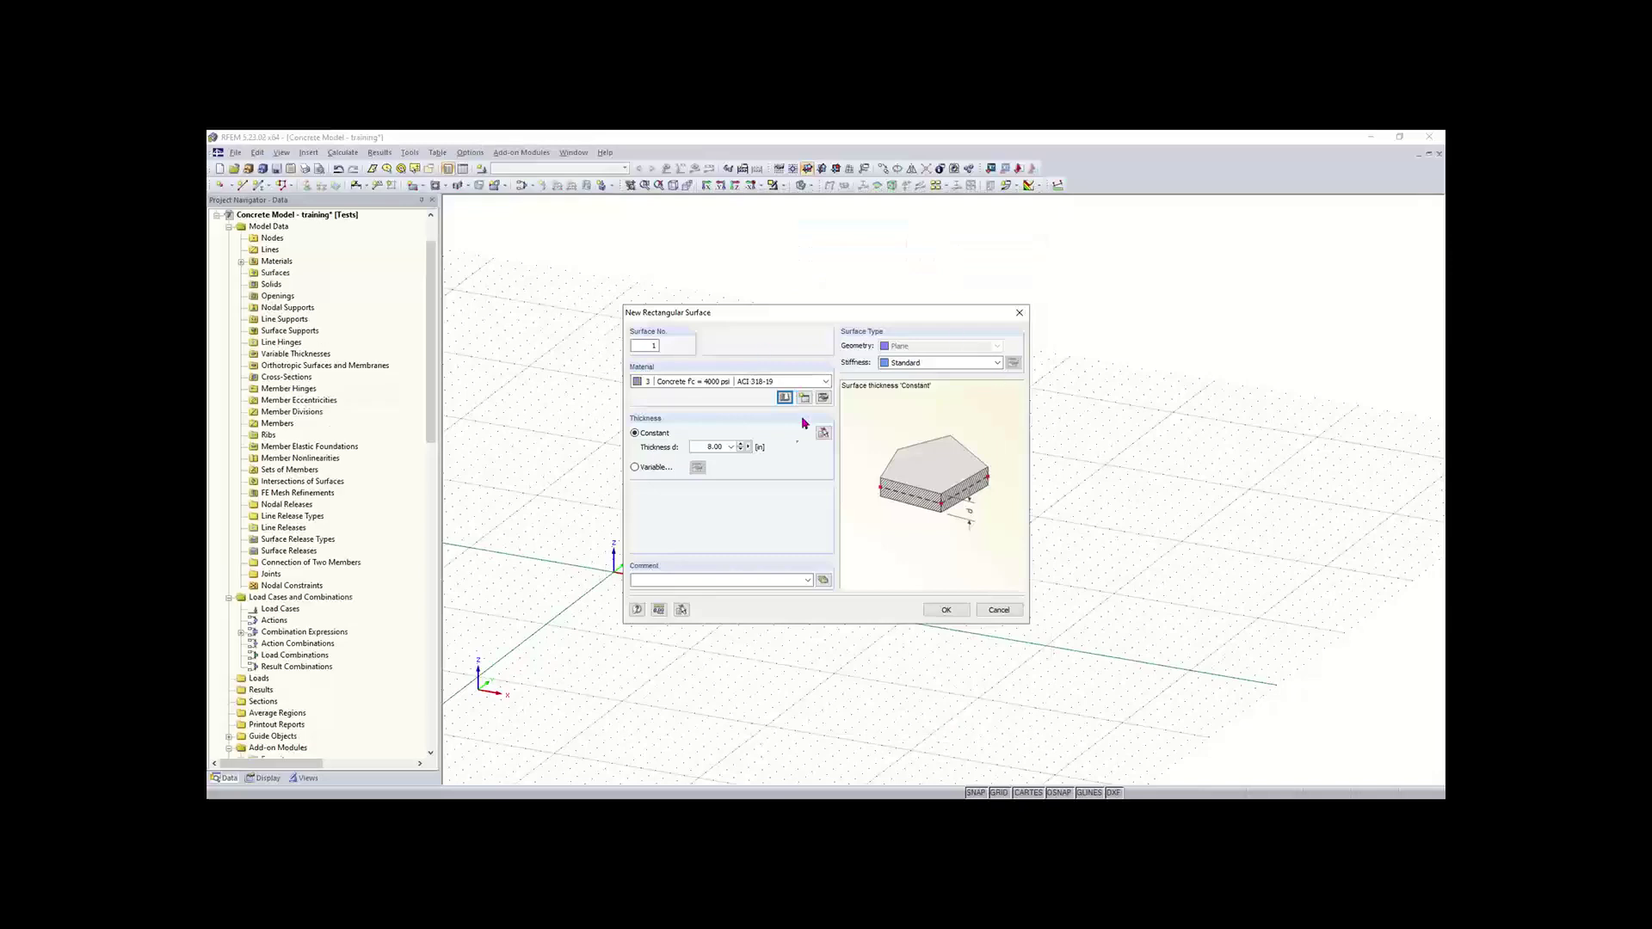
pyautogui.click(953, 612)
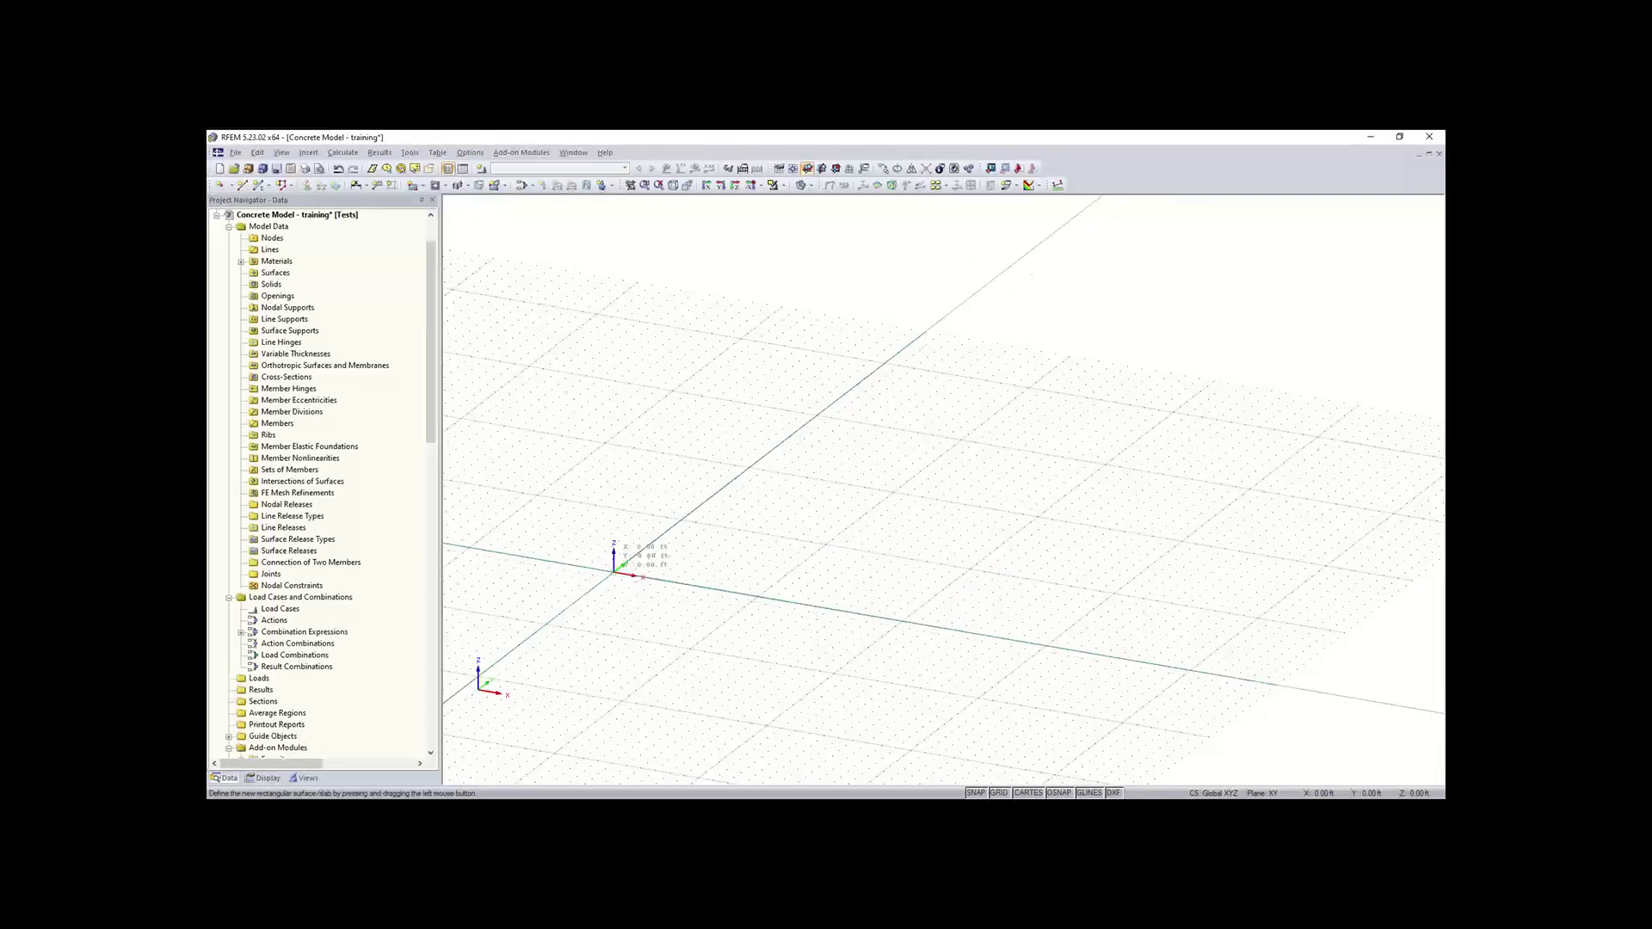
# - Show the work plane in plan, viewed in the reverse Z-direction, ready for placing the rectangular surface
pyautogui.click(614, 572)
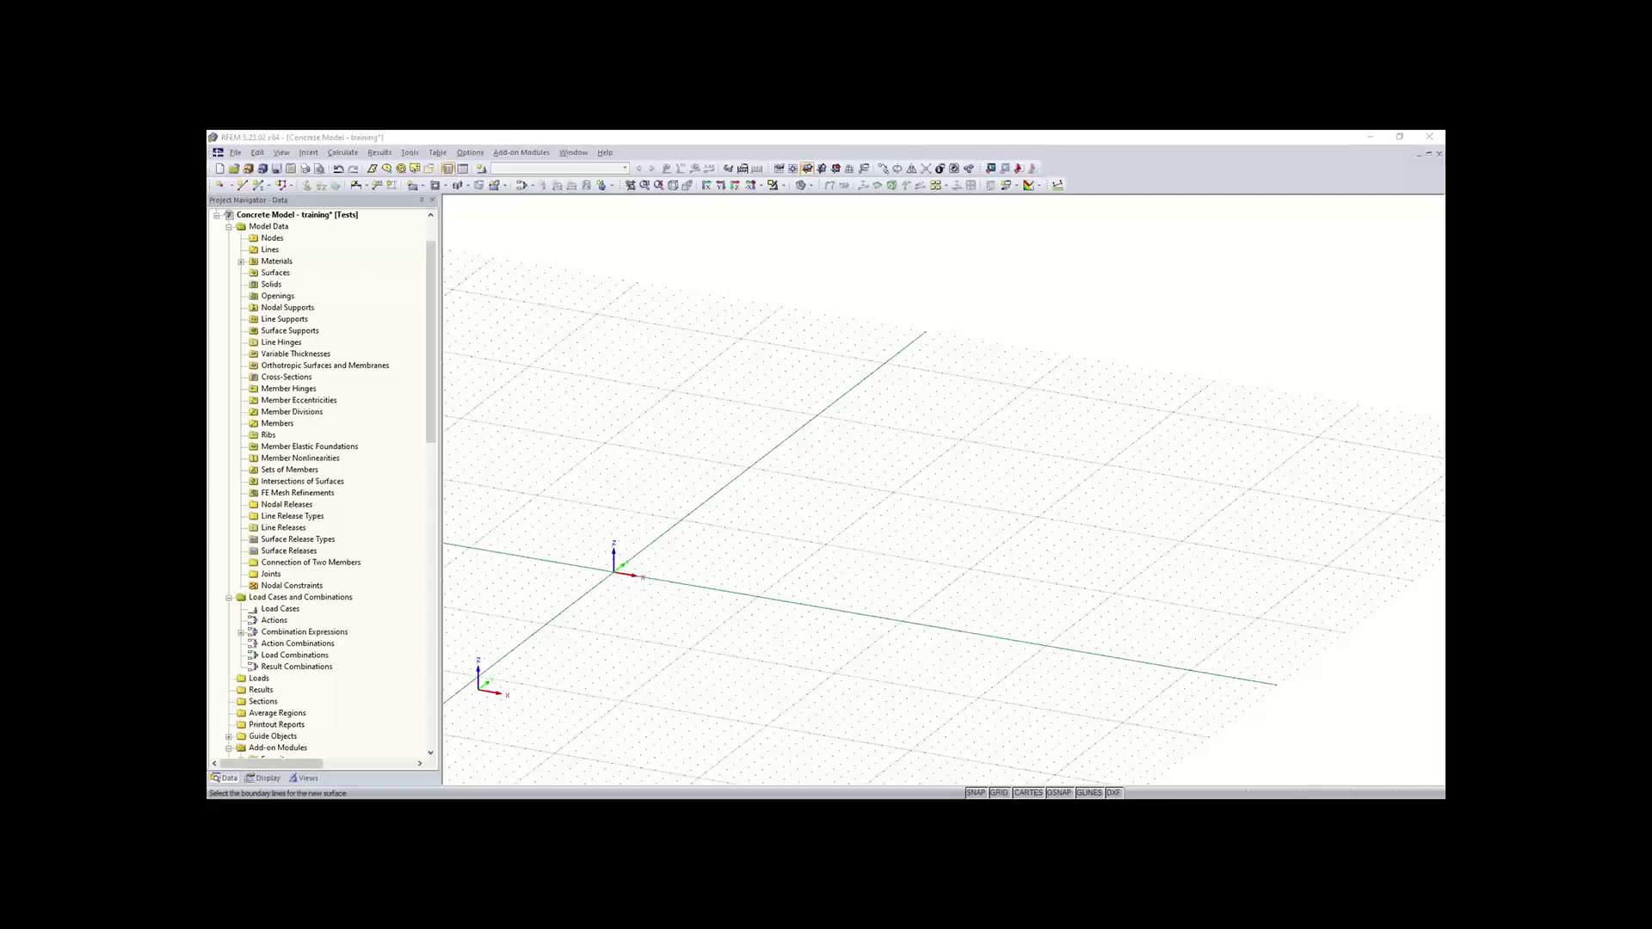
pyautogui.click(400, 571)
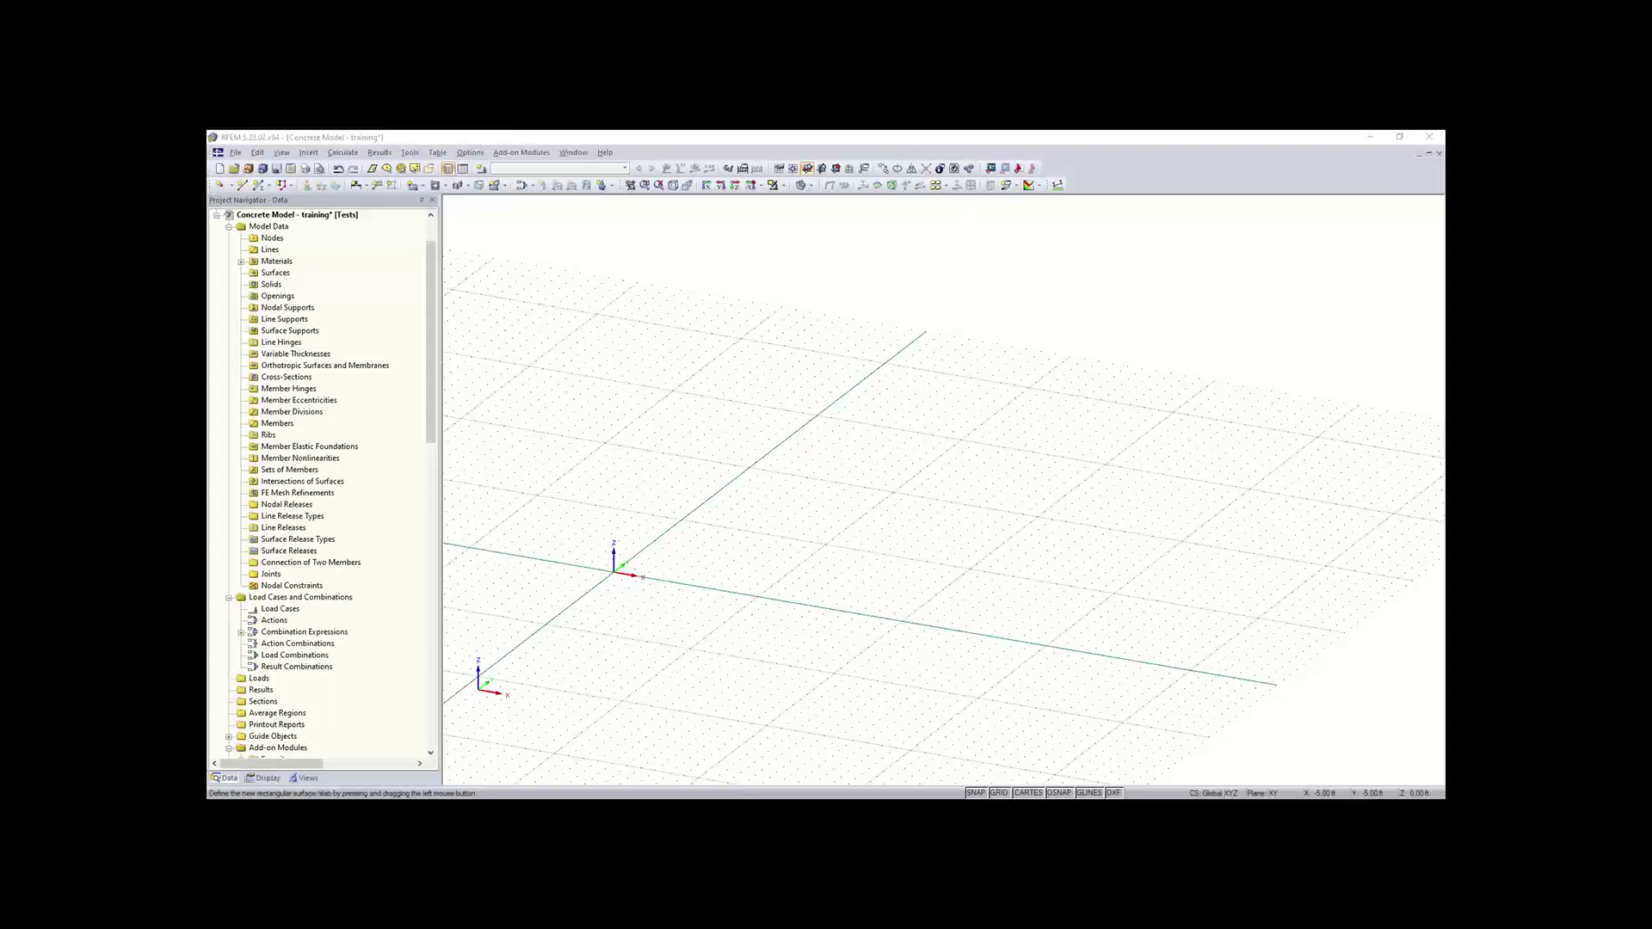
pyautogui.moveTo(672, 521); pyautogui.dragTo(478, 614, button='middle')
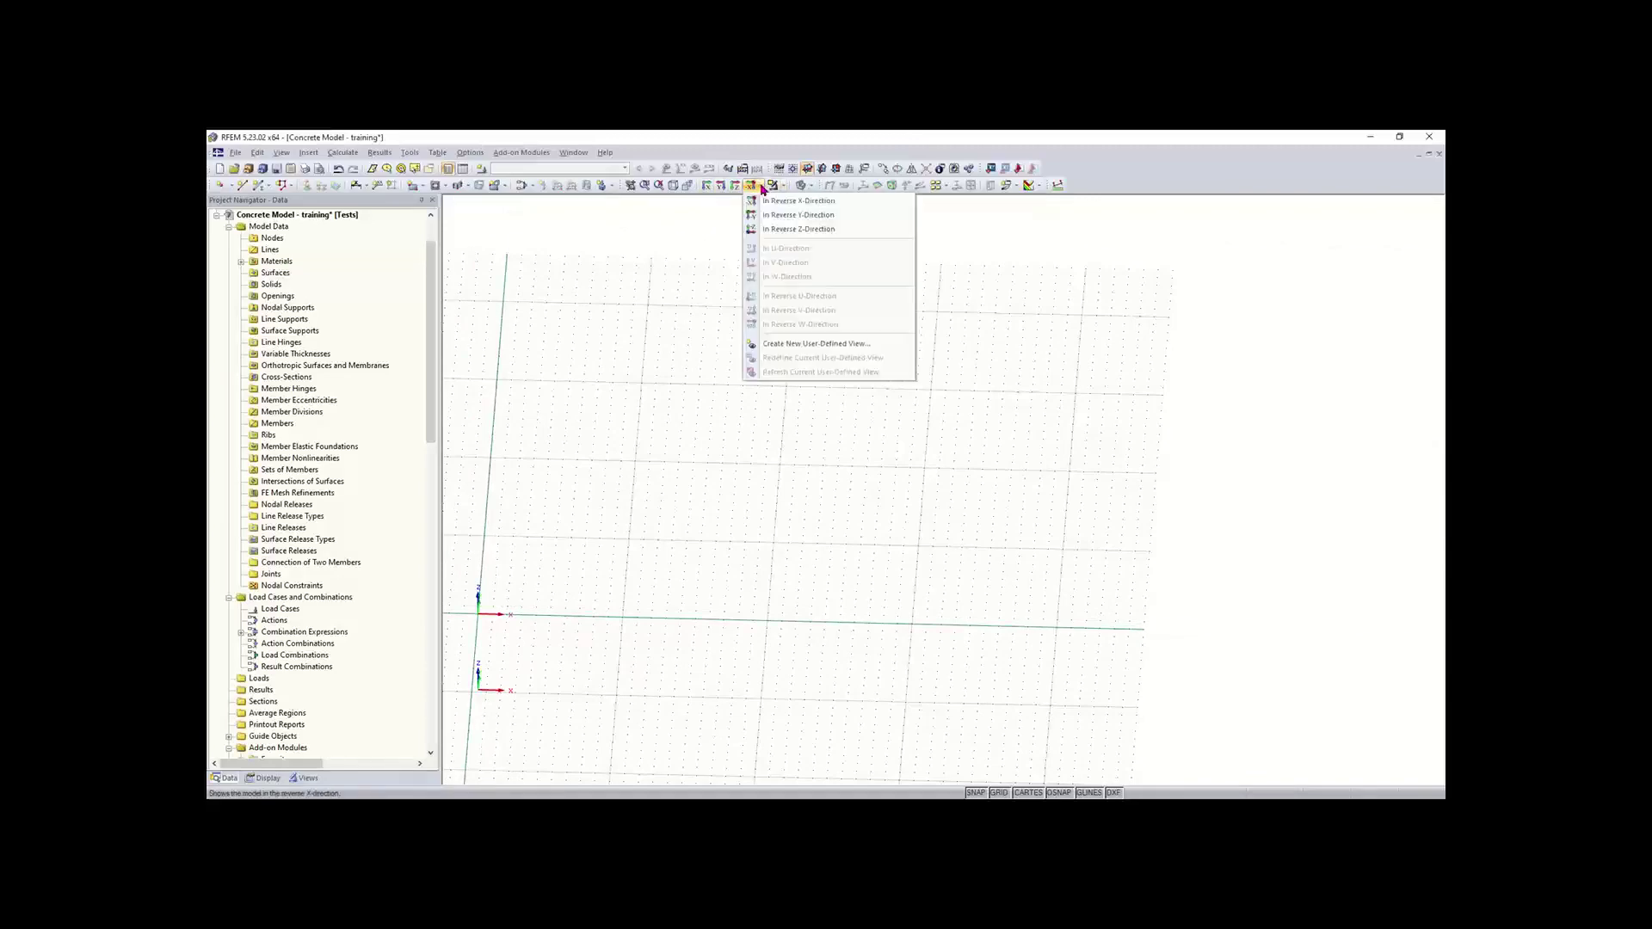
pyautogui.click(736, 185)
pyautogui.keyDown('ctrl'); pyautogui.moveTo(1001, 586); pyautogui.dragTo(1022, 388, button='middle'); pyautogui.keyUp('ctrl')
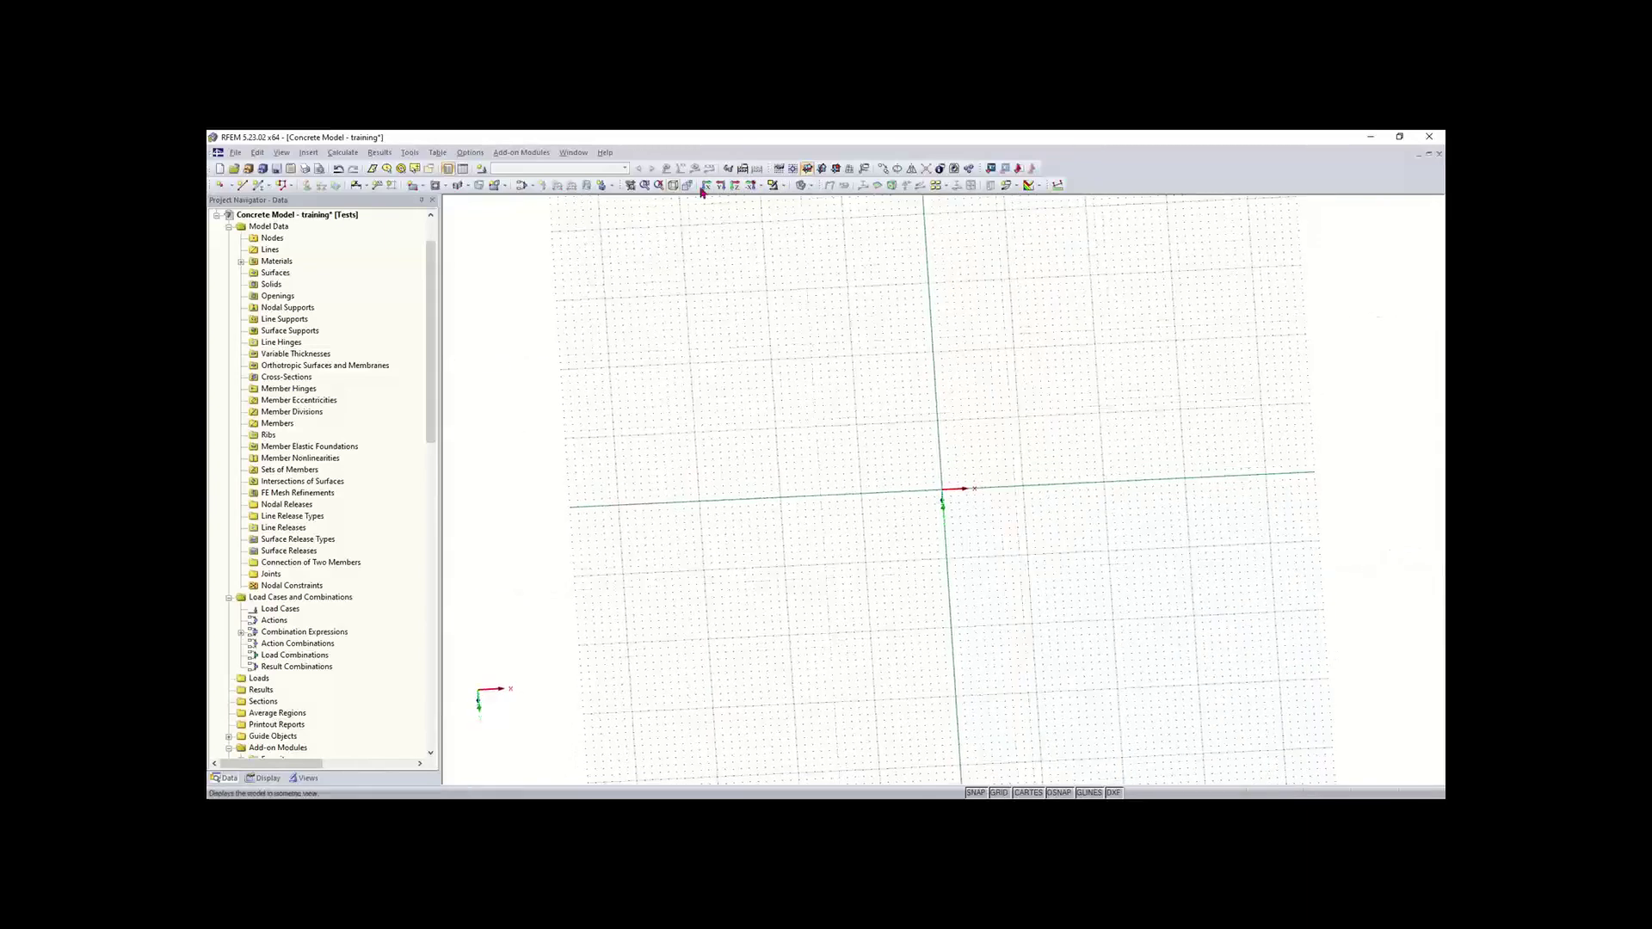
pyautogui.click(761, 185)
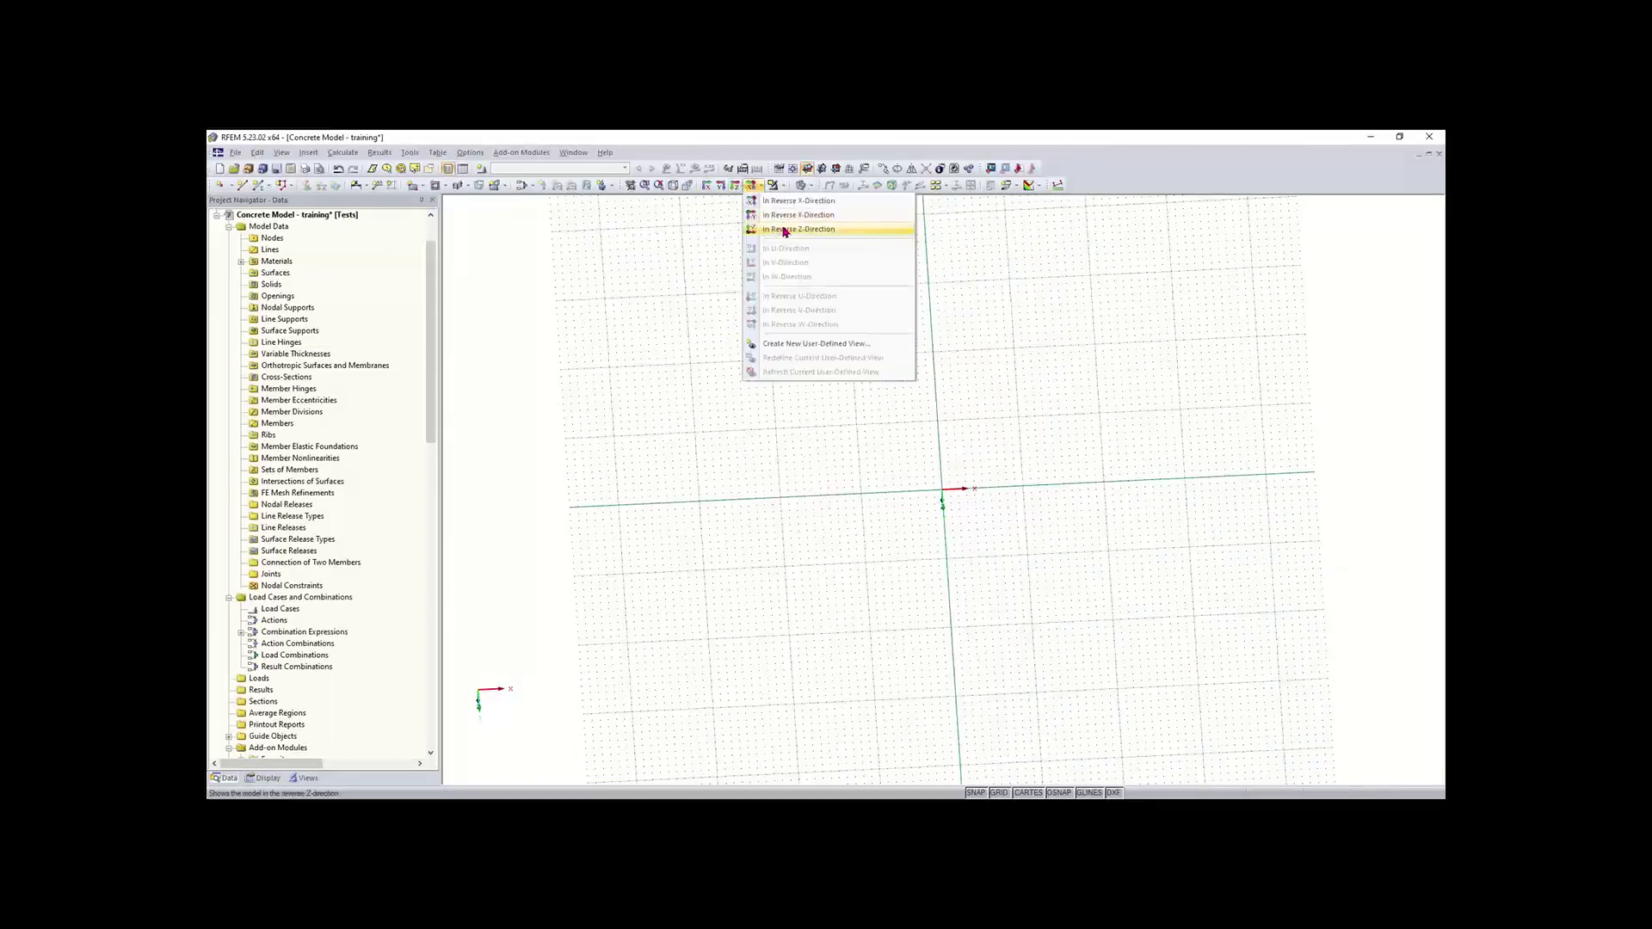
pyautogui.click(785, 230)
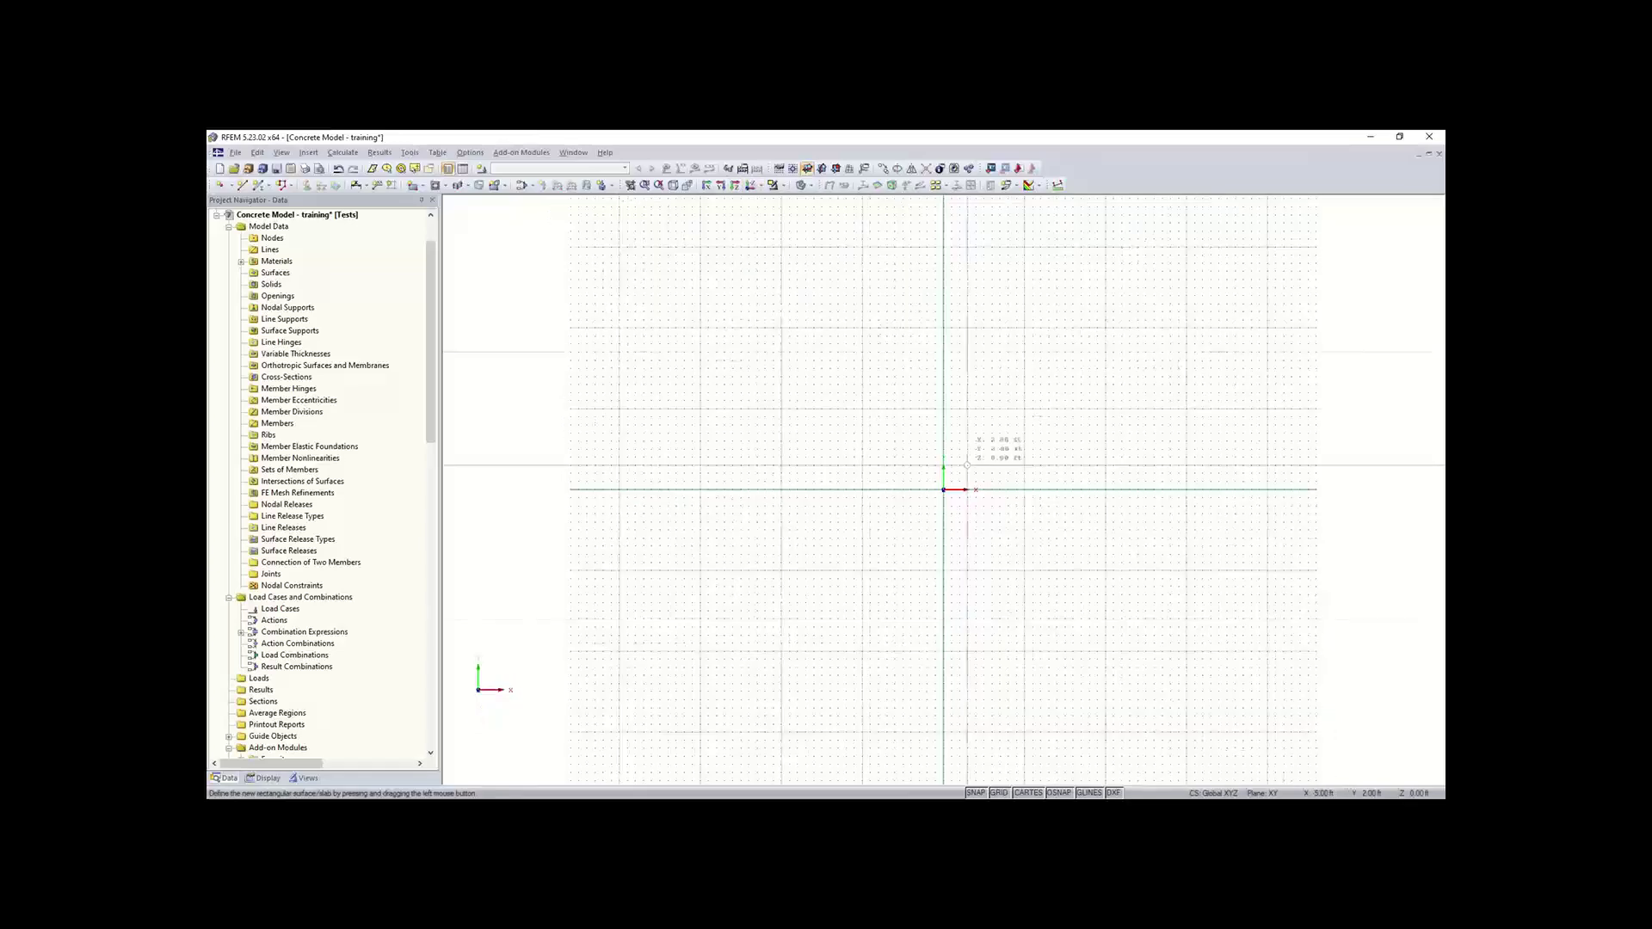
pyautogui.moveTo(1058, 600); pyautogui.dragTo(697, 582, button='middle')
pyautogui.scroll(2, 691, 577)
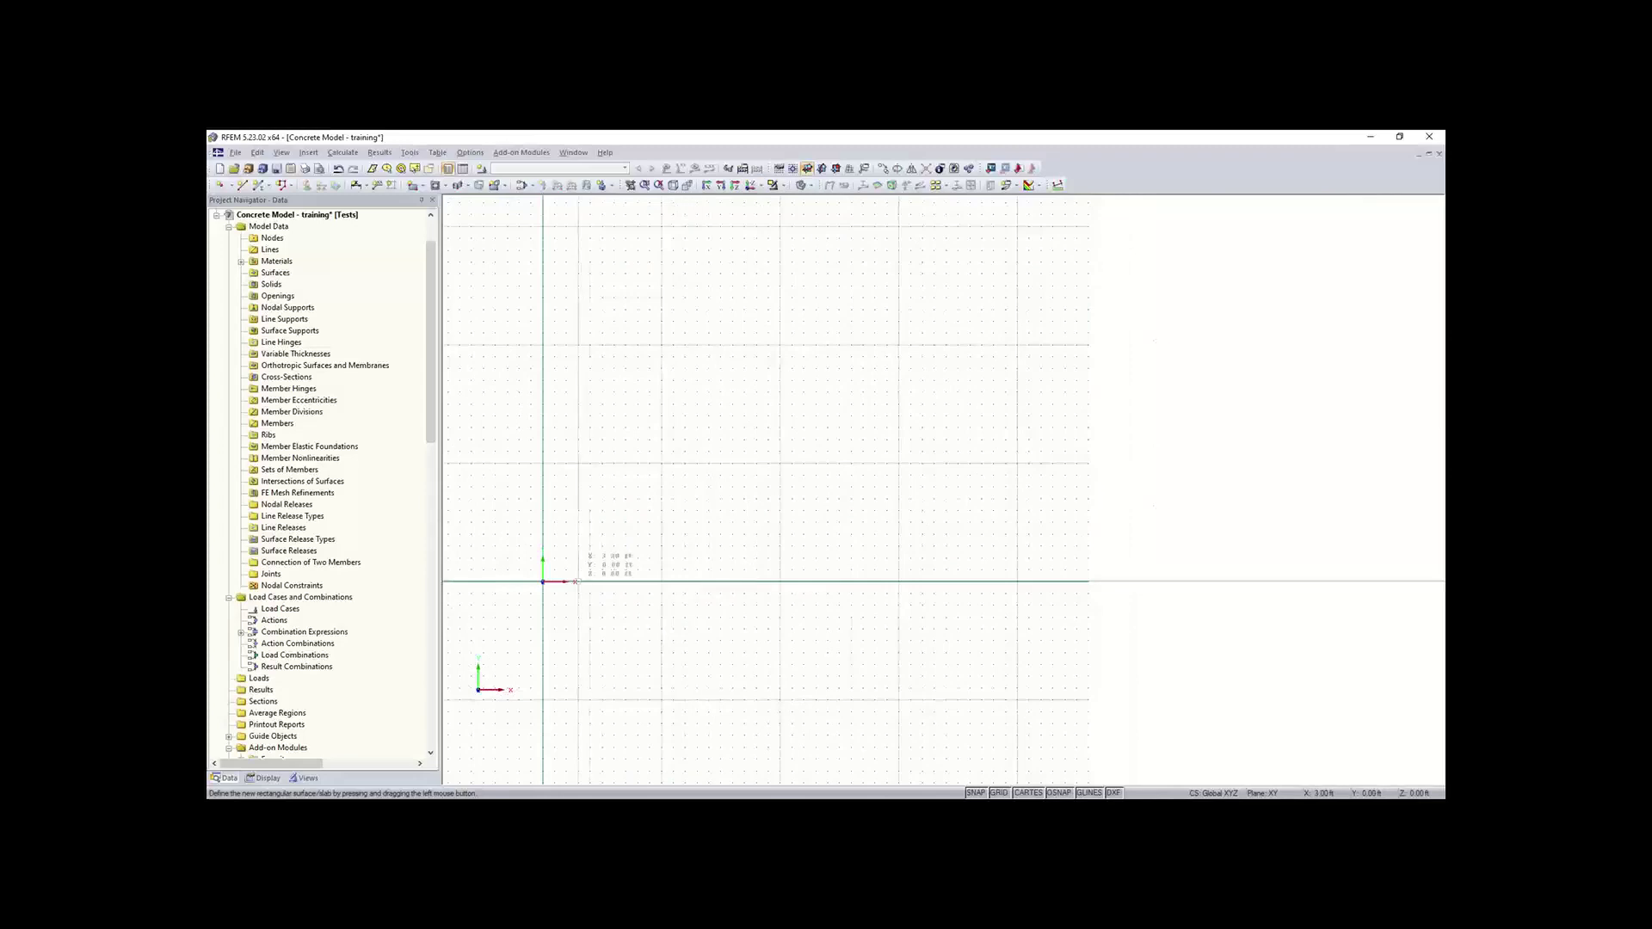
# - Draw the rectangular slab surface from the origin to the point X 46 ft, Y 40 ft
pyautogui.click(542, 582)
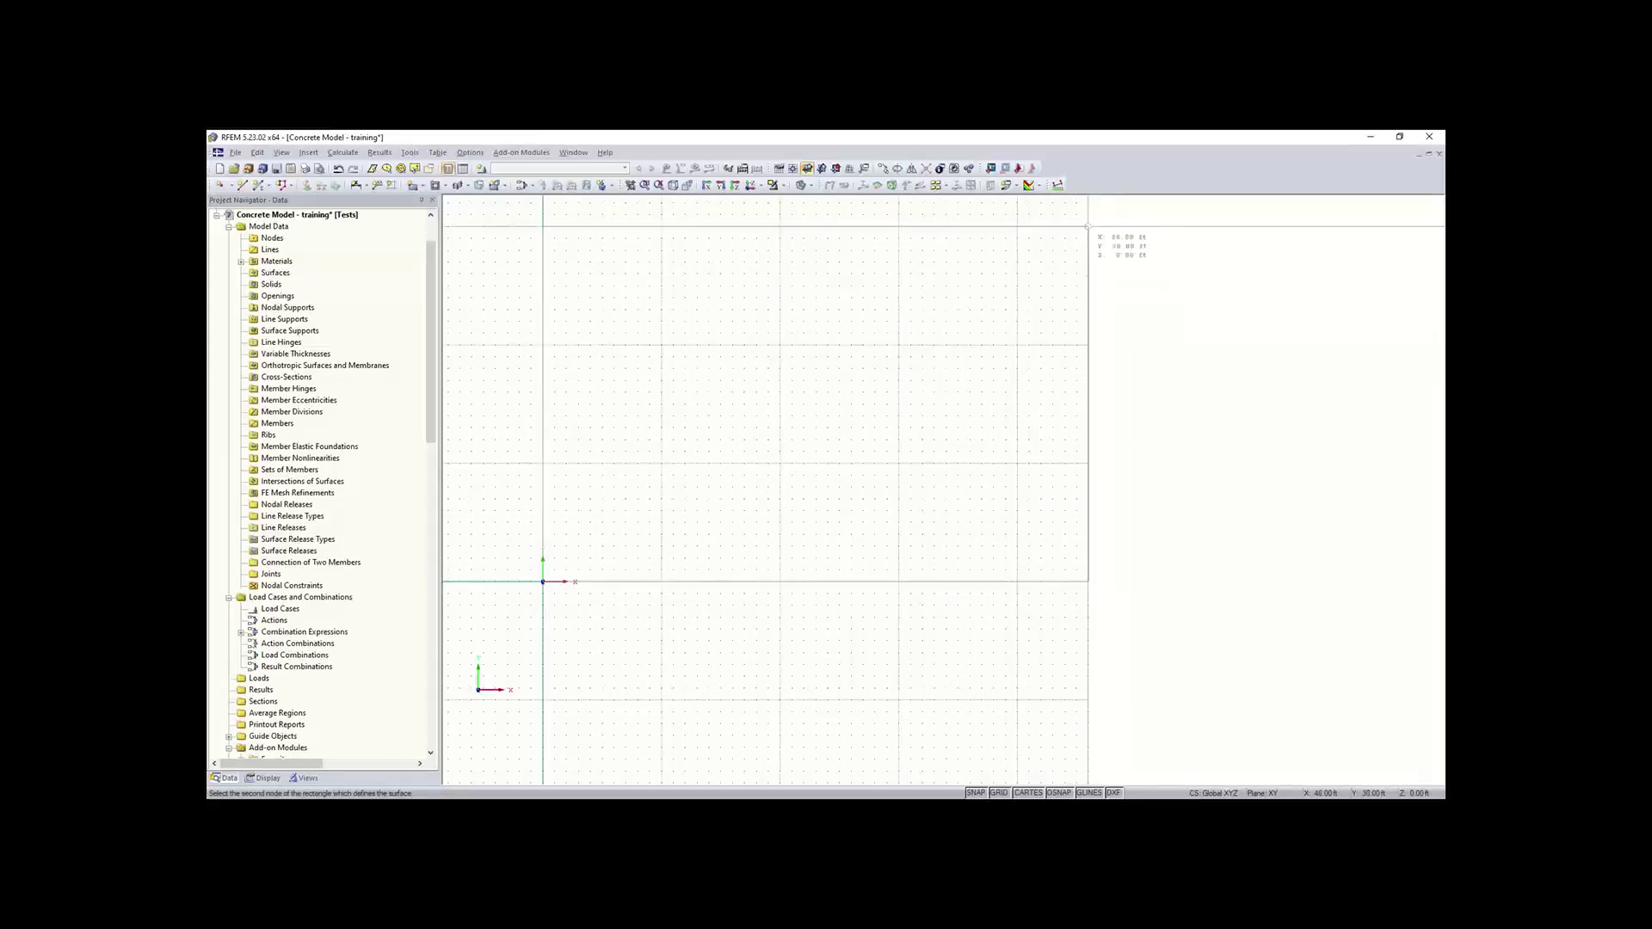
pyautogui.moveTo(1081, 272); pyautogui.dragTo(1075, 352, button='middle')
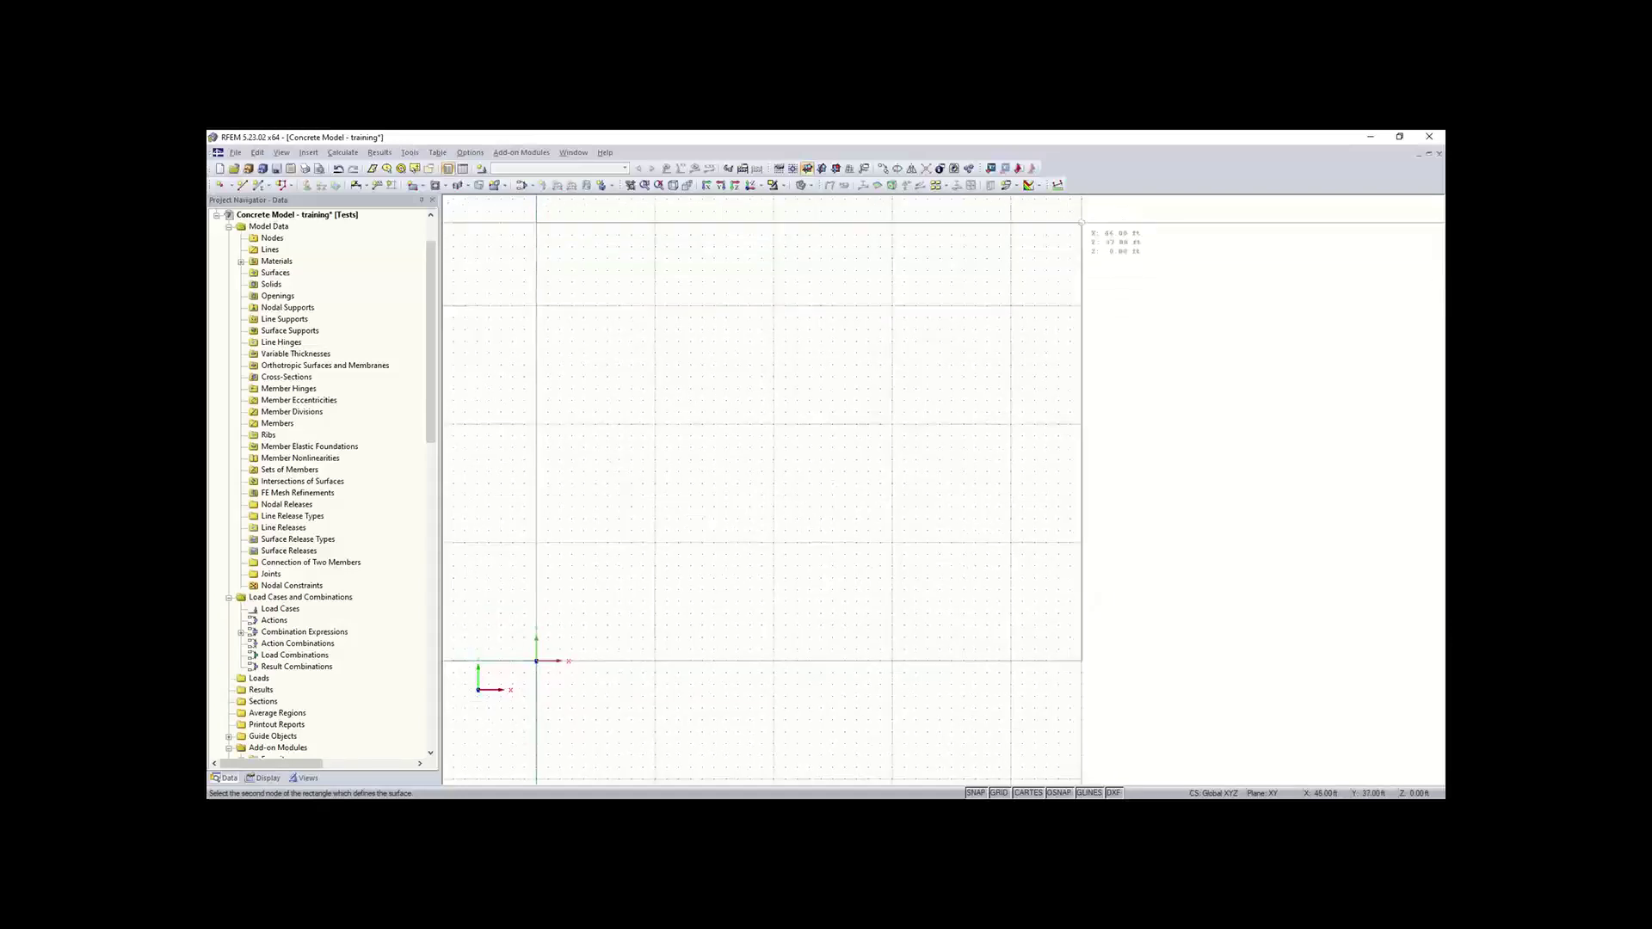
pyautogui.moveTo(1081, 213); pyautogui.dragTo(1085, 247, button='middle')
pyautogui.click(1085, 247)
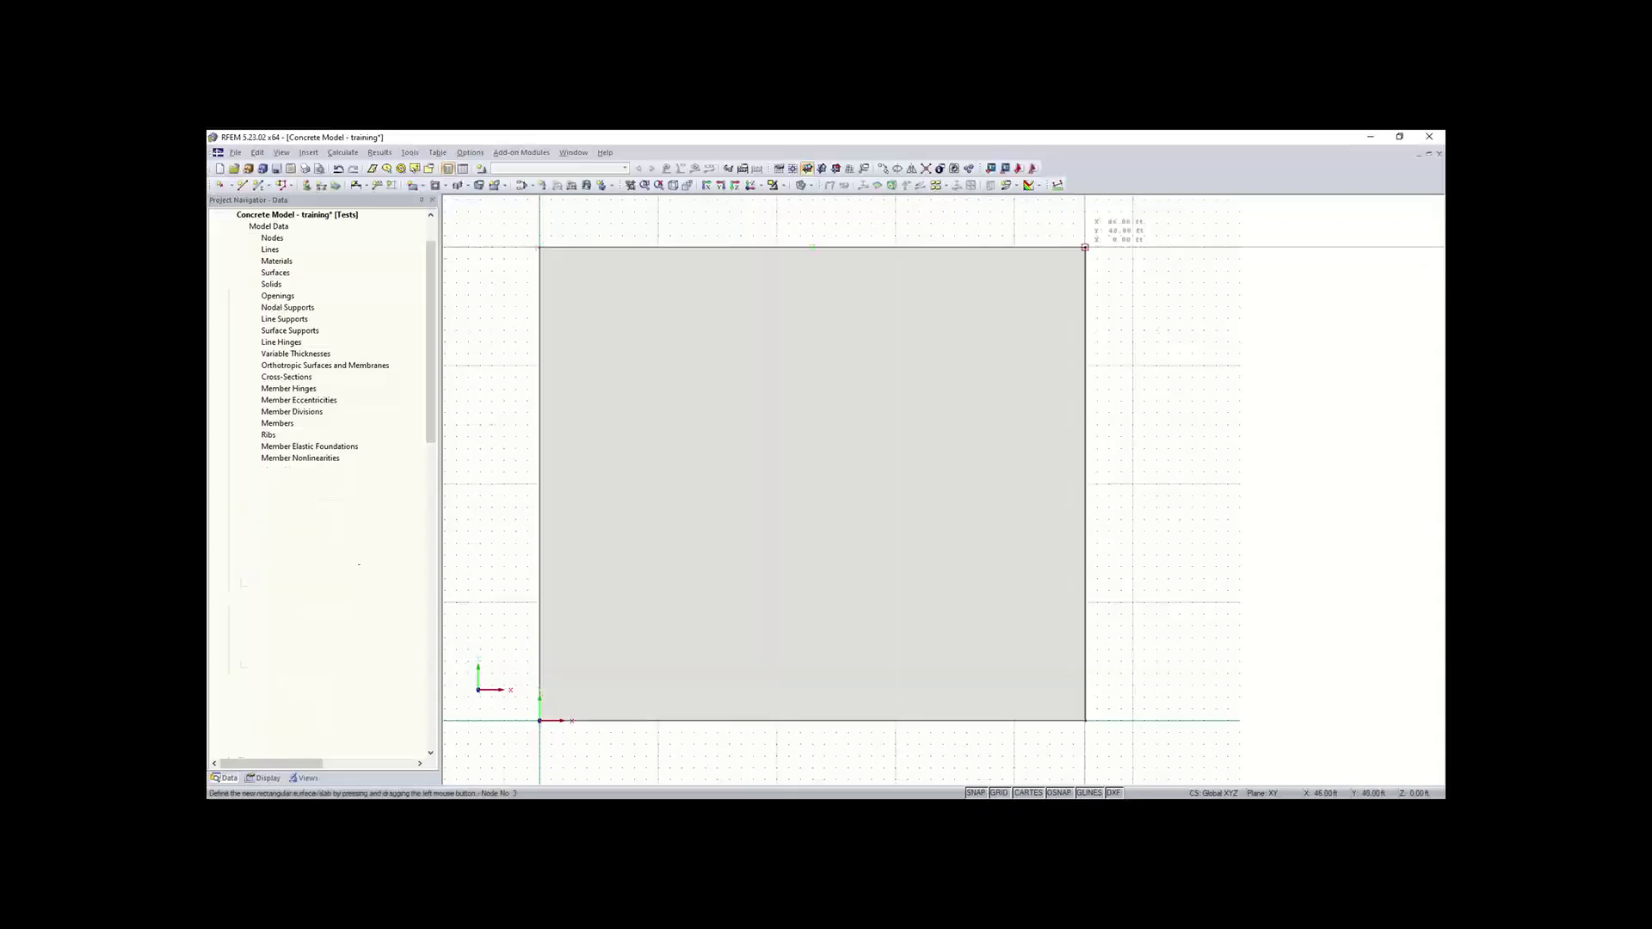
pyautogui.press('Escape')
# - Copy the slab's corner node at the origin once, displaced 2 ft in X and 2 ft in Y
pyautogui.moveTo(554, 576)
pyautogui.keyDown('ctrl'); pyautogui.mouseDown(button='middle')
pyautogui.moveTo(502, 340)
pyautogui.moveTo(519, 310)
pyautogui.moveTo(532, 320)
pyautogui.mouseUp(button='middle'); pyautogui.keyUp('ctrl')
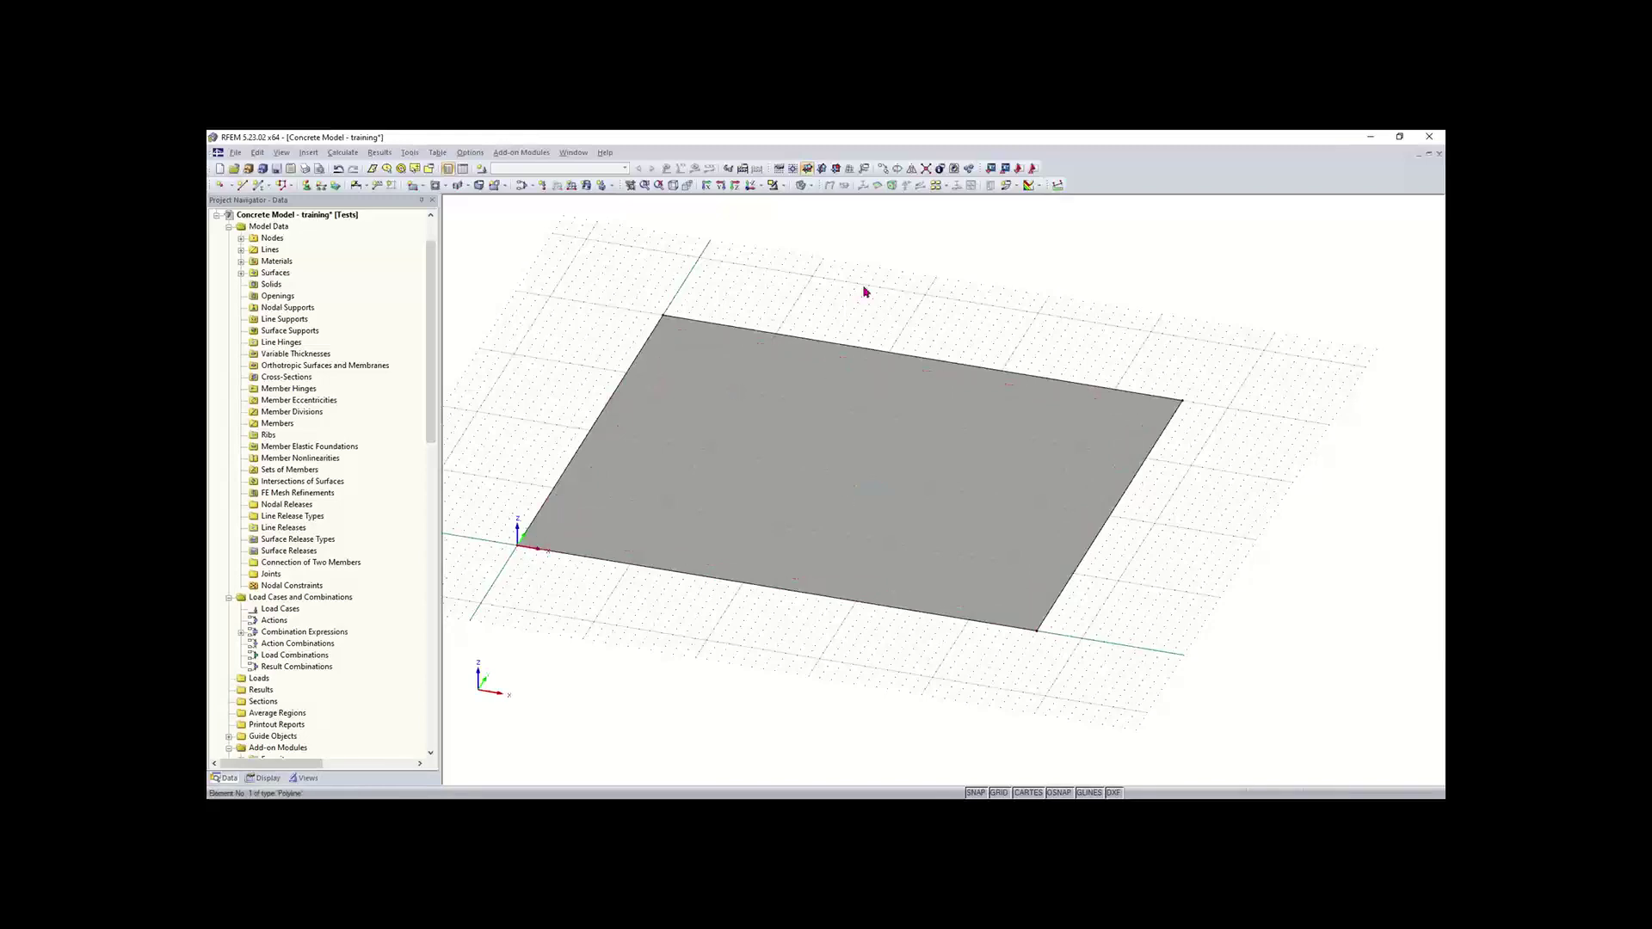
pyautogui.click(886, 170)
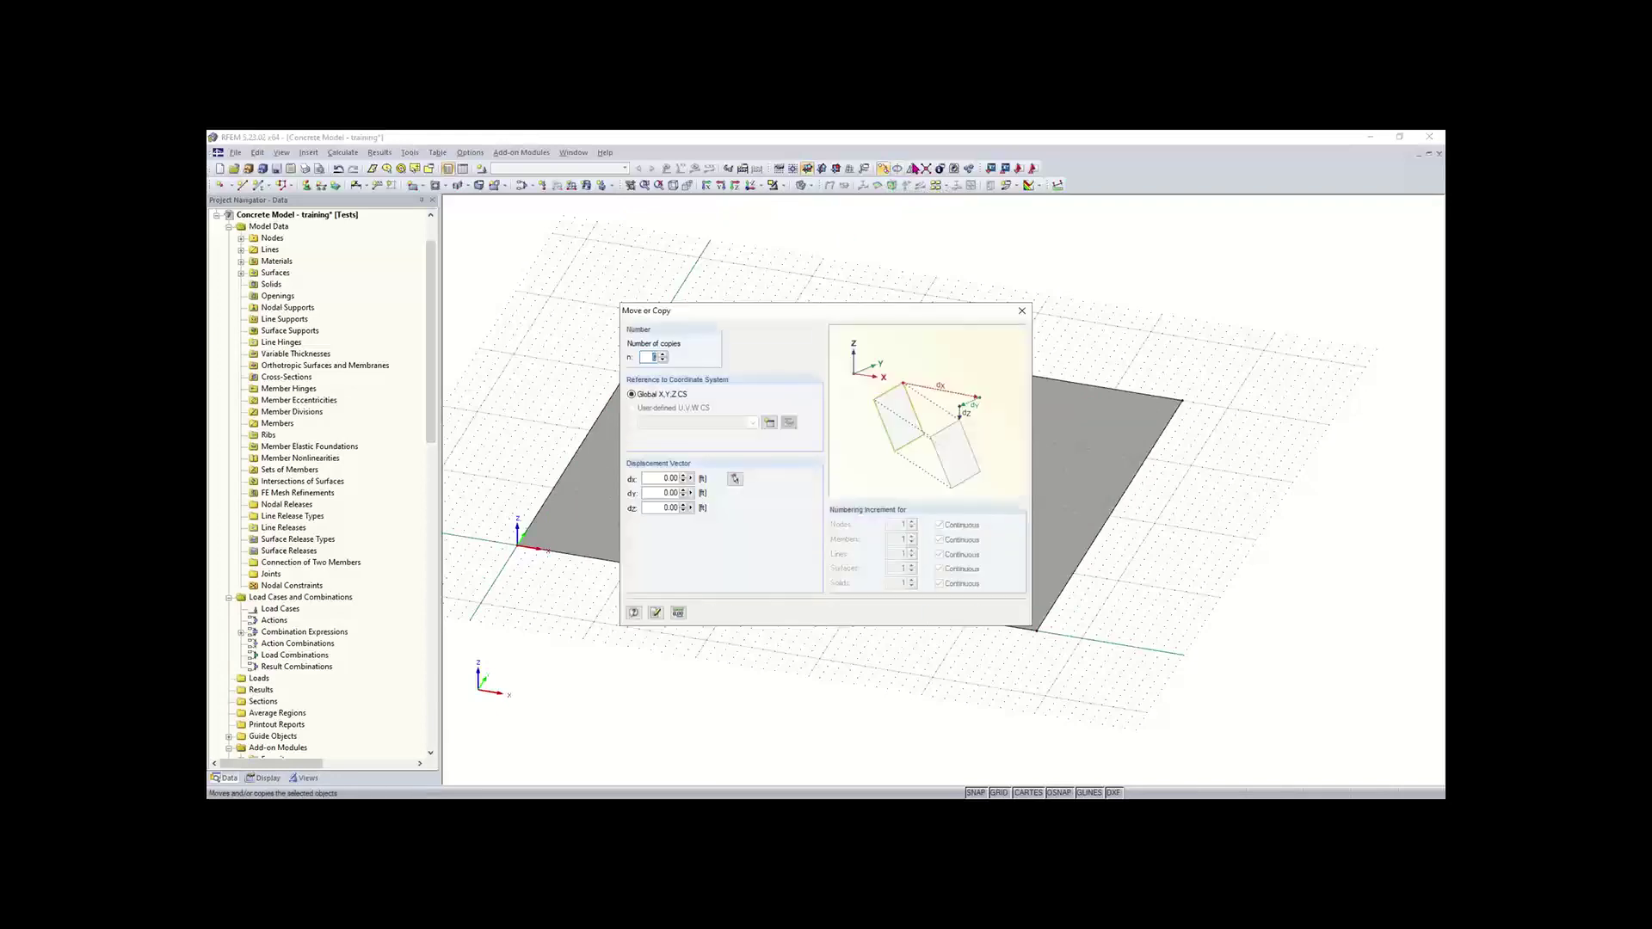
pyautogui.click(661, 355)
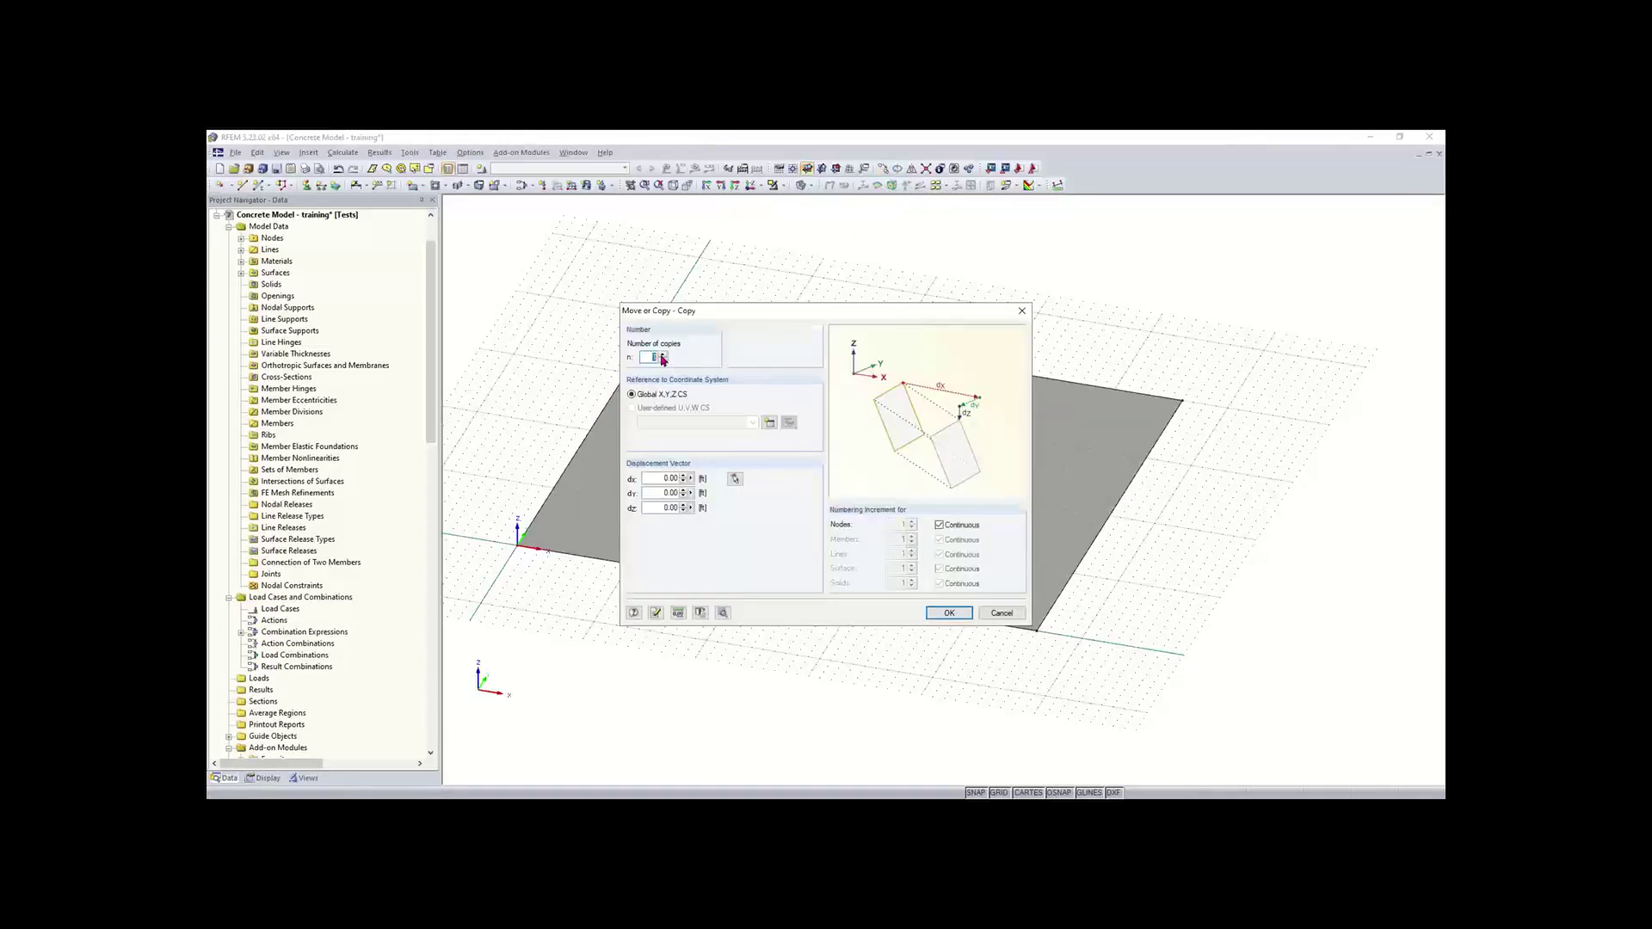
pyautogui.click(658, 481)
pyautogui.press('Tab')
pyautogui.write('2')
pyautogui.click(938, 616)
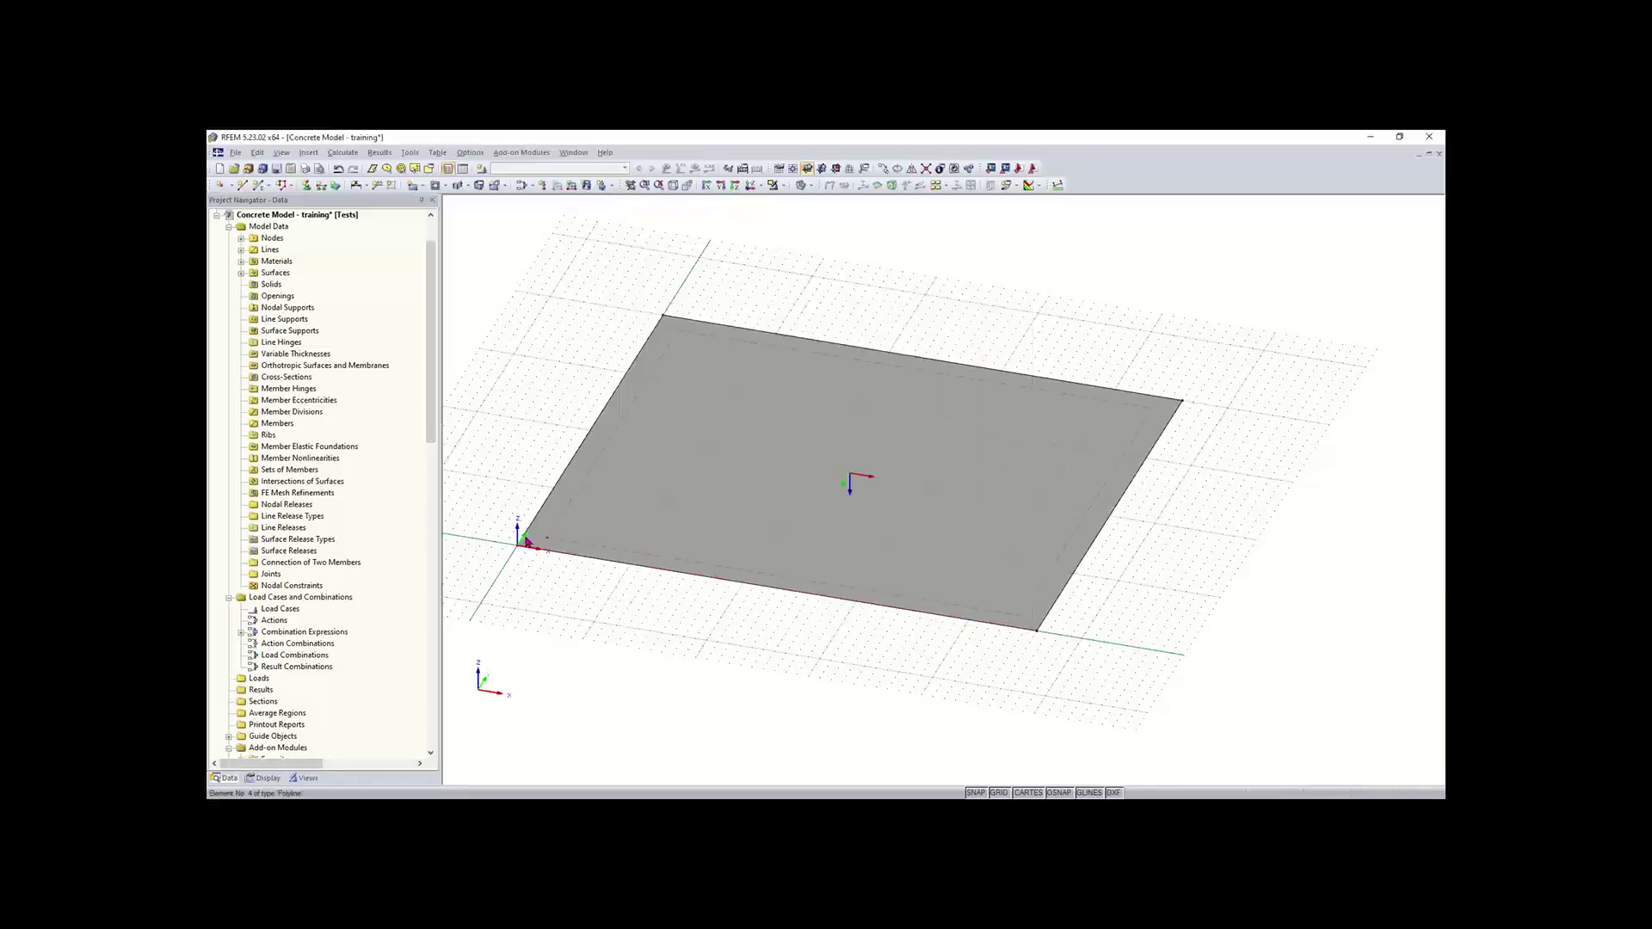
pyautogui.scroll(3, 521, 543)
pyautogui.scroll(1, 521, 547)
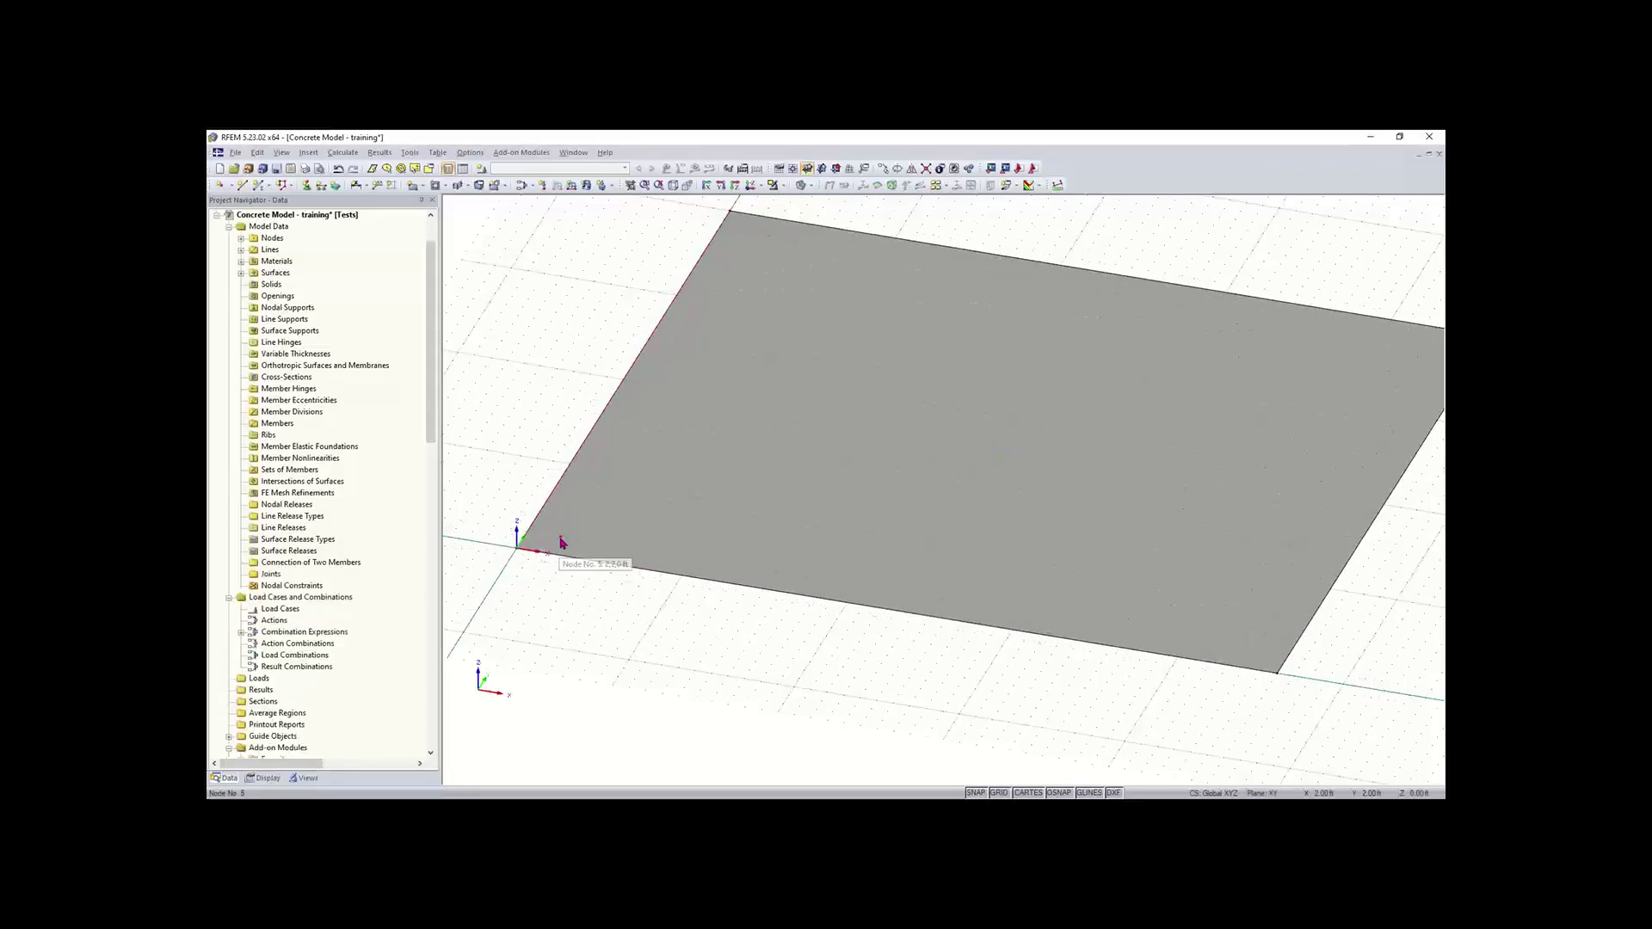
pyautogui.moveTo(774, 645); pyautogui.dragTo(723, 614, button='middle')
pyautogui.moveTo(723, 614)
pyautogui.keyDown('ctrl'); pyautogui.mouseDown(button='middle')
pyautogui.moveTo(800, 616)
pyautogui.moveTo(738, 603)
pyautogui.mouseUp(button='middle'); pyautogui.keyUp('ctrl')
pyautogui.scroll(-1, 738, 602)
pyautogui.scroll(-1, 739, 608)
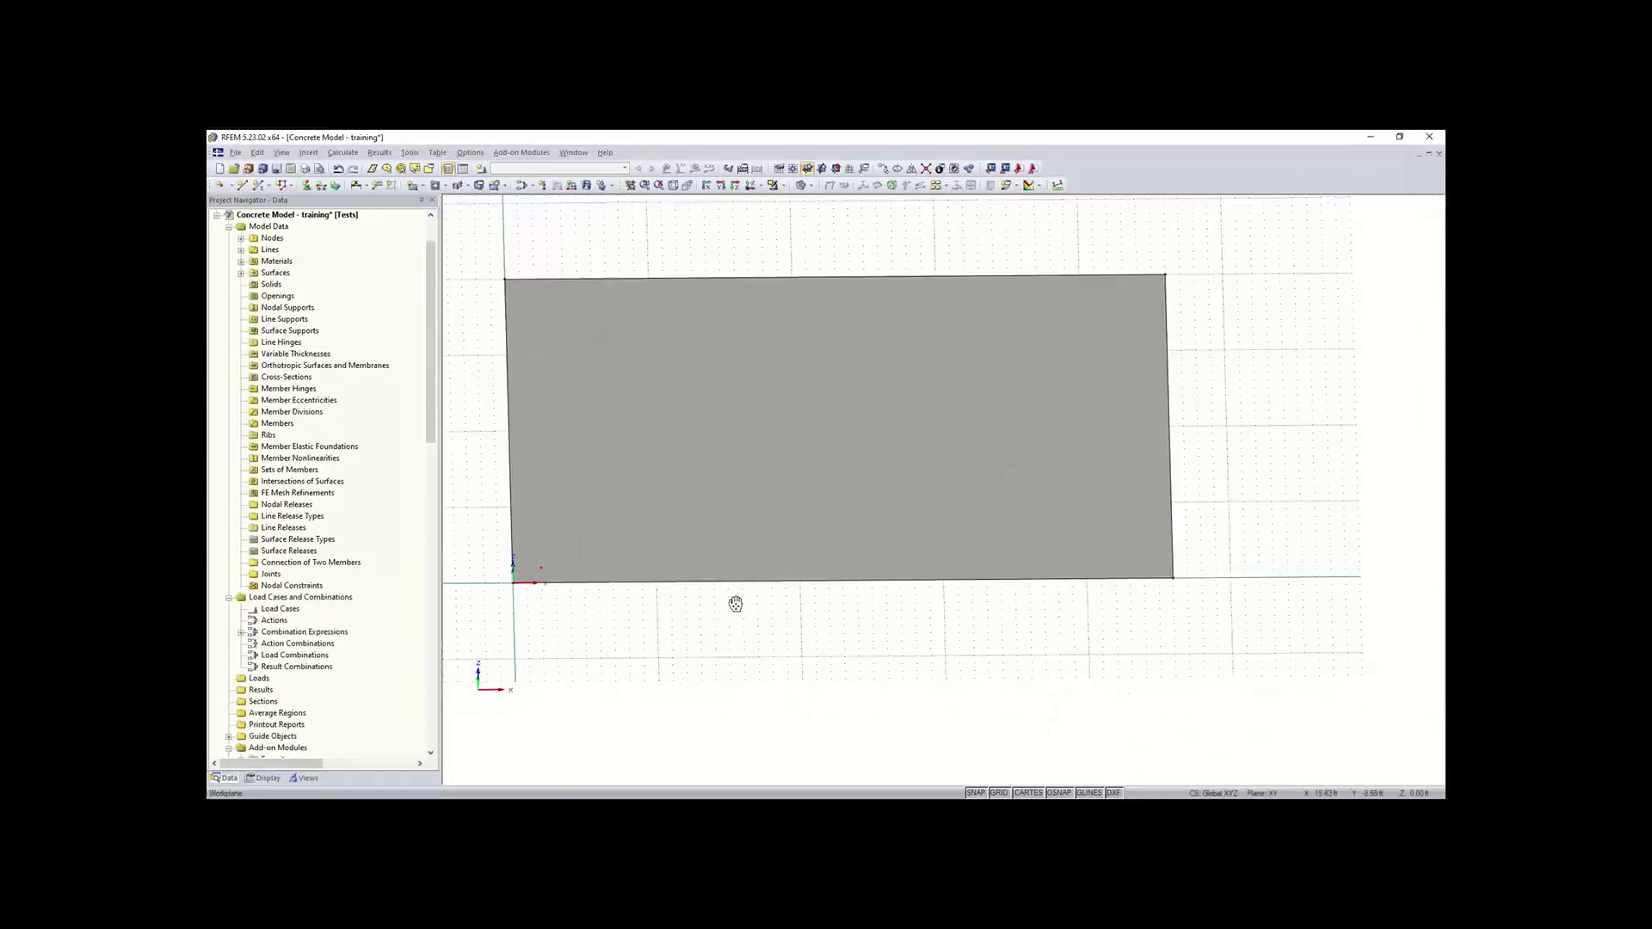
# - Copy the inset node near the origin twice, displaced 16 ft in X and 0 ft in Y
pyautogui.click(503, 574)
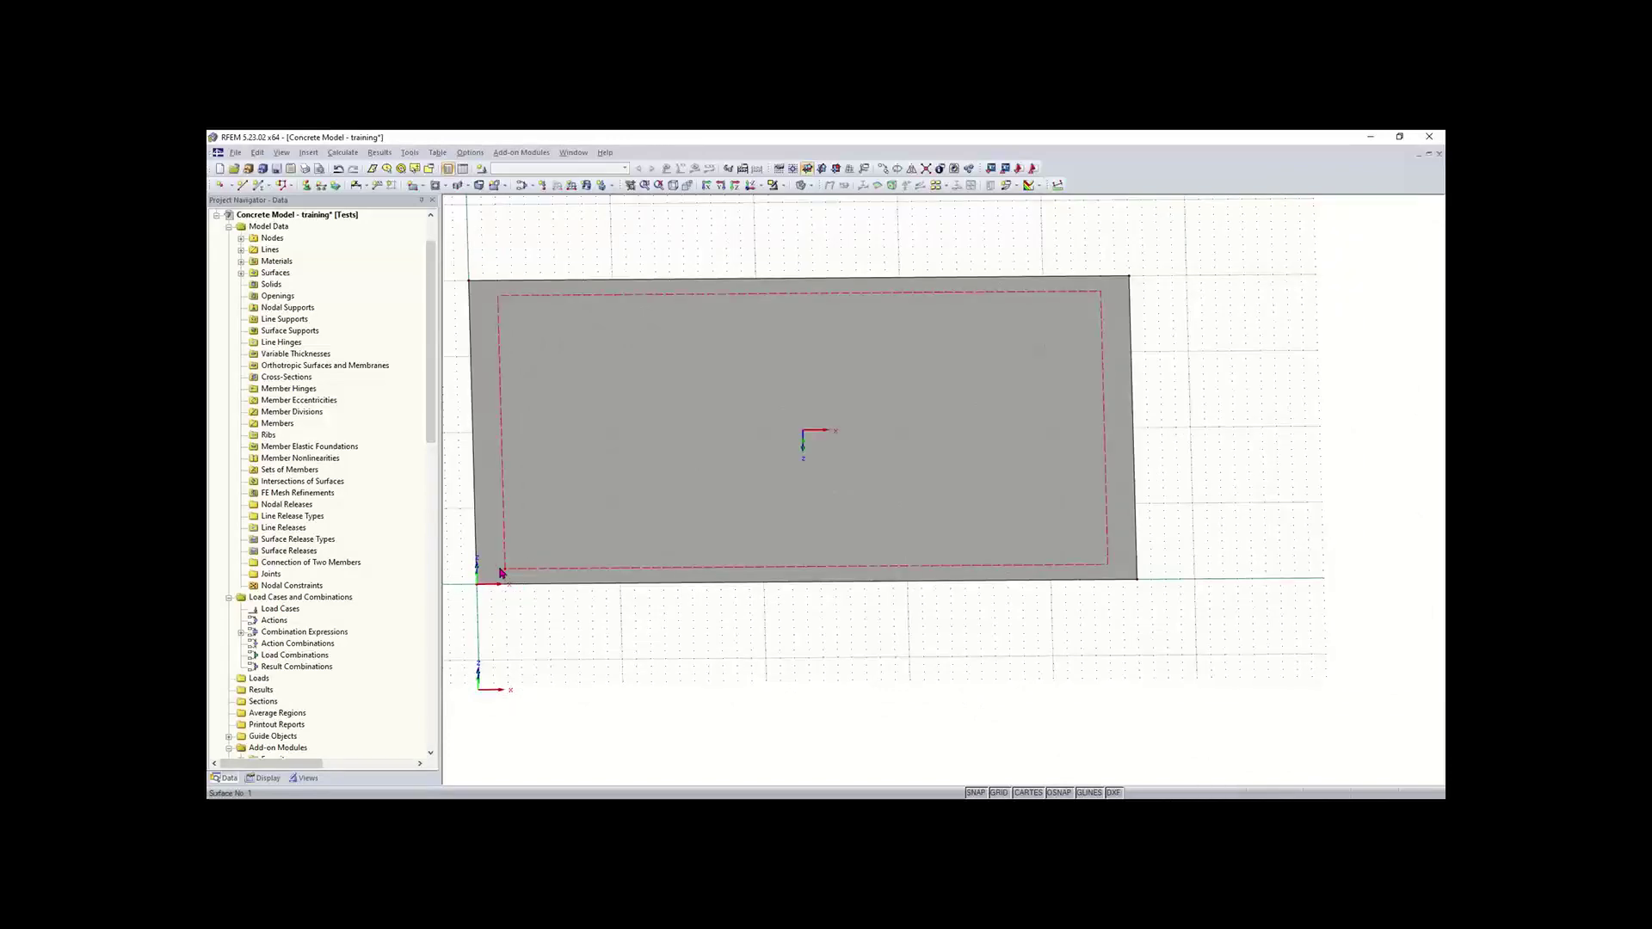
pyautogui.press('Escape')
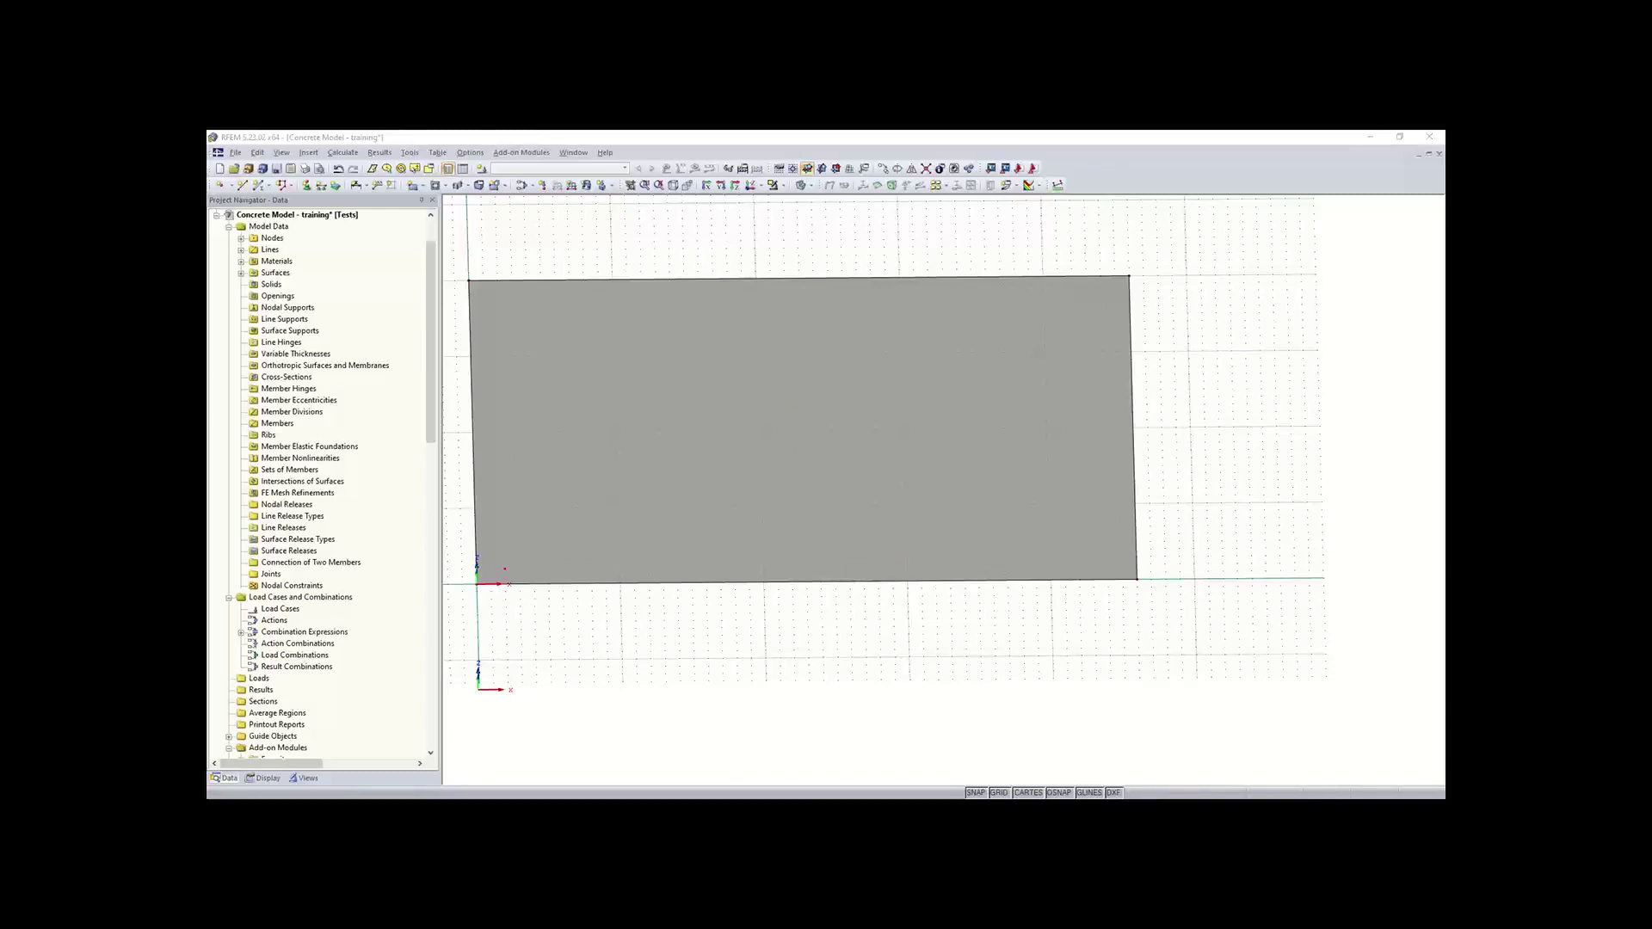
pyautogui.click(506, 610)
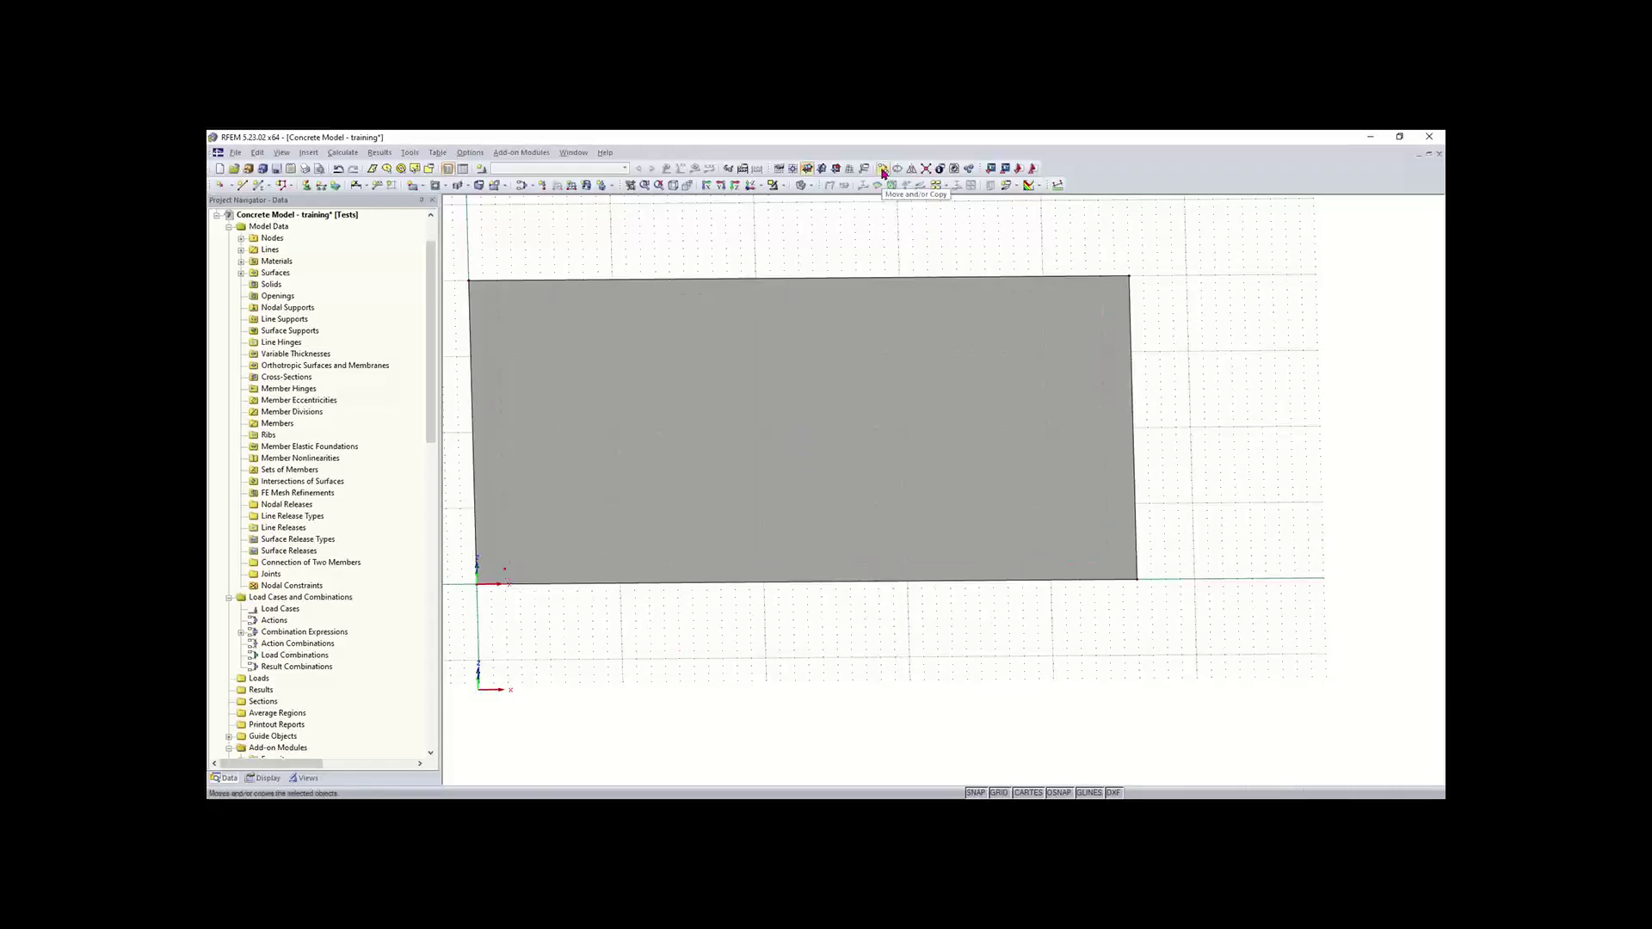
pyautogui.click(884, 171)
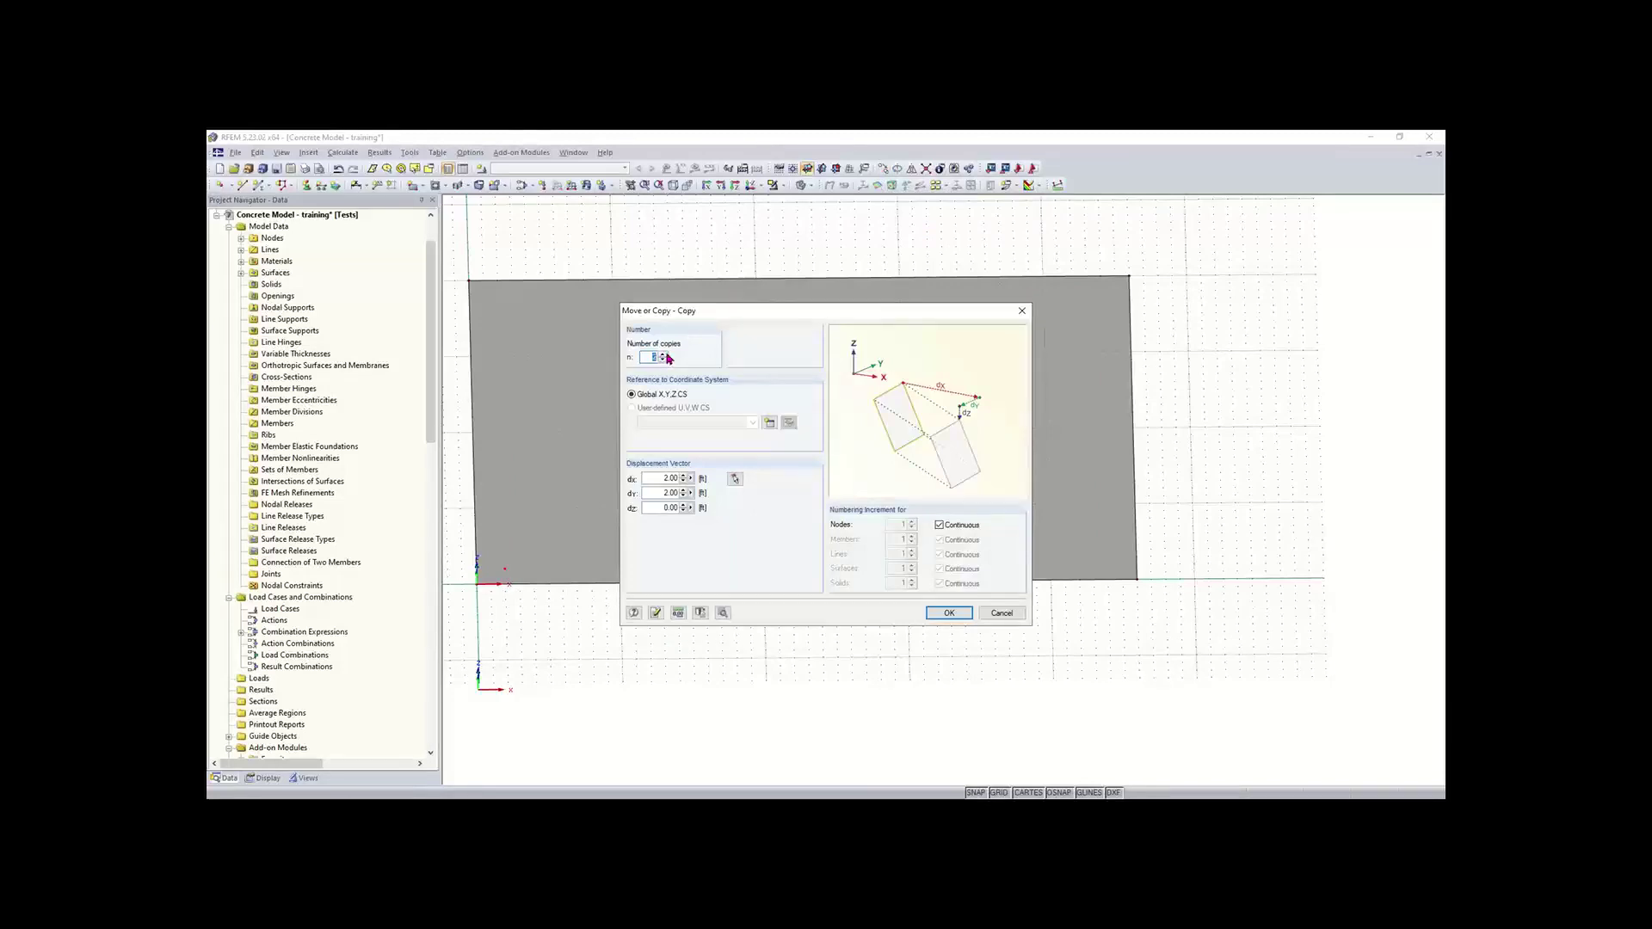
pyautogui.click(668, 492)
pyautogui.write('0')
pyautogui.moveTo(657, 480); pyautogui.dragTo(740, 490)
pyautogui.write('16')
pyautogui.click(948, 615)
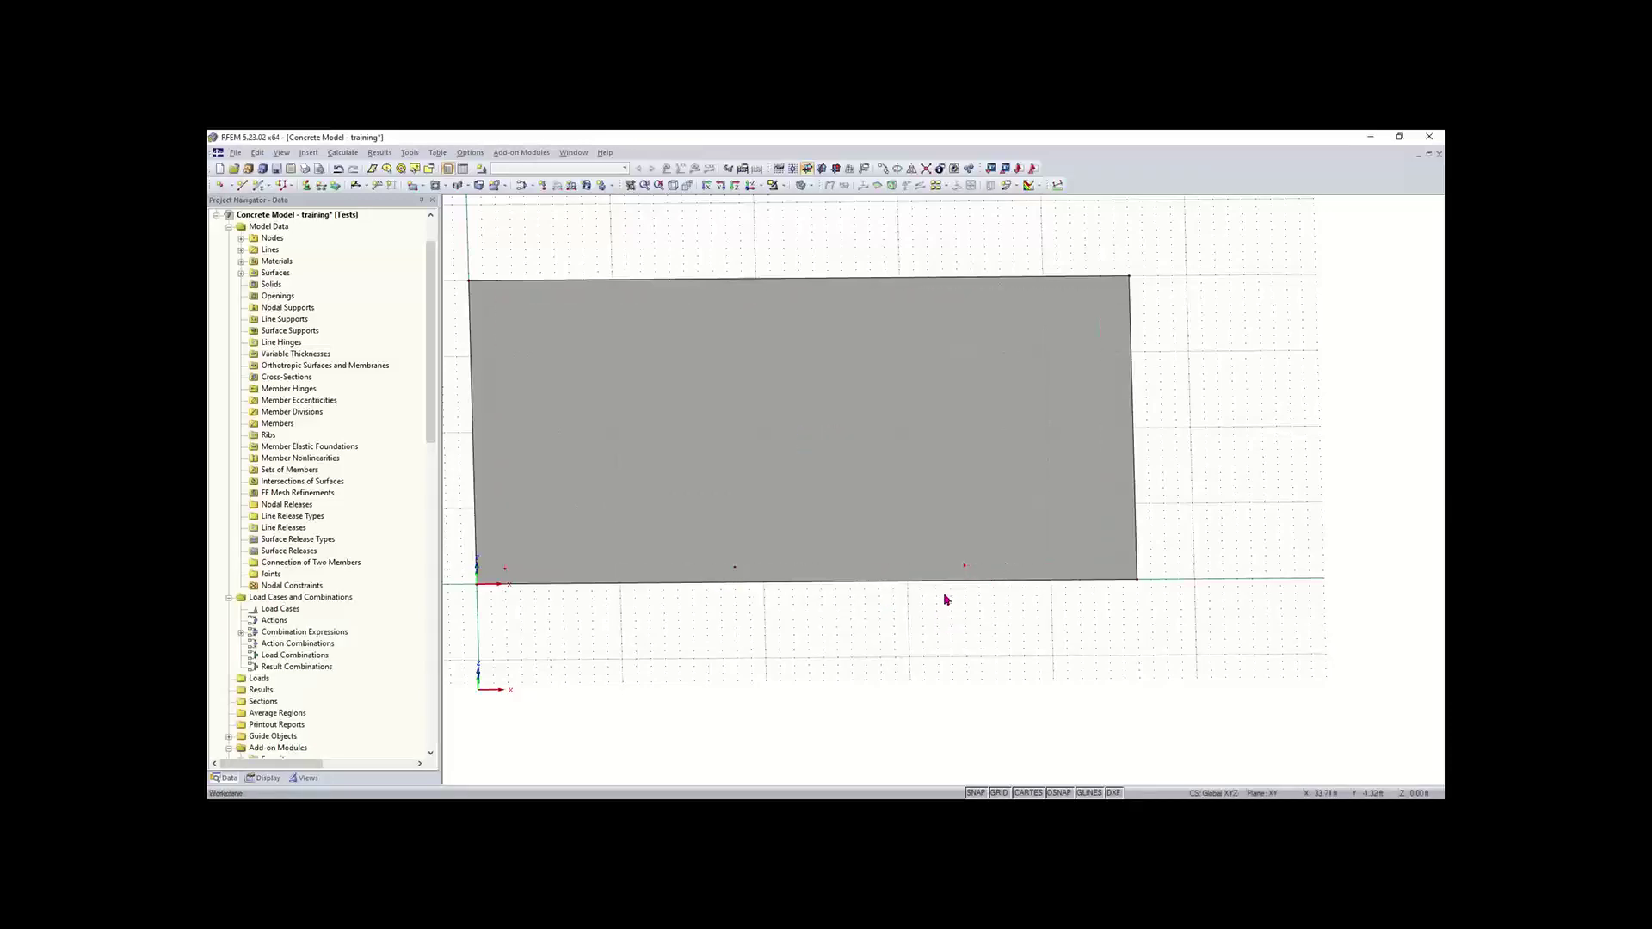
# - Copy the last node of the inset row in X to add a node near the slab corner at X 46 ft
pyautogui.moveTo(941, 645); pyautogui.dragTo(840, 654, button='middle')
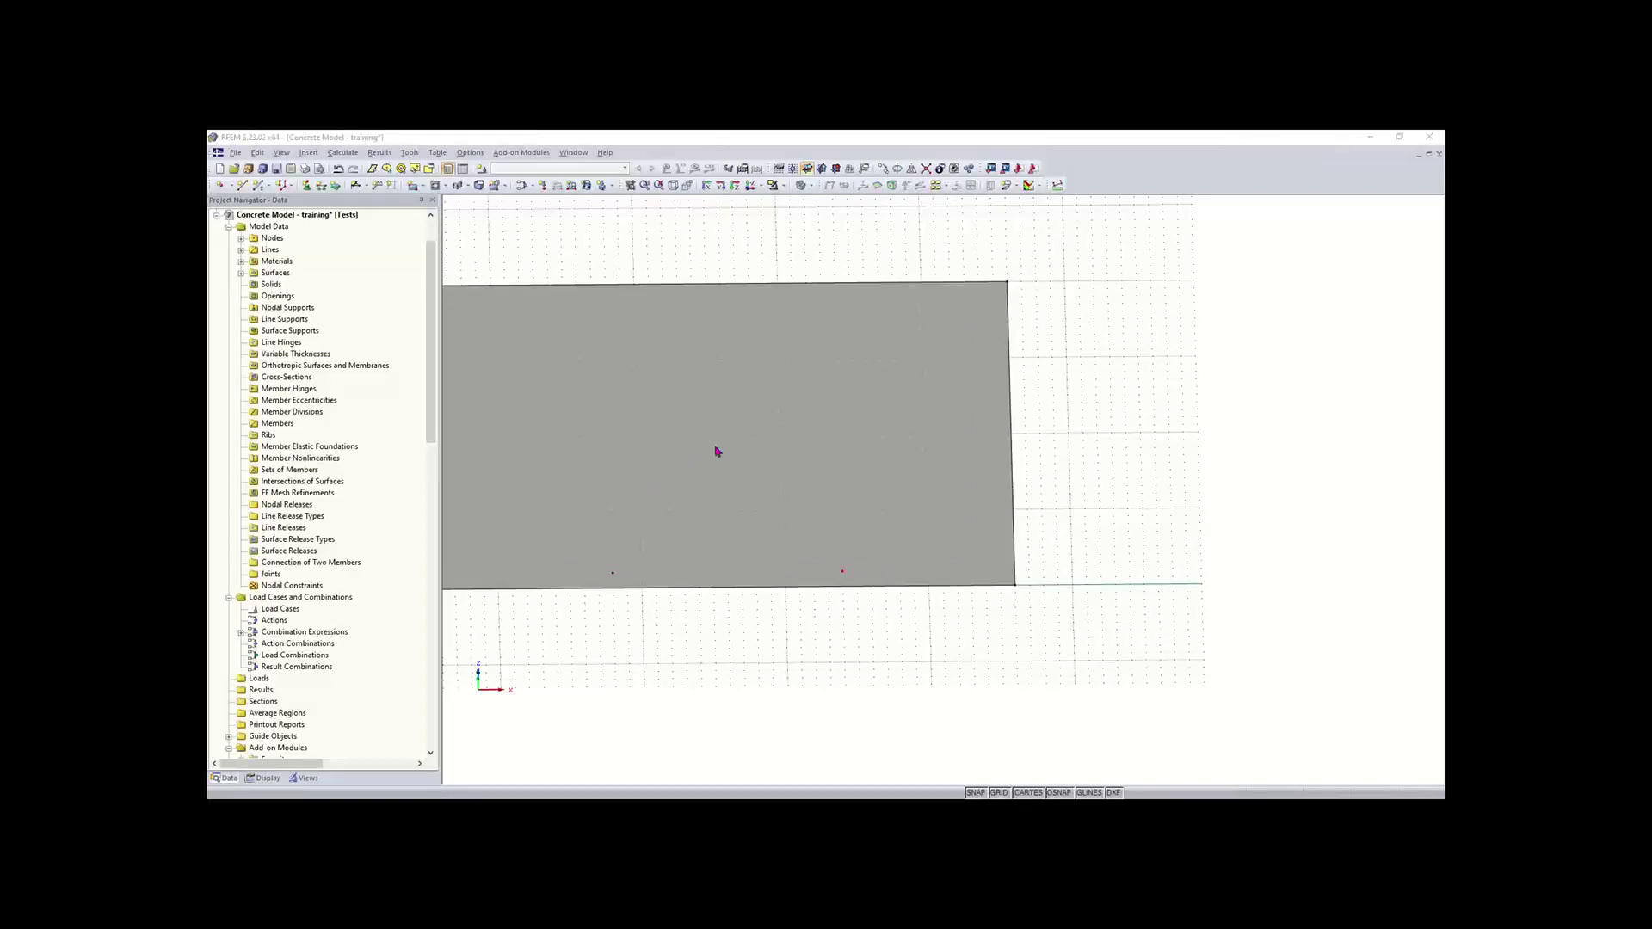
pyautogui.scroll(-1, 724, 638)
pyautogui.moveTo(725, 638); pyautogui.dragTo(850, 647, button='middle')
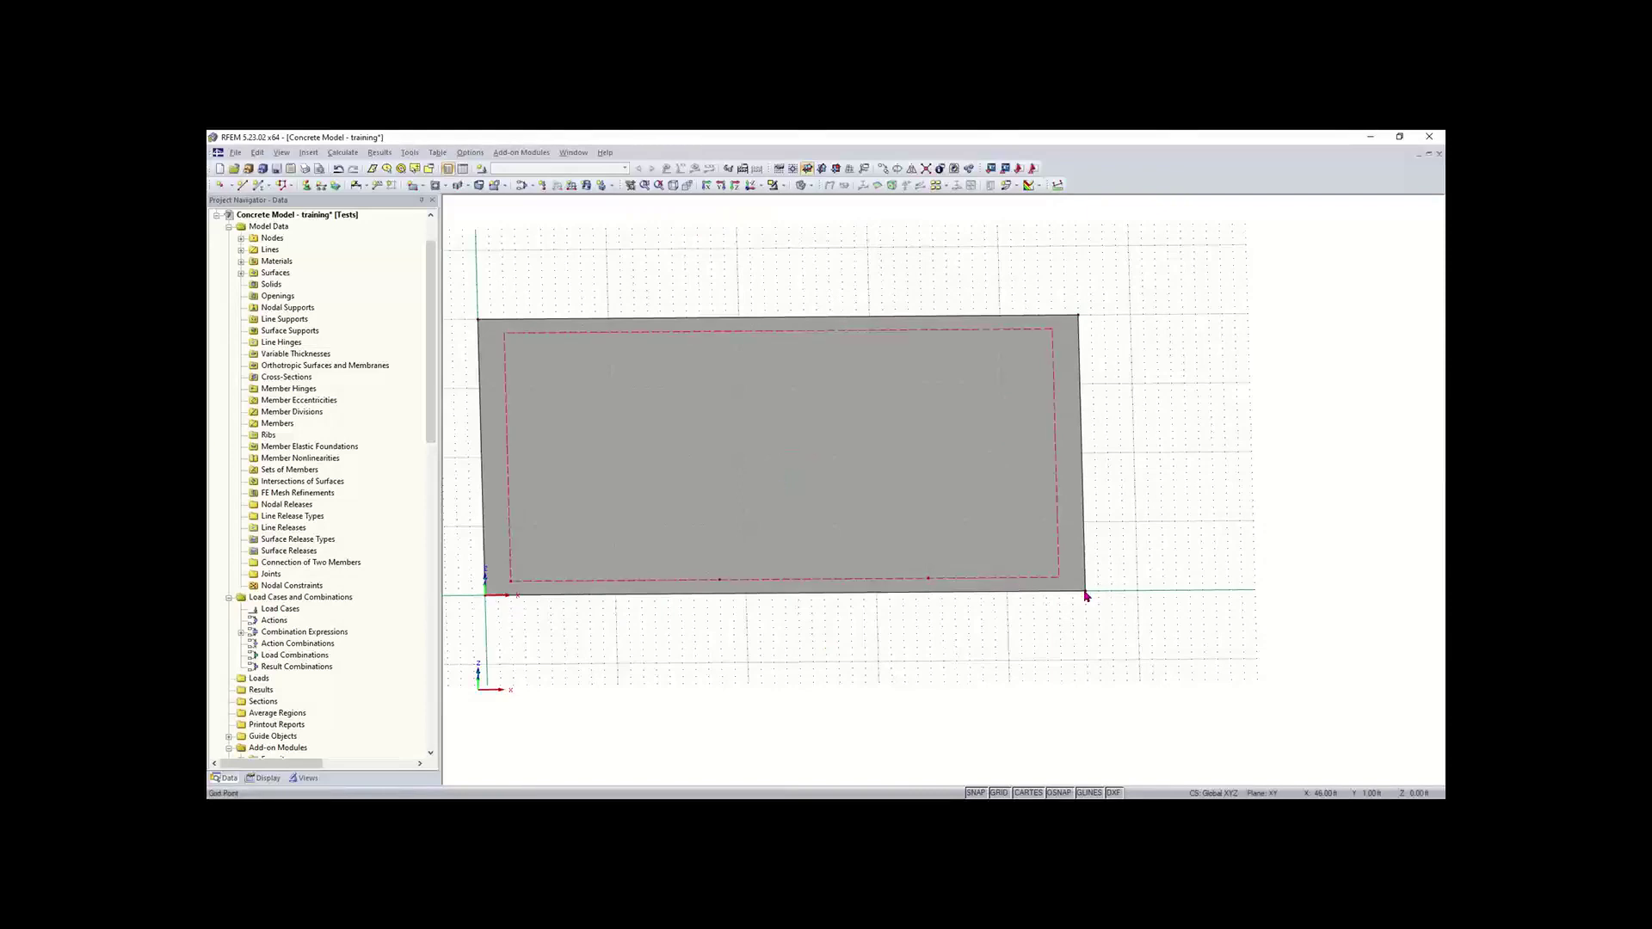
pyautogui.scroll(2, 1086, 595)
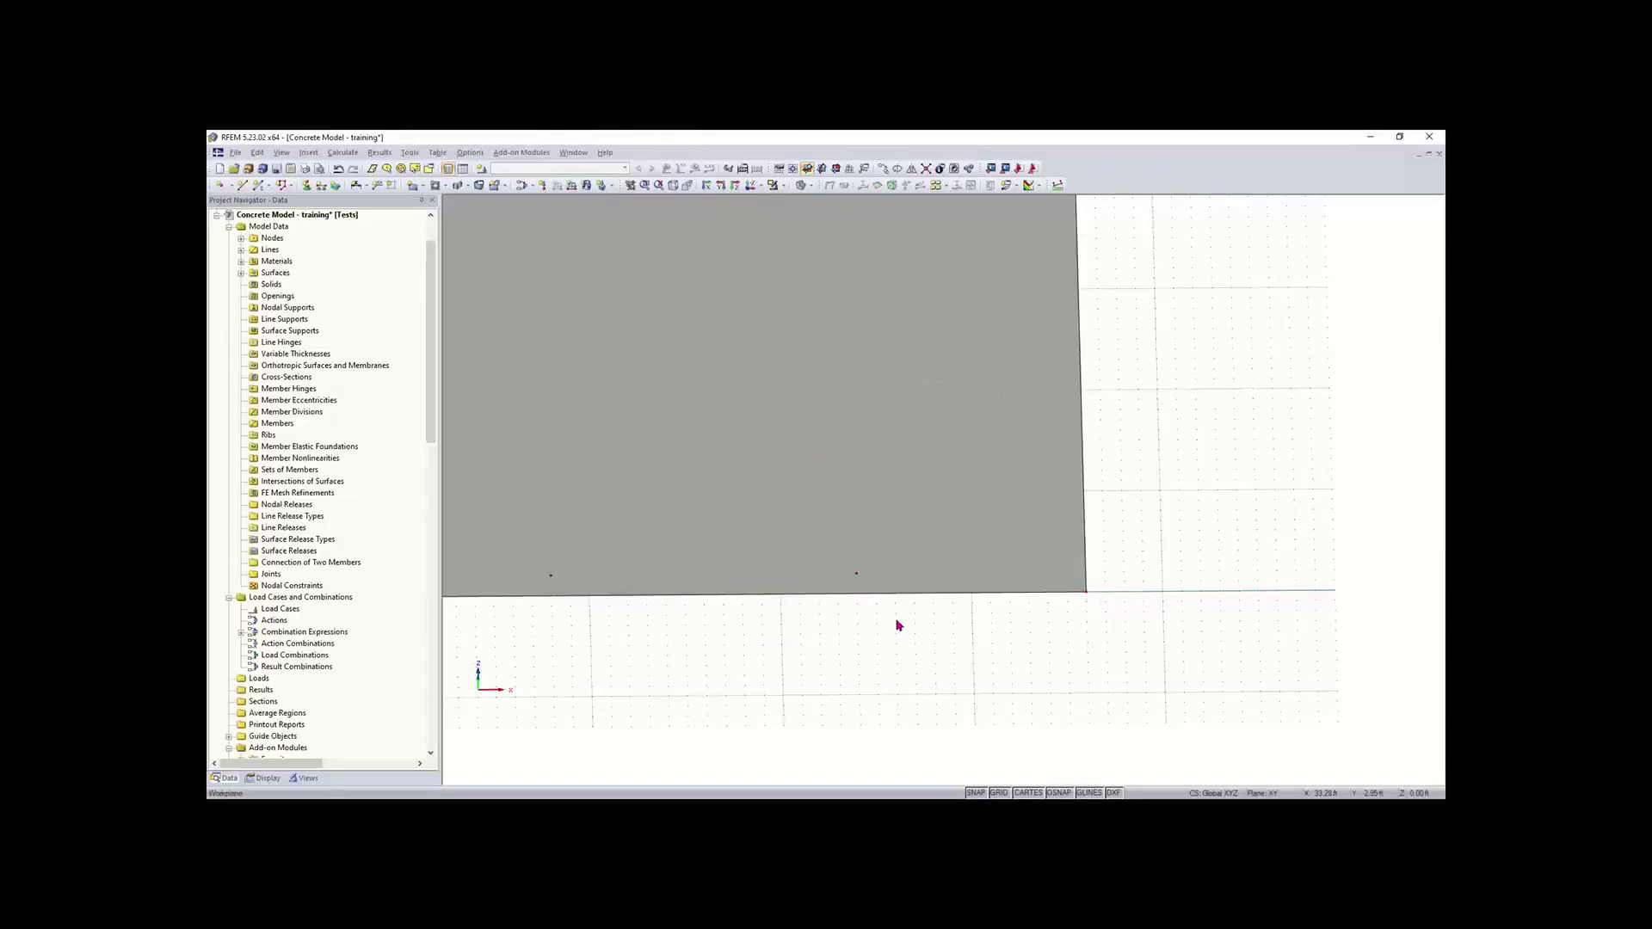
pyautogui.click(857, 573)
pyautogui.scroll(2, 1065, 611)
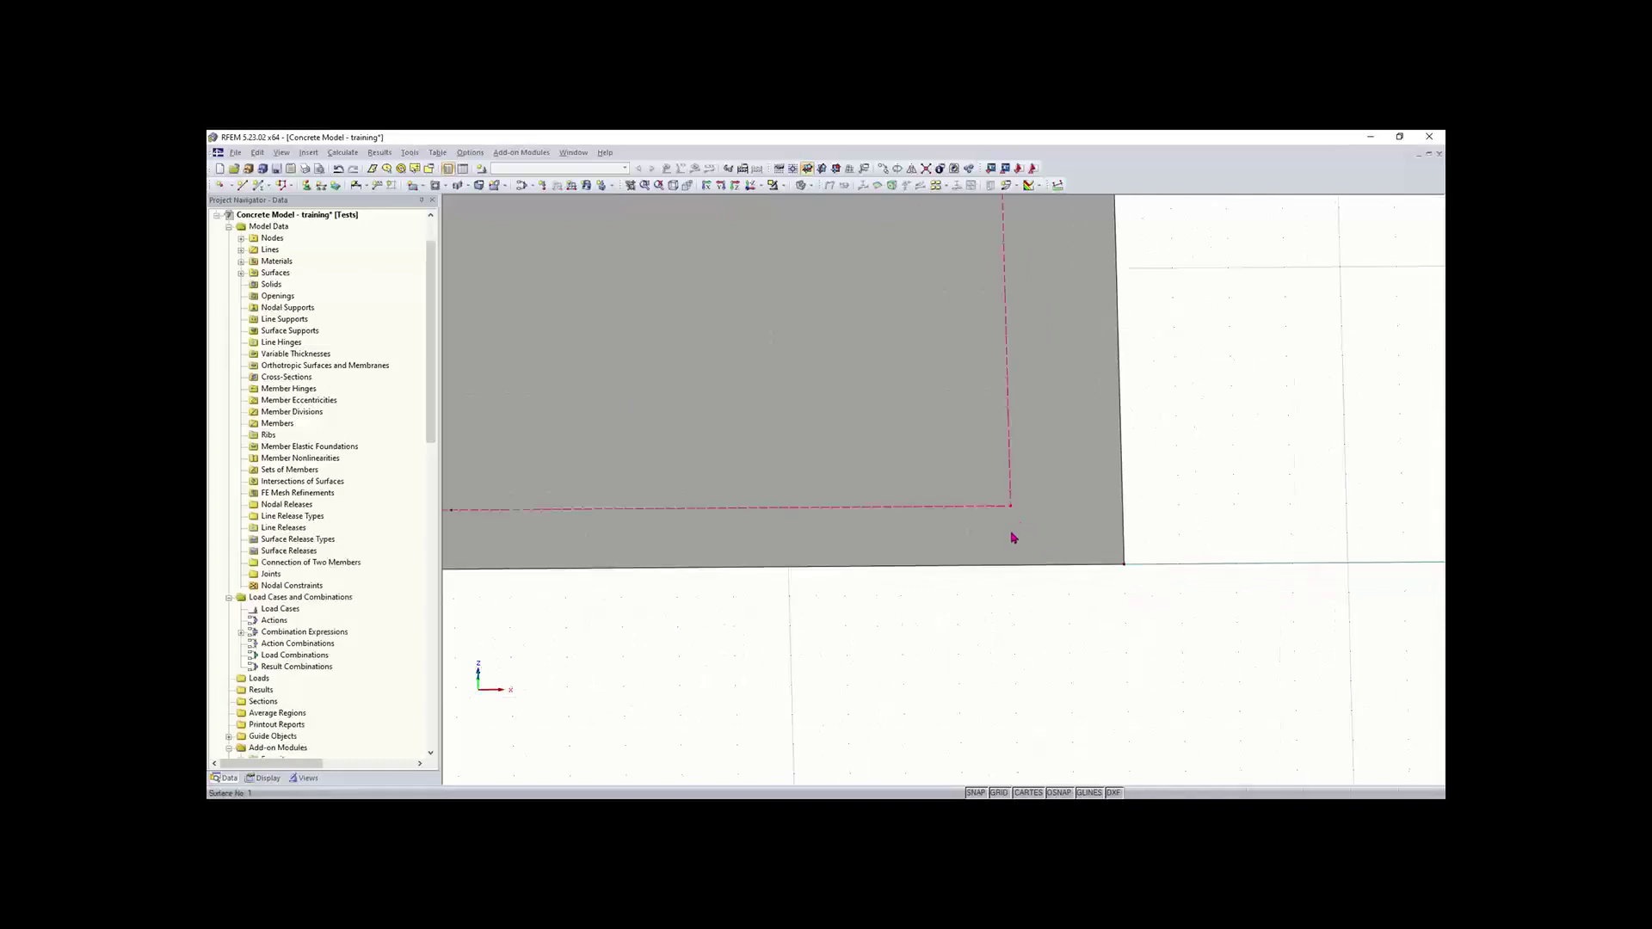
pyautogui.moveTo(1030, 587); pyautogui.dragTo(993, 624, button='middle')
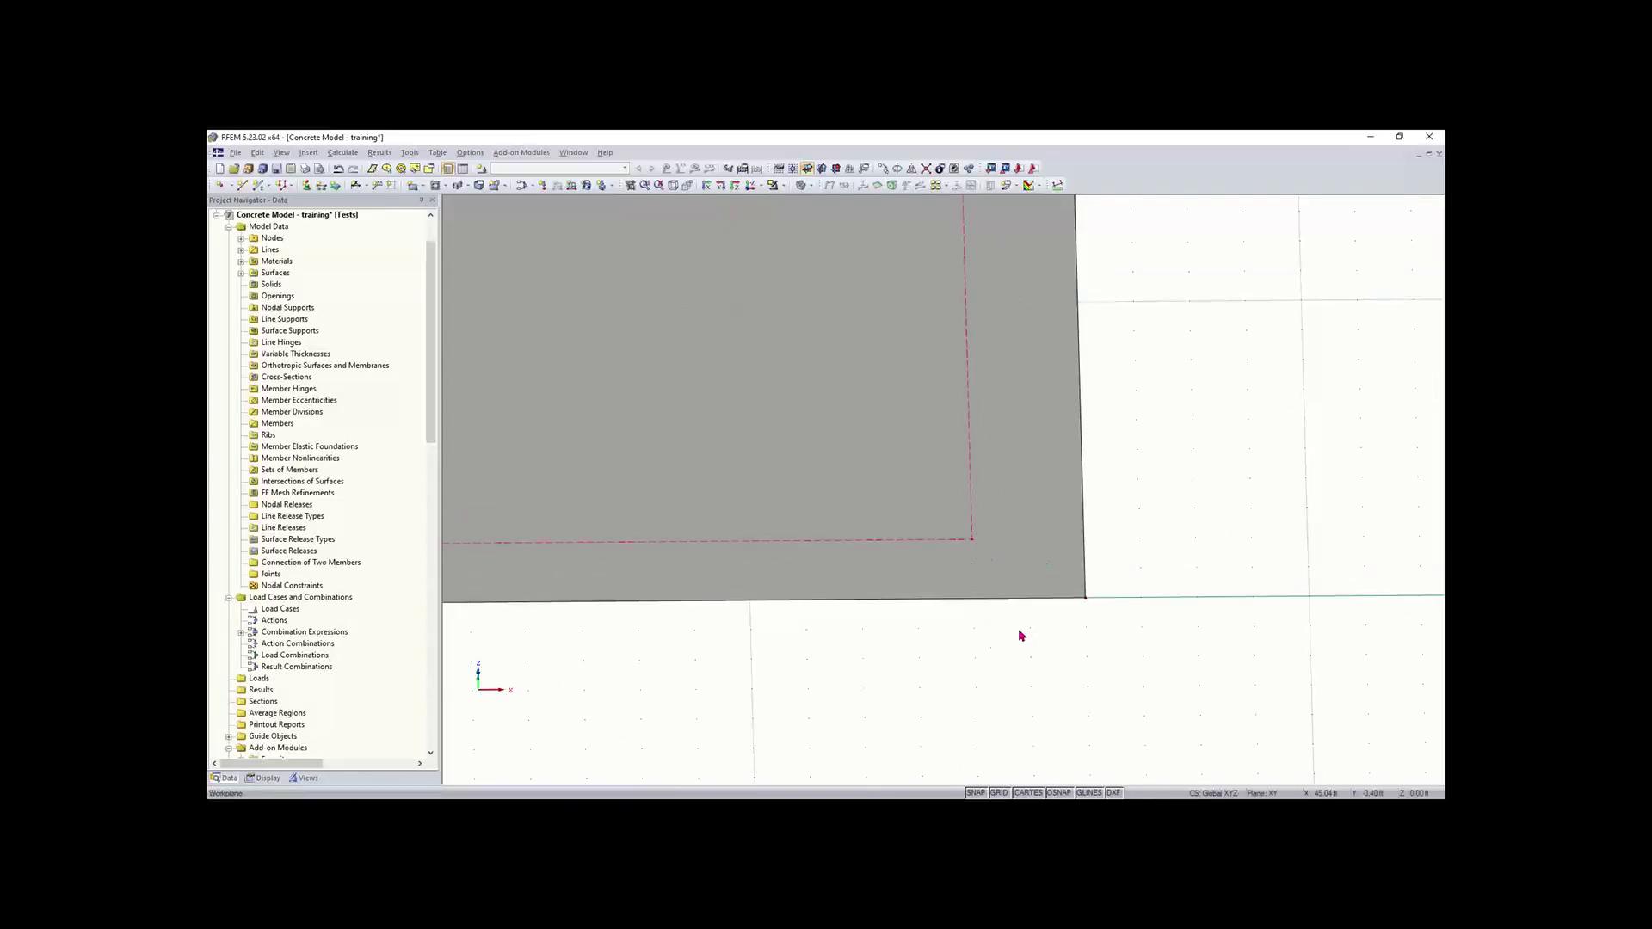
# - Copy the row of four inset nodes twice in the Y-direction, with zero X displacement, to form a column grid
pyautogui.scroll(-5, 952, 649)
pyautogui.moveTo(680, 638); pyautogui.dragTo(951, 668, button='middle')
pyautogui.scroll(-3, 839, 667)
pyautogui.scroll(-1, 951, 669)
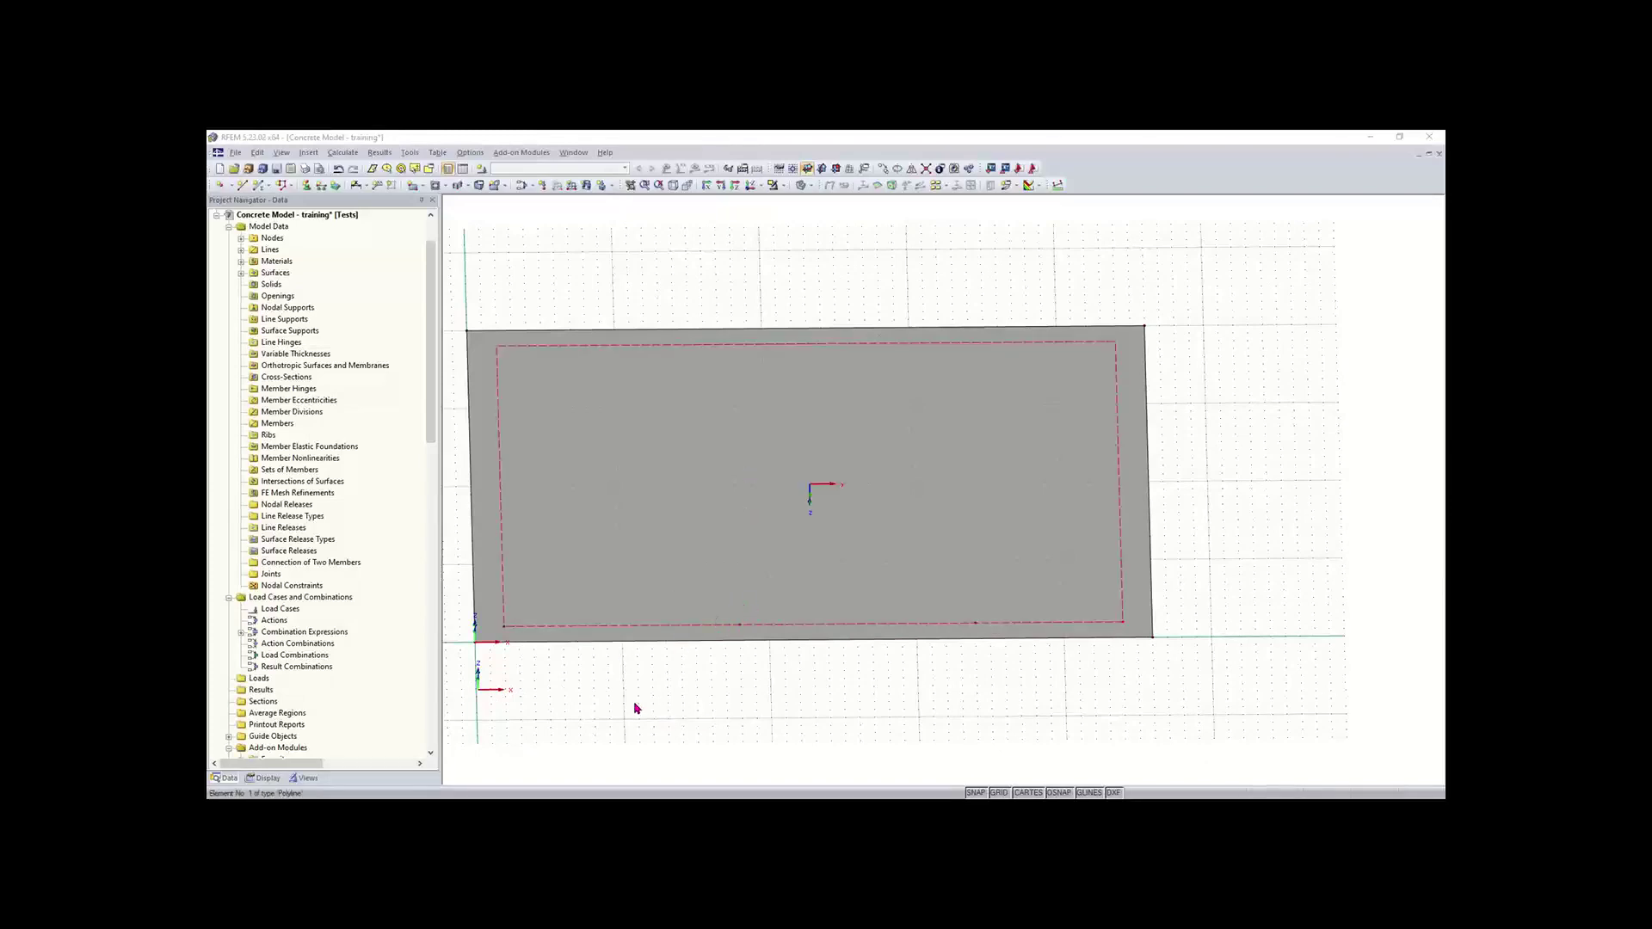
pyautogui.keyDown('ctrl'); pyautogui.moveTo(719, 482); pyautogui.dragTo(679, 639, button='middle'); pyautogui.keyUp('ctrl')
pyautogui.scroll(-2, 679, 644)
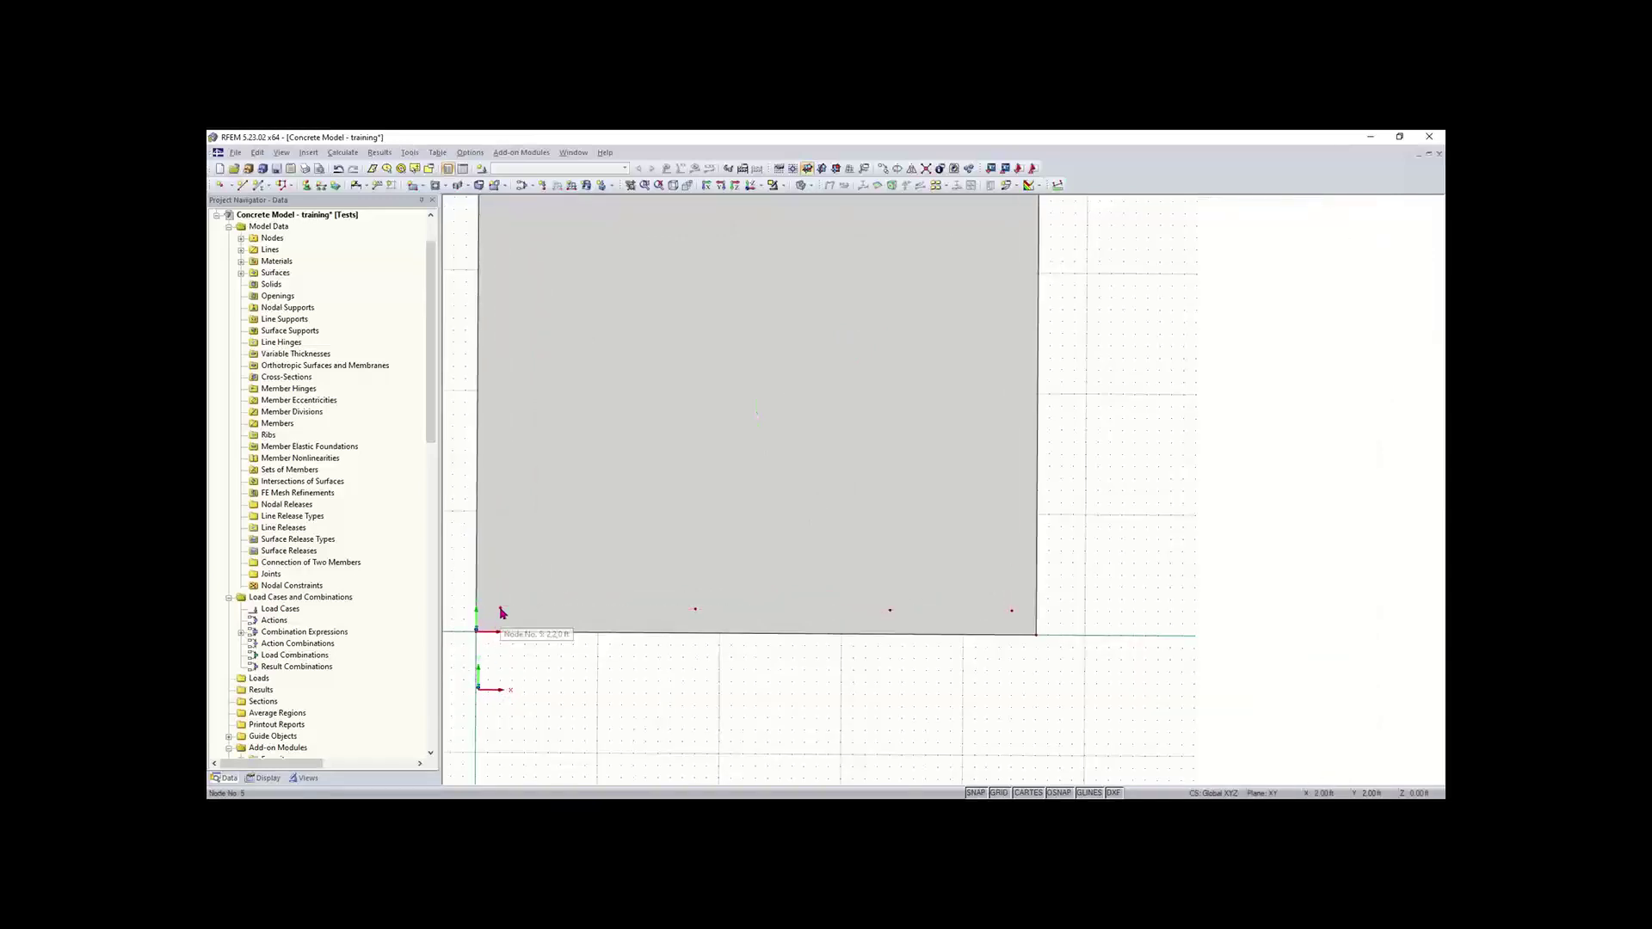
pyautogui.doubleClick(695, 610)
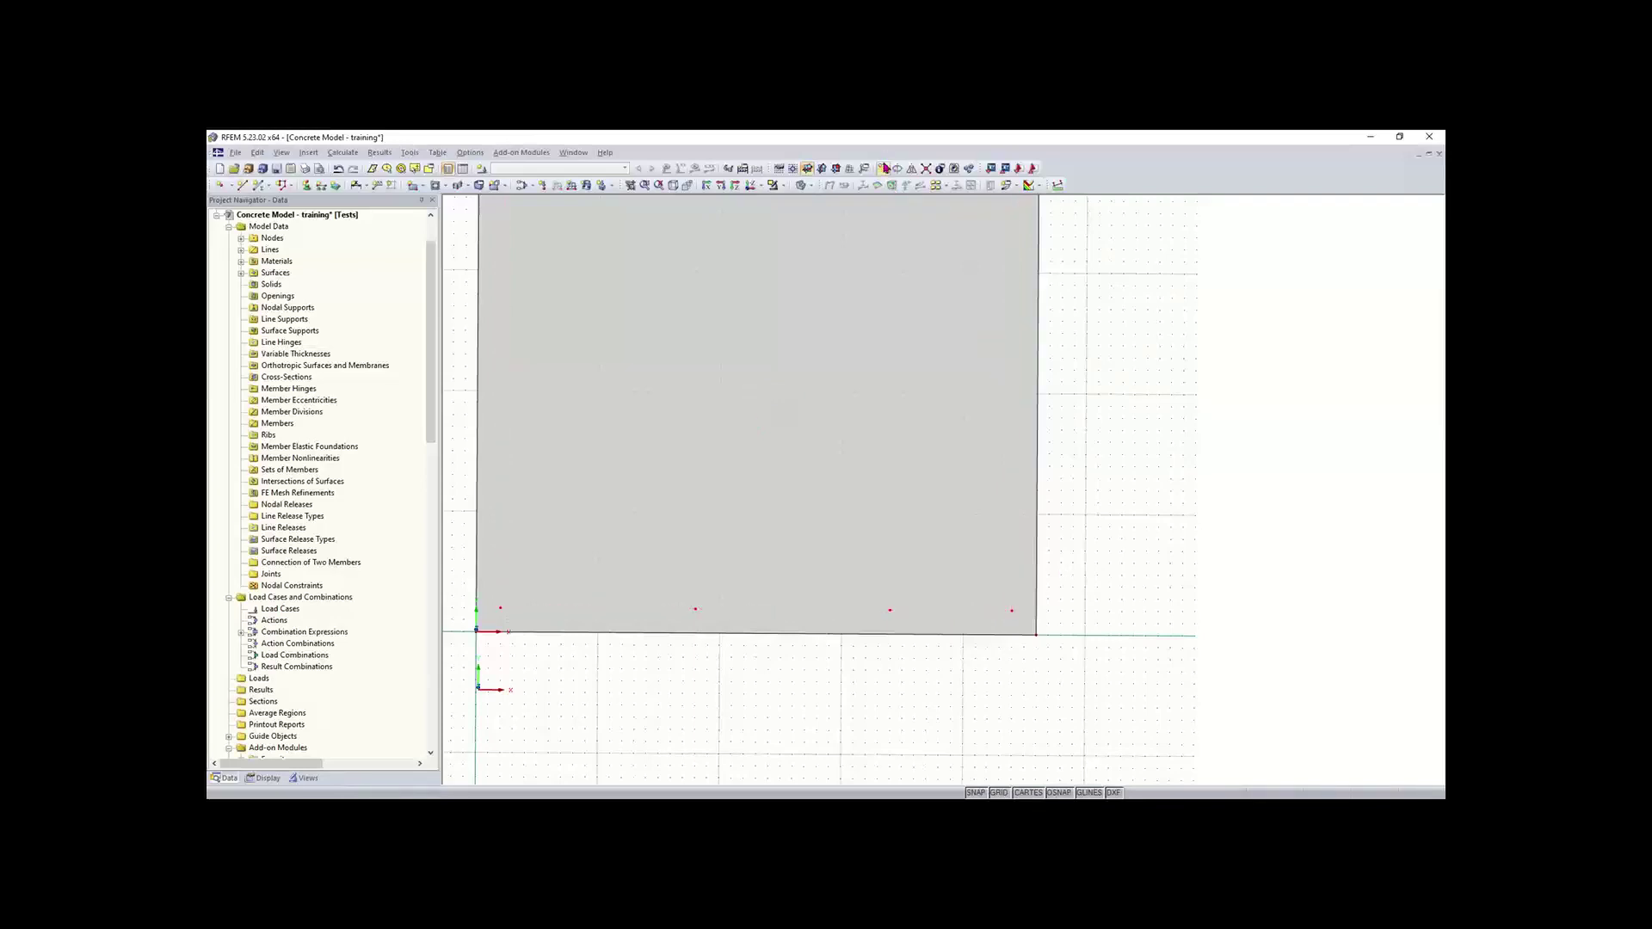
pyautogui.click(883, 165)
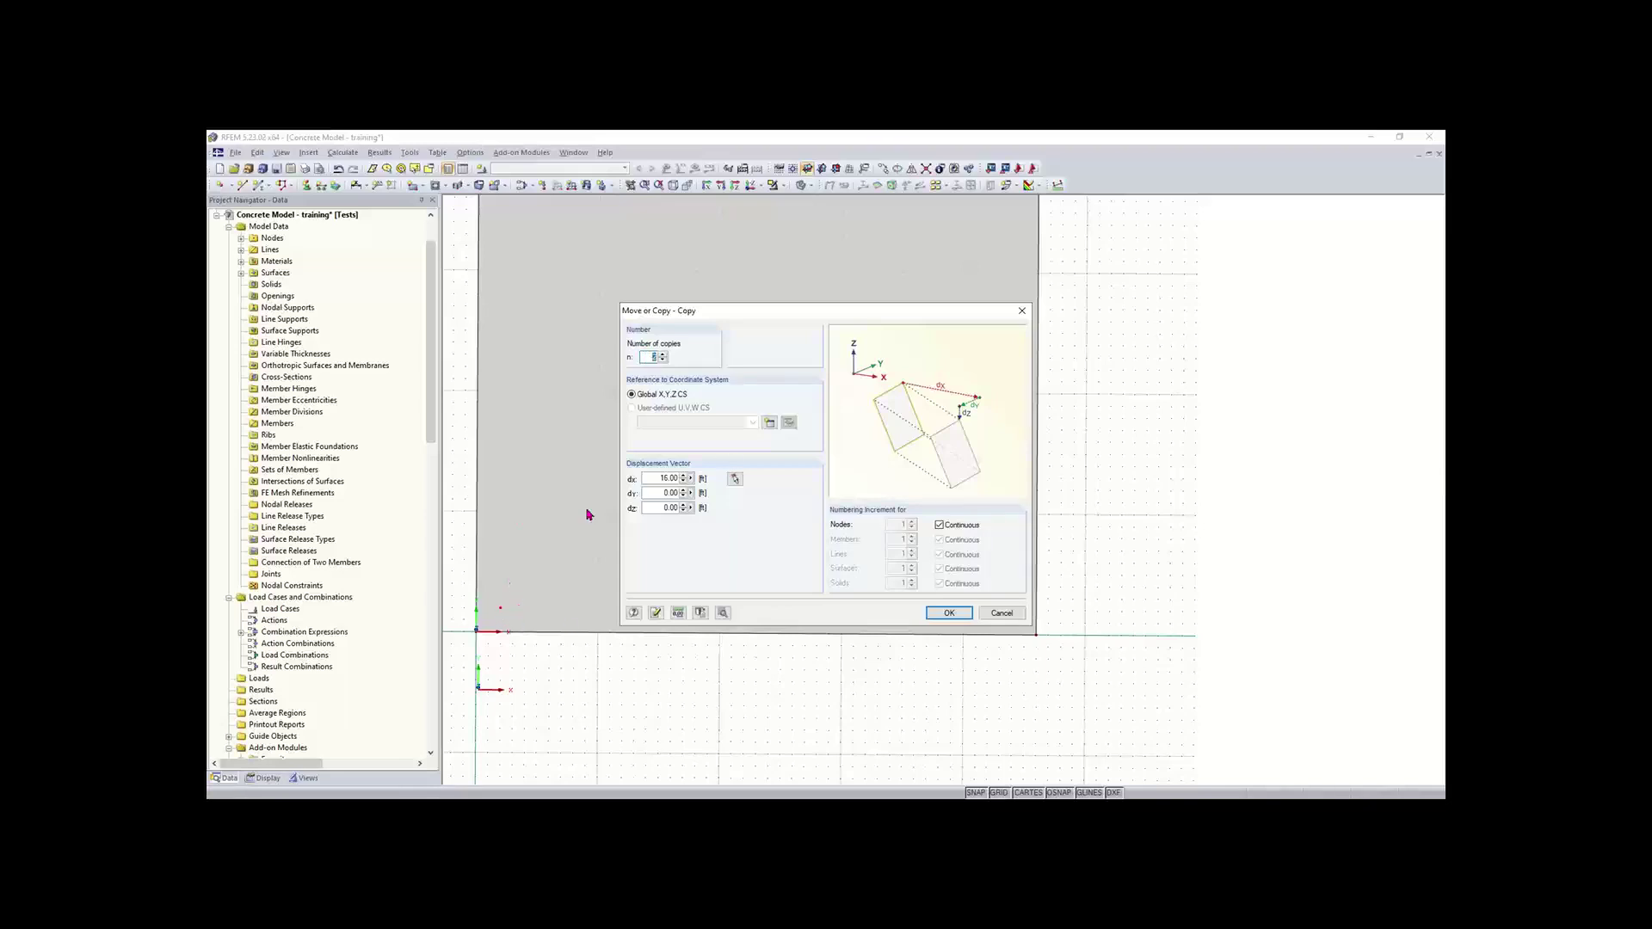
pyautogui.doubleClick(656, 478)
pyautogui.write('0')
pyautogui.doubleClick(664, 493)
pyautogui.write('1')
pyautogui.press('Return')
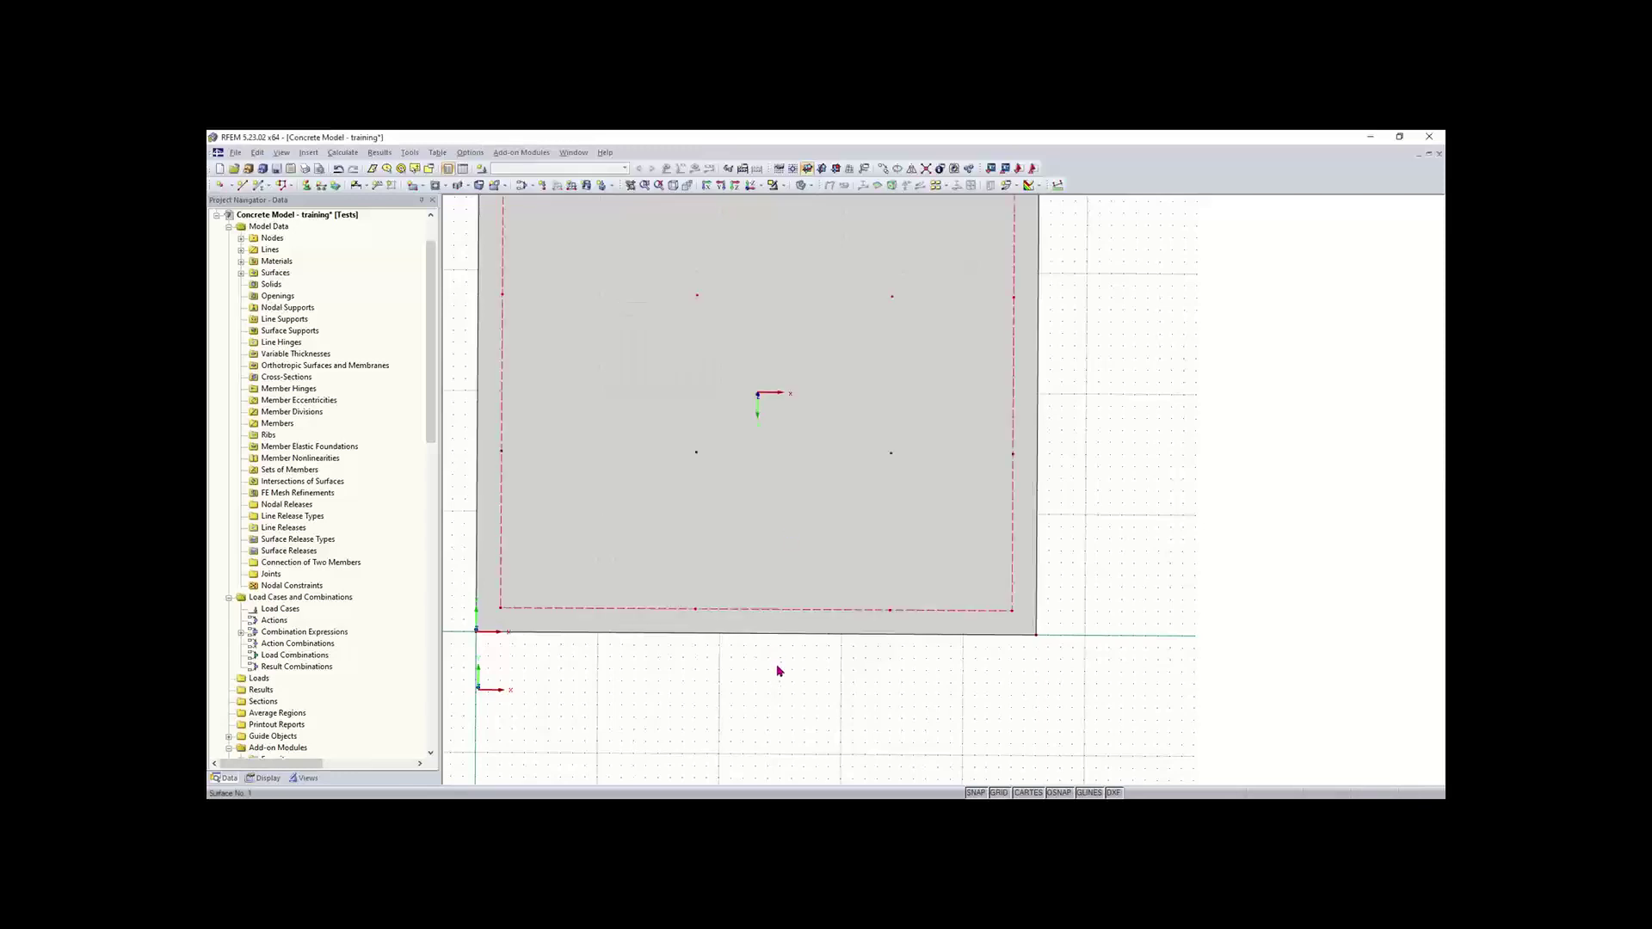
# - Turn on the display of numbering for the model's nodes, lines and surface
pyautogui.scroll(-2, 779, 654)
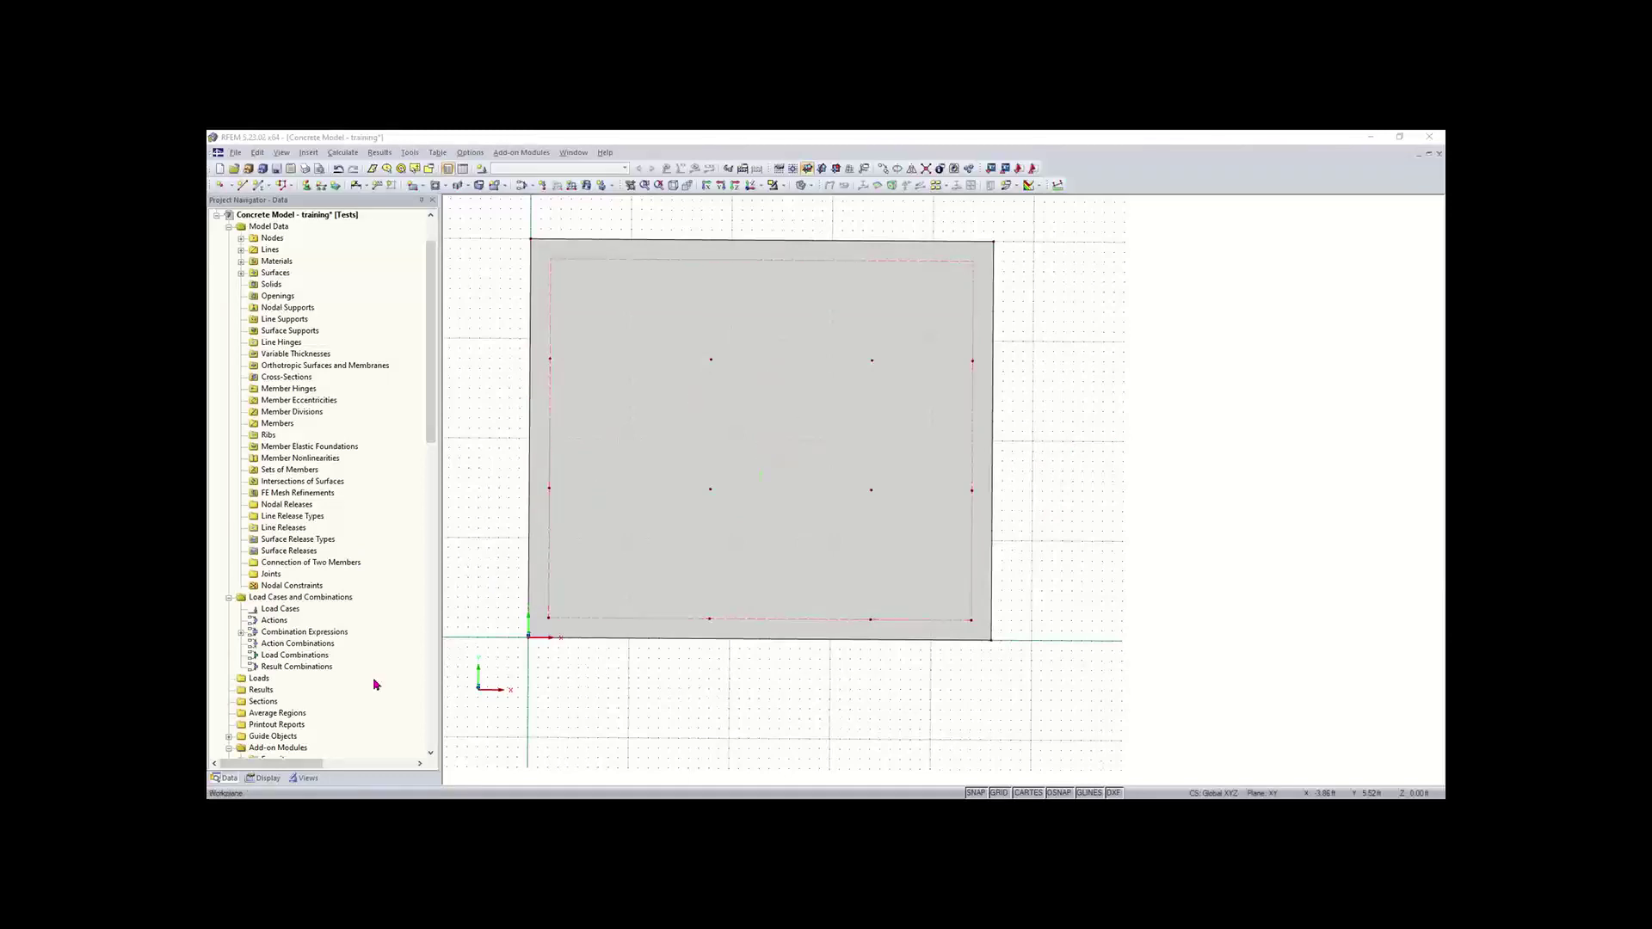
pyautogui.click(267, 777)
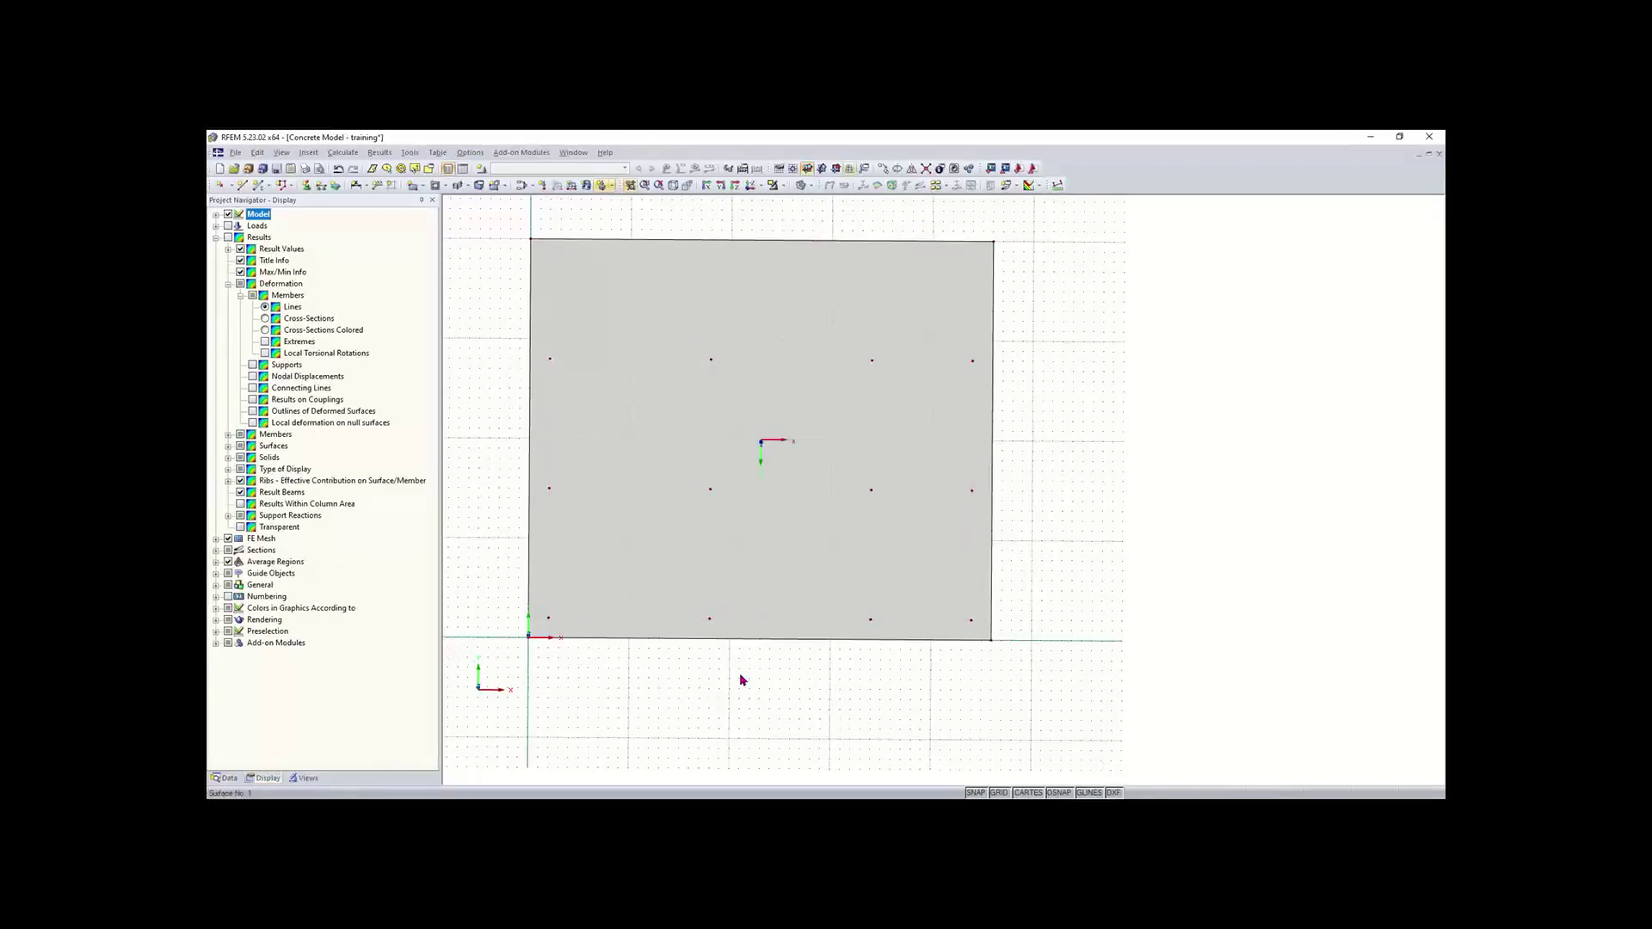
pyautogui.click(229, 598)
pyautogui.keyDown('ctrl'); pyautogui.moveTo(742, 697); pyautogui.dragTo(780, 463, button='middle'); pyautogui.keyUp('ctrl')
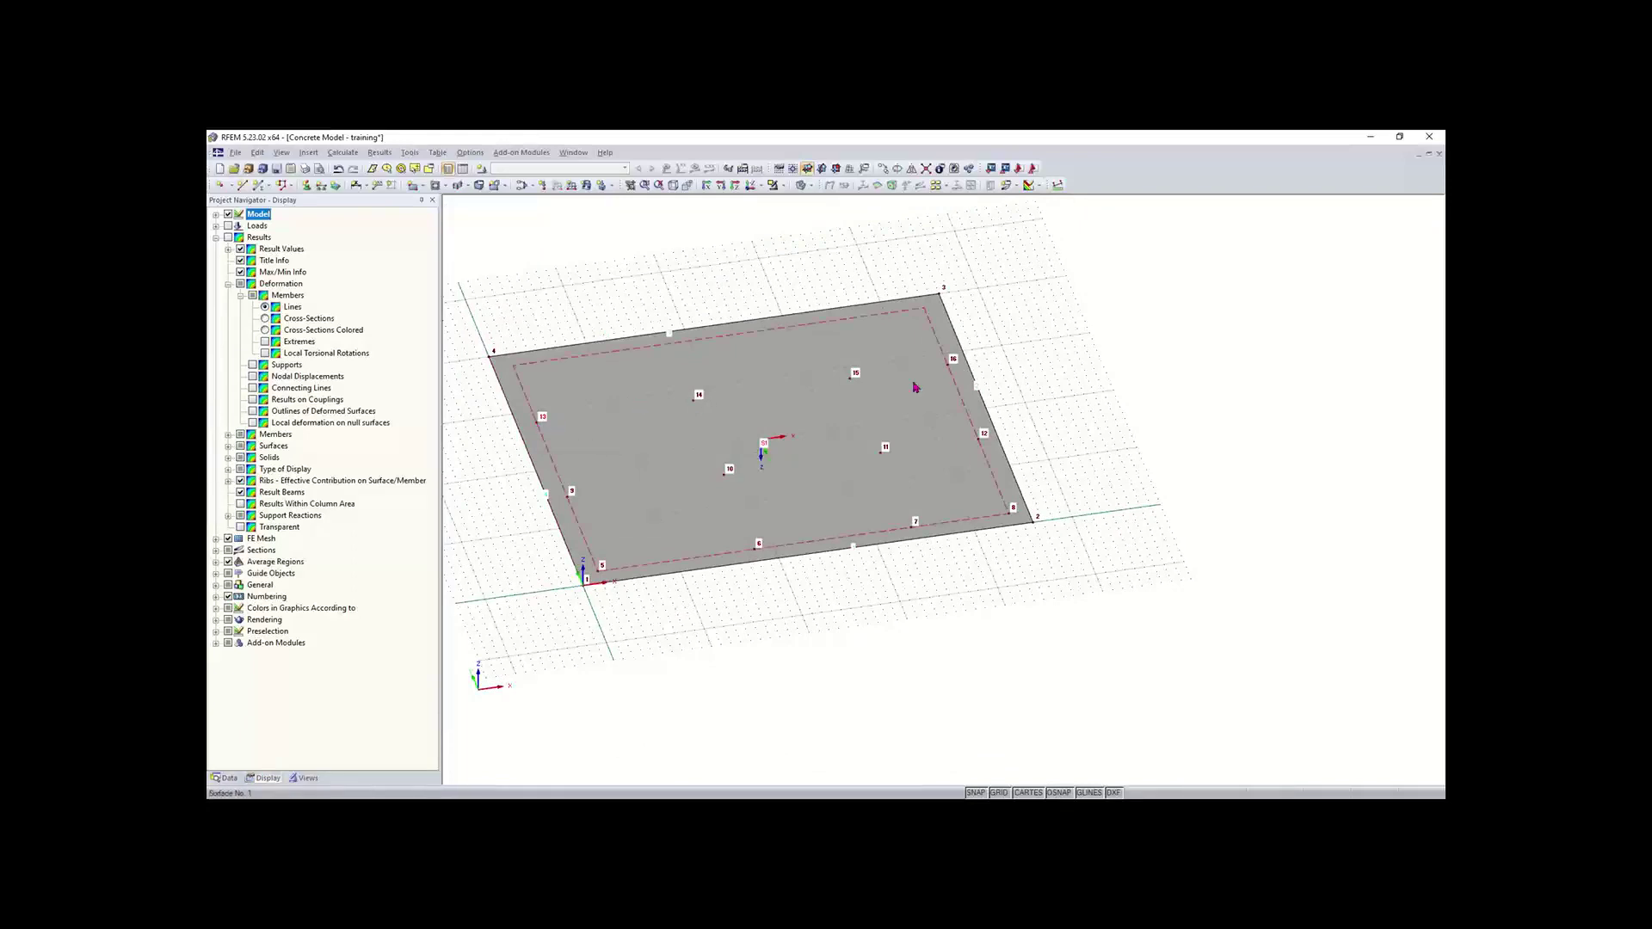
pyautogui.scroll(-1, 818, 645)
pyautogui.keyDown('ctrl'); pyautogui.moveTo(862, 653); pyautogui.dragTo(815, 643, button='middle'); pyautogui.keyUp('ctrl')
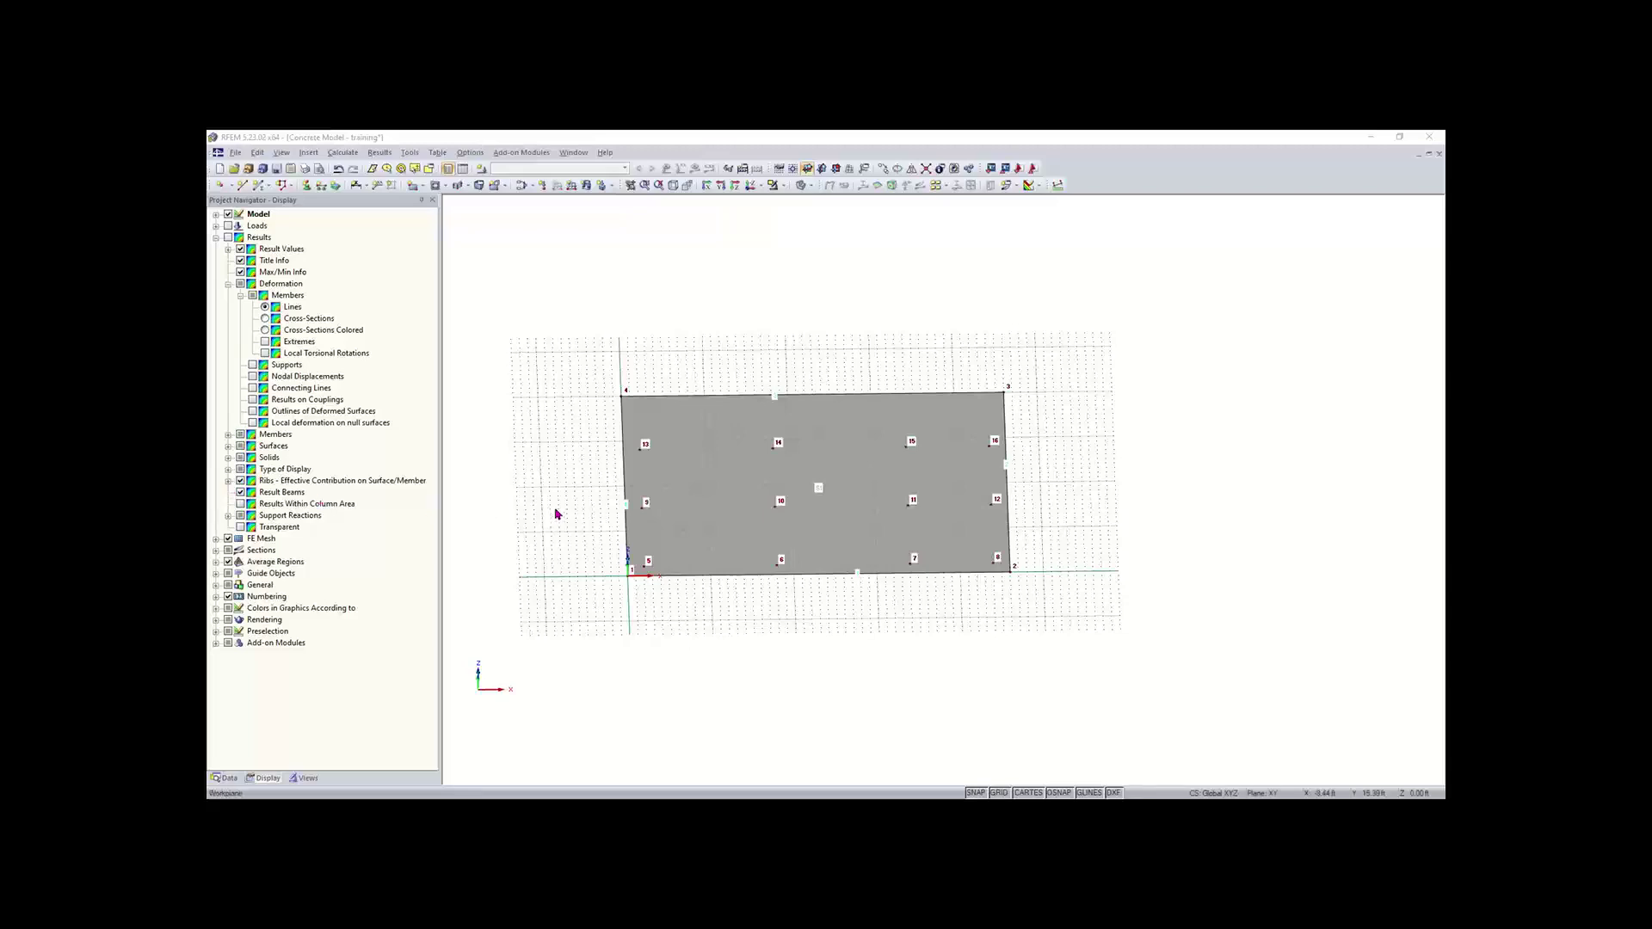
# - Divide the slab edge along X 0 graphically, 12 ft from its far corner at Y 28 ft, in line with the last node row
pyautogui.keyDown('ctrl'); pyautogui.moveTo(585, 496); pyautogui.dragTo(703, 481, button='middle'); pyautogui.keyUp('ctrl')
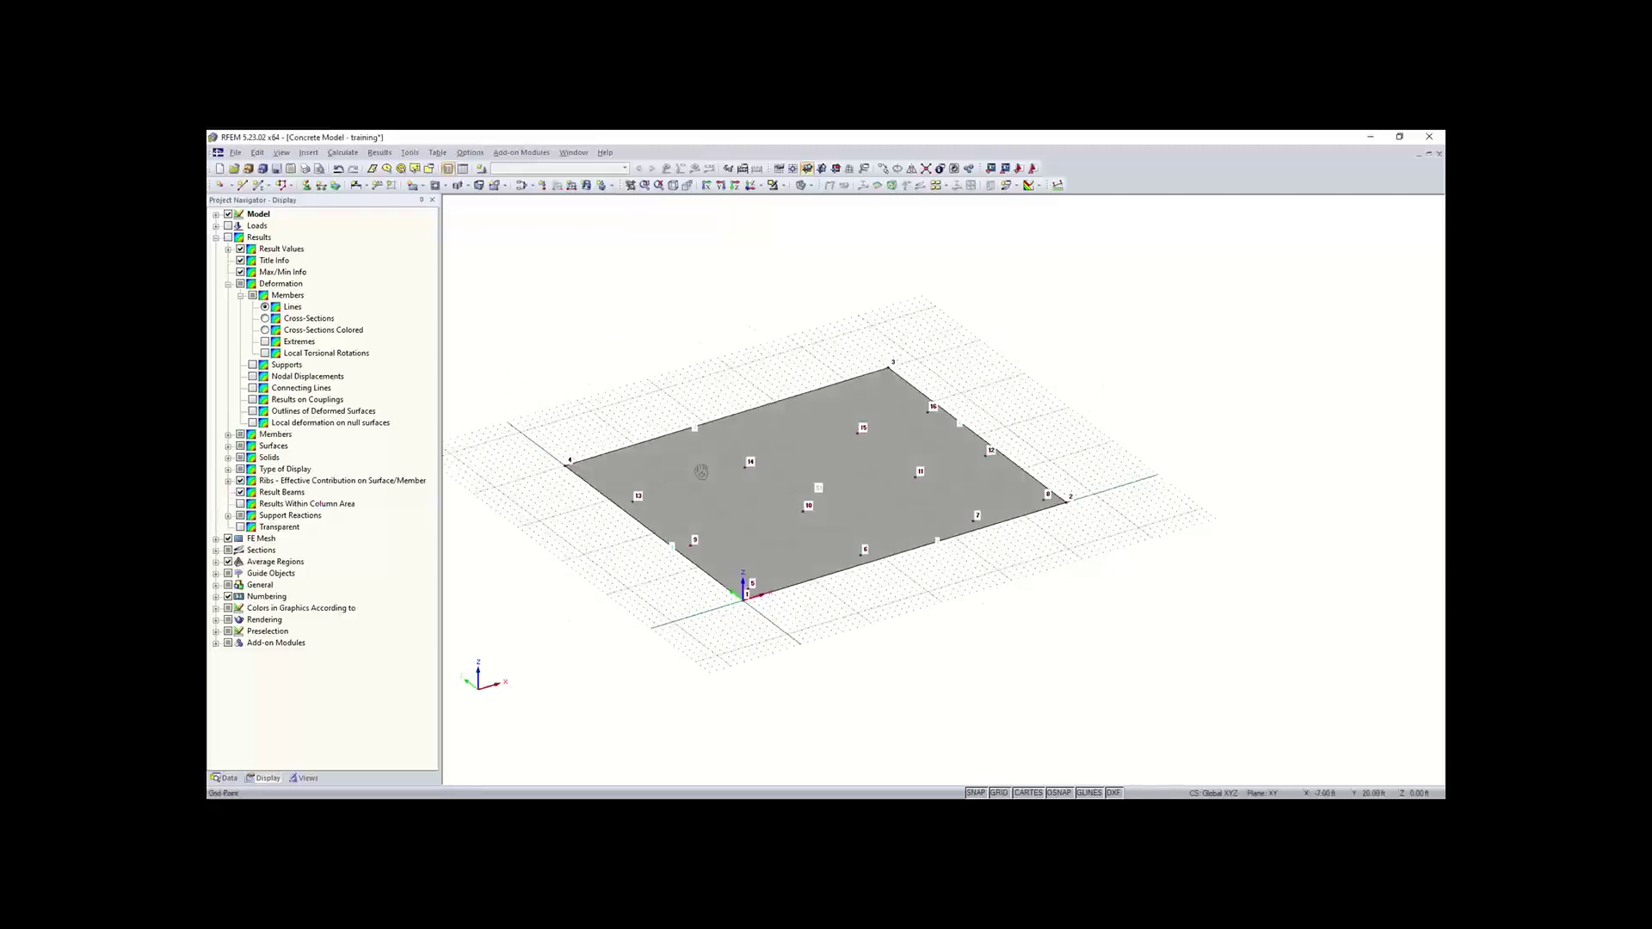
pyautogui.rightClick(703, 481)
pyautogui.click(600, 534)
pyautogui.scroll(1, 601, 535)
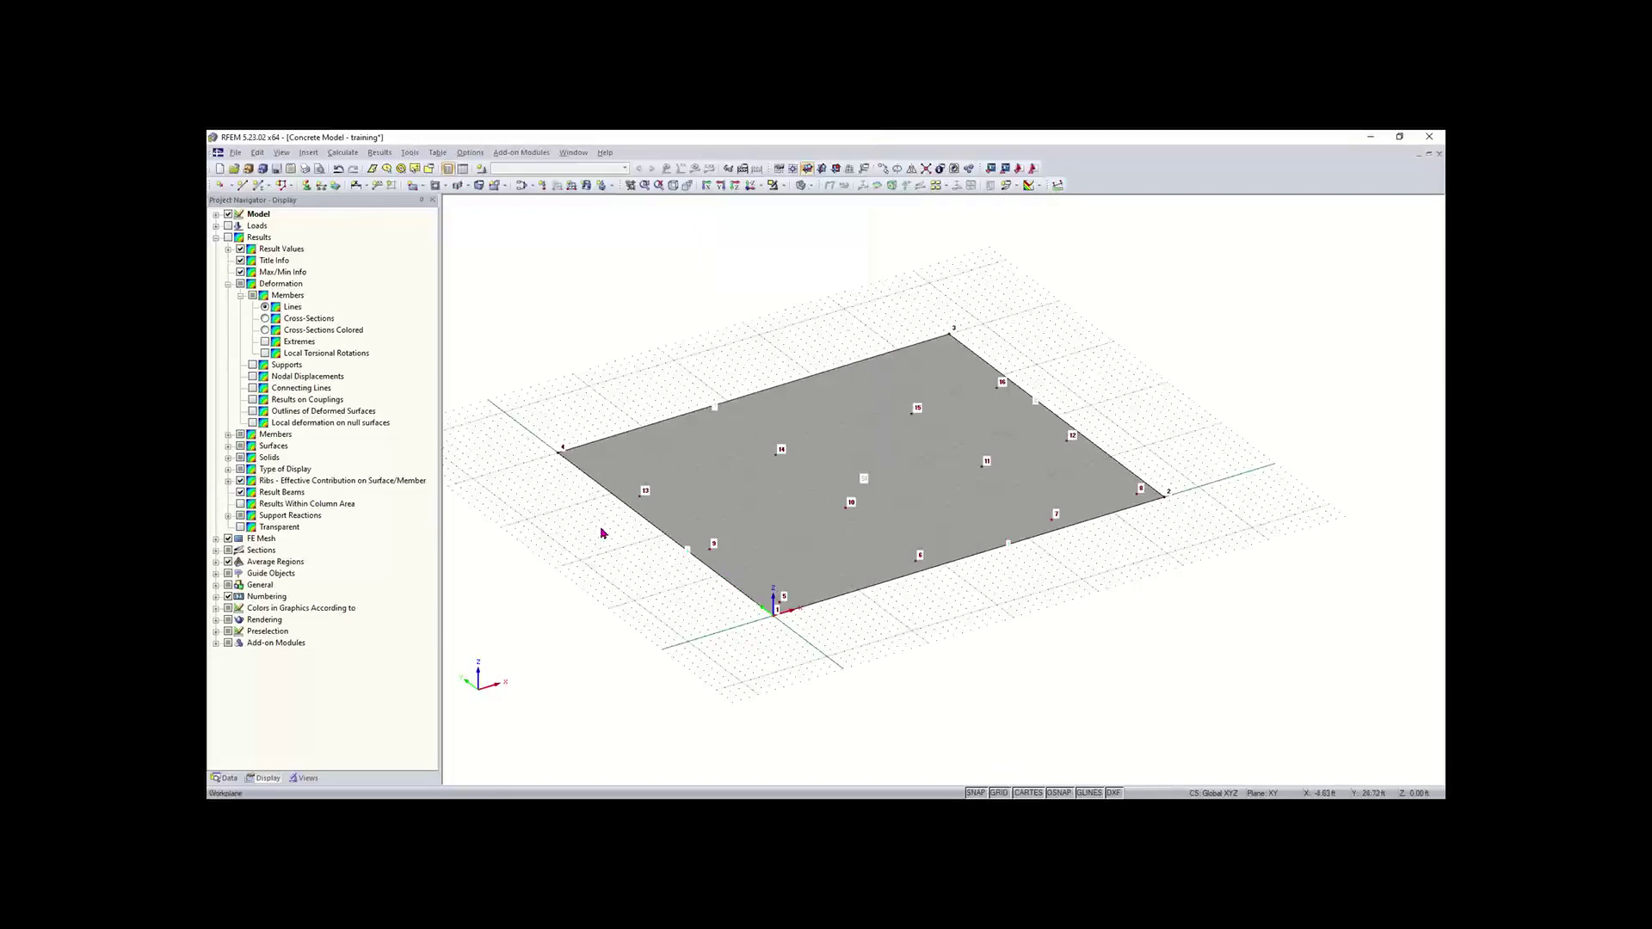
pyautogui.scroll(1, 601, 535)
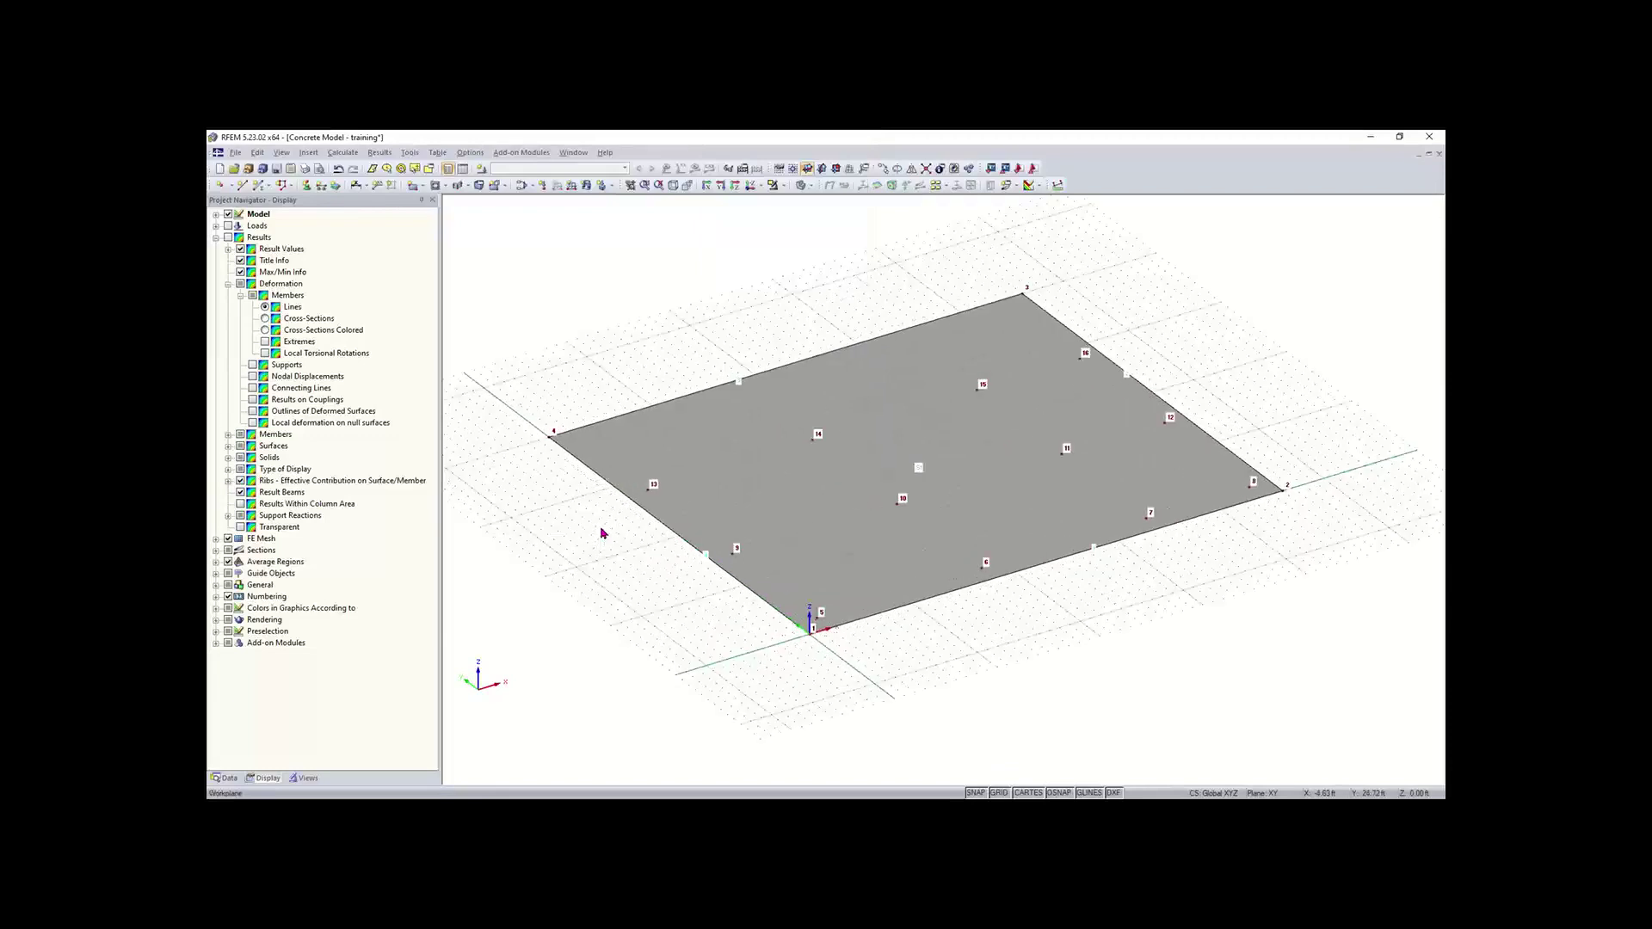
pyautogui.rightClick(677, 538)
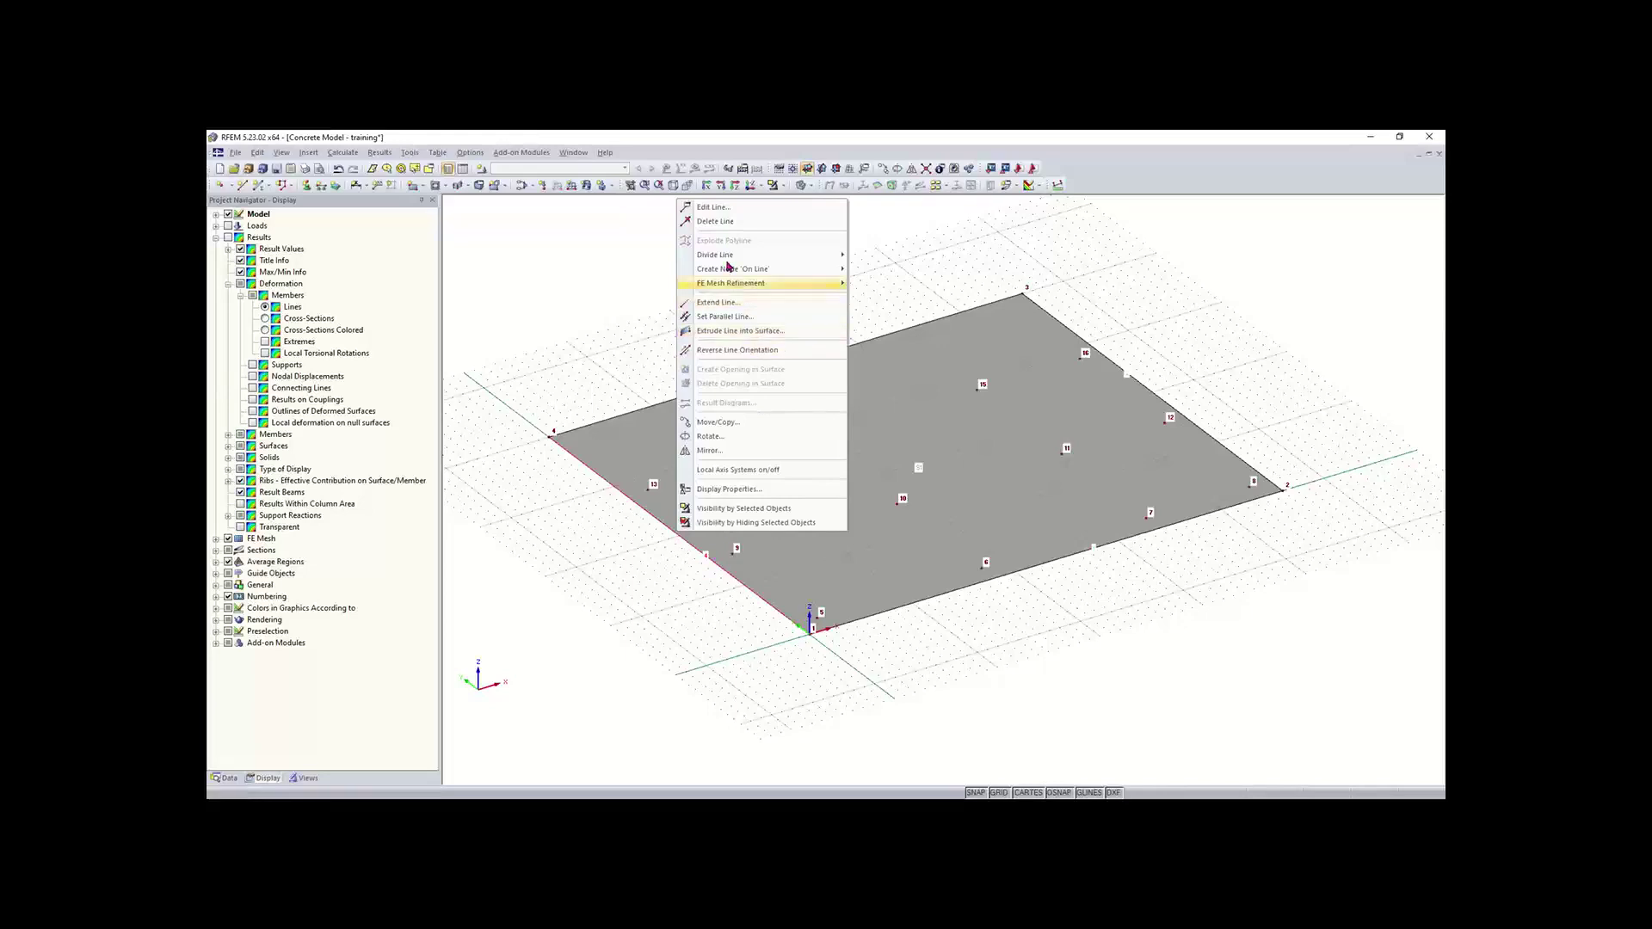
pyautogui.moveTo(723, 255)
pyautogui.click(876, 256)
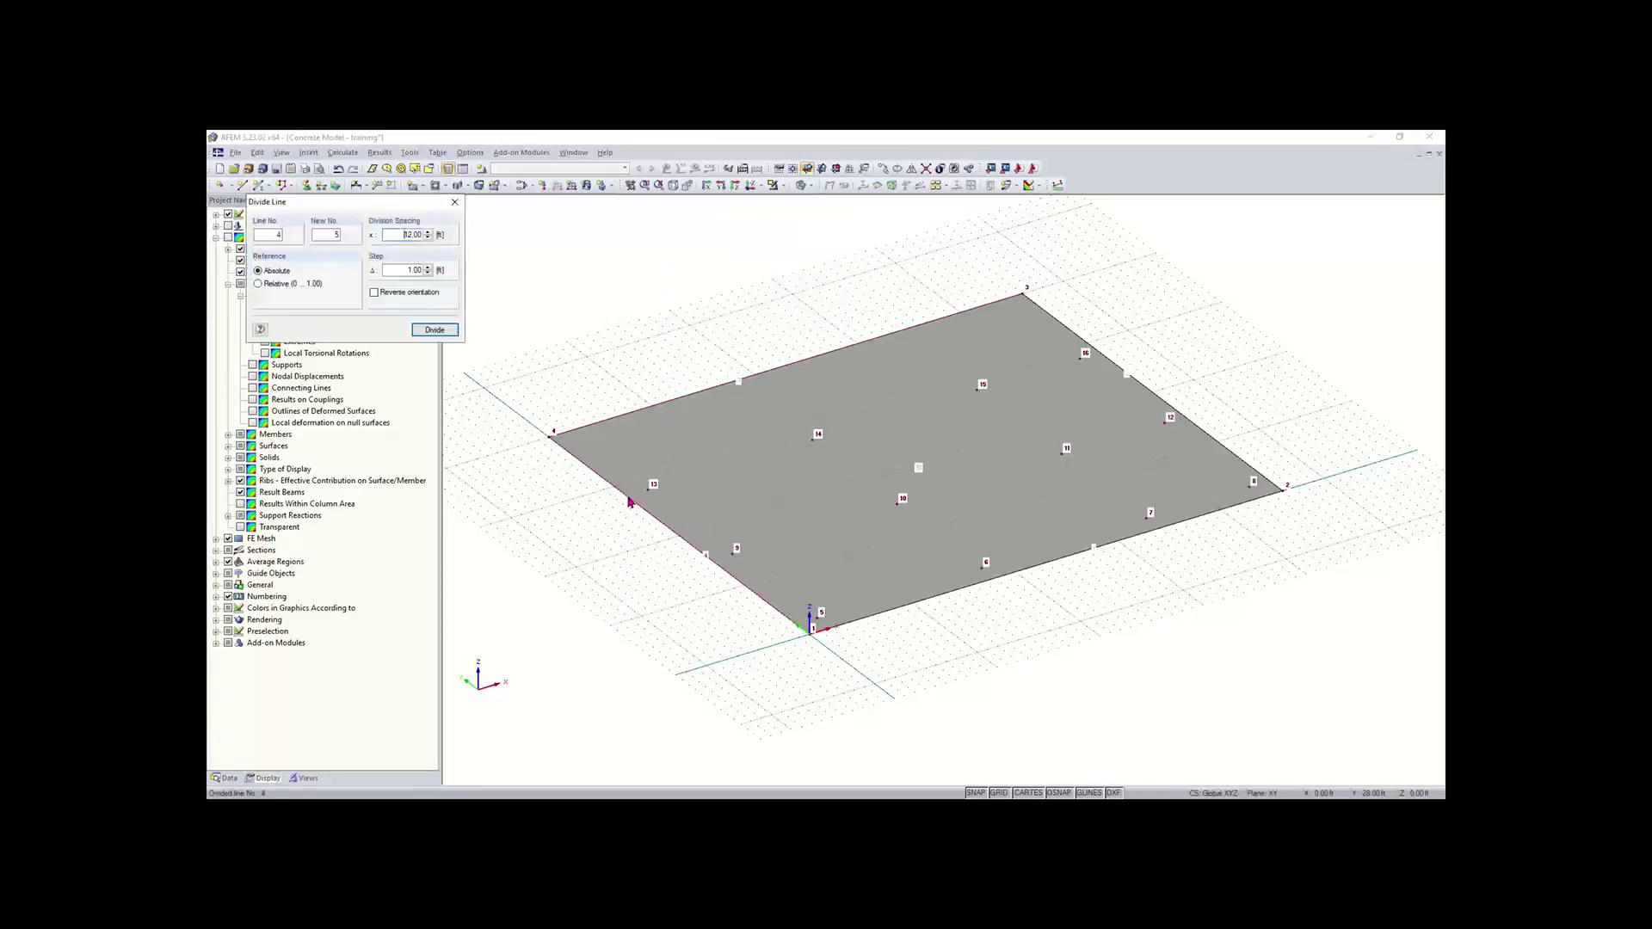
pyautogui.scroll(5, 628, 502)
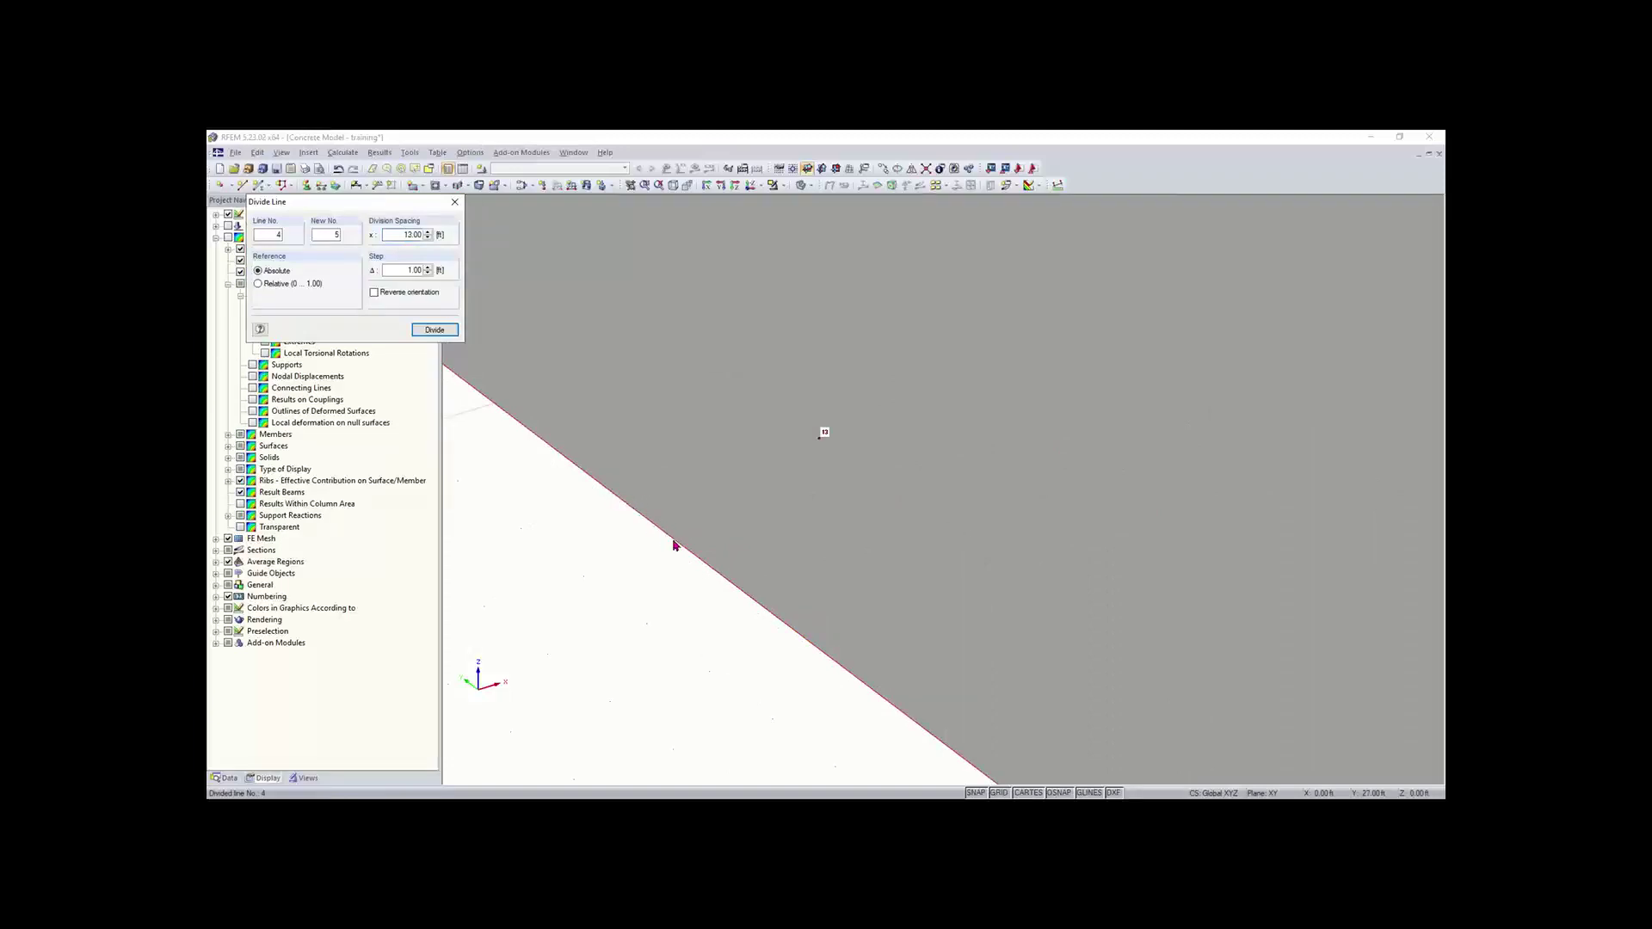
pyautogui.click(623, 506)
pyautogui.scroll(-4, 624, 508)
pyautogui.scroll(-4, 624, 508)
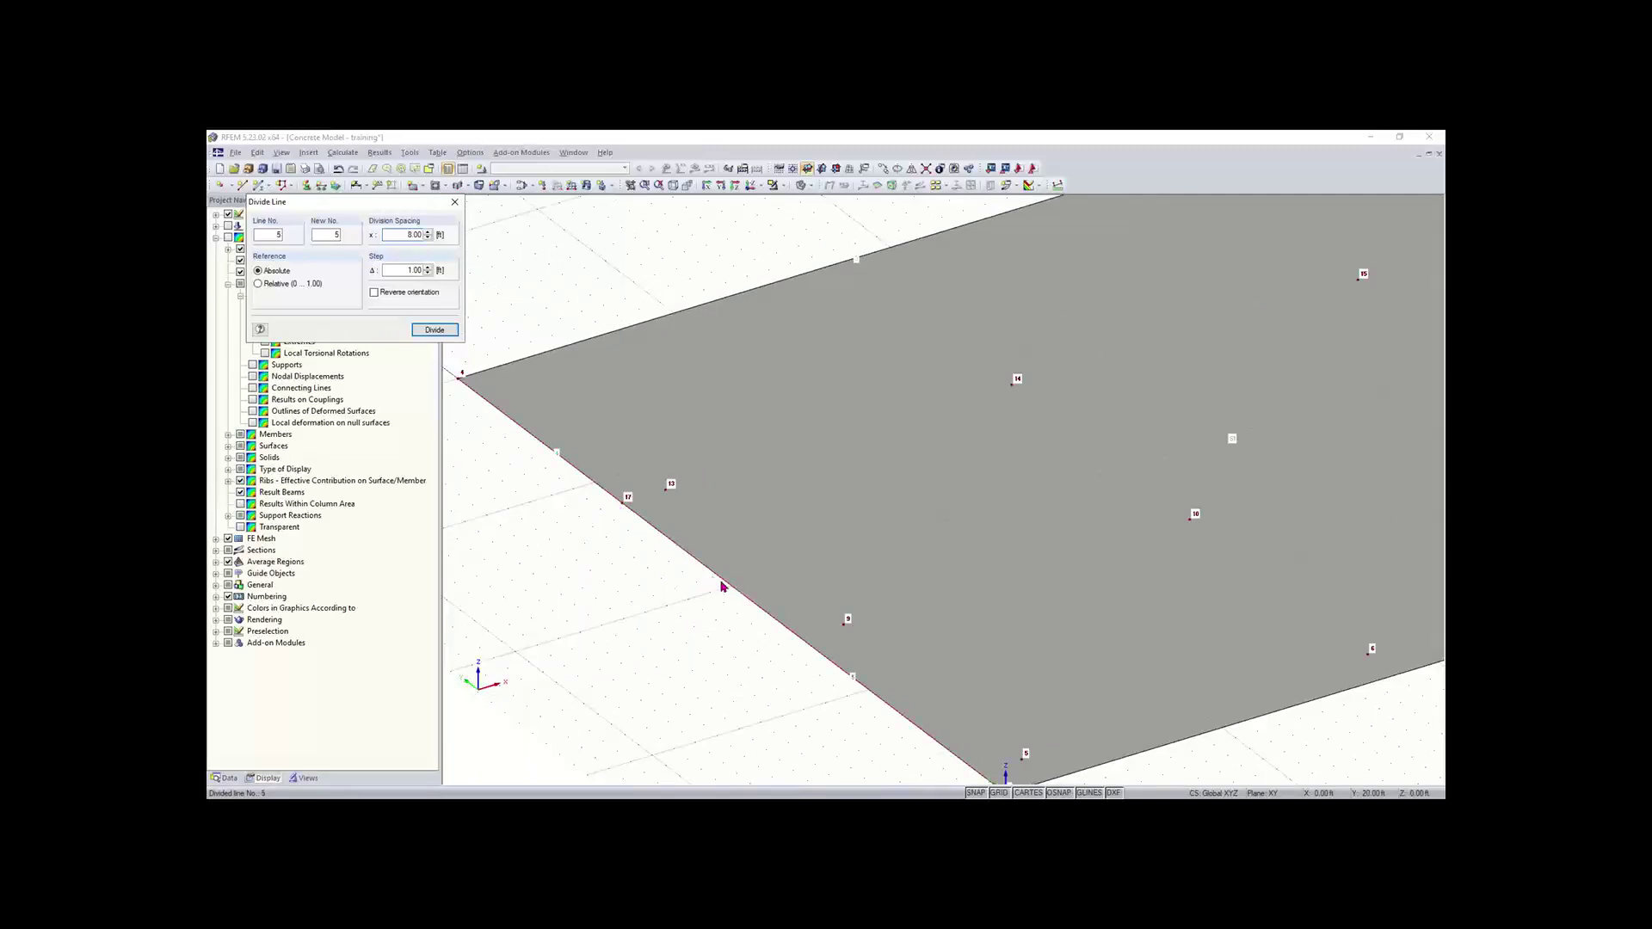
pyautogui.scroll(-1, 722, 587)
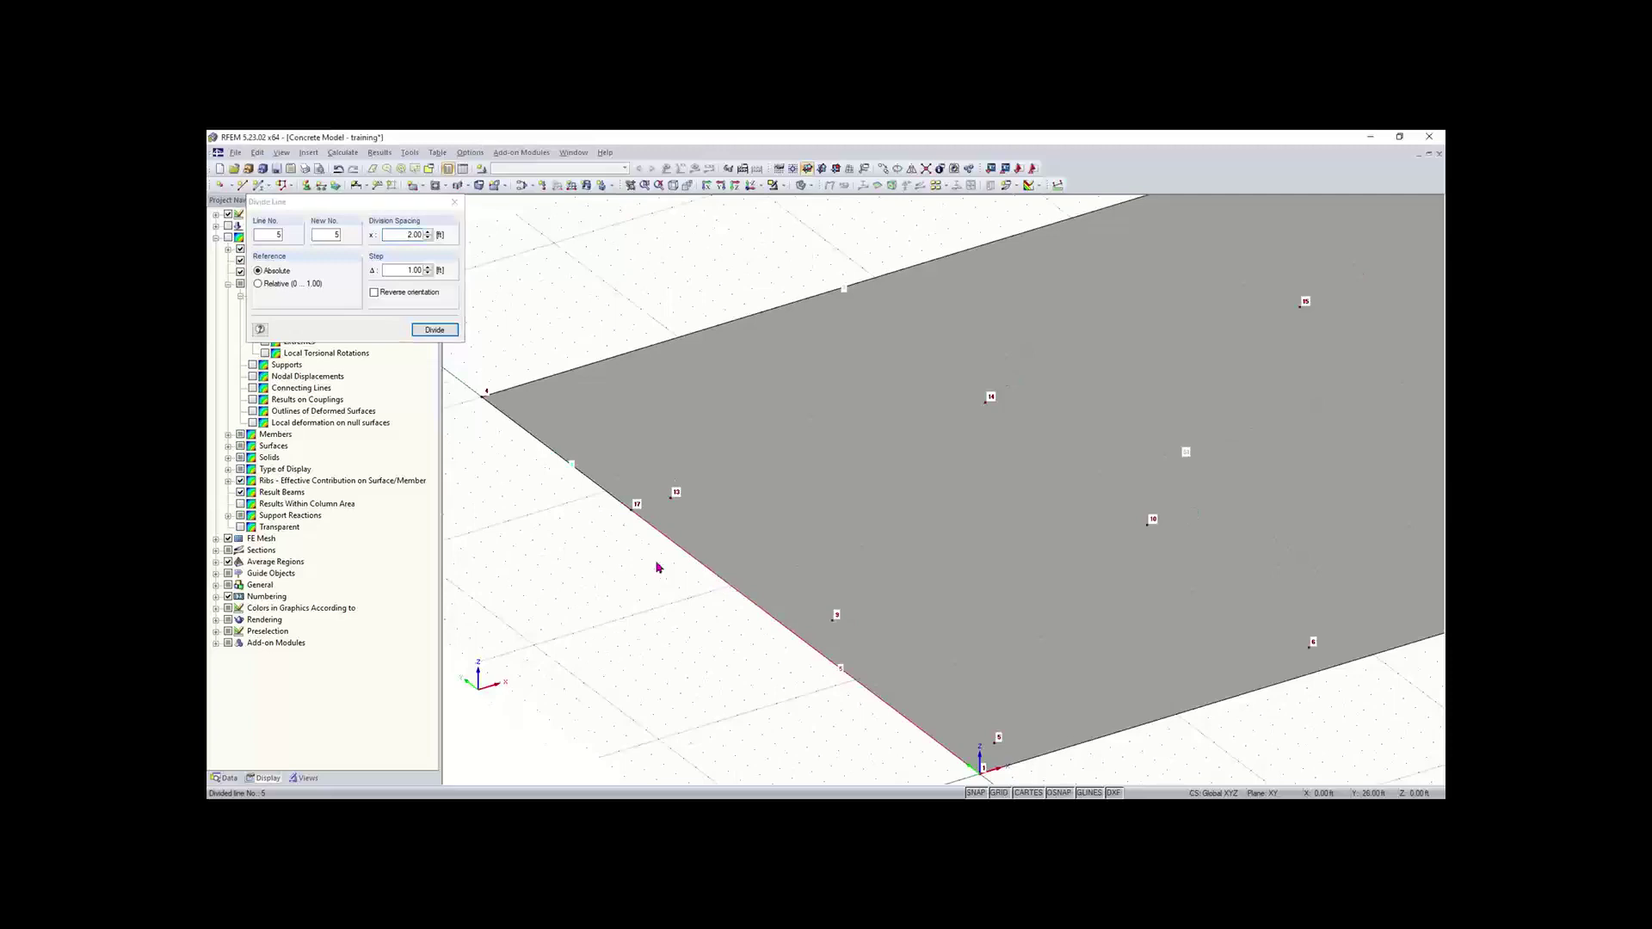
pyautogui.press('Escape')
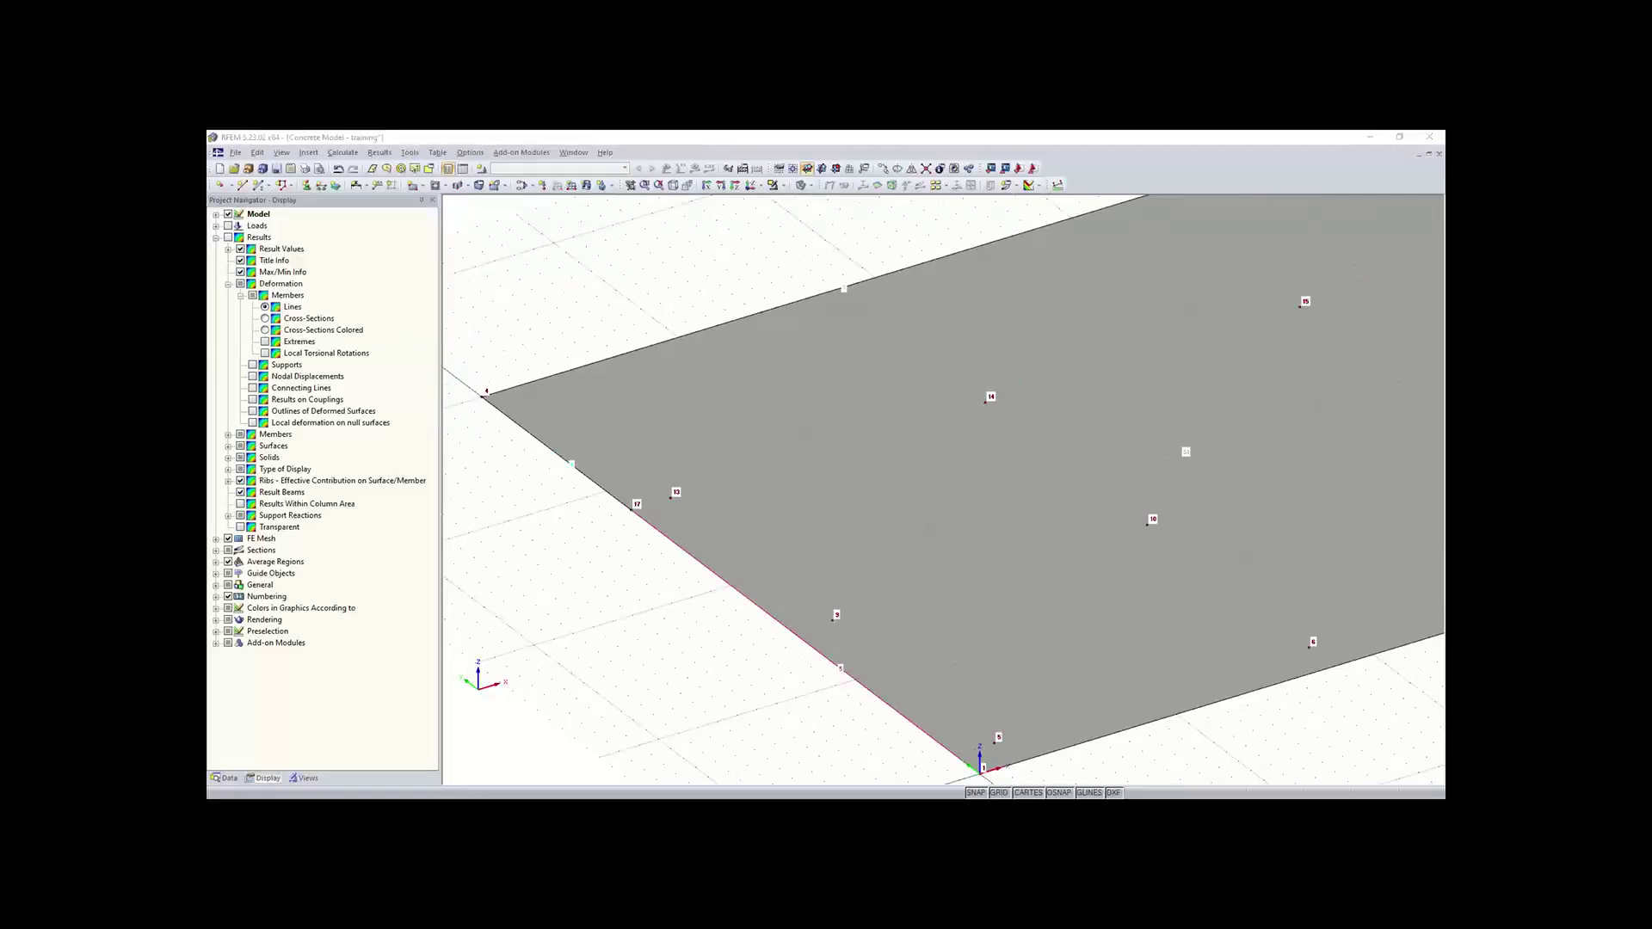
# - Divide the slab edge along Y 40 ft graphically at X 18 ft, in line with the second column of nodes
pyautogui.scroll(-1, 731, 276)
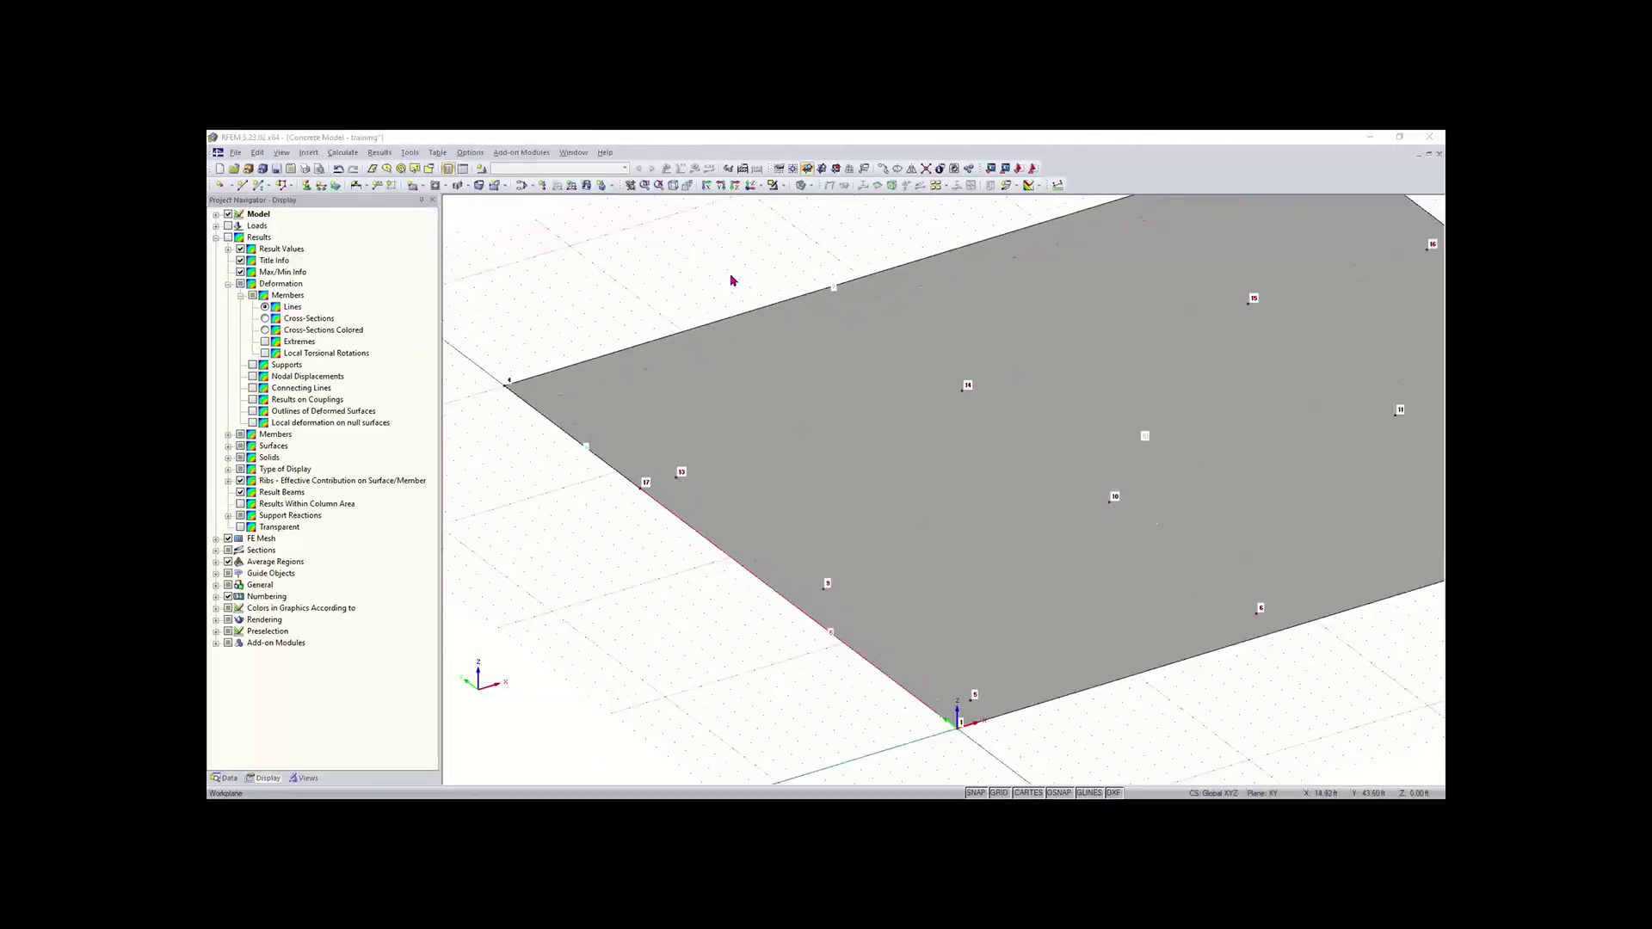
pyautogui.scroll(-2, 652, 450)
pyautogui.scroll(-3, 728, 462)
pyautogui.scroll(2, 728, 462)
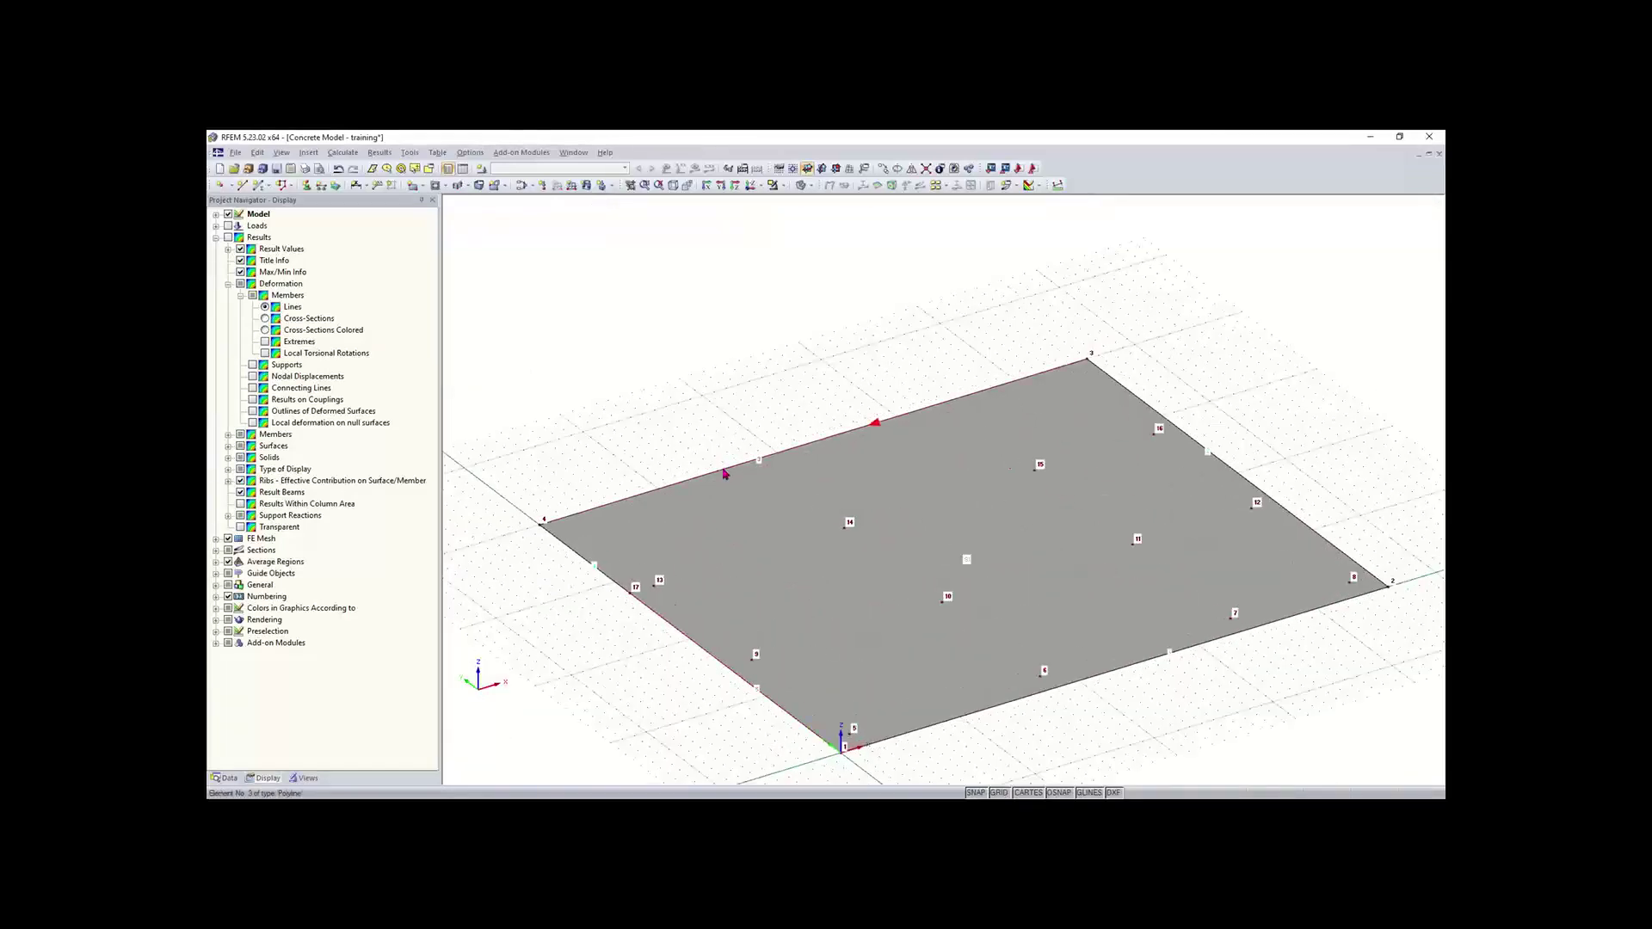
pyautogui.rightClick(724, 475)
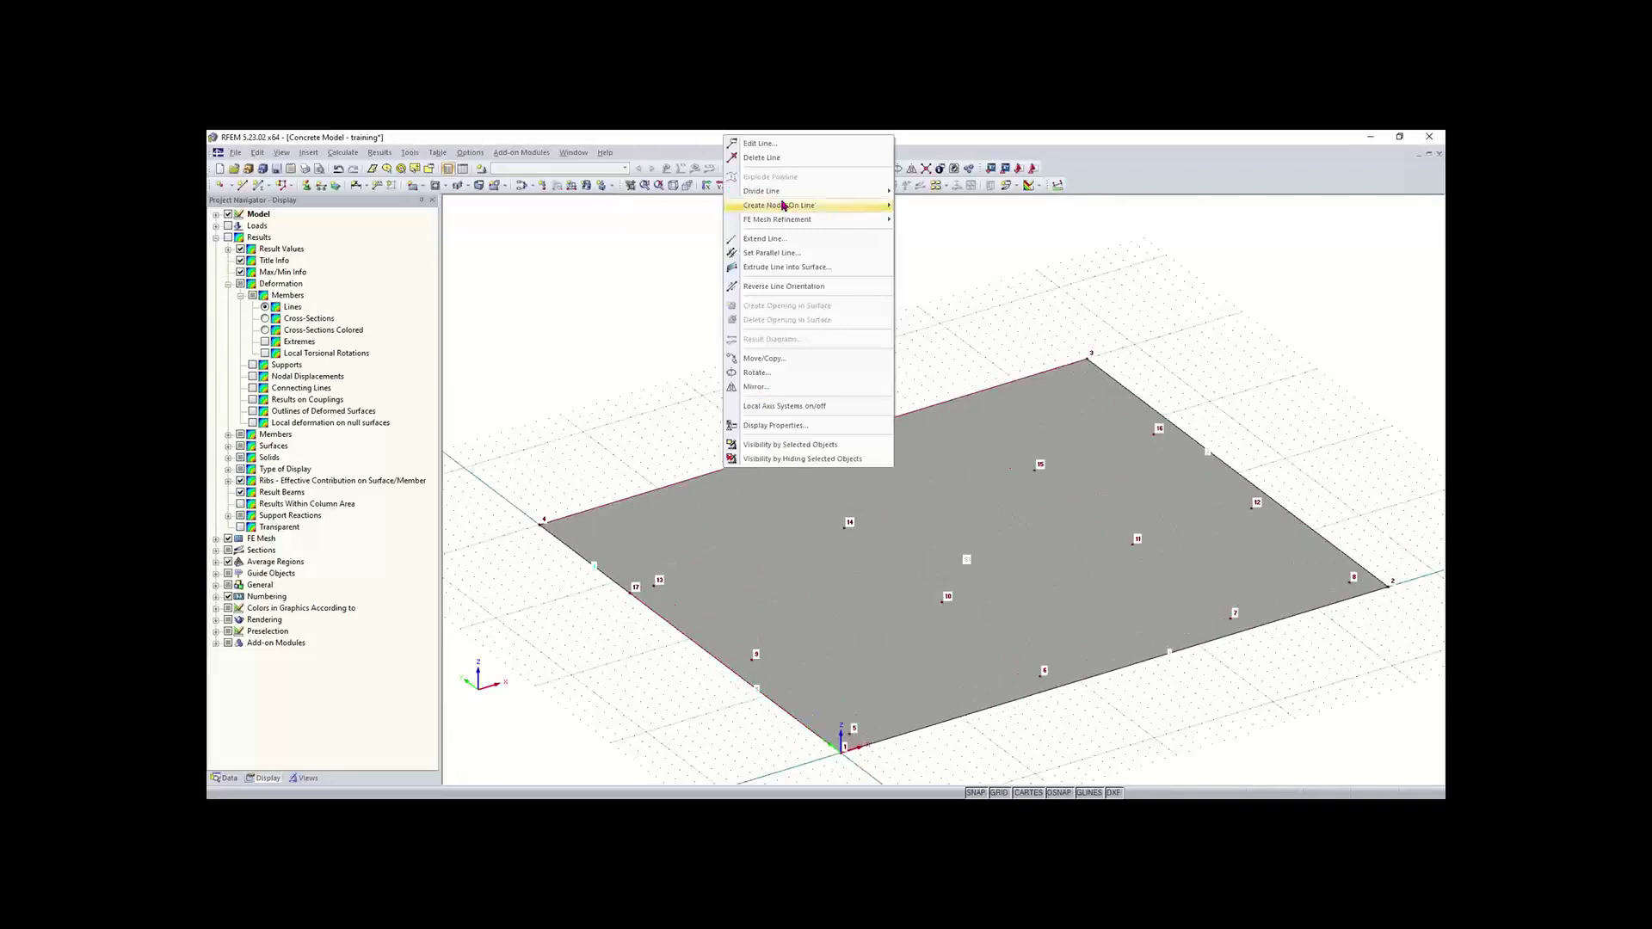
pyautogui.moveTo(785, 194)
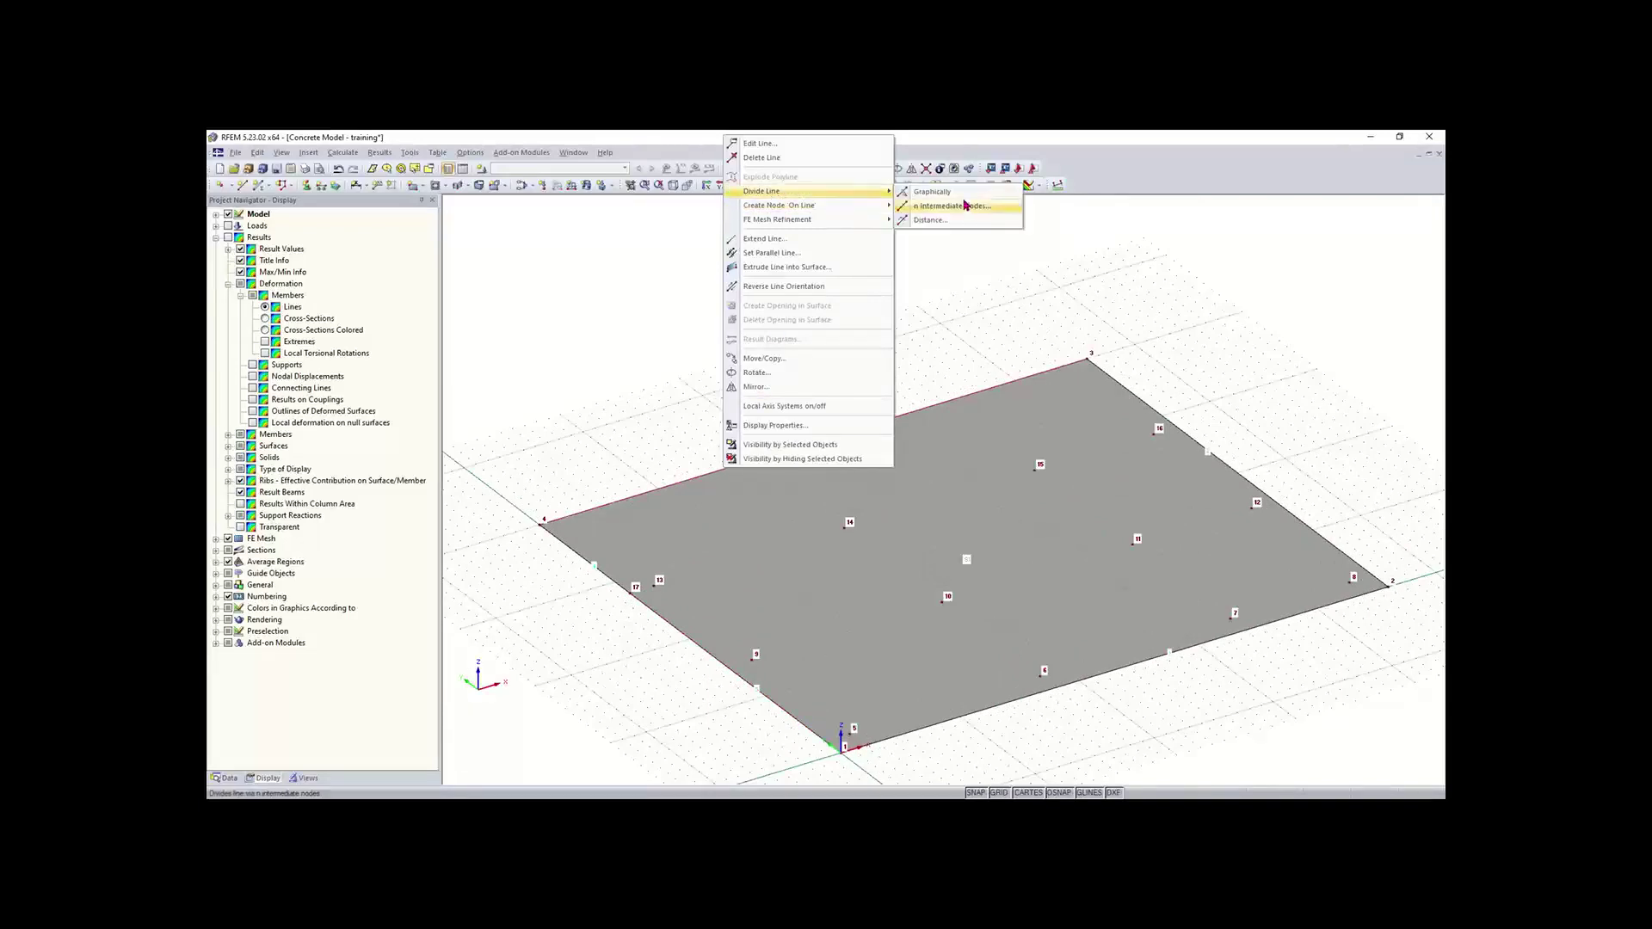
pyautogui.click(934, 192)
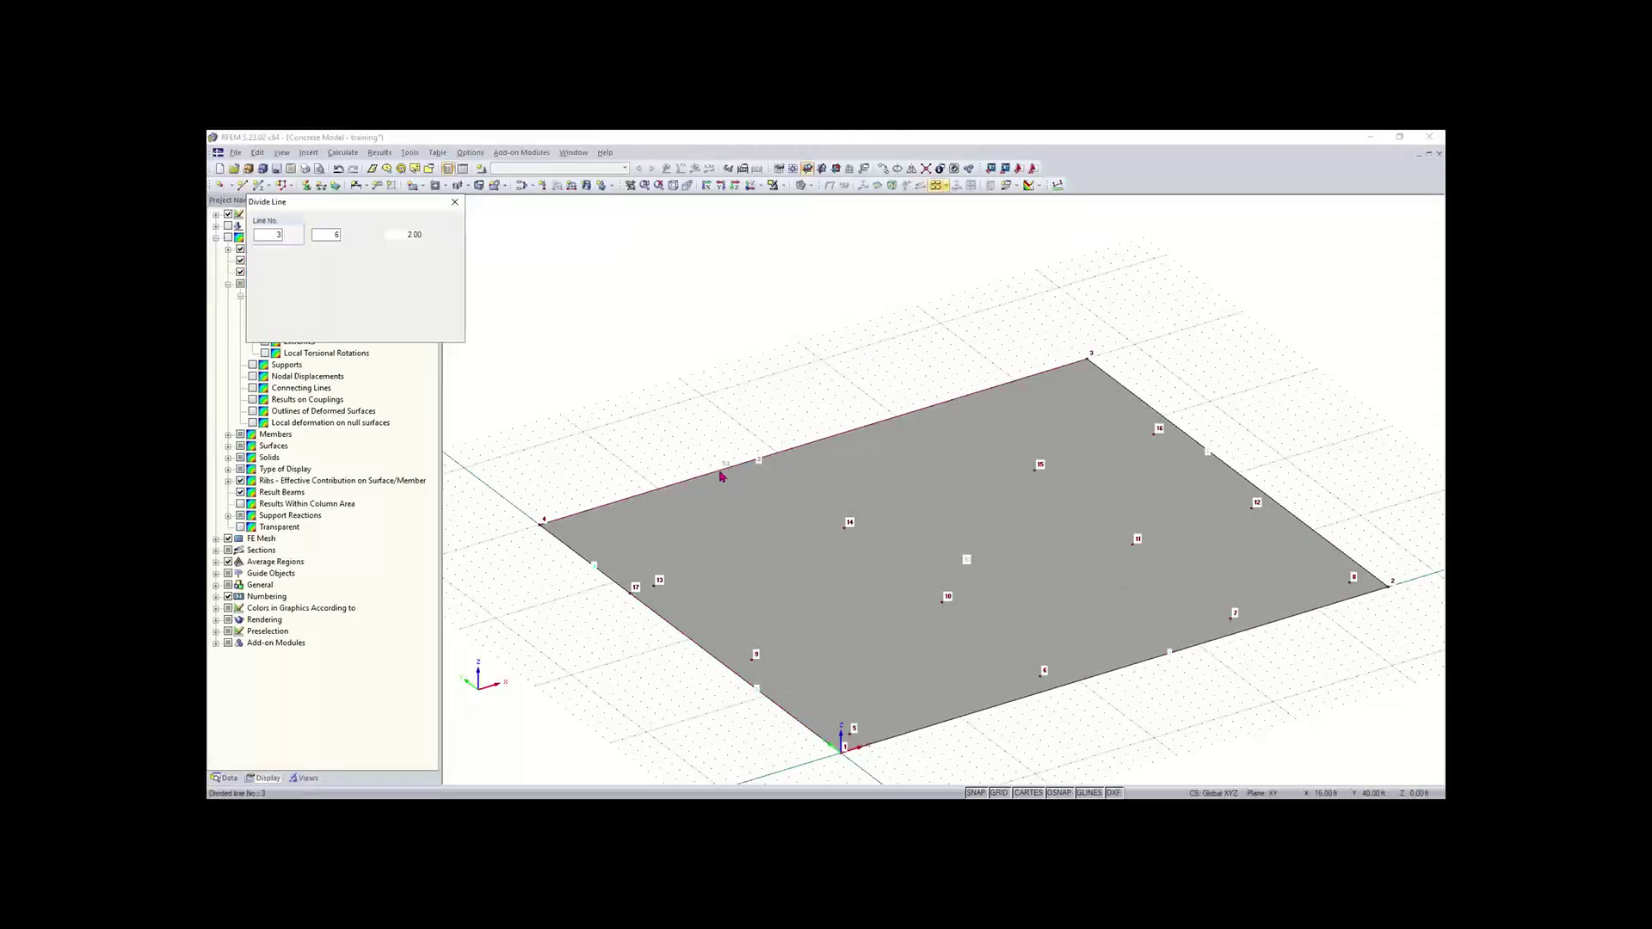
pyautogui.scroll(2, 728, 476)
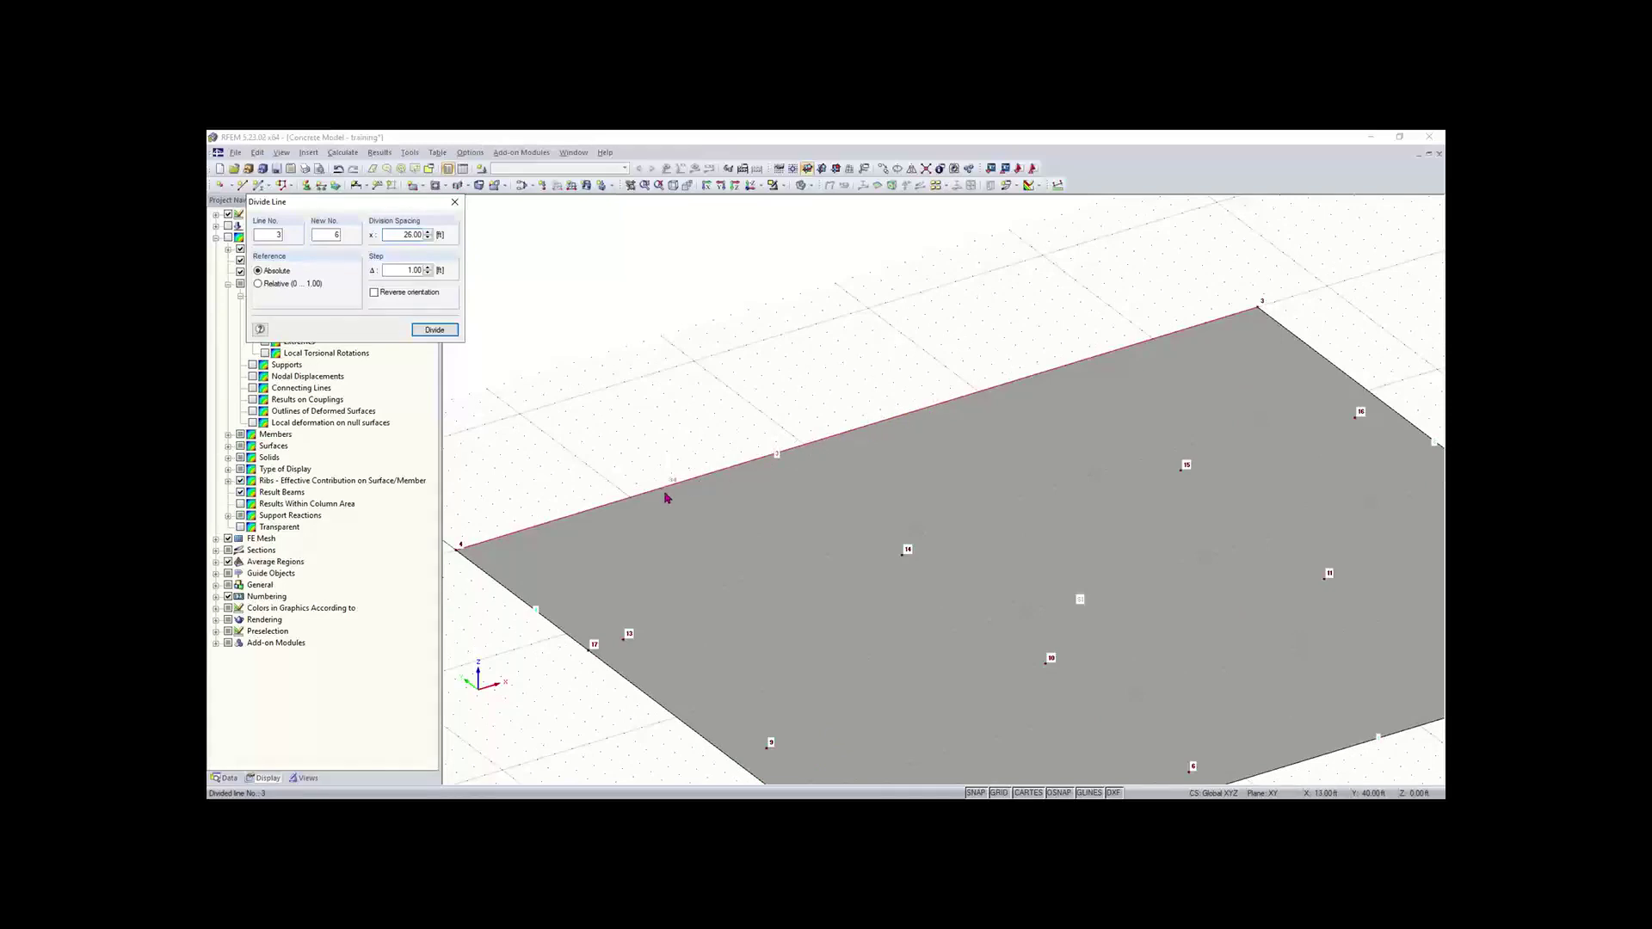
pyautogui.click(775, 460)
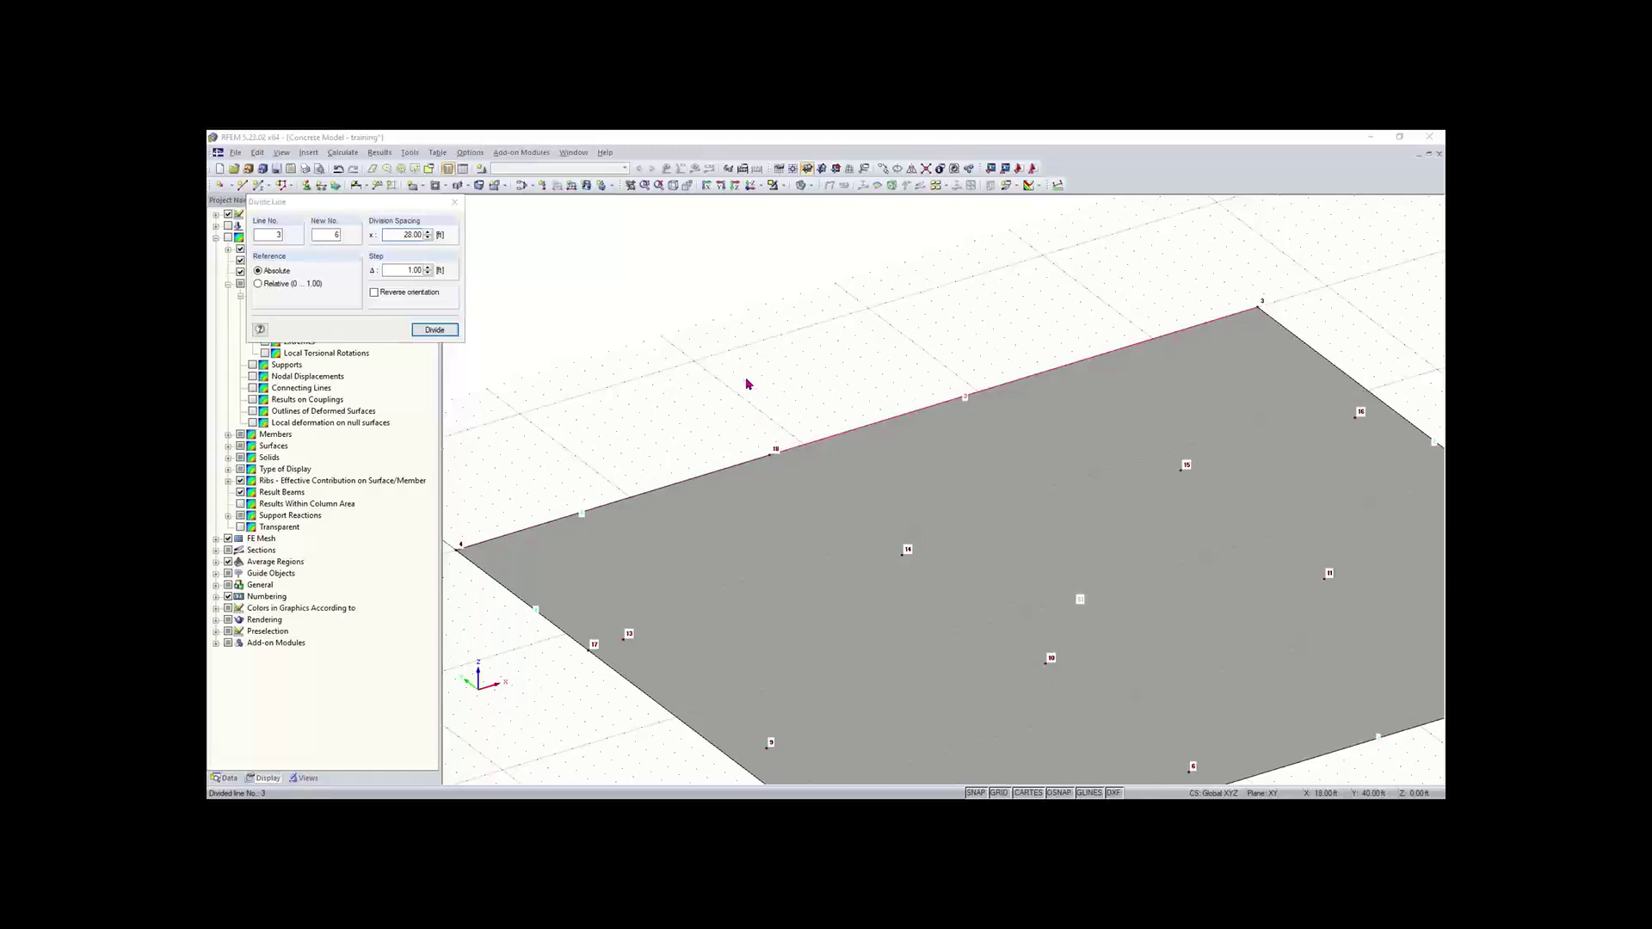
# - Set up a new semi-circular surface using the 4000 psi ACI 318-19 concrete and a constant thickness of 8 in
pyautogui.press('Escape')
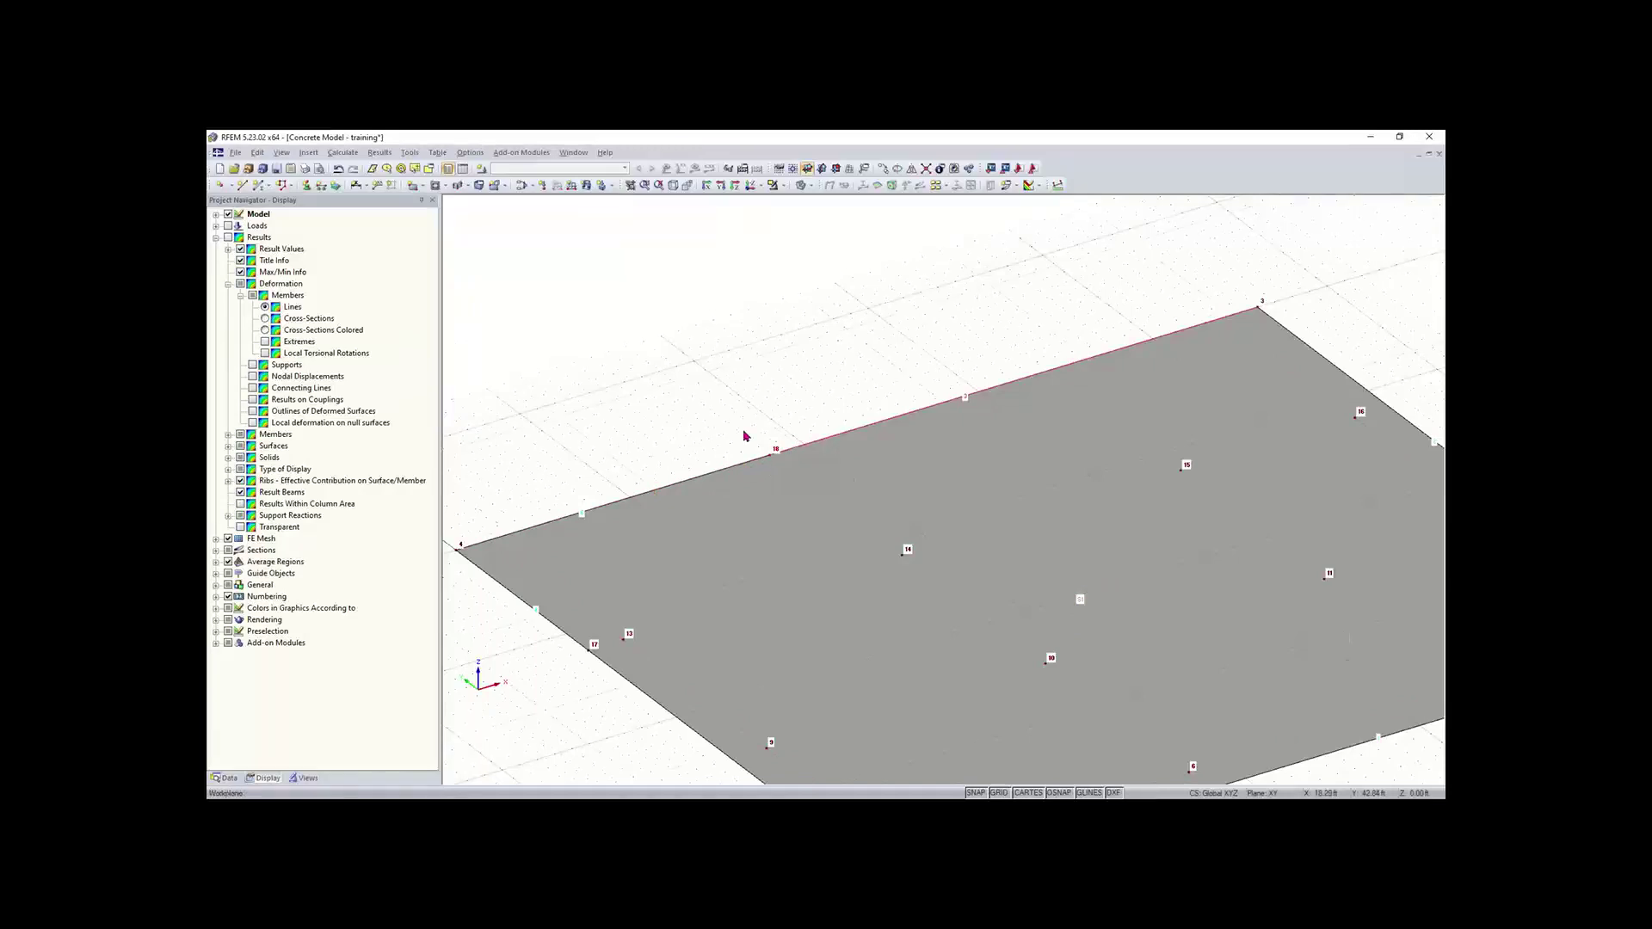
pyautogui.scroll(-1, 745, 436)
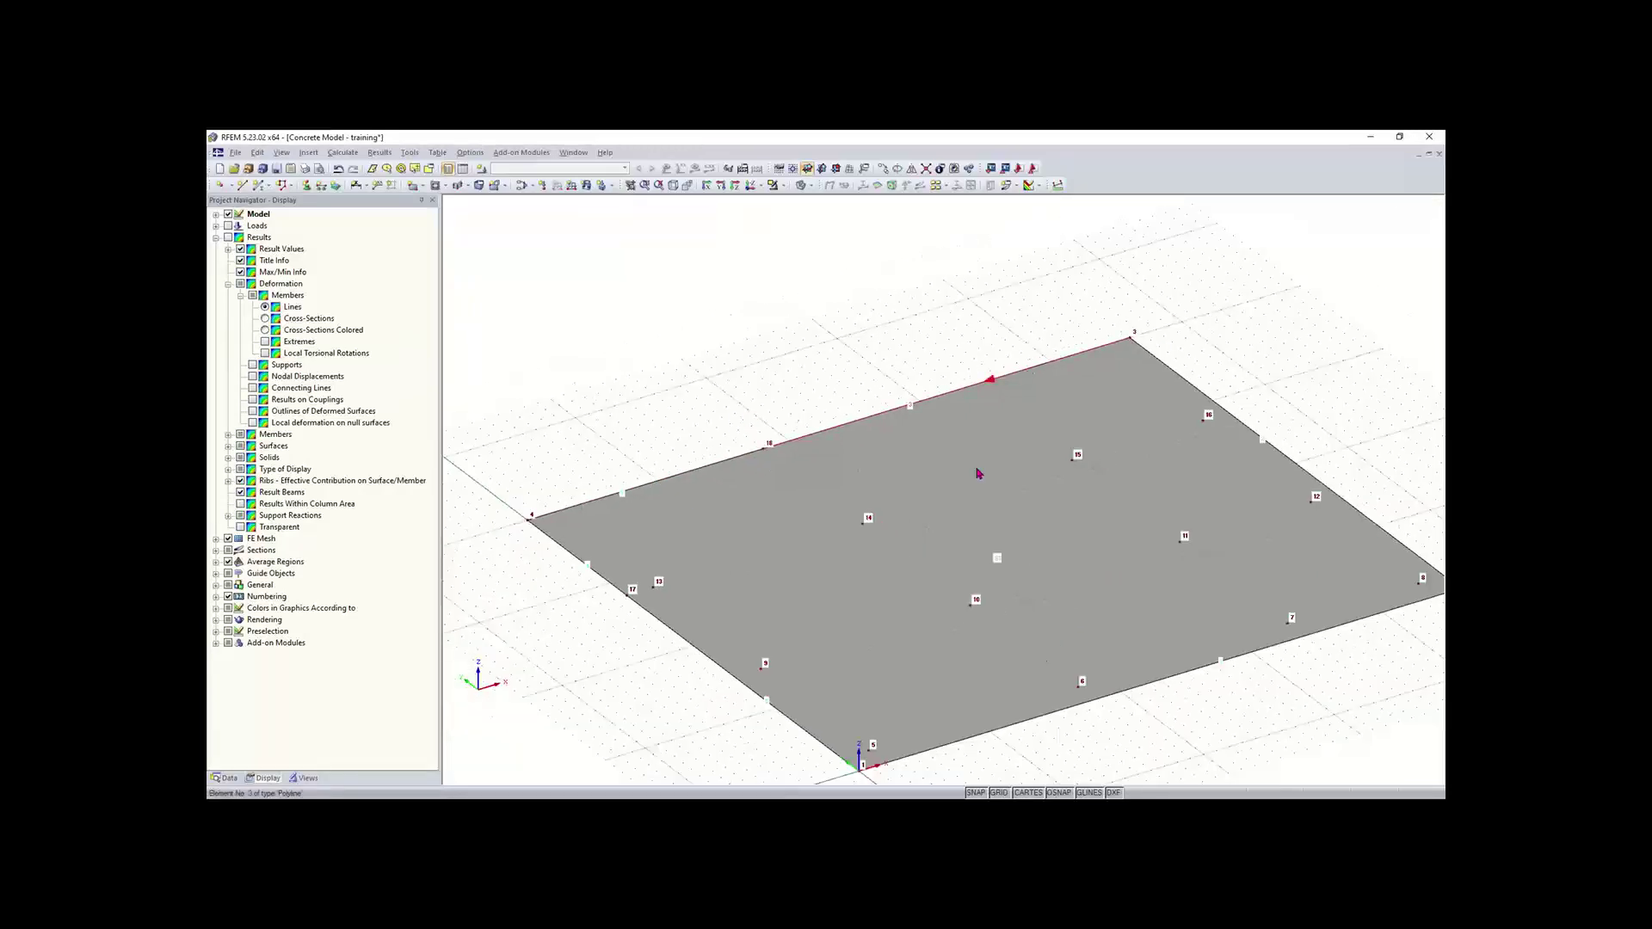
pyautogui.moveTo(990, 564); pyautogui.dragTo(911, 515, button='middle')
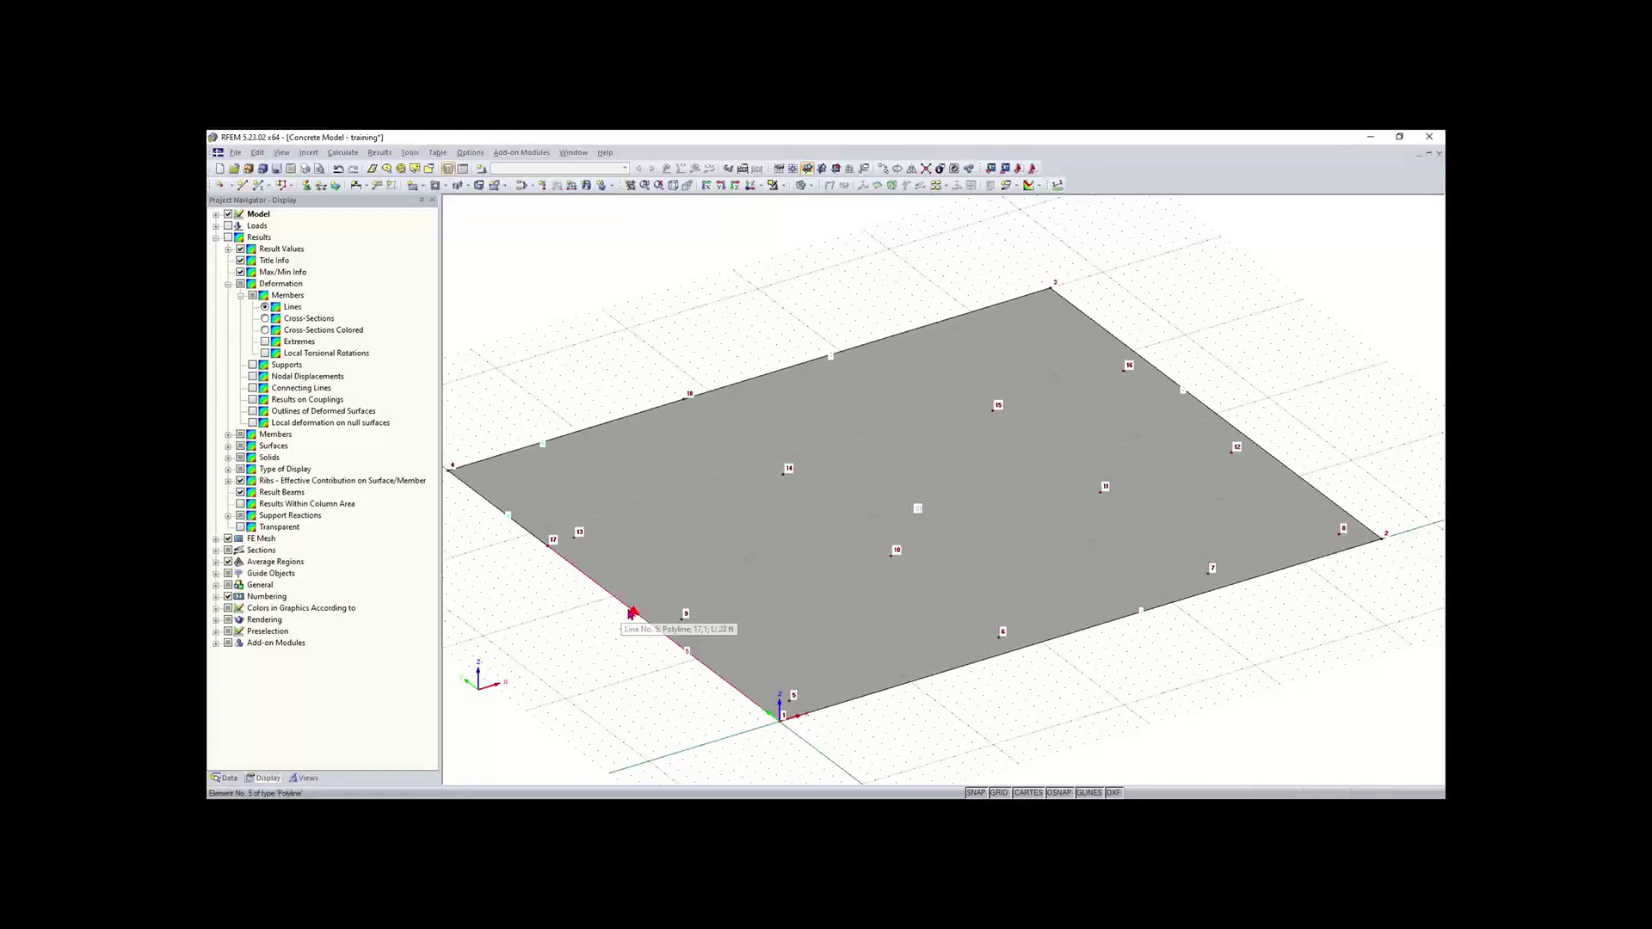
pyautogui.scroll(-2, 876, 625)
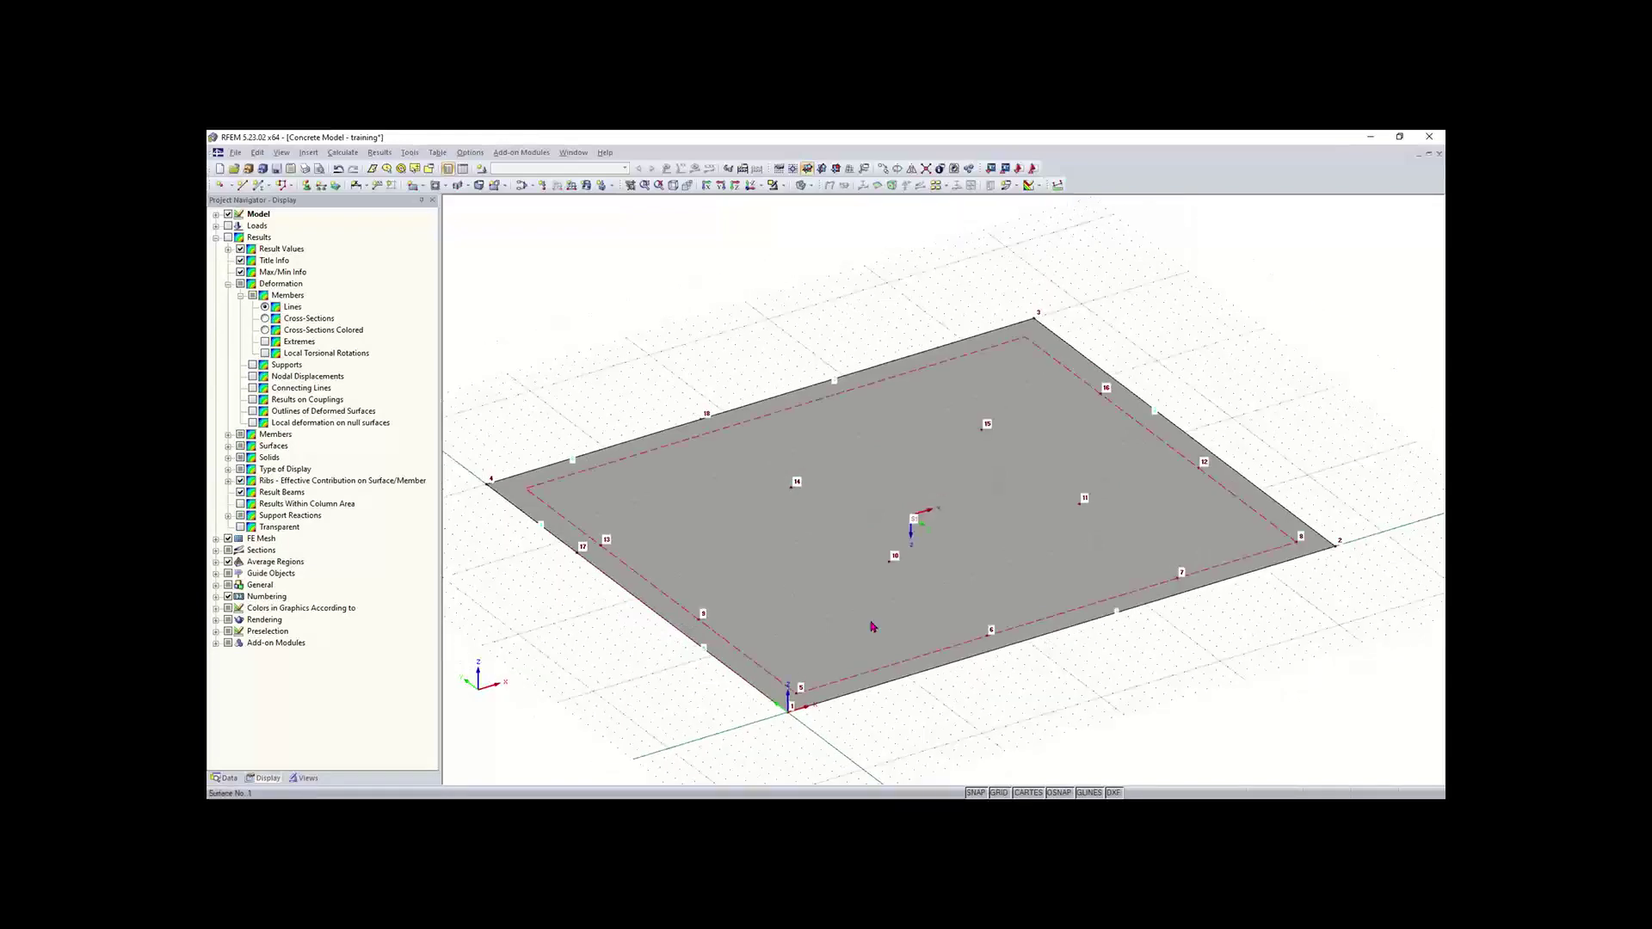
pyautogui.moveTo(875, 625); pyautogui.dragTo(820, 617, button='middle')
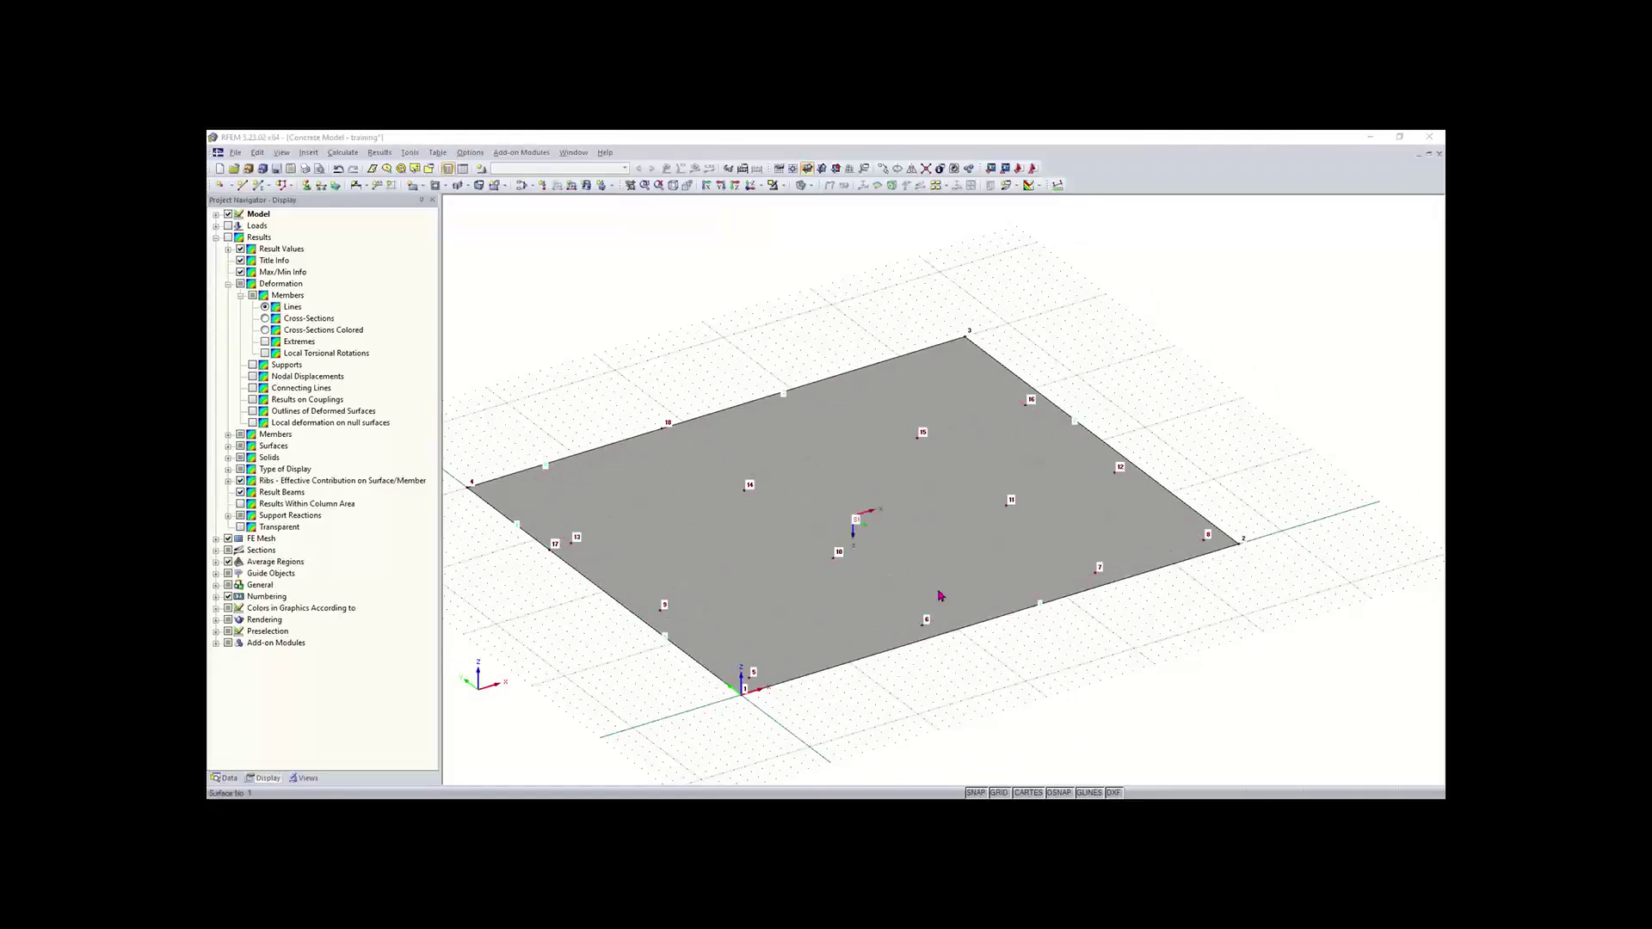
pyautogui.keyDown('ctrl'); pyautogui.moveTo(1058, 601); pyautogui.dragTo(876, 671, button='middle'); pyautogui.keyUp('ctrl')
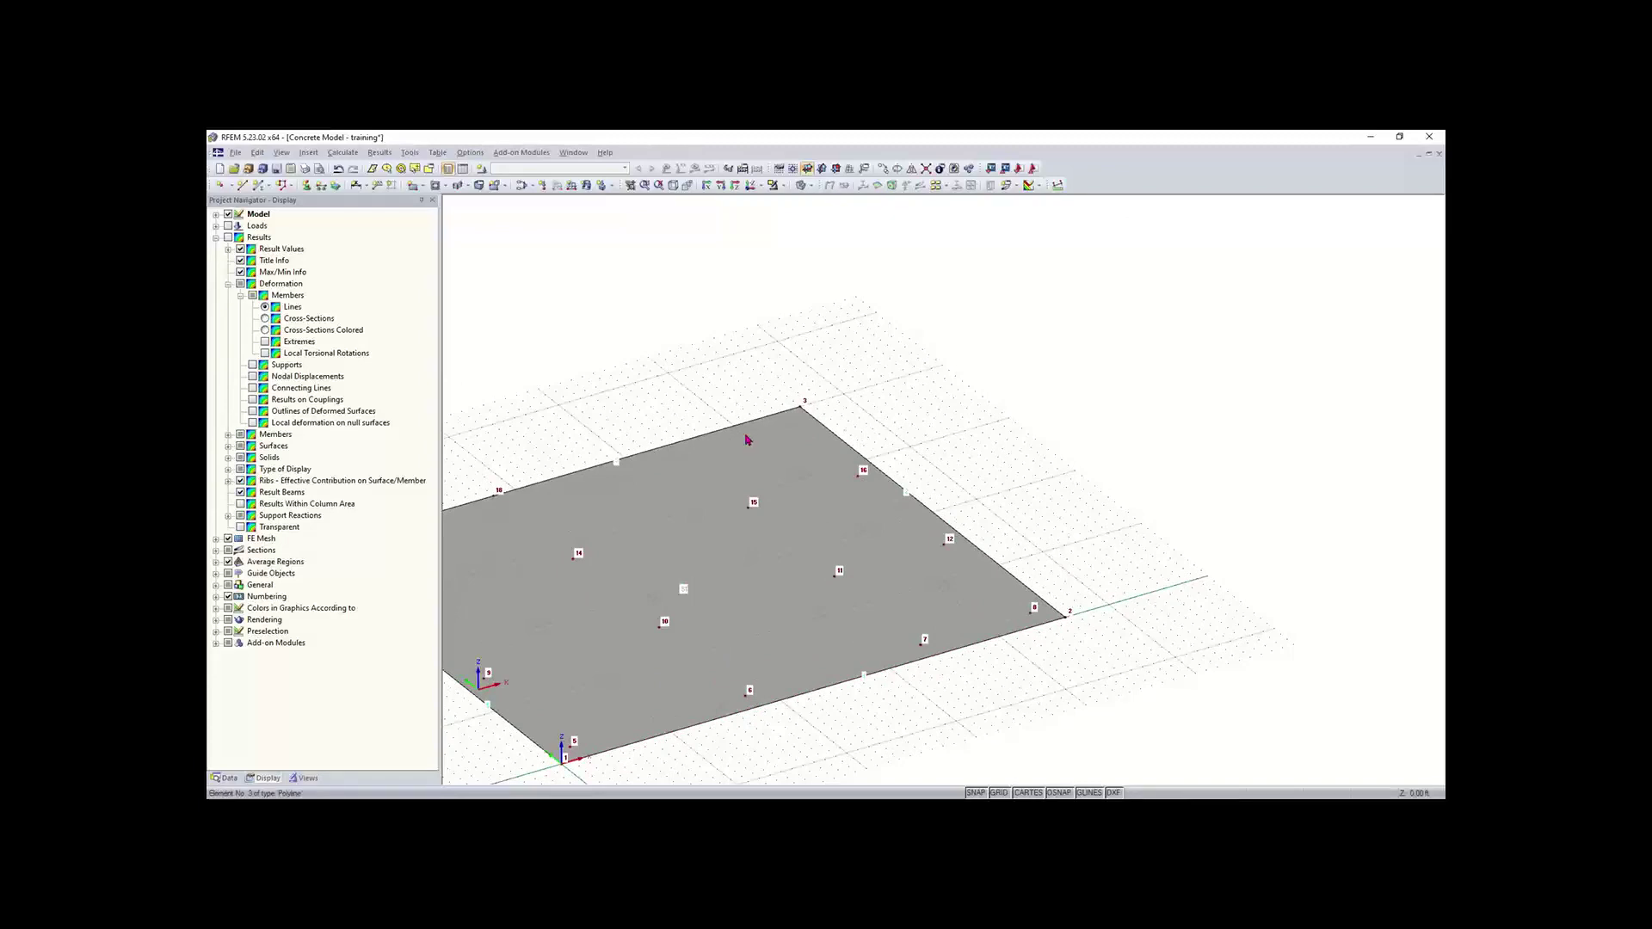
pyautogui.click(422, 186)
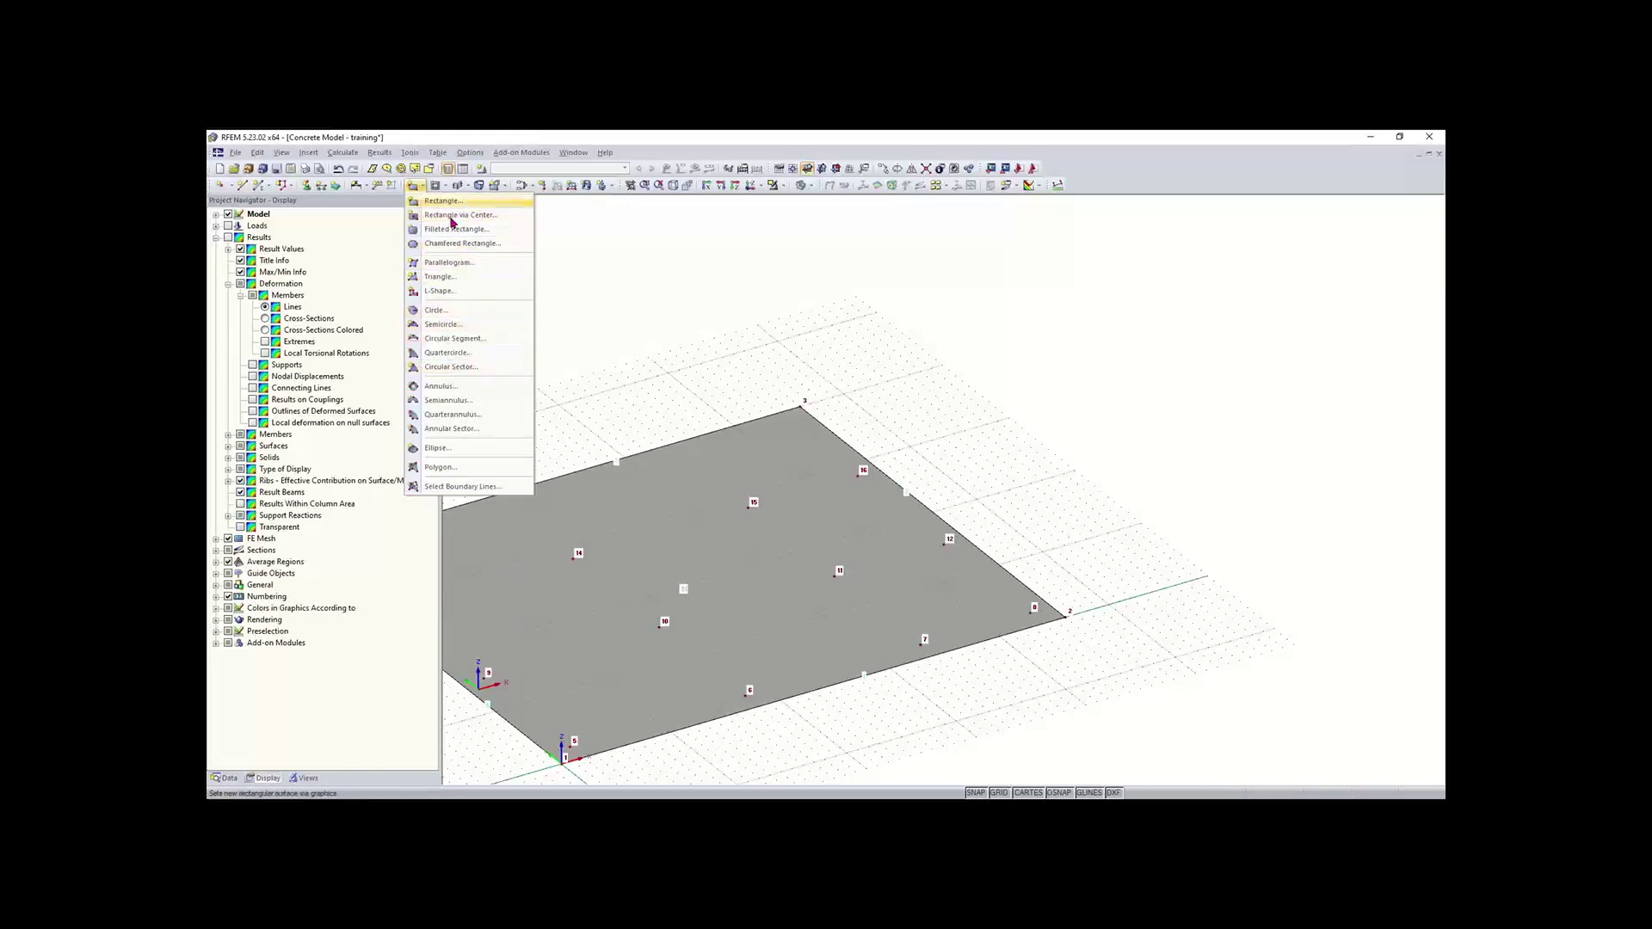
pyautogui.click(457, 326)
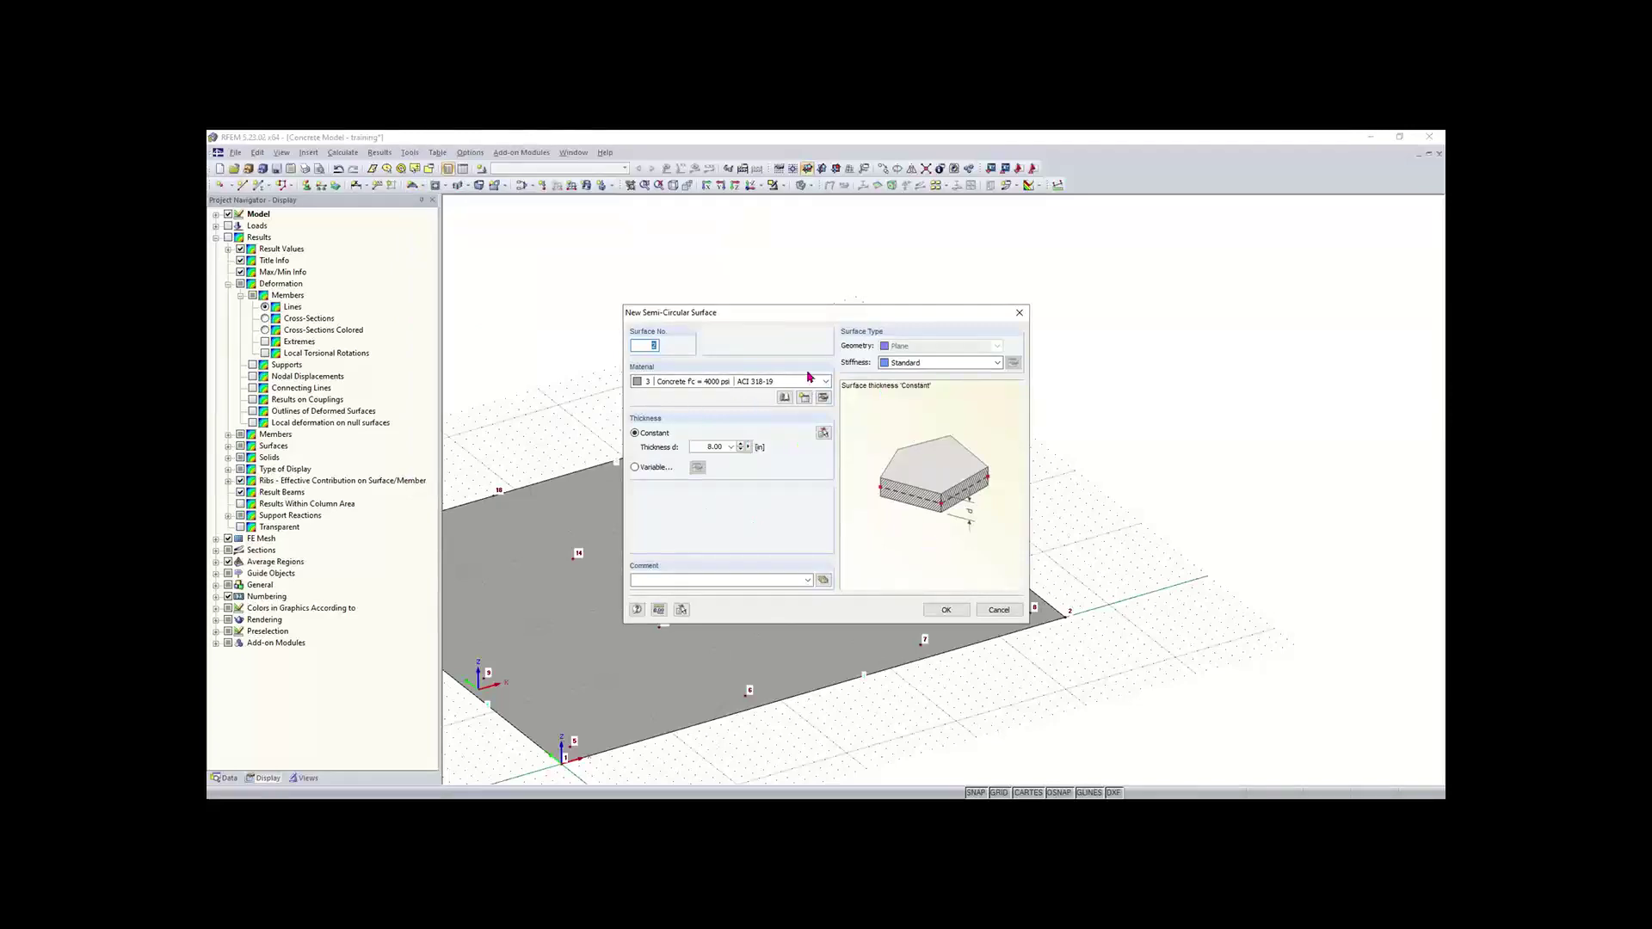
pyautogui.click(947, 610)
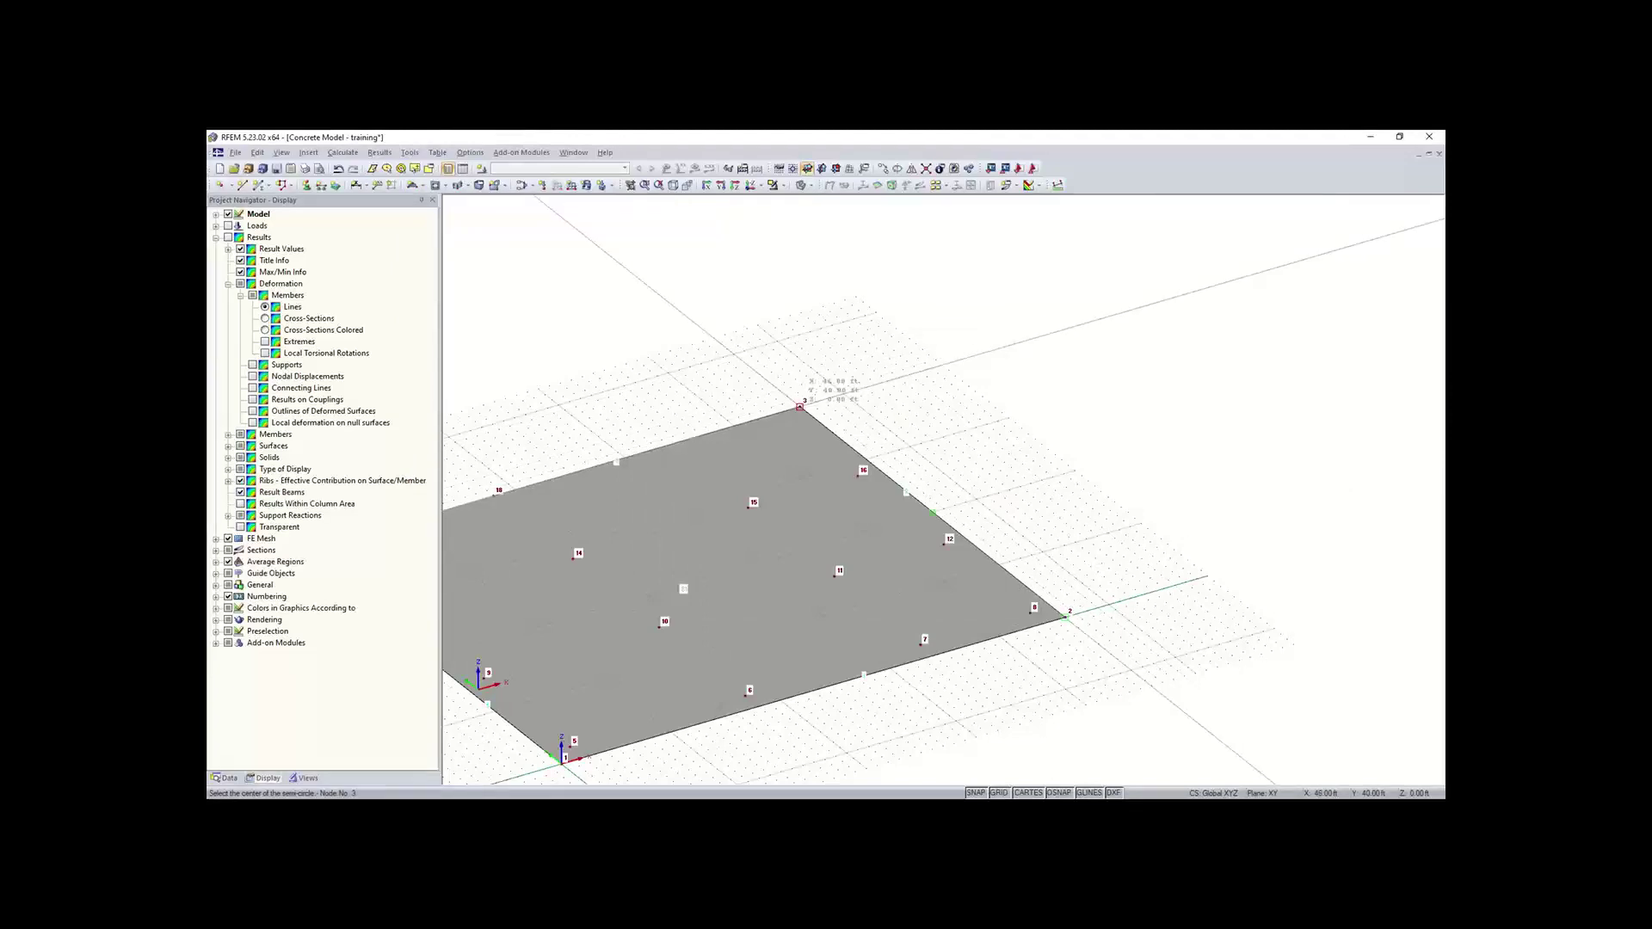
pyautogui.click(800, 407)
pyautogui.click(799, 407)
pyautogui.click(799, 407)
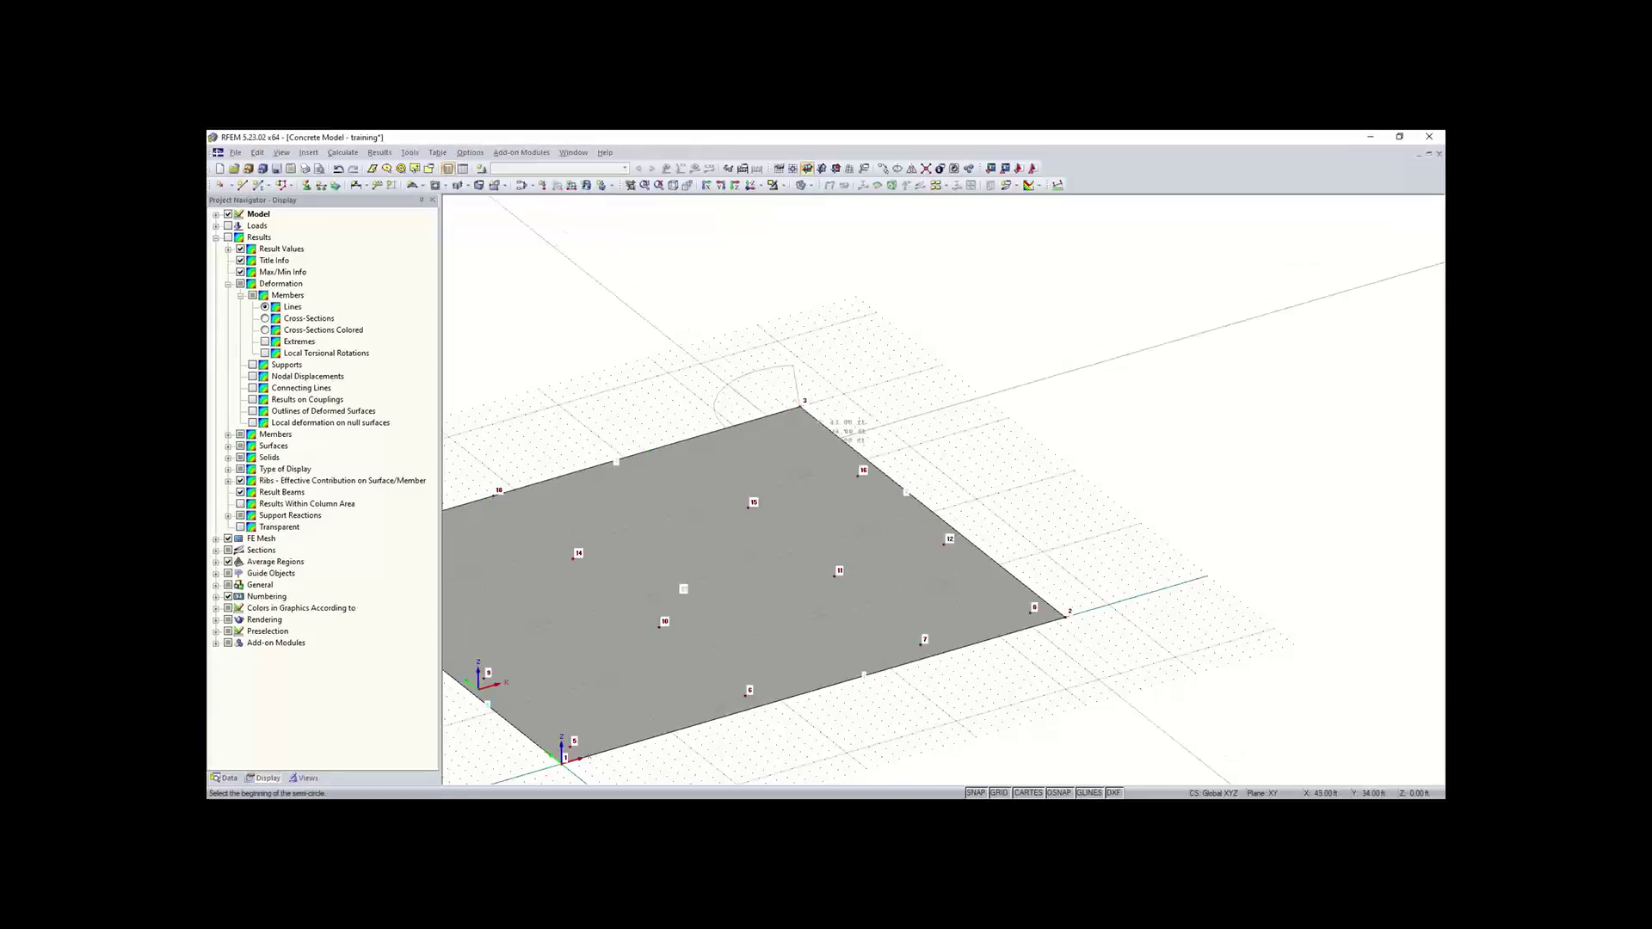
pyautogui.press('Escape')
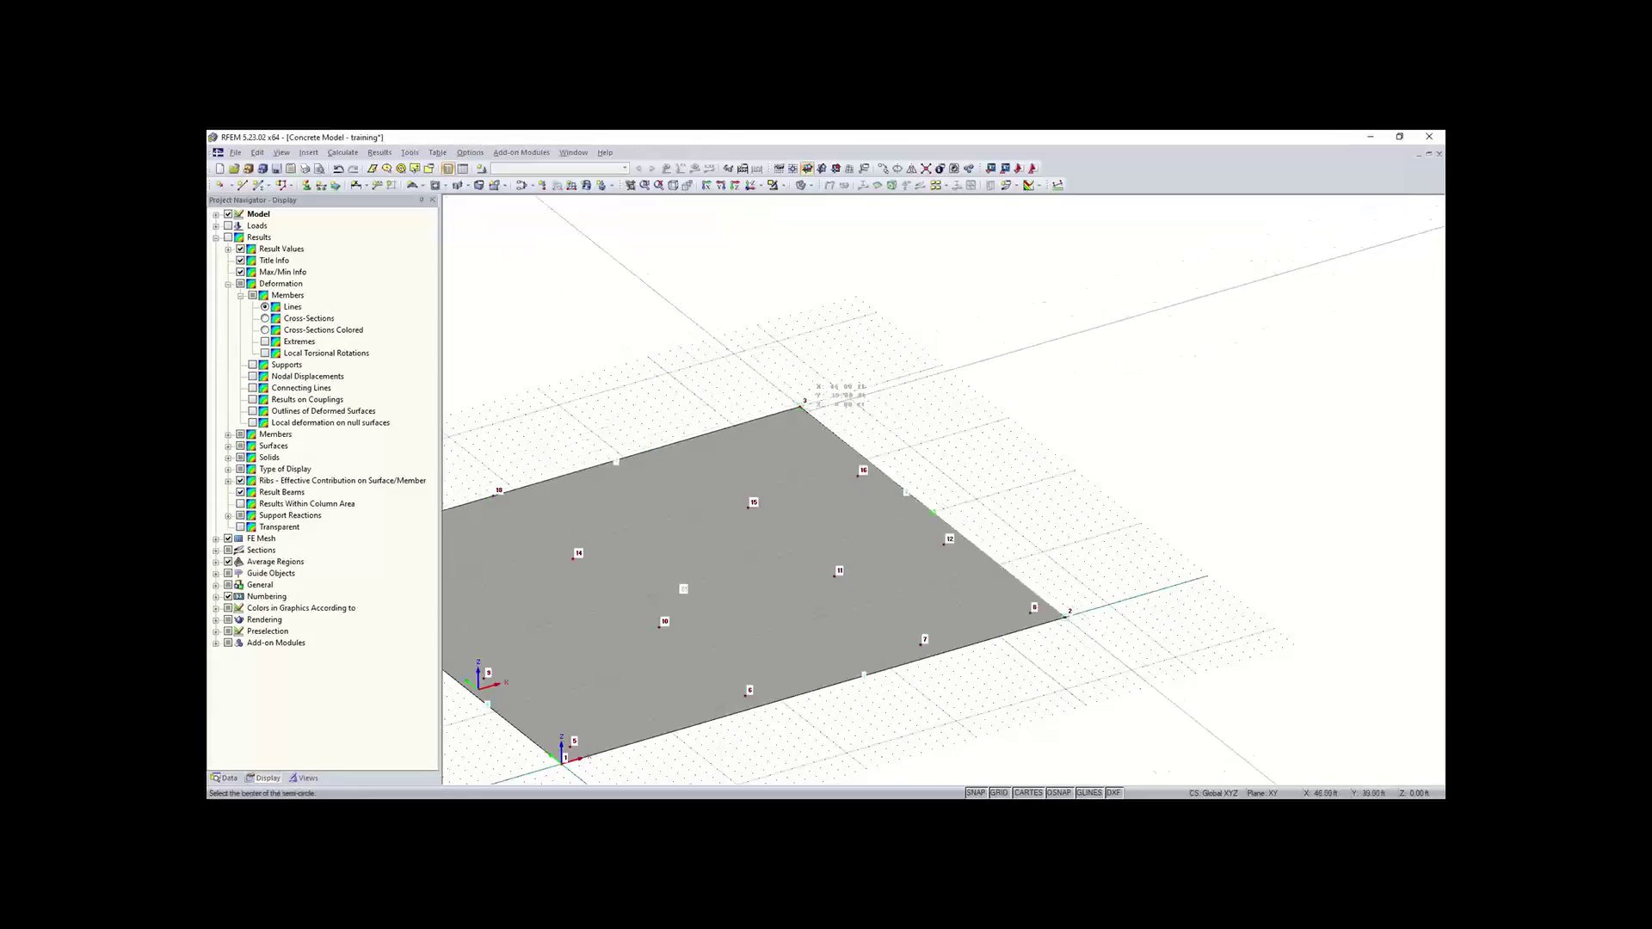
# - Draw the semicircle outward from the slab edge, centred at X 46 ft, Y 33 ft and starting at the corner at Y 40 ft
pyautogui.scroll(3, 804, 409)
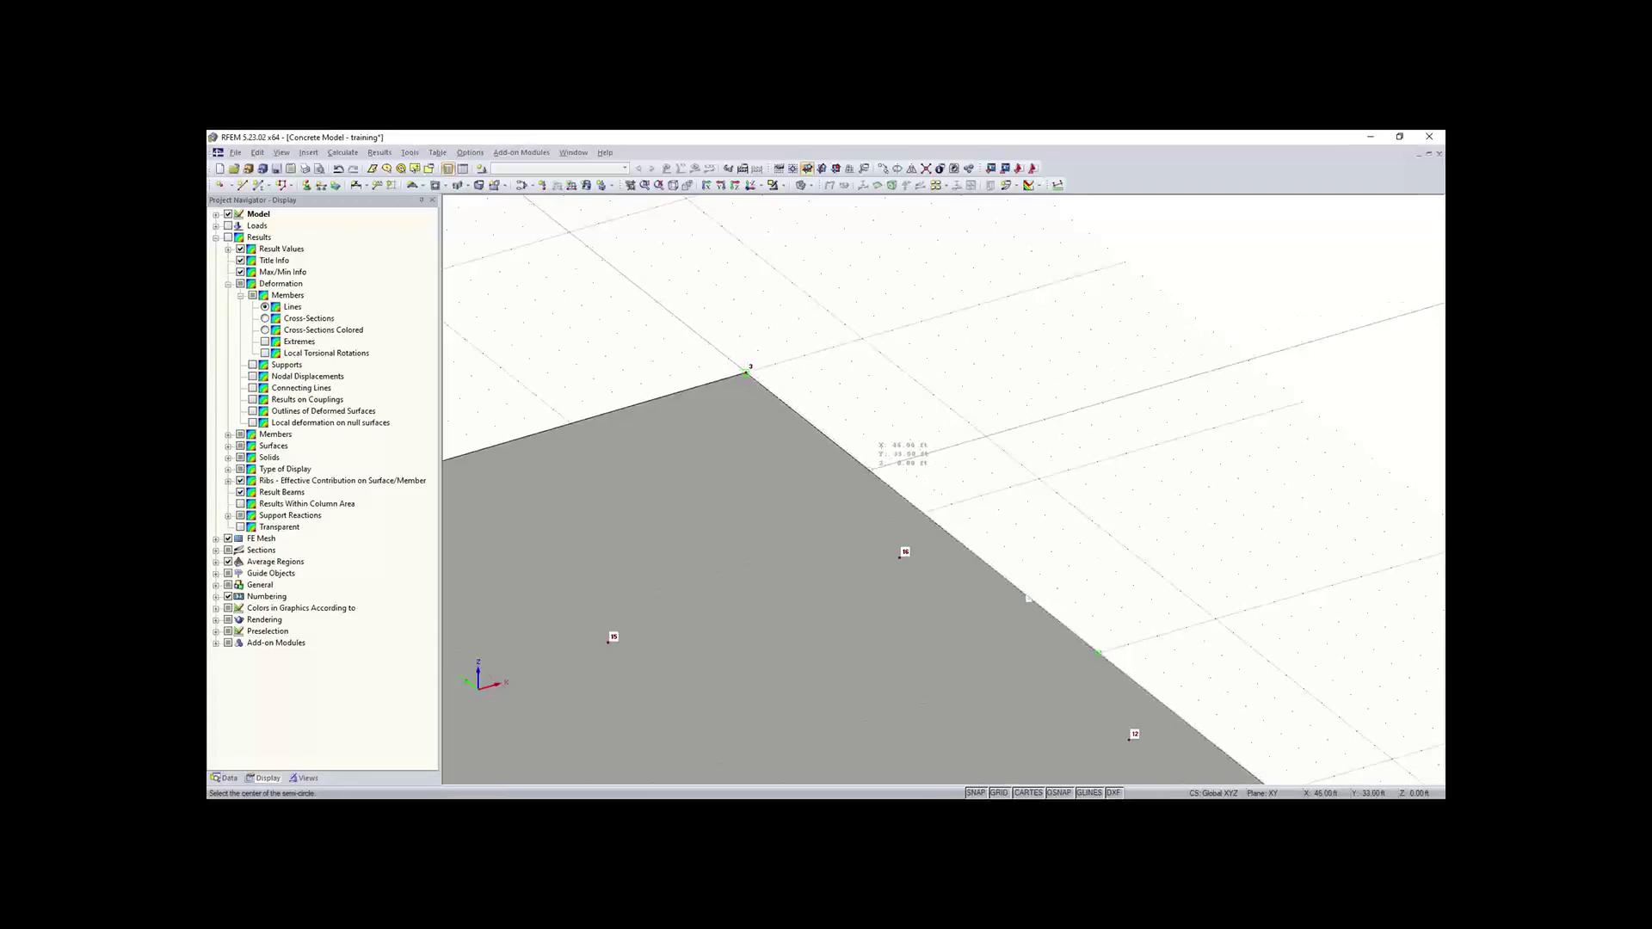
pyautogui.click(873, 469)
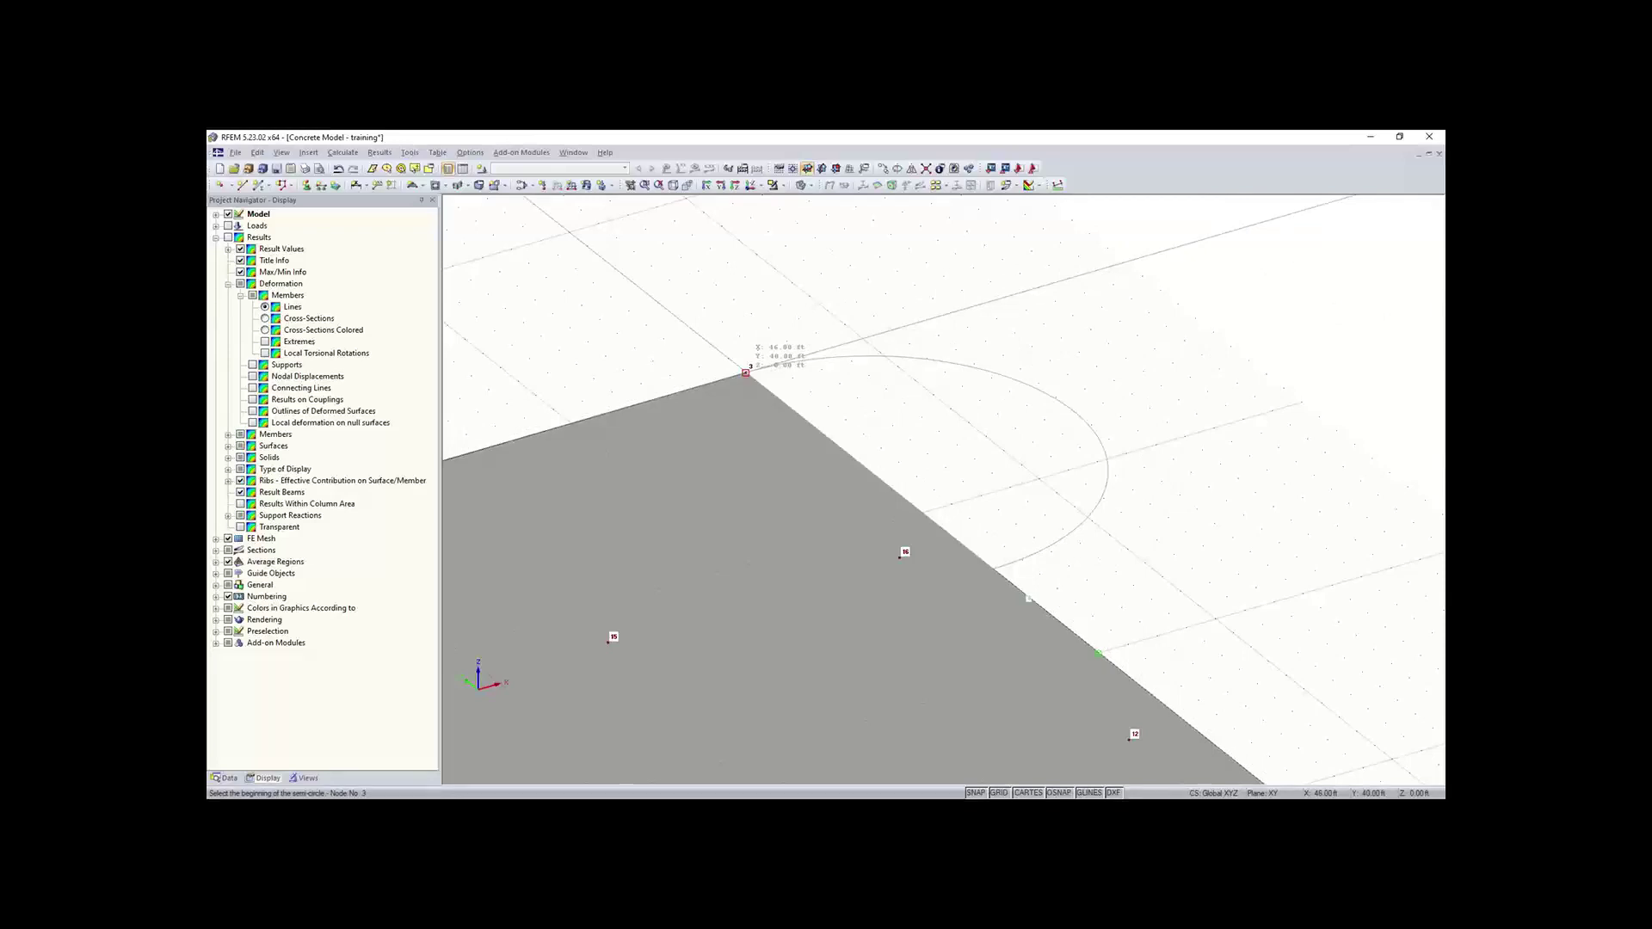
pyautogui.click(746, 373)
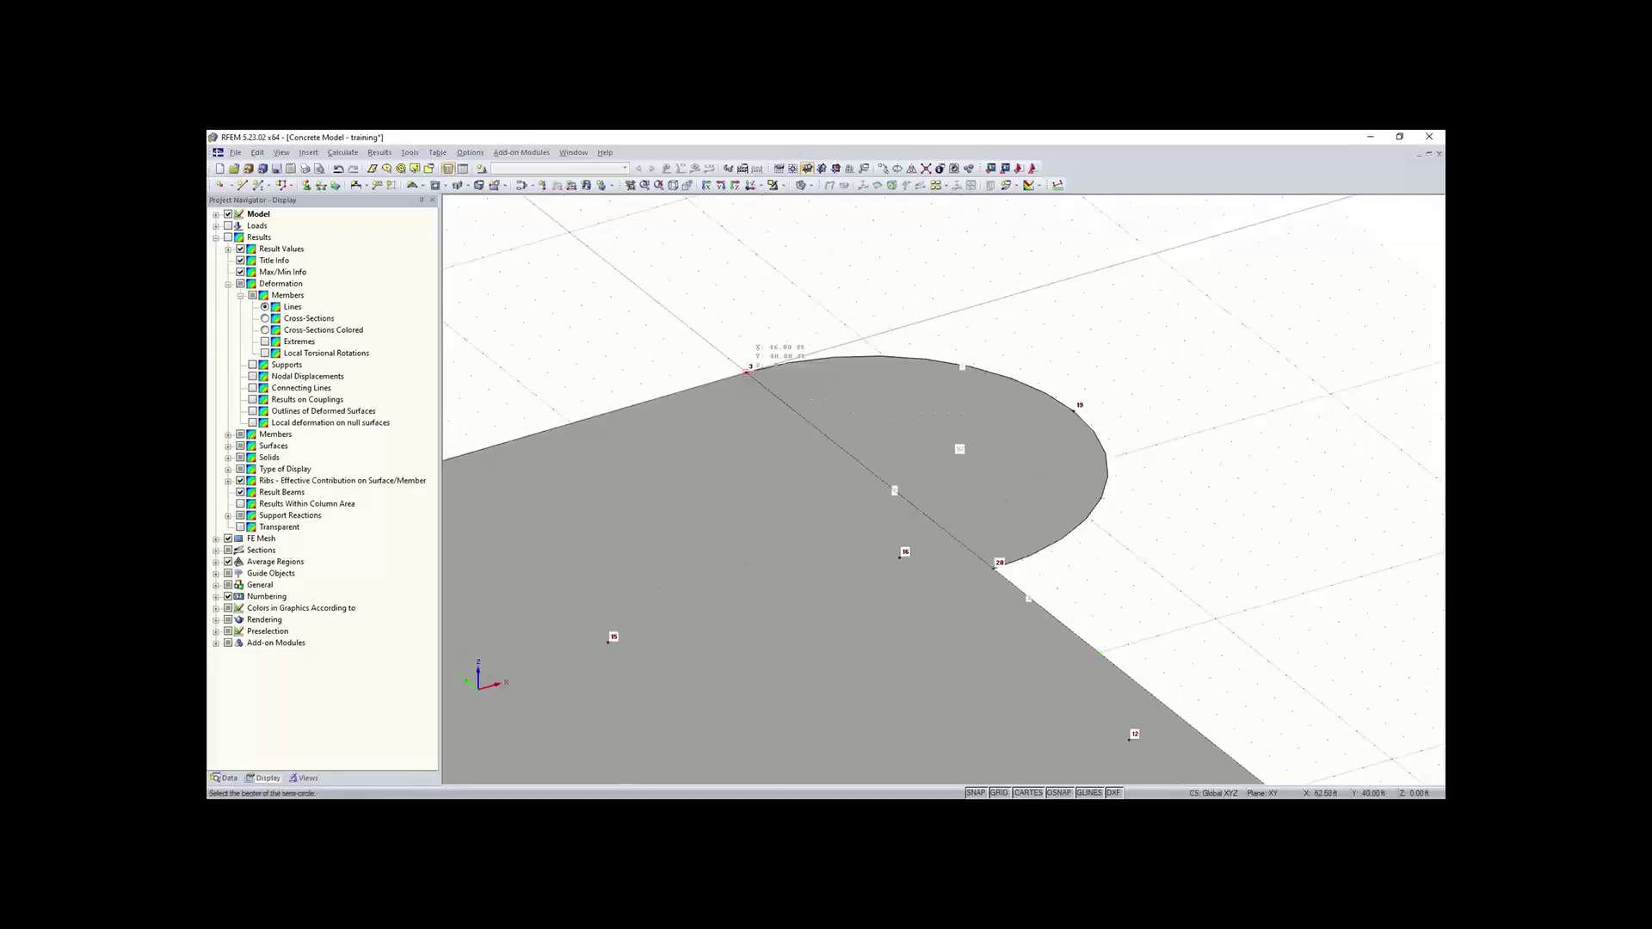
# - Select the whole model, including the rectangular slab, the semicircular surface and all nodes
pyautogui.scroll(-3, 1132, 516)
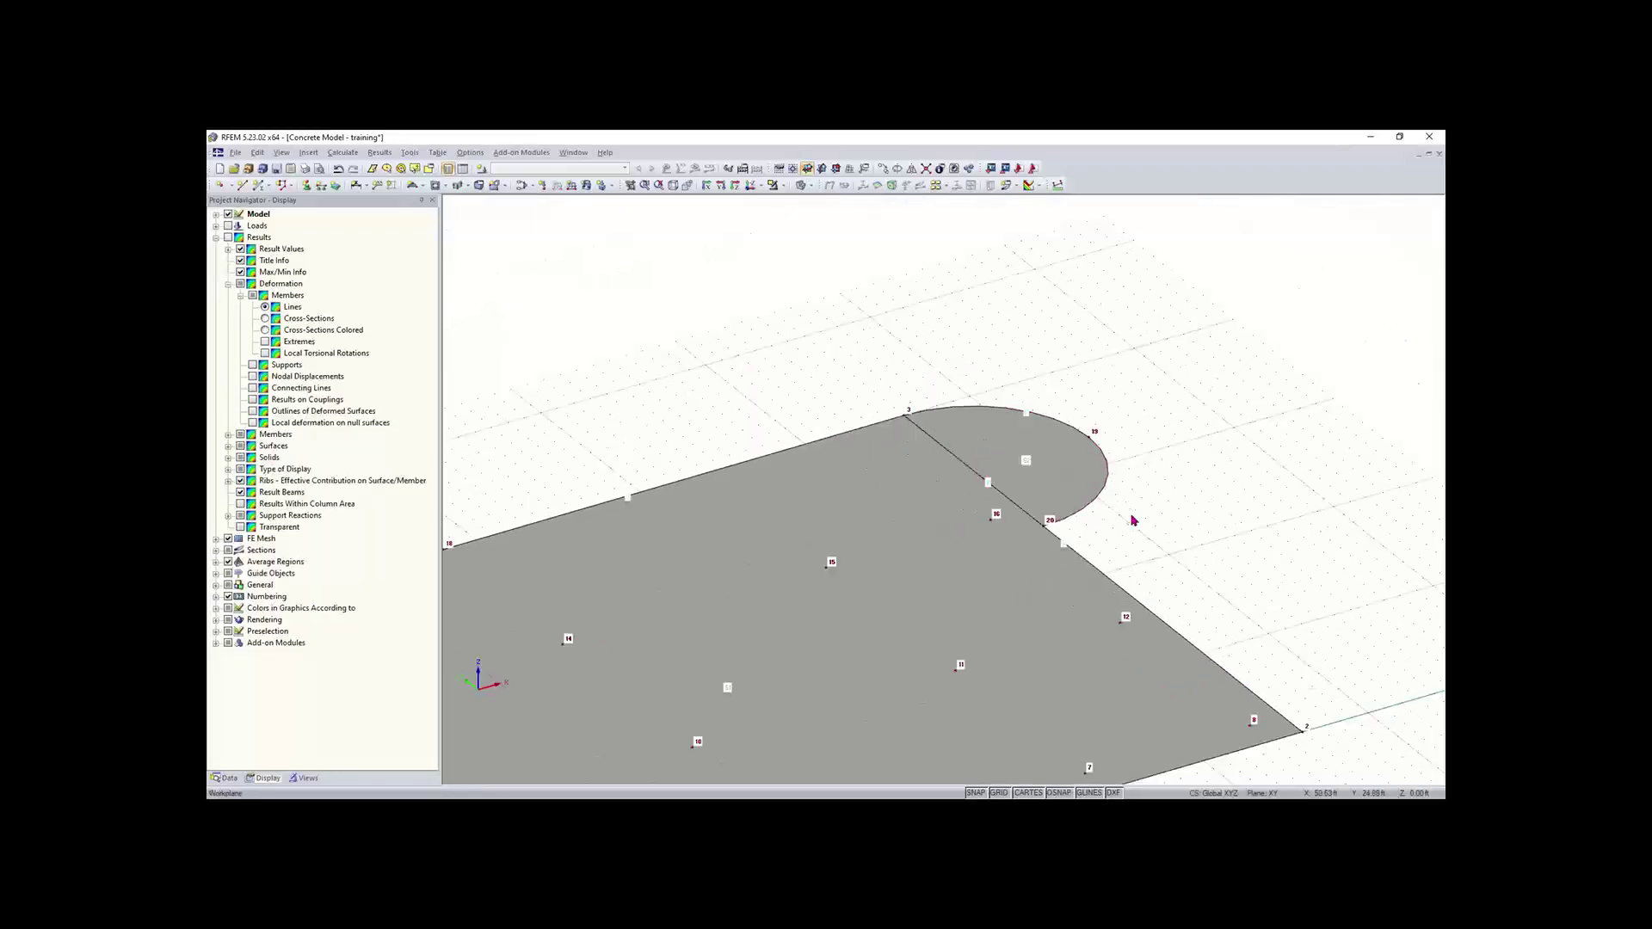
pyautogui.moveTo(1132, 516); pyautogui.dragTo(1030, 442, button='middle')
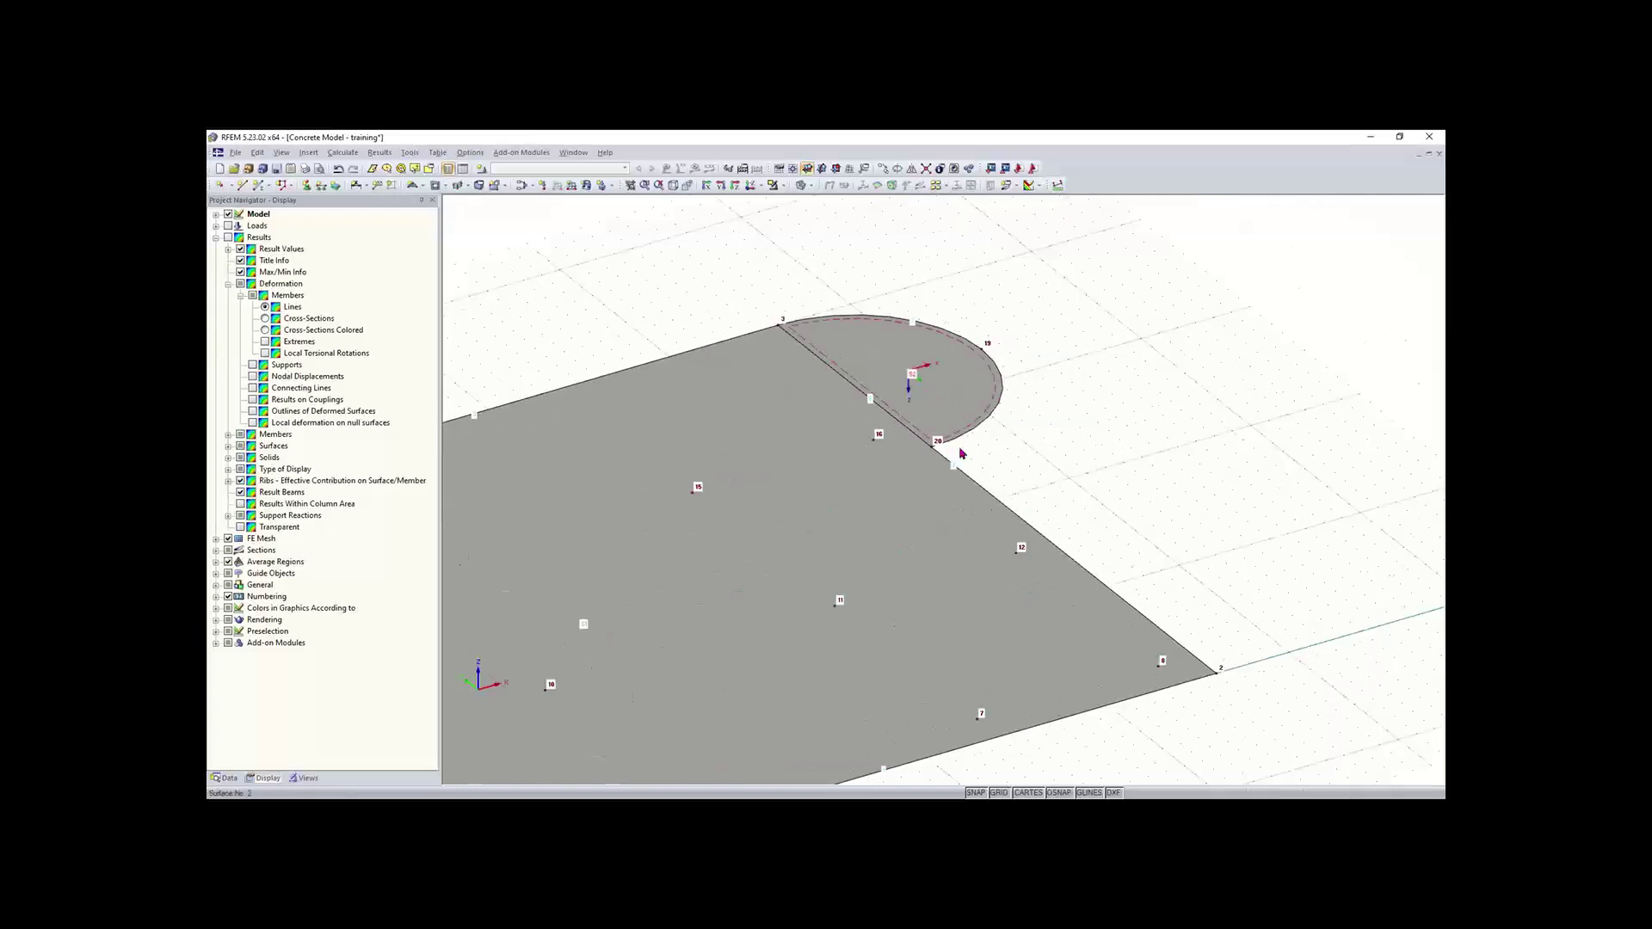
pyautogui.scroll(-3, 987, 469)
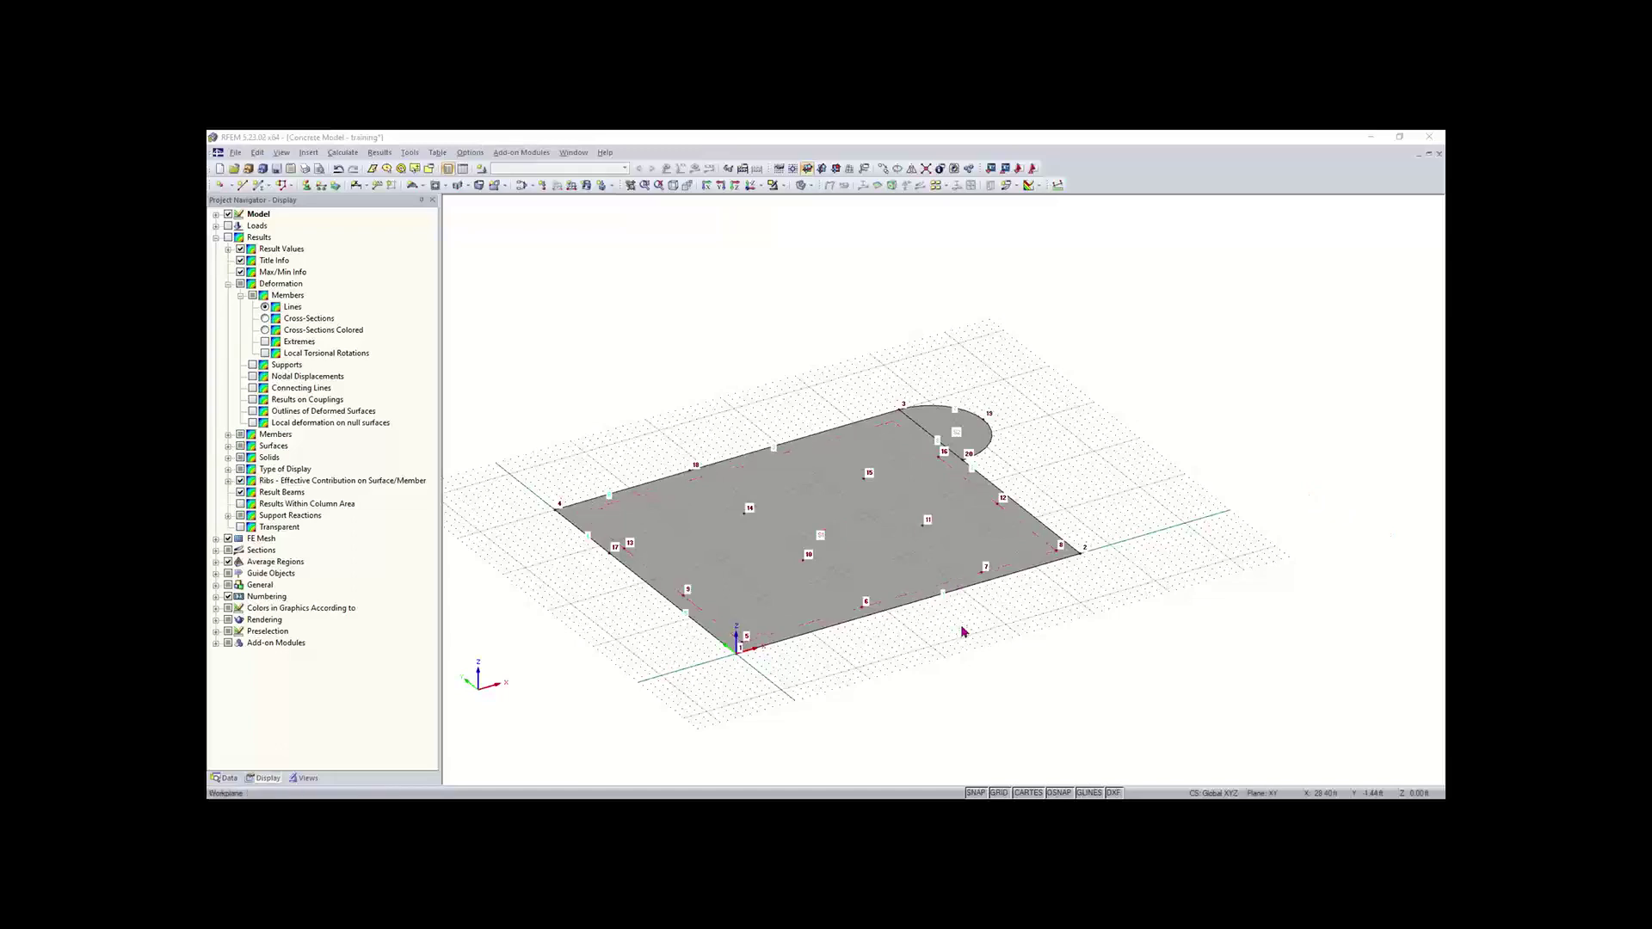
pyautogui.click(699, 579)
pyautogui.moveTo(1119, 339); pyautogui.dragTo(526, 721)
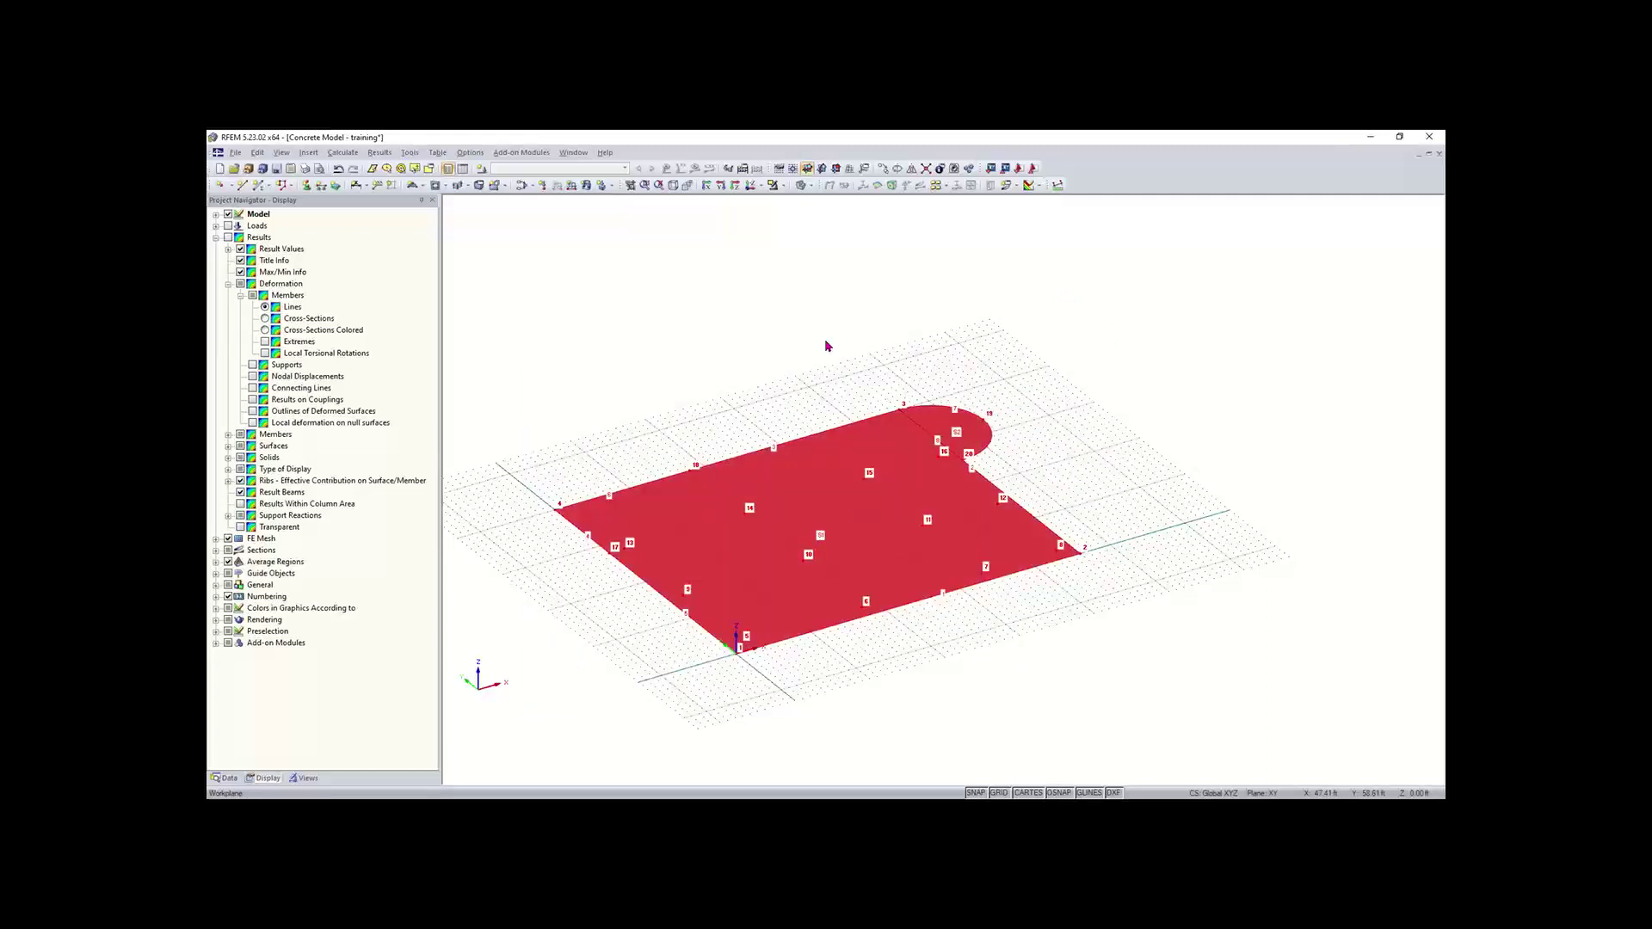
pyautogui.click(885, 170)
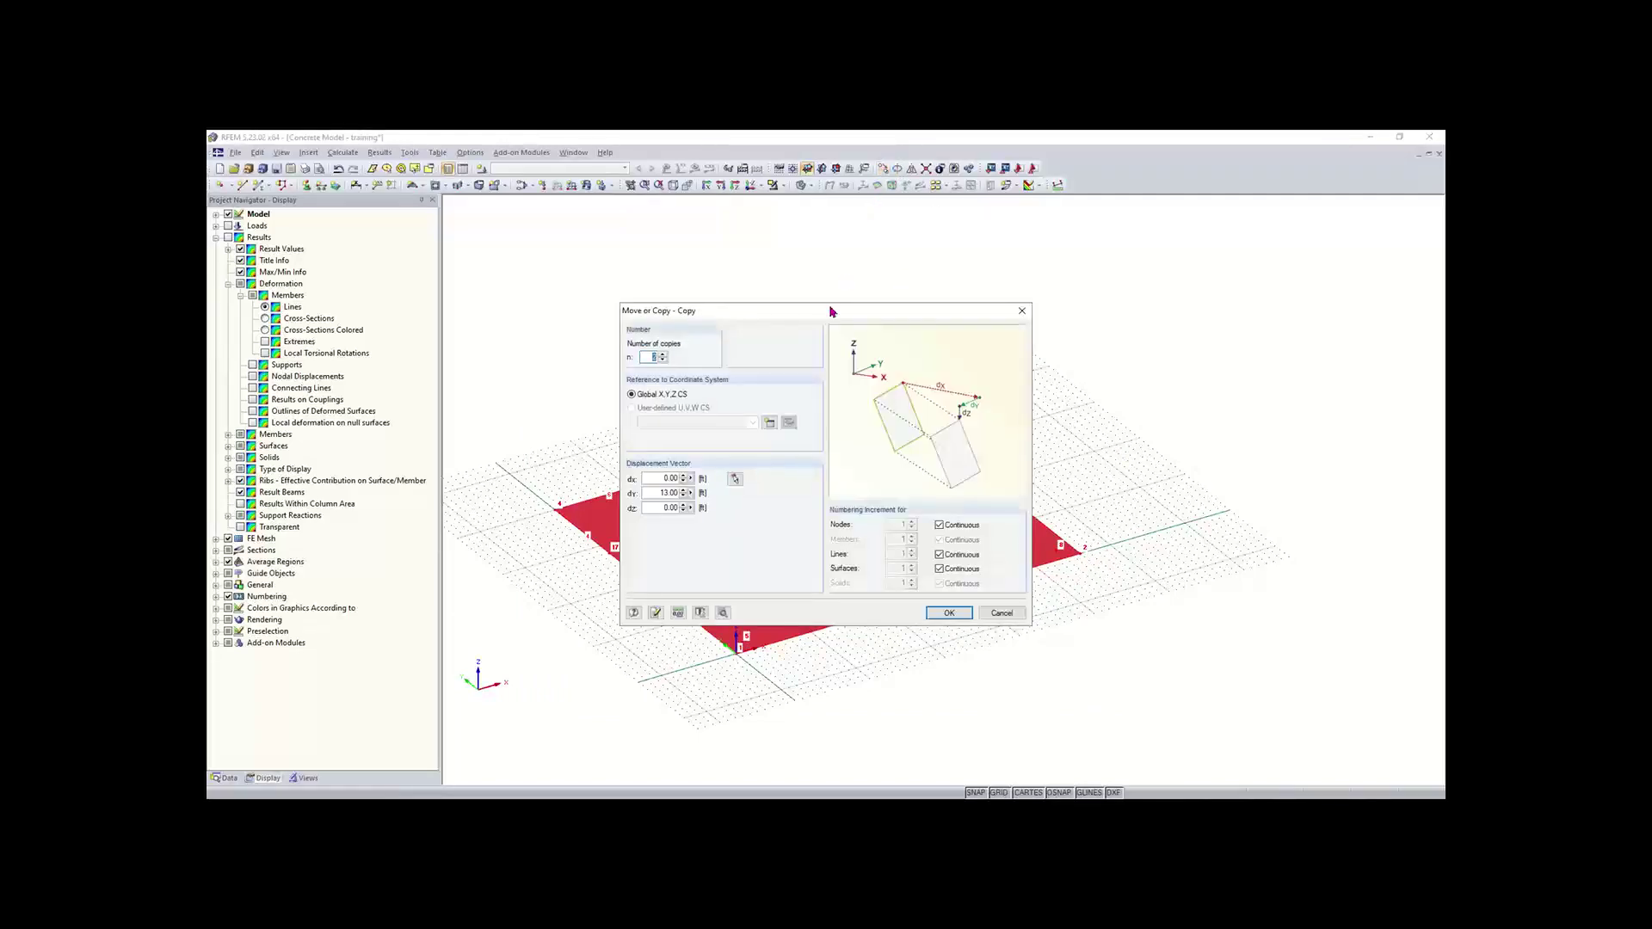
pyautogui.moveTo(814, 312); pyautogui.dragTo(872, 334)
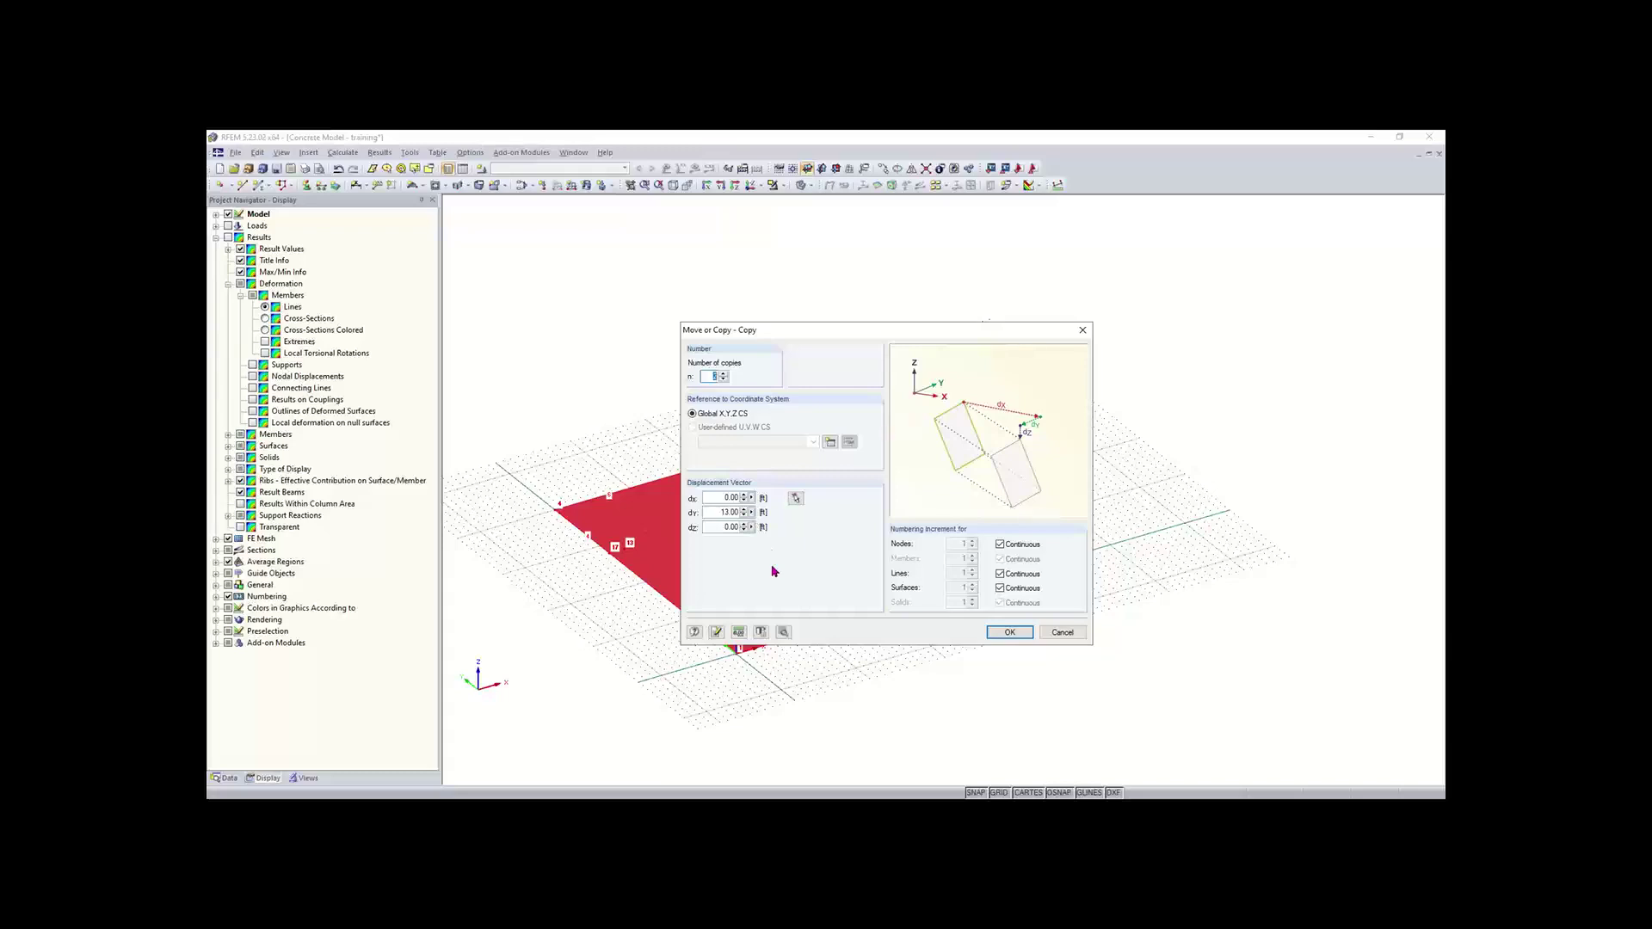
pyautogui.click(1083, 330)
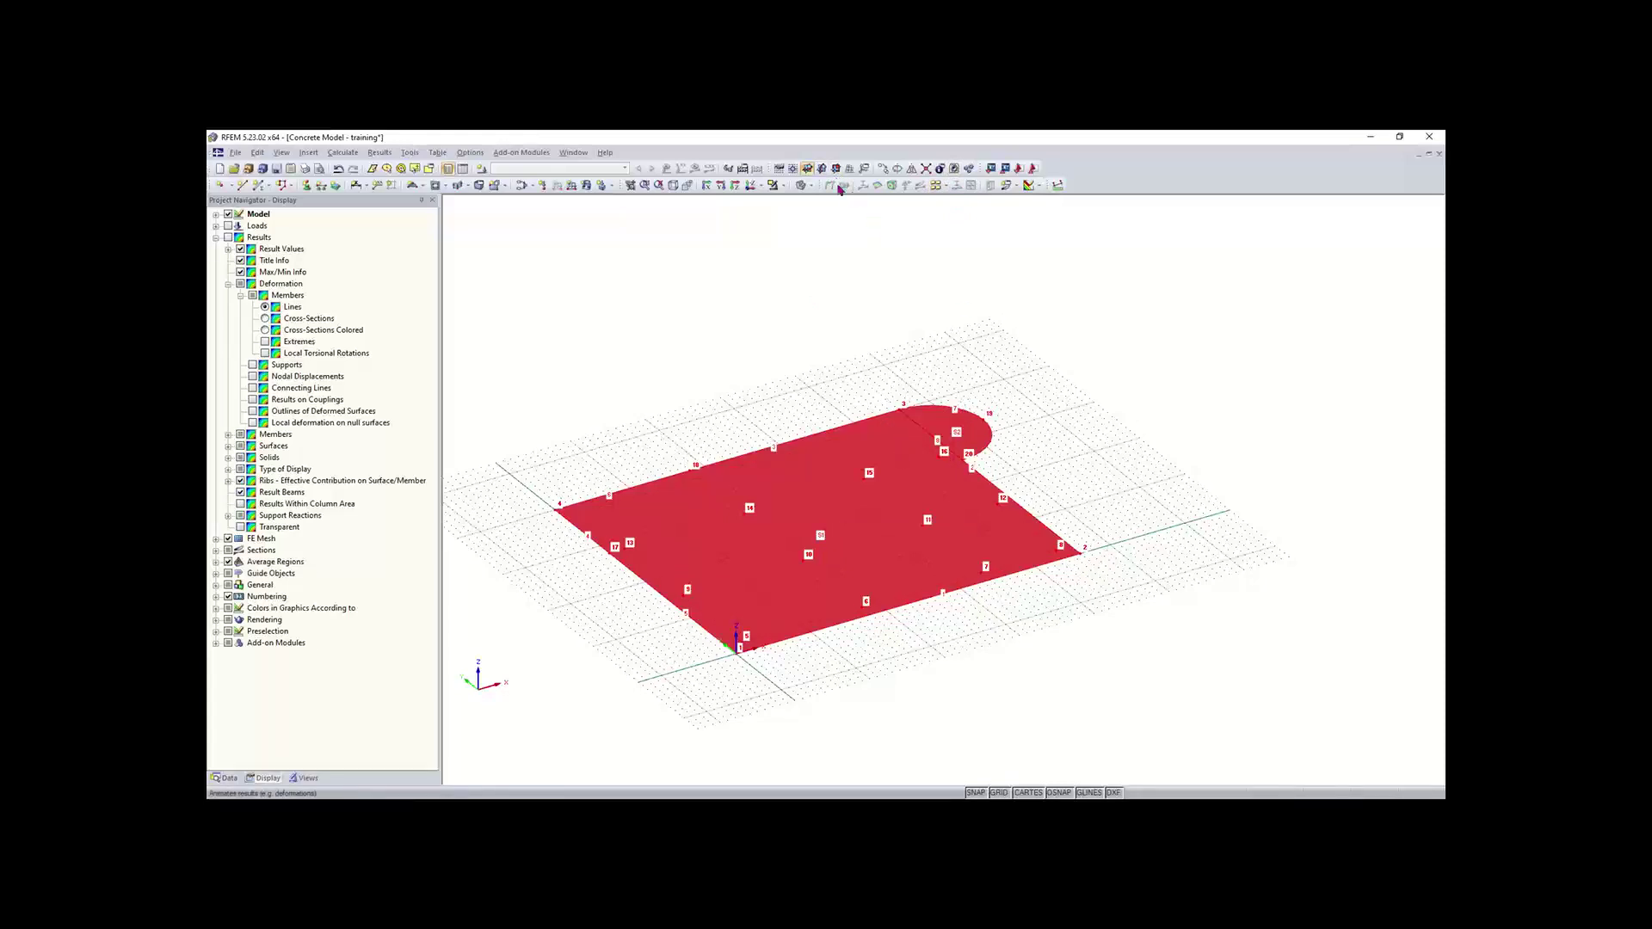
# - Try to copy the selected objects once in the Z-direction, with zero X and Y displacement
pyautogui.click(885, 170)
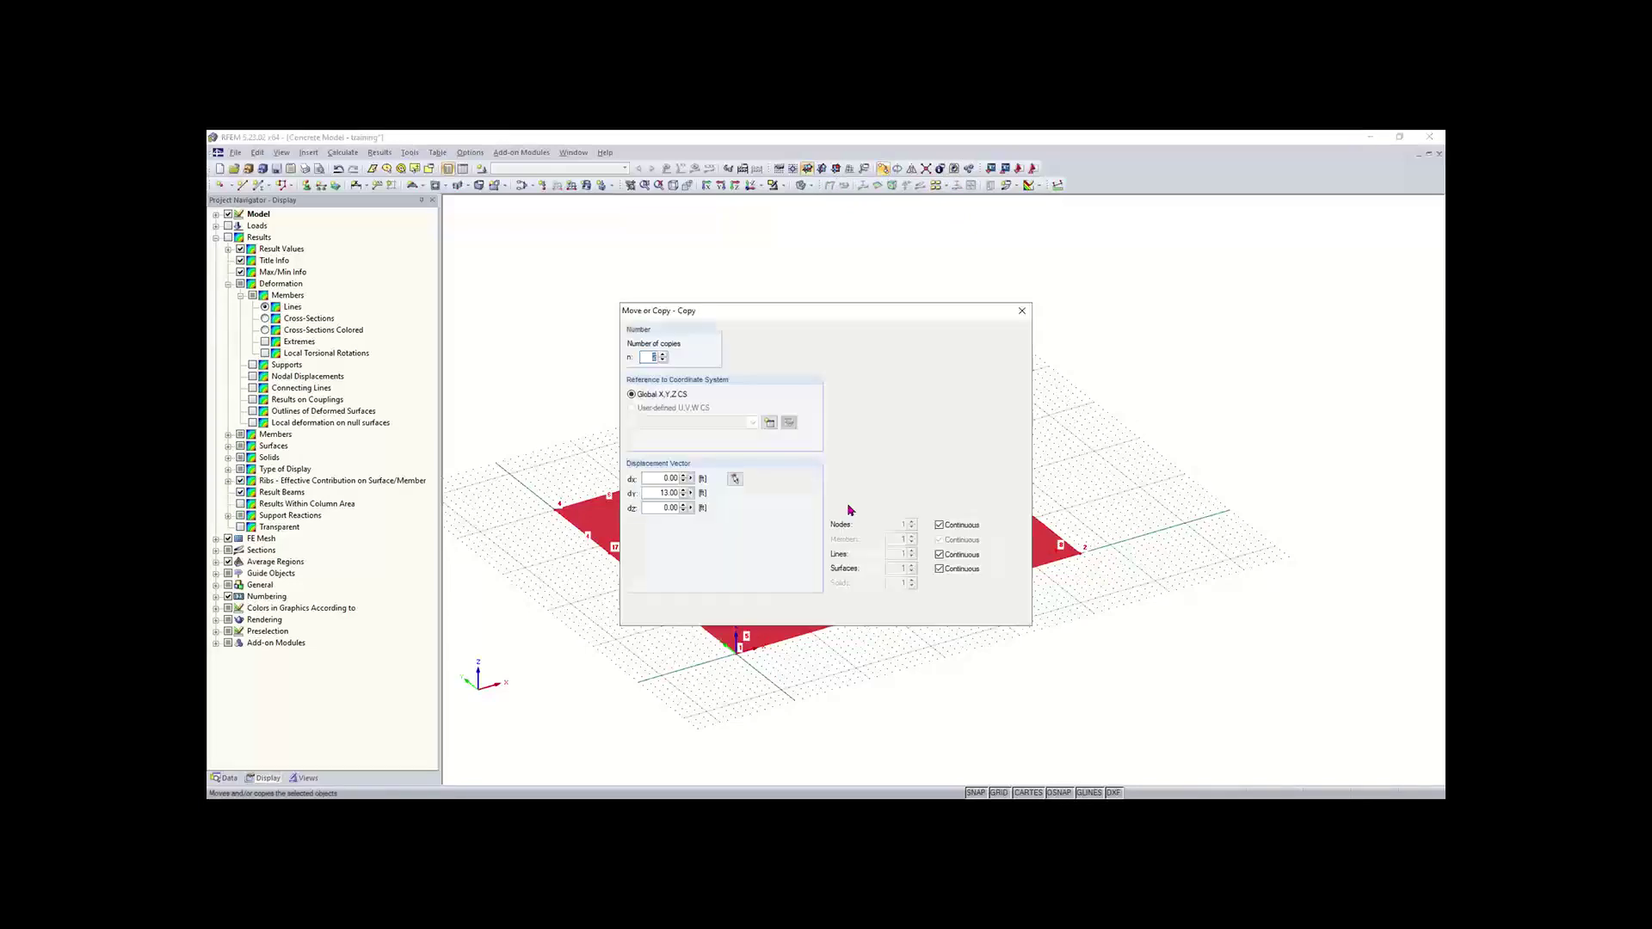
pyautogui.moveTo(660, 491); pyautogui.dragTo(695, 503)
pyautogui.press('BackSpace')
pyautogui.write('0')
pyautogui.press('Tab')
pyautogui.write('1')
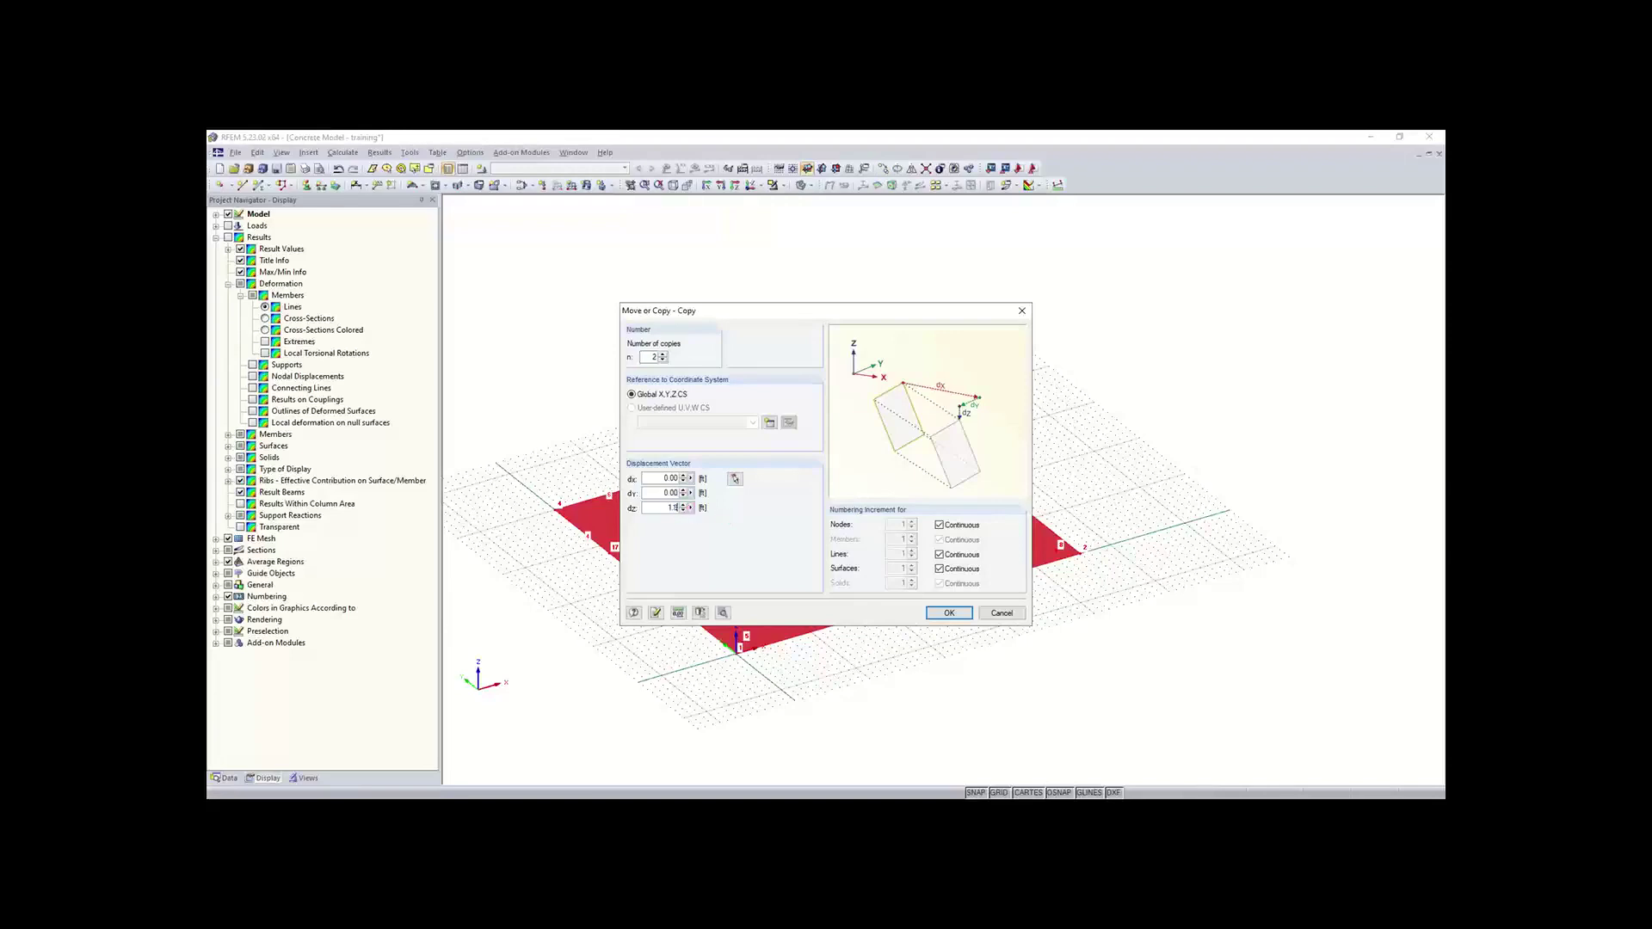
pyautogui.doubleClick(659, 360)
pyautogui.click(952, 617)
pyautogui.click(951, 641)
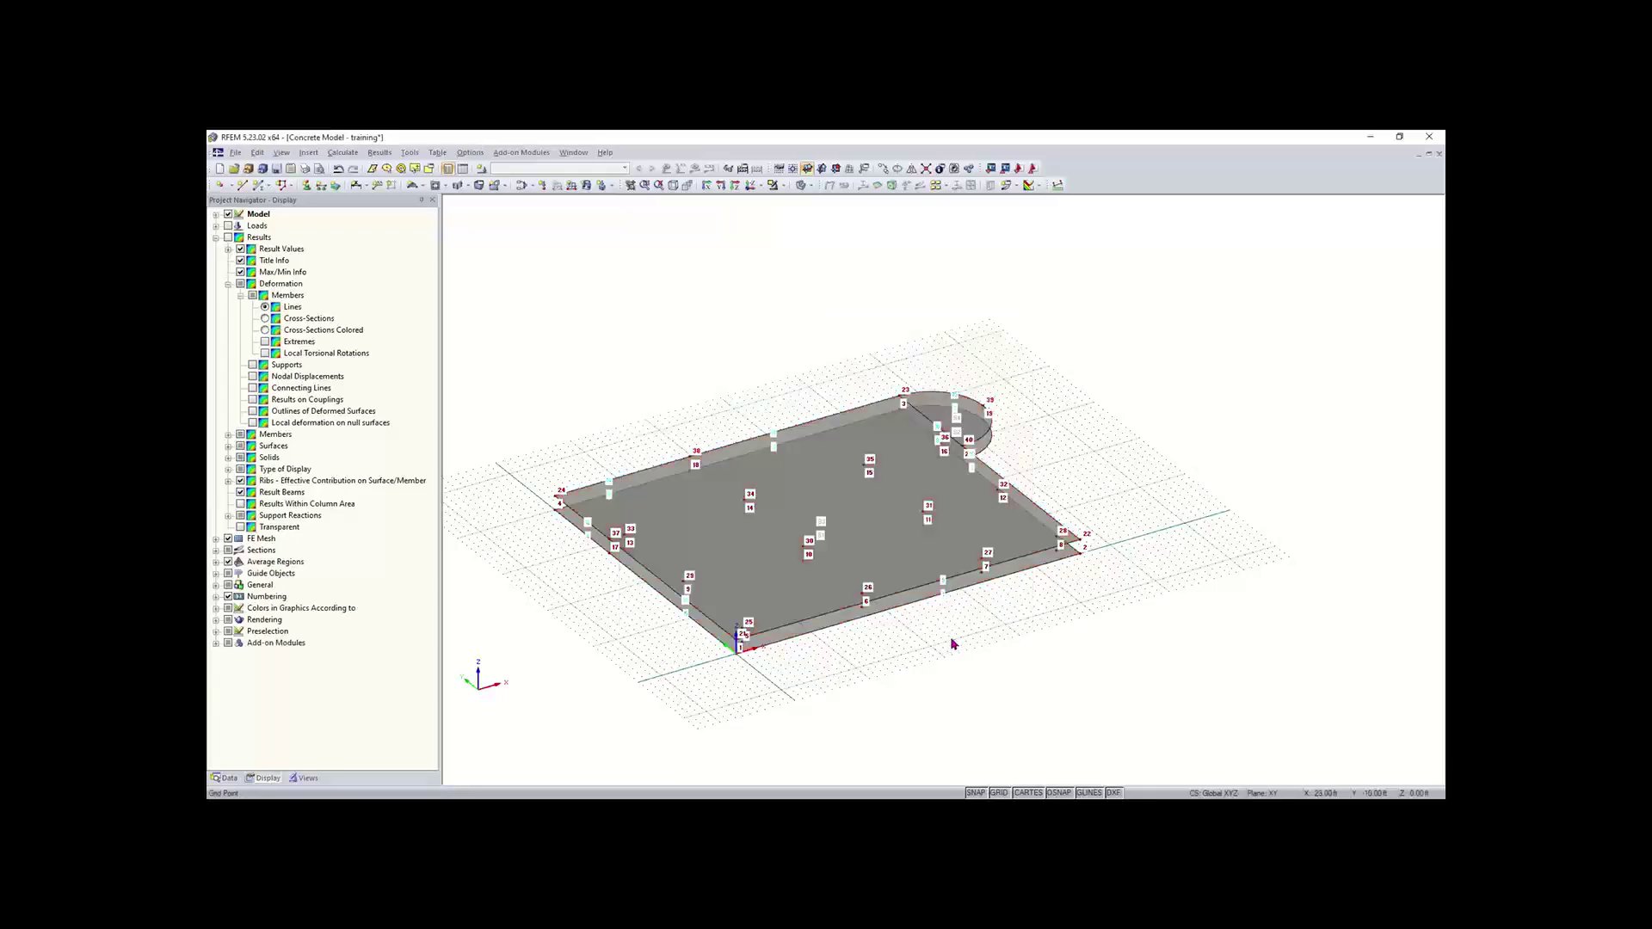
# - Check the spacing of the two slab levels from the side and undo the vertical copy
pyautogui.scroll(2, 858, 661)
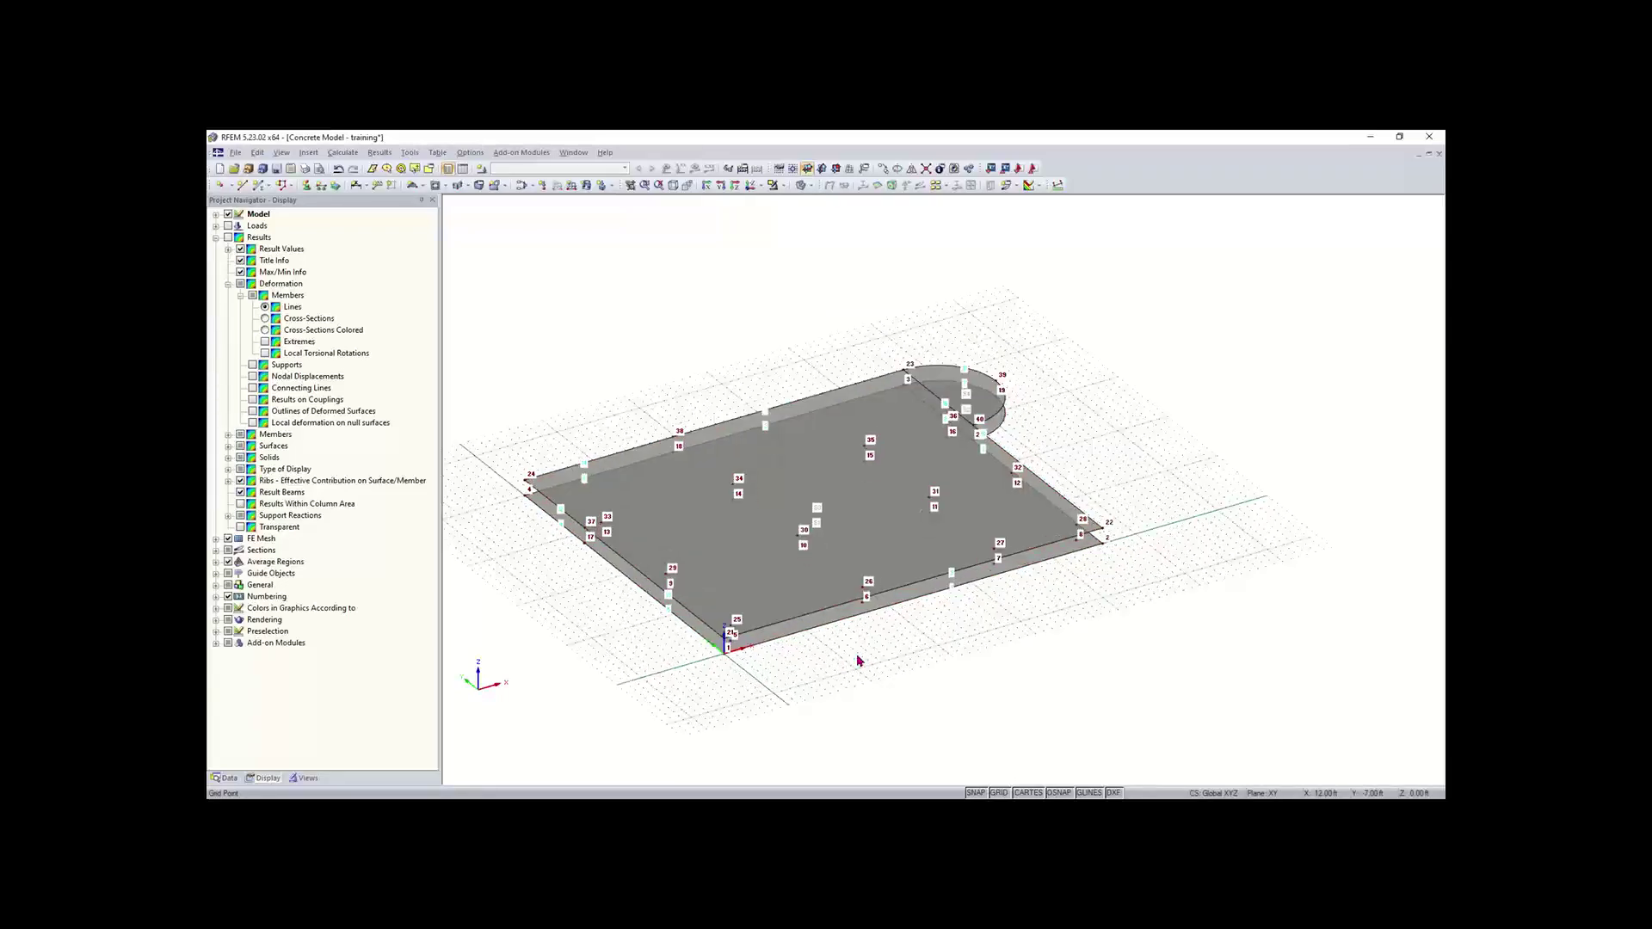
pyautogui.moveTo(851, 612); pyautogui.dragTo(809, 529, button='middle')
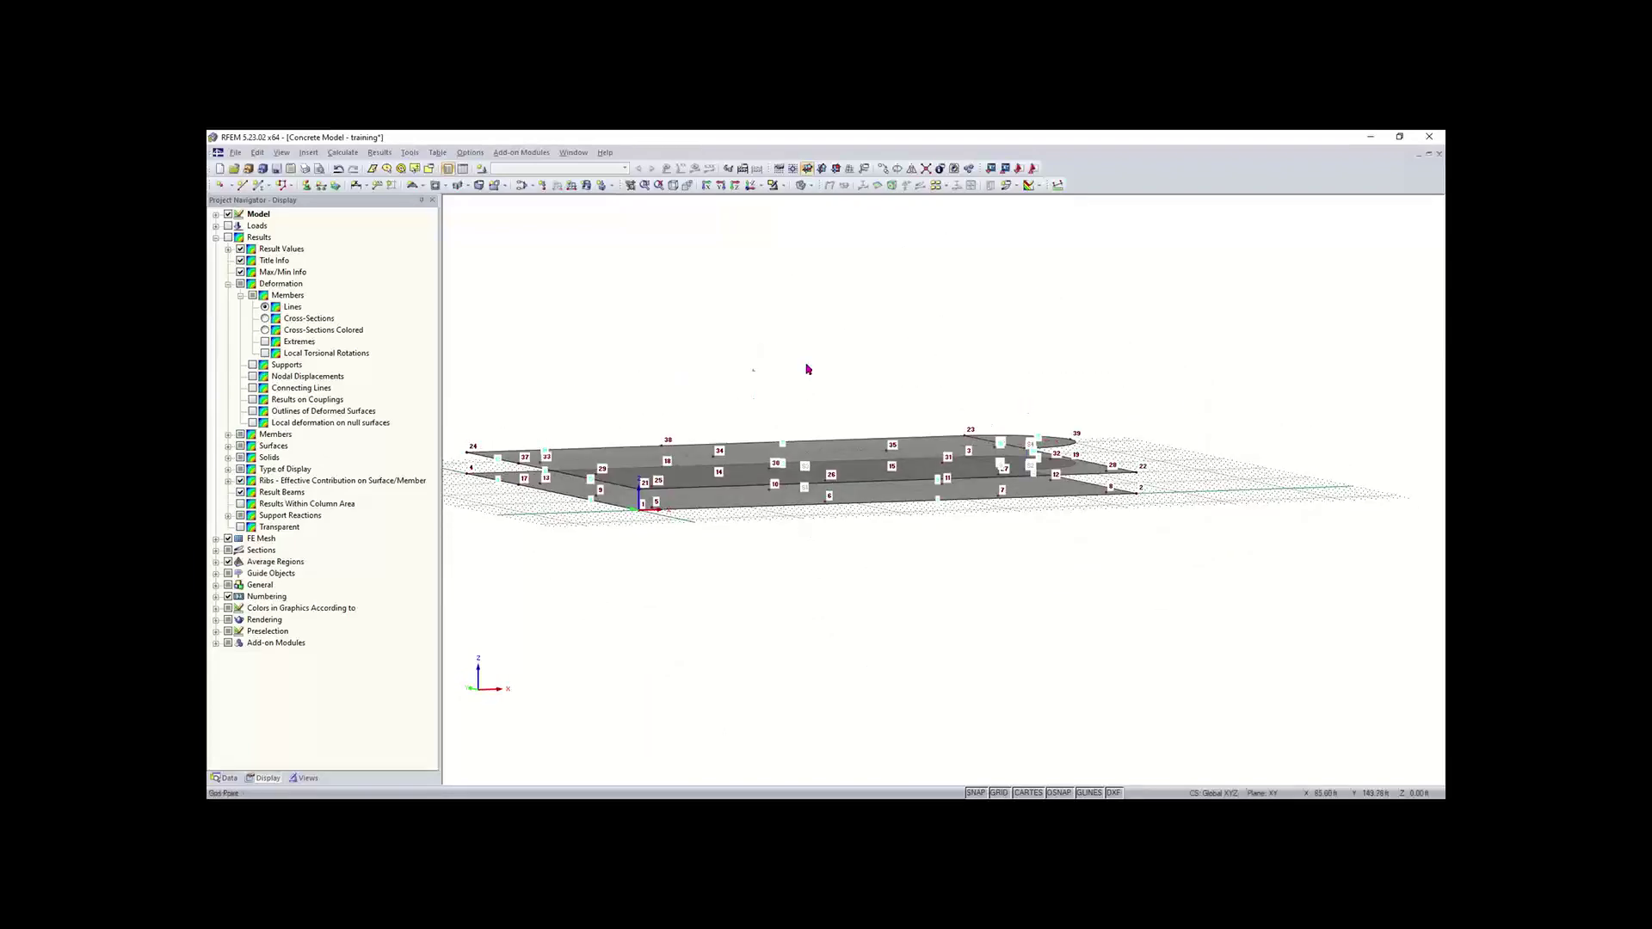
pyautogui.keyDown('ctrl'); pyautogui.moveTo(753, 370); pyautogui.dragTo(944, 327, button='middle'); pyautogui.keyUp('ctrl')
pyautogui.keyDown('ctrl'); pyautogui.moveTo(1133, 398); pyautogui.dragTo(898, 312, button='middle'); pyautogui.keyUp('ctrl')
pyautogui.rightClick(897, 312)
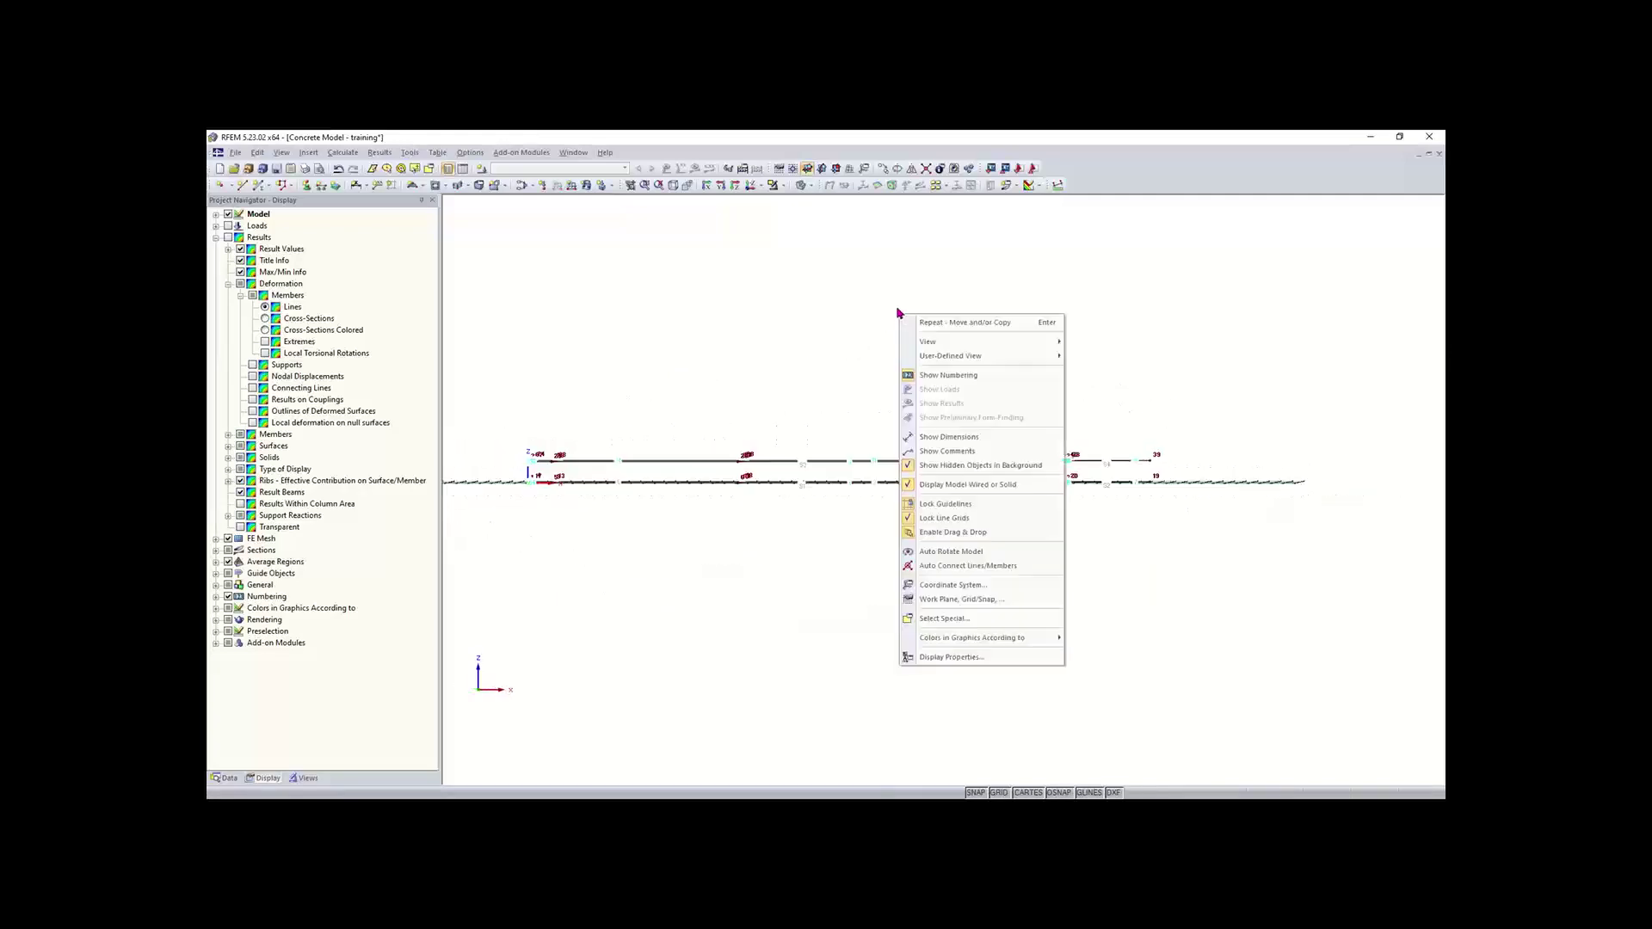
pyautogui.click(815, 358)
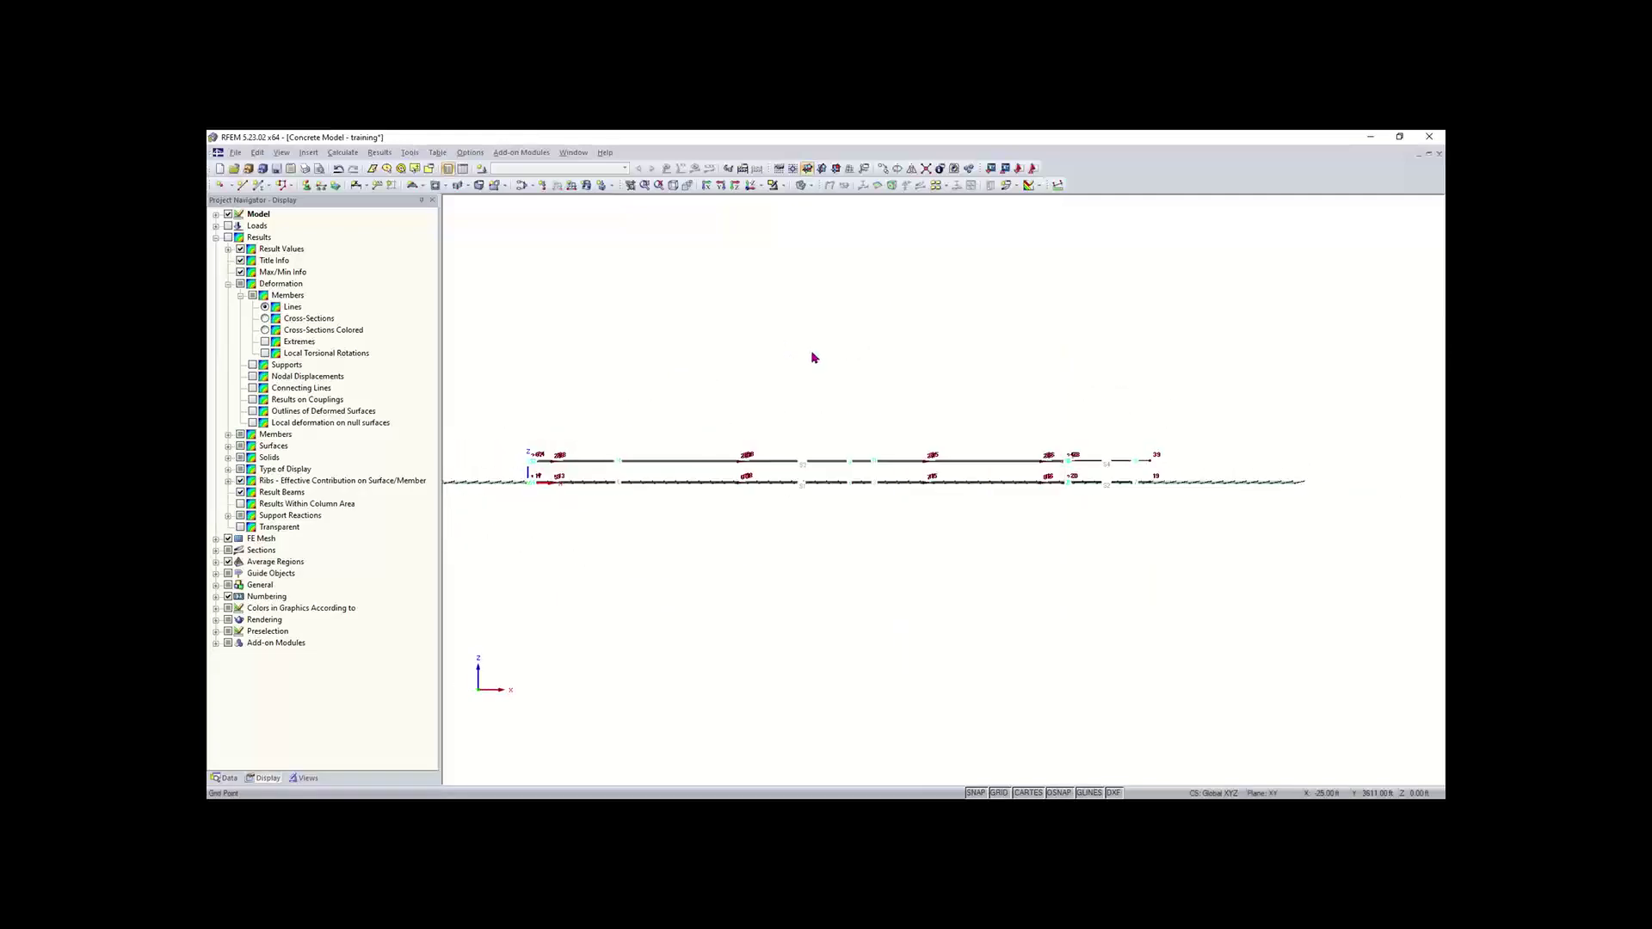
pyautogui.keyDown('ctrl'); pyautogui.moveTo(809, 358); pyautogui.dragTo(989, 482, button='middle'); pyautogui.keyUp('ctrl')
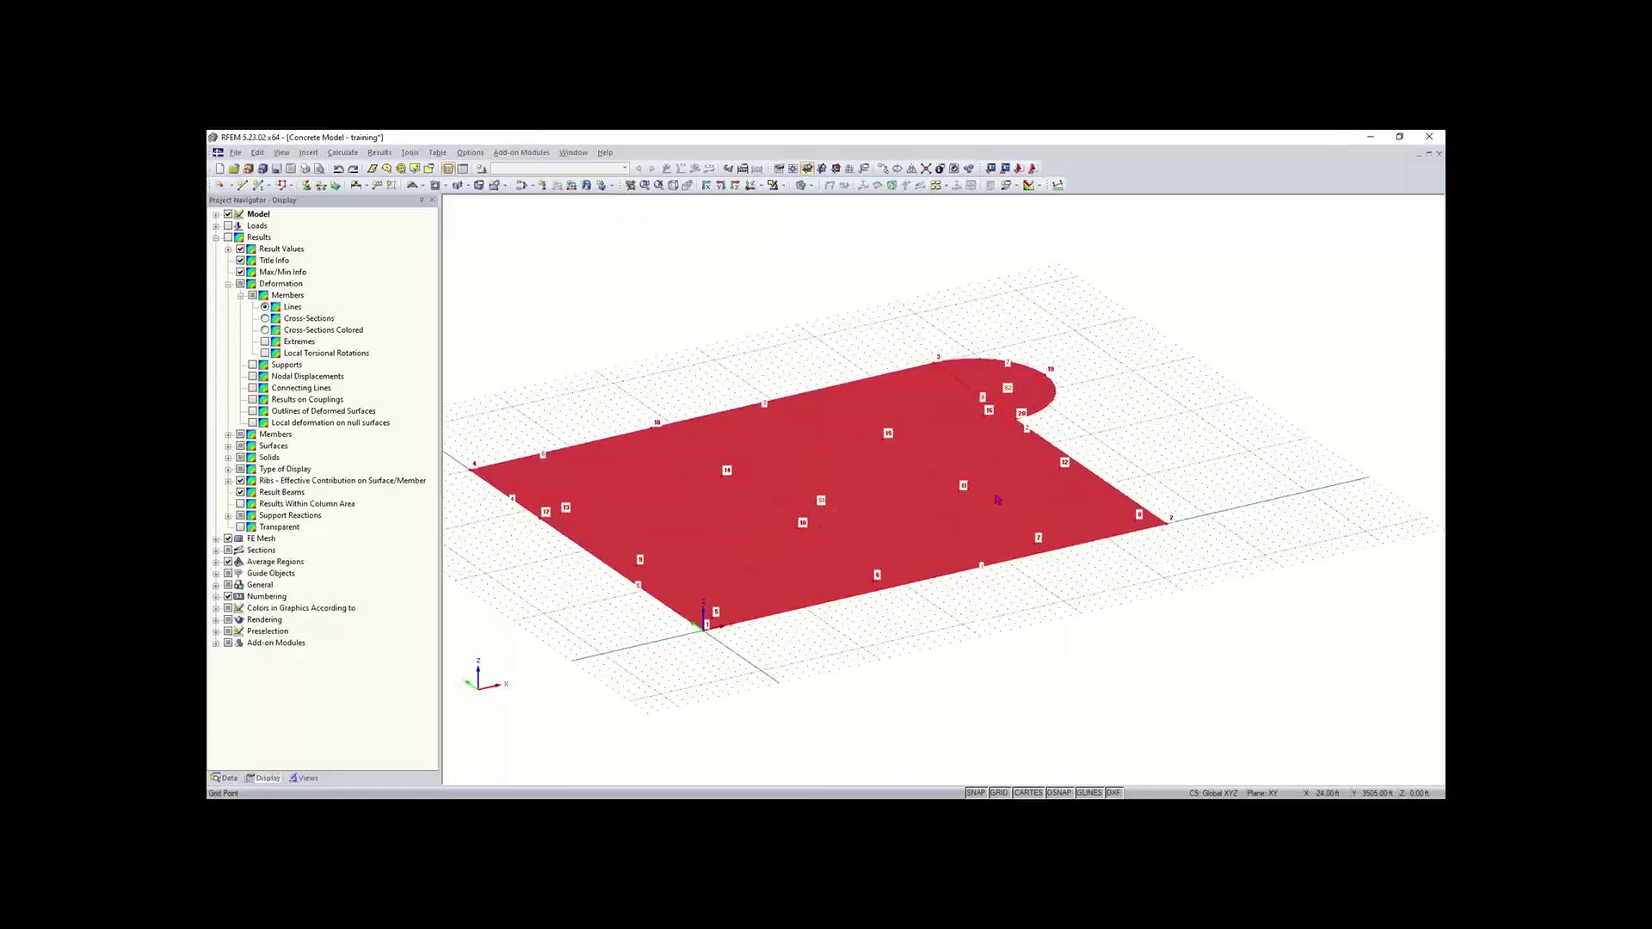
# - Copy the selected slab level once upward by a full storey height, with zero X and Y displacement, and clear the selection
pyautogui.click(885, 169)
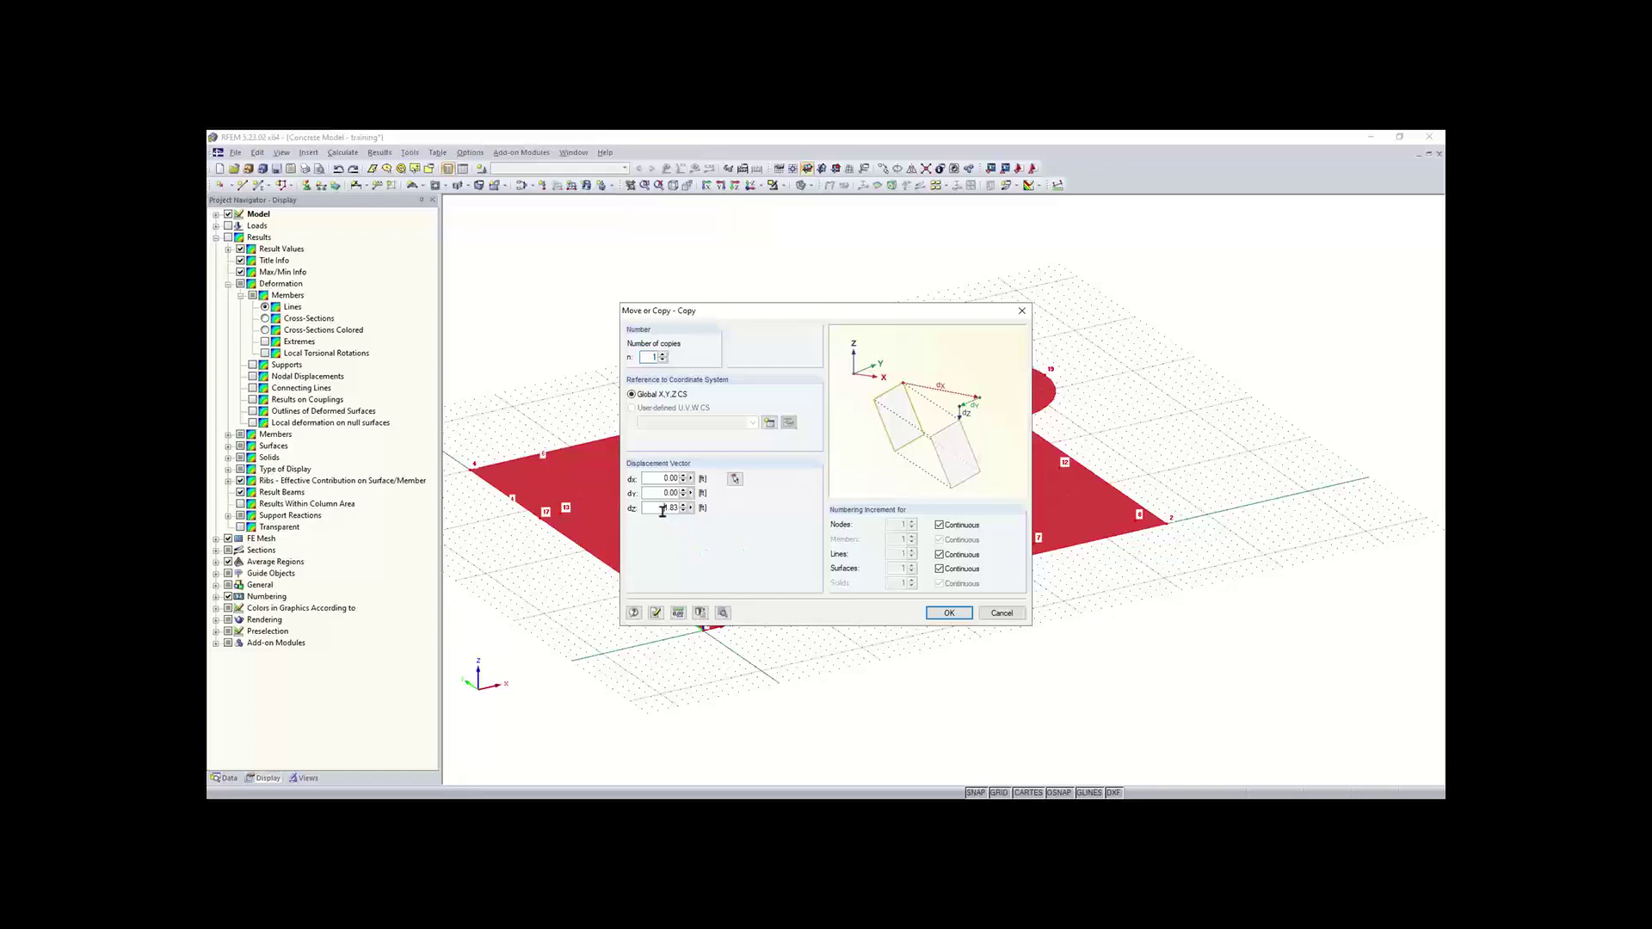
pyautogui.write('1')
pyautogui.press('Return')
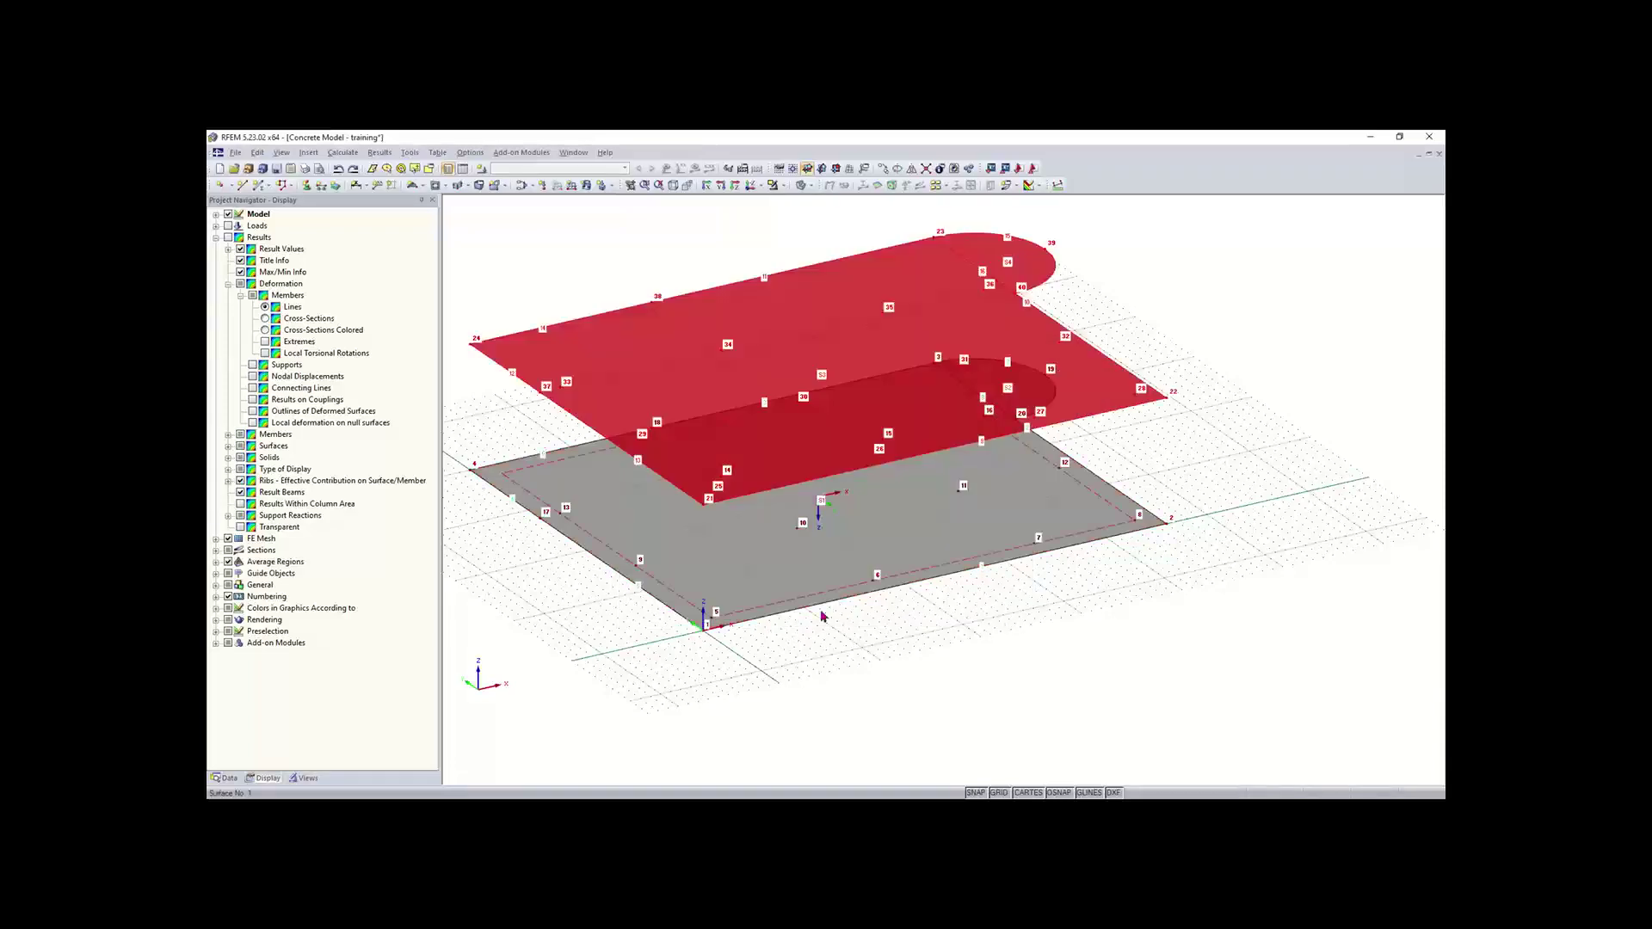
pyautogui.click(979, 695)
pyautogui.keyDown('ctrl'); pyautogui.moveTo(979, 695); pyautogui.dragTo(847, 588, button='middle'); pyautogui.keyUp('ctrl')
pyautogui.rightClick(1066, 628)
pyautogui.click(989, 600)
pyautogui.scroll(-3, 986, 599)
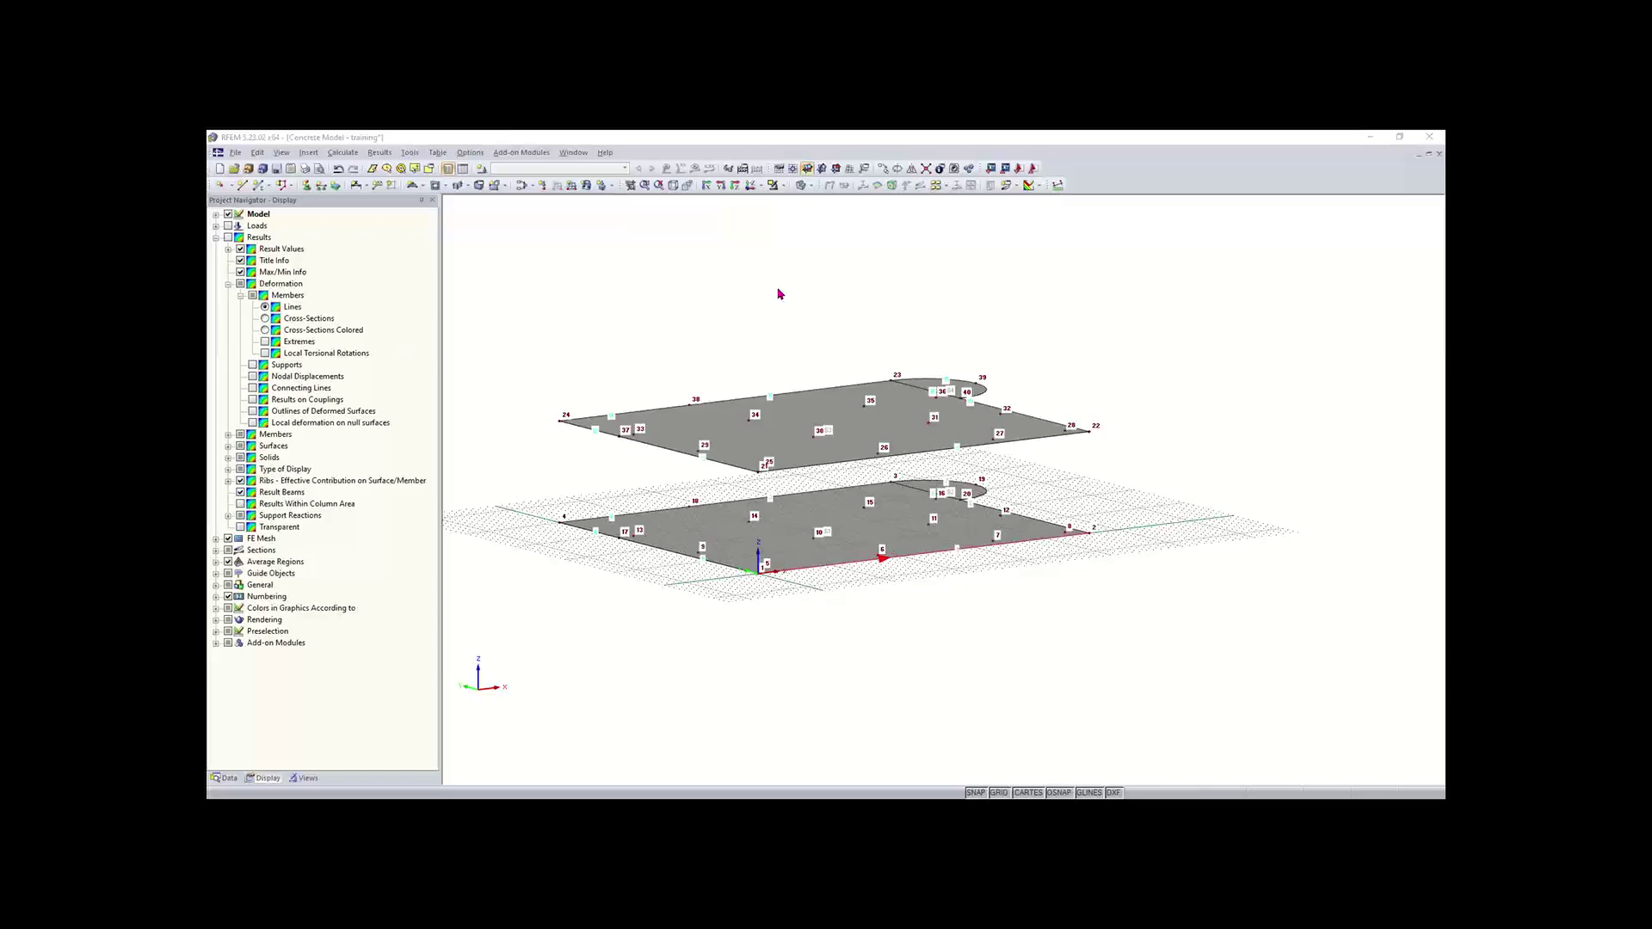
# - Display the two-level model in perspective and view it from above along the Z-axis
pyautogui.click(673, 186)
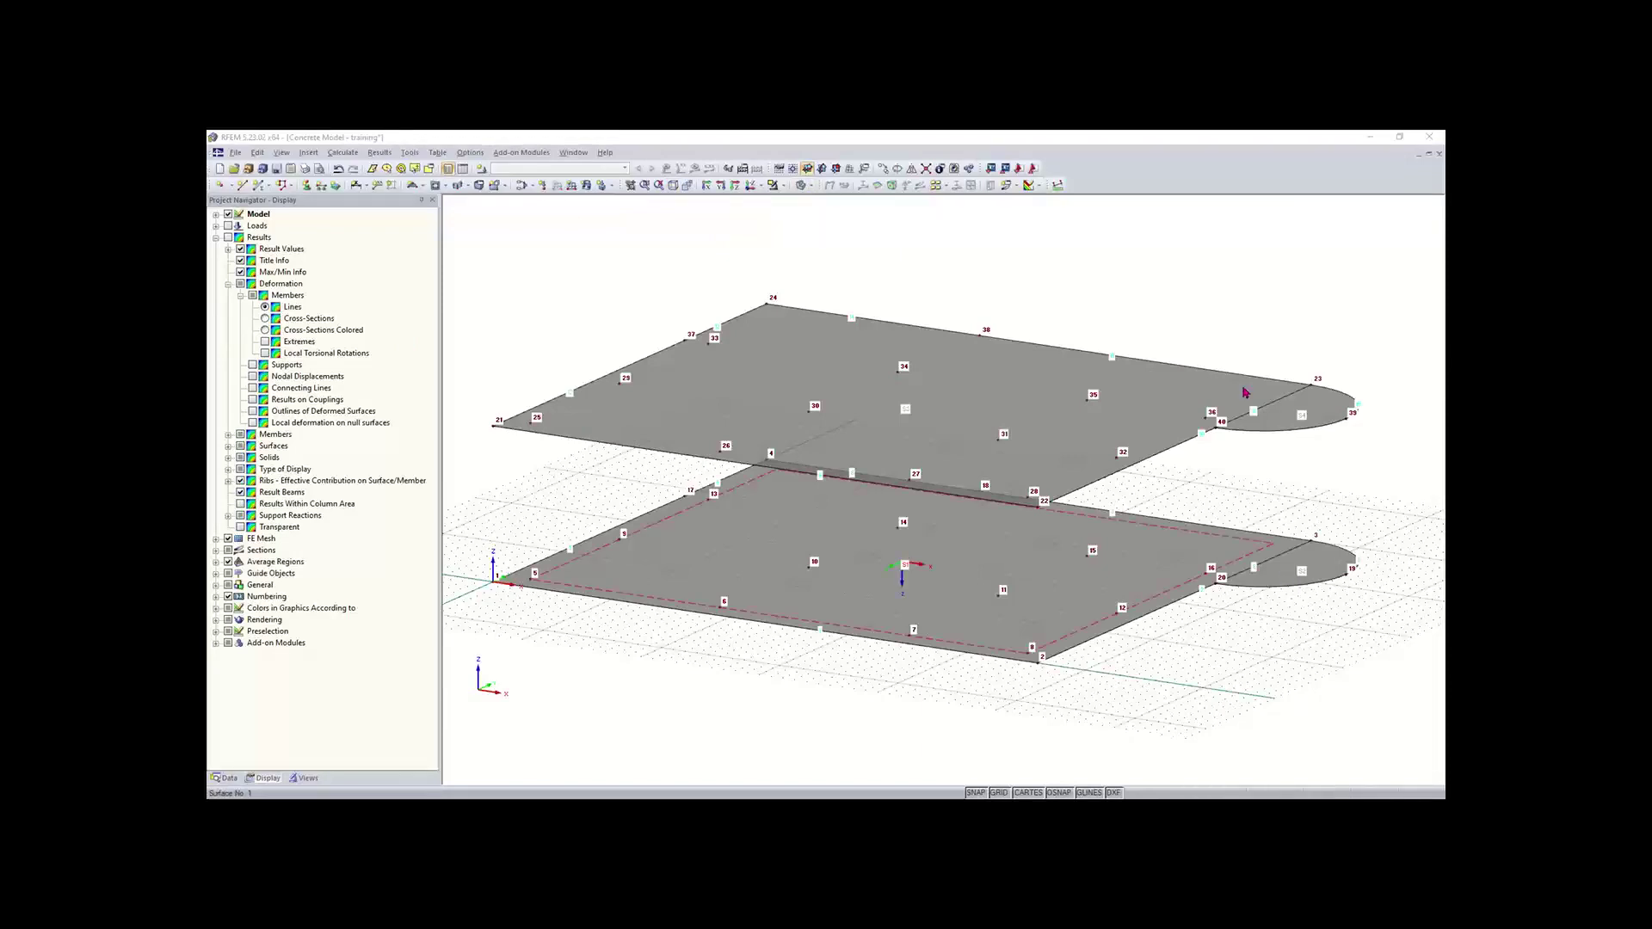
pyautogui.click(689, 186)
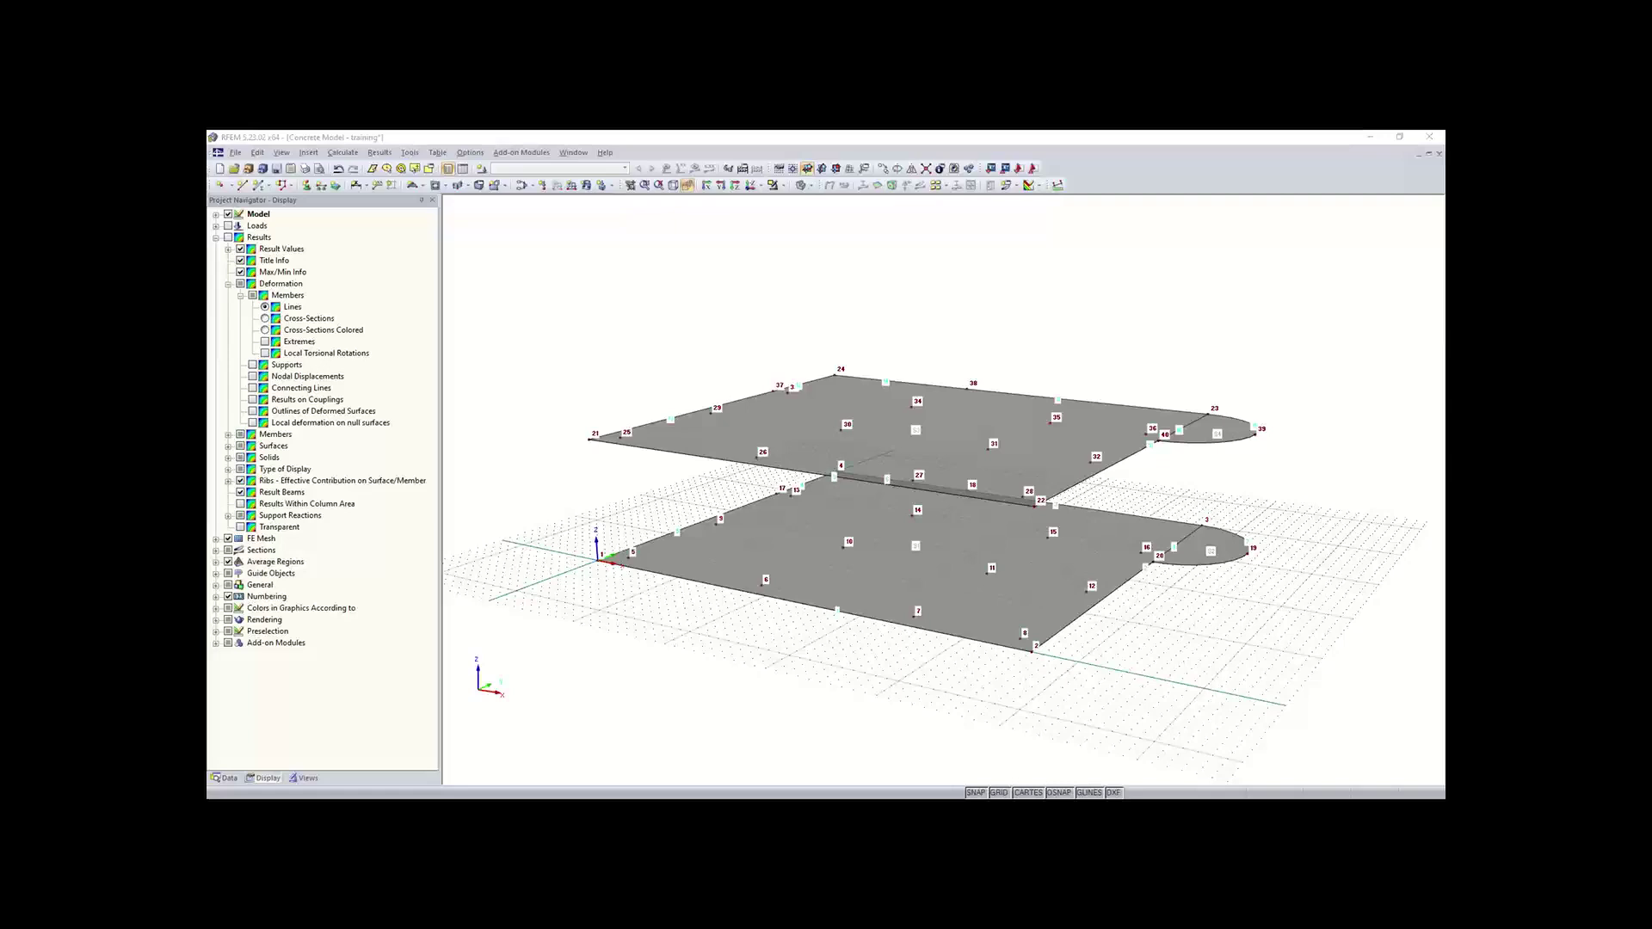
pyautogui.click(760, 188)
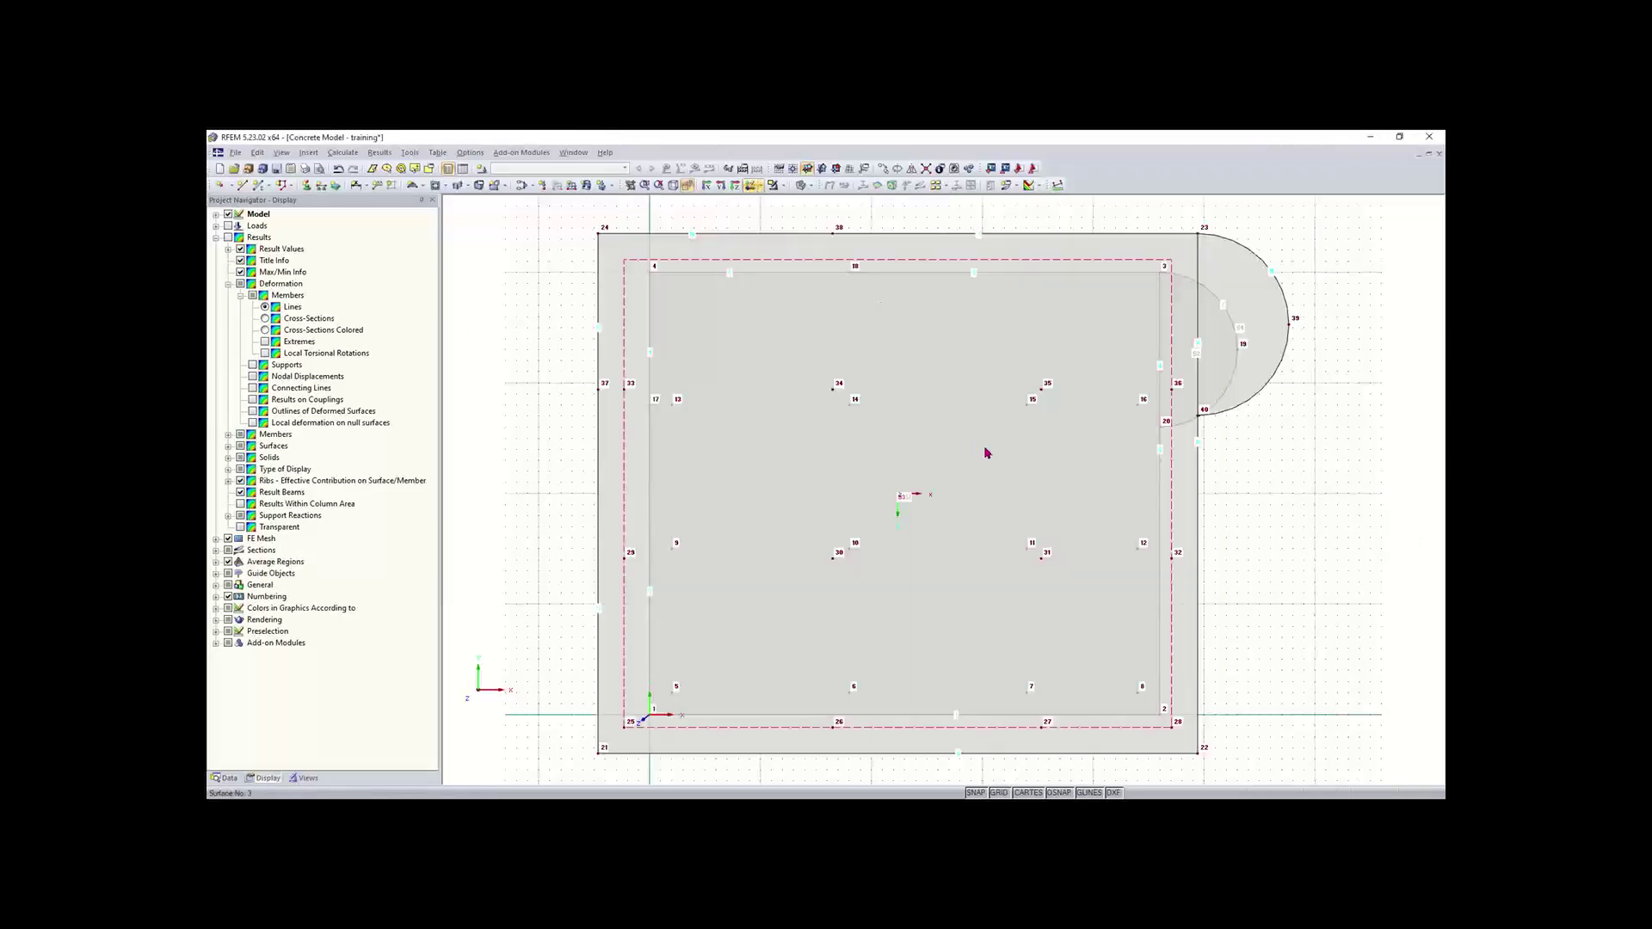
# - Compare the two slab levels from above with perspective off and on, and display the model at an oblique angle without perspective
pyautogui.click(688, 187)
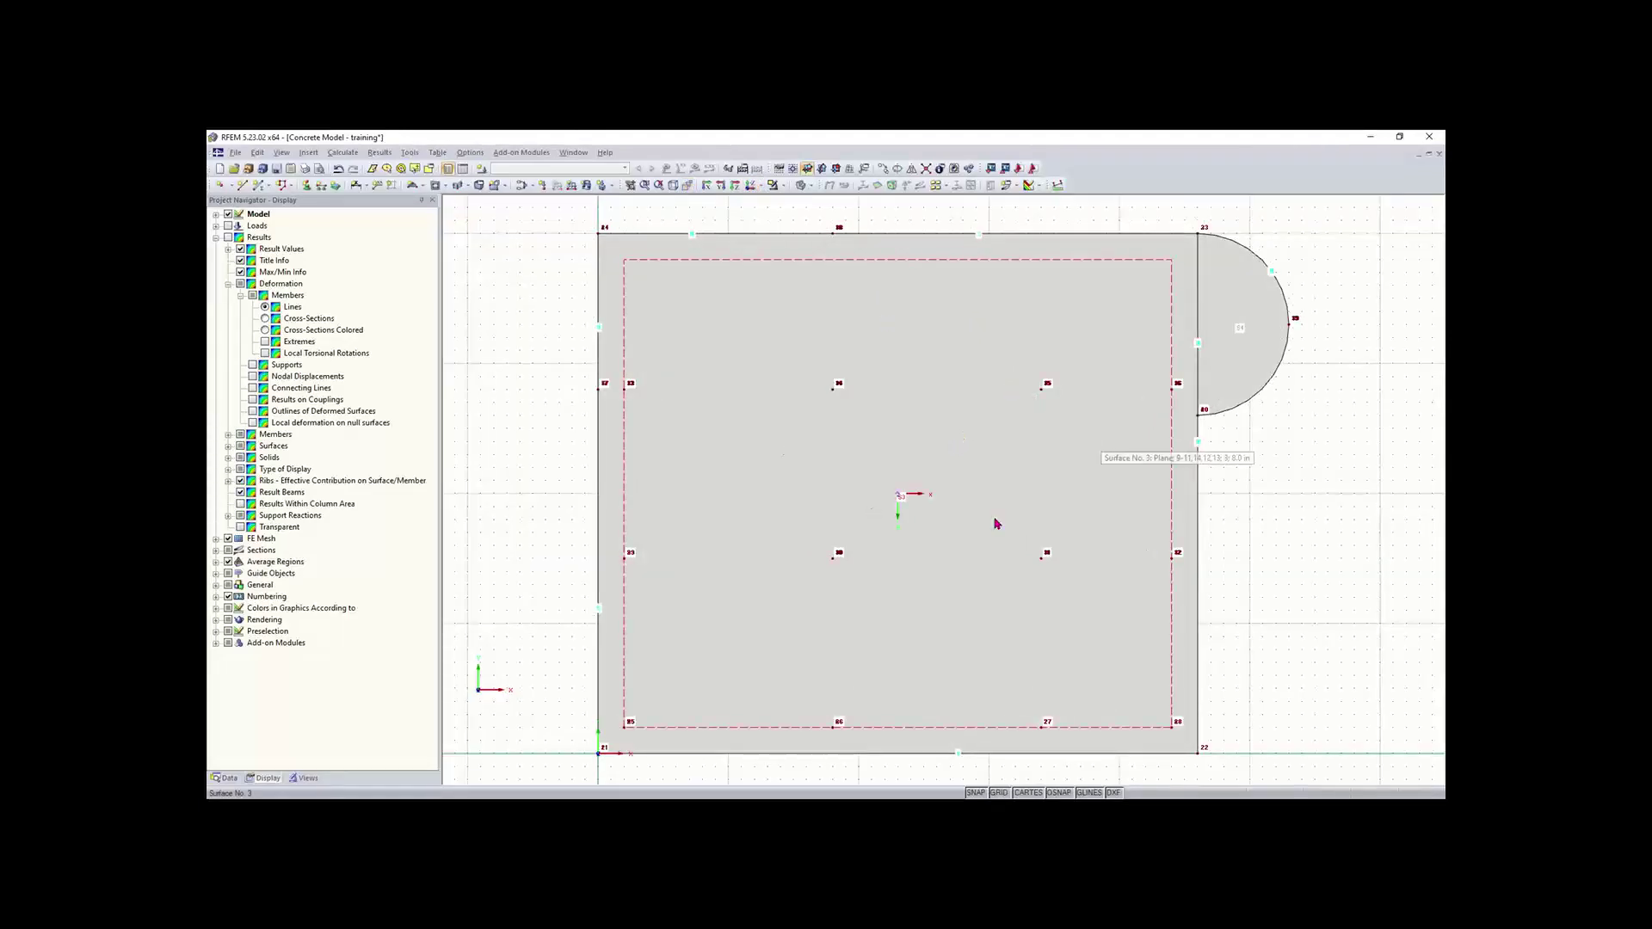
pyautogui.click(687, 185)
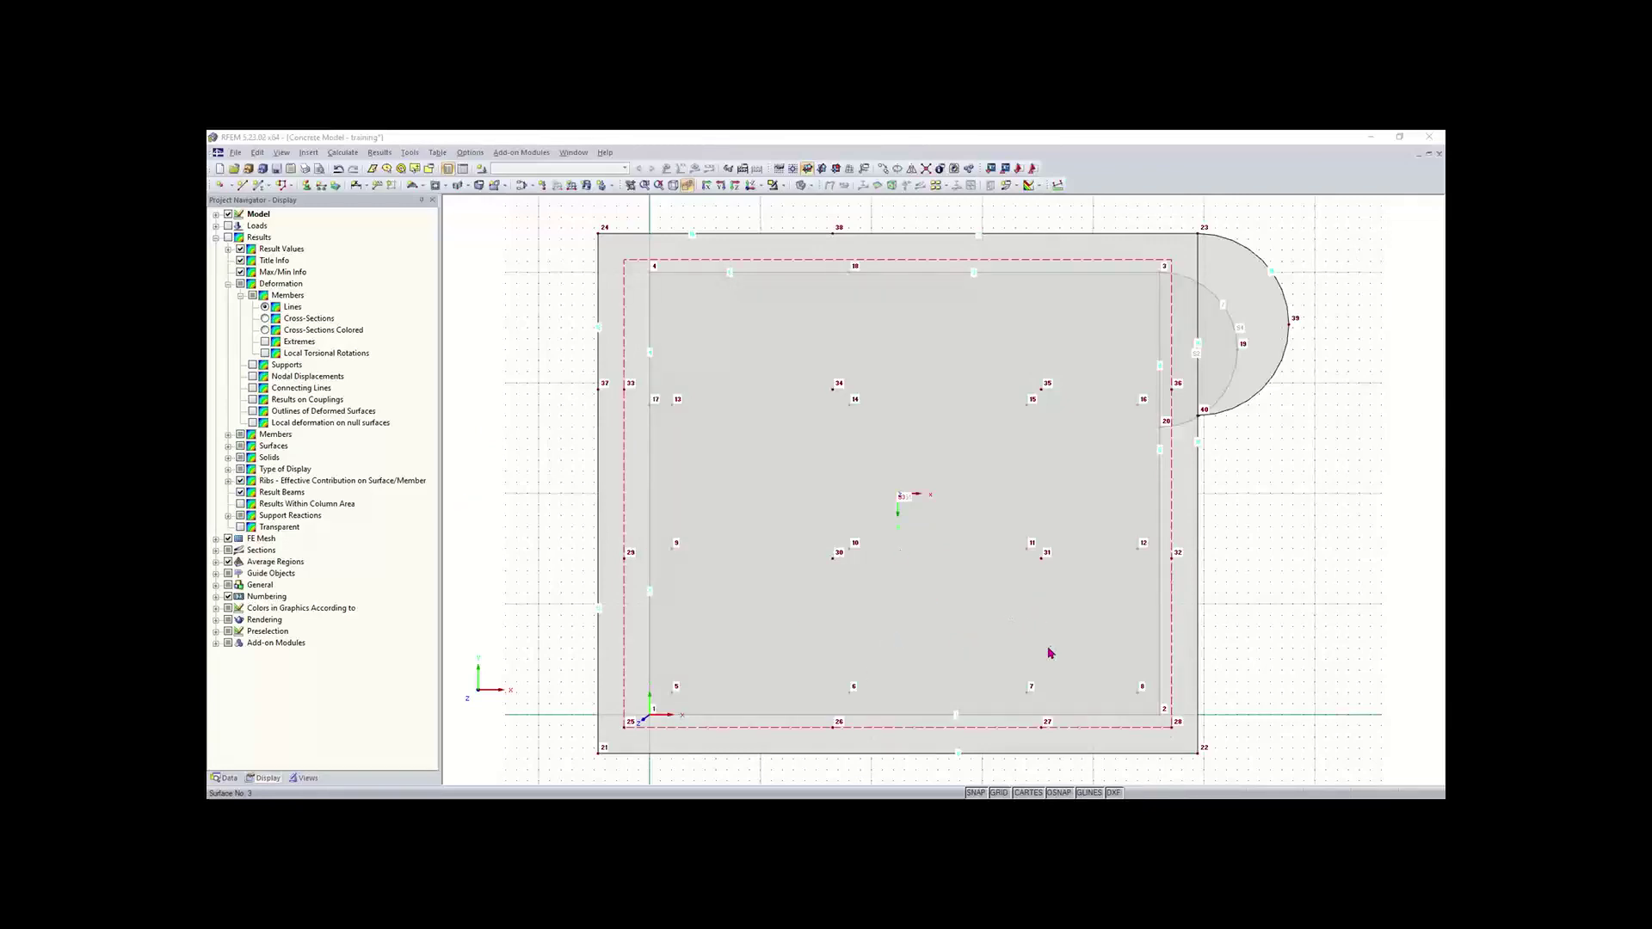
pyautogui.keyDown('ctrl'); pyautogui.moveTo(1053, 648); pyautogui.dragTo(809, 283, button='middle'); pyautogui.keyUp('ctrl')
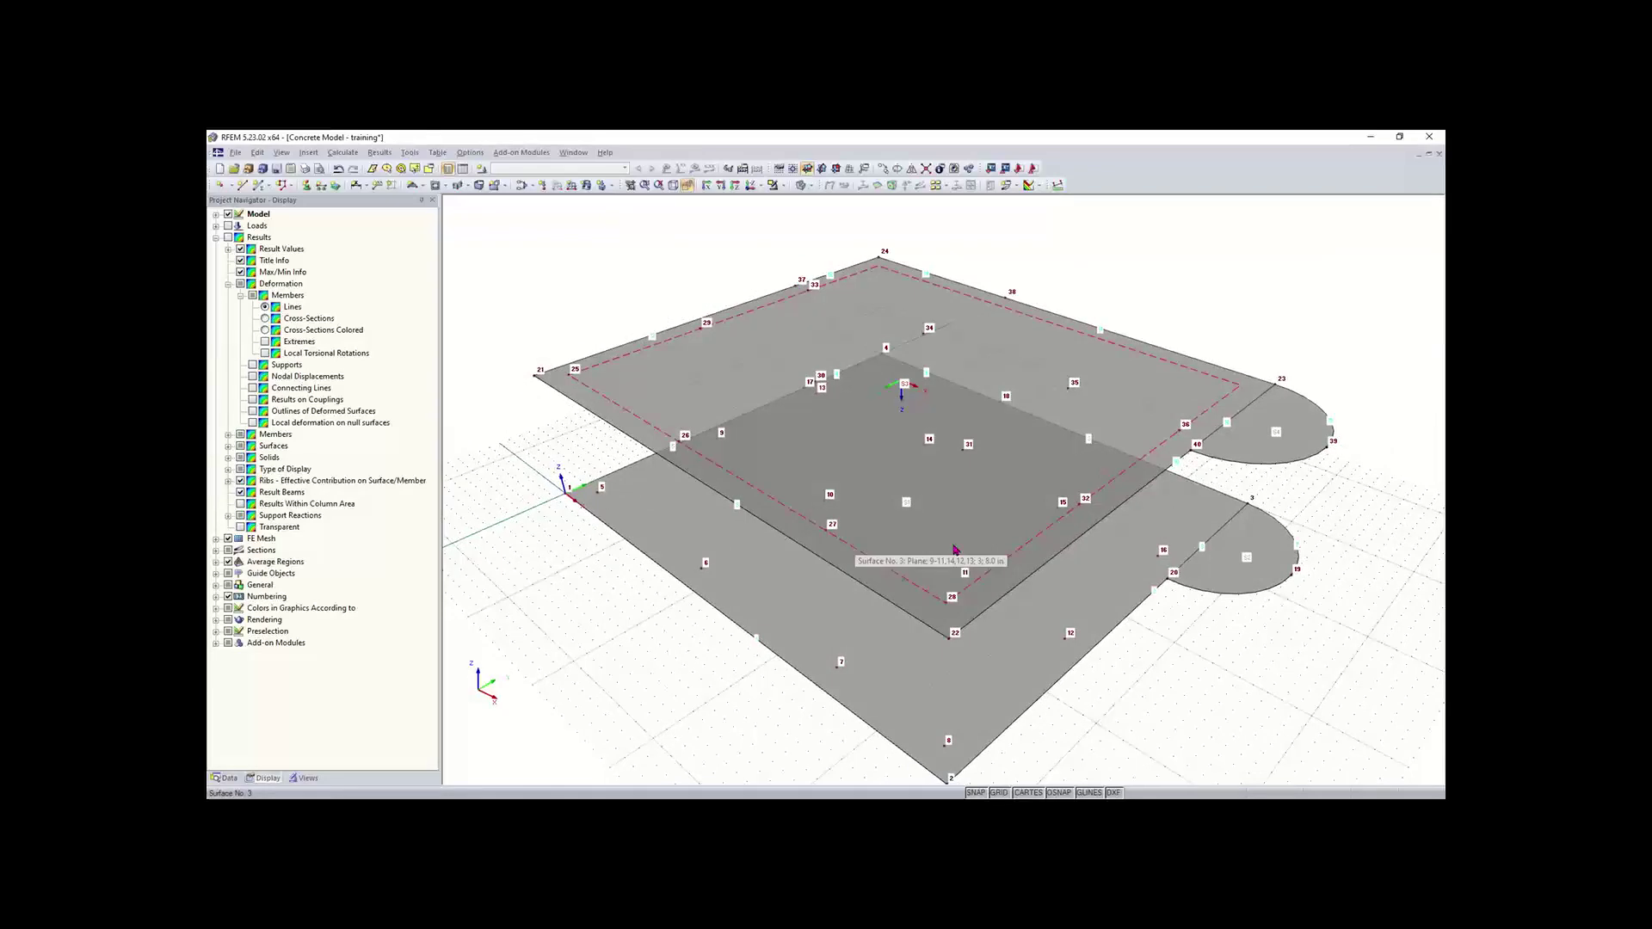
pyautogui.moveTo(1179, 489); pyautogui.dragTo(936, 538, button='middle')
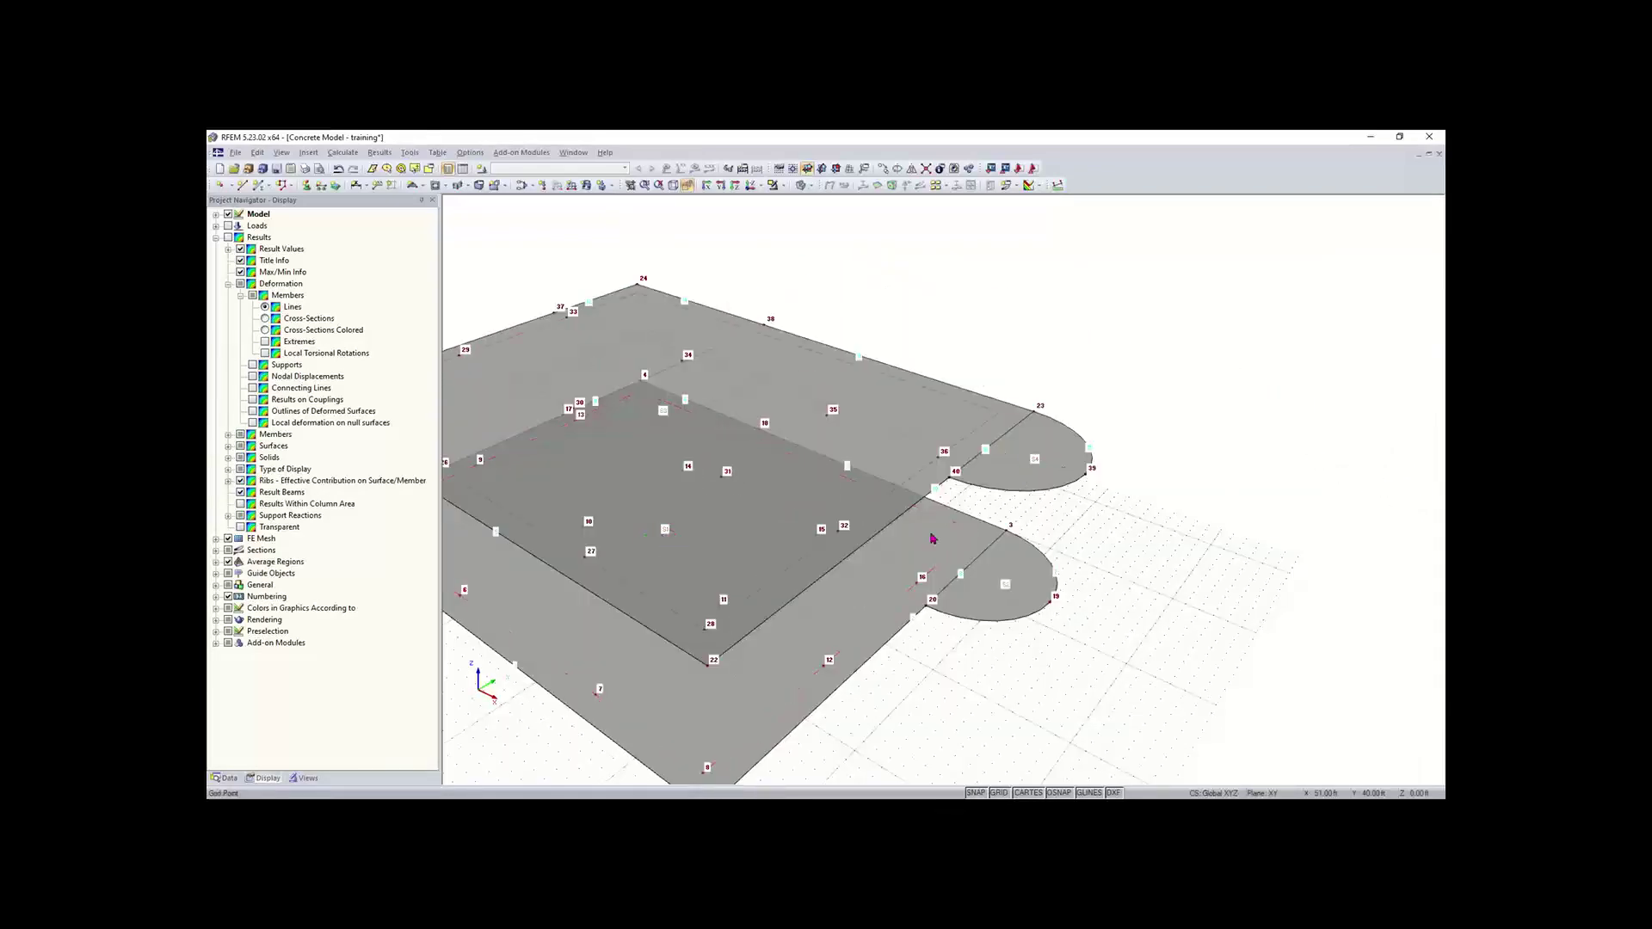
pyautogui.click(688, 189)
# - Divide the straight edge of the upper semicircle by a new intermediate node at 7.00 ft (50%) from the line start
pyautogui.scroll(2, 830, 424)
pyautogui.scroll(2, 714, 437)
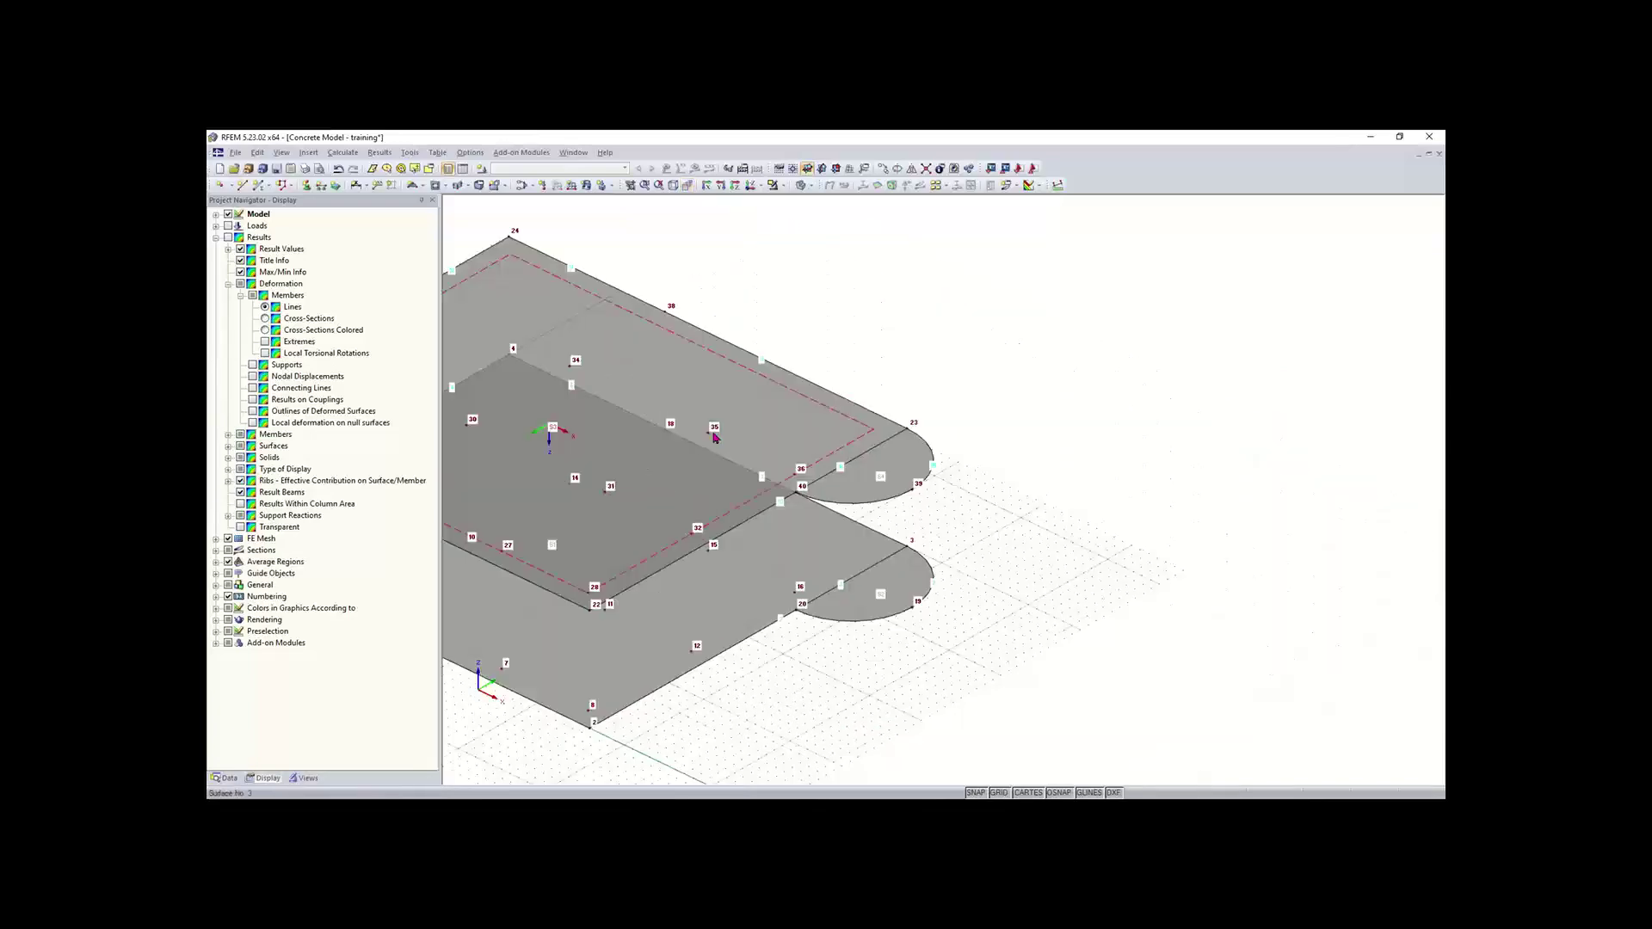
pyautogui.scroll(3, 829, 479)
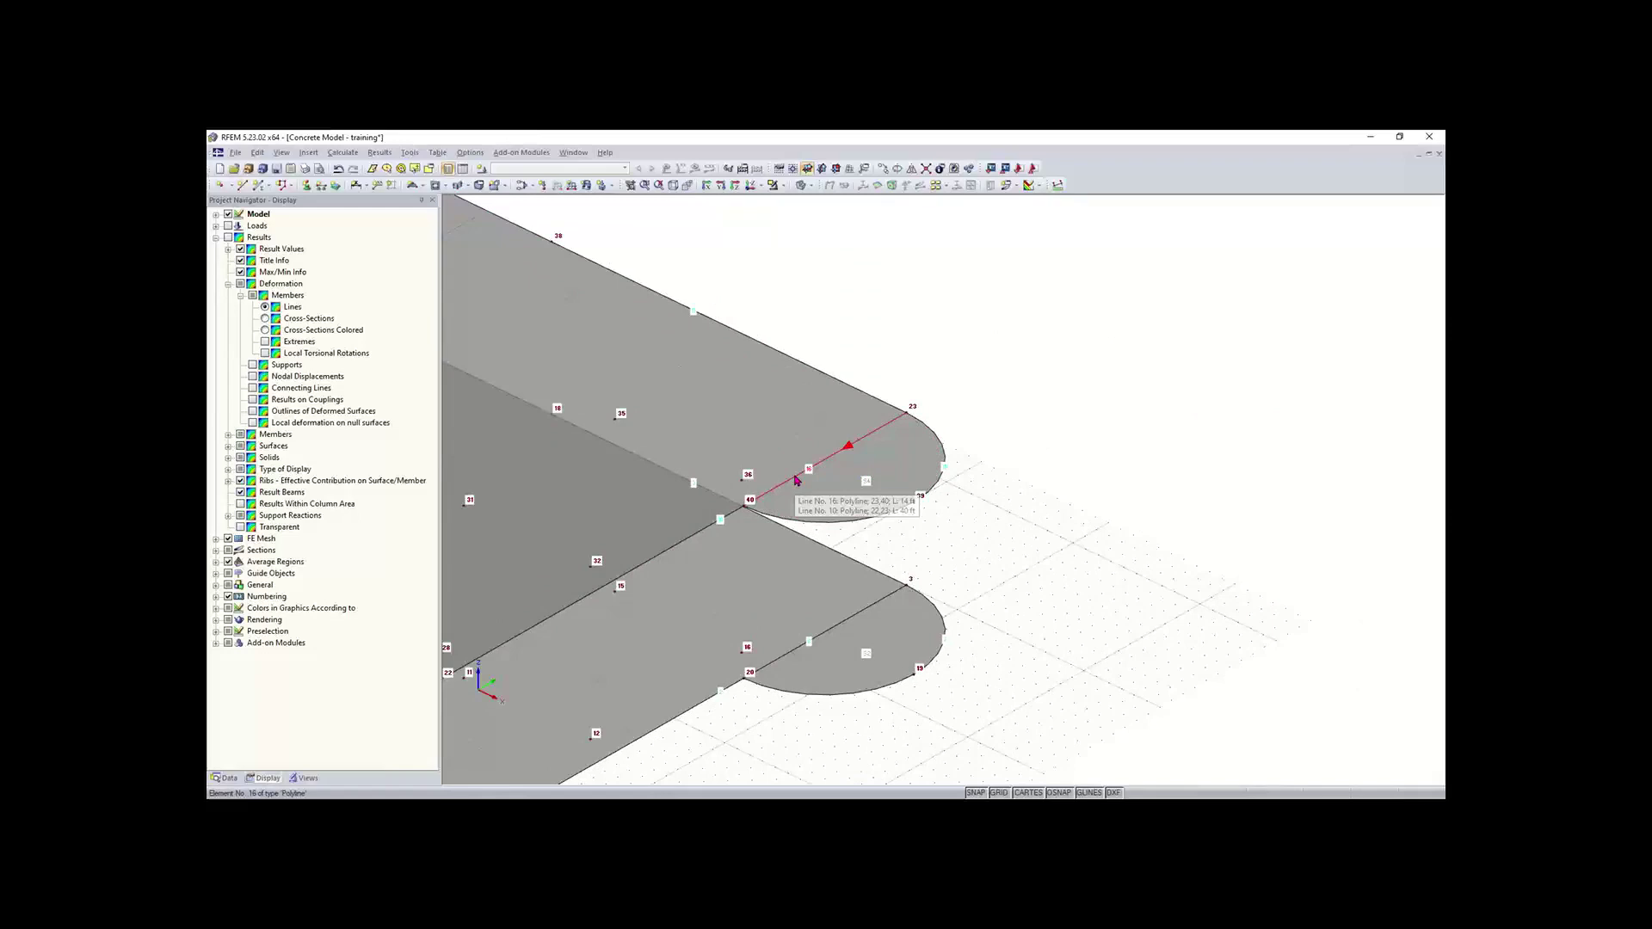
pyautogui.rightClick(797, 480)
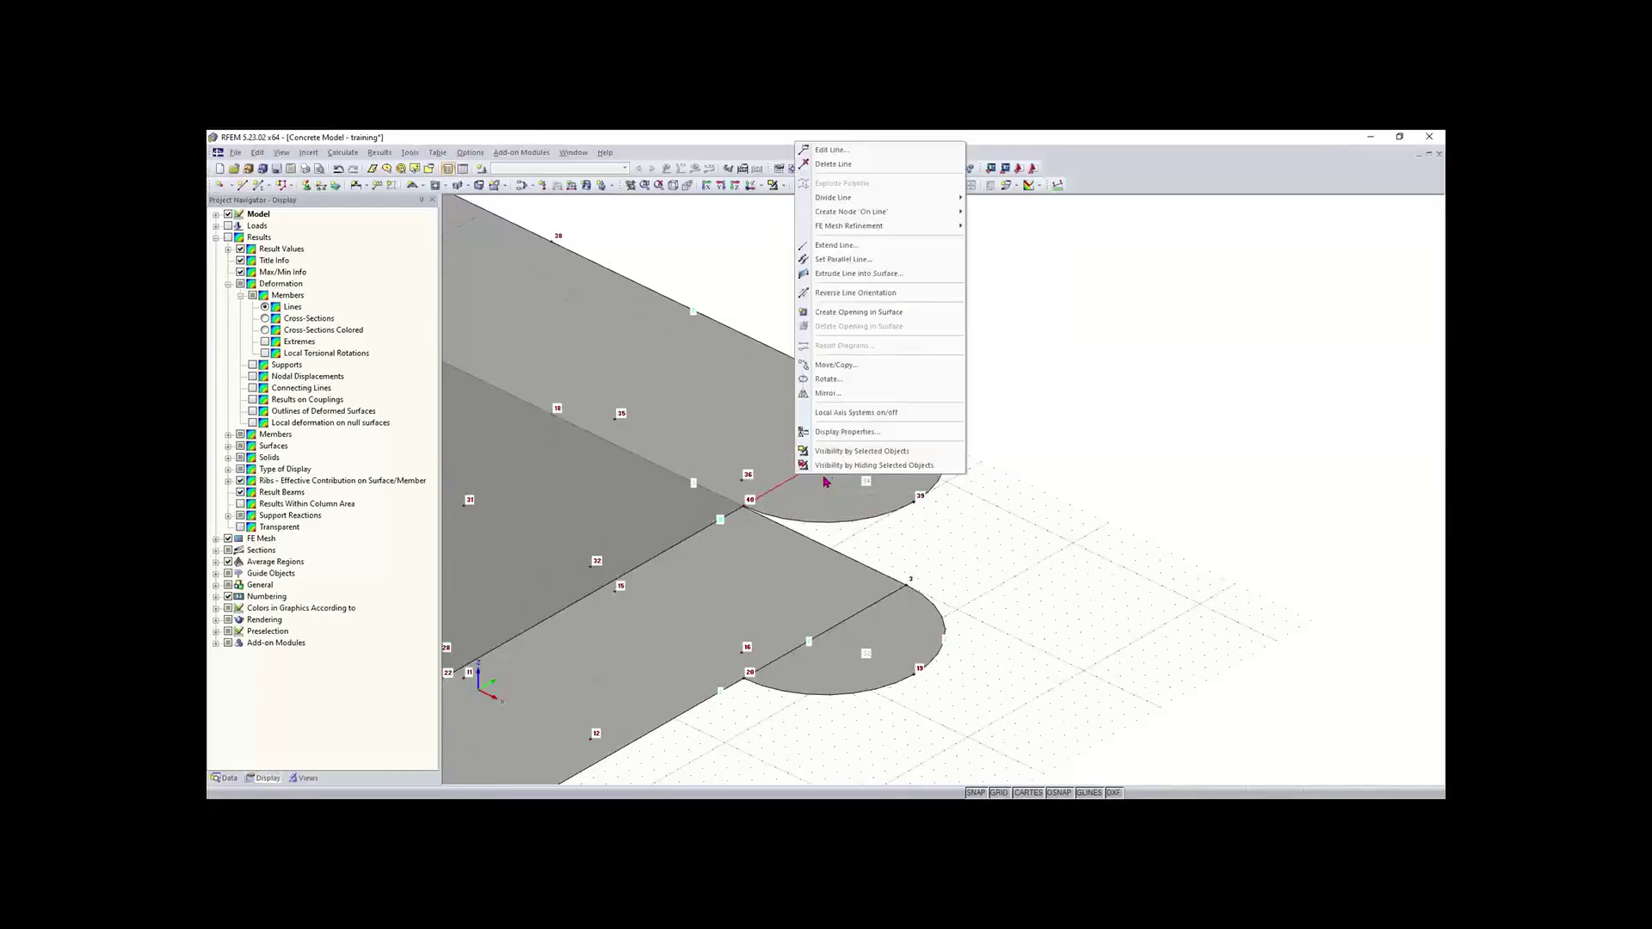
pyautogui.click(824, 482)
pyautogui.rightClick(808, 475)
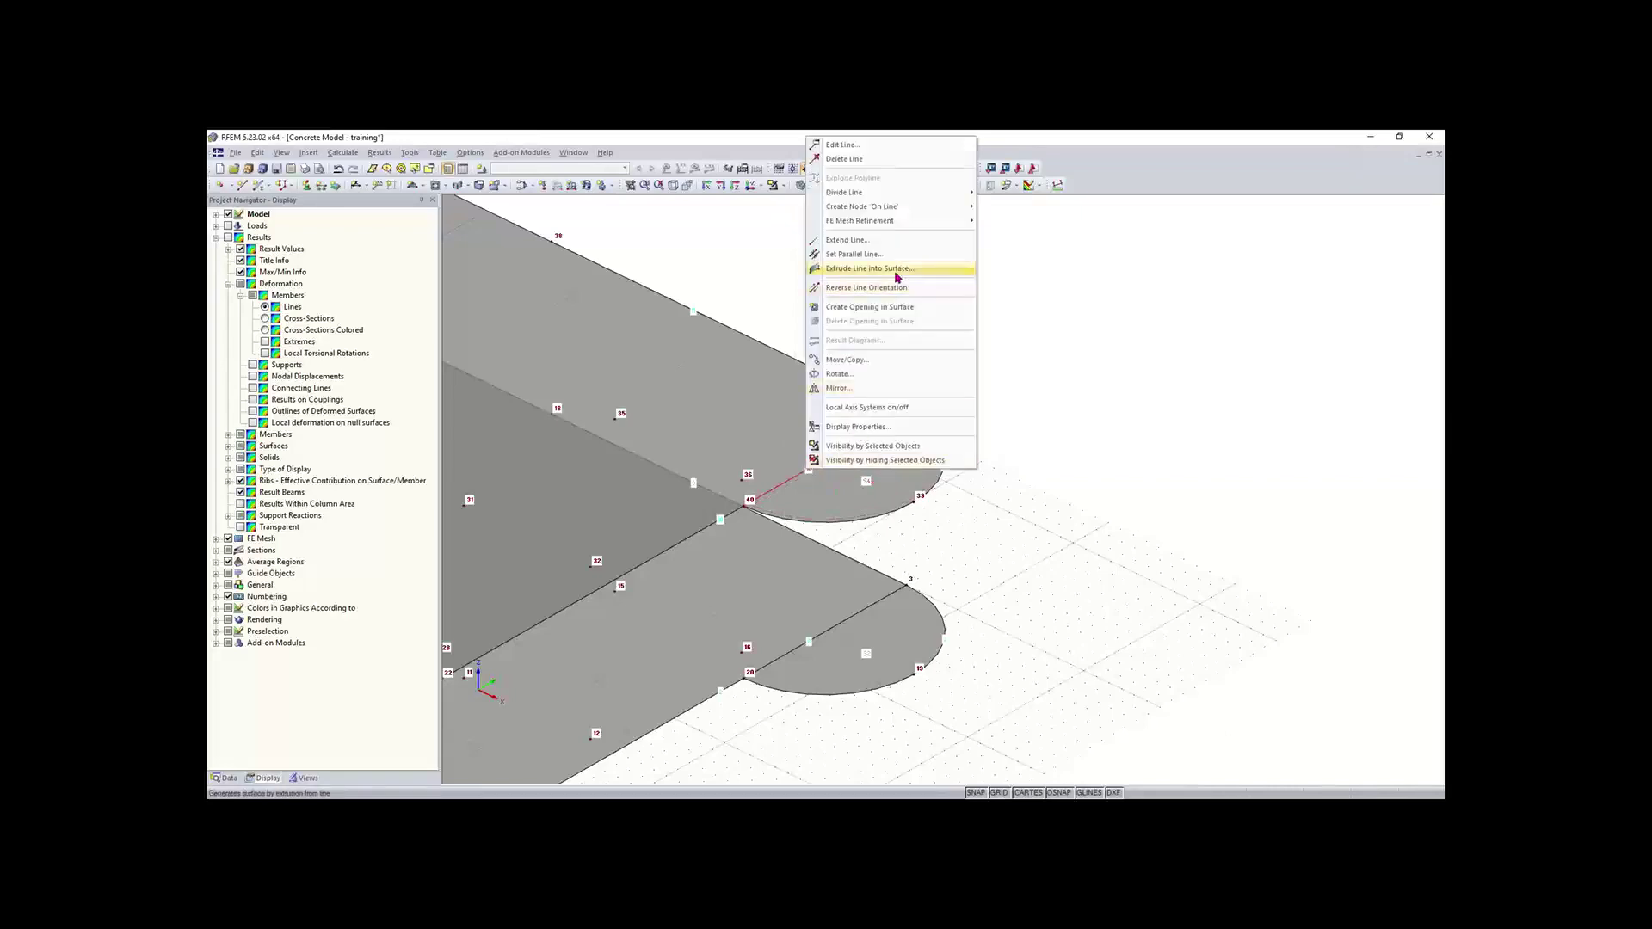
pyautogui.moveTo(952, 195)
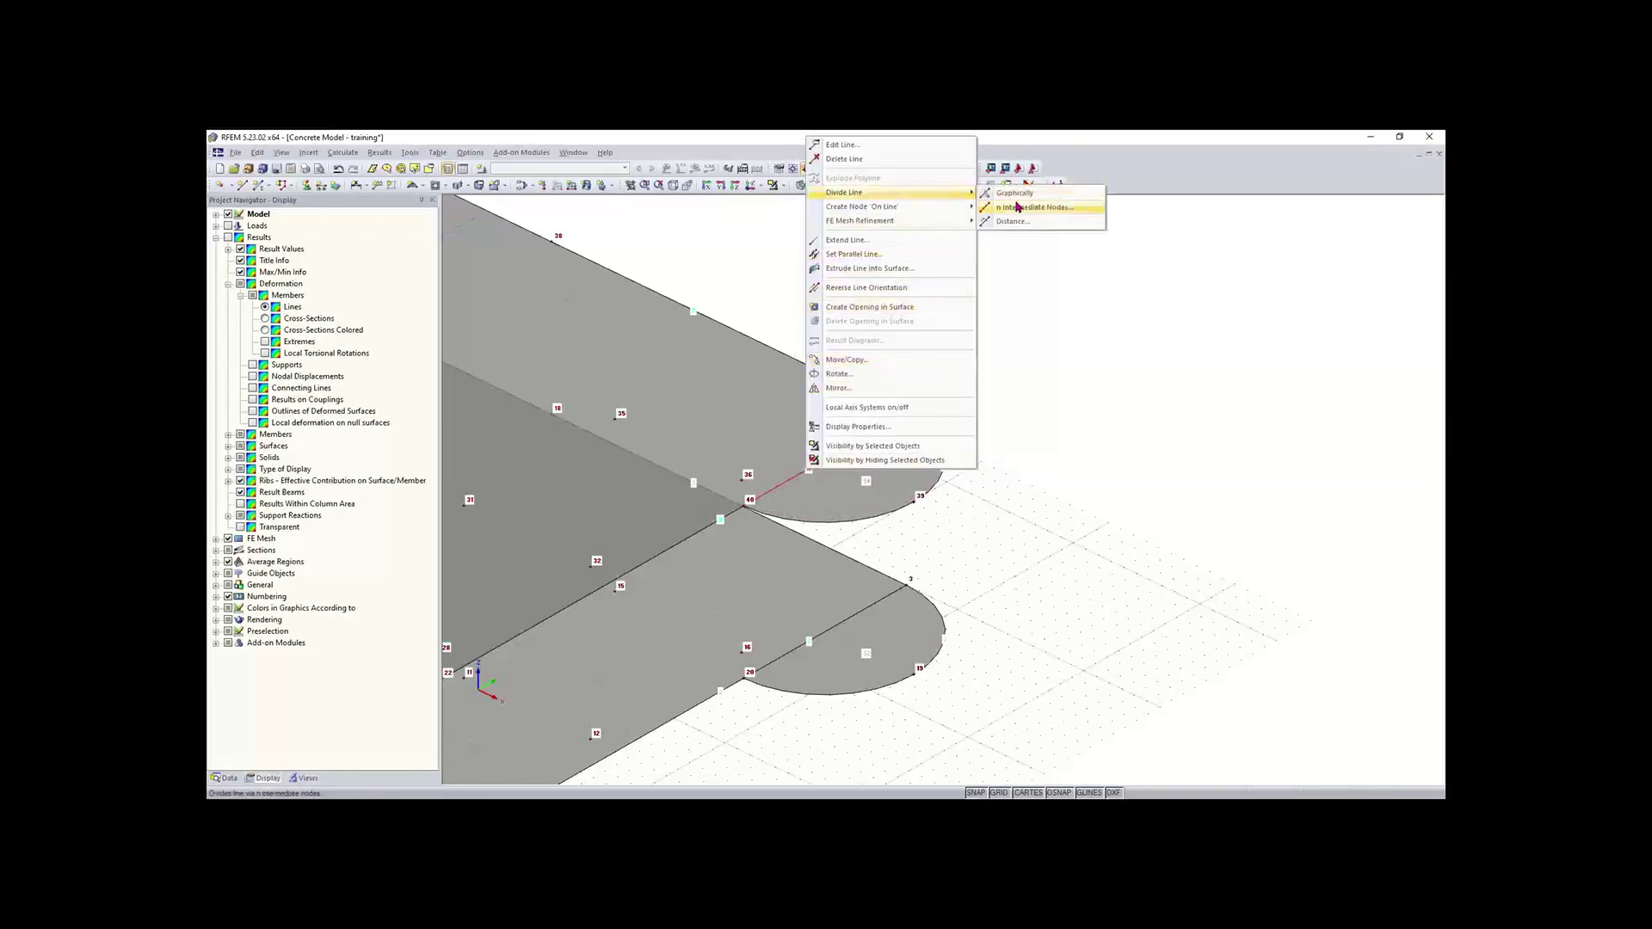
pyautogui.click(1018, 221)
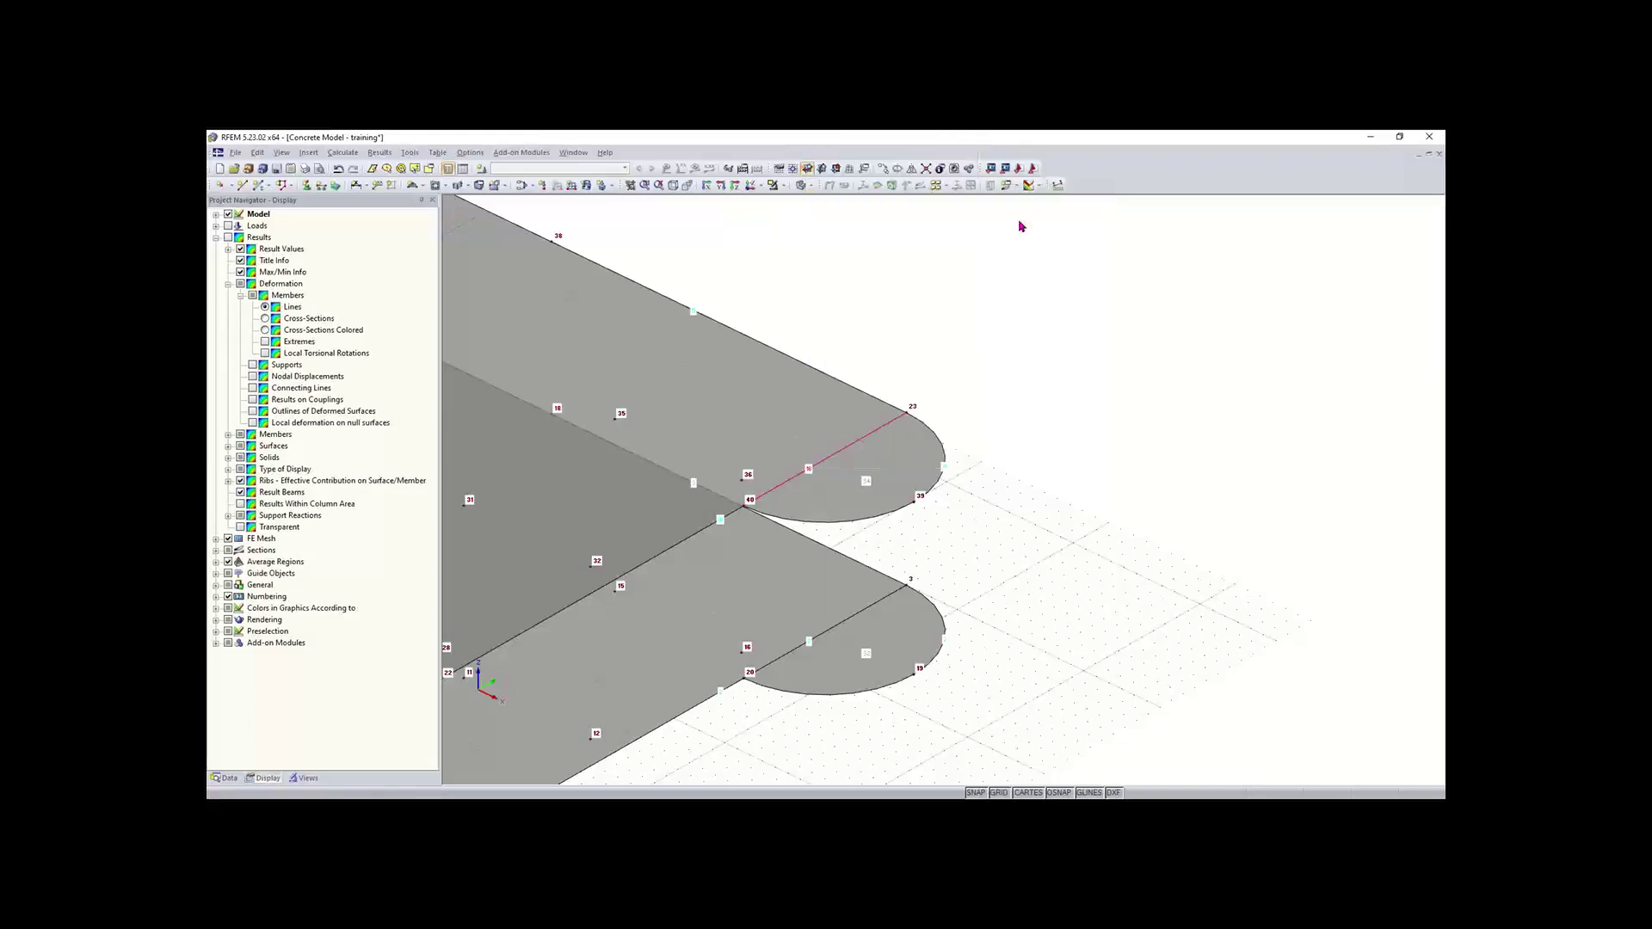
pyautogui.moveTo(843, 315); pyautogui.dragTo(923, 283)
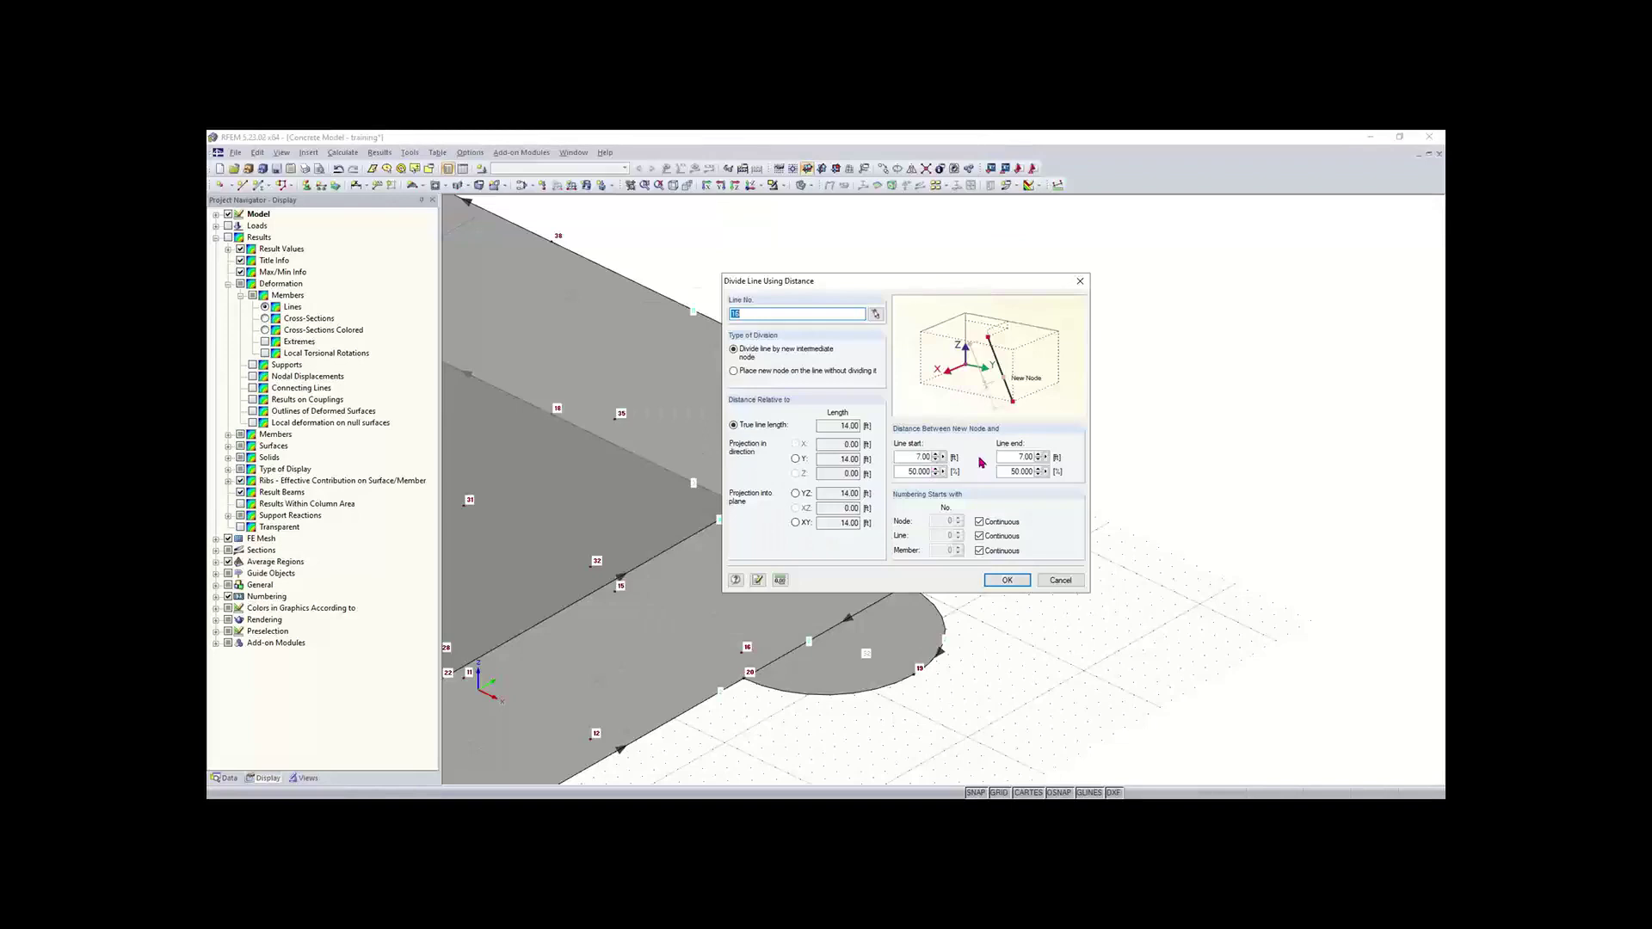
pyautogui.click(1008, 582)
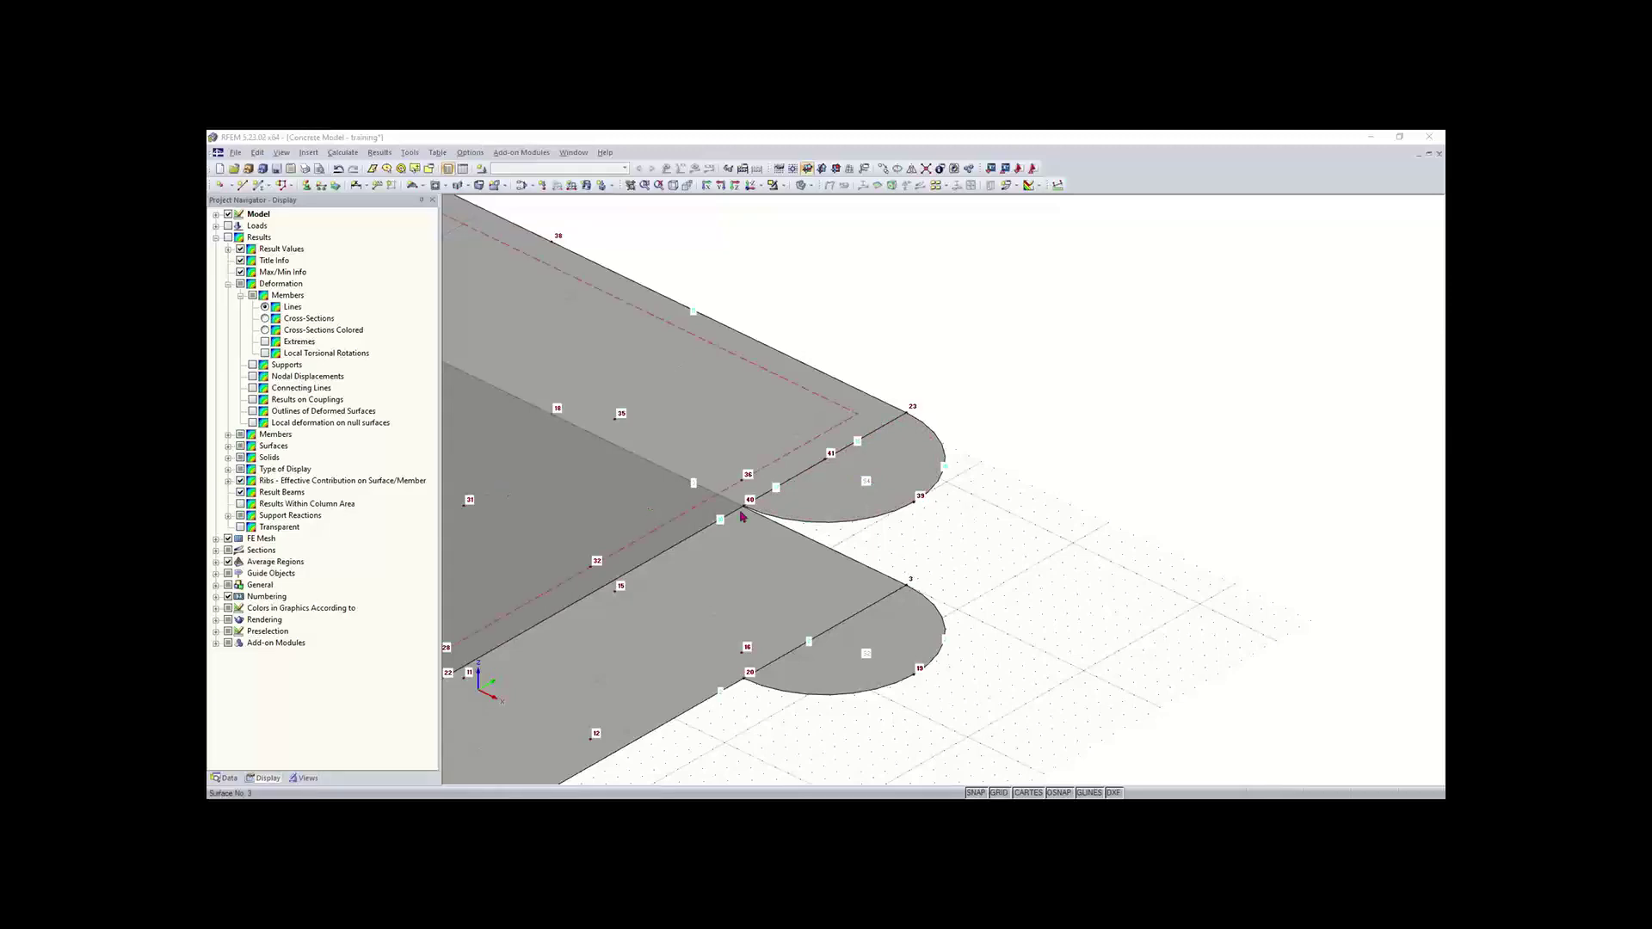
# - Connect the overlapping upper-level edge lines at node 40, where the semicircle meets the slab edge
pyautogui.scroll(-2, 740, 515)
pyautogui.moveTo(765, 527); pyautogui.dragTo(799, 539, button='middle')
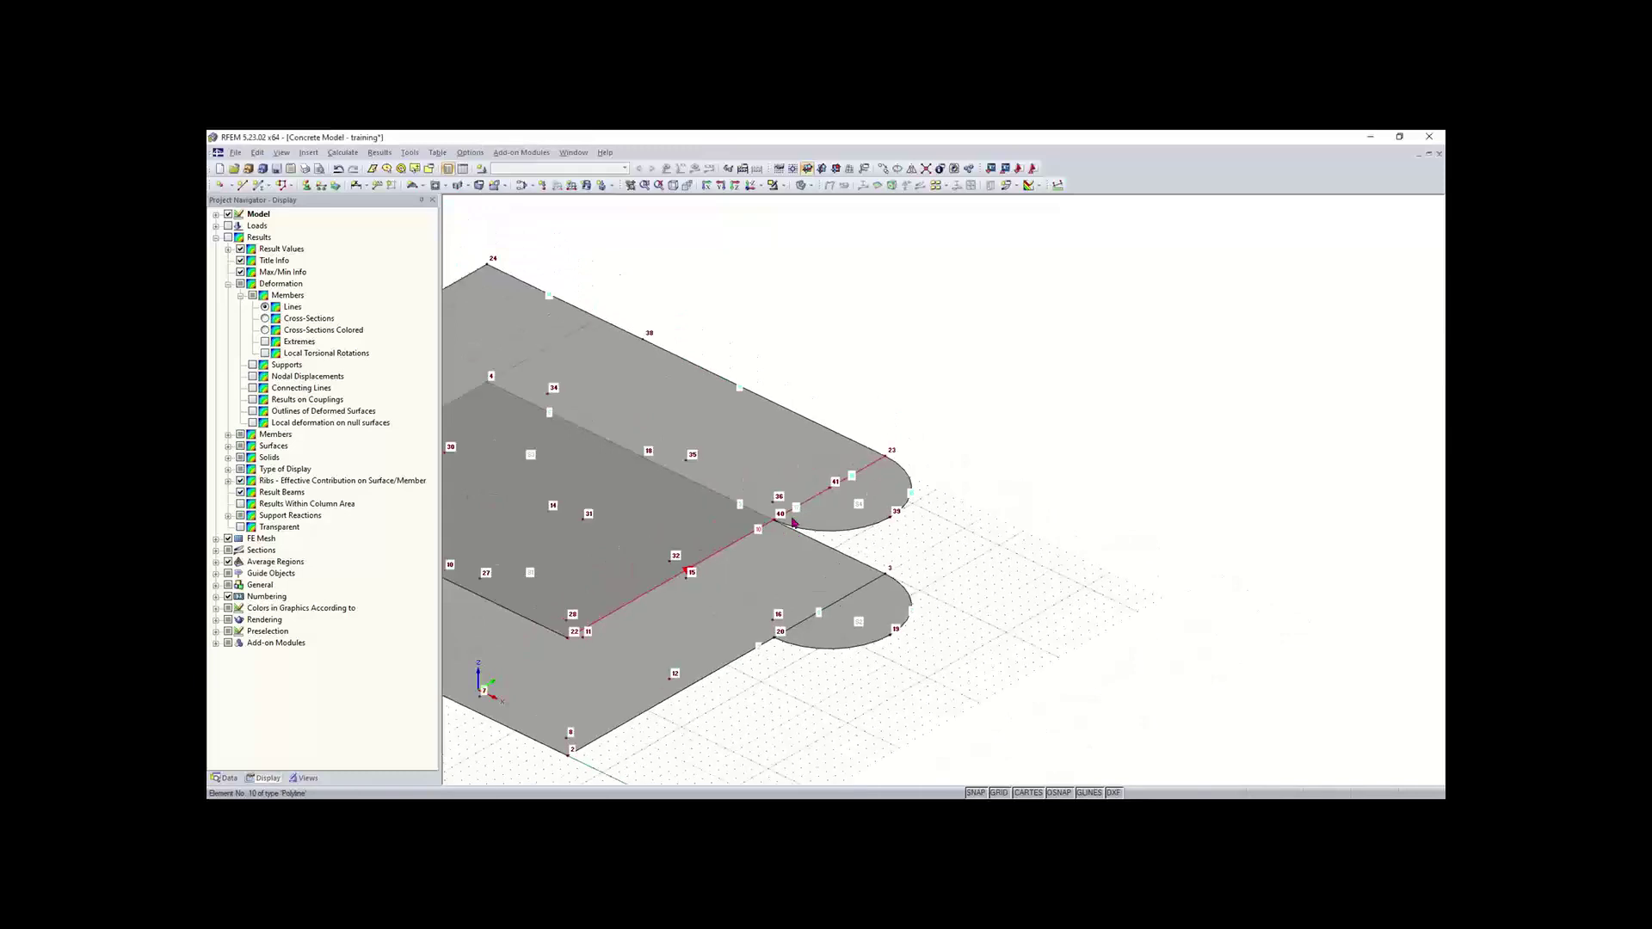
pyautogui.scroll(2, 772, 525)
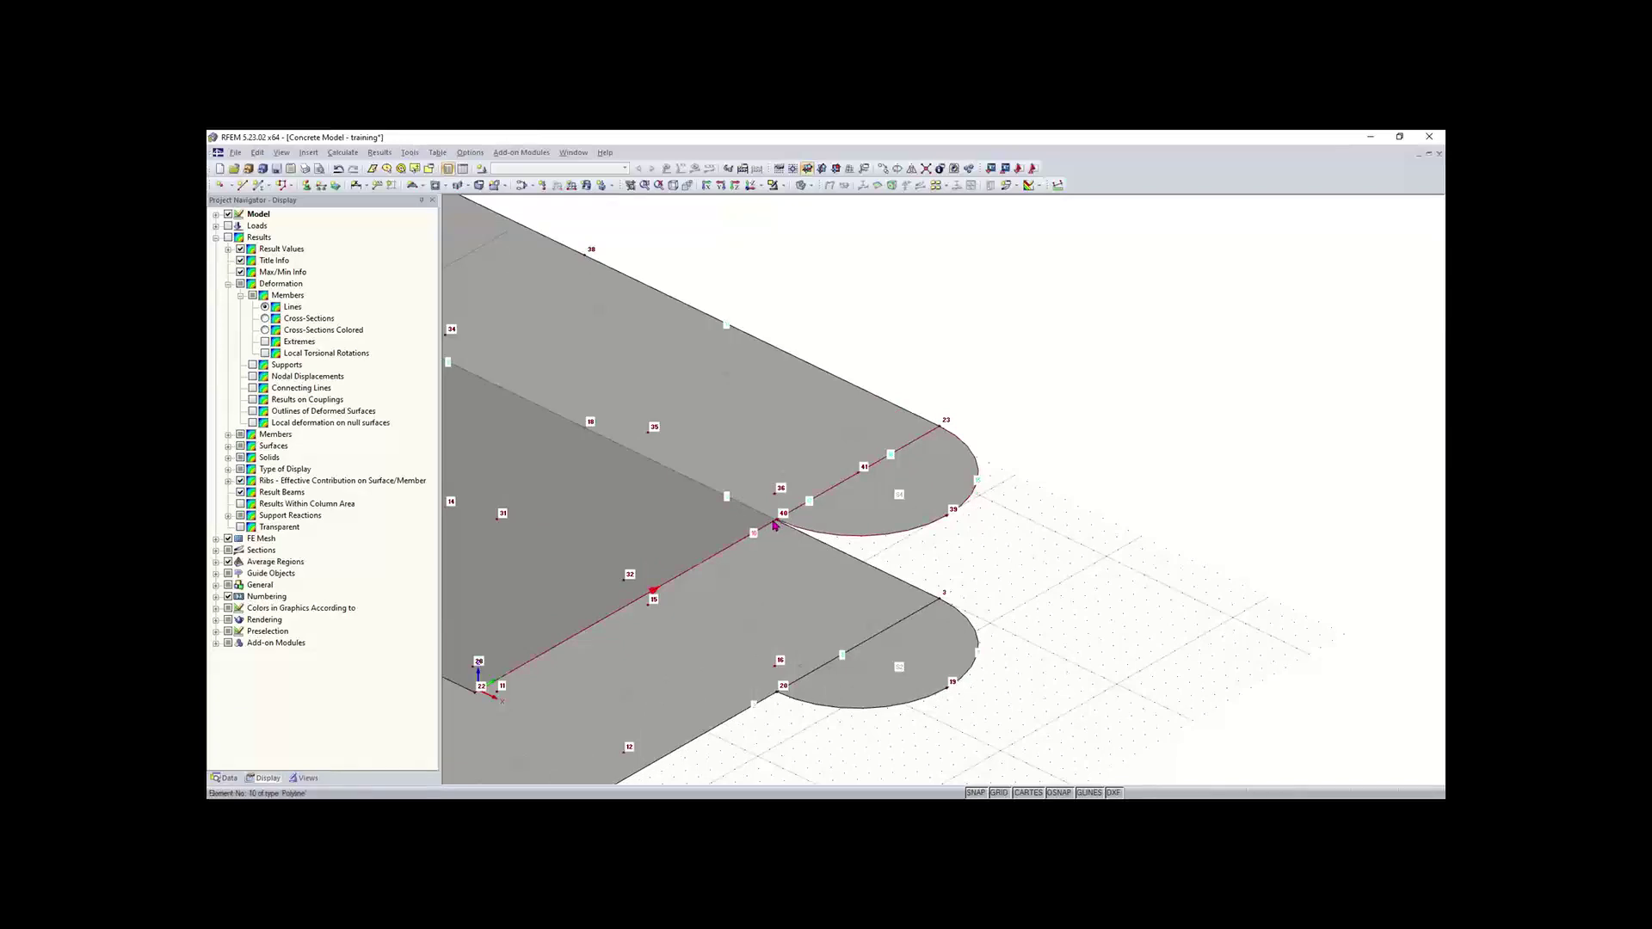
pyautogui.scroll(3, 773, 525)
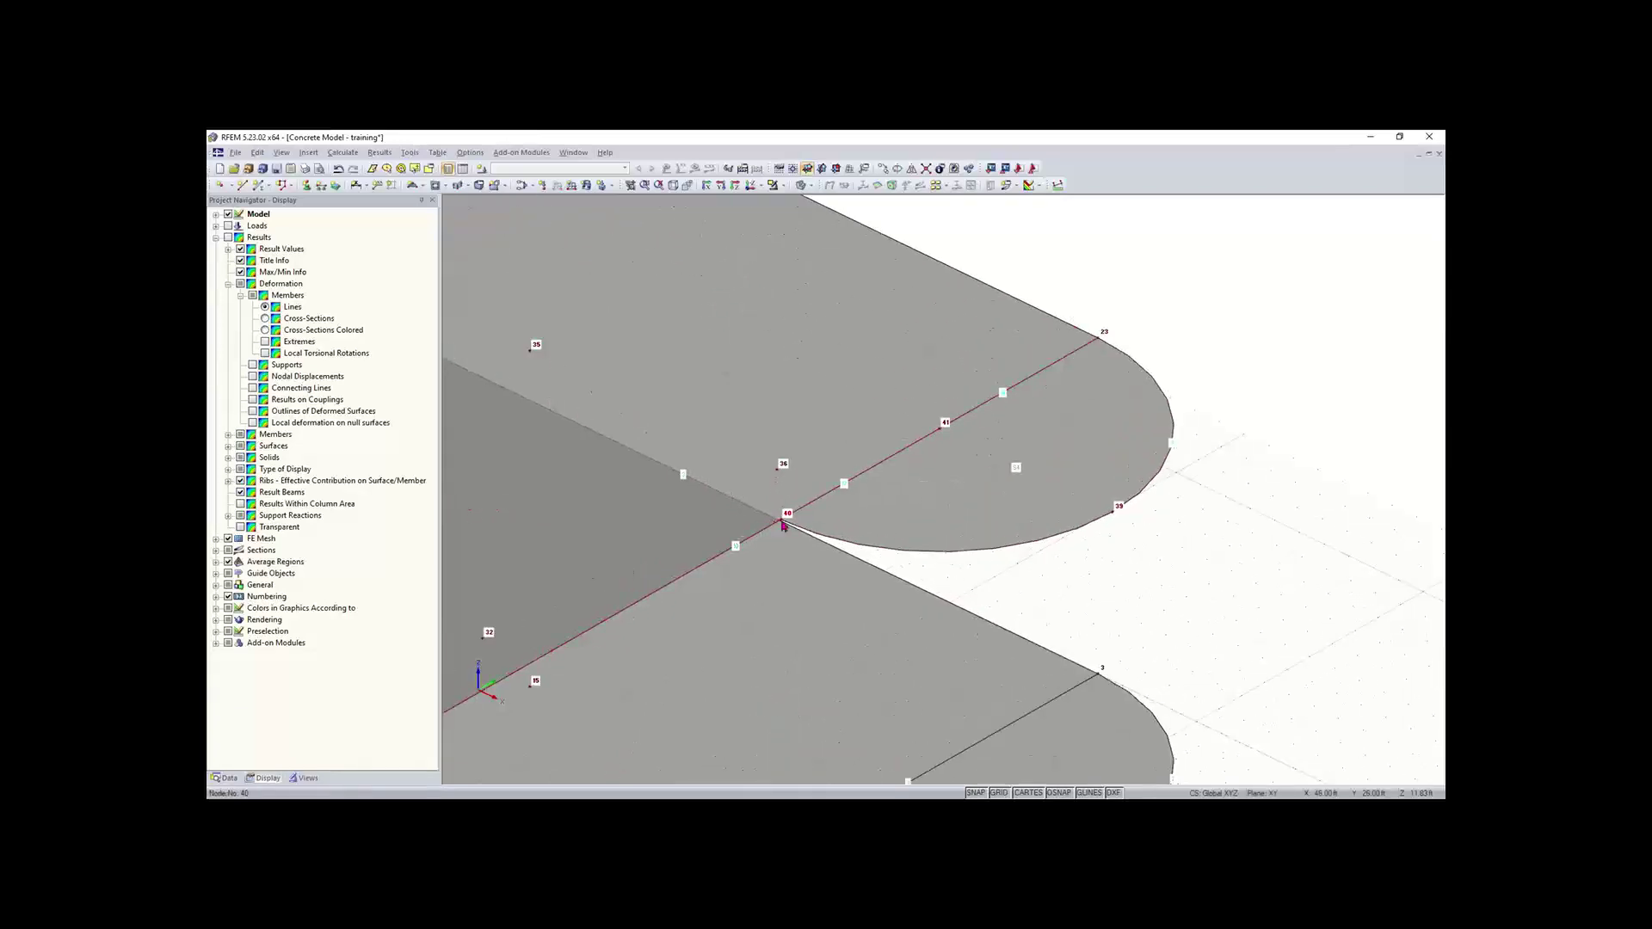
pyautogui.keyDown('ctrl'); pyautogui.moveTo(793, 561); pyautogui.dragTo(877, 482, button='middle'); pyautogui.keyUp('ctrl')
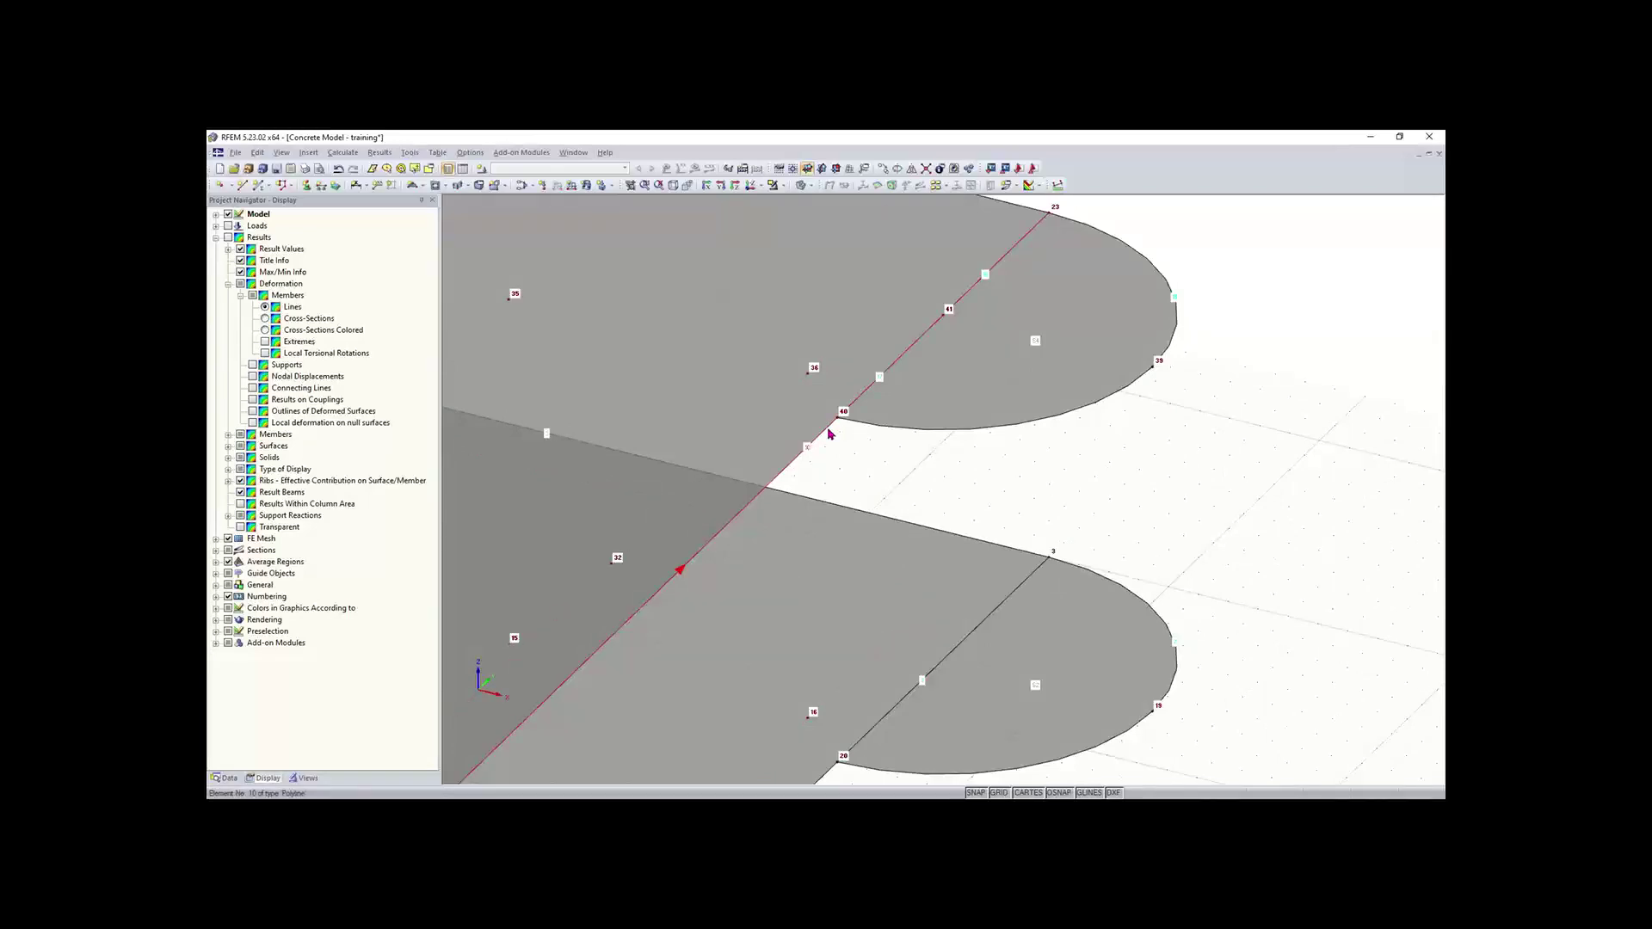
pyautogui.click(927, 170)
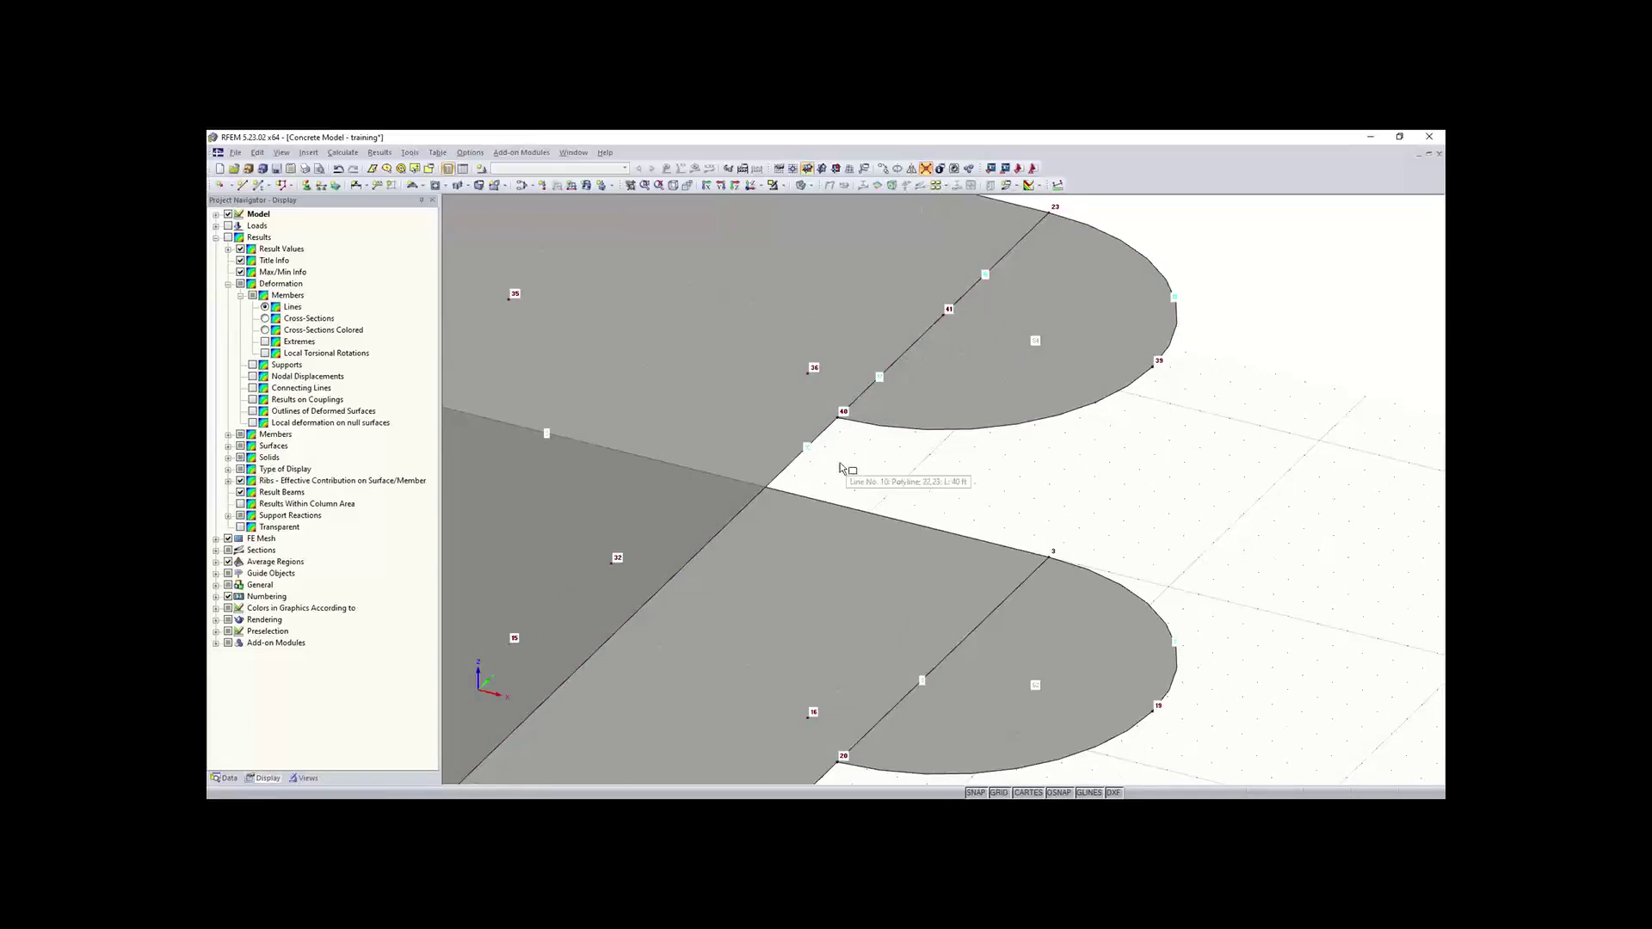
pyautogui.moveTo(830, 452); pyautogui.dragTo(871, 383)
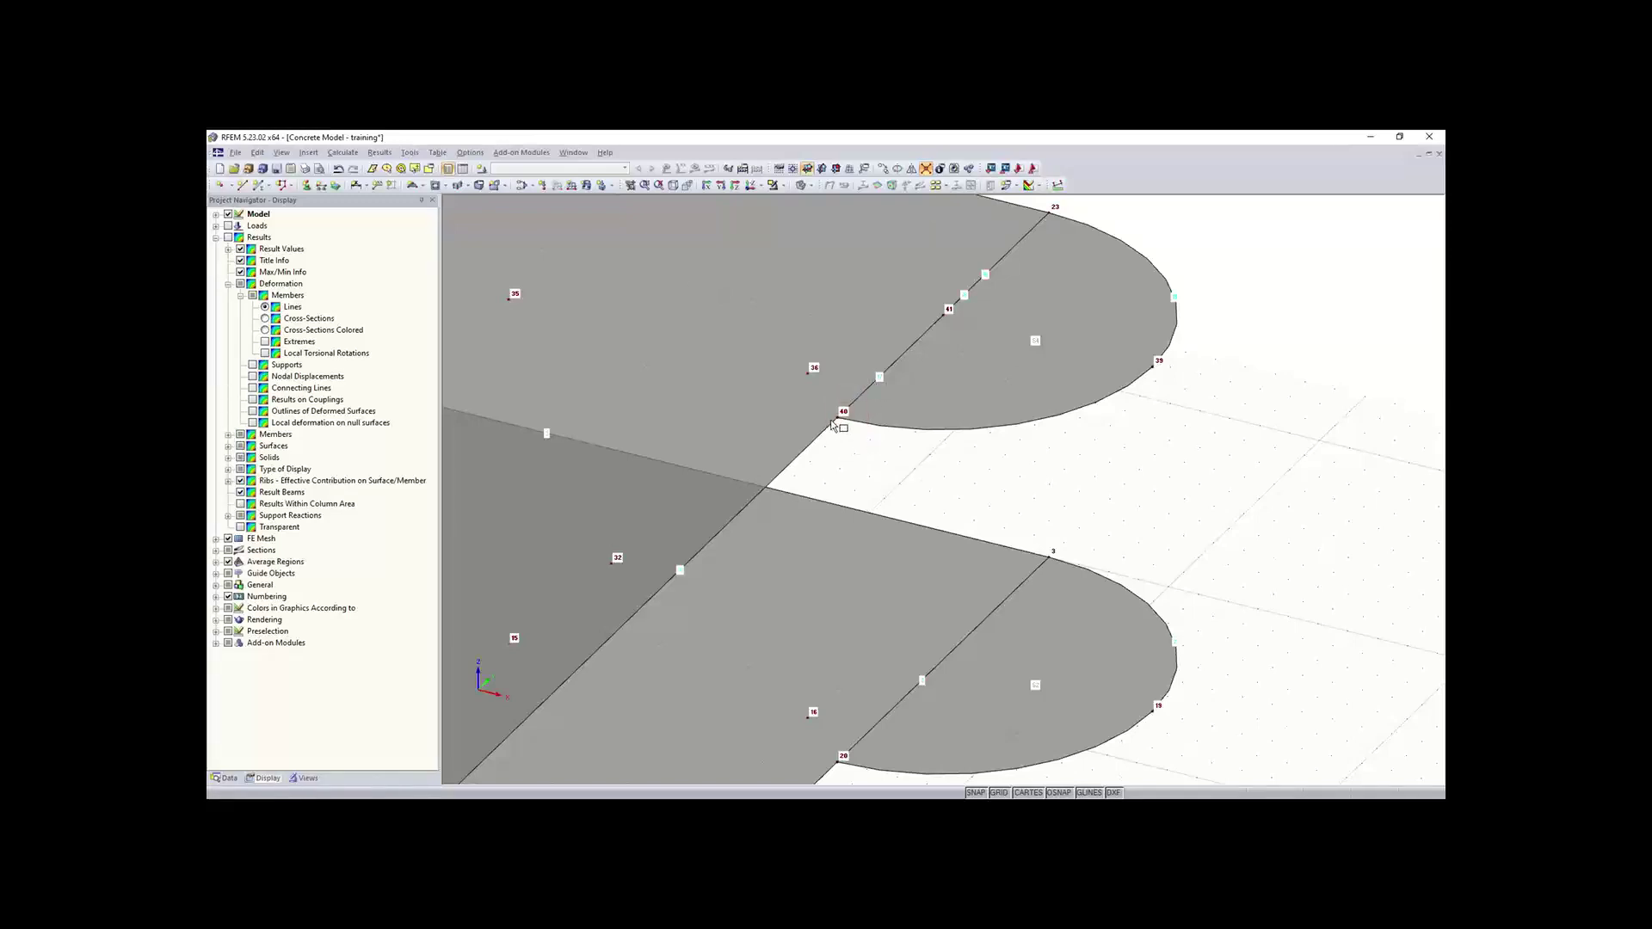
pyautogui.press('Escape')
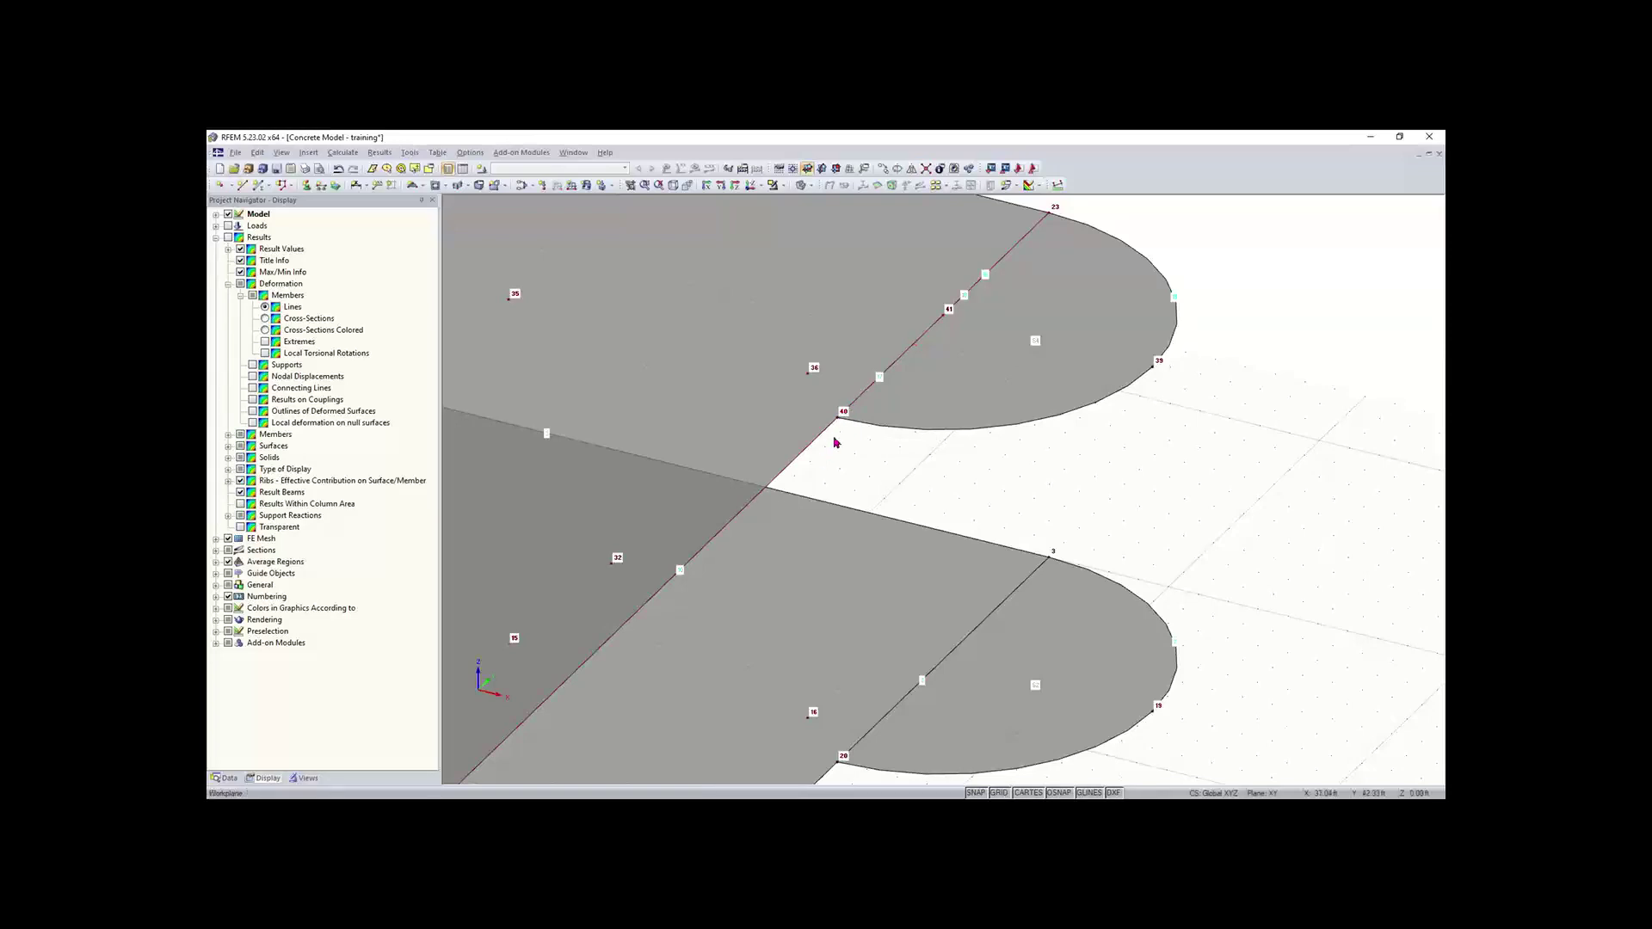
# - Delete the main slab surface and the semicircular surface of the upper level
pyautogui.scroll(-3, 832, 489)
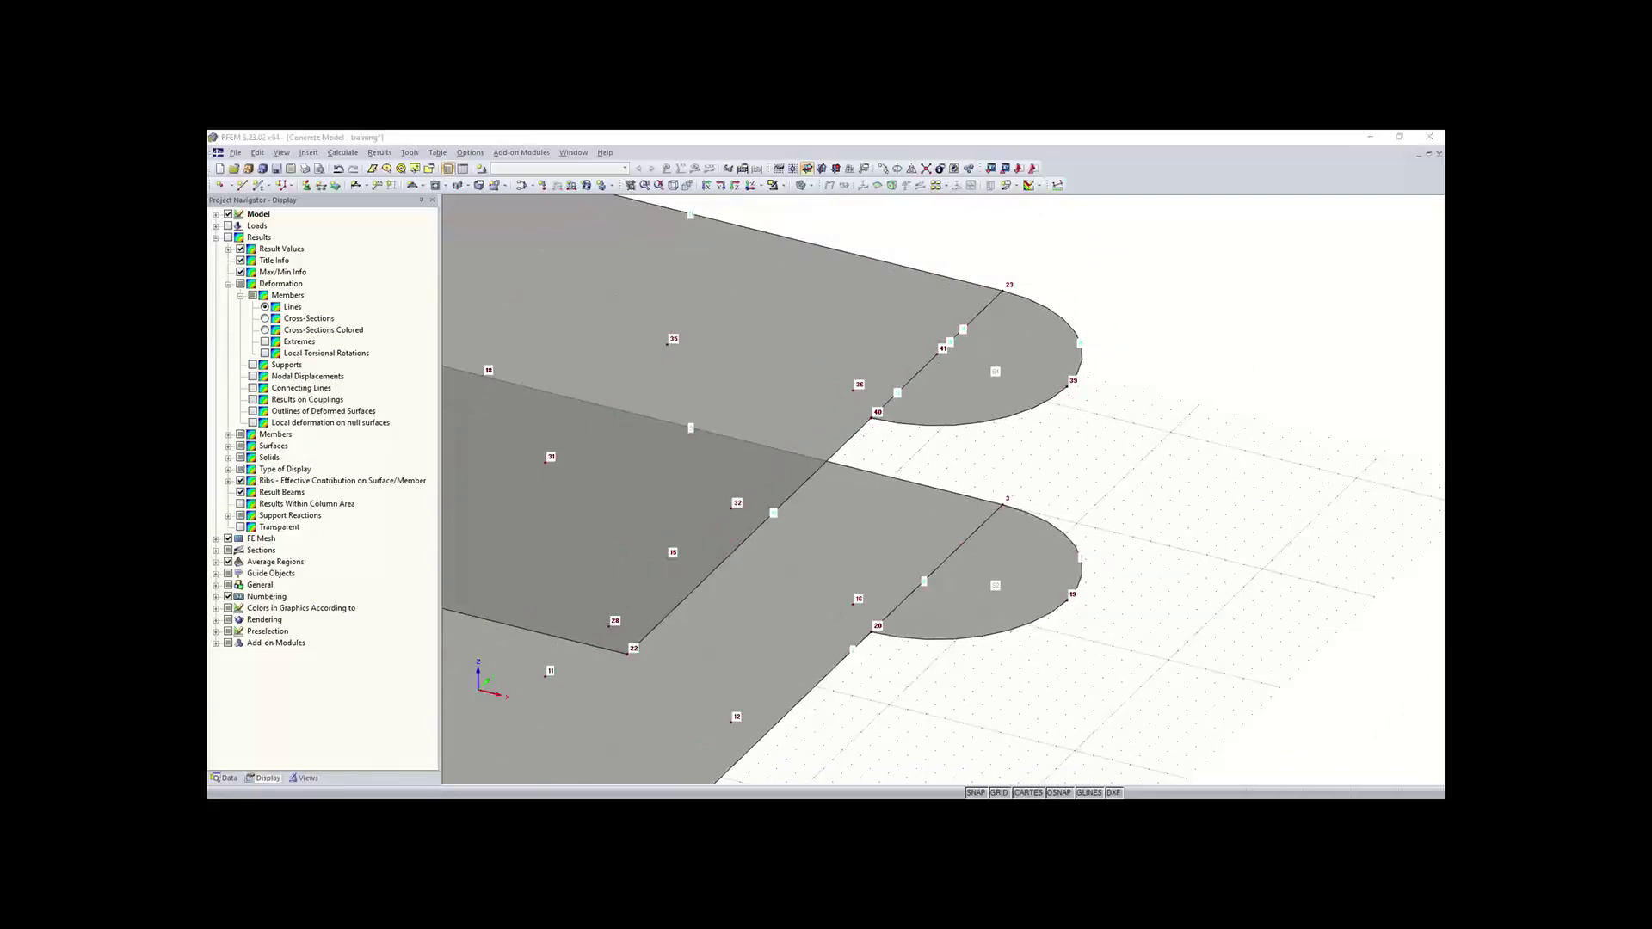
pyautogui.scroll(-2, 911, 456)
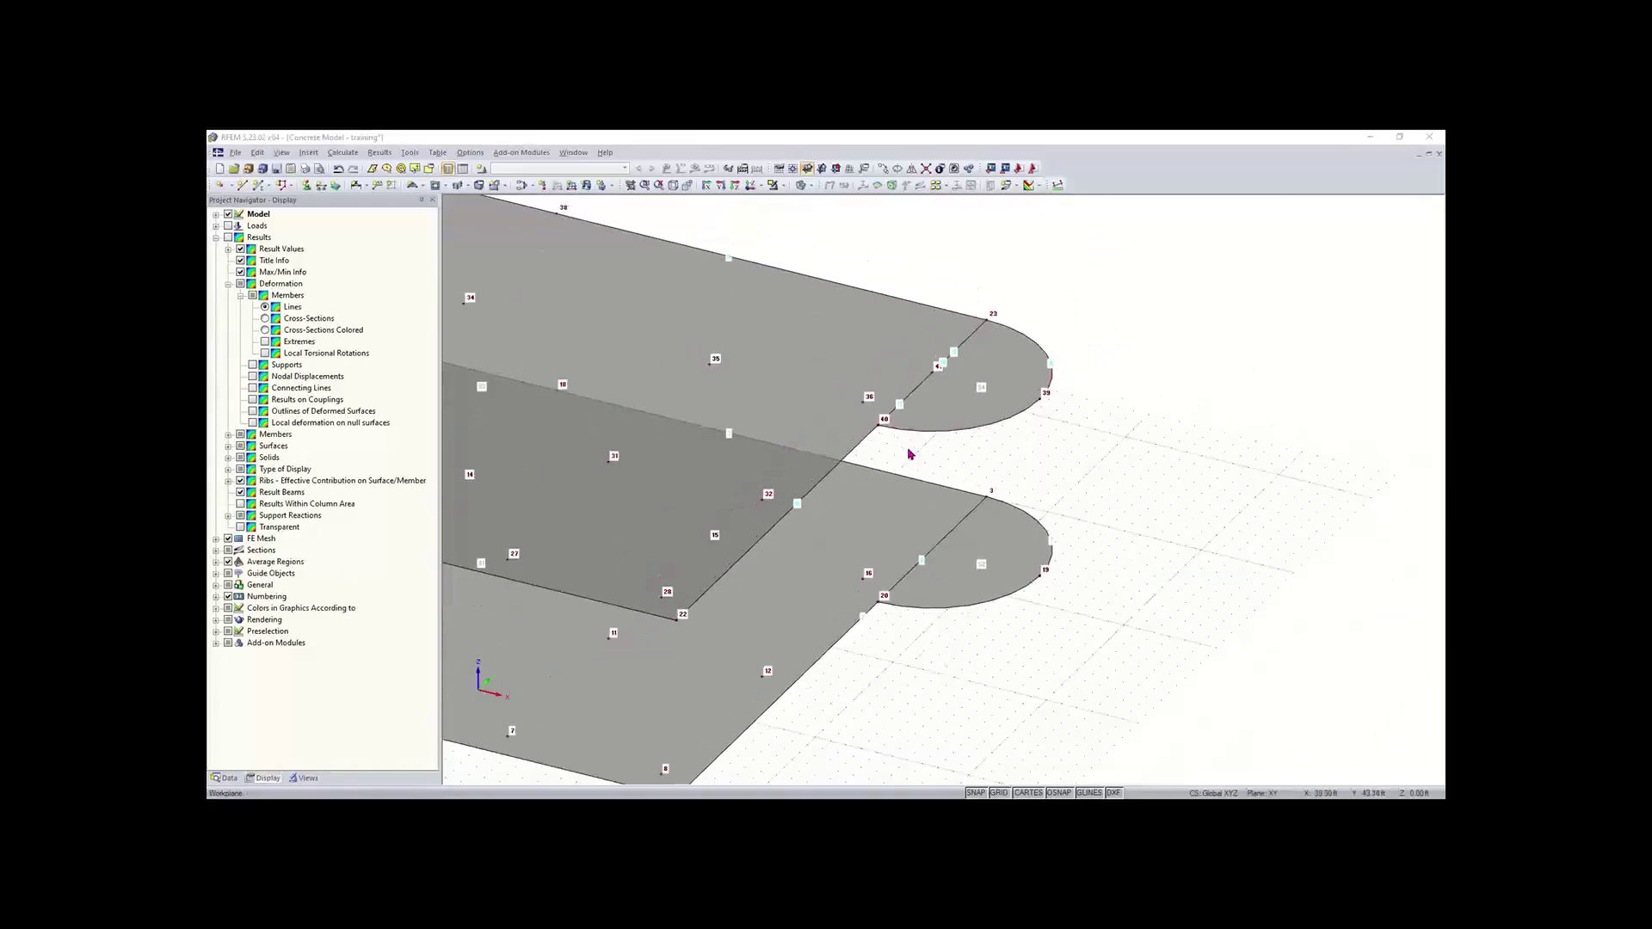
pyautogui.moveTo(990, 447); pyautogui.dragTo(1058, 451, button='middle')
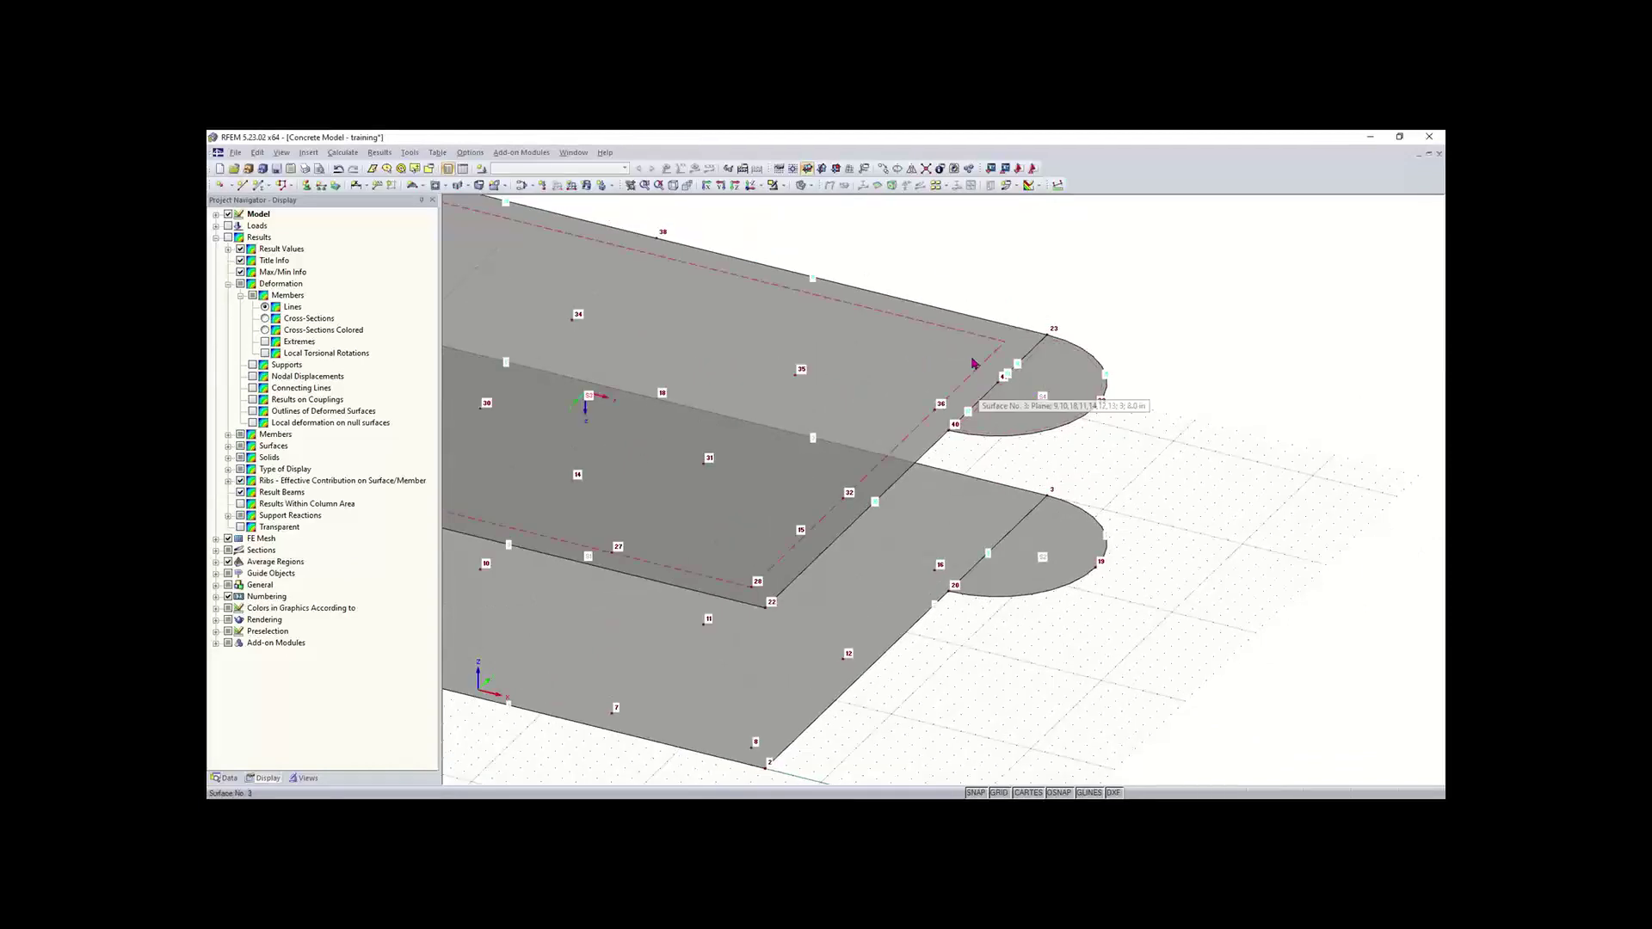
pyautogui.click(880, 361)
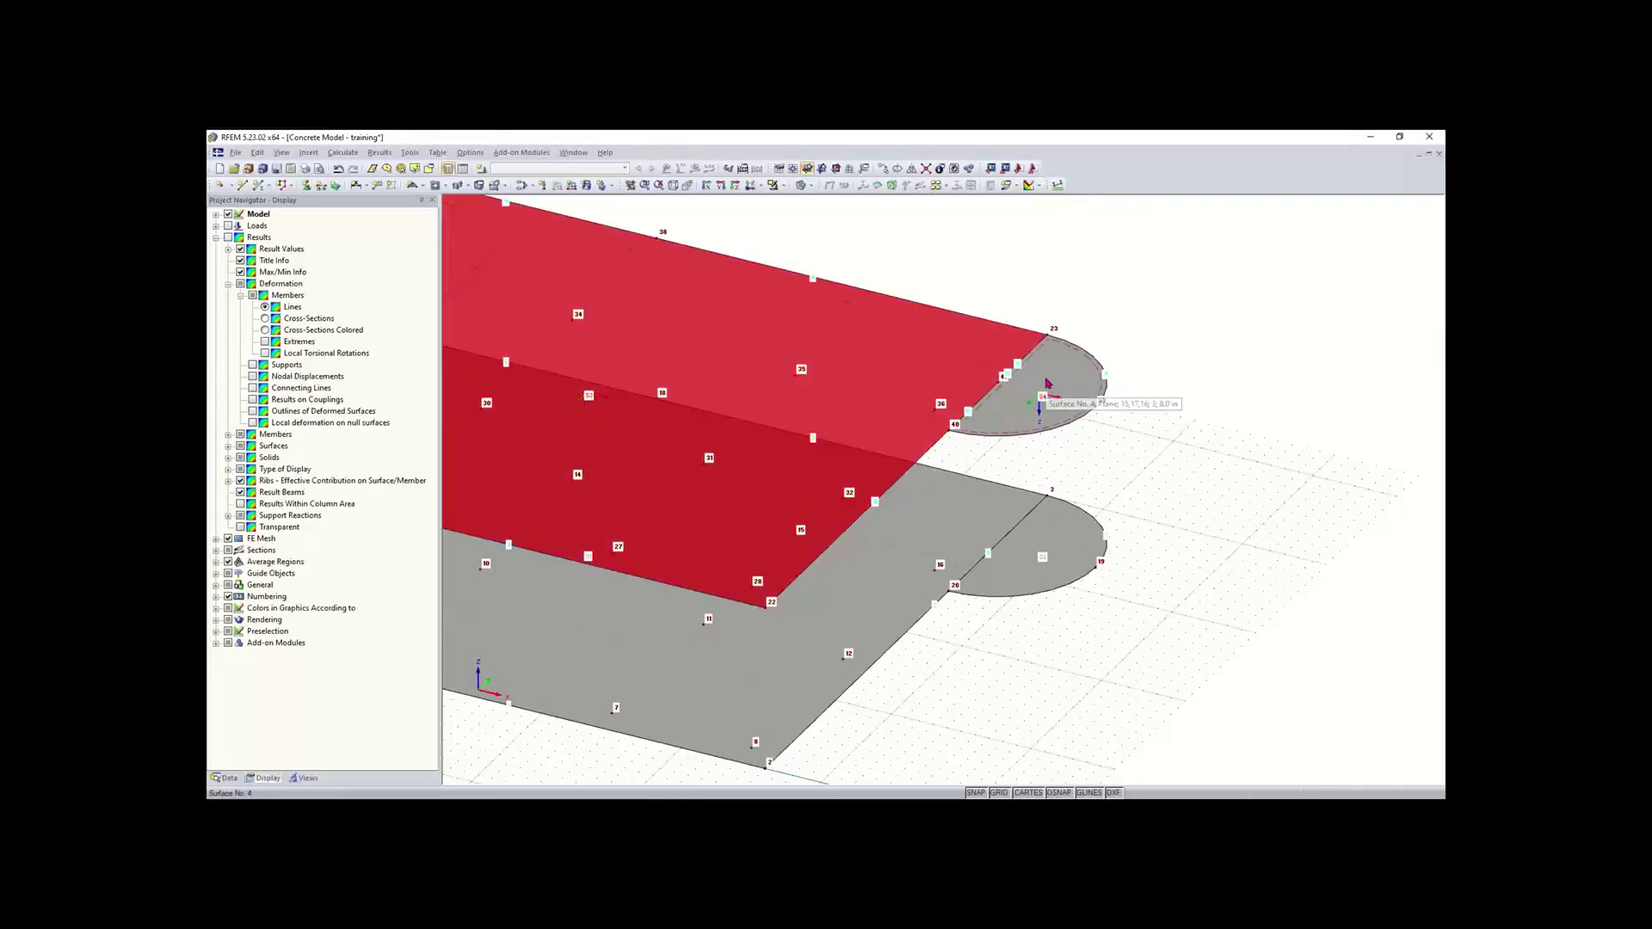
pyautogui.click(1048, 383)
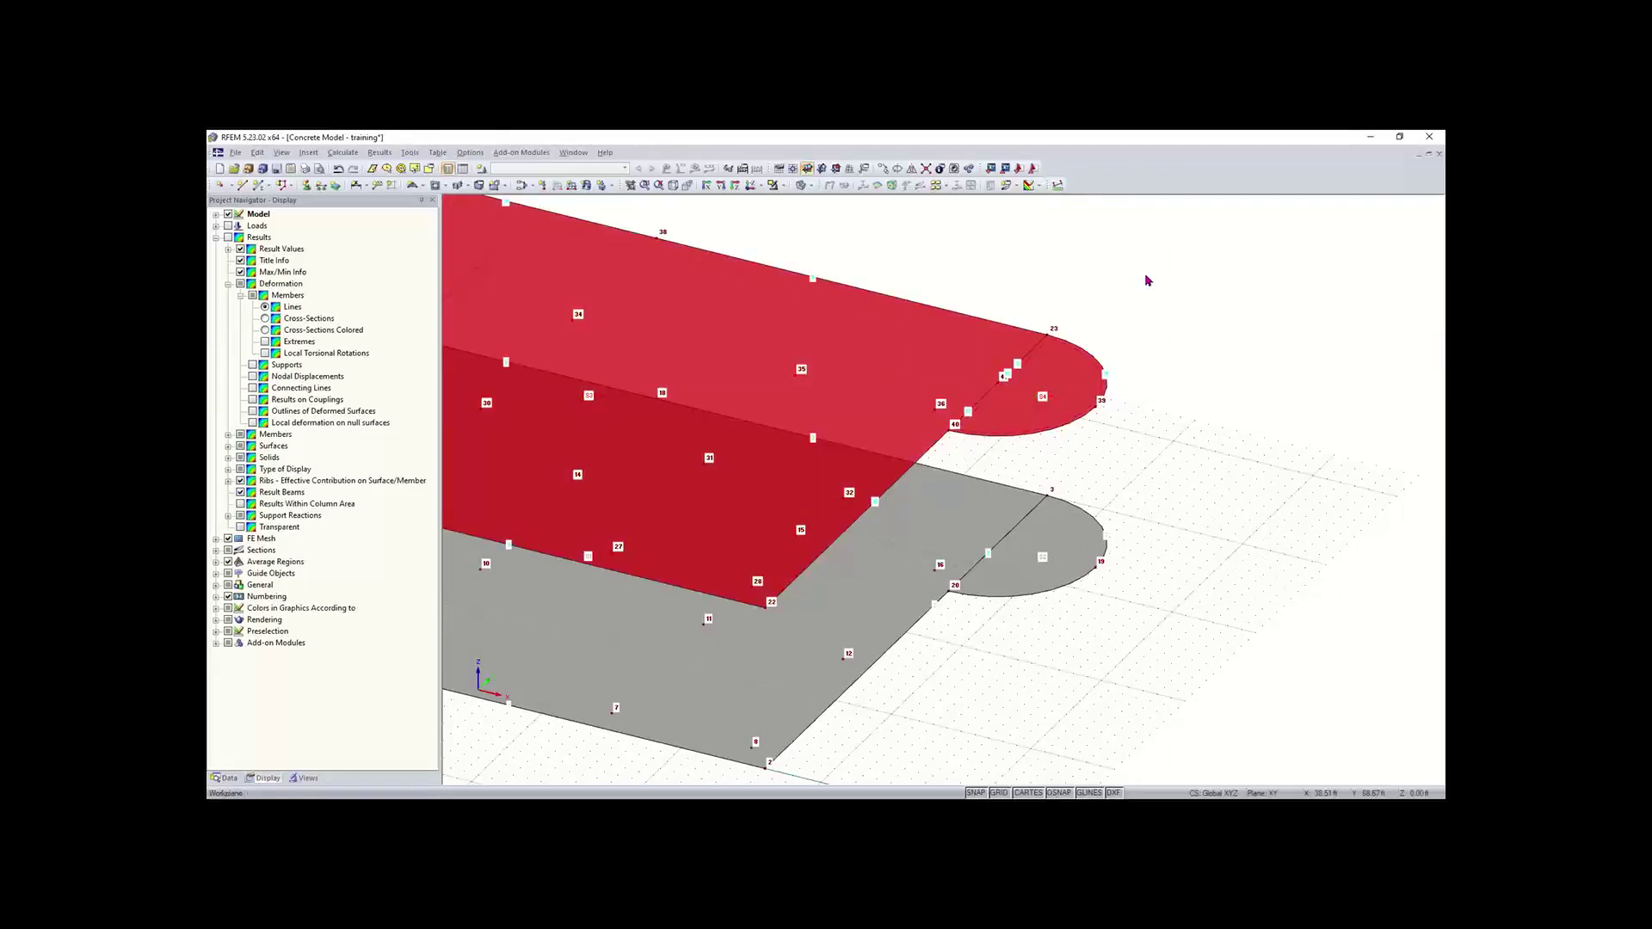
pyautogui.press('Delete')
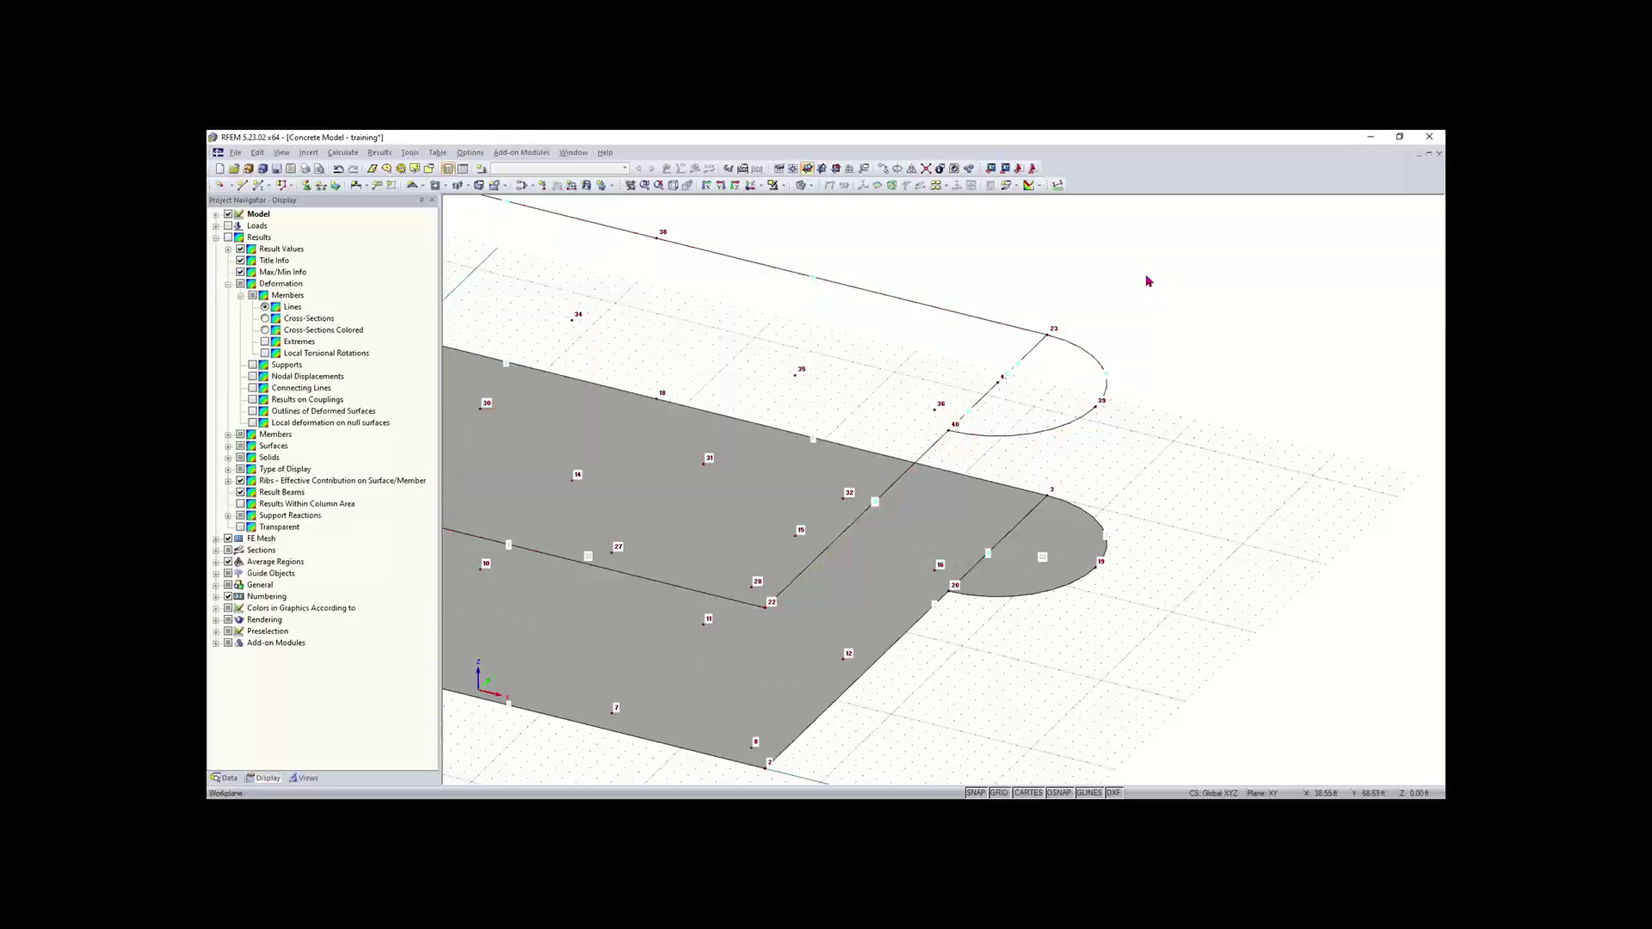
# - Try to delete the overlapping lines along the straight edge between the upper slab outline and its semicircle
pyautogui.scroll(-2, 1128, 292)
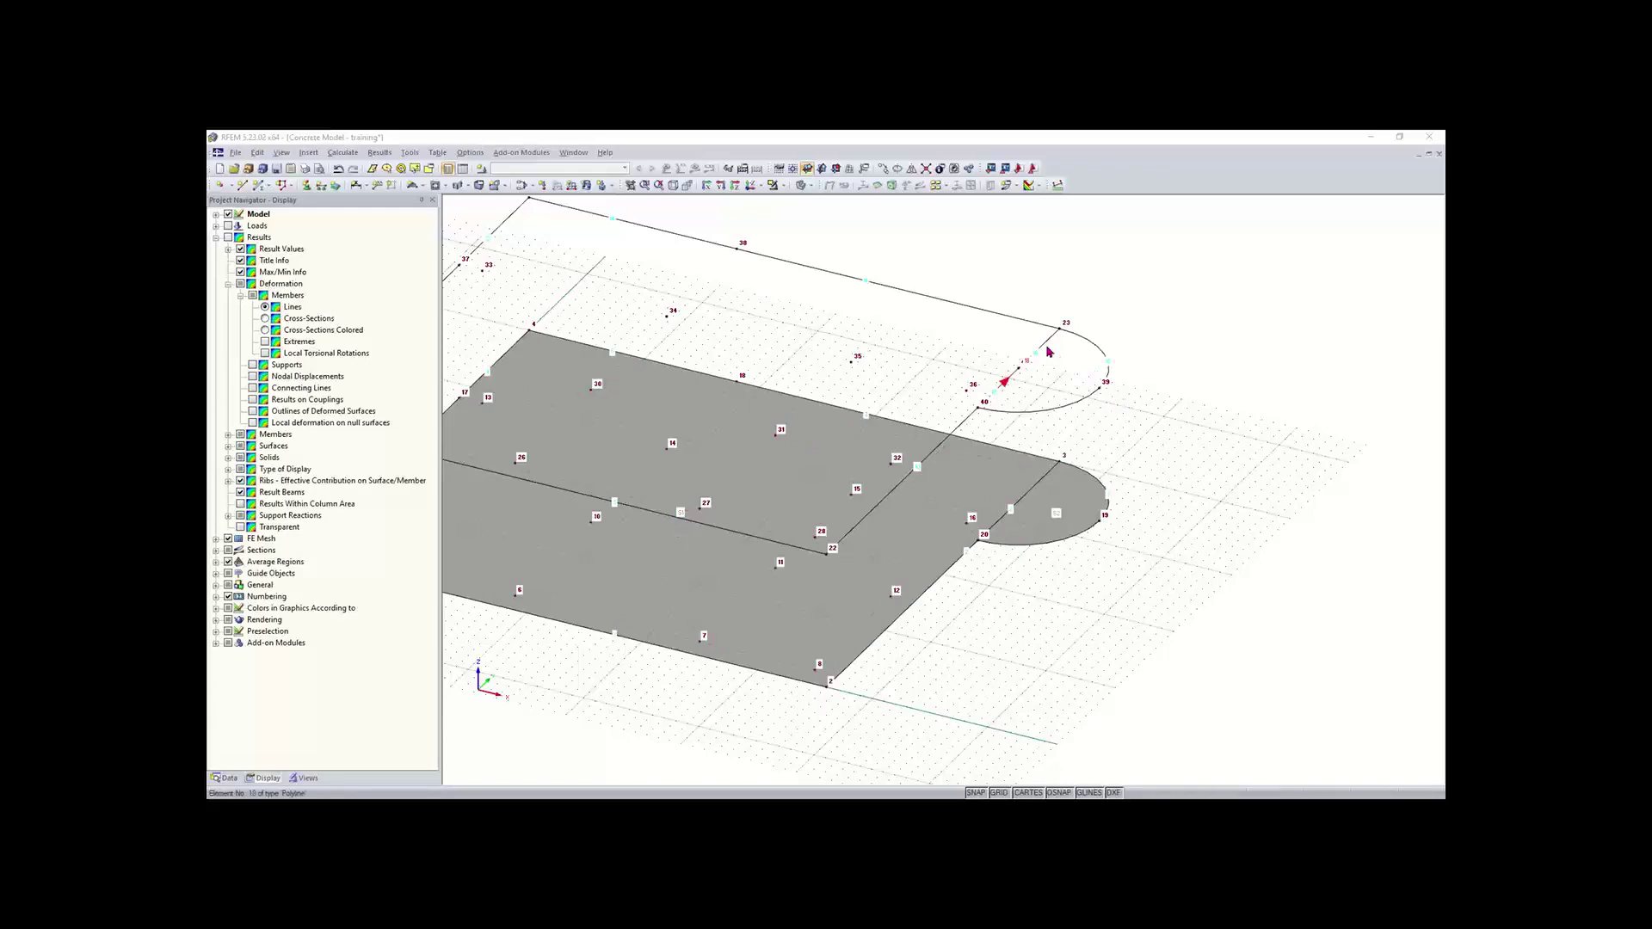
pyautogui.scroll(2, 1047, 350)
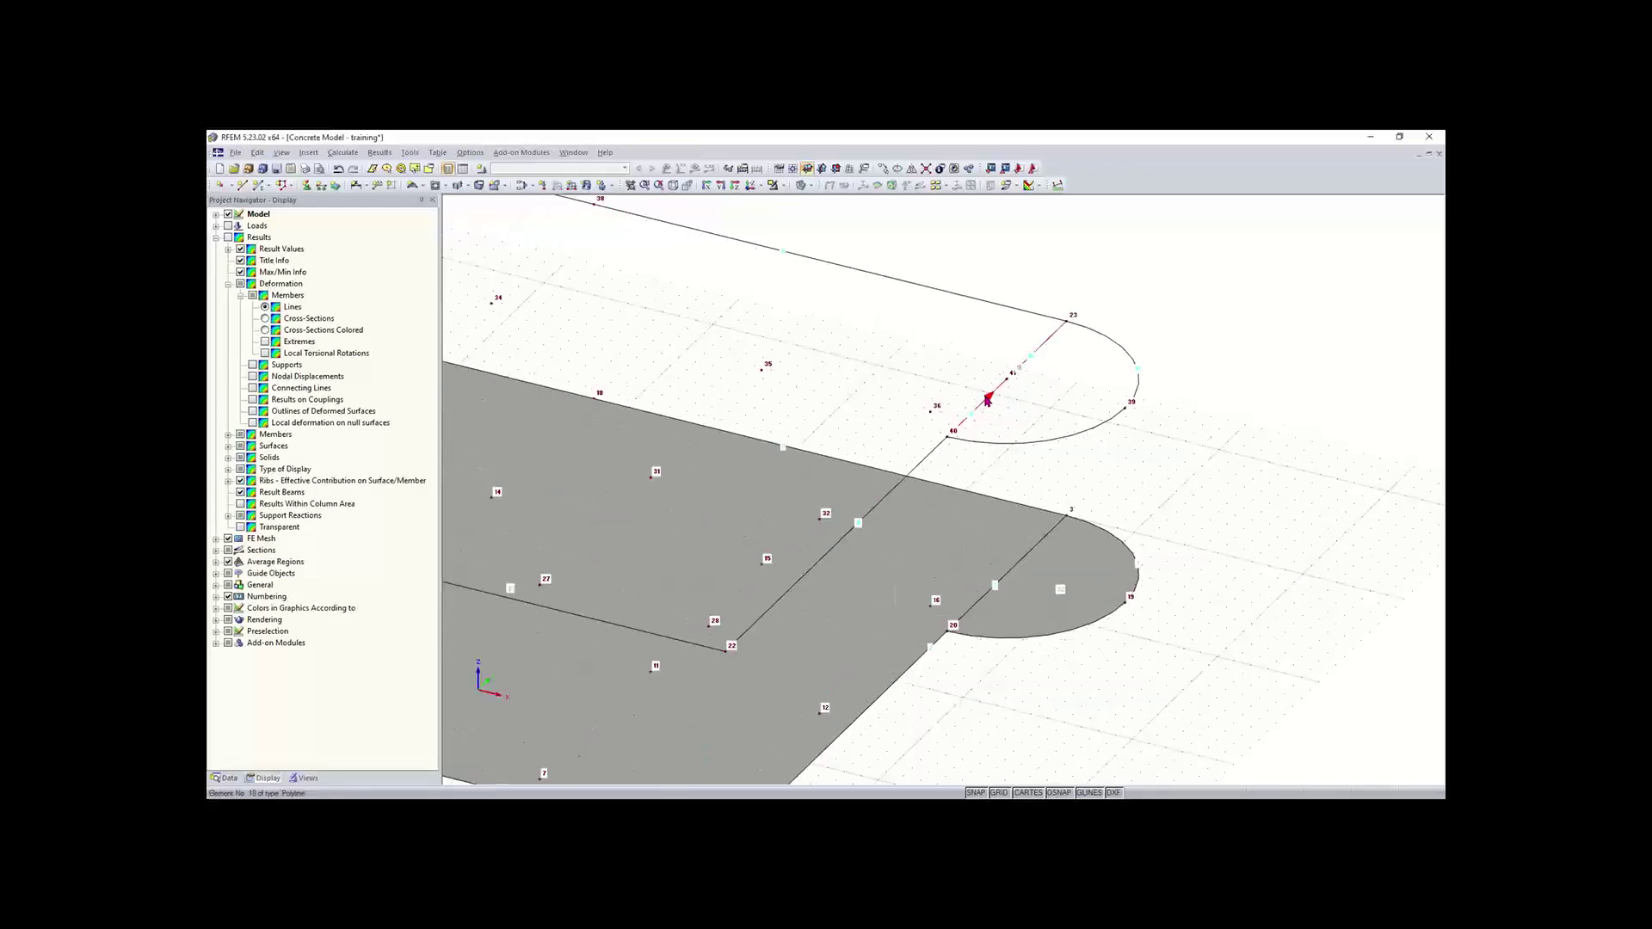
pyautogui.click(988, 399)
pyautogui.click(769, 425)
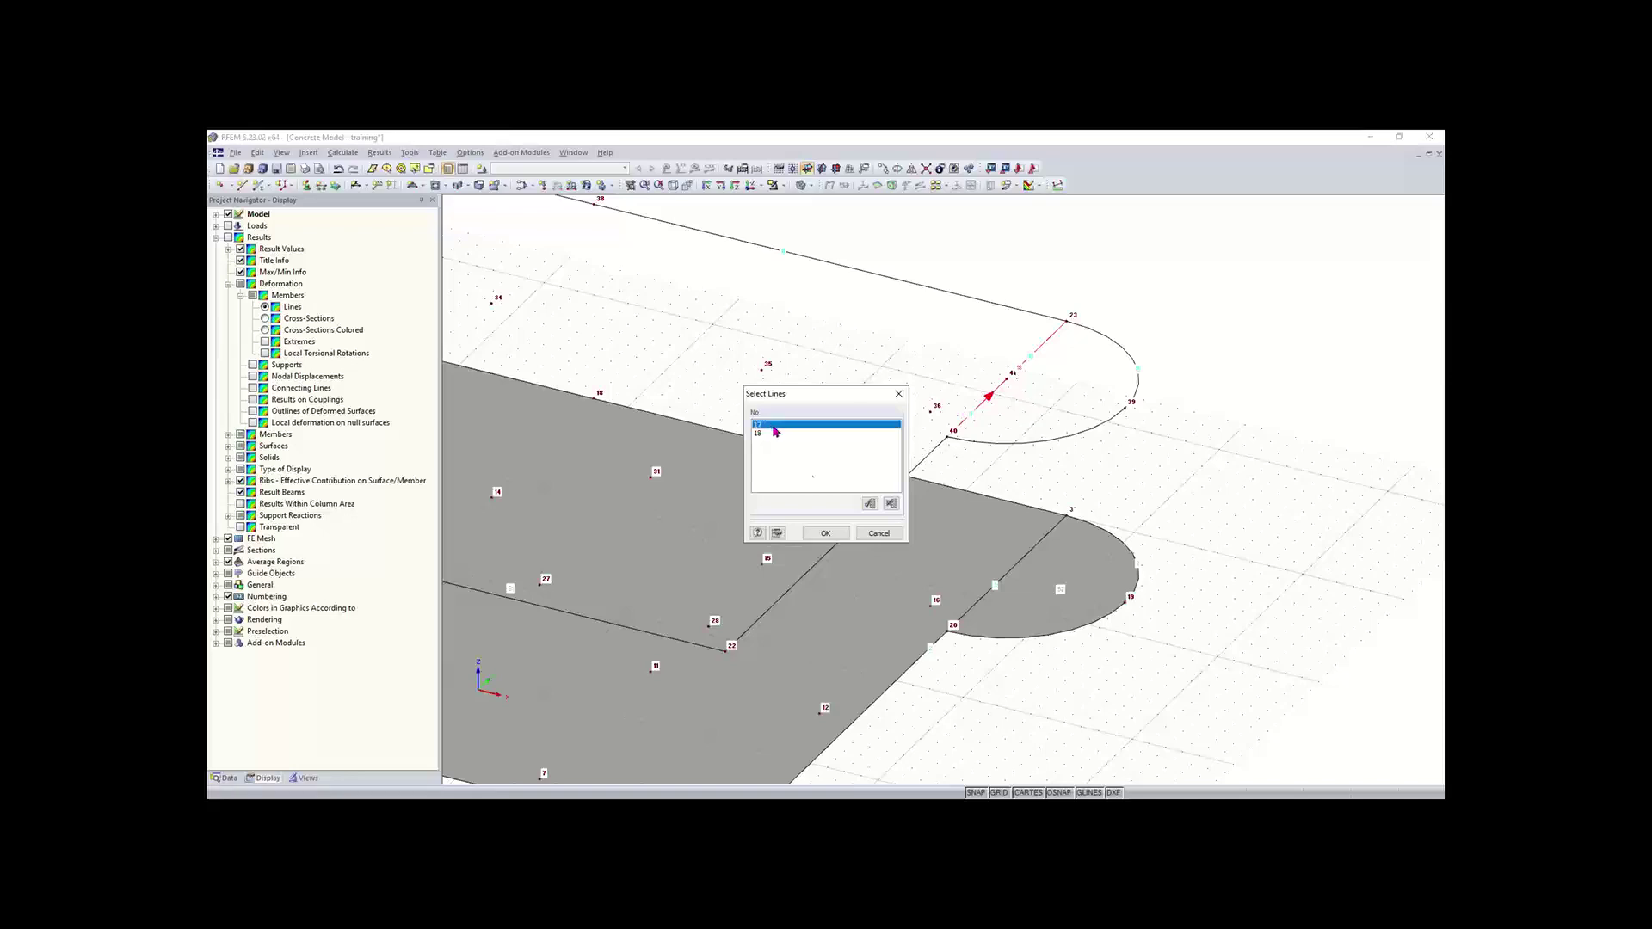
pyautogui.click(825, 533)
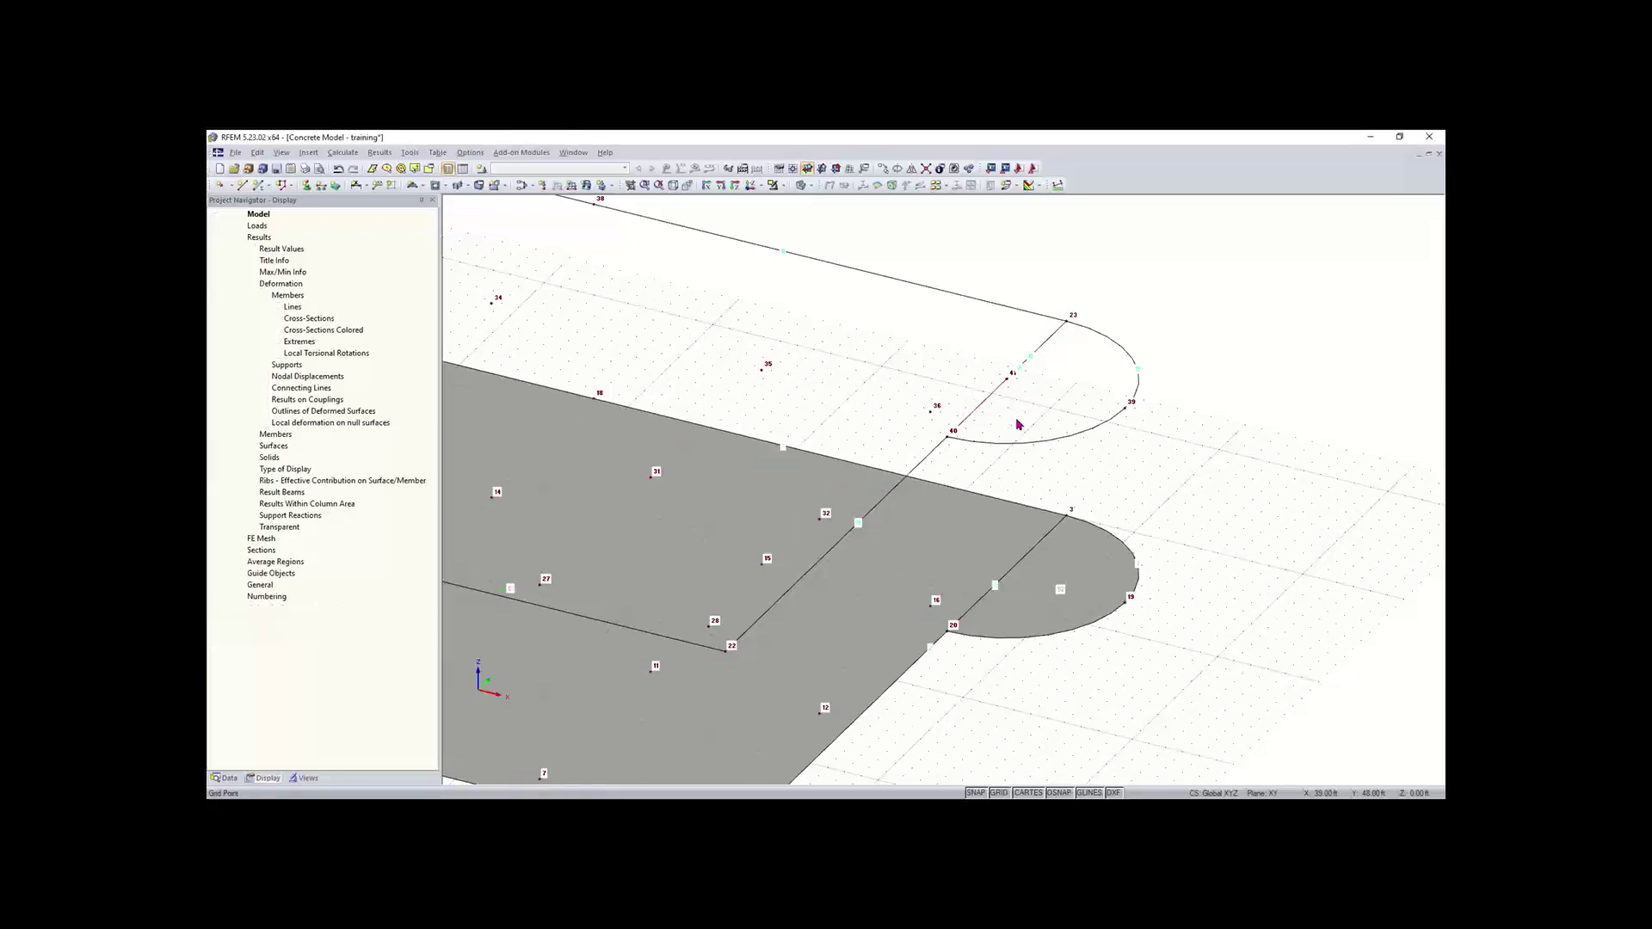
pyautogui.click(990, 394)
pyautogui.click(772, 432)
pyautogui.click(831, 532)
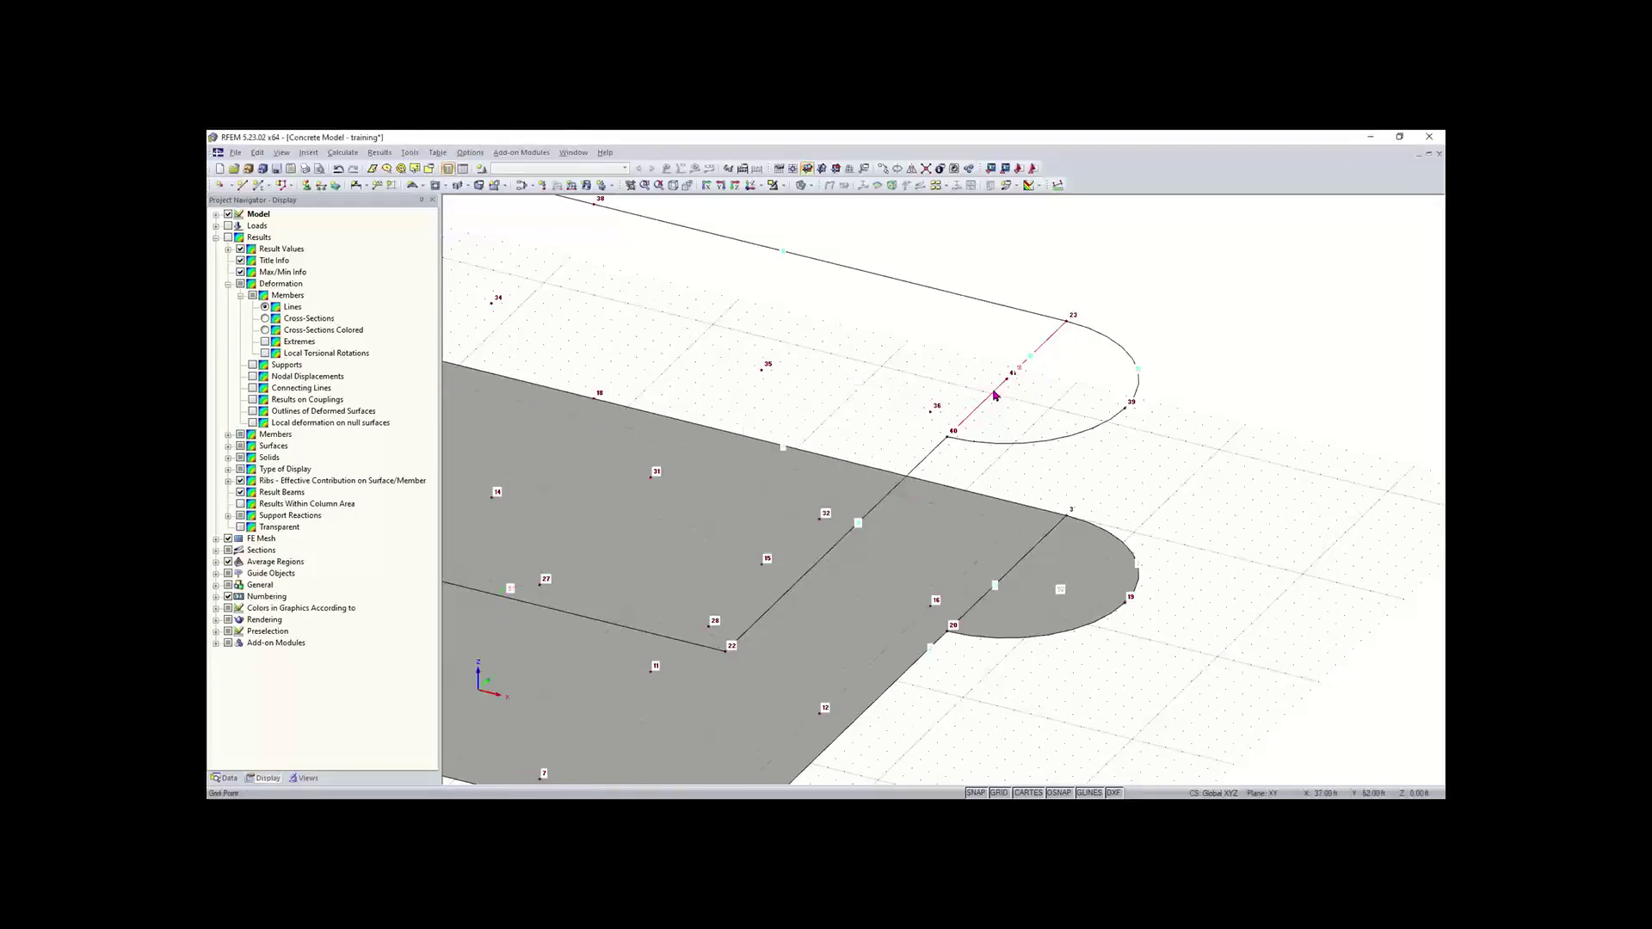
pyautogui.press('Delete')
# - Delete the overlapping lines 16, 17 and 18 along the straight edge between the upper slab outline and its semicircle
pyautogui.click(226, 779)
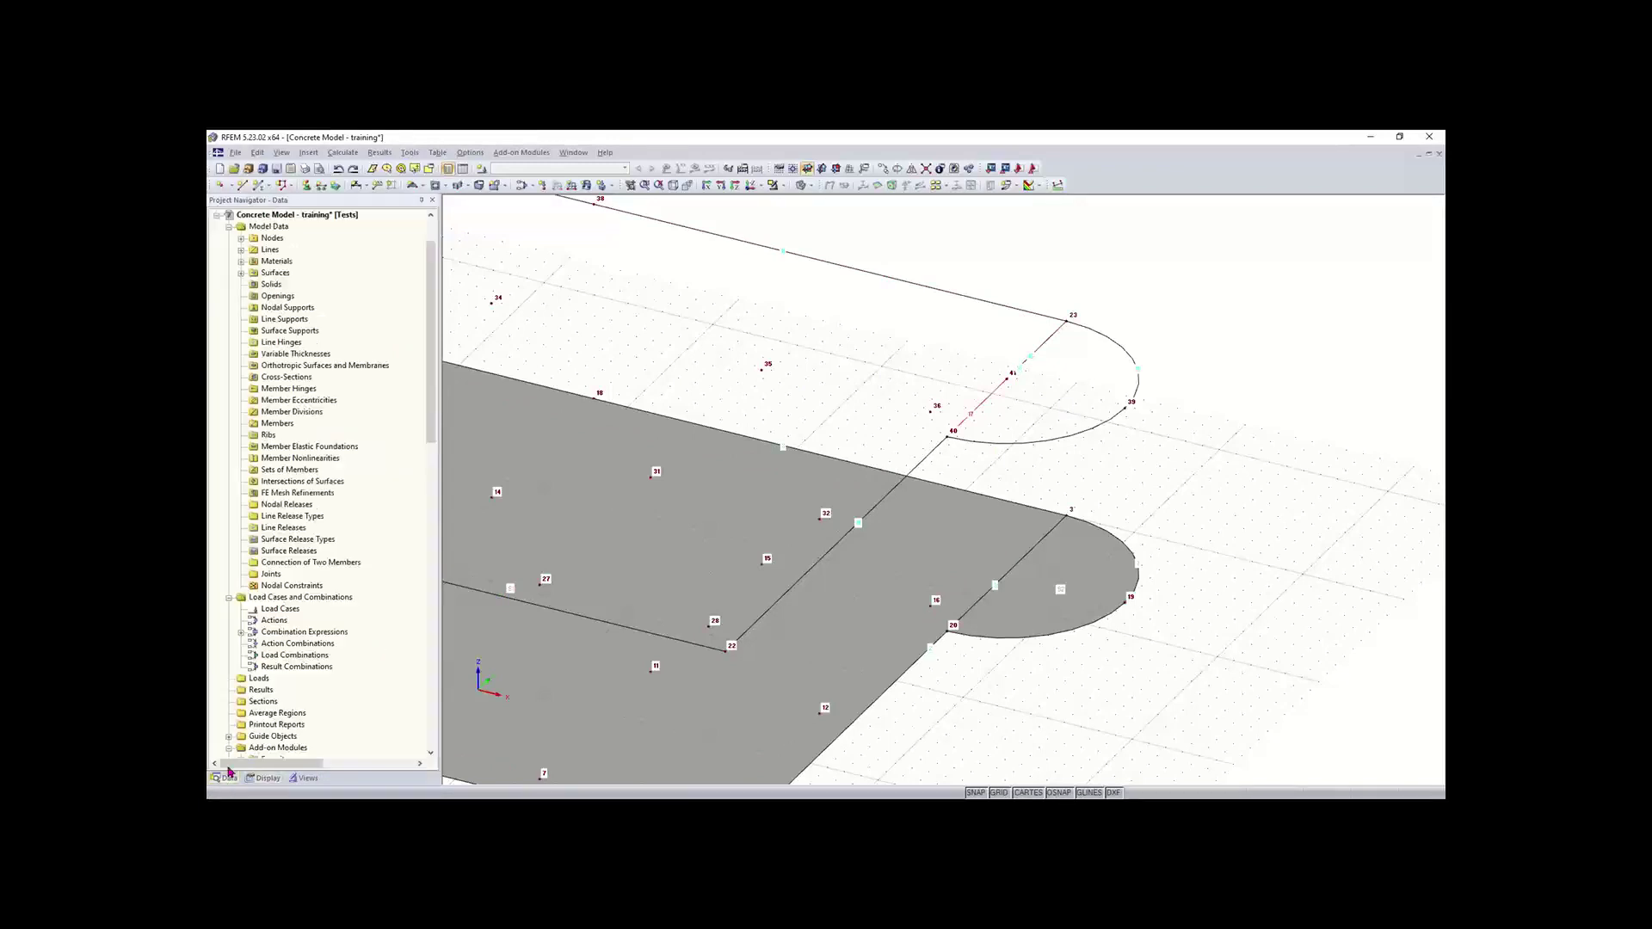
pyautogui.scroll(-1, 987, 396)
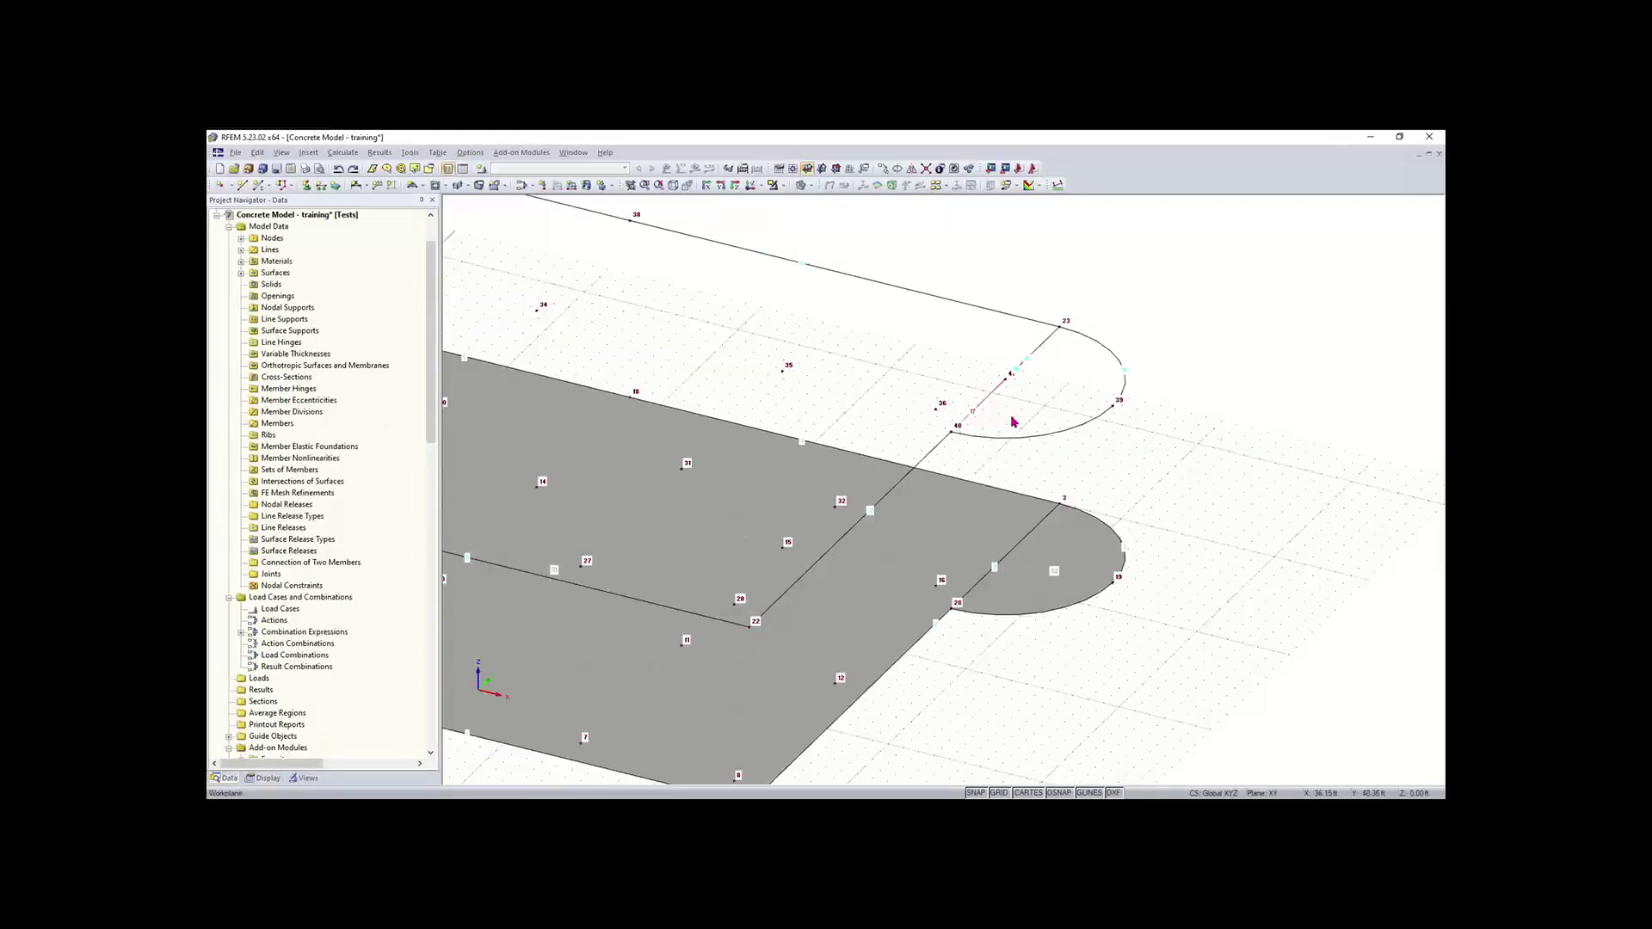
pyautogui.moveTo(1009, 418); pyautogui.dragTo(1055, 431, button='middle')
pyautogui.click(241, 251)
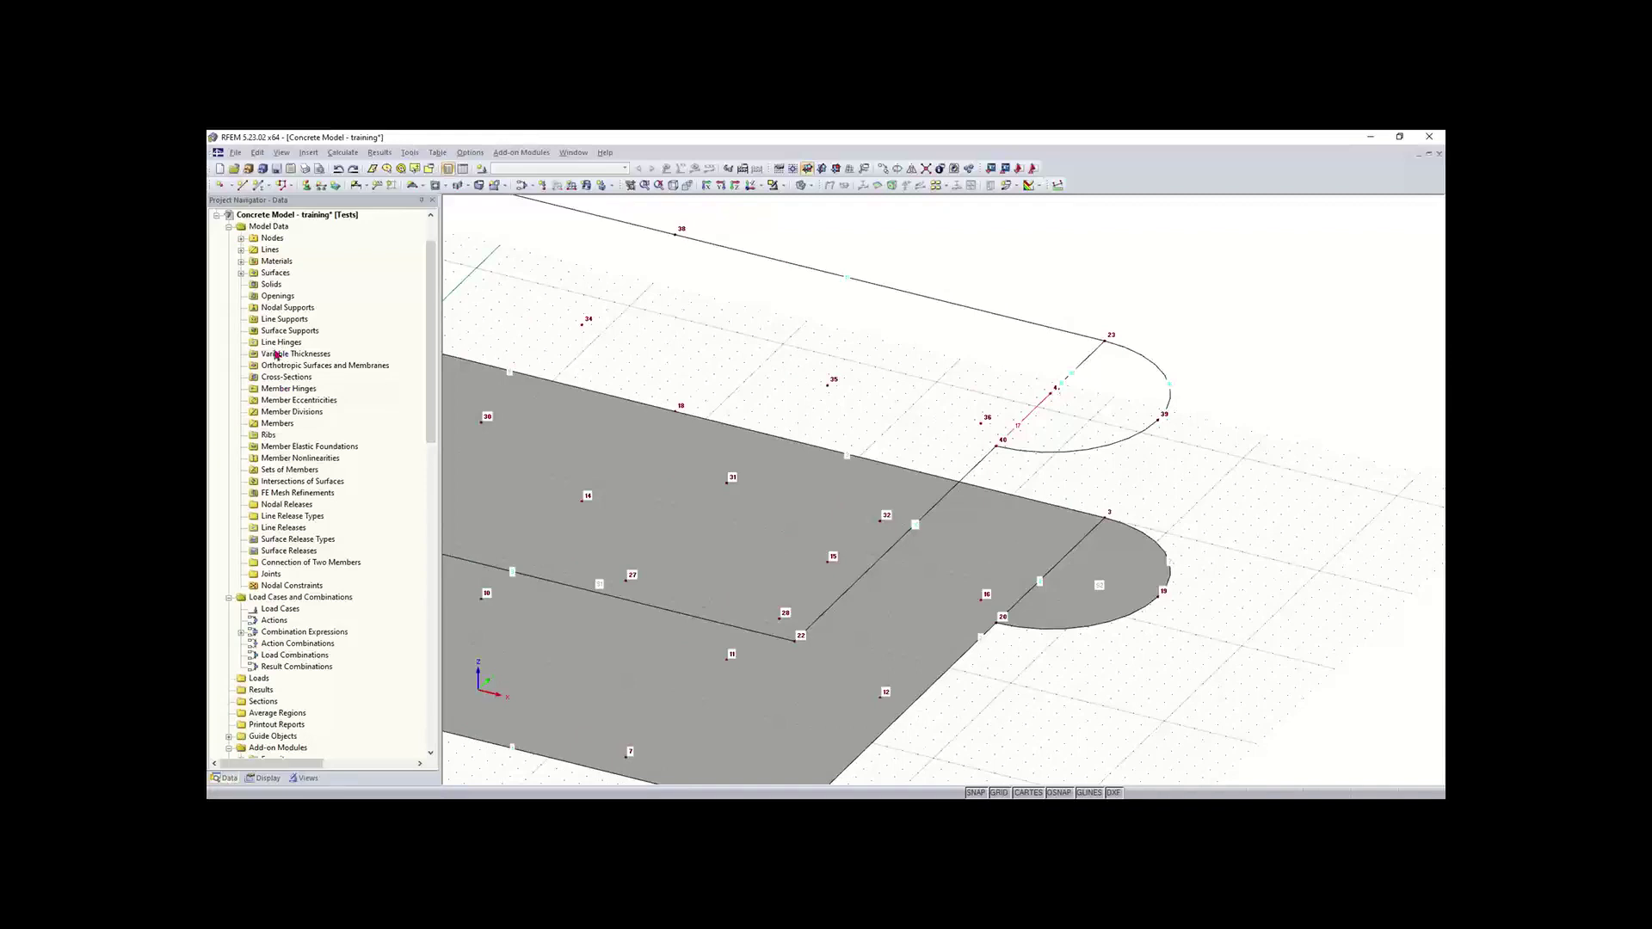
pyautogui.click(242, 250)
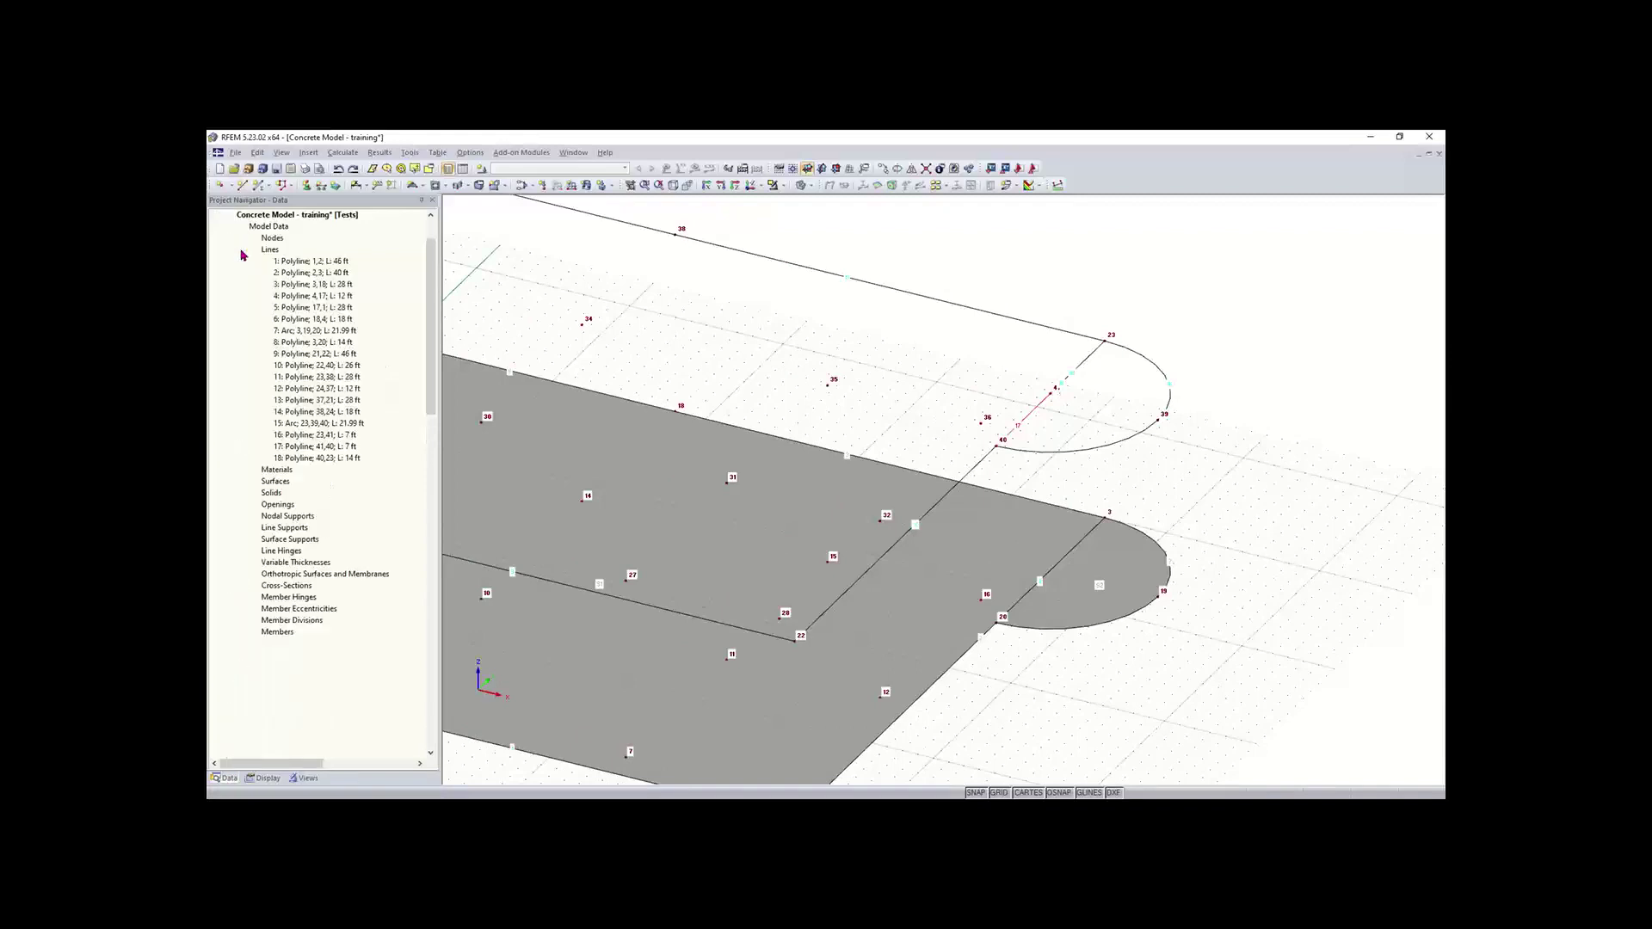
pyautogui.click(312, 439)
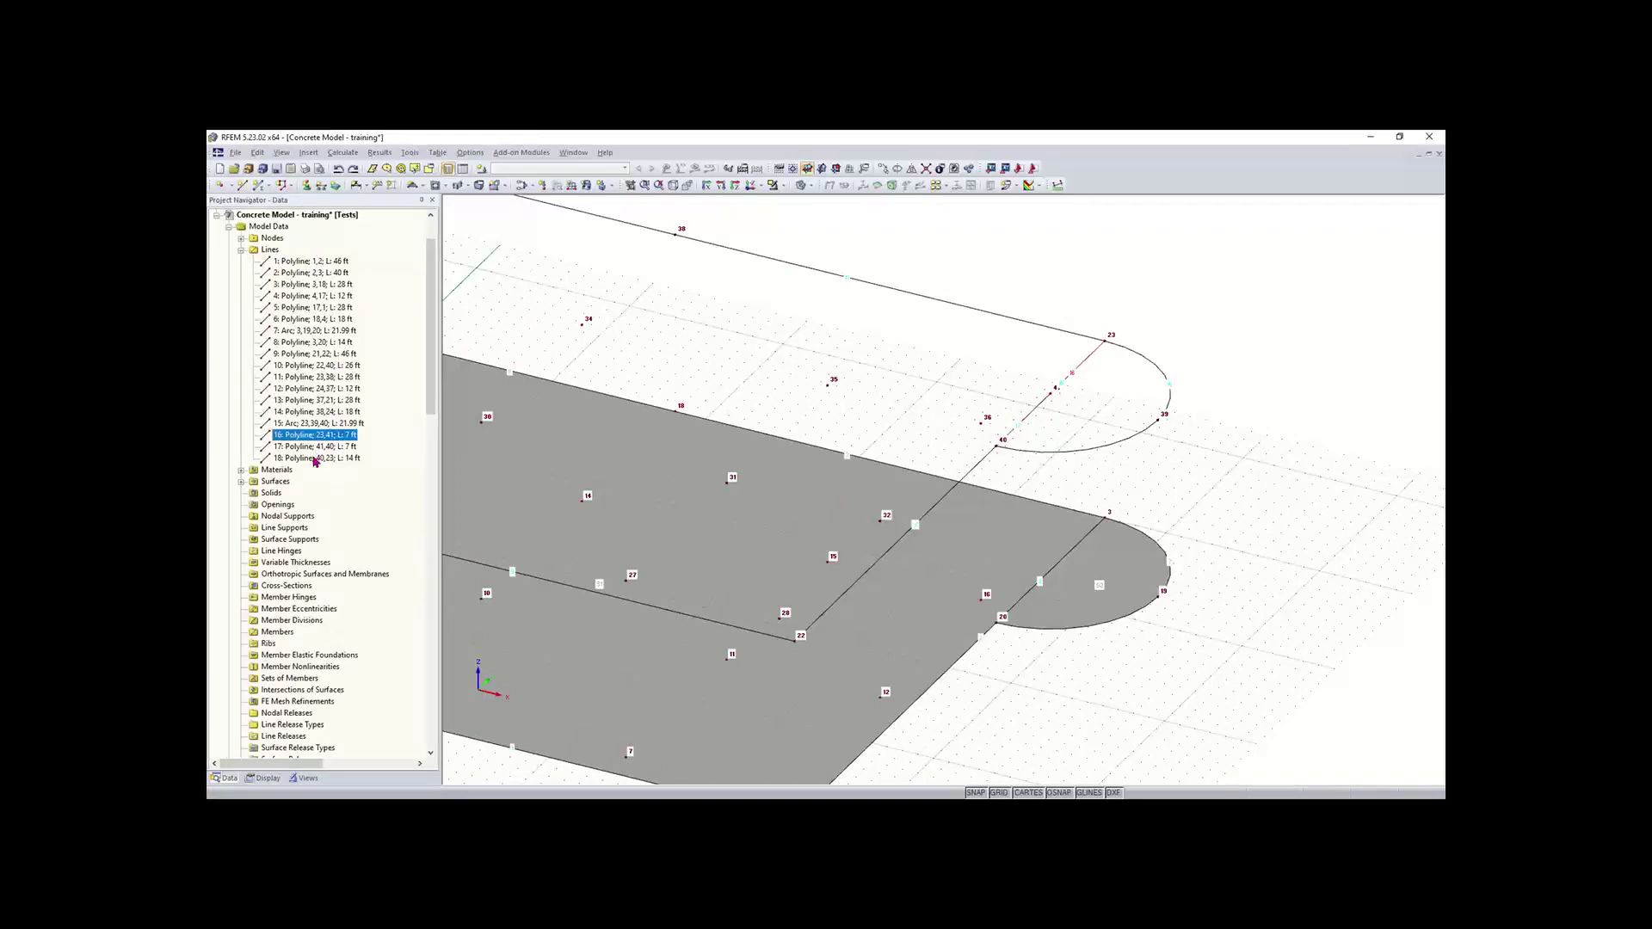
pyautogui.keyDown('shift'); pyautogui.click(314, 459); pyautogui.keyUp('shift')
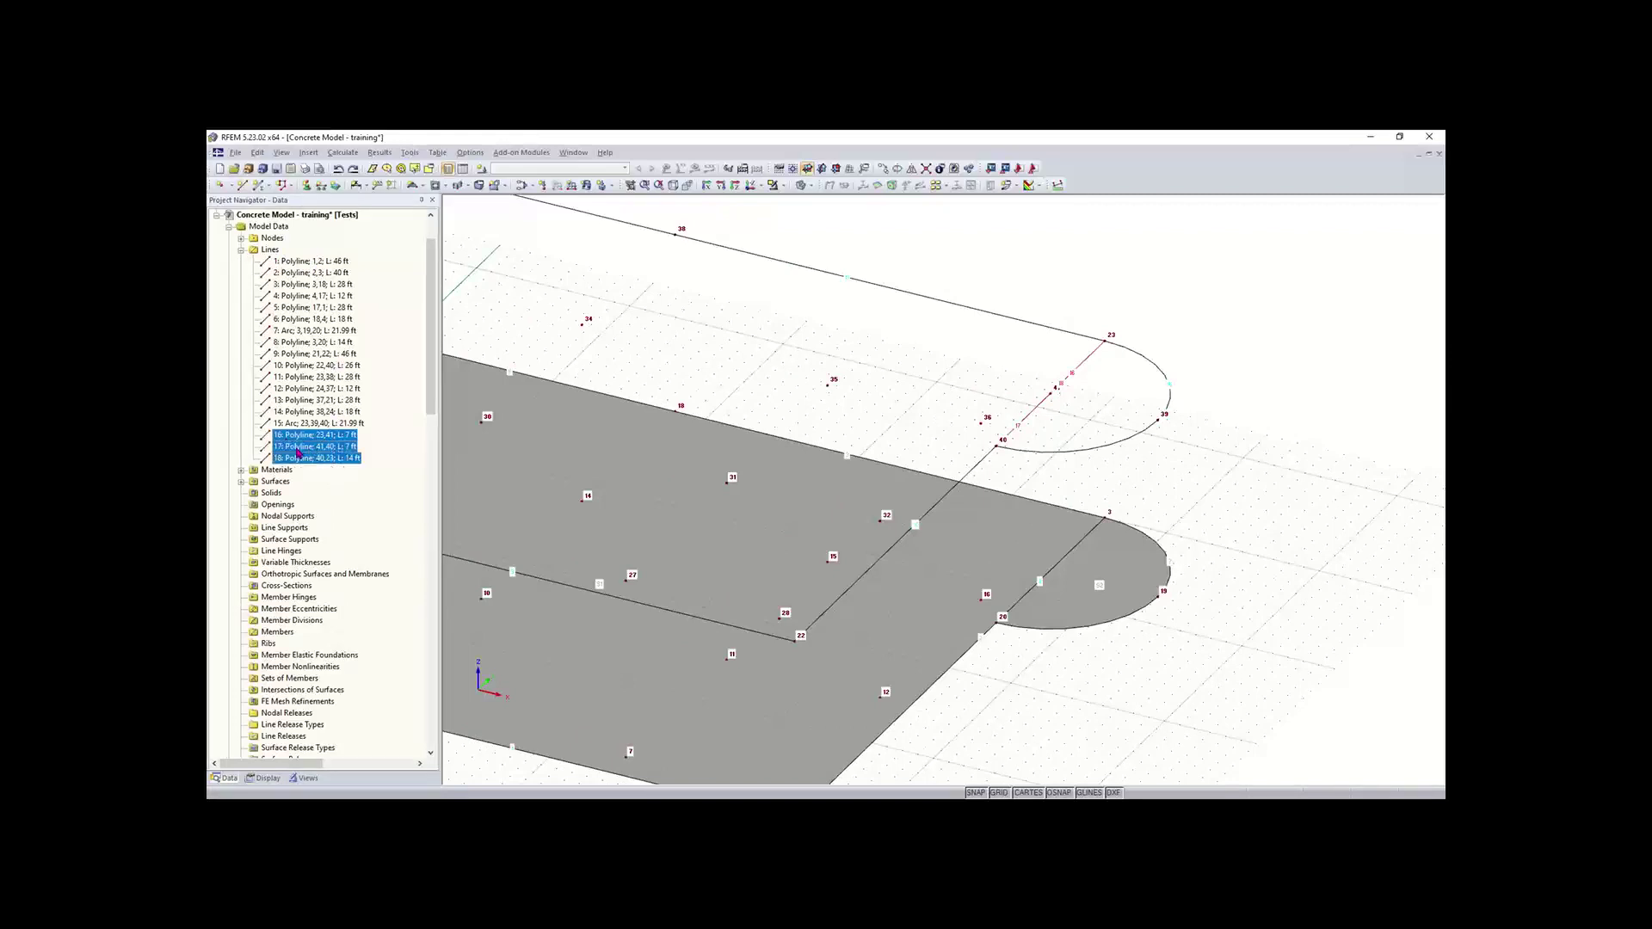
pyautogui.press('Delete')
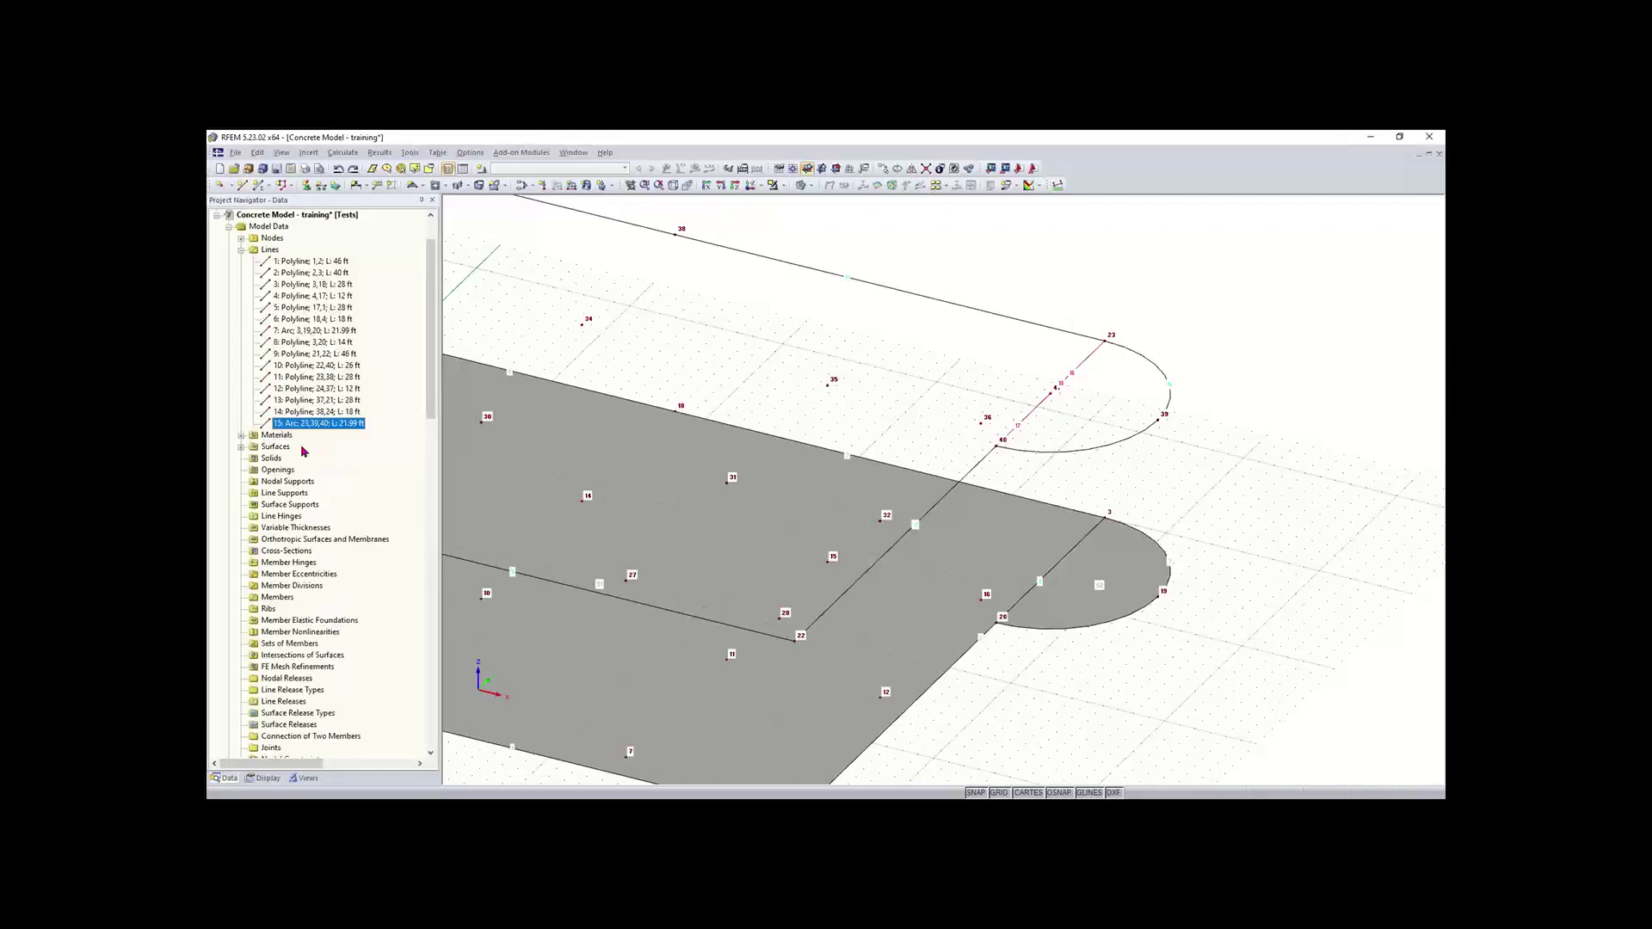
pyautogui.click(1075, 402)
# - Create one 12 in thick plane surface of 4000 psi concrete from the upper level's boundary lines, including the semicircular extension
pyautogui.scroll(-1, 939, 417)
pyautogui.moveTo(928, 414); pyautogui.dragTo(1278, 387, button='middle')
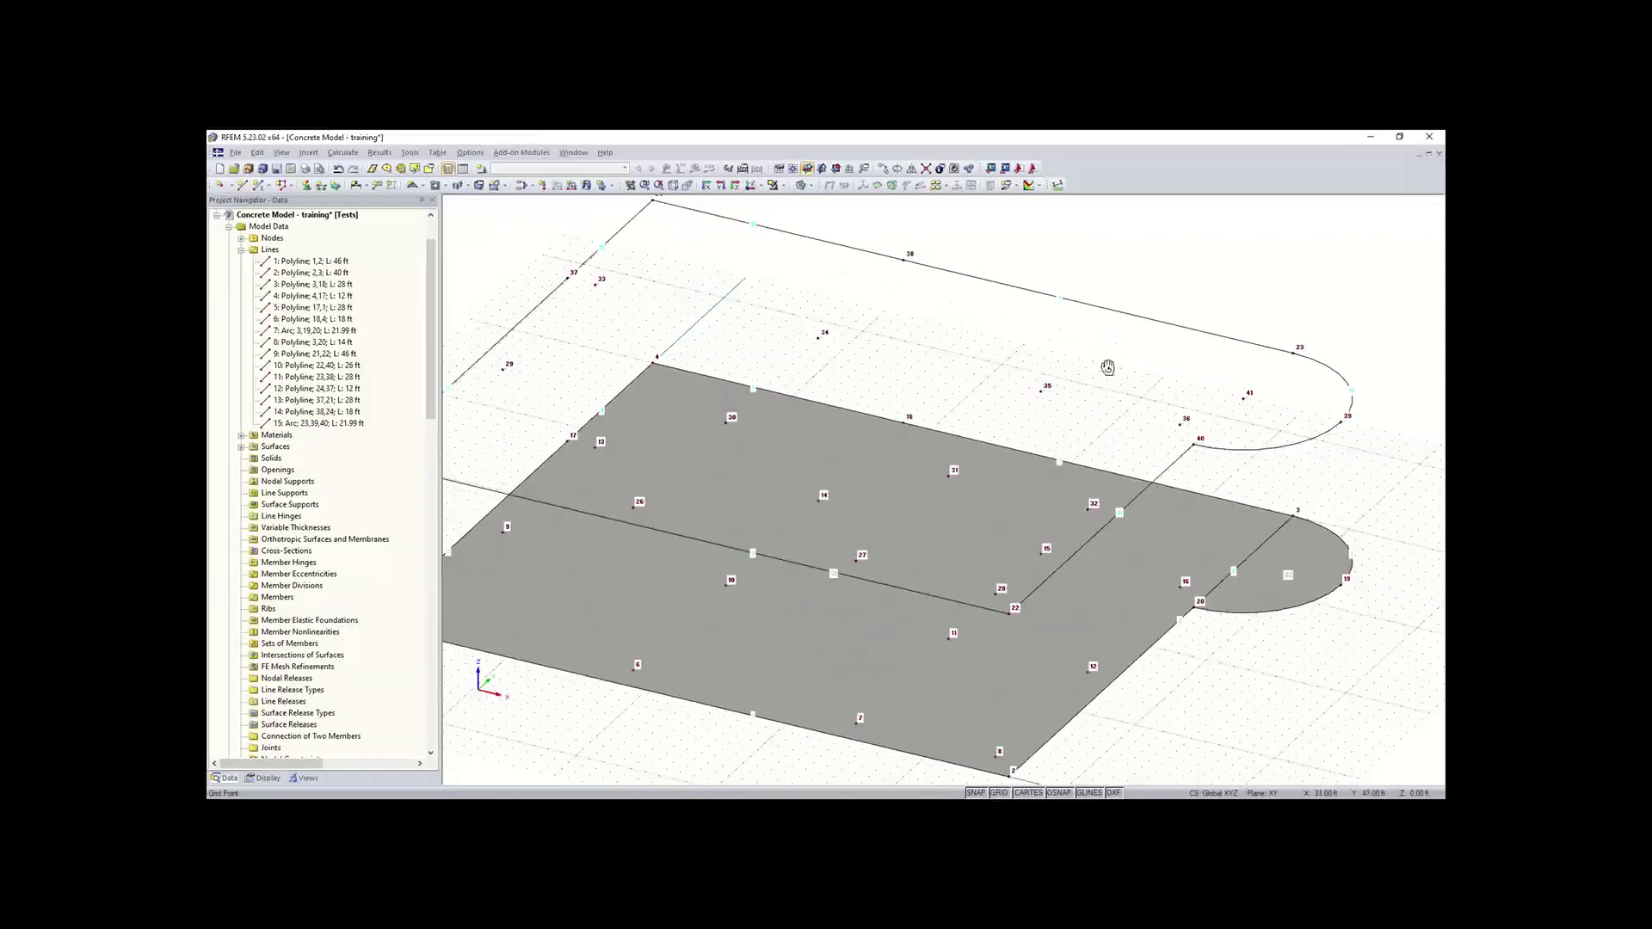
pyautogui.keyDown('ctrl'); pyautogui.moveTo(1107, 365); pyautogui.dragTo(1081, 350, button='middle'); pyautogui.keyUp('ctrl')
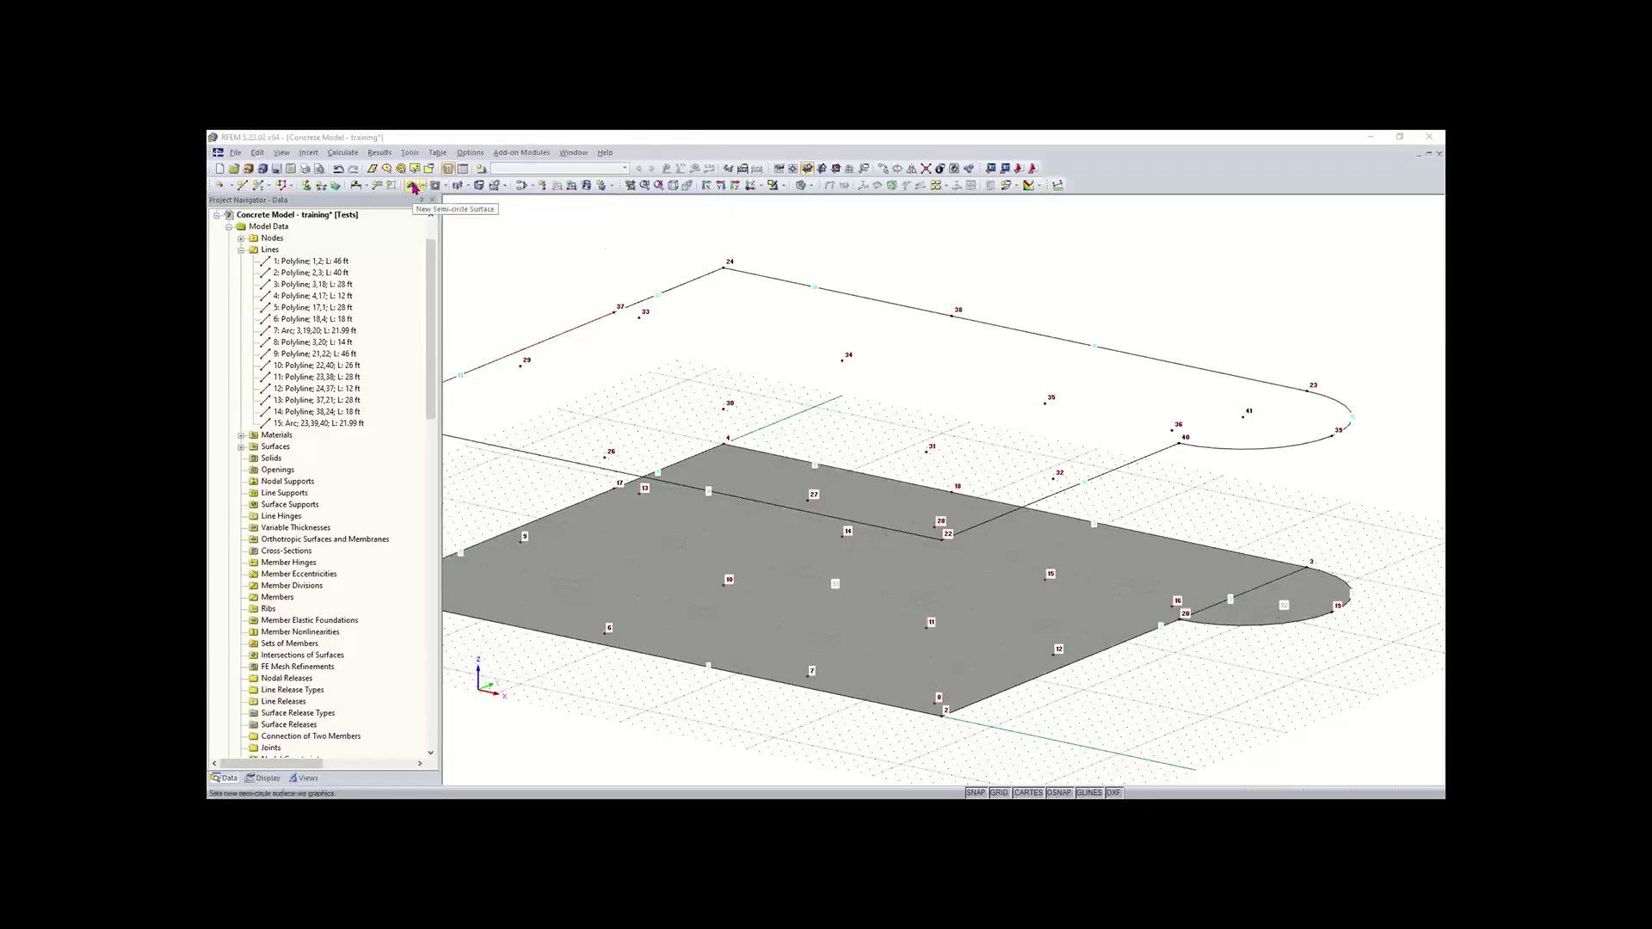
pyautogui.click(424, 187)
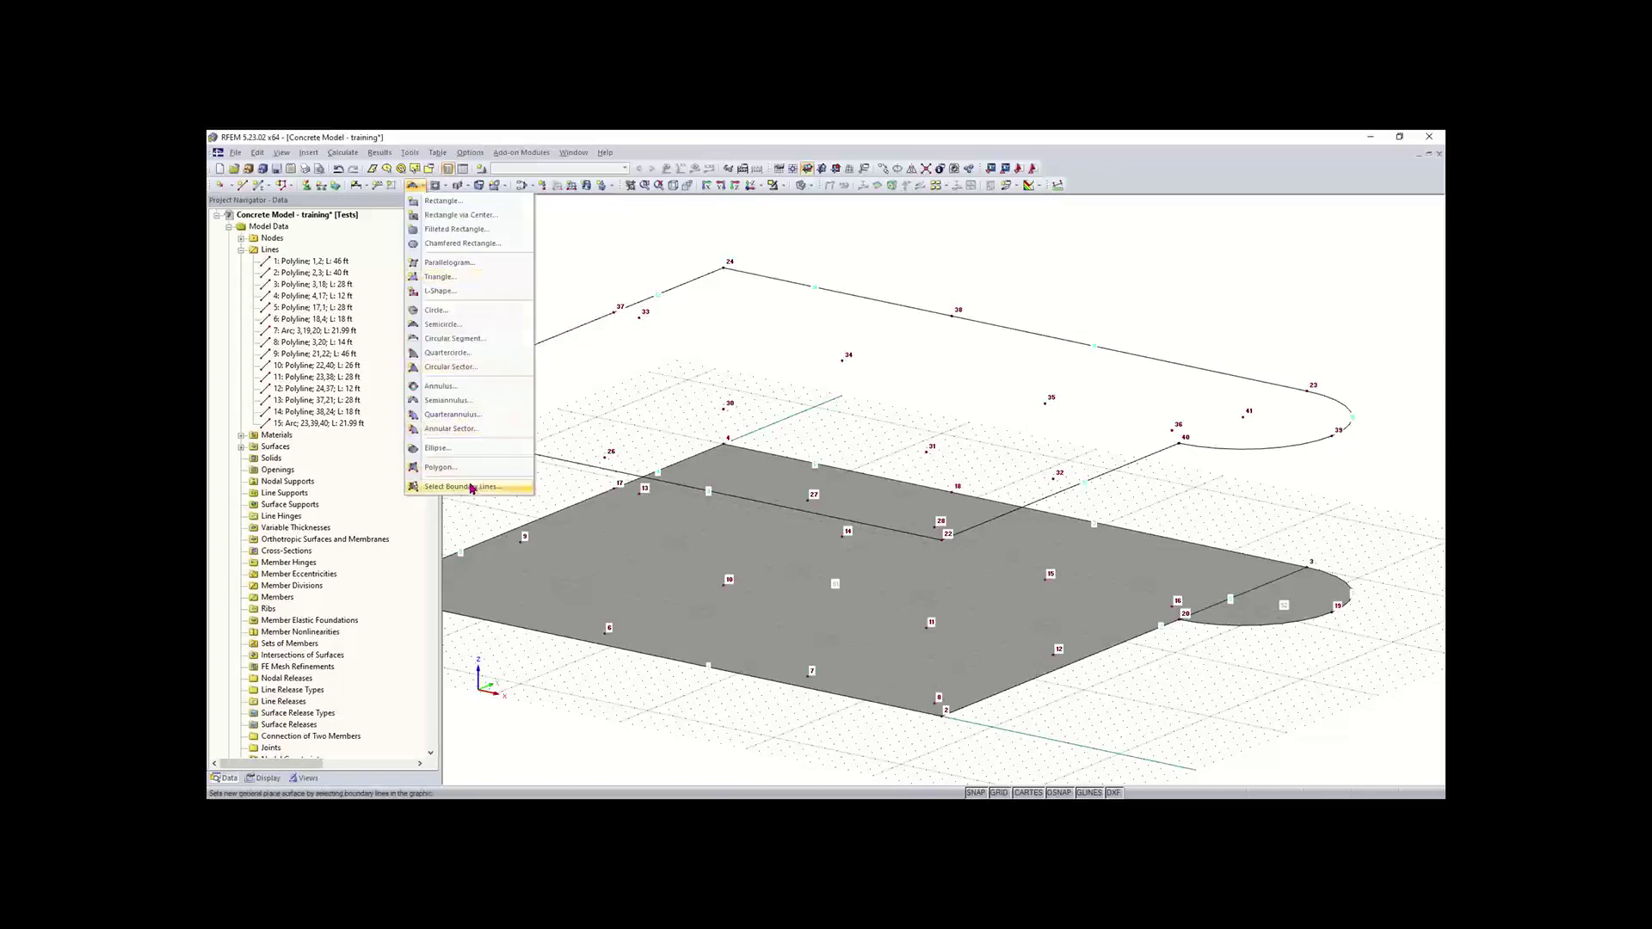
pyautogui.click(472, 488)
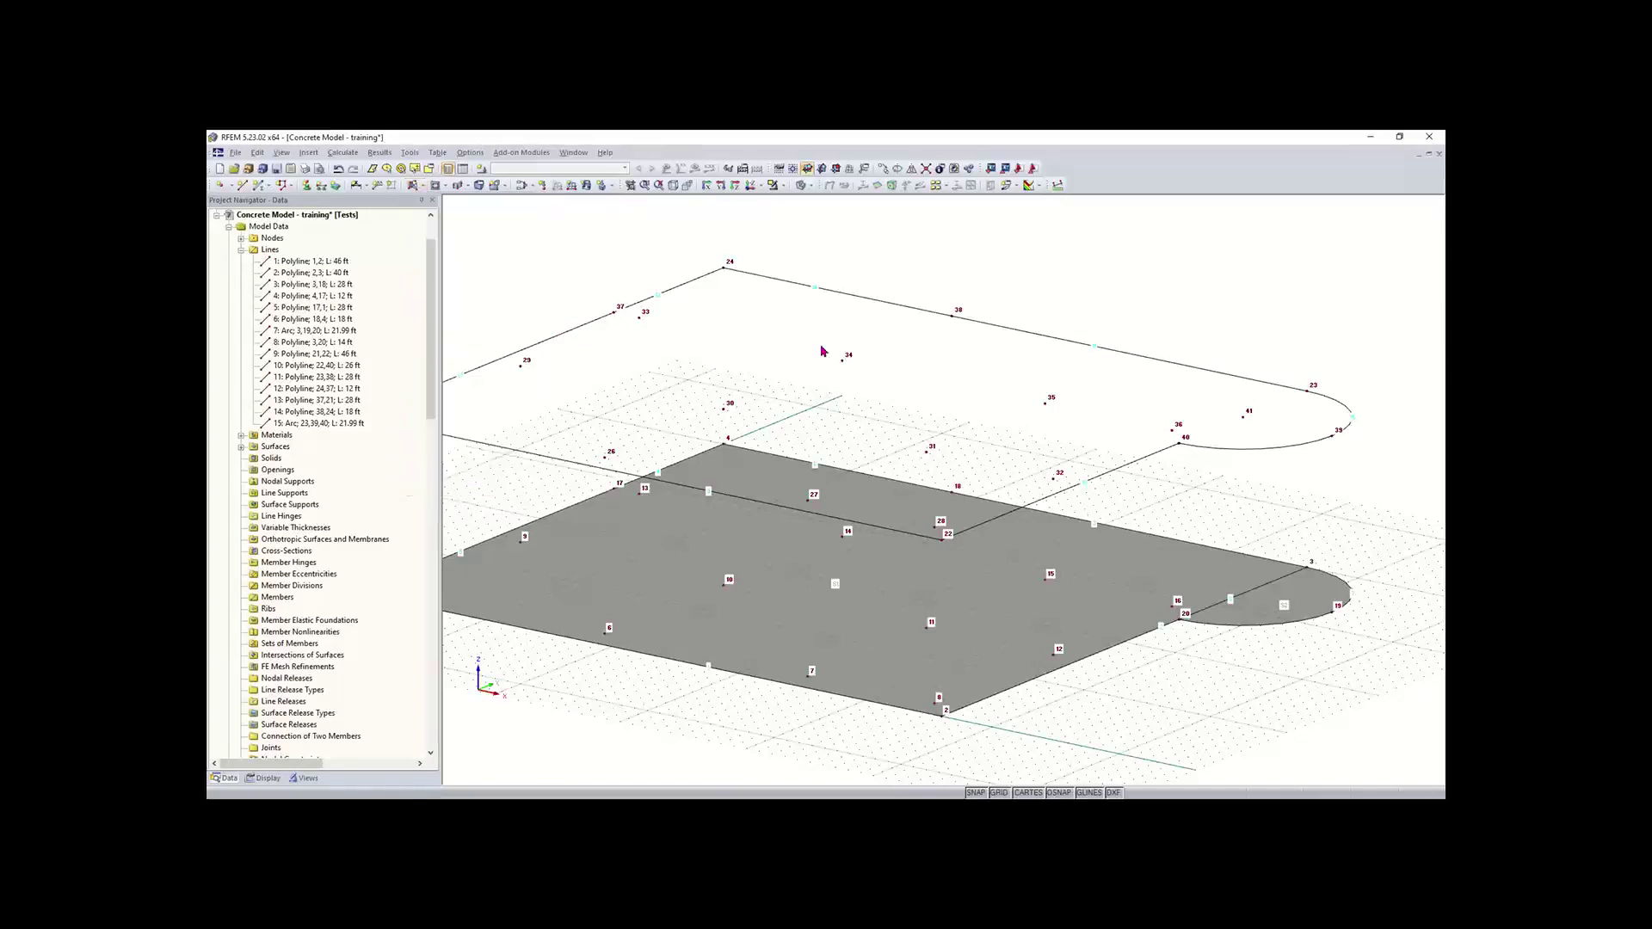
pyautogui.click(865, 339)
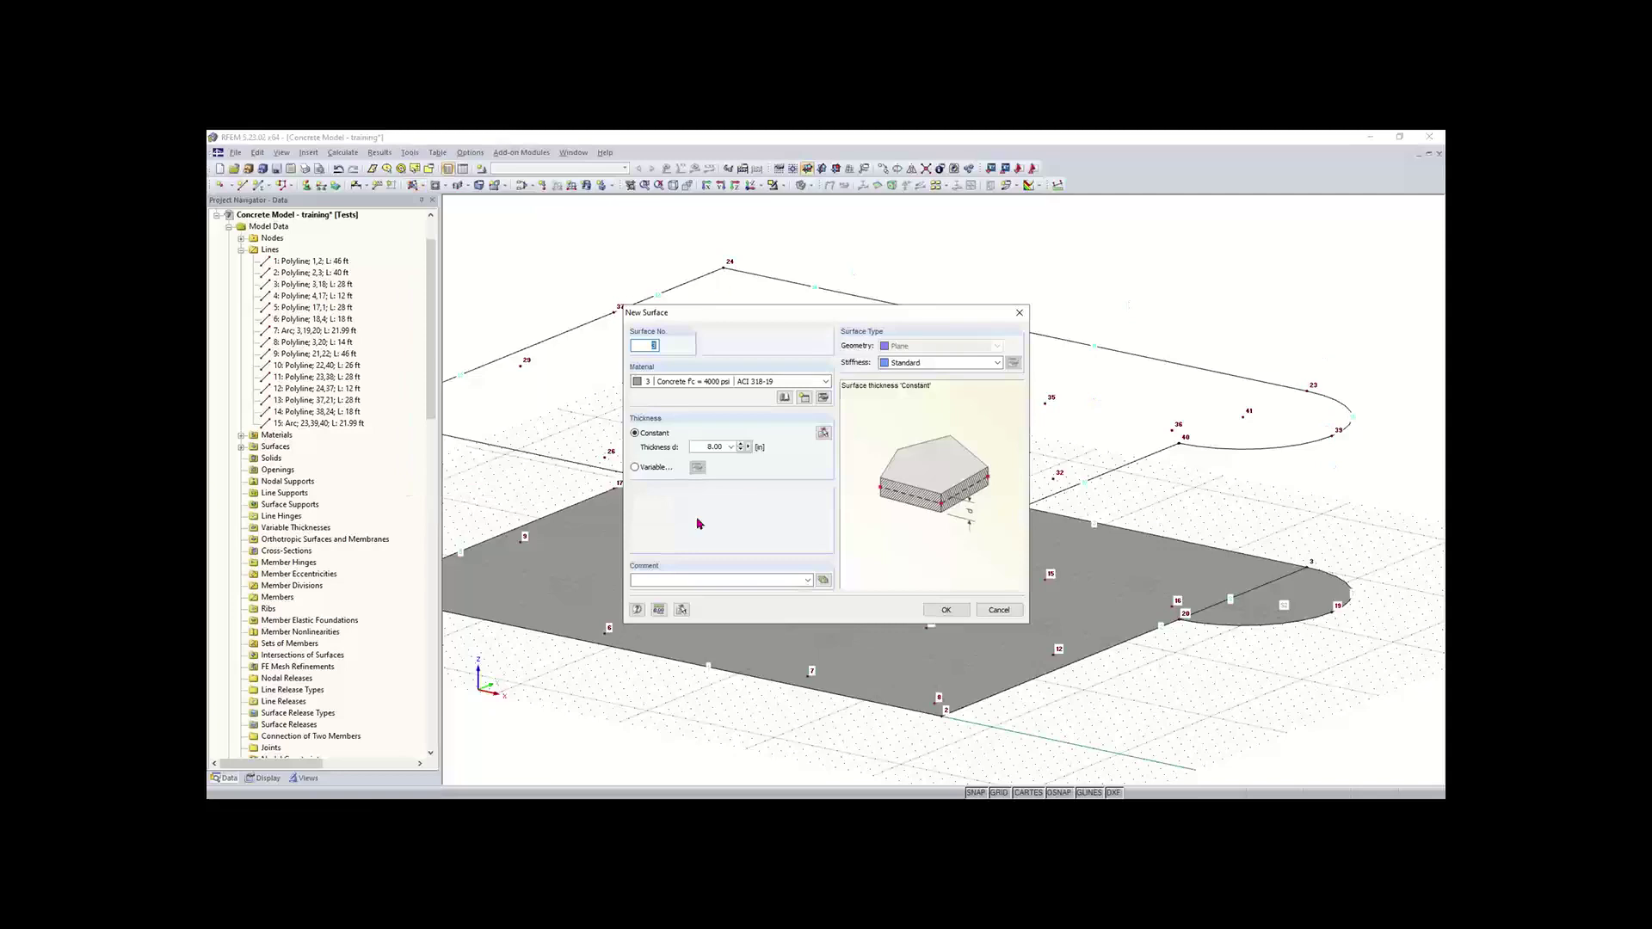
pyautogui.click(713, 446)
pyautogui.write('12')
pyautogui.click(947, 609)
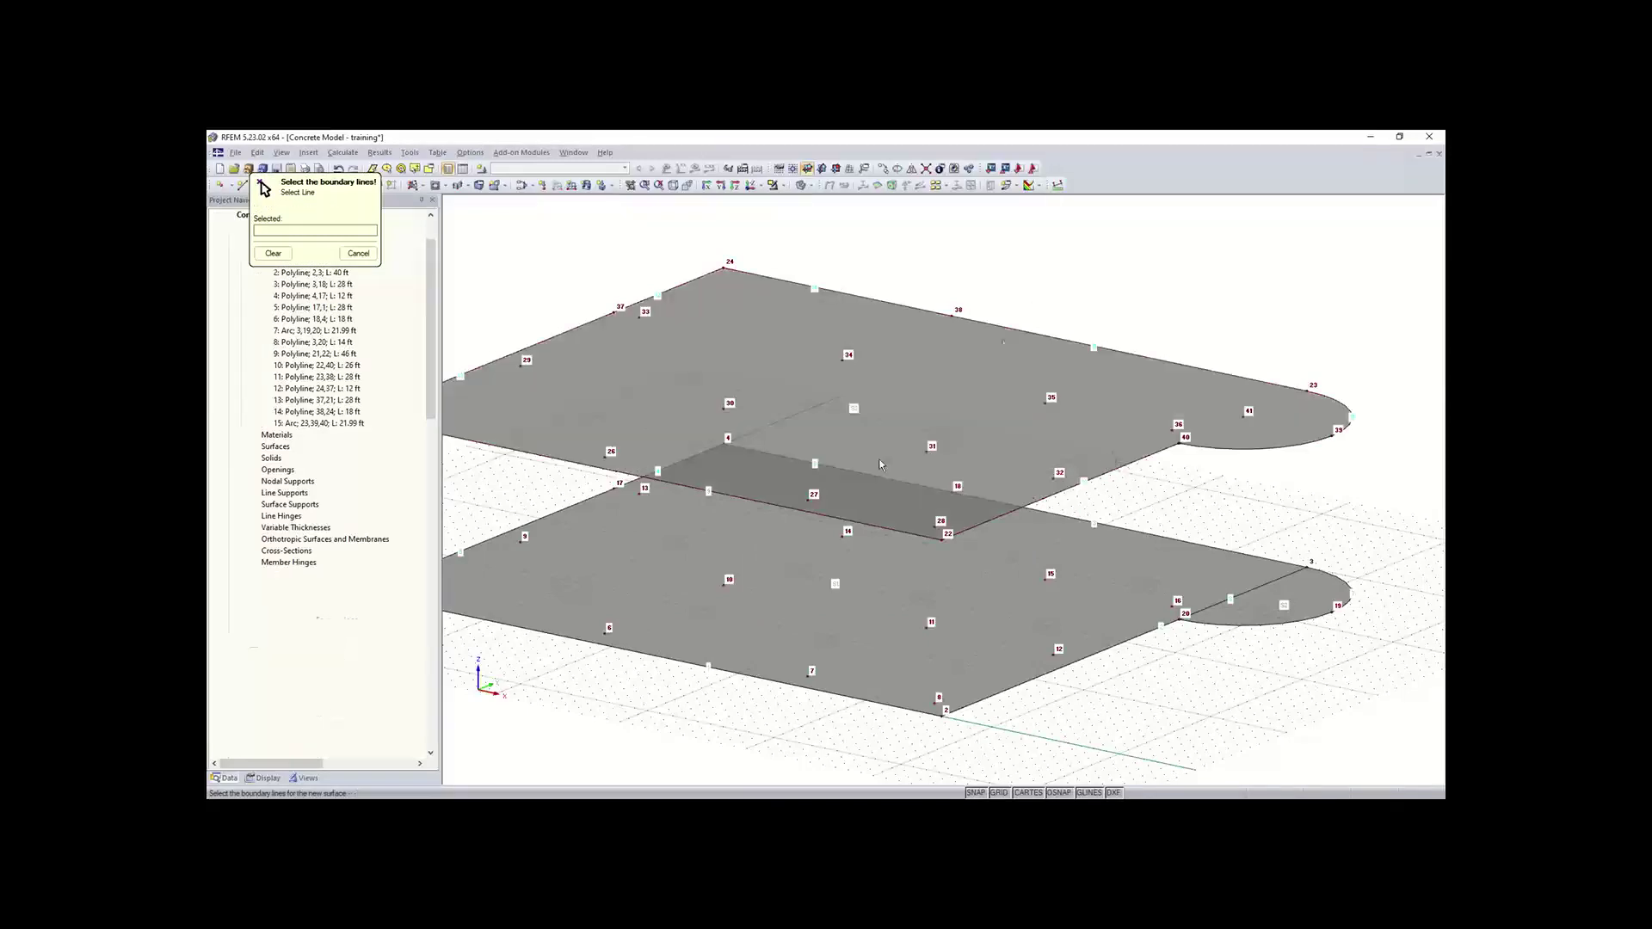
pyautogui.scroll(-2, 895, 508)
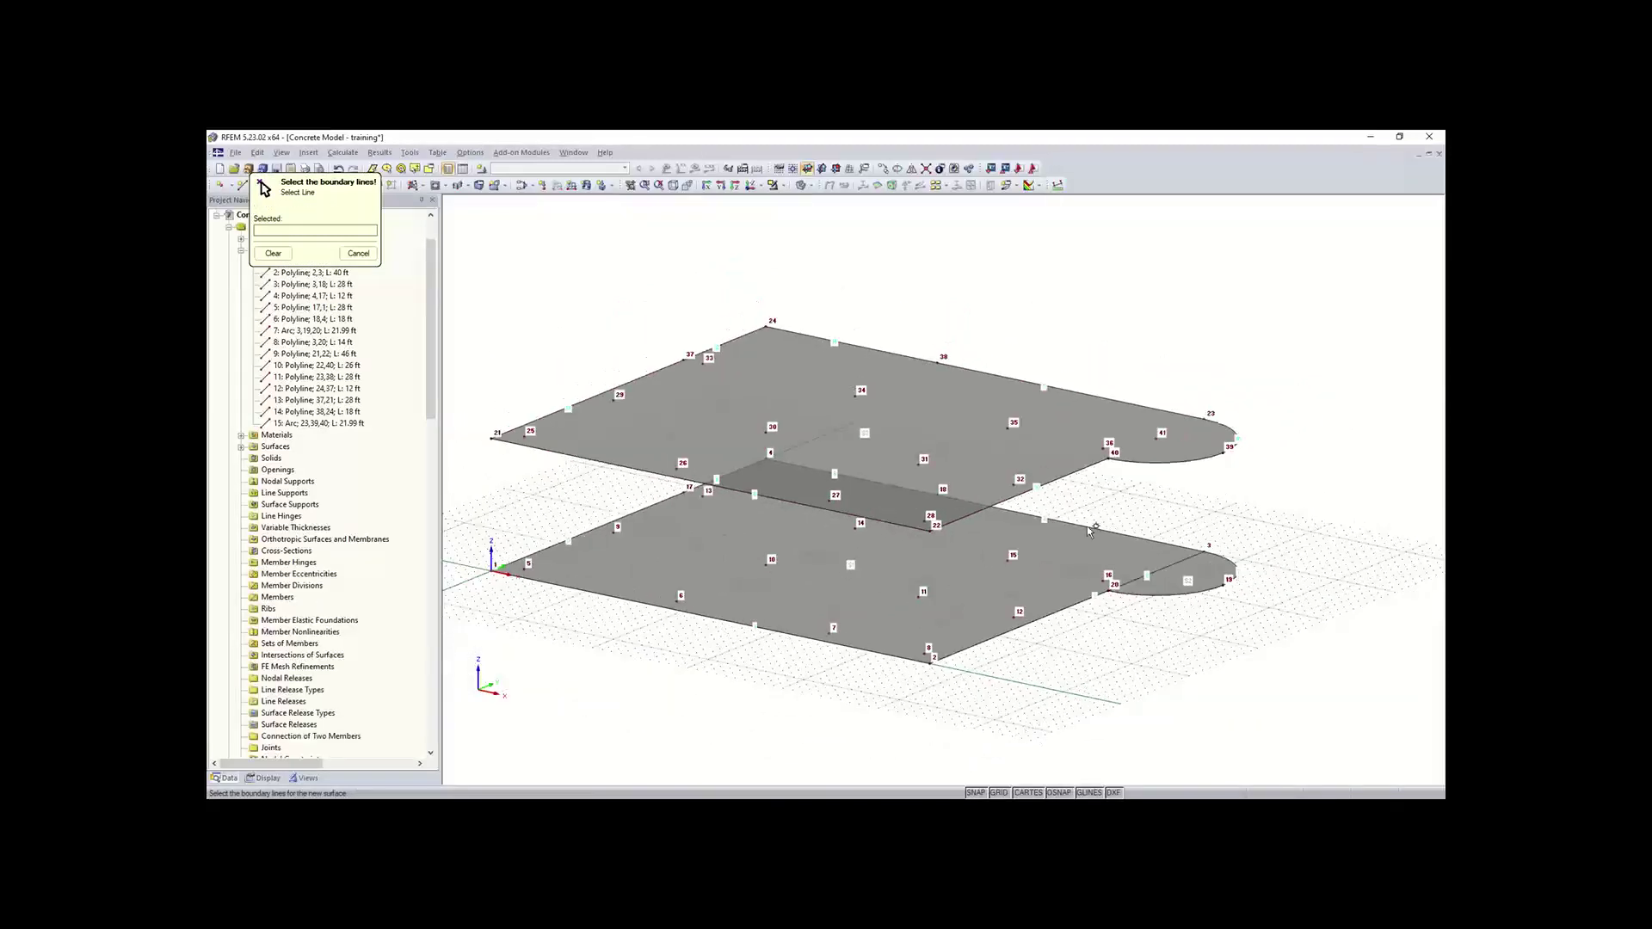
pyautogui.press('Escape')
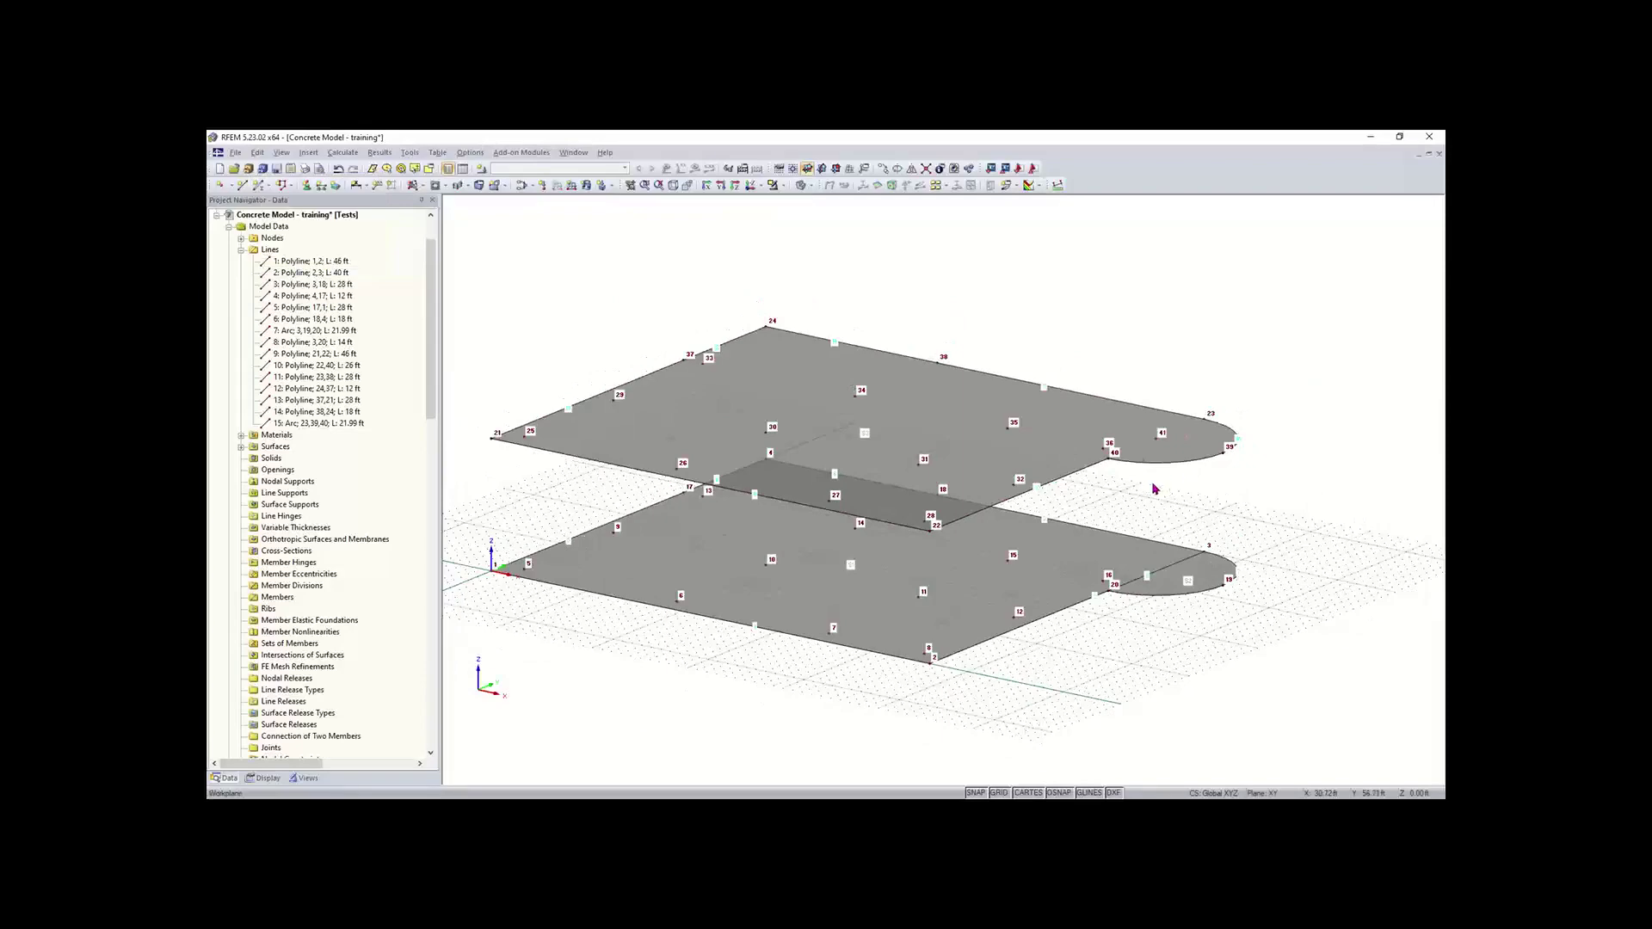
# - Start a circular opening centred on node 41 in the upper slab, with the radius step enabled at 1.00 ft
pyautogui.keyDown('ctrl'); pyautogui.moveTo(1146, 487); pyautogui.dragTo(1250, 583, button='middle'); pyautogui.keyUp('ctrl')
pyautogui.rightClick(1250, 582)
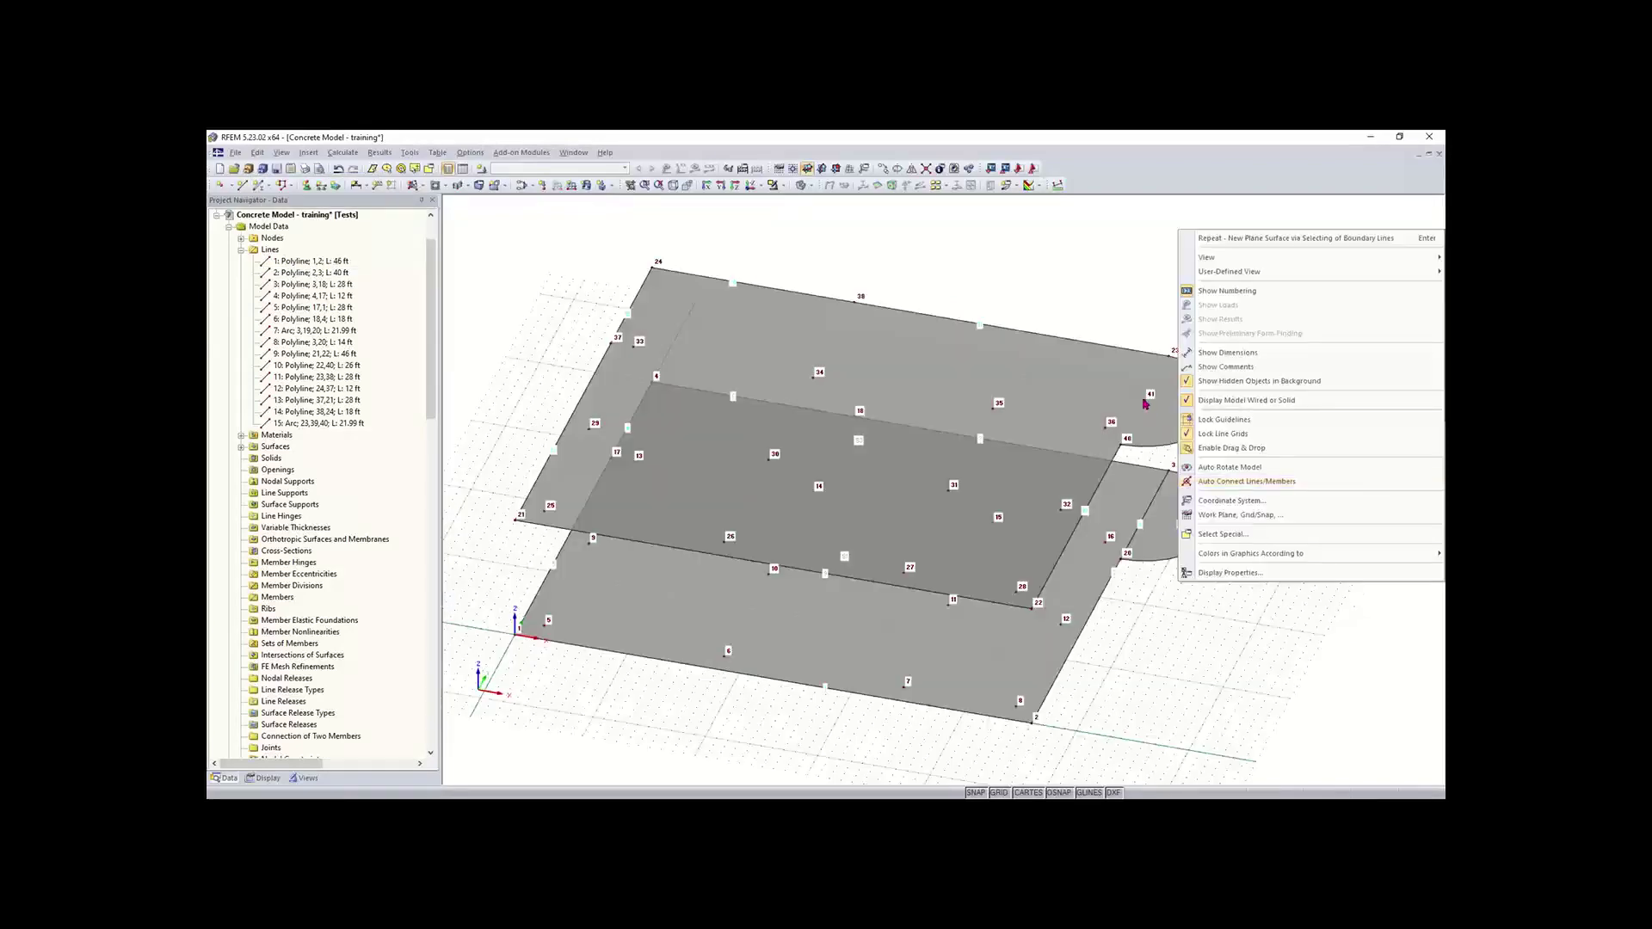
pyautogui.click(1132, 298)
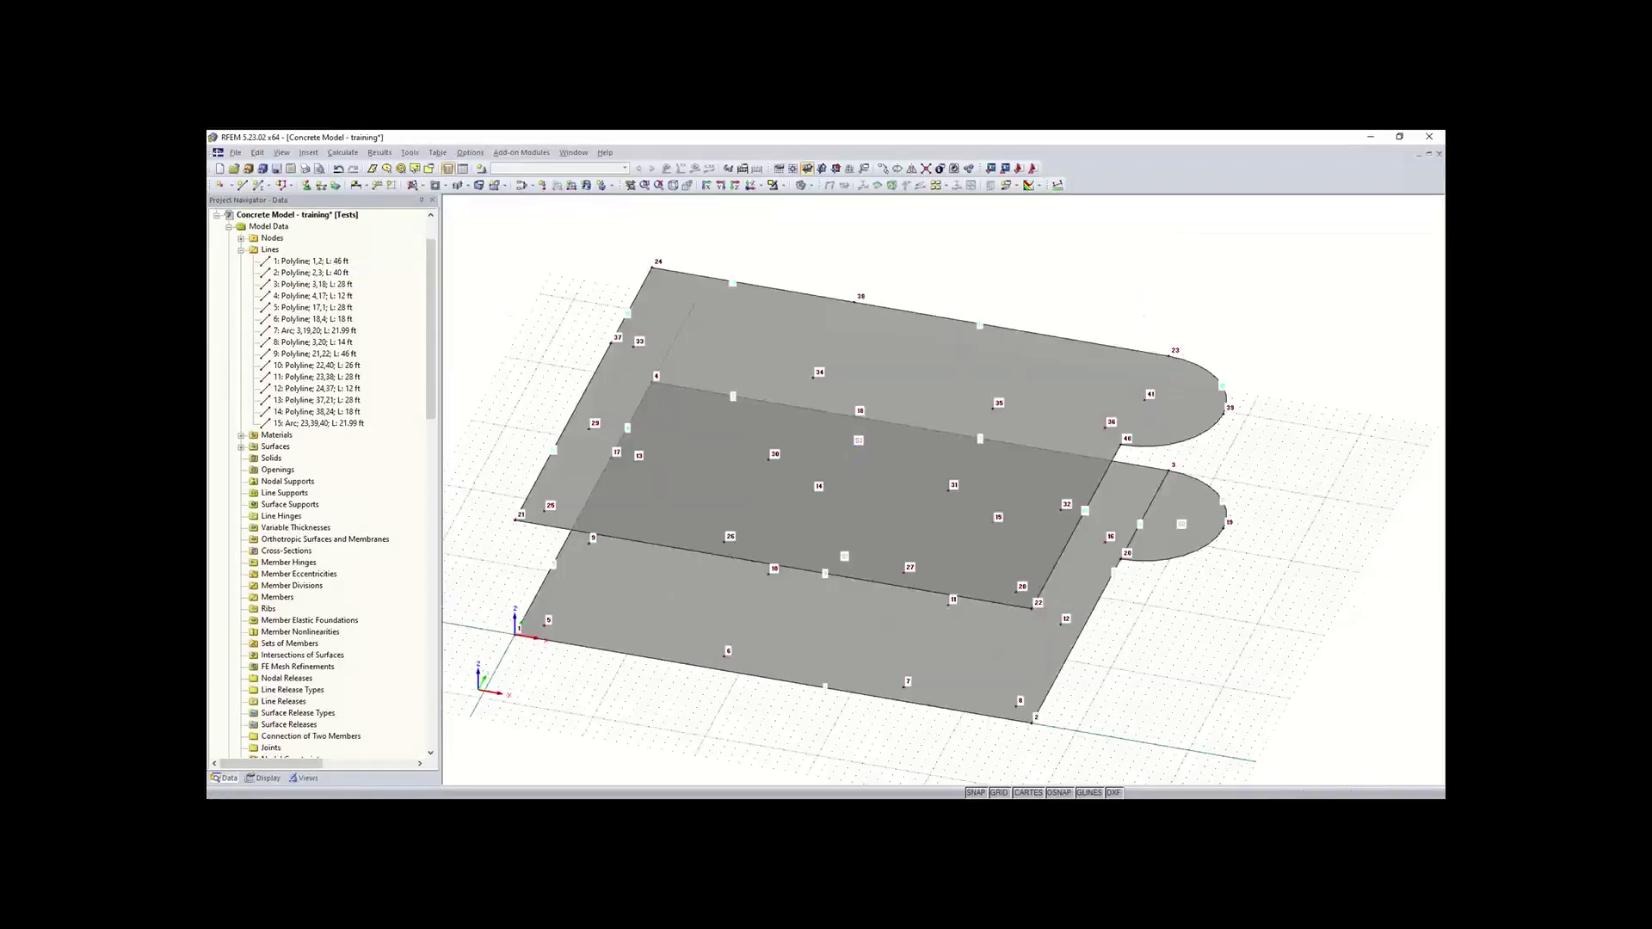
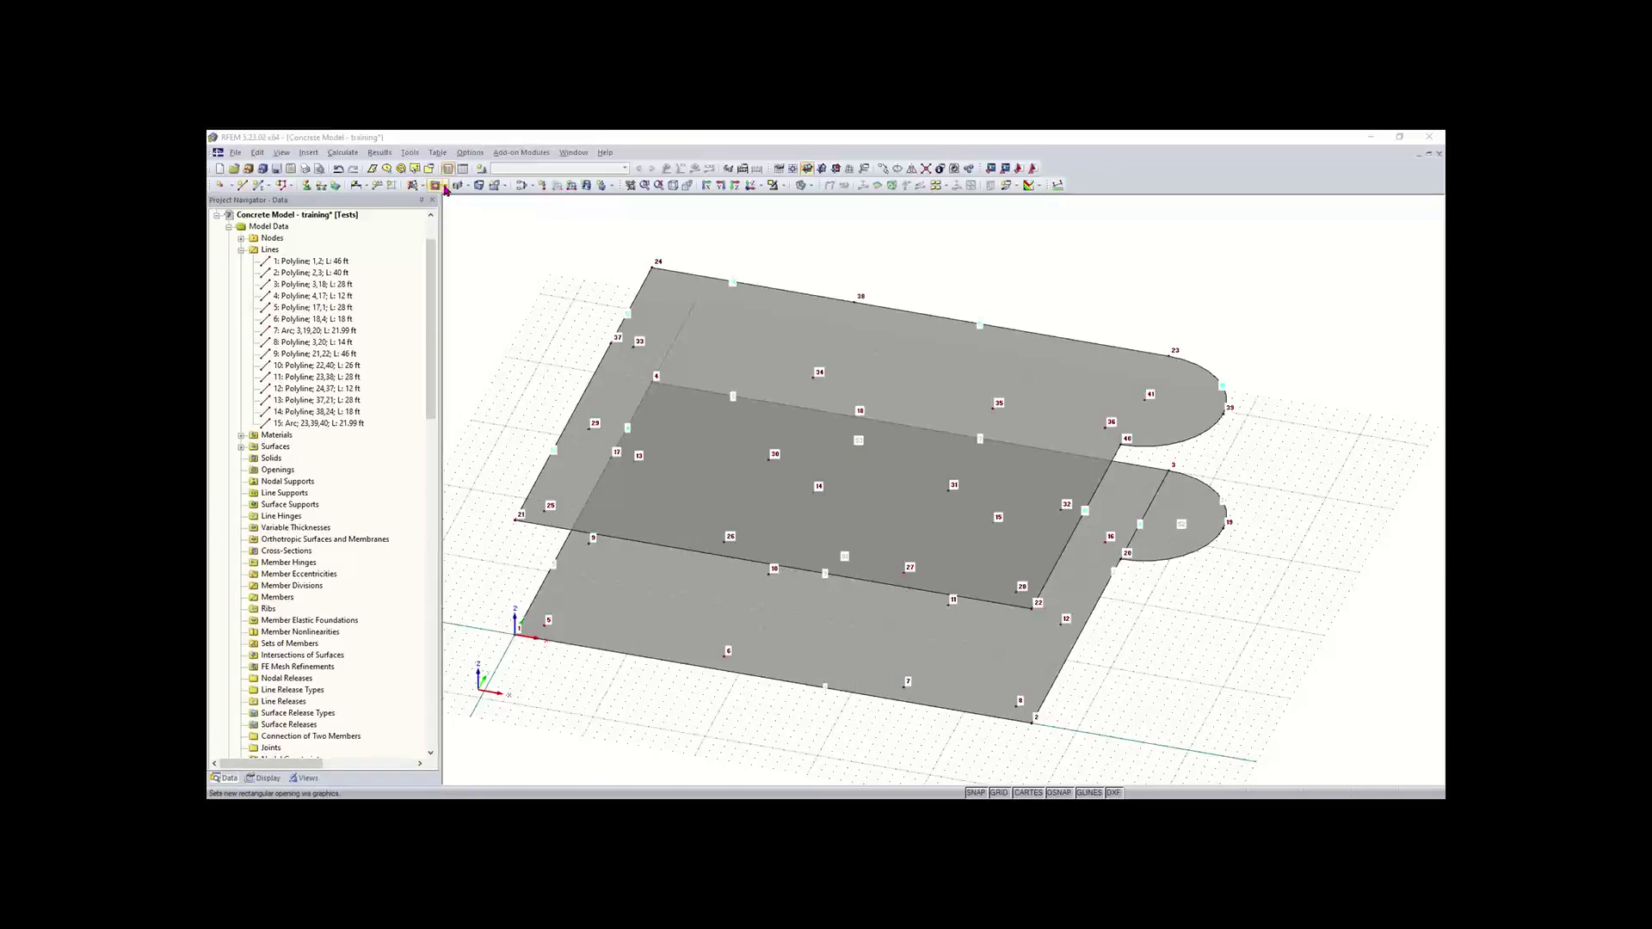
pyautogui.click(445, 187)
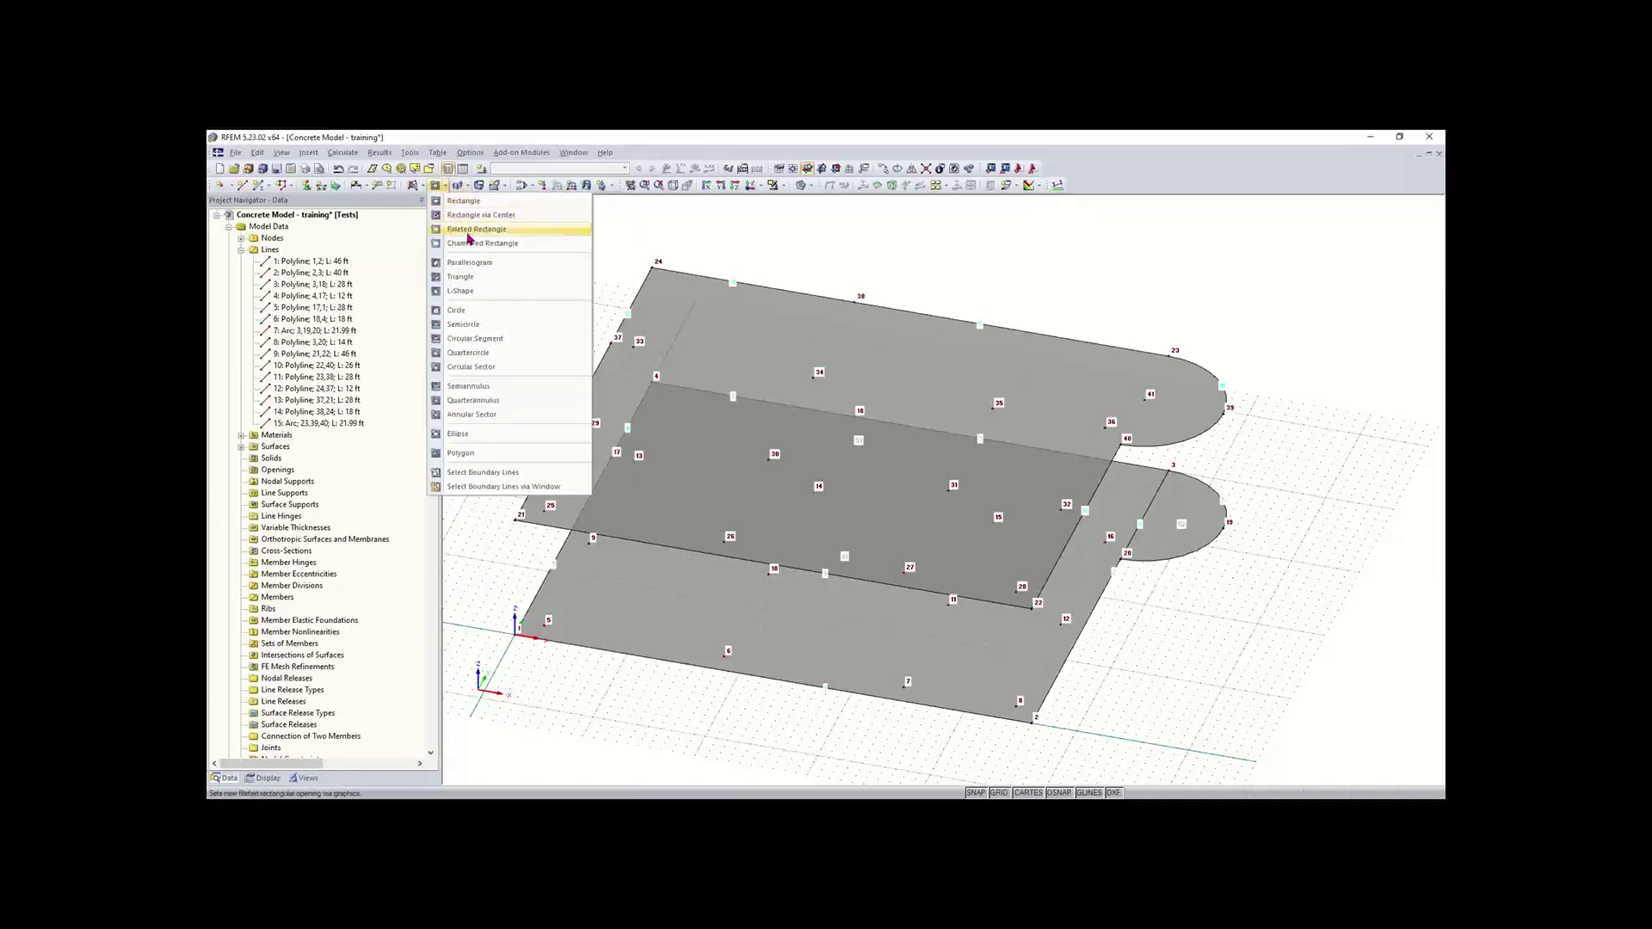
pyautogui.click(475, 310)
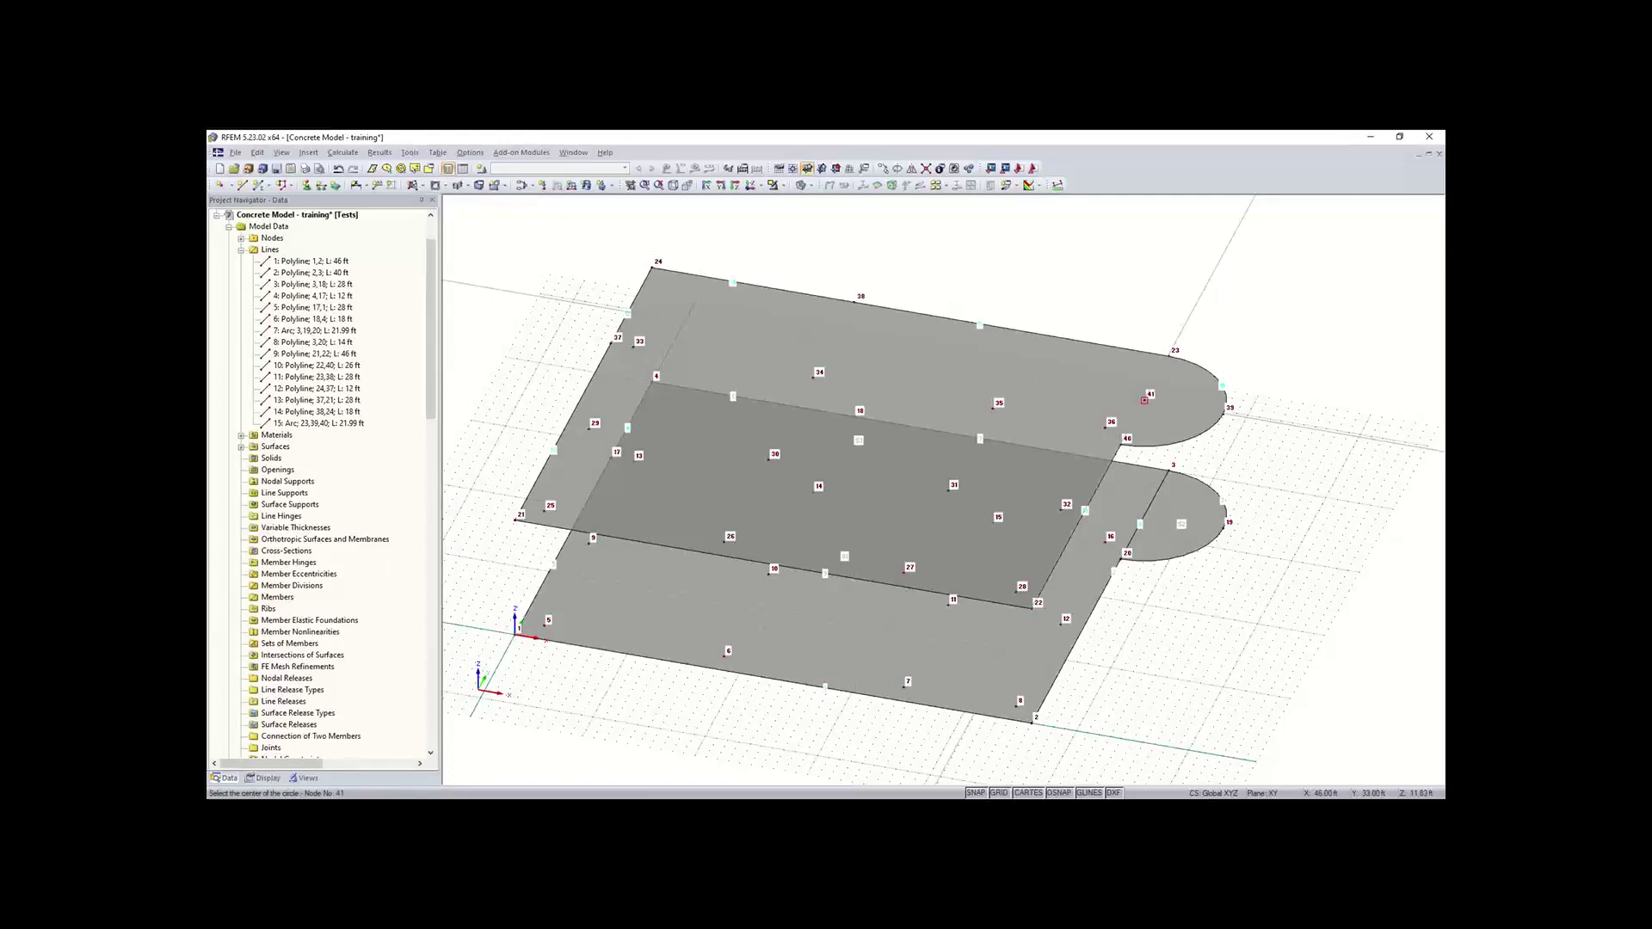
pyautogui.click(1144, 400)
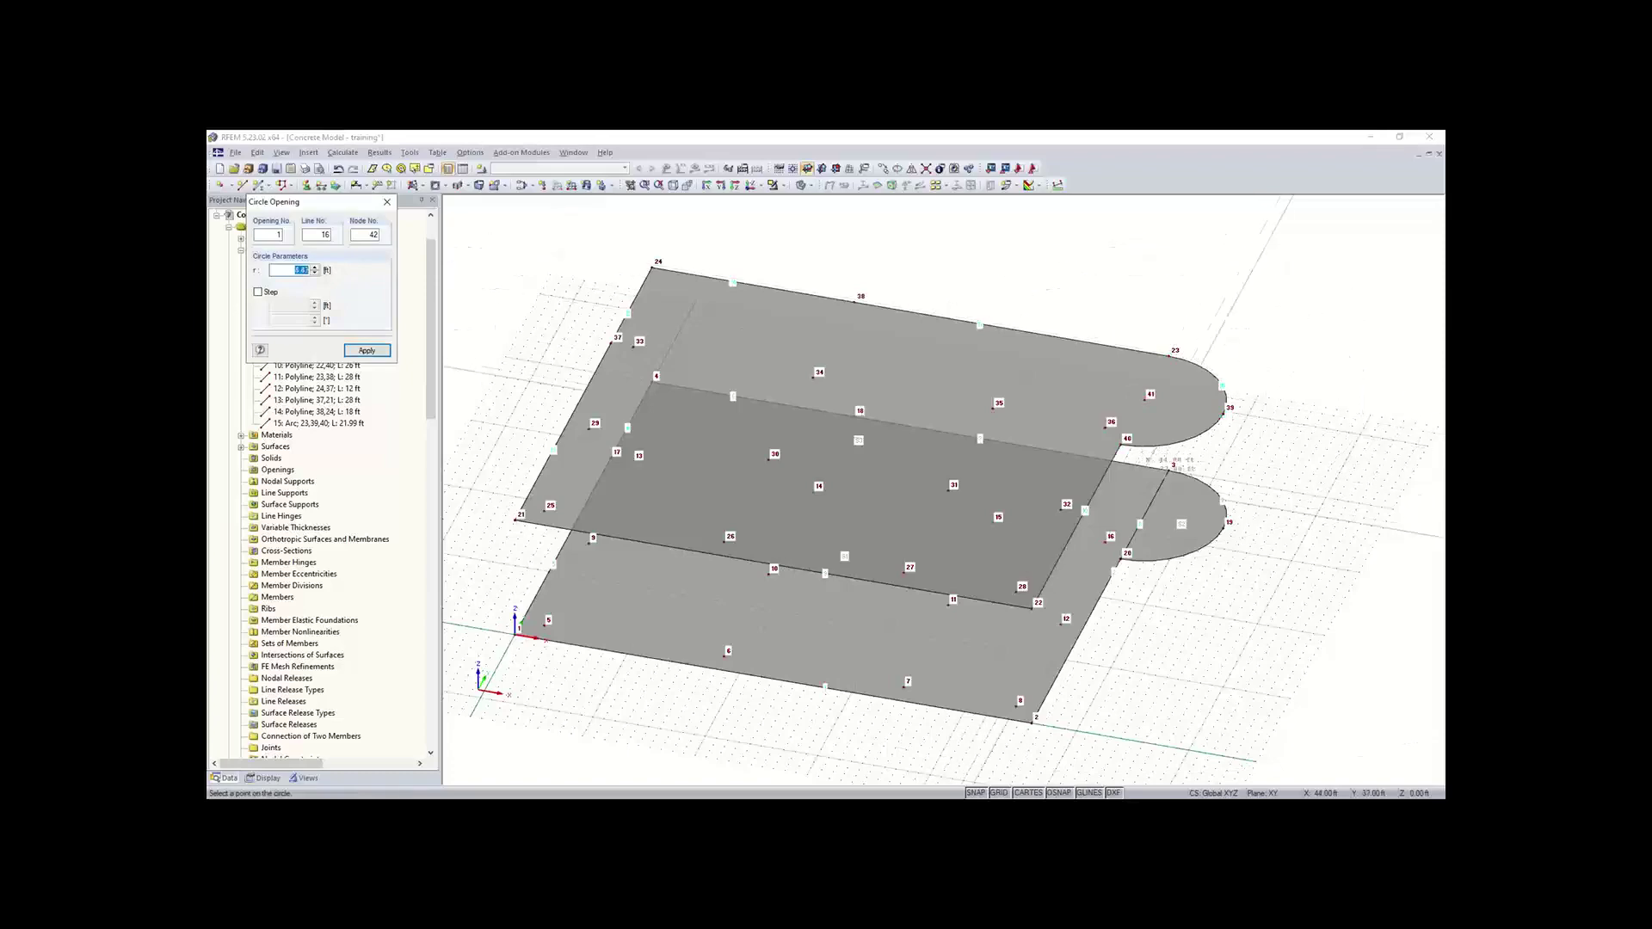
pyautogui.scroll(-1, 1179, 353)
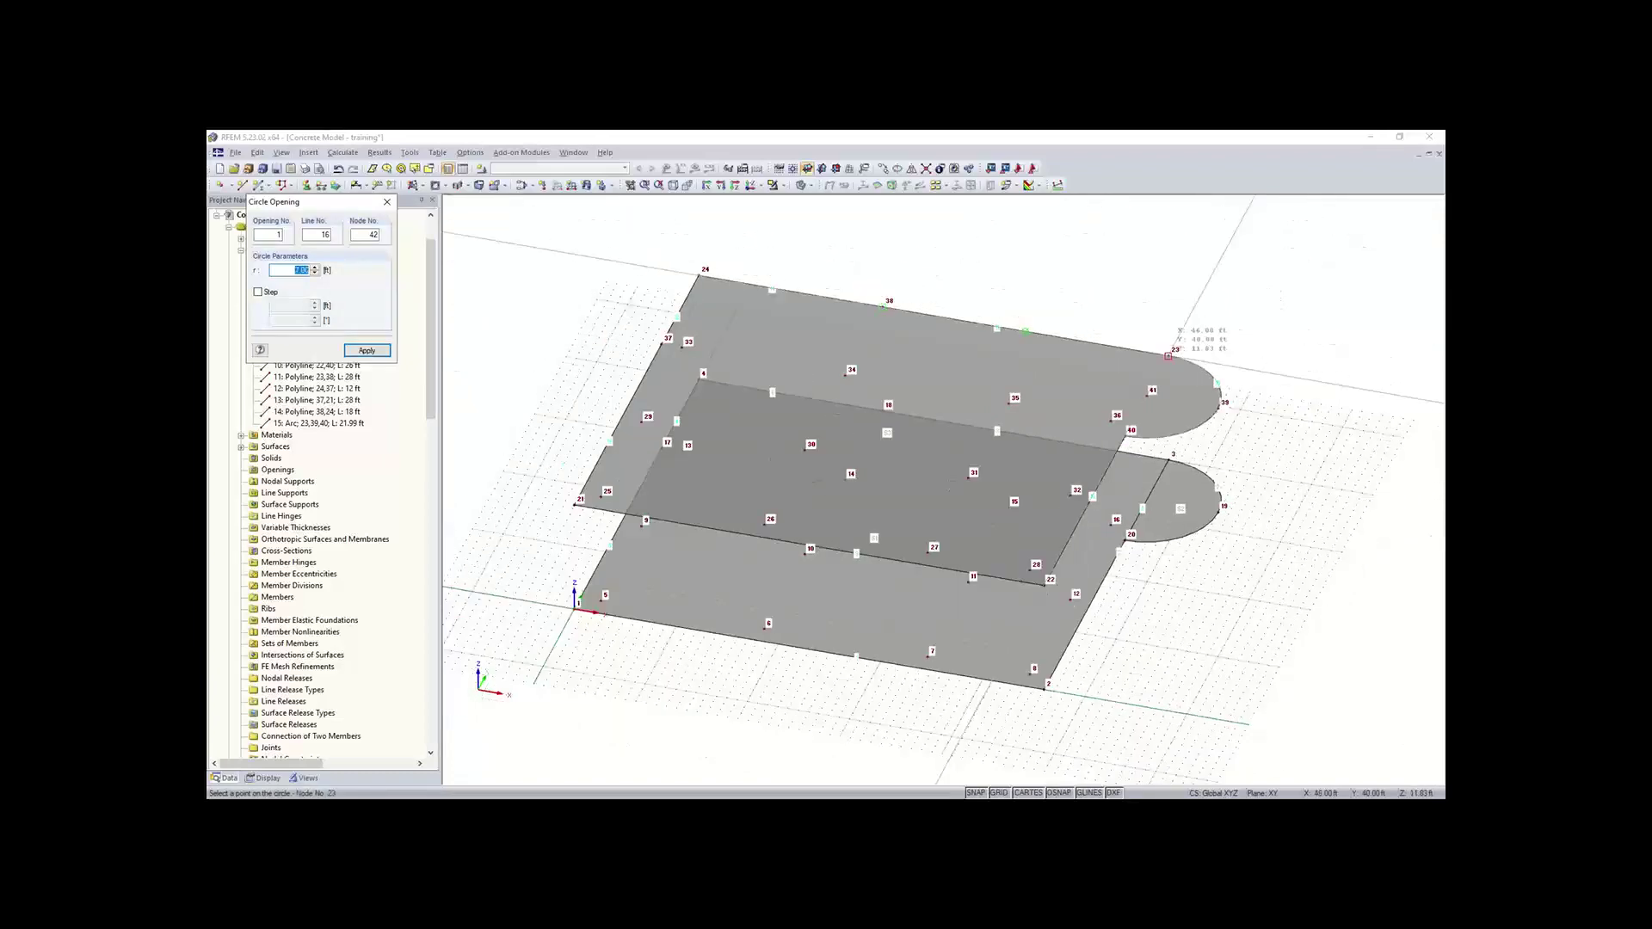
pyautogui.scroll(3, 1183, 350)
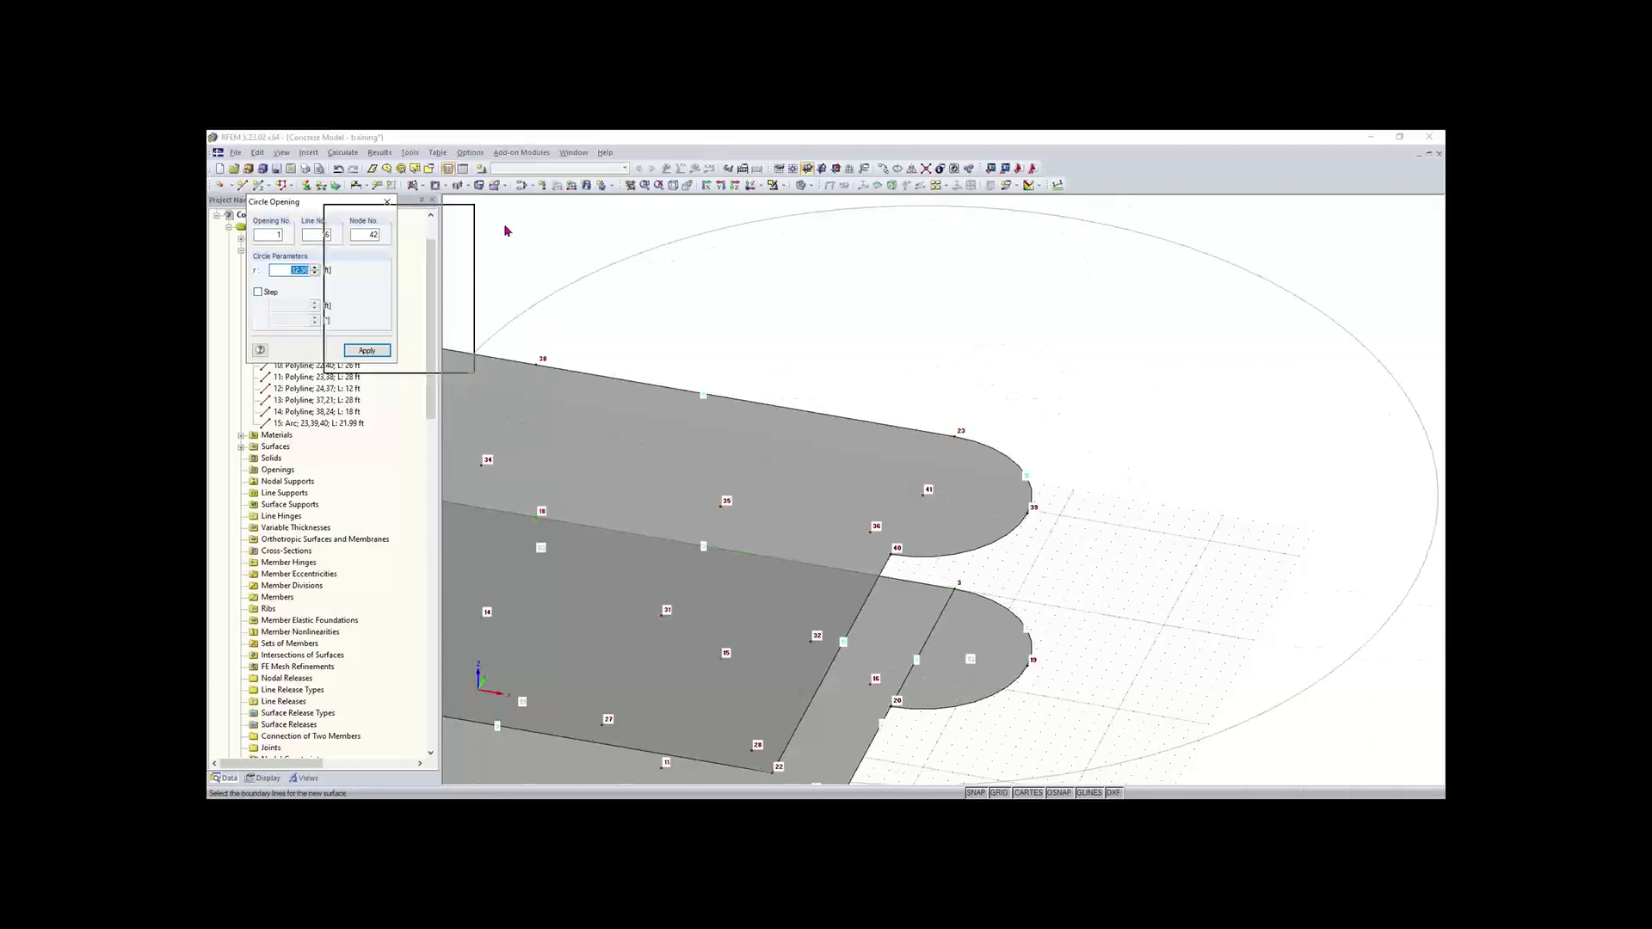
pyautogui.moveTo(589, 249); pyautogui.dragTo(574, 269)
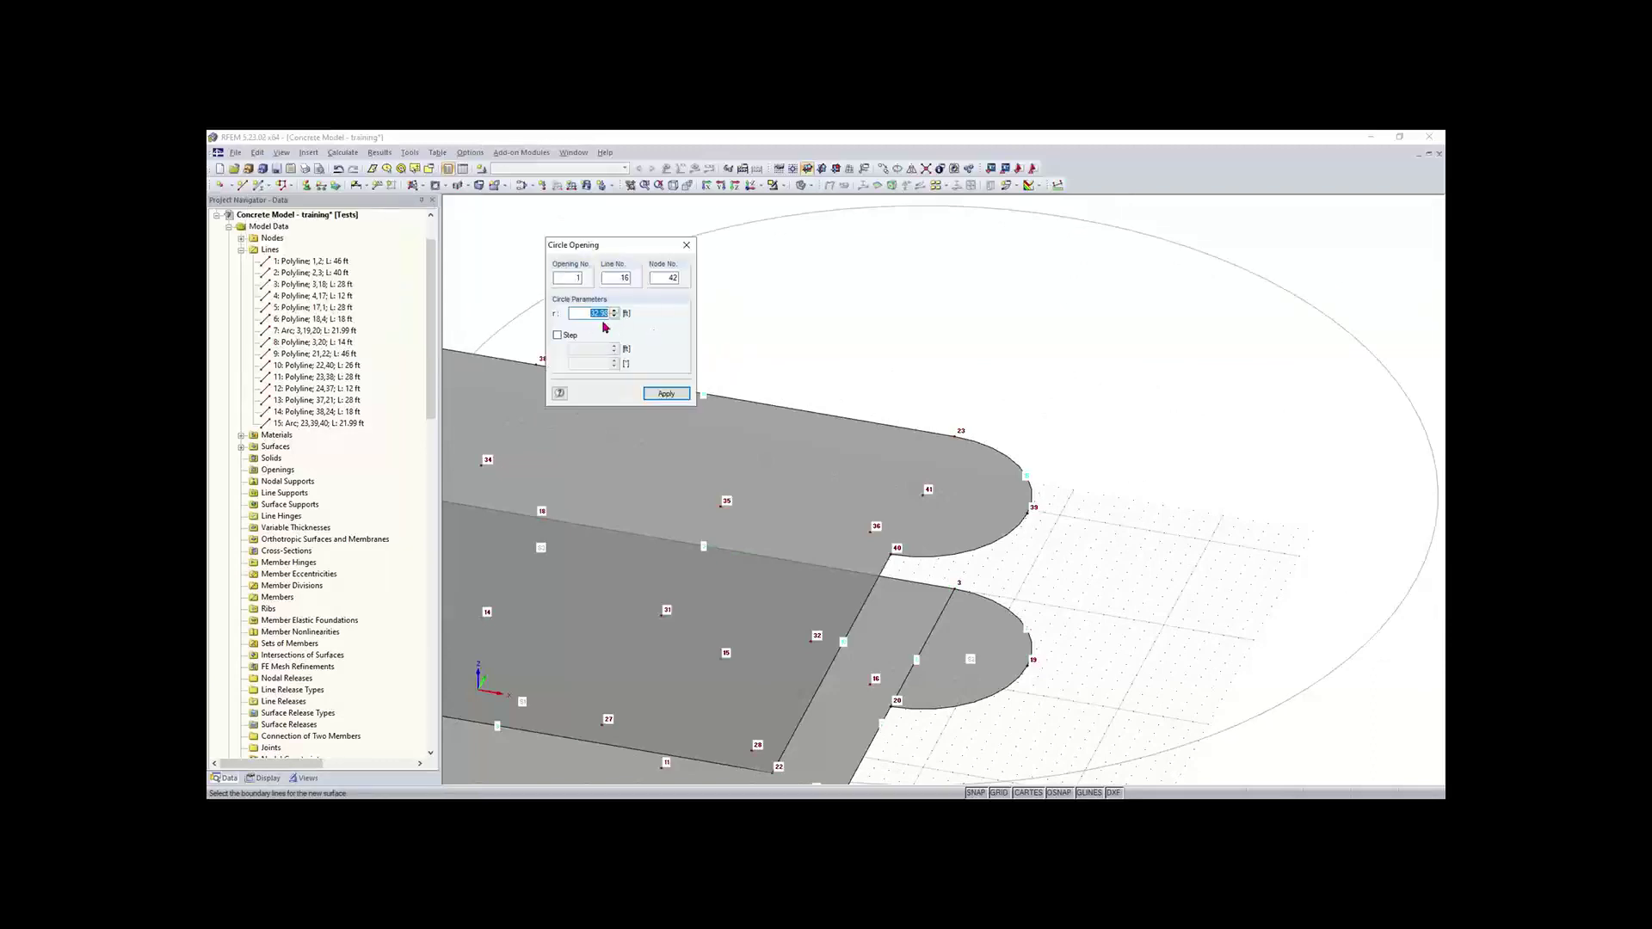
pyautogui.click(558, 336)
pyautogui.doubleClick(598, 349)
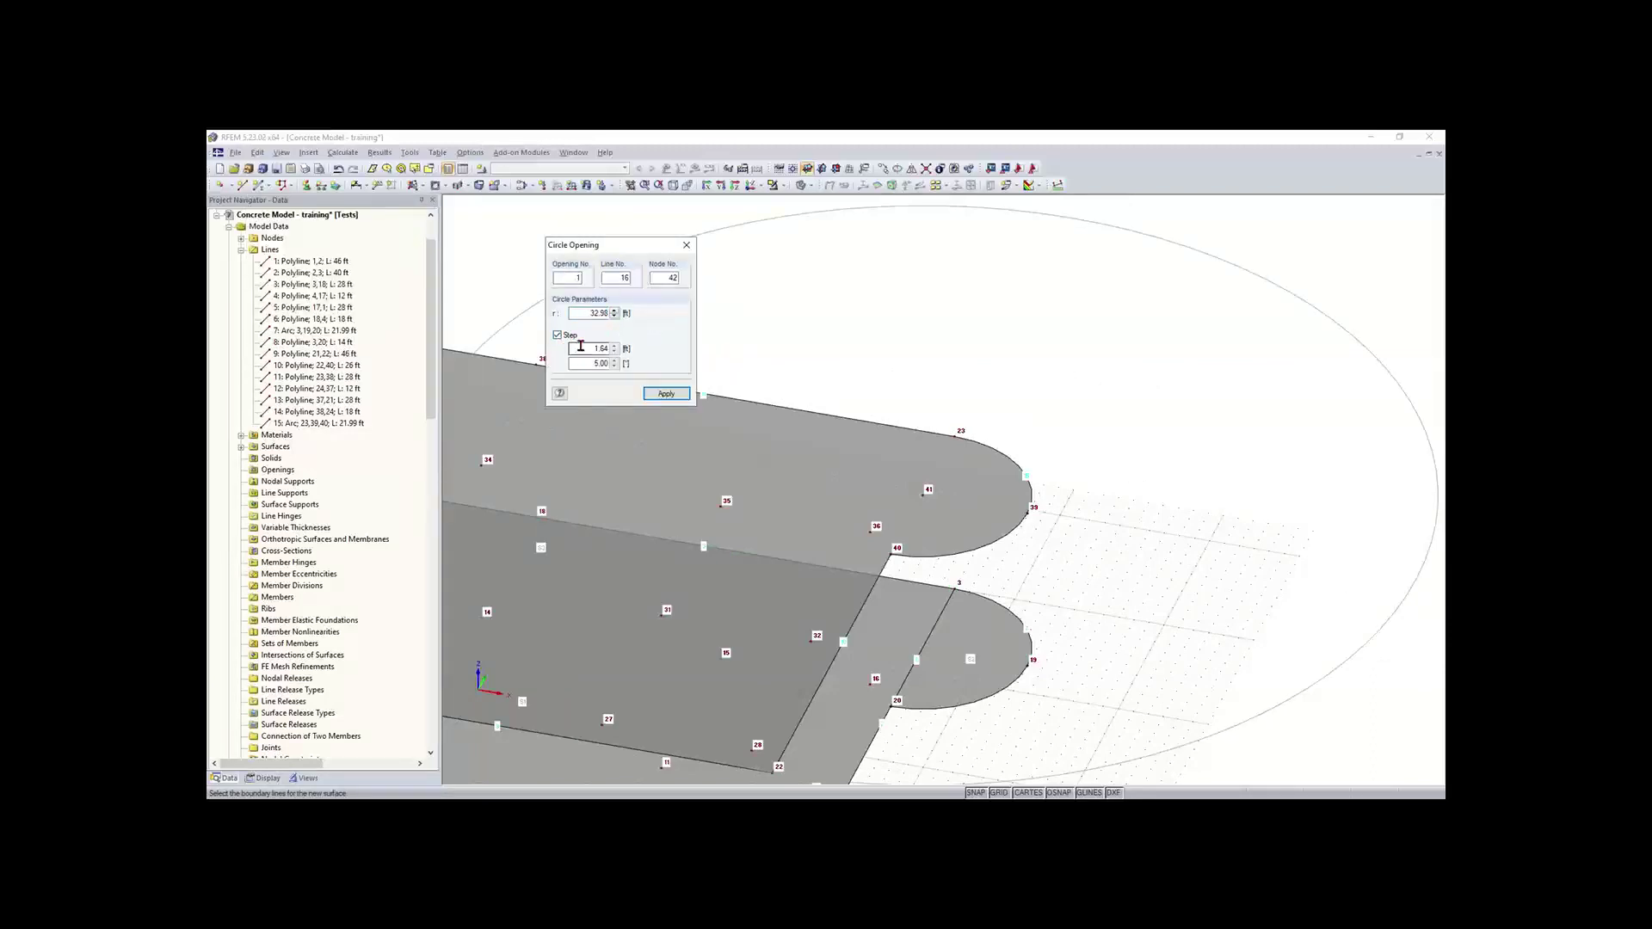
pyautogui.write('1')
pyautogui.click(666, 394)
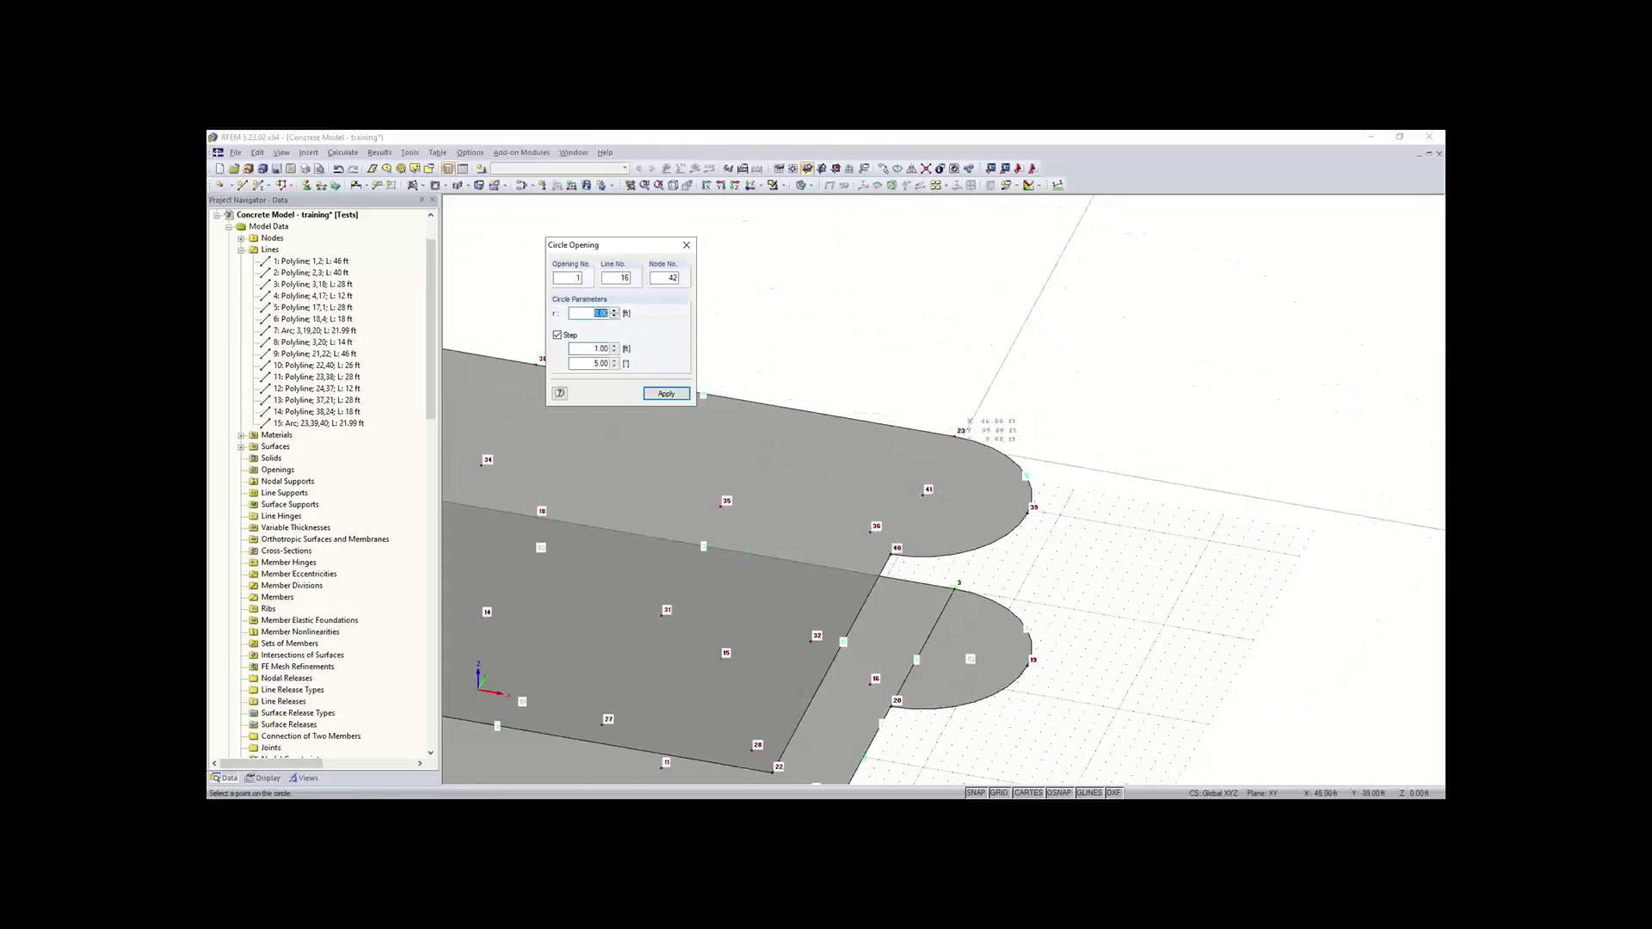
# - Set the circular opening's radius to 6 ft and place it in the upper slab's semicircular end
pyautogui.scroll(2, 961, 430)
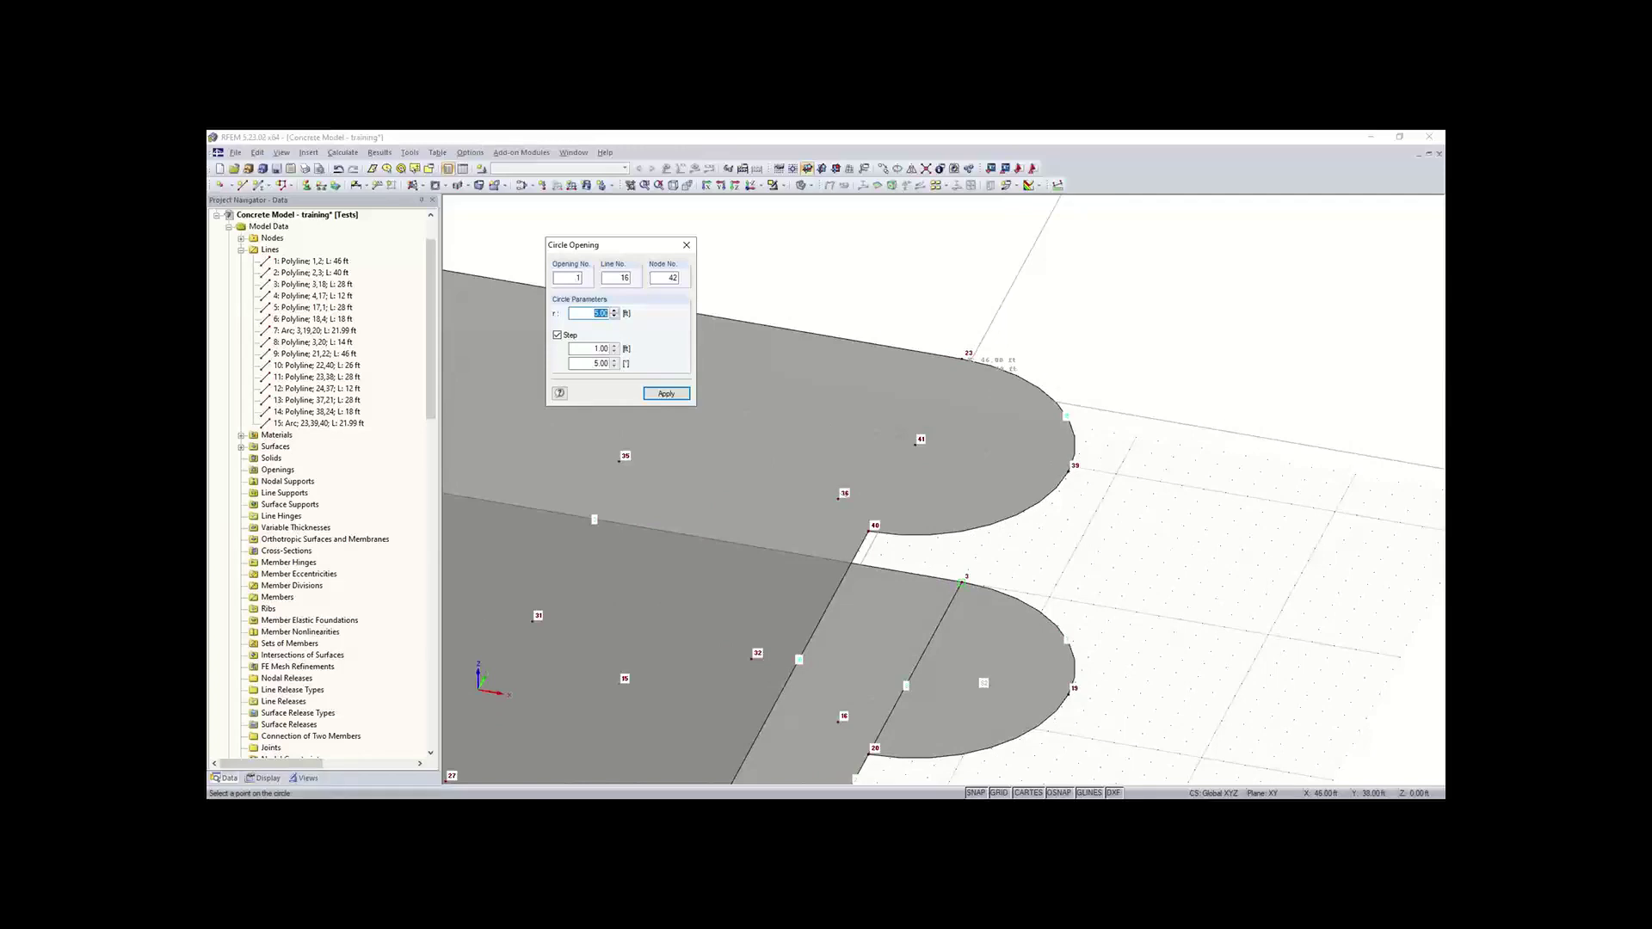
pyautogui.write('6')
pyautogui.click(958, 385)
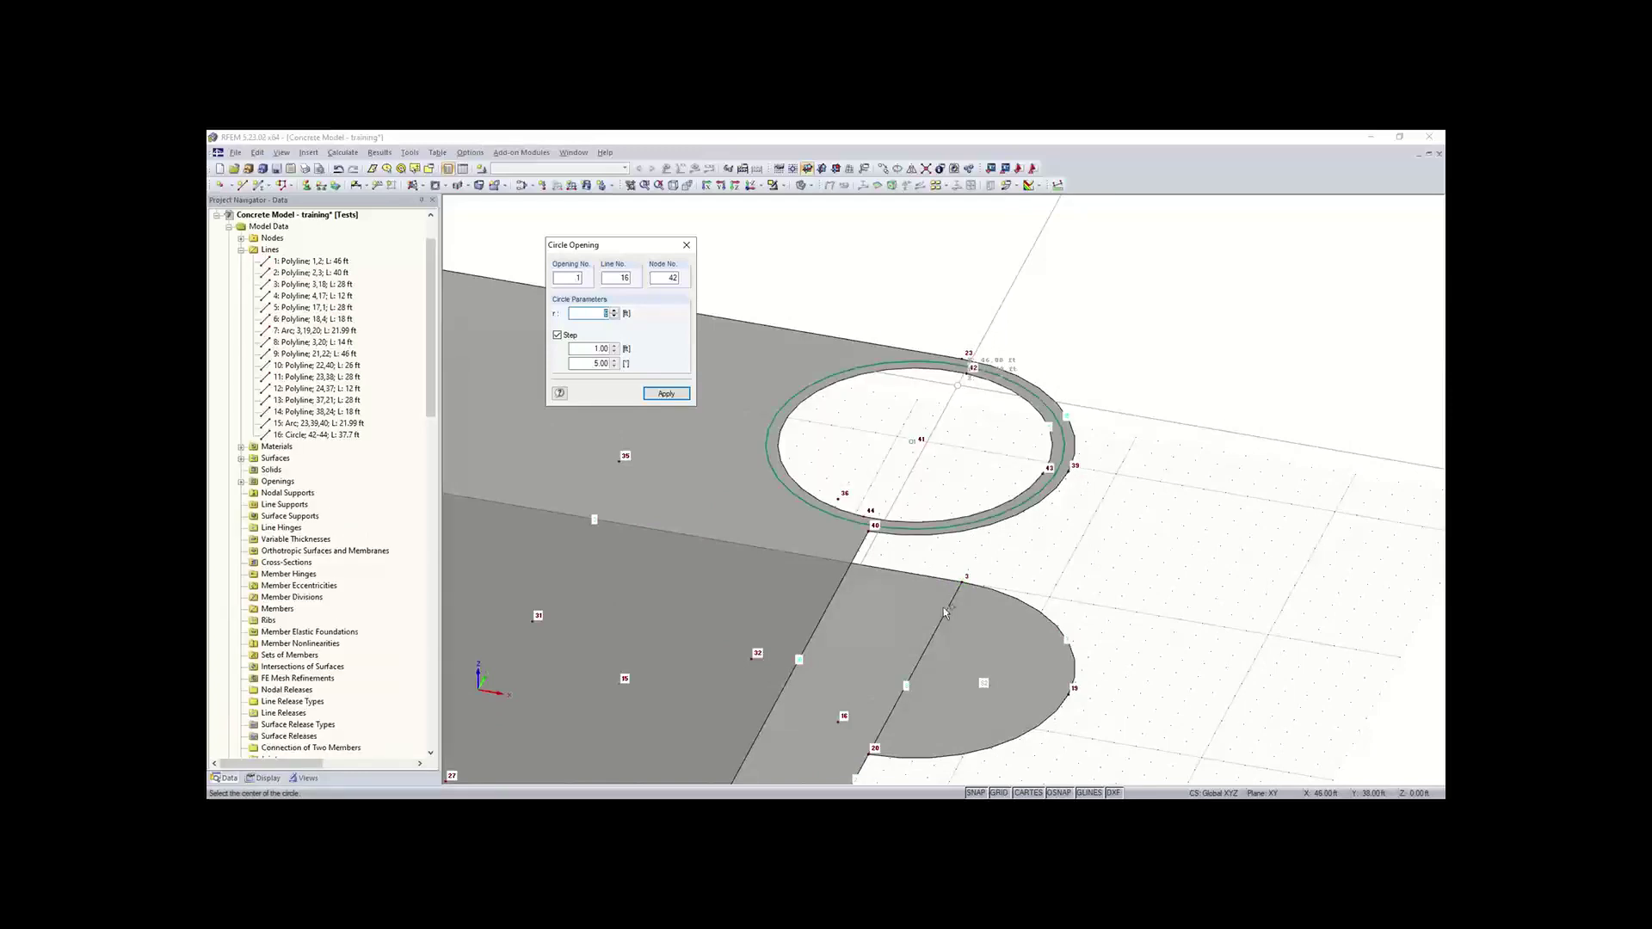
pyautogui.press('Escape')
pyautogui.moveTo(893, 445)
pyautogui.keyDown('ctrl'); pyautogui.mouseDown(button='middle')
pyautogui.moveTo(837, 419)
pyautogui.moveTo(686, 288)
pyautogui.moveTo(959, 472)
pyautogui.mouseUp(button='middle'); pyautogui.keyUp('ctrl')
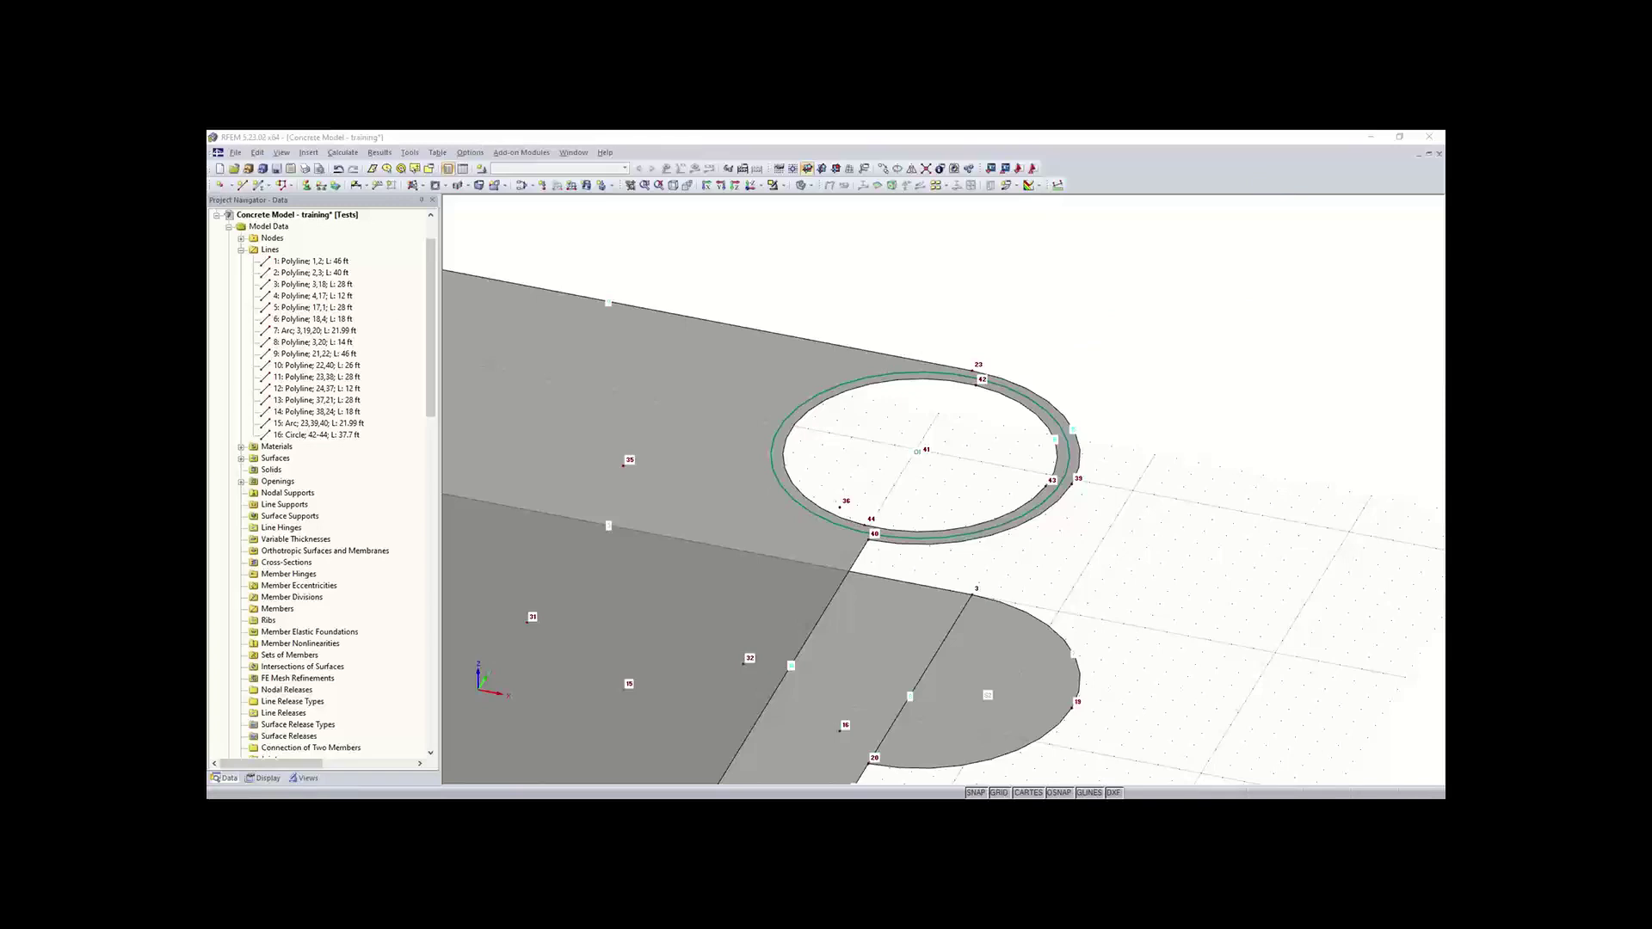
# - Draw a vertical line from the lower slab's edge at X 46 ft, Y 19 ft up to the upper slab's edge
pyautogui.scroll(-5, 841, 557)
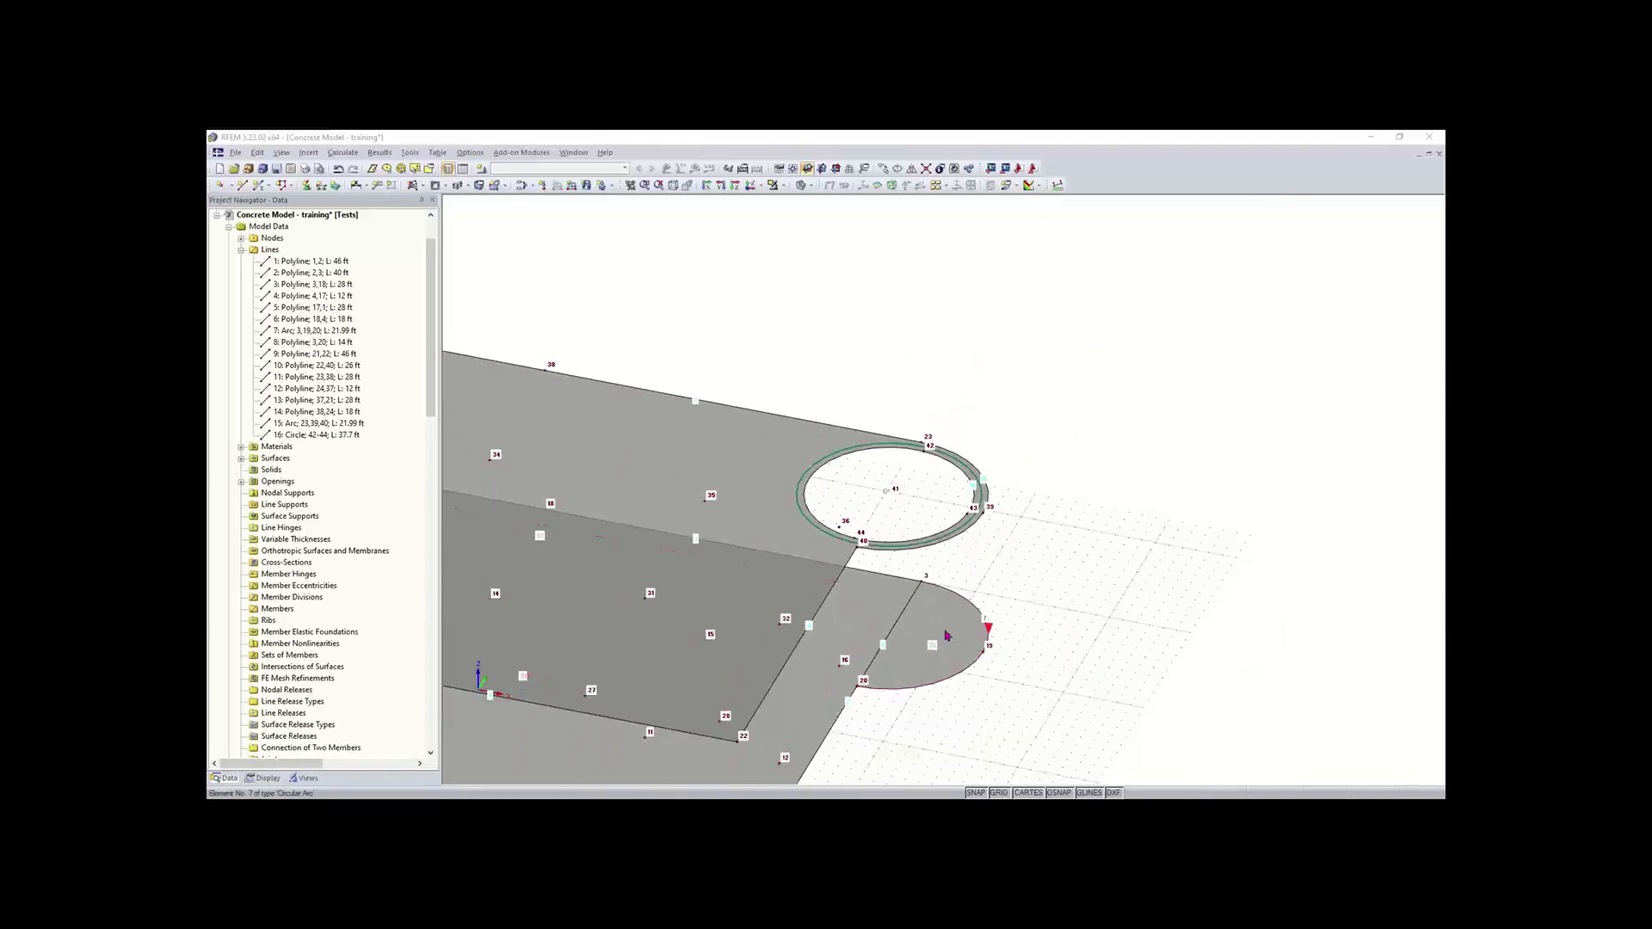
pyautogui.moveTo(946, 635); pyautogui.dragTo(1042, 497, button='middle')
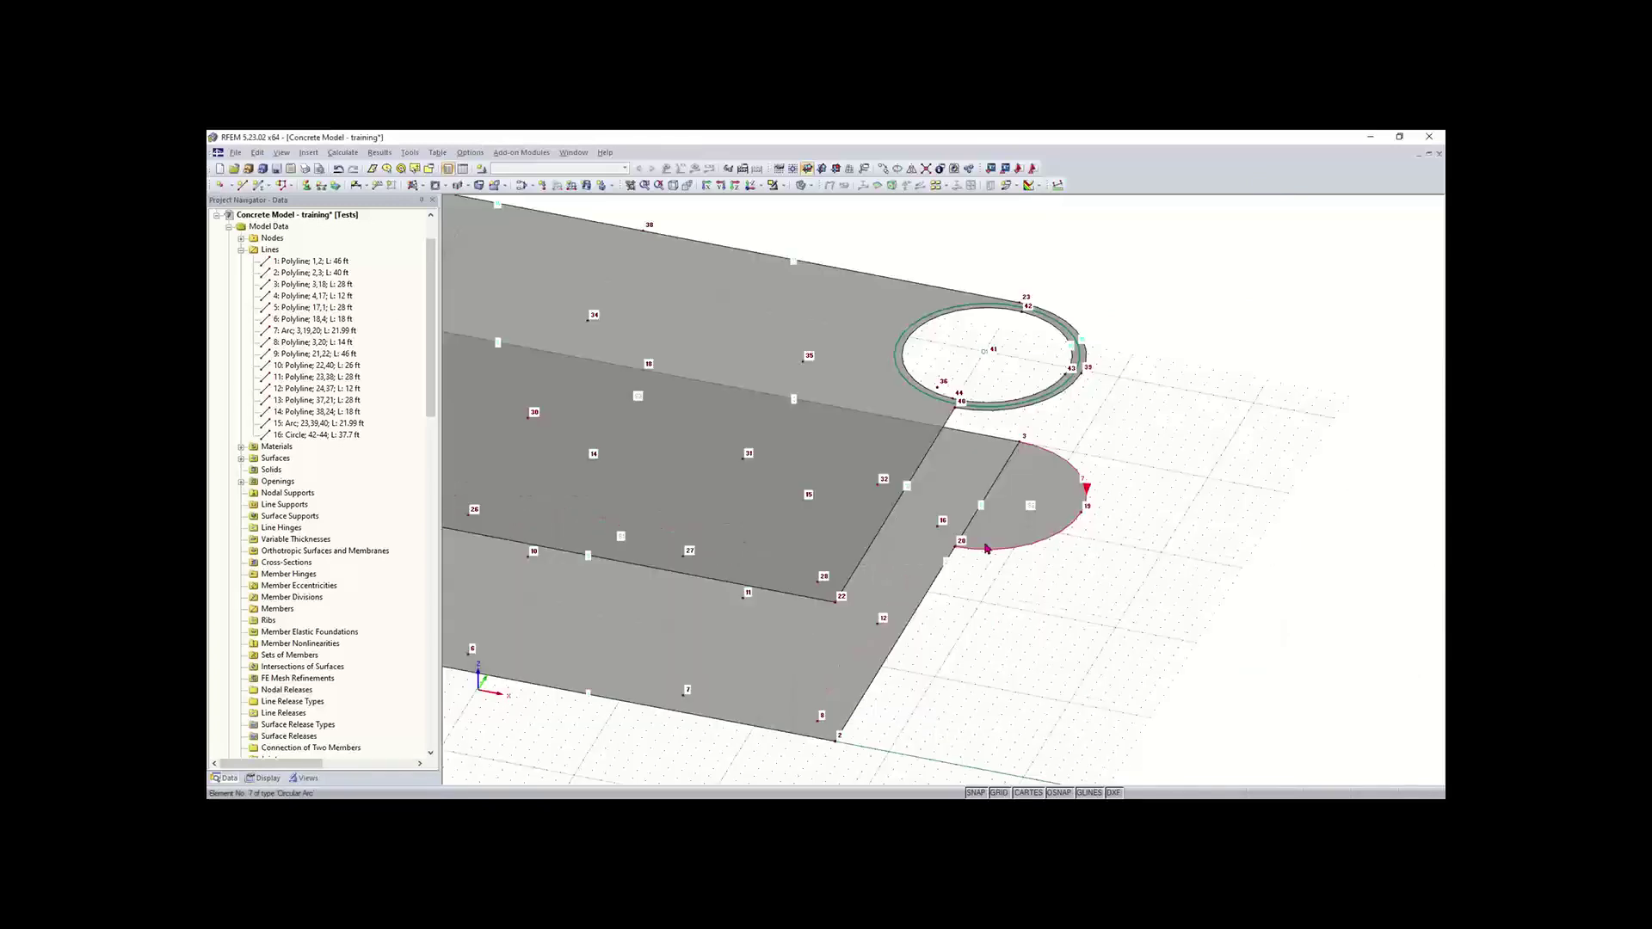
pyautogui.click(676, 185)
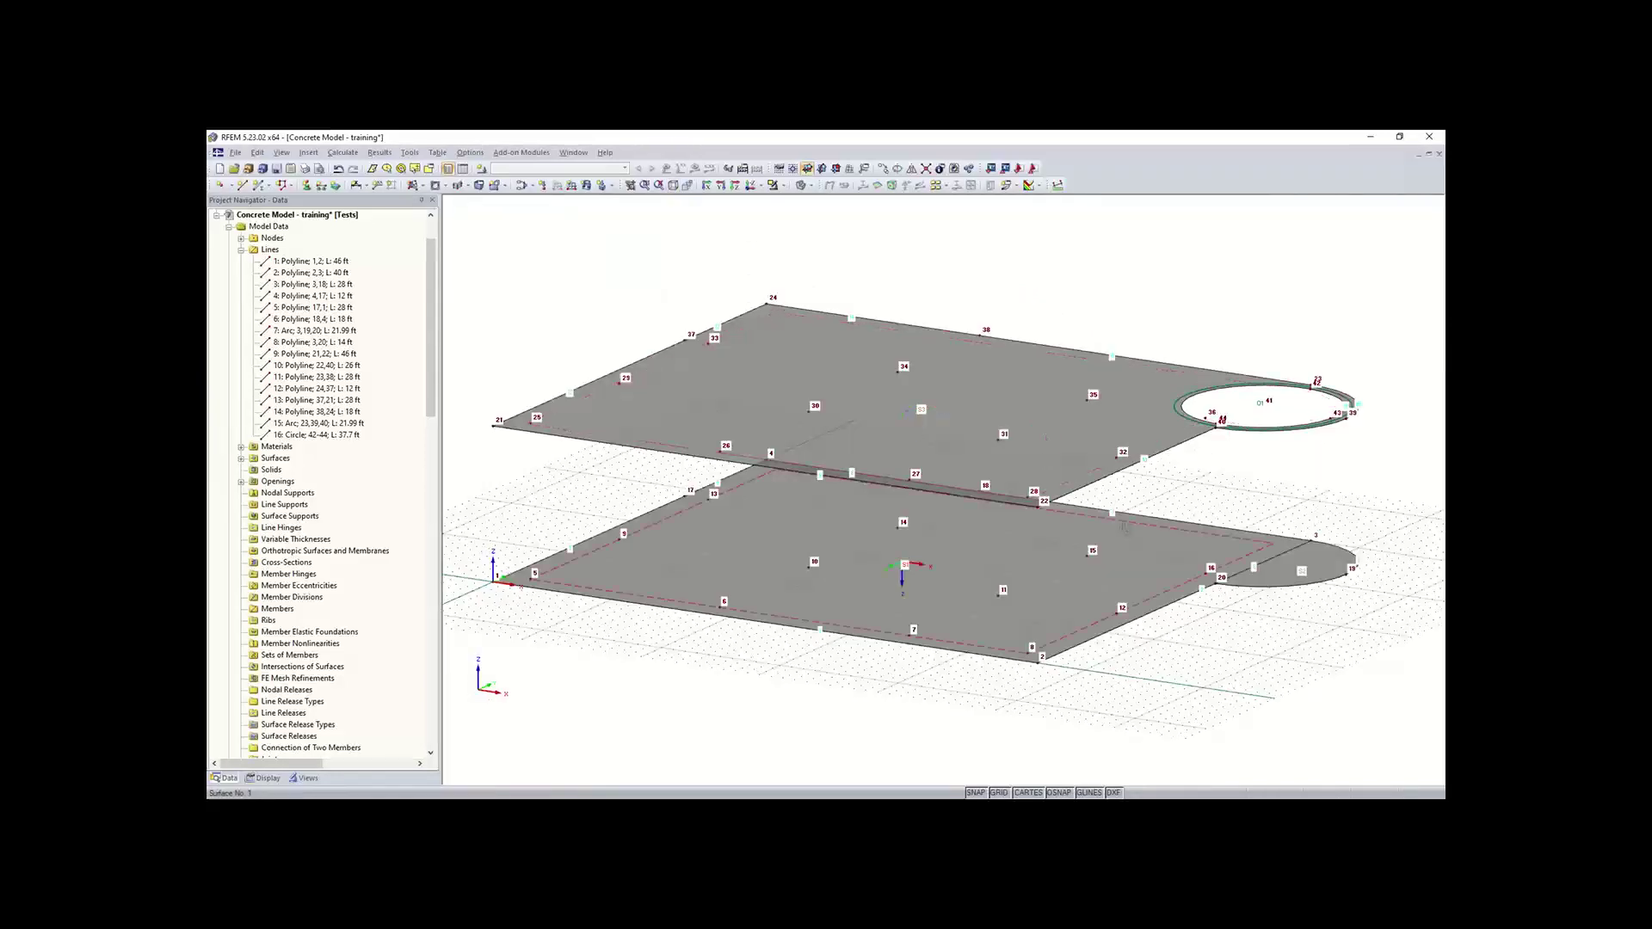
pyautogui.keyDown('ctrl'); pyautogui.moveTo(1109, 516); pyautogui.dragTo(532, 566, button='middle'); pyautogui.keyUp('ctrl')
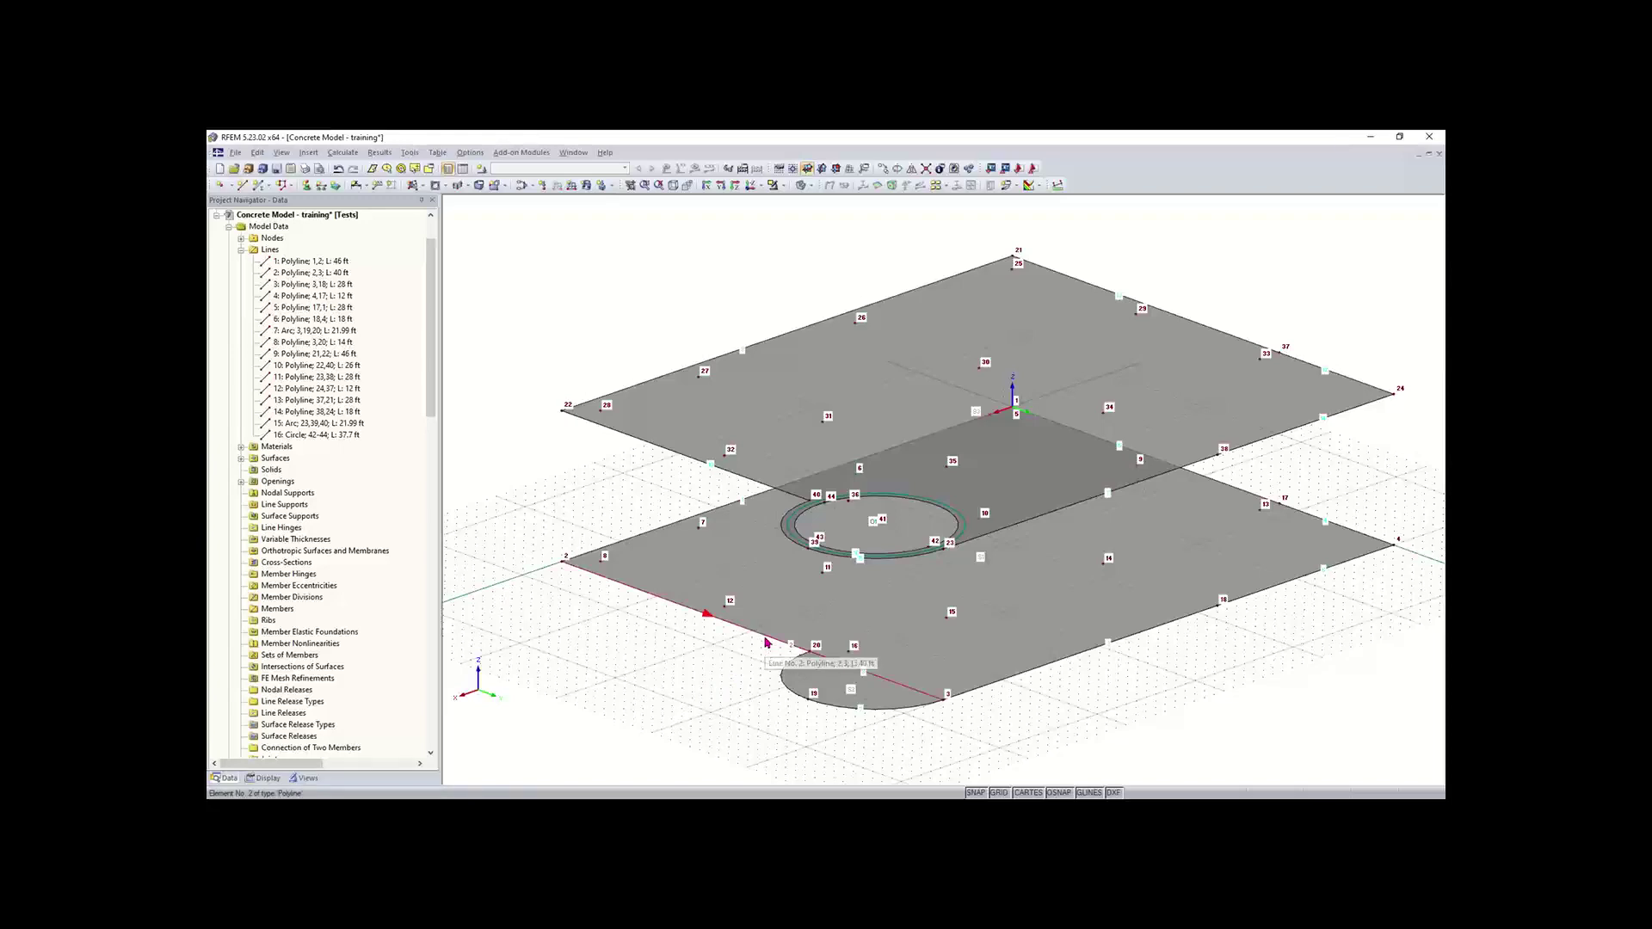
pyautogui.scroll(1, 767, 643)
pyautogui.scroll(1, 767, 643)
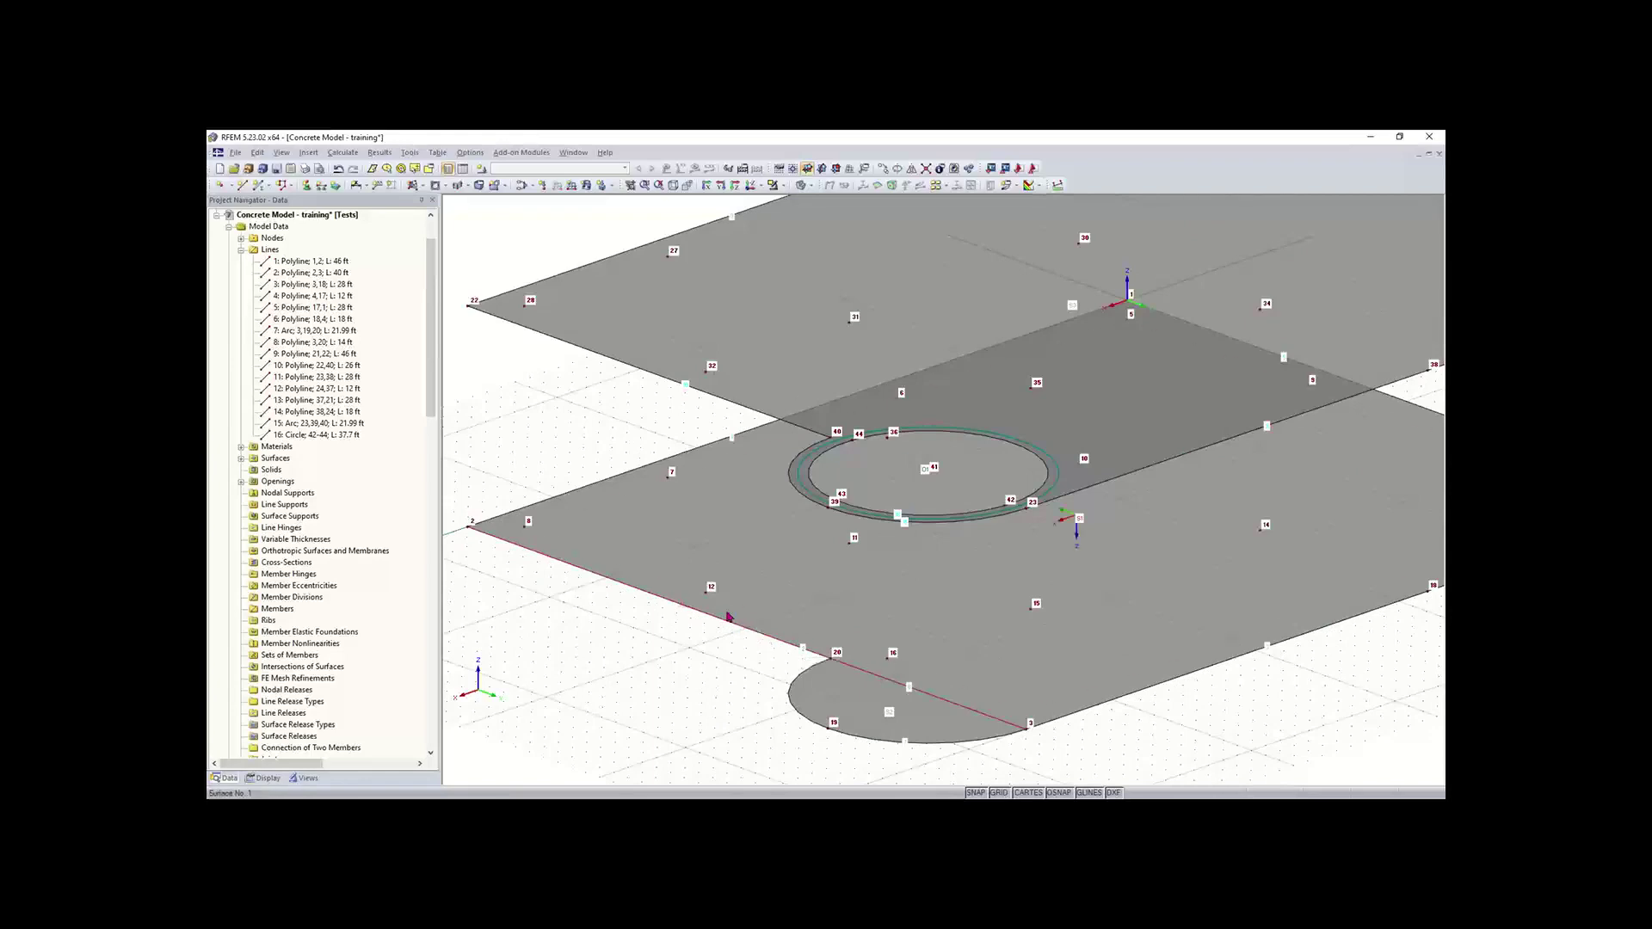
pyautogui.click(242, 187)
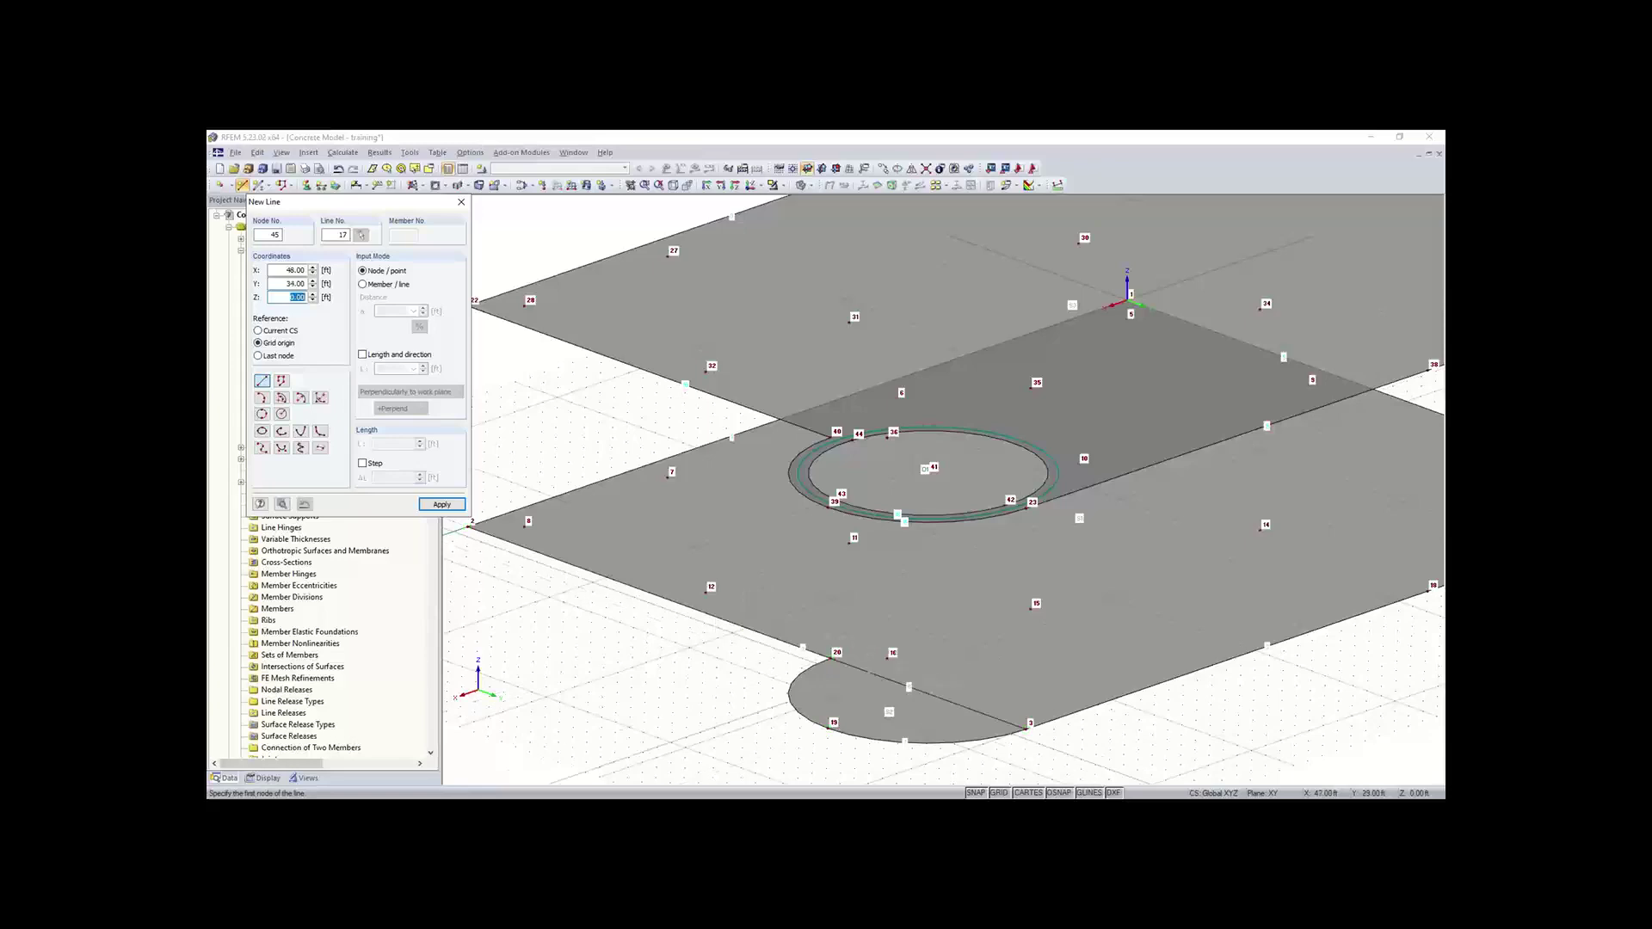
pyautogui.scroll(1, 831, 658)
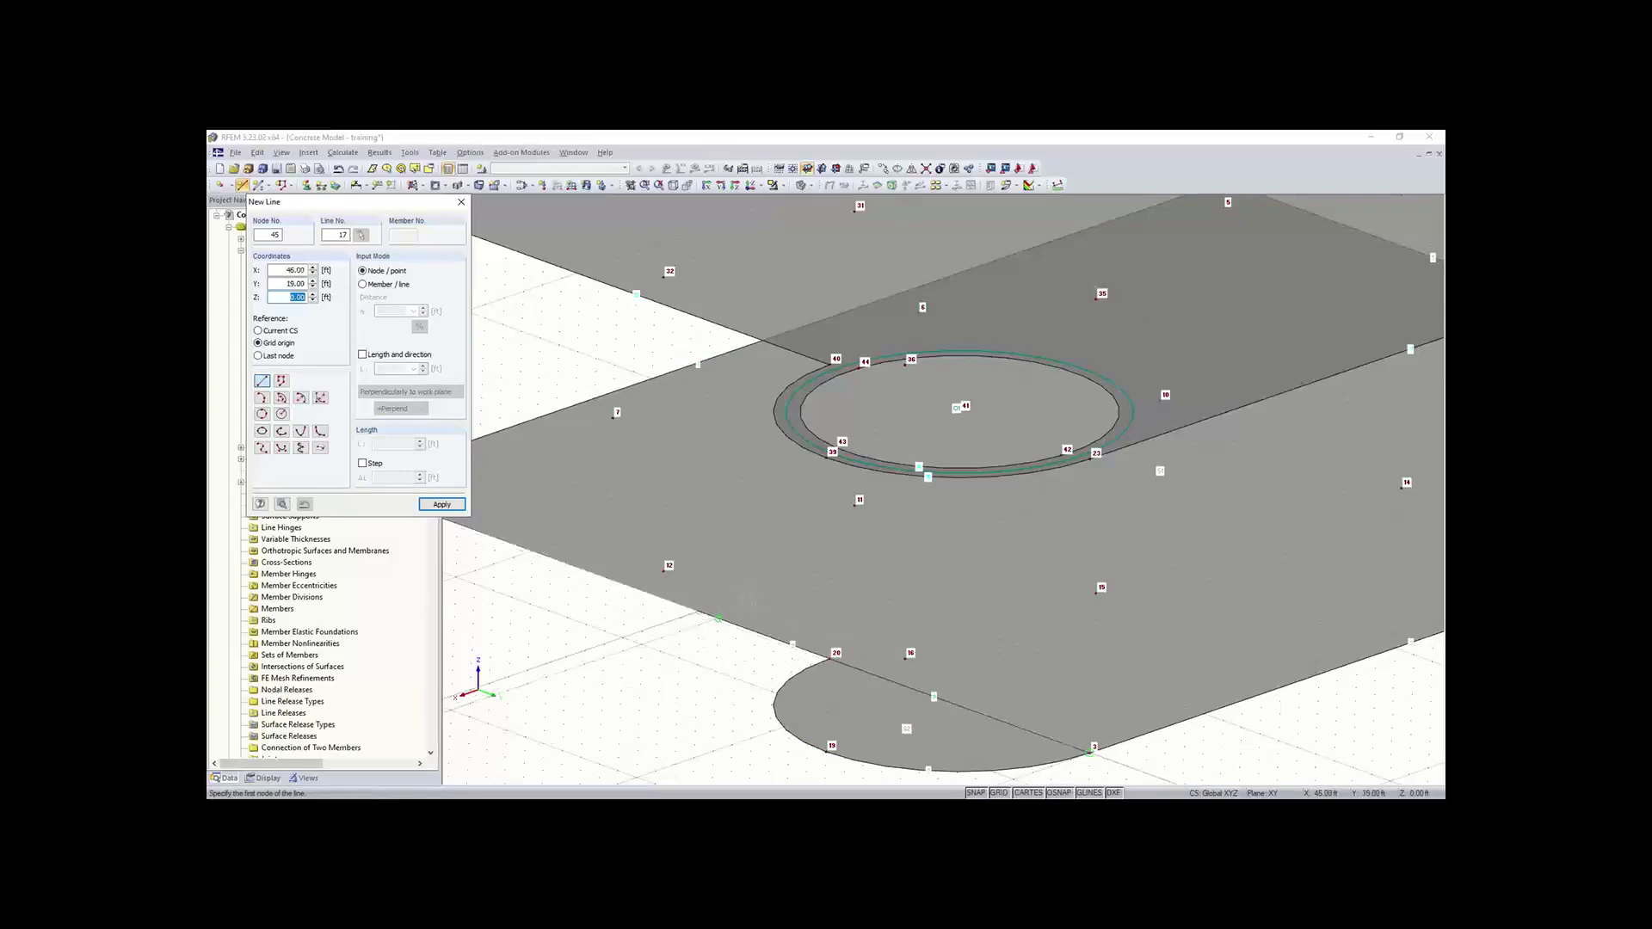
pyautogui.press('Return')
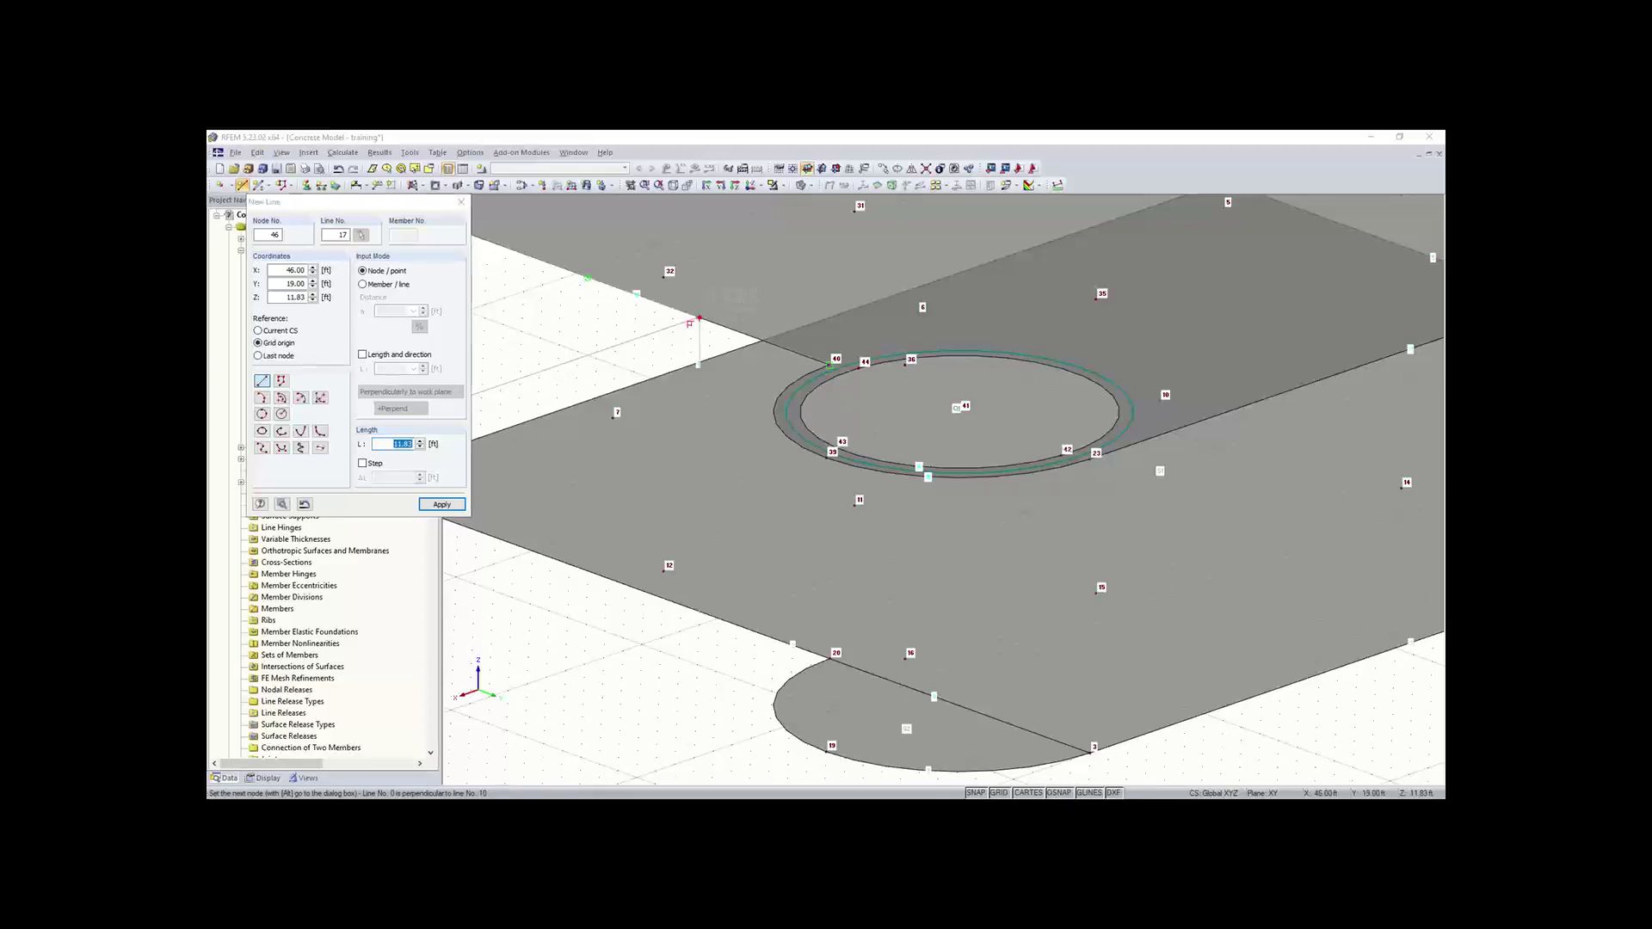
pyautogui.press('Return')
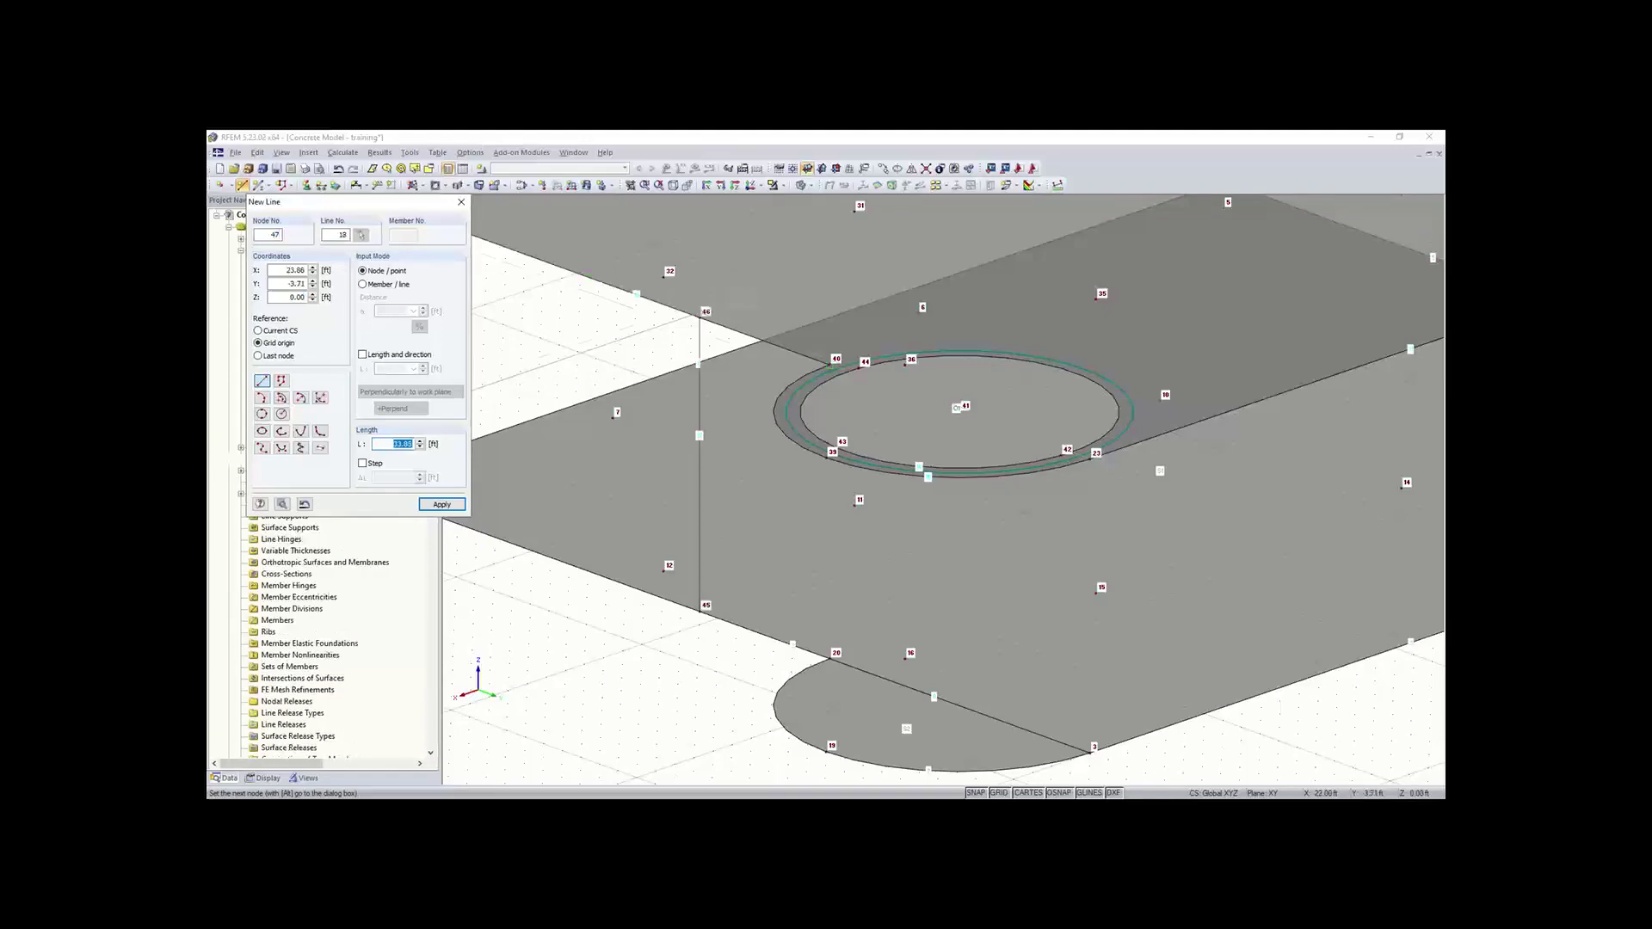
pyautogui.rightClick(698, 336)
pyautogui.rightClick(688, 340)
pyautogui.scroll(-1, 689, 358)
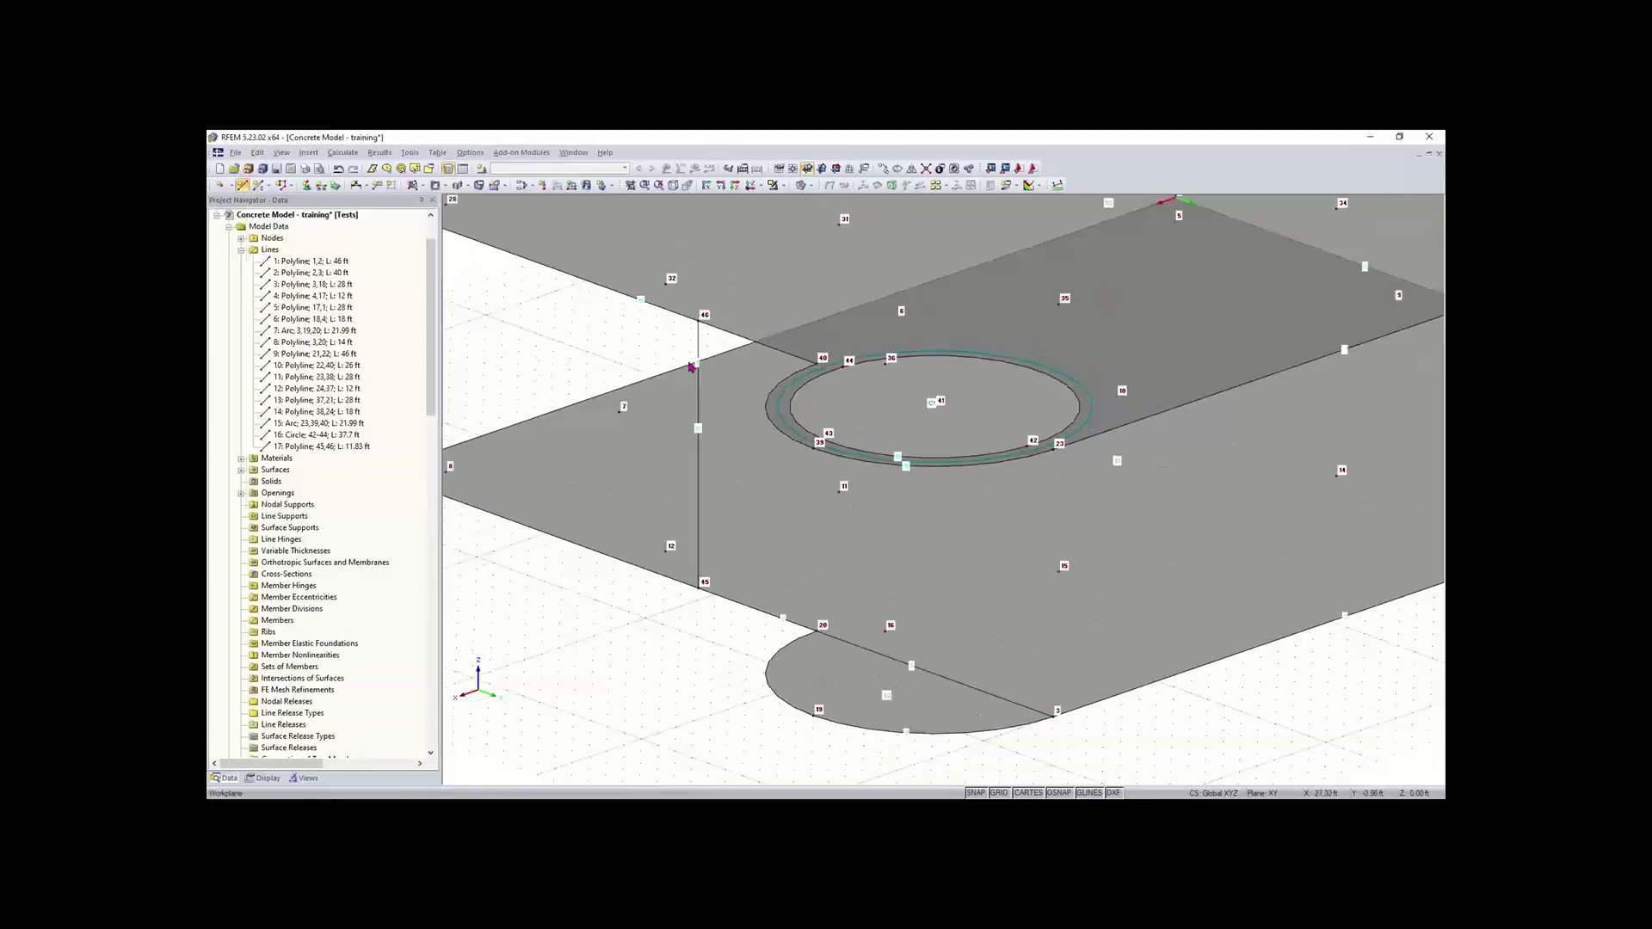
# - Draw a vertical line between the long edges of the lower and upper slabs at X 34 ft, Y 40 ft
pyautogui.scroll(-3, 693, 370)
pyautogui.keyDown('ctrl'); pyautogui.moveTo(663, 396); pyautogui.dragTo(534, 435, button='middle'); pyautogui.keyUp('ctrl')
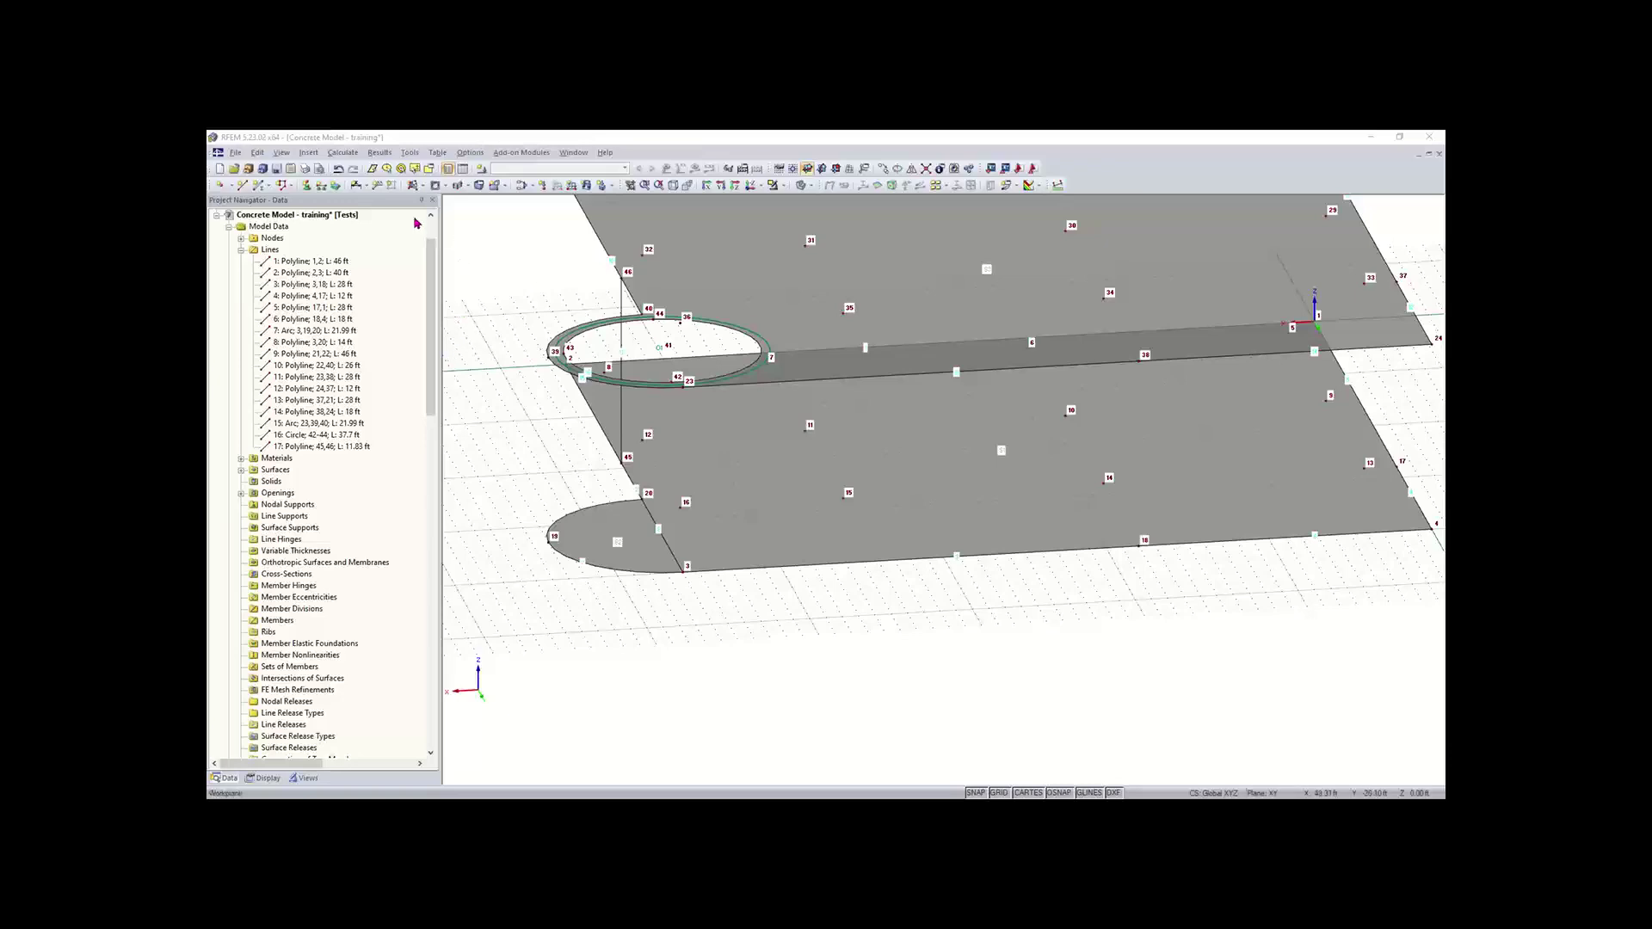
pyautogui.click(241, 185)
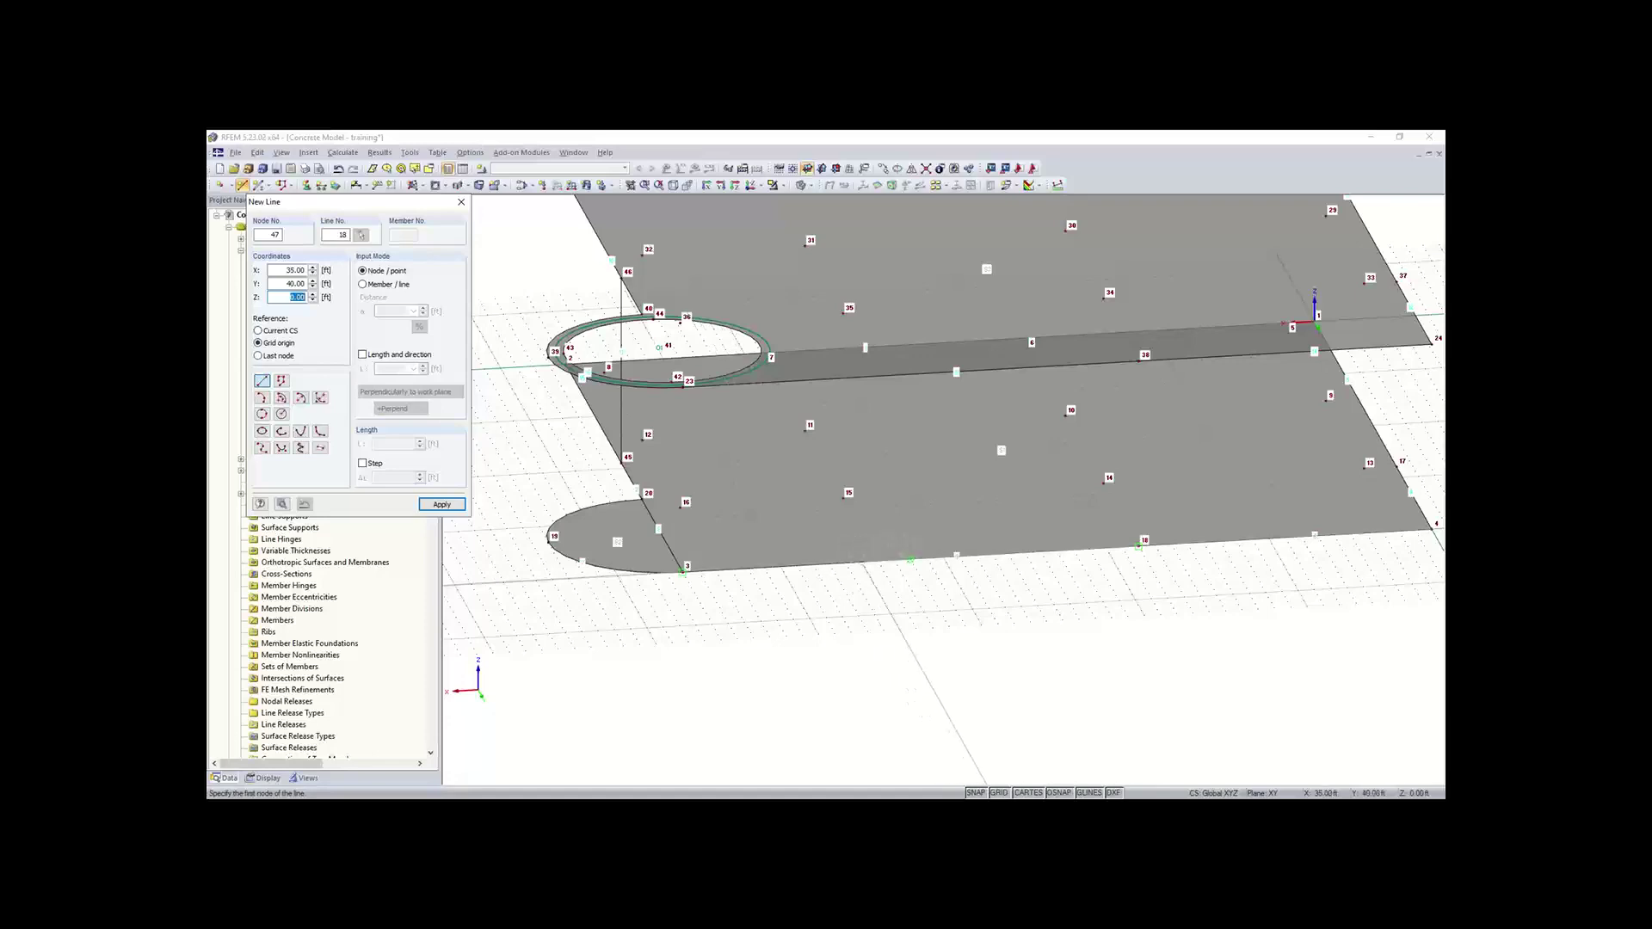
pyautogui.click(911, 560)
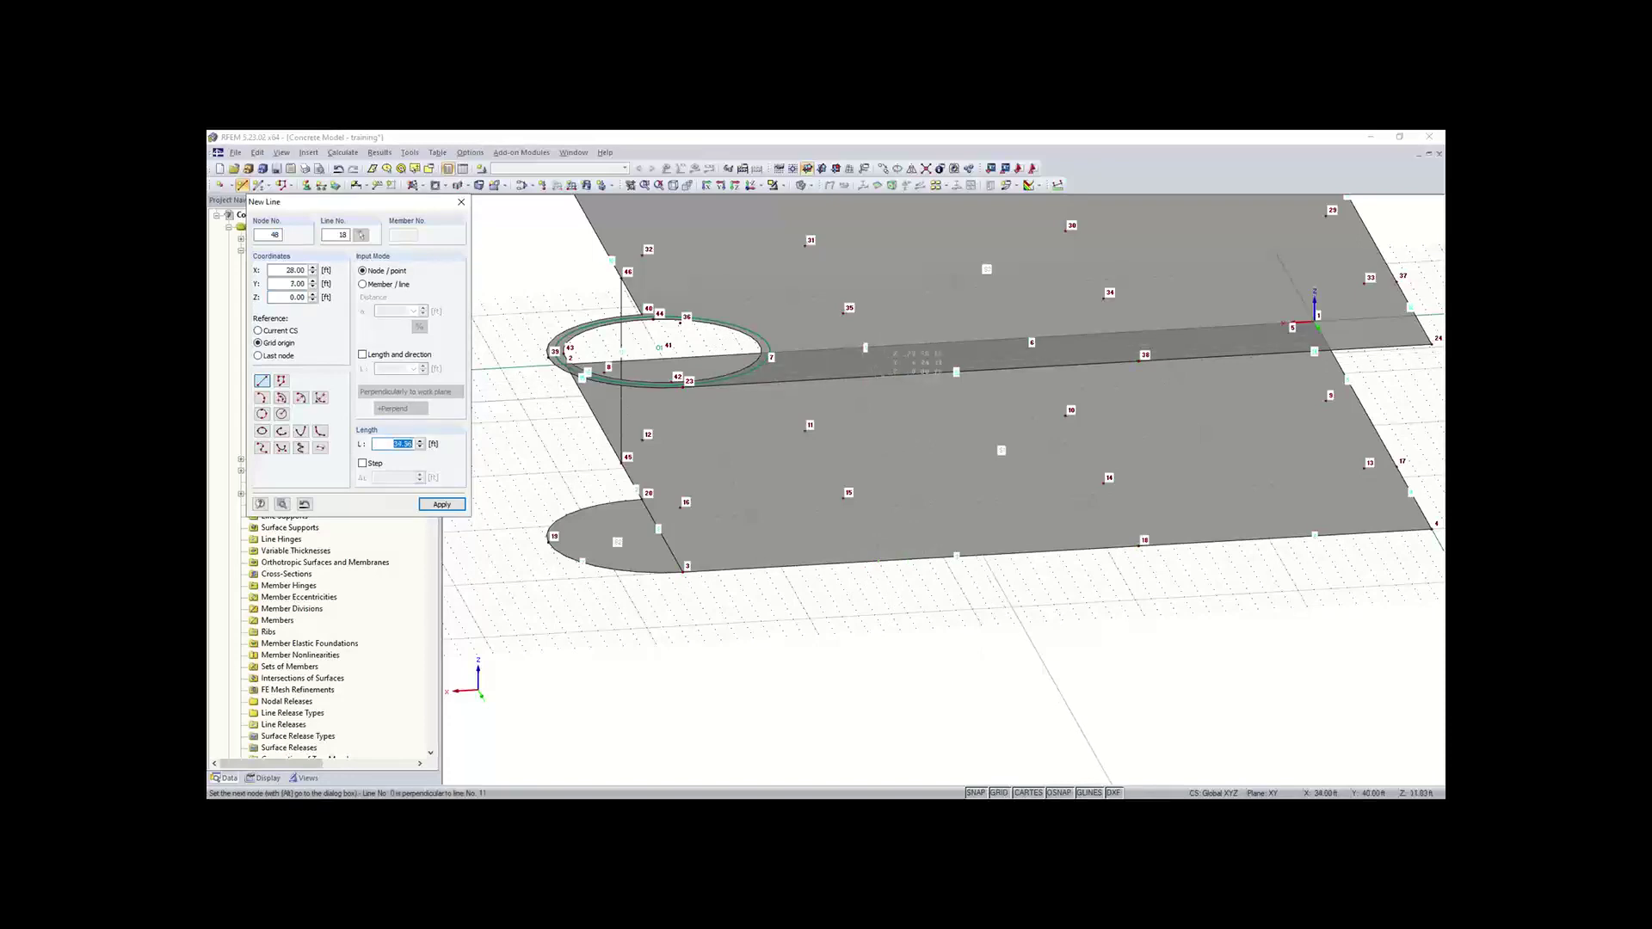
pyautogui.click(884, 373)
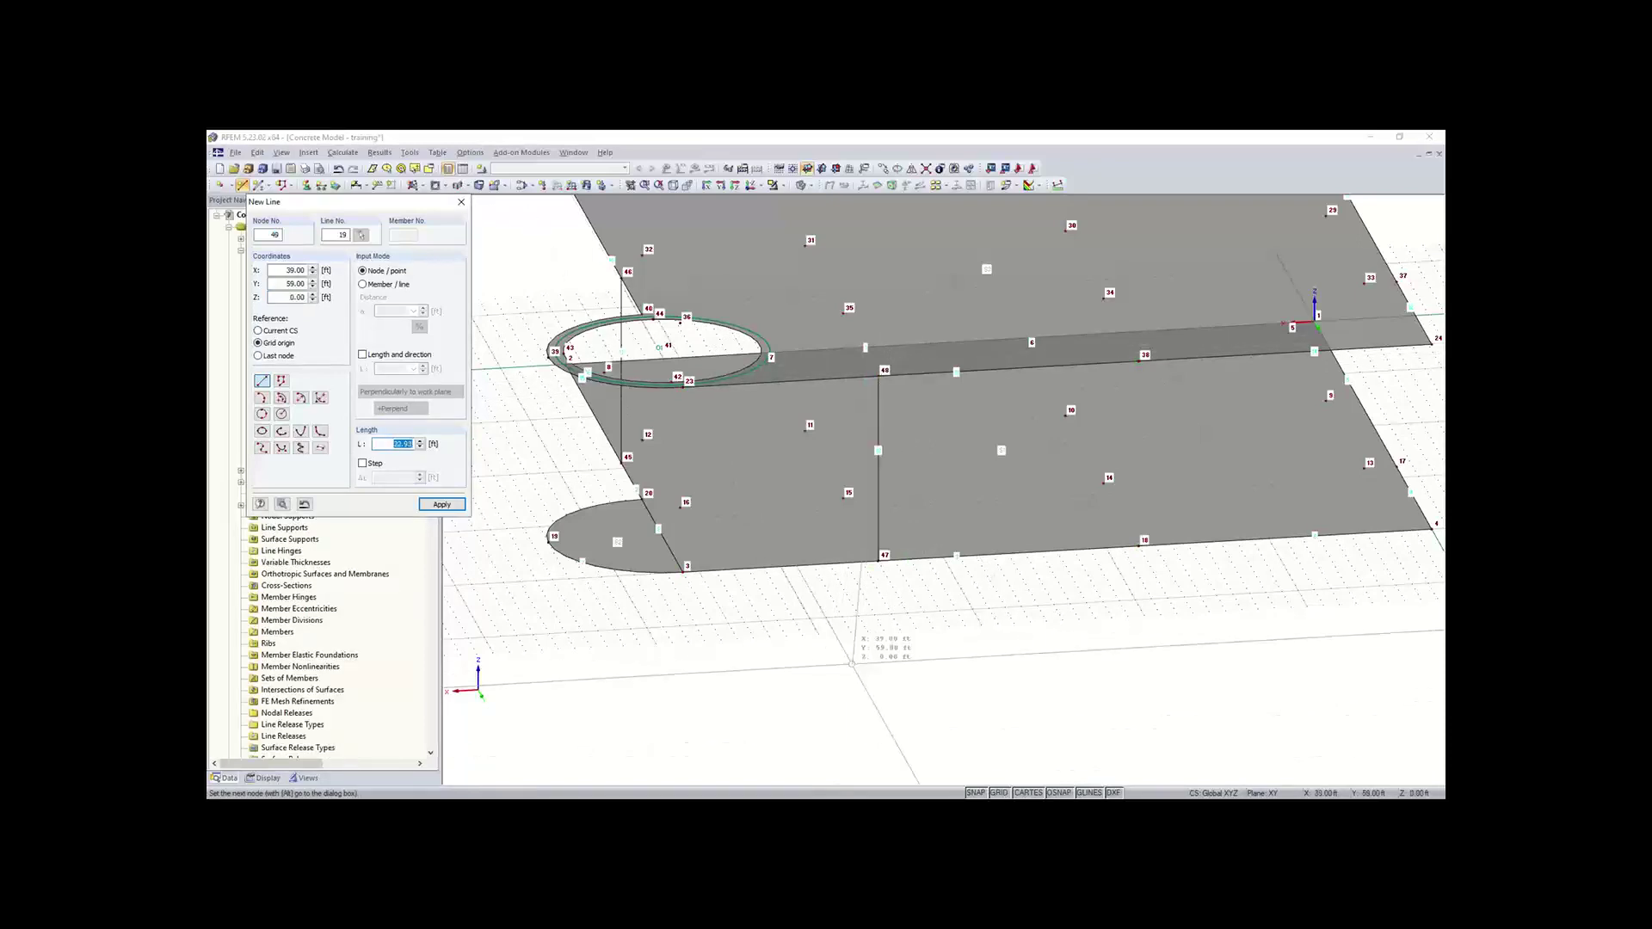
pyautogui.rightClick(853, 661)
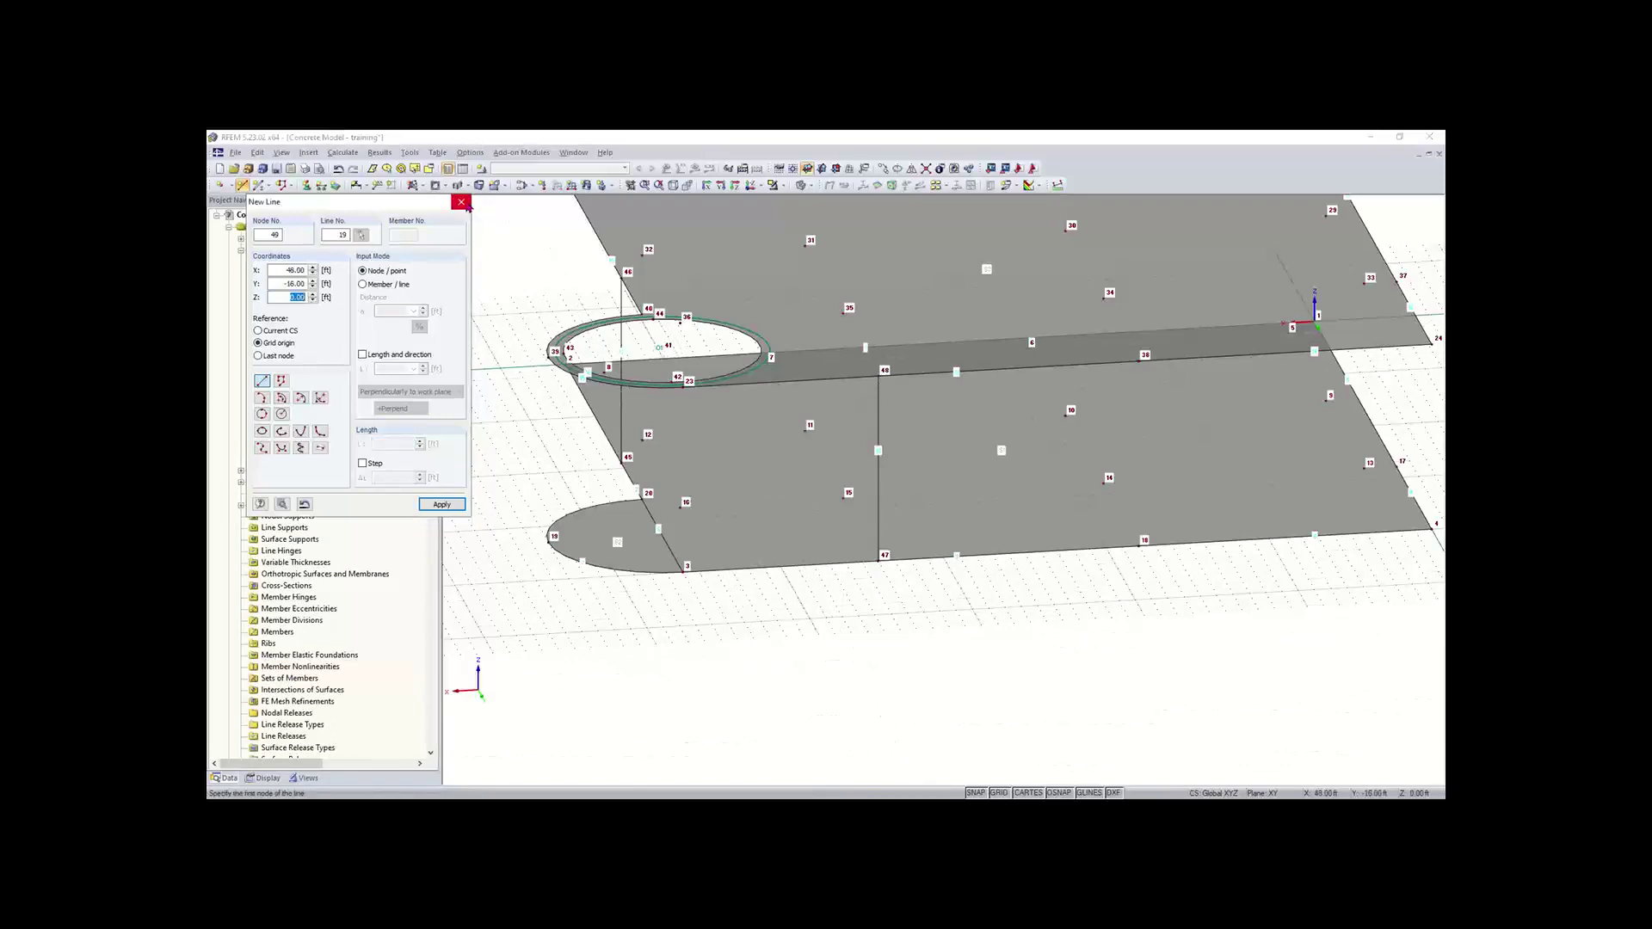
pyautogui.click(461, 203)
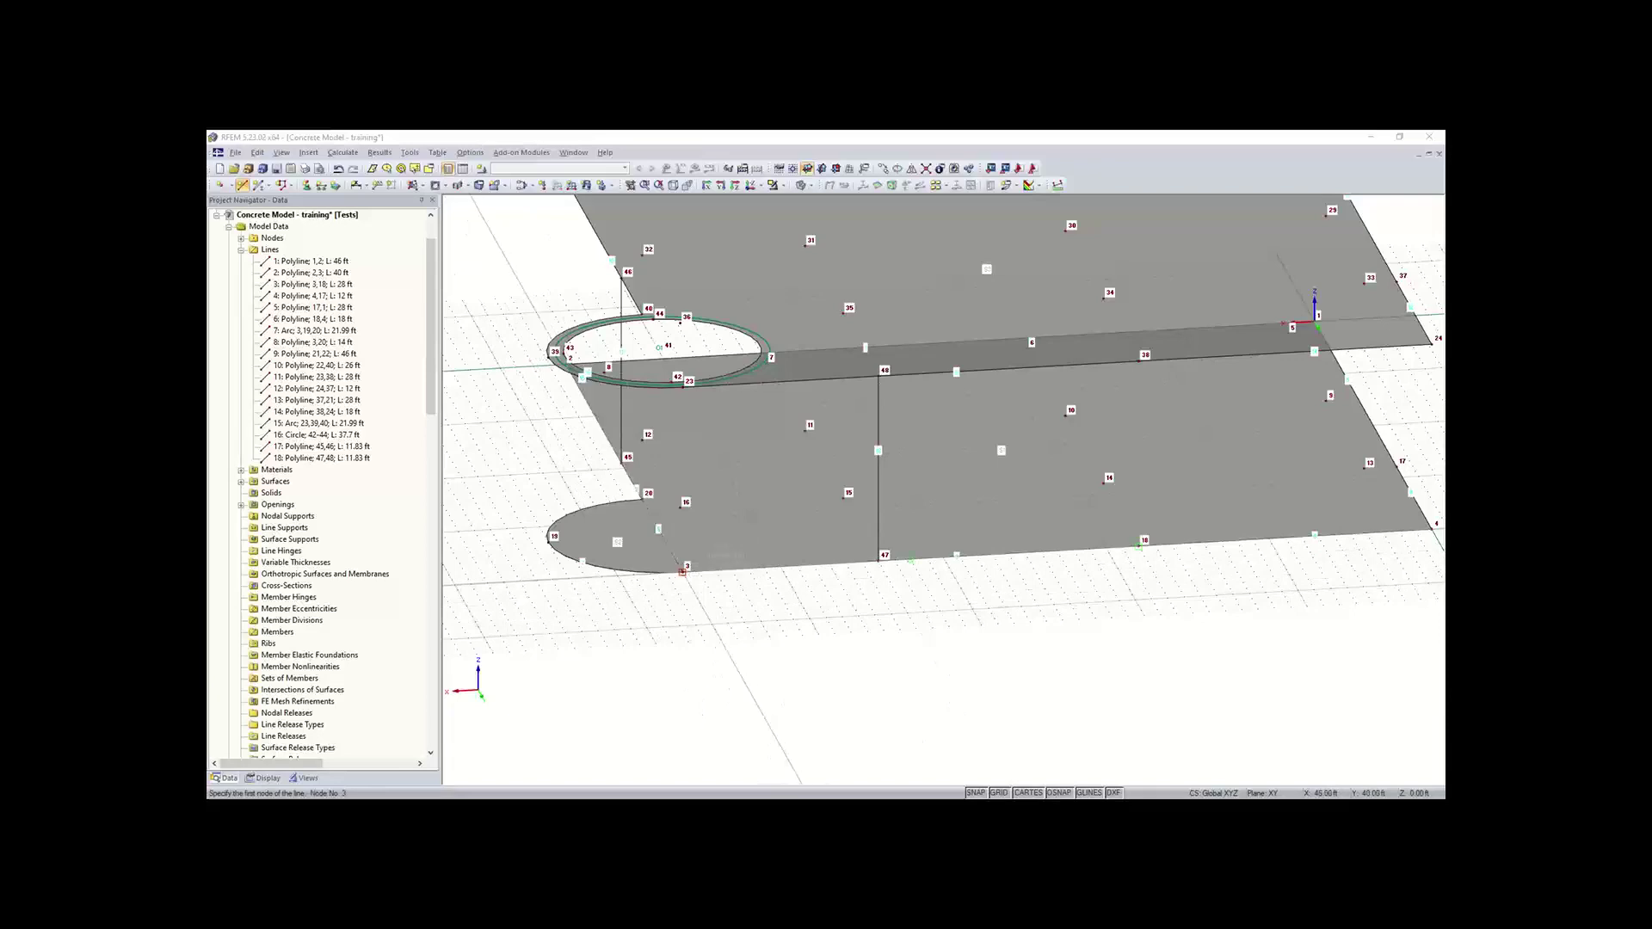
# - Draw vertical lines joining both levels at the semicircle's two ends, from node 3 to 23 and from node 40 to 20
pyautogui.click(682, 571)
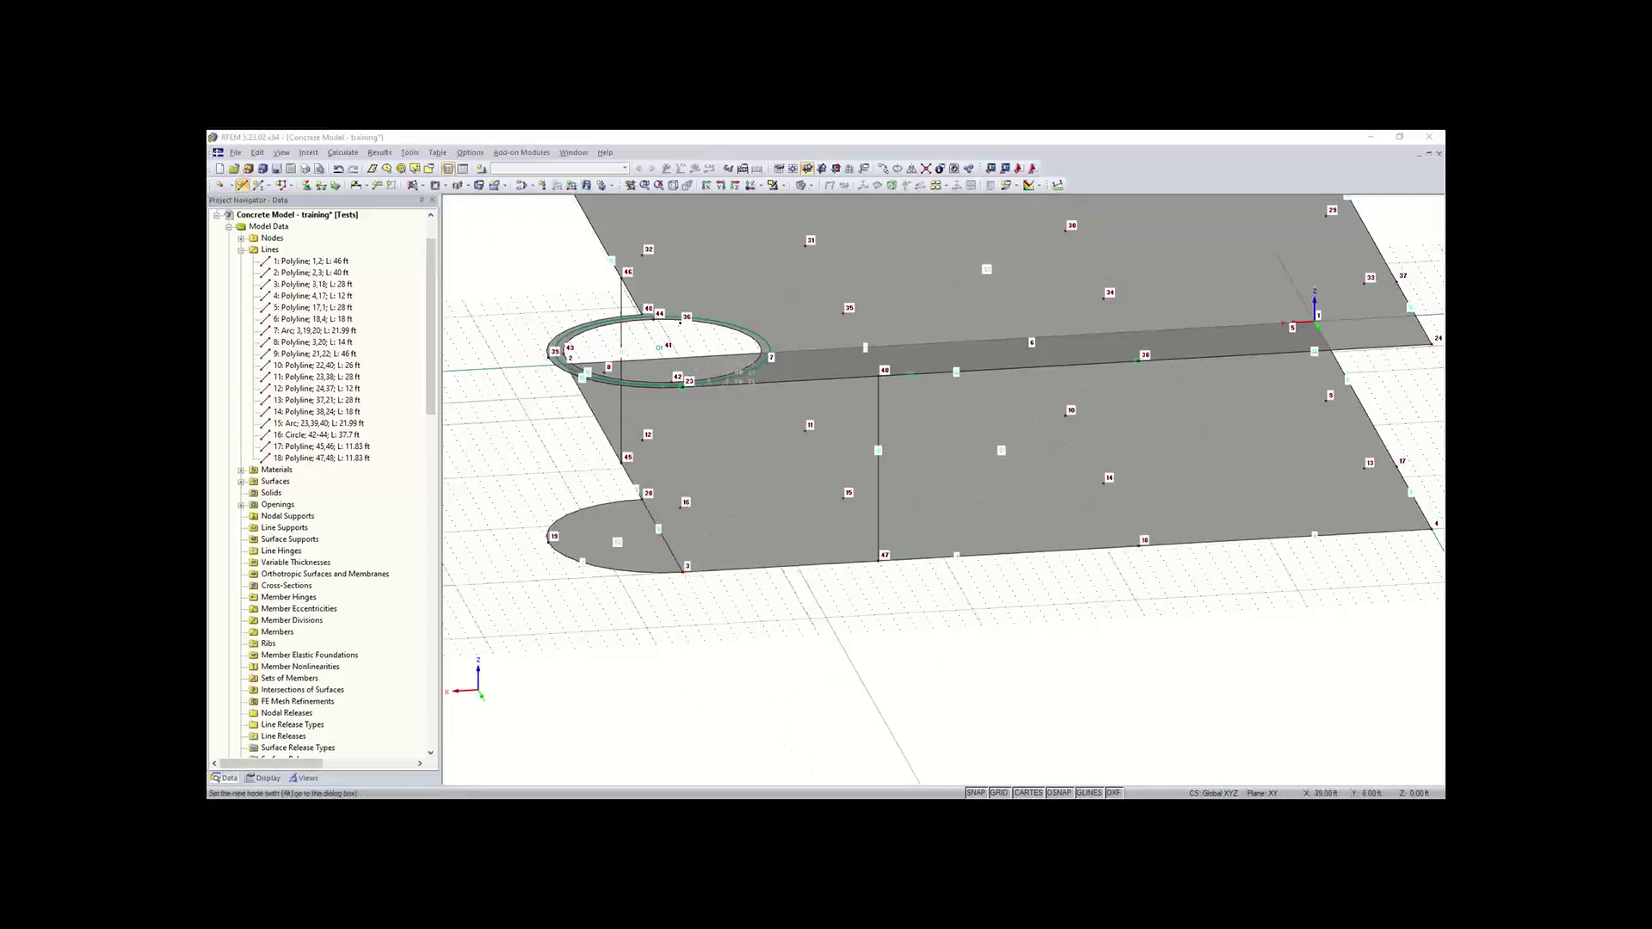
pyautogui.click(682, 386)
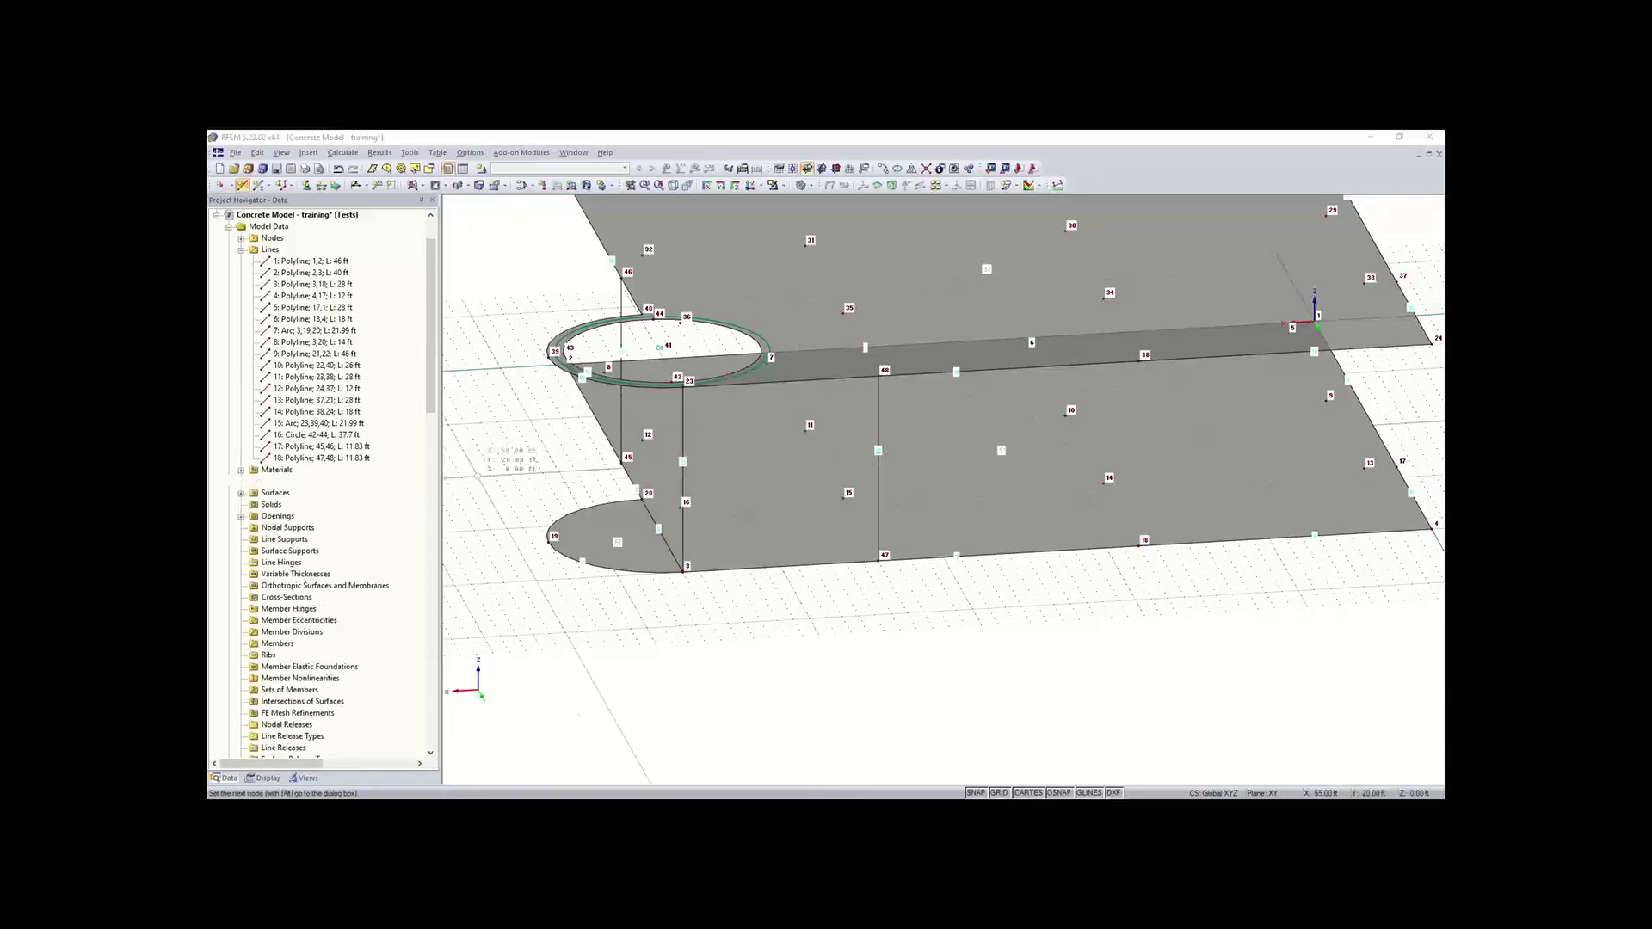
pyautogui.keyDown('ctrl'); pyautogui.moveTo(496, 481); pyautogui.dragTo(1048, 566, button='middle'); pyautogui.keyUp('ctrl')
pyautogui.click(1026, 372)
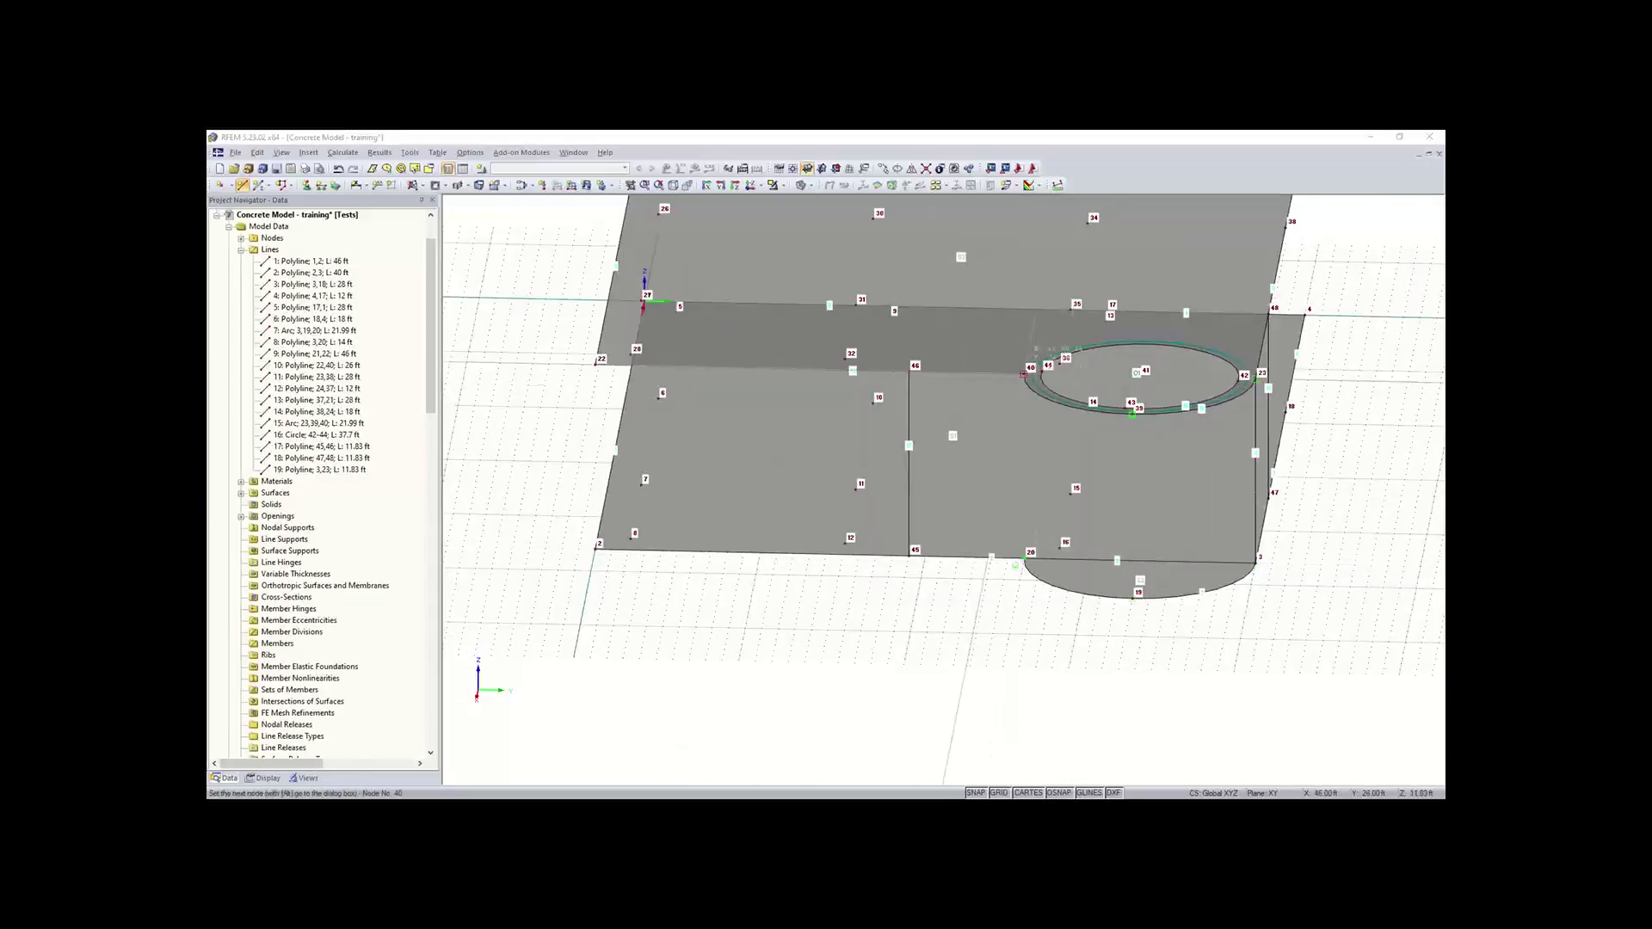
pyautogui.click(1024, 557)
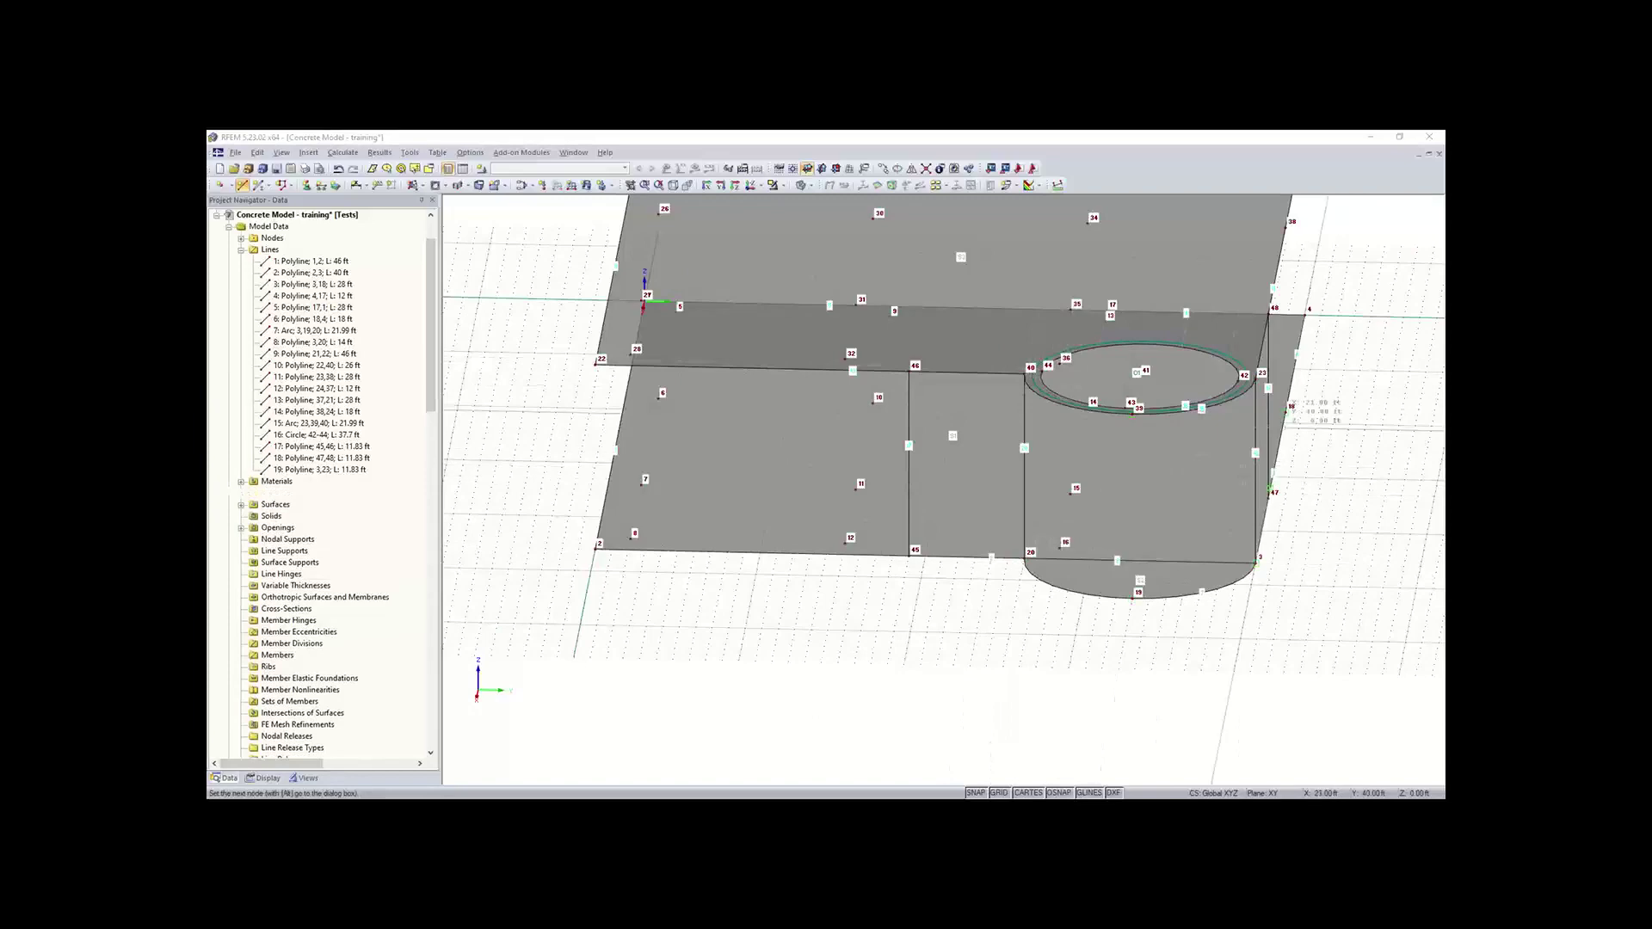
pyautogui.keyDown('ctrl'); pyautogui.moveTo(1258, 420); pyautogui.dragTo(677, 615, button='middle'); pyautogui.keyUp('ctrl')
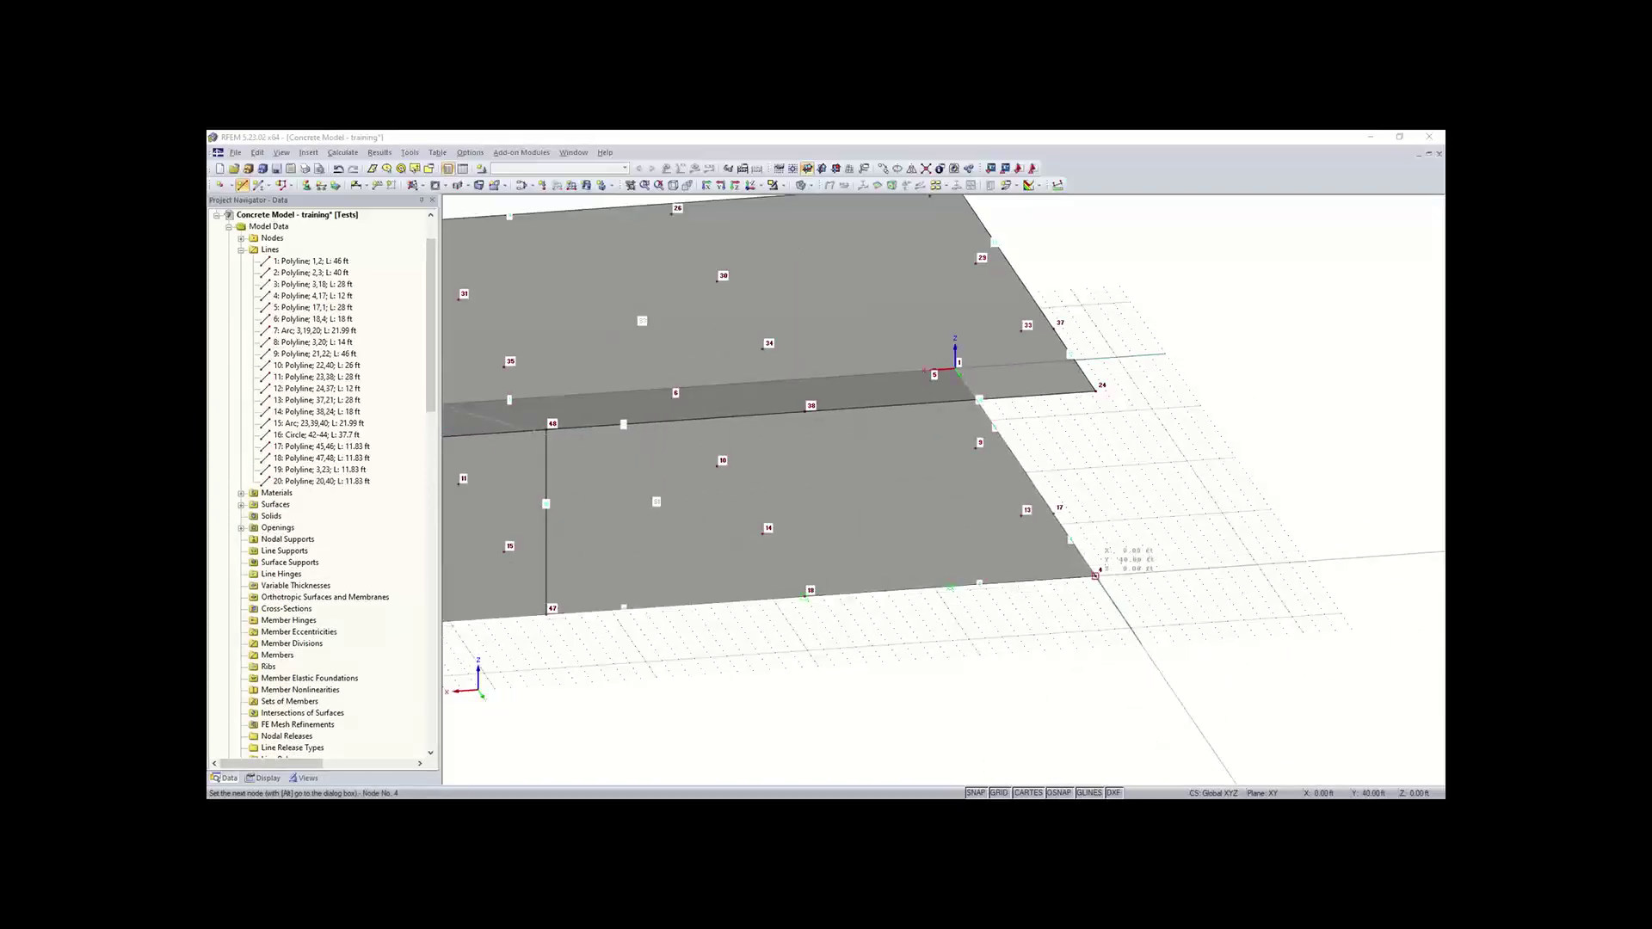
pyautogui.click(1096, 575)
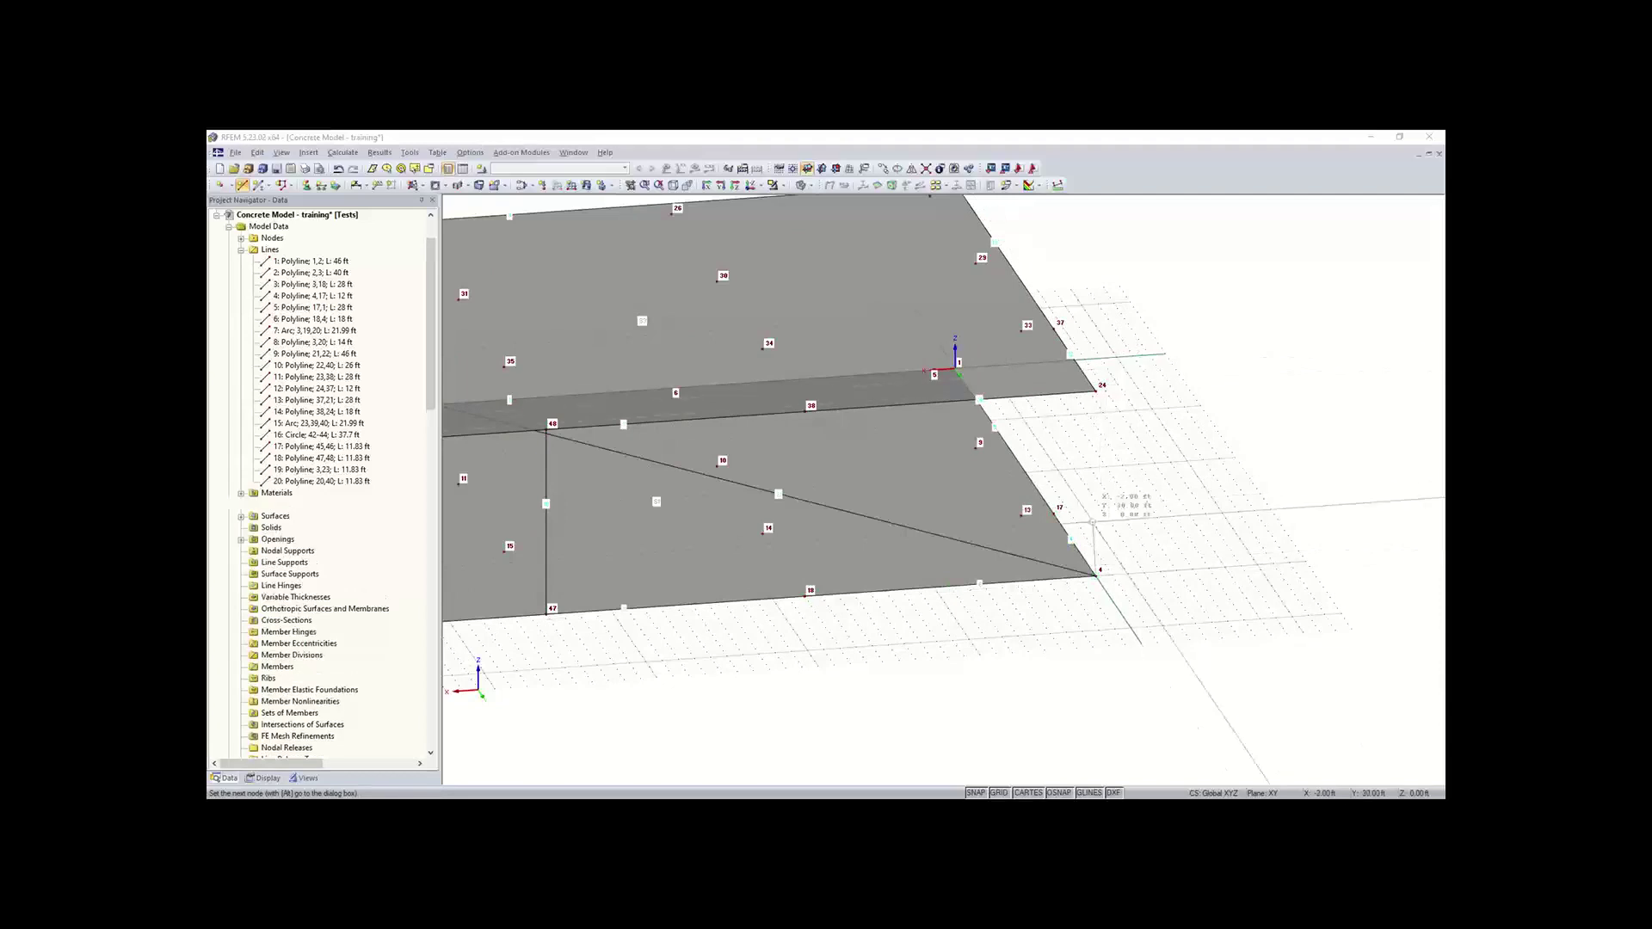
pyautogui.rightClick(1086, 687)
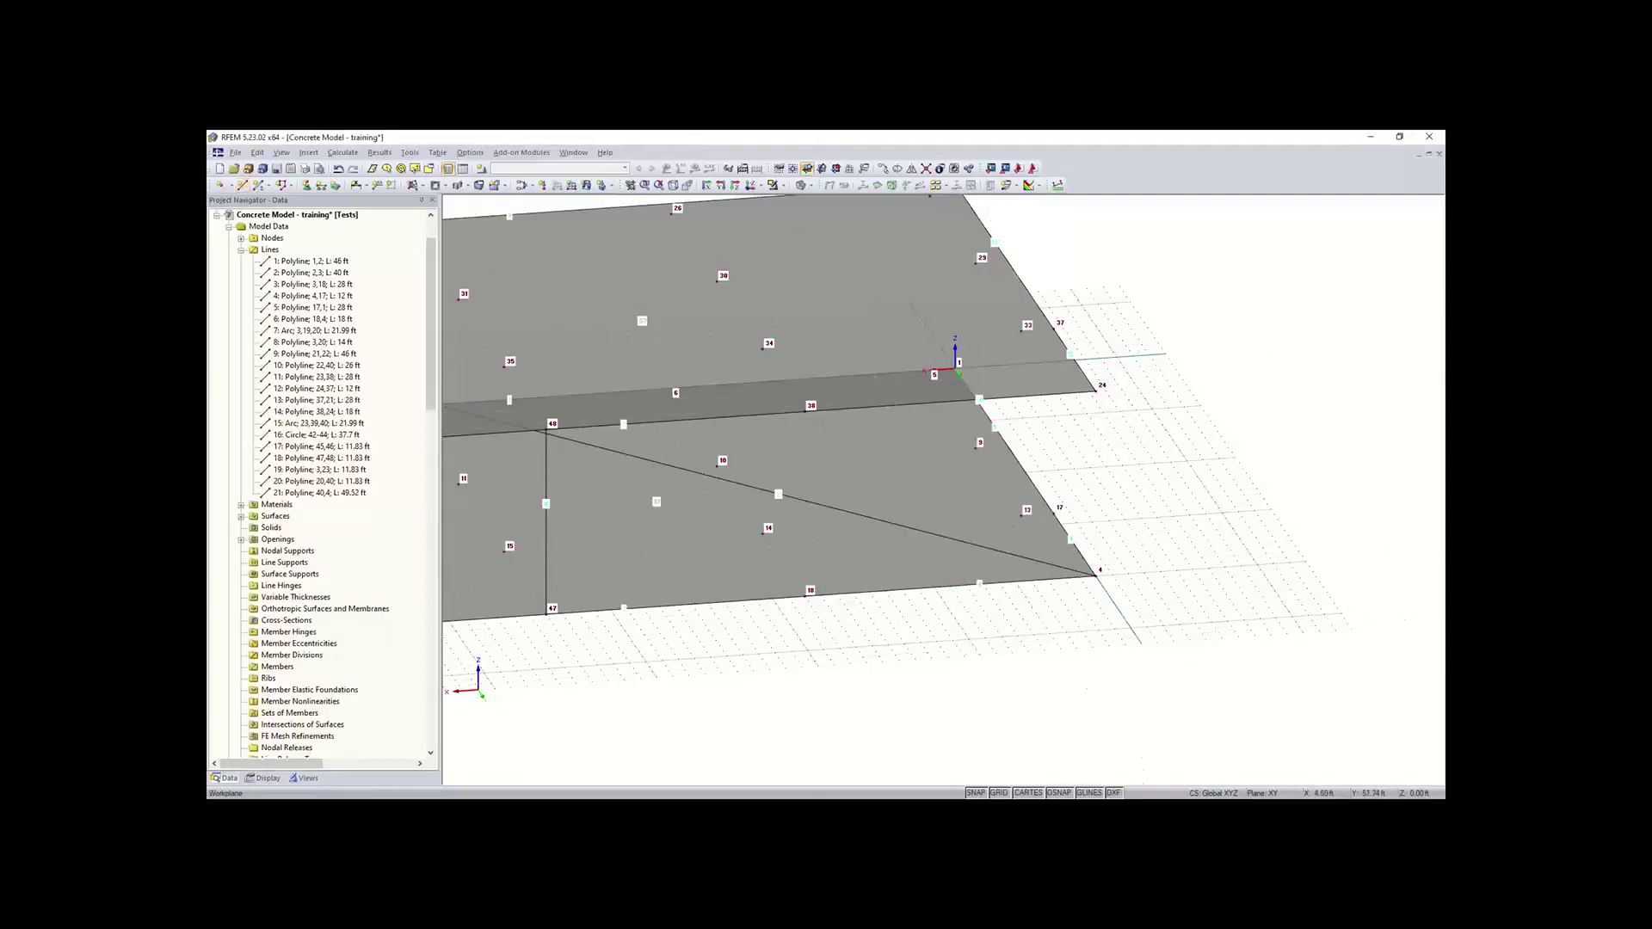
pyautogui.hotkey('ctrl', 'z')
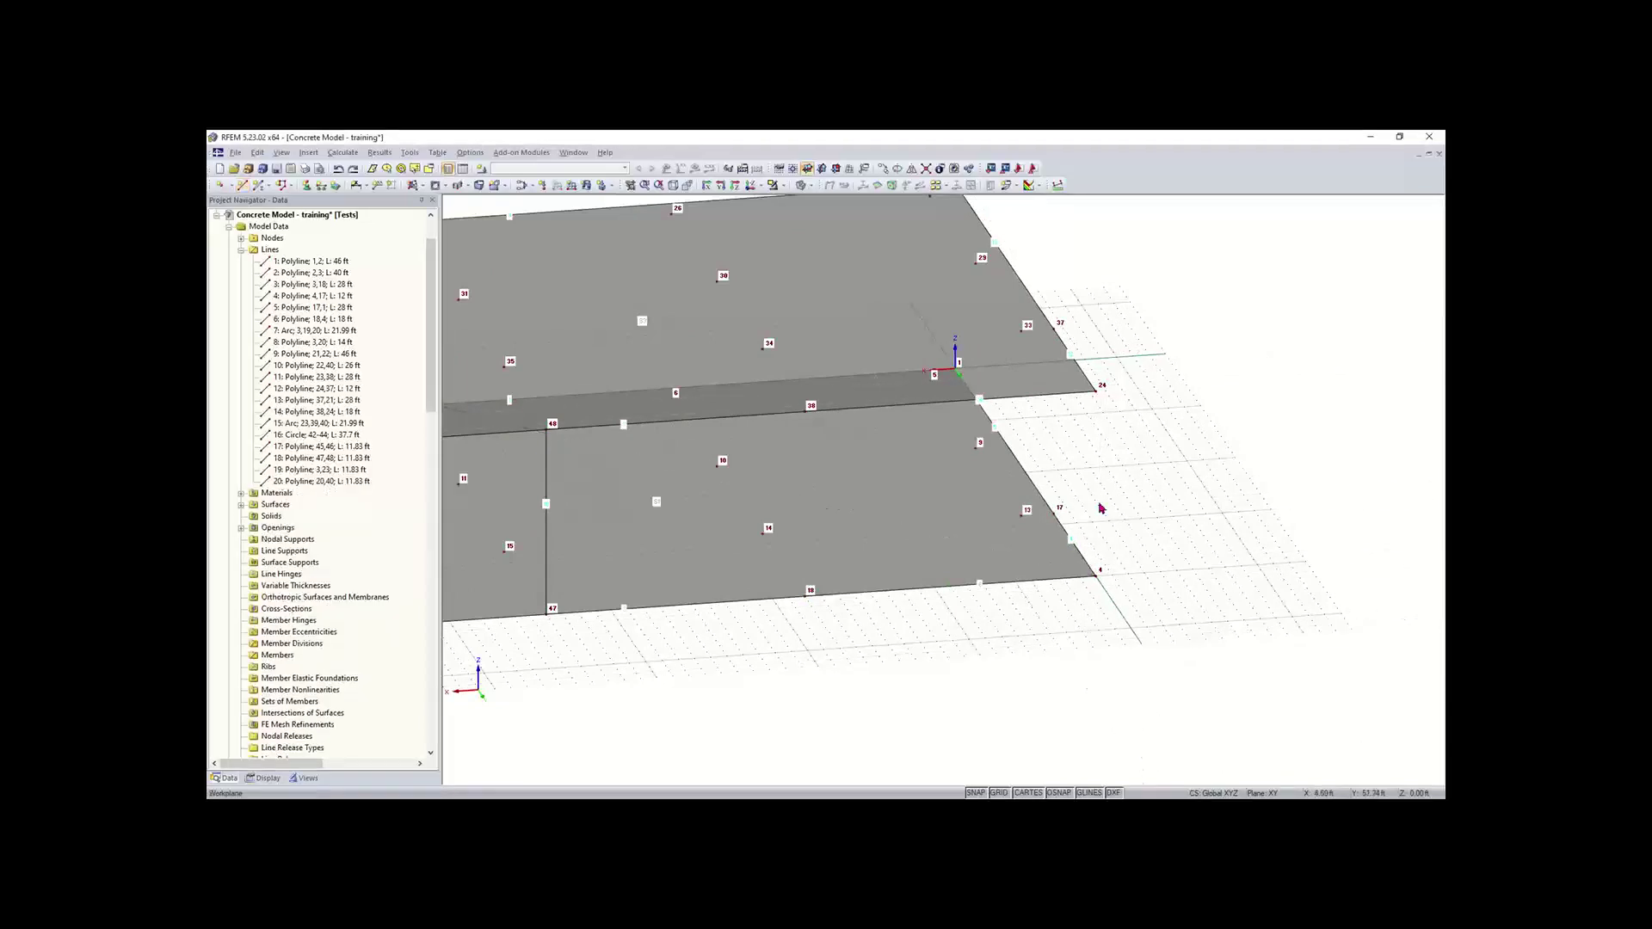
# - Draw vertical lines from the lower slab's corner node 4 up to node 24 and from node 18 up to node 38
pyautogui.click(242, 187)
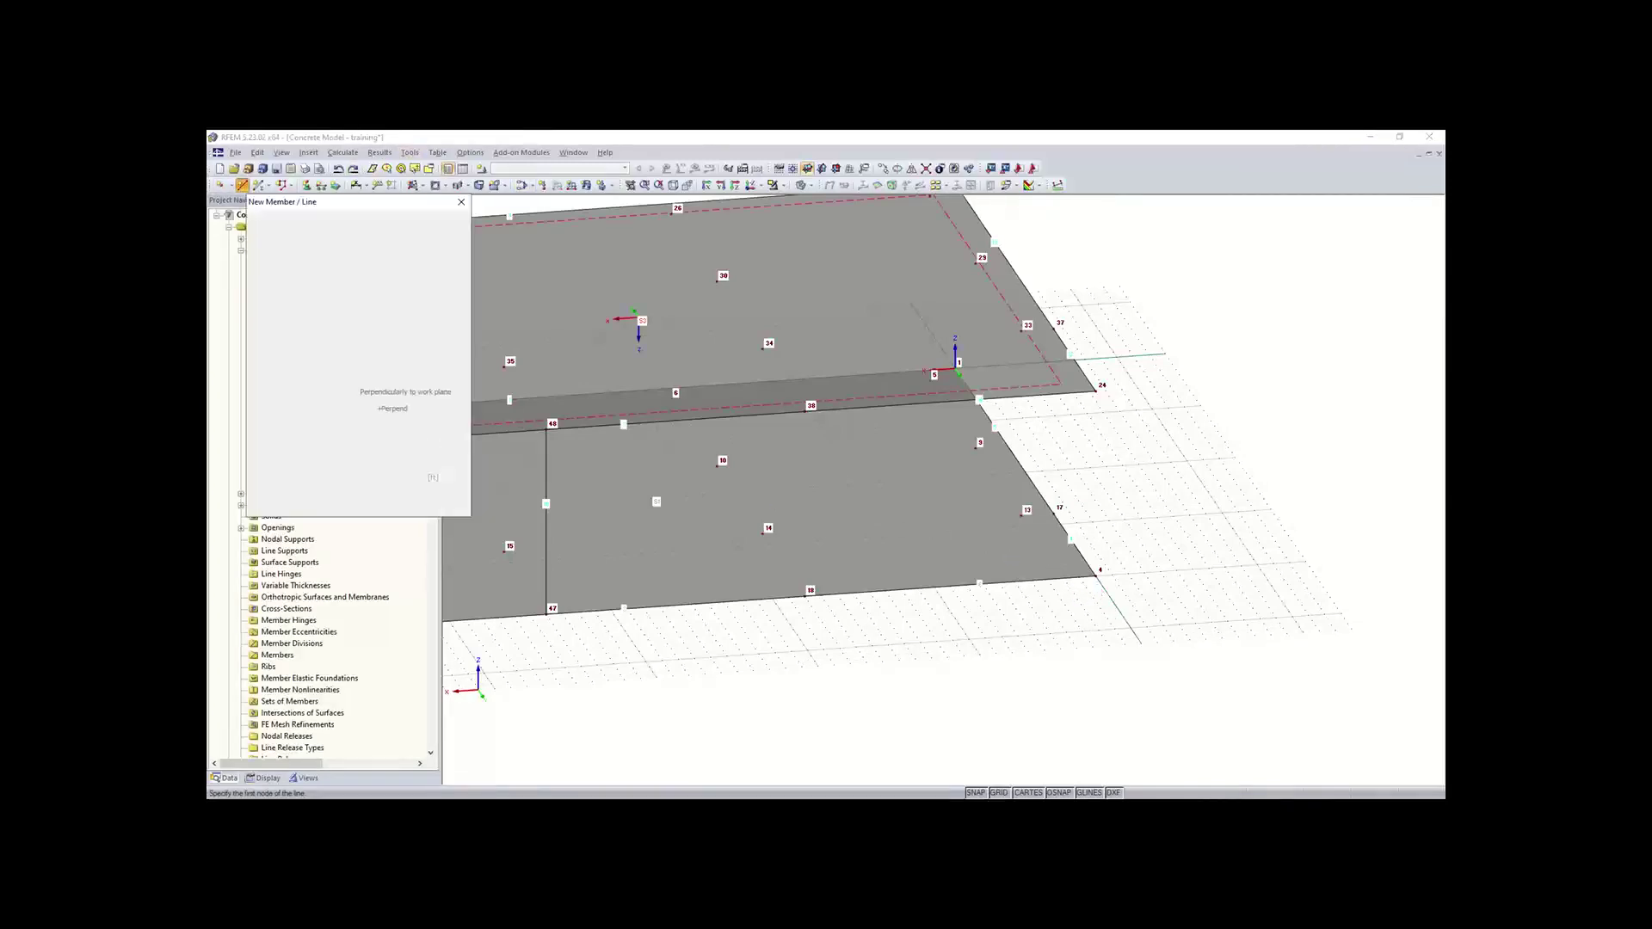
pyautogui.click(1095, 575)
pyautogui.click(1096, 391)
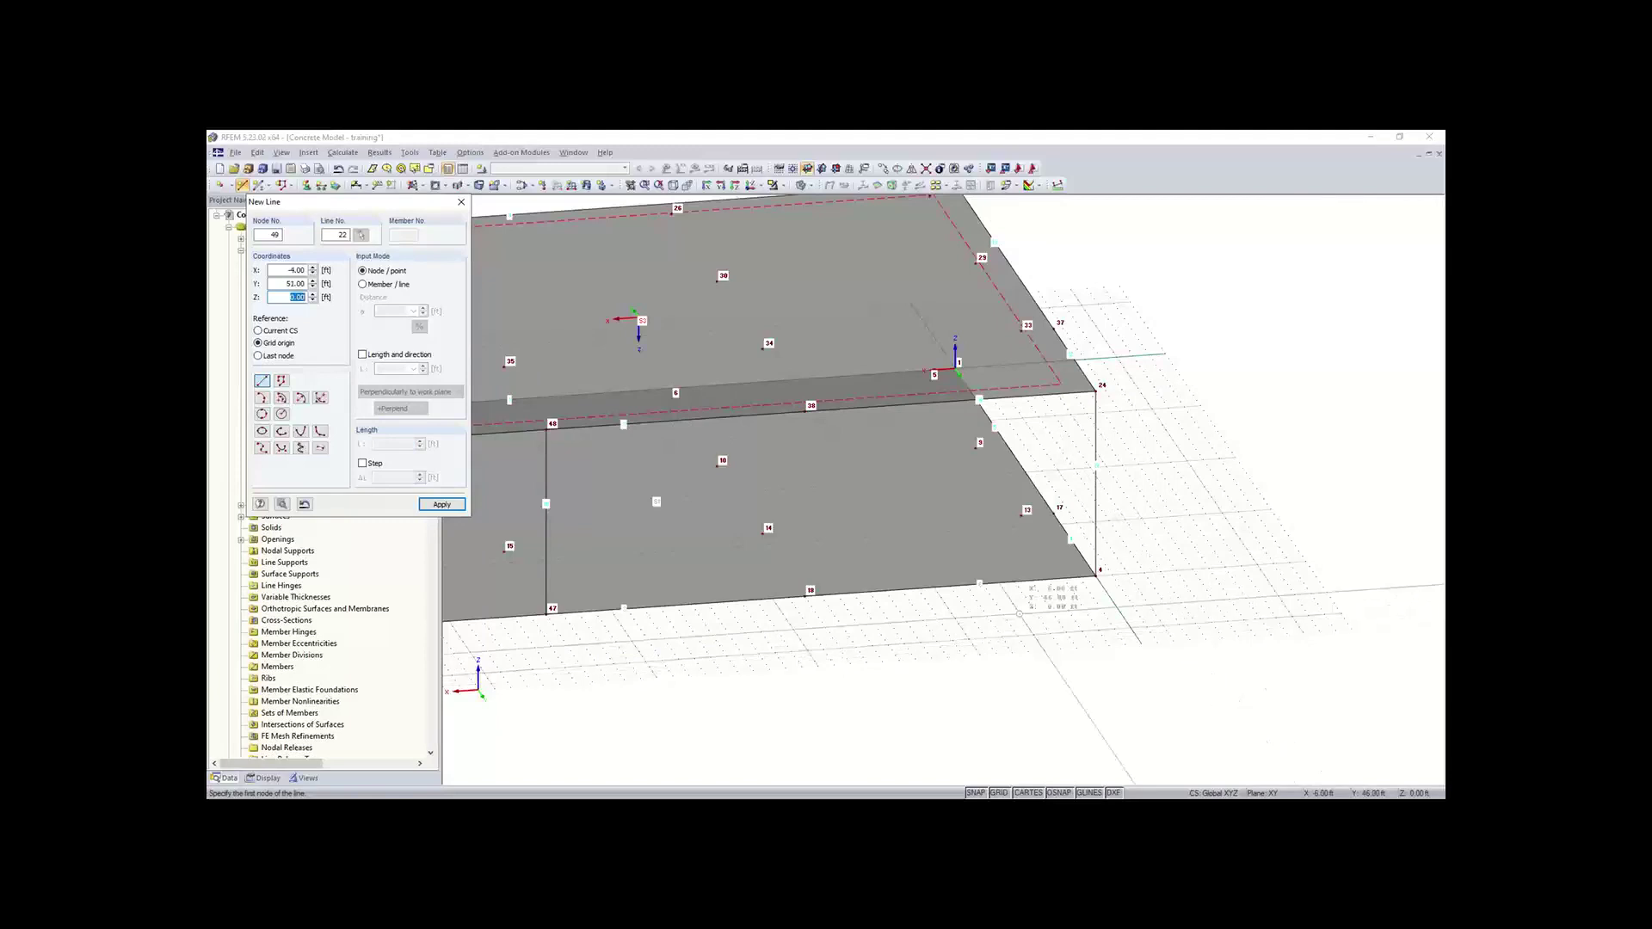
pyautogui.click(805, 595)
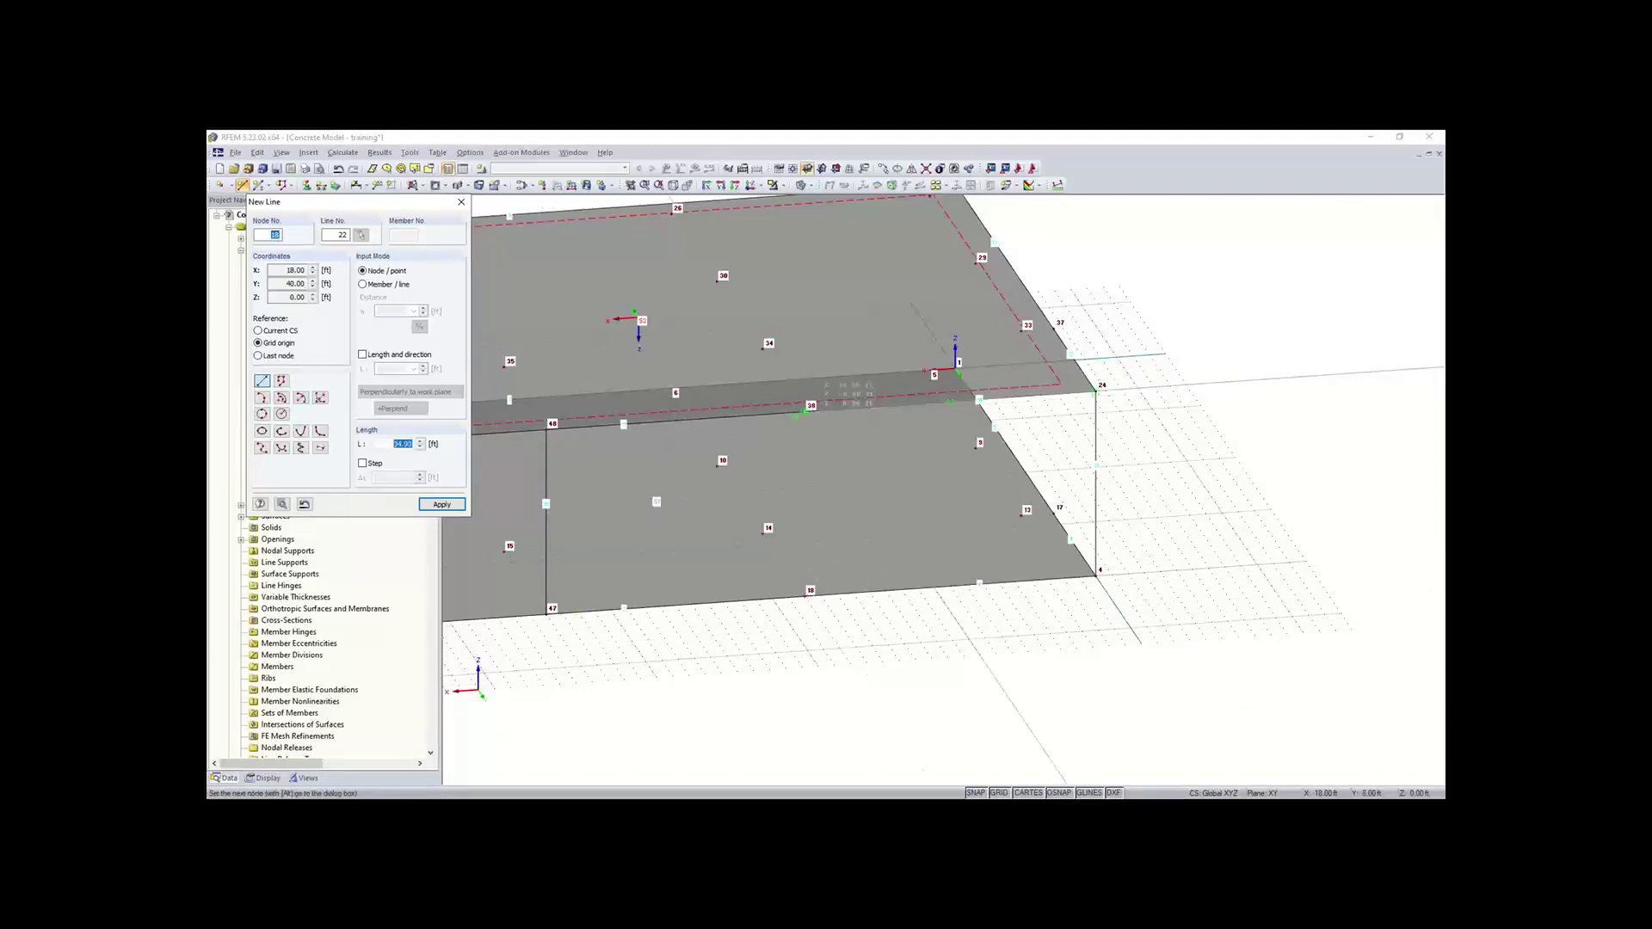
pyautogui.rightClick(1302, 513)
# - Draw a vertical line from node 17 on the lower slab's short edge up to node 37 and end the line command
pyautogui.keyDown('ctrl'); pyautogui.moveTo(1306, 512); pyautogui.dragTo(1111, 516, button='middle'); pyautogui.keyUp('ctrl')
pyautogui.keyDown('ctrl'); pyautogui.moveTo(964, 716); pyautogui.dragTo(957, 731, button='middle'); pyautogui.keyUp('ctrl')
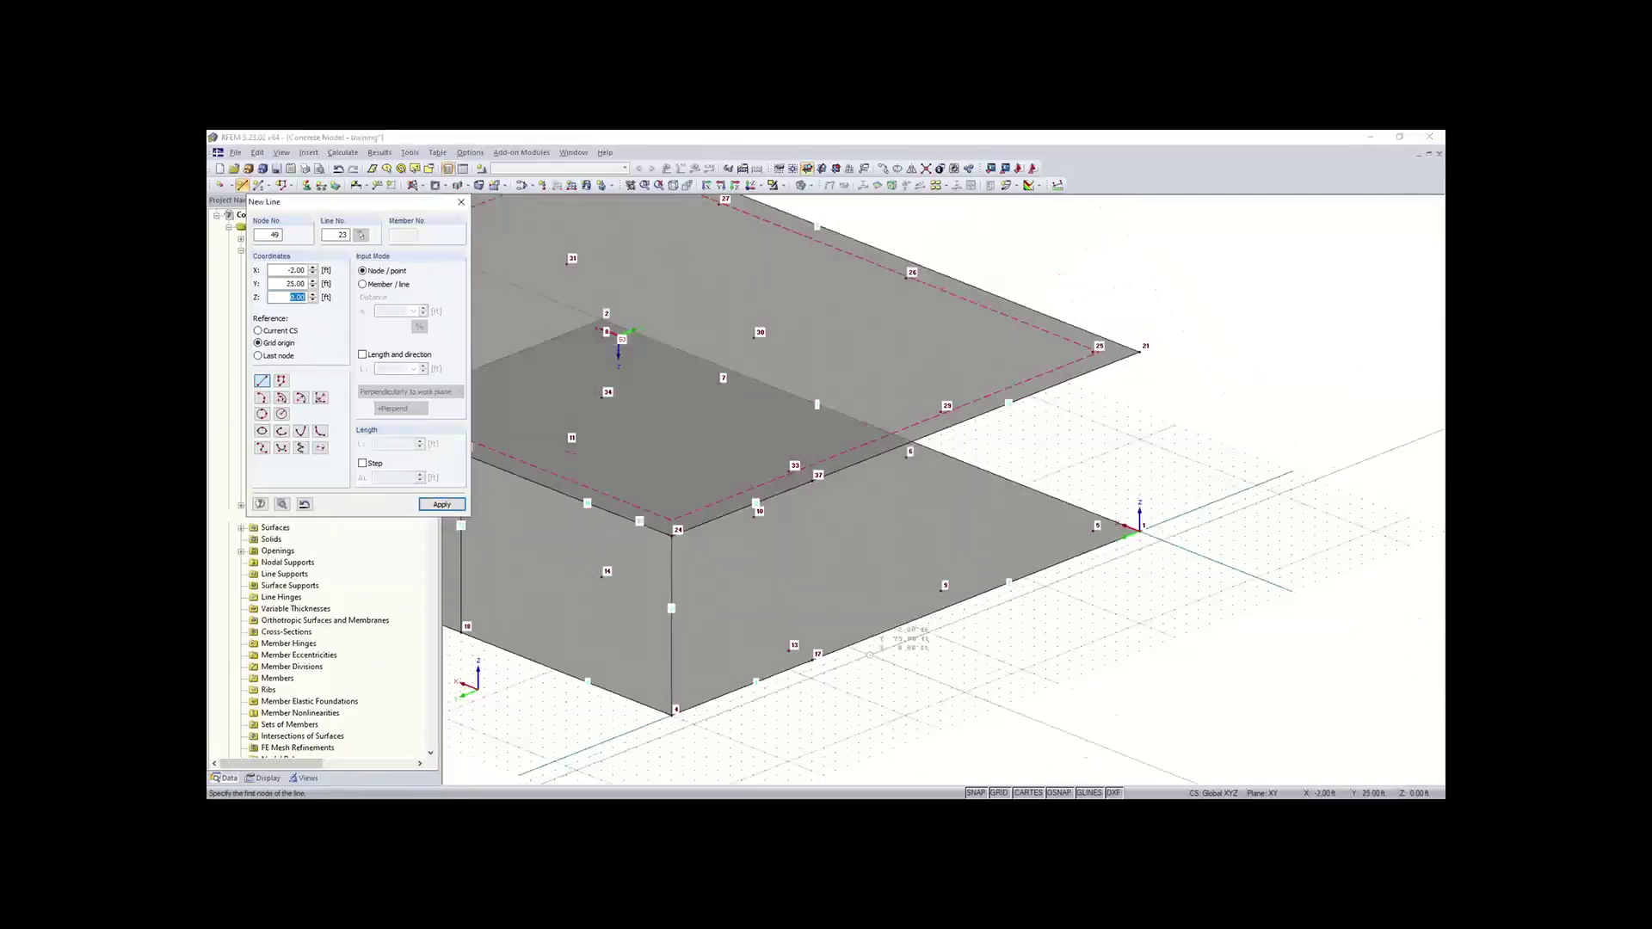
pyautogui.click(812, 659)
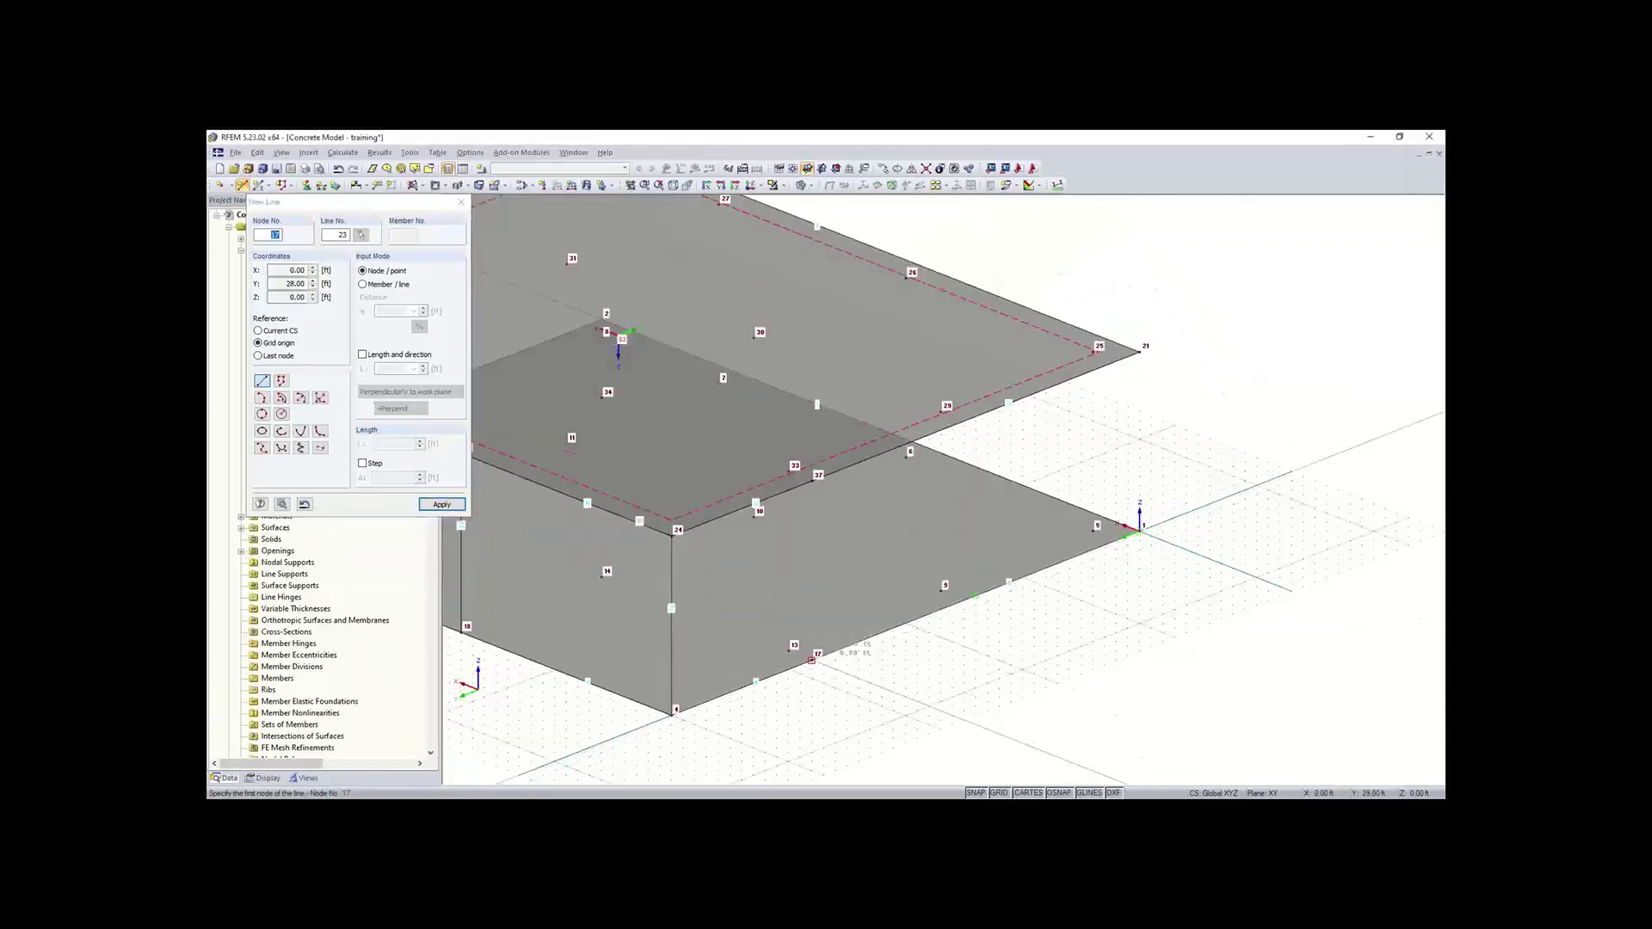
pyautogui.click(816, 476)
pyautogui.rightClick(820, 705)
pyautogui.rightClick(820, 706)
pyautogui.scroll(-3, 736, 745)
pyautogui.moveTo(737, 746); pyautogui.dragTo(937, 636, button='middle')
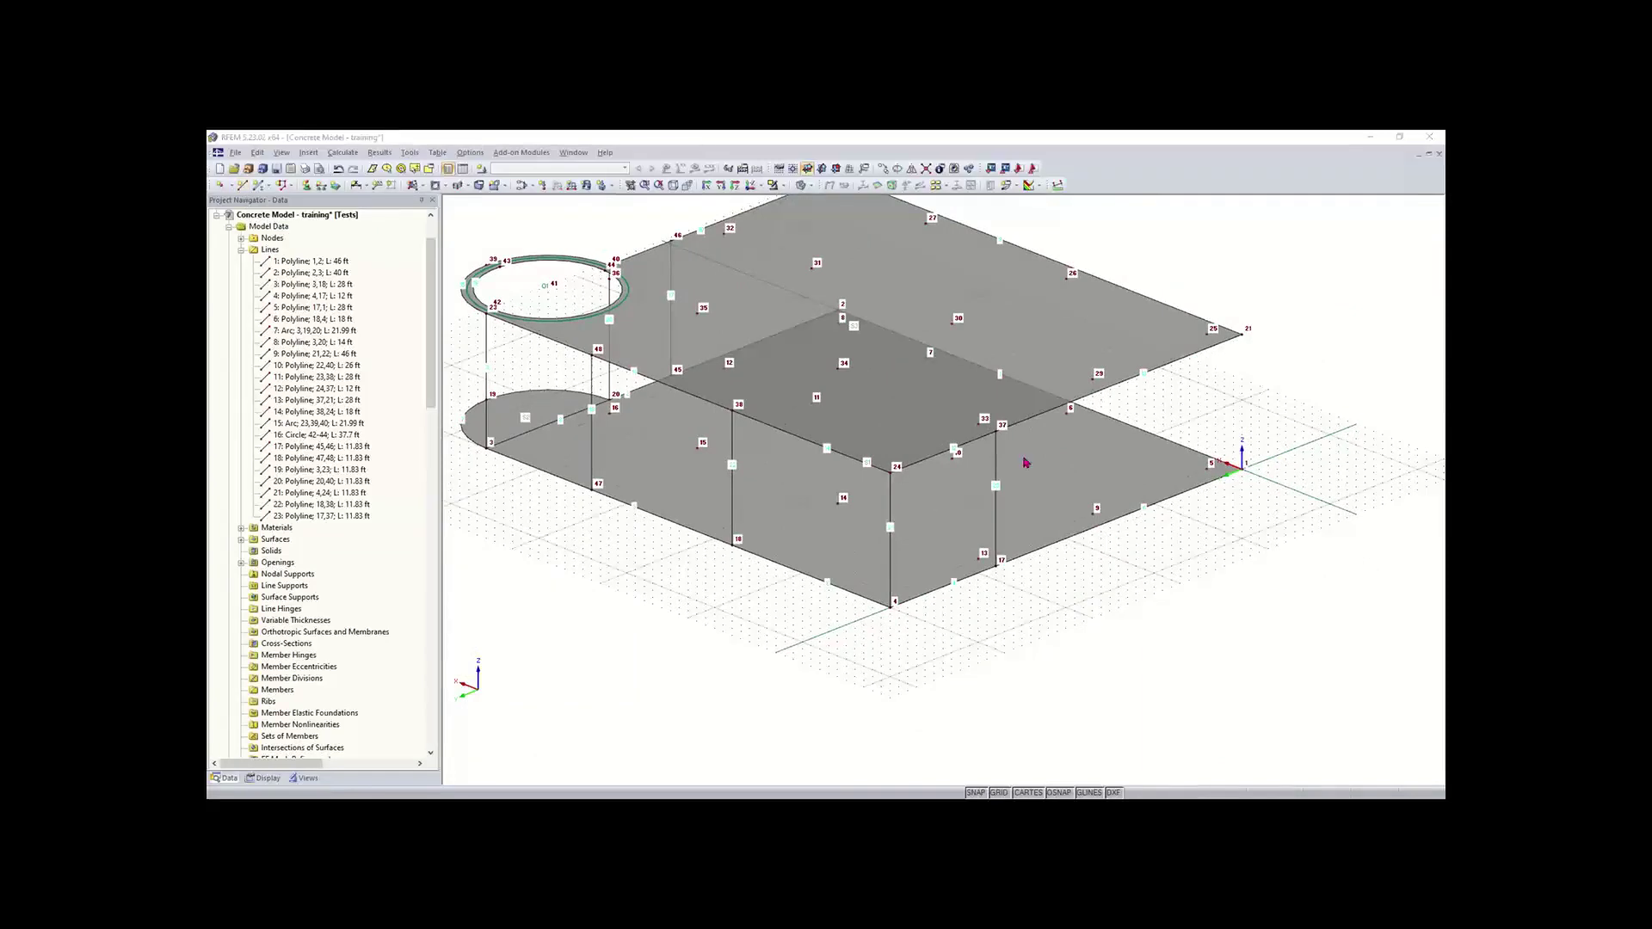
# - Connect the lines across the whole model so the slab edges split at the vertical lines, and turn on Auto Connect Lines/Members
pyautogui.scroll(-1, 699, 482)
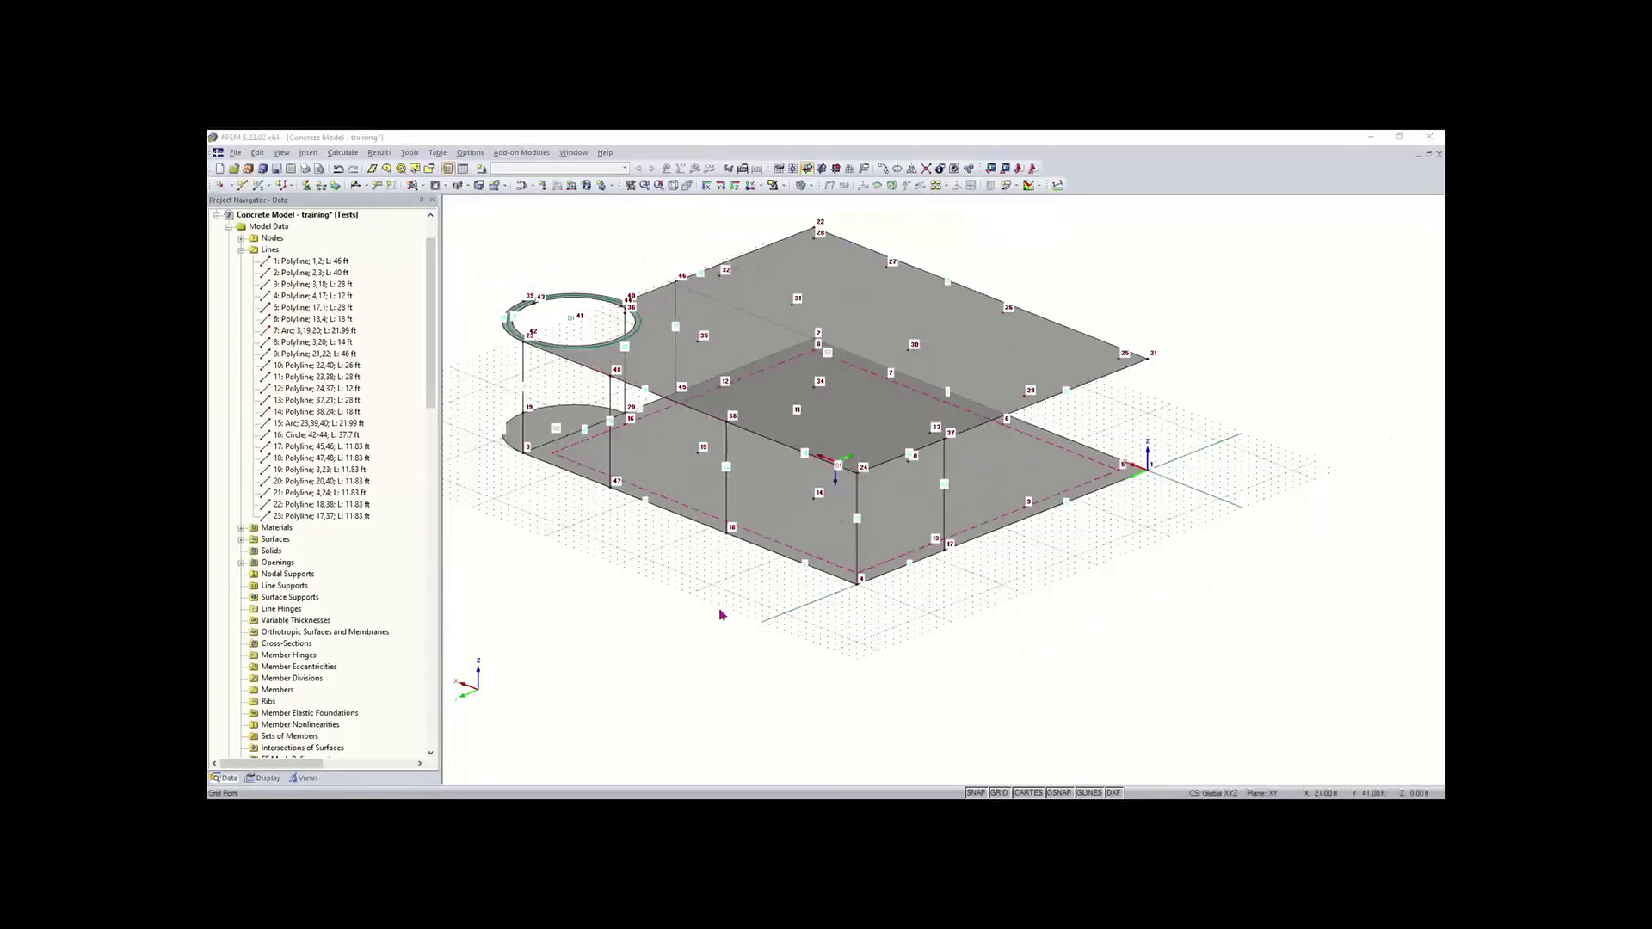
pyautogui.scroll(-1, 779, 523)
pyautogui.moveTo(777, 520); pyautogui.dragTo(773, 585, button='middle')
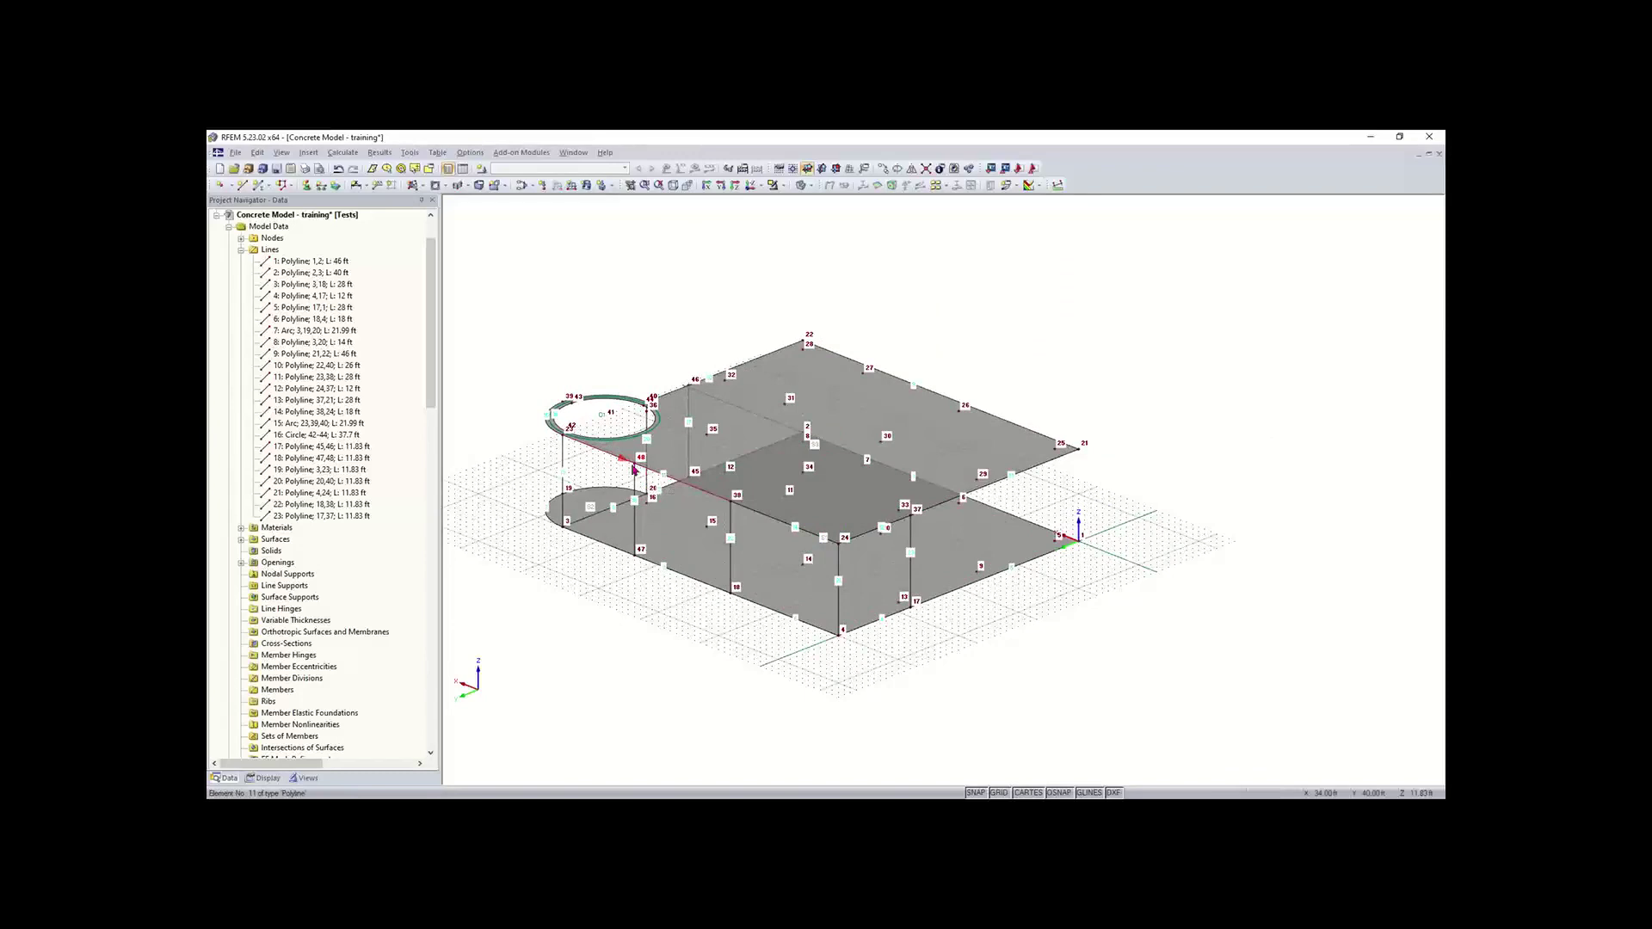
pyautogui.click(926, 173)
pyautogui.moveTo(1184, 252); pyautogui.dragTo(484, 658)
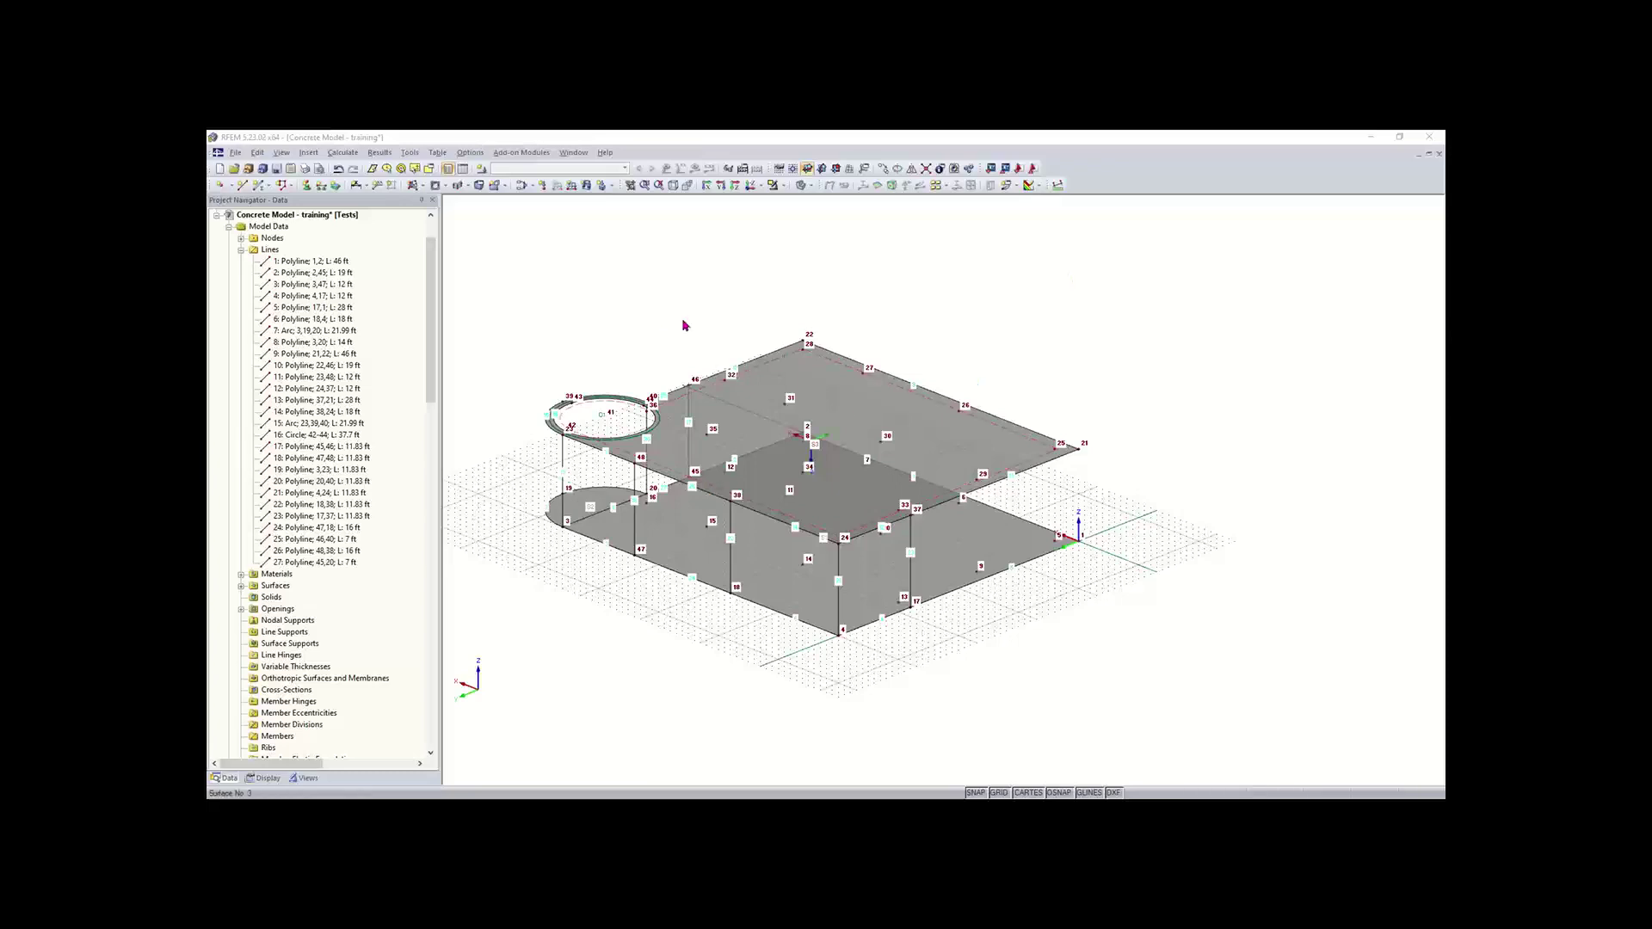
pyautogui.rightClick(642, 297)
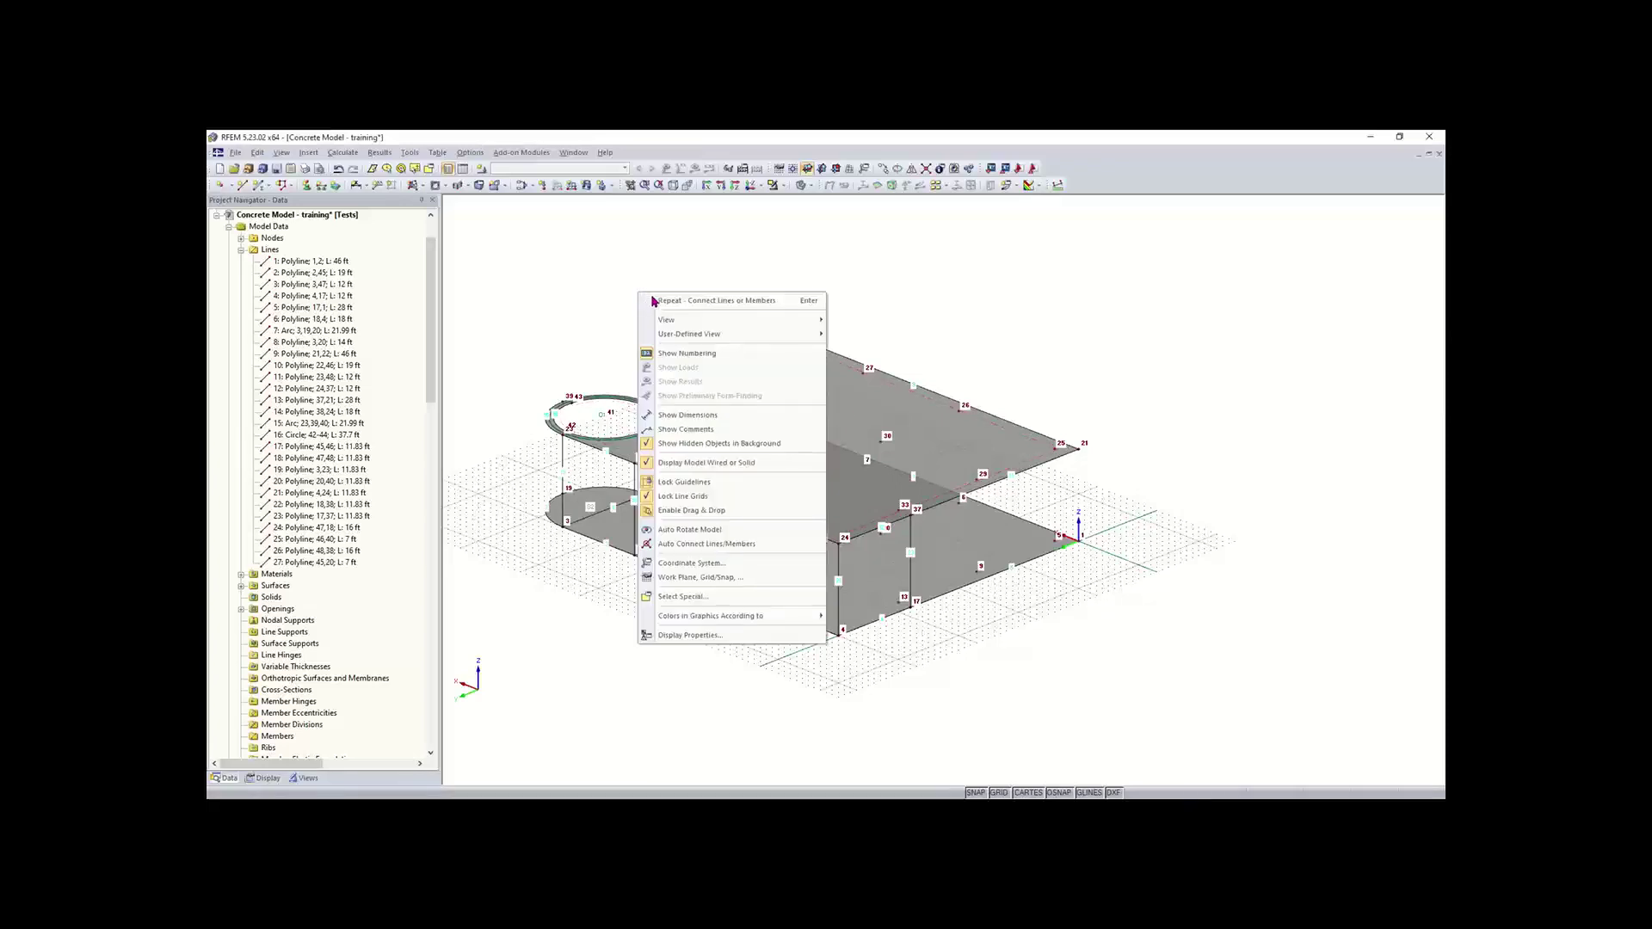
pyautogui.click(714, 544)
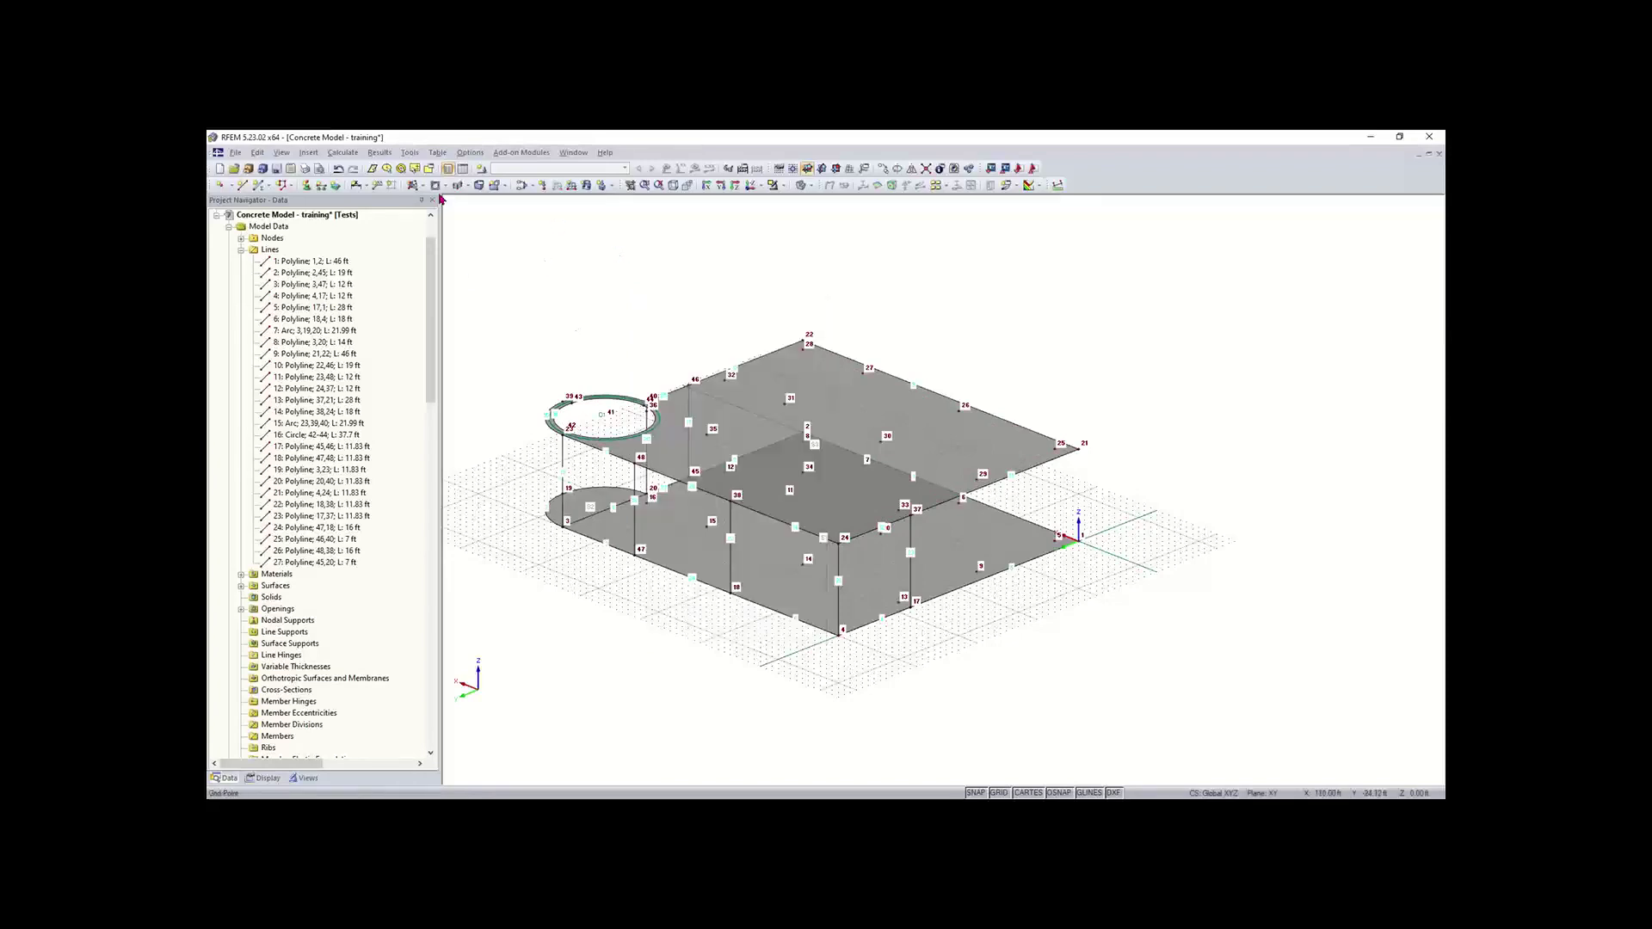
# - Examine the auto-connect option in the detail settings for new lines and leave the line command
pyautogui.click(243, 186)
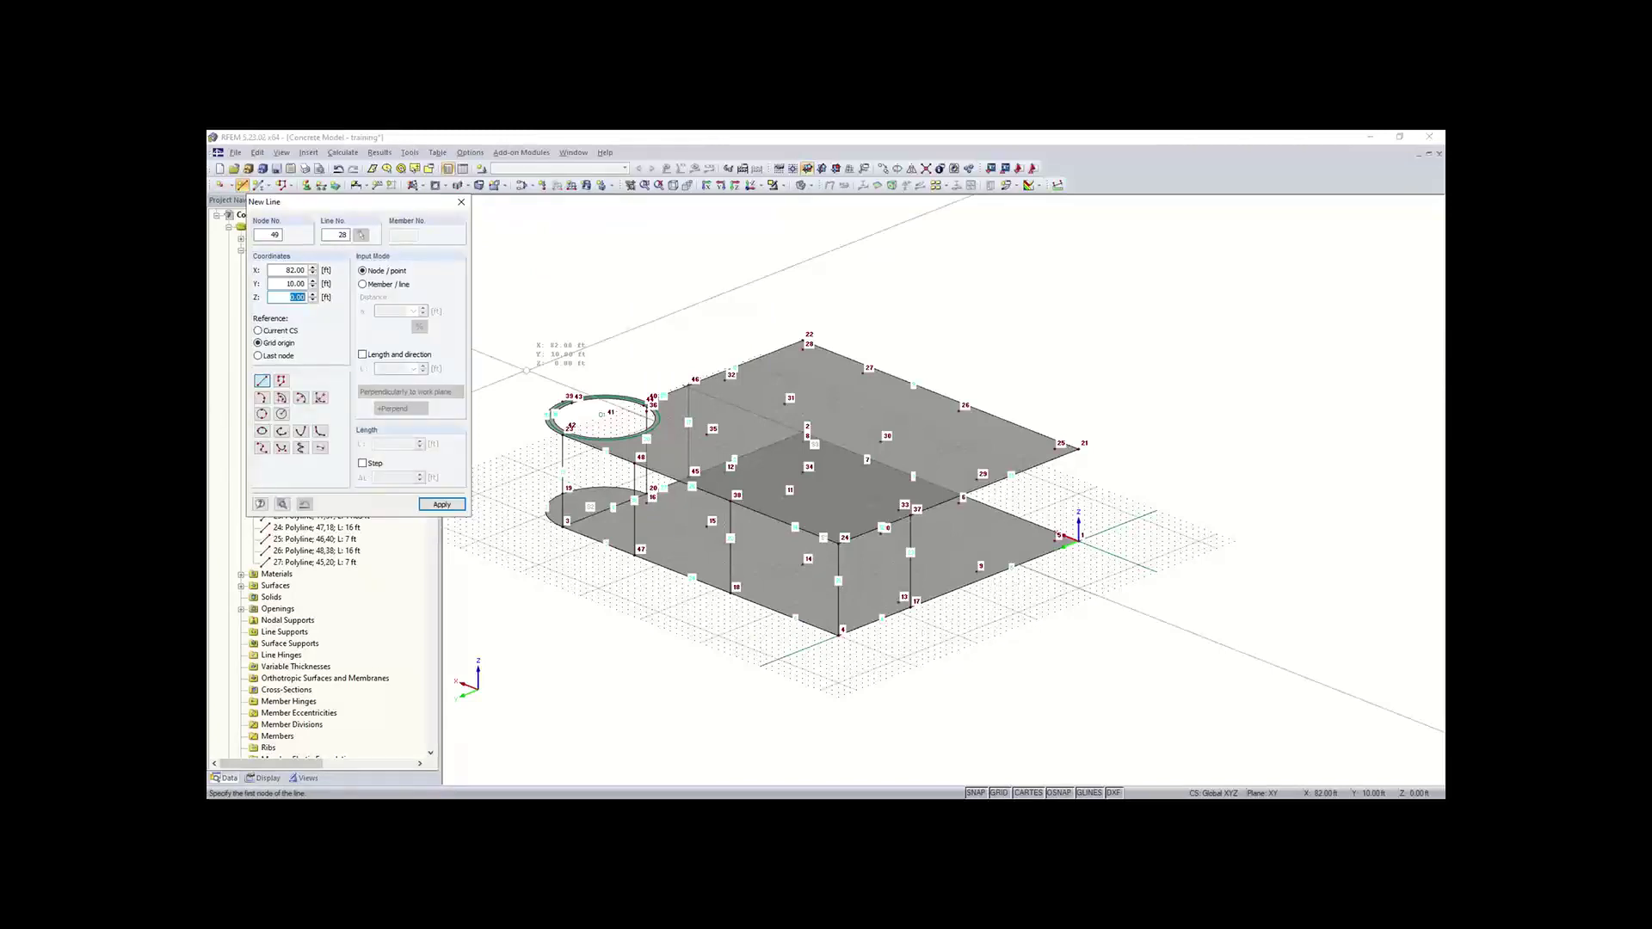
pyautogui.click(283, 506)
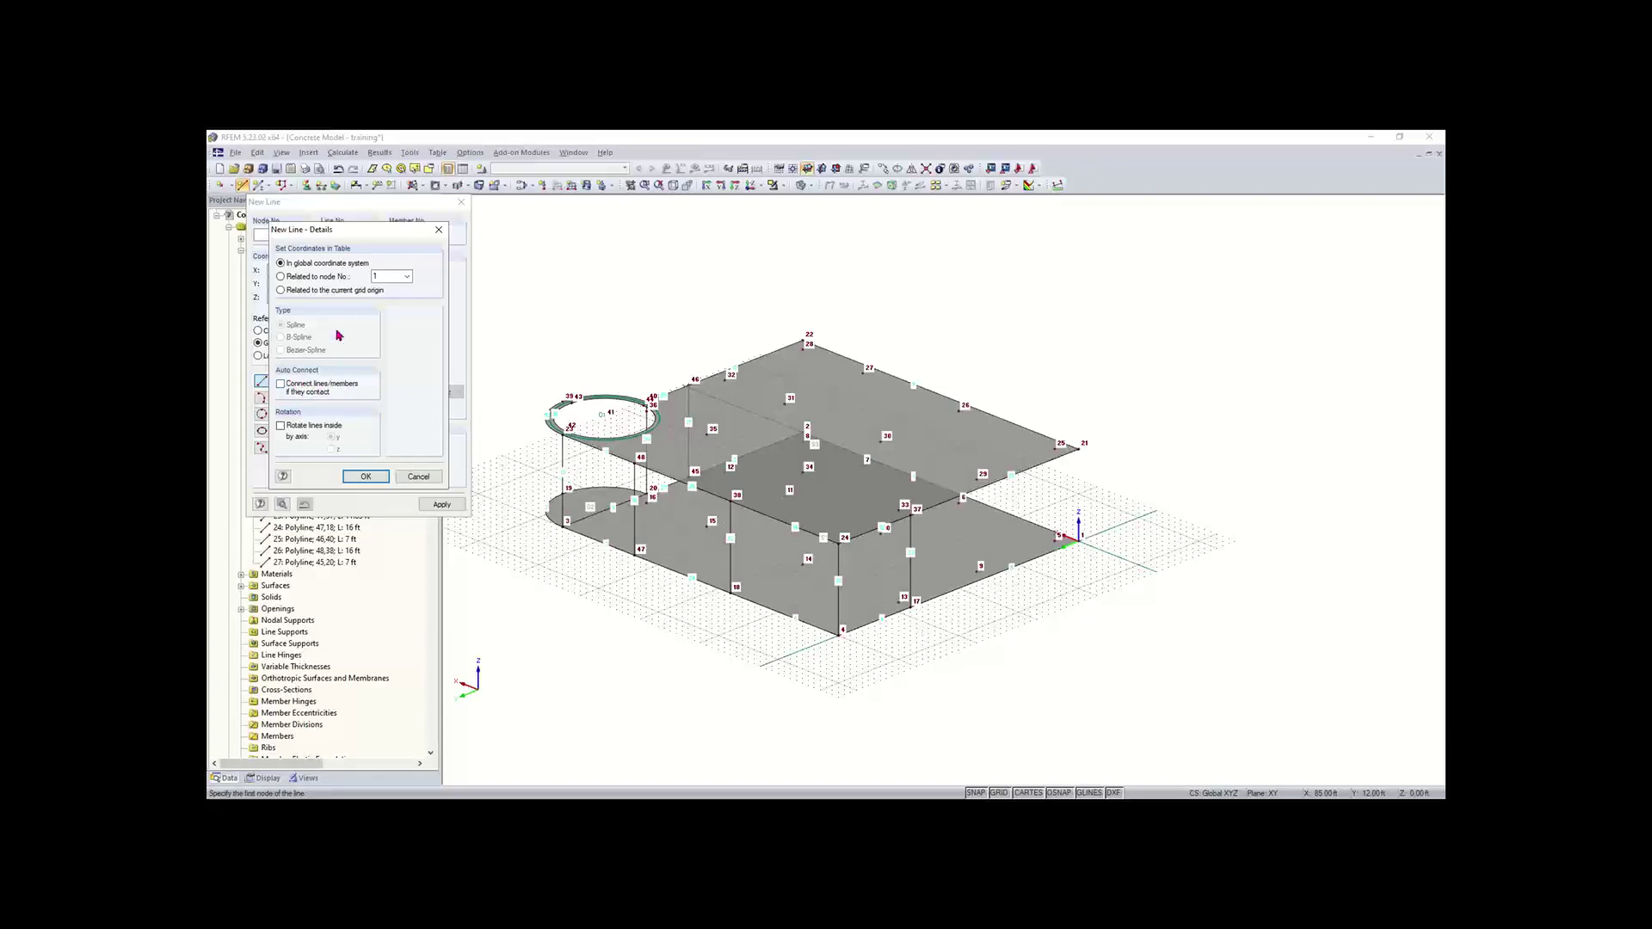
pyautogui.click(422, 476)
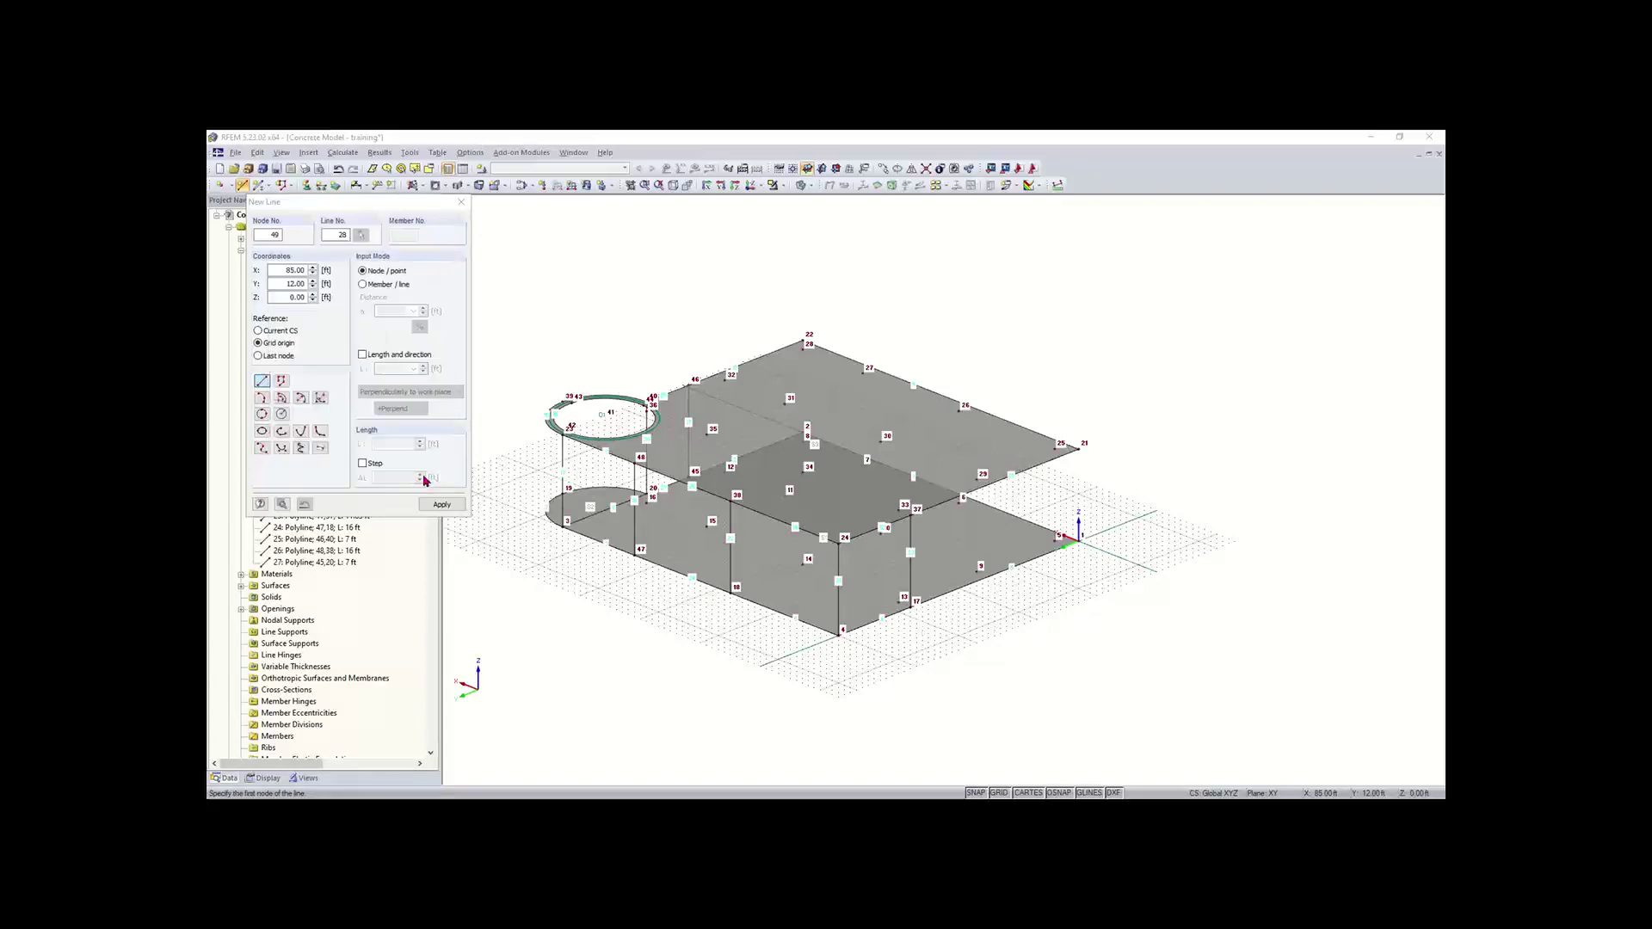
pyautogui.click(461, 203)
pyautogui.press('Escape')
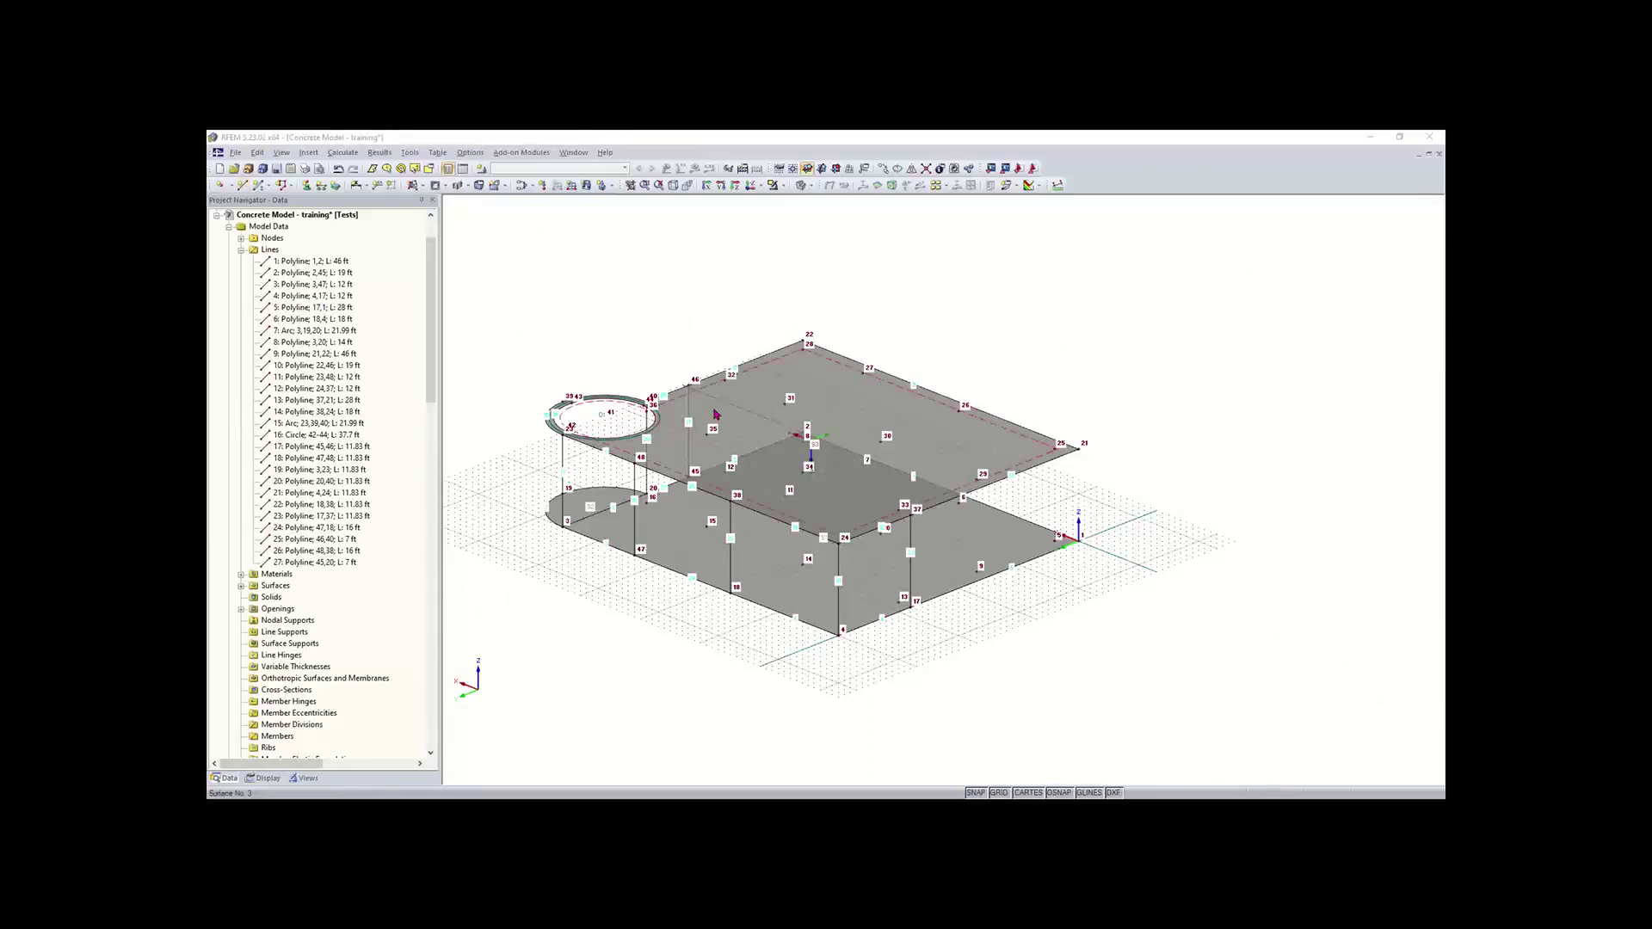
# - Create an 8 in thick plane wall surface by selecting the boundary lines between nodes 4, 17, 37 and 24
pyautogui.click(423, 187)
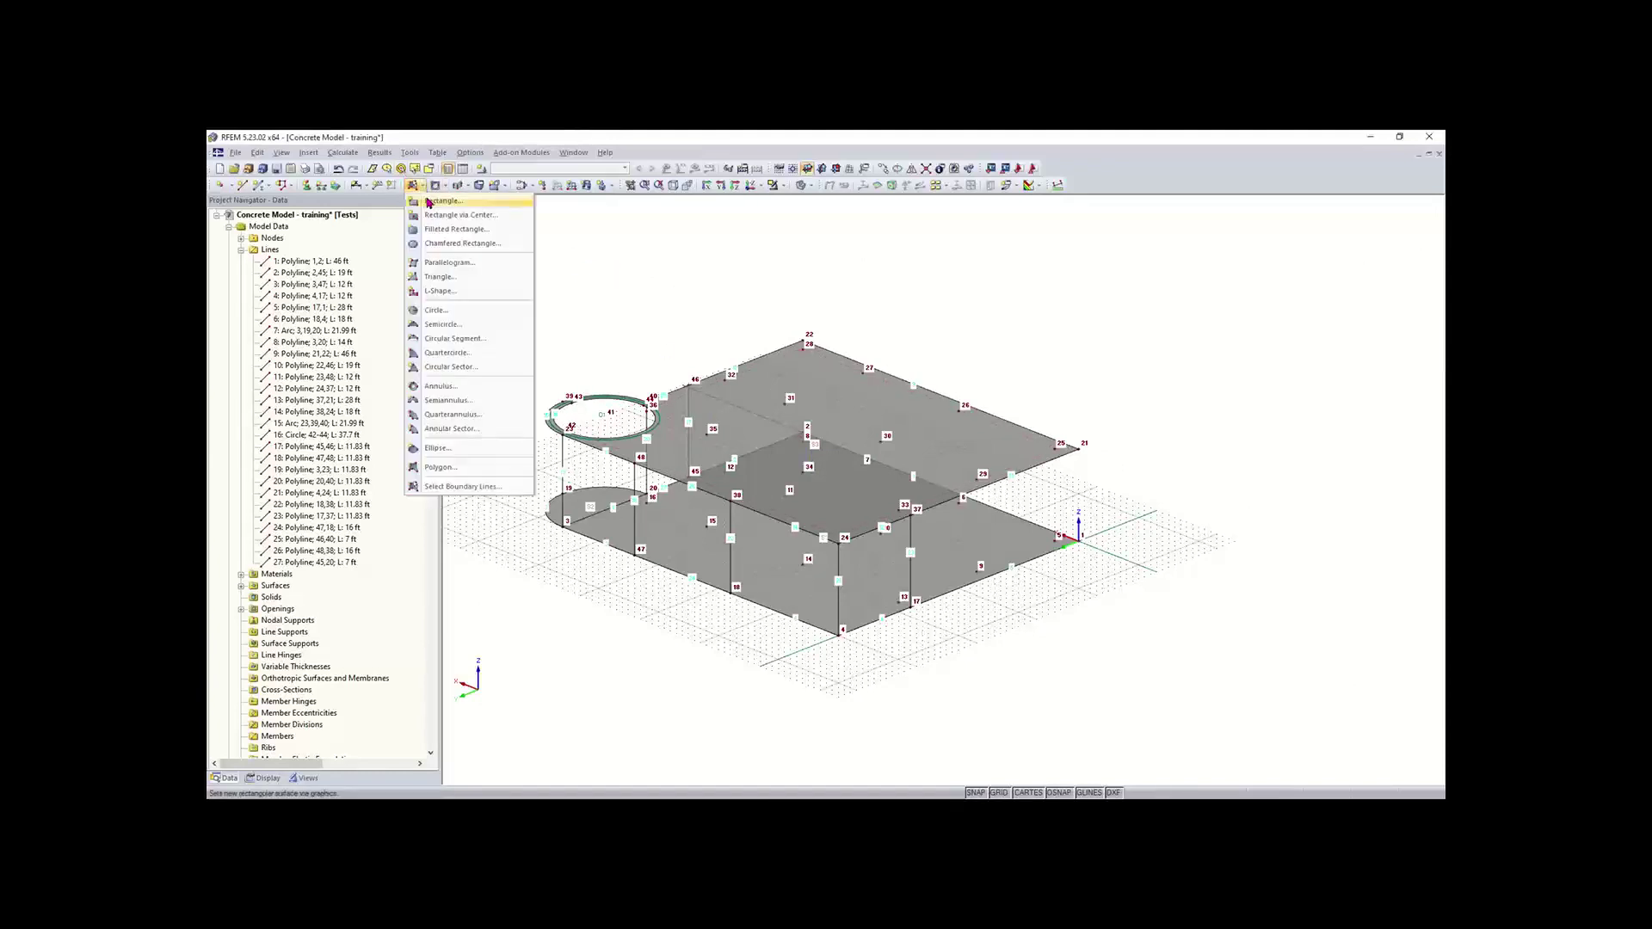
pyautogui.click(458, 489)
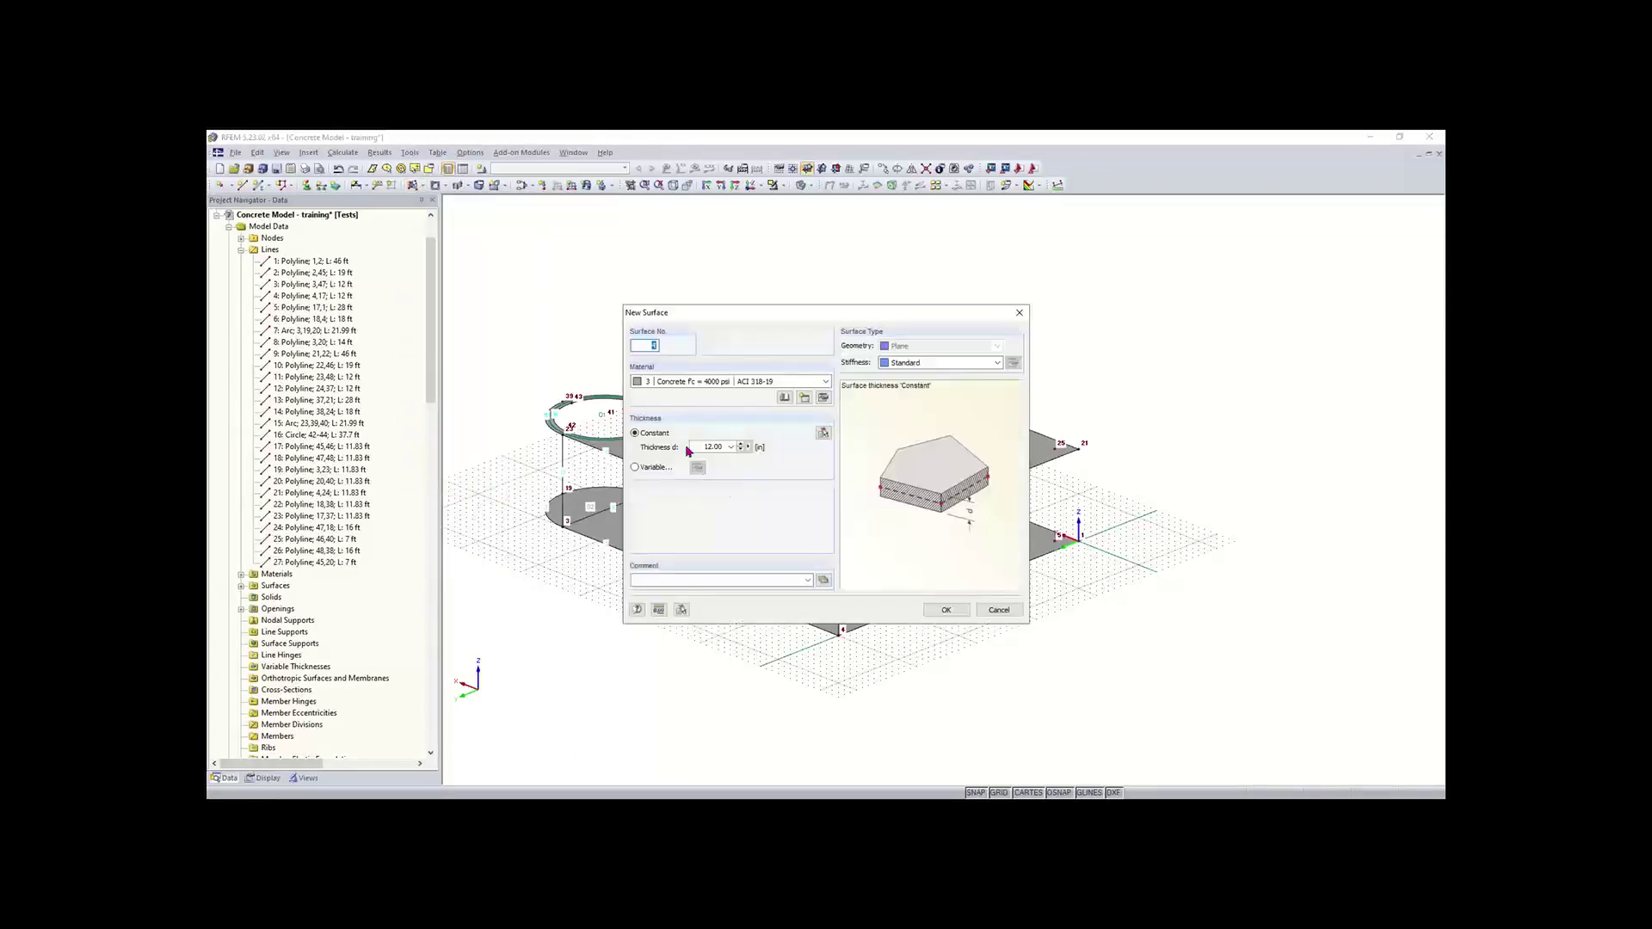
pyautogui.click(697, 447)
pyautogui.write('8')
pyautogui.click(697, 445)
pyautogui.click(946, 609)
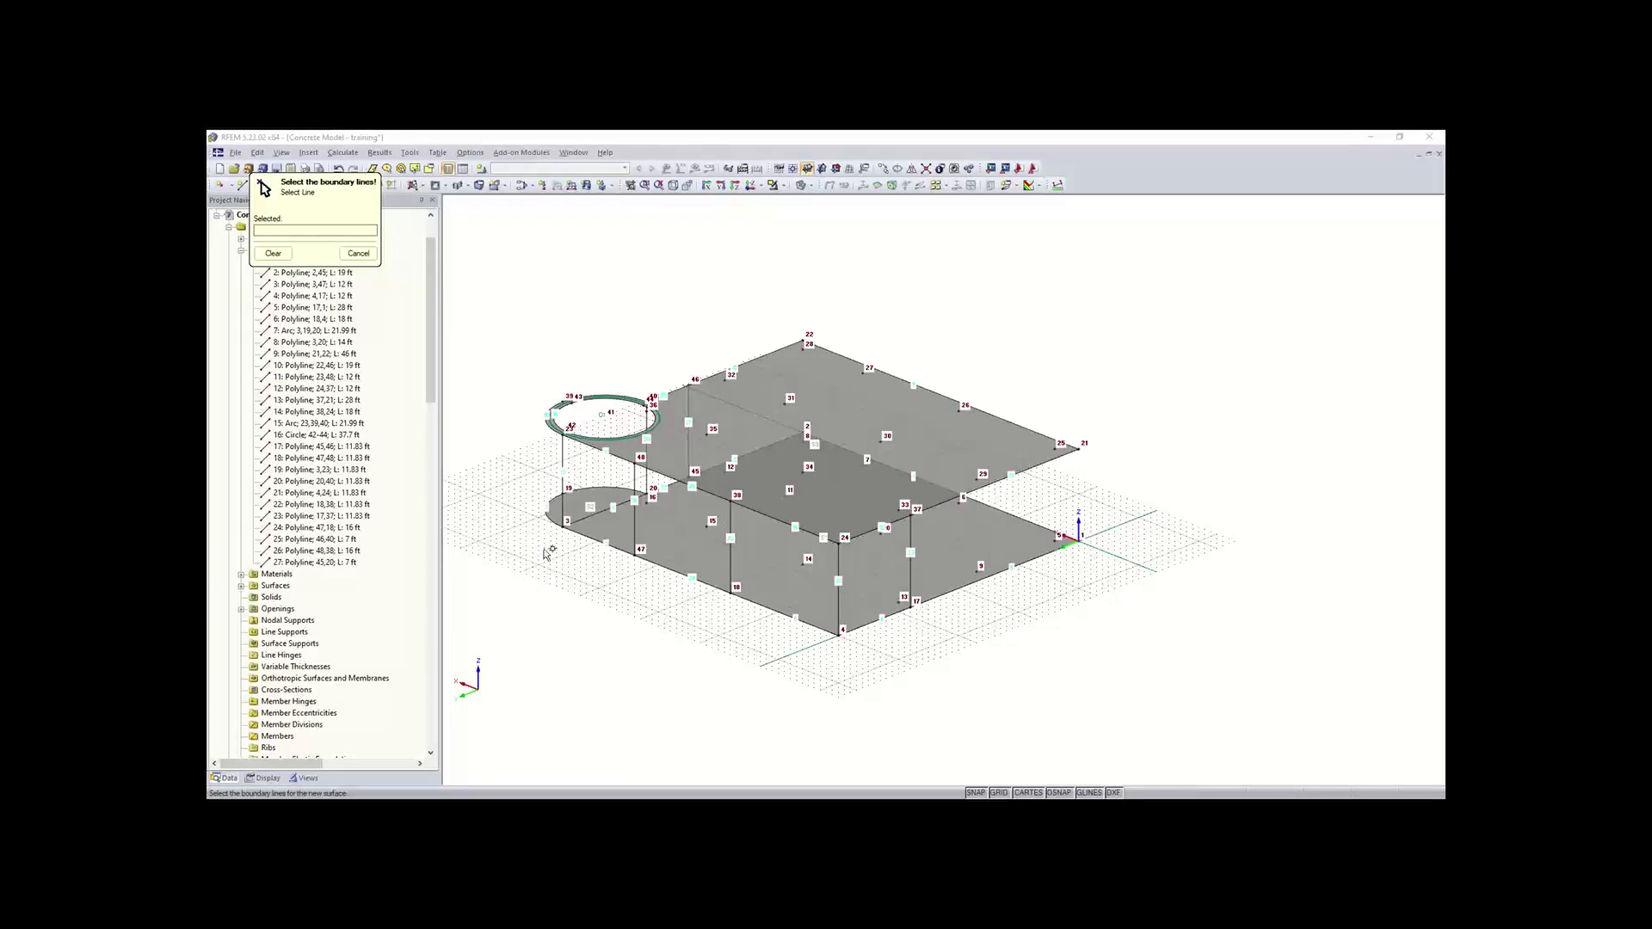
pyautogui.scroll(2, 899, 622)
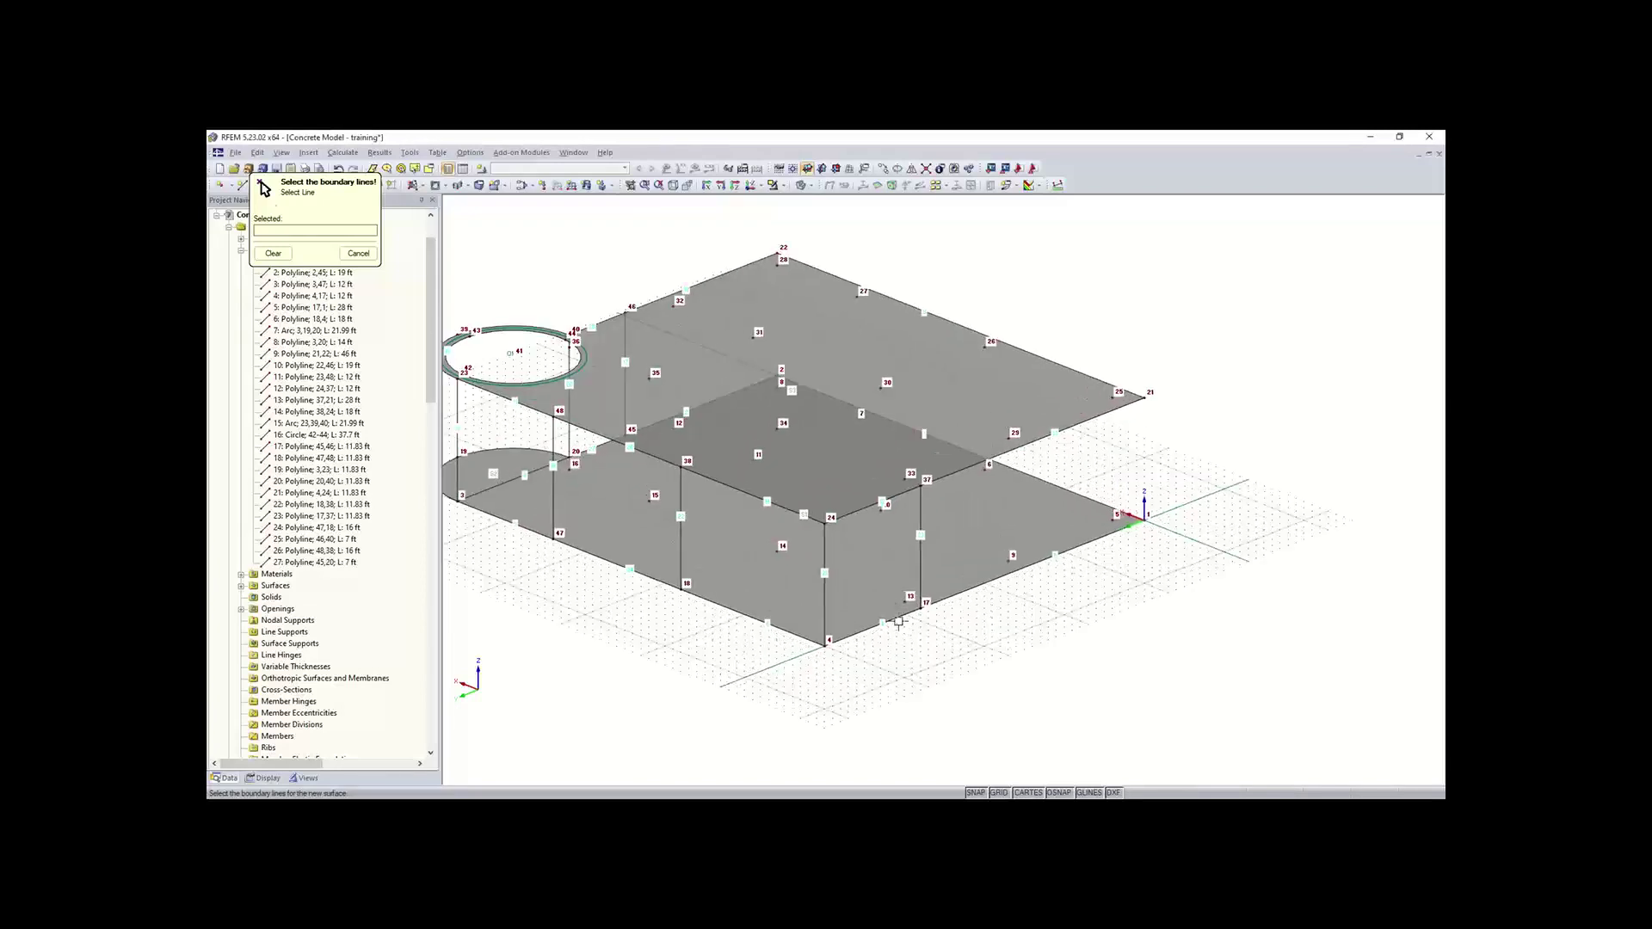
pyautogui.click(898, 622)
pyautogui.click(921, 560)
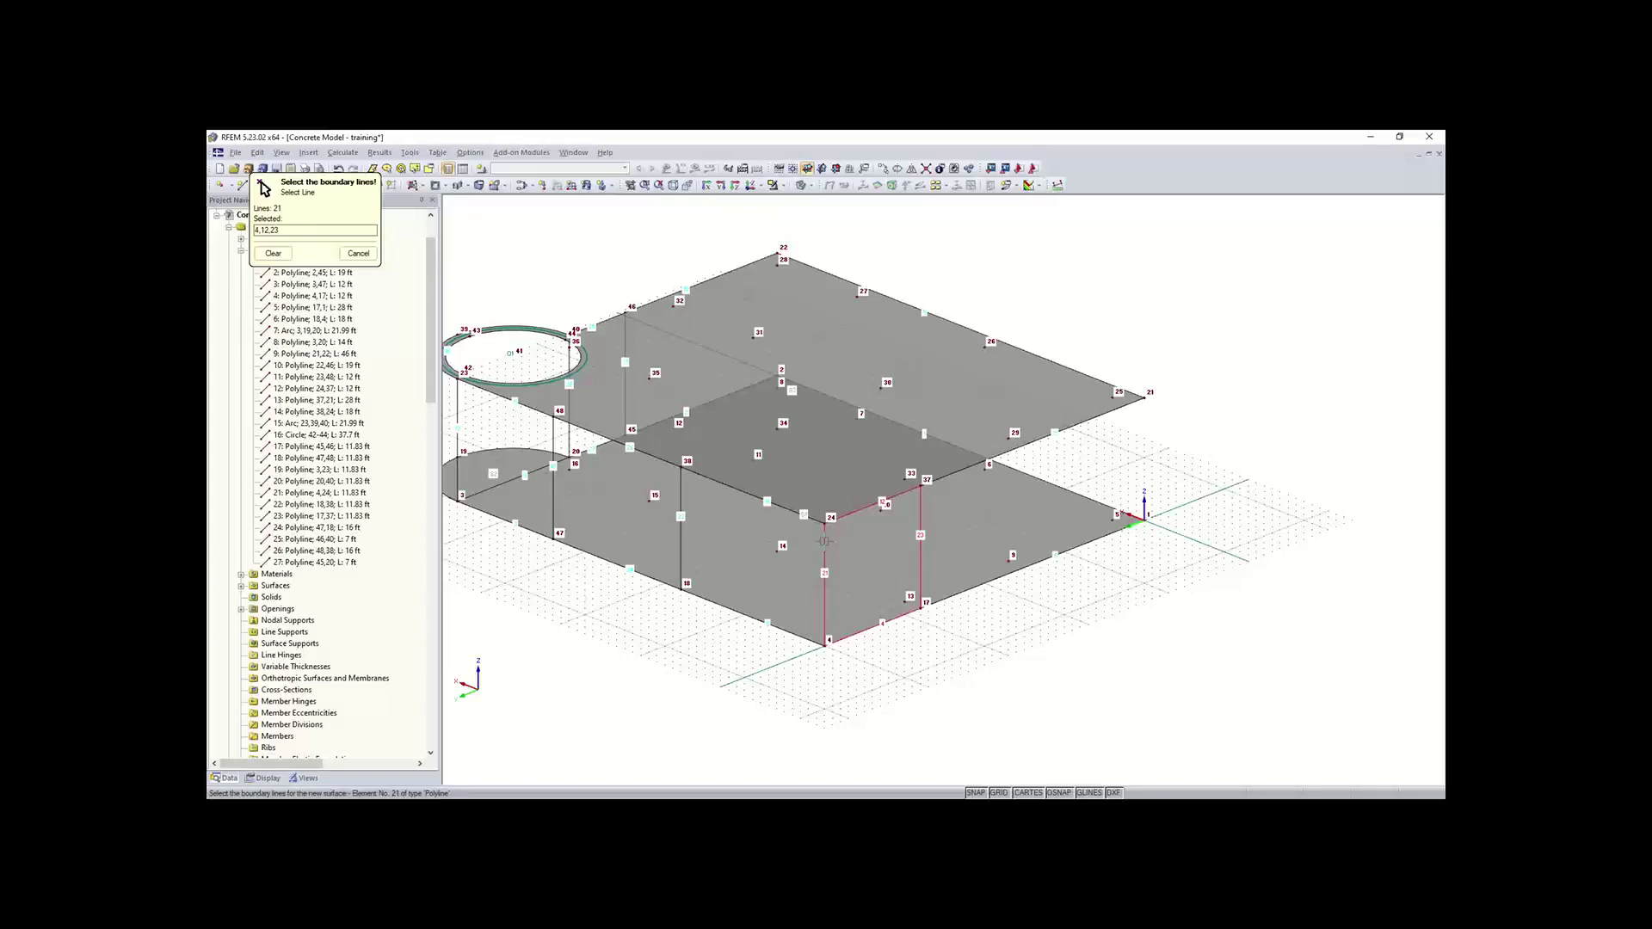
pyautogui.click(823, 542)
# - Add a wall surface from the boundary lines between nodes 18, 4, 24 and 38
pyautogui.click(765, 625)
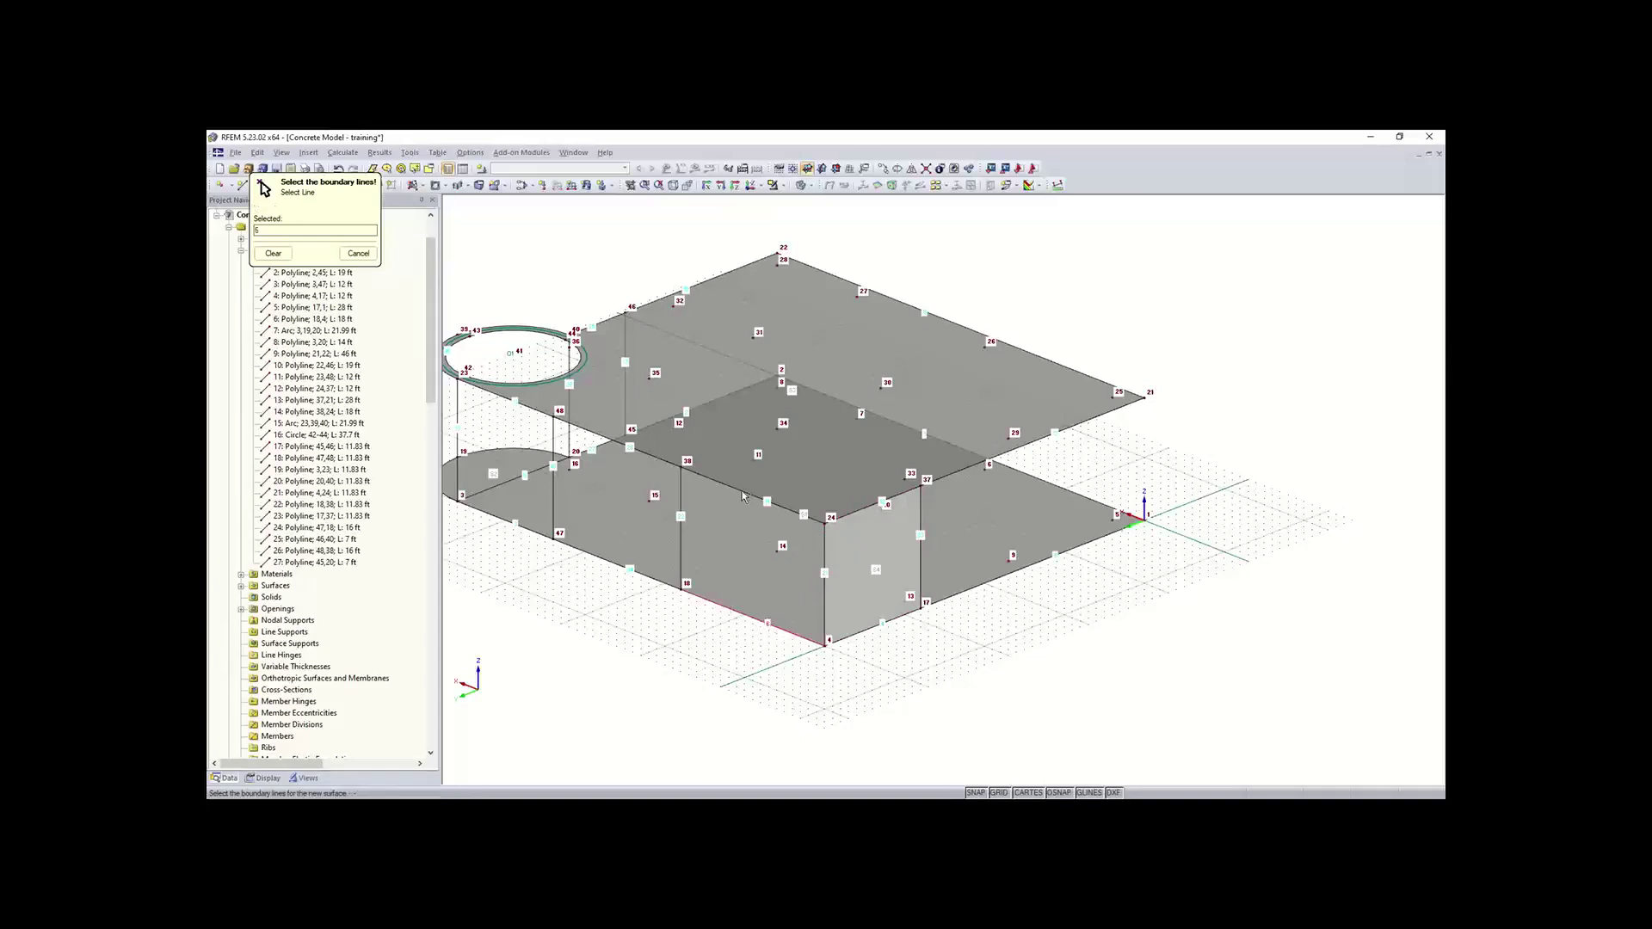
pyautogui.scroll(1, 742, 509)
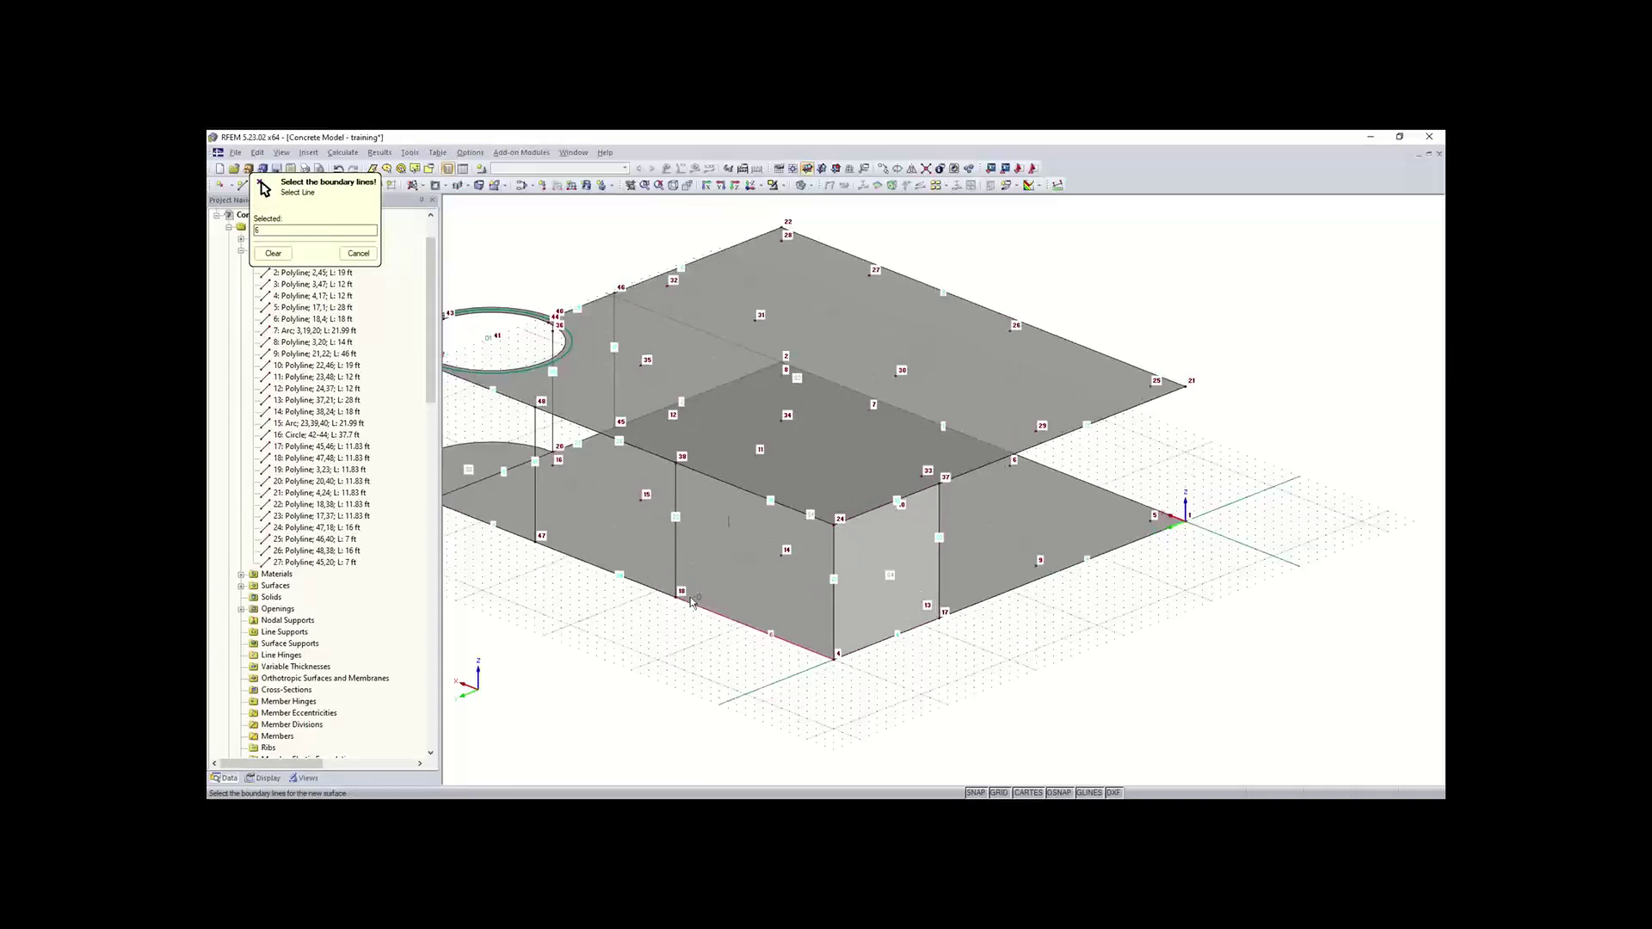
pyautogui.click(674, 581)
pyautogui.click(796, 508)
pyautogui.click(833, 547)
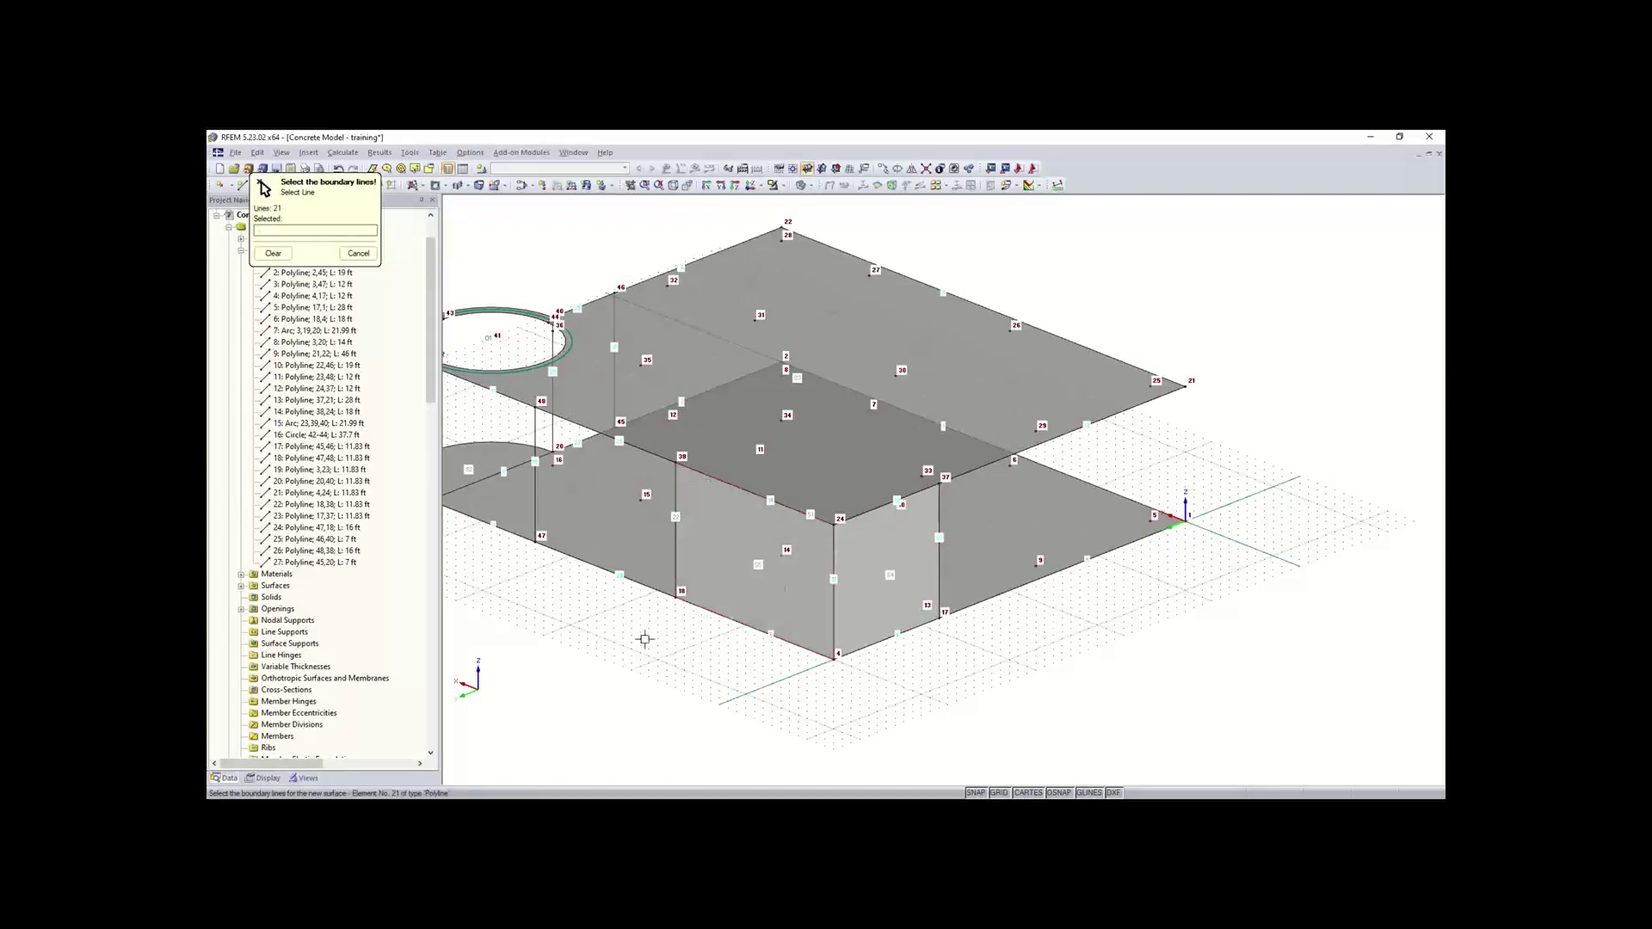
# - Add a wall surface beside the semicircle from the boundary lines between nodes 3, 47, 48 and 23
pyautogui.moveTo(700, 648); pyautogui.dragTo(990, 775, button='middle')
pyautogui.scroll(5, 864, 680)
pyautogui.click(868, 660)
pyautogui.click(924, 581)
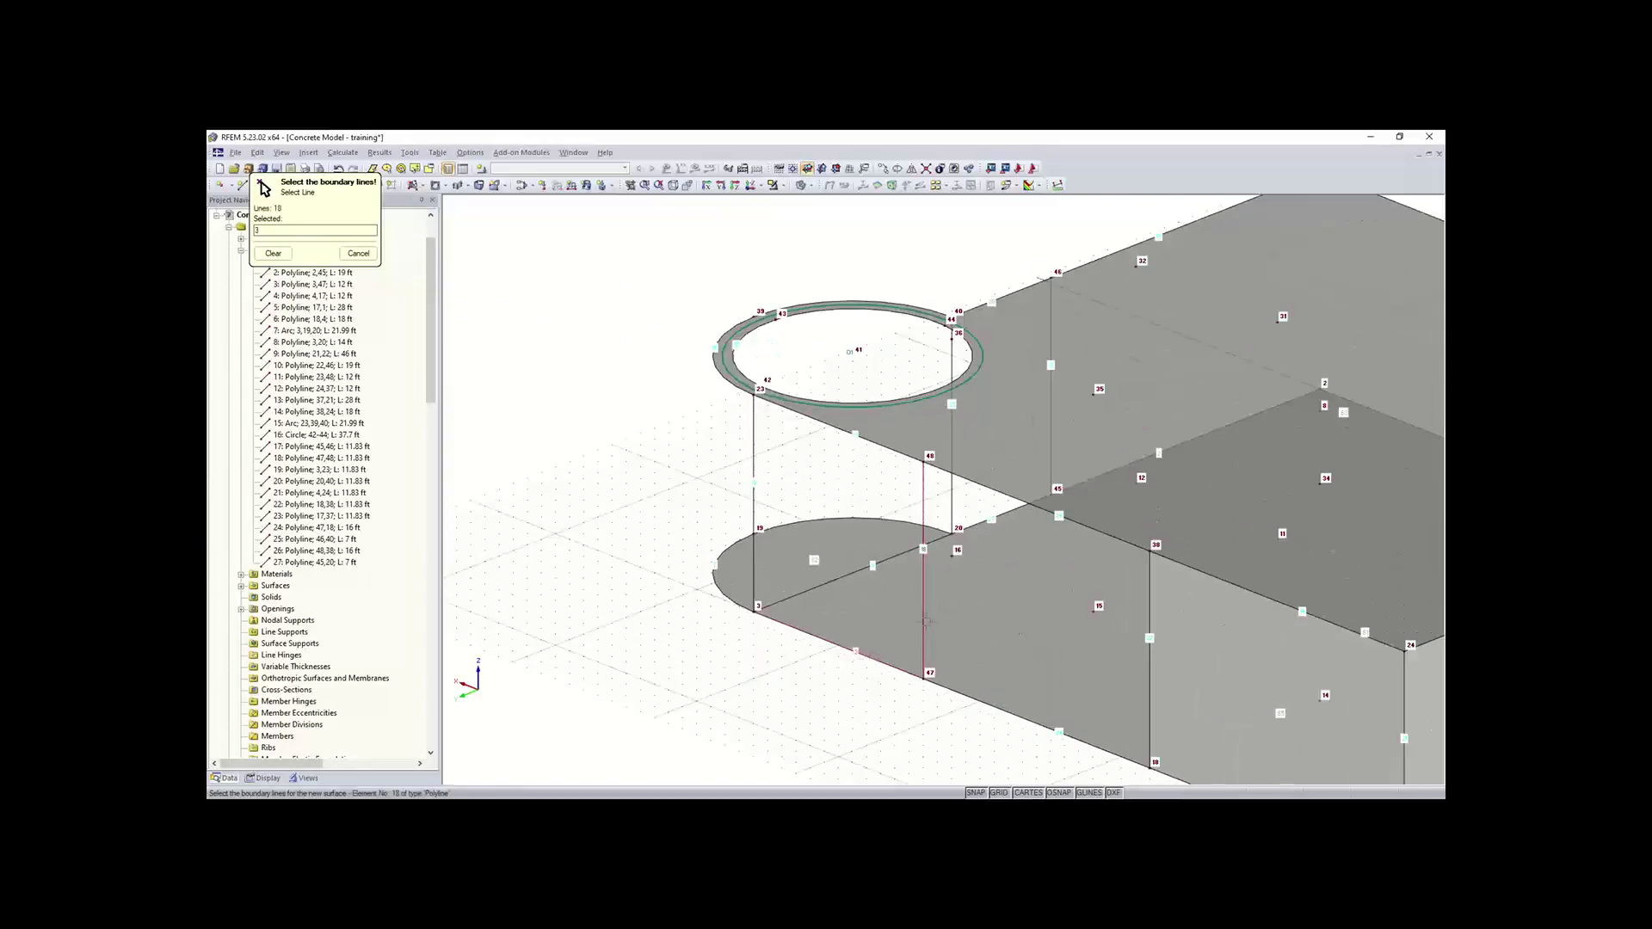
pyautogui.click(754, 473)
# - Add a wall surface from the boundary lines between nodes 45, 20, 40 and 46, and end the surface command
pyautogui.keyDown('ctrl'); pyautogui.moveTo(1056, 488); pyautogui.dragTo(843, 284, button='middle'); pyautogui.keyUp('ctrl')
pyautogui.scroll(-3, 681, 548)
pyautogui.moveTo(681, 548); pyautogui.dragTo(776, 551, button='middle')
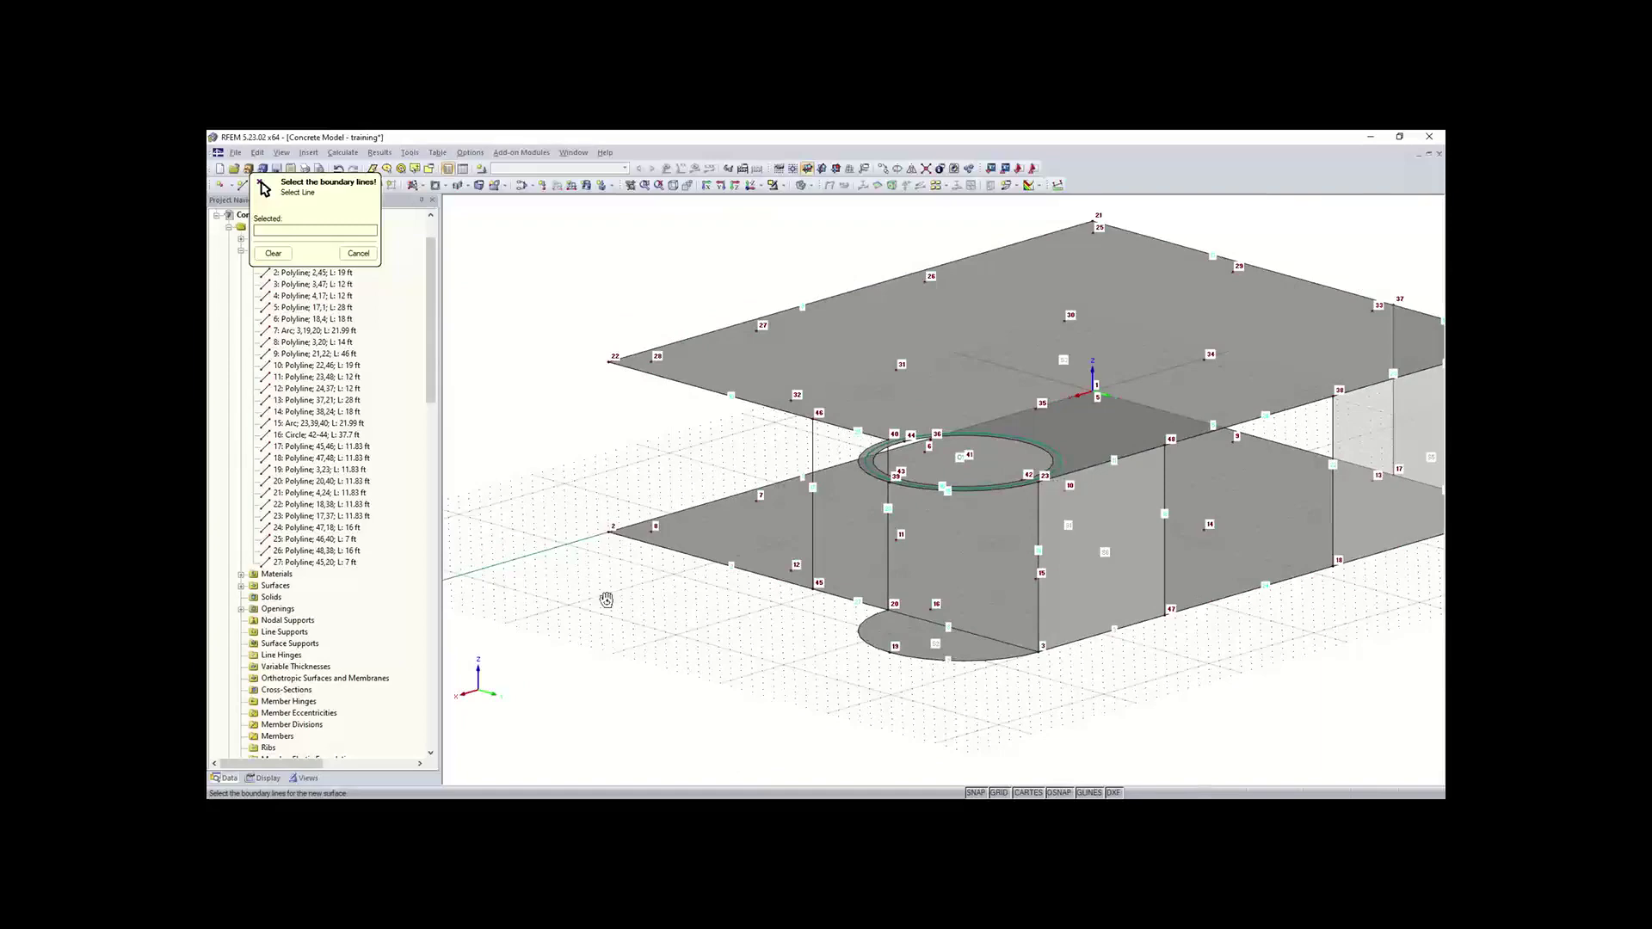
pyautogui.moveTo(607, 600)
pyautogui.keyDown('ctrl'); pyautogui.mouseDown(button='middle')
pyautogui.moveTo(728, 615)
pyautogui.moveTo(581, 610)
pyautogui.mouseUp(button='middle'); pyautogui.keyUp('ctrl')
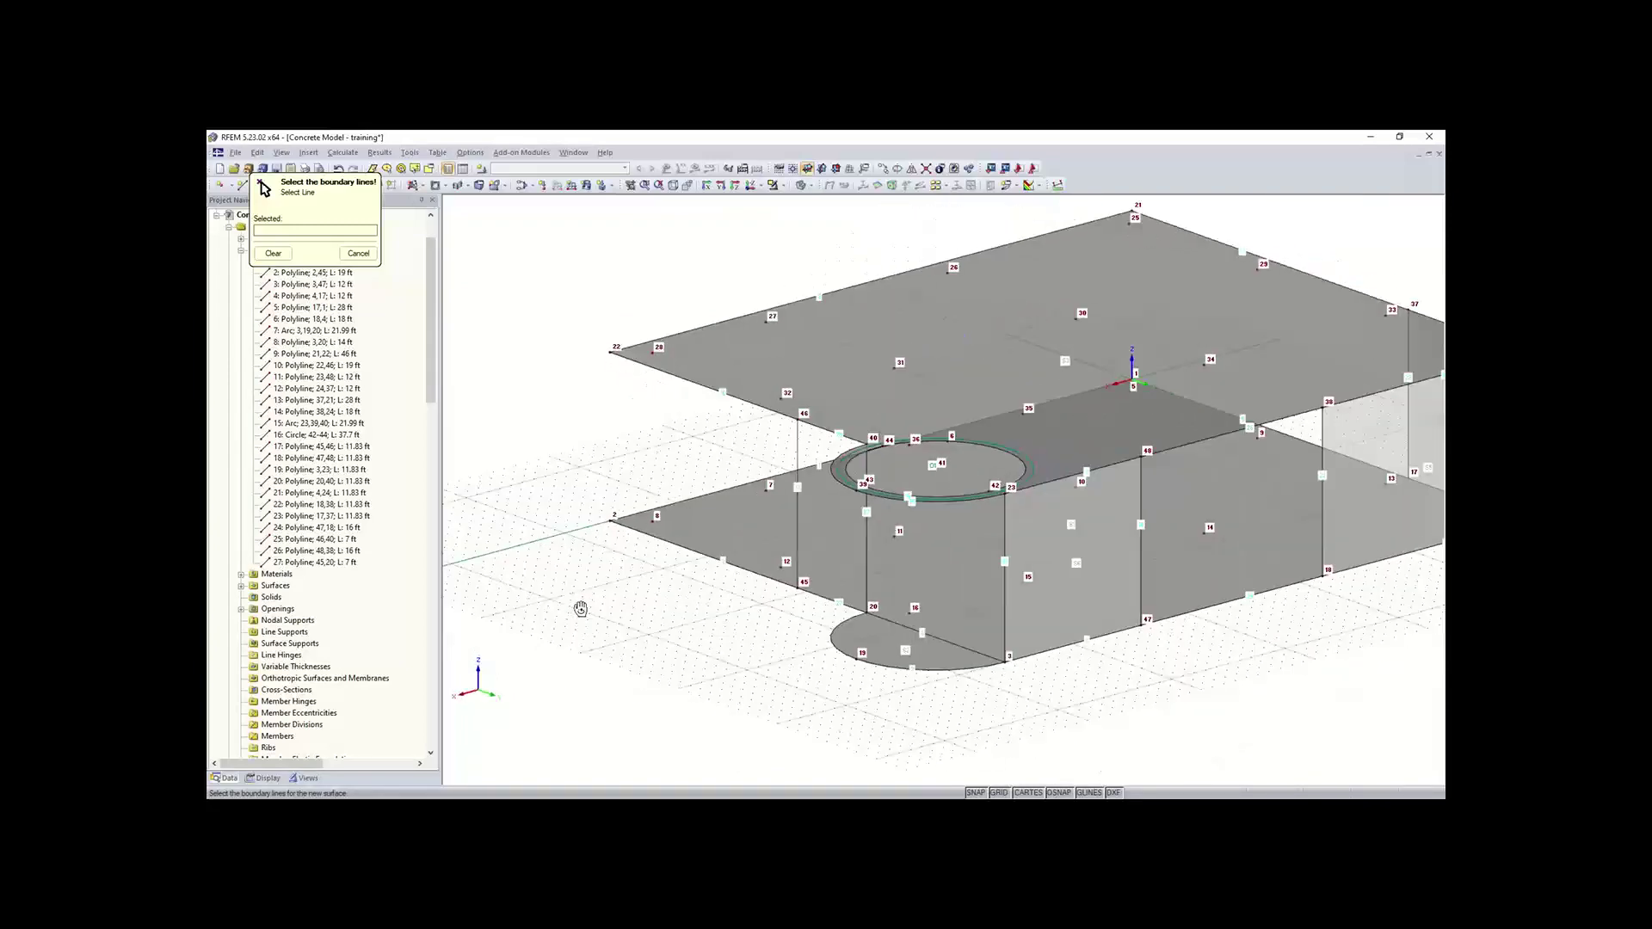
pyautogui.click(818, 594)
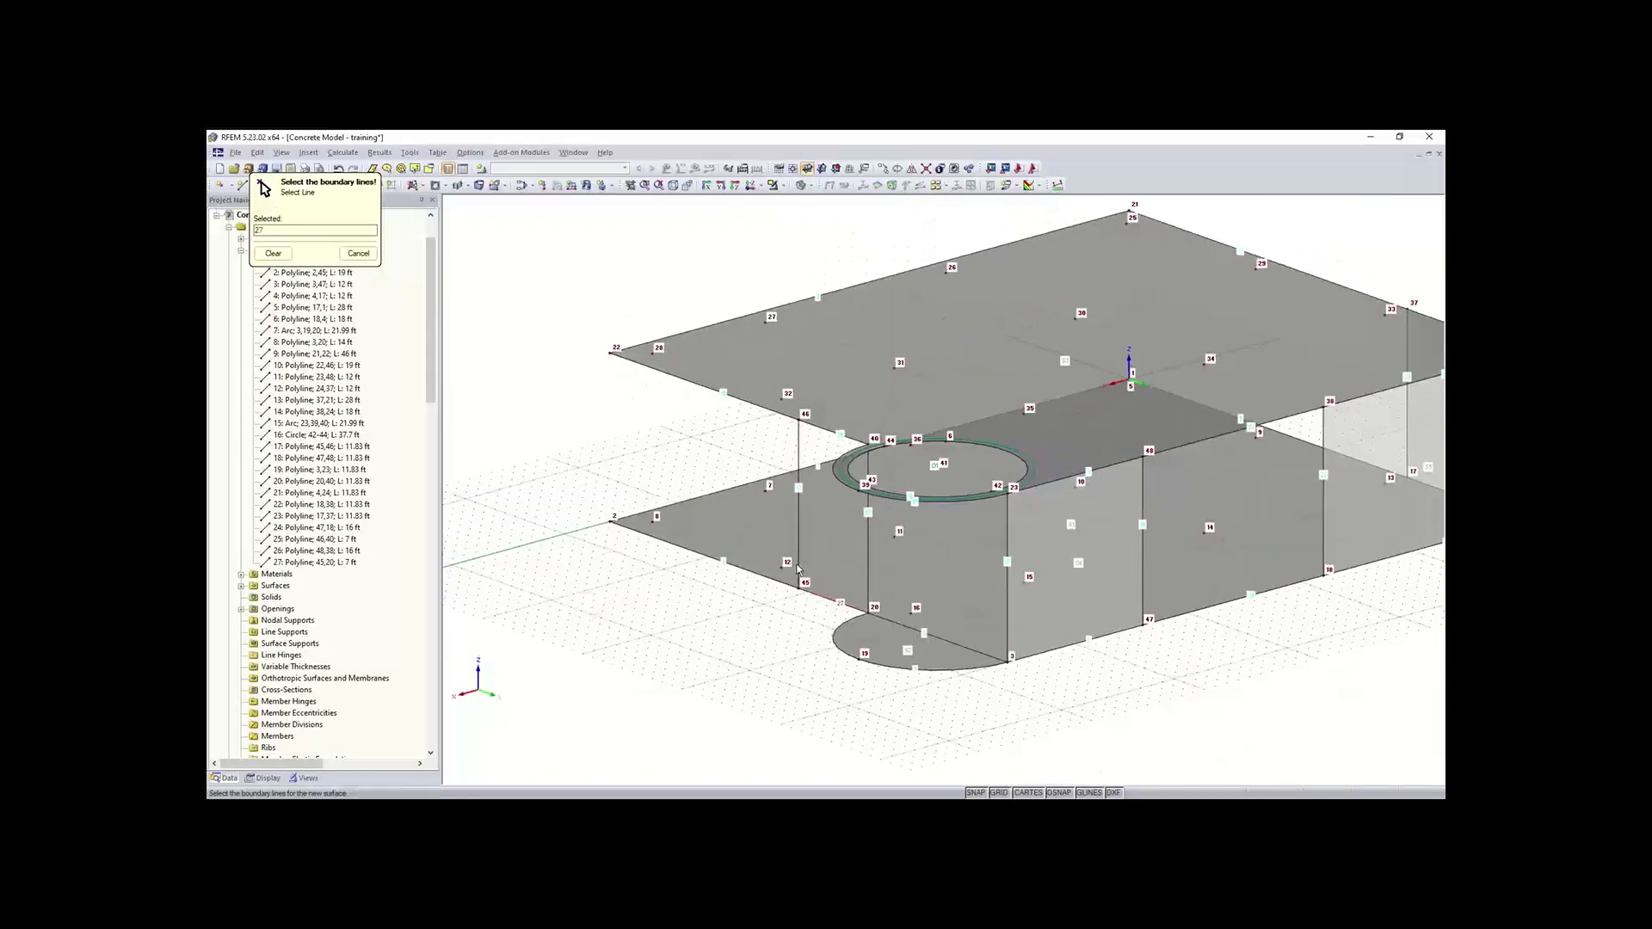
pyautogui.click(799, 555)
pyautogui.click(821, 433)
pyautogui.click(870, 516)
pyautogui.press('Escape')
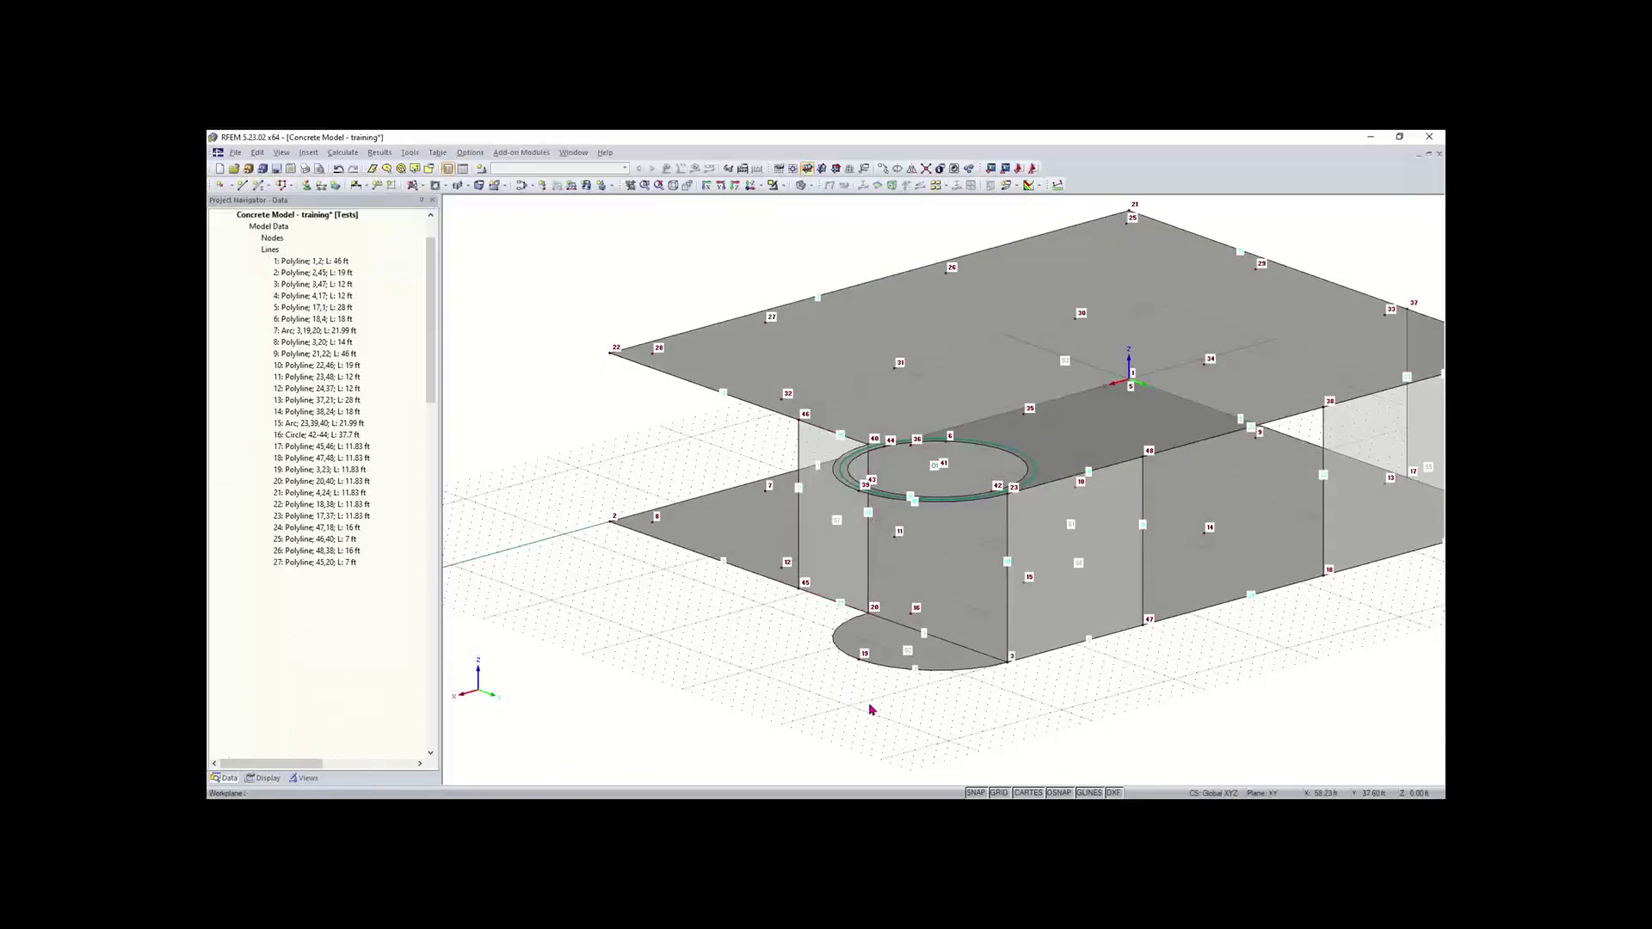
# - Create an 8 in thick curved quadrangle wall bounded by the lower and upper semicircle arcs and vertical lines 3–23 and 20–40
pyautogui.moveTo(843, 690); pyautogui.dragTo(742, 652, button='middle')
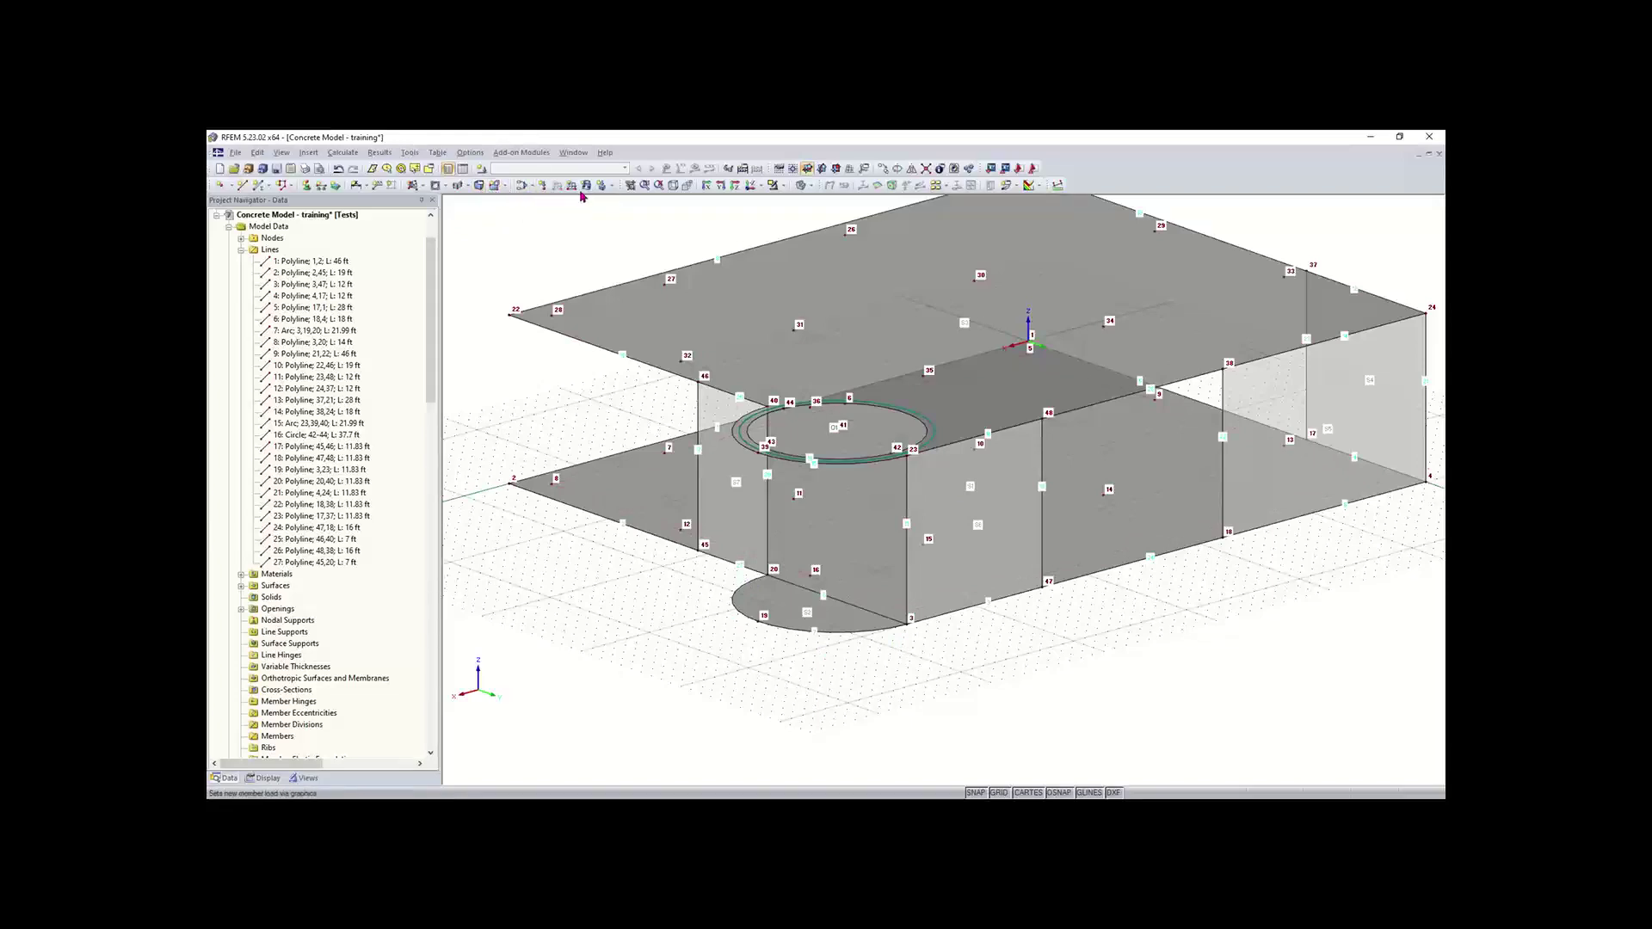
pyautogui.click(504, 187)
pyautogui.click(504, 187)
pyautogui.click(470, 188)
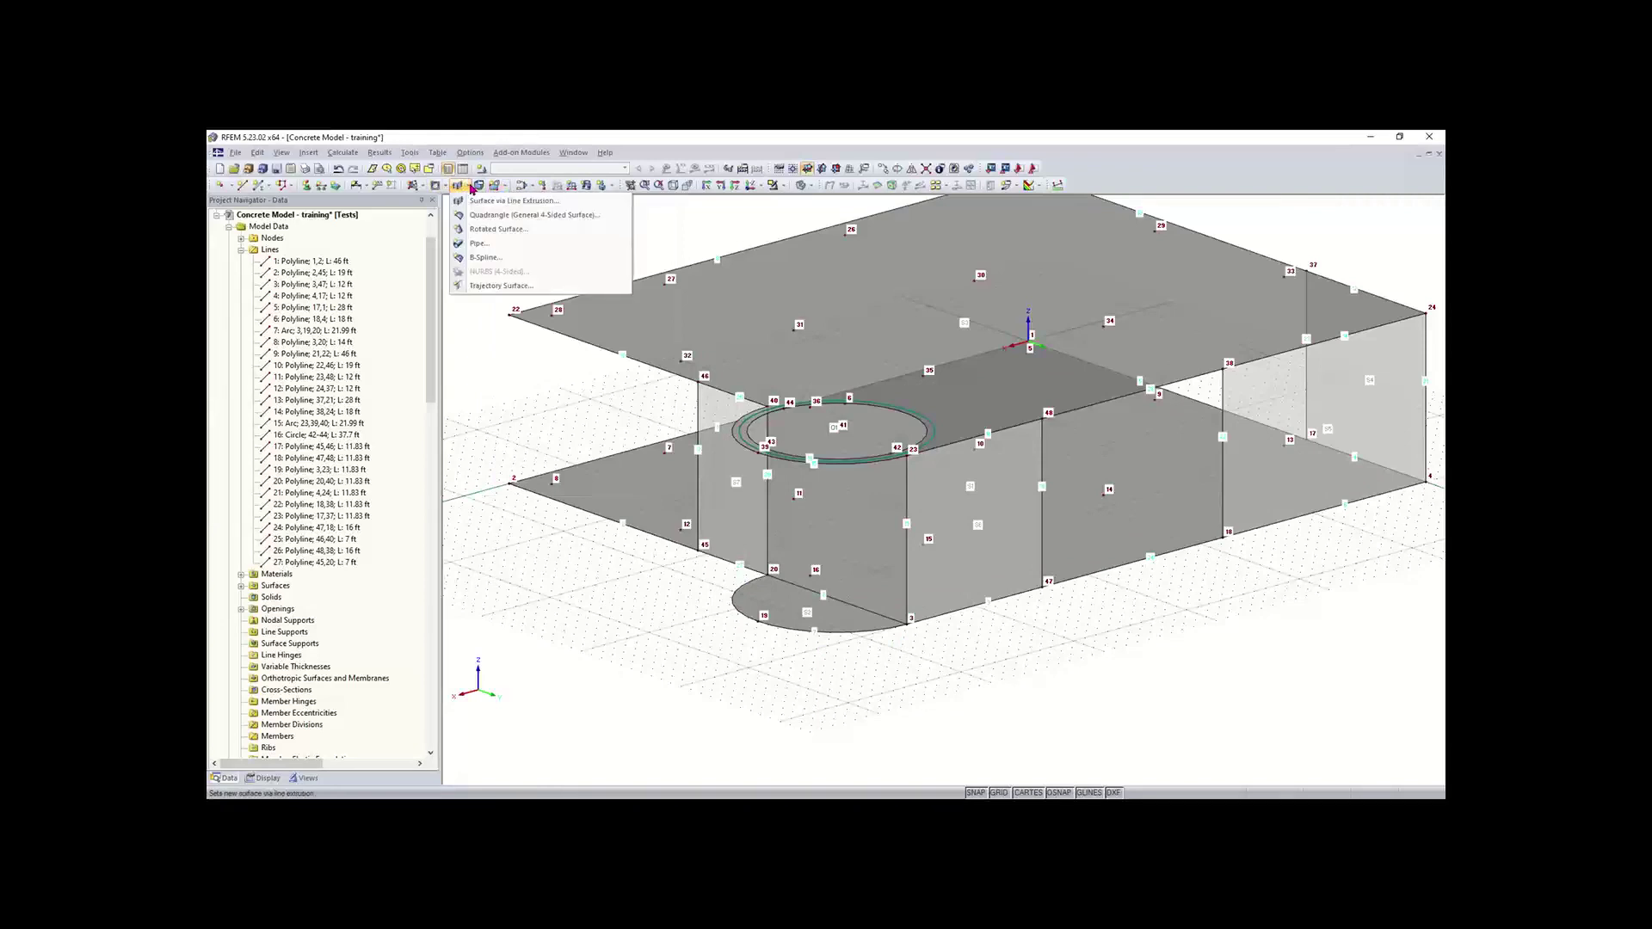
pyautogui.click(510, 215)
pyautogui.click(466, 187)
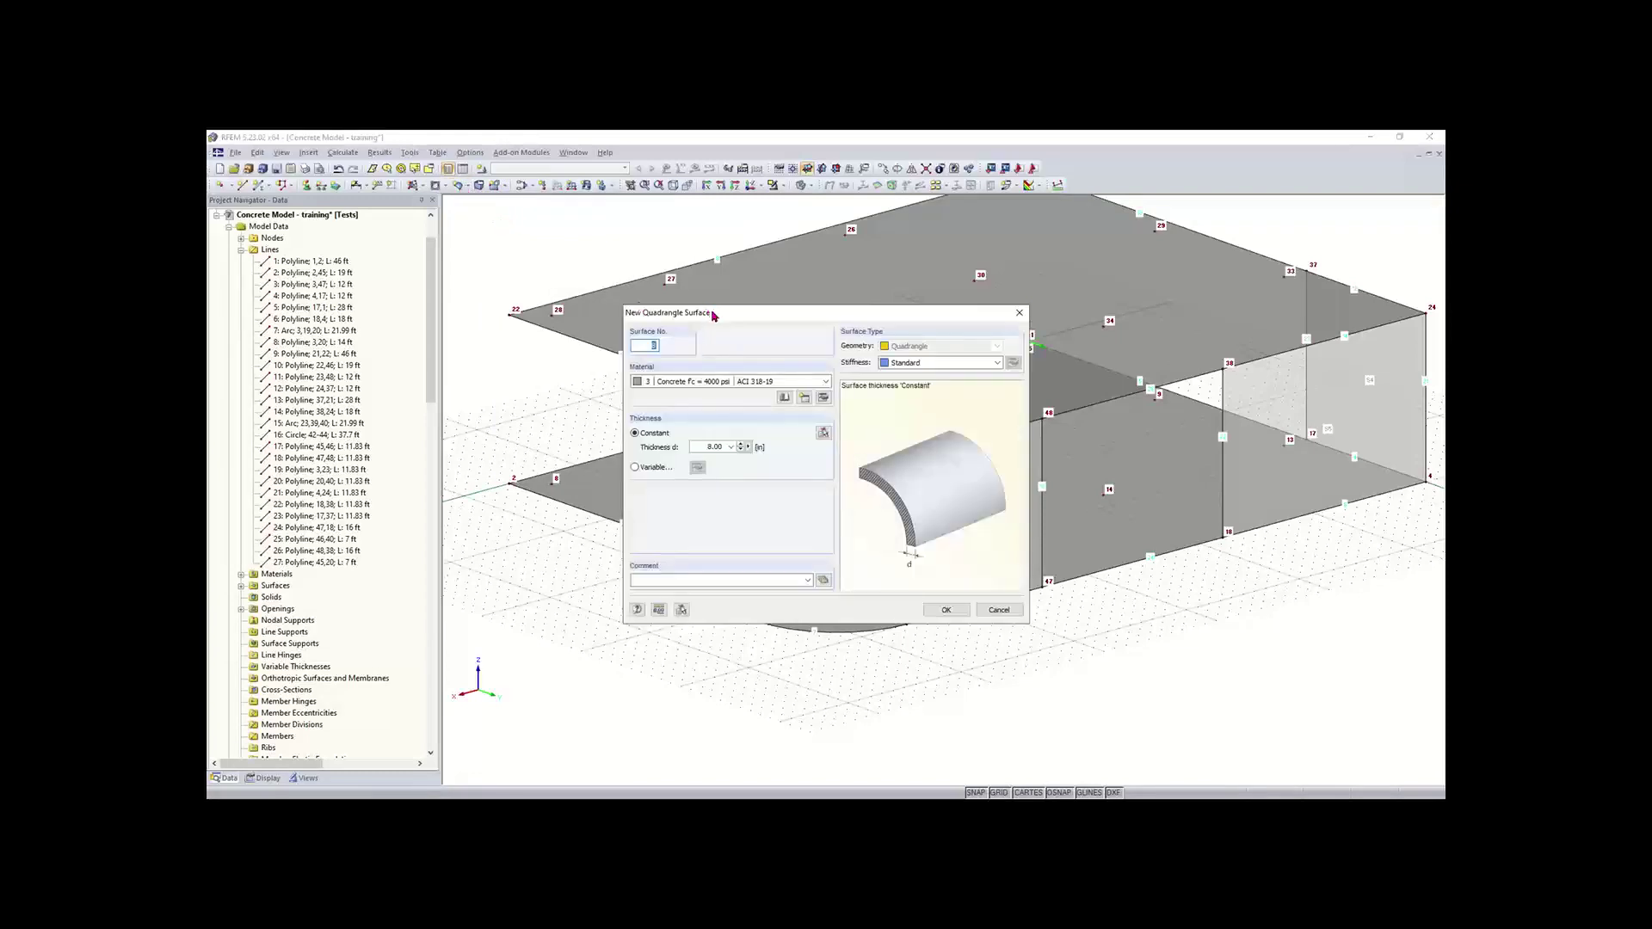
pyautogui.moveTo(713, 313); pyautogui.dragTo(807, 263)
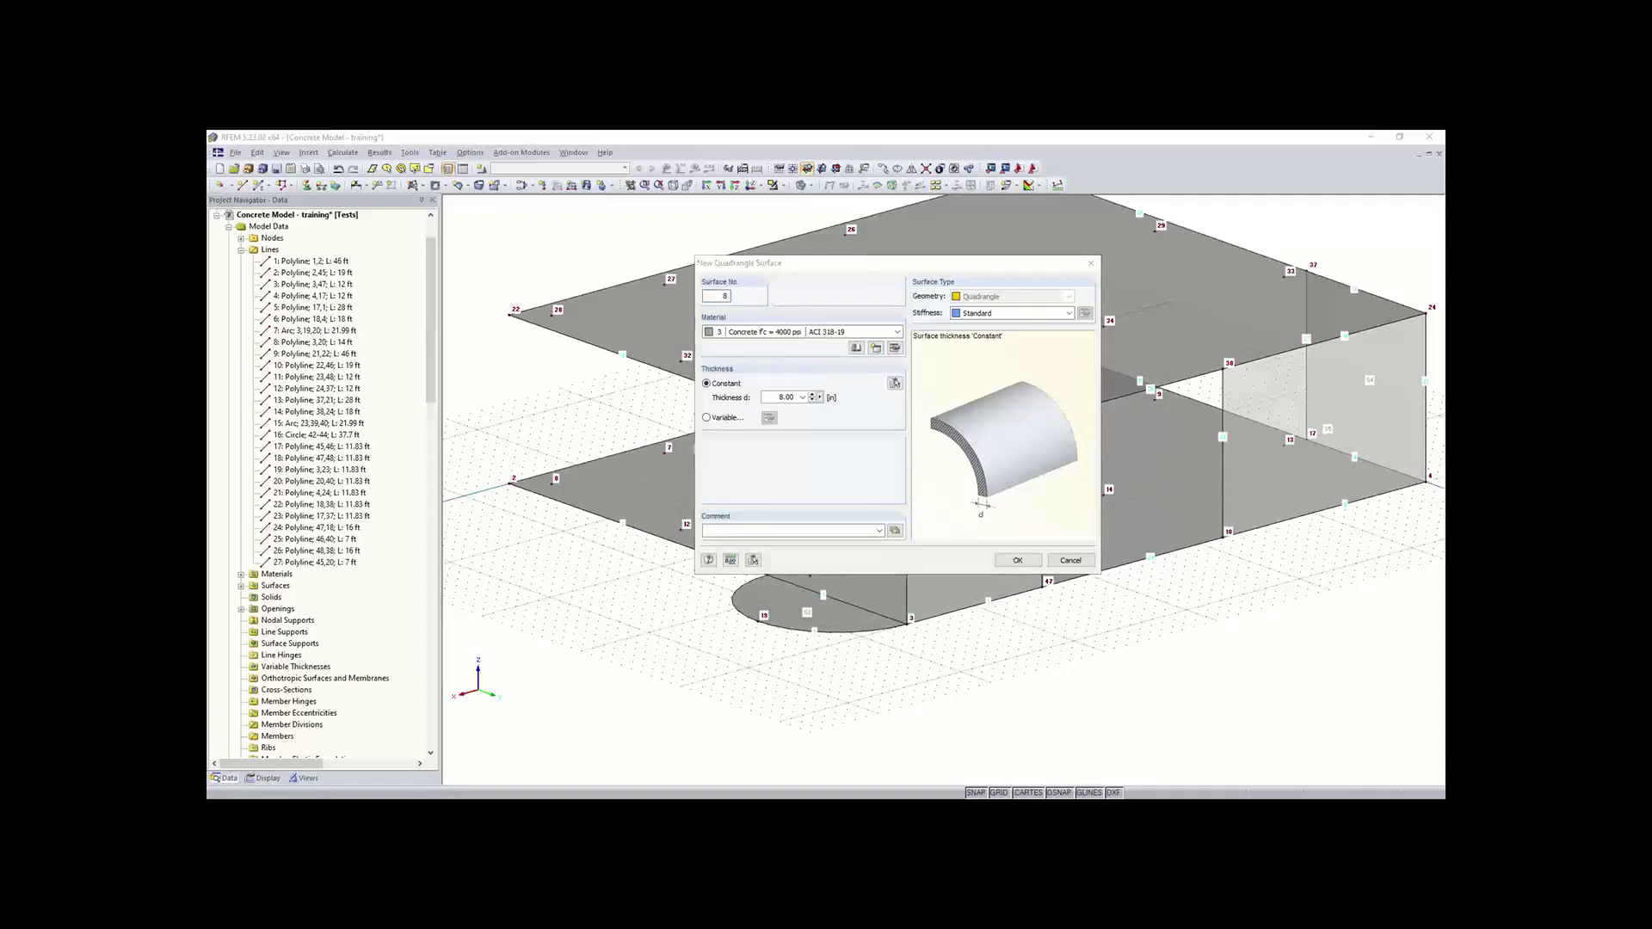
pyautogui.click(1017, 561)
pyautogui.click(830, 635)
pyautogui.click(909, 516)
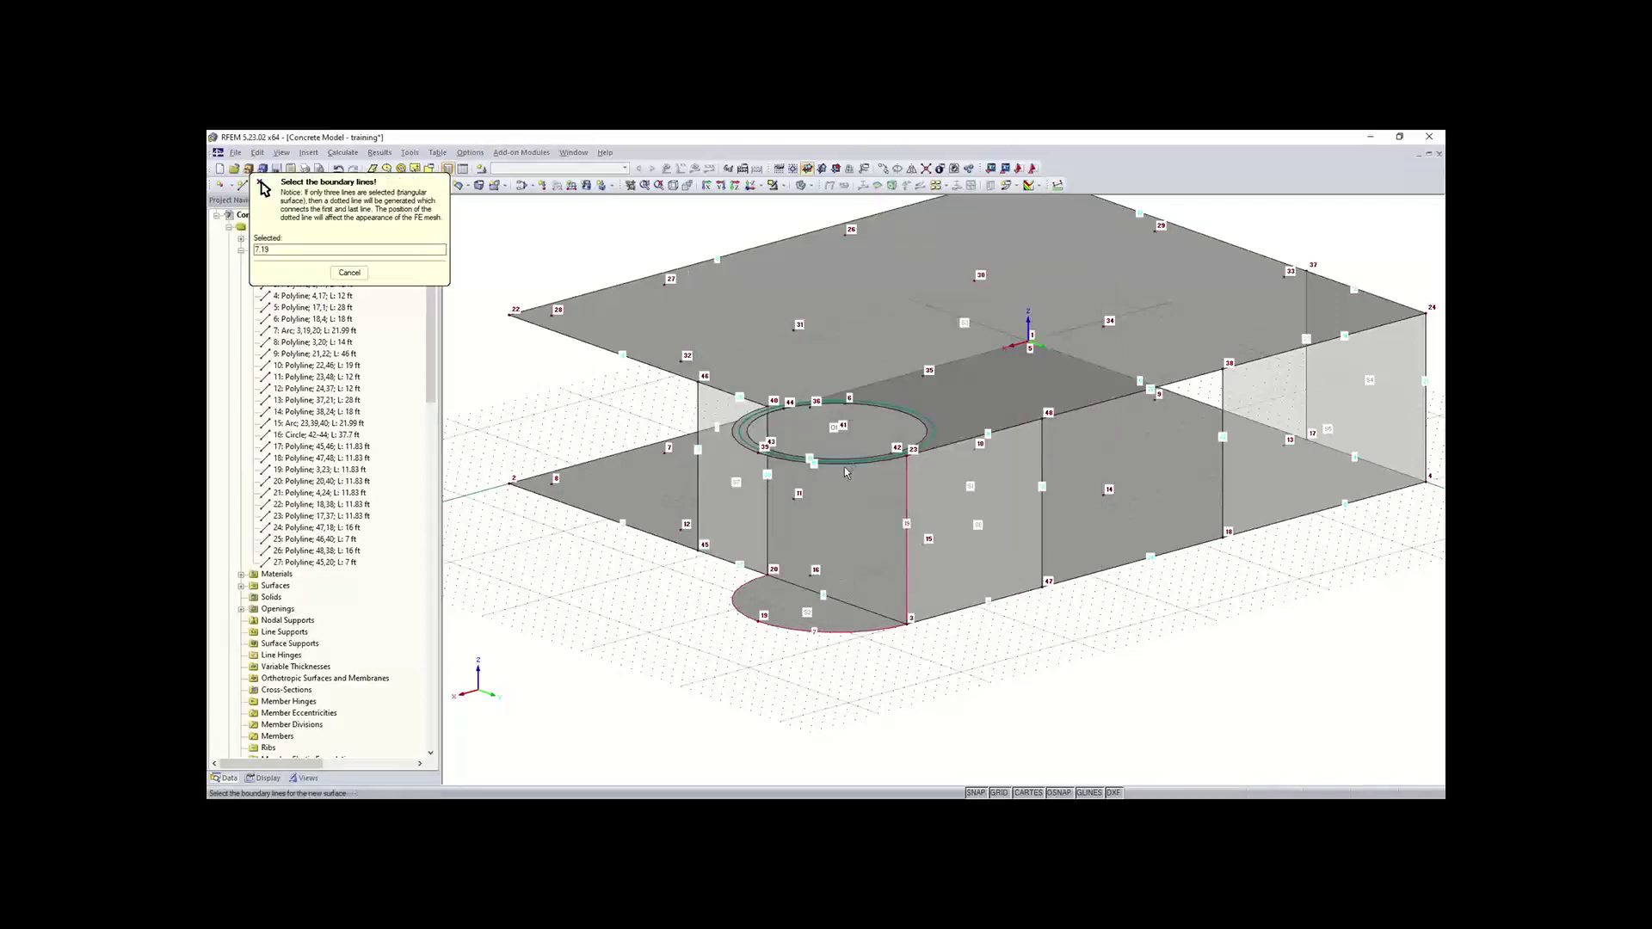
pyautogui.click(840, 464)
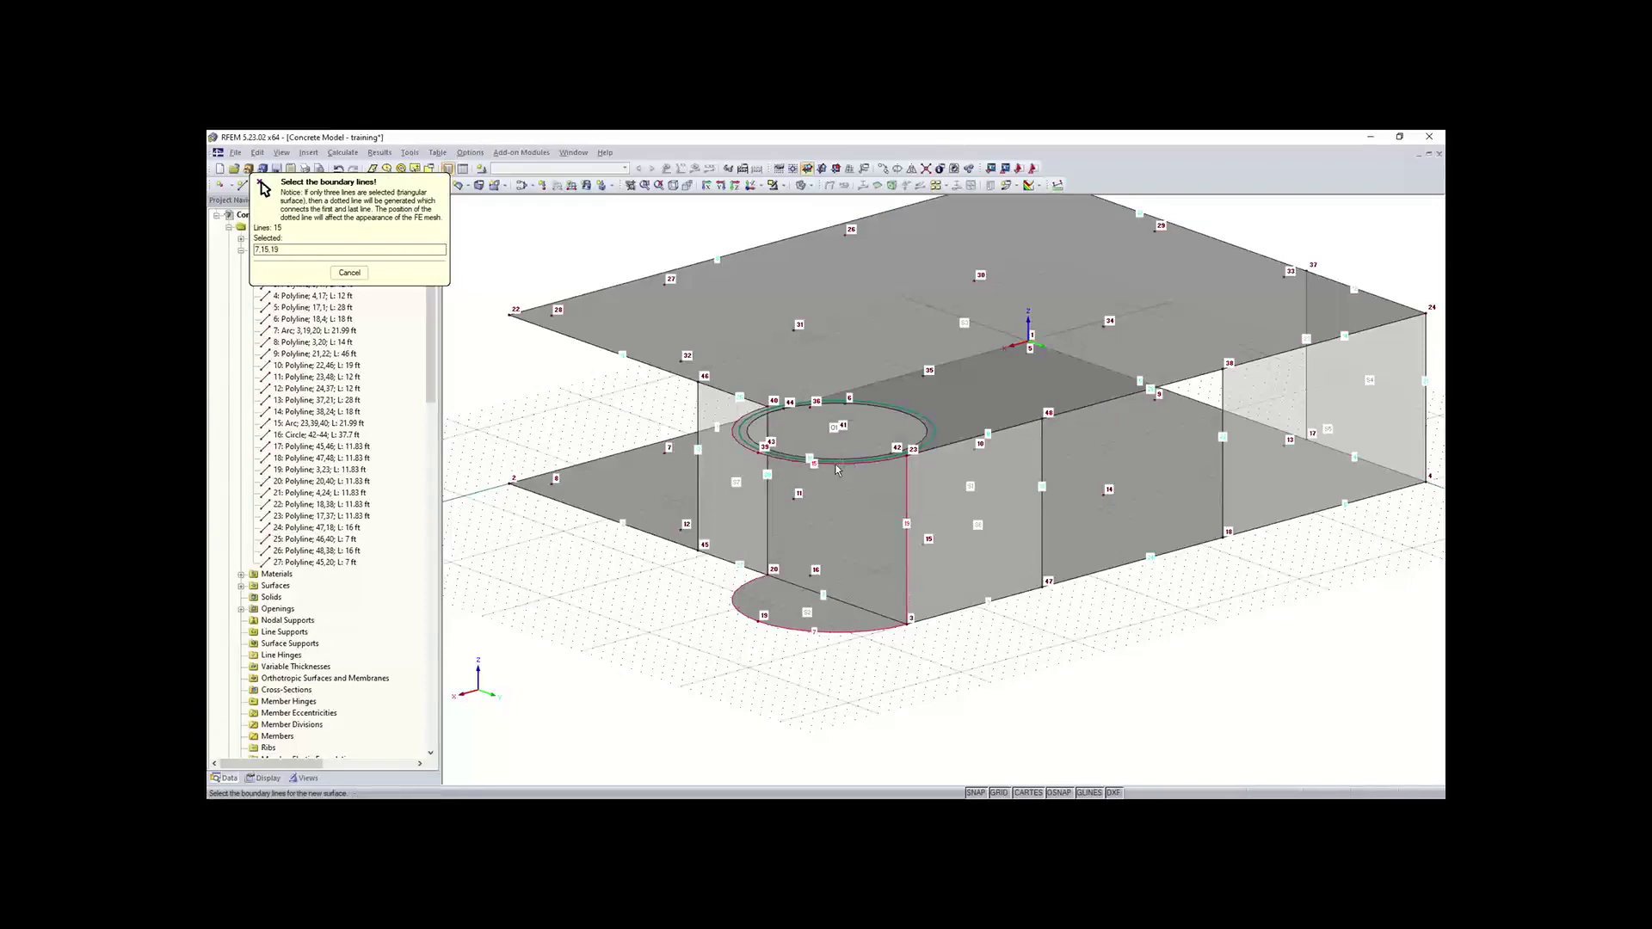
pyautogui.click(766, 487)
pyautogui.rightClick(787, 671)
pyautogui.keyDown('ctrl'); pyautogui.moveTo(820, 649); pyautogui.dragTo(922, 656, button='middle'); pyautogui.keyUp('ctrl')
pyautogui.rightClick(923, 656)
pyautogui.click(875, 646)
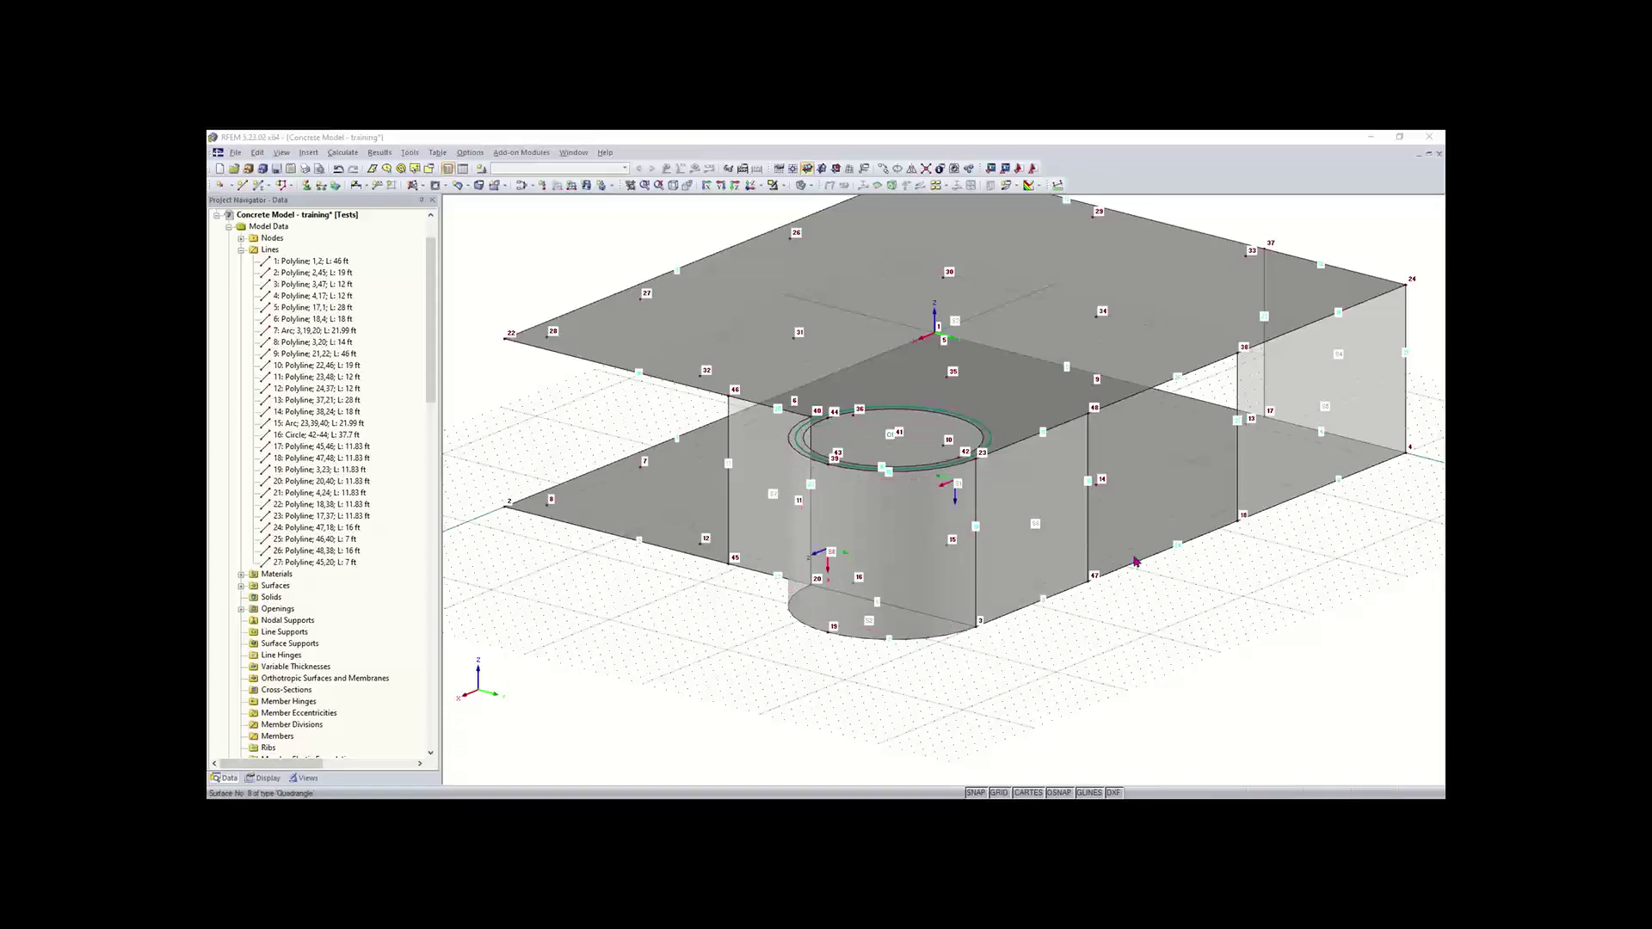
# - Try to create a rectangular wall surface from node 18 to node 34, and undo it
pyautogui.moveTo(1282, 526); pyautogui.dragTo(970, 589, button='middle')
pyautogui.click(420, 186)
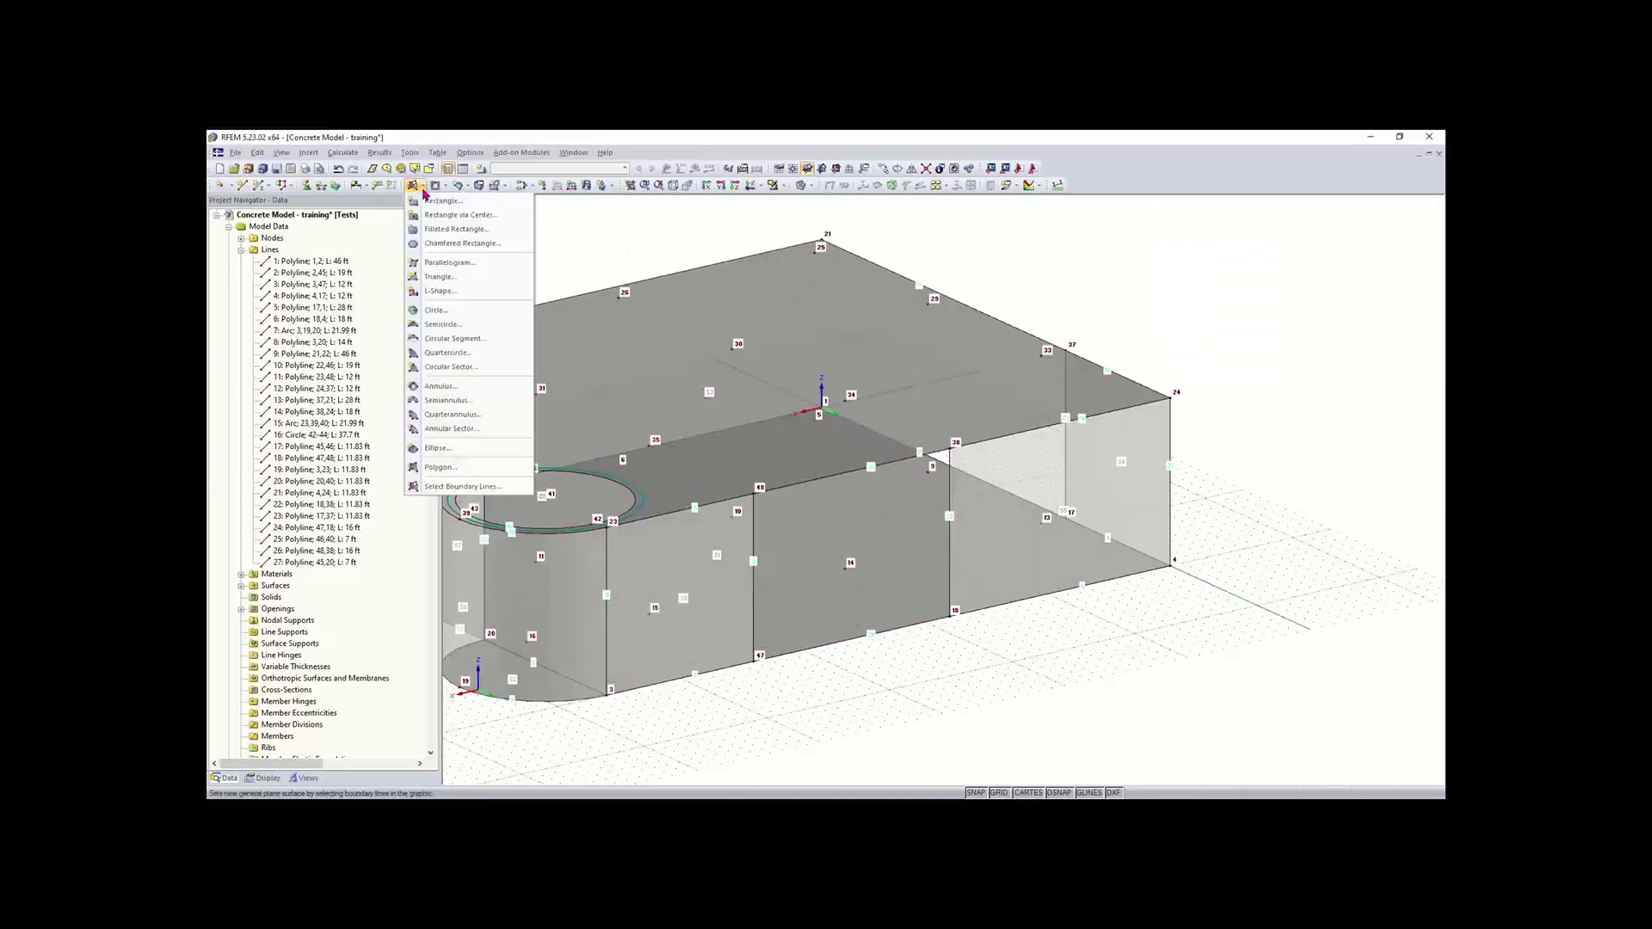
pyautogui.click(436, 201)
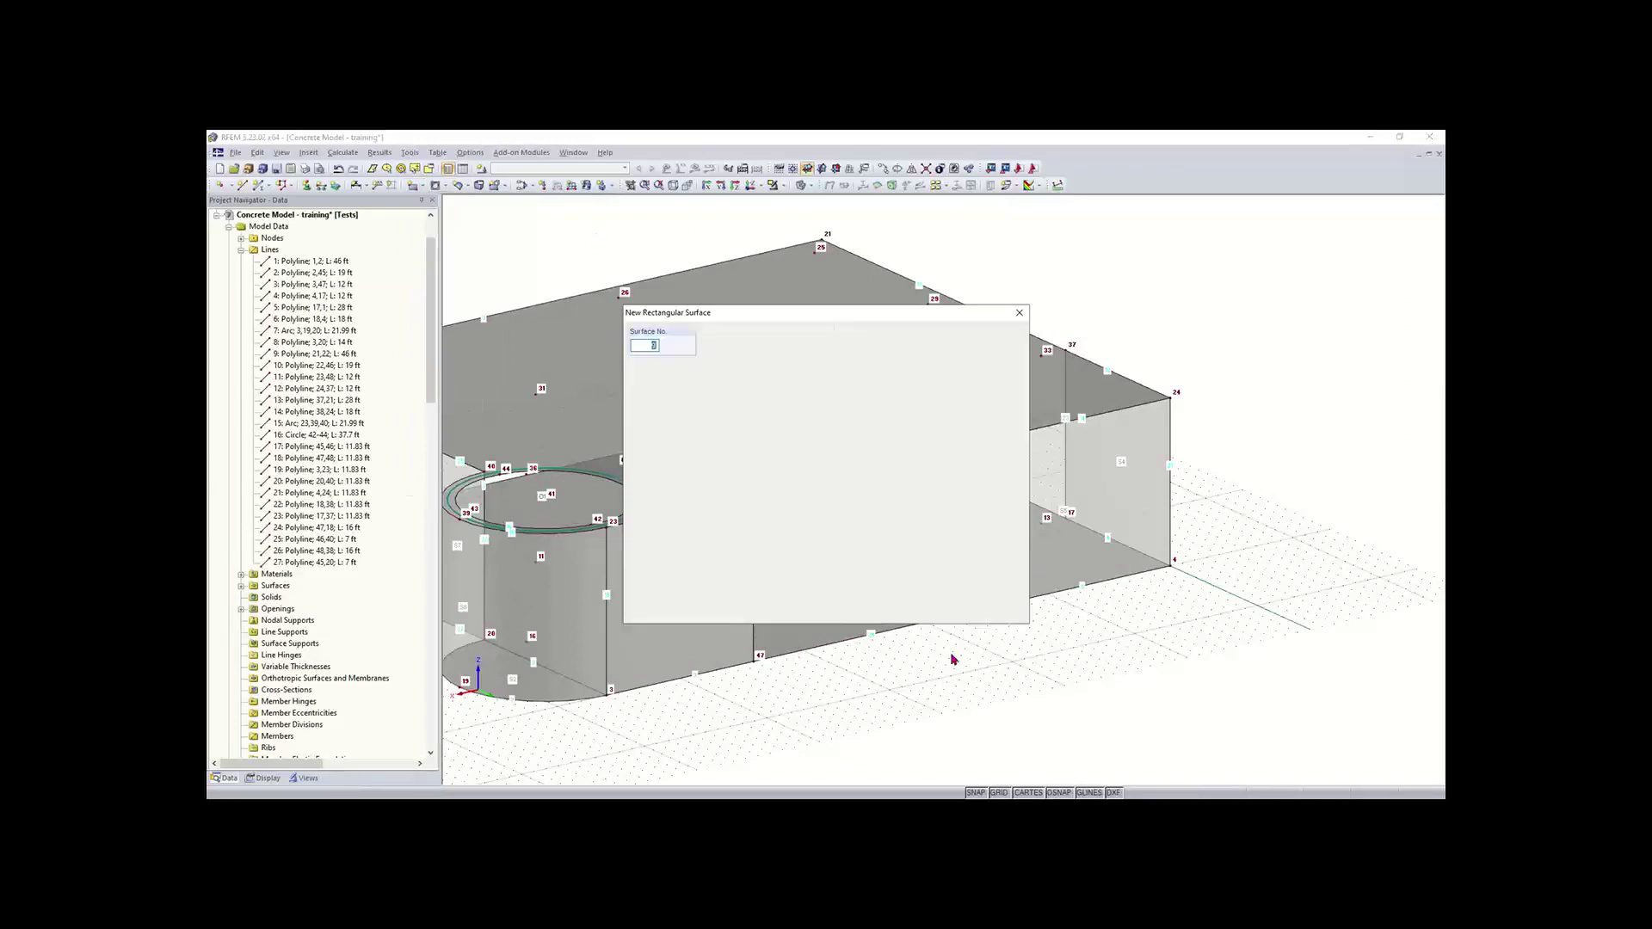
pyautogui.click(930, 611)
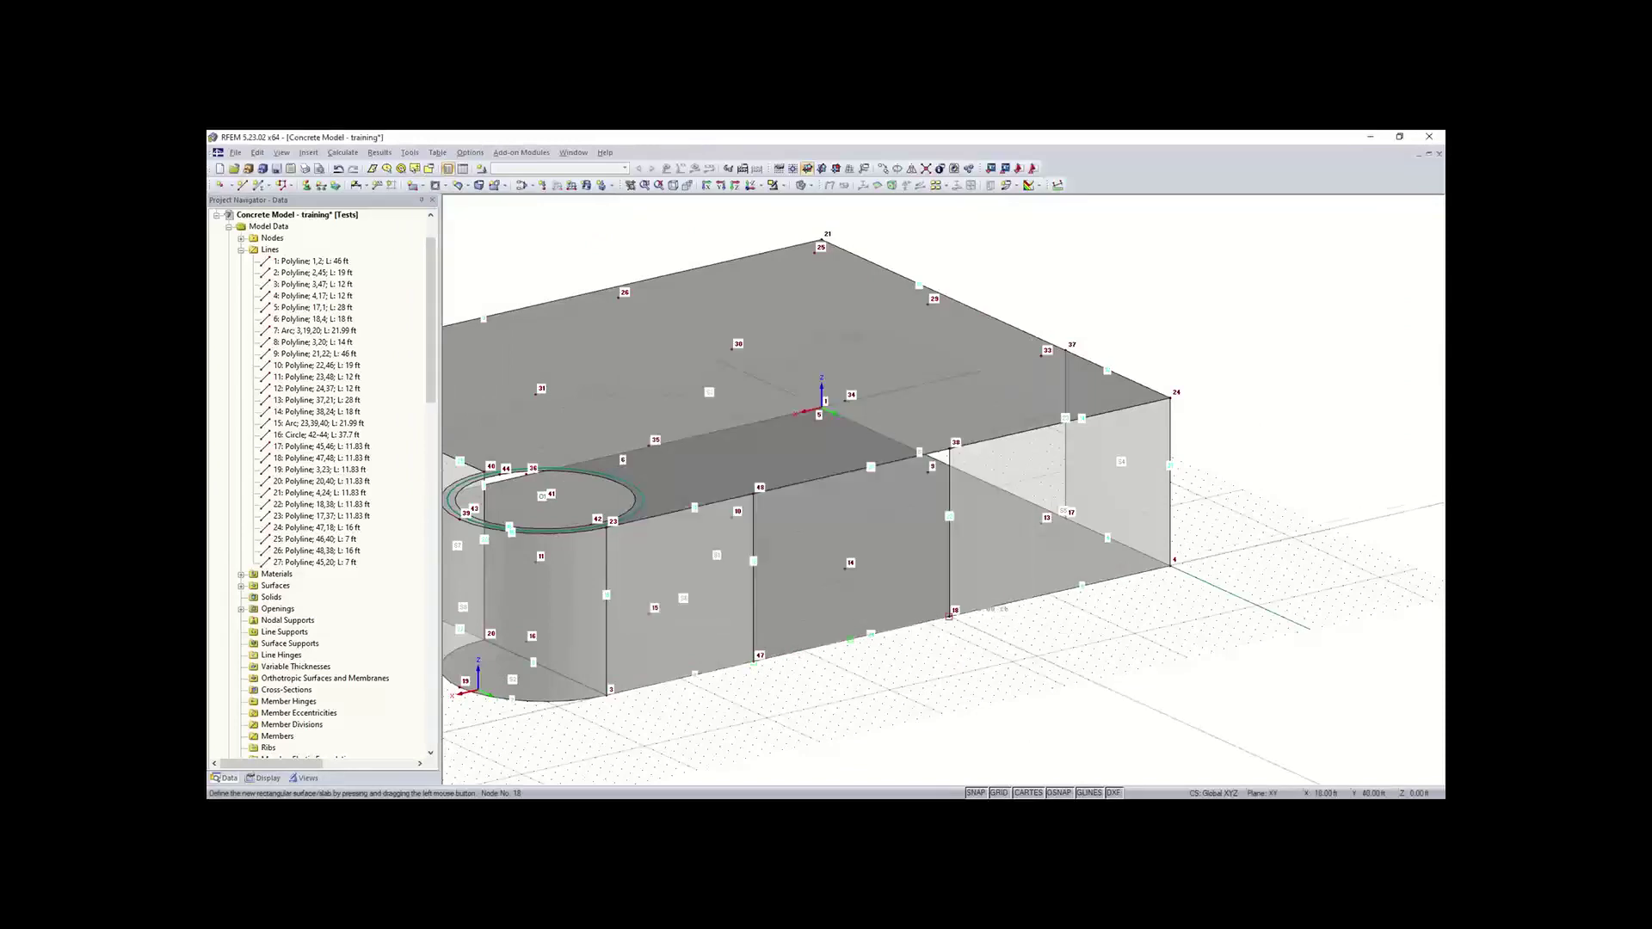
pyautogui.click(949, 616)
pyautogui.scroll(1, 824, 440)
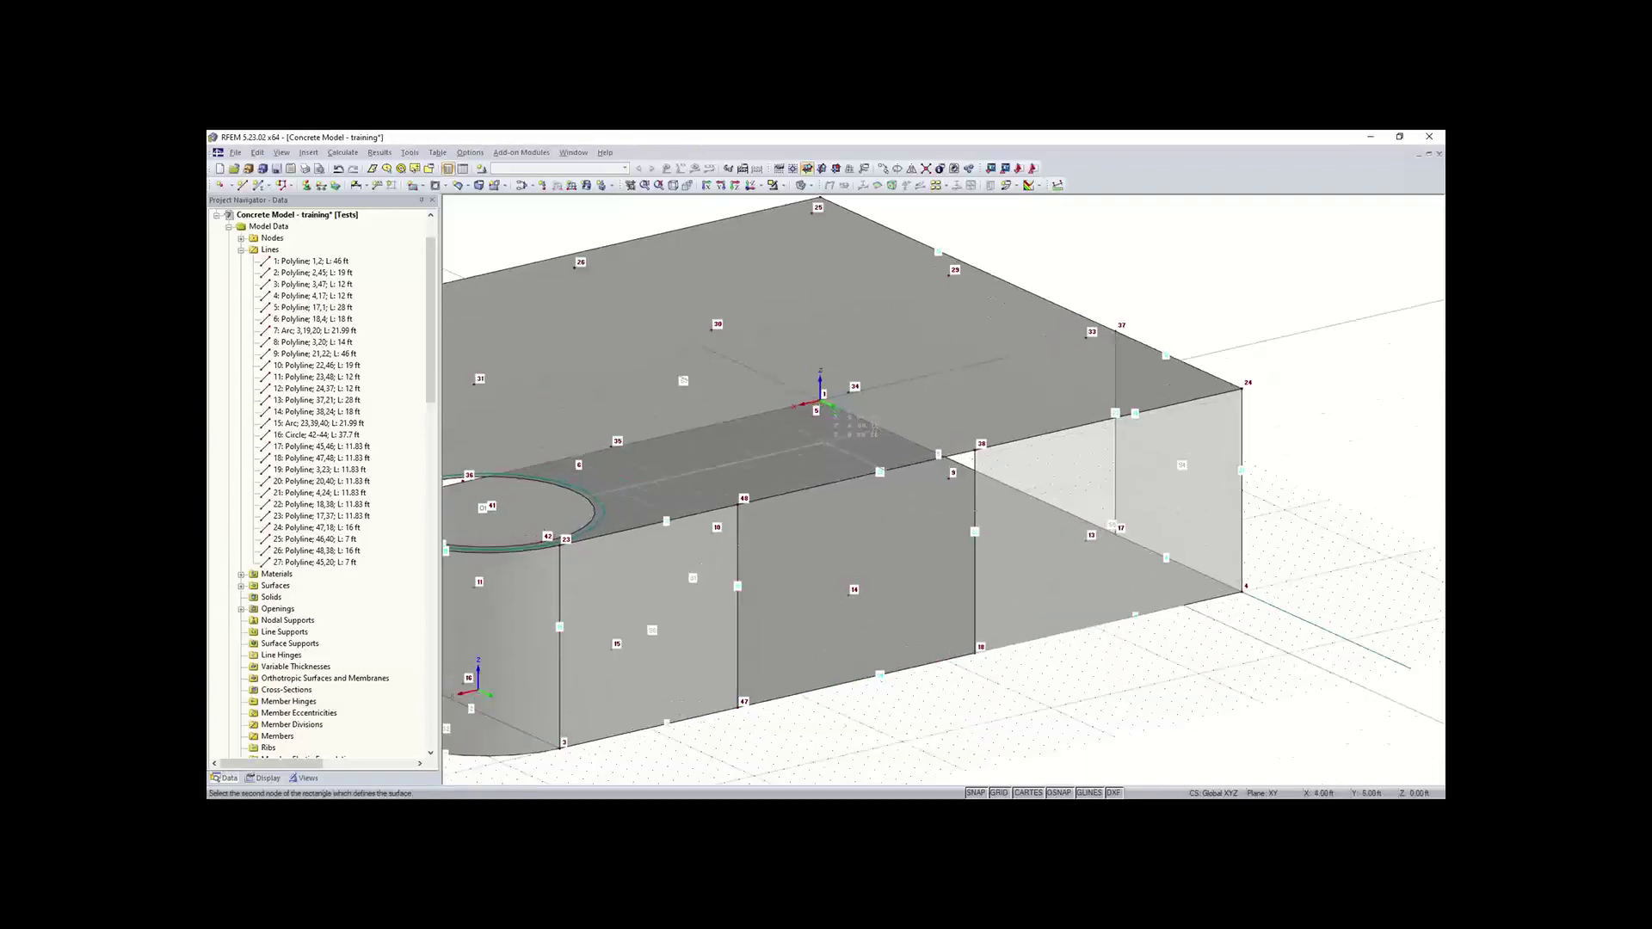
pyautogui.scroll(2, 848, 347)
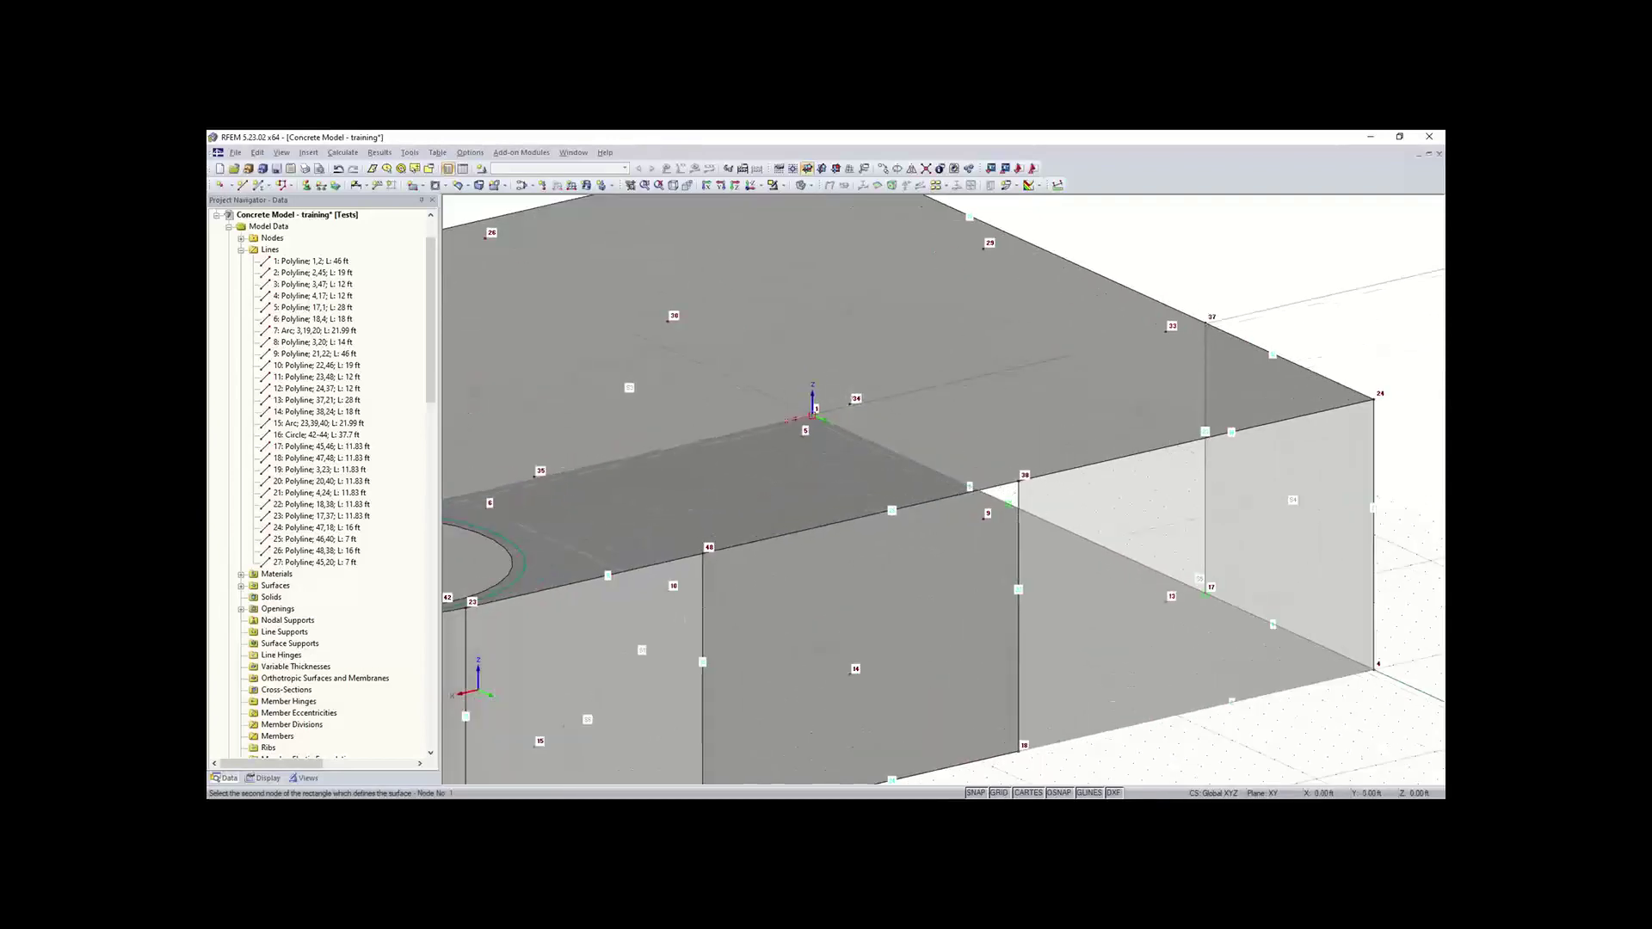
pyautogui.keyDown('ctrl'); pyautogui.moveTo(909, 544); pyautogui.dragTo(920, 511, button='middle'); pyautogui.keyUp('ctrl')
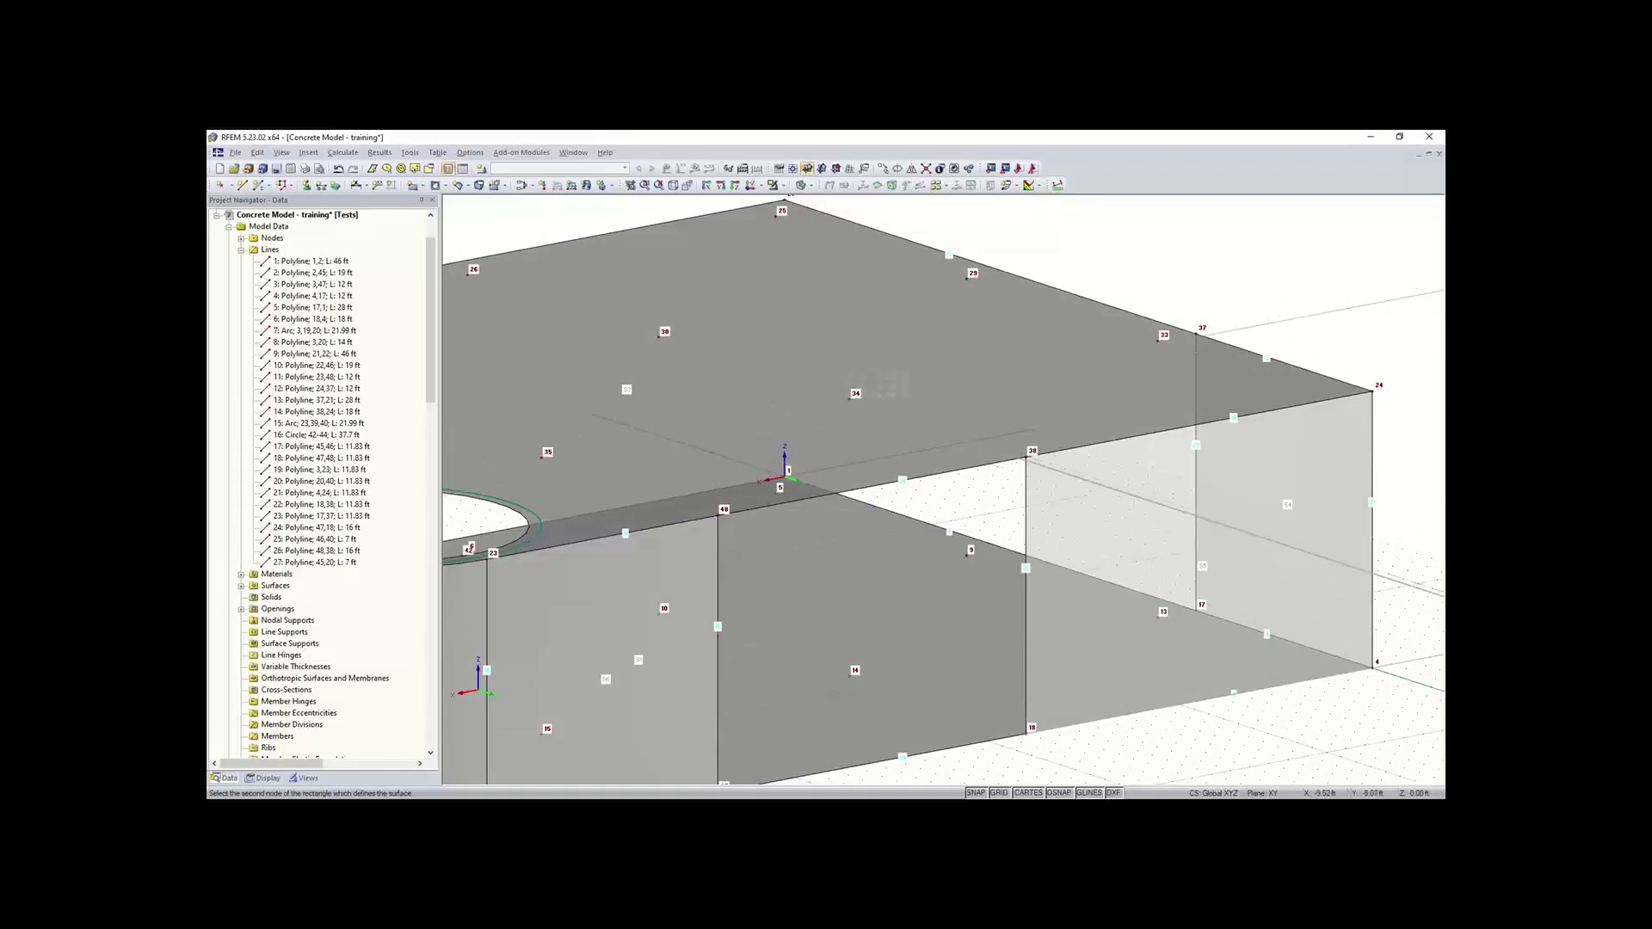
pyautogui.click(854, 398)
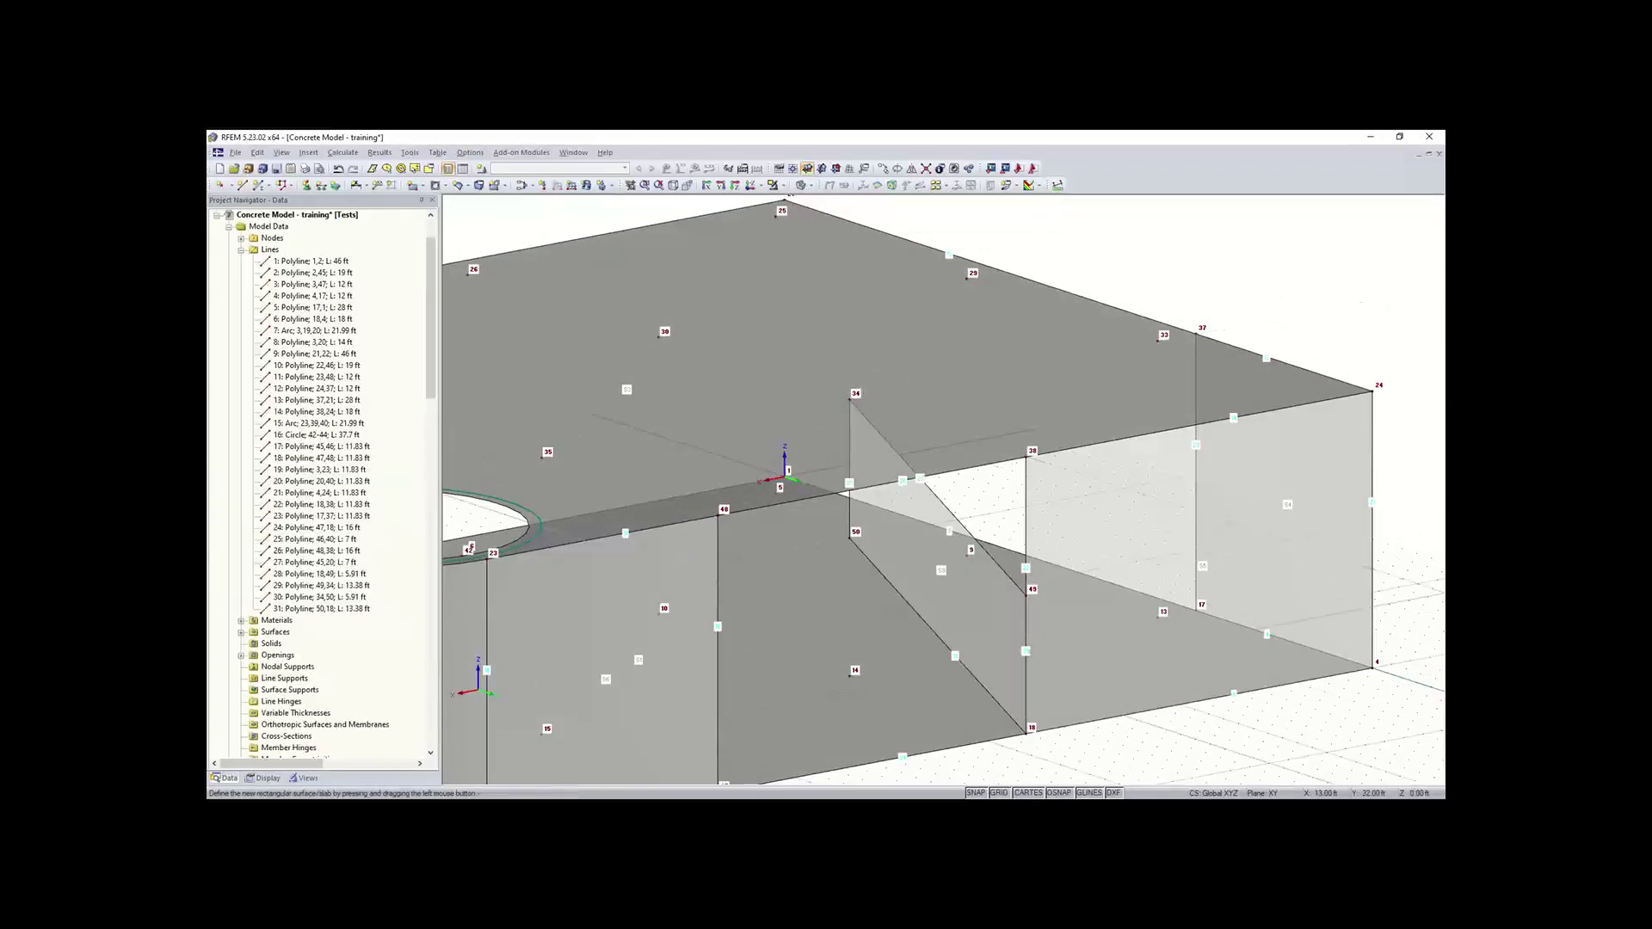
pyautogui.keyDown('ctrl'); pyautogui.moveTo(1033, 654); pyautogui.dragTo(1026, 723, button='middle'); pyautogui.keyUp('ctrl')
pyautogui.keyDown('ctrl'); pyautogui.moveTo(1027, 723); pyautogui.dragTo(1043, 763, button='right'); pyautogui.keyUp('ctrl')
pyautogui.click(1040, 760)
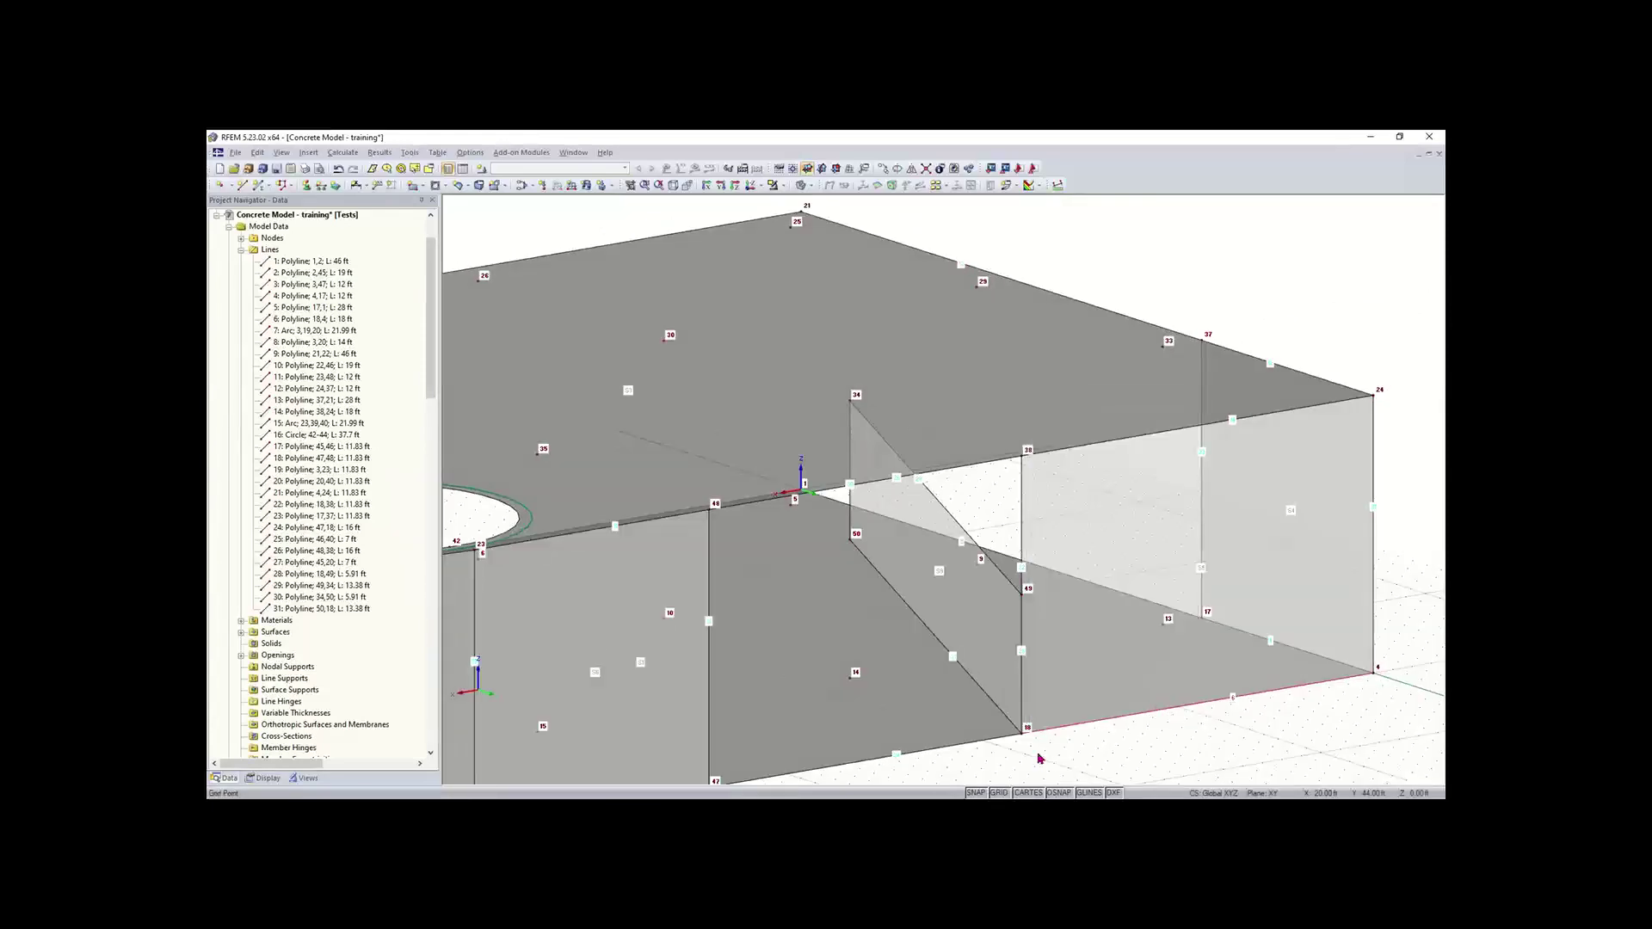
pyautogui.hotkey('ctrl', 'z')
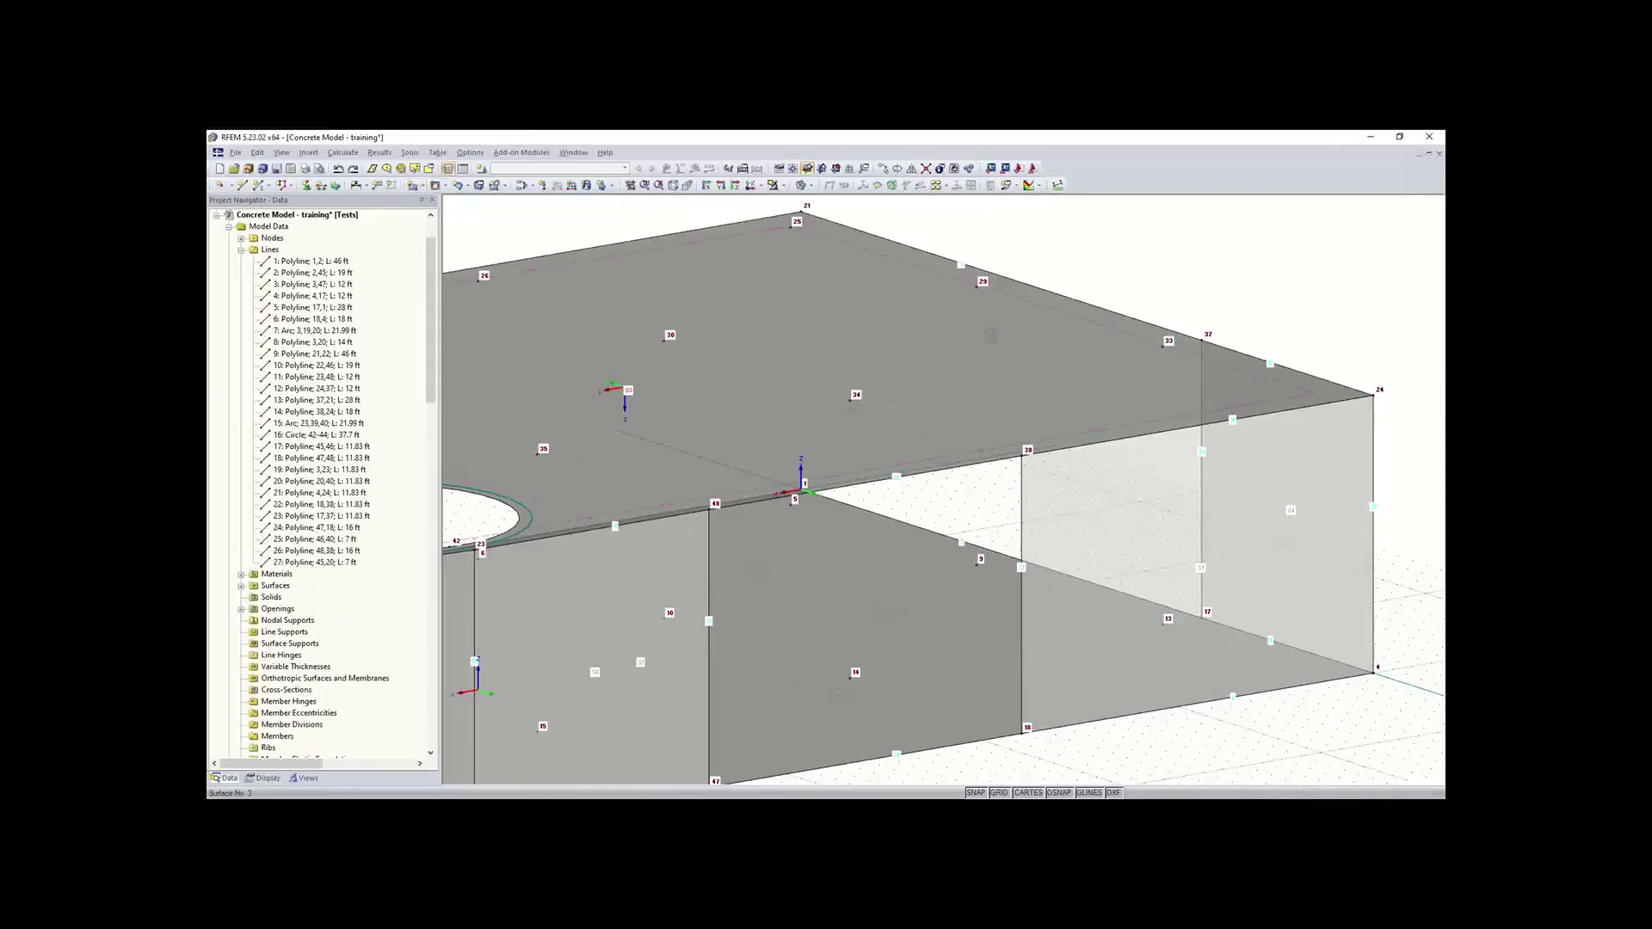
pyautogui.scroll(-2, 989, 335)
pyautogui.keyDown('ctrl'); pyautogui.moveTo(988, 336); pyautogui.dragTo(977, 347, button='middle'); pyautogui.keyUp('ctrl')
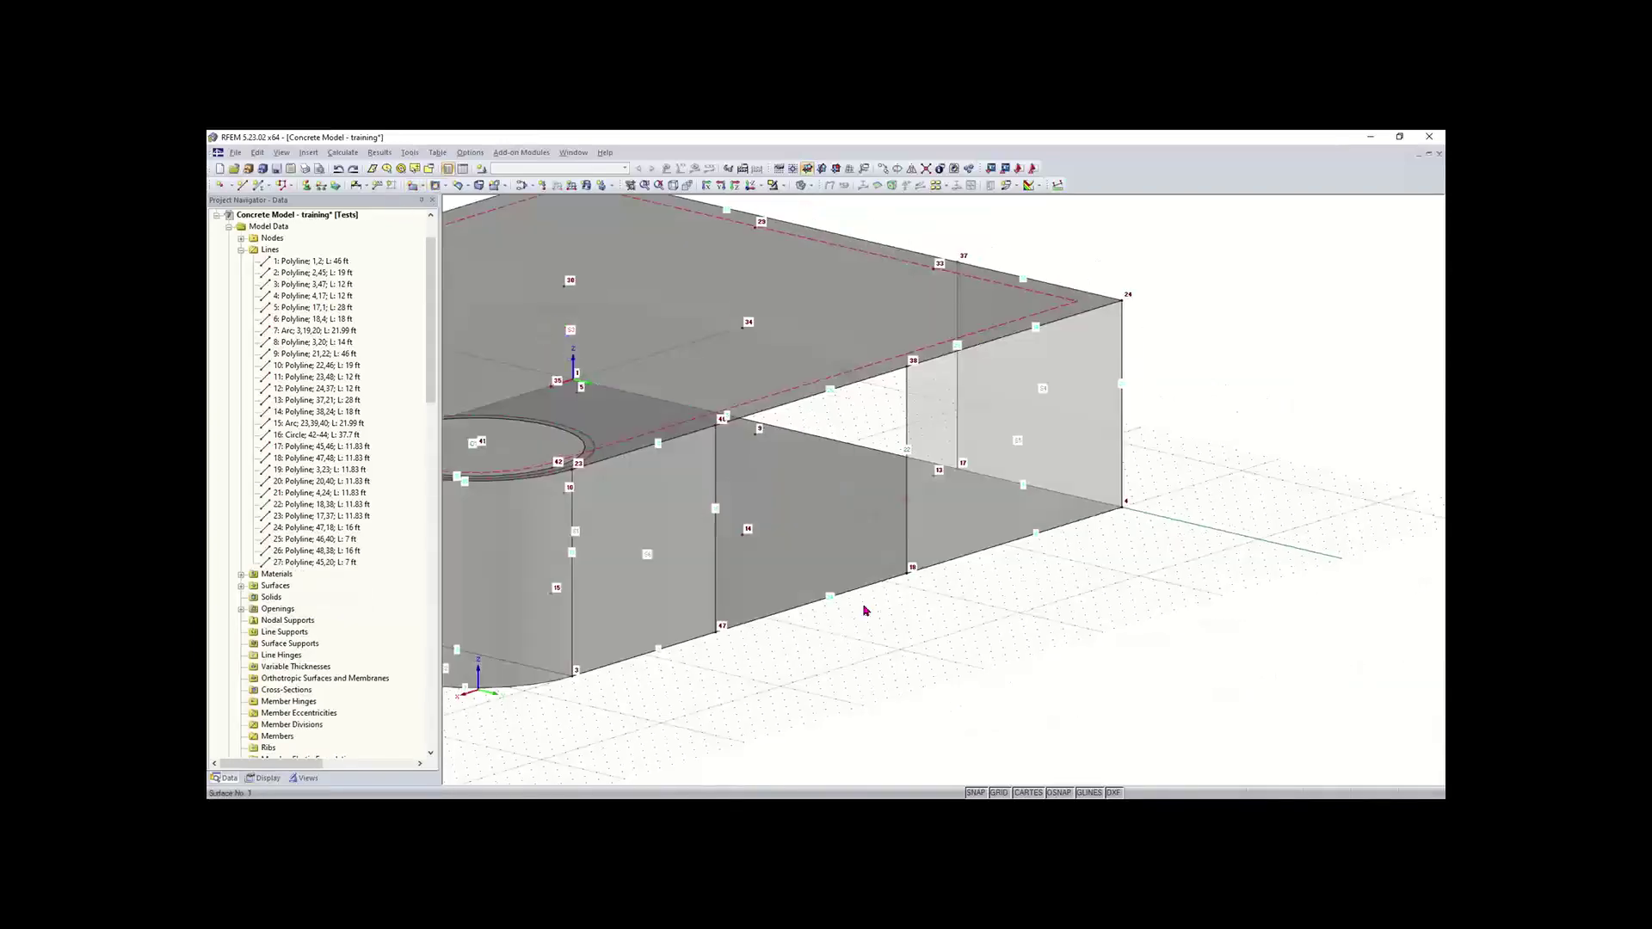
pyautogui.scroll(-2, 867, 612)
pyautogui.moveTo(867, 612); pyautogui.dragTo(928, 622, button='middle')
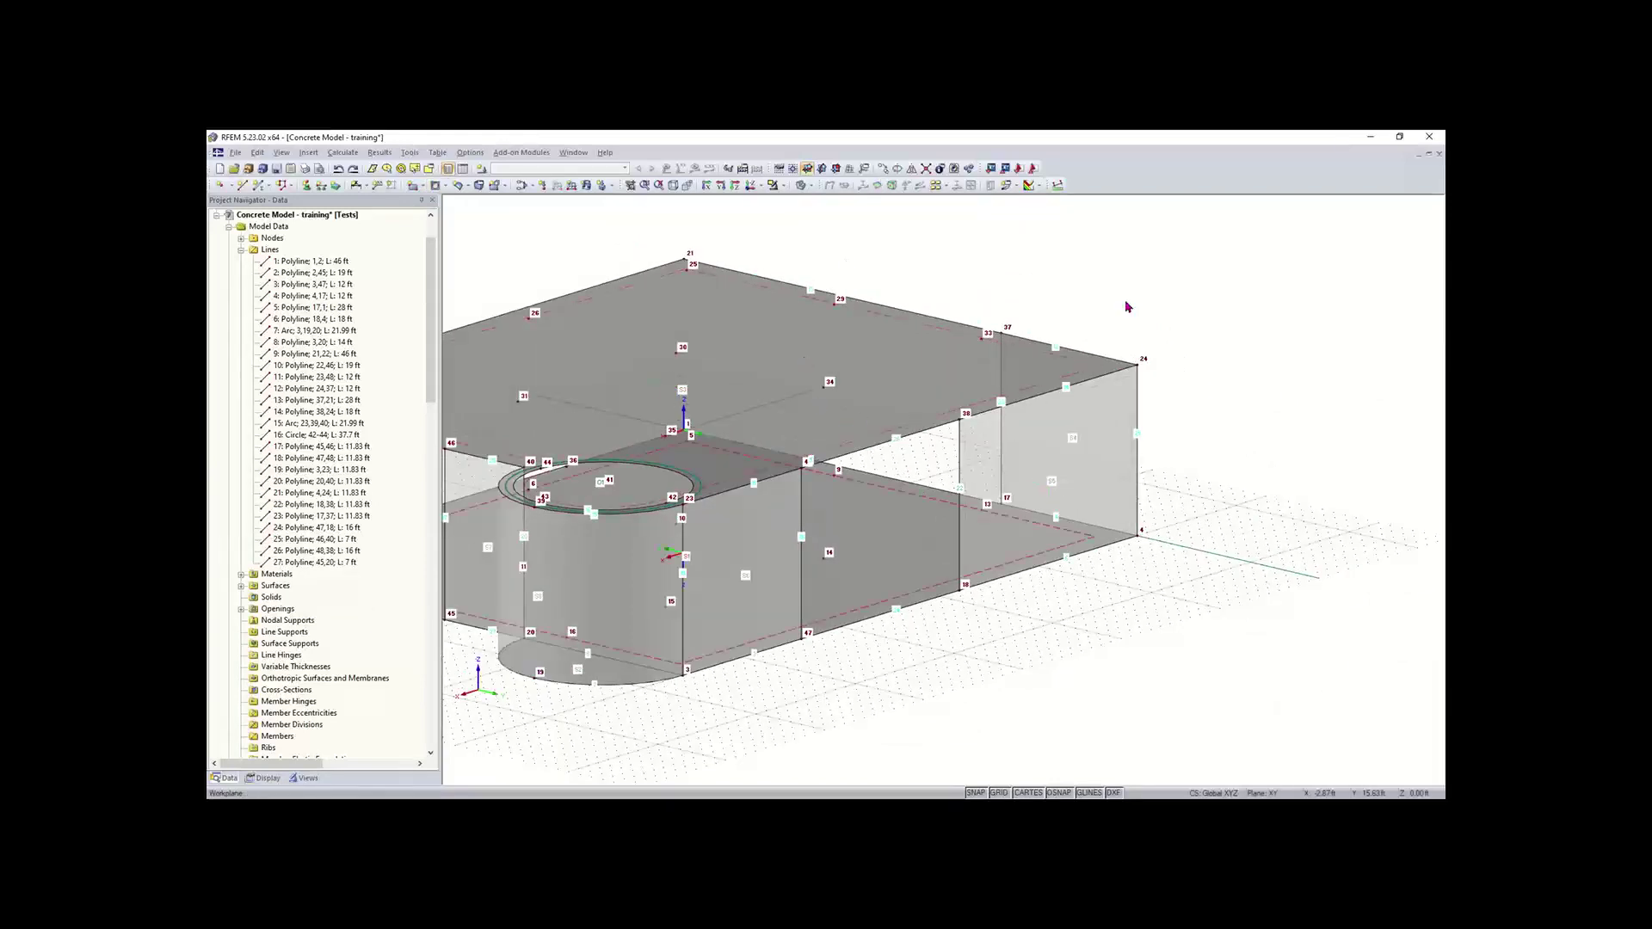
# - Set the work plane to YZ and place its origin at lower-slab node 18
pyautogui.click(822, 170)
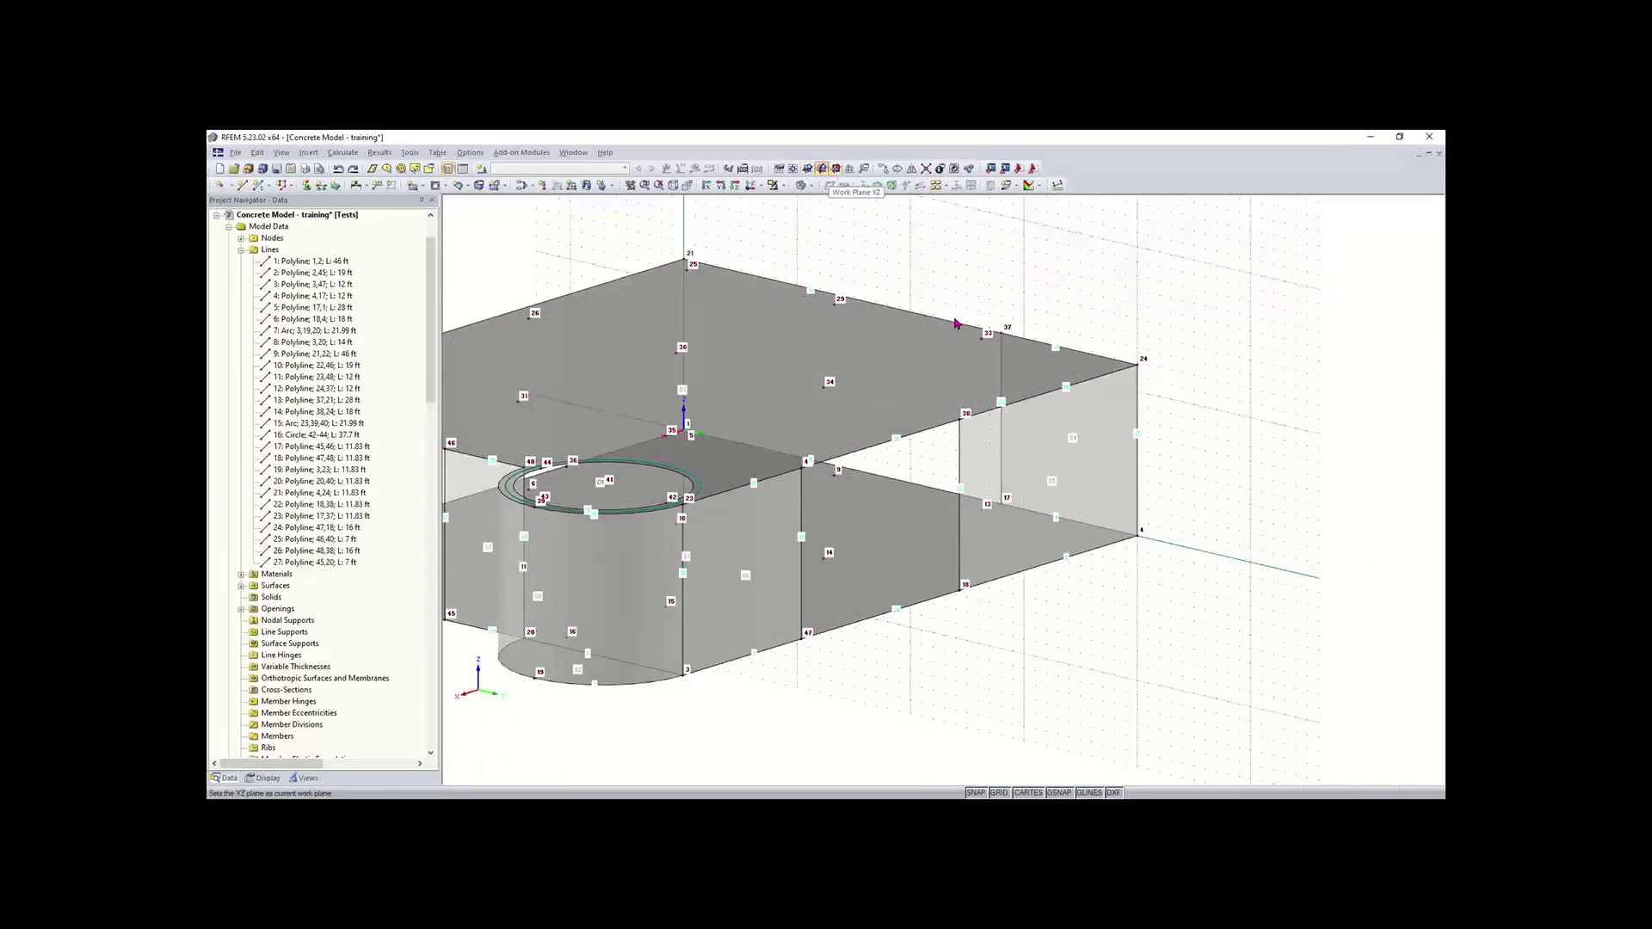
pyautogui.scroll(-2, 1217, 369)
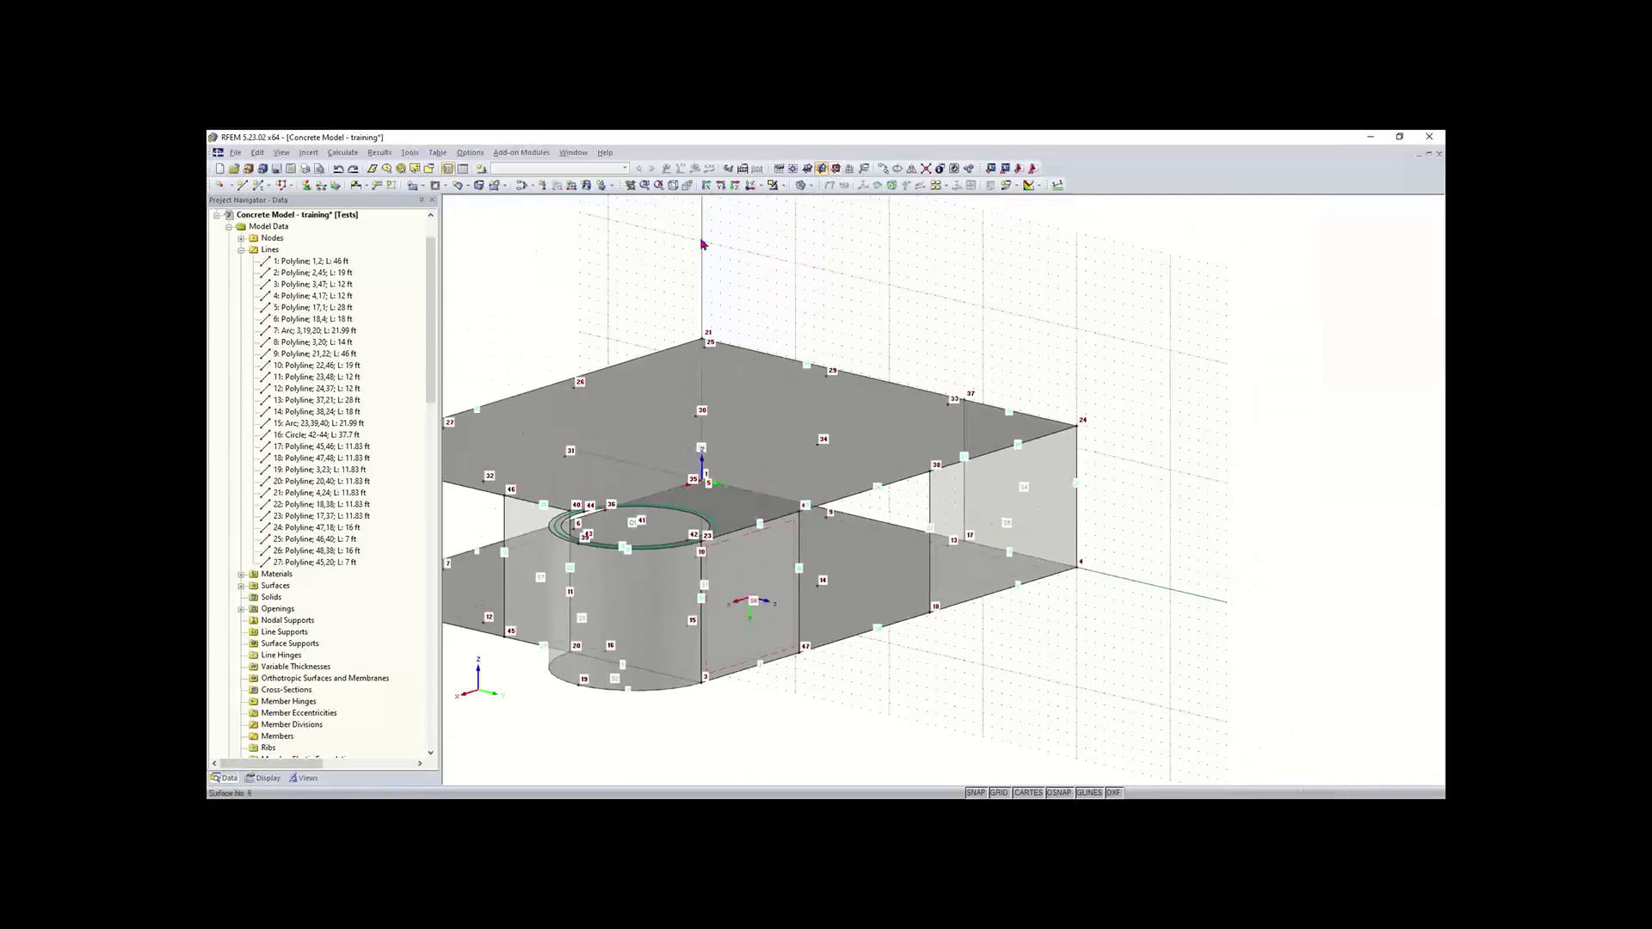
pyautogui.click(793, 171)
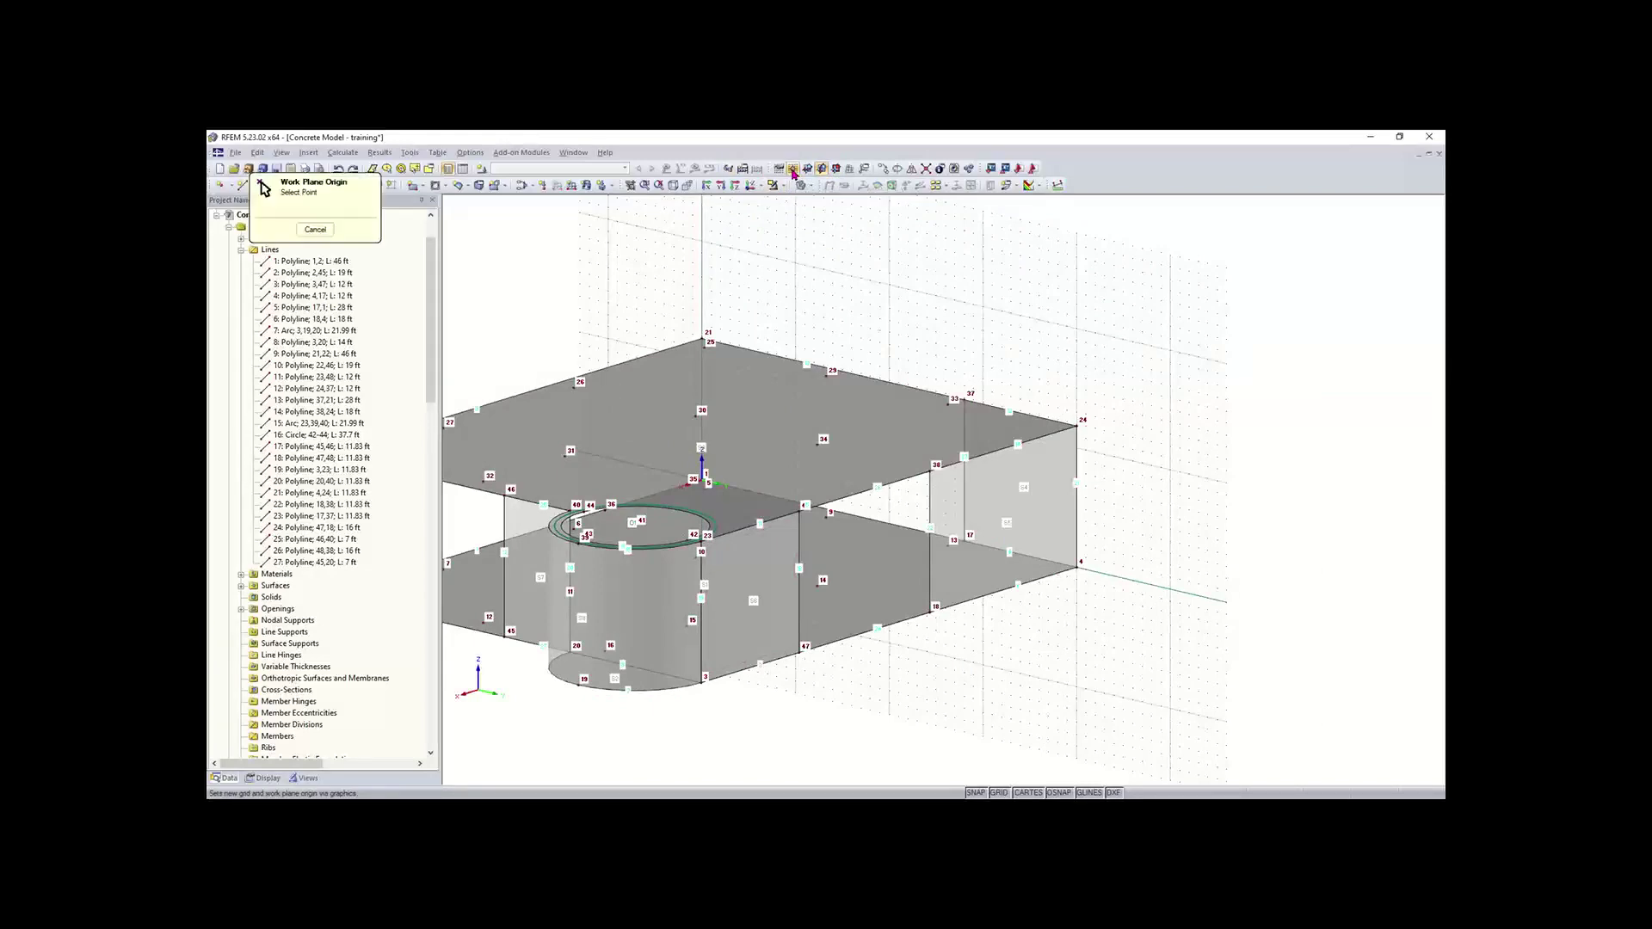
pyautogui.click(931, 615)
pyautogui.scroll(3, 959, 667)
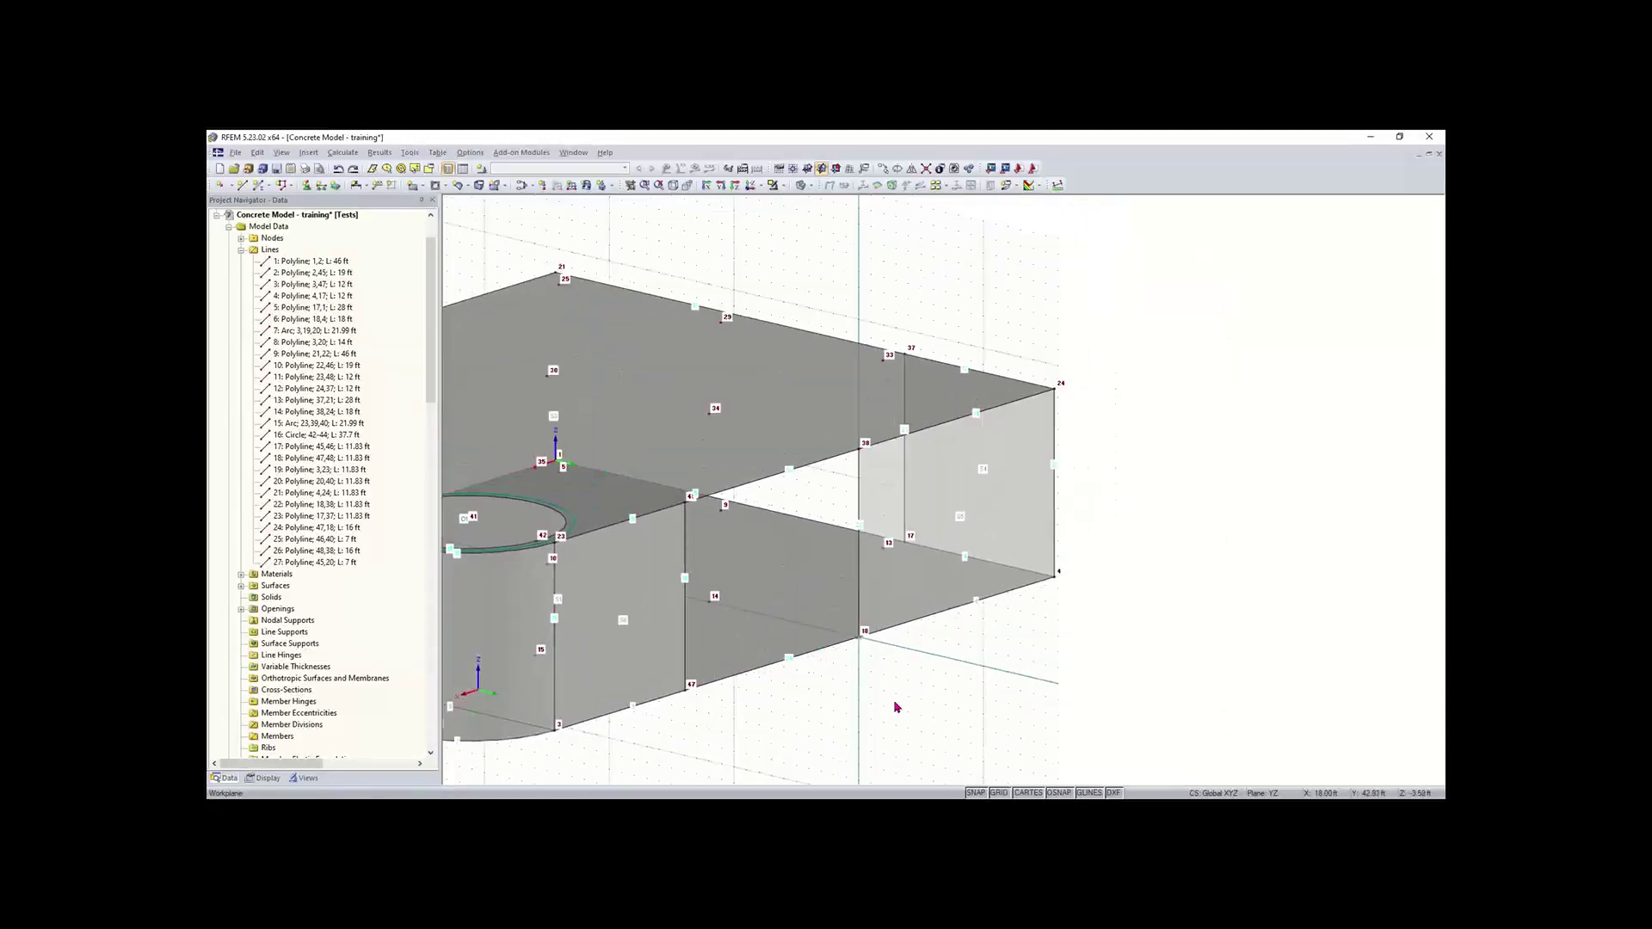
# - Create an 8 in thick rectangular wall surface of 4000 psi ACI 318-19 concrete from node 18 to node 34
pyautogui.click(413, 188)
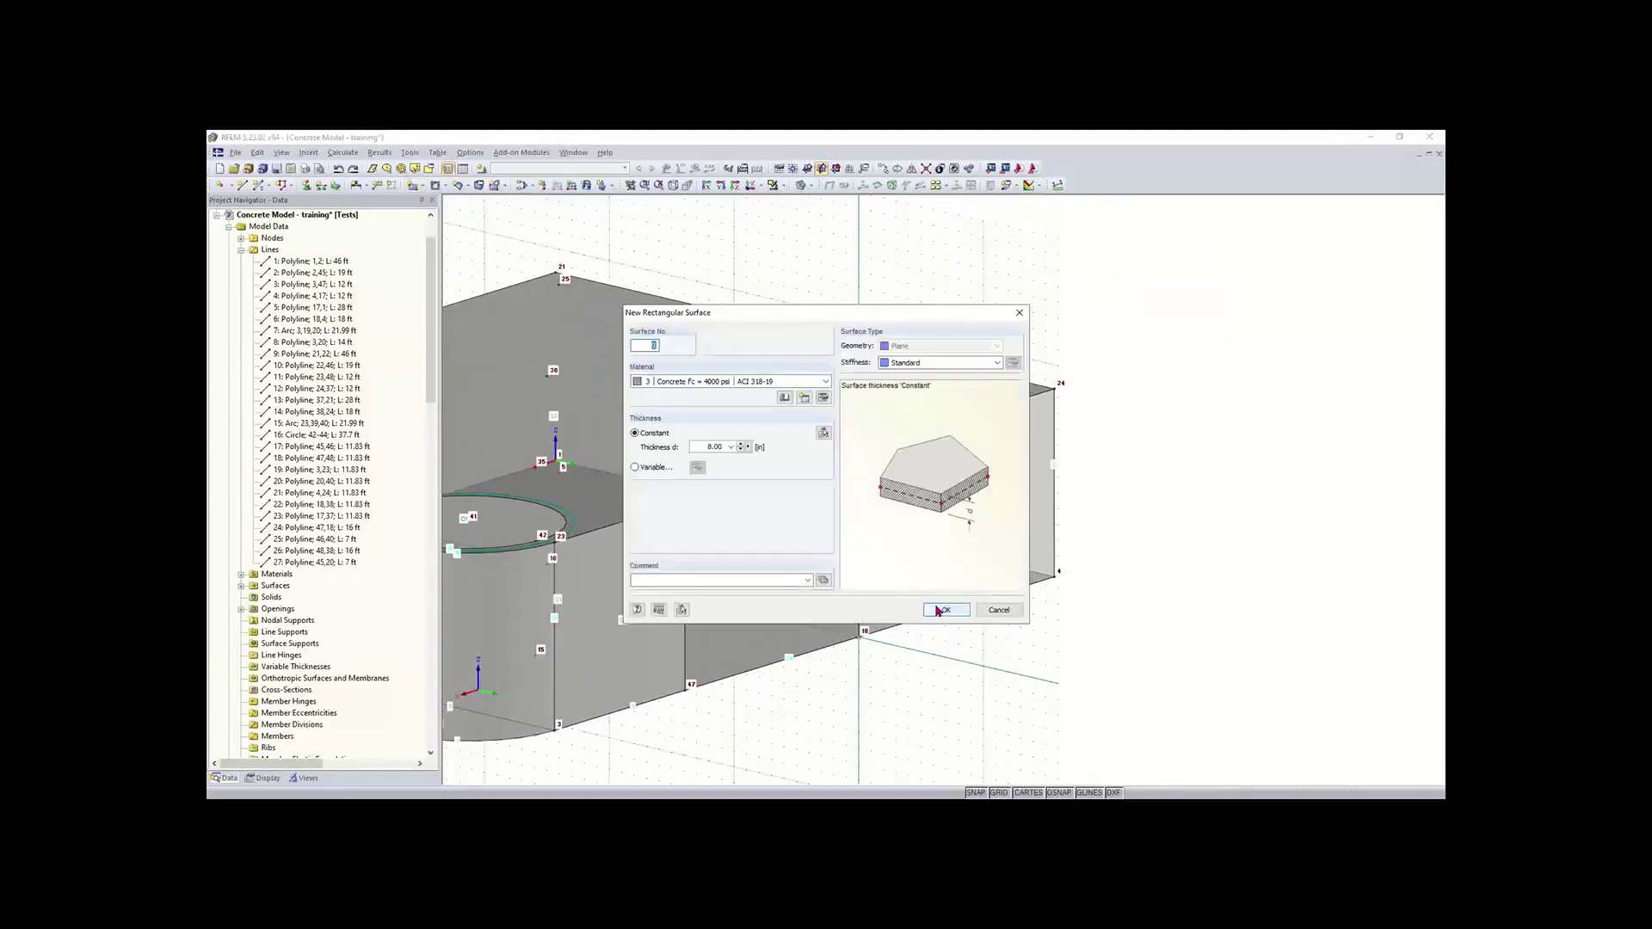
pyautogui.click(940, 610)
pyautogui.moveTo(859, 637); pyautogui.dragTo(709, 414)
pyautogui.click(709, 414)
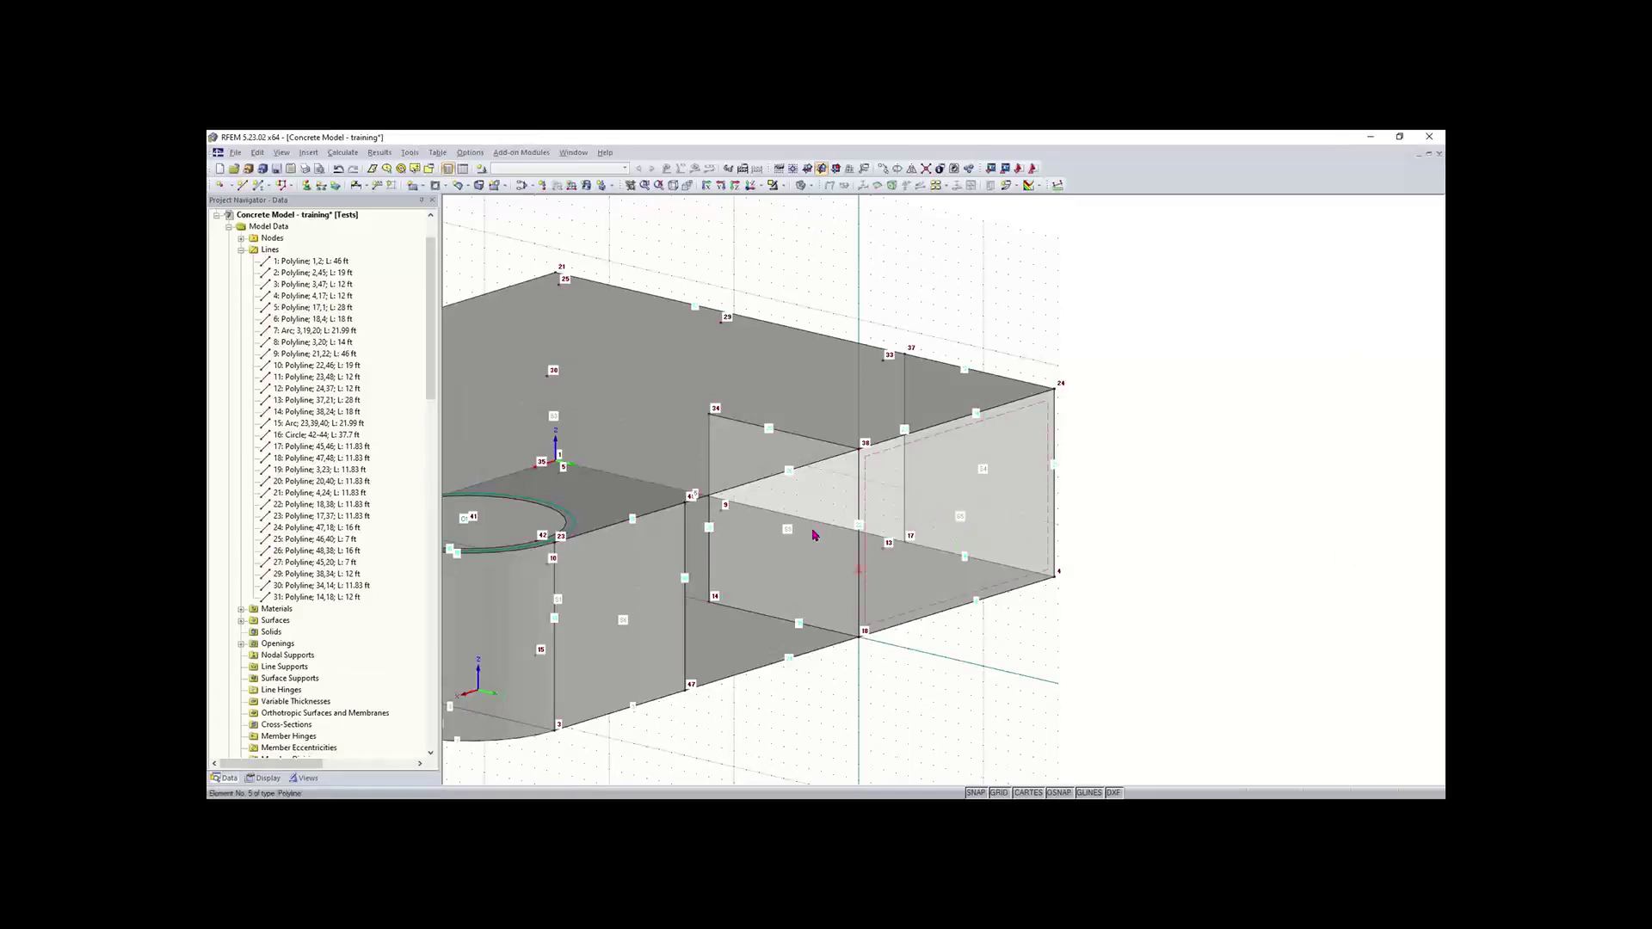
# - Inspect the new wall between the slabs from several sides of the model
pyautogui.scroll(3, 814, 531)
pyautogui.click(814, 531)
pyautogui.keyDown('ctrl'); pyautogui.moveTo(814, 531); pyautogui.dragTo(669, 462, button='middle'); pyautogui.keyUp('ctrl')
pyautogui.rightClick(668, 462)
pyautogui.click(600, 482)
pyautogui.scroll(-1, 599, 484)
pyautogui.keyDown('ctrl'); pyautogui.moveTo(742, 504); pyautogui.dragTo(883, 526, button='middle'); pyautogui.keyUp('ctrl')
pyautogui.scroll(-3, 876, 525)
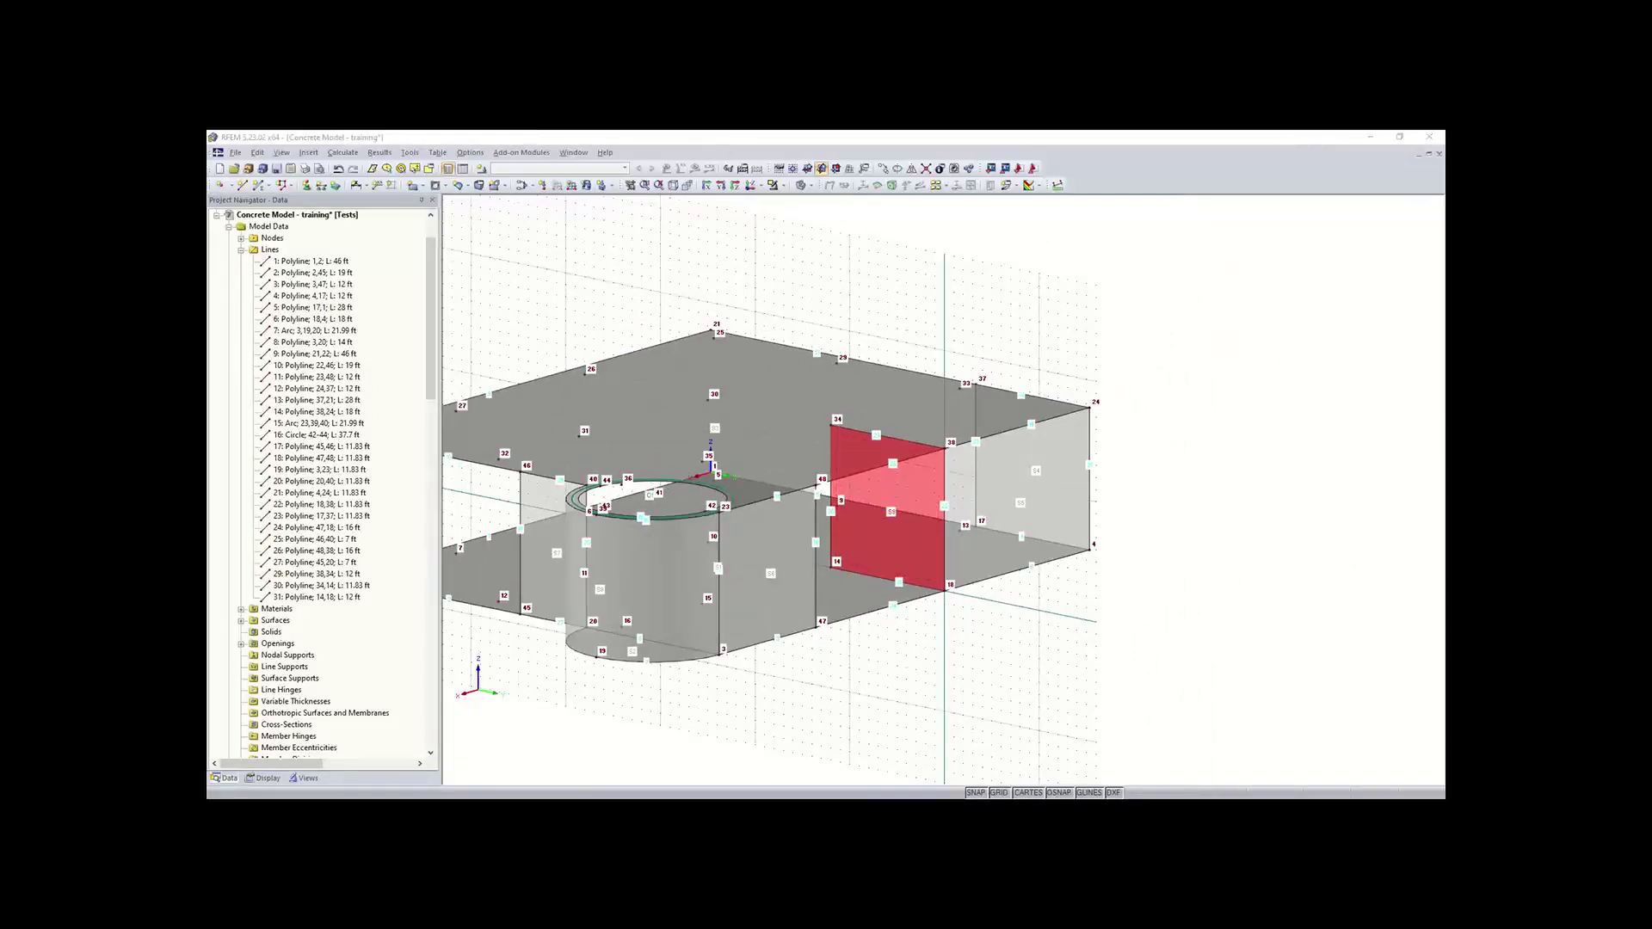
pyautogui.click(1070, 576)
pyautogui.keyDown('ctrl'); pyautogui.moveTo(1069, 576); pyautogui.dragTo(539, 574, button='middle'); pyautogui.keyUp('ctrl')
pyautogui.moveTo(540, 574); pyautogui.dragTo(435, 578, button='right')
pyautogui.click(1080, 503)
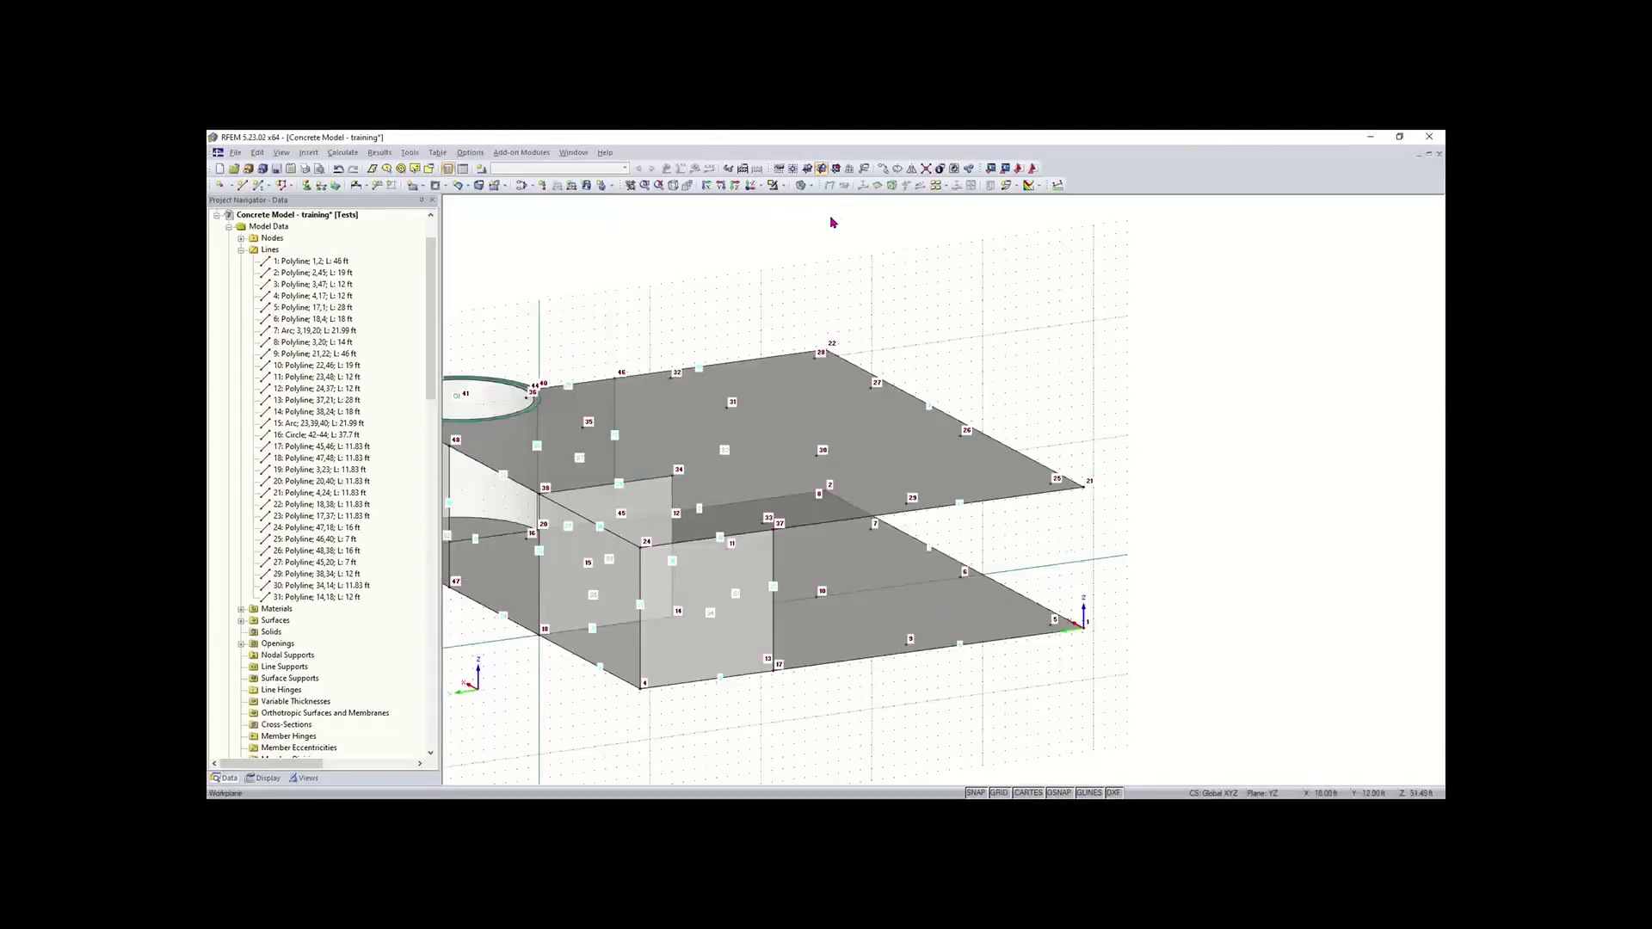
# - Switch the work plane back to XY and bring the slab corner at nodes 5 and 25 into view
pyautogui.click(807, 168)
pyautogui.moveTo(1114, 561); pyautogui.dragTo(640, 605, button='right')
pyautogui.moveTo(724, 574); pyautogui.dragTo(831, 553, button='middle')
pyautogui.click(872, 726)
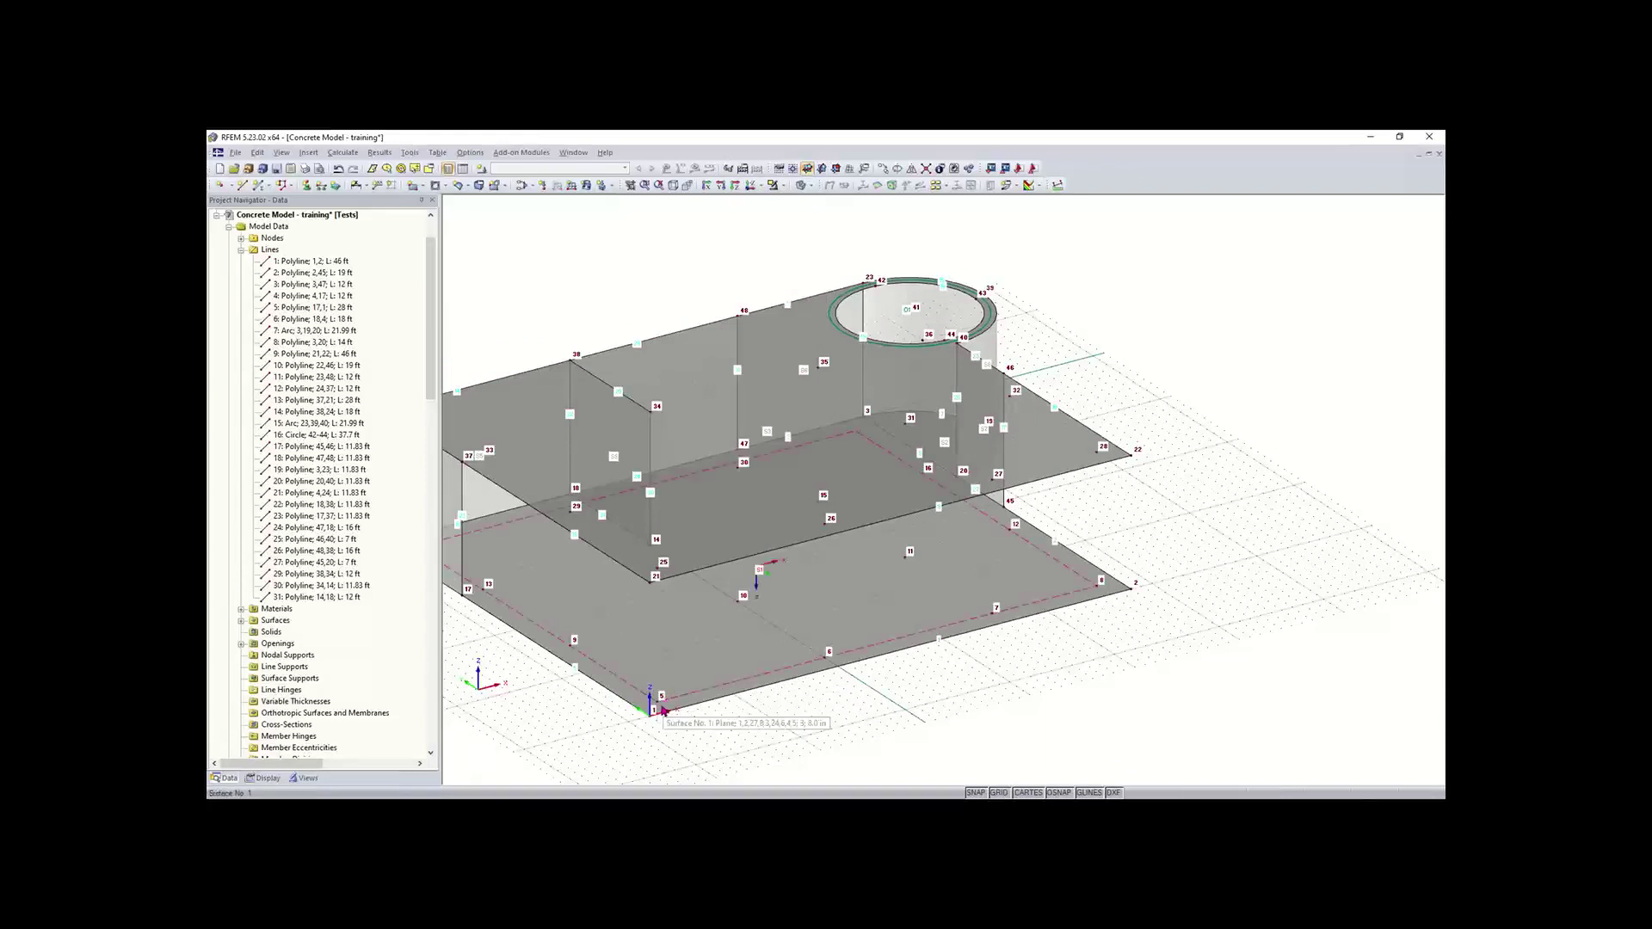
pyautogui.moveTo(719, 708)
pyautogui.mouseDown(button='middle')
pyautogui.moveTo(819, 676)
pyautogui.moveTo(697, 713)
pyautogui.mouseUp(button='middle')
# - Draw a vertical line from lower-slab node 5 to upper-slab node 25 and end the line command
pyautogui.click(241, 186)
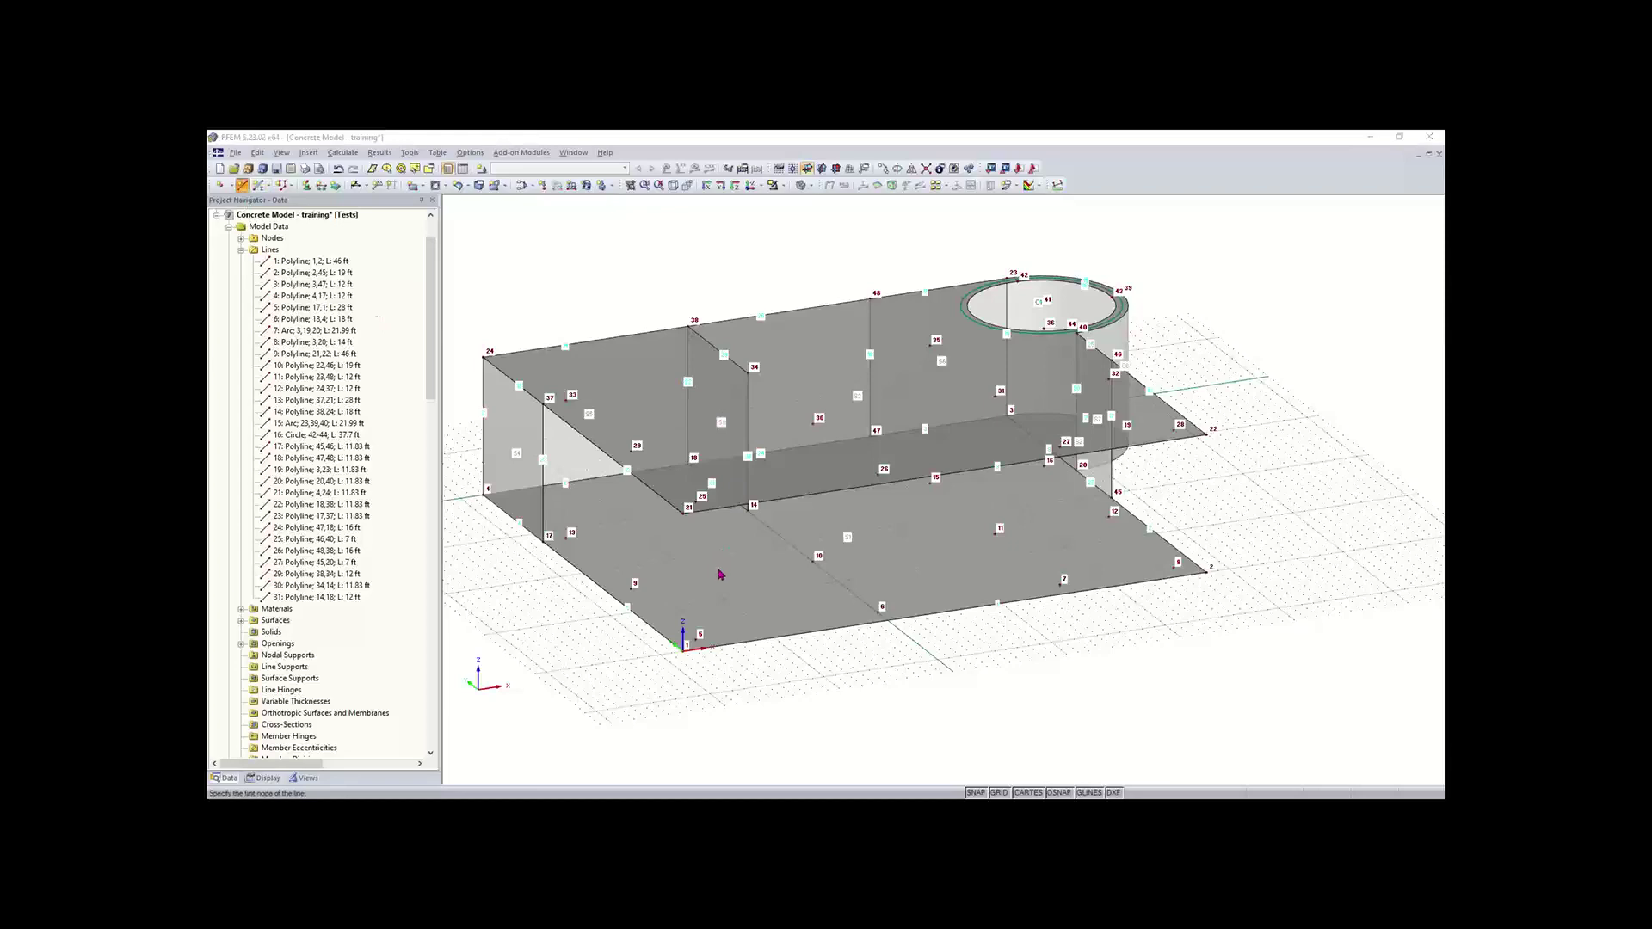
pyautogui.click(696, 640)
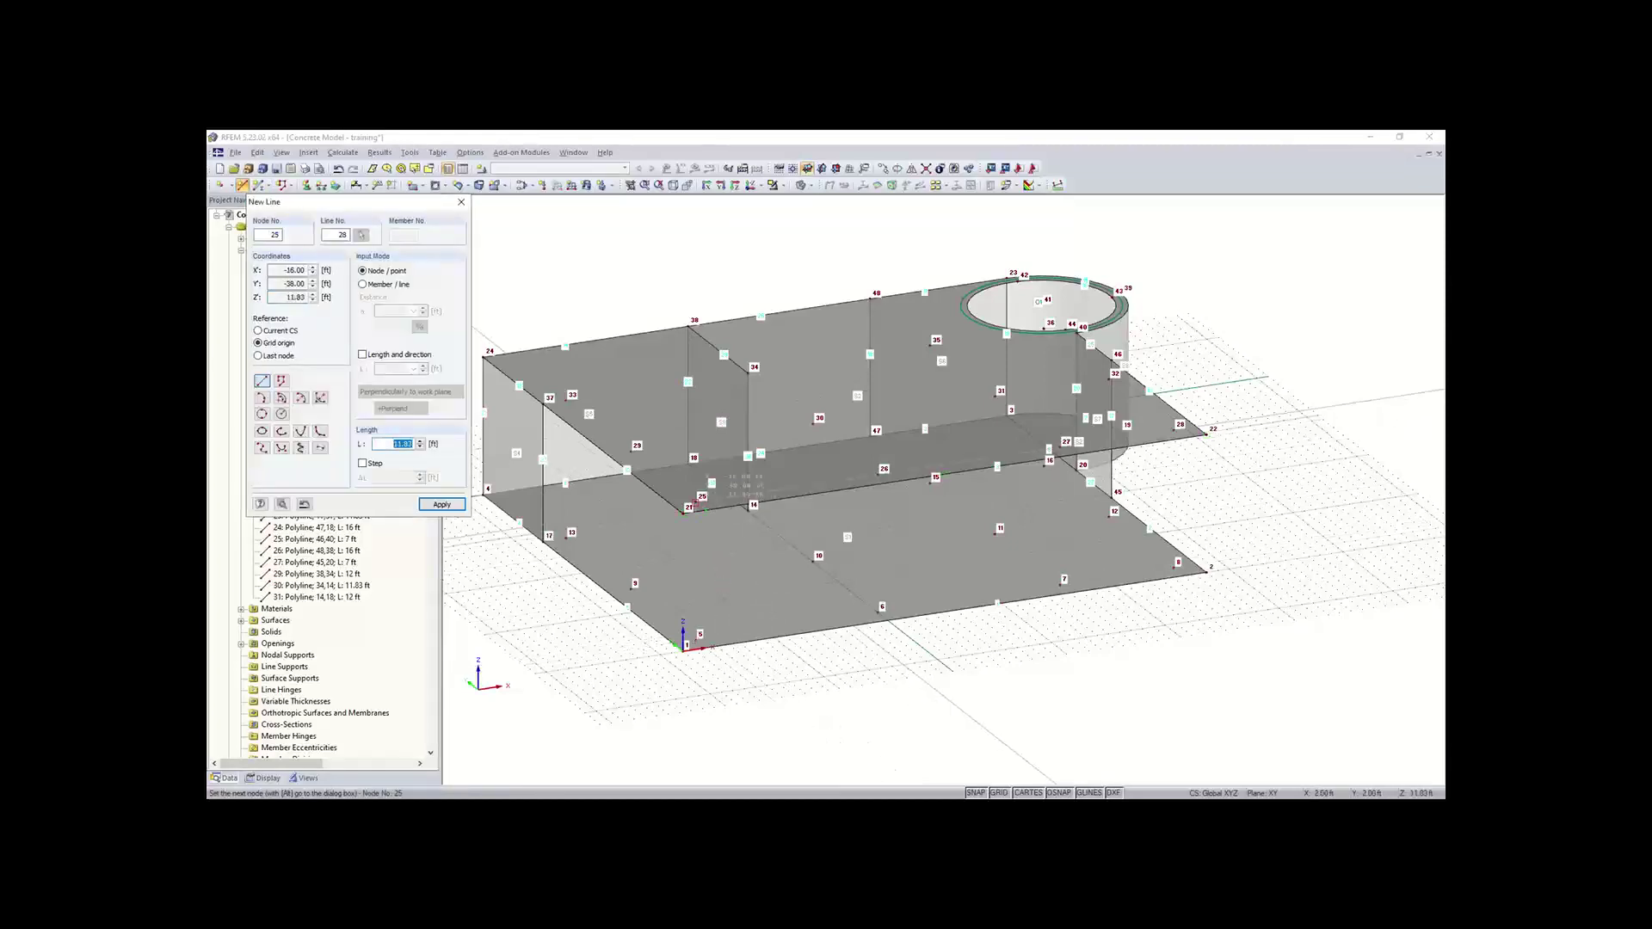
pyautogui.click(695, 509)
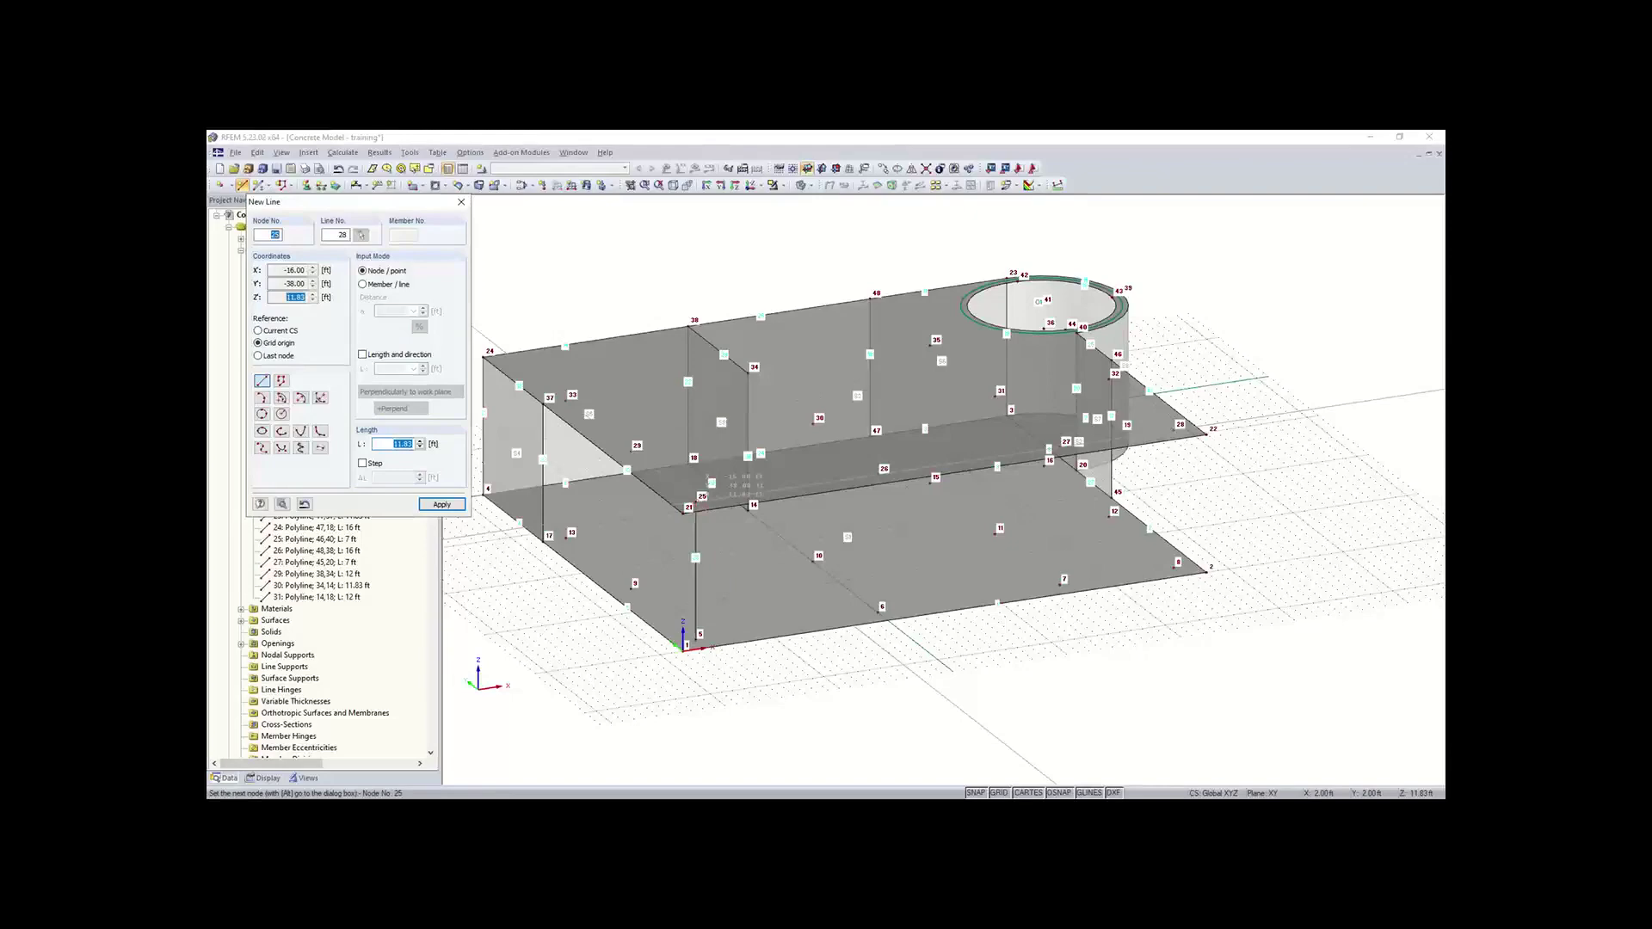
pyautogui.rightClick(898, 693)
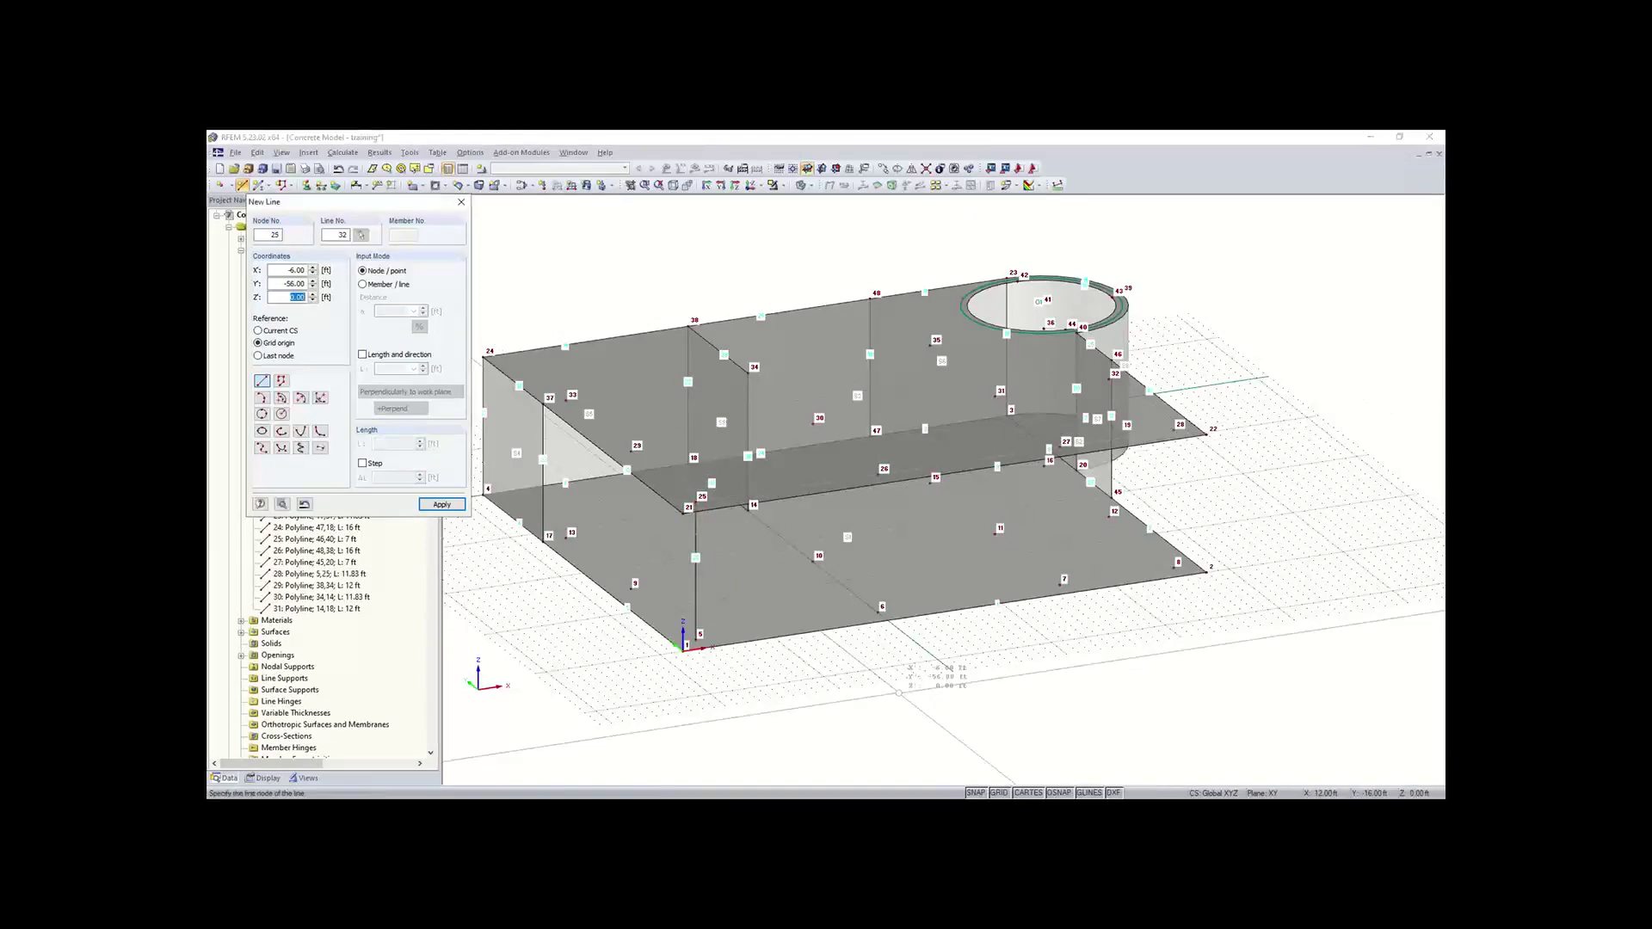
pyautogui.rightClick(898, 693)
pyautogui.moveTo(597, 672)
pyautogui.keyDown('ctrl'); pyautogui.mouseDown(button='middle')
pyautogui.moveTo(656, 631)
pyautogui.moveTo(639, 628)
pyautogui.moveTo(628, 662)
pyautogui.mouseUp(button='middle'); pyautogui.keyUp('ctrl')
pyautogui.rightClick(627, 663)
pyautogui.click(790, 709)
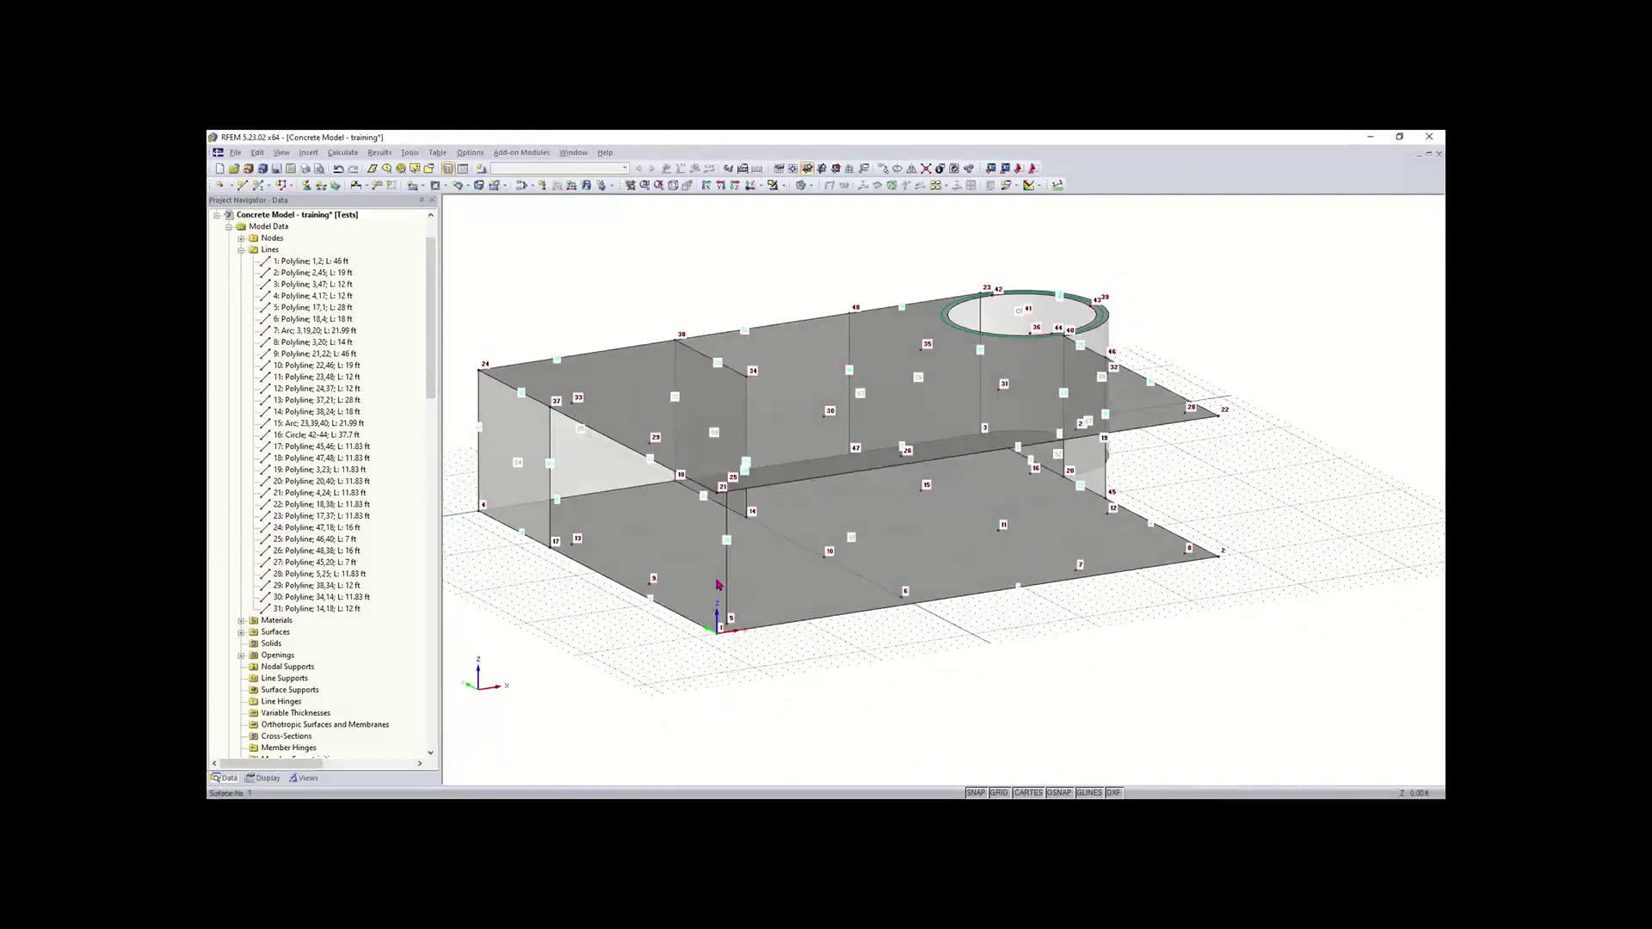
# - Start a beam member on the vertical line 5–25 with a new massive rectangle cross-section from the library
pyautogui.scroll(3, 731, 598)
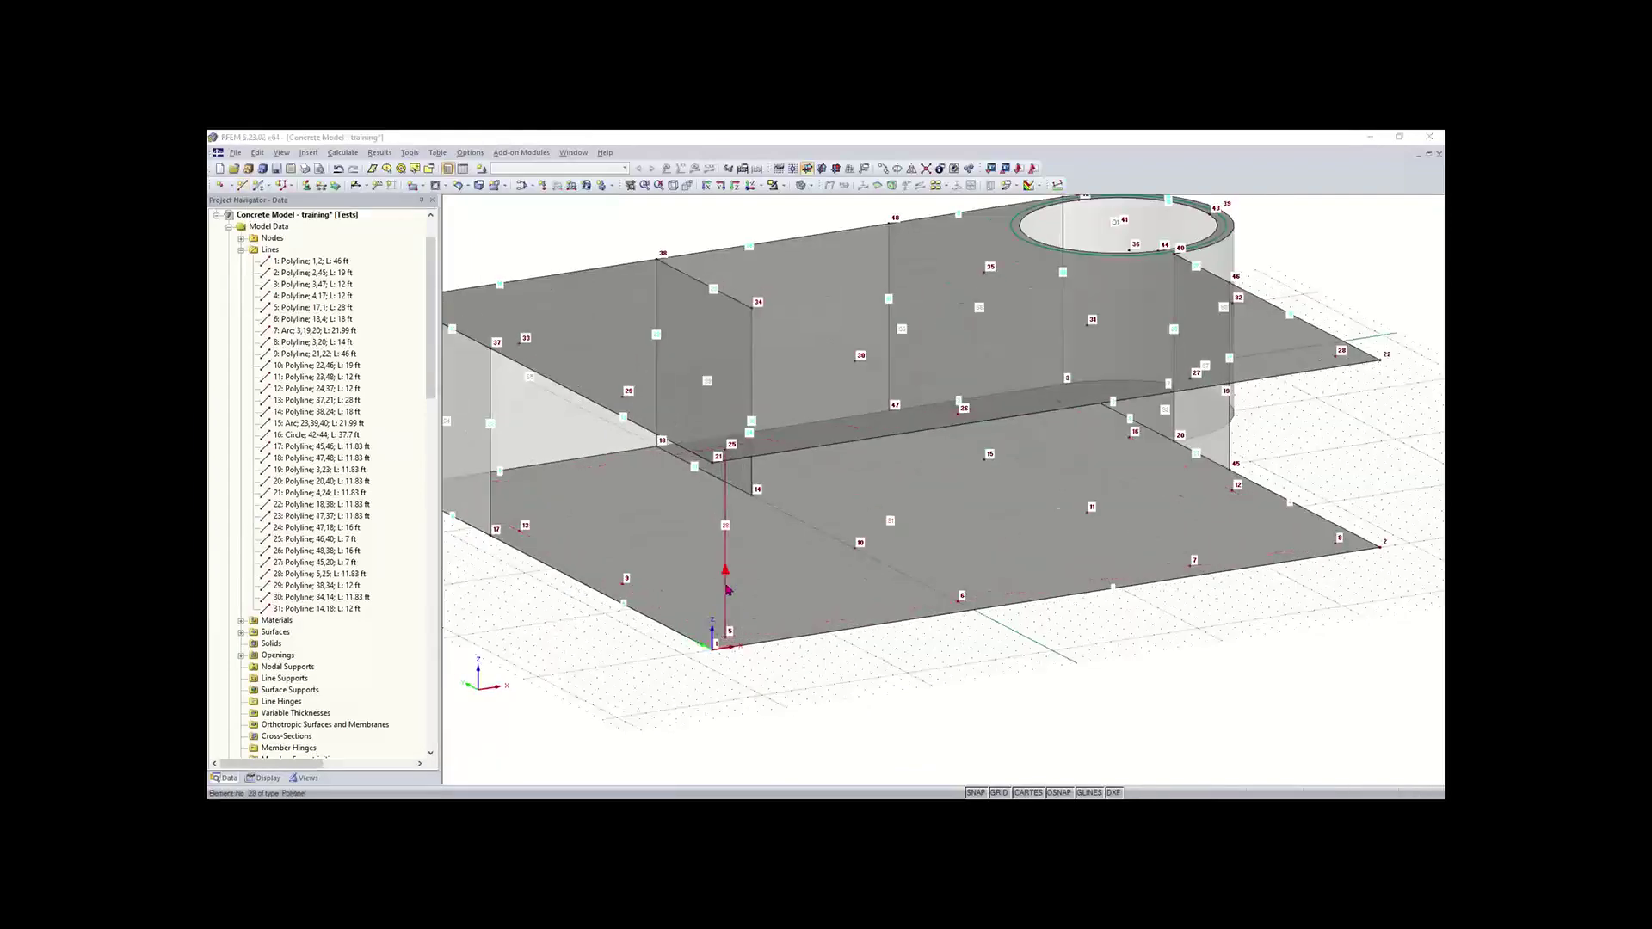
pyautogui.doubleClick(728, 590)
pyautogui.click(678, 324)
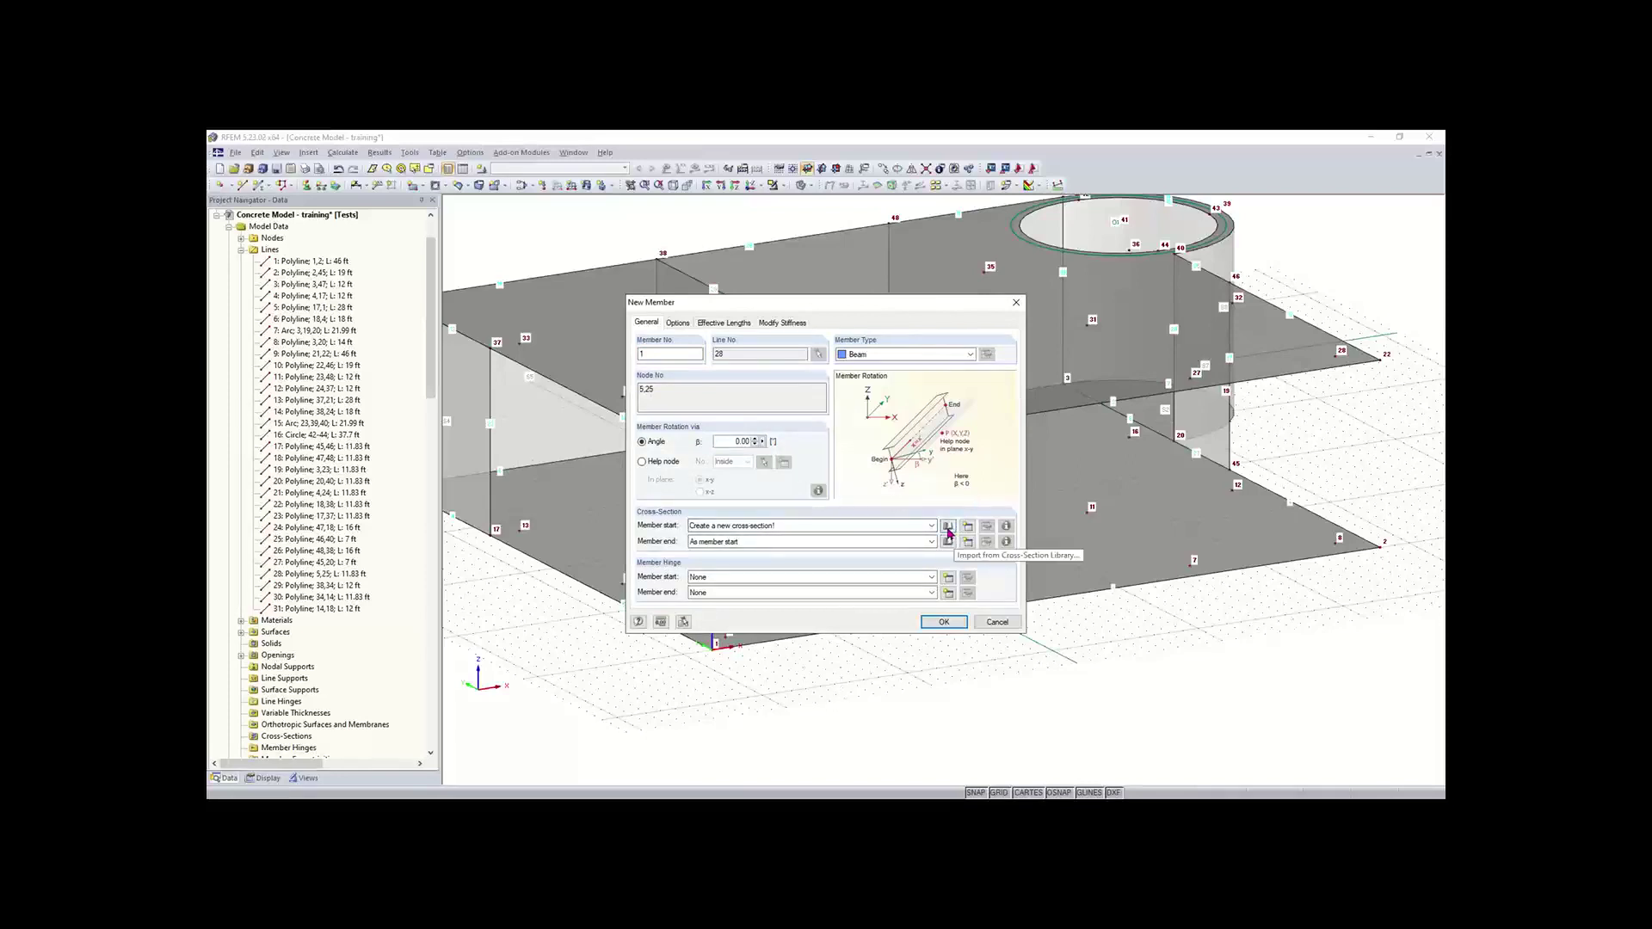
pyautogui.click(948, 528)
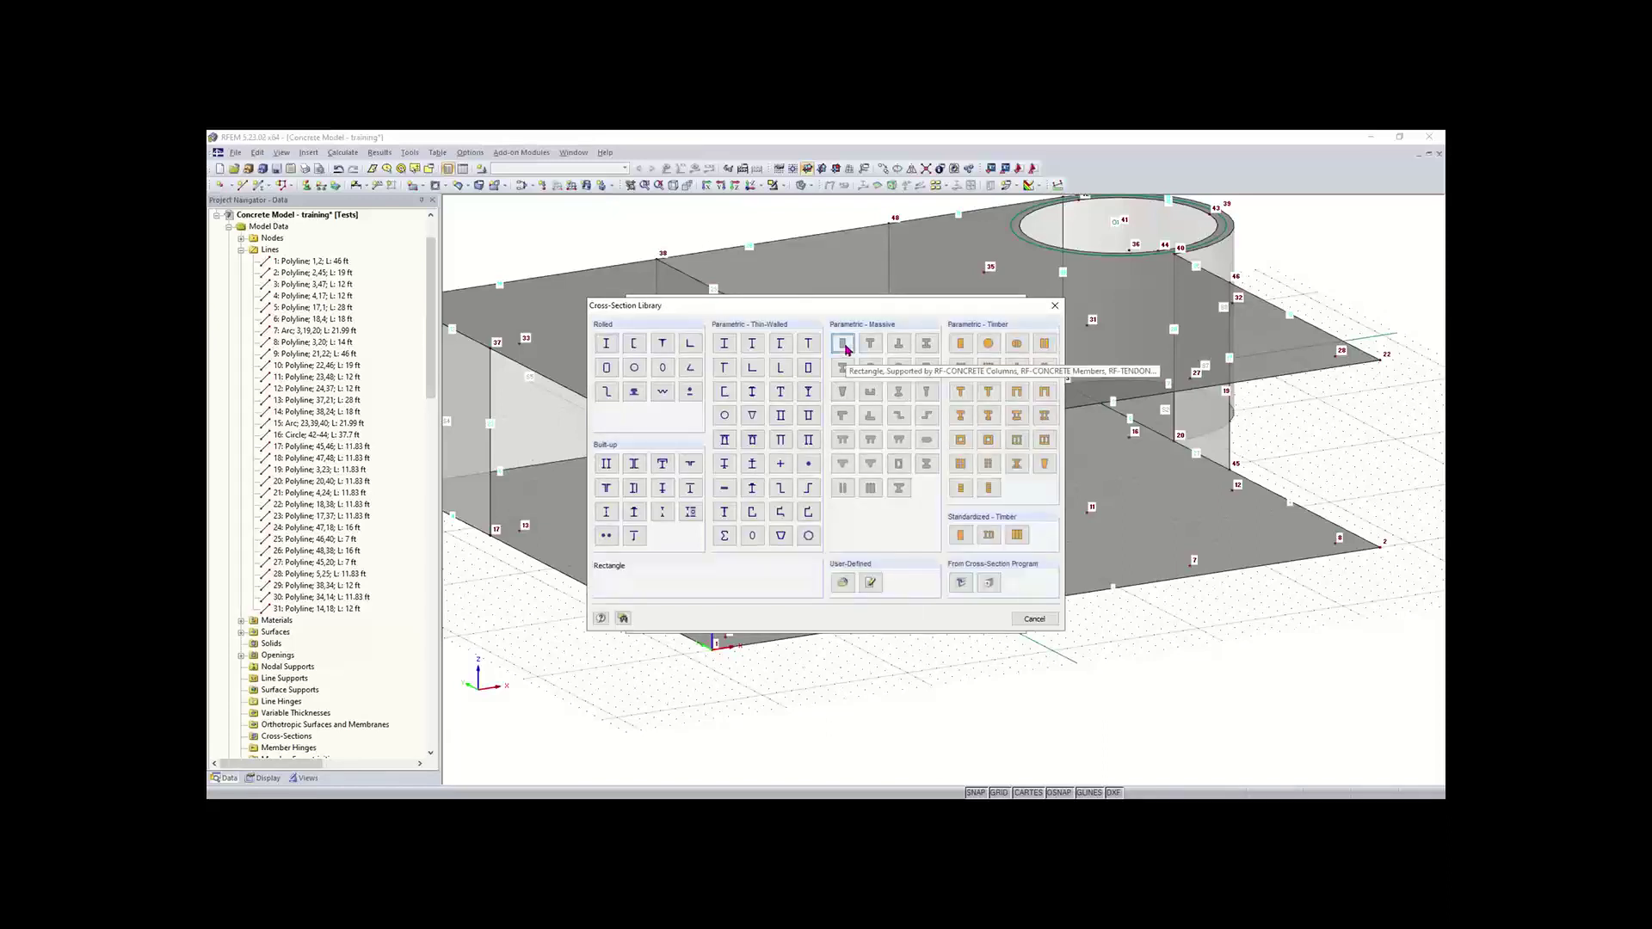
pyautogui.click(844, 344)
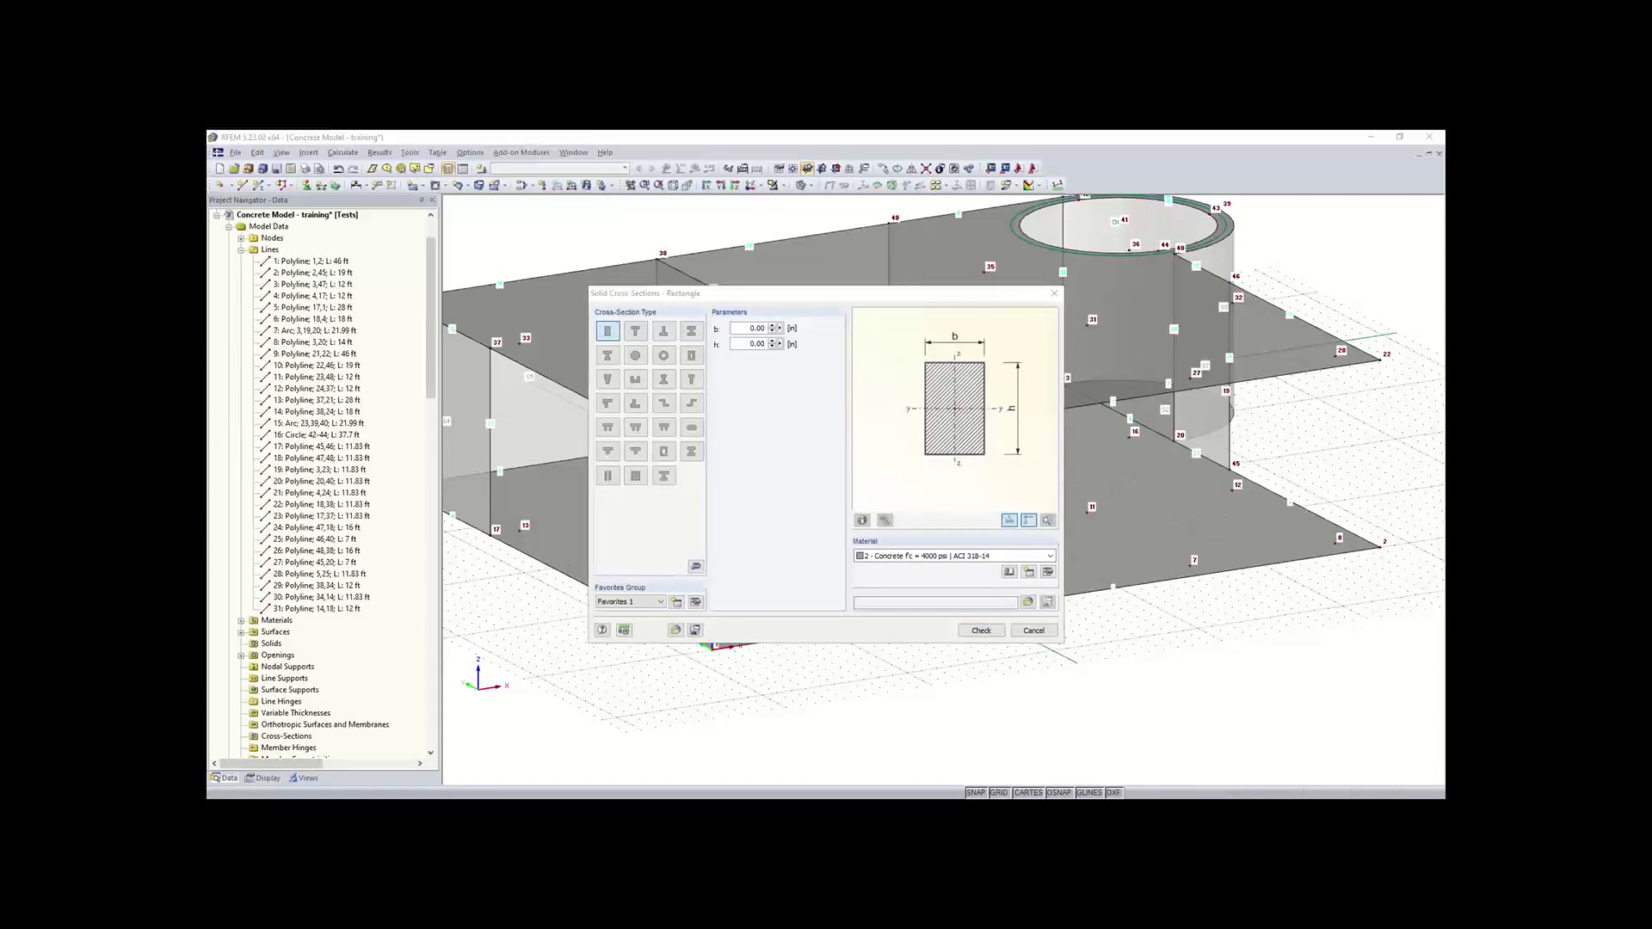
# - Set the rectangle's width b and depth h to 14 in each
pyautogui.doubleClick(756, 328)
pyautogui.write('14')
pyautogui.press('Tab')
pyautogui.write('14')
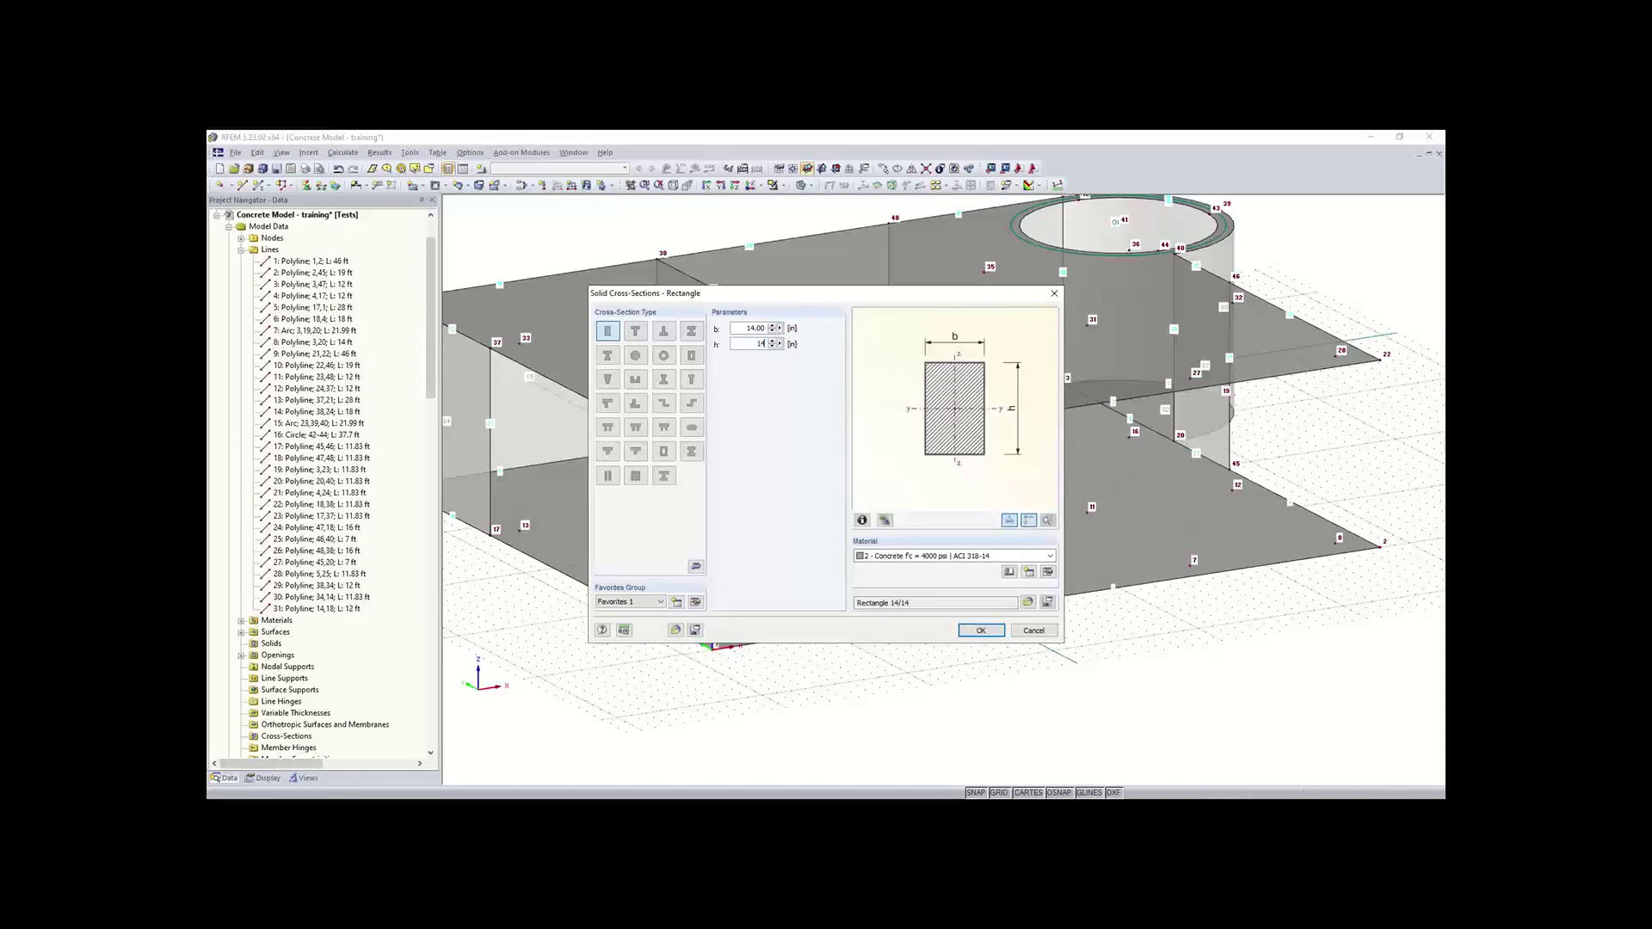
# - Assign Concrete f'c = 4000 psi from ACI 318-19 to the cross-section and apply the beam member to the line
pyautogui.click(1028, 572)
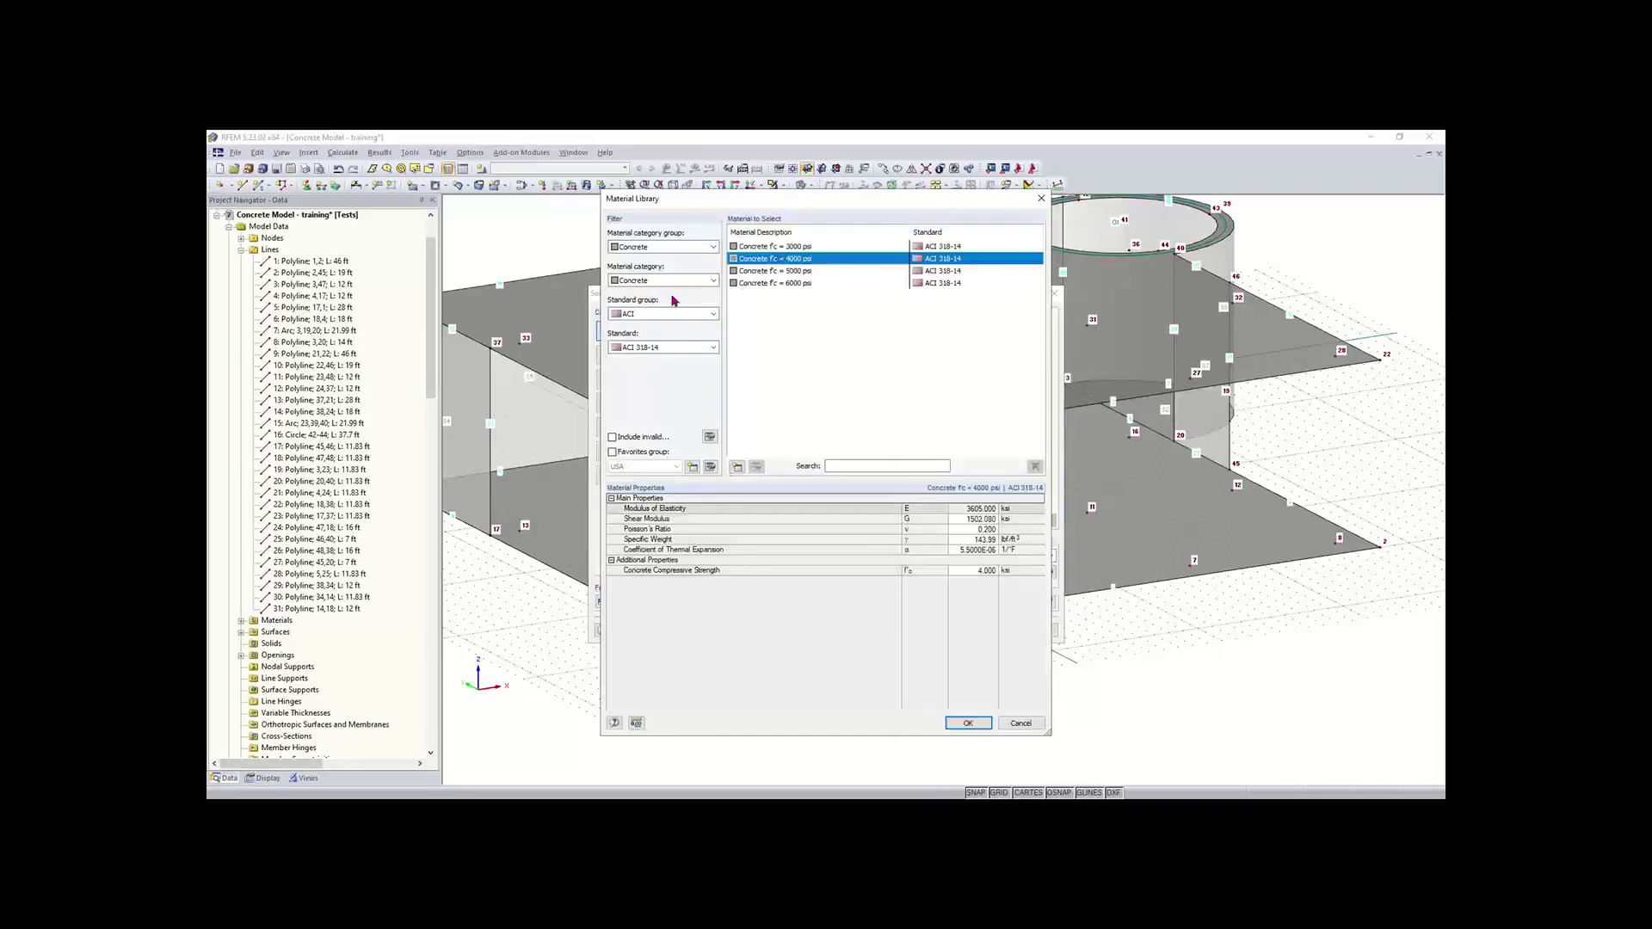
pyautogui.click(654, 347)
pyautogui.click(654, 372)
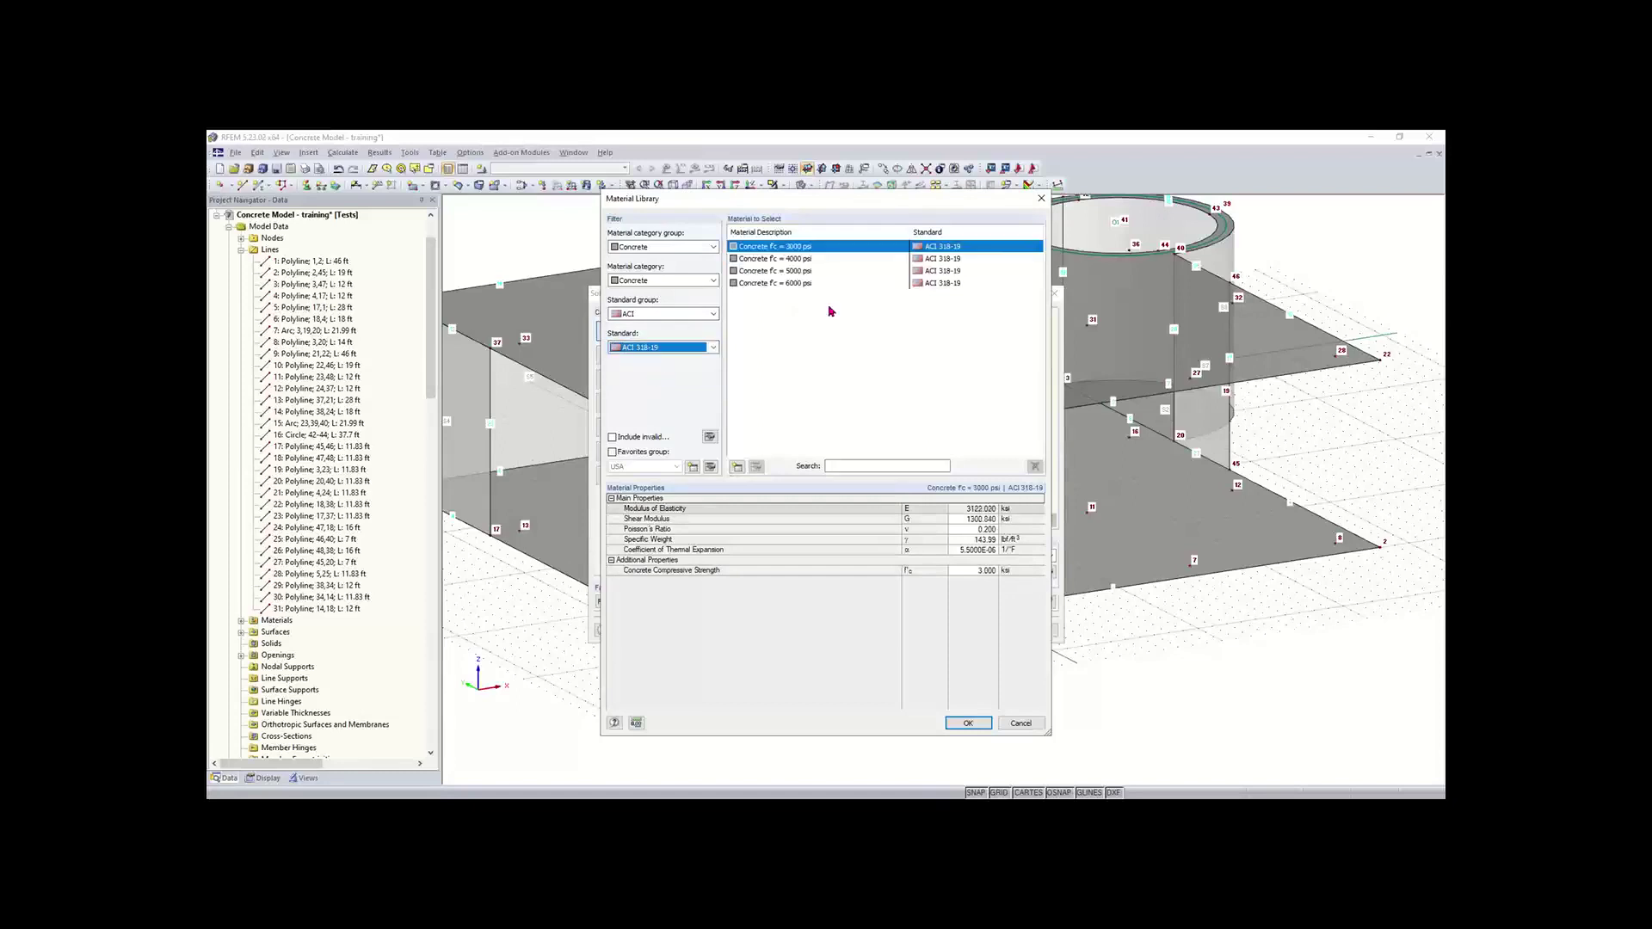
pyautogui.click(799, 258)
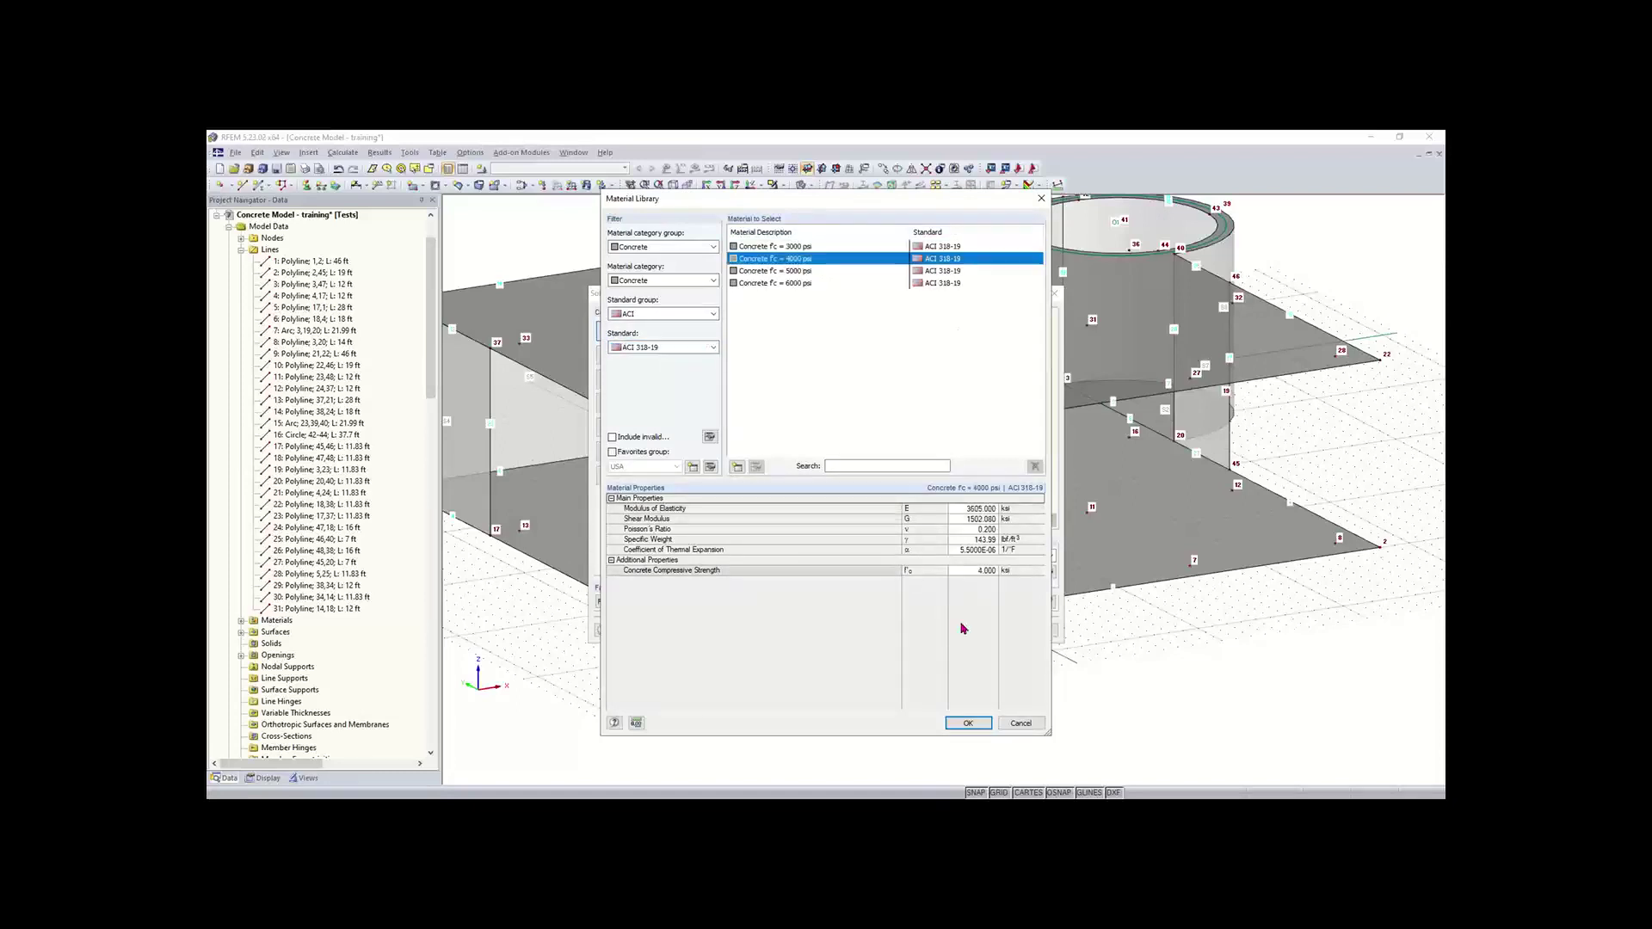
pyautogui.click(969, 723)
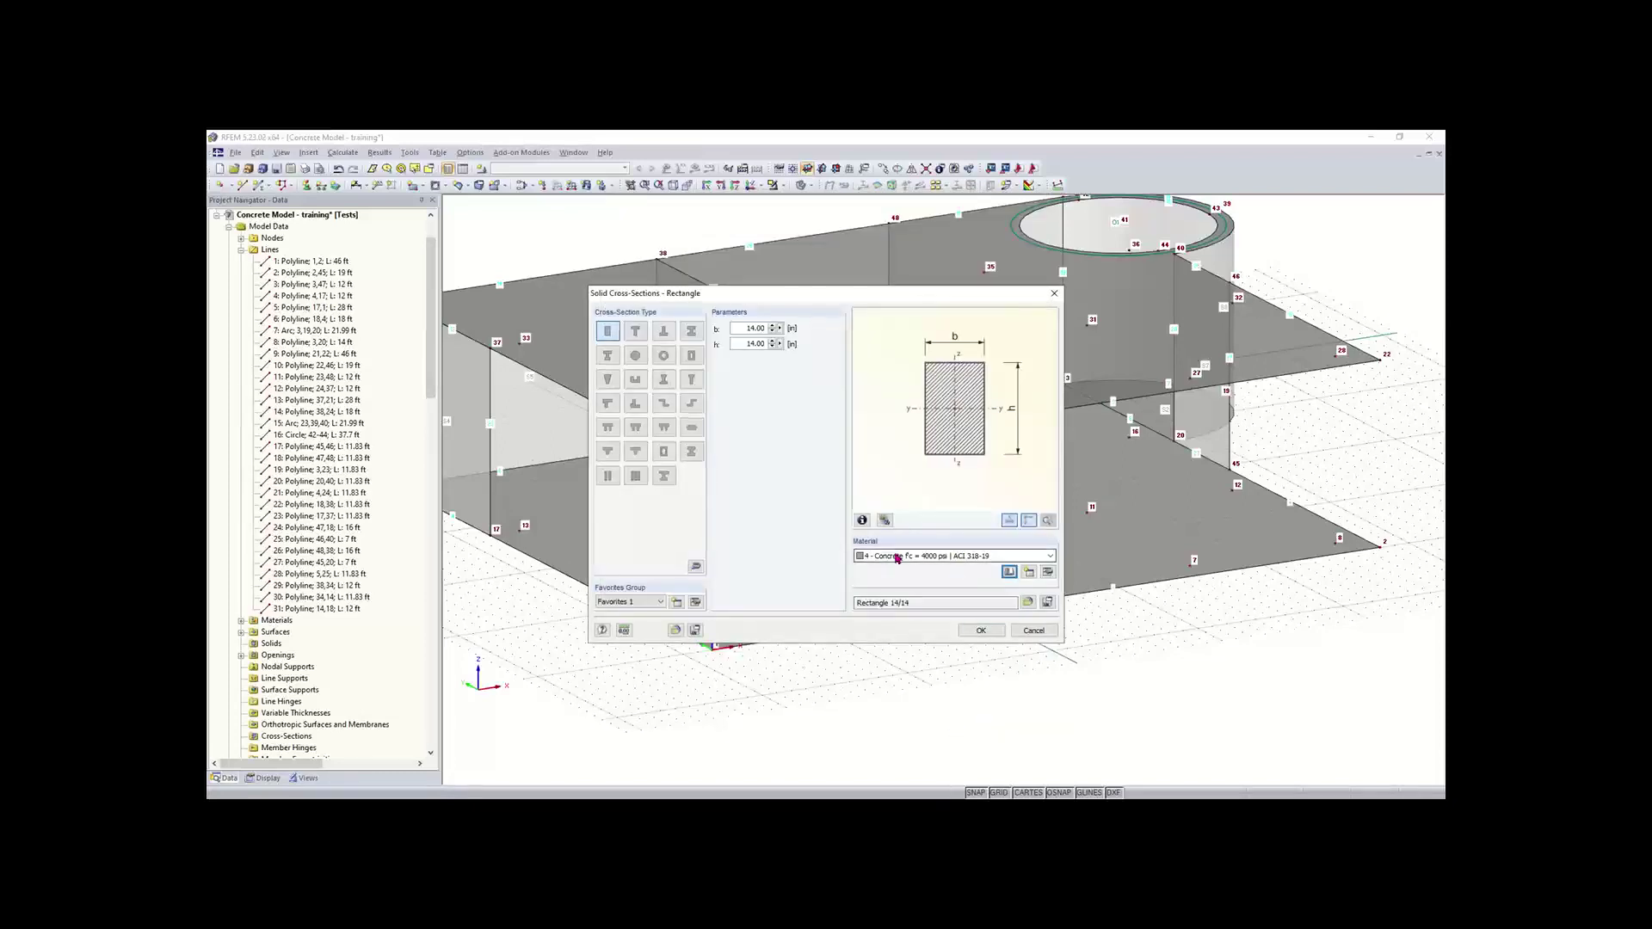
pyautogui.click(980, 632)
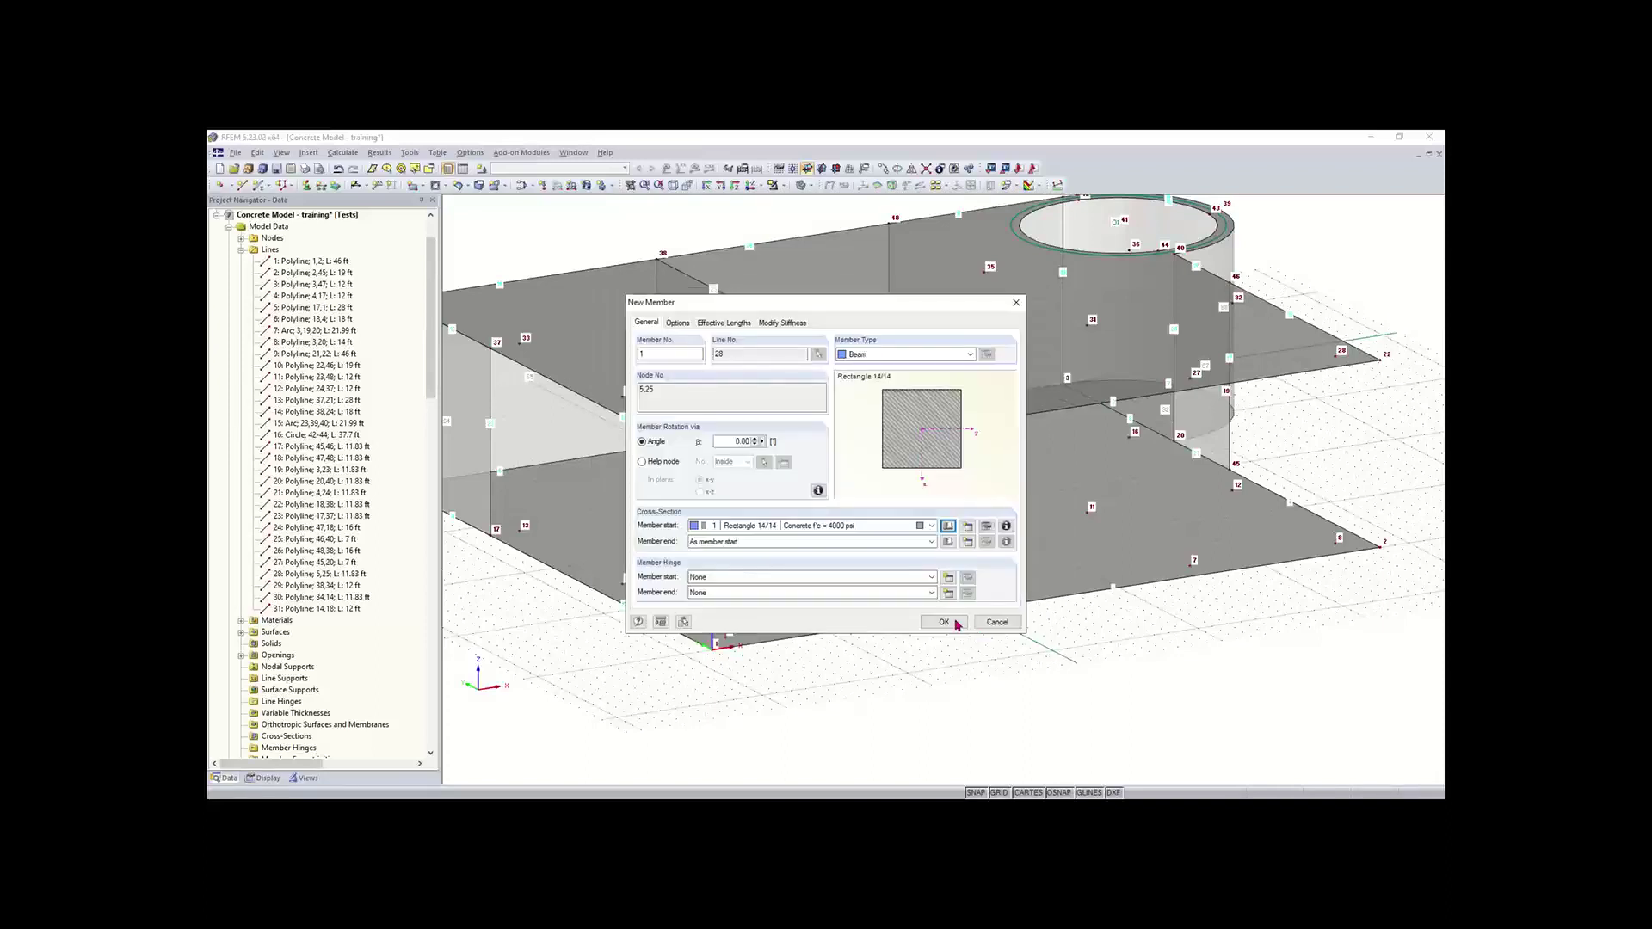
pyautogui.click(944, 618)
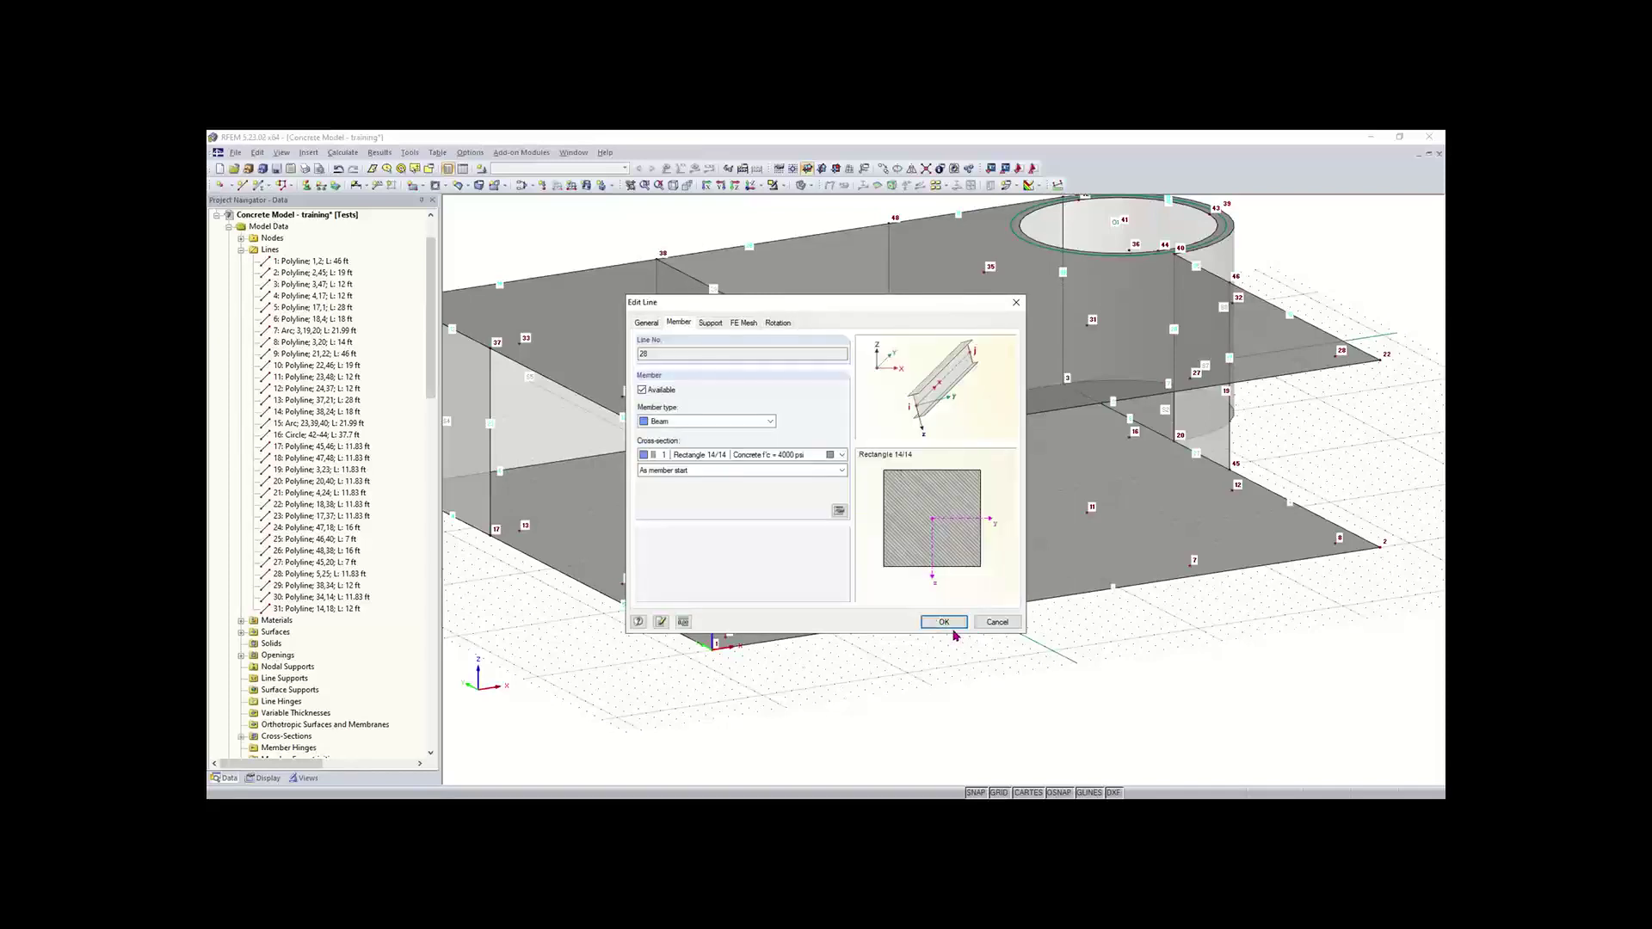
pyautogui.click(946, 621)
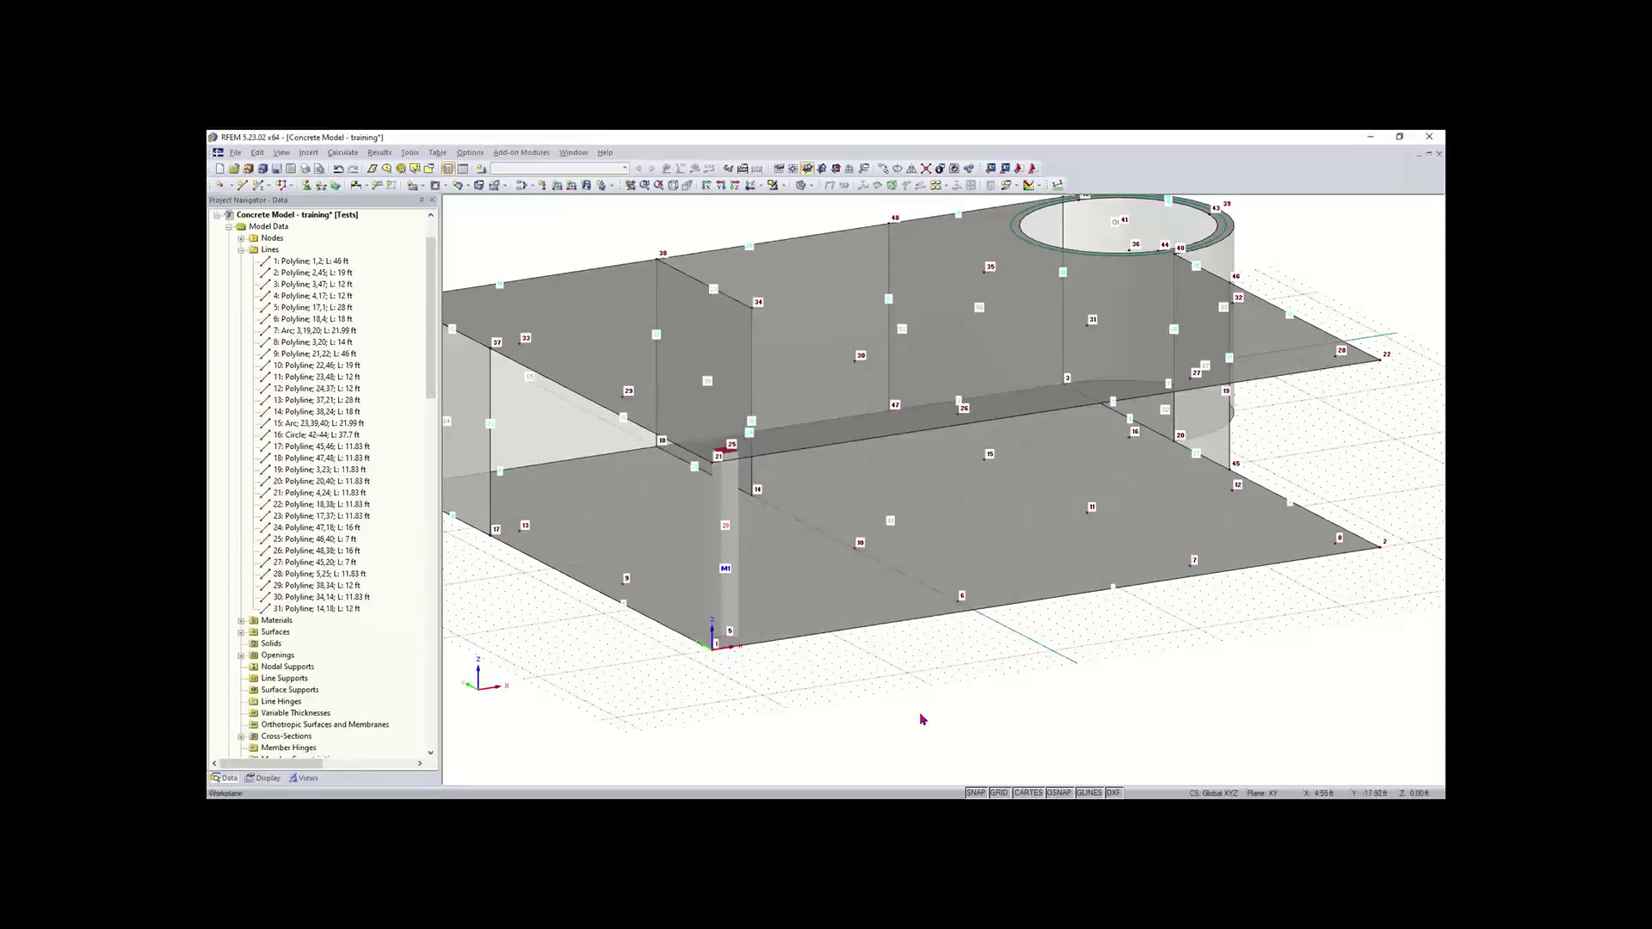
# - Examine the new corner column between the slabs from several angles
pyautogui.scroll(-1, 736, 608)
pyautogui.moveTo(737, 605); pyautogui.dragTo(774, 561, button='middle')
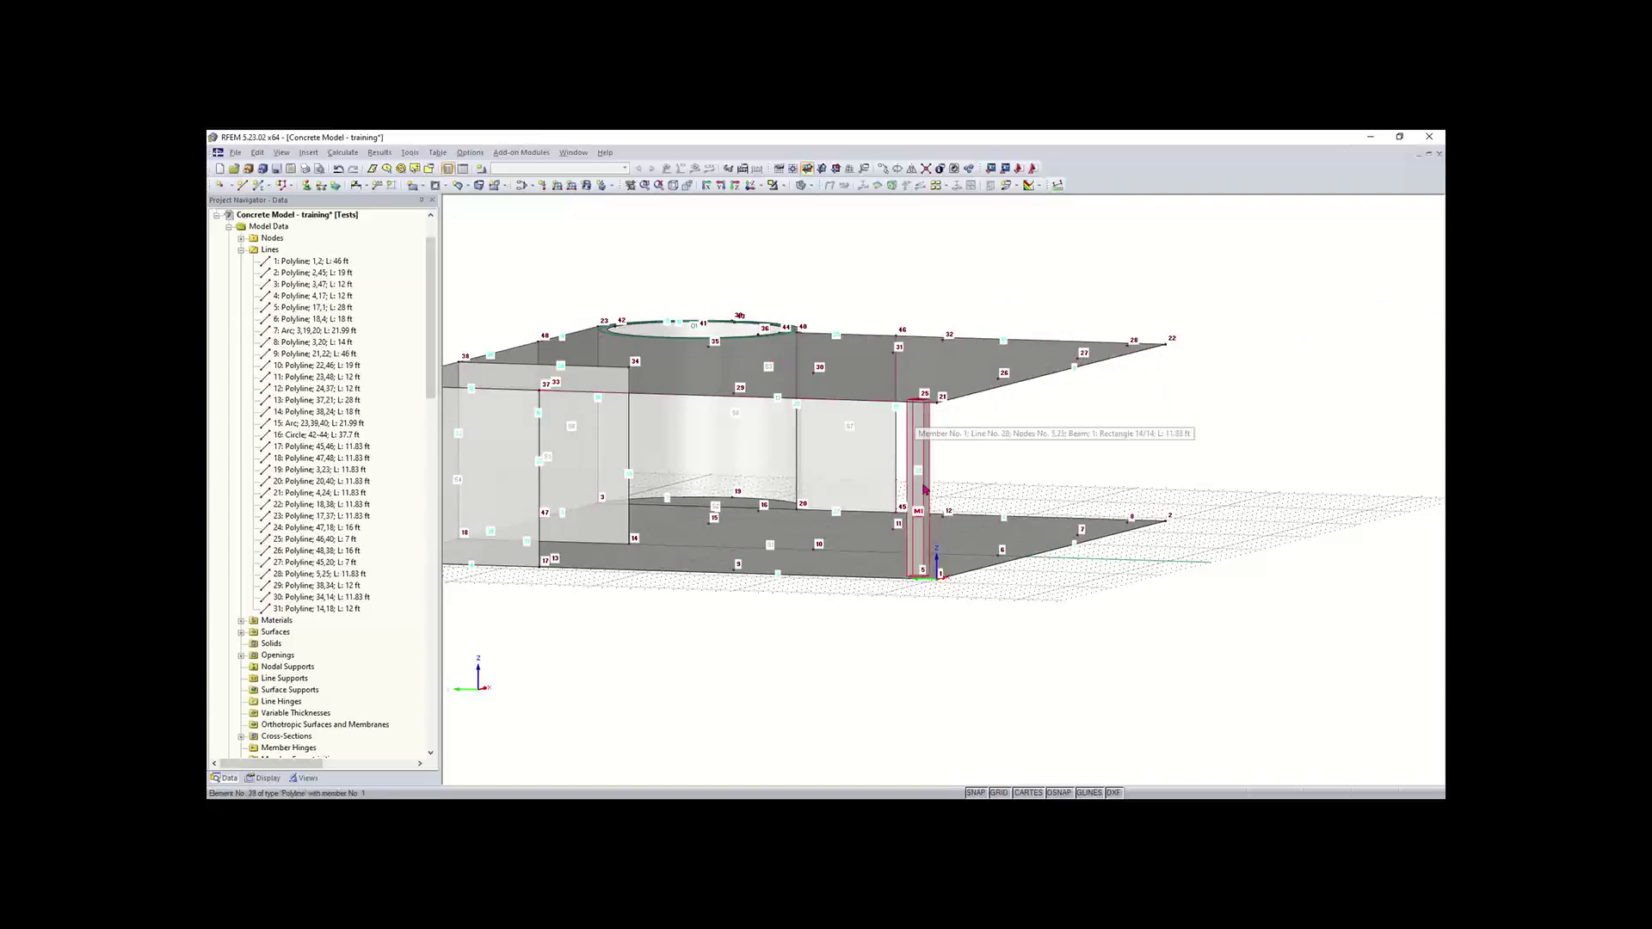
pyautogui.scroll(2, 924, 487)
pyautogui.keyDown('ctrl'); pyautogui.moveTo(1105, 470); pyautogui.dragTo(929, 523, button='middle'); pyautogui.keyUp('ctrl')
pyautogui.rightClick(929, 522)
pyautogui.click(935, 687)
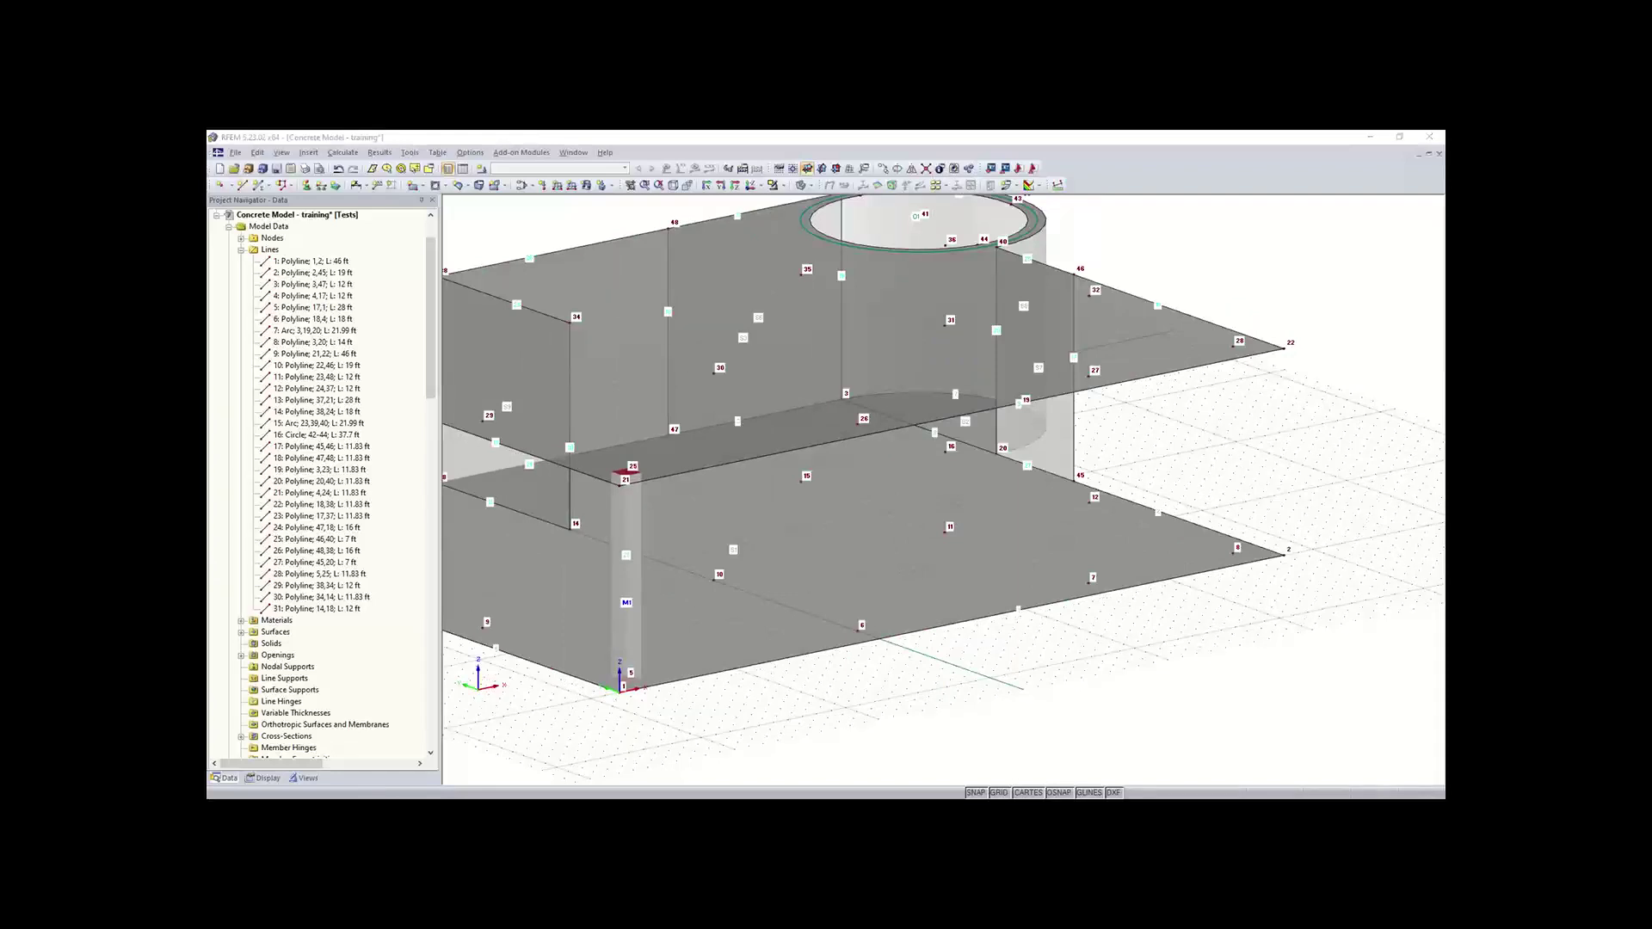
pyautogui.click(815, 582)
pyautogui.scroll(-3, 897, 291)
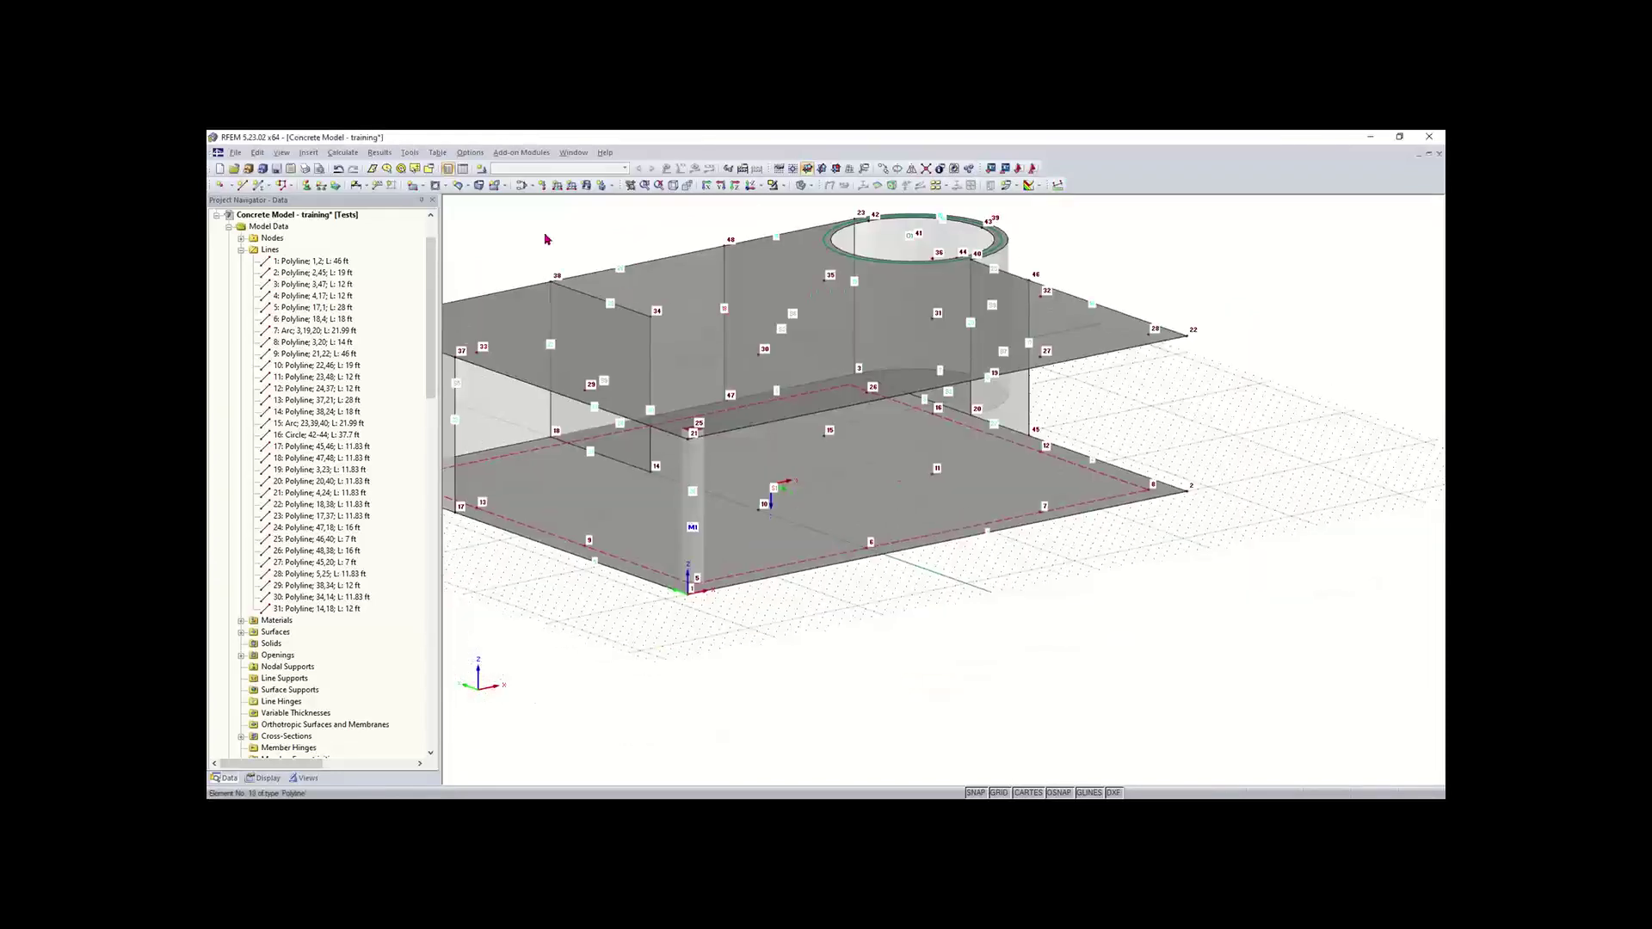
# - Display the input tables and review the column's entry in the Cross-Sections table, reducing the table area's height
pyautogui.click(464, 169)
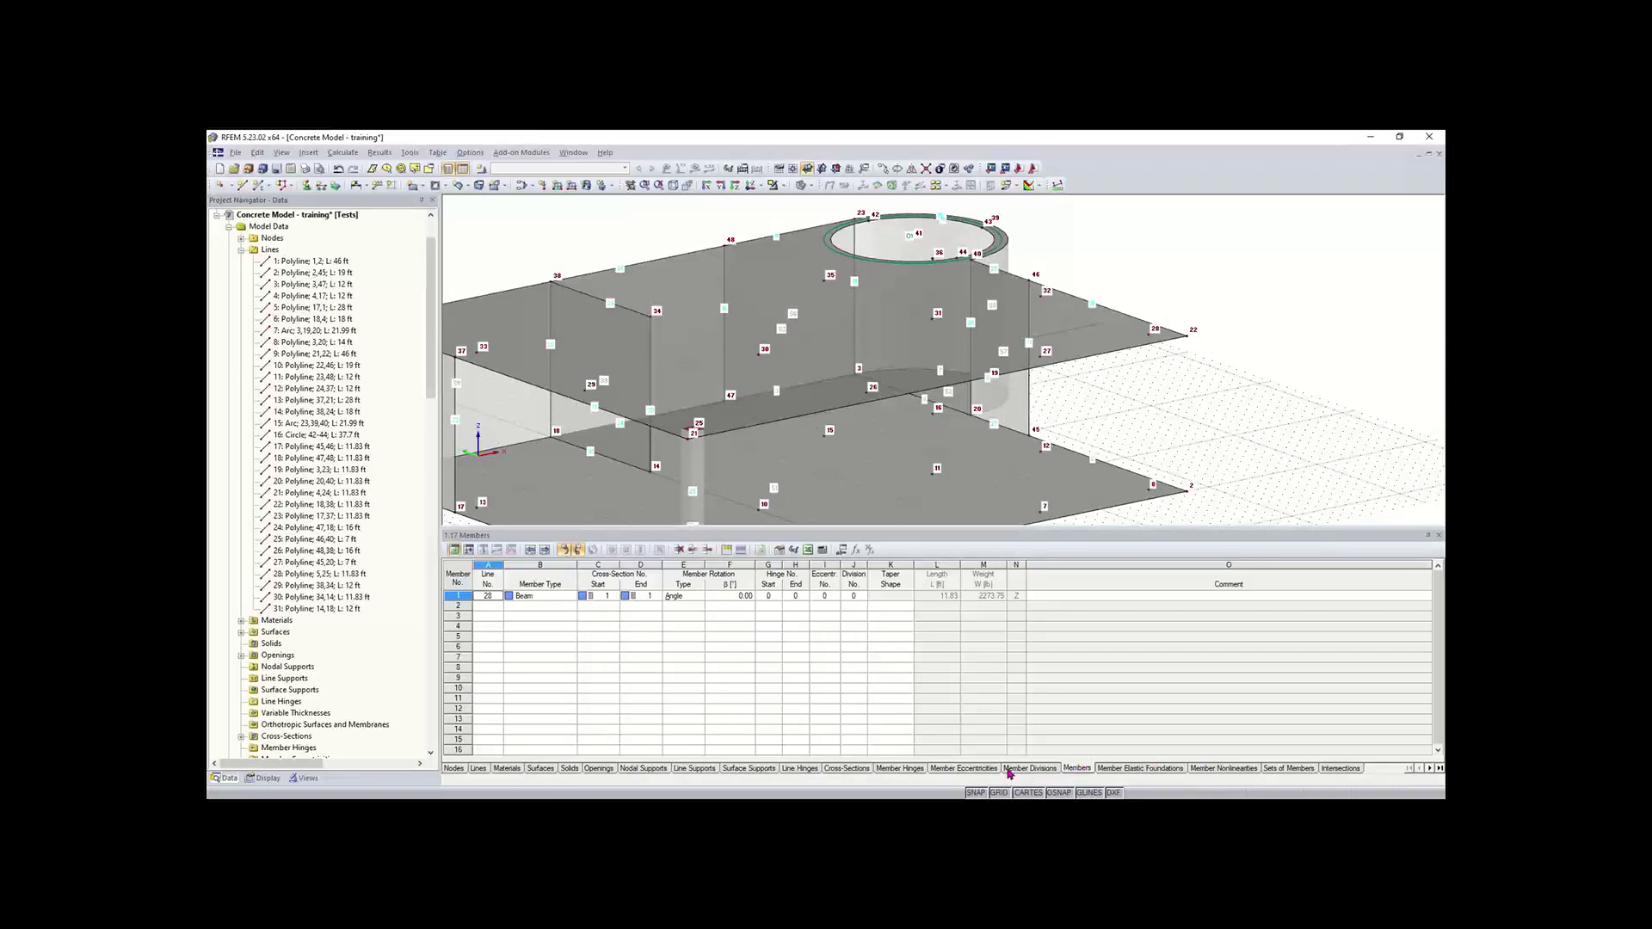
pyautogui.click(838, 771)
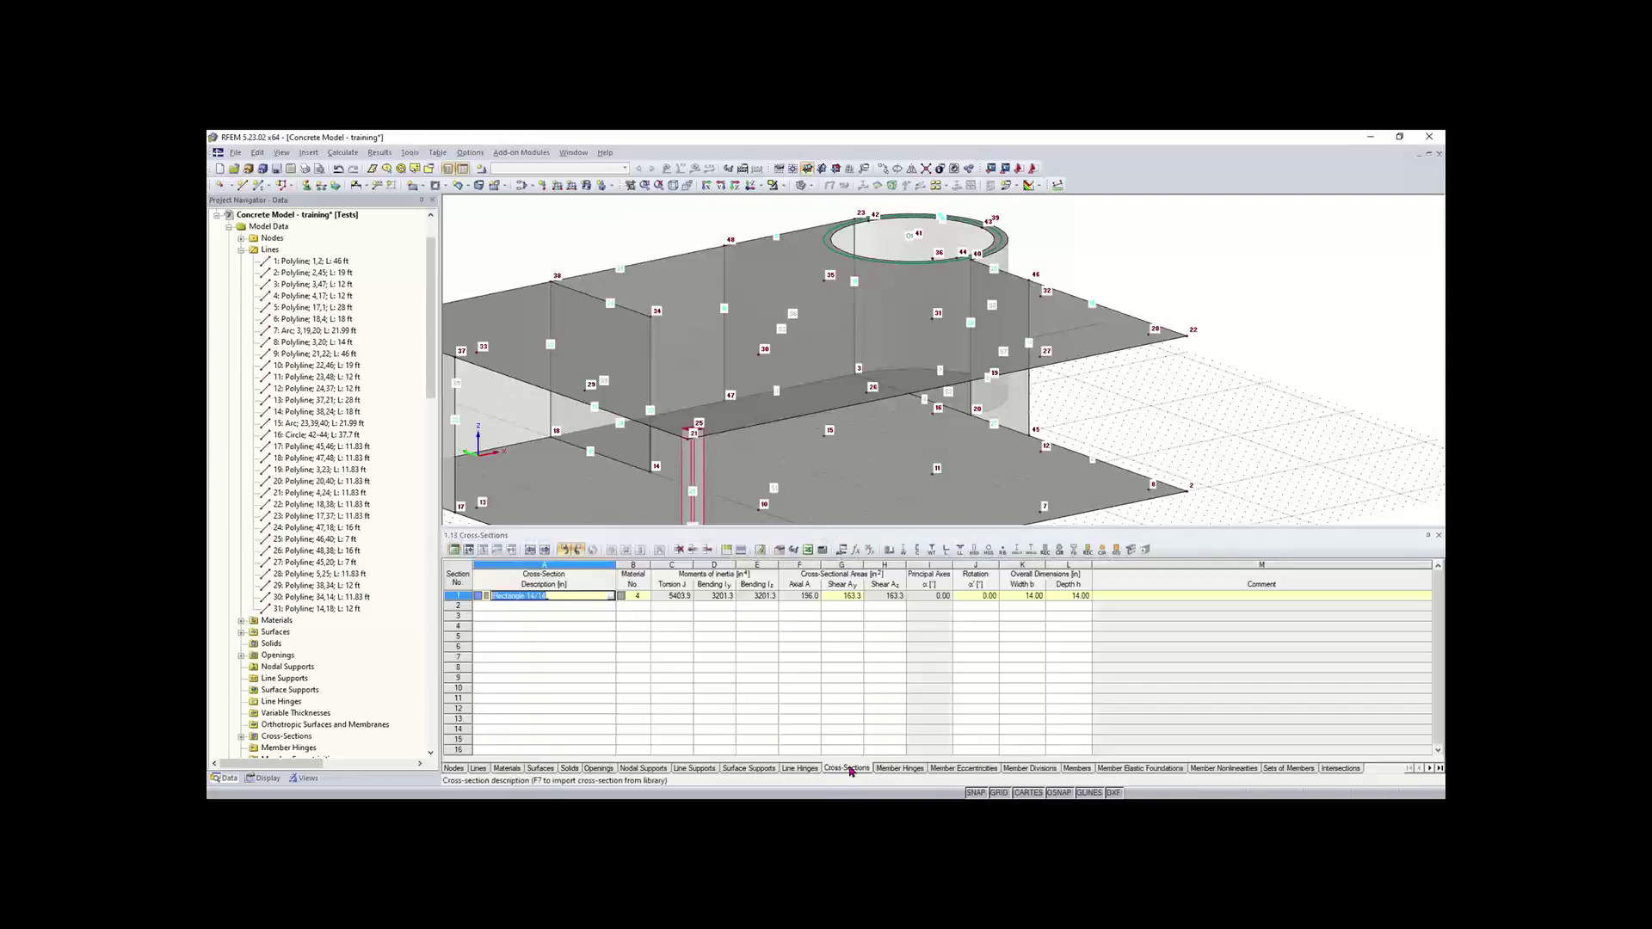
pyautogui.click(539, 625)
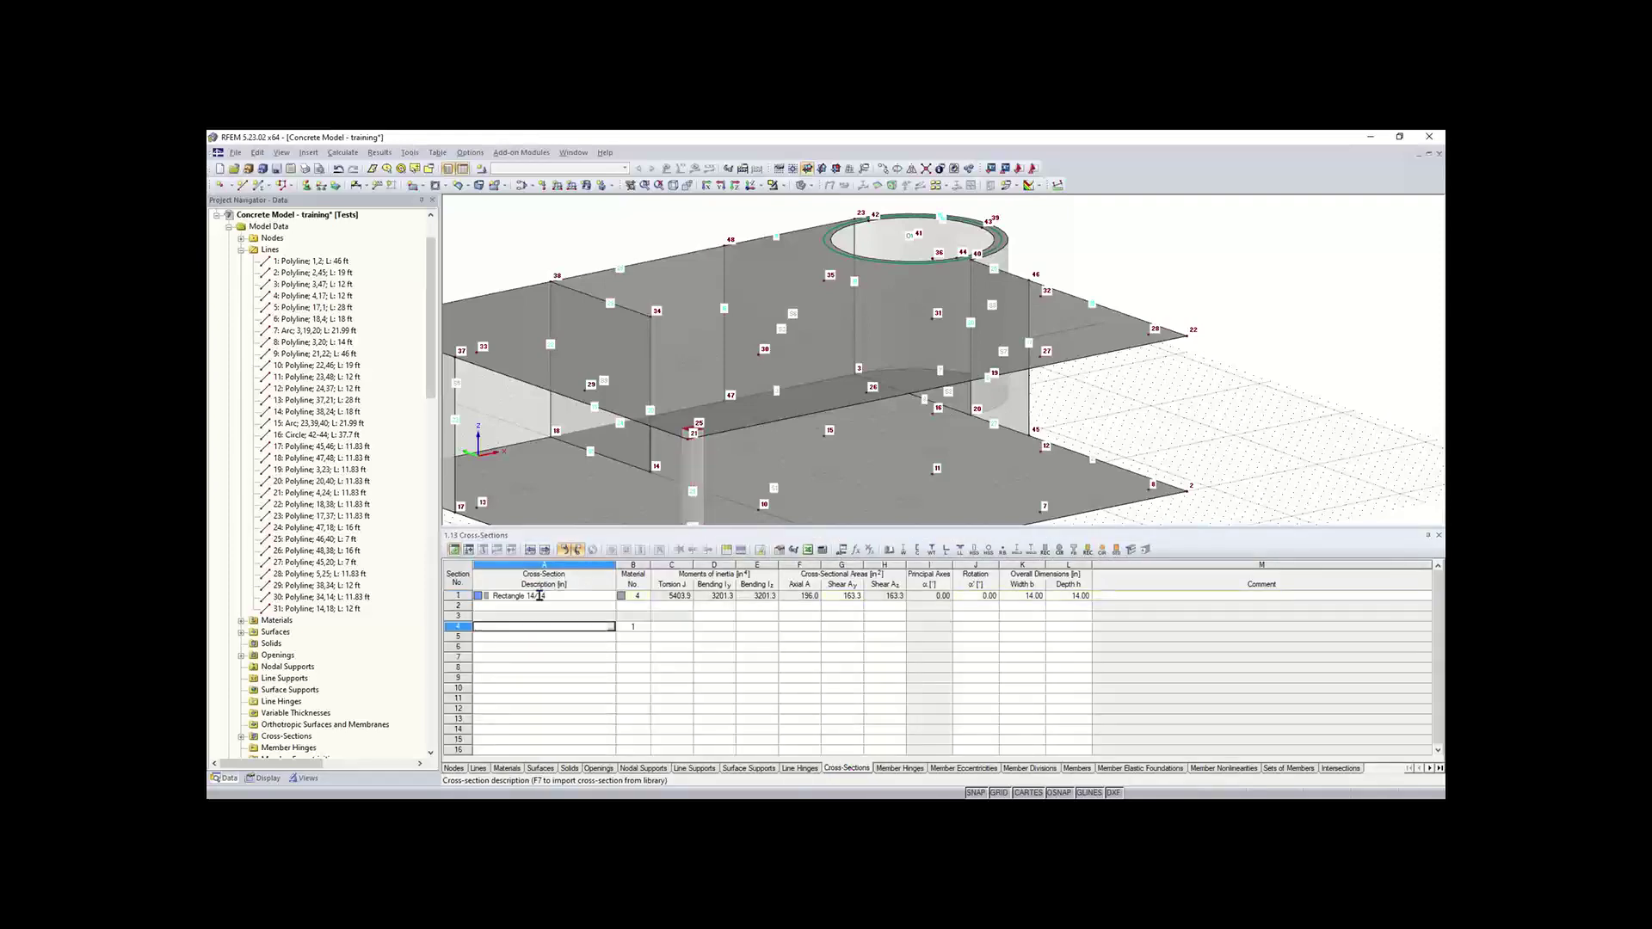
pyautogui.click(597, 597)
pyautogui.click(677, 597)
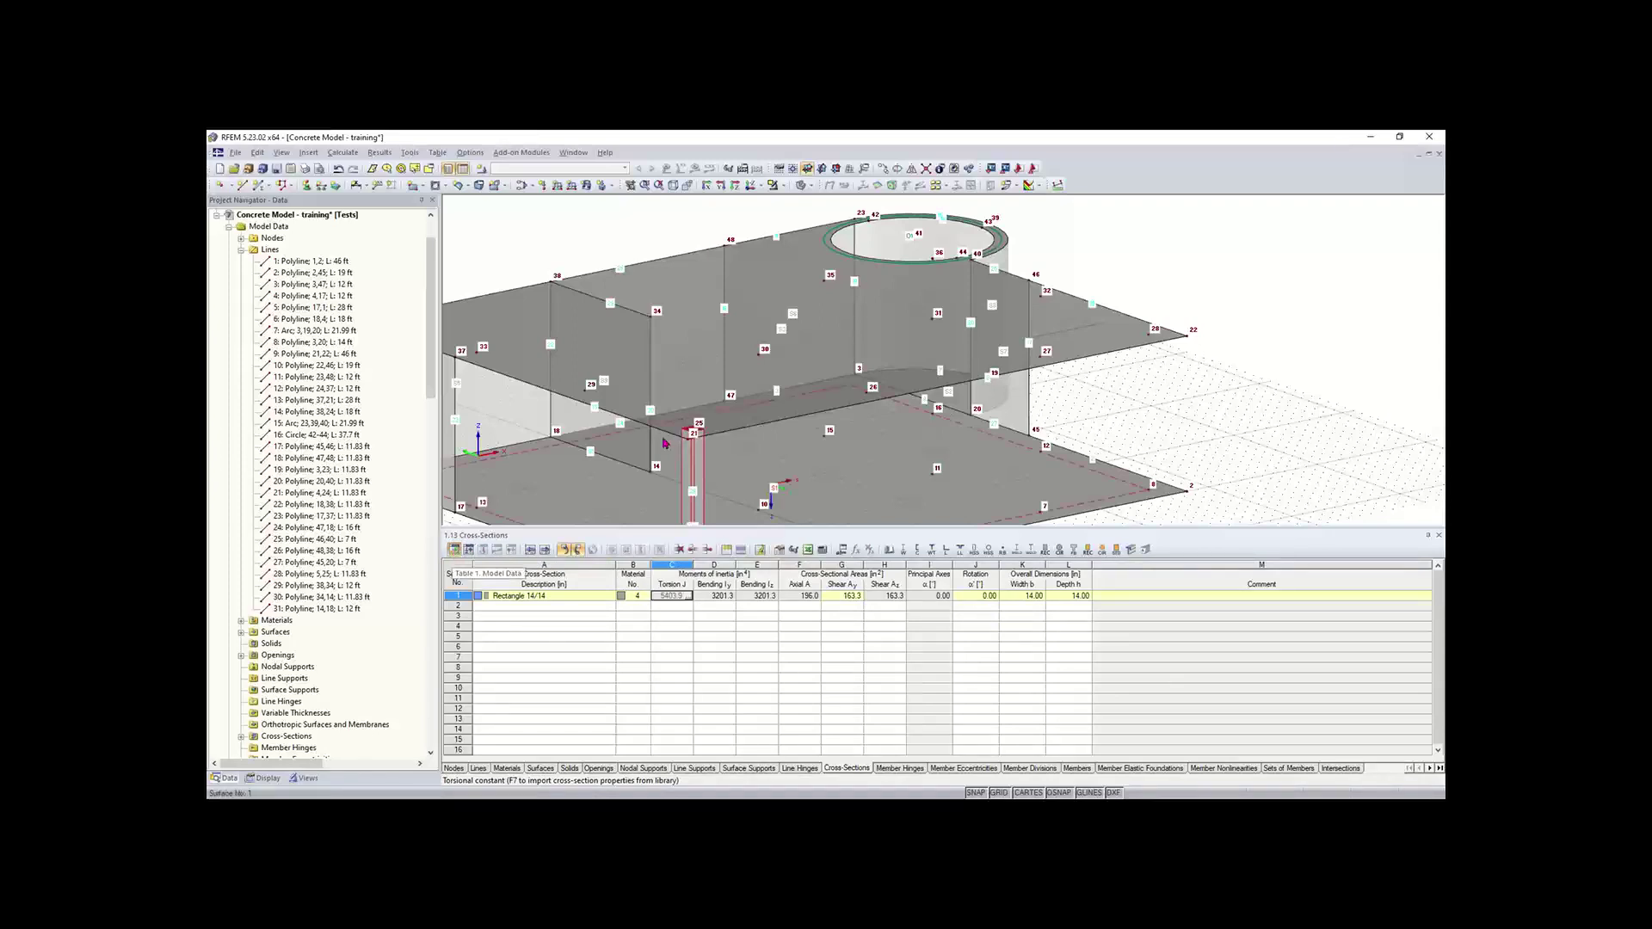
pyautogui.scroll(-3, 665, 444)
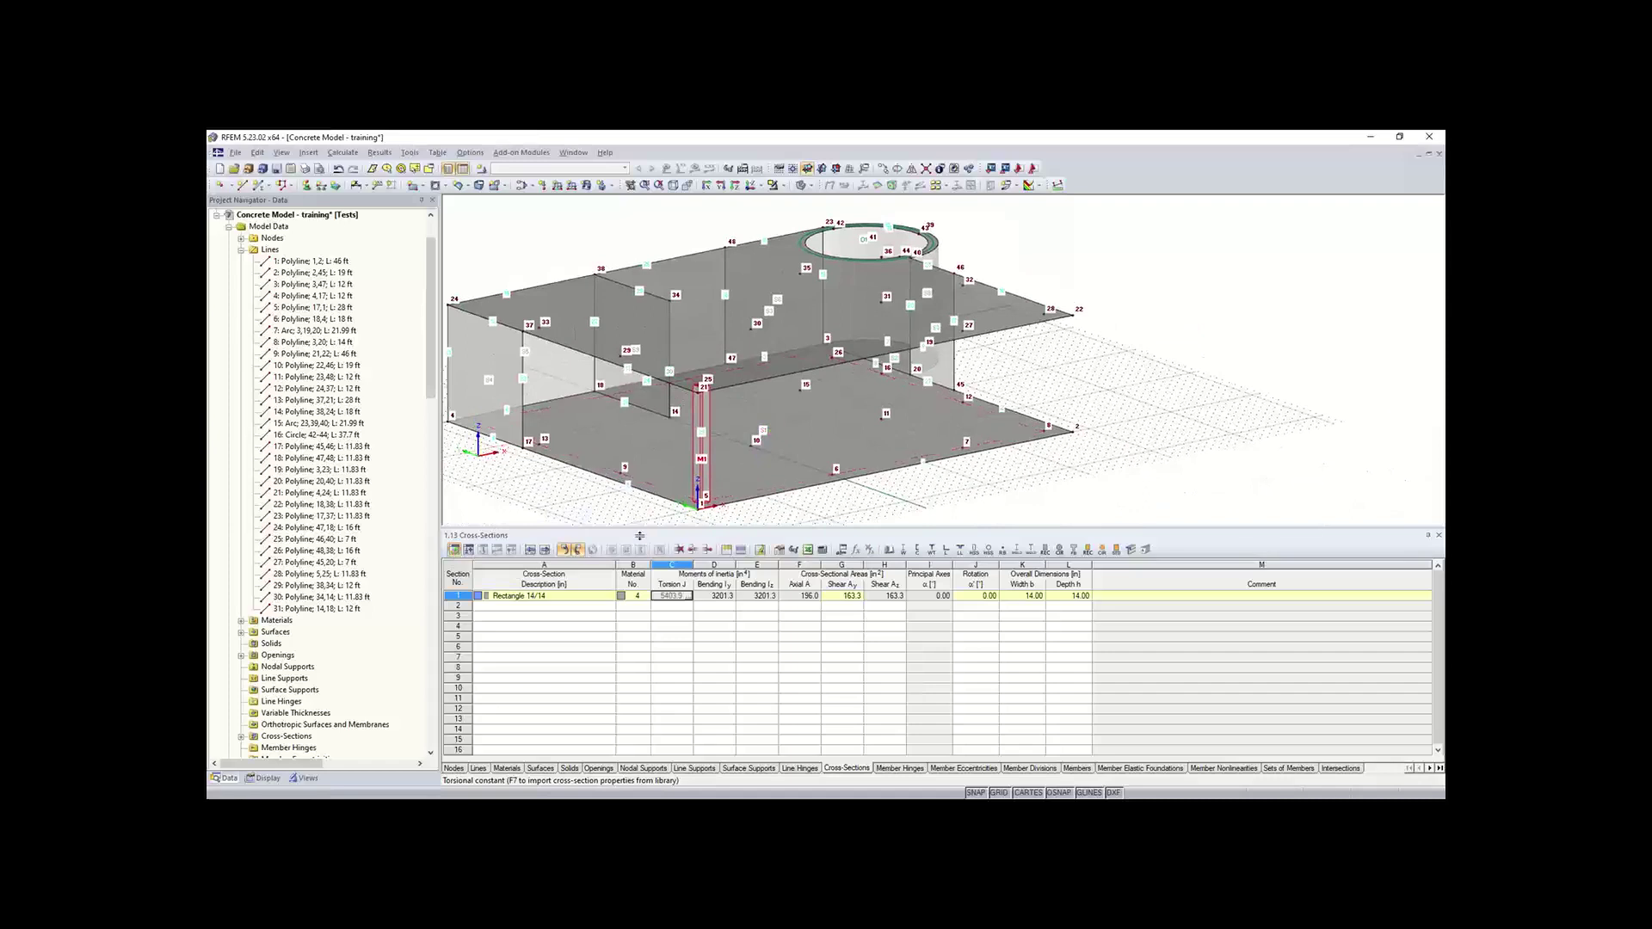
pyautogui.moveTo(636, 527); pyautogui.dragTo(636, 563)
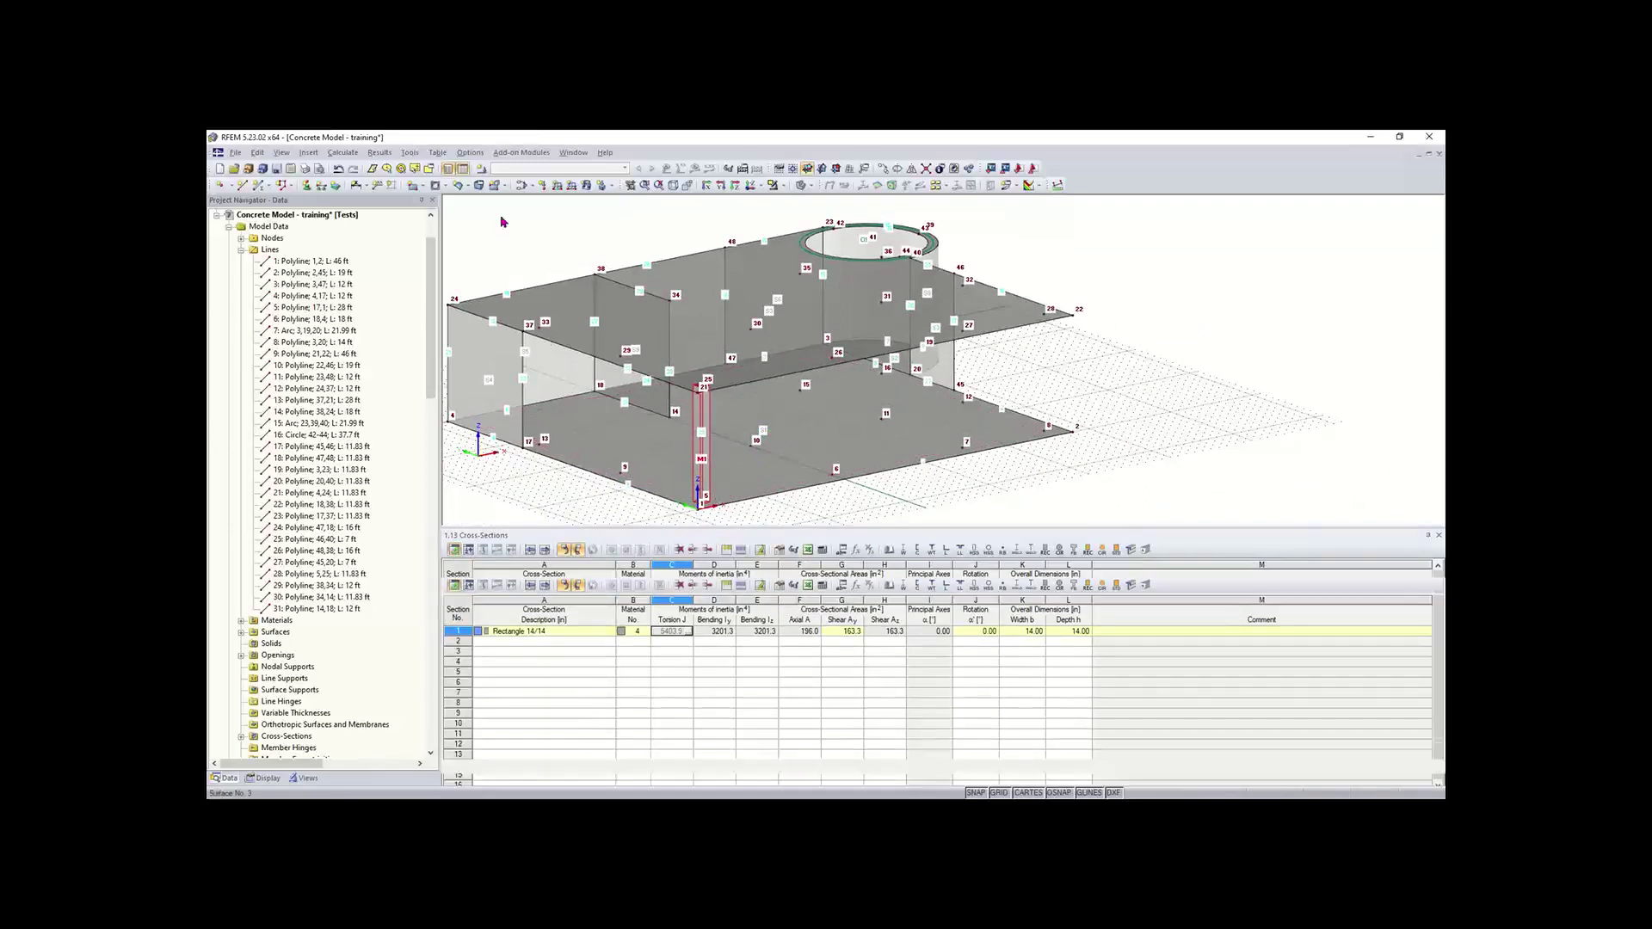
# - Hide the input tables and clear the column selection
pyautogui.click(463, 169)
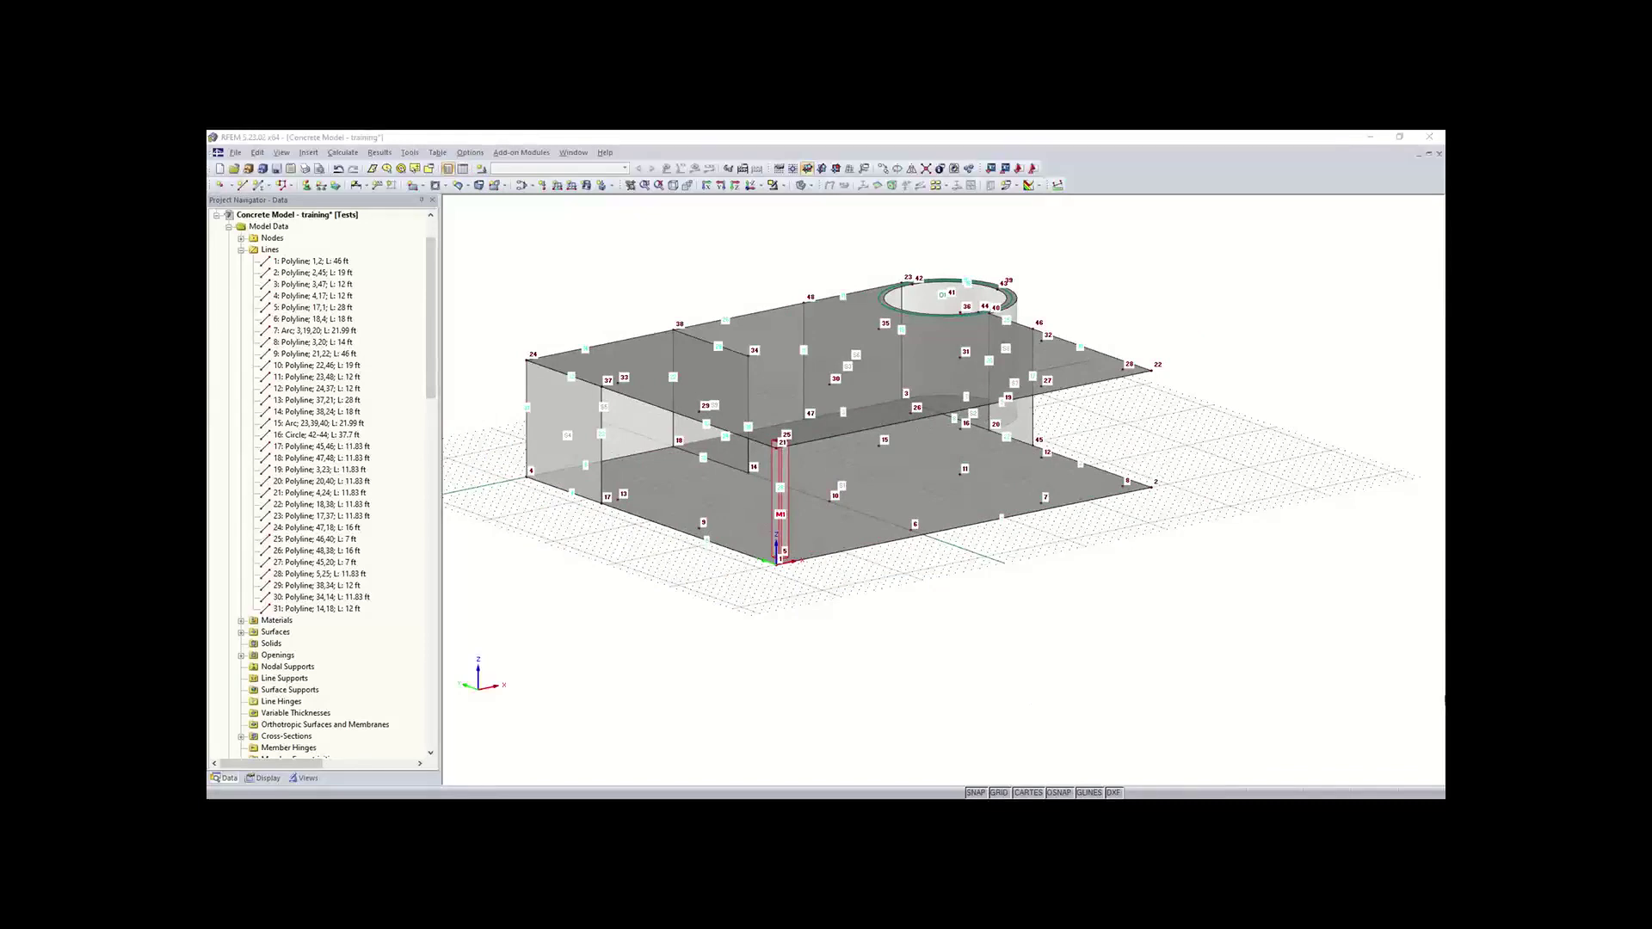
pyautogui.click(979, 572)
pyautogui.click(978, 572)
pyautogui.keyDown('ctrl'); pyautogui.moveTo(979, 573); pyautogui.dragTo(942, 574, button='middle'); pyautogui.keyUp('ctrl')
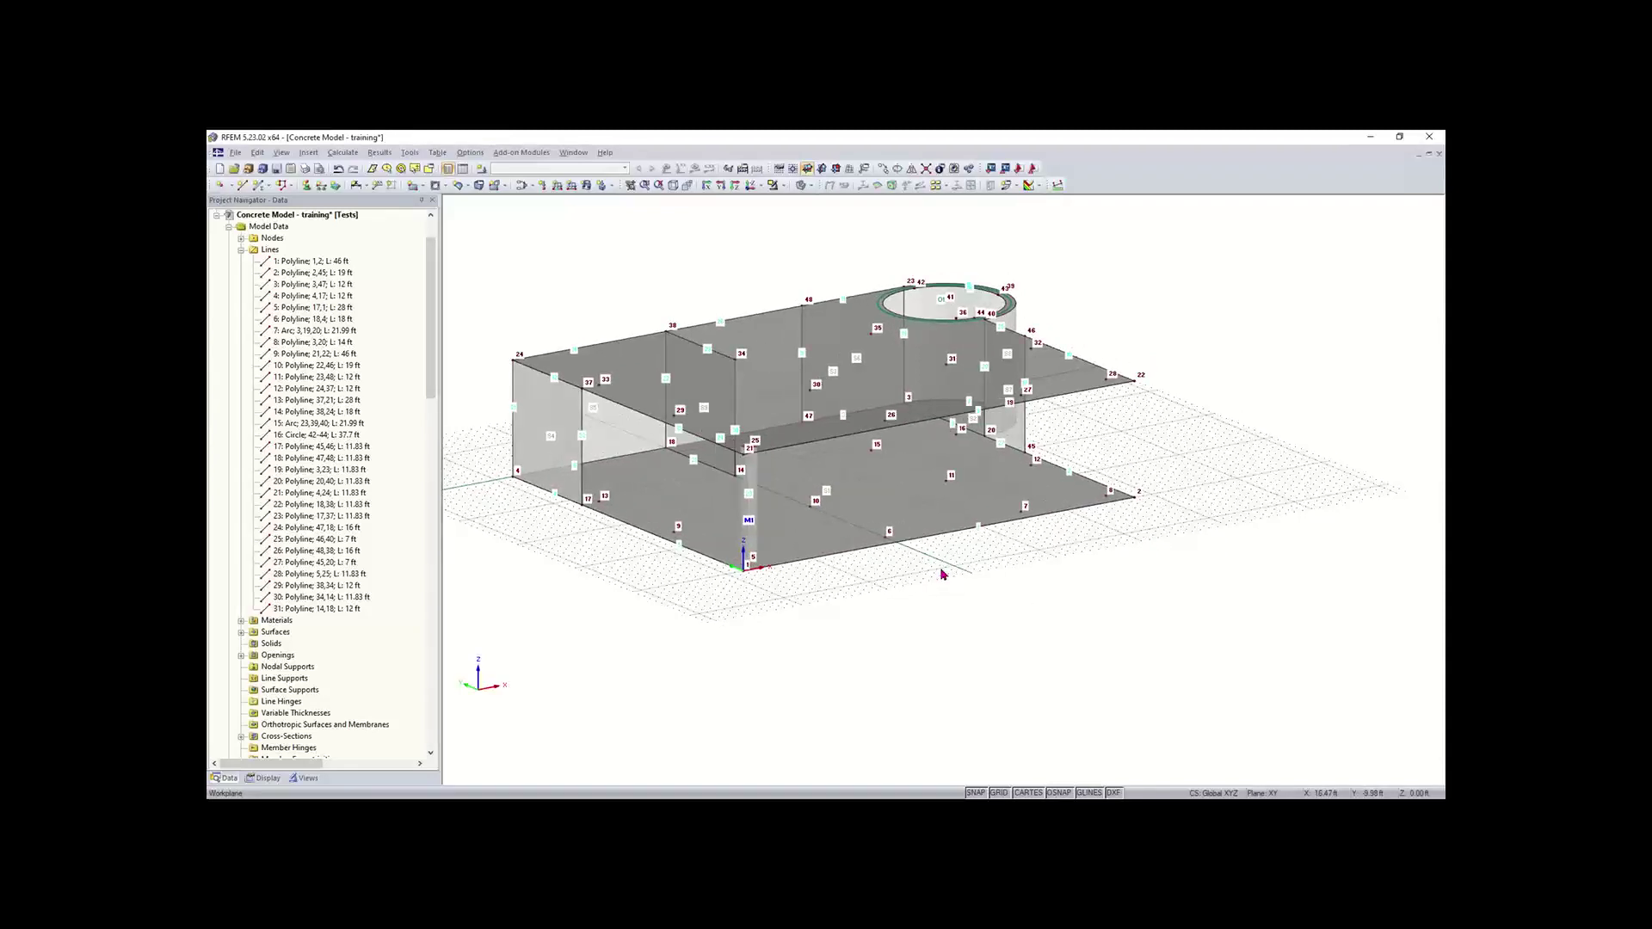
pyautogui.scroll(2, 881, 634)
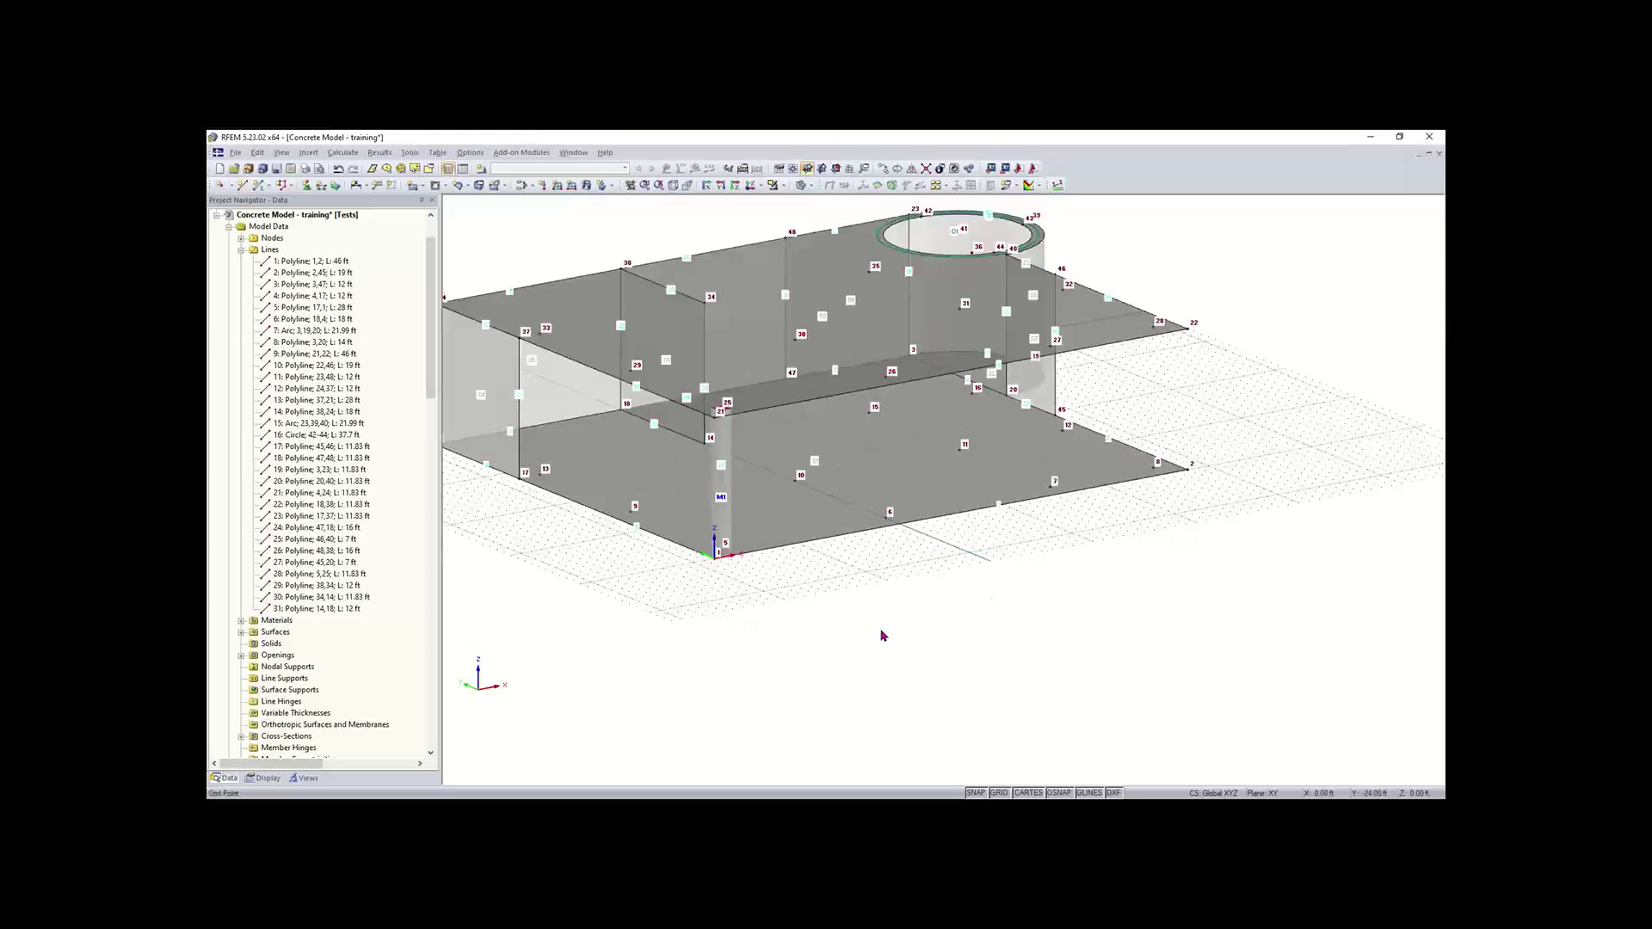
# - Copy the corner column along the lower slab's front edge to nodes 6, 7 and 8
pyautogui.click(713, 514)
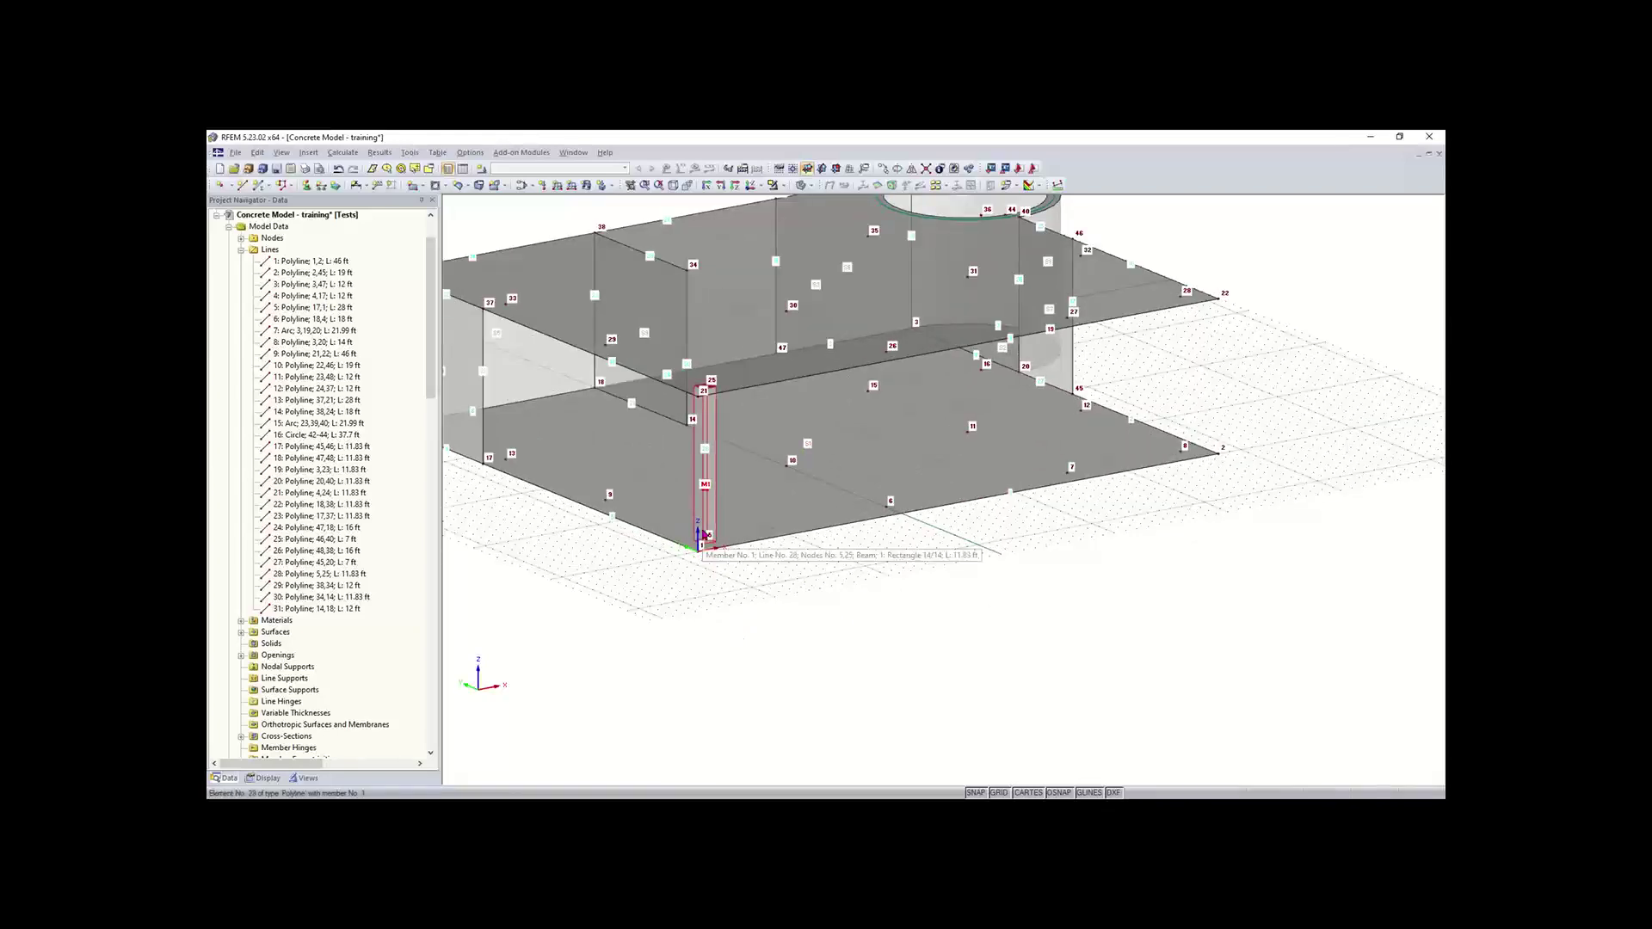
pyautogui.keyDown('ctrl'); pyautogui.moveTo(706, 546); pyautogui.dragTo(886, 511); pyautogui.keyUp('ctrl')
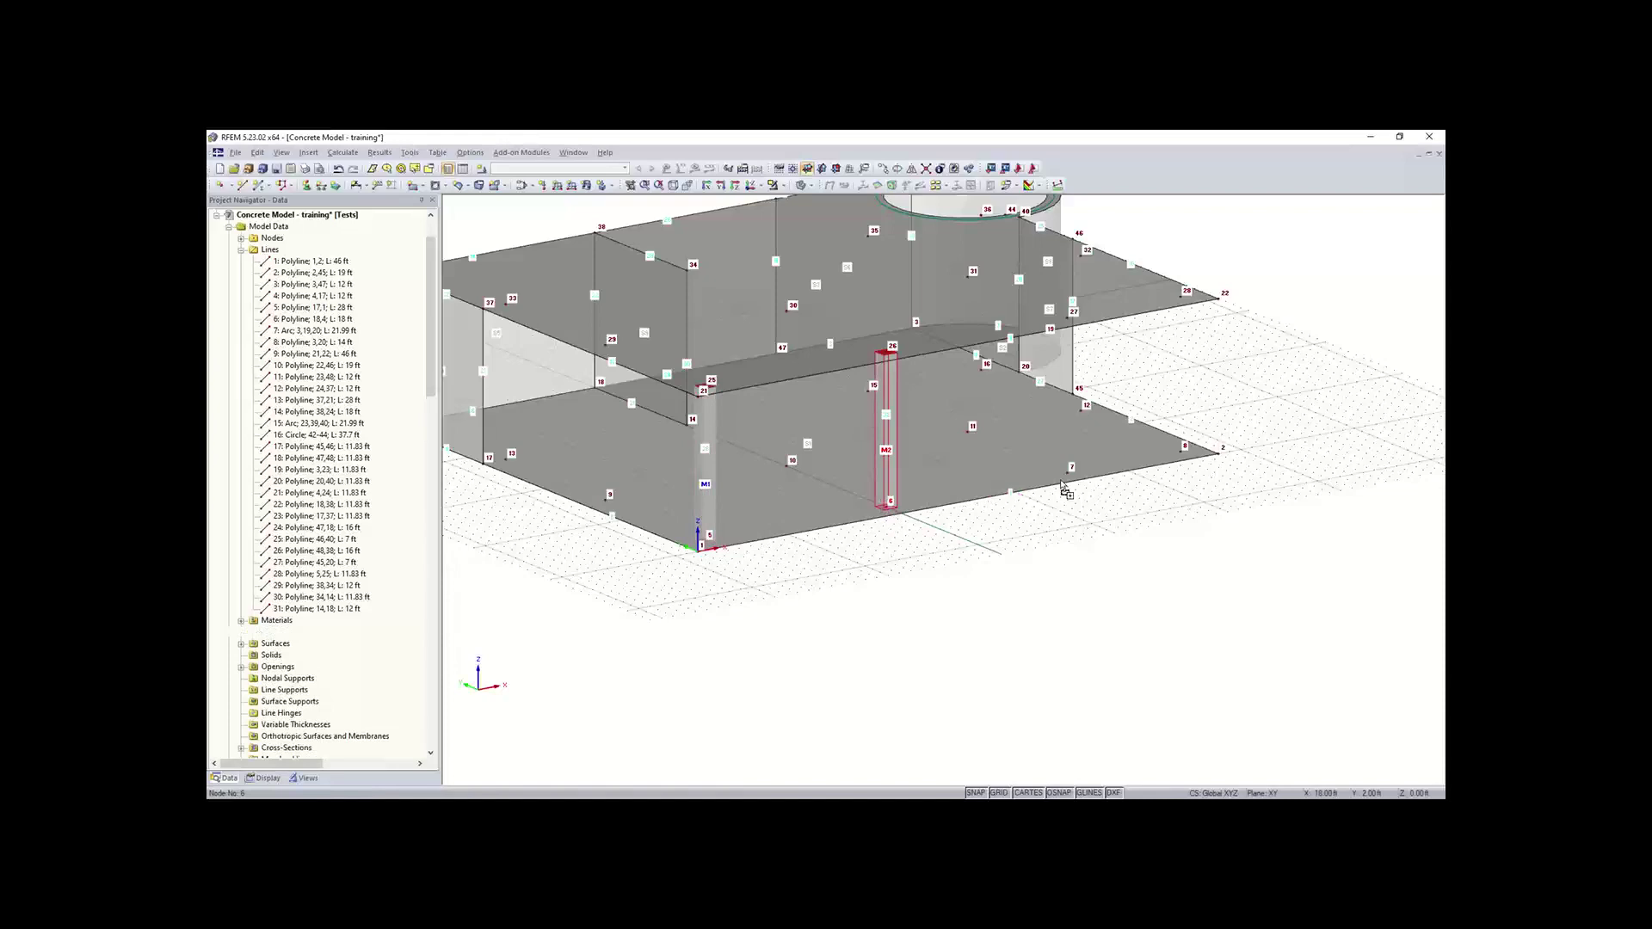
pyautogui.keyDown('ctrl'); pyautogui.moveTo(1076, 488); pyautogui.dragTo(1075, 479); pyautogui.keyUp('ctrl')
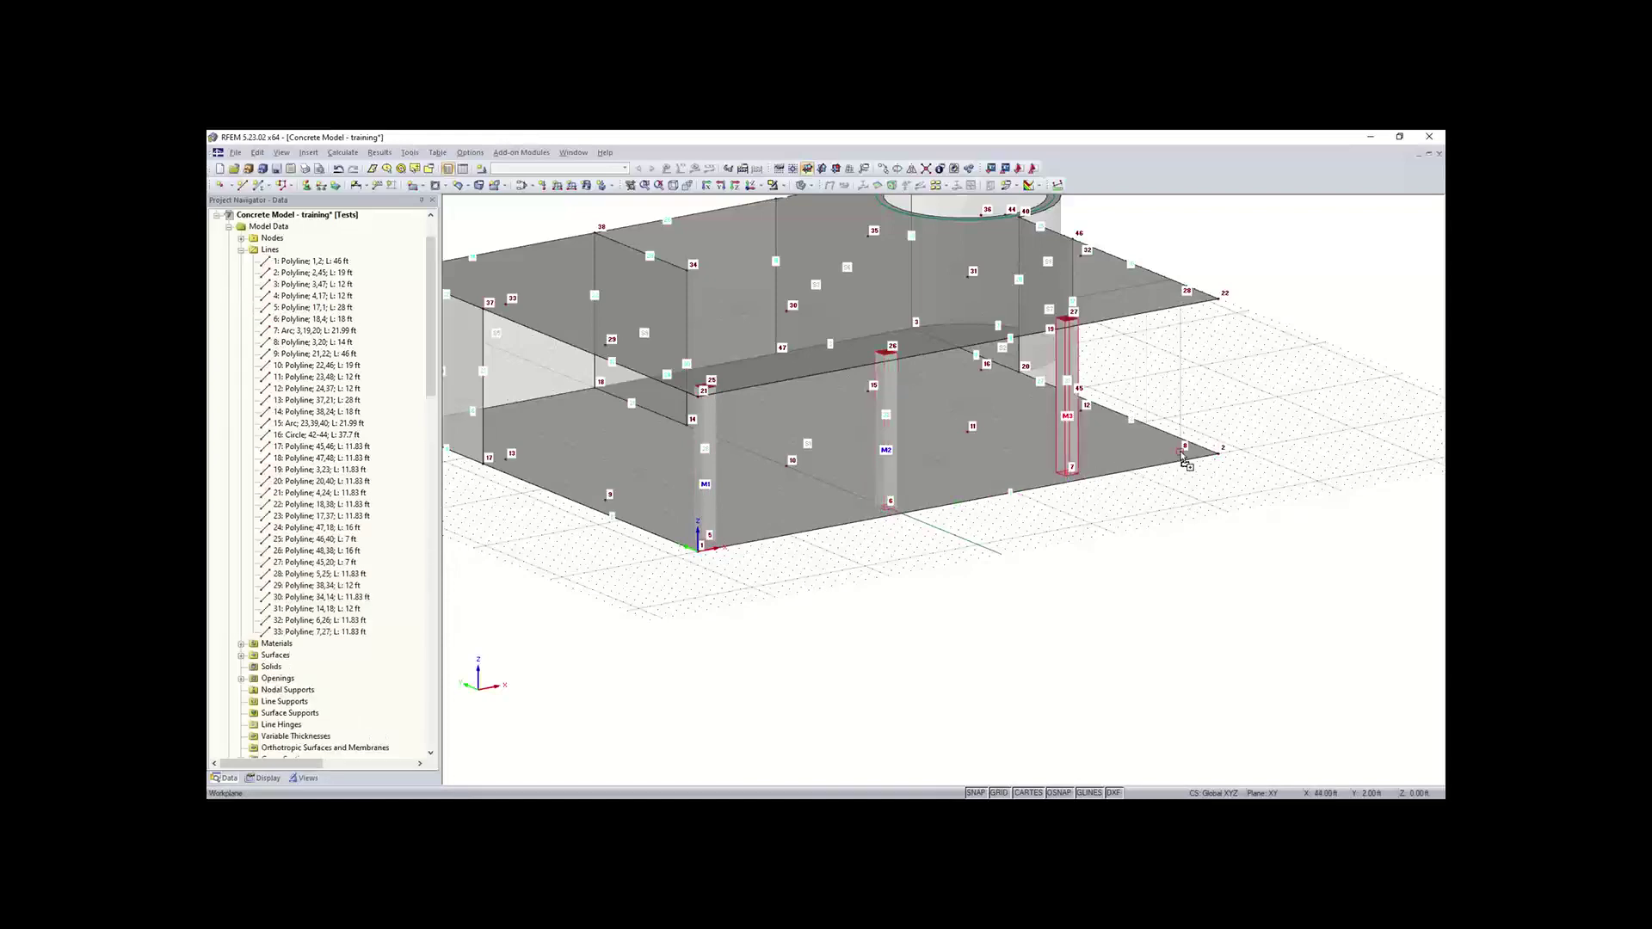
pyautogui.keyDown('ctrl'); pyautogui.moveTo(1183, 457); pyautogui.dragTo(1185, 449); pyautogui.keyUp('ctrl')
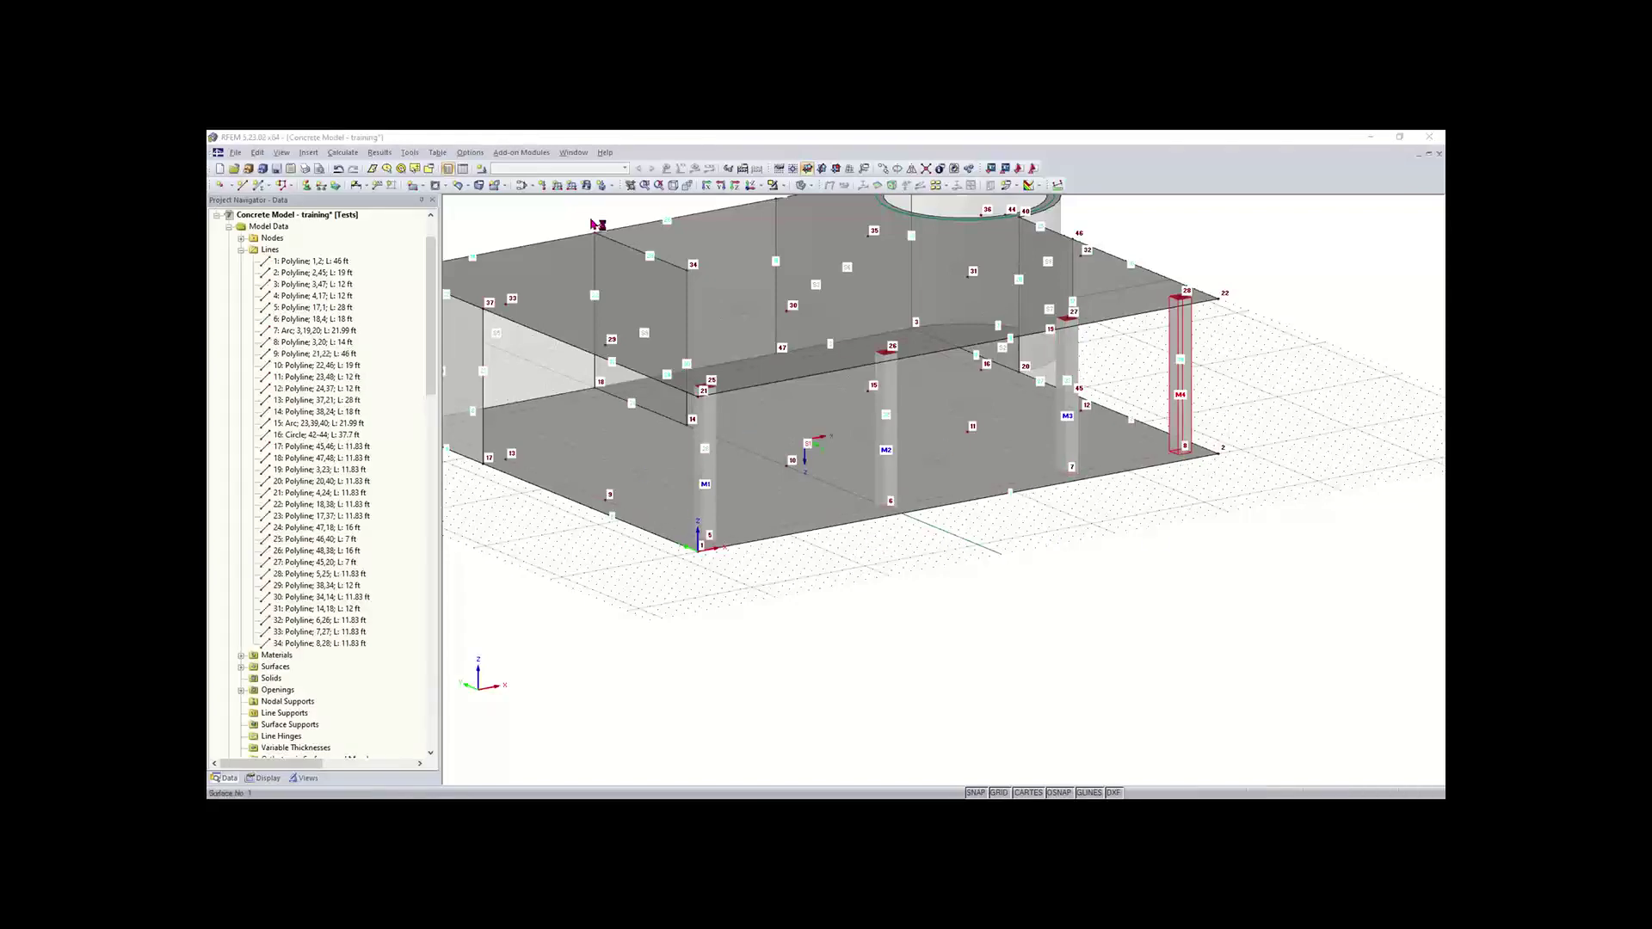
# - Use Special Selection to select all members with the cross-section Rectangle 14/14, Concrete f'c = 4000 psi
pyautogui.click(431, 170)
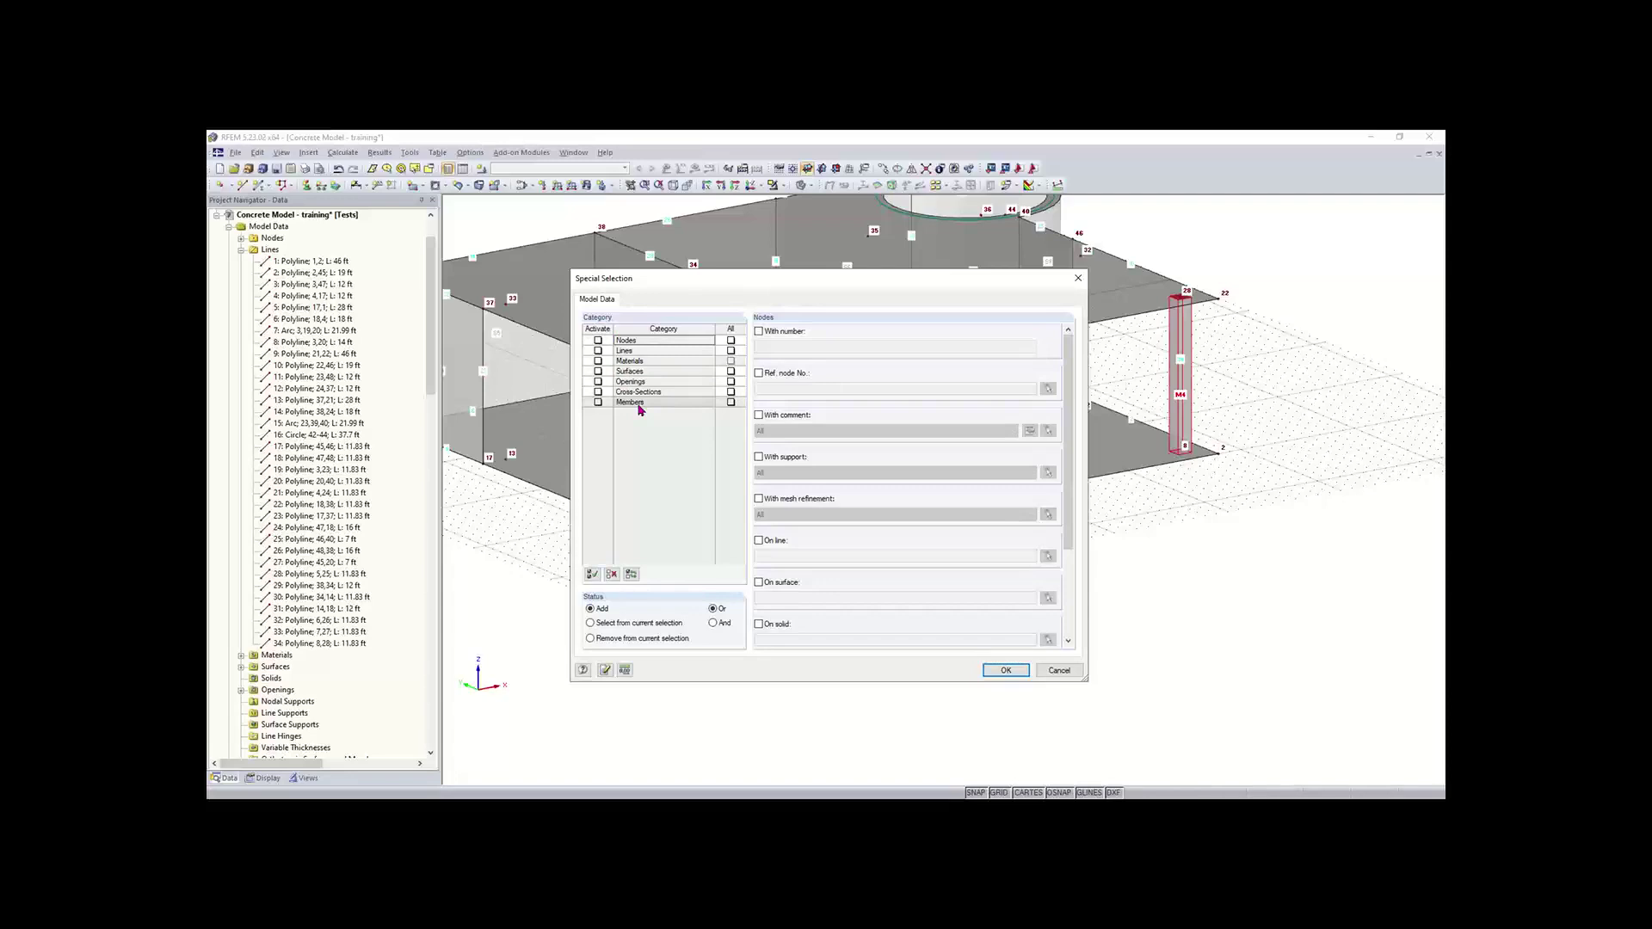
pyautogui.click(598, 403)
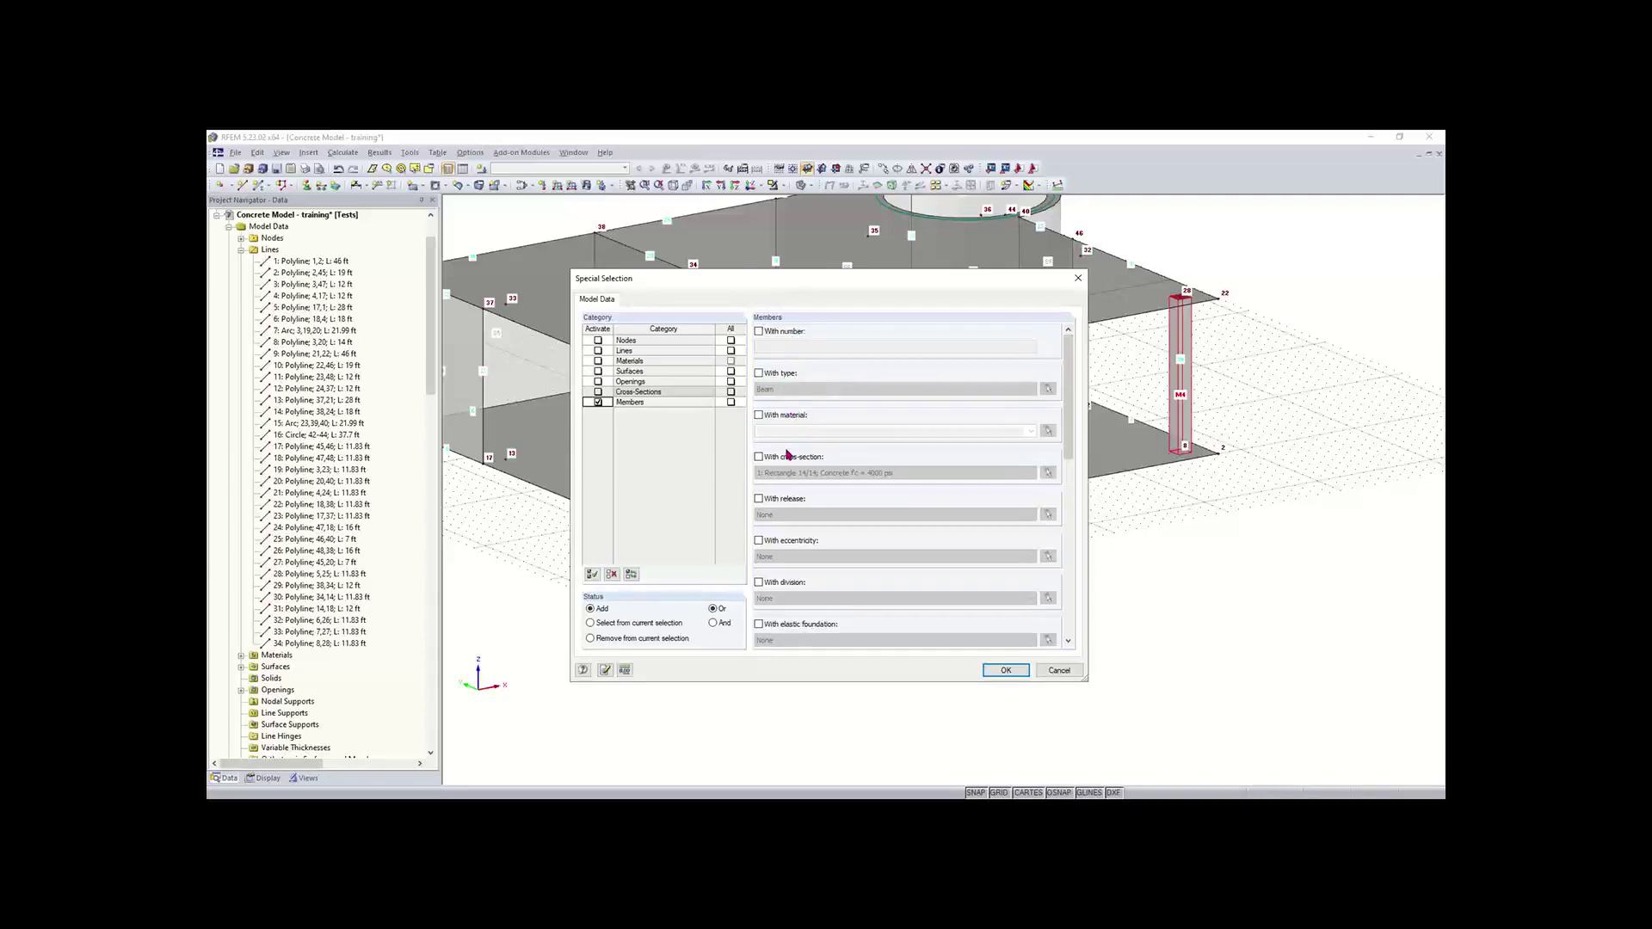
pyautogui.click(759, 458)
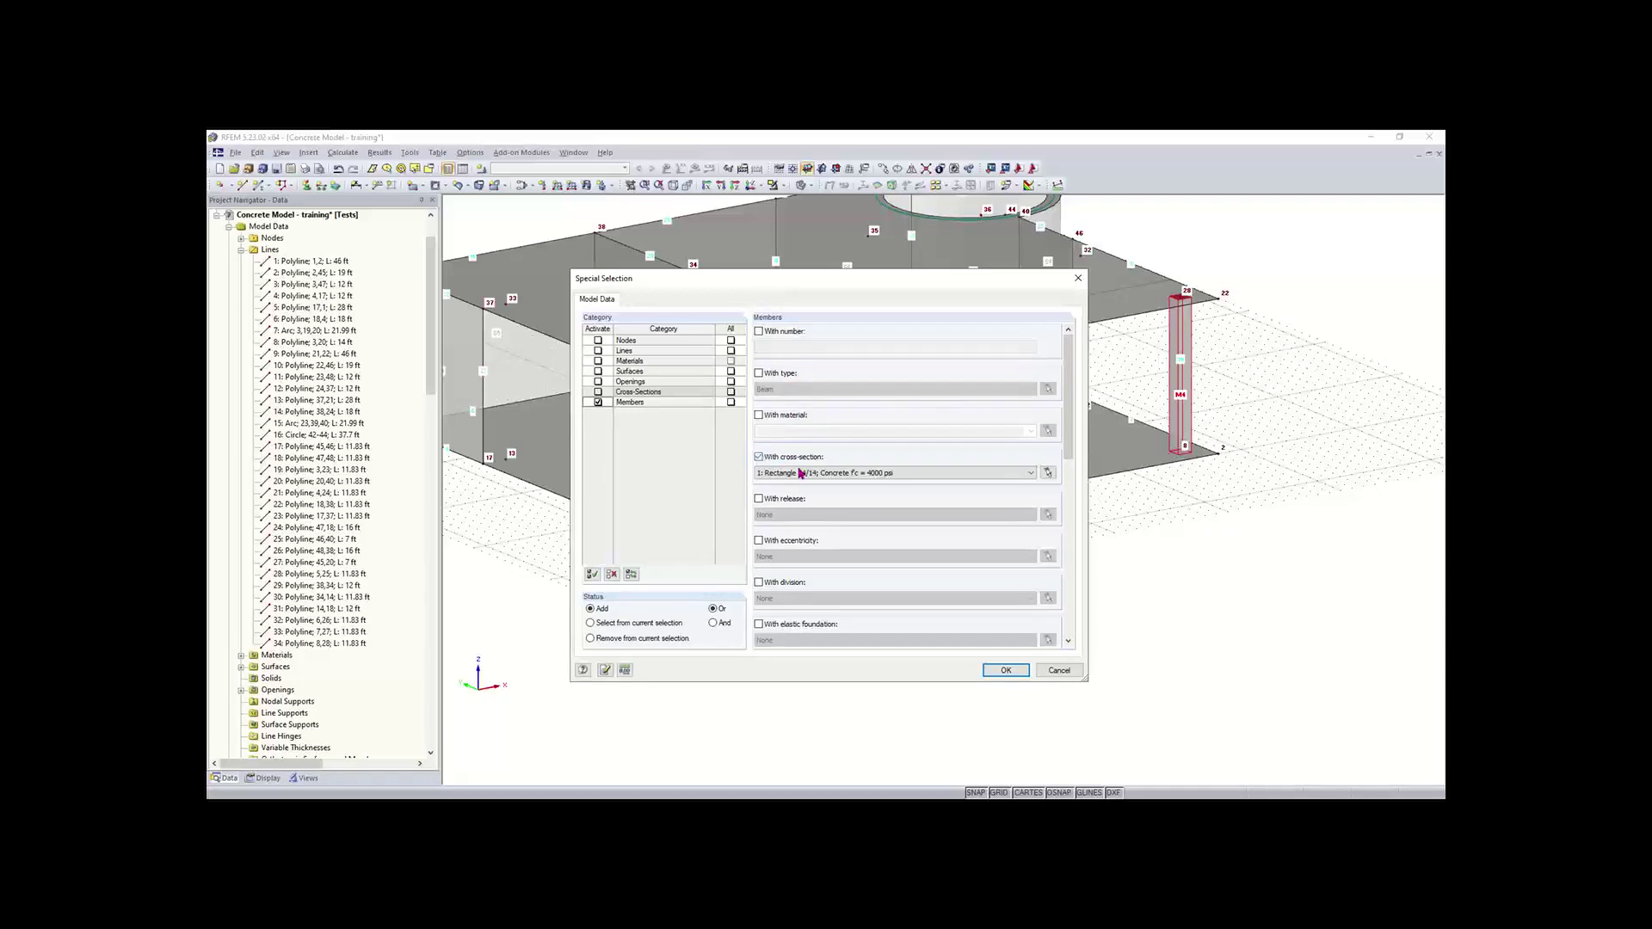
pyautogui.click(885, 477)
pyautogui.click(881, 480)
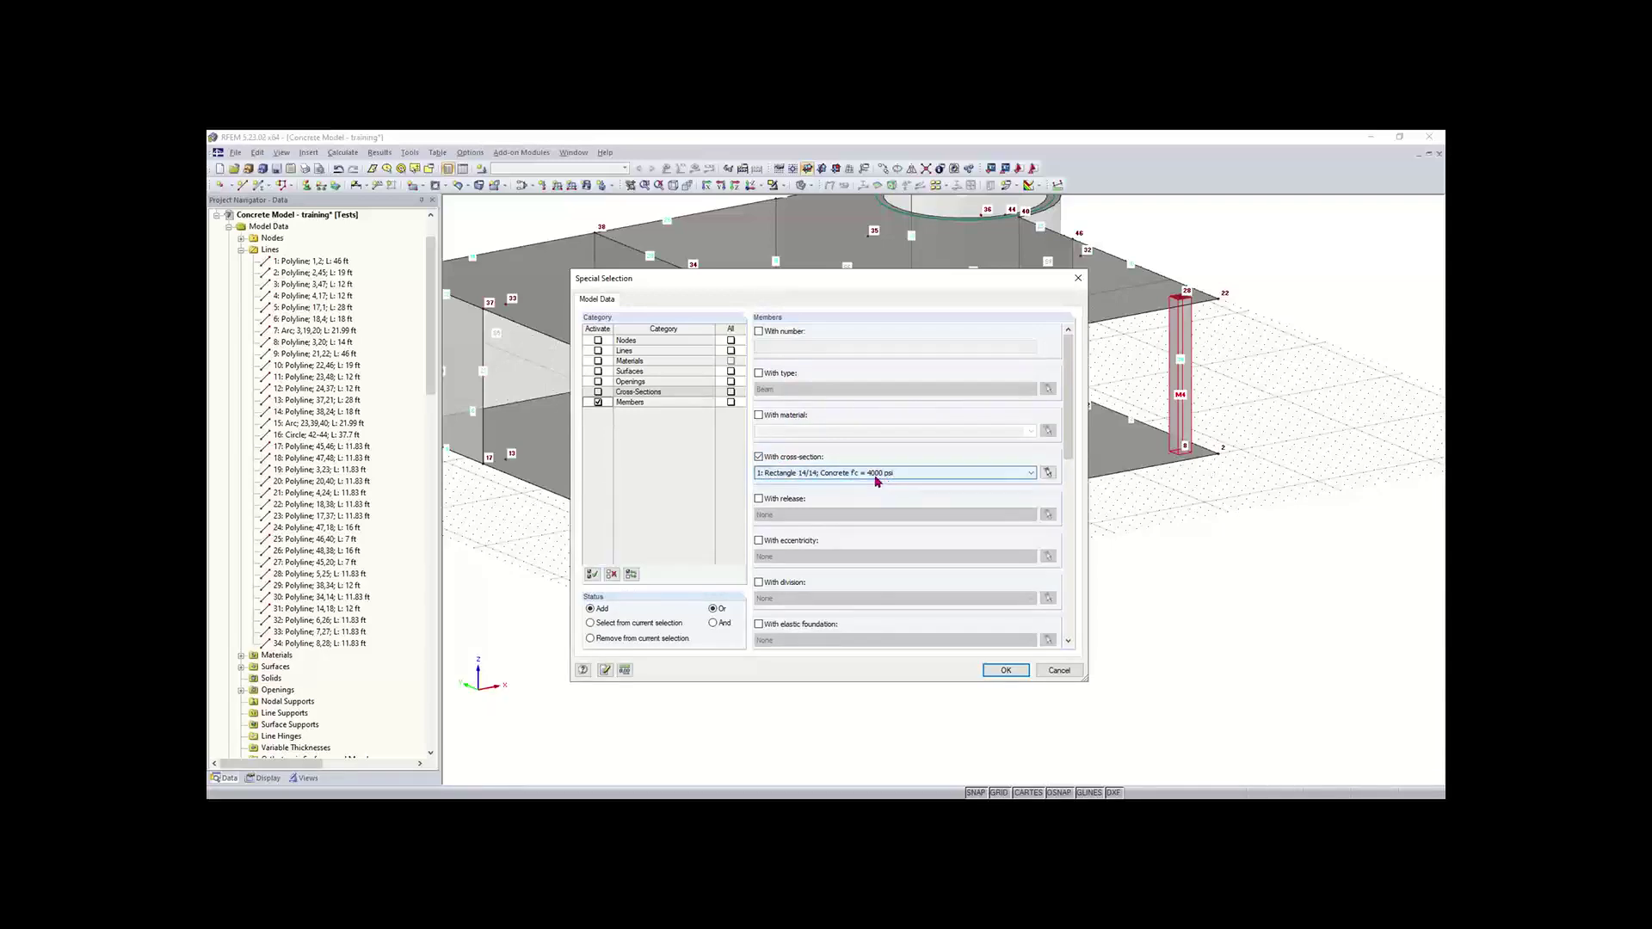
pyautogui.click(1005, 671)
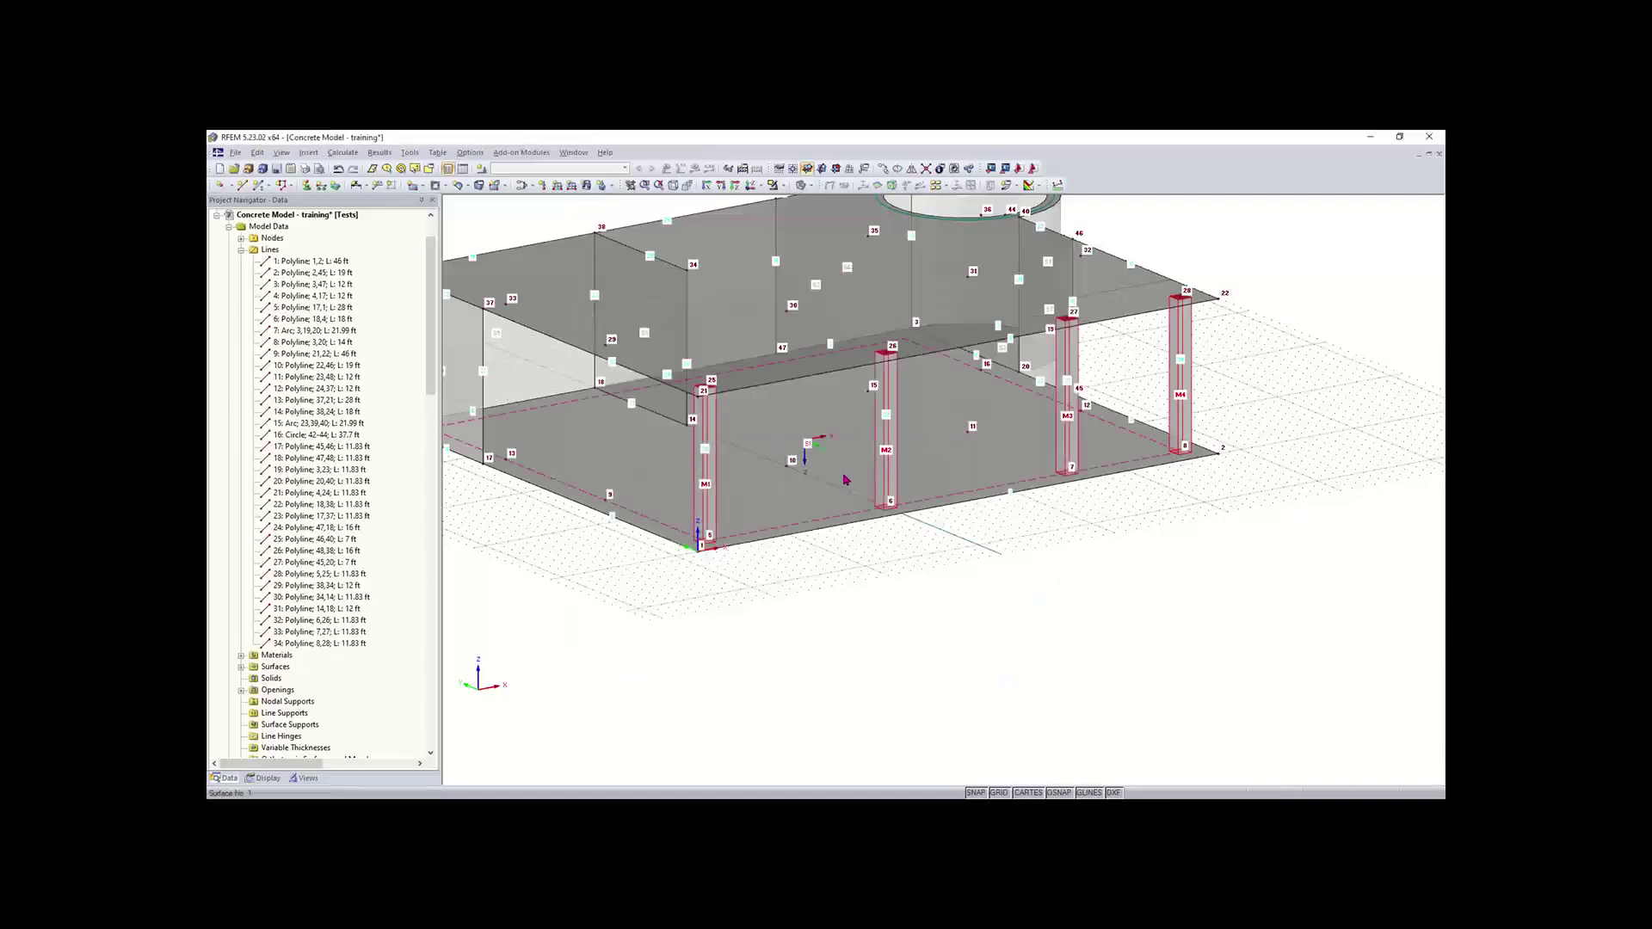
# - Copy the four selected columns to the second row at nodes 9 to 12 of the lower slab
pyautogui.scroll(-1, 842, 479)
pyautogui.moveTo(886, 603); pyautogui.dragTo(916, 675, button='middle')
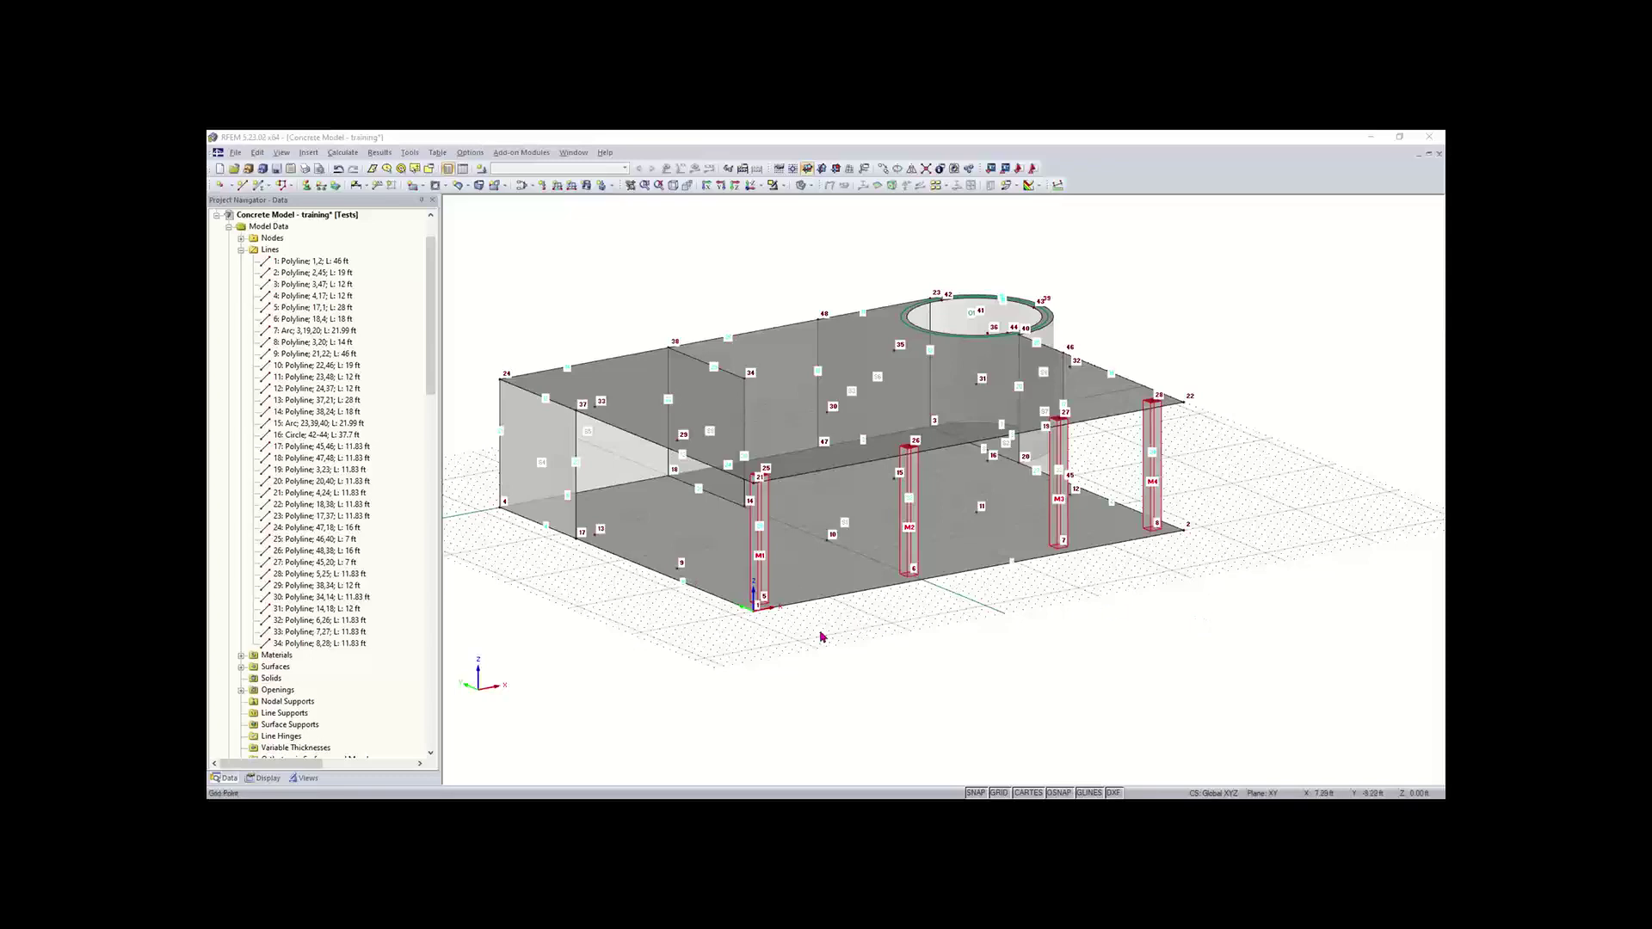
pyautogui.keyDown('ctrl'); pyautogui.moveTo(760, 602); pyautogui.dragTo(686, 569); pyautogui.keyUp('ctrl')
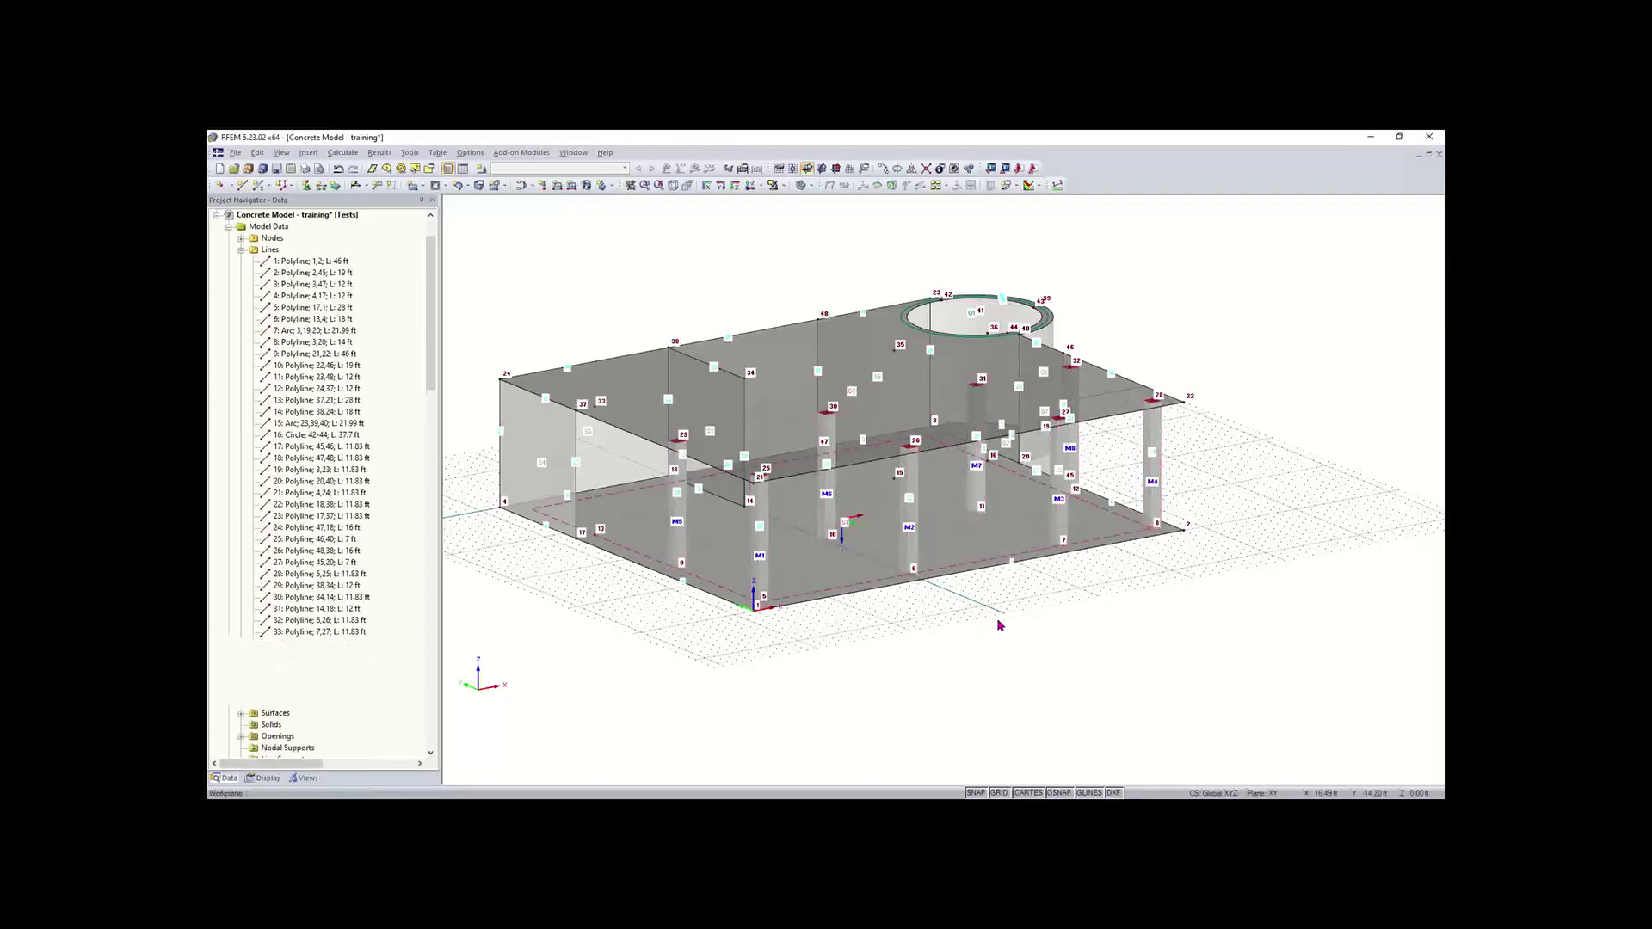
# - Copy one more column to interior node 15, between the lower and upper slabs
pyautogui.keyDown('ctrl'); pyautogui.moveTo(998, 623); pyautogui.dragTo(896, 667, button='middle'); pyautogui.keyUp('ctrl')
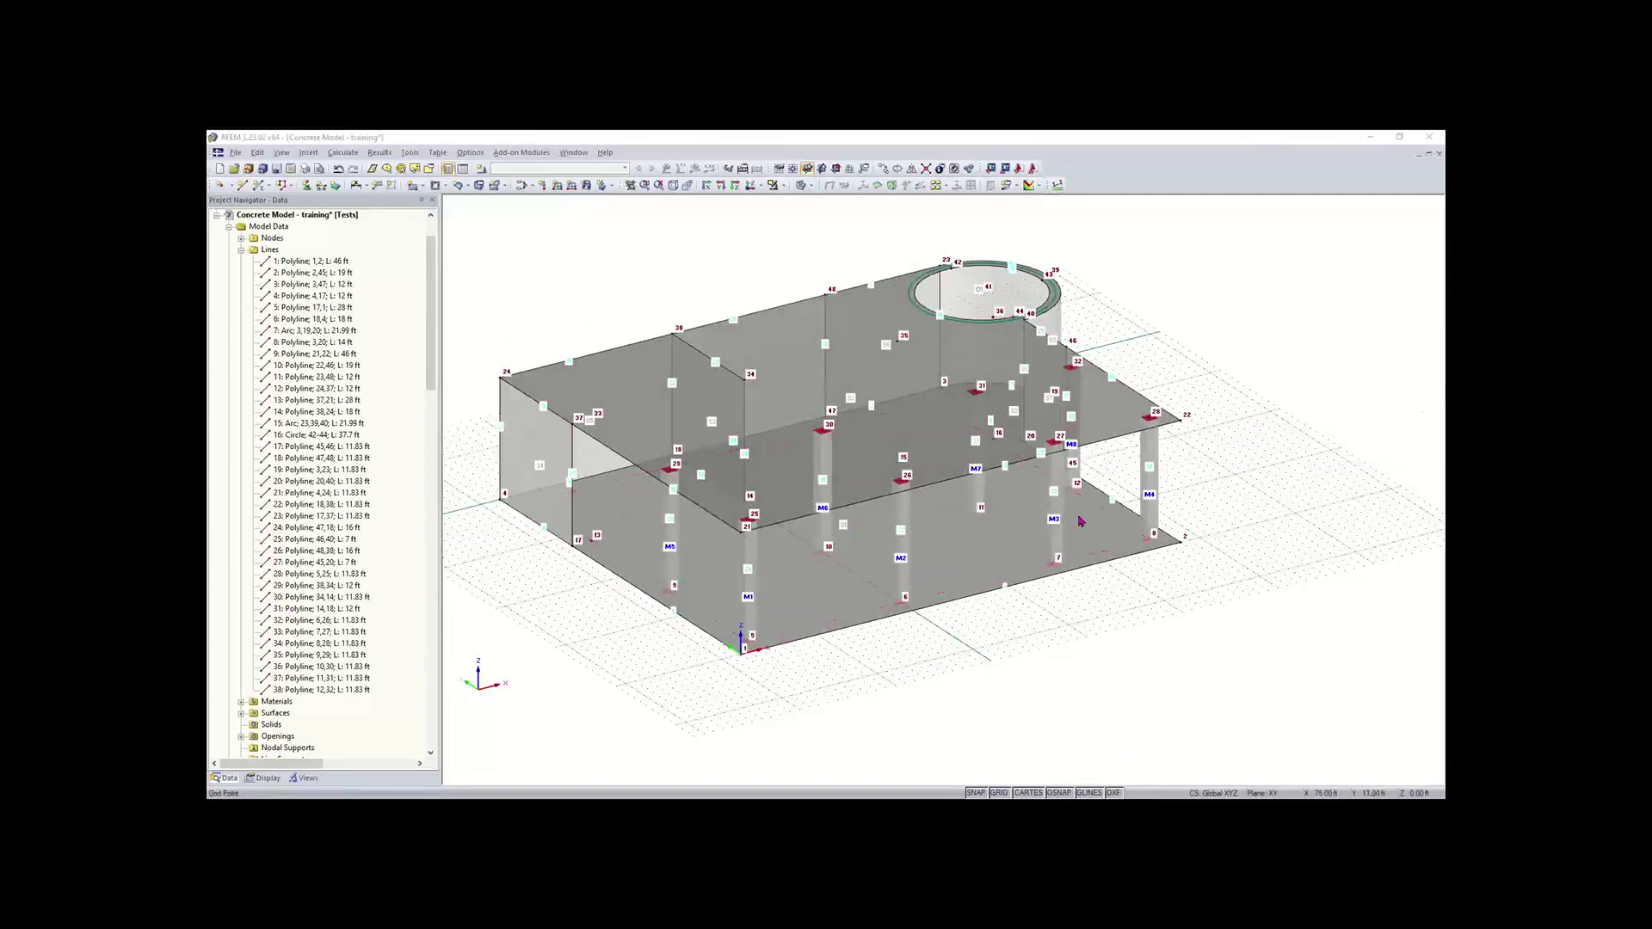
pyautogui.keyDown('ctrl'); pyautogui.moveTo(1230, 447); pyautogui.dragTo(1233, 448, button='middle'); pyautogui.keyUp('ctrl')
pyautogui.scroll(3, 1233, 448)
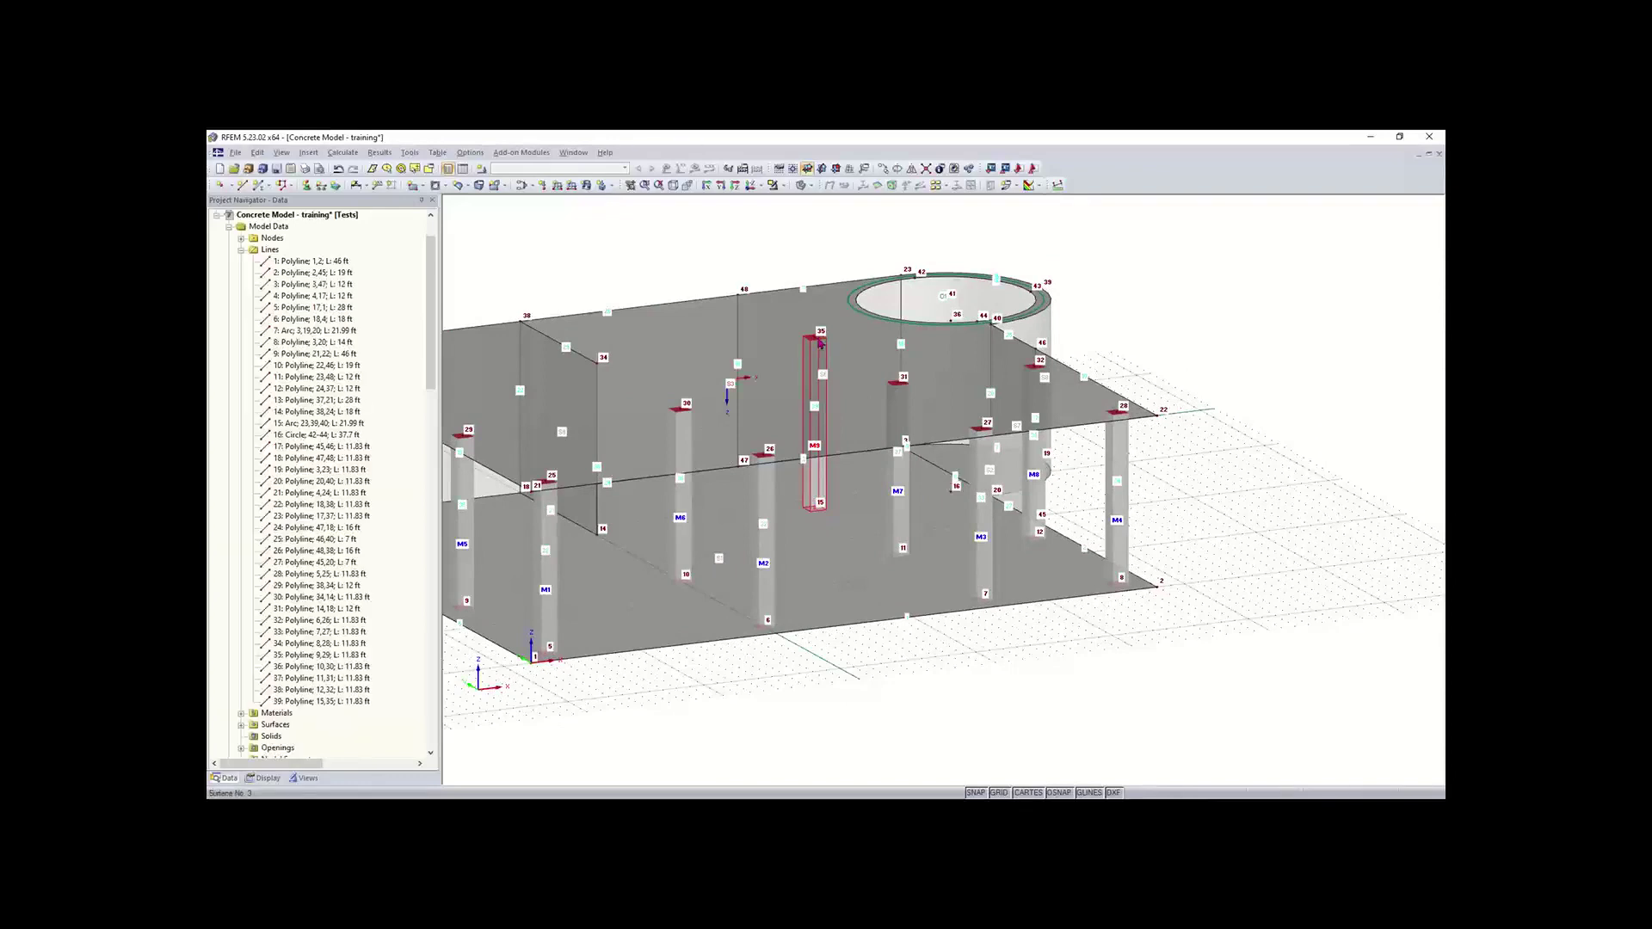
pyautogui.scroll(-2, 876, 538)
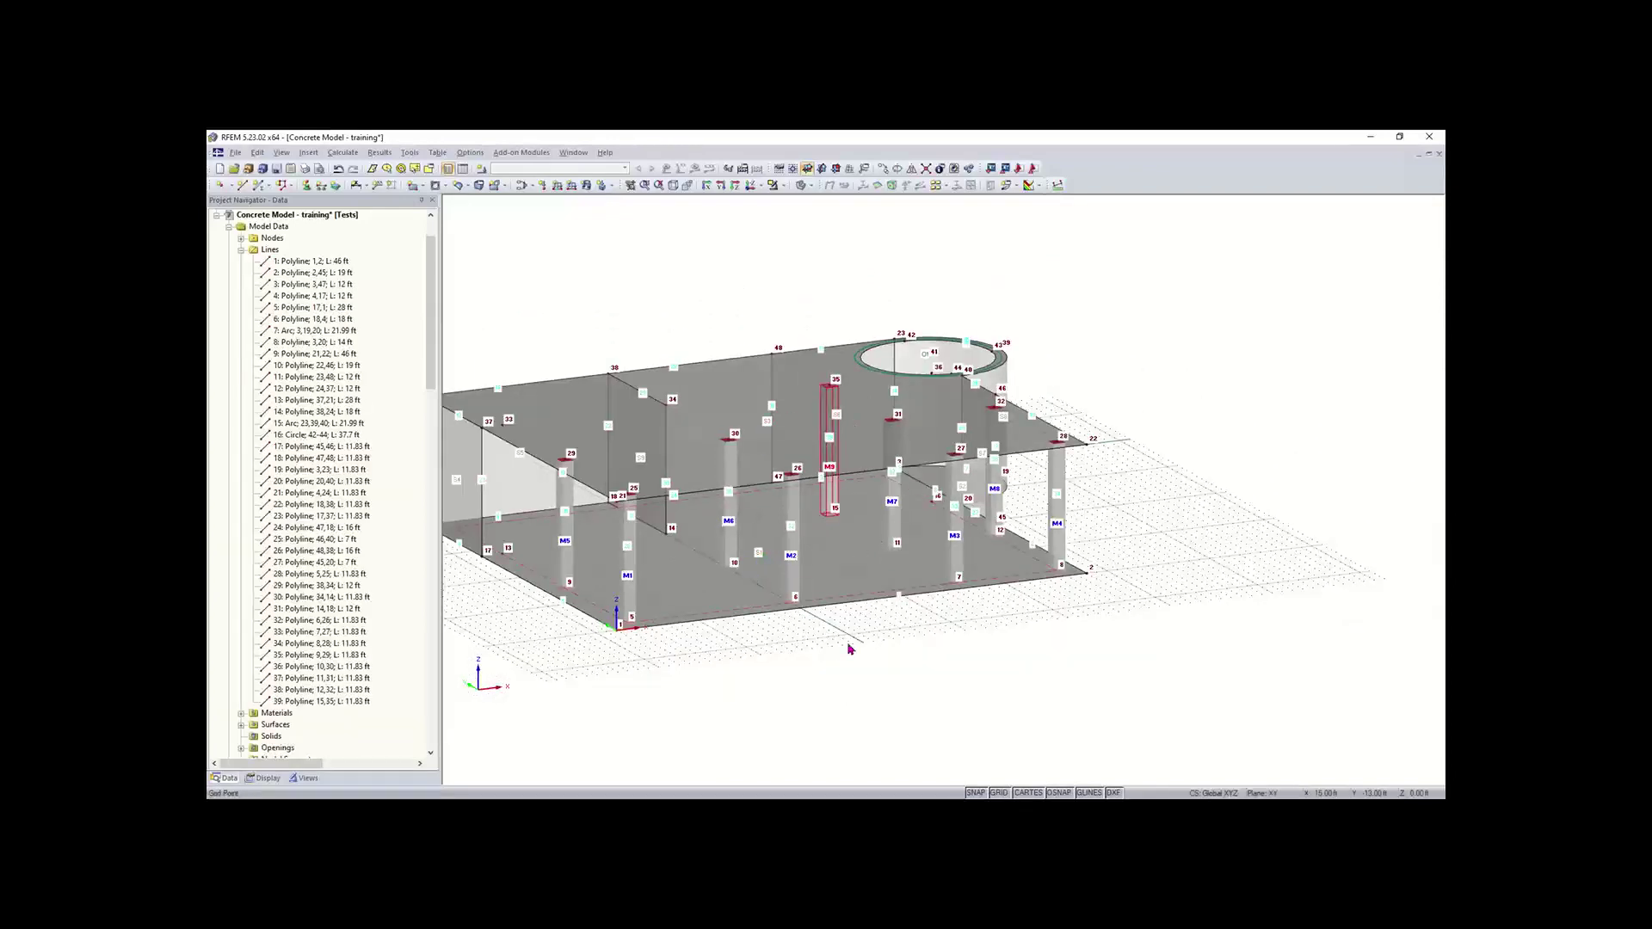
pyautogui.scroll(-2, 849, 647)
pyautogui.moveTo(878, 630); pyautogui.dragTo(912, 605, button='middle')
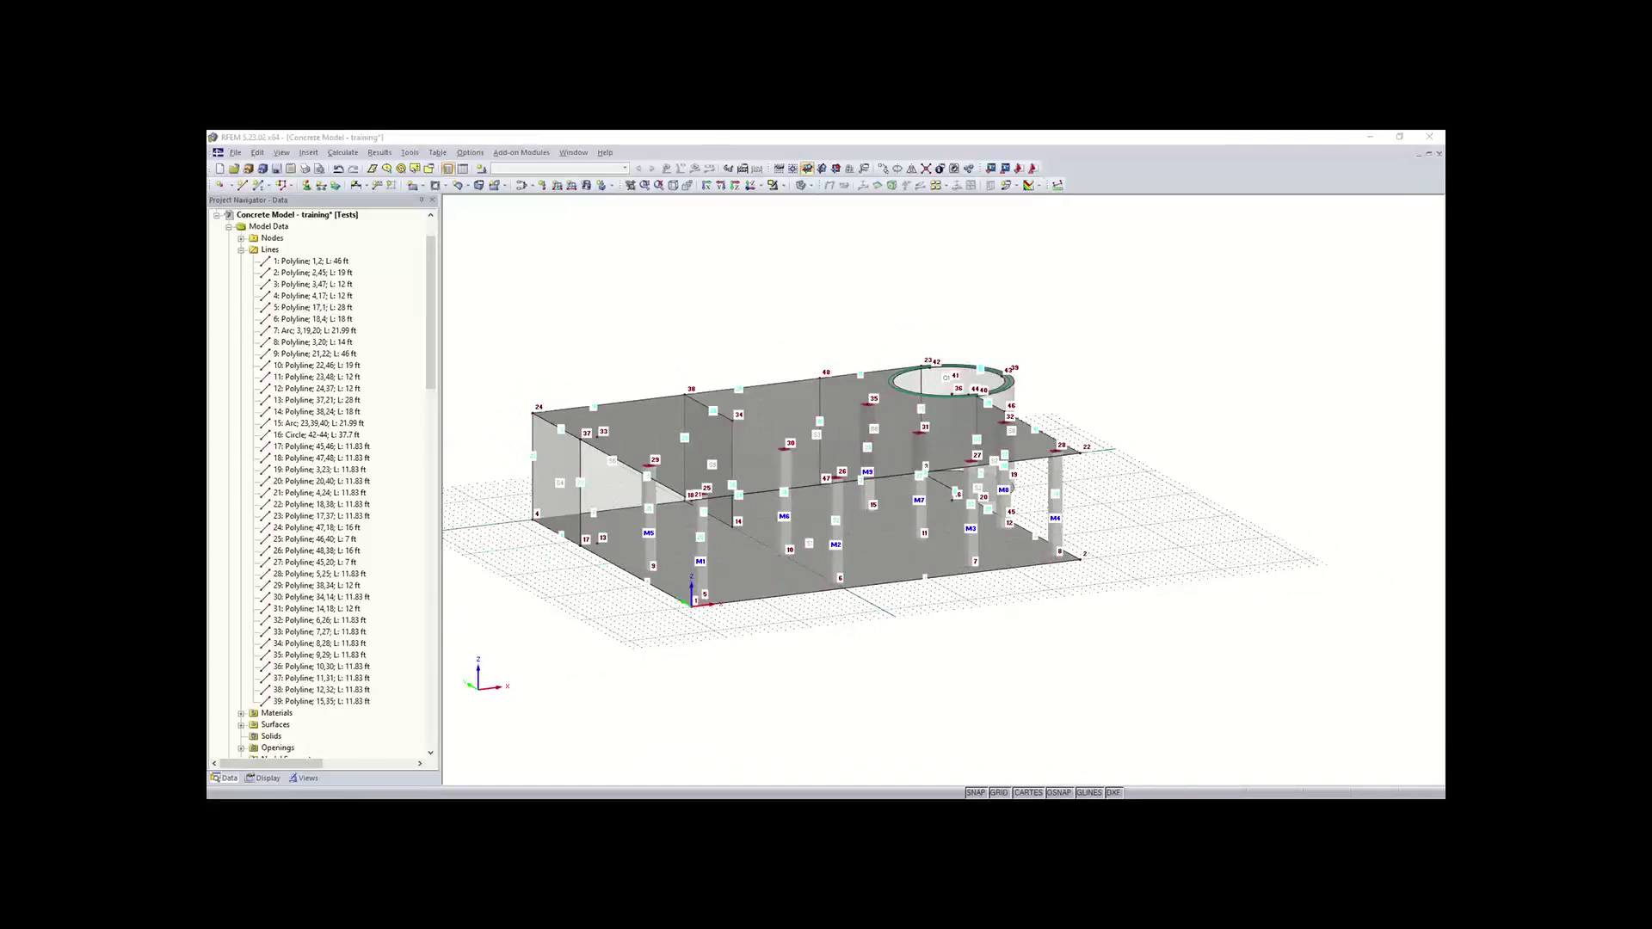
# - Start a new single member and set its member type to Rib
pyautogui.keyDown('ctrl'); pyautogui.moveTo(506, 377); pyautogui.dragTo(574, 472, button='middle'); pyautogui.keyUp('ctrl')
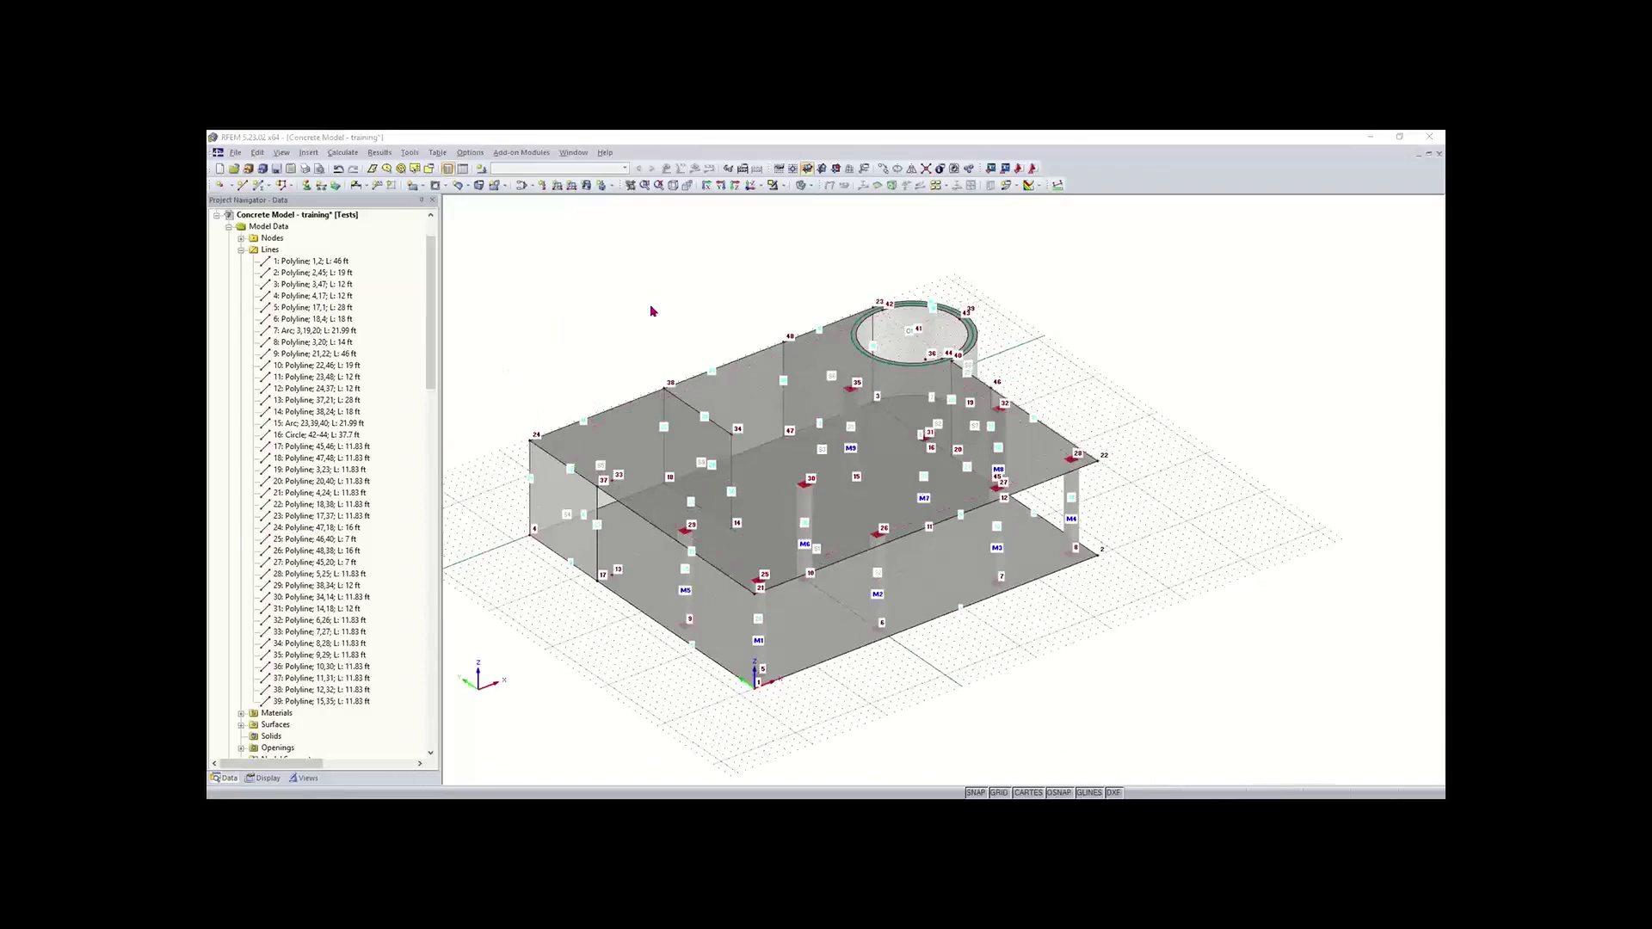
pyautogui.scroll(1, 624, 493)
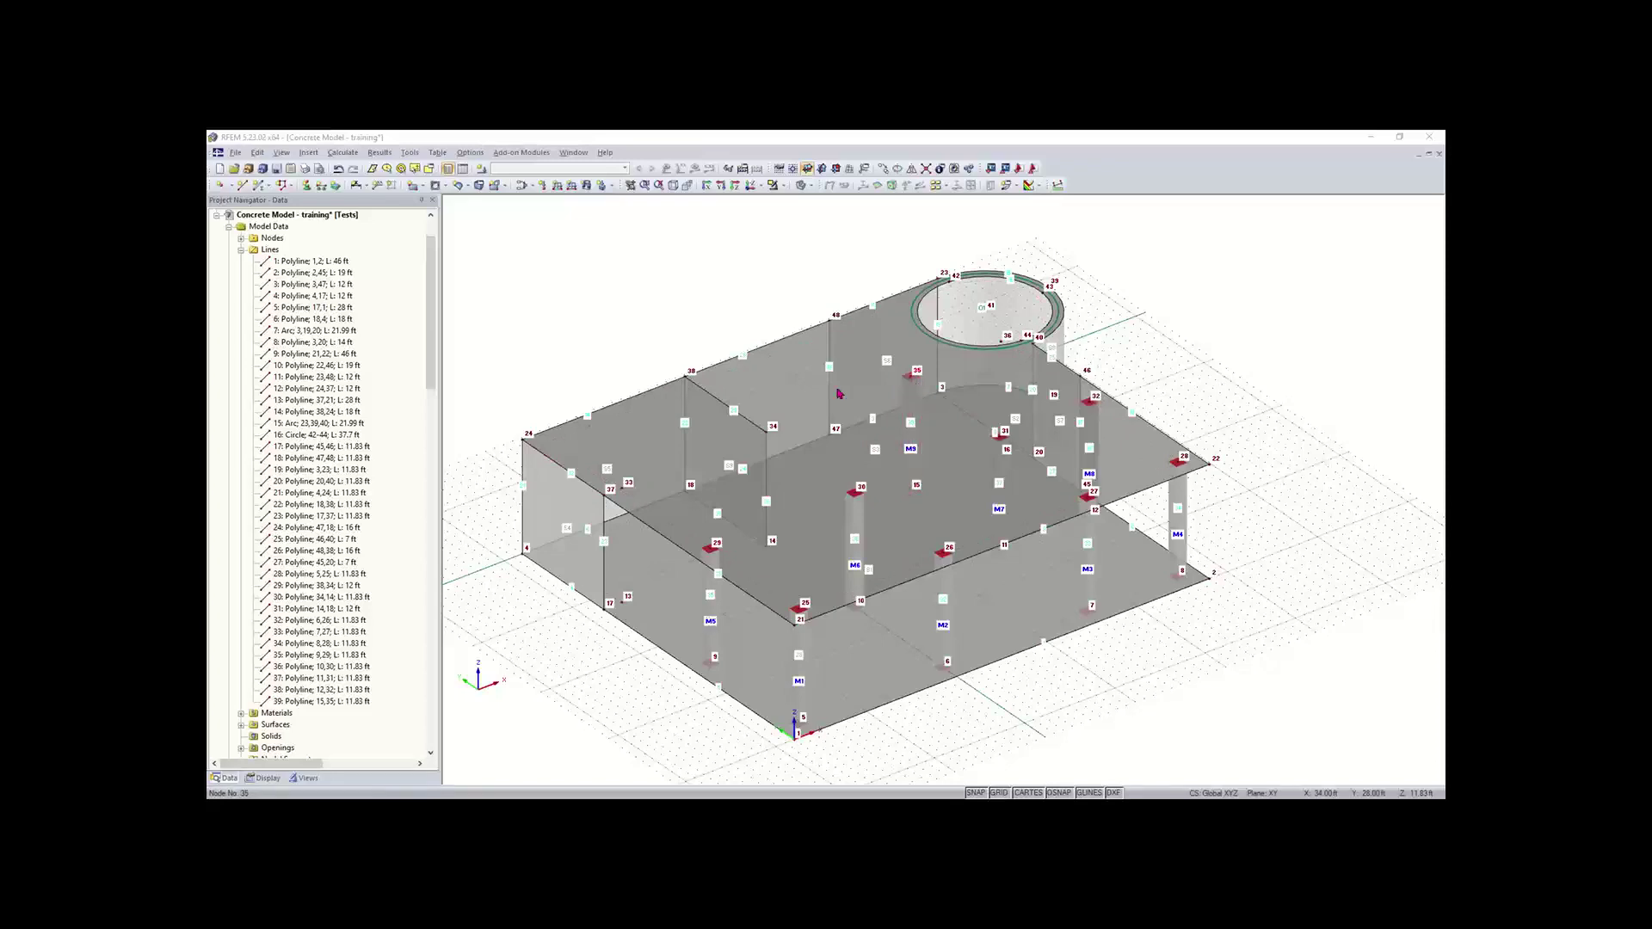
pyautogui.scroll(2, 624, 498)
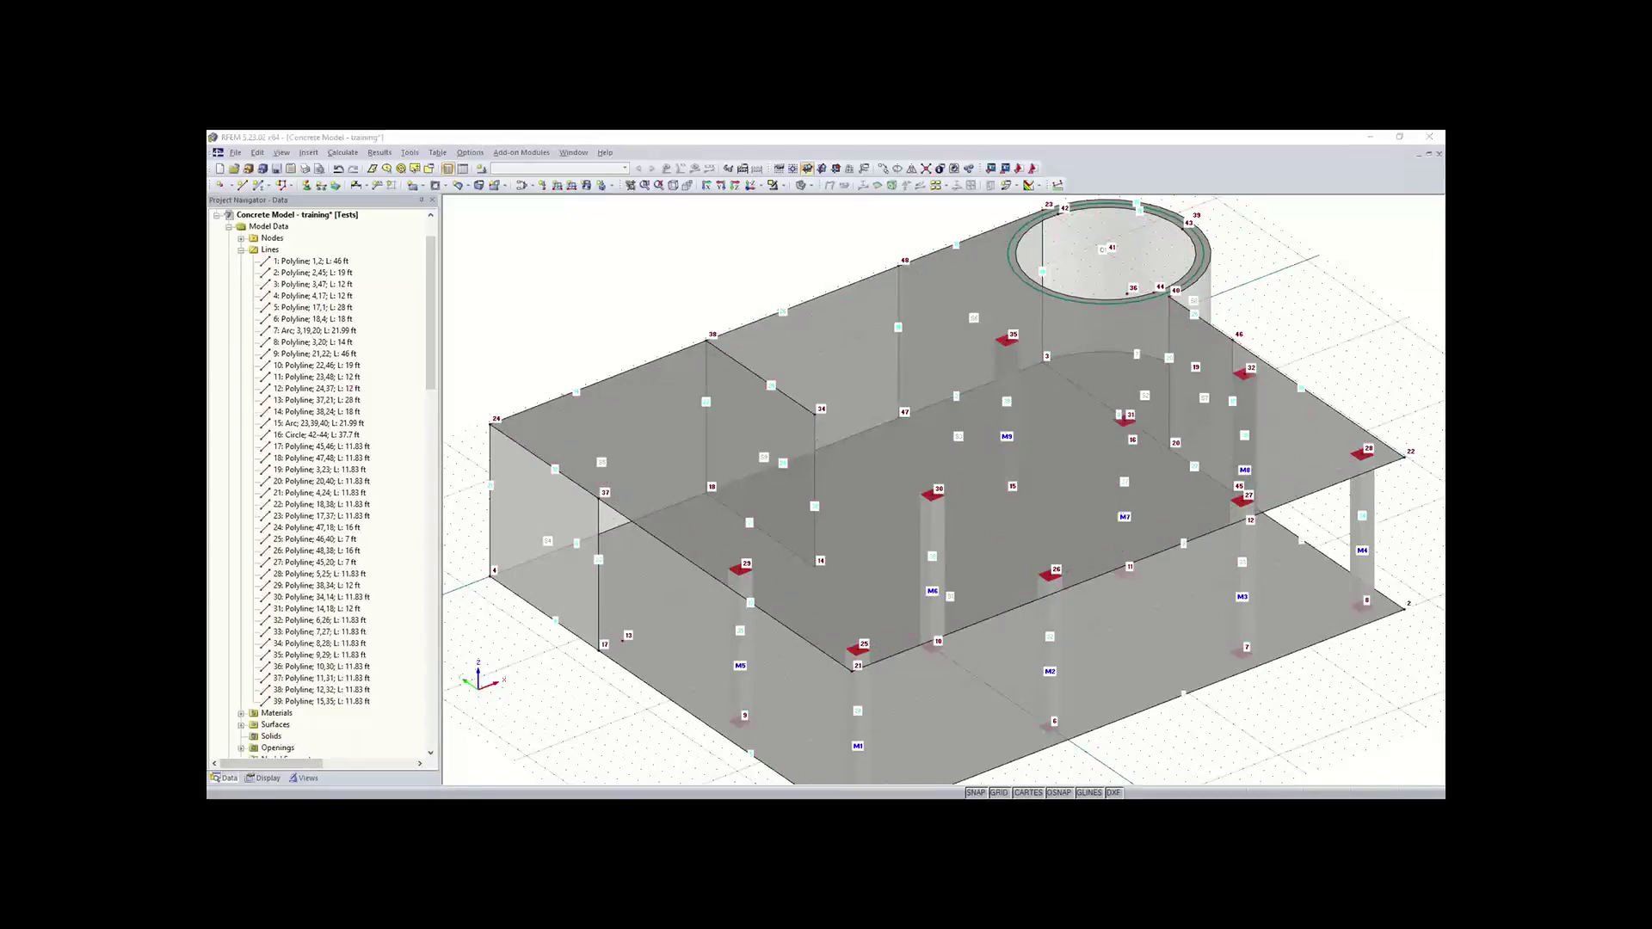
pyautogui.click(242, 186)
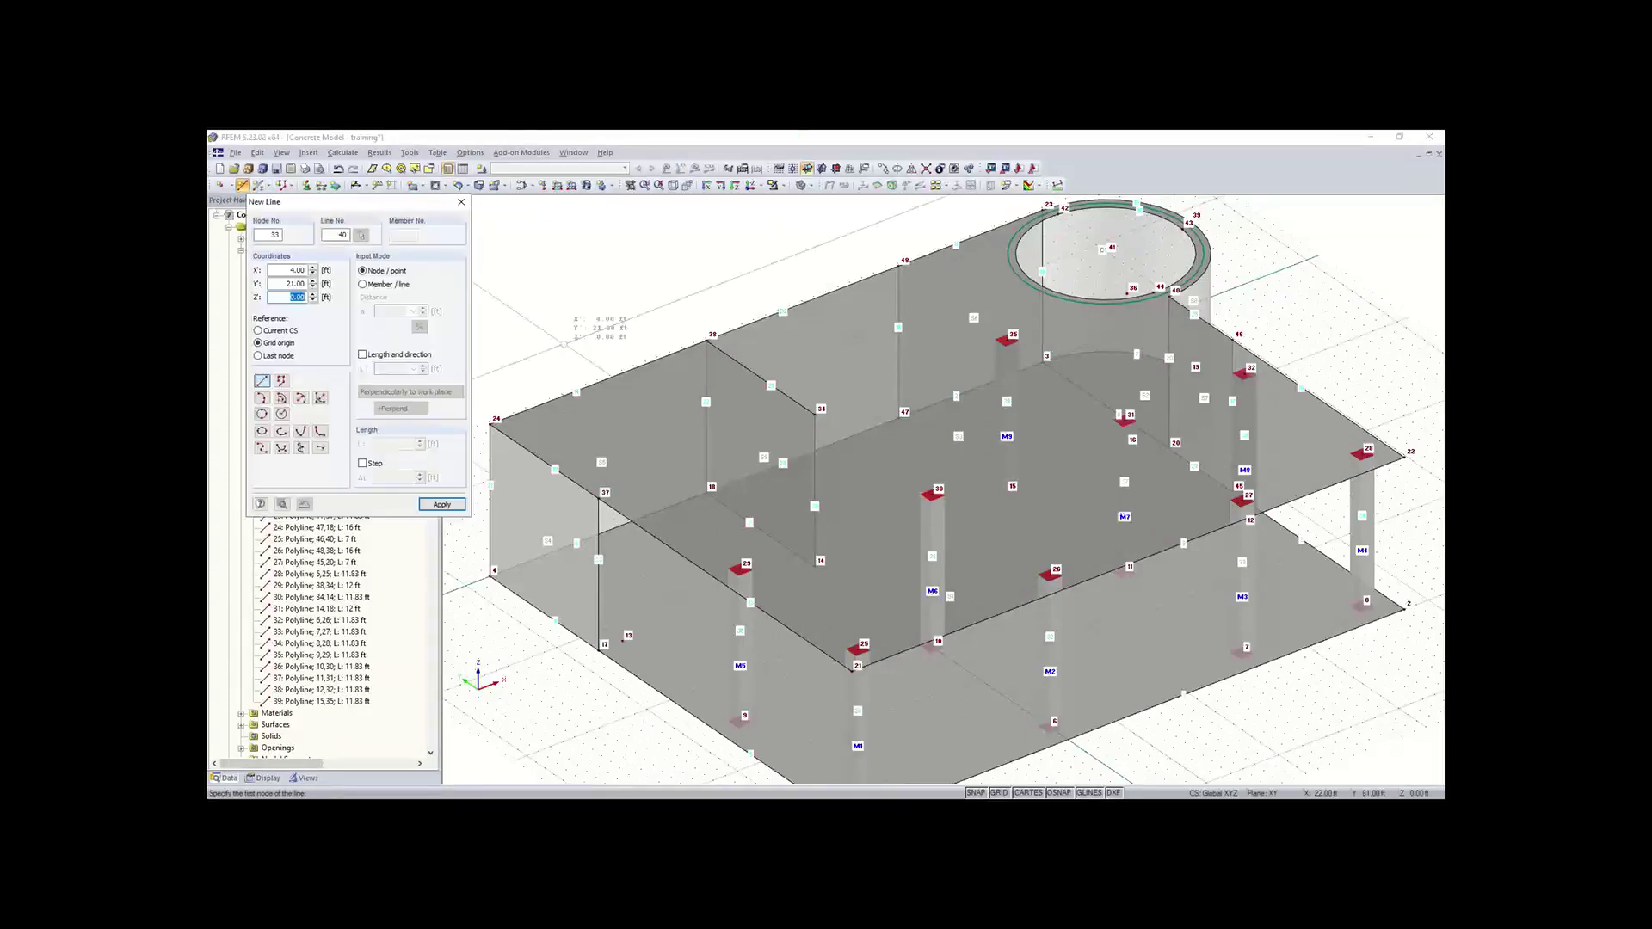
pyautogui.click(463, 203)
pyautogui.click(259, 186)
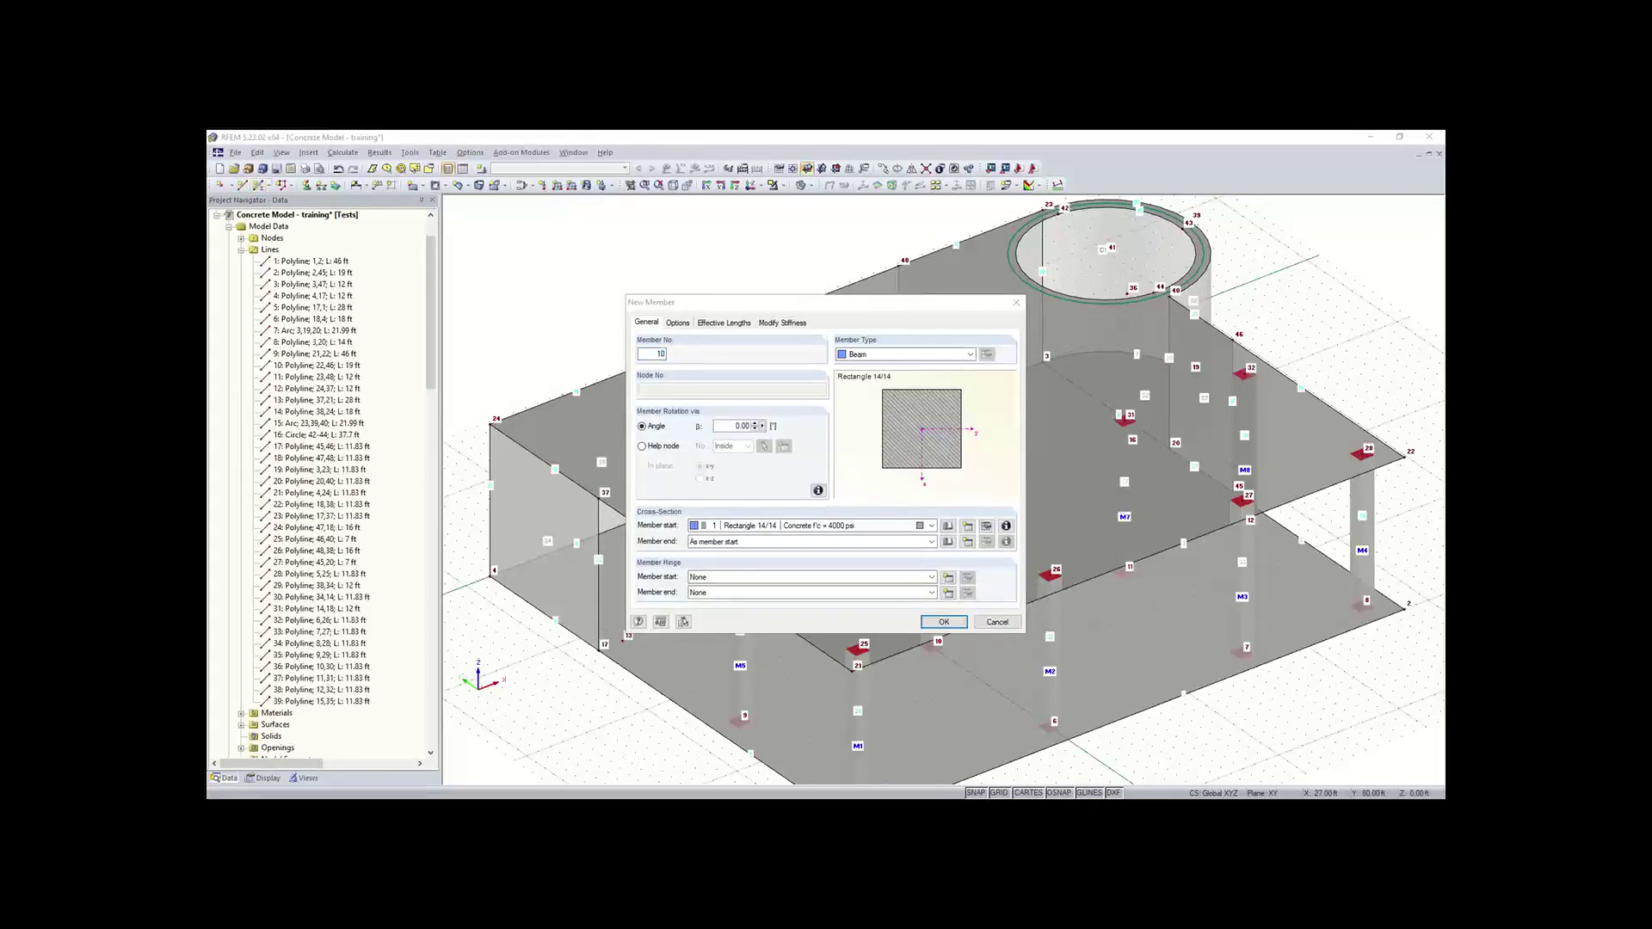
pyautogui.click(907, 354)
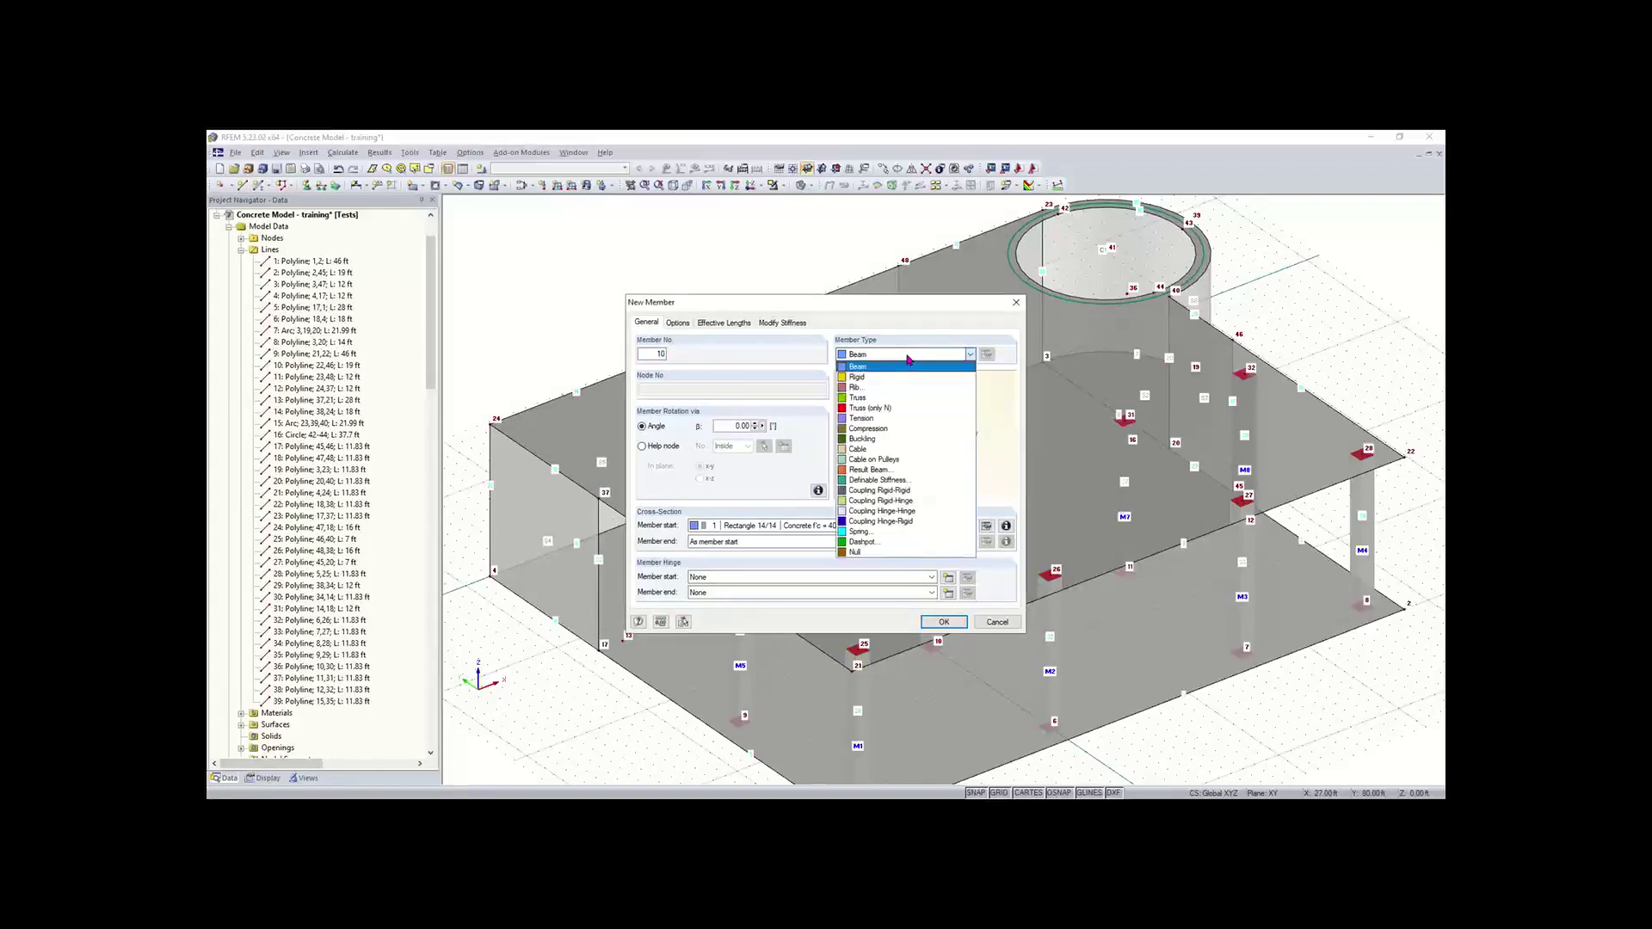
pyautogui.click(874, 390)
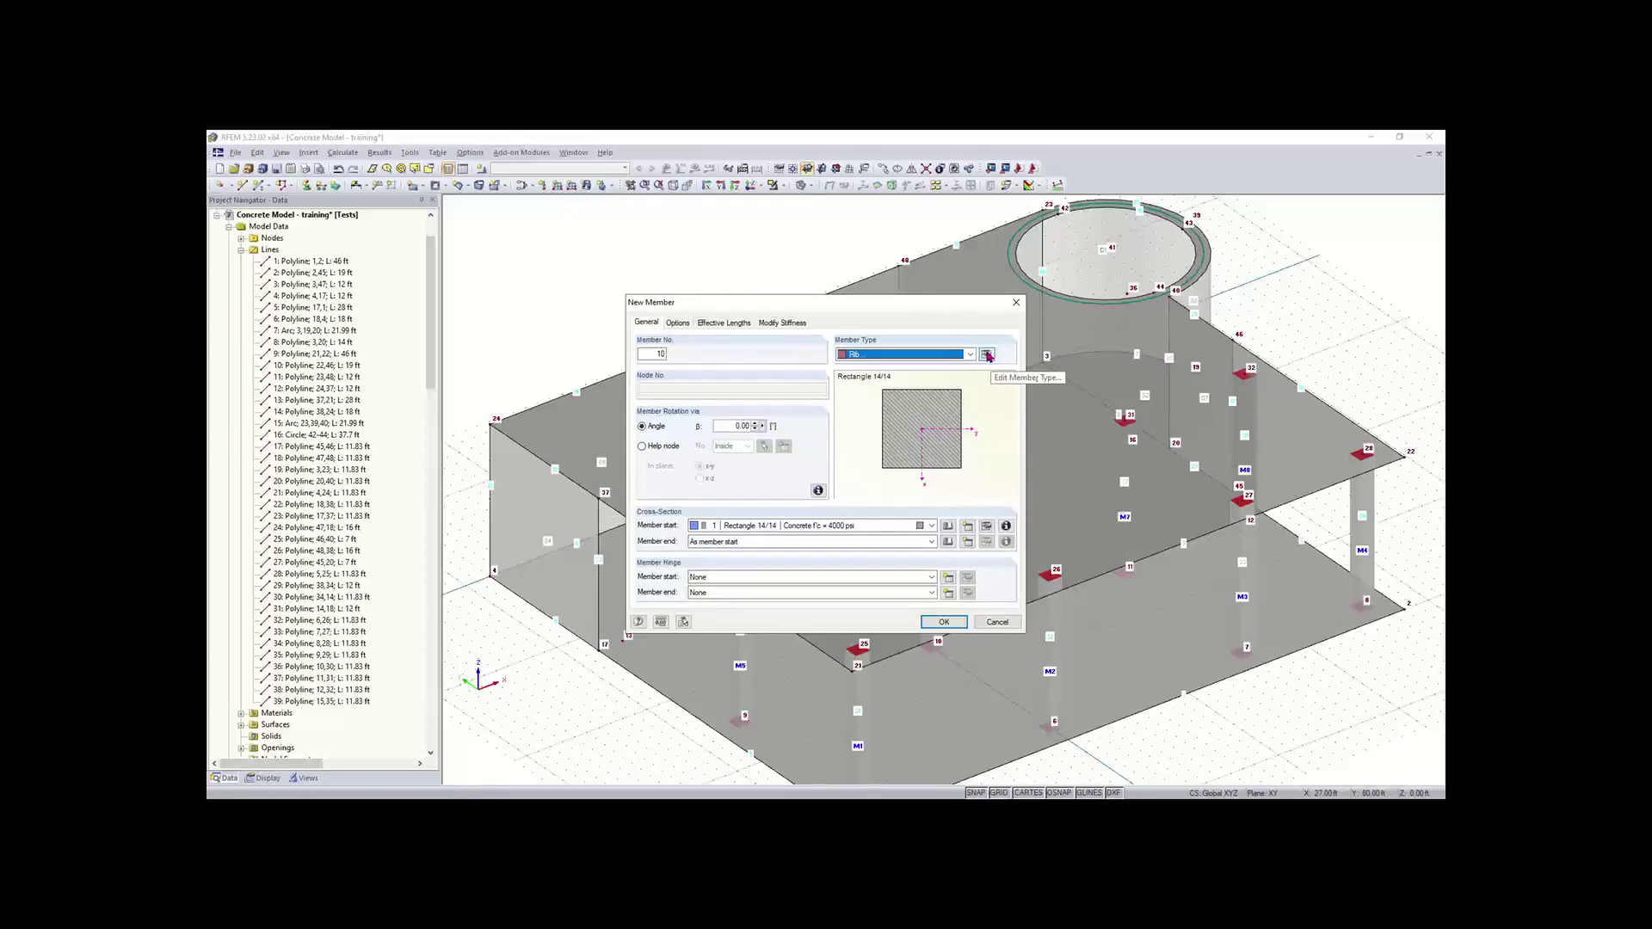
# - Place the rib on the +z-side of the surface with integration widths of L/8 on both sides
pyautogui.click(988, 354)
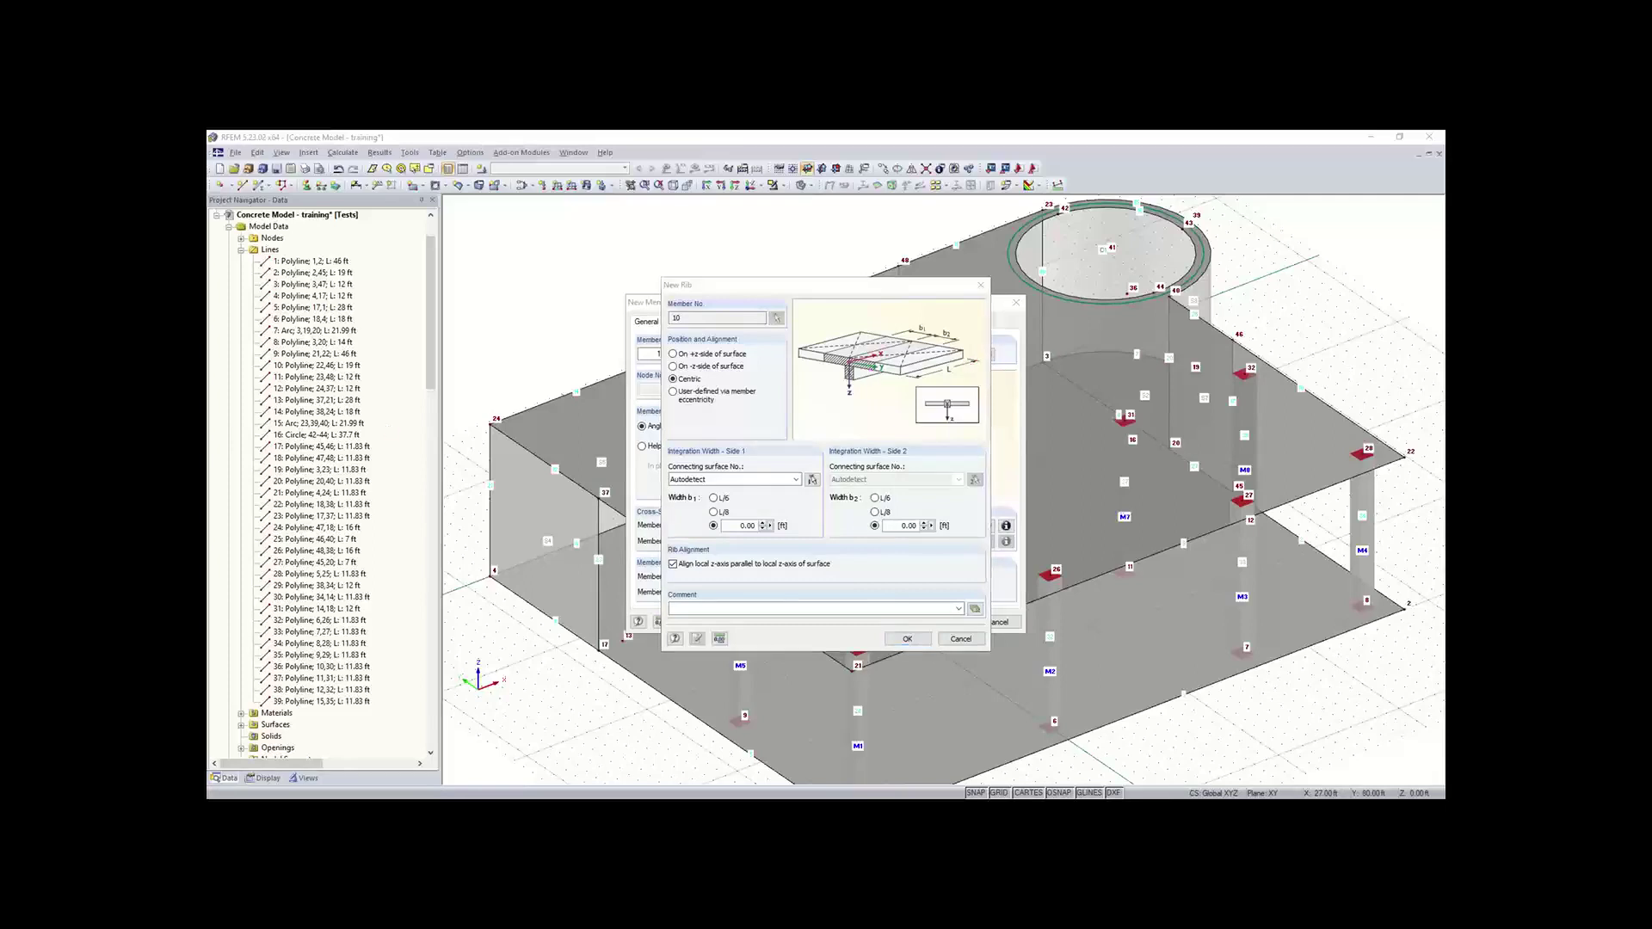
pyautogui.click(693, 356)
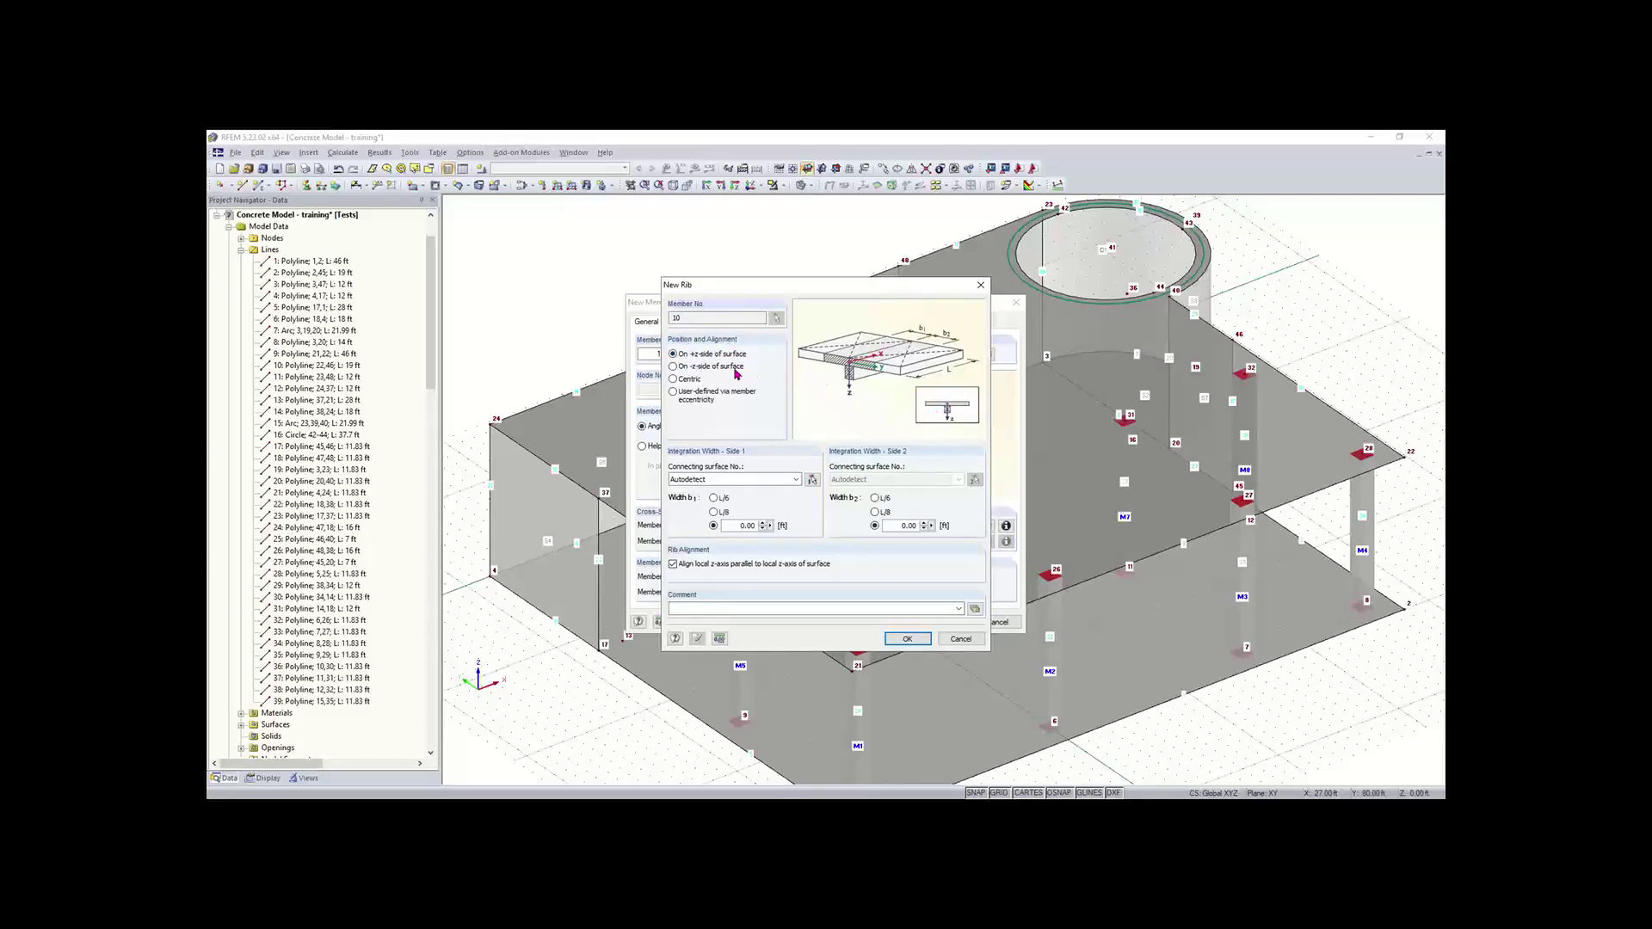
pyautogui.click(705, 369)
pyautogui.click(697, 354)
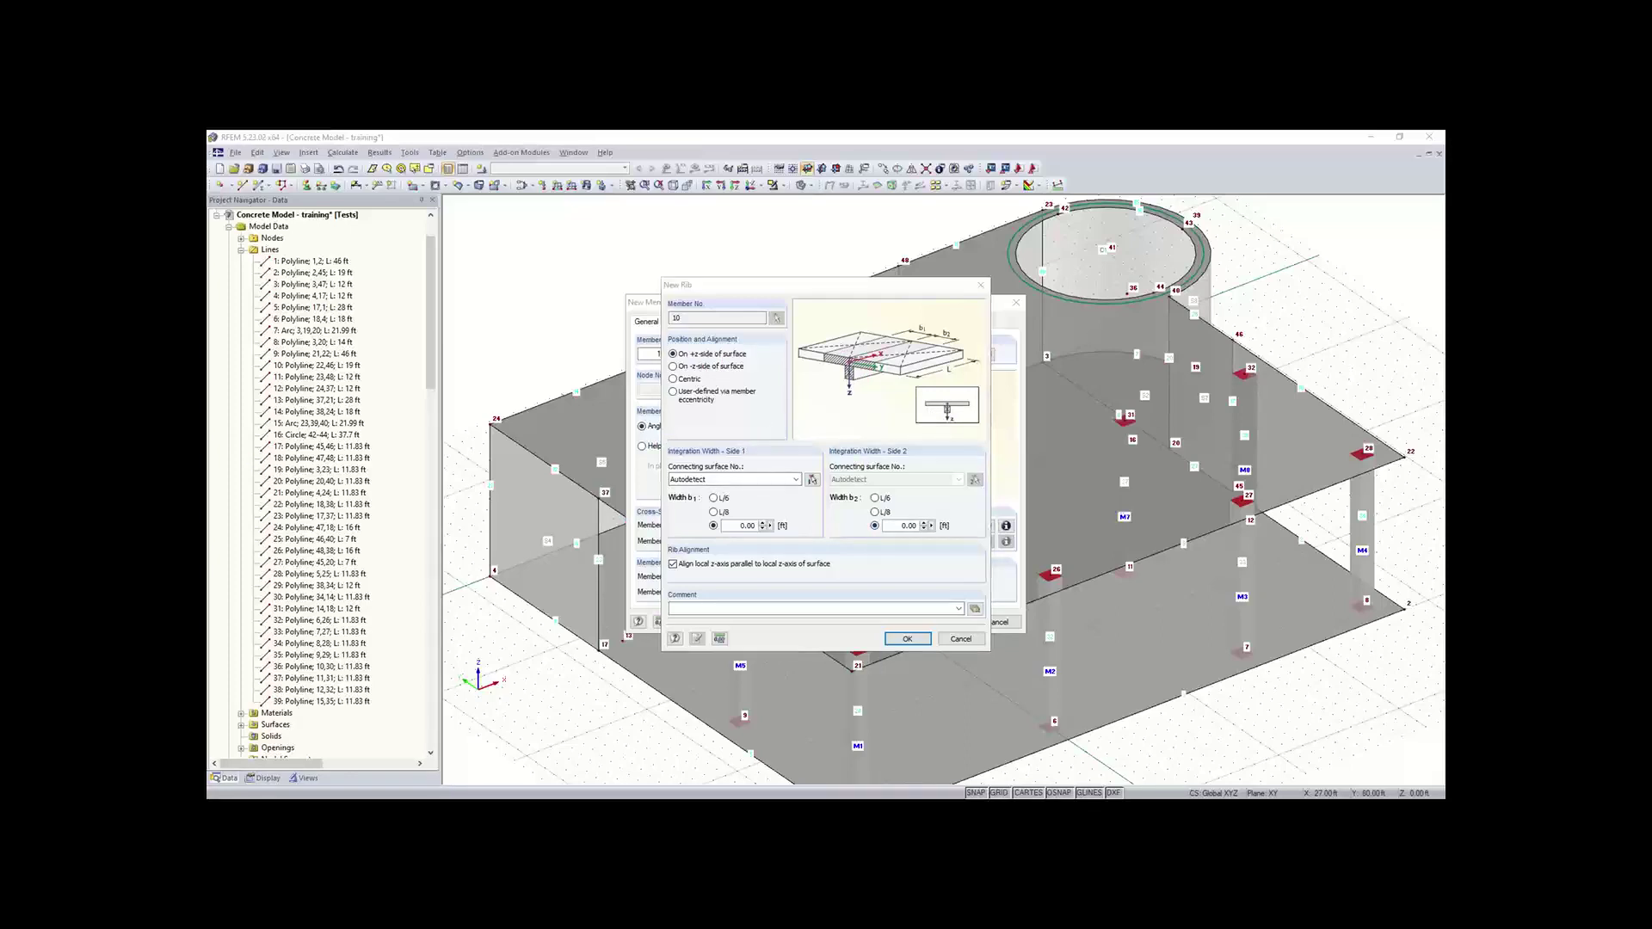
pyautogui.click(714, 512)
pyautogui.click(876, 512)
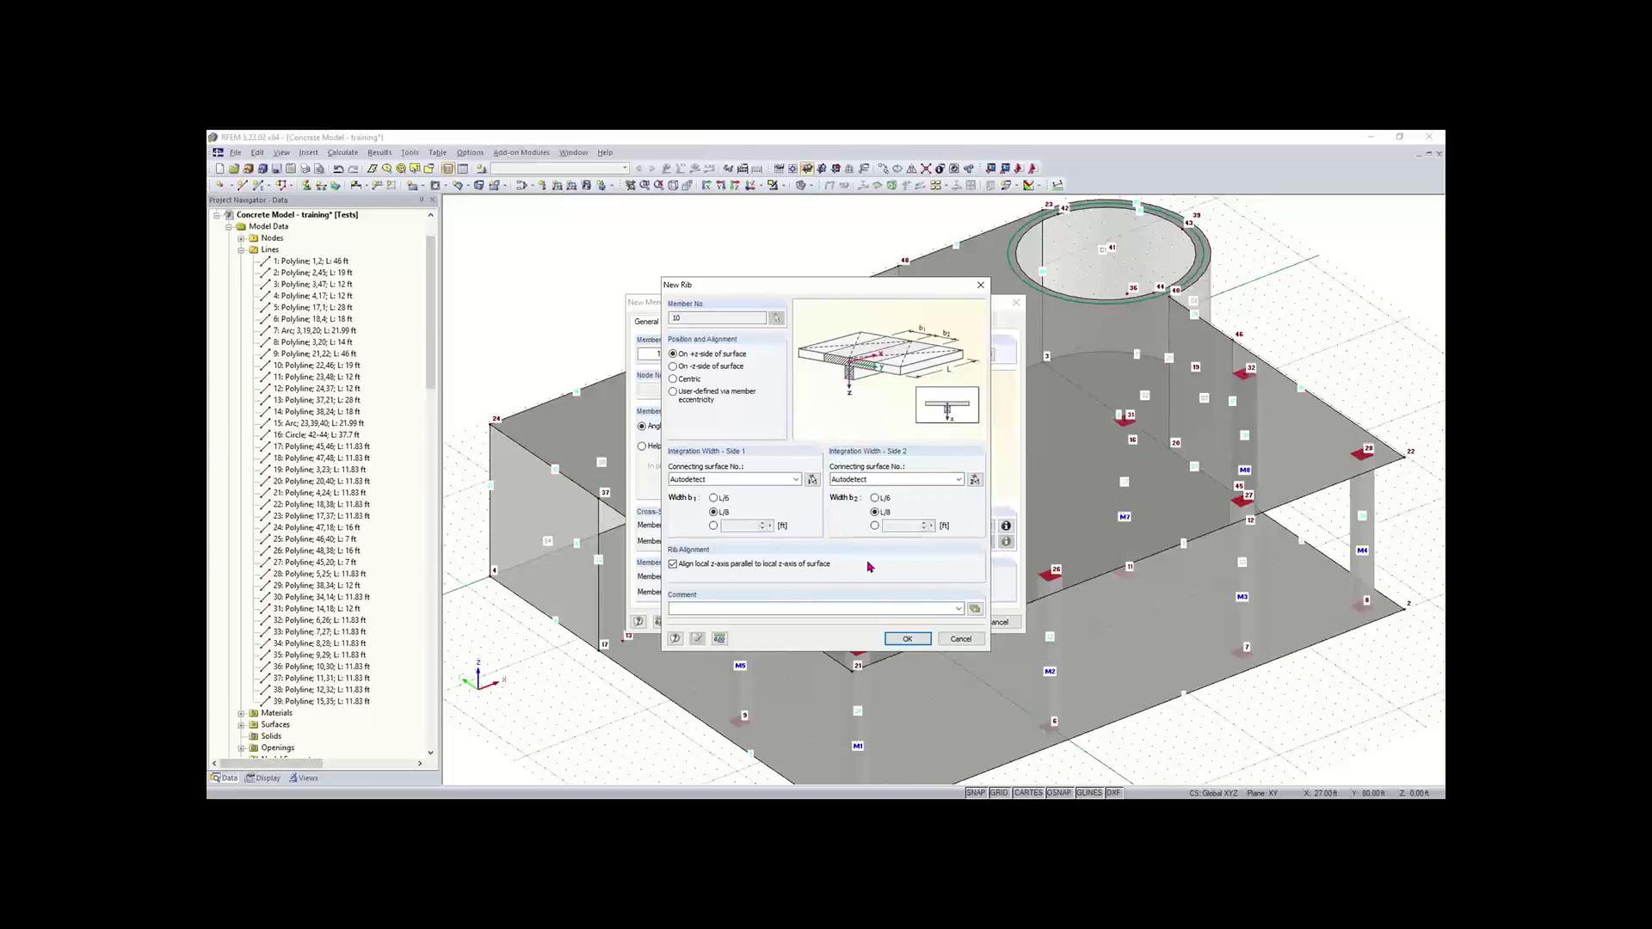
pyautogui.click(908, 640)
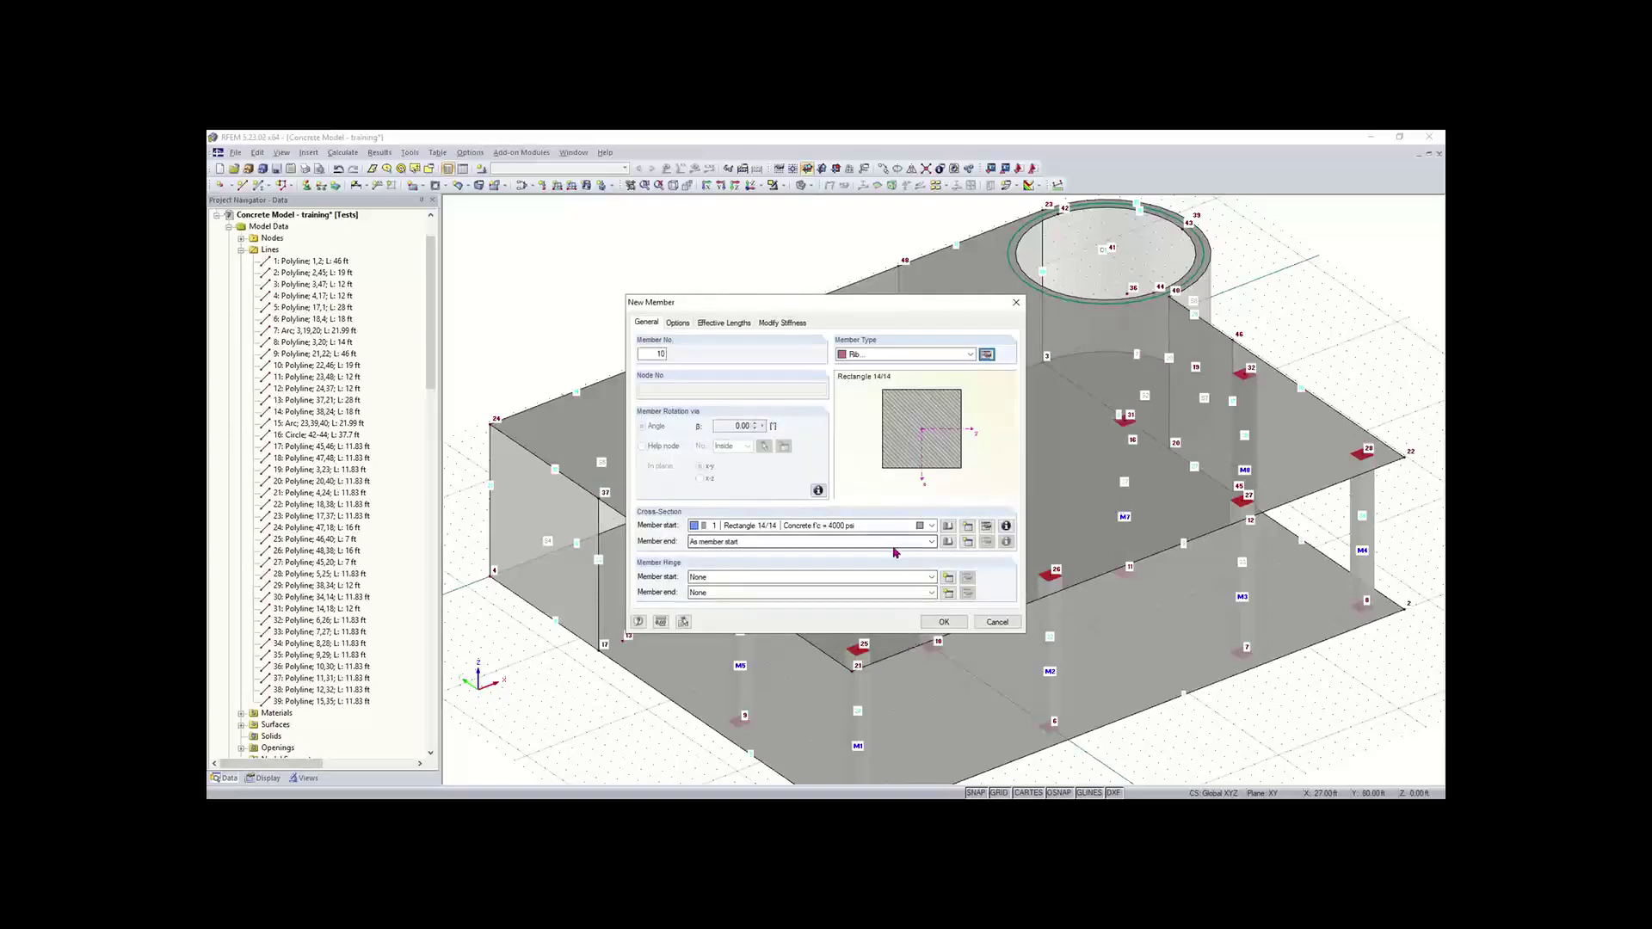
# - Define a solid rectangular cross-section for the rib with width b 7 in and depth h 5 in
pyautogui.click(947, 528)
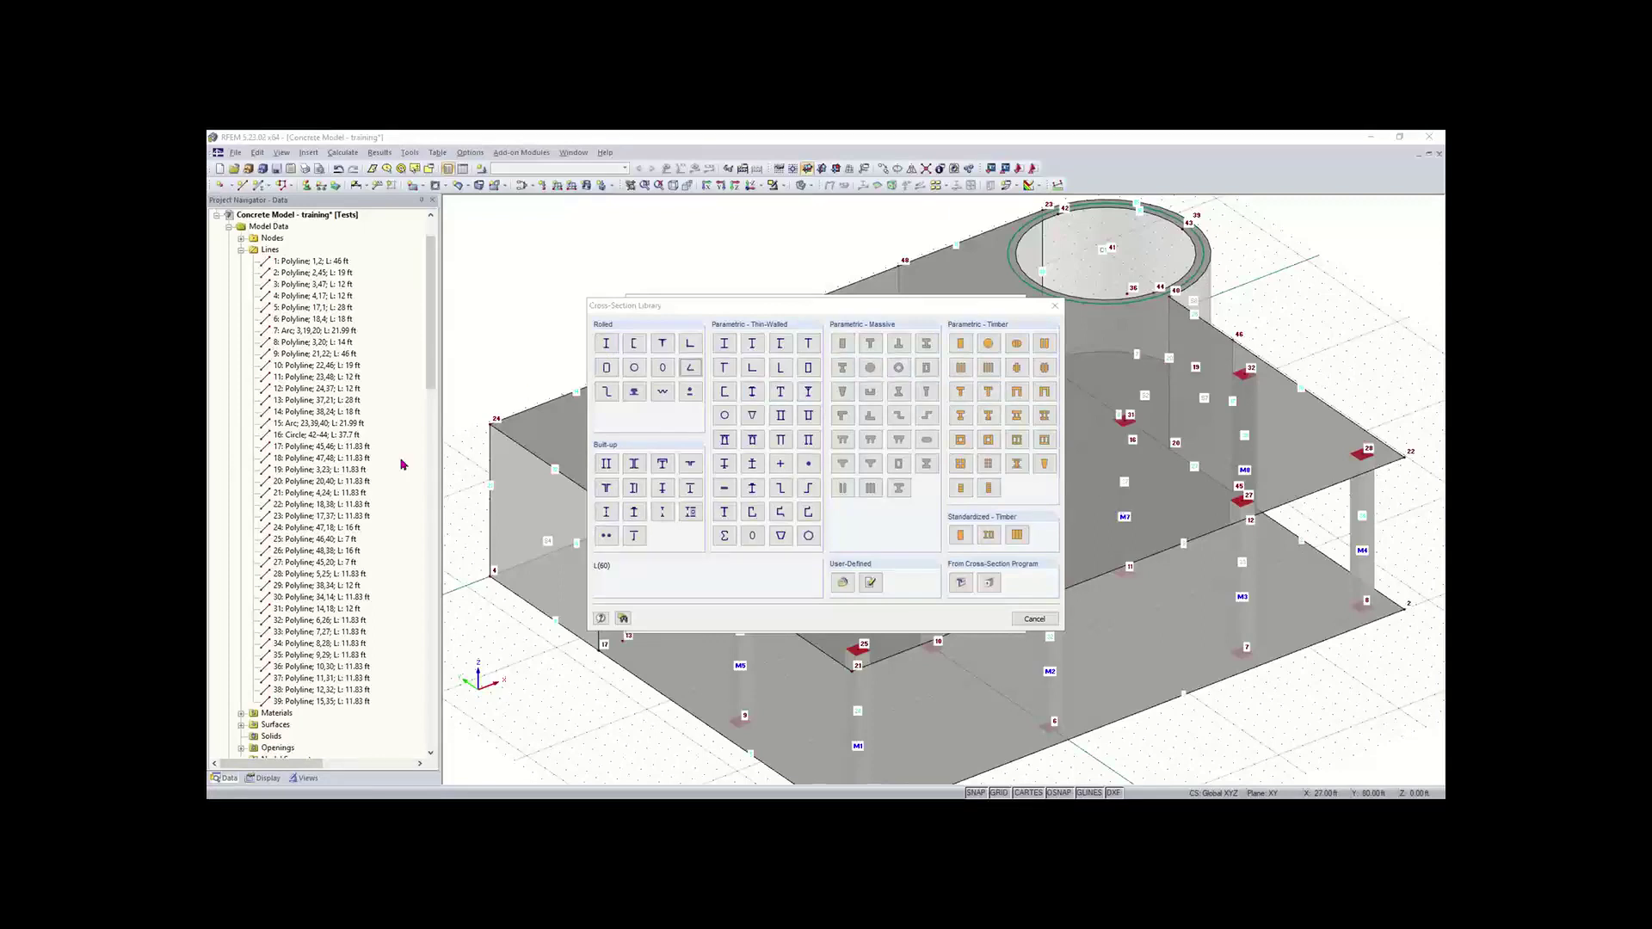
pyautogui.click(842, 345)
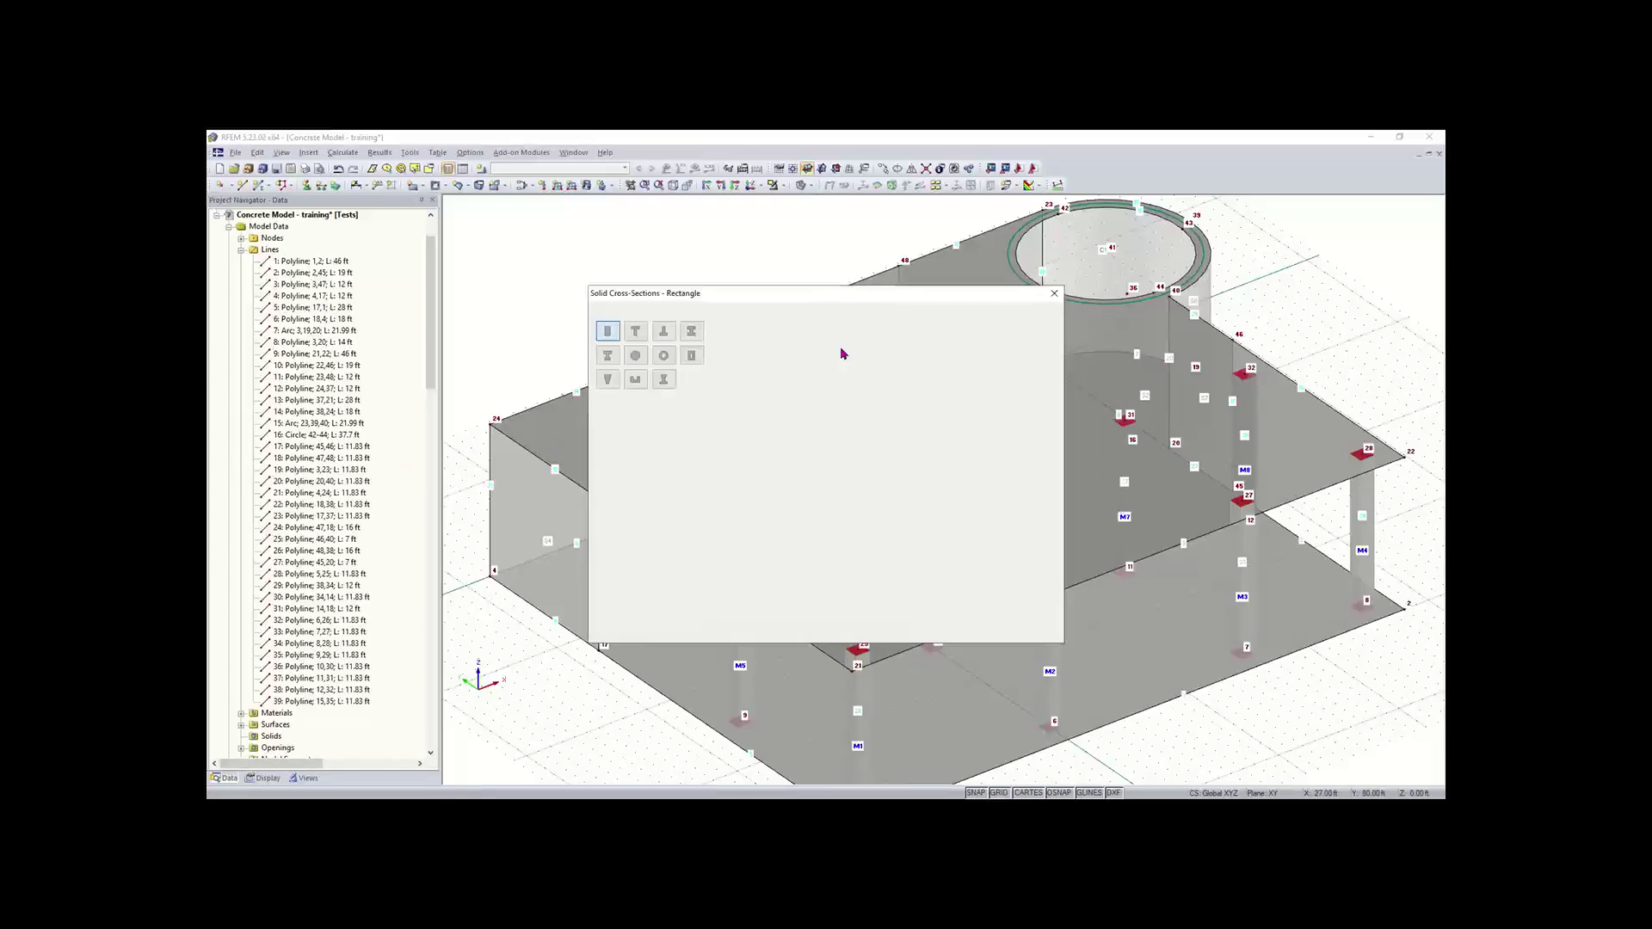
pyautogui.write('7')
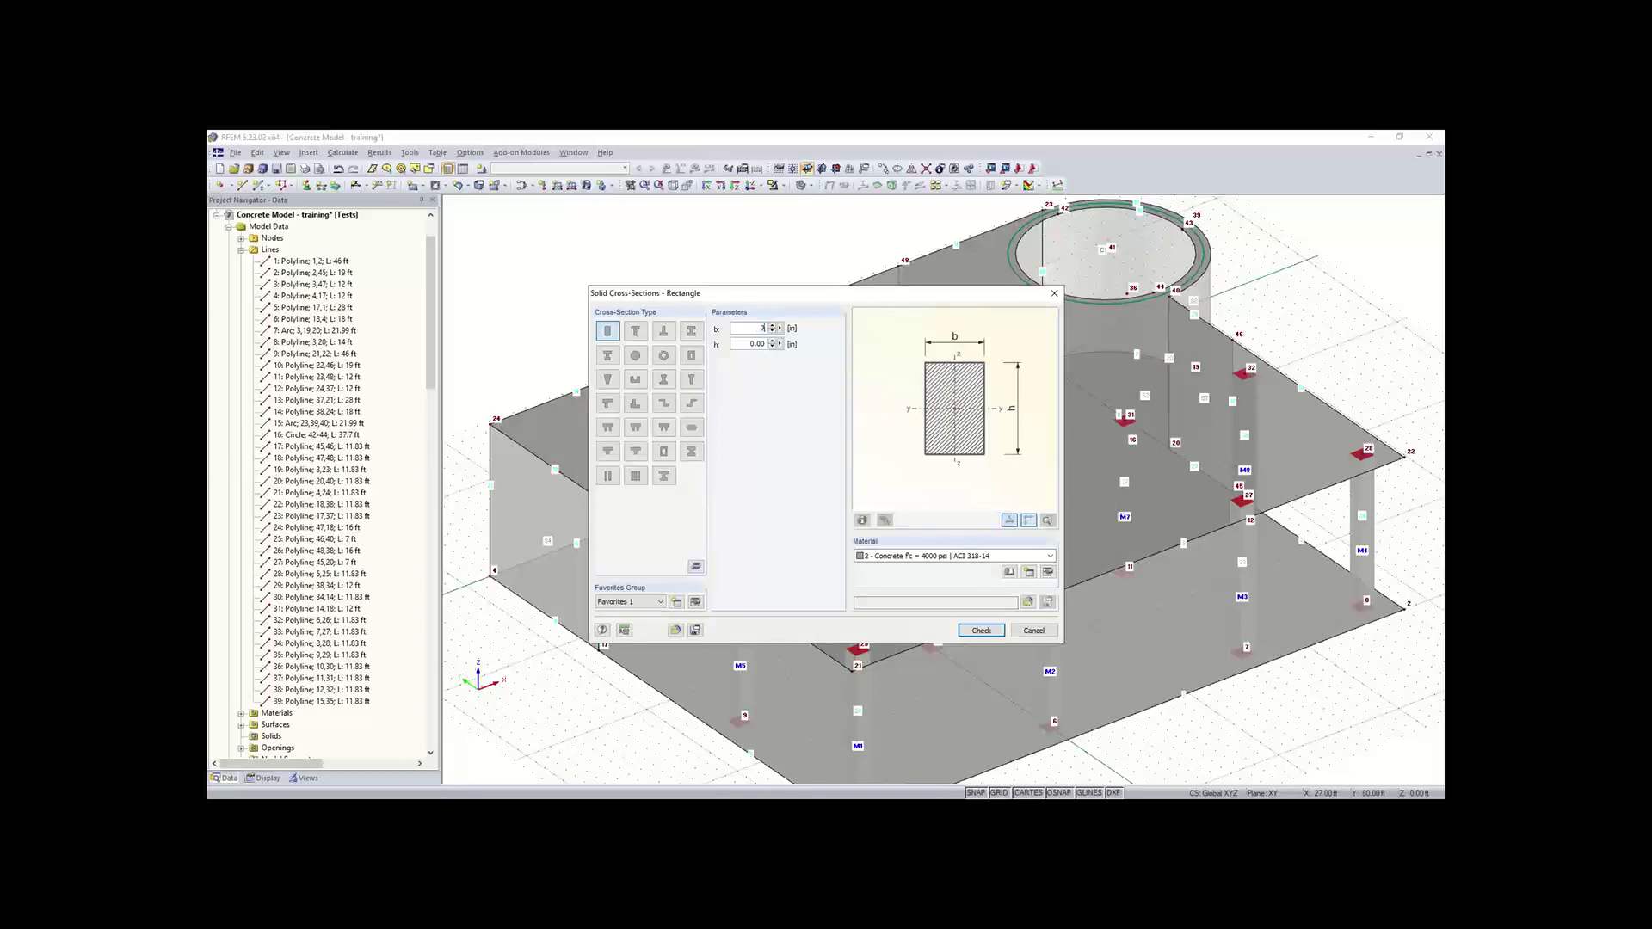
pyautogui.press('Tab')
pyautogui.write('5')
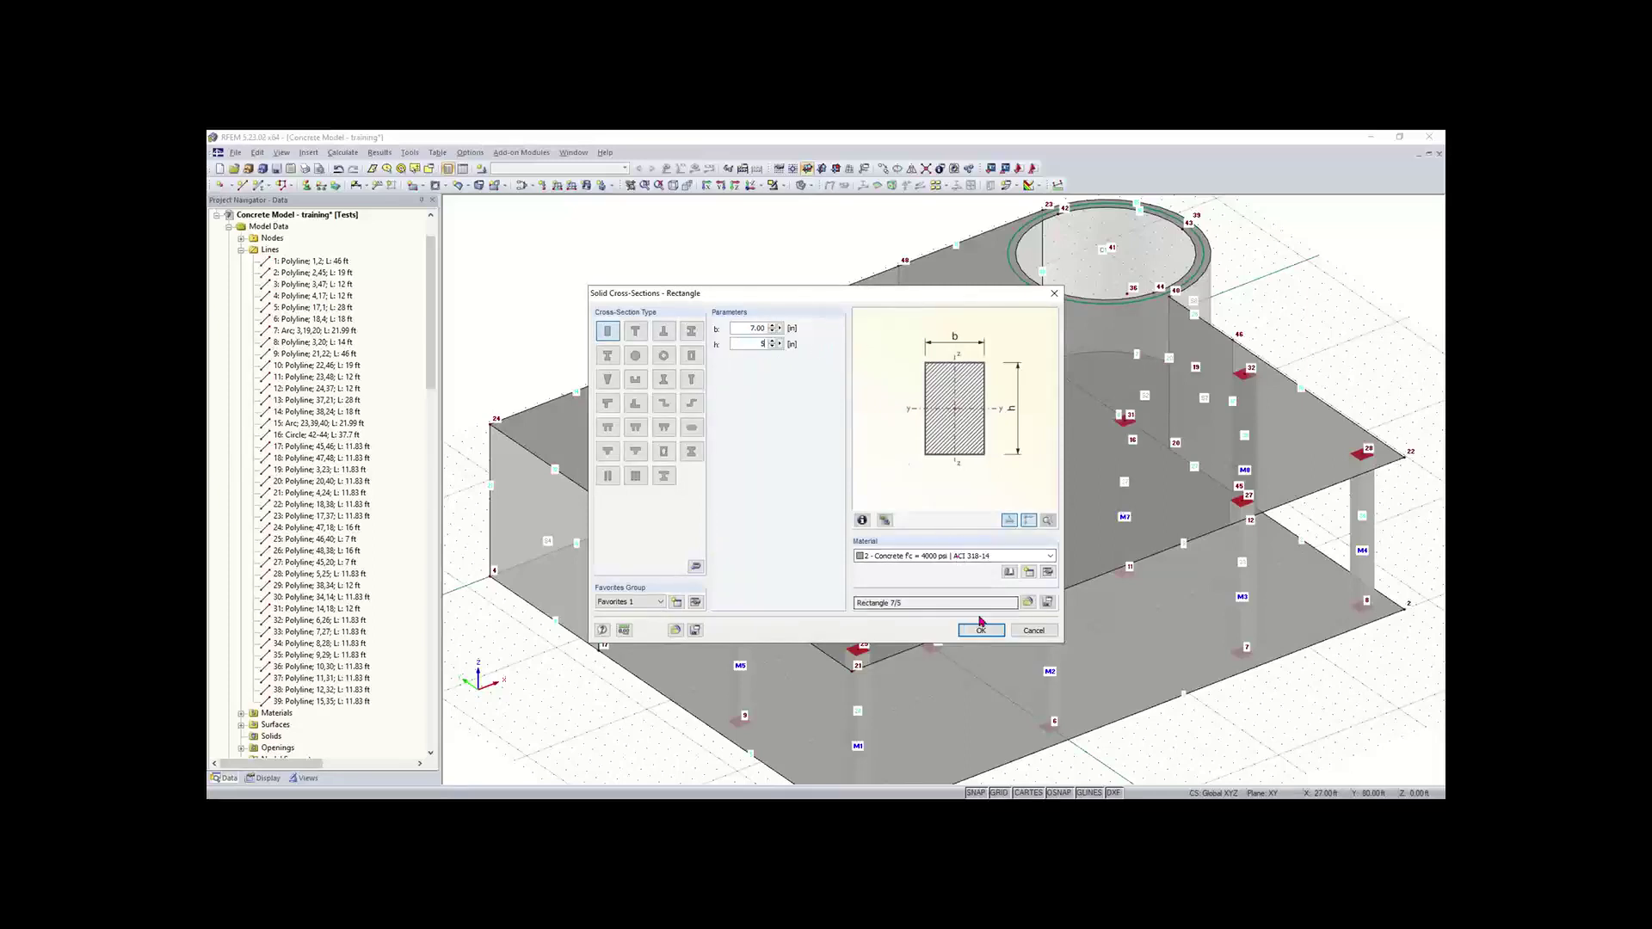
# - Assign the material Concrete f'c = 4000 psi | ACI 318-19 to the rib's rectangular cross-section and accept the section
pyautogui.click(1005, 558)
pyautogui.click(991, 558)
pyautogui.click(990, 557)
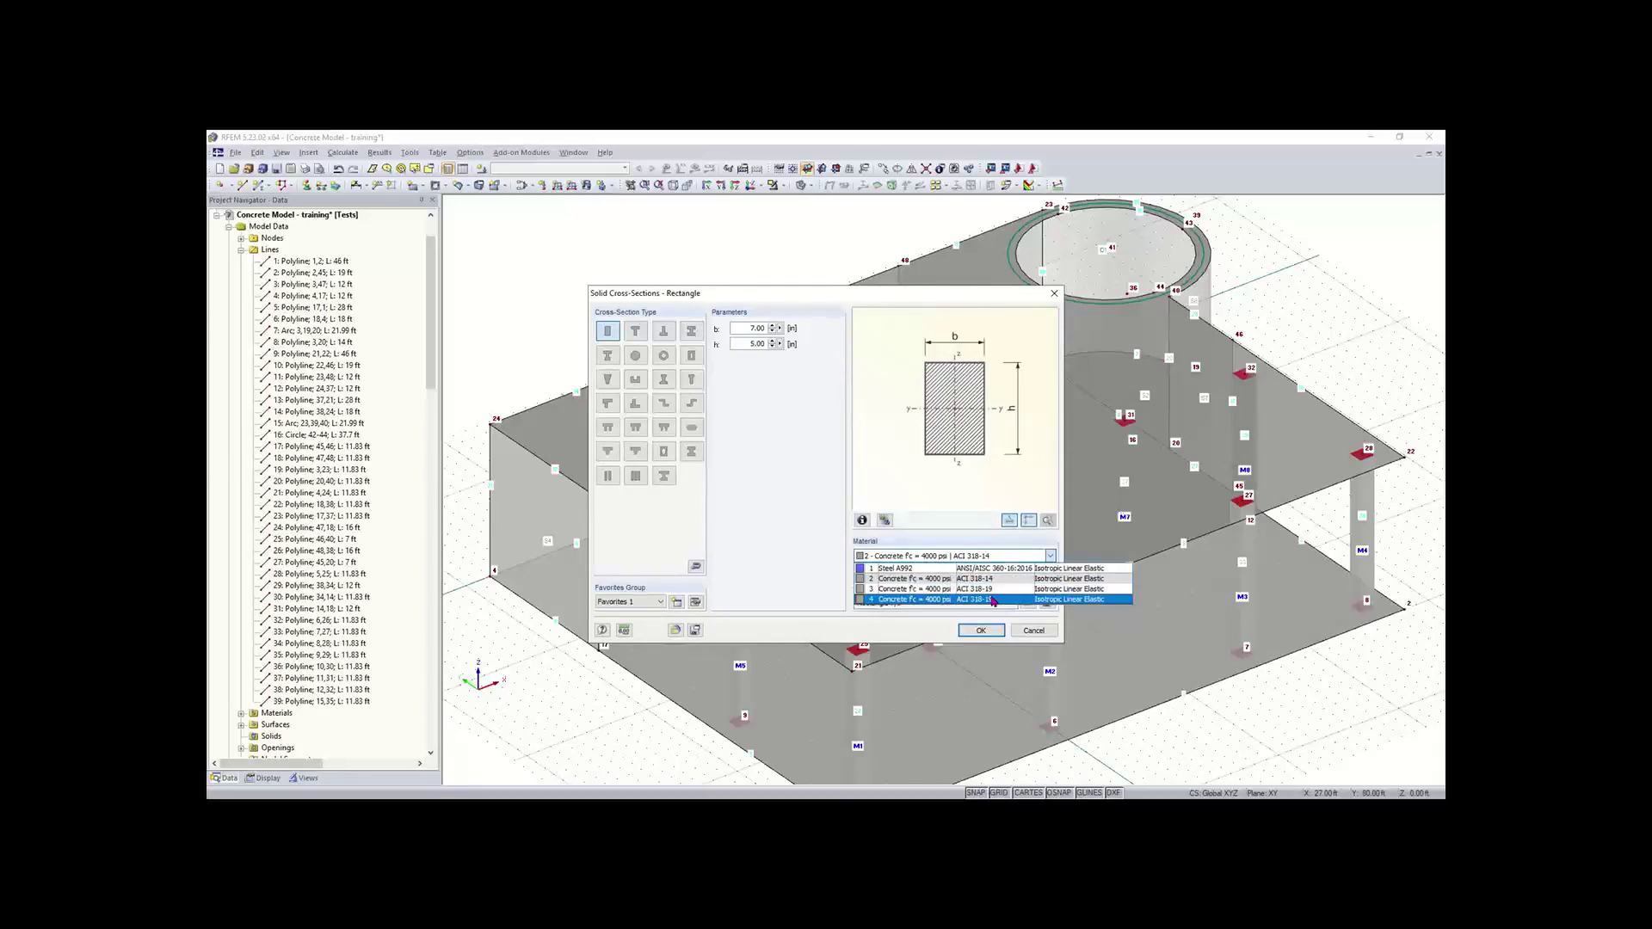
pyautogui.click(994, 589)
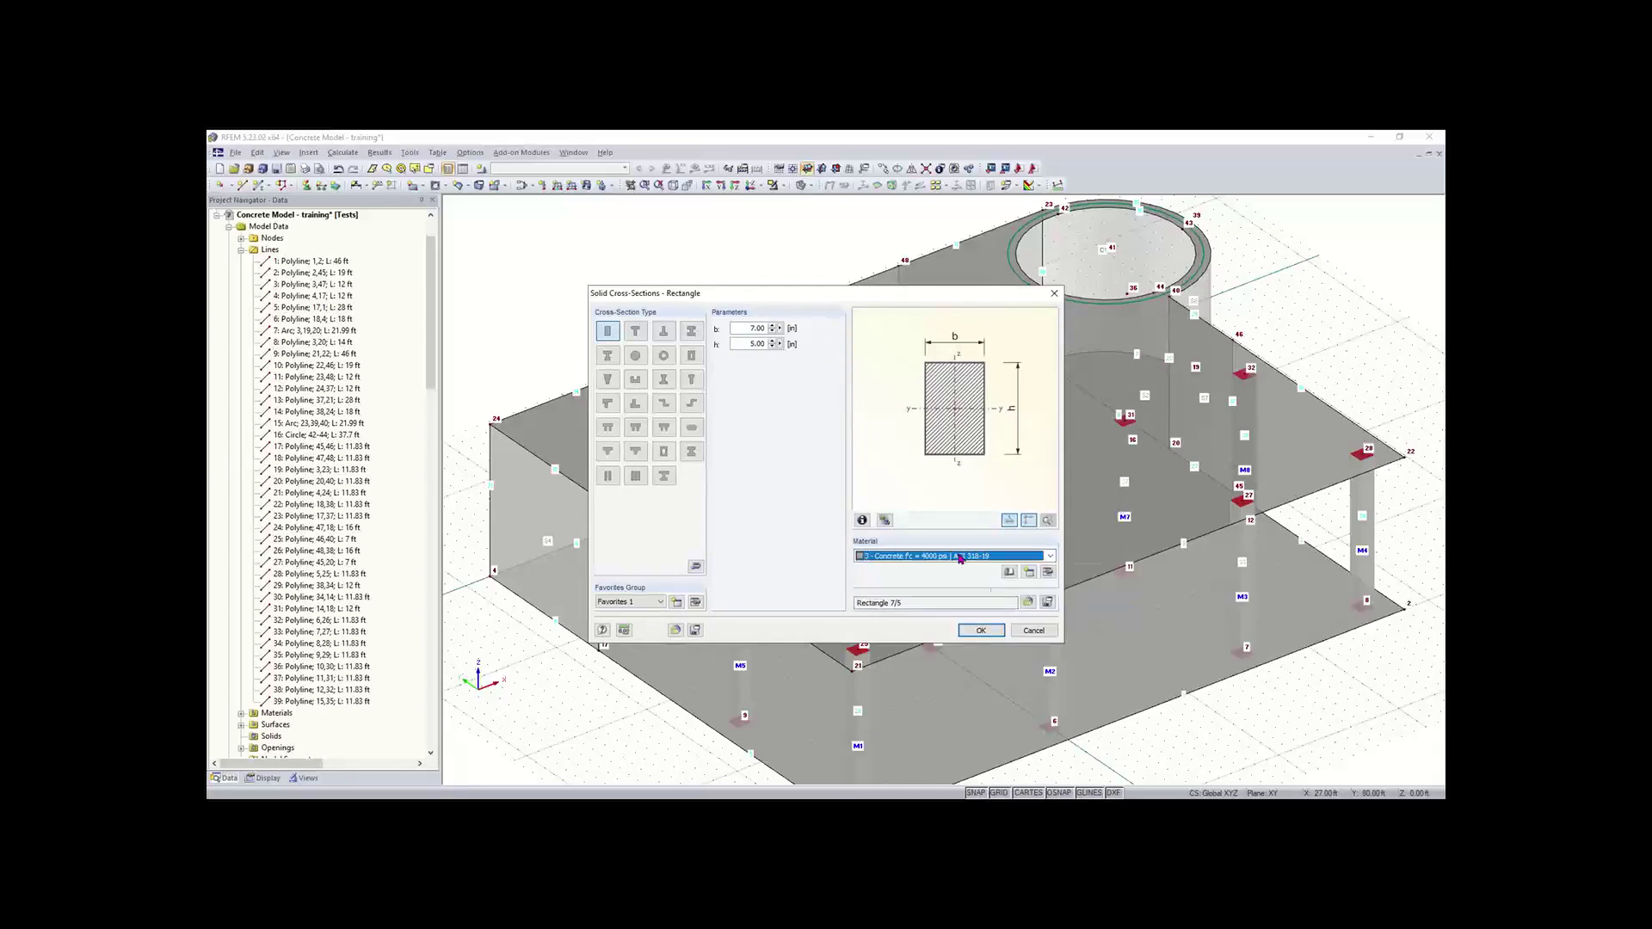
pyautogui.click(979, 632)
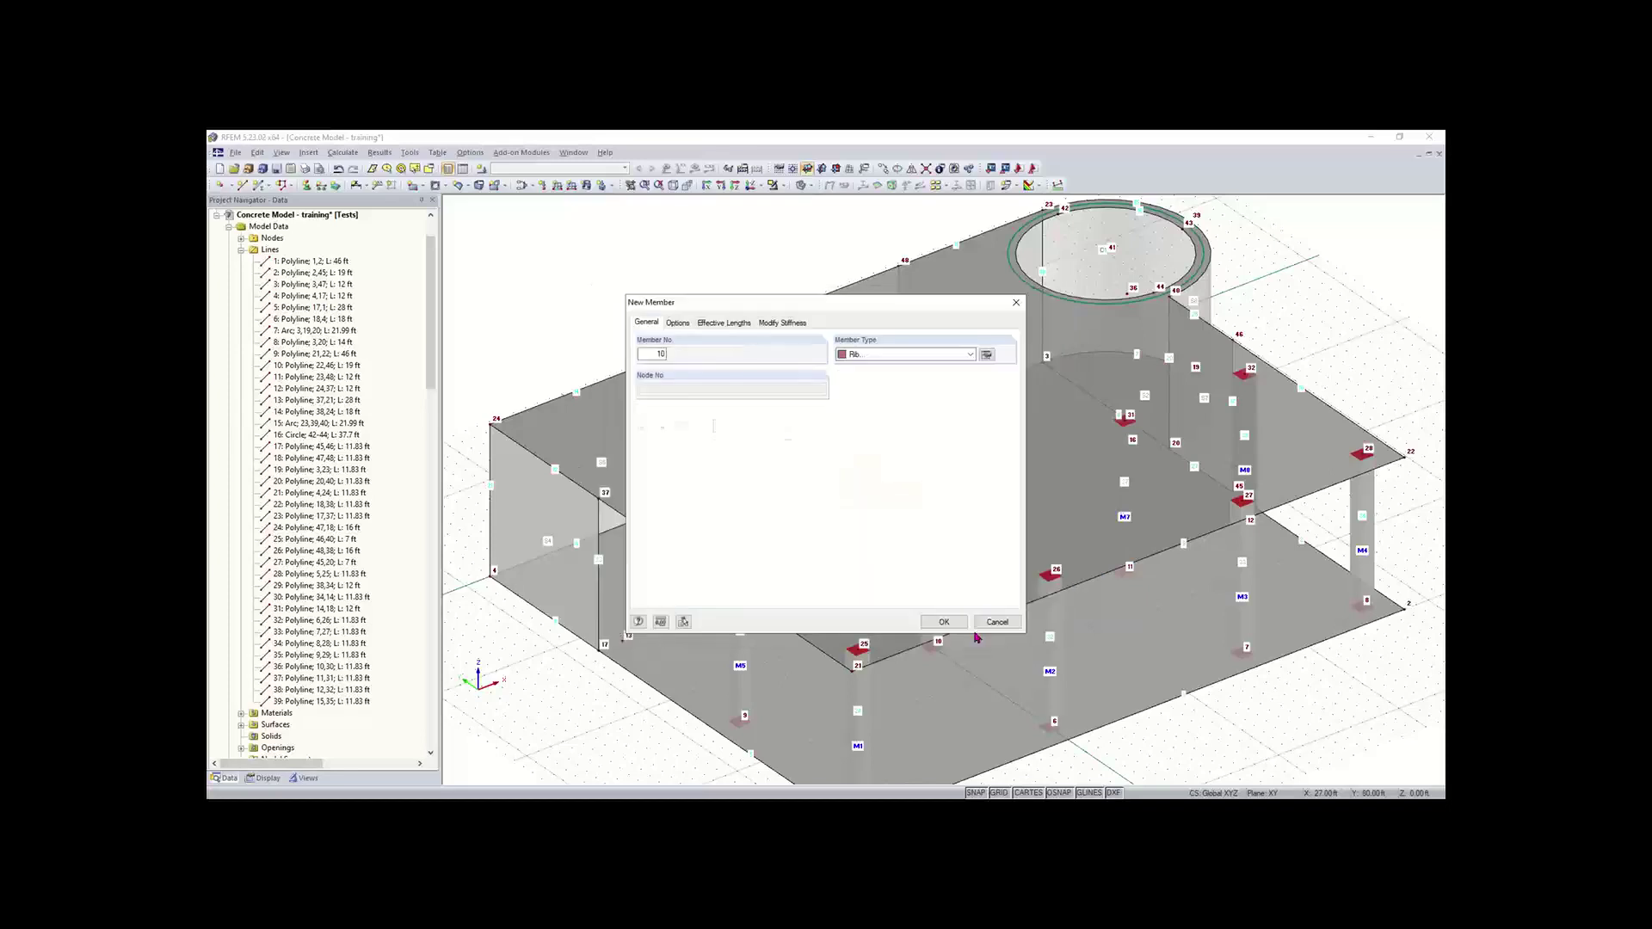
# - Try to place the rib on the vertical wall-edge line below node 34
pyautogui.click(949, 625)
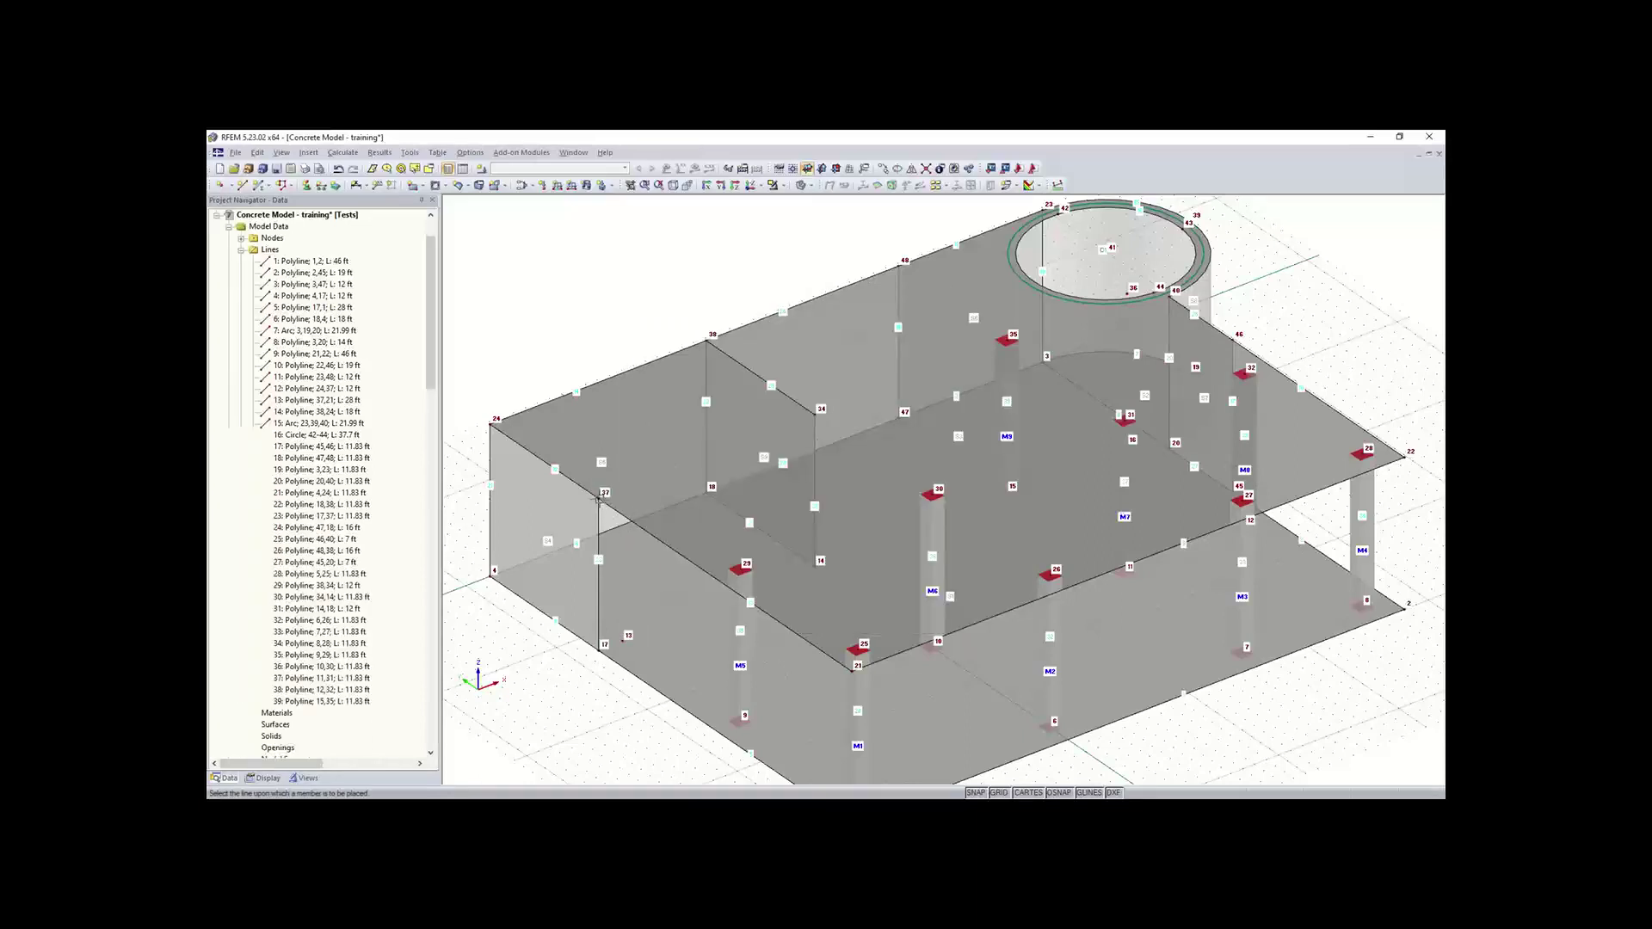
pyautogui.click(815, 415)
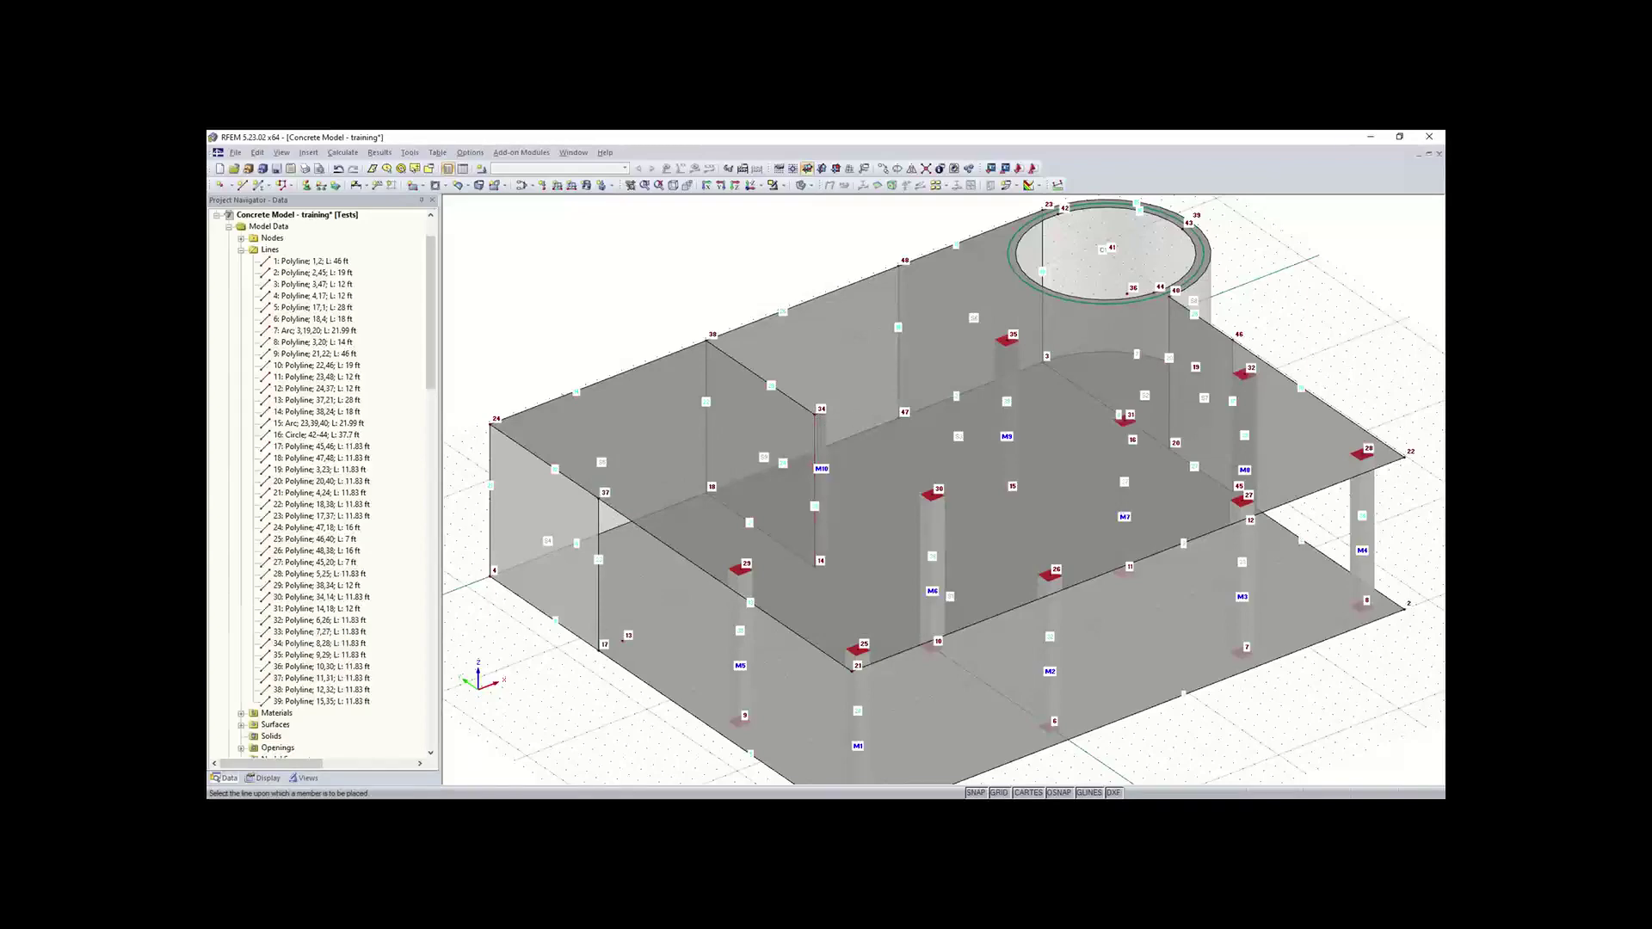
pyautogui.scroll(5, 831, 415)
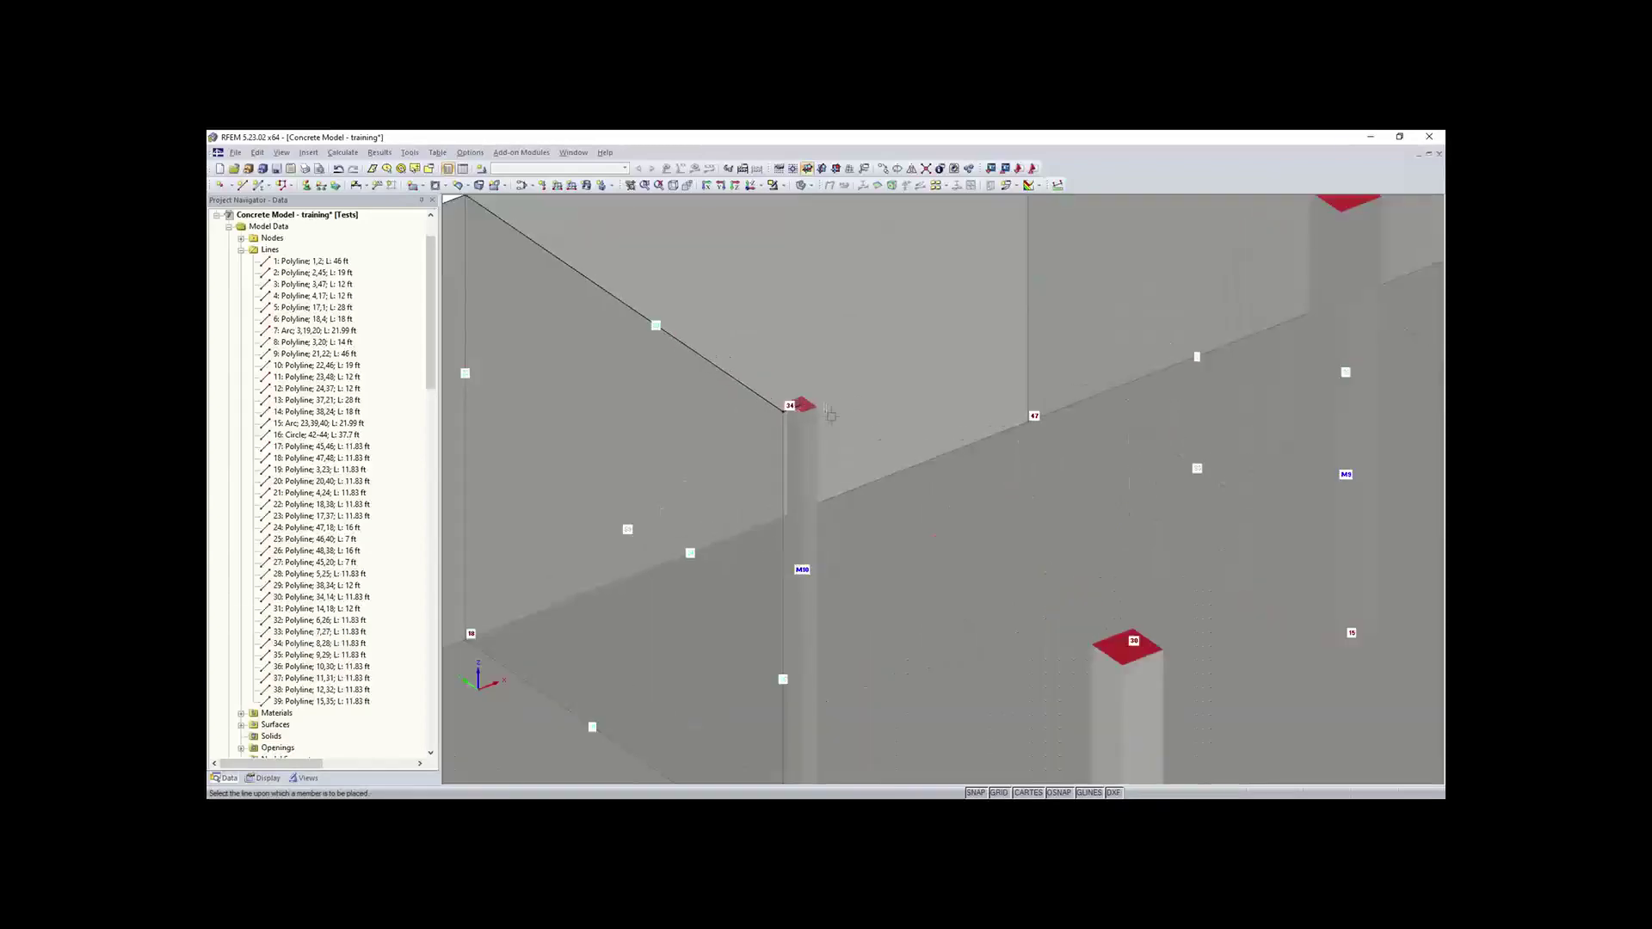
pyautogui.scroll(-5, 833, 418)
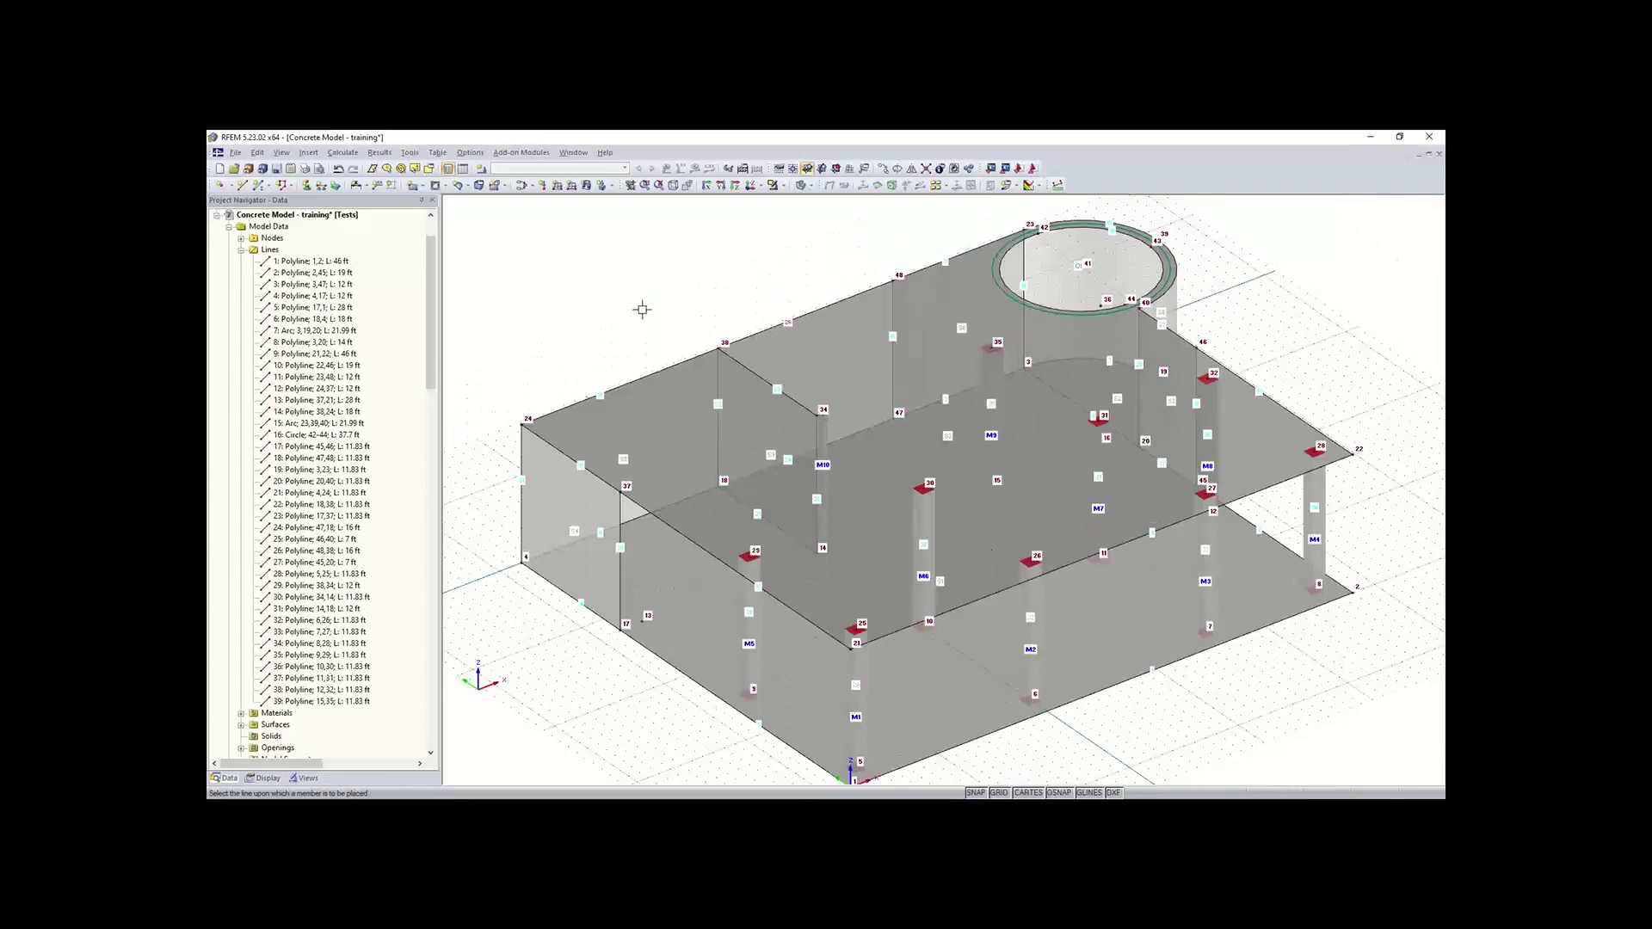
pyautogui.press('Escape')
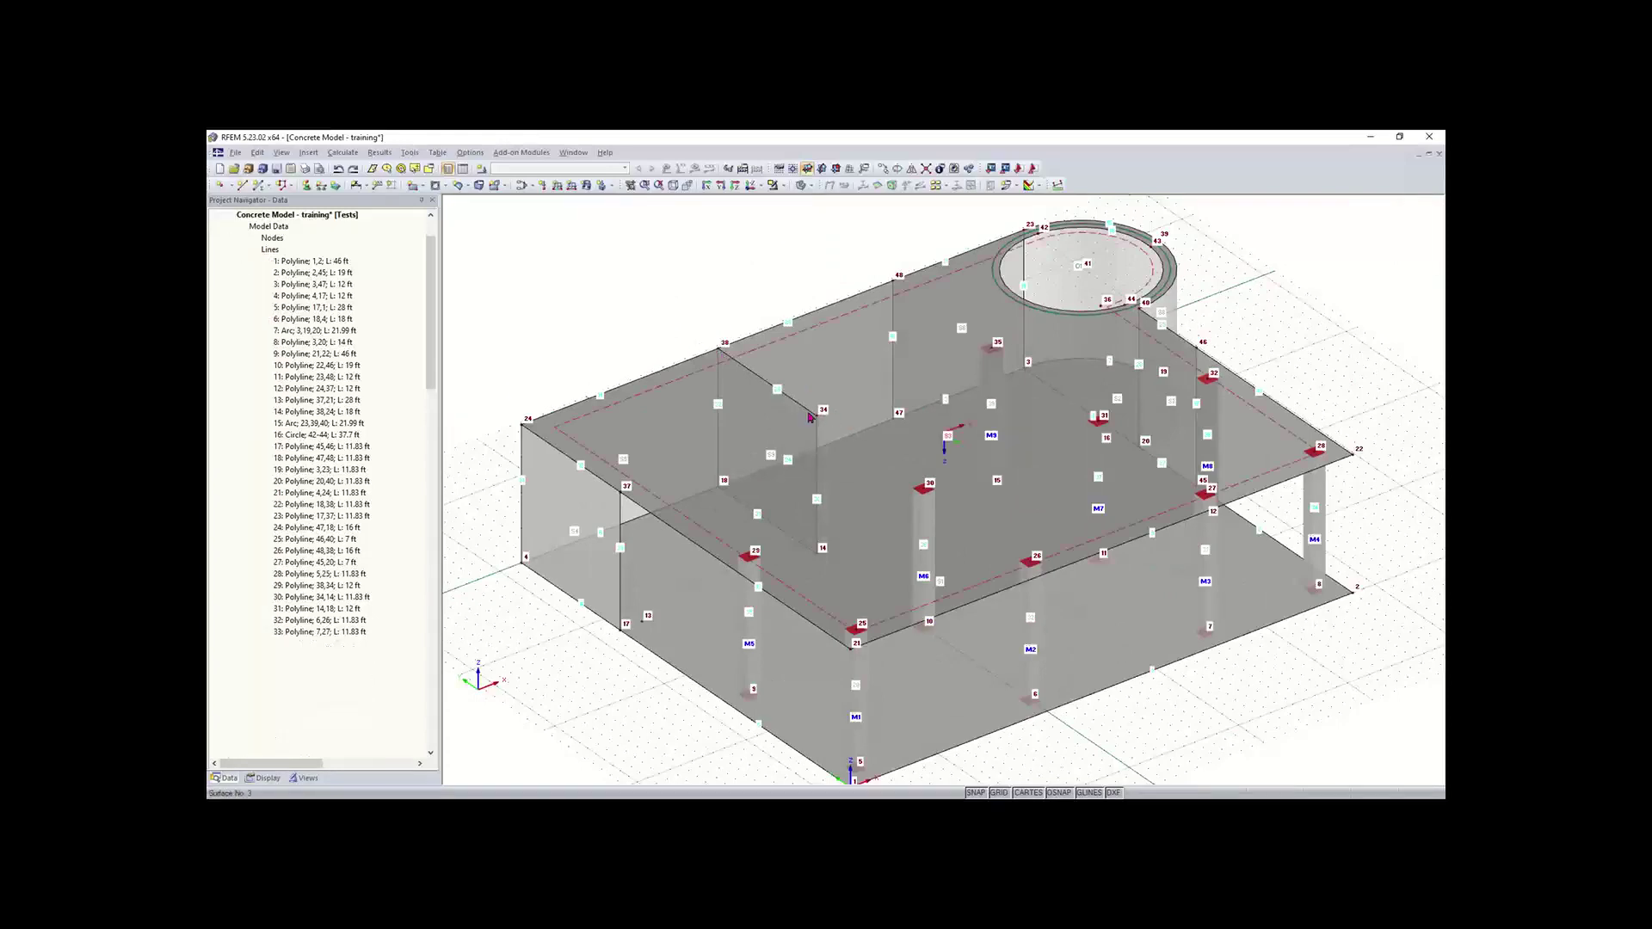
pyautogui.scroll(2, 826, 431)
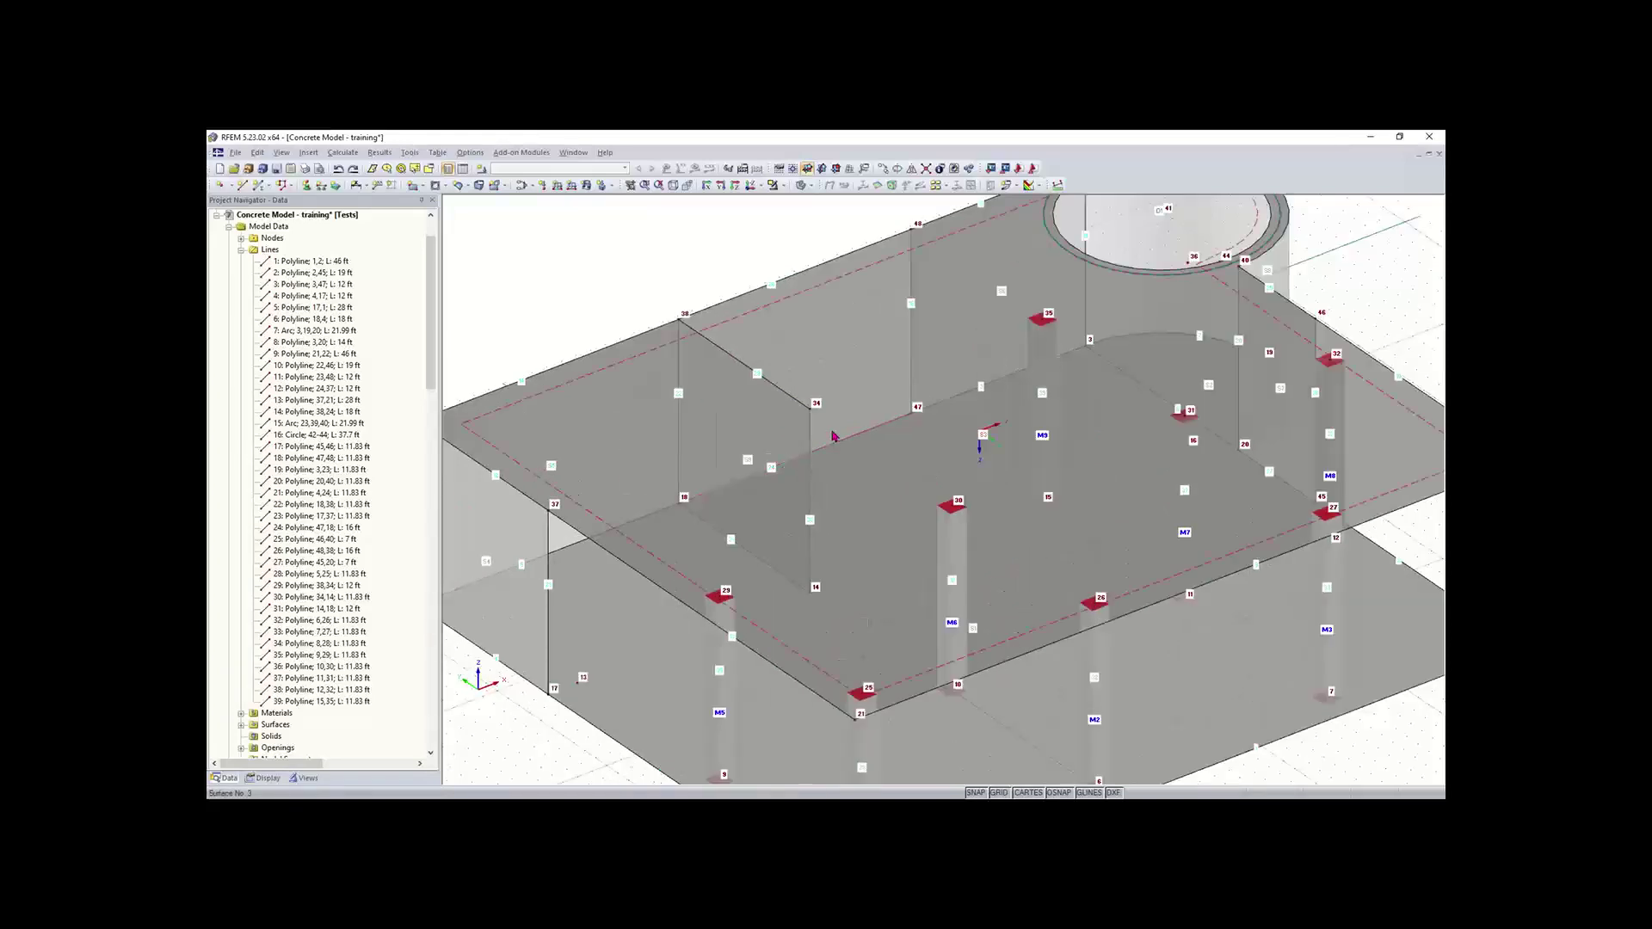
pyautogui.scroll(-1, 832, 436)
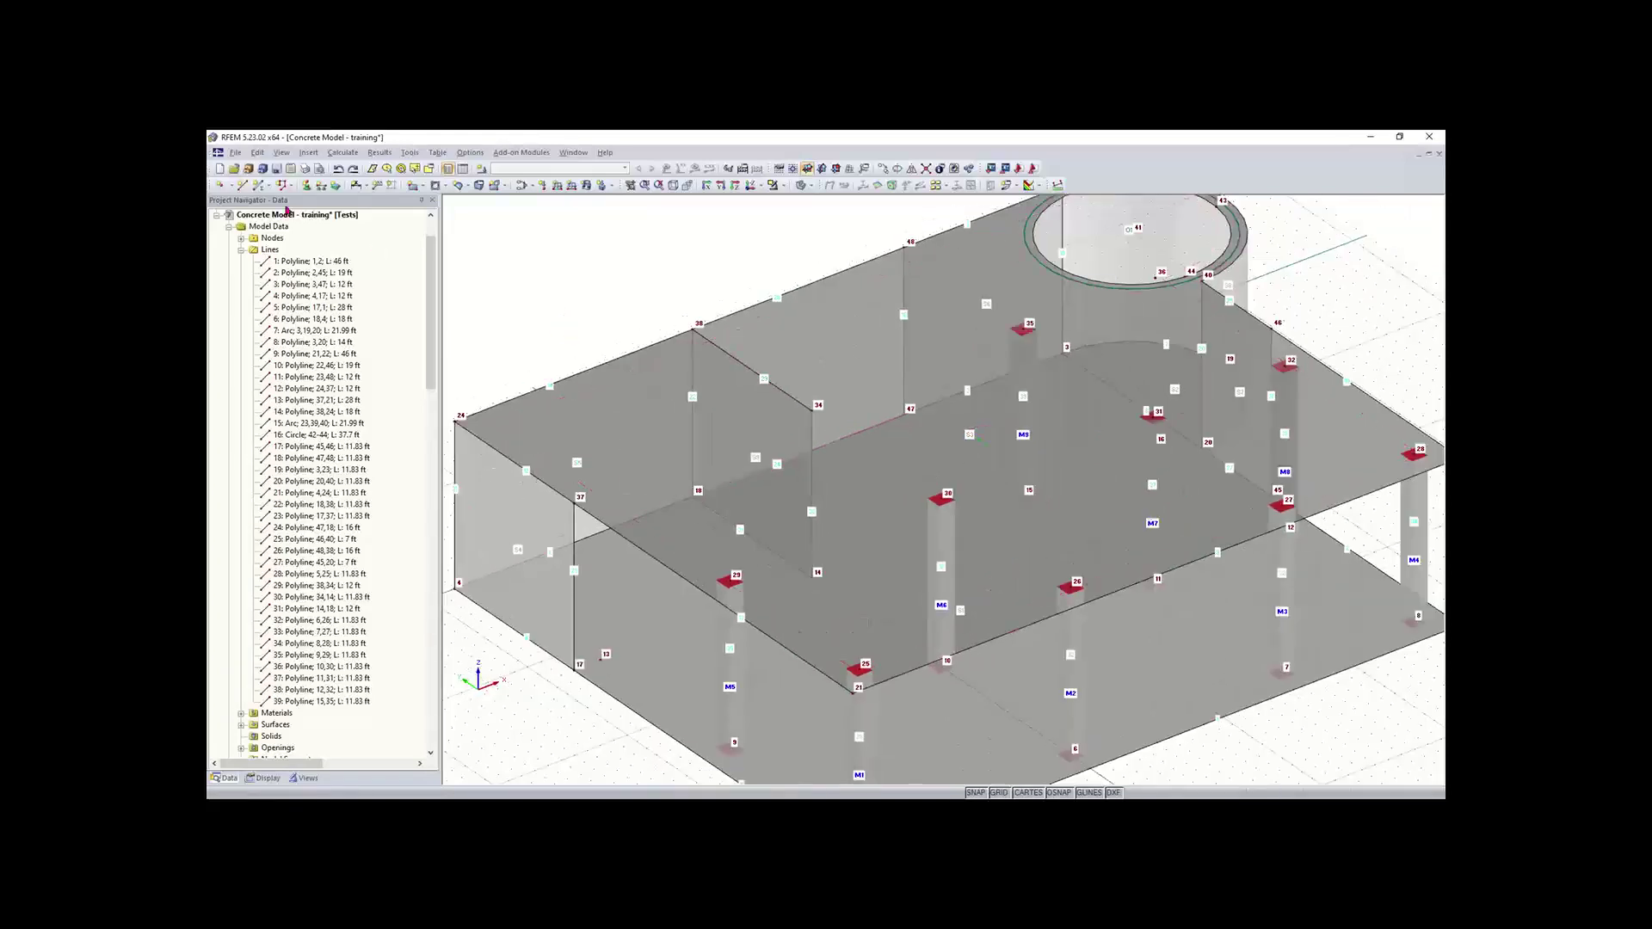
pyautogui.click(255, 187)
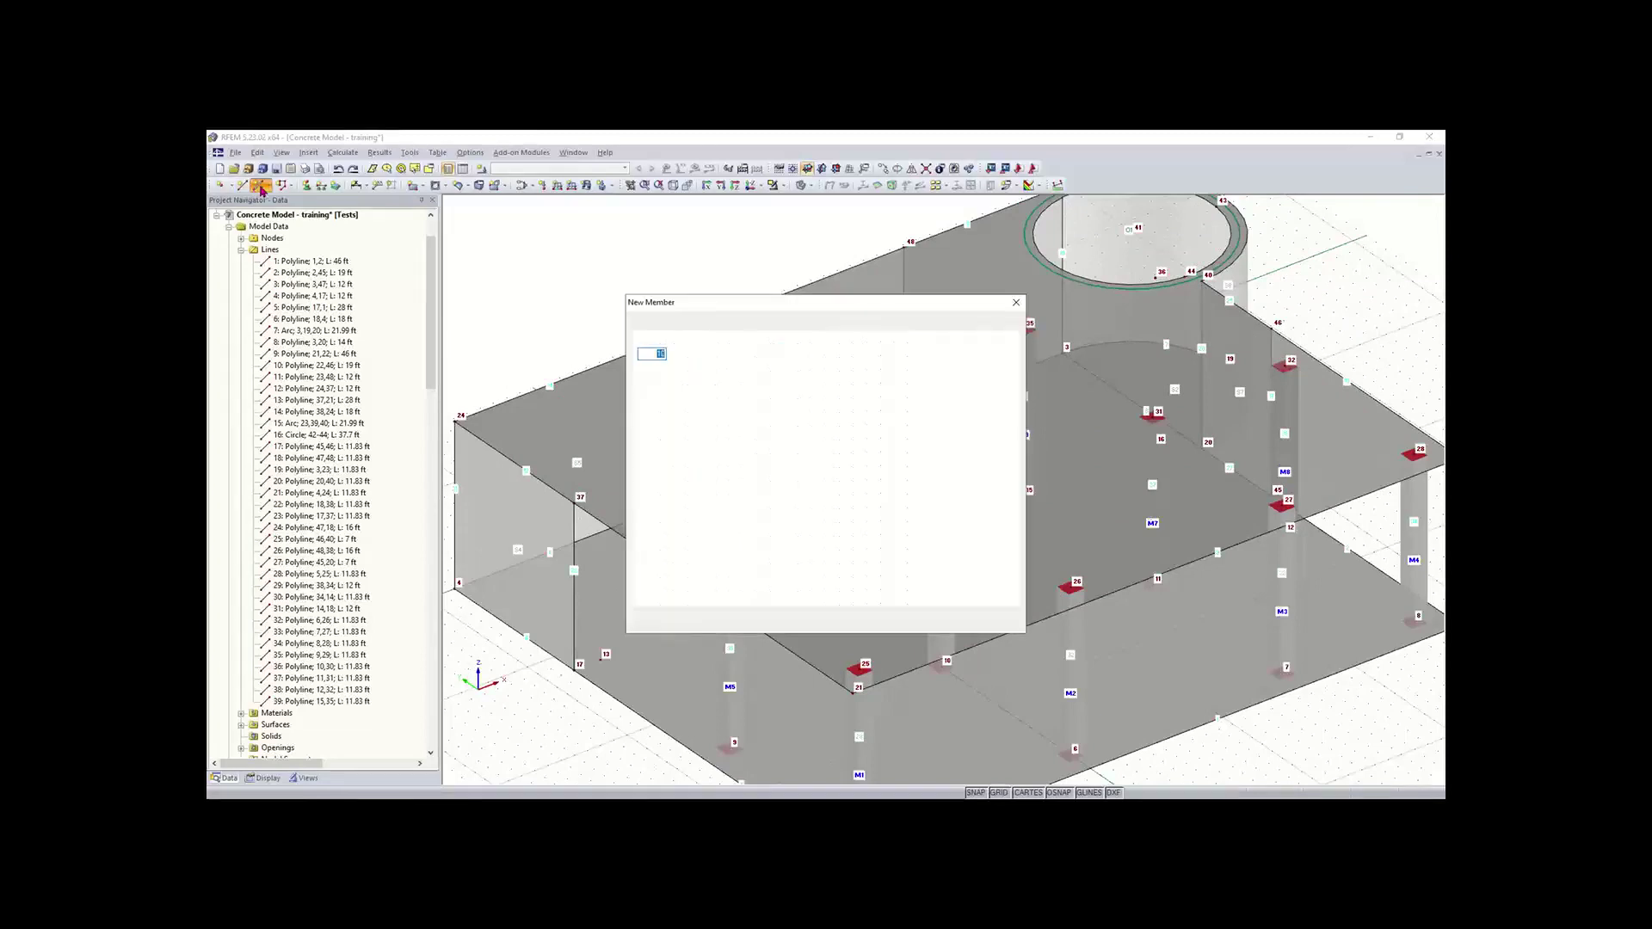
pyautogui.click(959, 622)
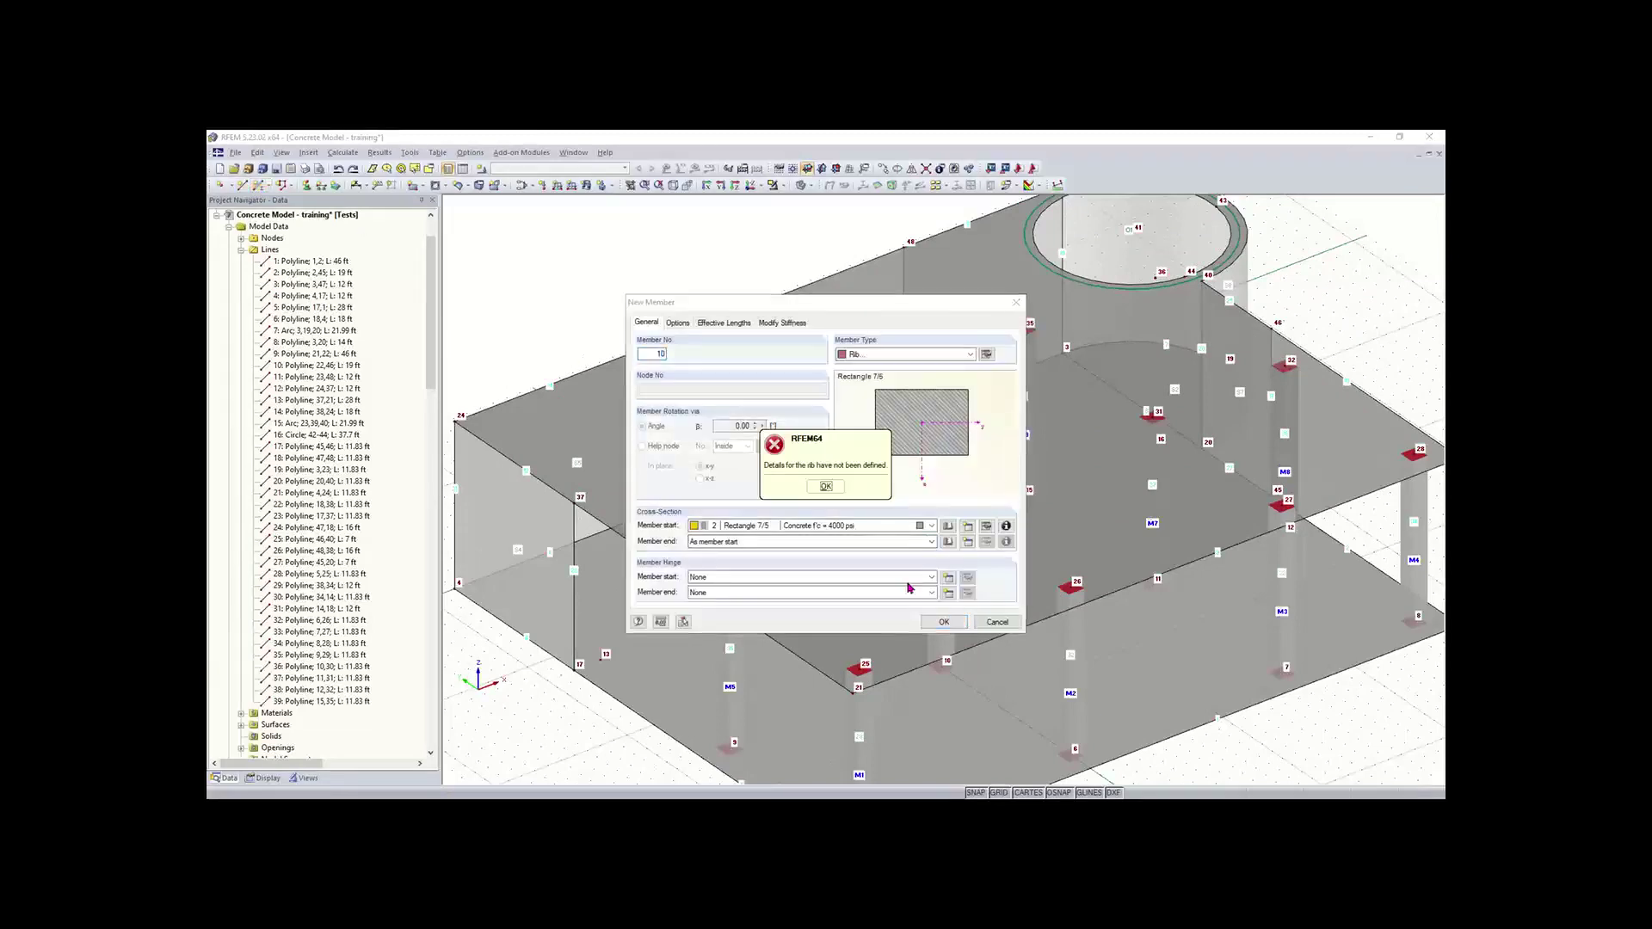
pyautogui.click(826, 486)
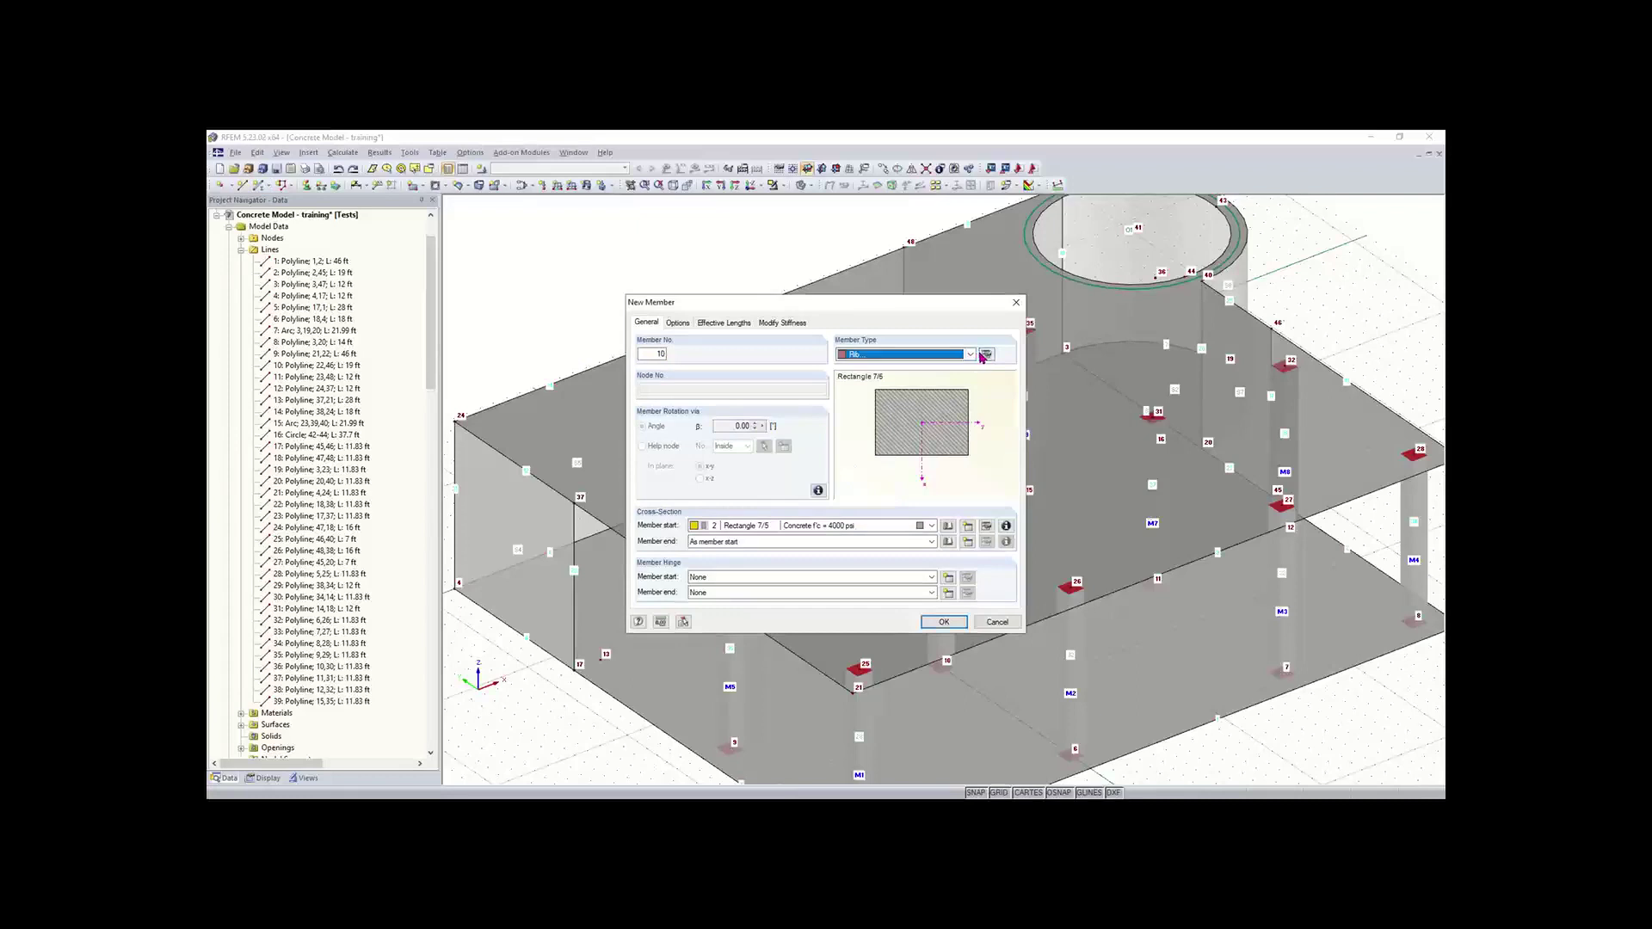
pyautogui.click(986, 354)
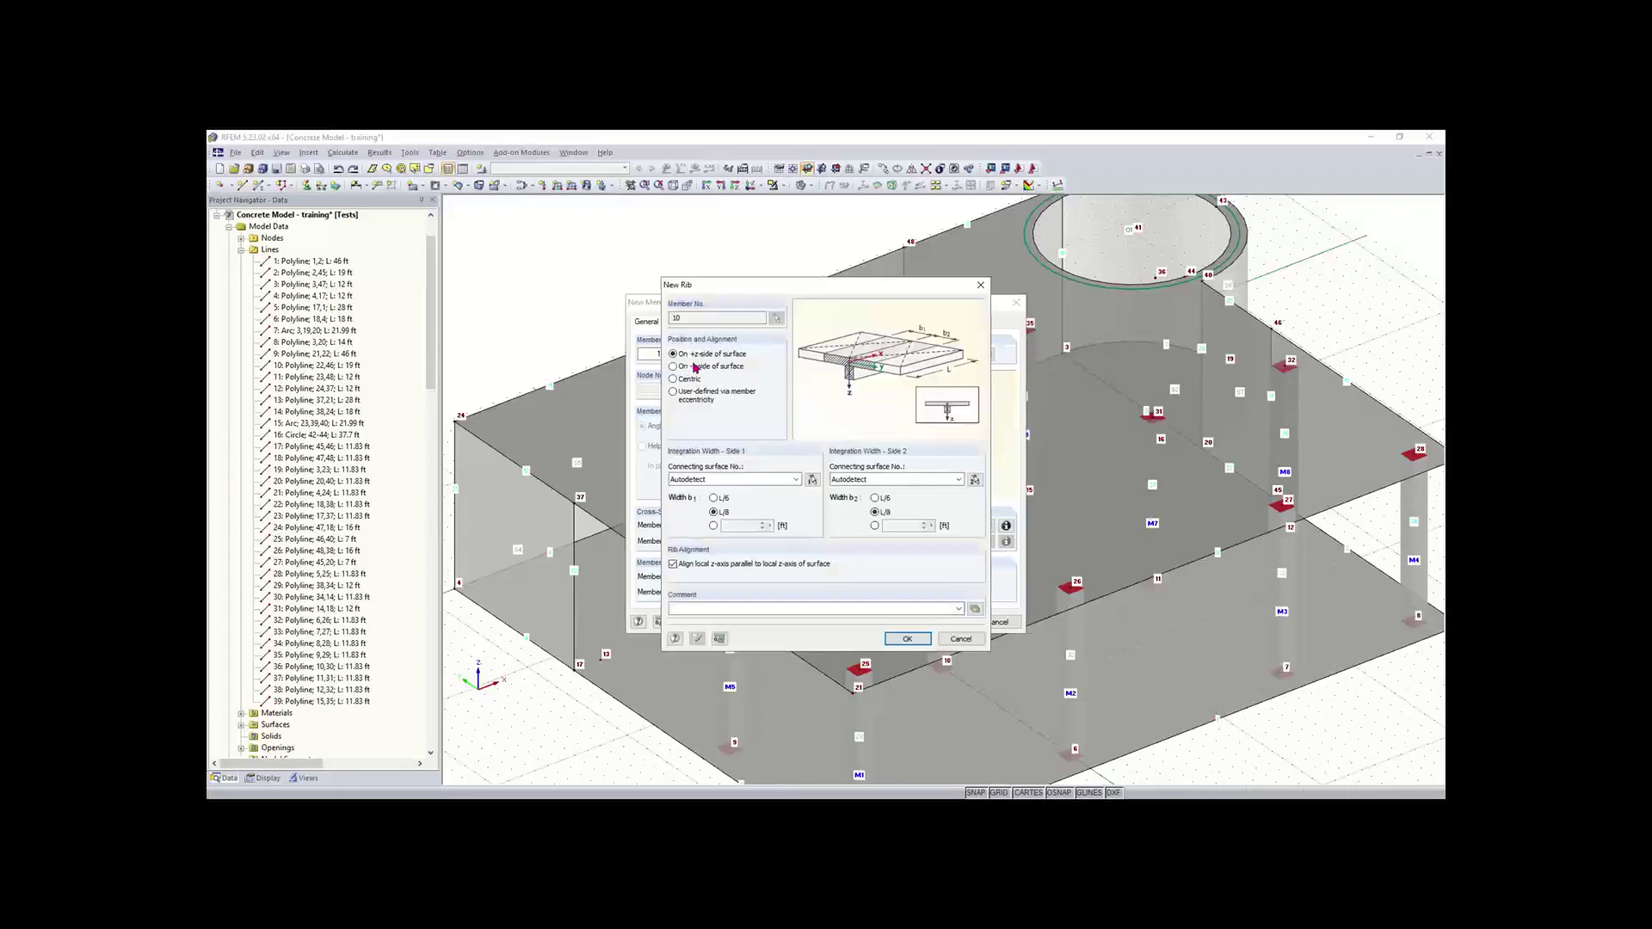
pyautogui.click(907, 639)
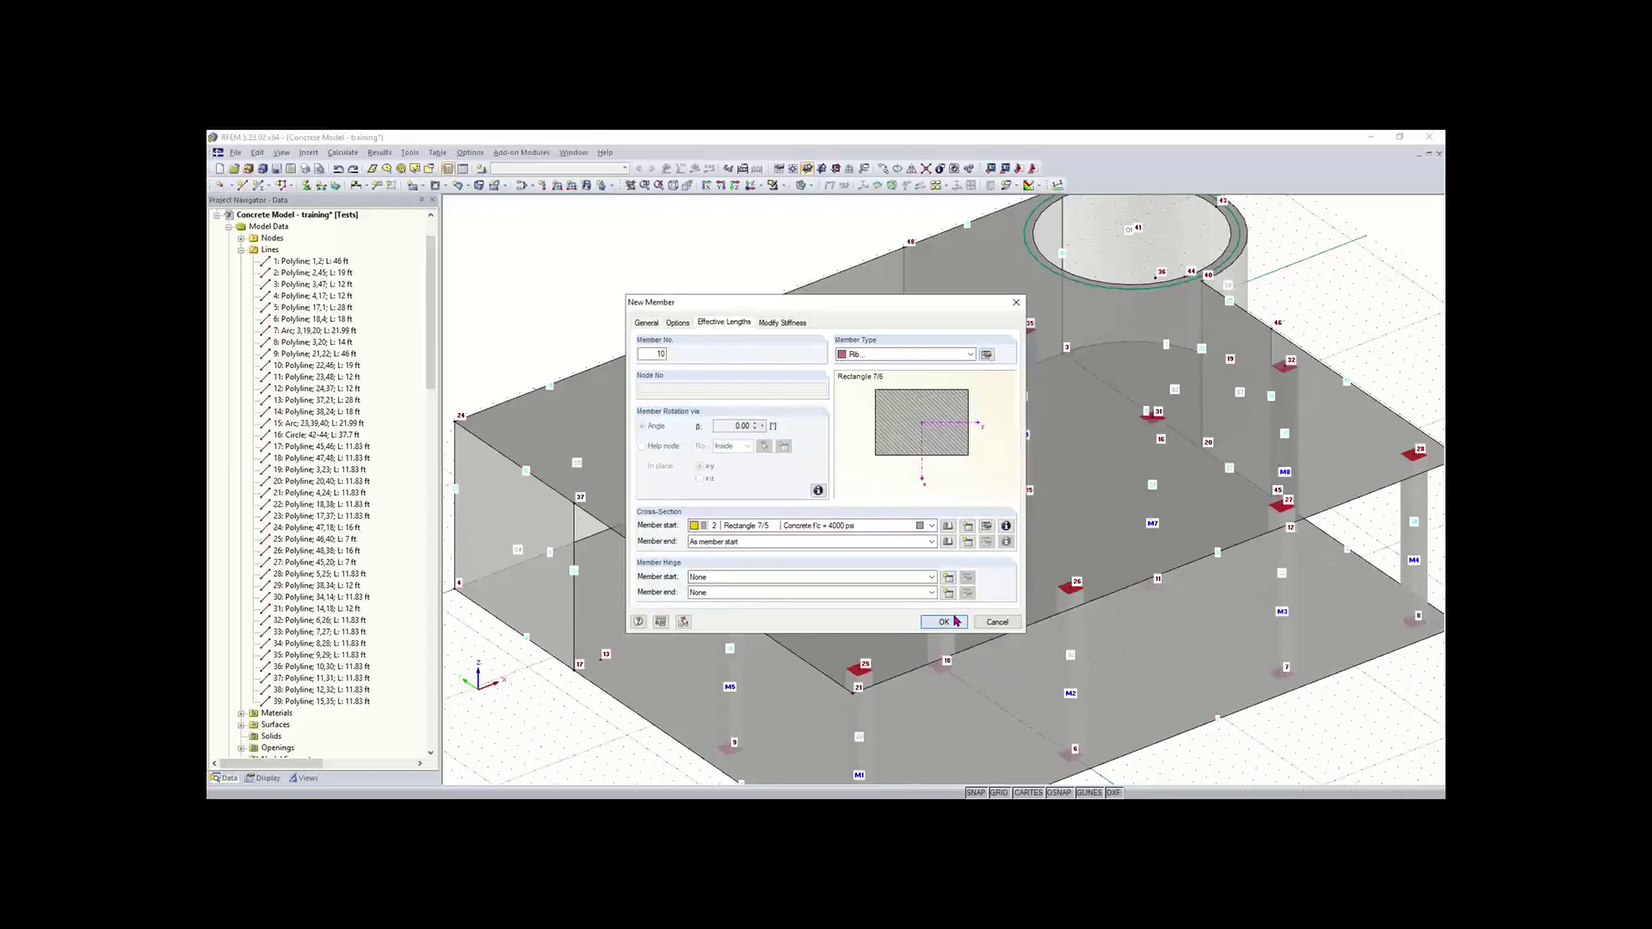
pyautogui.click(944, 622)
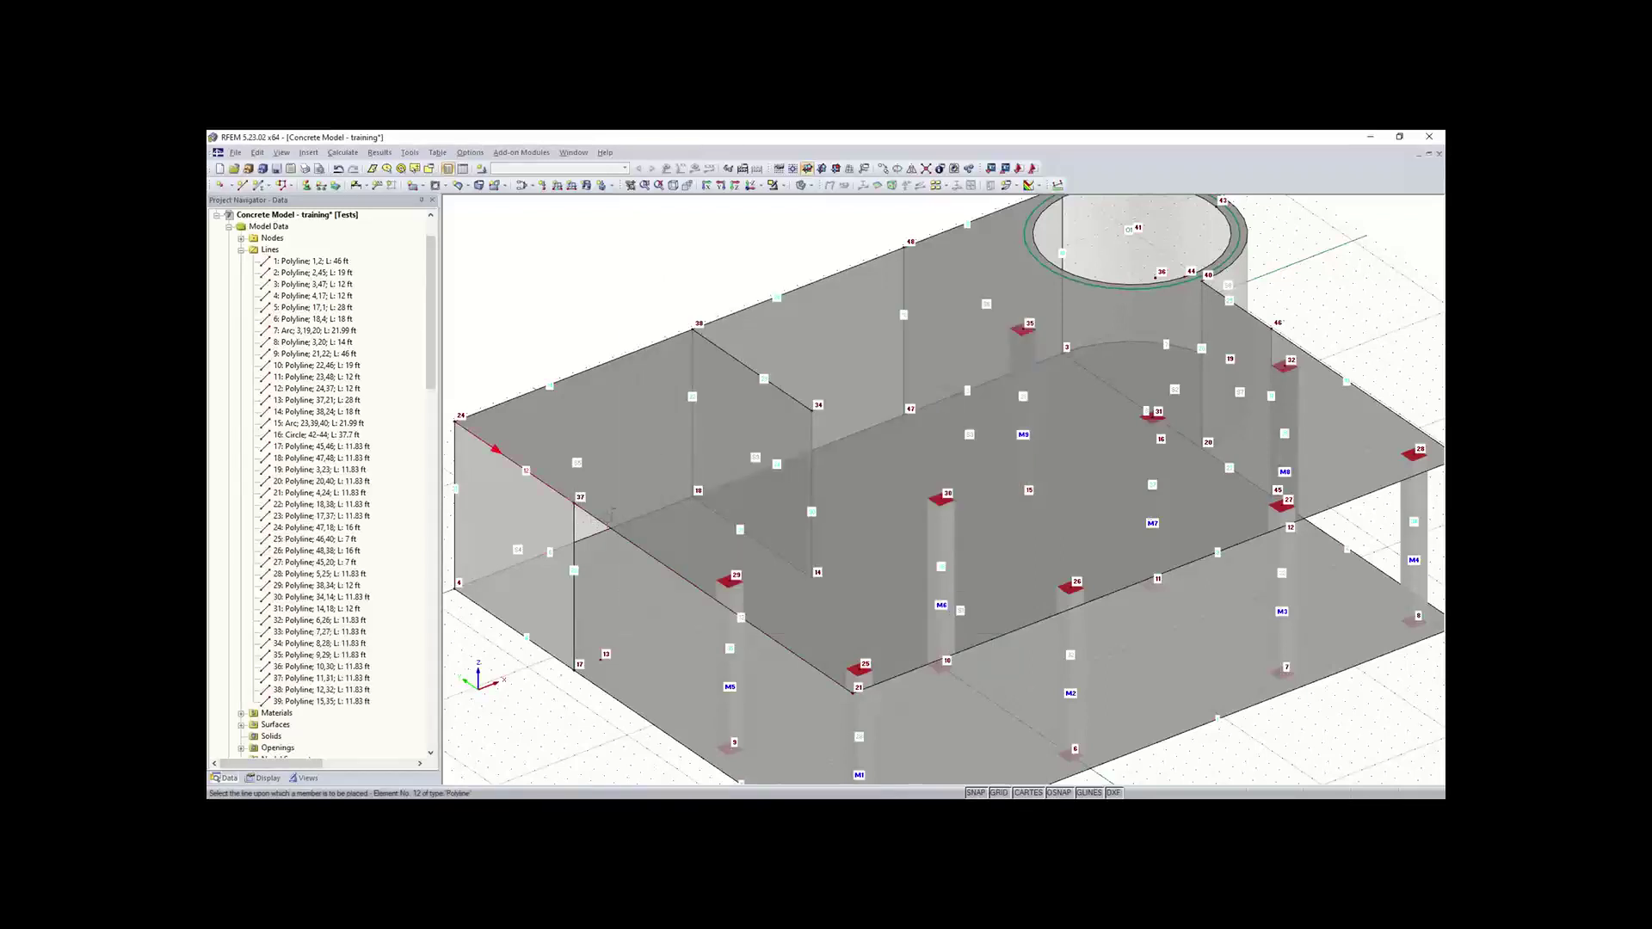
pyautogui.scroll(-3, 612, 514)
pyautogui.scroll(3, 605, 519)
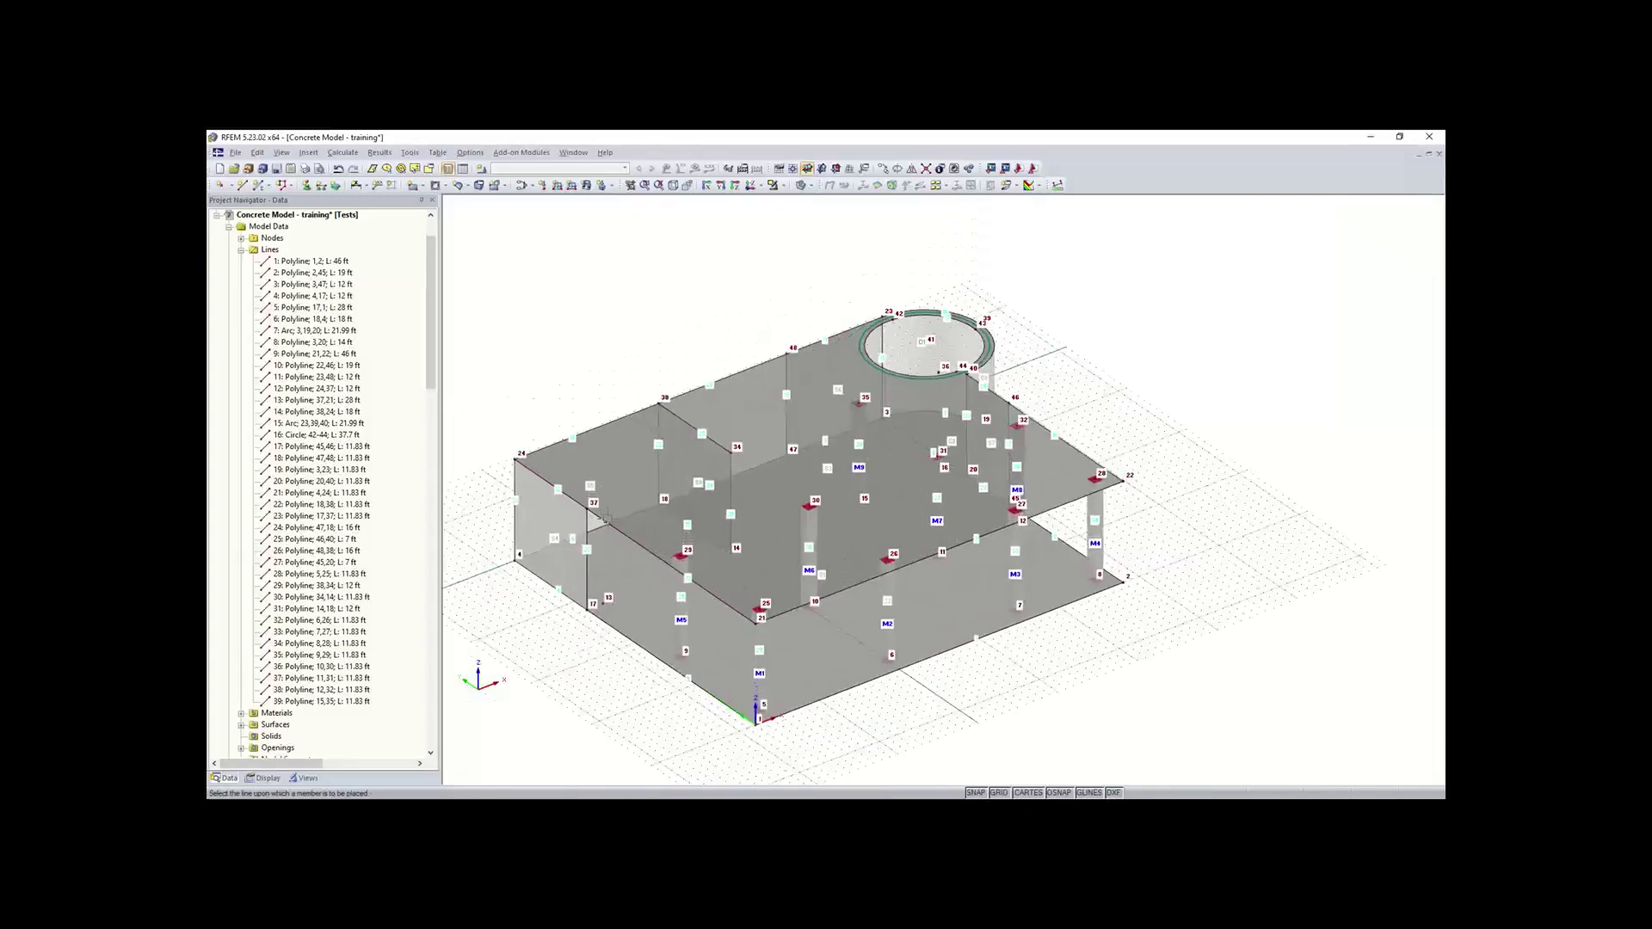
pyautogui.scroll(2, 612, 502)
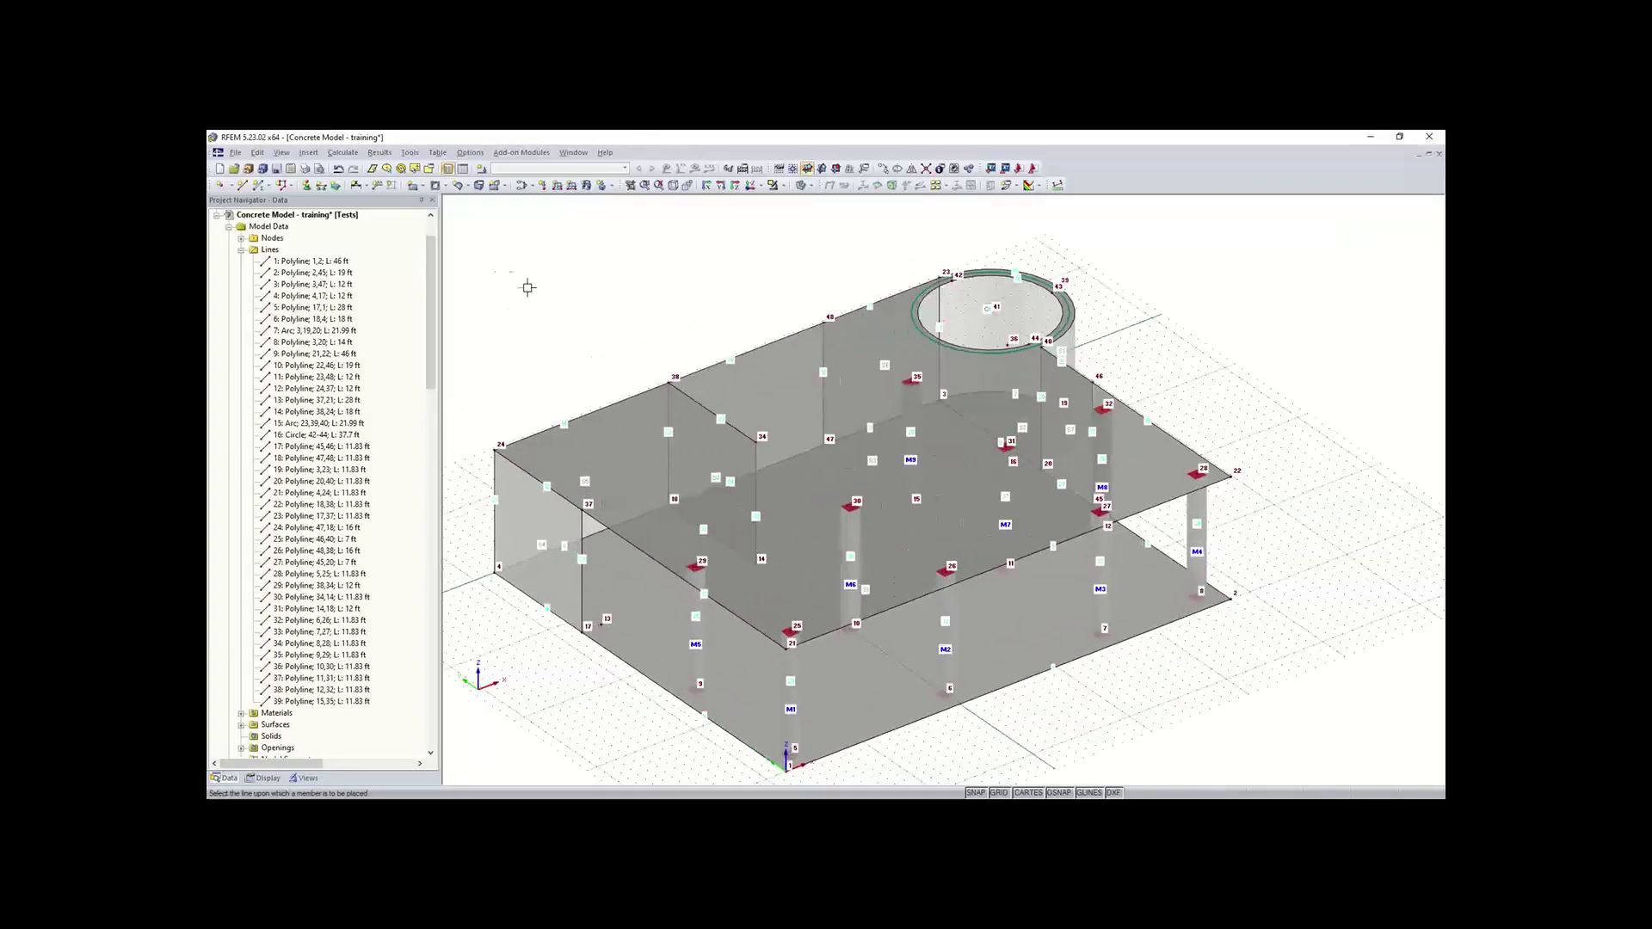
# - Draw two connected lines on the upper slab from node 37 through node 34 to node 35
pyautogui.click(243, 185)
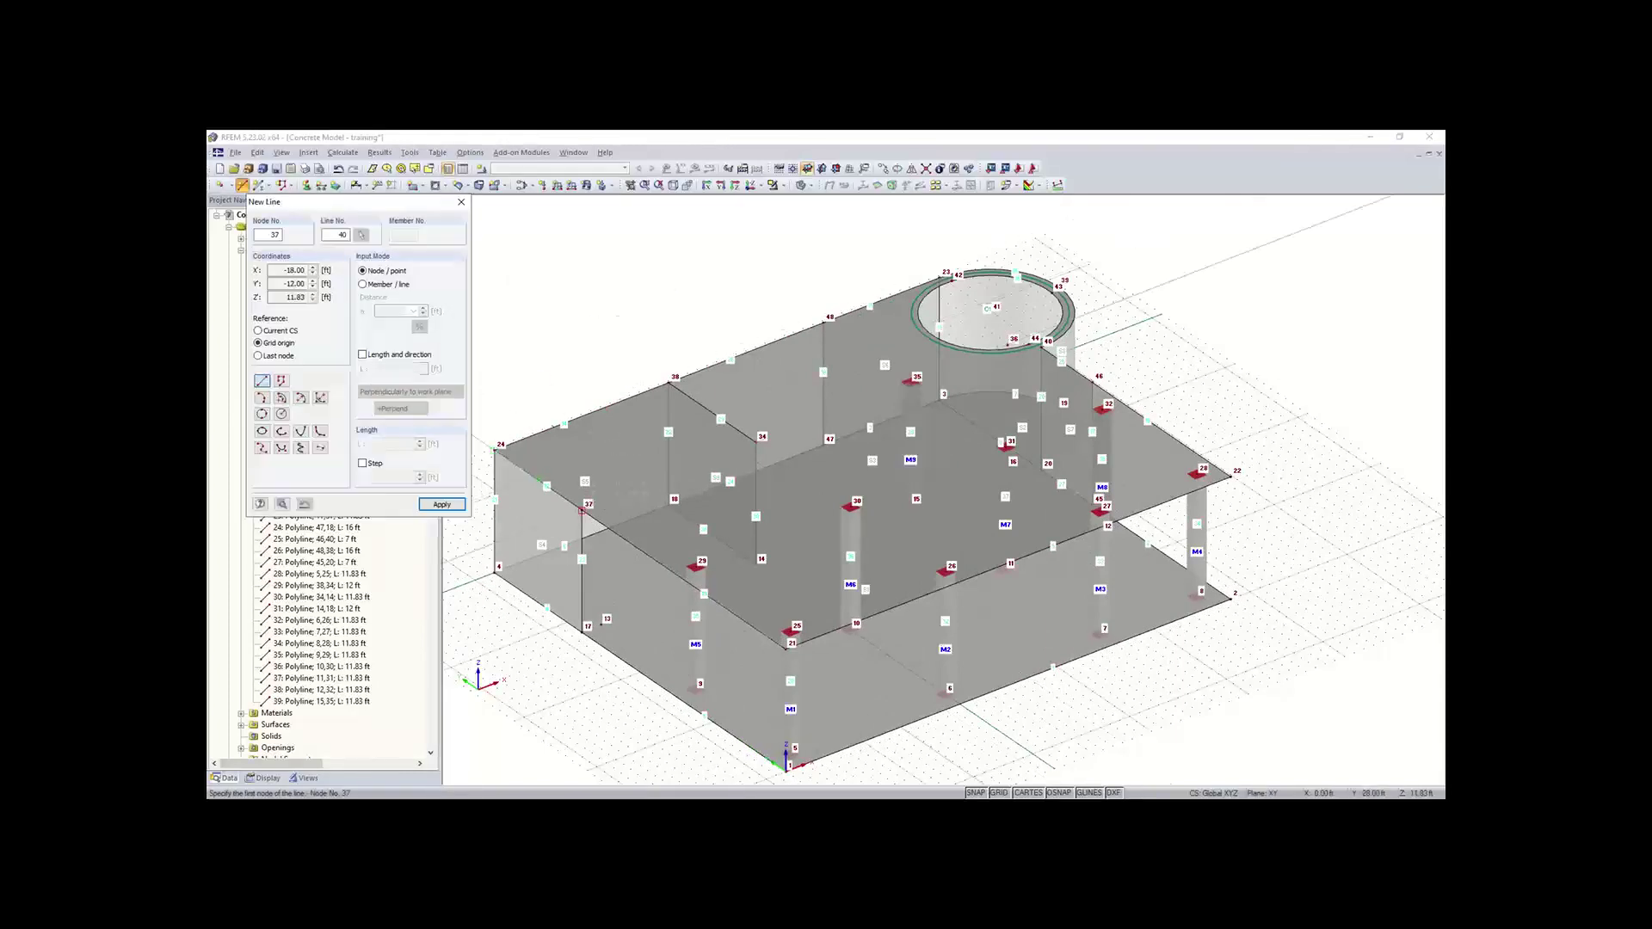
pyautogui.click(582, 510)
pyautogui.click(755, 443)
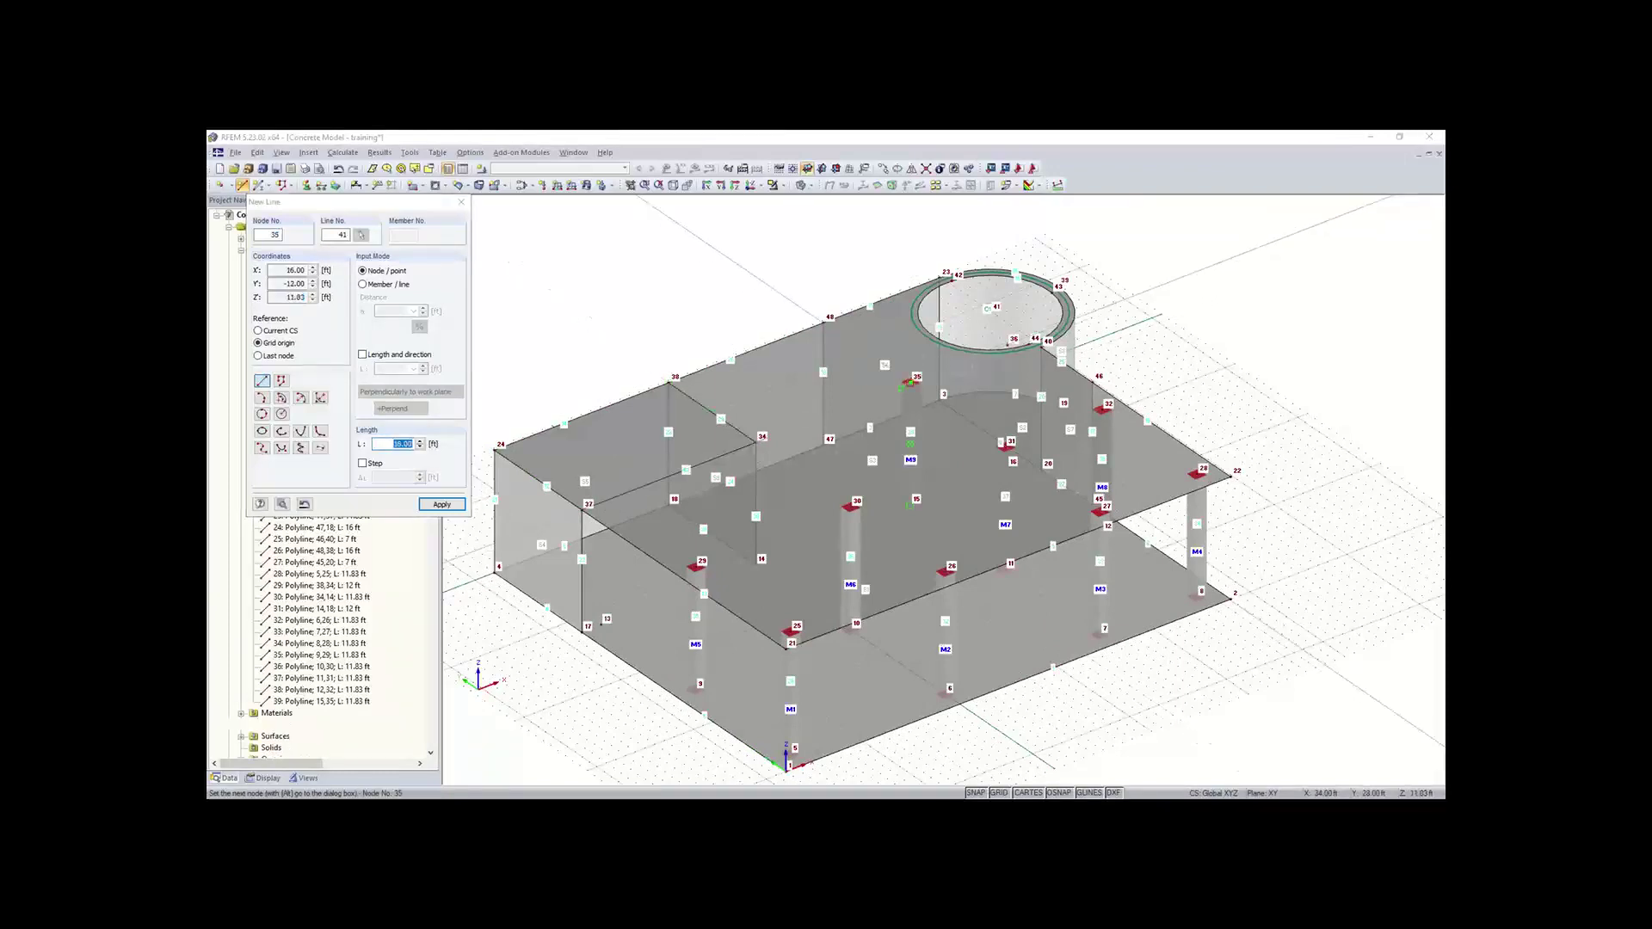
pyautogui.click(912, 381)
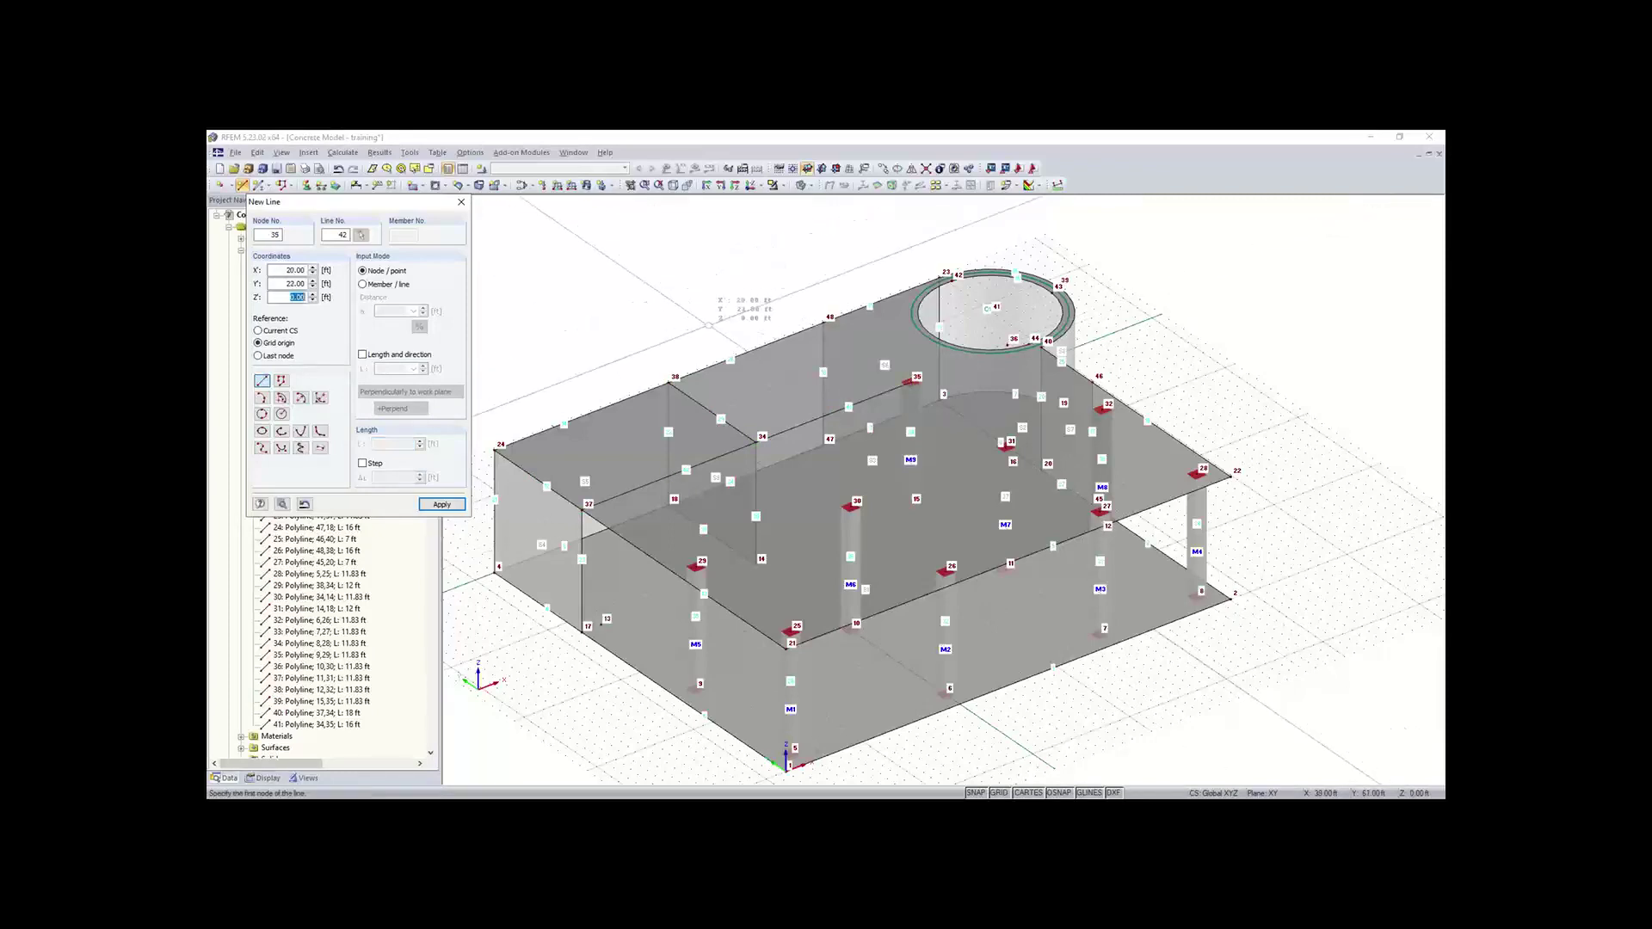
pyautogui.press('Escape')
# - Start a new Rib member with section Rectangle 7/5, on the +z-side of the surface with L/8 integration widths on both sides
pyautogui.click(258, 187)
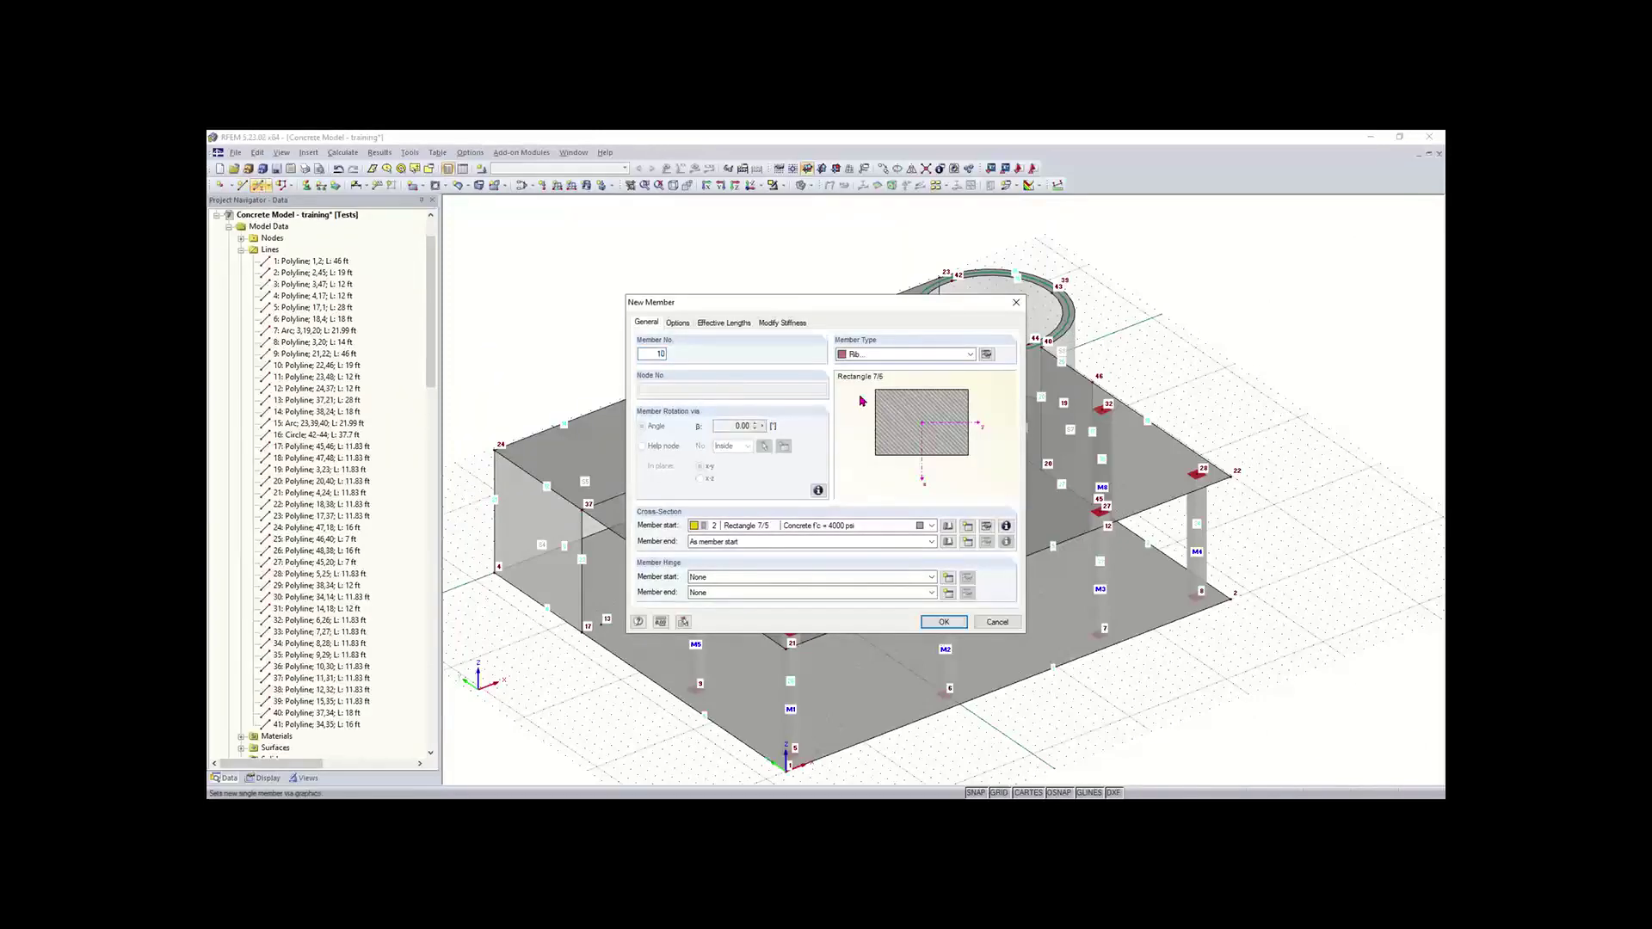
pyautogui.click(943, 621)
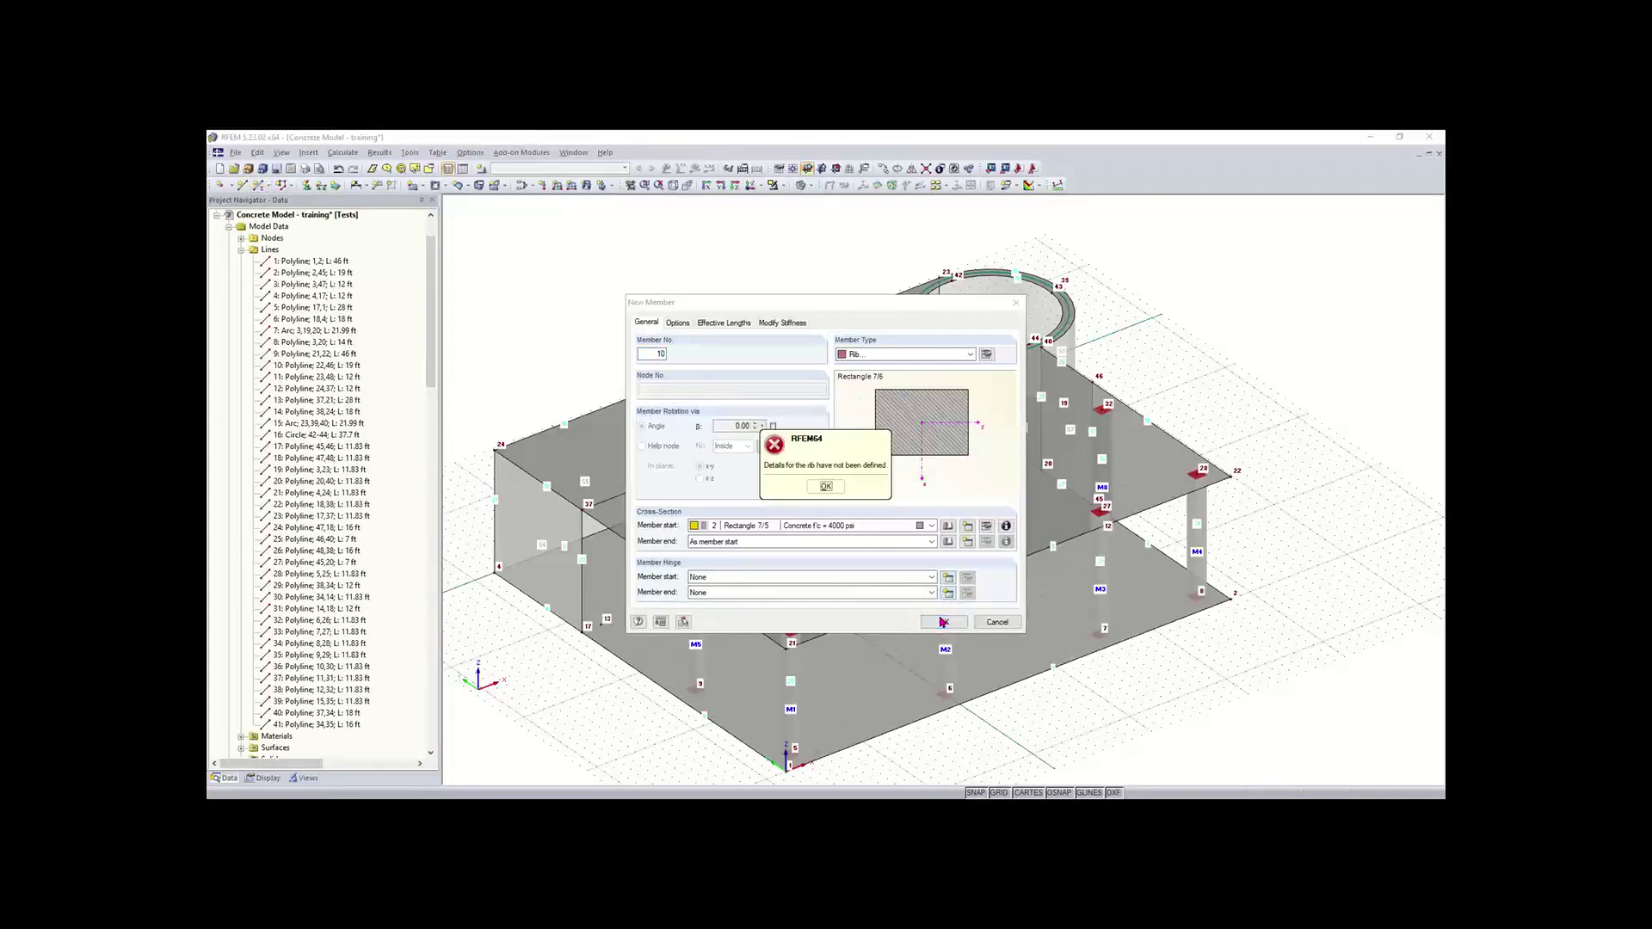
pyautogui.click(825, 495)
pyautogui.click(988, 354)
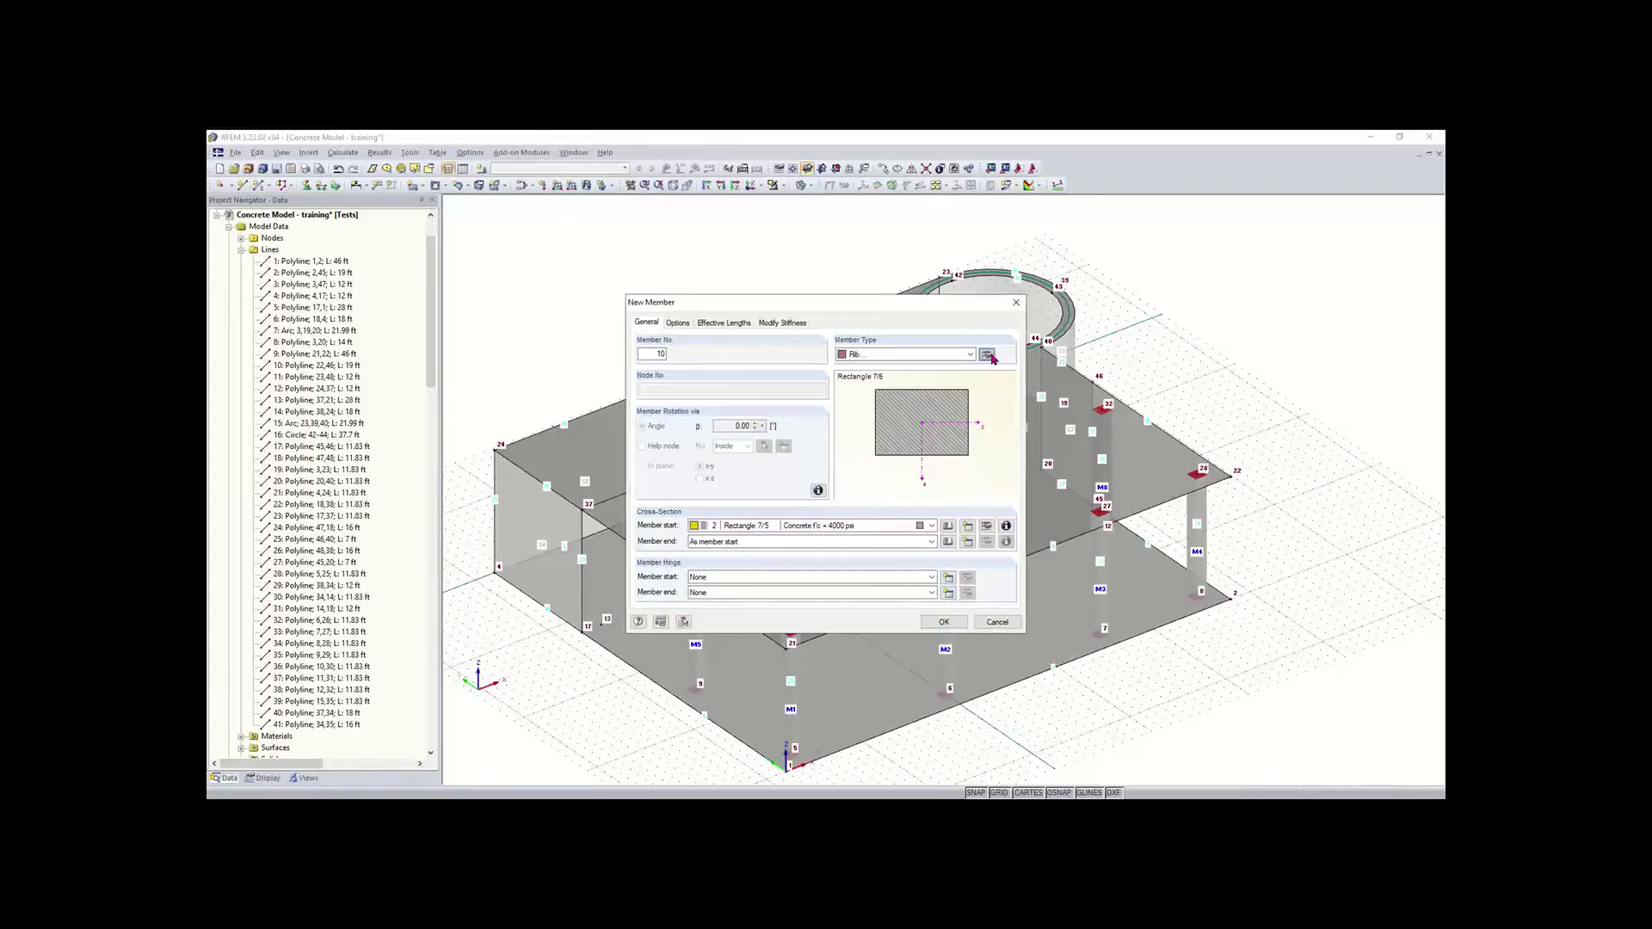
pyautogui.click(982, 287)
pyautogui.click(943, 624)
pyautogui.click(826, 486)
pyautogui.click(983, 357)
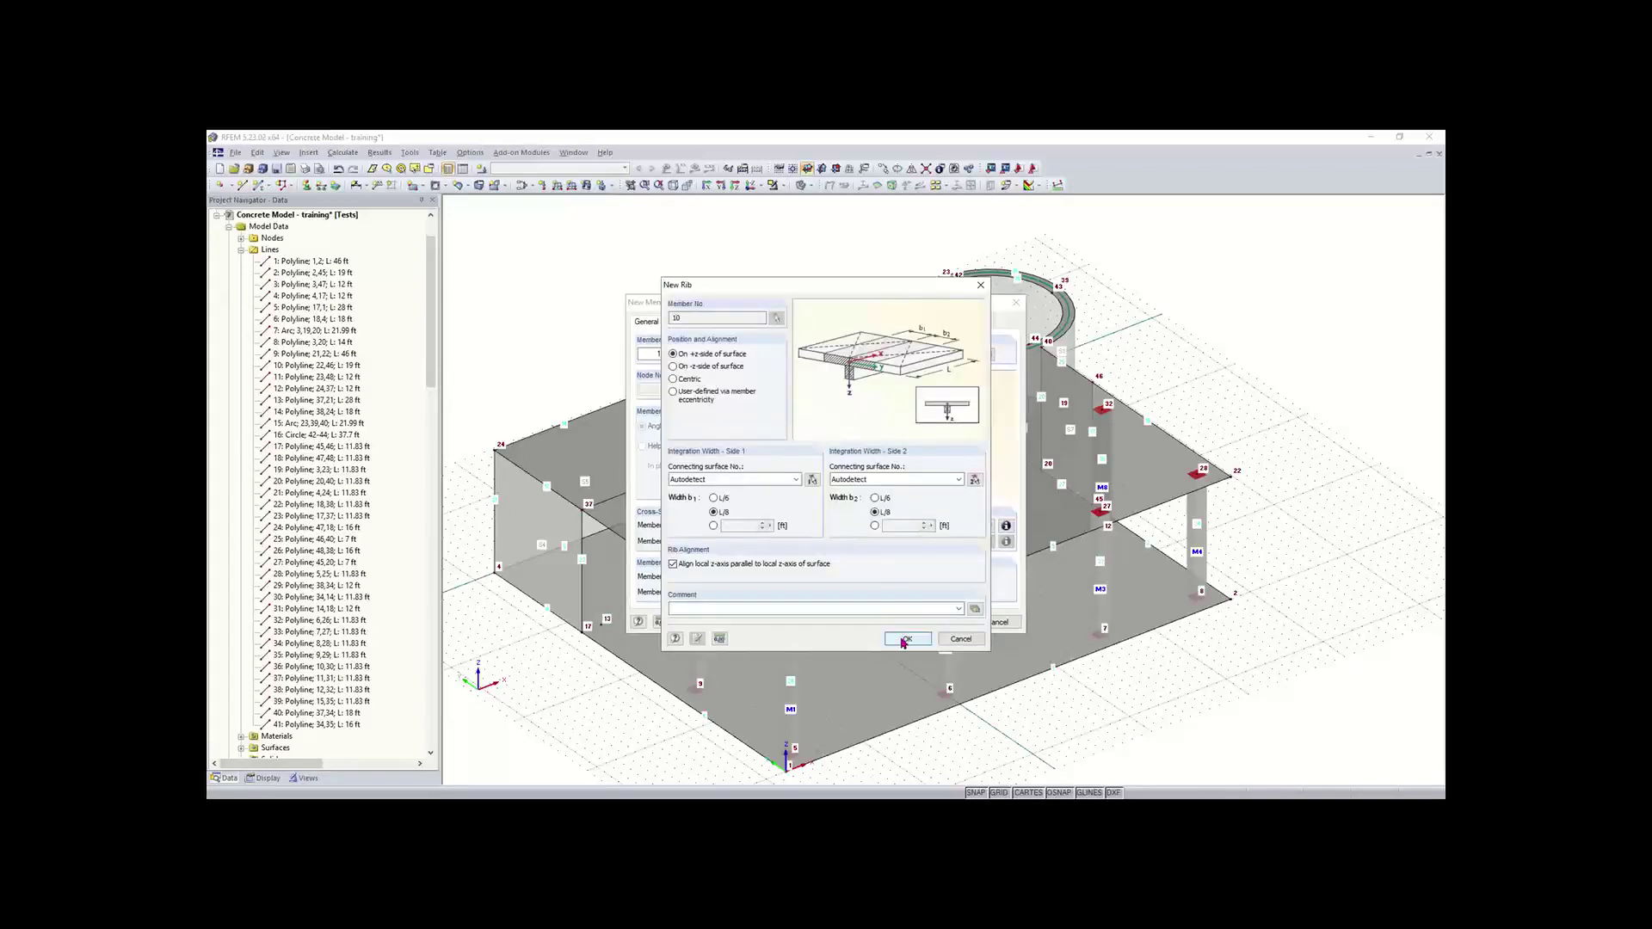
pyautogui.click(906, 639)
# - Place the ribs on the upper slab's lines between nodes 37 and 34 and between nodes 34 and 35
pyautogui.click(946, 623)
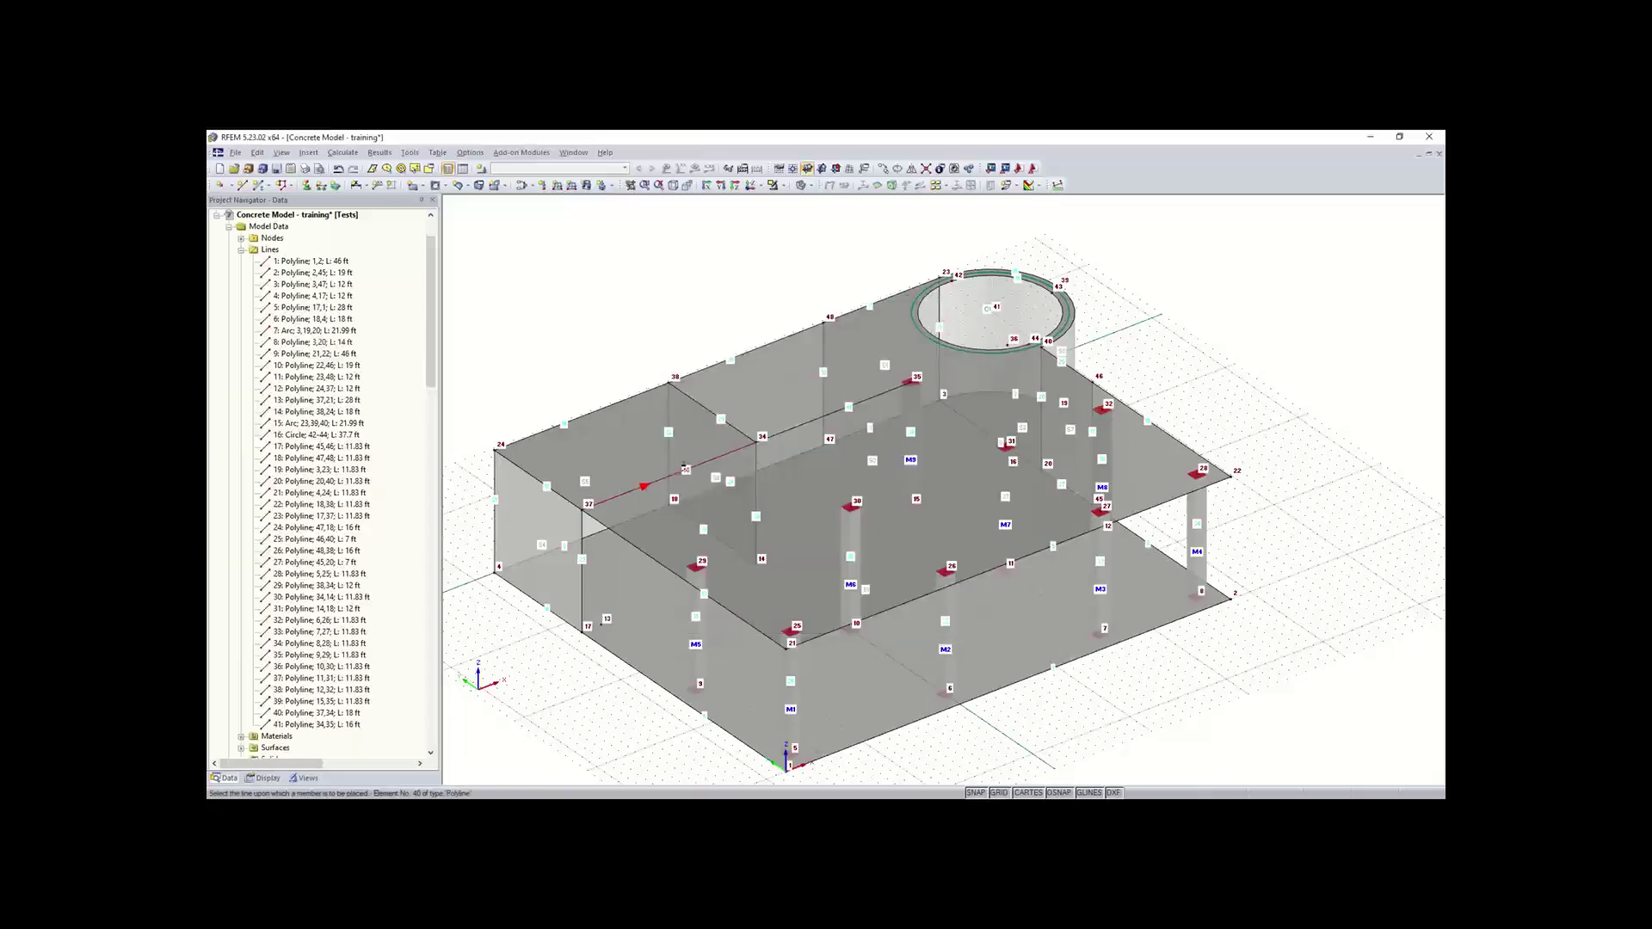
pyautogui.click(818, 425)
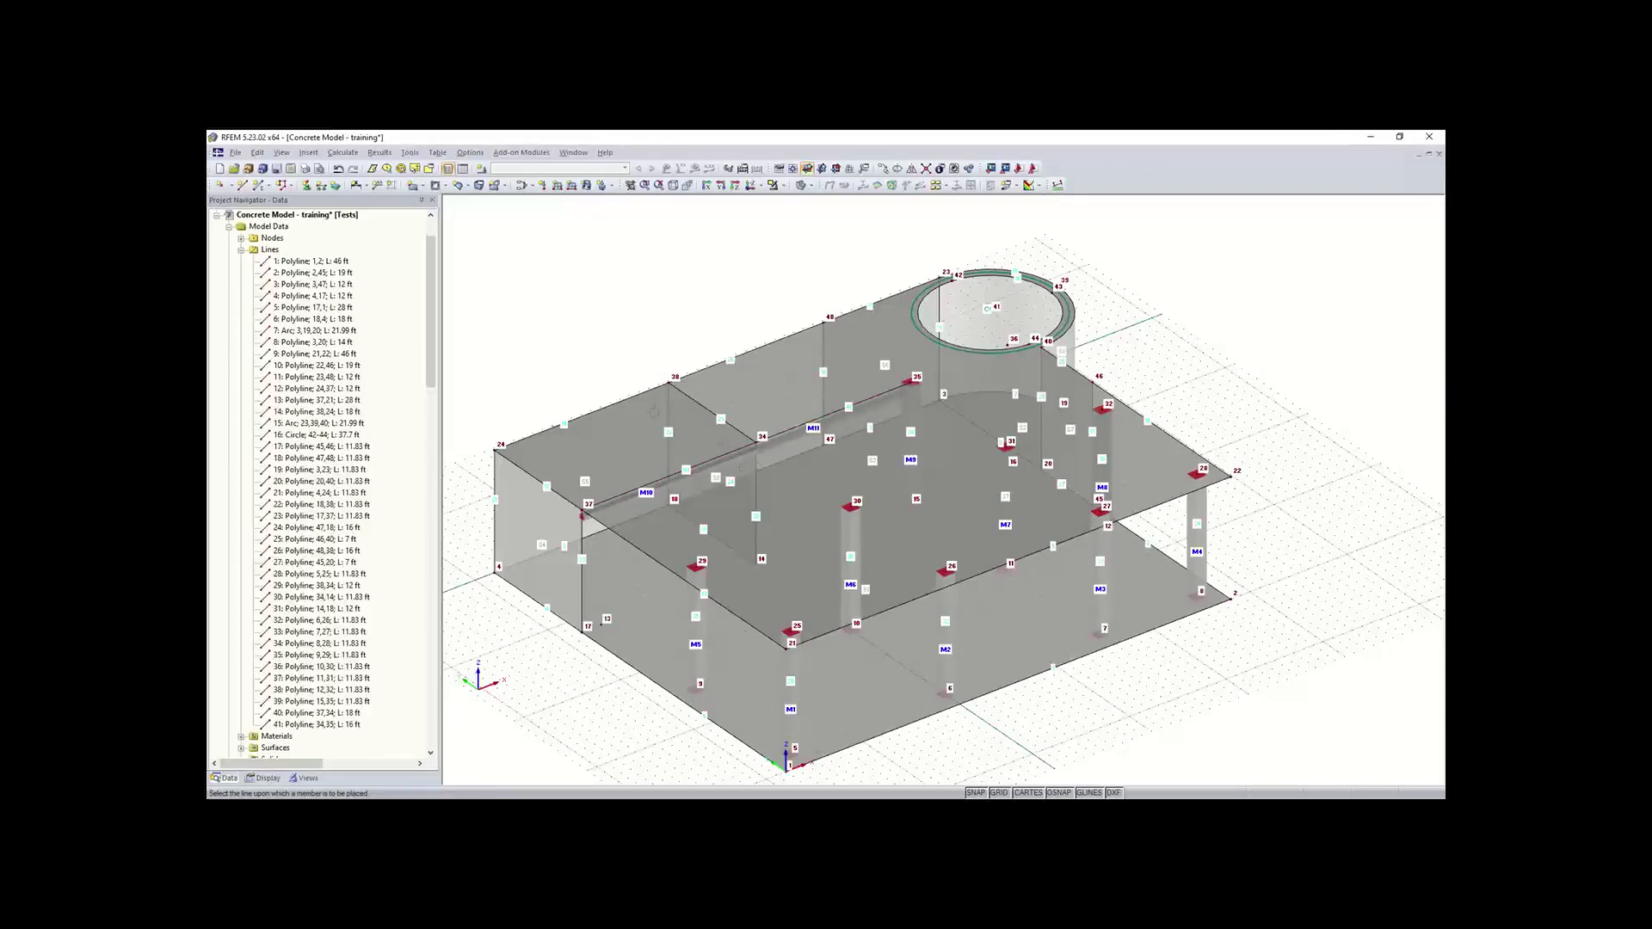
pyautogui.press('Escape')
pyautogui.rightClick(541, 327)
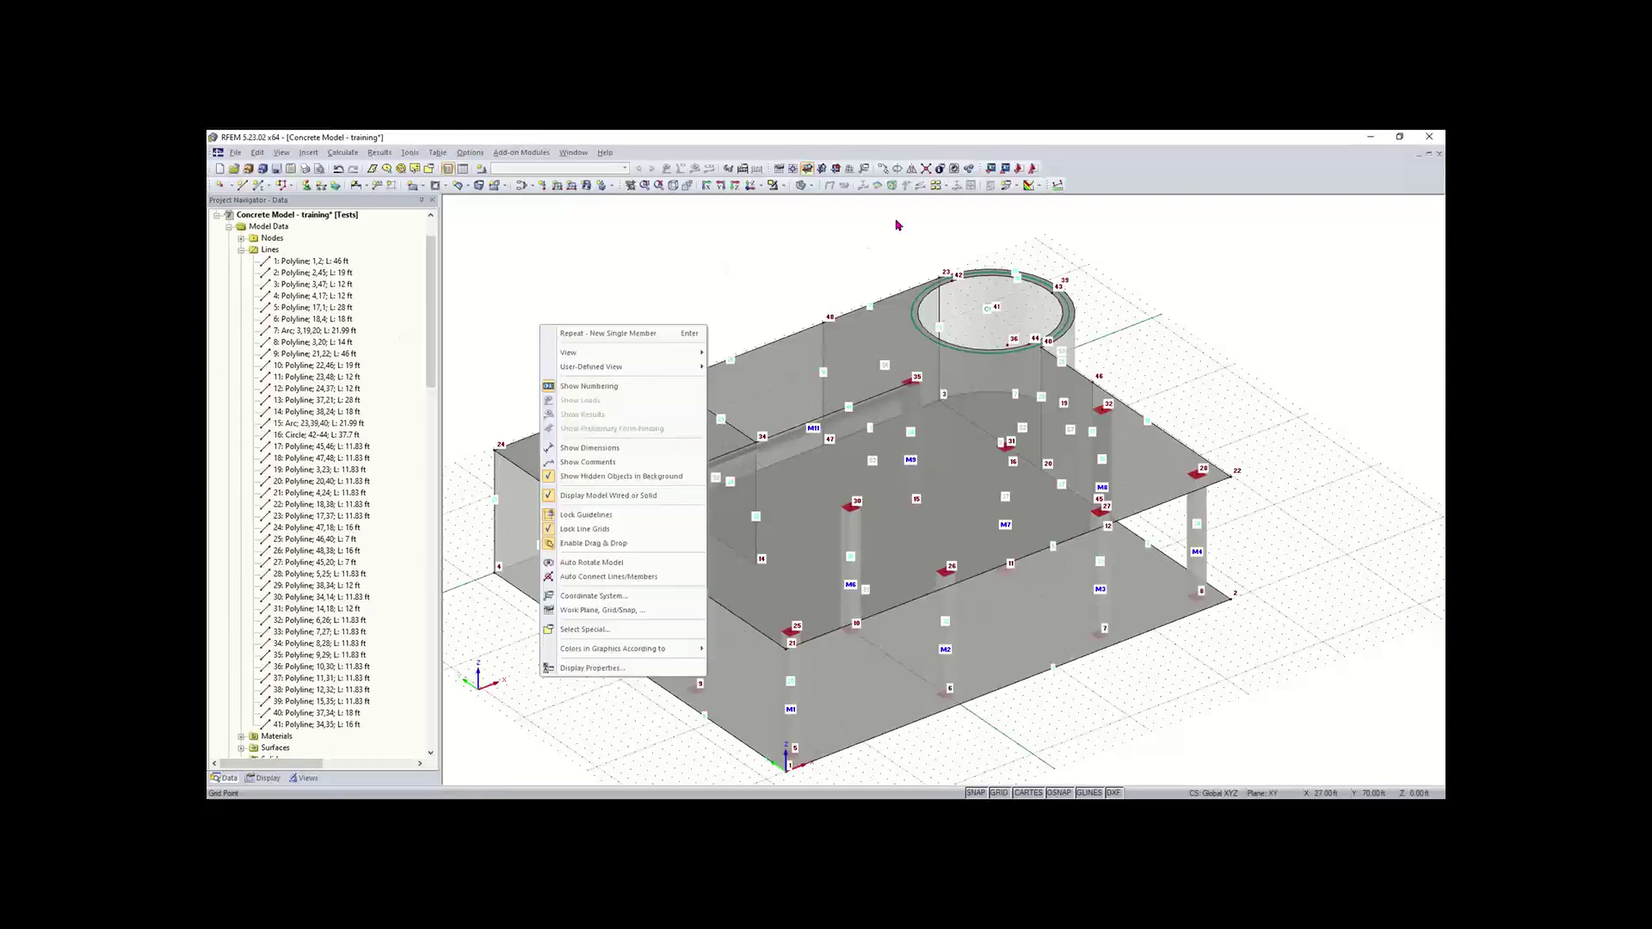
pyautogui.click(781, 263)
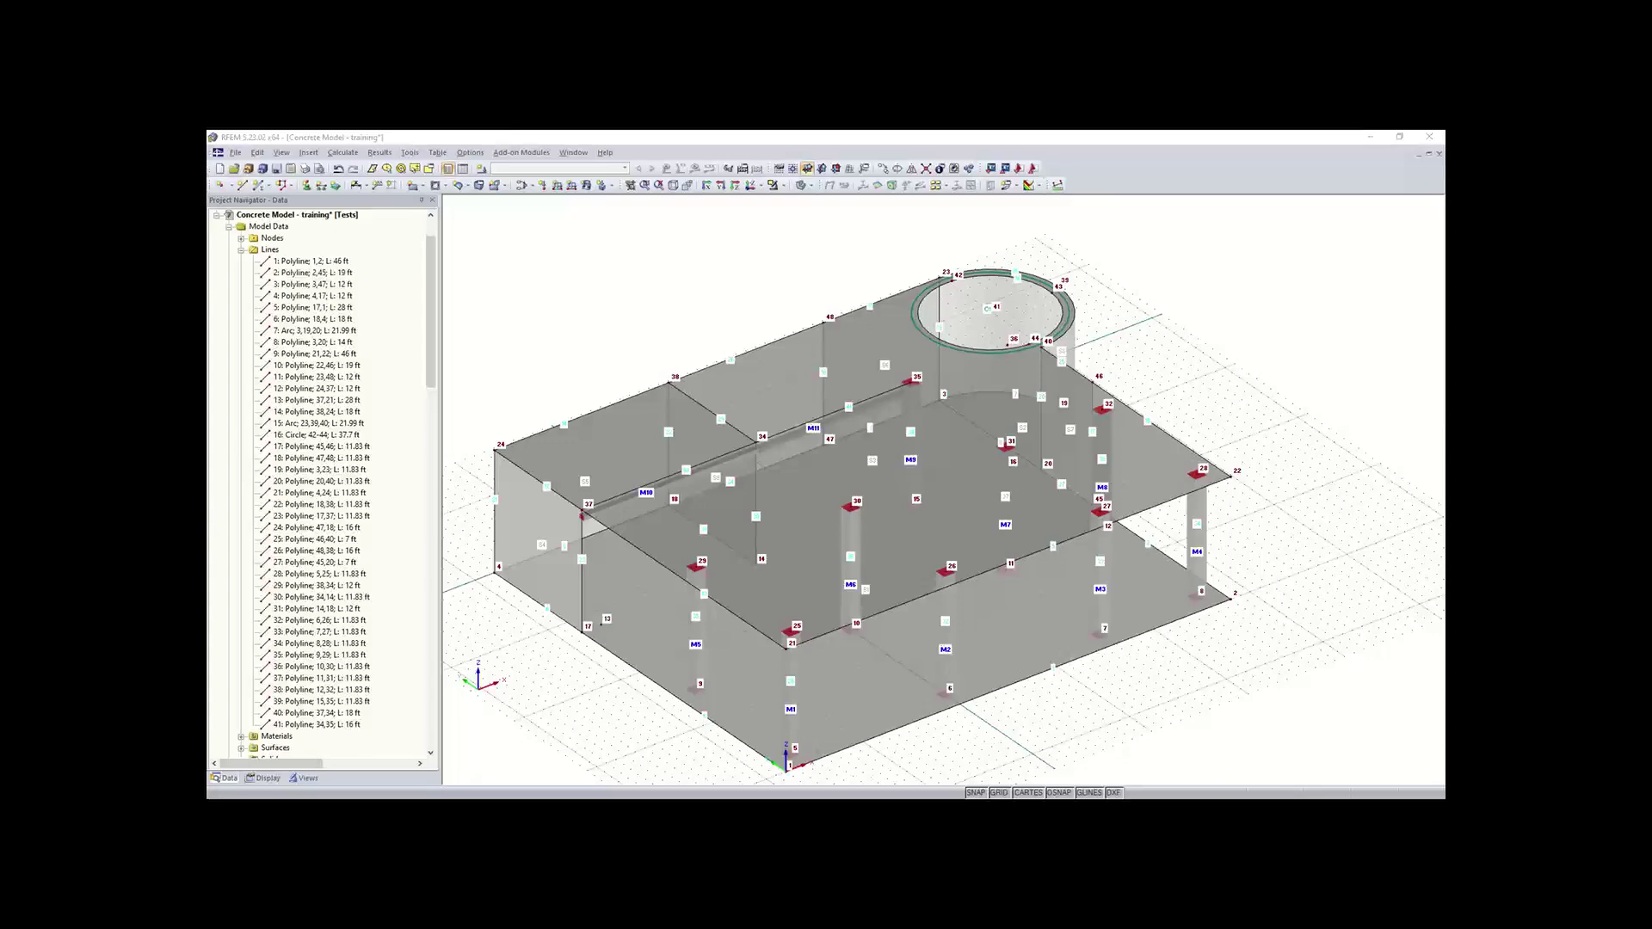
pyautogui.keyDown('ctrl'); pyautogui.moveTo(621, 585); pyautogui.dragTo(881, 529, button='middle'); pyautogui.keyUp('ctrl')
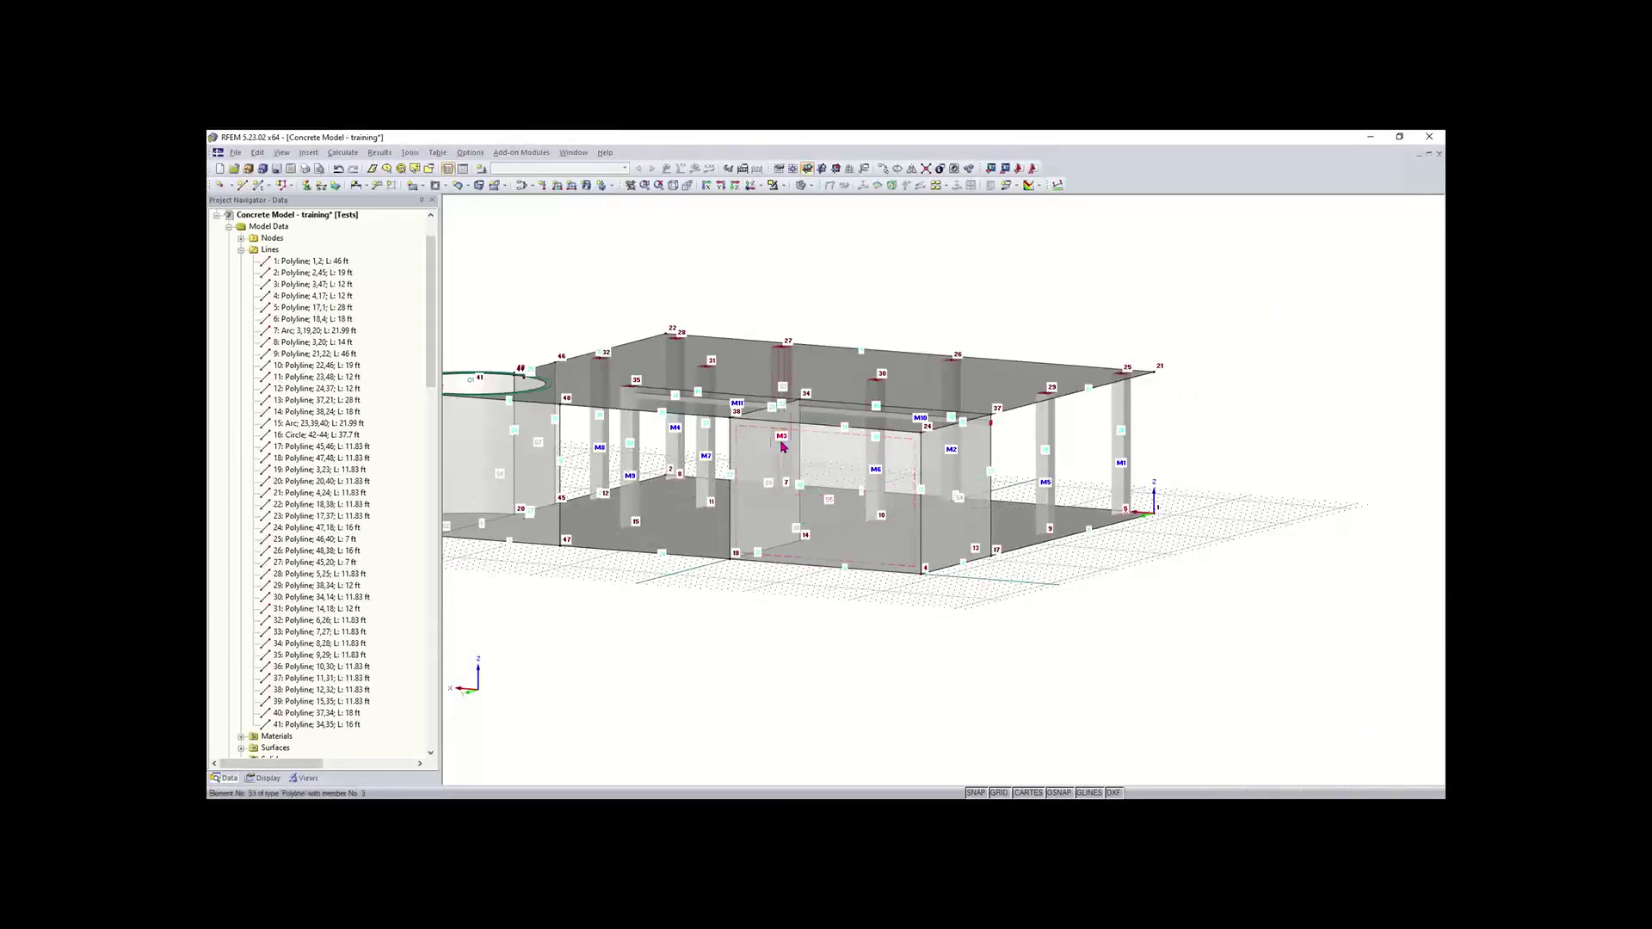
pyautogui.click(445, 185)
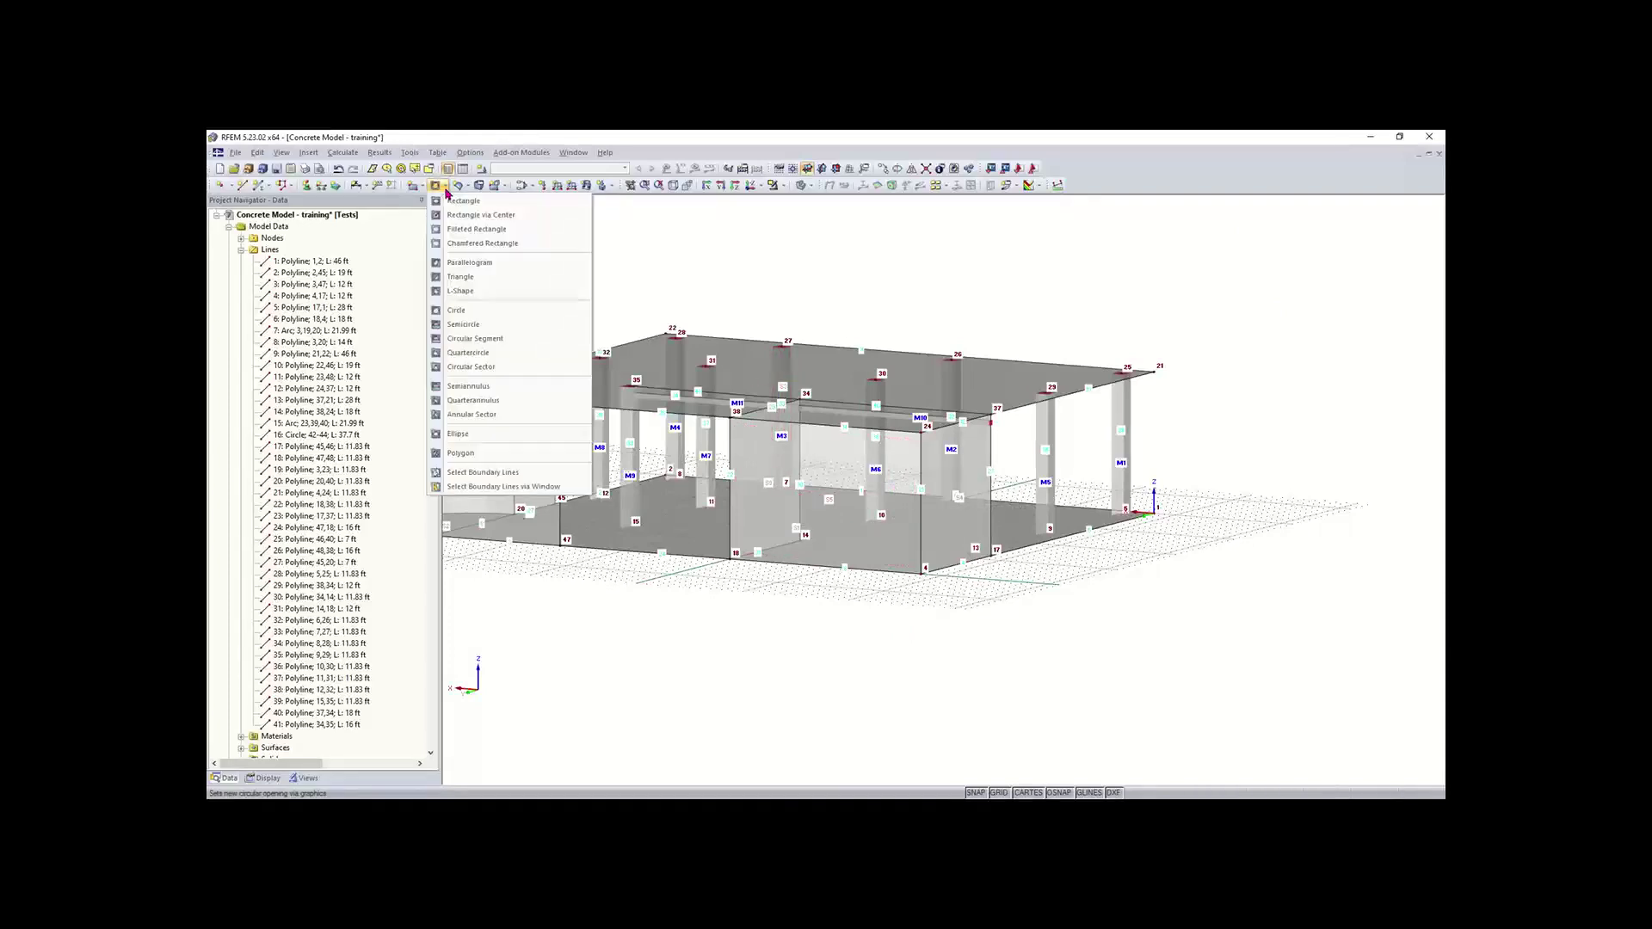
pyautogui.click(460, 201)
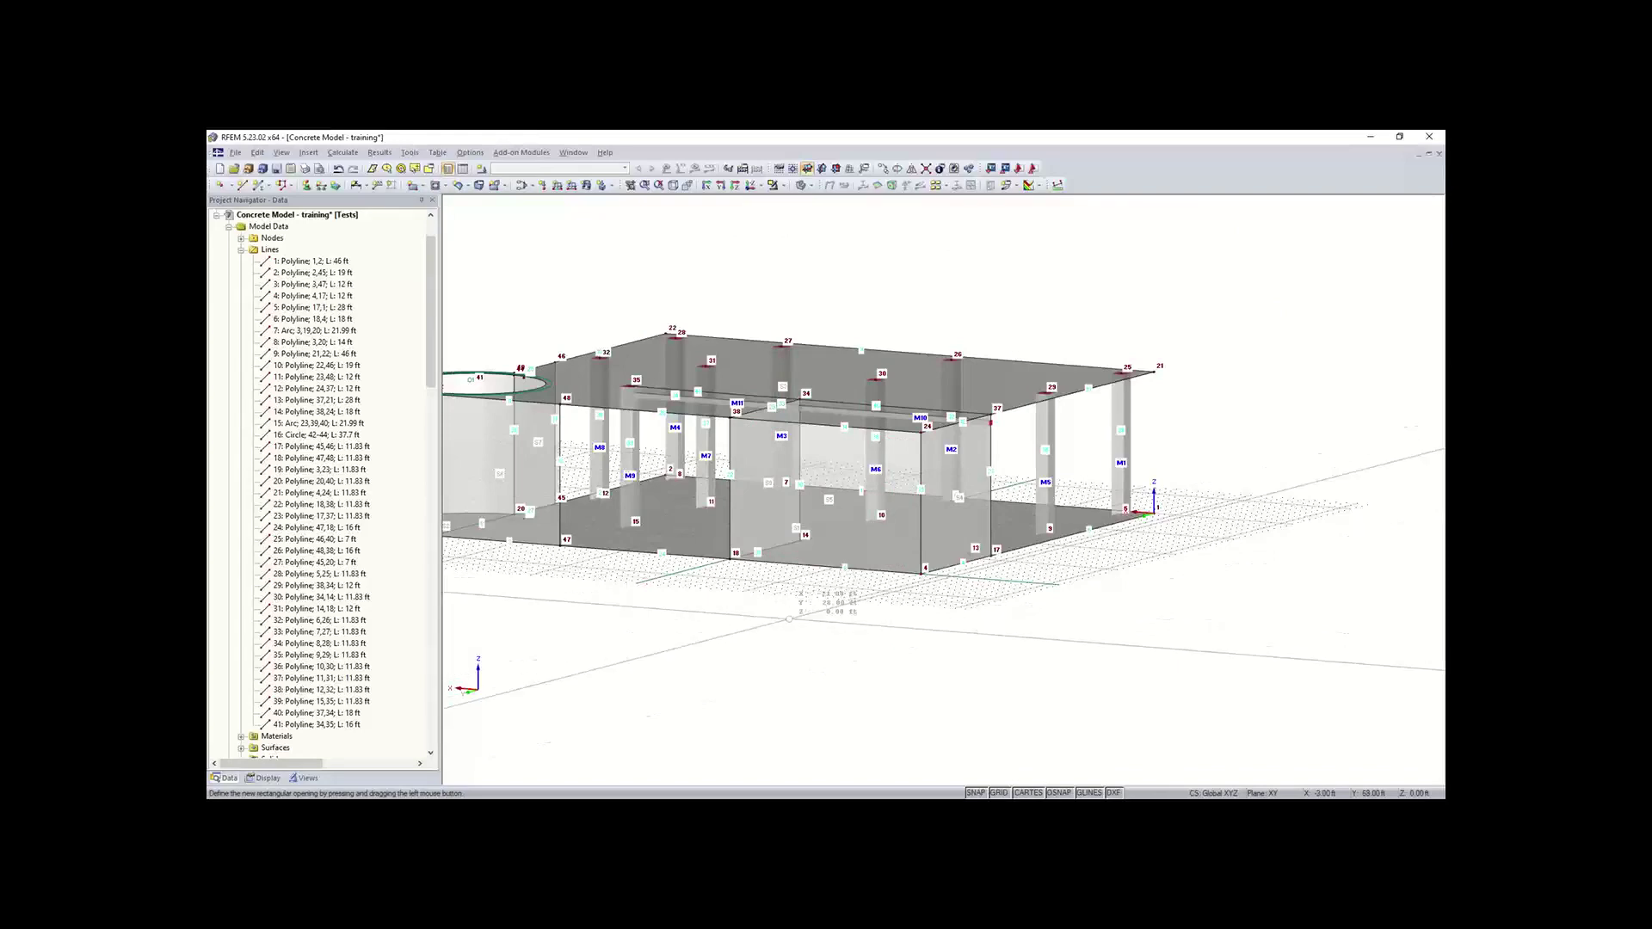
pyautogui.click(413, 186)
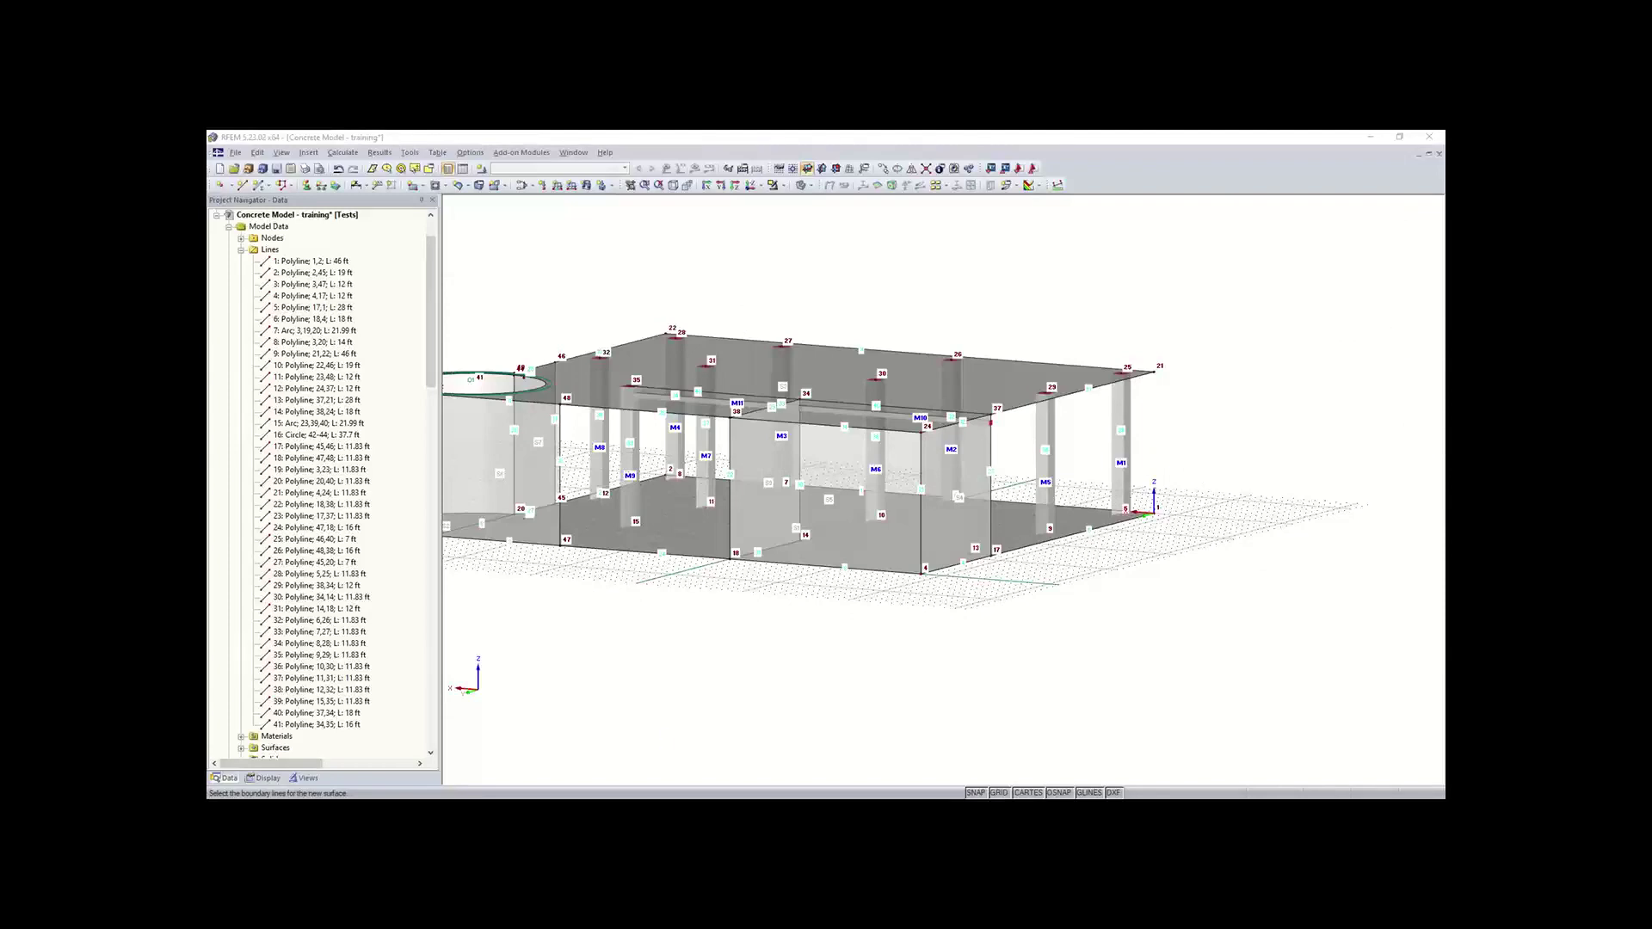
pyautogui.press('Escape')
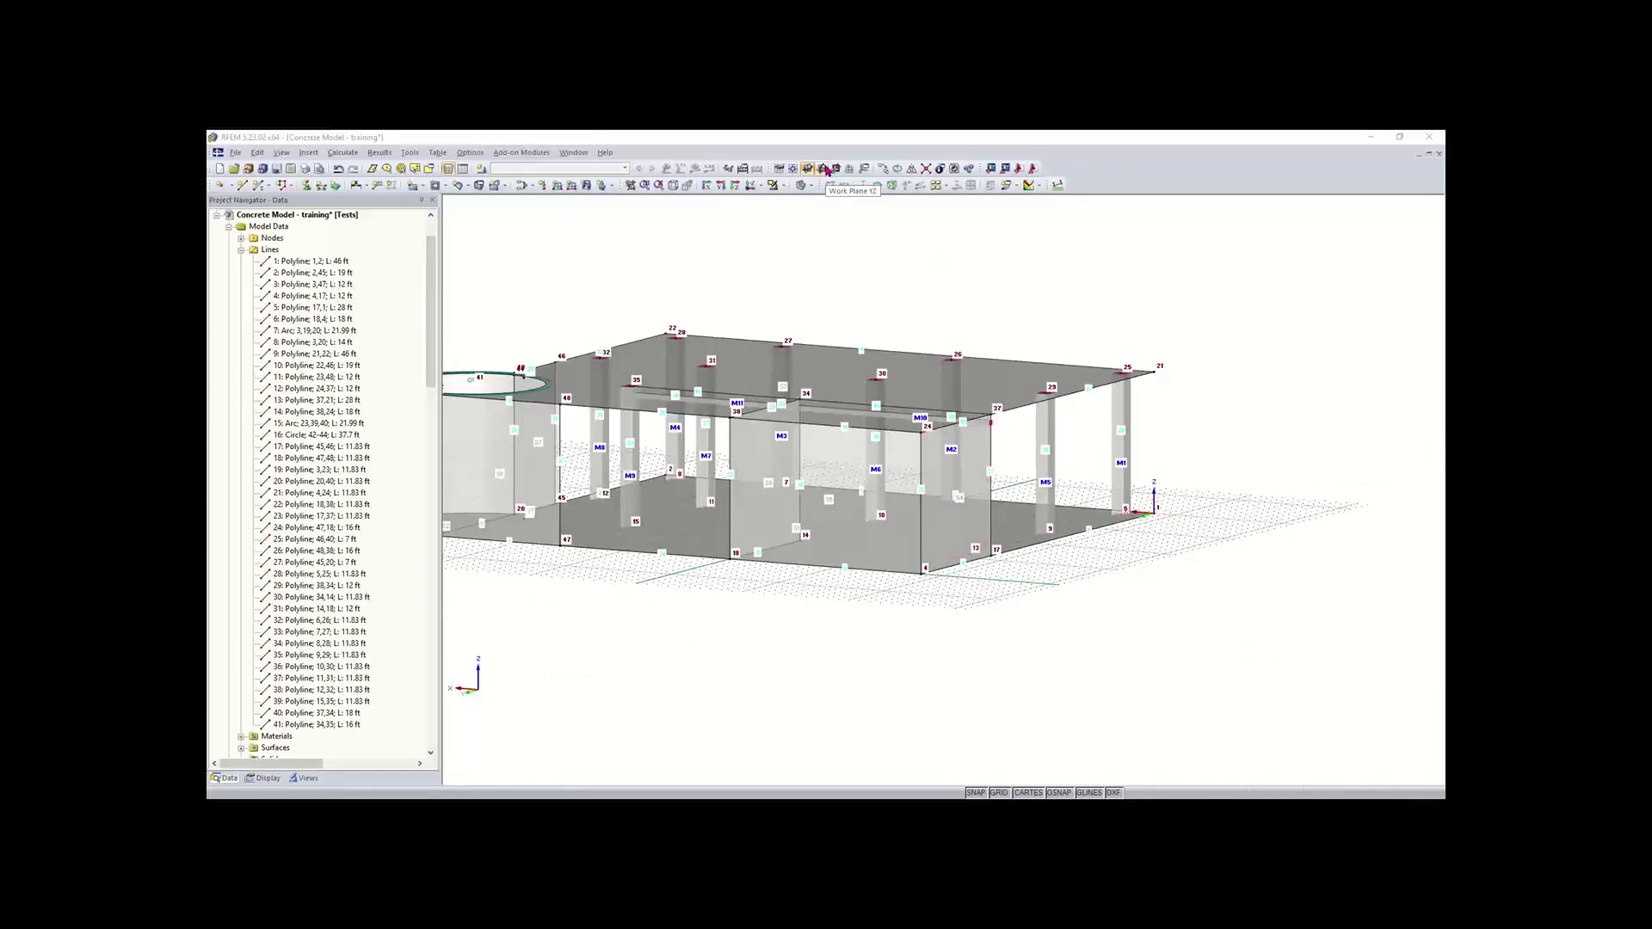
# - Set the work plane to XZ for working on the long wall
pyautogui.click(840, 171)
pyautogui.keyDown('ctrl'); pyautogui.moveTo(687, 633); pyautogui.dragTo(911, 649, button='middle'); pyautogui.keyUp('ctrl')
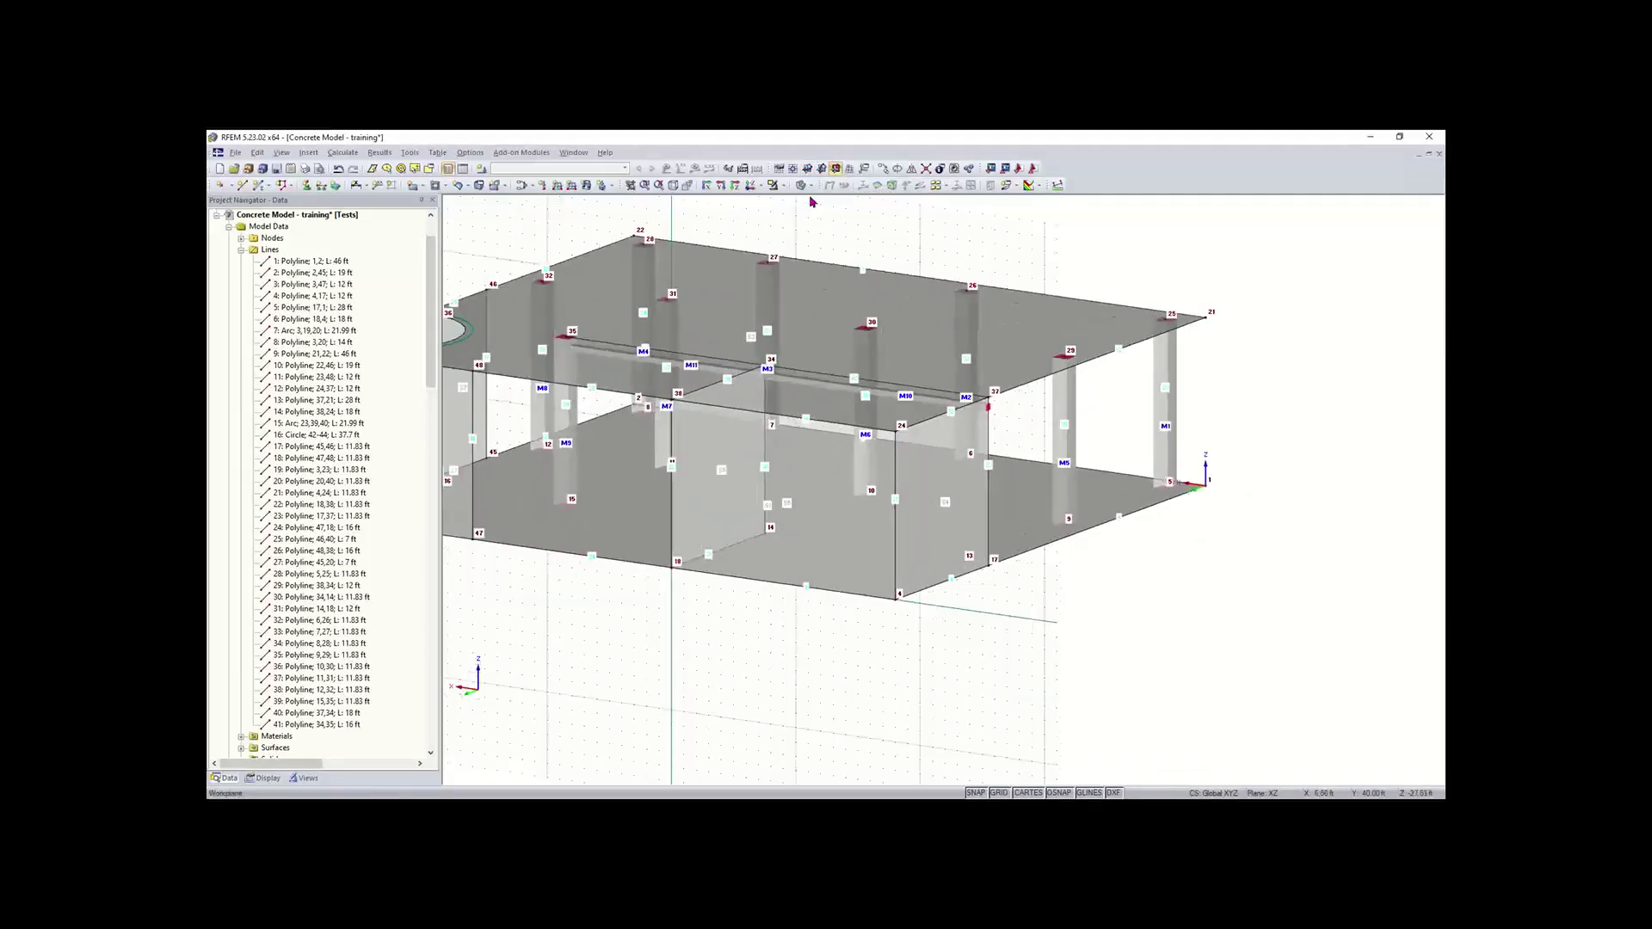
# - Move the work plane origin to the long wall's lower corner and draw a rectangular opening about 11 ft by 6 ft in that wall
pyautogui.click(793, 169)
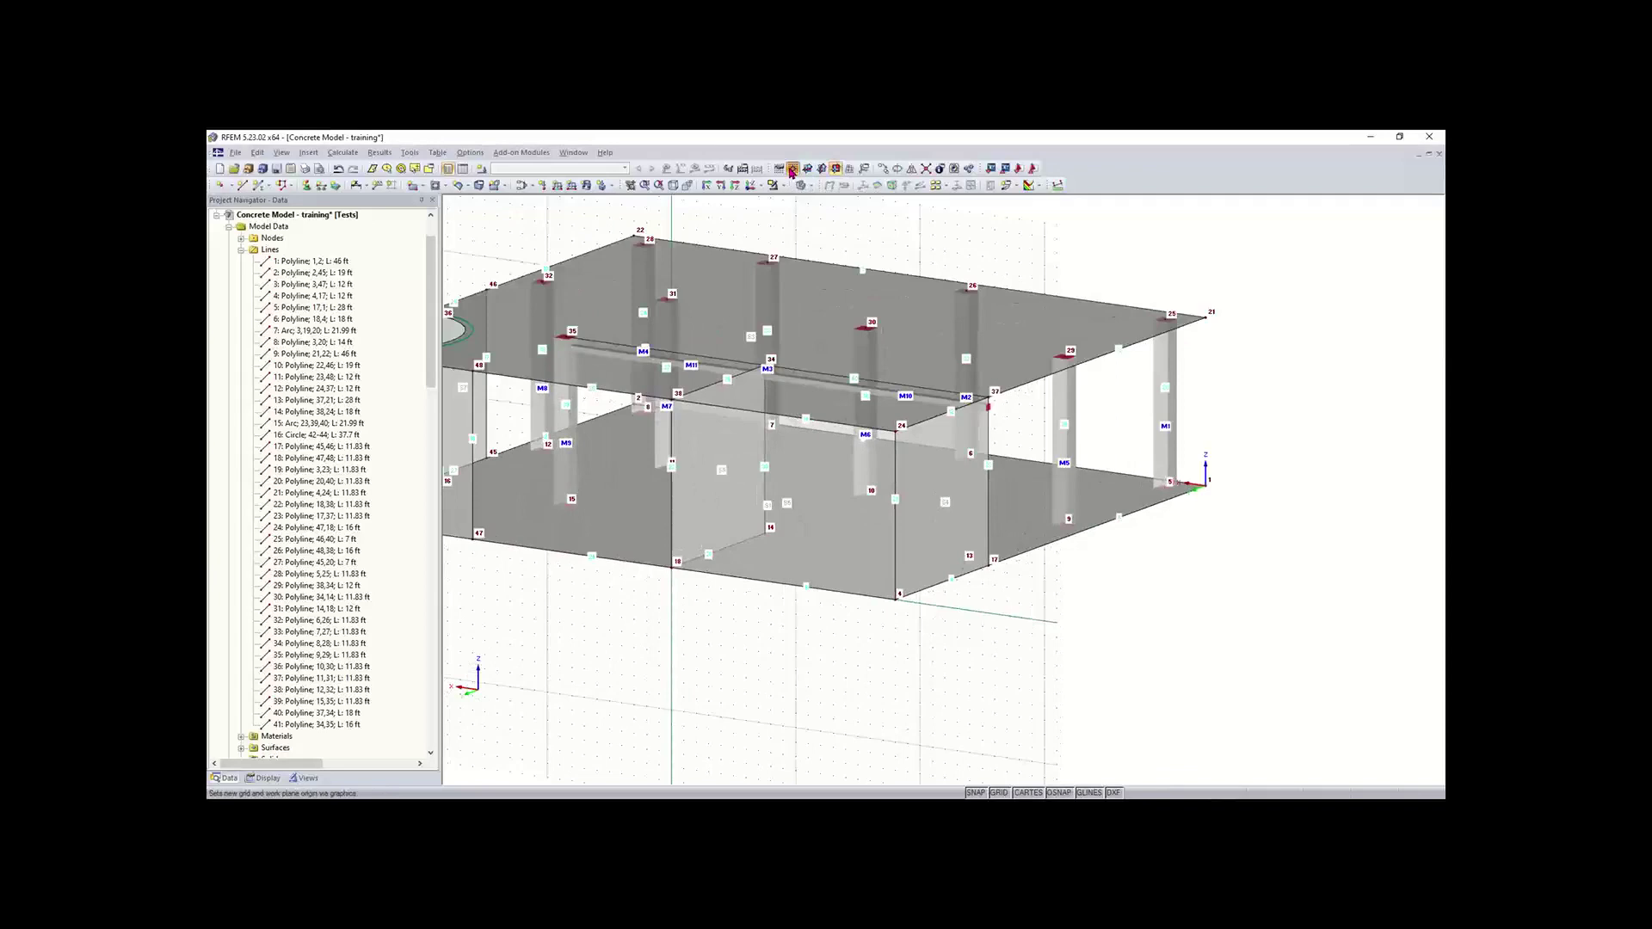
pyautogui.click(901, 602)
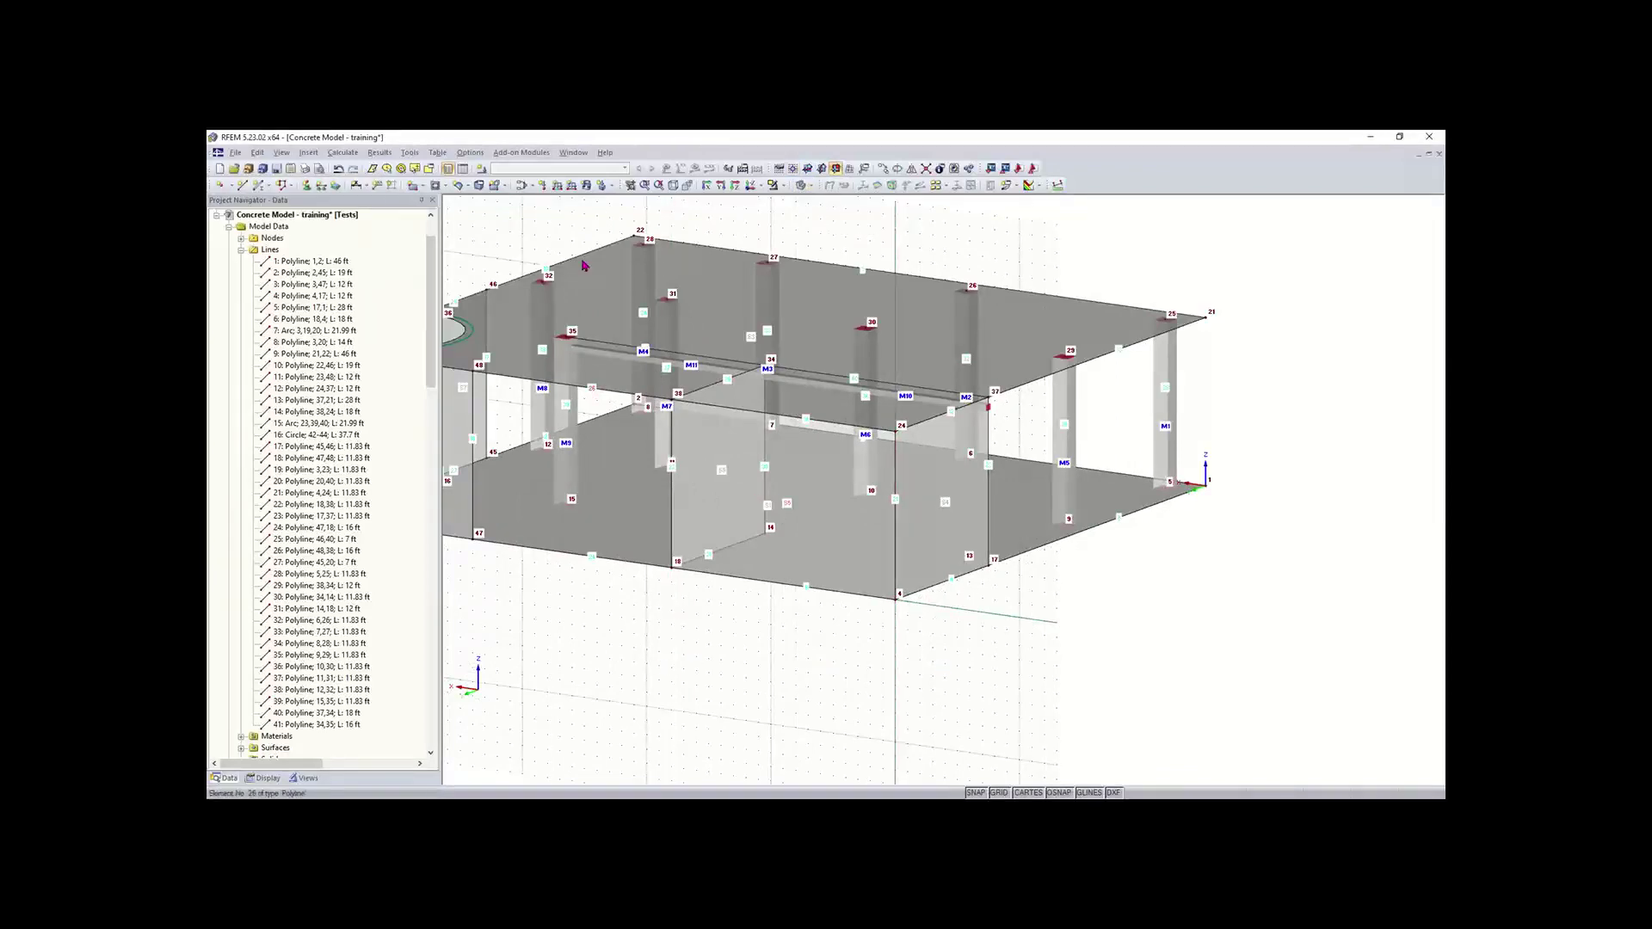
pyautogui.click(436, 185)
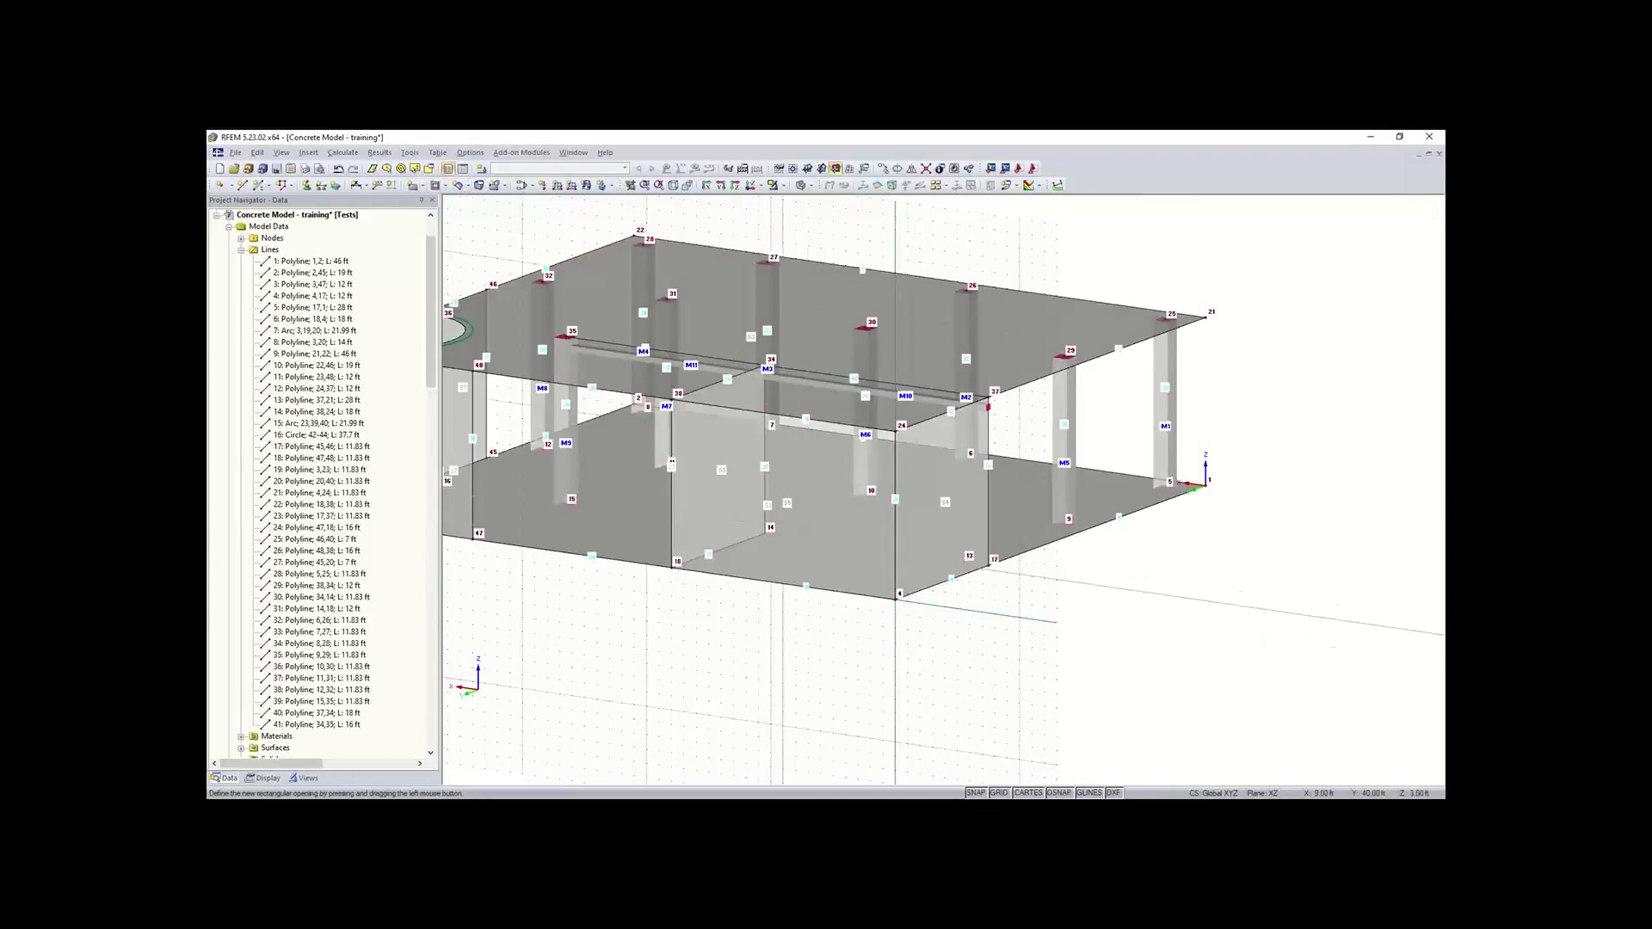
pyautogui.scroll(3, 743, 456)
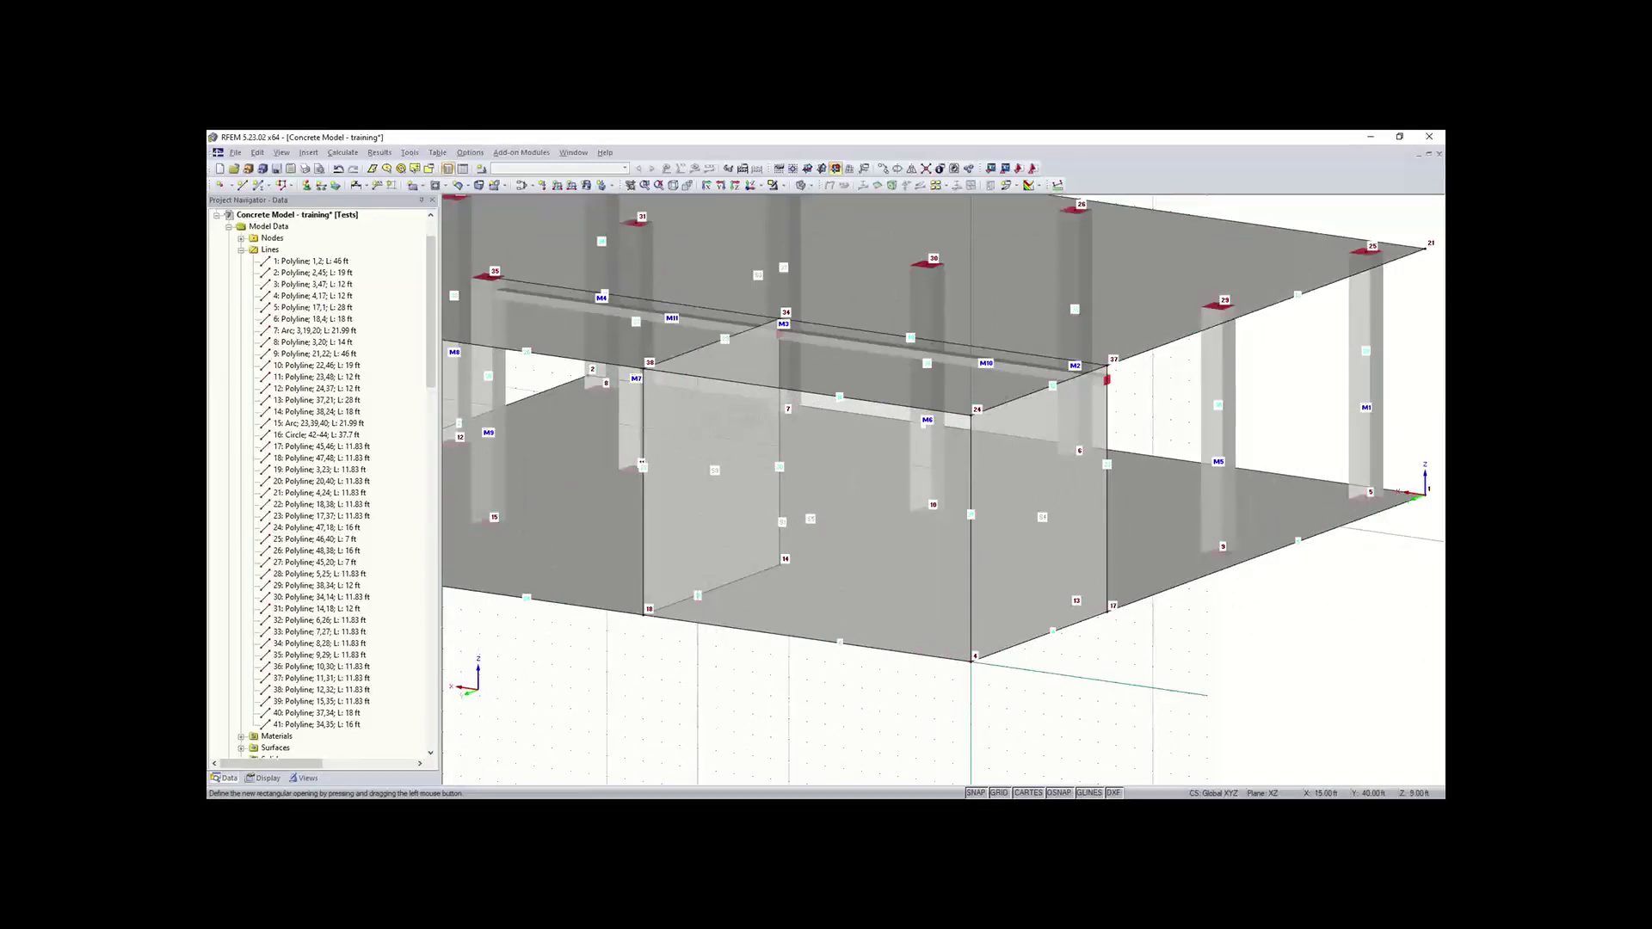
pyautogui.scroll(2, 708, 436)
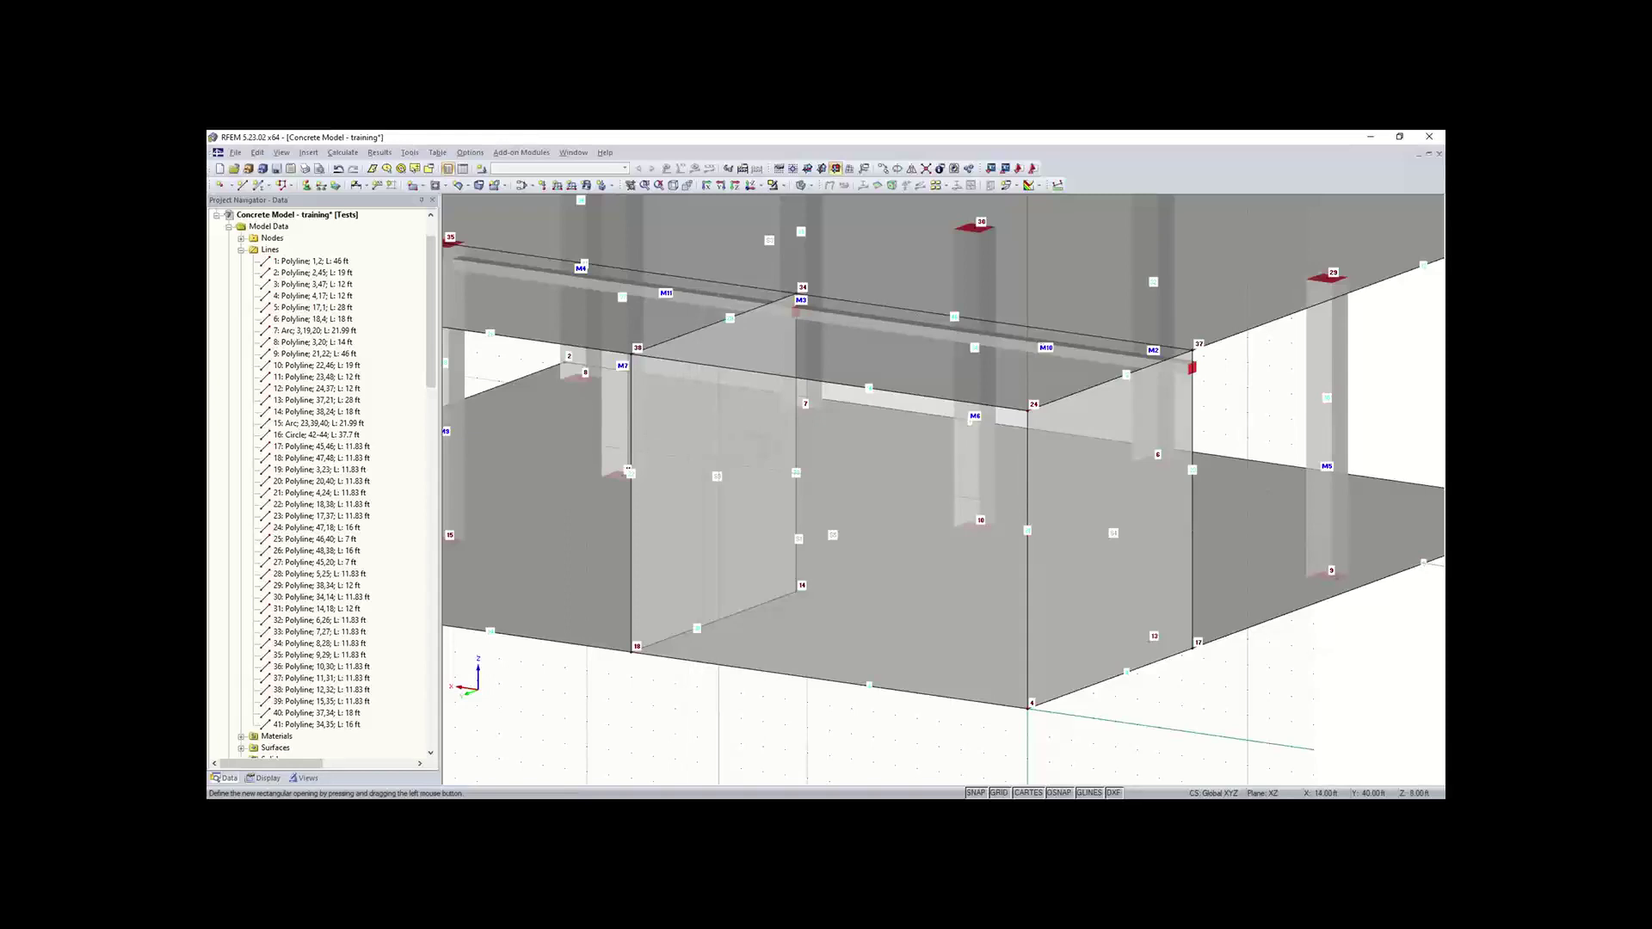
pyautogui.click(720, 463)
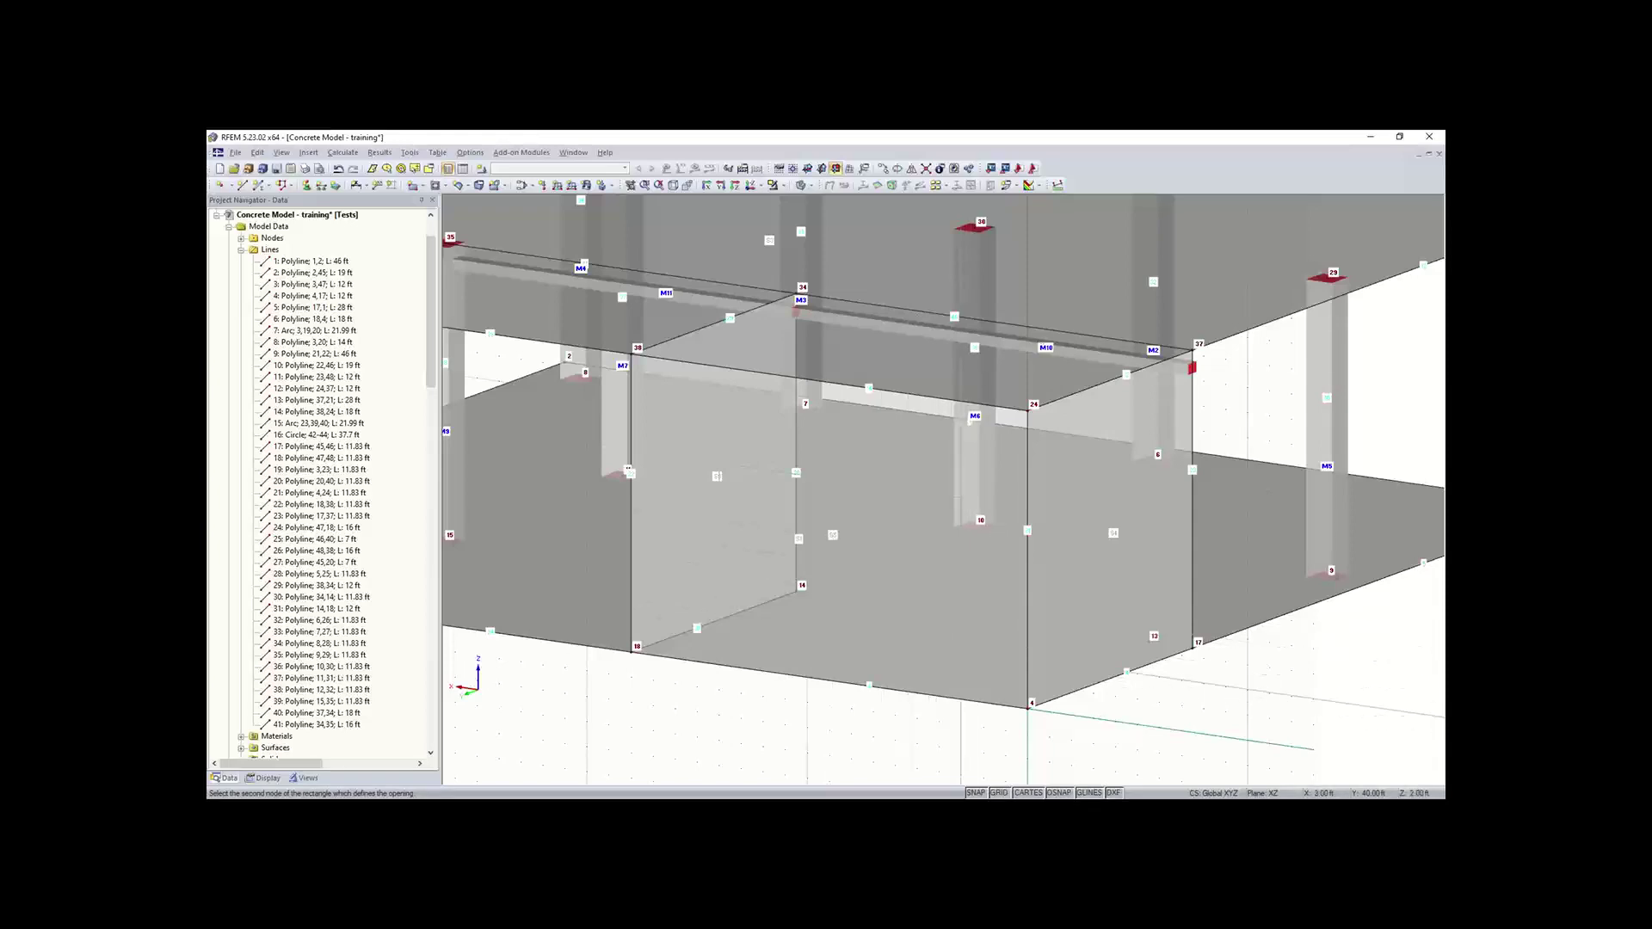
pyautogui.click(968, 643)
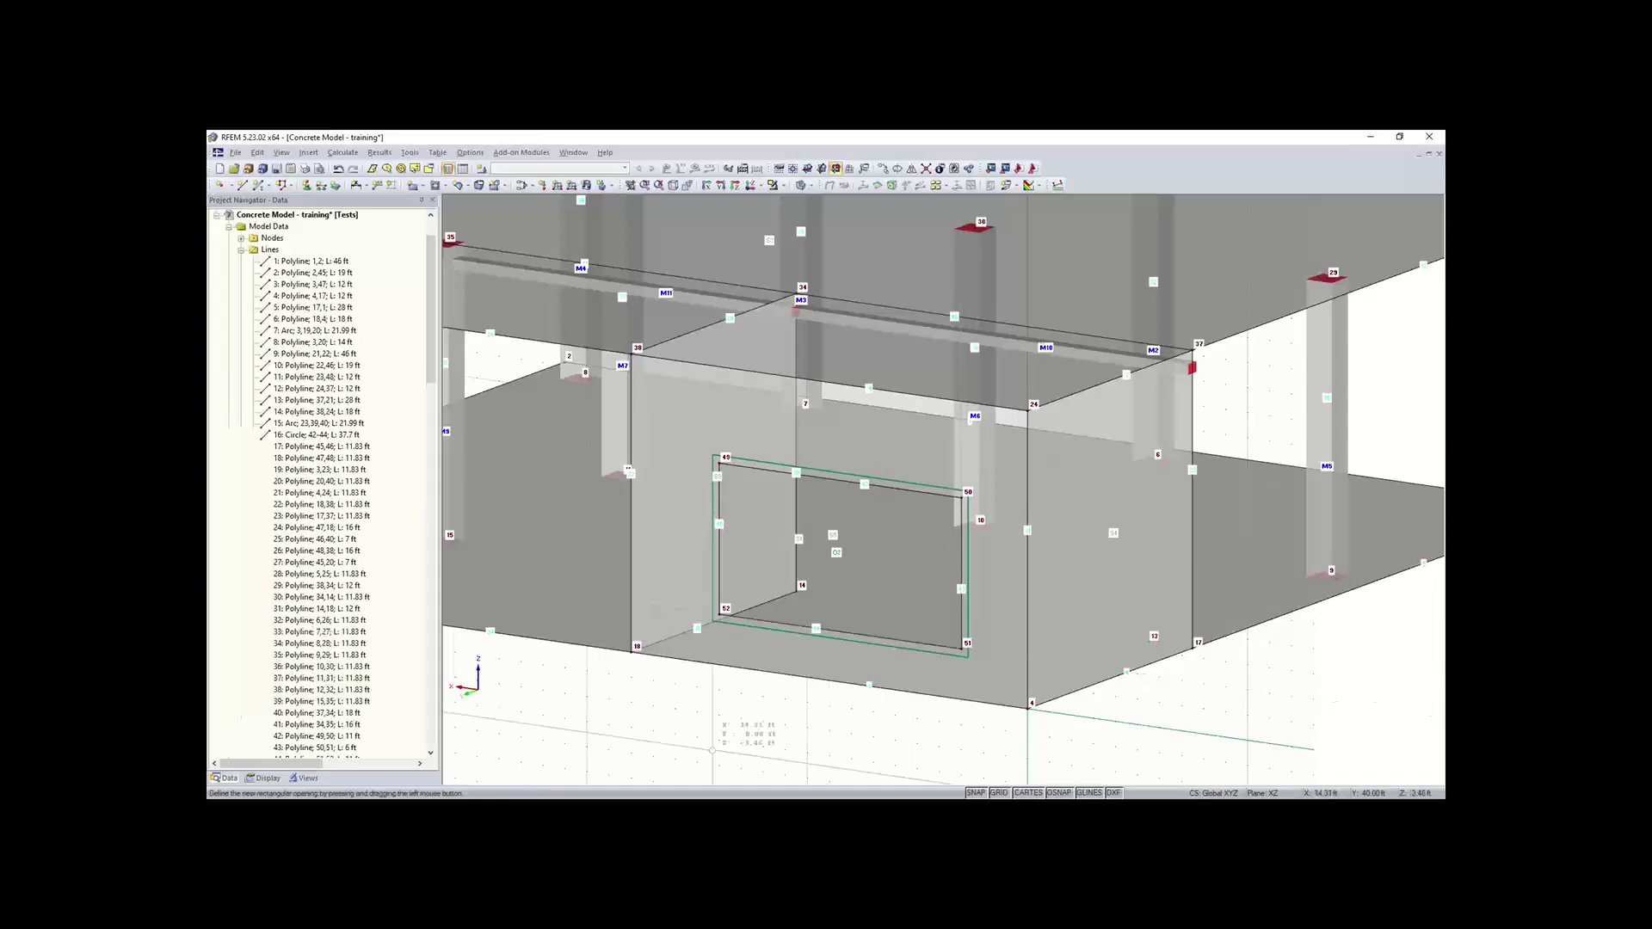
pyautogui.scroll(-1, 839, 757)
pyautogui.keyDown('ctrl'); pyautogui.moveTo(839, 756); pyautogui.dragTo(935, 709, button='middle'); pyautogui.keyUp('ctrl')
pyautogui.keyDown('ctrl'); pyautogui.moveTo(783, 712); pyautogui.dragTo(447, 734, button='middle'); pyautogui.keyUp('ctrl')
pyautogui.rightClick(446, 747)
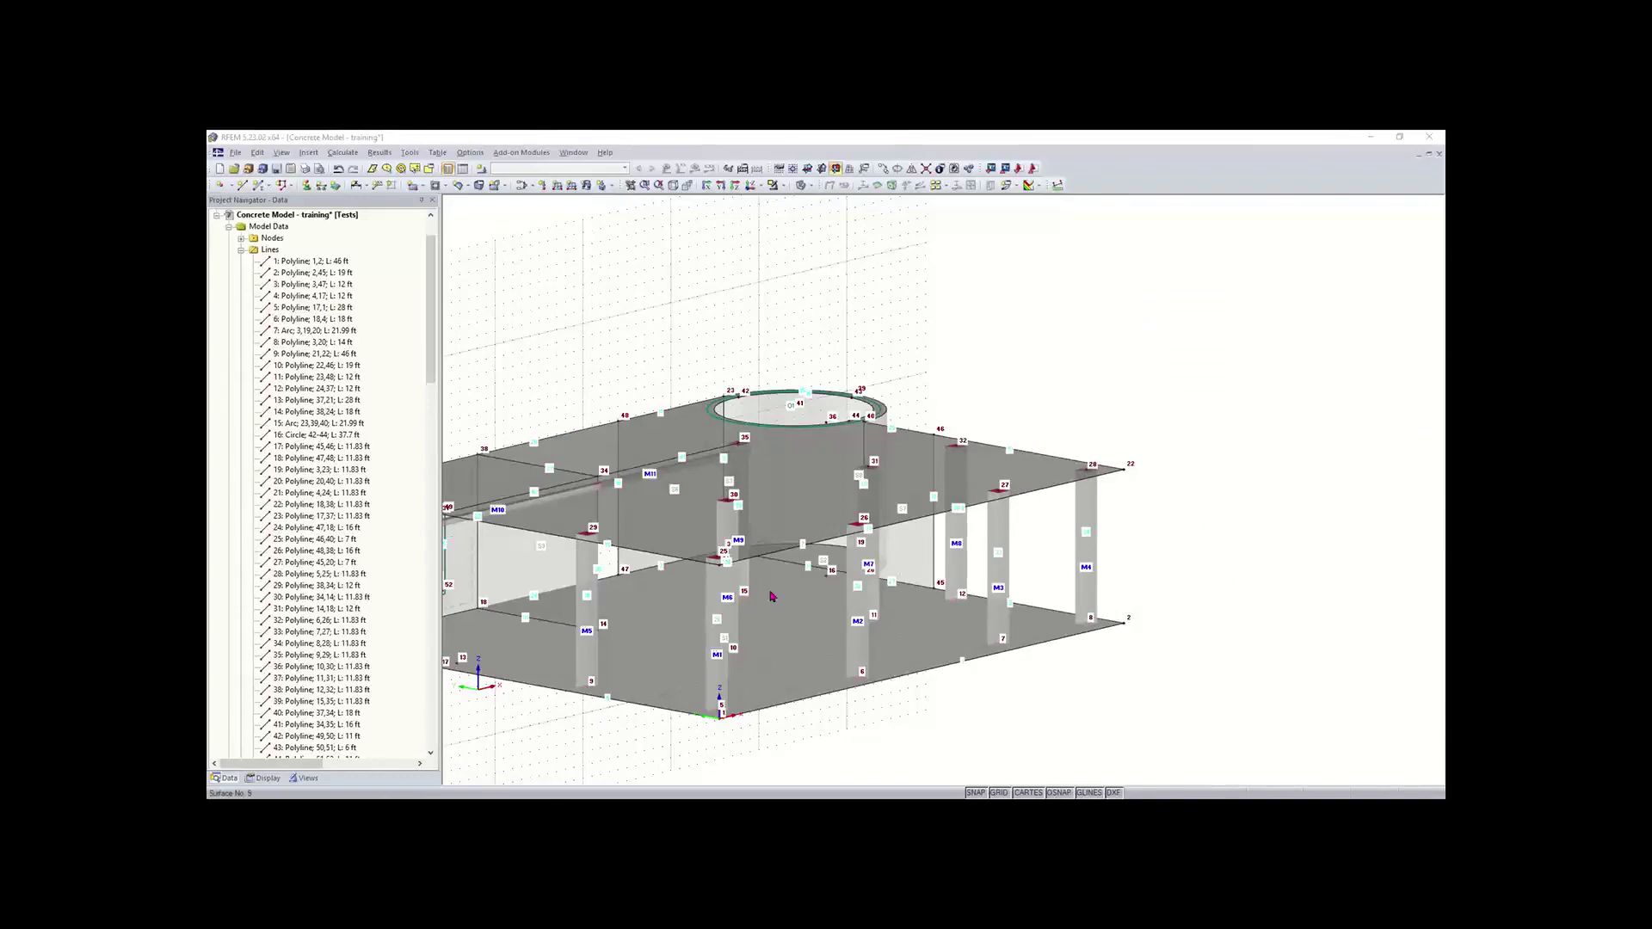
# - Set the work plane to XY for working on the lower slab
pyautogui.scroll(-3, 816, 670)
pyautogui.moveTo(784, 733); pyautogui.dragTo(820, 659, button='middle')
pyautogui.scroll(-1, 816, 641)
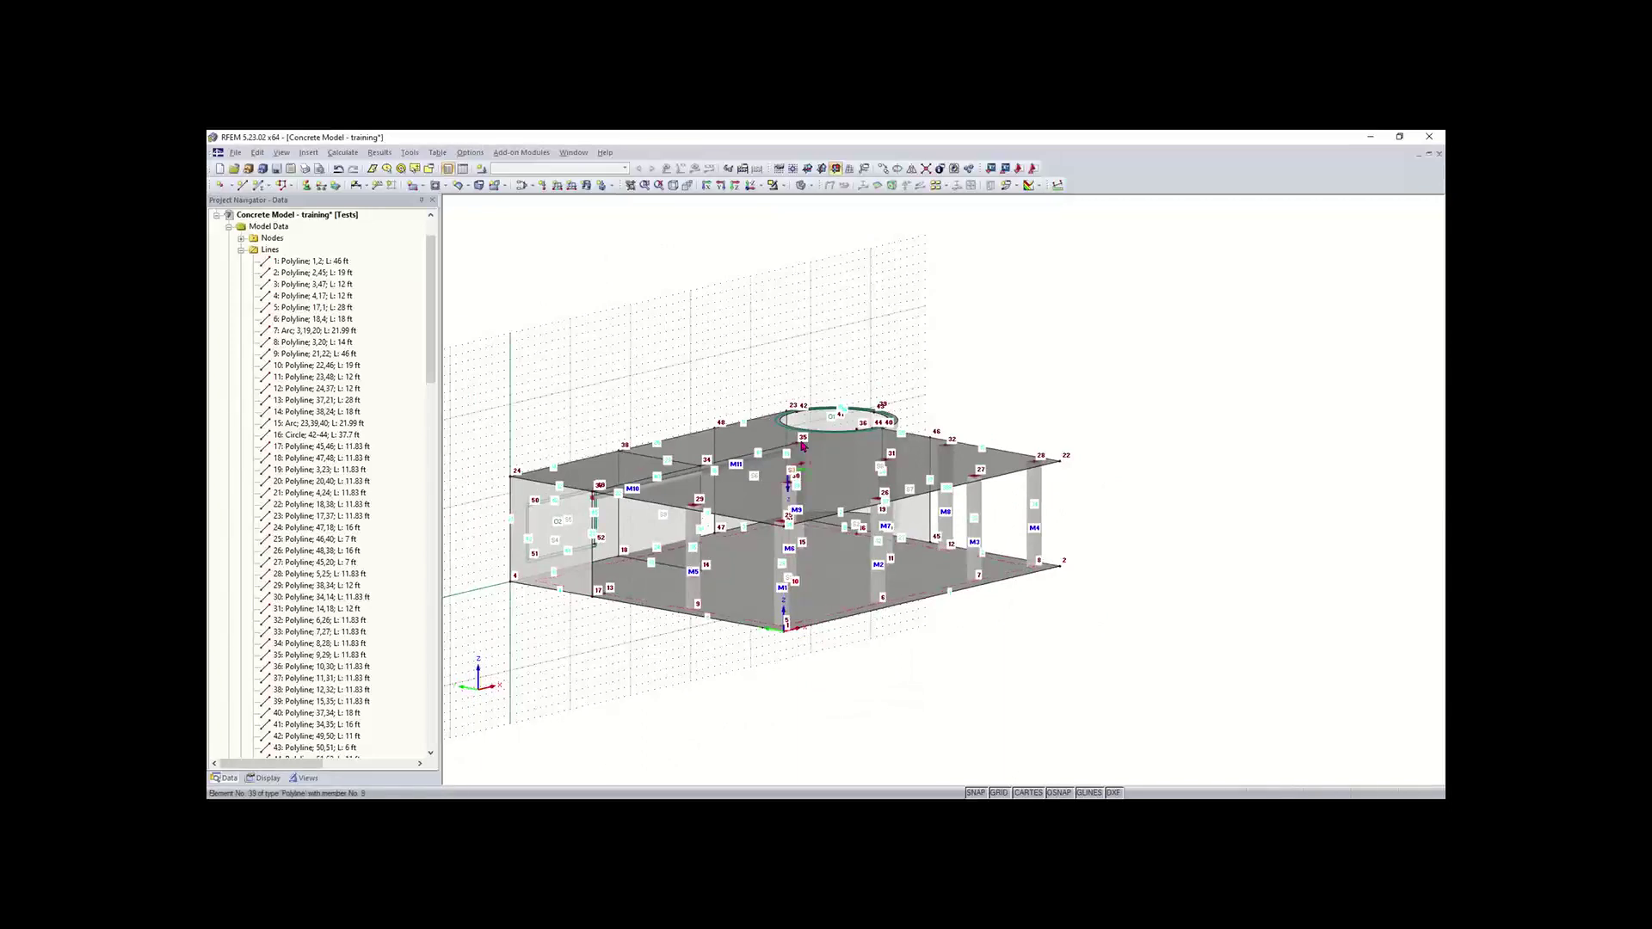
pyautogui.click(807, 168)
pyautogui.moveTo(621, 648)
pyautogui.keyDown('ctrl'); pyautogui.mouseDown(button='middle')
pyautogui.moveTo(678, 664)
pyautogui.moveTo(640, 656)
pyautogui.mouseUp(button='middle'); pyautogui.keyUp('ctrl')
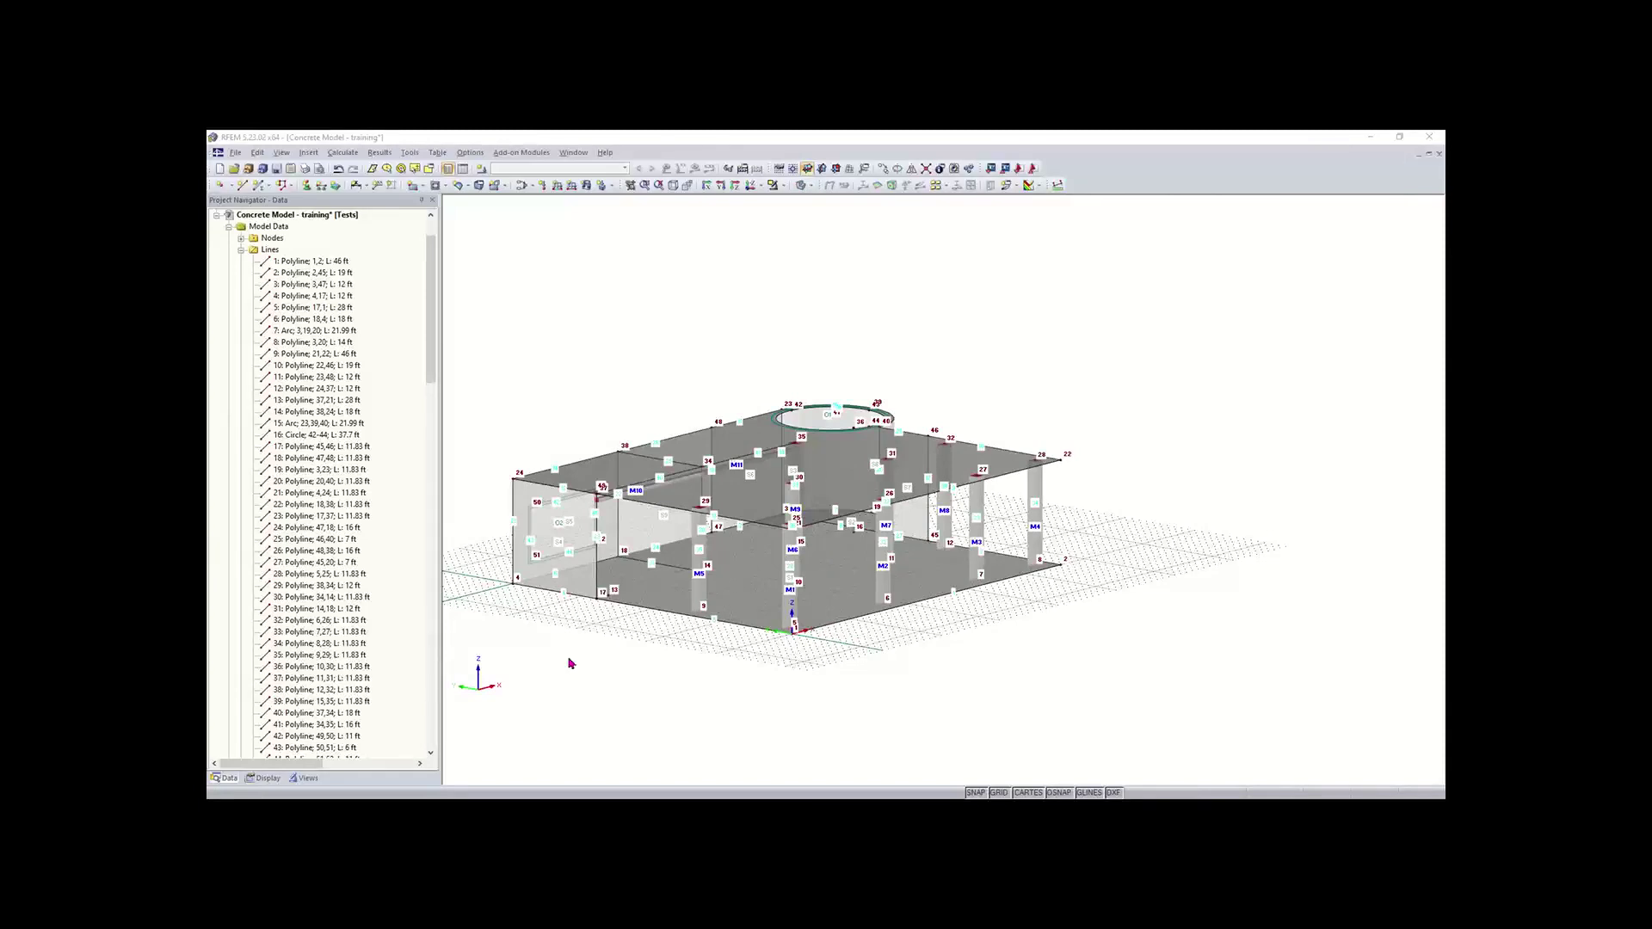
pyautogui.keyDown('ctrl'); pyautogui.moveTo(649, 674); pyautogui.dragTo(490, 695, button='middle'); pyautogui.keyUp('ctrl')
pyautogui.rightClick(490, 694)
pyautogui.click(737, 730)
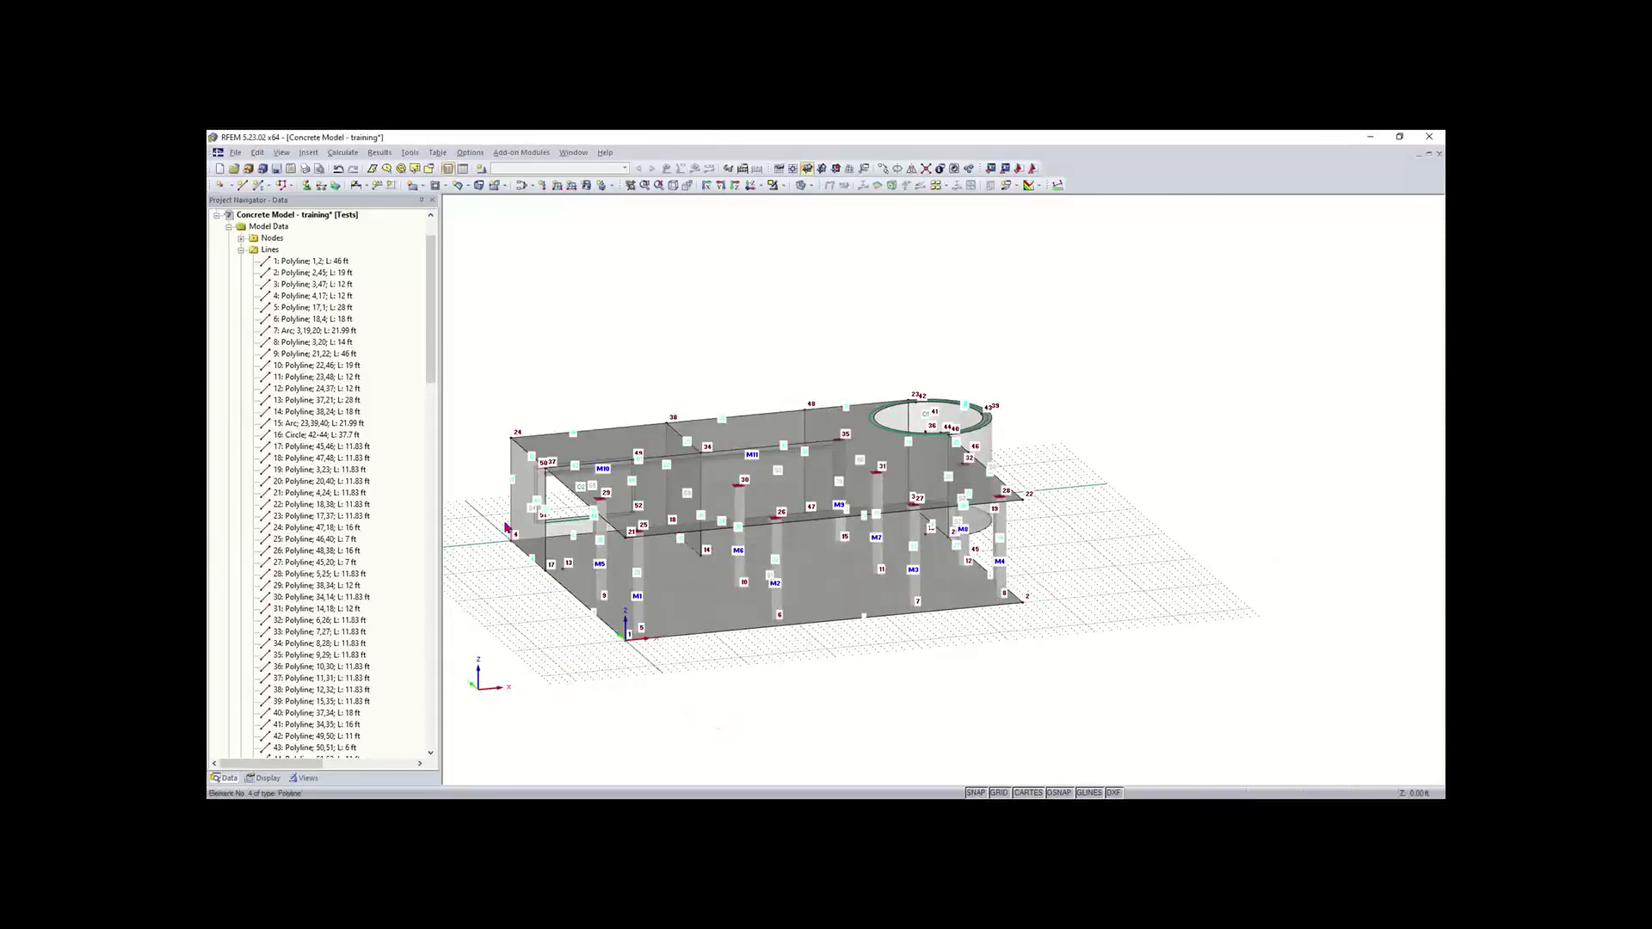
pyautogui.moveTo(620, 667); pyautogui.dragTo(651, 668, button='middle')
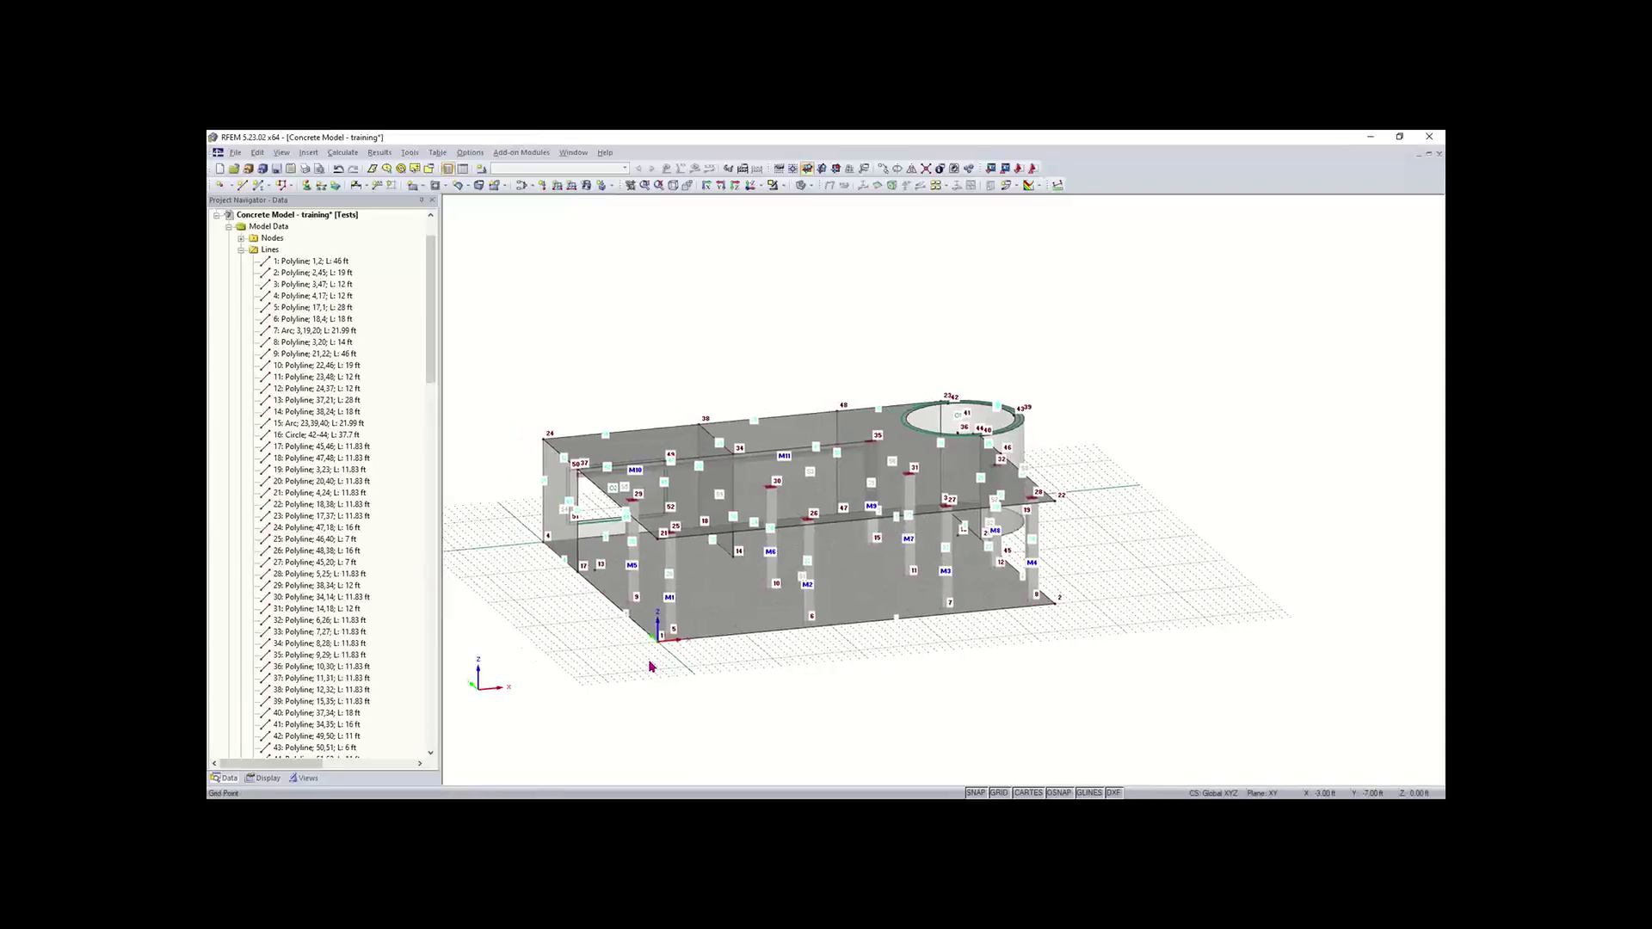
pyautogui.scroll(4, 631, 637)
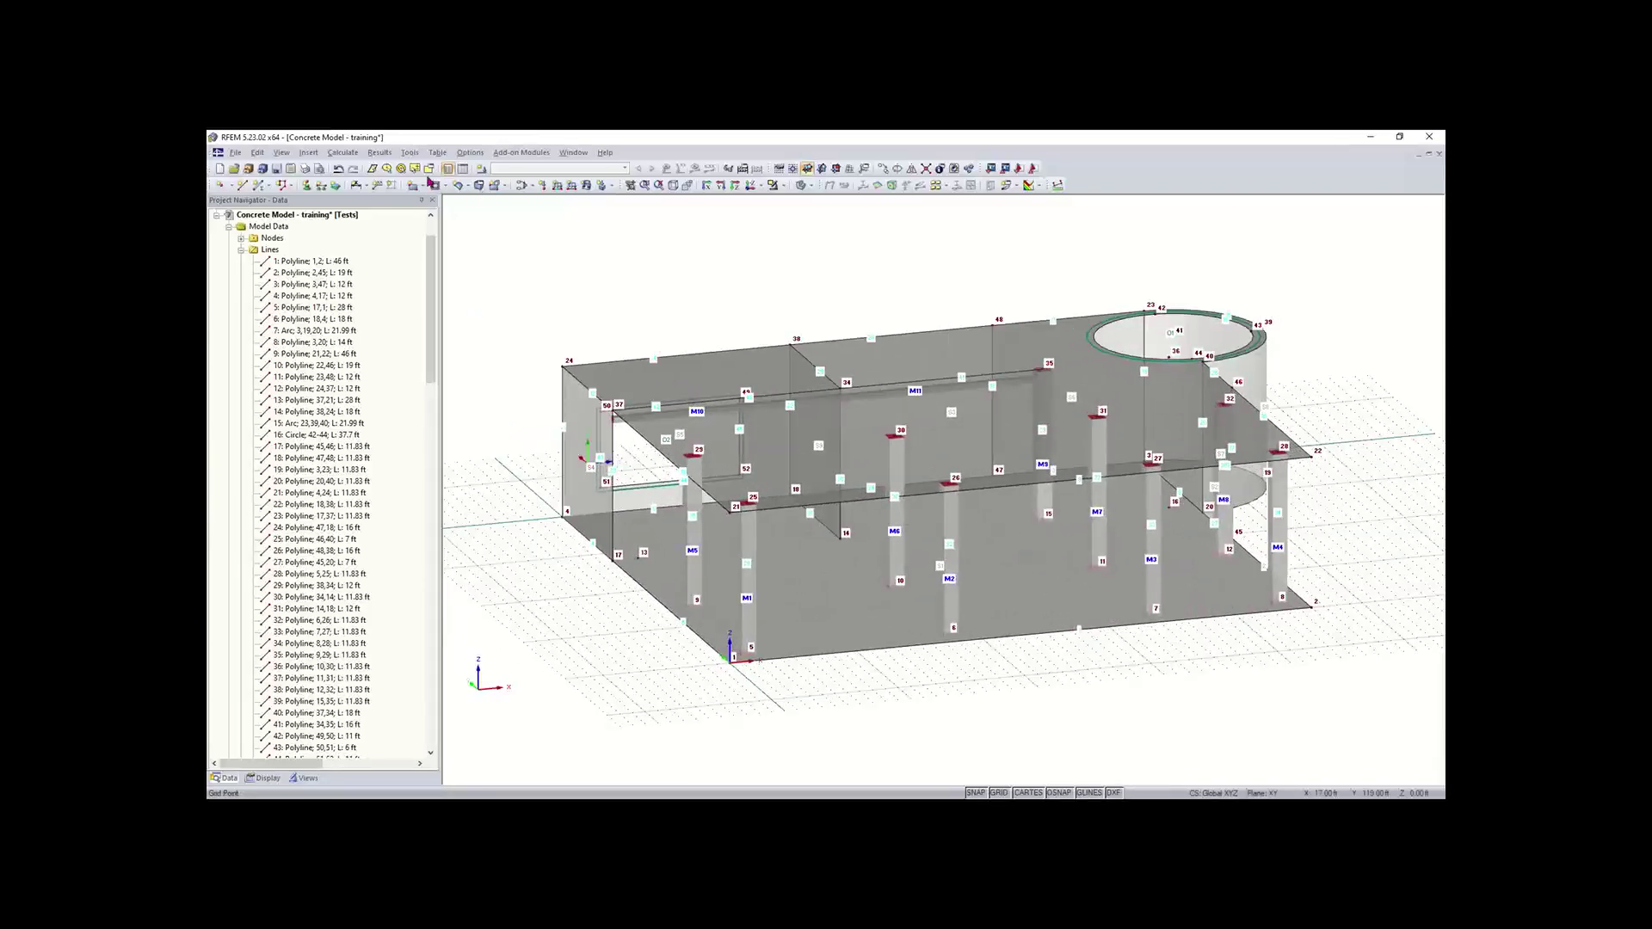
# - Define a new line support in the global axes with only uZ supported and all rotations free
pyautogui.click(323, 187)
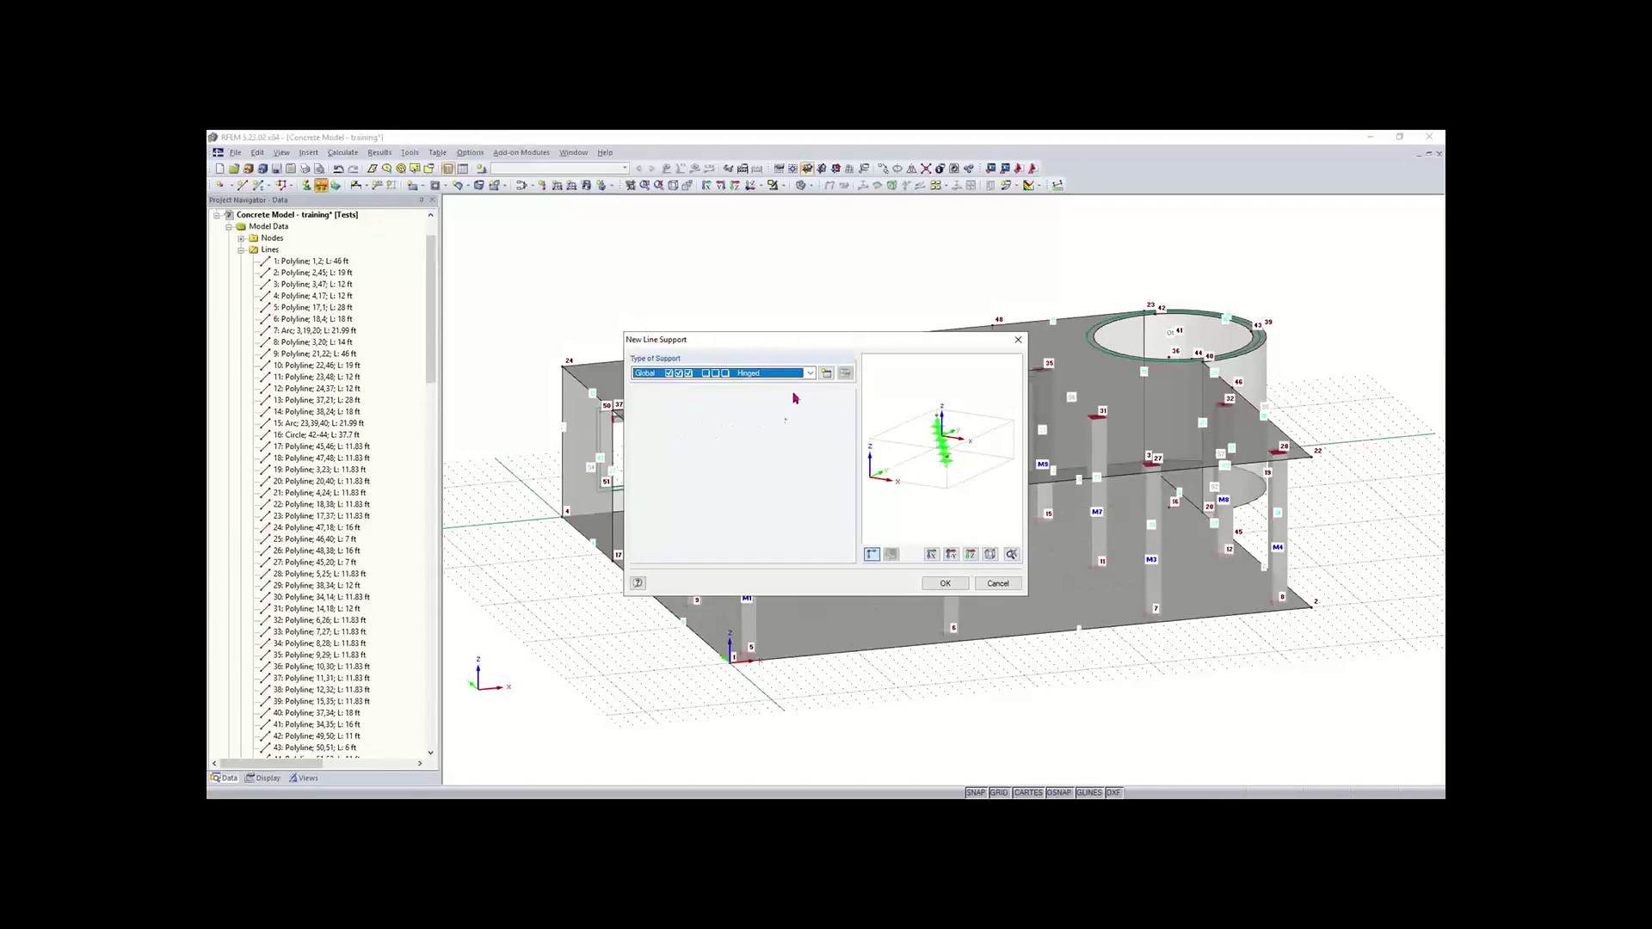
pyautogui.click(828, 373)
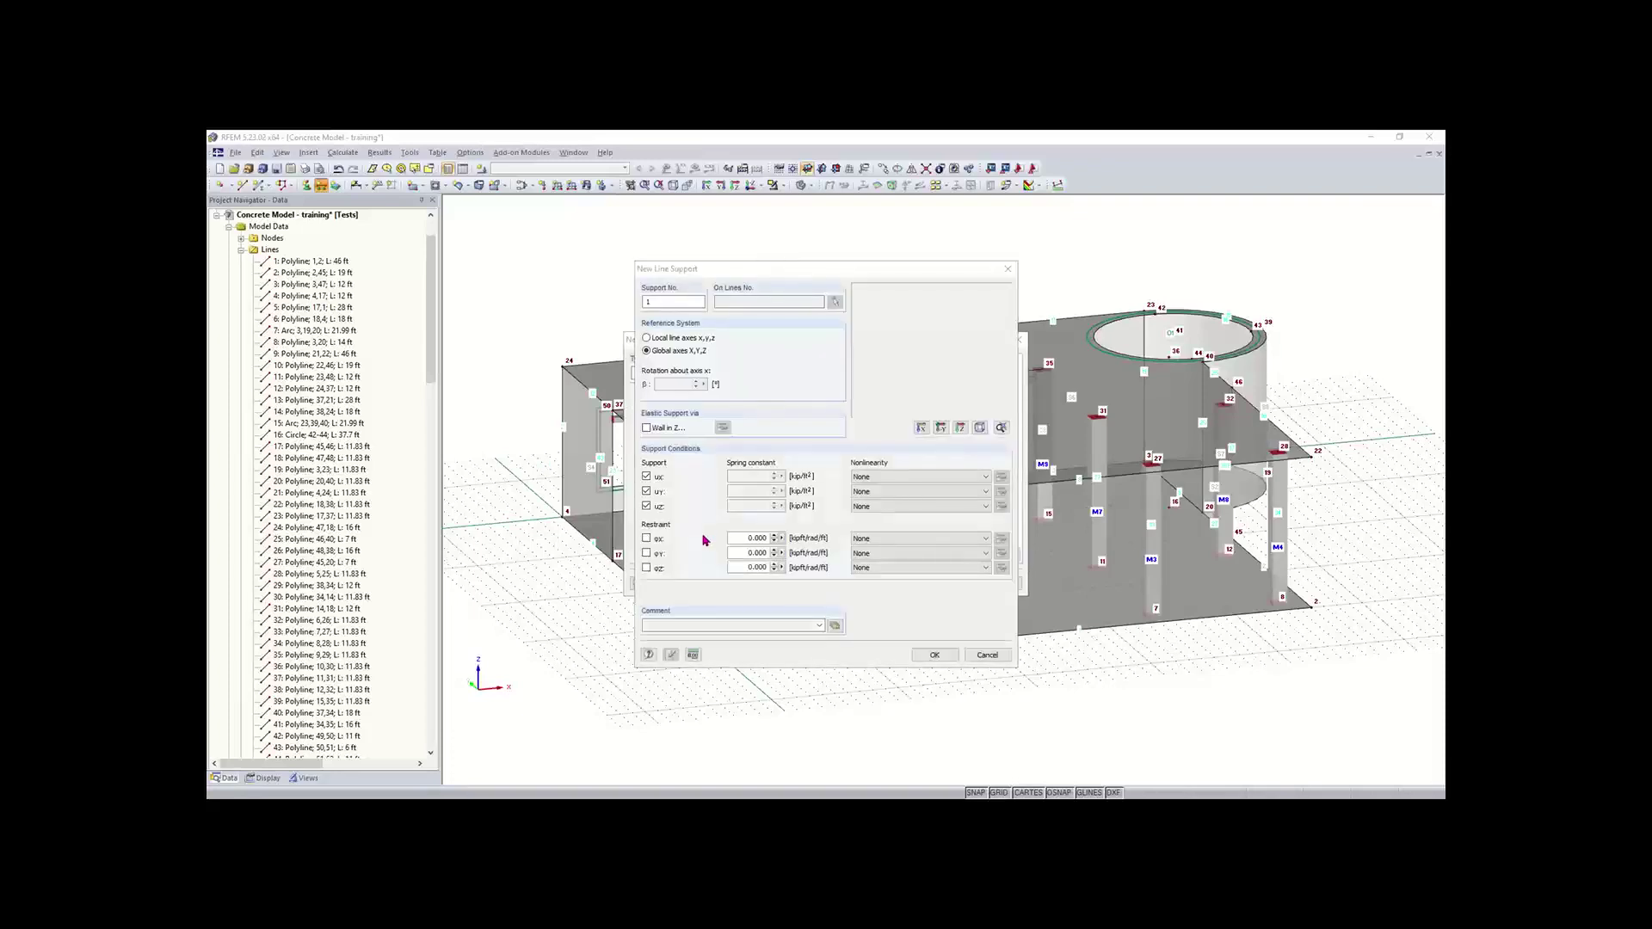
pyautogui.click(646, 506)
pyautogui.click(647, 506)
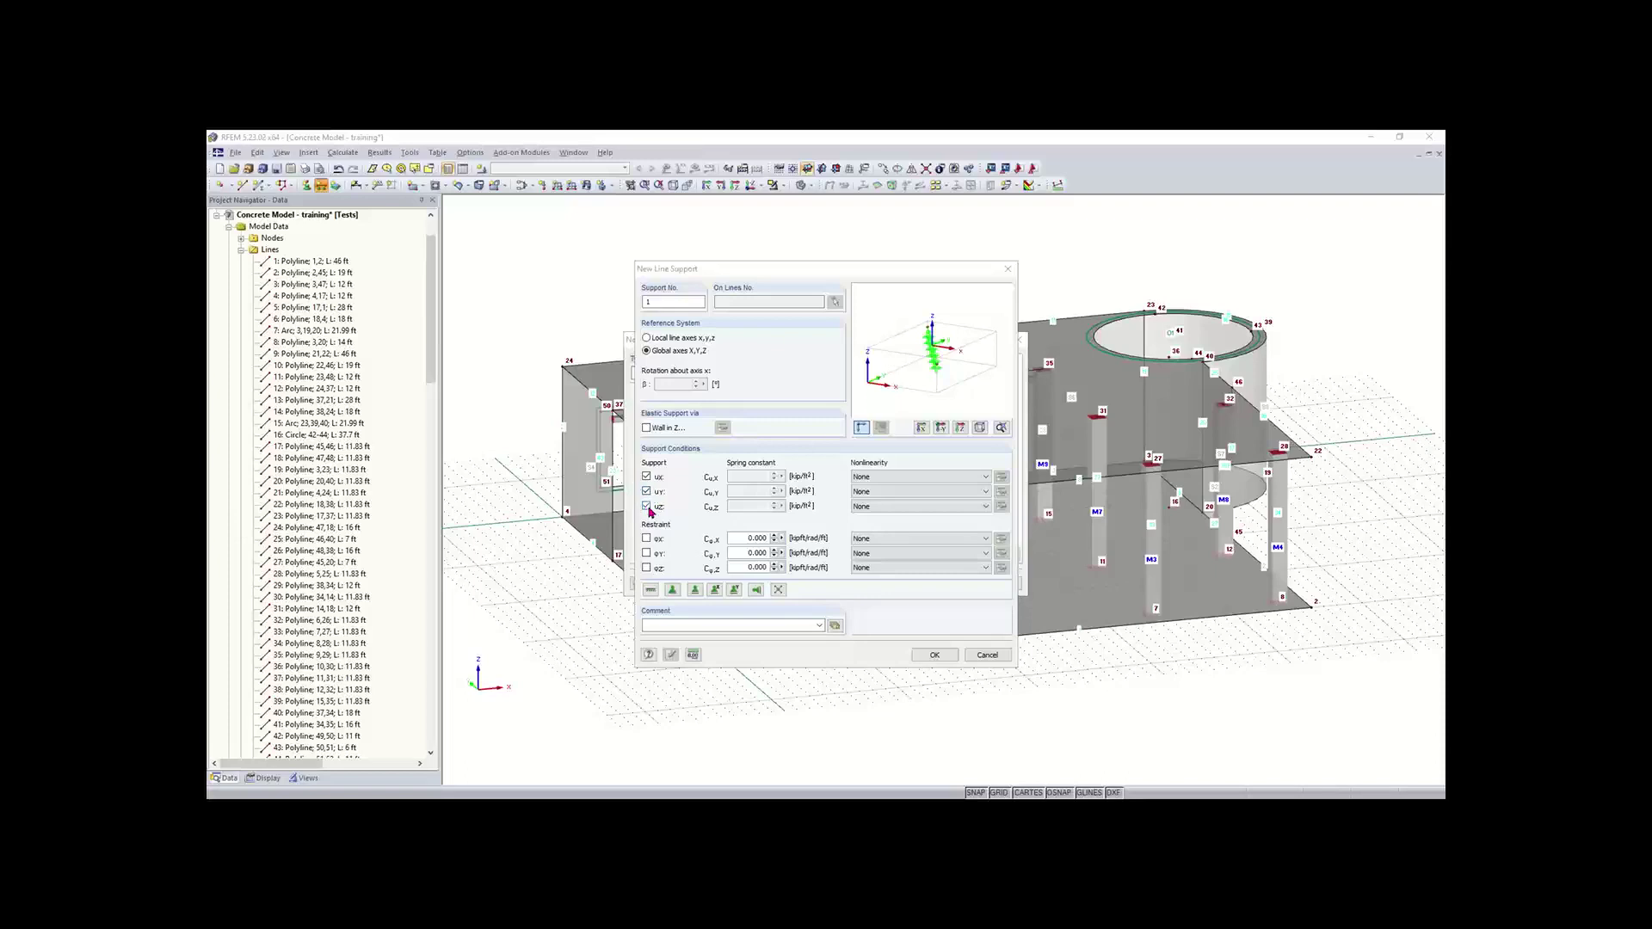
pyautogui.click(647, 477)
pyautogui.click(647, 491)
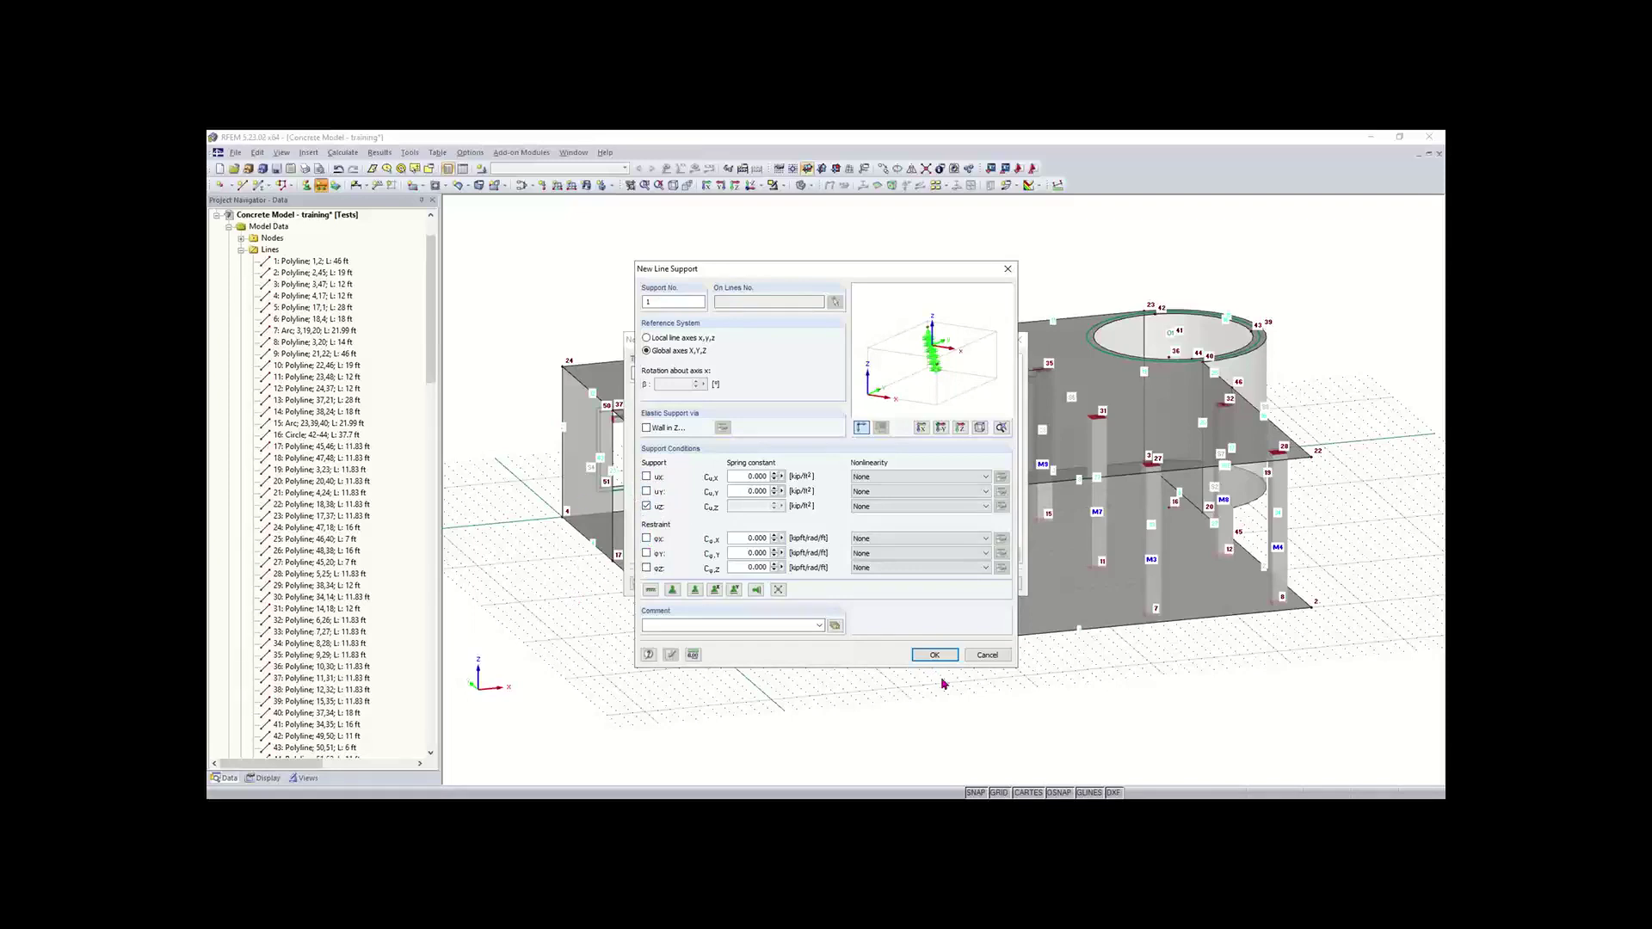
pyautogui.click(929, 654)
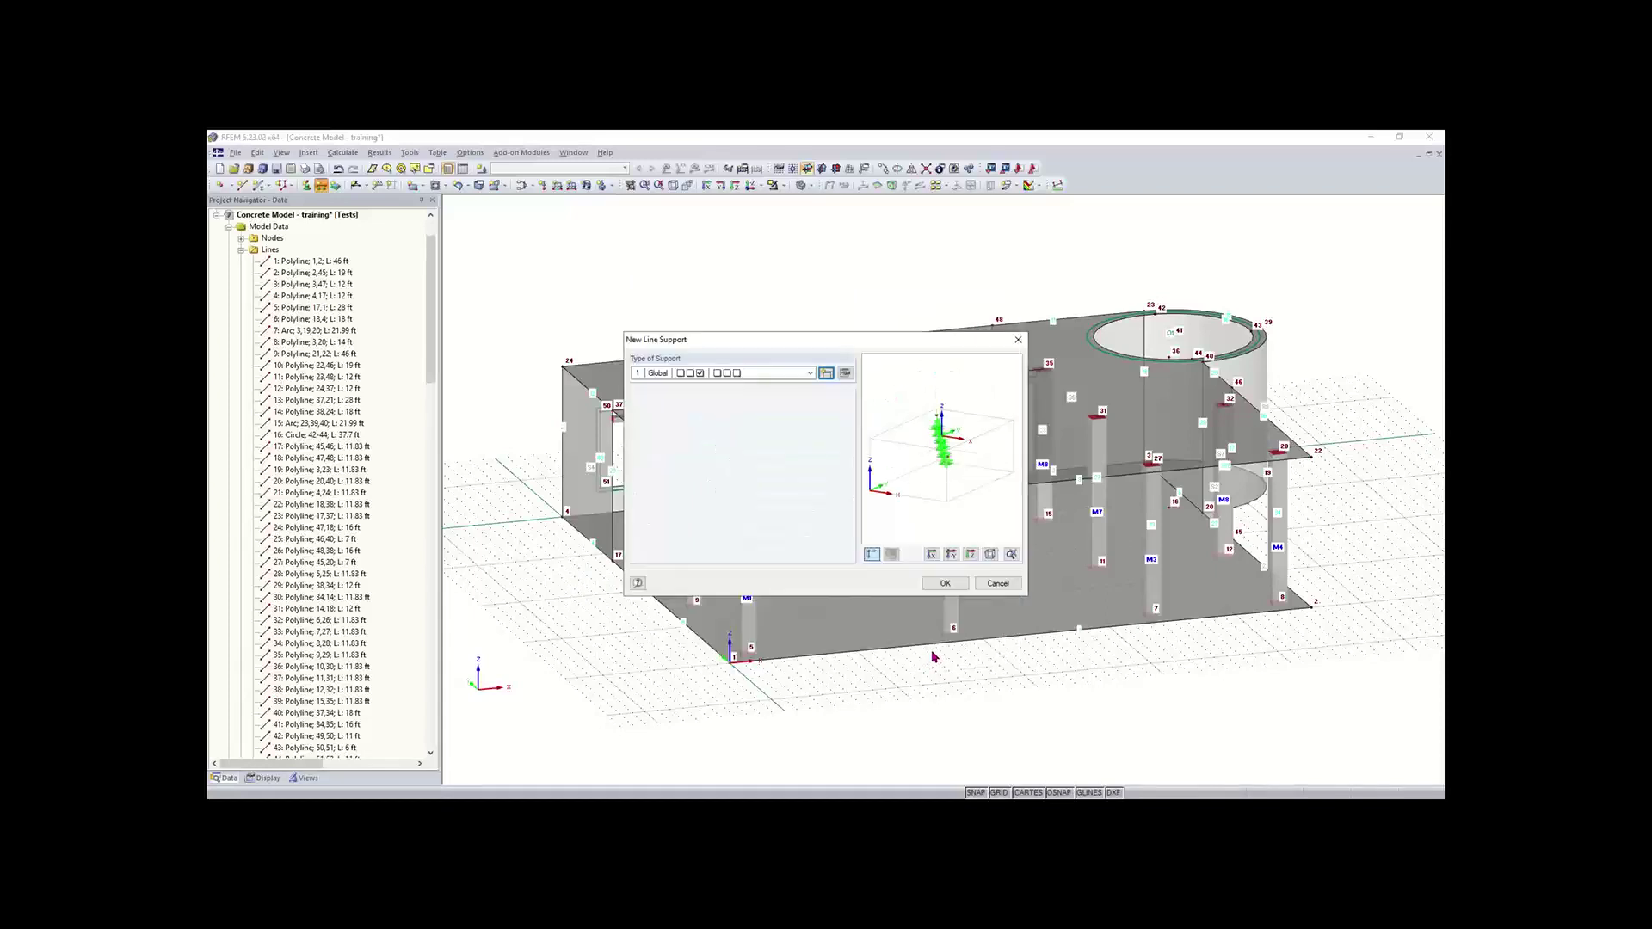
pyautogui.click(946, 584)
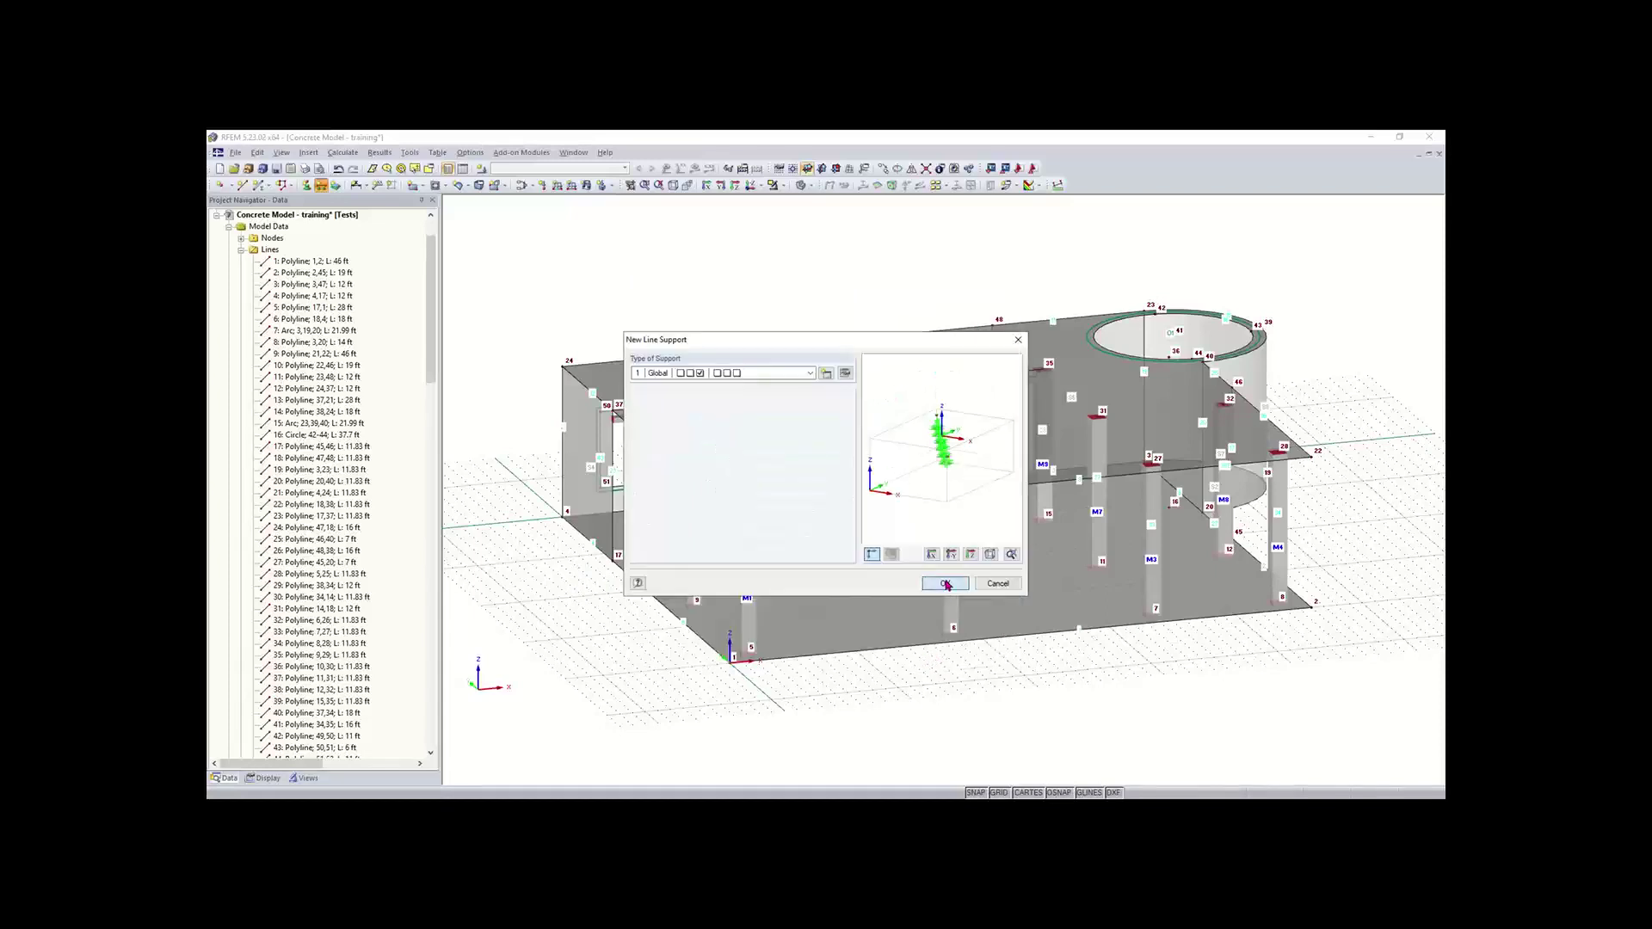
# - Place the line support on the two short-side edge lines of the lower slab, between nodes 4 and 17 and between nodes 17 and 1
pyautogui.click(585, 541)
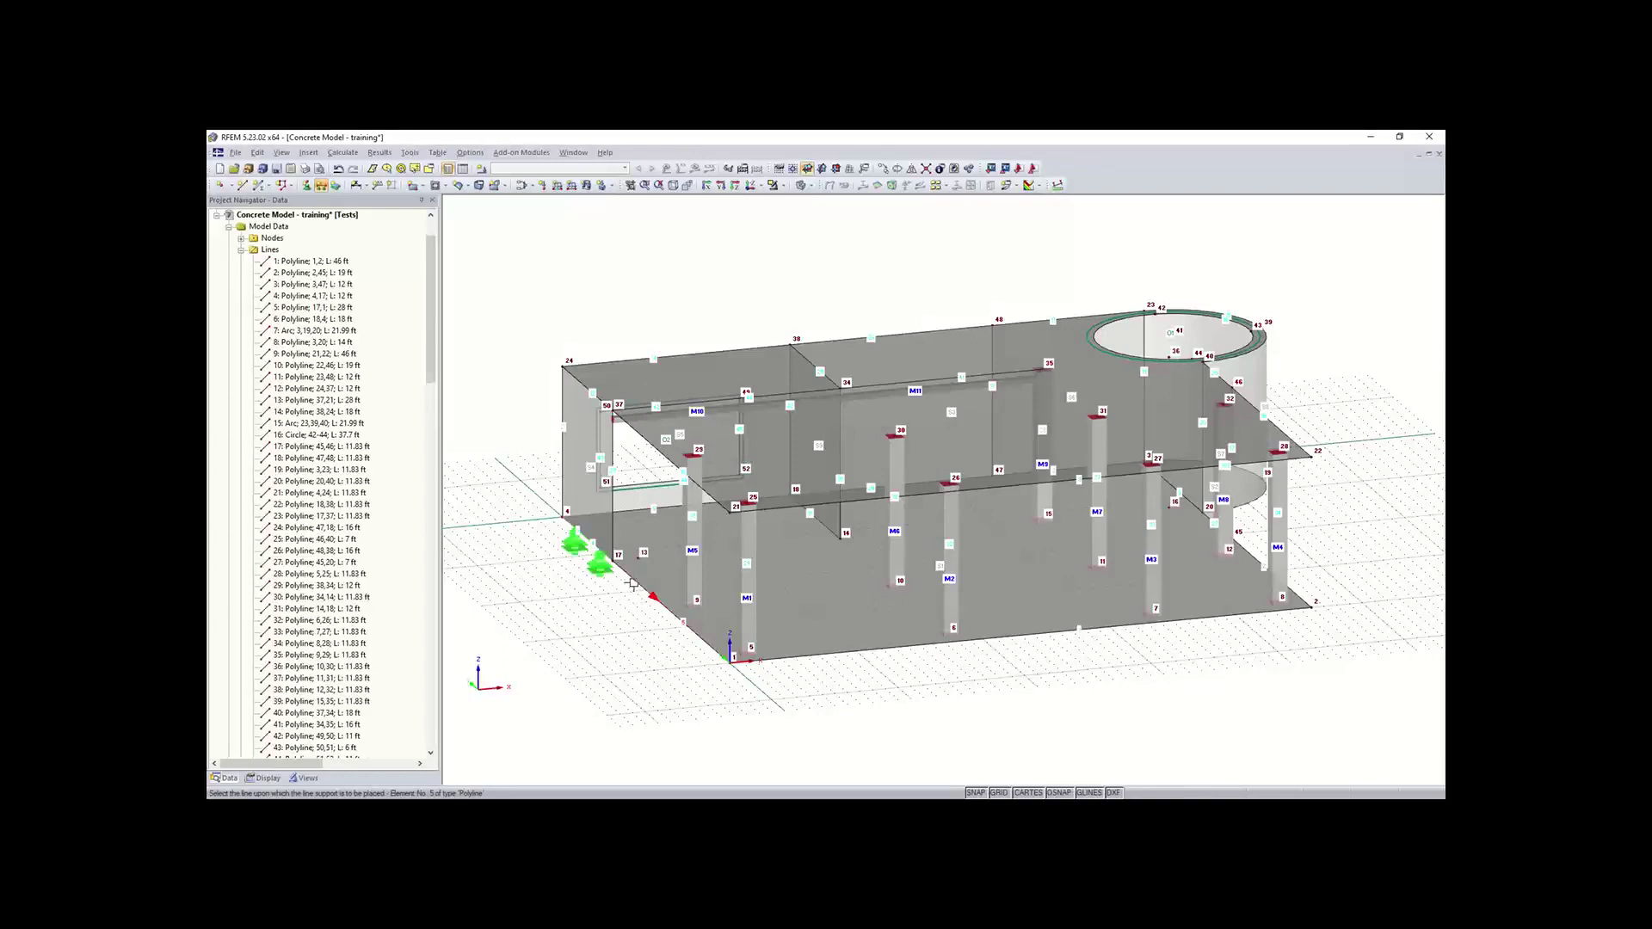
pyautogui.click(635, 589)
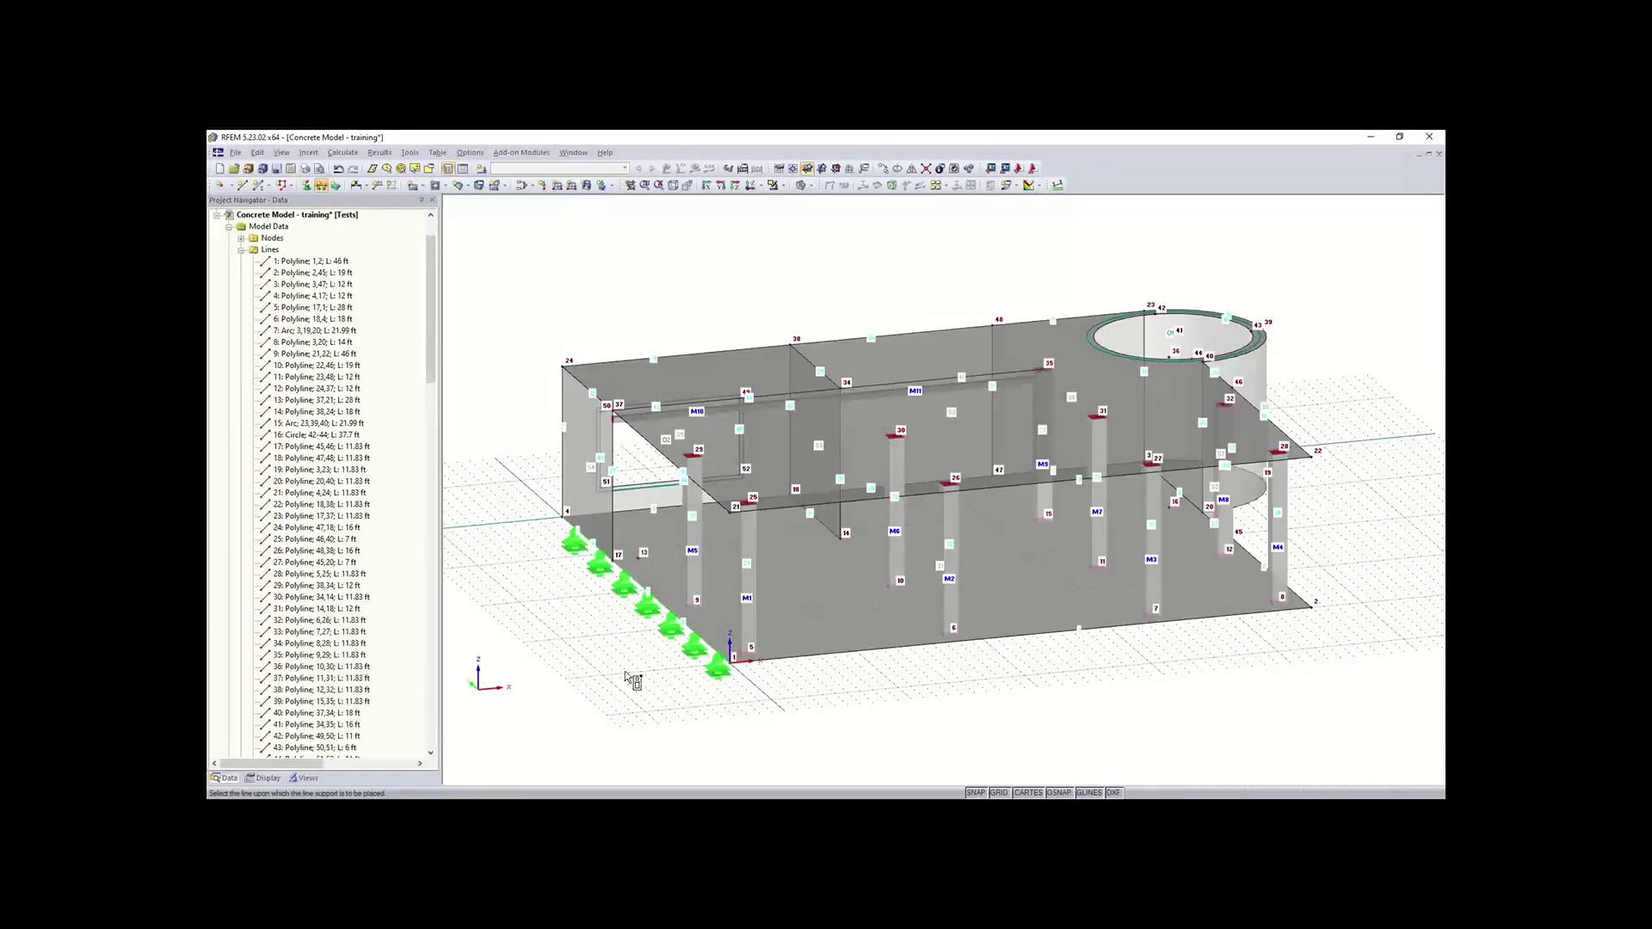
pyautogui.press('Escape')
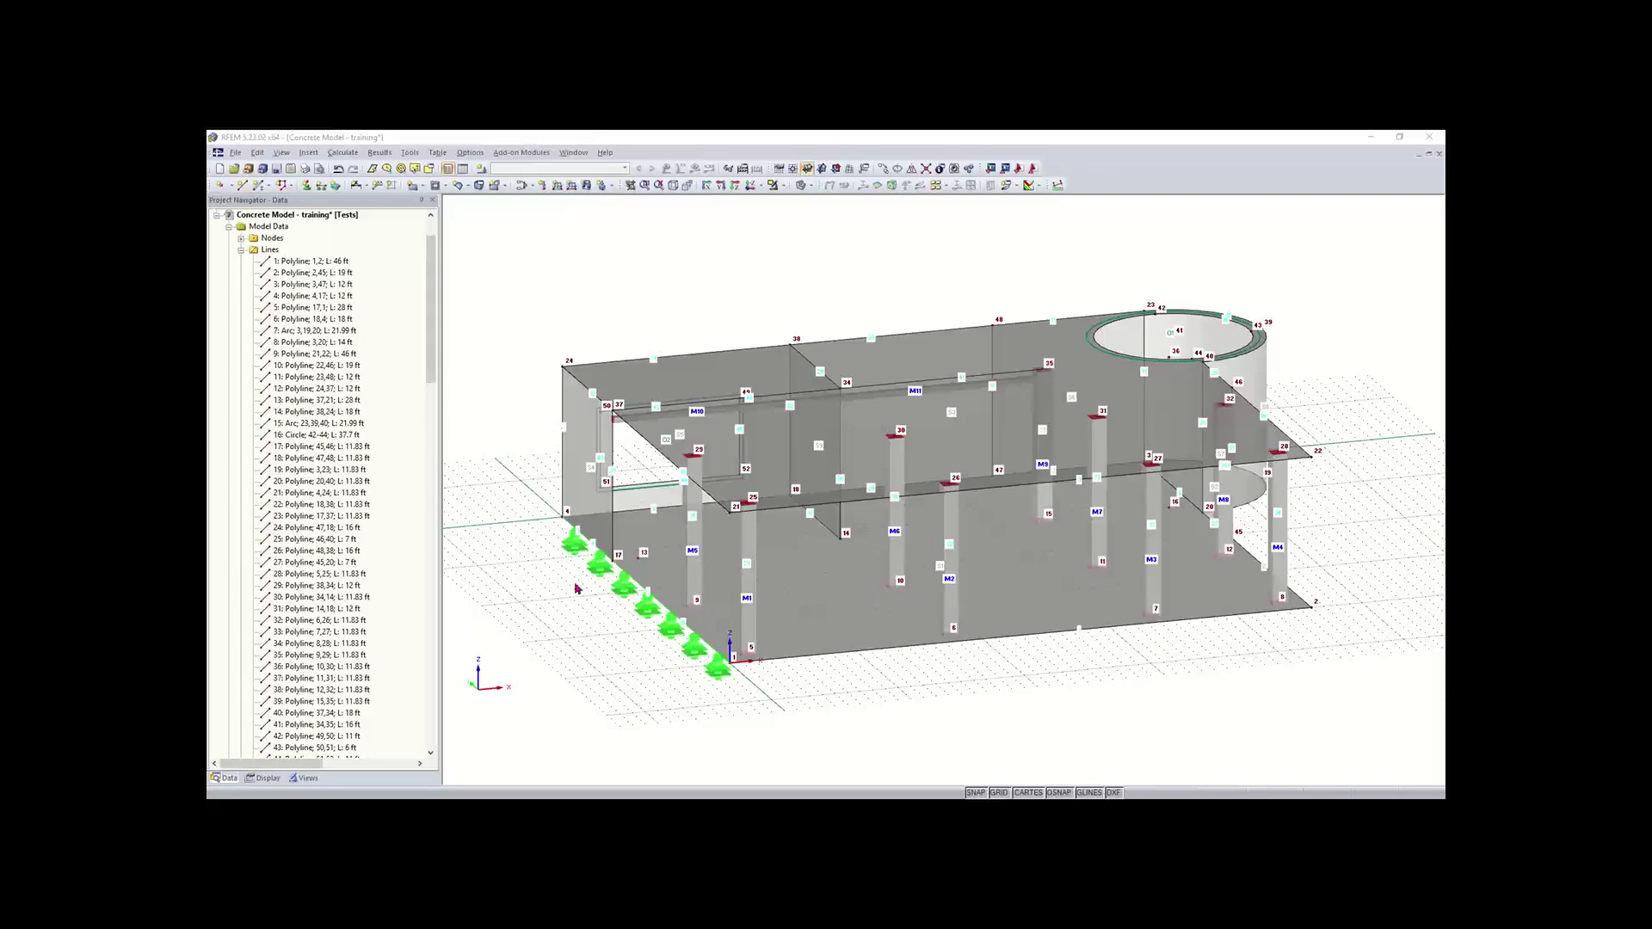
# - Start a surface support on lower slab surfaces 1 and 2 with spring constants of 64 kip/ft³ in x and y and 640 kip/ft³ in z
pyautogui.moveTo(1041, 723); pyautogui.dragTo(822, 740, button='middle')
pyautogui.click(966, 634)
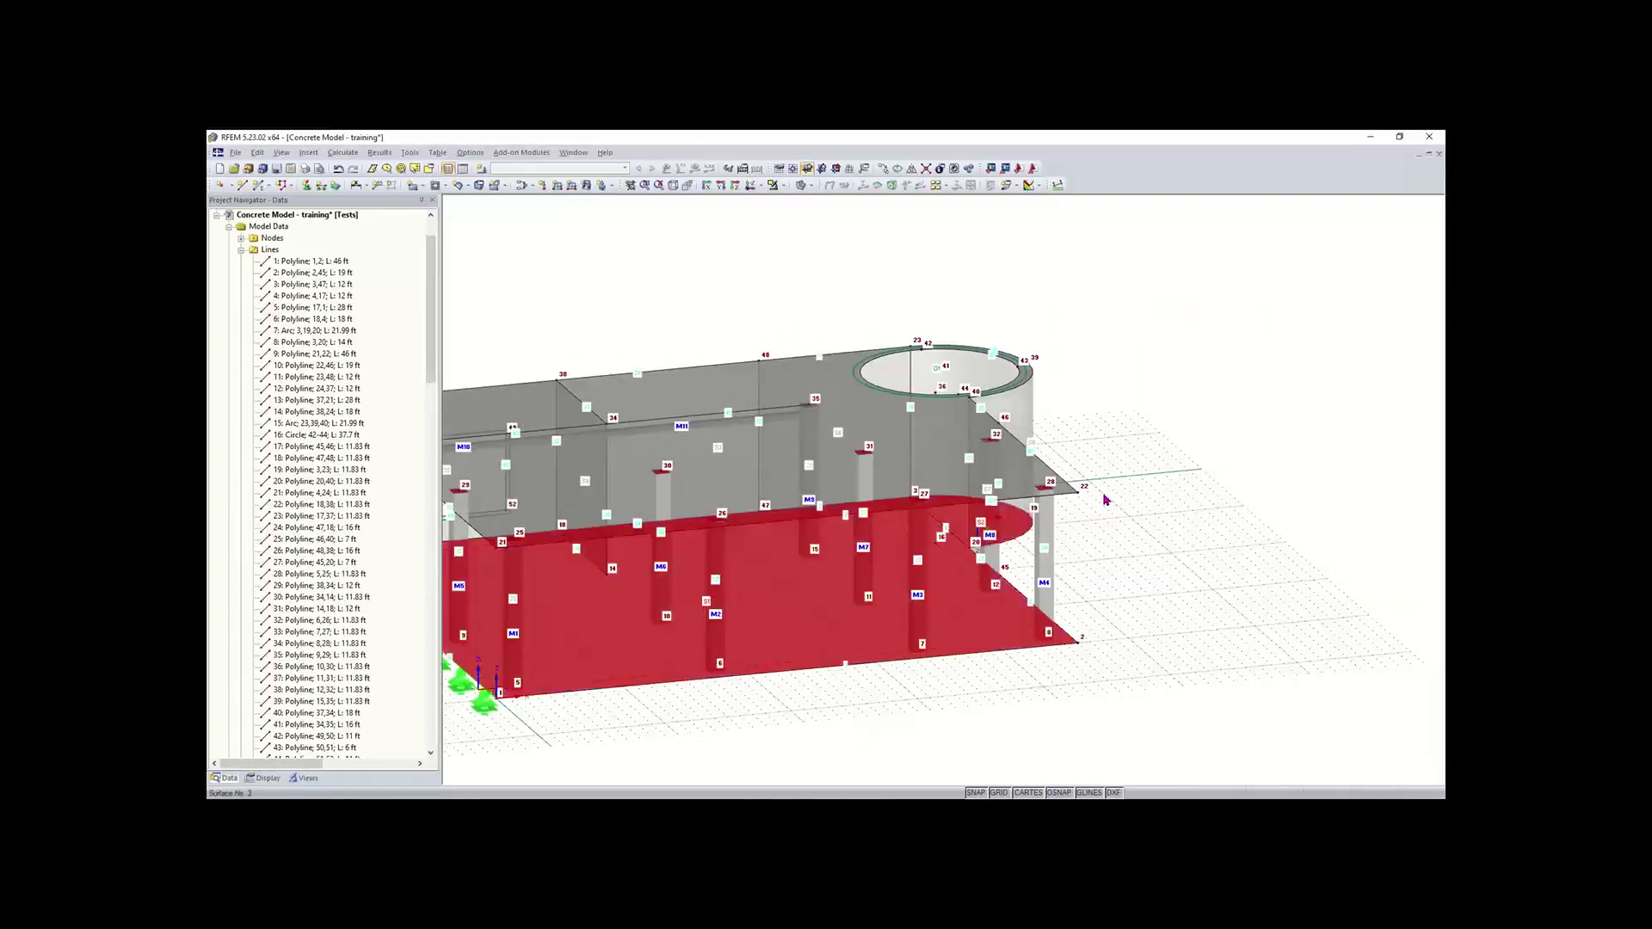
pyautogui.click(335, 189)
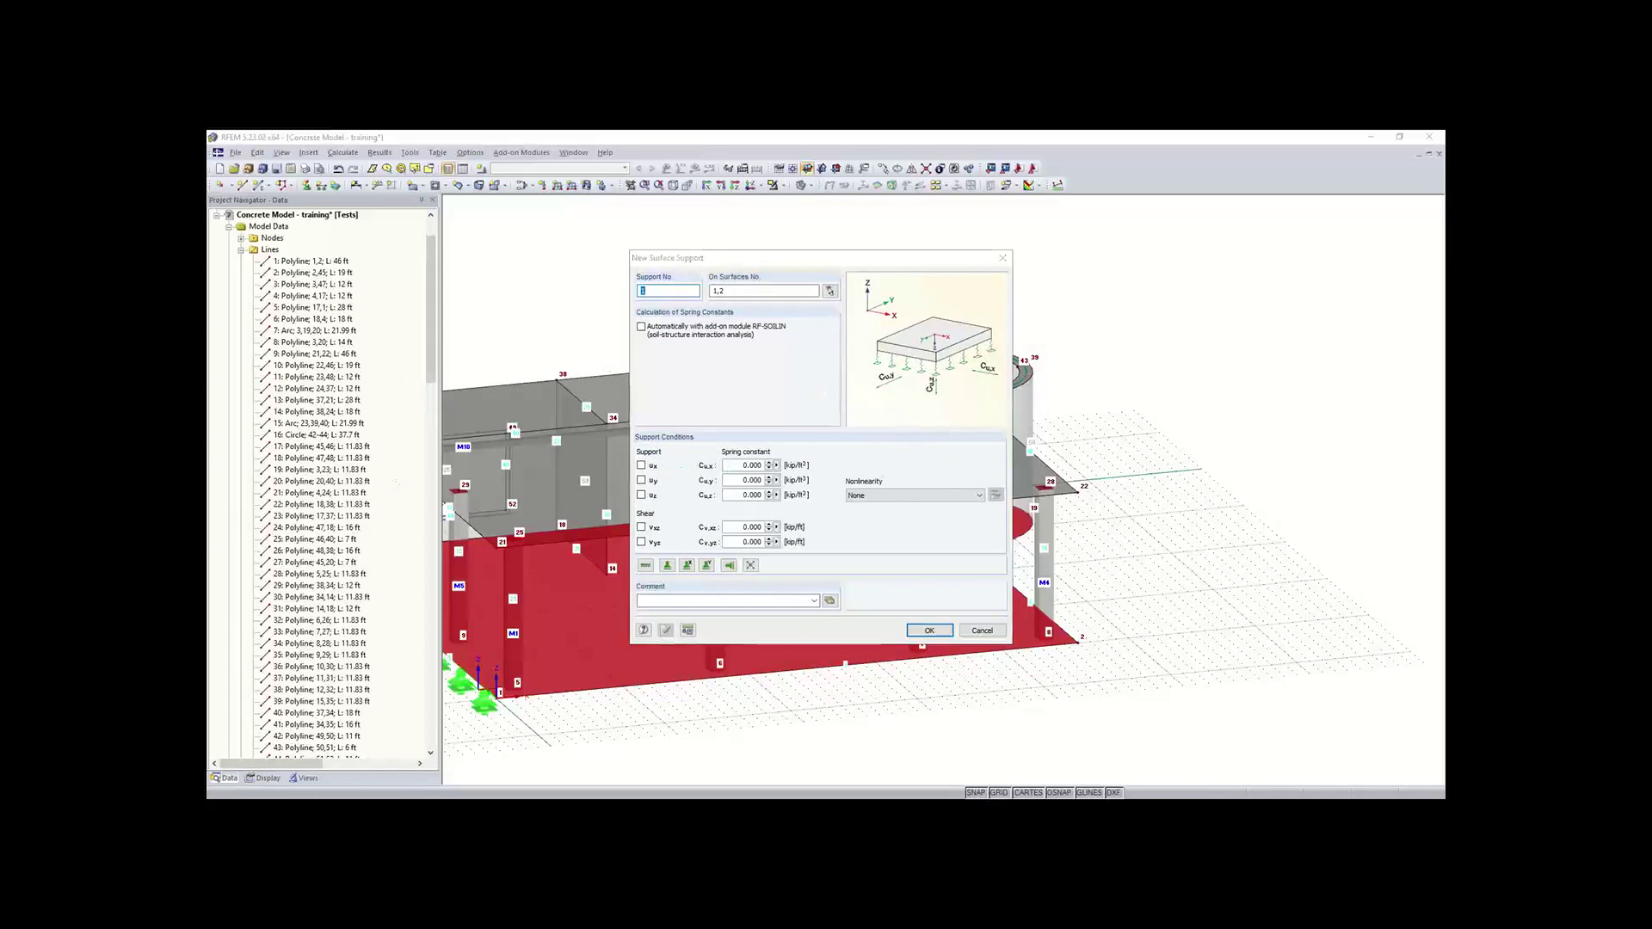
pyautogui.click(741, 480)
pyautogui.click(743, 465)
pyautogui.moveTo(786, 465); pyautogui.dragTo(806, 472)
pyautogui.write('64')
pyautogui.moveTo(739, 479); pyautogui.dragTo(783, 500)
pyautogui.write('646')
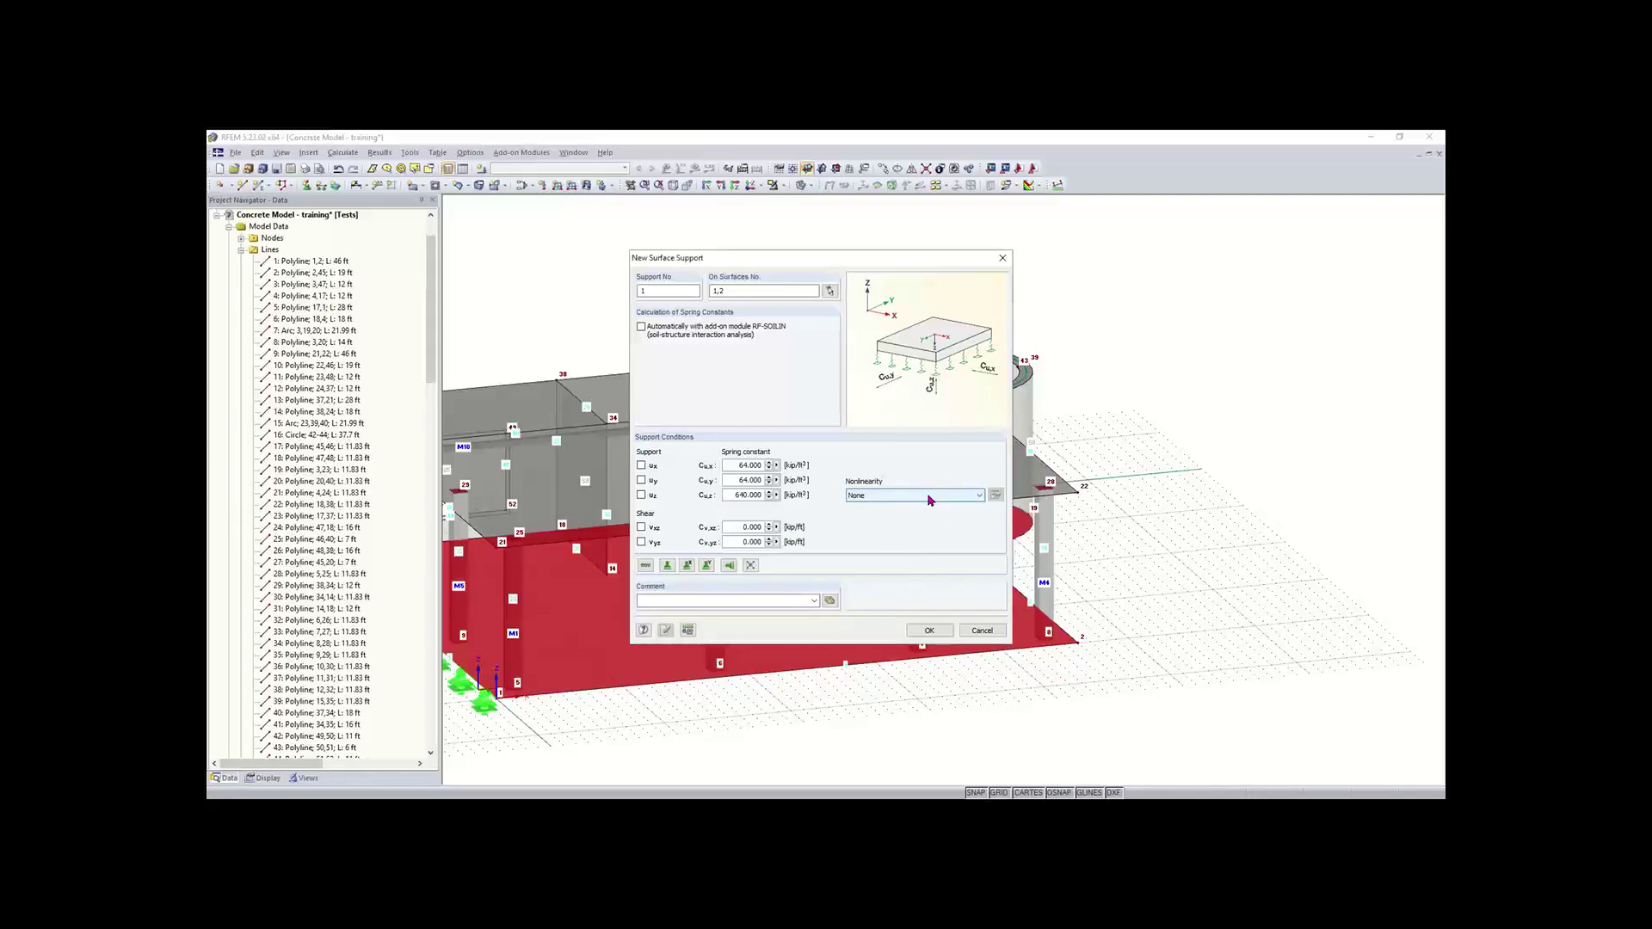
# - Set the surface support's nonlinearity to failure if negative contact stress in z and create the support
pyautogui.click(929, 497)
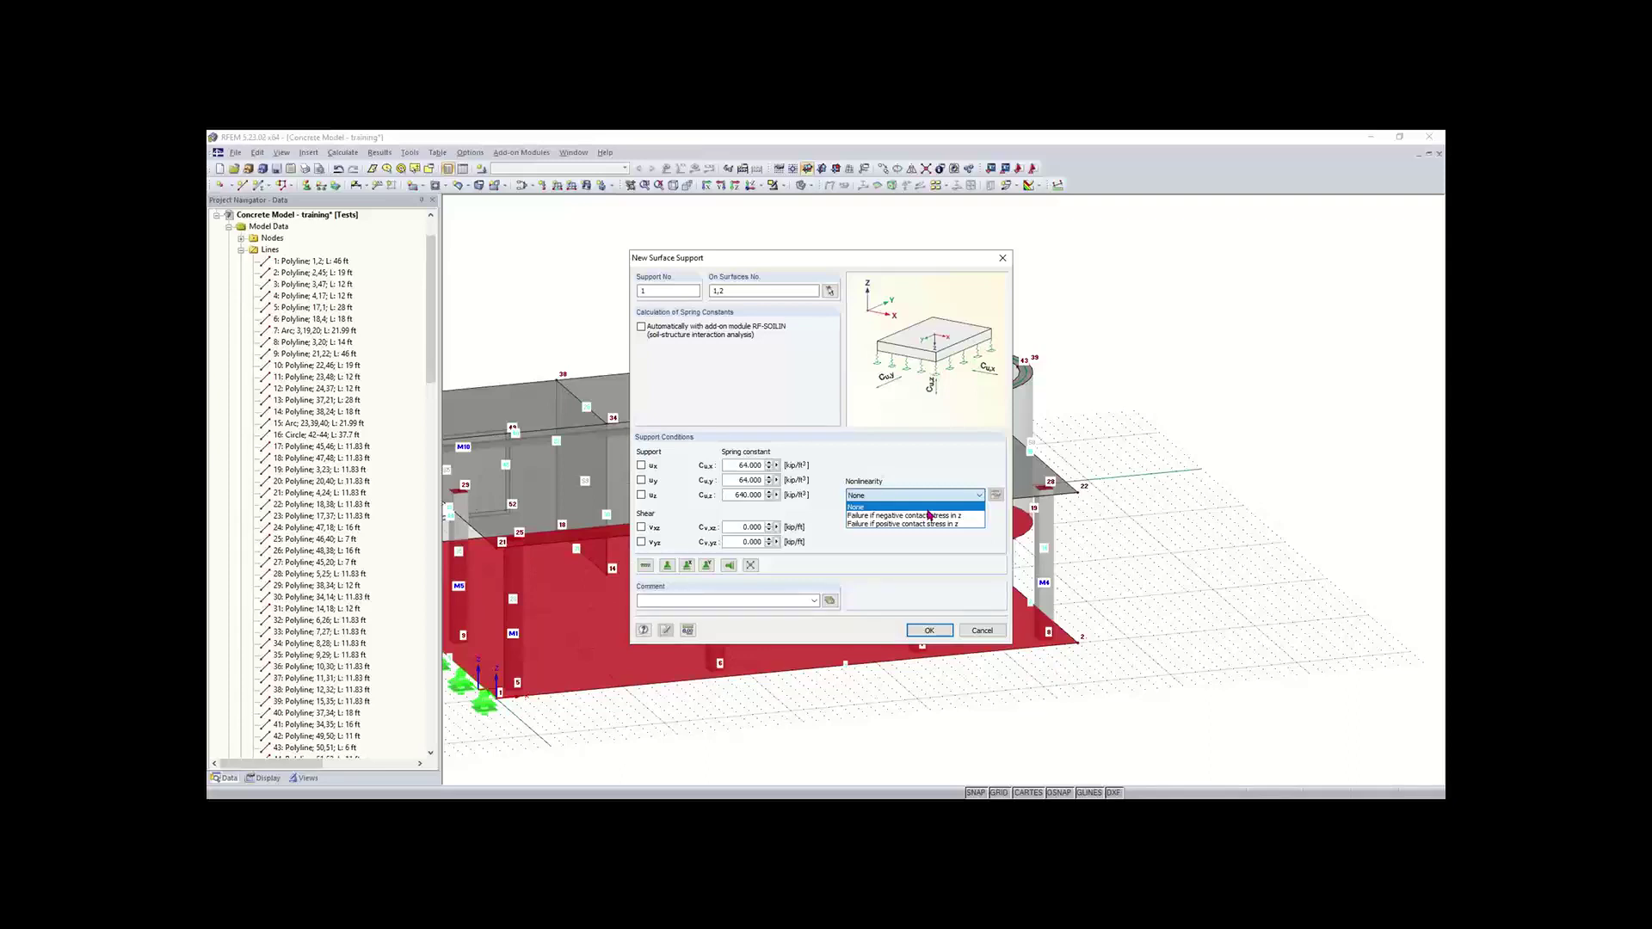
pyautogui.click(935, 516)
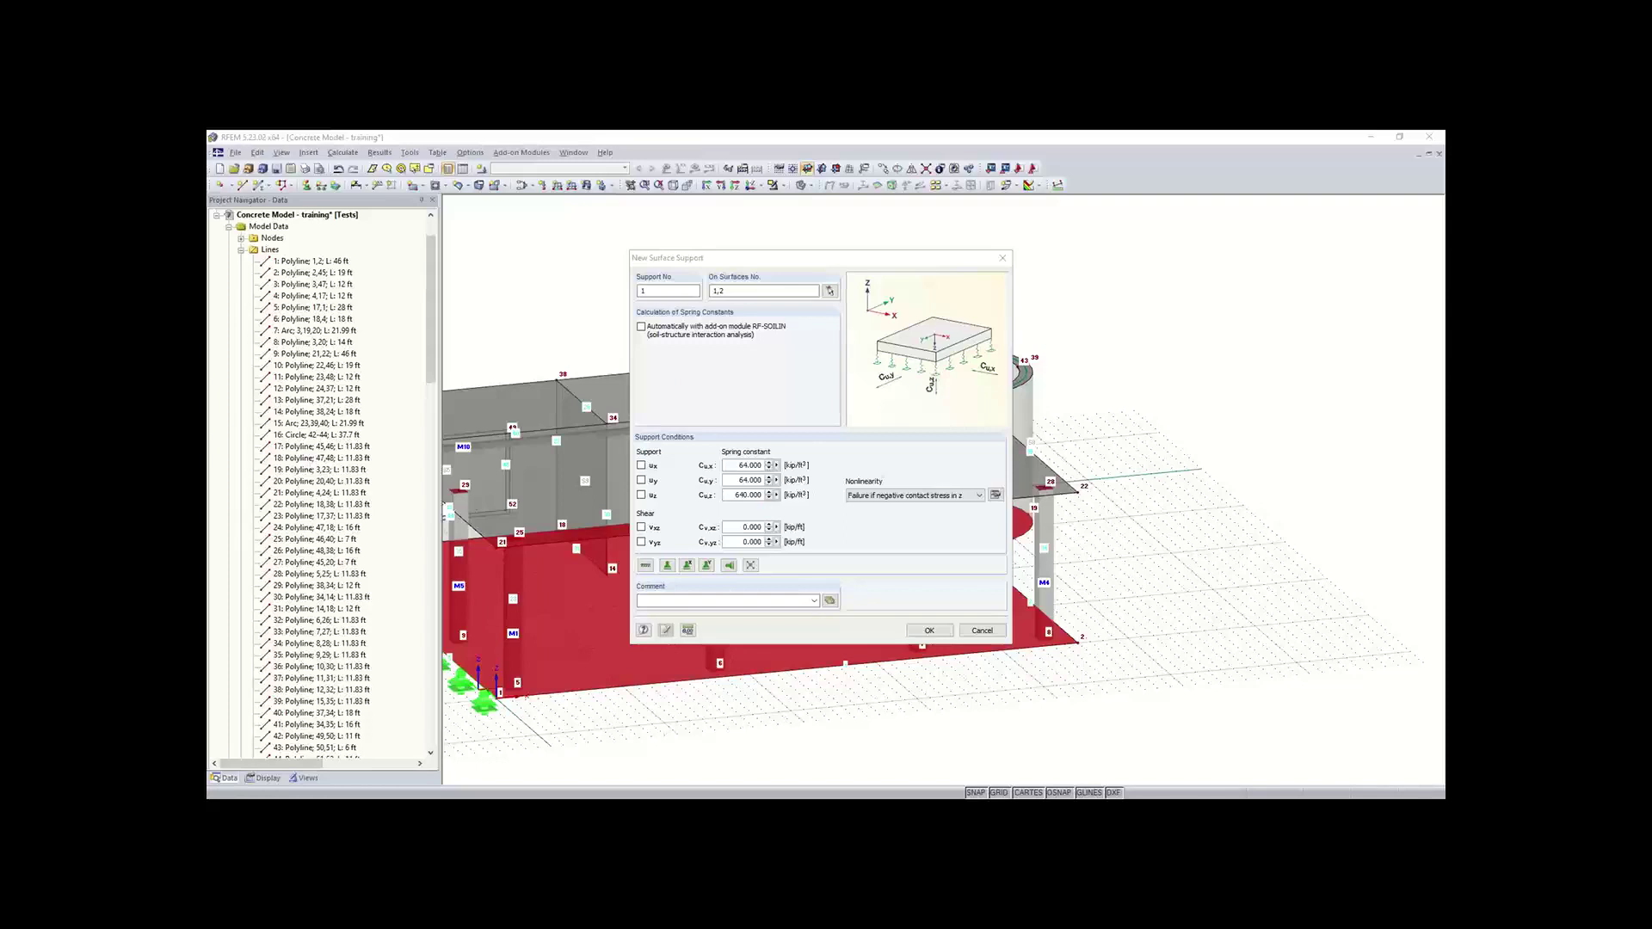
pyautogui.click(938, 631)
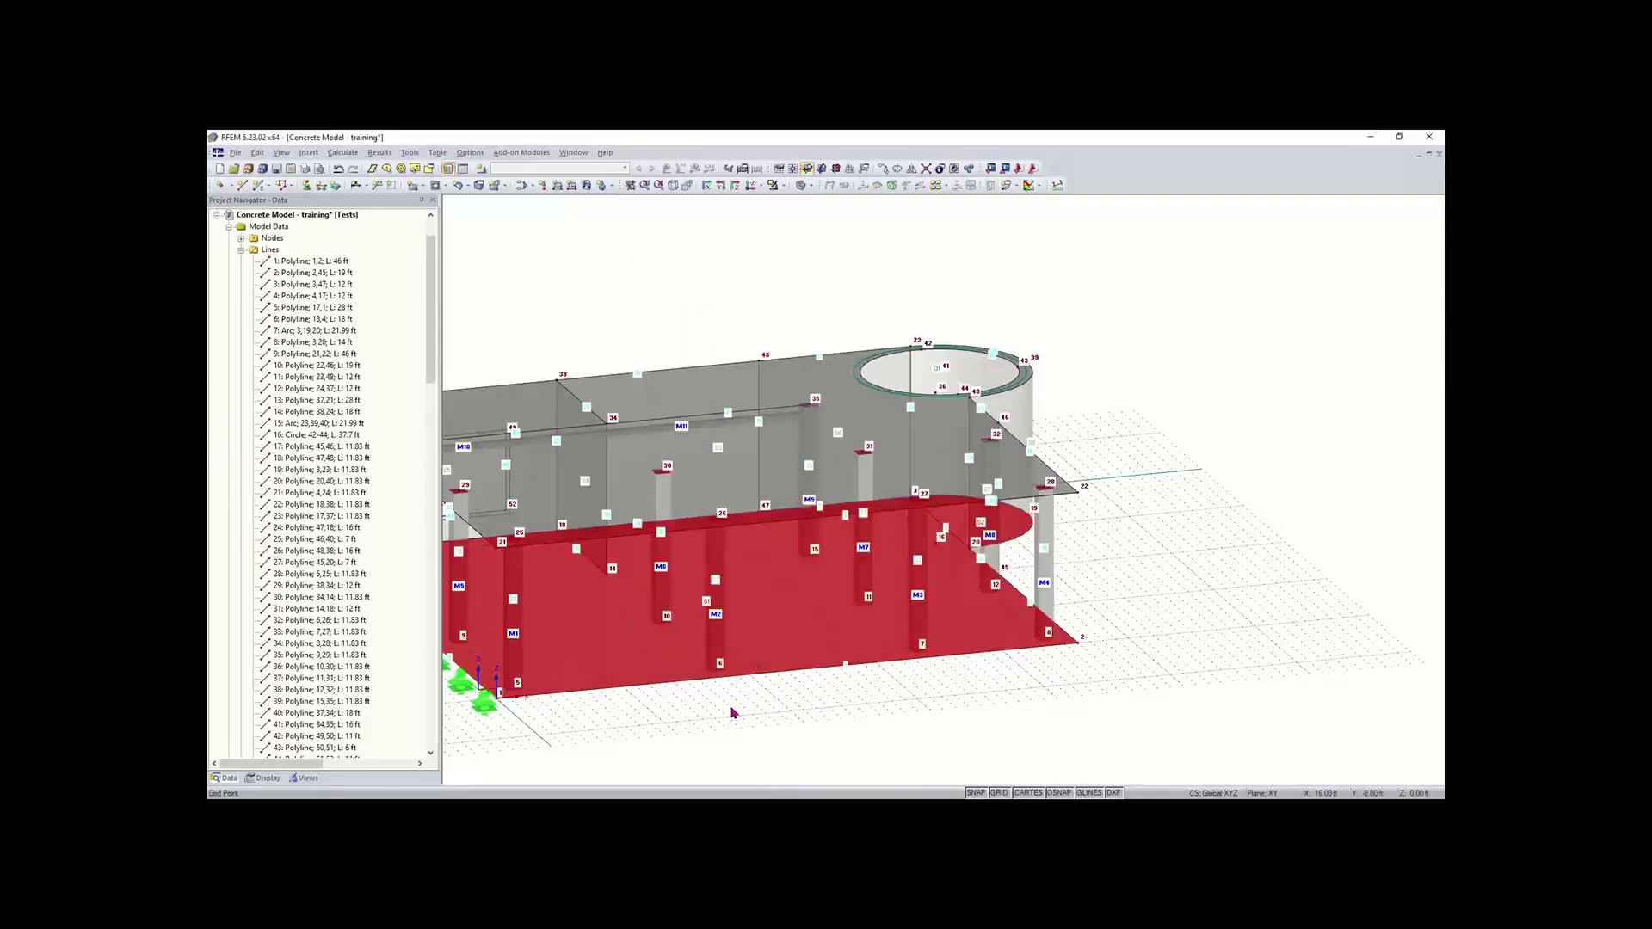
pyautogui.moveTo(732, 714); pyautogui.dragTo(837, 667, button='middle')
pyautogui.click(848, 615)
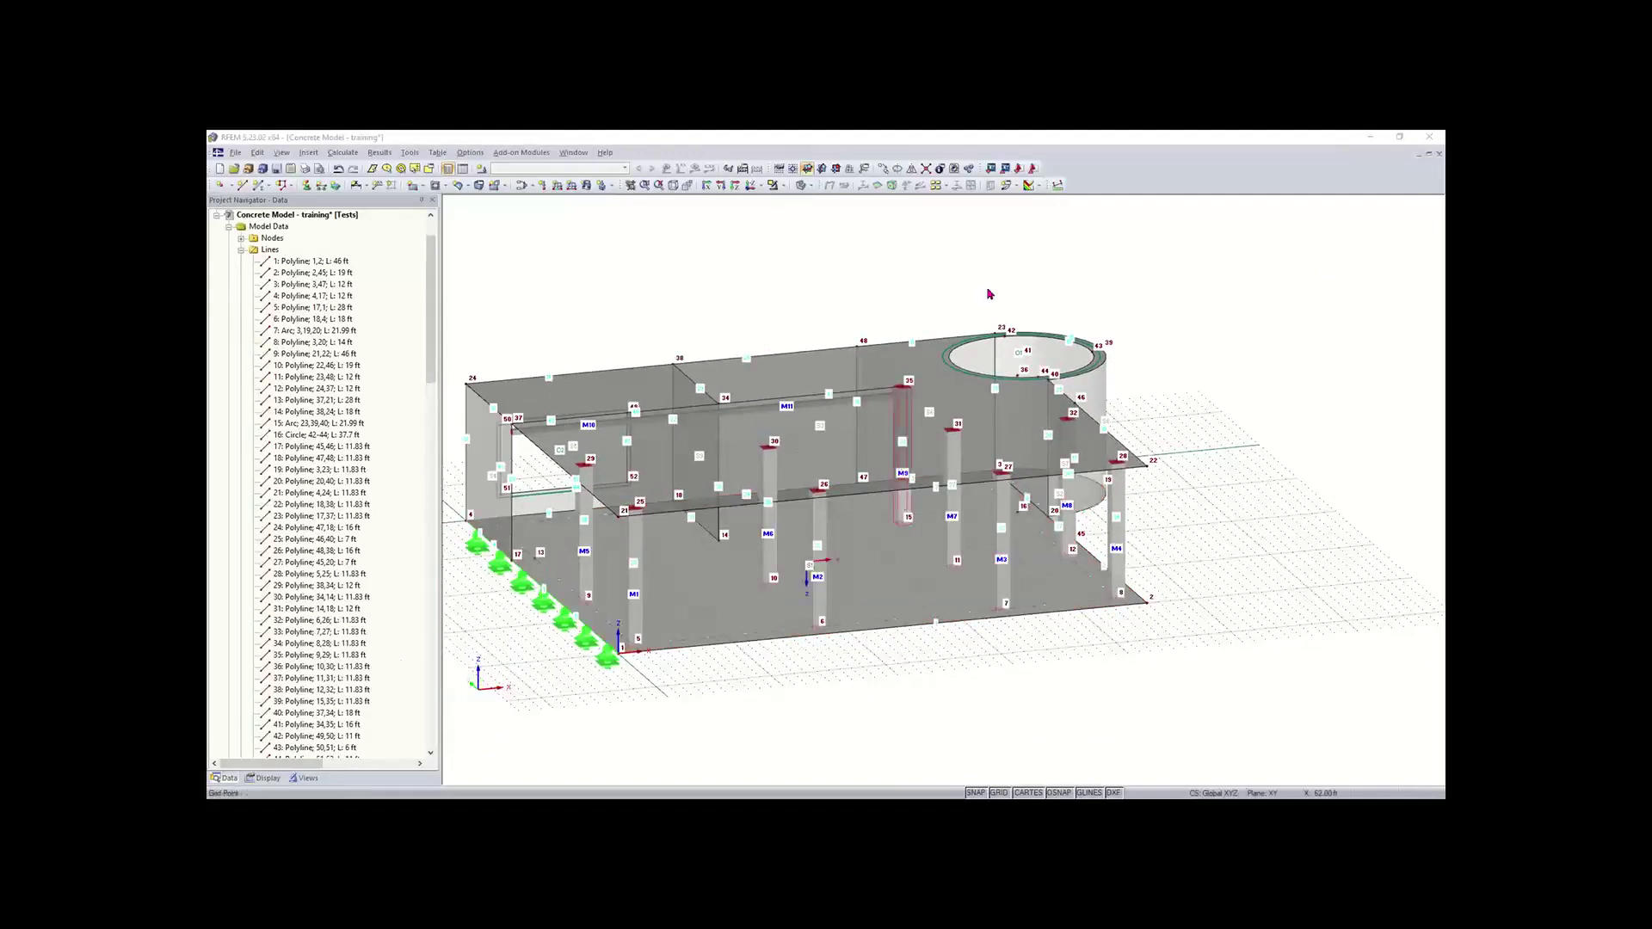
pyautogui.keyDown('ctrl'); pyautogui.moveTo(812, 692); pyautogui.dragTo(837, 689, button='middle'); pyautogui.keyUp('ctrl')
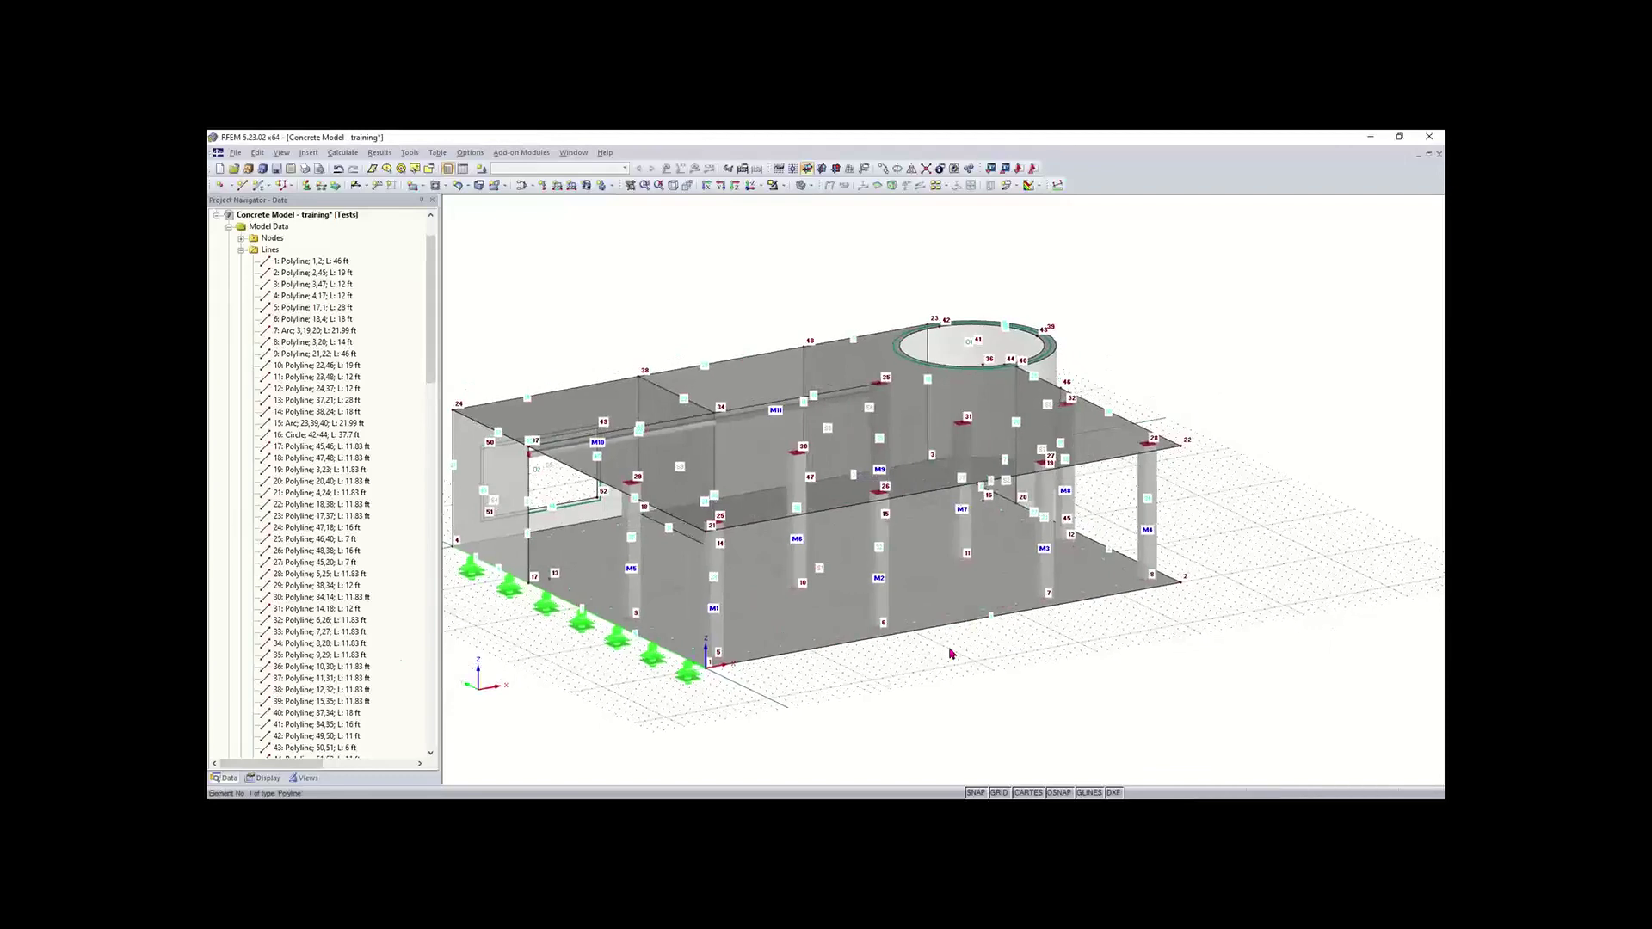
pyautogui.scroll(-1, 946, 659)
pyautogui.moveTo(942, 664); pyautogui.dragTo(979, 651, button='middle')
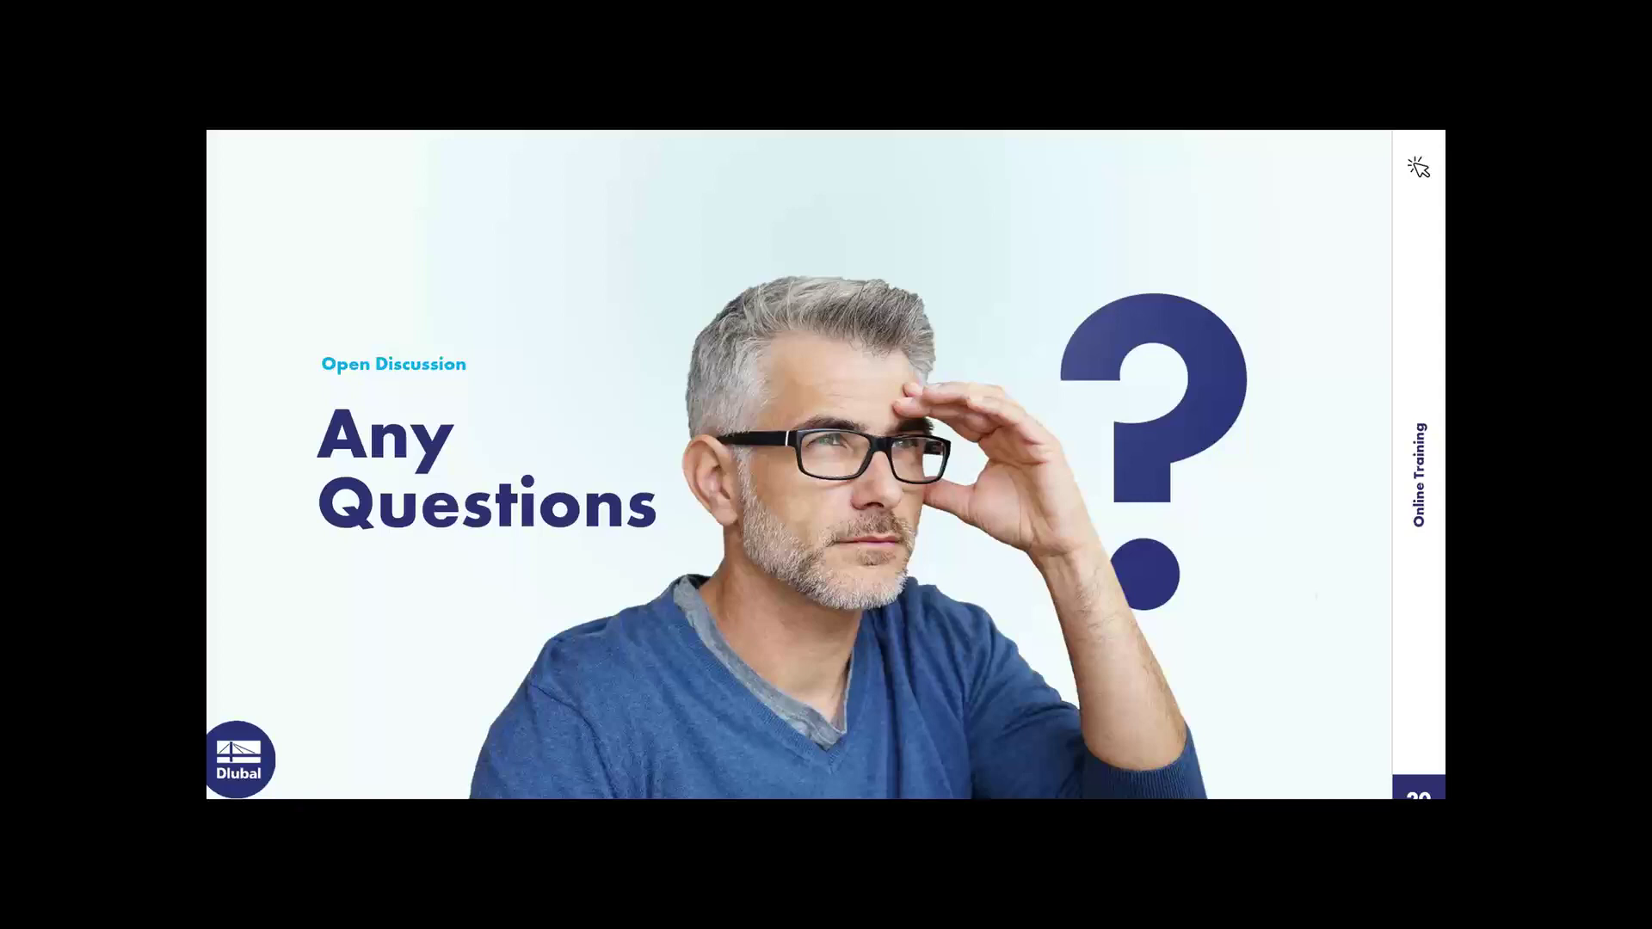
# - Switch to the web browser and open the Webinars page of the Dlubal website
pyautogui.moveTo(1212, 405); pyautogui.dragTo(1124, 133)
pyautogui.click(187, 189)
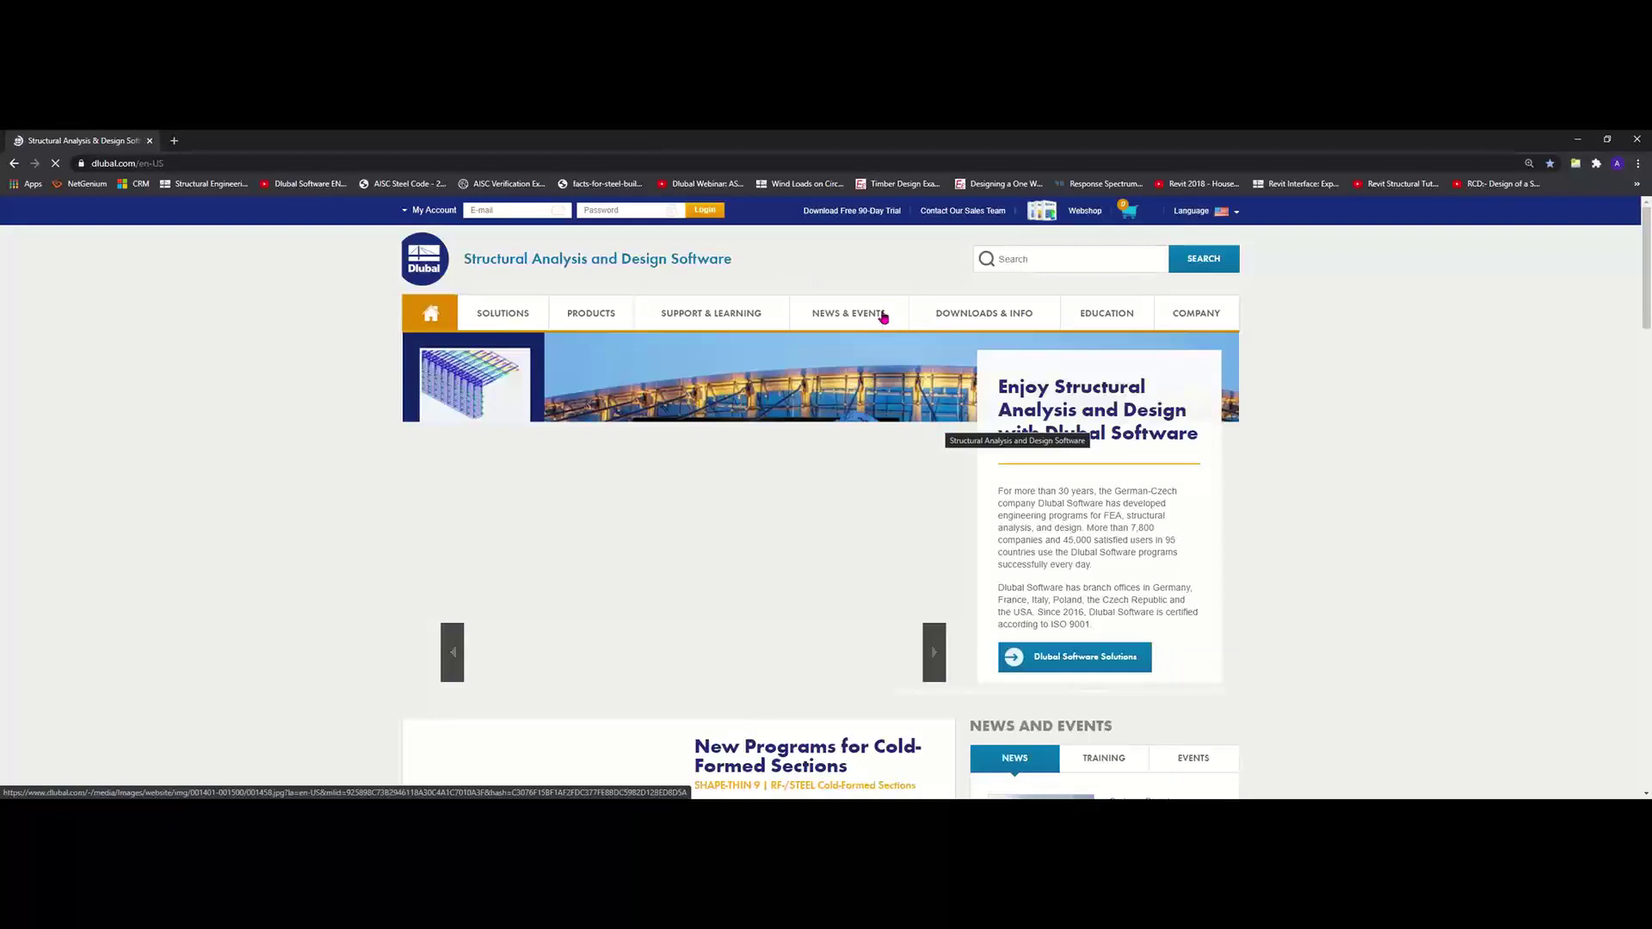
pyautogui.moveTo(737, 312)
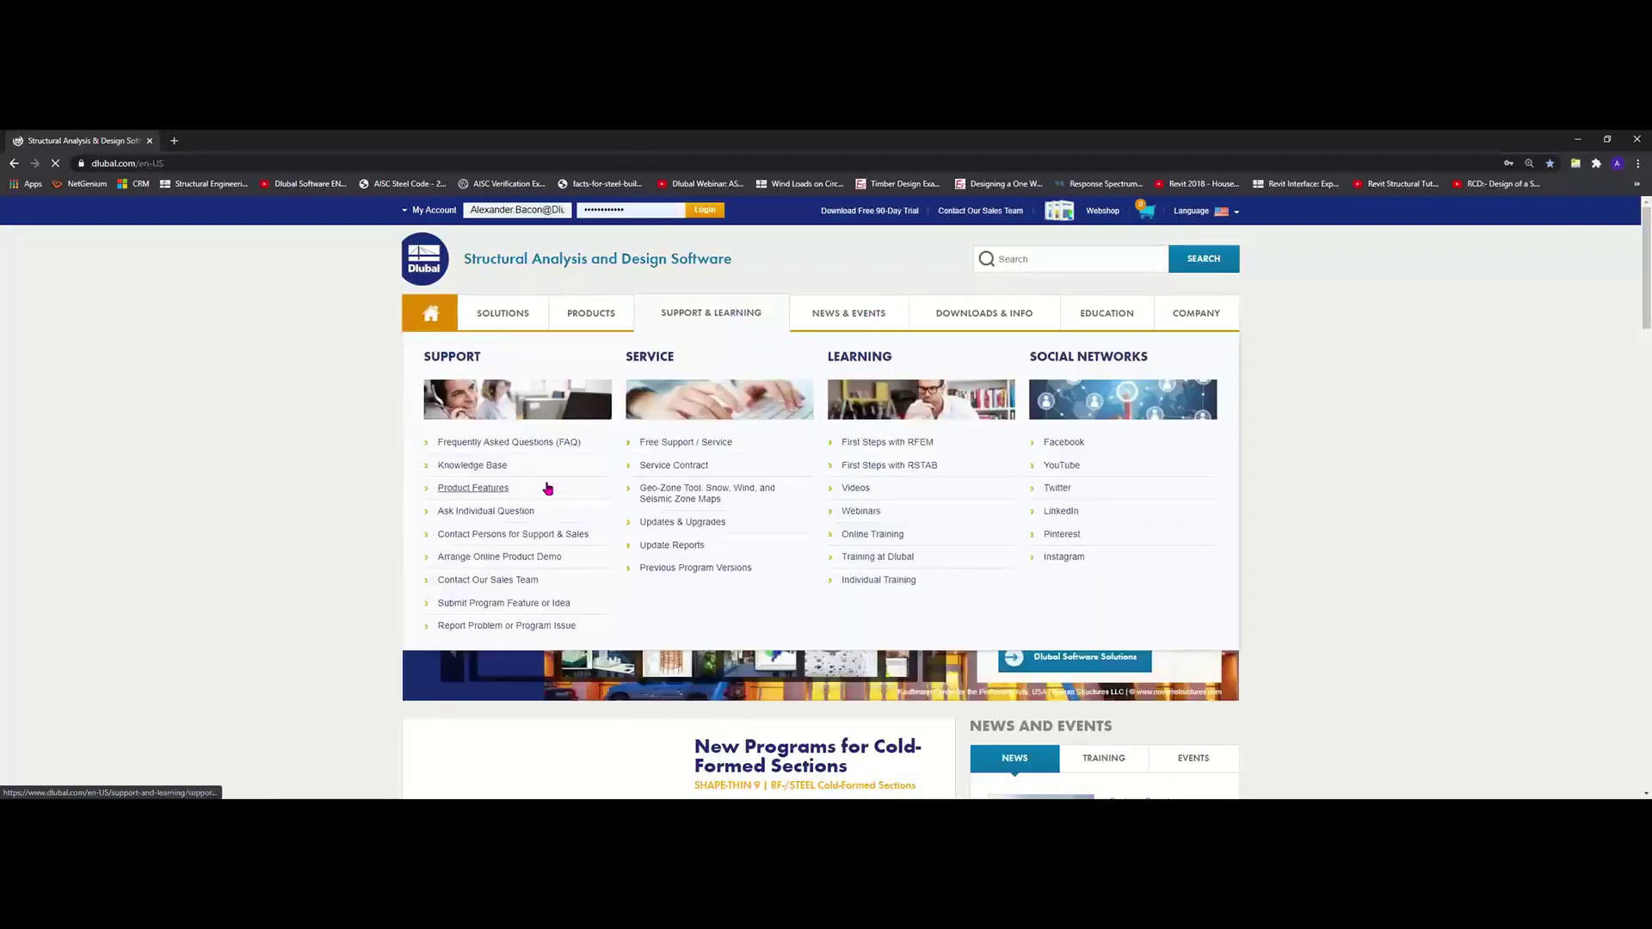
pyautogui.click(865, 517)
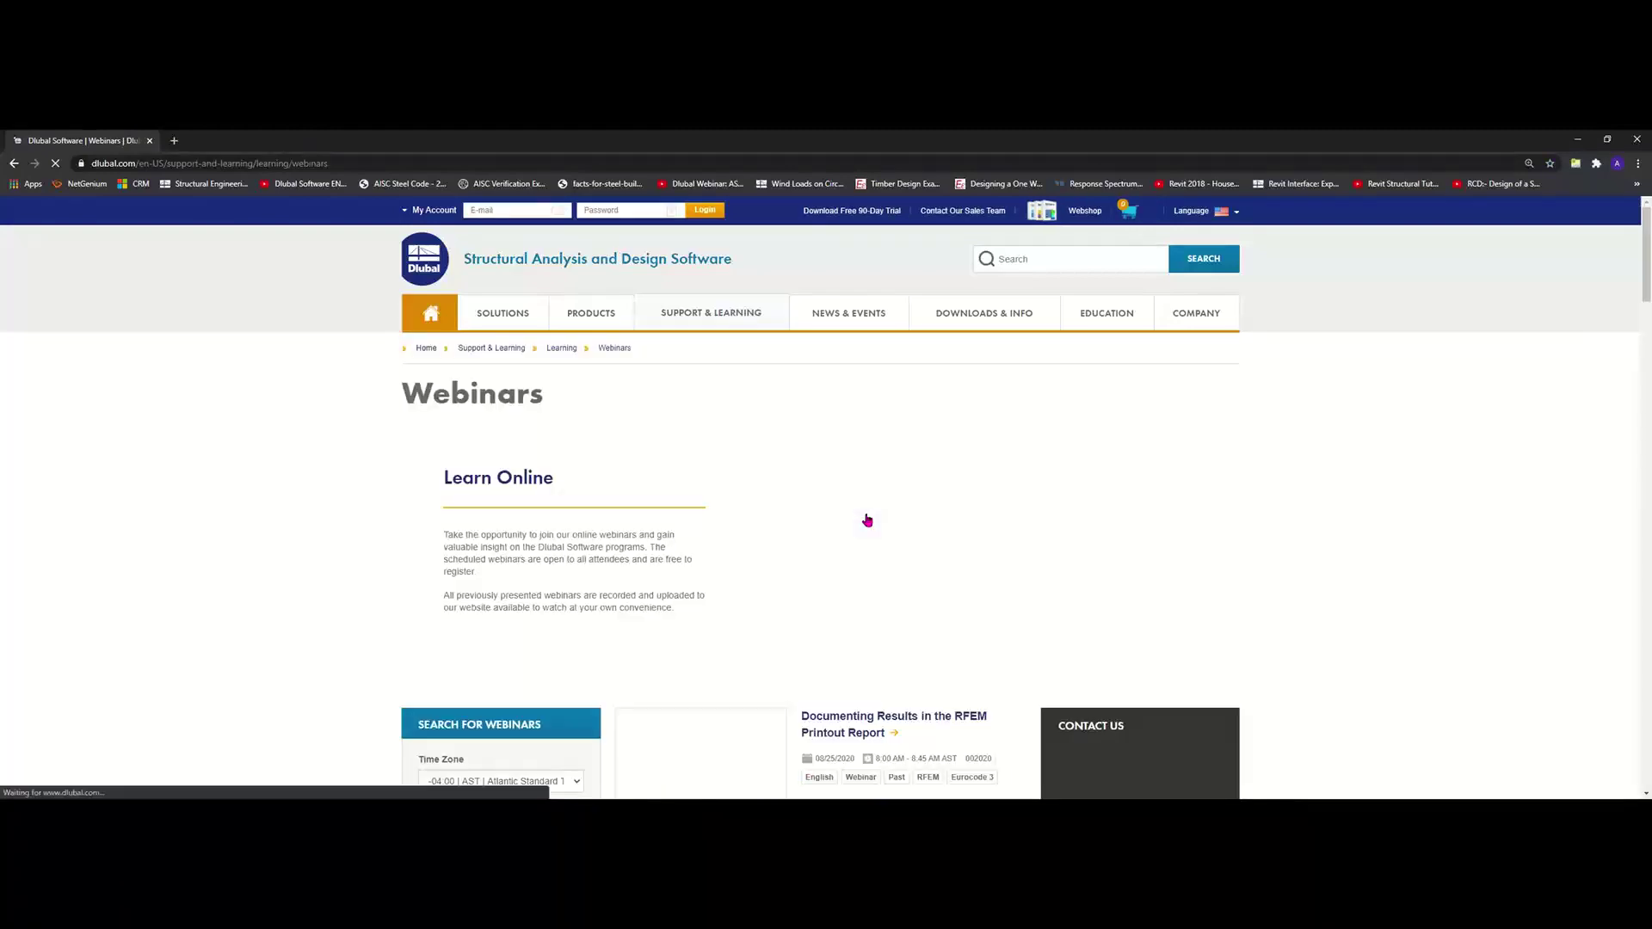
pyautogui.scroll(-3, 333, 565)
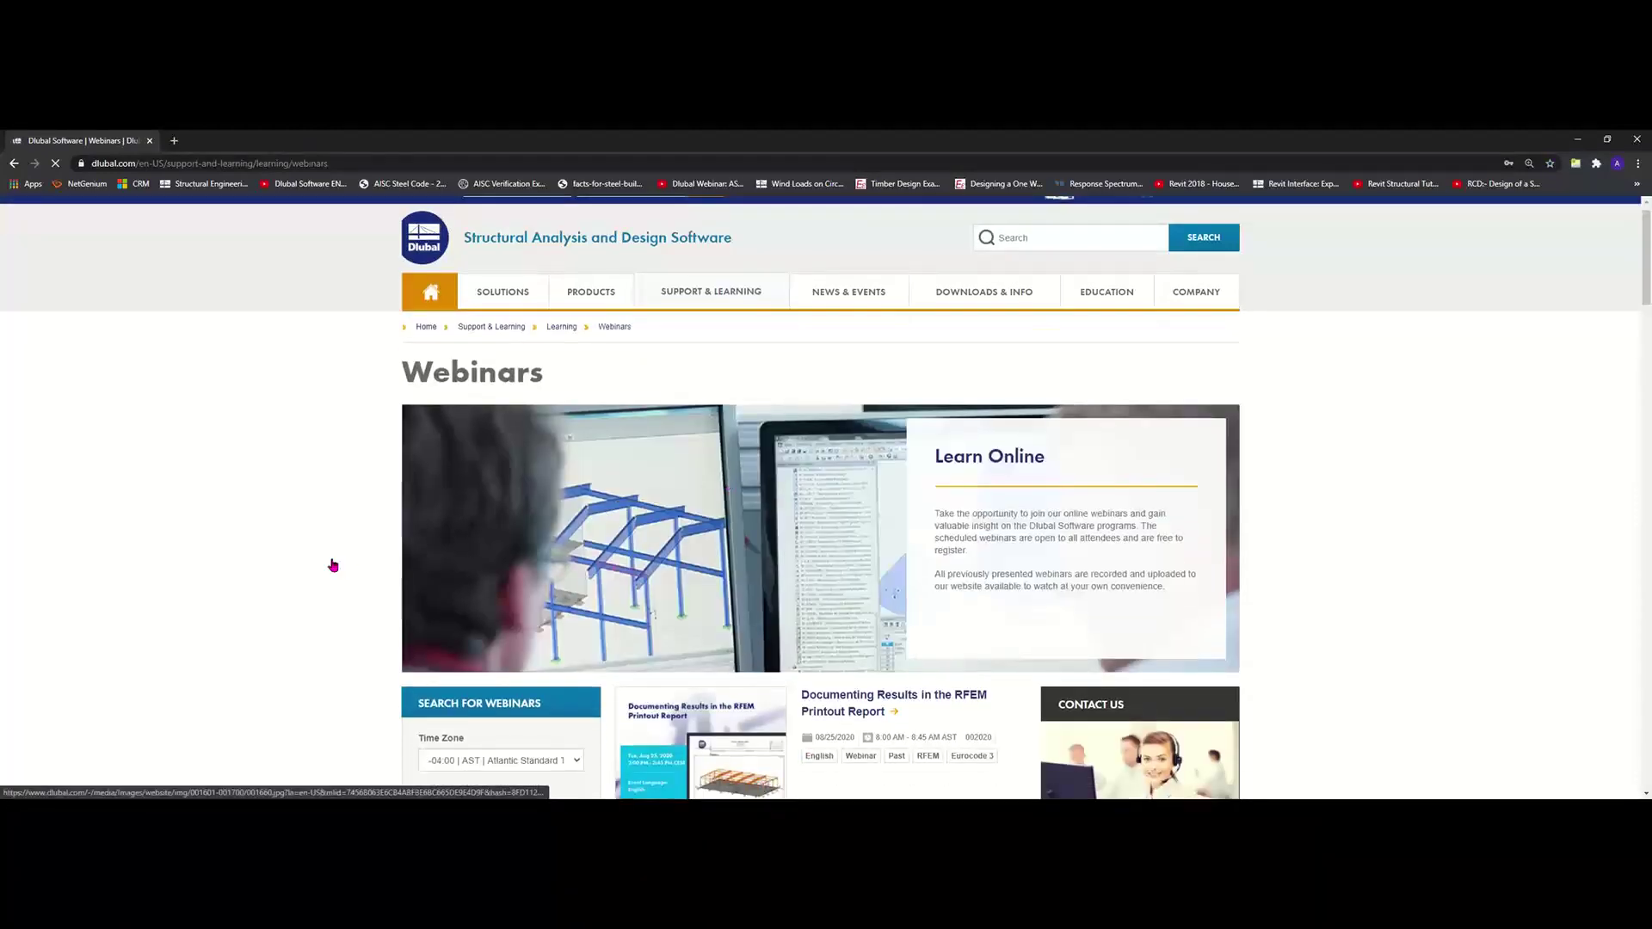
# - Restrict the webinar search to past webinars
pyautogui.scroll(-3, 333, 561)
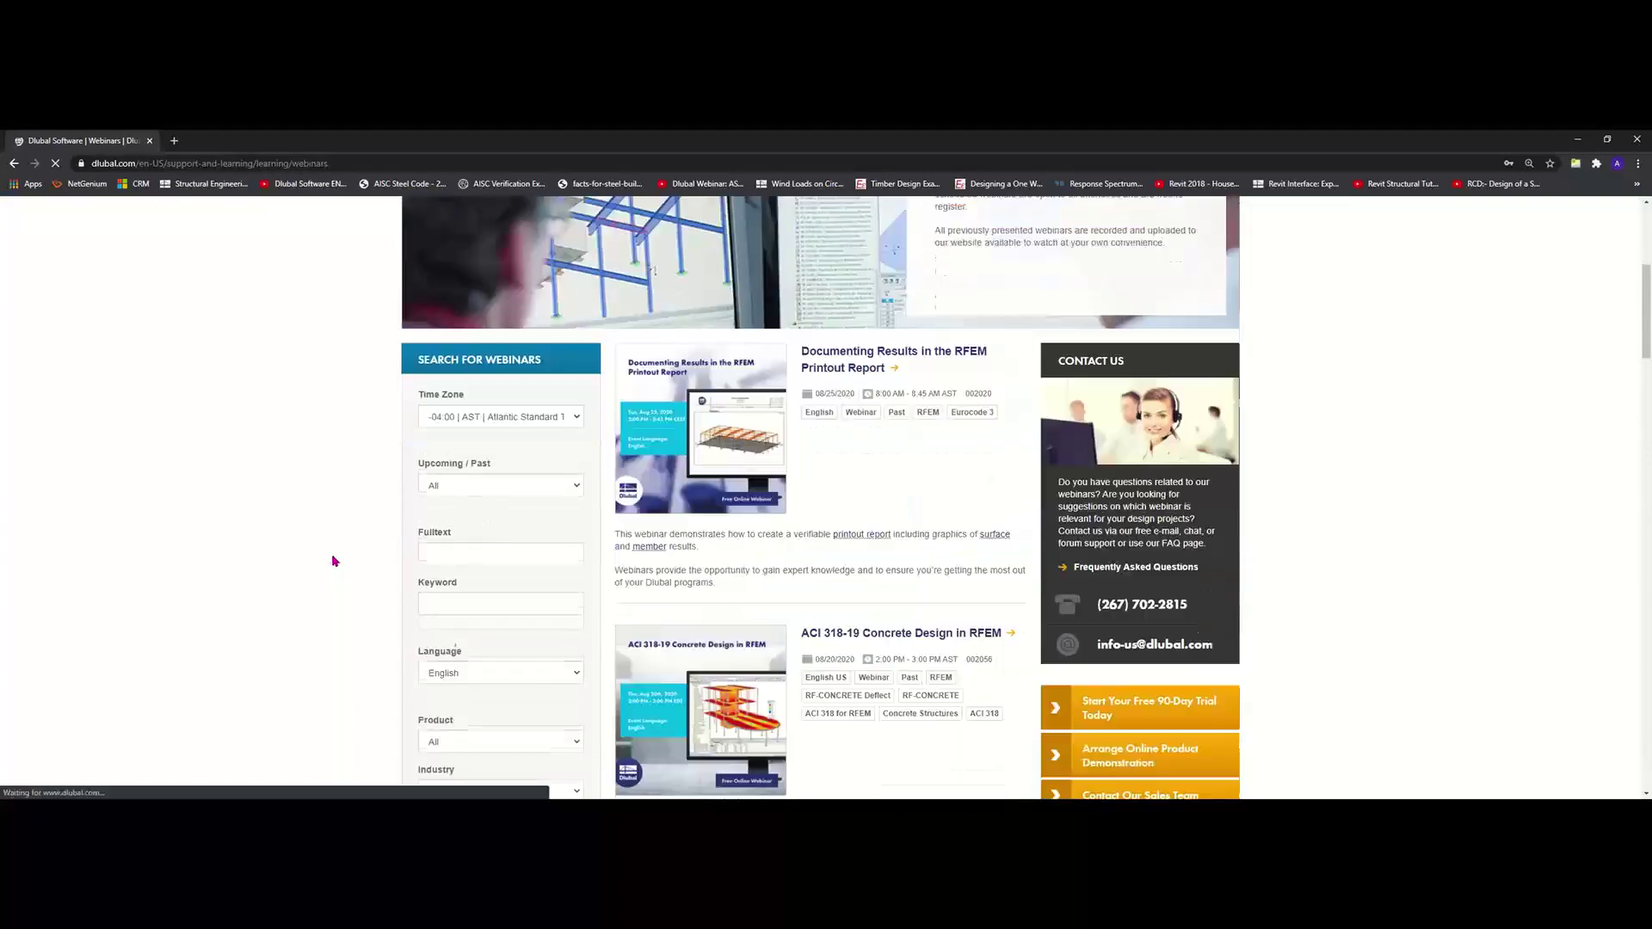
pyautogui.scroll(-1, 341, 557)
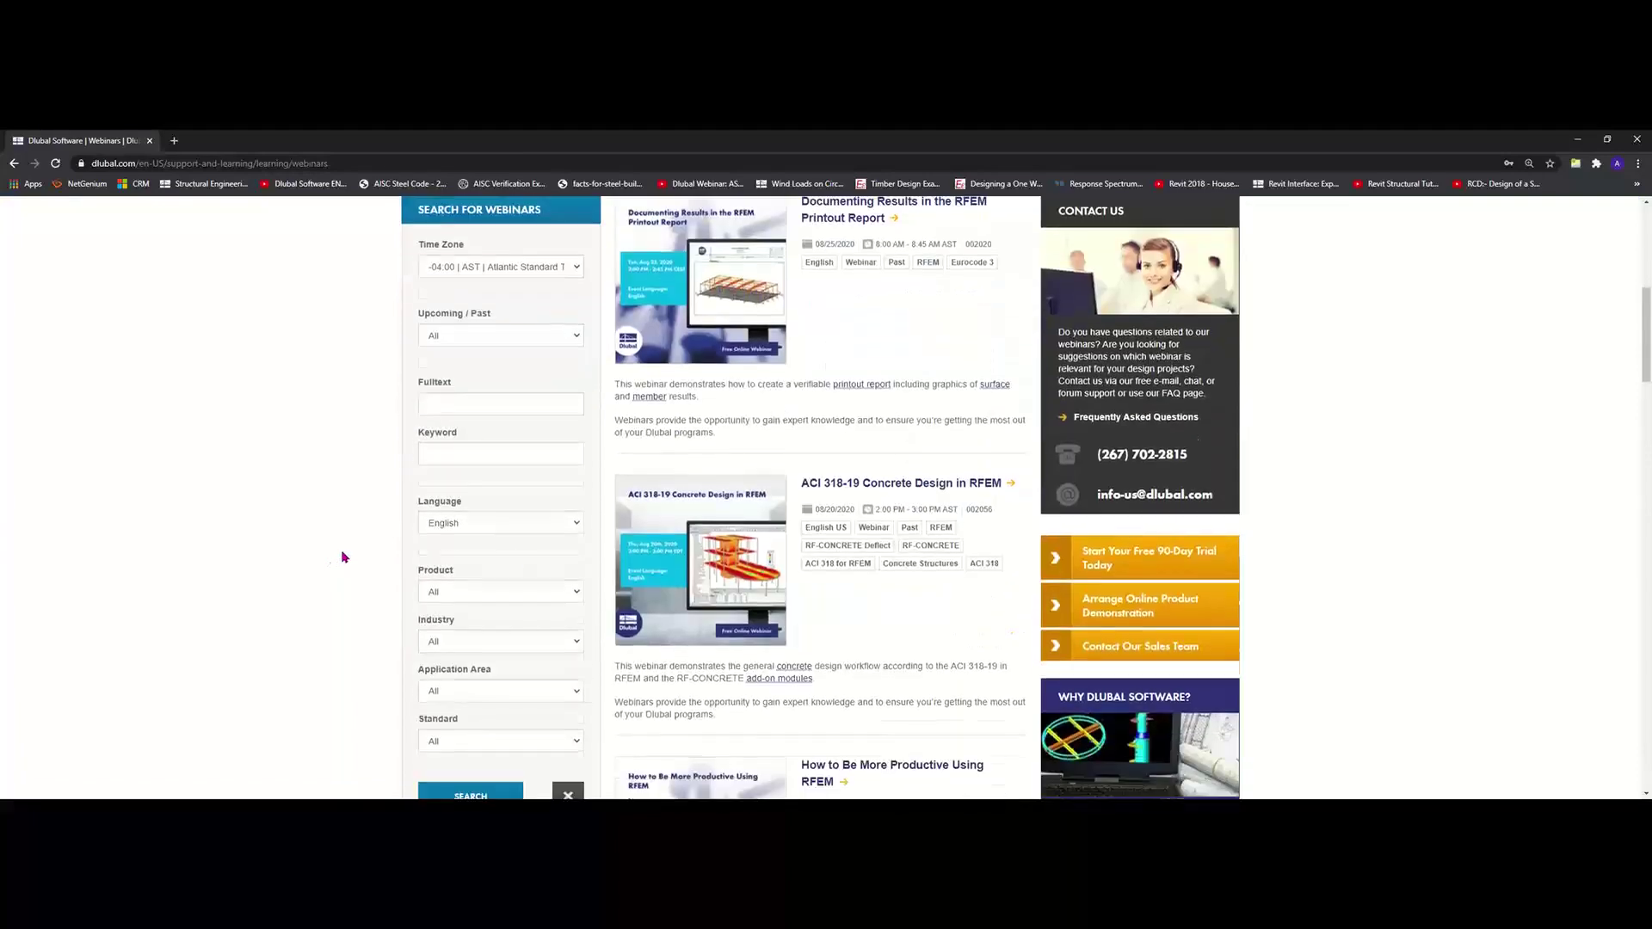
pyautogui.click(488, 342)
pyautogui.click(474, 400)
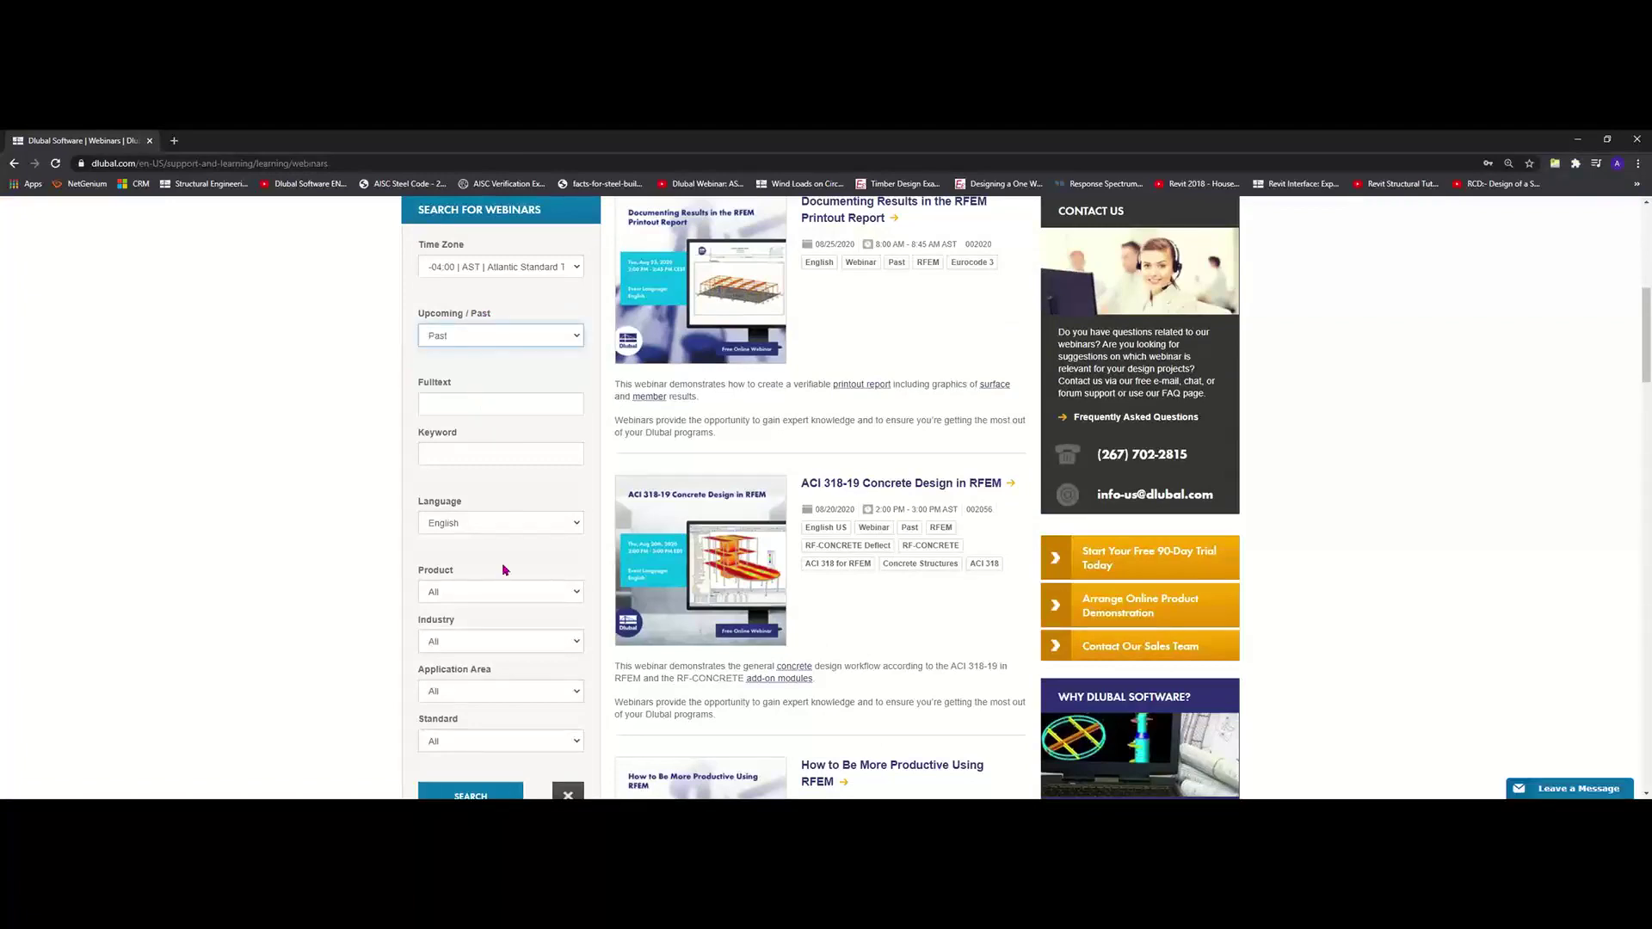
pyautogui.scroll(-1, 506, 570)
pyautogui.click(499, 651)
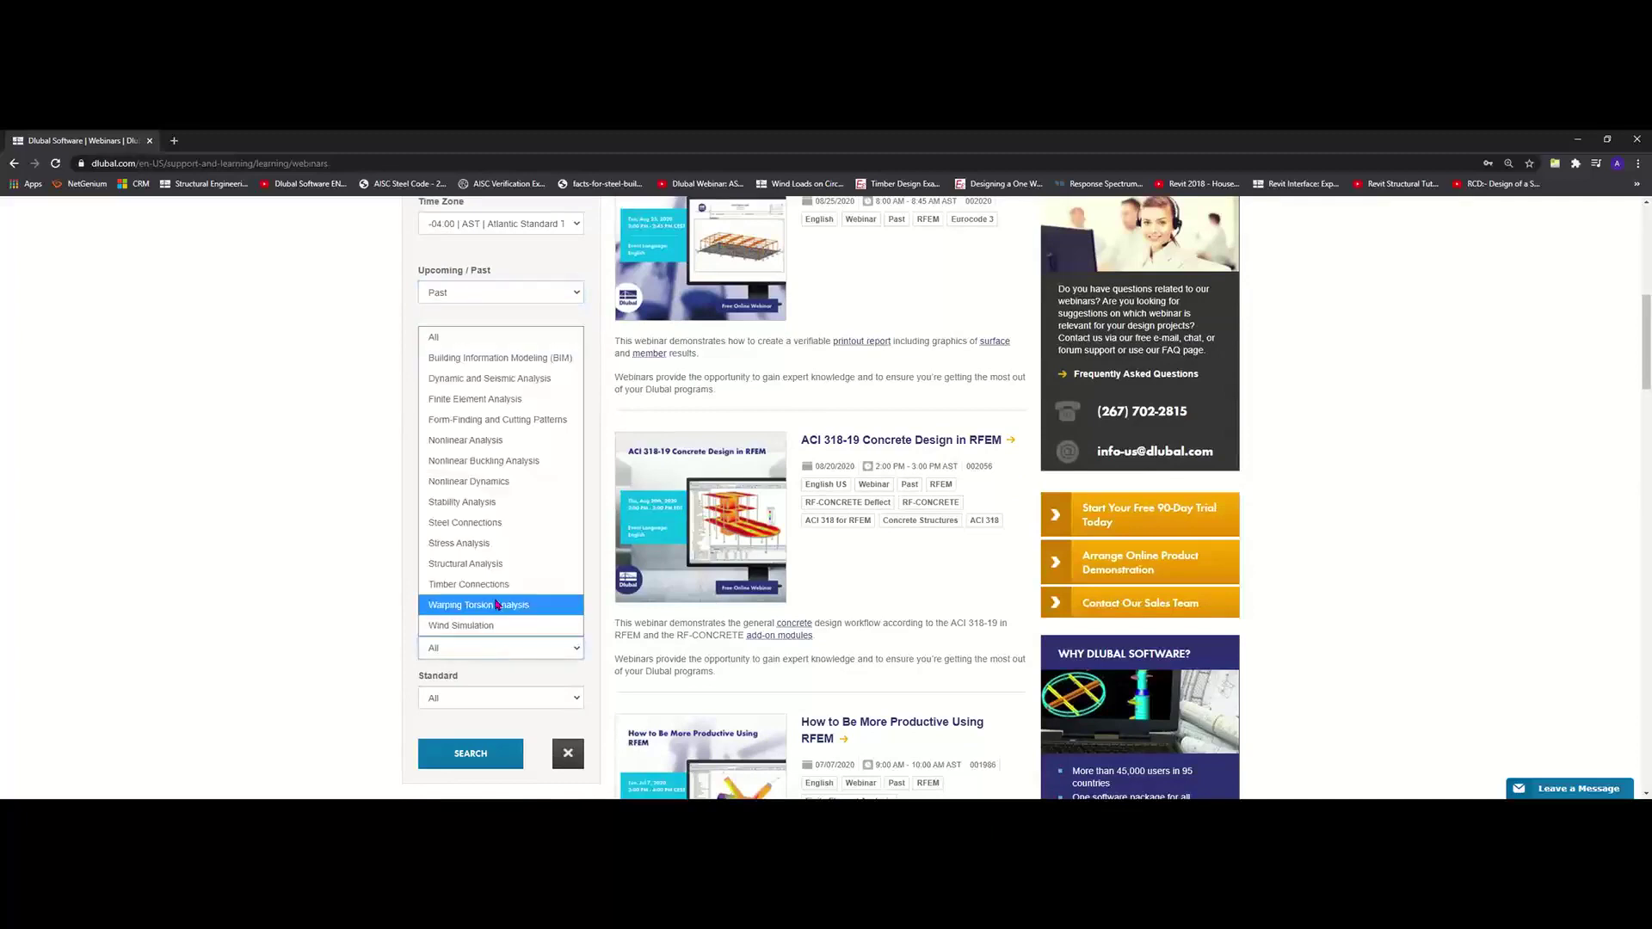
pyautogui.click(297, 553)
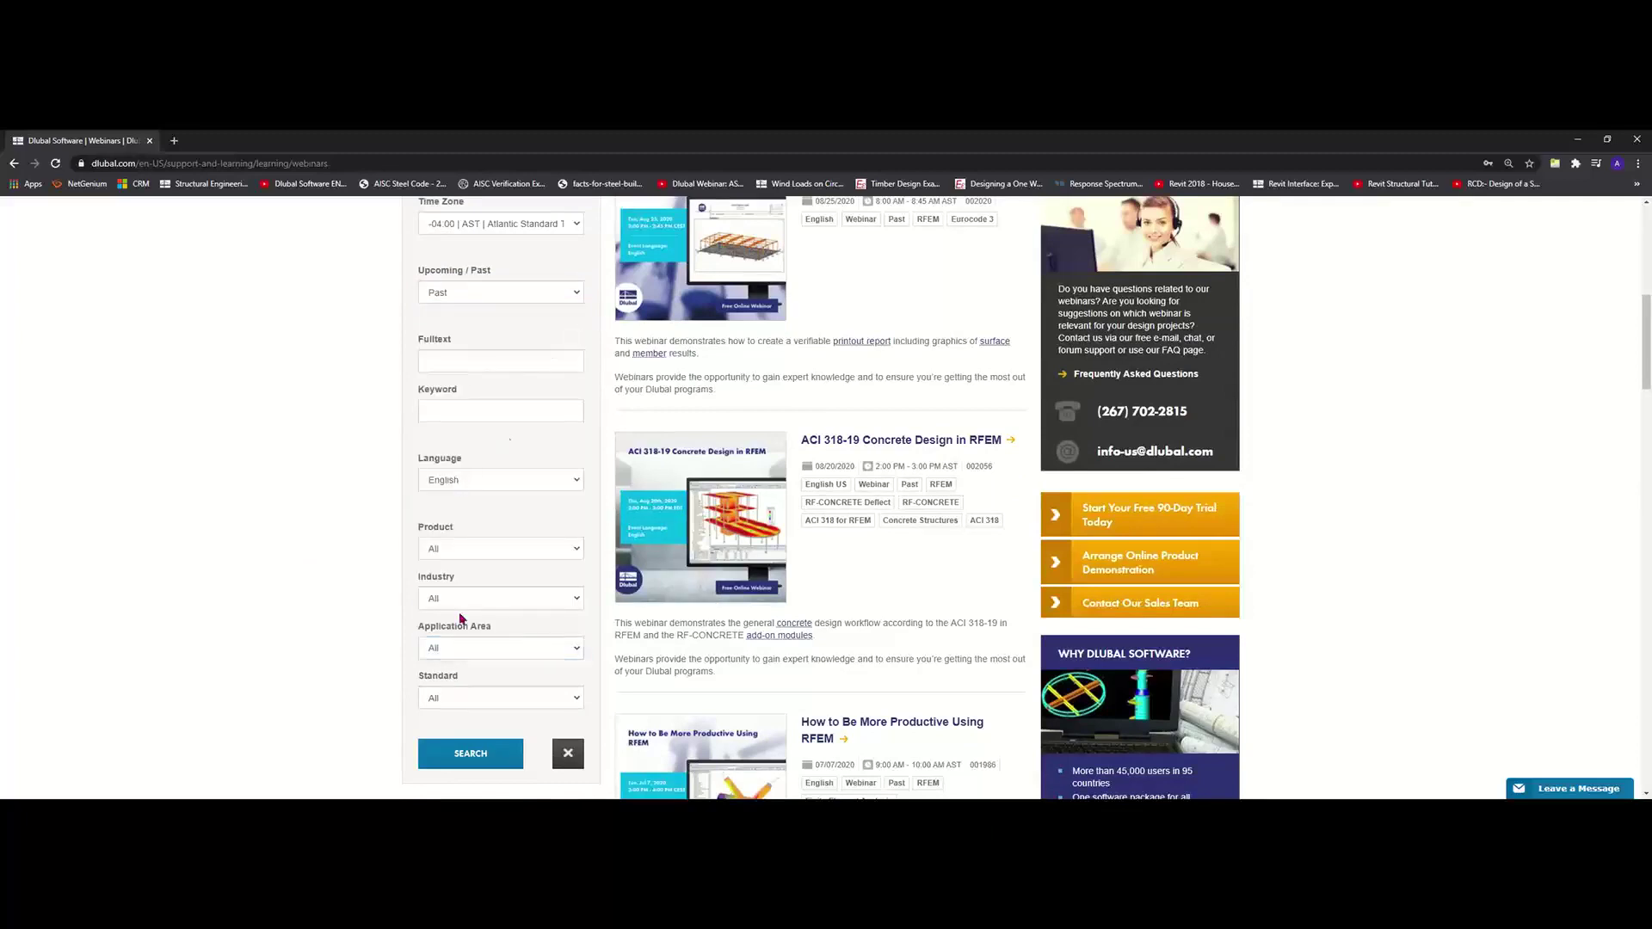
# - Search the past webinars for the product RF-LAMINATE and look through the listed webinars
pyautogui.click(476, 546)
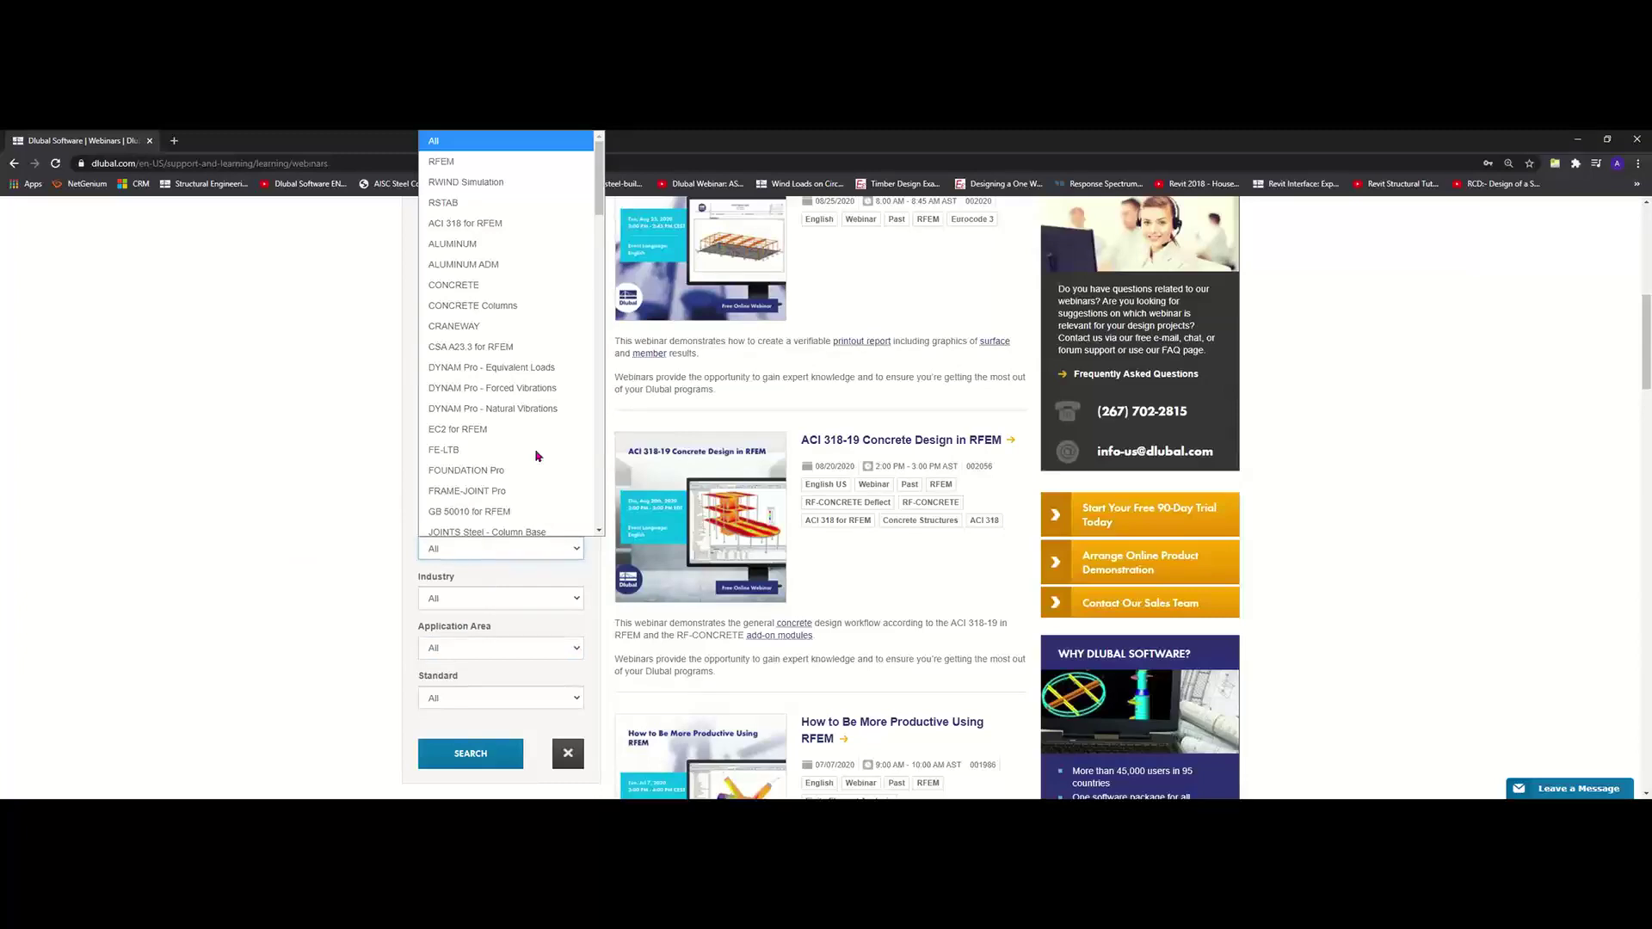
pyautogui.scroll(-3, 537, 456)
pyautogui.scroll(-4, 537, 456)
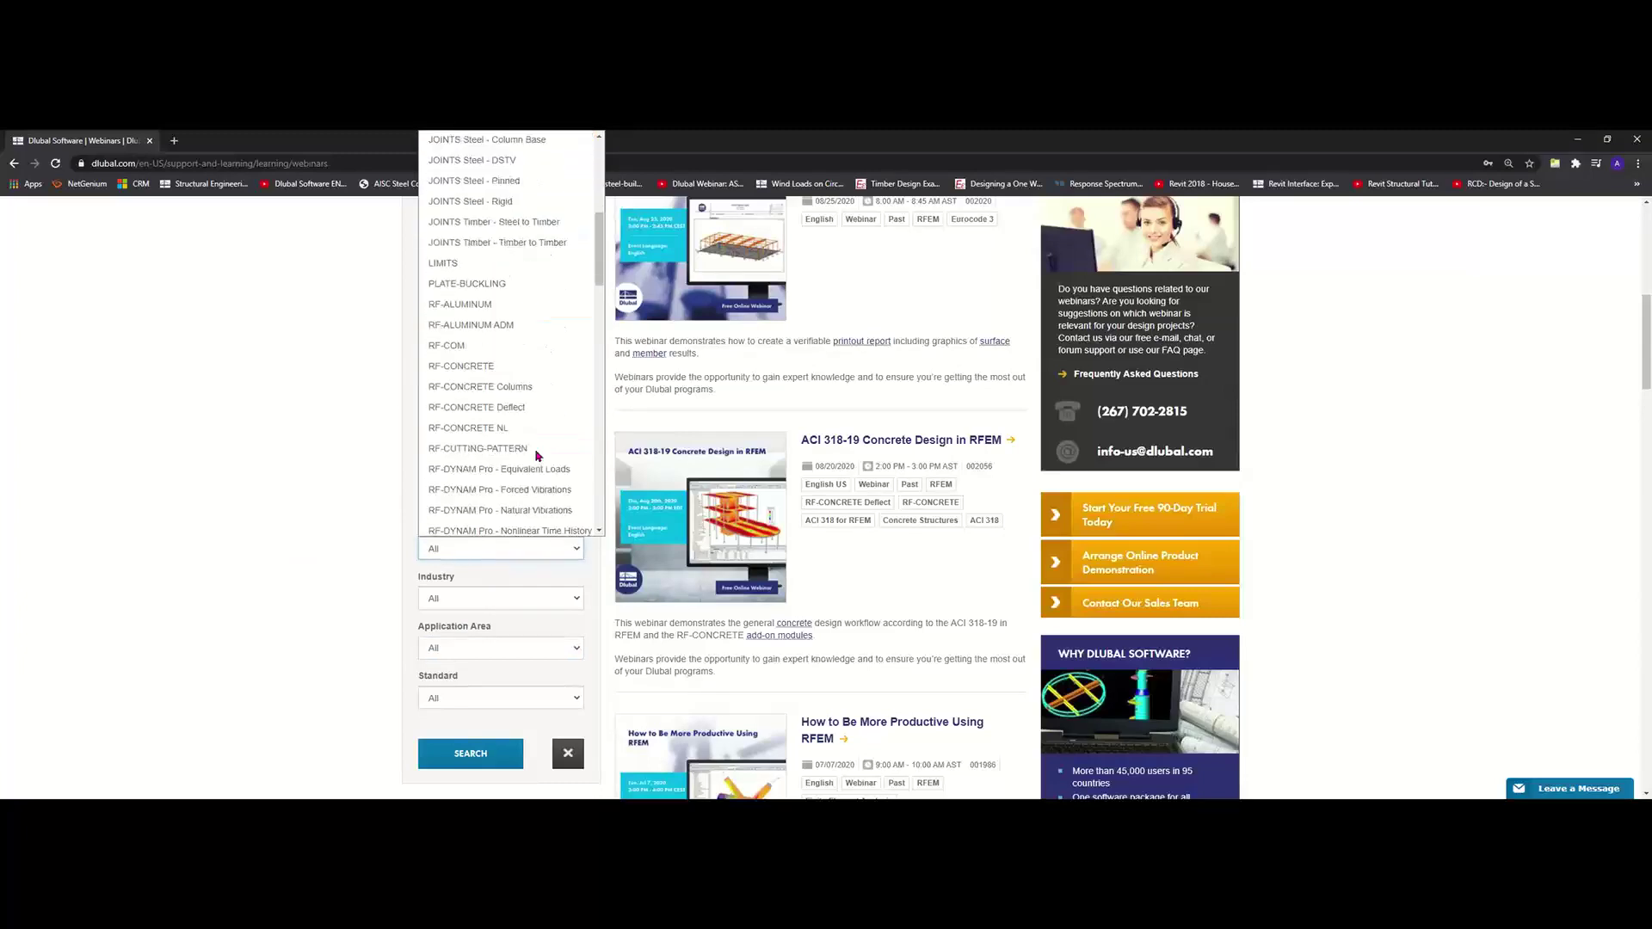
pyautogui.scroll(-4, 537, 456)
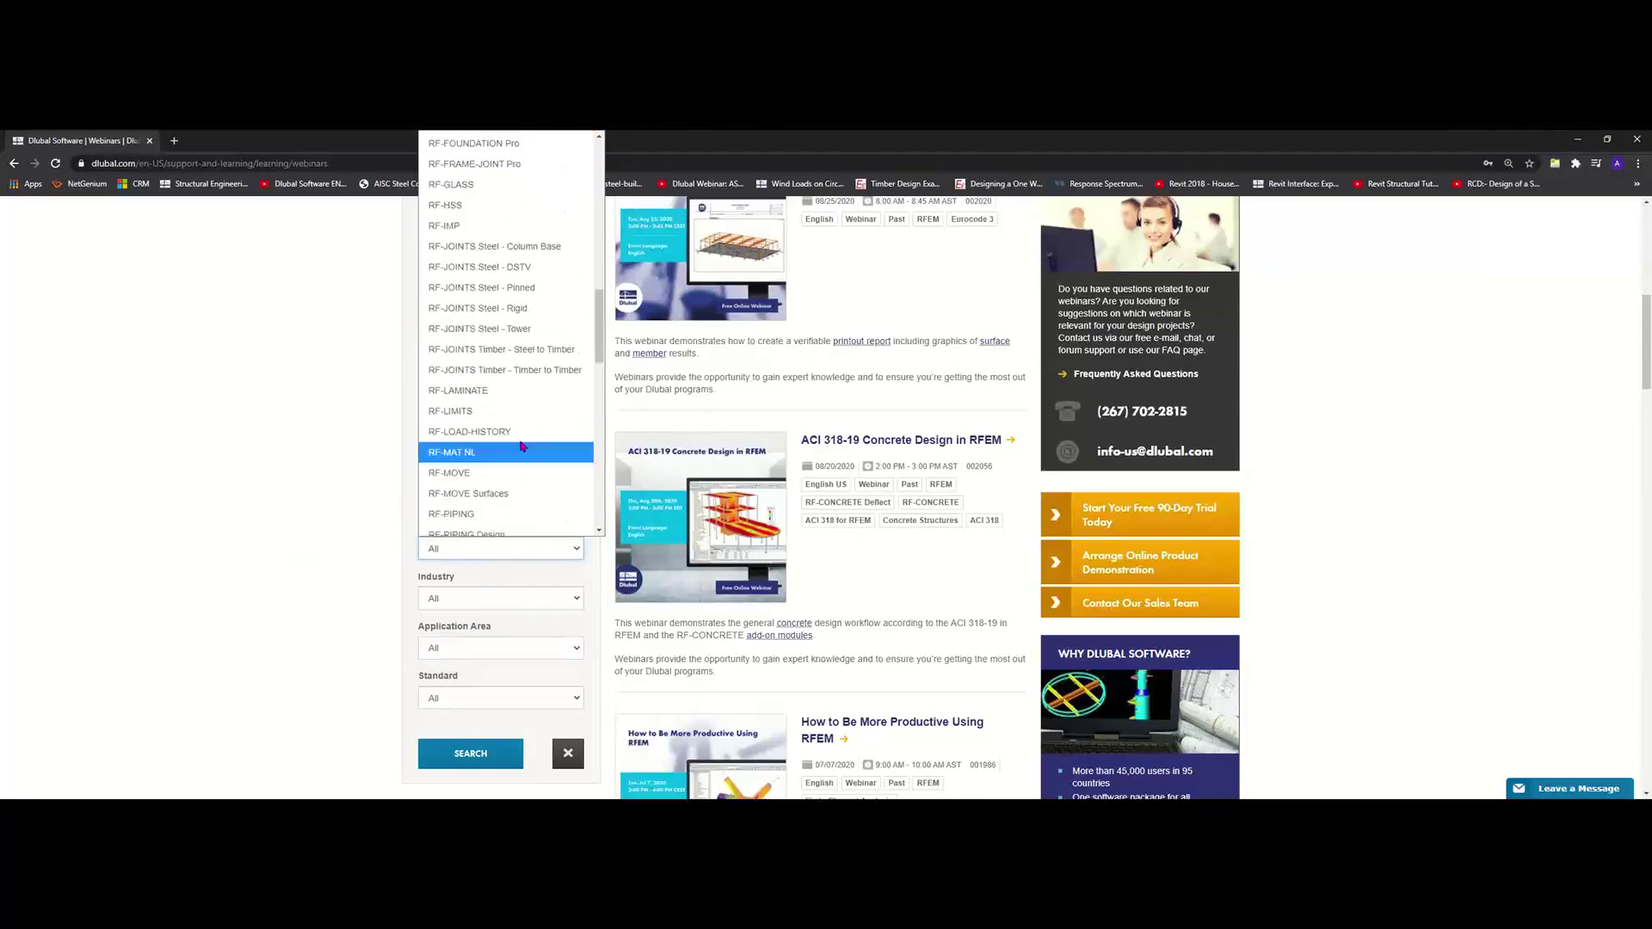
pyautogui.click(508, 391)
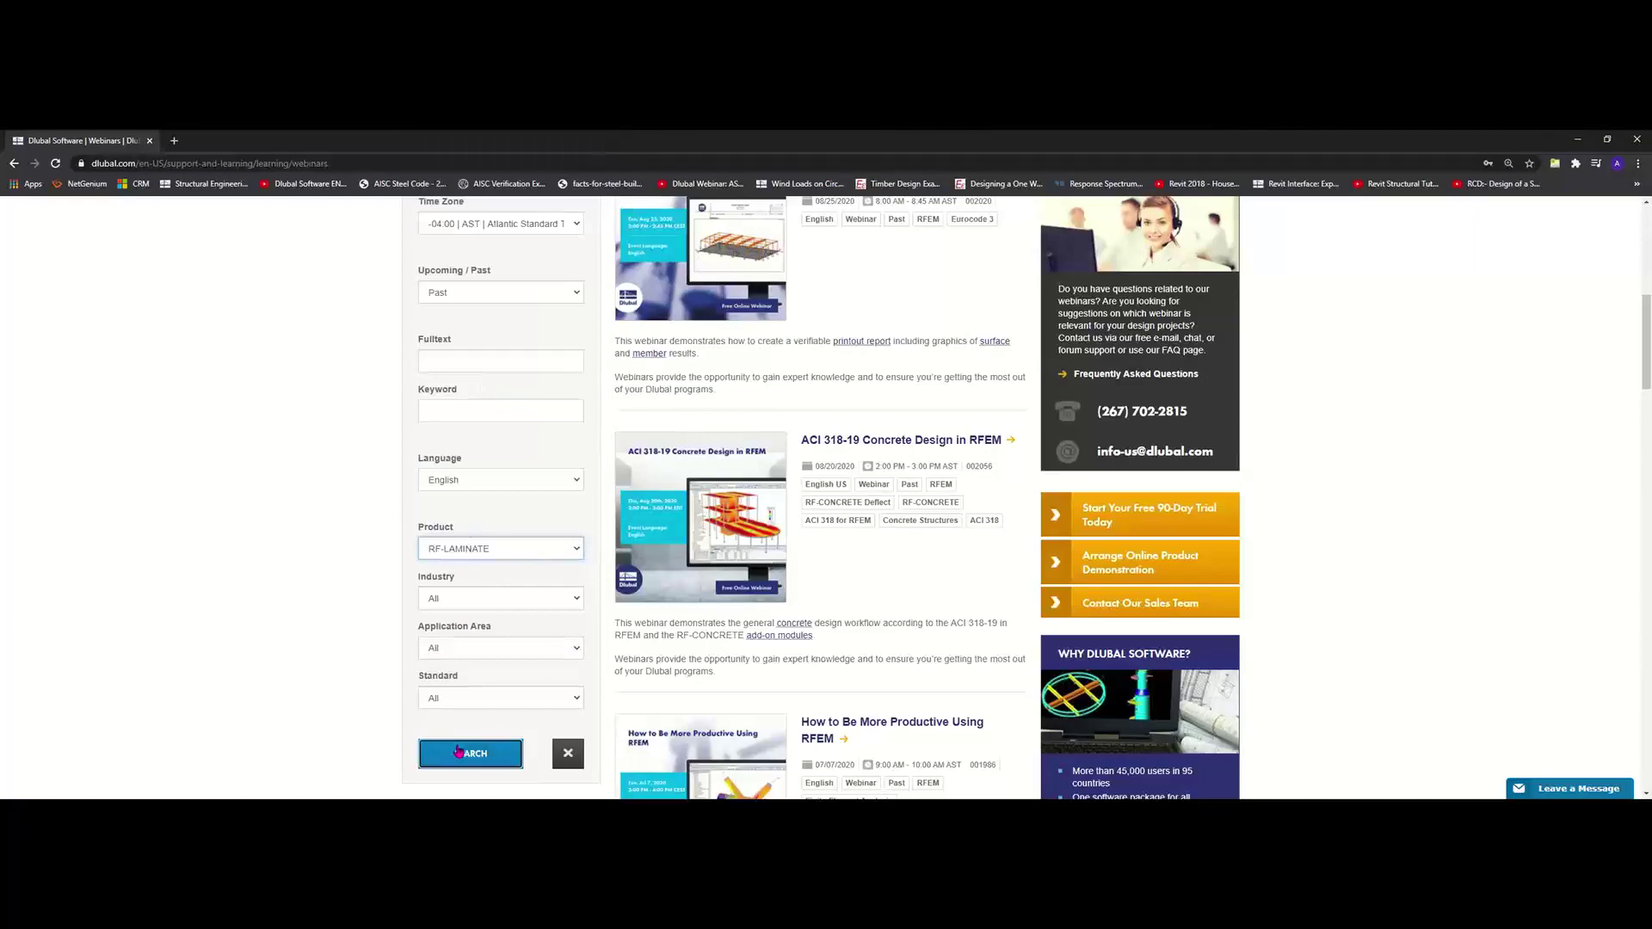
pyautogui.click(454, 751)
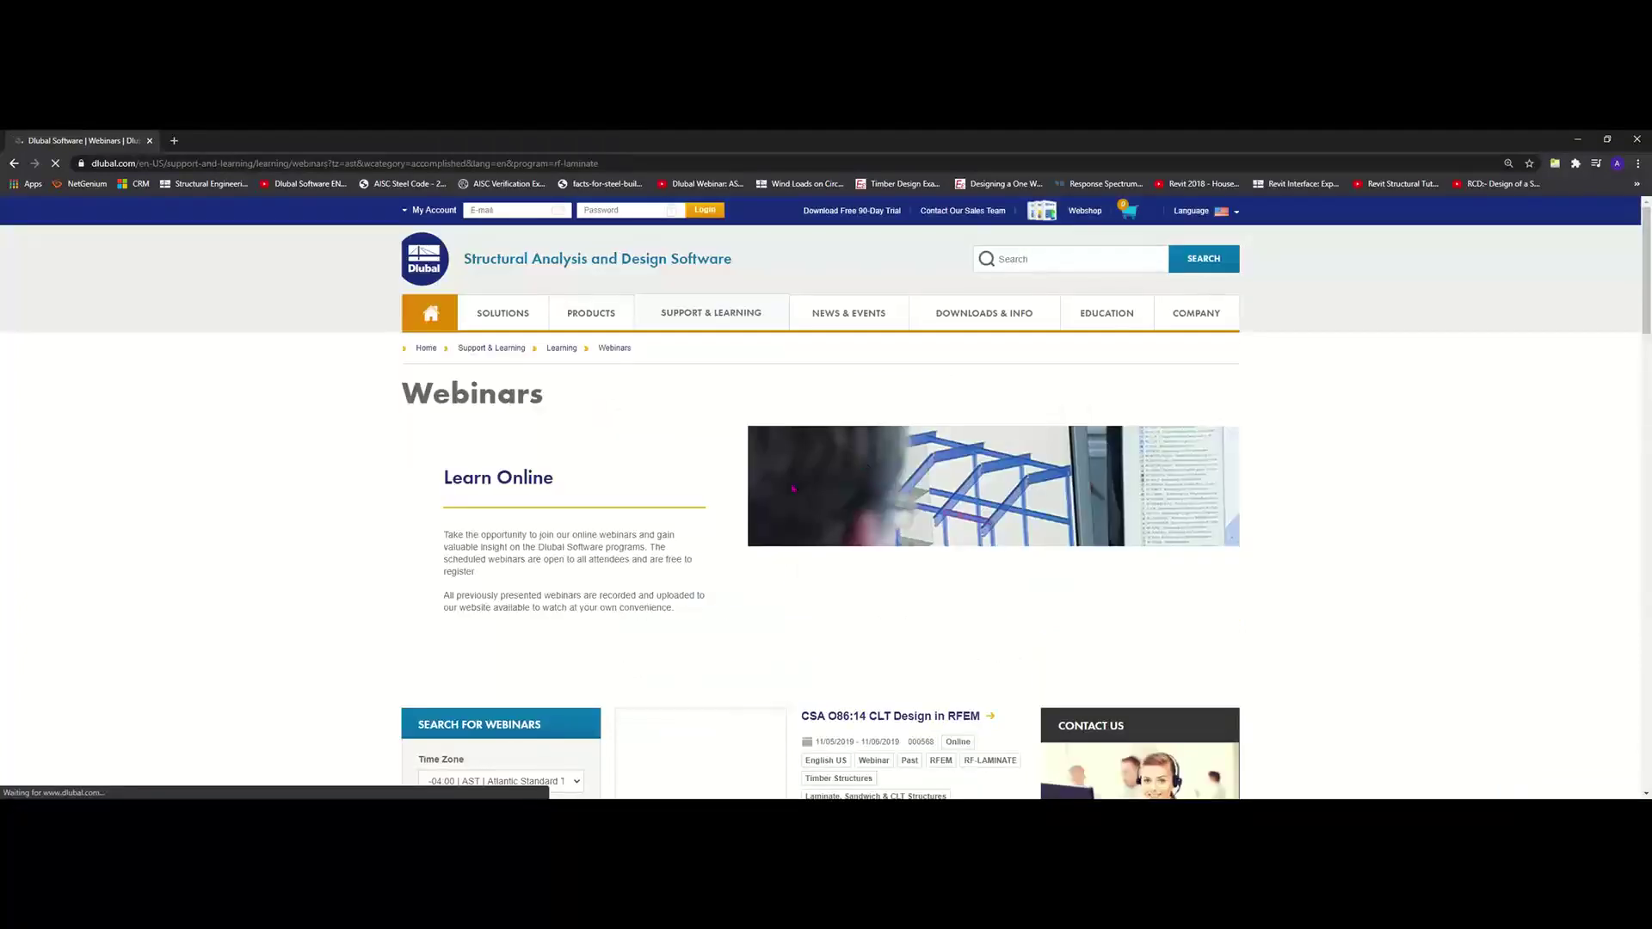
pyautogui.scroll(-2, 803, 481)
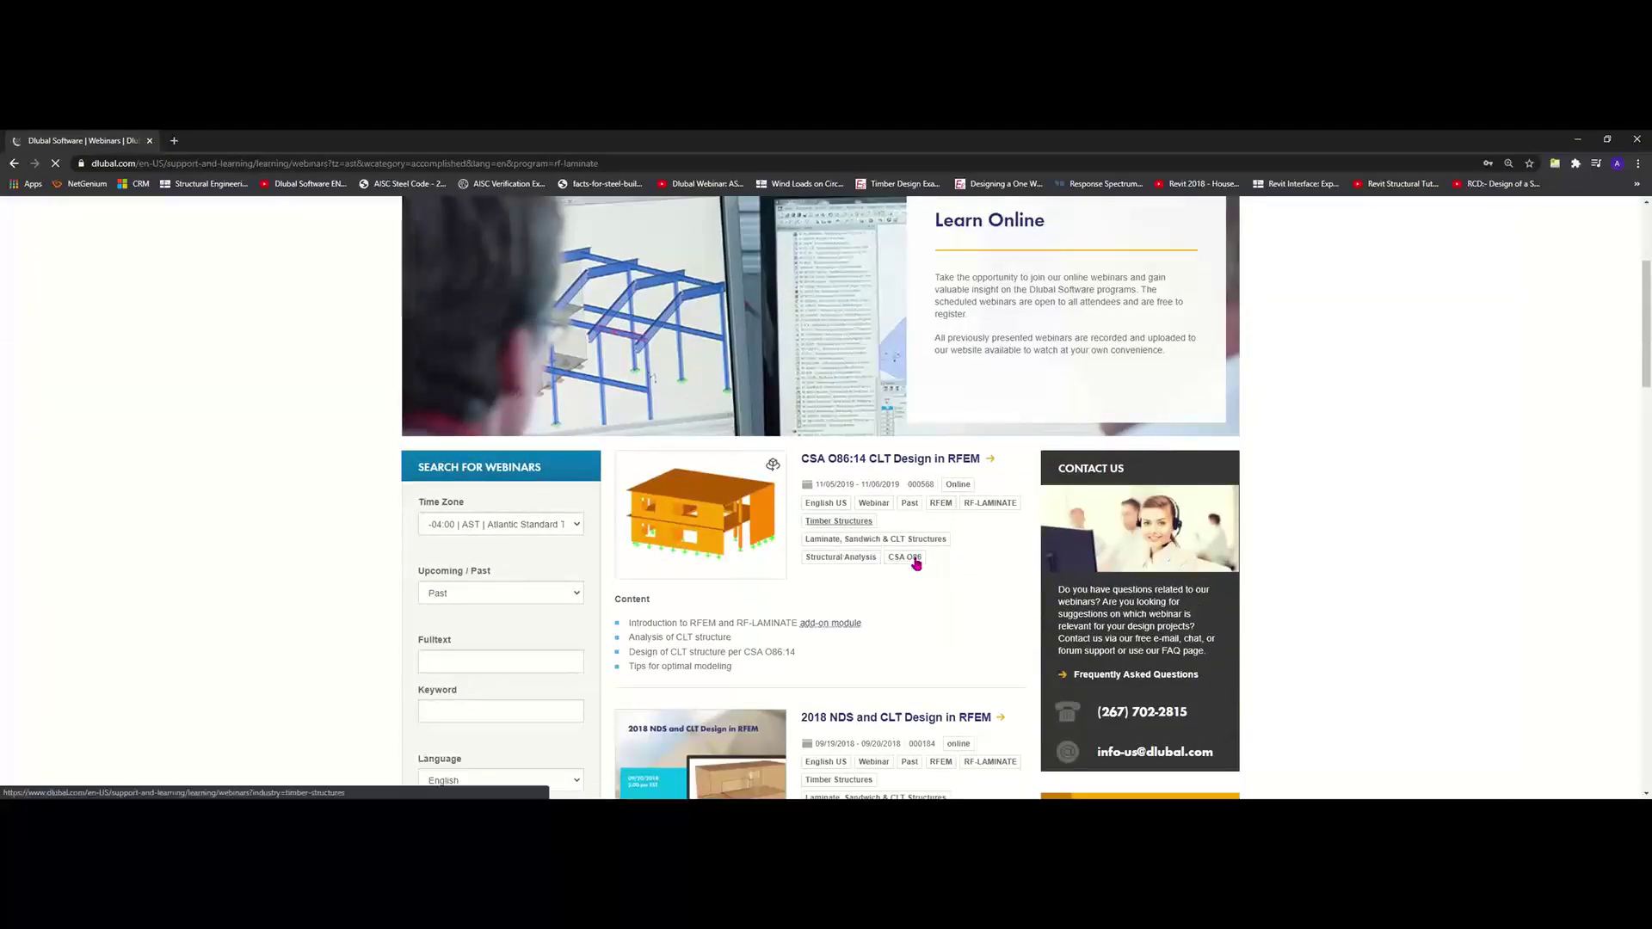
pyautogui.scroll(-2, 875, 488)
pyautogui.scroll(-5, 875, 488)
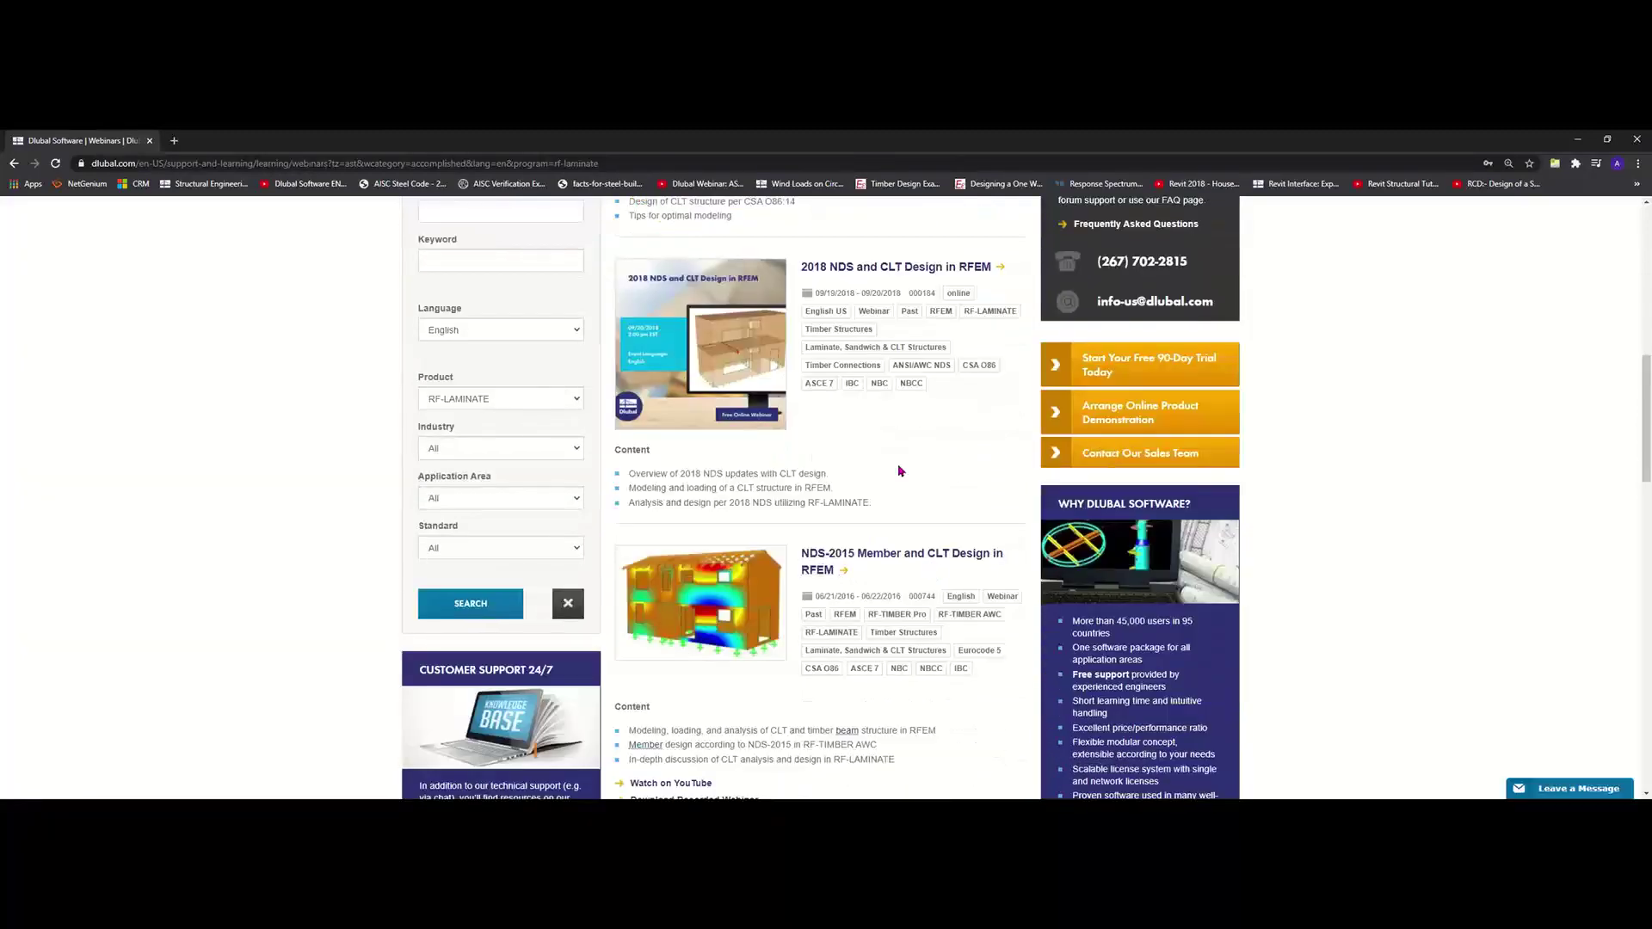
pyautogui.scroll(-1, 899, 471)
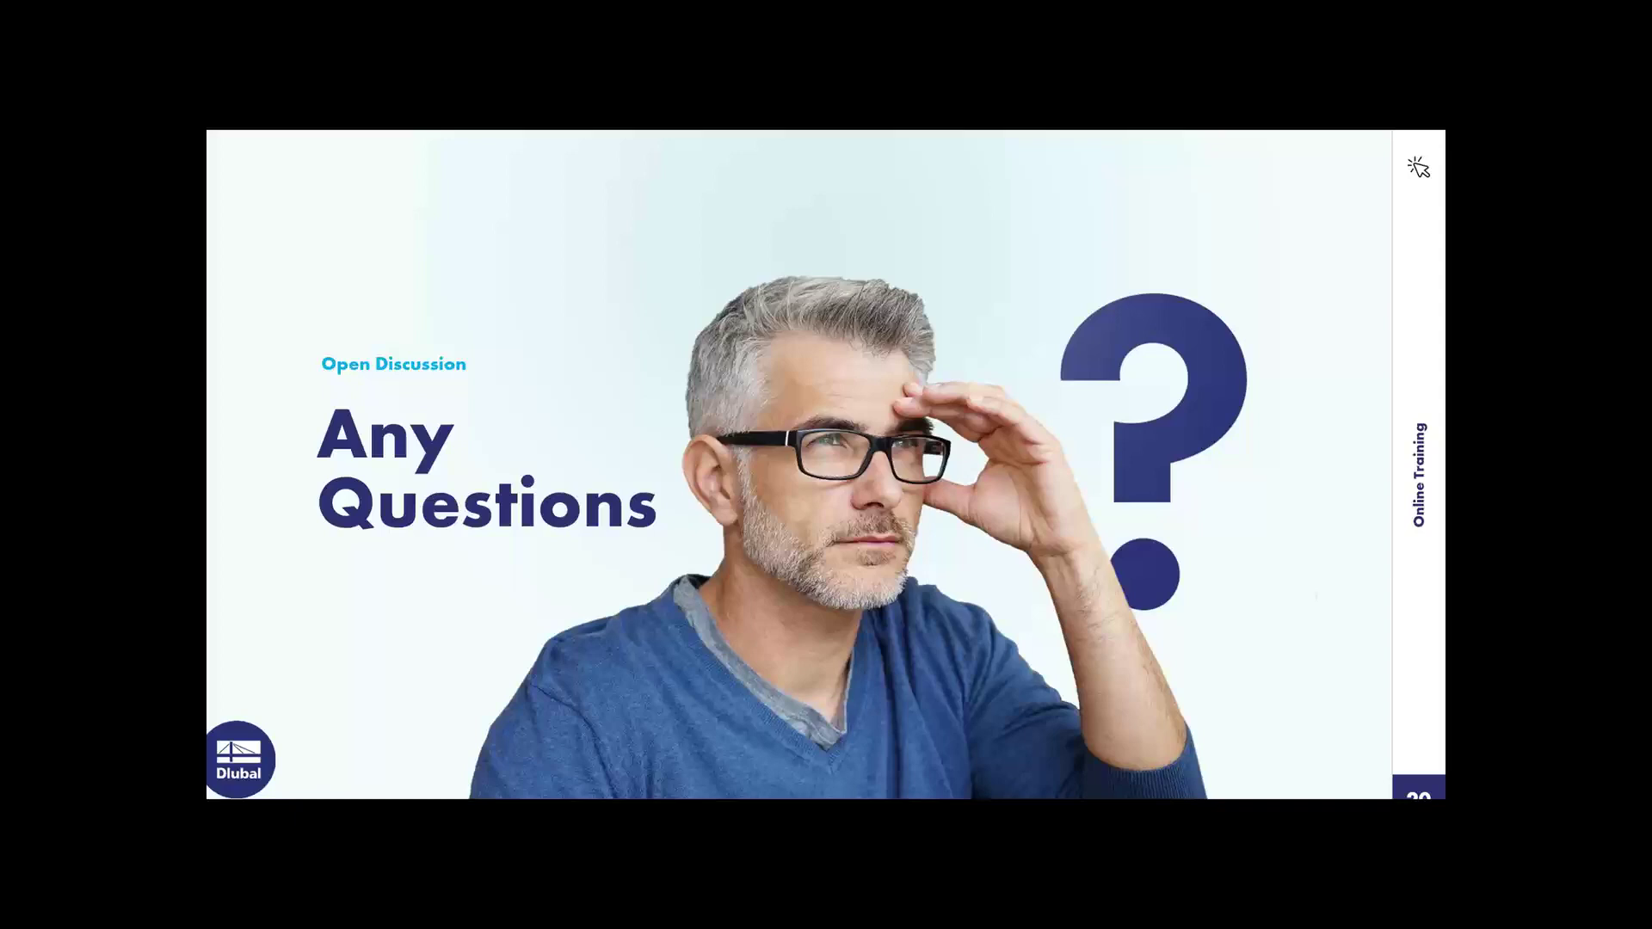
pyautogui.click(1377, 535)
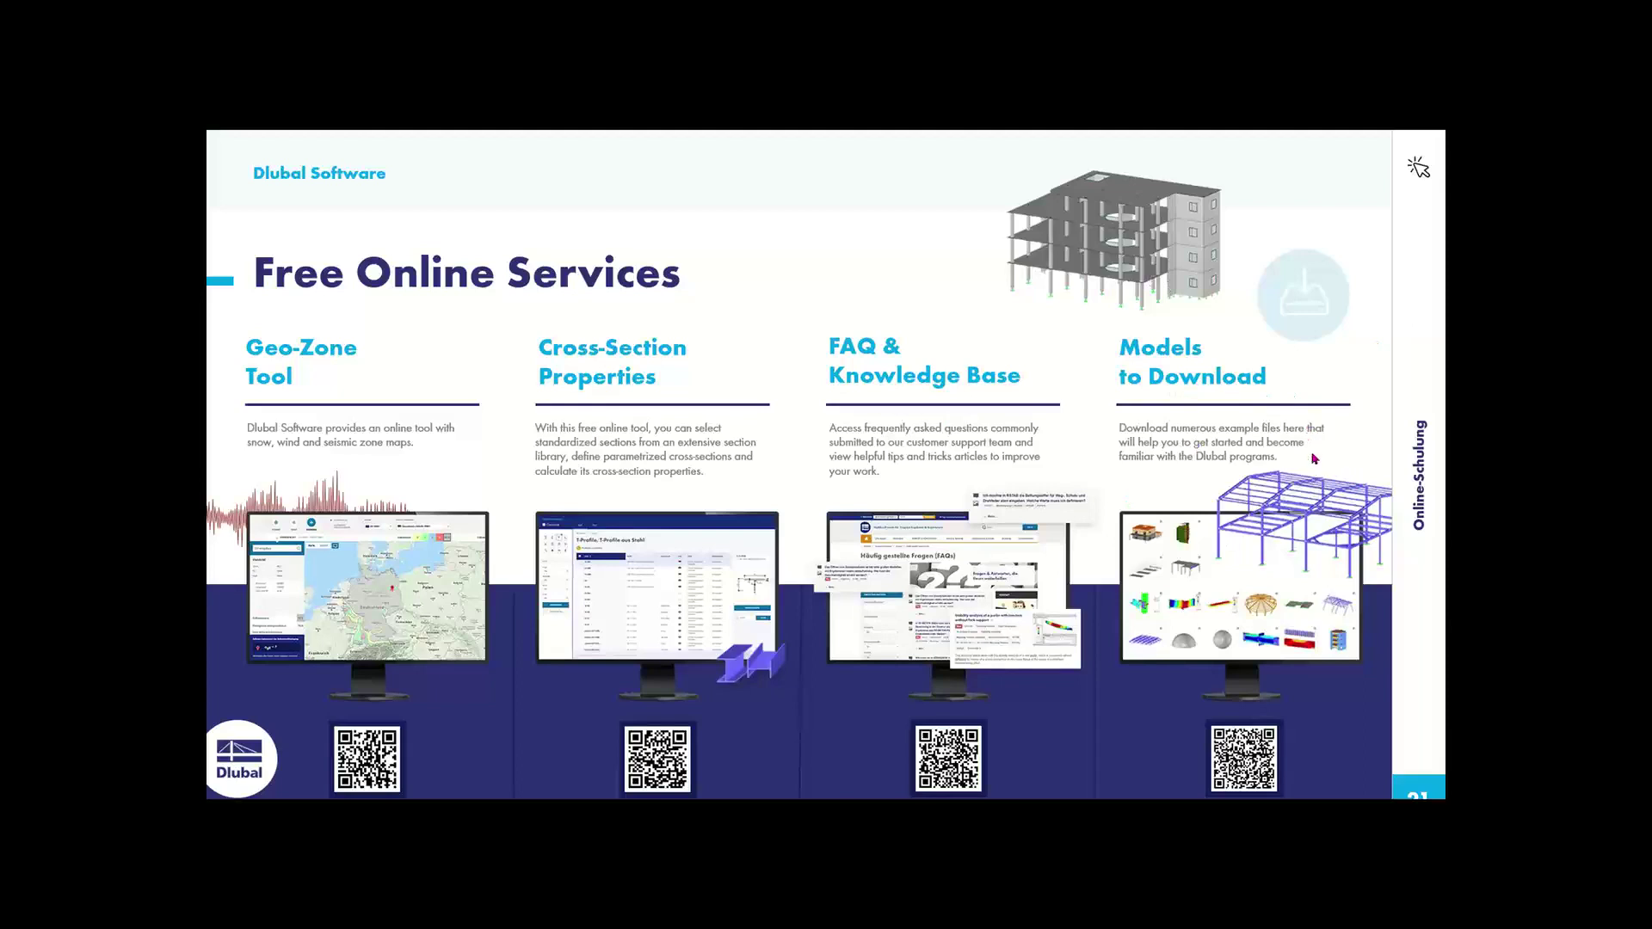
pyautogui.click(1356, 505)
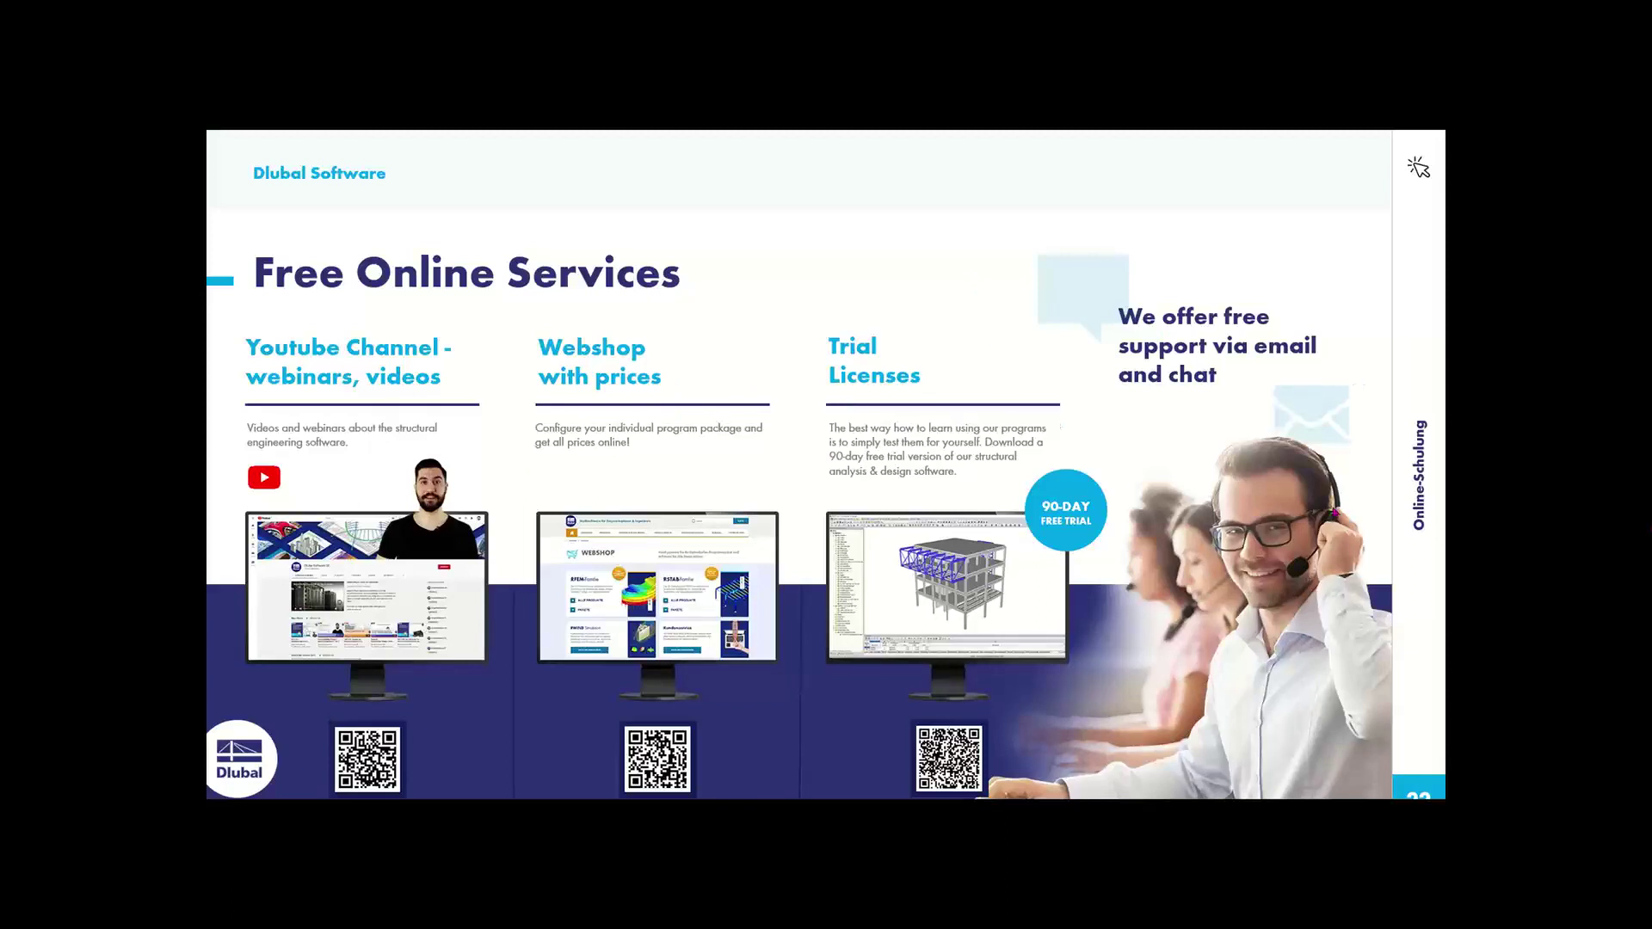
pyautogui.press('Right')
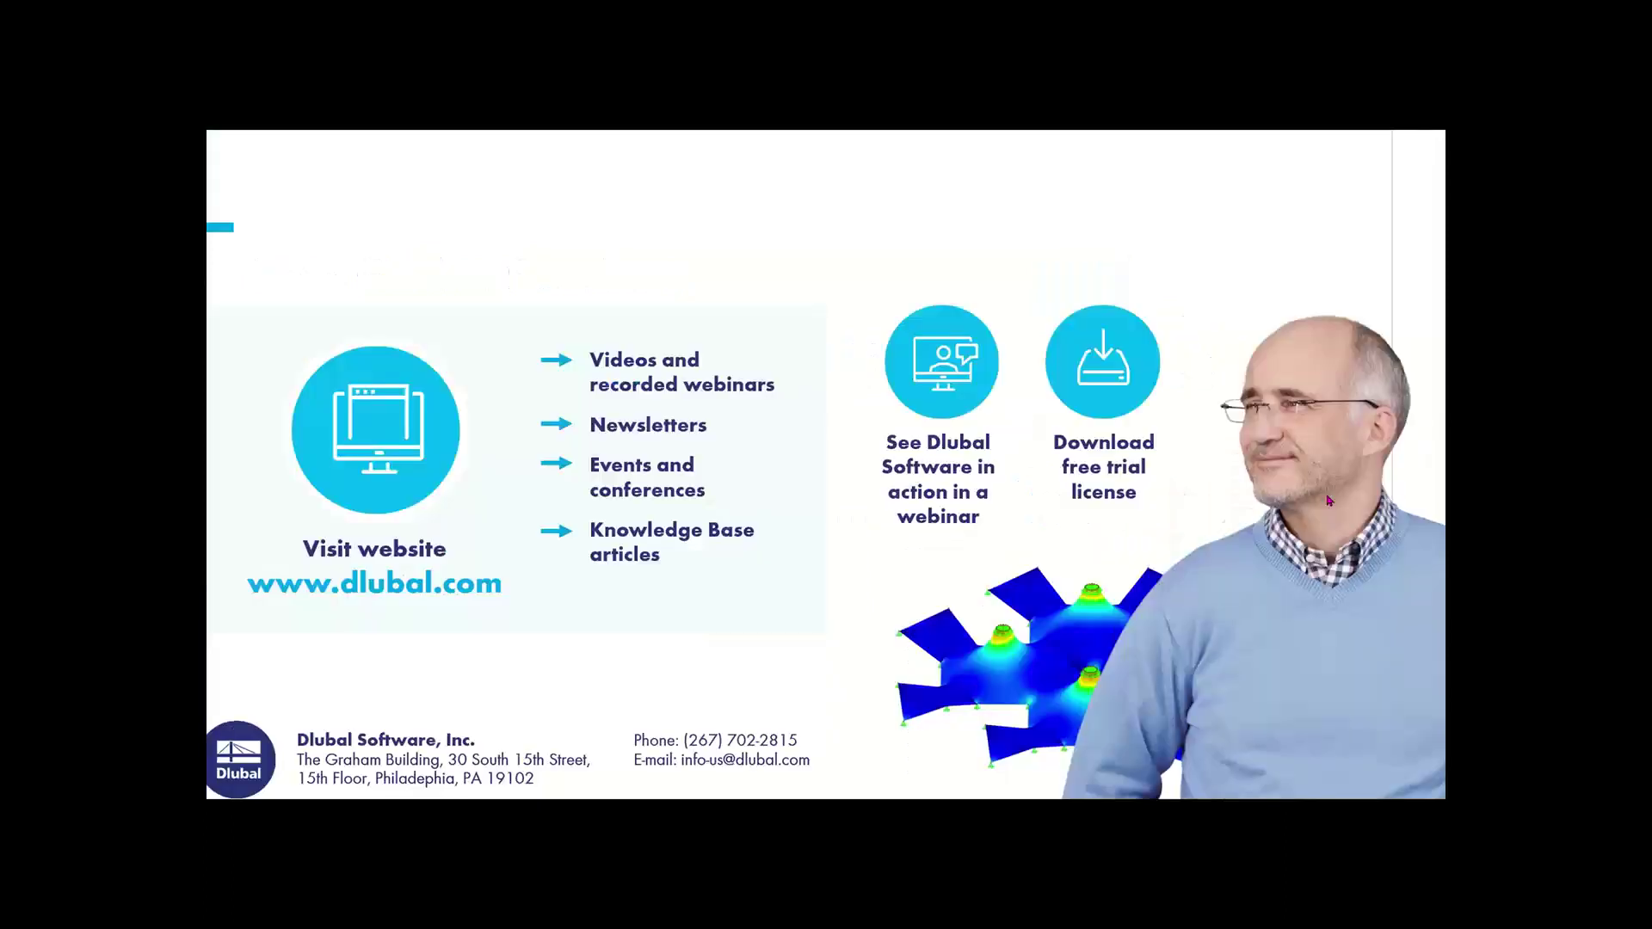